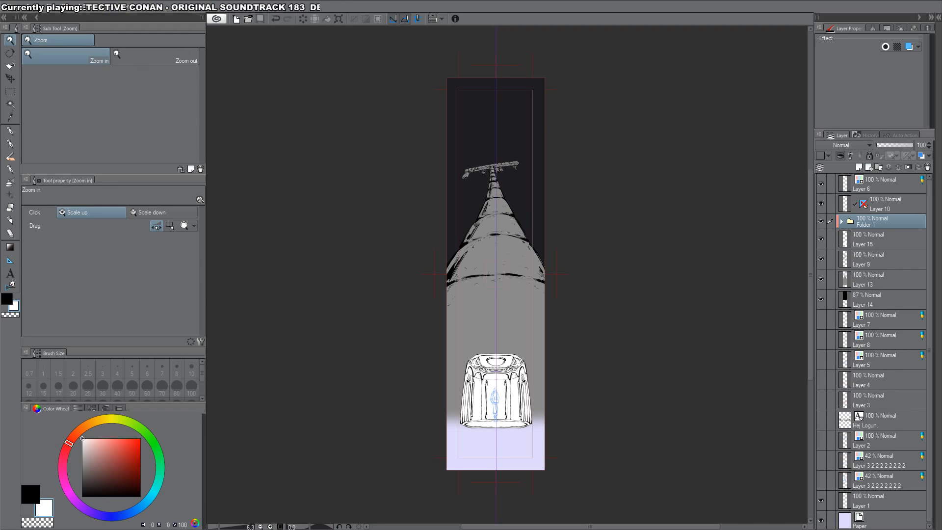
# Step: Select the layer of the blue figure sketch and add a new raster layer above it
pyautogui.moveTo(504, 236); pyautogui.dragTo(504, 145)
pyautogui.scroll(5, 506, 291)
pyautogui.press('d')
pyautogui.click(433, 336)
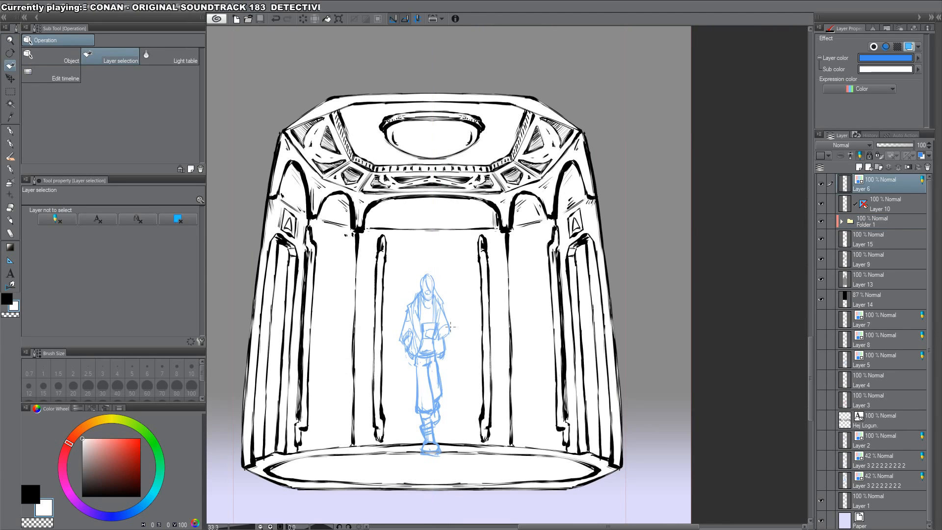
pyautogui.moveTo(463, 280); pyautogui.dragTo(528, 174)
pyautogui.press('k')
pyautogui.hotkey('ctrl', 'z')
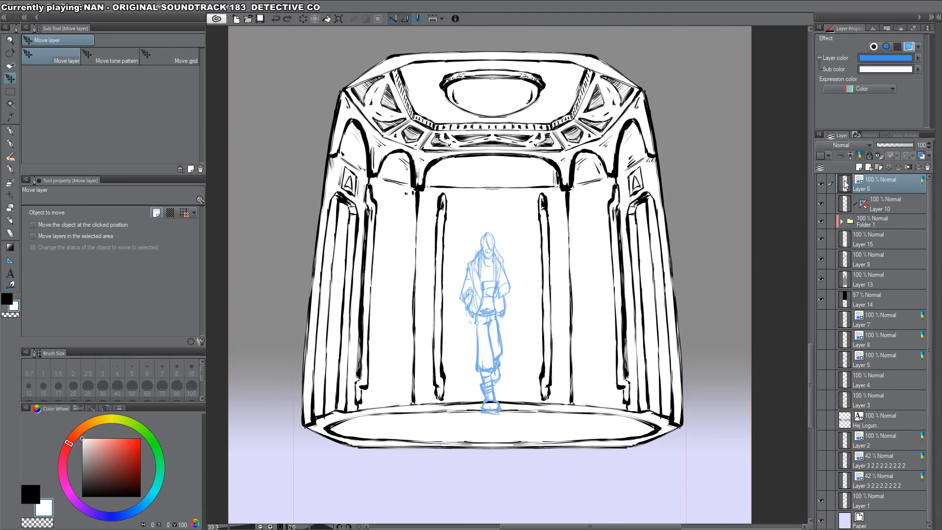
pyautogui.hotkey('ctrl', 'shift', 'n')
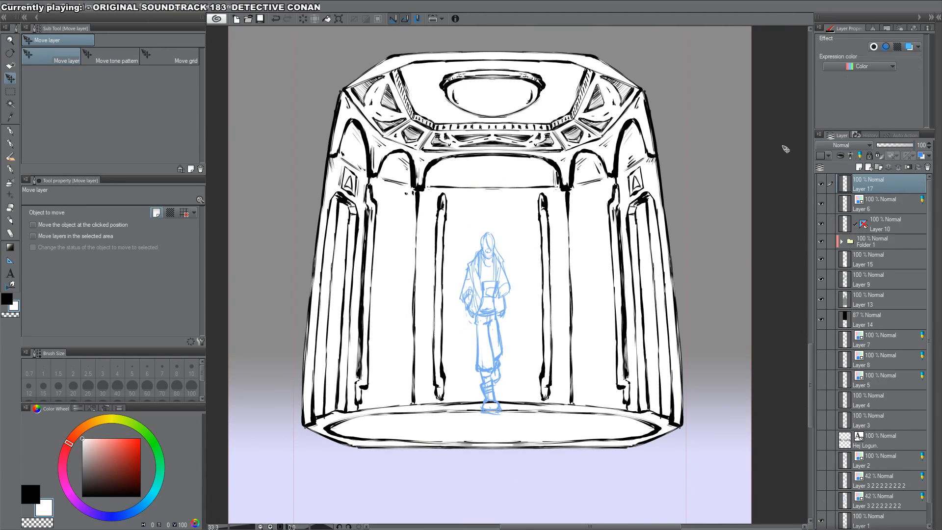
# Step: Set up the G-pen 23 inking pen in black with a brush size of 15 at the figure's head
pyautogui.press('p')
pyautogui.click(119, 82)
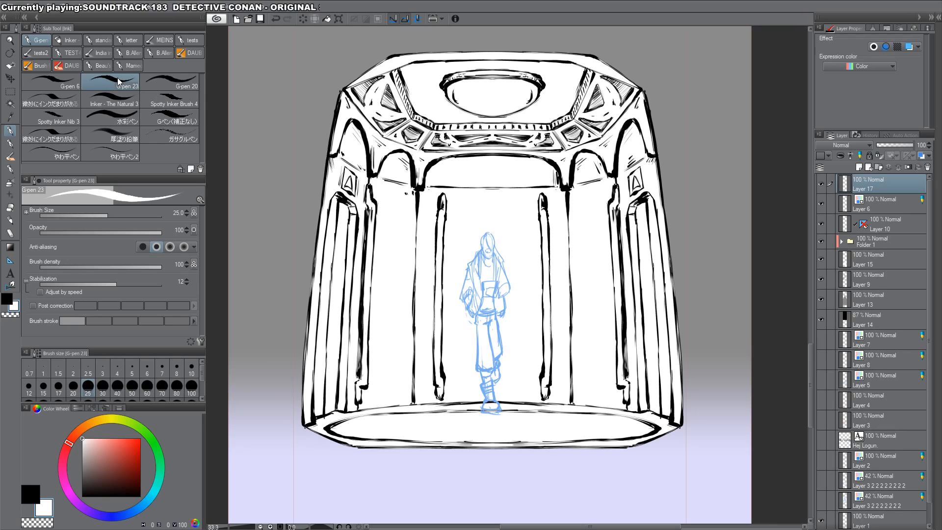
pyautogui.moveTo(518, 312); pyautogui.dragTo(513, 286)
pyautogui.hotkey('ctrl', 'space')
pyautogui.click(472, 202)
pyautogui.click(473, 203)
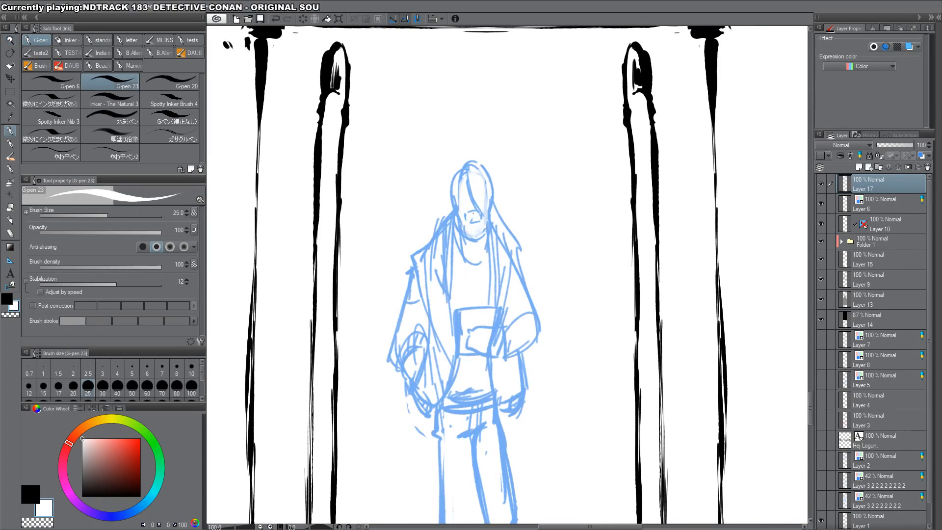
pyautogui.moveTo(462, 217); pyautogui.dragTo(496, 213)
pyautogui.hotkey('ctrl', 'z')
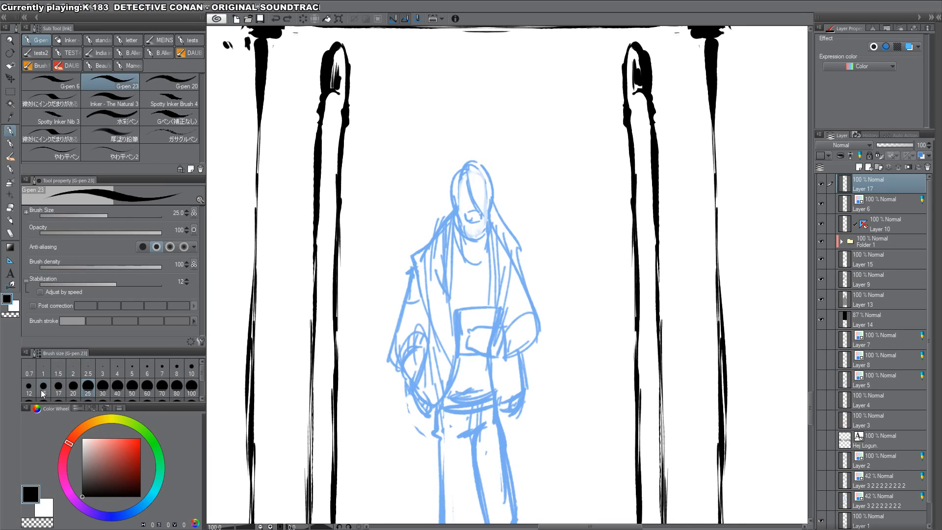
pyautogui.hotkey('ctrl', 'space')
pyautogui.click(468, 176)
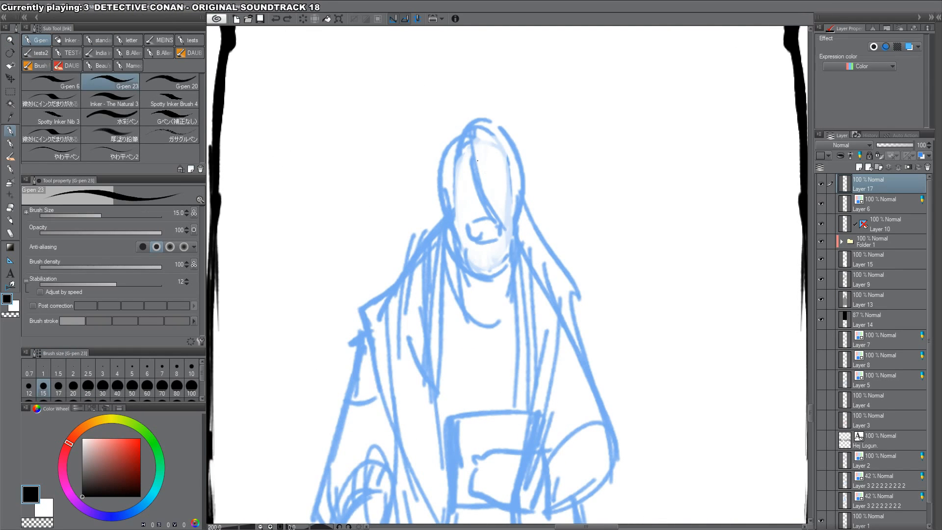
# Step: Ink the top and right contours of the hair and the strand falling across the forehead
pyautogui.moveTo(478, 168)
pyautogui.mouseDown()
pyautogui.moveTo(501, 219)
pyautogui.moveTo(522, 206)
pyautogui.mouseUp()
pyautogui.moveTo(514, 156)
pyautogui.mouseDown()
pyautogui.moveTo(532, 190)
pyautogui.moveTo(524, 207)
pyautogui.mouseUp()
pyautogui.hotkey('ctrl', 'z')
pyautogui.moveTo(470, 135)
pyautogui.mouseDown()
pyautogui.moveTo(484, 122)
pyautogui.moveTo(493, 138)
pyautogui.mouseUp()
pyautogui.moveTo(461, 147)
pyautogui.mouseDown()
pyautogui.moveTo(494, 113)
pyautogui.moveTo(528, 171)
pyautogui.mouseUp()
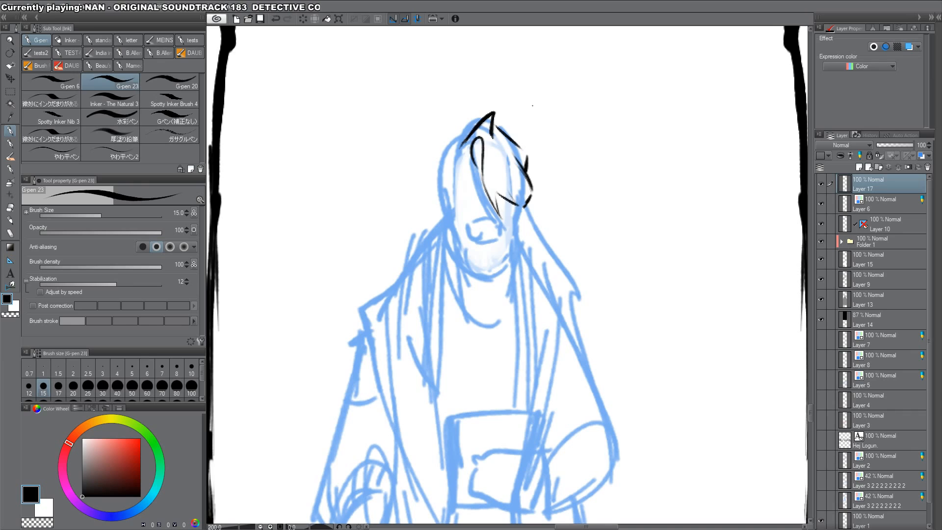
# Step: Fill the dark gap at the forelock's root and reshape the hair peak, alternating between black and transparent ink
pyautogui.moveTo(479, 145)
pyautogui.mouseDown()
pyautogui.moveTo(476, 165)
pyautogui.moveTo(474, 147)
pyautogui.mouseUp()
pyautogui.press('c')
pyautogui.press('c')
pyautogui.press('c')
pyautogui.press('c')
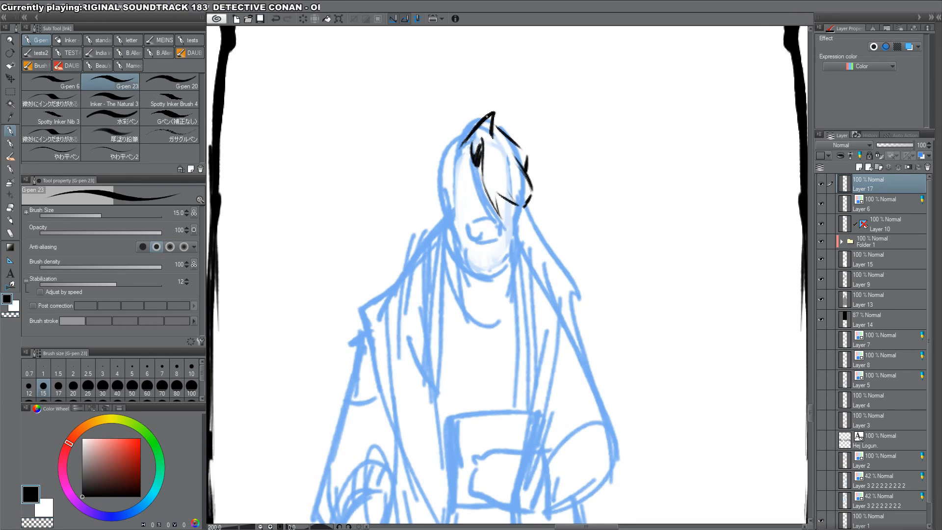
pyautogui.press('c')
pyautogui.moveTo(493, 114)
pyautogui.mouseDown()
pyautogui.moveTo(463, 146)
pyautogui.moveTo(486, 114)
pyautogui.moveTo(492, 138)
pyautogui.moveTo(495, 121)
pyautogui.moveTo(519, 143)
pyautogui.mouseUp()
pyautogui.press('c')
pyautogui.press('c')
pyautogui.press('c')
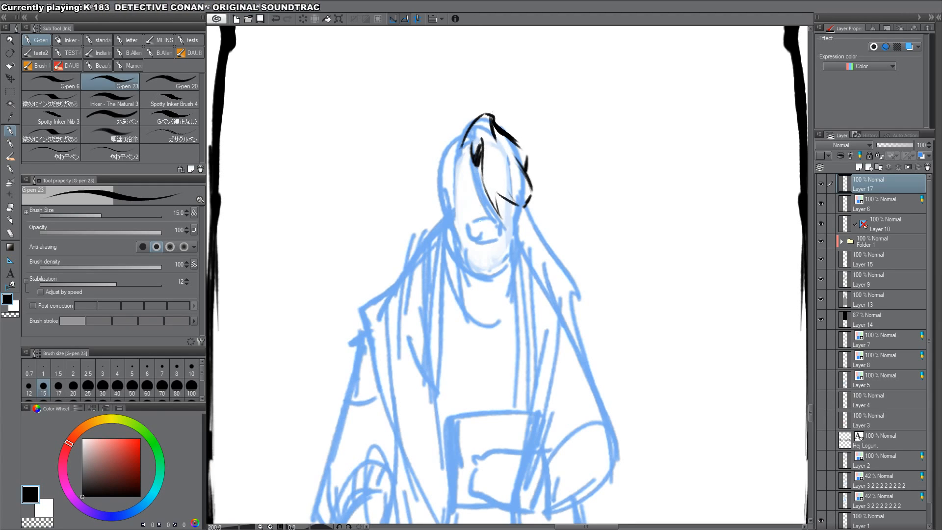
# Step: Ink the nose and jawline, and add short lines across the forehead at the hairline
pyautogui.moveTo(472, 225)
pyautogui.mouseDown()
pyautogui.moveTo(497, 226)
pyautogui.moveTo(474, 225)
pyautogui.moveTo(476, 235)
pyautogui.moveTo(496, 230)
pyautogui.moveTo(488, 238)
pyautogui.moveTo(498, 240)
pyautogui.moveTo(451, 221)
pyautogui.moveTo(461, 271)
pyautogui.moveTo(485, 287)
pyautogui.moveTo(479, 282)
pyautogui.moveTo(513, 260)
pyautogui.mouseUp()
pyautogui.moveTo(515, 222); pyautogui.dragTo(512, 262)
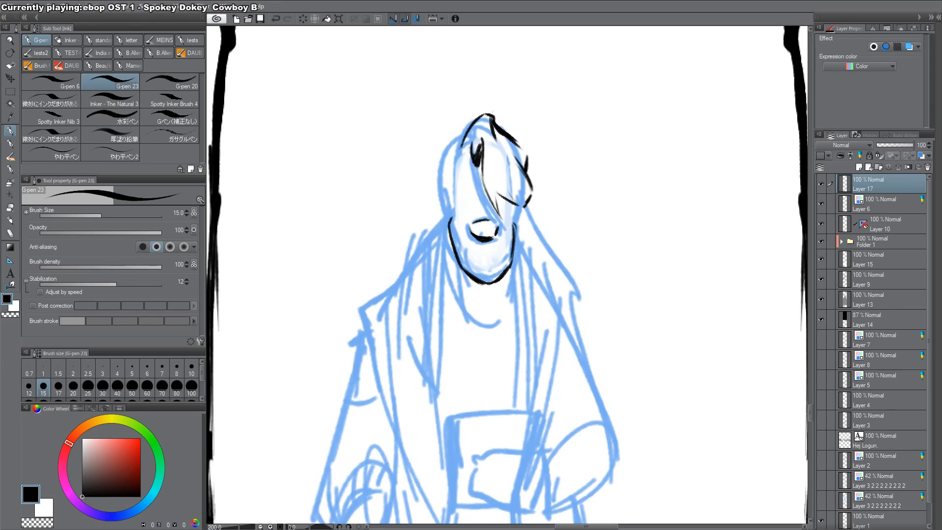
pyautogui.moveTo(459, 168); pyautogui.dragTo(480, 165)
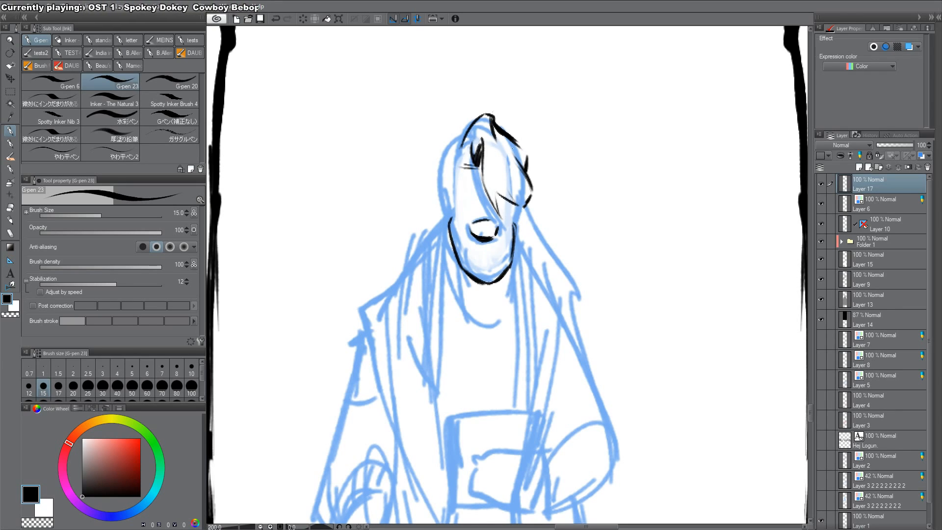
# Step: Ink the first lines of the left eye and brow, and the mouth above the chin
pyautogui.moveTo(454, 209)
pyautogui.mouseDown()
pyautogui.moveTo(475, 212)
pyautogui.moveTo(463, 190)
pyautogui.moveTo(472, 188)
pyautogui.moveTo(476, 208)
pyautogui.mouseUp()
pyautogui.hotkey('ctrl', 'z')
pyautogui.hotkey('alt', 'space')
pyautogui.keyDown('alt'); pyautogui.click(482, 211); pyautogui.keyUp('alt')
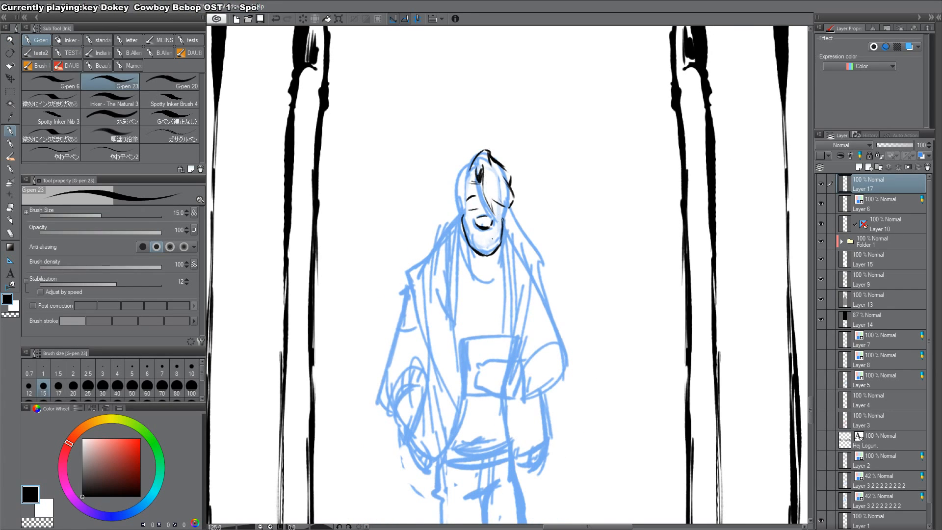
pyautogui.moveTo(480, 244)
pyautogui.mouseDown()
pyautogui.moveTo(494, 239)
pyautogui.moveTo(490, 251)
pyautogui.moveTo(496, 239)
pyautogui.mouseUp()
pyautogui.hotkey('ctrl', 'z')
pyautogui.hotkey('ctrl', 'z')
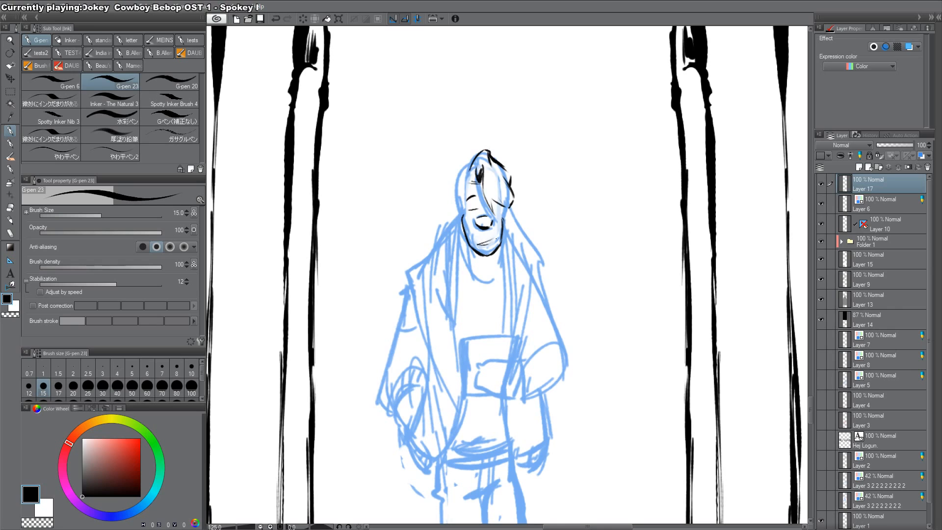
# Step: Refine the left eye and ink both eyebrows and the right eye, cleaning up with transparent ink
pyautogui.hotkey('ctrl', 'space')
pyautogui.keyDown('ctrl'); pyautogui.click(483, 206); pyautogui.keyUp('ctrl')
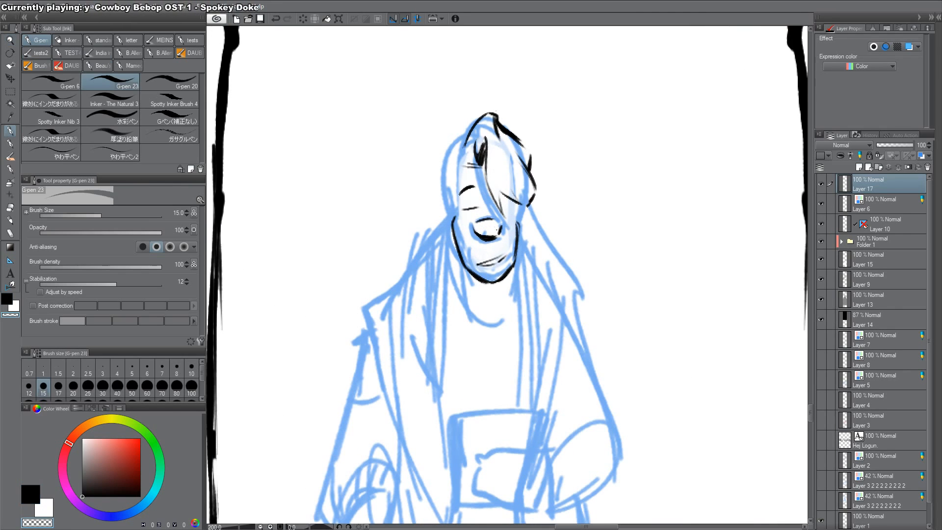
pyautogui.press('c')
pyautogui.moveTo(462, 217); pyautogui.dragTo(474, 215)
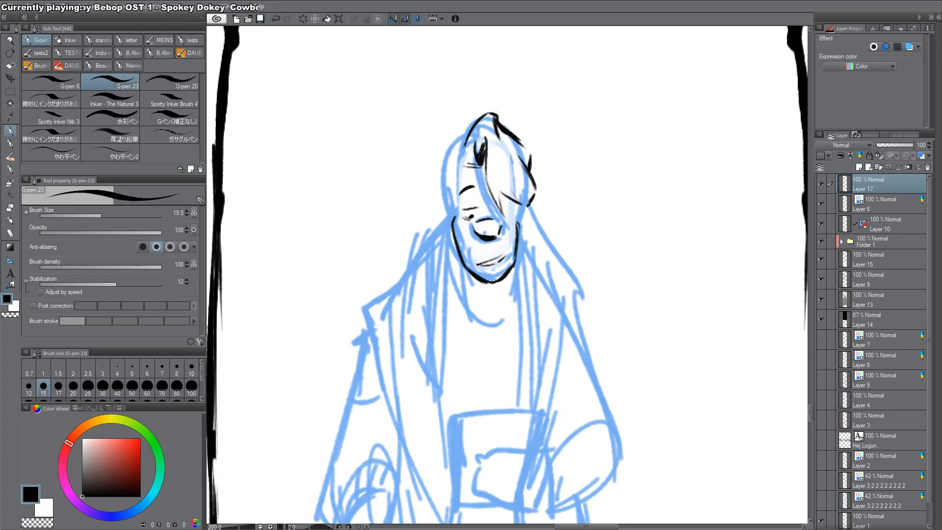
pyautogui.press('c')
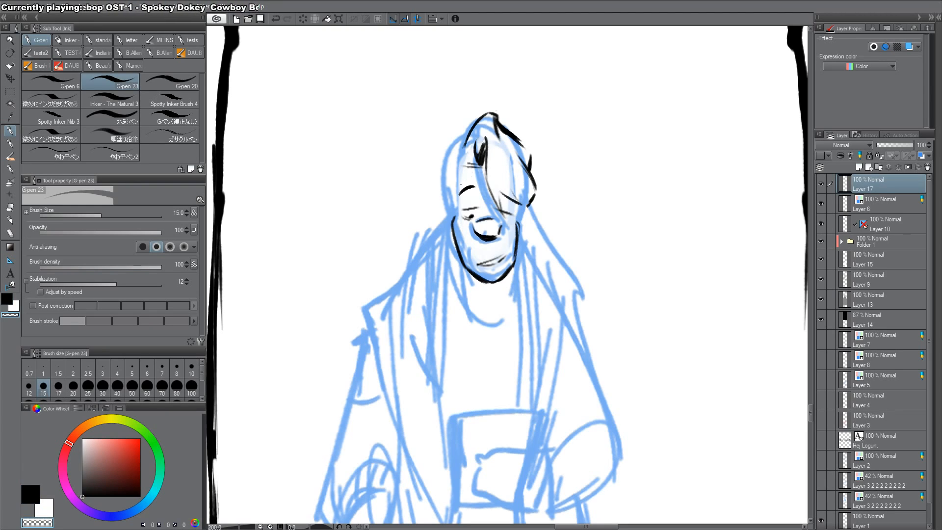
pyautogui.moveTo(460, 194)
pyautogui.mouseDown()
pyautogui.moveTo(475, 187)
pyautogui.moveTo(480, 209)
pyautogui.moveTo(503, 217)
pyautogui.moveTo(515, 207)
pyautogui.mouseUp()
pyautogui.press('c')
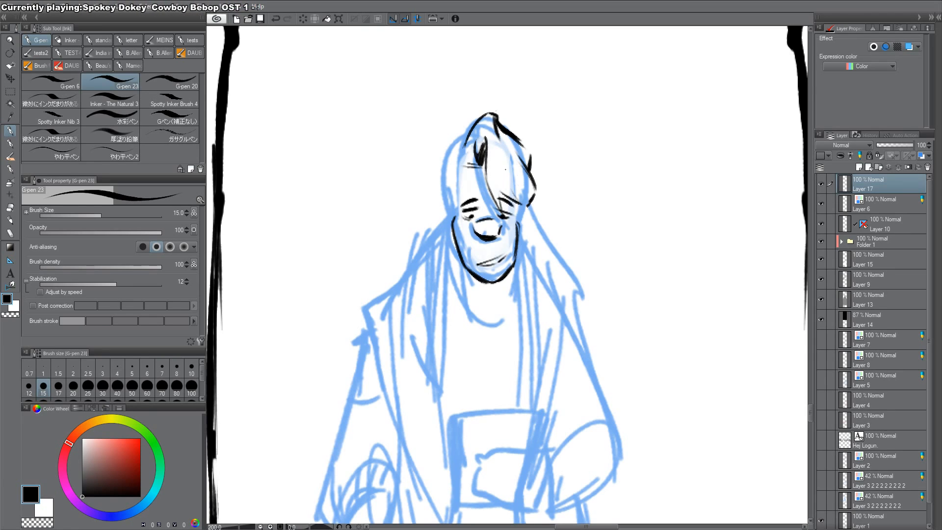
# Step: Ink a vertical strand over the forehead, the hair's left contour and both ears
pyautogui.moveTo(502, 175); pyautogui.dragTo(502, 202)
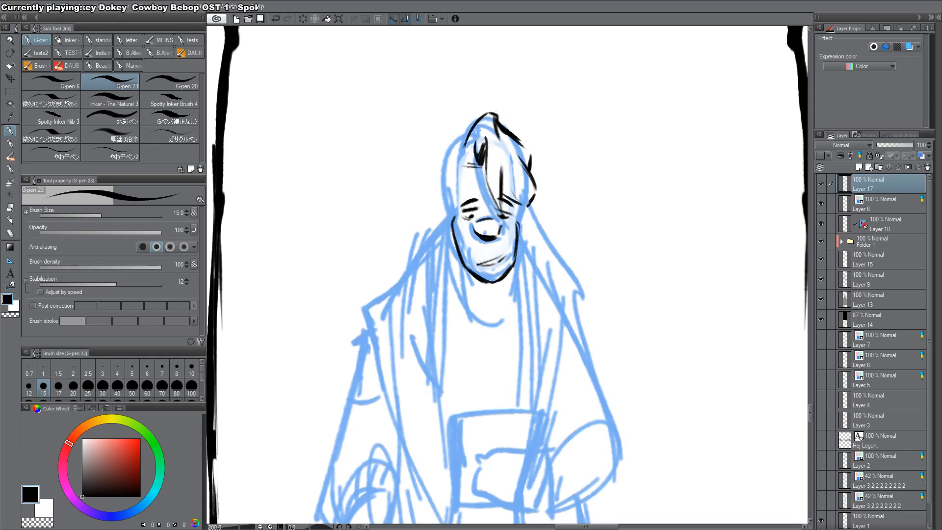
pyautogui.moveTo(465, 139)
pyautogui.mouseDown()
pyautogui.moveTo(443, 155)
pyautogui.moveTo(456, 203)
pyautogui.mouseUp()
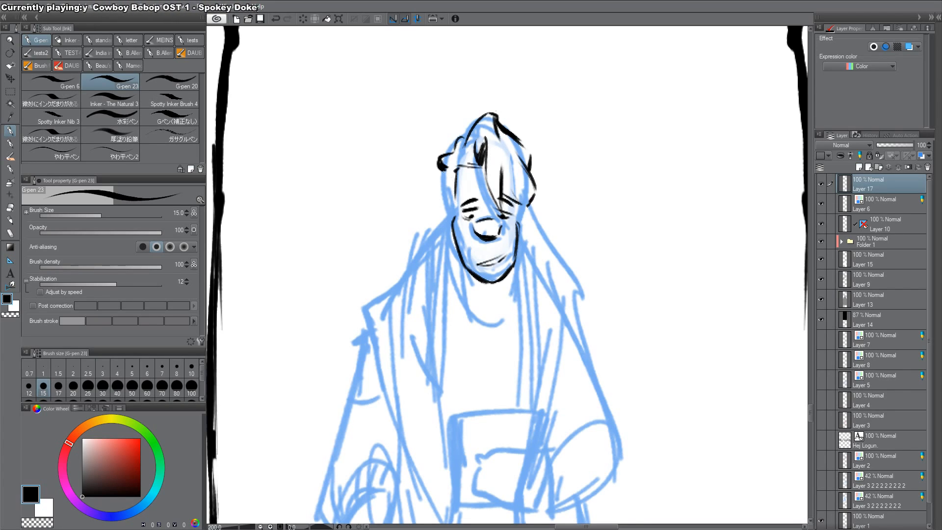
pyautogui.moveTo(438, 171); pyautogui.dragTo(453, 230)
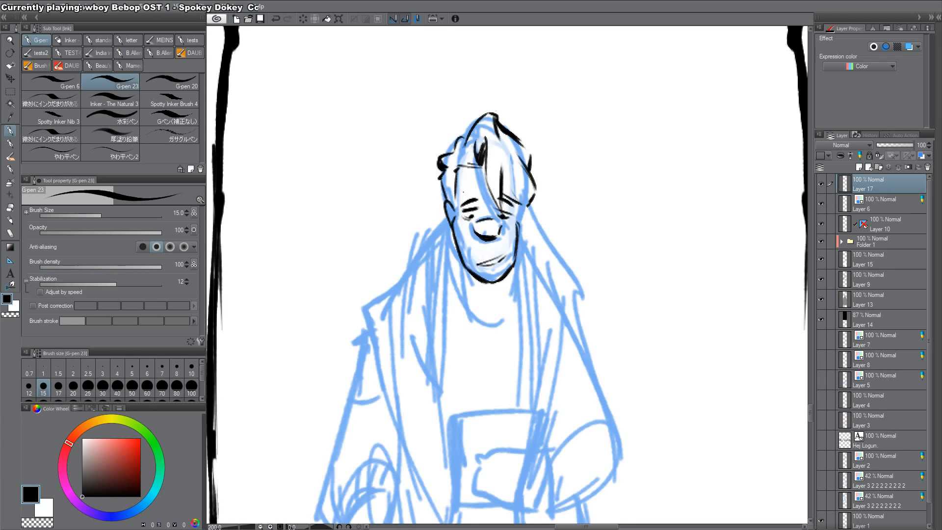
pyautogui.moveTo(518, 216); pyautogui.dragTo(519, 238)
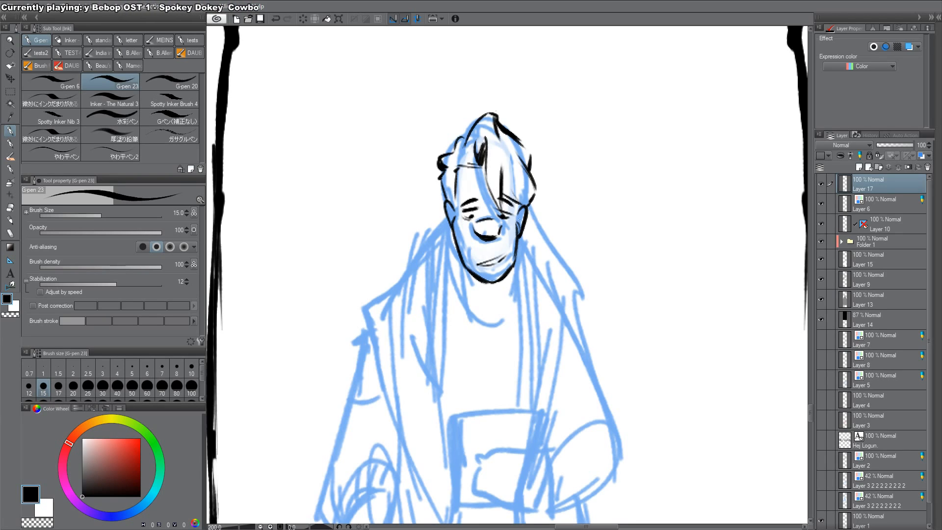
pyautogui.press('c')
pyautogui.press('c')
pyautogui.moveTo(445, 213); pyautogui.dragTo(454, 240)
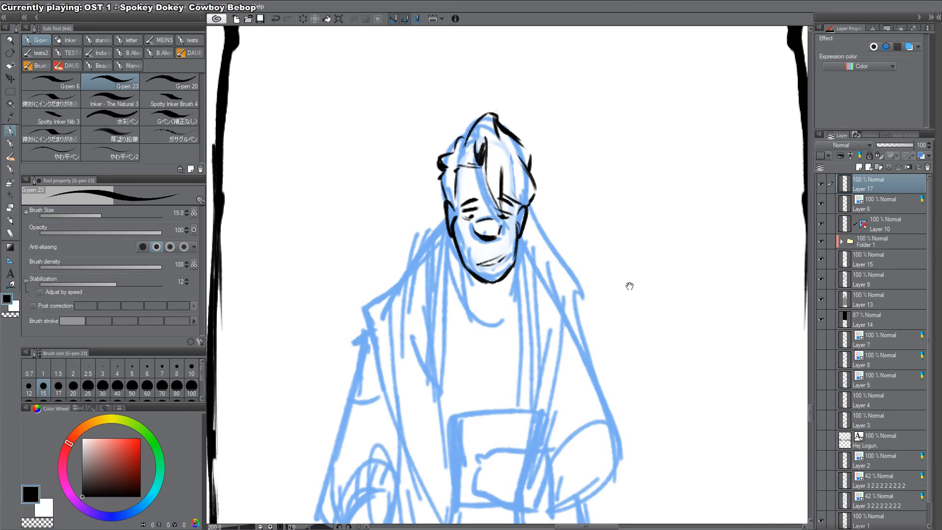
# Step: Strengthen the left ear and side contour of the face, and add short shadow strokes on the throat
pyautogui.moveTo(630, 286); pyautogui.dragTo(618, 262)
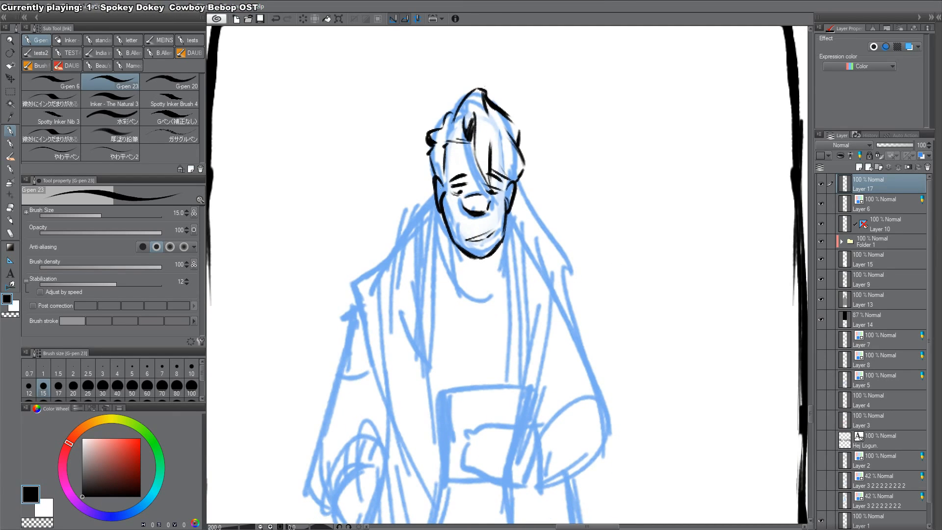
pyautogui.moveTo(437, 179); pyautogui.dragTo(441, 196)
pyautogui.moveTo(464, 161)
pyautogui.mouseDown()
pyautogui.moveTo(470, 171)
pyautogui.moveTo(447, 179)
pyautogui.mouseUp()
pyautogui.hotkey('ctrl', 'z')
pyautogui.hotkey('ctrl', 'z')
pyautogui.moveTo(446, 149); pyautogui.dragTo(443, 186)
pyautogui.moveTo(443, 165)
pyautogui.mouseDown()
pyautogui.moveTo(478, 124)
pyautogui.moveTo(438, 204)
pyautogui.moveTo(445, 244)
pyautogui.mouseUp()
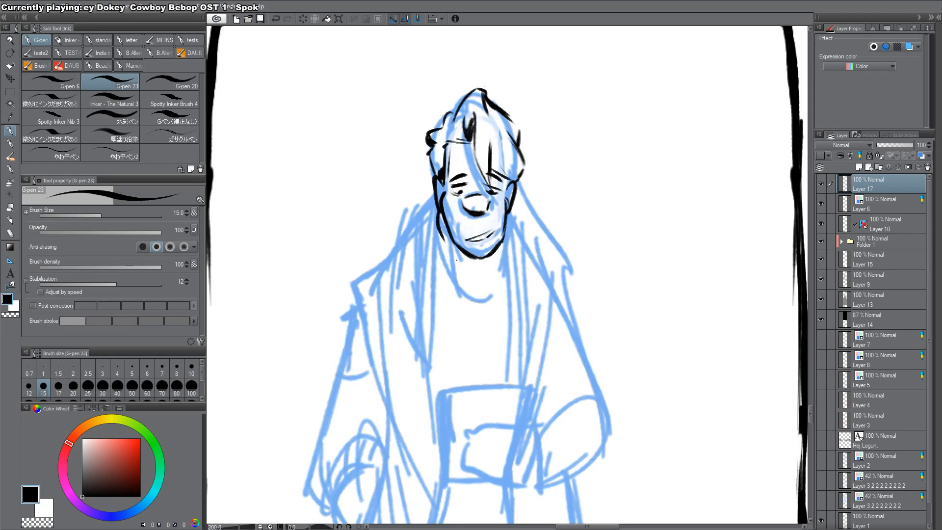
pyautogui.moveTo(513, 212)
pyautogui.mouseDown()
pyautogui.moveTo(510, 241)
pyautogui.moveTo(481, 286)
pyautogui.mouseUp()
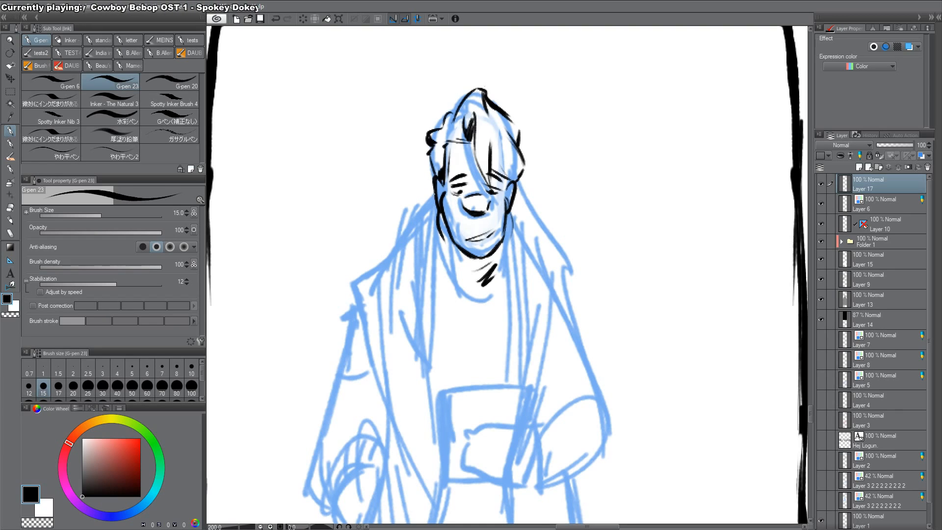
# Step: Ink both edges of the long tapering drape from the neck down the left side of the chest
pyautogui.moveTo(435, 194); pyautogui.dragTo(402, 331)
pyautogui.hotkey('ctrl', 'z')
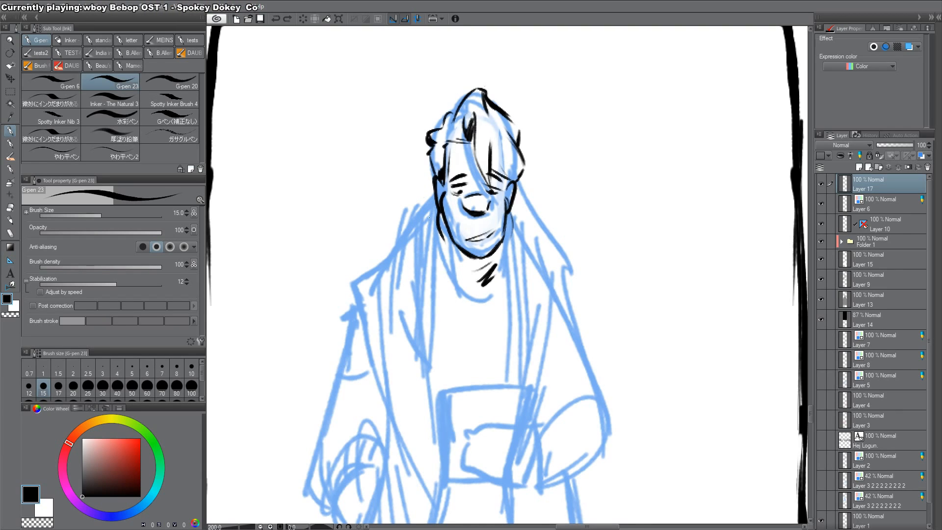
pyautogui.moveTo(434, 196)
pyautogui.mouseDown()
pyautogui.moveTo(417, 225)
pyautogui.moveTo(402, 331)
pyautogui.moveTo(427, 204)
pyautogui.moveTo(418, 346)
pyautogui.mouseUp()
pyautogui.hotkey('ctrl', 'z')
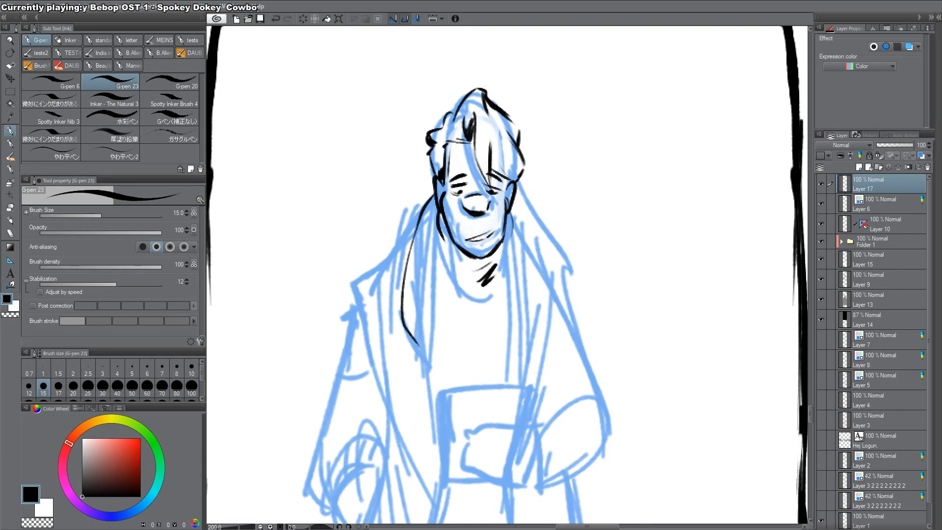
pyautogui.moveTo(437, 219); pyautogui.dragTo(431, 360)
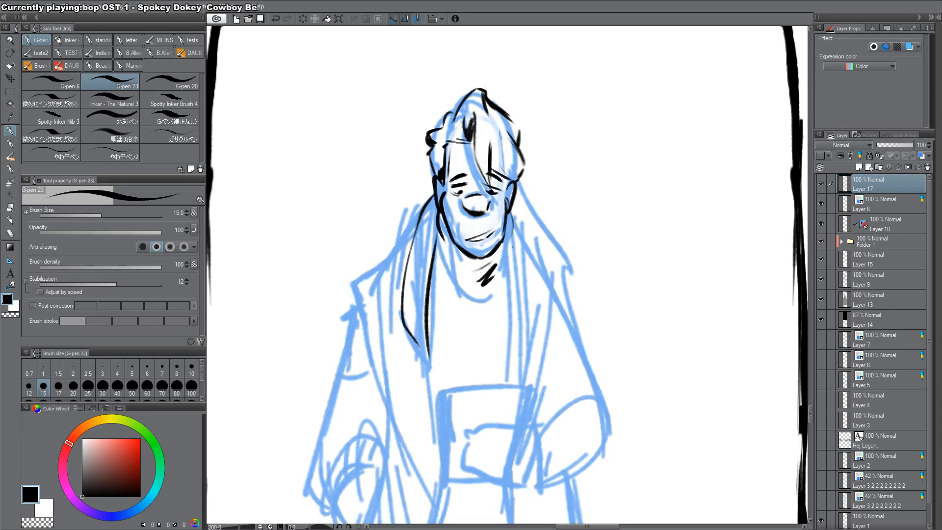
# Step: Ink the matching tapering drape down the right side of the chest, redoing its inner and outer edges
pyautogui.moveTo(515, 216); pyautogui.dragTo(513, 361)
pyautogui.hotkey('ctrl', 'z')
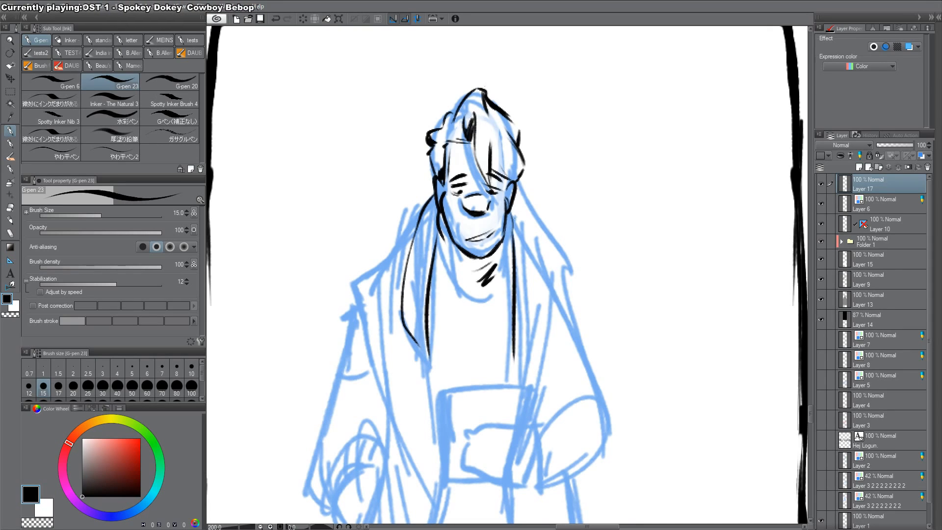
pyautogui.moveTo(514, 217)
pyautogui.mouseDown()
pyautogui.moveTo(512, 239)
pyautogui.moveTo(541, 288)
pyautogui.moveTo(520, 358)
pyautogui.mouseUp()
pyautogui.hotkey('ctrl', 'z')
pyautogui.moveTo(538, 248); pyautogui.dragTo(537, 321)
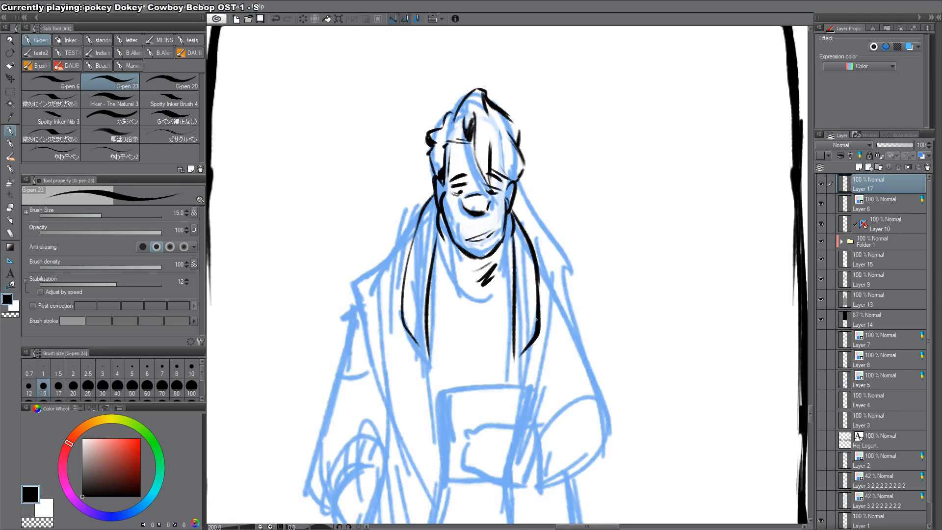
pyautogui.hotkey('ctrl', 'z')
pyautogui.moveTo(533, 262); pyautogui.dragTo(537, 313)
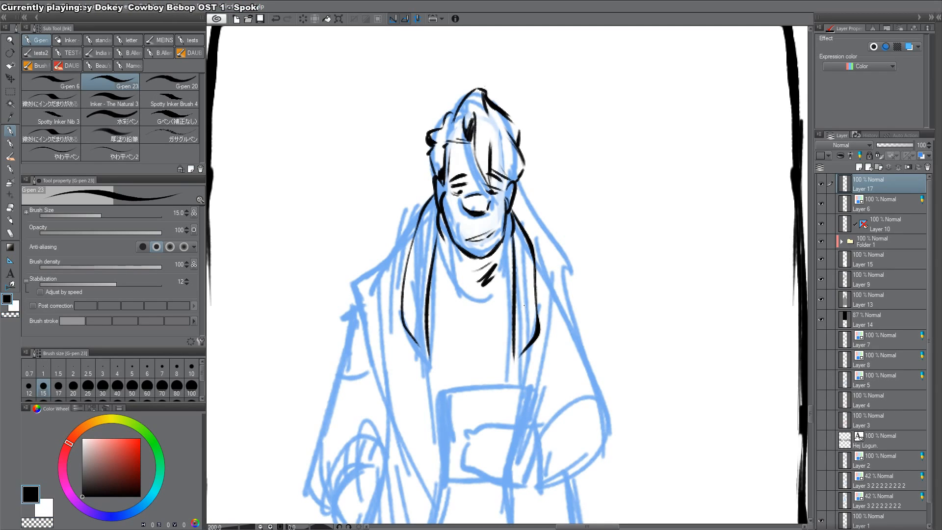
pyautogui.moveTo(509, 211); pyautogui.dragTo(516, 221)
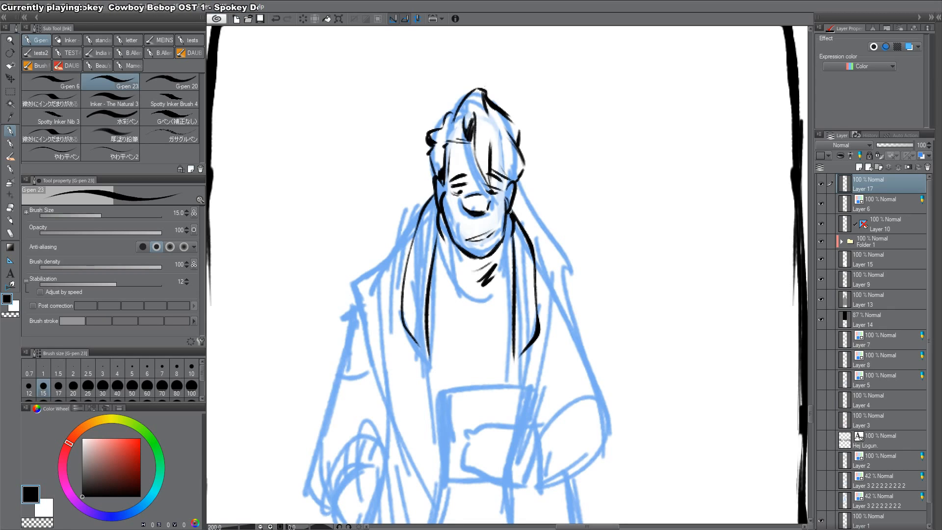
# Step: Add black shadows on both sides of the neck under the jaw and ink the coat's right shoulder line
pyautogui.moveTo(441, 234); pyautogui.dragTo(456, 269)
pyautogui.moveTo(441, 236)
pyautogui.mouseDown()
pyautogui.moveTo(451, 269)
pyautogui.moveTo(445, 260)
pyautogui.mouseUp()
pyautogui.moveTo(437, 236); pyautogui.dragTo(441, 257)
pyautogui.moveTo(513, 232); pyautogui.dragTo(506, 263)
pyautogui.moveTo(512, 246)
pyautogui.mouseDown()
pyautogui.moveTo(509, 263)
pyautogui.moveTo(564, 273)
pyautogui.moveTo(592, 352)
pyautogui.mouseUp()
# Step: Rotate the canvas sideways and ink the fingers of the hand in front of the torso
pyautogui.moveTo(565, 384); pyautogui.dragTo(576, 289)
pyautogui.moveTo(623, 271); pyautogui.dragTo(530, 101)
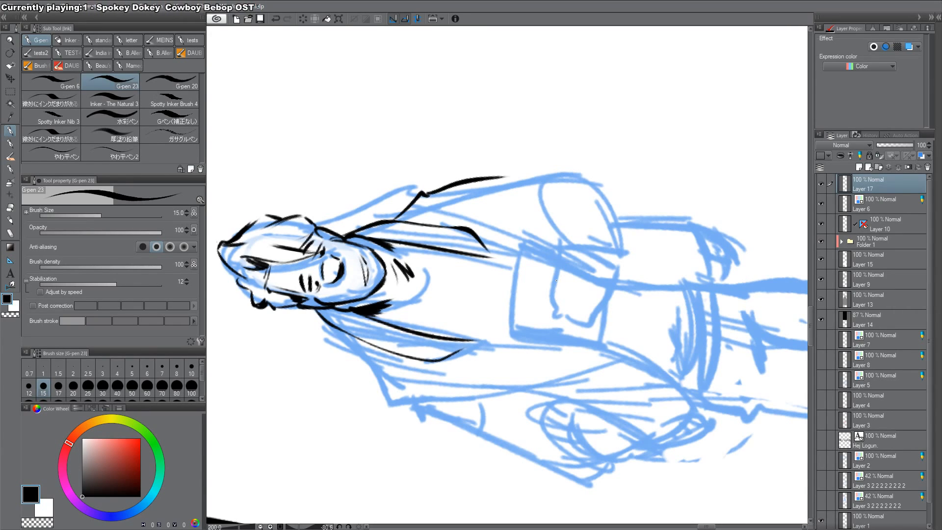
pyautogui.moveTo(557, 279); pyautogui.dragTo(555, 306)
pyautogui.moveTo(568, 288)
pyautogui.mouseDown()
pyautogui.moveTo(557, 307)
pyautogui.moveTo(560, 262)
pyautogui.moveTo(572, 322)
pyautogui.mouseUp()
pyautogui.moveTo(579, 296)
pyautogui.mouseDown()
pyautogui.moveTo(569, 324)
pyautogui.moveTo(579, 313)
pyautogui.mouseUp()
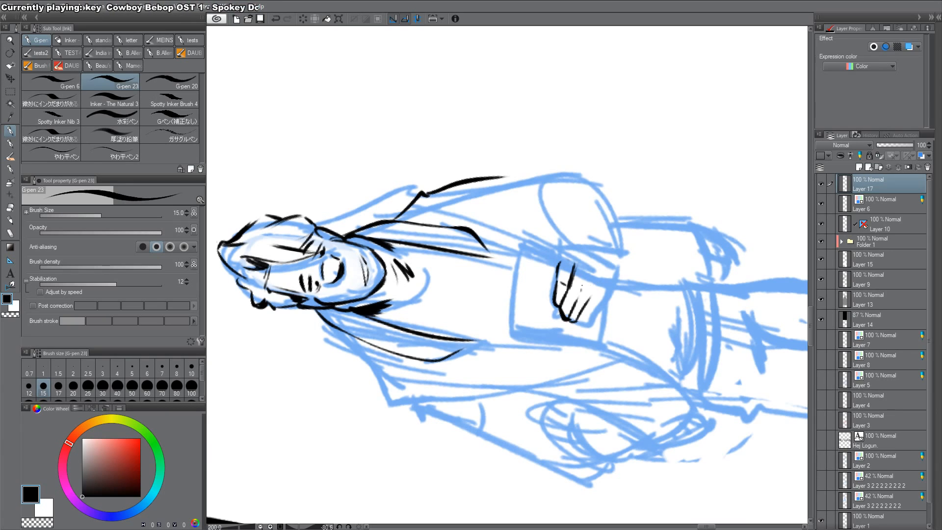
# Step: Finish the finger lines, turn the canvas upright and ink the back of the hand toward the wrist
pyautogui.moveTo(588, 274); pyautogui.dragTo(581, 290)
pyautogui.moveTo(599, 275)
pyautogui.mouseDown()
pyautogui.moveTo(592, 294)
pyautogui.moveTo(612, 277)
pyautogui.moveTo(474, 435)
pyautogui.mouseUp()
pyautogui.hotkey('shift', 'space')
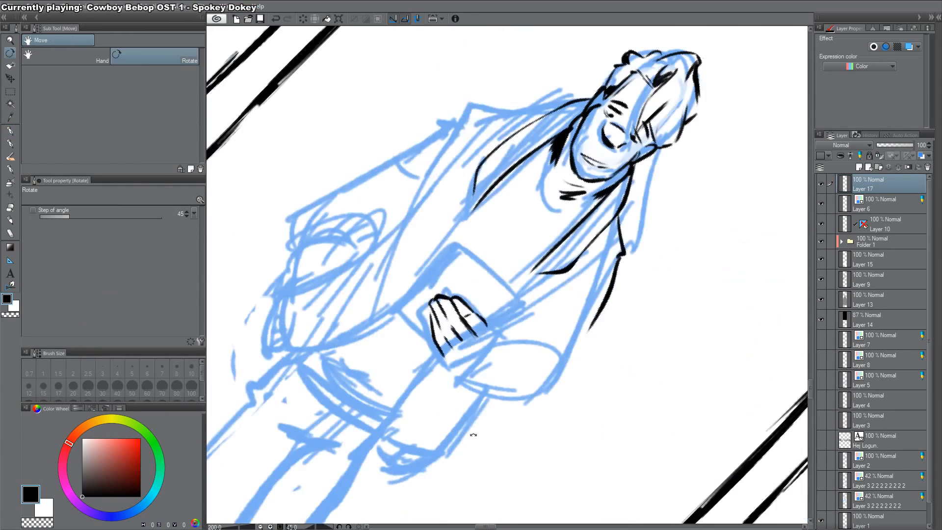
pyautogui.hotkey('shift', 'space')
pyautogui.moveTo(652, 314); pyautogui.dragTo(679, 193)
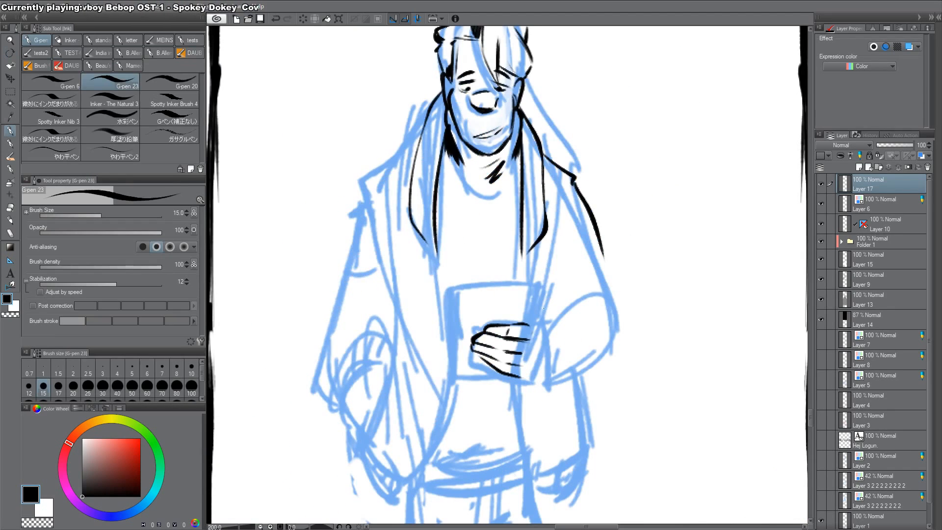
pyautogui.moveTo(529, 324); pyautogui.dragTo(548, 337)
pyautogui.moveTo(520, 378); pyautogui.dragTo(541, 373)
pyautogui.hotkey('ctrl', 'z')
pyautogui.hotkey('ctrl', 'z')
# Step: Ink the four edges of the book held at the torso, rotating the canvas for the long strokes
pyautogui.moveTo(537, 330)
pyautogui.mouseDown()
pyautogui.moveTo(540, 337)
pyautogui.moveTo(546, 286)
pyautogui.mouseUp()
pyautogui.hotkey('shift', 'space')
pyautogui.moveTo(571, 356); pyautogui.dragTo(411, 309)
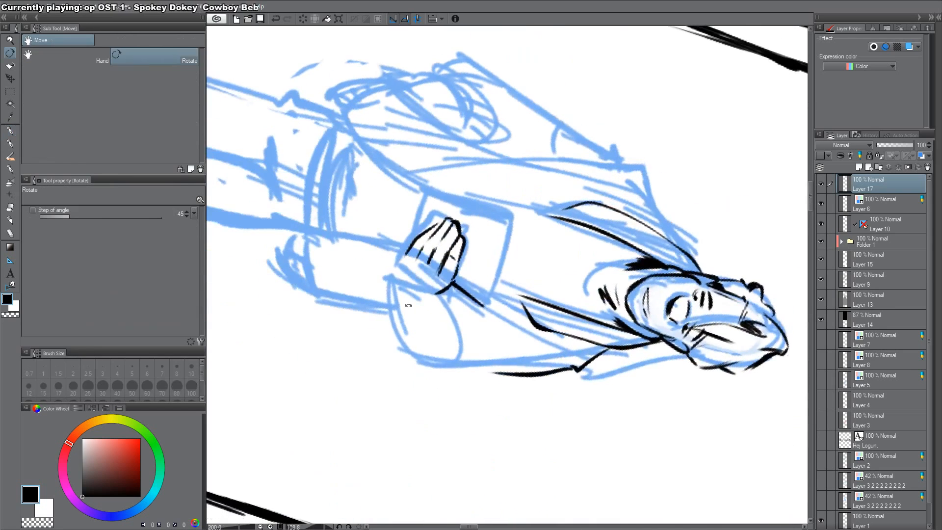
pyautogui.moveTo(411, 244)
pyautogui.mouseDown()
pyautogui.moveTo(426, 198)
pyautogui.moveTo(513, 211)
pyautogui.moveTo(491, 304)
pyautogui.mouseUp()
pyautogui.moveTo(516, 217); pyautogui.dragTo(493, 301)
pyautogui.hotkey('shift', 'space')
pyautogui.moveTo(657, 236); pyautogui.dragTo(564, 93)
pyautogui.doubleClick(657, 111)
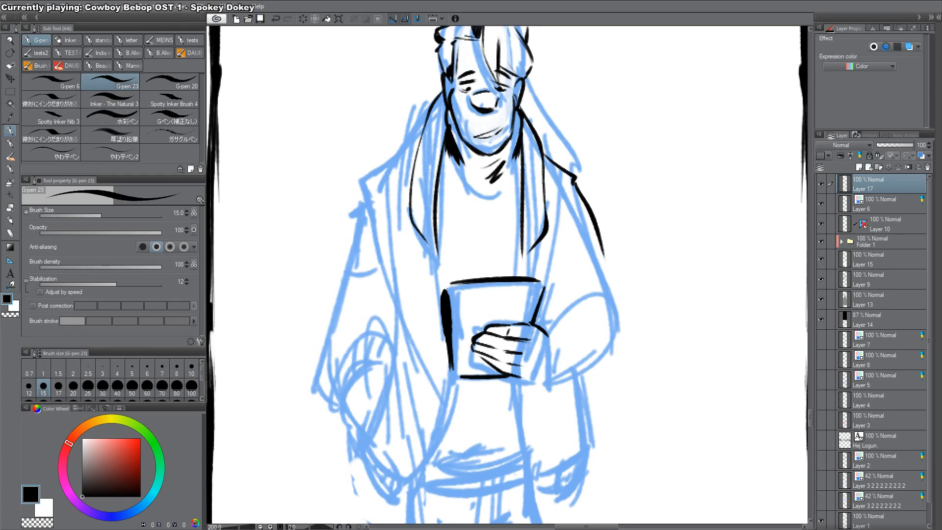
# Step: Add a small mark on the book's cover, close the corners of its outline and start the right cuff
pyautogui.moveTo(448, 284)
pyautogui.mouseDown()
pyautogui.moveTo(442, 293)
pyautogui.moveTo(486, 293)
pyautogui.mouseUp()
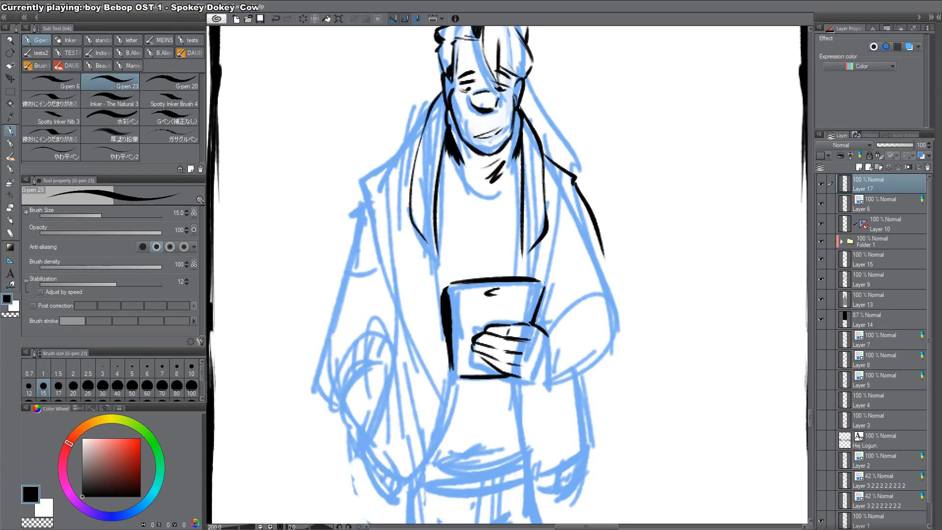
pyautogui.moveTo(539, 282); pyautogui.dragTo(545, 294)
pyautogui.moveTo(452, 364); pyautogui.dragTo(458, 377)
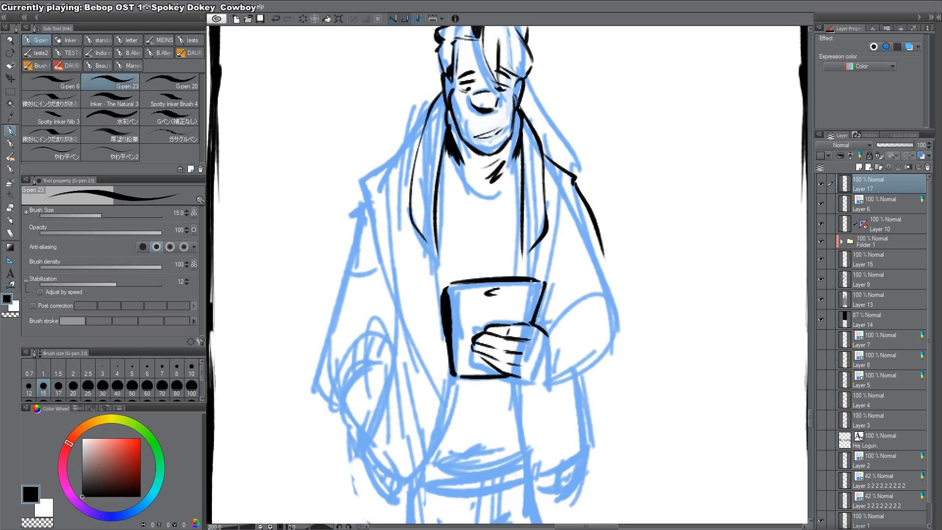
pyautogui.moveTo(530, 378)
pyautogui.mouseDown()
pyautogui.moveTo(553, 363)
pyautogui.moveTo(556, 339)
pyautogui.moveTo(545, 324)
pyautogui.moveTo(591, 296)
pyautogui.moveTo(552, 241)
pyautogui.mouseUp()
# Step: Lower the opacity of the blue sketch on Layer 6 to 43% and return to Layer 17
pyautogui.keyDown('alt'); pyautogui.click(605, 292); pyautogui.keyUp('alt')
pyautogui.keyDown('alt'); pyautogui.click(605, 293); pyautogui.keyUp('alt')
pyautogui.keyDown('alt'); pyautogui.click(605, 294); pyautogui.keyUp('alt')
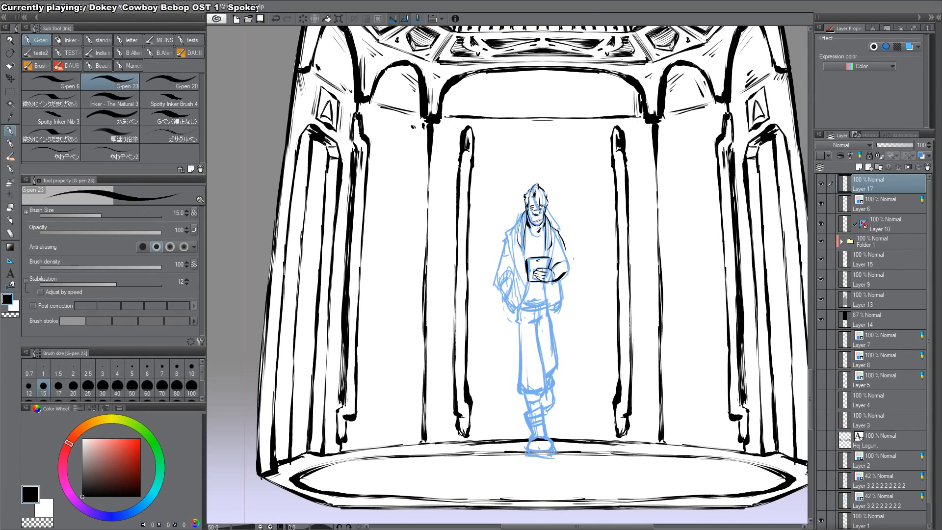
pyautogui.click(888, 204)
pyautogui.moveTo(895, 146); pyautogui.dragTo(893, 146)
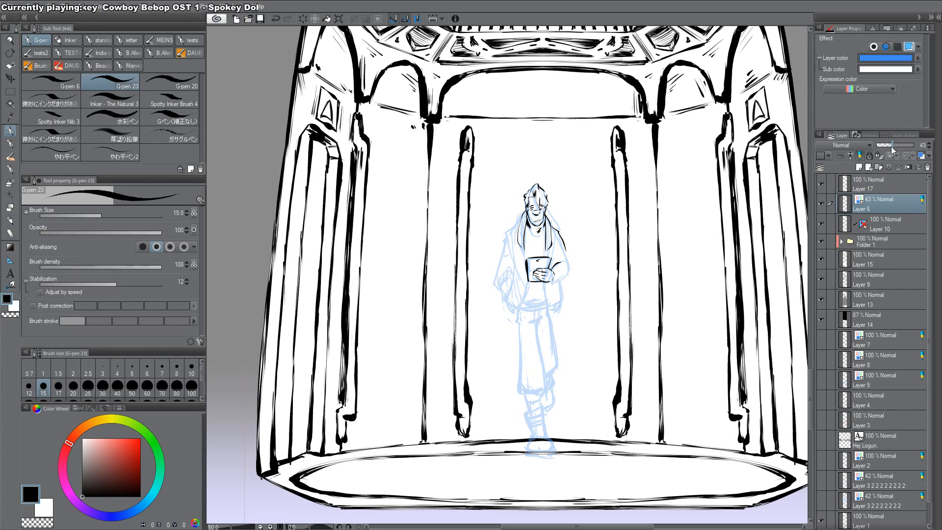
pyautogui.click(885, 189)
# Step: Ink the bent right sleeve's outer contour and the cuff behind the hand holding the book
pyautogui.moveTo(552, 281)
pyautogui.mouseDown()
pyautogui.moveTo(568, 274)
pyautogui.moveTo(570, 255)
pyautogui.moveTo(565, 279)
pyautogui.mouseUp()
pyautogui.hotkey('ctrl', 'z')
pyautogui.moveTo(553, 244); pyautogui.dragTo(554, 262)
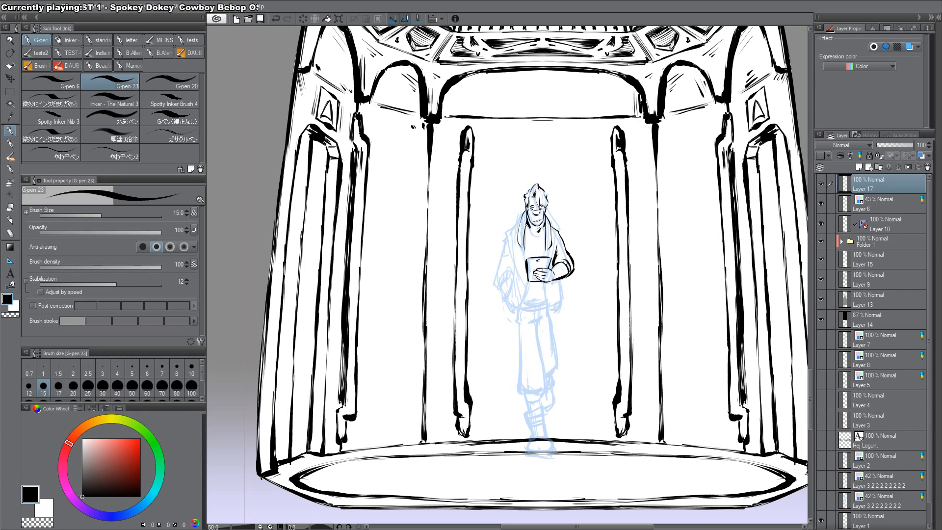
# Step: Clean up the collar lines with transparent colour and ink short rib marks along both sides of the collar
pyautogui.press('c')
pyautogui.press('c')
pyautogui.moveTo(526, 211); pyautogui.dragTo(522, 217)
pyautogui.press('c')
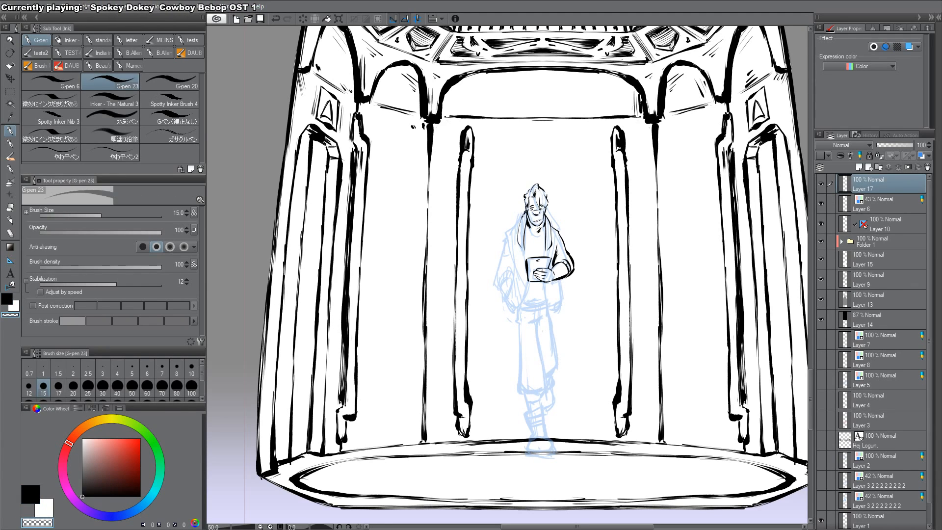
pyautogui.press('c')
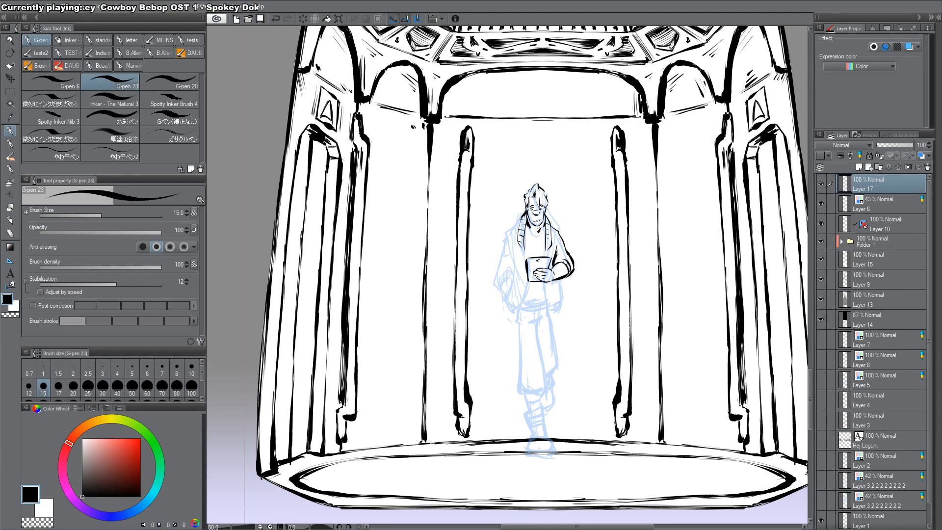
pyautogui.moveTo(525, 246)
pyautogui.mouseDown()
pyautogui.moveTo(524, 260)
pyautogui.moveTo(546, 256)
pyautogui.moveTo(525, 256)
pyautogui.moveTo(525, 235)
pyautogui.moveTo(488, 255)
pyautogui.mouseUp()
pyautogui.keyDown('ctrl'); pyautogui.click(492, 254); pyautogui.keyUp('ctrl')
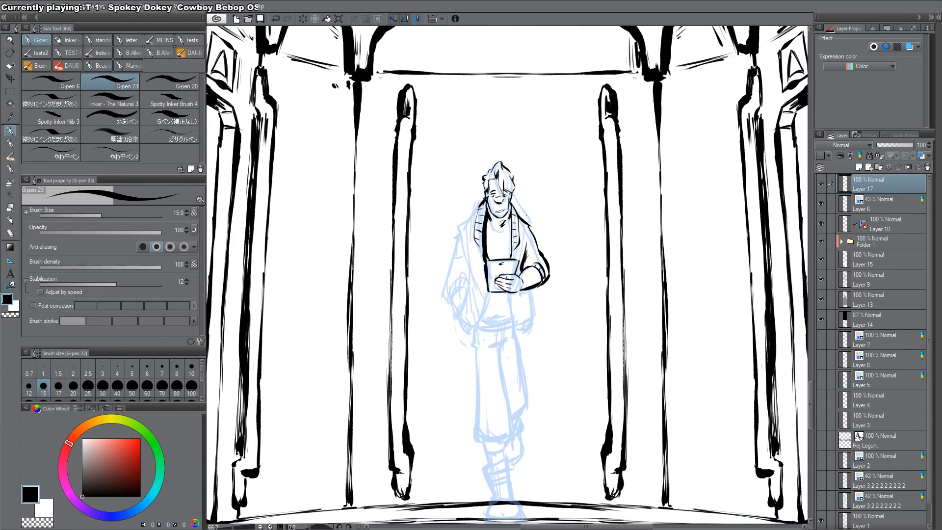
# Step: Ink the jacket's left shoulder and sleeve down to the hand in the pocket, and add fold lines on both sleeves
pyautogui.press('c')
pyautogui.press('c')
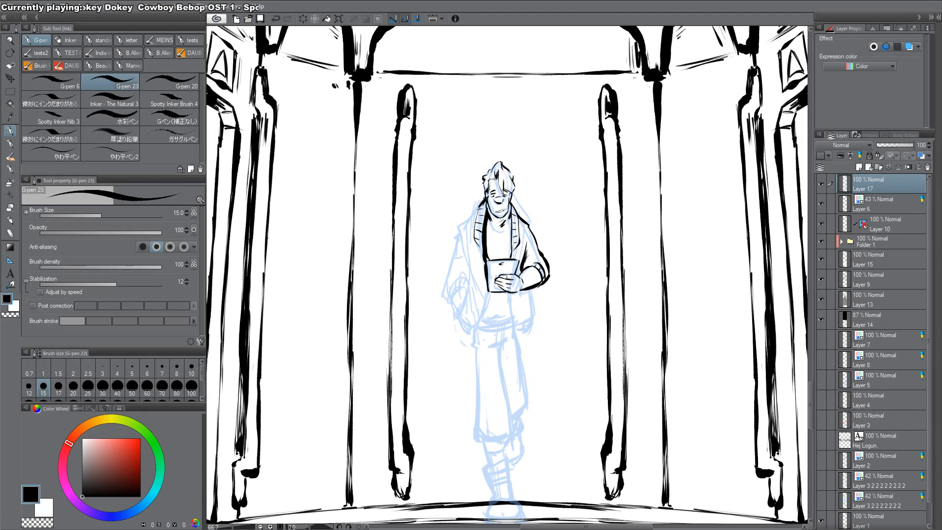
pyautogui.moveTo(478, 208)
pyautogui.mouseDown()
pyautogui.moveTo(456, 236)
pyautogui.moveTo(450, 308)
pyautogui.moveTo(467, 284)
pyautogui.mouseUp()
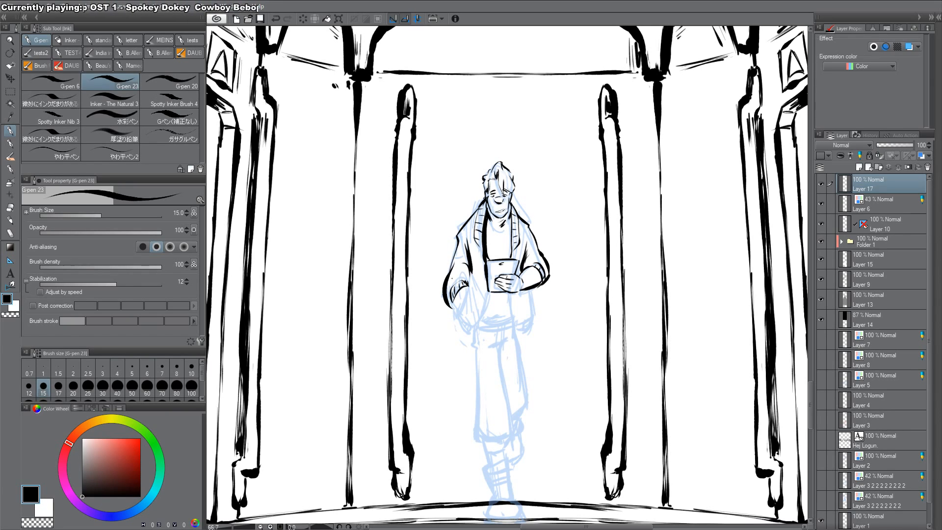
pyautogui.moveTo(454, 302)
pyautogui.mouseDown()
pyautogui.moveTo(468, 321)
pyautogui.moveTo(461, 308)
pyautogui.moveTo(470, 298)
pyautogui.moveTo(460, 318)
pyautogui.moveTo(458, 311)
pyautogui.mouseUp()
pyautogui.hotkey('ctrl', 'z')
pyautogui.hotkey('ctrl', 'z')
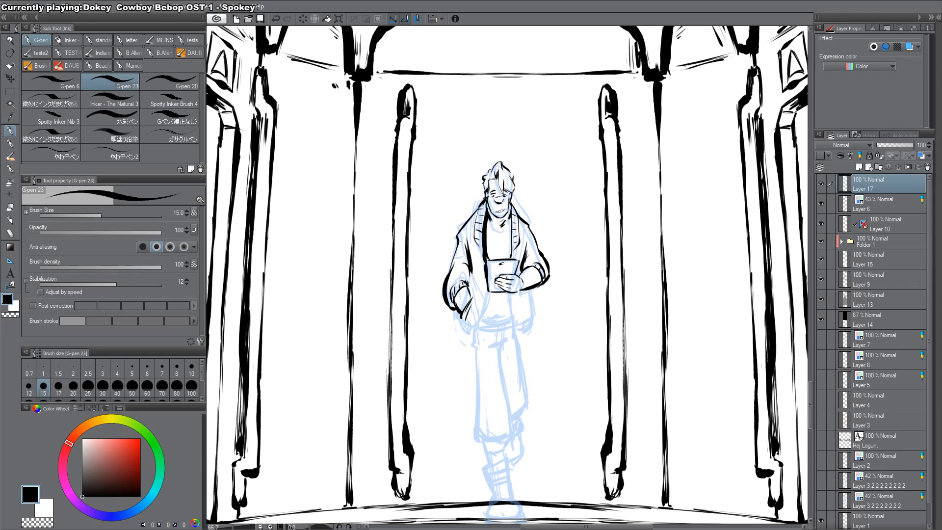
pyautogui.moveTo(466, 226); pyautogui.dragTo(453, 282)
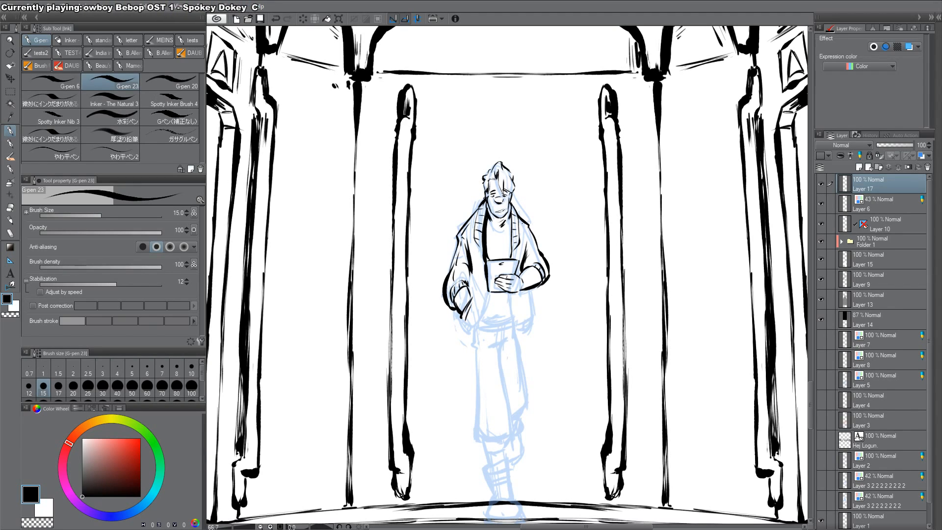
pyautogui.moveTo(528, 226); pyautogui.dragTo(538, 254)
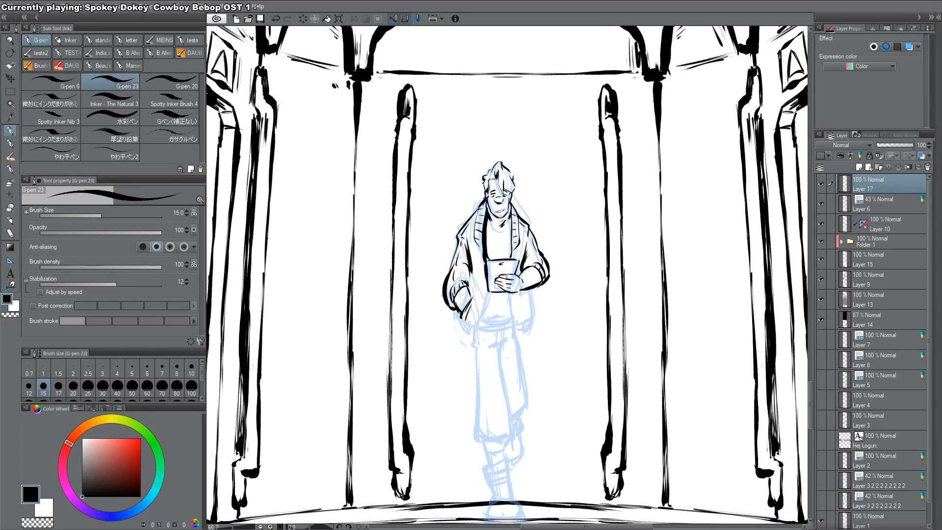
# Step: Ink both front panels of the jacket below the book, ending each in a ribbed hem
pyautogui.moveTo(459, 313)
pyautogui.mouseDown()
pyautogui.moveTo(472, 337)
pyautogui.moveTo(468, 329)
pyautogui.moveTo(491, 319)
pyautogui.mouseUp()
pyautogui.hotkey('ctrl', 'z')
pyautogui.hotkey('ctrl', 'z')
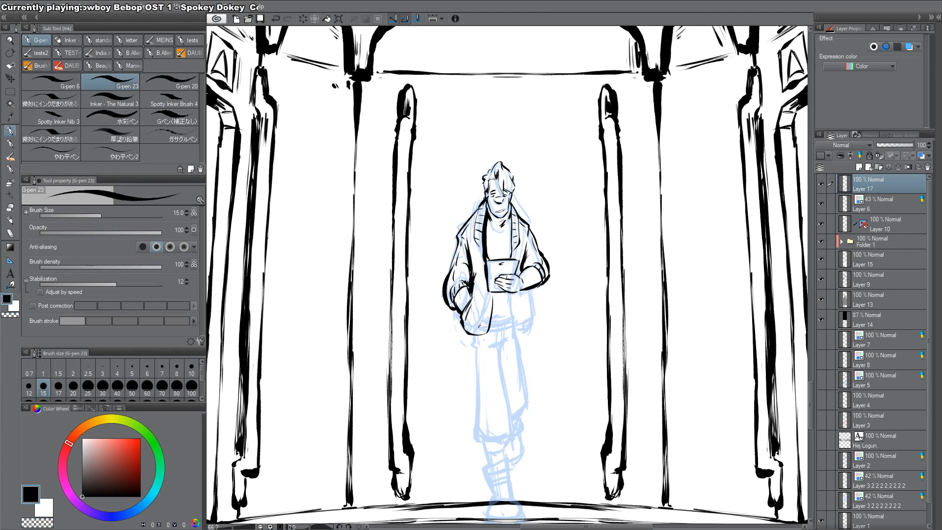
pyautogui.moveTo(465, 321); pyautogui.dragTo(485, 338)
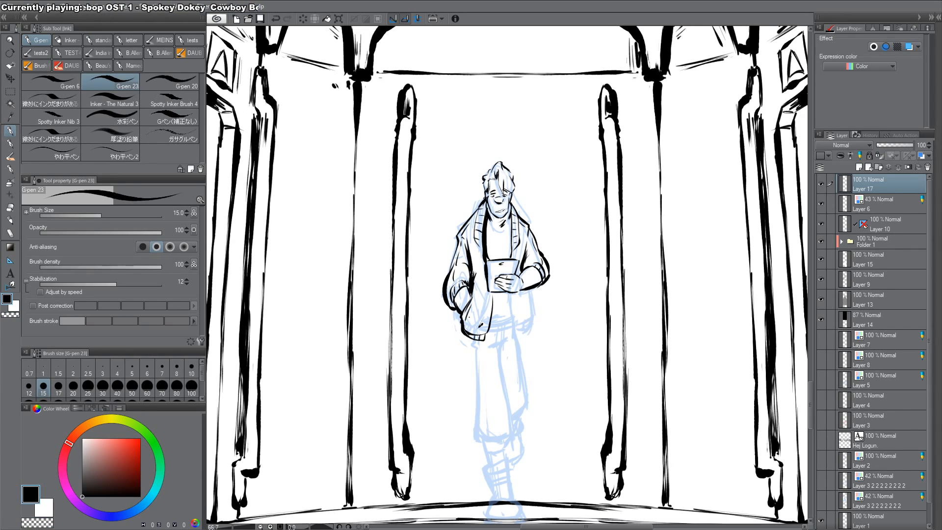
pyautogui.moveTo(509, 292); pyautogui.dragTo(516, 329)
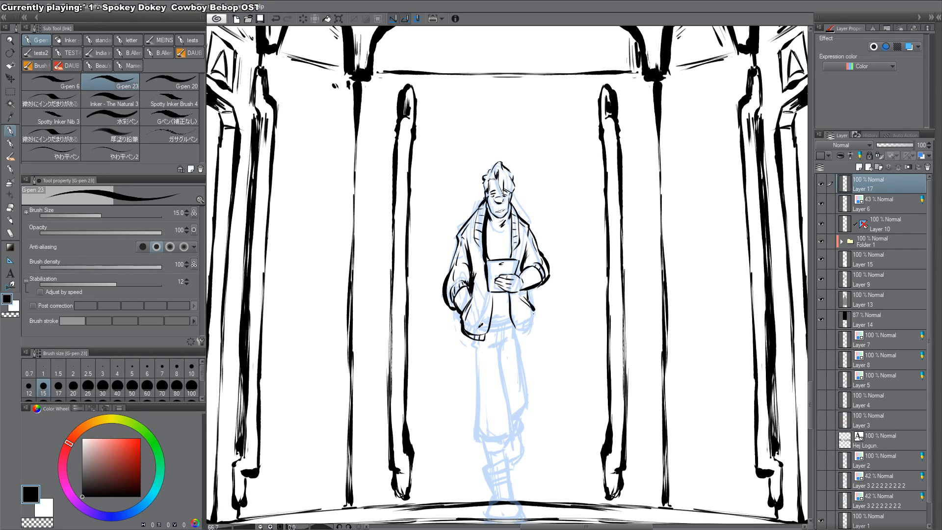
pyautogui.moveTo(511, 331)
pyautogui.mouseDown()
pyautogui.moveTo(535, 313)
pyautogui.moveTo(526, 330)
pyautogui.moveTo(537, 314)
pyautogui.mouseUp()
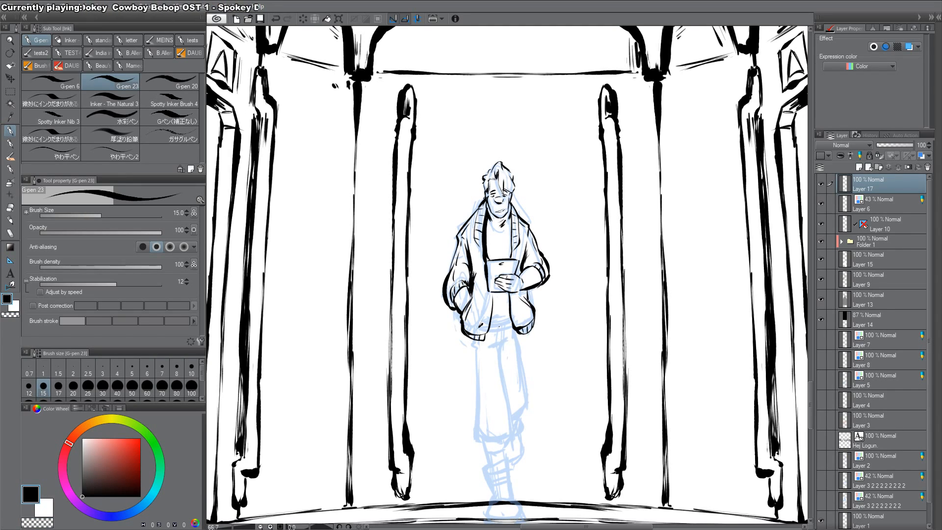
# Step: Ink the shirt hem and the baggy trousers, including the side pocket, inner leg line and gathered cuff
pyautogui.moveTo(487, 336)
pyautogui.mouseDown()
pyautogui.moveTo(513, 323)
pyautogui.moveTo(526, 390)
pyautogui.mouseUp()
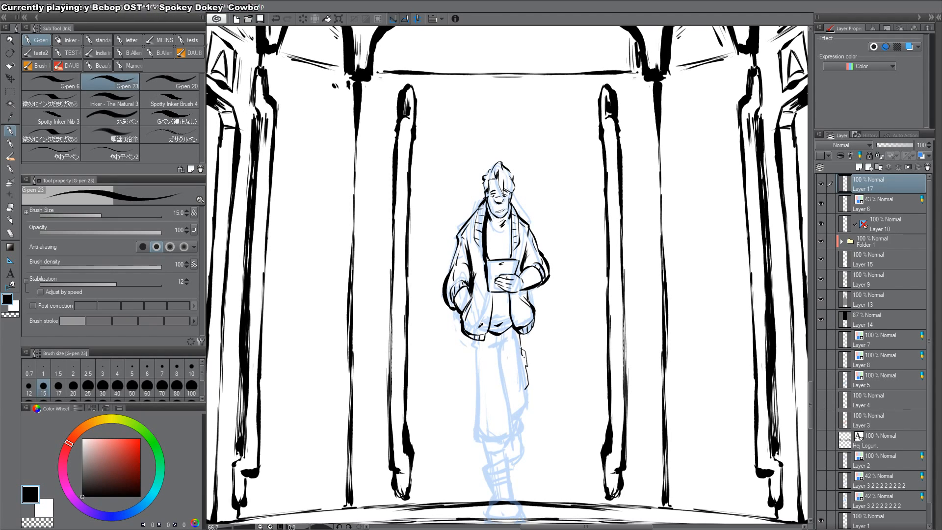
pyautogui.moveTo(520, 335)
pyautogui.mouseDown()
pyautogui.moveTo(529, 399)
pyautogui.moveTo(524, 384)
pyautogui.moveTo(516, 429)
pyautogui.moveTo(529, 404)
pyautogui.moveTo(528, 375)
pyautogui.moveTo(531, 410)
pyautogui.moveTo(508, 423)
pyautogui.mouseUp()
pyautogui.hotkey('ctrl', 'z')
pyautogui.moveTo(475, 355)
pyautogui.mouseDown()
pyautogui.moveTo(470, 332)
pyautogui.moveTo(486, 287)
pyautogui.moveTo(502, 280)
pyautogui.moveTo(497, 306)
pyautogui.moveTo(489, 302)
pyautogui.moveTo(500, 390)
pyautogui.moveTo(489, 386)
pyautogui.moveTo(497, 369)
pyautogui.moveTo(495, 395)
pyautogui.mouseUp()
pyautogui.press('c')
pyautogui.press('c')
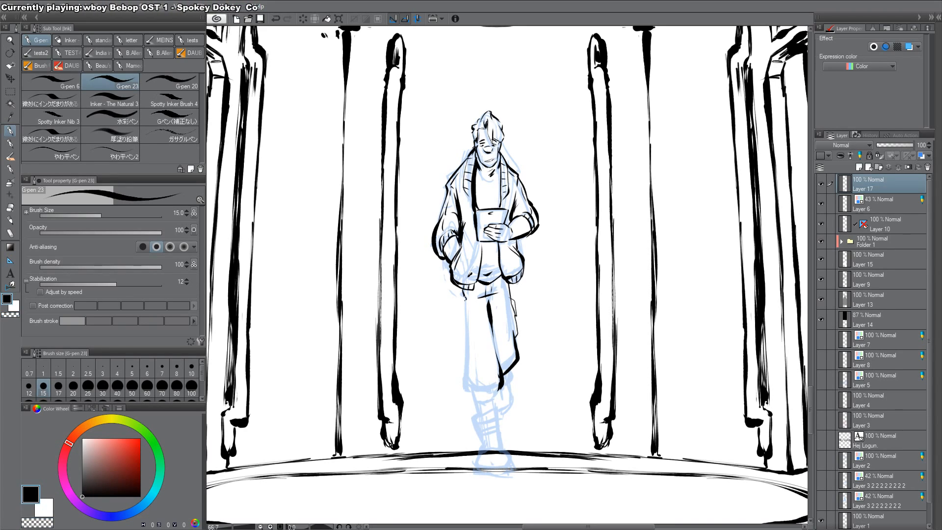
pyautogui.moveTo(465, 304)
pyautogui.mouseDown()
pyautogui.moveTo(466, 392)
pyautogui.moveTo(495, 394)
pyautogui.moveTo(478, 416)
pyautogui.moveTo(491, 406)
pyautogui.mouseUp()
# Step: Ink the lower leg and the boot shaft with its front strap details
pyautogui.moveTo(470, 351); pyautogui.dragTo(435, 280)
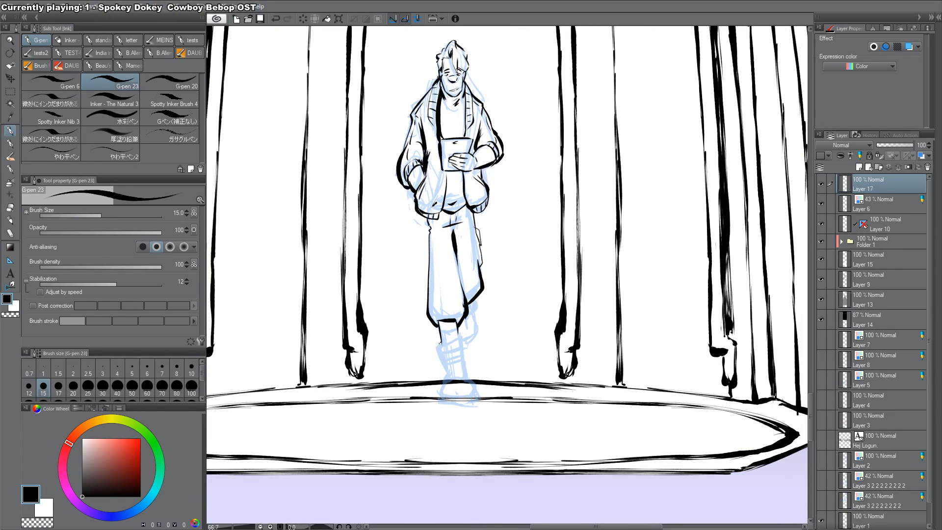
pyautogui.moveTo(436, 346); pyautogui.dragTo(446, 373)
pyautogui.moveTo(460, 336); pyautogui.dragTo(466, 378)
pyautogui.moveTo(464, 342)
pyautogui.mouseDown()
pyautogui.moveTo(465, 368)
pyautogui.moveTo(458, 348)
pyautogui.moveTo(444, 355)
pyautogui.moveTo(462, 353)
pyautogui.moveTo(444, 358)
pyautogui.moveTo(458, 353)
pyautogui.moveTo(466, 383)
pyautogui.mouseUp()
pyautogui.hotkey('ctrl', 'z')
pyautogui.hotkey('ctrl', 'z')
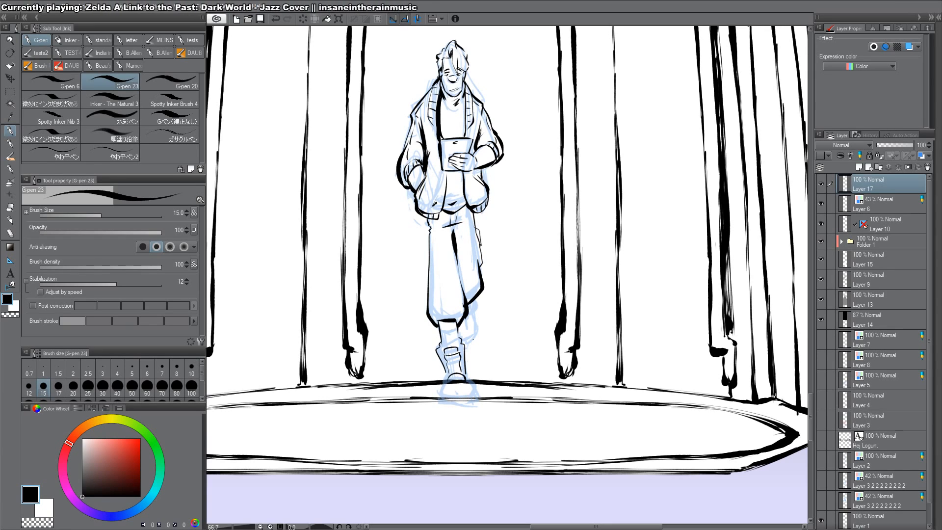
# Step: Lower the opacity of the background line art in Folder 1 to 45% and return to Layer 17
pyautogui.click(867, 243)
pyautogui.click(893, 145)
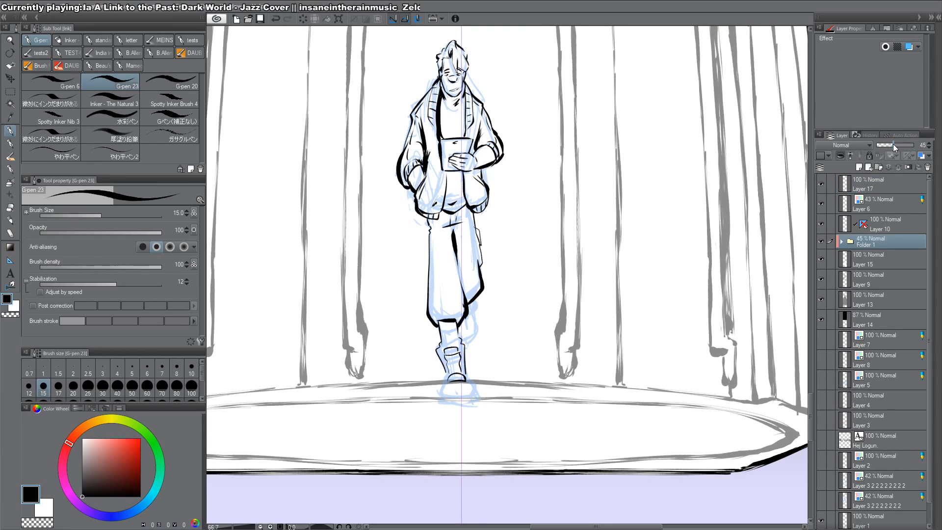
pyautogui.click(874, 181)
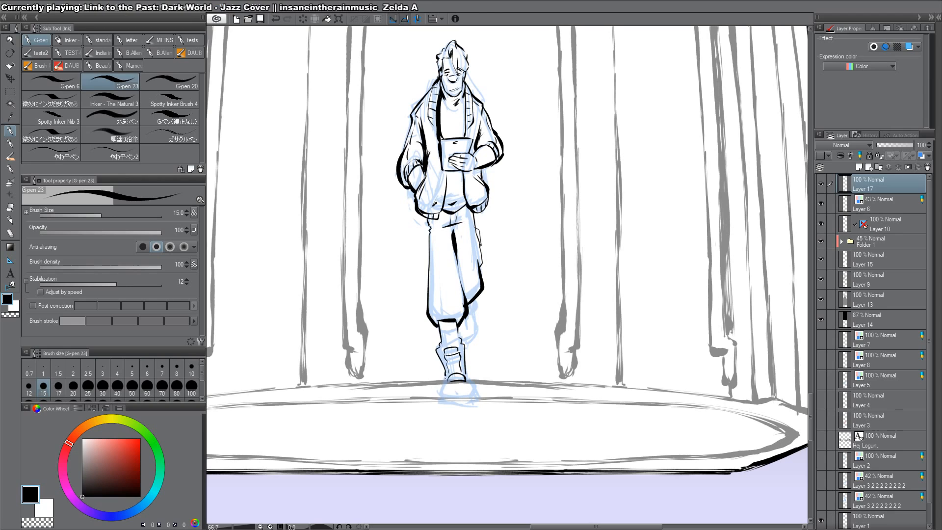
# Step: Ink the rounded toe and sole of the boot and the wrappings around the shin above it
pyautogui.moveTo(445, 376)
pyautogui.mouseDown()
pyautogui.moveTo(442, 399)
pyautogui.moveTo(443, 384)
pyautogui.moveTo(441, 393)
pyautogui.moveTo(465, 400)
pyautogui.moveTo(466, 379)
pyautogui.moveTo(473, 403)
pyautogui.moveTo(458, 401)
pyautogui.moveTo(474, 399)
pyautogui.moveTo(440, 400)
pyautogui.moveTo(475, 404)
pyautogui.moveTo(442, 392)
pyautogui.moveTo(455, 406)
pyautogui.moveTo(446, 403)
pyautogui.moveTo(474, 401)
pyautogui.moveTo(466, 355)
pyautogui.moveTo(466, 381)
pyautogui.mouseUp()
pyautogui.hotkey('ctrl', 'z')
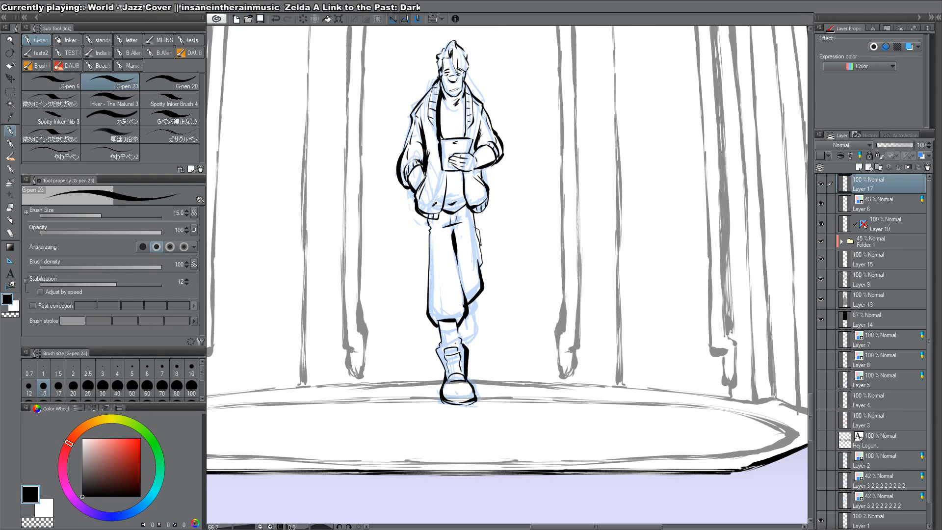
pyautogui.moveTo(442, 334)
pyautogui.mouseDown()
pyautogui.moveTo(445, 347)
pyautogui.moveTo(458, 322)
pyautogui.moveTo(455, 345)
pyautogui.mouseUp()
pyautogui.moveTo(447, 340); pyautogui.dragTo(454, 351)
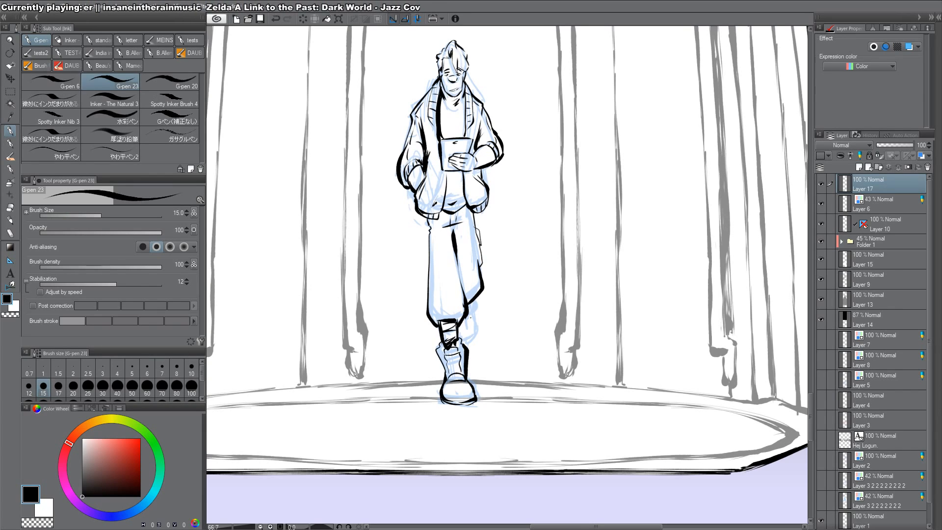
# Step: Ink dark crease folds at the crotch of the trousers
pyautogui.moveTo(504, 177); pyautogui.dragTo(552, 224)
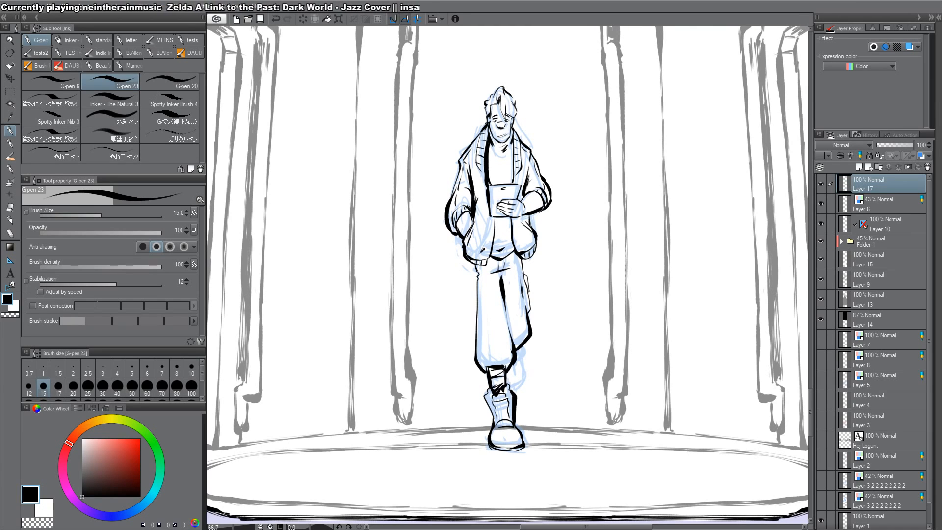
pyautogui.moveTo(510, 273); pyautogui.dragTo(504, 286)
pyautogui.moveTo(510, 274); pyautogui.dragTo(490, 283)
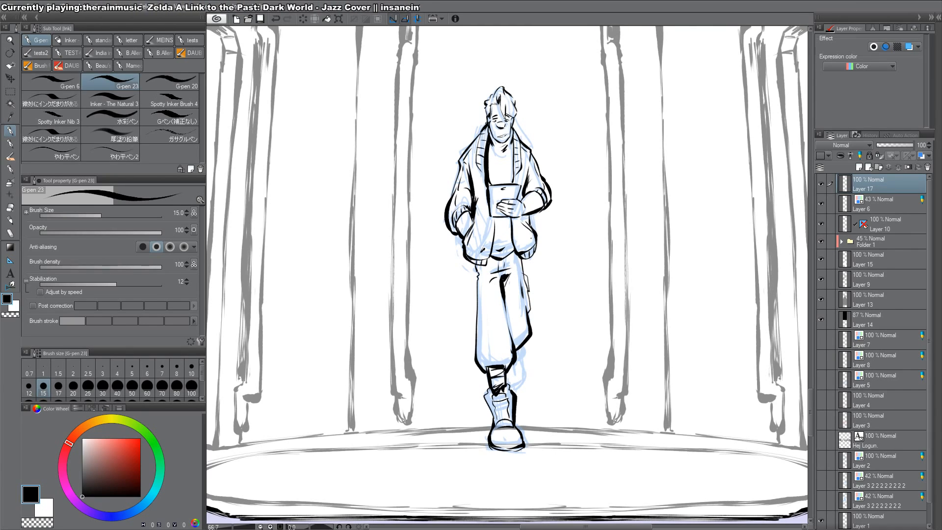
# Step: Add a solid black shadow on the shirt beneath the book and ink fold marks on the shirt
pyautogui.moveTo(512, 235)
pyautogui.mouseDown()
pyautogui.moveTo(514, 273)
pyautogui.moveTo(465, 448)
pyautogui.mouseUp()
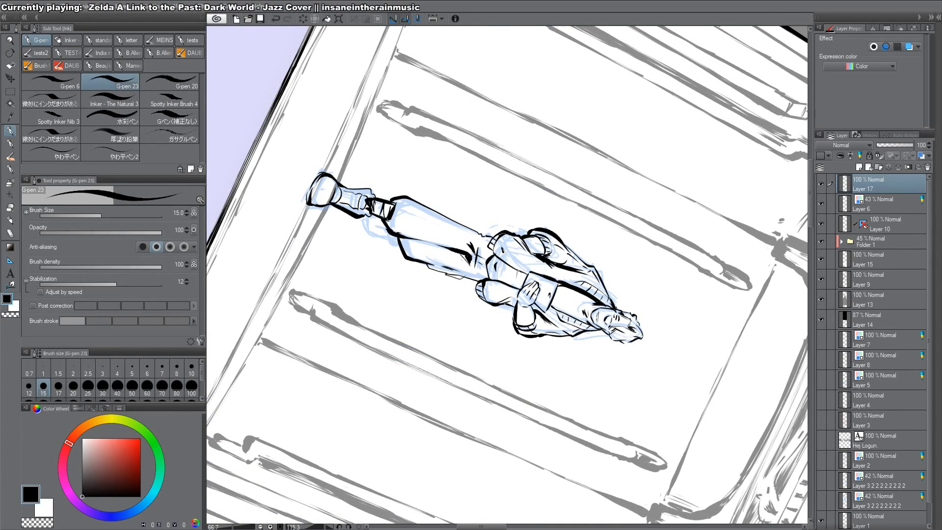
pyautogui.press('g')
pyautogui.press('g')
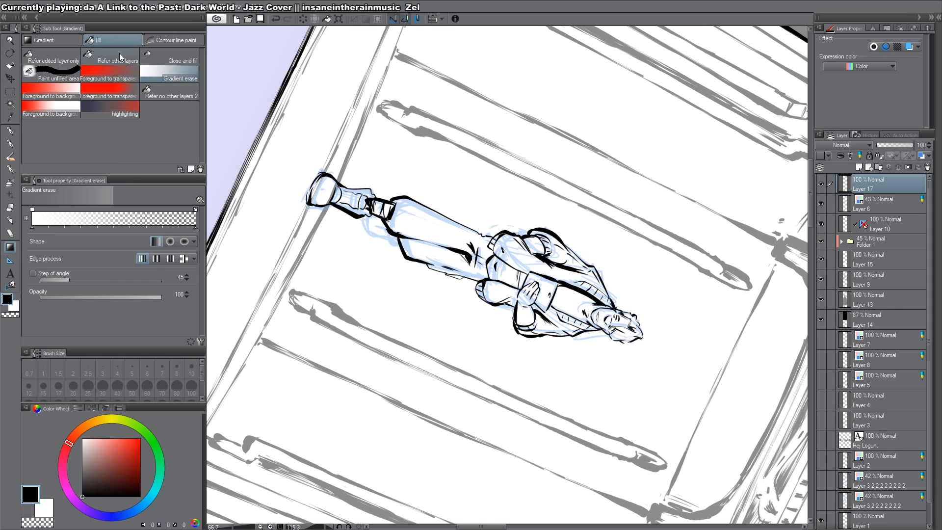
pyautogui.moveTo(533, 290); pyautogui.dragTo(567, 13)
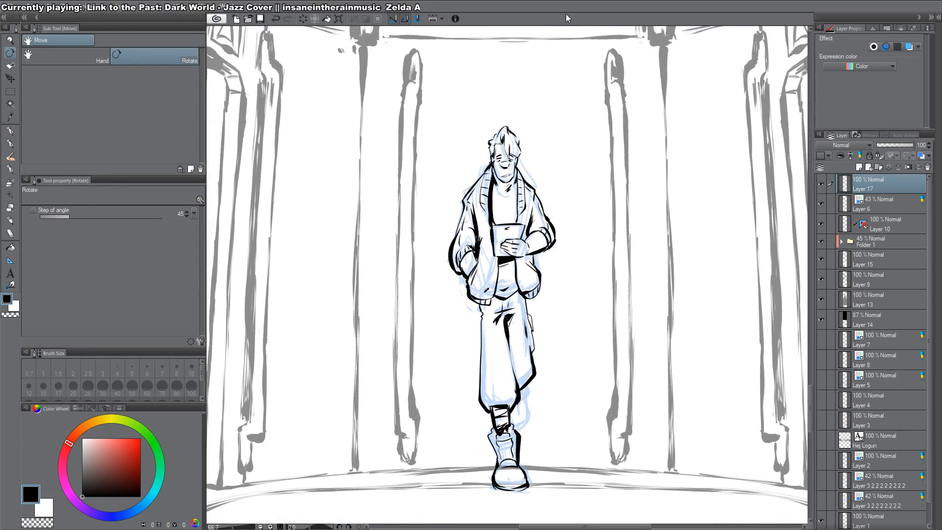
pyautogui.press('p')
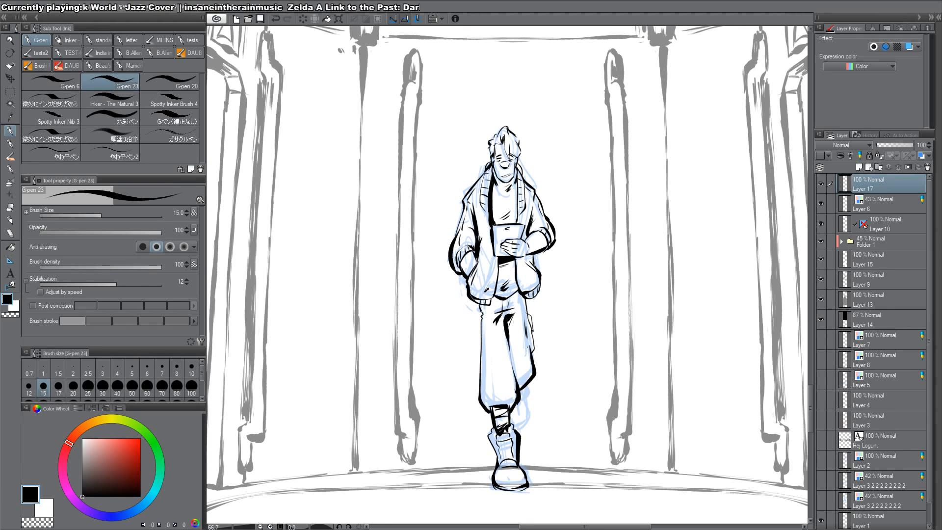
# Step: Ink short lace lines across the front of the boot above the toe
pyautogui.hotkey('ctrl', 'space')
pyautogui.moveTo(529, 379)
pyautogui.mouseDown()
pyautogui.moveTo(491, 383)
pyautogui.moveTo(547, 381)
pyautogui.moveTo(532, 359)
pyautogui.moveTo(537, 408)
pyautogui.moveTo(515, 418)
pyautogui.mouseUp()
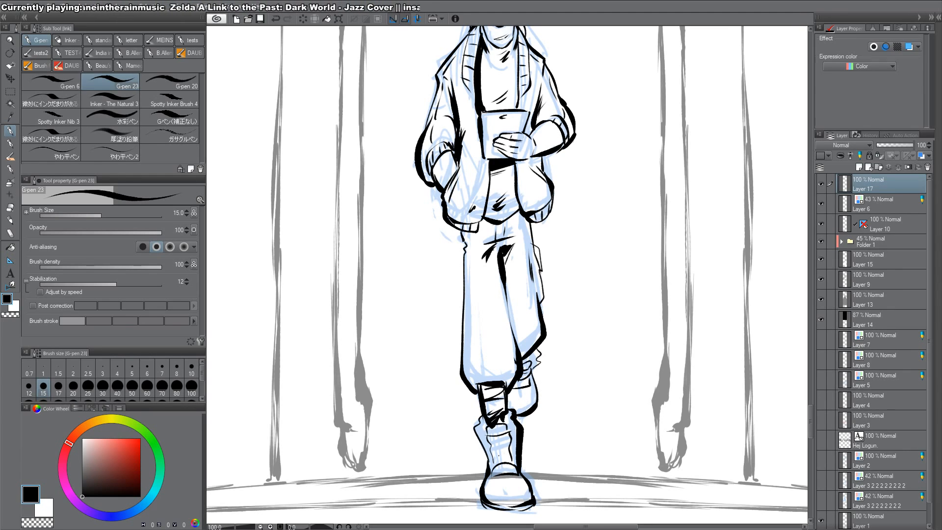
pyautogui.moveTo(491, 450); pyautogui.dragTo(508, 452)
pyautogui.moveTo(495, 444); pyautogui.dragTo(507, 445)
# Step: Examine the inked figure at a distance within the whole tower illustration
pyautogui.hotkey('ctrl', 'space')
pyautogui.keyDown('alt'); pyautogui.click(534, 422); pyautogui.keyUp('alt')
pyautogui.keyDown('alt'); pyautogui.click(534, 422); pyautogui.keyUp('alt')
pyautogui.keyDown('alt'); pyautogui.click(534, 422); pyautogui.keyUp('alt')
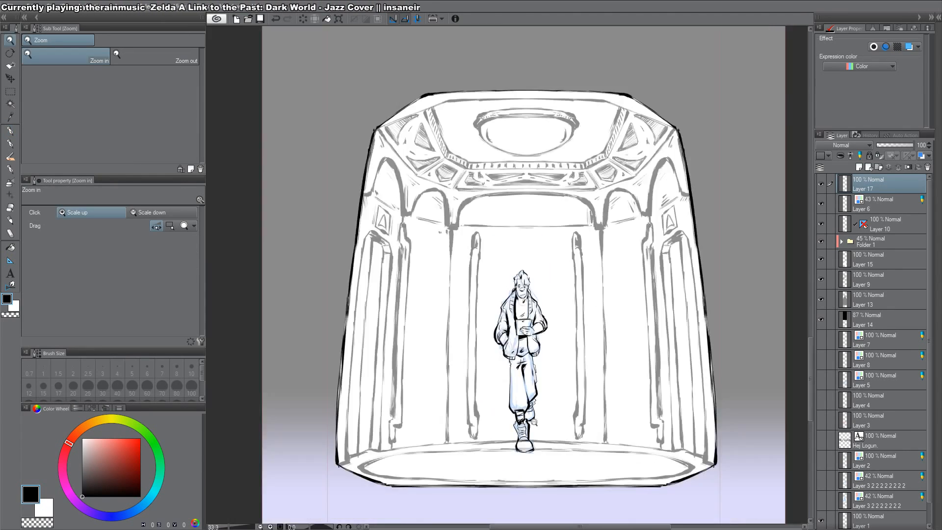
pyautogui.keyDown('alt'); pyautogui.click(534, 421); pyautogui.keyUp('alt')
pyautogui.moveTo(555, 450); pyautogui.dragTo(537, 404)
pyautogui.click(530, 341)
pyautogui.click(530, 341)
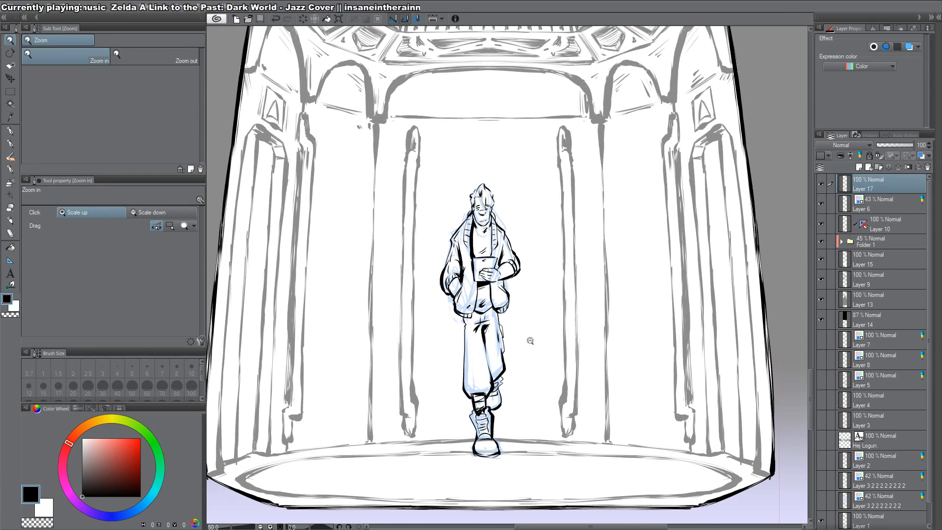
# Step: Switch to the page with the blue portrait sketch and add a new layer above Layer 4
pyautogui.hotkey('ctrl', 'Tab')
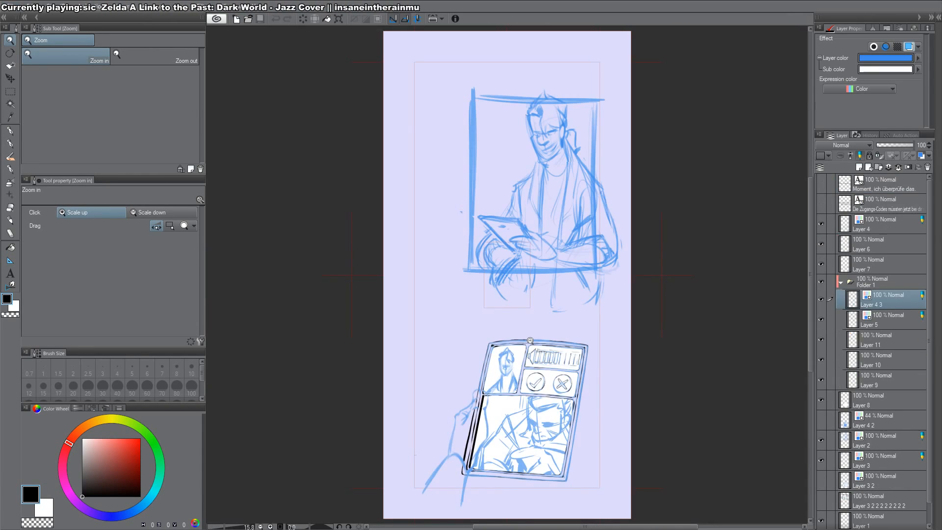
pyautogui.click(896, 225)
pyautogui.hotkey('ctrl', 'shift', 'n')
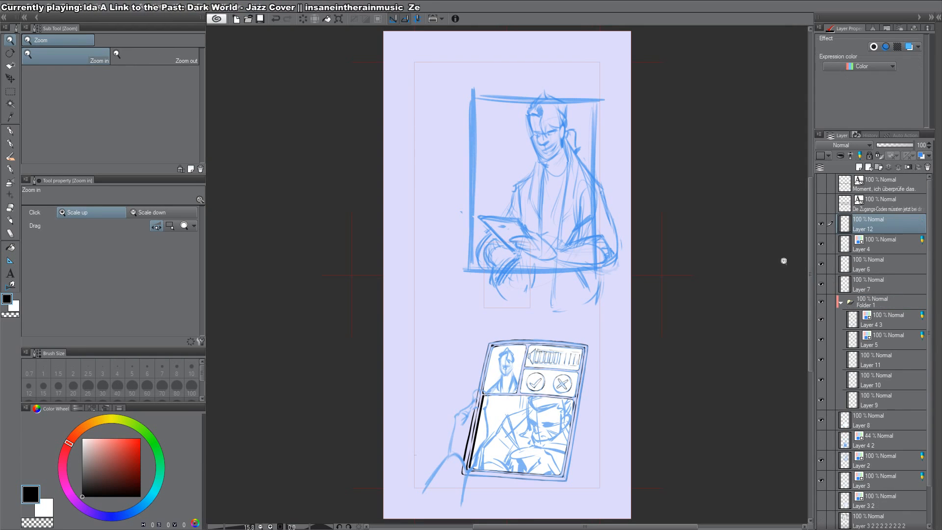
# Step: Ink the long curved hair strand falling over the man's forehead using G-pen 23 at brush size 40
pyautogui.moveTo(511, 160); pyautogui.dragTo(483, 172)
pyautogui.click(482, 173)
pyautogui.click(481, 172)
pyautogui.click(478, 170)
pyautogui.press('p')
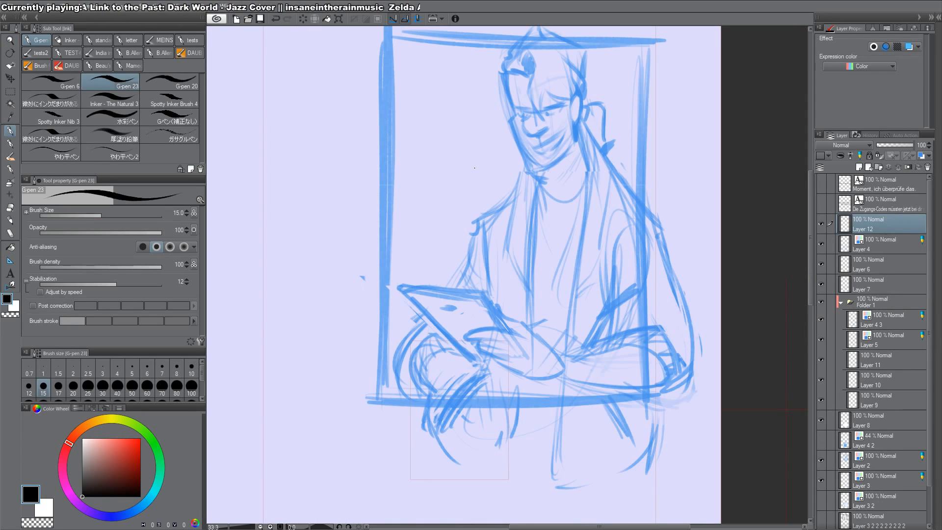
pyautogui.click(107, 388)
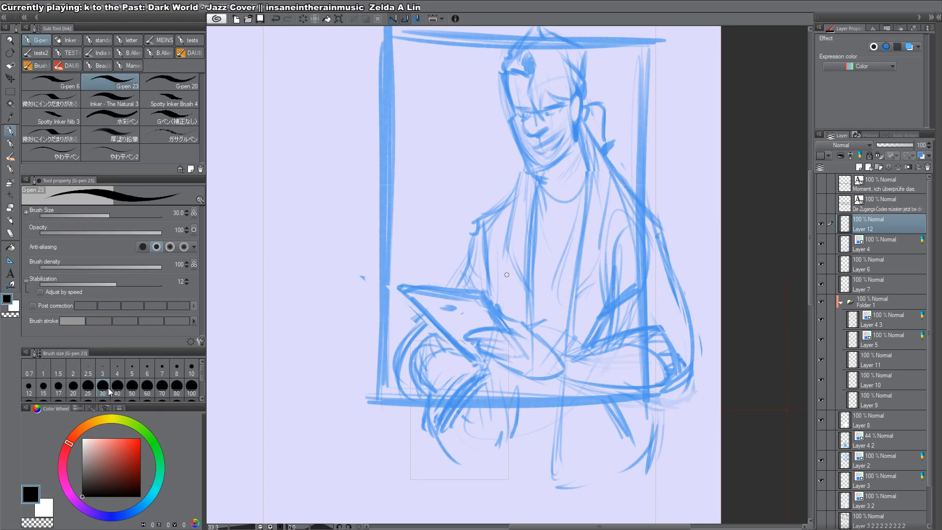
pyautogui.moveTo(602, 232); pyautogui.dragTo(576, 293)
pyautogui.hotkey('ctrl', 'space')
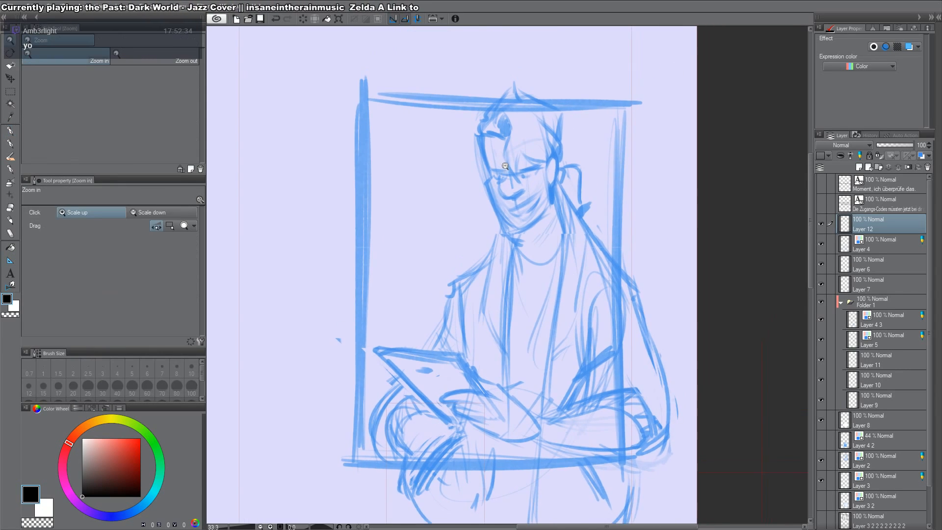
pyautogui.click(504, 162)
pyautogui.click(505, 163)
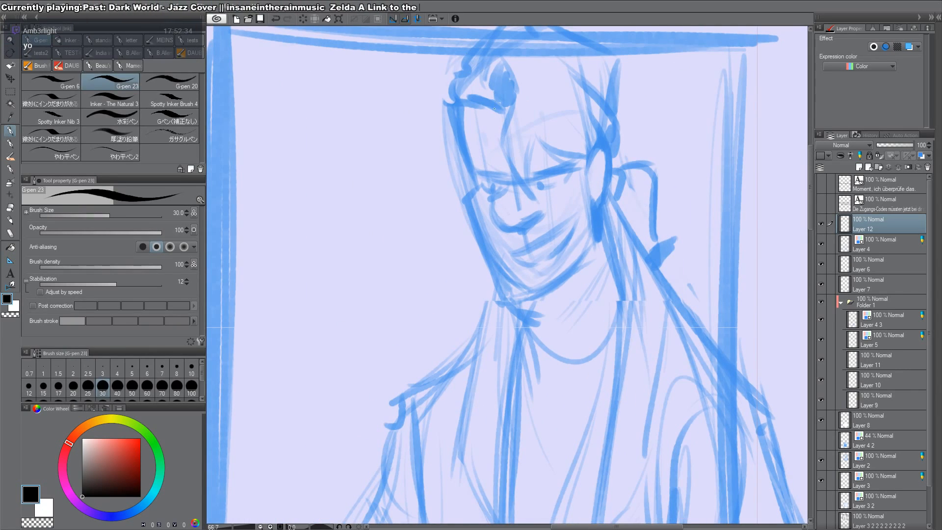
pyautogui.click(117, 389)
pyautogui.moveTo(422, 204); pyautogui.dragTo(411, 240)
pyautogui.moveTo(492, 98)
pyautogui.mouseDown()
pyautogui.moveTo(502, 129)
pyautogui.moveTo(495, 197)
pyautogui.moveTo(527, 238)
pyautogui.mouseUp()
pyautogui.moveTo(514, 201); pyautogui.dragTo(524, 229)
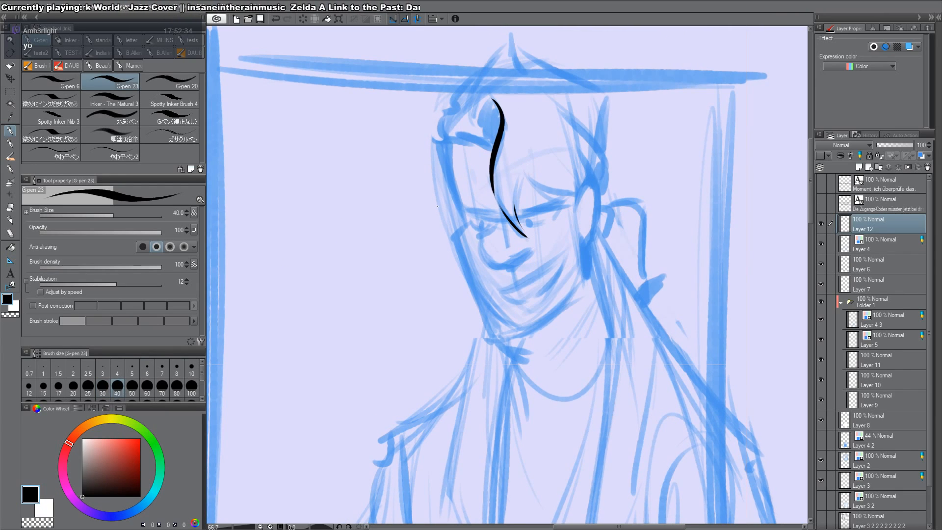
# Step: Reduce the brush size to 30 and refine the lower end of the forehead strand
pyautogui.click(102, 387)
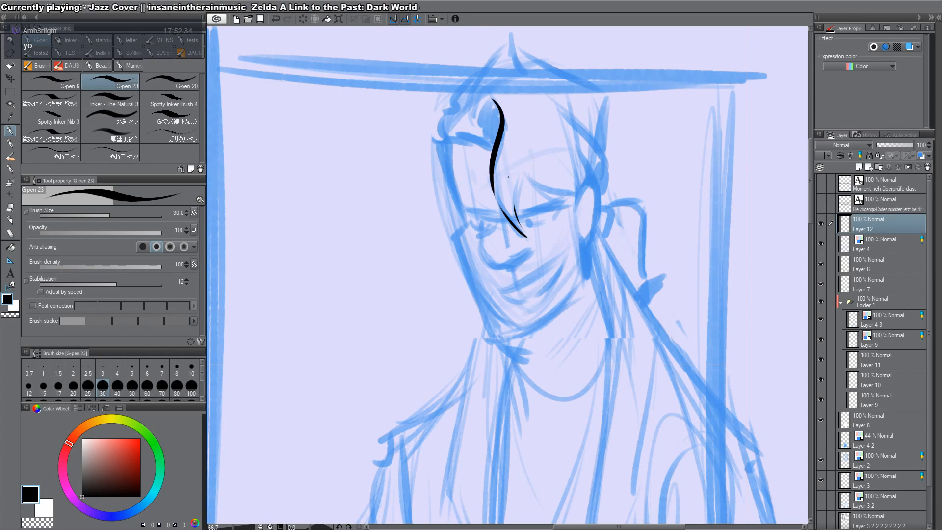
pyautogui.moveTo(492, 184)
pyautogui.mouseDown()
pyautogui.moveTo(512, 227)
pyautogui.moveTo(533, 240)
pyautogui.mouseUp()
pyautogui.hotkey('ctrl', 'z')
pyautogui.hotkey('ctrl', 'z')
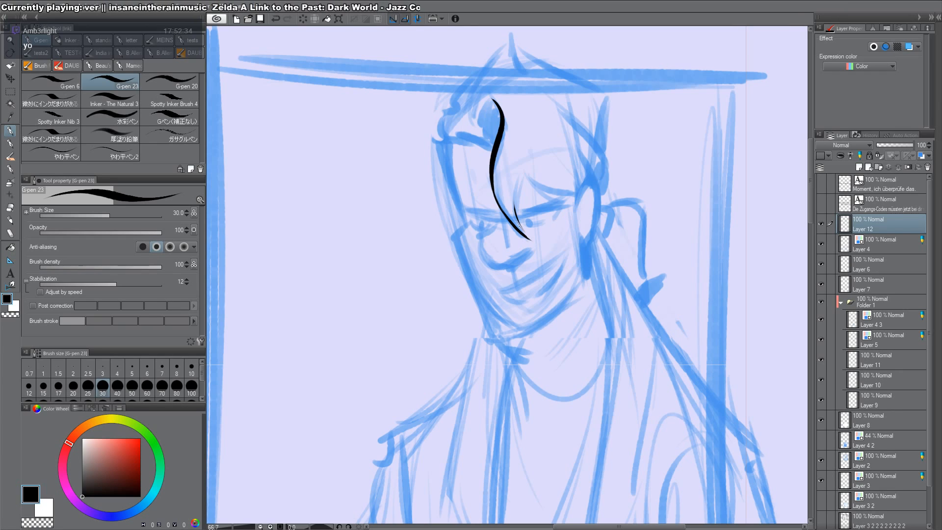
# Step: Ink the peaked hairline from the side of the forehead back to the ear
pyautogui.moveTo(520, 187)
pyautogui.mouseDown()
pyautogui.moveTo(527, 163)
pyautogui.moveTo(520, 190)
pyautogui.moveTo(577, 199)
pyautogui.mouseUp()
pyautogui.moveTo(526, 168)
pyautogui.mouseDown()
pyautogui.moveTo(595, 224)
pyautogui.moveTo(596, 196)
pyautogui.mouseUp()
pyautogui.hotkey('ctrl', 'z')
# Step: Ink the ear outline and the small dark folds inside it
pyautogui.moveTo(583, 215)
pyautogui.mouseDown()
pyautogui.moveTo(584, 226)
pyautogui.moveTo(589, 197)
pyautogui.mouseUp()
pyautogui.hotkey('ctrl', 'z')
pyautogui.hotkey('ctrl', 'z')
pyautogui.hotkey('ctrl', 'z')
pyautogui.hotkey('ctrl', 'z')
pyautogui.moveTo(582, 212)
pyautogui.mouseDown()
pyautogui.moveTo(591, 201)
pyautogui.moveTo(584, 226)
pyautogui.mouseUp()
pyautogui.moveTo(582, 228); pyautogui.dragTo(586, 235)
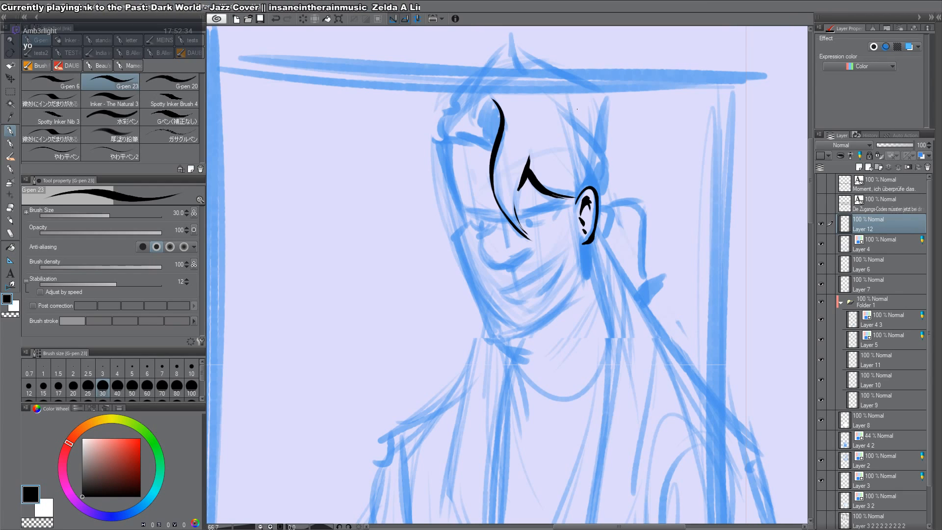
pyautogui.moveTo(577, 109); pyautogui.dragTo(582, 110)
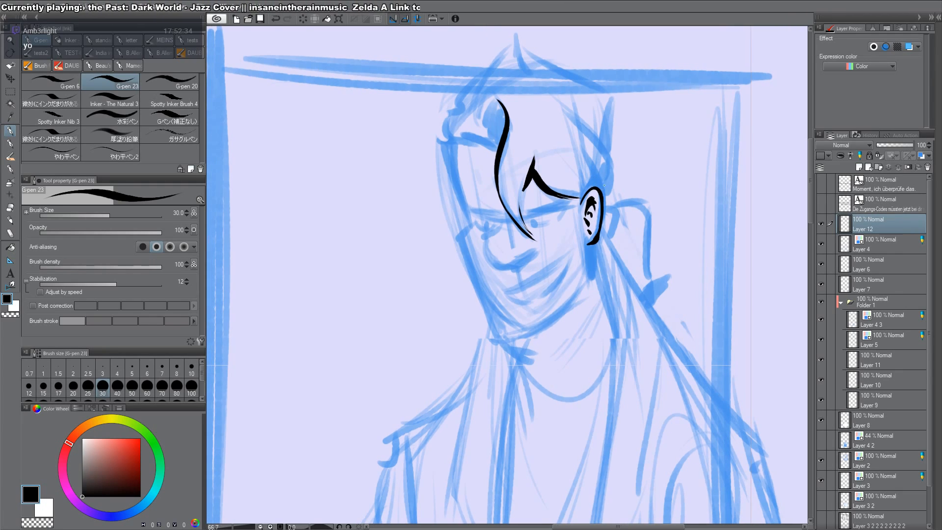
# Step: Ink the sideburn marks beside the ear and the curved hair lines behind it
pyautogui.moveTo(570, 198); pyautogui.dragTo(584, 207)
pyautogui.moveTo(587, 175); pyautogui.dragTo(600, 213)
pyautogui.moveTo(577, 148)
pyautogui.mouseDown()
pyautogui.moveTo(606, 220)
pyautogui.moveTo(601, 208)
pyautogui.moveTo(583, 210)
pyautogui.mouseUp()
pyautogui.press('c')
pyautogui.press('c')
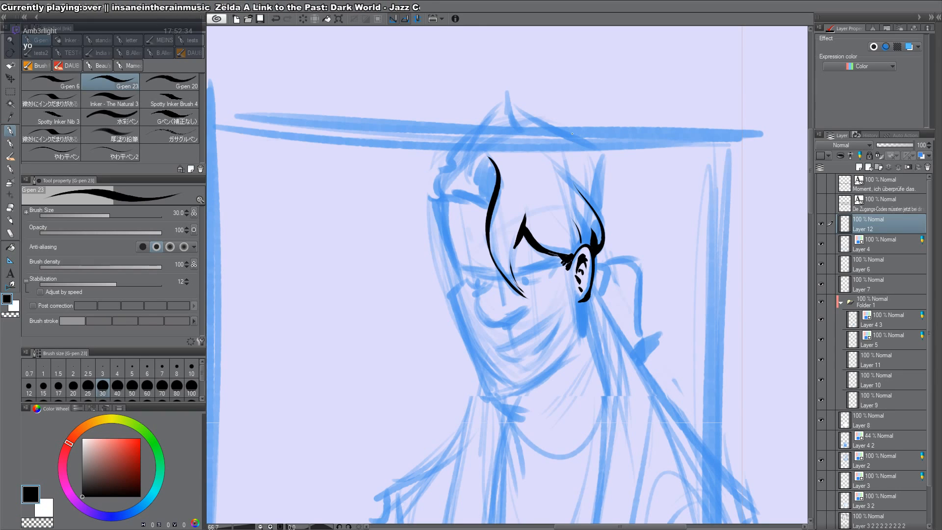
# Step: Ink the pointed crown of the hair and the angular back outline of the head down to the ear
pyautogui.moveTo(463, 152)
pyautogui.mouseDown()
pyautogui.moveTo(506, 99)
pyautogui.moveTo(529, 140)
pyautogui.moveTo(600, 162)
pyautogui.mouseUp()
pyautogui.hotkey('ctrl', 'z')
pyautogui.moveTo(515, 113)
pyautogui.mouseDown()
pyautogui.moveTo(599, 161)
pyautogui.moveTo(599, 200)
pyautogui.mouseUp()
pyautogui.hotkey('ctrl', 'z')
pyautogui.moveTo(597, 160); pyautogui.dragTo(592, 211)
pyautogui.moveTo(599, 171); pyautogui.dragTo(595, 213)
pyautogui.moveTo(599, 172); pyautogui.dragTo(596, 324)
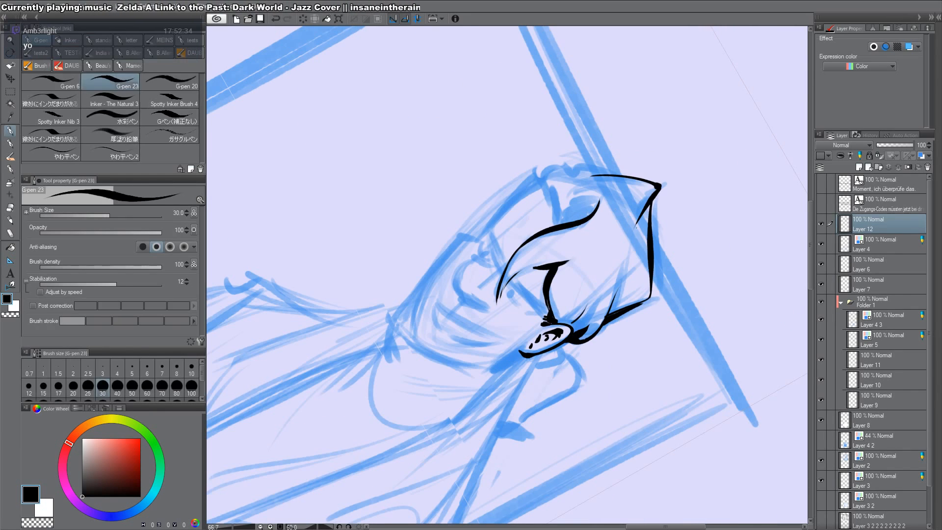
pyautogui.moveTo(651, 209)
pyautogui.mouseDown()
pyautogui.moveTo(651, 239)
pyautogui.moveTo(624, 74)
pyautogui.mouseUp()
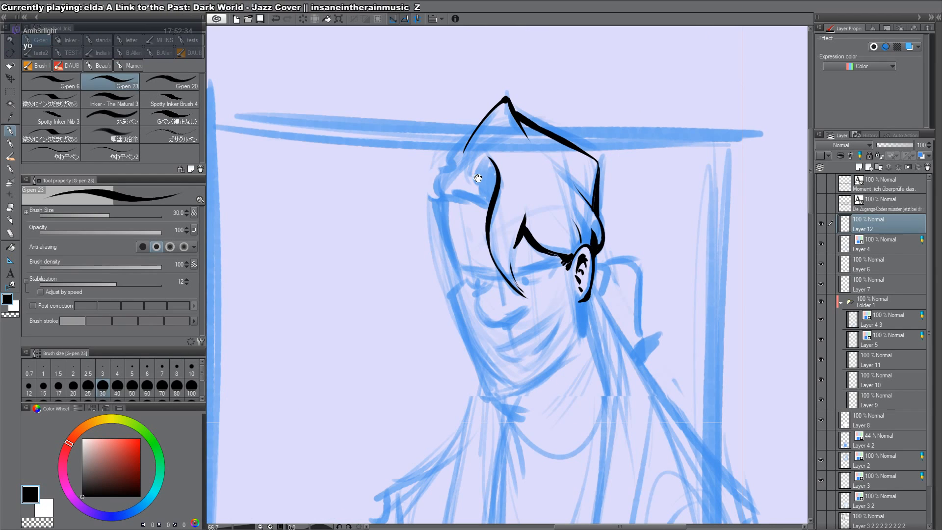
# Step: Ink the quiff's curl over the forehead and fill its inside with solid black strokes
pyautogui.moveTo(479, 179)
pyautogui.mouseDown()
pyautogui.moveTo(497, 178)
pyautogui.moveTo(492, 185)
pyautogui.moveTo(505, 193)
pyautogui.mouseUp()
pyautogui.click(497, 178)
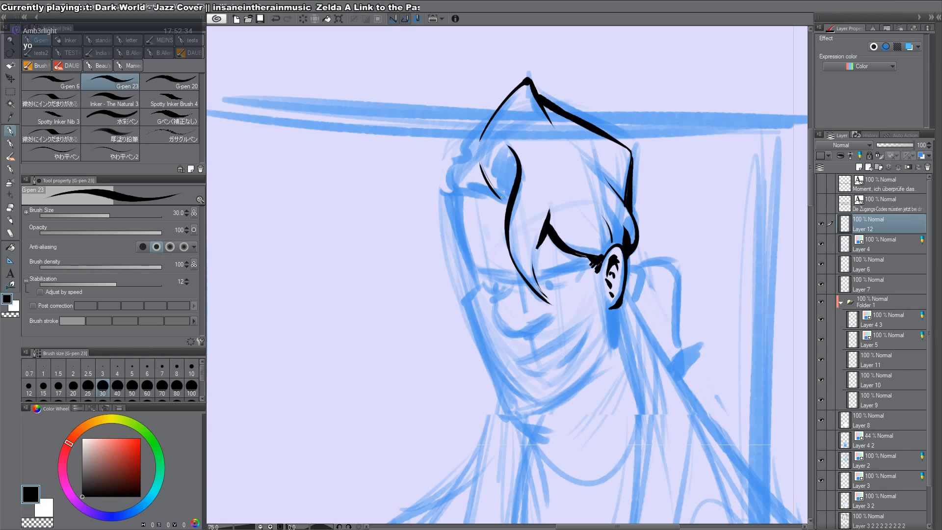
pyautogui.moveTo(500, 158); pyautogui.dragTo(516, 201)
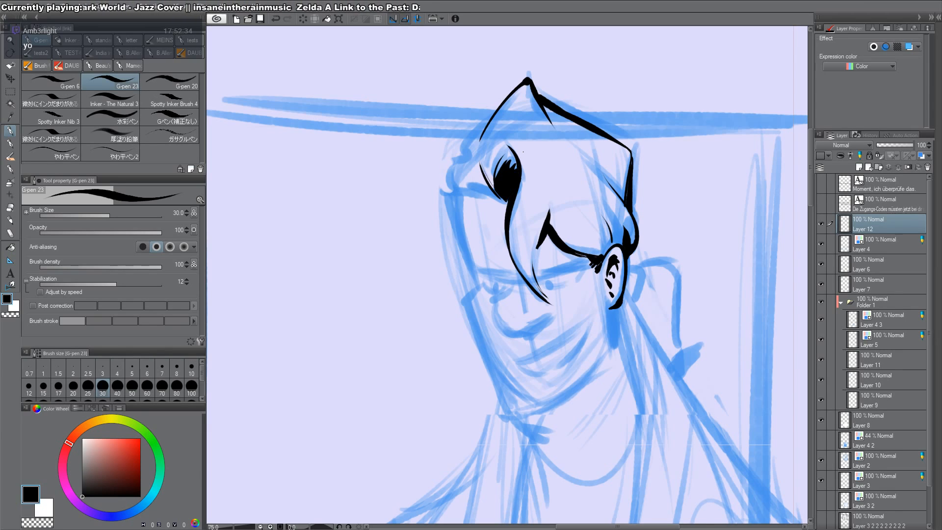
# Step: Ink the bumpy front edge of the quiff, its inner strands and a thick tapered forehead contour
pyautogui.moveTo(487, 126)
pyautogui.mouseDown()
pyautogui.moveTo(452, 171)
pyautogui.moveTo(454, 189)
pyautogui.moveTo(465, 181)
pyautogui.moveTo(508, 203)
pyautogui.moveTo(477, 278)
pyautogui.mouseUp()
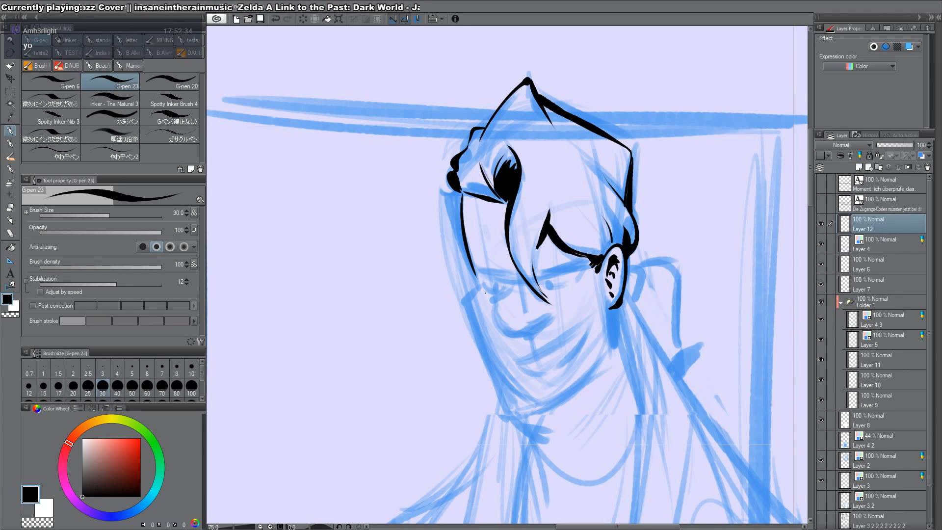
pyautogui.moveTo(450, 195); pyautogui.dragTo(473, 274)
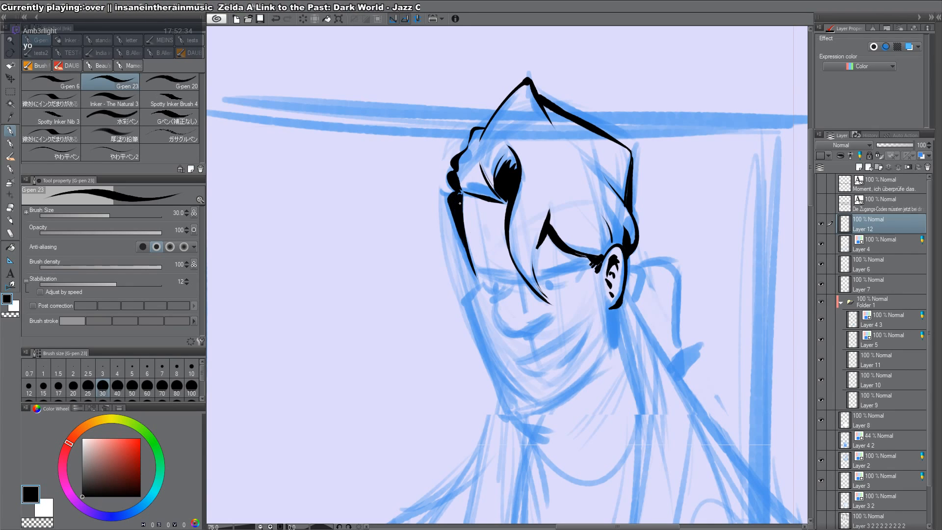
pyautogui.moveTo(478, 171)
pyautogui.mouseDown()
pyautogui.moveTo(489, 196)
pyautogui.moveTo(464, 174)
pyautogui.moveTo(467, 183)
pyautogui.moveTo(498, 200)
pyautogui.mouseUp()
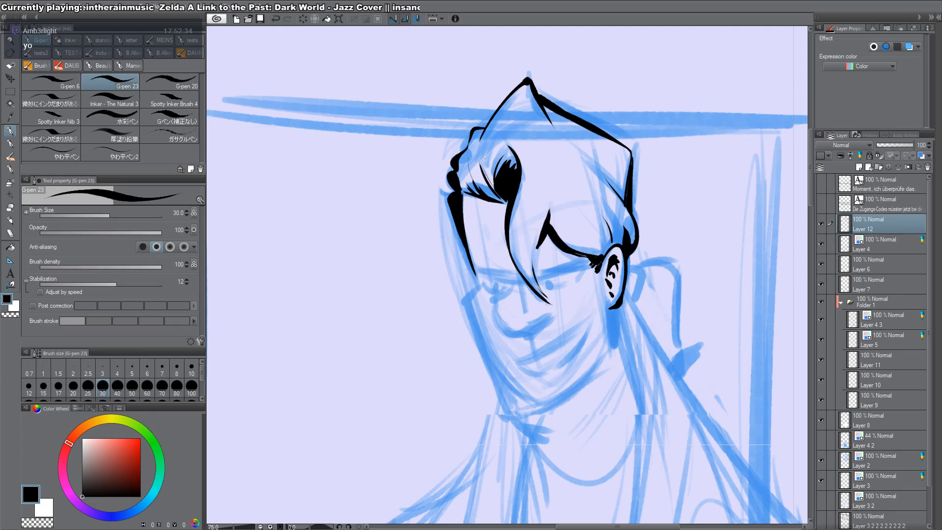
pyautogui.moveTo(485, 159); pyautogui.dragTo(476, 128)
# Step: Ink the face contour from the brow down to the chin and along the jaw toward the ear
pyautogui.moveTo(466, 257)
pyautogui.mouseDown()
pyautogui.moveTo(461, 285)
pyautogui.moveTo(492, 380)
pyautogui.mouseUp()
pyautogui.hotkey('shift', 'space')
pyautogui.moveTo(591, 326)
pyautogui.mouseDown()
pyautogui.moveTo(593, 221)
pyautogui.moveTo(609, 333)
pyautogui.moveTo(606, 321)
pyautogui.mouseUp()
pyautogui.hotkey('shift', 'space')
pyautogui.doubleClick(619, 256)
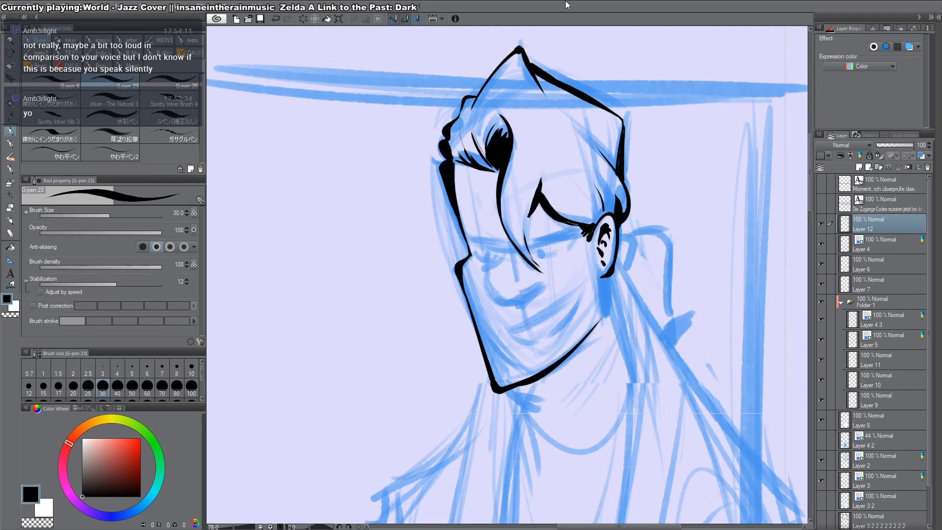
# Step: Ink the rounded nose outline with a heavy dark underside at the nostril
pyautogui.moveTo(492, 239)
pyautogui.mouseDown()
pyautogui.moveTo(528, 182)
pyautogui.moveTo(533, 246)
pyautogui.mouseUp()
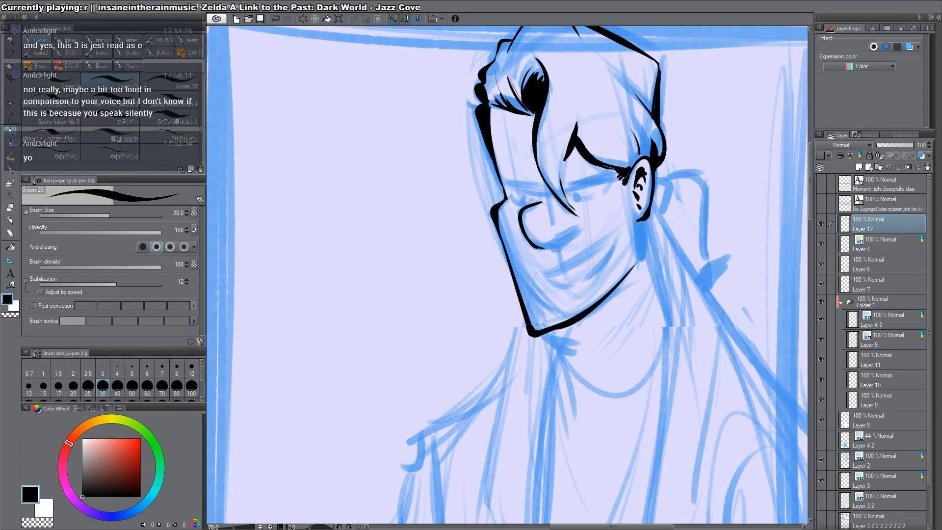
pyautogui.scroll(1, 603, 189)
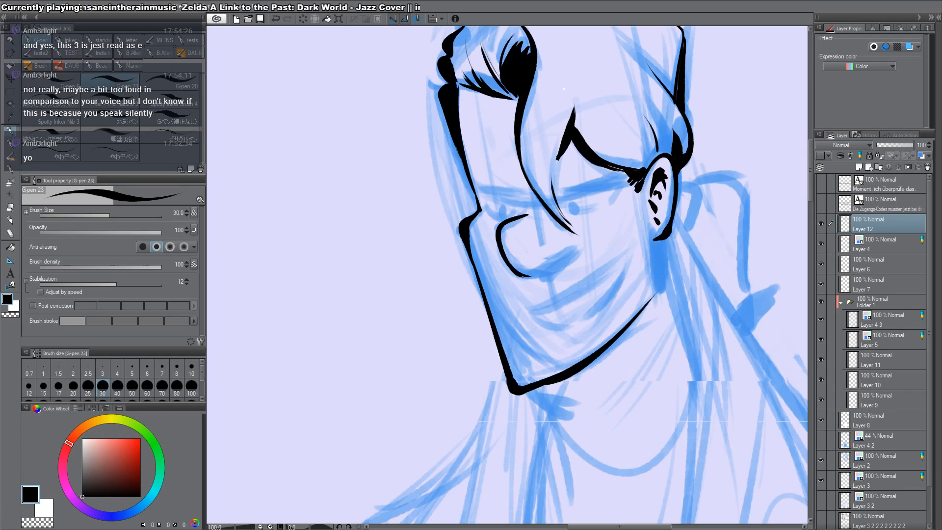
pyautogui.moveTo(602, 141); pyautogui.dragTo(610, 149)
pyautogui.moveTo(538, 281)
pyautogui.mouseDown()
pyautogui.moveTo(582, 258)
pyautogui.moveTo(537, 286)
pyautogui.moveTo(559, 283)
pyautogui.moveTo(540, 285)
pyautogui.mouseUp()
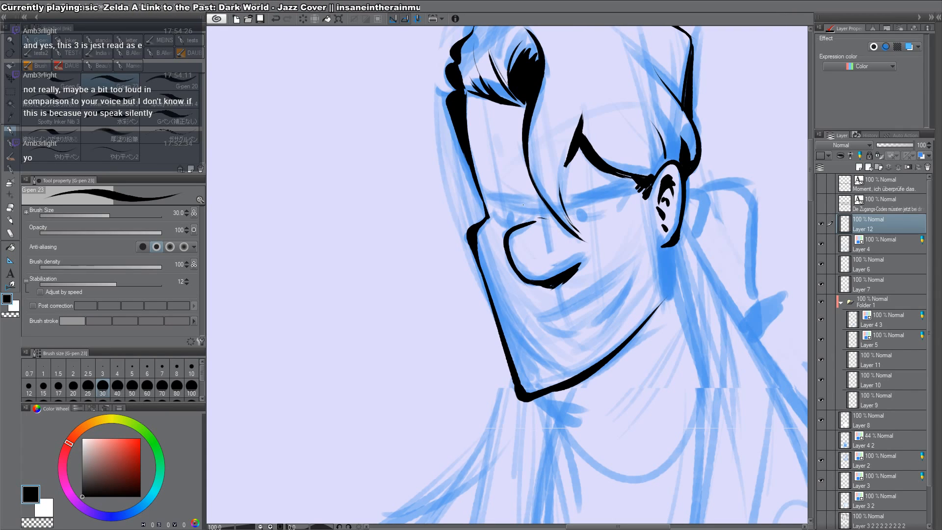
pyautogui.moveTo(523, 205); pyautogui.dragTo(561, 203)
pyautogui.hotkey('ctrl', 'z')
pyautogui.hotkey('ctrl', 'z')
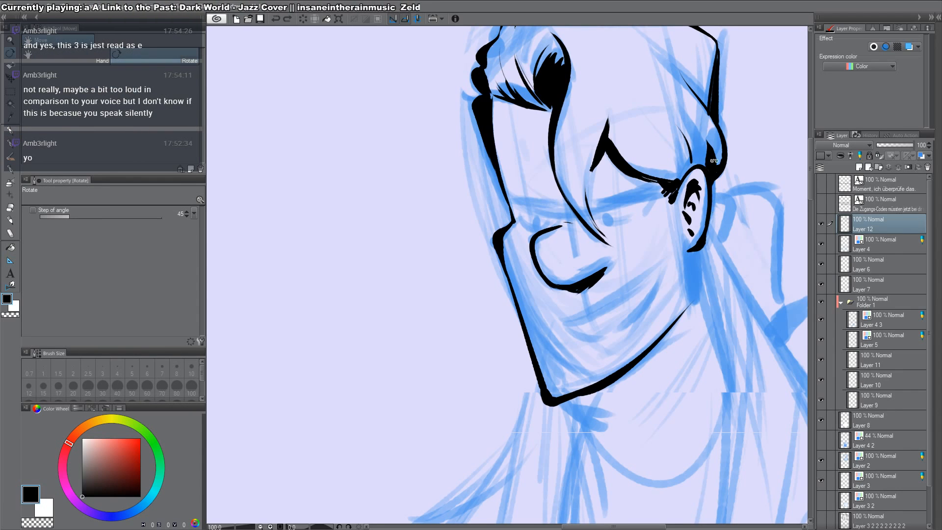
# Step: Ink both eyebrows as short tapered strokes over the sketched brow line
pyautogui.moveTo(714, 162); pyautogui.dragTo(622, 415)
pyautogui.moveTo(585, 270); pyautogui.dragTo(592, 305)
pyautogui.press('c')
pyautogui.press('c')
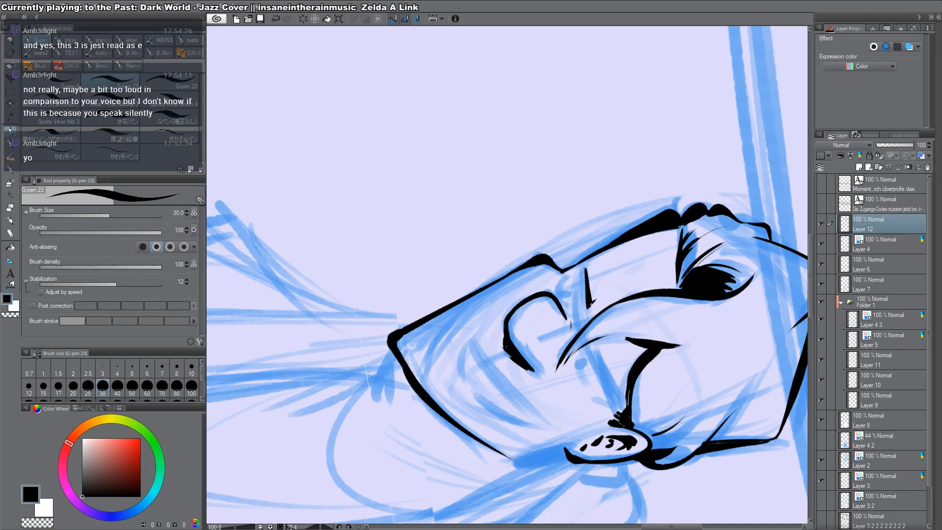
pyautogui.moveTo(604, 388); pyautogui.dragTo(529, 237)
pyautogui.moveTo(524, 205); pyautogui.dragTo(554, 270)
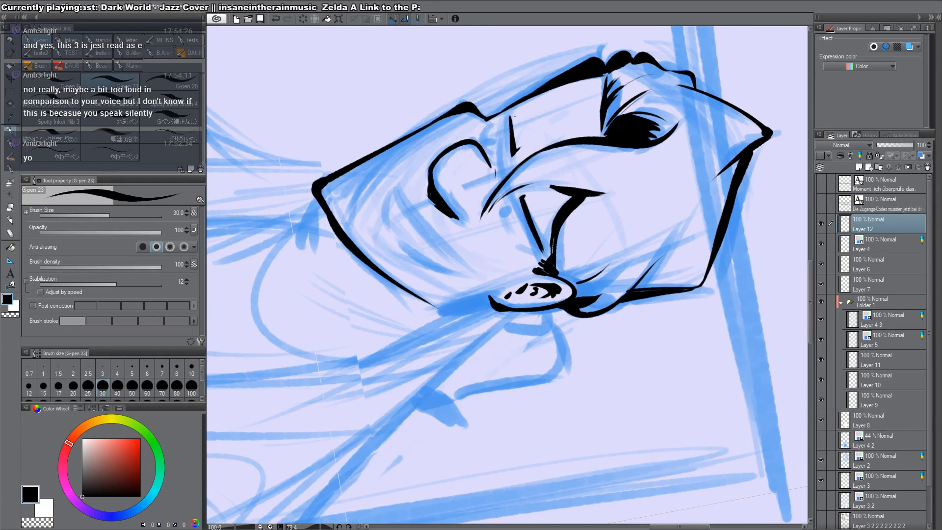
# Step: Ink the lowered eyelid lines beneath both eyebrows
pyautogui.moveTo(488, 125); pyautogui.dragTo(489, 150)
pyautogui.hotkey('ctrl', 'z')
pyautogui.hotkey('ctrl', 'z')
pyautogui.moveTo(505, 208)
pyautogui.mouseDown()
pyautogui.moveTo(521, 254)
pyautogui.moveTo(511, 237)
pyautogui.moveTo(536, 244)
pyautogui.mouseUp()
pyautogui.moveTo(504, 126); pyautogui.dragTo(505, 148)
pyautogui.moveTo(697, 262); pyautogui.dragTo(540, 23)
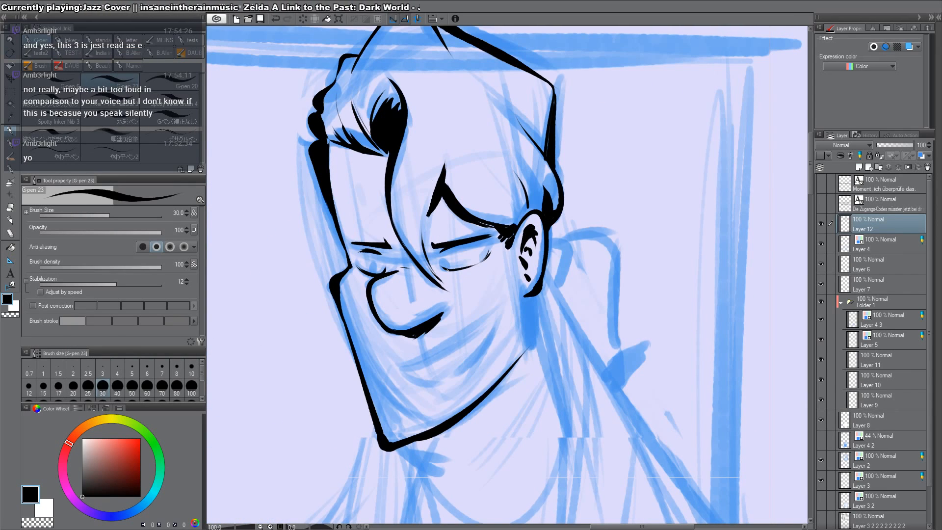
# Step: Ink a curved upper lid line between the far eyebrow and its eye
pyautogui.moveTo(440, 285); pyautogui.dragTo(615, 209)
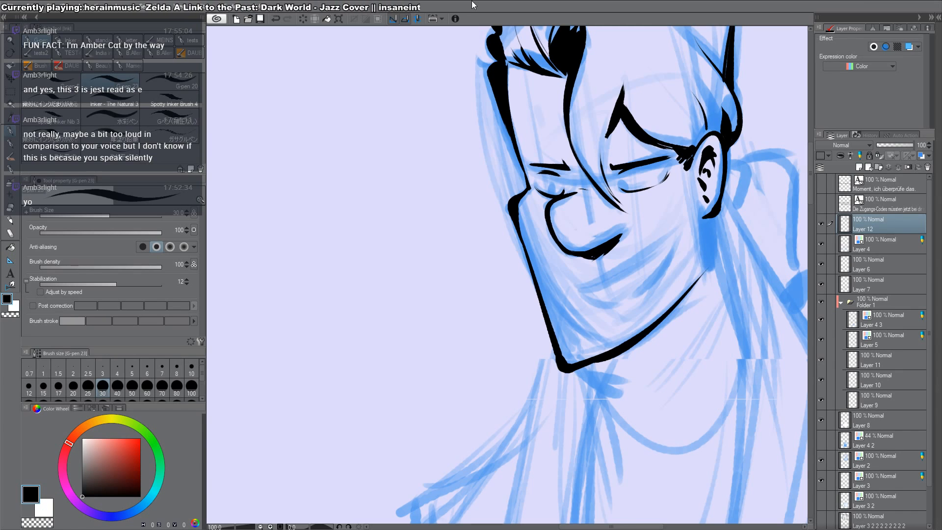
pyautogui.moveTo(633, 314); pyautogui.dragTo(607, 313)
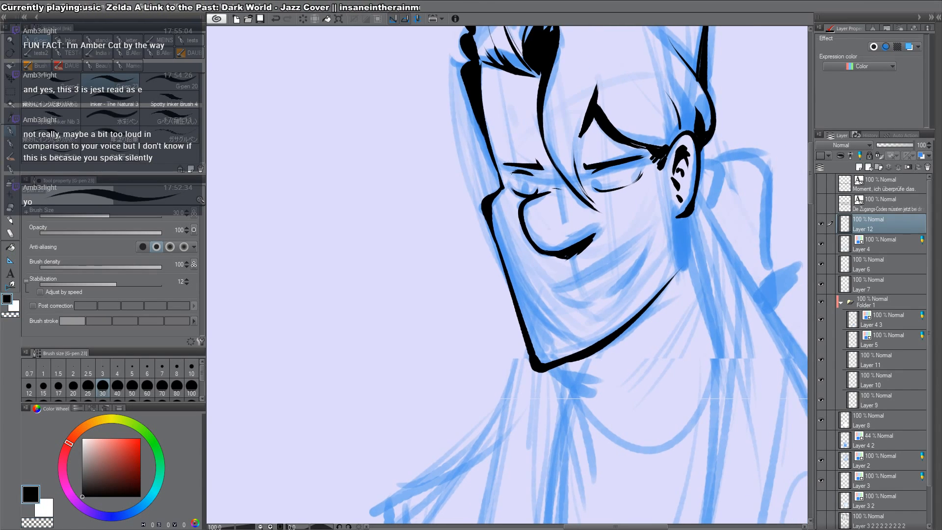
pyautogui.moveTo(513, 171); pyautogui.dragTo(508, 178)
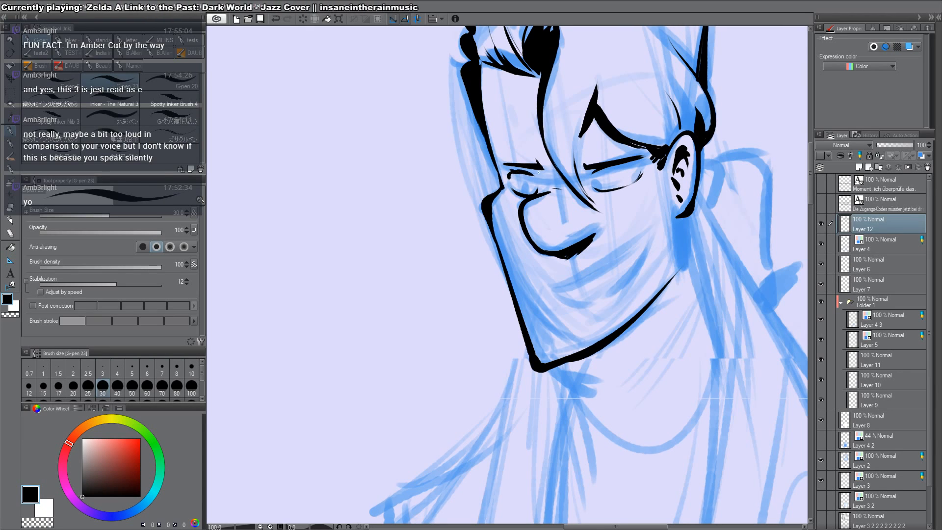
# Step: Thicken both eyebrows into heavier black shapes
pyautogui.hotkey('shift', 'space')
pyautogui.moveTo(746, 189); pyautogui.dragTo(645, 489)
pyautogui.moveTo(627, 339); pyautogui.dragTo(644, 373)
pyautogui.moveTo(627, 338); pyautogui.dragTo(644, 374)
pyautogui.moveTo(611, 252)
pyautogui.mouseDown()
pyautogui.moveTo(613, 276)
pyautogui.moveTo(613, 261)
pyautogui.mouseUp()
pyautogui.hotkey('shift', 'space')
pyautogui.doubleClick(603, 93)
pyautogui.press('space')
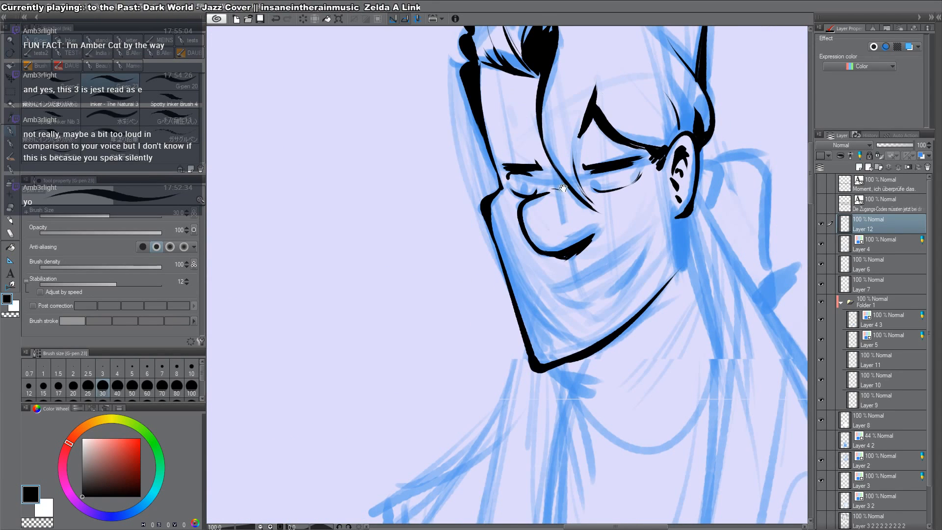
pyautogui.moveTo(564, 189); pyautogui.dragTo(577, 265)
pyautogui.hotkey('shift', 'space')
pyautogui.moveTo(652, 165); pyautogui.dragTo(662, 368)
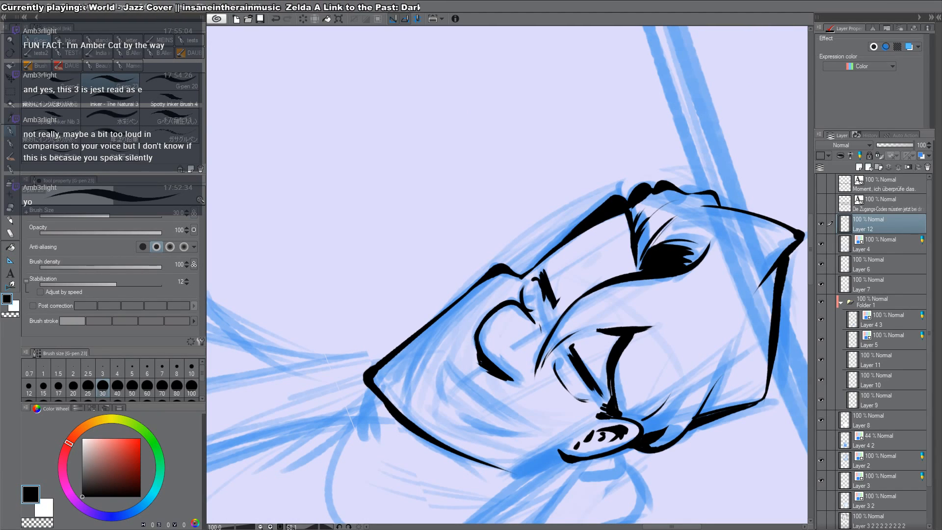
# Step: Ink the iris and pupil of the far eye beneath its eyebrow
pyautogui.moveTo(687, 249); pyautogui.dragTo(675, 124)
pyautogui.hotkey('ctrl', 'z')
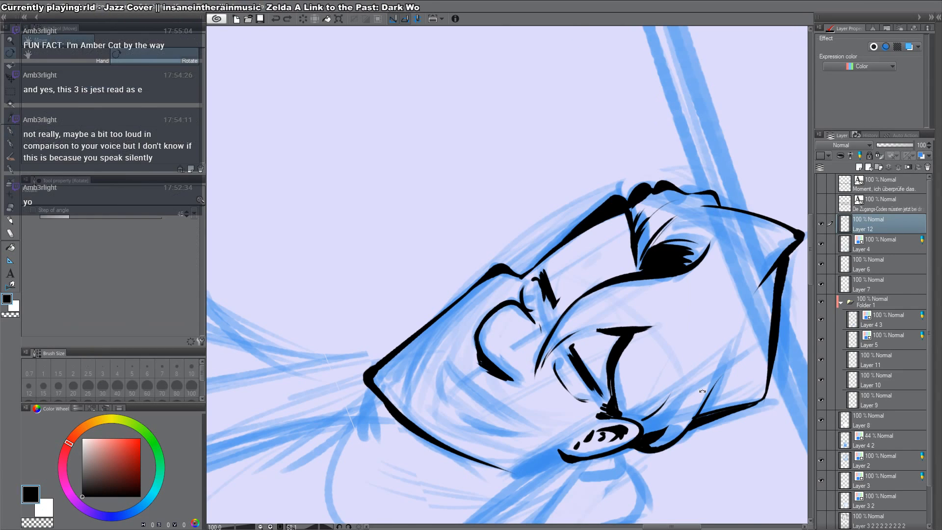
pyautogui.hotkey('ctrl', '@')
pyautogui.moveTo(552, 224); pyautogui.dragTo(562, 246)
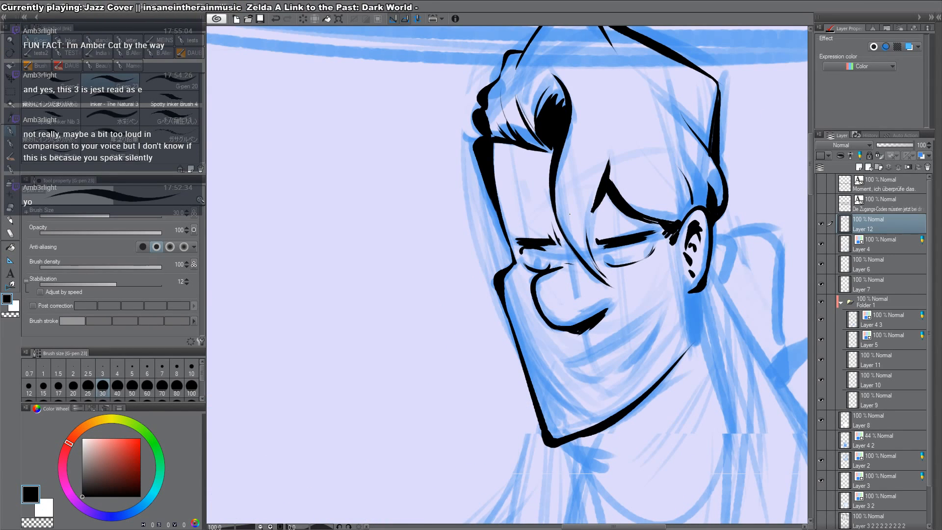
pyautogui.moveTo(605, 273); pyautogui.dragTo(586, 237)
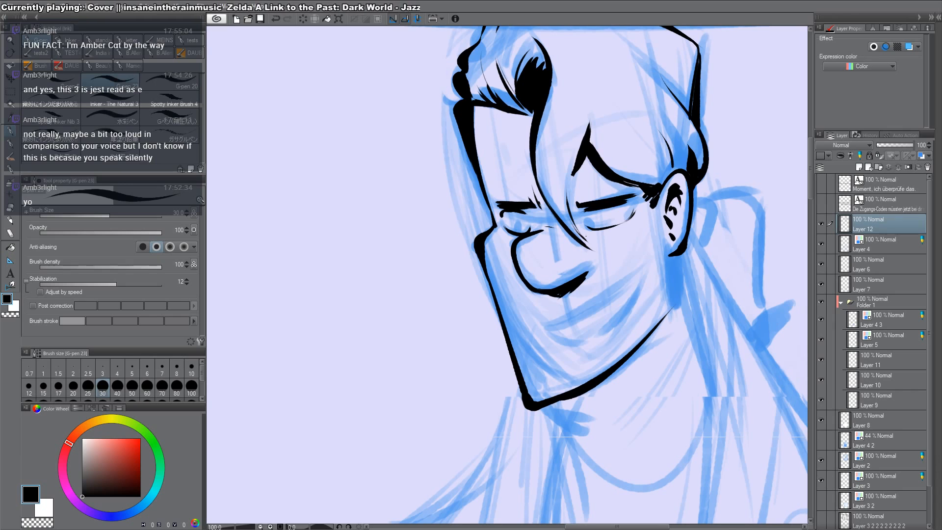
pyautogui.moveTo(617, 297)
pyautogui.mouseDown()
pyautogui.moveTo(608, 313)
pyautogui.moveTo(604, 285)
pyautogui.mouseUp()
pyautogui.moveTo(597, 267)
pyautogui.mouseDown()
pyautogui.moveTo(610, 266)
pyautogui.moveTo(581, 278)
pyautogui.moveTo(519, 243)
pyautogui.moveTo(524, 223)
pyautogui.mouseUp()
pyautogui.hotkey('ctrl', 'z')
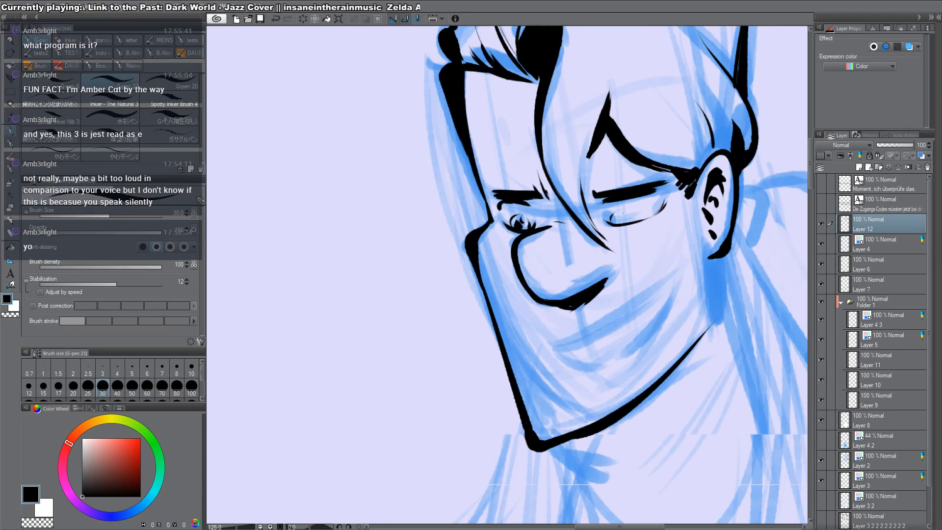
# Step: Ink the near eye's iris and pupil, and touch up the far eye's iris with small marks
pyautogui.moveTo(625, 216)
pyautogui.mouseDown()
pyautogui.moveTo(618, 272)
pyautogui.moveTo(581, 350)
pyautogui.mouseUp()
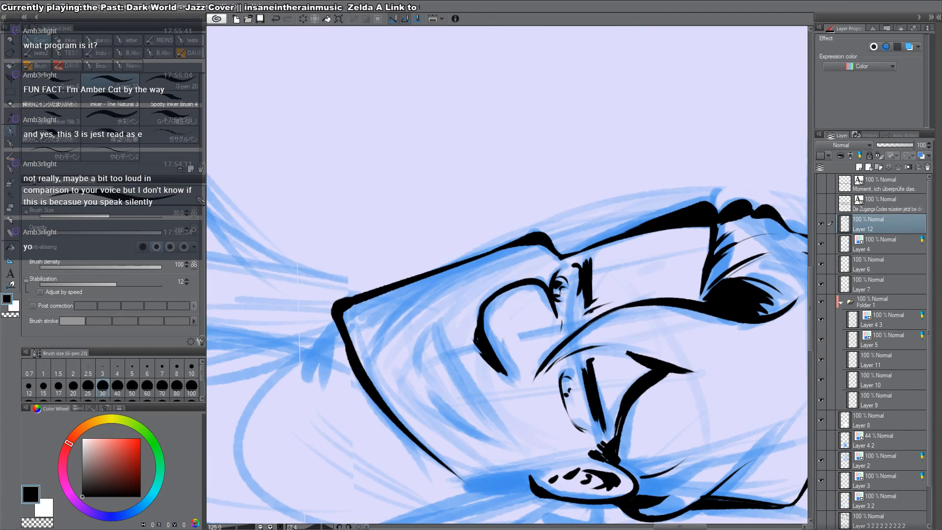
pyautogui.moveTo(564, 289); pyautogui.dragTo(566, 299)
pyautogui.press('c')
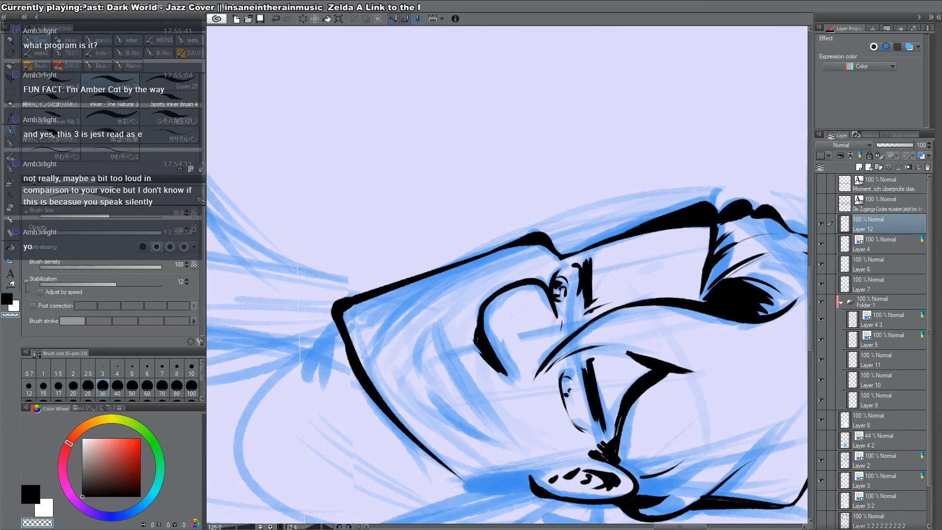
pyautogui.press('c')
pyautogui.moveTo(569, 388); pyautogui.dragTo(568, 395)
pyautogui.moveTo(570, 388)
pyautogui.mouseDown()
pyautogui.moveTo(572, 402)
pyautogui.moveTo(631, 74)
pyautogui.mouseUp()
pyautogui.press('r')
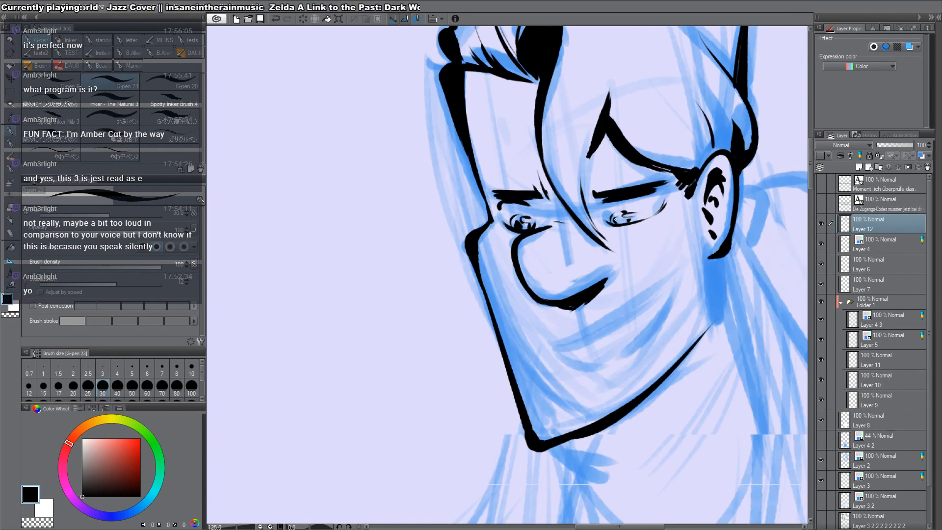
pyautogui.moveTo(615, 219); pyautogui.dragTo(623, 220)
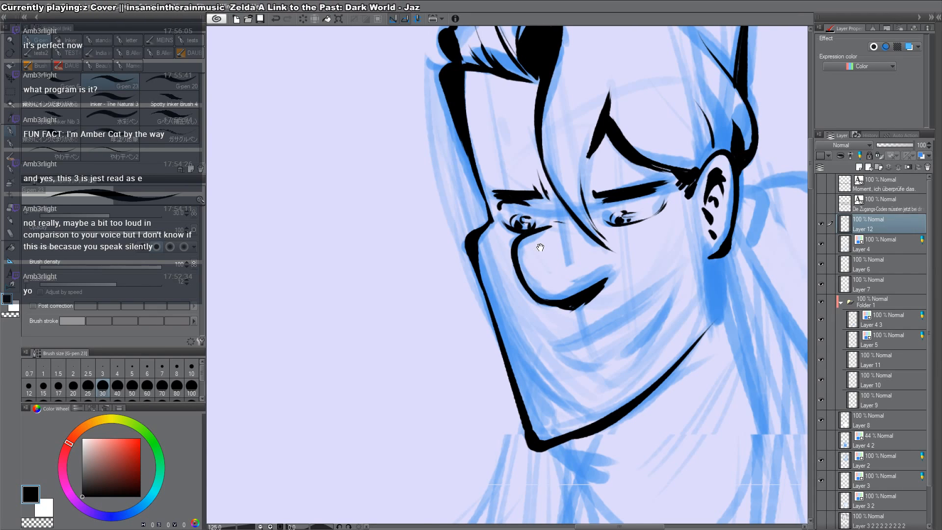
# Step: Refine the far eye's iris and eyelid with small ink strokes, checking the face in mirrored view
pyautogui.scroll(2, 525, 310)
pyautogui.moveTo(510, 168); pyautogui.dragTo(512, 178)
pyautogui.press('c')
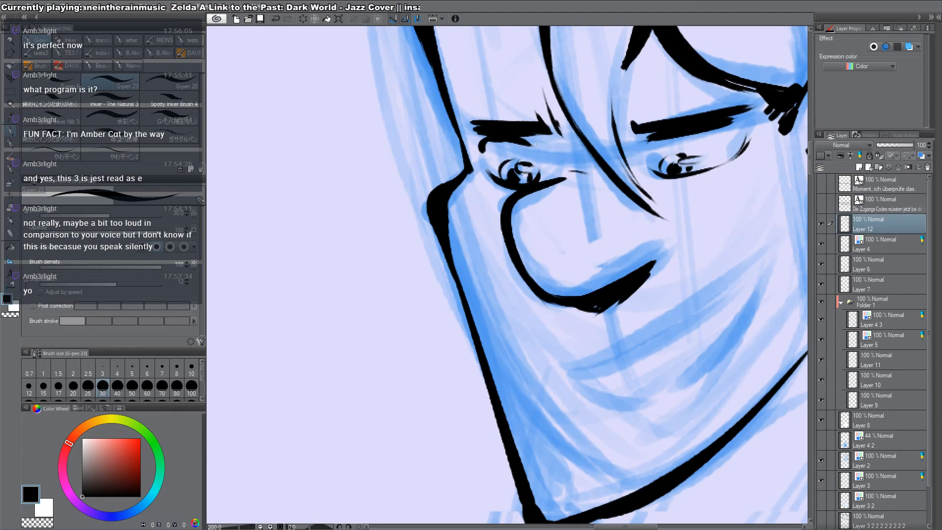
pyautogui.moveTo(637, 281); pyautogui.dragTo(475, 334)
pyautogui.press('h')
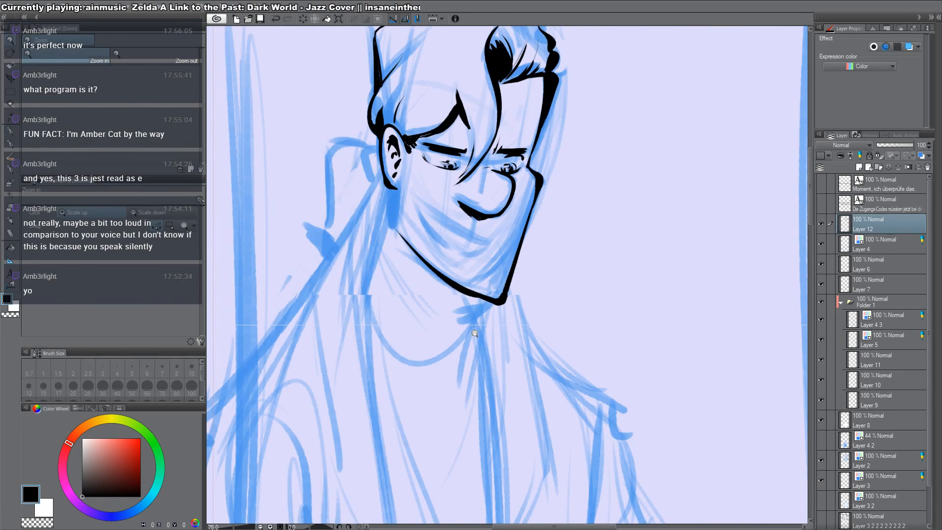
pyautogui.press('h')
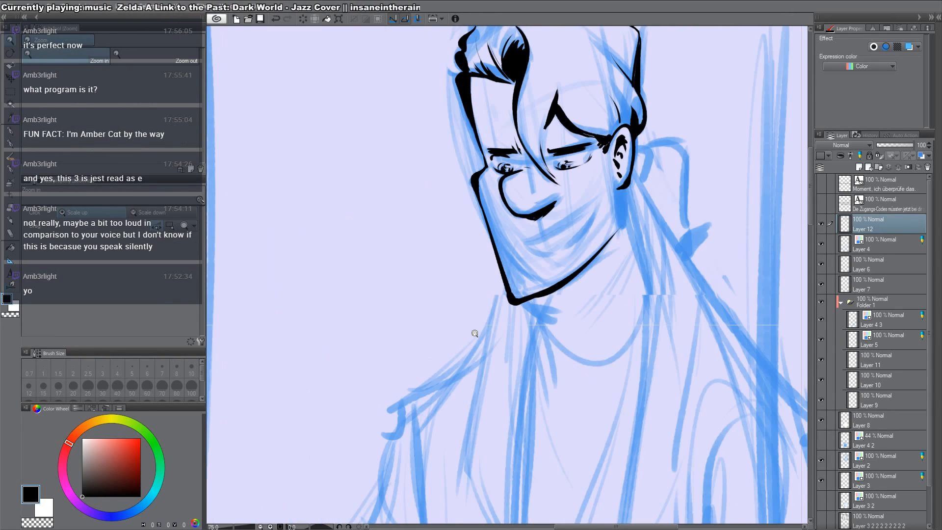
pyautogui.click(496, 185)
pyautogui.click(502, 179)
pyautogui.press('h')
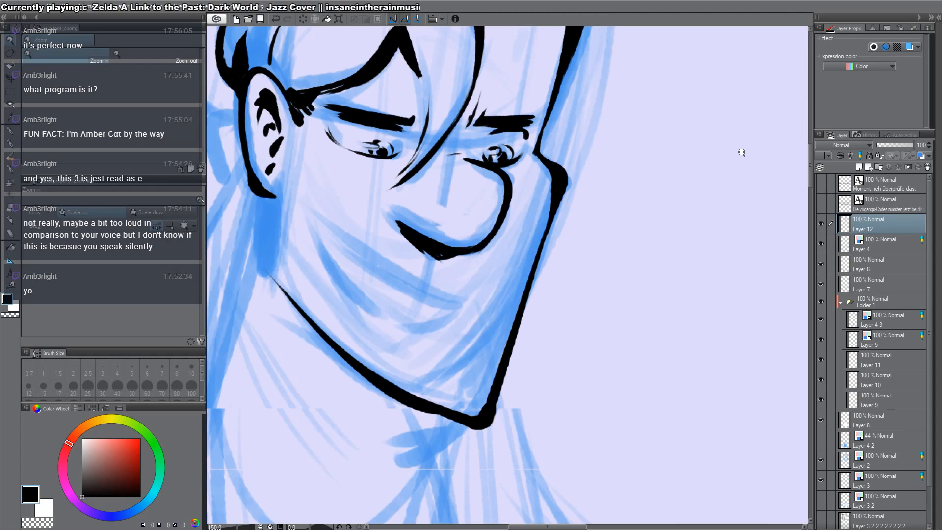
pyautogui.press('h')
pyautogui.press('p')
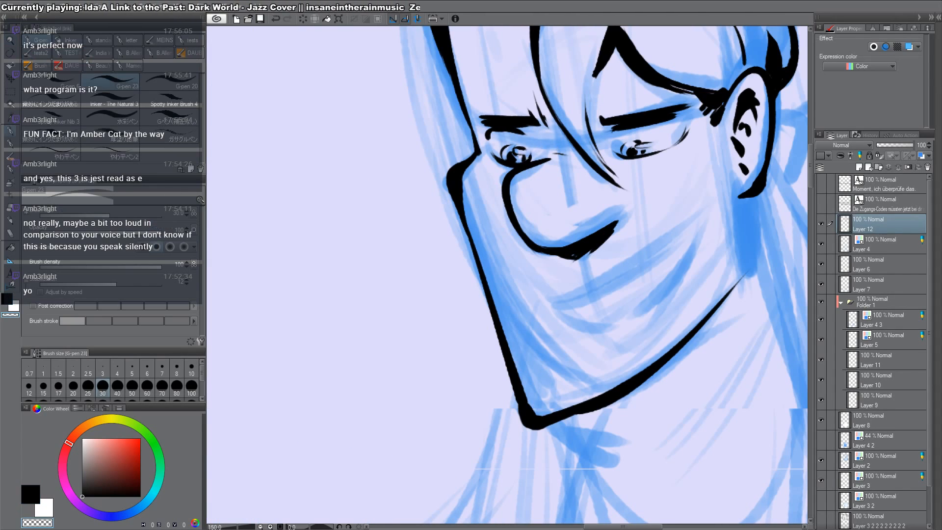
pyautogui.press('c')
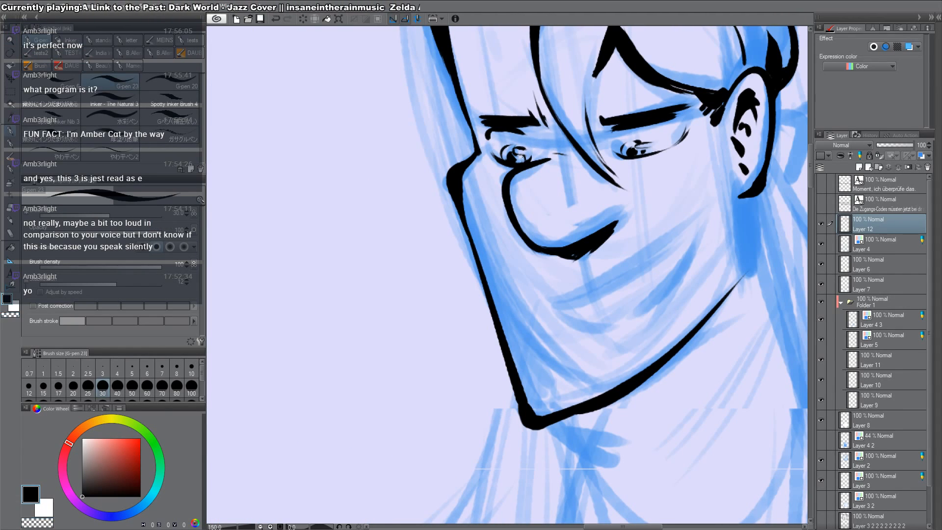
pyautogui.moveTo(514, 156); pyautogui.dragTo(521, 161)
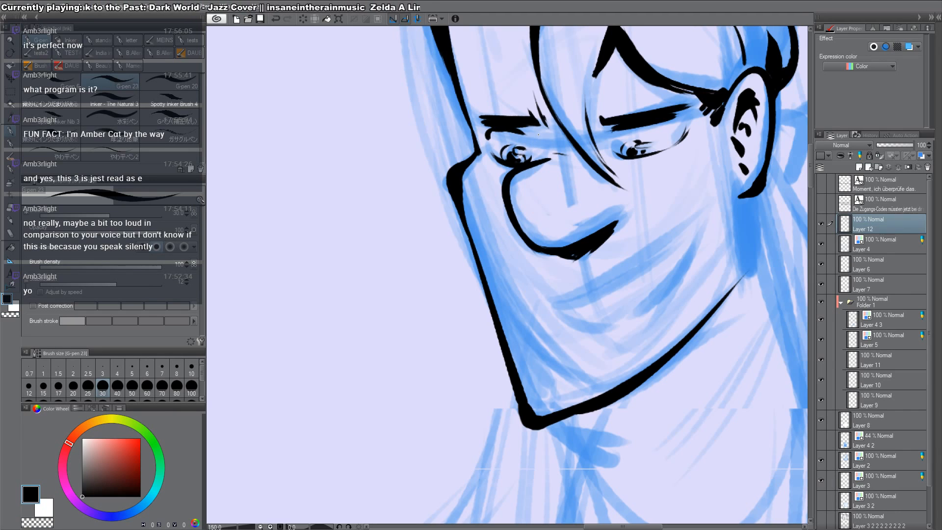
pyautogui.press('h')
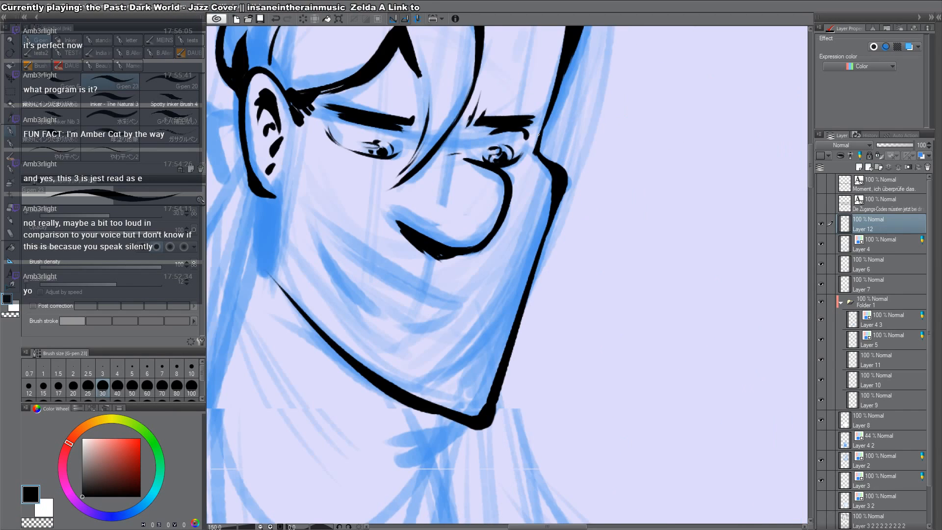
pyautogui.press('h')
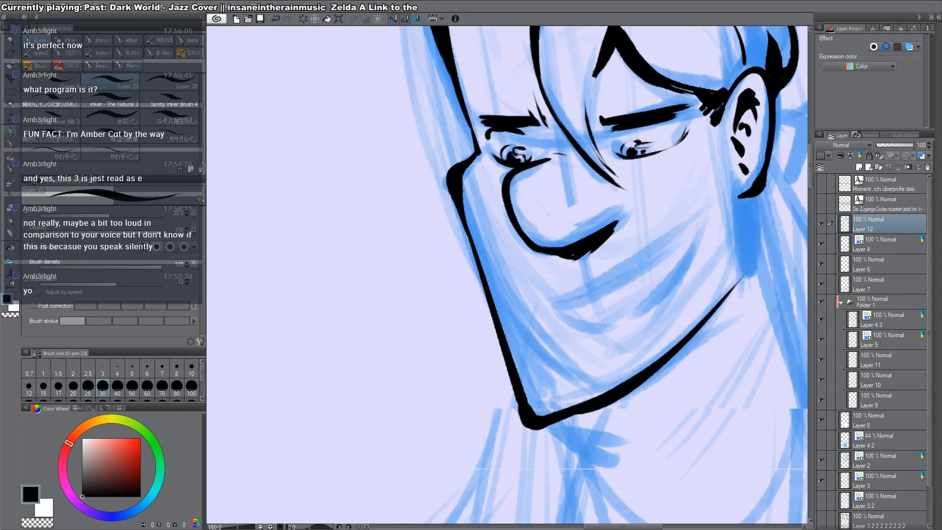
# Step: Erase a small part of the far eye's outline beside the iris using transparent colour
pyautogui.press('c')
pyautogui.click(508, 157)
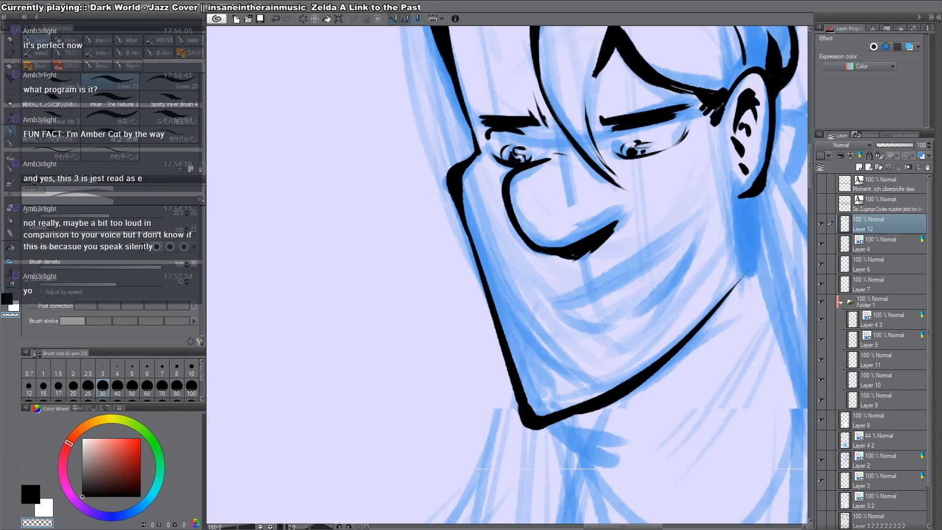
pyautogui.press('c')
pyautogui.press('c')
pyautogui.press('c')
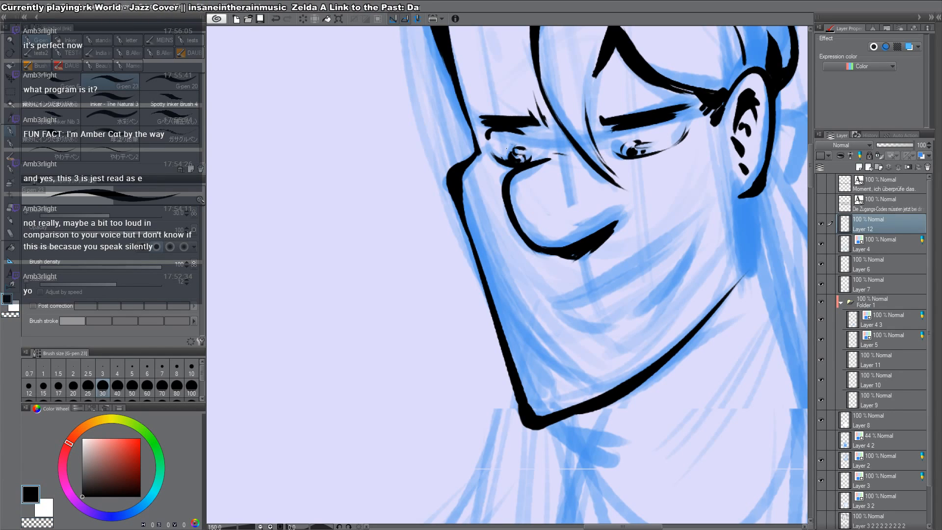
pyautogui.moveTo(509, 150); pyautogui.dragTo(512, 150)
pyautogui.hotkey('ctrl', 'z')
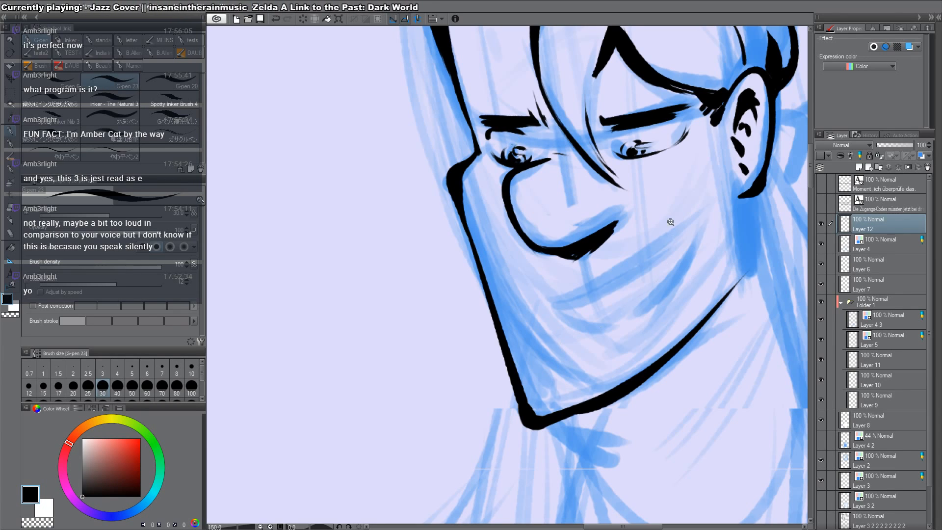
pyautogui.scroll(-4, 607, 182)
pyautogui.moveTo(610, 243)
pyautogui.mouseDown()
pyautogui.moveTo(614, 229)
pyautogui.moveTo(621, 244)
pyautogui.moveTo(663, 222)
pyautogui.moveTo(700, 234)
pyautogui.mouseUp()
pyautogui.hotkey('ctrl', 'z')
pyautogui.hotkey('ctrl', 'z')
pyautogui.hotkey('ctrl', 'z')
pyautogui.hotkey('ctrl', 'z')
pyautogui.hotkey('ctrl', 'z')
pyautogui.hotkey('ctrl', 'z')
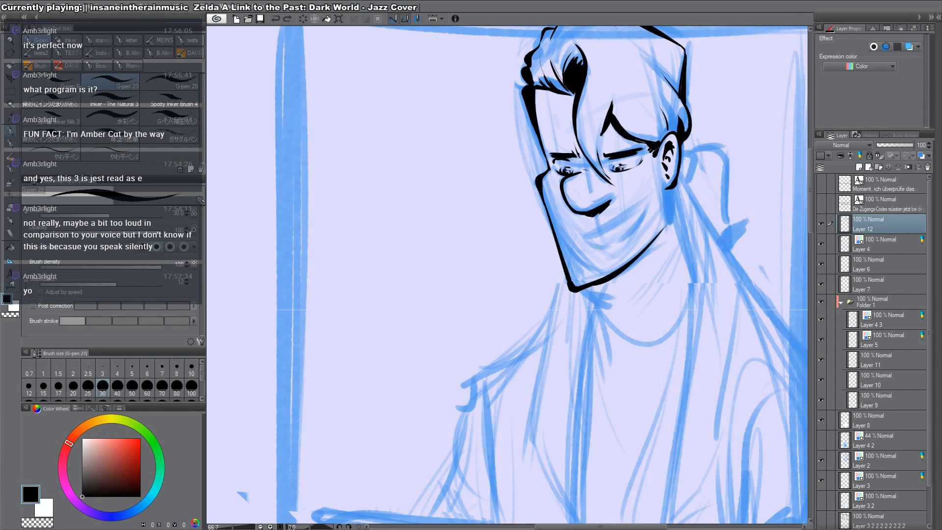
pyautogui.moveTo(598, 248)
pyautogui.mouseDown()
pyautogui.moveTo(632, 209)
pyautogui.moveTo(586, 243)
pyautogui.moveTo(640, 201)
pyautogui.mouseUp()
pyautogui.hotkey('ctrl', 'z')
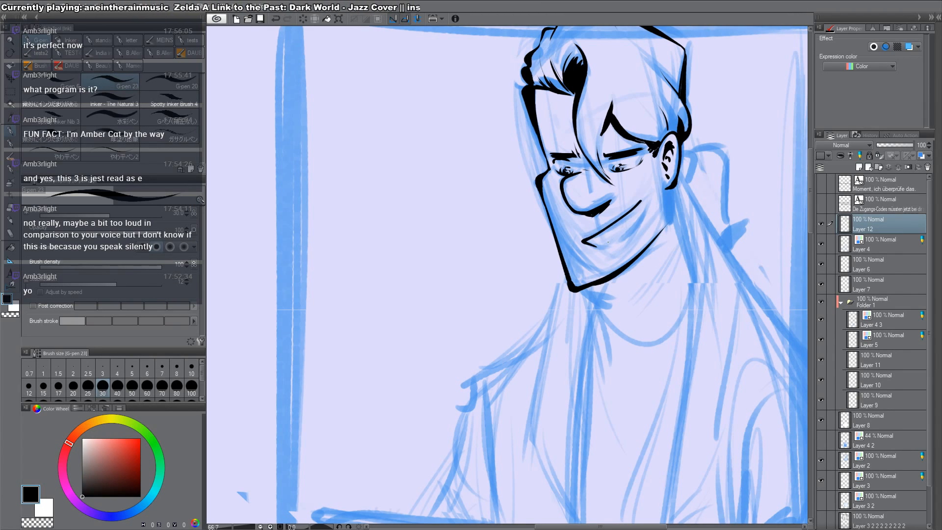
pyautogui.moveTo(608, 242); pyautogui.dragTo(641, 202)
pyautogui.hotkey('ctrl', 'z')
# Step: Ink the smiling mouth below the nose with a rising upper line and a curved lower line
pyautogui.moveTo(590, 244); pyautogui.dragTo(646, 206)
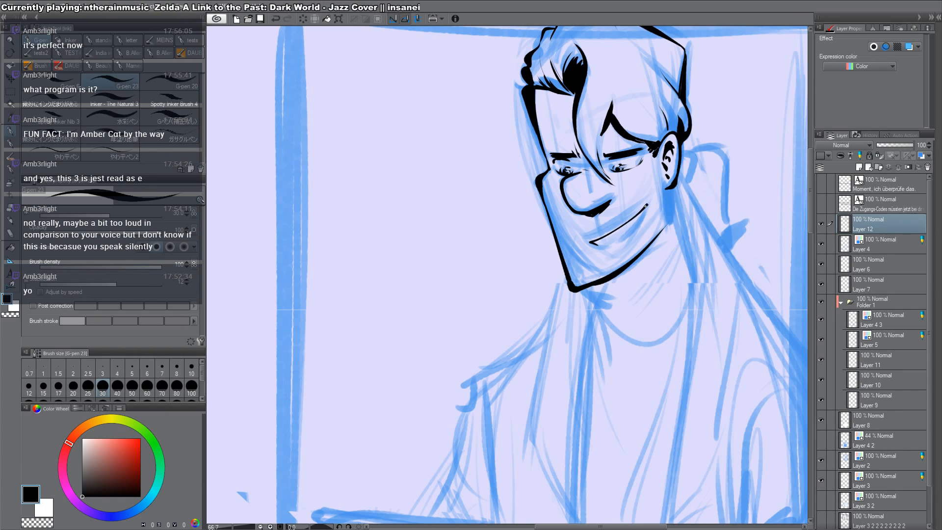
pyautogui.moveTo(626, 238); pyautogui.dragTo(641, 214)
pyautogui.moveTo(591, 244); pyautogui.dragTo(617, 247)
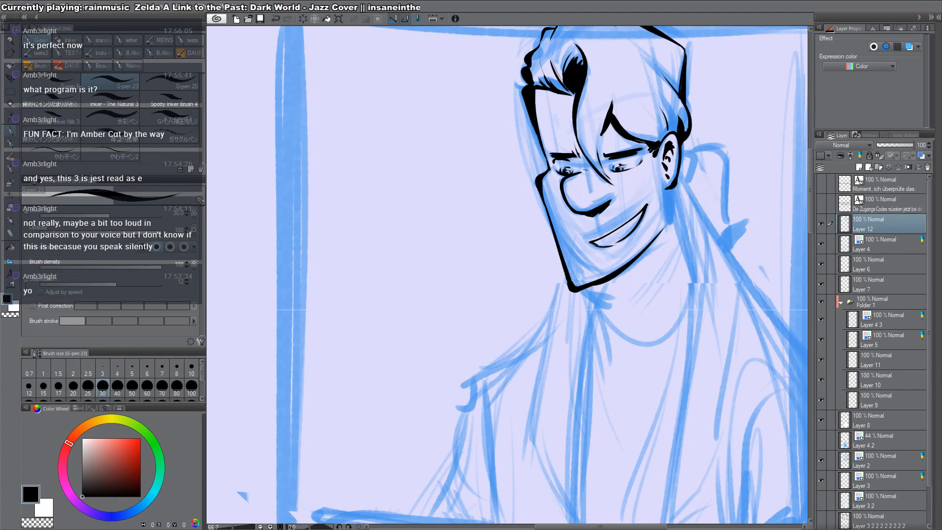
pyautogui.press('h')
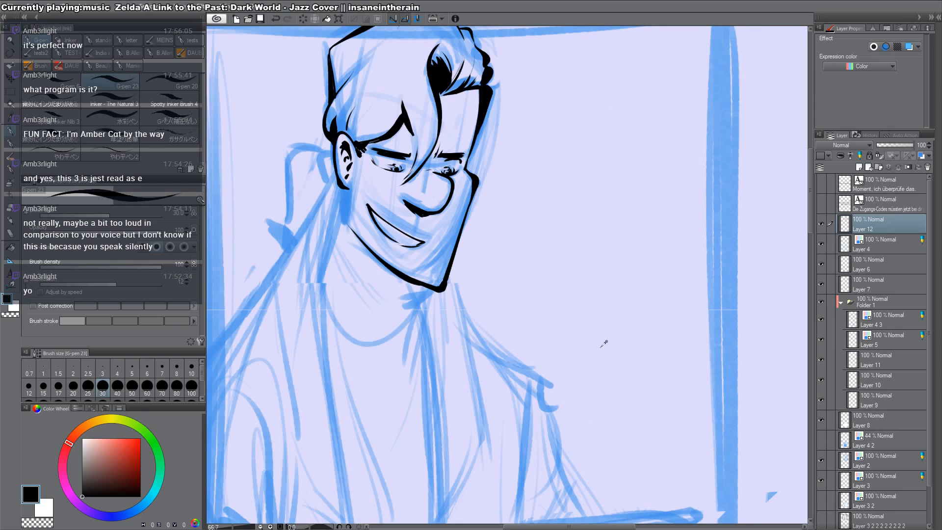
pyautogui.press('h')
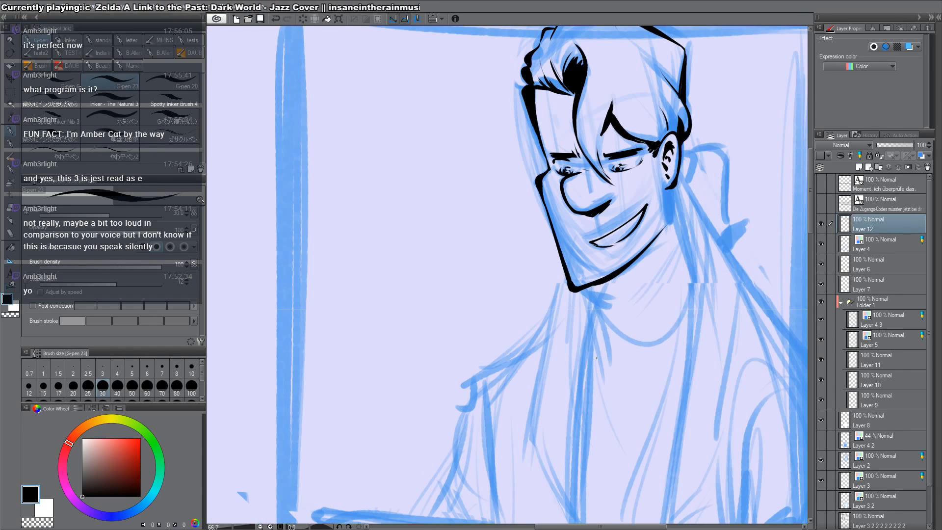
# Step: Fill the far corner of the mouth with black and ink a short mark beneath the lower lip
pyautogui.moveTo(599, 354)
pyautogui.mouseDown()
pyautogui.moveTo(520, 412)
pyautogui.moveTo(530, 415)
pyautogui.moveTo(498, 380)
pyautogui.mouseUp()
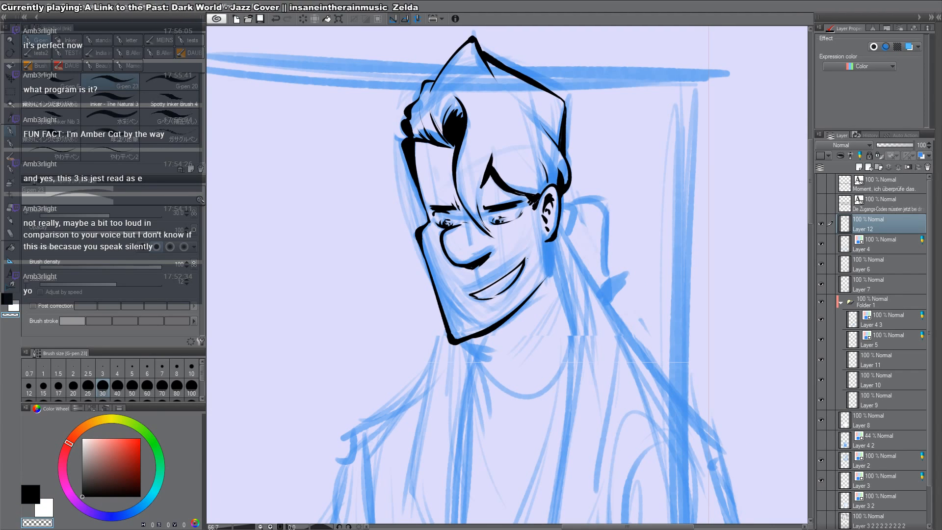
pyautogui.moveTo(519, 272)
pyautogui.mouseDown()
pyautogui.moveTo(400, 457)
pyautogui.moveTo(505, 242)
pyautogui.mouseUp()
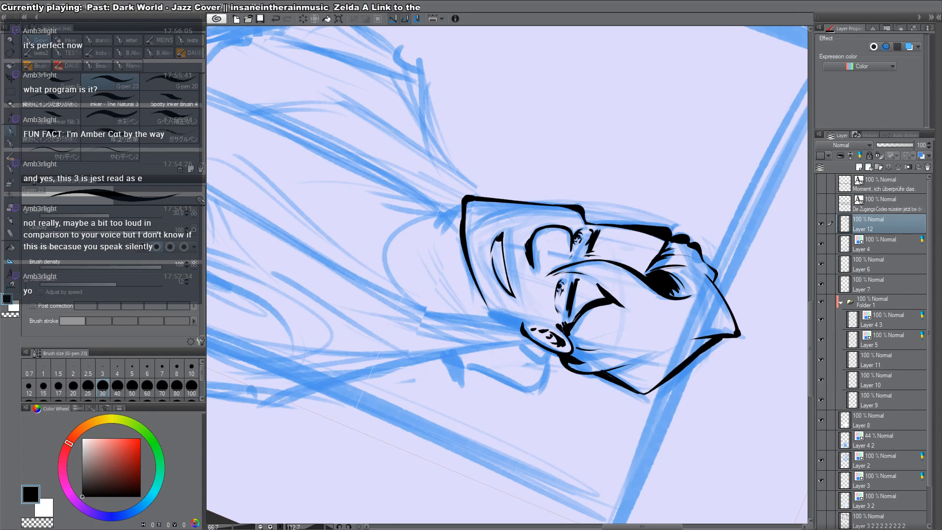
pyautogui.moveTo(502, 308); pyautogui.dragTo(480, 288)
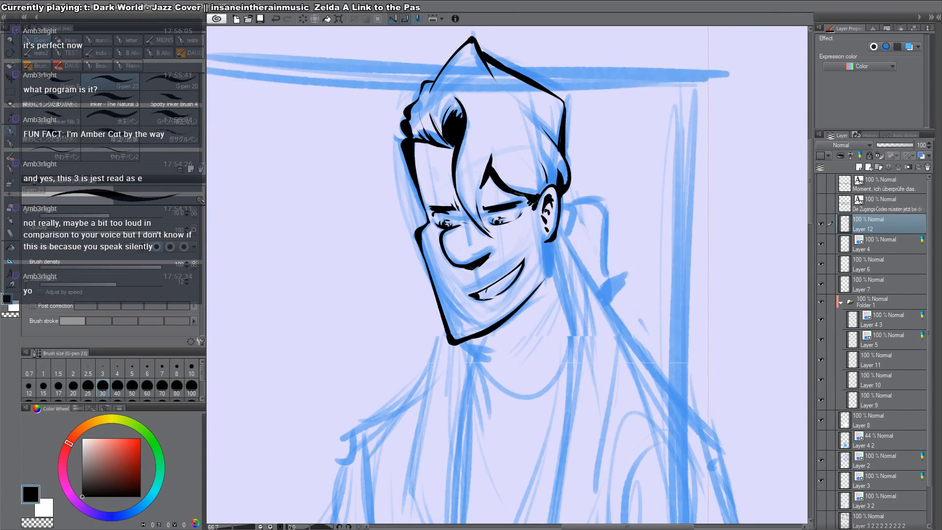
pyautogui.moveTo(513, 355); pyautogui.dragTo(524, 320)
pyautogui.moveTo(490, 271); pyautogui.dragTo(502, 274)
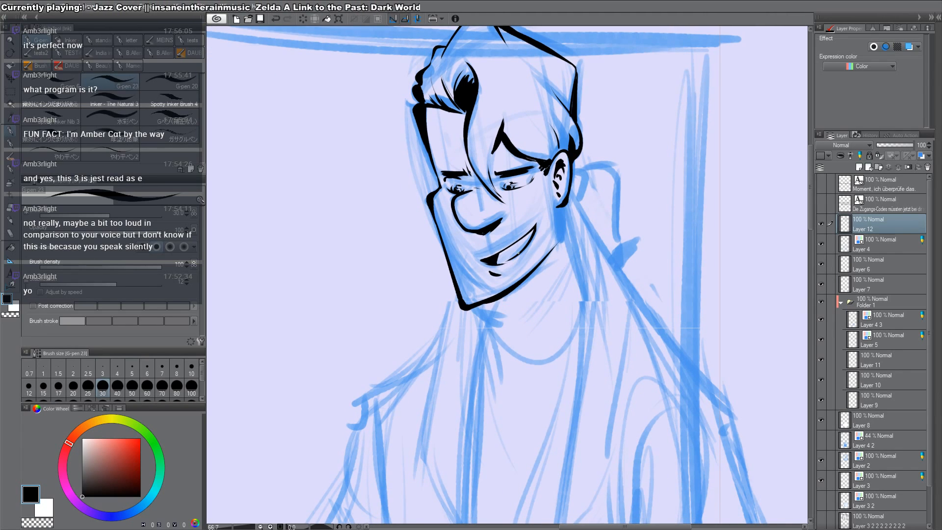
# Step: Ink a solid black shadow on the neck beneath the jawline
pyautogui.moveTo(518, 252); pyautogui.dragTo(510, 137)
pyautogui.moveTo(435, 202)
pyautogui.mouseDown()
pyautogui.moveTo(461, 213)
pyautogui.moveTo(511, 145)
pyautogui.moveTo(451, 202)
pyautogui.moveTo(510, 142)
pyautogui.mouseUp()
pyautogui.moveTo(622, 114); pyautogui.dragTo(589, 185)
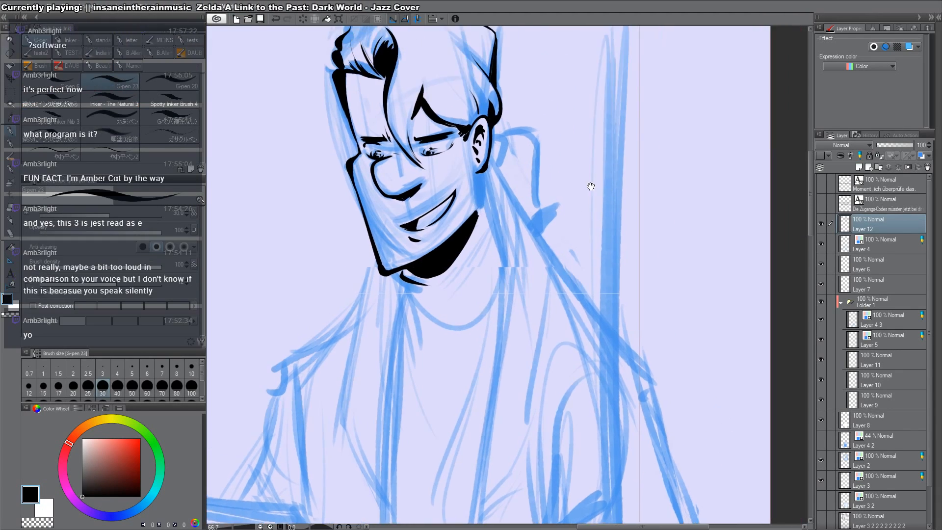
# Step: Handwrite a large exclamation mark and the word "Software" in black beside the man's head
pyautogui.click(599, 171)
pyautogui.moveTo(602, 116)
pyautogui.mouseDown()
pyautogui.moveTo(600, 151)
pyautogui.moveTo(619, 150)
pyautogui.moveTo(617, 167)
pyautogui.mouseUp()
pyautogui.moveTo(629, 156)
pyautogui.mouseDown()
pyautogui.moveTo(640, 156)
pyautogui.moveTo(641, 172)
pyautogui.moveTo(654, 154)
pyautogui.mouseUp()
pyautogui.moveTo(656, 152); pyautogui.dragTo(684, 156)
pyautogui.moveTo(687, 156); pyautogui.dragTo(711, 156)
pyautogui.click(717, 154)
pyautogui.click(731, 150)
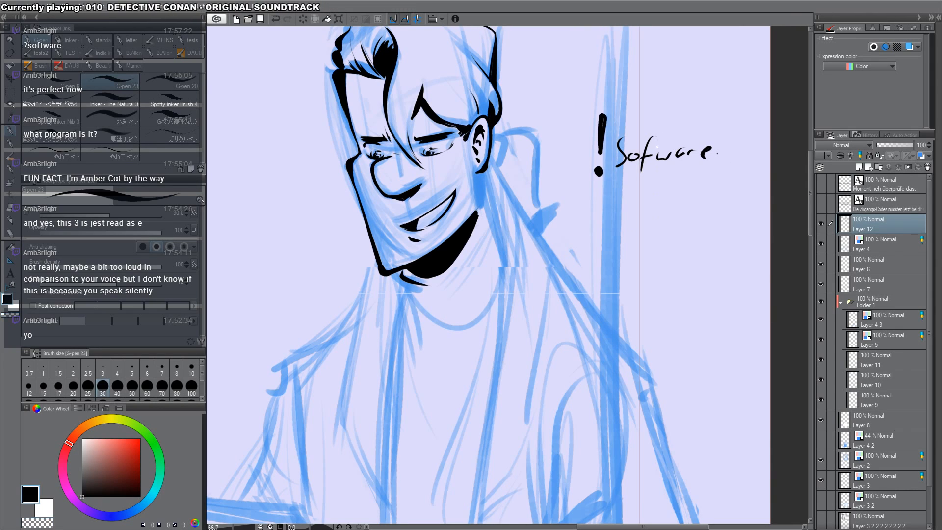
pyautogui.moveTo(660, 135); pyautogui.dragTo(653, 163)
# Step: Delete the handwritten note beside the head with a rectangular selection, and return to the pen
pyautogui.press('m')
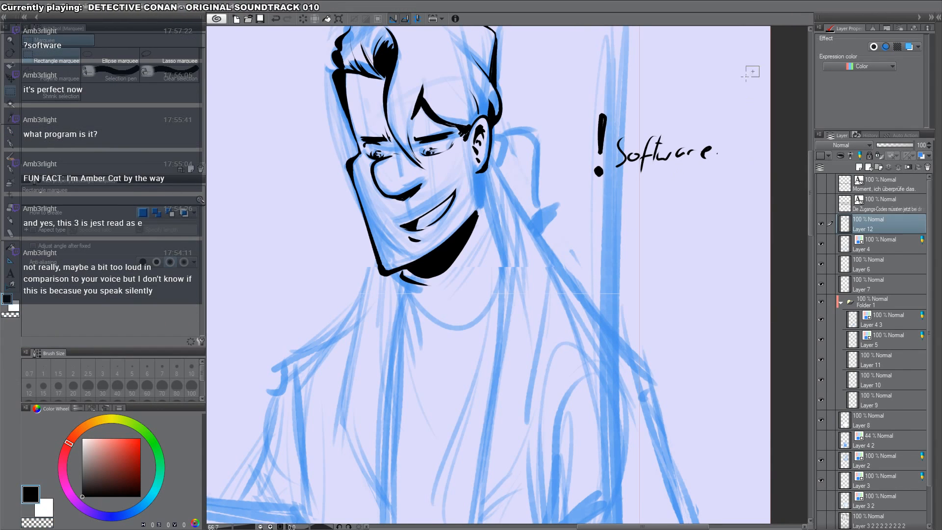
pyautogui.moveTo(757, 65); pyautogui.dragTo(540, 258)
pyautogui.press('Delete')
pyautogui.hotkey('ctrl', 'd')
pyautogui.press('p')
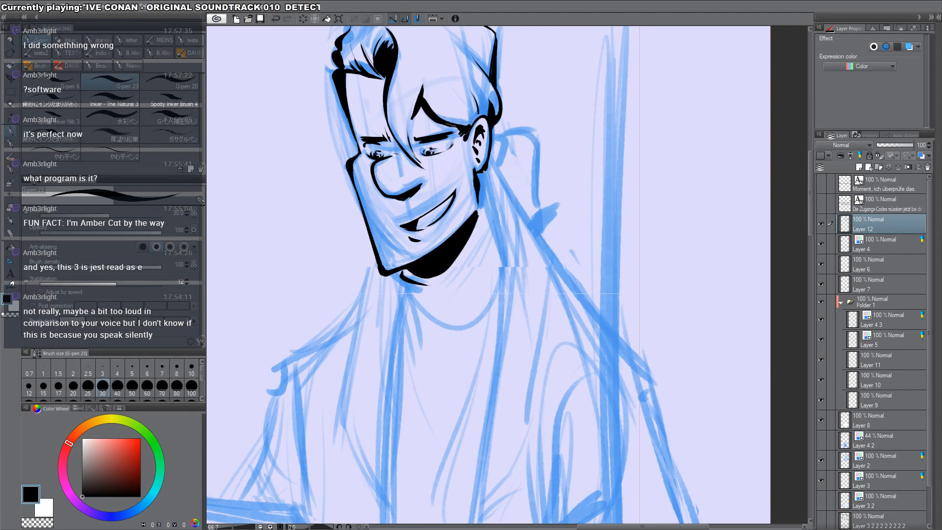
# Step: Set the pen size to 40 and ink the neck line below the ear and a short tapered mark beneath the chin
pyautogui.keyDown('alt'); pyautogui.click(489, 196); pyautogui.keyUp('alt')
pyautogui.click(119, 389)
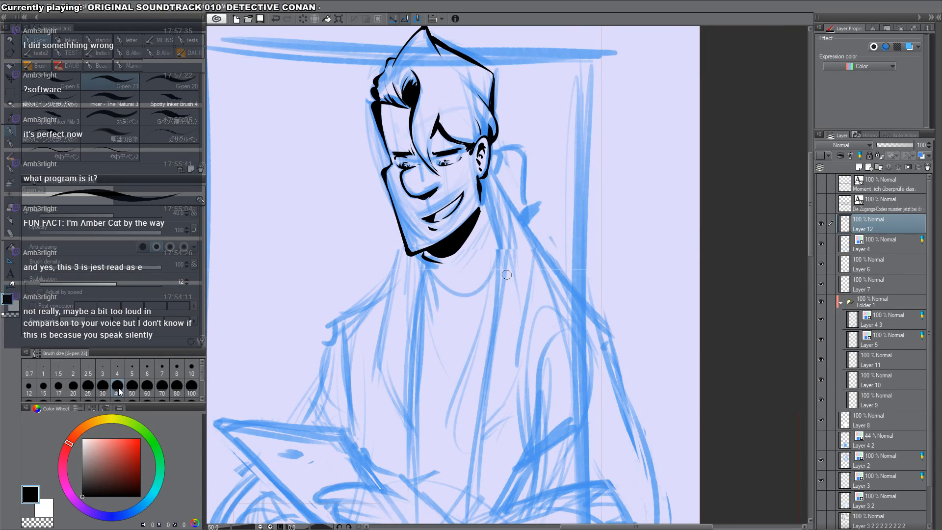
pyautogui.moveTo(539, 205); pyautogui.dragTo(546, 229)
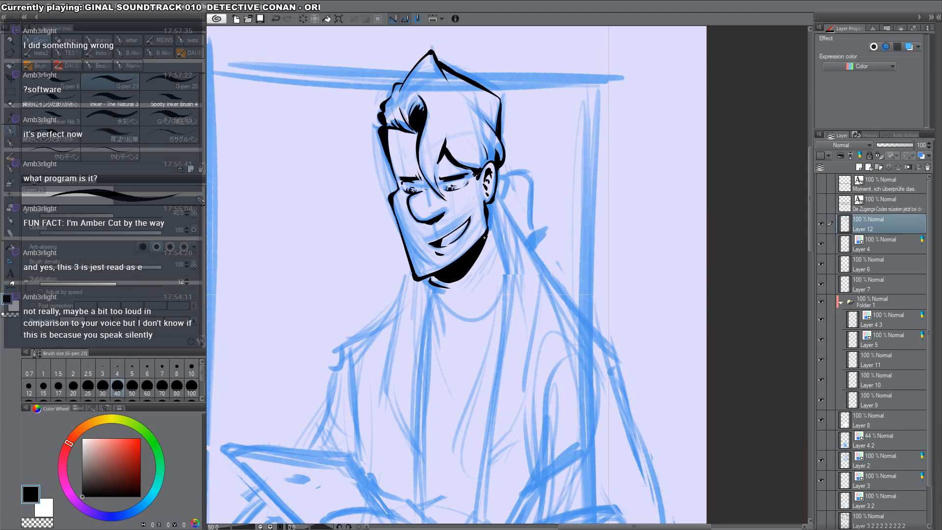
pyautogui.moveTo(497, 203); pyautogui.dragTo(499, 239)
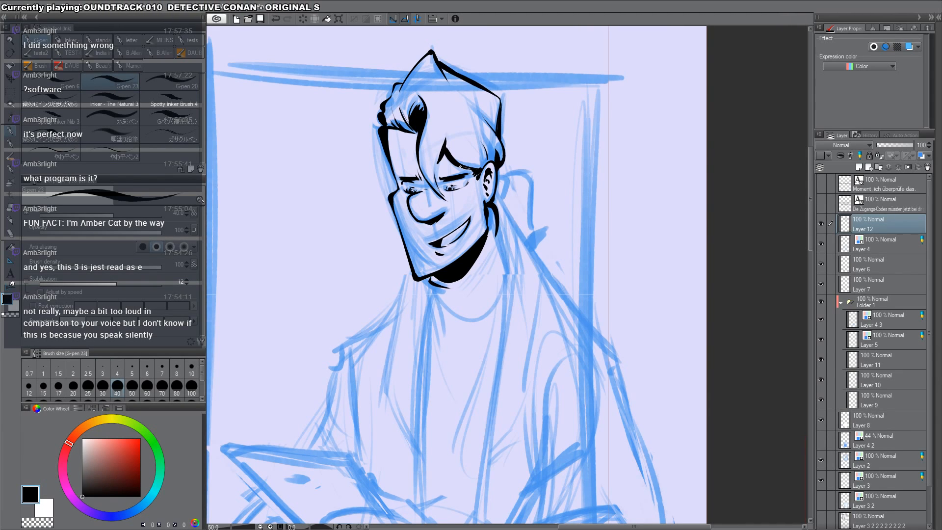
pyautogui.moveTo(460, 167); pyautogui.dragTo(468, 122)
pyautogui.moveTo(444, 242); pyautogui.dragTo(442, 274)
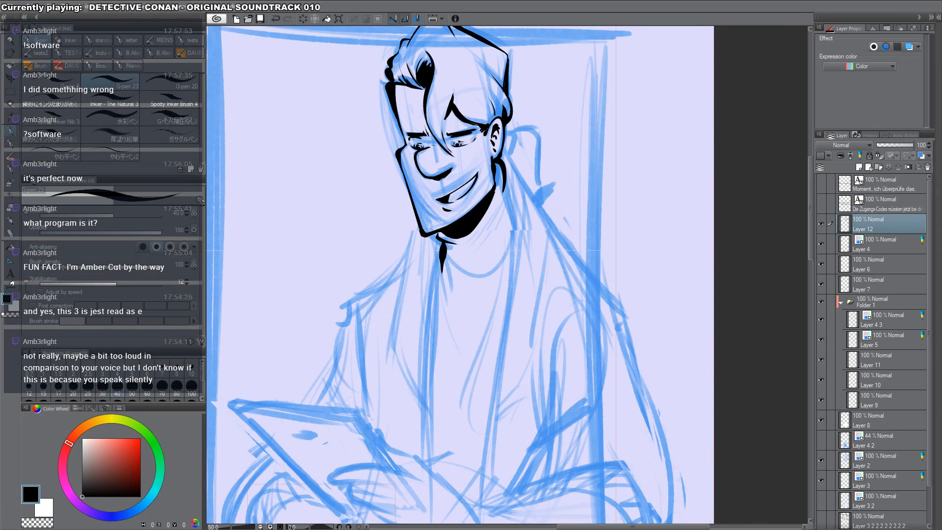
# Step: Ink the outer and inner edges of the long collar band on the left side of the chest
pyautogui.moveTo(417, 225)
pyautogui.mouseDown()
pyautogui.moveTo(394, 343)
pyautogui.moveTo(427, 403)
pyautogui.mouseUp()
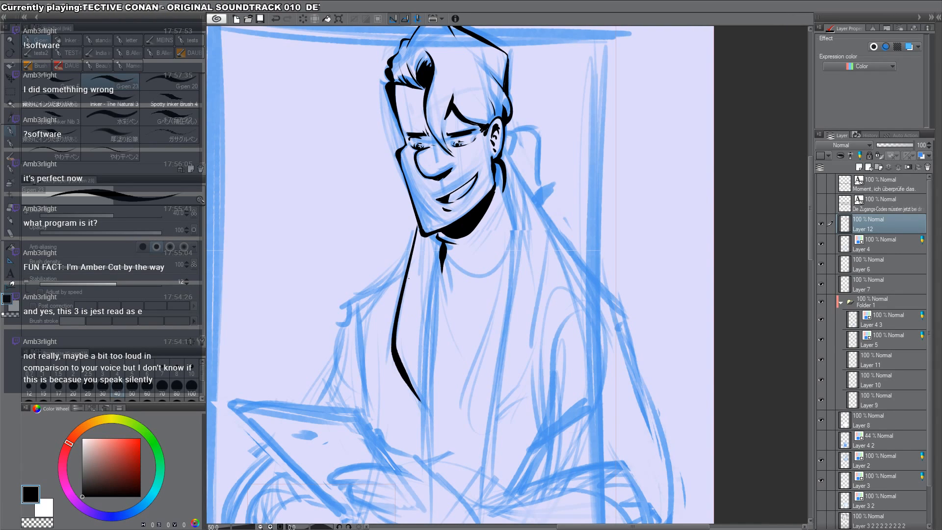
pyautogui.hotkey('ctrl', 'z')
pyautogui.moveTo(417, 231); pyautogui.dragTo(410, 392)
pyautogui.moveTo(438, 287); pyautogui.dragTo(430, 423)
pyautogui.moveTo(419, 230); pyautogui.dragTo(412, 242)
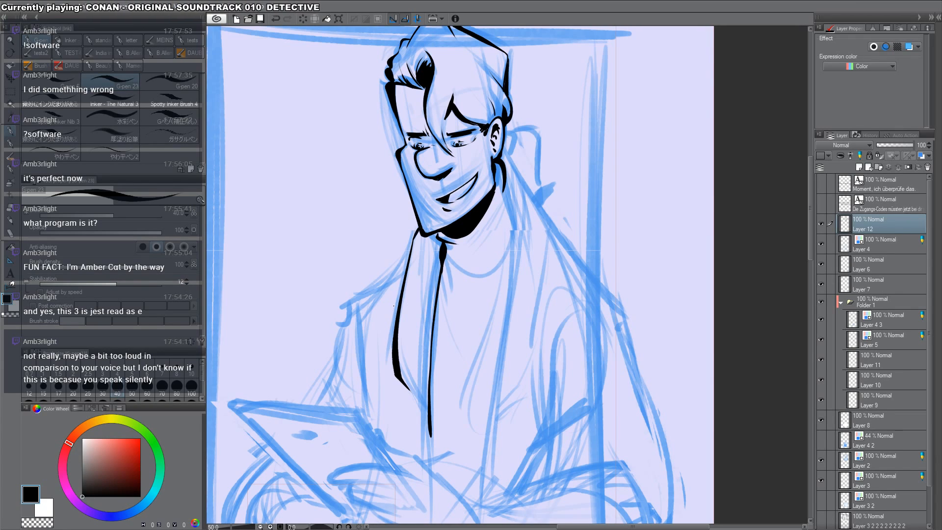
# Step: Ink the long inner edge of the right collar band from below the ear down to the waist
pyautogui.moveTo(506, 177); pyautogui.dragTo(513, 321)
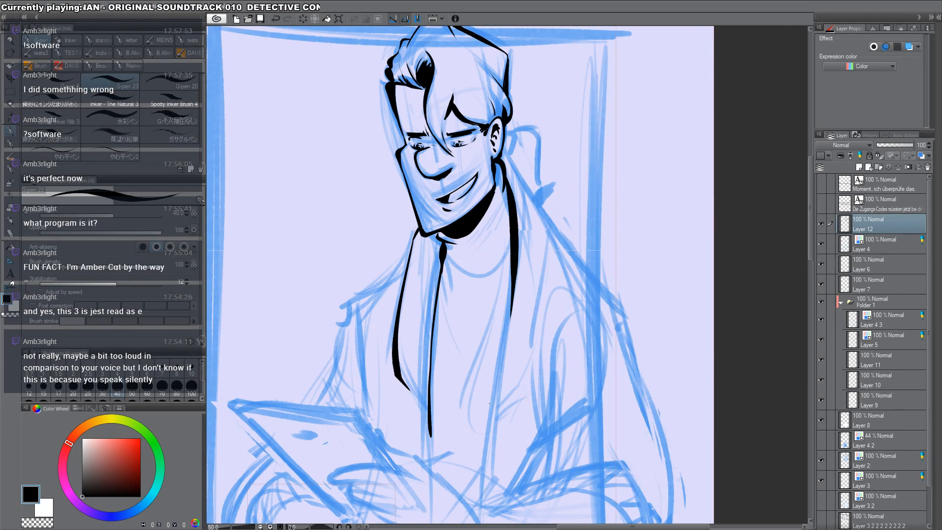
pyautogui.hotkey('ctrl', 'z')
pyautogui.moveTo(504, 178); pyautogui.dragTo(494, 387)
pyautogui.moveTo(504, 346); pyautogui.dragTo(486, 470)
pyautogui.hotkey('ctrl', 'z')
pyautogui.moveTo(489, 415); pyautogui.dragTo(487, 460)
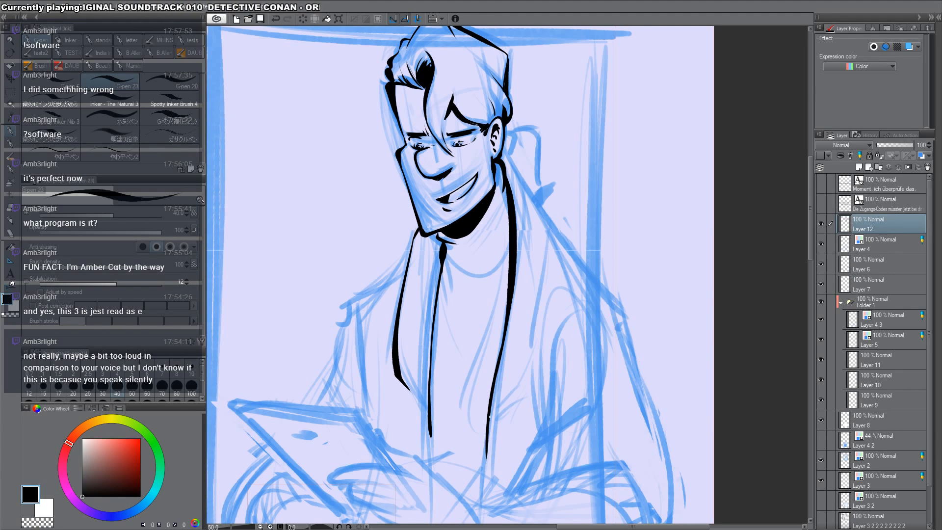
# Step: Ink the angled lower end and the outer edge of the right collar band
pyautogui.moveTo(487, 417)
pyautogui.mouseDown()
pyautogui.moveTo(470, 359)
pyautogui.moveTo(510, 321)
pyautogui.mouseUp()
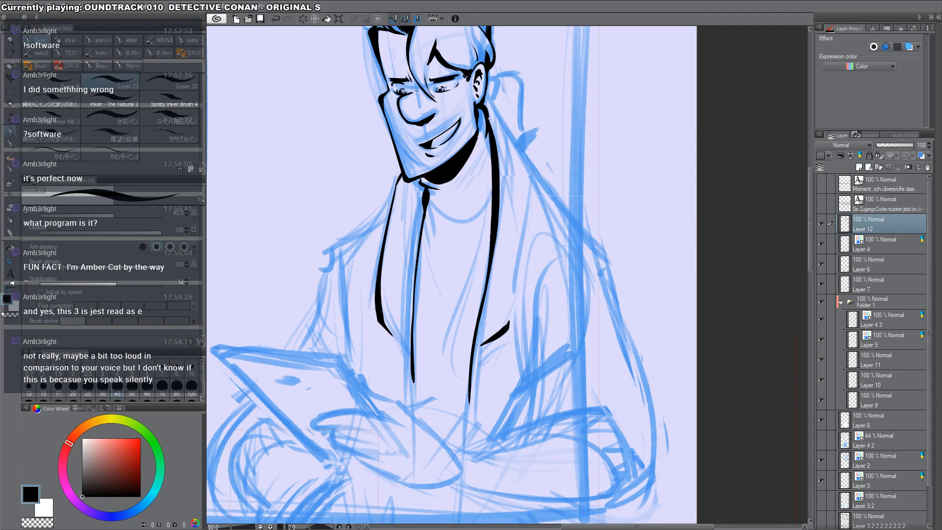
pyautogui.moveTo(488, 118); pyautogui.dragTo(524, 164)
pyautogui.hotkey('ctrl', 'z')
pyautogui.moveTo(487, 110); pyautogui.dragTo(522, 161)
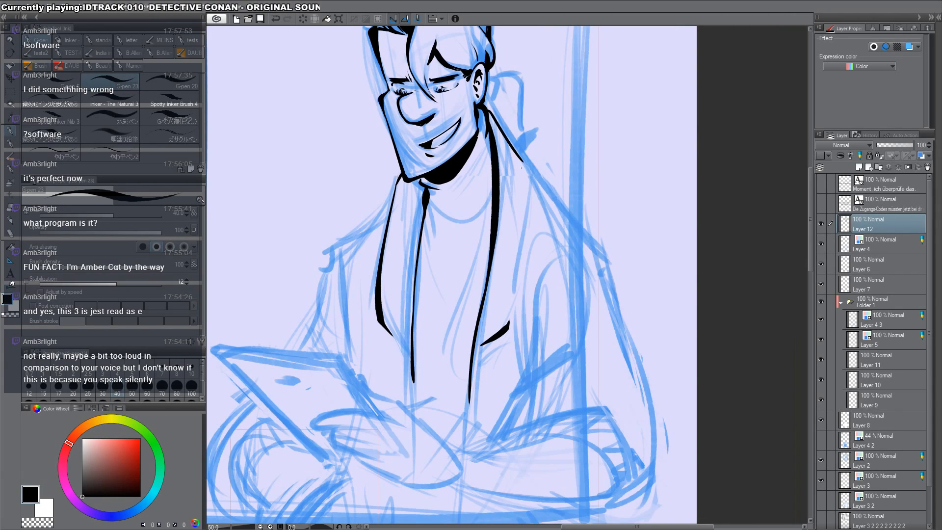
pyautogui.moveTo(524, 204); pyautogui.dragTo(507, 329)
pyautogui.hotkey('ctrl', 'z')
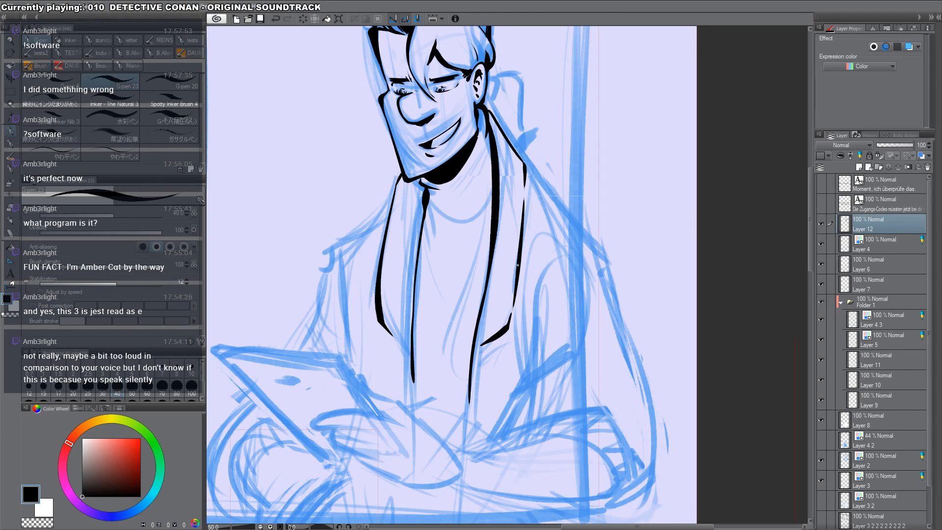
pyautogui.moveTo(524, 167); pyautogui.dragTo(523, 229)
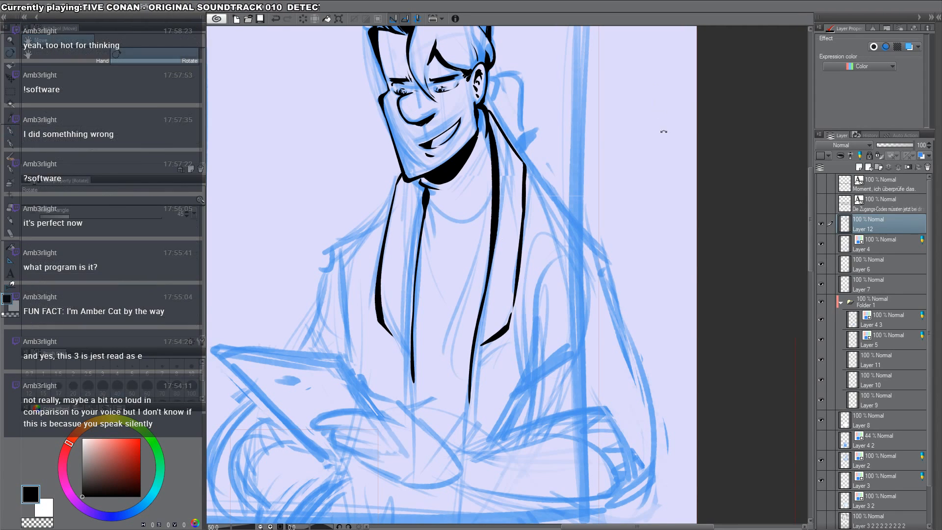
# Step: Add a short black touch-up stroke at the top of the right collar band beside the neck
pyautogui.moveTo(665, 131); pyautogui.dragTo(717, 311)
pyautogui.moveTo(607, 212); pyautogui.dragTo(591, 230)
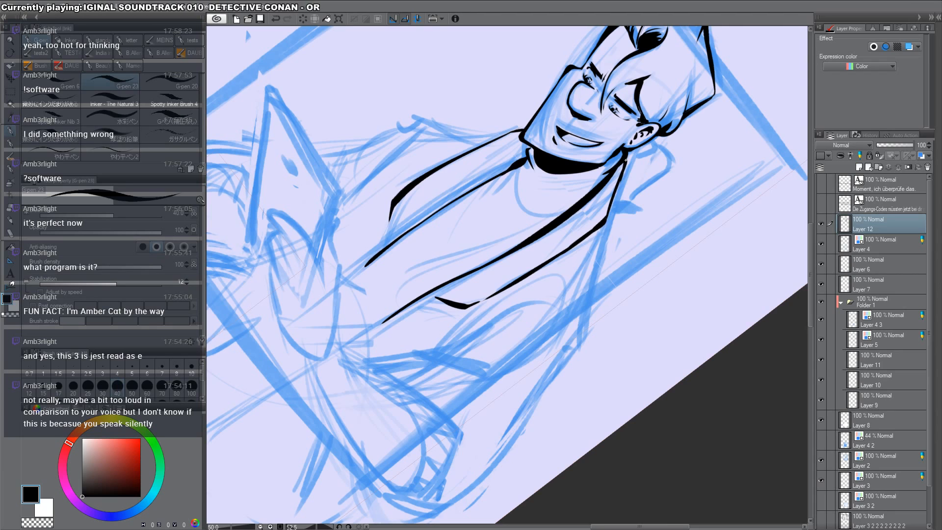
pyautogui.press('c')
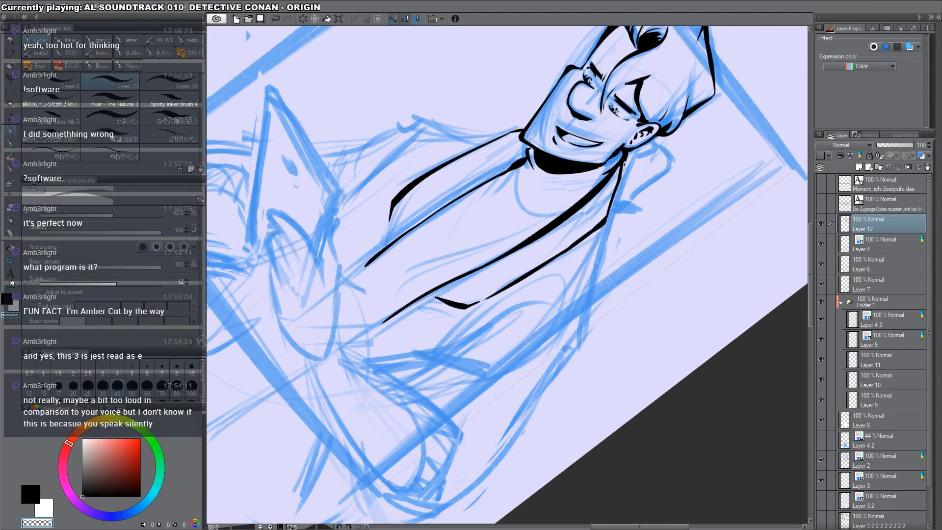
pyautogui.press('c')
pyautogui.moveTo(625, 157); pyautogui.dragTo(622, 172)
pyautogui.moveTo(630, 306); pyautogui.dragTo(643, 63)
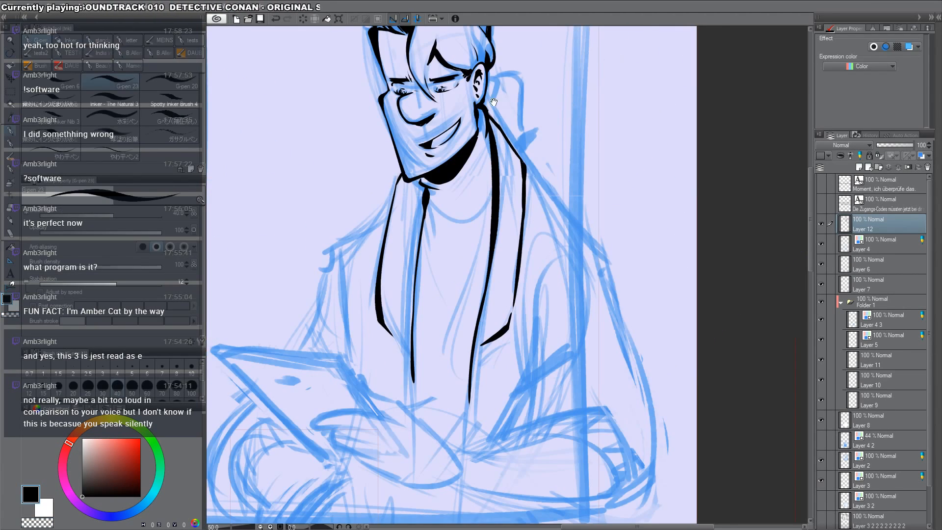
# Step: Ink the hair knot and curling ponytail behind the ear, with a few short strands inside the hair
pyautogui.moveTo(505, 136); pyautogui.dragTo(538, 237)
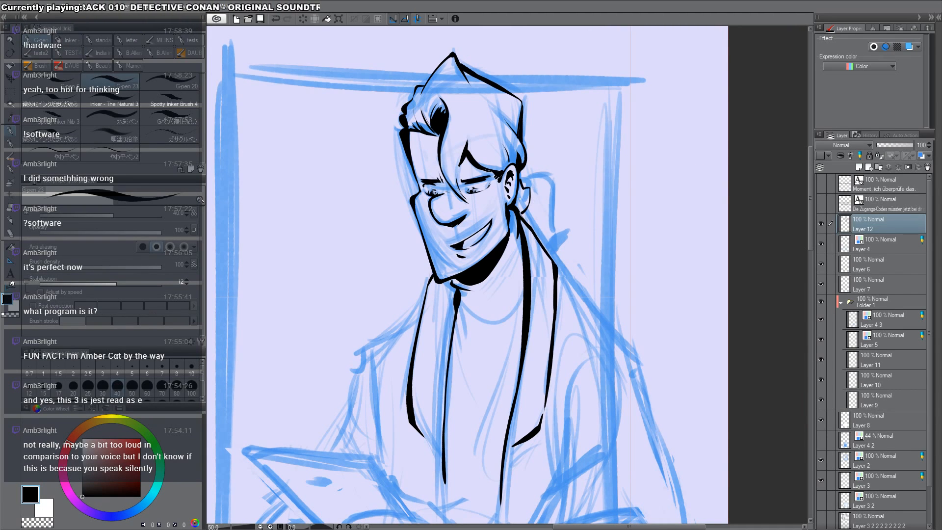
pyautogui.moveTo(518, 198); pyautogui.dragTo(531, 212)
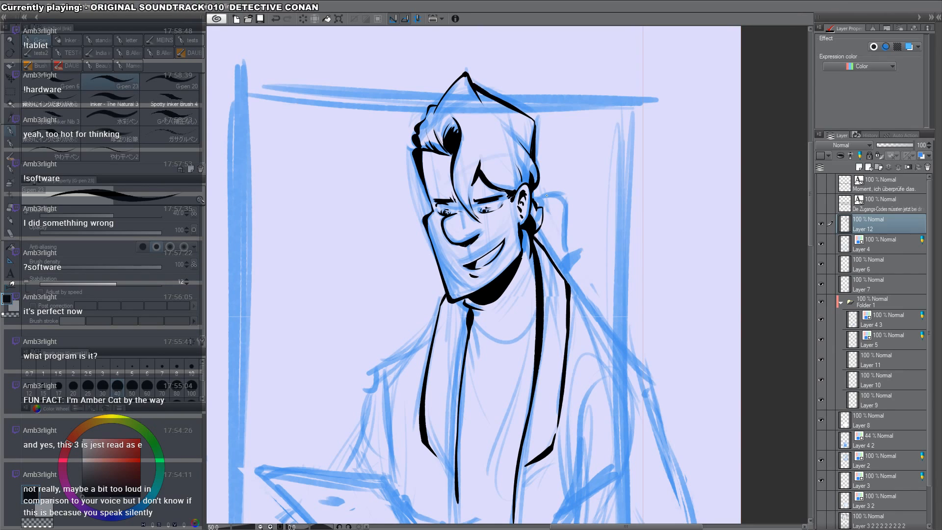
pyautogui.moveTo(542, 191); pyautogui.dragTo(556, 187)
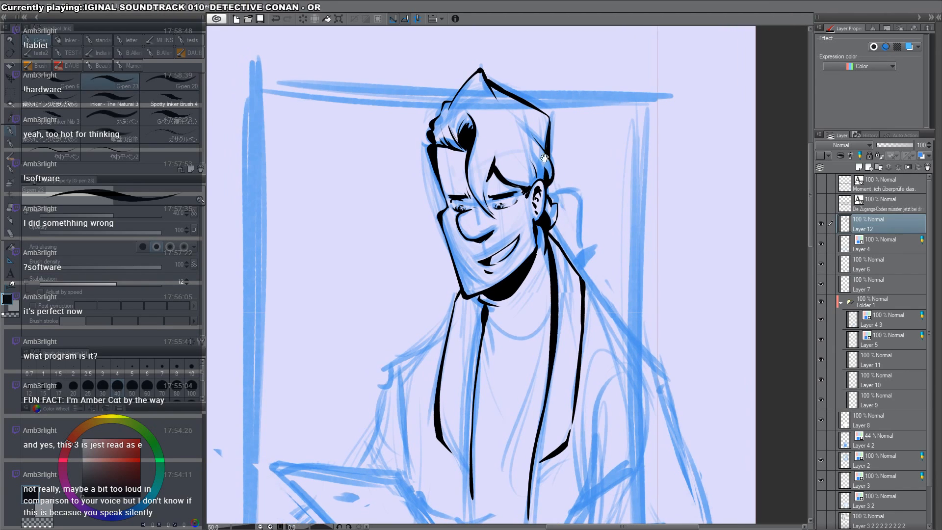
pyautogui.moveTo(500, 109); pyautogui.dragTo(511, 121)
pyautogui.moveTo(486, 170); pyautogui.dragTo(486, 204)
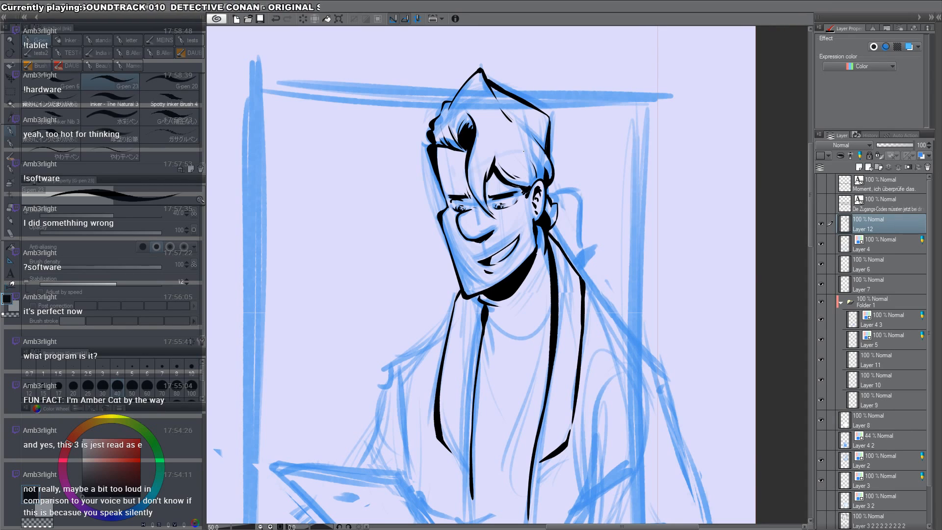
pyautogui.moveTo(553, 202)
pyautogui.mouseDown()
pyautogui.moveTo(589, 227)
pyautogui.moveTo(586, 269)
pyautogui.mouseUp()
pyautogui.moveTo(598, 253); pyautogui.dragTo(584, 273)
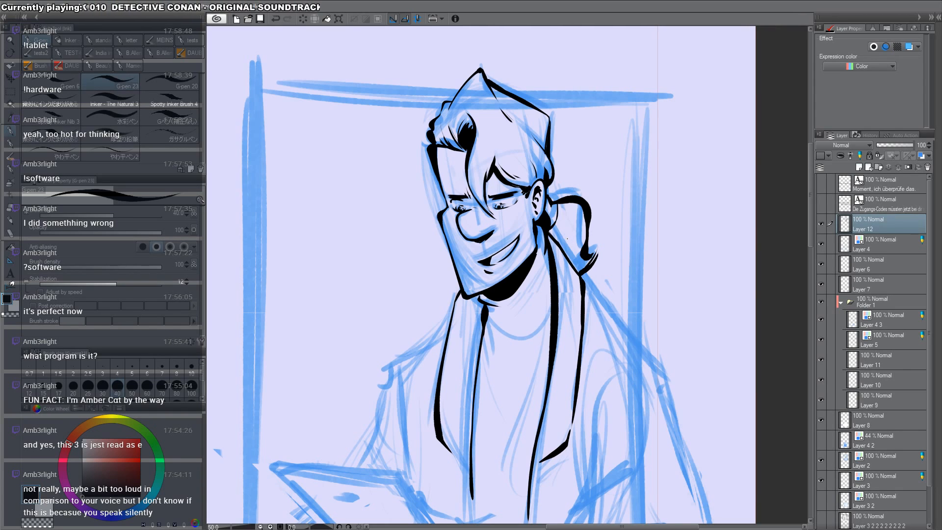
# Step: Ink the sloping lines of both shoulders outward from the collar
pyautogui.moveTo(583, 393); pyautogui.dragTo(655, 278)
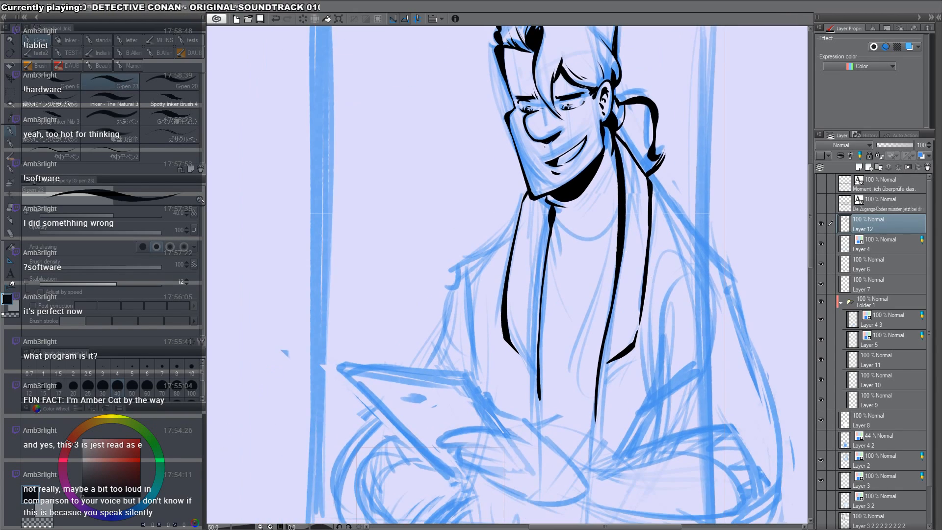
pyautogui.moveTo(522, 202); pyautogui.dragTo(457, 264)
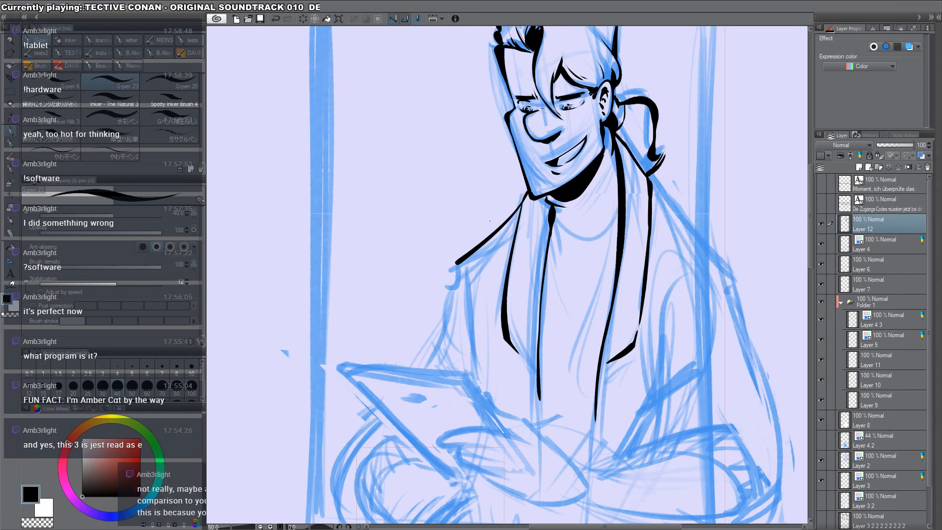
pyautogui.moveTo(649, 184); pyautogui.dragTo(682, 213)
pyautogui.moveTo(711, 241); pyautogui.dragTo(734, 263)
pyautogui.hotkey('ctrl', 'z')
pyautogui.moveTo(650, 182); pyautogui.dragTo(751, 286)
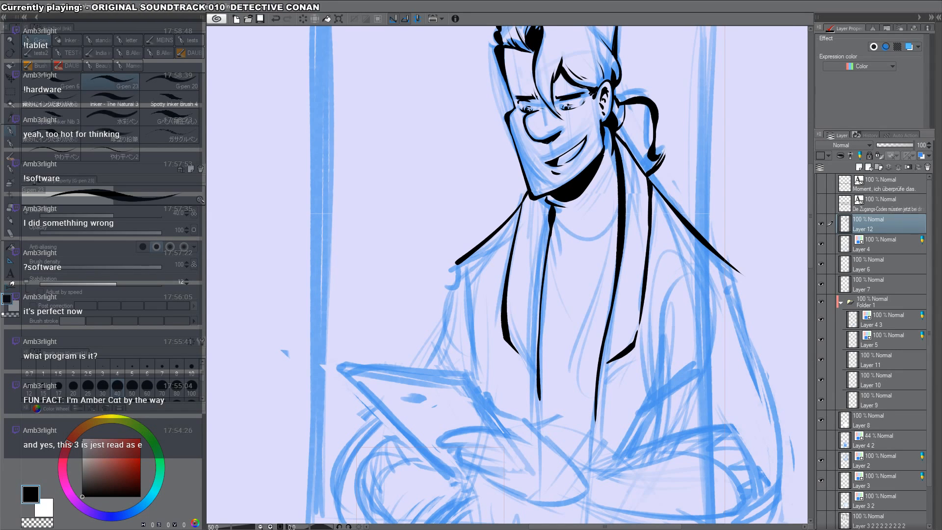
# Step: Ink the small wavy seam at the end of the left shoulder and a tapered sleeve fold below it
pyautogui.moveTo(427, 410); pyautogui.dragTo(511, 345)
pyautogui.press('e')
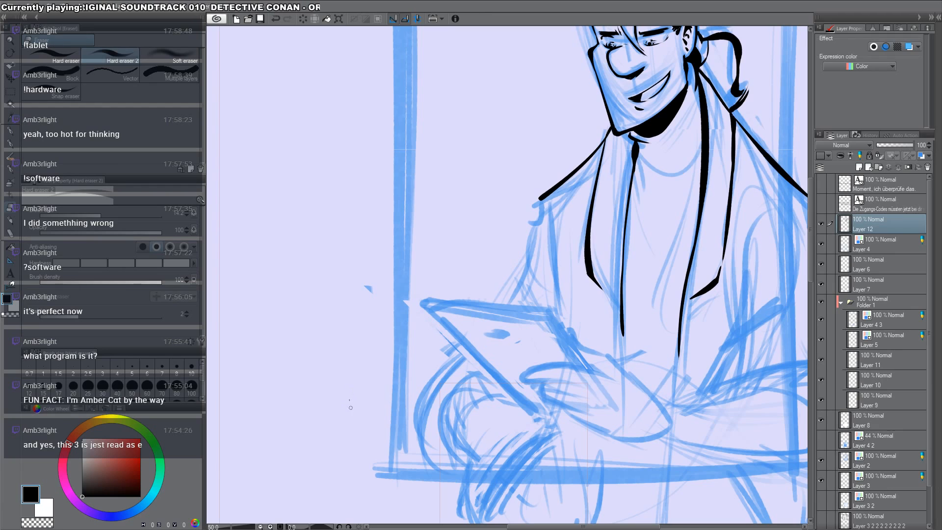
pyautogui.press('p')
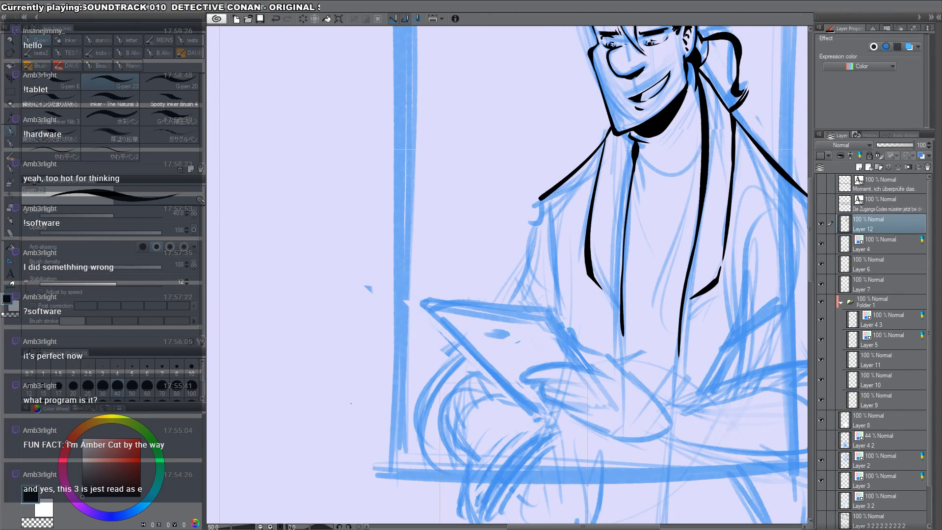
pyautogui.moveTo(593, 331); pyautogui.dragTo(571, 332)
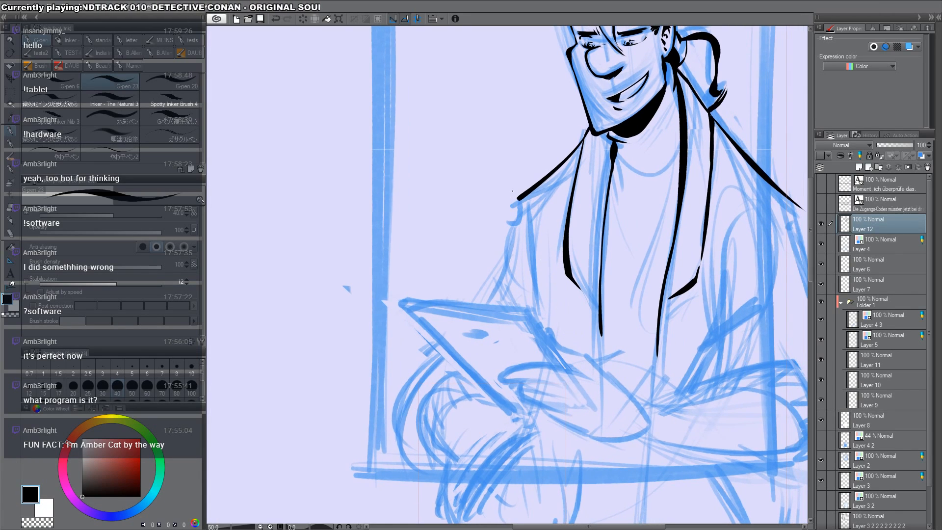
pyautogui.moveTo(521, 197); pyautogui.dragTo(512, 226)
pyautogui.hotkey('ctrl', 'z')
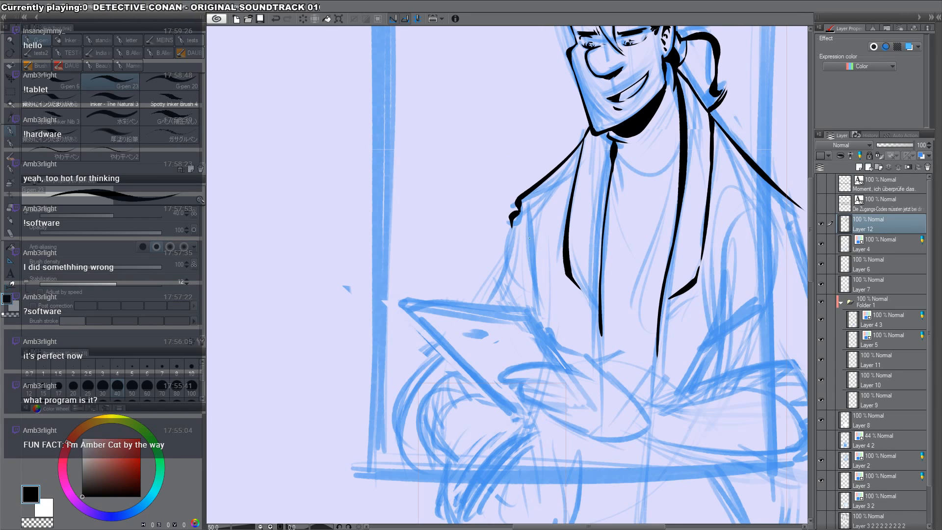
pyautogui.moveTo(529, 227); pyautogui.dragTo(539, 316)
# Step: Ink evenly spaced short rib lines across both collar bands
pyautogui.moveTo(632, 319); pyautogui.dragTo(507, 361)
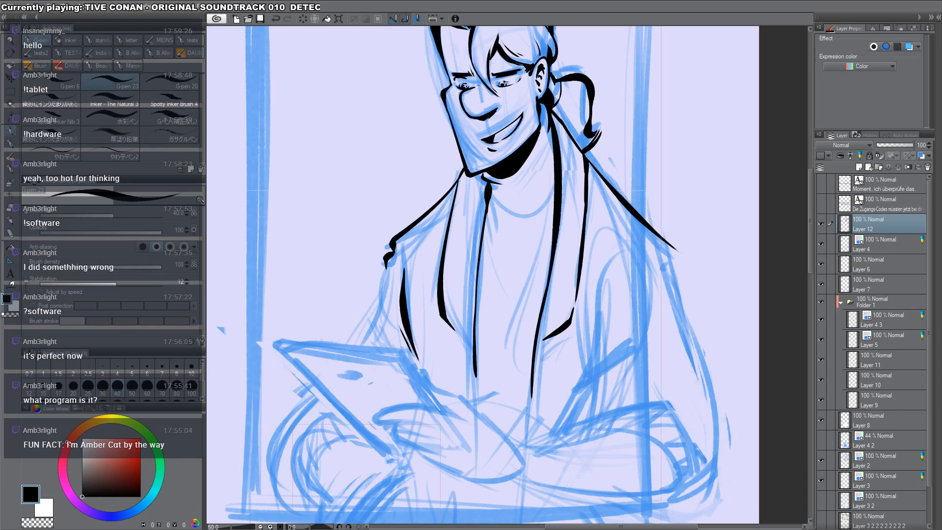
pyautogui.moveTo(459, 180)
pyautogui.mouseDown()
pyautogui.moveTo(443, 262)
pyautogui.moveTo(463, 172)
pyautogui.moveTo(443, 307)
pyautogui.moveTo(447, 253)
pyautogui.moveTo(457, 281)
pyautogui.moveTo(446, 264)
pyautogui.moveTo(444, 289)
pyautogui.mouseUp()
pyautogui.hotkey('ctrl', 'z')
pyautogui.moveTo(739, 264); pyautogui.dragTo(575, 496)
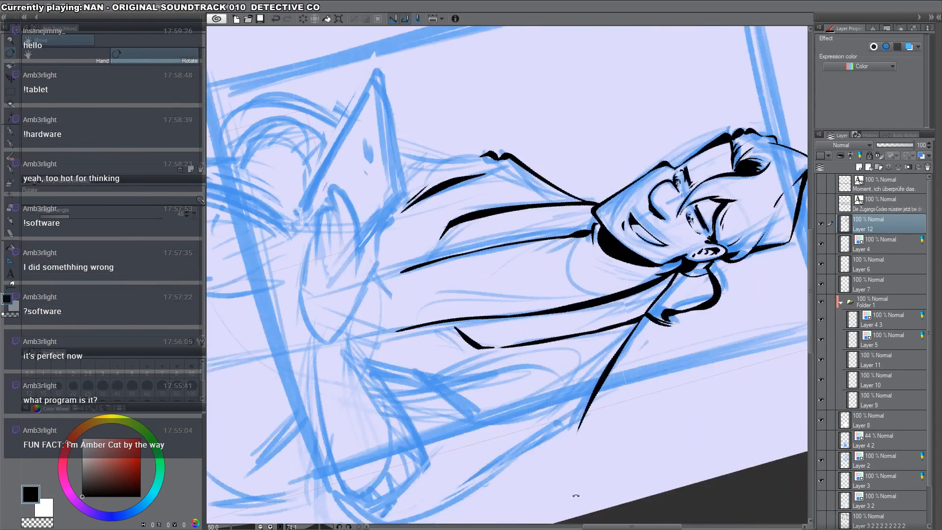
pyautogui.moveTo(468, 222)
pyautogui.mouseDown()
pyautogui.moveTo(465, 251)
pyautogui.moveTo(516, 243)
pyautogui.mouseUp()
pyautogui.moveTo(540, 213)
pyautogui.mouseDown()
pyautogui.moveTo(539, 238)
pyautogui.moveTo(559, 241)
pyautogui.moveTo(579, 226)
pyautogui.moveTo(579, 237)
pyautogui.mouseUp()
pyautogui.moveTo(479, 322)
pyautogui.mouseDown()
pyautogui.moveTo(481, 342)
pyautogui.moveTo(532, 343)
pyautogui.moveTo(526, 339)
pyautogui.moveTo(637, 320)
pyautogui.mouseUp()
pyautogui.hotkey('ctrl', 'z')
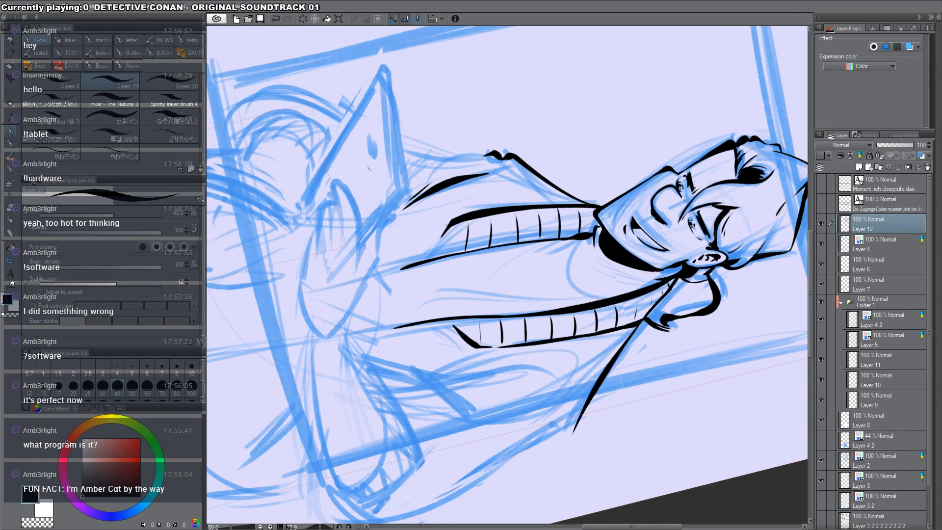
pyautogui.moveTo(682, 258); pyautogui.dragTo(665, 64)
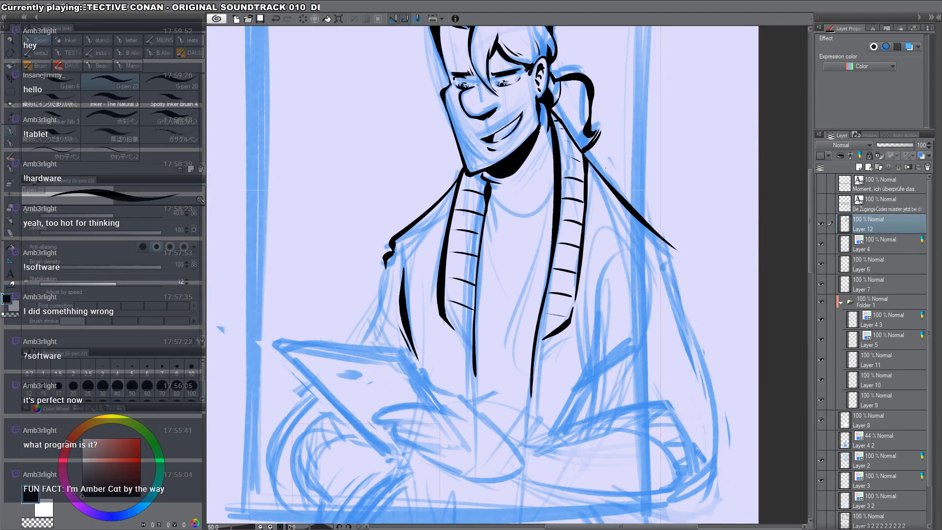
# Step: Thicken the edges of both collar bands midway down with short tapered black shading strokes
pyautogui.moveTo(592, 203); pyautogui.dragTo(574, 305)
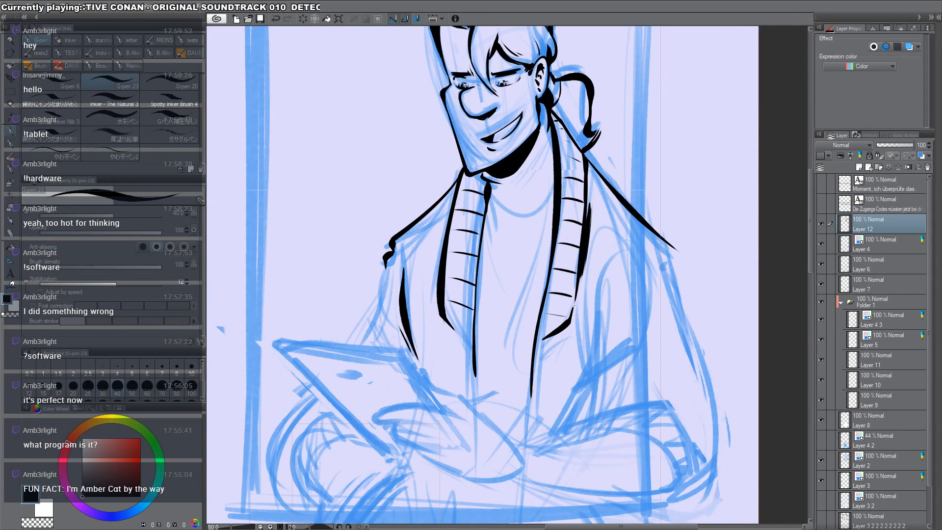
pyautogui.moveTo(445, 211); pyautogui.dragTo(438, 272)
pyautogui.moveTo(448, 218)
pyautogui.mouseDown()
pyautogui.moveTo(443, 240)
pyautogui.moveTo(469, 271)
pyautogui.mouseUp()
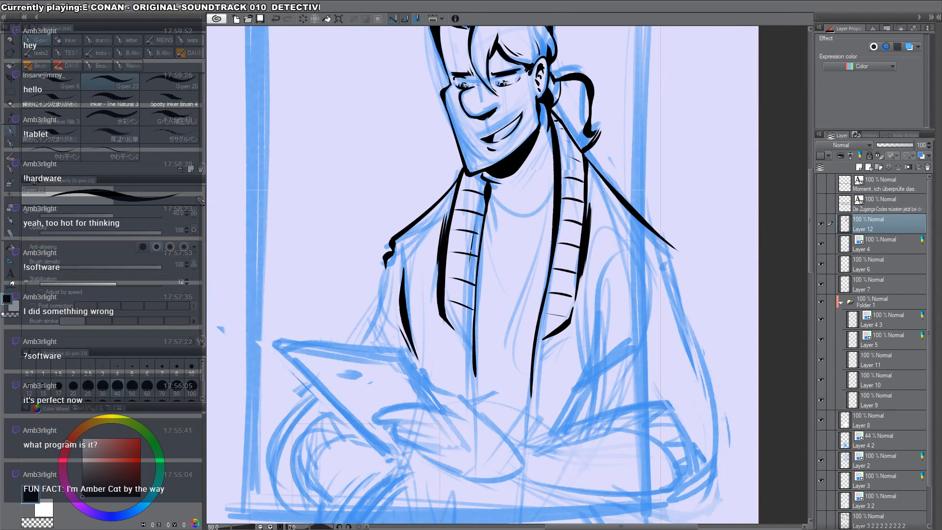
pyautogui.moveTo(479, 217); pyautogui.dragTo(467, 282)
pyautogui.moveTo(482, 215); pyautogui.dragTo(472, 296)
pyautogui.moveTo(578, 204); pyautogui.dragTo(575, 263)
pyautogui.moveTo(581, 209); pyautogui.dragTo(575, 269)
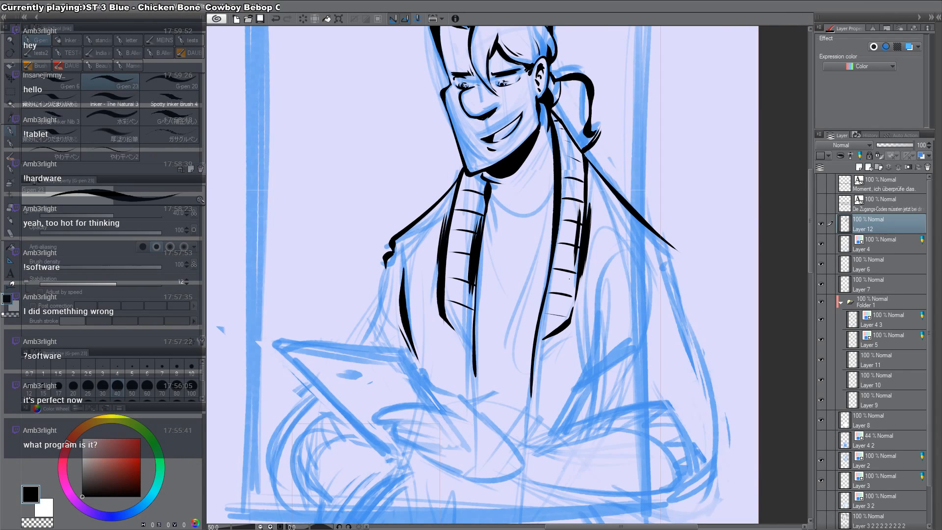
# Step: Ink short tapered collarbone marks and a small dot on the chest below the neck
pyautogui.moveTo(500, 217)
pyautogui.mouseDown()
pyautogui.moveTo(519, 246)
pyautogui.moveTo(542, 229)
pyautogui.mouseUp()
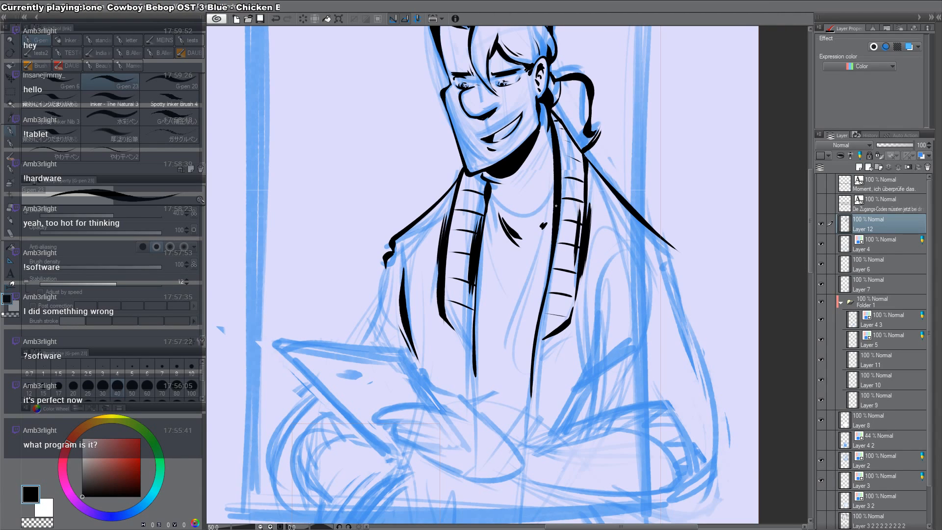
# Step: Ink the foremost finger on the tablet with curved tapered sides, a rounded tip and small joint creases
pyautogui.moveTo(681, 236); pyautogui.dragTo(647, 122)
pyautogui.moveTo(528, 293); pyautogui.dragTo(662, 288)
pyautogui.moveTo(663, 258)
pyautogui.mouseDown()
pyautogui.moveTo(633, 149)
pyautogui.moveTo(495, 123)
pyautogui.mouseUp()
pyautogui.moveTo(529, 221); pyautogui.dragTo(518, 286)
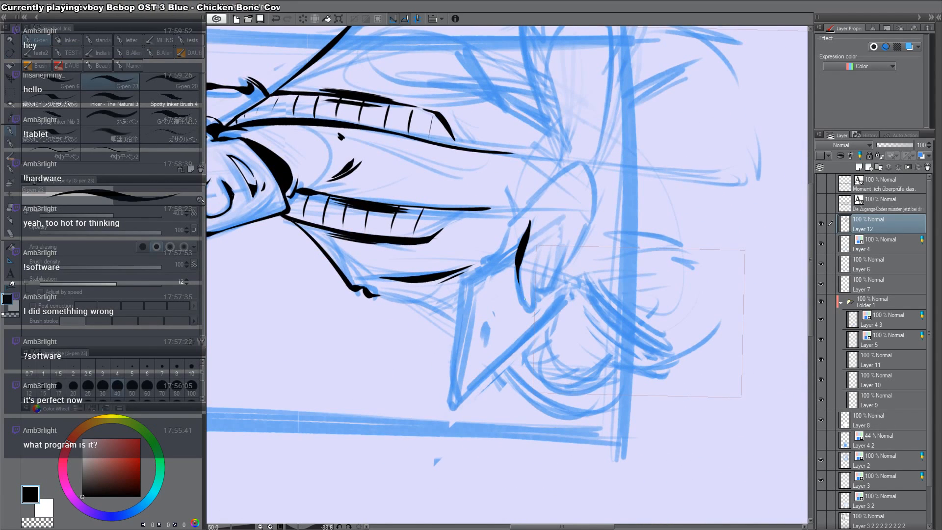
pyautogui.hotkey('ctrl', 'z')
pyautogui.moveTo(530, 231)
pyautogui.mouseDown()
pyautogui.moveTo(525, 252)
pyautogui.moveTo(523, 237)
pyautogui.moveTo(518, 257)
pyautogui.moveTo(517, 286)
pyautogui.mouseUp()
pyautogui.hotkey('ctrl', 'z')
pyautogui.hotkey('ctrl', 'z')
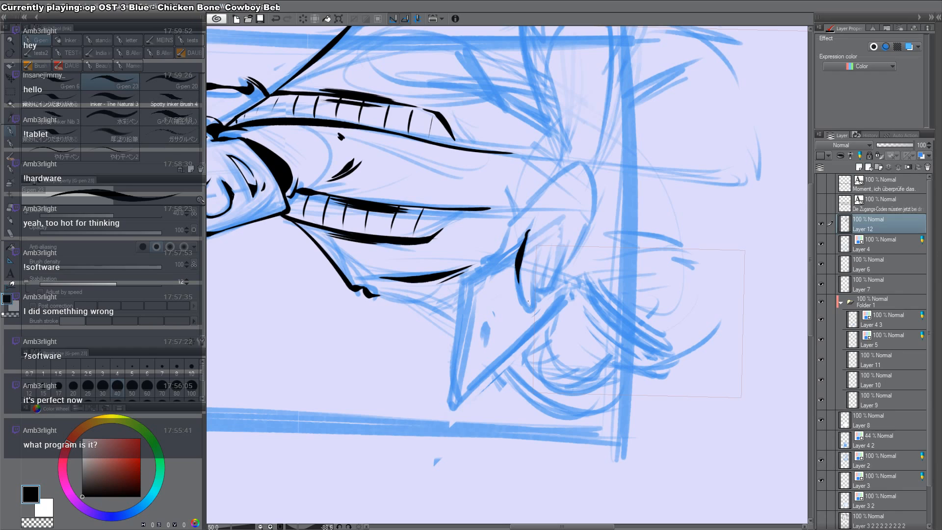
pyautogui.hotkey('ctrl', 'z')
pyautogui.moveTo(526, 237)
pyautogui.mouseDown()
pyautogui.moveTo(521, 295)
pyautogui.moveTo(516, 270)
pyautogui.moveTo(531, 311)
pyautogui.moveTo(538, 255)
pyautogui.moveTo(533, 295)
pyautogui.mouseUp()
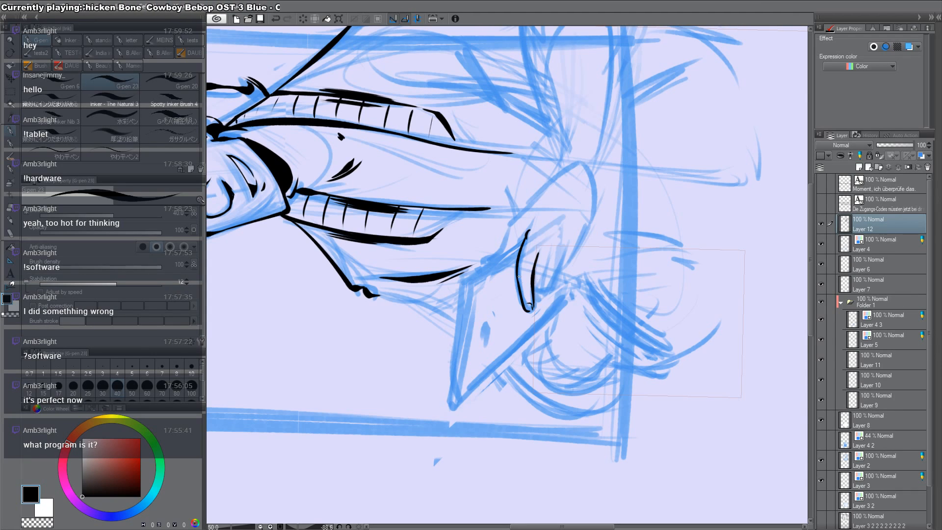
pyautogui.moveTo(519, 276); pyautogui.dragTo(526, 278)
pyautogui.moveTo(519, 273); pyautogui.dragTo(528, 275)
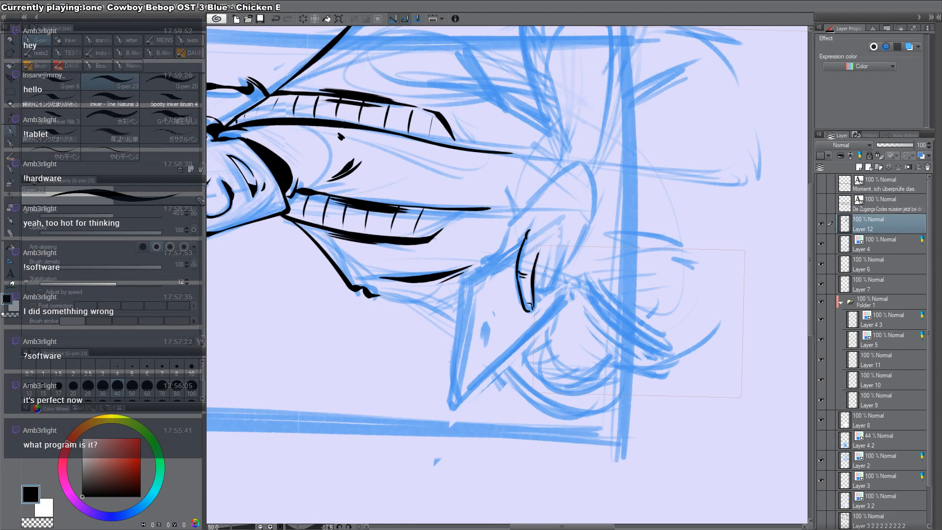
# Step: Ink the remaining fingers on the tablet, their knuckle marks and a thickened outer hand contour
pyautogui.moveTo(543, 244)
pyautogui.mouseDown()
pyautogui.moveTo(551, 239)
pyautogui.moveTo(535, 297)
pyautogui.moveTo(544, 295)
pyautogui.mouseUp()
pyautogui.moveTo(564, 255)
pyautogui.mouseDown()
pyautogui.moveTo(546, 295)
pyautogui.moveTo(557, 272)
pyautogui.mouseUp()
pyautogui.moveTo(583, 234); pyautogui.dragTo(555, 282)
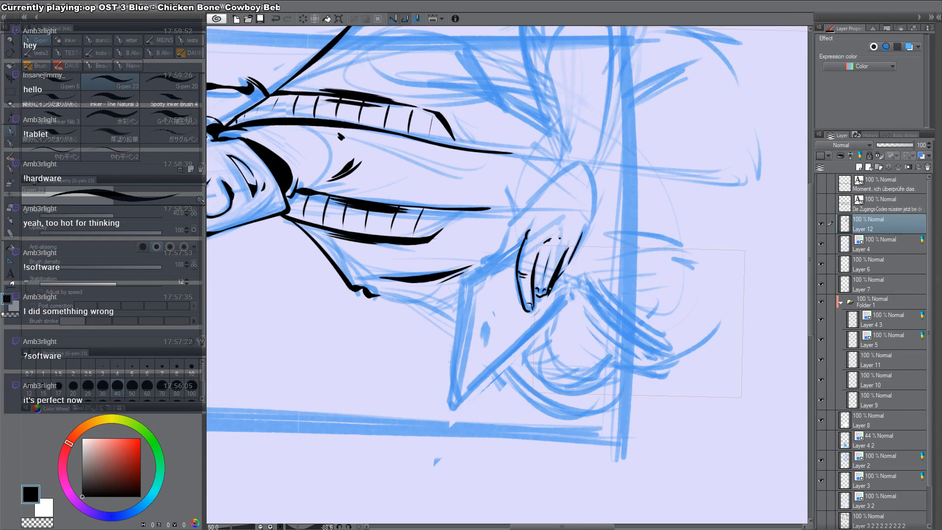
pyautogui.moveTo(587, 225); pyautogui.dragTo(569, 263)
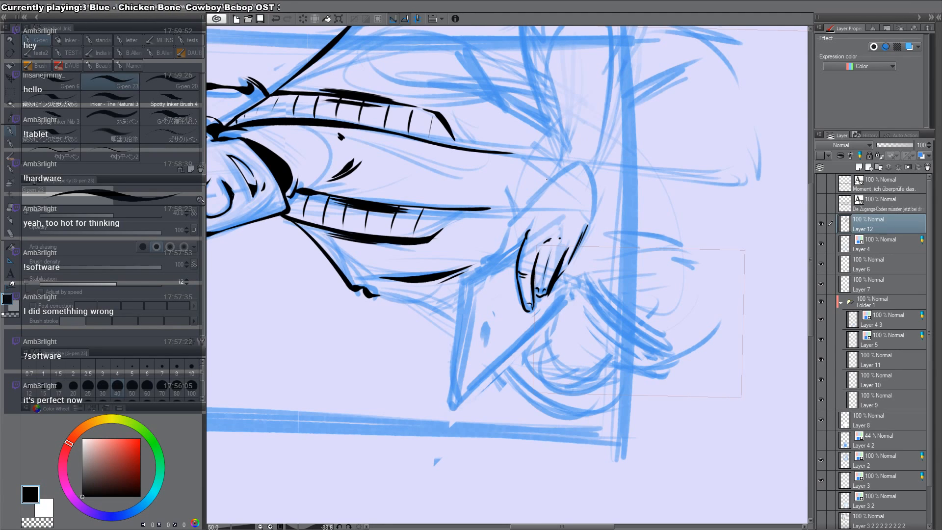
# Step: Ink both sides of the tablet hand from the fingers back to the wrist
pyautogui.moveTo(526, 206)
pyautogui.mouseDown()
pyautogui.moveTo(563, 167)
pyautogui.moveTo(513, 231)
pyautogui.mouseUp()
pyautogui.hotkey('ctrl', 'z')
pyautogui.moveTo(545, 191)
pyautogui.mouseDown()
pyautogui.moveTo(560, 171)
pyautogui.moveTo(591, 189)
pyautogui.moveTo(583, 244)
pyautogui.mouseUp()
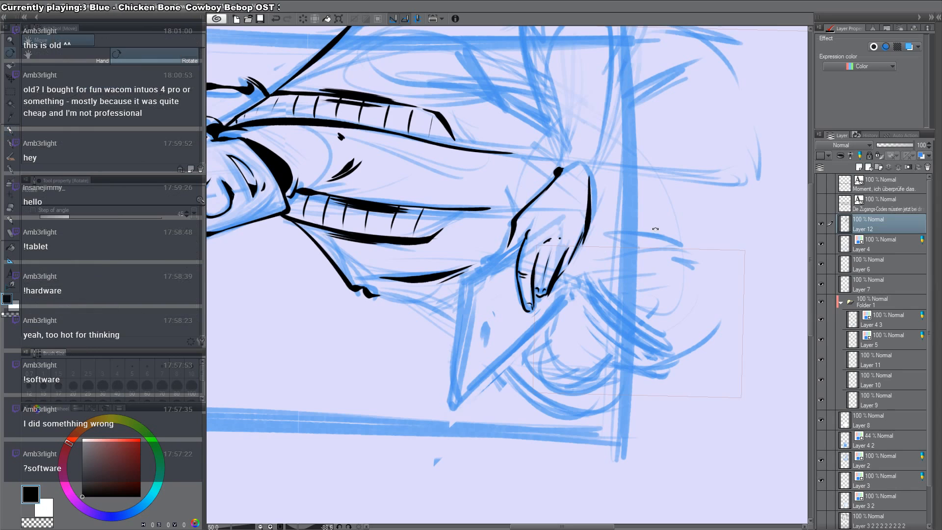
# Step: Ink the tablet's short edge beside the fingers and its long outer edge down to the hand
pyautogui.moveTo(559, 211); pyautogui.dragTo(477, 345)
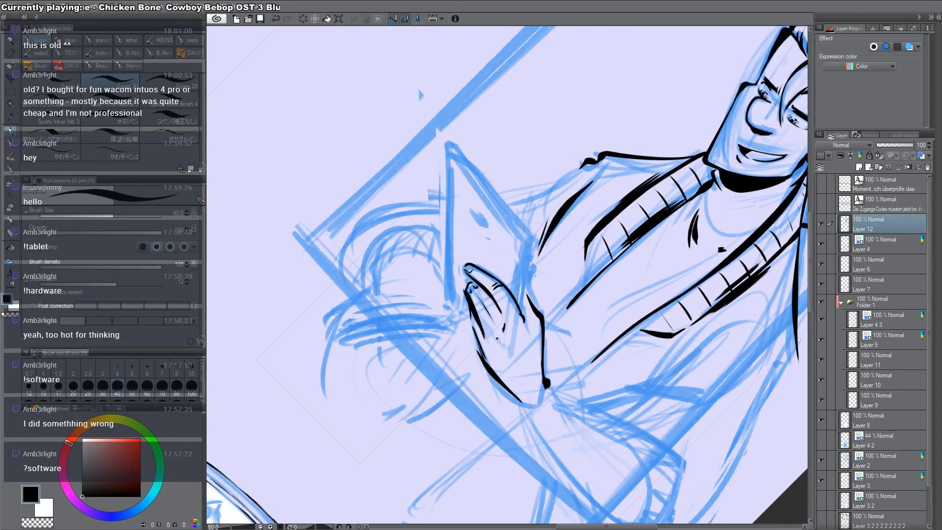
pyautogui.moveTo(522, 313); pyautogui.dragTo(532, 254)
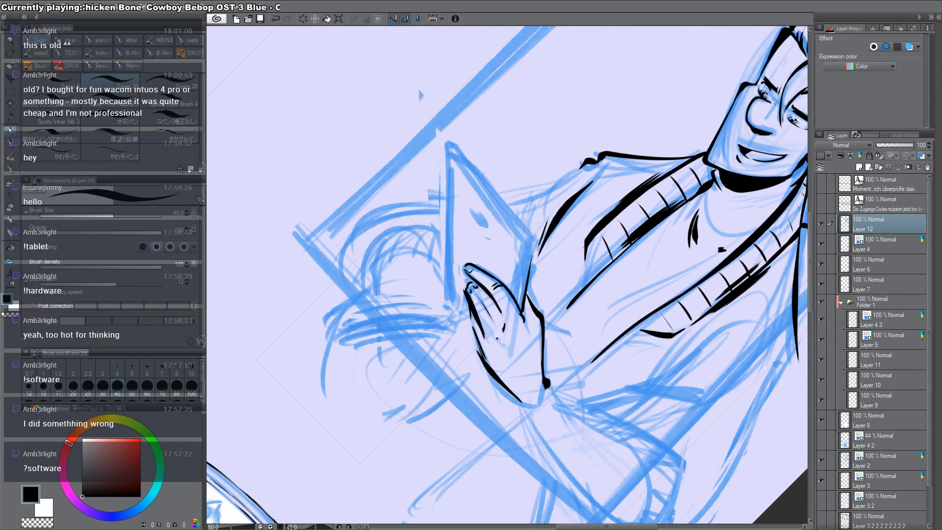
pyautogui.moveTo(522, 311); pyautogui.dragTo(533, 247)
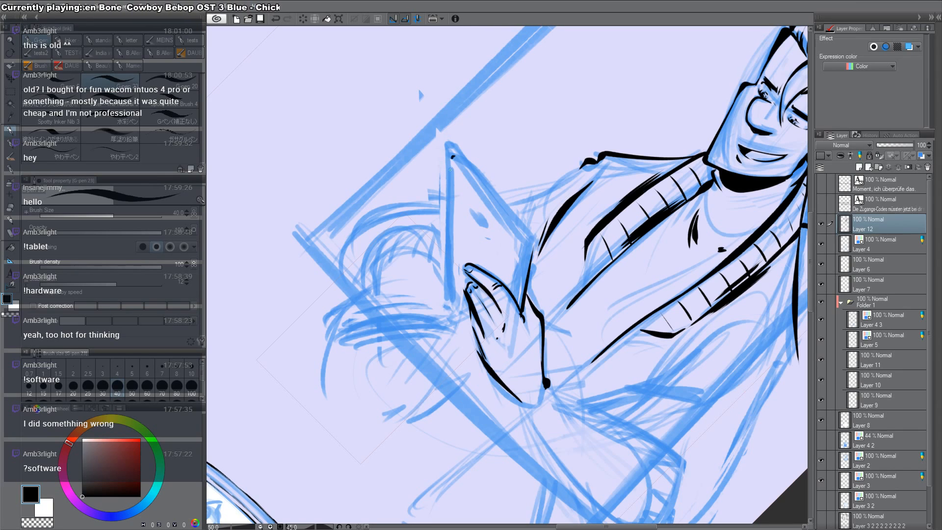
pyautogui.moveTo(452, 158); pyautogui.dragTo(447, 274)
pyautogui.moveTo(449, 187); pyautogui.dragTo(447, 309)
pyautogui.moveTo(451, 273)
pyautogui.mouseDown()
pyautogui.moveTo(451, 312)
pyautogui.moveTo(475, 340)
pyautogui.moveTo(472, 321)
pyautogui.moveTo(487, 363)
pyautogui.mouseUp()
# Step: Ink the tablet's upper edge with a heavy straight line and trim the overshoot at its corners
pyautogui.press('r')
pyautogui.moveTo(627, 338)
pyautogui.mouseDown()
pyautogui.moveTo(613, 360)
pyautogui.moveTo(533, 260)
pyautogui.mouseUp()
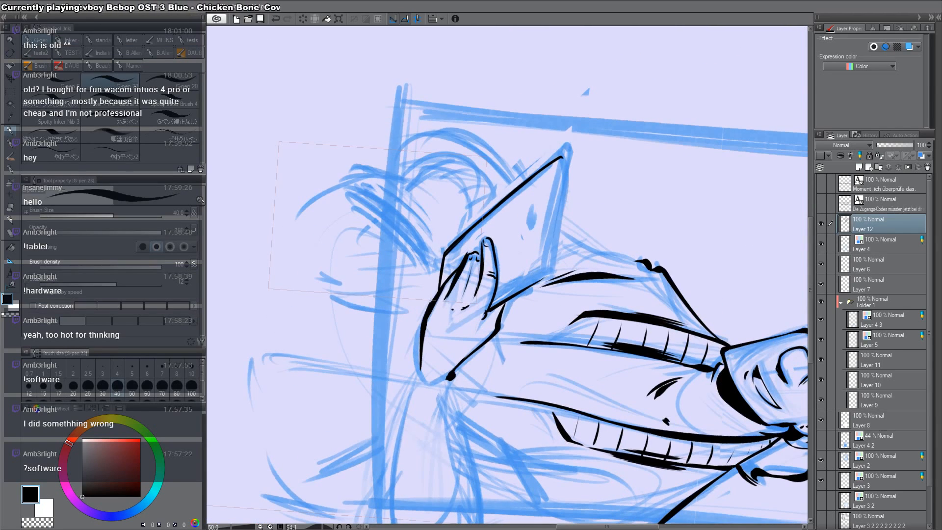
pyautogui.moveTo(562, 157); pyautogui.dragTo(553, 239)
pyautogui.moveTo(560, 179); pyautogui.dragTo(538, 282)
pyautogui.moveTo(557, 221); pyautogui.dragTo(544, 278)
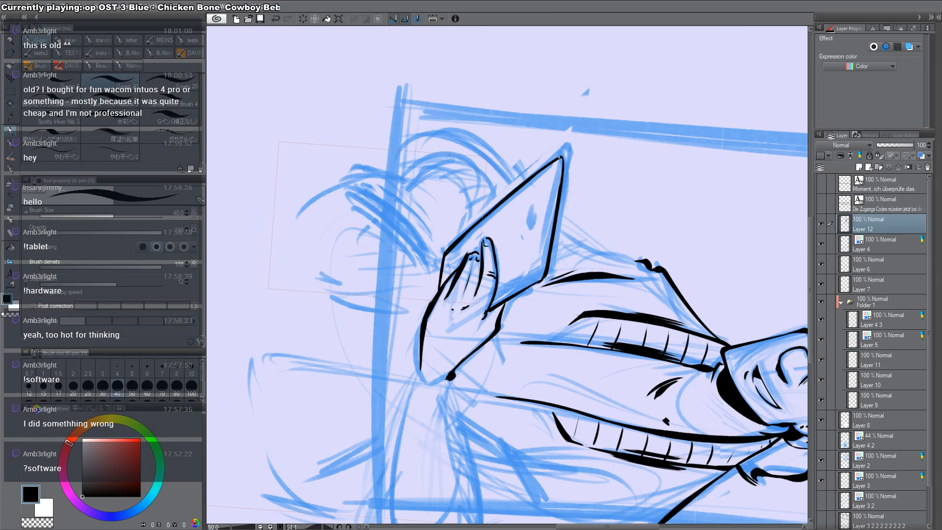
pyautogui.moveTo(560, 157)
pyautogui.mouseDown()
pyautogui.moveTo(539, 279)
pyautogui.moveTo(567, 137)
pyautogui.mouseUp()
pyautogui.press('c')
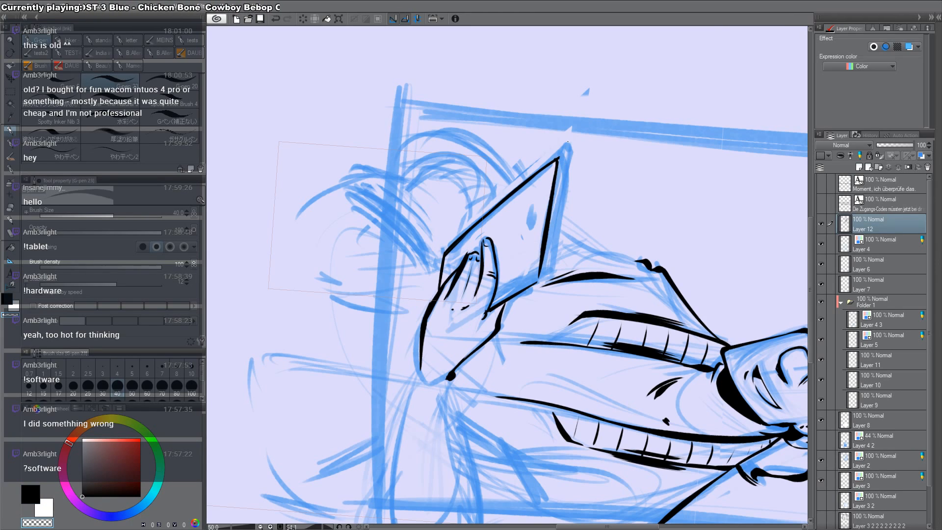
pyautogui.press('c')
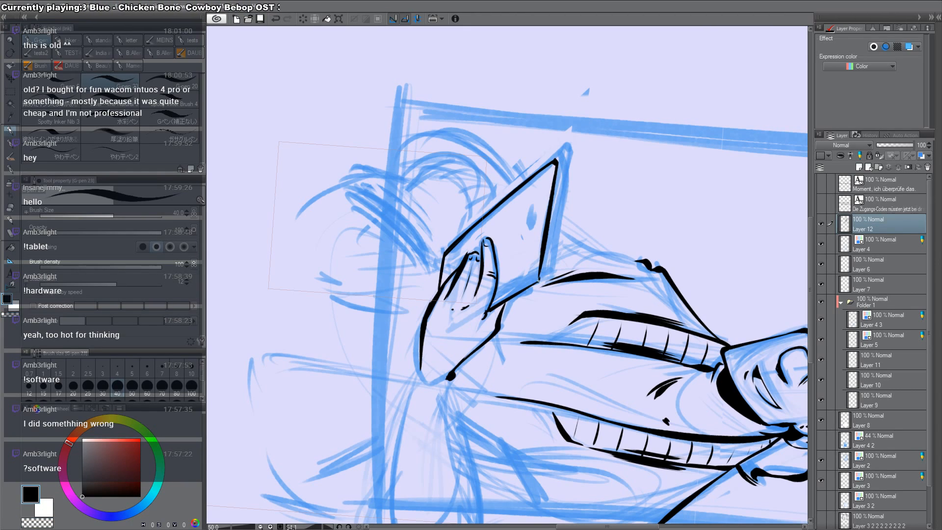
# Step: Add the small tapered mark on the tablet's surface and thicken its edge next to the hand
pyautogui.moveTo(532, 214); pyautogui.dragTo(529, 235)
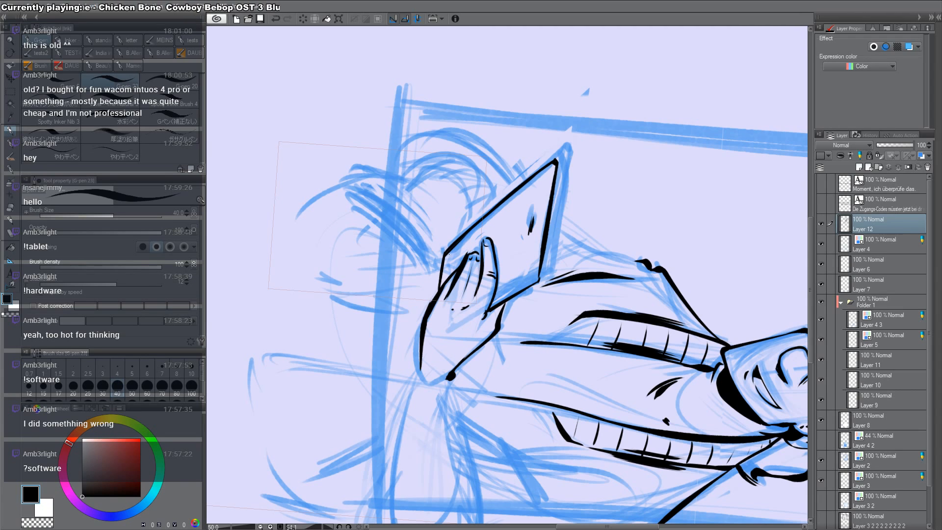
pyautogui.moveTo(447, 255); pyautogui.dragTo(441, 284)
# Step: Extend the left front edge of the jacket down to the hand holding the tablet
pyautogui.press('r')
pyautogui.moveTo(630, 289)
pyautogui.mouseDown()
pyautogui.moveTo(629, 273)
pyautogui.moveTo(507, 154)
pyautogui.mouseUp()
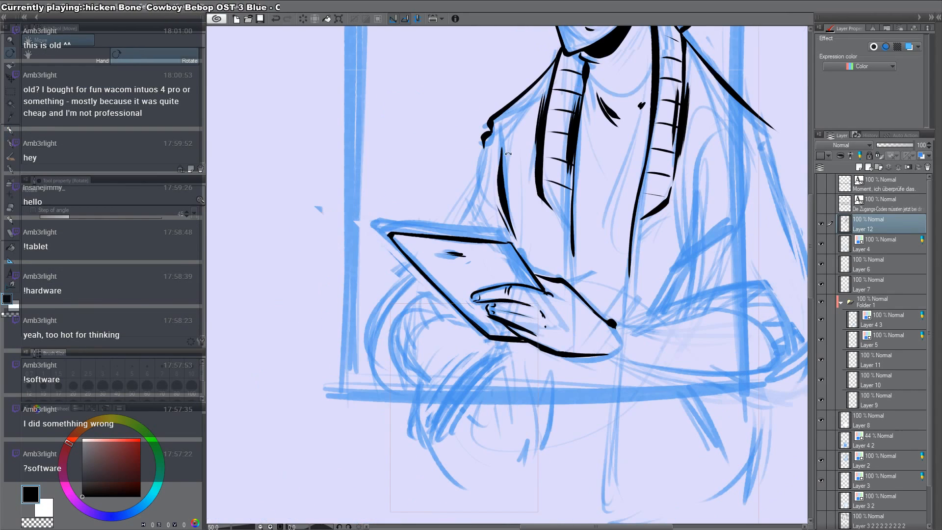
pyautogui.press('p')
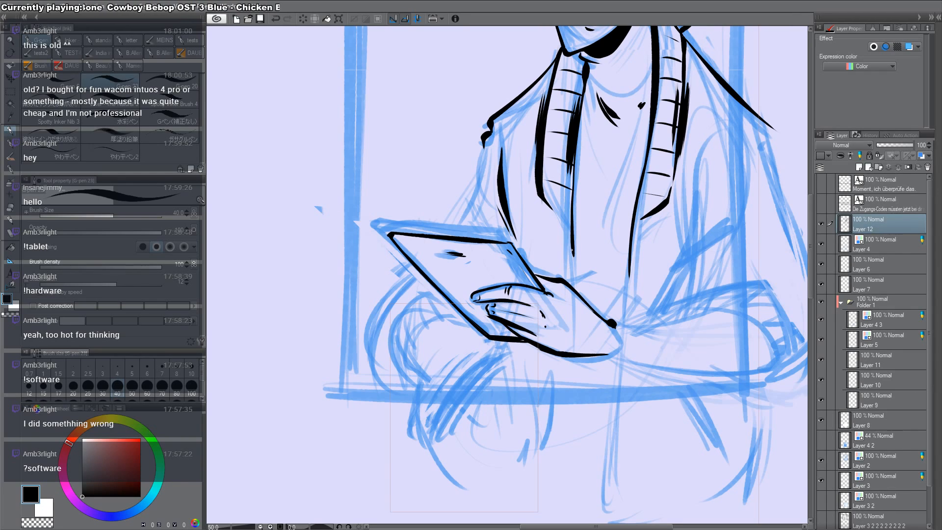
pyautogui.moveTo(572, 250); pyautogui.dragTo(574, 289)
pyautogui.hotkey('ctrl', 'z')
pyautogui.hotkey('ctrl', 'z')
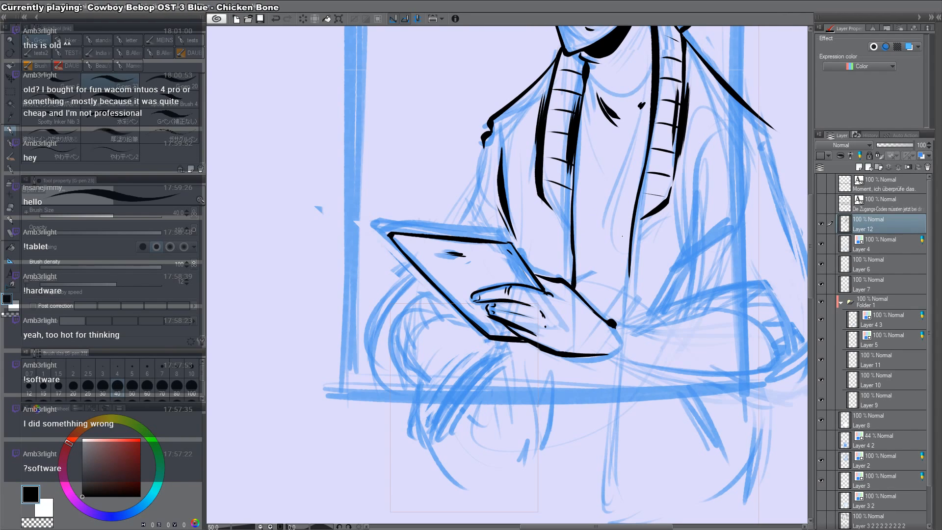
# Step: Trim the heavy ink blob at the wrist and re-ink it as a smaller, neater dot
pyautogui.hotkey('ctrl', 'z')
pyautogui.hotkey('ctrl', 'z')
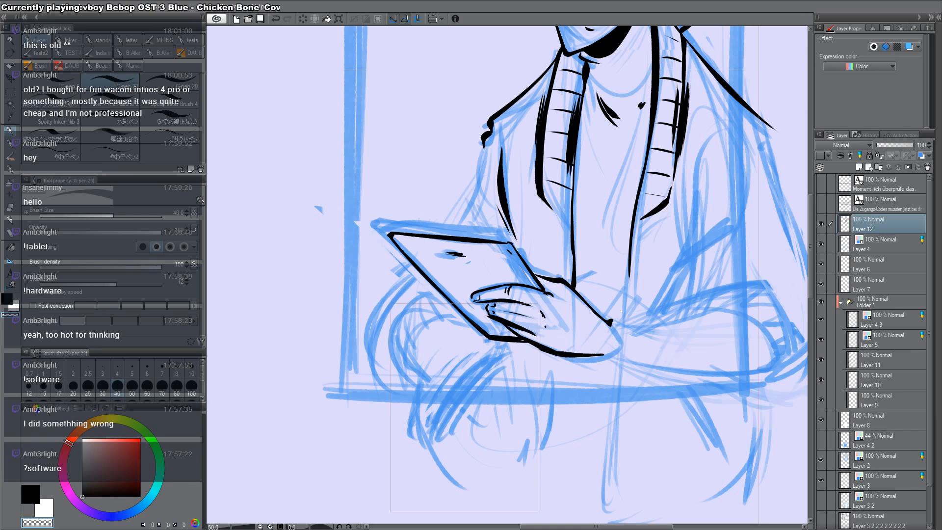
pyautogui.click(611, 318)
# Step: Ink the upper contour of the forearm from the wrist toward the elbow with a line that thickens midway
pyautogui.press('r')
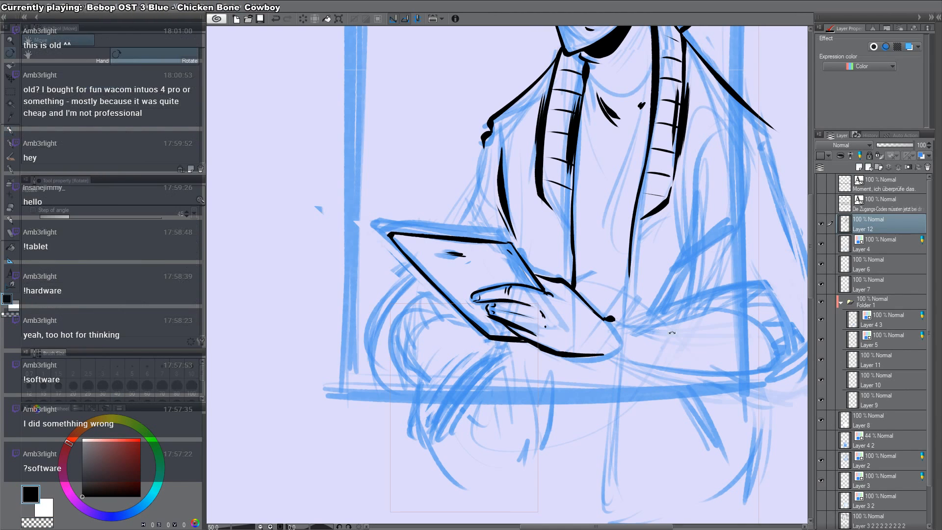
pyautogui.moveTo(619, 311); pyautogui.dragTo(579, 117)
pyautogui.moveTo(560, 152)
pyautogui.mouseDown()
pyautogui.moveTo(572, 214)
pyautogui.moveTo(605, 222)
pyautogui.moveTo(581, 216)
pyautogui.moveTo(582, 297)
pyautogui.moveTo(590, 150)
pyautogui.moveTo(571, 196)
pyautogui.moveTo(579, 260)
pyautogui.mouseUp()
pyautogui.hotkey('ctrl', 'z')
pyautogui.moveTo(573, 305)
pyautogui.mouseDown()
pyautogui.moveTo(576, 220)
pyautogui.moveTo(576, 235)
pyautogui.mouseUp()
pyautogui.moveTo(573, 197); pyautogui.dragTo(579, 277)
pyautogui.moveTo(572, 197); pyautogui.dragTo(576, 247)
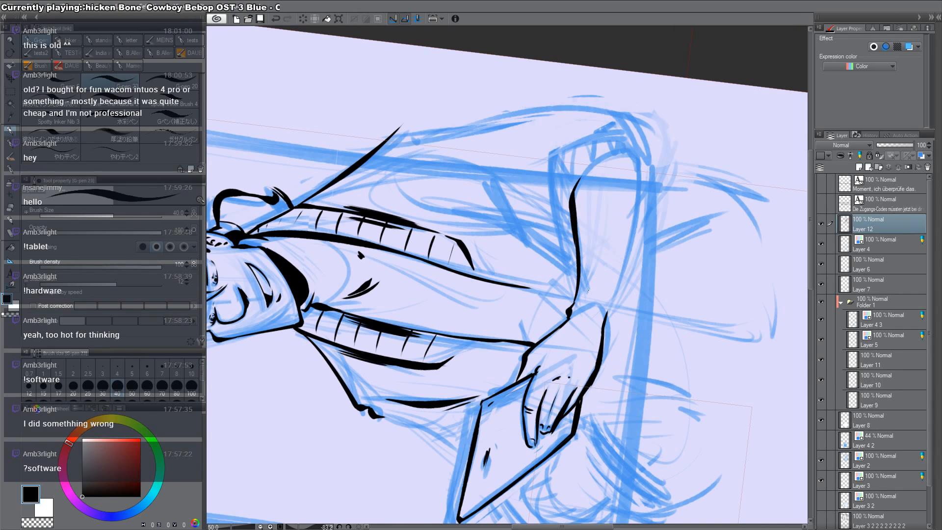
# Step: Ink the lower contour of the forearm from the hand to the elbow with a heavy tapered line
pyautogui.moveTo(604, 322); pyautogui.dragTo(637, 214)
pyautogui.moveTo(642, 174)
pyautogui.mouseDown()
pyautogui.moveTo(635, 239)
pyautogui.moveTo(627, 210)
pyautogui.mouseUp()
pyautogui.hotkey('ctrl', '@')
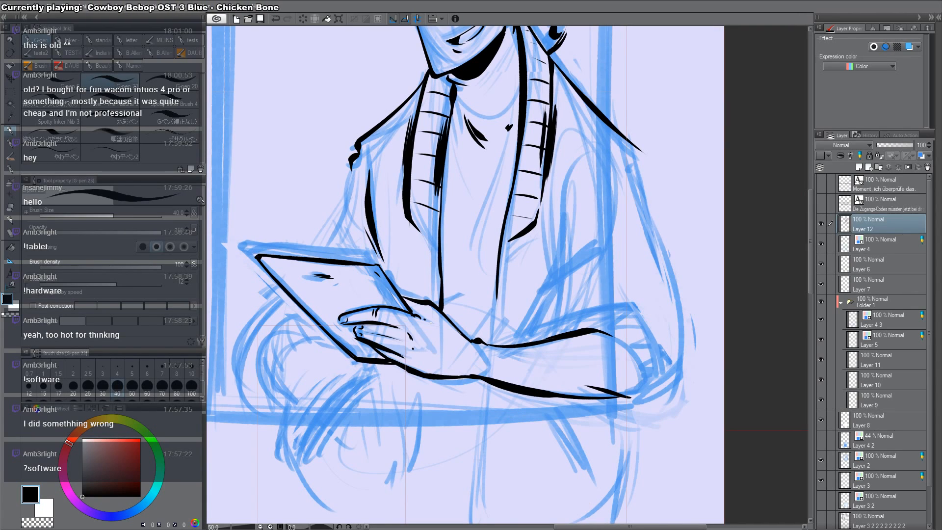
# Step: Ink the outer edge of the left sleeve from the shoulder seam down to the tablet
pyautogui.moveTo(430, 323); pyautogui.dragTo(443, 329)
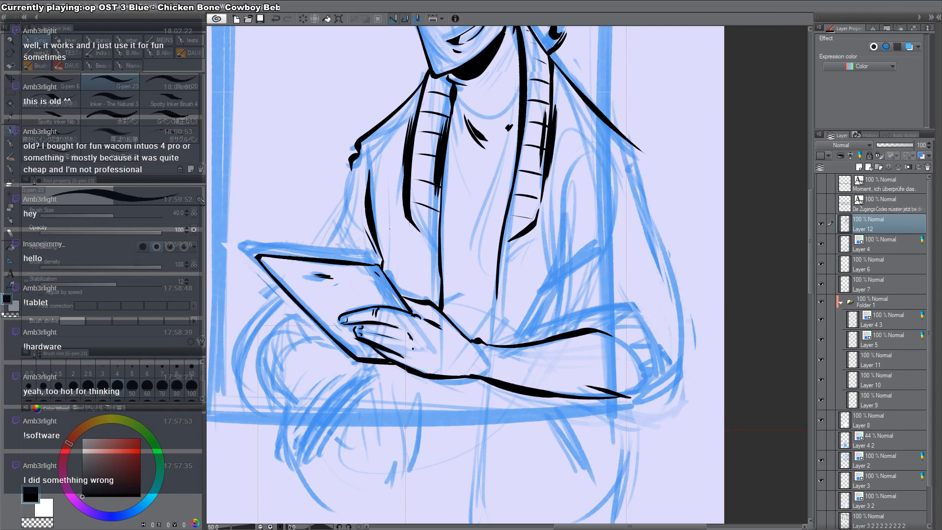
pyautogui.moveTo(387, 243); pyautogui.dragTo(538, 284)
pyautogui.moveTo(501, 207); pyautogui.dragTo(479, 290)
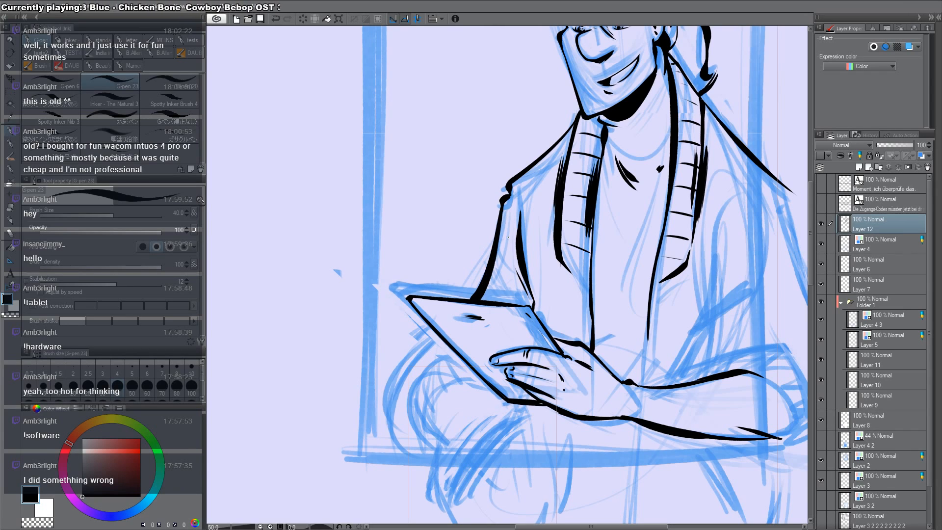
# Step: Thicken the left sleeve's inner fold and add tapered black fold marks just above the hand
pyautogui.moveTo(511, 262); pyautogui.dragTo(529, 296)
pyautogui.hotkey('ctrl', 'z')
pyautogui.hotkey('ctrl', 'z')
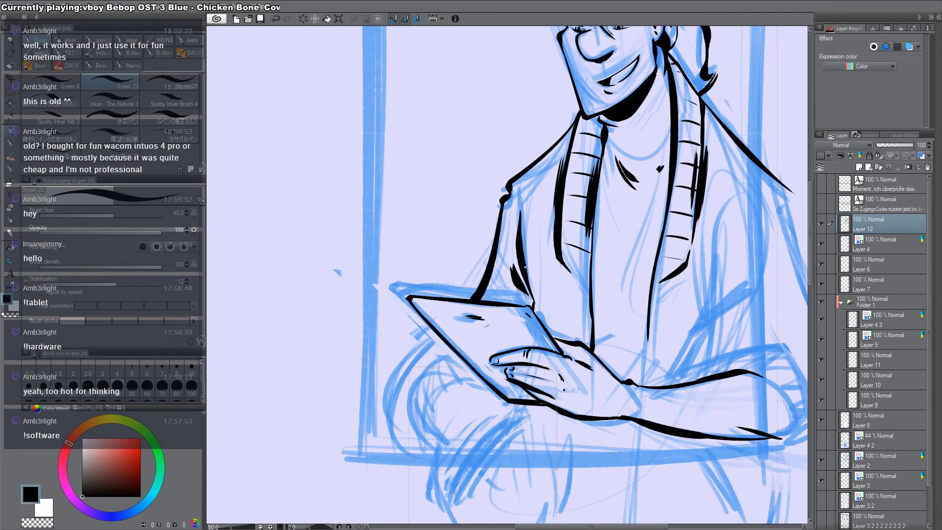
pyautogui.moveTo(525, 267); pyautogui.dragTo(511, 237)
pyautogui.moveTo(528, 280); pyautogui.dragTo(560, 295)
# Step: Extend the jacket's right front edge to the forearm and fill the waist area between both fronts solid black
pyautogui.moveTo(633, 298); pyautogui.dragTo(632, 343)
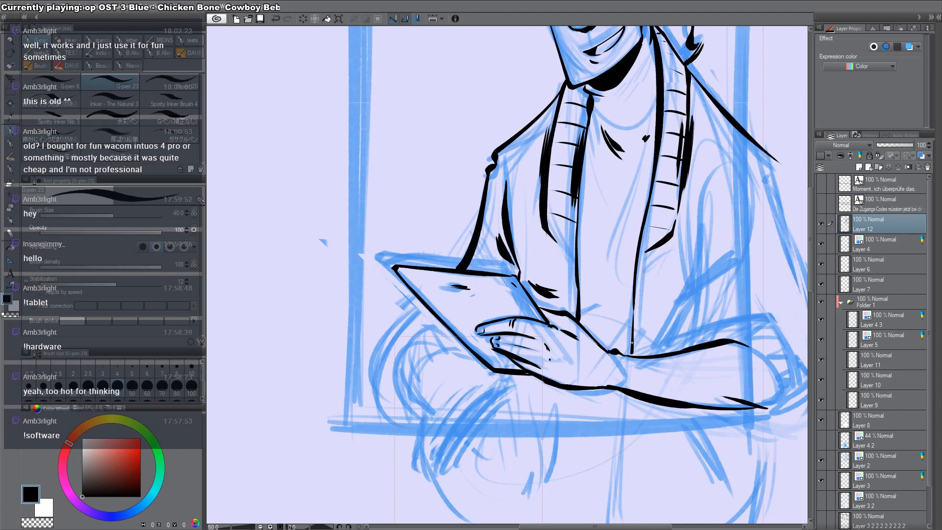
pyautogui.moveTo(633, 303); pyautogui.dragTo(631, 349)
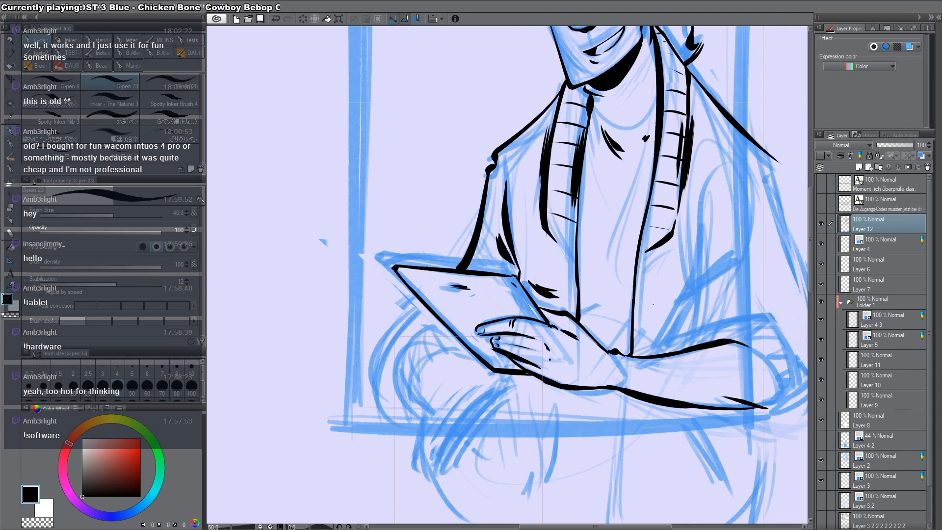
pyautogui.scroll(2, 653, 304)
pyautogui.moveTo(580, 304); pyautogui.dragTo(631, 362)
pyautogui.press('g')
pyautogui.click(606, 362)
pyautogui.press('p')
pyautogui.press('c')
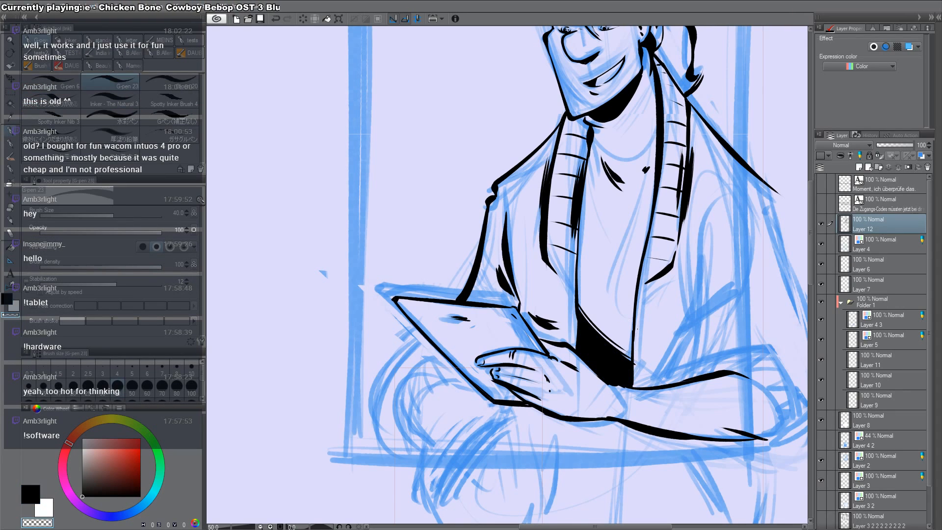
pyautogui.press('c')
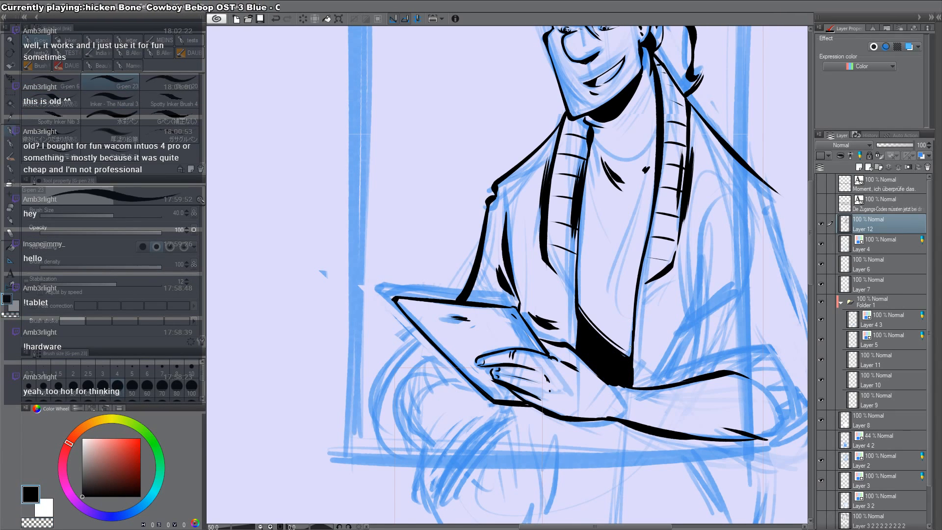
# Step: Ink the curved armhole line of the right sleeve and the tapered folds running down to the forearm
pyautogui.moveTo(689, 349); pyautogui.dragTo(589, 335)
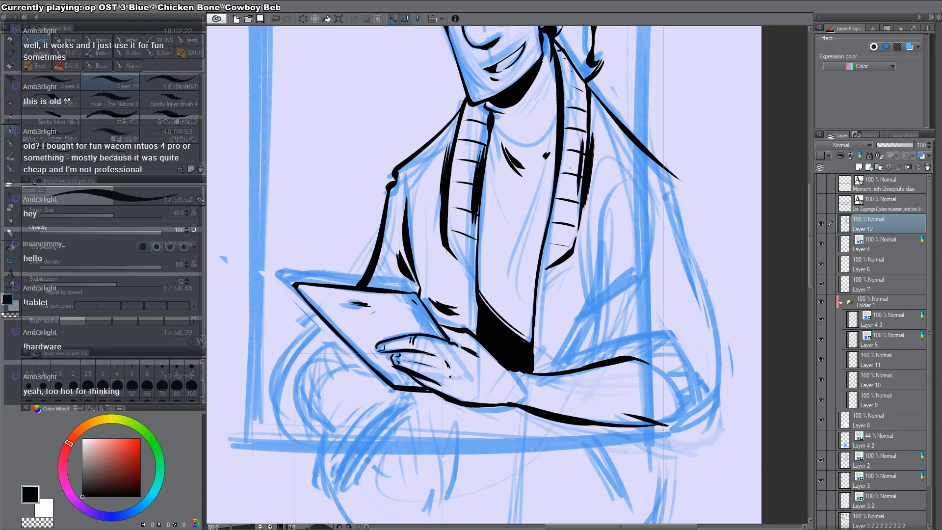
pyautogui.moveTo(664, 218); pyautogui.dragTo(639, 199)
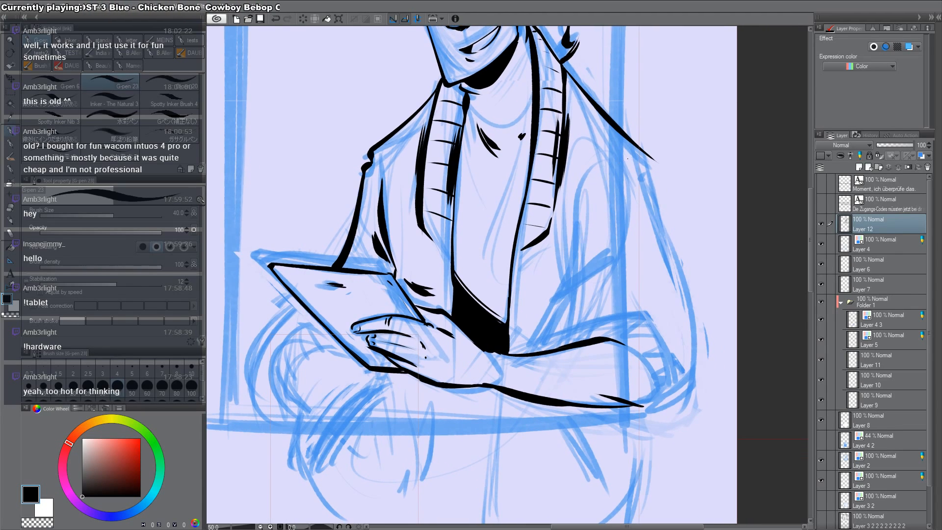
pyautogui.moveTo(628, 158)
pyautogui.mouseDown()
pyautogui.moveTo(583, 197)
pyautogui.moveTo(578, 223)
pyautogui.mouseUp()
pyautogui.moveTo(584, 179); pyautogui.dragTo(570, 273)
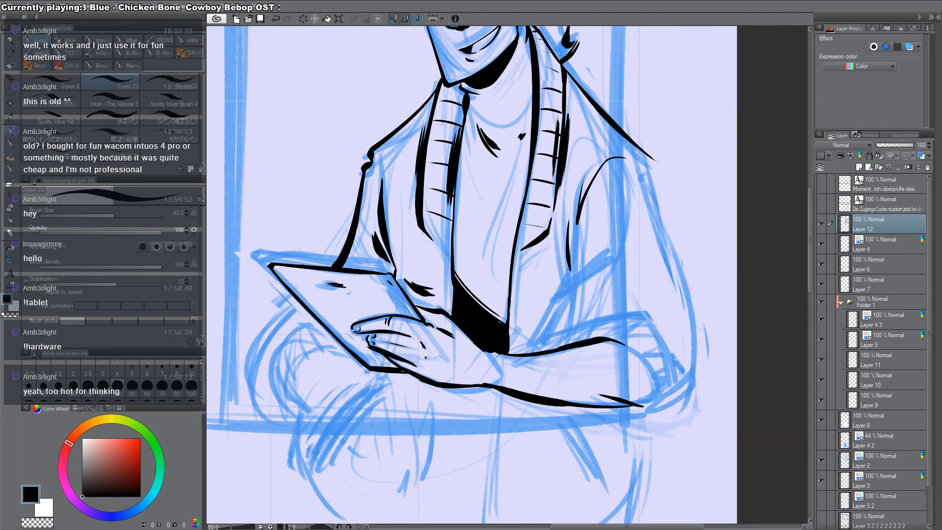
pyautogui.moveTo(575, 226)
pyautogui.mouseDown()
pyautogui.moveTo(571, 290)
pyautogui.moveTo(544, 350)
pyautogui.mouseUp()
pyautogui.moveTo(612, 261)
pyautogui.mouseDown()
pyautogui.moveTo(563, 297)
pyautogui.moveTo(587, 266)
pyautogui.mouseUp()
# Step: Ink the rolled sleeve cuff curving around the elbow and clean up its line edges
pyautogui.moveTo(556, 346)
pyautogui.mouseDown()
pyautogui.moveTo(571, 335)
pyautogui.moveTo(661, 381)
pyautogui.mouseUp()
pyautogui.moveTo(617, 341)
pyautogui.mouseDown()
pyautogui.moveTo(646, 409)
pyautogui.moveTo(658, 349)
pyautogui.moveTo(643, 407)
pyautogui.moveTo(658, 373)
pyautogui.moveTo(646, 327)
pyautogui.moveTo(657, 371)
pyautogui.mouseUp()
pyautogui.press('c')
pyautogui.press('c')
pyautogui.press('c')
pyautogui.moveTo(641, 326); pyautogui.dragTo(651, 388)
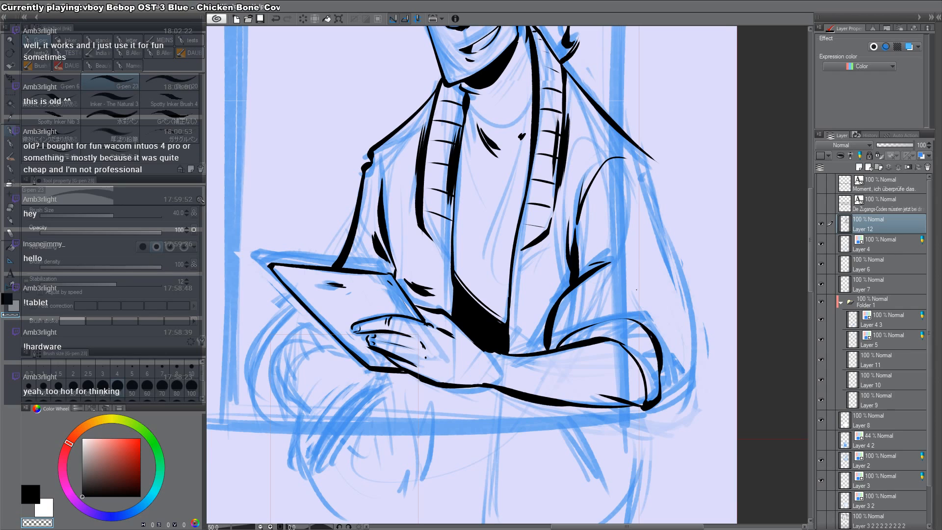
pyautogui.press('c')
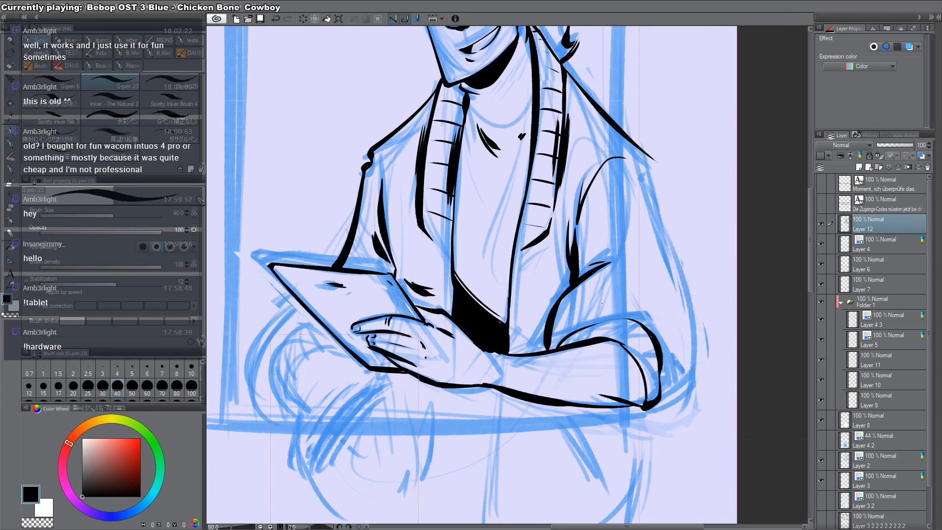
# Step: Add short rib lines and a dark inner fold along the rolled cuff of the right sleeve
pyautogui.moveTo(635, 384); pyautogui.dragTo(615, 365)
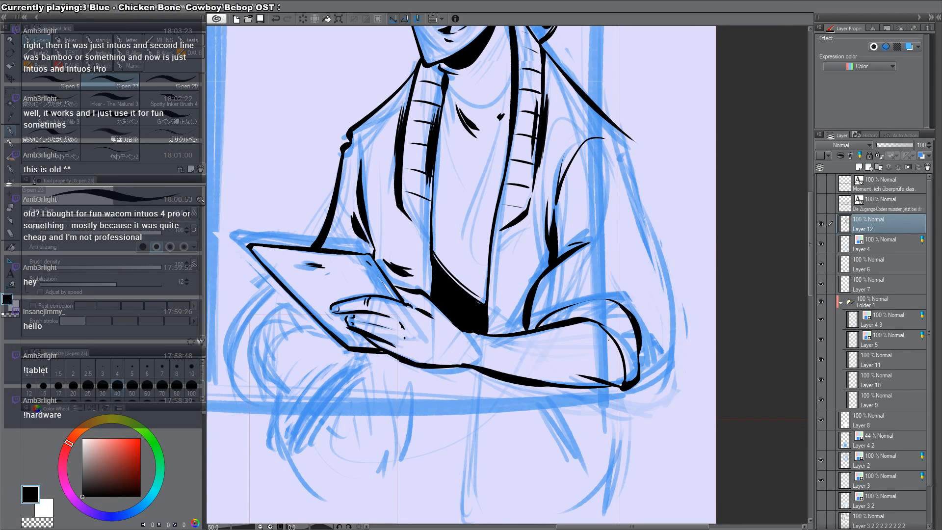
pyautogui.moveTo(561, 310)
pyautogui.mouseDown()
pyautogui.moveTo(549, 321)
pyautogui.moveTo(606, 324)
pyautogui.moveTo(622, 356)
pyautogui.mouseUp()
pyautogui.moveTo(638, 365); pyautogui.dragTo(626, 370)
# Step: Ink the right sleeve's outer curve around the elbow and fill the narrow shadow beneath the forearm black
pyautogui.moveTo(652, 260); pyautogui.dragTo(659, 387)
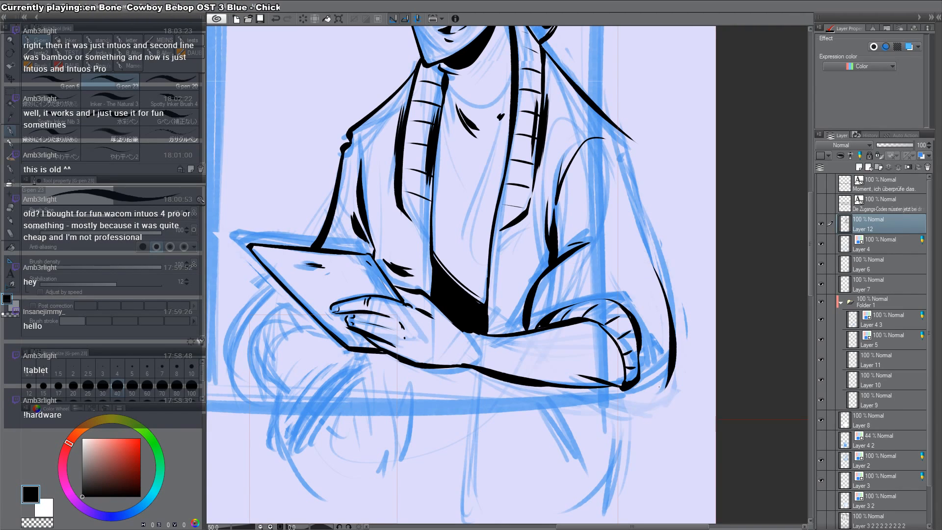
pyautogui.moveTo(578, 387)
pyautogui.mouseDown()
pyautogui.moveTo(658, 391)
pyautogui.moveTo(668, 362)
pyautogui.mouseUp()
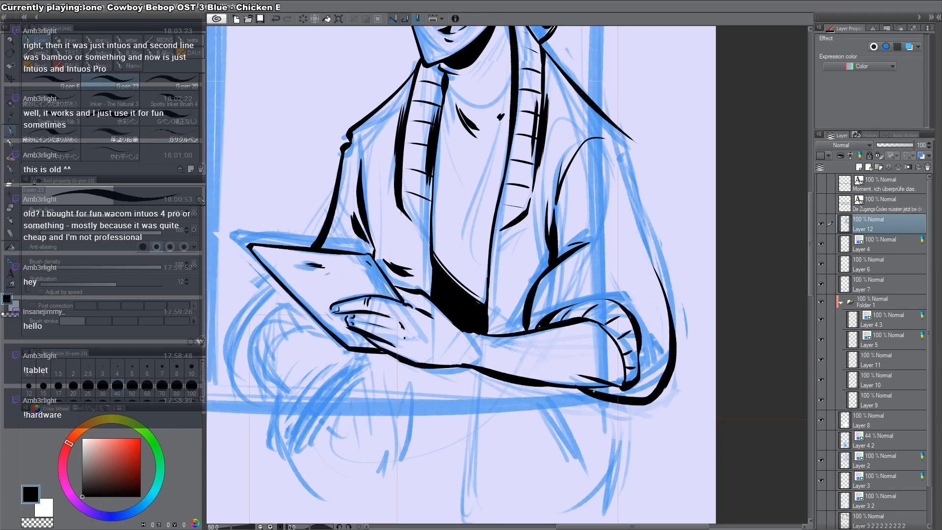
pyautogui.moveTo(593, 391); pyautogui.dragTo(632, 385)
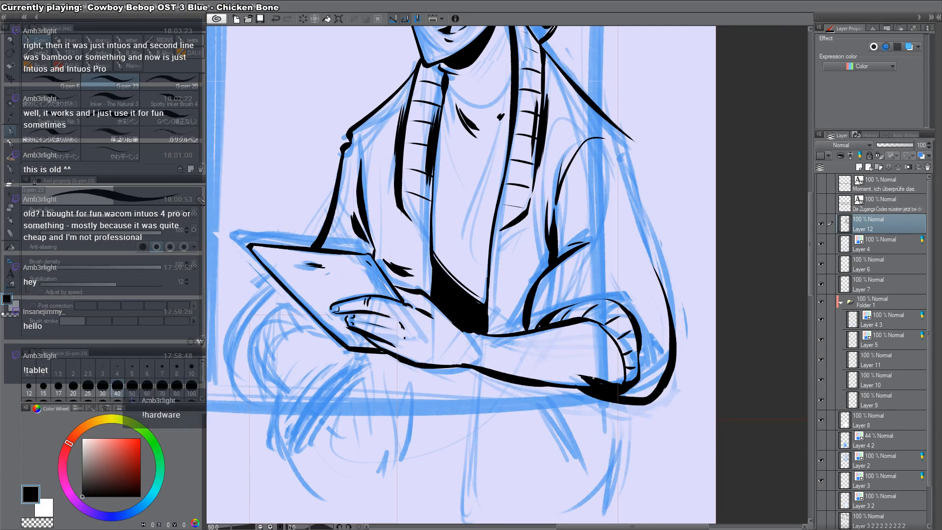
# Step: Ink the notch at the right shoulder seam and run a bold outer sleeve edge down to the elbow
pyautogui.moveTo(633, 139)
pyautogui.mouseDown()
pyautogui.moveTo(635, 165)
pyautogui.moveTo(626, 149)
pyautogui.moveTo(639, 161)
pyautogui.mouseUp()
pyautogui.hotkey('ctrl', 'z')
pyautogui.moveTo(638, 161); pyautogui.dragTo(653, 241)
pyautogui.moveTo(645, 194); pyautogui.dragTo(676, 351)
pyautogui.moveTo(656, 264); pyautogui.dragTo(666, 380)
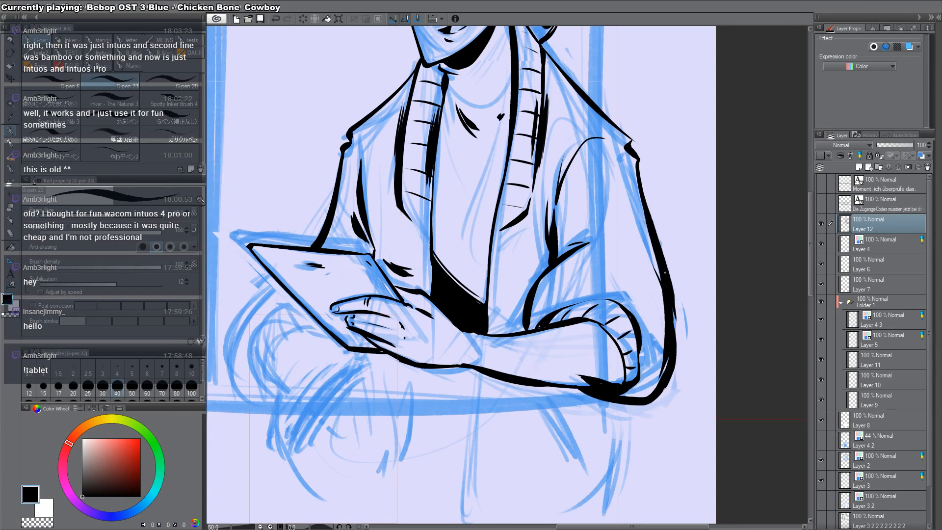
# Step: Thicken the right sleeve's outer edge near the elbow and trim its inner side with the transparent color
pyautogui.moveTo(674, 310)
pyautogui.mouseDown()
pyautogui.moveTo(638, 401)
pyautogui.moveTo(657, 374)
pyautogui.moveTo(664, 305)
pyautogui.mouseUp()
pyautogui.press('c')
pyautogui.moveTo(652, 386)
pyautogui.mouseDown()
pyautogui.moveTo(666, 327)
pyautogui.moveTo(662, 378)
pyautogui.moveTo(666, 366)
pyautogui.mouseUp()
pyautogui.press('c')
pyautogui.moveTo(675, 304); pyautogui.dragTo(679, 341)
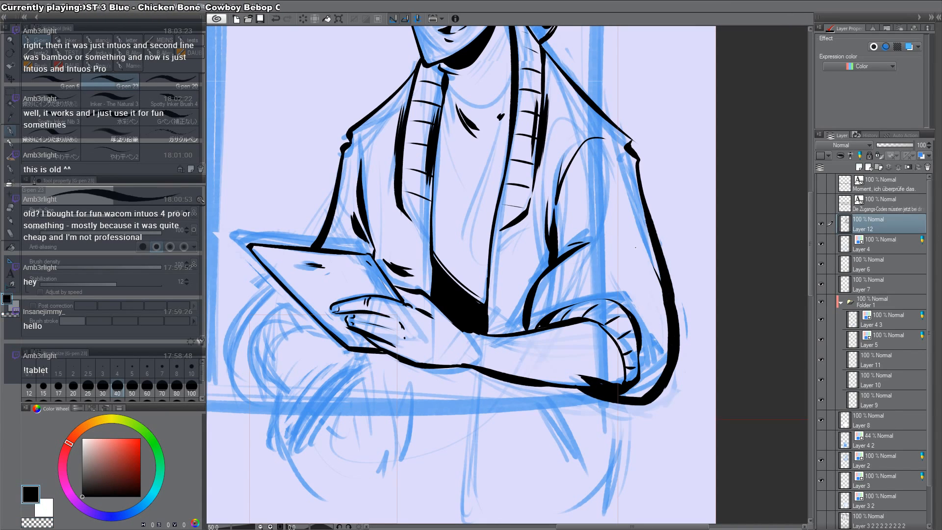
# Step: Touch up the right sleeve's fold, the black waist fill's upper corner and the jacket's front edge
pyautogui.moveTo(565, 247); pyautogui.dragTo(588, 240)
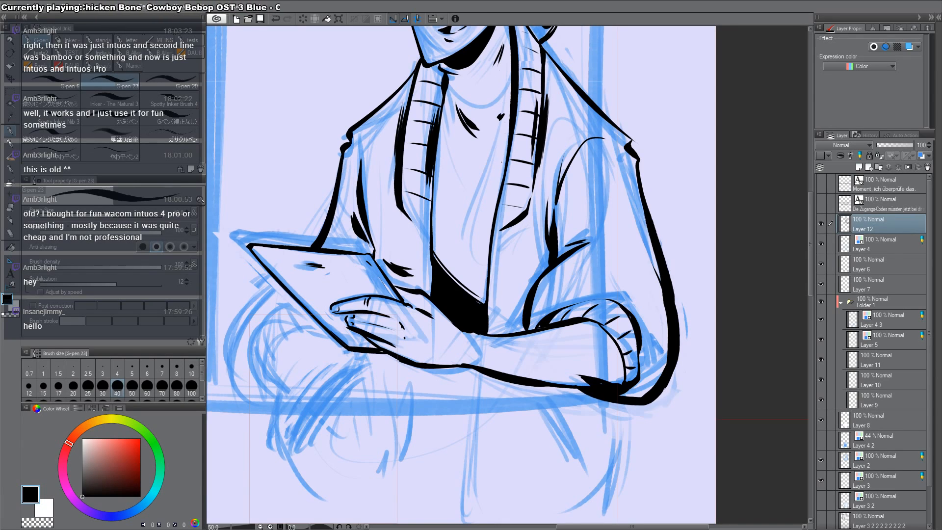
pyautogui.moveTo(485, 275); pyautogui.dragTo(478, 308)
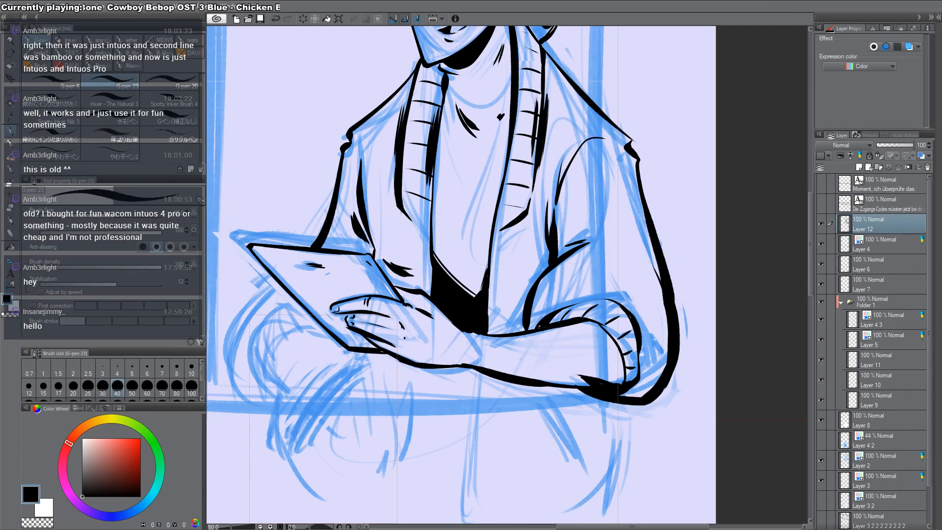
pyautogui.moveTo(438, 188)
pyautogui.mouseDown()
pyautogui.moveTo(438, 256)
pyautogui.moveTo(437, 159)
pyautogui.moveTo(434, 207)
pyautogui.mouseUp()
# Step: Ink two curved lines below the tablet hand for the jacket's lower left side, with a dark tapered end
pyautogui.keyDown('alt'); pyautogui.click(502, 331); pyautogui.keyUp('alt')
pyautogui.keyDown('alt'); pyautogui.click(502, 331); pyautogui.keyUp('alt')
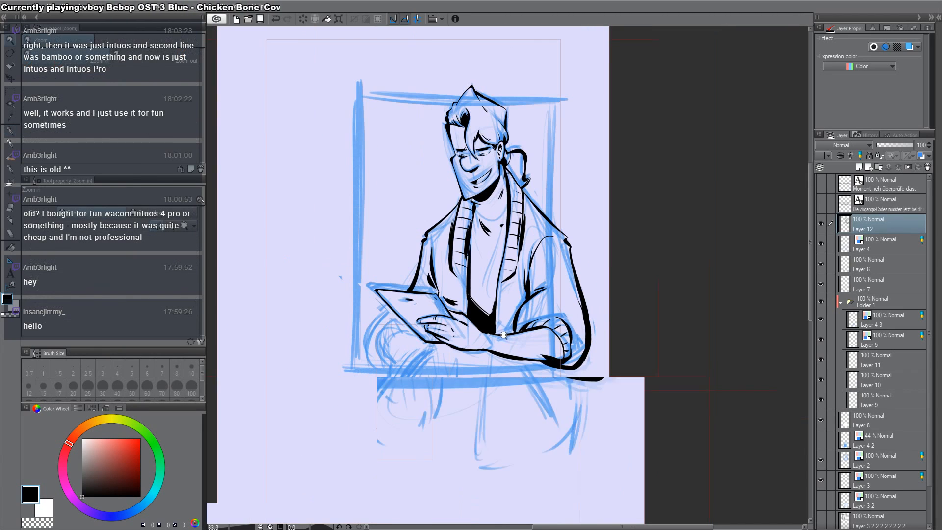
pyautogui.moveTo(584, 362)
pyautogui.mouseDown()
pyautogui.moveTo(627, 315)
pyautogui.moveTo(647, 273)
pyautogui.mouseUp()
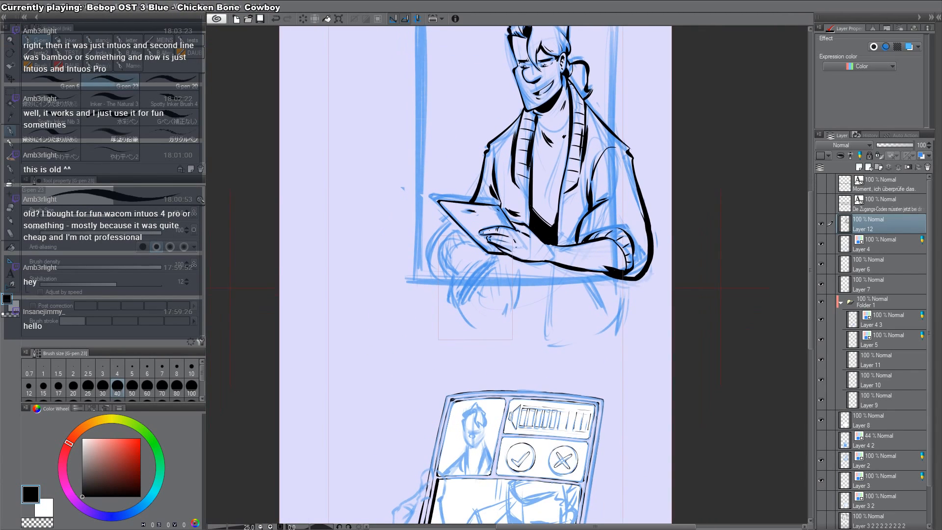
pyautogui.moveTo(495, 260); pyautogui.dragTo(458, 323)
pyautogui.moveTo(481, 282)
pyautogui.mouseDown()
pyautogui.moveTo(472, 327)
pyautogui.moveTo(462, 317)
pyautogui.moveTo(463, 327)
pyautogui.mouseUp()
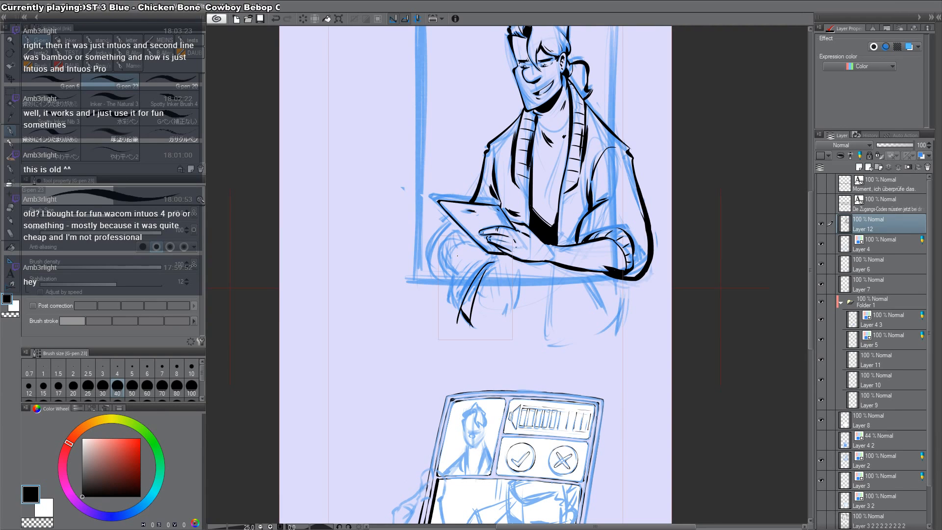
pyautogui.moveTo(552, 168); pyautogui.dragTo(584, 207)
pyautogui.hotkey('ctrl', '+')
pyautogui.hotkey('ctrl', '+')
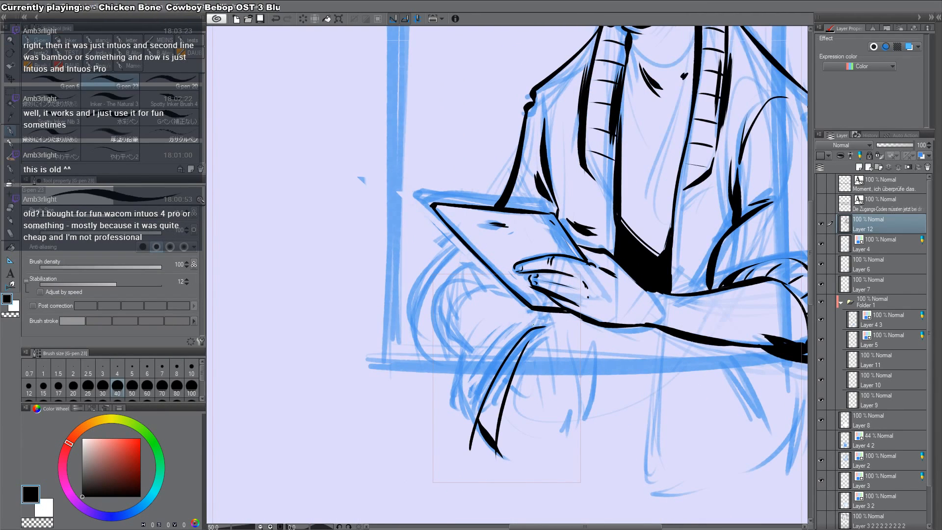
pyautogui.moveTo(530, 331)
pyautogui.mouseDown()
pyautogui.moveTo(473, 313)
pyautogui.moveTo(440, 319)
pyautogui.moveTo(461, 398)
pyautogui.mouseUp()
pyautogui.hotkey('ctrl', 'z')
pyautogui.hotkey('ctrl', 'z')
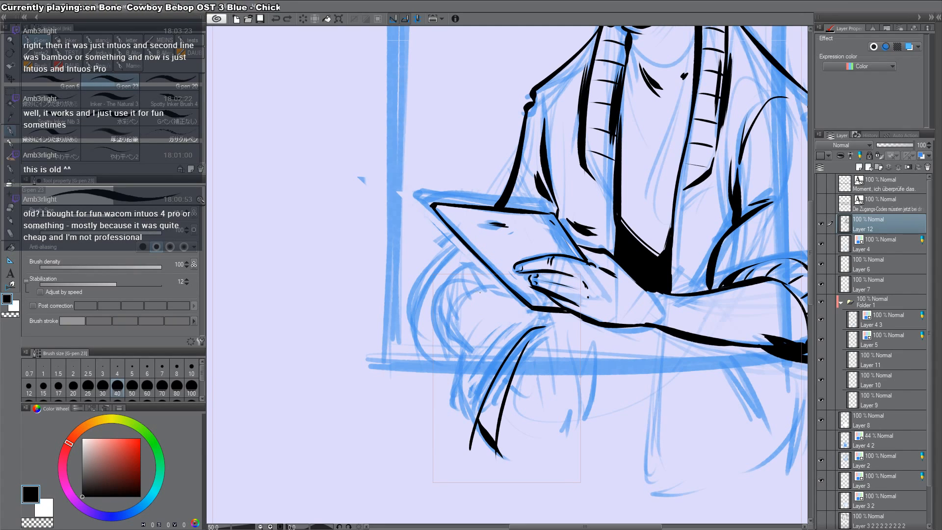
# Step: Ink the rounded inner opening of the left sleeve's rolled cuff below the tablet and thicken its ends
pyautogui.moveTo(496, 290)
pyautogui.mouseDown()
pyautogui.moveTo(462, 298)
pyautogui.moveTo(473, 397)
pyautogui.mouseUp()
pyautogui.moveTo(496, 291); pyautogui.dragTo(521, 328)
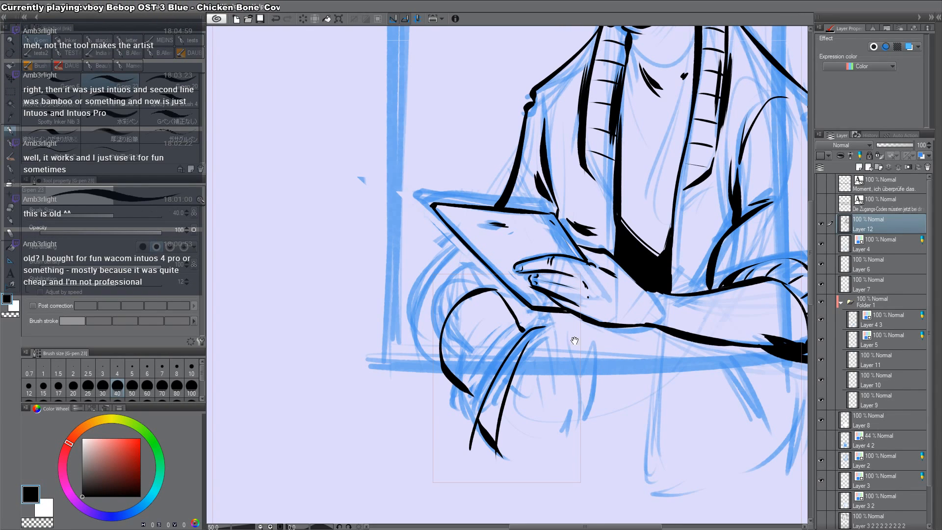
pyautogui.moveTo(574, 341); pyautogui.dragTo(578, 322)
pyautogui.keyDown('ctrl'); pyautogui.click(559, 322); pyautogui.keyUp('ctrl')
pyautogui.keyDown('shift'); pyautogui.moveTo(584, 276); pyautogui.dragTo(538, 205); pyautogui.keyUp('shift')
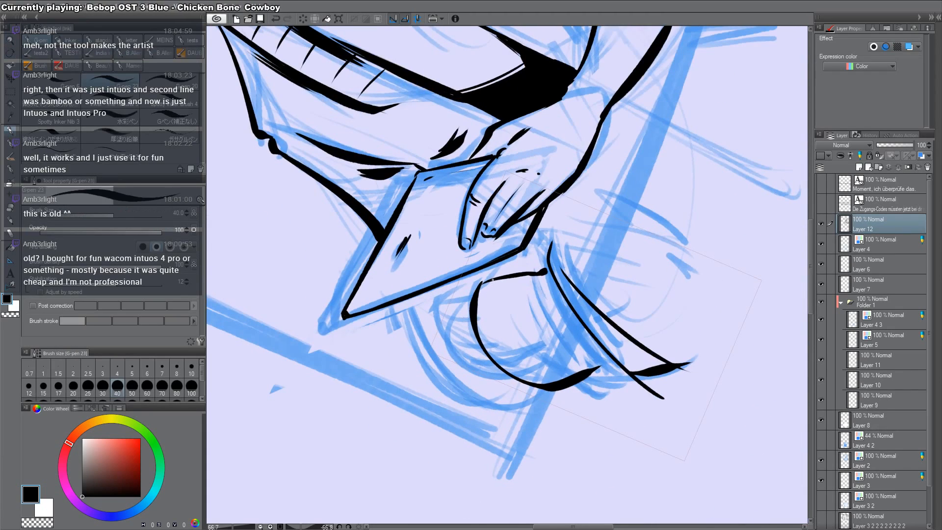
pyautogui.moveTo(492, 282)
pyautogui.mouseDown()
pyautogui.moveTo(490, 345)
pyautogui.moveTo(475, 295)
pyautogui.mouseUp()
pyautogui.moveTo(547, 272)
pyautogui.mouseDown()
pyautogui.moveTo(551, 255)
pyautogui.moveTo(553, 270)
pyautogui.mouseUp()
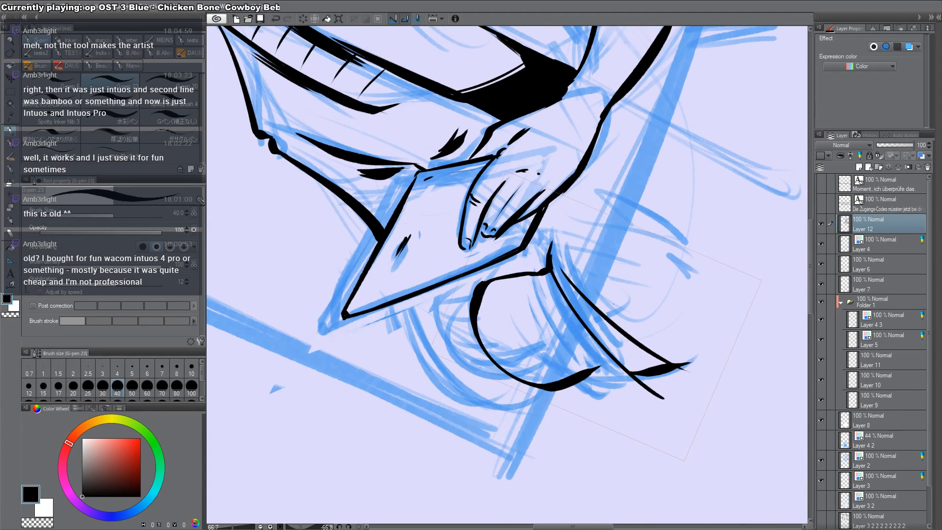
pyautogui.moveTo(568, 386); pyautogui.dragTo(610, 356)
# Step: Thicken the left cuff's inner edge, ink its outer curve and add short rib lines between both edges
pyautogui.moveTo(609, 304)
pyautogui.keyDown('shift'); pyautogui.mouseDown()
pyautogui.moveTo(592, 338)
pyautogui.moveTo(522, 365)
pyautogui.mouseUp(); pyautogui.keyUp('shift')
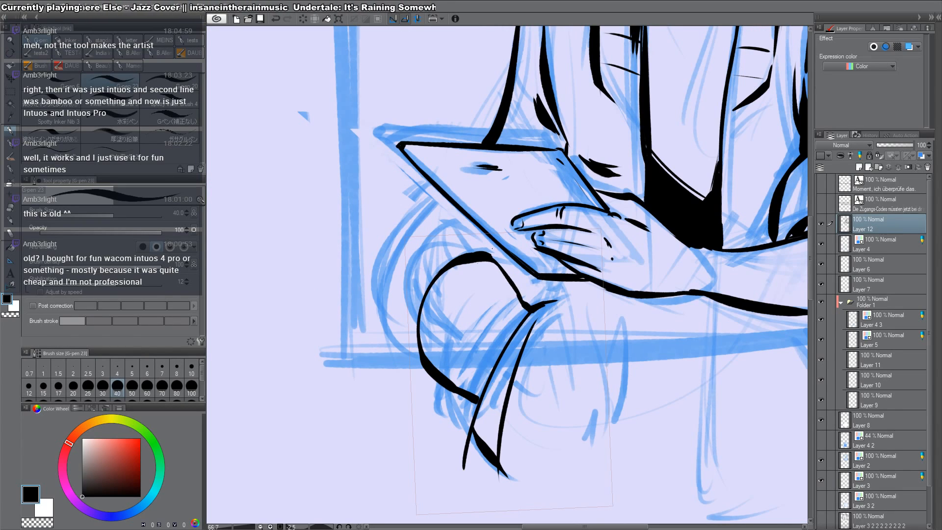
pyautogui.moveTo(491, 260); pyautogui.dragTo(521, 301)
pyautogui.moveTo(484, 259); pyautogui.dragTo(525, 301)
pyautogui.moveTo(384, 293); pyautogui.dragTo(504, 287)
pyautogui.moveTo(572, 265)
pyautogui.mouseDown()
pyautogui.moveTo(543, 265)
pyautogui.moveTo(497, 364)
pyautogui.moveTo(517, 402)
pyautogui.mouseUp()
pyautogui.moveTo(549, 274)
pyautogui.mouseDown()
pyautogui.moveTo(516, 298)
pyautogui.moveTo(538, 301)
pyautogui.moveTo(500, 331)
pyautogui.mouseUp()
pyautogui.moveTo(510, 354)
pyautogui.mouseDown()
pyautogui.moveTo(500, 359)
pyautogui.moveTo(508, 357)
pyautogui.mouseUp()
pyautogui.moveTo(527, 383)
pyautogui.mouseDown()
pyautogui.moveTo(510, 388)
pyautogui.moveTo(523, 403)
pyautogui.moveTo(506, 399)
pyautogui.mouseUp()
pyautogui.moveTo(516, 336)
pyautogui.mouseDown()
pyautogui.moveTo(534, 404)
pyautogui.moveTo(510, 369)
pyautogui.mouseUp()
pyautogui.moveTo(516, 365); pyautogui.dragTo(510, 384)
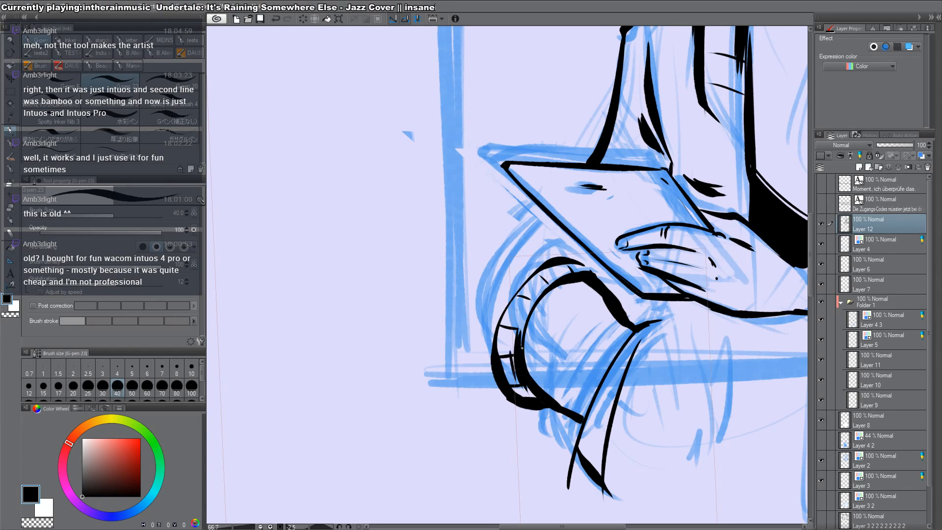
# Step: Ink the left sleeve's outer curve from the tablet's edge around the cuff and fill its underside black
pyautogui.moveTo(525, 305); pyautogui.dragTo(545, 285)
pyautogui.moveTo(526, 308); pyautogui.dragTo(542, 290)
pyautogui.moveTo(507, 319); pyautogui.dragTo(521, 395)
pyautogui.moveTo(554, 286)
pyautogui.mouseDown()
pyautogui.moveTo(488, 378)
pyautogui.moveTo(544, 506)
pyautogui.moveTo(524, 375)
pyautogui.moveTo(557, 381)
pyautogui.moveTo(500, 375)
pyautogui.moveTo(536, 365)
pyautogui.mouseUp()
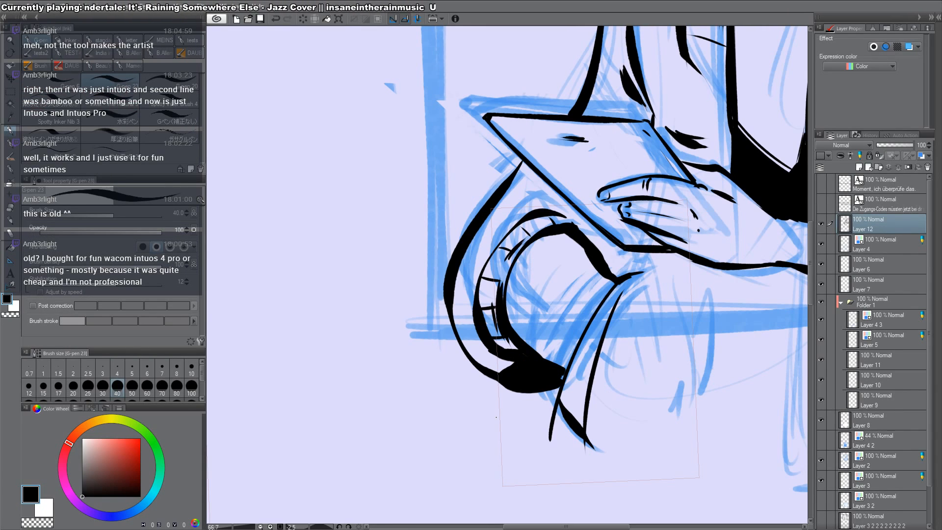
# Step: Fill the shadow beneath the tablet's lower corner solid black and thicken the jacket line under the left cuff
pyautogui.moveTo(660, 198); pyautogui.dragTo(636, 277)
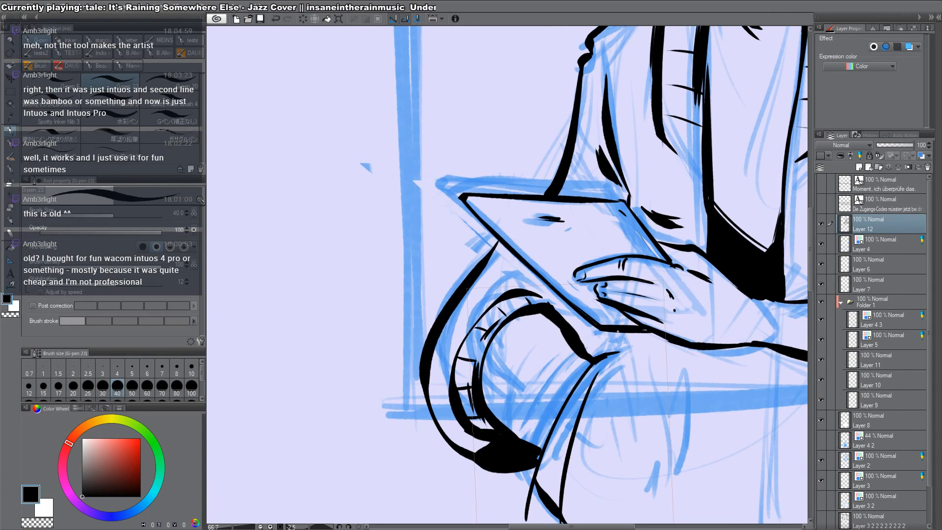
pyautogui.moveTo(618, 332); pyautogui.dragTo(602, 354)
pyautogui.moveTo(589, 322)
pyautogui.mouseDown()
pyautogui.moveTo(577, 331)
pyautogui.moveTo(588, 354)
pyautogui.moveTo(600, 314)
pyautogui.mouseUp()
pyautogui.moveTo(549, 446)
pyautogui.mouseDown()
pyautogui.moveTo(564, 398)
pyautogui.moveTo(549, 447)
pyautogui.mouseUp()
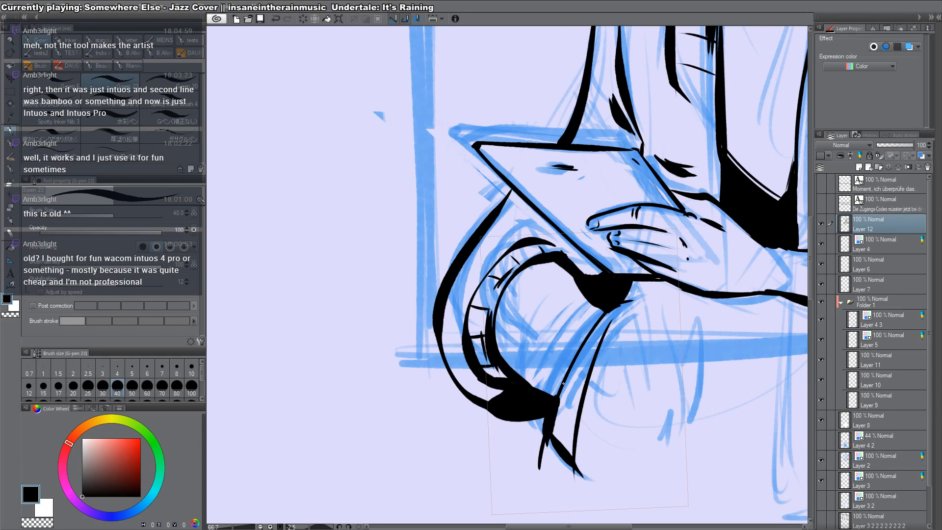
# Step: Ink the lower left jacket panel's front edge and hem, plus the right panel's front edge below the forearm
pyautogui.moveTo(711, 355)
pyautogui.mouseDown()
pyautogui.moveTo(465, 375)
pyautogui.moveTo(451, 427)
pyautogui.mouseUp()
pyautogui.scroll(-2, 466, 331)
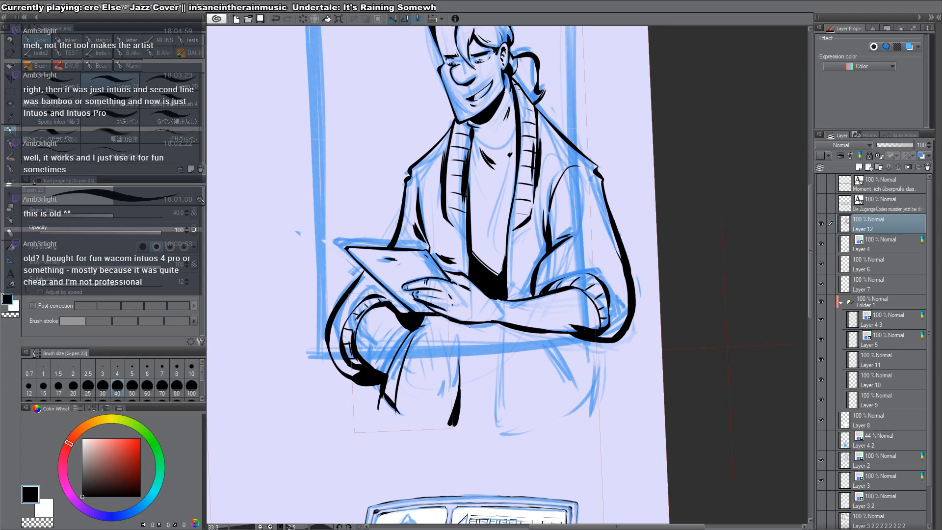
pyautogui.moveTo(470, 324)
pyautogui.mouseDown()
pyautogui.moveTo(461, 427)
pyautogui.moveTo(369, 408)
pyautogui.moveTo(400, 414)
pyautogui.mouseUp()
pyautogui.moveTo(501, 325); pyautogui.dragTo(495, 434)
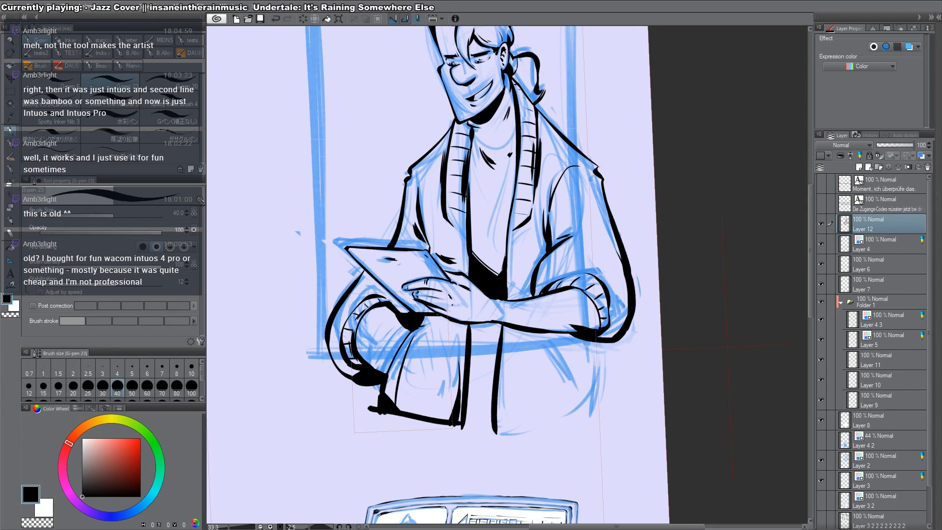
# Step: Ink the lower right jacket panel's tapered fold, side edge and hem line
pyautogui.moveTo(543, 347); pyautogui.dragTo(564, 399)
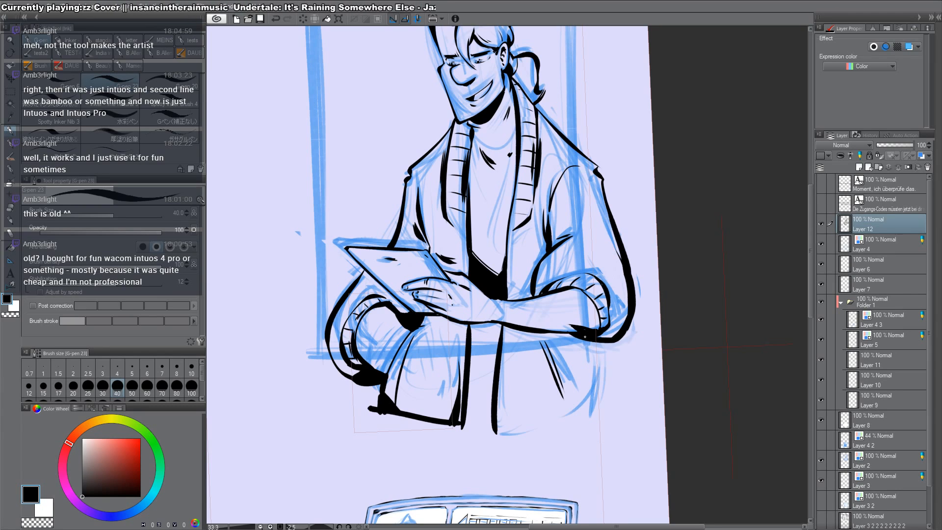
pyautogui.moveTo(585, 338); pyautogui.dragTo(602, 418)
pyautogui.moveTo(497, 430); pyautogui.dragTo(641, 411)
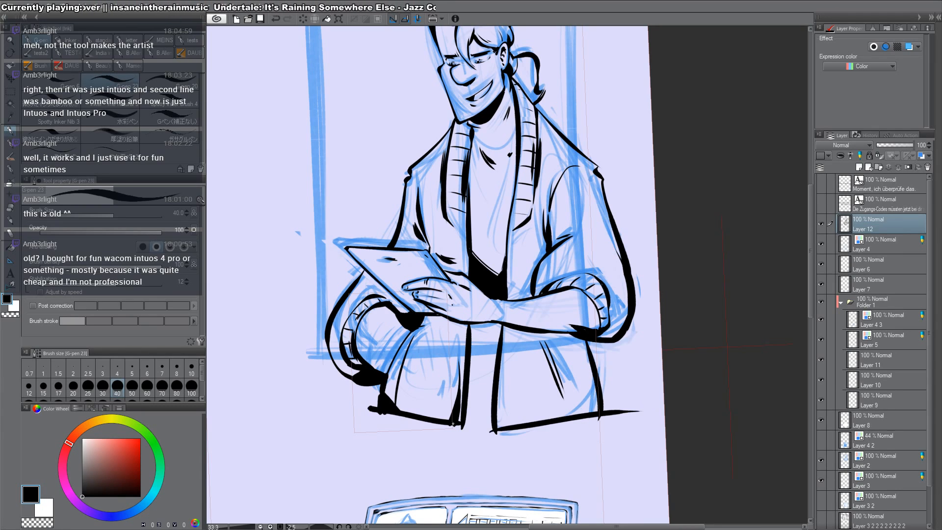
# Step: Fill the gap between the two lower jacket fronts solid black
pyautogui.press('g')
pyautogui.click(490, 379)
pyautogui.press('p')
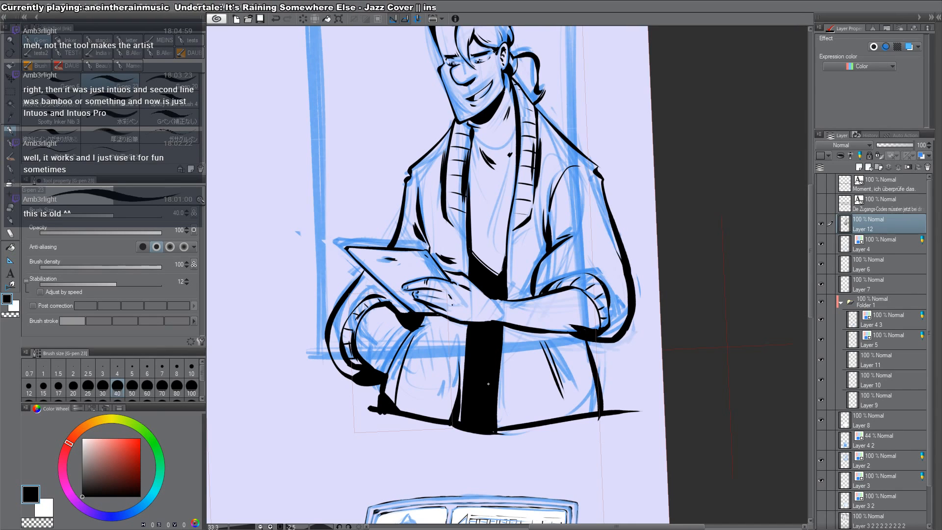
# Step: Create a new raster layer directly above Layer 4 3 in Folder 1 for inking the tablet's portrait
pyautogui.press('space')
pyautogui.moveTo(607, 321); pyautogui.dragTo(644, 452)
pyautogui.hotkey('ctrl', 'space')
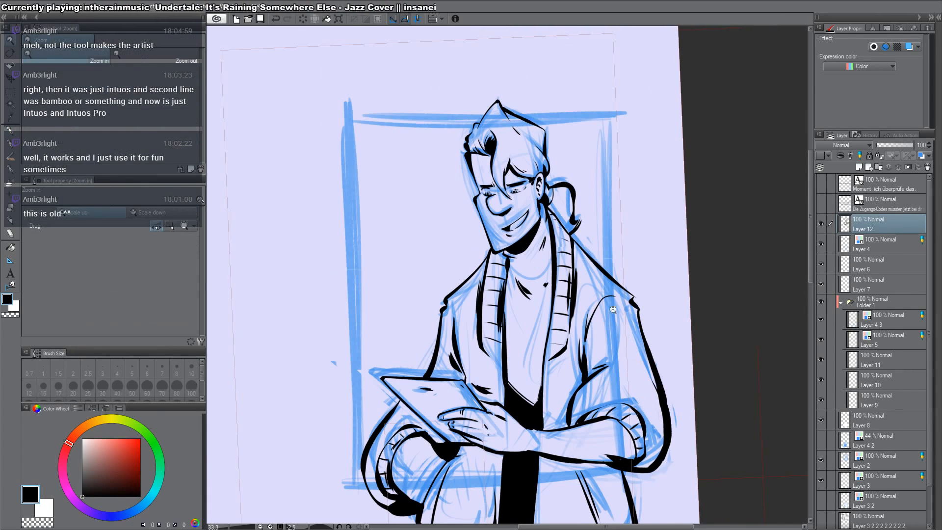
pyautogui.press('p')
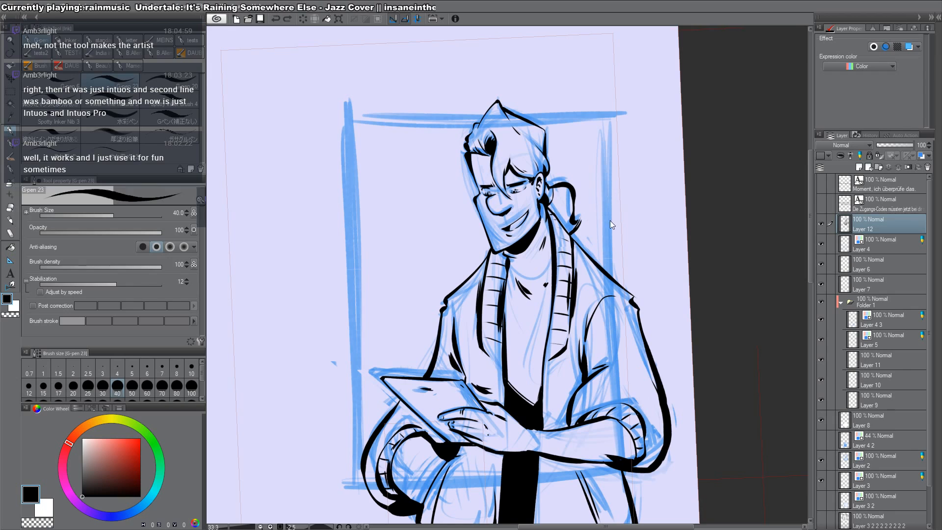
pyautogui.hotkey('ctrl', 'space')
pyautogui.moveTo(581, 278); pyautogui.dragTo(555, 285)
pyautogui.moveTo(557, 347); pyautogui.dragTo(530, 246)
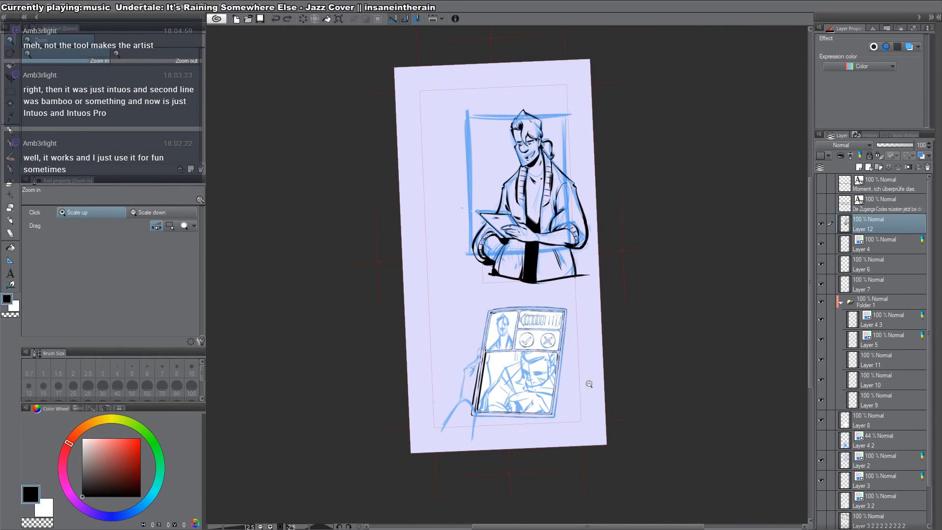
pyautogui.click(899, 322)
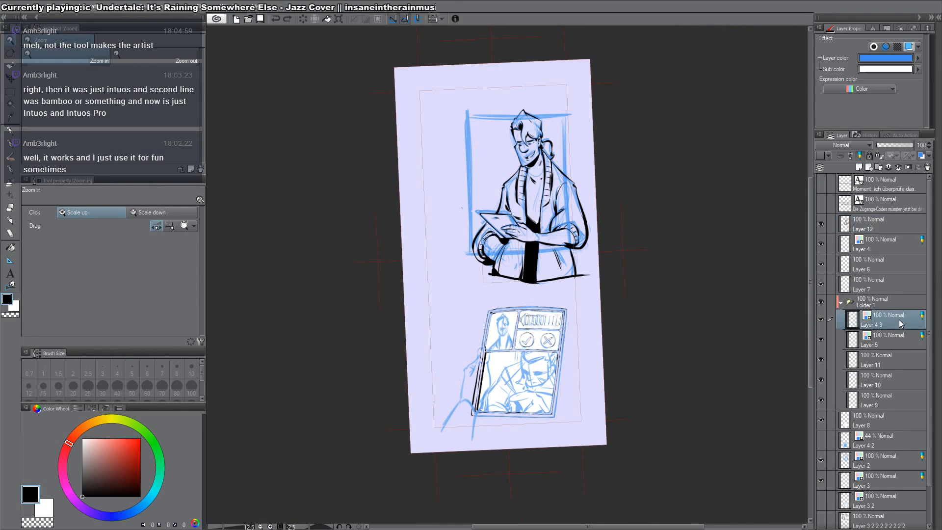
pyautogui.hotkey('ctrl', 'shift', 'n')
pyautogui.moveTo(508, 341); pyautogui.dragTo(513, 307)
pyautogui.scroll(5, 512, 306)
pyautogui.scroll(1, 512, 307)
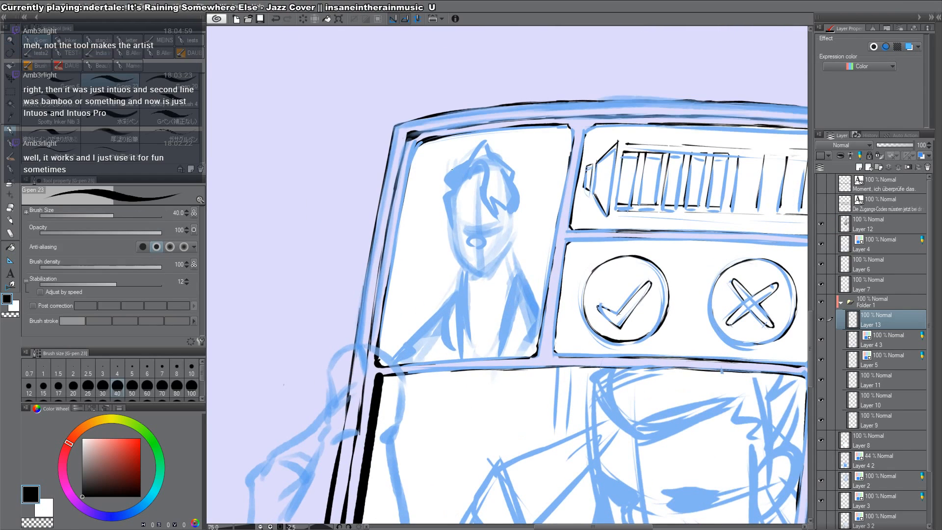
# Step: Set the brush size to 30 and ink the nose, mouth and eyes of the small tablet portrait
pyautogui.moveTo(478, 264)
pyautogui.mouseDown()
pyautogui.moveTo(488, 259)
pyautogui.moveTo(478, 232)
pyautogui.moveTo(491, 236)
pyautogui.moveTo(490, 268)
pyautogui.mouseUp()
pyautogui.click(103, 389)
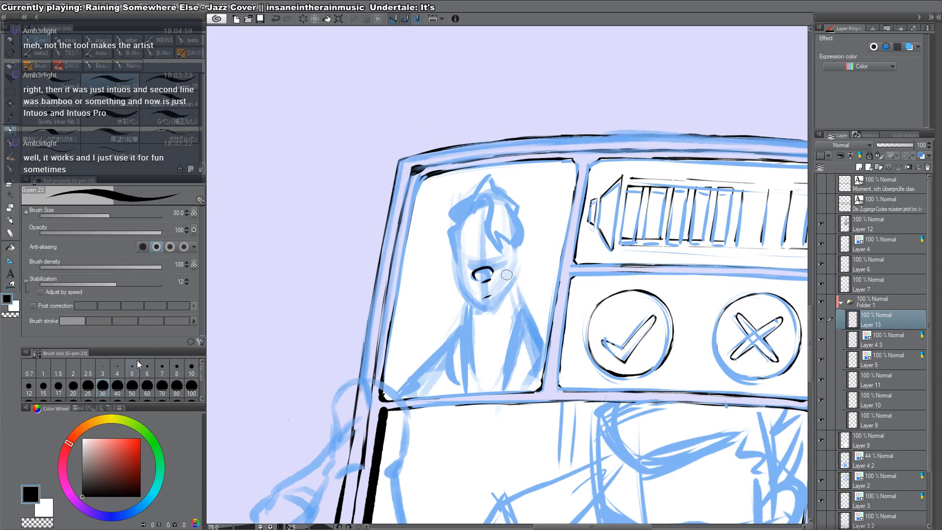
pyautogui.moveTo(151, 346); pyautogui.dragTo(152, 342)
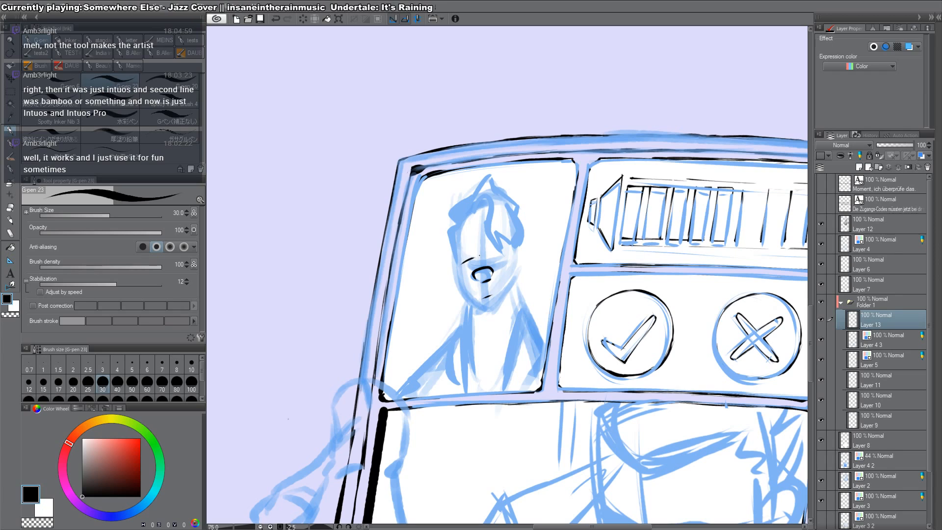
pyautogui.moveTo(490, 252); pyautogui.dragTo(511, 248)
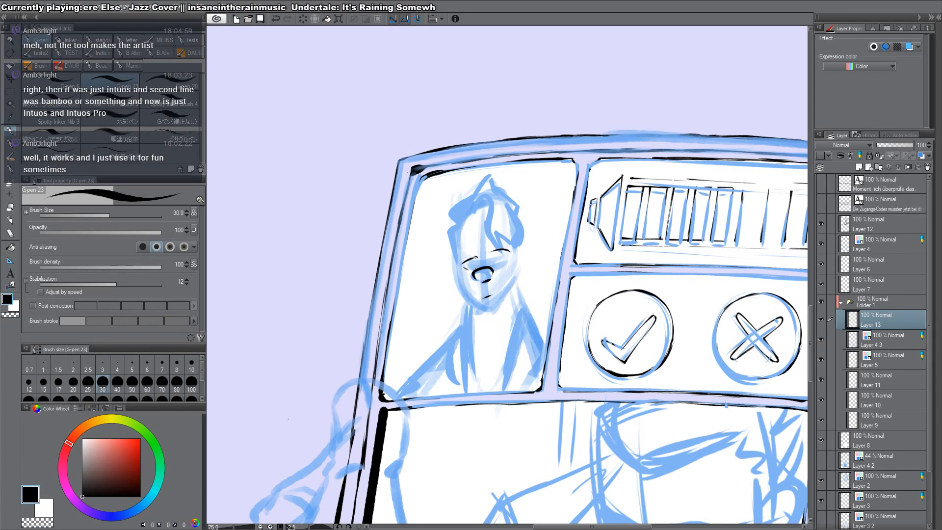
pyautogui.moveTo(503, 248)
pyautogui.mouseDown()
pyautogui.moveTo(507, 255)
pyautogui.moveTo(476, 258)
pyautogui.mouseUp()
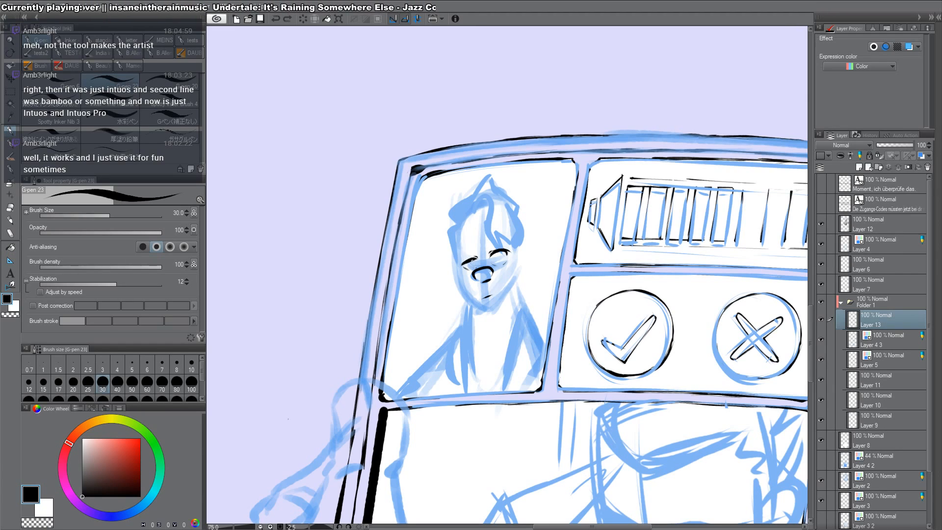
# Step: Ink the tablet portrait's pupils, brows and jaw outline, and erase the excess ink around the eyes
pyautogui.moveTo(471, 270); pyautogui.dragTo(475, 261)
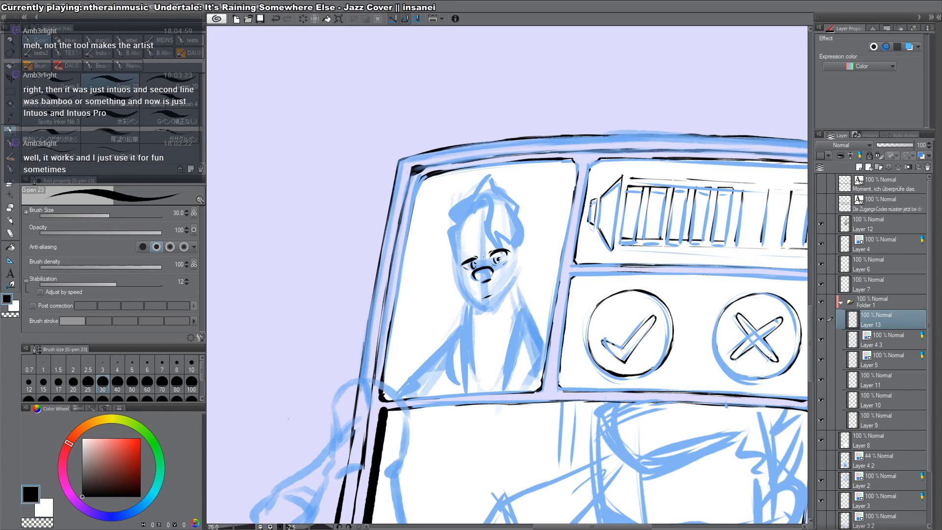
pyautogui.moveTo(462, 271)
pyautogui.mouseDown()
pyautogui.moveTo(480, 319)
pyautogui.moveTo(511, 301)
pyautogui.moveTo(514, 272)
pyautogui.mouseUp()
pyautogui.press('r')
pyautogui.moveTo(619, 263); pyautogui.dragTo(479, 382)
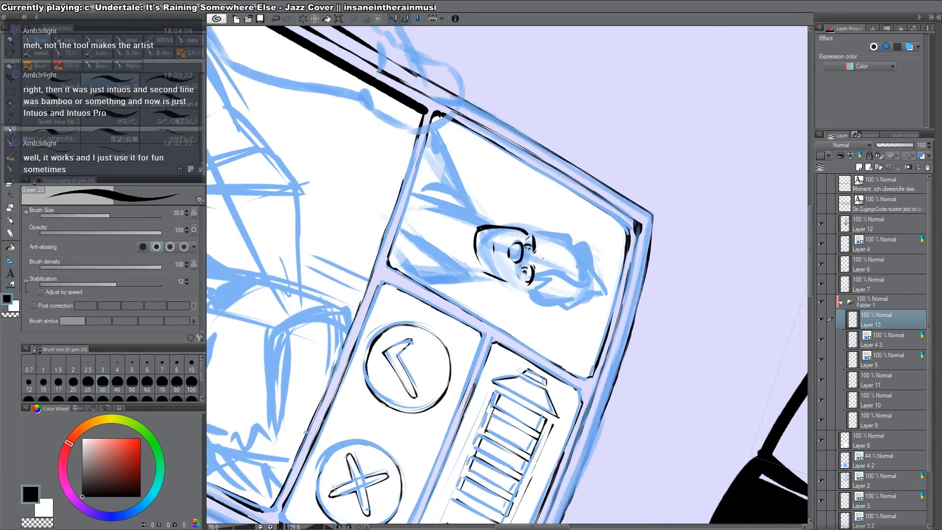
pyautogui.moveTo(531, 267); pyautogui.dragTo(528, 290)
pyautogui.press('c')
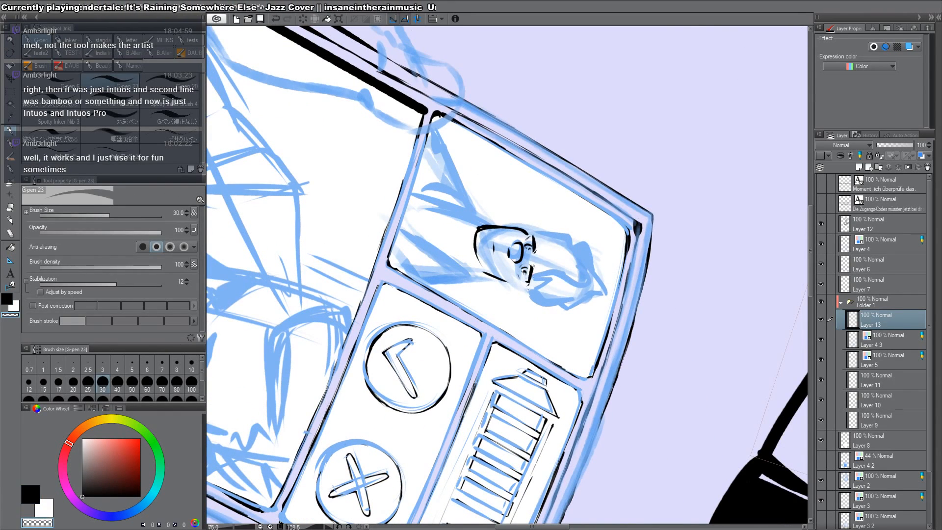
pyautogui.moveTo(536, 237); pyautogui.dragTo(535, 253)
pyautogui.press('c')
# Step: Ink the left edge of the portrait's forehead down to the cheek
pyautogui.press('r')
pyautogui.moveTo(627, 359)
pyautogui.mouseDown()
pyautogui.moveTo(648, 315)
pyautogui.moveTo(558, 104)
pyautogui.mouseUp()
pyautogui.press('p')
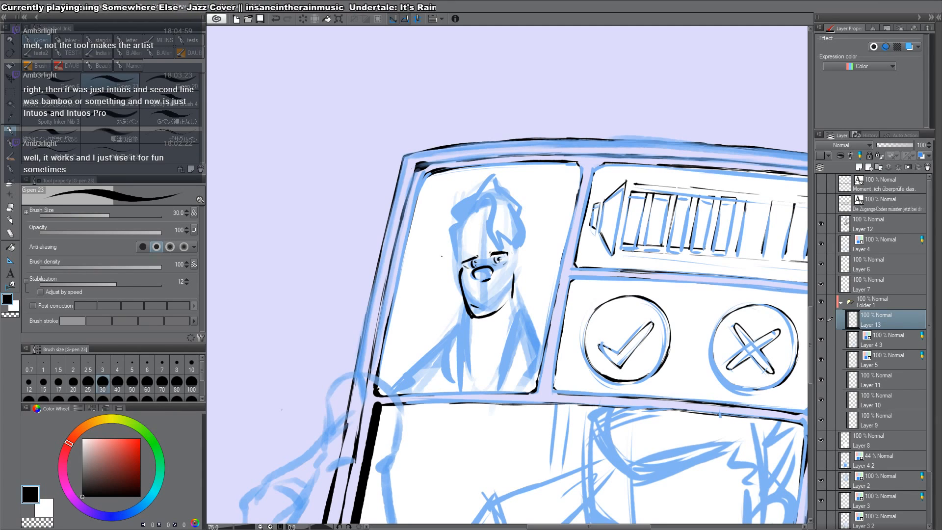
pyautogui.moveTo(459, 229); pyautogui.dragTo(461, 269)
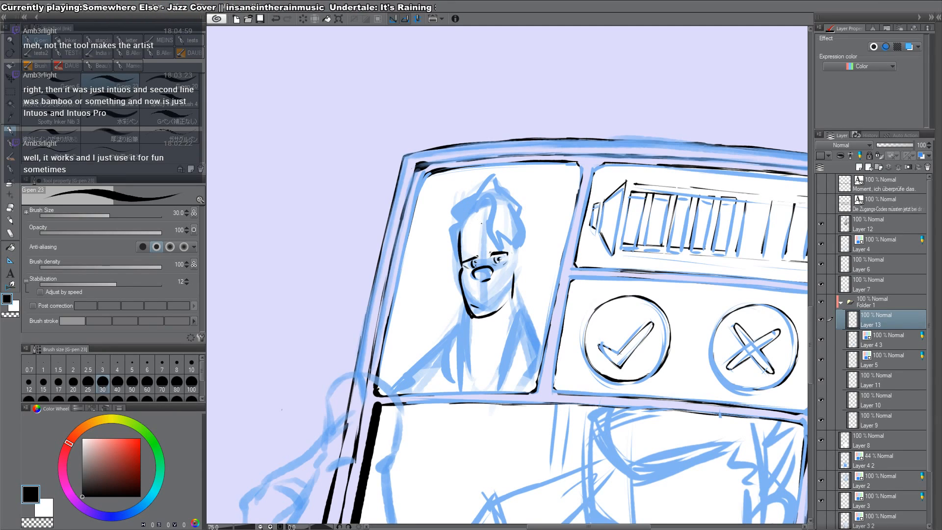
pyautogui.moveTo(481, 224)
pyautogui.mouseDown()
pyautogui.moveTo(491, 217)
pyautogui.moveTo(489, 245)
pyautogui.mouseUp()
pyautogui.hotkey('ctrl', 'z')
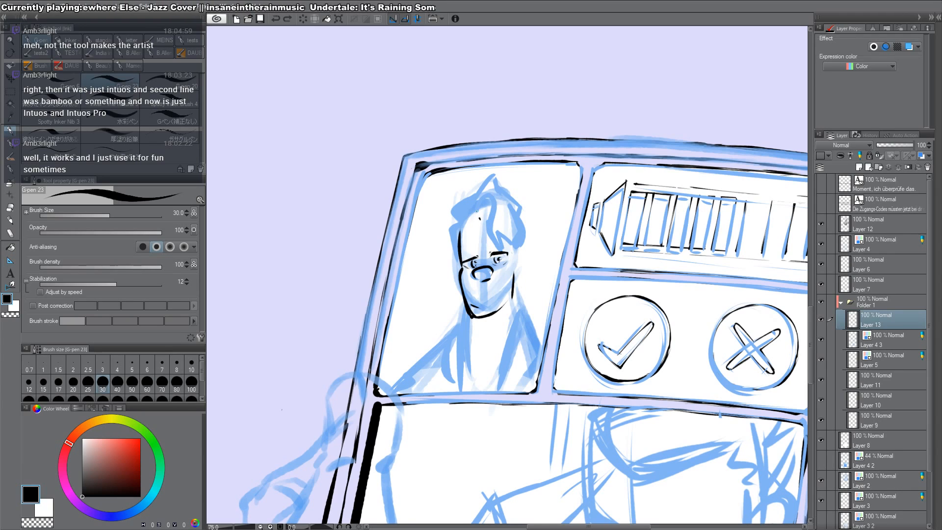
pyautogui.moveTo(478, 211); pyautogui.dragTo(507, 244)
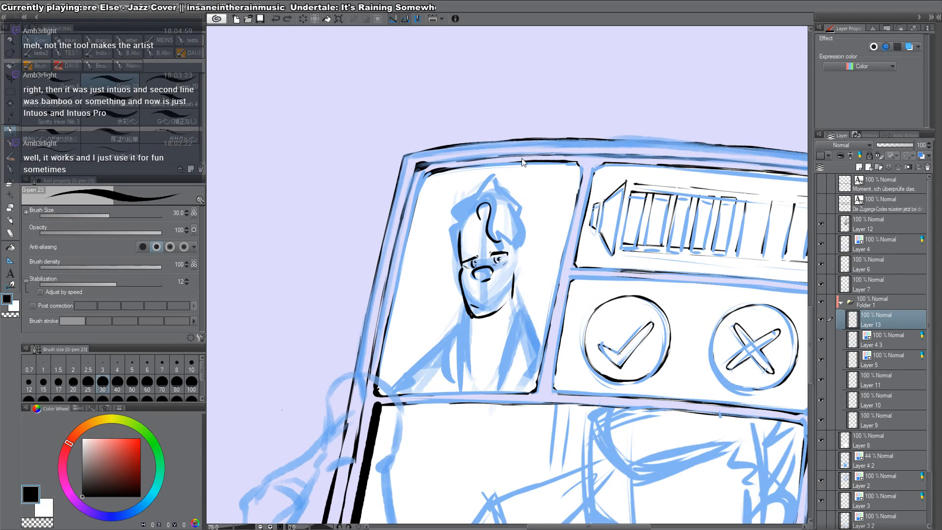
pyautogui.hotkey('ctrl', 'z')
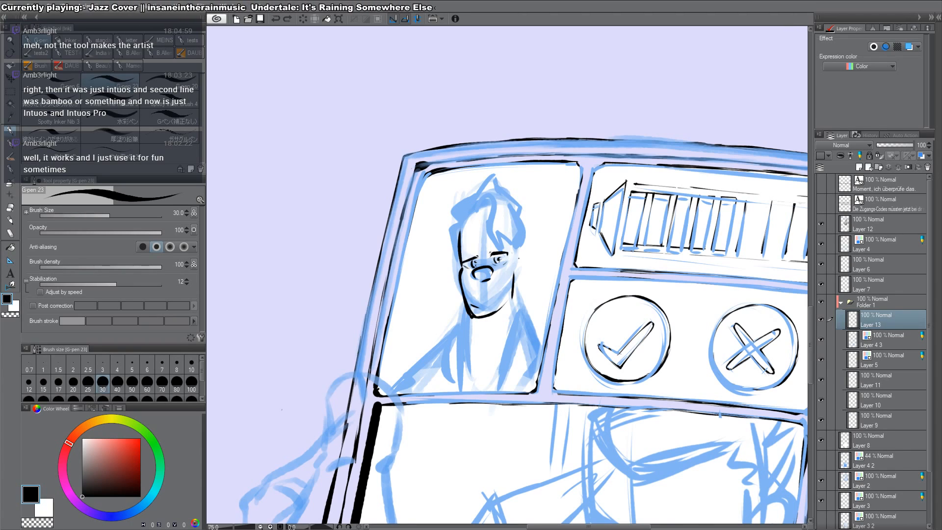
# Step: Ink both ears of the small portrait and thin the line along the left side of the face by erasing
pyautogui.moveTo(517, 254); pyautogui.dragTo(514, 292)
pyautogui.hotkey('ctrl', 'z')
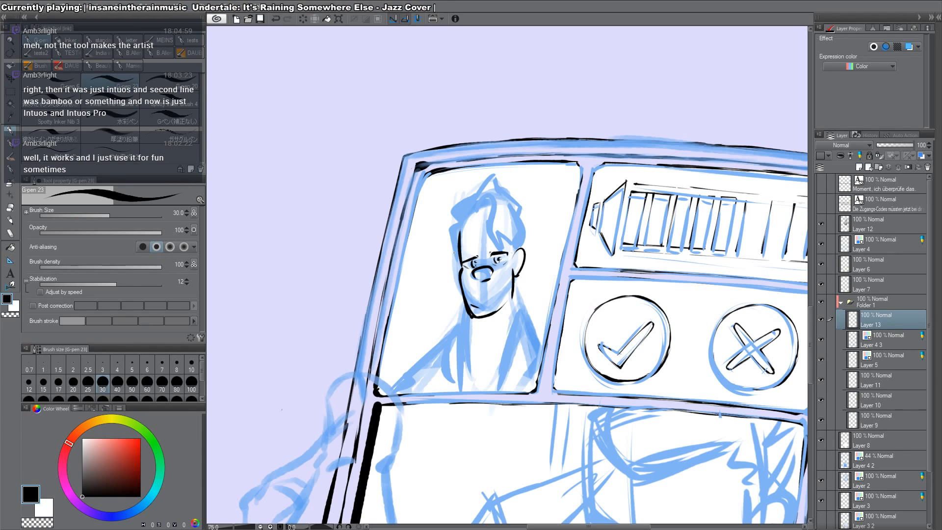
pyautogui.press('c')
pyautogui.press('c')
pyautogui.moveTo(458, 231); pyautogui.dragTo(470, 321)
pyautogui.press('c')
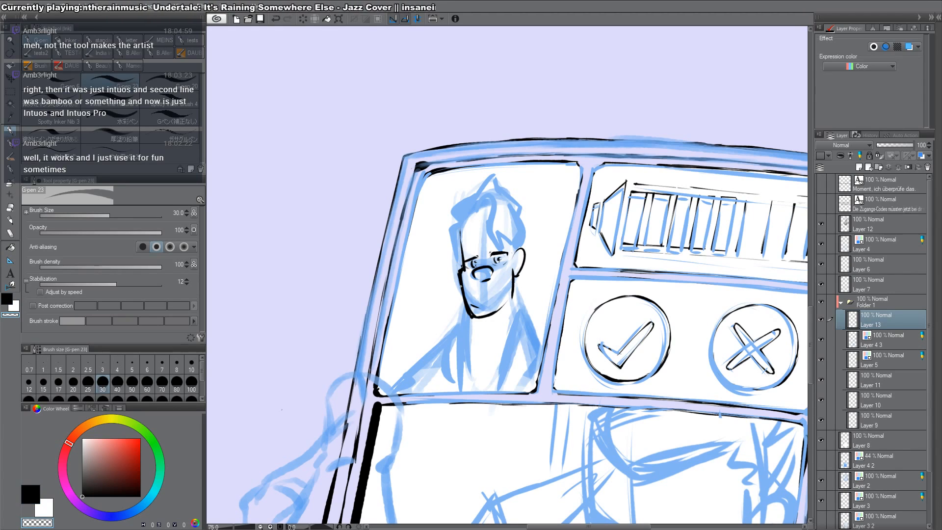
pyautogui.press('c')
pyautogui.moveTo(458, 273); pyautogui.dragTo(460, 288)
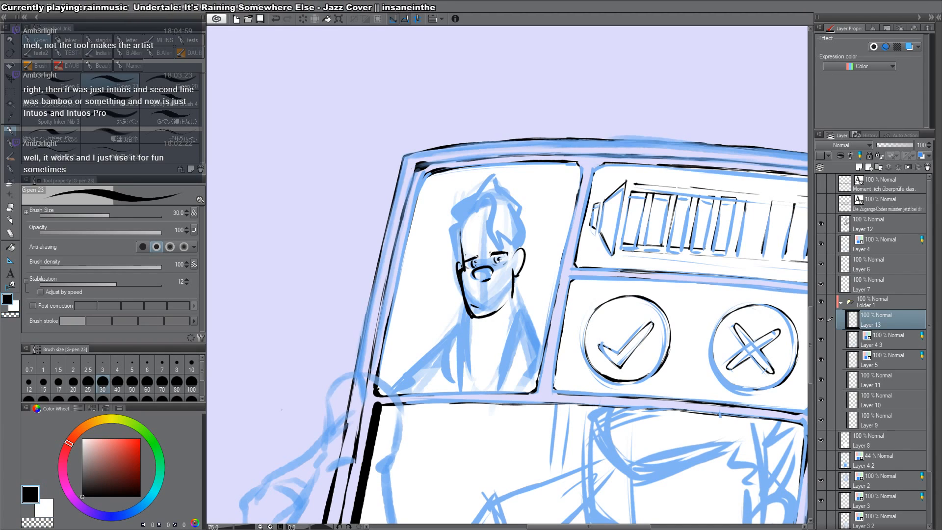
# Step: Ink the portrait's solid black left hairline and the strands falling over the forehead, and trim the ink around the right ear
pyautogui.moveTo(463, 254)
pyautogui.mouseDown()
pyautogui.moveTo(461, 223)
pyautogui.moveTo(453, 228)
pyautogui.moveTo(463, 268)
pyautogui.mouseUp()
pyautogui.moveTo(458, 226)
pyautogui.mouseDown()
pyautogui.moveTo(459, 238)
pyautogui.moveTo(452, 215)
pyautogui.moveTo(482, 211)
pyautogui.moveTo(491, 264)
pyautogui.moveTo(487, 239)
pyautogui.moveTo(514, 254)
pyautogui.mouseUp()
pyautogui.moveTo(510, 208)
pyautogui.mouseDown()
pyautogui.moveTo(530, 246)
pyautogui.moveTo(516, 267)
pyautogui.mouseUp()
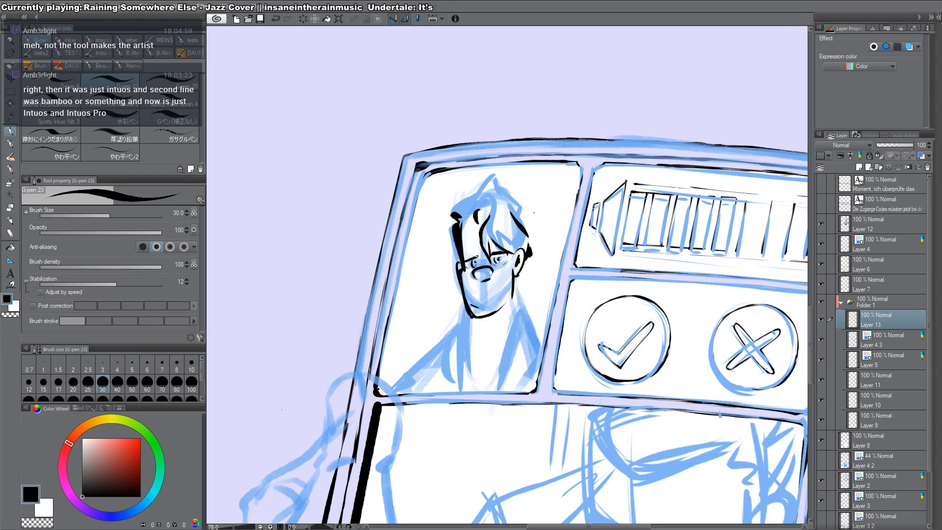
pyautogui.press('c')
pyautogui.moveTo(518, 278)
pyautogui.mouseDown()
pyautogui.moveTo(522, 251)
pyautogui.moveTo(519, 277)
pyautogui.moveTo(516, 269)
pyautogui.mouseUp()
pyautogui.press('c')
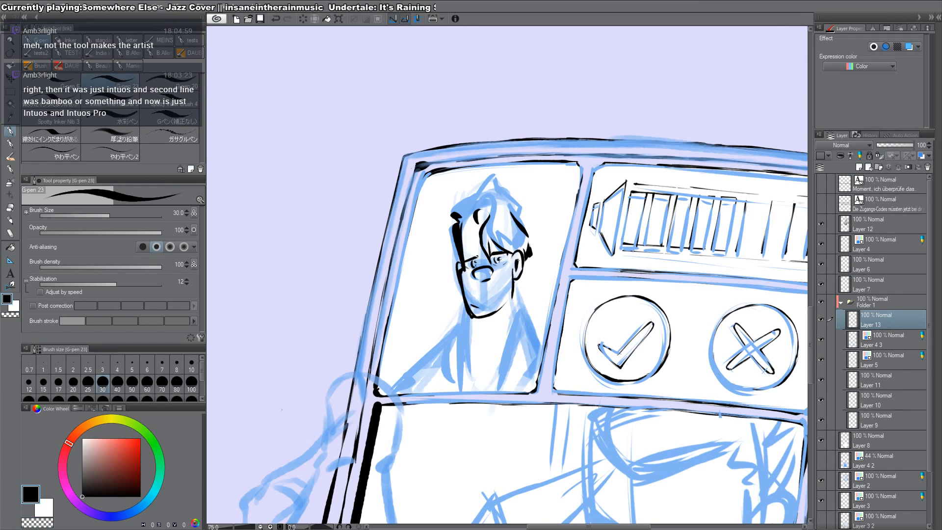
# Step: Ink the right side of the portrait's hair, the spiky crown and the dark front tuft
pyautogui.moveTo(519, 226); pyautogui.dragTo(523, 253)
pyautogui.moveTo(525, 254); pyautogui.dragTo(534, 276)
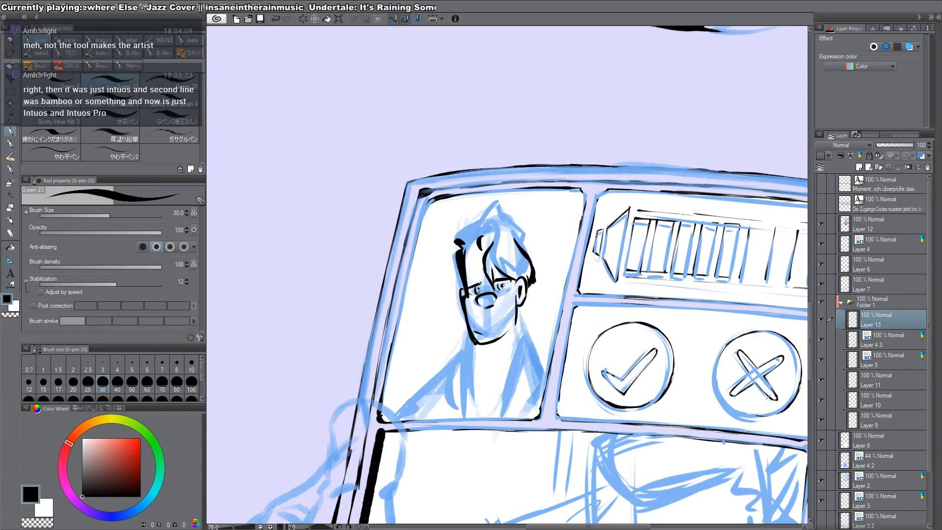
pyautogui.moveTo(476, 230)
pyautogui.mouseDown()
pyautogui.moveTo(495, 212)
pyautogui.moveTo(527, 241)
pyautogui.moveTo(530, 261)
pyautogui.mouseUp()
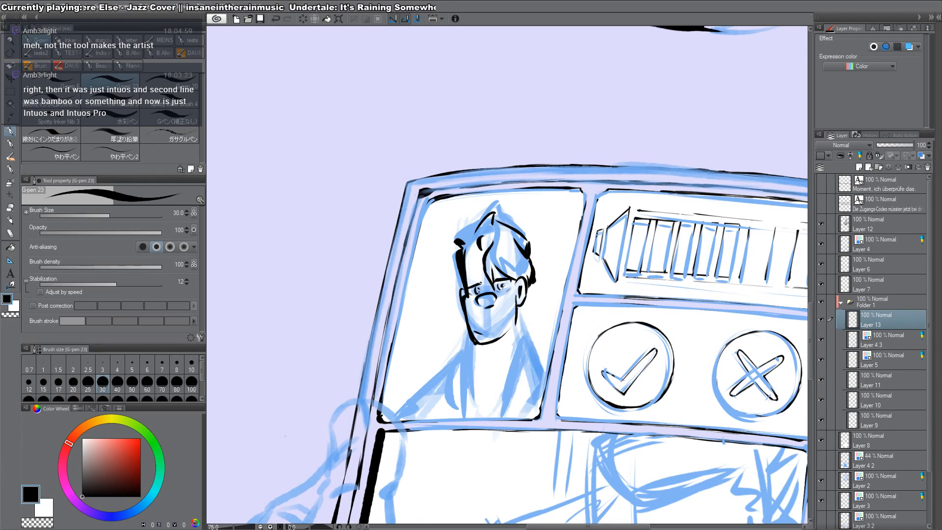
pyautogui.moveTo(492, 214); pyautogui.dragTo(523, 273)
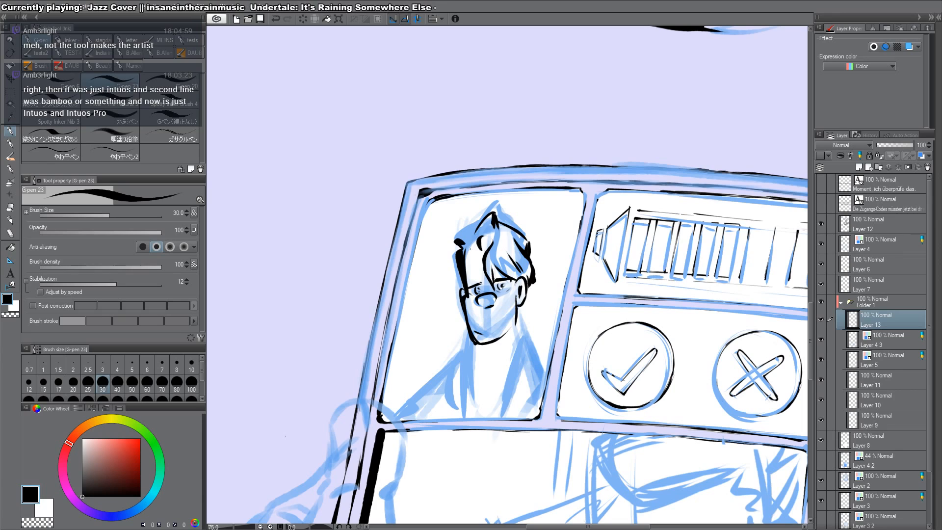
pyautogui.moveTo(484, 248)
pyautogui.mouseDown()
pyautogui.moveTo(464, 253)
pyautogui.moveTo(461, 240)
pyautogui.moveTo(479, 251)
pyautogui.mouseUp()
pyautogui.moveTo(490, 239); pyautogui.dragTo(483, 254)
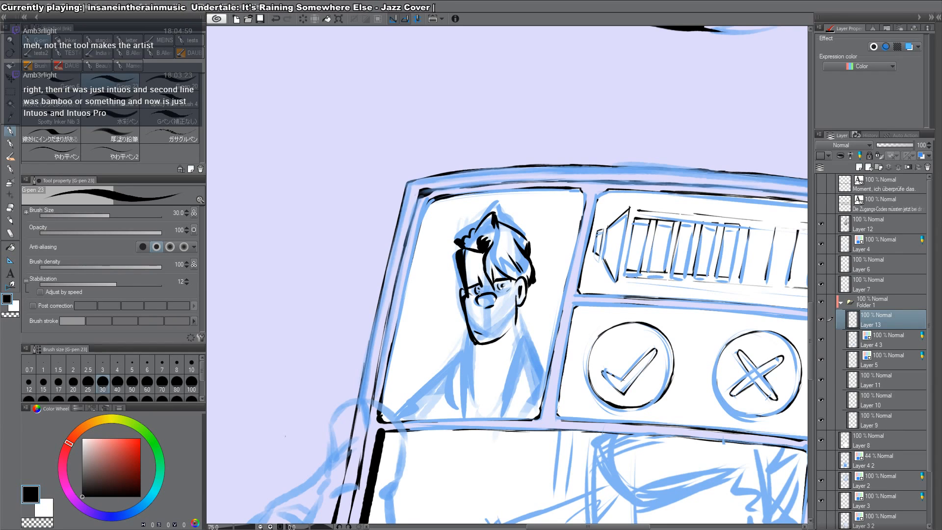
# Step: Ink the shadow under the portrait's chin, the neck lines and the outlines of the open jacket collar
pyautogui.moveTo(505, 331)
pyautogui.mouseDown()
pyautogui.moveTo(502, 287)
pyautogui.moveTo(518, 296)
pyautogui.moveTo(469, 313)
pyautogui.moveTo(470, 330)
pyautogui.mouseUp()
pyautogui.moveTo(469, 297)
pyautogui.mouseDown()
pyautogui.moveTo(485, 355)
pyautogui.moveTo(508, 294)
pyautogui.moveTo(502, 311)
pyautogui.moveTo(500, 291)
pyautogui.moveTo(491, 302)
pyautogui.moveTo(508, 287)
pyautogui.mouseUp()
pyautogui.moveTo(512, 285); pyautogui.dragTo(454, 388)
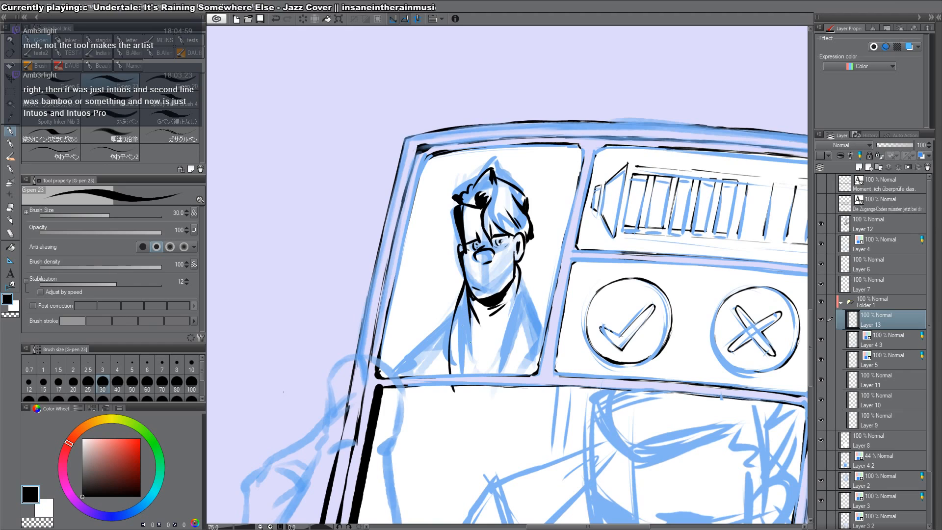
pyautogui.press('c')
pyautogui.press('c')
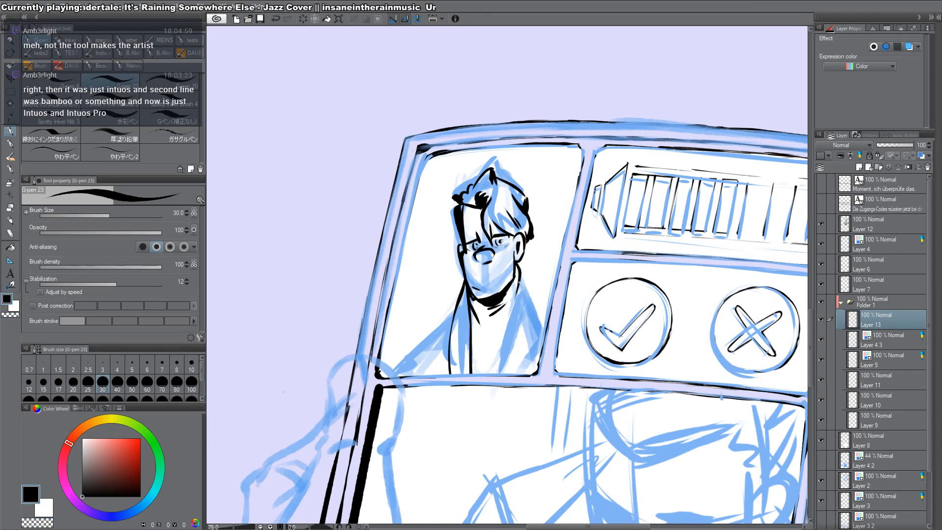
pyautogui.moveTo(520, 282)
pyautogui.mouseDown()
pyautogui.moveTo(510, 373)
pyautogui.moveTo(539, 318)
pyautogui.moveTo(535, 372)
pyautogui.mouseUp()
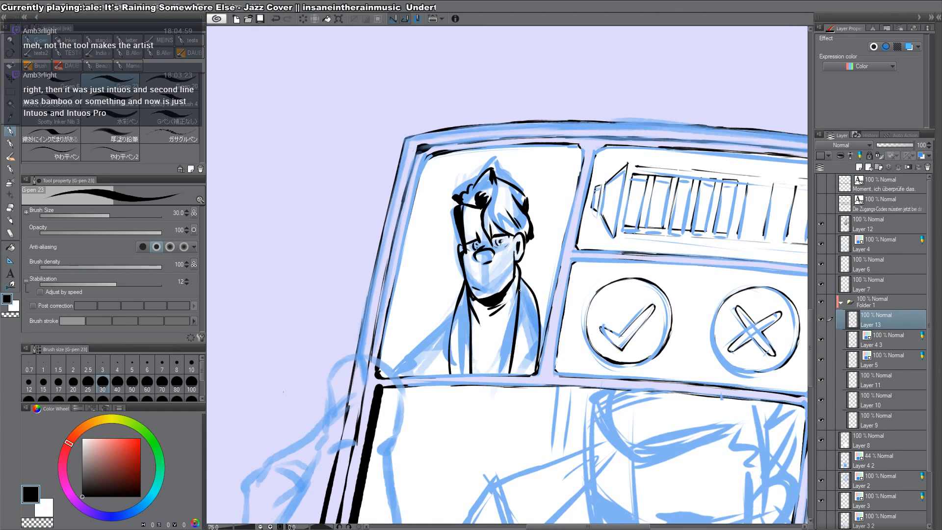
# Step: Add short ribbing strokes to both sides of the portrait's jacket collar and thicken its inner edges
pyautogui.moveTo(520, 289)
pyautogui.mouseDown()
pyautogui.moveTo(538, 311)
pyautogui.moveTo(517, 332)
pyautogui.moveTo(536, 368)
pyautogui.mouseUp()
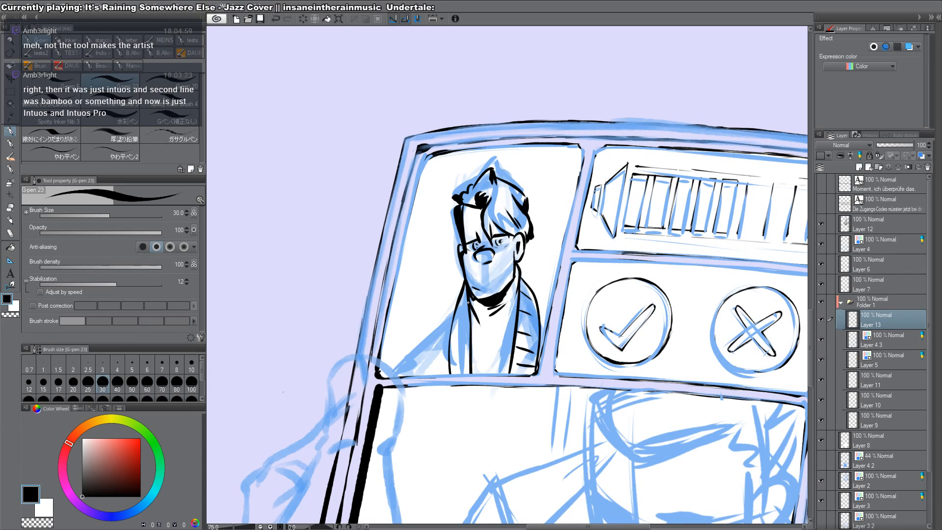
pyautogui.moveTo(453, 316); pyautogui.dragTo(466, 330)
pyautogui.moveTo(451, 336)
pyautogui.mouseDown()
pyautogui.moveTo(459, 345)
pyautogui.moveTo(467, 337)
pyautogui.mouseUp()
pyautogui.moveTo(452, 349)
pyautogui.mouseDown()
pyautogui.moveTo(467, 320)
pyautogui.moveTo(462, 368)
pyautogui.mouseUp()
pyautogui.moveTo(465, 302); pyautogui.dragTo(468, 369)
pyautogui.moveTo(468, 318); pyautogui.dragTo(470, 367)
pyautogui.moveTo(521, 322); pyautogui.dragTo(513, 371)
pyautogui.moveTo(517, 361); pyautogui.dragTo(510, 364)
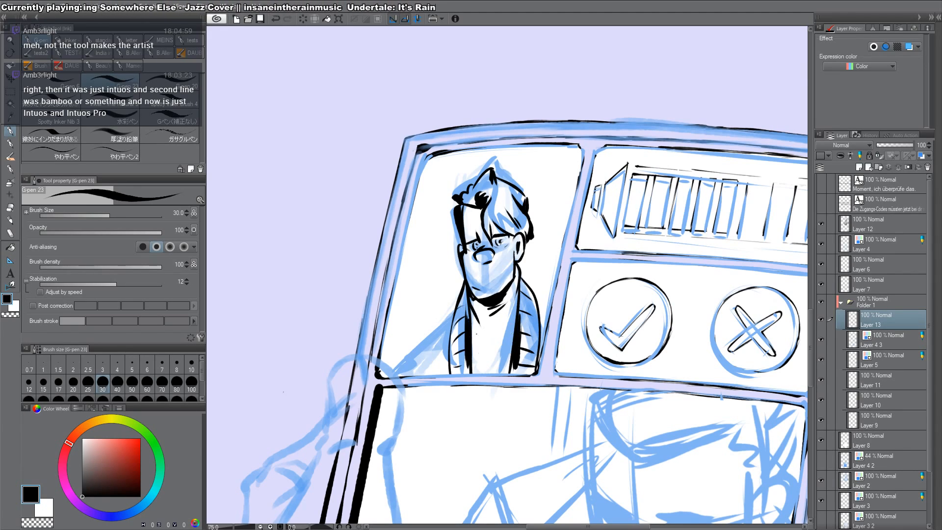
# Step: Close the neckline of the portrait's shirt and fill the shirt solid black
pyautogui.moveTo(470, 328); pyautogui.dragTo(509, 369)
pyautogui.press('g')
pyautogui.click(477, 365)
pyautogui.press('p')
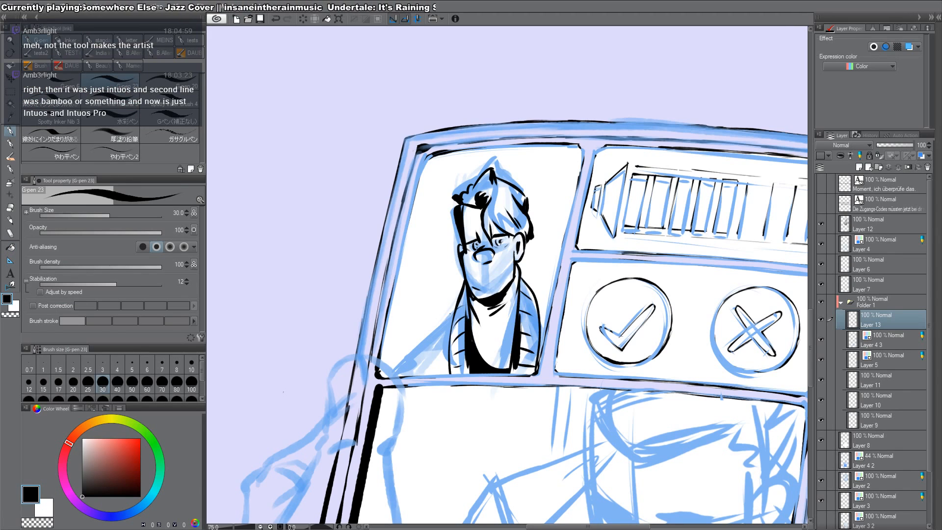
# Step: Ink the portrait's shoulder lines, the sleeve fold, the darker neck shadow and the small details beside the neck
pyautogui.moveTo(455, 306); pyautogui.dragTo(413, 367)
pyautogui.moveTo(423, 363); pyautogui.dragTo(408, 376)
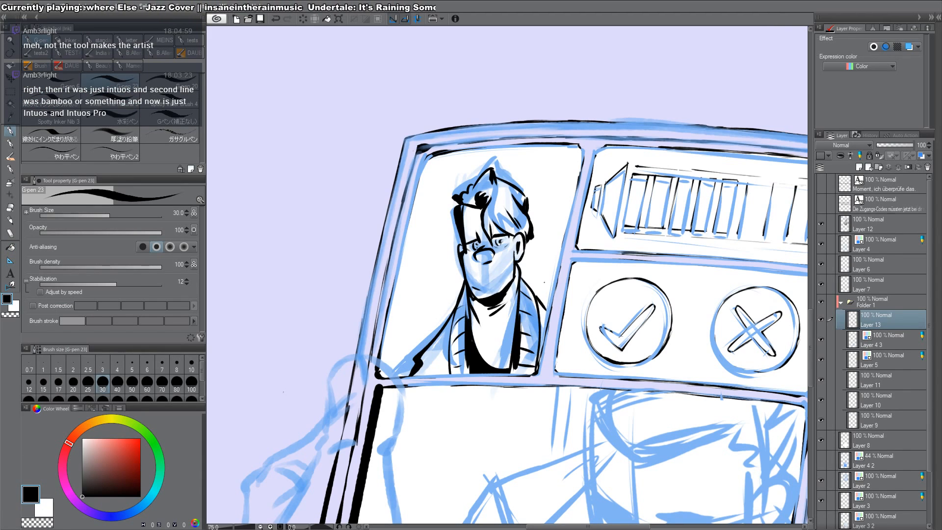
pyautogui.moveTo(541, 302); pyautogui.dragTo(473, 500)
pyautogui.moveTo(572, 93); pyautogui.dragTo(487, 157)
pyautogui.moveTo(505, 425); pyautogui.dragTo(561, 99)
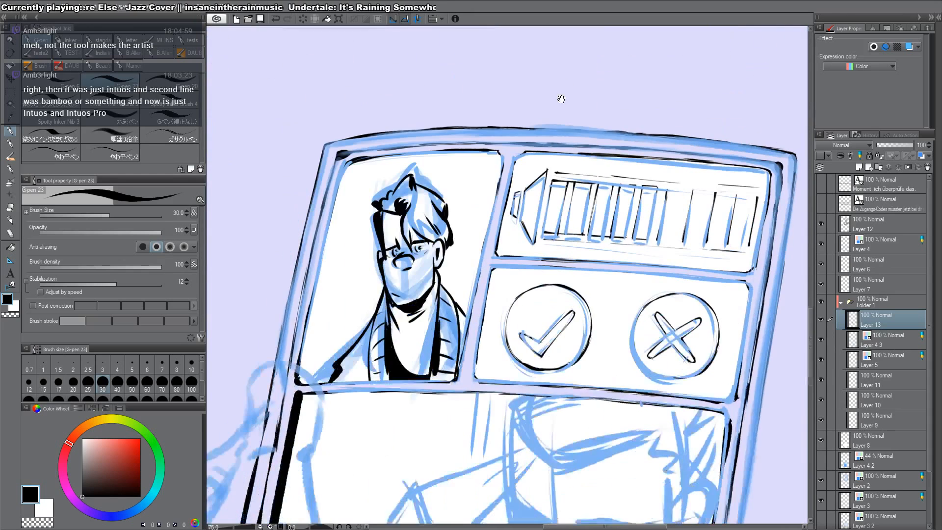
pyautogui.moveTo(443, 262)
pyautogui.mouseDown()
pyautogui.moveTo(450, 294)
pyautogui.moveTo(465, 272)
pyautogui.moveTo(440, 274)
pyautogui.mouseUp()
pyautogui.hotkey('ctrl', 'z')
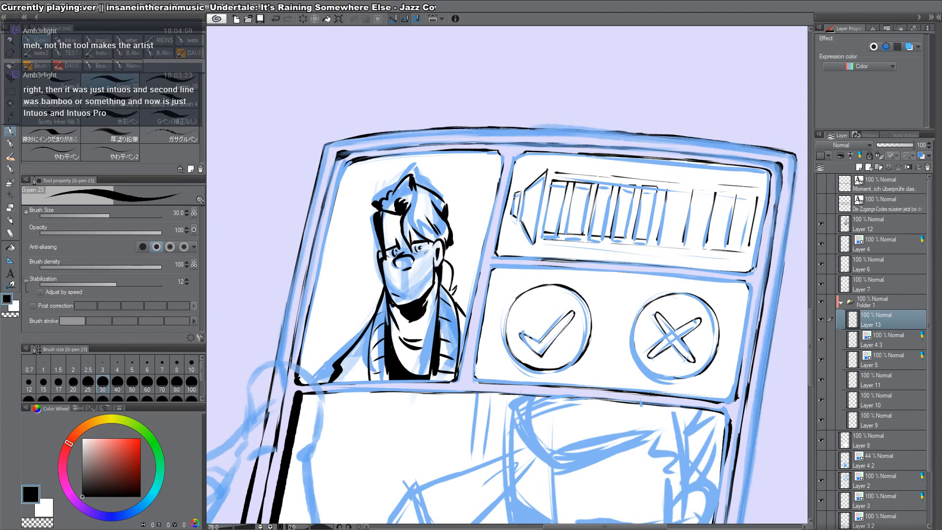
pyautogui.hotkey('ctrl', 'space')
pyautogui.moveTo(452, 308)
pyautogui.mouseDown()
pyautogui.moveTo(447, 348)
pyautogui.moveTo(450, 313)
pyautogui.mouseUp()
# Step: Create a new raster layer above Layer 13, set the brush size to 40 and ink the large lower face's nose
pyautogui.hotkey('ctrl', 'shift', 'n')
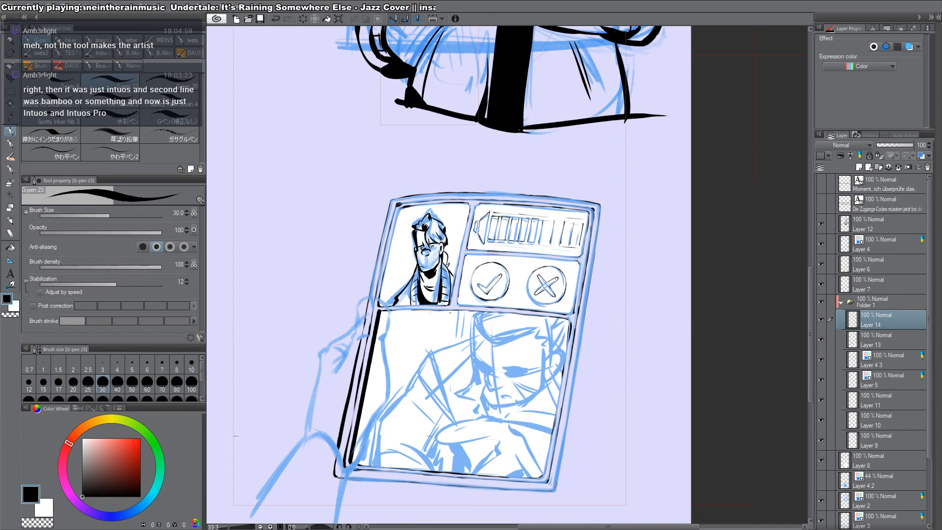
pyautogui.click(129, 382)
pyautogui.moveTo(513, 383)
pyautogui.mouseDown()
pyautogui.moveTo(497, 278)
pyautogui.moveTo(440, 292)
pyautogui.moveTo(446, 322)
pyautogui.moveTo(500, 302)
pyautogui.mouseUp()
pyautogui.hotkey('ctrl', 'space')
pyautogui.click(498, 278)
pyautogui.hotkey('ctrl', 'z')
pyautogui.moveTo(447, 320)
pyautogui.mouseDown()
pyautogui.moveTo(491, 306)
pyautogui.moveTo(466, 315)
pyautogui.mouseUp()
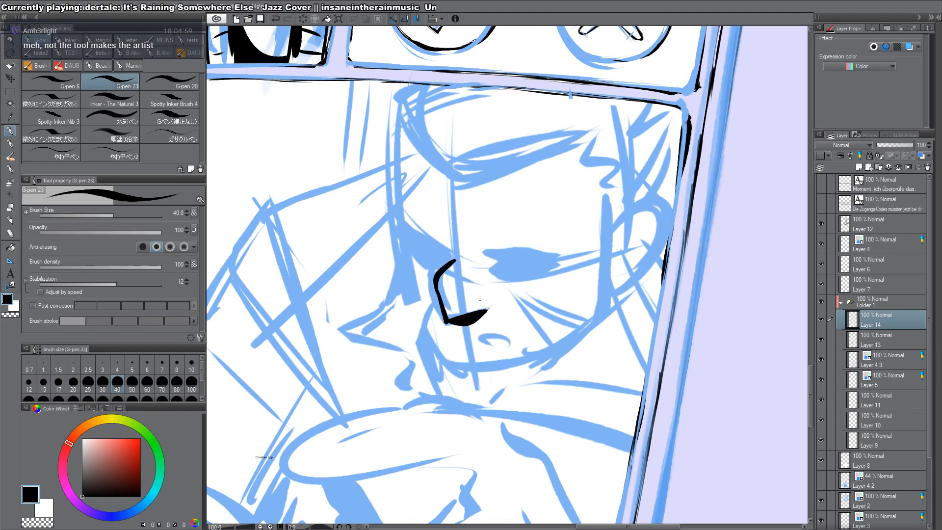
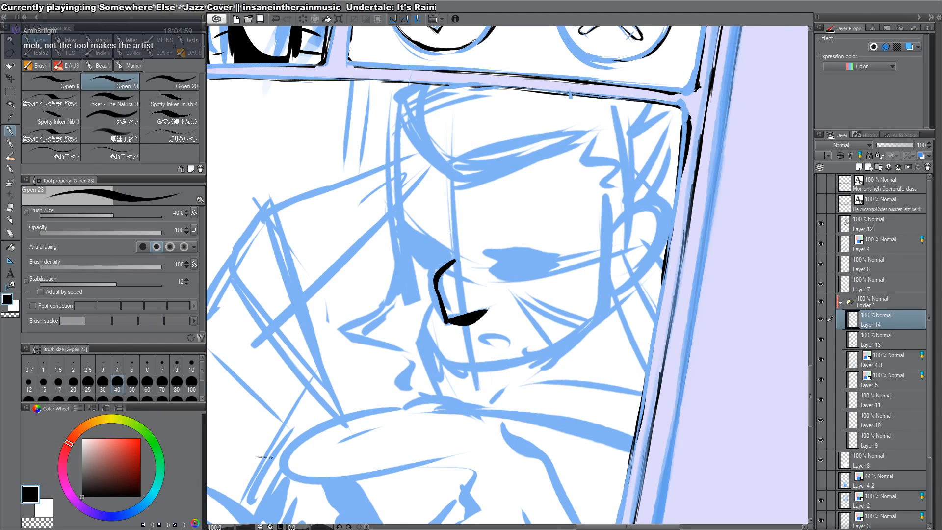
# Step: Ink the creases at the bridge of the large face's nose, the left brow line and the closed right eyelid
pyautogui.moveTo(452, 255)
pyautogui.mouseDown()
pyautogui.moveTo(446, 222)
pyautogui.moveTo(451, 249)
pyautogui.mouseUp()
pyautogui.moveTo(471, 218)
pyautogui.mouseDown()
pyautogui.moveTo(468, 261)
pyautogui.moveTo(474, 208)
pyautogui.moveTo(552, 189)
pyautogui.mouseUp()
pyautogui.hotkey('shift', 'space')
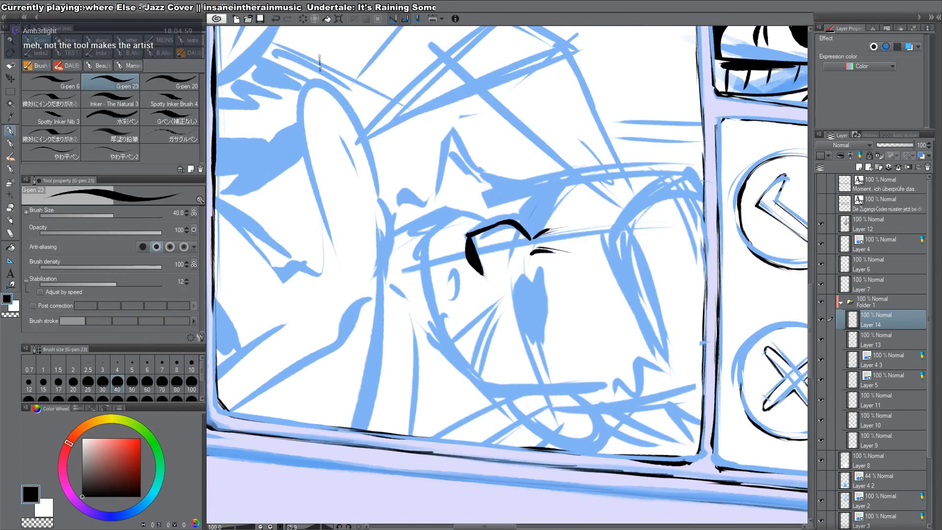
pyautogui.moveTo(530, 234); pyautogui.dragTo(553, 192)
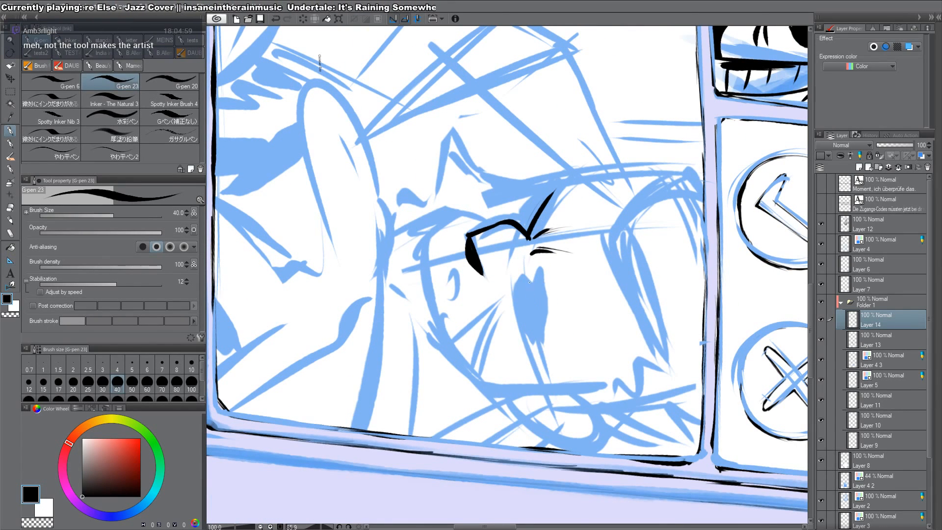
pyautogui.moveTo(530, 282)
pyautogui.mouseDown()
pyautogui.moveTo(548, 366)
pyautogui.moveTo(549, 353)
pyautogui.mouseUp()
# Step: Add frown lines above the large face's nose and thicken the left brow into a solid black shape
pyautogui.hotkey('shift', 'space')
pyautogui.moveTo(552, 297)
pyautogui.mouseDown()
pyautogui.moveTo(424, 207)
pyautogui.moveTo(467, 244)
pyautogui.mouseUp()
pyautogui.moveTo(448, 198)
pyautogui.mouseDown()
pyautogui.moveTo(456, 226)
pyautogui.moveTo(441, 207)
pyautogui.mouseUp()
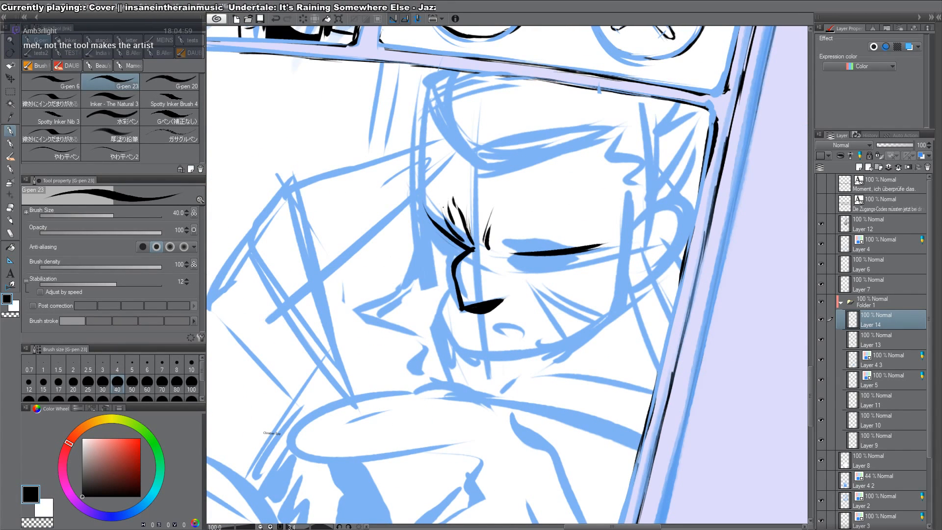
pyautogui.moveTo(464, 243); pyautogui.dragTo(439, 213)
pyautogui.hotkey('shift', 'space')
pyautogui.moveTo(652, 213); pyautogui.dragTo(386, 91)
pyautogui.moveTo(463, 338)
pyautogui.mouseDown()
pyautogui.moveTo(453, 377)
pyautogui.moveTo(476, 349)
pyautogui.moveTo(468, 364)
pyautogui.mouseUp()
pyautogui.moveTo(491, 323); pyautogui.dragTo(457, 373)
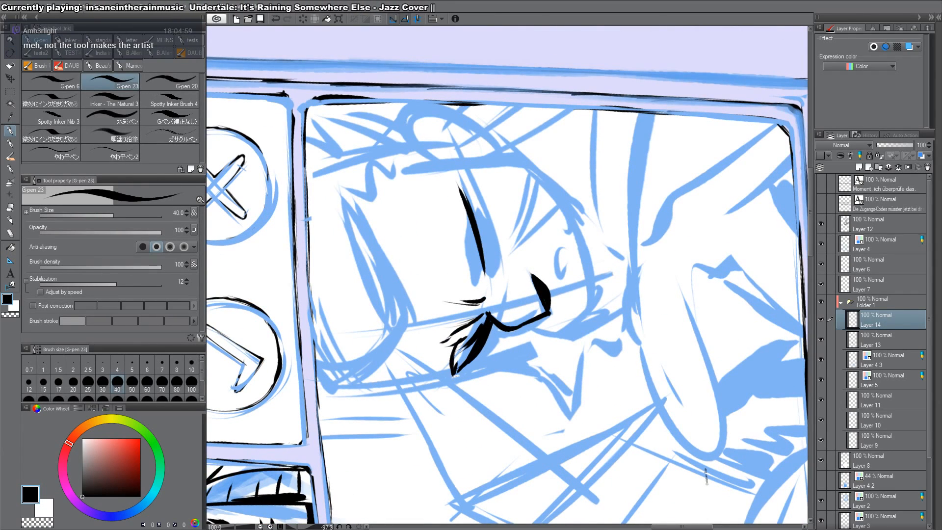
# Step: Ink the frown creases and the upper edge of the right brow above the large face's closed eye
pyautogui.hotkey('shift', 'space')
pyautogui.doubleClick(528, 278)
pyautogui.moveTo(495, 255)
pyautogui.mouseDown()
pyautogui.moveTo(514, 212)
pyautogui.moveTo(558, 220)
pyautogui.mouseUp()
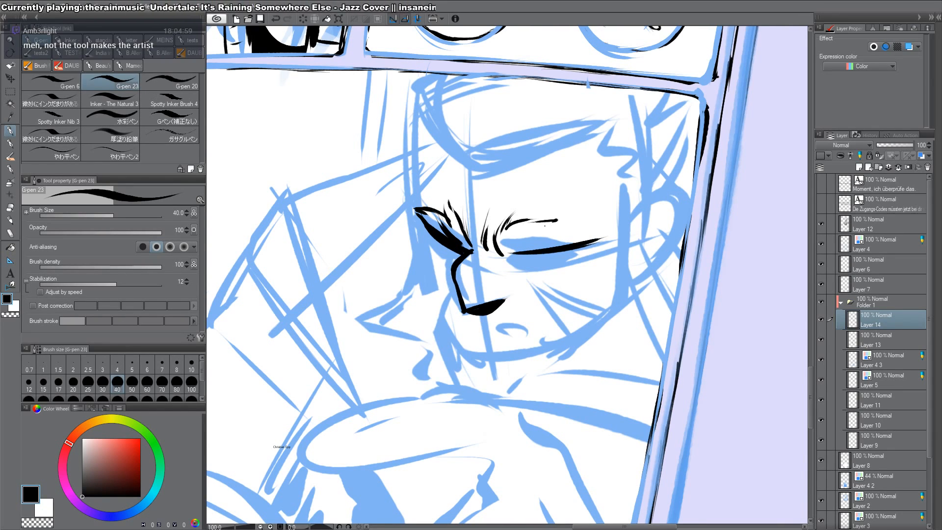
pyautogui.hotkey('shift', 'space')
pyautogui.moveTo(624, 218); pyautogui.dragTo(610, 61)
pyautogui.moveTo(513, 207)
pyautogui.mouseDown()
pyautogui.moveTo(553, 189)
pyautogui.moveTo(545, 203)
pyautogui.mouseUp()
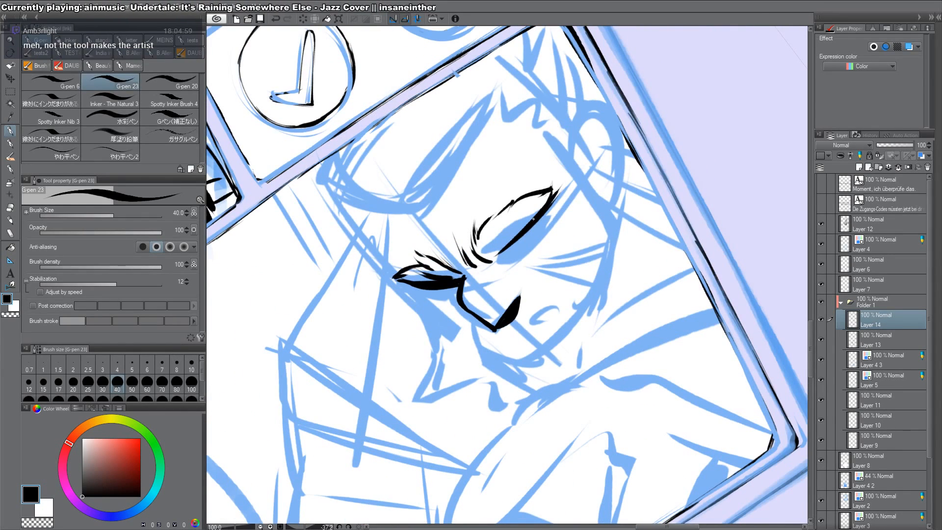
# Step: Fill the large face's right iris with solid black and ink the short lower lid line beneath it
pyautogui.moveTo(490, 250)
pyautogui.mouseDown()
pyautogui.moveTo(515, 226)
pyautogui.moveTo(495, 253)
pyautogui.moveTo(522, 227)
pyautogui.moveTo(530, 241)
pyautogui.mouseUp()
pyautogui.press('r')
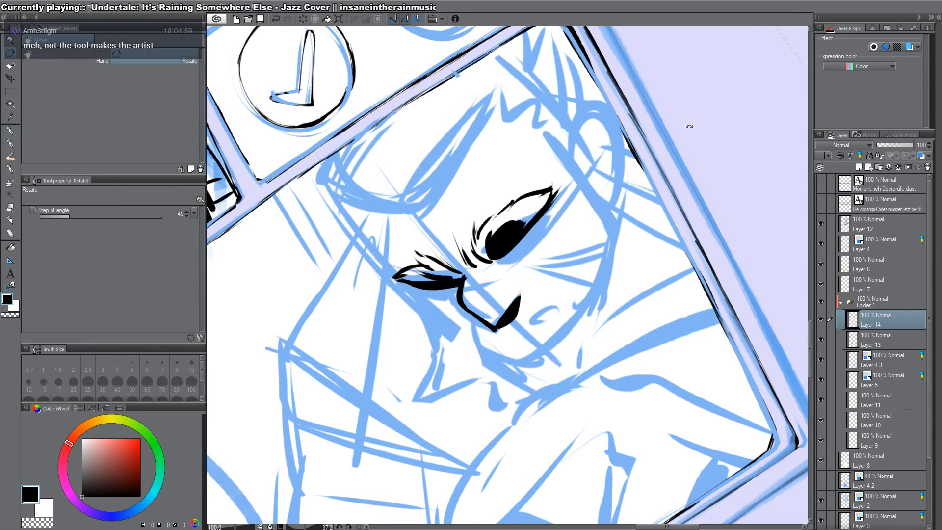
pyautogui.moveTo(689, 126); pyautogui.dragTo(657, 287)
pyautogui.moveTo(430, 239)
pyautogui.mouseDown()
pyautogui.moveTo(447, 260)
pyautogui.moveTo(456, 252)
pyautogui.mouseUp()
pyautogui.hotkey('ctrl', 'z')
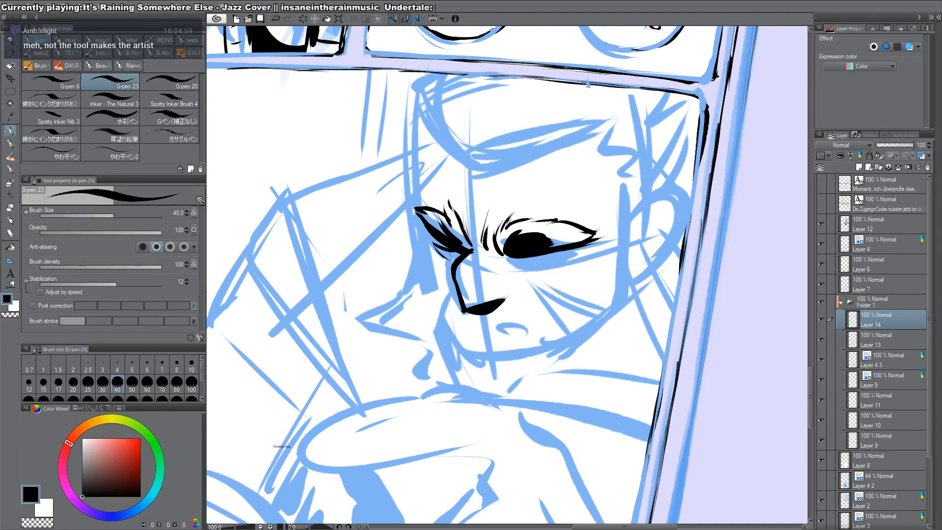
pyautogui.moveTo(525, 256)
pyautogui.mouseDown()
pyautogui.moveTo(561, 254)
pyautogui.moveTo(534, 269)
pyautogui.moveTo(554, 264)
pyautogui.moveTo(547, 263)
pyautogui.mouseUp()
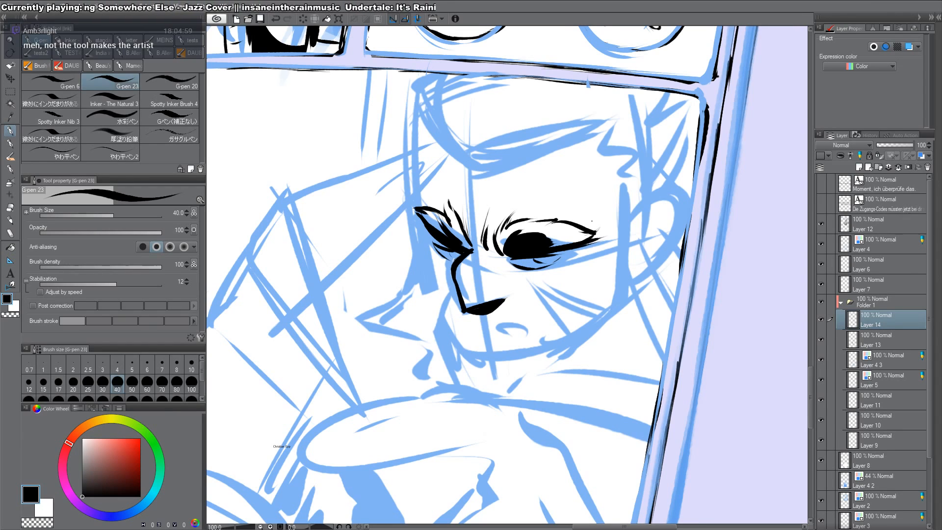
pyautogui.moveTo(512, 344)
pyautogui.mouseDown()
pyautogui.moveTo(479, 332)
pyautogui.moveTo(486, 342)
pyautogui.mouseUp()
pyautogui.hotkey('ctrl', 'z')
pyautogui.hotkey('ctrl', 'z')
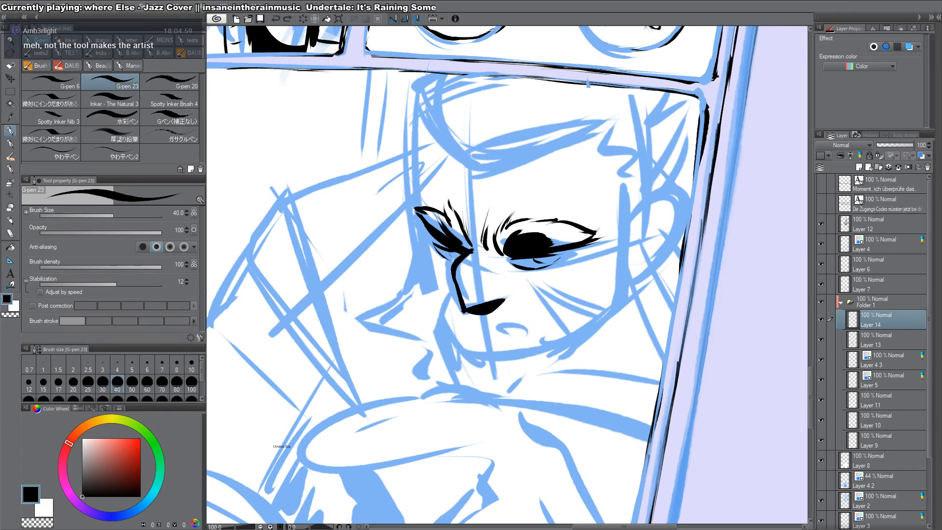
# Step: Ink the forehead contour above the large face's left brow and the cheek line below that eye
pyautogui.moveTo(425, 195)
pyautogui.mouseDown()
pyautogui.moveTo(418, 223)
pyautogui.moveTo(420, 135)
pyautogui.moveTo(431, 128)
pyautogui.mouseUp()
pyautogui.moveTo(419, 135)
pyautogui.mouseDown()
pyautogui.moveTo(423, 196)
pyautogui.moveTo(435, 244)
pyautogui.moveTo(448, 249)
pyautogui.moveTo(424, 287)
pyautogui.mouseUp()
pyautogui.hotkey('ctrl', 'z')
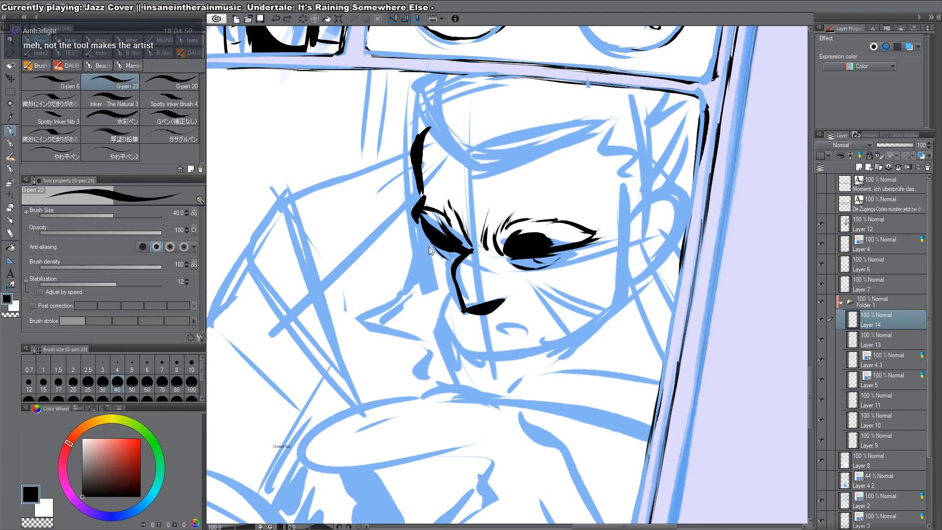
pyautogui.moveTo(430, 240); pyautogui.dragTo(426, 291)
# Step: Ink the sharp pointed outline running from the large face's cheek down to its tip and back towards the neck
pyautogui.moveTo(632, 352); pyautogui.dragTo(583, 187)
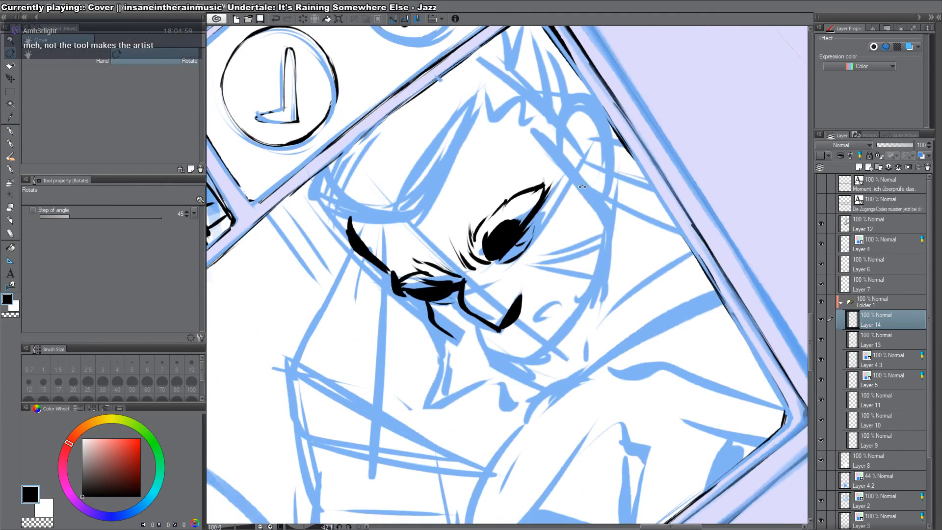
pyautogui.moveTo(440, 329)
pyautogui.mouseDown()
pyautogui.moveTo(437, 414)
pyautogui.moveTo(442, 421)
pyautogui.moveTo(478, 390)
pyautogui.moveTo(437, 425)
pyautogui.mouseUp()
pyautogui.hotkey('ctrl', 'z')
pyautogui.hotkey('ctrl', 'z')
pyautogui.hotkey('ctrl', 'z')
pyautogui.hotkey('ctrl', 'z')
pyautogui.moveTo(437, 425)
pyautogui.mouseDown()
pyautogui.moveTo(462, 398)
pyautogui.moveTo(499, 385)
pyautogui.mouseUp()
# Step: Ink the black knuckle, the upper edge and the rounded tip of the finger beneath the large face
pyautogui.moveTo(649, 380); pyautogui.dragTo(575, 243)
pyautogui.hotkey('shift', 'space')
pyautogui.moveTo(723, 223)
pyautogui.mouseDown()
pyautogui.moveTo(698, 163)
pyautogui.moveTo(658, 113)
pyautogui.mouseUp()
pyautogui.moveTo(497, 222); pyautogui.dragTo(475, 267)
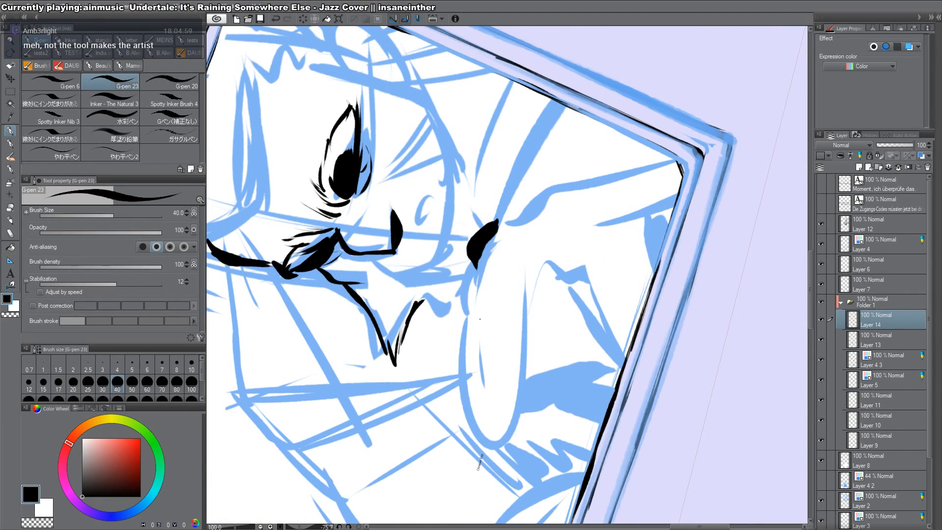
pyautogui.moveTo(472, 276)
pyautogui.mouseDown()
pyautogui.moveTo(453, 354)
pyautogui.moveTo(459, 432)
pyautogui.moveTo(483, 414)
pyautogui.mouseUp()
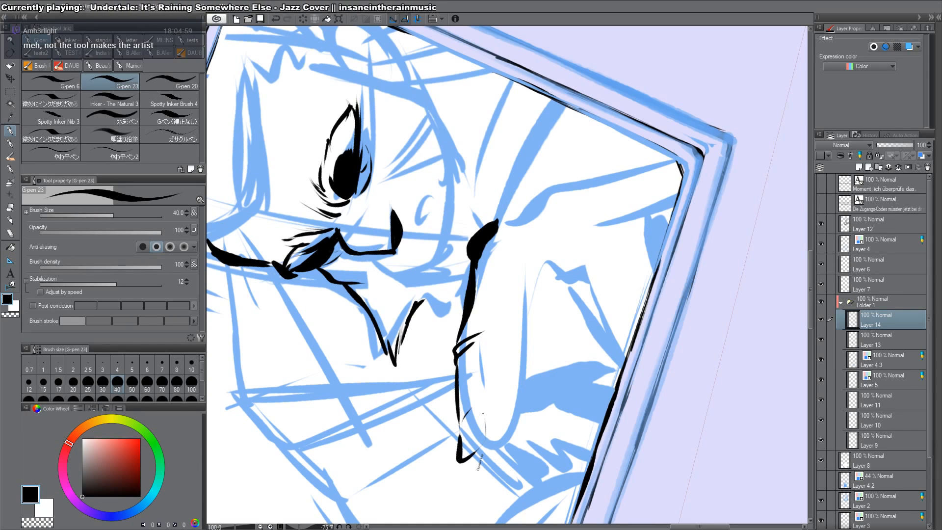
pyautogui.moveTo(459, 461)
pyautogui.mouseDown()
pyautogui.moveTo(516, 463)
pyautogui.moveTo(514, 414)
pyautogui.mouseUp()
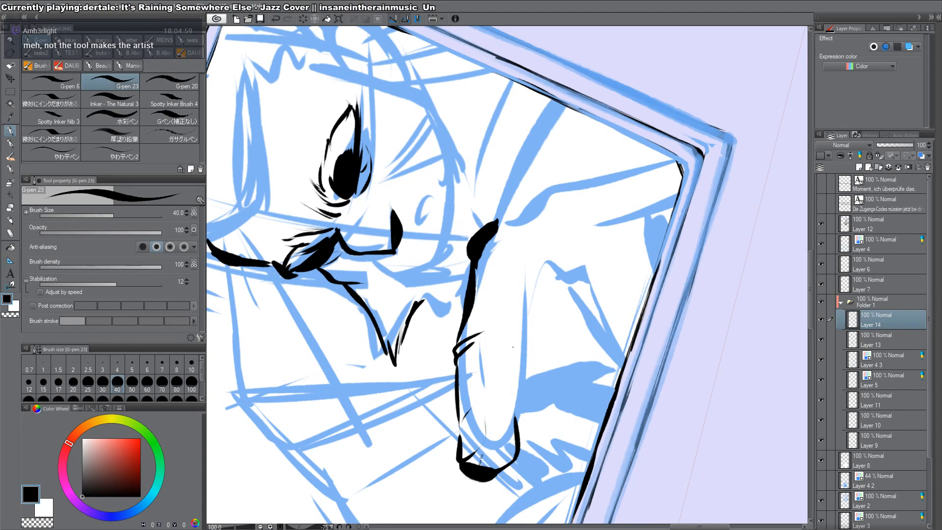
# Step: Ink the finger's thick lower edge and the line from its base down to the panel frame
pyautogui.moveTo(512, 348); pyautogui.dragTo(518, 447)
pyautogui.moveTo(546, 263)
pyautogui.mouseDown()
pyautogui.moveTo(512, 412)
pyautogui.moveTo(531, 269)
pyautogui.moveTo(521, 281)
pyautogui.mouseUp()
pyautogui.moveTo(512, 335); pyautogui.dragTo(512, 426)
pyautogui.moveTo(542, 262); pyautogui.dragTo(514, 414)
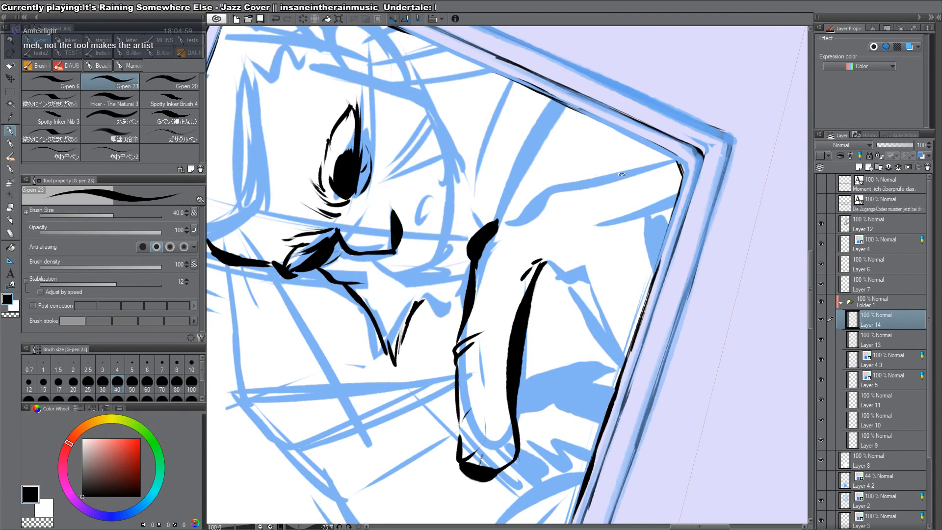
pyautogui.keyDown('shift'); pyautogui.doubleClick(622, 174); pyautogui.keyUp('shift')
pyautogui.moveTo(537, 378); pyautogui.dragTo(556, 365)
pyautogui.moveTo(544, 295)
pyautogui.mouseDown()
pyautogui.moveTo(545, 309)
pyautogui.moveTo(451, 396)
pyautogui.mouseUp()
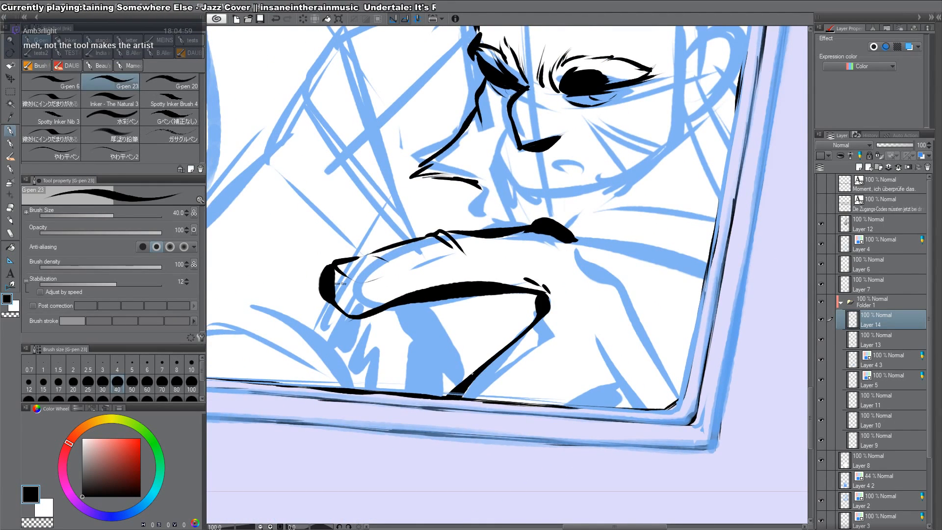
# Step: Ink black shadow shapes and short crease marks across the back of the hand
pyautogui.keyDown('shift'); pyautogui.moveTo(671, 378); pyautogui.dragTo(673, 205); pyautogui.keyUp('shift')
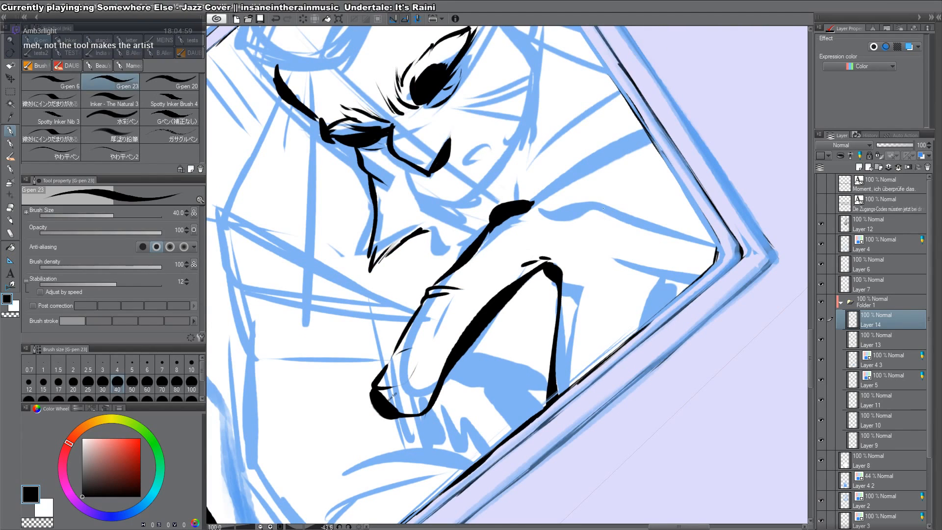
pyautogui.moveTo(598, 210)
pyautogui.mouseDown()
pyautogui.moveTo(597, 270)
pyautogui.moveTo(617, 271)
pyautogui.moveTo(580, 240)
pyautogui.mouseUp()
pyautogui.hotkey('ctrl', 'z')
pyautogui.moveTo(637, 232)
pyautogui.mouseDown()
pyautogui.moveTo(619, 254)
pyautogui.moveTo(663, 262)
pyautogui.moveTo(623, 305)
pyautogui.moveTo(602, 364)
pyautogui.mouseUp()
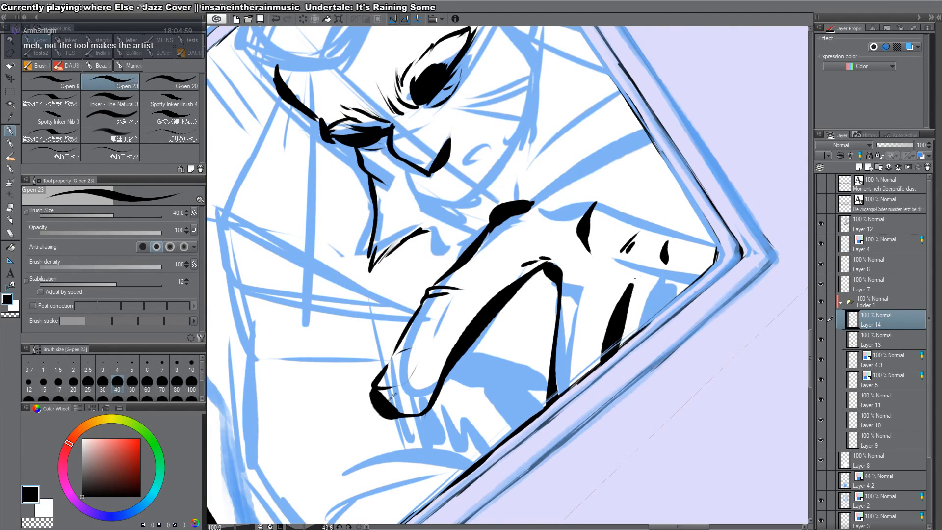
pyautogui.moveTo(638, 280); pyautogui.dragTo(614, 288)
# Step: Ink the hand's thick upper contour out to the panel frame and enlarge the shadow below the knuckle
pyautogui.moveTo(690, 278)
pyautogui.mouseDown()
pyautogui.moveTo(672, 301)
pyautogui.moveTo(640, 157)
pyautogui.mouseUp()
pyautogui.hotkey('shift', 'space')
pyautogui.moveTo(510, 79); pyautogui.dragTo(468, 209)
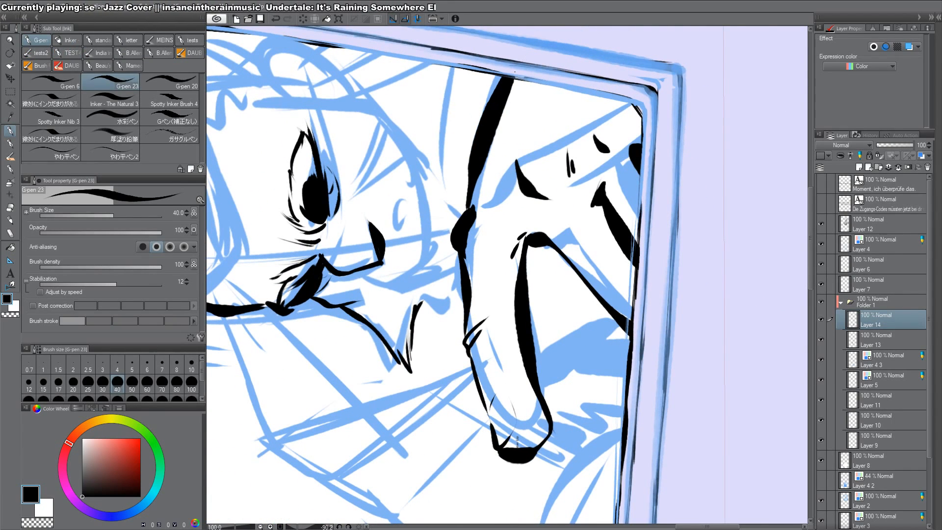
pyautogui.hotkey('shift', 'space')
pyautogui.moveTo(713, 95); pyautogui.dragTo(562, 474)
pyautogui.moveTo(596, 283); pyautogui.dragTo(581, 313)
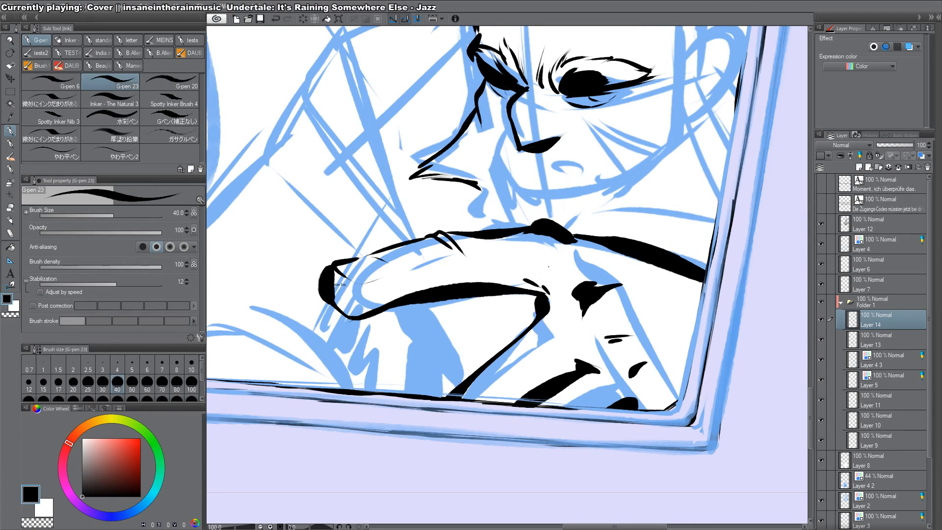
pyautogui.moveTo(549, 258)
pyautogui.mouseDown()
pyautogui.moveTo(572, 255)
pyautogui.moveTo(547, 259)
pyautogui.moveTo(564, 225)
pyautogui.moveTo(456, 229)
pyautogui.mouseUp()
# Step: Thicken the creases at the finger's middle joint and add short detail strokes near the fingertip
pyautogui.hotkey('shift', 'space')
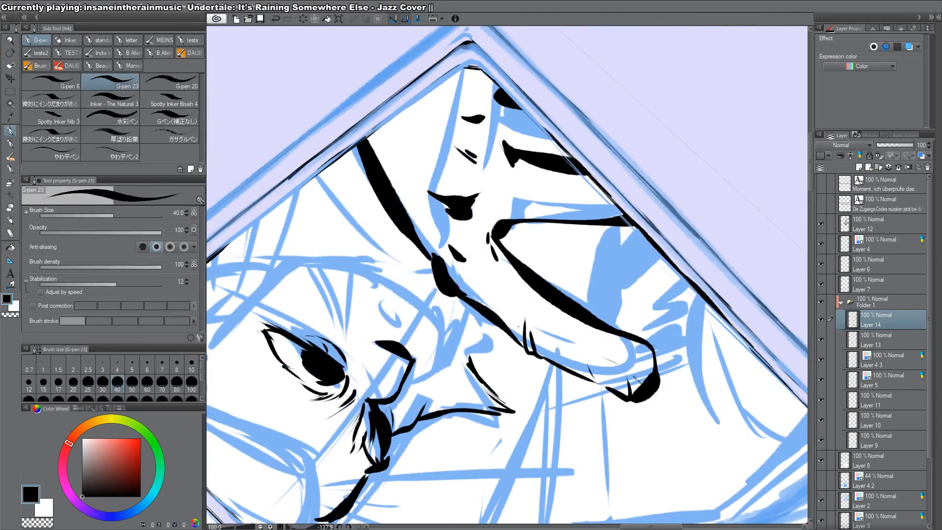
pyautogui.moveTo(519, 340); pyautogui.dragTo(525, 323)
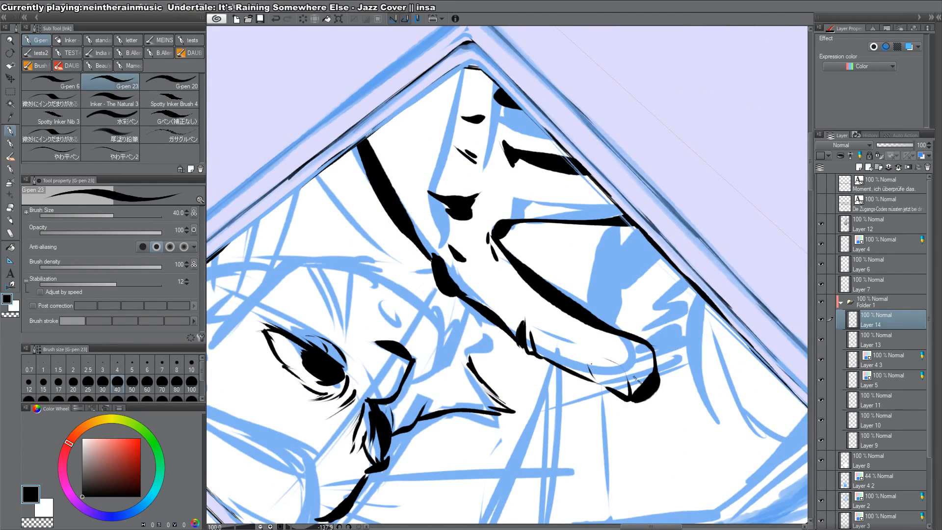
pyautogui.moveTo(591, 364)
pyautogui.mouseDown()
pyautogui.moveTo(600, 384)
pyautogui.moveTo(485, 415)
pyautogui.moveTo(509, 423)
pyautogui.mouseUp()
pyautogui.hotkey('shift', 'space')
pyautogui.hotkey('shift', 'space')
pyautogui.moveTo(666, 242); pyautogui.dragTo(545, 528)
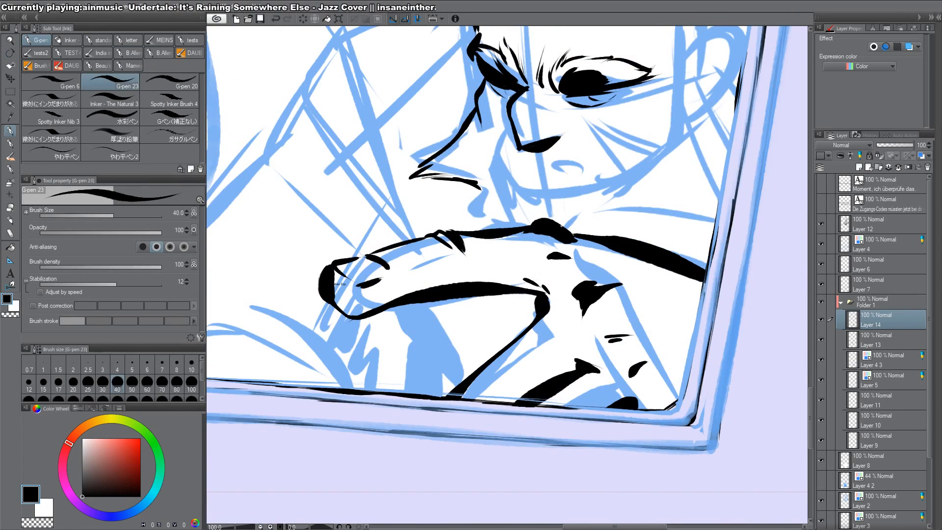
# Step: Ink two tapered lines across the back of the hand near the panel frame
pyautogui.hotkey('shift', 'space')
pyautogui.moveTo(646, 238); pyautogui.dragTo(641, 318)
pyautogui.moveTo(608, 363)
pyautogui.mouseDown()
pyautogui.moveTo(640, 410)
pyautogui.moveTo(614, 427)
pyautogui.mouseUp()
pyautogui.hotkey('shift', 'space')
pyautogui.moveTo(687, 362); pyautogui.dragTo(658, 160)
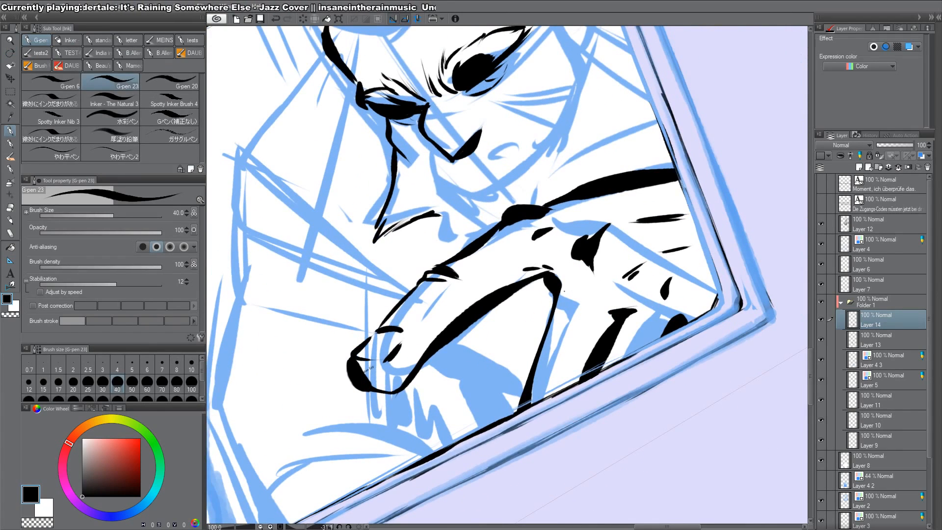
# Step: Thicken the lower edge of the finger where it meets the hand
pyautogui.hotkey('shift', 'space')
pyautogui.moveTo(567, 295); pyautogui.dragTo(522, 339)
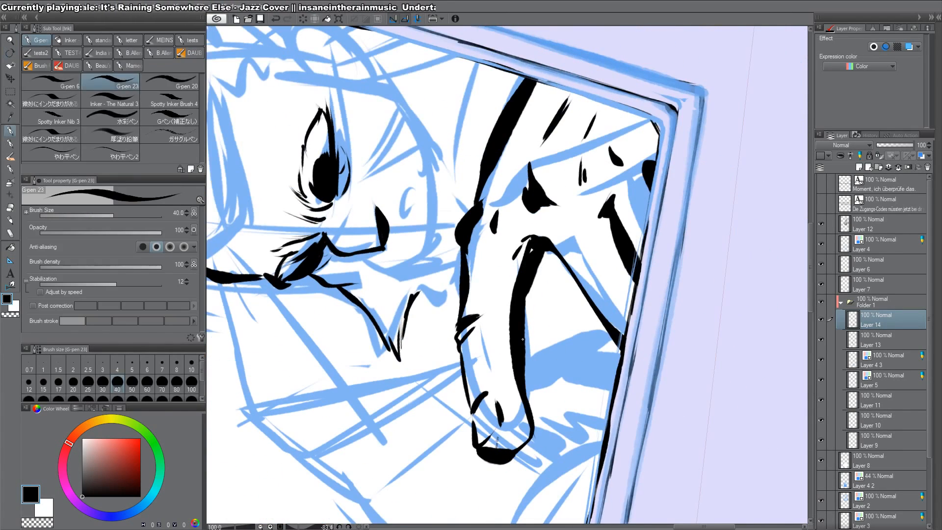
pyautogui.hotkey('shift', 'space')
pyautogui.doubleClick(610, 411)
pyautogui.press('space')
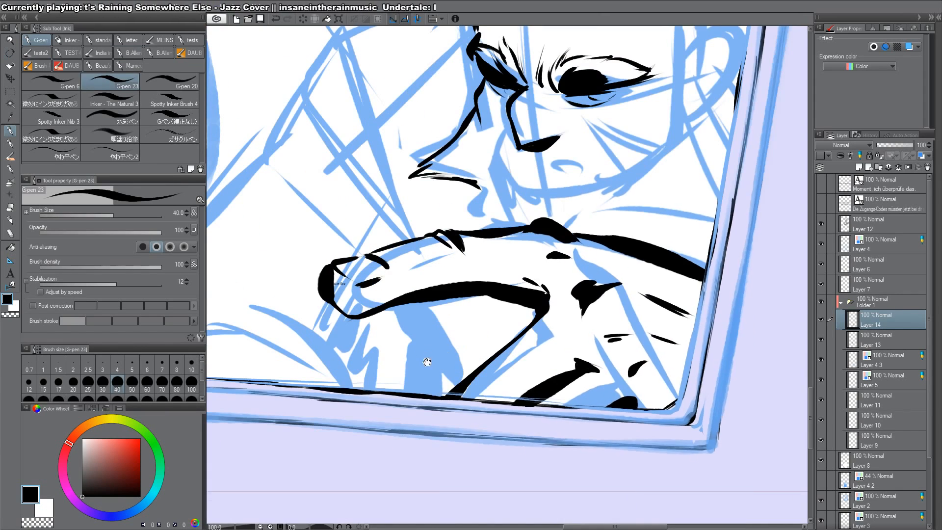
# Step: Ink the front contour of the large face's mouth and chin below the nose
pyautogui.moveTo(427, 362); pyautogui.dragTo(512, 462)
pyautogui.press('space')
pyautogui.moveTo(654, 291); pyautogui.dragTo(498, 315)
pyautogui.press('space')
pyautogui.moveTo(591, 192); pyautogui.dragTo(595, 244)
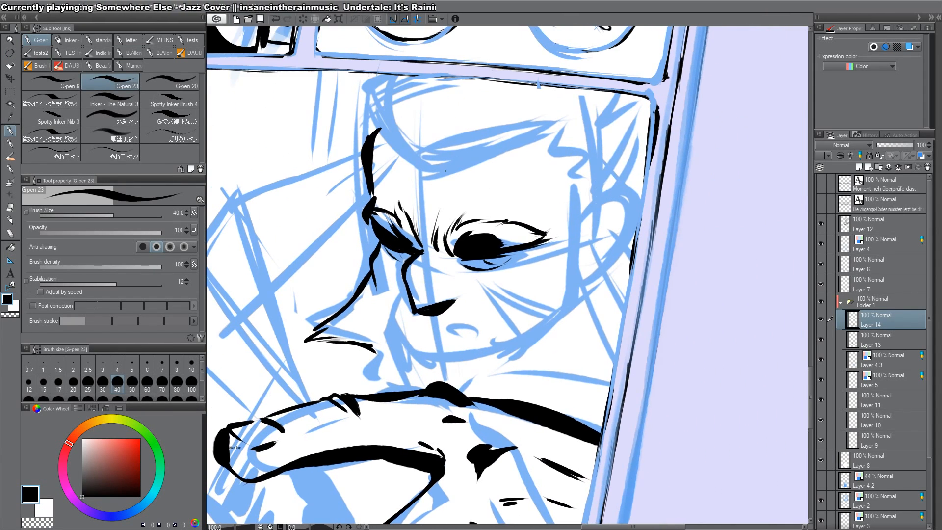
pyautogui.hotkey('shift', 'space')
pyautogui.moveTo(486, 304)
pyautogui.mouseDown()
pyautogui.moveTo(414, 369)
pyautogui.moveTo(428, 357)
pyautogui.moveTo(440, 388)
pyautogui.moveTo(448, 380)
pyautogui.moveTo(419, 276)
pyautogui.moveTo(380, 295)
pyautogui.moveTo(395, 296)
pyautogui.moveTo(406, 320)
pyautogui.moveTo(387, 296)
pyautogui.moveTo(405, 316)
pyautogui.mouseUp()
pyautogui.hotkey('shift', 'space')
pyautogui.press('c')
pyautogui.press('c')
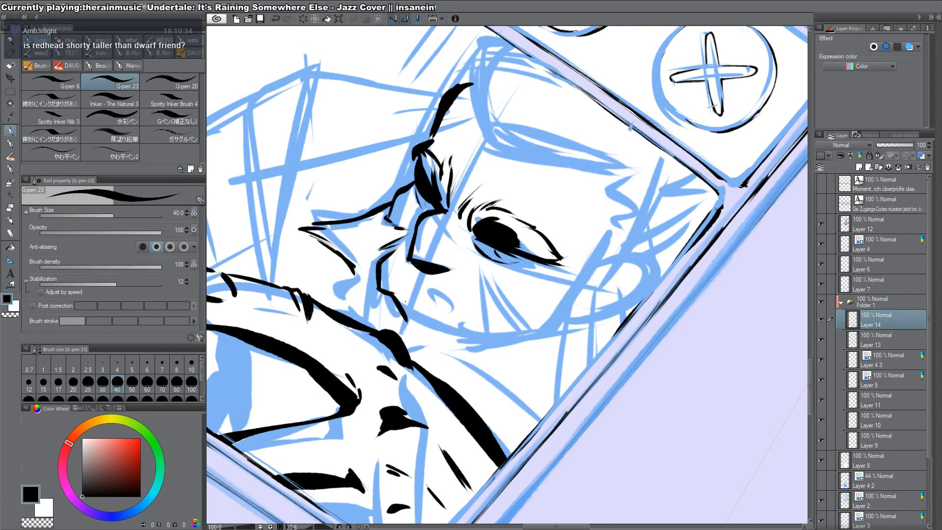
# Step: Ink the curved line joining the pointed outline beside the face to the top of the hand
pyautogui.moveTo(666, 420); pyautogui.dragTo(524, 46)
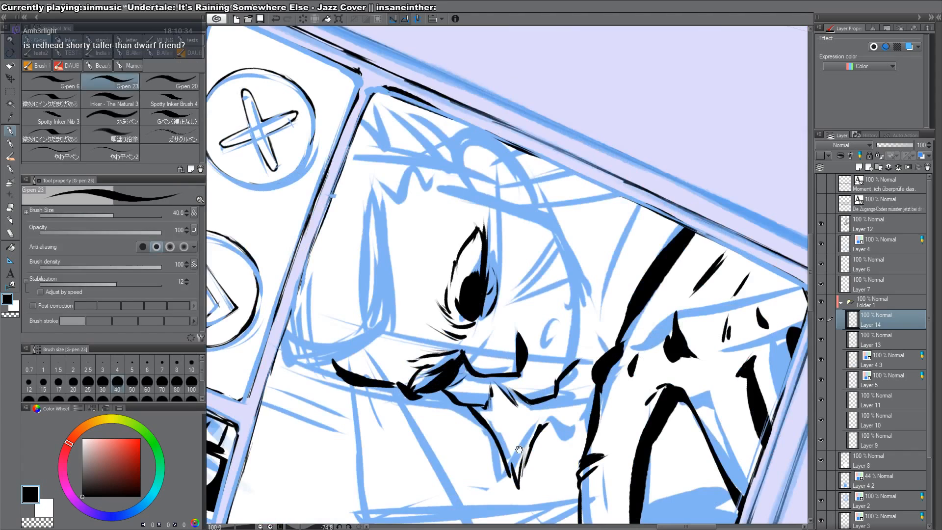
pyautogui.moveTo(520, 449); pyautogui.dragTo(475, 350)
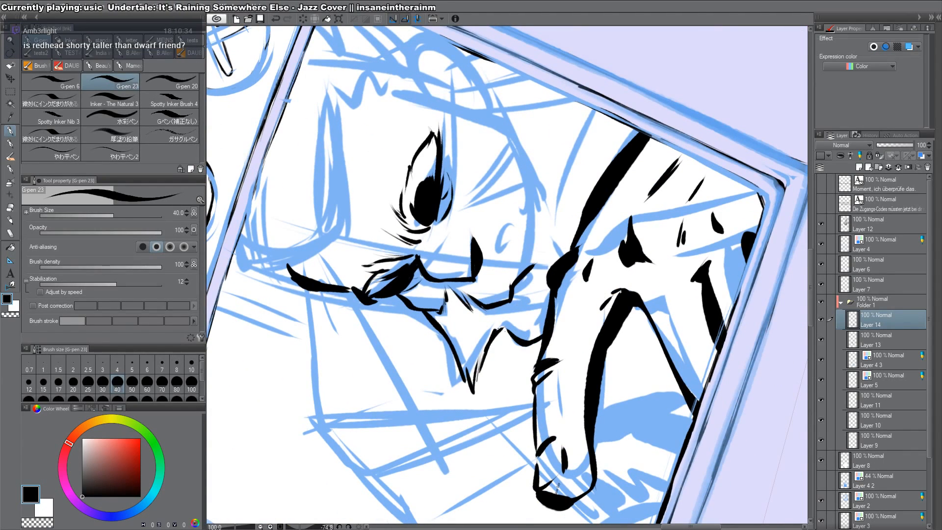
pyautogui.press('r')
pyautogui.moveTo(687, 283); pyautogui.dragTo(606, 424)
pyautogui.press('r')
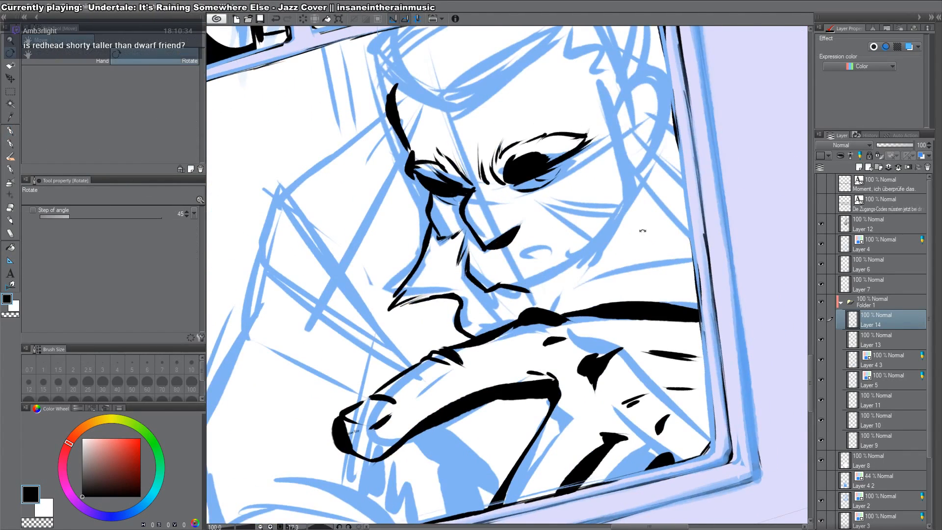
# Step: Ink the underside of the large face's chin and the tapered crease lines across its cheek
pyautogui.moveTo(644, 229); pyautogui.dragTo(670, 282)
pyautogui.moveTo(521, 296)
pyautogui.mouseDown()
pyautogui.moveTo(573, 287)
pyautogui.moveTo(595, 275)
pyautogui.moveTo(593, 261)
pyautogui.moveTo(584, 314)
pyautogui.moveTo(553, 335)
pyautogui.moveTo(574, 271)
pyautogui.moveTo(597, 314)
pyautogui.moveTo(627, 337)
pyautogui.mouseUp()
pyautogui.press('r')
pyautogui.press('c')
pyautogui.press('c')
pyautogui.press('r')
pyautogui.moveTo(671, 308); pyautogui.dragTo(718, 88)
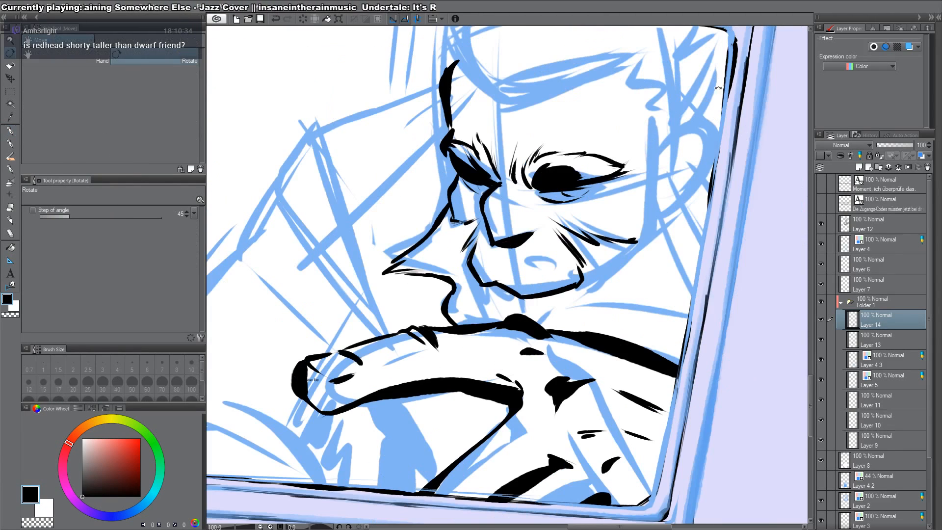
# Step: Ink the curved cheekbone line below the outer corner of the large face's right eye
pyautogui.press('p')
pyautogui.moveTo(642, 180)
pyautogui.mouseDown()
pyautogui.moveTo(634, 242)
pyautogui.moveTo(650, 207)
pyautogui.moveTo(639, 227)
pyautogui.moveTo(649, 174)
pyautogui.moveTo(636, 243)
pyautogui.mouseUp()
pyautogui.press('c')
pyautogui.press('c')
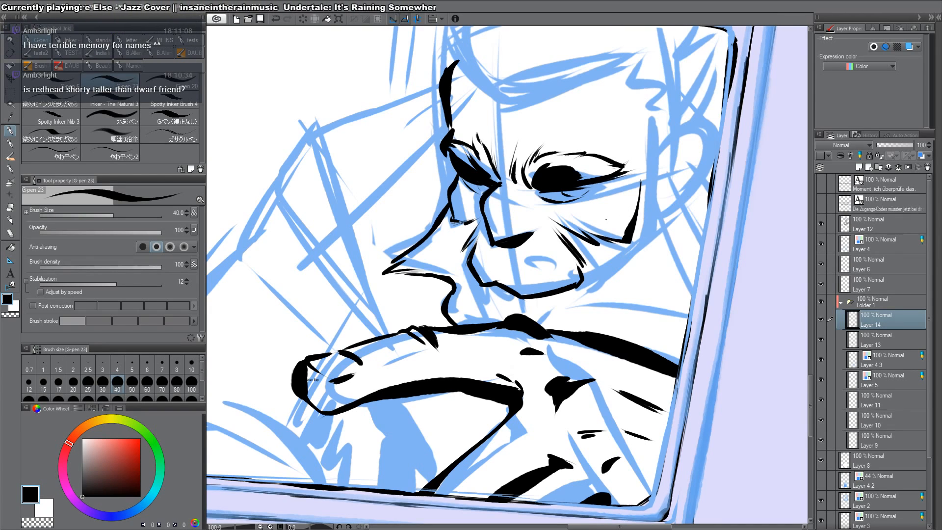
pyautogui.moveTo(660, 272)
pyautogui.mouseDown()
pyautogui.moveTo(645, 282)
pyautogui.moveTo(659, 279)
pyautogui.mouseUp()
# Step: Fill the neck area between the chin and the hand with black, leaving jagged strokes along its upper edge
pyautogui.moveTo(446, 317); pyautogui.dragTo(474, 334)
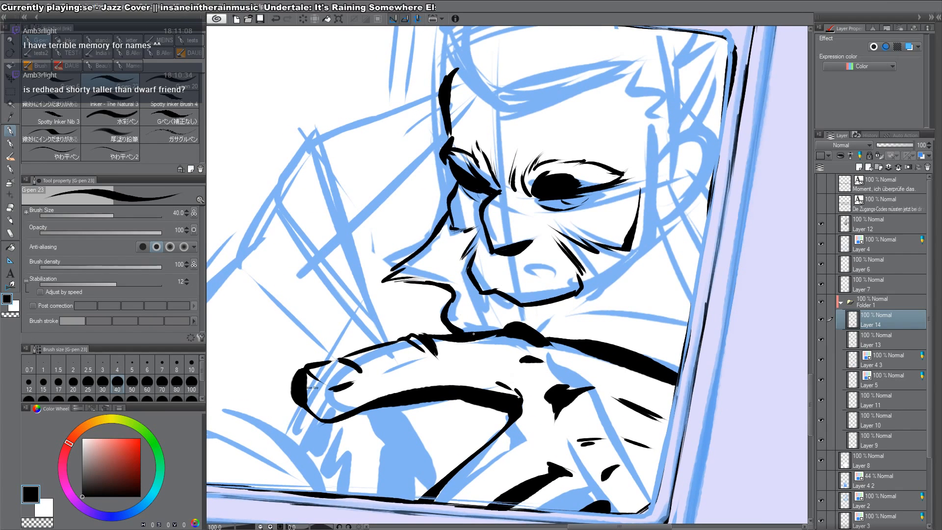
pyautogui.moveTo(476, 301)
pyautogui.mouseDown()
pyautogui.moveTo(459, 329)
pyautogui.moveTo(472, 331)
pyautogui.moveTo(451, 325)
pyautogui.moveTo(491, 330)
pyautogui.moveTo(443, 304)
pyautogui.moveTo(466, 312)
pyautogui.mouseUp()
pyautogui.moveTo(490, 293)
pyautogui.mouseDown()
pyautogui.moveTo(462, 320)
pyautogui.moveTo(460, 308)
pyautogui.moveTo(472, 300)
pyautogui.mouseUp()
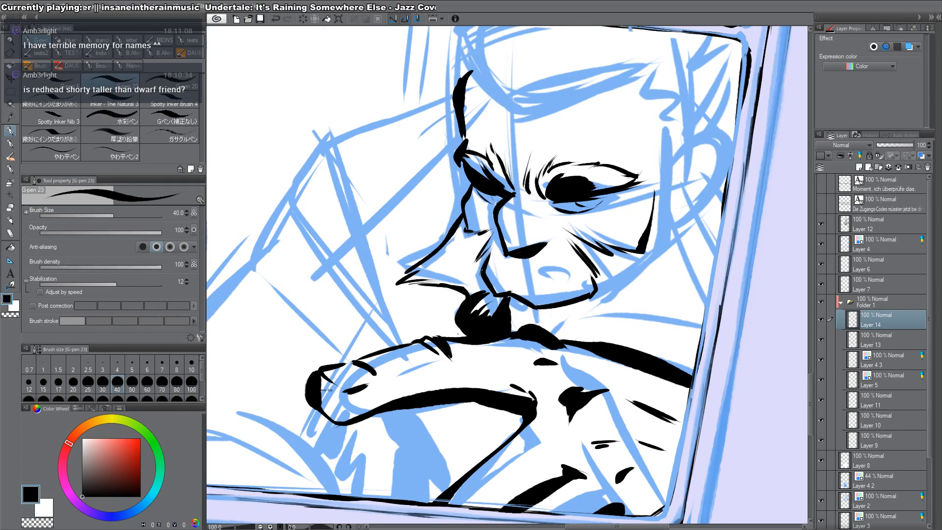
# Step: Doodle a tall, thin figure with an oval head in the empty area beside the large face
pyautogui.moveTo(411, 305); pyautogui.dragTo(467, 330)
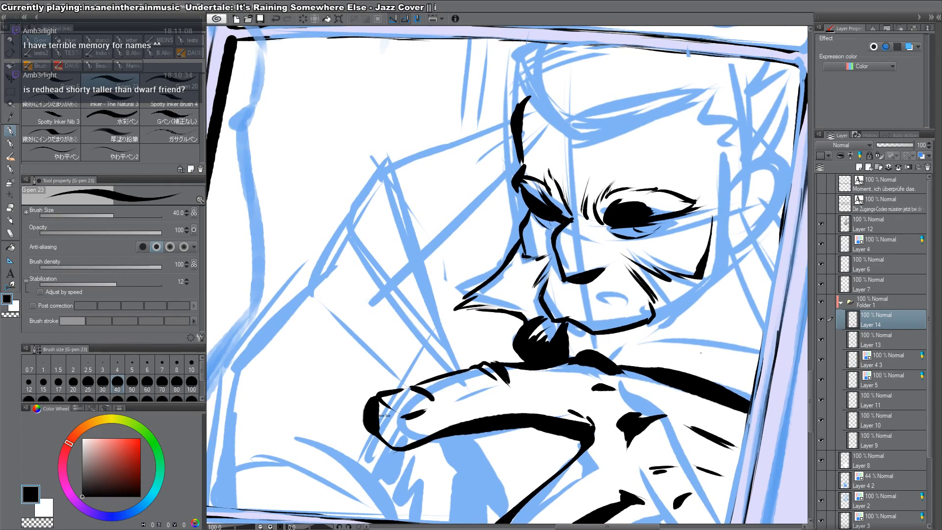
pyautogui.hotkey('shift', 'space')
pyautogui.moveTo(701, 353); pyautogui.dragTo(715, 261)
pyautogui.hotkey('shift', 'space')
pyautogui.doubleClick(697, 314)
pyautogui.hotkey('ctrl', 'space')
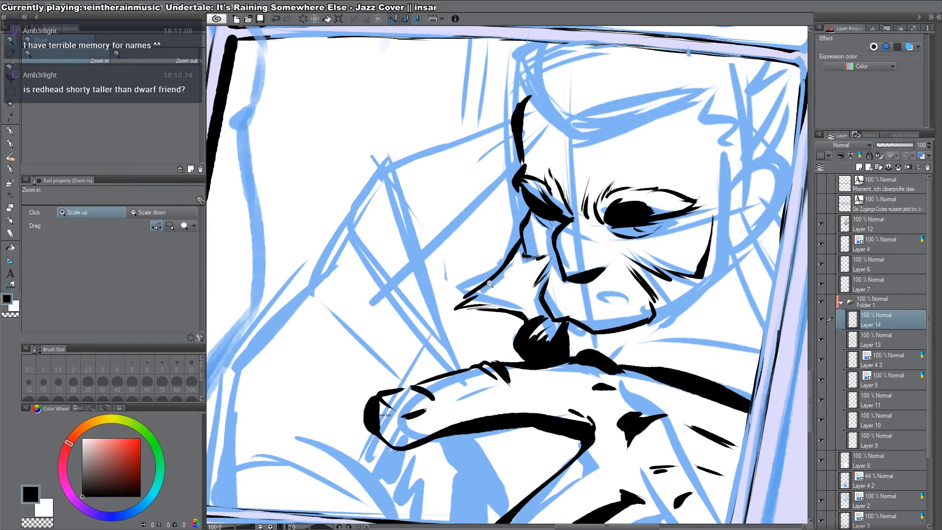
pyautogui.moveTo(489, 283)
pyautogui.mouseDown()
pyautogui.moveTo(392, 277)
pyautogui.moveTo(469, 200)
pyautogui.moveTo(459, 181)
pyautogui.moveTo(449, 229)
pyautogui.mouseUp()
pyautogui.moveTo(462, 189); pyautogui.dragTo(463, 332)
pyautogui.moveTo(463, 276); pyautogui.dragTo(471, 328)
pyautogui.moveTo(468, 227)
pyautogui.mouseDown()
pyautogui.moveTo(472, 320)
pyautogui.moveTo(450, 334)
pyautogui.moveTo(482, 334)
pyautogui.mouseUp()
pyautogui.moveTo(466, 257)
pyautogui.mouseDown()
pyautogui.moveTo(467, 324)
pyautogui.moveTo(468, 267)
pyautogui.mouseUp()
# Step: Doodle a shorter figure with a round head next to the tall one and mark its head height
pyautogui.press('c')
pyautogui.press('c')
pyautogui.moveTo(497, 215); pyautogui.dragTo(498, 324)
pyautogui.moveTo(497, 248); pyautogui.dragTo(505, 328)
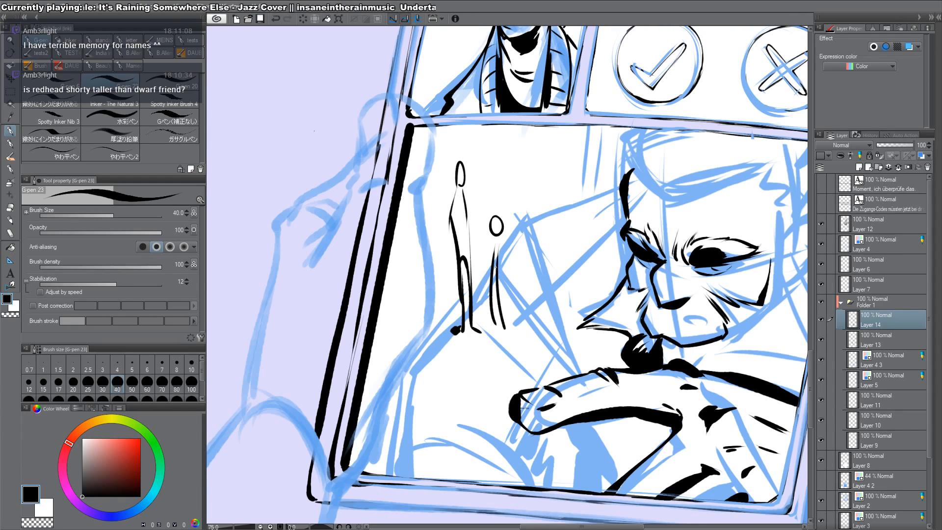
pyautogui.moveTo(497, 247)
pyautogui.mouseDown()
pyautogui.moveTo(504, 305)
pyautogui.moveTo(487, 298)
pyautogui.mouseUp()
pyautogui.moveTo(482, 215); pyautogui.dragTo(507, 217)
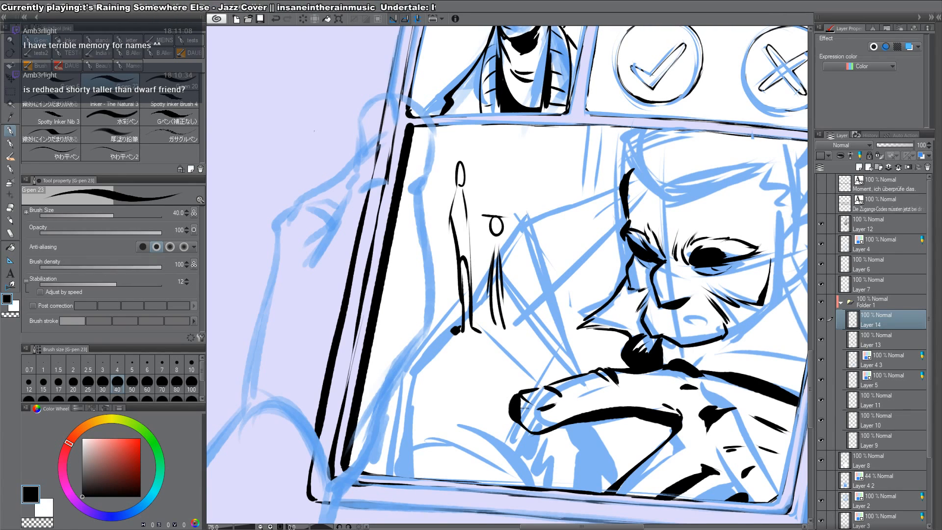
# Step: Draw a straight height comparison line across both doodled figures at the top of the shorter one's head
pyautogui.press('r')
pyautogui.moveTo(687, 260); pyautogui.dragTo(567, 445)
pyautogui.press('p')
pyautogui.moveTo(550, 205)
pyautogui.mouseDown()
pyautogui.moveTo(564, 272)
pyautogui.moveTo(558, 240)
pyautogui.mouseUp()
pyautogui.moveTo(549, 206)
pyautogui.mouseDown()
pyautogui.moveTo(547, 247)
pyautogui.moveTo(564, 276)
pyautogui.moveTo(554, 237)
pyautogui.moveTo(563, 275)
pyautogui.mouseUp()
pyautogui.hotkey('ctrl', 'z')
pyautogui.hotkey('ctrl', 'z')
pyautogui.hotkey('ctrl', 'z')
pyautogui.press('c')
pyautogui.press('c')
pyautogui.press('c')
pyautogui.moveTo(553, 204); pyautogui.dragTo(571, 285)
pyautogui.press('c')
pyautogui.press('r')
pyautogui.doubleClick(598, 70)
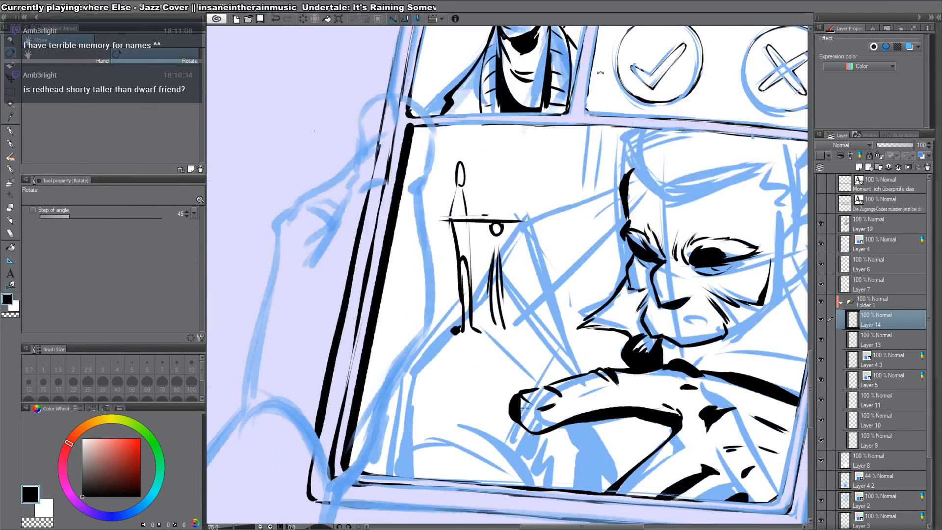
# Step: Undo the last doodle stroke and doodle a third, much smaller figure beside the tall figure's legs
pyautogui.press('p')
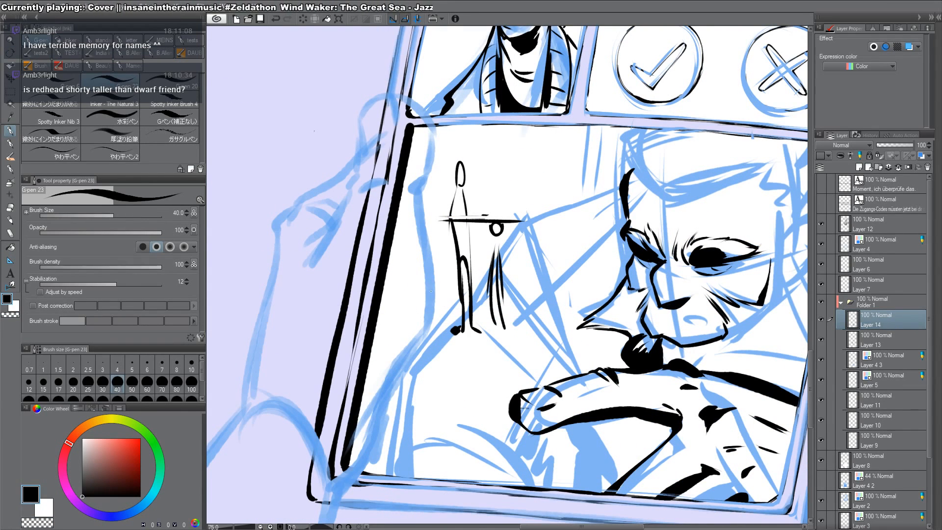
pyautogui.hotkey('ctrl', 'z')
pyautogui.moveTo(443, 283)
pyautogui.mouseDown()
pyautogui.moveTo(450, 294)
pyautogui.moveTo(437, 329)
pyautogui.moveTo(447, 331)
pyautogui.mouseUp()
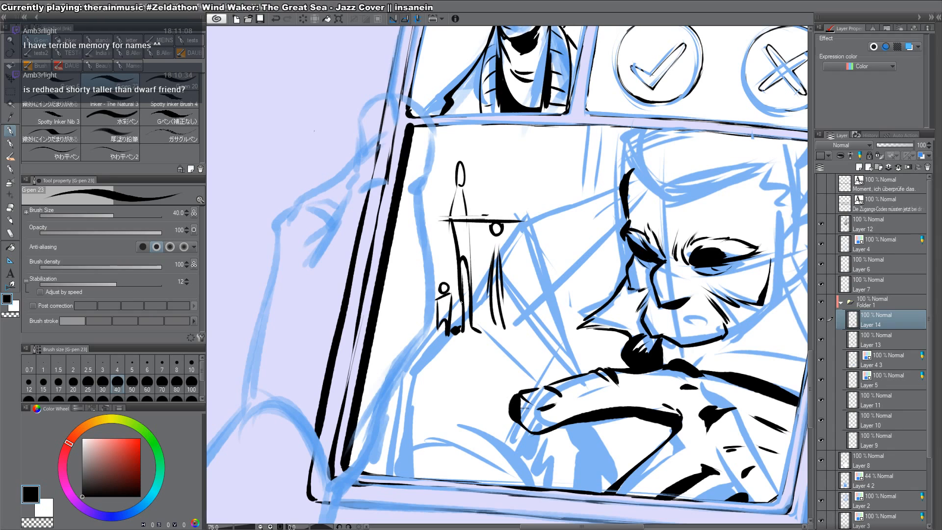
# Step: Erase the height-comparison figures and their line from the empty area beside the large face
pyautogui.moveTo(683, 365); pyautogui.dragTo(671, 351)
pyautogui.press('e')
pyautogui.moveTo(446, 150); pyautogui.dragTo(426, 294)
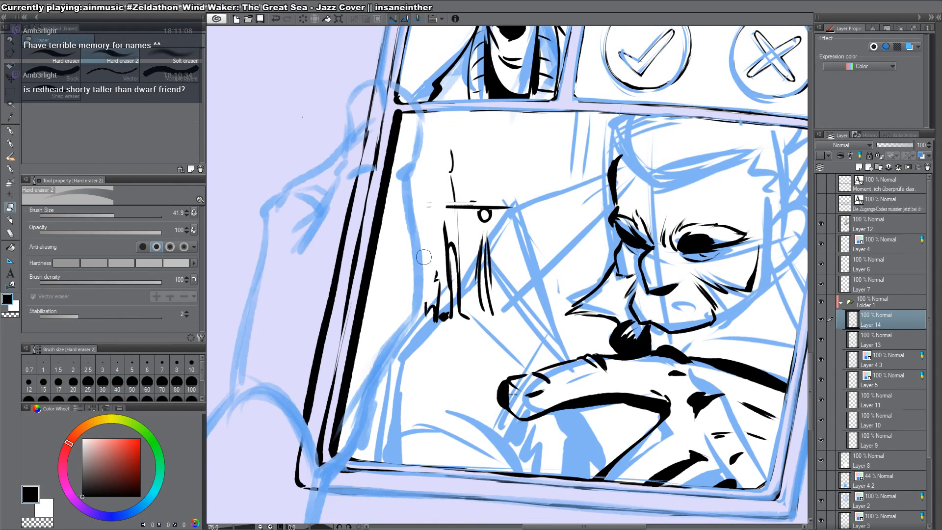
pyautogui.moveTo(425, 257); pyautogui.dragTo(443, 257)
pyautogui.moveTo(454, 148)
pyautogui.mouseDown()
pyautogui.moveTo(438, 279)
pyautogui.moveTo(476, 310)
pyautogui.moveTo(390, 312)
pyautogui.mouseUp()
# Step: Ink the line at the back of the neck, running from behind the jaw down to the shoulder
pyautogui.press('p')
pyautogui.moveTo(666, 239)
pyautogui.mouseDown()
pyautogui.moveTo(652, 348)
pyautogui.moveTo(631, 167)
pyautogui.moveTo(630, 218)
pyautogui.moveTo(692, 165)
pyautogui.moveTo(650, 401)
pyautogui.mouseUp()
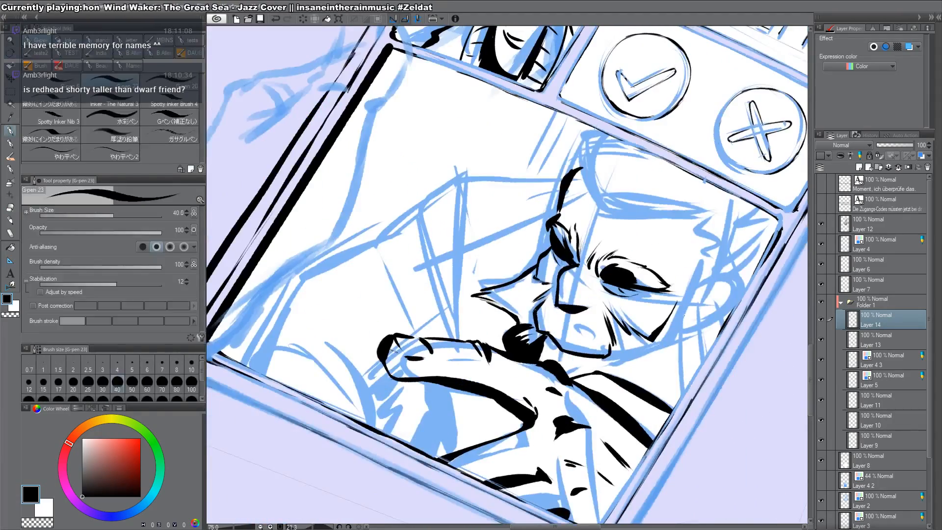
pyautogui.moveTo(686, 306); pyautogui.dragTo(695, 438)
pyautogui.moveTo(690, 298); pyautogui.dragTo(686, 230)
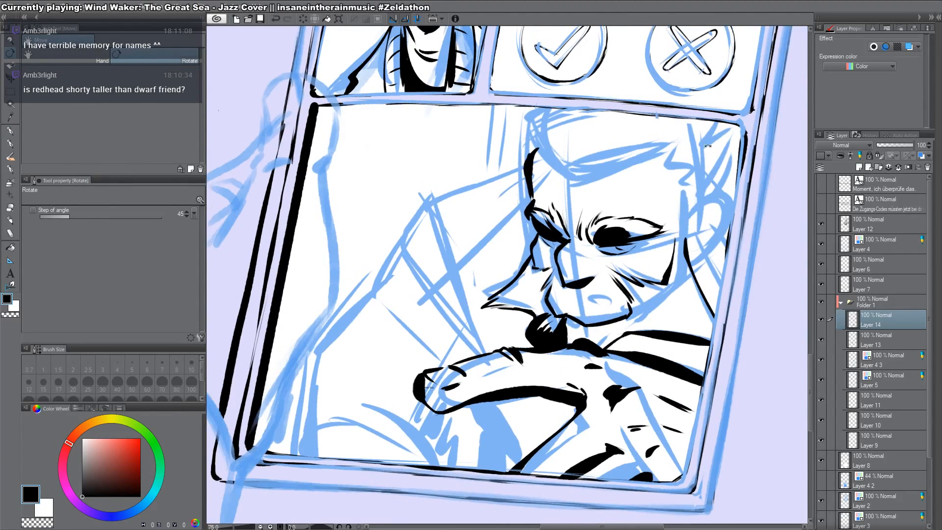
pyautogui.moveTo(686, 123); pyautogui.dragTo(685, 157)
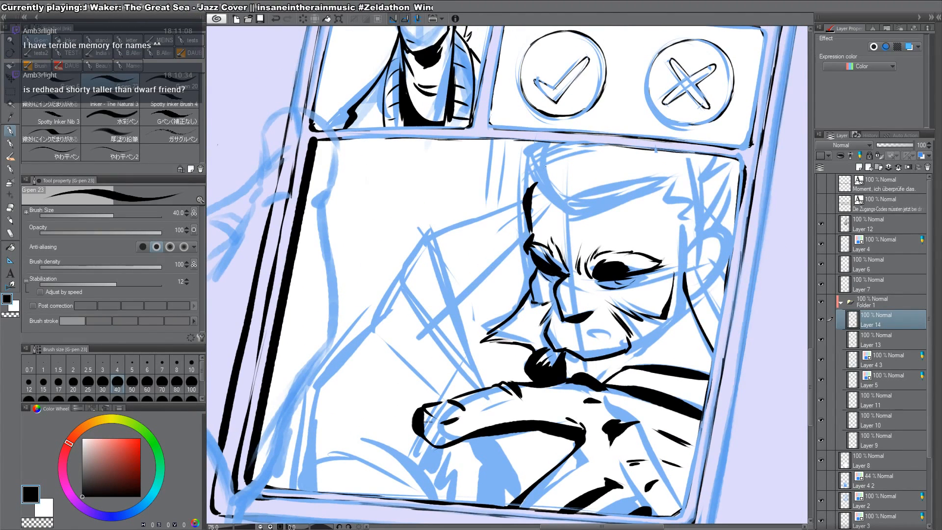
# Step: Ink the hairline across the large face's forehead, dipping to a point and ending in a jagged edge at the temple
pyautogui.moveTo(536, 187); pyautogui.dragTo(570, 221)
pyautogui.hotkey('ctrl', 'z')
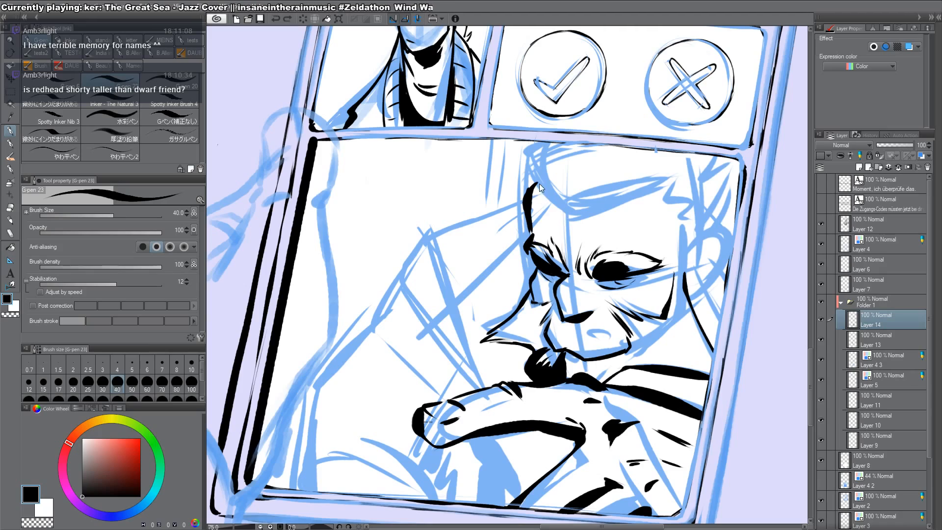
pyautogui.moveTo(537, 183); pyautogui.dragTo(569, 217)
pyautogui.moveTo(652, 304); pyautogui.dragTo(597, 158)
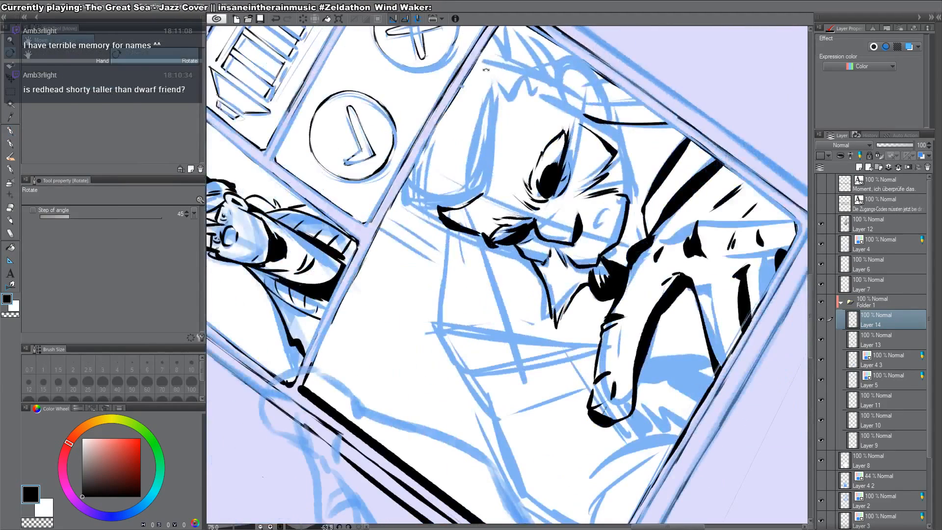
pyautogui.moveTo(482, 195); pyautogui.dragTo(500, 80)
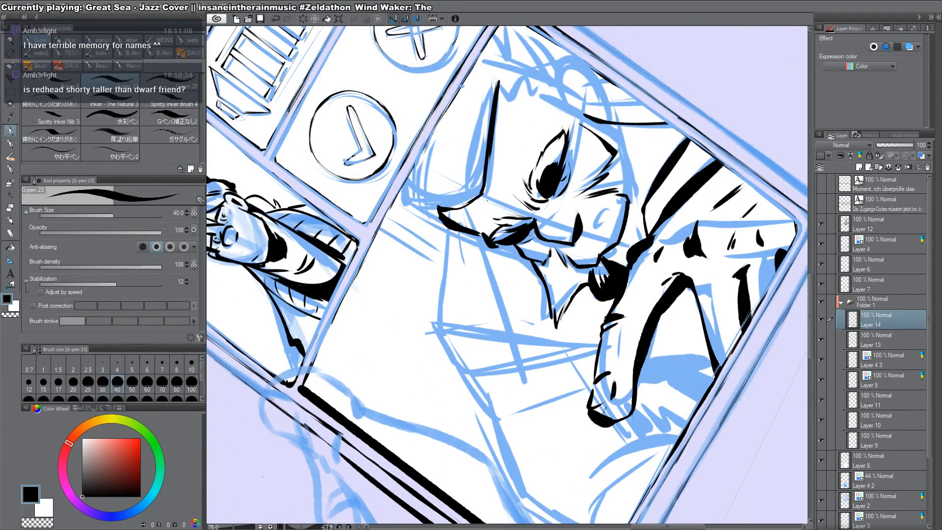
pyautogui.moveTo(661, 84); pyautogui.dragTo(707, 319)
pyautogui.moveTo(675, 186); pyautogui.dragTo(674, 300)
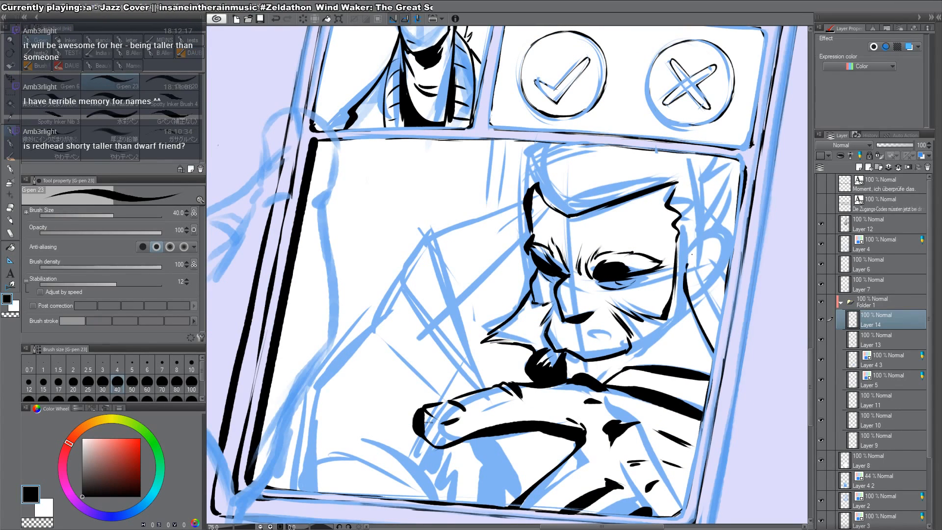
# Step: Ink the ear's outline and inner folds, with dark hair strokes along its upper edge
pyautogui.moveTo(692, 254)
pyautogui.mouseDown()
pyautogui.moveTo(714, 287)
pyautogui.moveTo(691, 300)
pyautogui.moveTo(705, 286)
pyautogui.mouseUp()
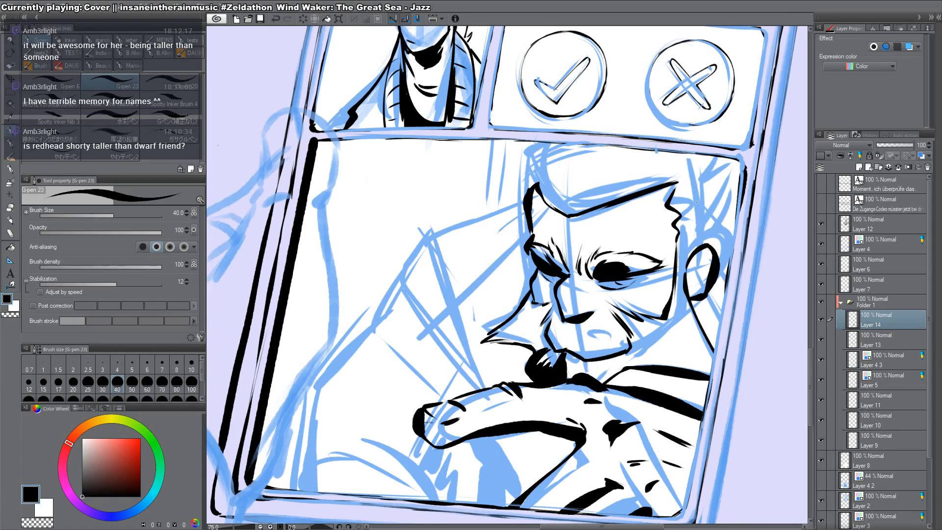
pyautogui.moveTo(693, 245); pyautogui.dragTo(686, 260)
pyautogui.moveTo(696, 258)
pyautogui.mouseDown()
pyautogui.moveTo(692, 312)
pyautogui.moveTo(689, 283)
pyautogui.moveTo(701, 274)
pyautogui.moveTo(698, 284)
pyautogui.moveTo(682, 278)
pyautogui.moveTo(691, 241)
pyautogui.mouseUp()
pyautogui.press('c')
pyautogui.press('c')
pyautogui.moveTo(681, 271); pyautogui.dragTo(703, 246)
# Step: Ink the beard between the jaw and the shoulder with dense, tapering black strokes
pyautogui.moveTo(668, 351); pyautogui.dragTo(594, 334)
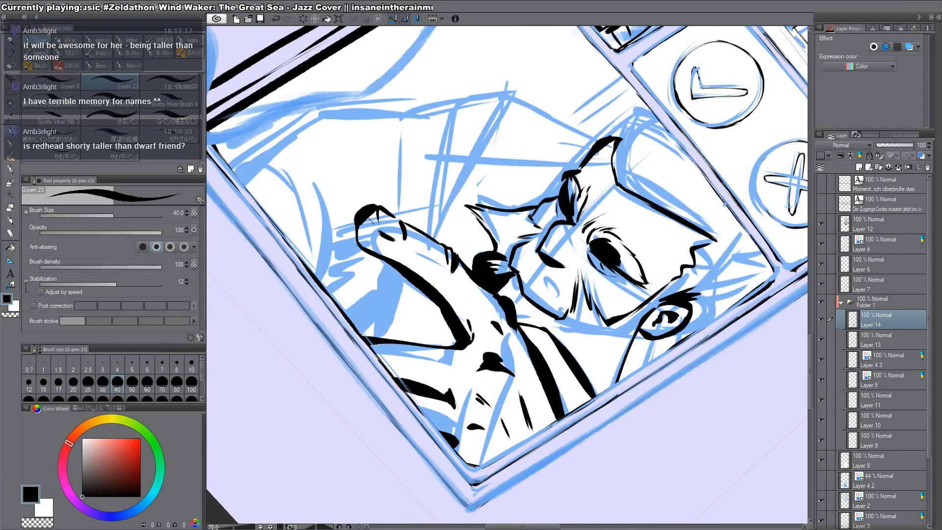
pyautogui.press('c')
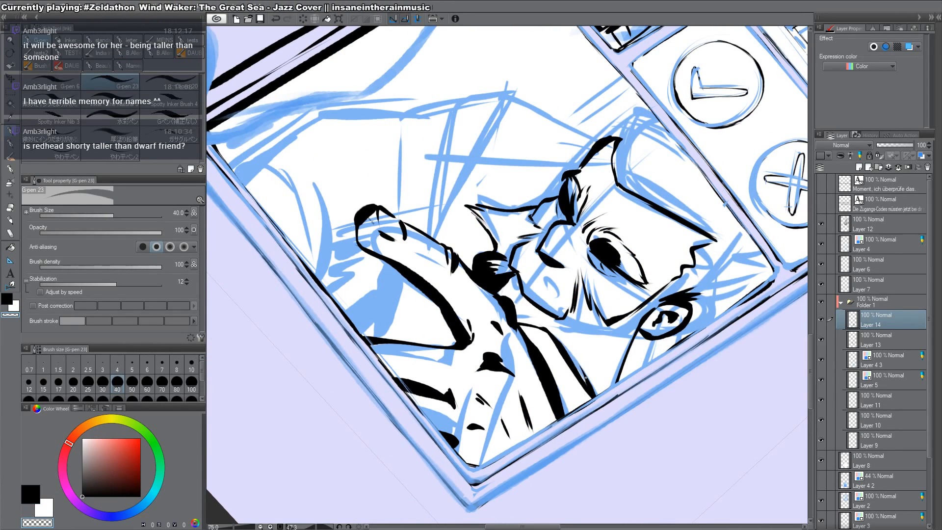
pyautogui.press('c')
pyautogui.moveTo(562, 326); pyautogui.dragTo(569, 350)
pyautogui.moveTo(565, 324); pyautogui.dragTo(578, 360)
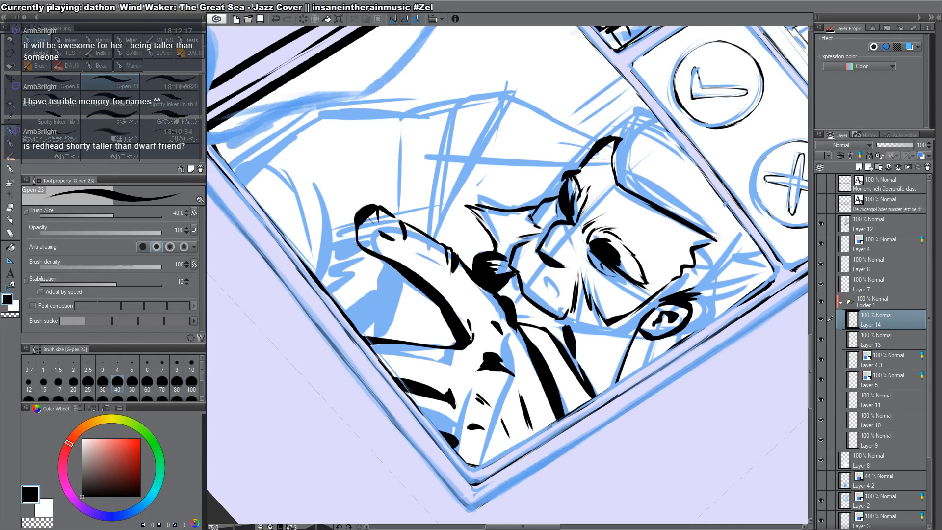
pyautogui.moveTo(579, 299); pyautogui.dragTo(591, 380)
pyautogui.moveTo(576, 322)
pyautogui.mouseDown()
pyautogui.moveTo(584, 366)
pyautogui.moveTo(606, 390)
pyautogui.mouseUp()
pyautogui.moveTo(600, 336); pyautogui.dragTo(608, 390)
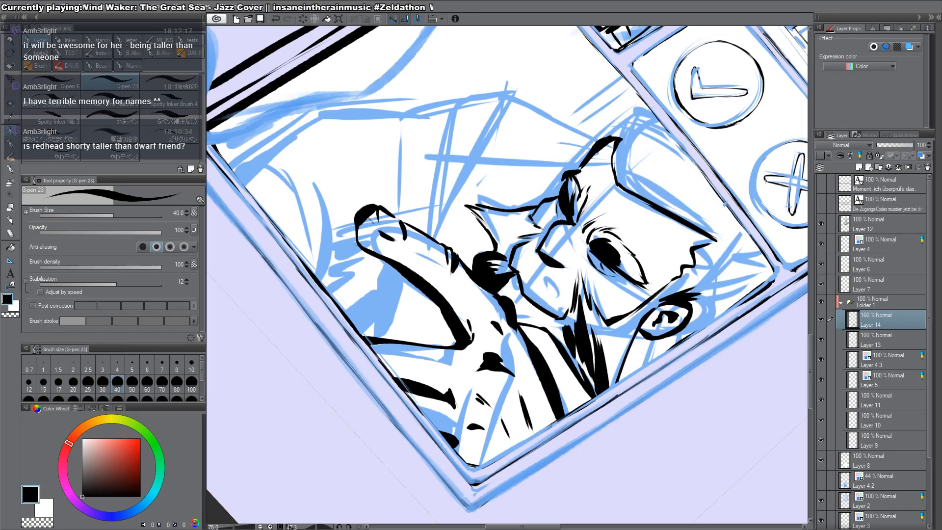
pyautogui.moveTo(592, 312); pyautogui.dragTo(600, 331)
pyautogui.moveTo(609, 354); pyautogui.dragTo(613, 378)
# Step: Fill the beard directly under the chin with short, jagged black strokes down to the hand
pyautogui.moveTo(608, 336)
pyautogui.mouseDown()
pyautogui.moveTo(617, 375)
pyautogui.moveTo(621, 366)
pyautogui.moveTo(496, 92)
pyautogui.mouseUp()
pyautogui.press('r')
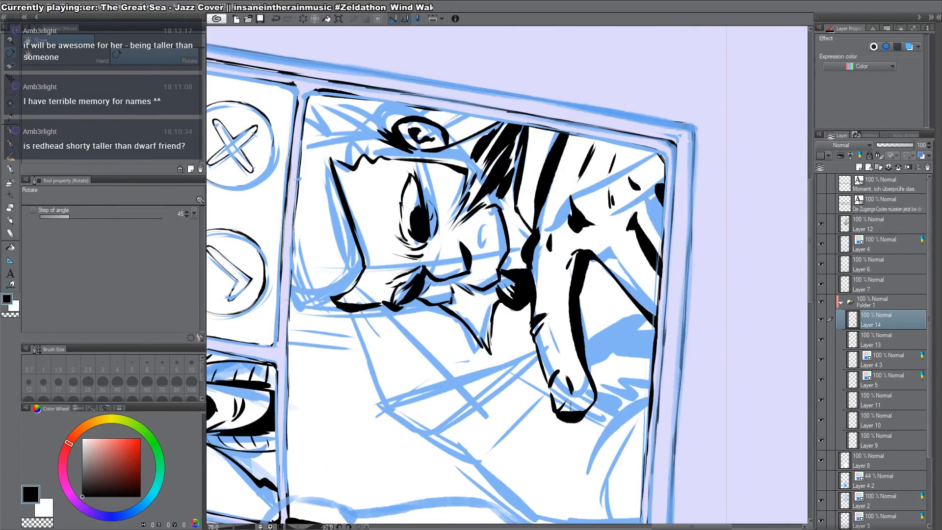
pyautogui.moveTo(508, 196); pyautogui.dragTo(521, 226)
pyautogui.press('r')
pyautogui.moveTo(608, 282)
pyautogui.mouseDown()
pyautogui.moveTo(588, 495)
pyautogui.moveTo(498, 509)
pyautogui.mouseUp()
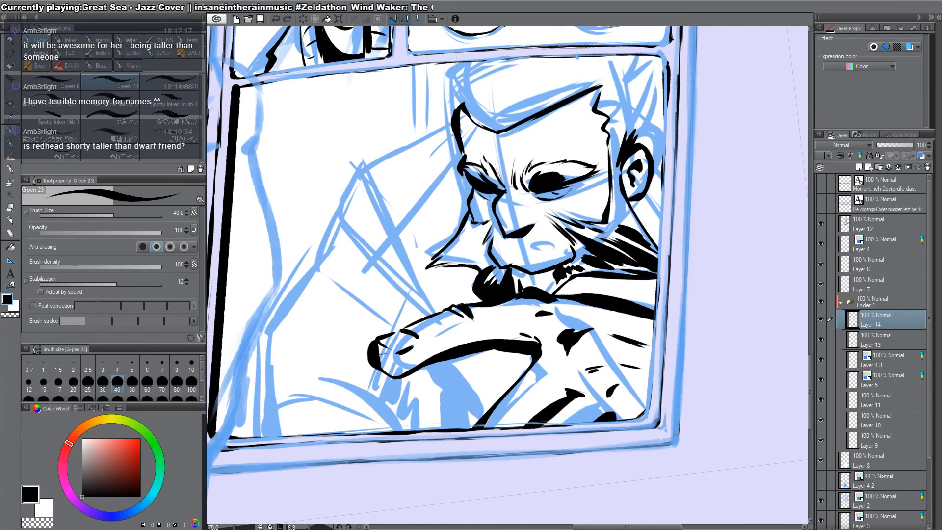
pyautogui.moveTo(521, 291); pyautogui.dragTo(550, 290)
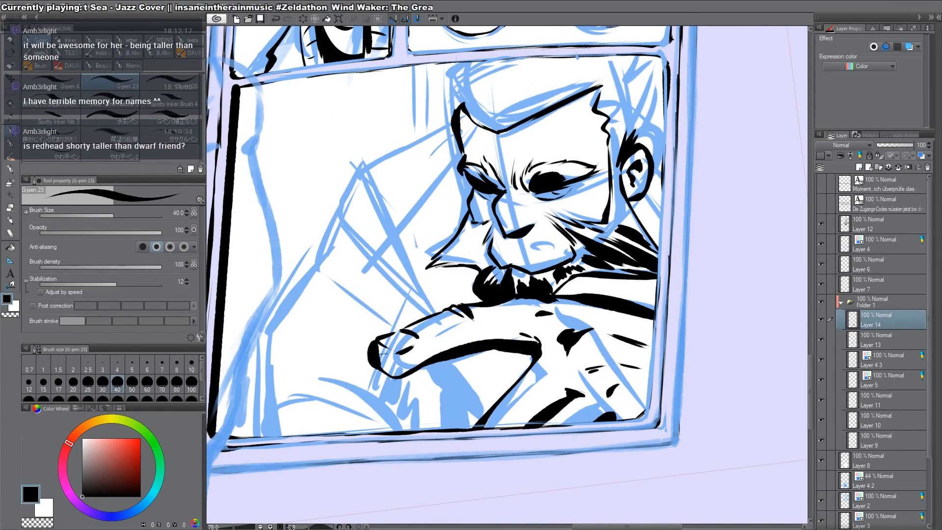
# Step: Fill the pointed beard tuft on the far side of the face with black hair strokes
pyautogui.press('r')
pyautogui.moveTo(702, 296); pyautogui.dragTo(682, 189)
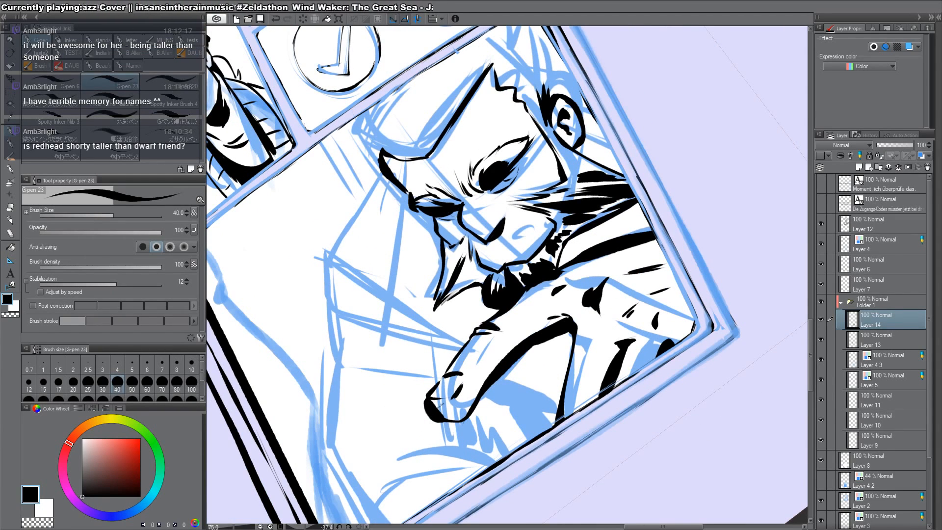
pyautogui.moveTo(453, 290); pyautogui.dragTo(465, 269)
pyautogui.moveTo(463, 247); pyautogui.dragTo(446, 289)
pyautogui.moveTo(455, 255)
pyautogui.mouseDown()
pyautogui.moveTo(441, 286)
pyautogui.moveTo(443, 265)
pyautogui.moveTo(485, 281)
pyautogui.mouseUp()
pyautogui.moveTo(482, 273); pyautogui.dragTo(488, 281)
# Step: Darken the beard below the ear with additional black strokes between the jaw and the neck line
pyautogui.press('r')
pyautogui.doubleClick(579, 407)
pyautogui.press('p')
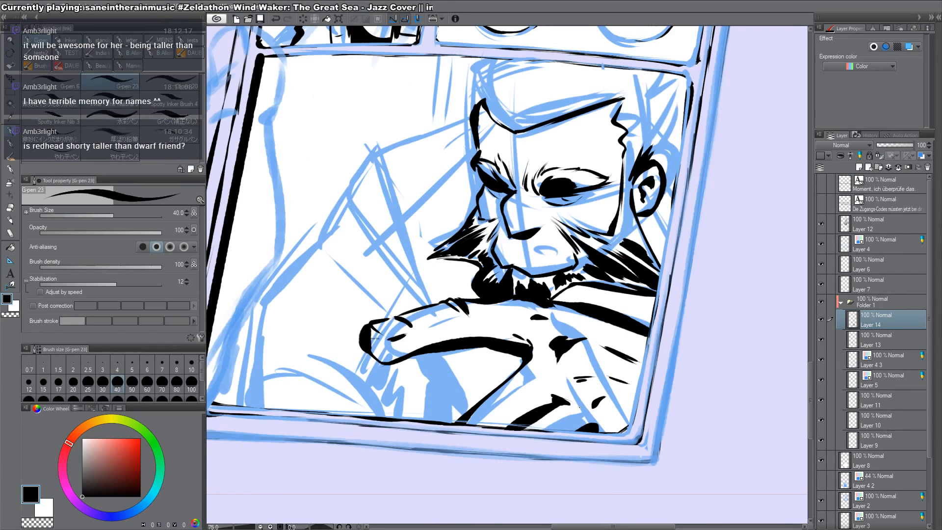
pyautogui.moveTo(703, 272); pyautogui.dragTo(574, 363)
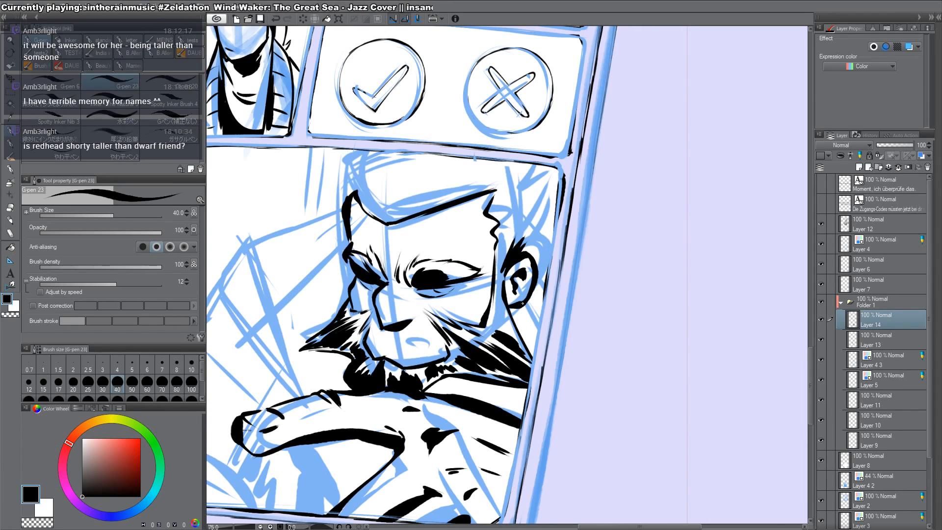
pyautogui.moveTo(494, 318); pyautogui.dragTo(517, 333)
pyautogui.moveTo(494, 313)
pyautogui.mouseDown()
pyautogui.moveTo(518, 334)
pyautogui.moveTo(509, 315)
pyautogui.mouseUp()
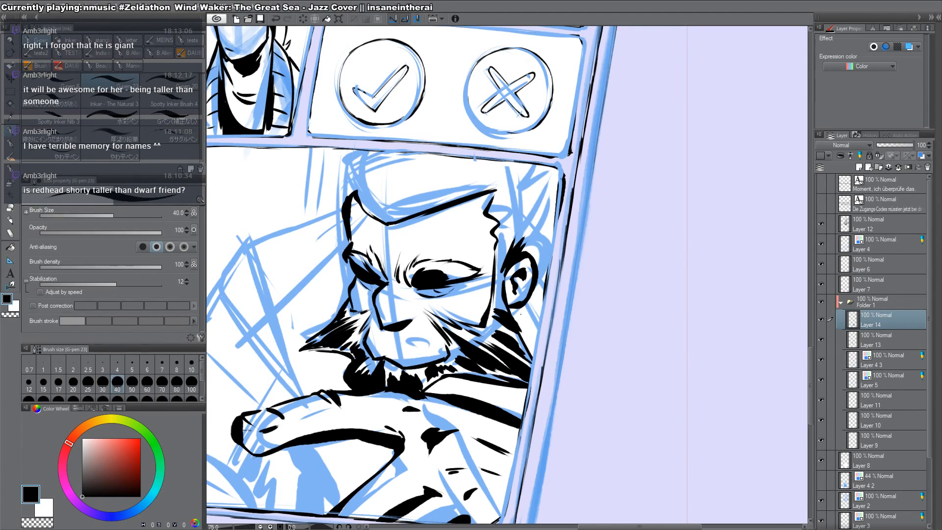
pyautogui.press('c')
pyautogui.press('c')
pyautogui.moveTo(518, 323)
pyautogui.mouseDown()
pyautogui.moveTo(533, 356)
pyautogui.moveTo(527, 349)
pyautogui.mouseUp()
pyautogui.moveTo(499, 326); pyautogui.dragTo(528, 351)
pyautogui.moveTo(498, 324); pyautogui.dragTo(532, 366)
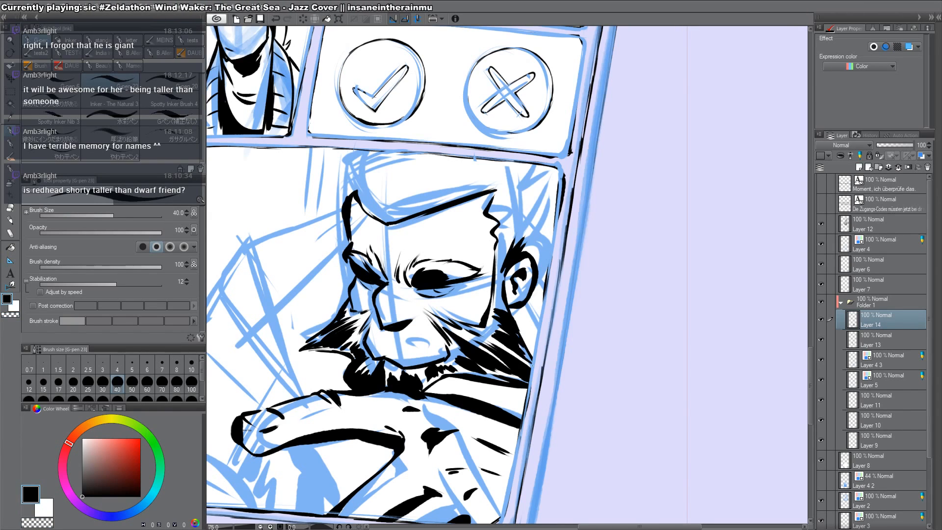
pyautogui.moveTo(501, 287); pyautogui.dragTo(516, 320)
pyautogui.moveTo(513, 318)
pyautogui.mouseDown()
pyautogui.moveTo(512, 338)
pyautogui.moveTo(514, 325)
pyautogui.moveTo(558, 293)
pyautogui.mouseUp()
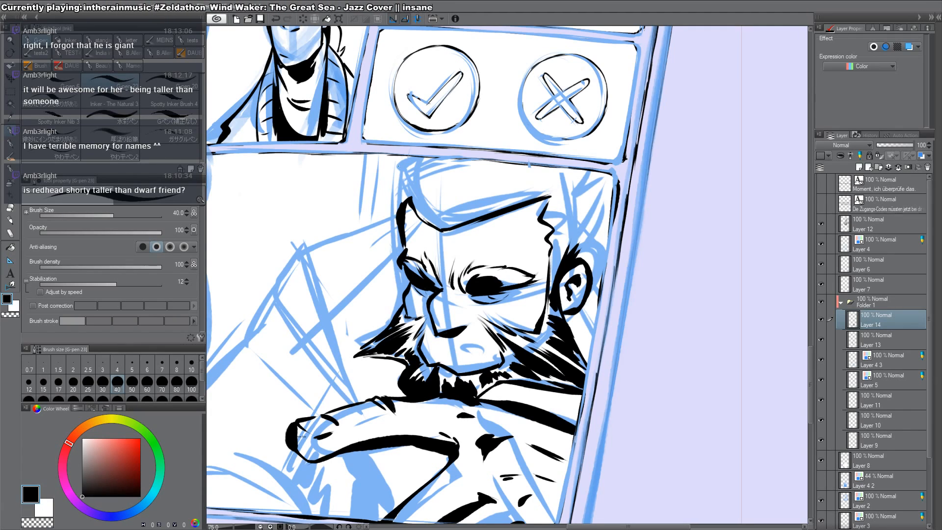
# Step: Ink the front contour of the swept-up hair and the inner line joining it to the forehead hairline
pyautogui.moveTo(405, 175)
pyautogui.mouseDown()
pyautogui.moveTo(495, 149)
pyautogui.moveTo(459, 147)
pyautogui.moveTo(442, 179)
pyautogui.moveTo(473, 155)
pyautogui.moveTo(421, 168)
pyautogui.moveTo(442, 148)
pyautogui.moveTo(402, 155)
pyautogui.moveTo(413, 202)
pyautogui.moveTo(438, 229)
pyautogui.moveTo(410, 188)
pyautogui.moveTo(445, 234)
pyautogui.mouseUp()
pyautogui.hotkey('ctrl', 'z')
pyautogui.hotkey('ctrl', 'z')
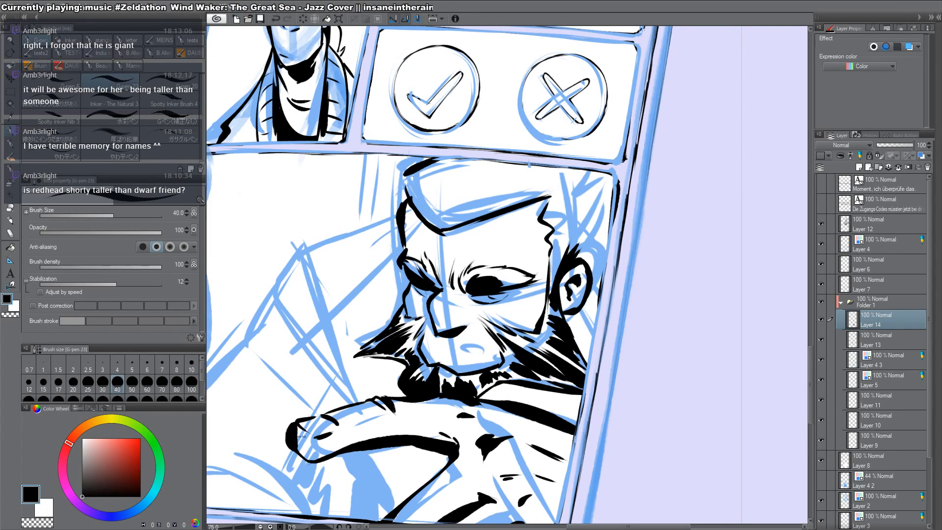
pyautogui.moveTo(406, 173); pyautogui.dragTo(399, 203)
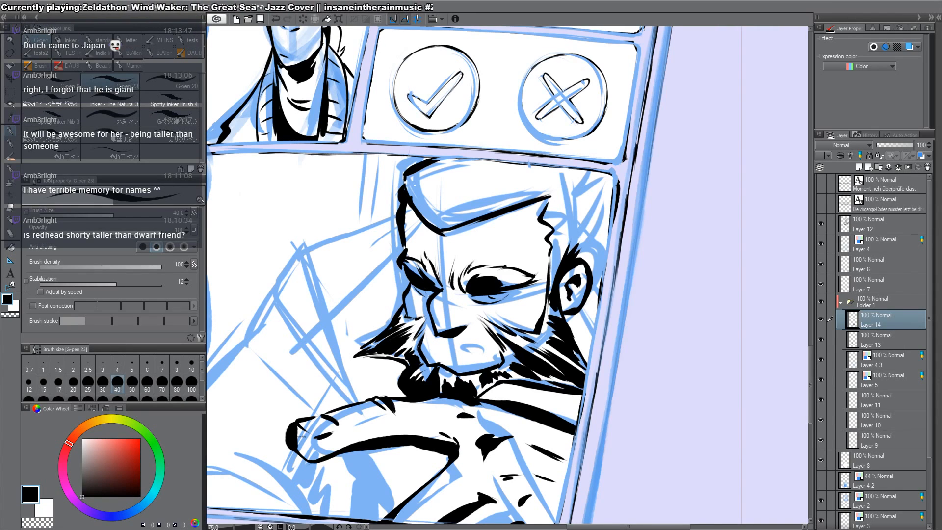
pyautogui.moveTo(441, 173)
pyautogui.mouseDown()
pyautogui.moveTo(444, 188)
pyautogui.moveTo(422, 226)
pyautogui.mouseUp()
pyautogui.hotkey('ctrl', 'z')
pyautogui.moveTo(408, 193); pyautogui.dragTo(427, 234)
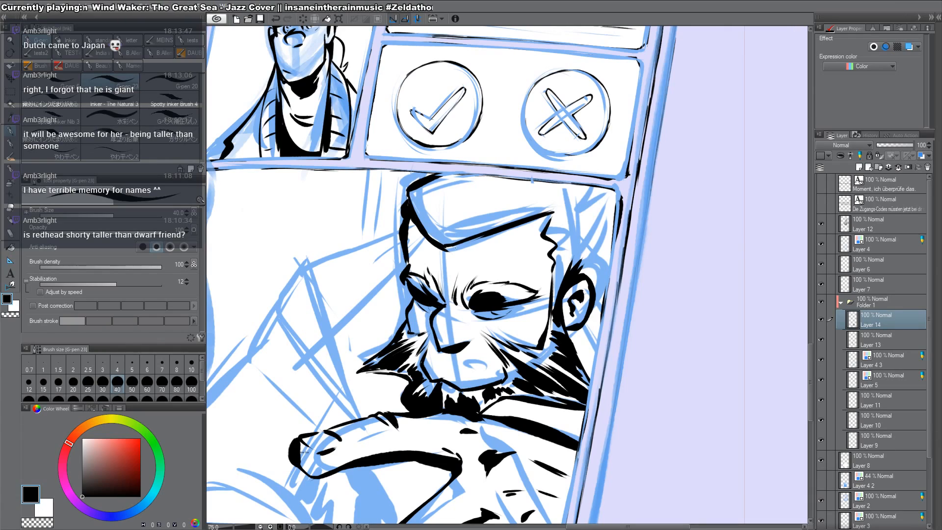
# Step: Ink the top contour of the hair along the panel's upper border
pyautogui.moveTo(450, 166); pyautogui.dragTo(475, 182)
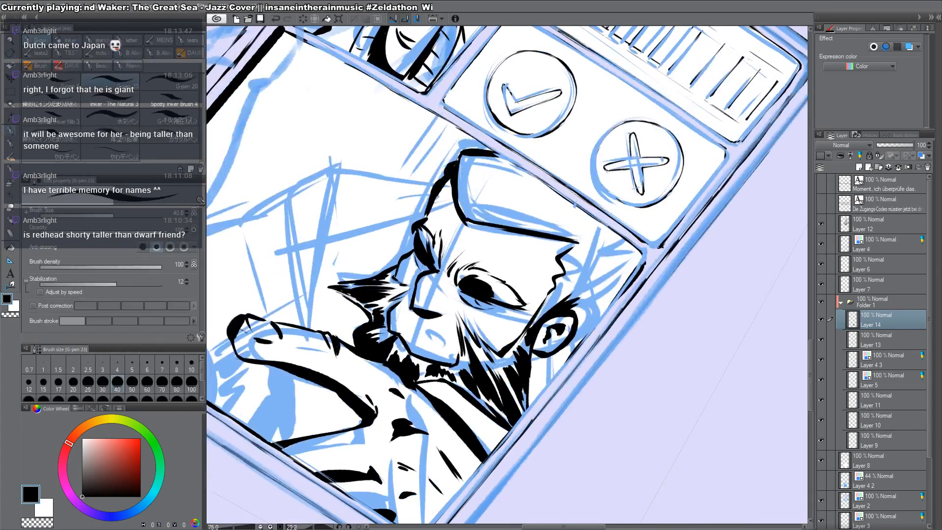
pyautogui.moveTo(660, 223); pyautogui.dragTo(458, 120)
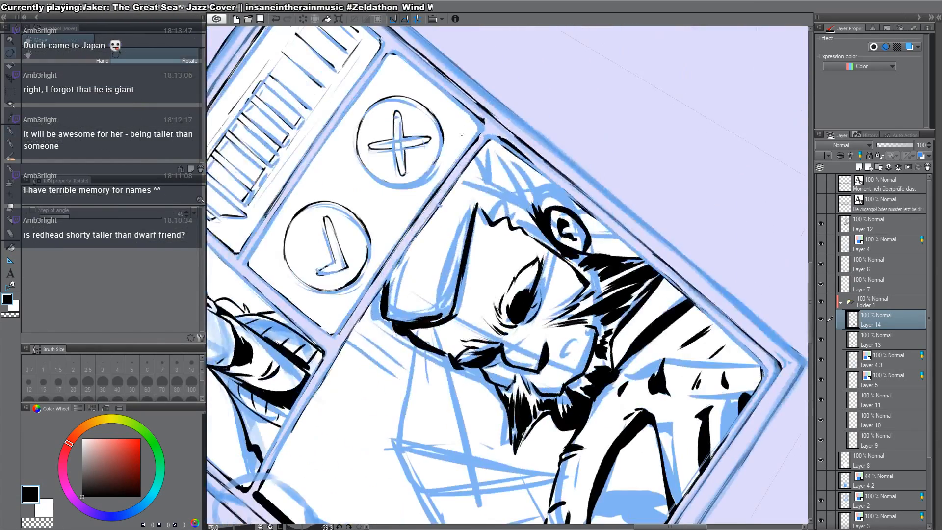
pyautogui.hotkey('ctrl', 'z')
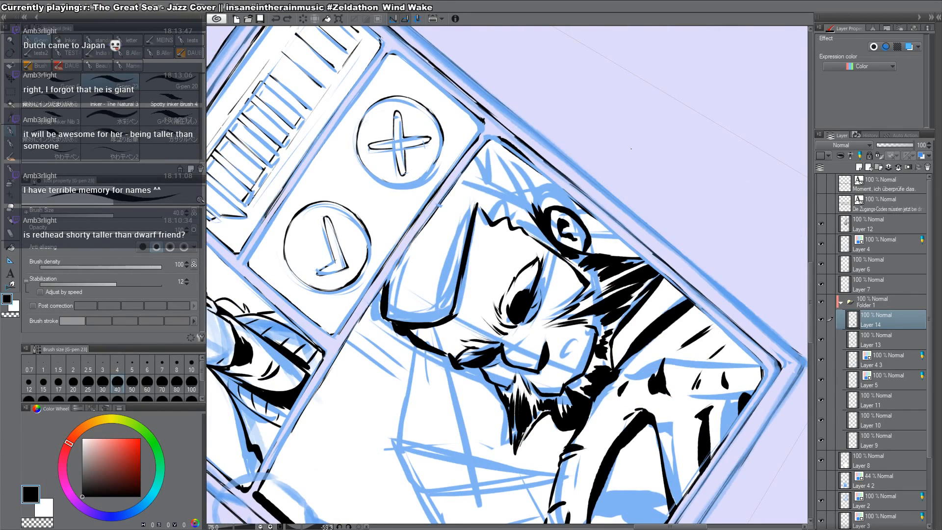
pyautogui.moveTo(635, 160); pyautogui.dragTo(597, 145)
pyautogui.moveTo(398, 318); pyautogui.dragTo(425, 220)
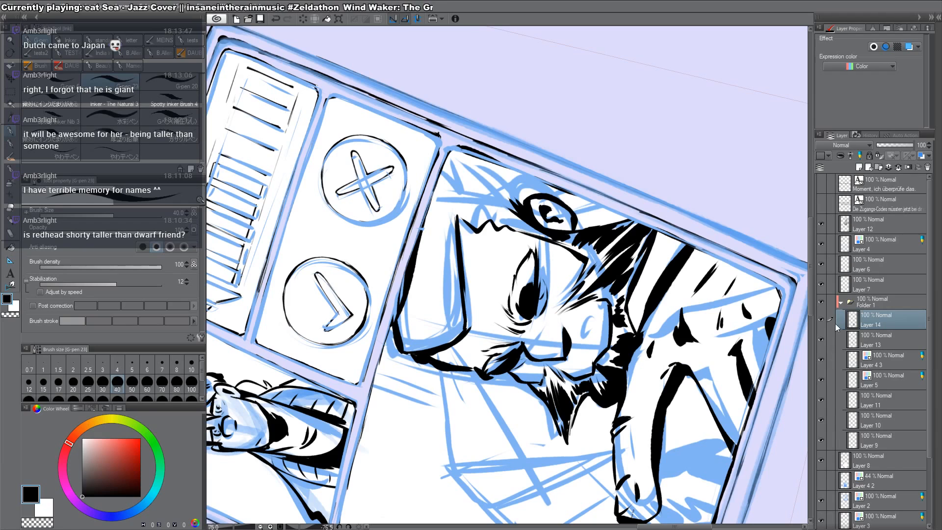
# Step: Toggle the visibility of Layer 4, lower its opacity to 51%, and make Layer 14 active again
pyautogui.click(822, 245)
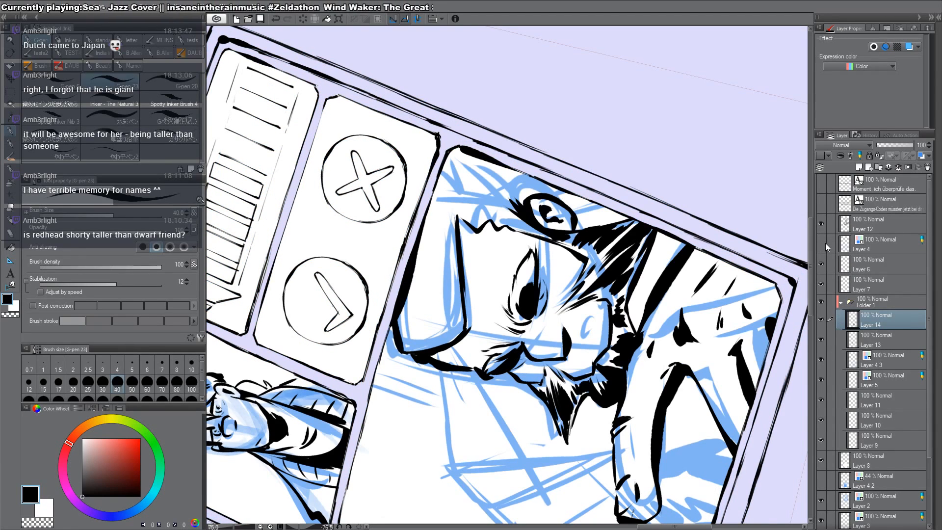
pyautogui.click(826, 244)
pyautogui.click(820, 243)
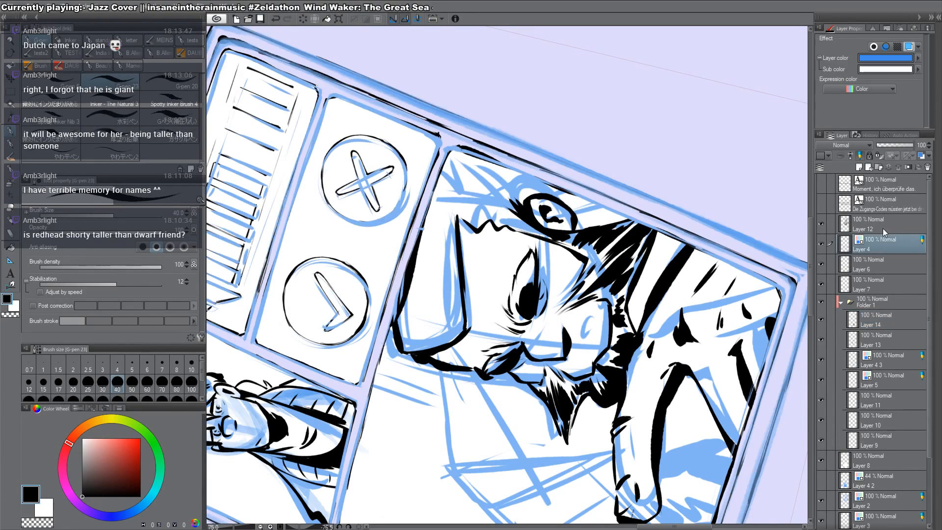
pyautogui.click(895, 145)
pyautogui.click(878, 323)
# Step: Thicken the black shading along the front edge of the hair above the forehead
pyautogui.press('r')
pyautogui.moveTo(657, 368)
pyautogui.mouseDown()
pyautogui.moveTo(580, 417)
pyautogui.moveTo(589, 407)
pyautogui.mouseUp()
pyautogui.hotkey('ctrl', 'z')
pyautogui.press('r')
pyautogui.moveTo(500, 221); pyautogui.dragTo(547, 241)
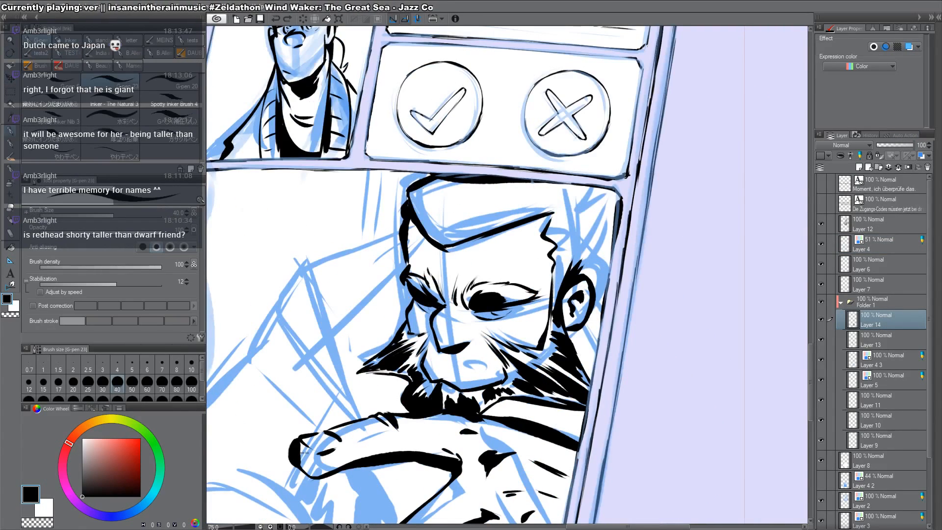
pyautogui.moveTo(438, 181)
pyautogui.mouseDown()
pyautogui.moveTo(401, 192)
pyautogui.moveTo(393, 231)
pyautogui.moveTo(411, 195)
pyautogui.moveTo(421, 222)
pyautogui.moveTo(411, 202)
pyautogui.moveTo(403, 224)
pyautogui.moveTo(422, 190)
pyautogui.moveTo(416, 229)
pyautogui.mouseUp()
pyautogui.press('c')
pyautogui.press('c')
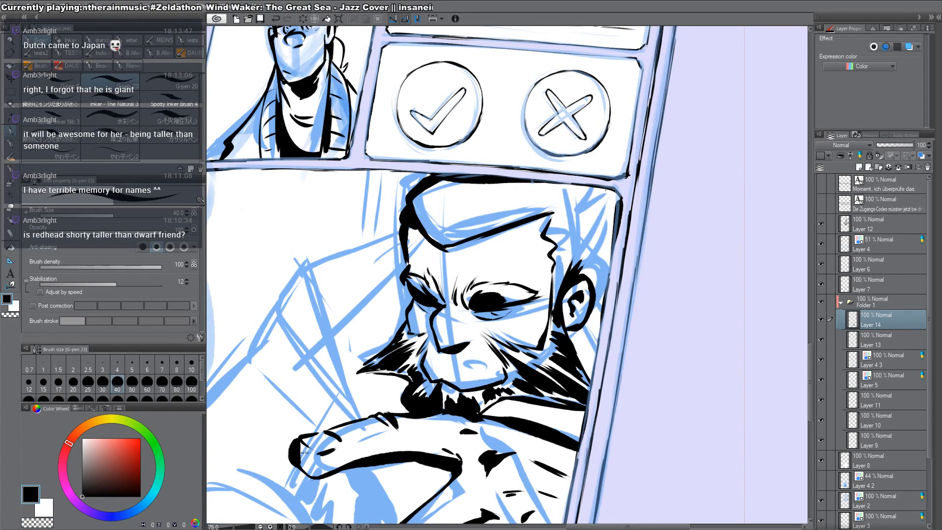
# Step: Ink the jagged rear contour of the hair from the panel's upper corner down to the ear
pyautogui.moveTo(594, 200); pyautogui.dragTo(616, 191)
pyautogui.moveTo(606, 227); pyautogui.dragTo(604, 231)
pyautogui.hotkey('ctrl', 'z')
pyautogui.hotkey('ctrl', 'z')
pyautogui.moveTo(594, 200)
pyautogui.mouseDown()
pyautogui.moveTo(617, 193)
pyautogui.moveTo(602, 206)
pyautogui.moveTo(609, 214)
pyautogui.moveTo(590, 284)
pyautogui.mouseUp()
pyautogui.hotkey('ctrl', 'z')
# Step: Try to fill the outlined hair area with solid black
pyautogui.press('g')
pyautogui.click(594, 251)
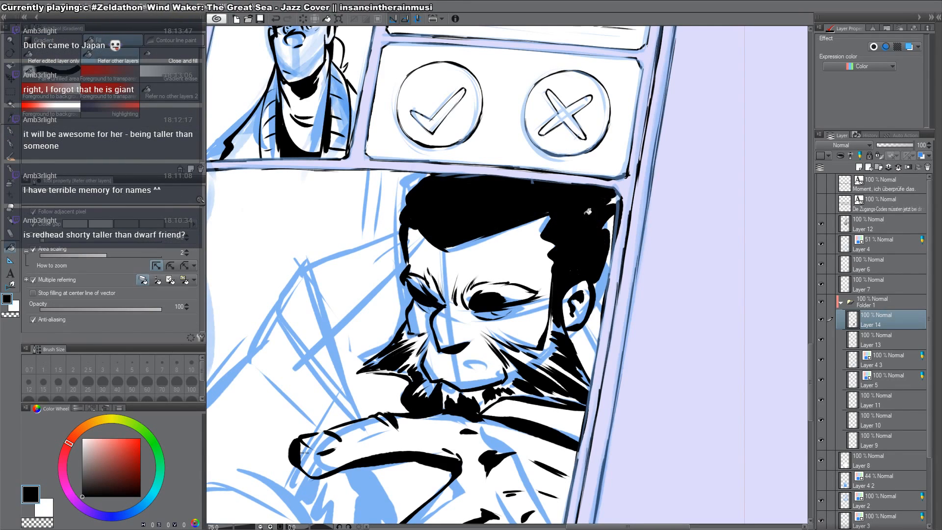
pyautogui.hotkey('ctrl', 'z')
pyautogui.press('p')
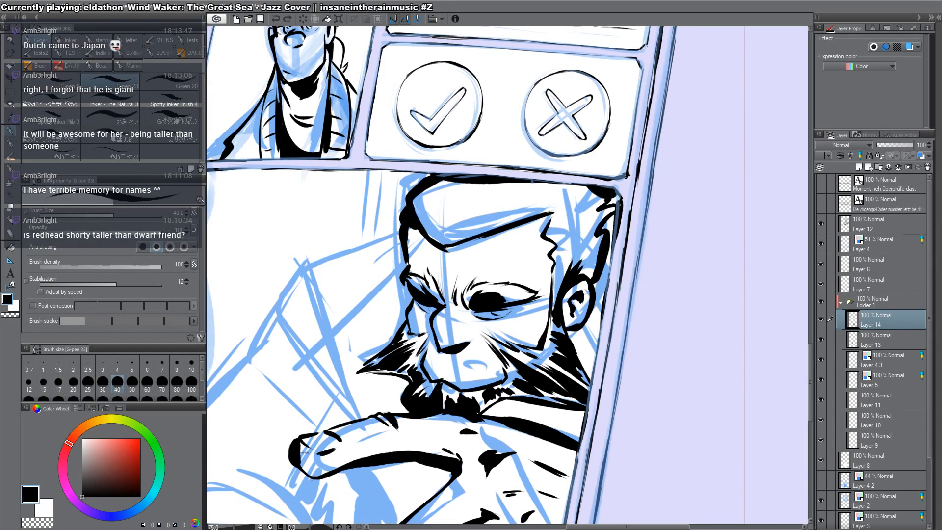
# Step: Ink short black strands rising from the front hairline into the unfilled hair
pyautogui.press('c')
pyautogui.press('c')
pyautogui.moveTo(610, 204)
pyautogui.mouseDown()
pyautogui.moveTo(597, 219)
pyautogui.moveTo(571, 176)
pyautogui.mouseUp()
pyautogui.hotkey('shift', 'space')
pyautogui.moveTo(428, 252); pyautogui.dragTo(422, 241)
pyautogui.moveTo(434, 253); pyautogui.dragTo(427, 237)
pyautogui.moveTo(438, 250)
pyautogui.mouseDown()
pyautogui.moveTo(426, 231)
pyautogui.moveTo(439, 221)
pyautogui.mouseUp()
pyautogui.moveTo(454, 253)
pyautogui.mouseDown()
pyautogui.moveTo(447, 224)
pyautogui.moveTo(451, 238)
pyautogui.mouseUp()
pyautogui.moveTo(440, 232); pyautogui.dragTo(437, 212)
pyautogui.moveTo(437, 249)
pyautogui.mouseDown()
pyautogui.moveTo(427, 221)
pyautogui.moveTo(419, 227)
pyautogui.mouseUp()
# Step: Fill the outlined hair area with solid black
pyautogui.press('g')
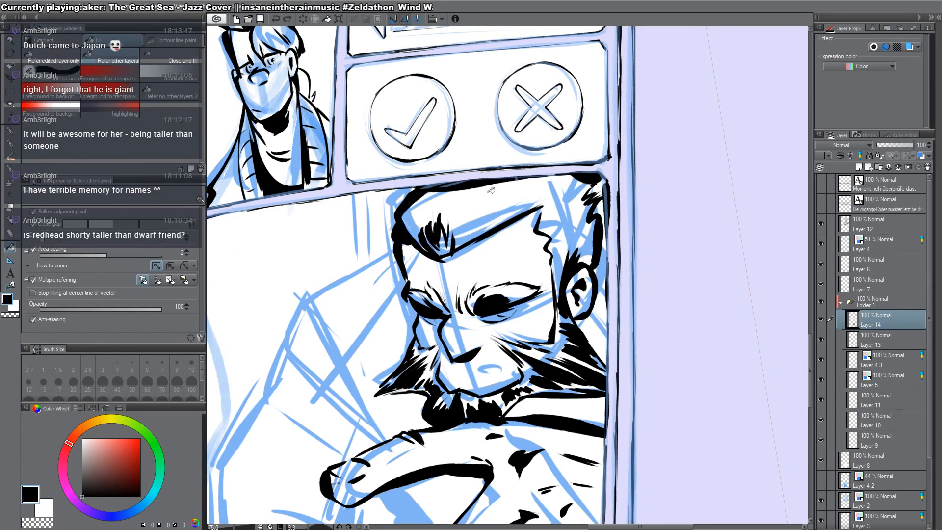
pyautogui.press('p')
pyautogui.press('g')
pyautogui.click(491, 192)
# Step: Black in the leftover gaps at the hairline and round off the front edge of the hair
pyautogui.press('p')
pyautogui.moveTo(432, 231)
pyautogui.mouseDown()
pyautogui.moveTo(436, 246)
pyautogui.moveTo(460, 251)
pyautogui.mouseUp()
pyautogui.hotkey('shift', 'space')
pyautogui.moveTo(536, 130); pyautogui.dragTo(425, 110)
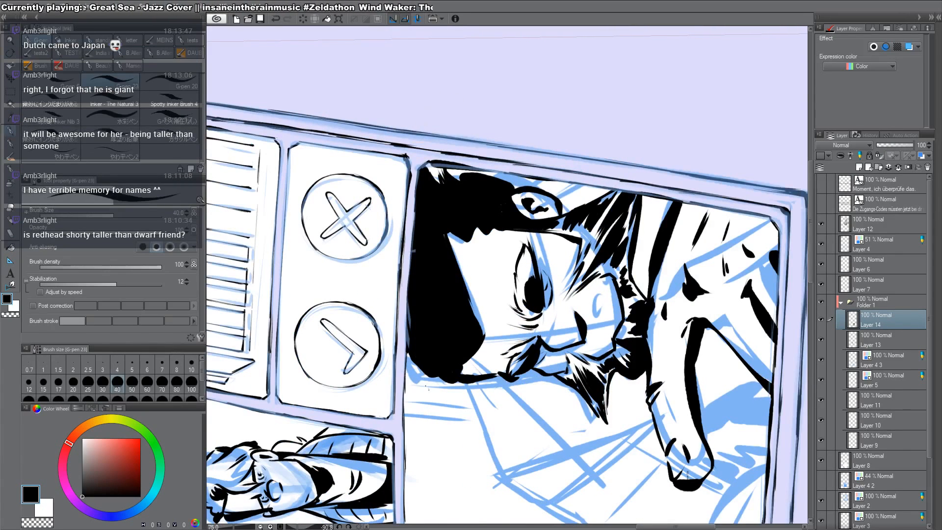
pyautogui.press('c')
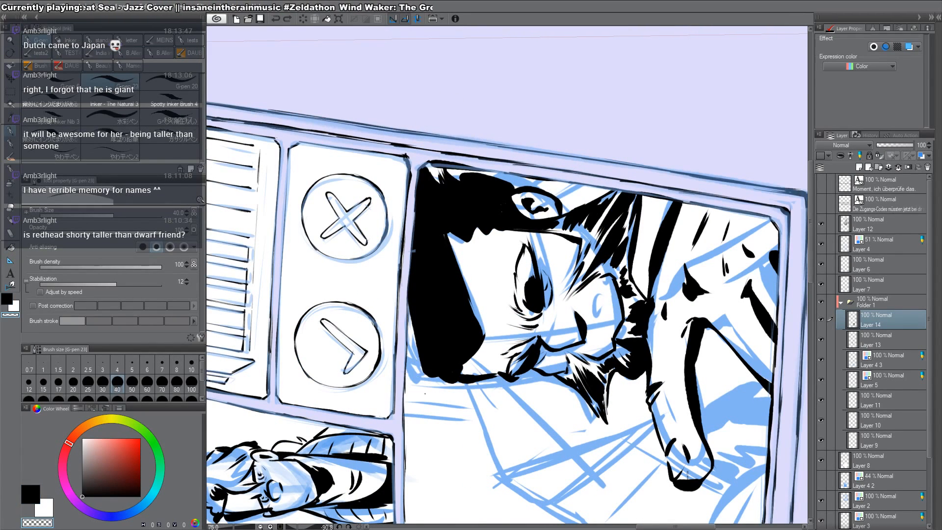
pyautogui.press('c')
pyautogui.moveTo(420, 359); pyautogui.dragTo(409, 304)
pyautogui.hotkey('shift', 'space')
pyautogui.moveTo(422, 380); pyautogui.dragTo(485, 130)
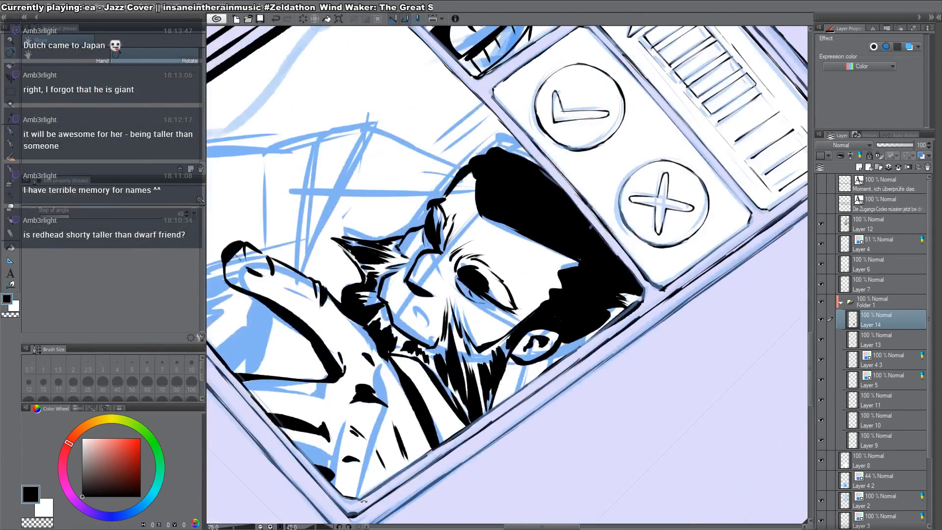
# Step: Carve thin highlight strands into the black swept-up hair using the transparent colour
pyautogui.press('c')
pyautogui.moveTo(486, 170)
pyautogui.mouseDown()
pyautogui.moveTo(489, 205)
pyautogui.moveTo(476, 209)
pyautogui.moveTo(439, 298)
pyautogui.mouseUp()
pyautogui.hotkey('shift', 'space')
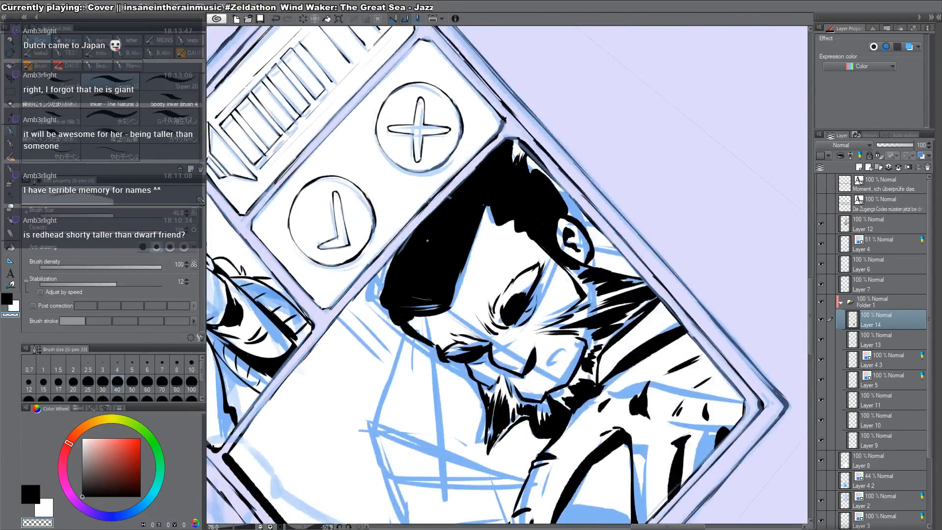
pyautogui.moveTo(432, 255); pyautogui.dragTo(426, 293)
pyautogui.moveTo(434, 245); pyautogui.dragTo(429, 286)
pyautogui.moveTo(464, 210); pyautogui.dragTo(449, 264)
pyautogui.moveTo(473, 205); pyautogui.dragTo(446, 293)
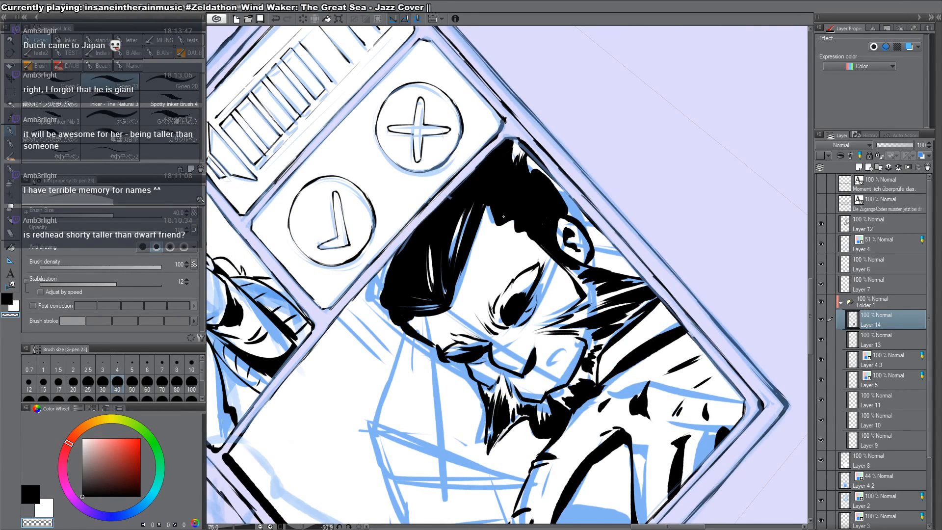
pyautogui.moveTo(515, 179); pyautogui.dragTo(507, 214)
pyautogui.moveTo(510, 163)
pyautogui.mouseDown()
pyautogui.moveTo(498, 197)
pyautogui.moveTo(438, 277)
pyautogui.mouseUp()
pyautogui.moveTo(443, 223); pyautogui.dragTo(436, 282)
pyautogui.moveTo(439, 242); pyautogui.dragTo(435, 278)
pyautogui.hotkey('shift', 'space')
pyautogui.moveTo(491, 304); pyautogui.dragTo(477, 255)
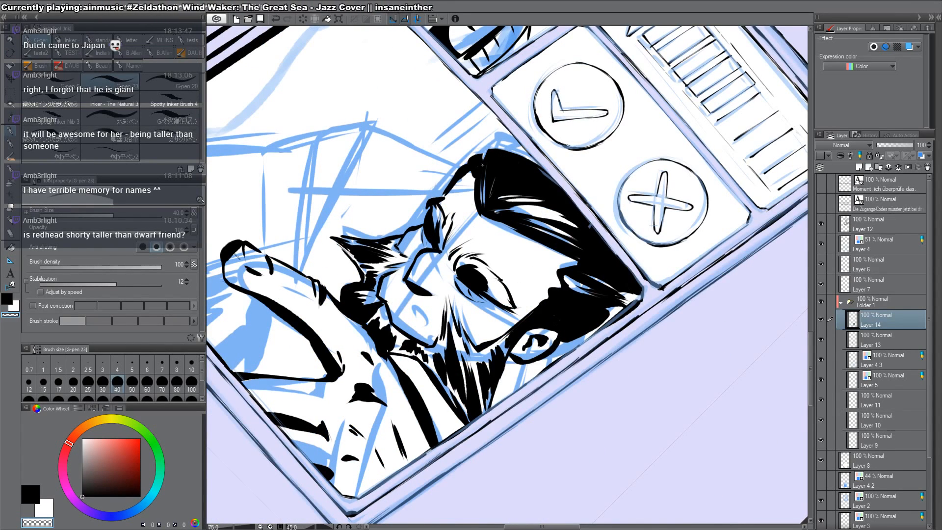
# Step: Cut highlight strands into the side hair above the ear and touch up its rear edge in black
pyautogui.press('c')
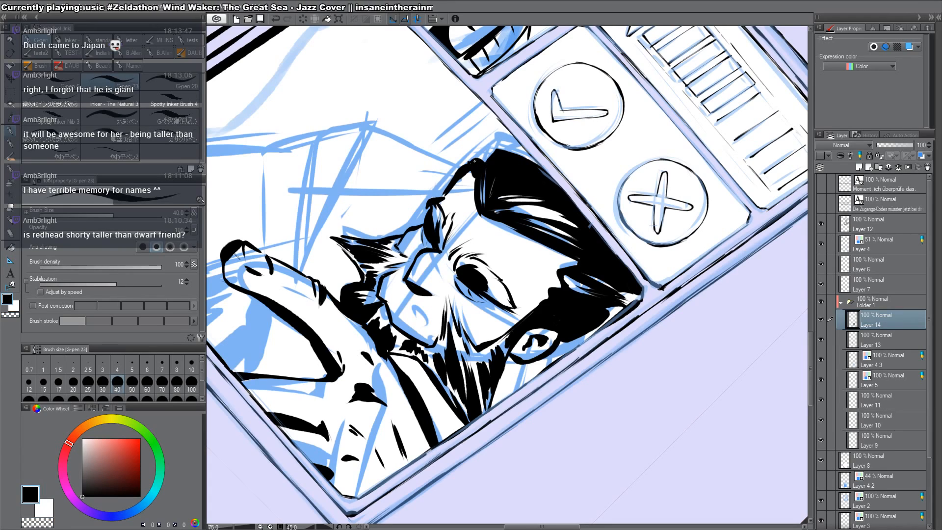
pyautogui.press('c')
pyautogui.press('c')
pyautogui.moveTo(520, 113)
pyautogui.mouseDown()
pyautogui.moveTo(347, 261)
pyautogui.moveTo(346, 281)
pyautogui.mouseUp()
pyautogui.press('c')
pyautogui.moveTo(549, 200)
pyautogui.mouseDown()
pyautogui.moveTo(539, 240)
pyautogui.moveTo(546, 249)
pyautogui.mouseUp()
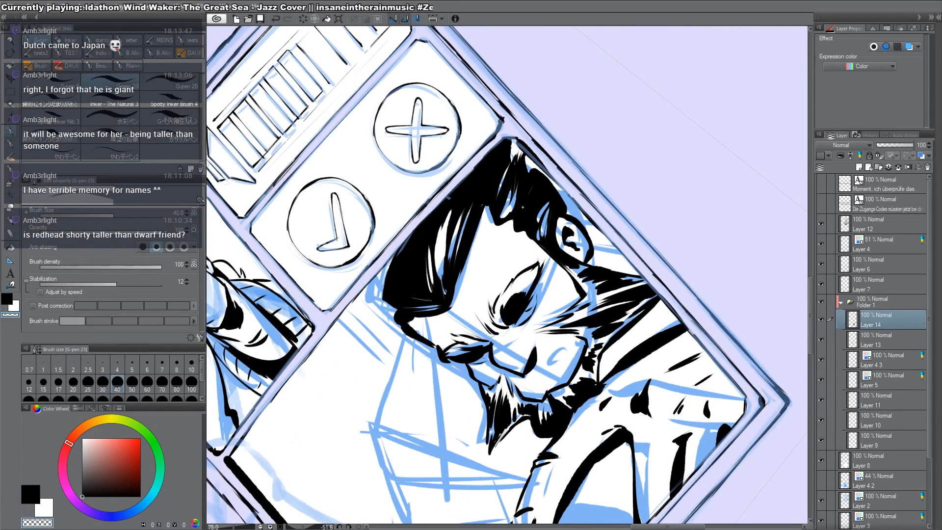
pyautogui.moveTo(533, 187); pyautogui.dragTo(523, 217)
pyautogui.press('r')
pyautogui.doubleClick(540, 235)
pyautogui.press('c')
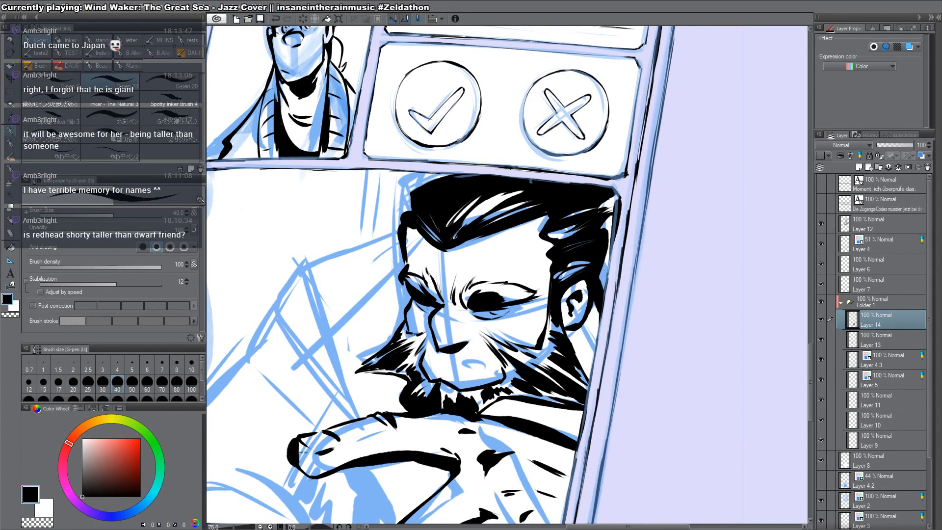
pyautogui.moveTo(608, 258); pyautogui.dragTo(602, 293)
pyautogui.moveTo(574, 347); pyautogui.dragTo(674, 313)
pyautogui.moveTo(654, 358); pyautogui.dragTo(651, 344)
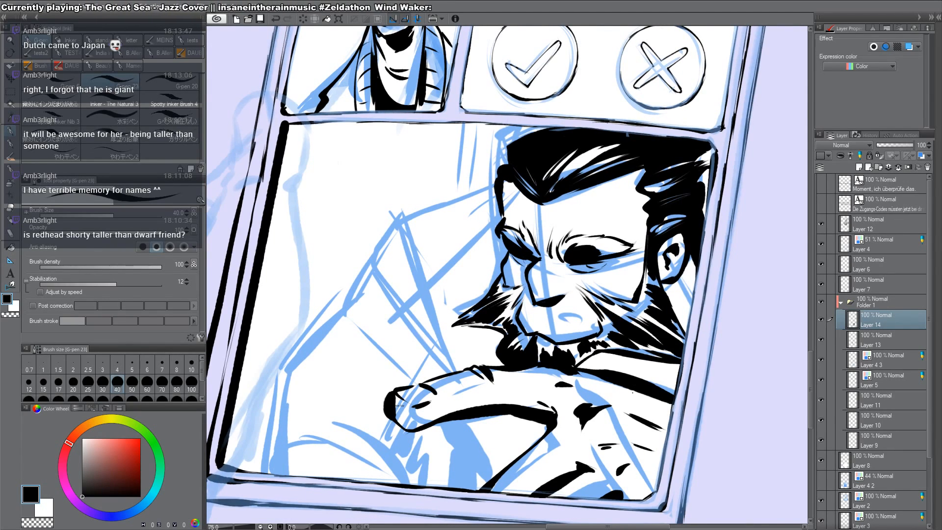
pyautogui.moveTo(611, 263); pyautogui.dragTo(611, 243)
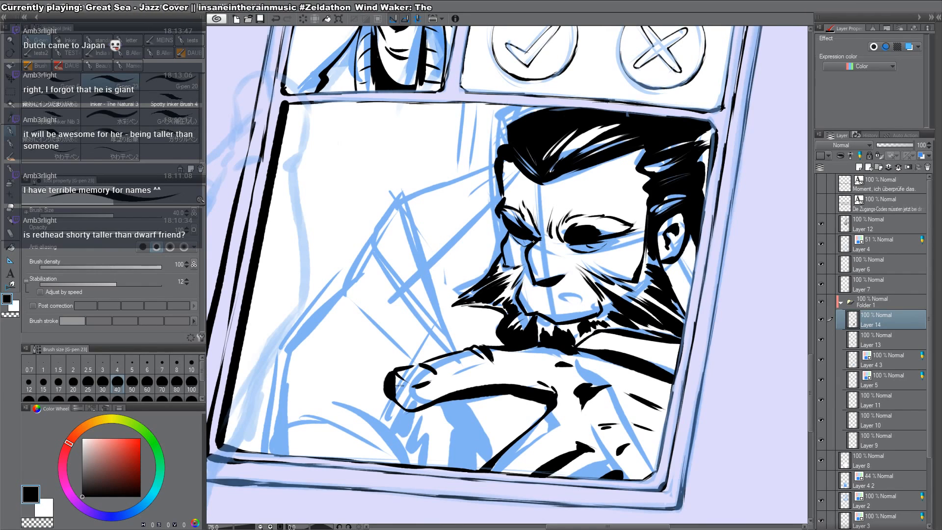
# Step: Ink the small mouth outline below the nose in black
pyautogui.moveTo(519, 235)
pyautogui.mouseDown()
pyautogui.moveTo(510, 248)
pyautogui.moveTo(533, 239)
pyautogui.mouseUp()
pyautogui.hotkey('ctrl', 'z')
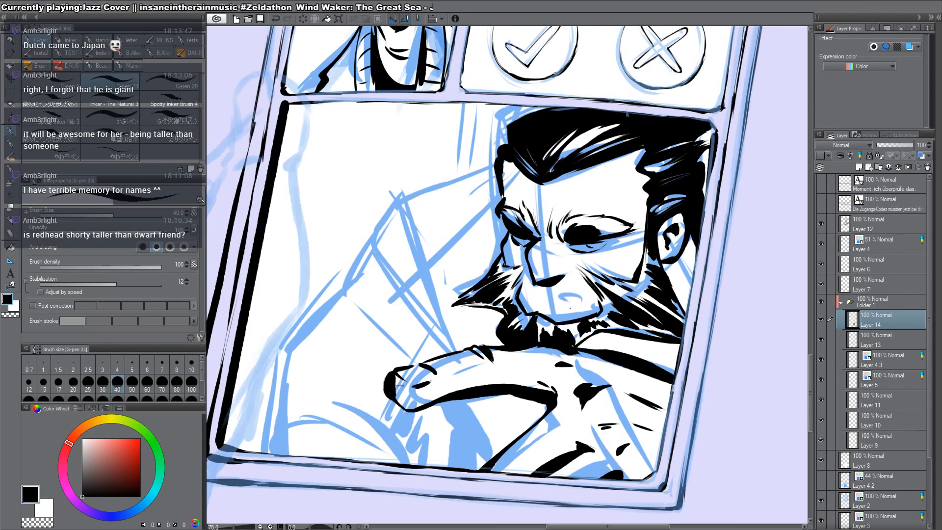
pyautogui.moveTo(554, 303)
pyautogui.mouseDown()
pyautogui.moveTo(577, 310)
pyautogui.moveTo(567, 307)
pyautogui.mouseUp()
pyautogui.press('c')
pyautogui.press('c')
pyautogui.moveTo(558, 300); pyautogui.dragTo(579, 303)
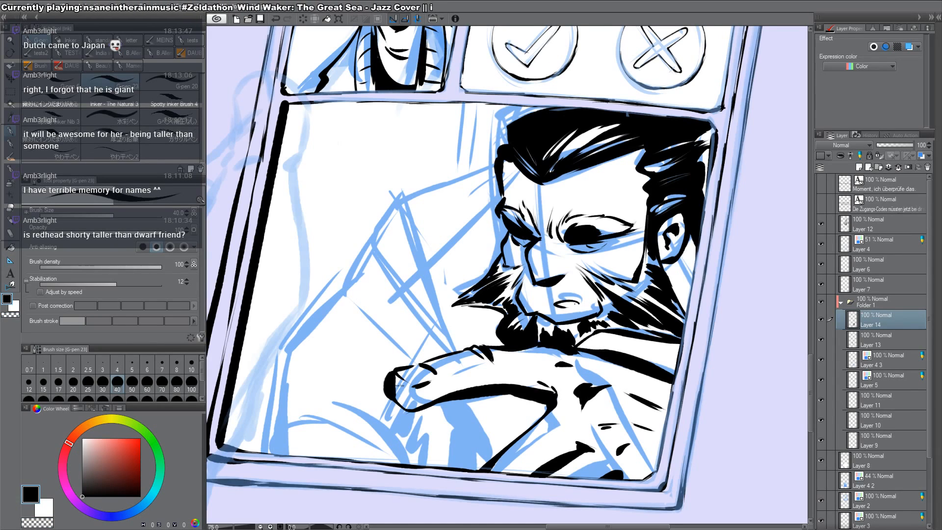
# Step: Thicken the eyebrows and the shading around both eyes with black strokes
pyautogui.hotkey('shift', 'space')
pyautogui.moveTo(599, 271)
pyautogui.mouseDown()
pyautogui.moveTo(523, 365)
pyautogui.moveTo(501, 367)
pyautogui.moveTo(542, 394)
pyautogui.mouseUp()
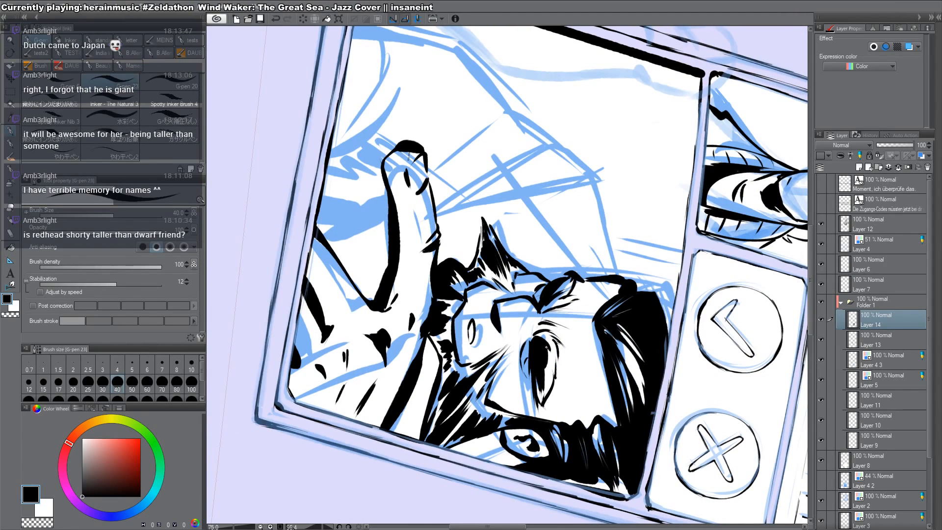
pyautogui.moveTo(546, 348)
pyautogui.mouseDown()
pyautogui.moveTo(550, 379)
pyautogui.moveTo(557, 374)
pyautogui.mouseUp()
pyautogui.moveTo(537, 335); pyautogui.dragTo(552, 340)
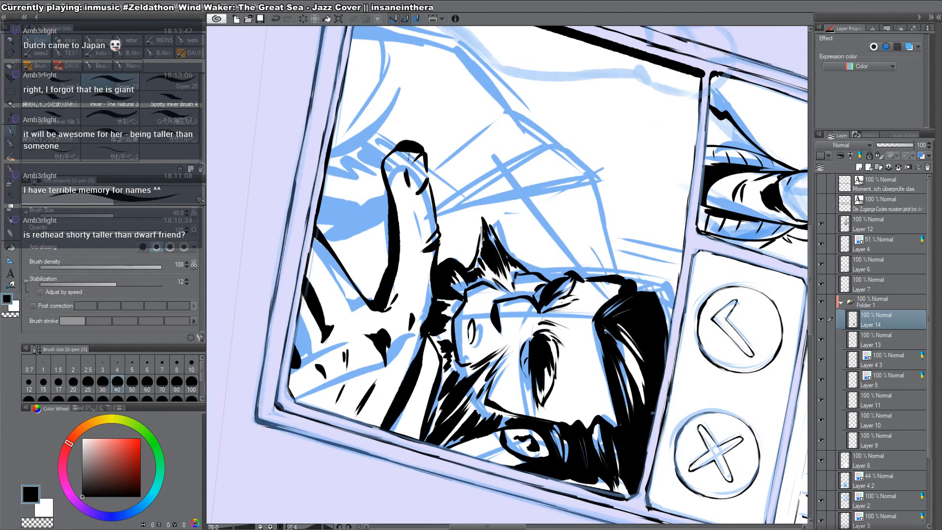
pyautogui.moveTo(545, 308); pyautogui.dragTo(555, 302)
pyautogui.moveTo(527, 356); pyautogui.dragTo(524, 381)
pyautogui.press('r')
pyautogui.moveTo(612, 423); pyautogui.dragTo(576, 92)
# Step: Ink the raised shoulder's outline from the front of the hair over its peak and down the outer side
pyautogui.press('p')
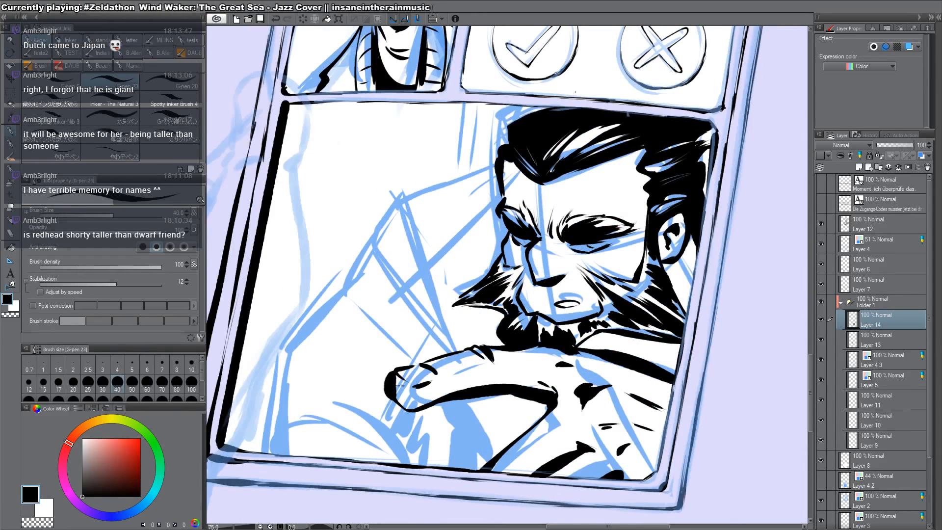
pyautogui.moveTo(496, 172); pyautogui.dragTo(403, 196)
pyautogui.hotkey('ctrl', 'z')
pyautogui.moveTo(496, 179)
pyautogui.mouseDown()
pyautogui.moveTo(431, 191)
pyautogui.moveTo(367, 245)
pyautogui.moveTo(357, 279)
pyautogui.mouseUp()
# Step: Ink two tapering fold lines running from the shoulder peak down to the hand
pyautogui.moveTo(377, 214)
pyautogui.mouseDown()
pyautogui.moveTo(382, 282)
pyautogui.moveTo(431, 348)
pyautogui.mouseUp()
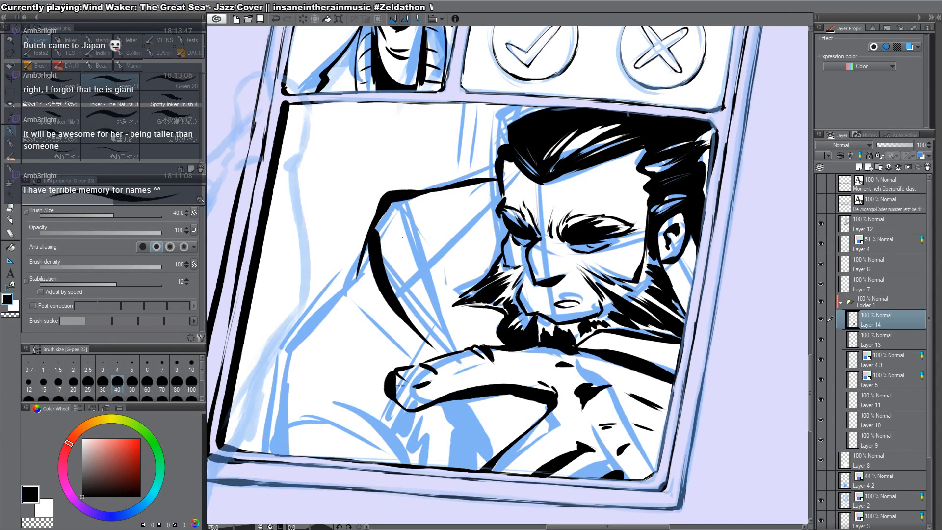
pyautogui.hotkey('ctrl', 'z')
pyautogui.moveTo(369, 235); pyautogui.dragTo(427, 343)
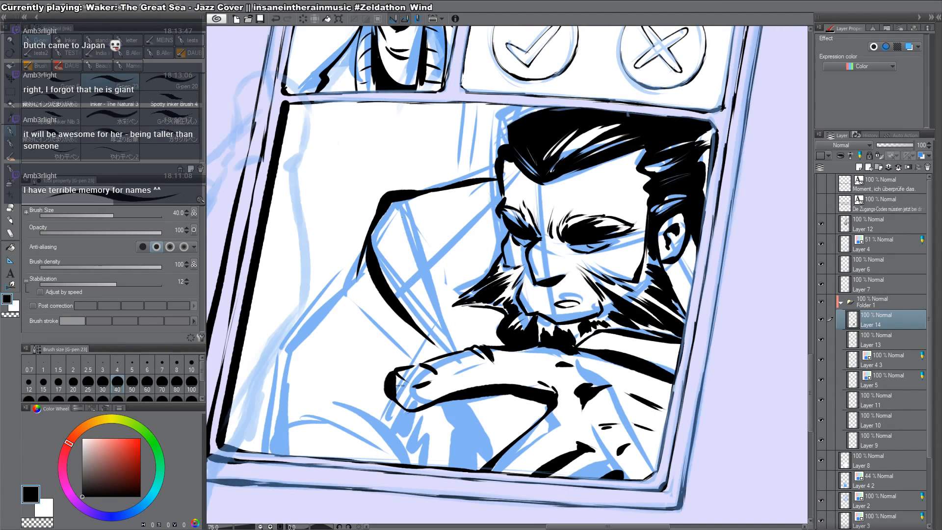
pyautogui.moveTo(402, 217); pyautogui.dragTo(447, 351)
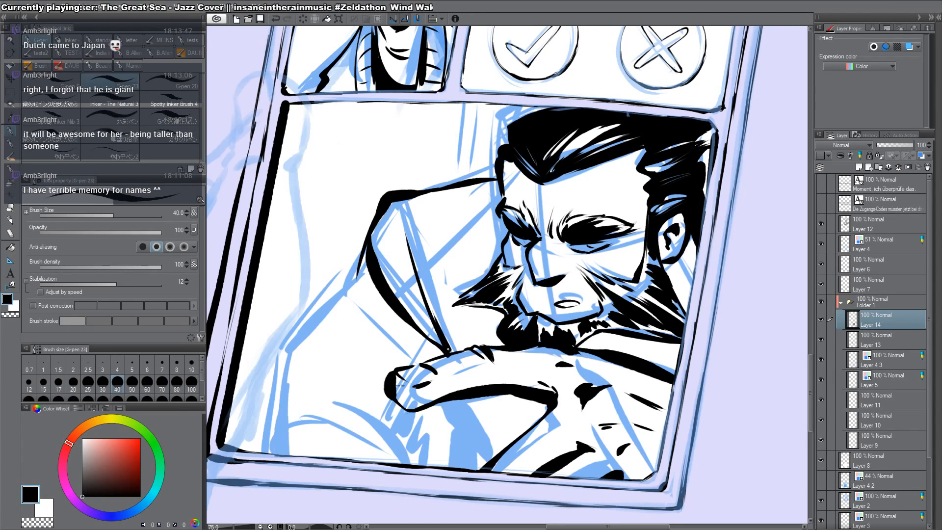
# Step: Ink the arm's outer contour from below the shoulder to the panel's lower border, thickening its lower part
pyautogui.moveTo(362, 246); pyautogui.dragTo(279, 456)
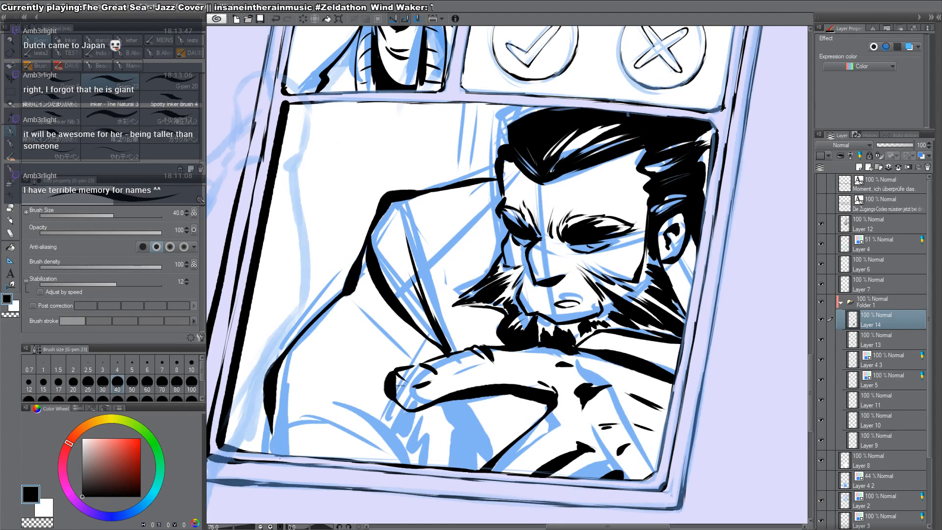
pyautogui.moveTo(278, 374); pyautogui.dragTo(269, 437)
pyautogui.hotkey('ctrl', 'z')
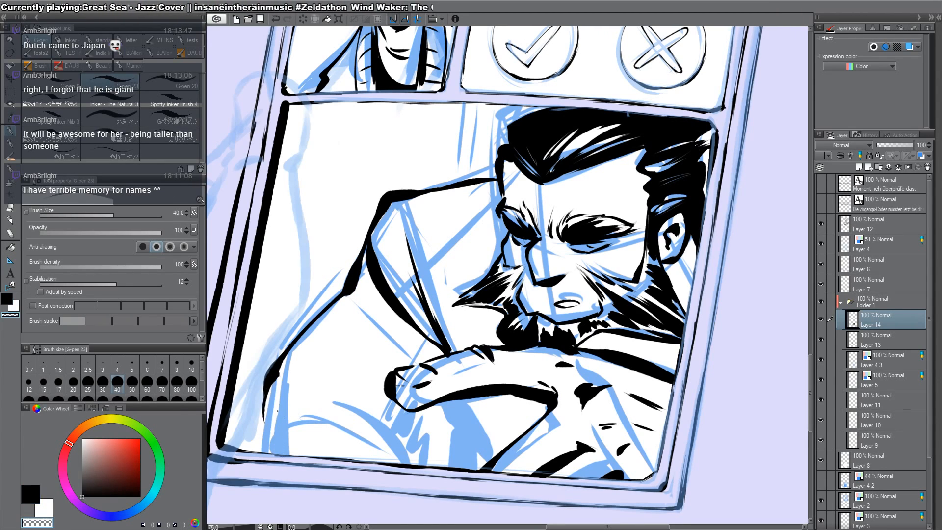
pyautogui.moveTo(277, 379); pyautogui.dragTo(270, 454)
# Step: Ink the sleeve fold and the black shadow shapes beneath the hand along the panel's lower border
pyautogui.scroll(-2, 284, 411)
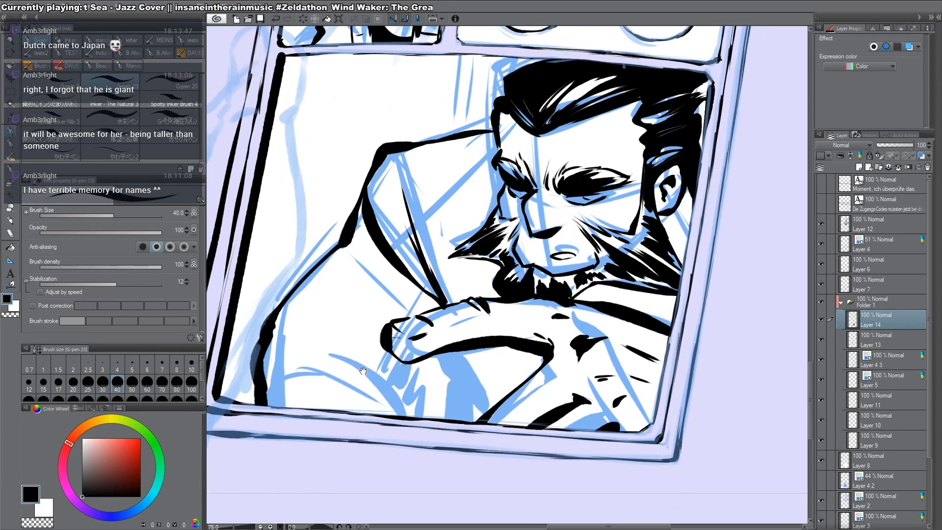
pyautogui.moveTo(416, 363)
pyautogui.mouseDown()
pyautogui.moveTo(392, 388)
pyautogui.moveTo(399, 397)
pyautogui.mouseUp()
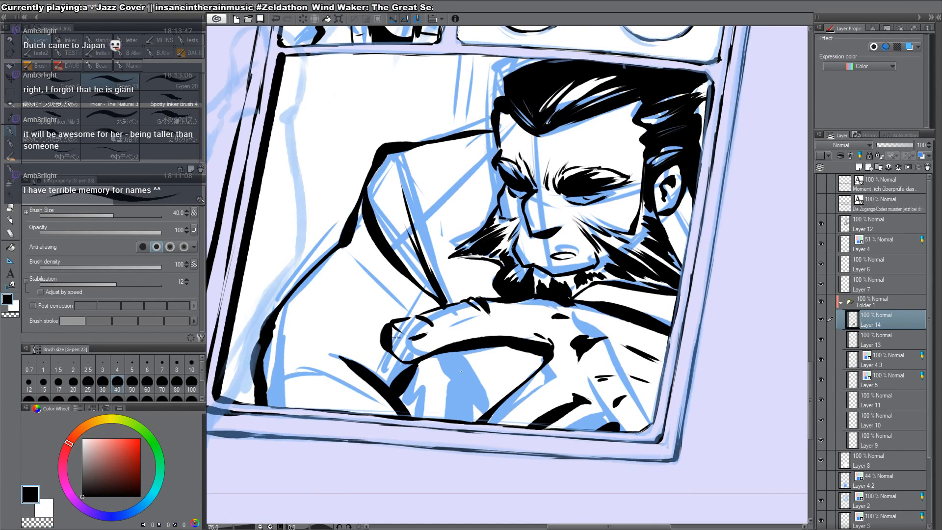
pyautogui.moveTo(452, 353)
pyautogui.mouseDown()
pyautogui.moveTo(476, 382)
pyautogui.moveTo(478, 421)
pyautogui.mouseUp()
pyautogui.hotkey('ctrl', 'z')
pyautogui.moveTo(459, 353); pyautogui.dragTo(489, 397)
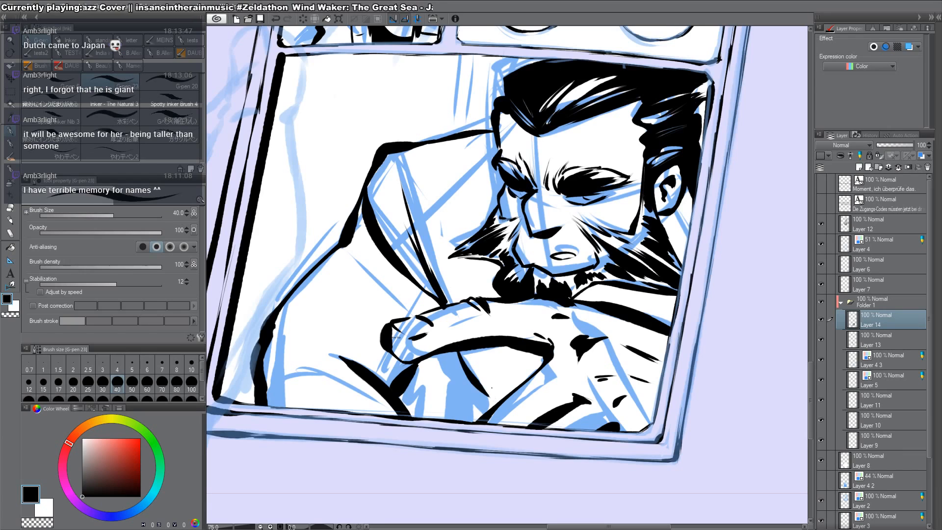
pyautogui.moveTo(464, 361); pyautogui.dragTo(492, 407)
pyautogui.moveTo(493, 406); pyautogui.dragTo(469, 423)
pyautogui.moveTo(419, 364); pyautogui.dragTo(418, 433)
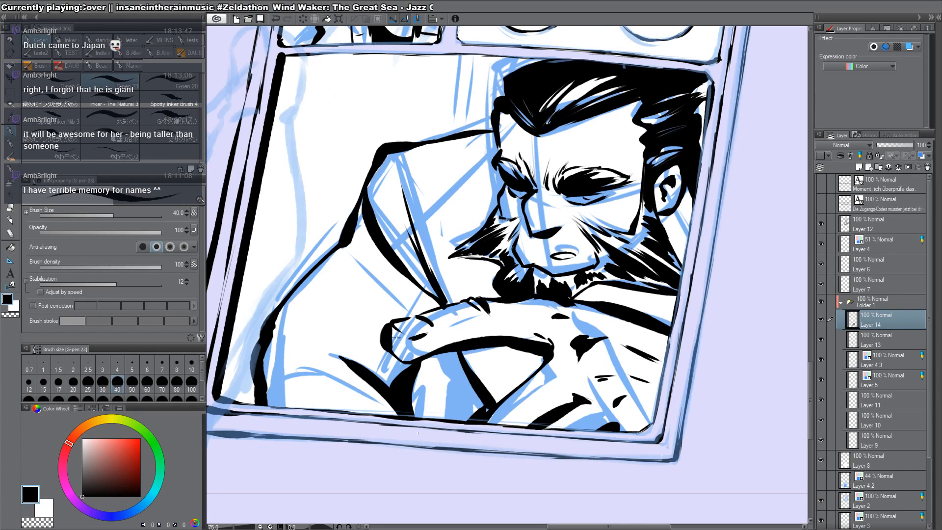
pyautogui.moveTo(442, 346); pyautogui.dragTo(588, 311)
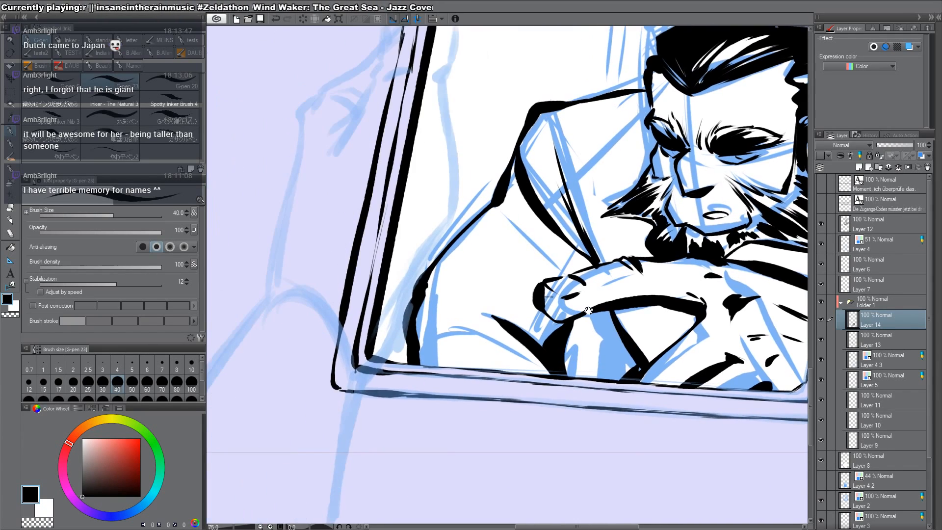
# Step: Ink hatch strokes beside the clenched hand and fill the gap between sleeve and hand with black
pyautogui.moveTo(557, 233); pyautogui.dragTo(550, 278)
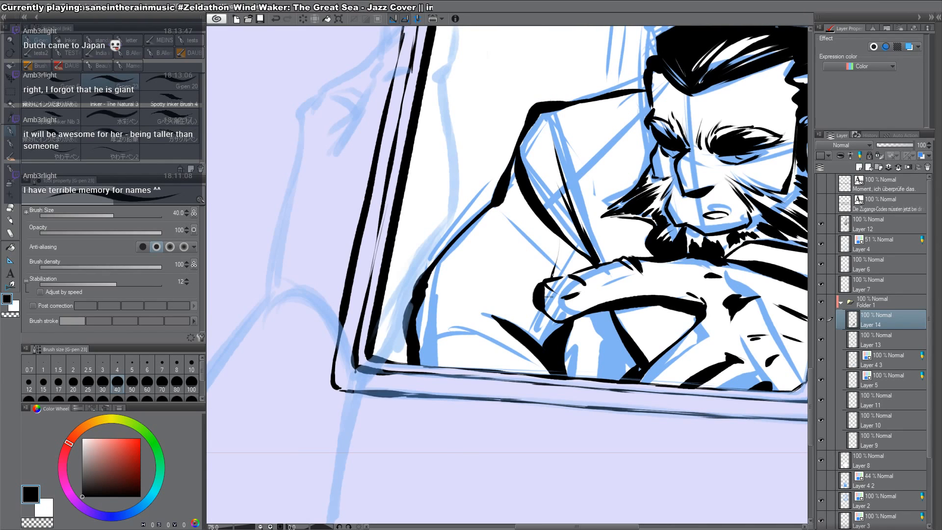
pyautogui.hotkey('ctrl', 'z')
pyautogui.moveTo(549, 229); pyautogui.dragTo(541, 282)
pyautogui.moveTo(552, 232); pyautogui.dragTo(526, 331)
pyautogui.moveTo(533, 304); pyautogui.dragTo(532, 338)
pyautogui.press('g')
pyautogui.click(543, 328)
pyautogui.click(564, 254)
pyautogui.press('p')
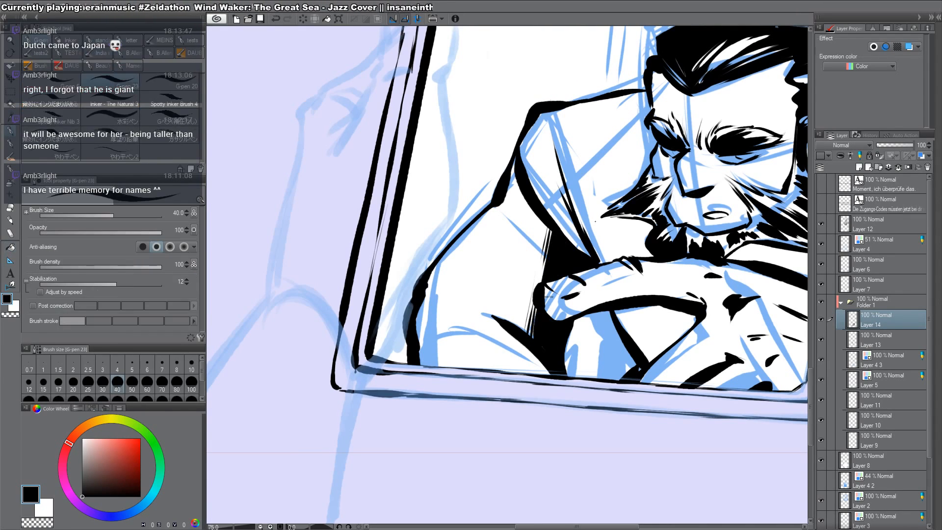
# Step: Close the linework along the frame edge beside the neck and fill the band beneath the beard with black
pyautogui.moveTo(706, 313); pyautogui.dragTo(581, 309)
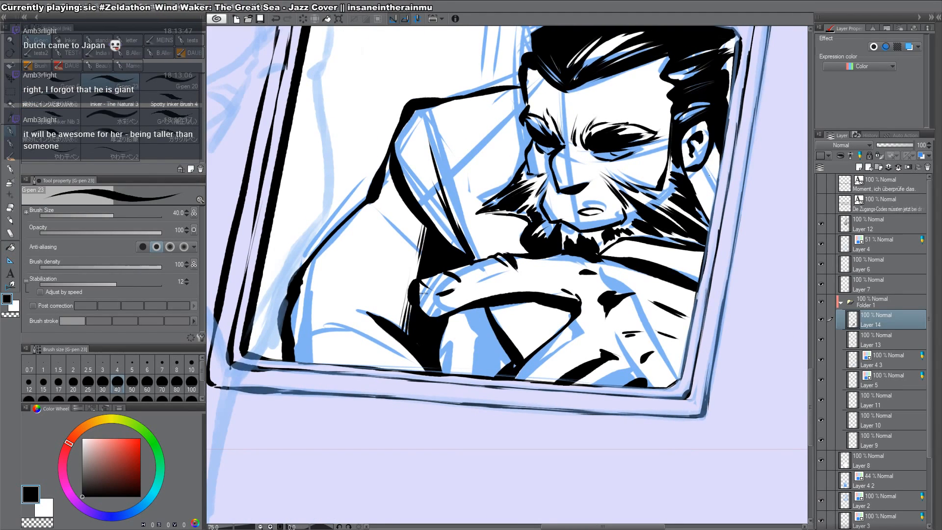
pyautogui.moveTo(704, 186); pyautogui.dragTo(714, 207)
pyautogui.press('r')
pyautogui.moveTo(706, 208)
pyautogui.mouseDown()
pyautogui.moveTo(717, 280)
pyautogui.moveTo(637, 439)
pyautogui.moveTo(725, 101)
pyautogui.mouseUp()
pyautogui.press('g')
pyautogui.click(575, 420)
pyautogui.press('r')
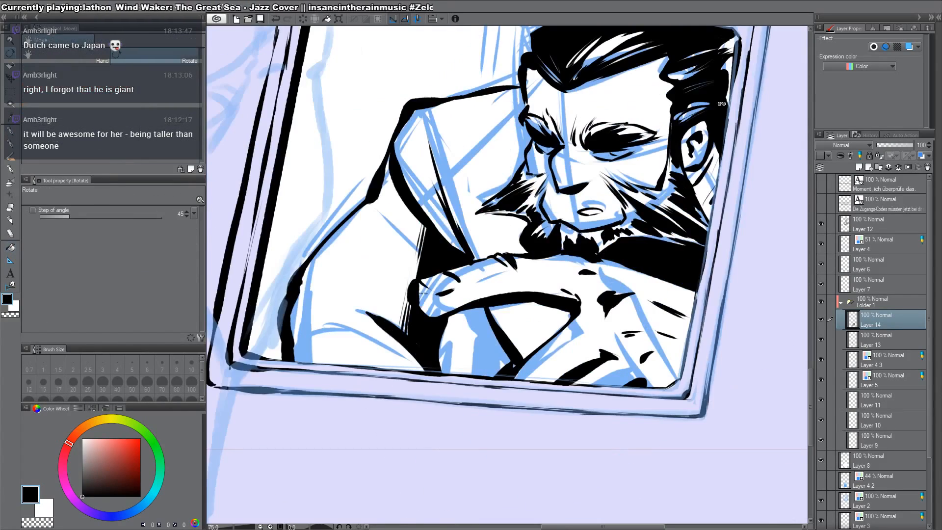
# Step: Ink feathered strokes inside the upper corner of the triangular gap below the forearm
pyautogui.press('p')
pyautogui.moveTo(546, 308); pyautogui.dragTo(525, 341)
pyautogui.moveTo(550, 307); pyautogui.dragTo(521, 353)
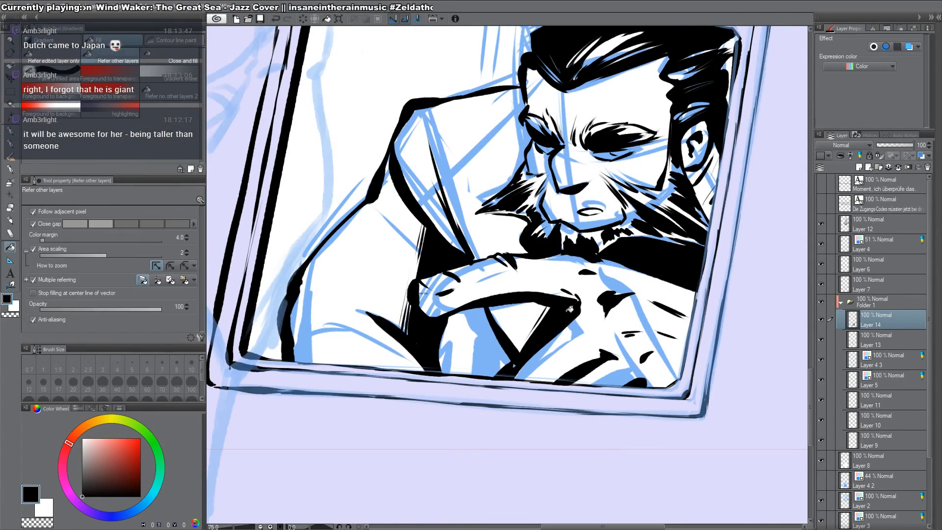
# Step: Fill the remaining white gaps between the ear, neck and frame edge with black
pyautogui.hotkey('alt', 'space')
pyautogui.click(543, 344)
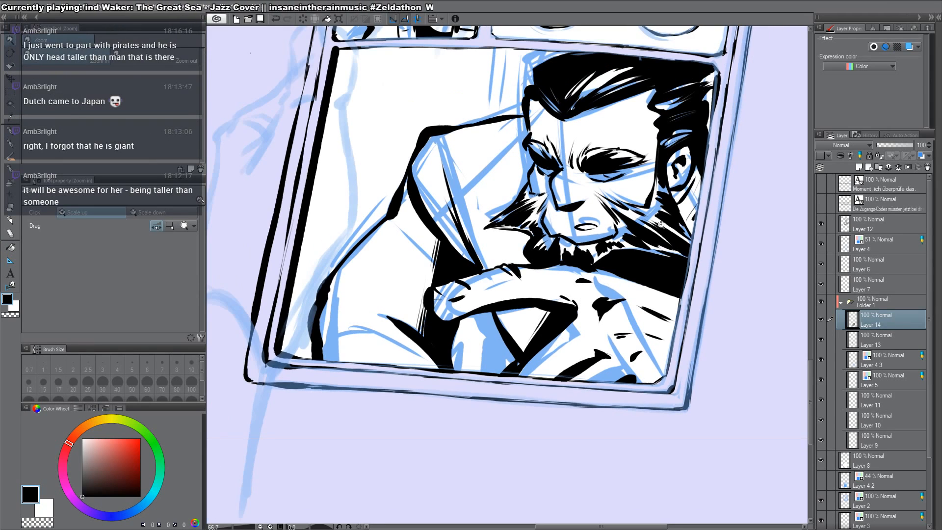
pyautogui.press('g')
pyautogui.click(691, 197)
pyautogui.click(692, 224)
pyautogui.press('p')
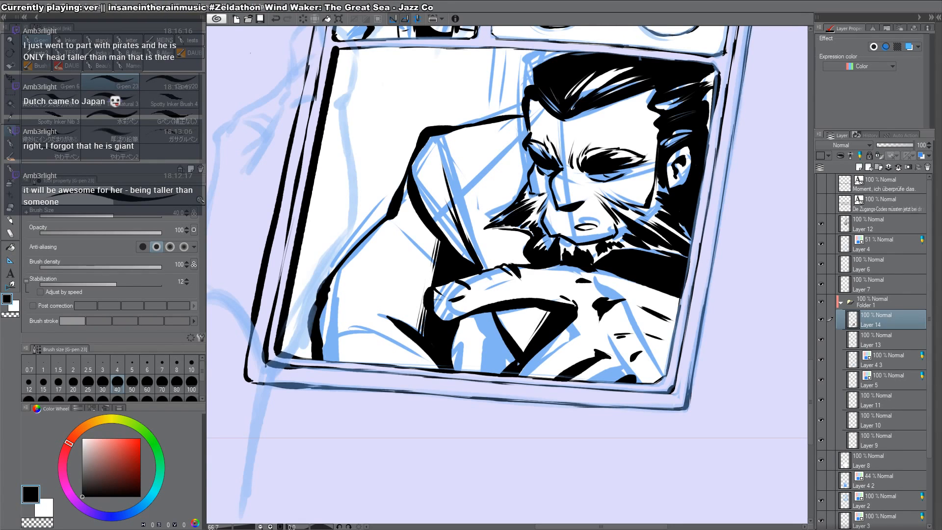
# Step: Lasso a loose selection around the bearded man's back, shoulder and upper arm
pyautogui.moveTo(485, 68); pyautogui.dragTo(448, 83)
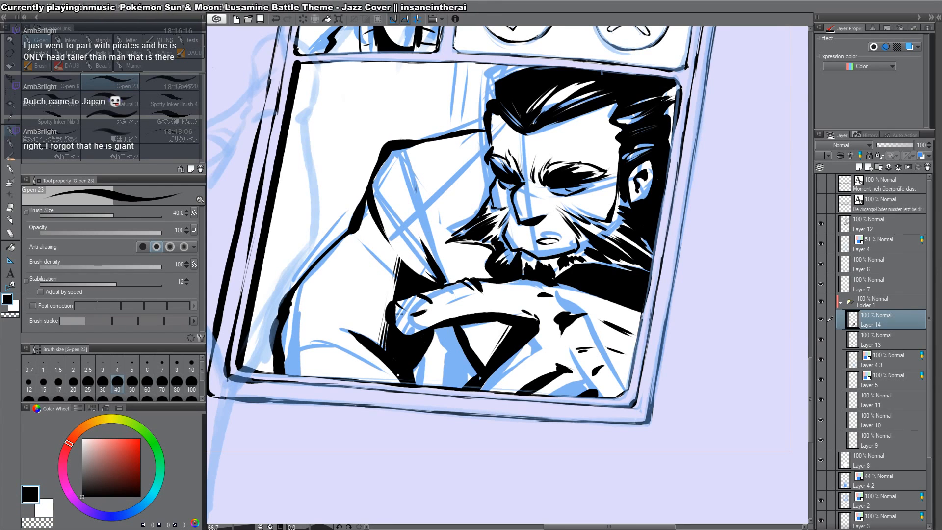
pyautogui.scroll(-3, 398, 375)
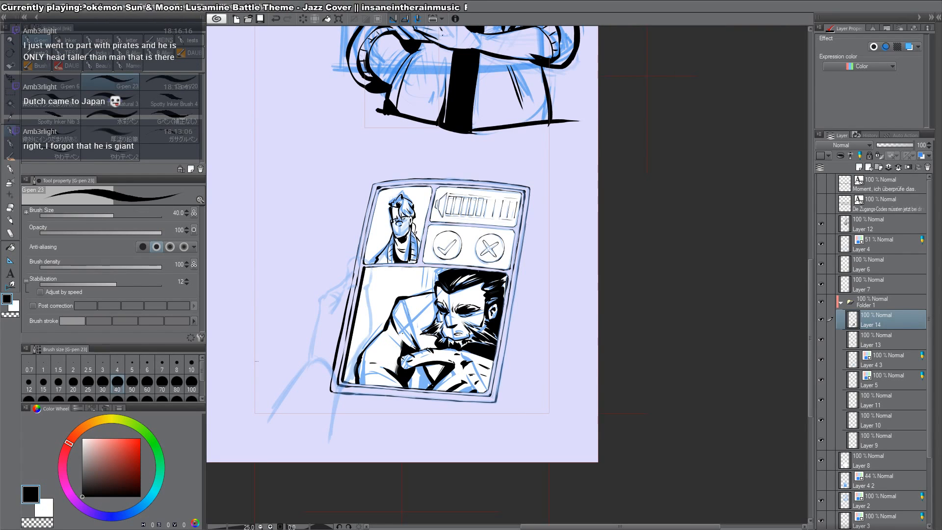
pyautogui.press('h')
pyautogui.press('h')
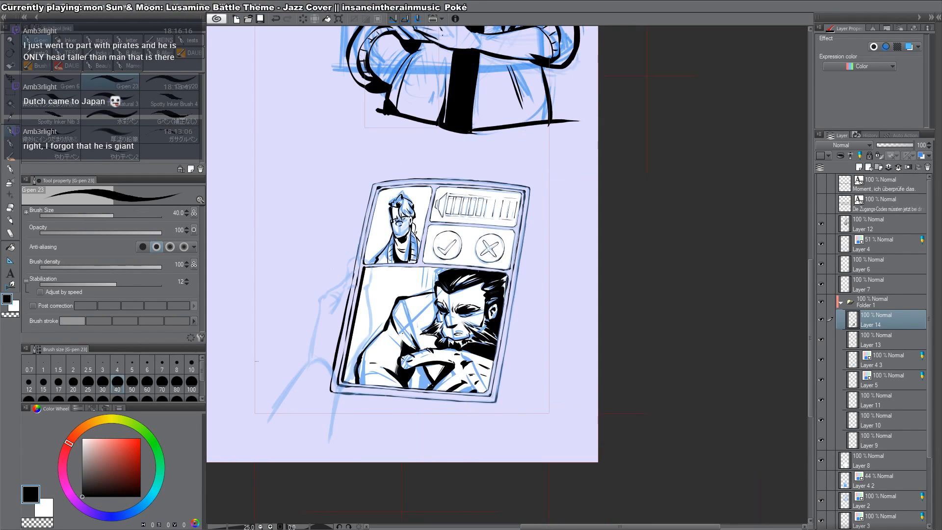
pyautogui.press('m')
pyautogui.moveTo(428, 310)
pyautogui.mouseDown()
pyautogui.moveTo(341, 322)
pyautogui.moveTo(410, 424)
pyautogui.moveTo(413, 381)
pyautogui.moveTo(391, 363)
pyautogui.moveTo(423, 340)
pyautogui.mouseUp()
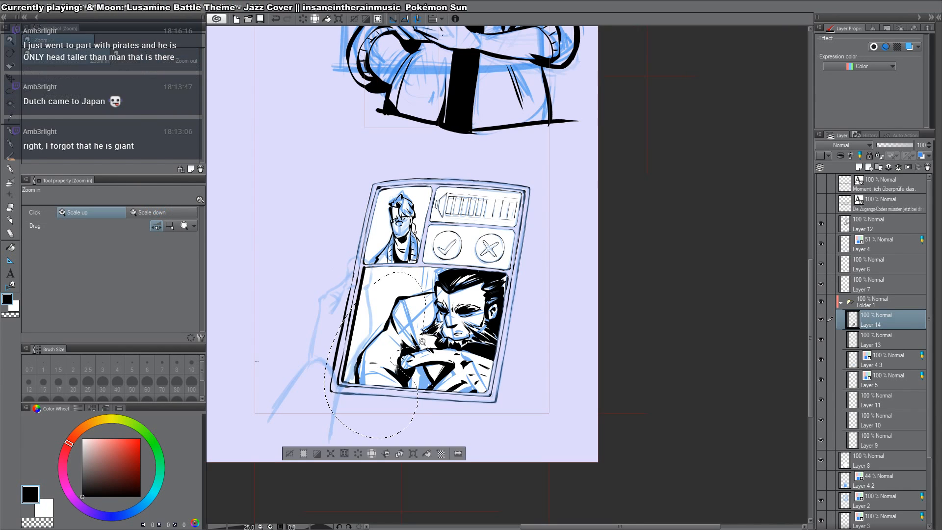
# Step: Refine the lasso selection around the clenched hand so that it follows the hand's contour
pyautogui.scroll(4, 423, 340)
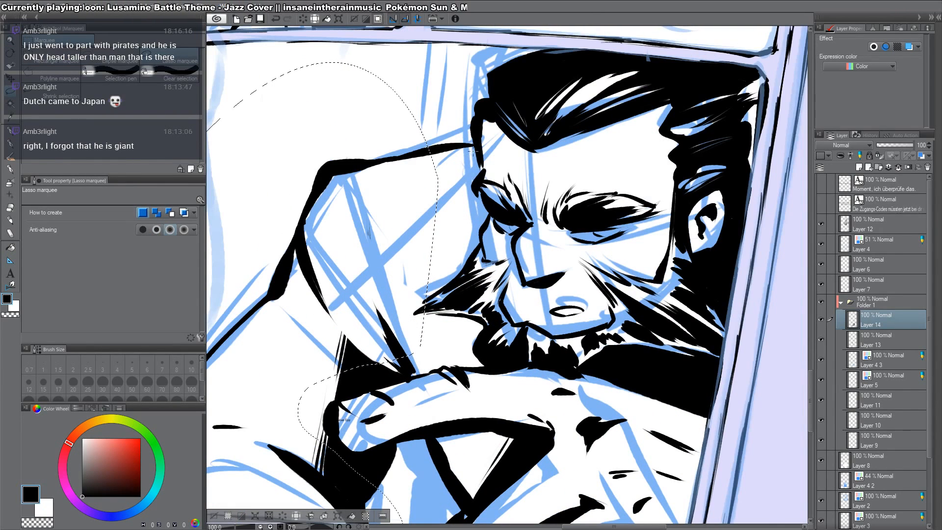
pyautogui.moveTo(411, 313); pyautogui.dragTo(501, 148)
pyautogui.press('r')
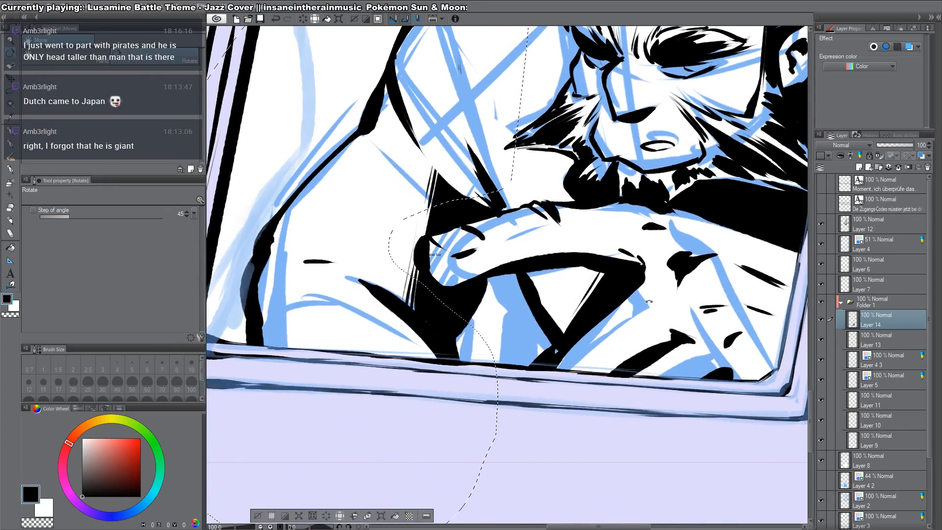
pyautogui.moveTo(559, 213)
pyautogui.mouseDown()
pyautogui.moveTo(496, 194)
pyautogui.moveTo(450, 218)
pyautogui.mouseUp()
pyautogui.press('m')
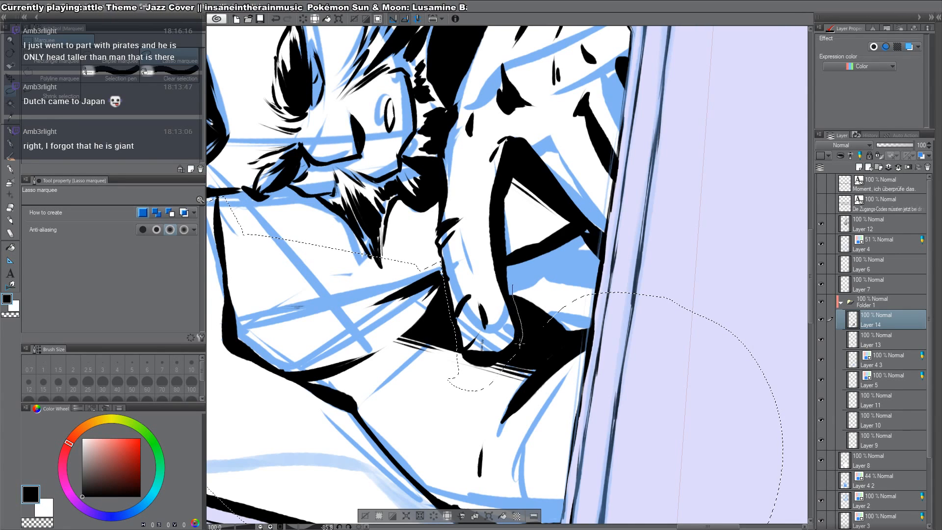
pyautogui.moveTo(499, 365)
pyautogui.mouseDown()
pyautogui.moveTo(579, 362)
pyautogui.moveTo(552, 266)
pyautogui.mouseUp()
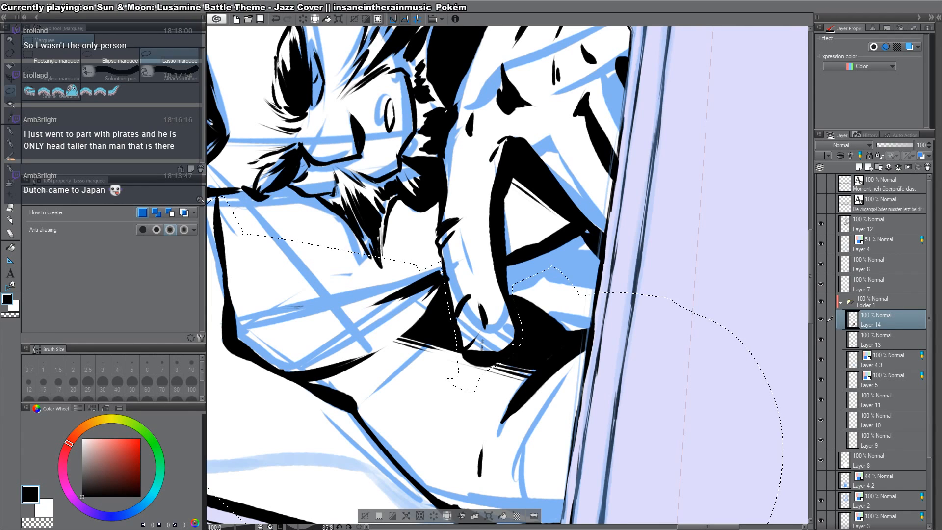
pyautogui.press('c')
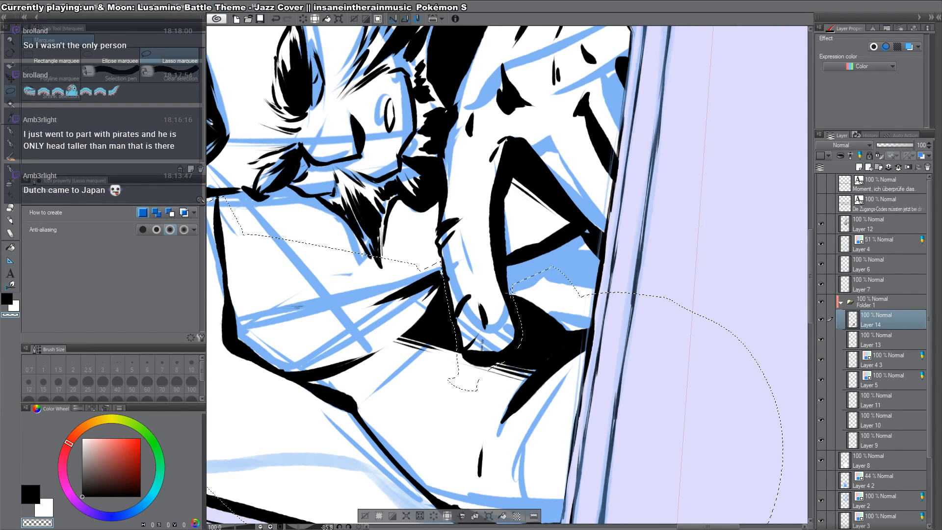
pyautogui.moveTo(523, 325); pyautogui.dragTo(520, 314)
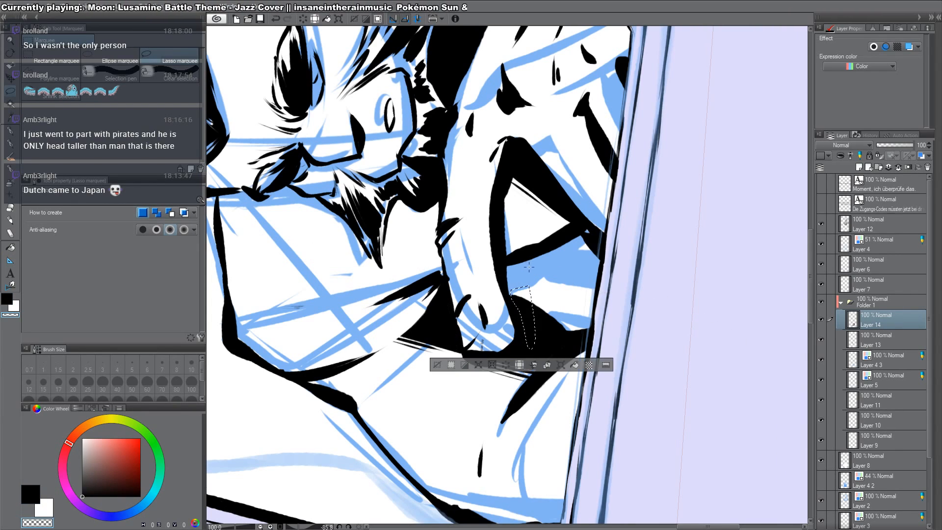
pyautogui.hotkey('ctrl', 'z')
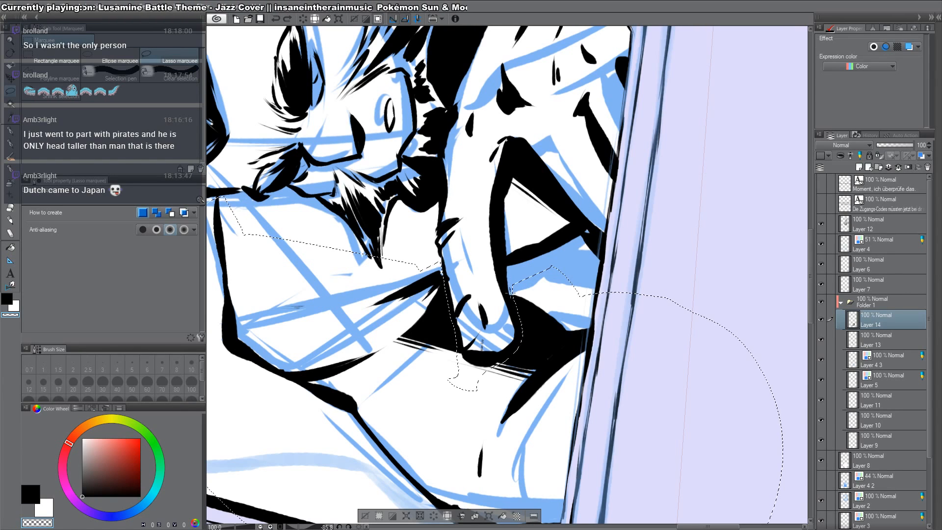
# Step: Trim the selection along the beard and forehead so it encloses only the back, shoulder and sleeve linework
pyautogui.hotkey('shift', 'space')
pyautogui.doubleClick(675, 278)
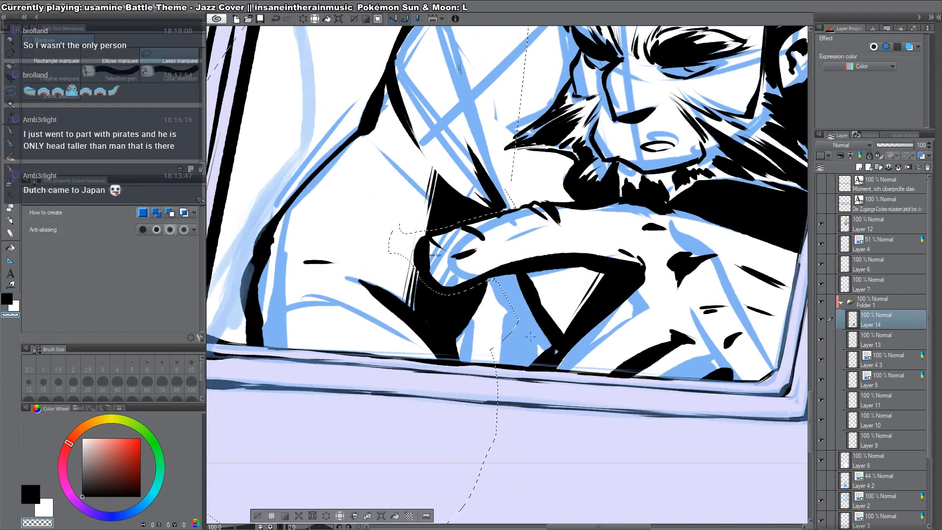
pyautogui.press('k')
pyautogui.press('m')
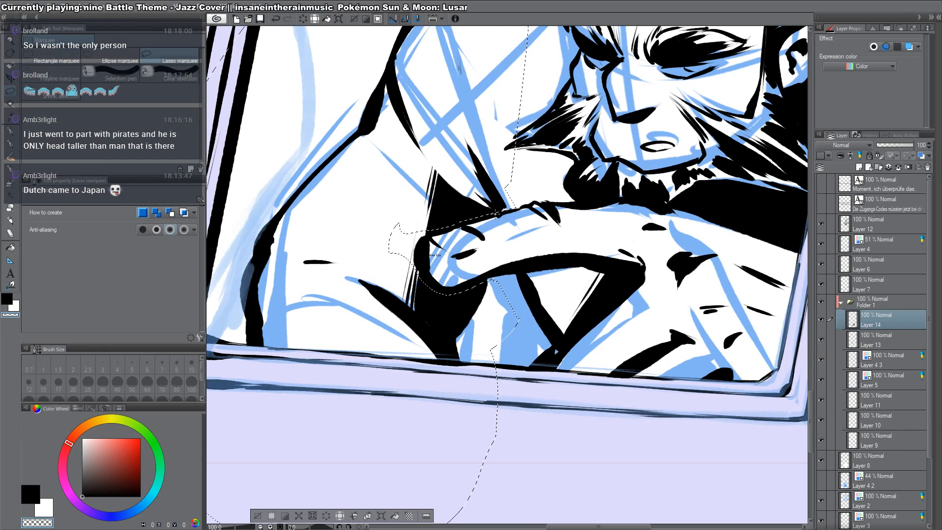
pyautogui.moveTo(511, 176); pyautogui.dragTo(522, 286)
pyautogui.press('k')
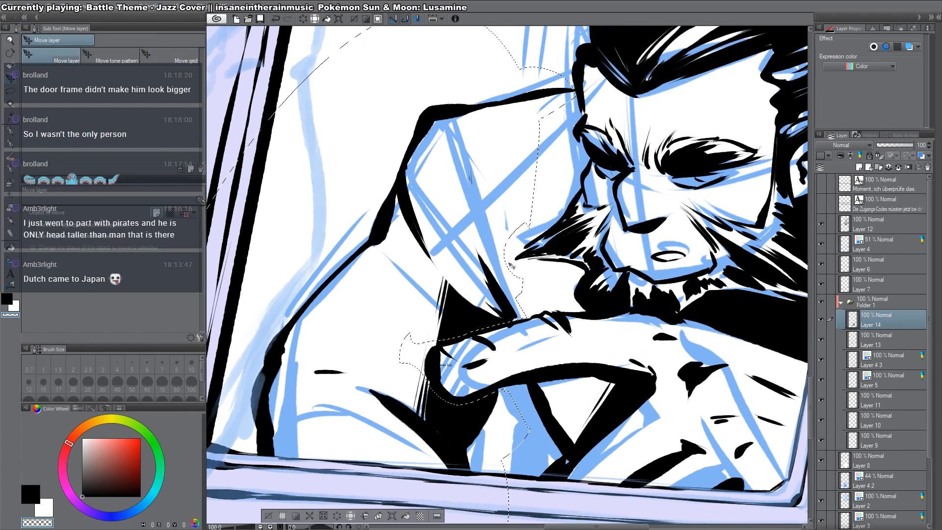
pyautogui.moveTo(513, 237); pyautogui.dragTo(525, 238)
pyautogui.hotkey('ctrl', 'z')
pyautogui.press('m')
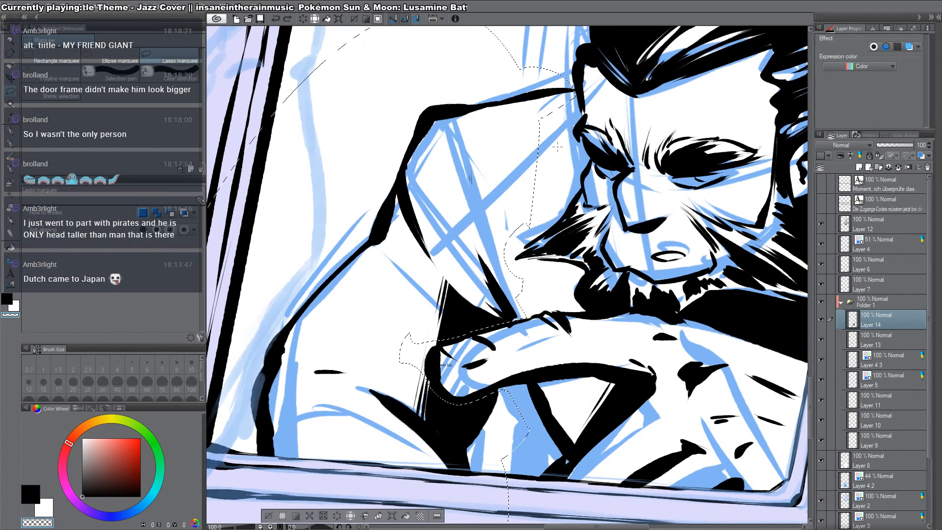
pyautogui.moveTo(549, 60); pyautogui.dragTo(546, 121)
# Step: Nudge the selected shoulder and sleeve linework to the right in two steps and deselect it
pyautogui.press('k')
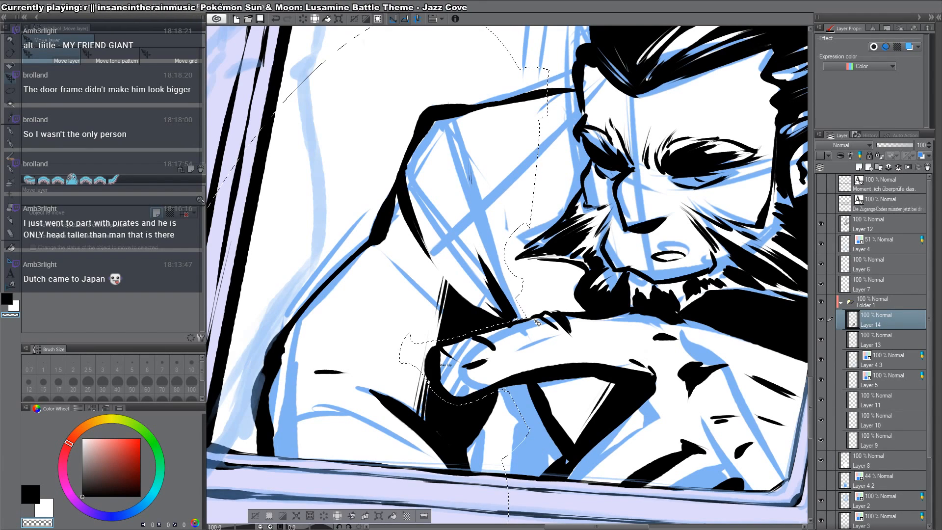
pyautogui.hotkey('shift', 'Right')
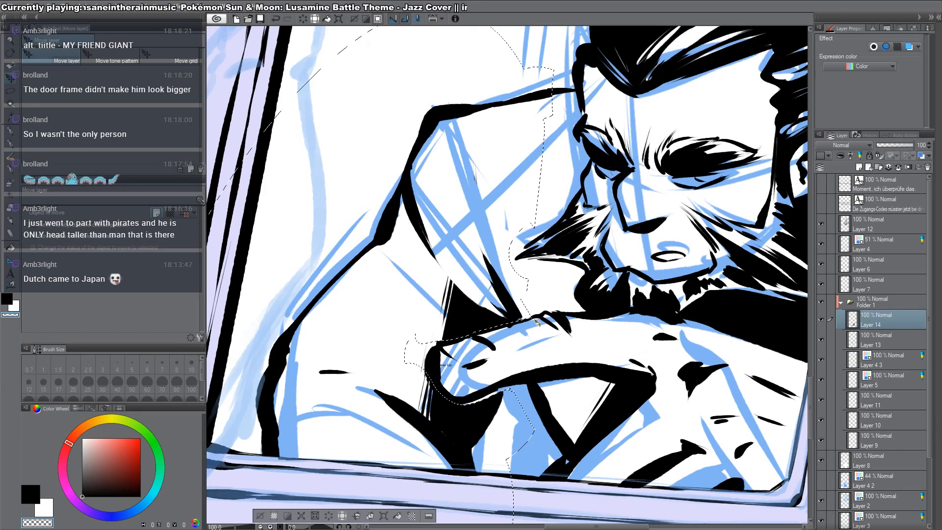
pyautogui.hotkey('shift', 'Right')
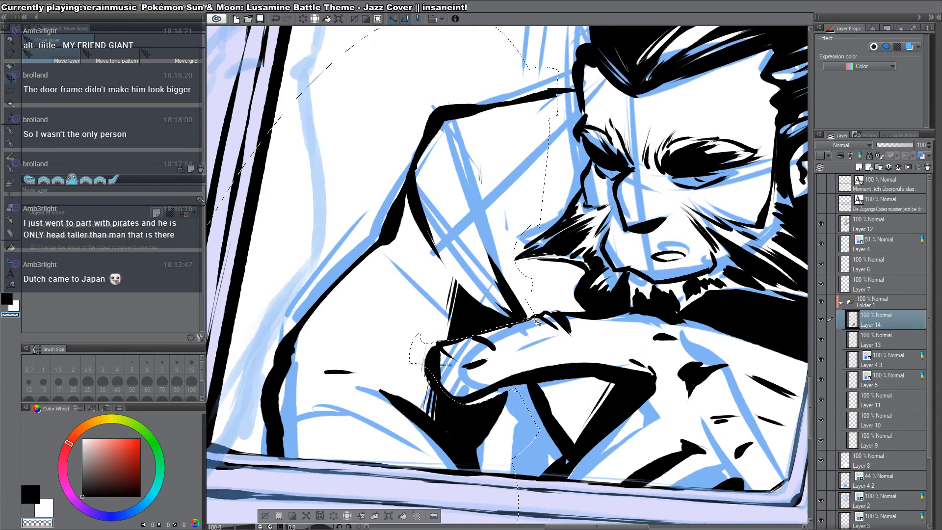
pyautogui.hotkey('ctrl', 'd')
# Step: Ink over the sleeve fold lines above the hand and patch the black shadow below it
pyautogui.press('p')
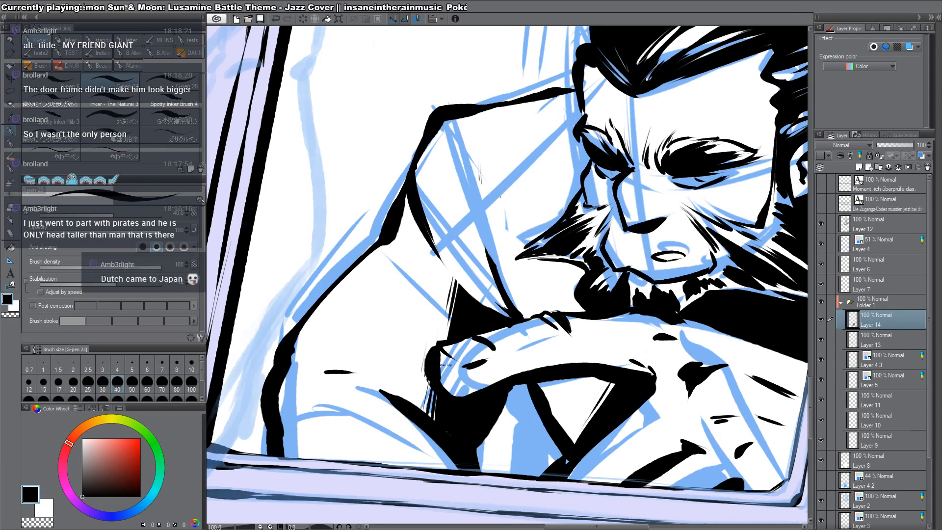
pyautogui.moveTo(452, 275); pyautogui.dragTo(513, 317)
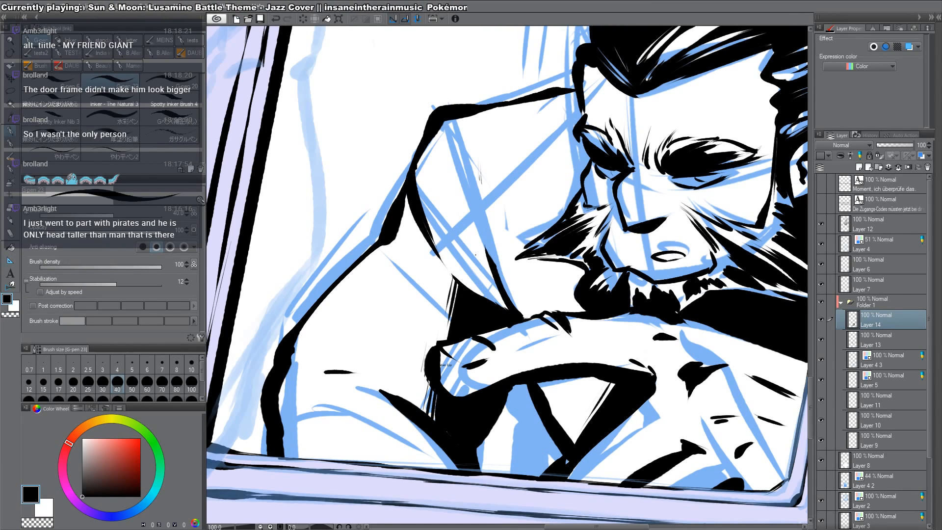
pyautogui.moveTo(434, 240)
pyautogui.mouseDown()
pyautogui.moveTo(494, 318)
pyautogui.moveTo(455, 280)
pyautogui.moveTo(424, 222)
pyautogui.moveTo(462, 285)
pyautogui.mouseUp()
pyautogui.moveTo(433, 395); pyautogui.dragTo(436, 420)
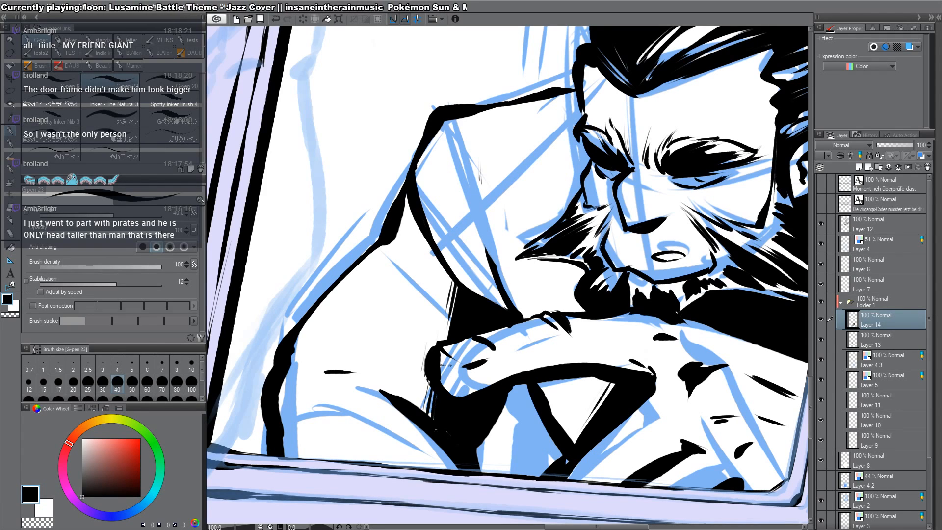
# Step: Remove the tiny stray text object lying over the clenched hand and return to Layer 14
pyautogui.press('o')
pyautogui.click(448, 366)
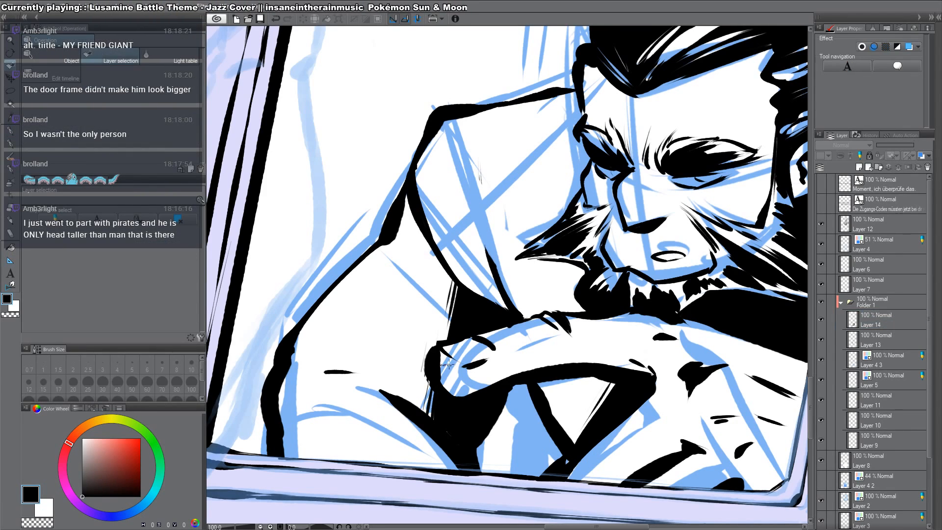
pyautogui.click(69, 49)
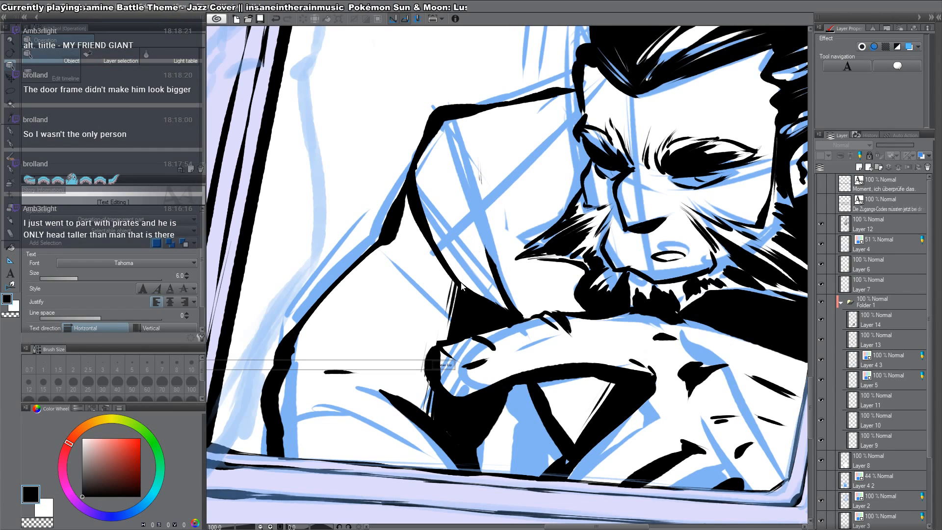
pyautogui.moveTo(469, 331); pyautogui.dragTo(498, 317)
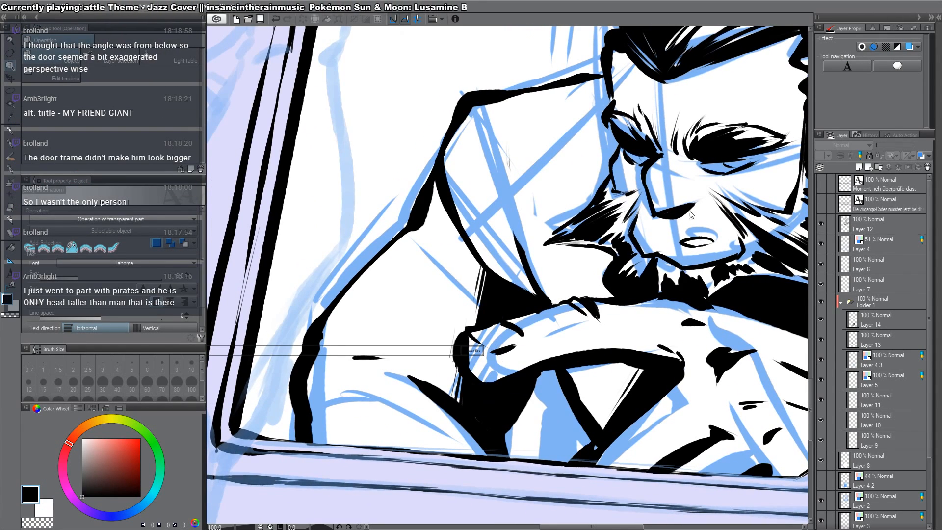
pyautogui.click(918, 183)
pyautogui.click(485, 411)
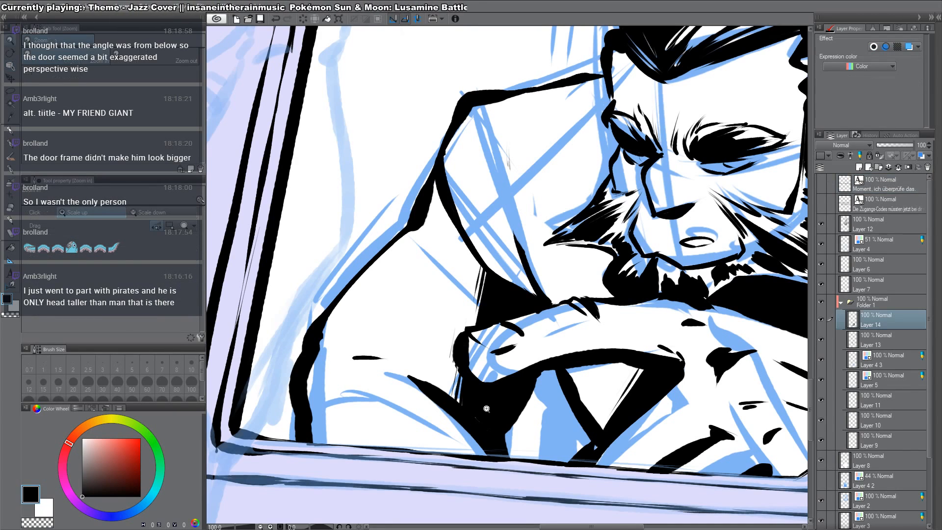
pyautogui.scroll(-2, 484, 412)
pyautogui.press('p')
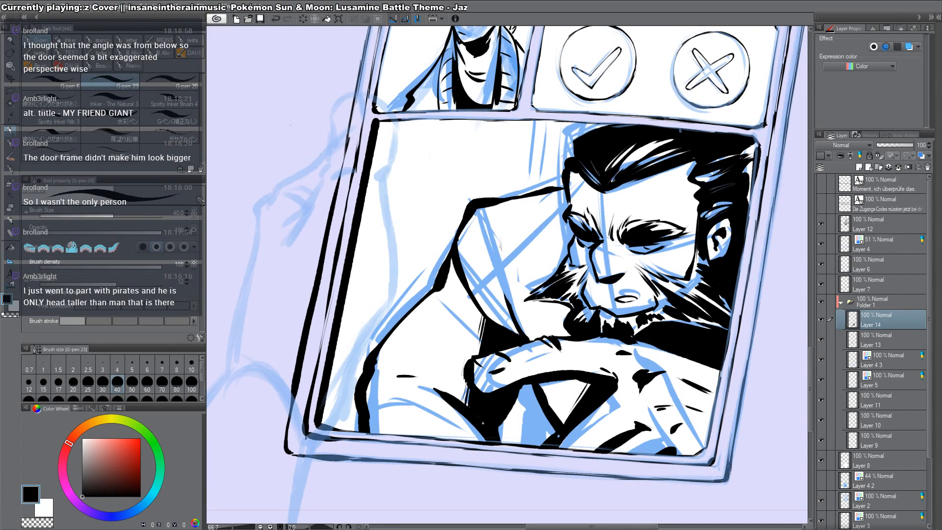
pyautogui.moveTo(483, 423); pyautogui.dragTo(424, 377)
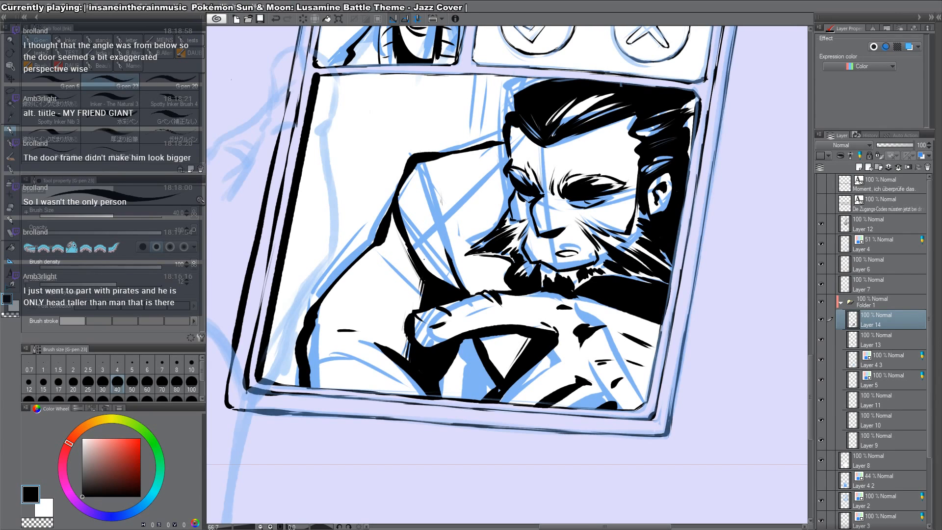
pyautogui.hotkey('ctrl', 'space')
pyautogui.moveTo(424, 227); pyautogui.dragTo(480, 298)
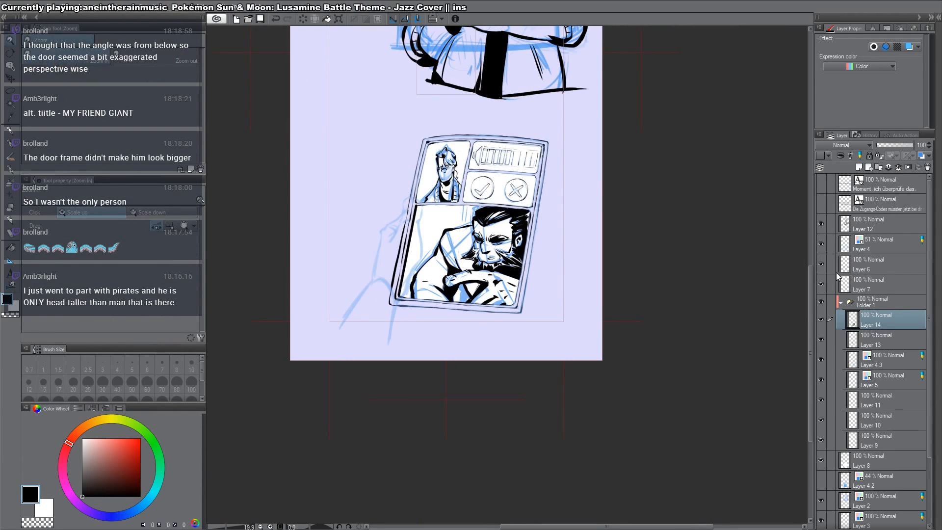
# Step: Sketch a small rectangular frame with a few rough shapes inside it on a new layer above Layer 7, beside the device
pyautogui.click(878, 293)
pyautogui.hotkey('ctrl', 'shift', 'n')
pyautogui.moveTo(443, 184); pyautogui.dragTo(483, 267)
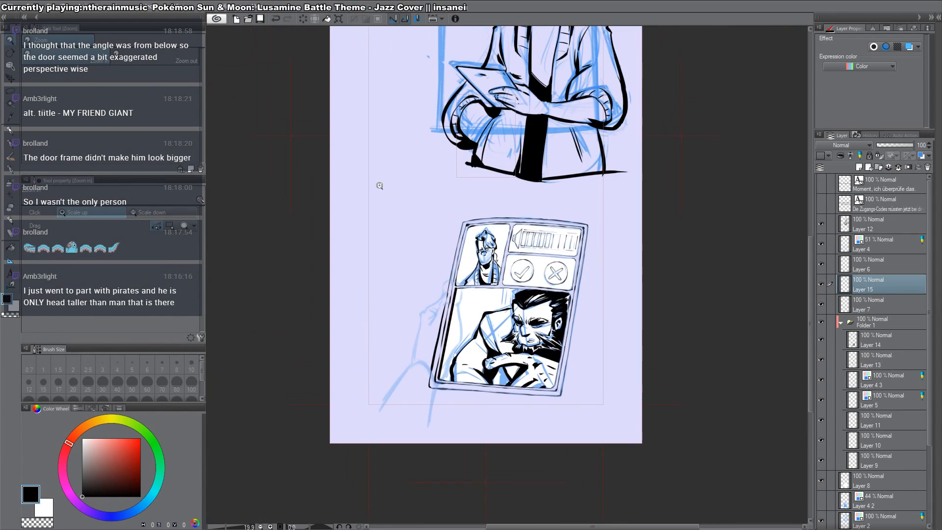
pyautogui.moveTo(378, 184); pyautogui.dragTo(380, 214)
pyautogui.moveTo(376, 177); pyautogui.dragTo(443, 177)
pyautogui.moveTo(376, 218); pyautogui.dragTo(450, 217)
pyautogui.moveTo(449, 180); pyautogui.dragTo(448, 208)
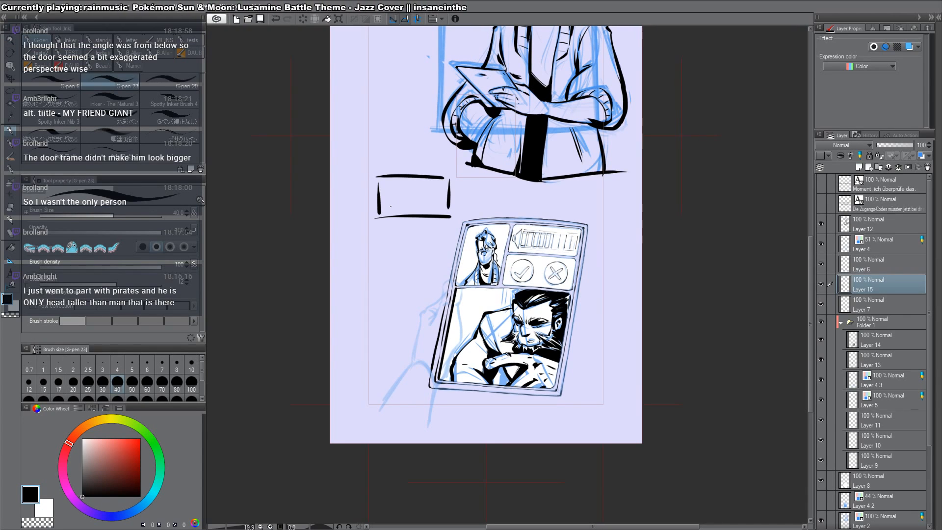
pyautogui.moveTo(390, 206)
pyautogui.mouseDown()
pyautogui.moveTo(402, 186)
pyautogui.moveTo(391, 213)
pyautogui.mouseUp()
pyautogui.moveTo(442, 182); pyautogui.dragTo(440, 201)
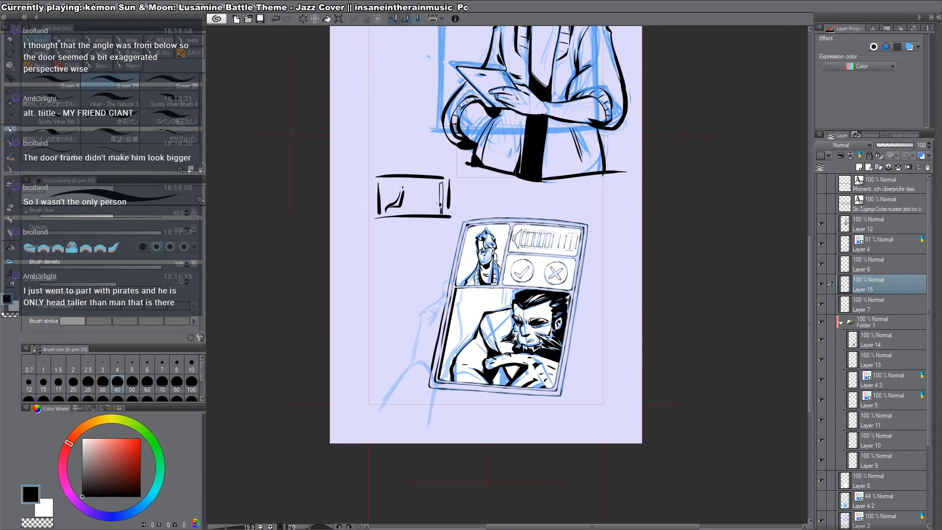
pyautogui.moveTo(446, 203); pyautogui.dragTo(481, 400)
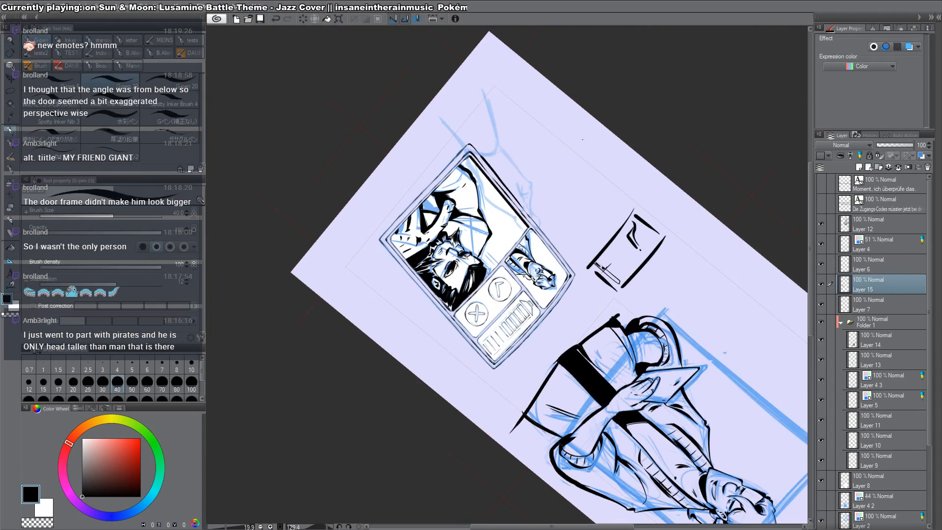
pyautogui.moveTo(603, 353); pyautogui.dragTo(426, 4)
pyautogui.press('p')
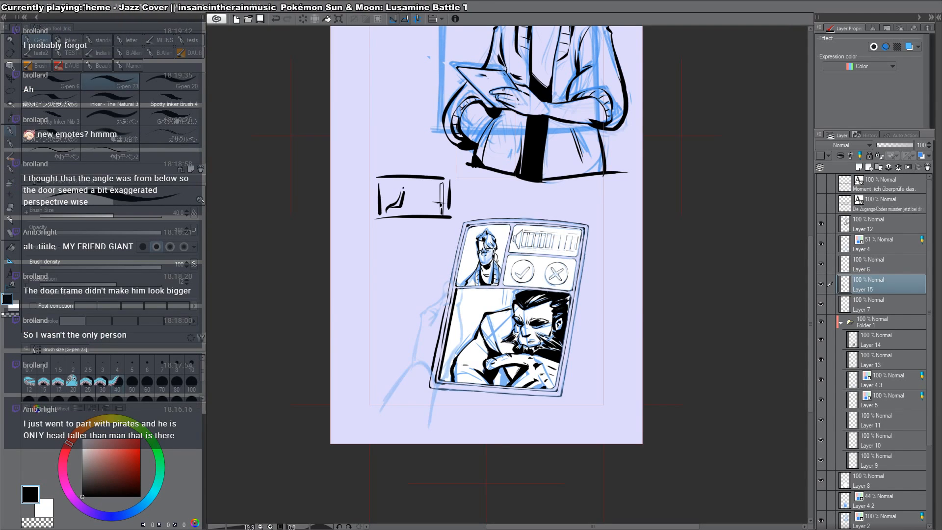
# Step: Erase part of the small frame sketch above the device and delete its layer
pyautogui.press('e')
pyautogui.moveTo(452, 203); pyautogui.dragTo(345, 231)
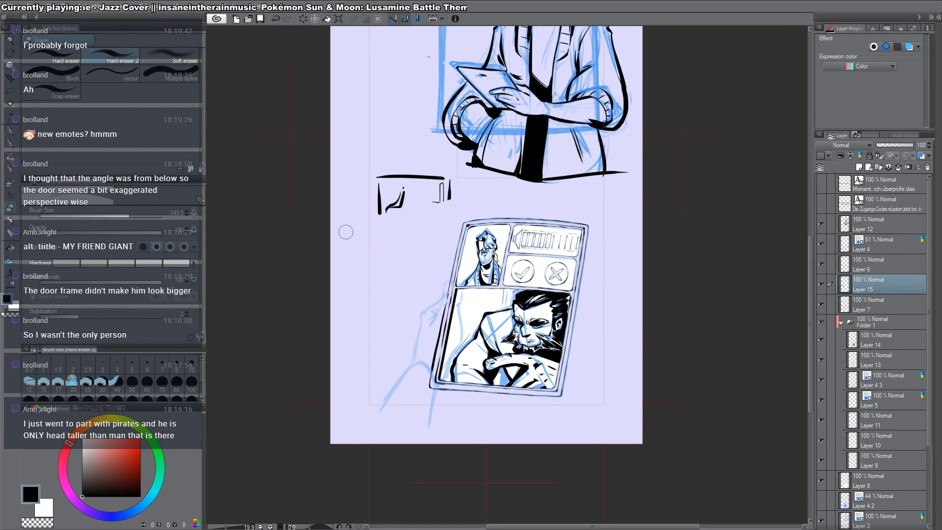
pyautogui.hotkey('ctrl', 't')
pyautogui.press('Escape')
pyautogui.click(927, 168)
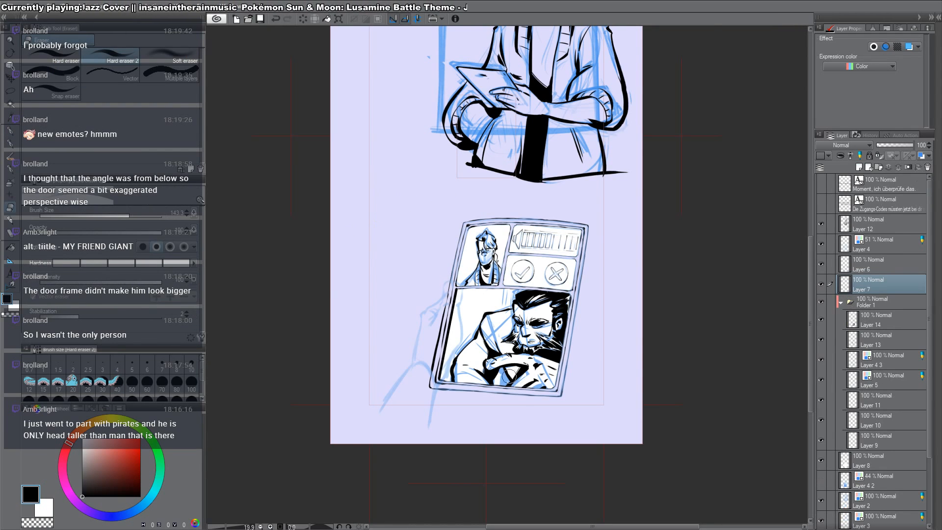
# Step: Touch up the black shadow around the folds below the bearded man's clenched hand on Layer 14
pyautogui.keyDown('ctrl'); pyautogui.click(536, 316); pyautogui.keyUp('ctrl')
pyautogui.keyDown('ctrl'); pyautogui.click(537, 316); pyautogui.keyUp('ctrl')
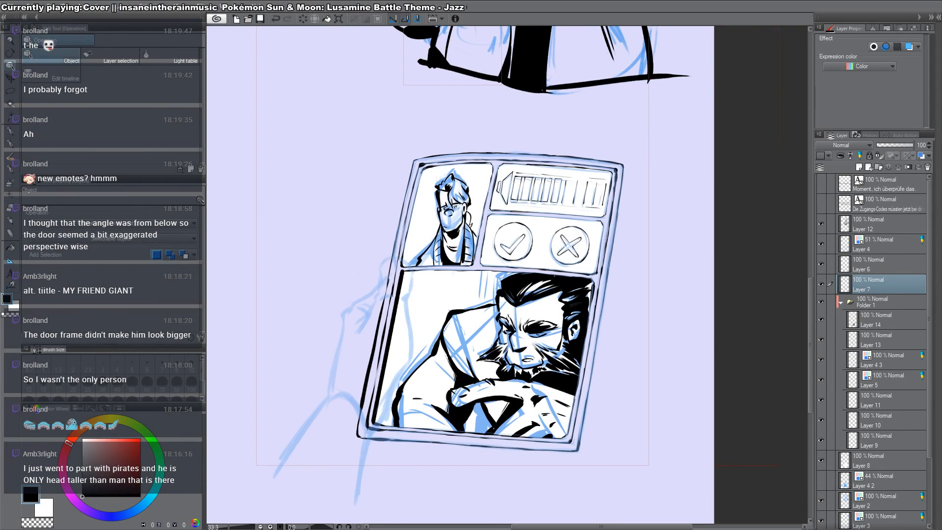
pyautogui.moveTo(498, 324); pyautogui.dragTo(498, 317)
pyautogui.scroll(-1, 498, 310)
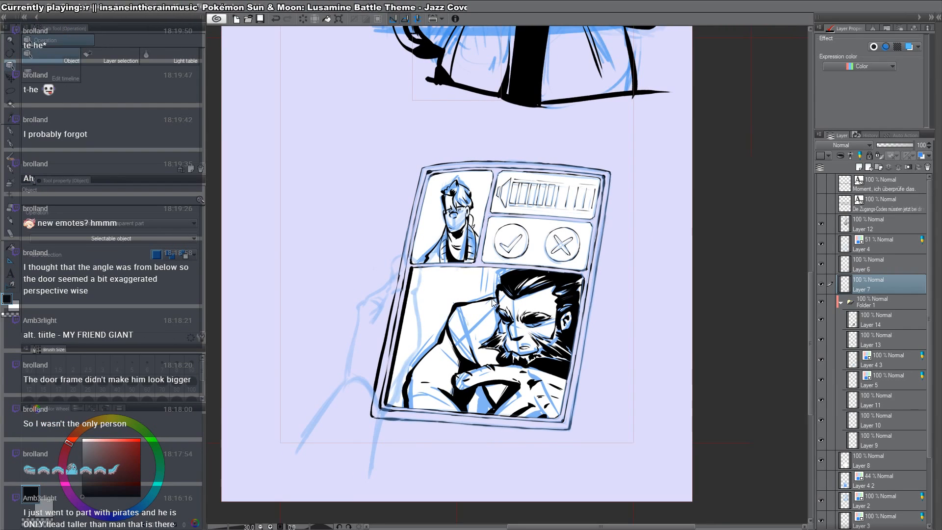
pyautogui.click(502, 281)
pyautogui.scroll(-1, 521, 399)
pyautogui.moveTo(521, 398); pyautogui.dragTo(526, 359)
pyautogui.click(490, 372)
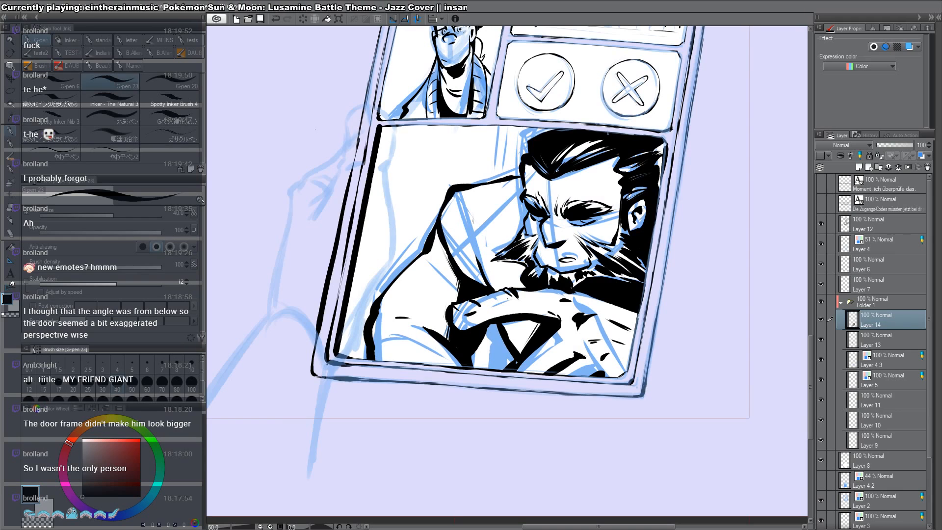
pyautogui.moveTo(491, 323); pyautogui.dragTo(505, 364)
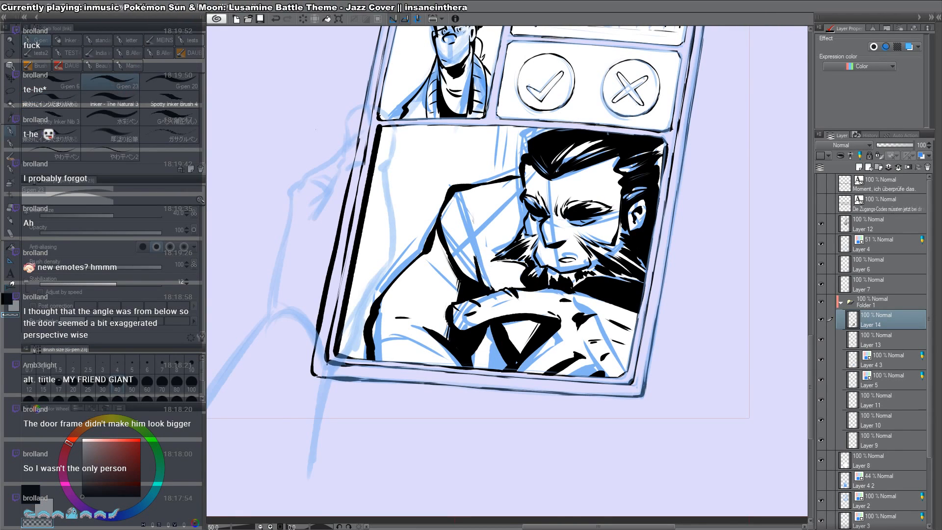
pyautogui.press('r')
pyautogui.moveTo(688, 305); pyautogui.dragTo(353, 178)
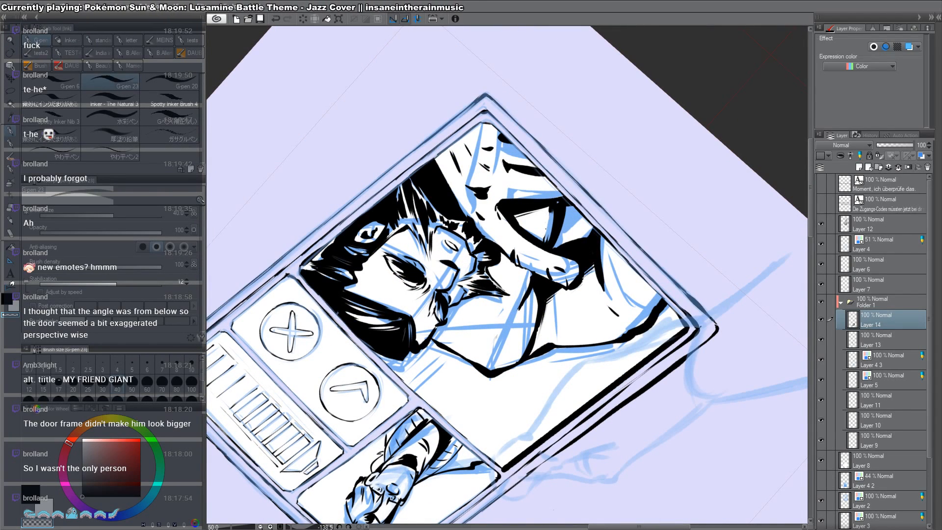
pyautogui.moveTo(553, 211); pyautogui.dragTo(548, 241)
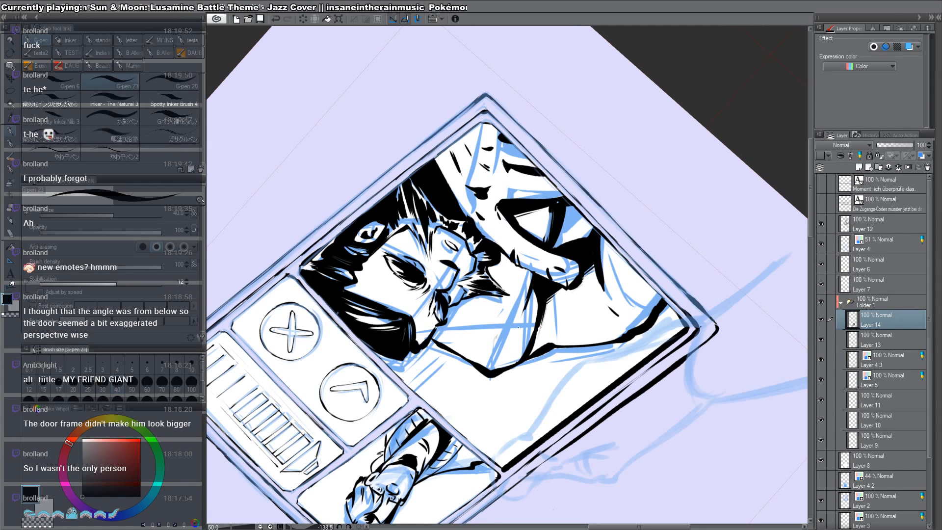
pyautogui.press('r')
pyautogui.doubleClick(292, 512)
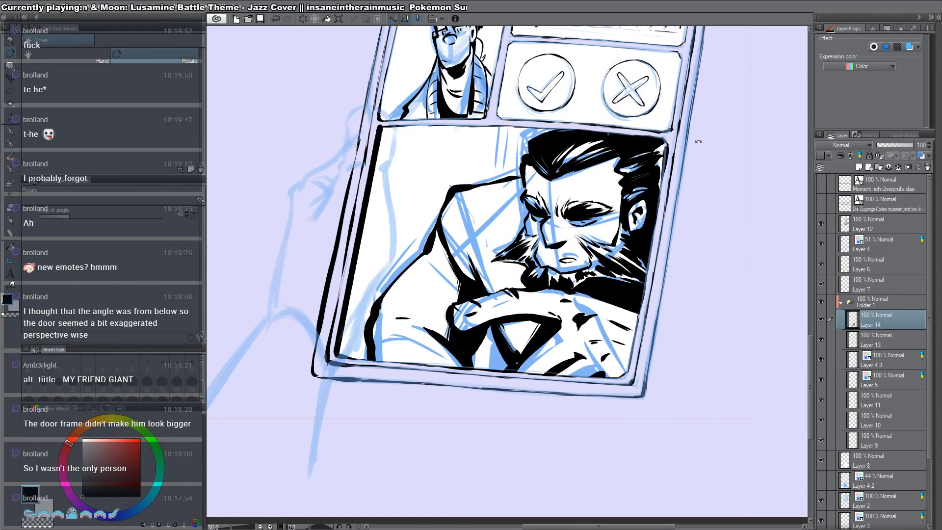
# Step: Toggle the visibility of Layer 7, Layer 6, Layer 4 and Layer 12 to identify which one holds the hand sketch
pyautogui.hotkey('ctrl', 'space')
pyautogui.moveTo(672, 385); pyautogui.dragTo(542, 388)
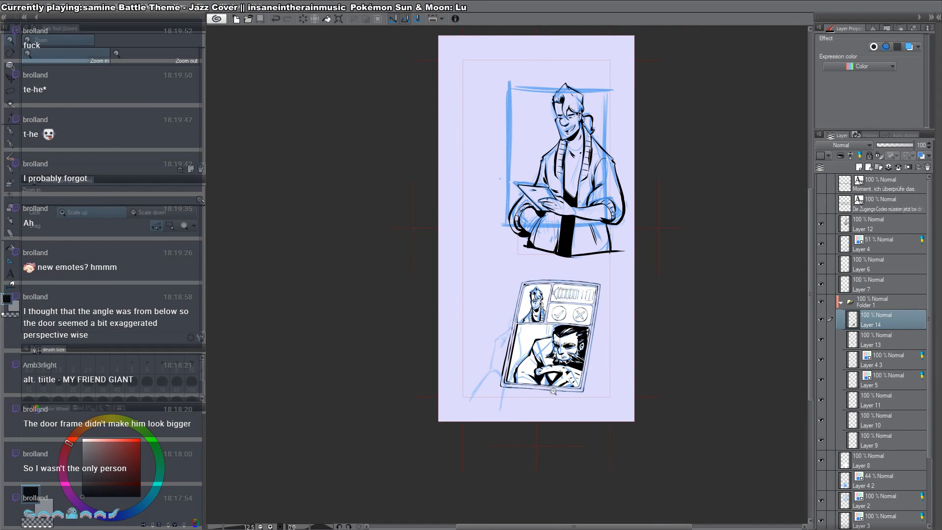
pyautogui.click(822, 284)
pyautogui.click(821, 283)
pyautogui.click(821, 264)
pyautogui.click(822, 265)
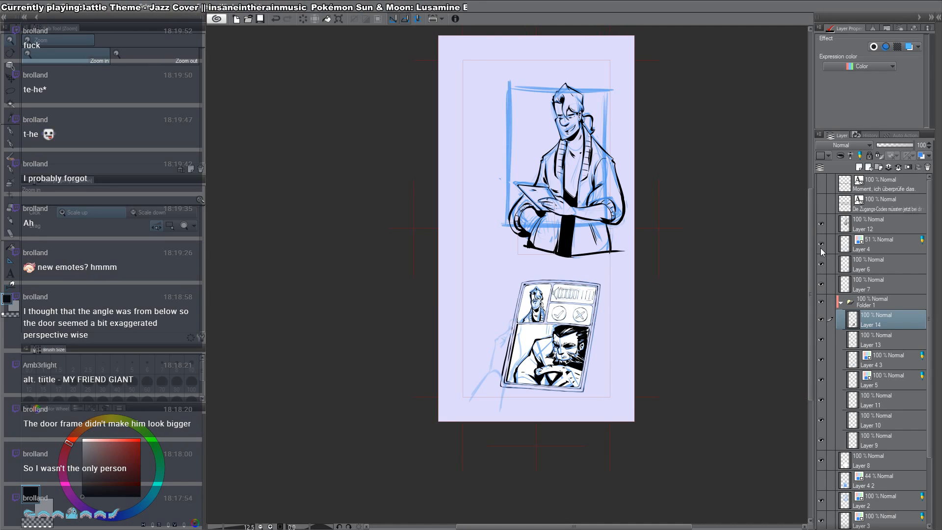
pyautogui.click(820, 247)
pyautogui.click(820, 245)
pyautogui.click(822, 224)
pyautogui.click(822, 224)
# Step: Add a new layer directly above Layer 4 and raise Layer 4's opacity to 100%
pyautogui.click(864, 248)
pyautogui.hotkey('ctrl', 'shift', 'n')
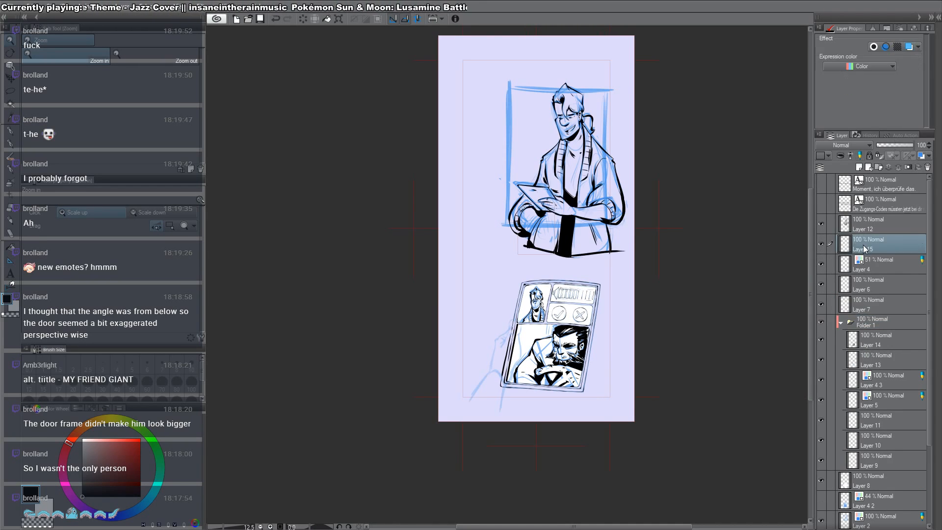
pyautogui.click(540, 320)
pyautogui.click(539, 320)
pyautogui.click(540, 319)
pyautogui.press('p')
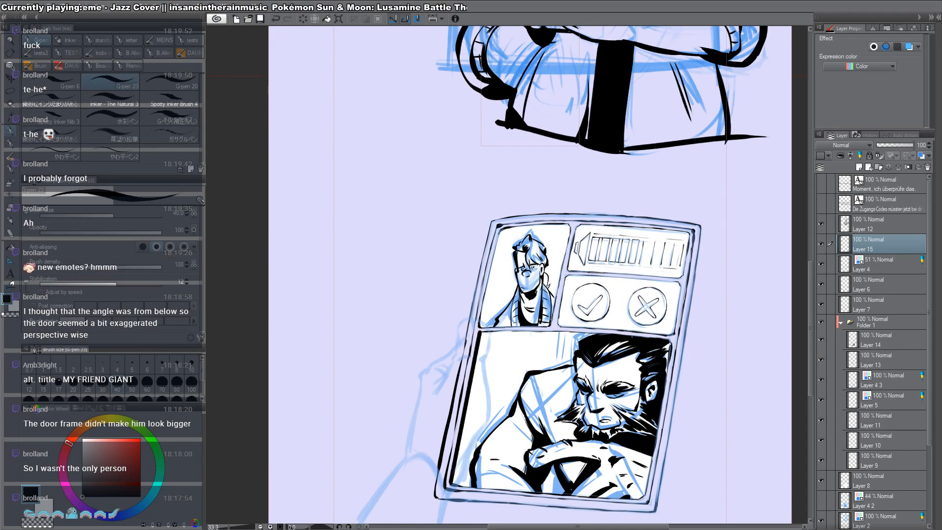
pyautogui.moveTo(540, 320); pyautogui.dragTo(581, 199)
pyautogui.click(895, 261)
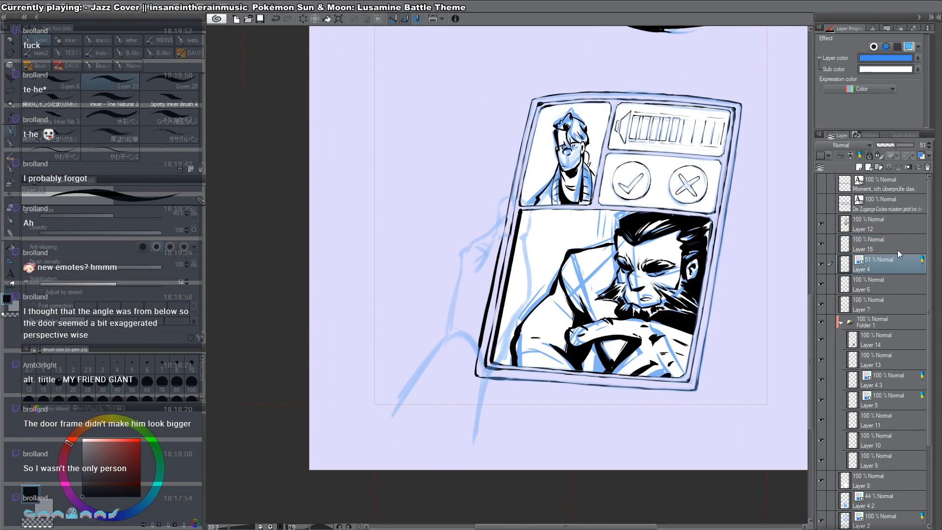
pyautogui.moveTo(905, 146); pyautogui.dragTo(915, 146)
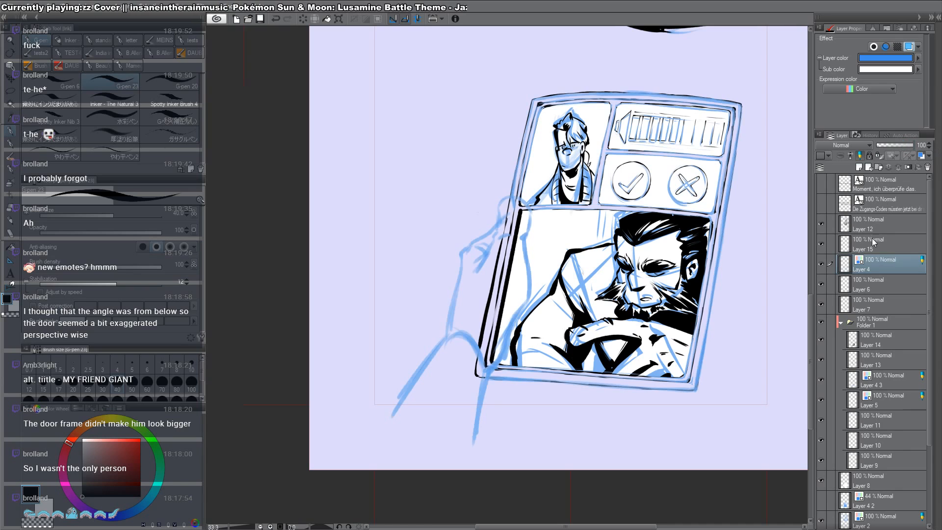
# Step: Ink the rounded fingertip at the device's edge and its crease on Layer 15, redoing strokes that miss the sketch
pyautogui.click(875, 244)
pyautogui.click(495, 224)
pyautogui.click(495, 225)
pyautogui.moveTo(497, 241)
pyautogui.mouseDown()
pyautogui.moveTo(520, 244)
pyautogui.moveTo(496, 241)
pyautogui.moveTo(498, 202)
pyautogui.moveTo(514, 169)
pyautogui.mouseUp()
pyautogui.hotkey('ctrl', 'z')
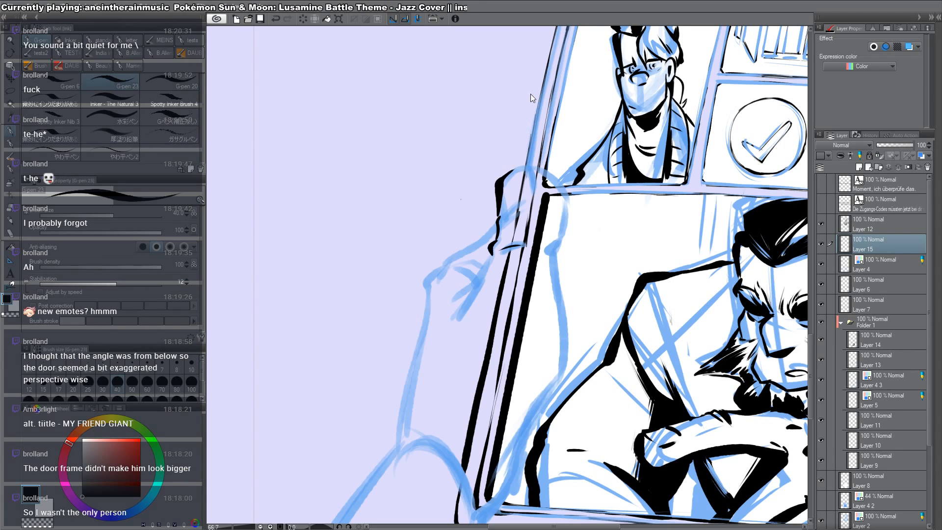
pyautogui.moveTo(498, 133); pyautogui.dragTo(510, 135)
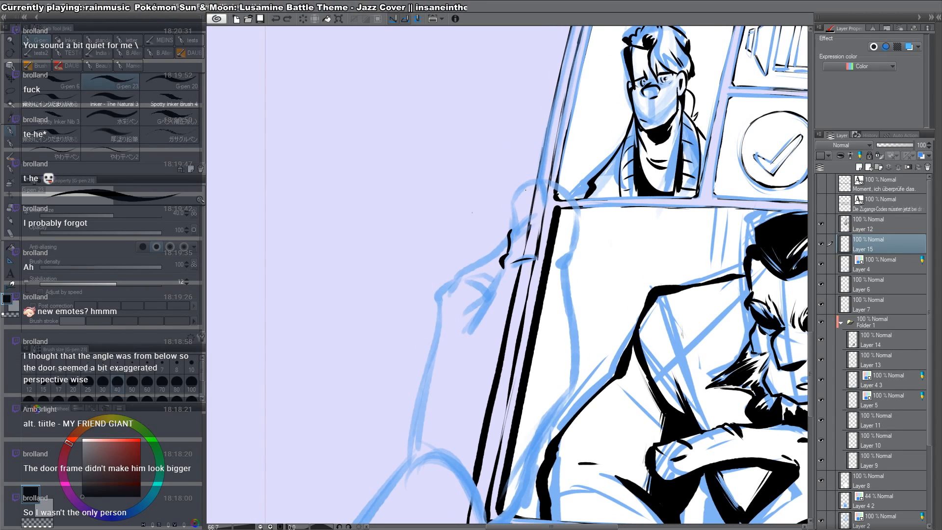
pyautogui.moveTo(513, 231)
pyautogui.mouseDown()
pyautogui.moveTo(510, 199)
pyautogui.moveTo(540, 177)
pyautogui.moveTo(513, 192)
pyautogui.moveTo(543, 189)
pyautogui.moveTo(512, 192)
pyautogui.moveTo(539, 185)
pyautogui.mouseUp()
pyautogui.hotkey('ctrl', 'z')
pyautogui.hotkey('ctrl', 'z')
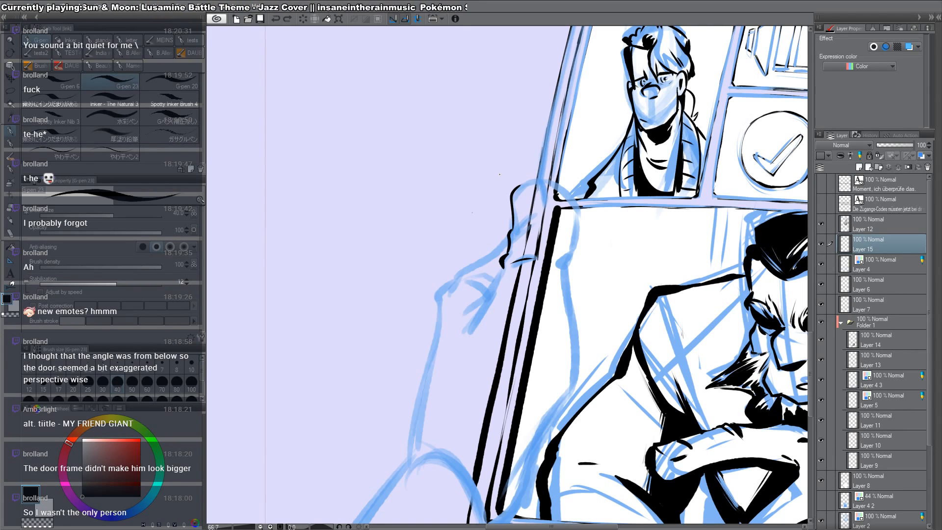
pyautogui.moveTo(512, 194)
pyautogui.mouseDown()
pyautogui.moveTo(544, 186)
pyautogui.moveTo(548, 200)
pyautogui.mouseUp()
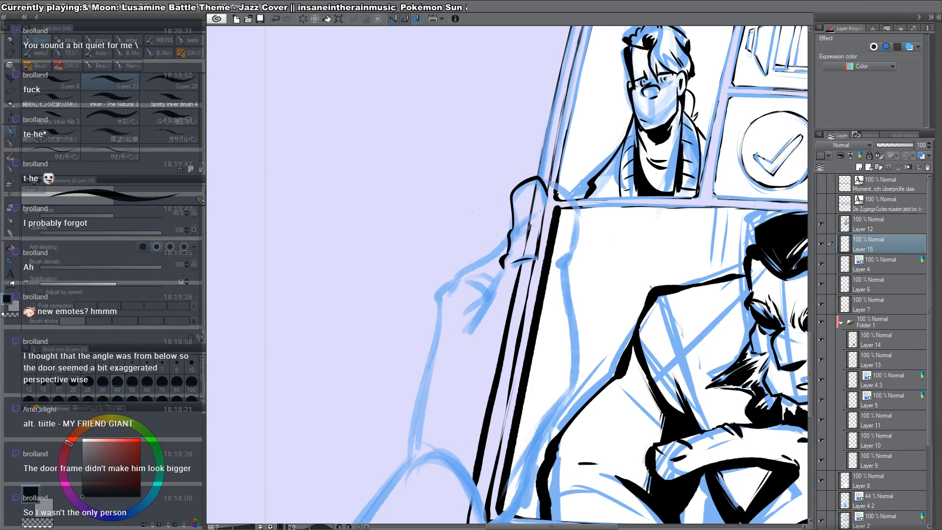
pyautogui.moveTo(510, 234); pyautogui.dragTo(544, 214)
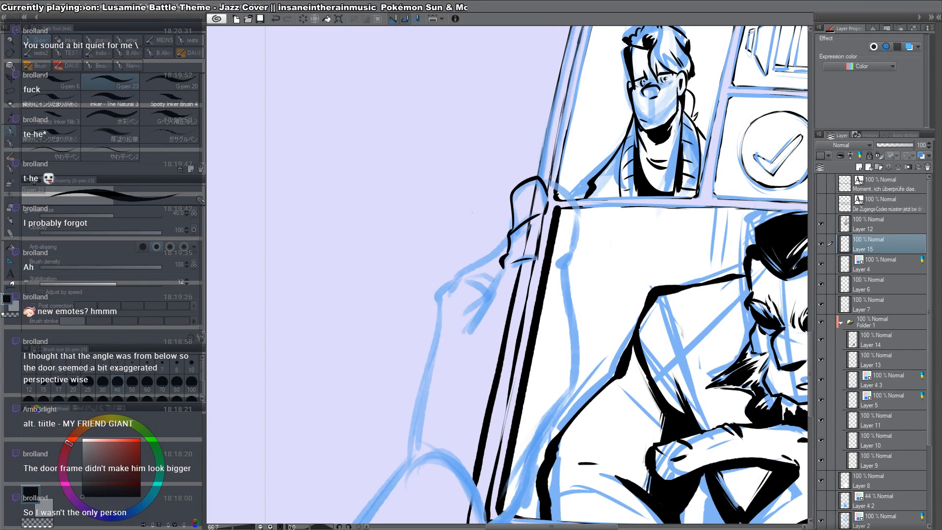
# Step: Ink the thumb's outer curve over the device screen and the dark wrinkles at the base of the finger
pyautogui.moveTo(541, 178)
pyautogui.mouseDown()
pyautogui.moveTo(562, 189)
pyautogui.moveTo(580, 228)
pyautogui.moveTo(564, 263)
pyautogui.moveTo(572, 293)
pyautogui.mouseUp()
pyautogui.moveTo(568, 325); pyautogui.dragTo(591, 281)
pyautogui.moveTo(525, 218)
pyautogui.mouseDown()
pyautogui.moveTo(488, 326)
pyautogui.moveTo(485, 282)
pyautogui.mouseUp()
pyautogui.moveTo(490, 245); pyautogui.dragTo(504, 247)
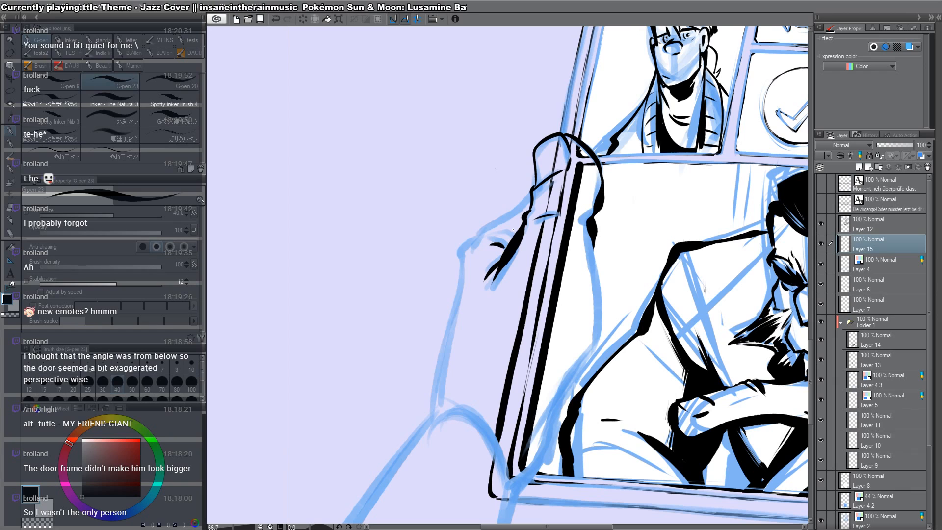
pyautogui.moveTo(504, 231); pyautogui.dragTo(510, 239)
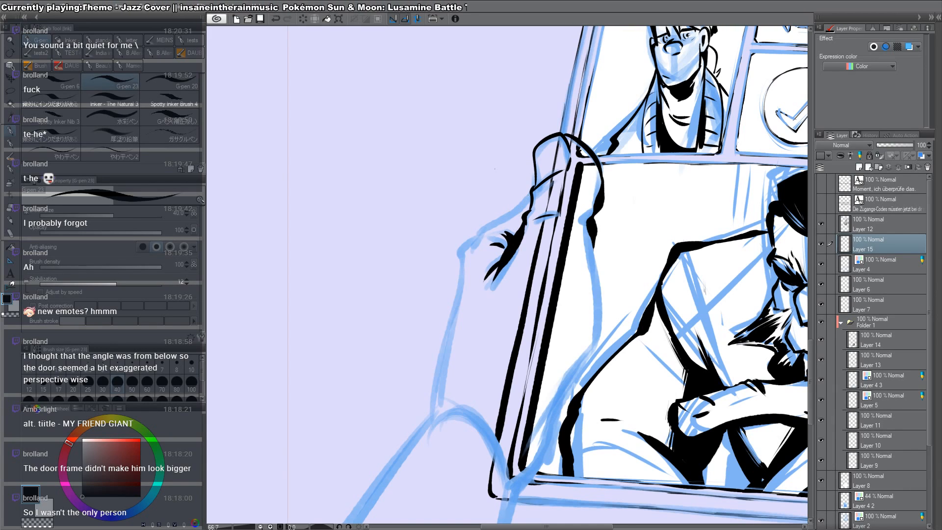
# Step: Ink the outer and inner contours of the gripping hand down past the wrist, including both forearm lines
pyautogui.moveTo(531, 192)
pyautogui.mouseDown()
pyautogui.moveTo(472, 237)
pyautogui.moveTo(456, 322)
pyautogui.moveTo(478, 185)
pyautogui.moveTo(451, 330)
pyautogui.moveTo(461, 297)
pyautogui.moveTo(451, 336)
pyautogui.mouseUp()
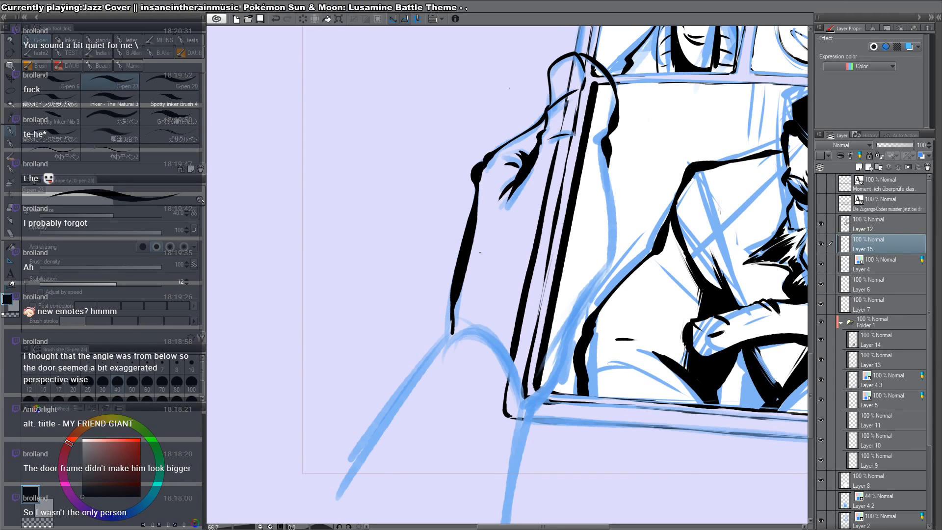
pyautogui.moveTo(613, 156)
pyautogui.mouseDown()
pyautogui.moveTo(582, 312)
pyautogui.moveTo(534, 387)
pyautogui.mouseUp()
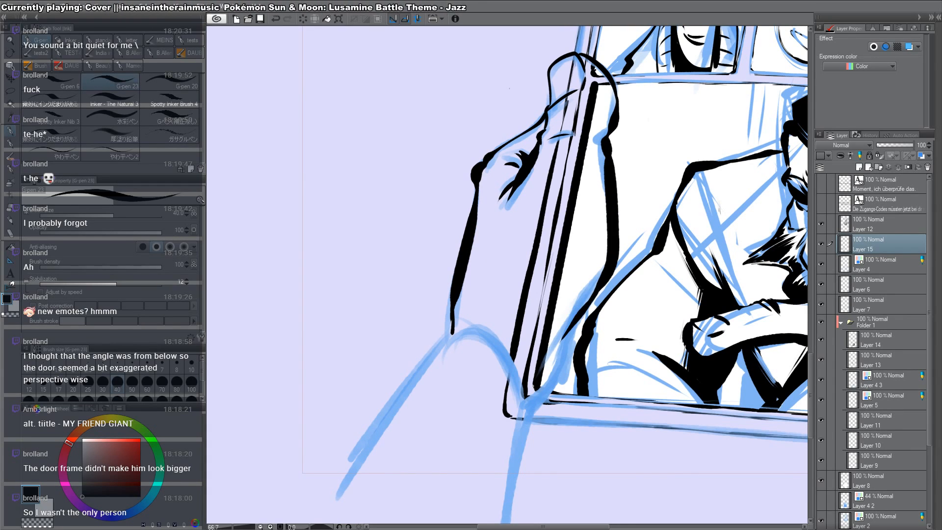
pyautogui.moveTo(582, 312)
pyautogui.mouseDown()
pyautogui.moveTo(574, 336)
pyautogui.moveTo(601, 294)
pyautogui.moveTo(569, 350)
pyautogui.mouseUp()
pyautogui.moveTo(559, 294)
pyautogui.mouseDown()
pyautogui.moveTo(565, 358)
pyautogui.moveTo(549, 499)
pyautogui.mouseUp()
pyautogui.moveTo(493, 264); pyautogui.dragTo(363, 462)
pyautogui.moveTo(657, 316); pyautogui.dragTo(517, 474)
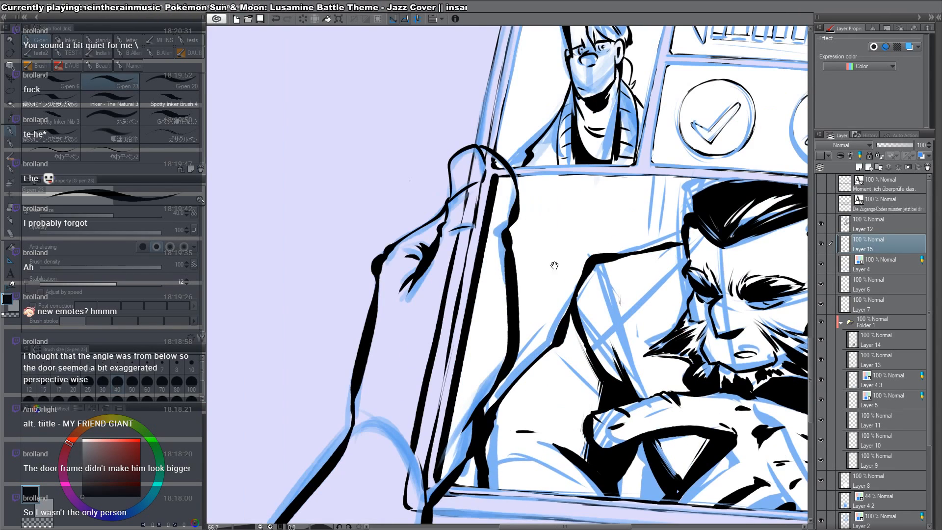
# Step: Examine the inked hand and device up close and in the context of the whole page
pyautogui.keyDown('alt'); pyautogui.click(641, 254); pyautogui.keyUp('alt')
pyautogui.keyDown('alt'); pyautogui.click(641, 255); pyautogui.keyUp('alt')
pyautogui.keyDown('alt'); pyautogui.click(641, 254); pyautogui.keyUp('alt')
pyautogui.keyDown('alt'); pyautogui.click(642, 255); pyautogui.keyUp('alt')
pyautogui.keyDown('ctrl'); pyautogui.click(650, 279); pyautogui.keyUp('ctrl')
pyautogui.keyDown('ctrl'); pyautogui.click(650, 279); pyautogui.keyUp('ctrl')
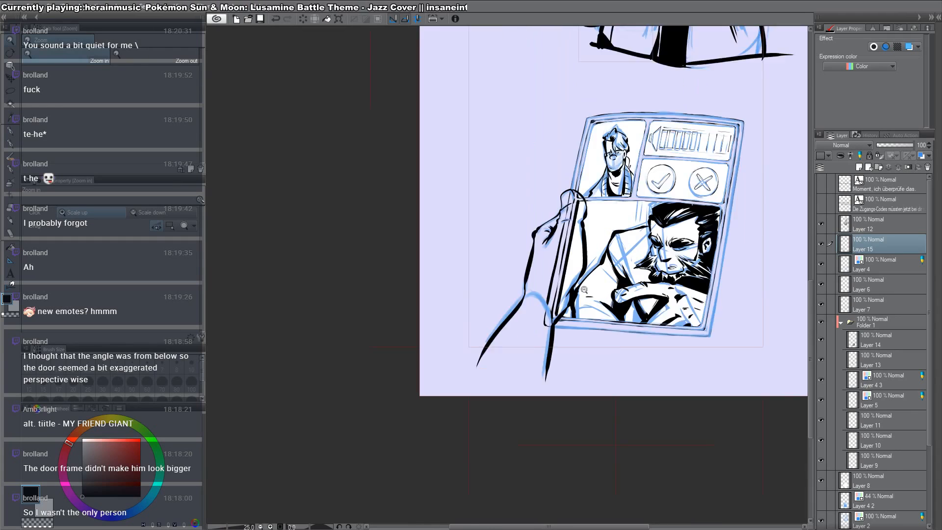
pyautogui.keyDown('ctrl'); pyautogui.click(583, 288); pyautogui.keyUp('ctrl')
pyautogui.moveTo(577, 295)
pyautogui.mouseDown()
pyautogui.moveTo(581, 278)
pyautogui.moveTo(563, 265)
pyautogui.moveTo(543, 271)
pyautogui.mouseUp()
pyautogui.keyDown('alt'); pyautogui.click(591, 275); pyautogui.keyUp('alt')
pyautogui.keyDown('alt'); pyautogui.click(590, 275); pyautogui.keyUp('alt')
pyautogui.keyDown('alt'); pyautogui.click(590, 275); pyautogui.keyUp('alt')
pyautogui.keyDown('alt'); pyautogui.click(591, 275); pyautogui.keyUp('alt')
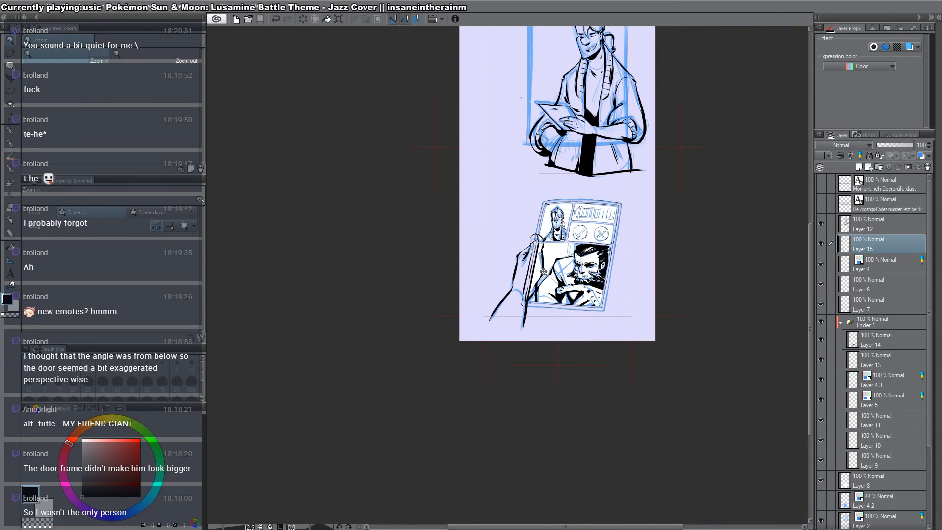
pyautogui.moveTo(659, 261); pyautogui.dragTo(637, 274)
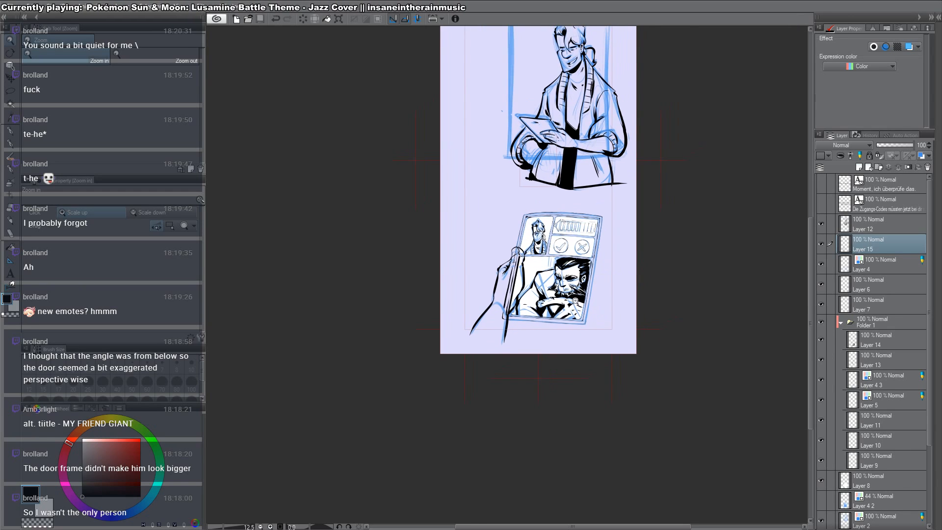
# Step: Hide the blue sketch layers Layer 4, Layer 4 3 and Layer 5 to leave only the device panel's inks
pyautogui.keyDown('ctrl'); pyautogui.click(576, 301); pyautogui.keyUp('ctrl')
pyautogui.keyDown('ctrl'); pyautogui.click(575, 301); pyautogui.keyUp('ctrl')
pyautogui.keyDown('ctrl'); pyautogui.click(575, 301); pyautogui.keyUp('ctrl')
pyautogui.click(820, 264)
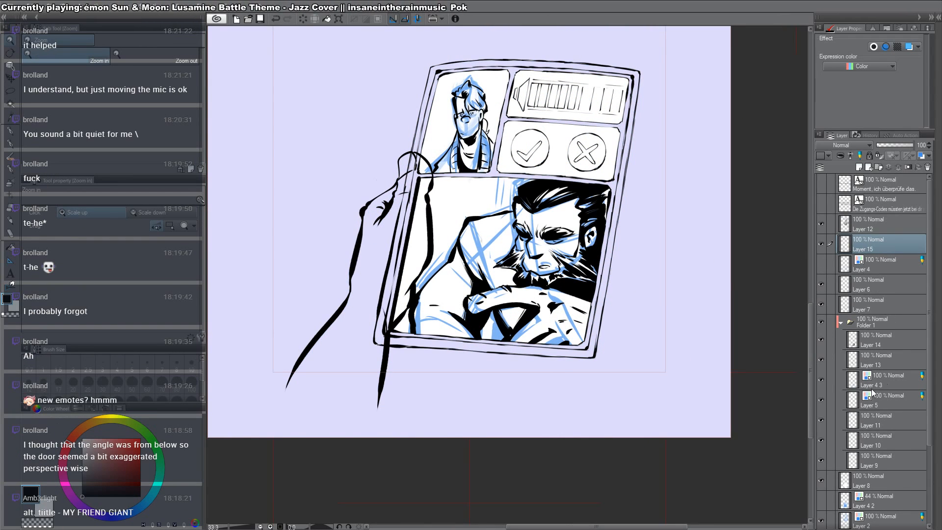
pyautogui.click(821, 380)
pyautogui.click(822, 400)
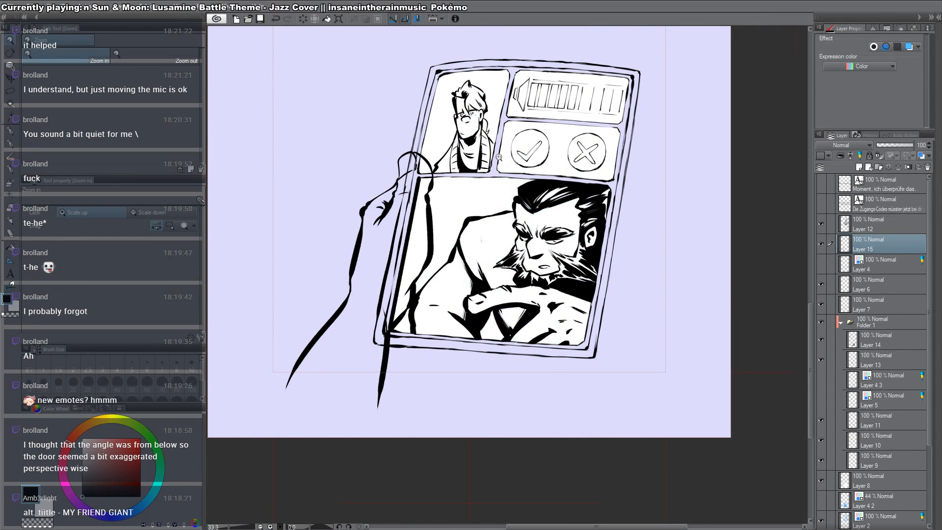
# Step: Ink fine vertical stubble hatching over the jaw of the small portrait on the device screen, on Layer 13
pyautogui.keyDown('ctrl'); pyautogui.click(469, 118); pyautogui.keyUp('ctrl')
pyautogui.keyDown('ctrl'); pyautogui.click(469, 118); pyautogui.keyUp('ctrl')
pyautogui.keyDown('ctrl'); pyautogui.click(469, 118); pyautogui.keyUp('ctrl')
pyautogui.keyDown('ctrl'); pyautogui.click(469, 117); pyautogui.keyUp('ctrl')
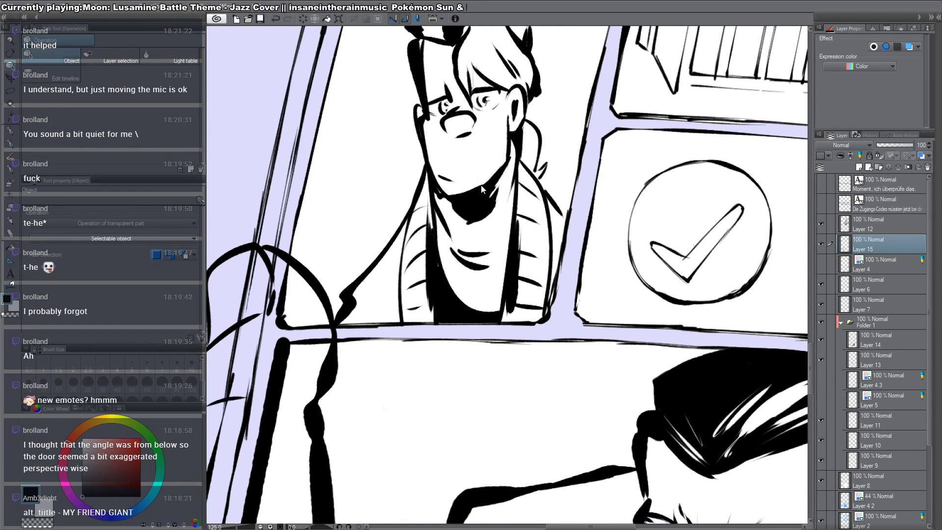
pyautogui.click(482, 198)
pyautogui.moveTo(458, 155)
pyautogui.mouseDown()
pyautogui.moveTo(466, 194)
pyautogui.moveTo(449, 186)
pyautogui.mouseUp()
pyautogui.moveTo(456, 206); pyautogui.dragTo(459, 183)
pyautogui.moveTo(468, 214)
pyautogui.mouseDown()
pyautogui.moveTo(465, 182)
pyautogui.moveTo(469, 192)
pyautogui.mouseUp()
pyautogui.moveTo(474, 228); pyautogui.dragTo(475, 184)
pyautogui.moveTo(481, 225); pyautogui.dragTo(479, 185)
pyautogui.moveTo(483, 225)
pyautogui.mouseDown()
pyautogui.moveTo(480, 192)
pyautogui.moveTo(491, 199)
pyautogui.mouseUp()
pyautogui.moveTo(498, 219)
pyautogui.mouseDown()
pyautogui.moveTo(495, 187)
pyautogui.moveTo(504, 186)
pyautogui.mouseUp()
pyautogui.moveTo(510, 206); pyautogui.dragTo(510, 151)
pyautogui.moveTo(513, 201); pyautogui.dragTo(514, 133)
pyautogui.moveTo(520, 180); pyautogui.dragTo(518, 133)
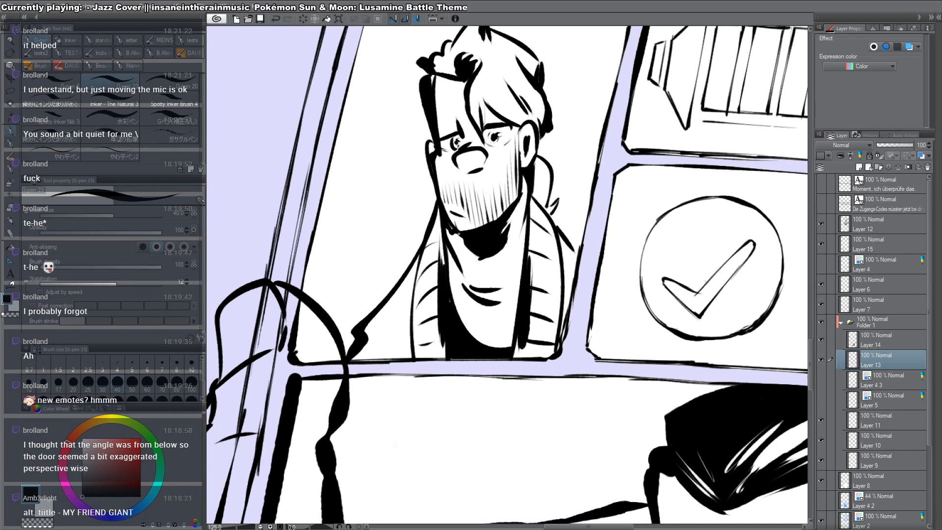
# Step: On Layer 12, ink stubble strokes beside the mouth corner and down the front of the jaw of the man holding the tablet
pyautogui.moveTo(499, 123); pyautogui.dragTo(459, 432)
pyautogui.moveTo(623, 129)
pyautogui.mouseDown()
pyautogui.moveTo(587, 461)
pyautogui.moveTo(599, 472)
pyautogui.mouseUp()
pyautogui.moveTo(628, 132); pyautogui.dragTo(603, 483)
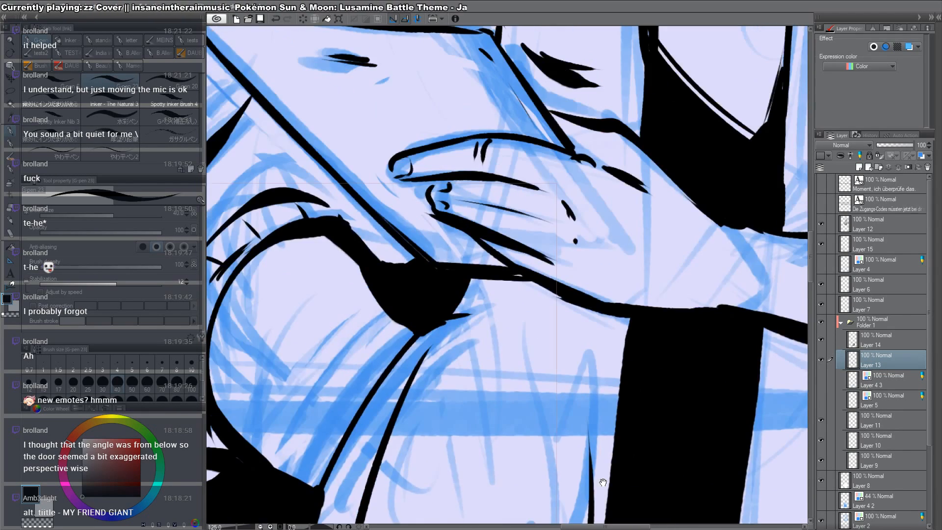
pyautogui.moveTo(584, 126)
pyautogui.mouseDown()
pyautogui.moveTo(497, 438)
pyautogui.moveTo(494, 523)
pyautogui.moveTo(487, 491)
pyautogui.mouseUp()
pyautogui.keyDown('ctrl'); pyautogui.click(539, 220); pyautogui.keyUp('ctrl')
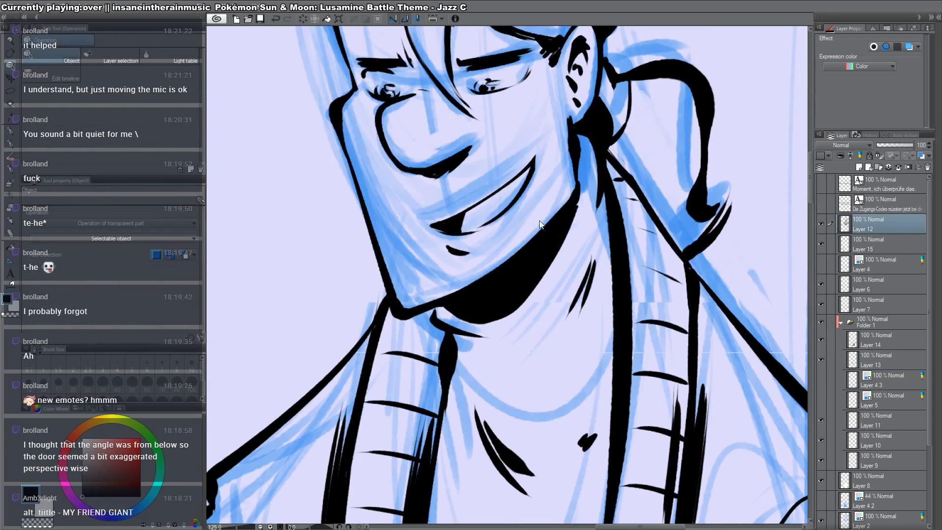
pyautogui.press('p')
pyautogui.moveTo(441, 187)
pyautogui.mouseDown()
pyautogui.moveTo(445, 203)
pyautogui.moveTo(438, 198)
pyautogui.mouseUp()
pyautogui.moveTo(438, 199); pyautogui.dragTo(441, 208)
pyautogui.moveTo(427, 187); pyautogui.dragTo(434, 208)
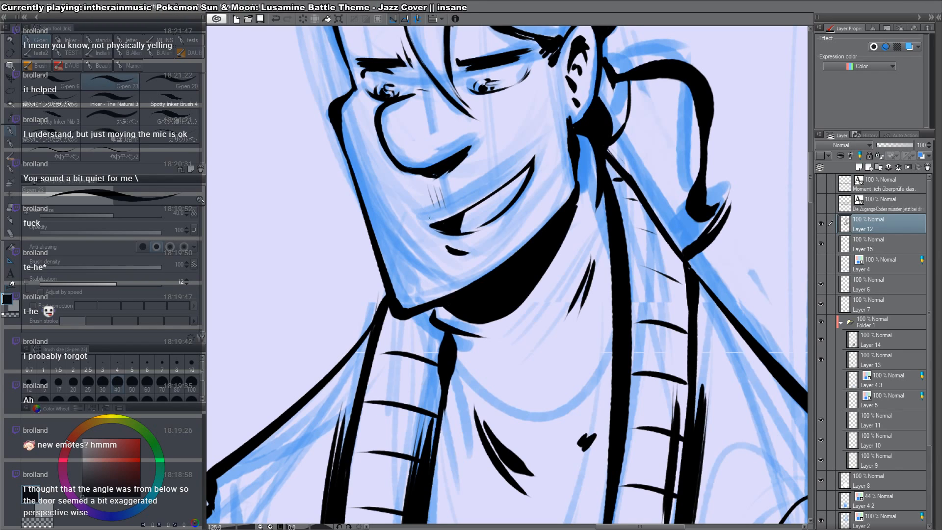
pyautogui.moveTo(424, 190); pyautogui.dragTo(431, 215)
pyautogui.moveTo(420, 197); pyautogui.dragTo(434, 279)
pyautogui.moveTo(418, 216); pyautogui.dragTo(432, 298)
pyautogui.moveTo(413, 236)
pyautogui.mouseDown()
pyautogui.moveTo(425, 300)
pyautogui.moveTo(416, 302)
pyautogui.mouseUp()
pyautogui.moveTo(392, 245)
pyautogui.mouseDown()
pyautogui.moveTo(410, 308)
pyautogui.moveTo(401, 310)
pyautogui.mouseUp()
# Step: Ink a row of short stubble strokes above the smiling mouth, from under the nose up to the cheek
pyautogui.moveTo(448, 181); pyautogui.dragTo(455, 206)
pyautogui.moveTo(454, 175); pyautogui.dragTo(464, 194)
pyautogui.moveTo(464, 173); pyautogui.dragTo(469, 190)
pyautogui.moveTo(467, 169); pyautogui.dragTo(478, 181)
pyautogui.moveTo(476, 160)
pyautogui.mouseDown()
pyautogui.moveTo(484, 180)
pyautogui.moveTo(489, 172)
pyautogui.mouseUp()
pyautogui.moveTo(490, 157); pyautogui.dragTo(500, 175)
pyautogui.moveTo(500, 150); pyautogui.dragTo(512, 167)
pyautogui.moveTo(510, 139); pyautogui.dragTo(520, 157)
pyautogui.moveTo(519, 135); pyautogui.dragTo(531, 151)
# Step: Ink long sideburn hatching from beside the ear down to the back of the jaw
pyautogui.moveTo(532, 132); pyautogui.dragTo(555, 204)
pyautogui.moveTo(543, 128); pyautogui.dragTo(562, 207)
pyautogui.moveTo(551, 126); pyautogui.dragTo(567, 199)
pyautogui.moveTo(556, 98); pyautogui.dragTo(572, 189)
pyautogui.moveTo(556, 67)
pyautogui.mouseDown()
pyautogui.moveTo(571, 175)
pyautogui.moveTo(559, 132)
pyautogui.mouseUp()
pyautogui.moveTo(546, 90); pyautogui.dragTo(561, 175)
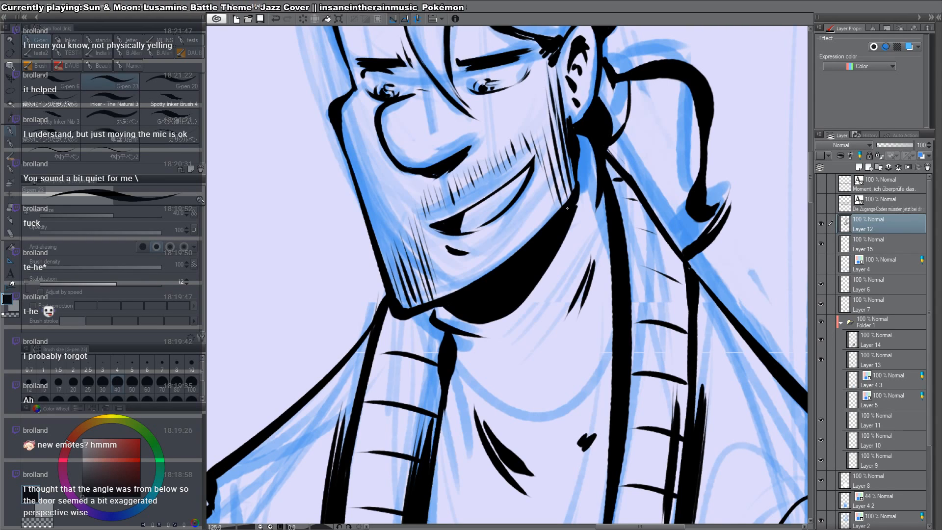
# Step: Ink short stubble strokes along the lower jawline, from the chin up toward the ear
pyautogui.moveTo(439, 269)
pyautogui.mouseDown()
pyautogui.moveTo(446, 295)
pyautogui.moveTo(453, 292)
pyautogui.mouseUp()
pyautogui.moveTo(452, 266); pyautogui.dragTo(466, 286)
pyautogui.moveTo(464, 260); pyautogui.dragTo(471, 280)
pyautogui.moveTo(472, 258); pyautogui.dragTo(485, 270)
pyautogui.moveTo(485, 259)
pyautogui.mouseDown()
pyautogui.moveTo(489, 269)
pyautogui.moveTo(506, 261)
pyautogui.mouseUp()
pyautogui.moveTo(505, 238); pyautogui.dragTo(512, 256)
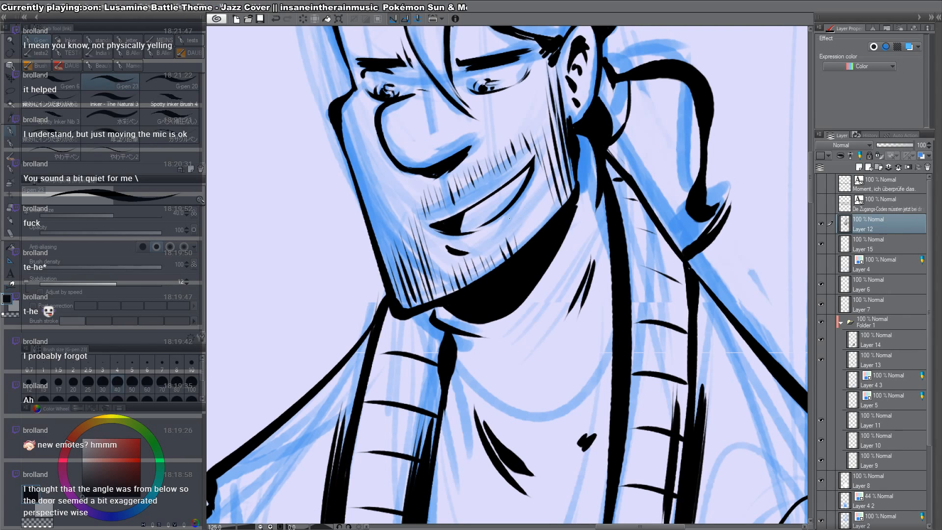
pyautogui.moveTo(525, 220); pyautogui.dragTo(531, 240)
pyautogui.moveTo(534, 212); pyautogui.dragTo(544, 226)
pyautogui.moveTo(549, 198); pyautogui.dragTo(556, 216)
# Step: Ink the jacket edge below the tablet near the rolled sleeve and save the page
pyautogui.hotkey('alt', 'space')
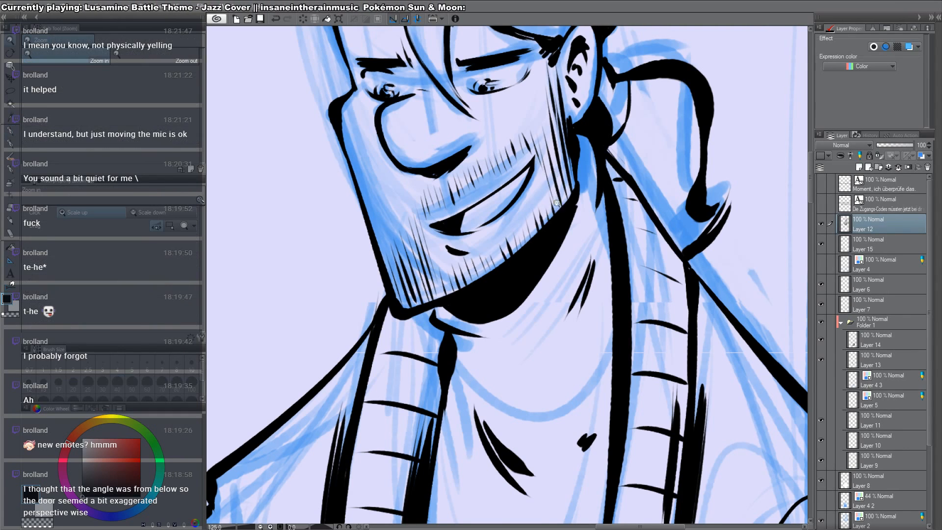
pyautogui.keyDown('alt'); pyautogui.click(554, 197); pyautogui.keyUp('alt')
pyautogui.keyDown('alt'); pyautogui.click(554, 196); pyautogui.keyUp('alt')
pyautogui.keyDown('alt'); pyautogui.click(554, 195); pyautogui.keyUp('alt')
pyautogui.keyDown('alt'); pyautogui.click(555, 195); pyautogui.keyUp('alt')
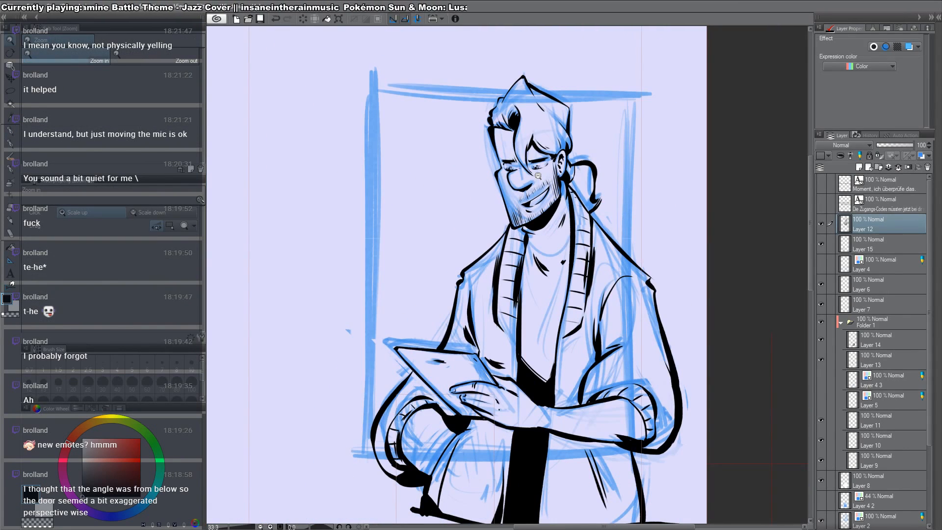
pyautogui.press('p')
pyautogui.moveTo(455, 434)
pyautogui.mouseDown()
pyautogui.moveTo(430, 473)
pyautogui.moveTo(421, 471)
pyautogui.mouseUp()
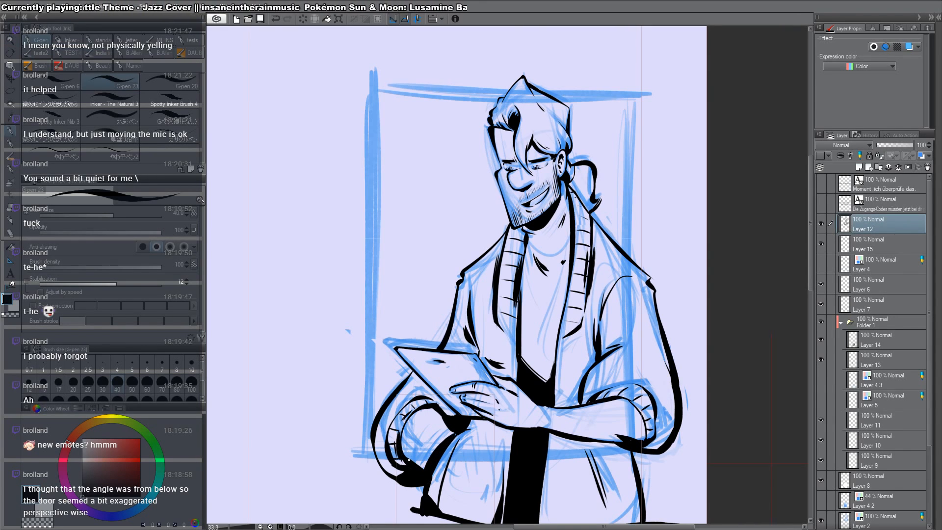
pyautogui.hotkey('ctrl', 's')
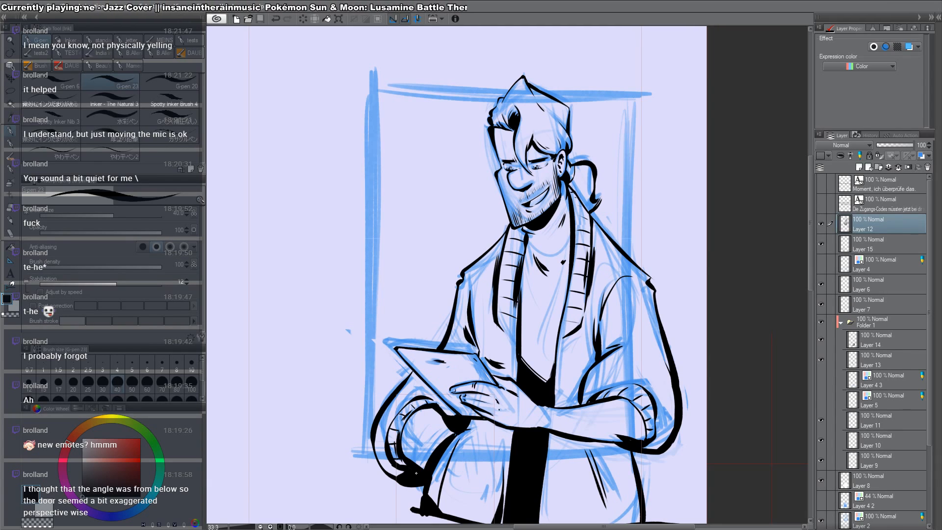
# Step: Switch to the tower page and ink stubble strokes above the mouth of the small standing man, on Layer 17
pyautogui.hotkey('ctrl', 'w')
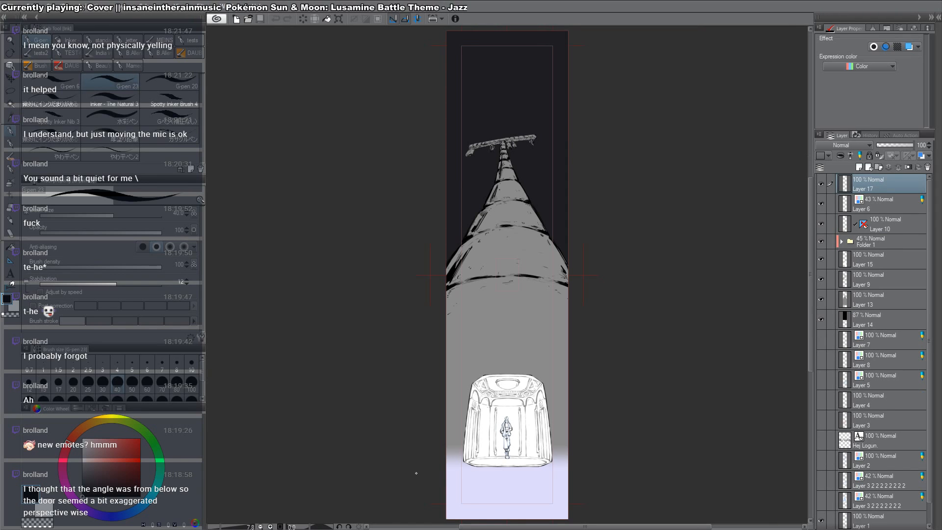
pyautogui.hotkey('ctrl', 'space')
pyautogui.keyDown('ctrl'); pyautogui.click(525, 460); pyautogui.keyUp('ctrl')
pyautogui.keyDown('ctrl'); pyautogui.click(525, 459); pyautogui.keyUp('ctrl')
pyautogui.keyDown('ctrl'); pyautogui.click(525, 456); pyautogui.keyUp('ctrl')
pyautogui.keyDown('ctrl'); pyautogui.click(524, 452); pyautogui.keyUp('ctrl')
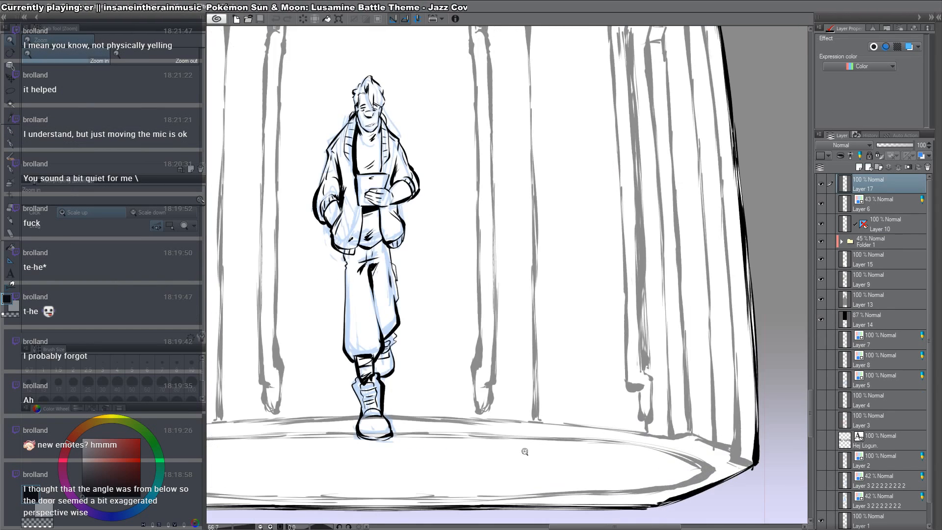
pyautogui.moveTo(469, 270); pyautogui.dragTo(667, 353)
pyautogui.scroll(6, 558, 220)
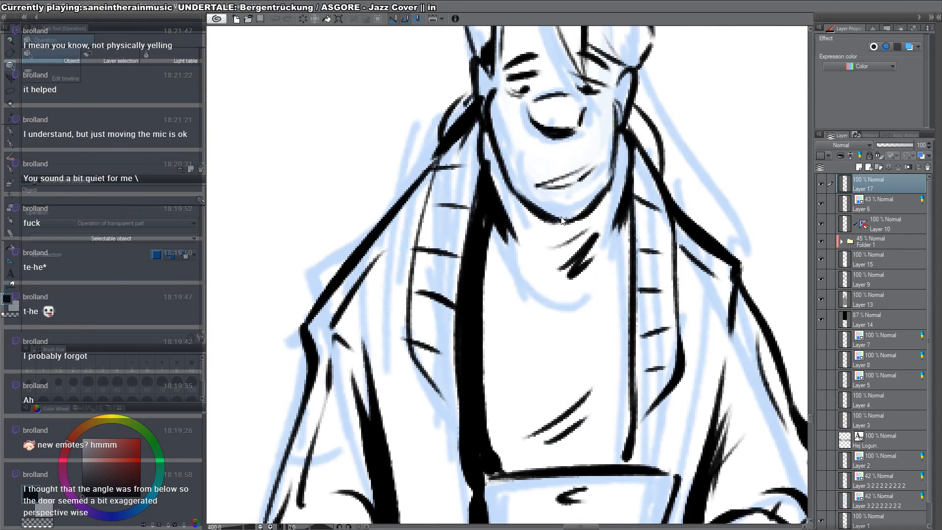
pyautogui.moveTo(504, 153); pyautogui.dragTo(514, 177)
pyautogui.moveTo(510, 156)
pyautogui.mouseDown()
pyautogui.moveTo(523, 194)
pyautogui.moveTo(530, 178)
pyautogui.mouseUp()
pyautogui.moveTo(531, 156)
pyautogui.mouseDown()
pyautogui.moveTo(537, 171)
pyautogui.moveTo(545, 167)
pyautogui.mouseUp()
pyautogui.moveTo(551, 148); pyautogui.dragTo(555, 161)
pyautogui.moveTo(563, 145); pyautogui.dragTo(573, 160)
pyautogui.moveTo(580, 137); pyautogui.dragTo(601, 164)
pyautogui.moveTo(608, 143); pyautogui.dragTo(611, 165)
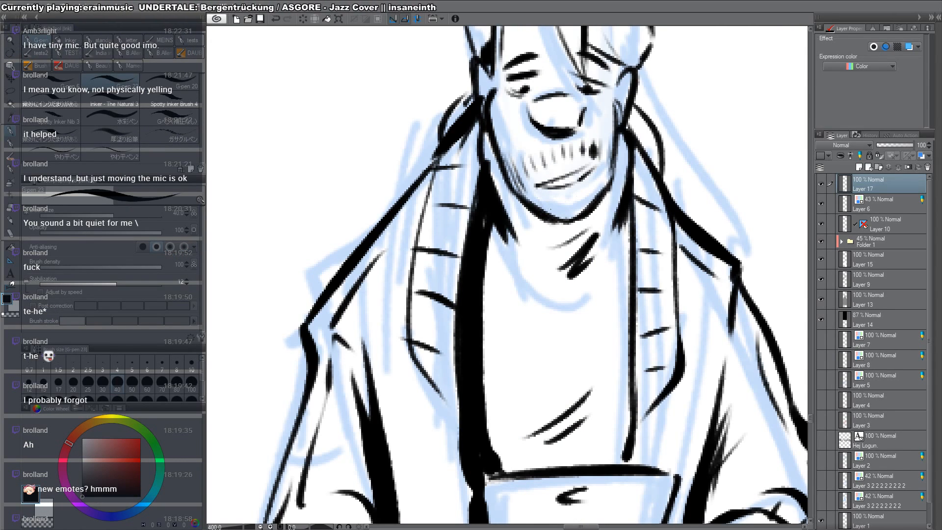
# Step: Ink short stubble strokes along the chin of the small standing man
pyautogui.moveTo(550, 208); pyautogui.dragTo(556, 221)
pyautogui.moveTo(558, 201); pyautogui.dragTo(564, 220)
pyautogui.moveTo(567, 197)
pyautogui.mouseDown()
pyautogui.moveTo(573, 214)
pyautogui.moveTo(579, 208)
pyautogui.mouseUp()
pyautogui.moveTo(584, 192); pyautogui.dragTo(588, 205)
pyautogui.moveTo(593, 190); pyautogui.dragTo(595, 196)
pyautogui.scroll(-4, 604, 168)
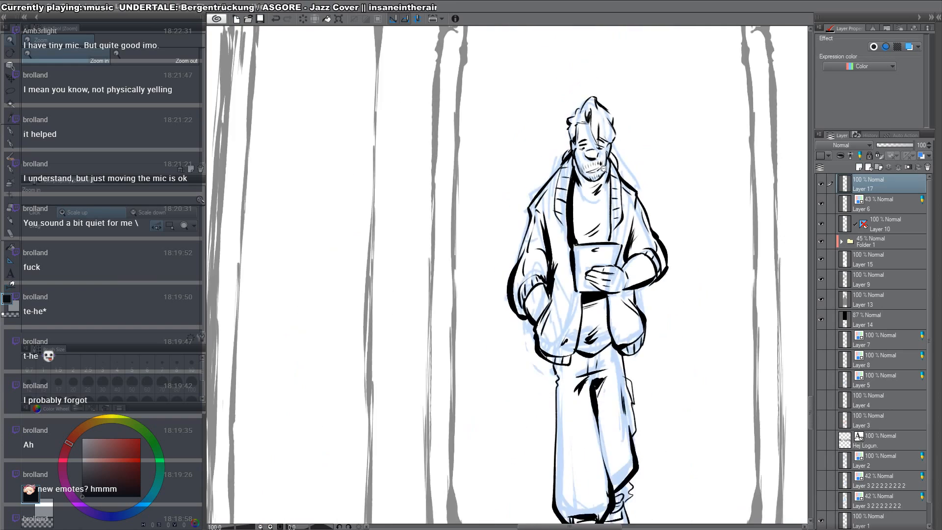
pyautogui.scroll(-6, 604, 169)
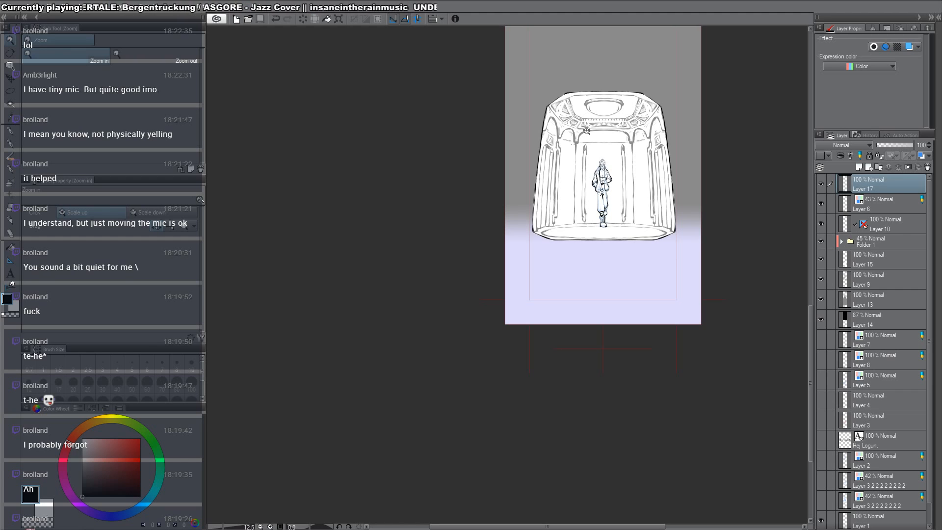
# Step: Raise the opacity of Folder 1, which holds the room's line art, to 100% on the tower page
pyautogui.hotkey('ctrl', 'Tab')
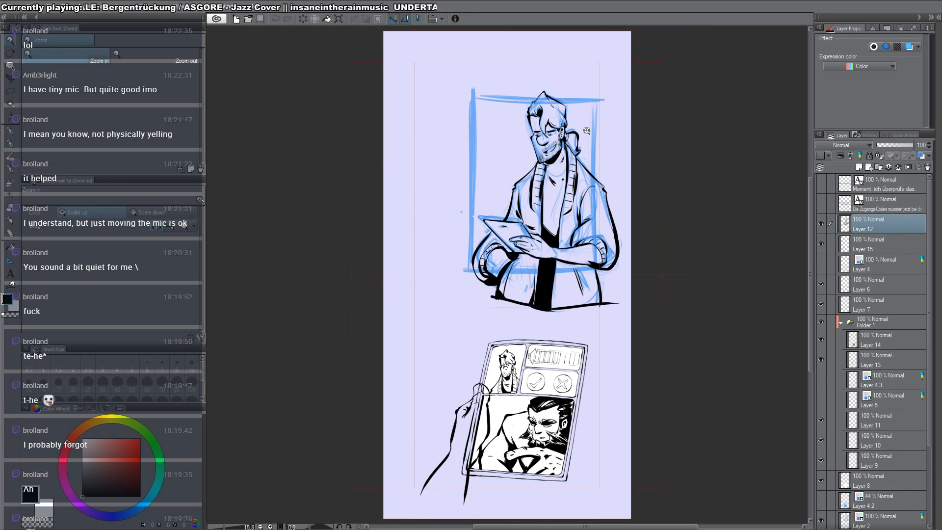
pyautogui.hotkey('ctrl', 'Tab')
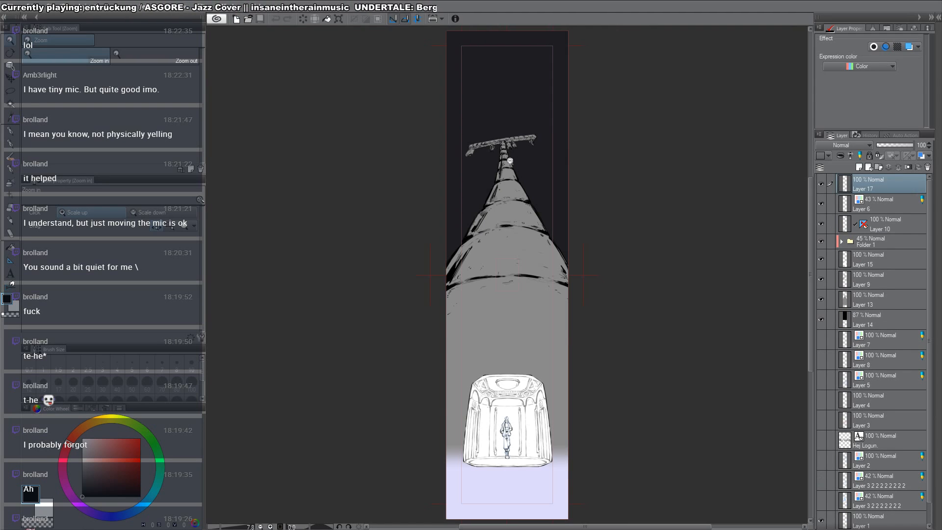
pyautogui.moveTo(551, 180); pyautogui.dragTo(517, 18)
pyautogui.scroll(5, 459, 248)
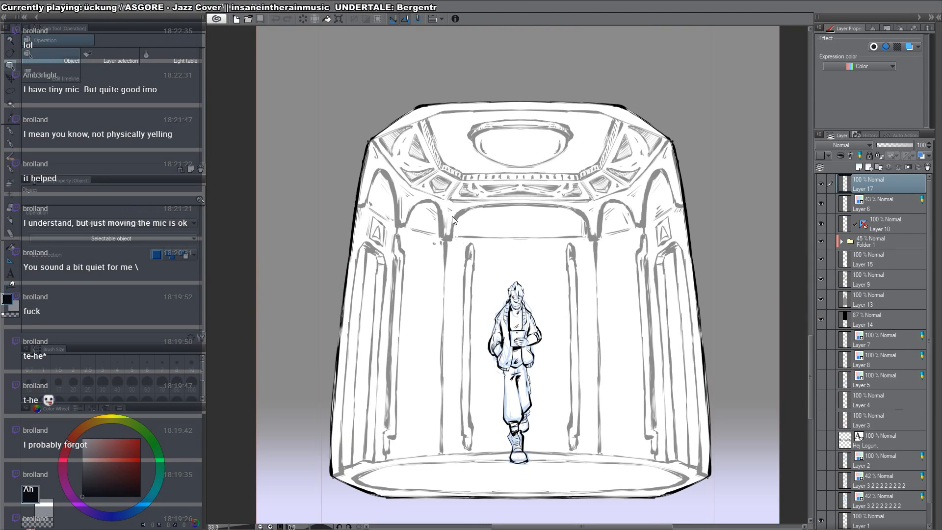
pyautogui.keyDown('ctrl'); pyautogui.keyDown('shift'); pyautogui.click(461, 217); pyautogui.keyUp('shift'); pyautogui.keyUp('ctrl')
pyautogui.click(872, 241)
pyautogui.moveTo(894, 144); pyautogui.dragTo(913, 144)
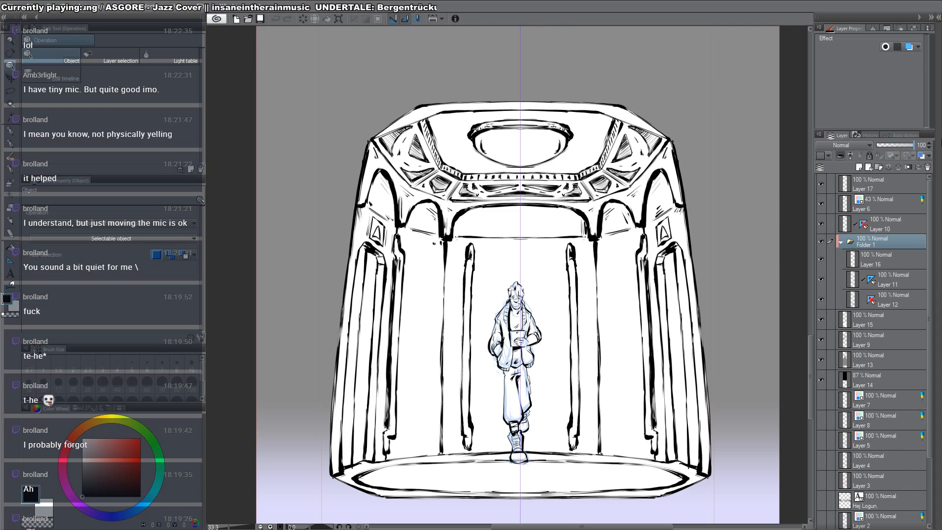
# Step: Hide Layer 6, the blue sketch beneath the standing man
pyautogui.scroll(3, 495, 423)
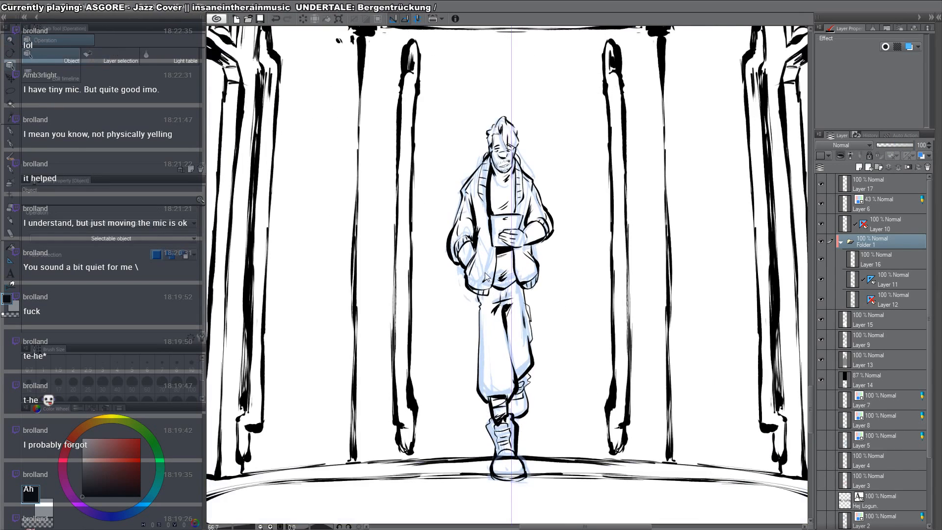
pyautogui.keyDown('ctrl'); pyautogui.keyDown('shift'); pyautogui.click(487, 267); pyautogui.keyUp('shift'); pyautogui.keyUp('ctrl')
pyautogui.click(821, 203)
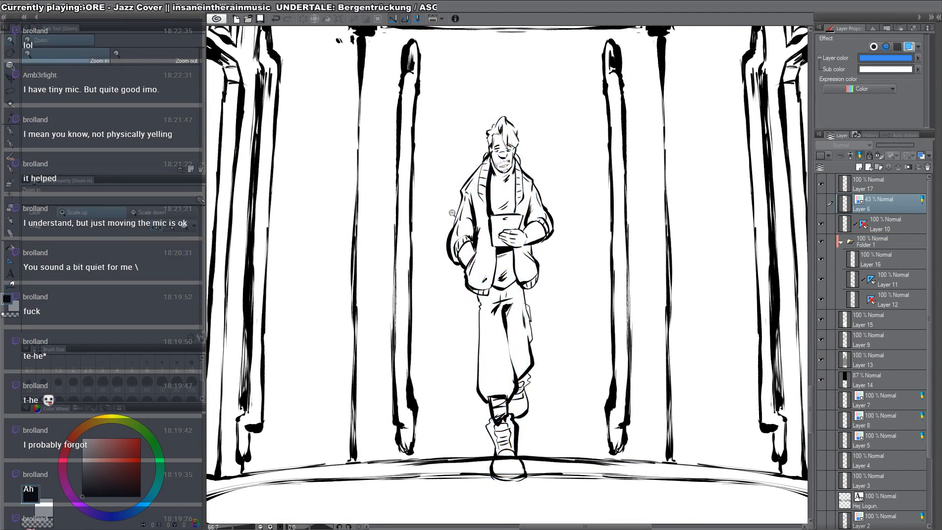
# Step: Examine the whole tower page, from the room with the standing man up to the top of the tower
pyautogui.keyDown('ctrl'); pyautogui.keyDown('alt'); pyautogui.click(489, 215); pyautogui.keyUp('alt'); pyautogui.keyUp('ctrl')
pyautogui.keyDown('ctrl'); pyautogui.keyDown('alt'); pyautogui.click(489, 215); pyautogui.keyUp('alt'); pyautogui.keyUp('ctrl')
pyautogui.scroll(-6, 489, 215)
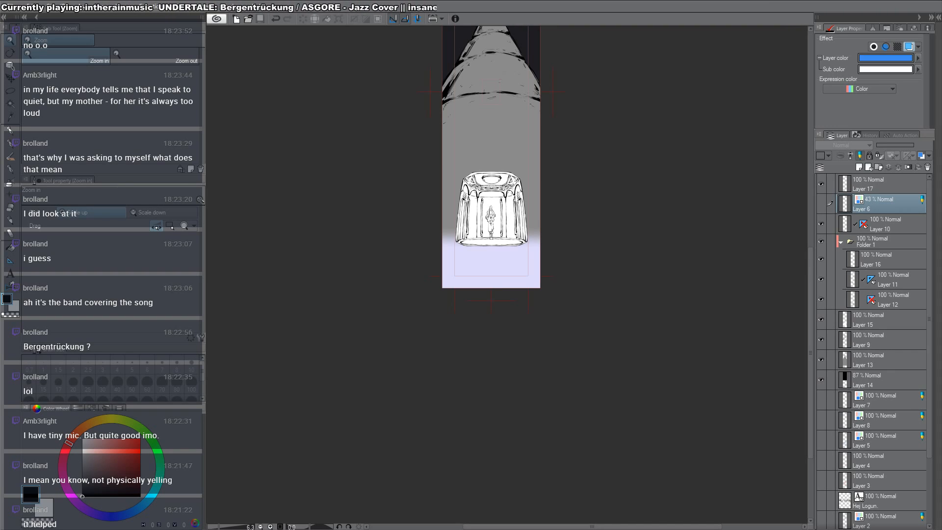
pyautogui.moveTo(490, 168); pyautogui.dragTo(464, 274)
pyautogui.scroll(-1, 469, 225)
pyautogui.scroll(2, 469, 149)
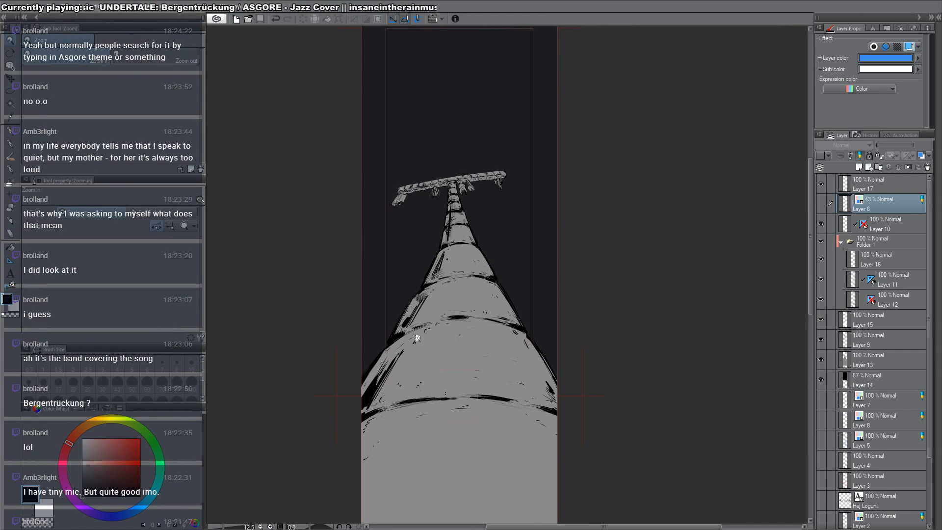
pyautogui.scroll(-1, 420, 344)
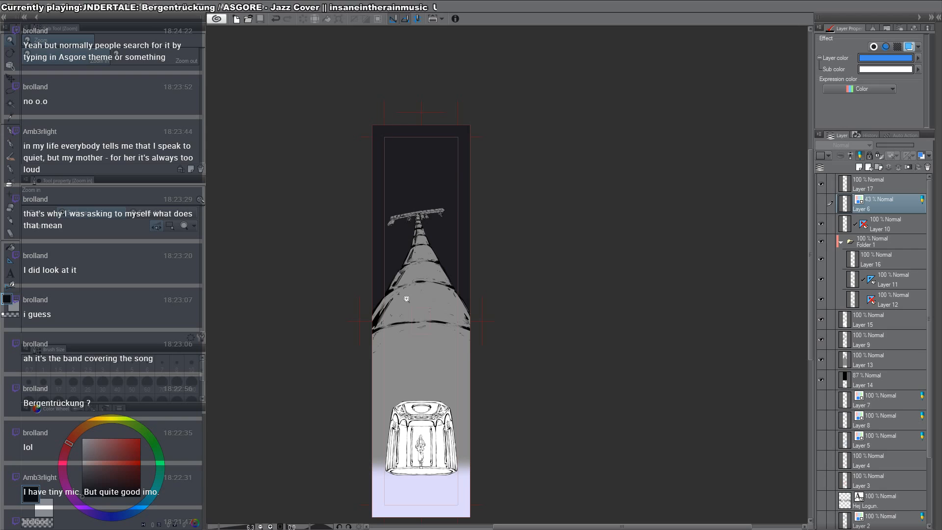
# Step: Switch to the device page and compare it with and without Layer 12, then select Layer 15 with the gripping hand
pyautogui.hotkey('ctrl', 'Tab')
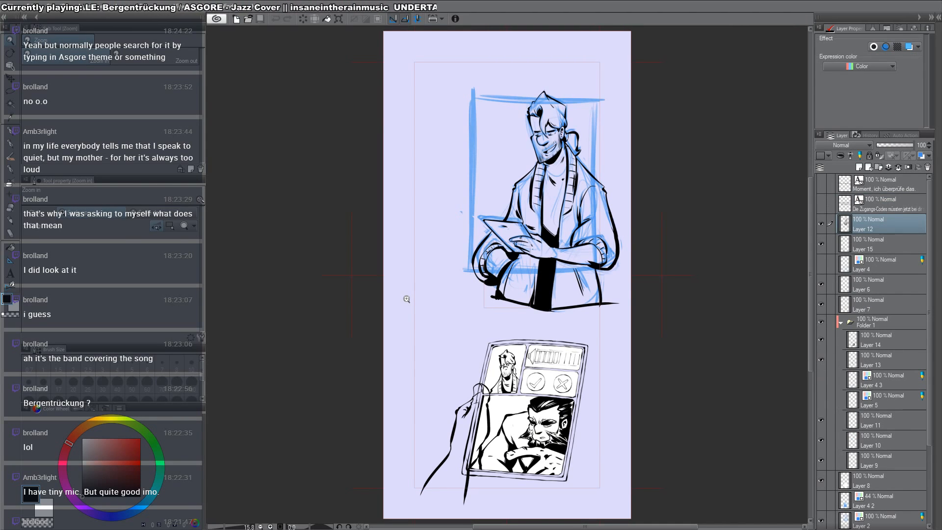
pyautogui.moveTo(450, 227); pyautogui.dragTo(416, 243)
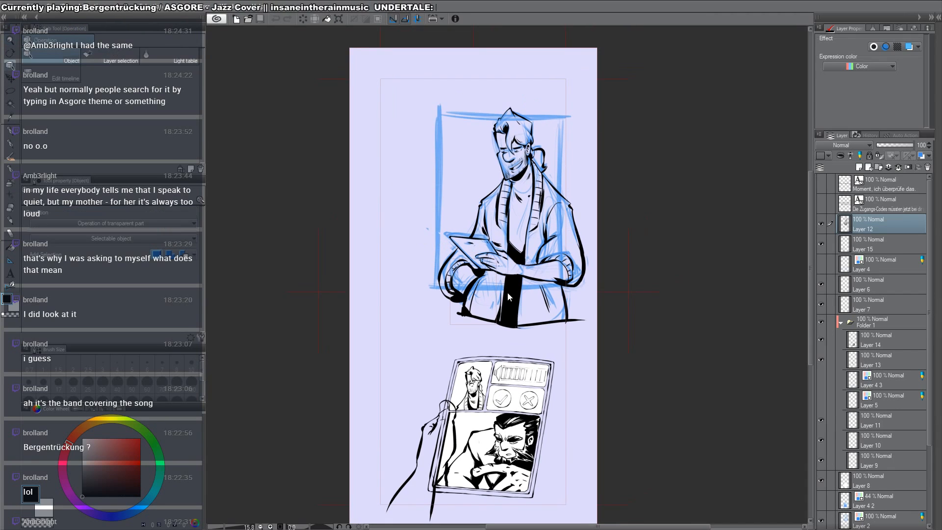
pyautogui.click(821, 223)
pyautogui.click(822, 223)
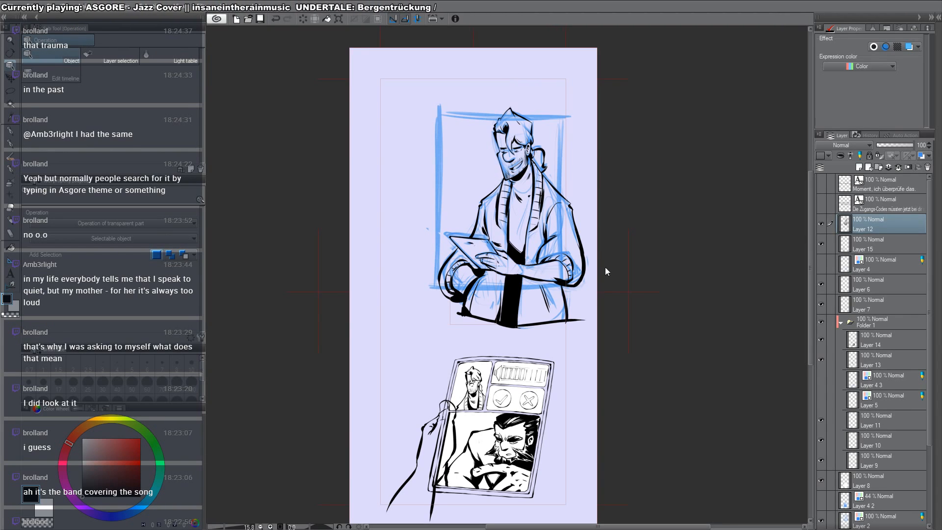
pyautogui.moveTo(585, 314); pyautogui.dragTo(557, 142)
pyautogui.click(426, 263)
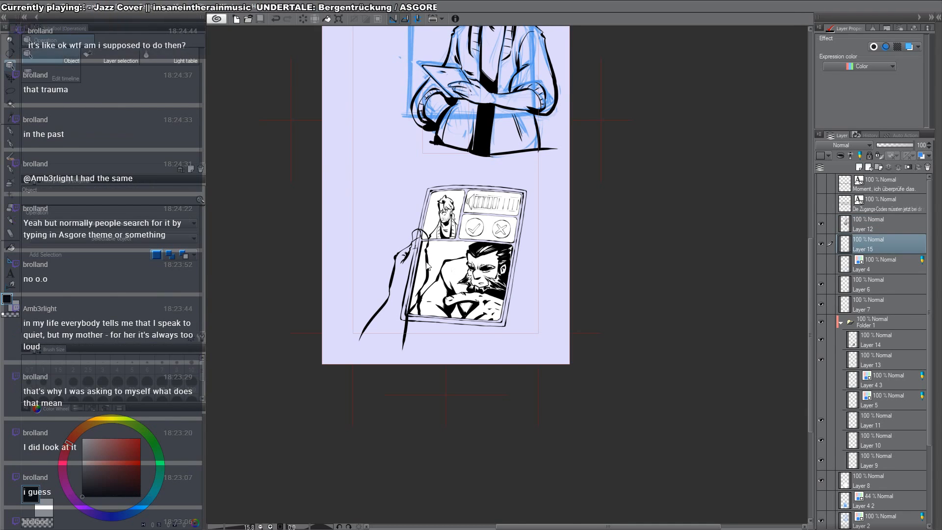
# Step: Switch to the page with the blue sketches of the bearded man and add a new layer directly above Layer 4
pyautogui.hotkey('ctrl', 'Tab')
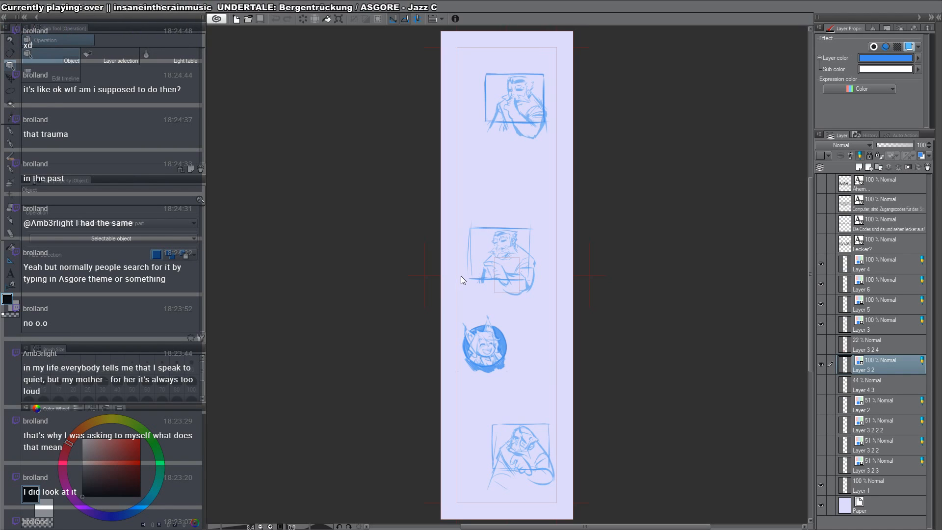
pyautogui.moveTo(488, 256); pyautogui.dragTo(418, 349)
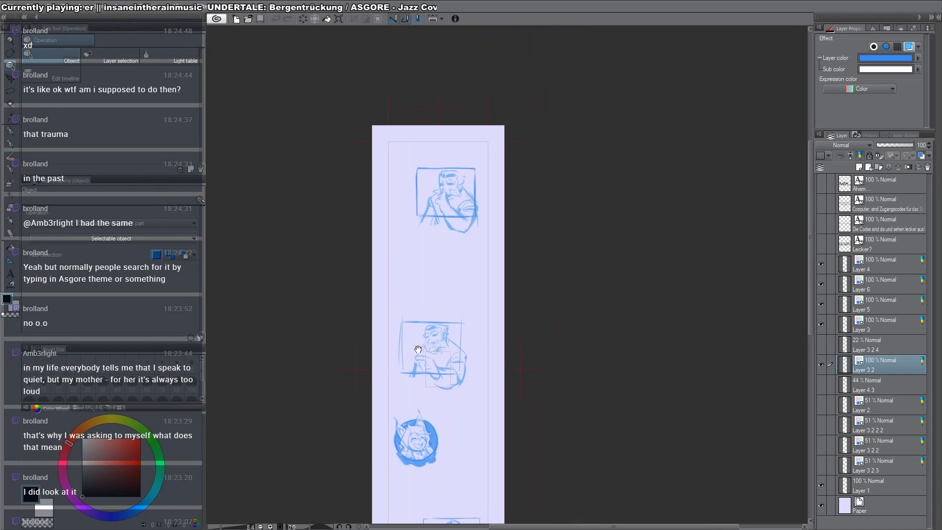
pyautogui.click(869, 267)
pyautogui.hotkey('ctrl', 'shift', 'n')
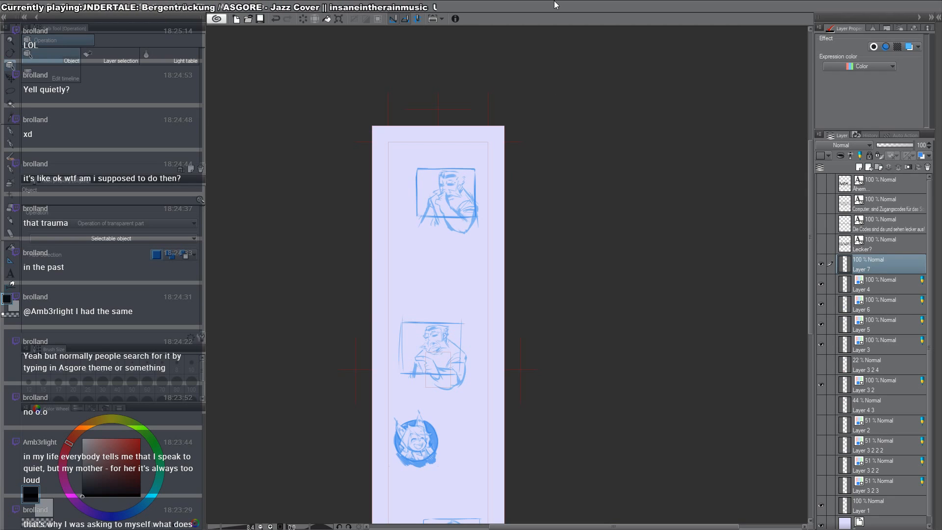
pyautogui.moveTo(547, 170); pyautogui.dragTo(536, 167)
pyautogui.keyDown('ctrl'); pyautogui.click(484, 171); pyautogui.keyUp('ctrl')
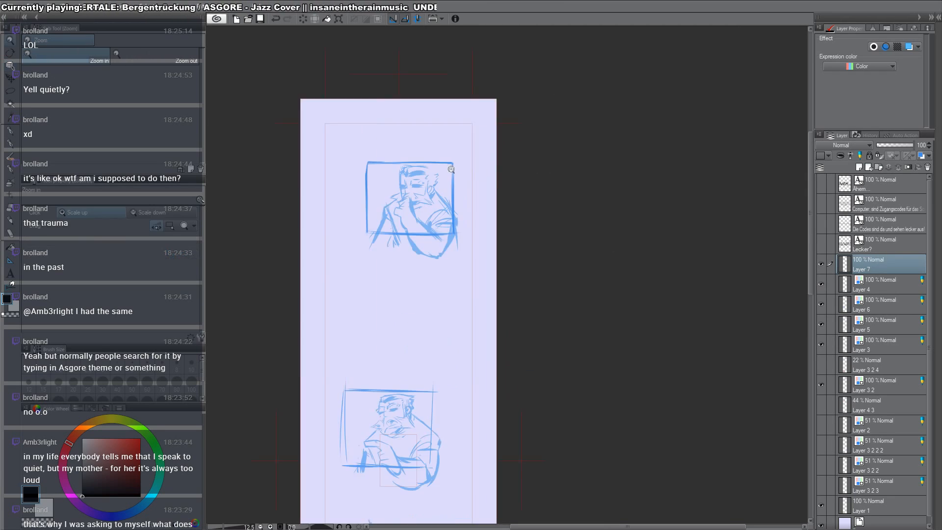
pyautogui.keyDown('ctrl'); pyautogui.click(448, 170); pyautogui.keyUp('ctrl')
pyautogui.keyDown('ctrl'); pyautogui.click(448, 169); pyautogui.keyUp('ctrl')
pyautogui.keyDown('ctrl'); pyautogui.click(448, 169); pyautogui.keyUp('ctrl')
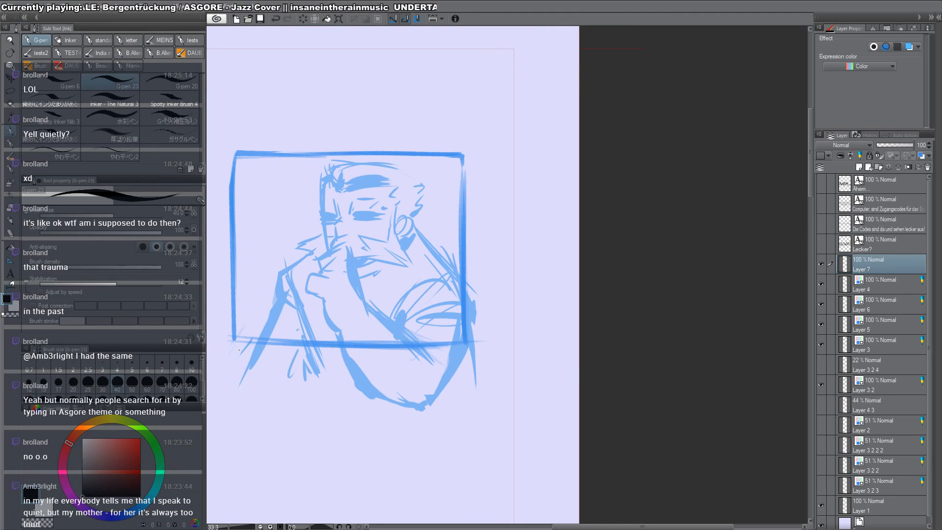
# Step: Ink the upper part of the bearded man's fist over the blue sketch, covering the fingers, top edge and folded thumb
pyautogui.moveTo(323, 262)
pyautogui.mouseDown()
pyautogui.moveTo(404, 275)
pyautogui.moveTo(398, 259)
pyautogui.moveTo(418, 309)
pyautogui.mouseUp()
pyautogui.keyDown('ctrl'); pyautogui.click(392, 309); pyautogui.keyUp('ctrl')
pyautogui.keyDown('ctrl'); pyautogui.click(391, 309); pyautogui.keyUp('ctrl')
pyautogui.hotkey('ctrl', 'z')
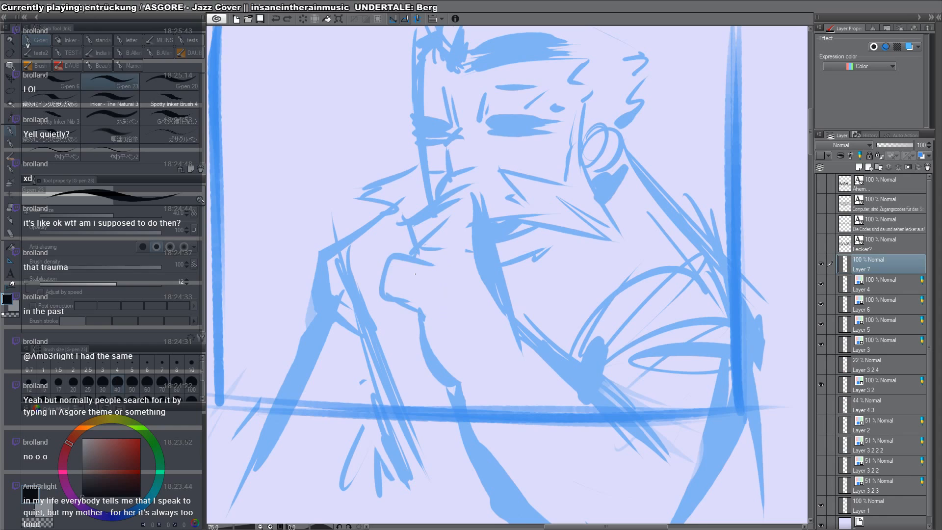
pyautogui.moveTo(430, 265)
pyautogui.mouseDown()
pyautogui.moveTo(390, 255)
pyautogui.moveTo(417, 310)
pyautogui.mouseUp()
pyautogui.moveTo(454, 232); pyautogui.dragTo(418, 254)
pyautogui.moveTo(479, 226)
pyautogui.mouseDown()
pyautogui.moveTo(470, 196)
pyautogui.moveTo(433, 211)
pyautogui.moveTo(420, 251)
pyautogui.mouseUp()
pyautogui.hotkey('ctrl', 'z')
pyautogui.moveTo(474, 204)
pyautogui.mouseDown()
pyautogui.moveTo(485, 214)
pyautogui.moveTo(436, 200)
pyautogui.moveTo(405, 254)
pyautogui.moveTo(438, 233)
pyautogui.moveTo(412, 252)
pyautogui.mouseUp()
pyautogui.moveTo(420, 214); pyautogui.dragTo(413, 247)
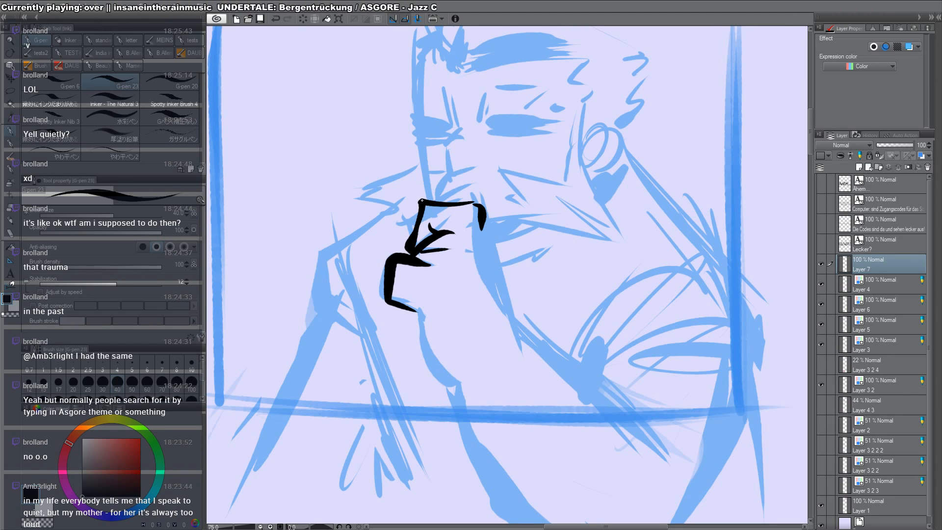
# Step: Ink both edges of the wrist down from the fist and add small crease marks on the back of the hand
pyautogui.moveTo(466, 152); pyautogui.dragTo(471, 178)
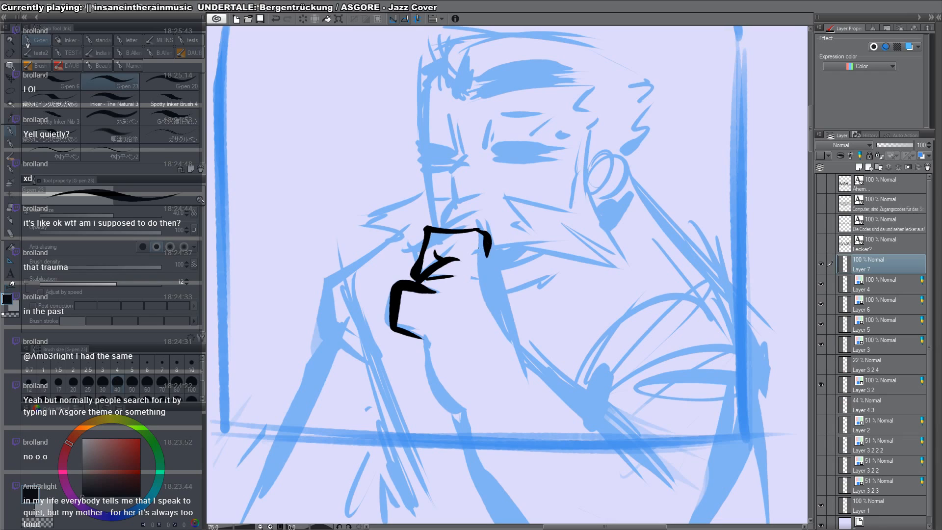
pyautogui.moveTo(485, 236); pyautogui.dragTo(524, 367)
pyautogui.moveTo(430, 330); pyautogui.dragTo(461, 408)
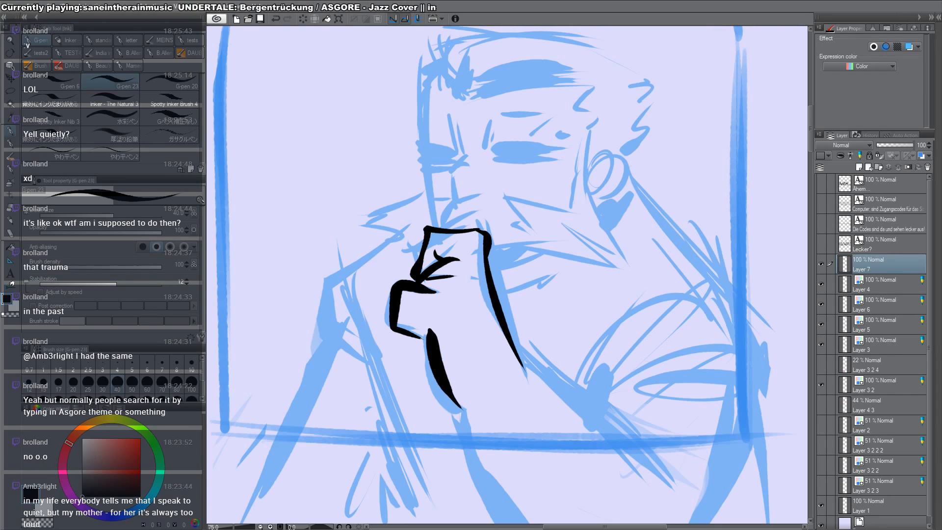
pyautogui.moveTo(395, 320); pyautogui.dragTo(426, 335)
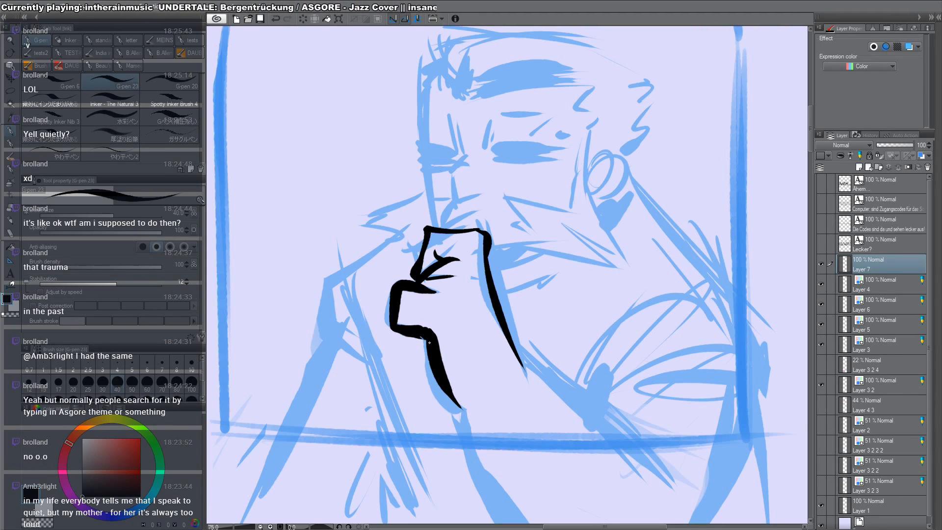
pyautogui.moveTo(461, 282); pyautogui.dragTo(452, 320)
pyautogui.moveTo(475, 158); pyautogui.dragTo(479, 256)
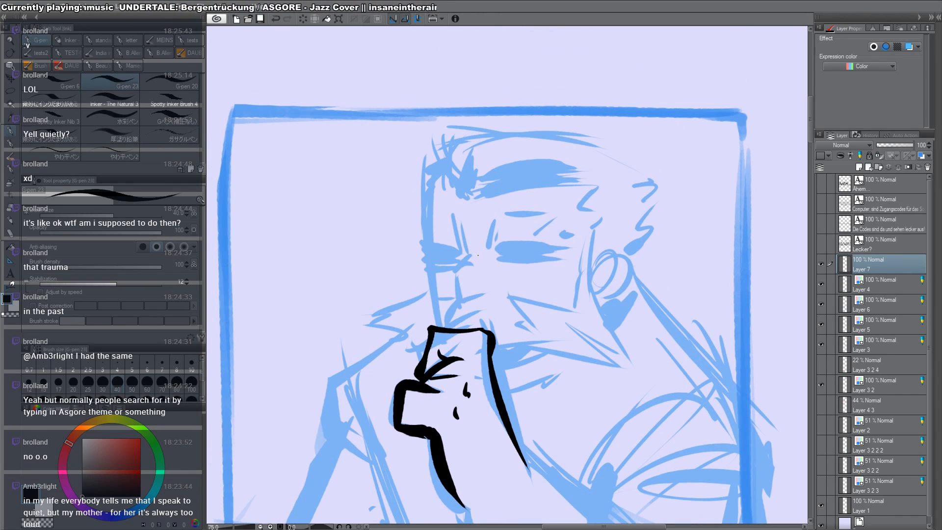
# Step: Shift the inked hand on Layer 7 slightly upward against the sketch
pyautogui.press('k')
pyautogui.moveTo(492, 396)
pyautogui.mouseDown()
pyautogui.moveTo(443, 484)
pyautogui.moveTo(450, 464)
pyautogui.mouseUp()
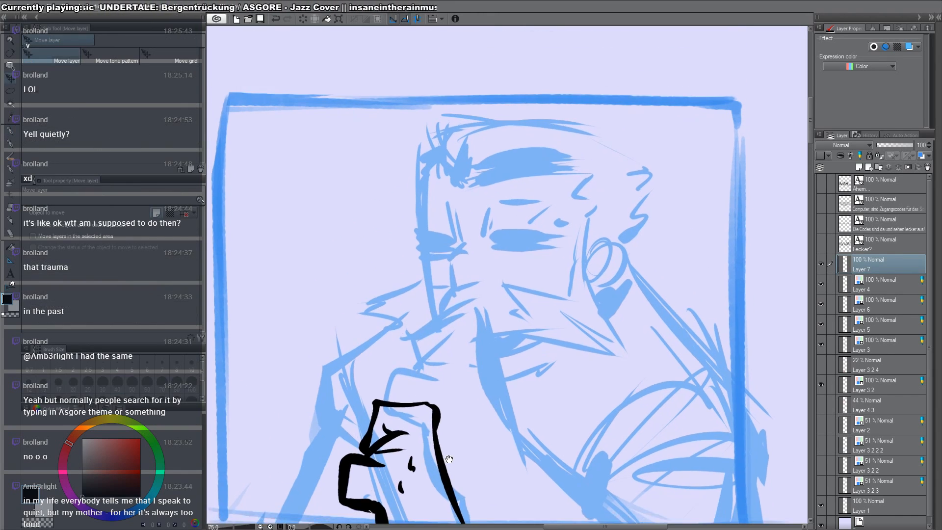
pyautogui.hotkey('ctrl', 'z')
pyautogui.moveTo(473, 384); pyautogui.dragTo(473, 367)
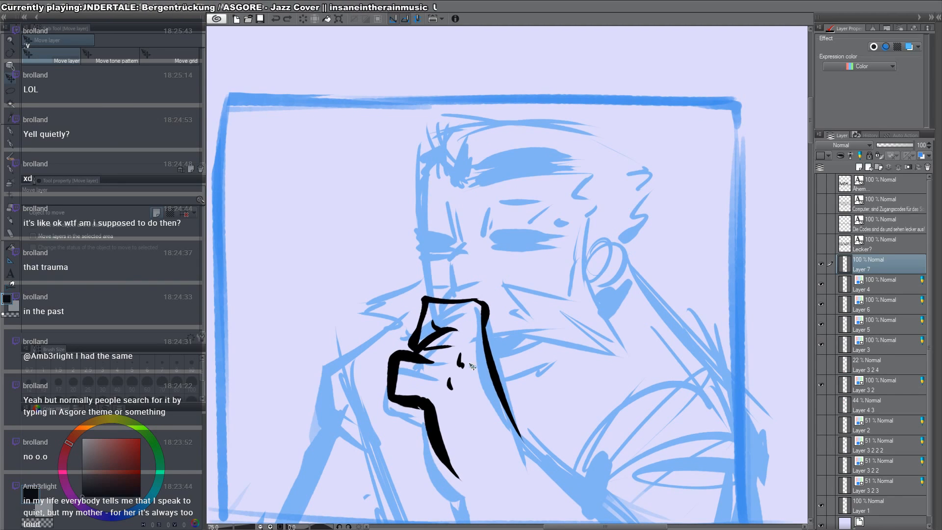
# Step: Ink the bearded man's nose above the fist, with an angular profile line and a dark nostril
pyautogui.press('p')
pyautogui.moveTo(458, 249)
pyautogui.mouseDown()
pyautogui.moveTo(452, 286)
pyautogui.moveTo(477, 279)
pyautogui.mouseUp()
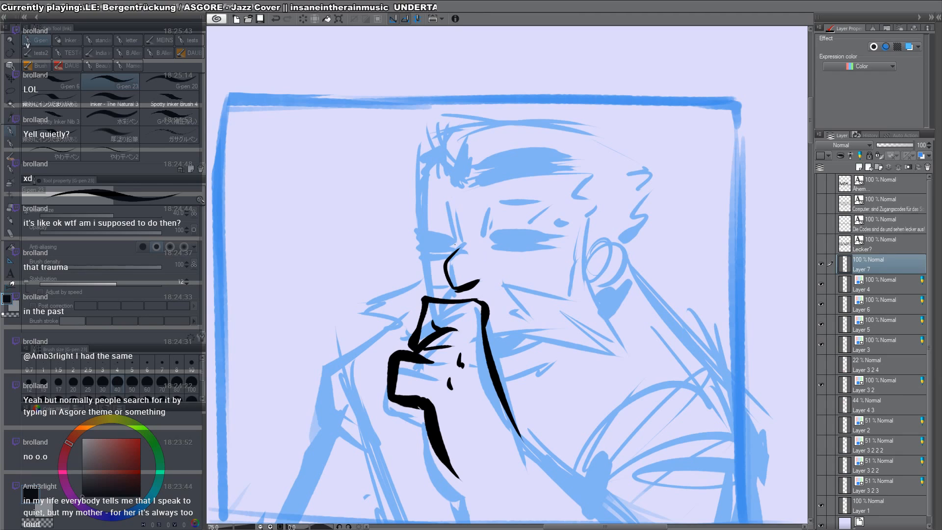
pyautogui.moveTo(463, 247)
pyautogui.mouseDown()
pyautogui.moveTo(451, 258)
pyautogui.moveTo(450, 292)
pyautogui.moveTo(477, 284)
pyautogui.mouseUp()
pyautogui.press('c')
pyautogui.press('c')
pyautogui.press('c')
pyautogui.press('c')
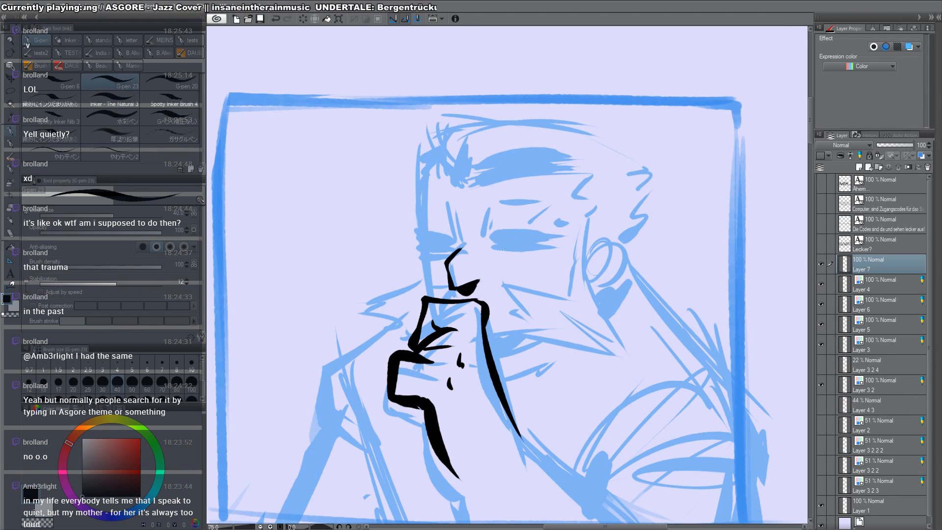
# Step: Ink the man's near eye as a dark half-closed shape beneath a heavy upper lid line
pyautogui.moveTo(500, 249)
pyautogui.mouseDown()
pyautogui.moveTo(533, 241)
pyautogui.moveTo(526, 316)
pyautogui.mouseUp()
pyautogui.hotkey('ctrl', 'z')
pyautogui.press('r')
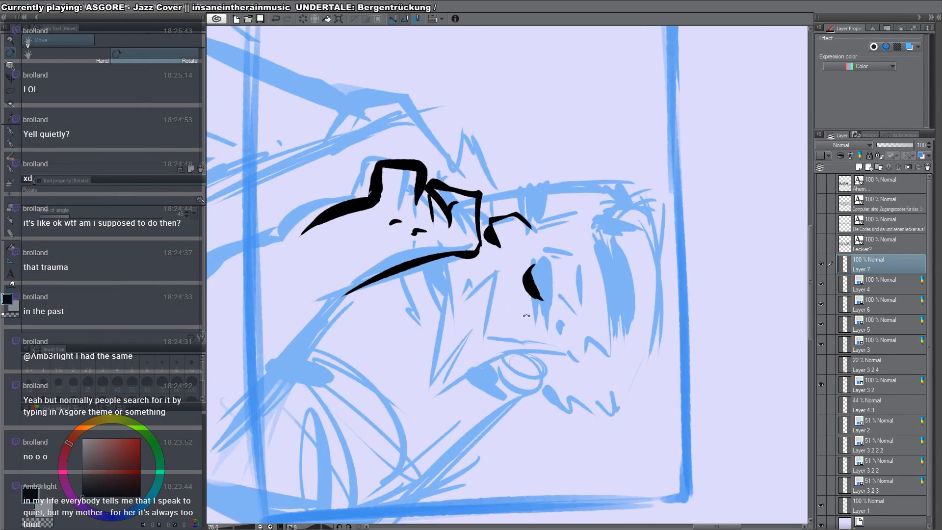
pyautogui.moveTo(541, 259); pyautogui.dragTo(545, 321)
pyautogui.press('r')
pyautogui.doubleClick(611, 332)
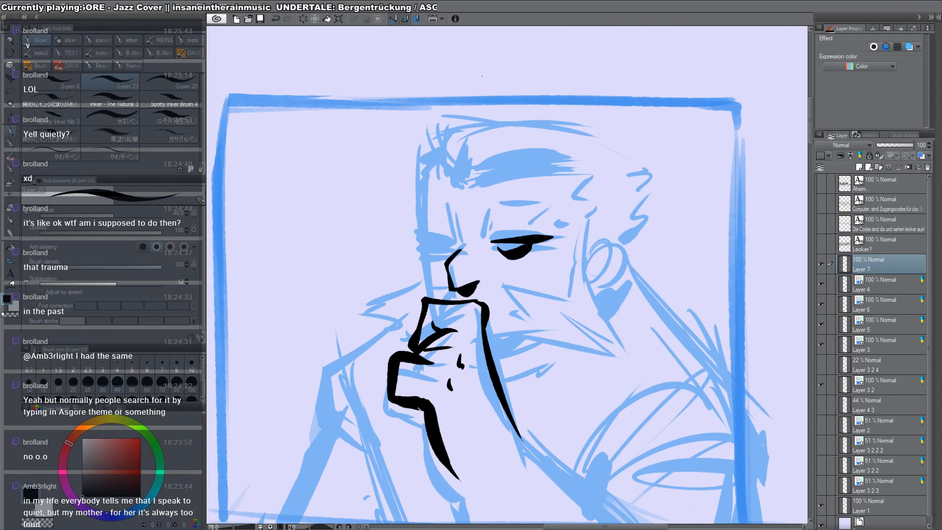
# Step: Ink the arc above the far eye and build up the near eyebrow with thick, tapering black strokes
pyautogui.moveTo(421, 240); pyautogui.dragTo(456, 238)
pyautogui.press('r')
pyautogui.moveTo(506, 196)
pyautogui.mouseDown()
pyautogui.moveTo(582, 252)
pyautogui.moveTo(572, 318)
pyautogui.mouseUp()
pyautogui.moveTo(547, 275)
pyautogui.mouseDown()
pyautogui.moveTo(561, 292)
pyautogui.moveTo(546, 329)
pyautogui.moveTo(521, 352)
pyautogui.moveTo(514, 347)
pyautogui.moveTo(547, 275)
pyautogui.moveTo(539, 322)
pyautogui.mouseUp()
pyautogui.moveTo(540, 292); pyautogui.dragTo(528, 330)
pyautogui.moveTo(531, 313); pyautogui.dragTo(525, 323)
pyautogui.press('r')
pyautogui.moveTo(549, 389); pyautogui.dragTo(549, 86)
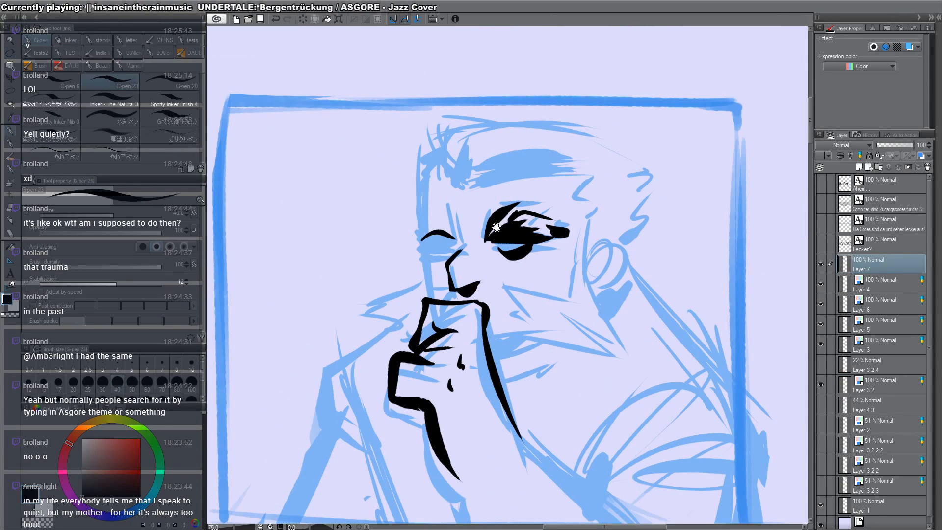
# Step: Ink the far eye's lower lid and the start of the far cheek, and thicken the far eyebrow with black strokes
pyautogui.press('space')
pyautogui.moveTo(516, 216); pyautogui.dragTo(605, 230)
pyautogui.moveTo(516, 268)
pyautogui.mouseDown()
pyautogui.moveTo(545, 276)
pyautogui.moveTo(504, 259)
pyautogui.moveTo(513, 295)
pyautogui.mouseUp()
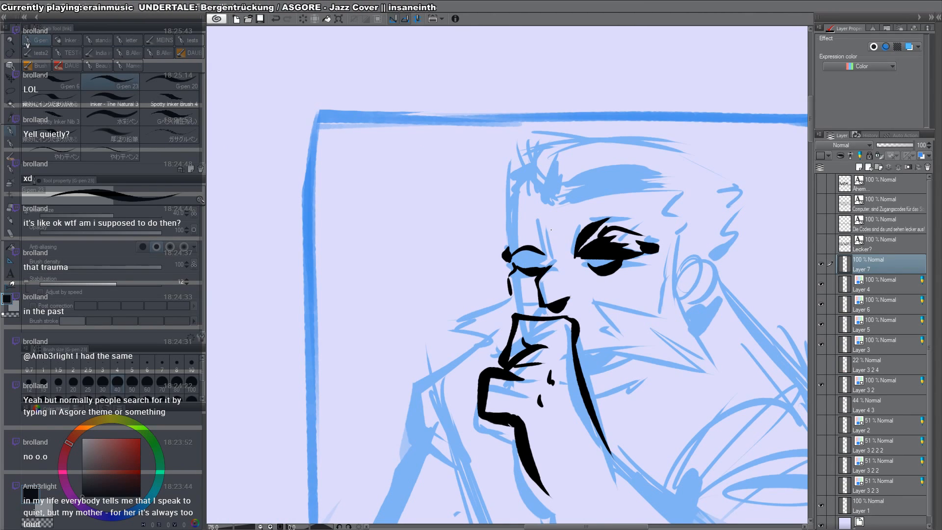
pyautogui.moveTo(604, 227); pyautogui.dragTo(634, 224)
pyautogui.moveTo(667, 309)
pyautogui.mouseDown()
pyautogui.moveTo(593, 414)
pyautogui.moveTo(535, 436)
pyautogui.mouseUp()
pyautogui.moveTo(542, 308)
pyautogui.mouseDown()
pyautogui.moveTo(566, 280)
pyautogui.moveTo(522, 265)
pyautogui.moveTo(562, 259)
pyautogui.moveTo(521, 261)
pyautogui.moveTo(556, 269)
pyautogui.moveTo(560, 282)
pyautogui.mouseUp()
pyautogui.press('c')
pyautogui.press('c')
pyautogui.hotkey('ctrl', 'z')
pyautogui.moveTo(669, 262)
pyautogui.mouseDown()
pyautogui.moveTo(412, 145)
pyautogui.moveTo(390, 164)
pyautogui.mouseUp()
pyautogui.moveTo(498, 234)
pyautogui.mouseDown()
pyautogui.moveTo(482, 251)
pyautogui.moveTo(489, 264)
pyautogui.moveTo(481, 241)
pyautogui.moveTo(476, 260)
pyautogui.mouseUp()
pyautogui.doubleClick(520, 245)
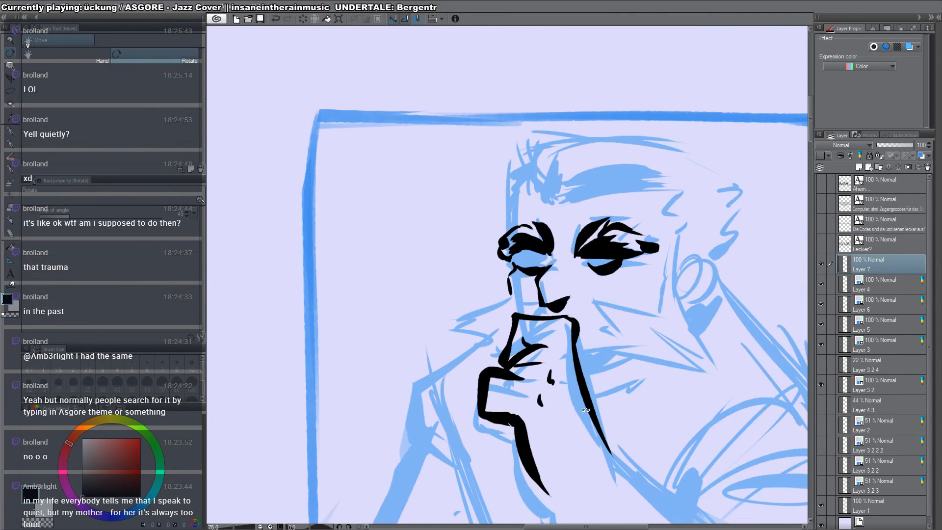
pyautogui.moveTo(533, 231); pyautogui.dragTo(545, 246)
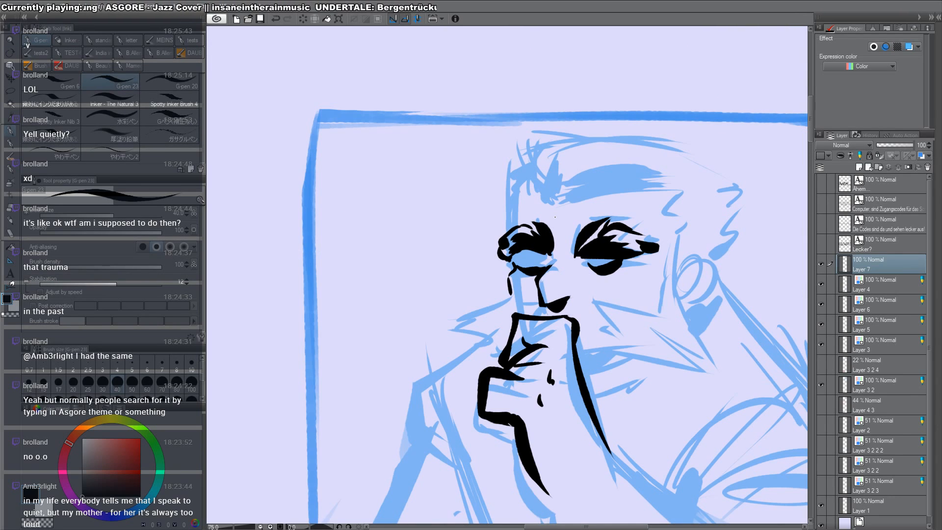
# Step: Ink short frown lines between the eyebrows and touch up the far eye
pyautogui.moveTo(687, 352); pyautogui.dragTo(641, 346)
pyautogui.moveTo(515, 222); pyautogui.dragTo(509, 242)
pyautogui.moveTo(516, 226); pyautogui.dragTo(516, 247)
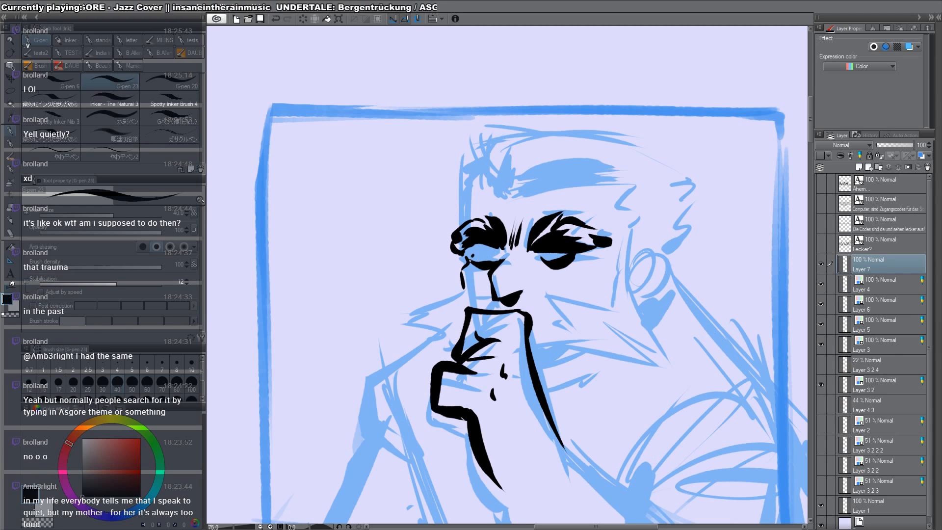
pyautogui.press('c')
pyautogui.moveTo(469, 262); pyautogui.dragTo(471, 248)
pyautogui.press('c')
# Step: Fill the gaps between the eyebrows and both eyes with black strokes to deepen the stern look
pyautogui.moveTo(607, 259); pyautogui.dragTo(505, 174)
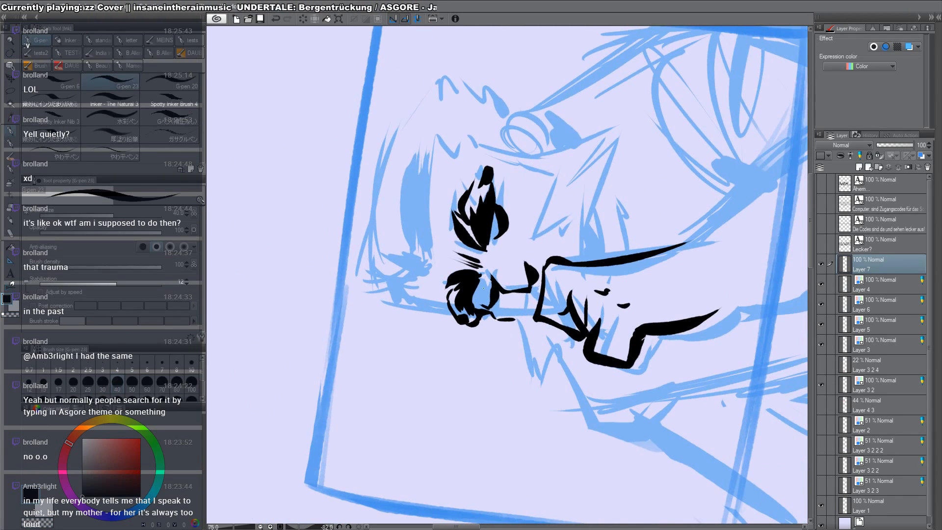
pyautogui.moveTo(481, 285); pyautogui.dragTo(474, 309)
pyautogui.press('r')
pyautogui.moveTo(454, 227)
pyautogui.mouseDown()
pyautogui.moveTo(447, 235)
pyautogui.moveTo(547, 217)
pyautogui.moveTo(559, 293)
pyautogui.moveTo(538, 321)
pyautogui.mouseUp()
pyautogui.moveTo(535, 300); pyautogui.dragTo(547, 349)
pyautogui.press('r')
pyautogui.moveTo(565, 290); pyautogui.dragTo(631, 60)
pyautogui.press('p')
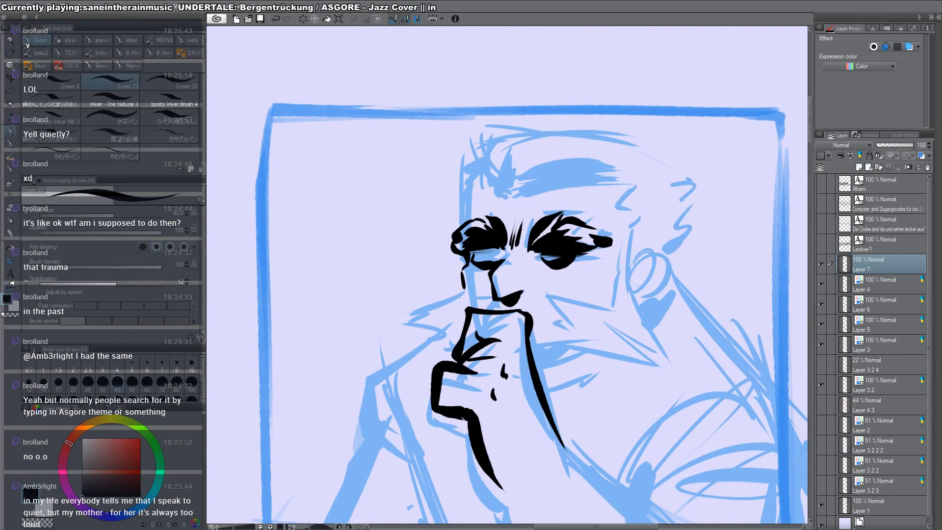
# Step: Ink the far cheek contour out to the moustache tip and add a curved crease near the knuckles
pyautogui.moveTo(463, 285)
pyautogui.mouseDown()
pyautogui.moveTo(463, 293)
pyautogui.moveTo(412, 320)
pyautogui.mouseUp()
pyautogui.press('r')
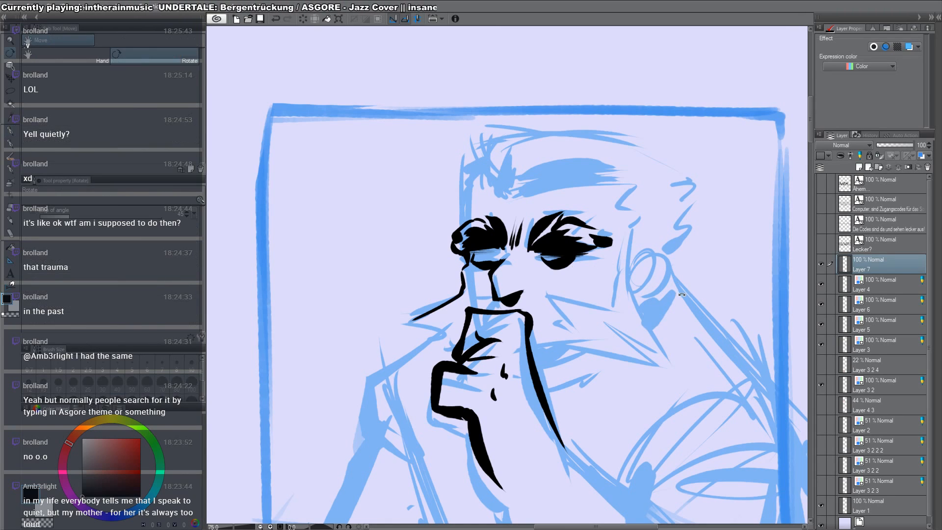
pyautogui.press('p')
pyautogui.moveTo(500, 358)
pyautogui.mouseDown()
pyautogui.moveTo(523, 309)
pyautogui.moveTo(534, 337)
pyautogui.mouseUp()
pyautogui.press('c')
pyautogui.moveTo(538, 299)
pyautogui.mouseDown()
pyautogui.moveTo(529, 332)
pyautogui.moveTo(547, 309)
pyautogui.mouseUp()
pyautogui.press('c')
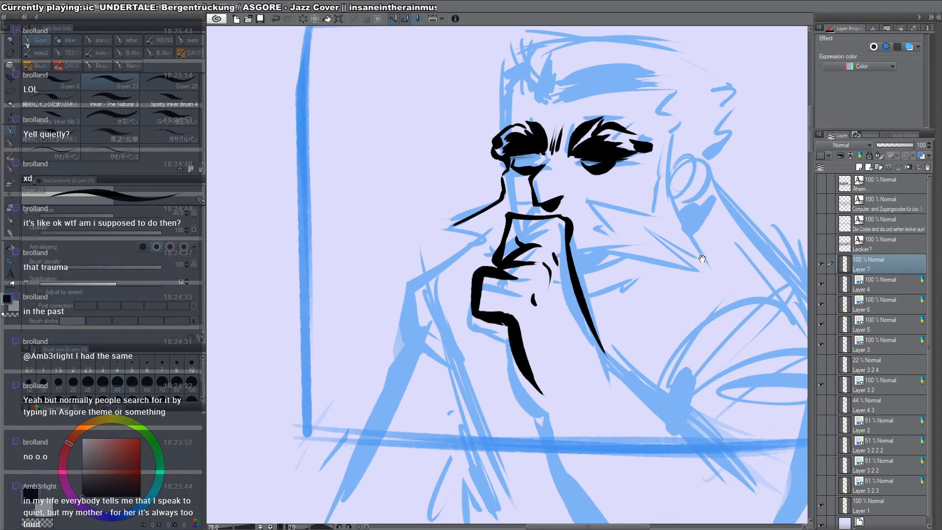
# Step: Ink pointed moustache strokes across the near cheek beside the nose
pyautogui.moveTo(702, 258); pyautogui.dragTo(574, 374)
pyautogui.press('r')
pyautogui.moveTo(665, 322); pyautogui.dragTo(522, 439)
pyautogui.press('p')
pyautogui.moveTo(477, 265)
pyautogui.mouseDown()
pyautogui.moveTo(468, 309)
pyautogui.moveTo(489, 309)
pyautogui.mouseUp()
pyautogui.moveTo(486, 283); pyautogui.dragTo(499, 333)
pyautogui.press('r')
pyautogui.moveTo(611, 370); pyautogui.dragTo(647, 269)
pyautogui.press('p')
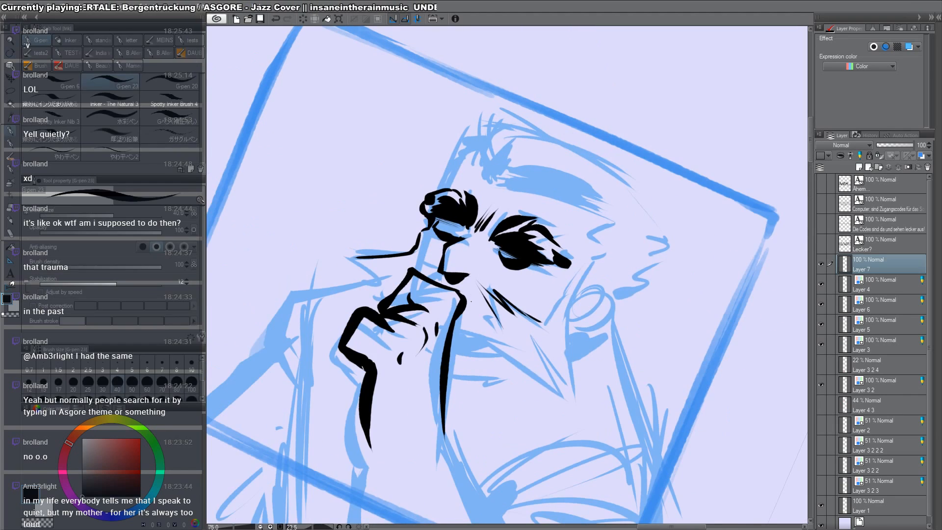
# Step: Ink the lower edge of the near moustache beside the fist and connect it to the whisker strokes
pyautogui.press('r')
pyautogui.moveTo(644, 314)
pyautogui.mouseDown()
pyautogui.moveTo(648, 260)
pyautogui.moveTo(631, 205)
pyautogui.mouseUp()
pyautogui.press('p')
pyautogui.moveTo(505, 344)
pyautogui.mouseDown()
pyautogui.moveTo(525, 340)
pyautogui.moveTo(532, 323)
pyautogui.mouseUp()
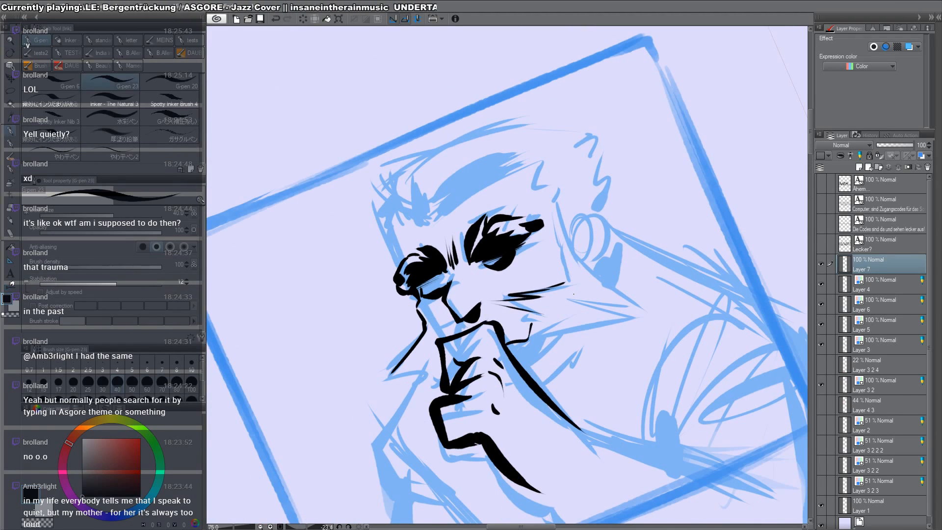
pyautogui.press('r')
pyautogui.moveTo(651, 283); pyautogui.dragTo(575, 404)
pyautogui.press('p')
pyautogui.moveTo(478, 294)
pyautogui.mouseDown()
pyautogui.moveTo(476, 323)
pyautogui.moveTo(491, 320)
pyautogui.mouseUp()
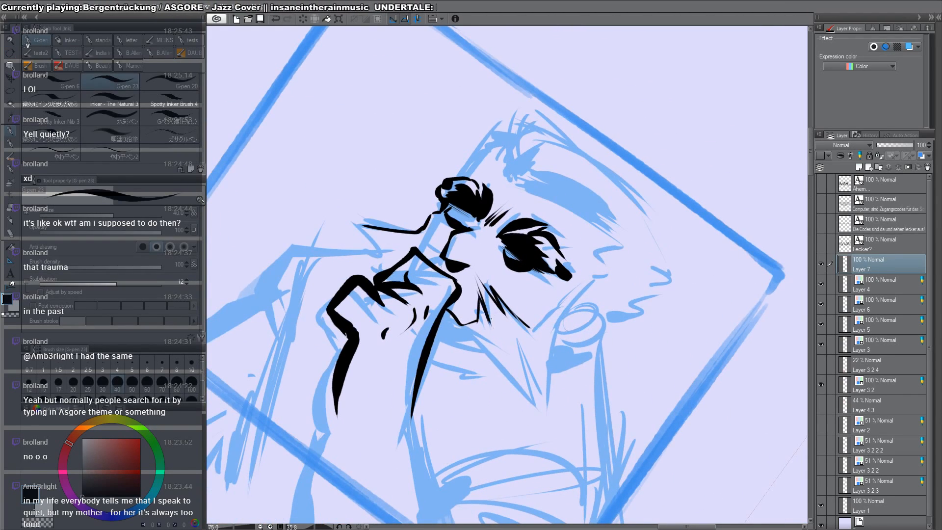
# Step: Ink the beard's lower edges on both sides of the fist, including the pointed tuft on the far side
pyautogui.press('r')
pyautogui.moveTo(588, 319); pyautogui.dragTo(564, 204)
pyautogui.press('p')
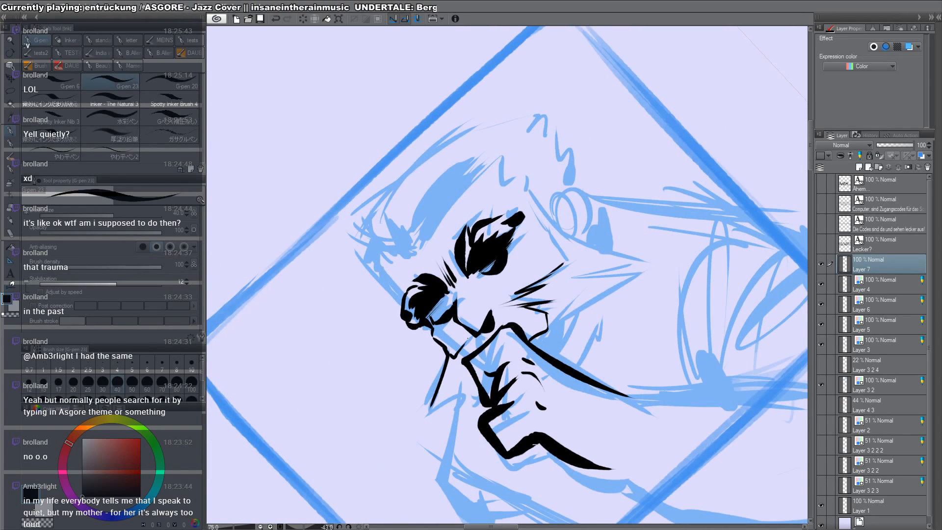
pyautogui.moveTo(471, 337); pyautogui.dragTo(476, 352)
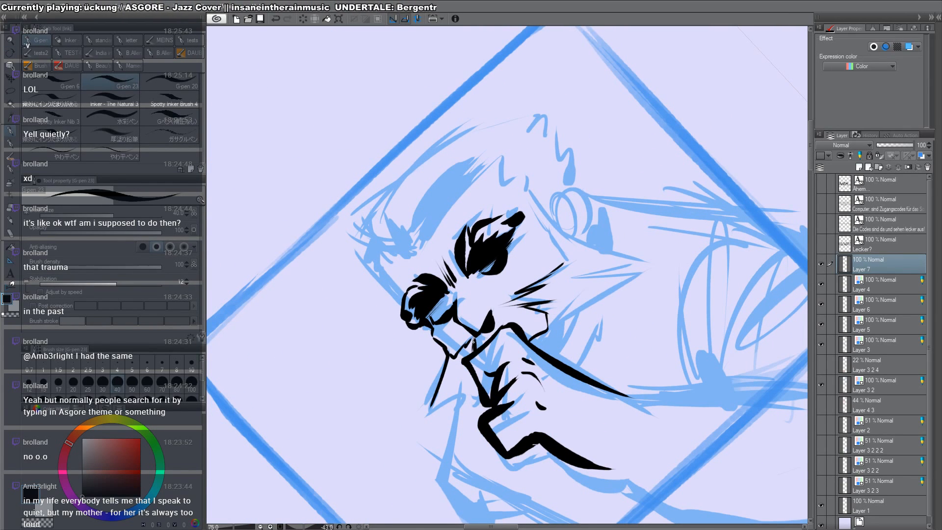
pyautogui.moveTo(431, 405)
pyautogui.mouseDown()
pyautogui.moveTo(452, 396)
pyautogui.moveTo(470, 383)
pyautogui.moveTo(449, 408)
pyautogui.moveTo(481, 389)
pyautogui.mouseUp()
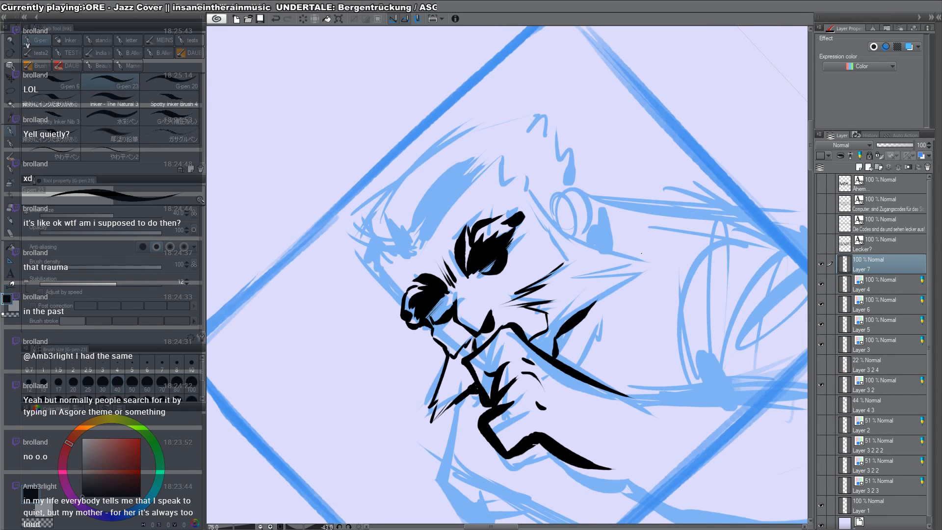
pyautogui.moveTo(594, 301)
pyautogui.mouseDown()
pyautogui.moveTo(610, 391)
pyautogui.moveTo(465, 357)
pyautogui.moveTo(486, 397)
pyautogui.mouseUp()
pyautogui.moveTo(464, 345); pyautogui.dragTo(489, 406)
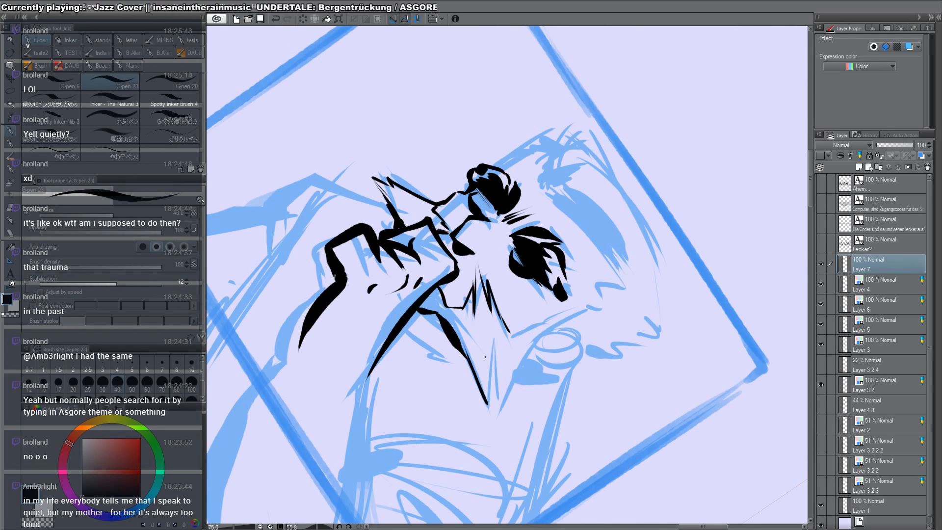
# Step: Ink the beard's near tip with short spiky strokes, redoing them as needed, and run its rear edge towards the ear
pyautogui.moveTo(486, 371); pyautogui.dragTo(495, 416)
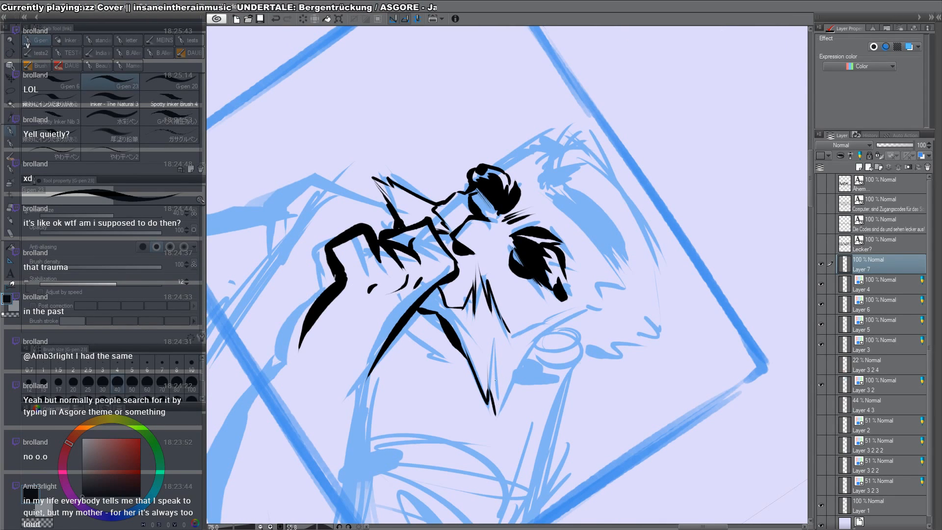
pyautogui.moveTo(495, 381); pyautogui.dragTo(496, 416)
pyautogui.hotkey('ctrl', 'z')
pyautogui.hotkey('ctrl', 'z')
pyautogui.hotkey('ctrl', 'z')
pyautogui.hotkey('ctrl', 'z')
pyautogui.moveTo(494, 362); pyautogui.dragTo(498, 413)
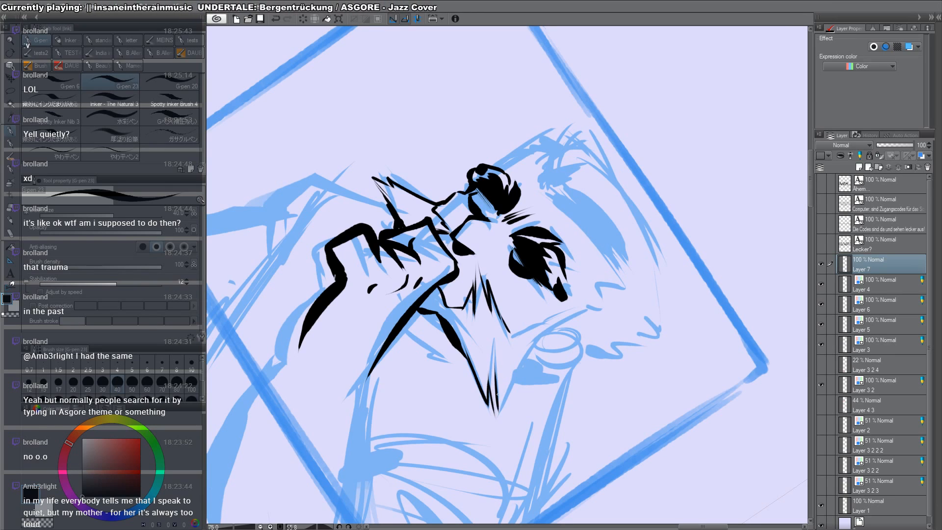
pyautogui.hotkey('ctrl', 'z')
pyautogui.hotkey('ctrl', 'z')
pyautogui.hotkey('ctrl', 'z')
pyautogui.moveTo(489, 377); pyautogui.dragTo(488, 405)
pyautogui.moveTo(490, 378)
pyautogui.mouseDown()
pyautogui.moveTo(501, 425)
pyautogui.moveTo(539, 339)
pyautogui.moveTo(565, 317)
pyautogui.mouseUp()
# Step: Trim the beard's rear edge with transparent ink and draw the beard line on the near cheek up to the temple
pyautogui.hotkey('ctrl', '@')
pyautogui.press('c')
pyautogui.moveTo(571, 269); pyautogui.dragTo(573, 252)
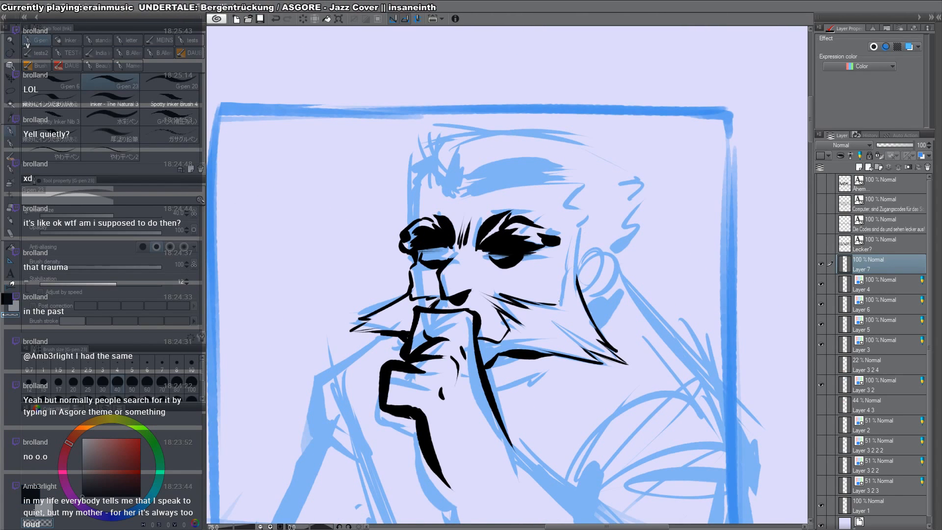
pyautogui.press('c')
pyautogui.moveTo(556, 304); pyautogui.dragTo(565, 268)
pyautogui.moveTo(571, 232); pyautogui.dragTo(565, 268)
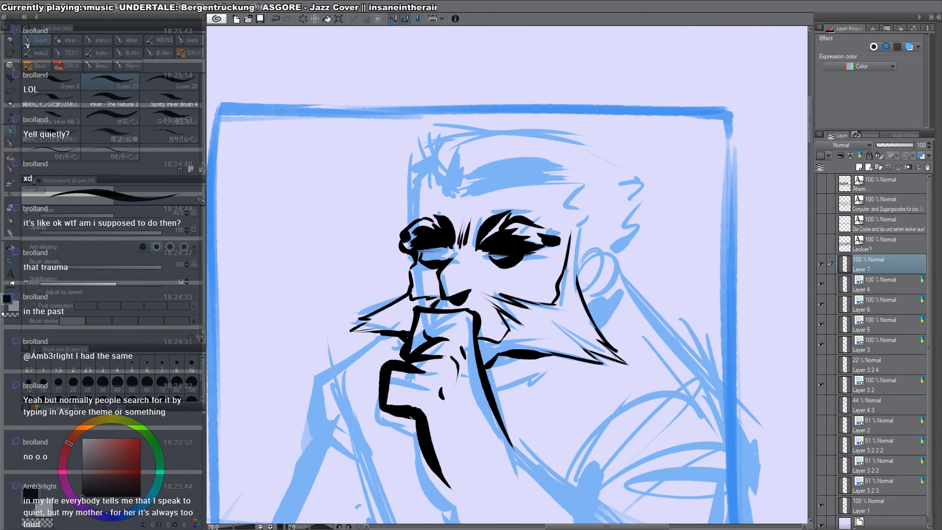
# Step: Ink the zigzag hairline at the temple and the front edge of the ear
pyautogui.moveTo(578, 192); pyautogui.dragTo(578, 282)
pyautogui.moveTo(585, 246); pyautogui.dragTo(579, 284)
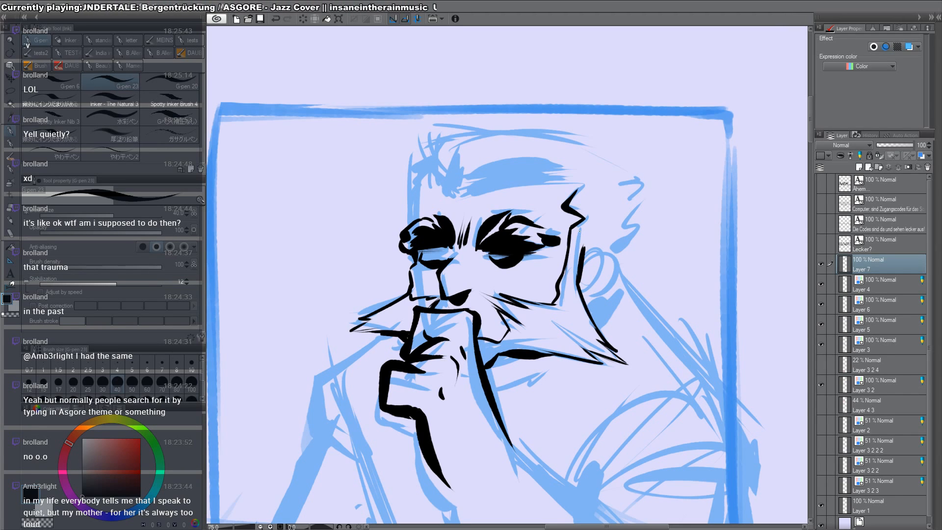
# Step: Ink the far edge of the forehead from the brow up to the hairline
pyautogui.moveTo(660, 238)
pyautogui.mouseDown()
pyautogui.moveTo(661, 206)
pyautogui.moveTo(581, 140)
pyautogui.mouseUp()
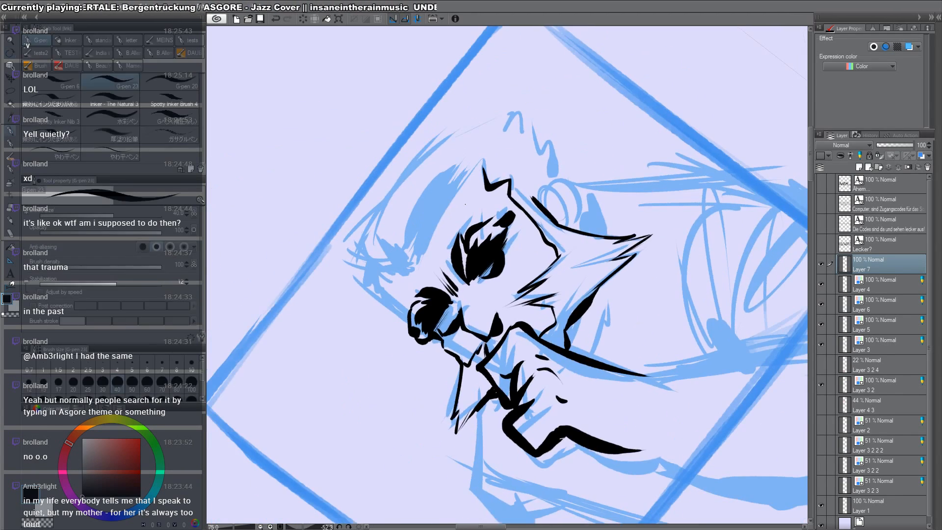
pyautogui.press('c')
pyautogui.moveTo(464, 246); pyautogui.dragTo(461, 276)
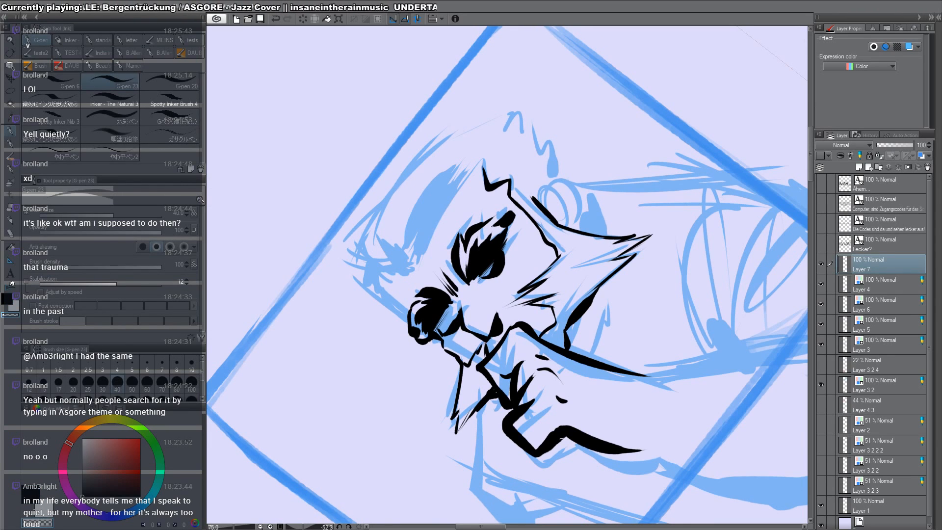
pyautogui.press('c')
pyautogui.doubleClick(486, 209)
pyautogui.moveTo(427, 164); pyautogui.dragTo(466, 216)
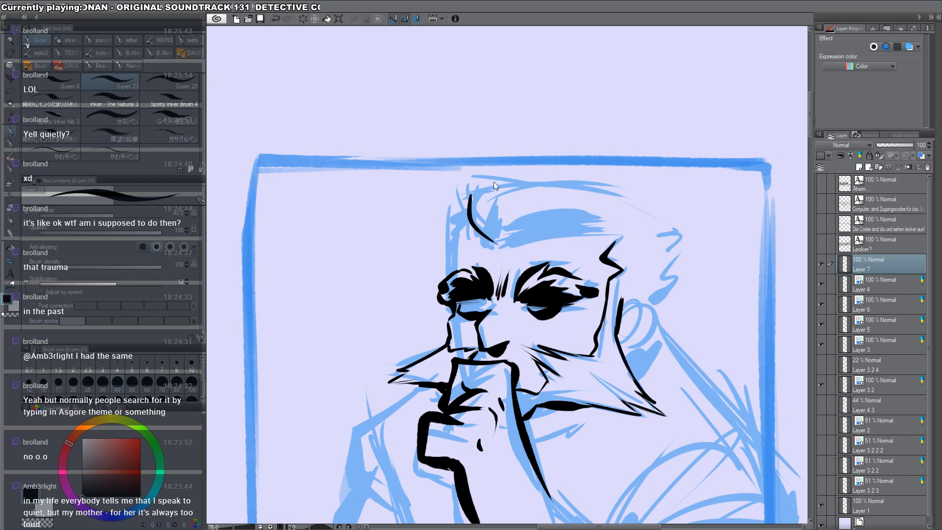
pyautogui.moveTo(448, 269)
pyautogui.mouseDown()
pyautogui.moveTo(451, 237)
pyautogui.moveTo(449, 256)
pyautogui.mouseUp()
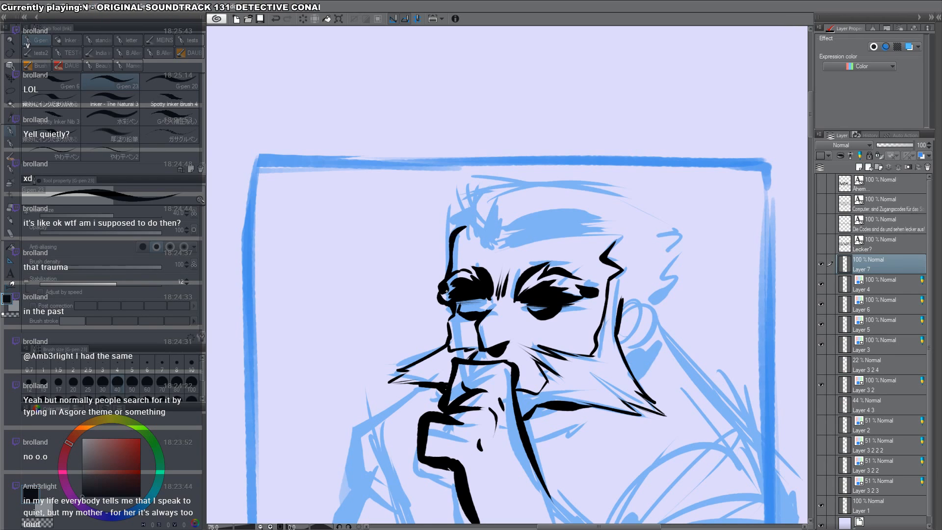
# Step: Ink the hairline across the forehead from the far corner to the zigzag at the near temple
pyautogui.press('r')
pyautogui.moveTo(593, 220); pyautogui.dragTo(602, 322)
pyautogui.press('p')
pyautogui.moveTo(526, 227)
pyautogui.mouseDown()
pyautogui.moveTo(597, 352)
pyautogui.moveTo(606, 81)
pyautogui.moveTo(591, 63)
pyautogui.mouseUp()
pyautogui.press('r')
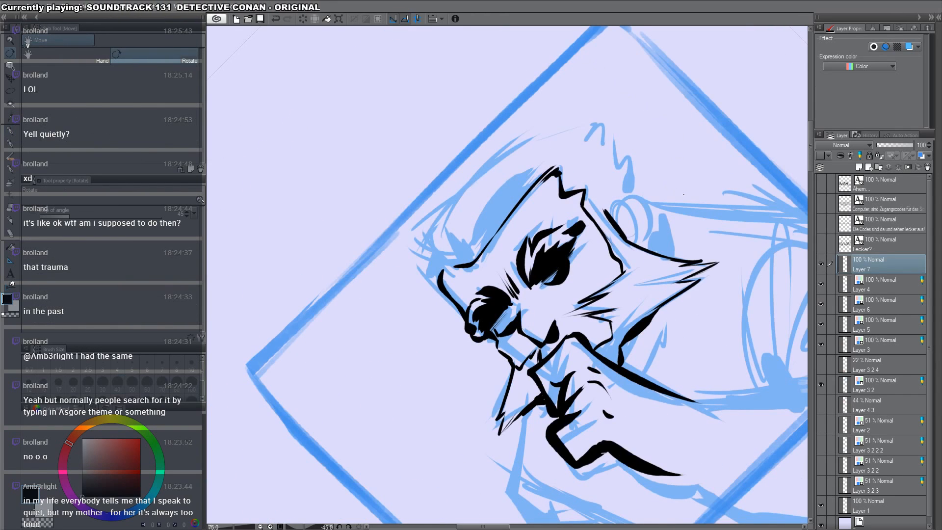
pyautogui.press('p')
pyautogui.press('r')
pyautogui.moveTo(684, 194); pyautogui.dragTo(689, 342)
pyautogui.press('p')
# Step: Trim the outer end of the near eyebrow with transparent ink and add a small crease mark beside the temple
pyautogui.press('c')
pyautogui.moveTo(599, 286); pyautogui.dragTo(585, 308)
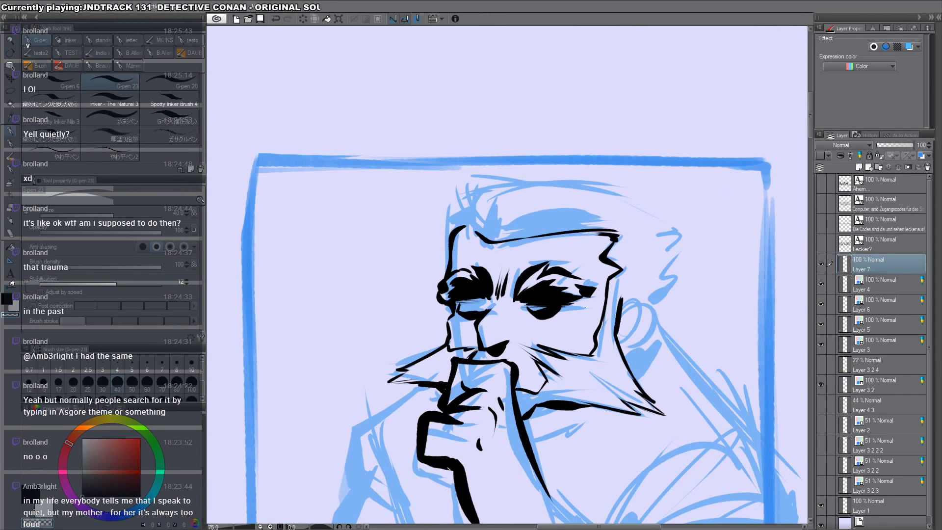
pyautogui.press('c')
pyautogui.moveTo(595, 262); pyautogui.dragTo(591, 276)
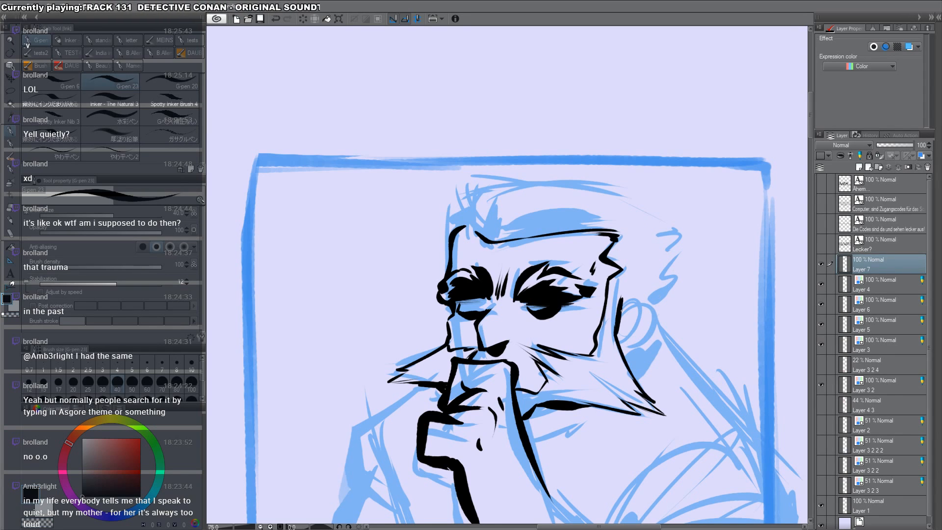
# Step: Ink the rounded outline of the ear over the blue sketch
pyautogui.moveTo(622, 311)
pyautogui.mouseDown()
pyautogui.moveTo(649, 336)
pyautogui.moveTo(613, 300)
pyautogui.moveTo(609, 322)
pyautogui.moveTo(505, 366)
pyautogui.mouseUp()
pyautogui.hotkey('ctrl', 'space')
pyautogui.keyDown('alt'); pyautogui.click(642, 348); pyautogui.keyUp('alt')
pyautogui.press('r')
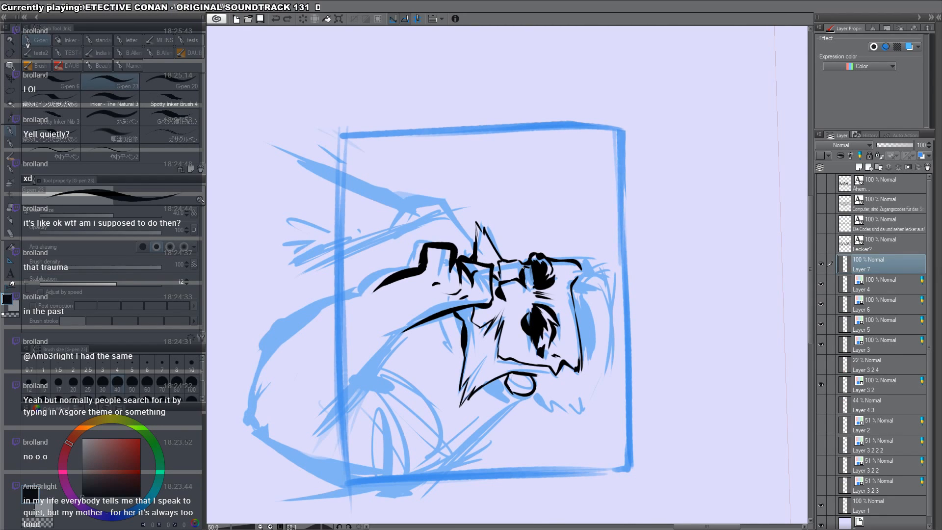
# Step: Touch up the shadow around the far eye, retrying the small strokes with black and transparent ink
pyautogui.moveTo(527, 270); pyautogui.dragTo(527, 286)
pyautogui.press('r')
pyautogui.doubleClick(608, 102)
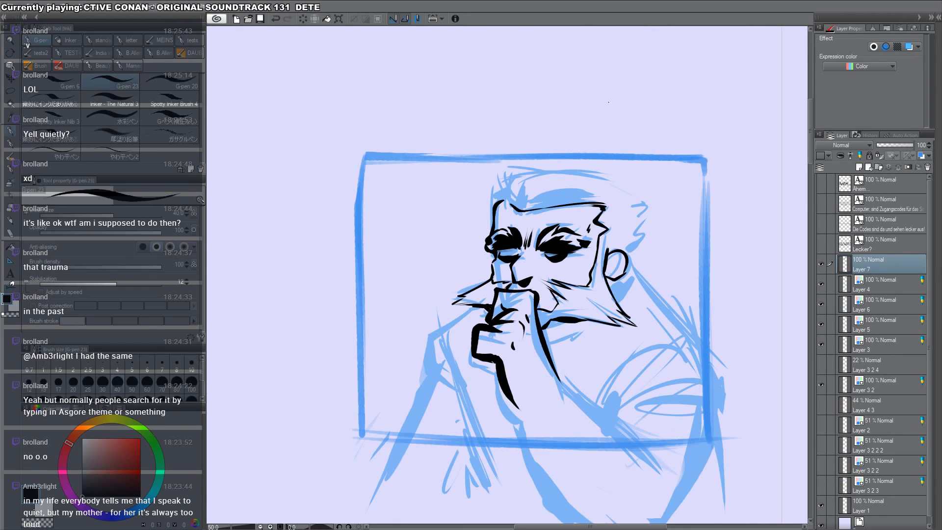
pyautogui.press('r')
pyautogui.moveTo(730, 250); pyautogui.dragTo(567, 462)
pyautogui.press('c')
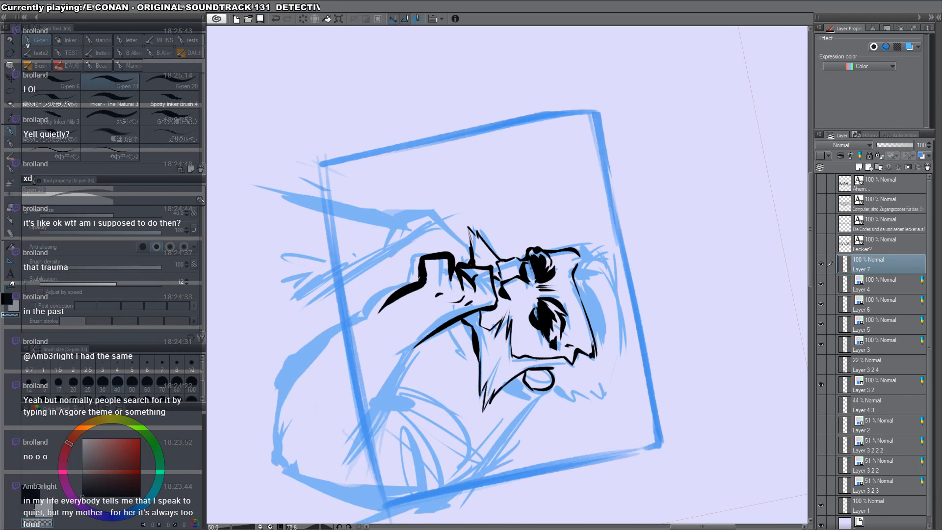
pyautogui.press('r')
pyautogui.doubleClick(597, 116)
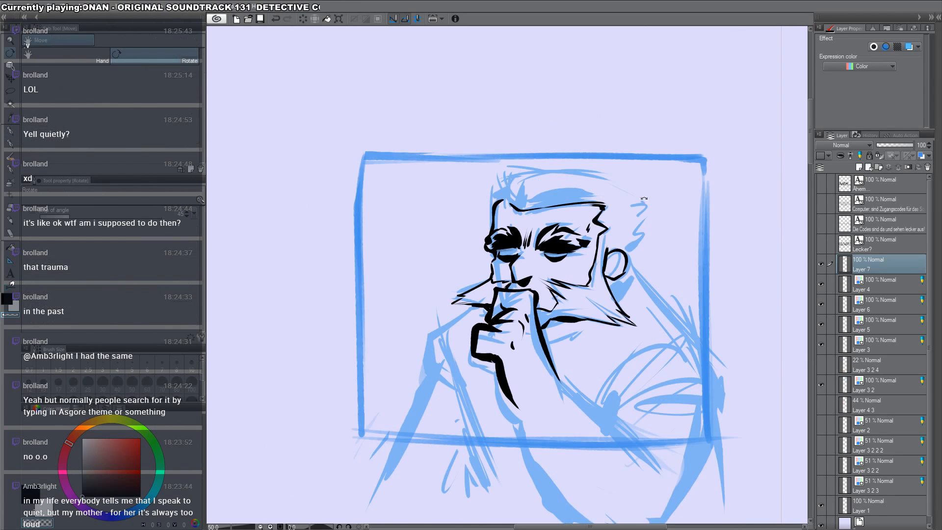
pyautogui.moveTo(645, 199); pyautogui.dragTo(584, 417)
pyautogui.moveTo(526, 266); pyautogui.dragTo(531, 287)
pyautogui.hotkey('ctrl', 'z')
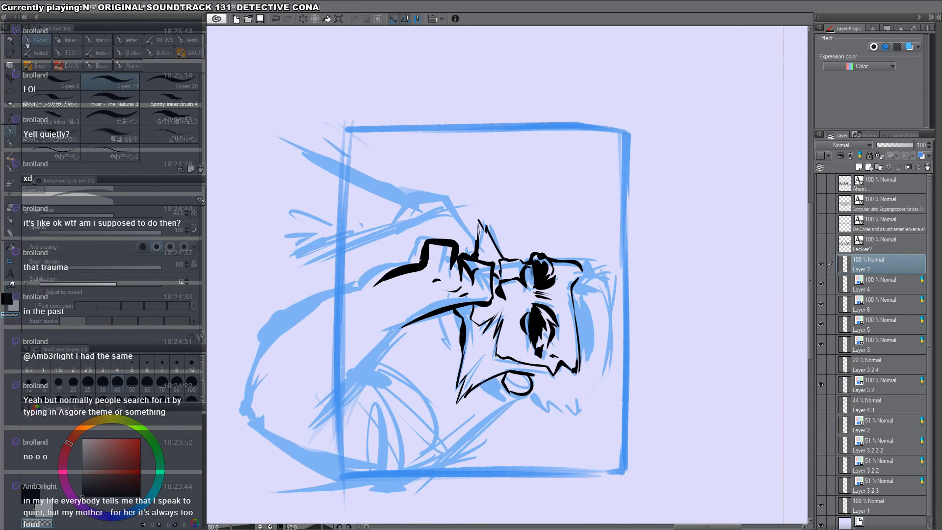
pyautogui.press('r')
pyautogui.doubleClick(588, 98)
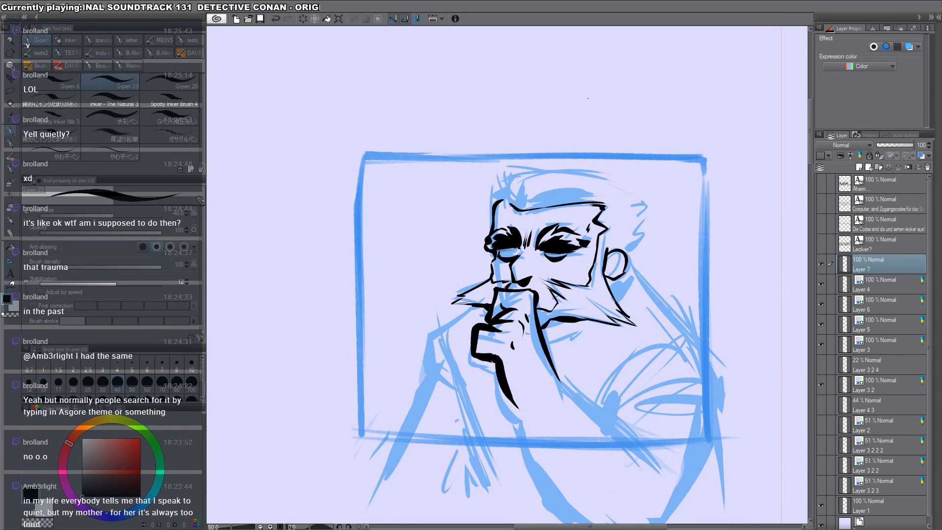
# Step: Ink the hair's outline from the front lift over the top to the pointed rear tip and down to the ear
pyautogui.moveTo(495, 201); pyautogui.dragTo(516, 177)
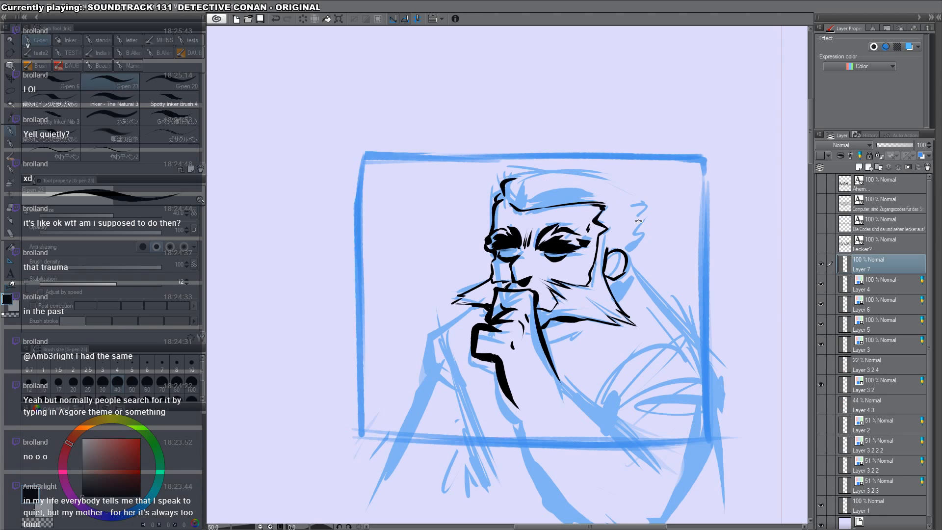
pyautogui.press('r')
pyautogui.moveTo(638, 221); pyautogui.dragTo(450, 52)
pyautogui.moveTo(428, 157); pyautogui.dragTo(412, 268)
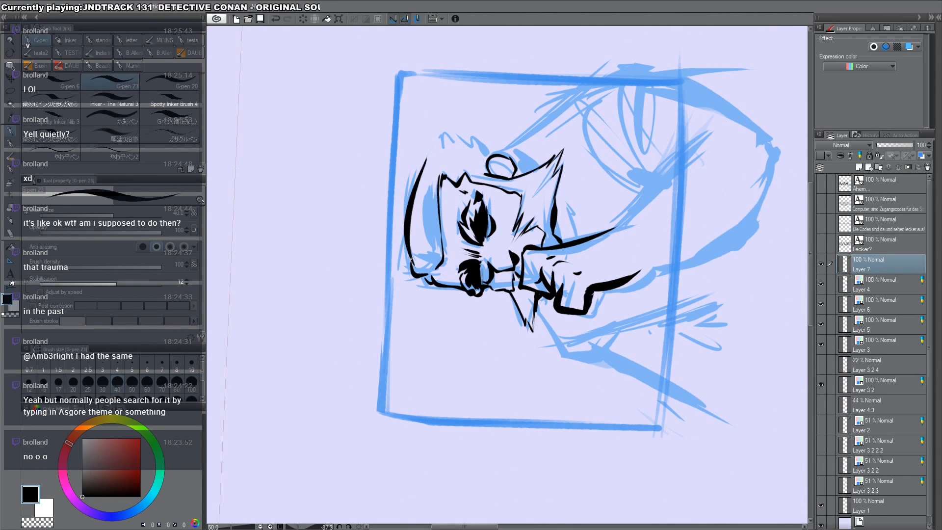
pyautogui.hotkey('ctrl', 'z')
pyautogui.moveTo(428, 150)
pyautogui.mouseDown()
pyautogui.moveTo(407, 248)
pyautogui.moveTo(413, 276)
pyautogui.moveTo(411, 241)
pyautogui.mouseUp()
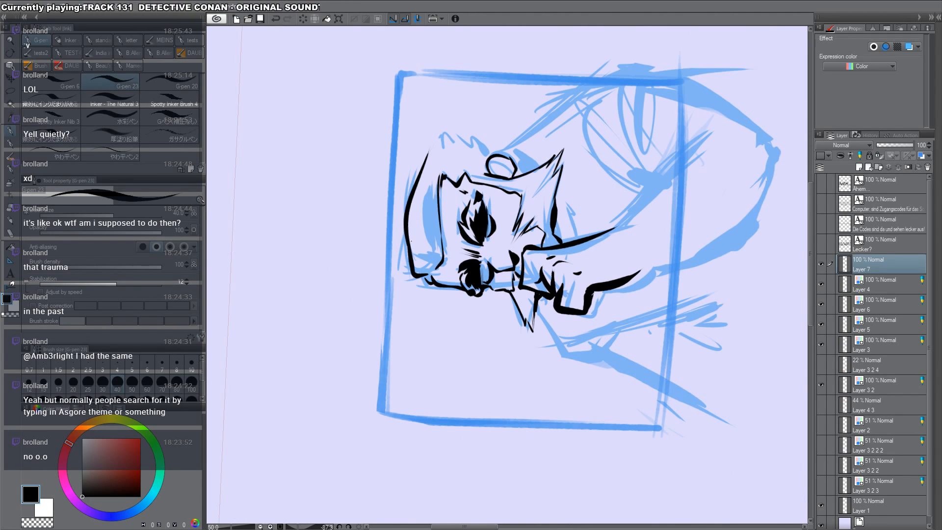
pyautogui.moveTo(425, 167); pyautogui.dragTo(432, 138)
pyautogui.moveTo(431, 139); pyautogui.dragTo(436, 148)
pyautogui.press('r')
pyautogui.moveTo(422, 128)
pyautogui.mouseDown()
pyautogui.moveTo(535, 93)
pyautogui.moveTo(658, 121)
pyautogui.mouseUp()
pyautogui.press('p')
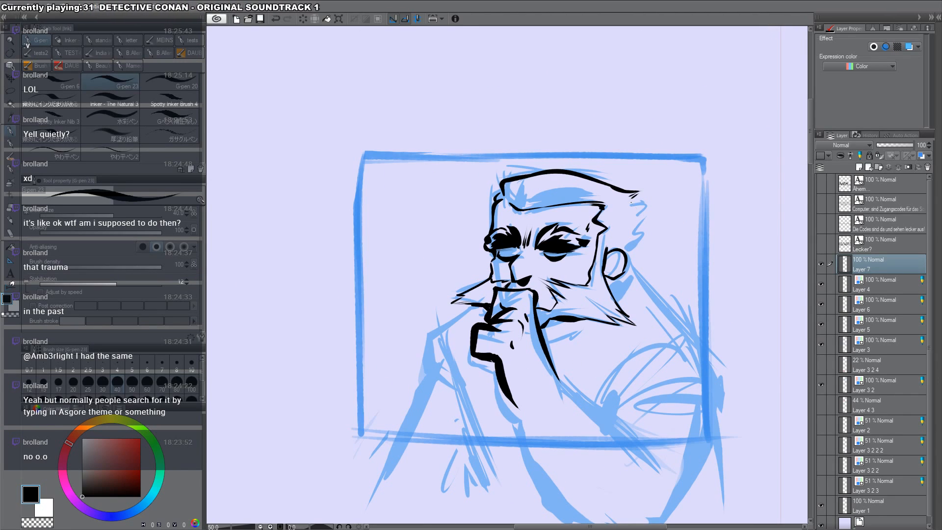
pyautogui.moveTo(632, 201)
pyautogui.mouseDown()
pyautogui.moveTo(643, 209)
pyautogui.moveTo(626, 252)
pyautogui.moveTo(606, 249)
pyautogui.moveTo(611, 261)
pyautogui.mouseUp()
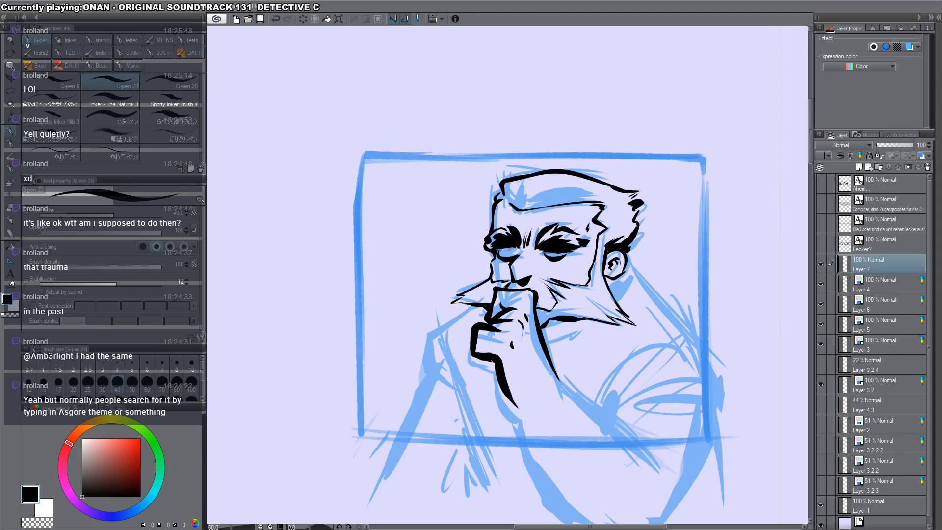
# Step: Fill the near side of the beard with long black strokes running from the cheek towards its tip
pyautogui.moveTo(636, 226)
pyautogui.mouseDown()
pyautogui.moveTo(628, 298)
pyautogui.moveTo(593, 354)
pyautogui.mouseUp()
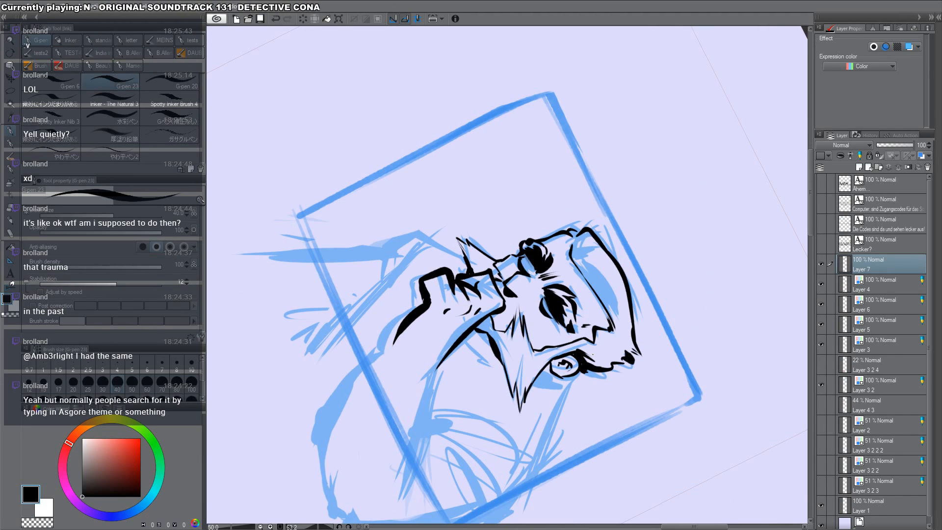
pyautogui.moveTo(512, 380)
pyautogui.mouseDown()
pyautogui.moveTo(509, 327)
pyautogui.moveTo(518, 380)
pyautogui.mouseUp()
pyautogui.moveTo(515, 329); pyautogui.dragTo(519, 382)
pyautogui.moveTo(518, 331); pyautogui.dragTo(521, 391)
pyautogui.moveTo(521, 359); pyautogui.dragTo(521, 392)
pyautogui.moveTo(519, 337)
pyautogui.mouseDown()
pyautogui.moveTo(523, 389)
pyautogui.moveTo(526, 377)
pyautogui.mouseUp()
pyautogui.moveTo(527, 339); pyautogui.dragTo(528, 392)
pyautogui.moveTo(528, 343); pyautogui.dragTo(532, 374)
pyautogui.moveTo(533, 357)
pyautogui.mouseDown()
pyautogui.moveTo(535, 373)
pyautogui.moveTo(544, 368)
pyautogui.mouseUp()
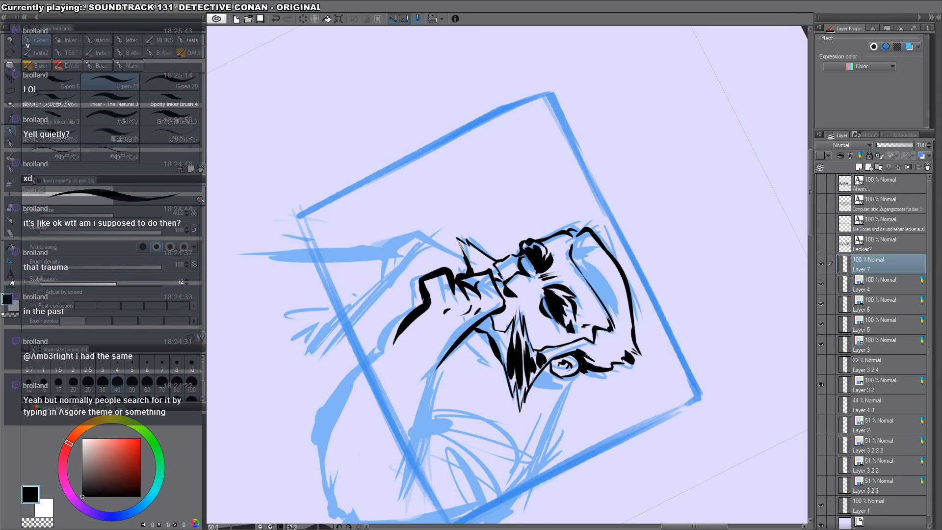
# Step: Fill the beard's lower part beside the fist with short black strokes
pyautogui.press('r')
pyautogui.moveTo(665, 295)
pyautogui.mouseDown()
pyautogui.moveTo(664, 254)
pyautogui.moveTo(552, 120)
pyautogui.mouseUp()
pyautogui.moveTo(640, 230); pyautogui.dragTo(444, 153)
pyautogui.press('p')
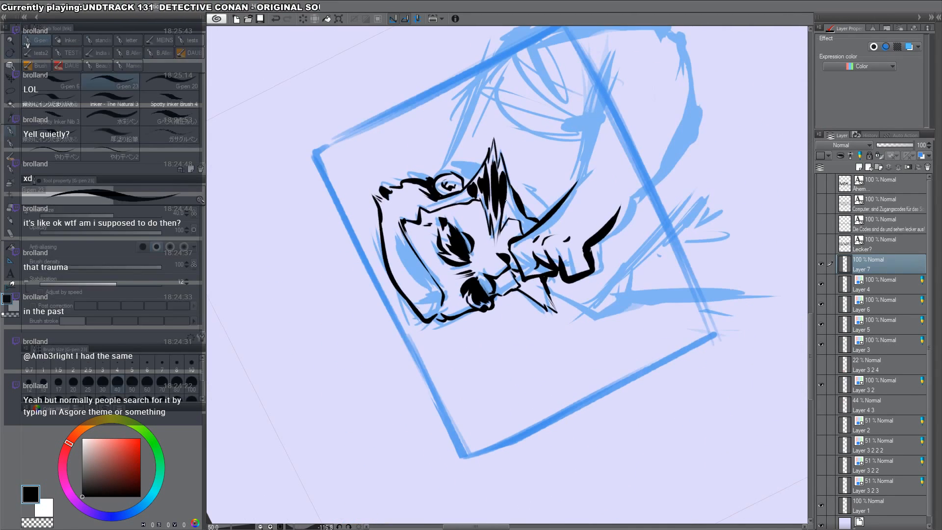
pyautogui.moveTo(508, 189); pyautogui.dragTo(510, 216)
pyautogui.moveTo(514, 203); pyautogui.dragTo(519, 216)
pyautogui.moveTo(519, 211); pyautogui.dragTo(527, 230)
pyautogui.moveTo(530, 229); pyautogui.dragTo(528, 217)
pyautogui.press('r')
pyautogui.moveTo(674, 258)
pyautogui.mouseDown()
pyautogui.moveTo(663, 335)
pyautogui.moveTo(577, 430)
pyautogui.mouseUp()
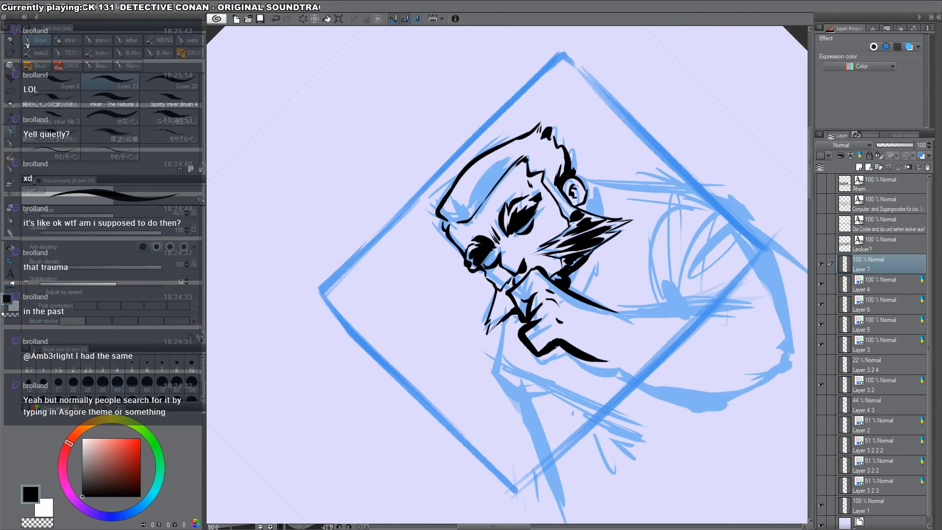
# Step: Fill the far beard tuft with black strokes and blacken the lower end of the near sideburn
pyautogui.scroll(3, 615, 226)
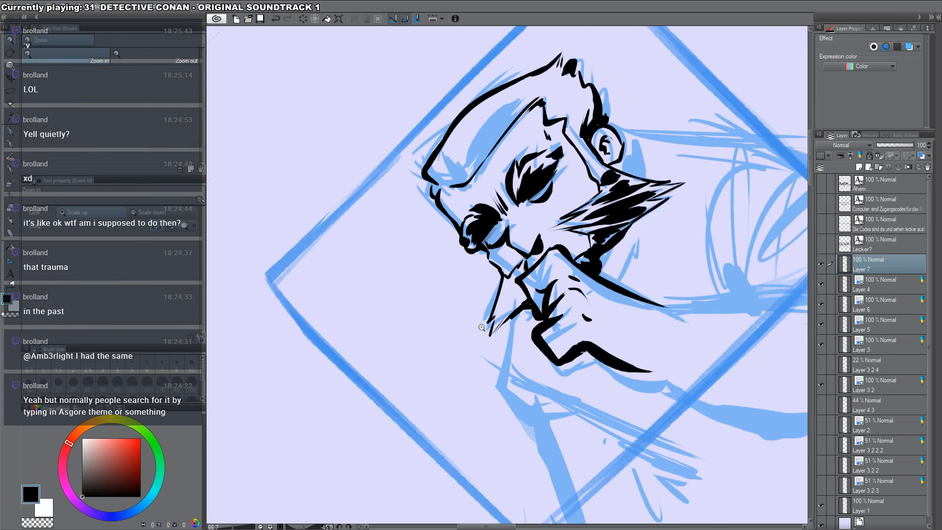
pyautogui.moveTo(511, 285)
pyautogui.mouseDown()
pyautogui.moveTo(498, 324)
pyautogui.moveTo(524, 300)
pyautogui.moveTo(500, 306)
pyautogui.mouseUp()
pyautogui.press('r')
pyautogui.moveTo(676, 270); pyautogui.dragTo(630, 392)
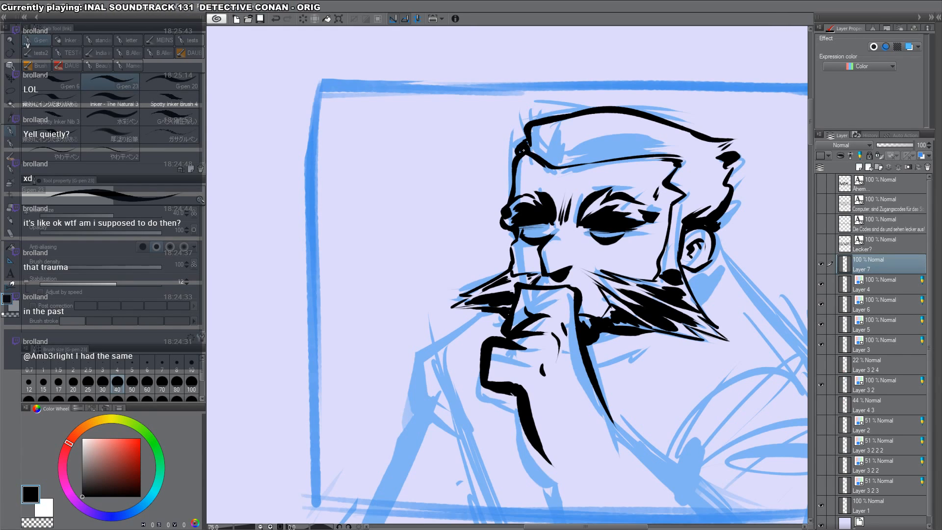
# Step: Fill the sideburn, the back of the head and the swept-back top hair with black strokes
pyautogui.moveTo(530, 140); pyautogui.dragTo(548, 168)
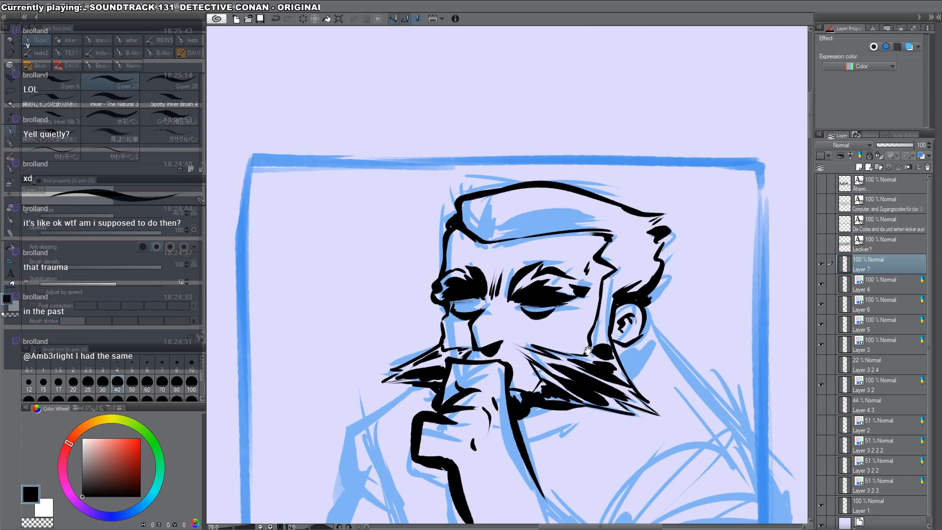
pyautogui.moveTo(674, 260)
pyautogui.mouseDown()
pyautogui.moveTo(563, 187)
pyautogui.moveTo(594, 209)
pyautogui.moveTo(567, 187)
pyautogui.moveTo(566, 238)
pyautogui.moveTo(580, 231)
pyautogui.mouseUp()
pyautogui.moveTo(582, 252); pyautogui.dragTo(583, 258)
pyautogui.moveTo(560, 199); pyautogui.dragTo(575, 249)
pyautogui.moveTo(537, 193)
pyautogui.mouseDown()
pyautogui.moveTo(545, 241)
pyautogui.moveTo(569, 209)
pyautogui.moveTo(547, 205)
pyautogui.moveTo(543, 191)
pyautogui.moveTo(558, 189)
pyautogui.moveTo(536, 154)
pyautogui.moveTo(554, 216)
pyautogui.moveTo(544, 174)
pyautogui.moveTo(536, 219)
pyautogui.moveTo(499, 191)
pyautogui.moveTo(516, 198)
pyautogui.moveTo(515, 227)
pyautogui.moveTo(519, 194)
pyautogui.moveTo(528, 194)
pyautogui.moveTo(489, 271)
pyautogui.moveTo(515, 212)
pyautogui.moveTo(487, 319)
pyautogui.mouseUp()
pyautogui.press('c')
pyautogui.press('c')
pyautogui.moveTo(496, 238); pyautogui.dragTo(485, 323)
pyautogui.moveTo(505, 212); pyautogui.dragTo(476, 316)
pyautogui.moveTo(488, 230); pyautogui.dragTo(467, 337)
pyautogui.moveTo(478, 240); pyautogui.dragTo(460, 355)
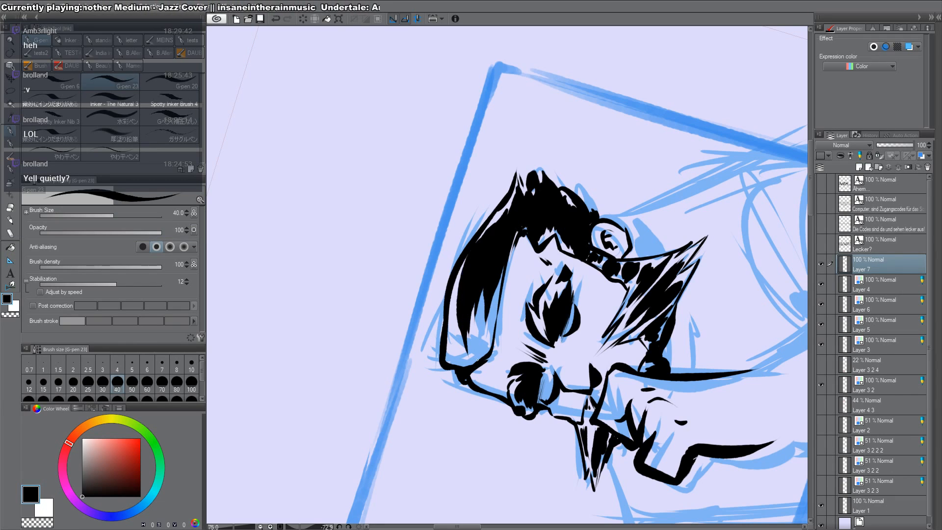
# Step: Close the remaining gaps in the top hair with long black strokes along its sweep
pyautogui.moveTo(462, 265); pyautogui.dragTo(455, 344)
pyautogui.moveTo(457, 290); pyautogui.dragTo(449, 361)
pyautogui.moveTo(466, 256); pyautogui.dragTo(461, 269)
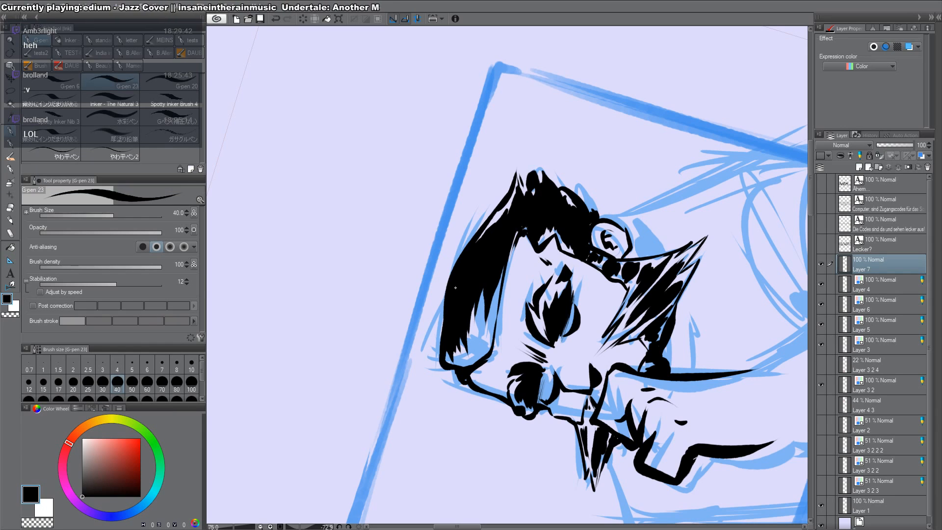
pyautogui.moveTo(480, 274); pyautogui.dragTo(472, 345)
pyautogui.moveTo(477, 304); pyautogui.dragTo(470, 351)
pyautogui.hotkey('shift', 'space')
pyautogui.moveTo(637, 190); pyautogui.dragTo(615, 386)
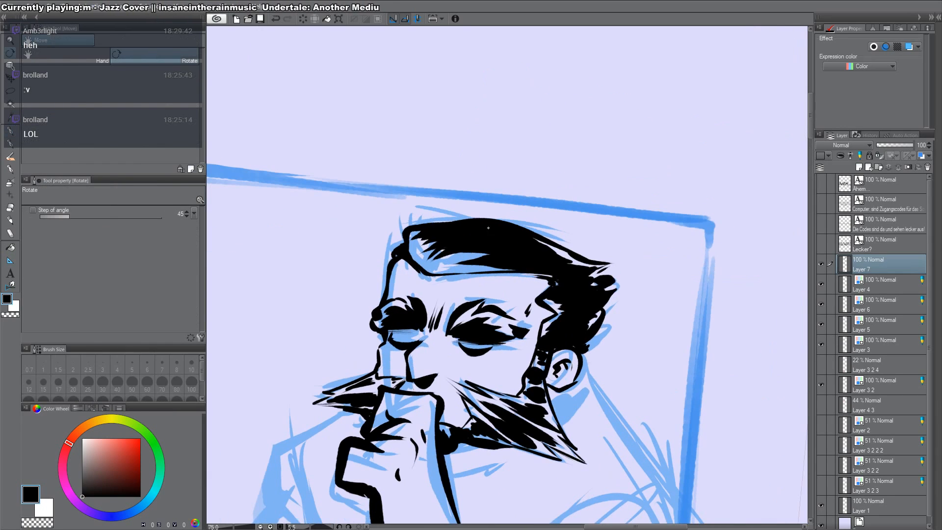
# Step: Blacken the front lock above the forehead and cut back its edge with transparent ink
pyautogui.moveTo(425, 239); pyautogui.dragTo(420, 264)
pyautogui.moveTo(417, 231)
pyautogui.mouseDown()
pyautogui.moveTo(412, 265)
pyautogui.moveTo(409, 255)
pyautogui.moveTo(430, 267)
pyautogui.mouseUp()
pyautogui.moveTo(437, 252); pyautogui.dragTo(433, 274)
pyautogui.press('c')
pyautogui.moveTo(417, 245)
pyautogui.mouseDown()
pyautogui.moveTo(436, 277)
pyautogui.moveTo(439, 269)
pyautogui.mouseUp()
pyautogui.press('c')
pyautogui.hotkey('ctrl', 'space')
pyautogui.hotkey('shift', 'space')
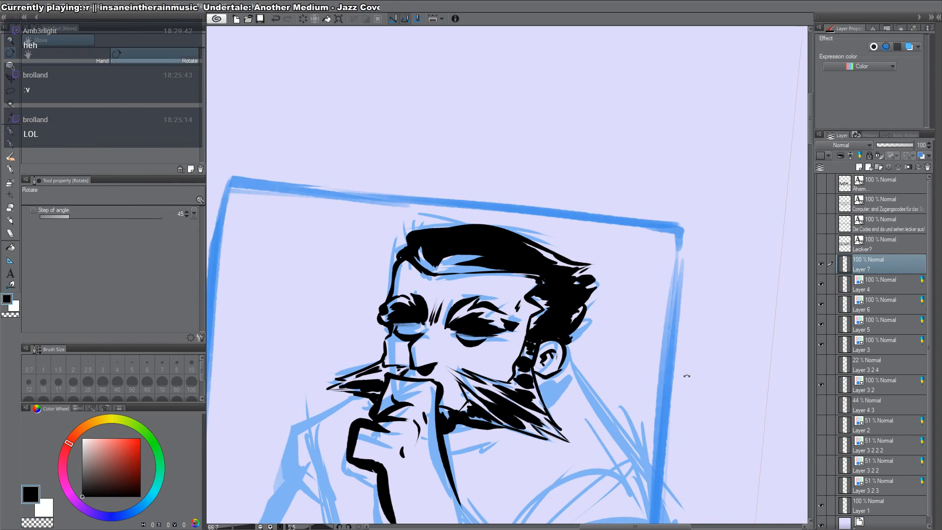
# Step: Refine the front section of the hair with further strokes following its sweep
pyautogui.moveTo(685, 375); pyautogui.dragTo(670, 166)
pyautogui.hotkey('ctrl', 'space')
pyautogui.moveTo(473, 298); pyautogui.dragTo(468, 324)
pyautogui.moveTo(472, 302)
pyautogui.mouseDown()
pyautogui.moveTo(468, 337)
pyautogui.moveTo(466, 320)
pyautogui.moveTo(407, 326)
pyautogui.mouseUp()
pyautogui.press('c')
pyautogui.hotkey('ctrl', 'space')
pyautogui.hotkey('shift', 'space')
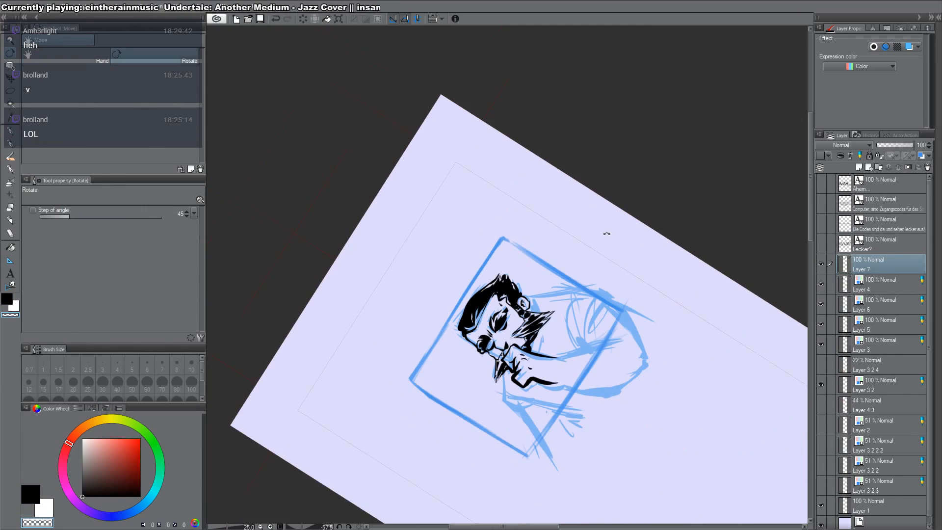
pyautogui.moveTo(608, 236); pyautogui.dragTo(632, 442)
pyautogui.hotkey('ctrl', 'space')
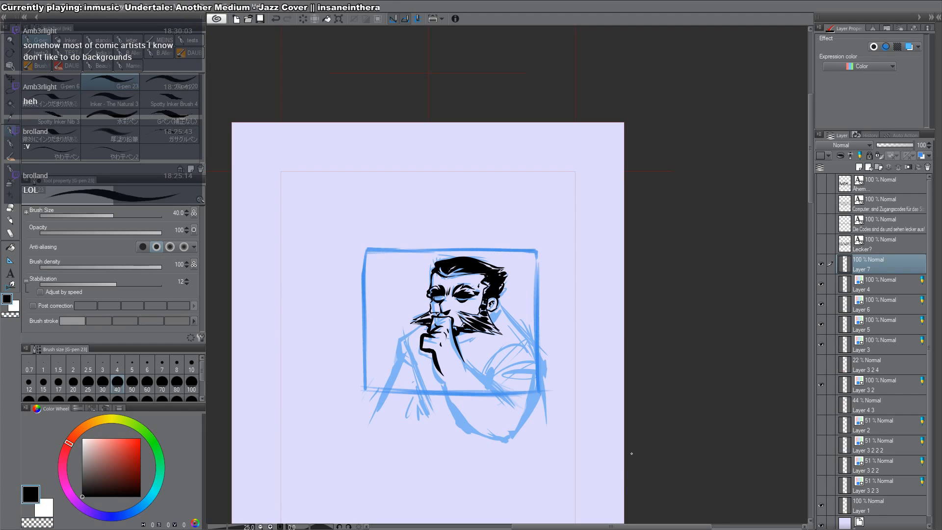
# Step: Thicken the beard's lower edge beside the fist and extend the wrist line downwards
pyautogui.scroll(3, 466, 333)
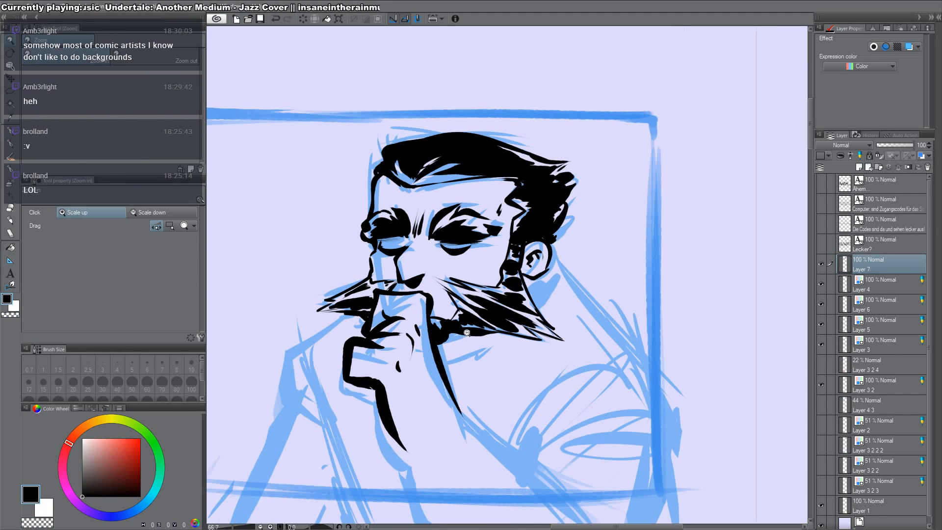
pyautogui.moveTo(472, 335); pyautogui.dragTo(459, 344)
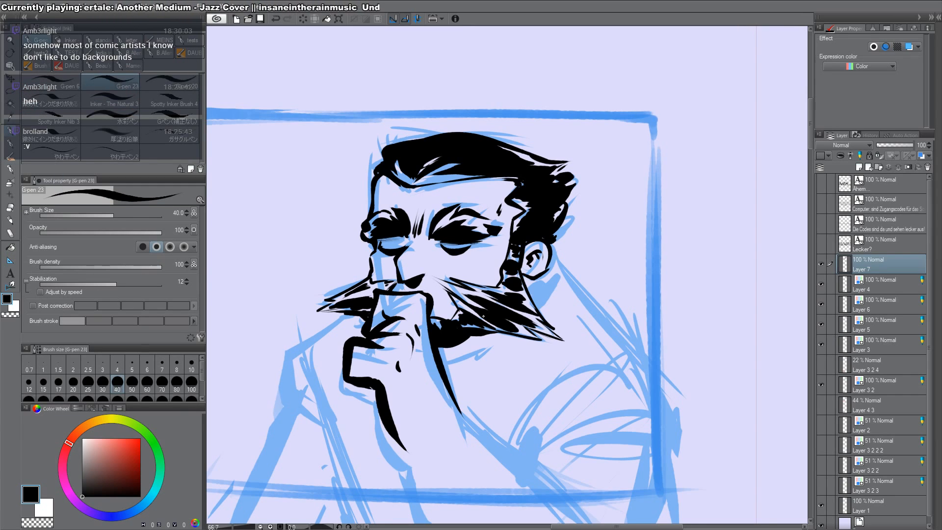
pyautogui.moveTo(396, 436); pyautogui.dragTo(415, 453)
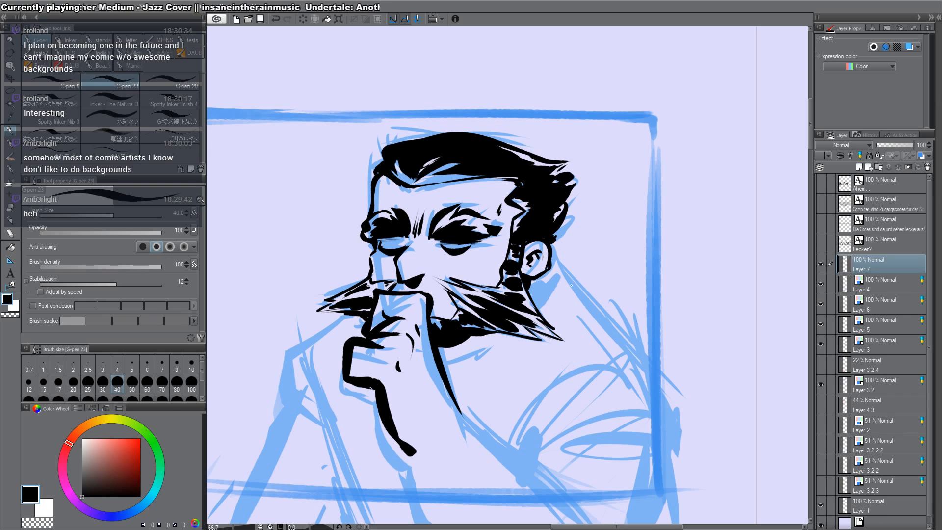
# Step: Try to ink the sloping line from behind the ear down the near shoulder
pyautogui.moveTo(549, 259); pyautogui.dragTo(686, 402)
pyautogui.moveTo(562, 323); pyautogui.dragTo(627, 294)
pyautogui.hotkey('ctrl', 'z')
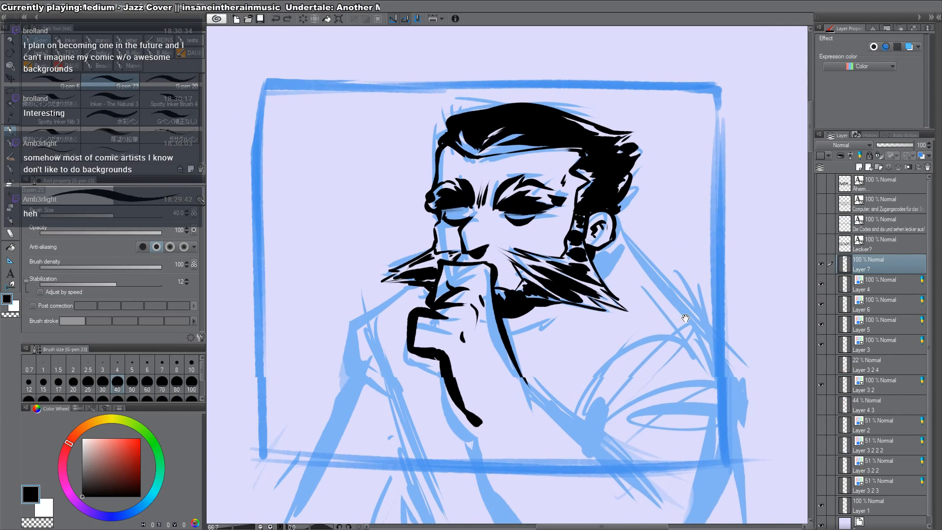
# Step: Ink the sloping line from behind the ear down the near shoulder and trim its lower part with transparent ink
pyautogui.moveTo(689, 295); pyautogui.dragTo(610, 461)
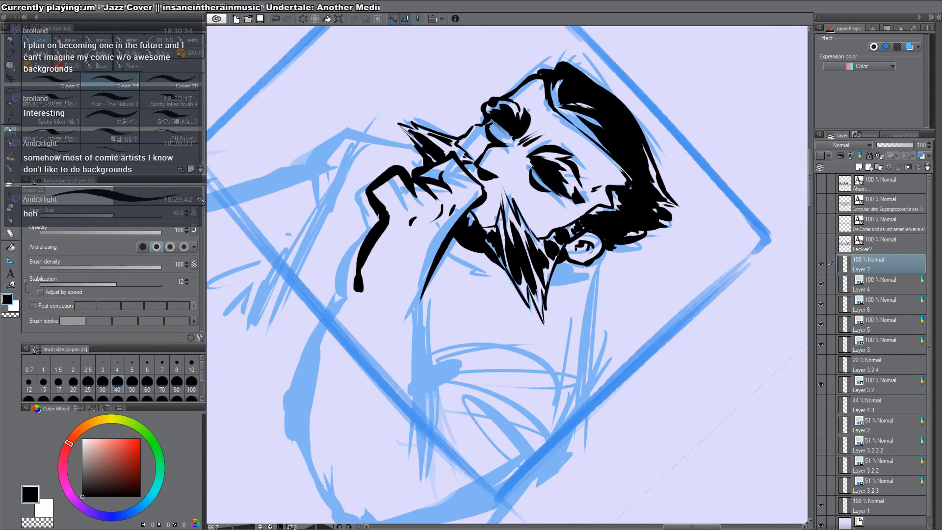
pyautogui.moveTo(583, 267); pyautogui.dragTo(583, 496)
pyautogui.moveTo(523, 350); pyautogui.dragTo(509, 321)
pyautogui.moveTo(656, 352); pyautogui.dragTo(569, 403)
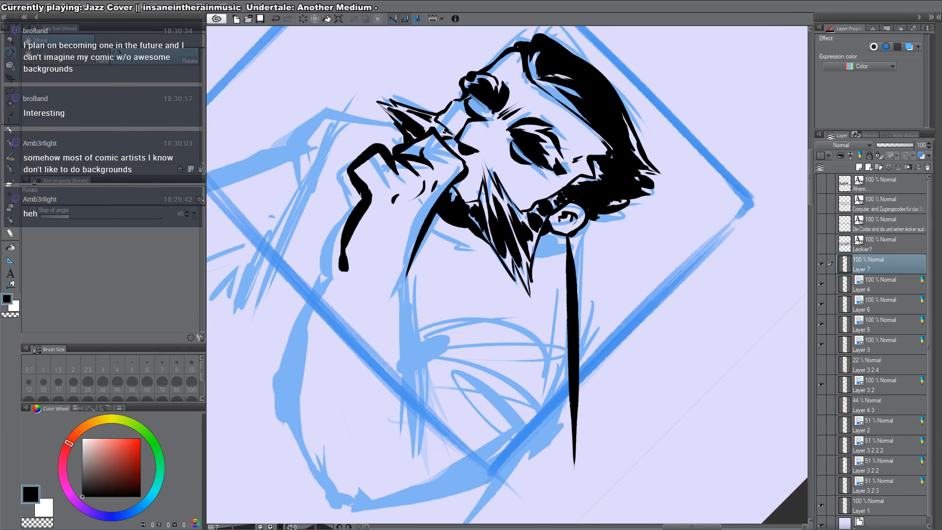
pyautogui.press('c')
pyautogui.moveTo(582, 369); pyautogui.dragTo(575, 470)
pyautogui.moveTo(585, 336)
pyautogui.mouseDown()
pyautogui.moveTo(573, 388)
pyautogui.moveTo(566, 320)
pyautogui.mouseUp()
pyautogui.press('c')
# Step: Ink the near sleeve's curved hem and the fold above it, and extend the shoulder line to meet the hem
pyautogui.moveTo(424, 289)
pyautogui.mouseDown()
pyautogui.moveTo(483, 297)
pyautogui.moveTo(562, 362)
pyautogui.mouseUp()
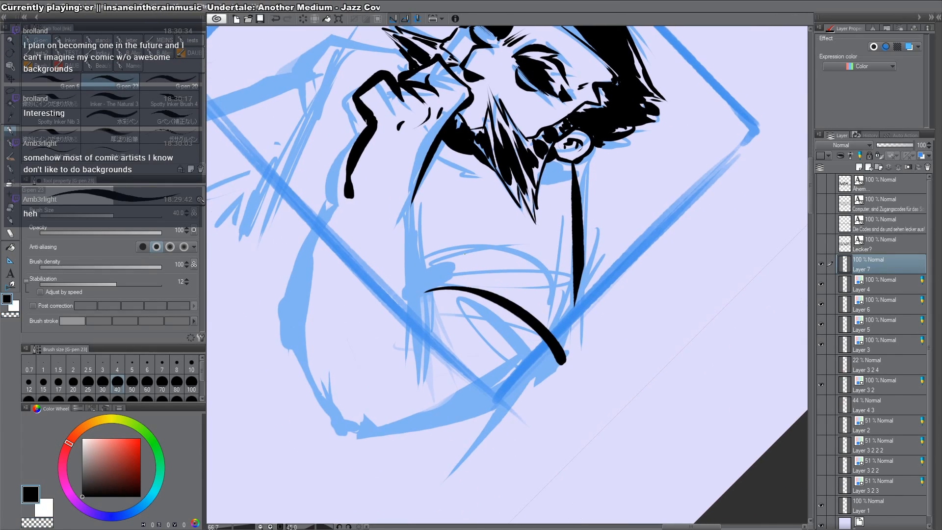
pyautogui.moveTo(465, 253); pyautogui.dragTo(558, 289)
pyautogui.moveTo(525, 252)
pyautogui.mouseDown()
pyautogui.moveTo(556, 305)
pyautogui.moveTo(563, 354)
pyautogui.mouseUp()
pyautogui.moveTo(572, 287)
pyautogui.mouseDown()
pyautogui.moveTo(563, 341)
pyautogui.moveTo(588, 274)
pyautogui.moveTo(559, 366)
pyautogui.mouseUp()
pyautogui.press('c')
pyautogui.press('c')
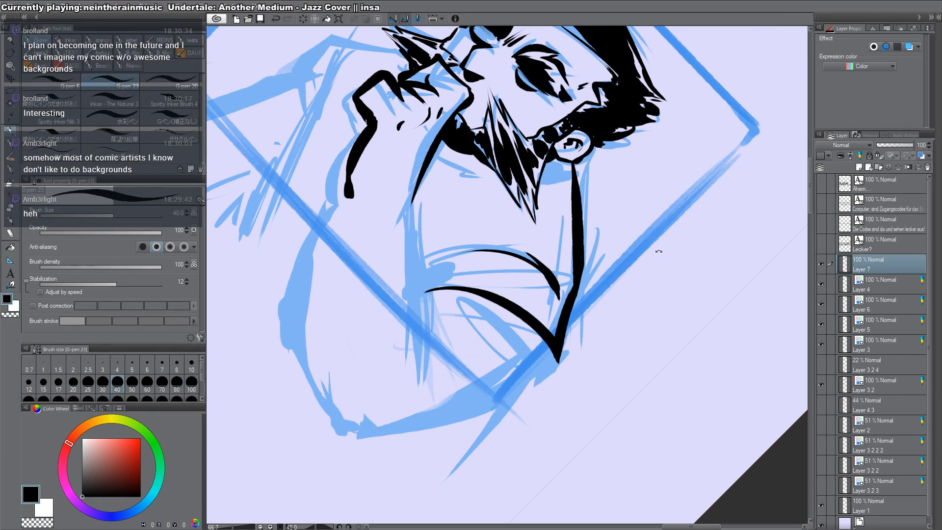
# Step: Turn the canvas upright and replace the trial marks below the beard with one short tapered stroke
pyautogui.hotkey('shift', 'space')
pyautogui.moveTo(658, 251); pyautogui.dragTo(598, 157)
pyautogui.moveTo(409, 233); pyautogui.dragTo(382, 244)
pyautogui.moveTo(402, 239); pyautogui.dragTo(391, 249)
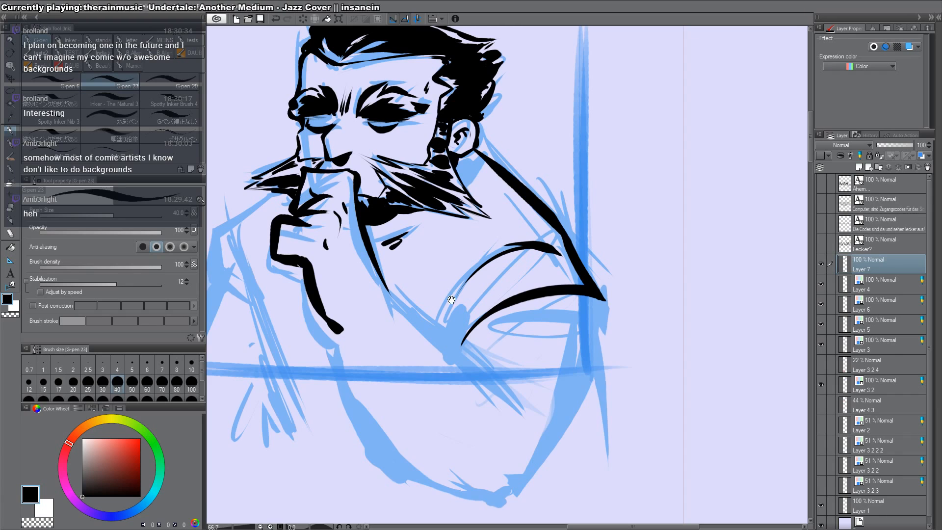
pyautogui.moveTo(451, 300); pyautogui.dragTo(587, 338)
pyautogui.hotkey('ctrl', 'z')
pyautogui.hotkey('ctrl', 'z')
pyautogui.moveTo(515, 279); pyautogui.dragTo(546, 267)
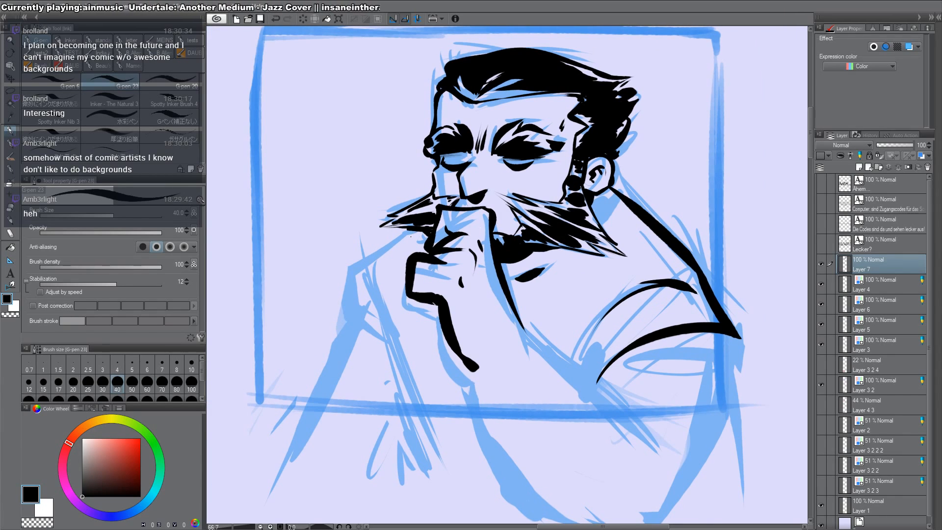
# Step: Ink the far shoulder with its sleeve hem, the torso line beside the forearm and the far arm's outer edge
pyautogui.moveTo(415, 230)
pyautogui.mouseDown()
pyautogui.moveTo(356, 271)
pyautogui.moveTo(349, 329)
pyautogui.mouseUp()
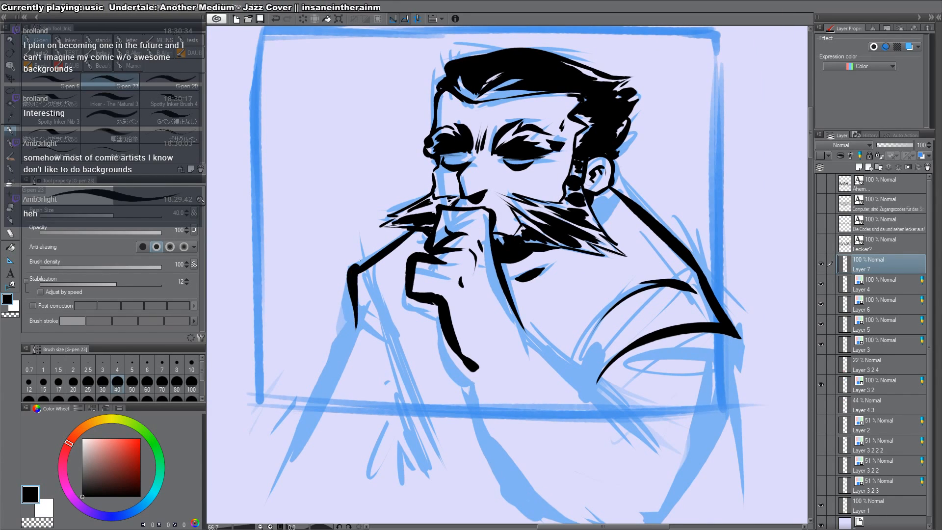
pyautogui.hotkey('ctrl', 'z')
pyautogui.moveTo(360, 268); pyautogui.dragTo(349, 333)
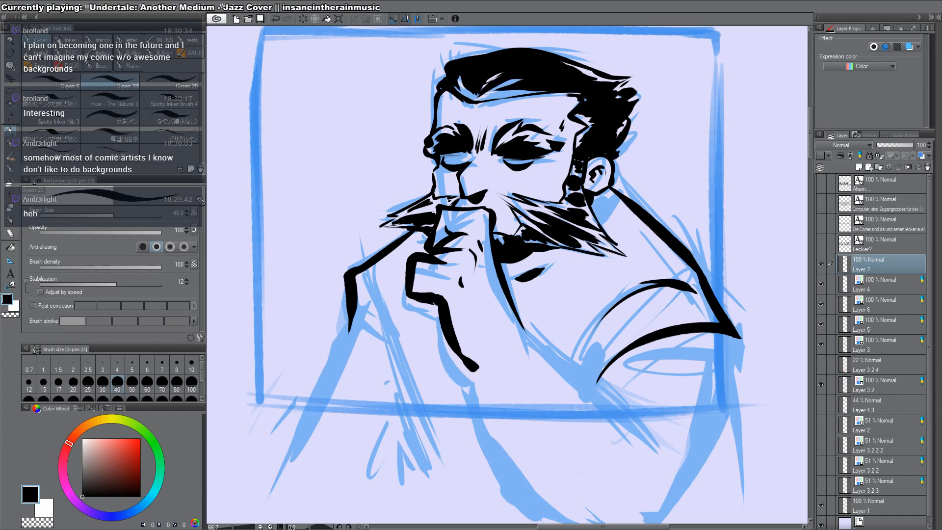
pyautogui.moveTo(374, 292); pyautogui.dragTo(440, 461)
pyautogui.moveTo(352, 333); pyautogui.dragTo(412, 408)
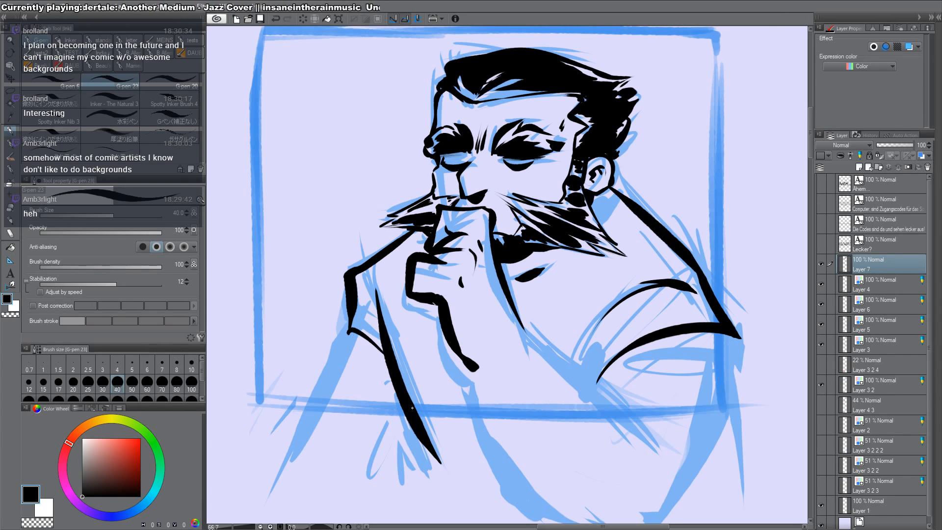
pyautogui.moveTo(352, 325); pyautogui.dragTo(280, 479)
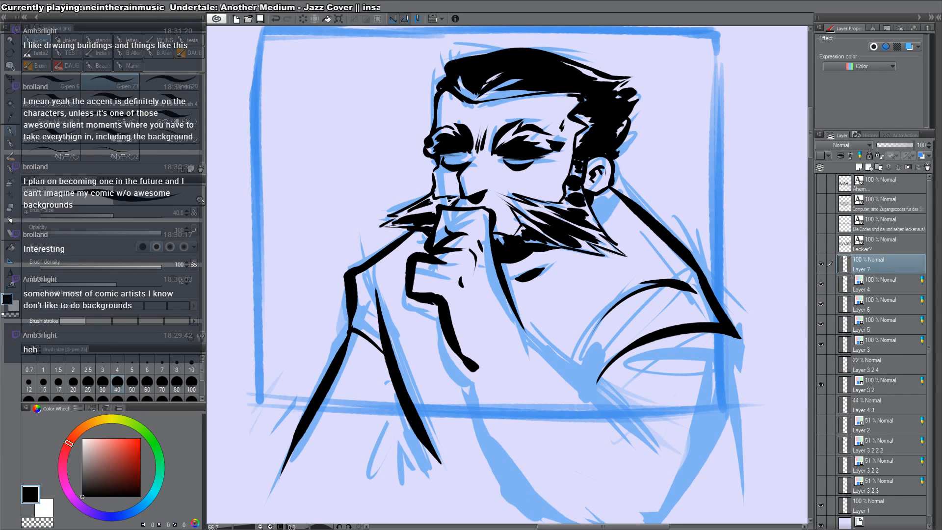
# Step: Ink both edges of the raised forearm down past the panel border and join the near sleeve hem to it
pyautogui.moveTo(448, 421); pyautogui.dragTo(460, 378)
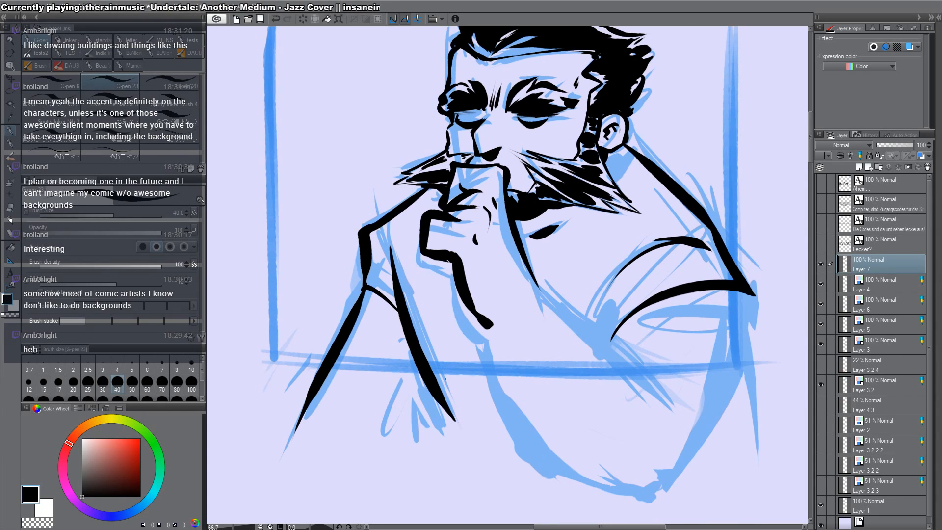
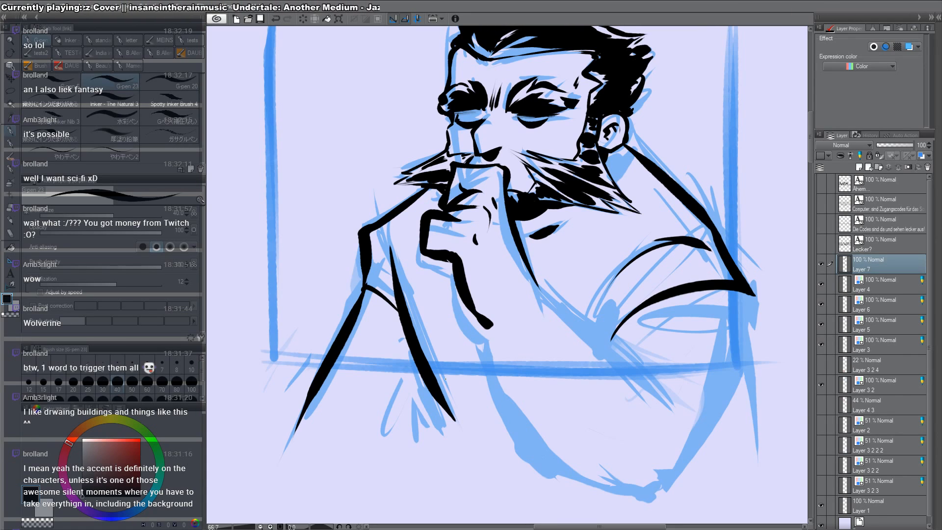
pyautogui.moveTo(387, 296); pyautogui.dragTo(395, 274)
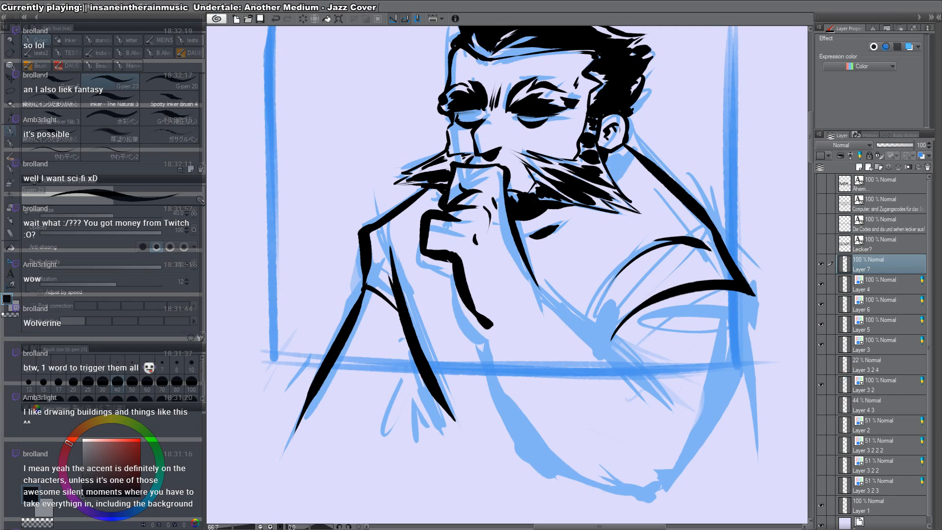
pyautogui.moveTo(486, 327); pyautogui.dragTo(570, 477)
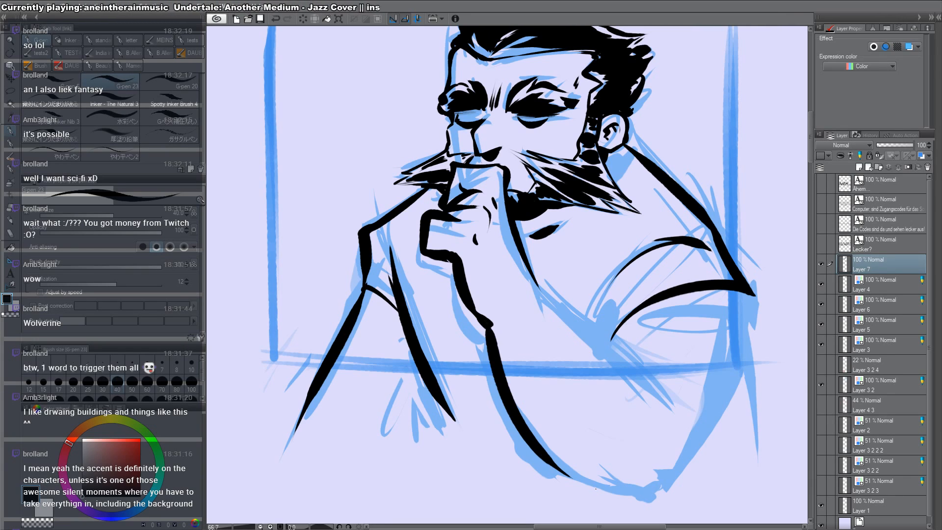
pyautogui.moveTo(534, 279); pyautogui.dragTo(666, 407)
pyautogui.moveTo(625, 245); pyautogui.dragTo(632, 315)
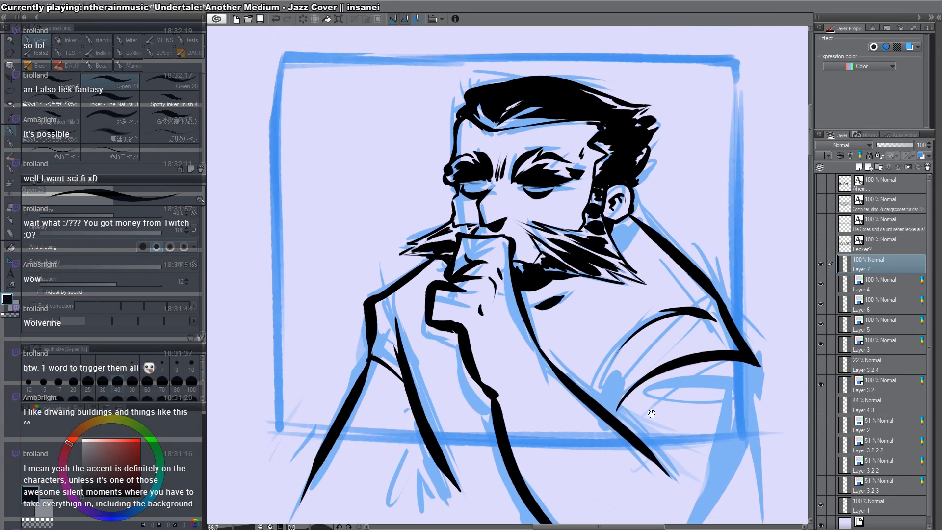
pyautogui.moveTo(689, 381); pyautogui.dragTo(563, 264)
pyautogui.moveTo(494, 278); pyautogui.dragTo(487, 305)
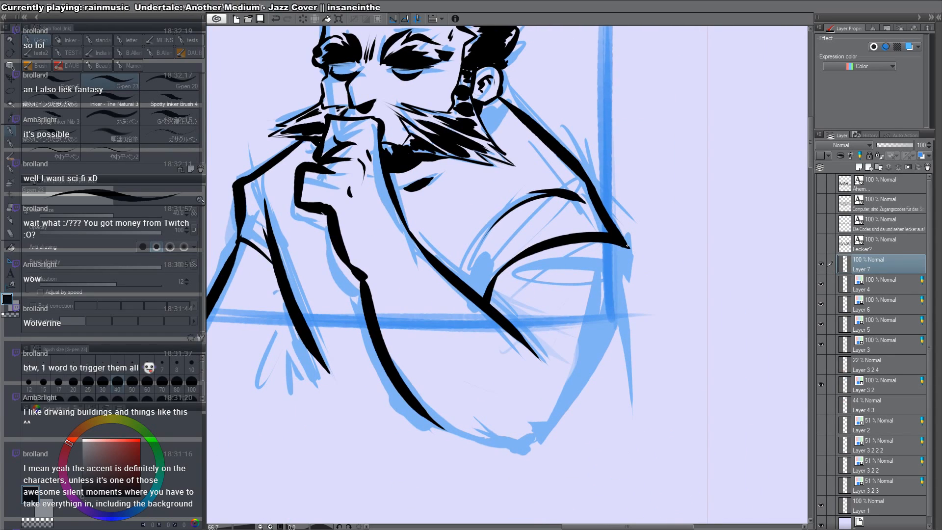
# Step: Ink the near upper arm's outer edge, clean up the sleeve corner with transparent ink and thicken the contour
pyautogui.moveTo(627, 245); pyautogui.dragTo(581, 425)
pyautogui.press('c')
pyautogui.moveTo(610, 208); pyautogui.dragTo(634, 275)
pyautogui.press('c')
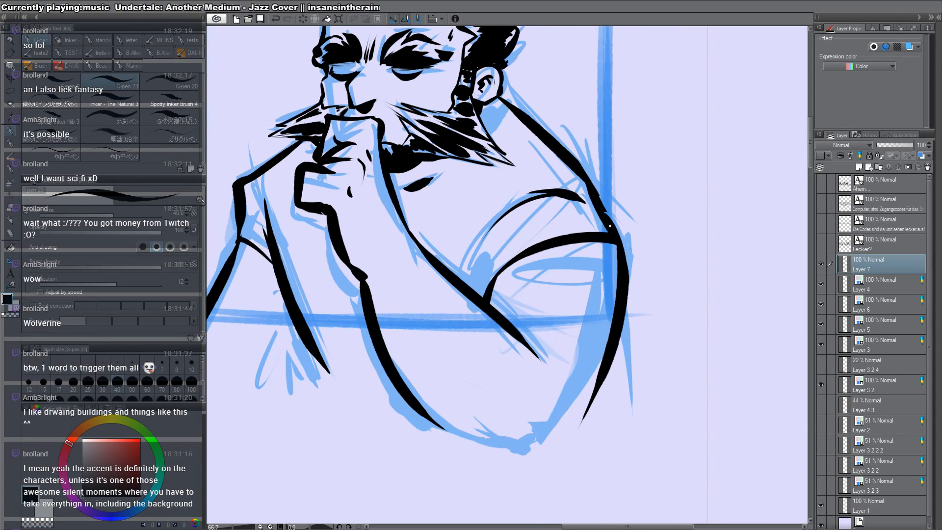
pyautogui.moveTo(601, 197); pyautogui.dragTo(614, 297)
pyautogui.moveTo(603, 244); pyautogui.dragTo(592, 389)
pyautogui.hotkey('ctrl', 'z')
pyautogui.moveTo(607, 244); pyautogui.dragTo(582, 413)
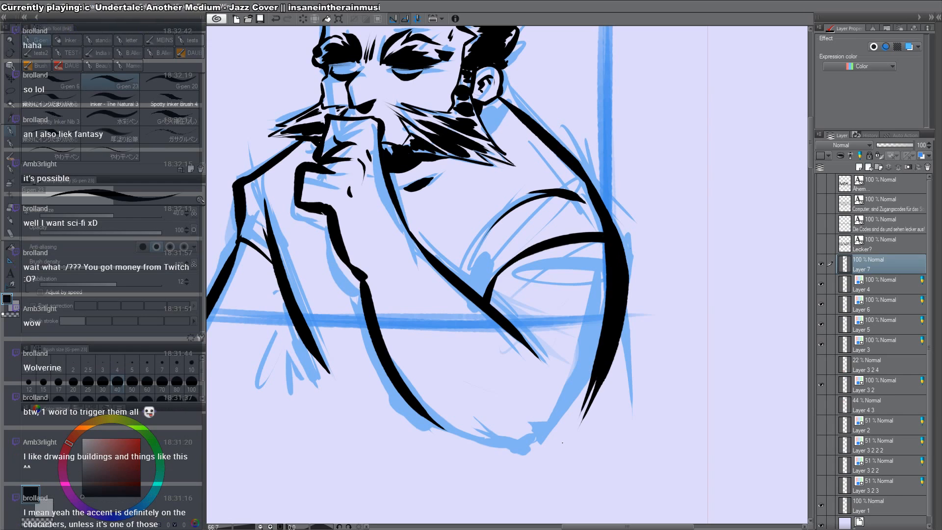
# Step: Close the figure below the panel with a horizontal base line and square off its corner at the torso line
pyautogui.moveTo(413, 413); pyautogui.dragTo(632, 412)
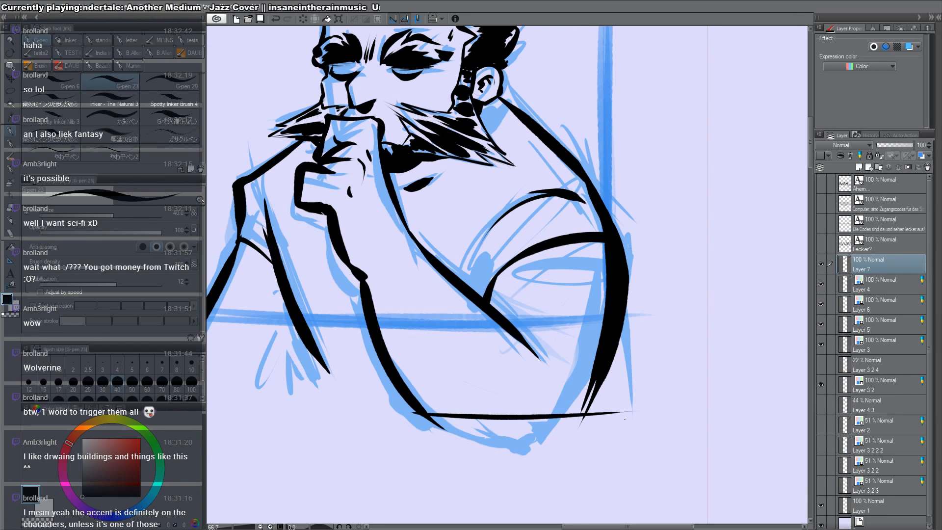
pyautogui.moveTo(597, 380); pyautogui.dragTo(576, 417)
pyautogui.moveTo(414, 376); pyautogui.dragTo(608, 365)
pyautogui.moveTo(616, 404)
pyautogui.mouseDown()
pyautogui.moveTo(524, 403)
pyautogui.moveTo(492, 389)
pyautogui.mouseUp()
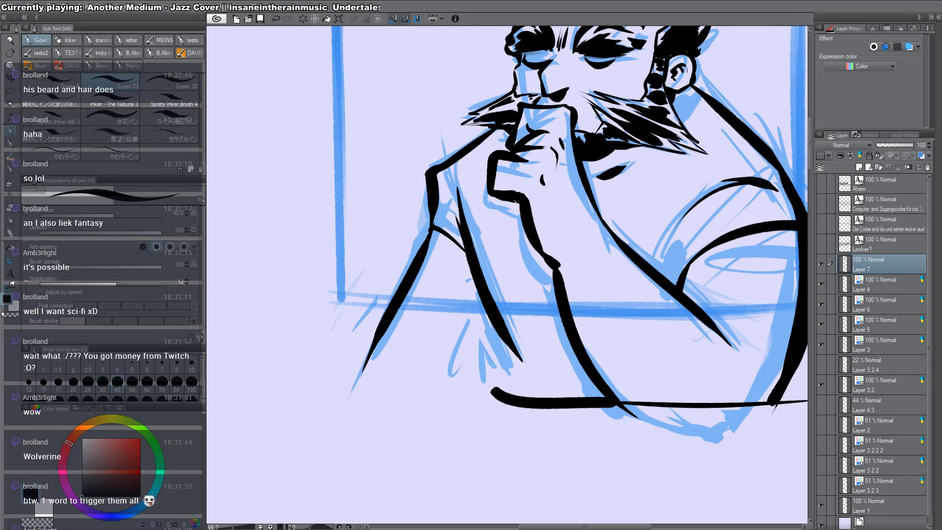
pyautogui.moveTo(497, 318); pyautogui.dragTo(522, 399)
pyautogui.moveTo(508, 343); pyautogui.dragTo(522, 390)
pyautogui.press('c')
pyautogui.moveTo(503, 356)
pyautogui.mouseDown()
pyautogui.moveTo(507, 409)
pyautogui.moveTo(492, 390)
pyautogui.mouseUp()
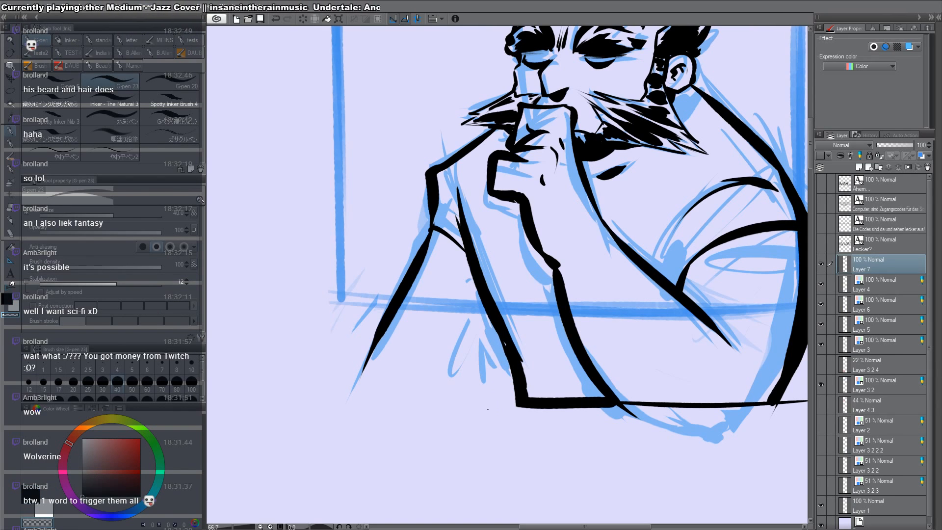
pyautogui.press('c')
# Step: Doodle a small simple face with sideburns, eyes, nose and mouth in the blank area beside the panel
pyautogui.moveTo(626, 179); pyautogui.dragTo(437, 364)
pyautogui.moveTo(617, 221); pyautogui.dragTo(557, 275)
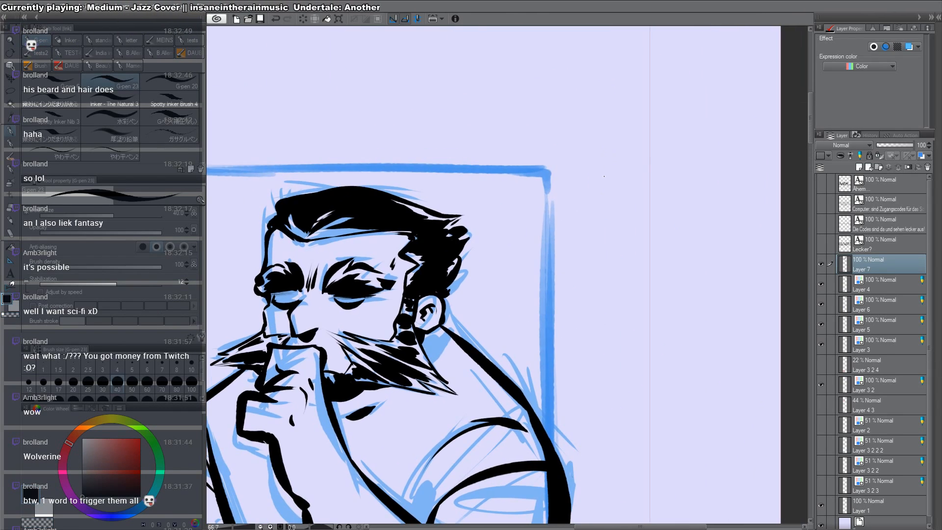
pyautogui.moveTo(597, 126)
pyautogui.mouseDown()
pyautogui.moveTo(597, 175)
pyautogui.moveTo(675, 177)
pyautogui.moveTo(682, 166)
pyautogui.moveTo(680, 175)
pyautogui.mouseUp()
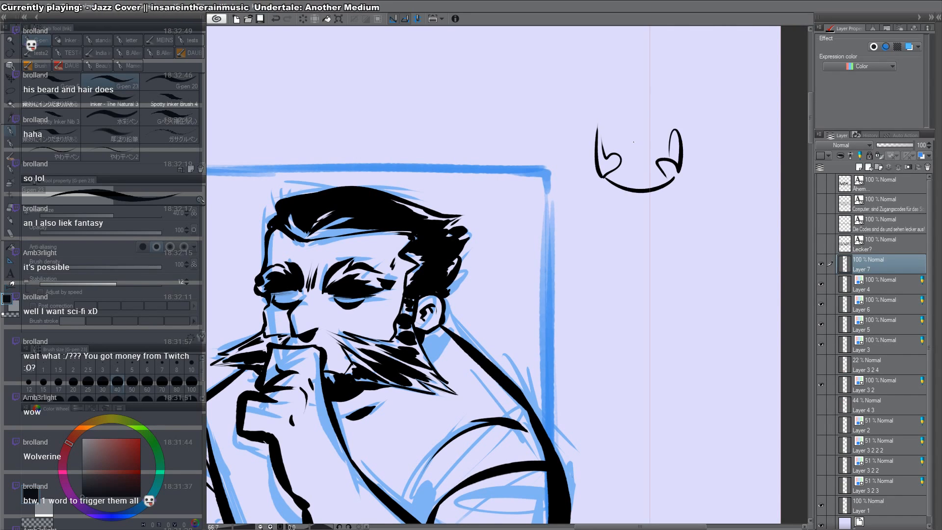
pyautogui.moveTo(626, 123)
pyautogui.mouseDown()
pyautogui.moveTo(626, 138)
pyautogui.moveTo(646, 136)
pyautogui.mouseUp()
pyautogui.hotkey('ctrl', 'z')
pyautogui.hotkey('ctrl', 'z')
pyautogui.hotkey('ctrl', 'z')
pyautogui.moveTo(624, 171)
pyautogui.mouseDown()
pyautogui.moveTo(638, 173)
pyautogui.moveTo(648, 161)
pyautogui.mouseUp()
pyautogui.moveTo(629, 136); pyautogui.dragTo(630, 123)
pyautogui.moveTo(646, 136)
pyautogui.mouseDown()
pyautogui.moveTo(647, 128)
pyautogui.moveTo(641, 152)
pyautogui.mouseUp()
pyautogui.moveTo(609, 290); pyautogui.dragTo(608, 317)
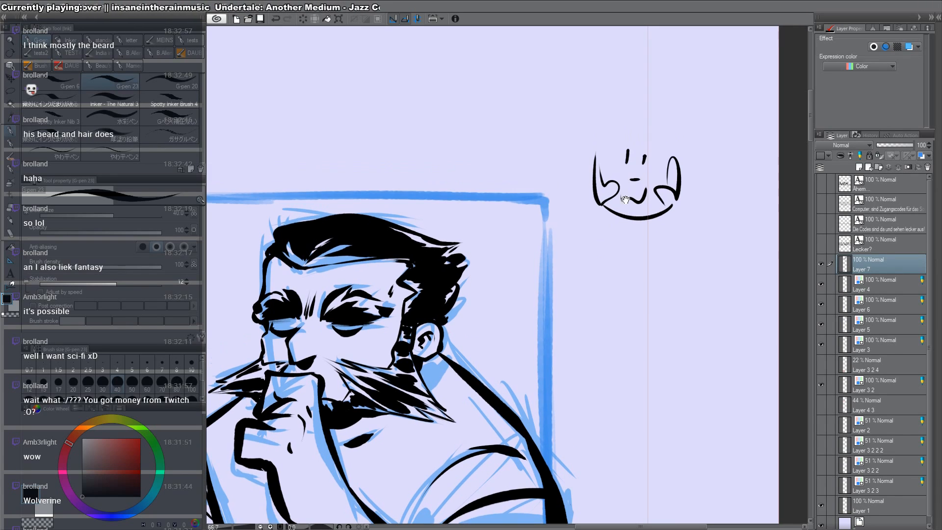
# Step: Add rounded tufts of hair and small ears to the doodled face
pyautogui.moveTo(604, 118)
pyautogui.mouseDown()
pyautogui.moveTo(653, 116)
pyautogui.moveTo(570, 125)
pyautogui.moveTo(586, 148)
pyautogui.mouseUp()
pyautogui.moveTo(671, 117)
pyautogui.mouseDown()
pyautogui.moveTo(697, 116)
pyautogui.moveTo(685, 152)
pyautogui.mouseUp()
pyautogui.moveTo(589, 157); pyautogui.dragTo(590, 184)
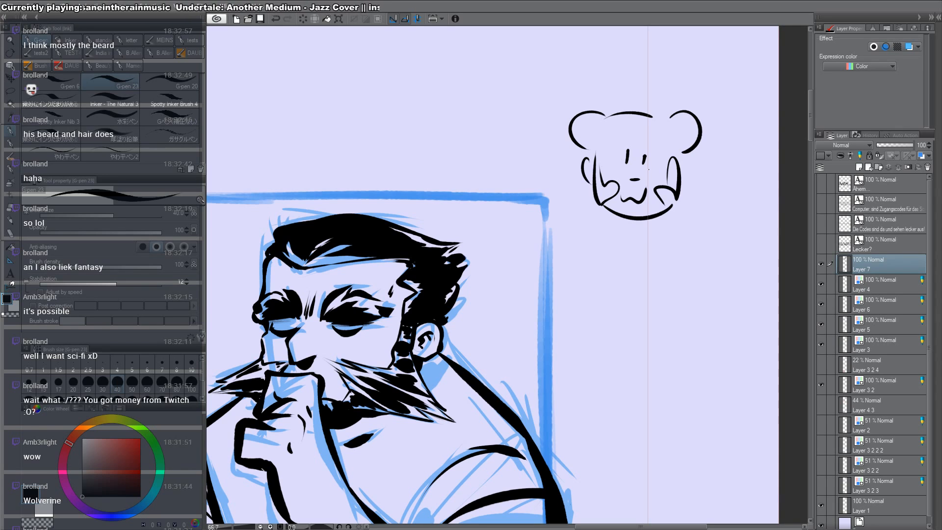
pyautogui.moveTo(685, 160); pyautogui.dragTo(685, 179)
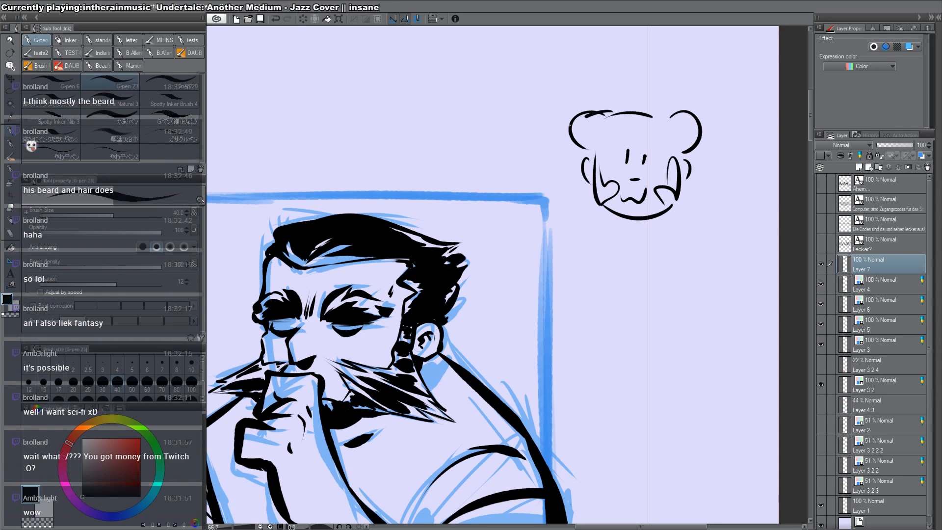
pyautogui.moveTo(596, 114)
pyautogui.mouseDown()
pyautogui.moveTo(570, 142)
pyautogui.moveTo(573, 116)
pyautogui.moveTo(603, 104)
pyautogui.mouseUp()
pyautogui.hotkey('ctrl', 'z')
pyautogui.moveTo(681, 106); pyautogui.dragTo(666, 111)
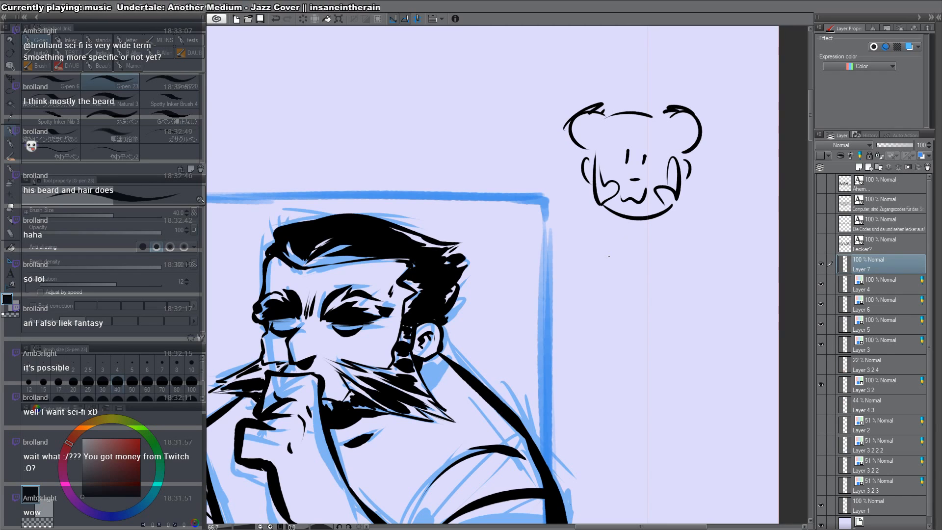
# Step: Draw two neck lines under the doodled face and a speech tail above it
pyautogui.press('m')
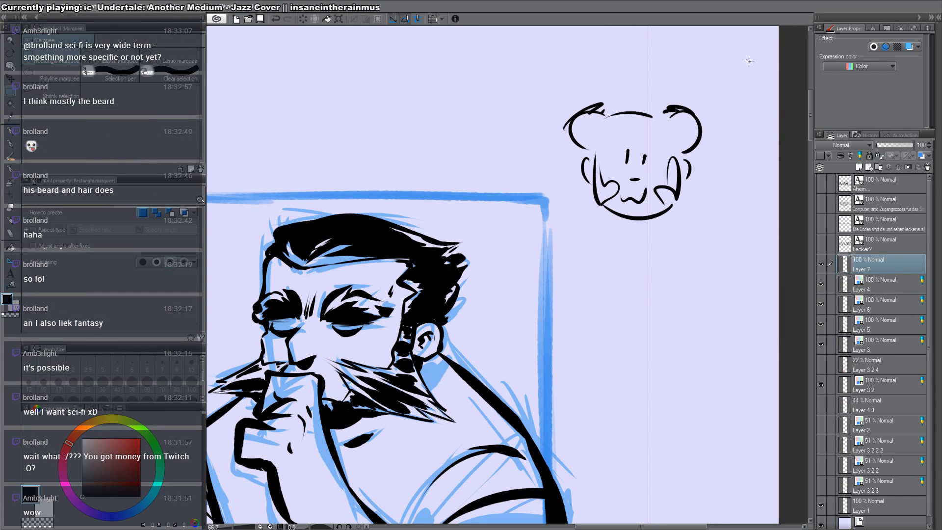
pyautogui.moveTo(749, 62); pyautogui.dragTo(544, 245)
pyautogui.hotkey('ctrl', 'd')
pyautogui.press('p')
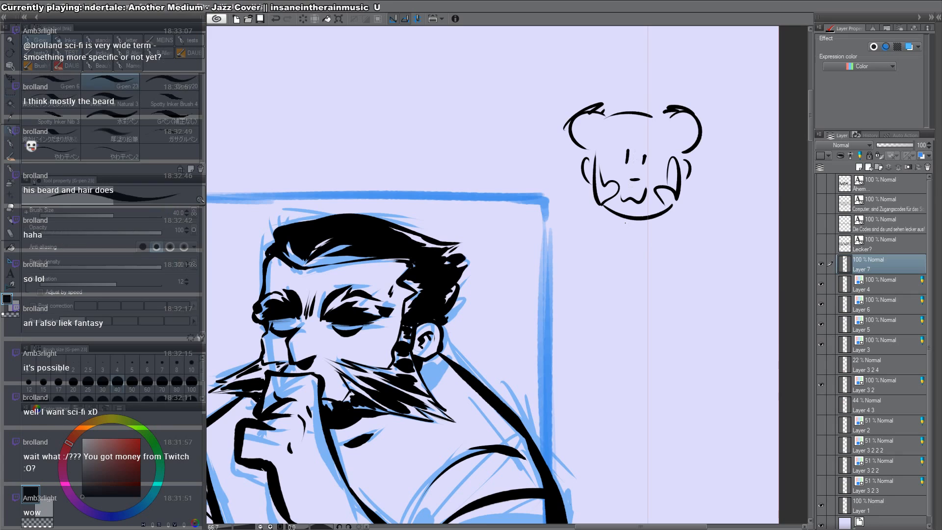
pyautogui.moveTo(626, 221); pyautogui.dragTo(624, 255)
pyautogui.moveTo(647, 221); pyautogui.dragTo(642, 260)
pyautogui.moveTo(649, 60); pyautogui.dragTo(617, 177)
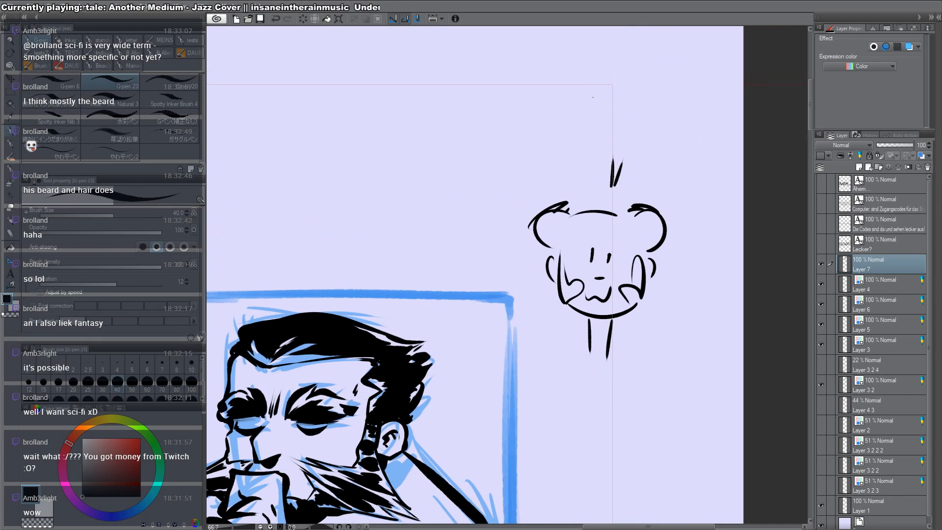
# Step: Hand-letter "Hi I'm Wulverin" above the doodled face
pyautogui.moveTo(588, 93); pyautogui.dragTo(590, 121)
pyautogui.moveTo(593, 108); pyautogui.dragTo(615, 123)
pyautogui.click(617, 98)
pyautogui.moveTo(654, 91); pyautogui.dragTo(643, 121)
pyautogui.moveTo(666, 85)
pyautogui.mouseDown()
pyautogui.moveTo(658, 119)
pyautogui.moveTo(681, 126)
pyautogui.mouseUp()
pyautogui.moveTo(562, 124)
pyautogui.mouseDown()
pyautogui.moveTo(577, 153)
pyautogui.moveTo(583, 126)
pyautogui.moveTo(608, 148)
pyautogui.mouseUp()
pyautogui.moveTo(619, 139)
pyautogui.mouseDown()
pyautogui.moveTo(622, 148)
pyautogui.moveTo(628, 136)
pyautogui.mouseUp()
pyautogui.moveTo(638, 143); pyautogui.dragTo(653, 137)
pyautogui.moveTo(656, 139); pyautogui.dragTo(676, 150)
pyautogui.click(668, 142)
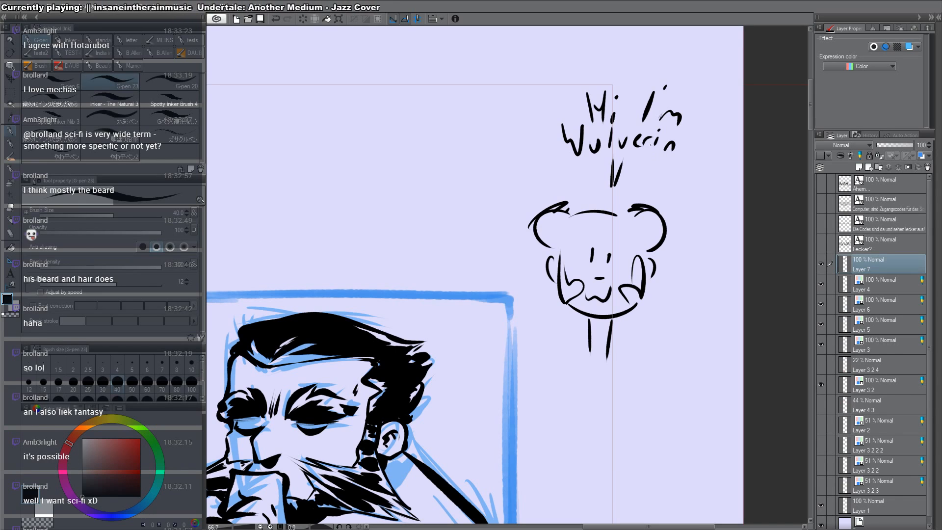
# Step: Select the whole doodle with its lettering, delete it and clear the selection
pyautogui.press('m')
pyautogui.moveTo(755, 419); pyautogui.dragTo(508, 41)
pyautogui.press('Delete')
pyautogui.moveTo(391, 391); pyautogui.dragTo(615, 136)
pyautogui.hotkey('ctrl', 'd')
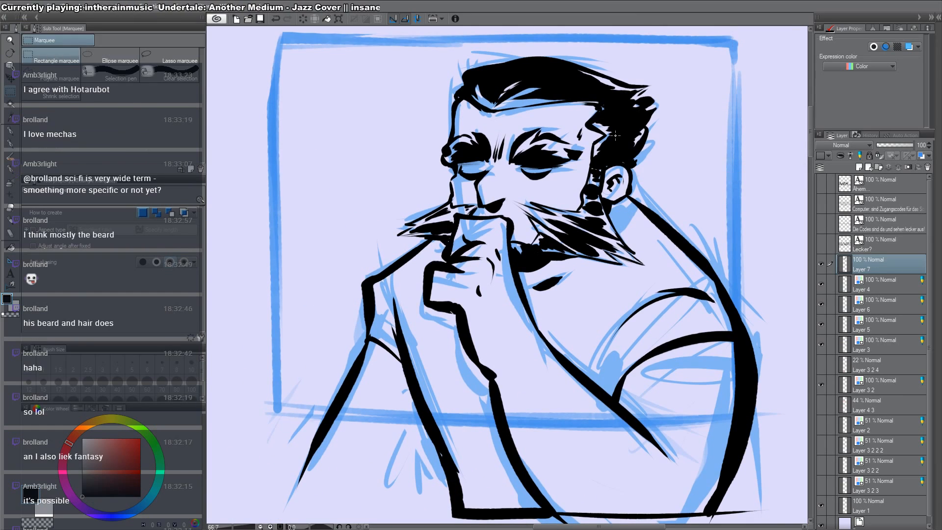
# Step: Thicken the far sleeve's hem, extend the far arm's edge down and continue the base line beneath it
pyautogui.press('p')
pyautogui.moveTo(418, 443); pyautogui.dragTo(445, 389)
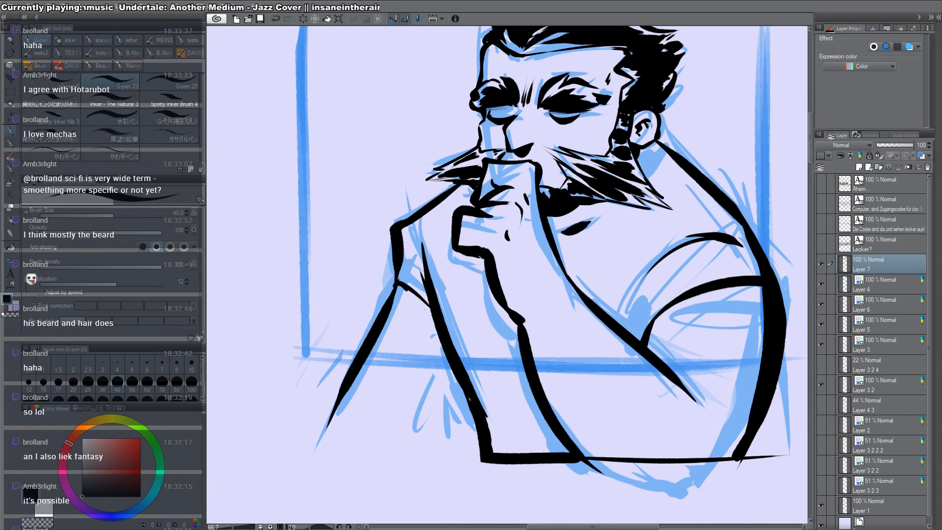
pyautogui.moveTo(407, 291)
pyautogui.mouseDown()
pyautogui.moveTo(441, 342)
pyautogui.moveTo(461, 444)
pyautogui.moveTo(475, 443)
pyautogui.moveTo(305, 451)
pyautogui.moveTo(345, 375)
pyautogui.mouseUp()
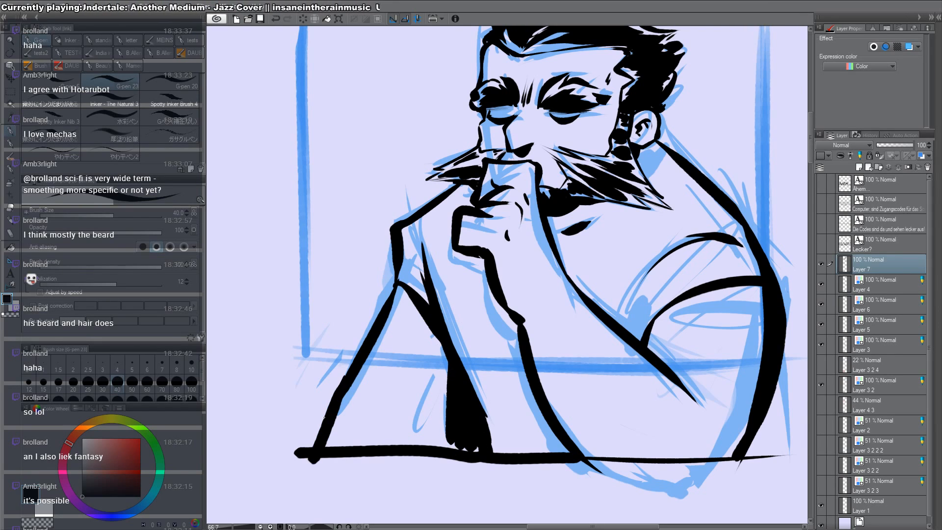
# Step: Outline the shadow on the torso between the two arms and fill it with black
pyautogui.moveTo(449, 443)
pyautogui.mouseDown()
pyautogui.moveTo(477, 449)
pyautogui.moveTo(486, 436)
pyautogui.mouseUp()
pyautogui.moveTo(425, 314); pyautogui.dragTo(504, 422)
pyautogui.moveTo(437, 336); pyautogui.dragTo(502, 413)
pyautogui.moveTo(466, 387); pyautogui.dragTo(519, 418)
pyautogui.moveTo(481, 396); pyautogui.dragTo(531, 416)
pyautogui.press('g')
pyautogui.click(522, 430)
pyautogui.press('p')
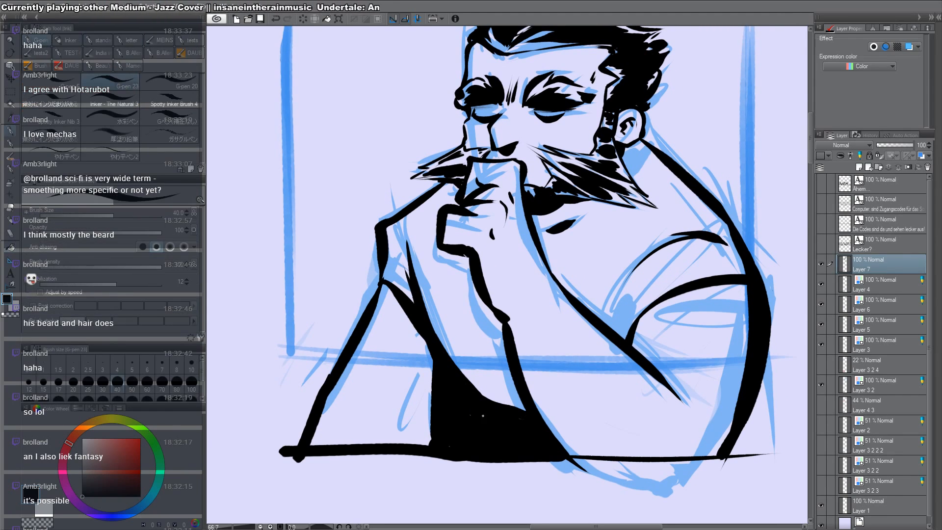
# Step: Ink a black shadow wedge where the near sleeve meets the forearm and a small shadow on the neck below the ear
pyautogui.moveTo(609, 295); pyautogui.dragTo(629, 340)
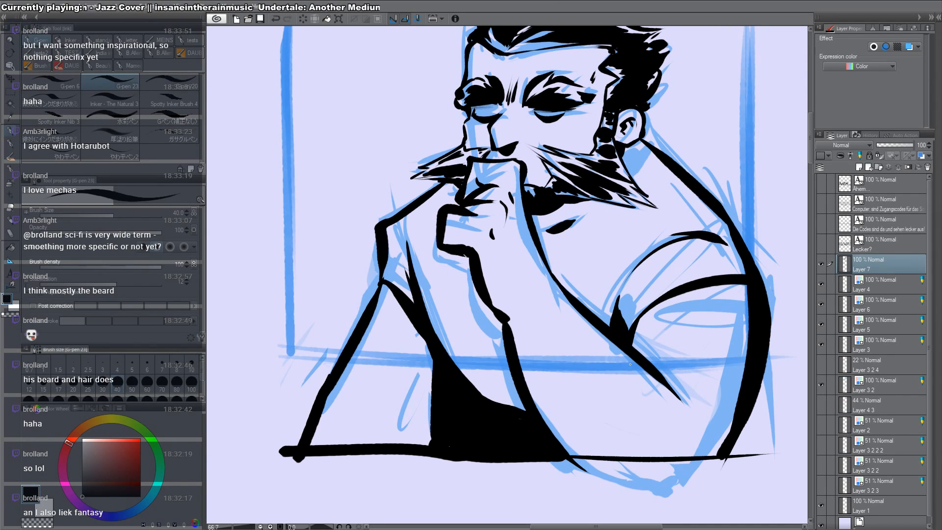
pyautogui.moveTo(673, 239); pyautogui.dragTo(631, 308)
pyautogui.moveTo(597, 218); pyautogui.dragTo(588, 236)
pyautogui.moveTo(597, 221); pyautogui.dragTo(590, 237)
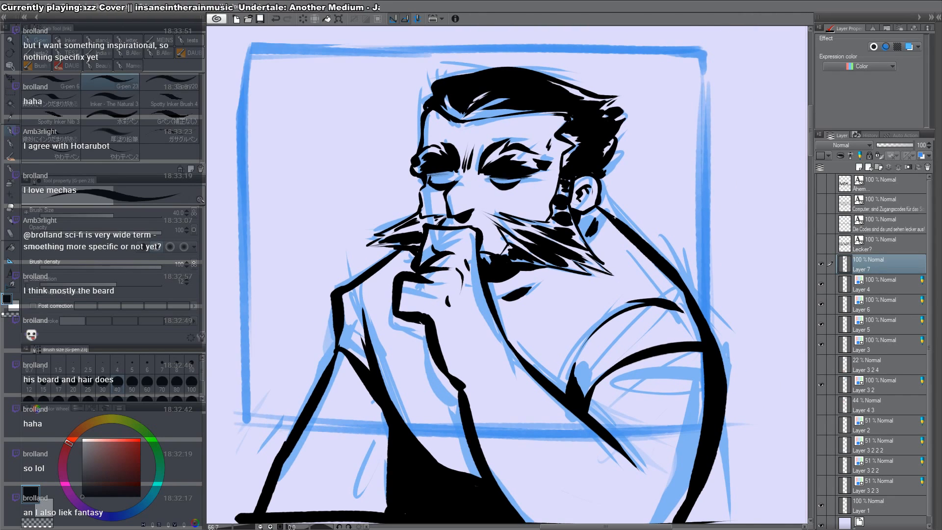
# Step: Add a new layer above Layer 7 for inking the bearded man in the panel below
pyautogui.keyDown('ctrl'); pyautogui.keyDown('alt'); pyautogui.click(587, 266); pyautogui.keyUp('alt'); pyautogui.keyUp('ctrl')
pyautogui.keyDown('ctrl'); pyautogui.keyDown('alt'); pyautogui.click(587, 266); pyautogui.keyUp('alt'); pyautogui.keyUp('ctrl')
pyautogui.moveTo(567, 318); pyautogui.dragTo(563, 224)
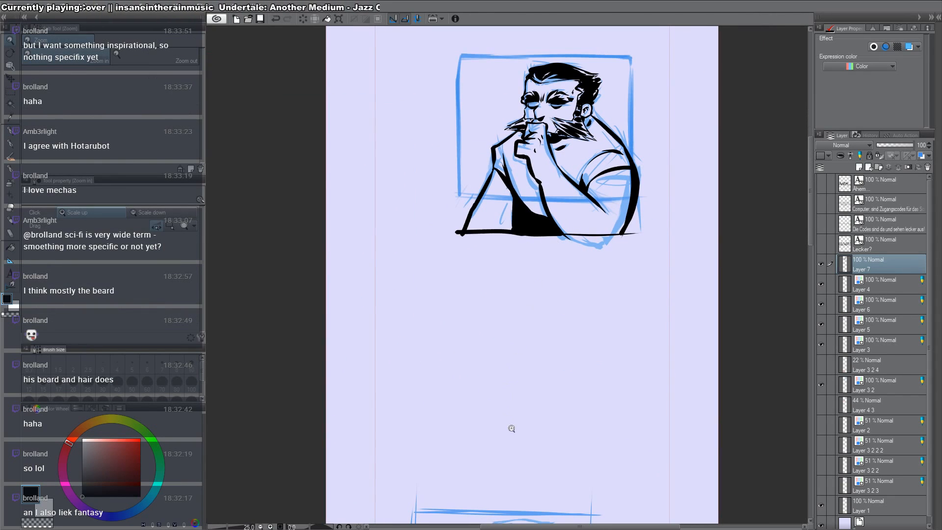
pyautogui.hotkey('ctrl', 'shift', 'n')
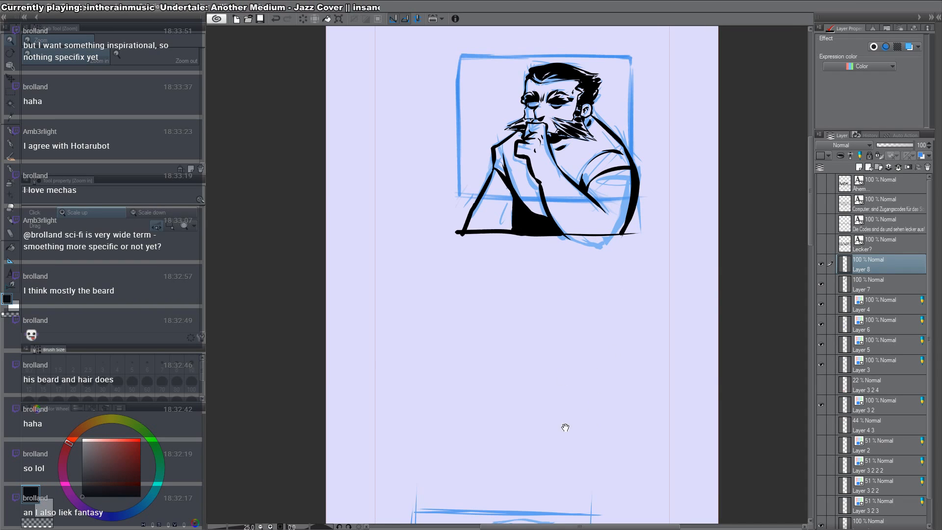
pyautogui.moveTo(565, 427); pyautogui.dragTo(545, 201)
pyautogui.moveTo(551, 370); pyautogui.dragTo(571, 283)
pyautogui.keyDown('ctrl'); pyautogui.click(516, 340); pyautogui.keyUp('ctrl')
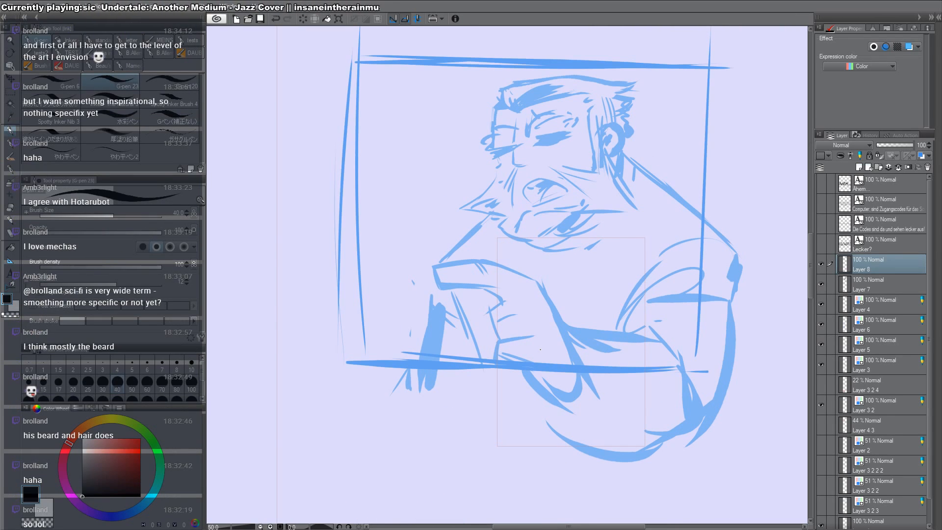
# Step: Ink the bearded man's pointing index finger, the knuckle line behind it and the first curled finger in black
pyautogui.moveTo(540, 350); pyautogui.dragTo(584, 249)
pyautogui.moveTo(510, 253); pyautogui.dragTo(489, 289)
pyautogui.hotkey('ctrl', 'z')
pyautogui.moveTo(526, 238)
pyautogui.mouseDown()
pyautogui.moveTo(487, 294)
pyautogui.moveTo(493, 290)
pyautogui.moveTo(488, 350)
pyautogui.moveTo(499, 326)
pyautogui.moveTo(512, 344)
pyautogui.mouseUp()
pyautogui.moveTo(517, 288)
pyautogui.mouseDown()
pyautogui.moveTo(511, 345)
pyautogui.moveTo(529, 279)
pyautogui.mouseUp()
pyautogui.moveTo(518, 297); pyautogui.dragTo(530, 279)
pyautogui.moveTo(657, 366)
pyautogui.mouseDown()
pyautogui.moveTo(656, 374)
pyautogui.moveTo(494, 344)
pyautogui.mouseUp()
pyautogui.moveTo(508, 296)
pyautogui.mouseDown()
pyautogui.moveTo(483, 314)
pyautogui.moveTo(494, 330)
pyautogui.moveTo(494, 344)
pyautogui.mouseUp()
# Step: Trim the curled finger's thick lines with transparent colour into thin, sharp creases
pyautogui.press('c')
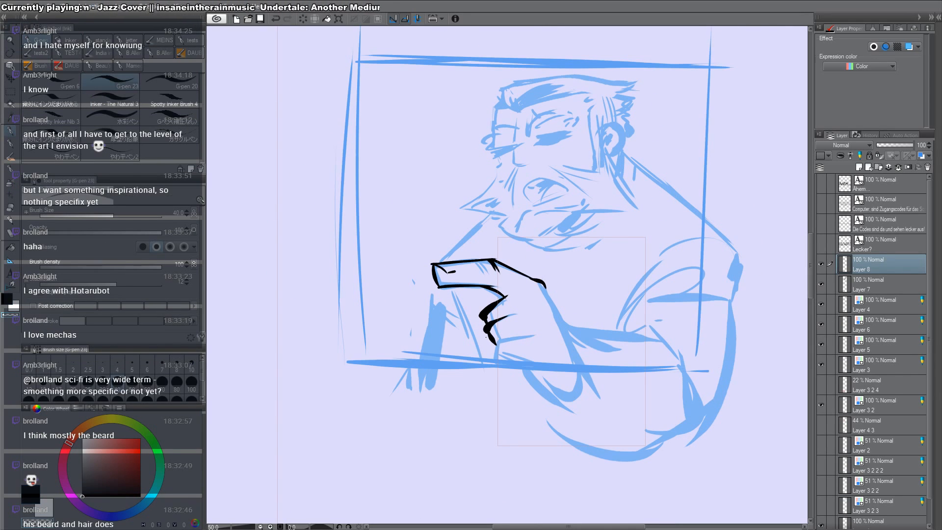
pyautogui.moveTo(478, 311); pyautogui.dragTo(499, 342)
pyautogui.press('c')
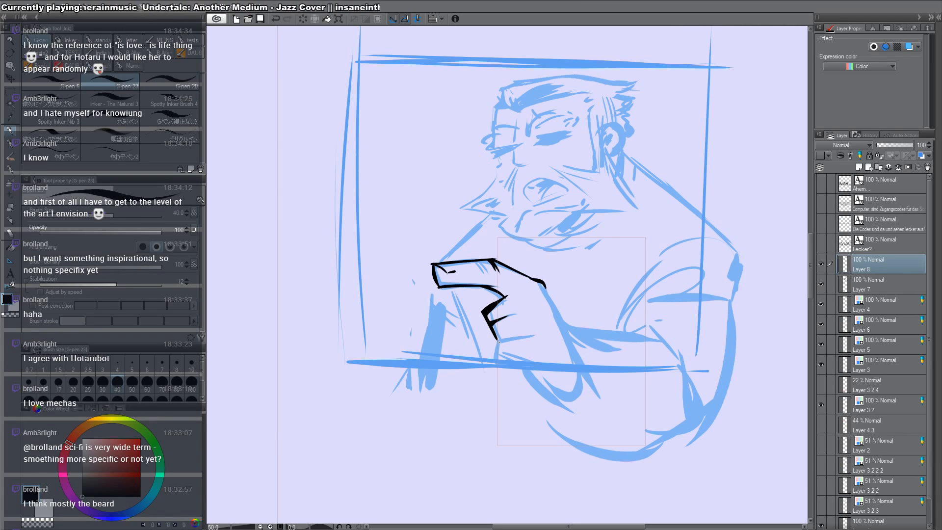
# Step: Ink the remaining curled fingers and the back of the hand down to the wrist
pyautogui.moveTo(599, 373); pyautogui.dragTo(609, 351)
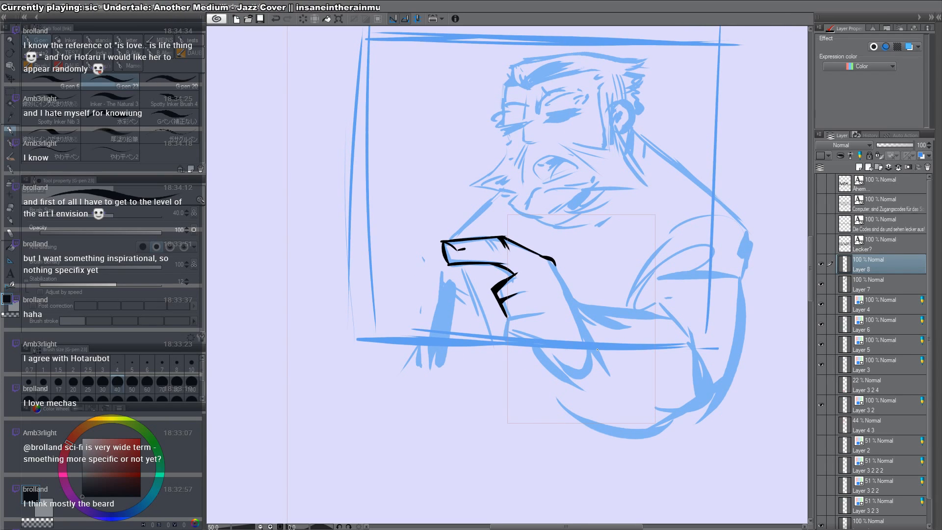
pyautogui.moveTo(597, 350); pyautogui.dragTo(614, 29)
pyautogui.moveTo(546, 238)
pyautogui.mouseDown()
pyautogui.moveTo(551, 276)
pyautogui.moveTo(577, 278)
pyautogui.moveTo(579, 242)
pyautogui.mouseUp()
pyautogui.moveTo(496, 227); pyautogui.dragTo(591, 192)
pyautogui.hotkey('ctrl', 'z')
pyautogui.moveTo(518, 239)
pyautogui.mouseDown()
pyautogui.moveTo(533, 283)
pyautogui.moveTo(515, 270)
pyautogui.moveTo(519, 288)
pyautogui.moveTo(533, 283)
pyautogui.mouseUp()
pyautogui.hotkey('ctrl', 'z')
pyautogui.hotkey('ctrl', 'z')
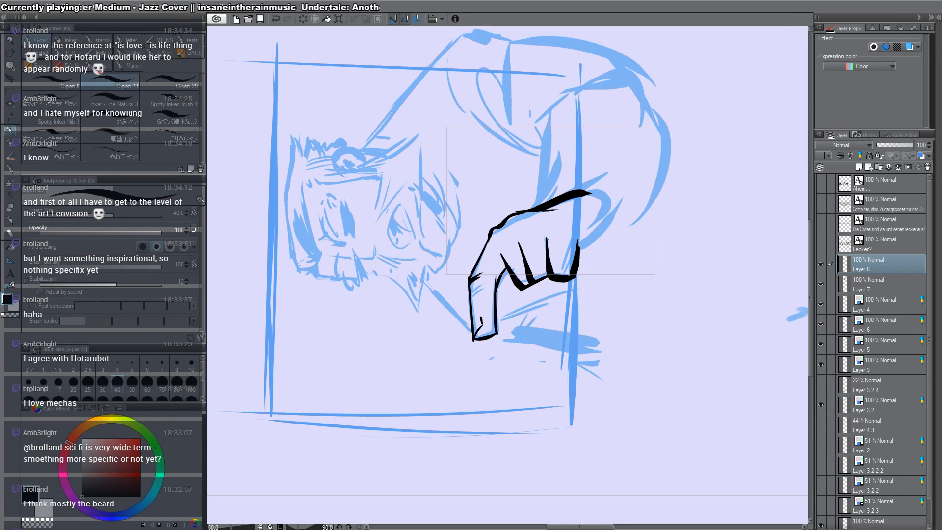
# Step: Ink the forearm's upper edge and the heel of the hand, and block in a solid black shadow at the wrist
pyautogui.moveTo(500, 225)
pyautogui.mouseDown()
pyautogui.moveTo(519, 211)
pyautogui.moveTo(564, 250)
pyautogui.moveTo(538, 343)
pyautogui.moveTo(601, 448)
pyautogui.mouseUp()
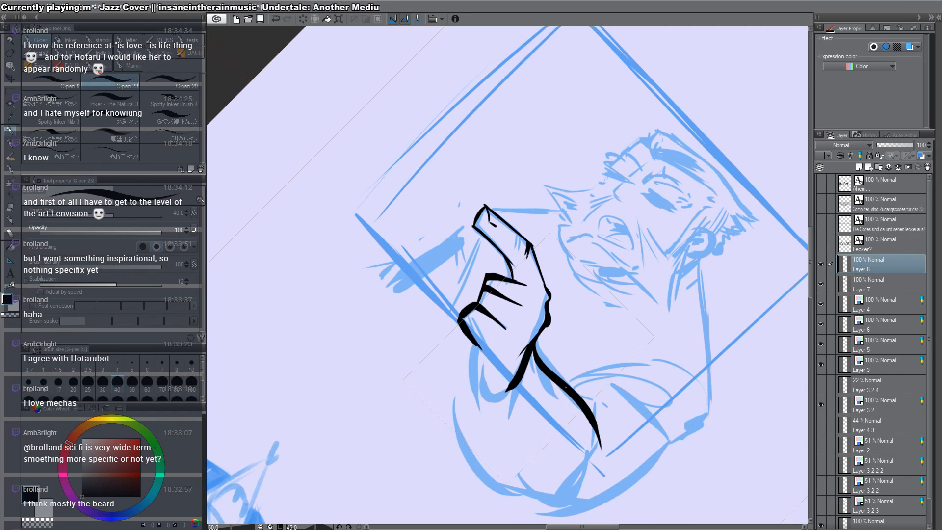
pyautogui.moveTo(534, 350)
pyautogui.mouseDown()
pyautogui.moveTo(526, 408)
pyautogui.moveTo(518, 395)
pyautogui.mouseUp()
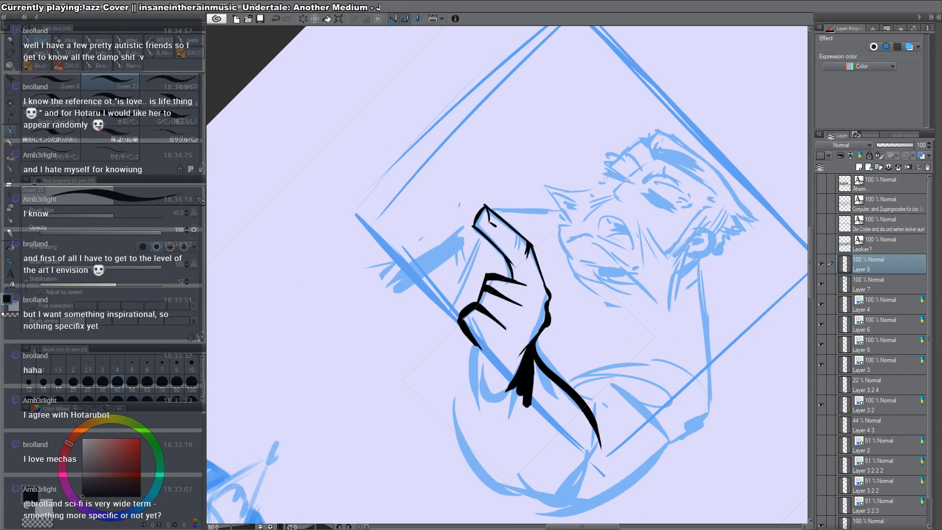
pyautogui.moveTo(468, 334)
pyautogui.mouseDown()
pyautogui.moveTo(503, 410)
pyautogui.moveTo(684, 194)
pyautogui.mouseUp()
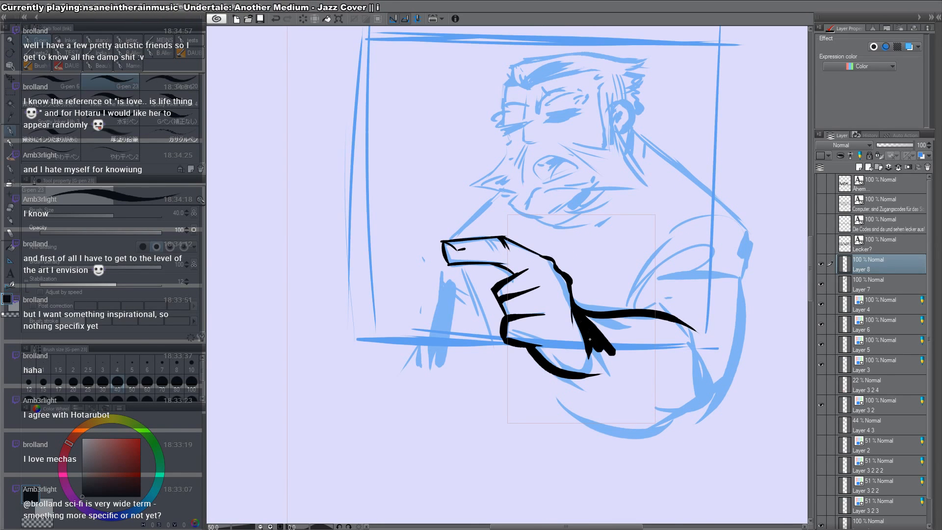
pyautogui.moveTo(590, 346)
pyautogui.mouseDown()
pyautogui.moveTo(591, 371)
pyautogui.moveTo(624, 373)
pyautogui.mouseUp()
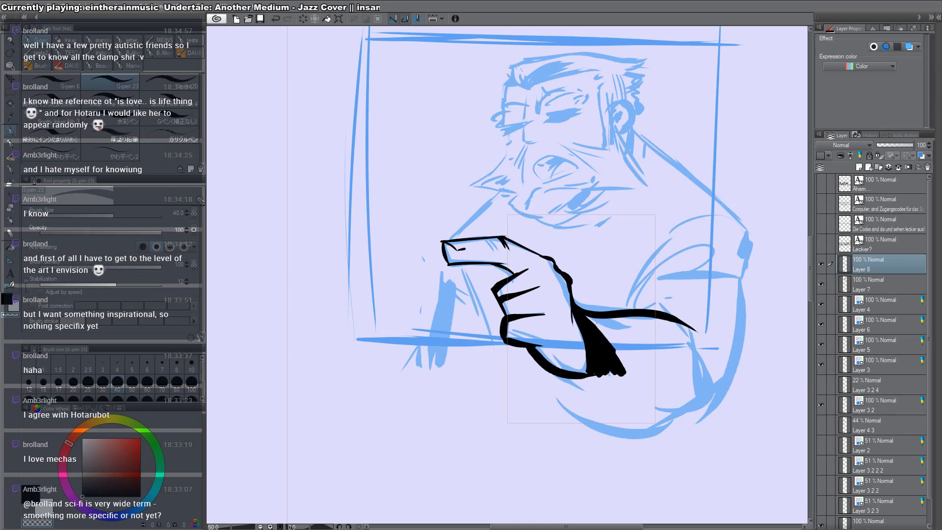
pyautogui.hotkey('ctrl', 'z')
pyautogui.moveTo(603, 339); pyautogui.dragTo(611, 361)
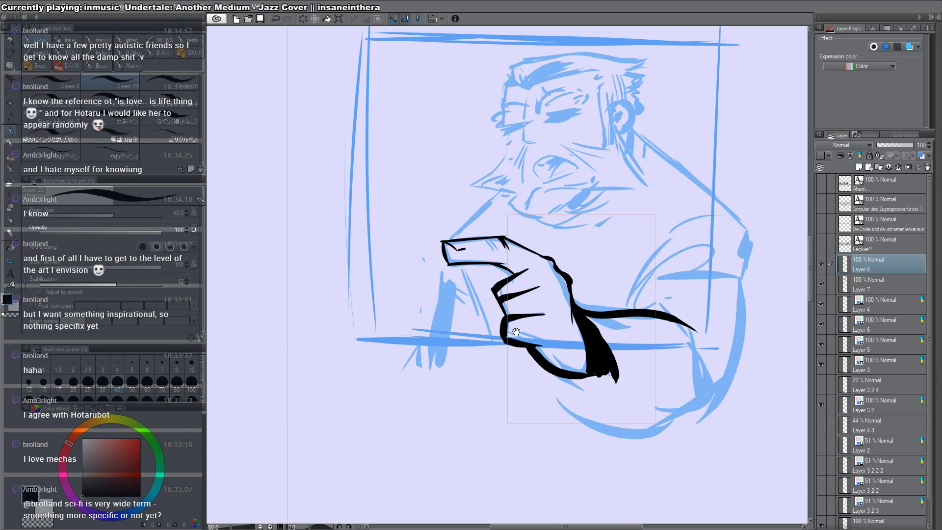
pyautogui.moveTo(518, 334); pyautogui.dragTo(551, 397)
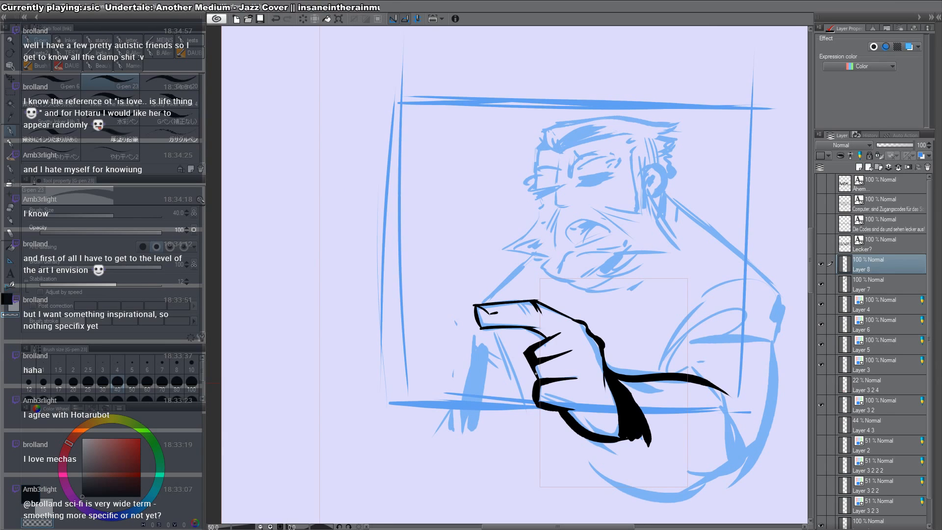
# Step: Trim the curled fingers' outer edge and draw a small rounded loop beside them
pyautogui.press('c')
pyautogui.moveTo(538, 364); pyautogui.dragTo(537, 380)
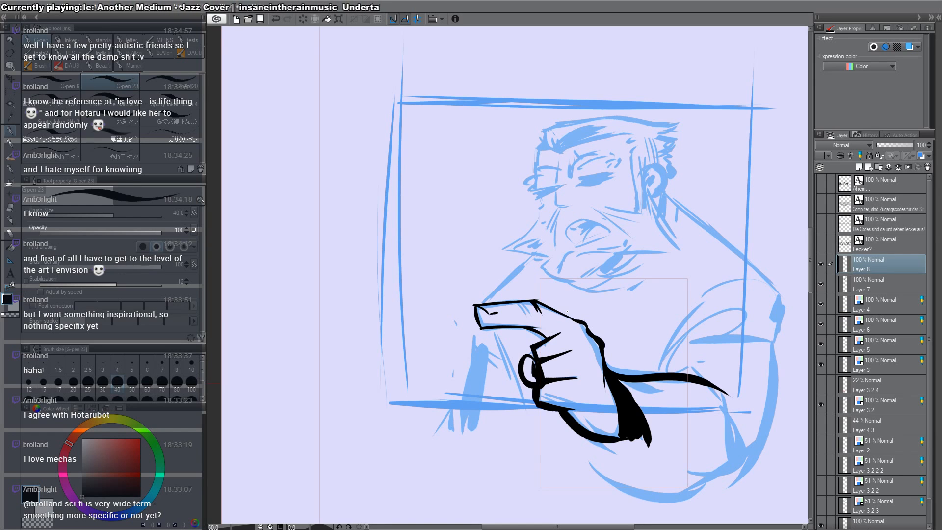
pyautogui.moveTo(567, 311)
pyautogui.mouseDown()
pyautogui.moveTo(557, 226)
pyautogui.moveTo(530, 209)
pyautogui.mouseUp()
# Step: Thicken the index finger's tip and underside and reinforce the line along the back of the hand
pyautogui.moveTo(543, 302); pyautogui.dragTo(567, 286)
pyautogui.moveTo(560, 227); pyautogui.dragTo(565, 288)
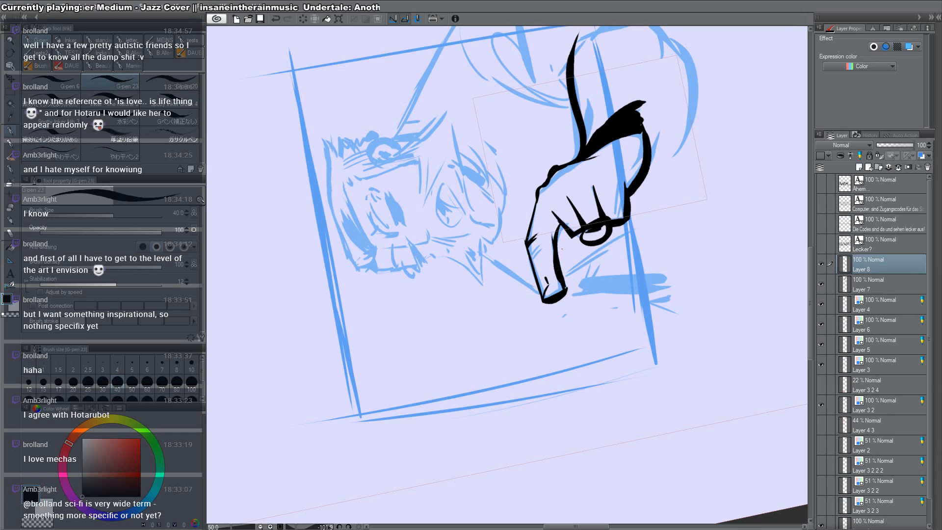
pyautogui.hotkey('ctrl', 'z')
pyautogui.moveTo(557, 234); pyautogui.dragTo(564, 289)
pyautogui.hotkey('ctrl', 'z')
pyautogui.moveTo(559, 247); pyautogui.dragTo(564, 289)
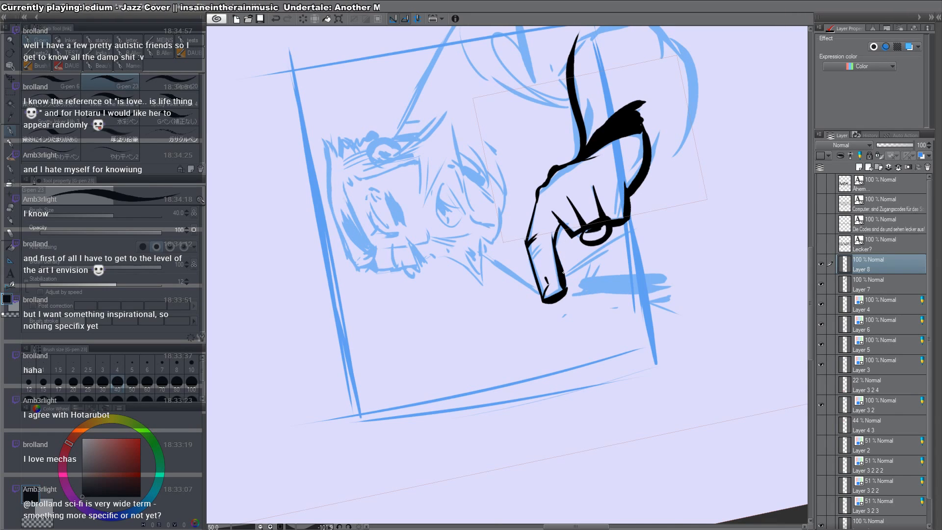
pyautogui.moveTo(551, 196); pyautogui.dragTo(560, 257)
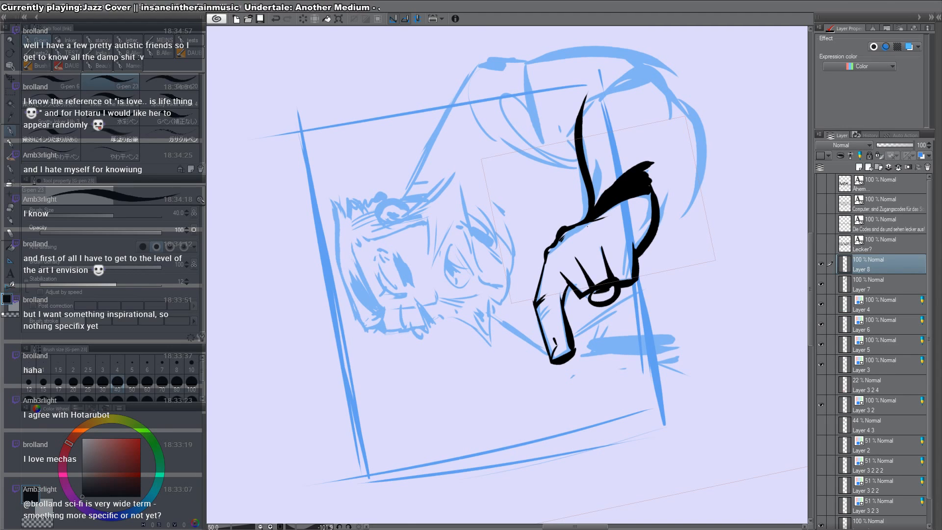
pyautogui.moveTo(588, 225); pyautogui.dragTo(578, 230)
pyautogui.hotkey('ctrl', '@')
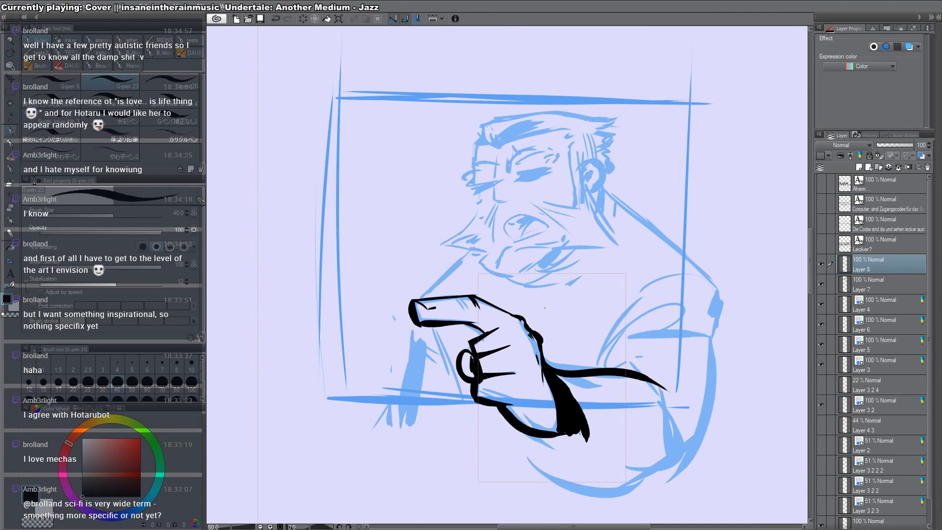
# Step: Ink the near shoulder as a straight, thick line from below the ear to the top of the arm
pyautogui.moveTo(546, 397); pyautogui.dragTo(485, 281)
pyautogui.moveTo(577, 325); pyautogui.dragTo(577, 424)
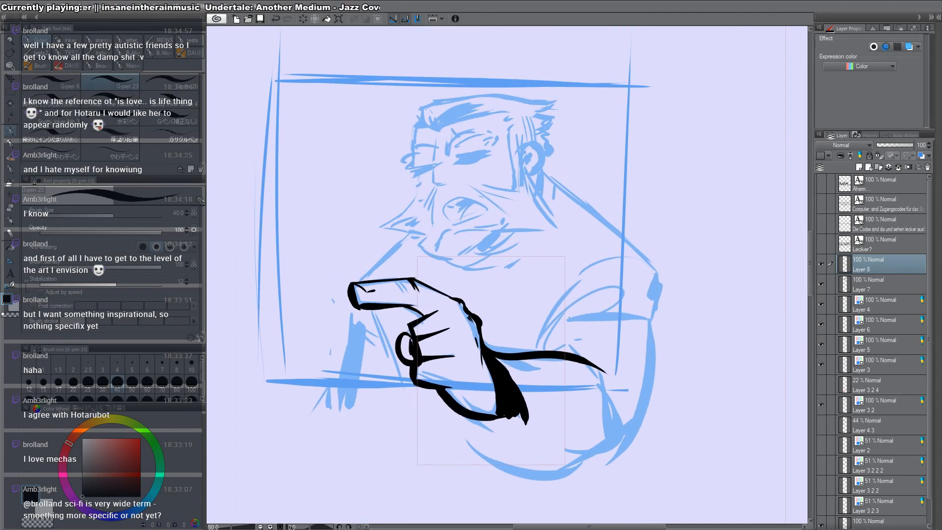
pyautogui.moveTo(543, 167); pyautogui.dragTo(678, 303)
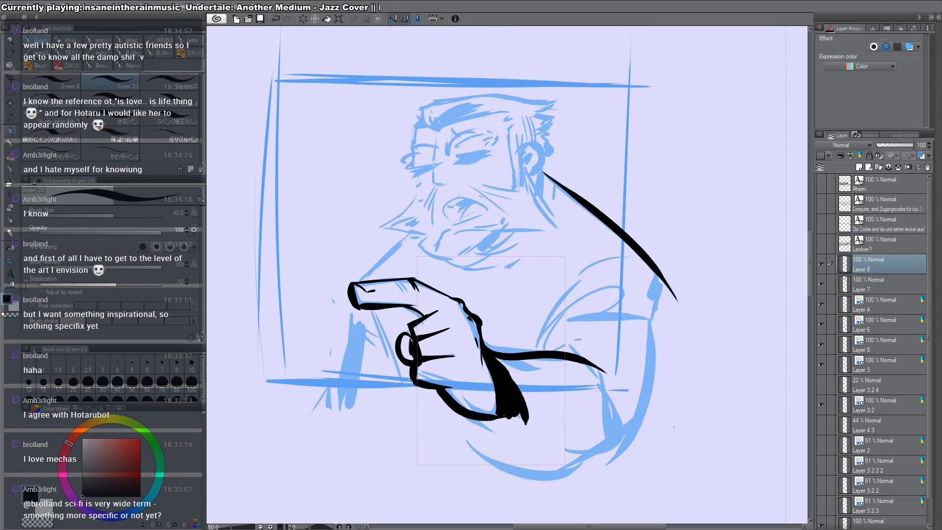
pyautogui.hotkey('ctrl', 'z')
pyautogui.moveTo(542, 170); pyautogui.dragTo(669, 281)
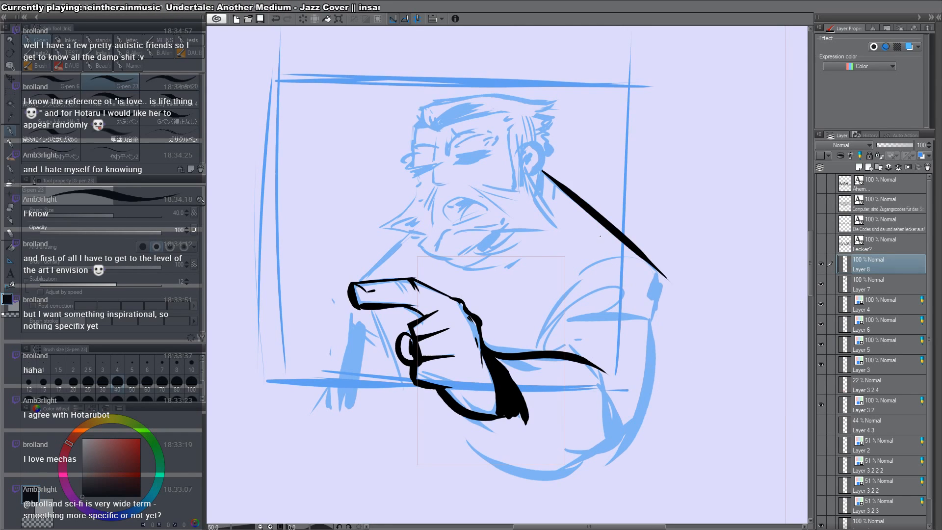
# Step: Ink the near sleeve's curved hem from the forearm to the arm's outer edge
pyautogui.moveTo(536, 351)
pyautogui.mouseDown()
pyautogui.moveTo(587, 310)
pyautogui.moveTo(657, 316)
pyautogui.mouseUp()
pyautogui.moveTo(539, 350); pyautogui.dragTo(581, 283)
pyautogui.hotkey('ctrl', 'z')
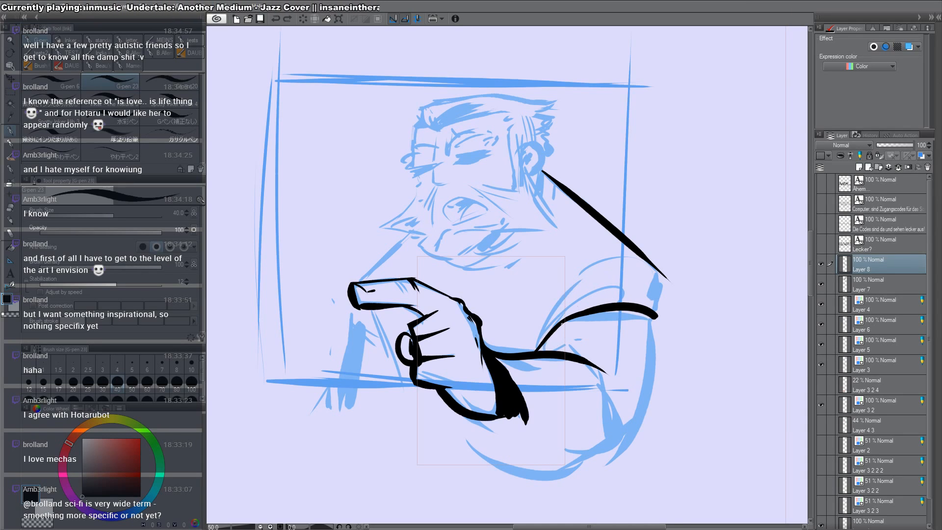
# Step: Ink the curved fold above the near sleeve's hem and darken the hem's inner corner
pyautogui.moveTo(561, 324)
pyautogui.mouseDown()
pyautogui.moveTo(540, 348)
pyautogui.moveTo(614, 258)
pyautogui.mouseUp()
pyautogui.moveTo(561, 307)
pyautogui.mouseDown()
pyautogui.moveTo(621, 254)
pyautogui.moveTo(613, 259)
pyautogui.mouseUp()
pyautogui.hotkey('ctrl', 'z')
pyautogui.hotkey('ctrl', 'z')
pyautogui.hotkey('ctrl', 'z')
pyautogui.hotkey('ctrl', 'z')
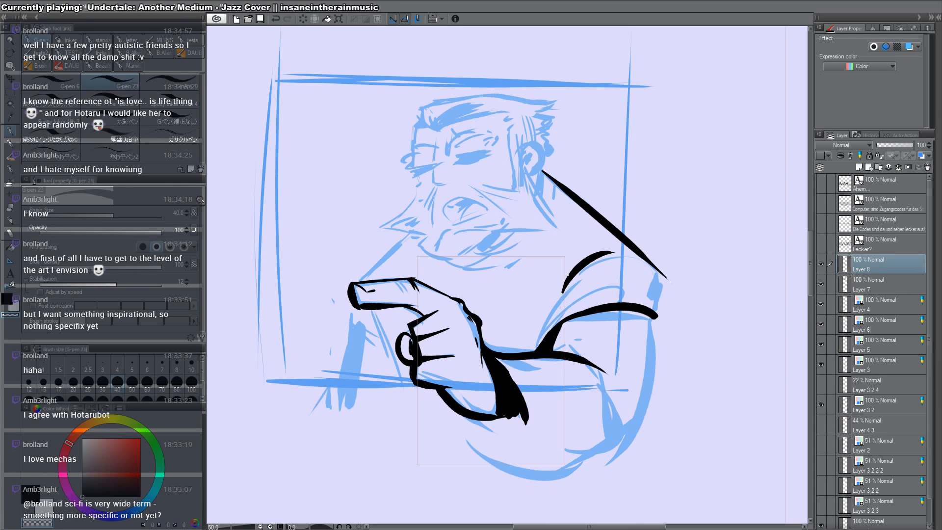
pyautogui.moveTo(589, 265); pyautogui.dragTo(623, 257)
pyautogui.moveTo(559, 303)
pyautogui.mouseDown()
pyautogui.moveTo(606, 260)
pyautogui.moveTo(628, 257)
pyautogui.mouseUp()
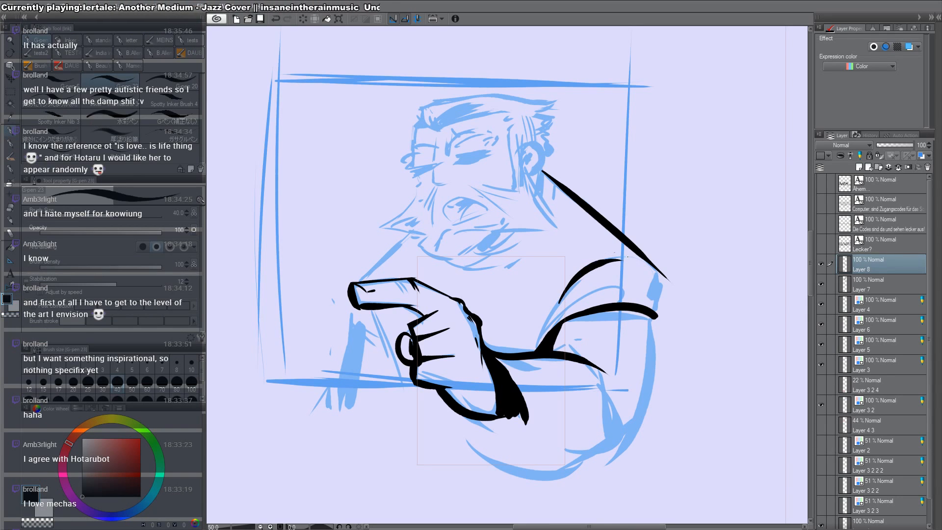
# Step: Ink straight lines for the forearm's underside and the near arm's outer edge, and thicken the crease at the inner elbow
pyautogui.moveTo(576, 350); pyautogui.dragTo(558, 314)
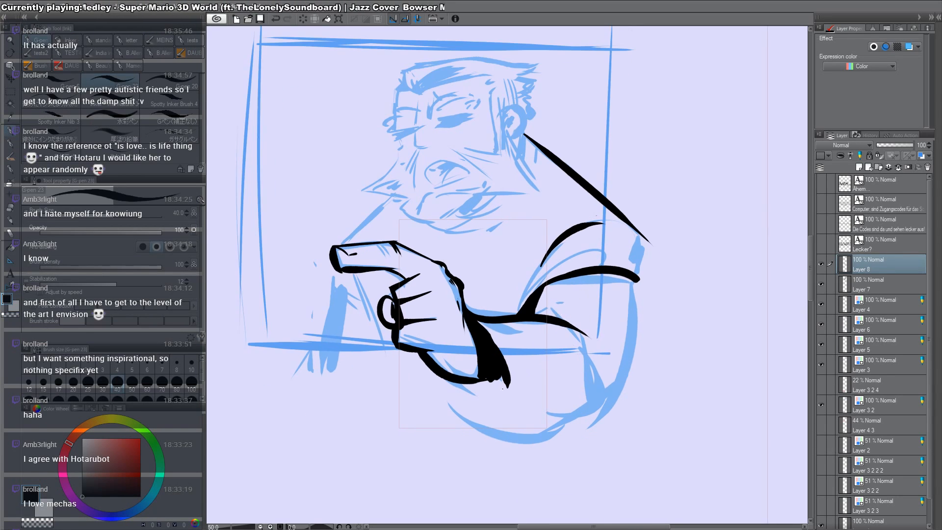
pyautogui.moveTo(474, 376); pyautogui.dragTo(634, 373)
pyautogui.moveTo(641, 221); pyautogui.dragTo(635, 391)
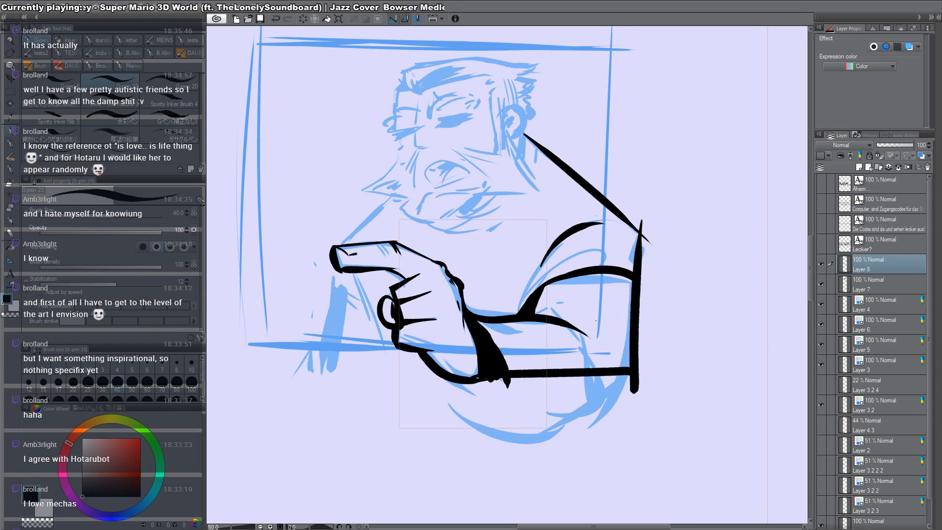
pyautogui.moveTo(546, 316)
pyautogui.mouseDown()
pyautogui.moveTo(595, 345)
pyautogui.moveTo(586, 334)
pyautogui.mouseUp()
pyautogui.hotkey('ctrl', 'z')
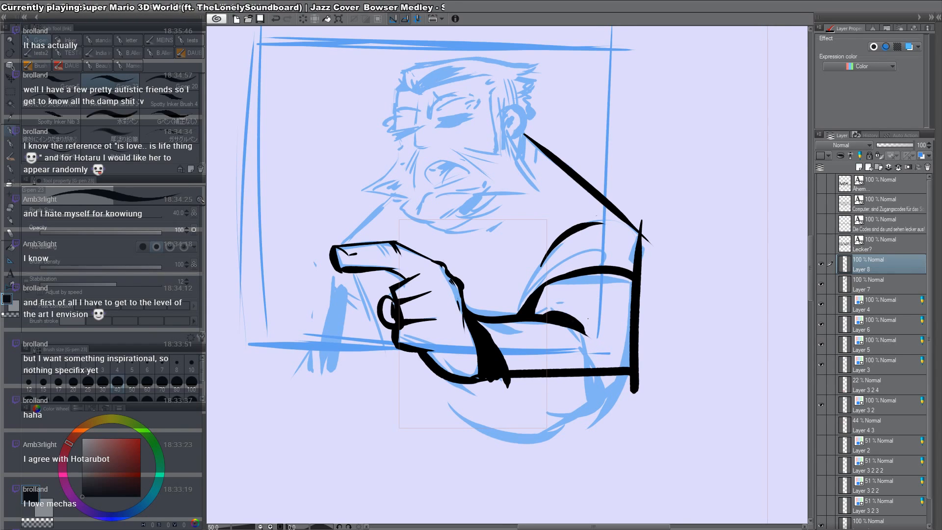
pyautogui.moveTo(696, 220); pyautogui.dragTo(684, 295)
pyautogui.moveTo(683, 297); pyautogui.dragTo(684, 212)
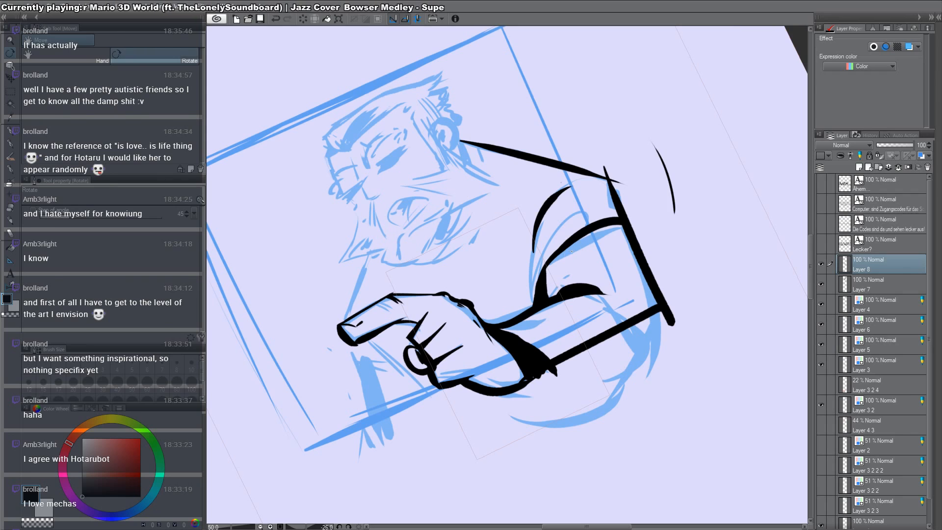
pyautogui.hotkey('ctrl', 'z')
pyautogui.hotkey('ctrl', 'z')
# Step: Extend the black fold at the near sleeve's inner corner up towards the upper fold and trim its edge
pyautogui.moveTo(552, 260)
pyautogui.mouseDown()
pyautogui.moveTo(548, 296)
pyautogui.moveTo(596, 290)
pyautogui.moveTo(540, 278)
pyautogui.moveTo(542, 344)
pyautogui.mouseUp()
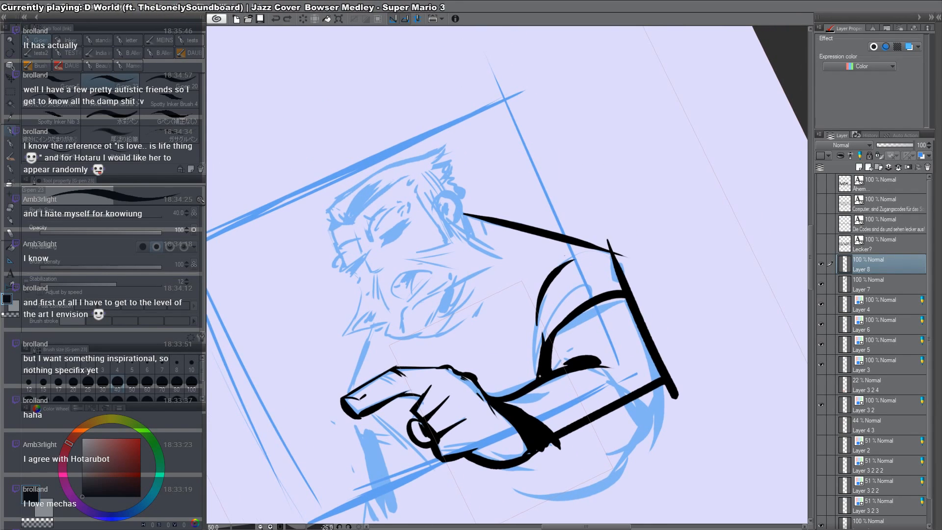
pyautogui.press('c')
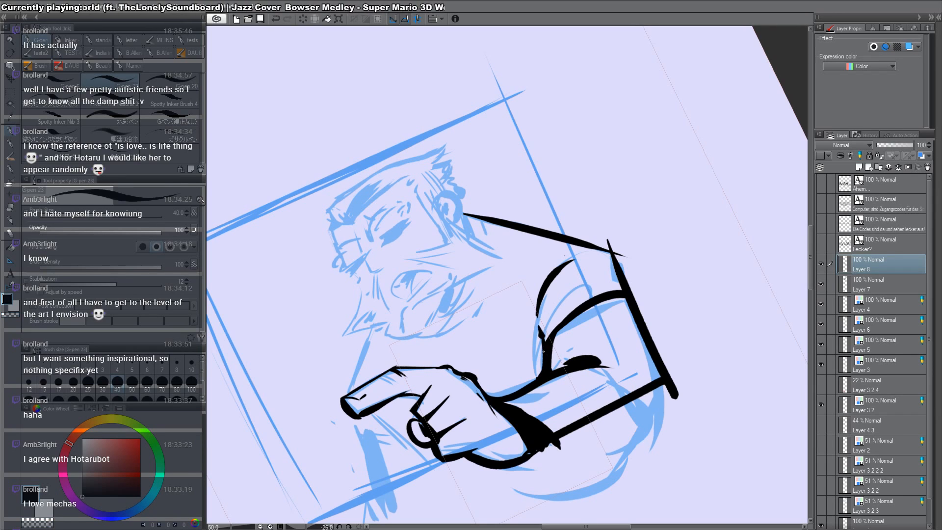
pyautogui.press('r')
pyautogui.doubleClick(726, 209)
# Step: Ink the far shoulder line above the pointing hand and the far arm's outer edge below it
pyautogui.moveTo(463, 238); pyautogui.dragTo(571, 229)
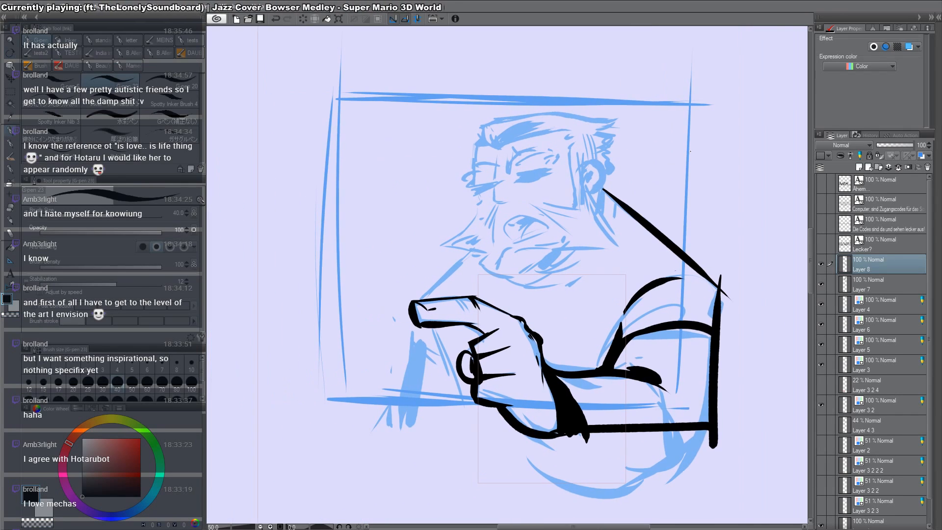
pyautogui.moveTo(471, 256)
pyautogui.mouseDown()
pyautogui.moveTo(426, 298)
pyautogui.moveTo(410, 362)
pyautogui.mouseUp()
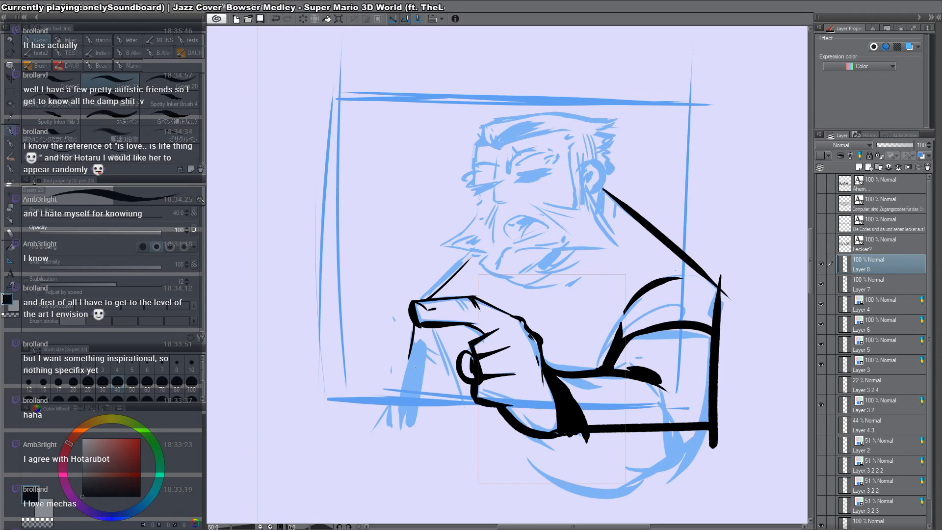
pyautogui.moveTo(414, 321); pyautogui.dragTo(398, 432)
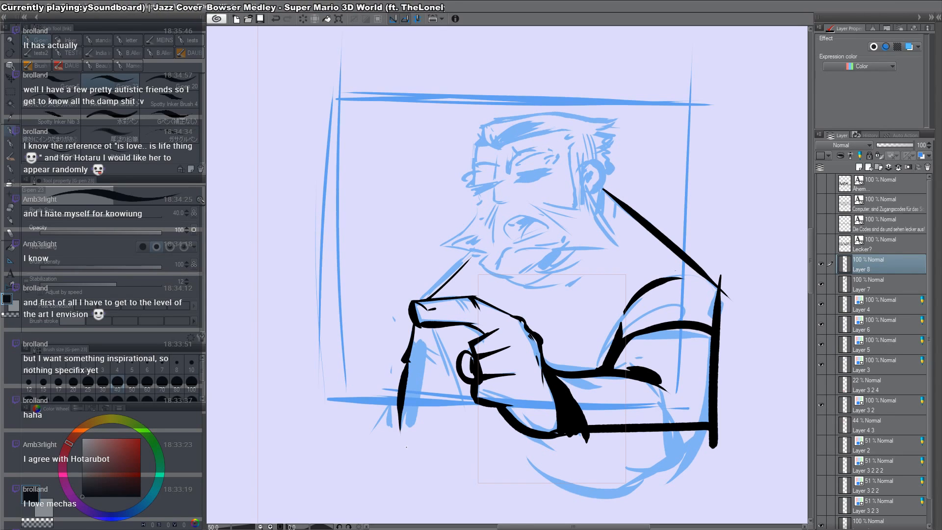
# Step: Ink the far sleeve's hem and the arm's inner edge below the pointing hand, filling the inner fold black
pyautogui.moveTo(435, 335); pyautogui.dragTo(475, 434)
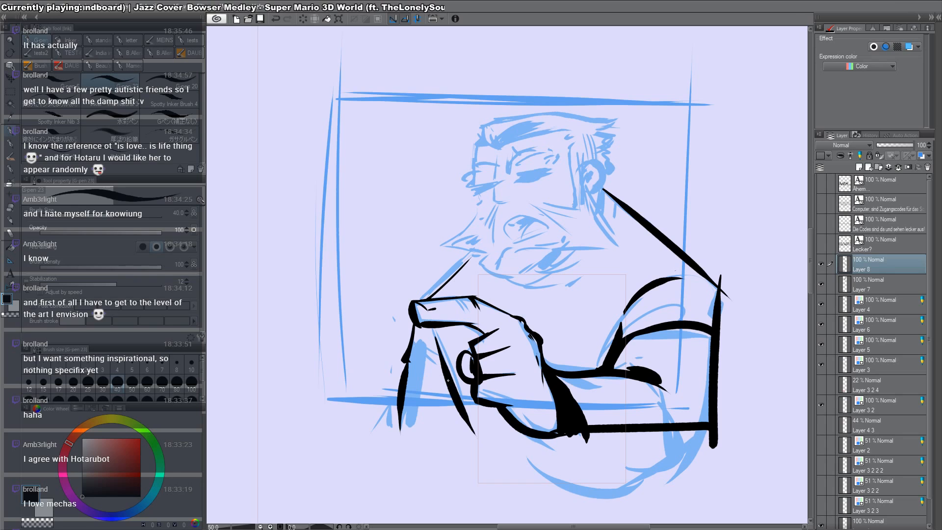
pyautogui.moveTo(409, 361); pyautogui.dragTo(452, 397)
pyautogui.hotkey('ctrl', 'z')
pyautogui.moveTo(409, 361); pyautogui.dragTo(447, 383)
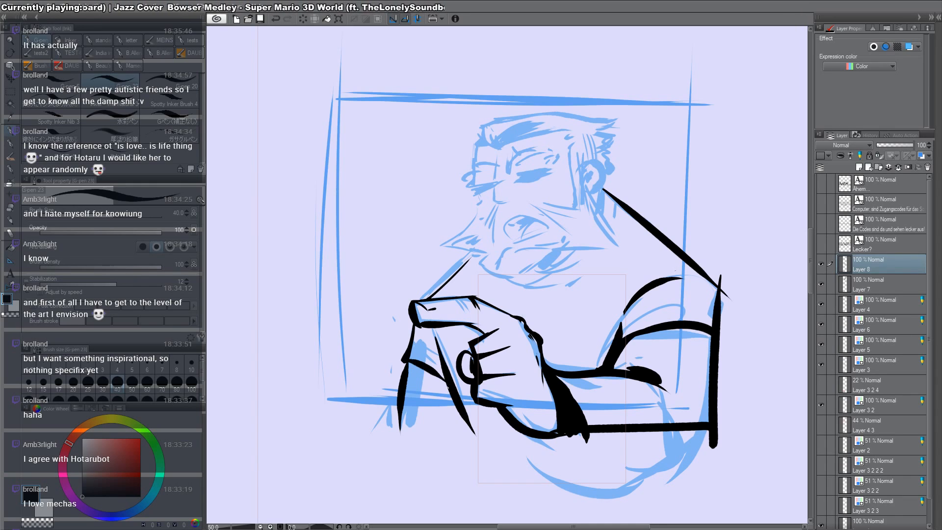
pyautogui.moveTo(433, 336); pyautogui.dragTo(455, 429)
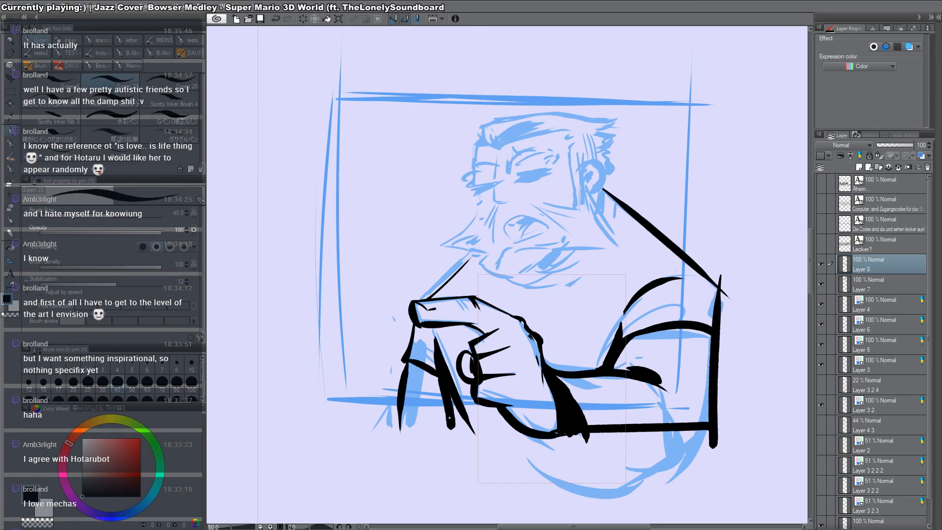
pyautogui.moveTo(451, 396); pyautogui.dragTo(469, 439)
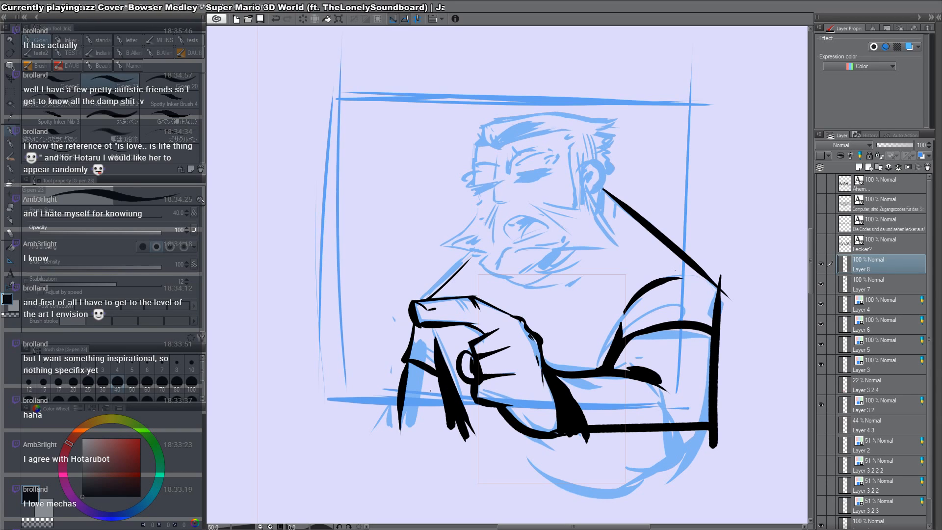
pyautogui.moveTo(410, 363); pyautogui.dragTo(439, 387)
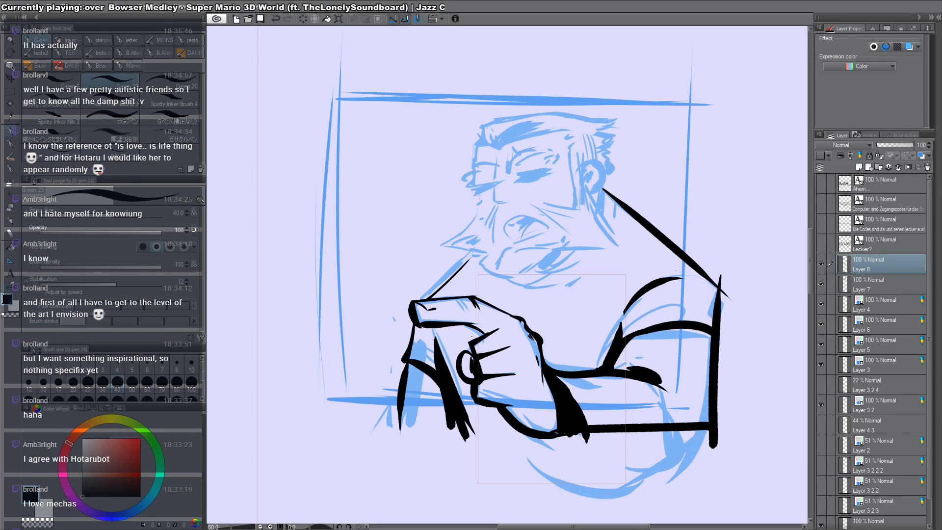
# Step: Ink the lower contour of the moustache's middle and outline its near spiky tip
pyautogui.scroll(3, 472, 336)
pyautogui.moveTo(471, 341)
pyautogui.mouseDown()
pyautogui.moveTo(506, 362)
pyautogui.moveTo(541, 336)
pyautogui.mouseUp()
pyautogui.hotkey('ctrl', 'z')
pyautogui.press('r')
pyautogui.moveTo(706, 305); pyautogui.dragTo(586, 90)
pyautogui.press('p')
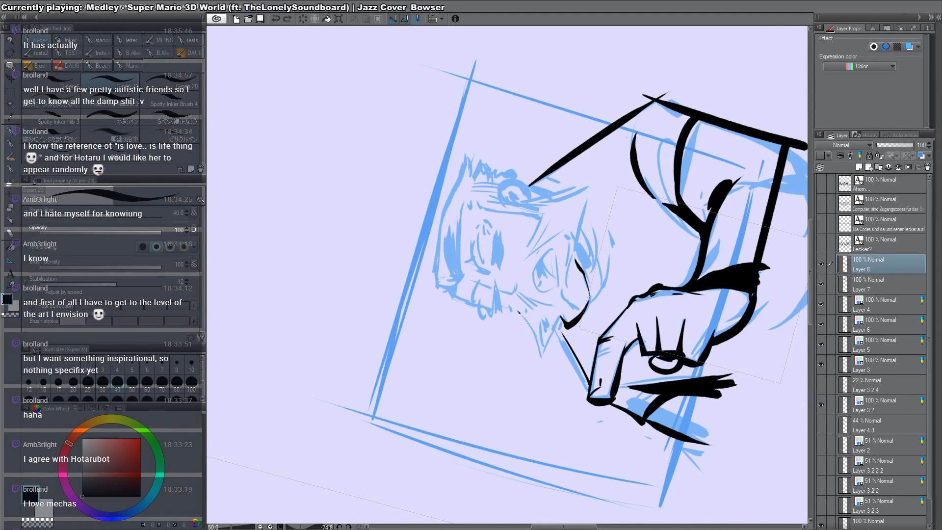
pyautogui.moveTo(520, 312)
pyautogui.mouseDown()
pyautogui.moveTo(541, 356)
pyautogui.moveTo(565, 312)
pyautogui.moveTo(549, 343)
pyautogui.moveTo(561, 318)
pyautogui.mouseUp()
pyautogui.press('r')
pyautogui.moveTo(601, 239); pyautogui.dragTo(418, 320)
pyautogui.press('p')
pyautogui.press('r')
pyautogui.press('p')
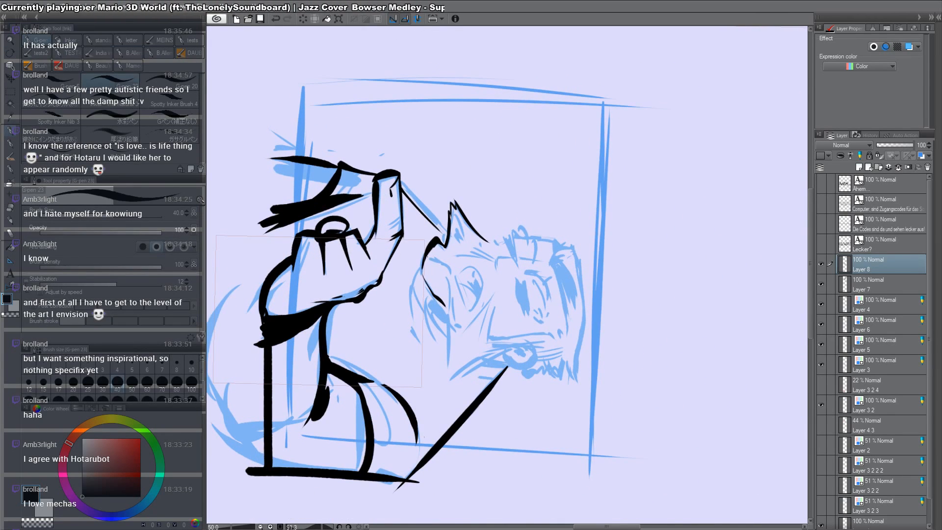
# Step: Trim the moustache's middle contour to a thinner line and ink the outline of its far pointed tip
pyautogui.moveTo(428, 255)
pyautogui.mouseDown()
pyautogui.moveTo(436, 298)
pyautogui.moveTo(428, 287)
pyautogui.mouseUp()
pyautogui.hotkey('ctrl', 'z')
pyautogui.press('c')
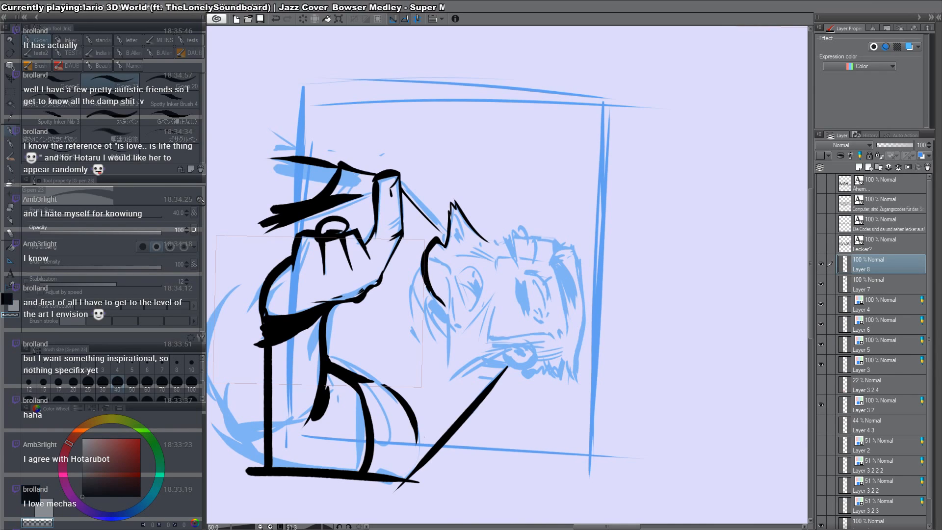
pyautogui.moveTo(432, 239)
pyautogui.mouseDown()
pyautogui.moveTo(423, 289)
pyautogui.moveTo(423, 249)
pyautogui.moveTo(422, 268)
pyautogui.moveTo(437, 299)
pyautogui.mouseUp()
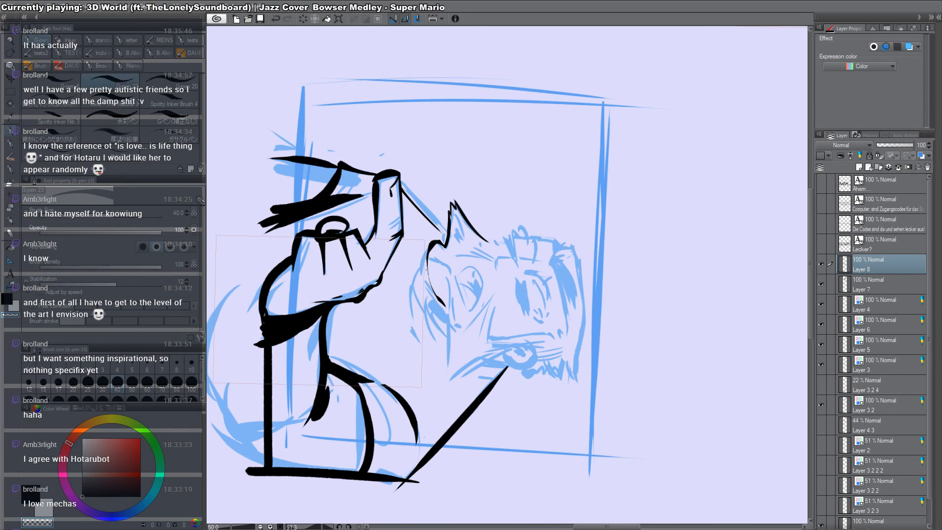
pyautogui.press('c')
pyautogui.moveTo(432, 243)
pyautogui.mouseDown()
pyautogui.moveTo(446, 380)
pyautogui.moveTo(452, 351)
pyautogui.moveTo(452, 381)
pyautogui.moveTo(467, 357)
pyautogui.moveTo(463, 373)
pyautogui.moveTo(478, 358)
pyautogui.mouseUp()
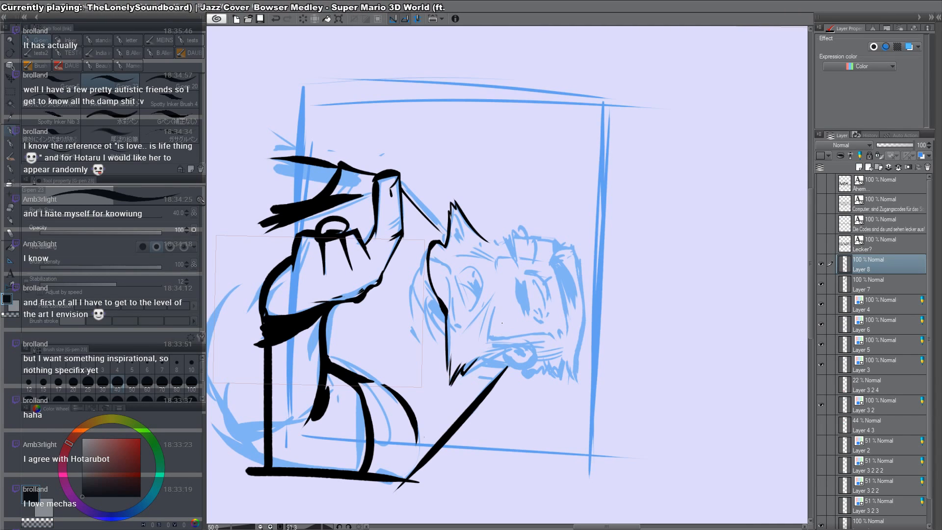
# Step: Ink the chin beard under the moustache and fill its centre with black, leaving thin highlight gaps
pyautogui.moveTo(651, 202)
pyautogui.mouseDown()
pyautogui.moveTo(582, 57)
pyautogui.moveTo(582, 77)
pyautogui.mouseUp()
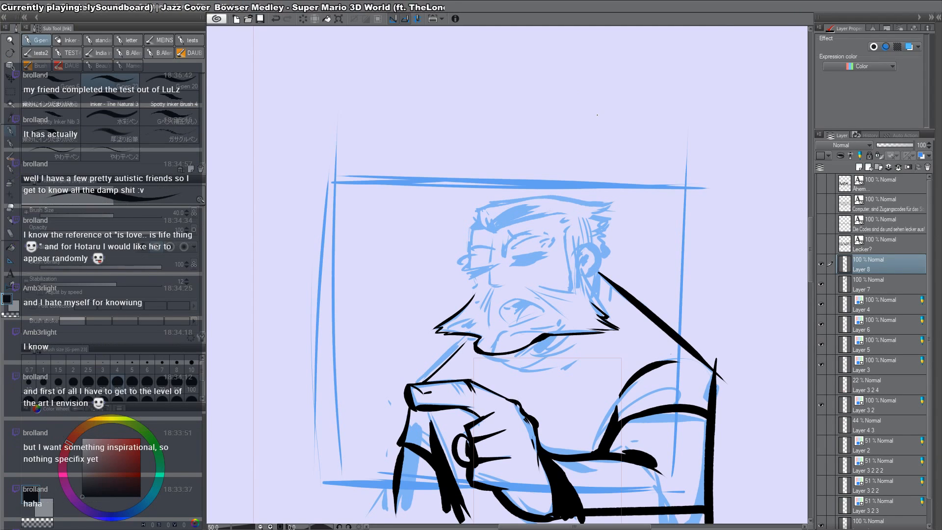
pyautogui.moveTo(590, 157)
pyautogui.mouseDown()
pyautogui.moveTo(647, 320)
pyautogui.moveTo(472, 211)
pyautogui.mouseUp()
pyautogui.moveTo(486, 329)
pyautogui.mouseDown()
pyautogui.moveTo(527, 328)
pyautogui.moveTo(552, 303)
pyautogui.mouseUp()
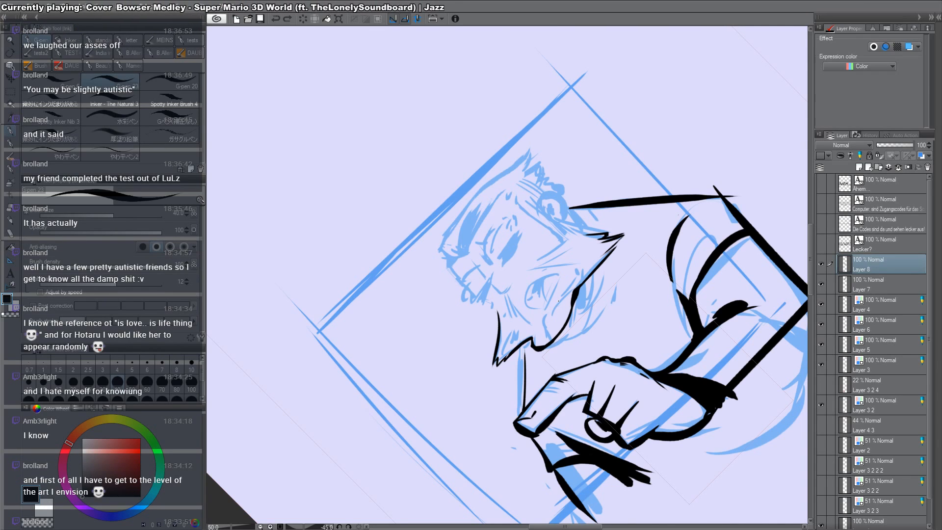
pyautogui.moveTo(560, 301)
pyautogui.mouseDown()
pyautogui.moveTo(532, 329)
pyautogui.moveTo(545, 319)
pyautogui.moveTo(535, 336)
pyautogui.moveTo(542, 324)
pyautogui.moveTo(545, 346)
pyautogui.moveTo(568, 309)
pyautogui.moveTo(558, 346)
pyautogui.mouseUp()
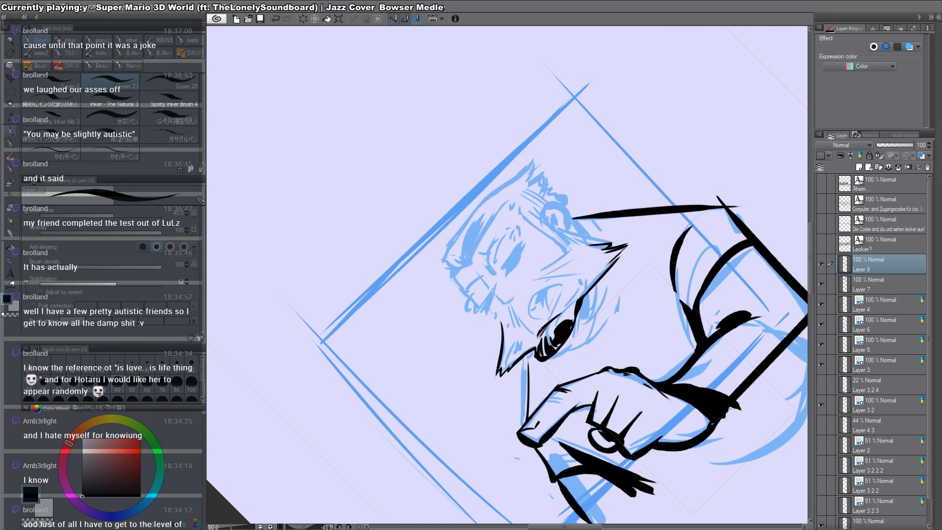
# Step: Ink the nose and far cheek and fill the moustache's far side with tapered black hair strokes
pyautogui.moveTo(642, 261); pyautogui.dragTo(631, 357)
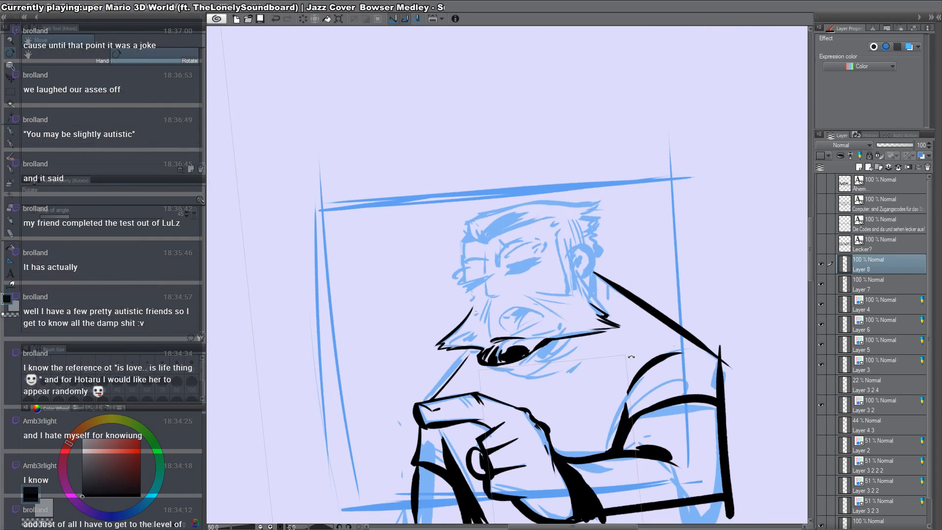
pyautogui.moveTo(493, 274)
pyautogui.mouseDown()
pyautogui.moveTo(503, 292)
pyautogui.moveTo(474, 312)
pyautogui.moveTo(488, 302)
pyautogui.moveTo(493, 333)
pyautogui.moveTo(481, 318)
pyautogui.moveTo(452, 343)
pyautogui.moveTo(484, 320)
pyautogui.moveTo(475, 337)
pyautogui.moveTo(498, 296)
pyautogui.moveTo(467, 309)
pyautogui.mouseUp()
pyautogui.press('c')
pyautogui.press('c')
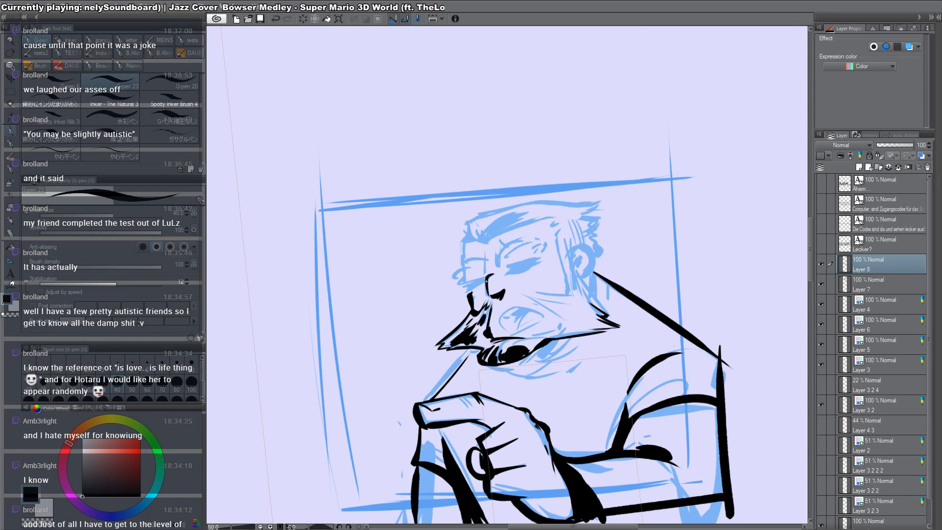
# Step: Ink the inner edge of the moustache's near side and fill its pointed end with tapered black hair strokes
pyautogui.moveTo(658, 360); pyautogui.dragTo(633, 182)
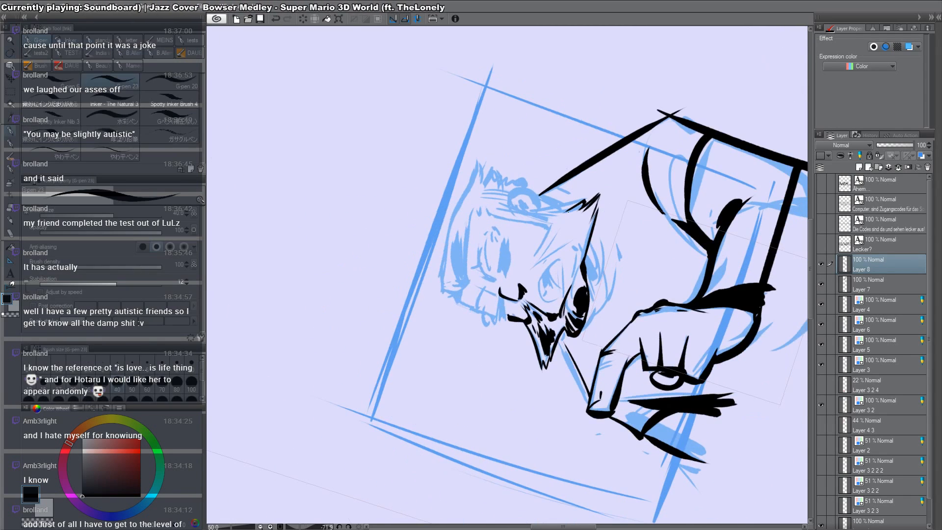
pyautogui.moveTo(570, 252); pyautogui.dragTo(571, 284)
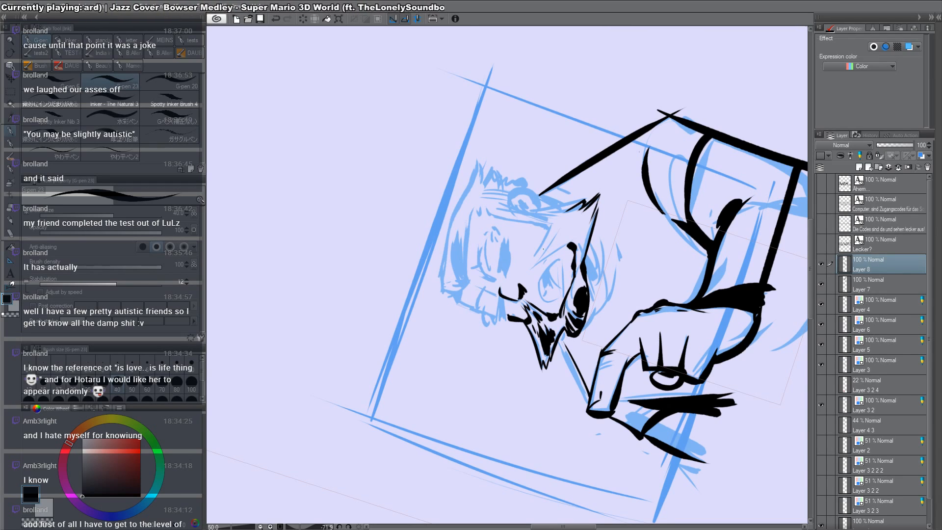
pyautogui.moveTo(547, 223)
pyautogui.mouseDown()
pyautogui.moveTo(527, 266)
pyautogui.moveTo(569, 242)
pyautogui.moveTo(457, 527)
pyautogui.moveTo(431, 520)
pyautogui.mouseUp()
pyautogui.press('r')
pyautogui.press('p')
pyautogui.press('c')
pyautogui.moveTo(505, 316)
pyautogui.mouseDown()
pyautogui.moveTo(504, 352)
pyautogui.moveTo(493, 354)
pyautogui.moveTo(514, 367)
pyautogui.moveTo(518, 386)
pyautogui.mouseUp()
pyautogui.press('c')
pyautogui.moveTo(507, 328); pyautogui.dragTo(519, 388)
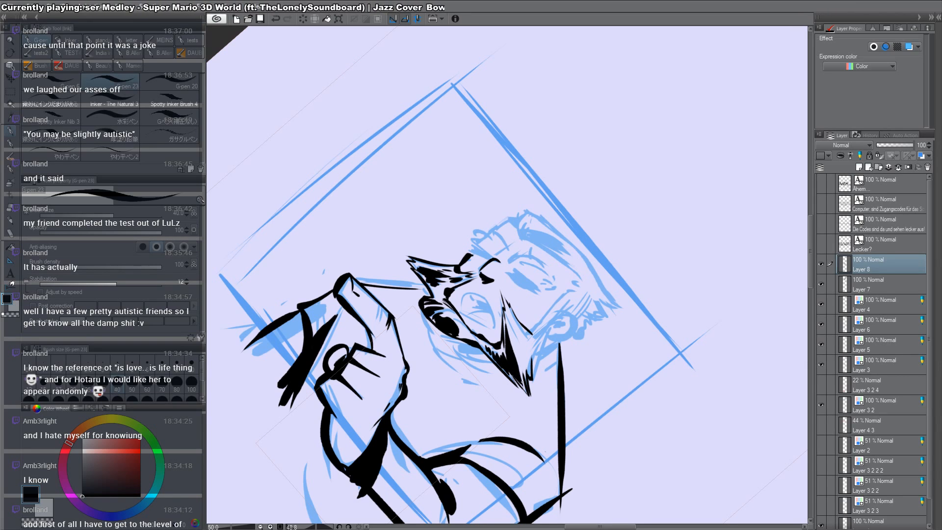
pyautogui.moveTo(508, 317)
pyautogui.mouseDown()
pyautogui.moveTo(517, 349)
pyautogui.moveTo(515, 327)
pyautogui.moveTo(533, 356)
pyautogui.moveTo(532, 387)
pyautogui.mouseUp()
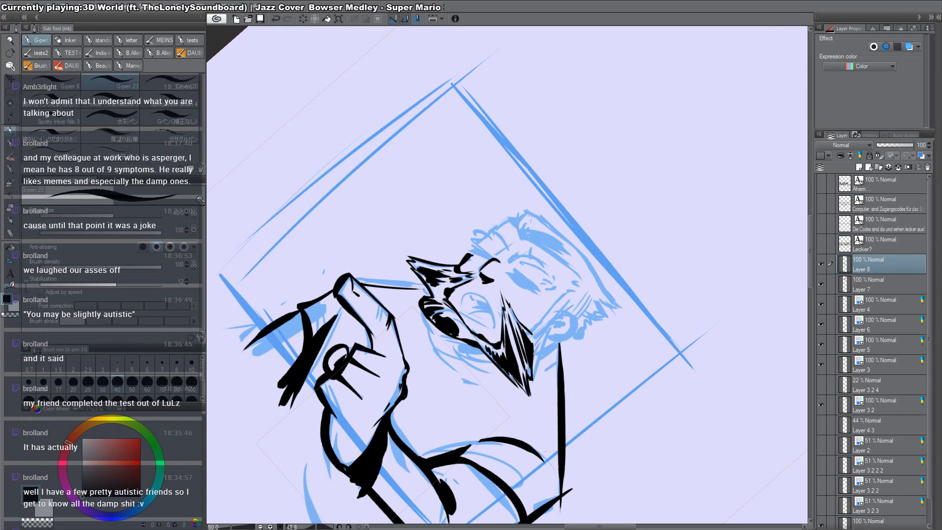
pyautogui.moveTo(535, 340)
pyautogui.mouseDown()
pyautogui.moveTo(534, 366)
pyautogui.moveTo(536, 347)
pyautogui.mouseUp()
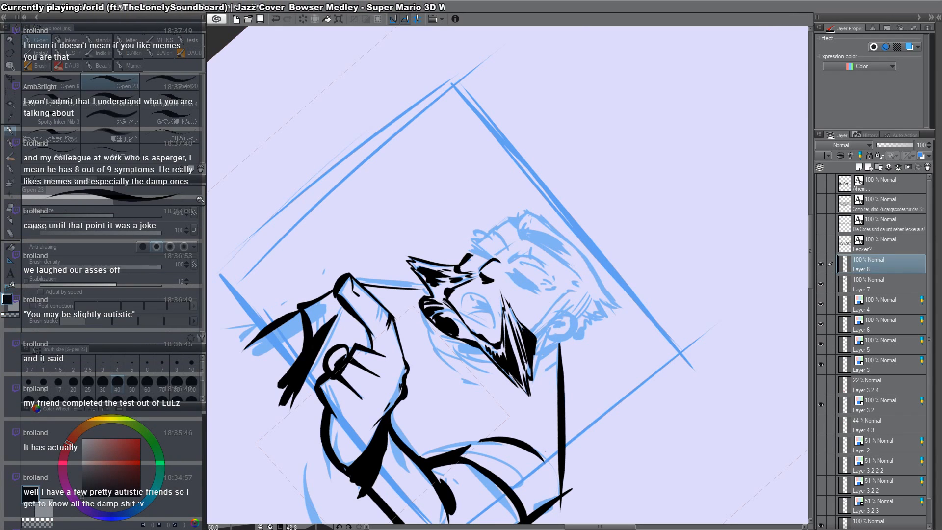
# Step: Ink the sideburn's long front edge and its back edge beside the ear, running down into the beard
pyautogui.press('r')
pyautogui.doubleClick(588, 246)
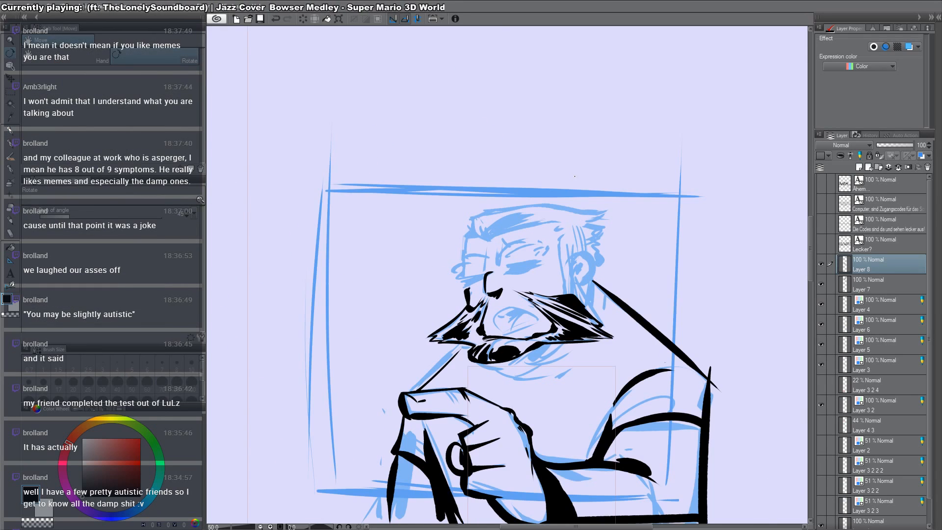
pyautogui.hotkey('ctrl', 'space')
pyautogui.click(584, 294)
pyautogui.click(583, 294)
pyautogui.moveTo(554, 295); pyautogui.dragTo(551, 273)
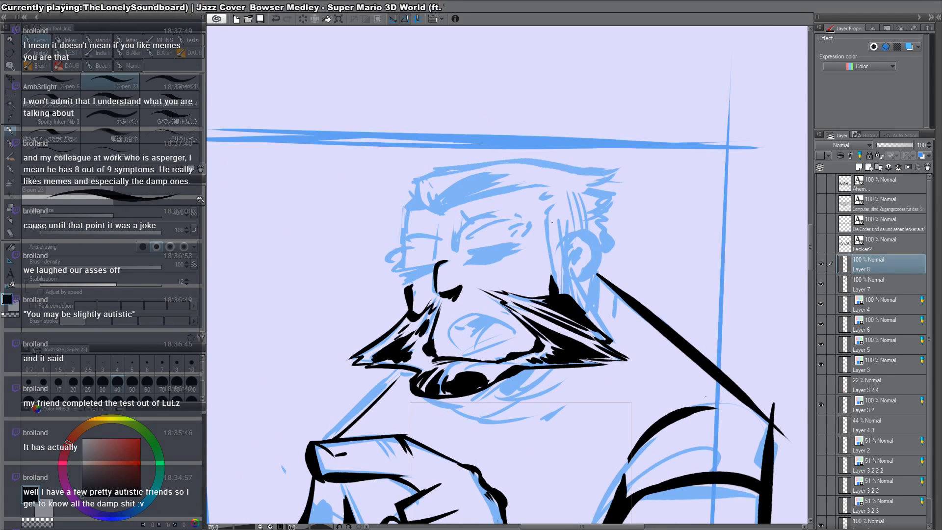
pyautogui.moveTo(554, 208); pyautogui.dragTo(556, 286)
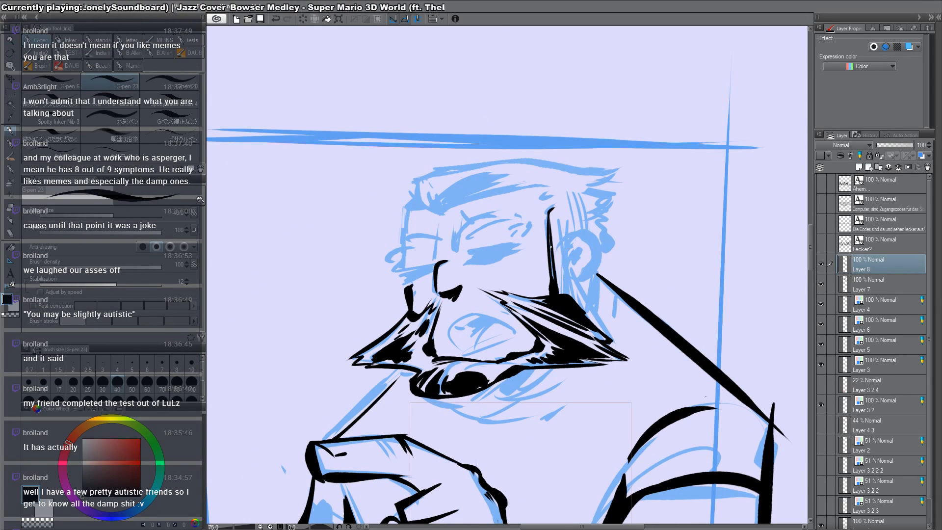
pyautogui.moveTo(548, 229)
pyautogui.mouseDown()
pyautogui.moveTo(553, 280)
pyautogui.moveTo(569, 256)
pyautogui.moveTo(572, 297)
pyautogui.moveTo(570, 250)
pyautogui.moveTo(571, 295)
pyautogui.mouseUp()
pyautogui.hotkey('ctrl', 'z')
pyautogui.hotkey('ctrl', 'z')
pyautogui.moveTo(567, 256); pyautogui.dragTo(570, 295)
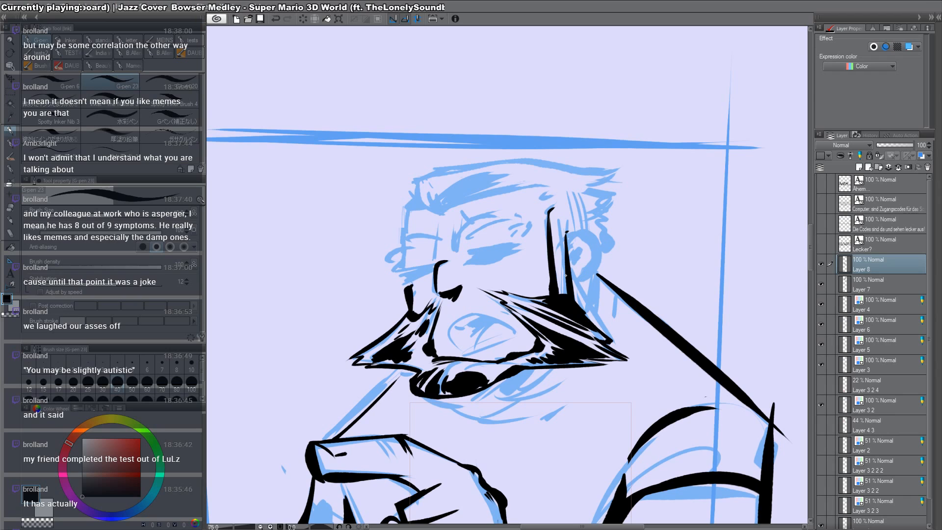
# Step: Blacken the base of the sideburn where it meets the beard and ink the ear with its inner shadow
pyautogui.moveTo(561, 273); pyautogui.dragTo(590, 369)
pyautogui.press('c')
pyautogui.press('c')
pyautogui.moveTo(574, 324); pyautogui.dragTo(600, 325)
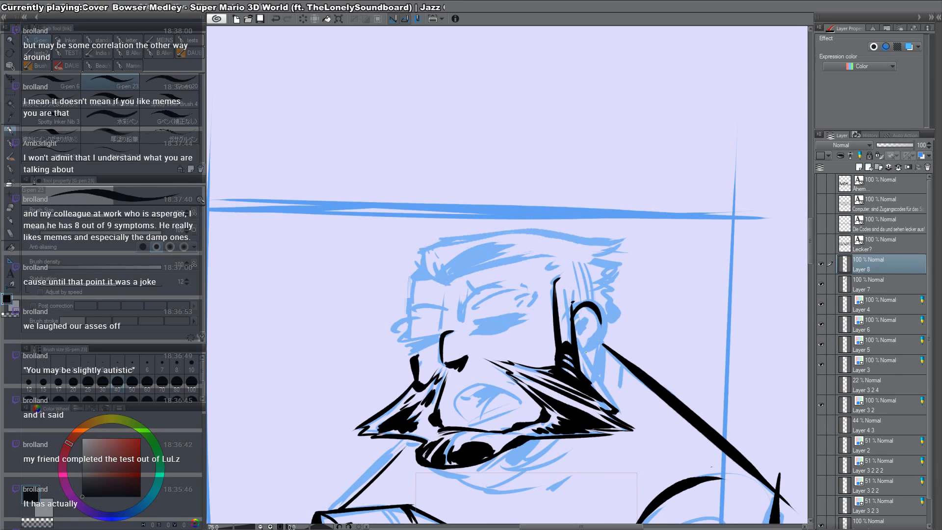
pyautogui.moveTo(579, 356)
pyautogui.mouseDown()
pyautogui.moveTo(597, 343)
pyautogui.moveTo(600, 313)
pyautogui.moveTo(585, 351)
pyautogui.moveTo(587, 309)
pyautogui.moveTo(582, 335)
pyautogui.mouseUp()
pyautogui.hotkey('ctrl', 'z')
pyautogui.moveTo(581, 323)
pyautogui.mouseDown()
pyautogui.moveTo(586, 315)
pyautogui.moveTo(591, 328)
pyautogui.mouseUp()
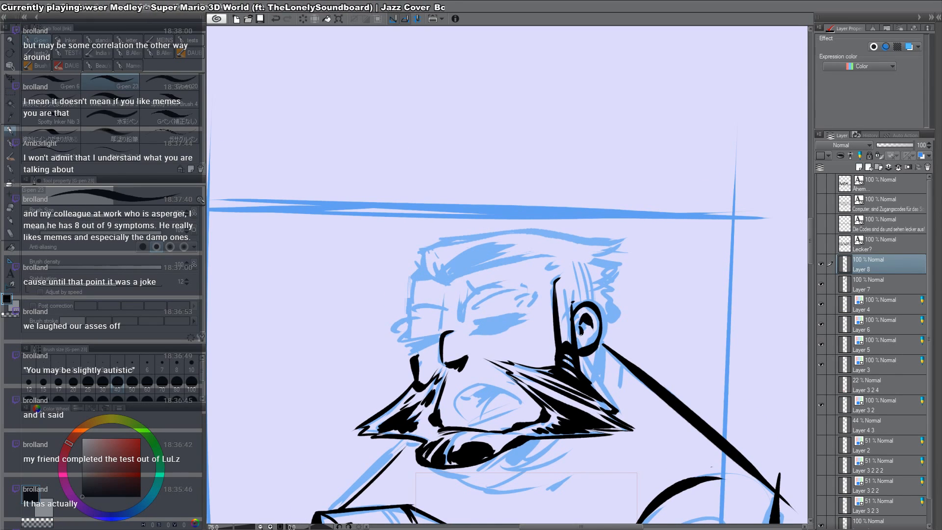
# Step: Cap the sideburn's upper end and ink the hairline across the forehead to its far corner
pyautogui.moveTo(574, 295); pyautogui.dragTo(577, 322)
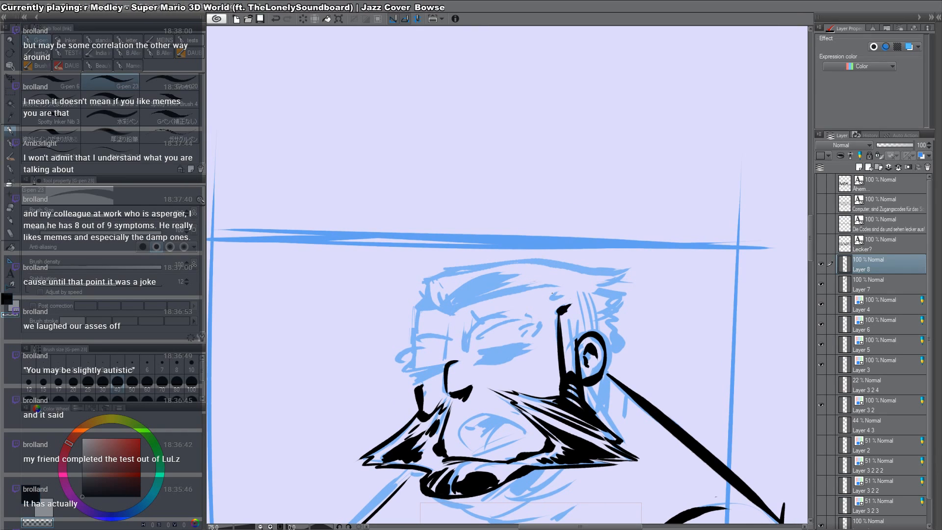
pyautogui.moveTo(559, 289)
pyautogui.mouseDown()
pyautogui.moveTo(565, 300)
pyautogui.moveTo(494, 339)
pyautogui.moveTo(480, 335)
pyautogui.mouseUp()
pyautogui.moveTo(466, 203)
pyautogui.mouseDown()
pyautogui.moveTo(462, 233)
pyautogui.moveTo(497, 308)
pyautogui.moveTo(459, 218)
pyautogui.moveTo(511, 334)
pyautogui.mouseUp()
pyautogui.hotkey('ctrl', 'z')
pyautogui.hotkey('ctrl', 'z')
pyautogui.moveTo(489, 283)
pyautogui.mouseDown()
pyautogui.moveTo(506, 328)
pyautogui.moveTo(491, 342)
pyautogui.moveTo(493, 329)
pyautogui.moveTo(494, 345)
pyautogui.moveTo(488, 274)
pyautogui.moveTo(507, 331)
pyautogui.mouseUp()
pyautogui.hotkey('ctrl', 'z')
pyautogui.moveTo(603, 308); pyautogui.dragTo(470, 120)
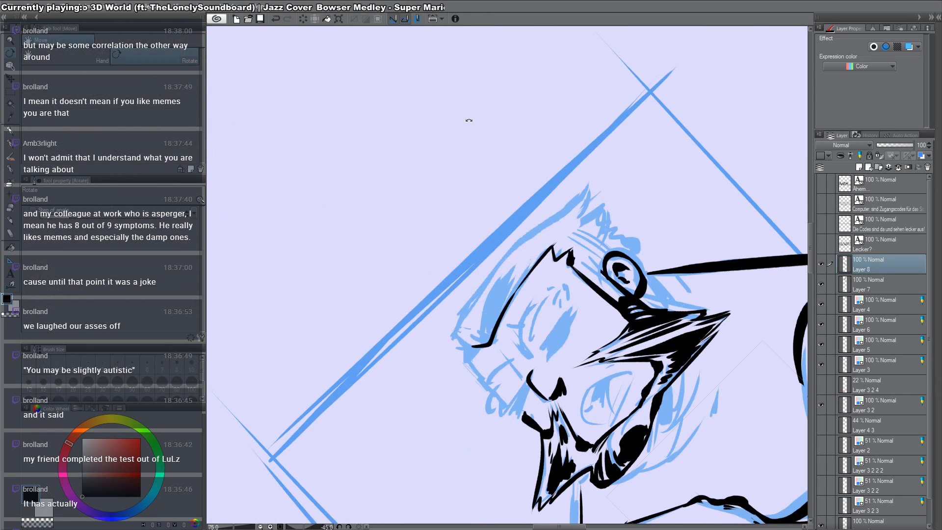
# Step: Ink the forehead's far edge, the outline of the far eye socket and the bridge of the nose
pyautogui.moveTo(619, 284); pyautogui.dragTo(579, 361)
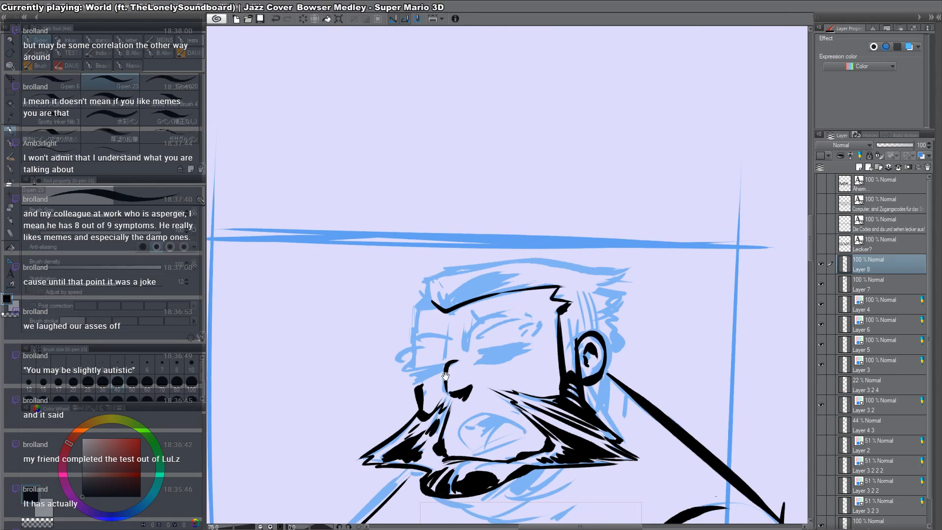
pyautogui.moveTo(434, 303)
pyautogui.mouseDown()
pyautogui.moveTo(554, 273)
pyautogui.moveTo(538, 303)
pyautogui.moveTo(568, 331)
pyautogui.moveTo(584, 330)
pyautogui.mouseUp()
pyautogui.press('r')
pyautogui.press('p')
pyautogui.moveTo(585, 299)
pyautogui.mouseDown()
pyautogui.moveTo(582, 329)
pyautogui.moveTo(586, 314)
pyautogui.moveTo(565, 316)
pyautogui.moveTo(553, 220)
pyautogui.moveTo(542, 256)
pyautogui.moveTo(568, 256)
pyautogui.mouseUp()
pyautogui.press('r')
pyautogui.press('p')
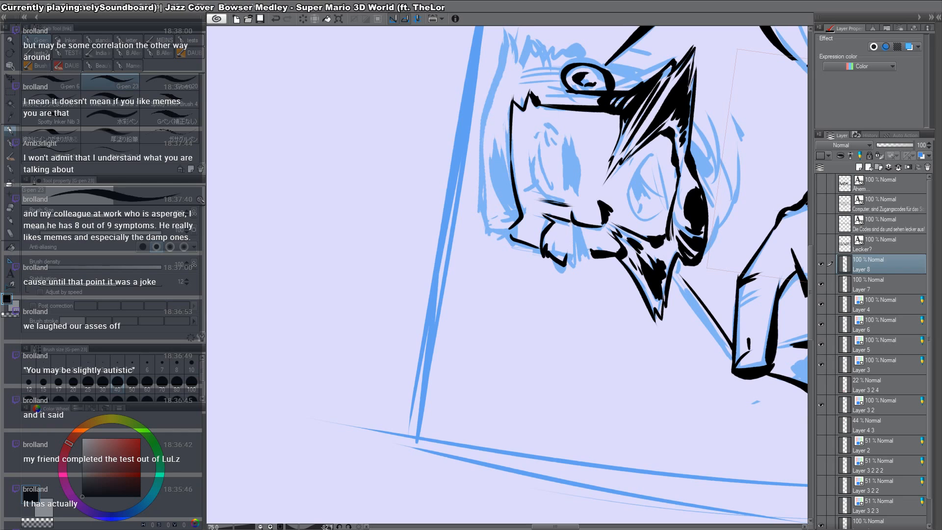
# Step: Ink the near eye and brow and fill both eye sockets with solid black shadow
pyautogui.moveTo(570, 222)
pyautogui.mouseDown()
pyautogui.moveTo(559, 319)
pyautogui.moveTo(524, 314)
pyautogui.moveTo(568, 288)
pyautogui.moveTo(558, 236)
pyautogui.moveTo(560, 296)
pyautogui.mouseUp()
pyautogui.press('space')
pyautogui.hotkey('ctrl', '@')
pyautogui.press('r')
pyautogui.press('p')
pyautogui.moveTo(555, 238)
pyautogui.mouseDown()
pyautogui.moveTo(553, 255)
pyautogui.moveTo(581, 228)
pyautogui.moveTo(584, 249)
pyautogui.moveTo(530, 338)
pyautogui.mouseUp()
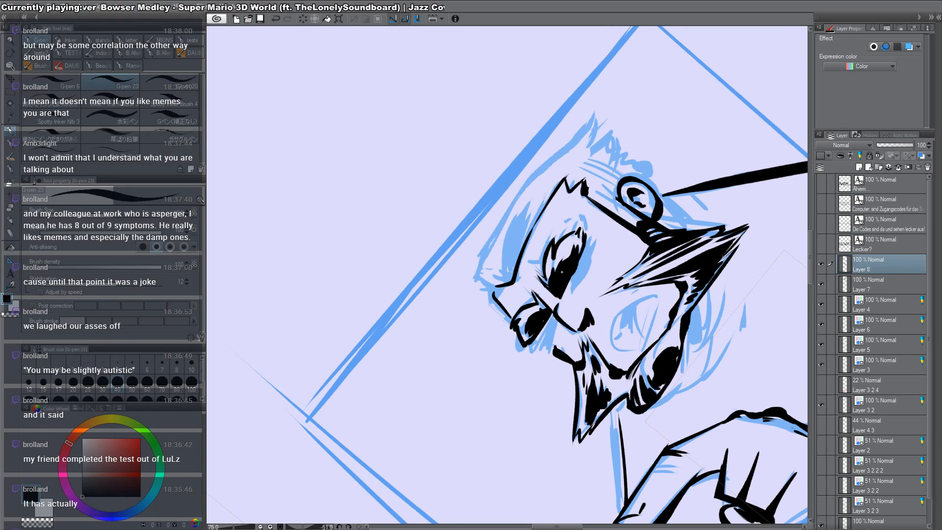
# Step: Ink the bag under the far eye, join the far cheek's outline and refine the near eye's lower edge
pyautogui.moveTo(670, 97); pyautogui.dragTo(648, 497)
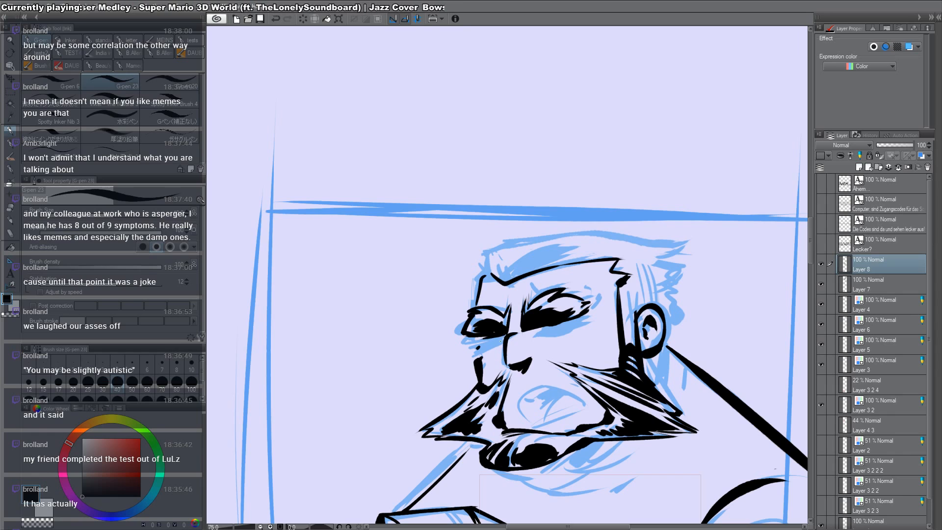
pyautogui.moveTo(484, 351); pyautogui.dragTo(503, 345)
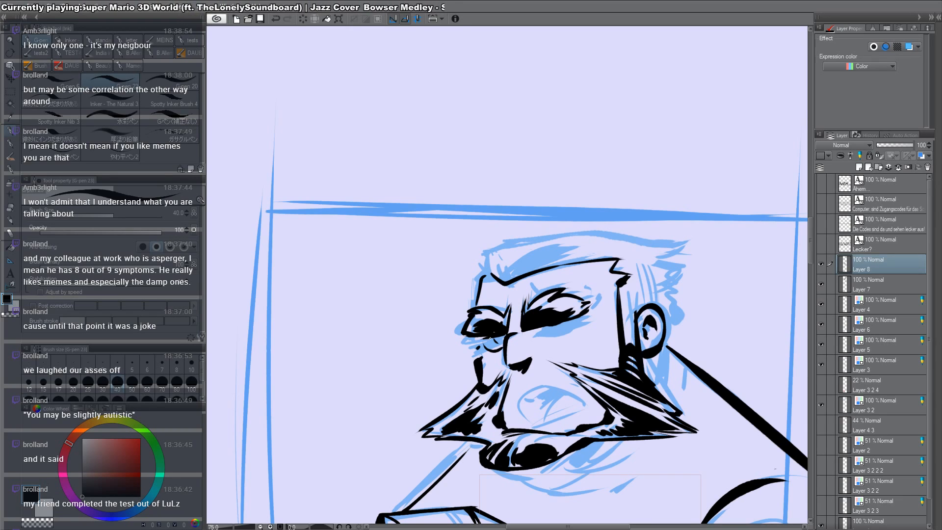
pyautogui.moveTo(481, 344)
pyautogui.mouseDown()
pyautogui.moveTo(480, 374)
pyautogui.moveTo(473, 354)
pyautogui.moveTo(482, 390)
pyautogui.mouseUp()
pyautogui.press('c')
pyautogui.press('c')
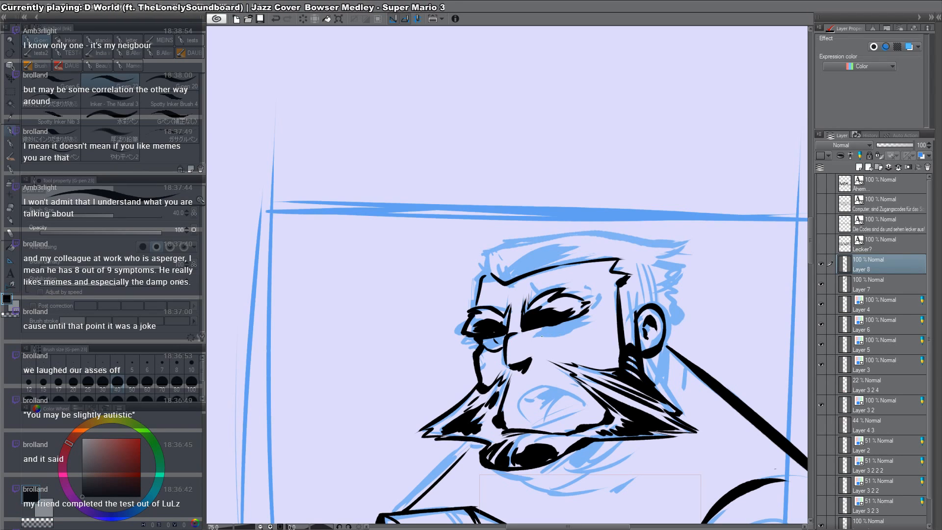
pyautogui.moveTo(535, 335); pyautogui.dragTo(563, 335)
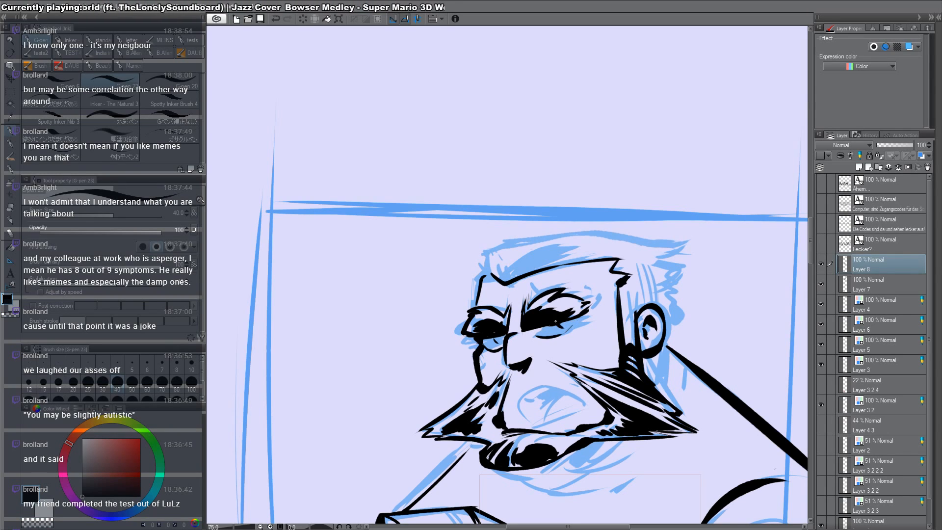
# Step: Ink the closed outline of the bearded man's open mouth over the blue sketch
pyautogui.press('c')
pyautogui.press('c')
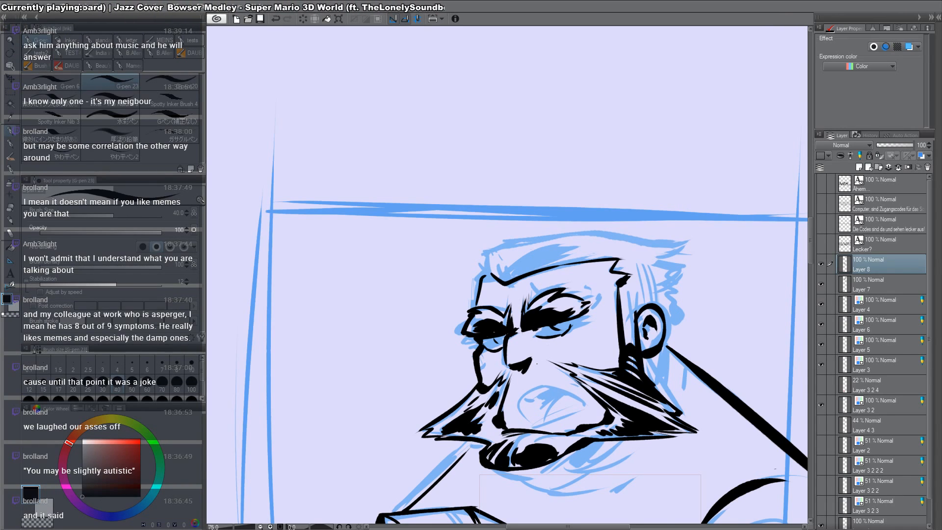
pyautogui.moveTo(579, 317); pyautogui.dragTo(524, 360)
pyautogui.moveTo(482, 336)
pyautogui.mouseDown()
pyautogui.moveTo(505, 375)
pyautogui.moveTo(652, 154)
pyautogui.mouseUp()
pyautogui.moveTo(562, 407)
pyautogui.mouseDown()
pyautogui.moveTo(627, 317)
pyautogui.moveTo(649, 318)
pyautogui.mouseUp()
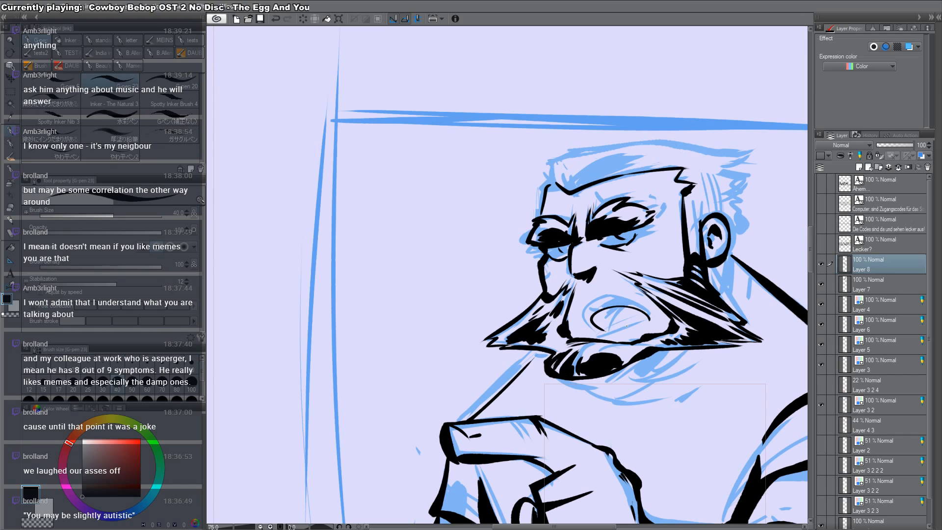
pyautogui.moveTo(602, 332); pyautogui.dragTo(650, 320)
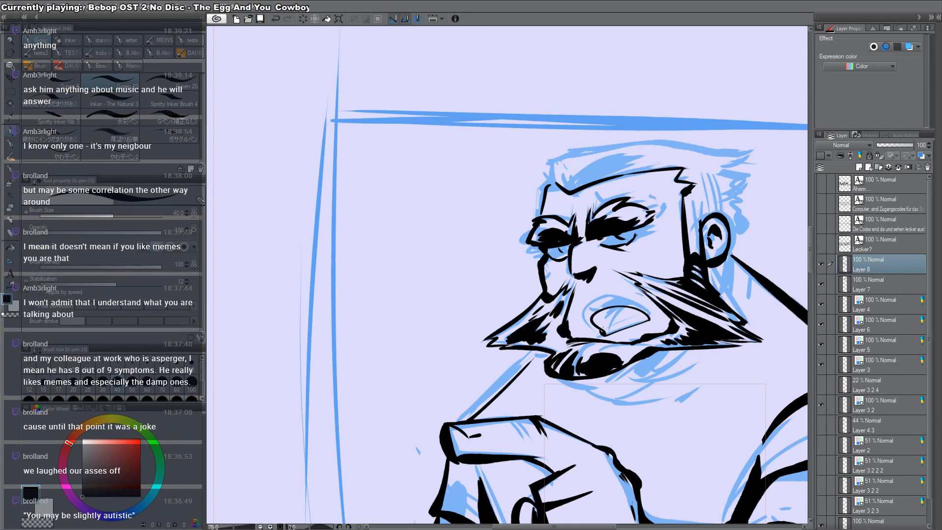
# Step: Fill the dark part of the mouth's interior with solid black beside the tongue line
pyautogui.moveTo(594, 313)
pyautogui.mouseDown()
pyautogui.moveTo(634, 305)
pyautogui.moveTo(605, 333)
pyautogui.mouseUp()
pyautogui.hotkey('ctrl', 'z')
pyautogui.press('g')
pyautogui.click(601, 321)
pyautogui.press('p')
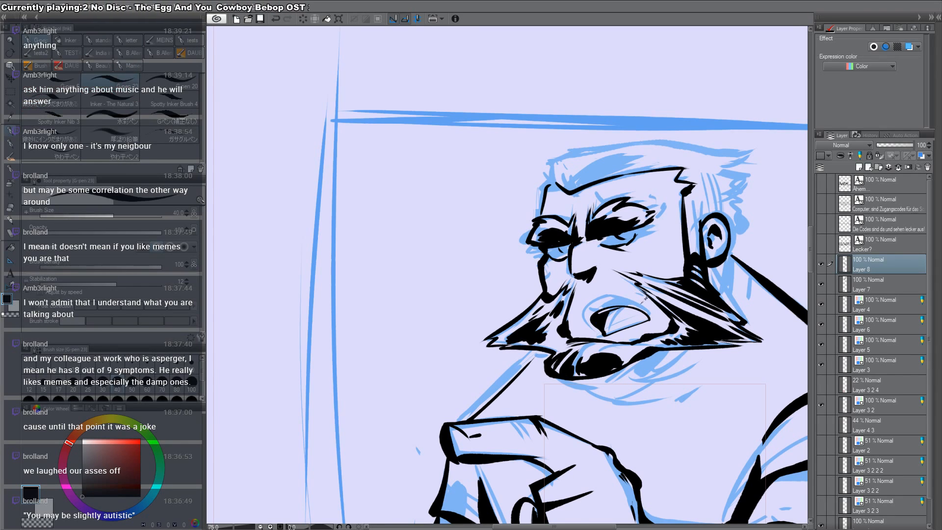
# Step: Touch up the moustache's inner edges on both sides of the open mouth with short strokes
pyautogui.press('h')
pyautogui.press('h')
pyautogui.moveTo(580, 292); pyautogui.dragTo(586, 324)
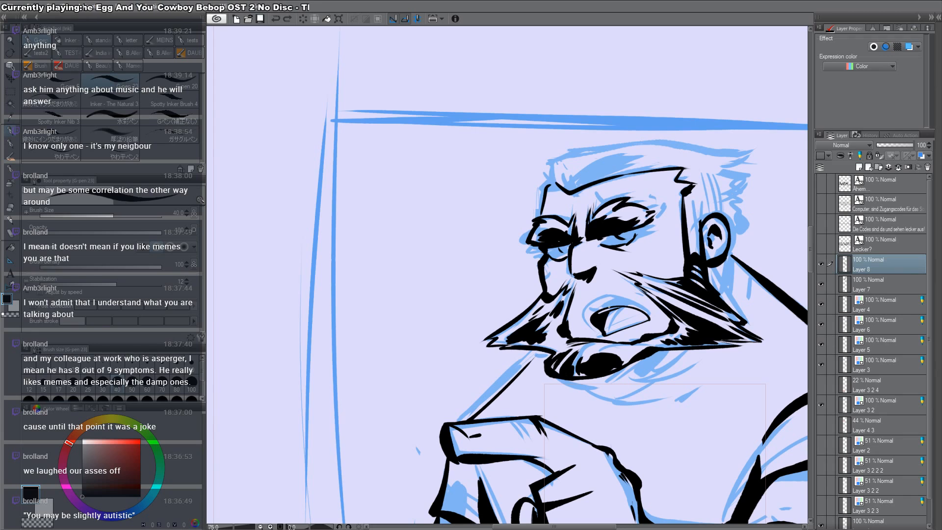
pyautogui.press('h')
pyautogui.press('h')
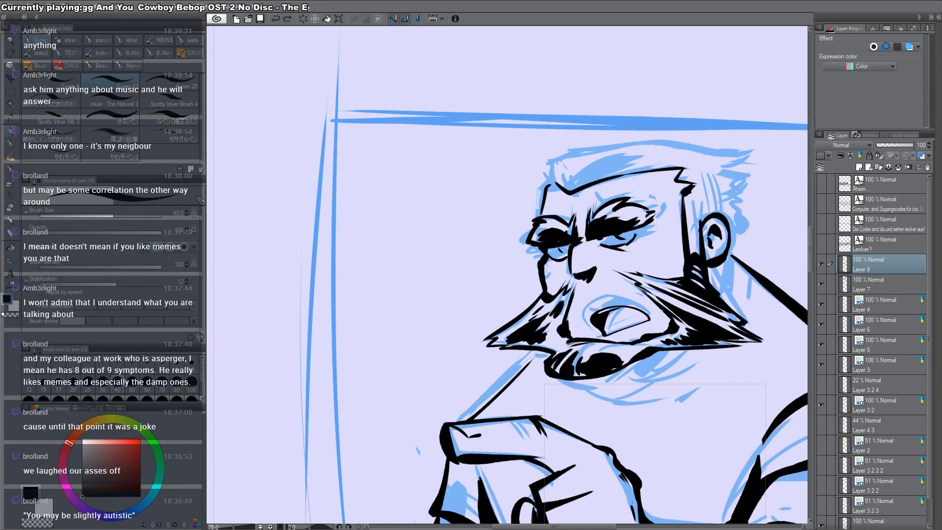
pyautogui.moveTo(653, 310); pyautogui.dragTo(658, 325)
# Step: Ink the front contour of the swept-back hair where it rises from the far corner of the forehead
pyautogui.scroll(2, 665, 307)
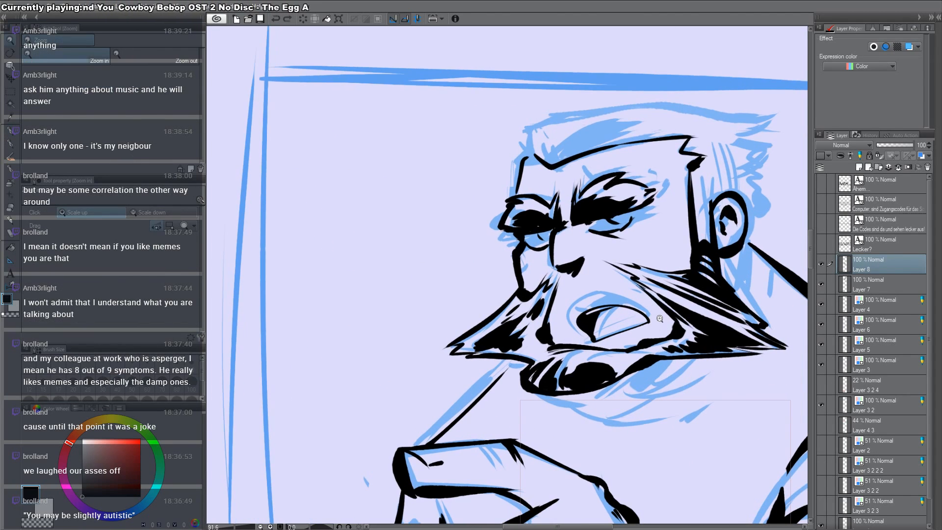
pyautogui.scroll(-3, 663, 319)
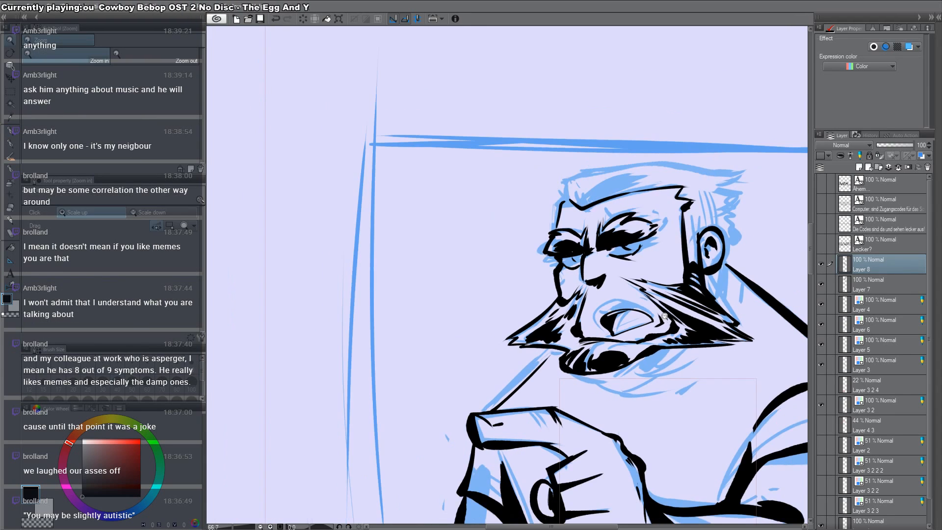
pyautogui.moveTo(714, 274); pyautogui.dragTo(588, 400)
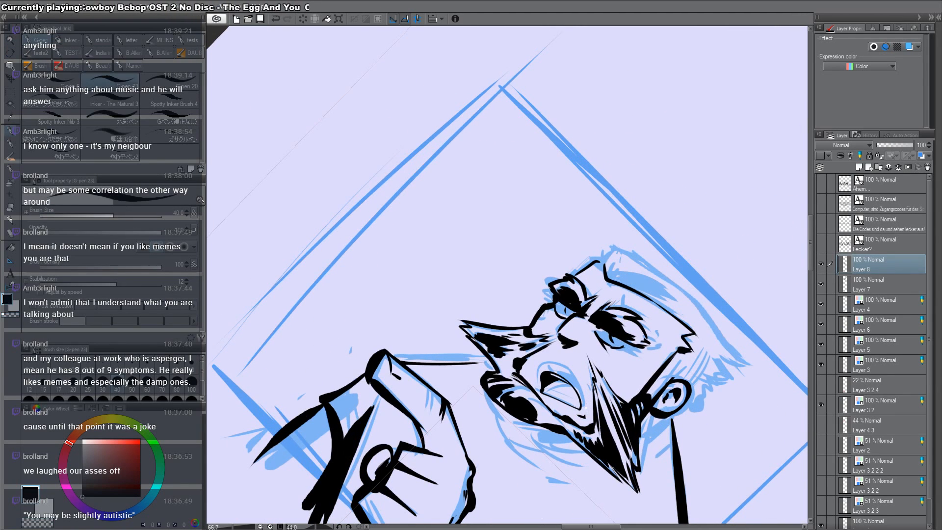
pyautogui.press('r')
pyautogui.doubleClick(638, 416)
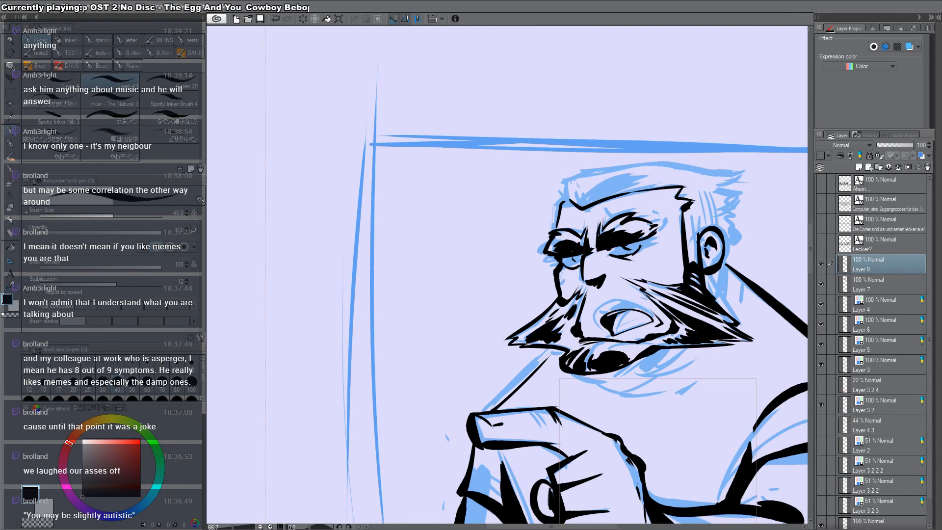
pyautogui.moveTo(625, 238); pyautogui.dragTo(525, 274)
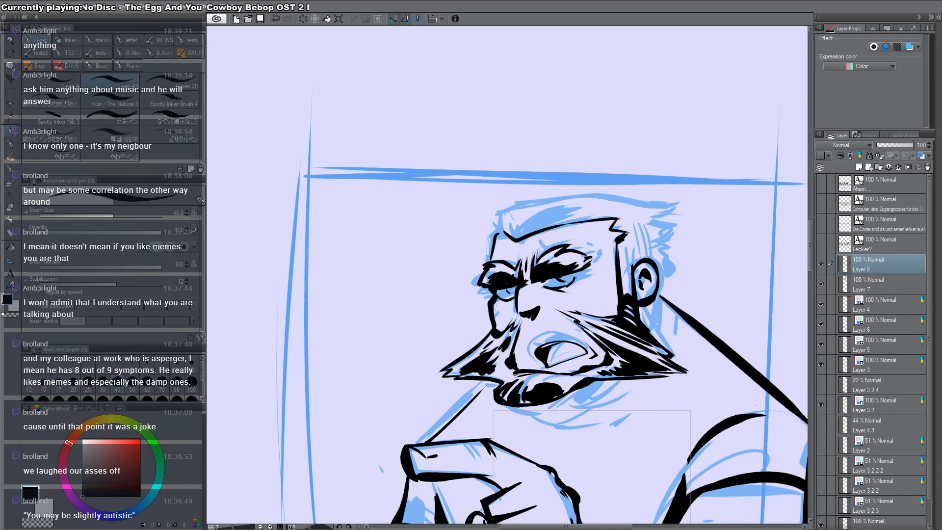
pyautogui.moveTo(602, 240); pyautogui.dragTo(598, 257)
pyautogui.moveTo(684, 261); pyautogui.dragTo(545, 409)
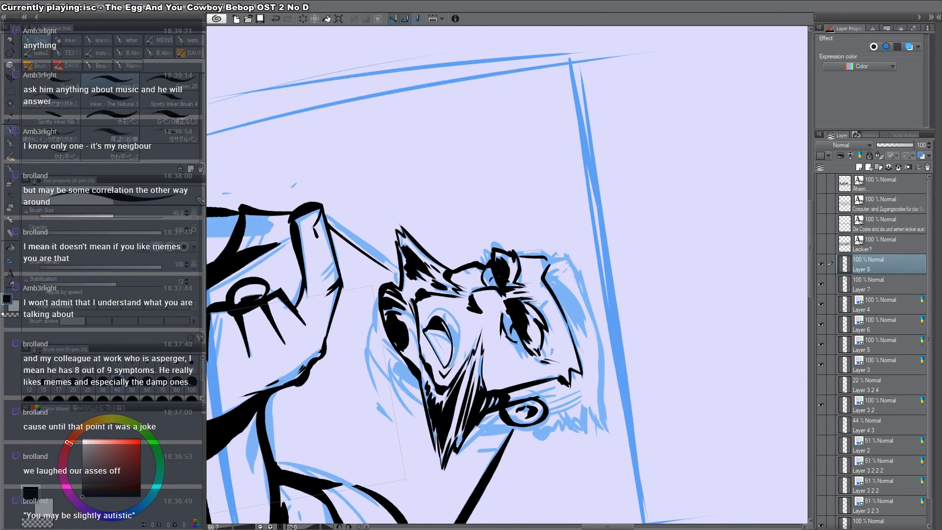
pyautogui.moveTo(558, 254); pyautogui.dragTo(587, 295)
pyautogui.moveTo(550, 257); pyautogui.dragTo(546, 269)
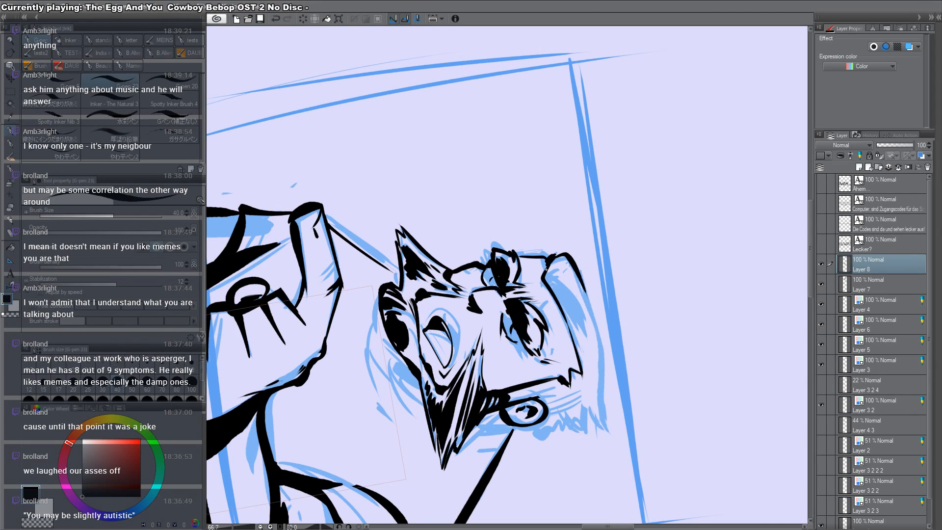
# Step: Ink the long top outline of the hair from the front curl to the pointed tip at the back
pyautogui.moveTo(642, 377)
pyautogui.mouseDown()
pyautogui.moveTo(347, 162)
pyautogui.moveTo(419, 207)
pyautogui.mouseUp()
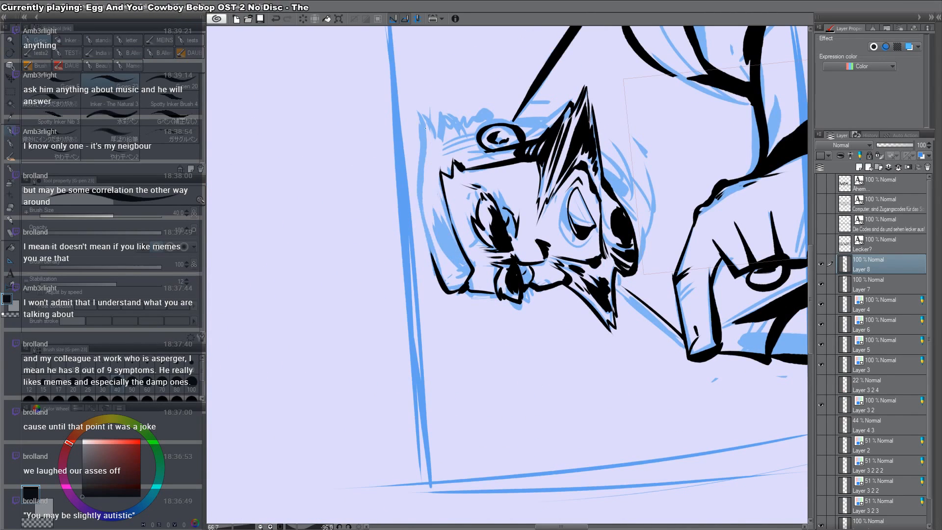
pyautogui.moveTo(418, 111); pyautogui.dragTo(435, 254)
pyautogui.hotkey('ctrl', 'z')
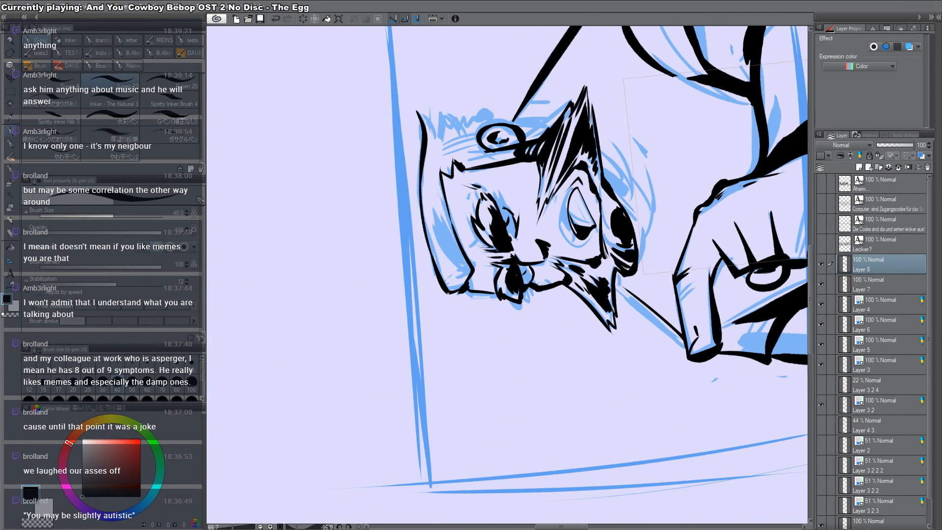
pyautogui.moveTo(423, 196); pyautogui.dragTo(450, 290)
pyautogui.moveTo(415, 191); pyautogui.dragTo(442, 271)
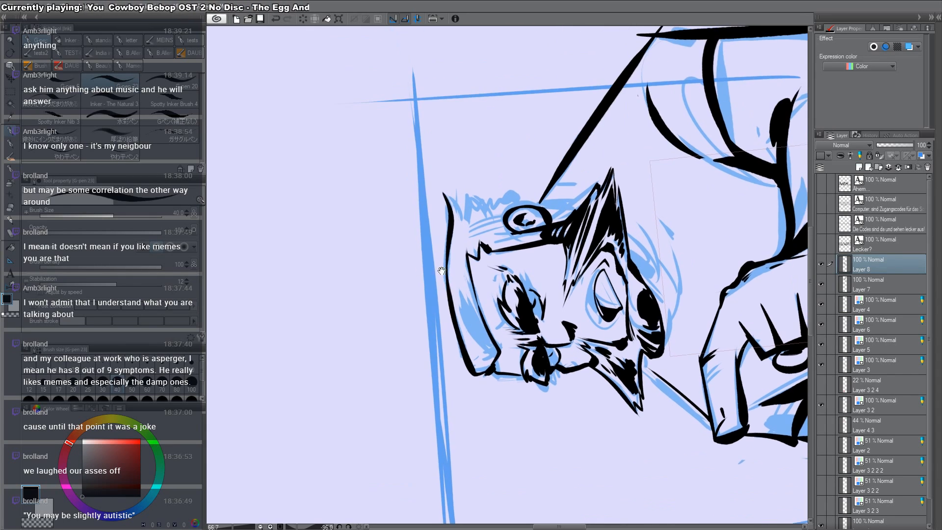
pyautogui.hotkey('ctrl', '@')
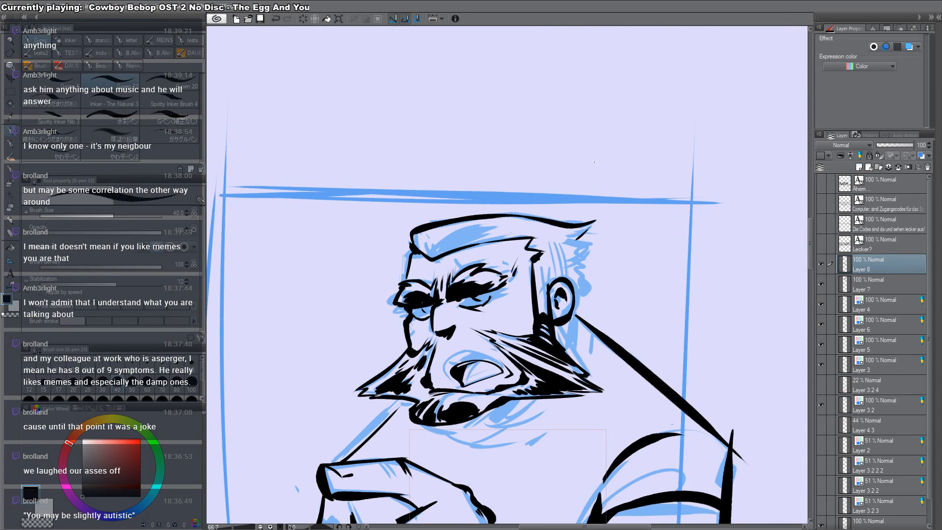
# Step: Outline the jagged back of the head's hair above the ear and fill that side area with solid black
pyautogui.moveTo(570, 240)
pyautogui.mouseDown()
pyautogui.moveTo(590, 252)
pyautogui.moveTo(576, 257)
pyautogui.mouseUp()
pyautogui.moveTo(588, 259)
pyautogui.mouseDown()
pyautogui.moveTo(572, 291)
pyautogui.moveTo(543, 264)
pyautogui.moveTo(565, 253)
pyautogui.moveTo(577, 228)
pyautogui.moveTo(540, 233)
pyautogui.moveTo(584, 273)
pyautogui.mouseUp()
pyautogui.press('g')
pyautogui.click(577, 265)
pyautogui.press('p')
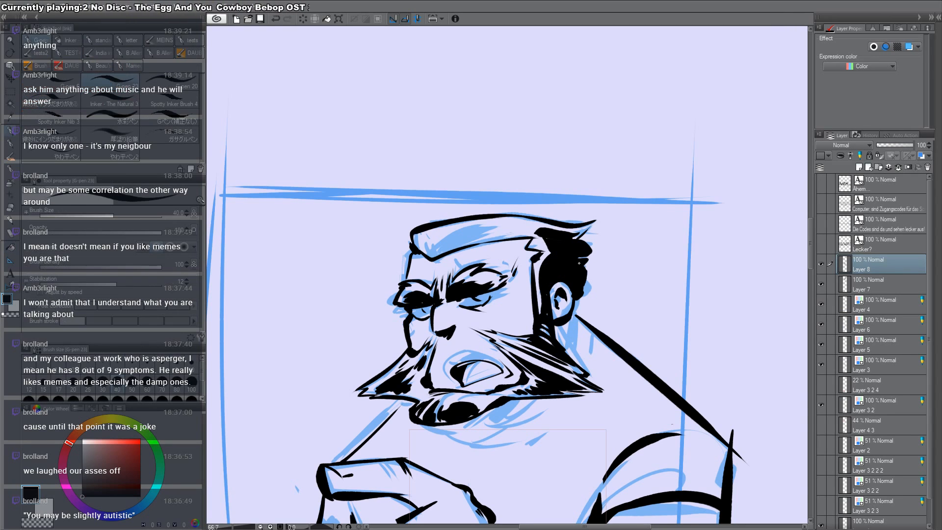
# Step: Ink the strand line separating the swept top hair from the black side hair near the back tip
pyautogui.press('r')
pyautogui.moveTo(681, 255); pyautogui.dragTo(548, 432)
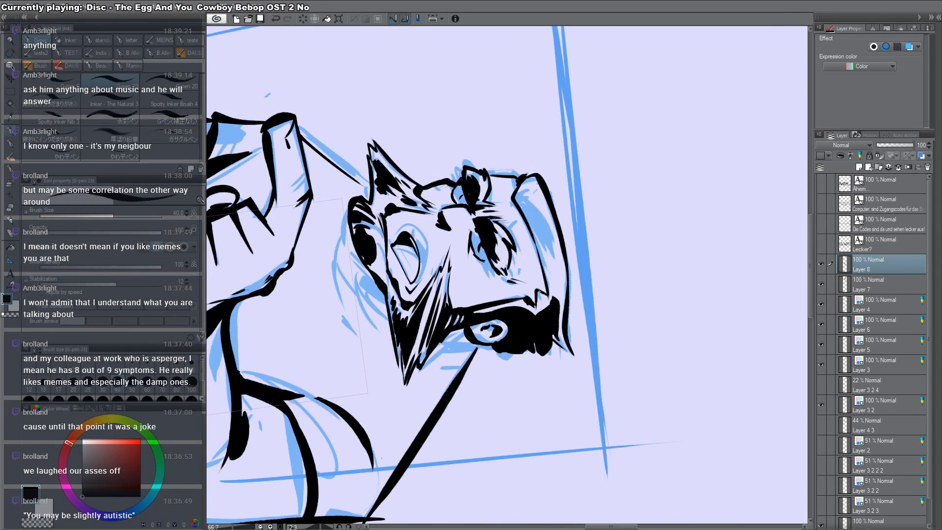
pyautogui.moveTo(538, 291); pyautogui.dragTo(537, 327)
pyautogui.hotkey('ctrl', 'z')
pyautogui.moveTo(537, 292); pyautogui.dragTo(544, 318)
pyautogui.moveTo(547, 261)
pyautogui.mouseDown()
pyautogui.moveTo(554, 323)
pyautogui.moveTo(479, 160)
pyautogui.moveTo(496, 236)
pyautogui.mouseUp()
pyautogui.press('r')
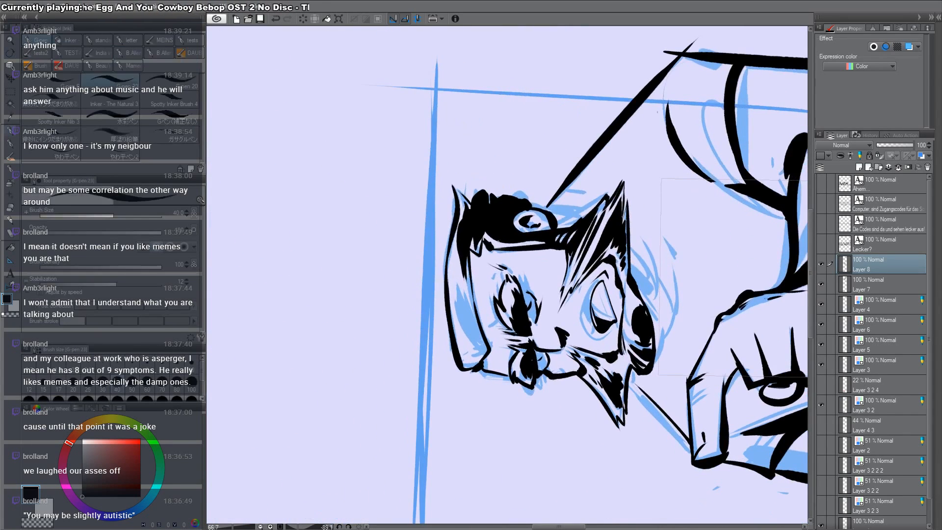
# Step: Block in the swept-back top hair with long black strokes, leaving light streaks near the back tip
pyautogui.press('c')
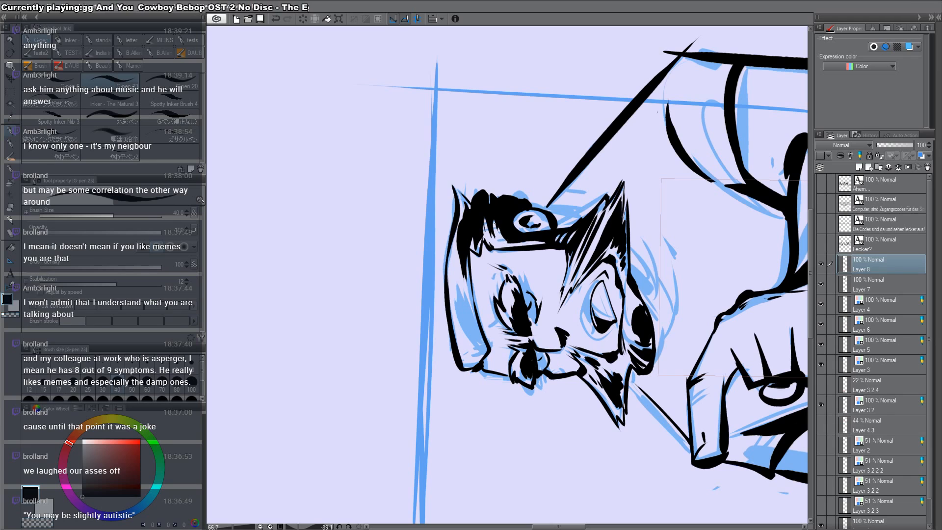
pyautogui.press('space')
pyautogui.moveTo(479, 290); pyautogui.dragTo(502, 202)
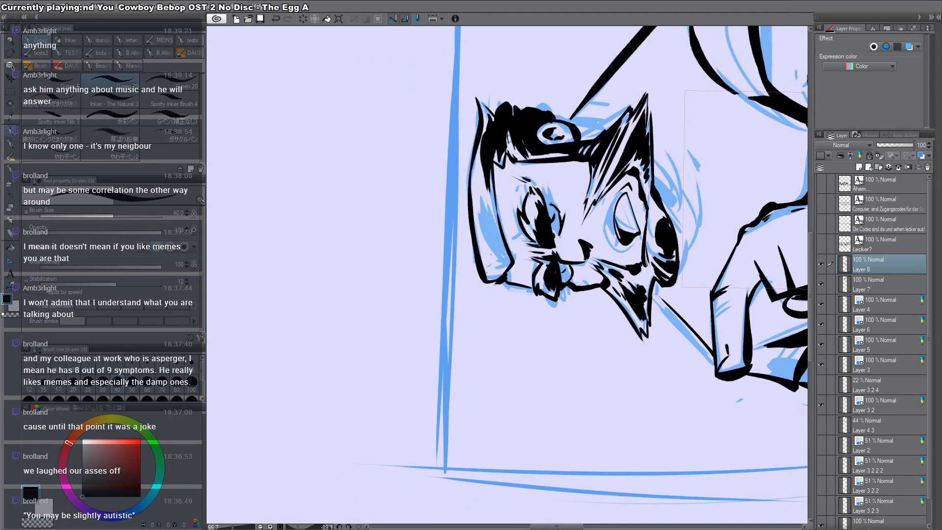
pyautogui.moveTo(498, 261)
pyautogui.mouseDown()
pyautogui.moveTo(490, 161)
pyautogui.moveTo(460, 148)
pyautogui.moveTo(496, 249)
pyautogui.moveTo(494, 222)
pyautogui.mouseUp()
pyautogui.moveTo(478, 189)
pyautogui.mouseDown()
pyautogui.moveTo(486, 271)
pyautogui.moveTo(494, 251)
pyautogui.mouseUp()
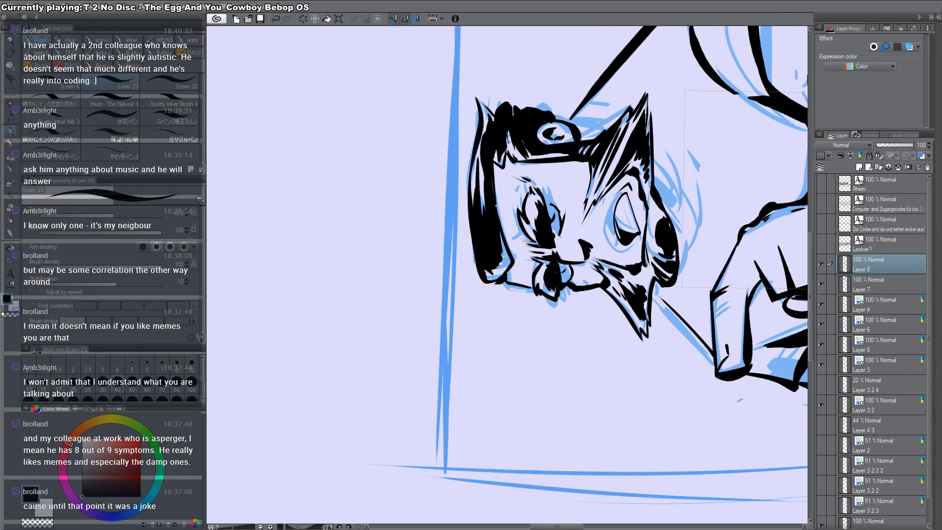
pyautogui.moveTo(483, 154); pyautogui.dragTo(491, 244)
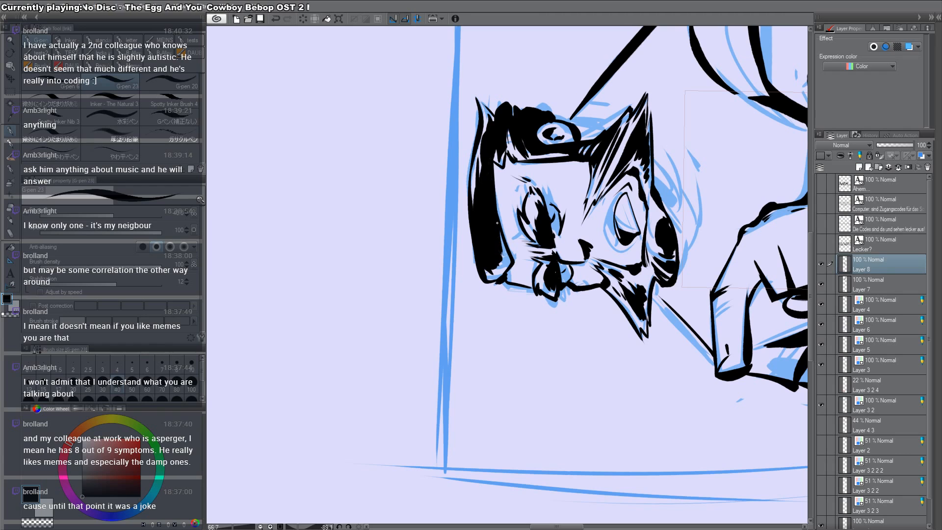
pyautogui.hotkey('ctrl', '@')
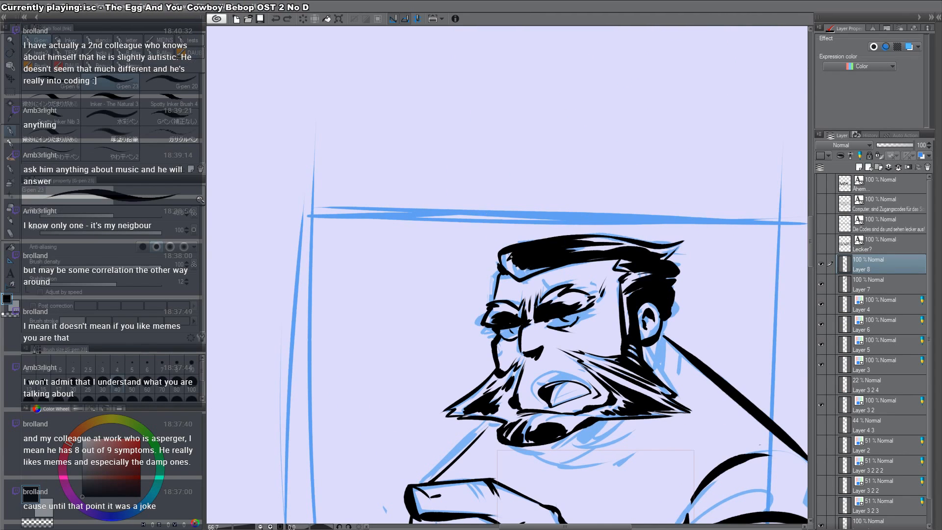
# Step: Fill the light gap in the hair's front curl with black and refine the curl's edge
pyautogui.moveTo(511, 253); pyautogui.dragTo(515, 274)
pyautogui.press('c')
pyautogui.moveTo(514, 264); pyautogui.dragTo(515, 275)
pyautogui.press('c')
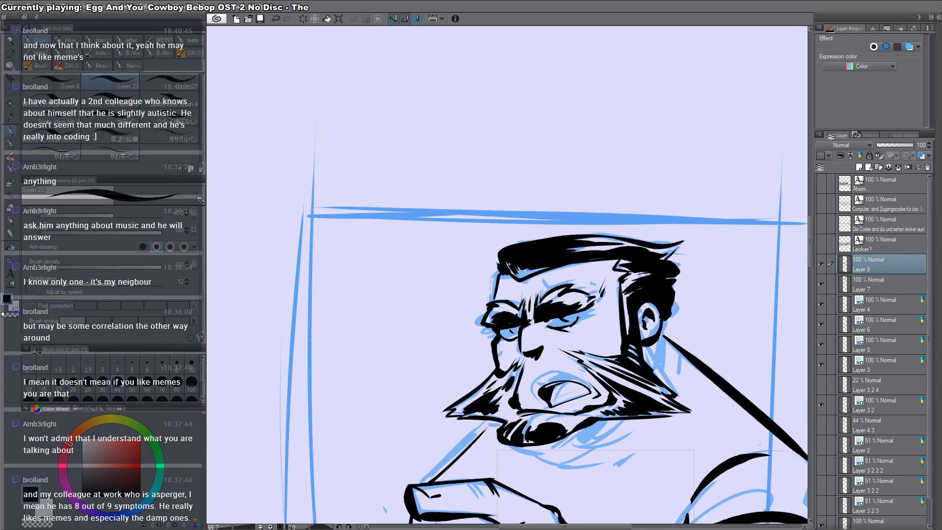
pyautogui.press('r')
pyautogui.moveTo(715, 290); pyautogui.dragTo(676, 154)
pyautogui.moveTo(521, 251); pyautogui.dragTo(519, 266)
pyautogui.moveTo(533, 244)
pyautogui.mouseDown()
pyautogui.moveTo(513, 267)
pyautogui.moveTo(508, 259)
pyautogui.moveTo(531, 255)
pyautogui.mouseUp()
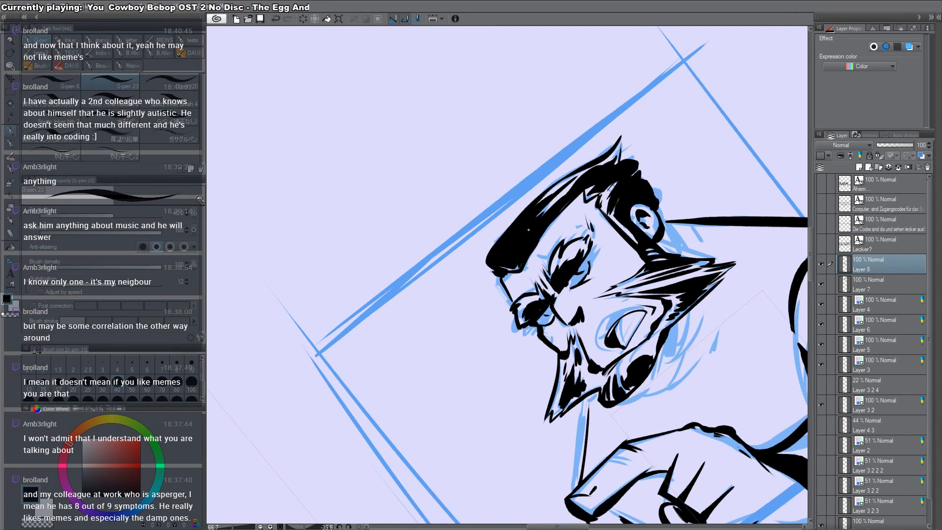
pyautogui.press('r')
pyautogui.doubleClick(583, 233)
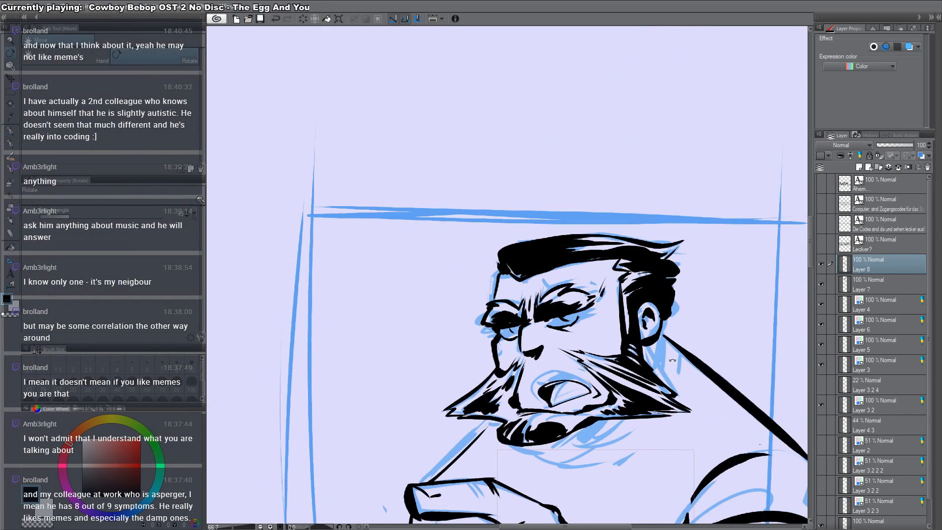
# Step: Carve thin light streaks into the front of the black top hair using the transparent colour
pyautogui.press('r')
pyautogui.moveTo(633, 204); pyautogui.dragTo(578, 153)
pyautogui.press('c')
pyautogui.moveTo(516, 247)
pyautogui.mouseDown()
pyautogui.moveTo(518, 264)
pyautogui.moveTo(525, 257)
pyautogui.moveTo(507, 262)
pyautogui.mouseUp()
pyautogui.press('r')
pyautogui.moveTo(662, 200)
pyautogui.mouseDown()
pyautogui.moveTo(538, 68)
pyautogui.moveTo(525, 65)
pyautogui.mouseUp()
pyautogui.press('c')
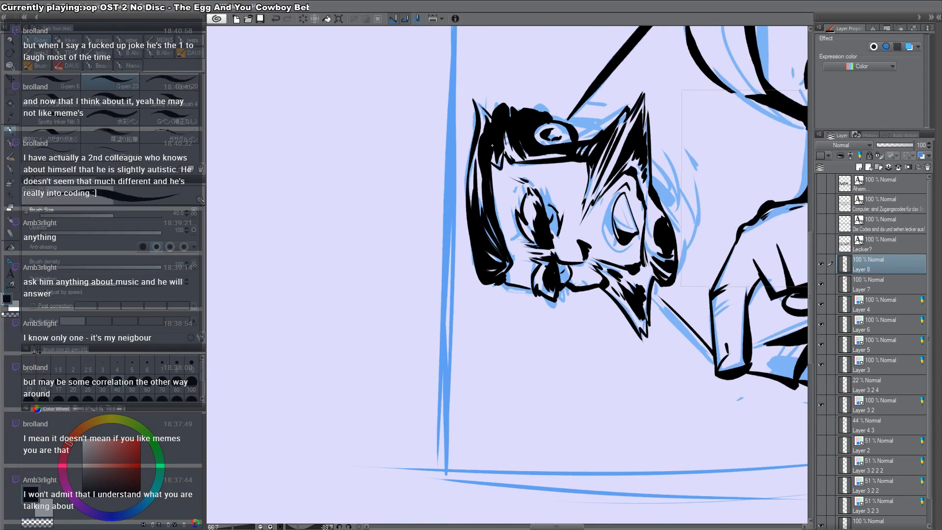
# Step: Add light strand streaks along the rear half of the top hair, following its sweep
pyautogui.moveTo(483, 120); pyautogui.dragTo(474, 190)
pyautogui.press('space')
pyautogui.moveTo(482, 155); pyautogui.dragTo(480, 191)
pyautogui.press('r')
pyautogui.moveTo(481, 190); pyautogui.dragTo(624, 190)
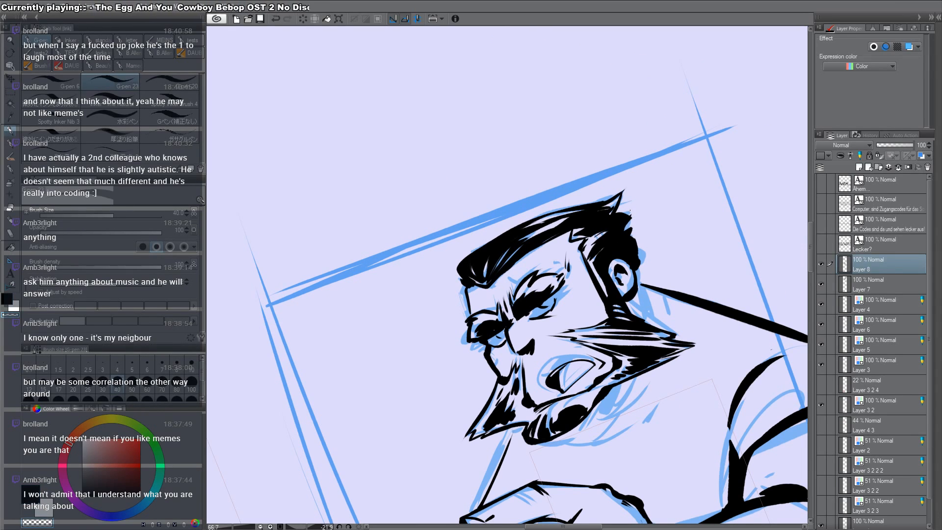
pyautogui.press('c')
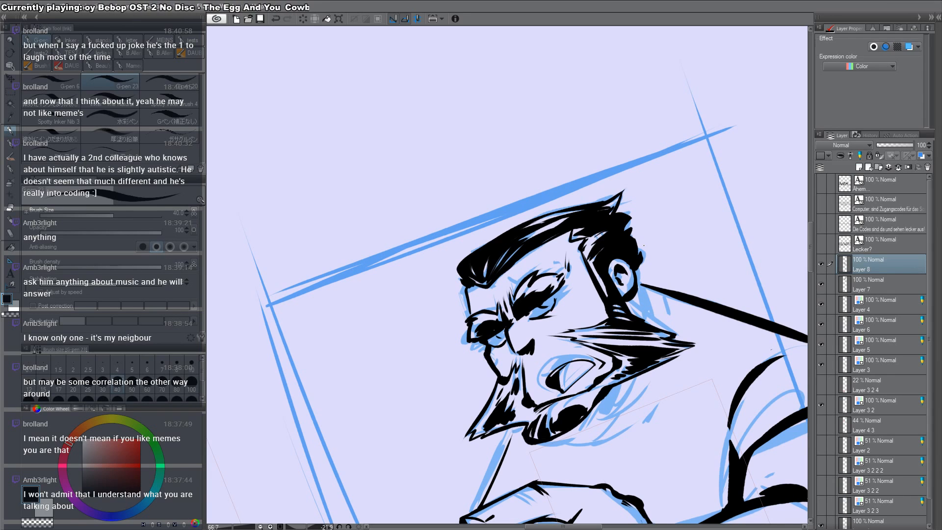
# Step: Fill the gap at the hair's back tip with black and trim the tip's outer edge with the transparent colour
pyautogui.press('r')
pyautogui.moveTo(751, 256); pyautogui.dragTo(483, 407)
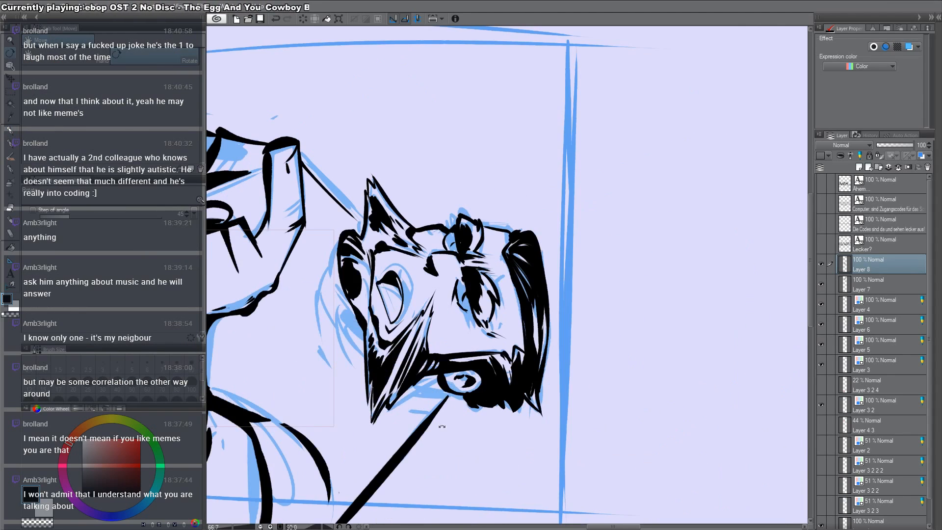
pyautogui.press('g')
pyautogui.click(537, 399)
pyautogui.press('p')
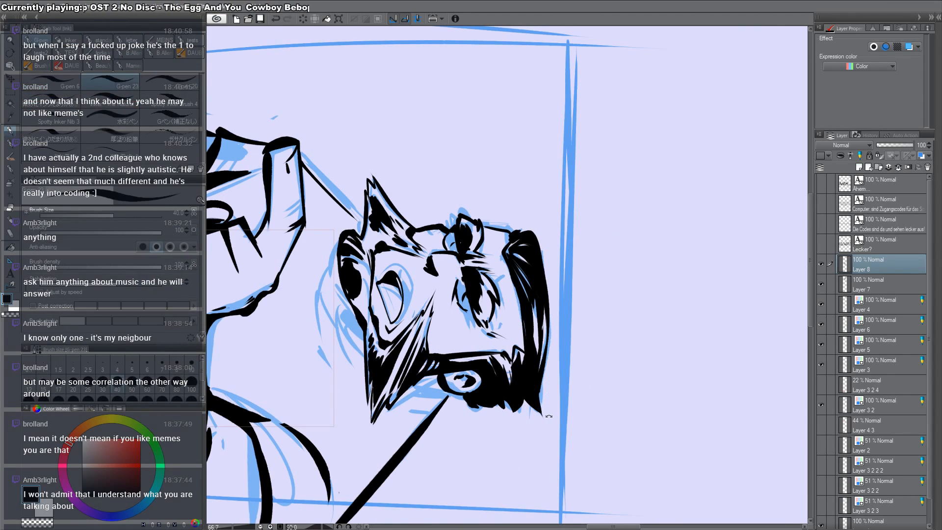
pyautogui.moveTo(549, 416)
pyautogui.mouseDown()
pyautogui.moveTo(609, 120)
pyautogui.moveTo(648, 353)
pyautogui.moveTo(542, 437)
pyautogui.mouseUp()
pyautogui.press('c')
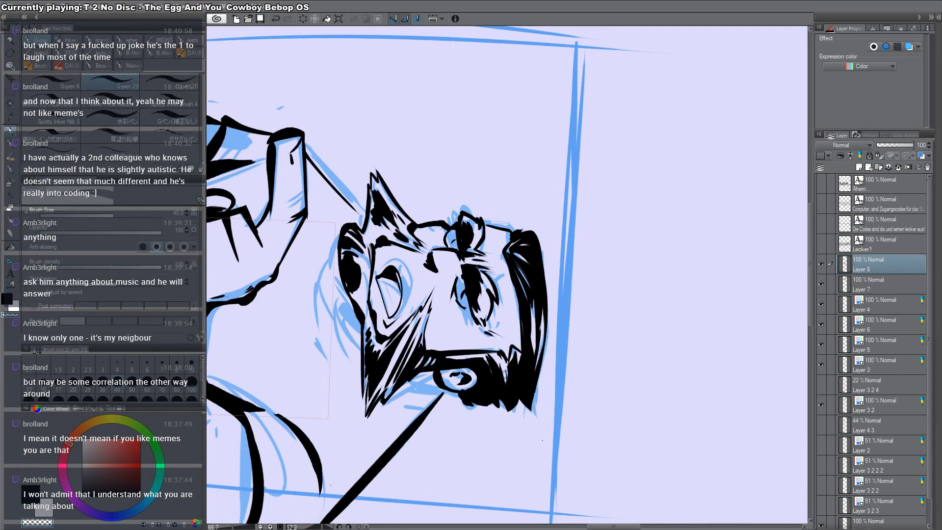
pyautogui.moveTo(544, 352); pyautogui.dragTo(531, 413)
pyautogui.press('c')
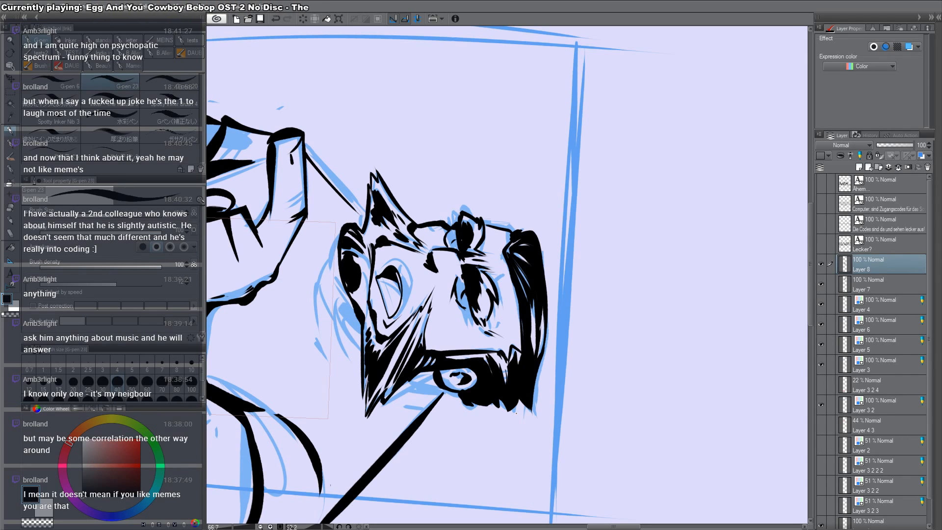
# Step: Refine the black sideburn in front of the ear and carve light strand streaks into it
pyautogui.moveTo(516, 413)
pyautogui.mouseDown()
pyautogui.moveTo(537, 387)
pyautogui.moveTo(636, 385)
pyautogui.moveTo(613, 304)
pyautogui.moveTo(567, 250)
pyautogui.mouseUp()
pyautogui.moveTo(538, 405); pyautogui.dragTo(549, 382)
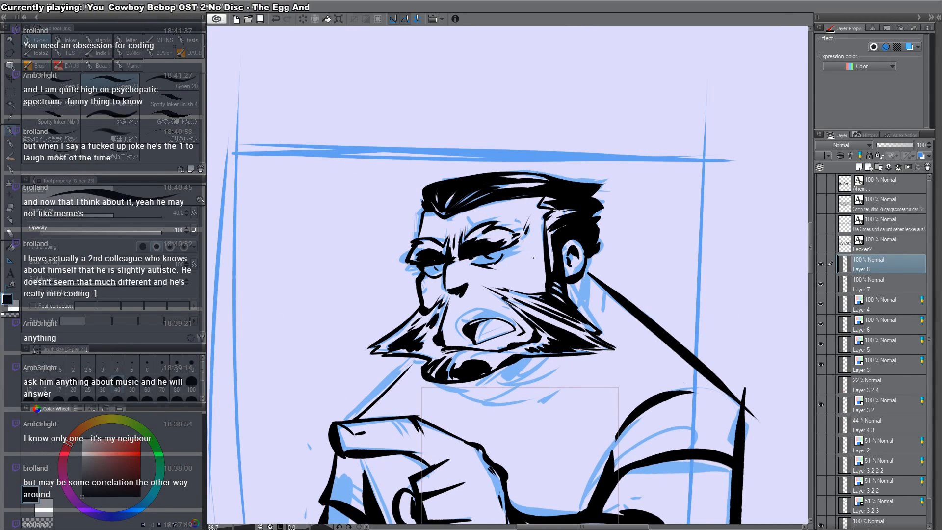
pyautogui.moveTo(543, 287); pyautogui.dragTo(541, 294)
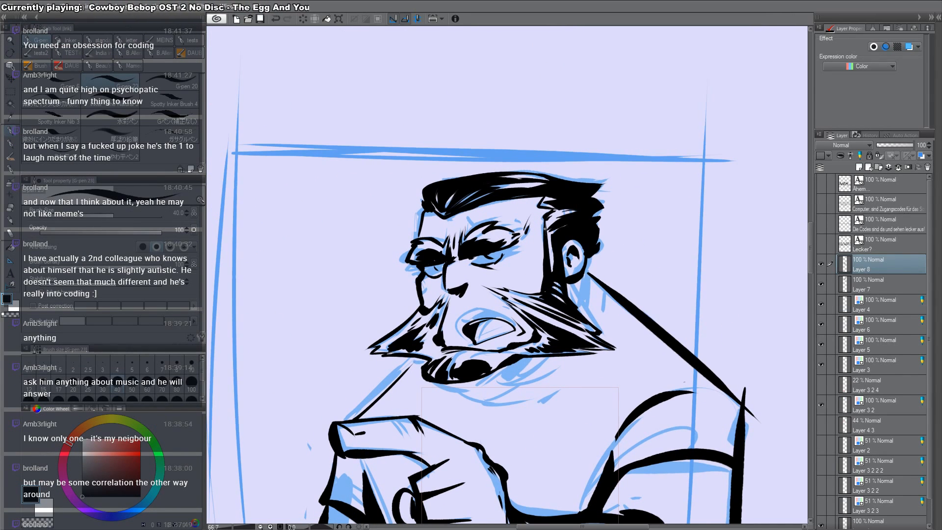
pyautogui.moveTo(544, 249)
pyautogui.mouseDown()
pyautogui.moveTo(541, 292)
pyautogui.moveTo(548, 273)
pyautogui.moveTo(556, 288)
pyautogui.moveTo(517, 330)
pyautogui.mouseUp()
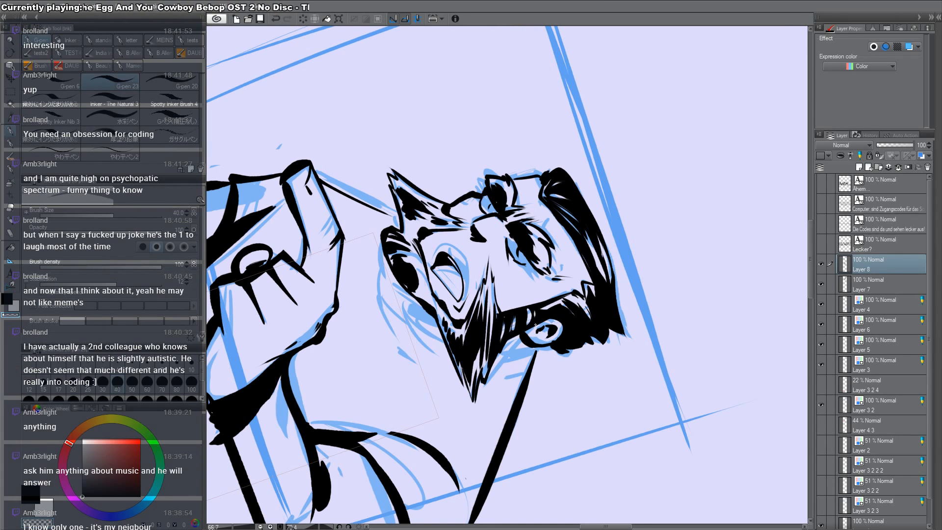
pyautogui.moveTo(596, 408); pyautogui.dragTo(620, 111)
# Step: Add black strand strokes inside the front point of the beard, following its downward sweep
pyautogui.press('c')
pyautogui.moveTo(599, 380); pyautogui.dragTo(584, 168)
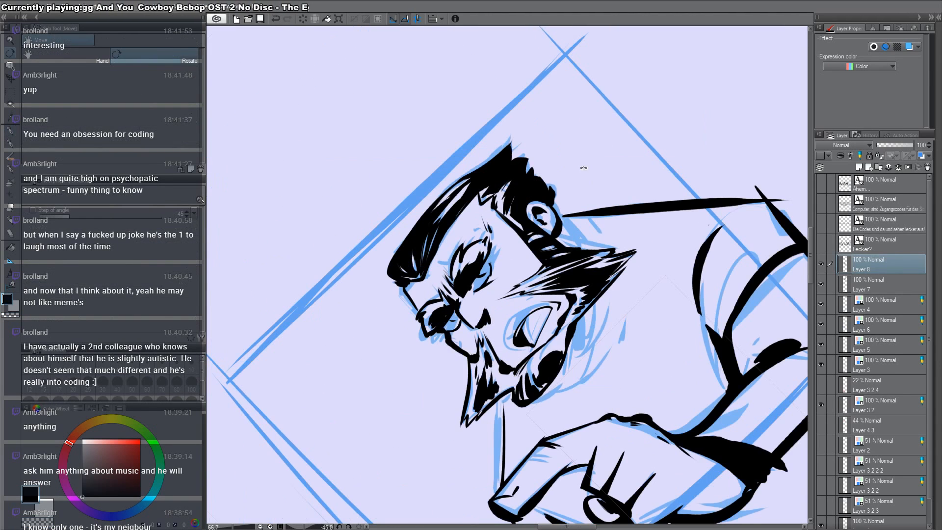
pyautogui.moveTo(496, 359); pyautogui.dragTo(494, 386)
pyautogui.moveTo(503, 377)
pyautogui.mouseDown()
pyautogui.moveTo(507, 387)
pyautogui.moveTo(486, 403)
pyautogui.moveTo(498, 395)
pyautogui.moveTo(464, 413)
pyautogui.mouseUp()
pyautogui.moveTo(474, 391); pyautogui.dragTo(466, 413)
pyautogui.moveTo(473, 366); pyautogui.dragTo(471, 386)
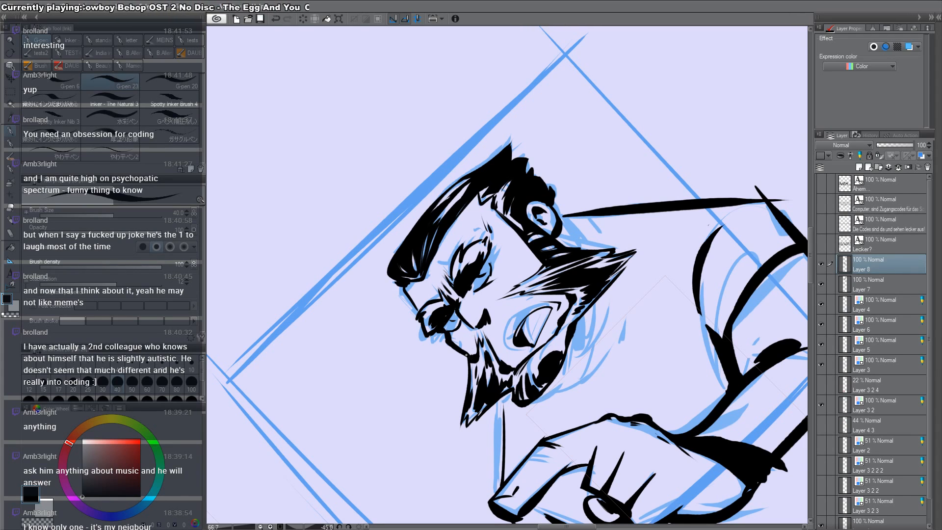
# Step: Ink short black strands in the chin beard and along its edge beside the mouth
pyautogui.press('r')
pyautogui.doubleClick(505, 339)
pyautogui.press('r')
pyautogui.moveTo(671, 275); pyautogui.dragTo(580, 139)
pyautogui.moveTo(539, 358); pyautogui.dragTo(537, 371)
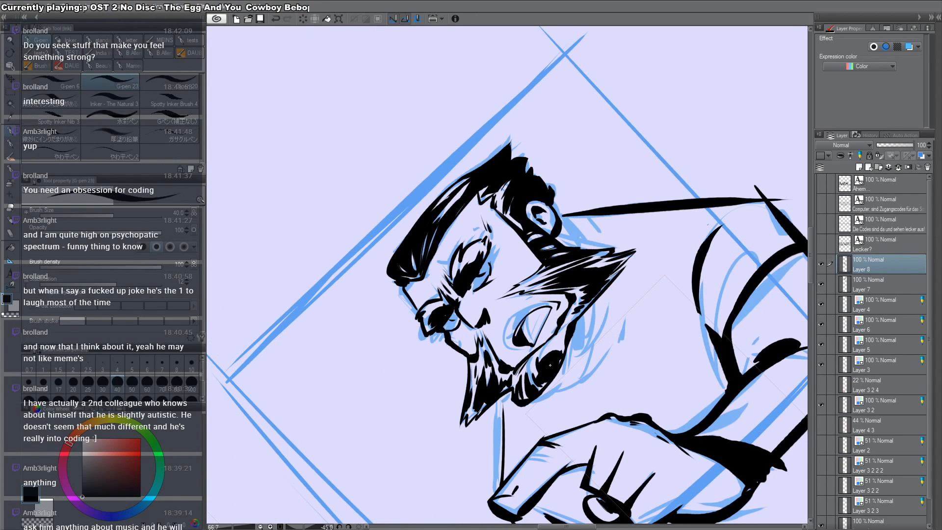
pyautogui.moveTo(560, 337); pyautogui.dragTo(555, 345)
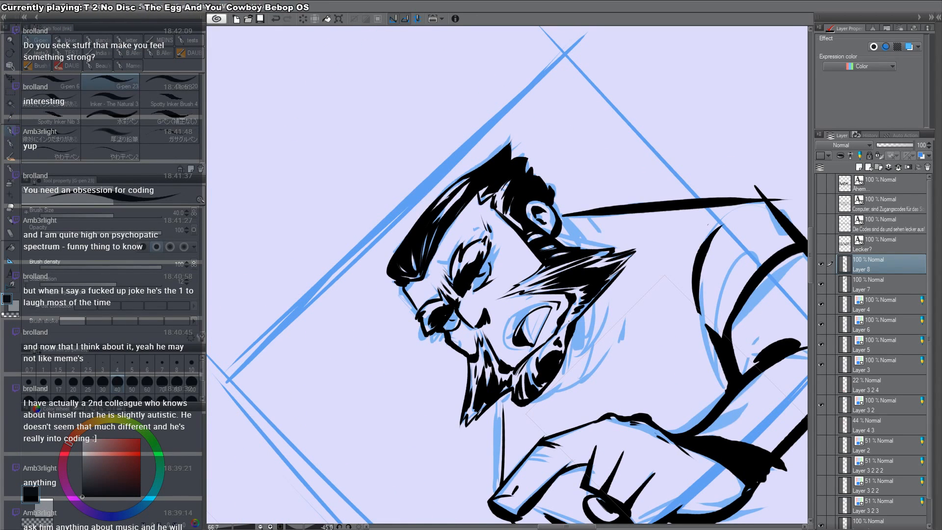
pyautogui.moveTo(621, 236); pyautogui.dragTo(665, 335)
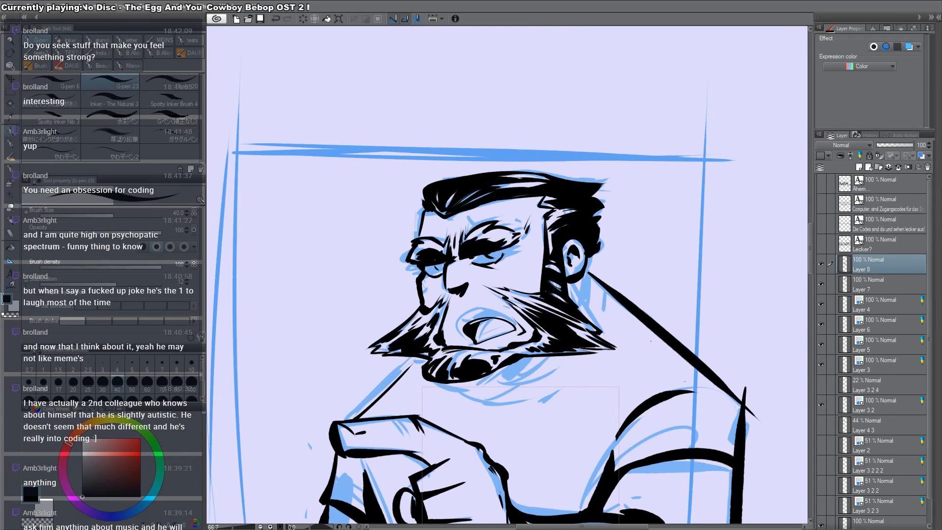
# Step: Thicken the start of the back shoulder line where it meets the neck below the ear
pyautogui.moveTo(645, 354); pyautogui.dragTo(542, 345)
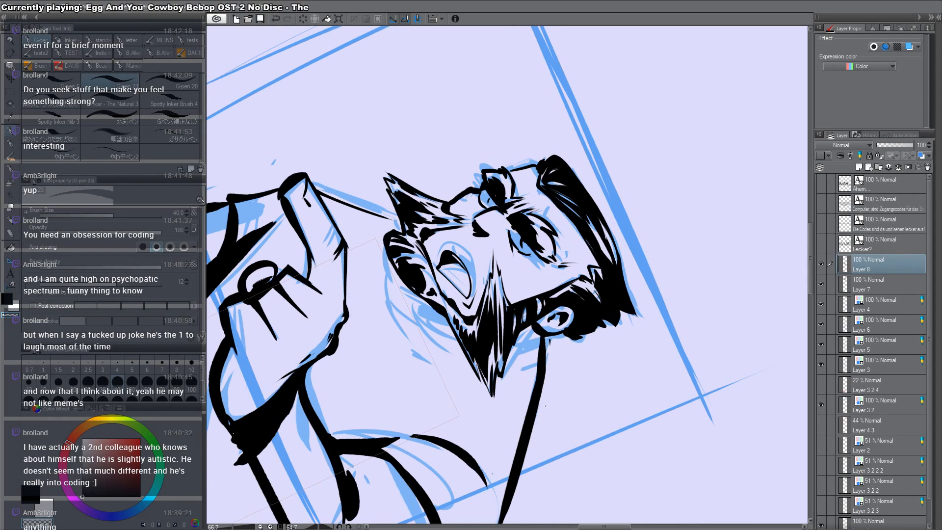
pyautogui.press('c')
pyautogui.hotkey('shift', 'space')
pyautogui.moveTo(550, 340); pyautogui.dragTo(573, 277)
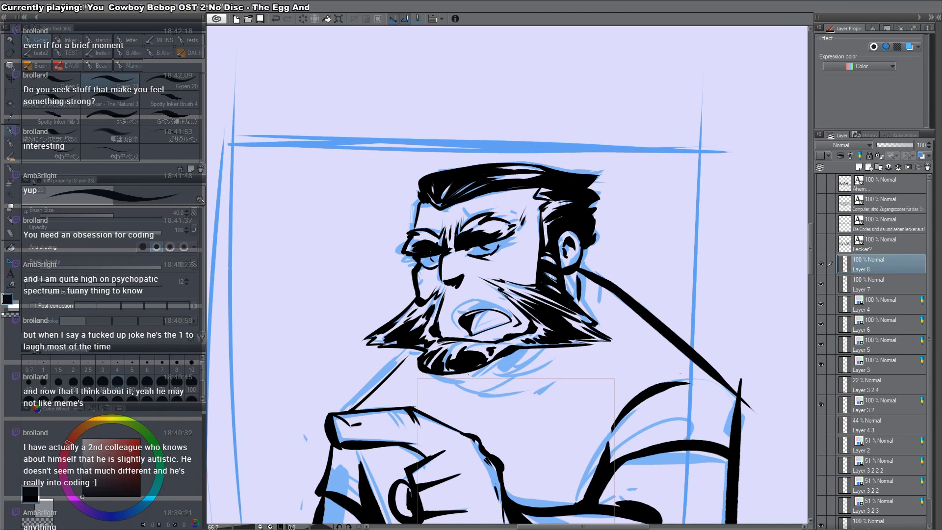
# Step: Ink the rear edge of the chin beard and a black crescent for the collar beneath it
pyautogui.moveTo(468, 374)
pyautogui.mouseDown()
pyautogui.moveTo(548, 366)
pyautogui.moveTo(550, 349)
pyautogui.mouseUp()
pyautogui.moveTo(483, 367)
pyautogui.mouseDown()
pyautogui.moveTo(526, 360)
pyautogui.moveTo(522, 350)
pyautogui.mouseUp()
pyautogui.moveTo(479, 375); pyautogui.dragTo(525, 351)
pyautogui.moveTo(511, 375); pyautogui.dragTo(487, 372)
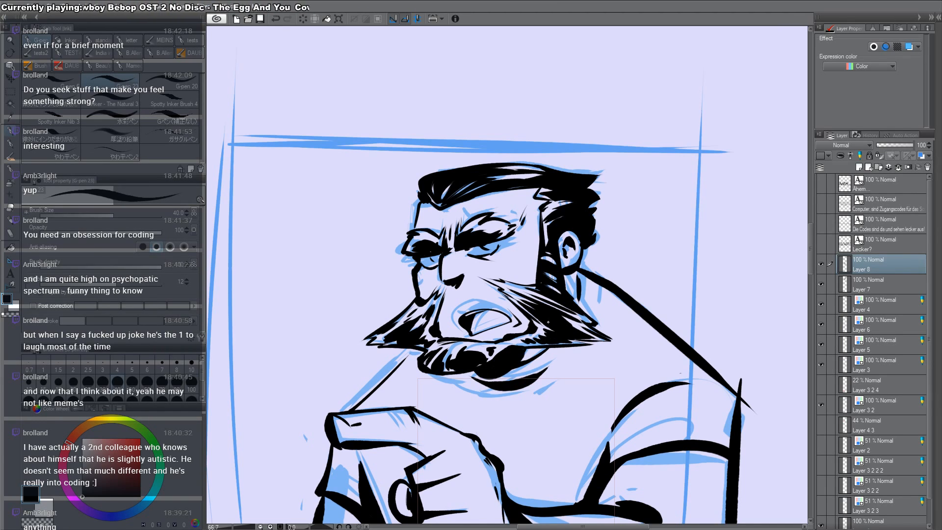
pyautogui.moveTo(580, 284); pyautogui.dragTo(580, 301)
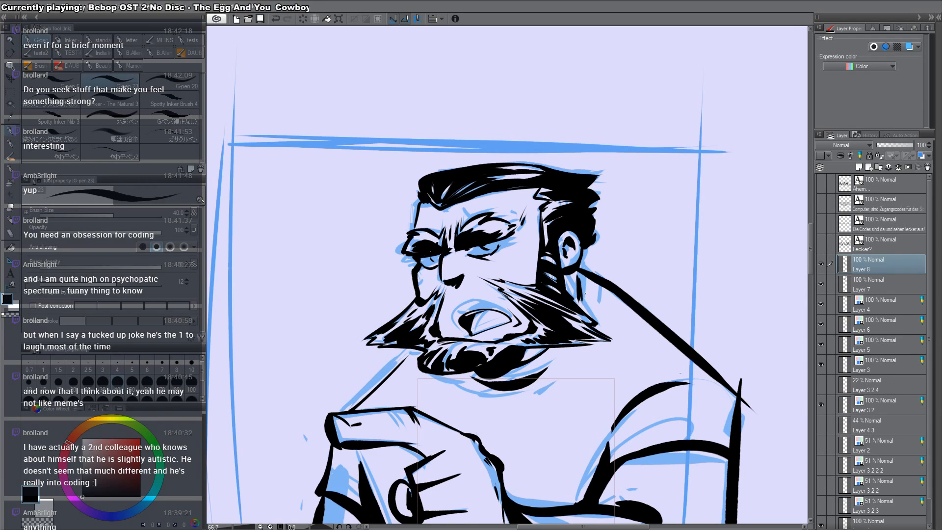
pyautogui.moveTo(643, 400); pyautogui.dragTo(633, 328)
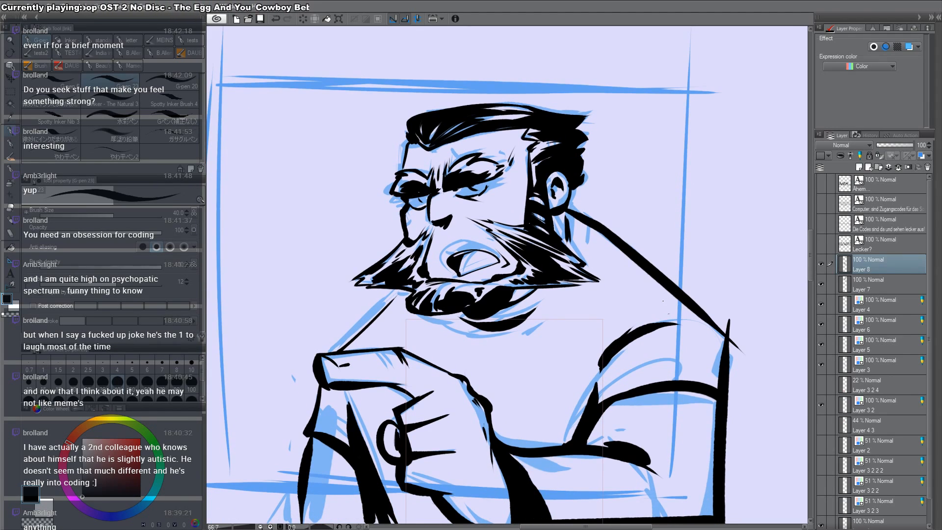
# Step: Thicken the front shoulder line between beard and hand, and fill the shadow around and beneath the hand with black
pyautogui.moveTo(403, 293)
pyautogui.mouseDown()
pyautogui.moveTo(327, 353)
pyautogui.moveTo(365, 325)
pyautogui.mouseUp()
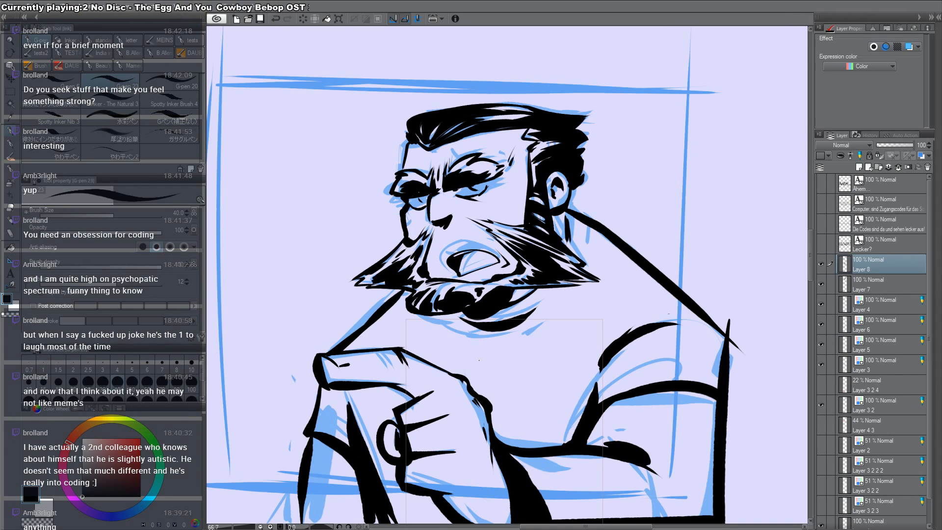
pyautogui.moveTo(396, 396)
pyautogui.mouseDown()
pyautogui.moveTo(398, 259)
pyautogui.moveTo(426, 407)
pyautogui.mouseUp()
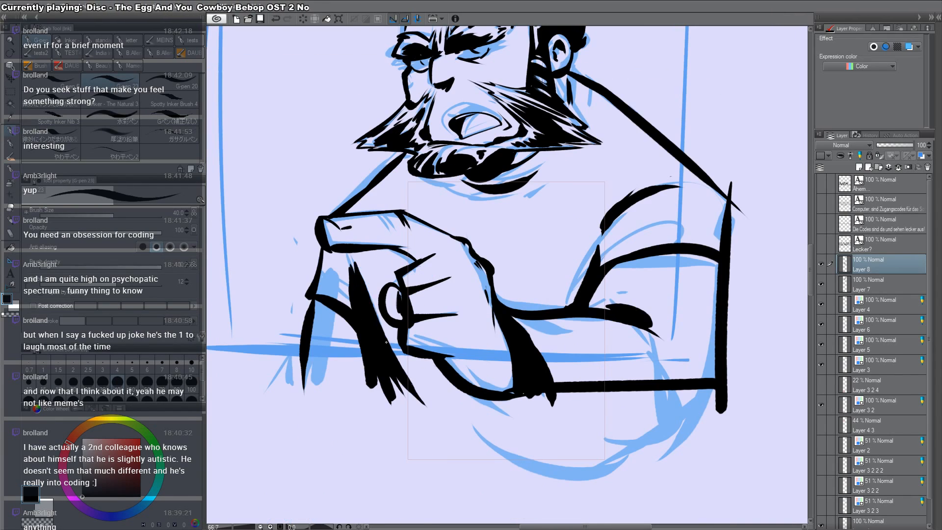
pyautogui.moveTo(360, 269); pyautogui.dragTo(429, 409)
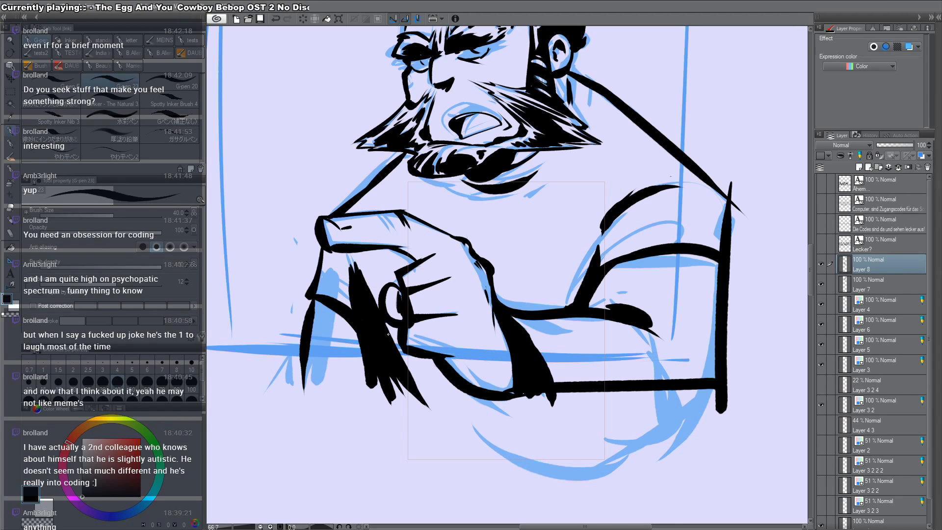
pyautogui.moveTo(391, 328)
pyautogui.mouseDown()
pyautogui.moveTo(418, 384)
pyautogui.moveTo(464, 385)
pyautogui.mouseUp()
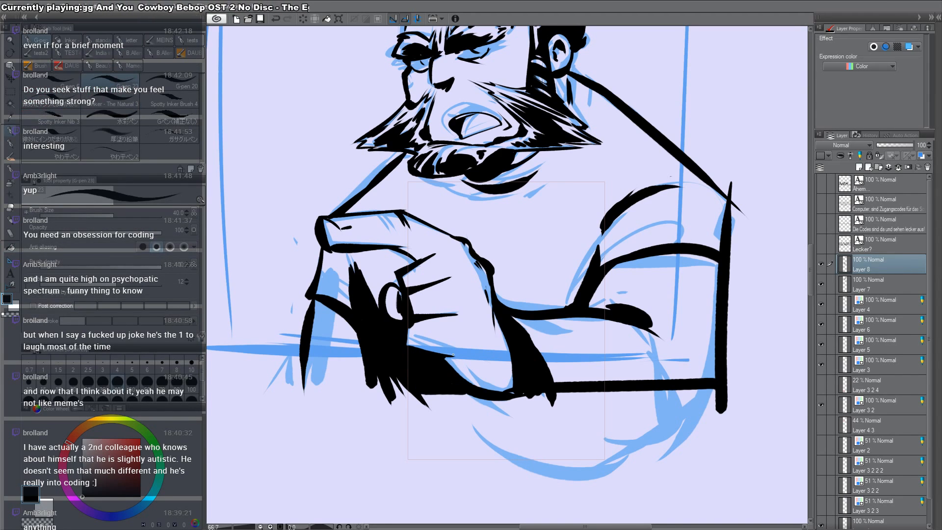
# Step: Thicken the back shoulder line from the neck down to the upper arm and clean up its corner
pyautogui.keyDown('alt'); pyautogui.click(619, 284); pyautogui.keyUp('alt')
pyautogui.keyDown('alt'); pyautogui.click(619, 284); pyautogui.keyUp('alt')
pyautogui.moveTo(702, 284); pyautogui.dragTo(603, 344)
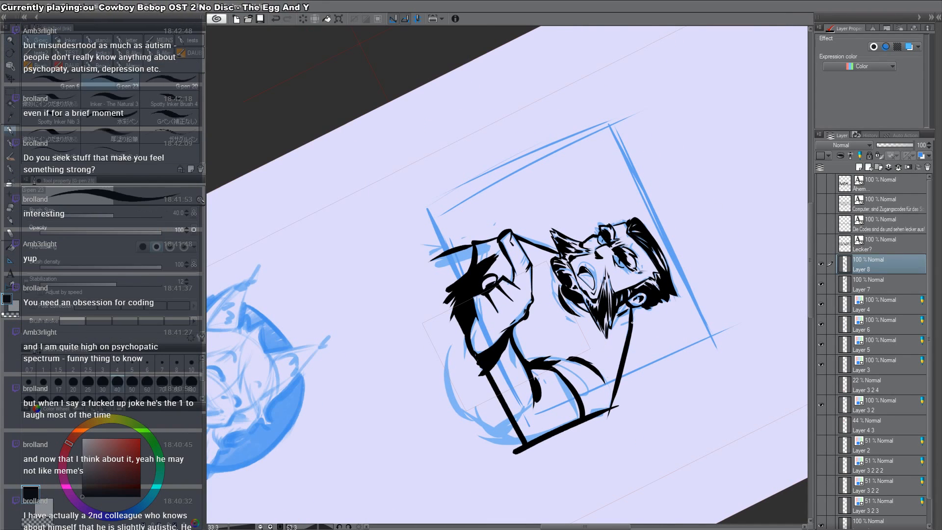
pyautogui.moveTo(630, 308); pyautogui.dragTo(620, 403)
pyautogui.press('c')
pyautogui.moveTo(624, 338); pyautogui.dragTo(611, 404)
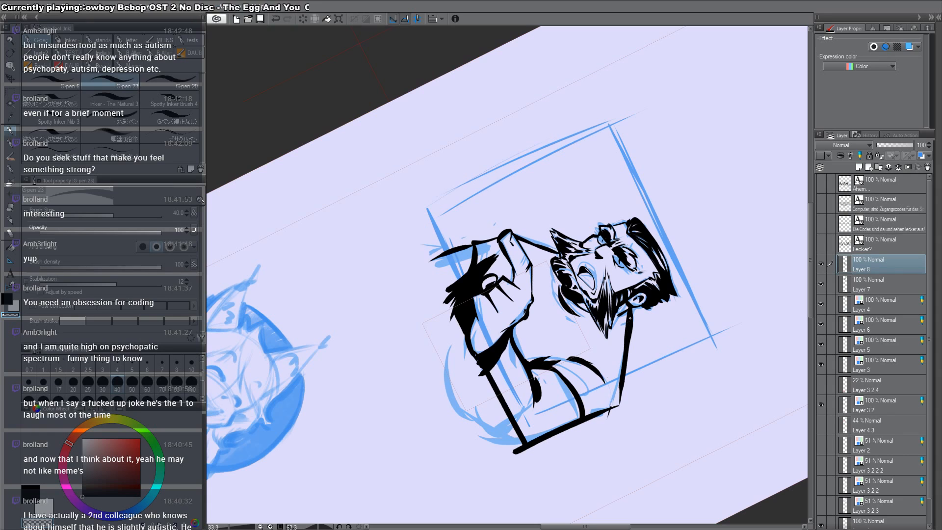
pyautogui.moveTo(633, 315); pyautogui.dragTo(616, 406)
pyautogui.press('c')
pyautogui.moveTo(602, 411); pyautogui.dragTo(621, 404)
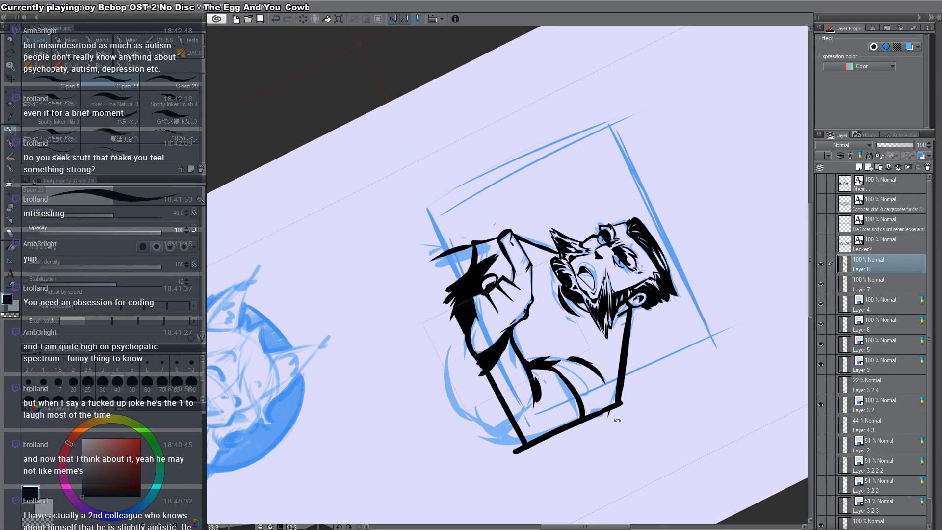
pyautogui.doubleClick(617, 419)
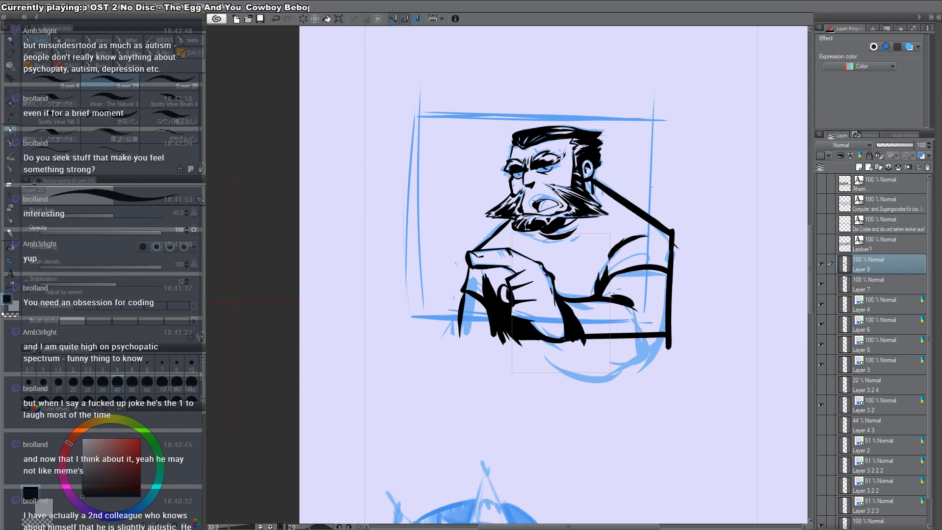
pyautogui.press('m')
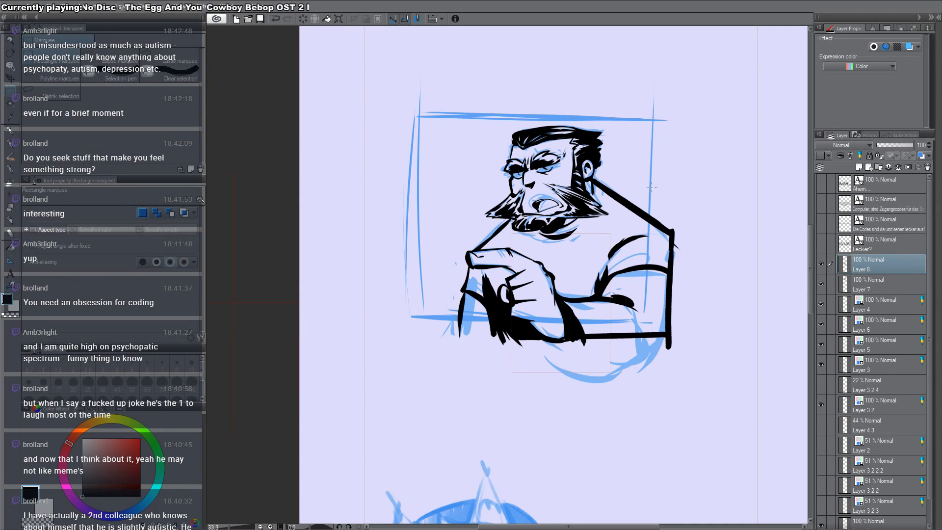
pyautogui.moveTo(651, 187); pyautogui.dragTo(595, 214)
pyautogui.moveTo(699, 116); pyautogui.dragTo(593, 327)
pyautogui.hotkey('ctrl', 'd')
pyautogui.press('m')
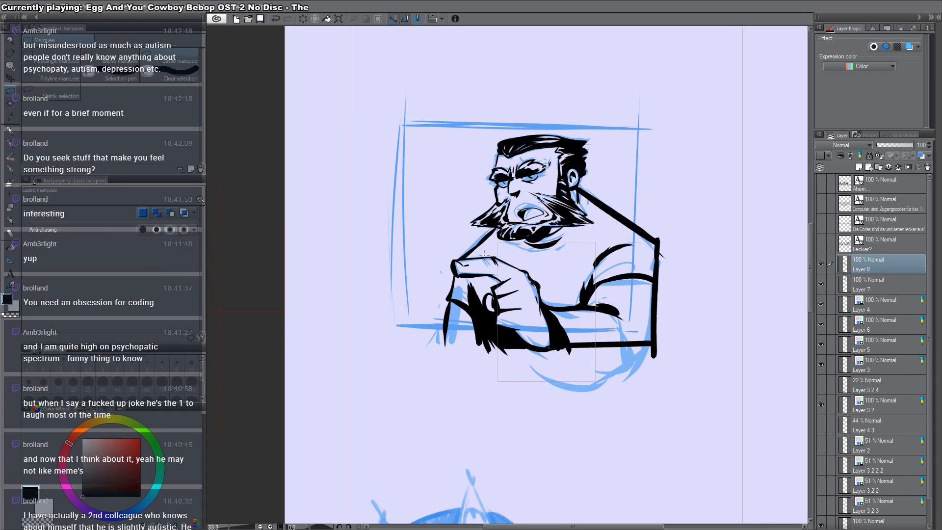
# Step: Select the man's hand and arms with the Lasso marquee and scale them down slightly to sit closer to the body
pyautogui.moveTo(403, 296)
pyautogui.mouseDown()
pyautogui.moveTo(552, 422)
pyautogui.moveTo(677, 330)
pyautogui.moveTo(657, 260)
pyautogui.mouseUp()
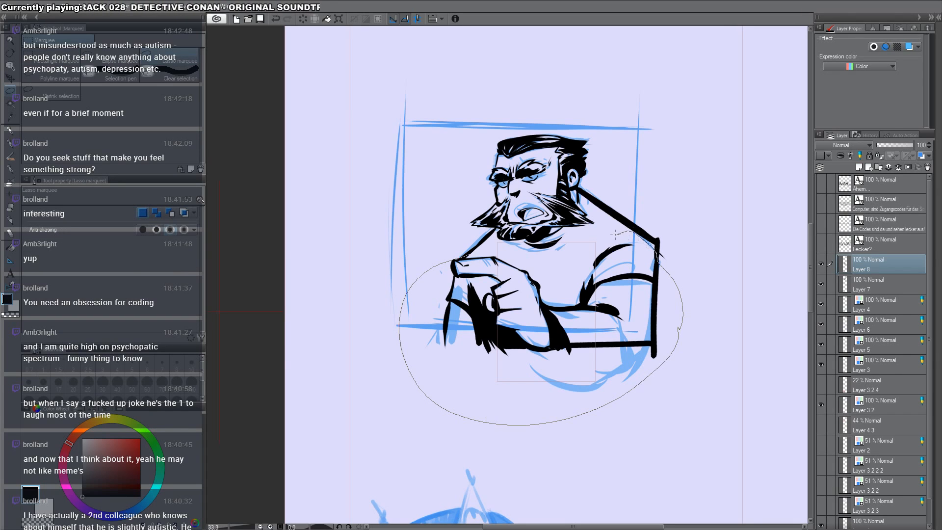
pyautogui.moveTo(614, 235); pyautogui.dragTo(558, 277)
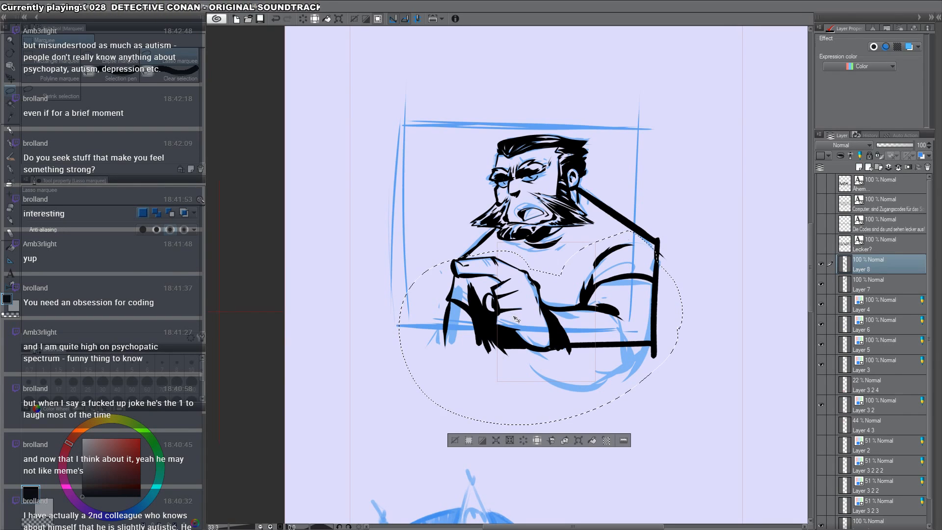
pyautogui.hotkey('ctrl', 't')
pyautogui.moveTo(682, 425); pyautogui.dragTo(650, 389)
pyautogui.moveTo(626, 323)
pyautogui.mouseDown()
pyautogui.moveTo(644, 334)
pyautogui.moveTo(633, 325)
pyautogui.moveTo(667, 315)
pyautogui.mouseUp()
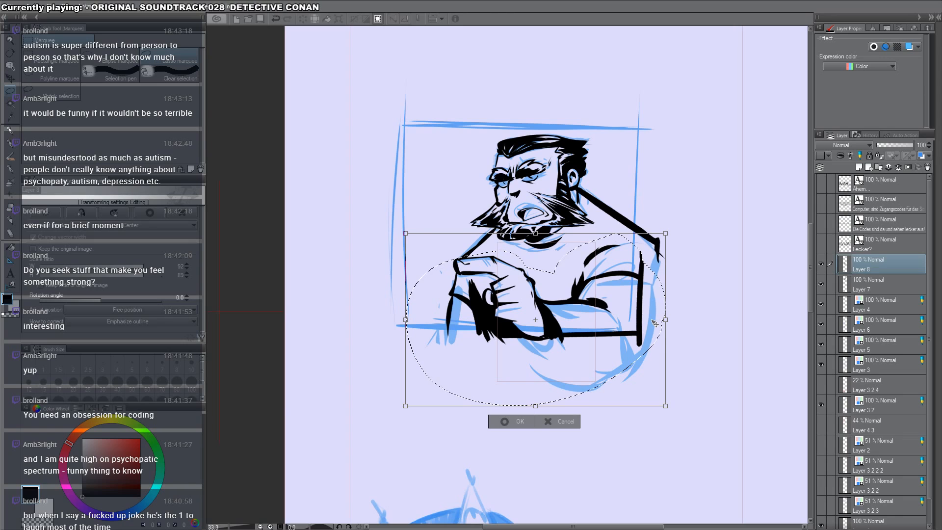
pyautogui.press('Return')
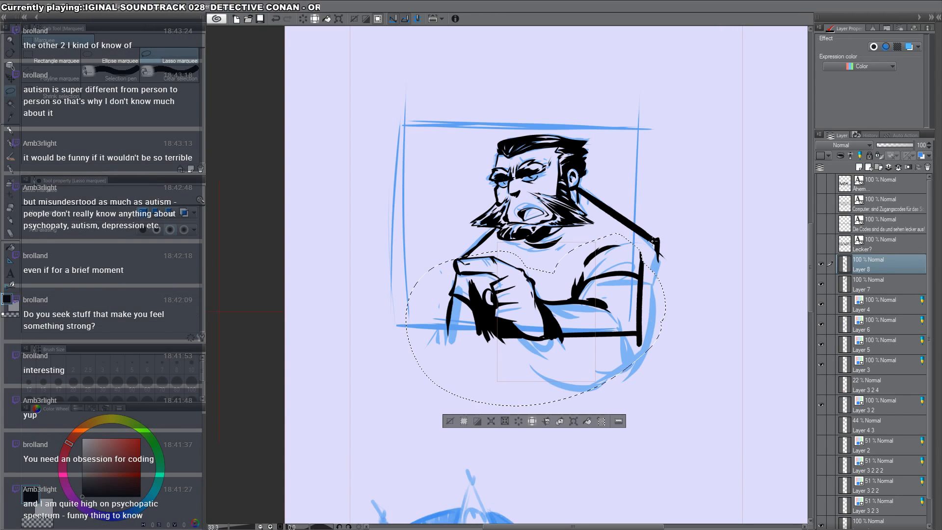
# Step: Clear the selection, erase the leftover shoulder corner and reconnect the shoulder line to the arm's back edge
pyautogui.hotkey('ctrl', 'd')
pyautogui.moveTo(641, 236); pyautogui.dragTo(642, 269)
pyautogui.hotkey('ctrl', 'd')
pyautogui.press('p')
pyautogui.moveTo(641, 234); pyautogui.dragTo(658, 282)
pyautogui.press('e')
pyautogui.press('p')
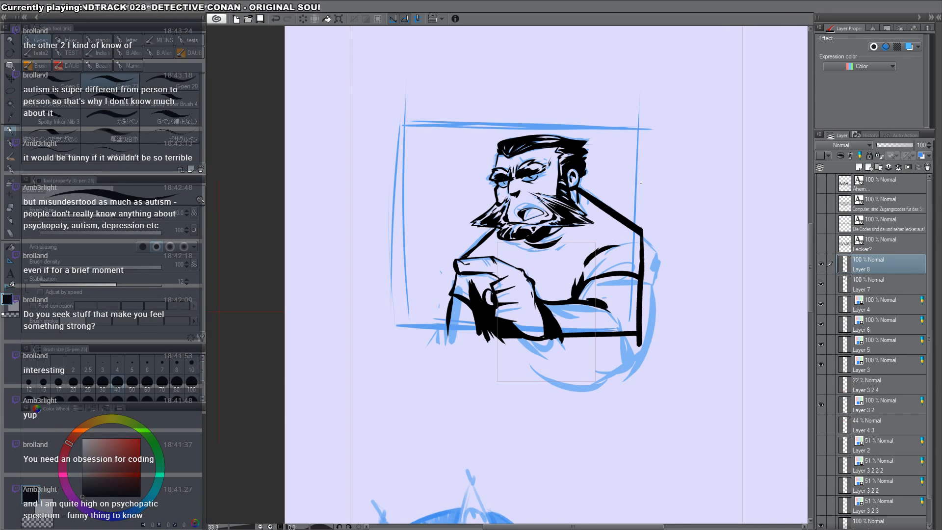
# Step: Trim the curved shoulder fold with the transparent colour and touch up the black shadow beside the fingers
pyautogui.moveTo(654, 271); pyautogui.dragTo(661, 309)
pyautogui.press('c')
pyautogui.moveTo(590, 301)
pyautogui.mouseDown()
pyautogui.moveTo(624, 284)
pyautogui.moveTo(600, 286)
pyautogui.moveTo(587, 304)
pyautogui.moveTo(618, 268)
pyautogui.mouseUp()
pyautogui.press('c')
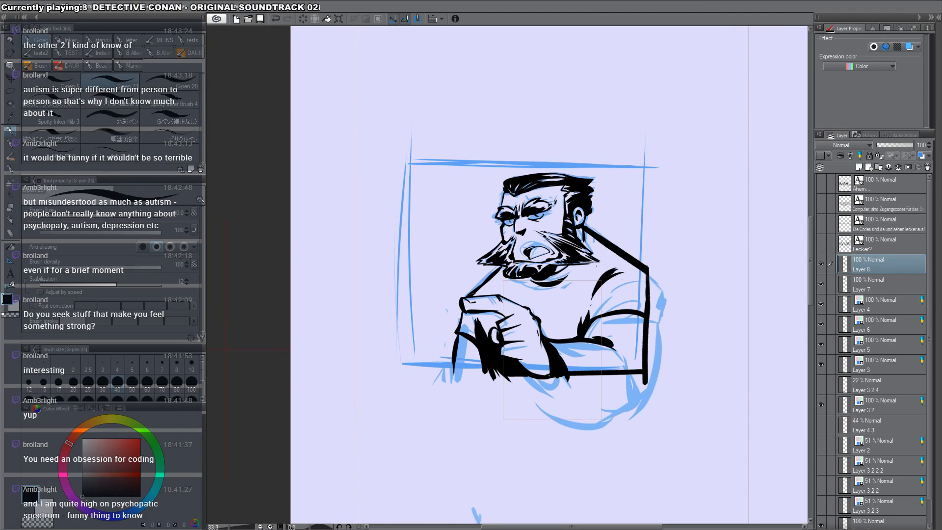
pyautogui.moveTo(479, 318); pyautogui.dragTo(487, 337)
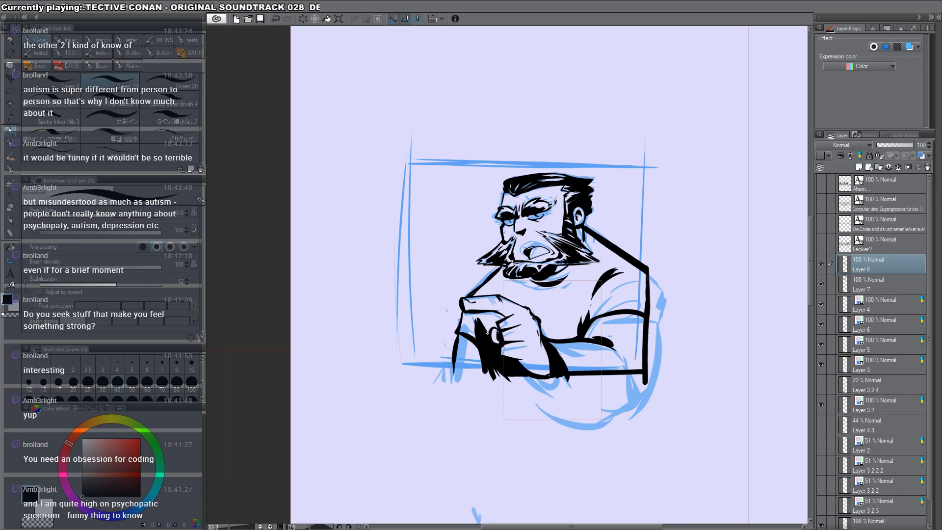
pyautogui.press('c')
pyautogui.press('c')
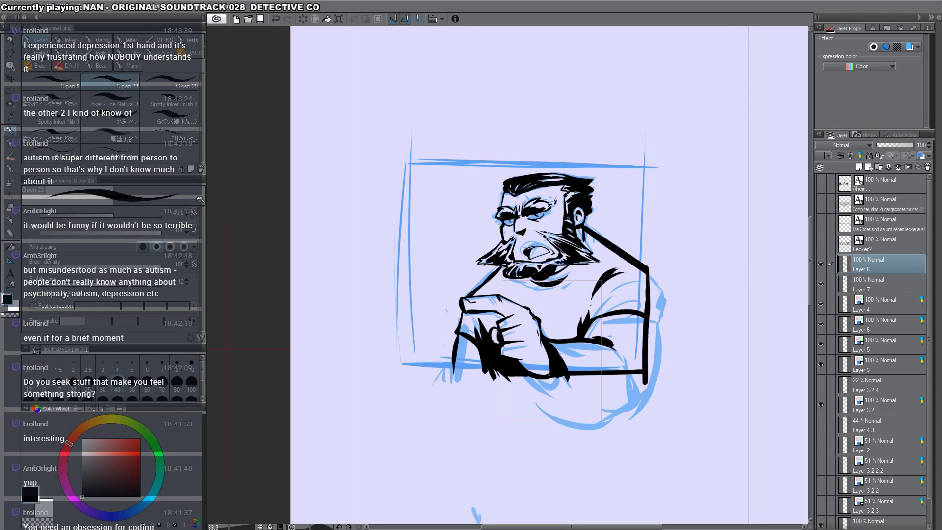
# Step: Thicken the straight line along the underside of the forearm with black
pyautogui.moveTo(498, 428); pyautogui.dragTo(491, 402)
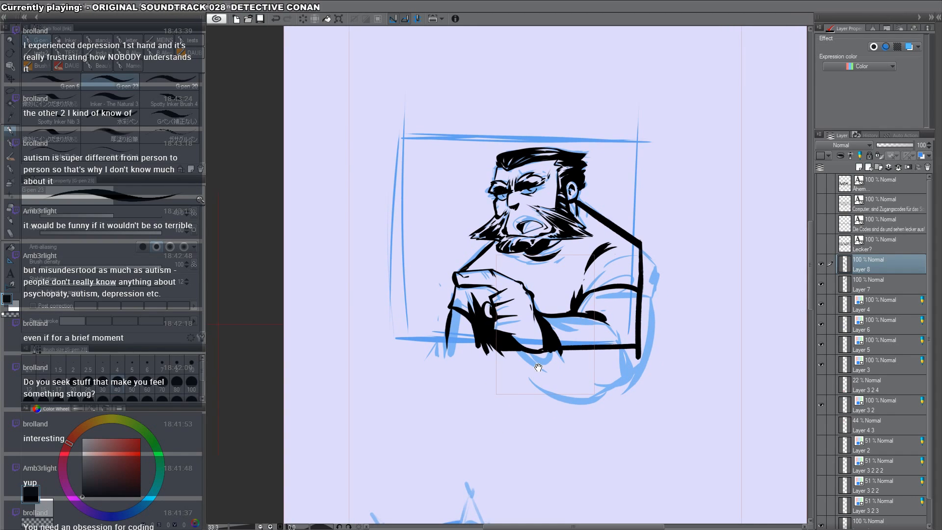
pyautogui.moveTo(664, 297); pyautogui.dragTo(581, 416)
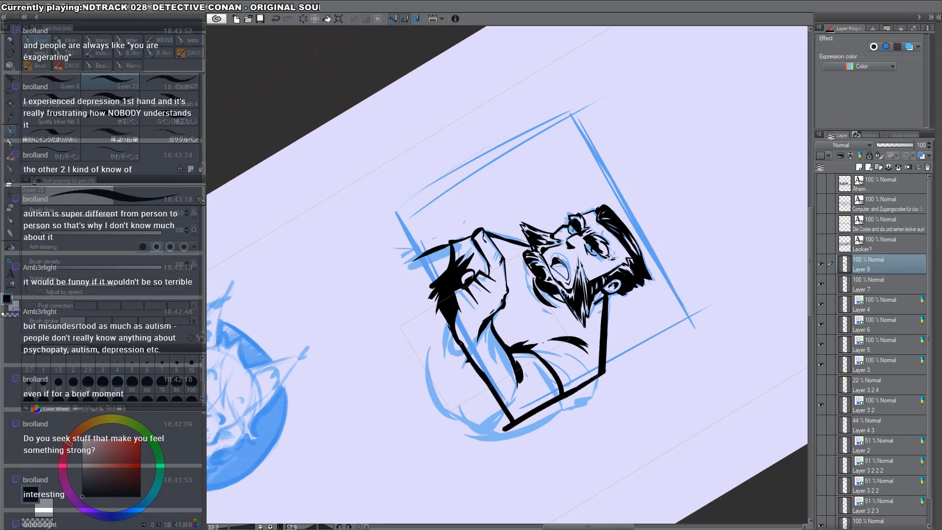
pyautogui.press('c')
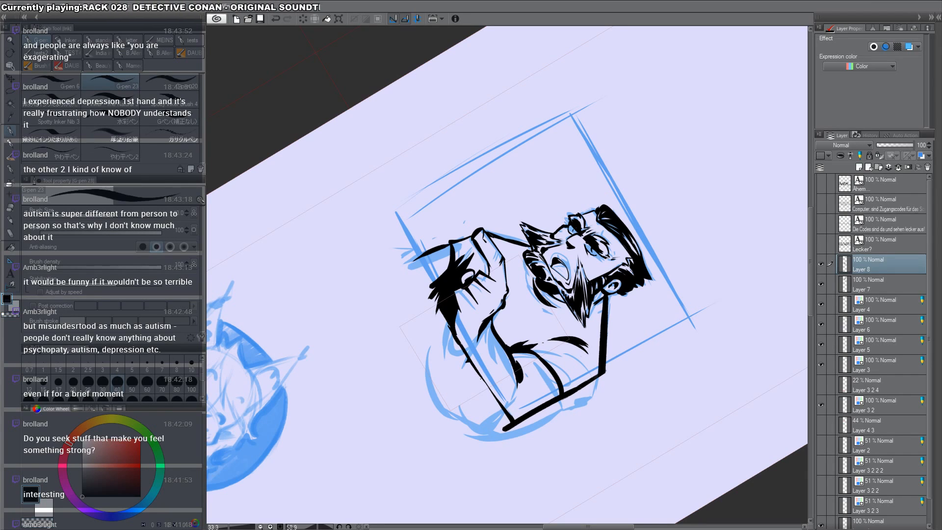
pyautogui.moveTo(456, 338)
pyautogui.mouseDown()
pyautogui.moveTo(509, 421)
pyautogui.moveTo(485, 389)
pyautogui.mouseUp()
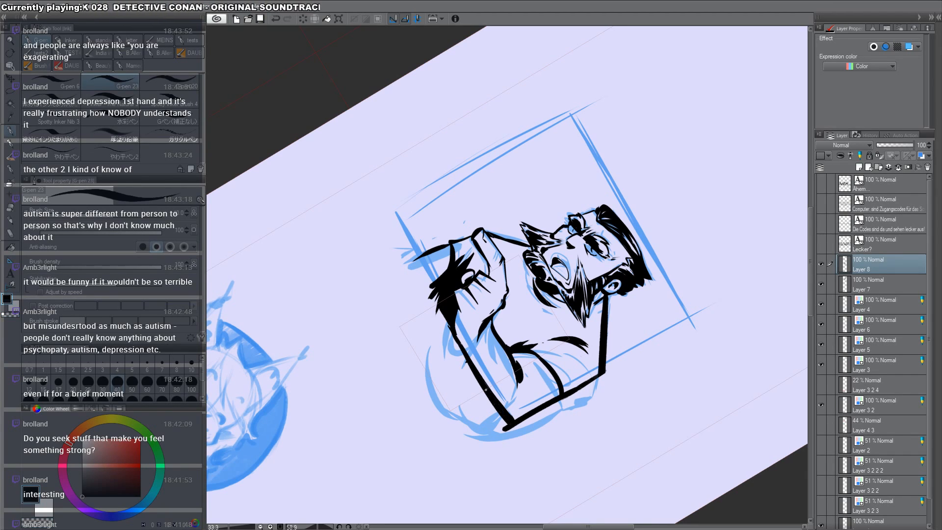
# Step: Extend the man's straight black base line to the front corner below the hand and fill the shadow down to it
pyautogui.moveTo(509, 351)
pyautogui.mouseDown()
pyautogui.moveTo(572, 314)
pyautogui.moveTo(546, 209)
pyautogui.mouseUp()
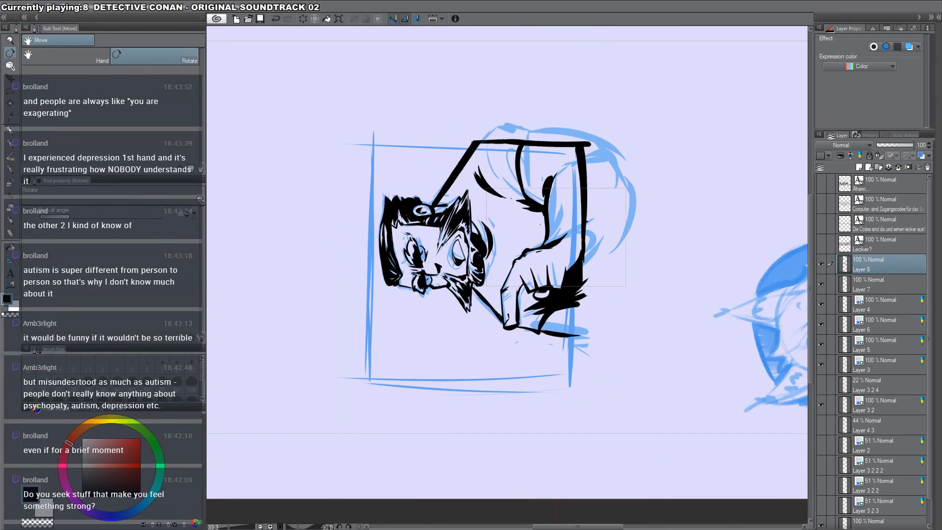
pyautogui.moveTo(585, 336); pyautogui.dragTo(581, 263)
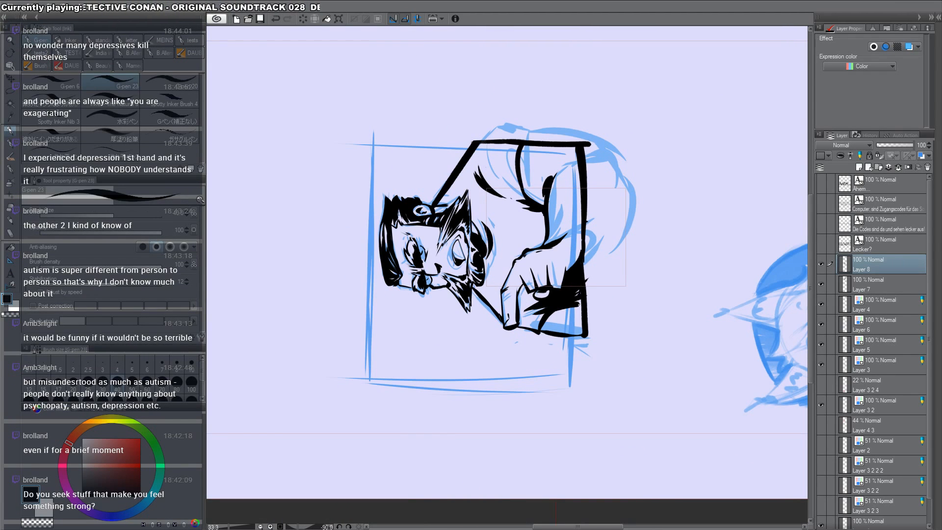
pyautogui.moveTo(579, 305); pyautogui.dragTo(578, 291)
pyautogui.moveTo(585, 324)
pyautogui.mouseDown()
pyautogui.moveTo(586, 236)
pyautogui.moveTo(585, 303)
pyautogui.mouseUp()
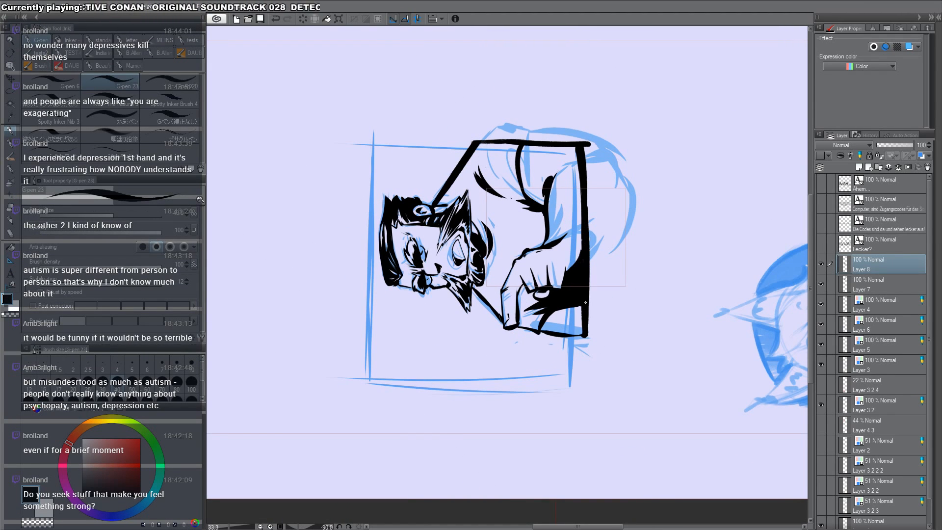
# Step: Thicken the lower end of the body's front edge line with black where it meets the base line
pyautogui.moveTo(630, 208); pyautogui.dragTo(513, 516)
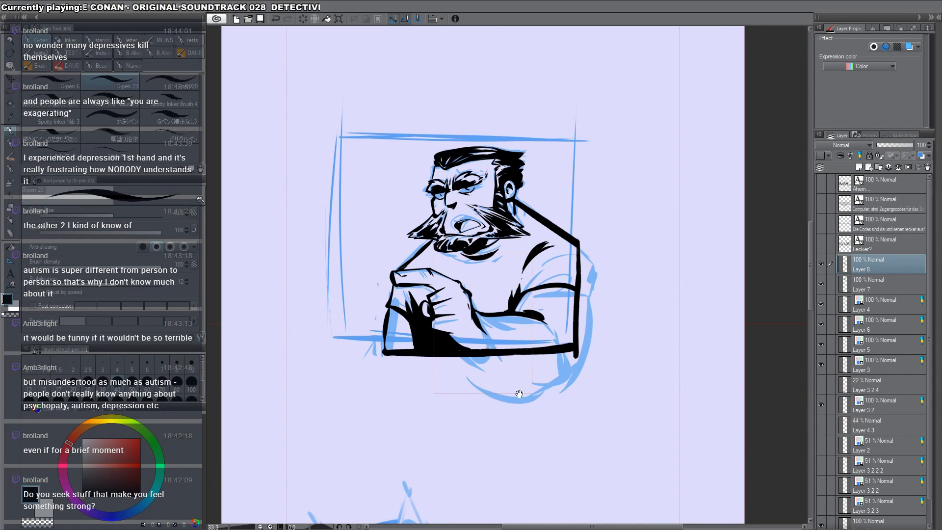
pyautogui.moveTo(519, 394); pyautogui.dragTo(647, 394)
pyautogui.moveTo(513, 321); pyautogui.dragTo(509, 351)
pyautogui.moveTo(512, 324)
pyautogui.mouseDown()
pyautogui.moveTo(516, 308)
pyautogui.moveTo(507, 351)
pyautogui.mouseUp()
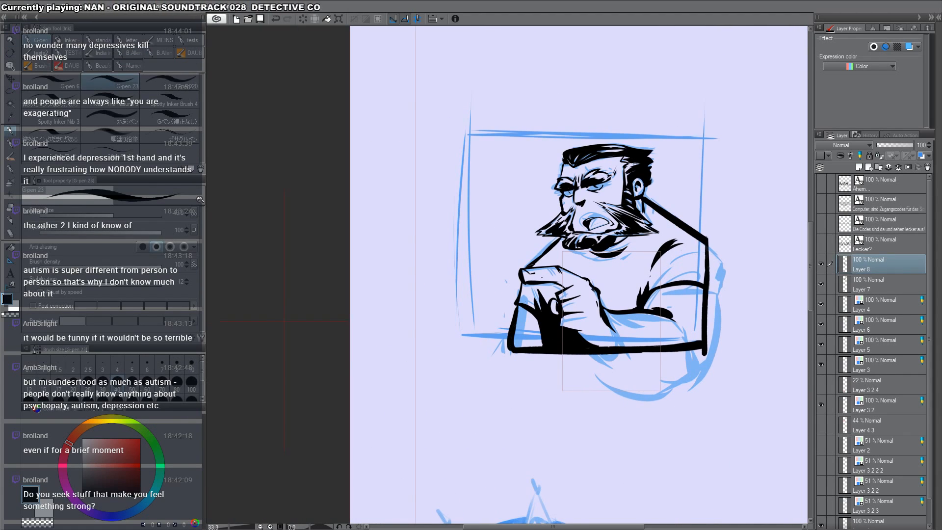
# Step: Thicken the black shadow along the upper edge of the man's folded forearm
pyautogui.moveTo(690, 267)
pyautogui.mouseDown()
pyautogui.moveTo(497, 389)
pyautogui.moveTo(510, 376)
pyautogui.moveTo(517, 372)
pyautogui.moveTo(521, 405)
pyautogui.mouseUp()
pyautogui.press('c')
pyautogui.moveTo(514, 379); pyautogui.dragTo(523, 407)
pyautogui.press('r')
pyautogui.moveTo(696, 252)
pyautogui.mouseDown()
pyautogui.moveTo(694, 316)
pyautogui.moveTo(587, 60)
pyautogui.mouseUp()
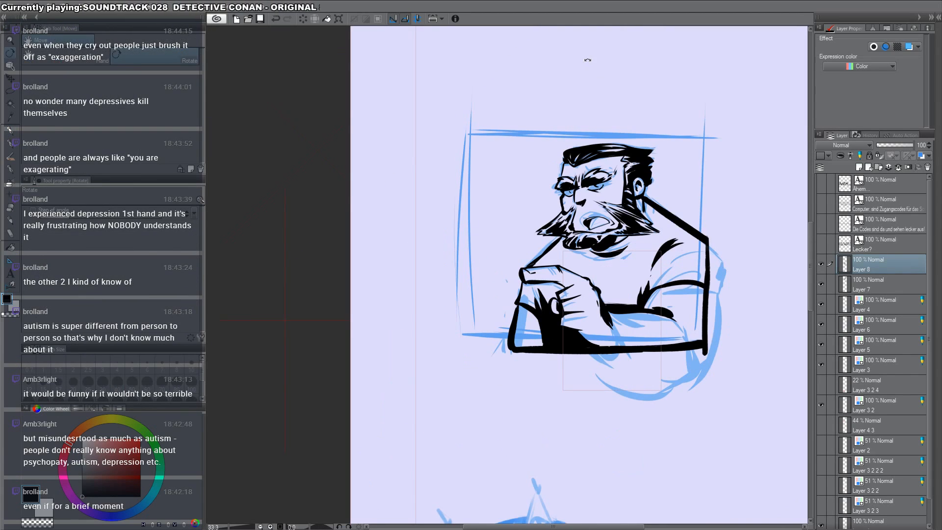
# Step: Thicken the vertical line along the man's back from the shoulder corner down to the base line with black
pyautogui.press('p')
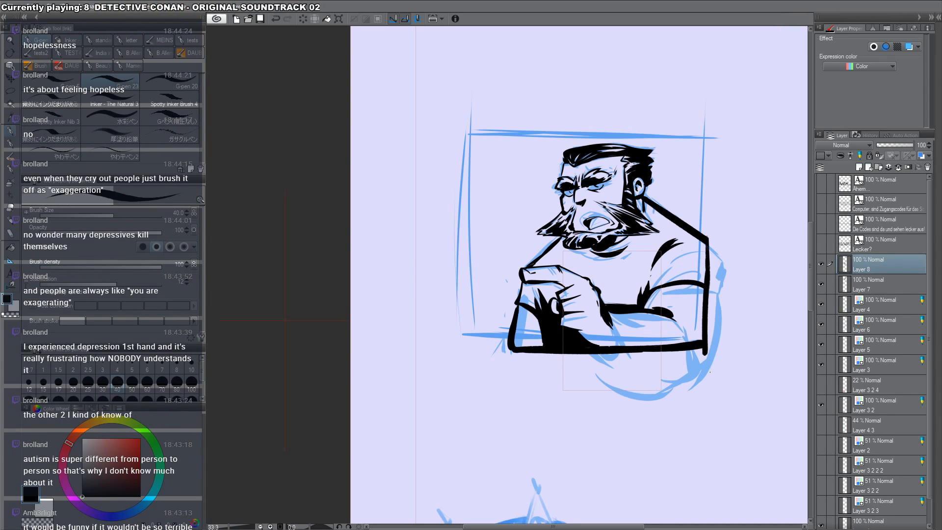
pyautogui.moveTo(723, 384); pyautogui.dragTo(707, 371)
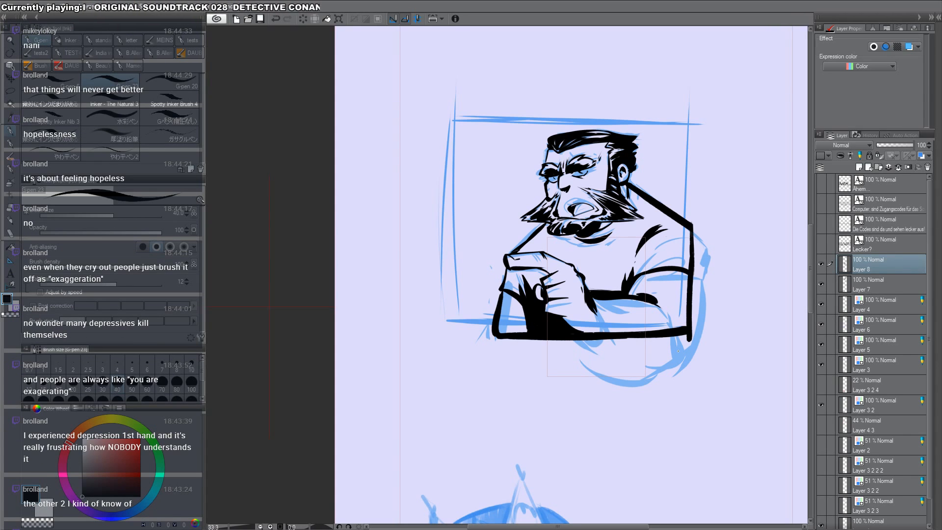
pyautogui.moveTo(678, 351); pyautogui.dragTo(581, 247)
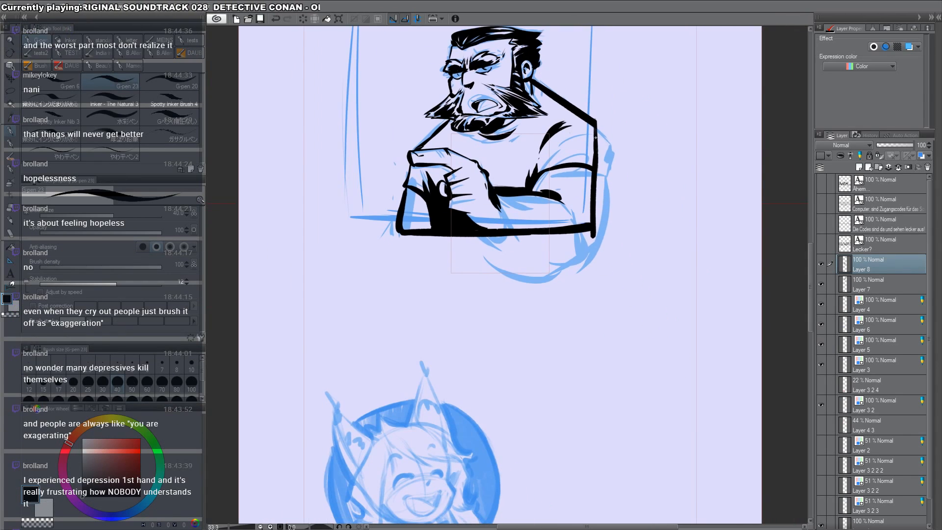
pyautogui.moveTo(595, 127); pyautogui.dragTo(595, 224)
pyautogui.moveTo(595, 177); pyautogui.dragTo(596, 235)
pyautogui.moveTo(598, 125); pyautogui.dragTo(600, 234)
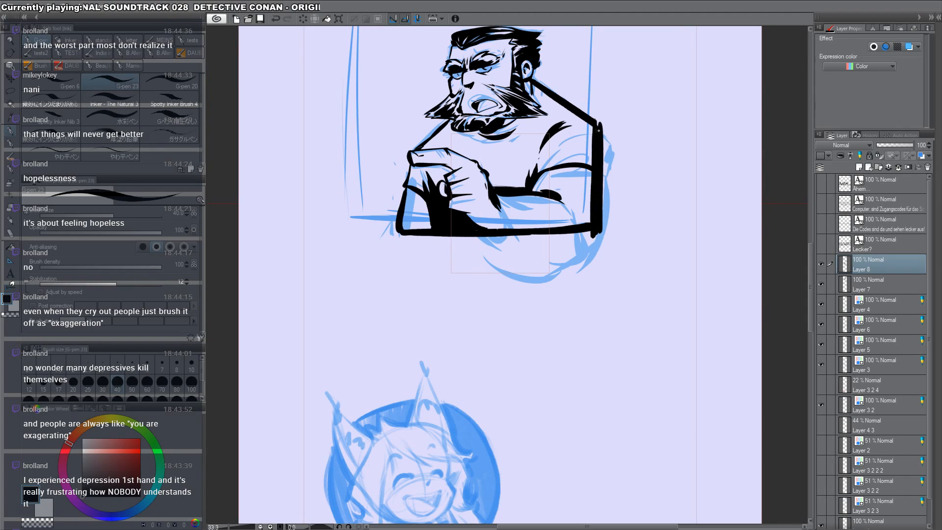
pyautogui.moveTo(561, 118); pyautogui.dragTo(586, 222)
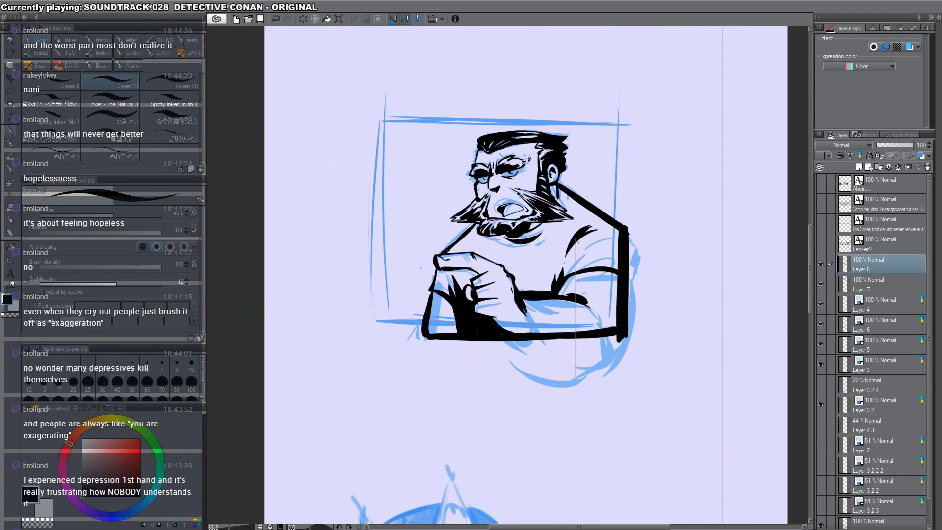
pyautogui.press('c')
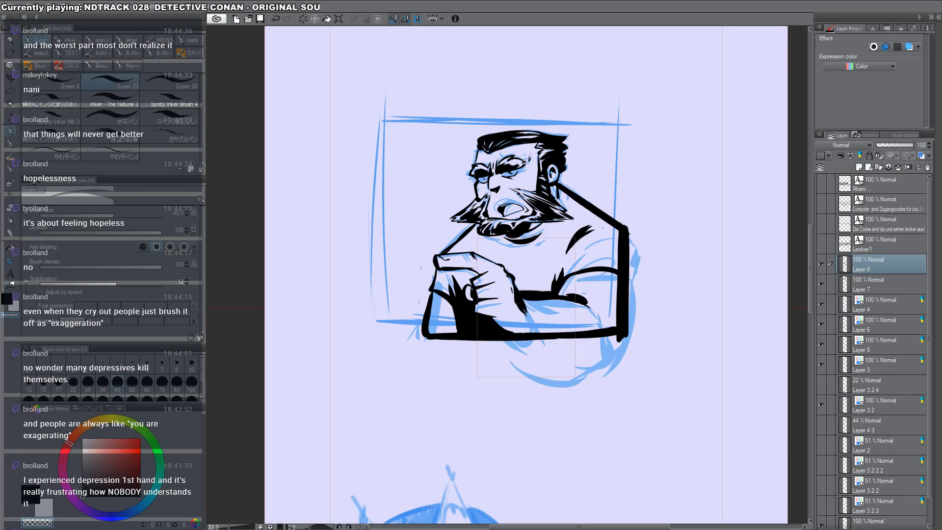
pyautogui.press('c')
pyautogui.moveTo(563, 195); pyautogui.dragTo(571, 264)
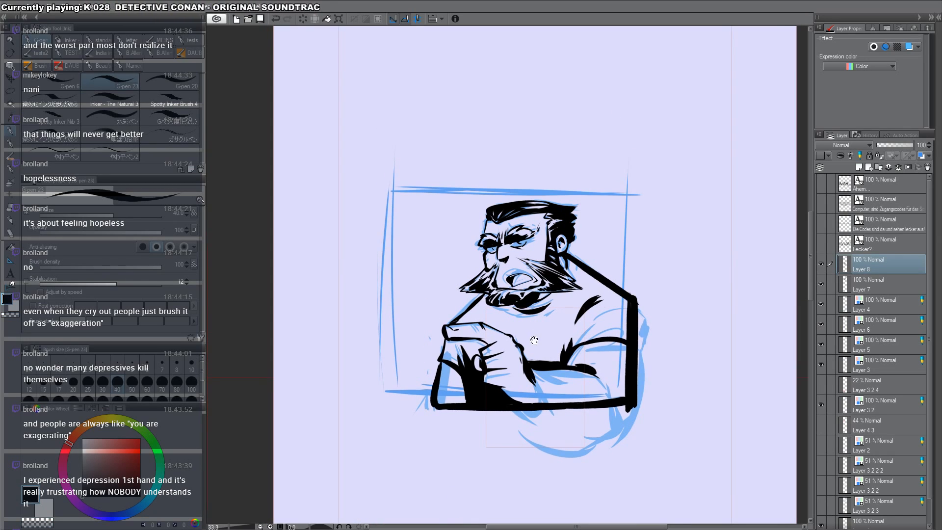
pyautogui.moveTo(530, 333); pyautogui.dragTo(571, 287)
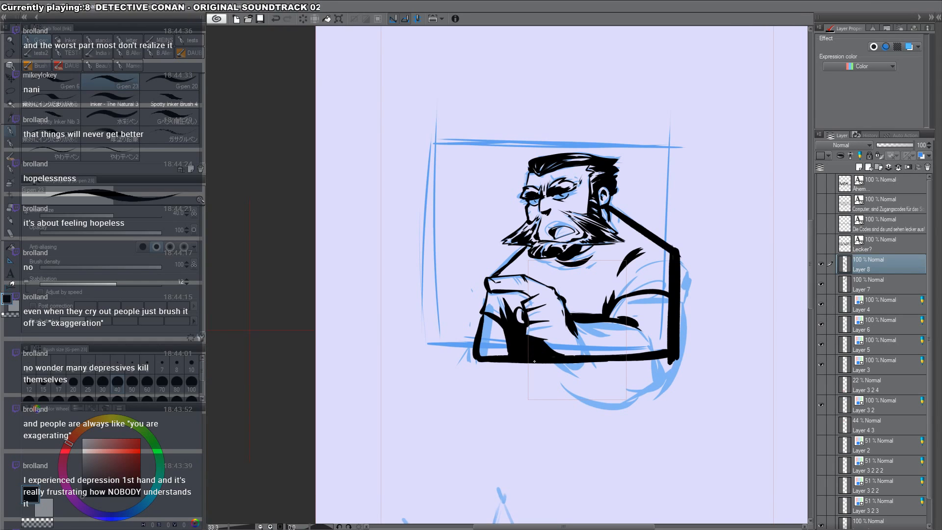
pyautogui.moveTo(540, 368); pyautogui.dragTo(513, 307)
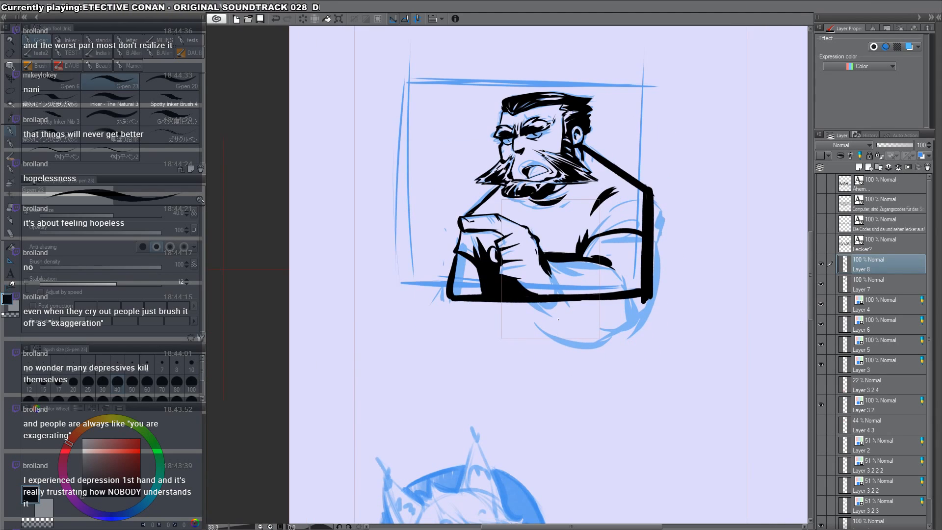
# Step: Add a new layer above Layer 8 and make it the active layer for inking the fox-eared girl's portrait
pyautogui.hotkey('ctrl', 'shift', 'n')
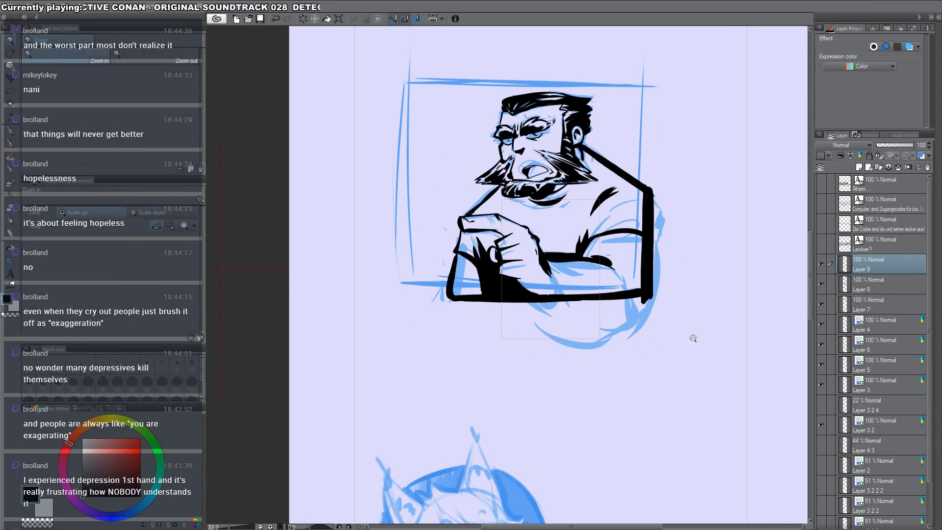
pyautogui.moveTo(672, 342); pyautogui.dragTo(661, 372)
pyautogui.keyDown('ctrl'); pyautogui.keyDown('shift'); pyautogui.click(661, 374); pyautogui.keyUp('shift'); pyautogui.keyUp('ctrl')
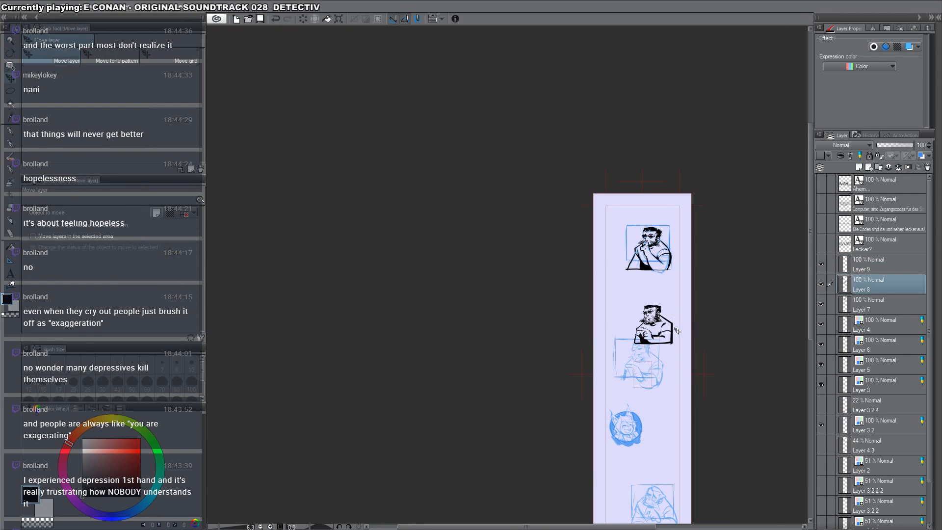
pyautogui.scroll(4, 661, 382)
pyautogui.press('p')
pyautogui.moveTo(649, 432); pyautogui.dragTo(615, 269)
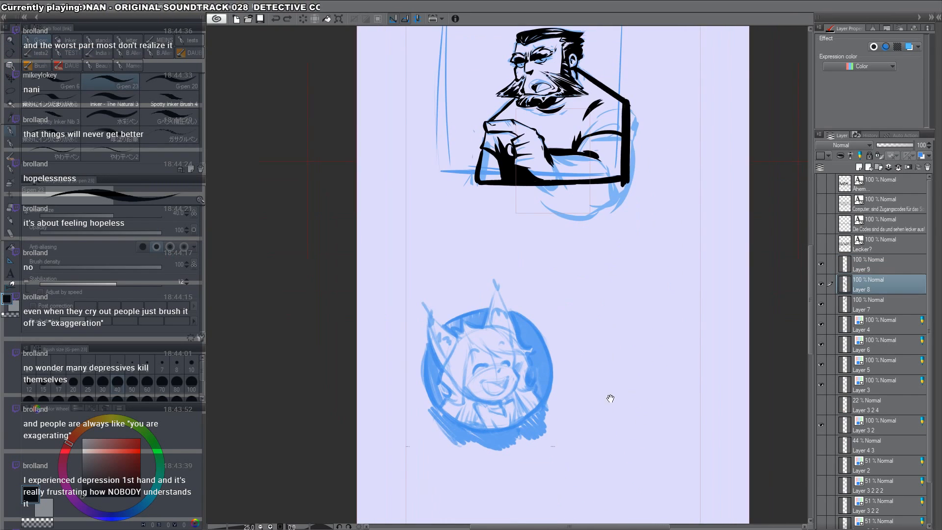
pyautogui.click(865, 268)
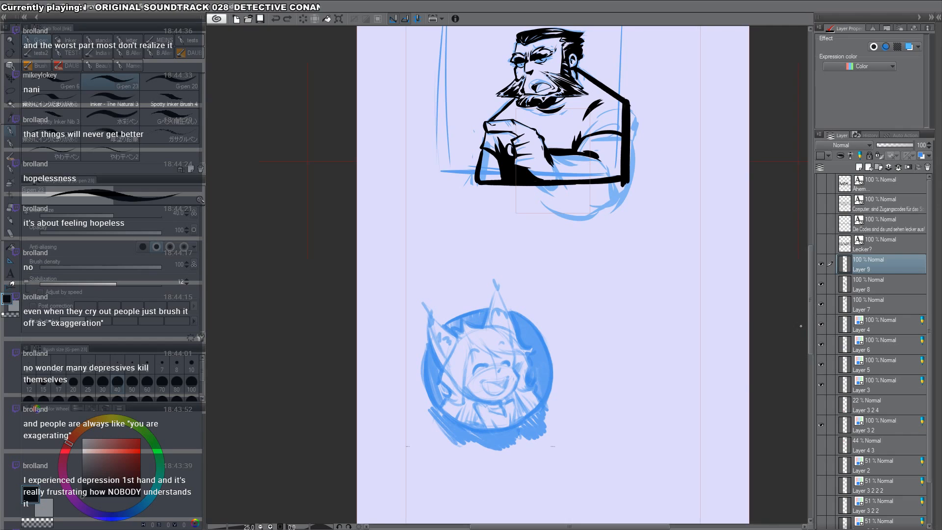
# Step: Ink the outline of the laughing fox-eared girl's cheek beside her open mouth in black, following the blue sketch
pyautogui.moveTo(713, 432); pyautogui.dragTo(732, 353)
pyautogui.keyDown('ctrl'); pyautogui.click(474, 329); pyautogui.keyUp('ctrl')
pyautogui.keyDown('ctrl'); pyautogui.click(474, 329); pyautogui.keyUp('ctrl')
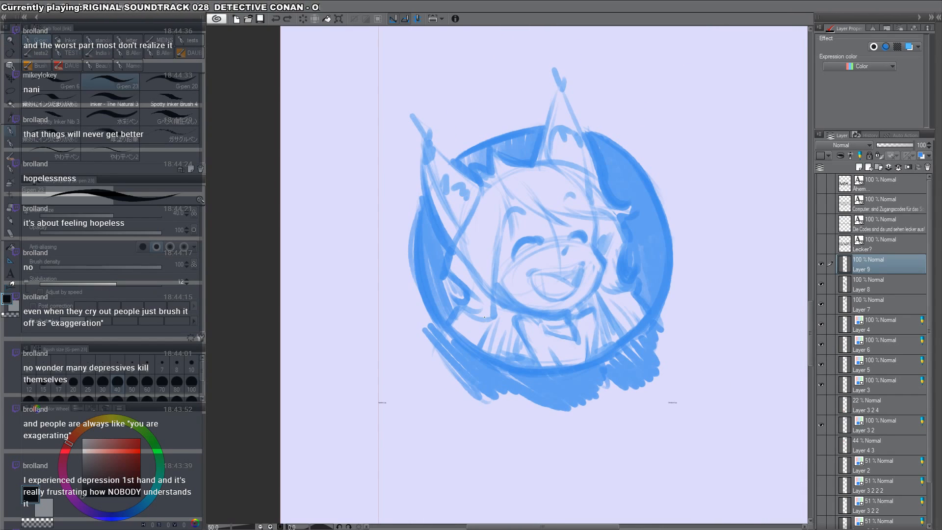
pyautogui.keyDown('ctrl'); pyautogui.click(555, 258); pyautogui.keyUp('ctrl')
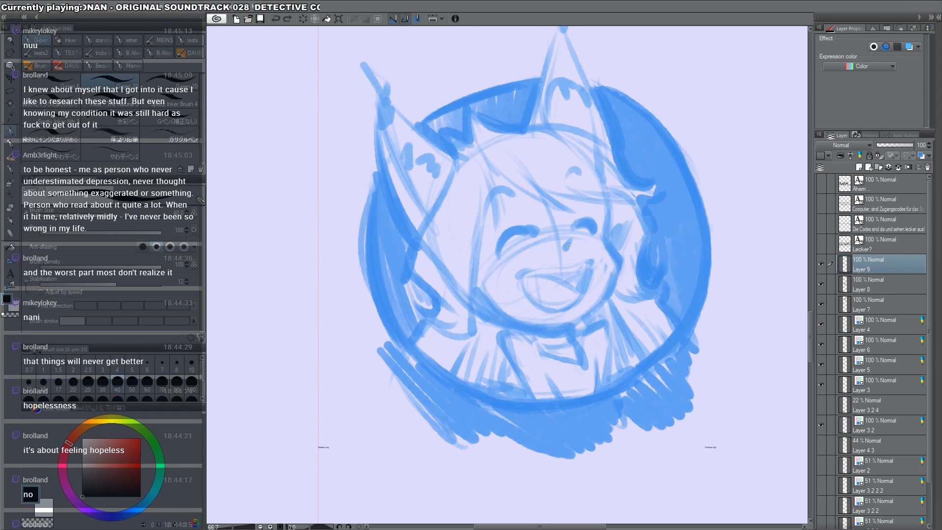
pyautogui.moveTo(568, 247); pyautogui.dragTo(574, 260)
pyautogui.moveTo(613, 218); pyautogui.dragTo(621, 290)
pyautogui.hotkey('ctrl', 'z')
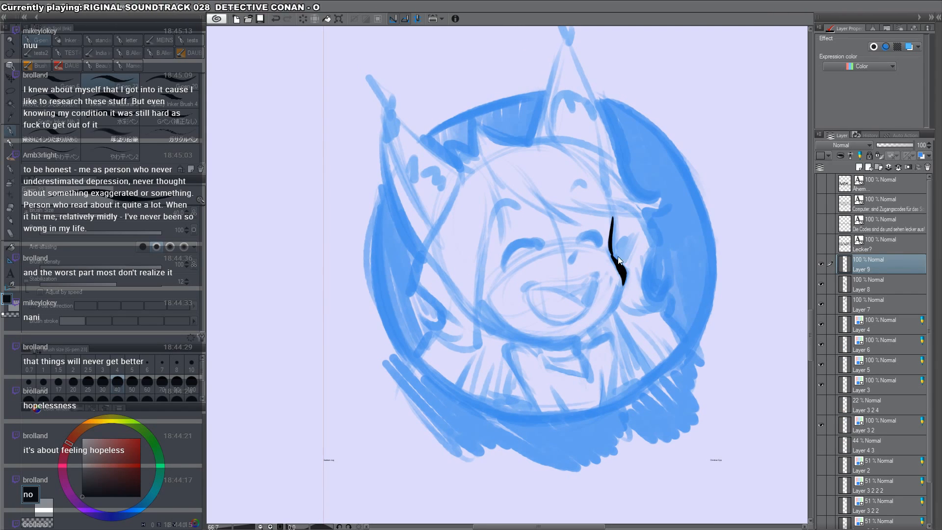
pyautogui.hotkey('ctrl', 'z')
# Step: Continue the girl's cheek outline along the jaw to the chin with a tapered black stroke
pyautogui.moveTo(609, 254)
pyautogui.mouseDown()
pyautogui.moveTo(623, 287)
pyautogui.moveTo(385, 450)
pyautogui.mouseUp()
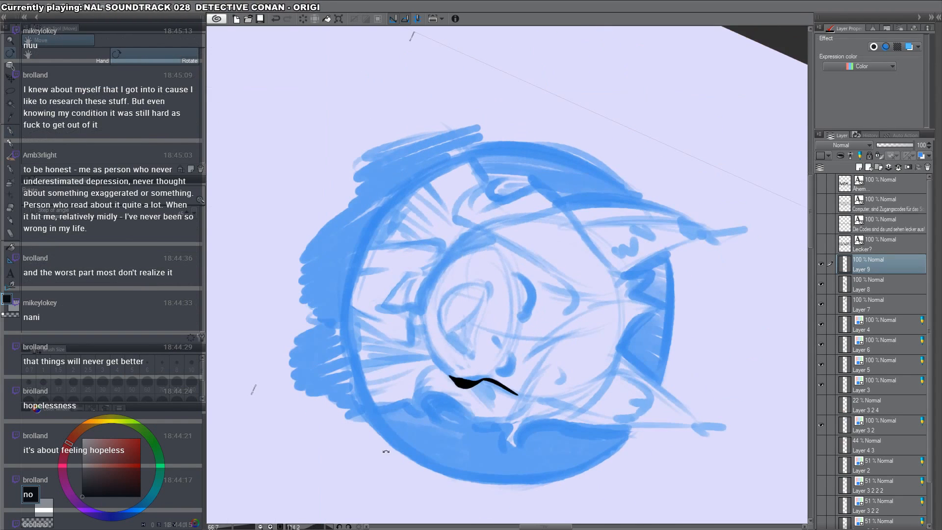
pyautogui.moveTo(423, 297)
pyautogui.mouseDown()
pyautogui.moveTo(462, 389)
pyautogui.moveTo(425, 327)
pyautogui.moveTo(457, 379)
pyautogui.mouseUp()
pyautogui.moveTo(432, 345); pyautogui.dragTo(459, 378)
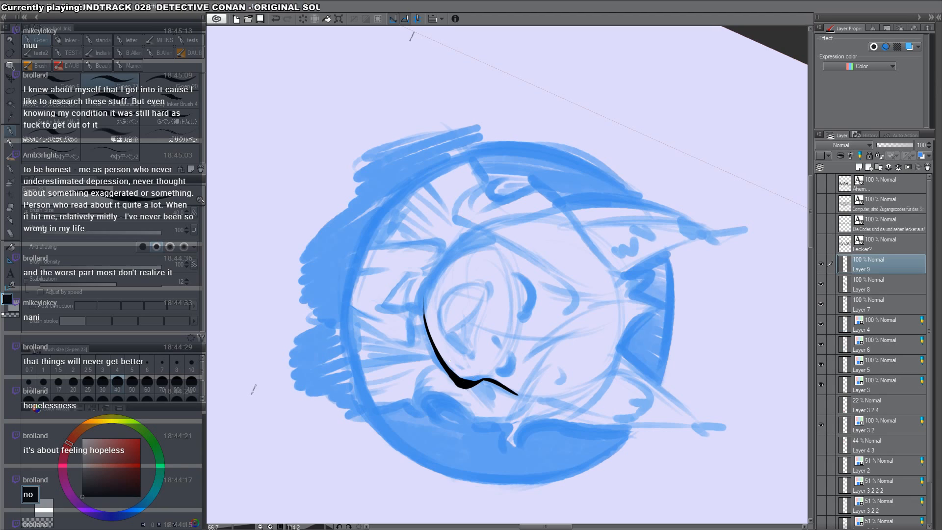
# Step: Ink the opposite side of the girl's jaw with a thick black curve and join it to the chin line
pyautogui.moveTo(606, 165); pyautogui.dragTo(438, 130)
pyautogui.moveTo(466, 281); pyautogui.dragTo(488, 348)
pyautogui.hotkey('ctrl', 'z')
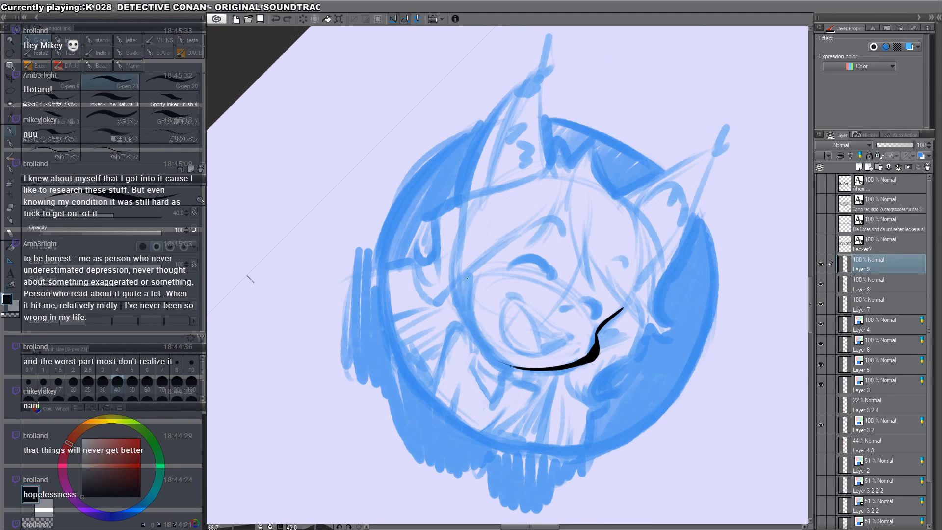
pyautogui.moveTo(467, 282); pyautogui.dragTo(489, 349)
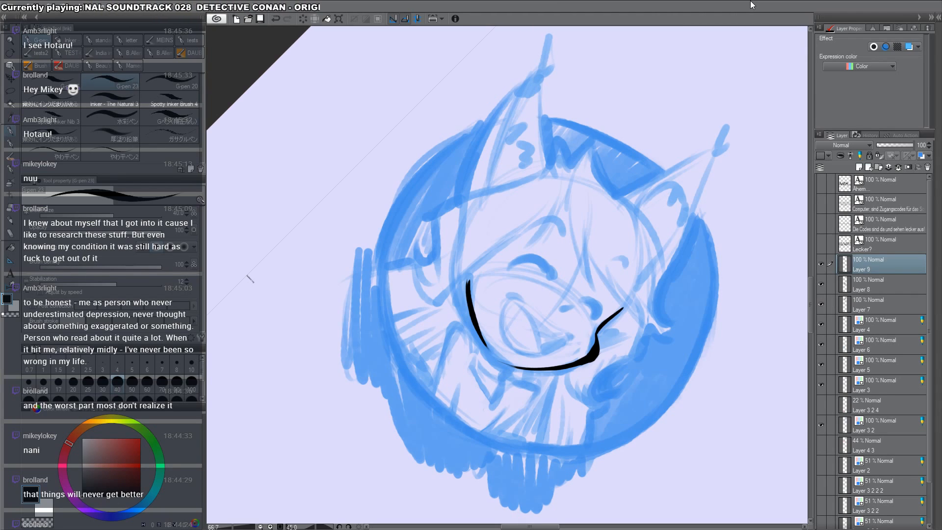
pyautogui.moveTo(472, 268)
pyautogui.mouseDown()
pyautogui.moveTo(469, 287)
pyautogui.moveTo(489, 348)
pyautogui.mouseUp()
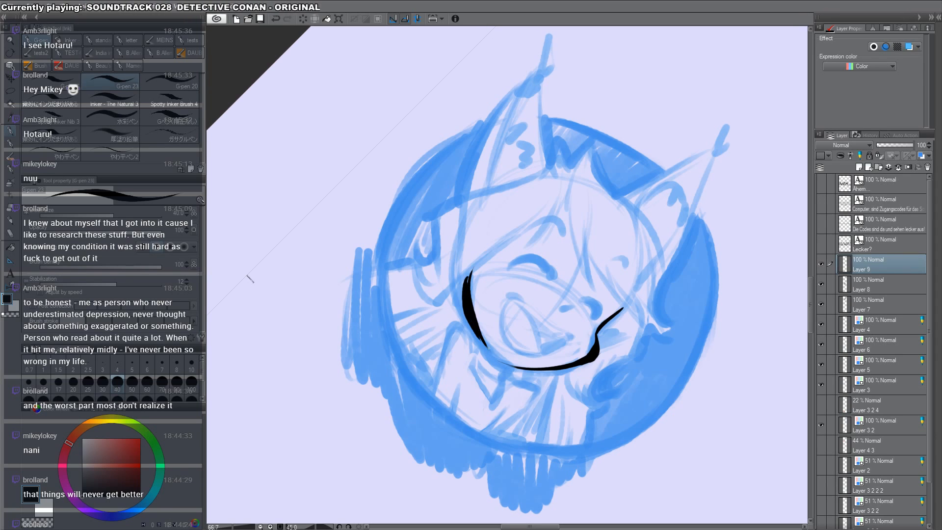
pyautogui.moveTo(661, 293); pyautogui.dragTo(598, 402)
pyautogui.moveTo(449, 291)
pyautogui.mouseDown()
pyautogui.moveTo(445, 334)
pyautogui.moveTo(451, 294)
pyautogui.moveTo(449, 306)
pyautogui.mouseUp()
pyautogui.moveTo(450, 274)
pyautogui.mouseDown()
pyautogui.moveTo(457, 326)
pyautogui.moveTo(447, 306)
pyautogui.moveTo(448, 299)
pyautogui.moveTo(452, 321)
pyautogui.mouseUp()
# Step: Ink the girl's small nose between the eyes and mouth with a short black stroke
pyautogui.keyDown('shift'); pyautogui.doubleClick(548, 251); pyautogui.keyUp('shift')
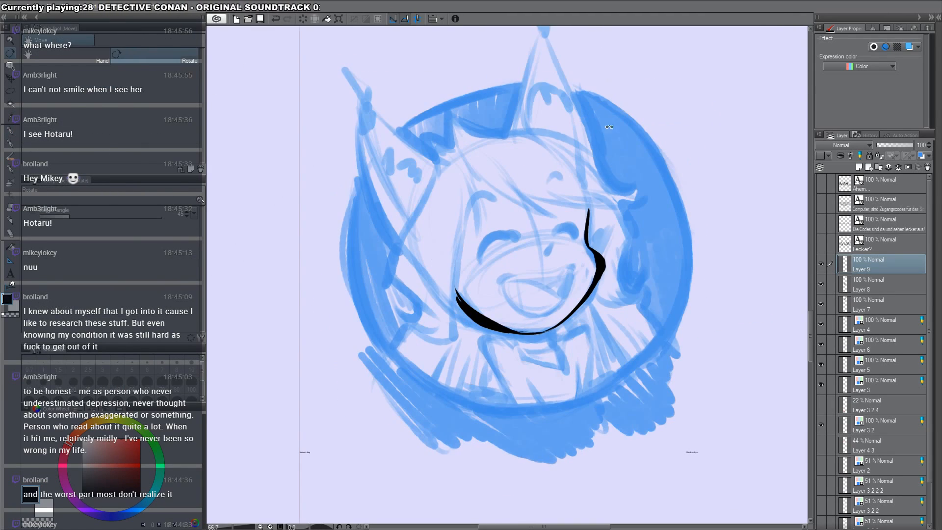
pyautogui.moveTo(549, 245); pyautogui.dragTo(547, 251)
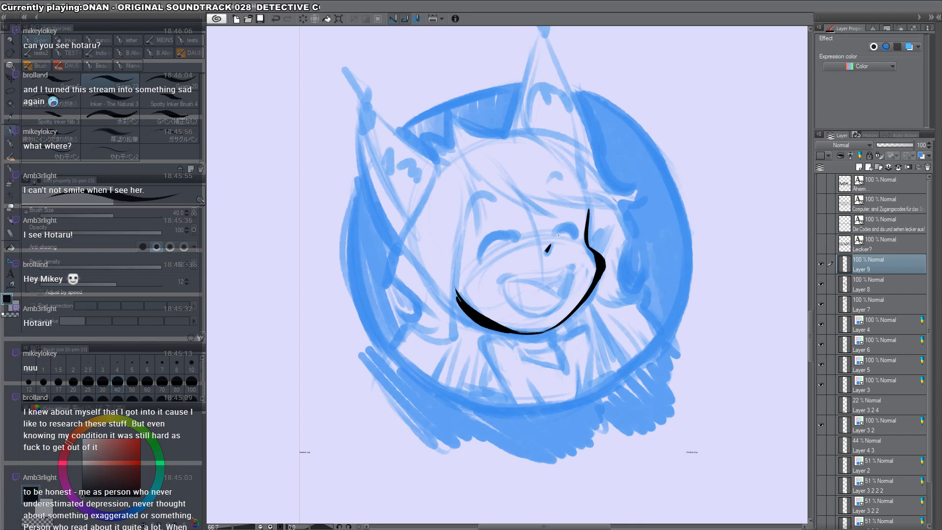
# Step: Refine the inked cheek and jaw line on the right side of the face, trimming it with transparent colour
pyautogui.moveTo(578, 287)
pyautogui.mouseDown()
pyautogui.moveTo(607, 245)
pyautogui.moveTo(616, 248)
pyautogui.moveTo(611, 258)
pyautogui.moveTo(615, 248)
pyautogui.mouseUp()
pyautogui.press('c')
pyautogui.hotkey('ctrl', 'z')
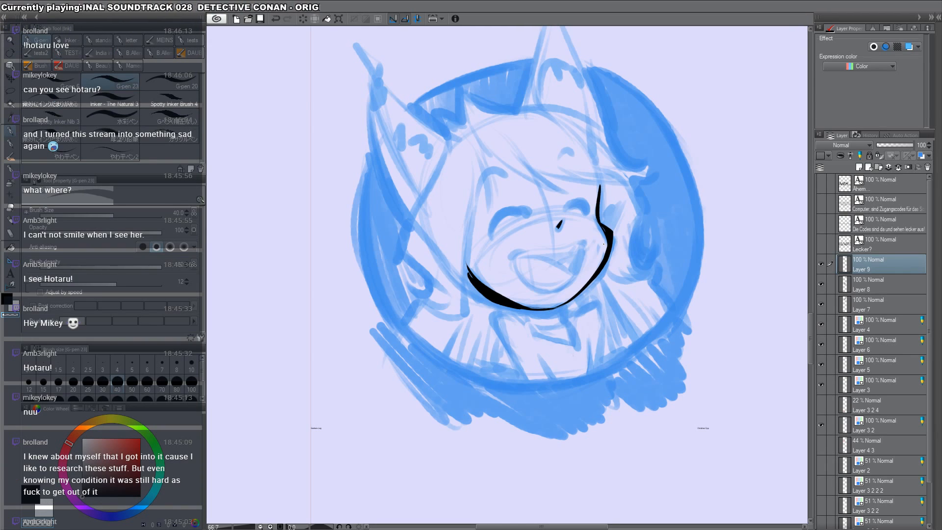
pyautogui.press('c')
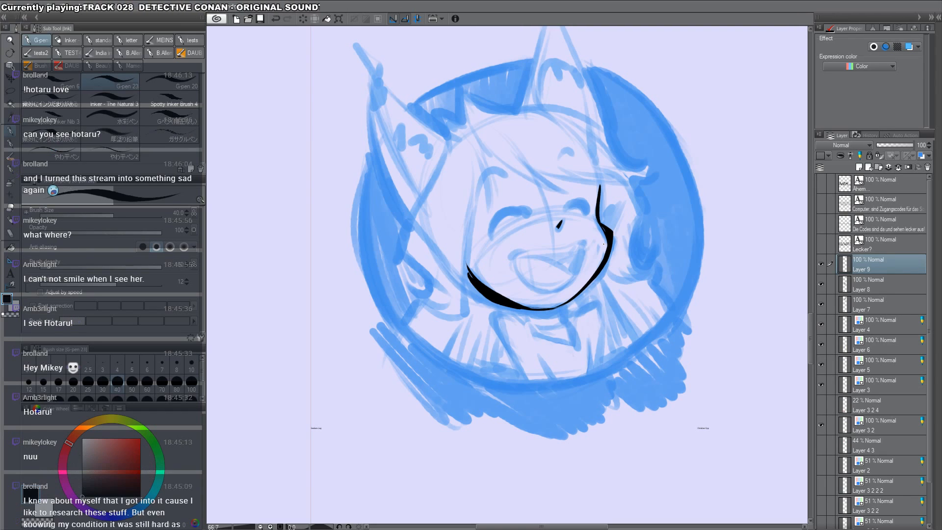
pyautogui.moveTo(638, 316); pyautogui.dragTo(646, 313)
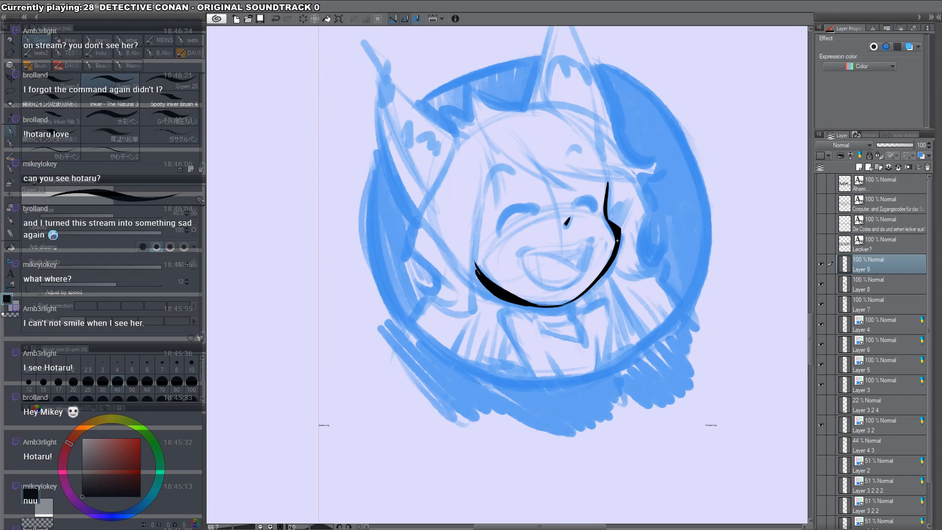
# Step: Rework the thickness of the black chin line under the mouth with short strokes along its curve
pyautogui.moveTo(695, 230); pyautogui.dragTo(519, 388)
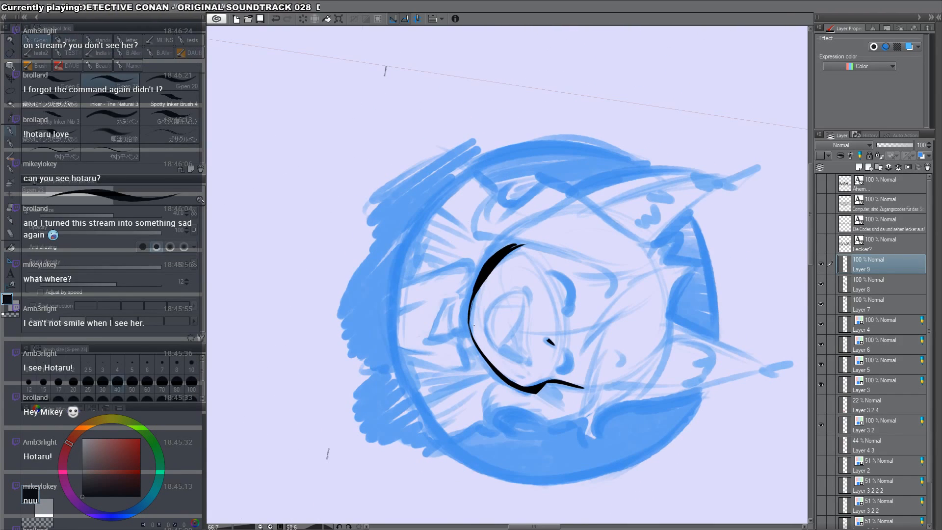
pyautogui.moveTo(472, 300); pyautogui.dragTo(471, 343)
pyautogui.hotkey('ctrl', 'z')
pyautogui.moveTo(481, 284); pyautogui.dragTo(471, 335)
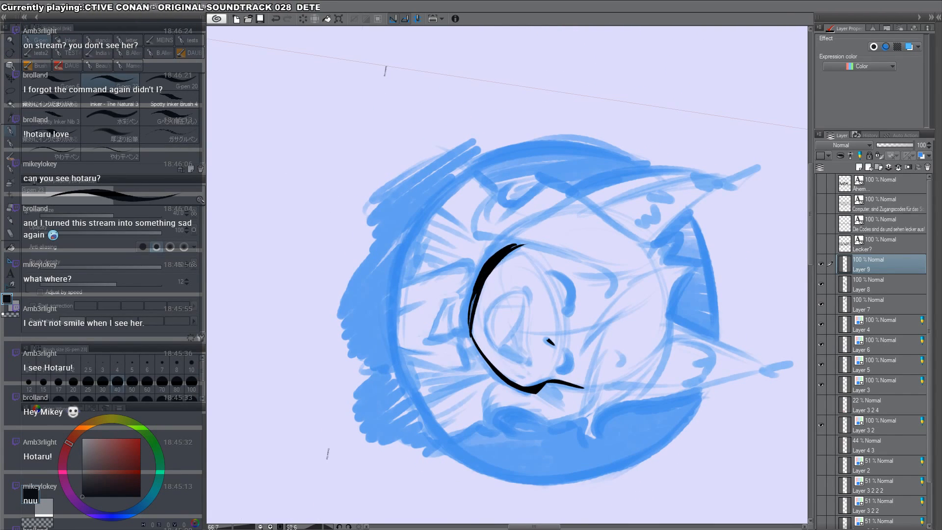
pyautogui.hotkey('ctrl', 'z')
pyautogui.moveTo(477, 295)
pyautogui.mouseDown()
pyautogui.moveTo(488, 273)
pyautogui.moveTo(471, 347)
pyautogui.moveTo(496, 242)
pyautogui.mouseUp()
# Step: Trim the outer edge of the chin line with transparent colour and smooth its inner edge in black
pyautogui.press('c')
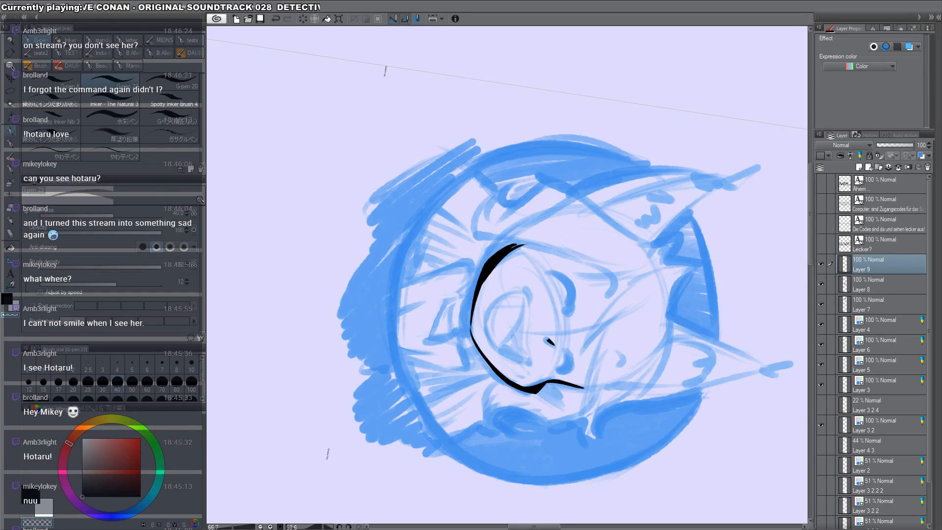
pyautogui.moveTo(467, 307); pyautogui.dragTo(492, 253)
pyautogui.moveTo(468, 325)
pyautogui.mouseDown()
pyautogui.moveTo(490, 258)
pyautogui.moveTo(470, 331)
pyautogui.mouseUp()
pyautogui.press('c')
pyautogui.moveTo(481, 300)
pyautogui.mouseDown()
pyautogui.moveTo(472, 349)
pyautogui.moveTo(472, 338)
pyautogui.mouseUp()
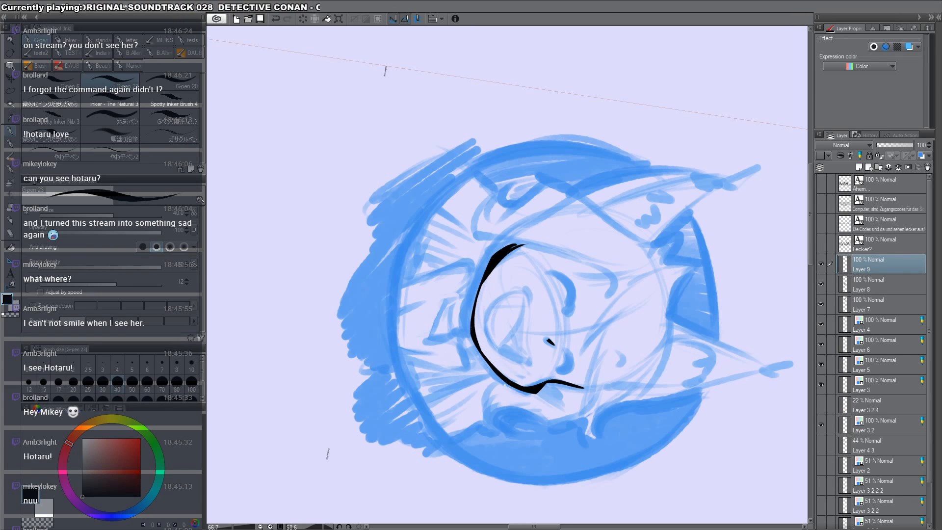
pyautogui.press('r')
pyautogui.doubleClick(505, 384)
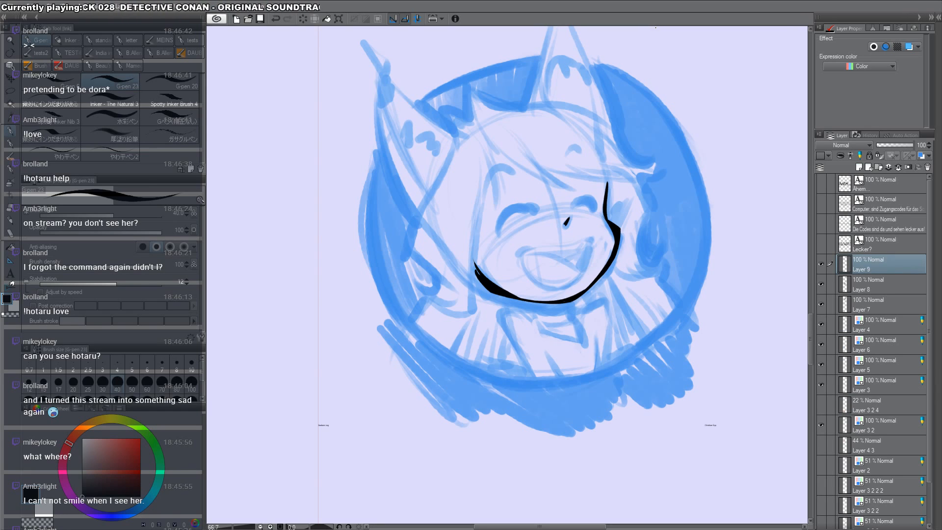
# Step: Extend the left end of the jaw line slightly upward along the cheek with a tapered black stroke
pyautogui.moveTo(552, 205); pyautogui.dragTo(590, 265)
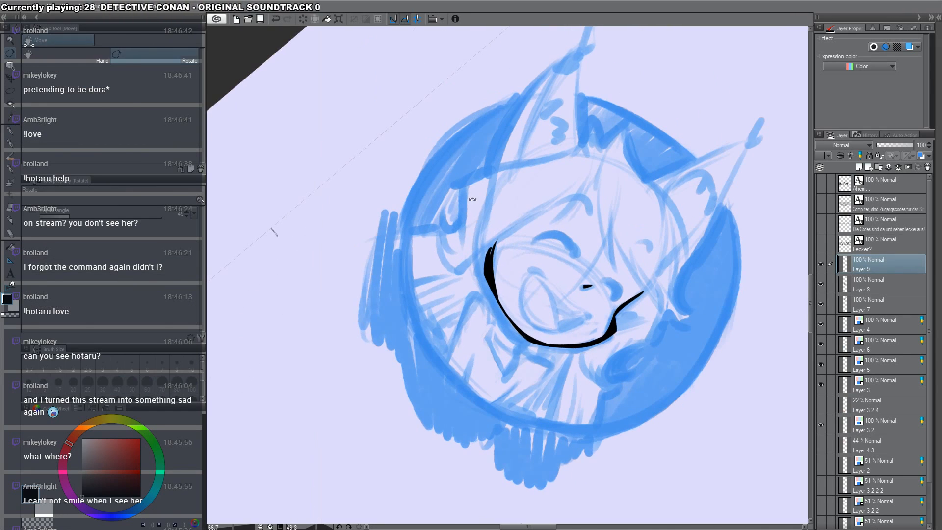
pyautogui.moveTo(502, 306)
pyautogui.mouseDown()
pyautogui.moveTo(494, 277)
pyautogui.moveTo(509, 228)
pyautogui.mouseUp()
pyautogui.hotkey('ctrl', 'z')
pyautogui.hotkey('ctrl', 'z')
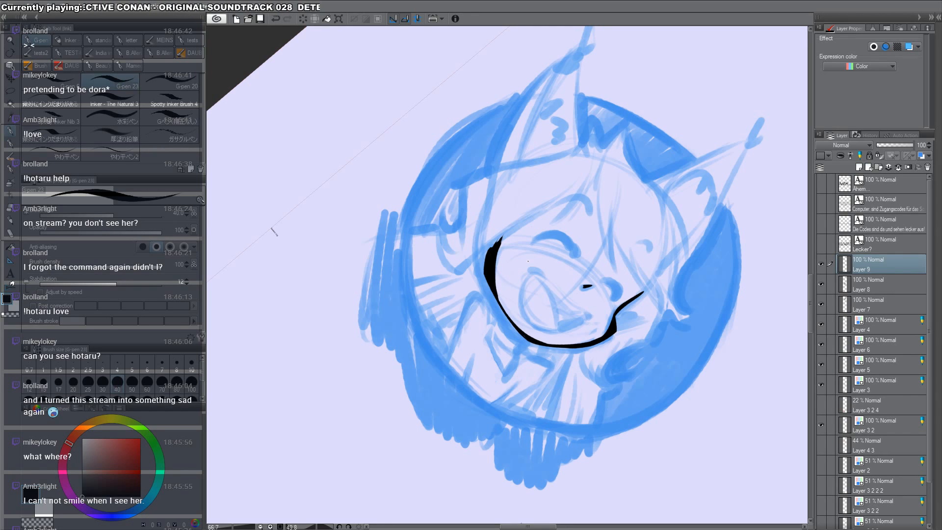
pyautogui.moveTo(730, 189); pyautogui.dragTo(722, 170)
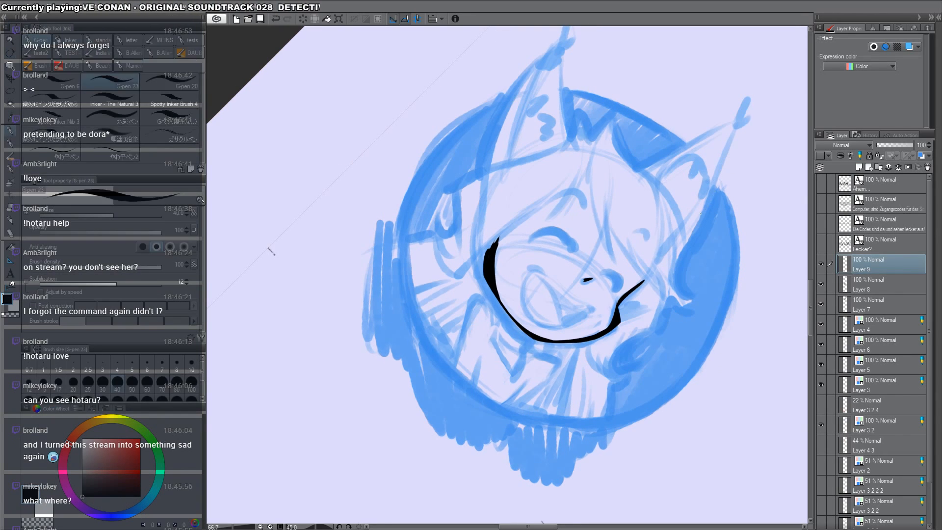
pyautogui.moveTo(701, 214); pyautogui.dragTo(729, 88)
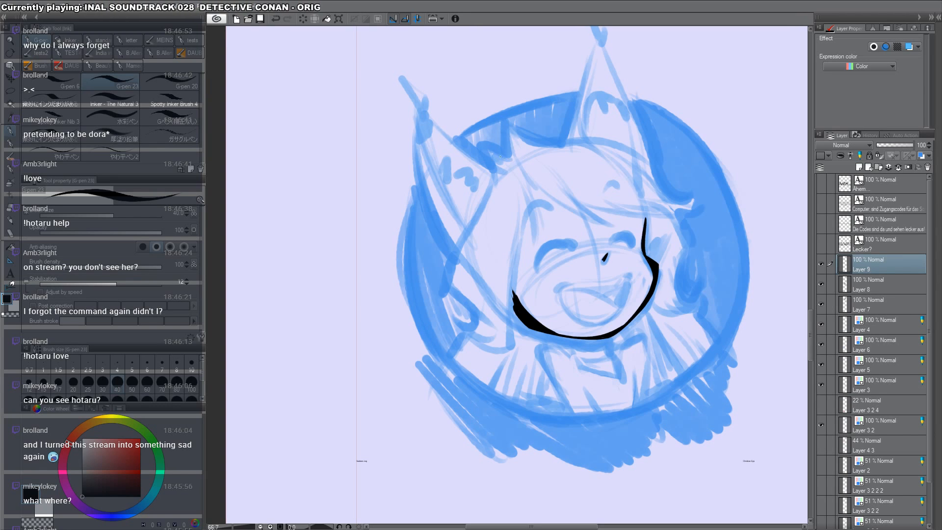
# Step: Ink the small pointed hair tuft on top of the head in black
pyautogui.moveTo(666, 251); pyautogui.dragTo(678, 372)
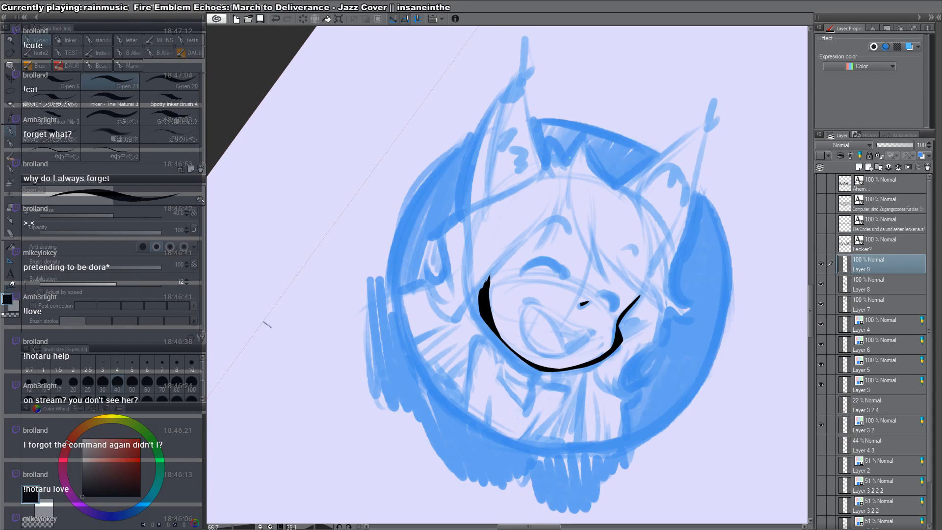
pyautogui.moveTo(569, 157)
pyautogui.mouseDown()
pyautogui.moveTo(588, 160)
pyautogui.moveTo(588, 138)
pyautogui.moveTo(587, 262)
pyautogui.mouseUp()
pyautogui.hotkey('ctrl', 'z')
pyautogui.hotkey('ctrl', 'z')
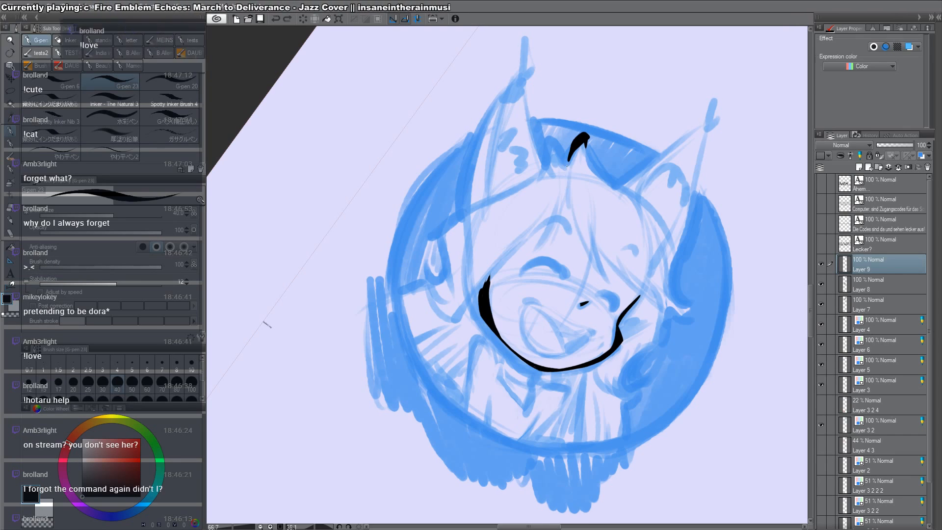
pyautogui.moveTo(569, 167); pyautogui.dragTo(599, 273)
pyautogui.hotkey('ctrl', 'z')
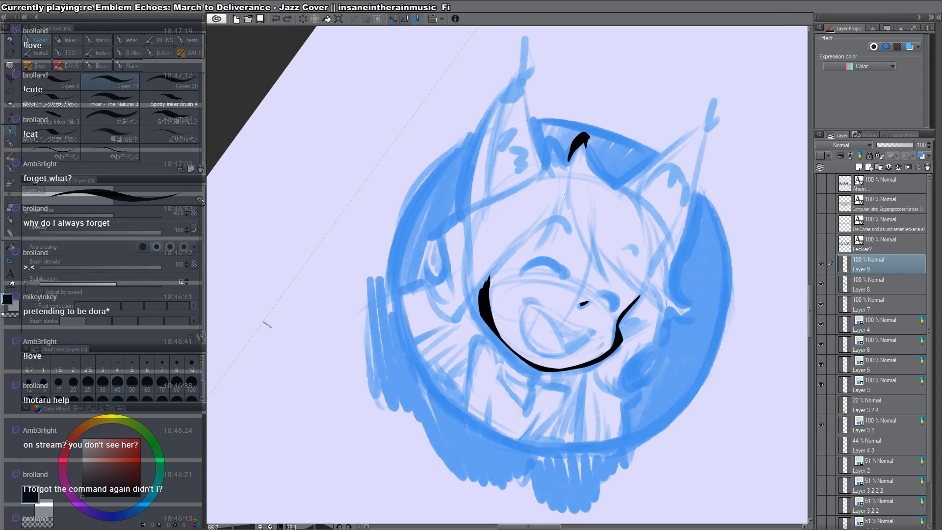
pyautogui.hotkey('ctrl', 'y')
pyautogui.hotkey('ctrl', 'z')
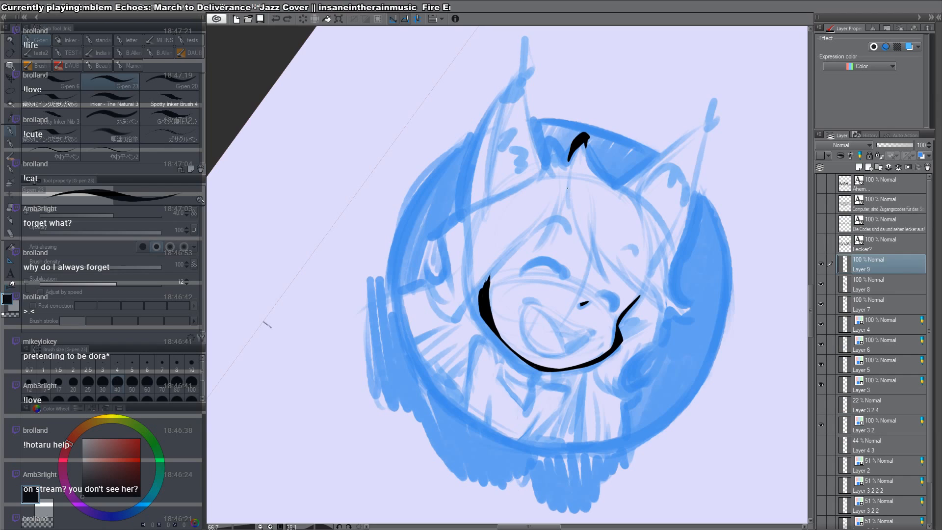
pyautogui.moveTo(570, 169); pyautogui.dragTo(600, 285)
pyautogui.hotkey('ctrl', 'z')
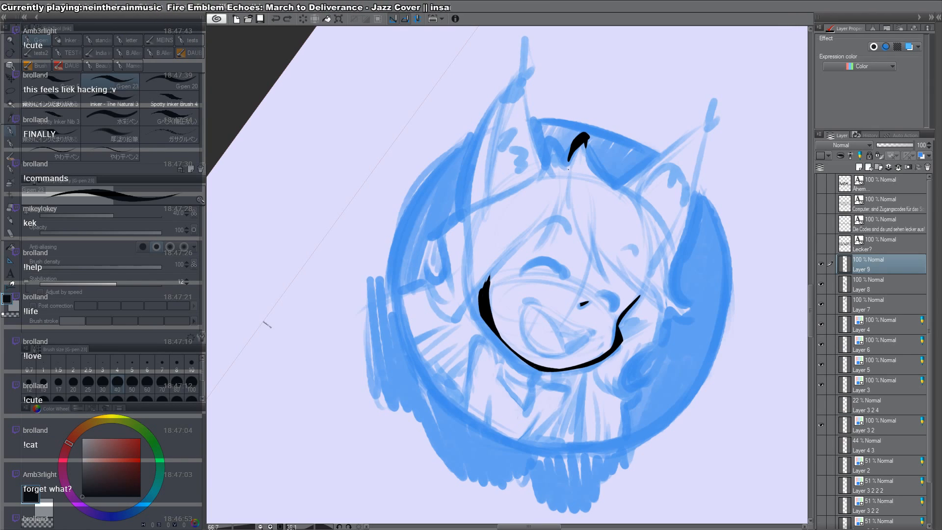
pyautogui.moveTo(568, 168); pyautogui.dragTo(610, 290)
pyautogui.hotkey('ctrl', 'z')
# Step: Ink the swept fringe strands diagonally across the forehead and trim them with transparent colour
pyautogui.moveTo(565, 180); pyautogui.dragTo(609, 291)
pyautogui.moveTo(589, 253)
pyautogui.mouseDown()
pyautogui.moveTo(605, 282)
pyautogui.moveTo(605, 273)
pyautogui.mouseUp()
pyautogui.moveTo(592, 218)
pyautogui.mouseDown()
pyautogui.moveTo(609, 284)
pyautogui.moveTo(653, 310)
pyautogui.mouseUp()
pyautogui.press('c')
pyautogui.moveTo(619, 275); pyautogui.dragTo(655, 312)
pyautogui.press('c')
pyautogui.hotkey('ctrl', '@')
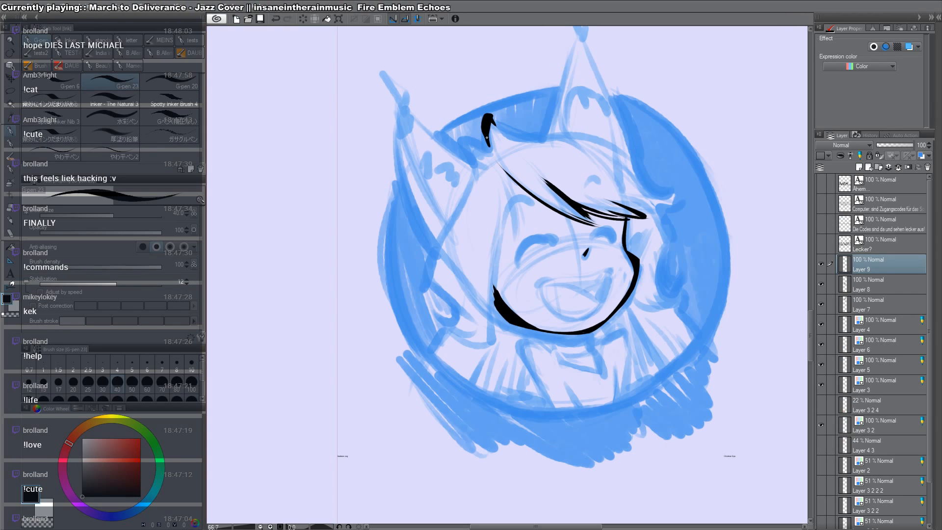
# Step: Ink the second small tuft stroke, the tapered strand beside the fringe, and the left cheek line up to the hair
pyautogui.moveTo(478, 166)
pyautogui.mouseDown()
pyautogui.moveTo(472, 155)
pyautogui.moveTo(495, 147)
pyautogui.moveTo(513, 227)
pyautogui.mouseUp()
pyautogui.hotkey('ctrl', 'z')
pyautogui.hotkey('ctrl', 'z')
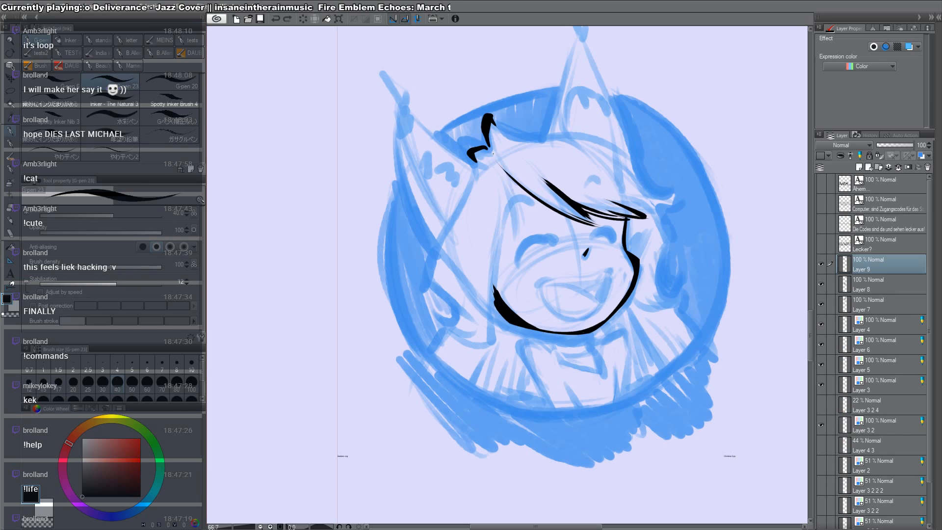
pyautogui.moveTo(493, 155); pyautogui.dragTo(514, 240)
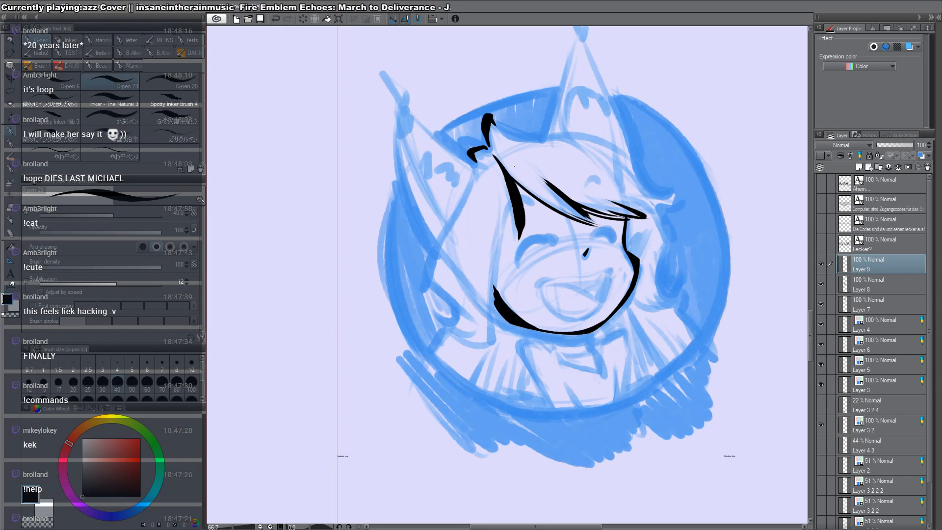
pyautogui.moveTo(511, 208)
pyautogui.mouseDown()
pyautogui.moveTo(508, 238)
pyautogui.moveTo(497, 235)
pyautogui.moveTo(490, 293)
pyautogui.moveTo(498, 302)
pyautogui.moveTo(469, 302)
pyautogui.mouseUp()
# Step: Ink the pointed tip of the fringe where it sweeps out past the right side of the face
pyautogui.moveTo(606, 380); pyautogui.dragTo(630, 422)
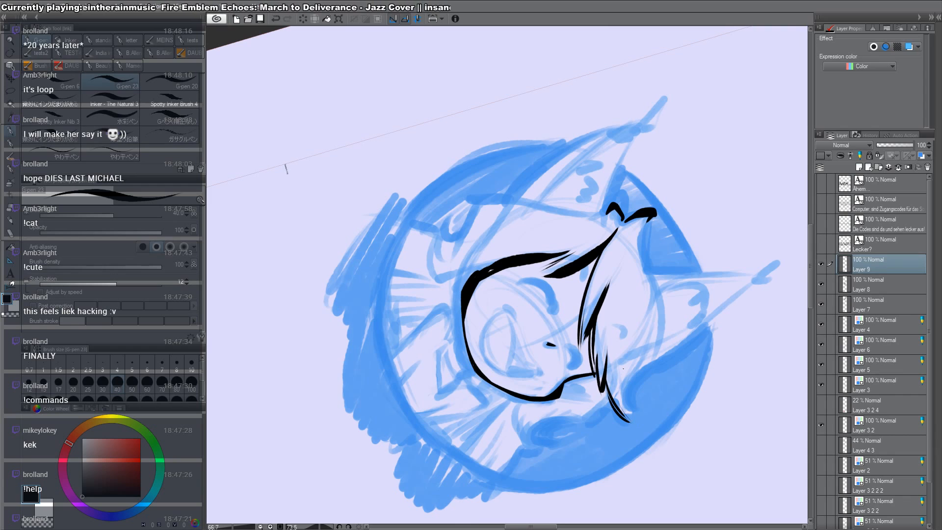
pyautogui.moveTo(626, 376); pyautogui.dragTo(631, 410)
pyautogui.moveTo(607, 379); pyautogui.dragTo(624, 419)
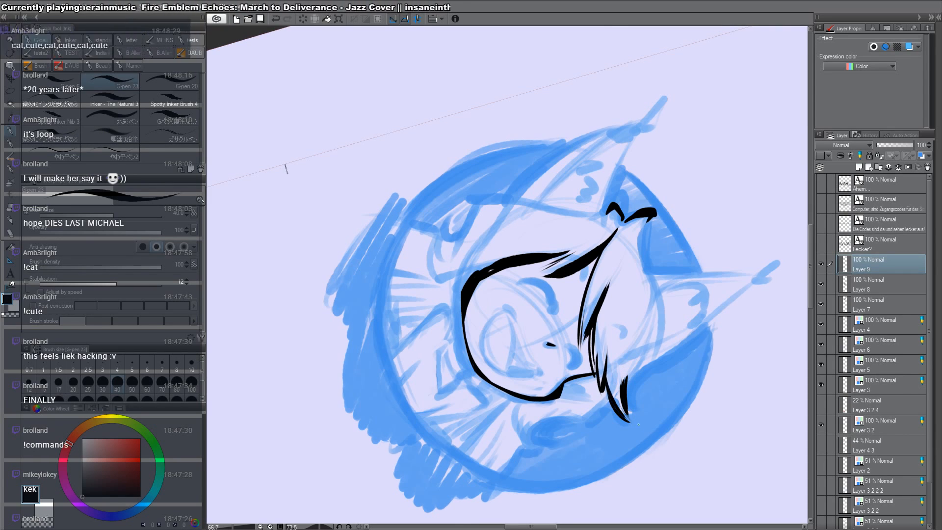
pyautogui.moveTo(604, 388); pyautogui.dragTo(609, 402)
# Step: Ink the upper hair outline from the tuft over the top of the head down to the fringe tip
pyautogui.keyDown('shift'); pyautogui.moveTo(697, 290); pyautogui.dragTo(682, 198); pyautogui.keyUp('shift')
pyautogui.press('p')
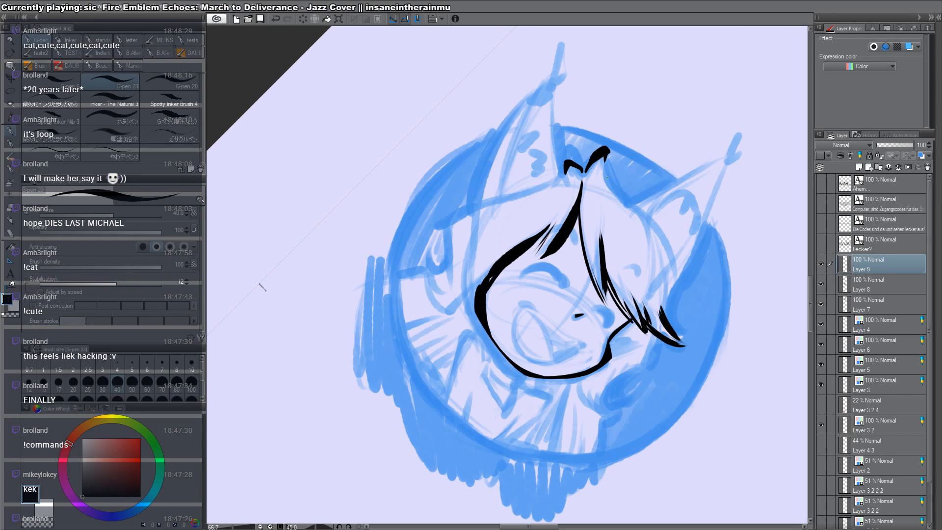
pyautogui.moveTo(606, 155)
pyautogui.mouseDown()
pyautogui.moveTo(607, 190)
pyautogui.moveTo(649, 220)
pyautogui.moveTo(676, 288)
pyautogui.mouseUp()
pyautogui.hotkey('ctrl', 'z')
pyautogui.hotkey('ctrl', 'z')
pyautogui.hotkey('ctrl', 'z')
pyautogui.hotkey('ctrl', 'z')
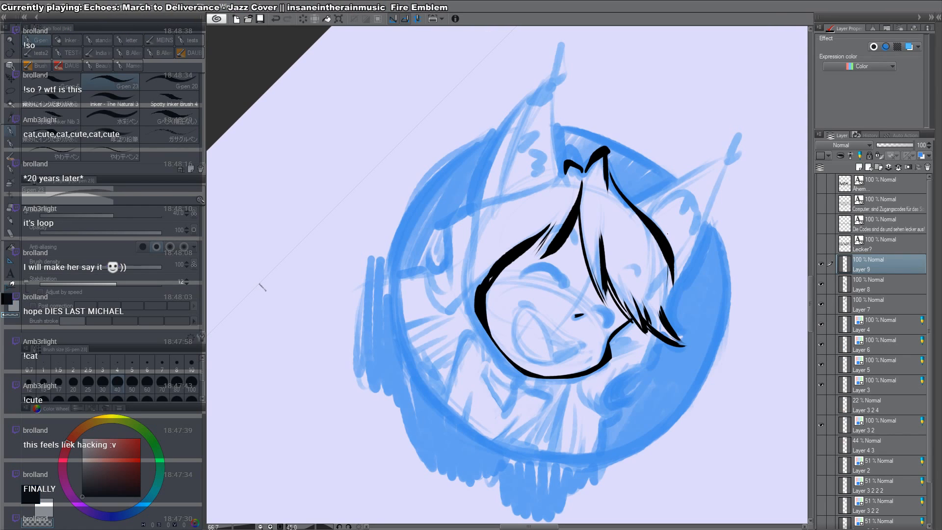
pyautogui.hotkey('ctrl', 'z')
pyautogui.moveTo(608, 167)
pyautogui.mouseDown()
pyautogui.moveTo(665, 299)
pyautogui.moveTo(663, 325)
pyautogui.moveTo(705, 161)
pyautogui.mouseUp()
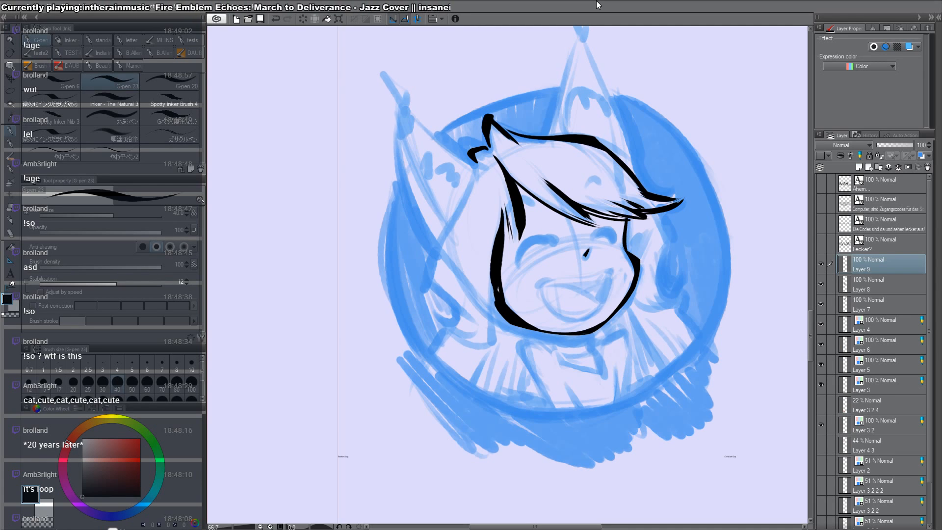
# Step: Ink the outward-curling lower edge of the hair beside the left side of the jaw
pyautogui.moveTo(683, 343); pyautogui.dragTo(681, 328)
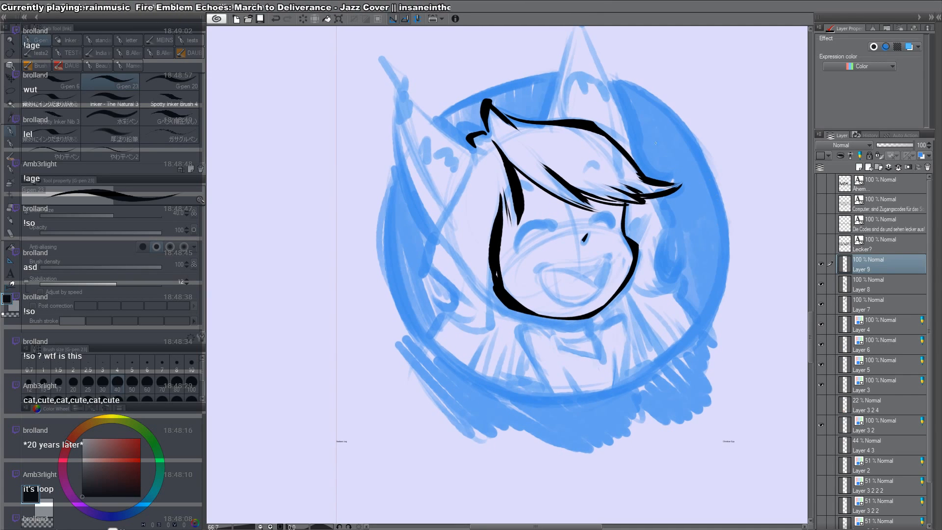
pyautogui.moveTo(534, 252)
pyautogui.mouseDown()
pyautogui.moveTo(680, 253)
pyautogui.moveTo(659, 201)
pyautogui.mouseUp()
pyautogui.moveTo(430, 268); pyautogui.dragTo(495, 294)
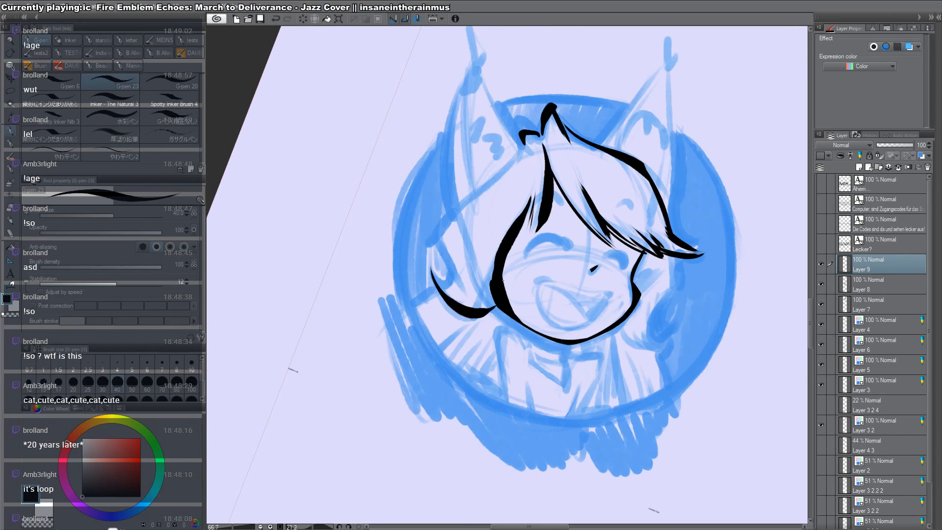
pyautogui.hotkey('ctrl', 'z')
pyautogui.moveTo(431, 274); pyautogui.dragTo(493, 293)
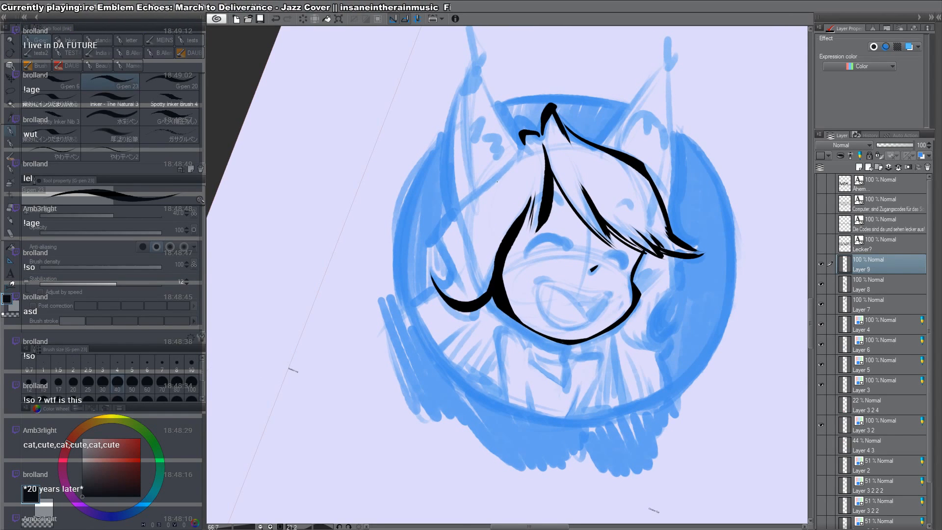
# Step: Thin the hair curl beside the jaw with transparent colour and add a short black stroke at its tip
pyautogui.press('c')
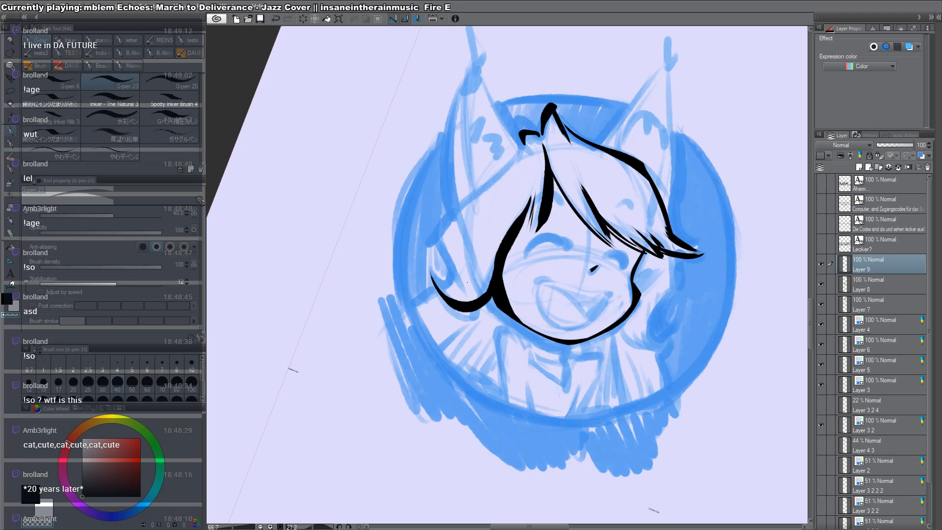
pyautogui.moveTo(448, 303)
pyautogui.mouseDown()
pyautogui.moveTo(492, 284)
pyautogui.moveTo(499, 238)
pyautogui.mouseUp()
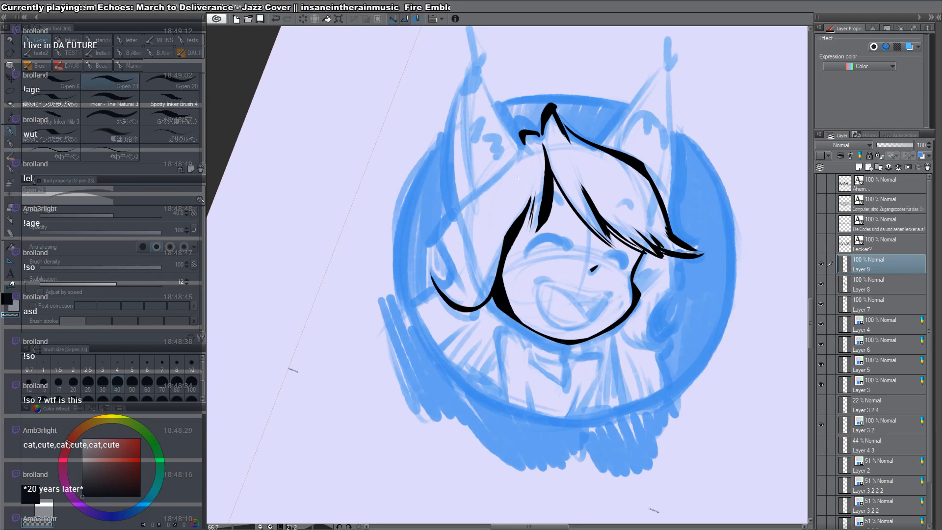
pyautogui.press('c')
pyautogui.moveTo(457, 295); pyautogui.dragTo(442, 281)
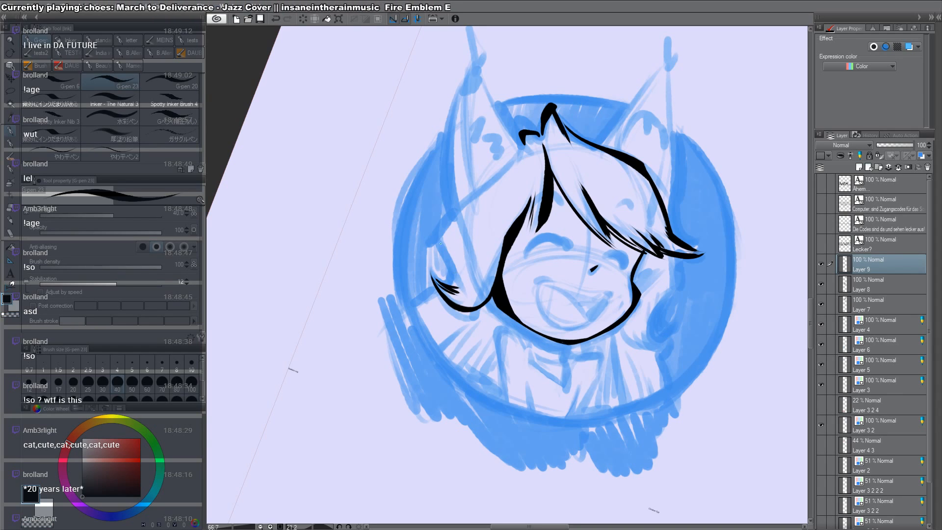
# Step: Ink the outer left hair outline from beside the tuft down to the curl at the jaw
pyautogui.moveTo(438, 239); pyautogui.dragTo(466, 282)
pyautogui.moveTo(433, 237); pyautogui.dragTo(464, 281)
pyautogui.hotkey('shift', 'space')
pyautogui.moveTo(593, 166); pyautogui.dragTo(570, 151)
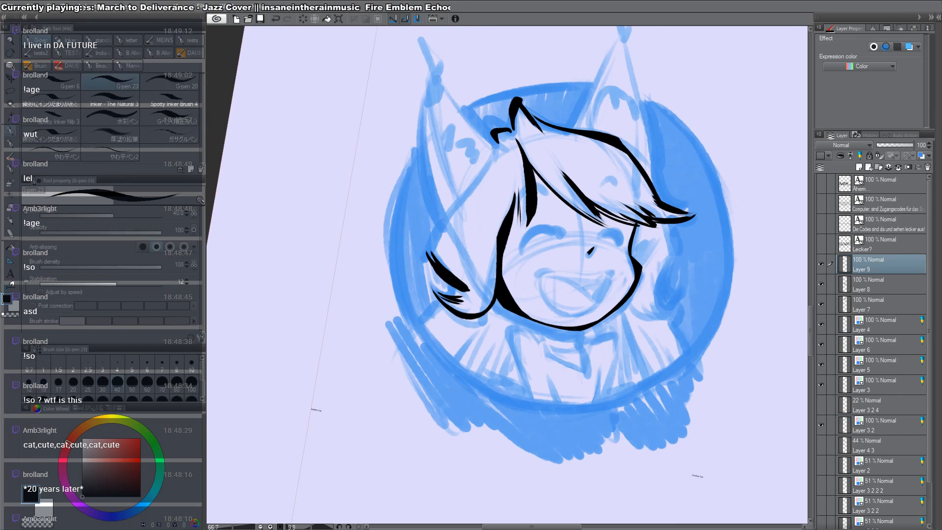
pyautogui.moveTo(495, 151)
pyautogui.mouseDown()
pyautogui.moveTo(441, 267)
pyautogui.moveTo(427, 245)
pyautogui.mouseUp()
pyautogui.press('c')
pyautogui.press('c')
pyautogui.moveTo(466, 291)
pyautogui.mouseDown()
pyautogui.moveTo(446, 265)
pyautogui.moveTo(475, 291)
pyautogui.moveTo(441, 261)
pyautogui.moveTo(467, 289)
pyautogui.mouseUp()
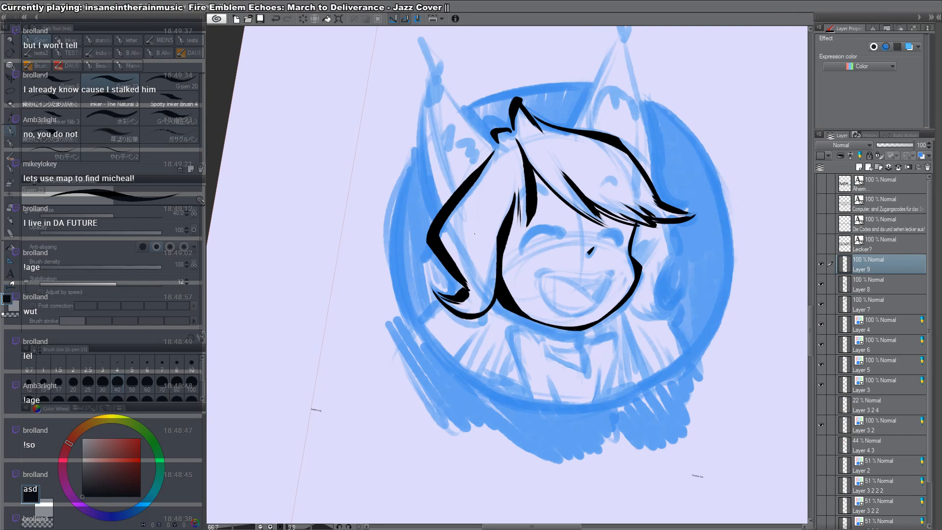
# Step: Thicken the lower part of the left hair outline, trim its outer edge with transparent colour, and retouch the curl tip
pyautogui.moveTo(439, 231); pyautogui.dragTo(479, 286)
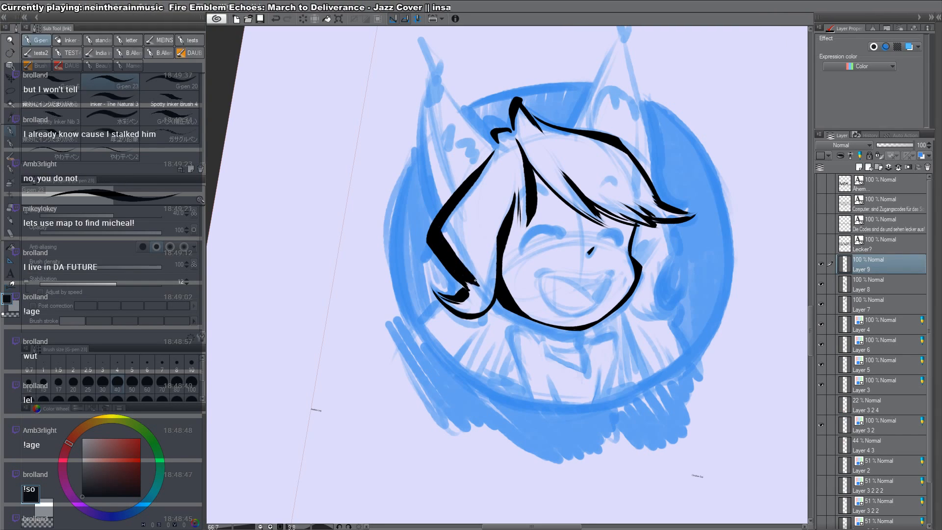
pyautogui.press('c')
pyautogui.moveTo(423, 239)
pyautogui.mouseDown()
pyautogui.moveTo(485, 298)
pyautogui.moveTo(455, 272)
pyautogui.moveTo(439, 274)
pyautogui.moveTo(477, 328)
pyautogui.moveTo(414, 274)
pyautogui.moveTo(475, 295)
pyautogui.mouseUp()
pyautogui.press('c')
pyautogui.press('c')
pyautogui.press('c')
pyautogui.moveTo(444, 285)
pyautogui.mouseDown()
pyautogui.moveTo(473, 293)
pyautogui.moveTo(476, 285)
pyautogui.moveTo(468, 281)
pyautogui.moveTo(461, 292)
pyautogui.mouseUp()
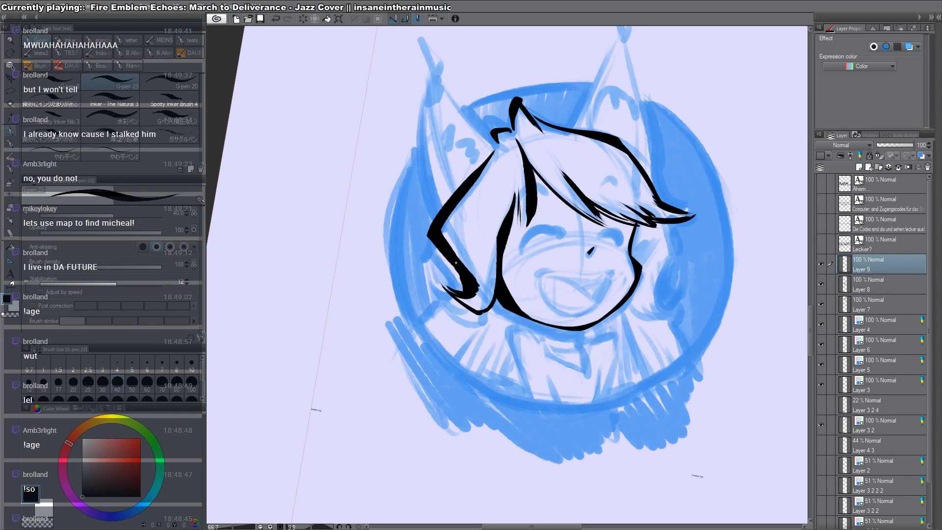
# Step: Add feathered black strokes and short loose strands along the inner edge of the left hair curl beside the jaw
pyautogui.moveTo(454, 243); pyautogui.dragTo(476, 276)
pyautogui.moveTo(469, 247)
pyautogui.mouseDown()
pyautogui.moveTo(462, 264)
pyautogui.moveTo(477, 270)
pyautogui.mouseUp()
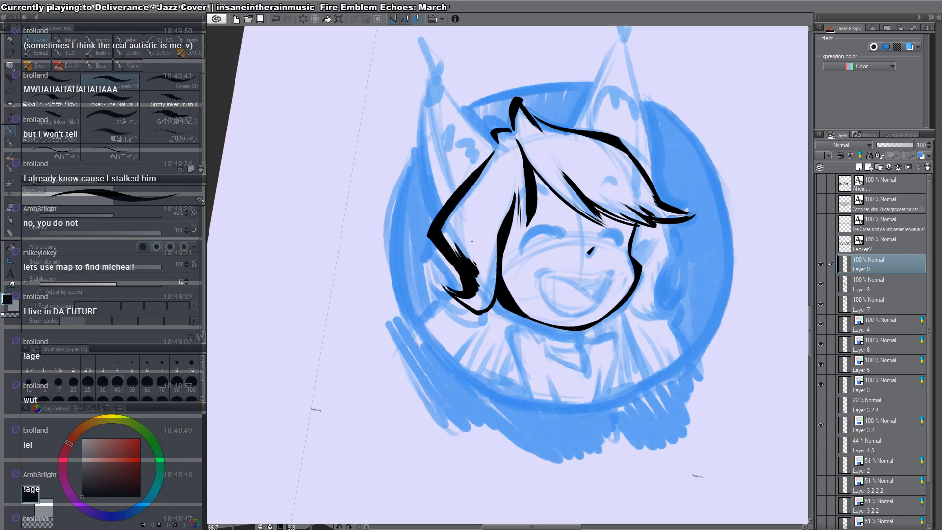
pyautogui.moveTo(616, 257); pyautogui.dragTo(566, 239)
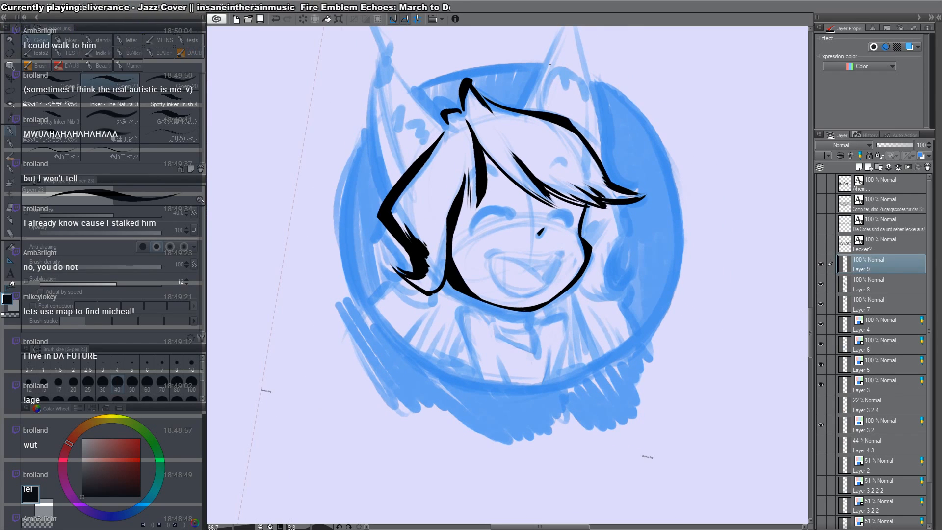
pyautogui.moveTo(430, 231); pyautogui.dragTo(434, 254)
pyautogui.moveTo(433, 237); pyautogui.dragTo(437, 251)
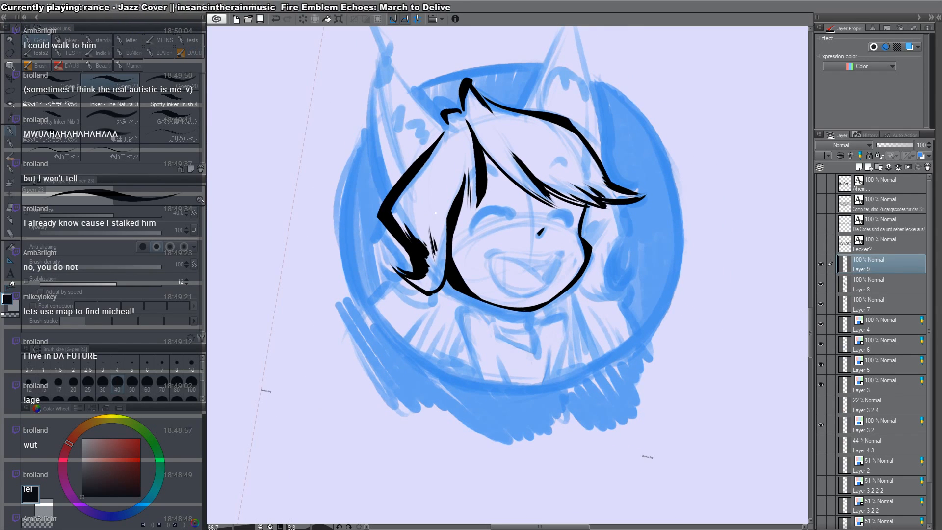
pyautogui.moveTo(435, 214); pyautogui.dragTo(414, 249)
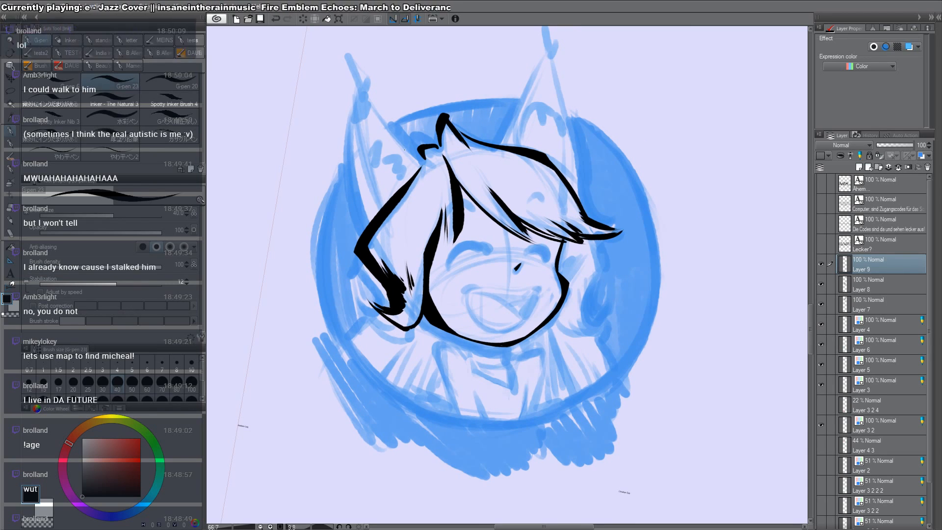
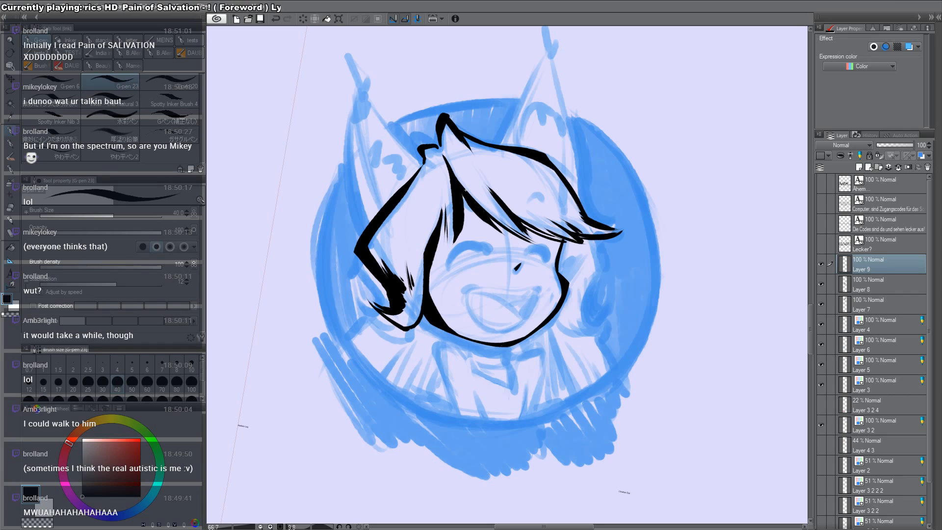
# Step: Add short strand strokes in the fringe above the right eye and ink the right closed eye as a thick arc
pyautogui.moveTo(519, 197); pyautogui.dragTo(539, 210)
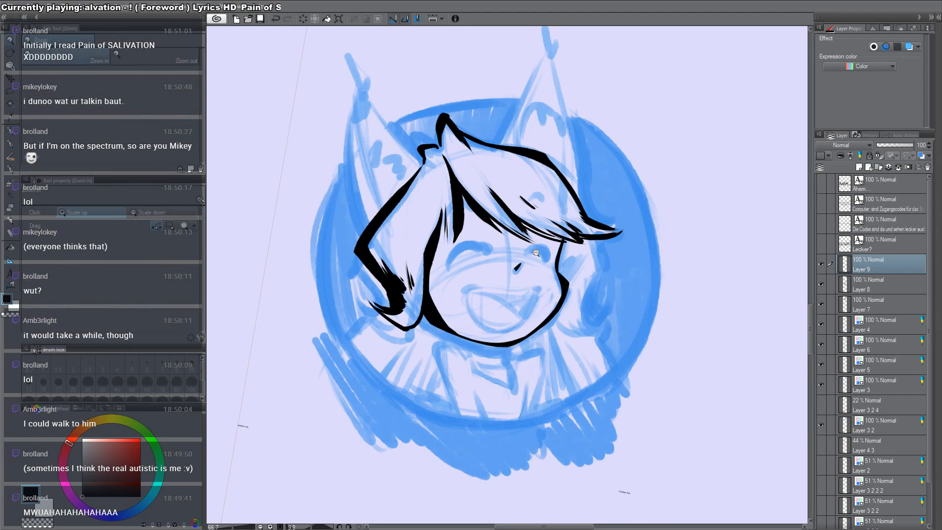
pyautogui.scroll(1, 532, 255)
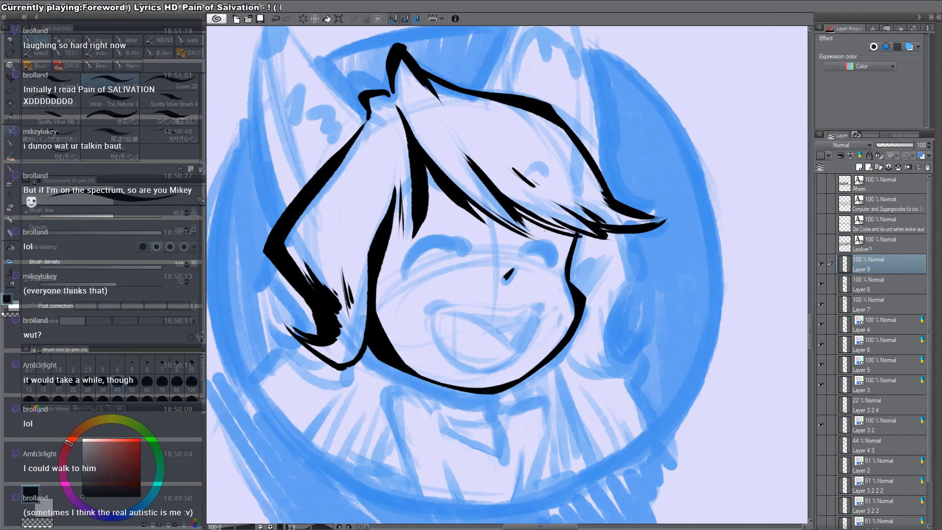
pyautogui.moveTo(518, 259)
pyautogui.mouseDown()
pyautogui.moveTo(537, 249)
pyautogui.moveTo(560, 269)
pyautogui.mouseUp()
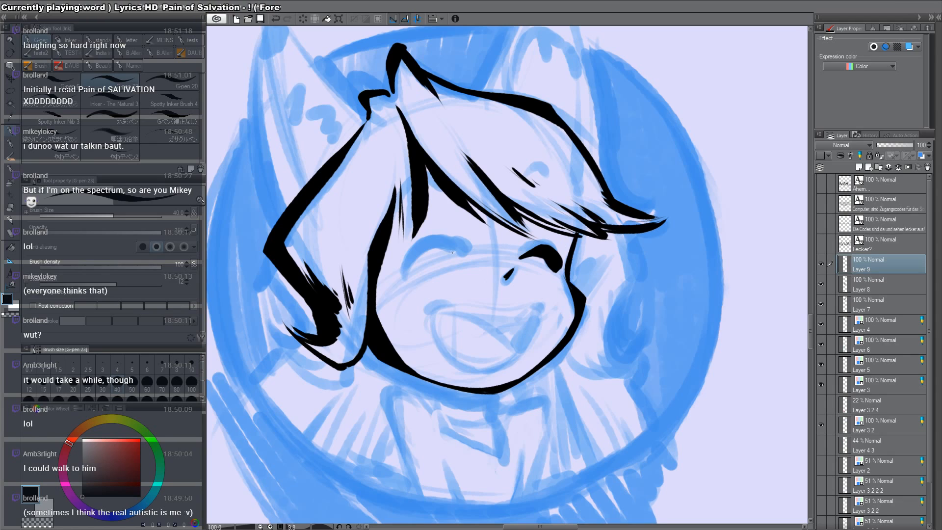
pyautogui.moveTo(470, 253); pyautogui.dragTo(414, 274)
pyautogui.hotkey('ctrl', 'z')
pyautogui.hotkey('ctrl', 'y')
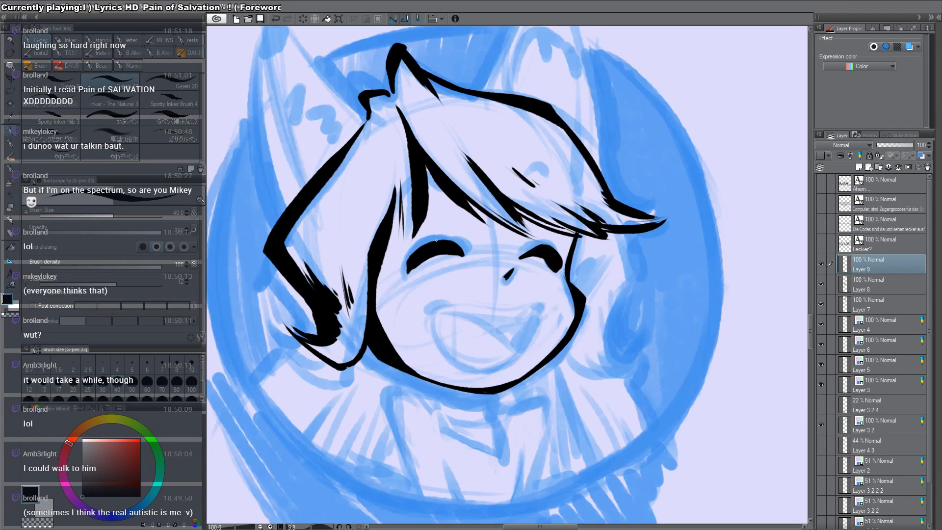
pyautogui.hotkey('ctrl', 'z')
pyautogui.moveTo(469, 253); pyautogui.dragTo(407, 269)
pyautogui.hotkey('ctrl', 'z')
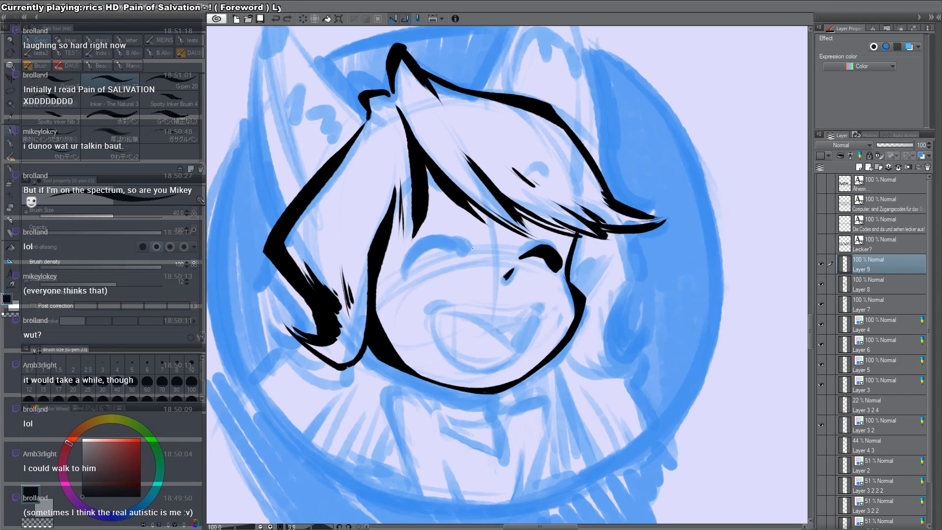
# Step: Ink the left closed eye as a thick tapering arc and add small lashes at the outer corners of both eyes
pyautogui.moveTo(472, 252); pyautogui.dragTo(395, 267)
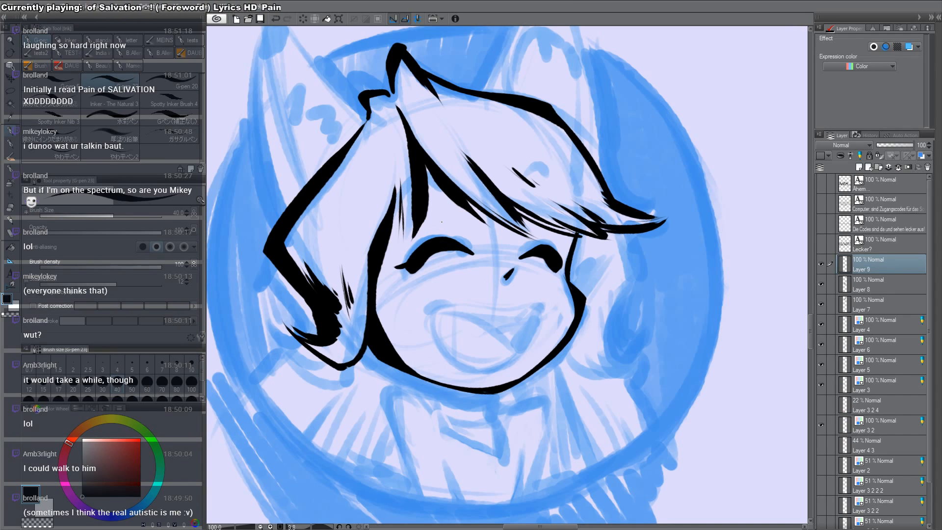
pyautogui.moveTo(647, 242); pyautogui.dragTo(537, 123)
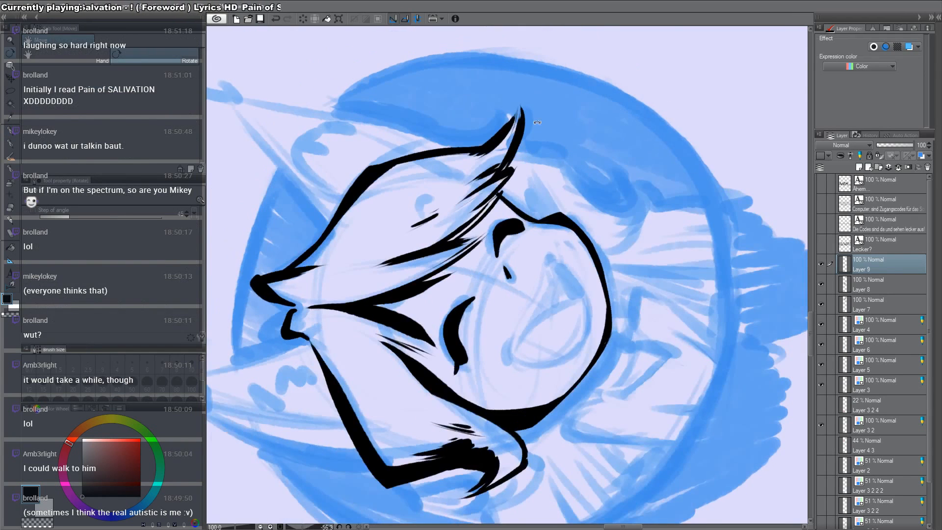
pyautogui.moveTo(453, 355); pyautogui.dragTo(451, 372)
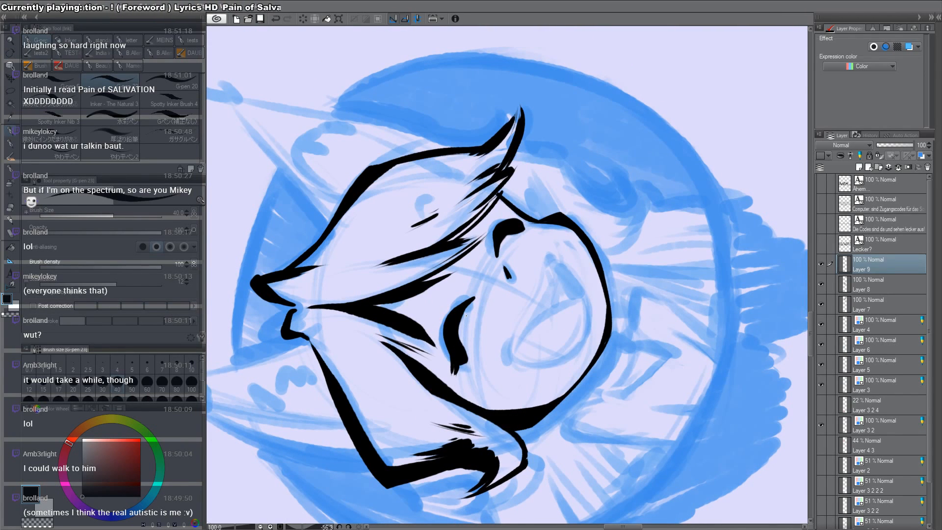
pyautogui.moveTo(515, 226); pyautogui.dragTo(512, 214)
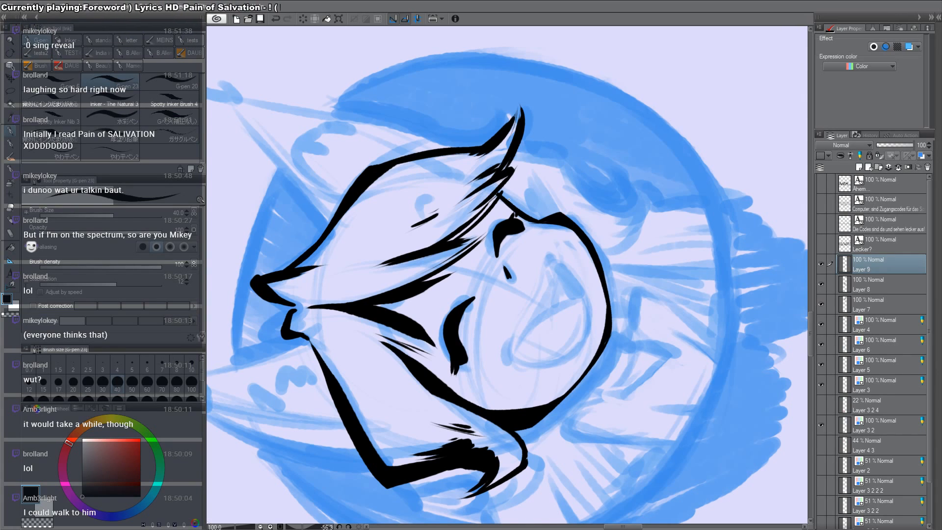
pyautogui.moveTo(467, 357); pyautogui.dragTo(471, 370)
pyautogui.moveTo(523, 232); pyautogui.dragTo(530, 228)
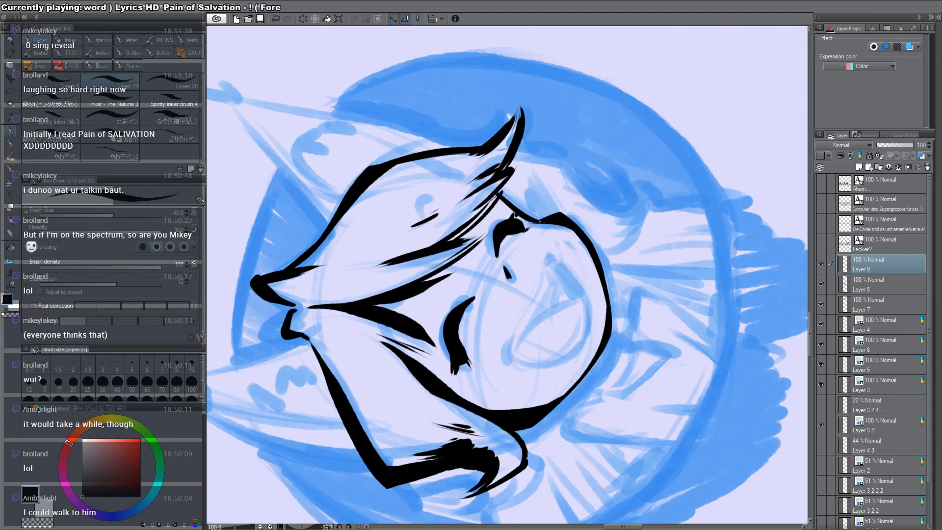
# Step: Ink the open mouth's outline over the sketch, with thick corners, a curved upper lip line and a rounded lower edge
pyautogui.doubleClick(610, 428)
pyautogui.press('p')
pyautogui.moveTo(435, 321); pyautogui.dragTo(452, 309)
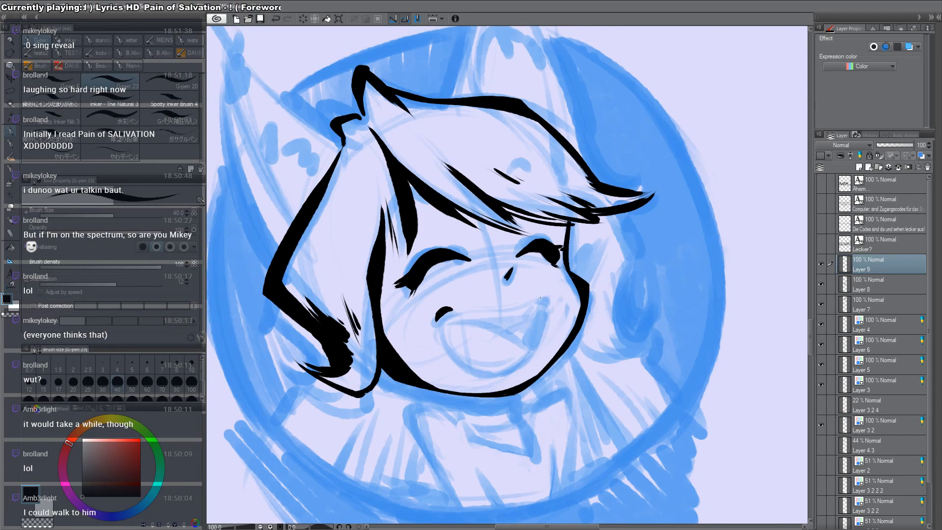
pyautogui.moveTo(540, 297)
pyautogui.mouseDown()
pyautogui.moveTo(539, 246)
pyautogui.moveTo(532, 347)
pyautogui.mouseUp()
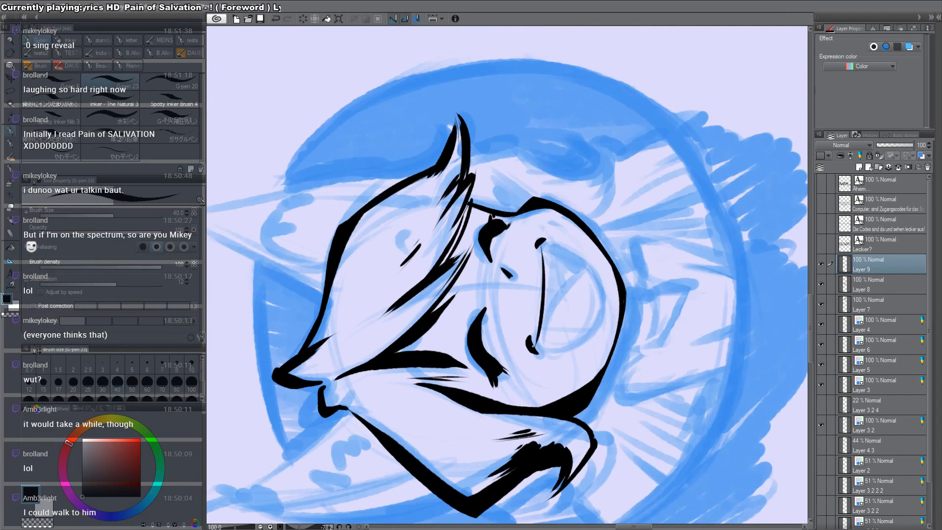
pyautogui.hotkey('ctrl', 'z')
pyautogui.moveTo(541, 245)
pyautogui.mouseDown()
pyautogui.moveTo(533, 341)
pyautogui.moveTo(457, 275)
pyautogui.moveTo(433, 344)
pyautogui.mouseUp()
pyautogui.hotkey('shift', 'space')
pyautogui.hotkey('shift', 'space')
pyautogui.moveTo(646, 359); pyautogui.dragTo(663, 240)
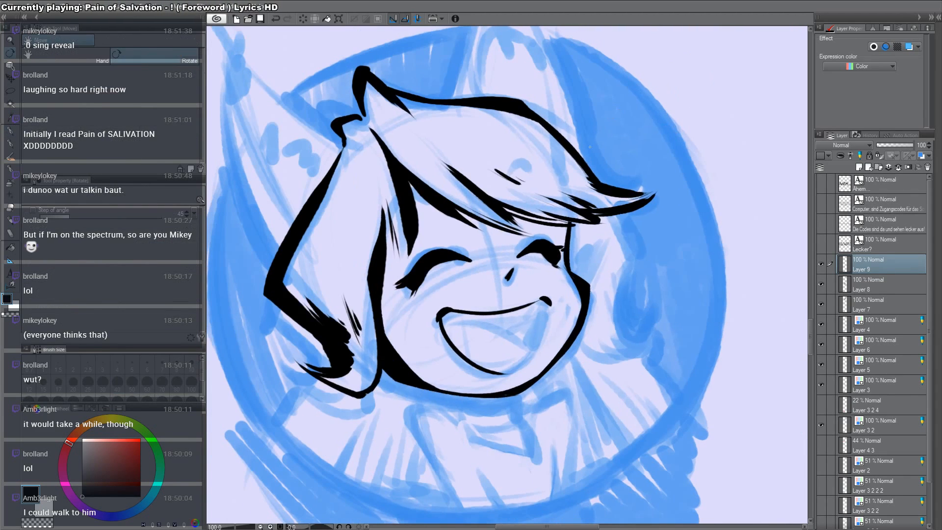
pyautogui.moveTo(527, 367); pyautogui.dragTo(544, 304)
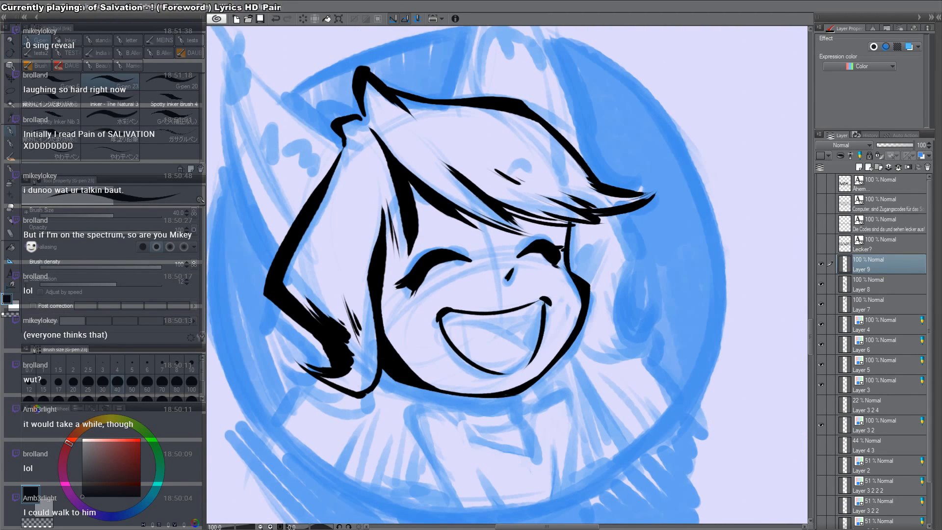
# Step: Ink the curved tongue line inside the open mouth
pyautogui.hotkey('shift', 'space')
pyautogui.moveTo(510, 429); pyautogui.dragTo(353, 279)
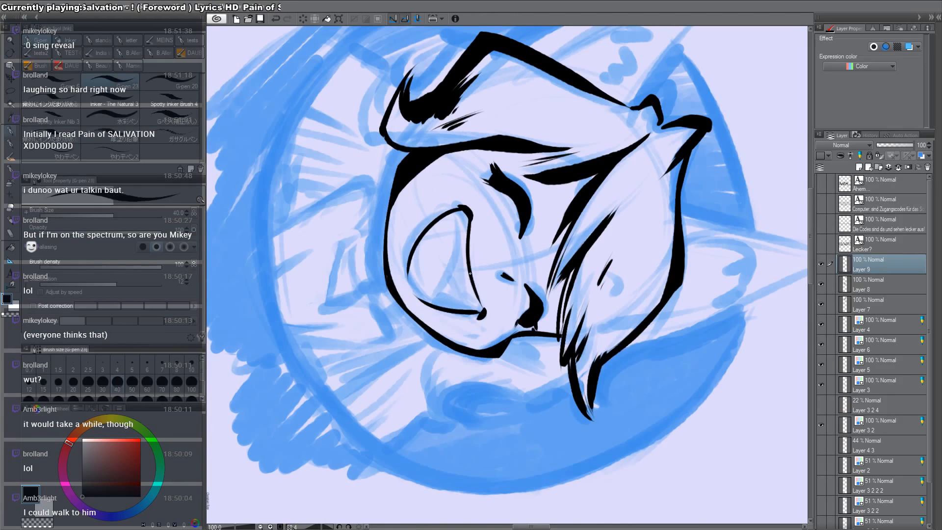
pyautogui.hotkey('shift', 'space')
pyautogui.moveTo(701, 387); pyautogui.dragTo(538, 172)
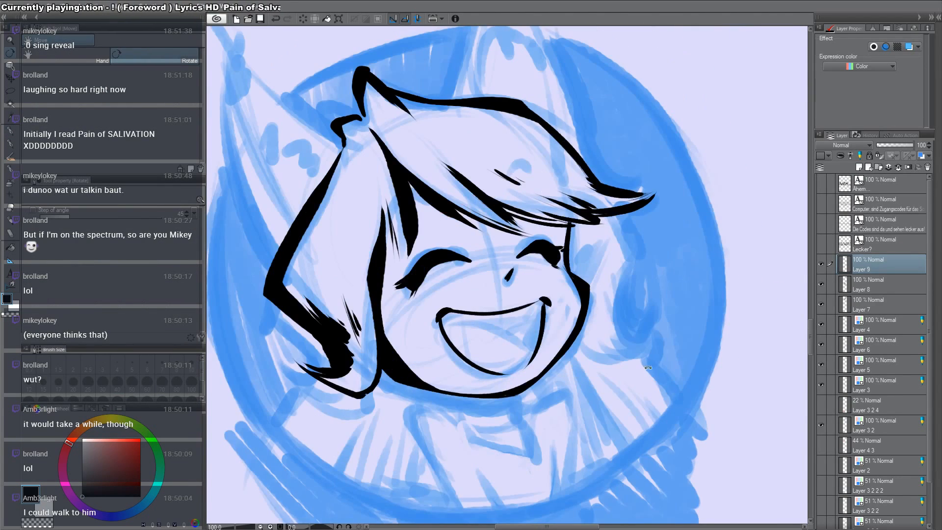
pyautogui.moveTo(648, 367); pyautogui.dragTo(566, 143)
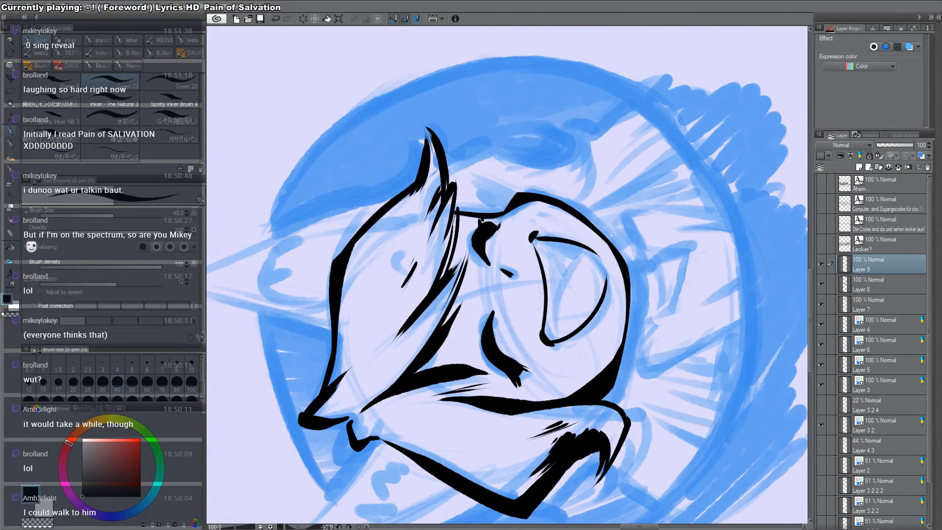
pyautogui.moveTo(578, 251)
pyautogui.mouseDown()
pyautogui.moveTo(558, 299)
pyautogui.moveTo(570, 349)
pyautogui.moveTo(565, 336)
pyautogui.mouseUp()
pyautogui.hotkey('ctrl', 'z')
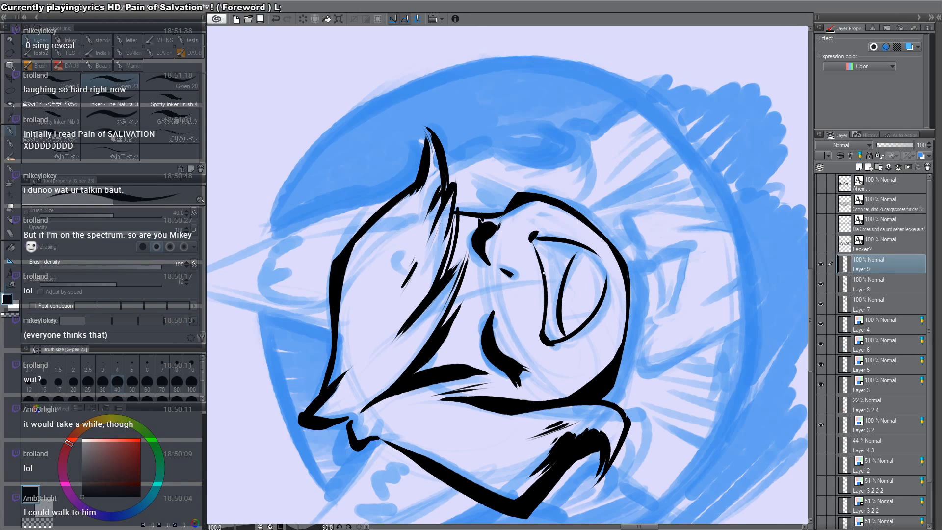
pyautogui.hotkey('ctrl', '@')
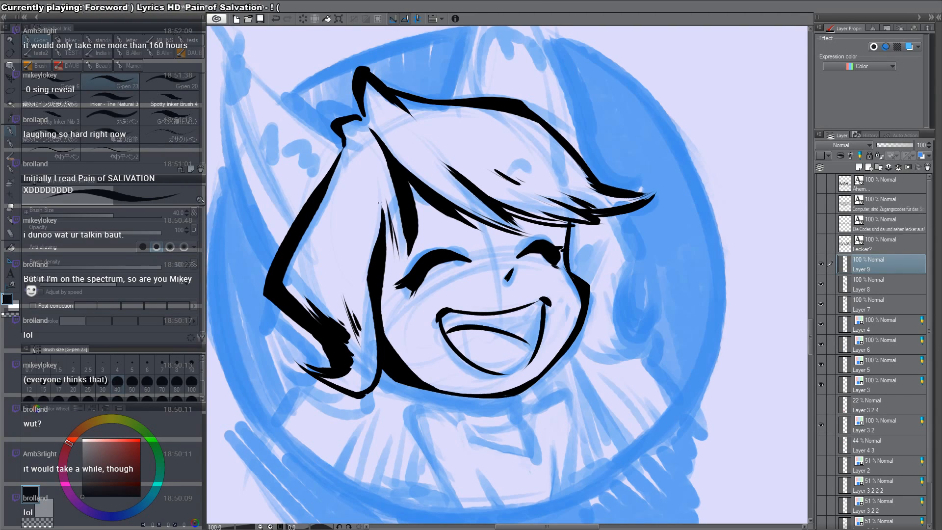
# Step: Ink thin hair strands beside the left temple and slanted brow lines with thick inner ends above both closed eyes
pyautogui.moveTo(379, 203); pyautogui.dragTo(392, 266)
pyautogui.moveTo(393, 225); pyautogui.dragTo(398, 264)
pyautogui.moveTo(395, 236)
pyautogui.mouseDown()
pyautogui.moveTo(400, 267)
pyautogui.moveTo(471, 249)
pyautogui.mouseUp()
pyautogui.hotkey('ctrl', 'z')
pyautogui.moveTo(408, 247); pyautogui.dragTo(471, 249)
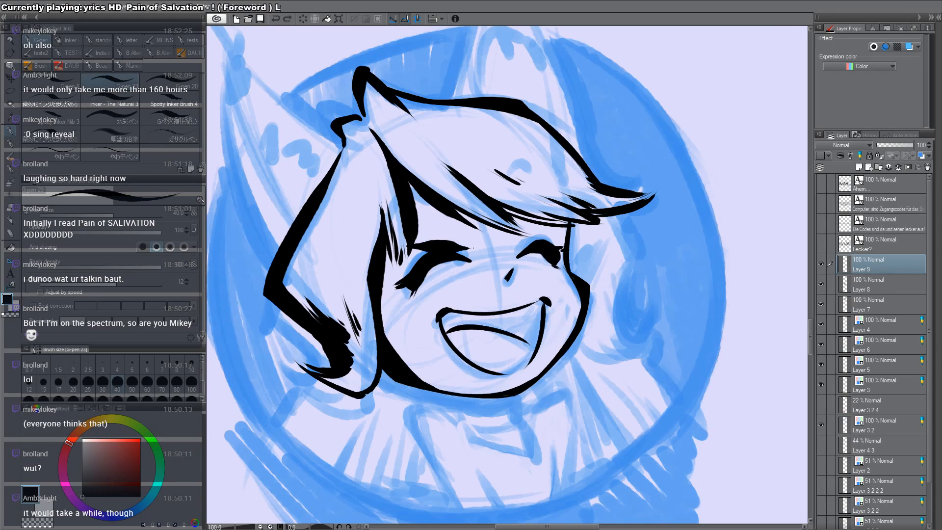
pyautogui.hotkey('ctrl', 'z')
pyautogui.moveTo(403, 257); pyautogui.dragTo(562, 244)
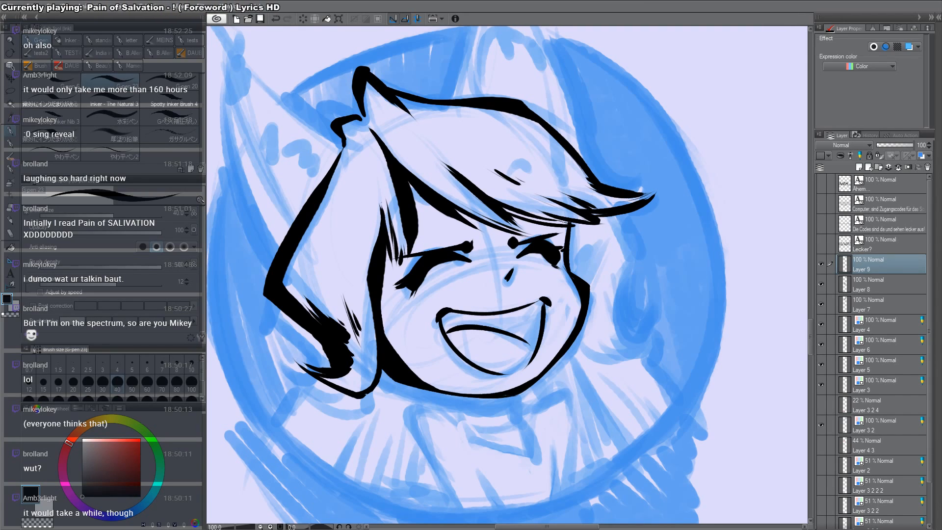
# Step: Add short blush strokes on both cheeks and small slanted lines beside the nose
pyautogui.moveTo(413, 303); pyautogui.dragTo(403, 320)
pyautogui.moveTo(427, 295); pyautogui.dragTo(413, 312)
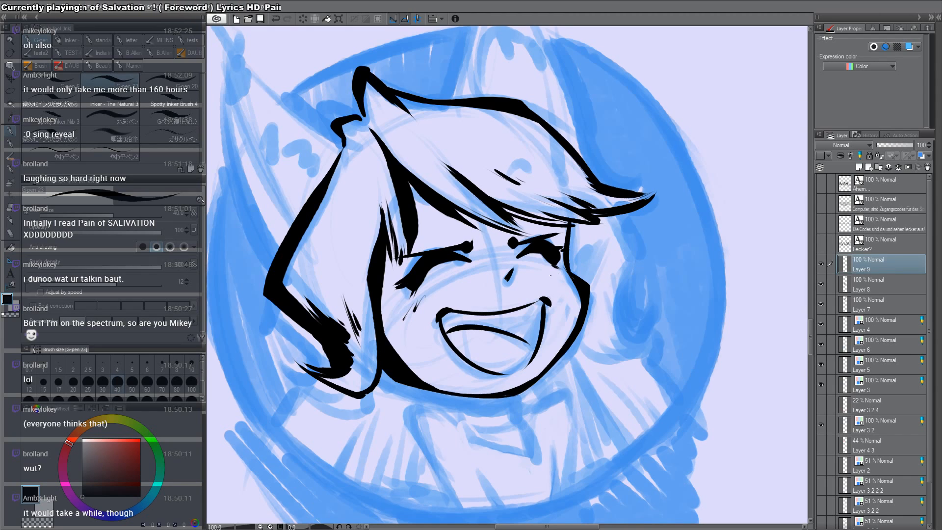
pyautogui.moveTo(542, 284); pyautogui.dragTo(561, 279)
pyautogui.moveTo(508, 253); pyautogui.dragTo(499, 268)
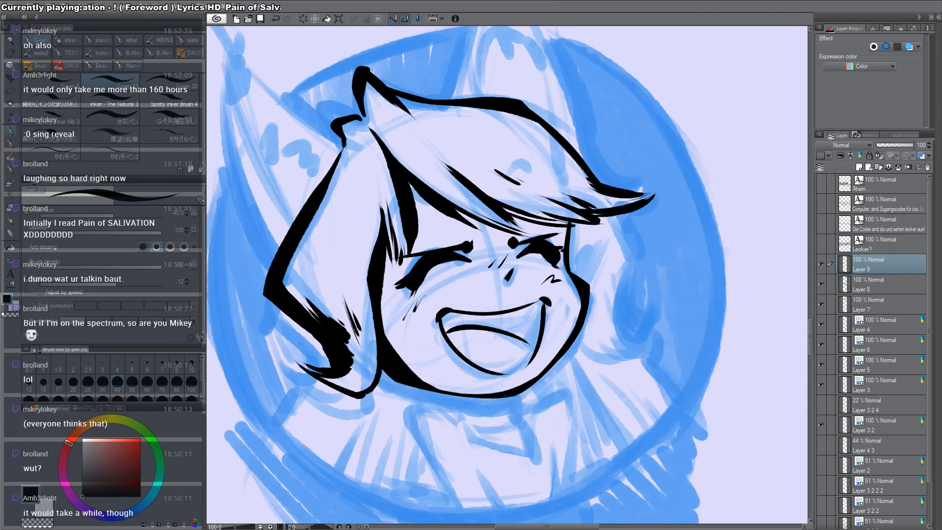
# Step: Ink the lower edge of the upper teeth and blacken the cavity between the teeth and the tongue
pyautogui.moveTo(537, 214); pyautogui.dragTo(553, 339)
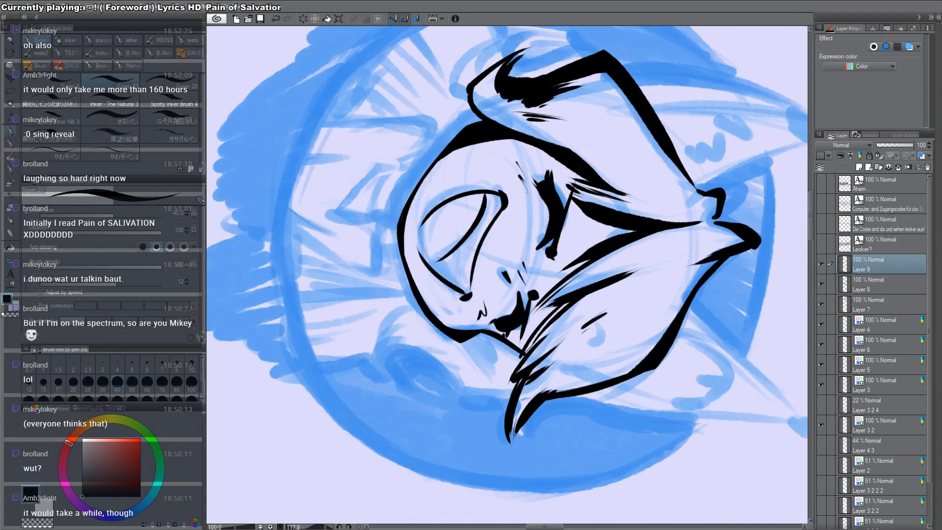
pyautogui.moveTo(494, 195); pyautogui.dragTo(470, 290)
pyautogui.moveTo(471, 245)
pyautogui.mouseDown()
pyautogui.moveTo(491, 200)
pyautogui.moveTo(472, 242)
pyautogui.mouseUp()
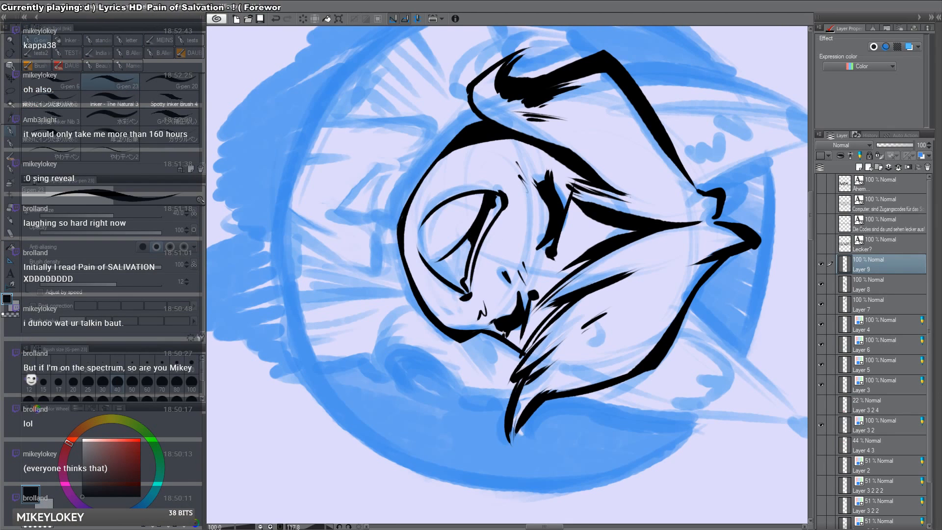
pyautogui.hotkey('shift', 'space')
pyautogui.moveTo(503, 334); pyautogui.dragTo(562, 295)
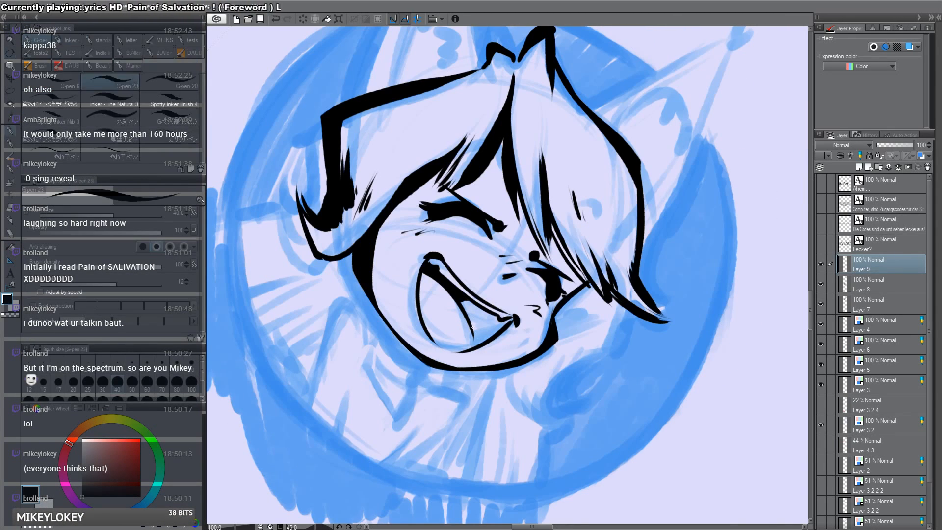
# Step: Extend the black mouth cavity toward the right mouth corner with short tapering strokes
pyautogui.moveTo(470, 324)
pyautogui.mouseDown()
pyautogui.moveTo(474, 346)
pyautogui.moveTo(569, 296)
pyautogui.moveTo(519, 326)
pyautogui.mouseUp()
pyautogui.hotkey('shift', 'space')
pyautogui.moveTo(522, 313); pyautogui.dragTo(514, 328)
pyautogui.press('g')
pyautogui.press('p')
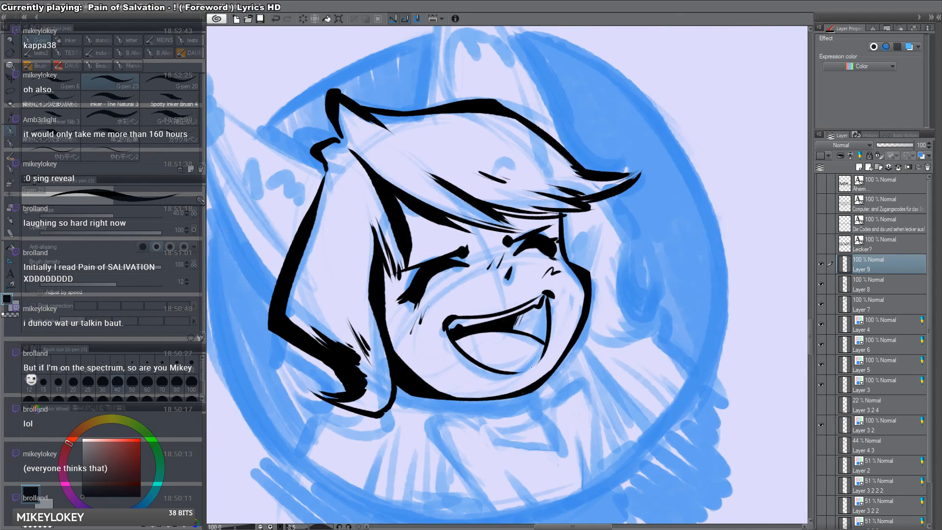
pyautogui.moveTo(532, 367)
pyautogui.mouseDown()
pyautogui.moveTo(543, 345)
pyautogui.moveTo(432, 320)
pyautogui.mouseUp()
pyautogui.hotkey('shift', 'space')
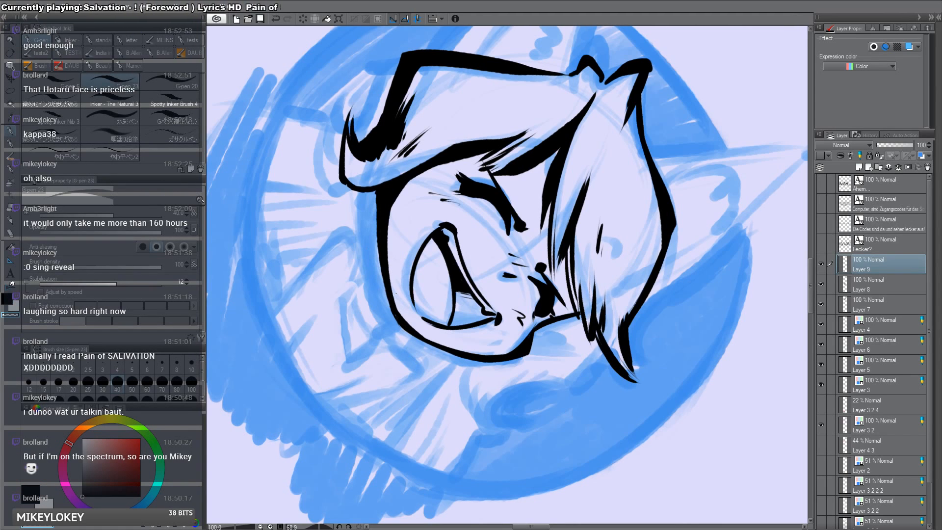
pyautogui.press('c')
pyautogui.hotkey('shift', 'space')
pyautogui.doubleClick(681, 211)
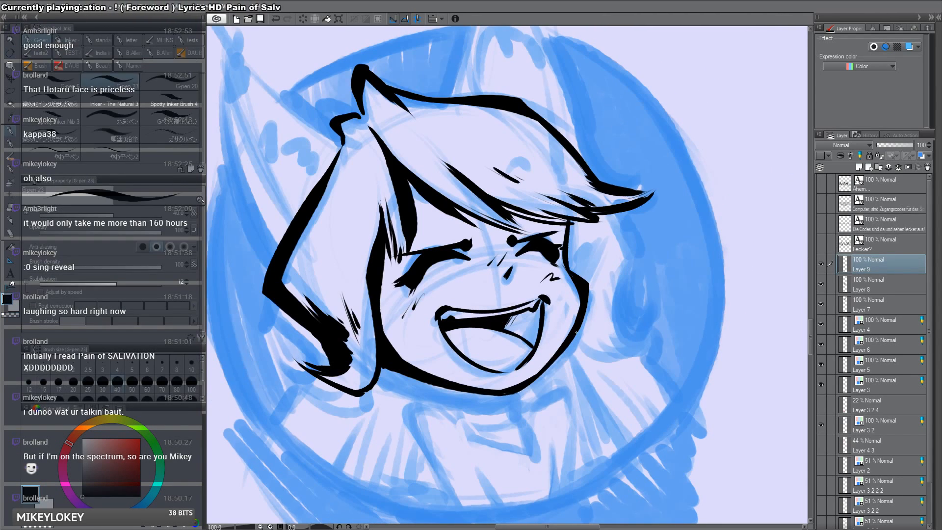
pyautogui.hotkey('ctrl', 'space')
pyautogui.moveTo(591, 379); pyautogui.dragTo(589, 380)
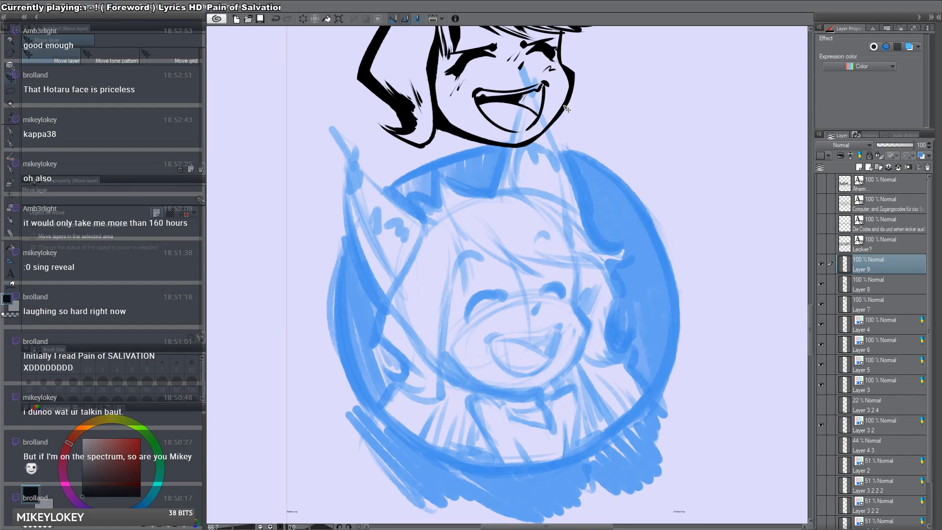
pyautogui.hotkey('ctrl', 'z')
pyautogui.press('p')
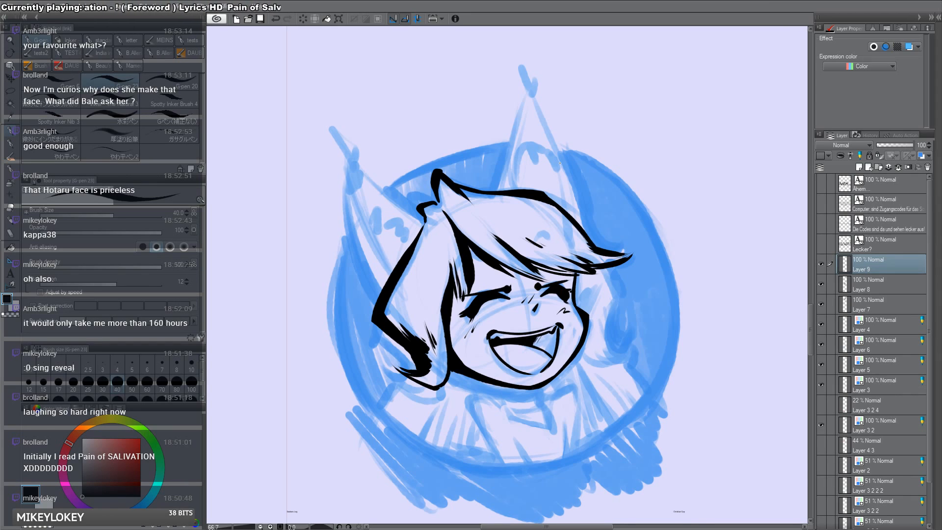
# Step: Ink the pointed outline of the right ear in black and trim its outer edge where it meets the hair
pyautogui.moveTo(537, 185)
pyautogui.mouseDown()
pyautogui.moveTo(550, 234)
pyautogui.moveTo(520, 204)
pyautogui.moveTo(533, 156)
pyautogui.mouseUp()
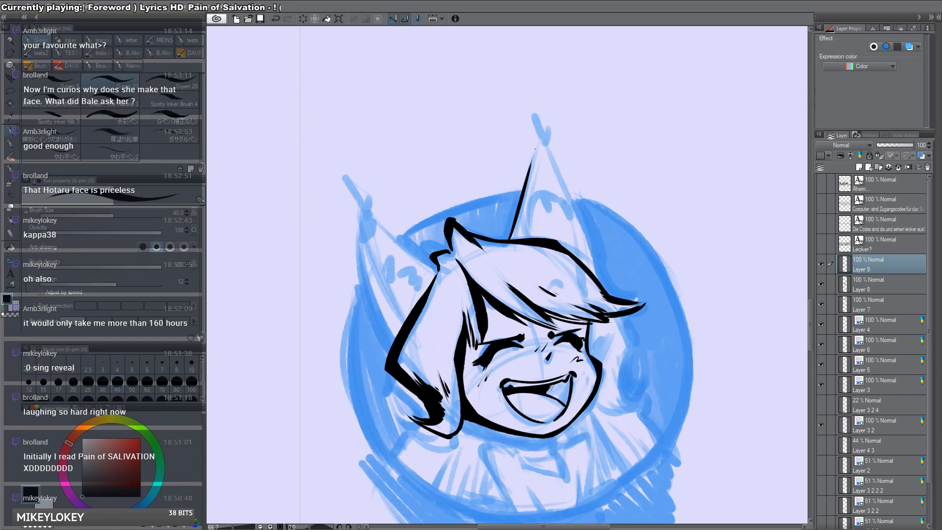
pyautogui.moveTo(536, 142)
pyautogui.mouseDown()
pyautogui.moveTo(584, 220)
pyautogui.moveTo(609, 290)
pyautogui.mouseUp()
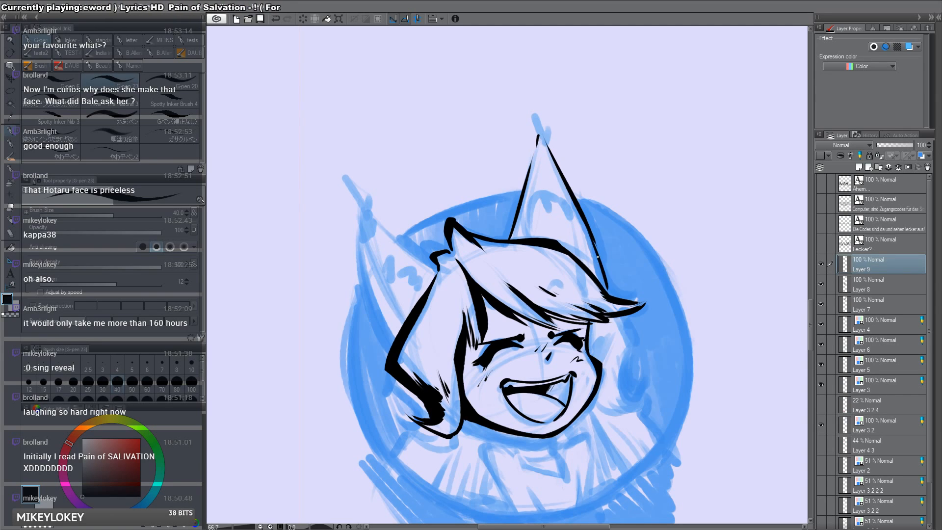
pyautogui.moveTo(587, 229); pyautogui.dragTo(607, 295)
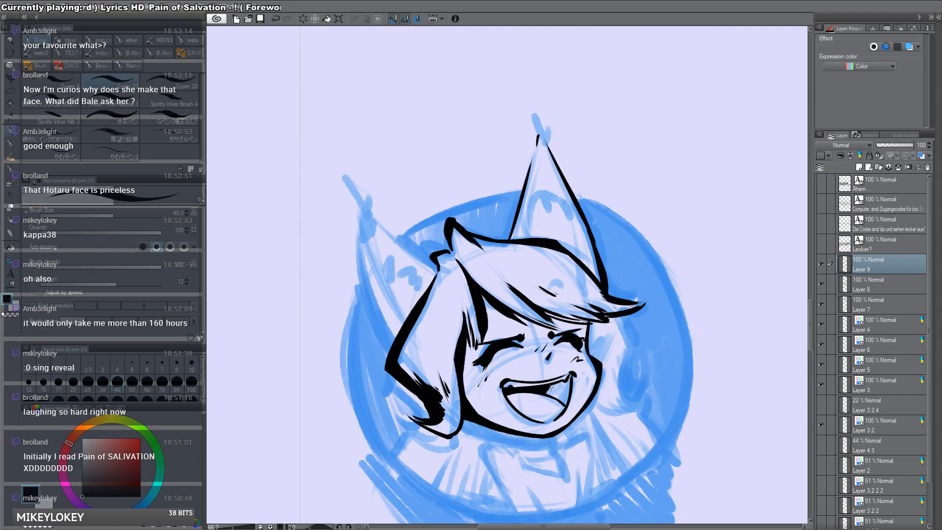
pyautogui.press('c')
pyautogui.moveTo(593, 223)
pyautogui.mouseDown()
pyautogui.moveTo(605, 274)
pyautogui.moveTo(598, 280)
pyautogui.mouseUp()
pyautogui.press('c')
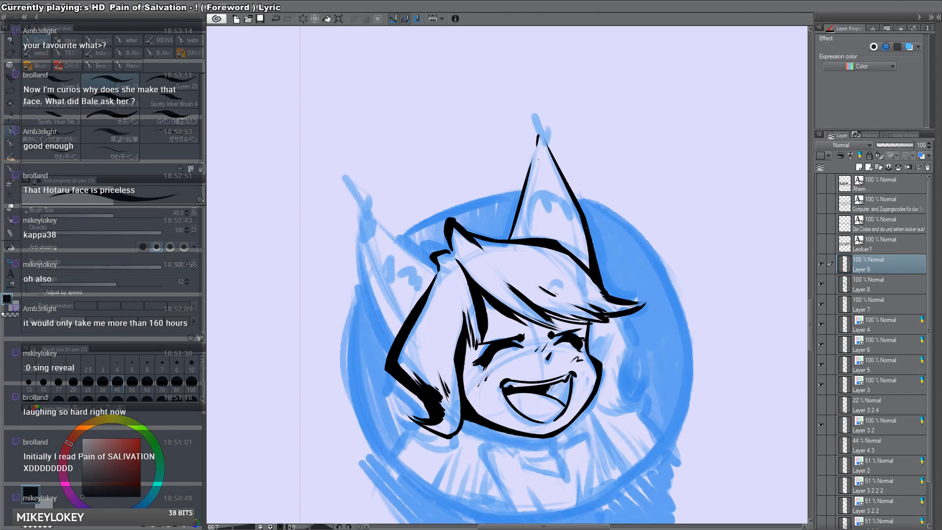
# Step: Blacken the tip of the right ear and ink curved inner contours along both of its sides
pyautogui.moveTo(541, 150); pyautogui.dragTo(545, 146)
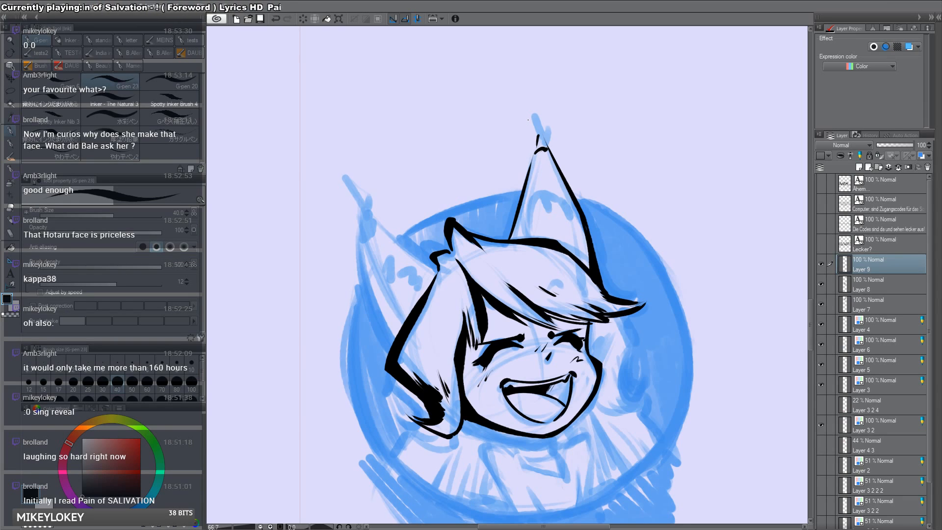
pyautogui.moveTo(538, 137)
pyautogui.mouseDown()
pyautogui.moveTo(535, 173)
pyautogui.moveTo(538, 135)
pyautogui.moveTo(552, 152)
pyautogui.moveTo(552, 87)
pyautogui.moveTo(518, 132)
pyautogui.moveTo(527, 239)
pyautogui.mouseUp()
pyautogui.press('e')
pyautogui.press('p')
pyautogui.press('e')
pyautogui.press('p')
pyautogui.moveTo(572, 200); pyautogui.dragTo(589, 265)
pyautogui.hotkey('ctrl', 'z')
pyautogui.hotkey('ctrl', 'z')
pyautogui.moveTo(581, 232); pyautogui.dragTo(575, 258)
pyautogui.moveTo(580, 246); pyautogui.dragTo(579, 258)
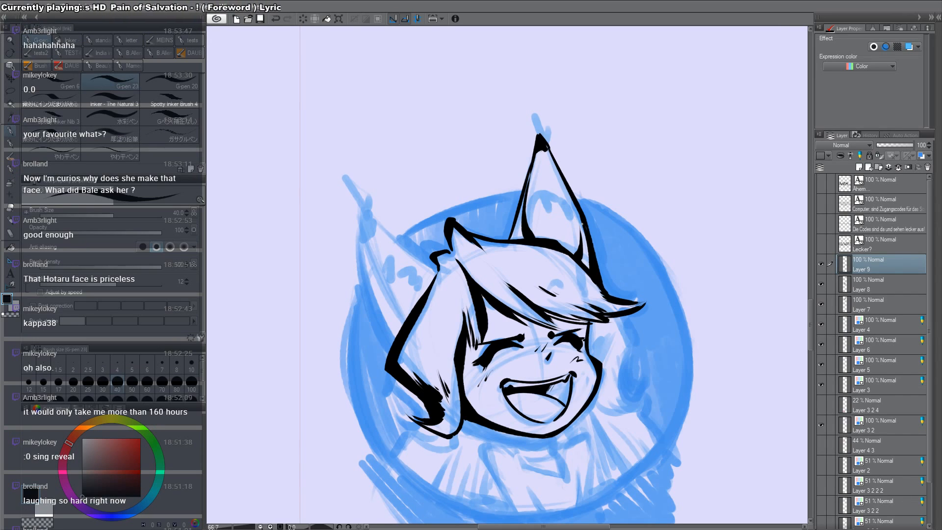
# Step: Fill the inside of the right ear with short fur strokes and add a thin hair tuft at its tip
pyautogui.moveTo(582, 223)
pyautogui.mouseDown()
pyautogui.moveTo(527, 254)
pyautogui.moveTo(505, 157)
pyautogui.moveTo(518, 193)
pyautogui.moveTo(525, 173)
pyautogui.moveTo(552, 209)
pyautogui.mouseUp()
pyautogui.moveTo(534, 198)
pyautogui.mouseDown()
pyautogui.moveTo(527, 217)
pyautogui.moveTo(539, 204)
pyautogui.moveTo(556, 205)
pyautogui.moveTo(566, 230)
pyautogui.moveTo(541, 232)
pyautogui.moveTo(550, 230)
pyautogui.mouseUp()
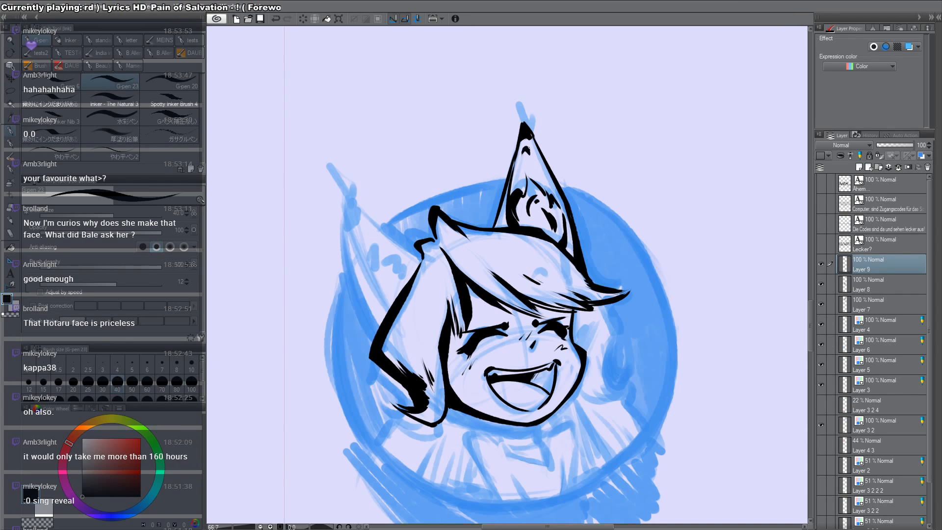
pyautogui.moveTo(513, 98); pyautogui.dragTo(526, 123)
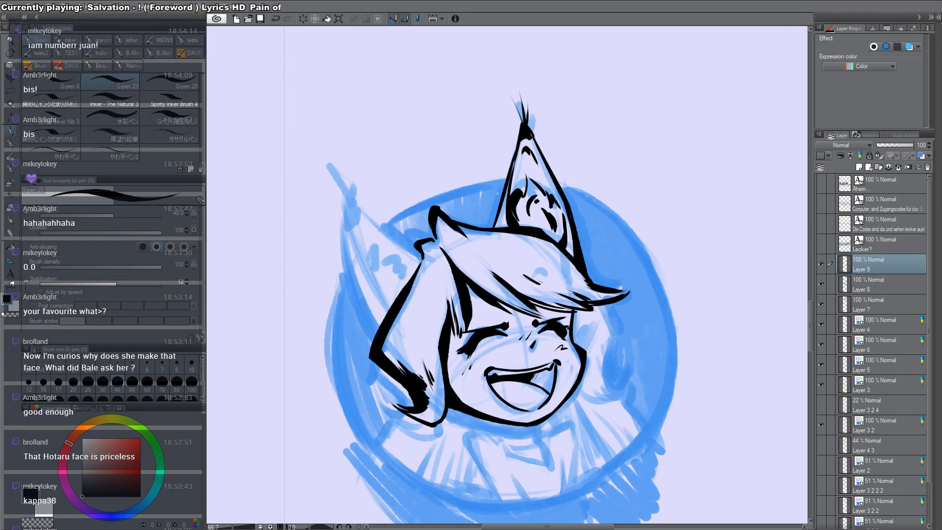
# Step: Ink the pointed outline of the left ear from the side hair up to the tip and back to the crown
pyautogui.moveTo(593, 295)
pyautogui.mouseDown()
pyautogui.moveTo(603, 276)
pyautogui.moveTo(550, 270)
pyautogui.moveTo(556, 253)
pyautogui.mouseUp()
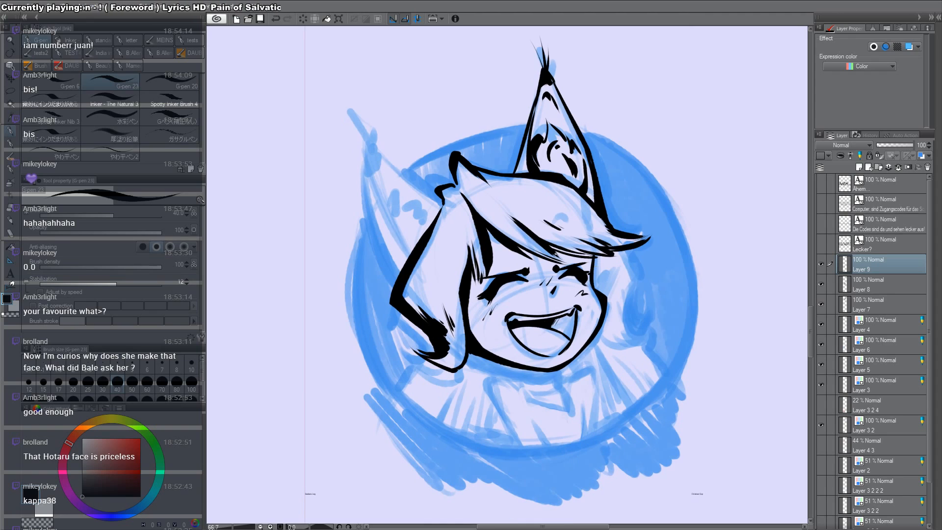
pyautogui.moveTo(408, 266)
pyautogui.mouseDown()
pyautogui.moveTo(371, 151)
pyautogui.moveTo(352, 141)
pyautogui.moveTo(441, 201)
pyautogui.mouseUp()
pyautogui.hotkey('ctrl', 'z')
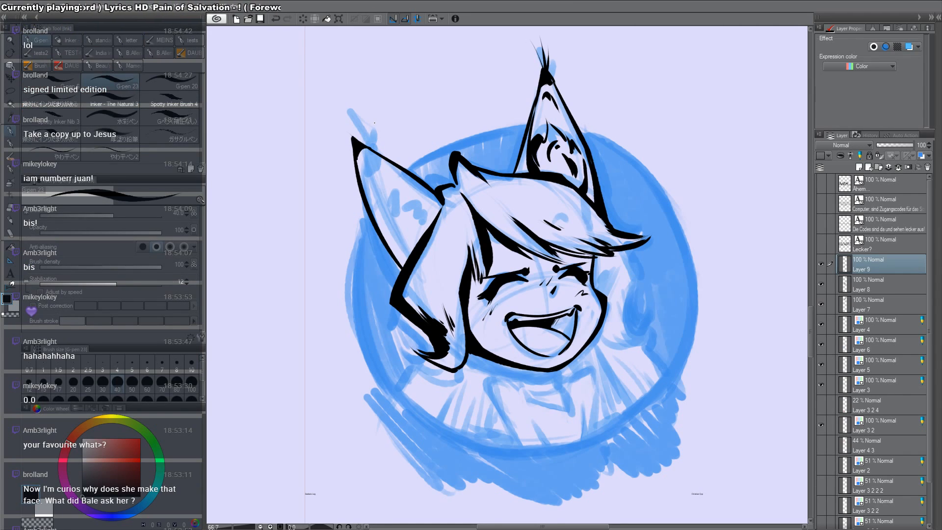
# Step: Ink a tapering second line along the left ear's inner side and thicken its outer edge near the tip
pyautogui.press('r')
pyautogui.moveTo(374, 122); pyautogui.dragTo(596, 94)
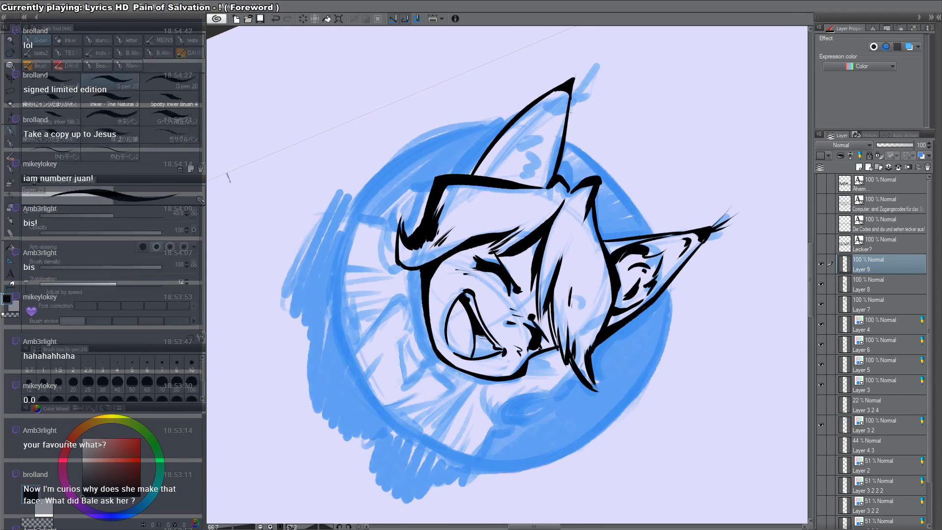
pyautogui.moveTo(565, 179); pyautogui.dragTo(571, 100)
pyautogui.moveTo(566, 184); pyautogui.dragTo(569, 88)
pyautogui.press('c')
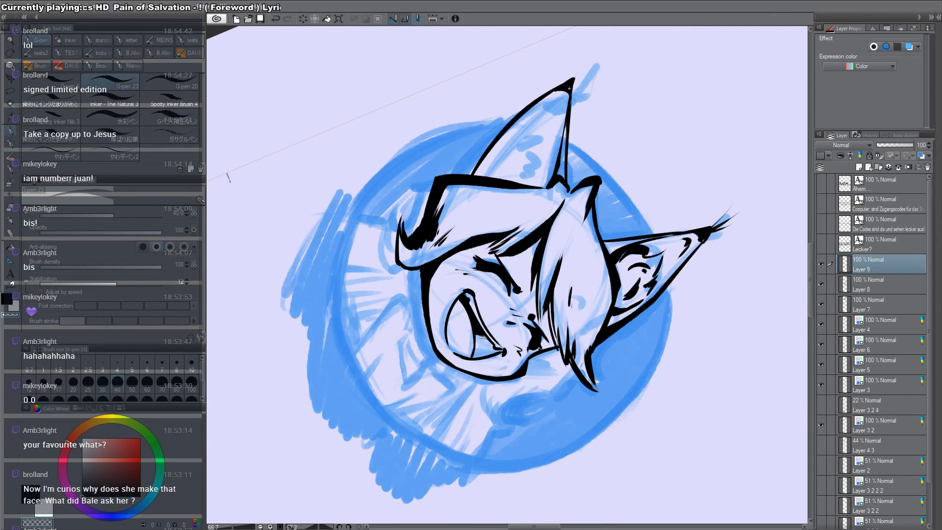
pyautogui.moveTo(685, 265); pyautogui.dragTo(674, 195)
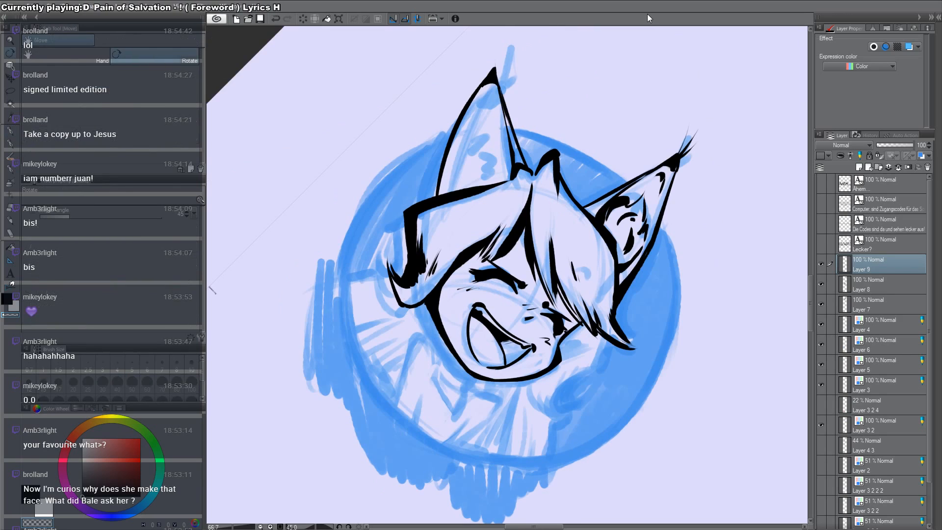
pyautogui.press('c')
pyautogui.moveTo(483, 85); pyautogui.dragTo(444, 181)
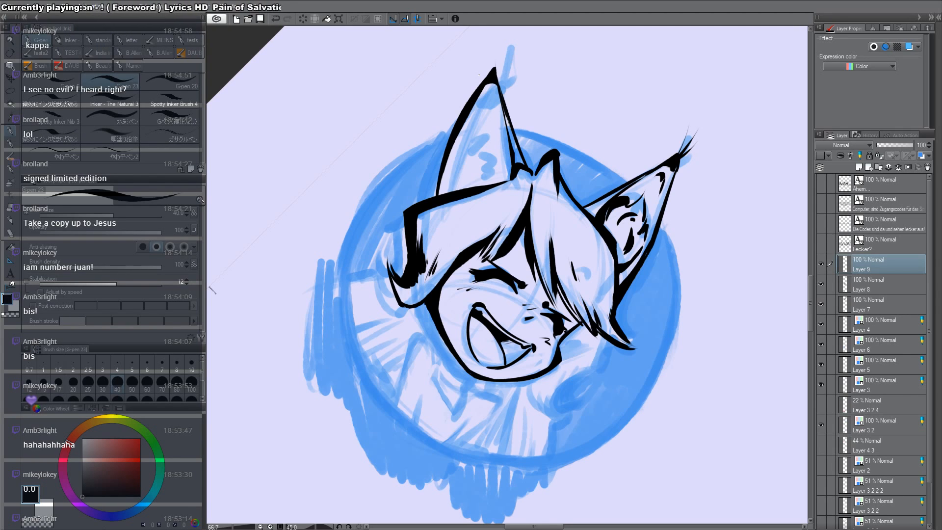
# Step: Slim the left ear's outer edge and sharpen its tip, undoing the strokes that make the edge heavier
pyautogui.moveTo(661, 303); pyautogui.dragTo(660, 242)
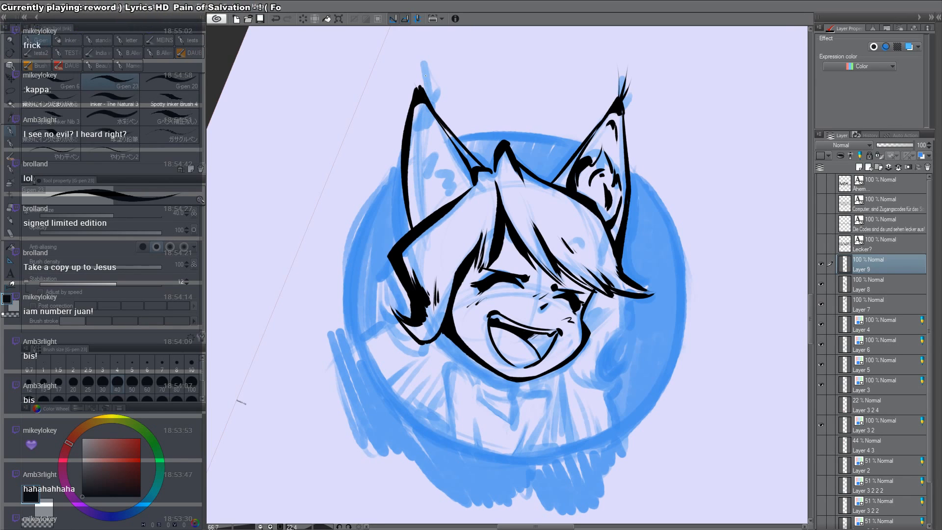
pyautogui.press('c')
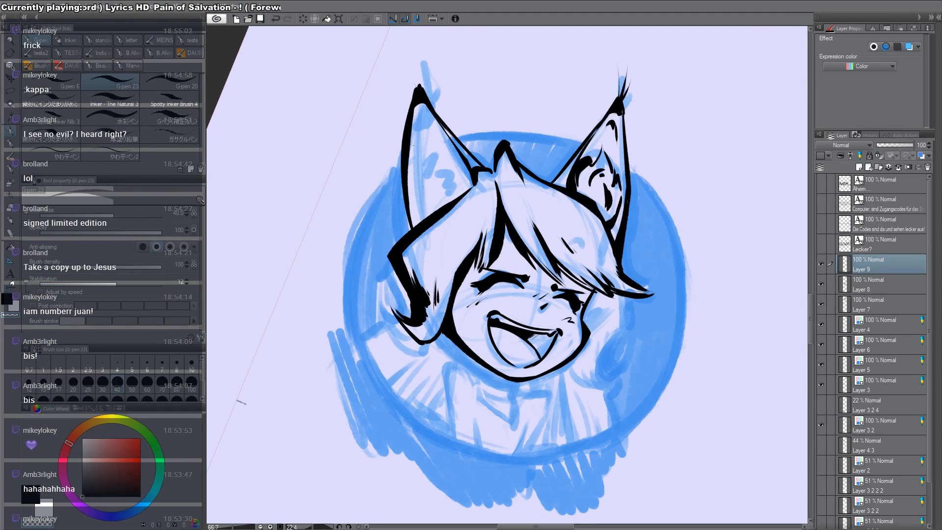
pyautogui.press('c')
pyautogui.moveTo(420, 98)
pyautogui.mouseDown()
pyautogui.moveTo(411, 156)
pyautogui.moveTo(419, 230)
pyautogui.mouseUp()
pyautogui.hotkey('ctrl', 'z')
pyautogui.hotkey('ctrl', 'z')
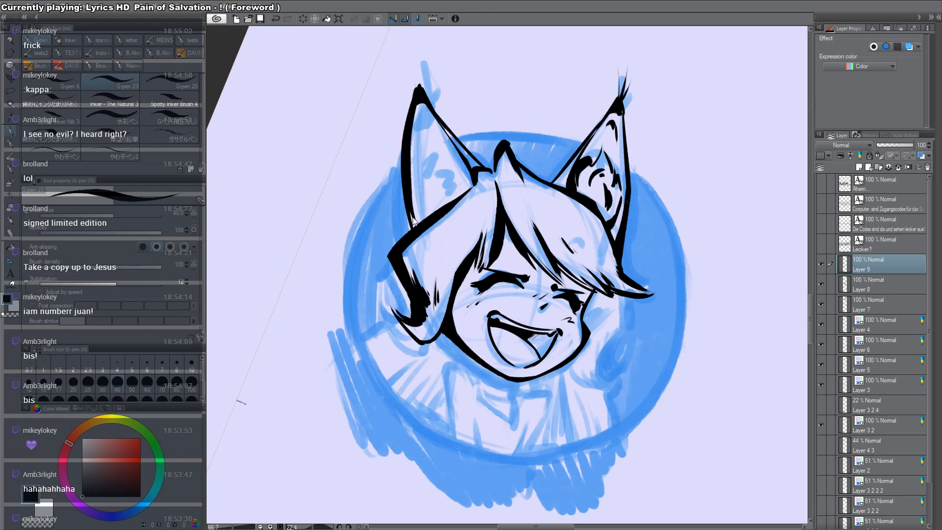
pyautogui.moveTo(417, 102)
pyautogui.mouseDown()
pyautogui.moveTo(411, 212)
pyautogui.moveTo(413, 130)
pyautogui.moveTo(404, 197)
pyautogui.moveTo(411, 149)
pyautogui.mouseUp()
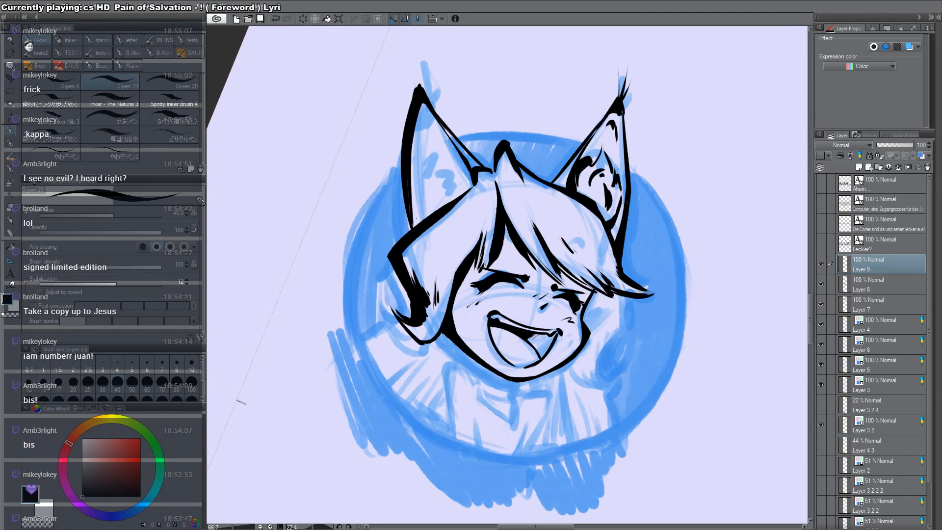
pyautogui.hotkey('ctrl', 'z')
pyautogui.hotkey('ctrl', 'z')
pyautogui.hotkey('ctrl', 'z')
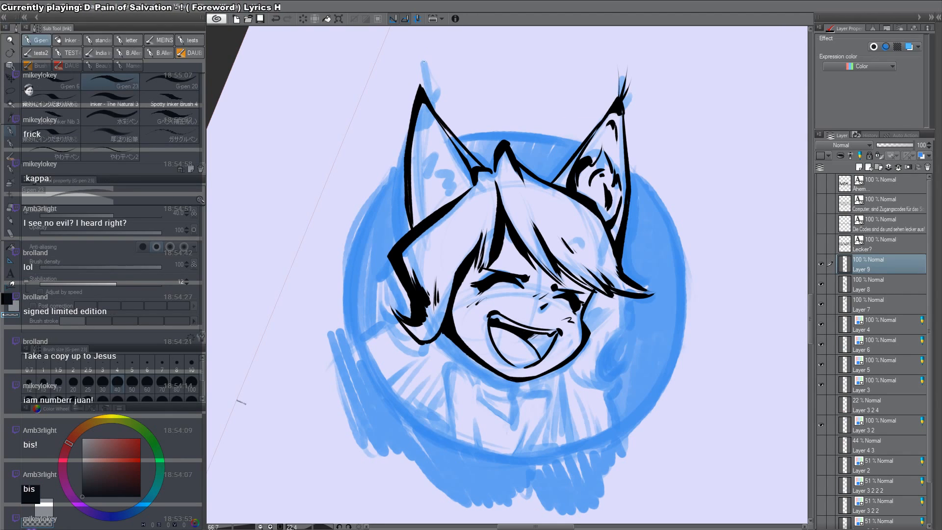
pyautogui.press('c')
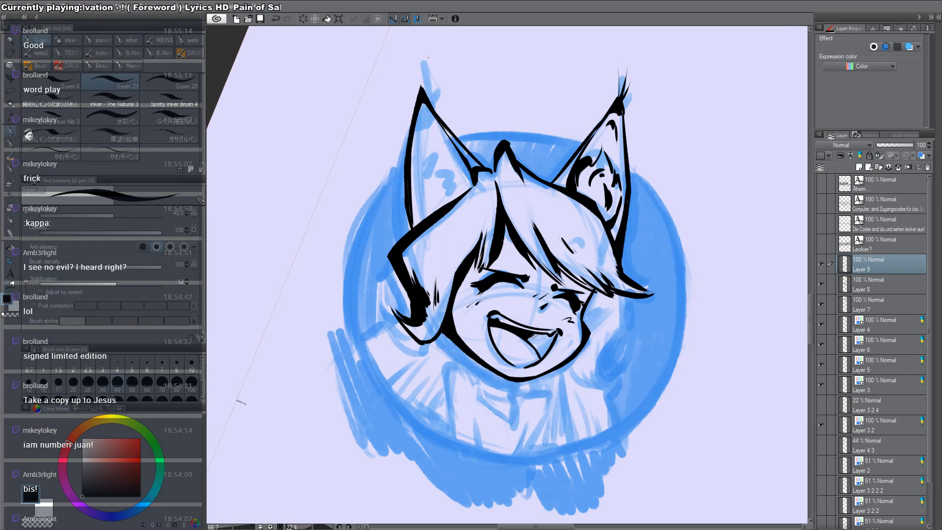
# Step: Add a thin, tapering hair tuft at the tip of the left ear
pyautogui.moveTo(496, 142); pyautogui.dragTo(510, 212)
pyautogui.moveTo(434, 159)
pyautogui.mouseDown()
pyautogui.moveTo(432, 140)
pyautogui.moveTo(439, 144)
pyautogui.mouseUp()
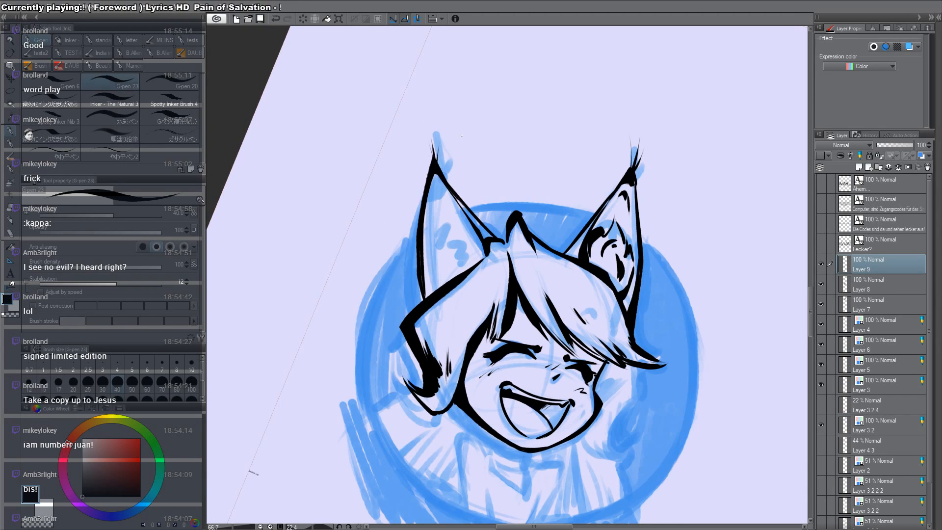
pyautogui.press('h')
pyautogui.press('h')
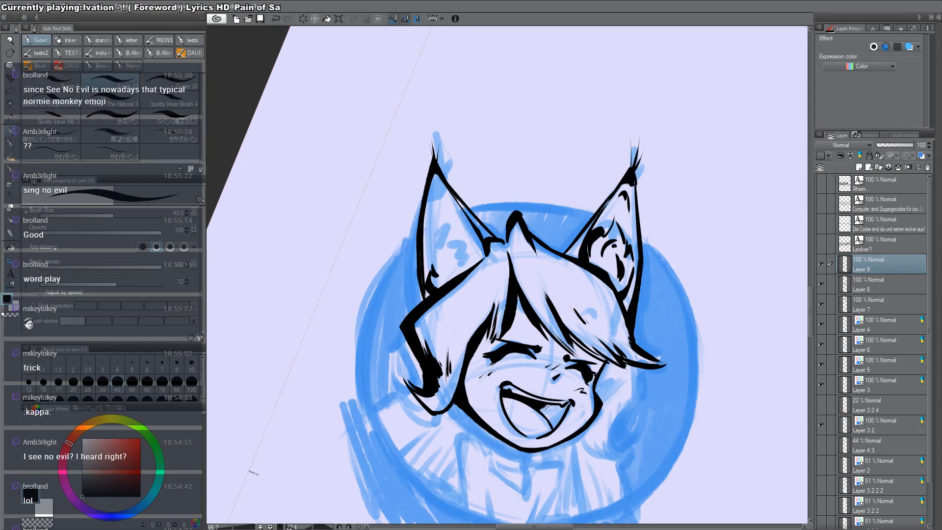
# Step: Fill the inside of the left ear with short black fur strokes and line the upper part of its inner side
pyautogui.moveTo(432, 237)
pyautogui.mouseDown()
pyautogui.moveTo(454, 229)
pyautogui.moveTo(462, 246)
pyautogui.mouseUp()
pyautogui.moveTo(458, 222)
pyautogui.mouseDown()
pyautogui.moveTo(451, 237)
pyautogui.moveTo(475, 232)
pyautogui.moveTo(443, 229)
pyautogui.moveTo(430, 265)
pyautogui.moveTo(437, 256)
pyautogui.moveTo(463, 265)
pyautogui.mouseUp()
pyautogui.moveTo(457, 245)
pyautogui.mouseDown()
pyautogui.moveTo(470, 258)
pyautogui.moveTo(444, 273)
pyautogui.moveTo(461, 241)
pyautogui.mouseUp()
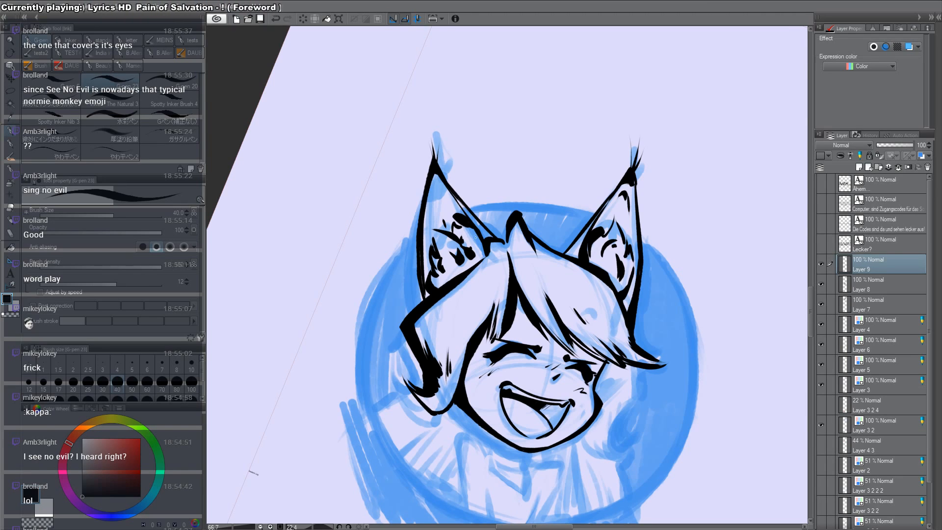
pyautogui.moveTo(469, 233)
pyautogui.mouseDown()
pyautogui.moveTo(482, 255)
pyautogui.moveTo(479, 239)
pyautogui.mouseUp()
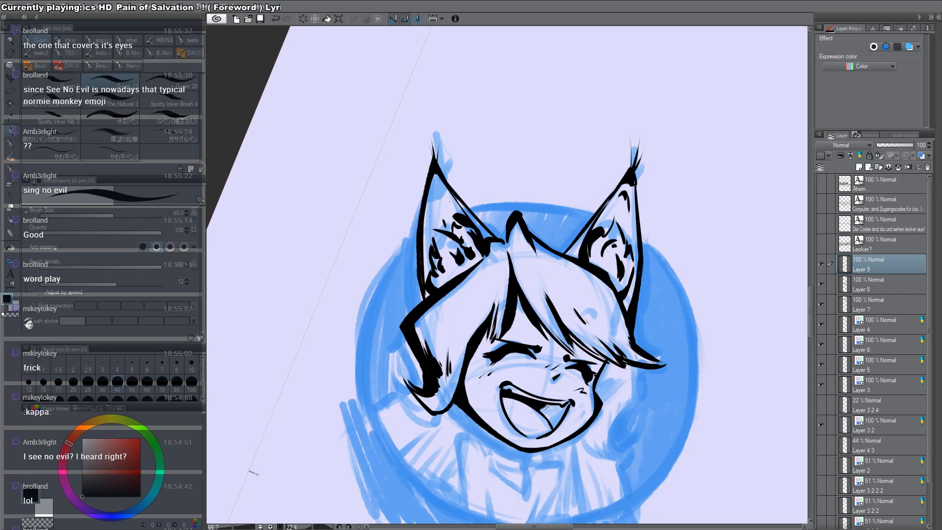
pyautogui.moveTo(440, 186); pyautogui.dragTo(460, 210)
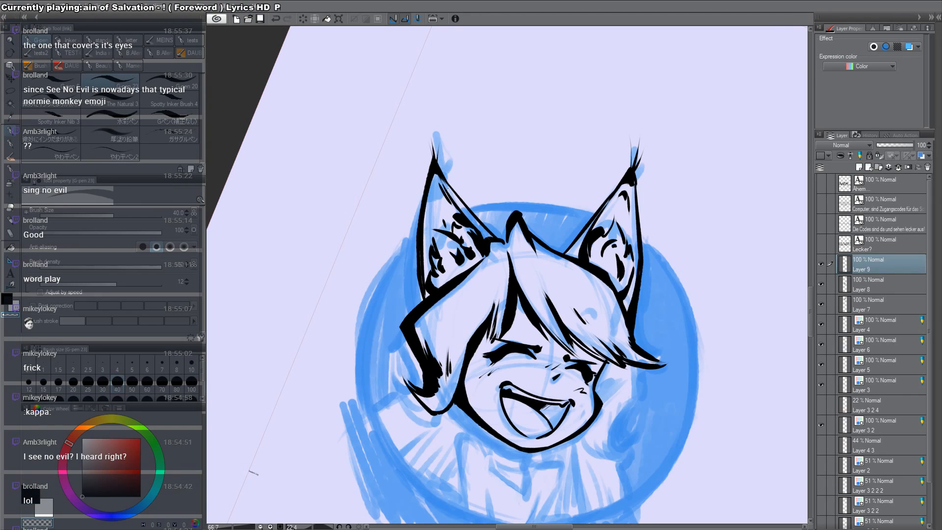
pyautogui.press('c')
pyautogui.moveTo(431, 186); pyautogui.dragTo(441, 174)
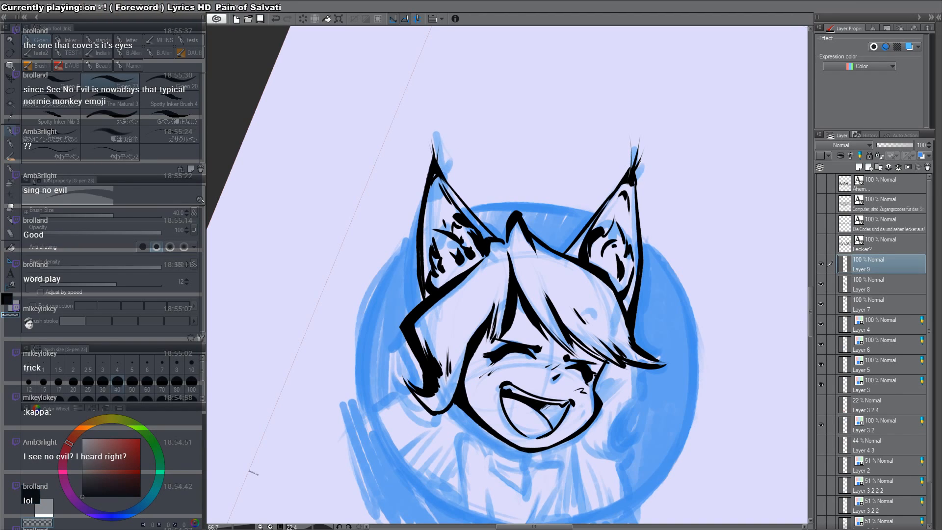
# Step: Ink the two angular collar corners below the chin with thick, tapering lines
pyautogui.scroll(-2, 610, 251)
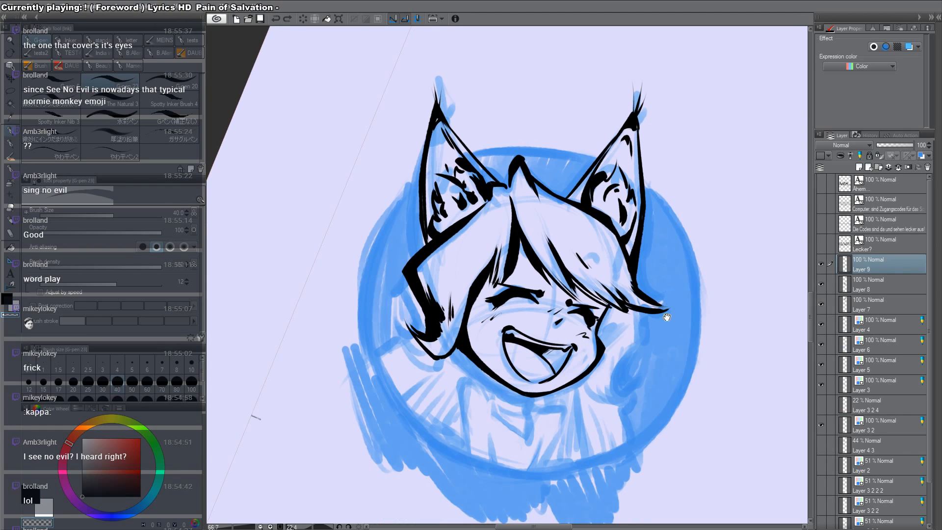
pyautogui.moveTo(666, 317)
pyautogui.mouseDown()
pyautogui.moveTo(618, 269)
pyautogui.moveTo(557, 373)
pyautogui.moveTo(559, 353)
pyautogui.mouseUp()
pyautogui.press('c')
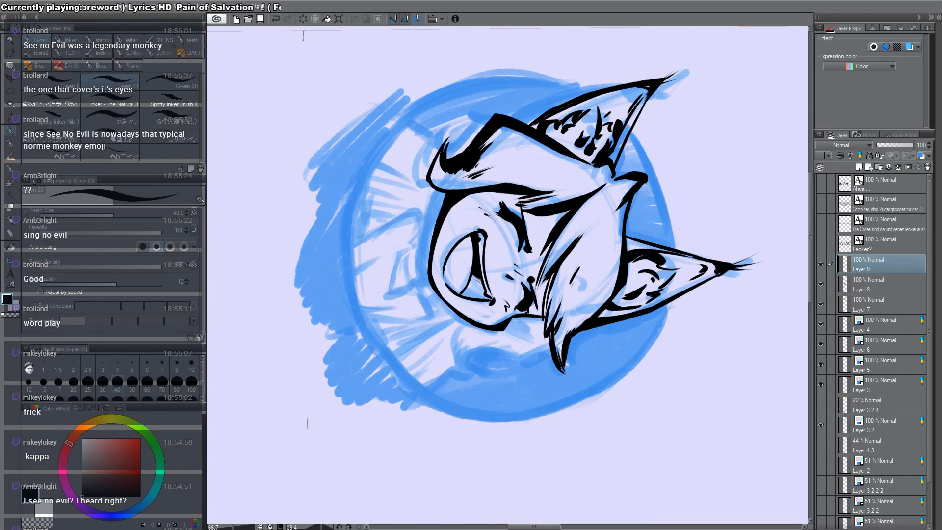
pyautogui.moveTo(632, 374); pyautogui.dragTo(617, 17)
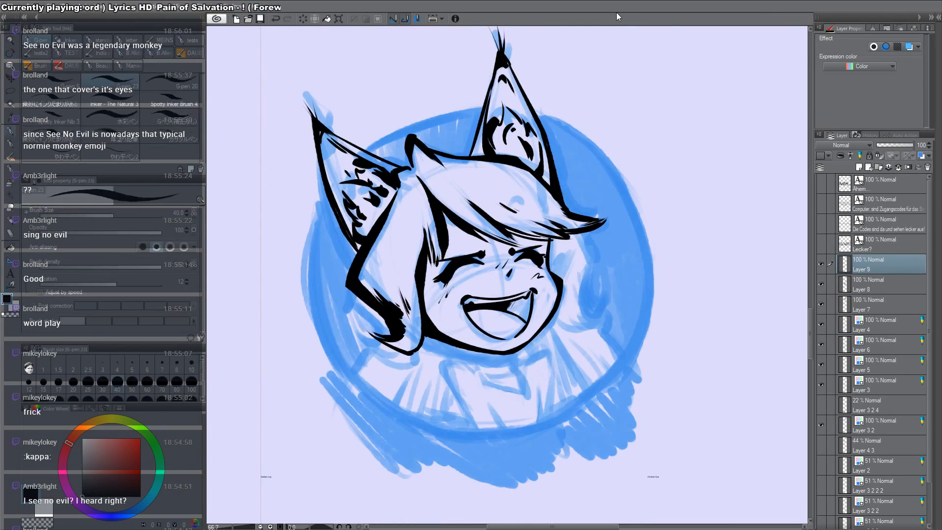
pyautogui.moveTo(540, 356); pyautogui.dragTo(538, 314)
pyautogui.moveTo(467, 322); pyautogui.dragTo(460, 367)
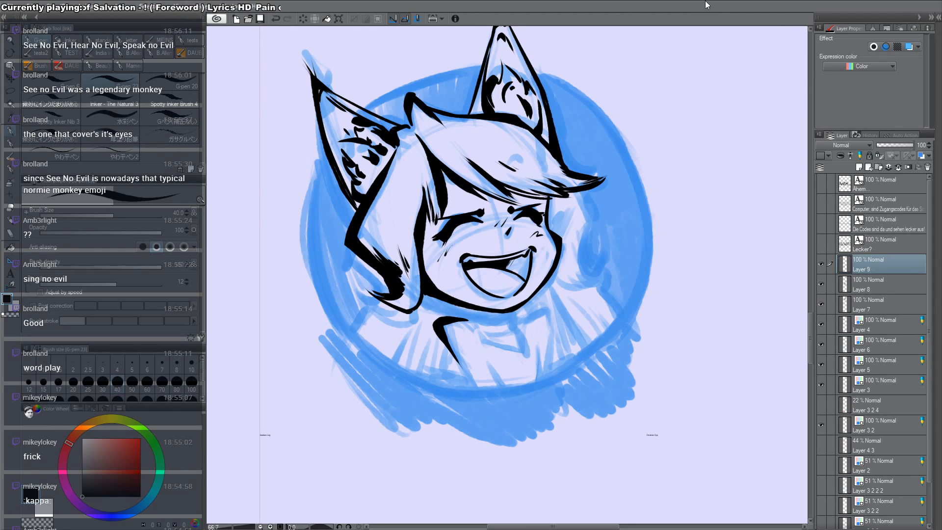
pyautogui.moveTo(518, 322); pyautogui.dragTo(555, 365)
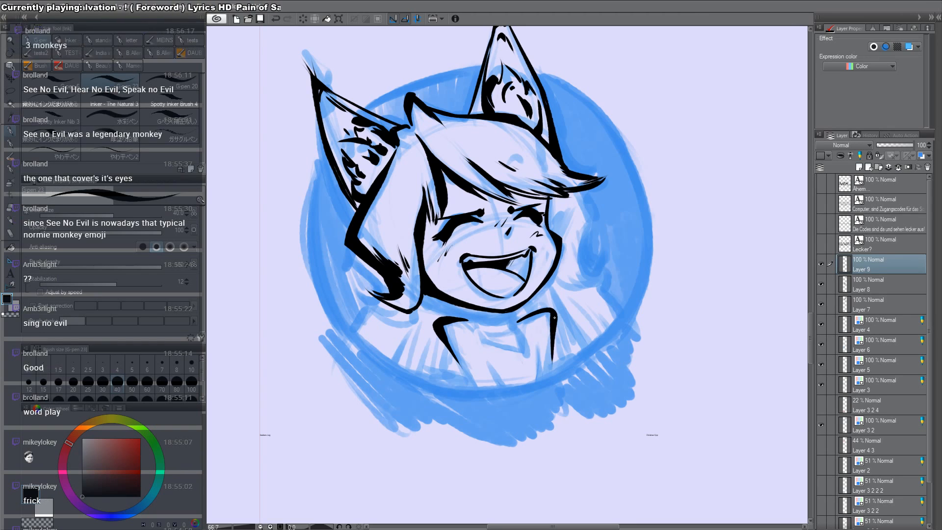
# Step: Extend the collar edges down past the circle and ink long tapering clothing folds between them
pyautogui.moveTo(555, 325); pyautogui.dragTo(549, 399)
pyautogui.moveTo(541, 341); pyautogui.dragTo(532, 407)
pyautogui.moveTo(440, 337); pyautogui.dragTo(493, 426)
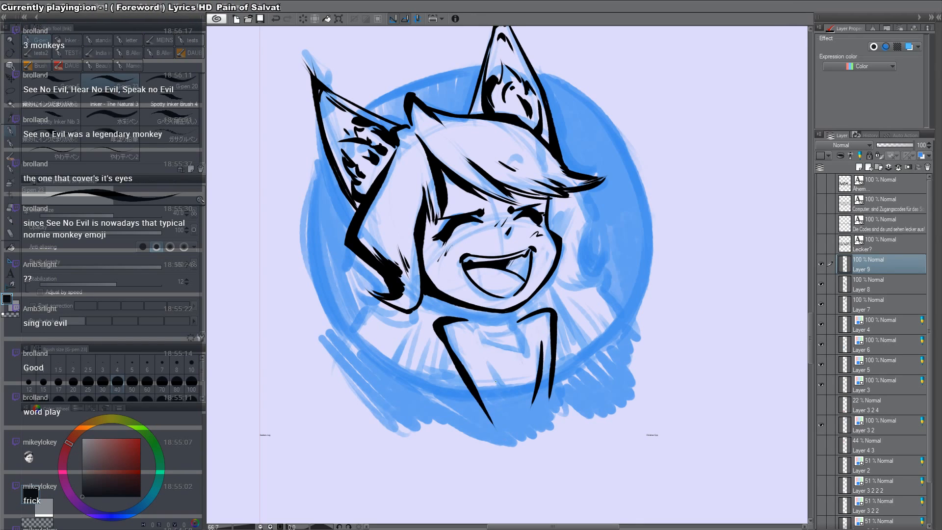
pyautogui.moveTo(481, 353); pyautogui.dragTo(523, 428)
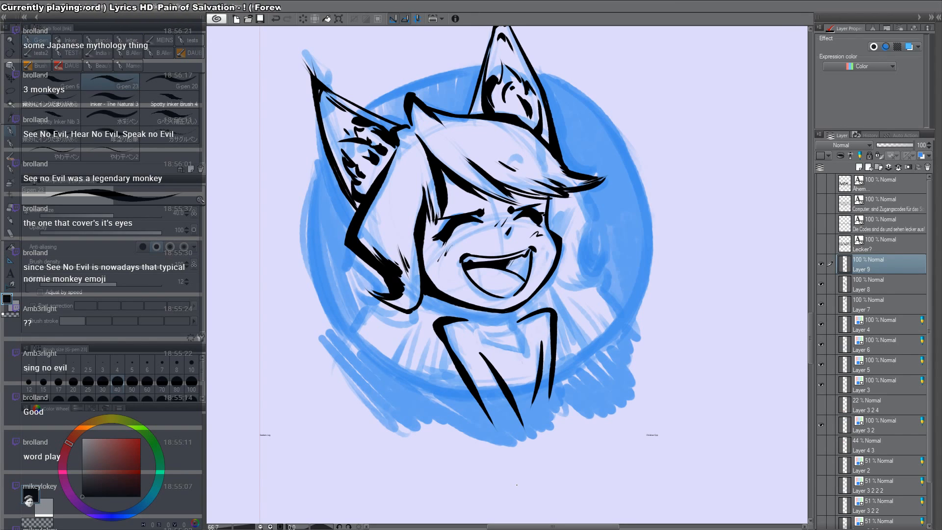
# Step: Close the shirt's lower edge with a thick horizontal stroke and trim the long fold beside the right collar edge
pyautogui.moveTo(479, 415); pyautogui.dragTo(559, 406)
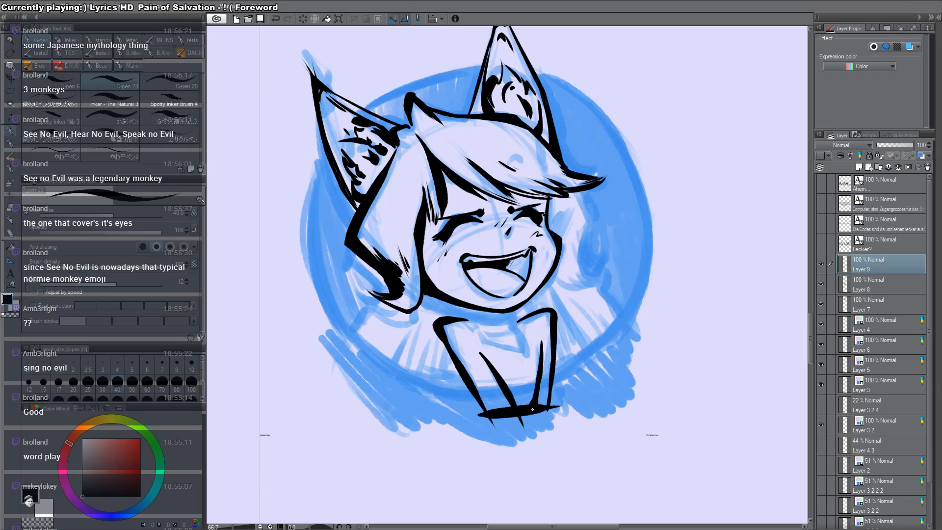
pyautogui.press('c')
pyautogui.hotkey('ctrl', 'z')
pyautogui.press('c')
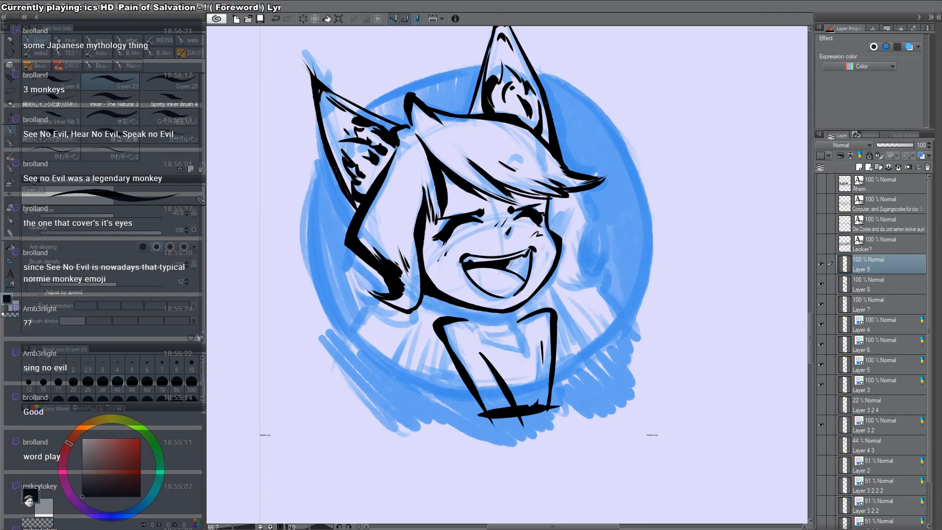
pyautogui.moveTo(541, 342)
pyautogui.mouseDown()
pyautogui.moveTo(535, 400)
pyautogui.moveTo(542, 358)
pyautogui.moveTo(541, 393)
pyautogui.mouseUp()
pyautogui.press('c')
pyautogui.press('c')
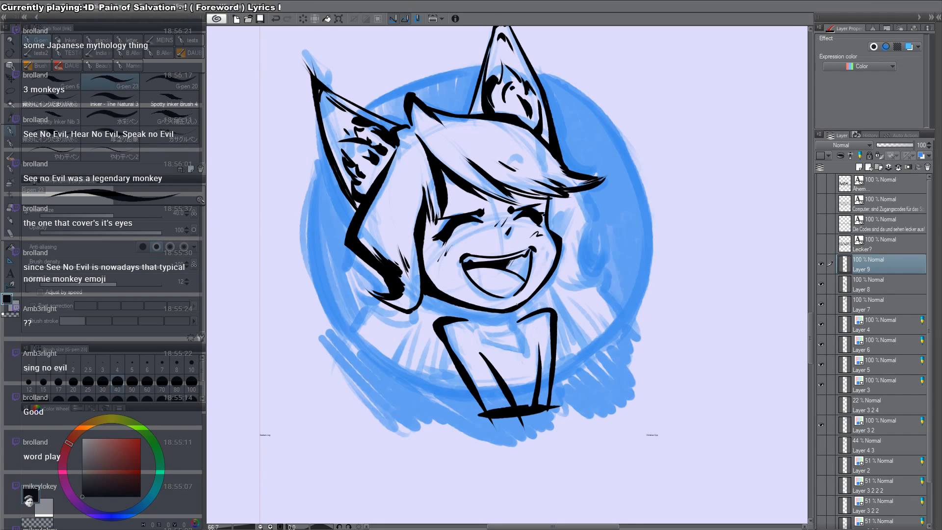
# Step: Ink both short neck lines below the chin and the angular shirt neckline joining them
pyautogui.moveTo(466, 309)
pyautogui.mouseDown()
pyautogui.moveTo(477, 323)
pyautogui.moveTo(519, 322)
pyautogui.mouseUp()
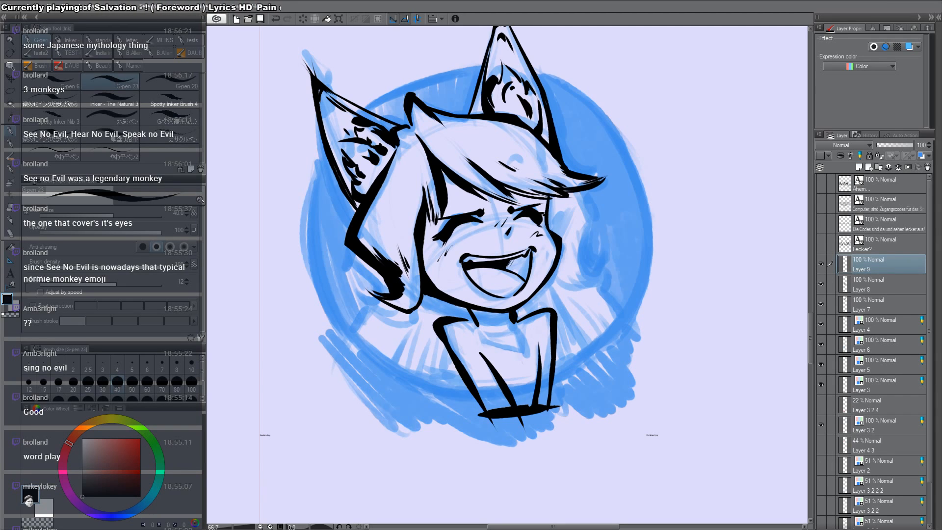
pyautogui.moveTo(466, 309); pyautogui.dragTo(473, 322)
pyautogui.moveTo(590, 371); pyautogui.dragTo(579, 156)
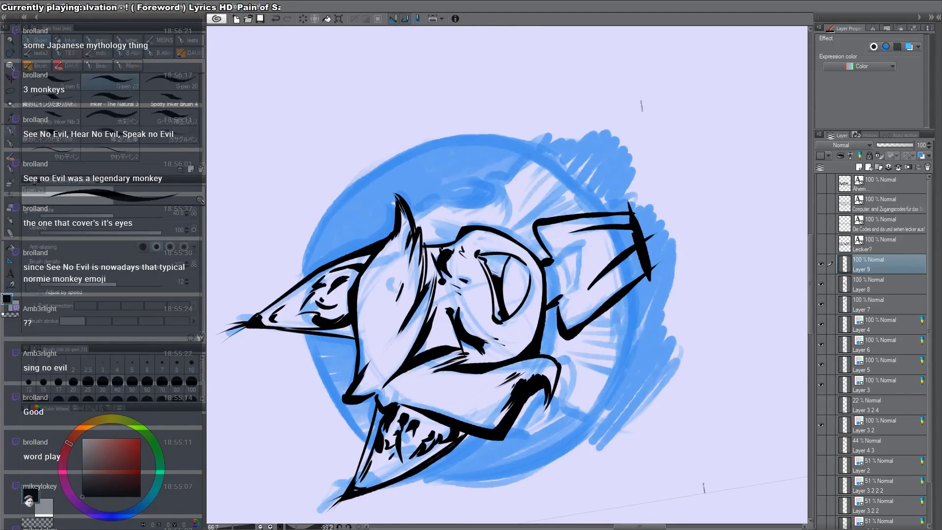
pyautogui.moveTo(560, 297); pyautogui.dragTo(563, 337)
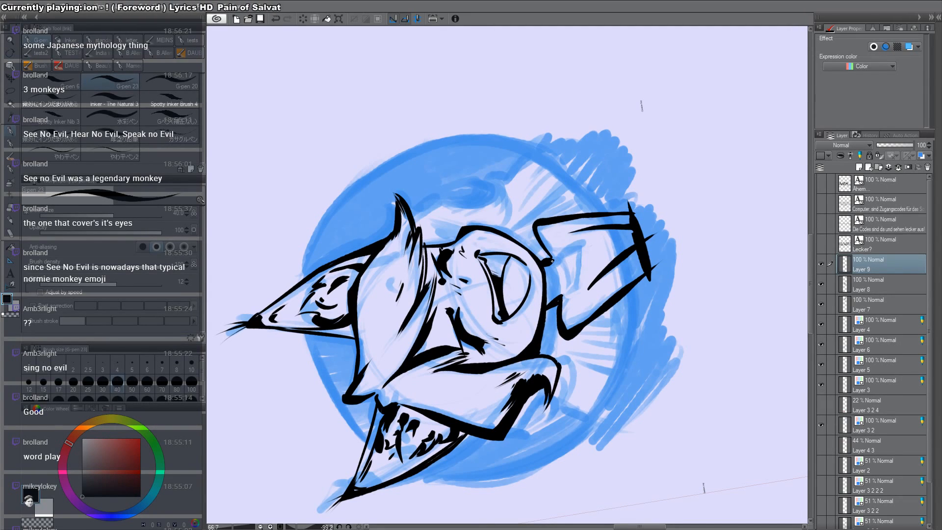
pyautogui.moveTo(576, 245)
pyautogui.mouseDown()
pyautogui.moveTo(578, 287)
pyautogui.moveTo(567, 297)
pyautogui.moveTo(574, 238)
pyautogui.moveTo(579, 529)
pyautogui.mouseUp()
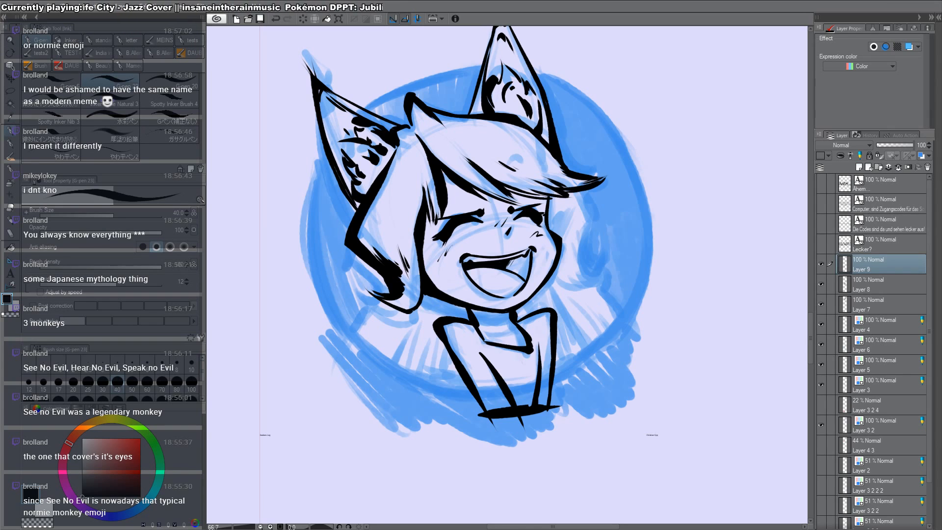
# Step: Ink the short hair lock on the right of the face, curling inward at its lower tip with black accents
pyautogui.moveTo(379, 116); pyautogui.dragTo(553, 172)
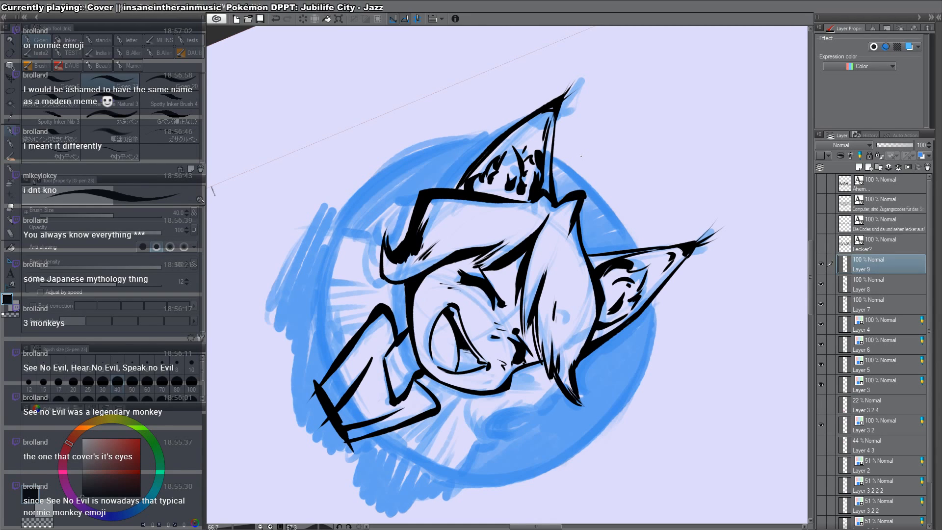
pyautogui.doubleClick(633, 151)
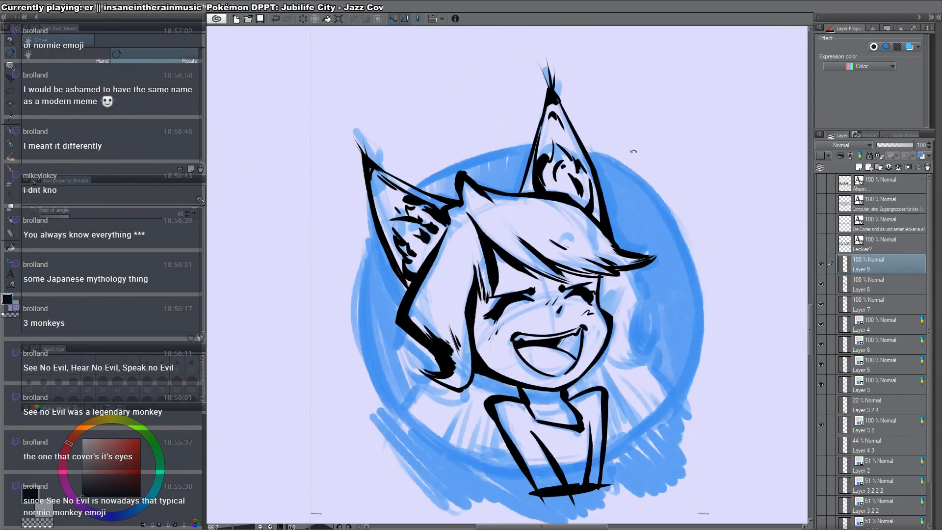
pyautogui.moveTo(638, 303)
pyautogui.mouseDown()
pyautogui.moveTo(626, 338)
pyautogui.moveTo(647, 331)
pyautogui.moveTo(629, 341)
pyautogui.moveTo(645, 320)
pyautogui.moveTo(634, 360)
pyautogui.mouseUp()
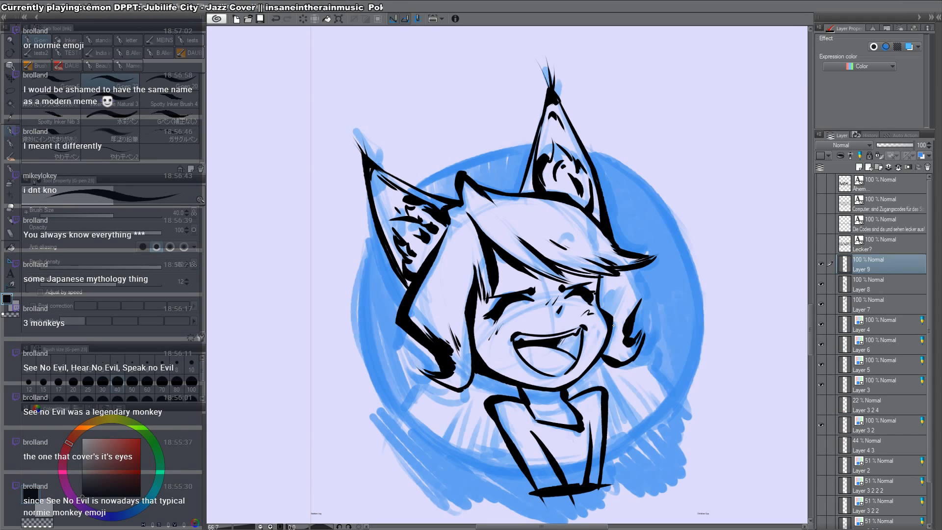
pyautogui.press('c')
pyautogui.moveTo(623, 336)
pyautogui.mouseDown()
pyautogui.moveTo(641, 293)
pyautogui.moveTo(625, 336)
pyautogui.mouseUp()
pyautogui.press('c')
pyautogui.moveTo(632, 270)
pyautogui.mouseDown()
pyautogui.moveTo(644, 314)
pyautogui.moveTo(631, 337)
pyautogui.mouseUp()
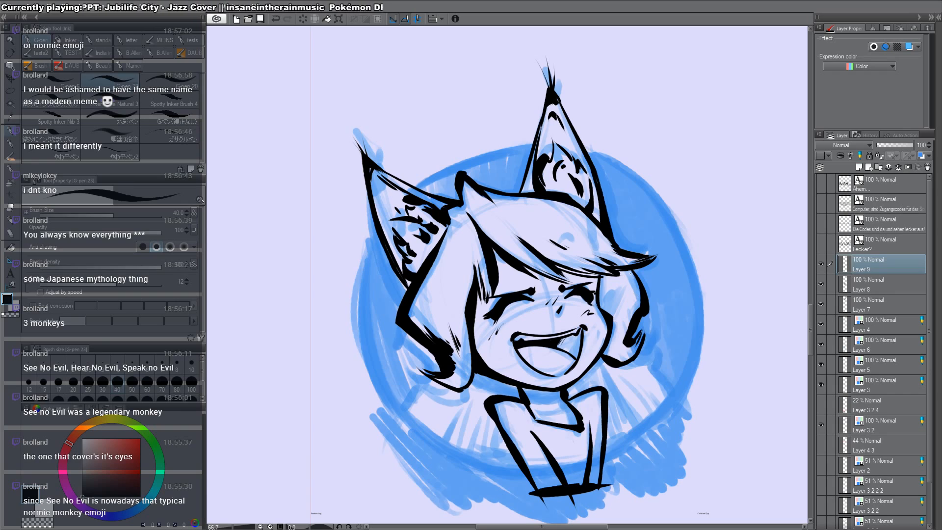
# Step: Refine the outer contour of the right hair lock and add black shadow strokes between it and the right eye
pyautogui.moveTo(629, 273); pyautogui.dragTo(644, 317)
pyautogui.press('c')
pyautogui.press('c')
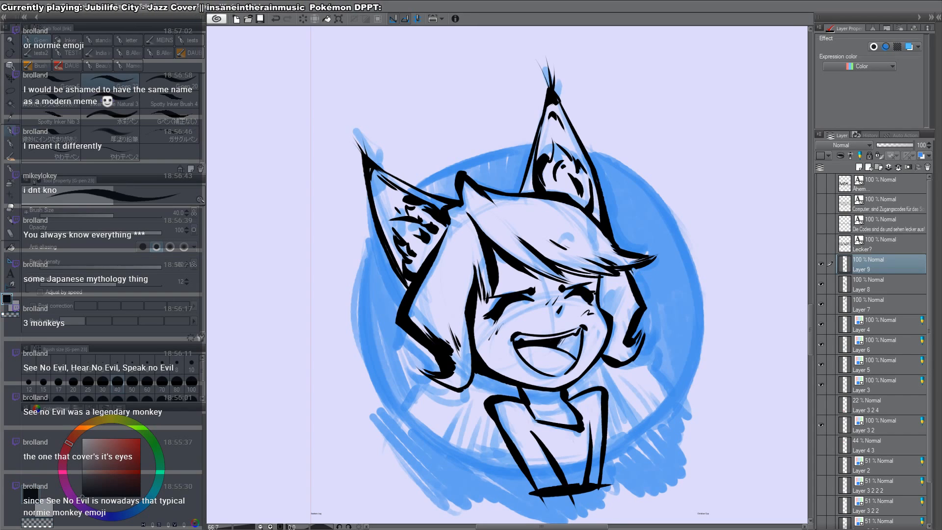
pyautogui.moveTo(633, 270); pyautogui.dragTo(607, 316)
pyautogui.moveTo(601, 275); pyautogui.dragTo(602, 286)
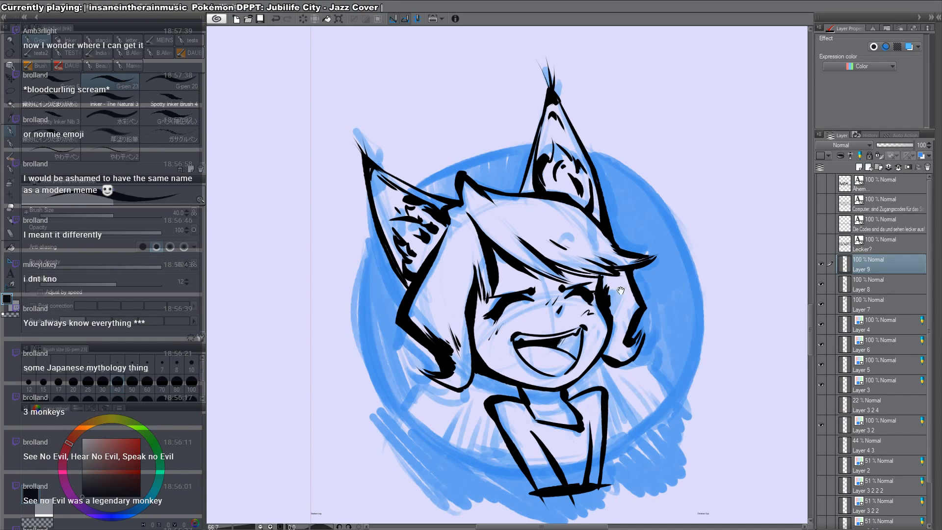
pyautogui.moveTo(560, 371); pyautogui.dragTo(577, 313)
pyautogui.moveTo(453, 298)
pyautogui.mouseDown()
pyautogui.moveTo(393, 396)
pyautogui.moveTo(425, 383)
pyautogui.moveTo(421, 346)
pyautogui.moveTo(389, 435)
pyautogui.mouseUp()
pyautogui.hotkey('ctrl', 'z')
pyautogui.hotkey('ctrl', 'z')
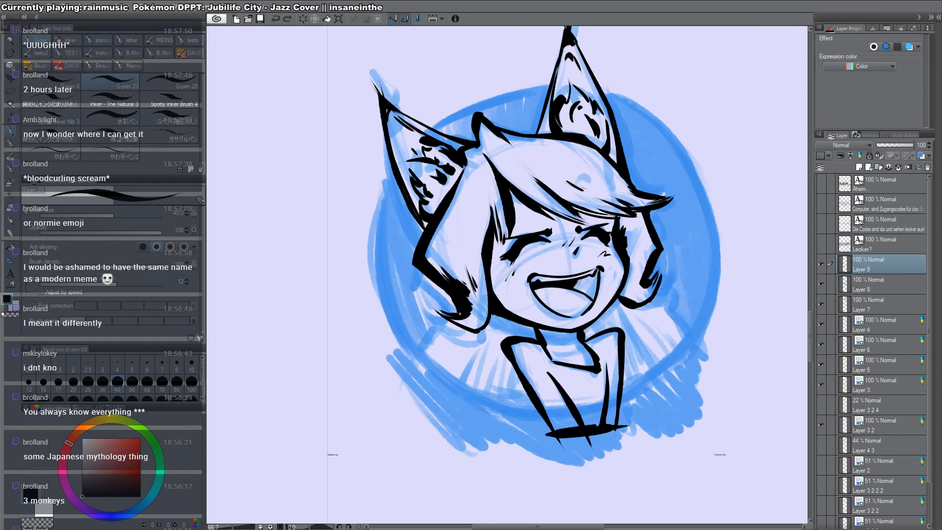
pyautogui.moveTo(494, 318); pyautogui.dragTo(467, 439)
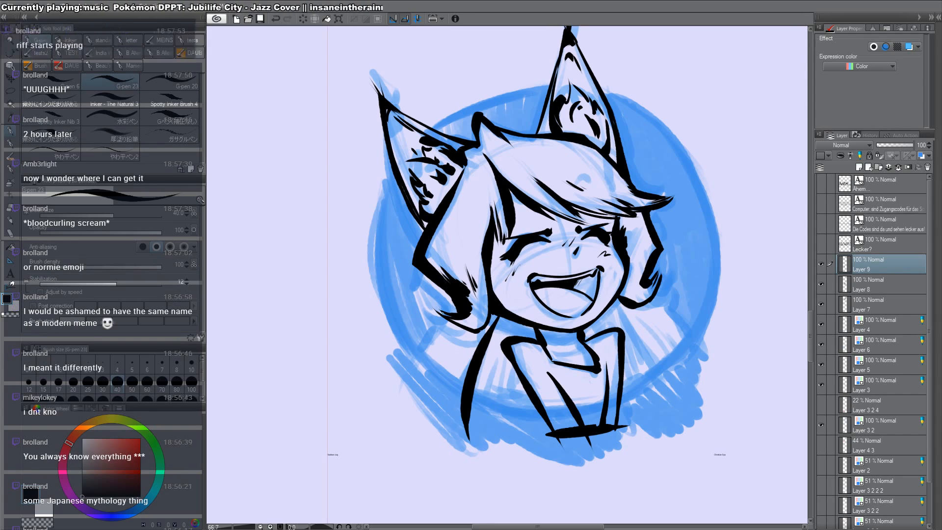
pyautogui.moveTo(449, 308); pyautogui.dragTo(370, 405)
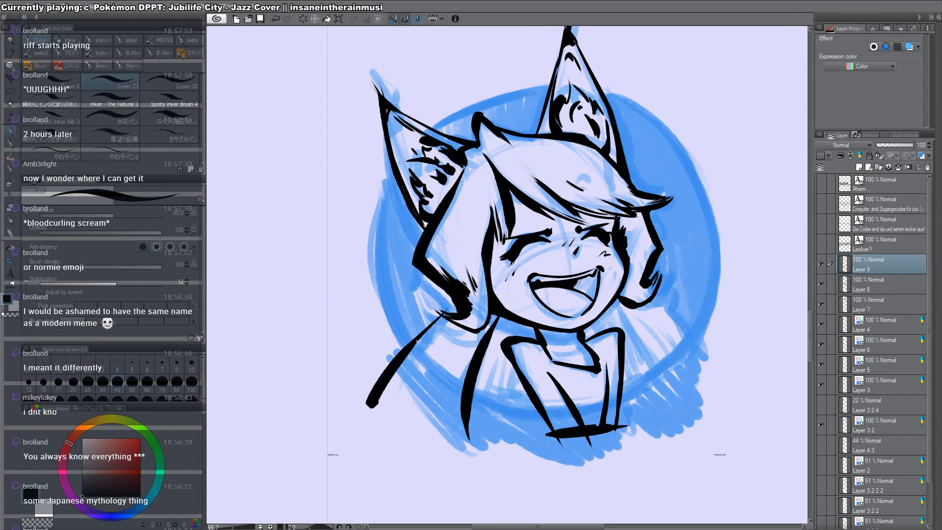
pyautogui.hotkey('ctrl', 'z')
pyautogui.hotkey('ctrl', 'z')
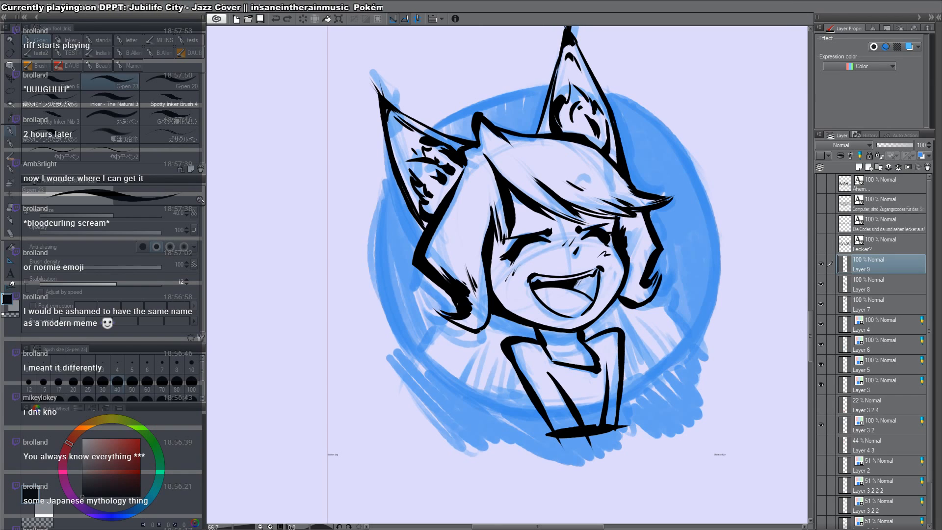
pyautogui.moveTo(457, 320)
pyautogui.mouseDown()
pyautogui.moveTo(464, 303)
pyautogui.moveTo(417, 368)
pyautogui.mouseUp()
pyautogui.hotkey('ctrl', 'z')
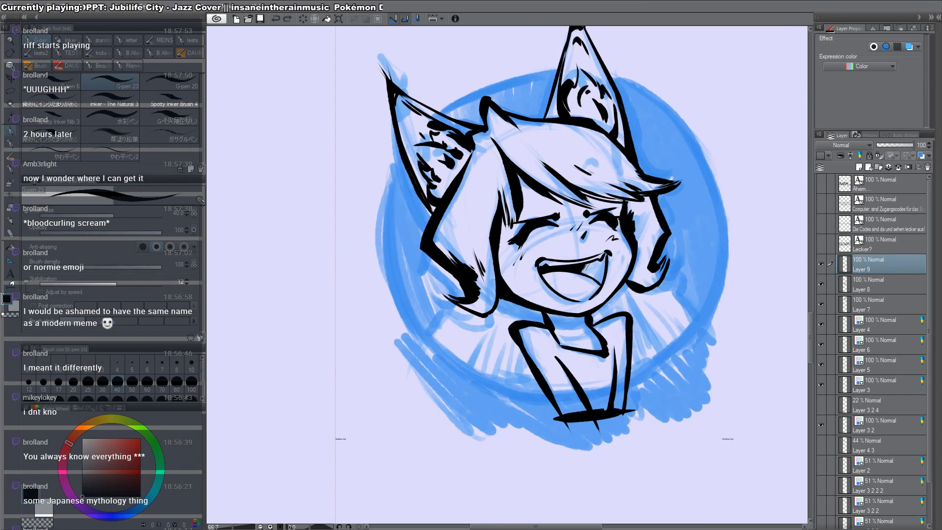
# Step: Ink the cape's shoulder lines and thick front edges with long tapering strokes, then close its hem with sweeping curves
pyautogui.moveTo(459, 290); pyautogui.dragTo(394, 393)
pyautogui.moveTo(662, 276); pyautogui.dragTo(738, 342)
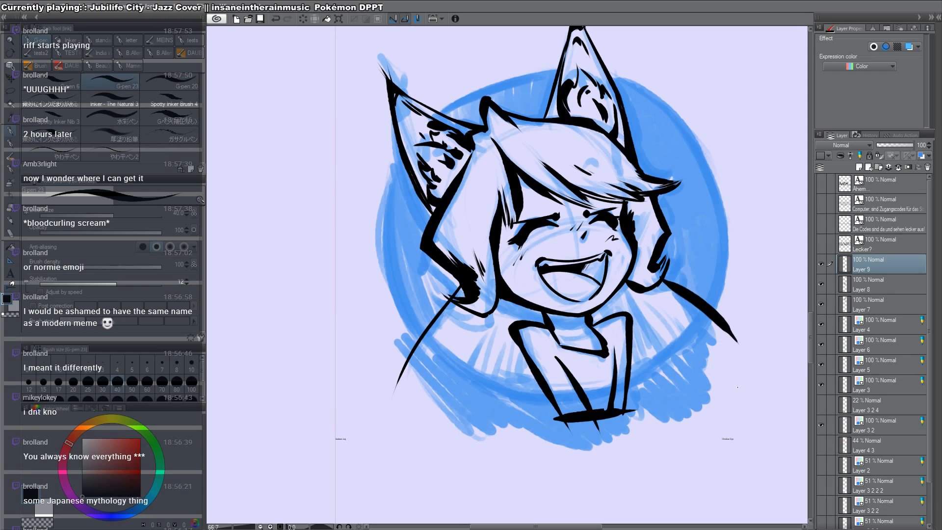
pyautogui.moveTo(501, 301)
pyautogui.mouseDown()
pyautogui.moveTo(470, 429)
pyautogui.moveTo(478, 442)
pyautogui.mouseUp()
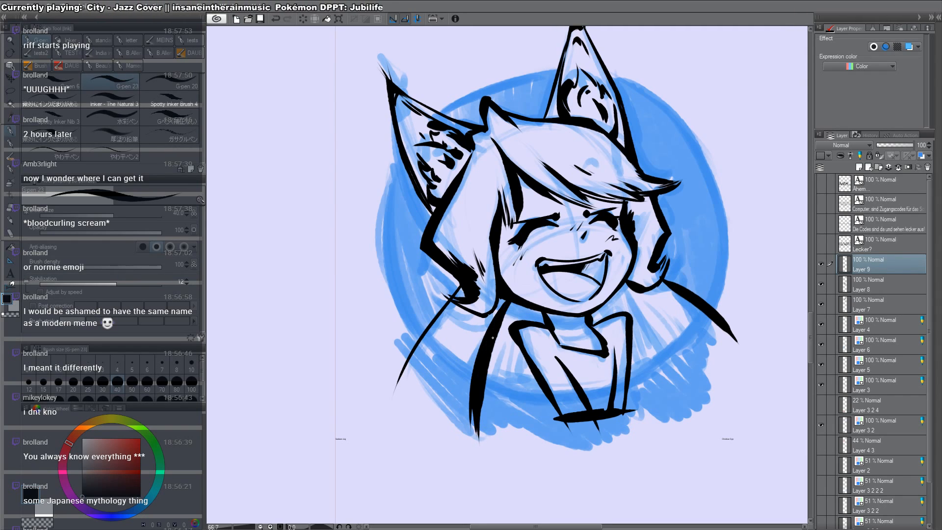
pyautogui.moveTo(619, 291); pyautogui.dragTo(712, 421)
pyautogui.moveTo(740, 299); pyautogui.dragTo(670, 443)
pyautogui.moveTo(372, 342); pyautogui.dragTo(535, 428)
pyautogui.moveTo(447, 413)
pyautogui.mouseDown()
pyautogui.moveTo(499, 420)
pyautogui.moveTo(689, 408)
pyautogui.mouseUp()
# Step: Add thin tapering fold lines between the cape's left front edge and the left collar
pyautogui.moveTo(513, 309)
pyautogui.mouseDown()
pyautogui.moveTo(498, 402)
pyautogui.moveTo(516, 320)
pyautogui.moveTo(509, 412)
pyautogui.mouseUp()
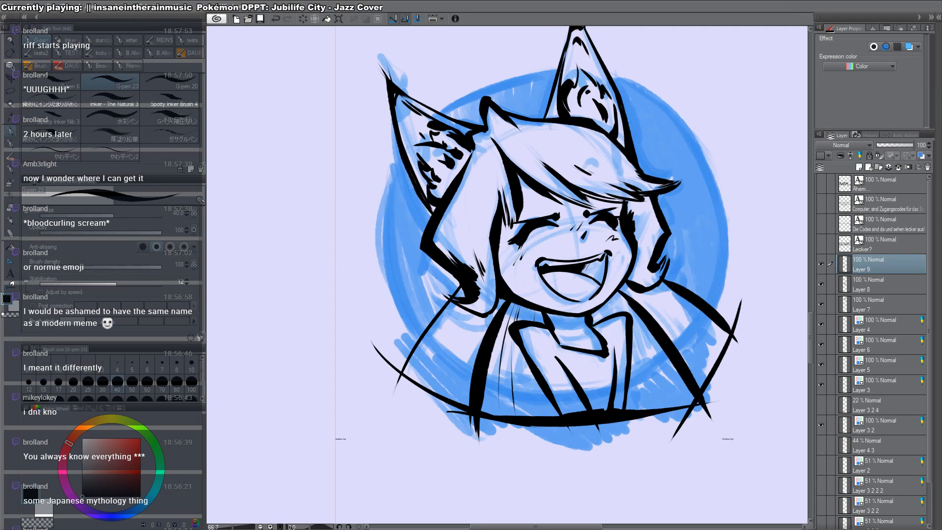
pyautogui.moveTo(520, 343); pyautogui.dragTo(512, 405)
pyautogui.moveTo(533, 364); pyautogui.dragTo(526, 406)
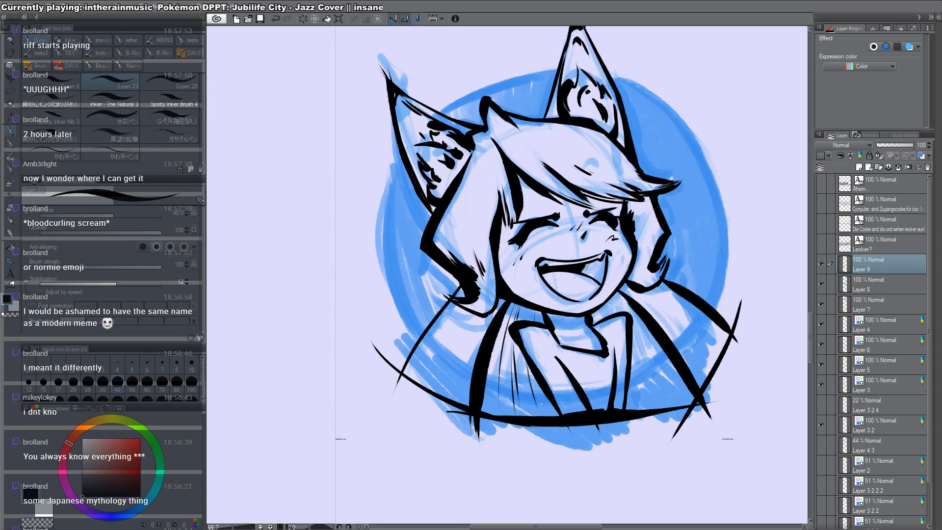
# Step: Ink fine tapering folds across the cape's left shoulder panel and double its outer edge line
pyautogui.moveTo(624, 357); pyautogui.dragTo(541, 340)
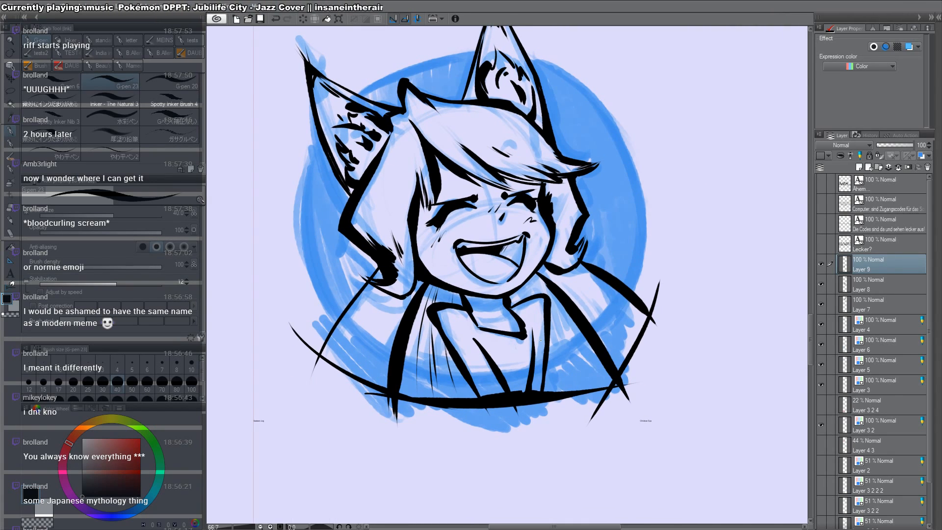
pyautogui.moveTo(546, 247); pyautogui.dragTo(608, 218)
pyautogui.moveTo(450, 290); pyautogui.dragTo(437, 355)
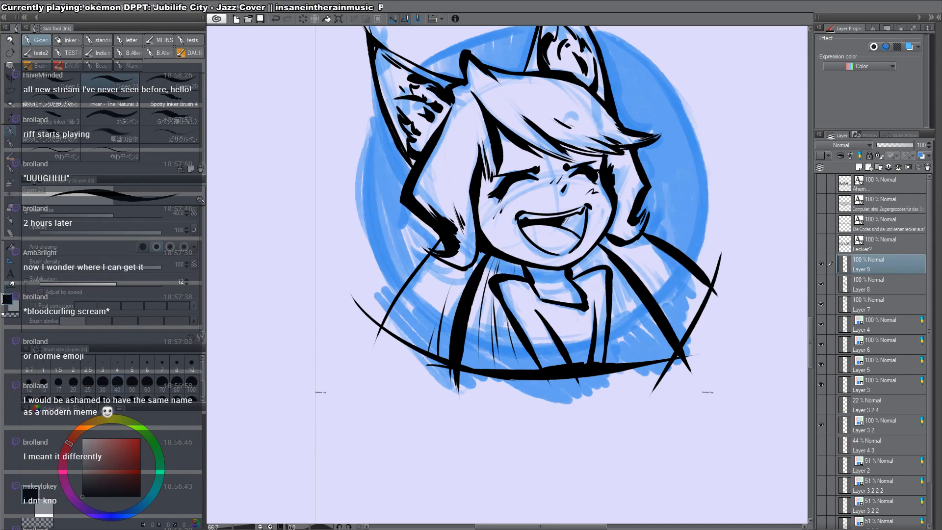
pyautogui.moveTo(432, 319); pyautogui.dragTo(424, 350)
pyautogui.moveTo(405, 294); pyautogui.dragTo(386, 328)
pyautogui.moveTo(420, 272)
pyautogui.mouseDown()
pyautogui.moveTo(396, 311)
pyautogui.moveTo(412, 288)
pyautogui.mouseUp()
pyautogui.moveTo(428, 267); pyautogui.dragTo(389, 329)
# Step: Fill the right side of the cape with thin and thick tapering folds running from the shoulder to the hem
pyautogui.moveTo(670, 353); pyautogui.dragTo(539, 338)
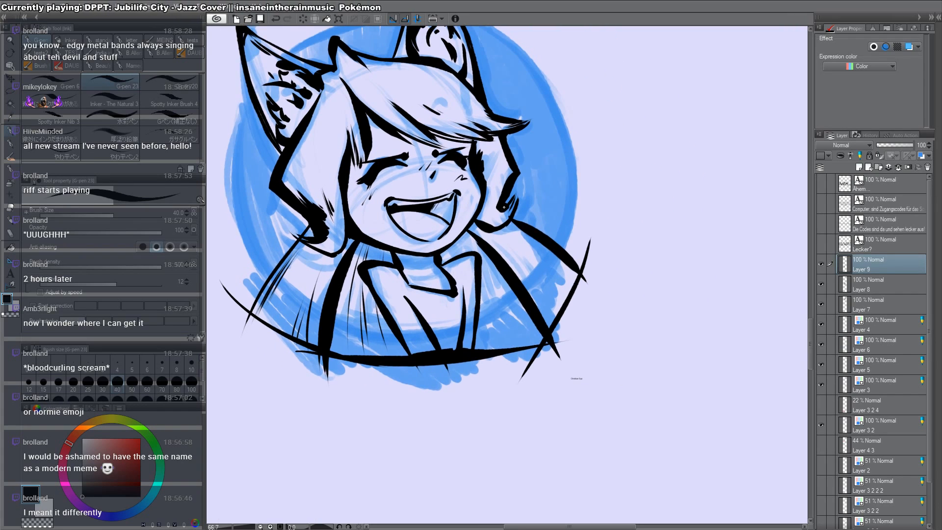
pyautogui.moveTo(685, 289); pyautogui.dragTo(677, 328)
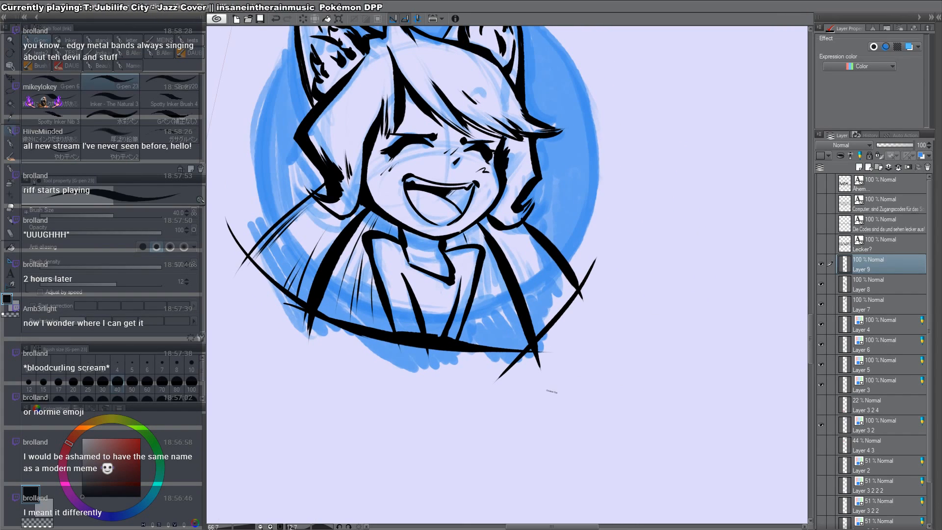
pyautogui.moveTo(487, 311); pyautogui.dragTo(479, 344)
pyautogui.moveTo(480, 296); pyautogui.dragTo(469, 344)
pyautogui.moveTo(500, 280)
pyautogui.mouseDown()
pyautogui.moveTo(490, 346)
pyautogui.moveTo(502, 342)
pyautogui.mouseUp()
pyautogui.moveTo(493, 256); pyautogui.dragTo(524, 371)
pyautogui.moveTo(476, 226)
pyautogui.mouseDown()
pyautogui.moveTo(483, 243)
pyautogui.moveTo(513, 257)
pyautogui.moveTo(547, 325)
pyautogui.mouseUp()
pyautogui.moveTo(512, 238)
pyautogui.mouseDown()
pyautogui.moveTo(544, 302)
pyautogui.moveTo(570, 295)
pyautogui.mouseUp()
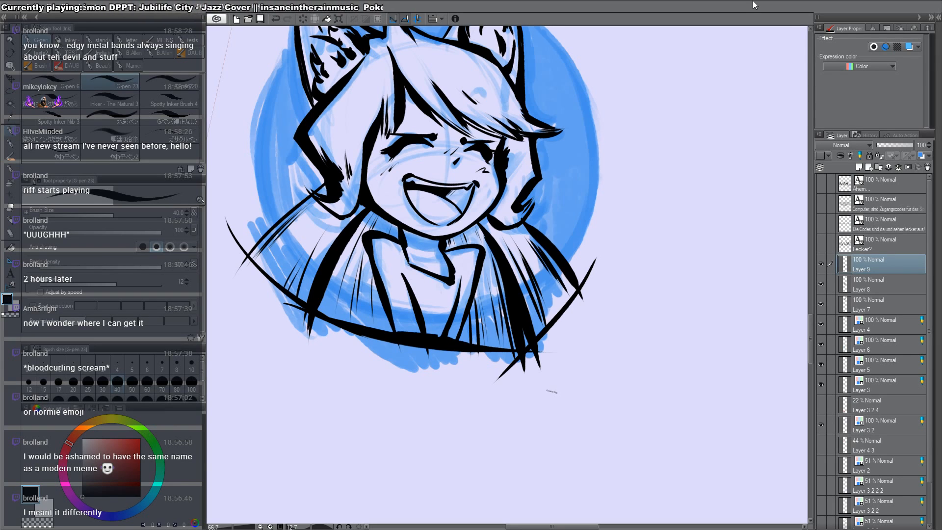
pyautogui.moveTo(581, 190); pyautogui.dragTo(557, 364)
pyautogui.press('c')
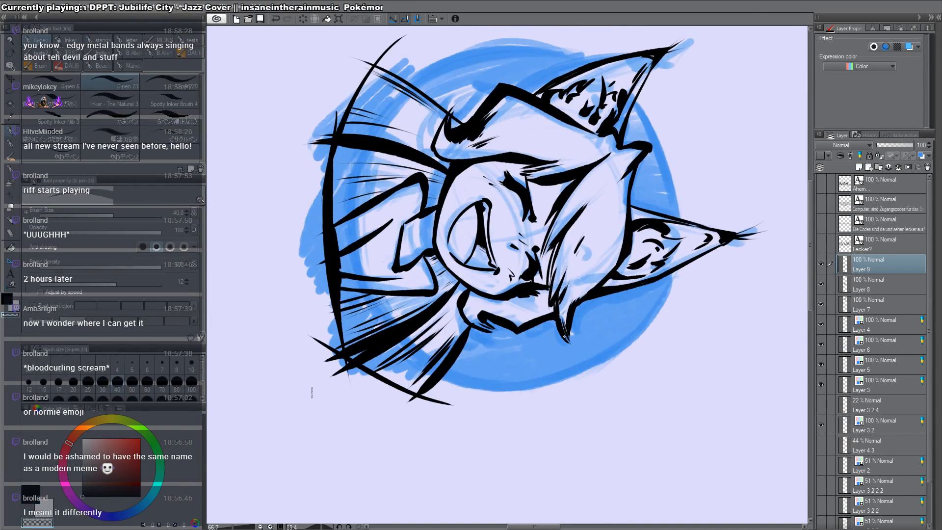
pyautogui.moveTo(559, 310); pyautogui.dragTo(572, 342)
pyautogui.press('c')
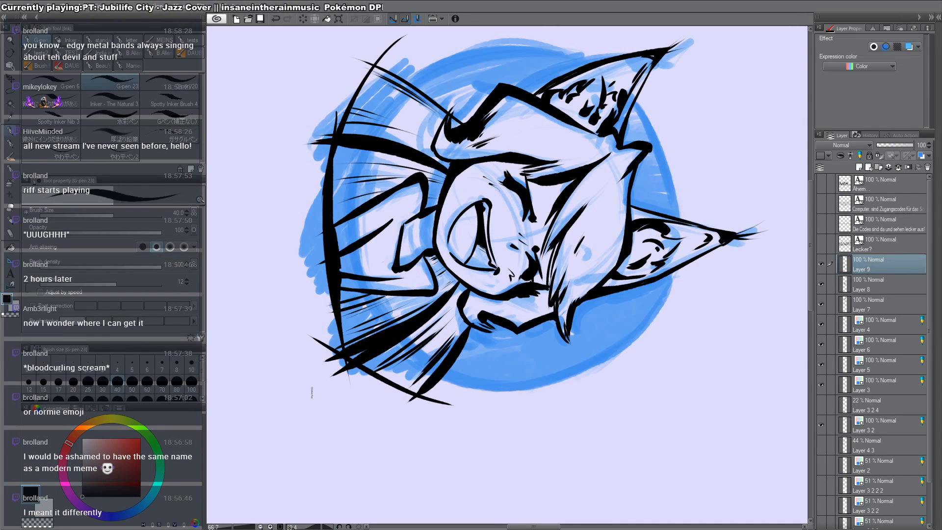
pyautogui.keyDown('alt'); pyautogui.click(575, 357); pyautogui.keyUp('alt')
pyautogui.moveTo(605, 385)
pyautogui.mouseDown()
pyautogui.moveTo(599, 197)
pyautogui.moveTo(616, 94)
pyautogui.mouseUp()
pyautogui.hotkey('ctrl', 'z')
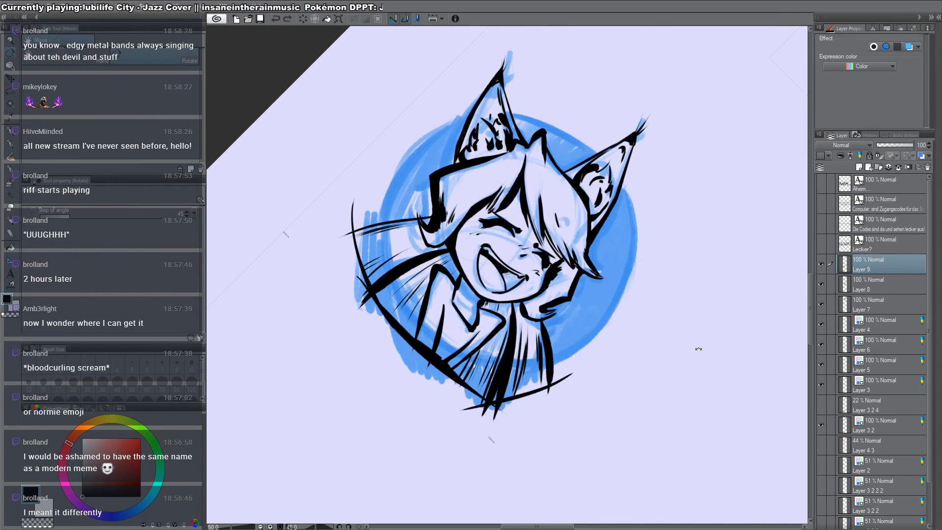
pyautogui.moveTo(698, 349); pyautogui.dragTo(686, 297)
pyautogui.keyDown('ctrl'); pyautogui.click(527, 307); pyautogui.keyUp('ctrl')
pyautogui.moveTo(519, 318); pyautogui.dragTo(544, 324)
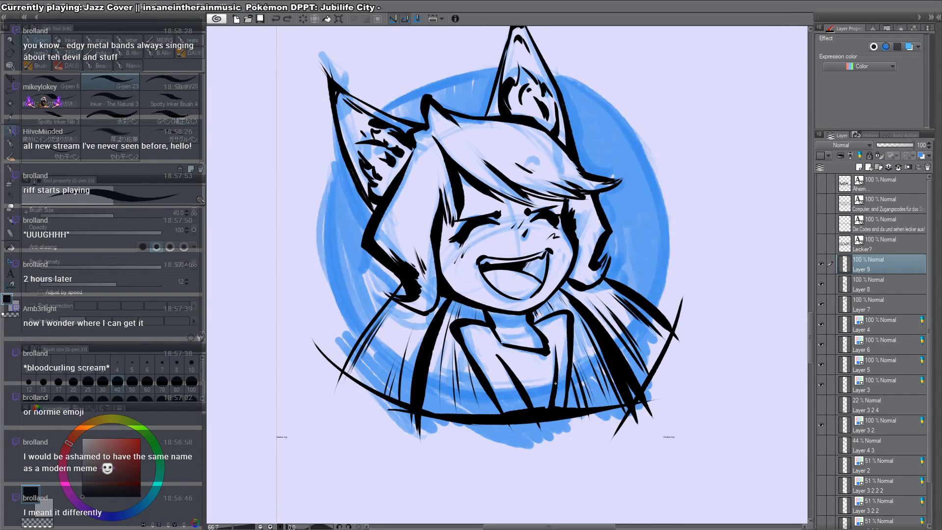
# Step: Thicken the lower end of the cape's left outer edge line with a short tapering stroke
pyautogui.moveTo(516, 220); pyautogui.dragTo(609, 198)
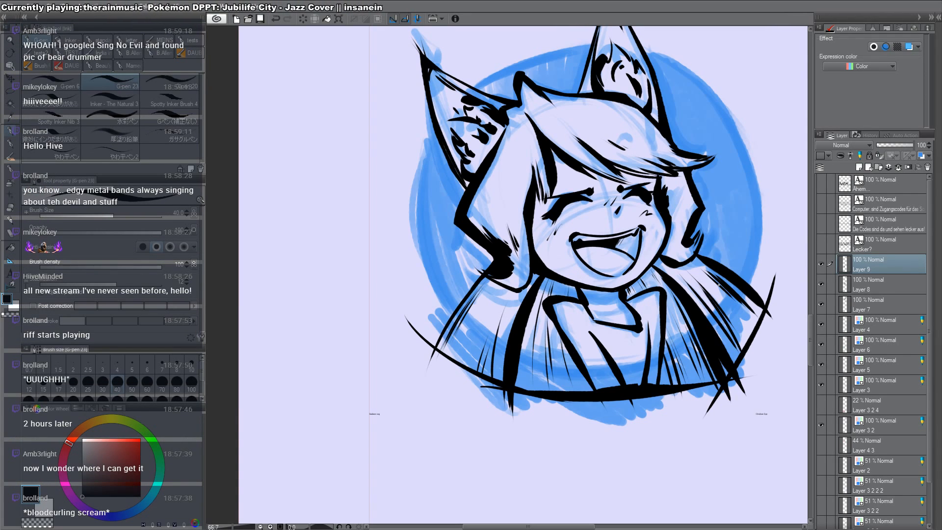
pyautogui.moveTo(664, 301); pyautogui.dragTo(637, 275)
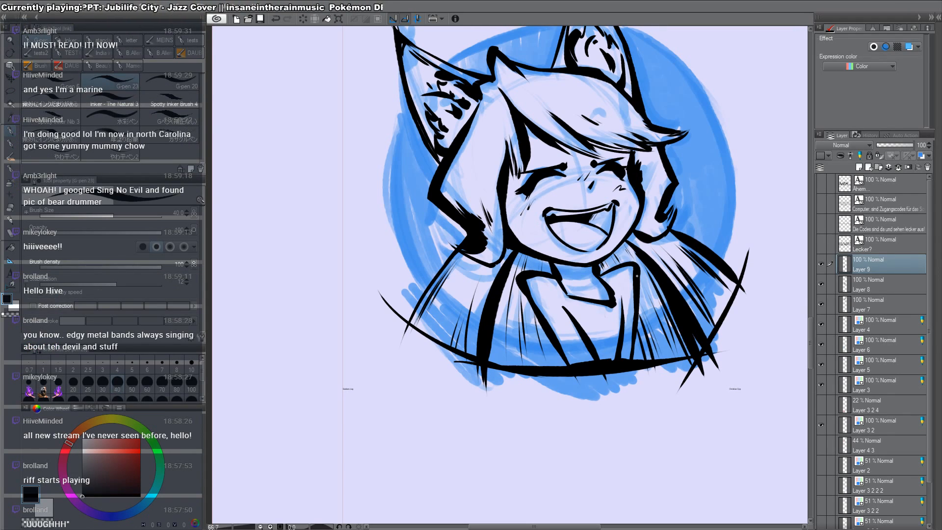
pyautogui.moveTo(619, 256); pyautogui.dragTo(608, 256)
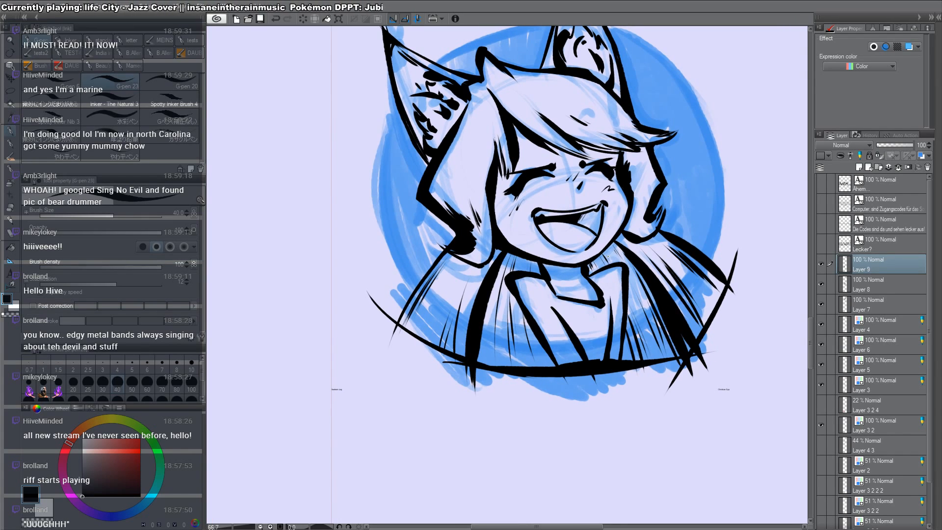
pyautogui.moveTo(406, 303); pyautogui.dragTo(394, 324)
# Step: Carve a long transparent tapering strip out of the cape's thick left front edge to split the solid black
pyautogui.press('c')
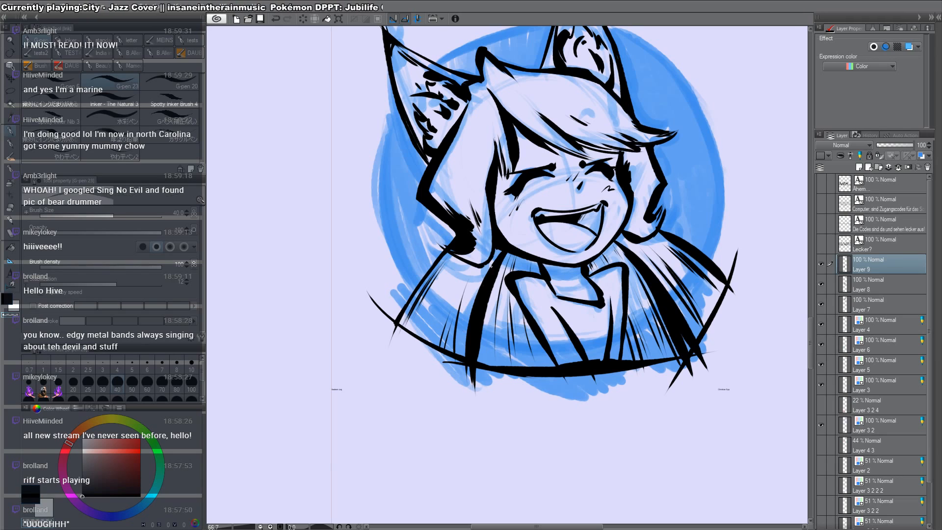
pyautogui.moveTo(493, 266); pyautogui.dragTo(472, 352)
pyautogui.hotkey('ctrl', 'z')
pyautogui.moveTo(494, 260); pyautogui.dragTo(473, 354)
pyautogui.hotkey('ctrl', 'z')
pyautogui.moveTo(485, 277); pyautogui.dragTo(469, 355)
# Step: Add two short tapering black fold lines to the cape's left shoulder panel
pyautogui.press('c')
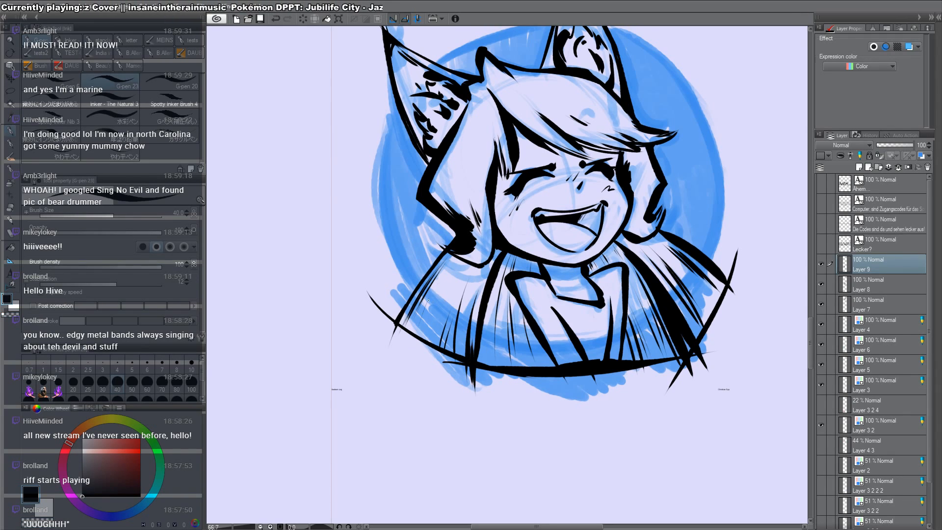
pyautogui.moveTo(428, 301); pyautogui.dragTo(416, 335)
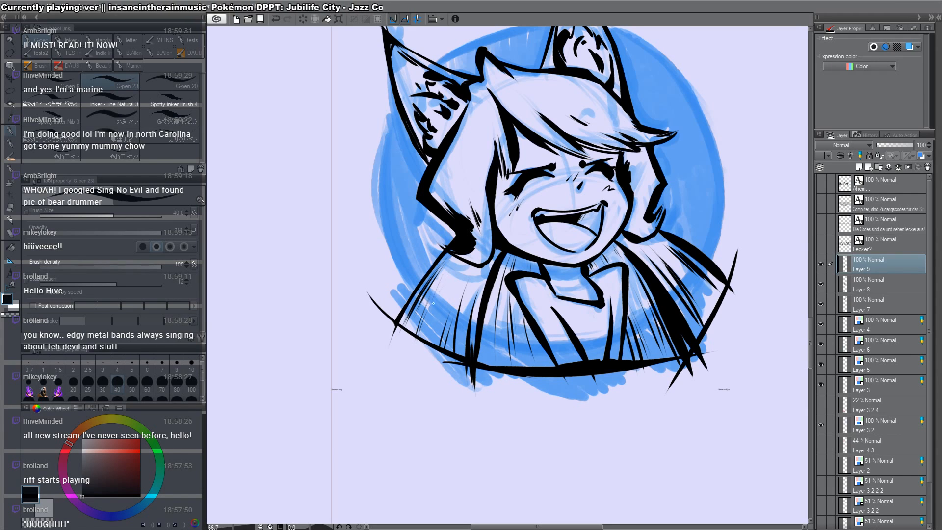
pyautogui.moveTo(451, 276); pyautogui.dragTo(443, 300)
# Step: Fill the inside of the cape's hem with solid black curved shadows on both sides of the chest
pyautogui.moveTo(625, 279); pyautogui.dragTo(480, 286)
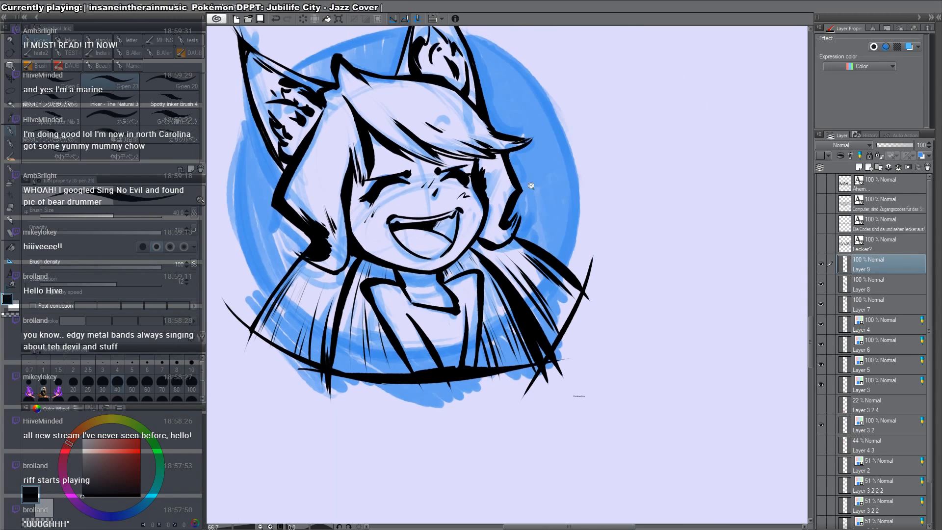
pyautogui.keyDown('ctrl'); pyautogui.keyDown('alt'); pyautogui.click(590, 224); pyautogui.keyUp('alt'); pyautogui.keyUp('ctrl')
pyautogui.press('p')
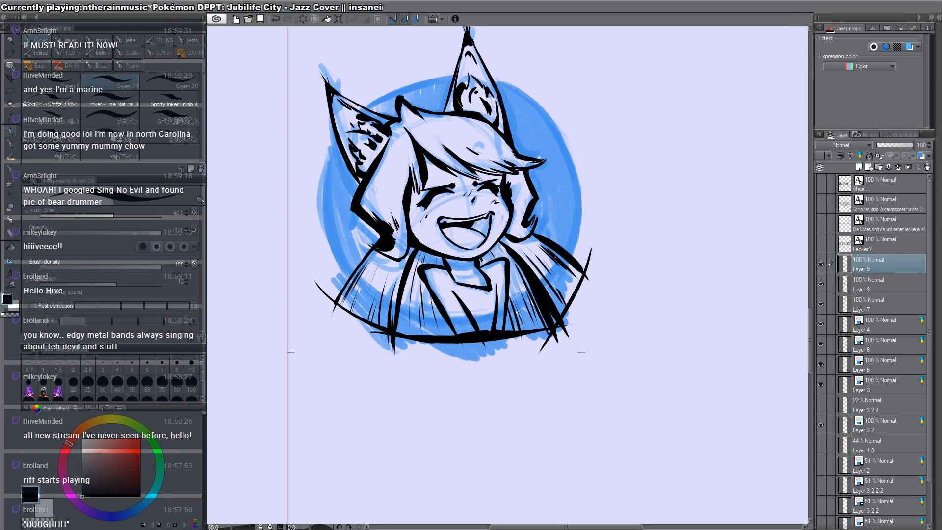
pyautogui.moveTo(563, 262)
pyautogui.mouseDown()
pyautogui.moveTo(590, 273)
pyautogui.moveTo(617, 265)
pyautogui.moveTo(549, 114)
pyautogui.mouseUp()
pyautogui.moveTo(576, 289)
pyautogui.mouseDown()
pyautogui.moveTo(571, 334)
pyautogui.moveTo(585, 282)
pyautogui.mouseUp()
pyautogui.moveTo(586, 227)
pyautogui.mouseDown()
pyautogui.moveTo(589, 194)
pyautogui.moveTo(595, 220)
pyautogui.moveTo(598, 196)
pyautogui.mouseUp()
pyautogui.moveTo(643, 216)
pyautogui.mouseDown()
pyautogui.moveTo(677, 163)
pyautogui.moveTo(562, 501)
pyautogui.mouseUp()
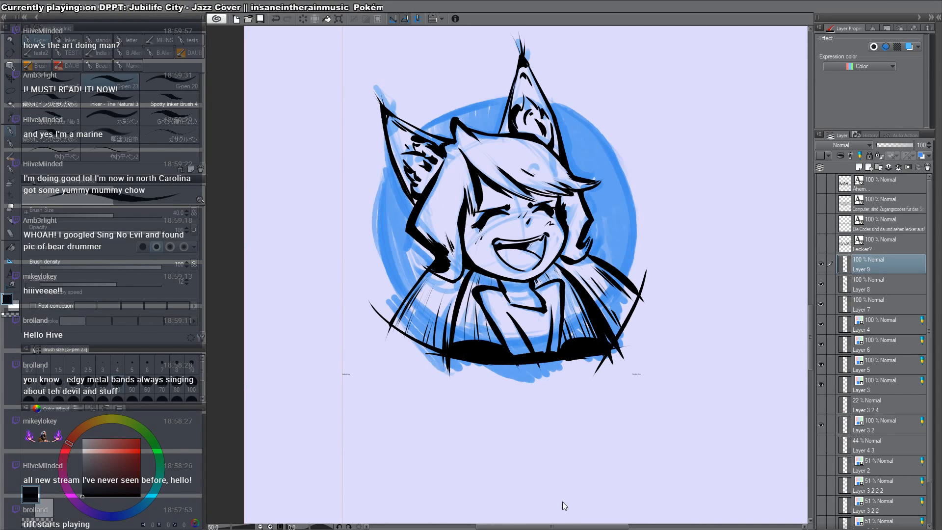
# Step: Add a new raster layer directly above the cat-eared character's line art layer
pyautogui.hotkey('alt', 'space')
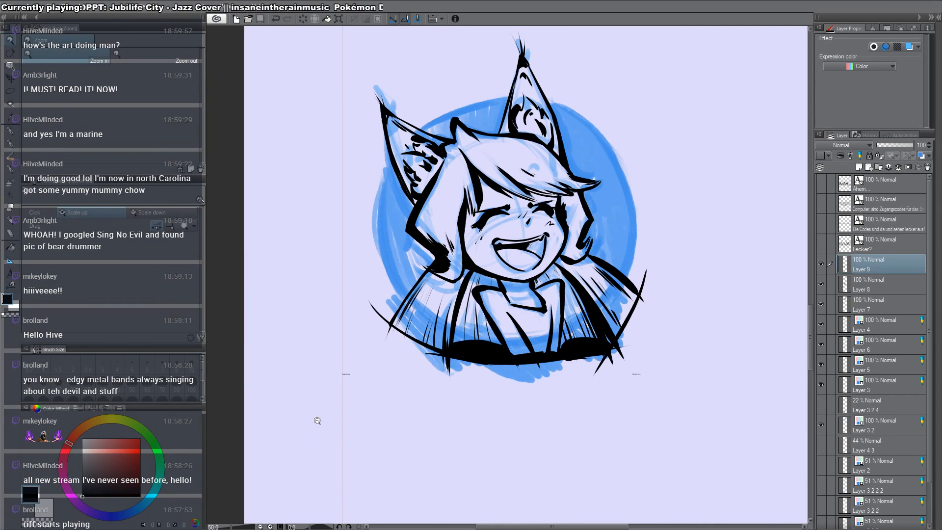
pyautogui.keyDown('alt'); pyautogui.click(750, 204); pyautogui.keyUp('alt')
pyautogui.keyDown('alt'); pyautogui.click(750, 204); pyautogui.keyUp('alt')
pyautogui.moveTo(707, 227); pyautogui.dragTo(468, 209)
pyautogui.keyDown('alt'); pyautogui.click(480, 334); pyautogui.keyUp('alt')
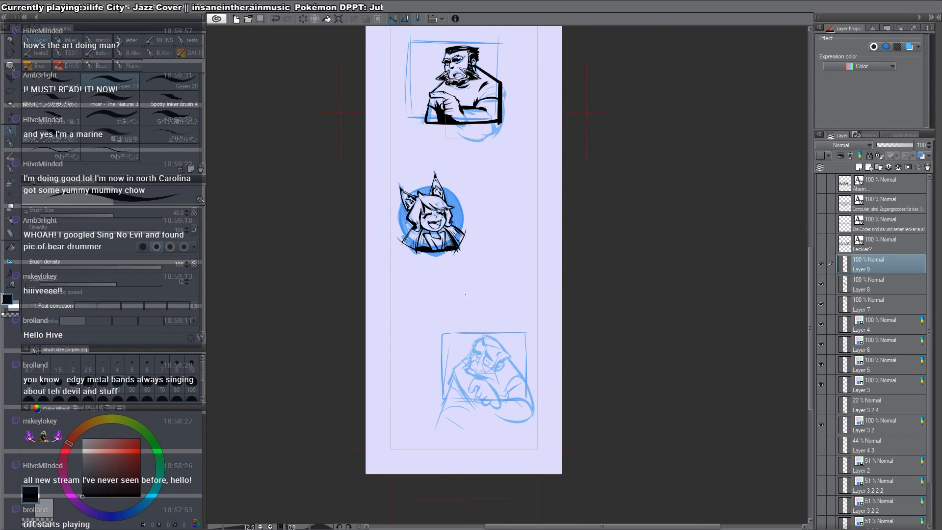
pyautogui.moveTo(356, 319); pyautogui.dragTo(360, 260)
pyautogui.hotkey('ctrl', 'space')
pyautogui.keyDown('ctrl'); pyautogui.click(539, 321); pyautogui.keyUp('ctrl')
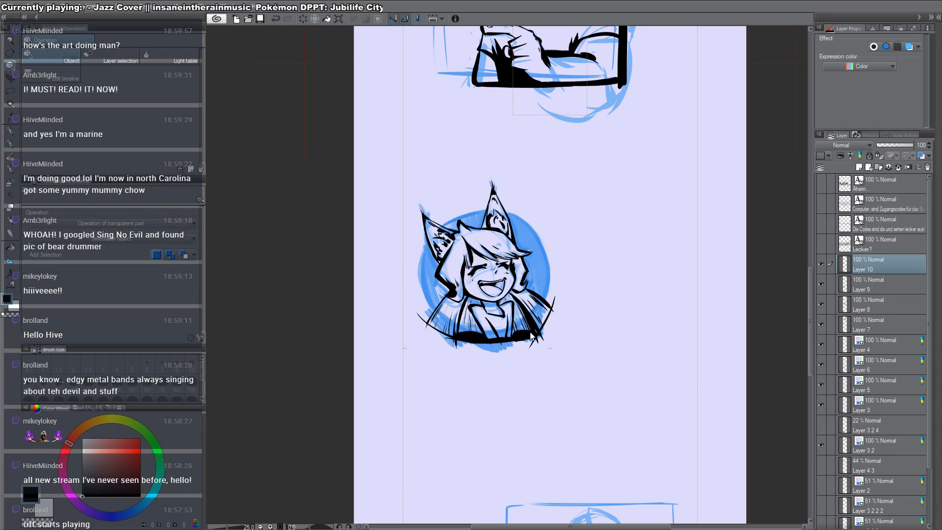
pyautogui.press('k')
pyautogui.moveTo(478, 234); pyautogui.dragTo(457, 159)
pyautogui.hotkey('ctrl', 'z')
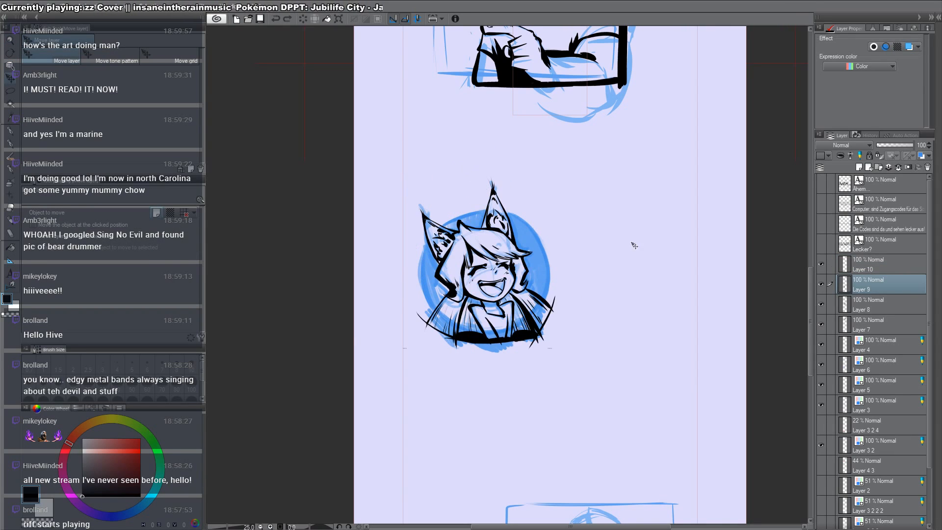
pyautogui.click(902, 261)
pyautogui.press('p')
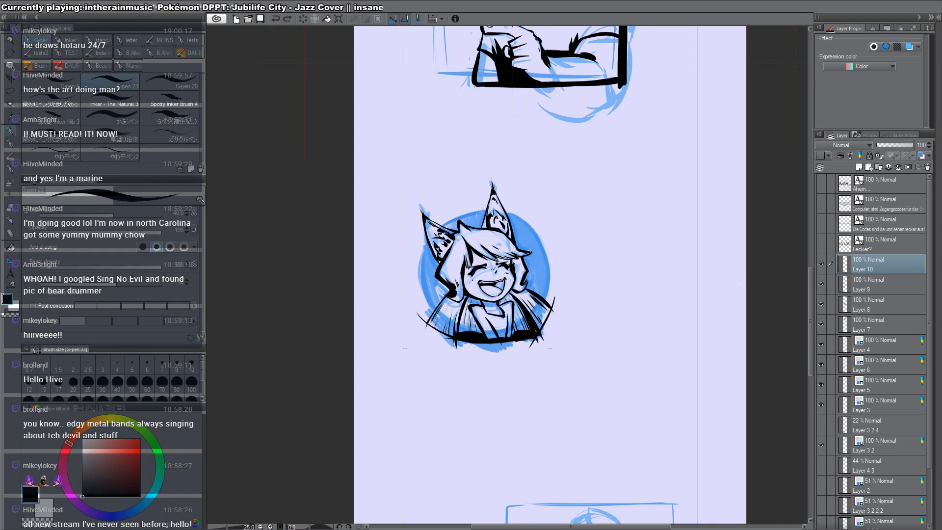
# Step: Ink the upper contour of the nose on the blue sketch of the frowning man in the lower rectangular frame
pyautogui.scroll(-4, 583, 240)
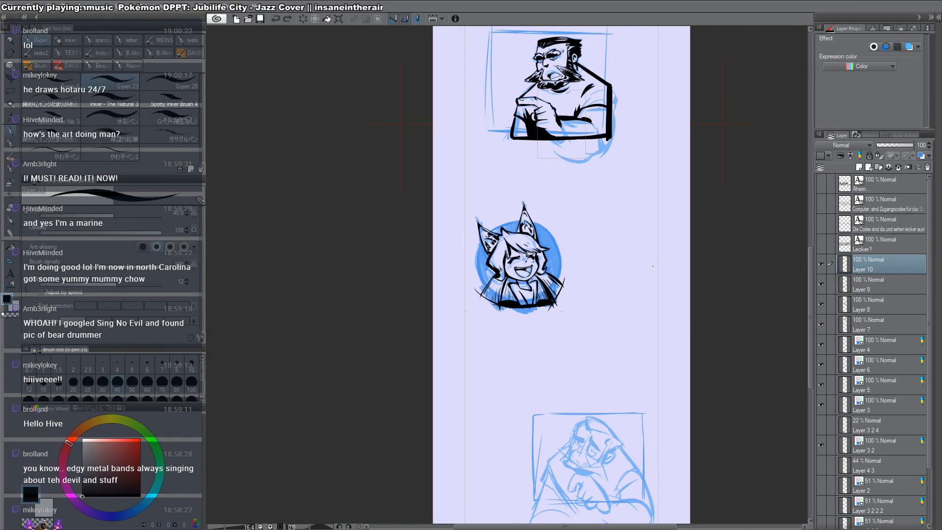
pyautogui.moveTo(603, 279); pyautogui.dragTo(572, 208)
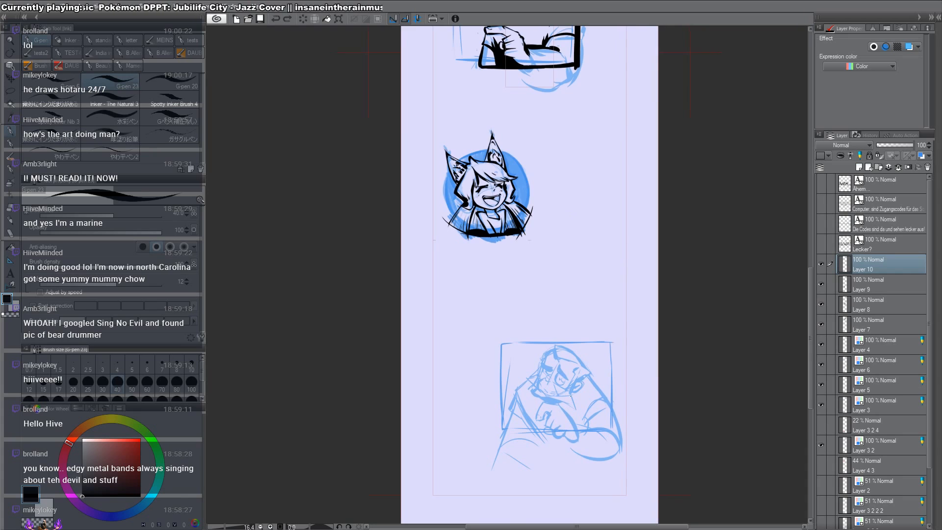
pyautogui.moveTo(556, 367); pyautogui.dragTo(547, 285)
pyautogui.hotkey('ctrl', 'space')
pyautogui.click(547, 285)
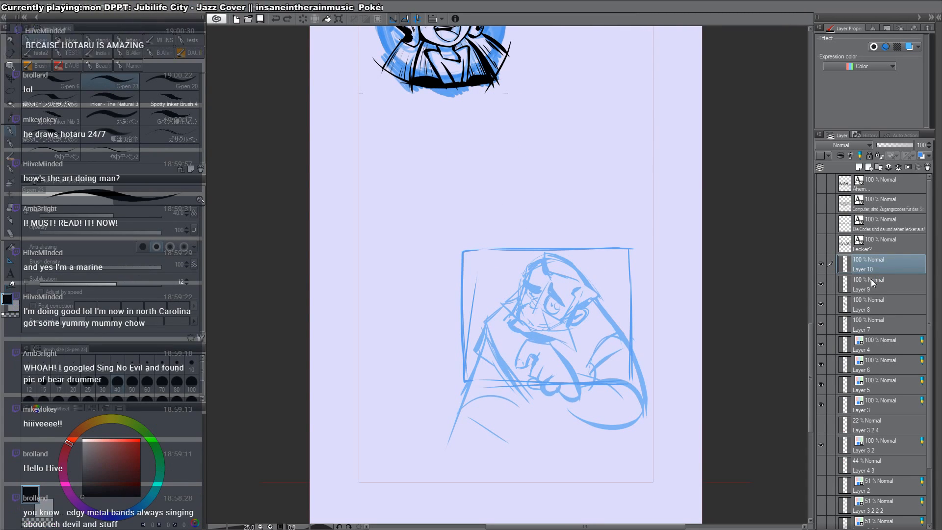
pyautogui.moveTo(534, 369); pyautogui.dragTo(519, 295)
pyautogui.hotkey('ctrl', 'space')
pyautogui.click(519, 295)
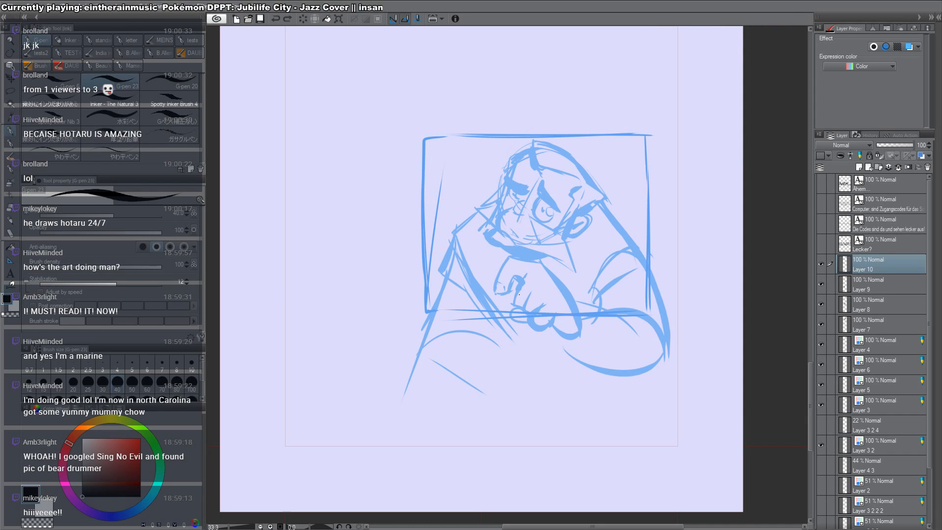
pyautogui.moveTo(525, 195); pyautogui.dragTo(517, 238)
pyautogui.keyDown('ctrl'); pyautogui.click(517, 238); pyautogui.keyUp('ctrl')
pyautogui.keyDown('ctrl'); pyautogui.click(518, 238); pyautogui.keyUp('ctrl')
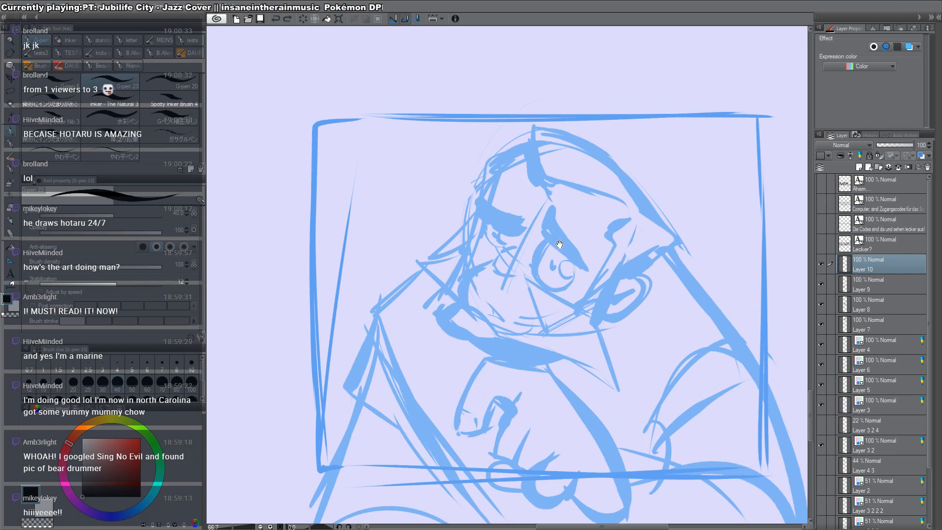
pyautogui.scroll(1, 550, 246)
pyautogui.scroll(1, 559, 288)
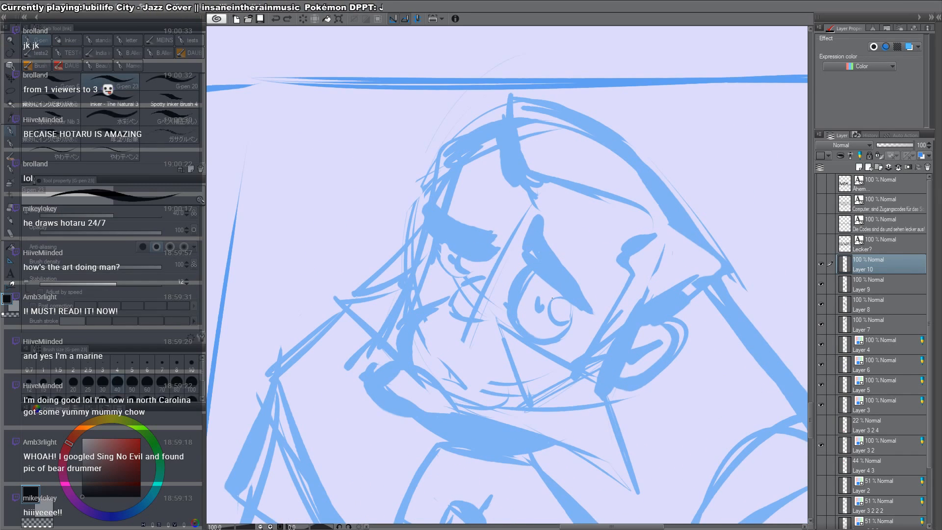
pyautogui.moveTo(552, 297); pyautogui.dragTo(577, 257)
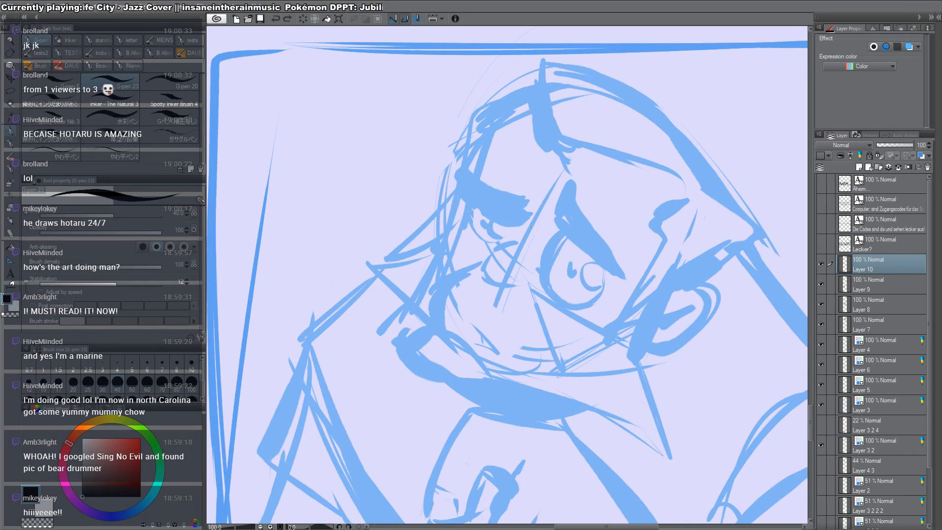
pyautogui.moveTo(531, 227)
pyautogui.mouseDown()
pyautogui.moveTo(574, 279)
pyautogui.moveTo(524, 239)
pyautogui.moveTo(509, 276)
pyautogui.moveTo(535, 237)
pyautogui.moveTo(511, 269)
pyautogui.mouseUp()
pyautogui.hotkey('ctrl', 'z')
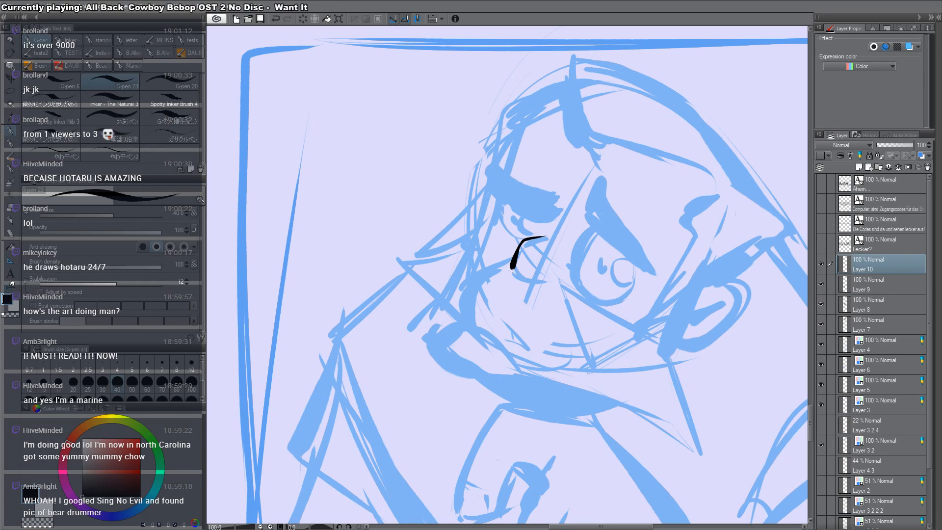
# Step: Ink the underside of the frowning man's nose with a curved stroke, rotating the canvas to suit the curve
pyautogui.moveTo(511, 271); pyautogui.dragTo(549, 278)
pyautogui.hotkey('ctrl', 'z')
pyautogui.hotkey('ctrl', 'z')
pyautogui.press('r')
pyautogui.moveTo(642, 269)
pyautogui.mouseDown()
pyautogui.moveTo(623, 159)
pyautogui.moveTo(473, 115)
pyautogui.mouseUp()
pyautogui.press('p')
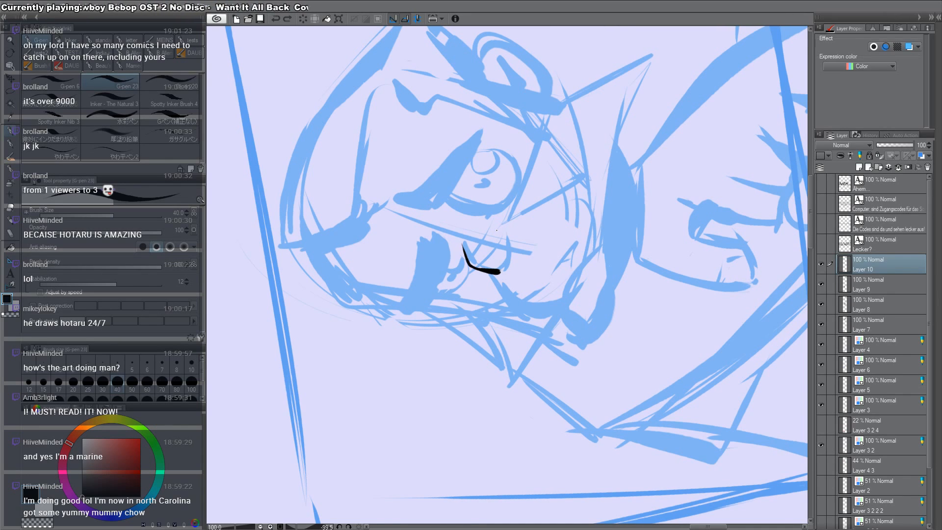
pyautogui.press('r')
pyautogui.moveTo(620, 191); pyautogui.dragTo(643, 319)
pyautogui.press('p')
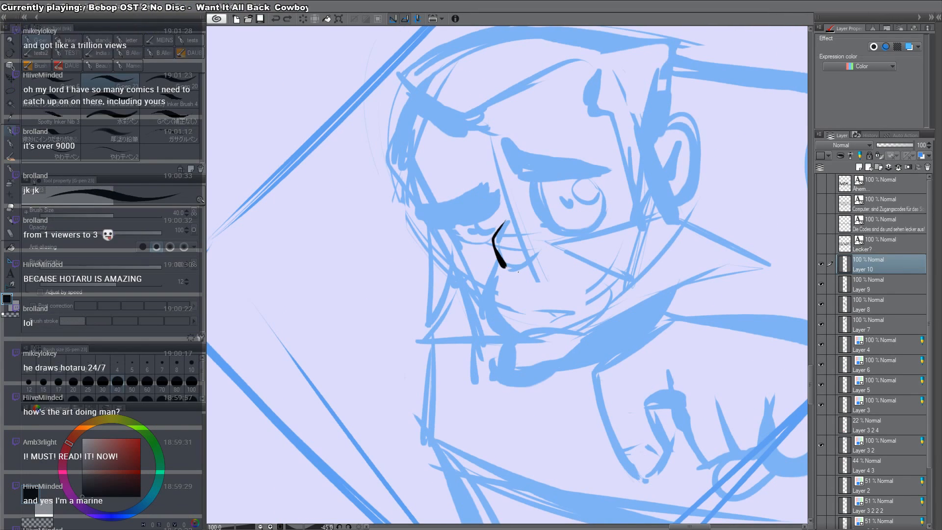
pyautogui.moveTo(506, 267); pyautogui.dragTo(533, 254)
pyautogui.hotkey('ctrl', 'z')
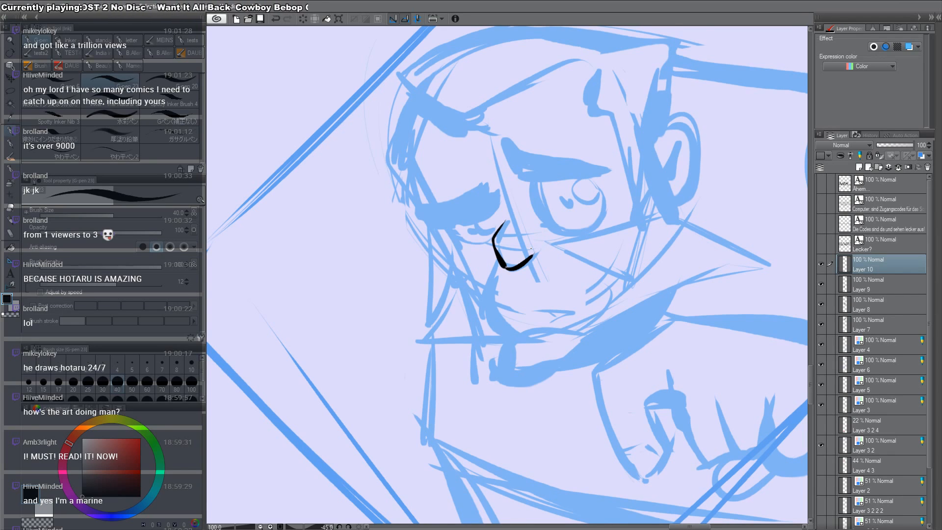
pyautogui.press('c')
pyautogui.press('c')
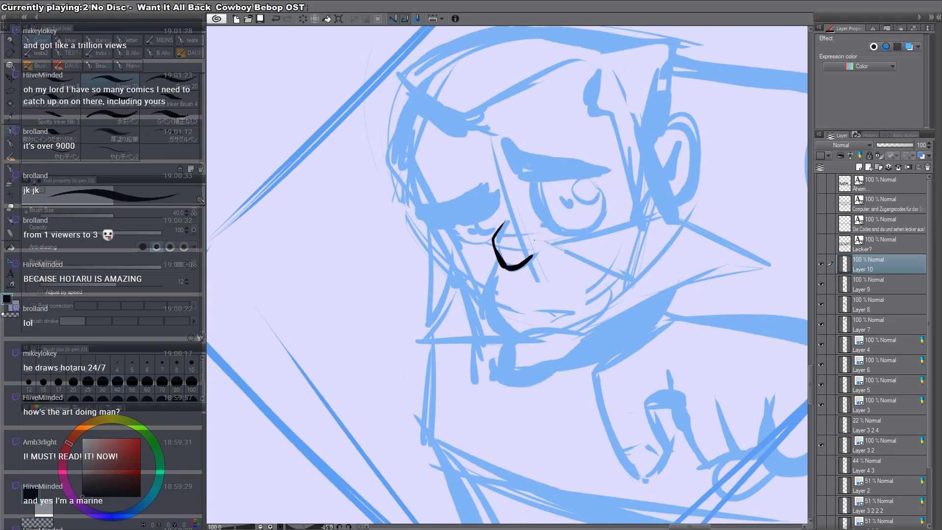
pyautogui.moveTo(499, 227)
pyautogui.mouseDown()
pyautogui.moveTo(497, 248)
pyautogui.moveTo(495, 234)
pyautogui.mouseUp()
pyautogui.hotkey('ctrl', 'z')
pyautogui.hotkey('ctrl', 'z')
pyautogui.hotkey('ctrl', 'z')
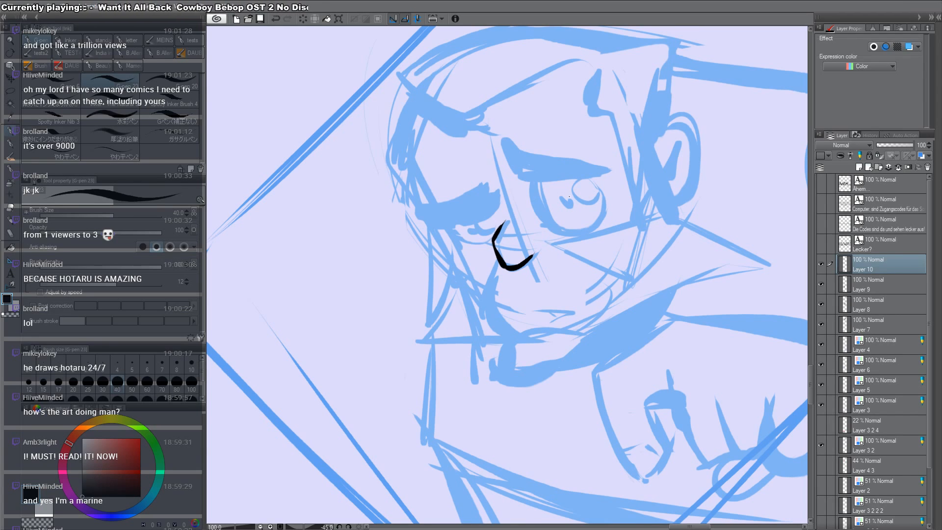
# Step: Thicken the outer curve of the frowning man's nose with black
pyautogui.hotkey('shift', 'space')
pyautogui.moveTo(613, 319); pyautogui.dragTo(577, 381)
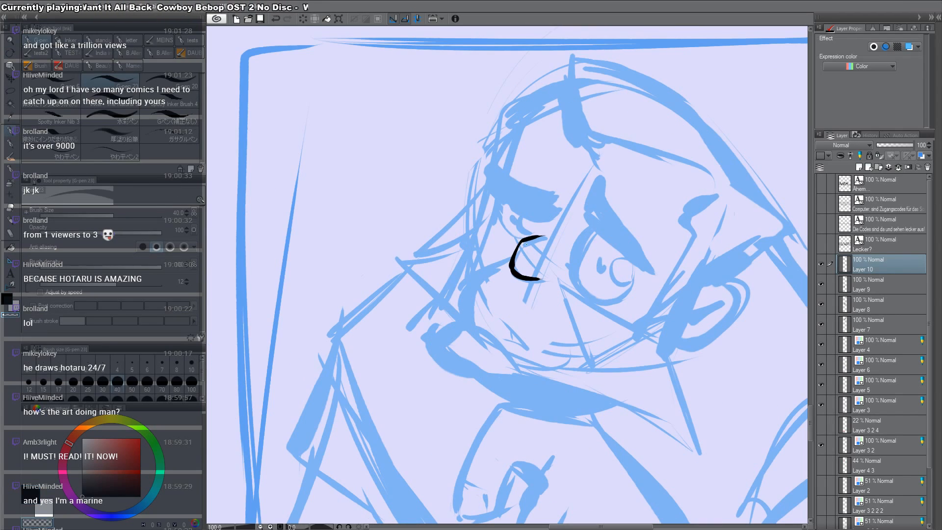
pyautogui.moveTo(525, 240); pyautogui.dragTo(514, 275)
pyautogui.hotkey('ctrl', 'z')
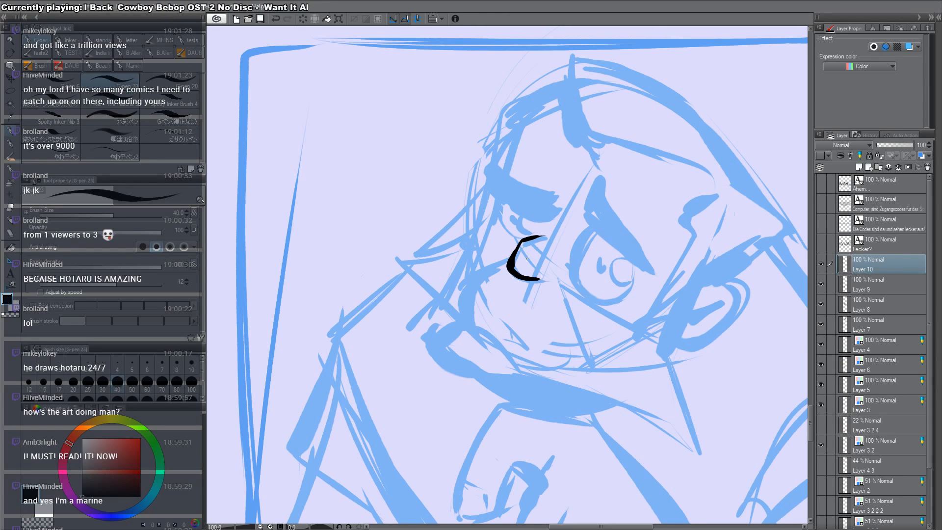
pyautogui.hotkey('shift', 'space')
pyautogui.moveTo(679, 296); pyautogui.dragTo(655, 285)
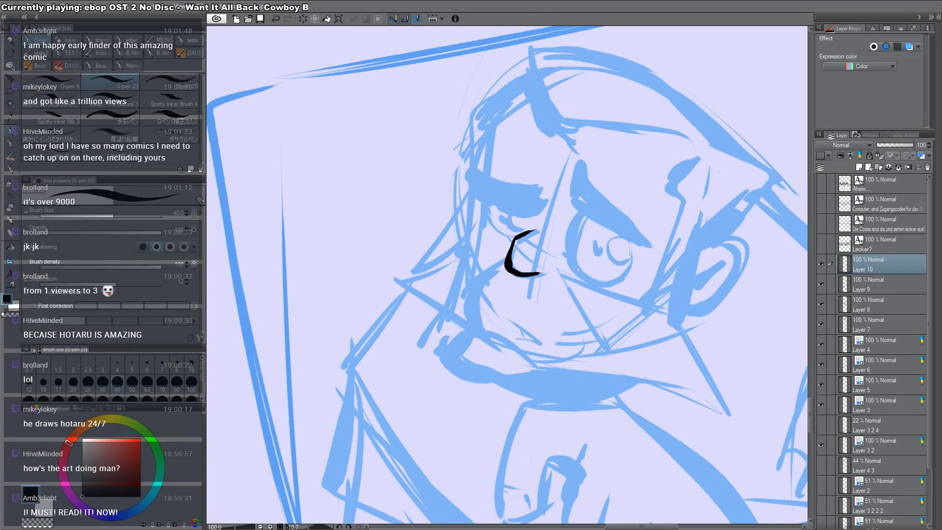
pyautogui.press('space')
pyautogui.moveTo(655, 286); pyautogui.dragTo(675, 177)
pyautogui.hotkey('shift', 'space')
pyautogui.doubleClick(694, 235)
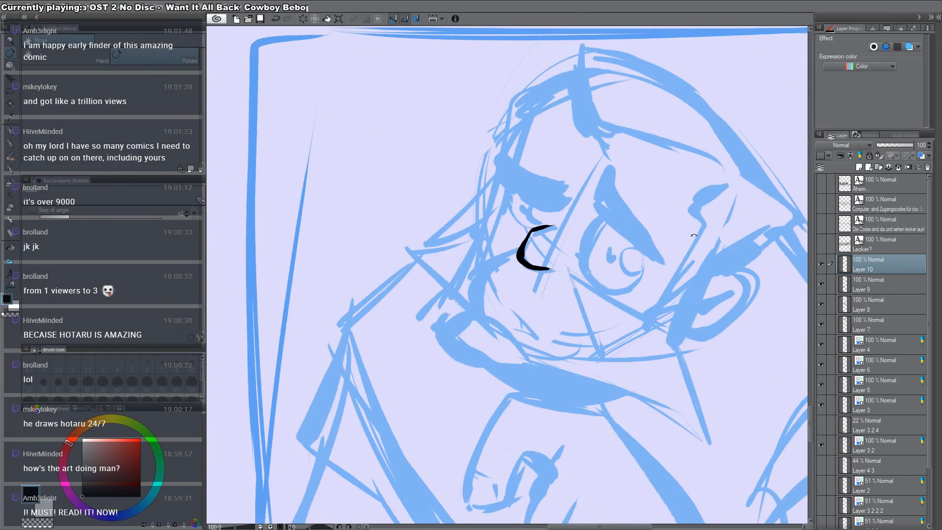
pyautogui.press('space')
pyautogui.moveTo(531, 202); pyautogui.dragTo(536, 191)
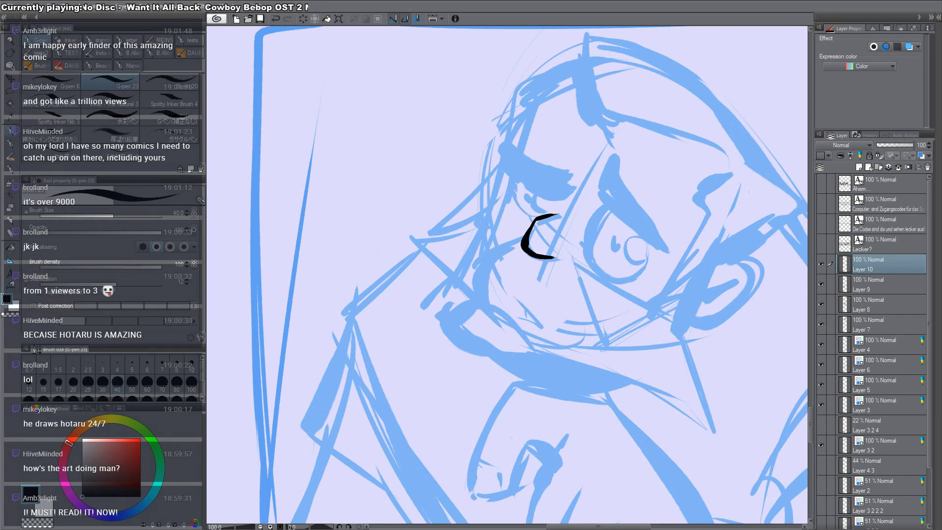
# Step: Try to ink the frowning man's left eyebrow with a thick tapering stroke on the rotated canvas
pyautogui.press('space')
pyautogui.moveTo(582, 264); pyautogui.dragTo(563, 255)
pyautogui.hotkey('shift', 'space')
pyautogui.moveTo(579, 189)
pyautogui.mouseDown()
pyautogui.moveTo(625, 275)
pyautogui.moveTo(617, 363)
pyautogui.mouseUp()
pyautogui.hotkey('ctrl', 'z')
pyautogui.moveTo(630, 272); pyautogui.dragTo(614, 379)
pyautogui.hotkey('ctrl', 'z')
pyautogui.hotkey('ctrl', 'z')
pyautogui.moveTo(589, 175)
pyautogui.mouseDown()
pyautogui.moveTo(608, 256)
pyautogui.moveTo(612, 244)
pyautogui.mouseUp()
pyautogui.hotkey('ctrl', 'z')
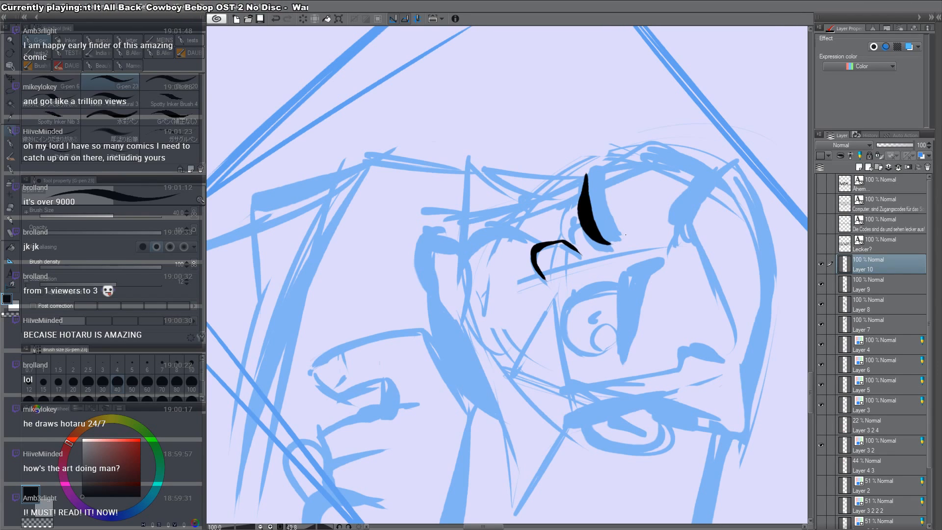
pyautogui.hotkey('ctrl', 'z')
pyautogui.moveTo(580, 188); pyautogui.dragTo(609, 244)
pyautogui.hotkey('ctrl', 'z')
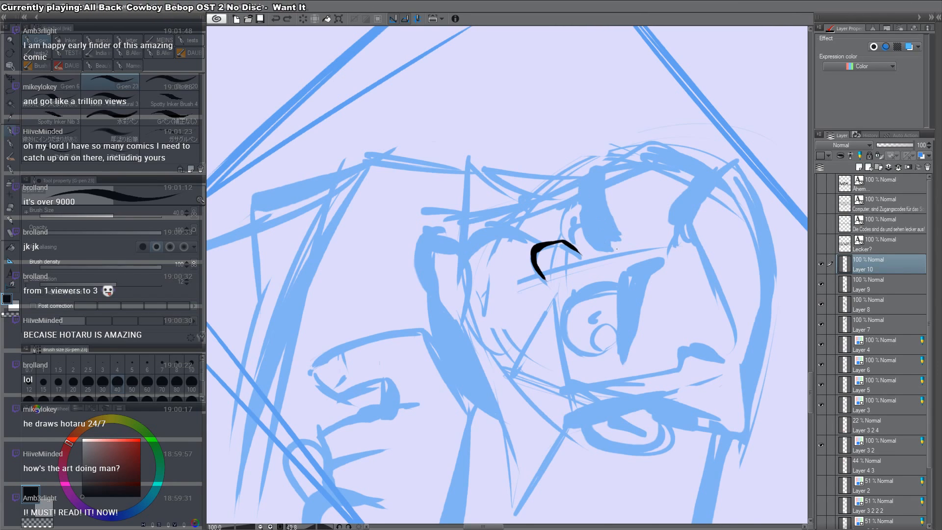
pyautogui.hotkey('shift', 'space')
pyautogui.moveTo(642, 274); pyautogui.dragTo(715, 31)
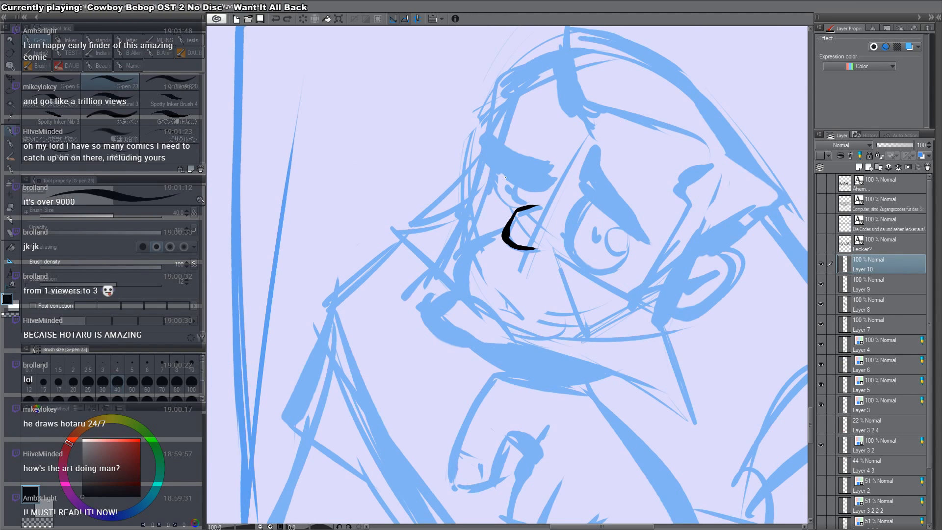
# Step: Ink the lower and inner edges of both eyebrows on the frowning man with tapering black strokes
pyautogui.moveTo(484, 163); pyautogui.dragTo(545, 191)
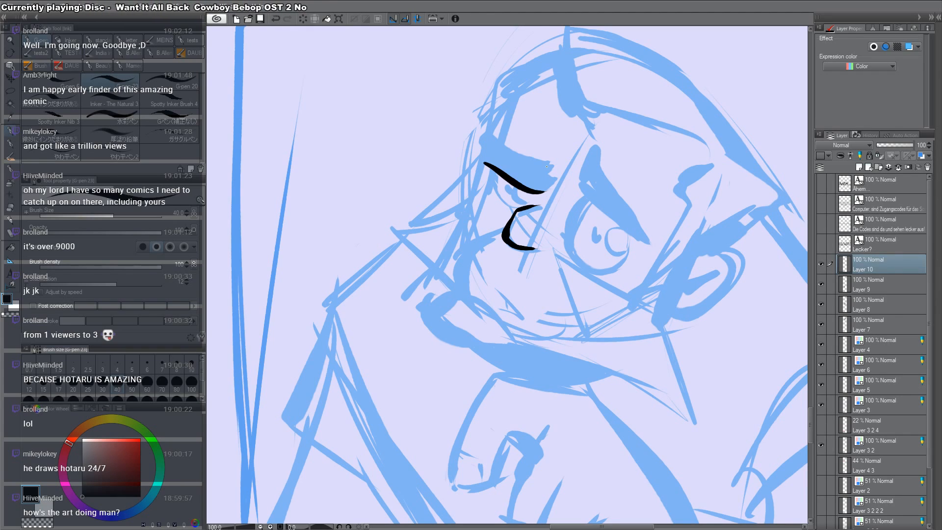
pyautogui.moveTo(545, 193)
pyautogui.mouseDown()
pyautogui.moveTo(556, 148)
pyautogui.moveTo(543, 174)
pyautogui.moveTo(545, 156)
pyautogui.mouseUp()
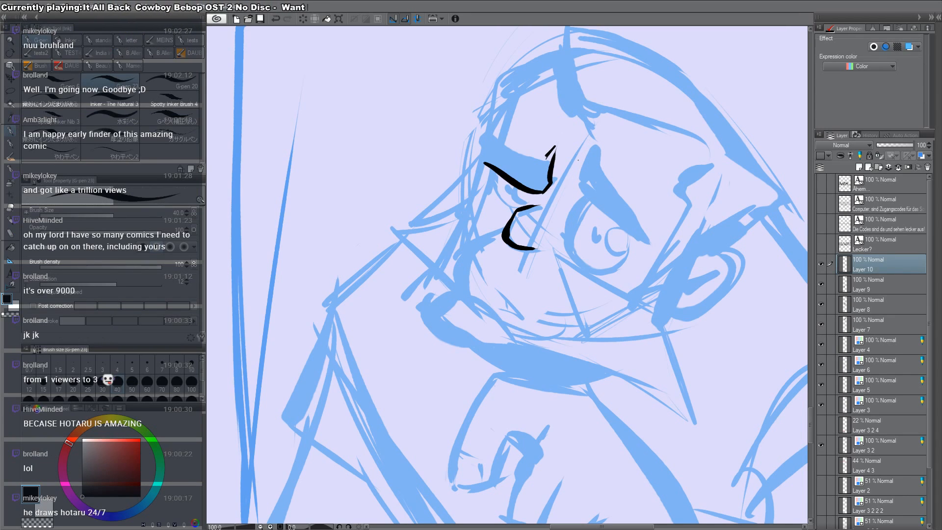
pyautogui.moveTo(602, 138); pyautogui.dragTo(574, 167)
pyautogui.moveTo(571, 181); pyautogui.dragTo(572, 193)
pyautogui.moveTo(571, 171); pyautogui.dragTo(576, 195)
pyautogui.hotkey('shift', 'space')
pyautogui.moveTo(677, 258)
pyautogui.mouseDown()
pyautogui.moveTo(647, 372)
pyautogui.moveTo(611, 410)
pyautogui.mouseUp()
pyautogui.moveTo(615, 290); pyautogui.dragTo(602, 382)
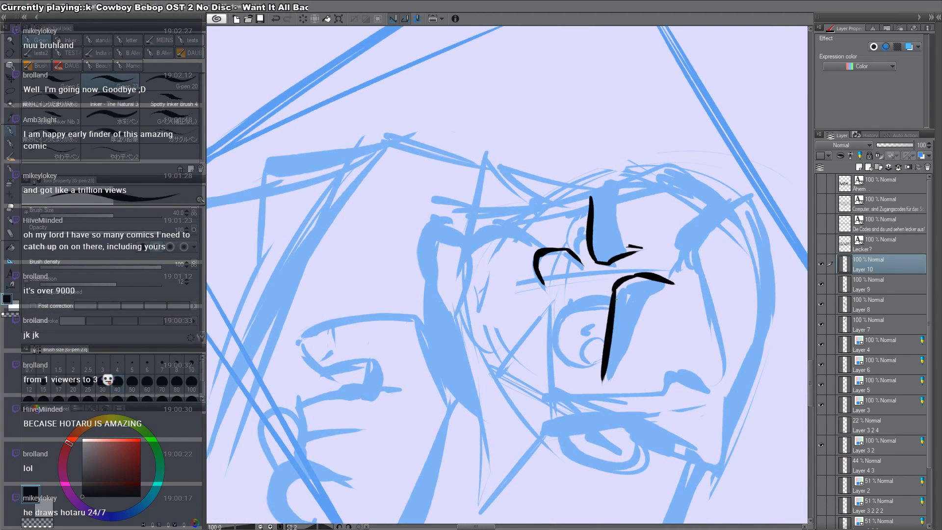
# Step: Outline the left eyebrow with jagged, hairy tufts and fill its body with black
pyautogui.hotkey('shift', 'space')
pyautogui.moveTo(674, 327); pyautogui.dragTo(520, 118)
pyautogui.press('space')
pyautogui.moveTo(459, 185)
pyautogui.mouseDown()
pyautogui.moveTo(562, 237)
pyautogui.moveTo(530, 225)
pyautogui.moveTo(561, 216)
pyautogui.moveTo(506, 238)
pyautogui.moveTo(504, 253)
pyautogui.moveTo(524, 260)
pyautogui.moveTo(483, 239)
pyautogui.moveTo(491, 260)
pyautogui.moveTo(477, 251)
pyautogui.moveTo(495, 268)
pyautogui.mouseUp()
pyautogui.hotkey('ctrl', 'z')
pyautogui.press('c')
pyautogui.press('c')
pyautogui.moveTo(486, 255); pyautogui.dragTo(492, 264)
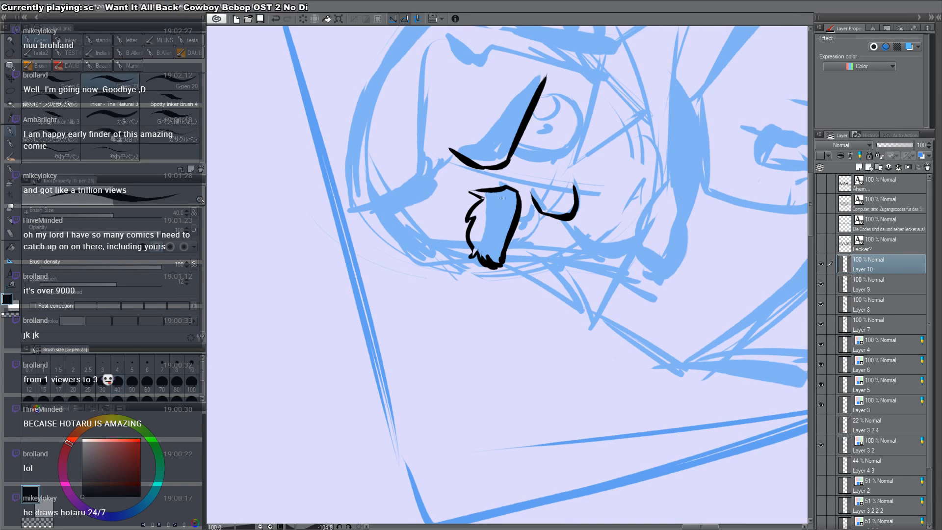
pyautogui.moveTo(502, 198)
pyautogui.mouseDown()
pyautogui.moveTo(486, 238)
pyautogui.moveTo(497, 261)
pyautogui.mouseUp()
pyautogui.moveTo(484, 229)
pyautogui.mouseDown()
pyautogui.moveTo(570, 247)
pyautogui.moveTo(587, 286)
pyautogui.moveTo(577, 288)
pyautogui.mouseUp()
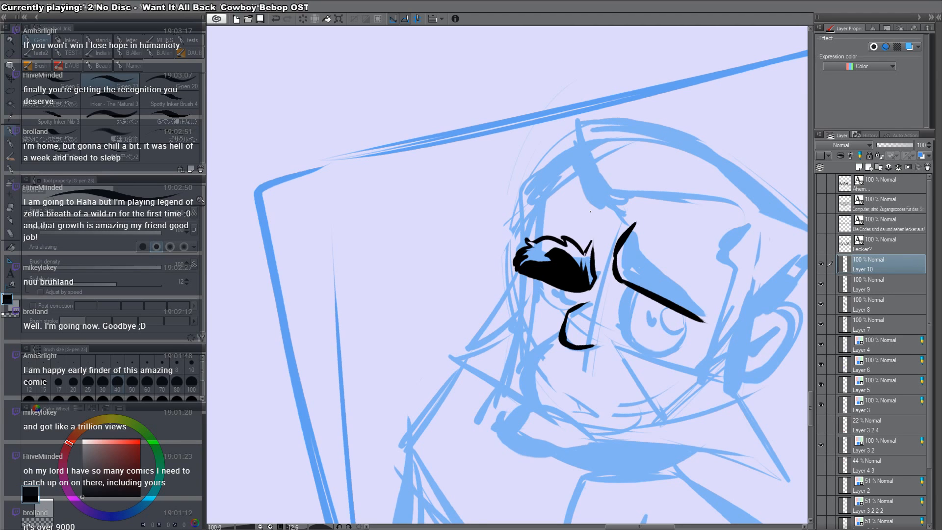
# Step: Ink the right eyebrow's pointed inner tip and its jagged, hairy upper edge and outer end
pyautogui.moveTo(591, 211); pyautogui.dragTo(596, 331)
pyautogui.moveTo(584, 391)
pyautogui.mouseDown()
pyautogui.moveTo(566, 272)
pyautogui.moveTo(497, 208)
pyautogui.mouseUp()
pyautogui.press('c')
pyautogui.moveTo(479, 245)
pyautogui.mouseDown()
pyautogui.moveTo(474, 205)
pyautogui.moveTo(478, 245)
pyautogui.mouseUp()
pyautogui.press('c')
pyautogui.moveTo(488, 206)
pyautogui.mouseDown()
pyautogui.moveTo(481, 247)
pyautogui.moveTo(491, 230)
pyautogui.mouseUp()
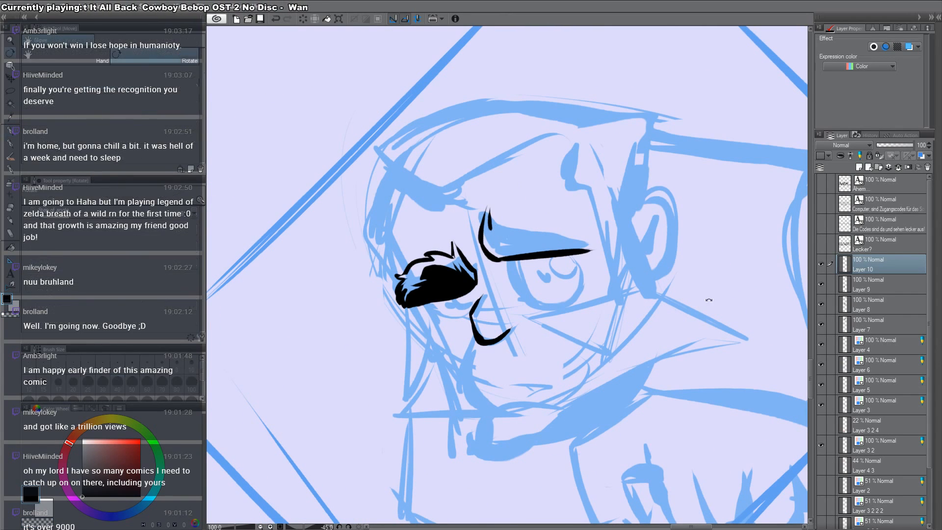
pyautogui.moveTo(708, 299); pyautogui.dragTo(687, 221)
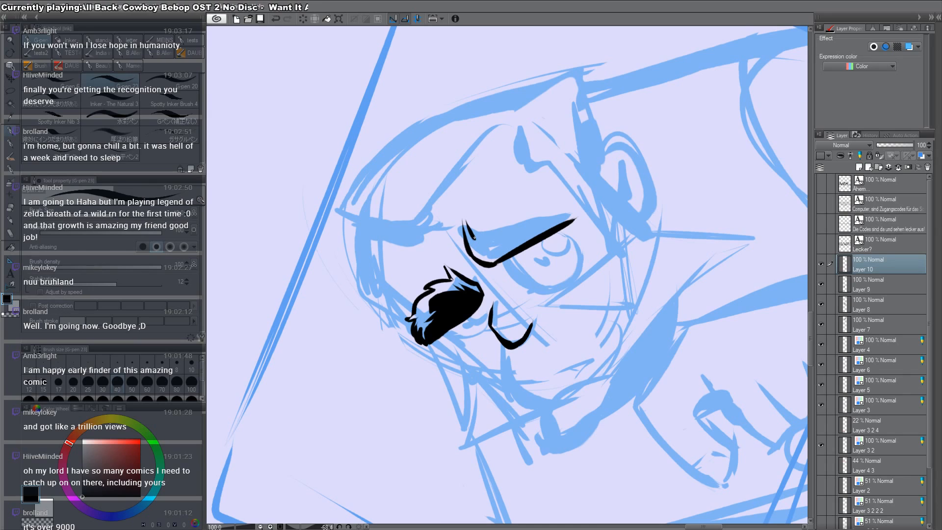
pyautogui.moveTo(469, 226)
pyautogui.mouseDown()
pyautogui.moveTo(550, 196)
pyautogui.moveTo(568, 201)
pyautogui.moveTo(572, 220)
pyautogui.moveTo(561, 214)
pyautogui.moveTo(698, 268)
pyautogui.mouseUp()
pyautogui.press('c')
pyautogui.press('c')
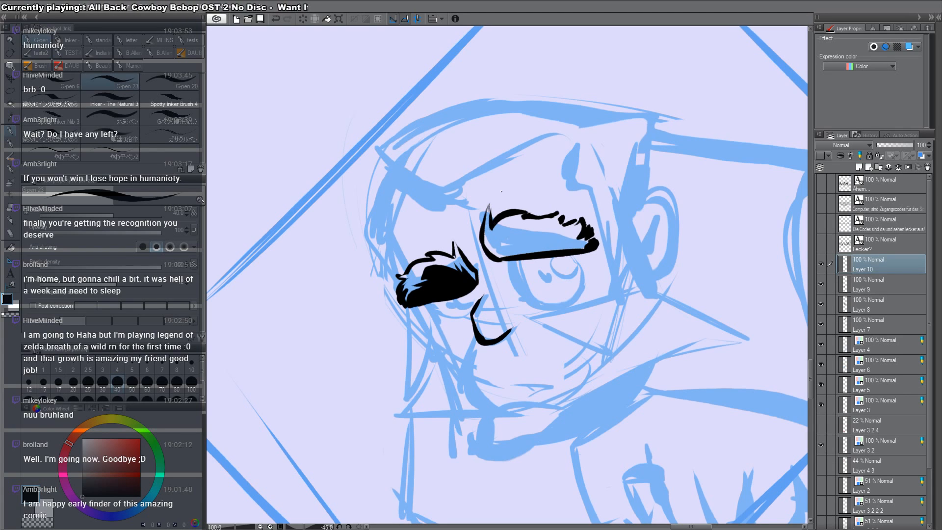
# Step: Fill the right eyebrow with black, leaving small gaps between the hair tufts along its upper edge
pyautogui.moveTo(551, 256); pyautogui.dragTo(542, 258)
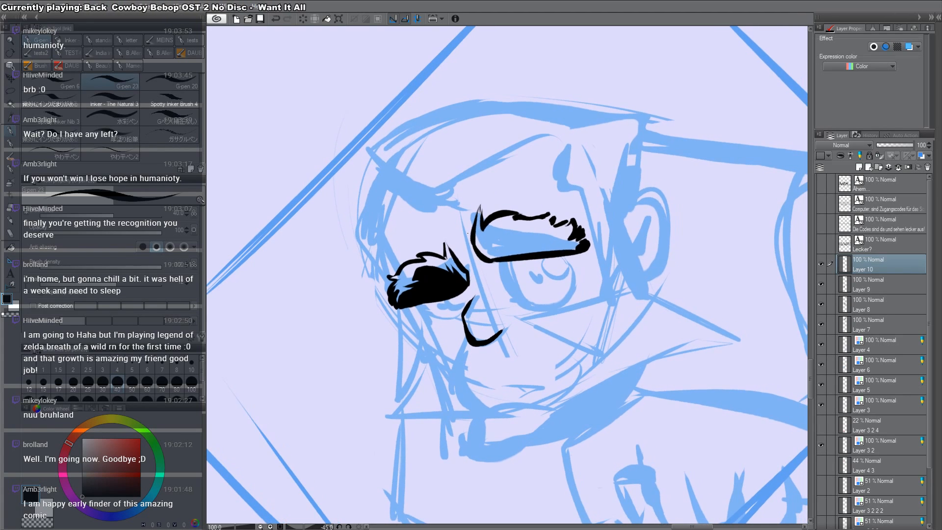
pyautogui.moveTo(480, 238)
pyautogui.mouseDown()
pyautogui.moveTo(492, 258)
pyautogui.moveTo(466, 252)
pyautogui.moveTo(491, 278)
pyautogui.moveTo(477, 267)
pyautogui.mouseUp()
pyautogui.moveTo(494, 209); pyautogui.dragTo(489, 269)
pyautogui.moveTo(509, 207); pyautogui.dragTo(484, 280)
# Step: Ink the left side of the forehead above the eyebrow and the face contour just below it with thick tapering strokes
pyautogui.moveTo(687, 294)
pyautogui.mouseDown()
pyautogui.moveTo(545, 470)
pyautogui.moveTo(465, 470)
pyautogui.mouseUp()
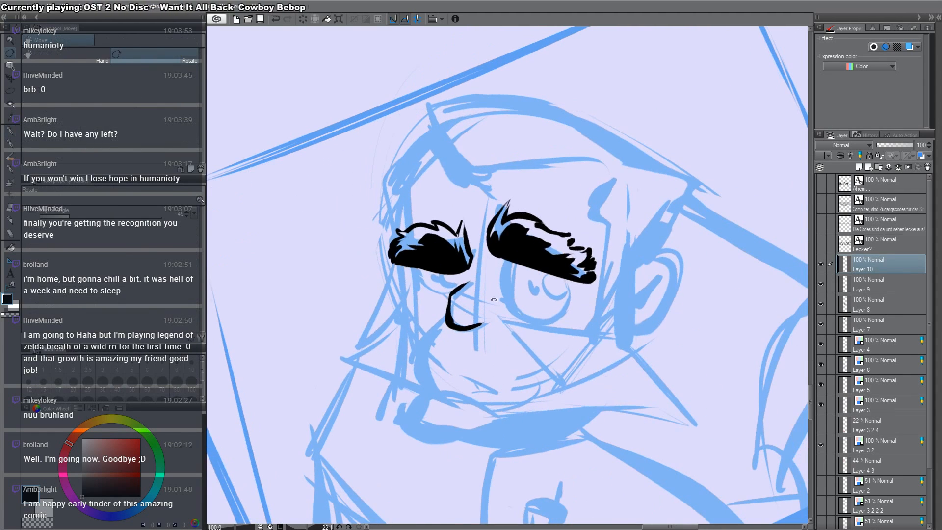
pyautogui.moveTo(402, 233); pyautogui.dragTo(407, 186)
pyautogui.moveTo(432, 157)
pyautogui.mouseDown()
pyautogui.moveTo(414, 175)
pyautogui.moveTo(408, 229)
pyautogui.mouseUp()
pyautogui.moveTo(413, 269)
pyautogui.mouseDown()
pyautogui.moveTo(404, 282)
pyautogui.moveTo(405, 324)
pyautogui.mouseUp()
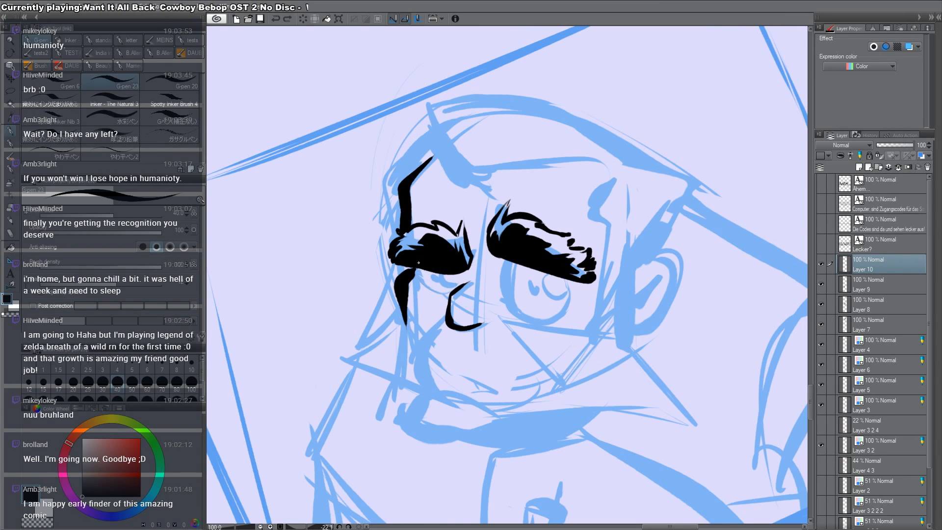
# Step: Ink the lower curve of the left eye beneath the eyebrow, undoing and redrawing its inner corner
pyautogui.moveTo(420, 271)
pyautogui.mouseDown()
pyautogui.moveTo(451, 293)
pyautogui.moveTo(465, 283)
pyautogui.mouseUp()
pyautogui.hotkey('ctrl', 'z')
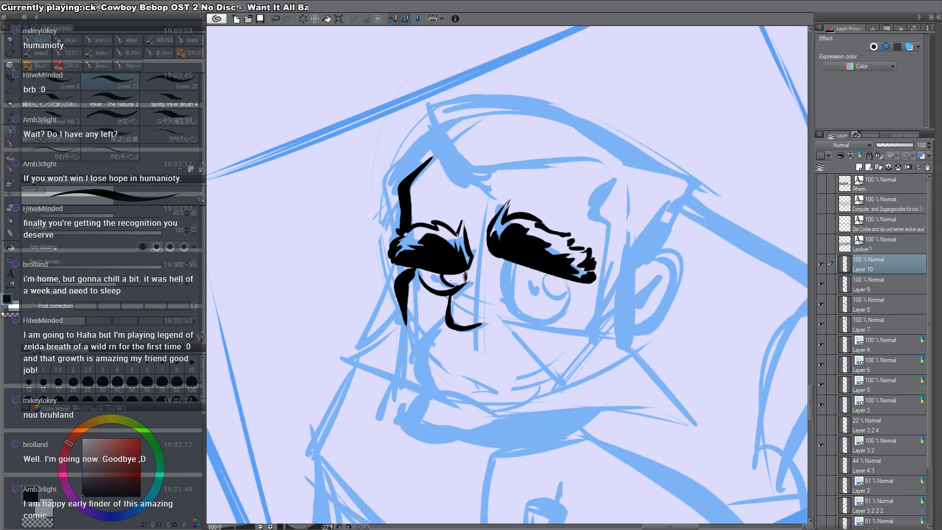
pyautogui.hotkey('ctrl', 'z')
pyautogui.moveTo(457, 288); pyautogui.dragTo(466, 275)
# Step: Add a small pupil dot and a thin highlight curve inside the left eye
pyautogui.scroll(5, 456, 268)
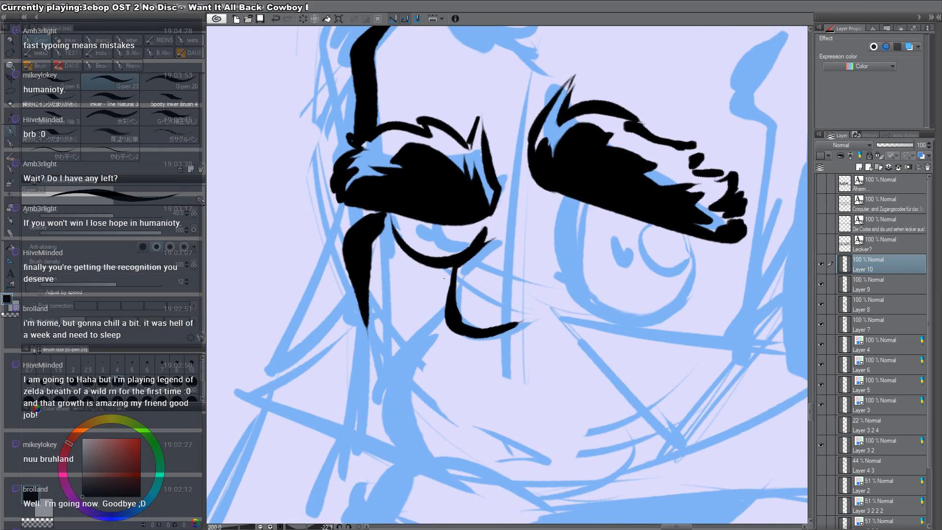
pyautogui.moveTo(434, 249); pyautogui.dragTo(466, 218)
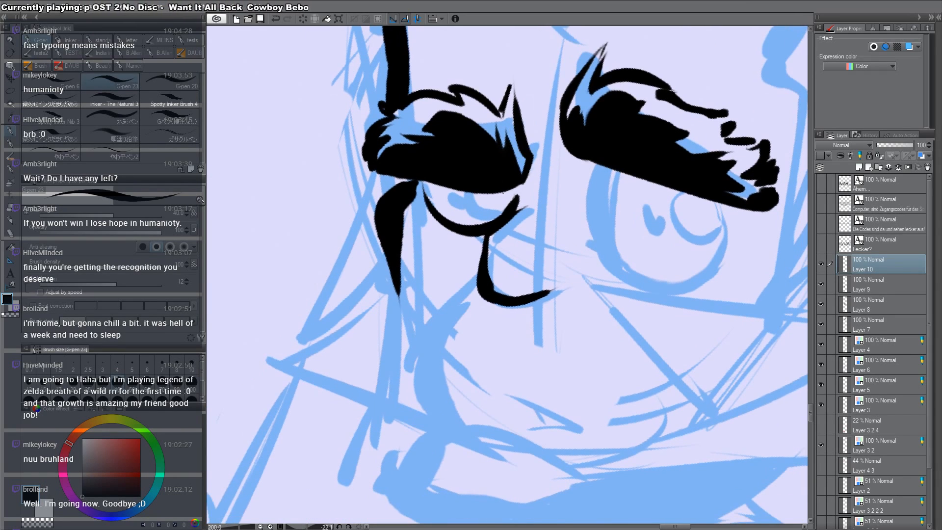
pyautogui.click(463, 200)
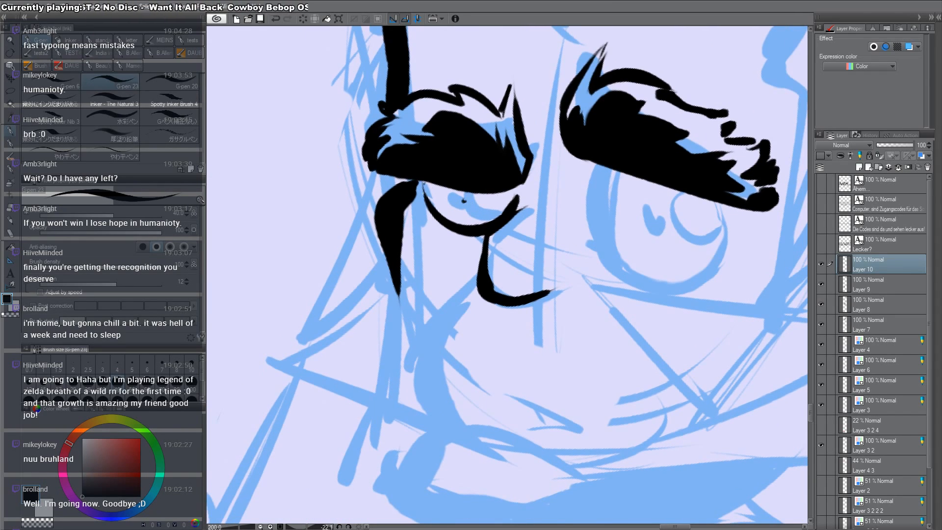
pyautogui.moveTo(423, 193); pyautogui.dragTo(419, 182)
pyautogui.moveTo(486, 193); pyautogui.dragTo(483, 209)
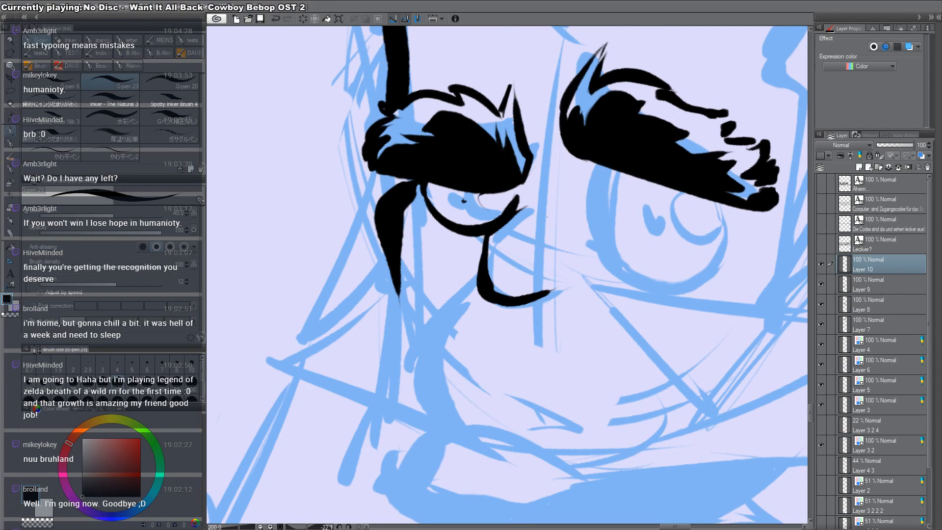
# Step: Ink the round outline of the right eye below its eyebrow, from the inner side to the outer corner
pyautogui.moveTo(648, 309)
pyautogui.mouseDown()
pyautogui.moveTo(580, 303)
pyautogui.moveTo(511, 265)
pyautogui.mouseUp()
pyautogui.moveTo(598, 289); pyautogui.dragTo(536, 385)
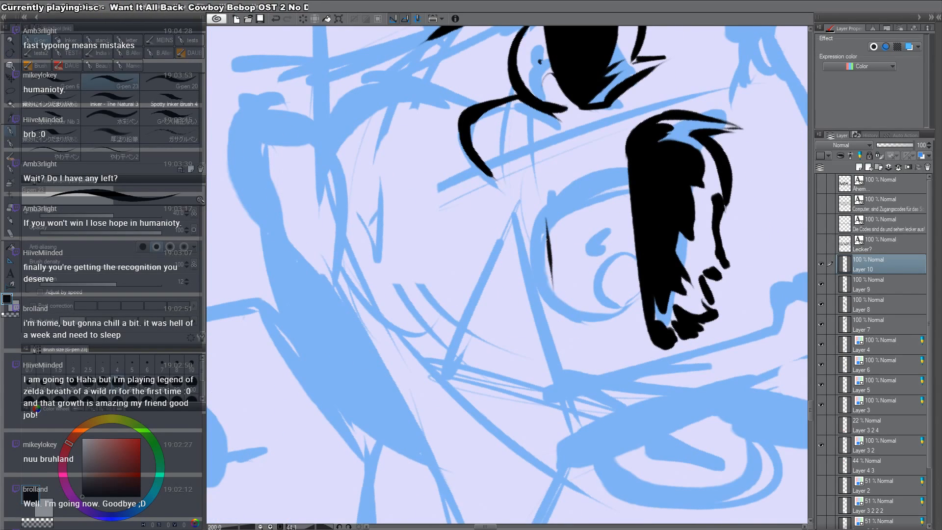
pyautogui.moveTo(548, 248)
pyautogui.mouseDown()
pyautogui.moveTo(568, 327)
pyautogui.moveTo(557, 299)
pyautogui.mouseUp()
pyautogui.moveTo(620, 176); pyautogui.dragTo(547, 250)
pyautogui.moveTo(564, 295); pyautogui.dragTo(621, 322)
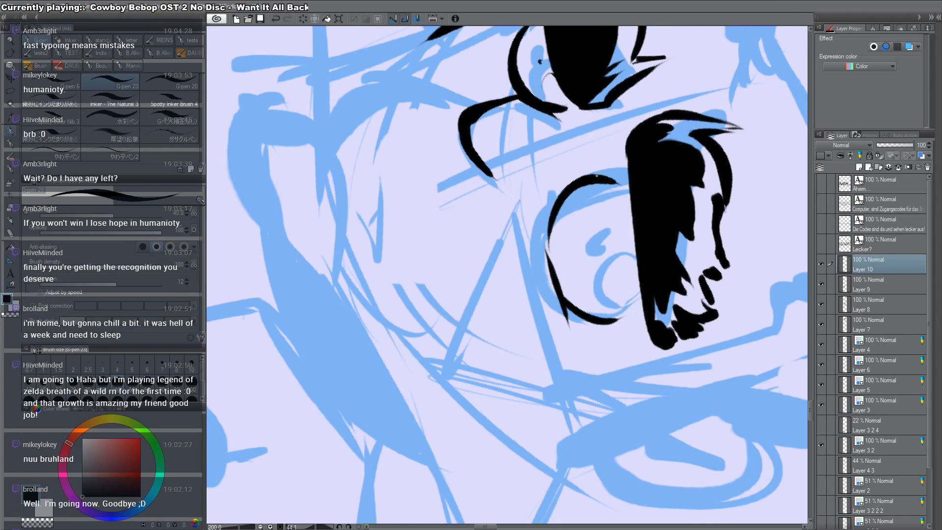
pyautogui.moveTo(636, 283); pyautogui.dragTo(627, 317)
pyautogui.moveTo(620, 180); pyautogui.dragTo(631, 203)
# Step: Reset the canvas rotation and ink the inner highlight curve and the pupil of the right eye
pyautogui.press('r')
pyautogui.doubleClick(664, 183)
pyautogui.press('p')
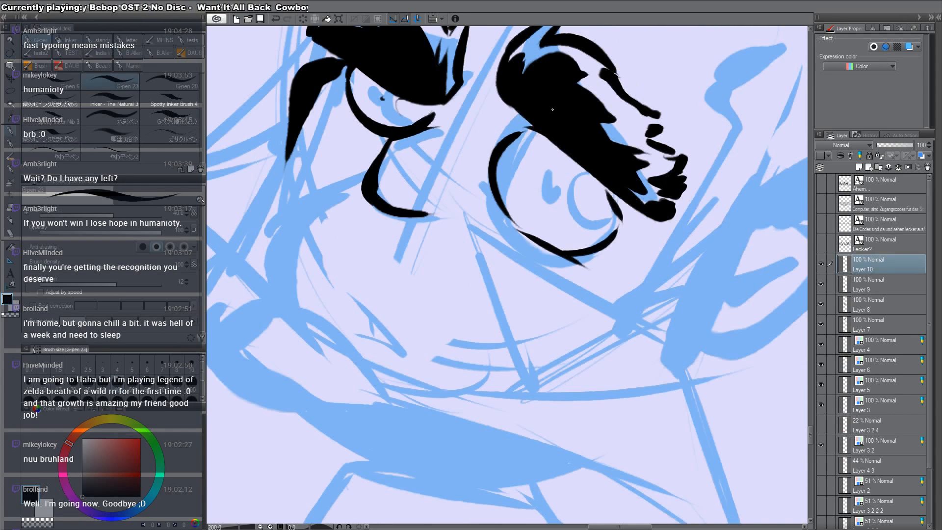
pyautogui.moveTo(608, 93); pyautogui.dragTo(664, 144)
pyautogui.moveTo(648, 225); pyautogui.dragTo(656, 290)
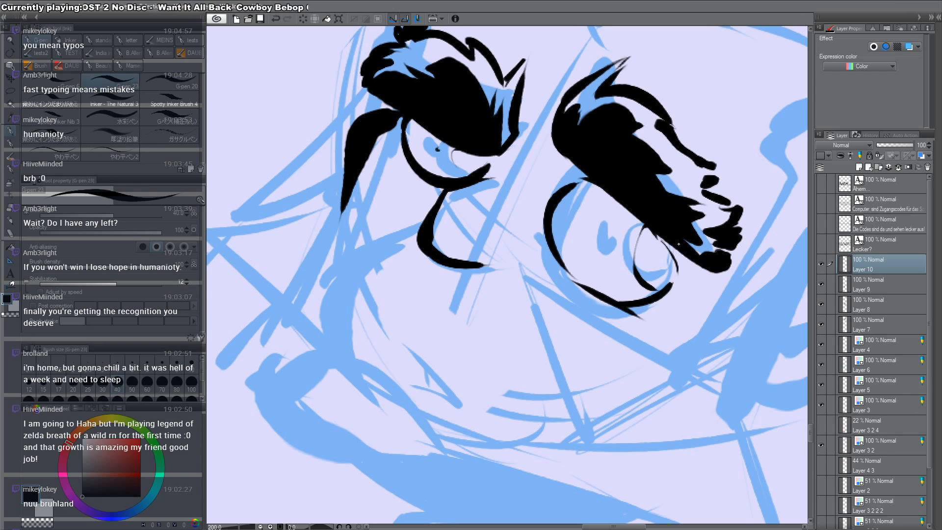
pyautogui.moveTo(659, 236)
pyautogui.mouseDown()
pyautogui.moveTo(673, 275)
pyautogui.moveTo(667, 295)
pyautogui.mouseUp()
pyautogui.moveTo(610, 237); pyautogui.dragTo(602, 243)
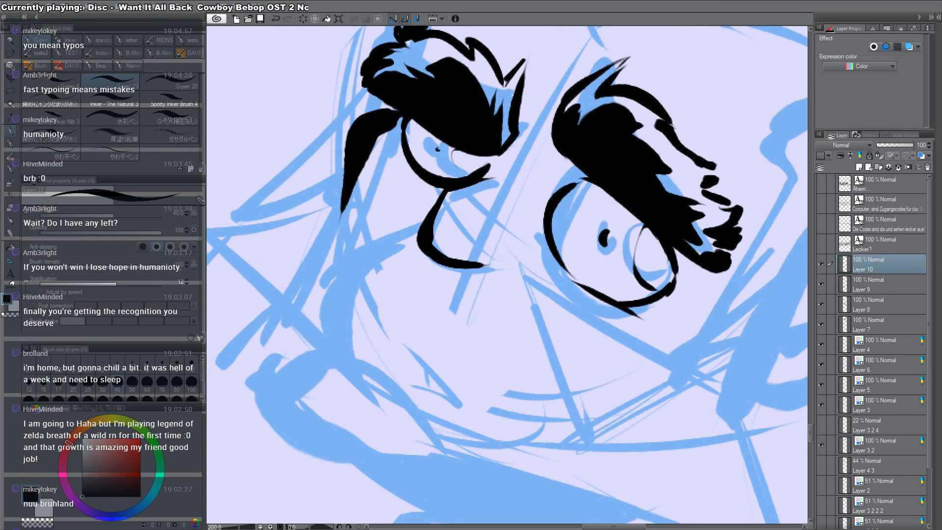
# Step: Erase both pupils and redraw them as smaller black dots lower in each eye
pyautogui.press('space')
pyautogui.scroll(-3, 642, 292)
pyautogui.hotkey('shift', 'space')
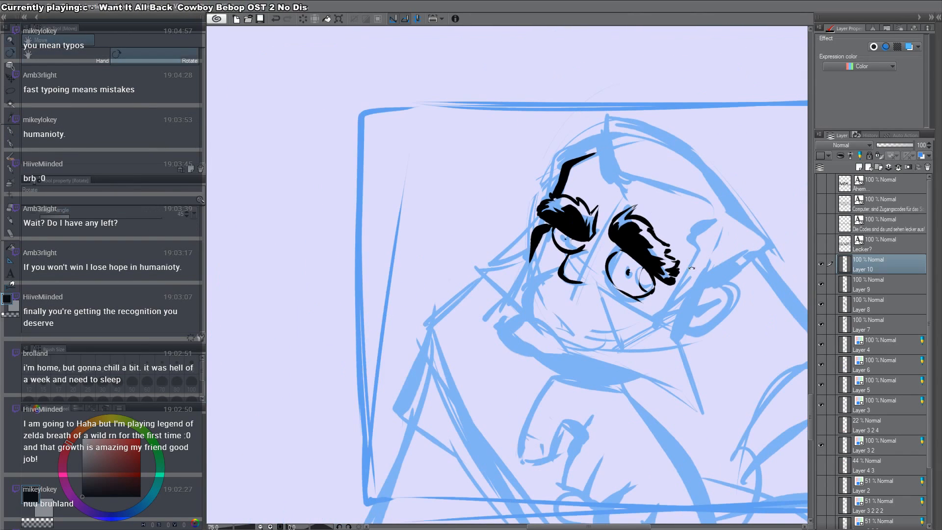
pyautogui.scroll(2, 569, 238)
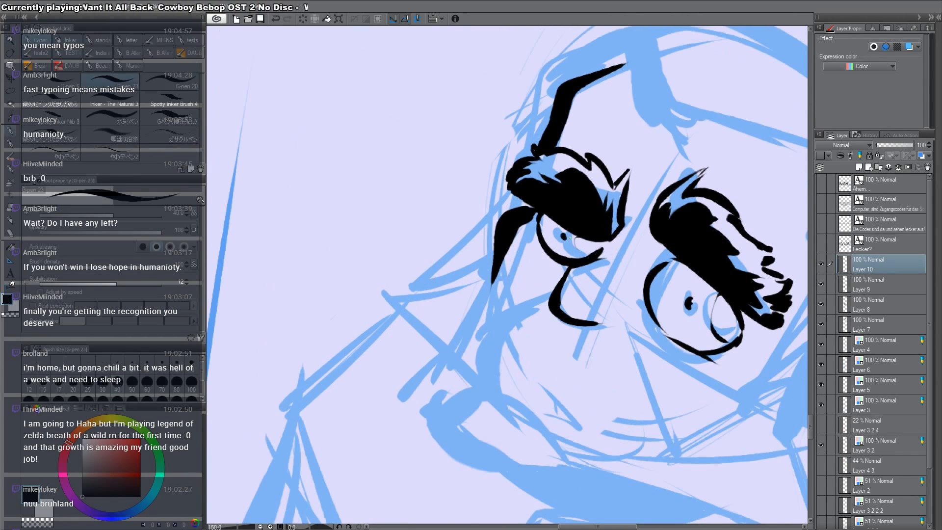
pyautogui.press('space')
pyautogui.moveTo(634, 372); pyautogui.dragTo(622, 321)
pyautogui.press('c')
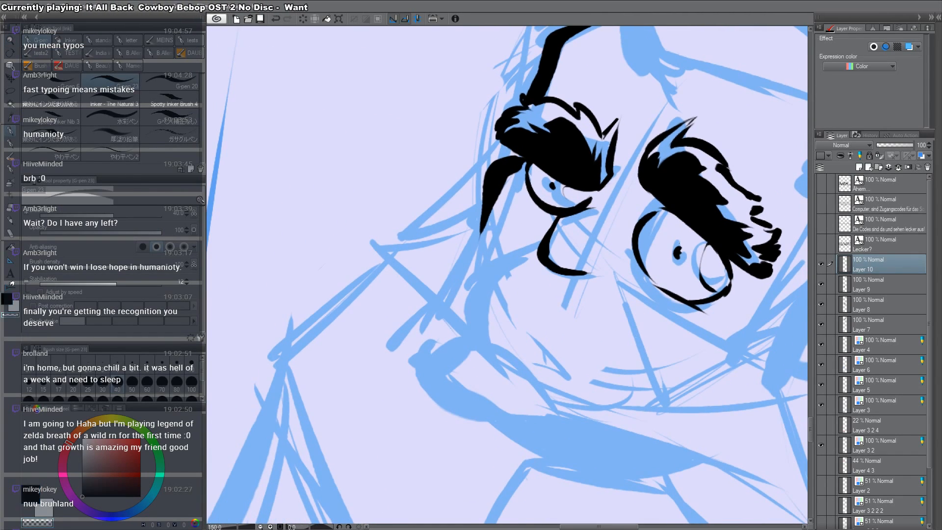
pyautogui.moveTo(679, 249); pyautogui.dragTo(677, 258)
pyautogui.press('c')
pyautogui.click(669, 258)
pyautogui.press('c')
pyautogui.moveTo(553, 185); pyautogui.dragTo(556, 189)
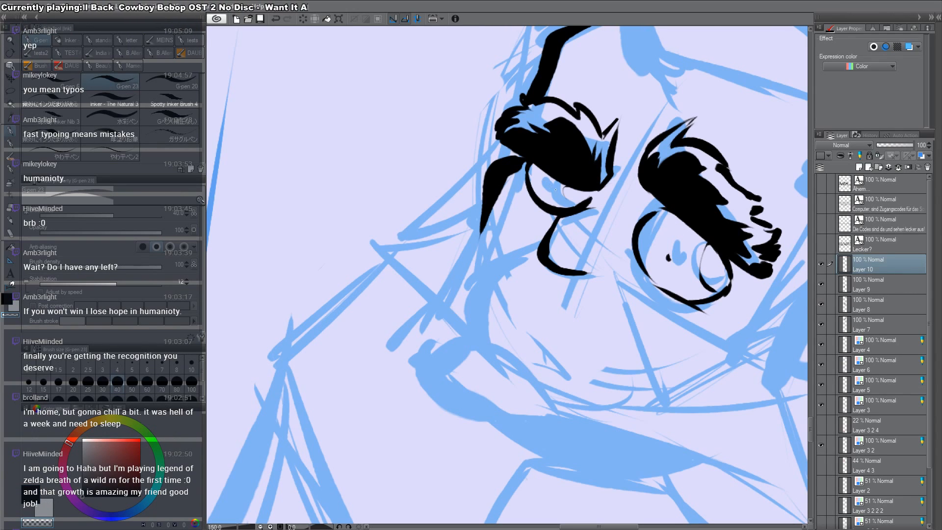
pyautogui.press('c')
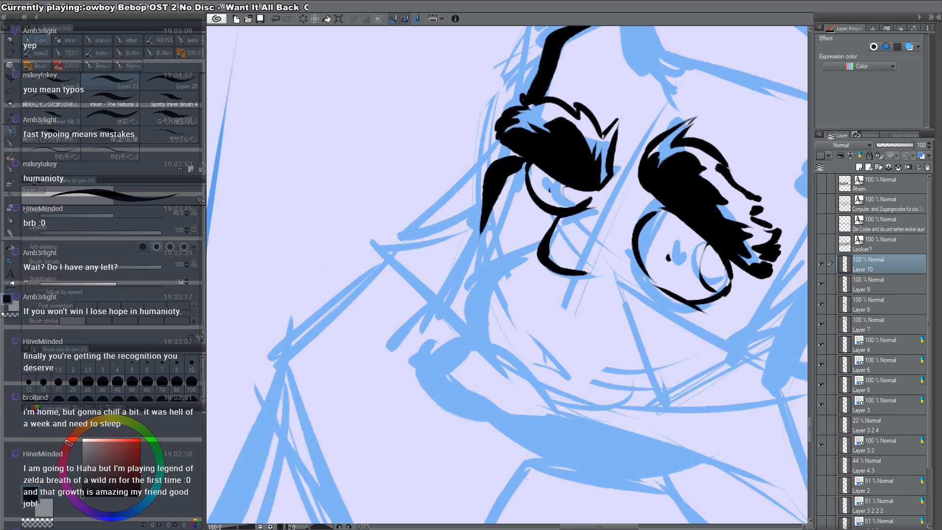
pyautogui.moveTo(548, 189); pyautogui.dragTo(550, 192)
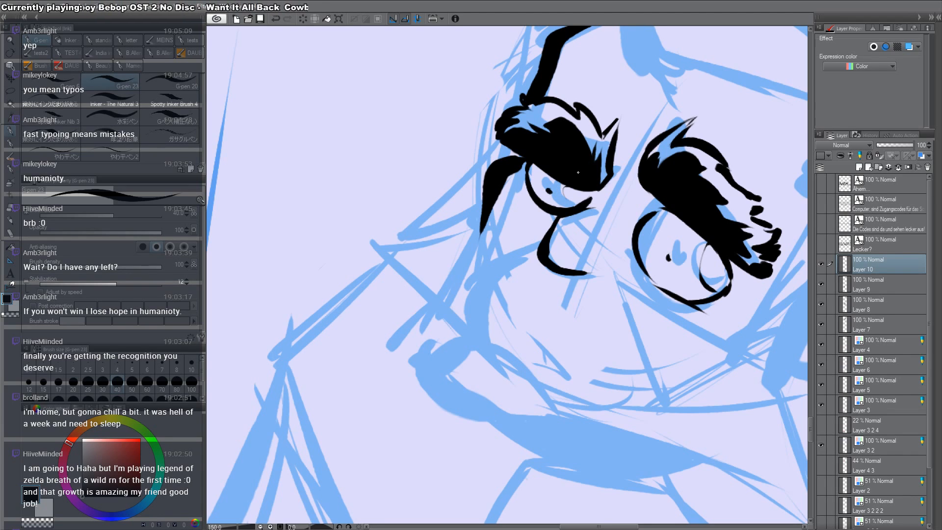
# Step: Ink the left cheekbone contour and the upper edge of the pointed tuft extending from the cheek
pyautogui.press('r')
pyautogui.moveTo(687, 310)
pyautogui.mouseDown()
pyautogui.moveTo(677, 152)
pyautogui.moveTo(660, 128)
pyautogui.mouseUp()
pyautogui.moveTo(453, 264)
pyautogui.mouseDown()
pyautogui.moveTo(493, 239)
pyautogui.moveTo(495, 289)
pyautogui.mouseUp()
pyautogui.moveTo(493, 254); pyautogui.dragTo(502, 312)
pyautogui.moveTo(444, 252); pyautogui.dragTo(397, 355)
pyautogui.moveTo(426, 339)
pyautogui.mouseDown()
pyautogui.moveTo(385, 368)
pyautogui.moveTo(445, 359)
pyautogui.mouseUp()
# Step: Erase the rough tip of the cheek tuft, redraw it as a clean point and ink its lower edge
pyautogui.press('r')
pyautogui.moveTo(677, 314); pyautogui.dragTo(628, 149)
pyautogui.press('c')
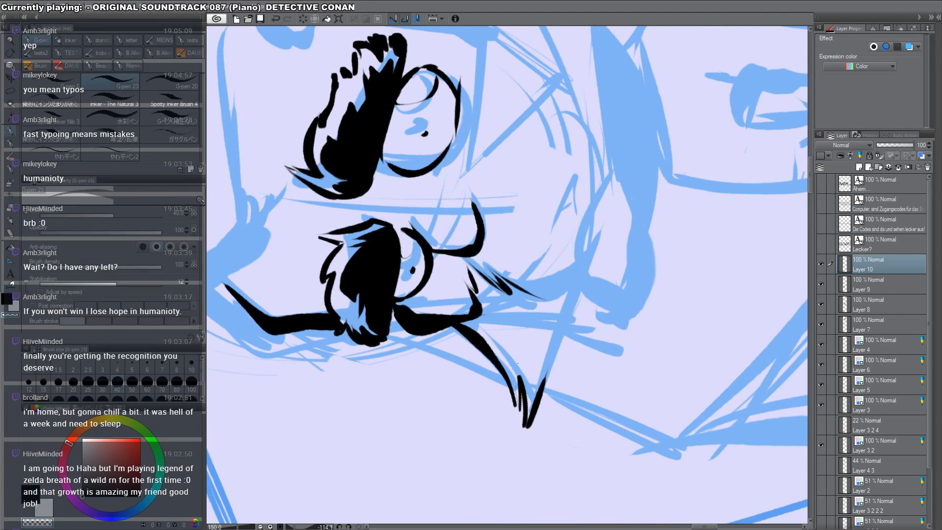
pyautogui.moveTo(519, 370); pyautogui.dragTo(529, 432)
pyautogui.moveTo(529, 428)
pyautogui.mouseDown()
pyautogui.moveTo(548, 369)
pyautogui.moveTo(527, 408)
pyautogui.mouseUp()
pyautogui.press('c')
pyautogui.moveTo(520, 376); pyautogui.dragTo(535, 433)
pyautogui.moveTo(535, 434); pyautogui.dragTo(544, 373)
pyautogui.moveTo(547, 408)
pyautogui.mouseDown()
pyautogui.moveTo(555, 336)
pyautogui.moveTo(546, 377)
pyautogui.mouseUp()
pyautogui.moveTo(572, 296)
pyautogui.mouseDown()
pyautogui.moveTo(548, 408)
pyautogui.moveTo(541, 400)
pyautogui.mouseUp()
# Step: Ink the curved contour beside the mouth and the chin and jaw with a thick tapering line
pyautogui.moveTo(527, 291); pyautogui.dragTo(579, 264)
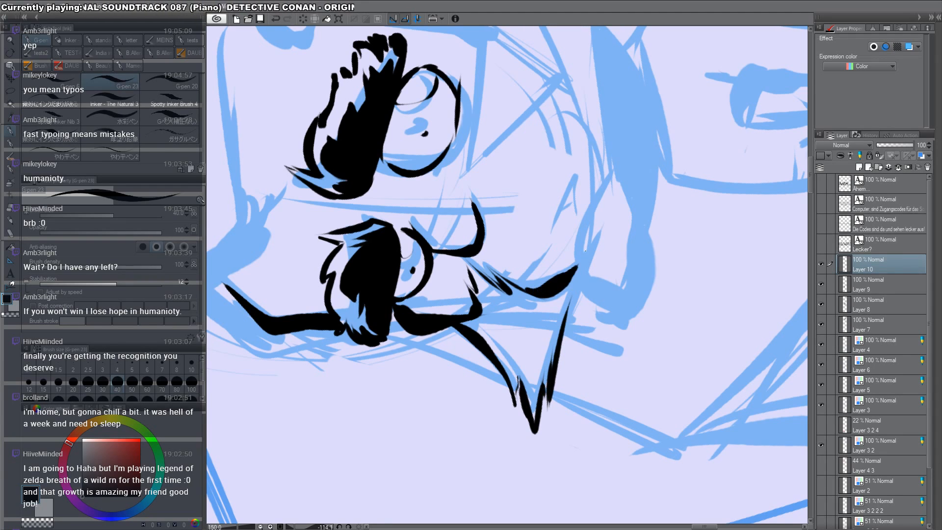
pyautogui.press('r')
pyautogui.moveTo(679, 222); pyautogui.dragTo(618, 416)
pyautogui.moveTo(508, 359)
pyautogui.mouseDown()
pyautogui.moveTo(477, 347)
pyautogui.moveTo(494, 388)
pyautogui.moveTo(613, 391)
pyautogui.moveTo(714, 309)
pyautogui.moveTo(676, 348)
pyautogui.mouseUp()
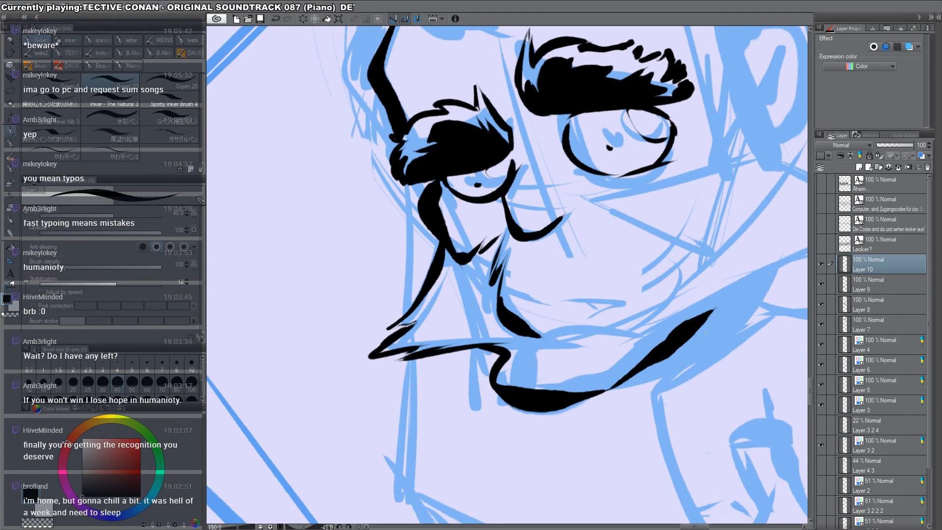
# Step: Ink the mouth line above the chin, undo the narrow oval above it and add a short accent at its left end
pyautogui.press('c')
pyautogui.moveTo(546, 323); pyautogui.dragTo(533, 333)
pyautogui.moveTo(559, 319); pyautogui.dragTo(498, 343)
pyautogui.moveTo(525, 408)
pyautogui.mouseDown()
pyautogui.moveTo(495, 340)
pyautogui.moveTo(528, 411)
pyautogui.mouseUp()
pyautogui.moveTo(502, 347); pyautogui.dragTo(529, 413)
pyautogui.moveTo(526, 373)
pyautogui.mouseDown()
pyautogui.moveTo(546, 367)
pyautogui.moveTo(620, 291)
pyautogui.mouseUp()
pyautogui.moveTo(564, 300); pyautogui.dragTo(620, 291)
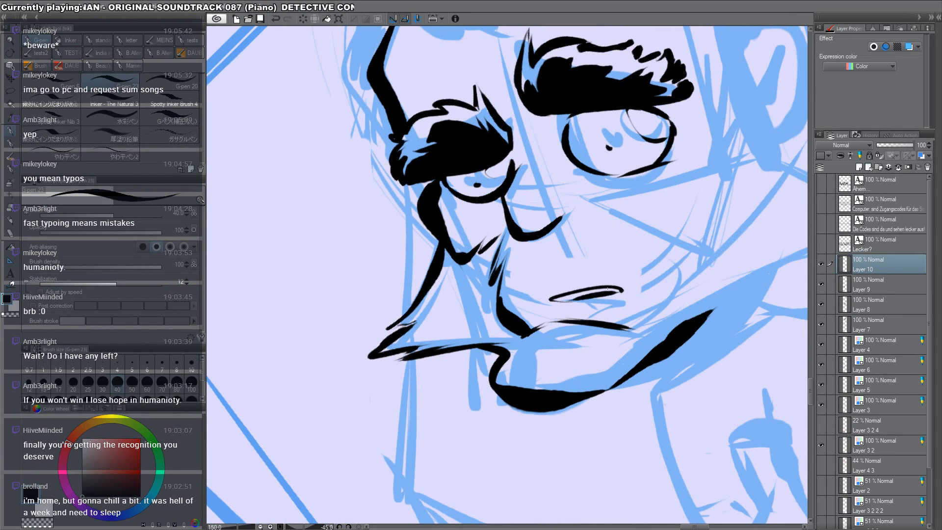
pyautogui.hotkey('ctrl', 'z')
pyautogui.moveTo(522, 309); pyautogui.dragTo(549, 317)
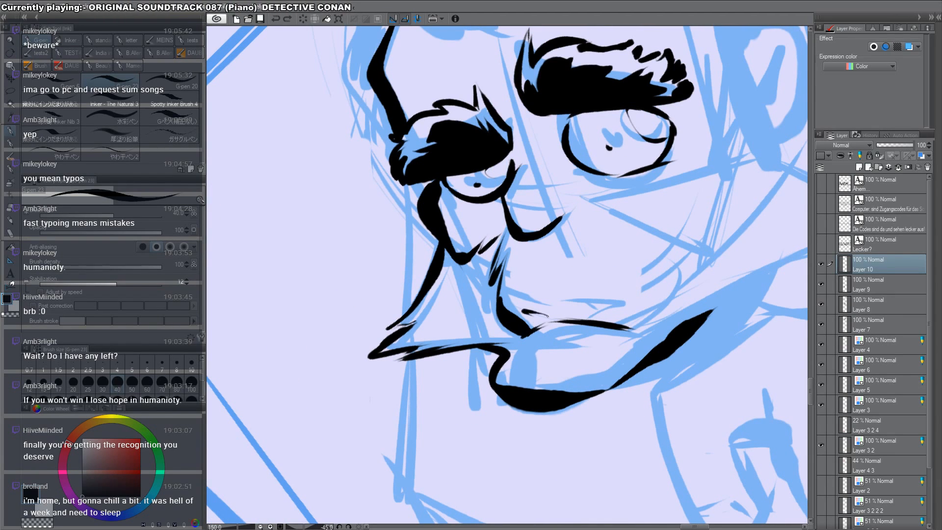
pyautogui.moveTo(707, 234); pyautogui.dragTo(532, 422)
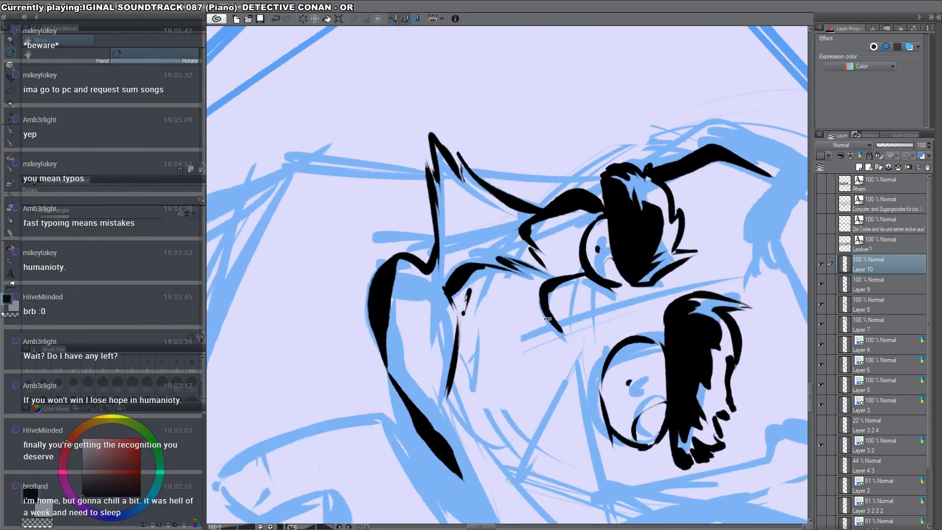
pyautogui.keyDown('alt'); pyautogui.click(627, 307); pyautogui.keyUp('alt')
pyautogui.keyDown('alt'); pyautogui.click(626, 307); pyautogui.keyUp('alt')
pyautogui.keyDown('alt'); pyautogui.click(626, 308); pyautogui.keyUp('alt')
pyautogui.hotkey('ctrl', '@')
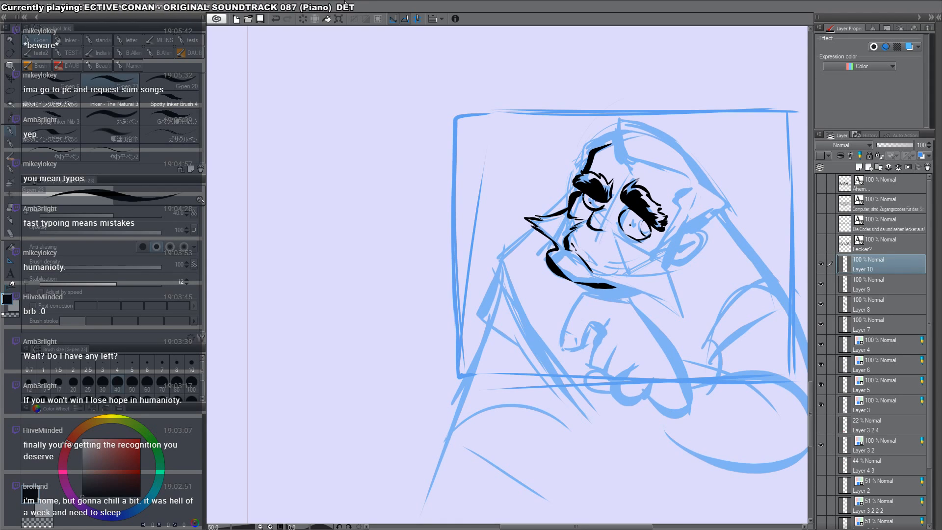
pyautogui.moveTo(598, 346); pyautogui.dragTo(493, 357)
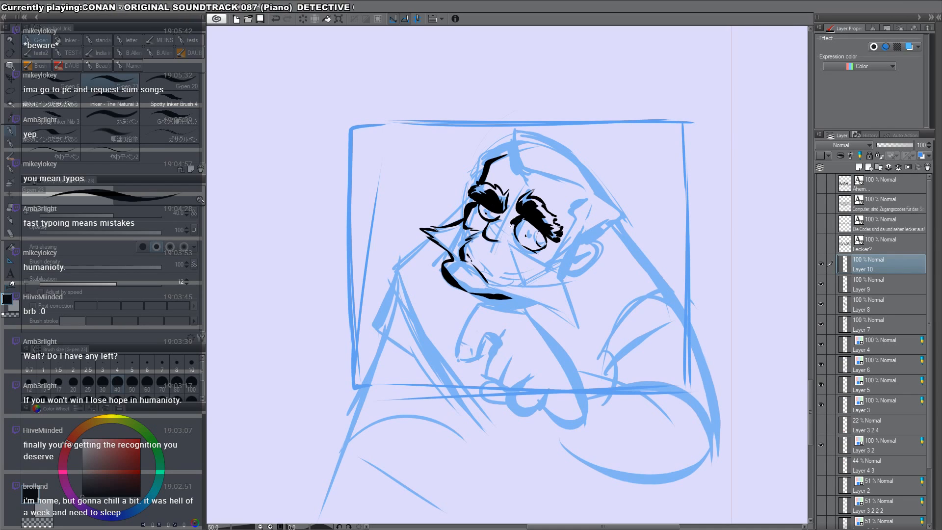
# Step: Add a short crease between the eyebrows and ink the long curve of the mouth above the chin
pyautogui.press('c')
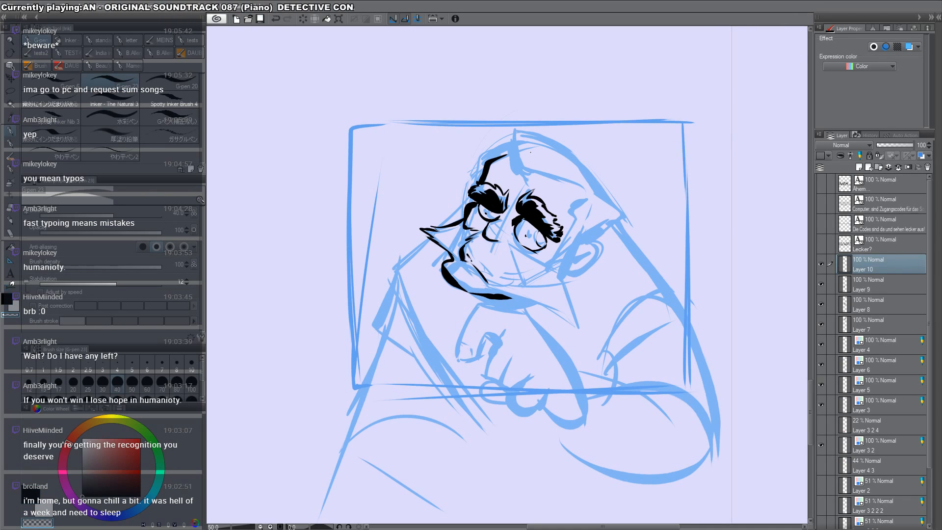
pyautogui.press('c')
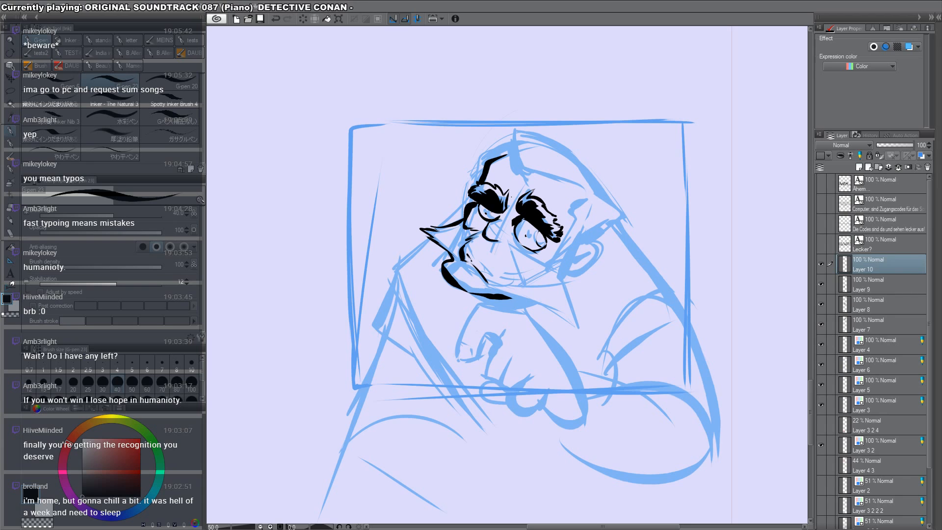
pyautogui.moveTo(511, 195); pyautogui.dragTo(512, 205)
pyautogui.hotkey('shift', 'space')
pyautogui.moveTo(654, 343); pyautogui.dragTo(501, 436)
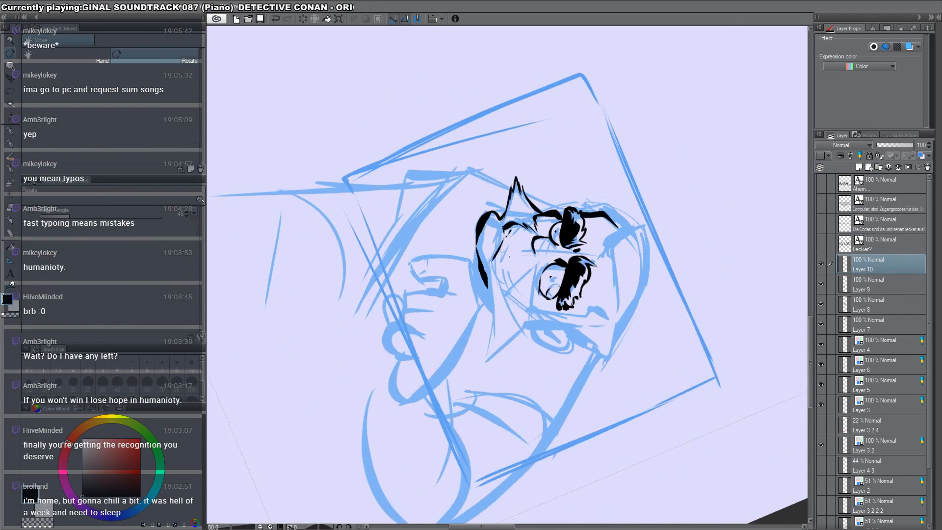
pyautogui.moveTo(493, 252); pyautogui.dragTo(510, 292)
pyautogui.hotkey('shift', 'space')
pyautogui.moveTo(525, 346); pyautogui.dragTo(566, 318)
# Step: Clean the end of the mouth line, hook it into a corner and ink the cheek creases beside it
pyautogui.hotkey('ctrl', 'space')
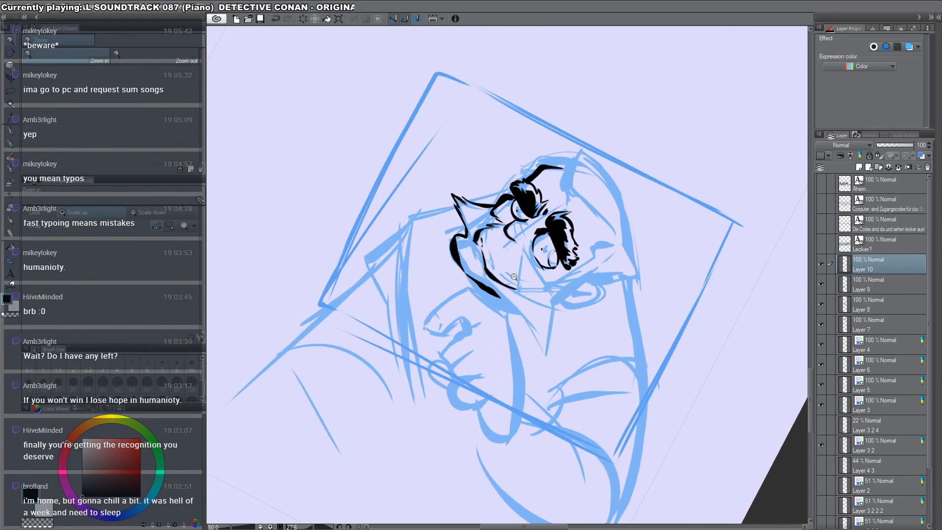
pyautogui.click(514, 278)
pyautogui.press('c')
pyautogui.moveTo(500, 291); pyautogui.dragTo(513, 294)
pyautogui.press('c')
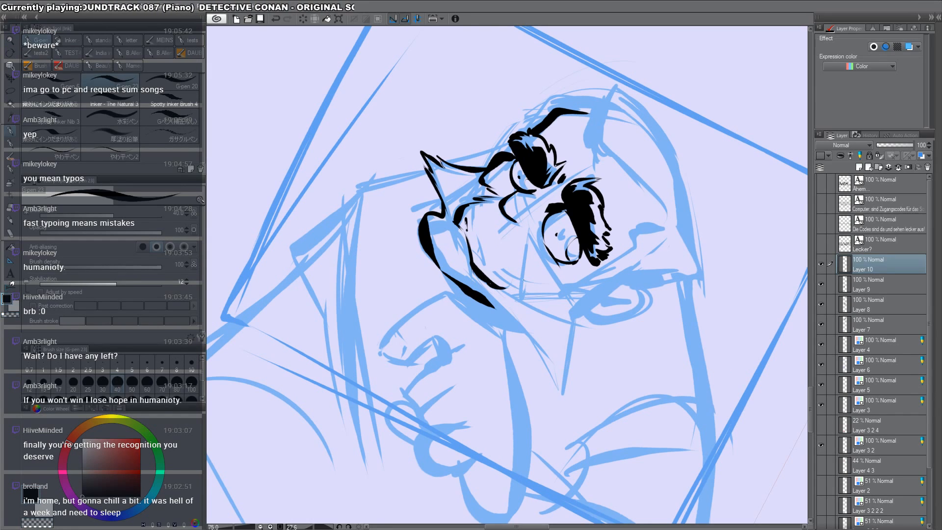
pyautogui.moveTo(506, 285)
pyautogui.mouseDown()
pyautogui.moveTo(514, 270)
pyautogui.moveTo(521, 276)
pyautogui.mouseUp()
pyautogui.moveTo(520, 266)
pyautogui.mouseDown()
pyautogui.moveTo(520, 234)
pyautogui.moveTo(532, 264)
pyautogui.mouseUp()
pyautogui.moveTo(524, 236); pyautogui.dragTo(547, 282)
pyautogui.moveTo(538, 260)
pyautogui.mouseDown()
pyautogui.moveTo(561, 289)
pyautogui.moveTo(519, 121)
pyautogui.moveTo(453, 130)
pyautogui.mouseUp()
pyautogui.hotkey('shift', 'space')
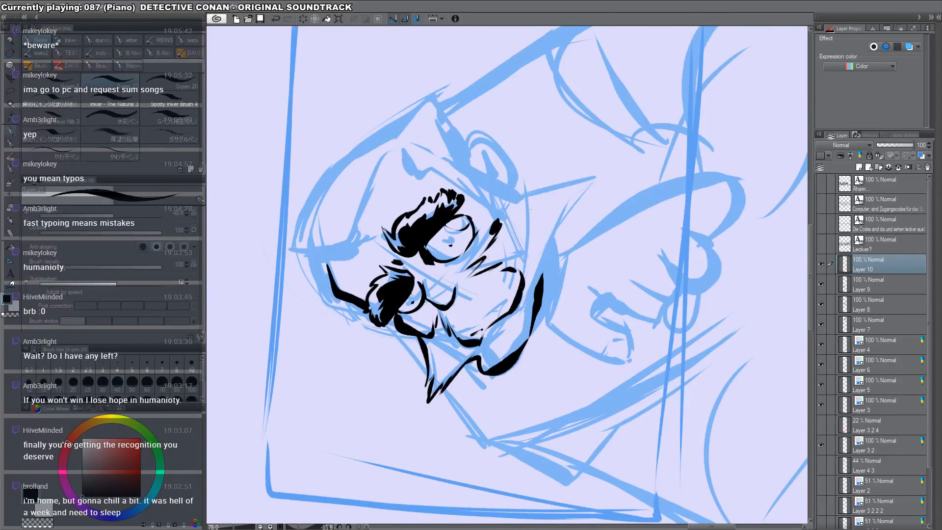
# Step: Ink both edges of the pointed tuft below the ear, tapering them toward the tip
pyautogui.moveTo(502, 197)
pyautogui.mouseDown()
pyautogui.moveTo(527, 199)
pyautogui.moveTo(596, 176)
pyautogui.mouseUp()
pyautogui.moveTo(593, 178)
pyautogui.mouseDown()
pyautogui.moveTo(546, 233)
pyautogui.moveTo(537, 263)
pyautogui.mouseUp()
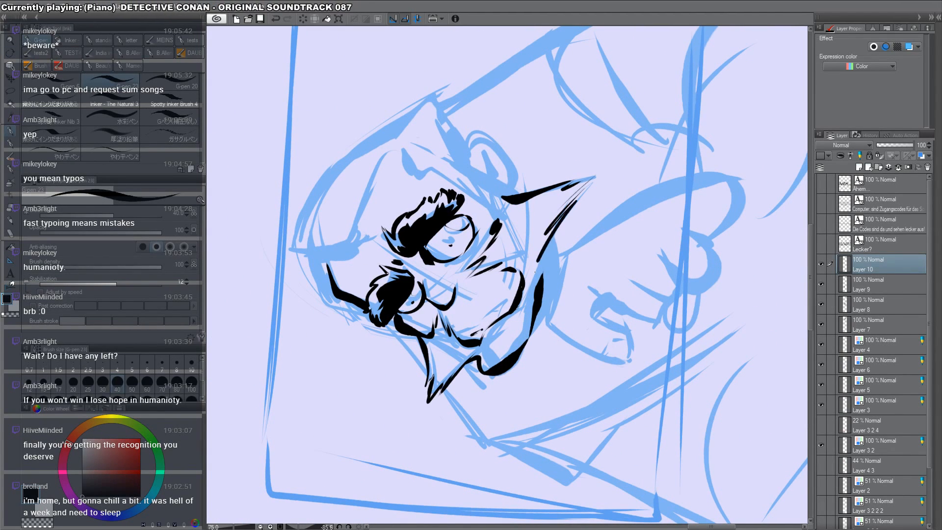
pyautogui.moveTo(571, 213); pyautogui.dragTo(543, 285)
pyautogui.hotkey('shift', 'space')
pyautogui.doubleClick(648, 114)
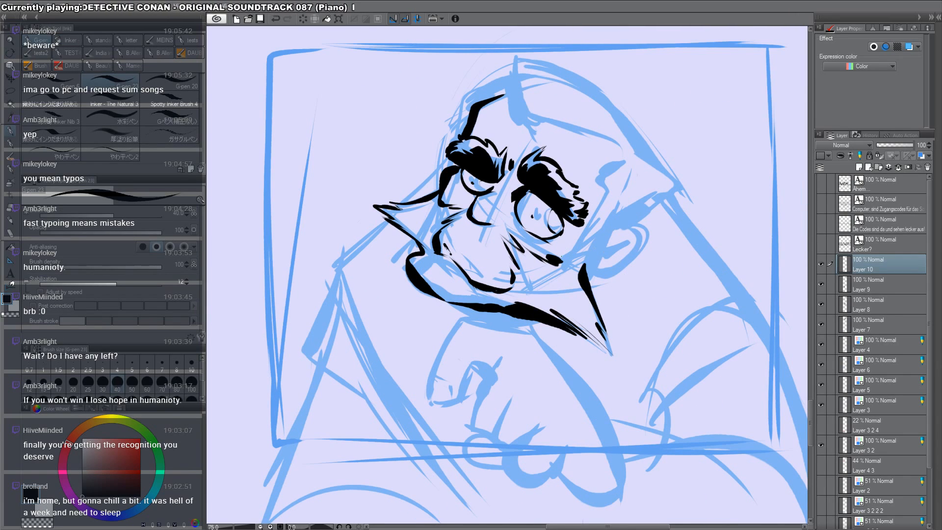
# Step: Ink the dark wedge at the temple, the side contours of the face and the ear with its inner details
pyautogui.moveTo(626, 166); pyautogui.dragTo(579, 250)
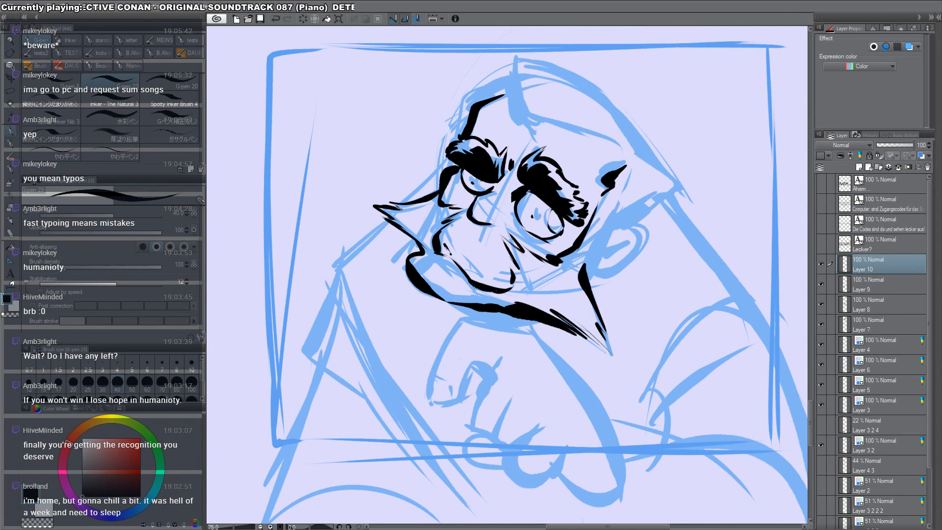
pyautogui.moveTo(615, 213); pyautogui.dragTo(588, 281)
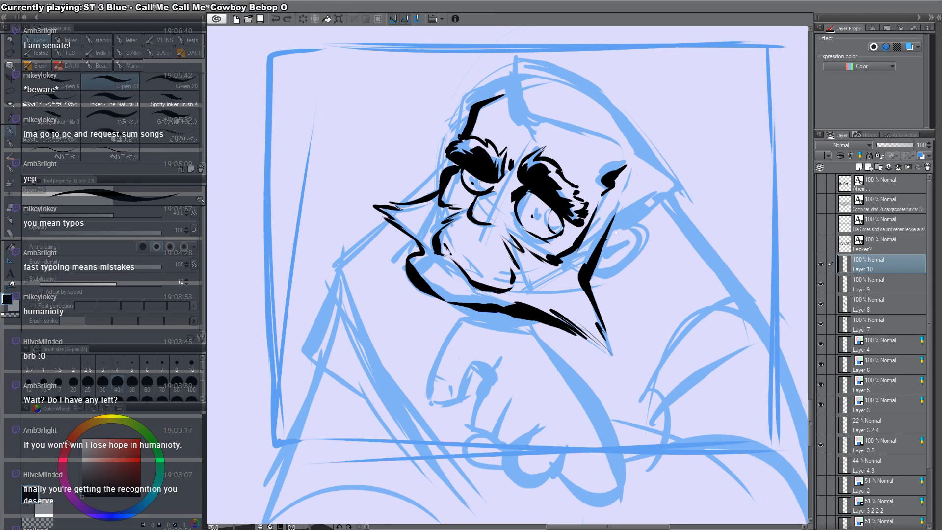
pyautogui.moveTo(616, 232)
pyautogui.mouseDown()
pyautogui.moveTo(582, 269)
pyautogui.moveTo(611, 270)
pyautogui.moveTo(584, 276)
pyautogui.moveTo(631, 256)
pyautogui.moveTo(599, 267)
pyautogui.moveTo(616, 250)
pyautogui.mouseUp()
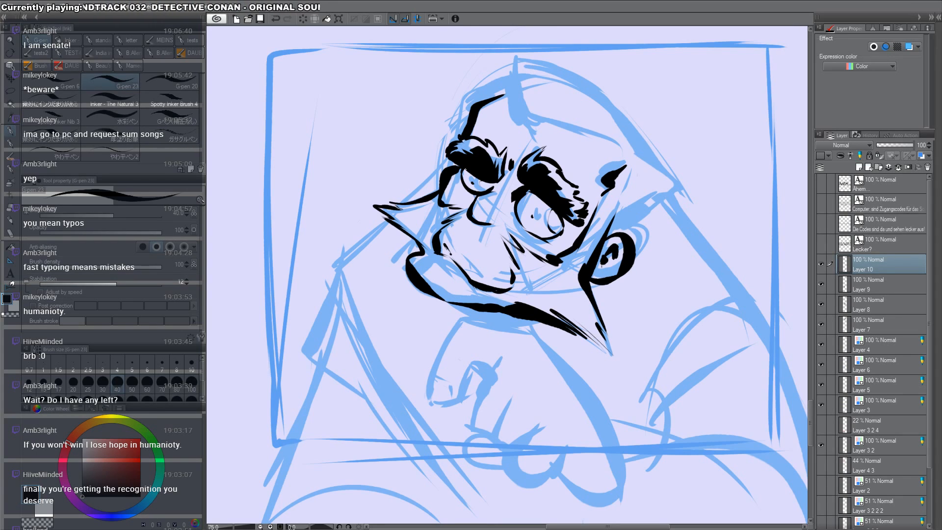
# Step: Ink the hairline from the forelock above the forehead back to the temple
pyautogui.moveTo(454, 200)
pyautogui.mouseDown()
pyautogui.moveTo(449, 259)
pyautogui.moveTo(461, 270)
pyautogui.mouseUp()
pyautogui.moveTo(457, 250); pyautogui.dragTo(466, 254)
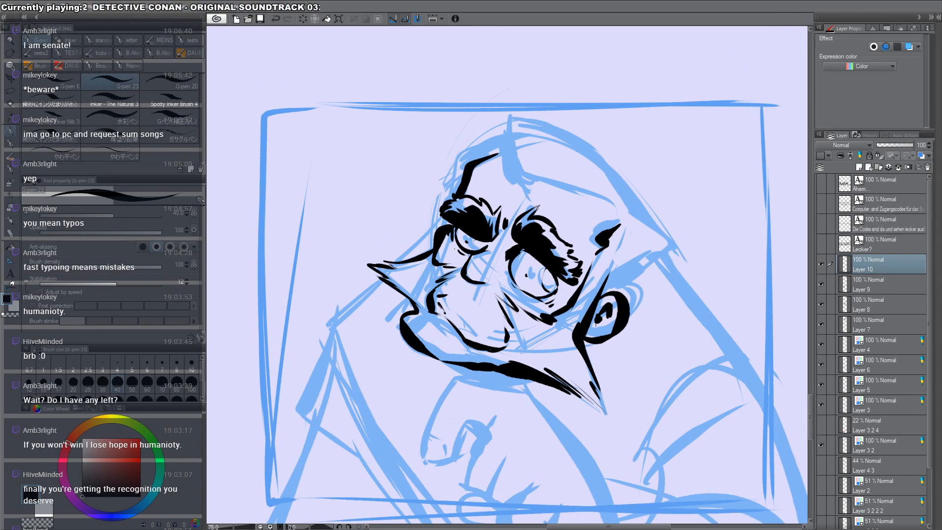
pyautogui.moveTo(736, 206); pyautogui.dragTo(699, 166)
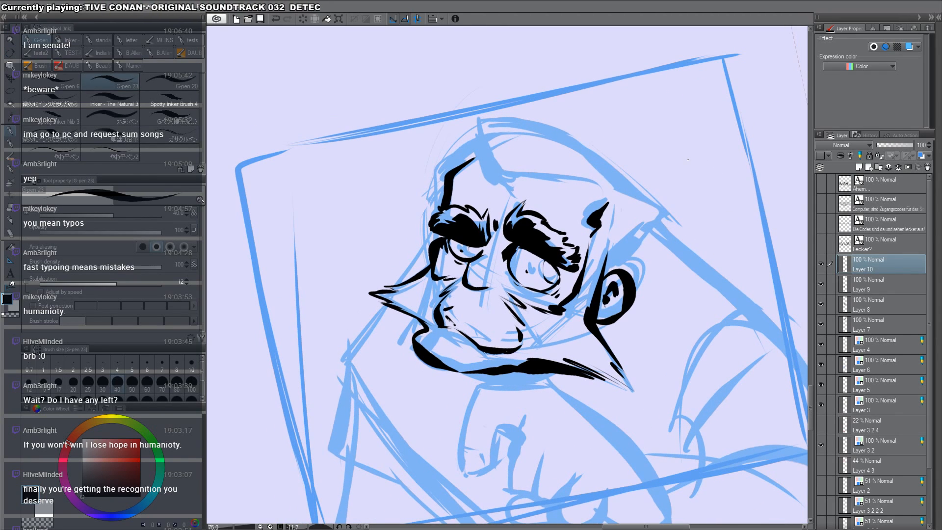
pyautogui.moveTo(479, 153); pyautogui.dragTo(499, 185)
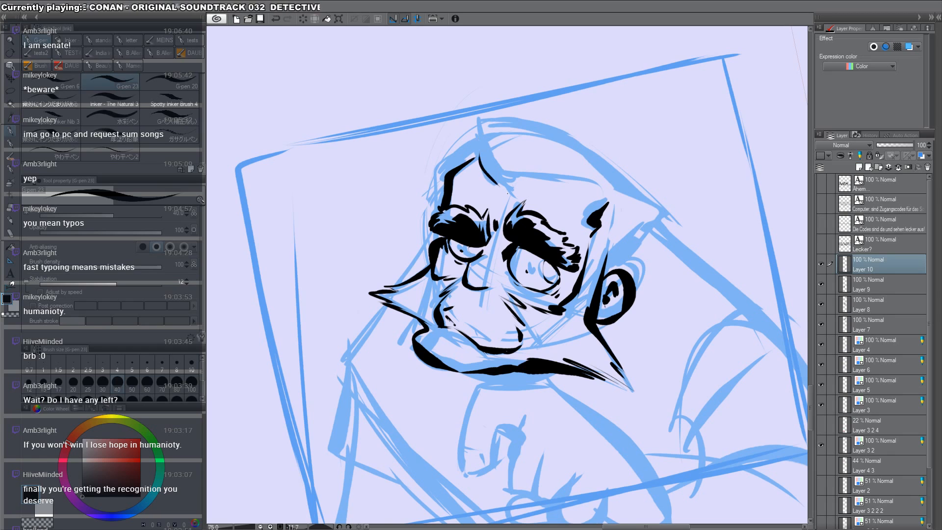
pyautogui.moveTo(499, 152); pyautogui.dragTo(406, 215)
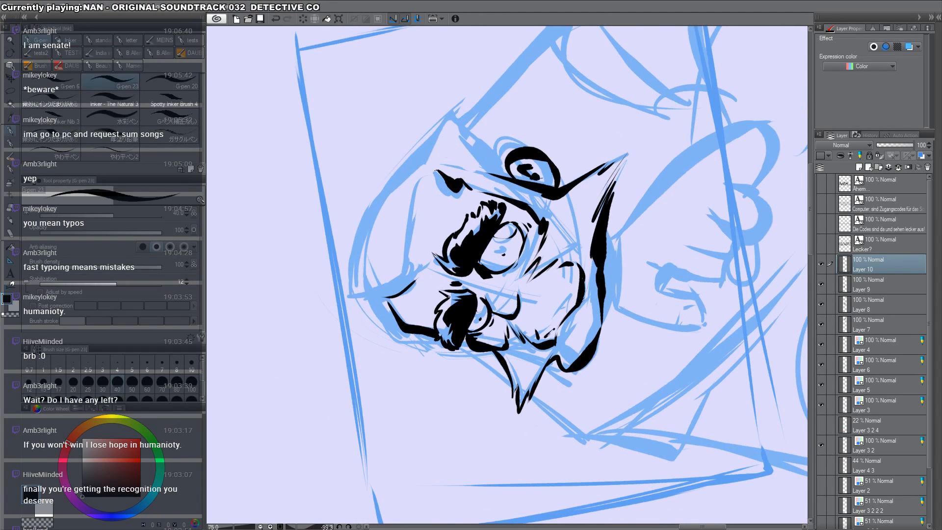
pyautogui.moveTo(436, 170); pyautogui.dragTo(415, 280)
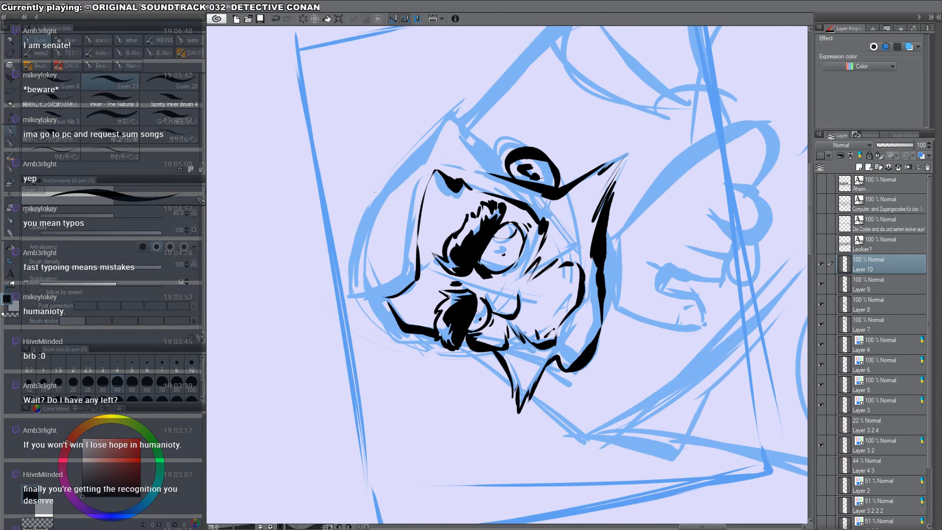
# Step: Ink the outer contour of the hair over the top of the head with a thick tapering line
pyautogui.moveTo(377, 197); pyautogui.dragTo(359, 289)
pyautogui.moveTo(365, 246); pyautogui.dragTo(362, 295)
pyautogui.moveTo(382, 188); pyautogui.dragTo(364, 282)
pyautogui.moveTo(361, 295)
pyautogui.mouseDown()
pyautogui.moveTo(385, 298)
pyautogui.moveTo(390, 317)
pyautogui.moveTo(386, 298)
pyautogui.moveTo(426, 341)
pyautogui.moveTo(457, 356)
pyautogui.mouseUp()
pyautogui.moveTo(457, 356); pyautogui.dragTo(528, 364)
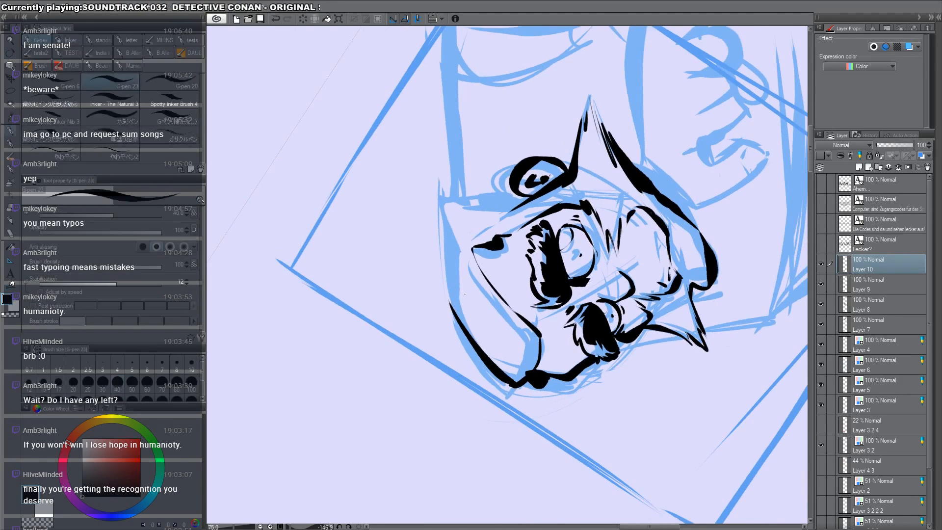
pyautogui.moveTo(462, 334)
pyautogui.mouseDown()
pyautogui.moveTo(439, 238)
pyautogui.moveTo(438, 176)
pyautogui.moveTo(457, 200)
pyautogui.mouseUp()
pyautogui.press('r')
pyautogui.moveTo(603, 238)
pyautogui.mouseDown()
pyautogui.moveTo(536, 457)
pyautogui.moveTo(422, 417)
pyautogui.mouseUp()
# Step: Clean up the hair contour and ink the tufts at the back of the head down to a black patch above the ear
pyautogui.press('c')
pyautogui.moveTo(578, 253)
pyautogui.mouseDown()
pyautogui.moveTo(621, 320)
pyautogui.moveTo(608, 318)
pyautogui.mouseUp()
pyautogui.press('c')
pyautogui.press('r')
pyautogui.moveTo(632, 279)
pyautogui.mouseDown()
pyautogui.moveTo(631, 208)
pyautogui.moveTo(609, 201)
pyautogui.mouseUp()
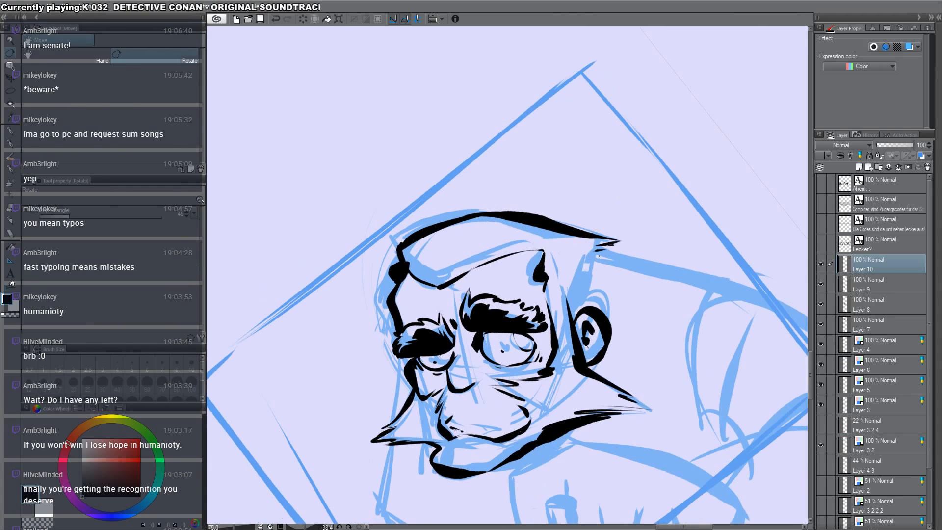
pyautogui.moveTo(594, 250)
pyautogui.mouseDown()
pyautogui.moveTo(612, 257)
pyautogui.moveTo(604, 312)
pyautogui.moveTo(601, 302)
pyautogui.mouseUp()
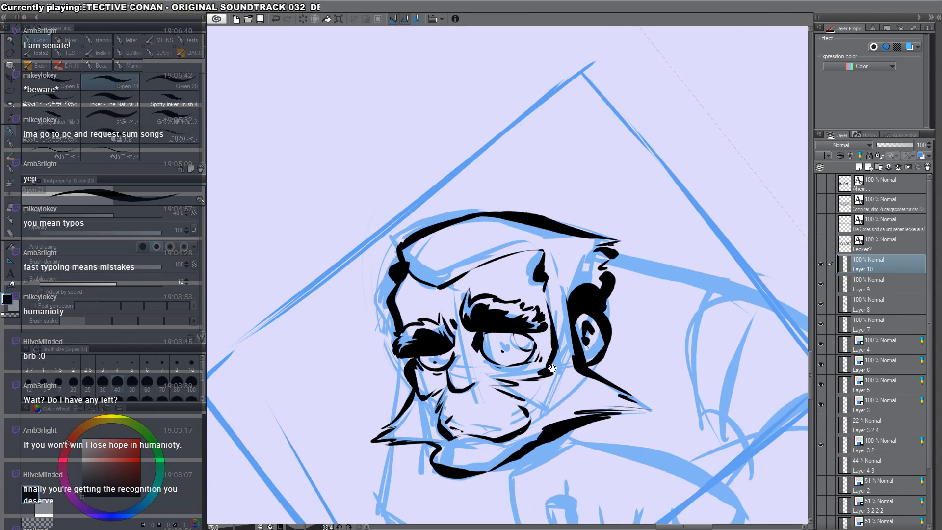
pyautogui.moveTo(552, 366); pyautogui.dragTo(549, 291)
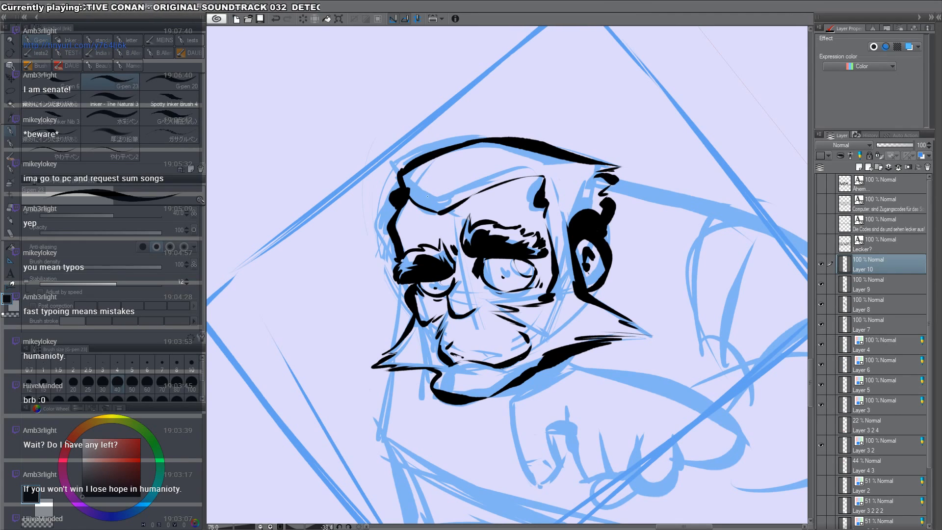
# Step: Fill the hair on top of the head with solid black strokes from the forelock backward
pyautogui.moveTo(426, 187)
pyautogui.mouseDown()
pyautogui.moveTo(434, 203)
pyautogui.moveTo(446, 190)
pyautogui.moveTo(441, 206)
pyautogui.moveTo(453, 187)
pyautogui.moveTo(388, 247)
pyautogui.mouseUp()
pyautogui.hotkey('ctrl', 'z')
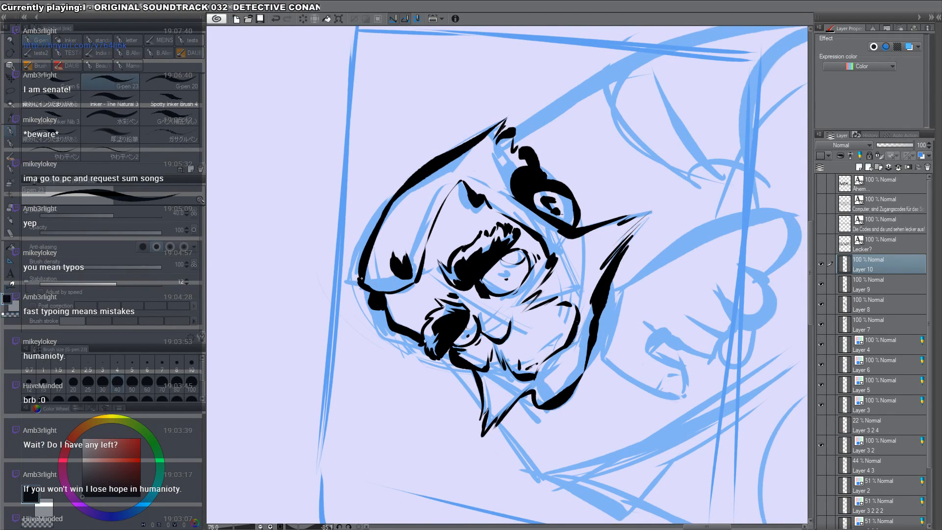
pyautogui.moveTo(387, 274)
pyautogui.mouseDown()
pyautogui.moveTo(367, 287)
pyautogui.moveTo(366, 273)
pyautogui.mouseUp()
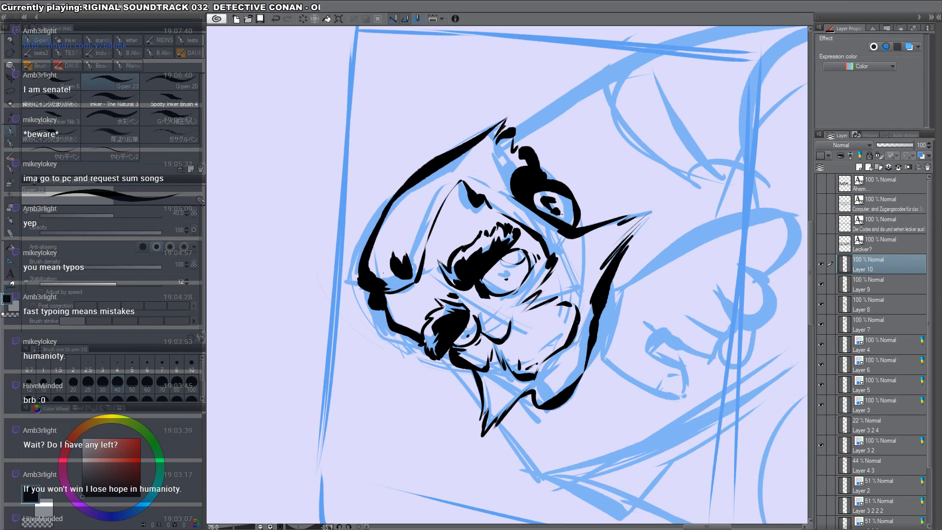
pyautogui.moveTo(395, 202)
pyautogui.mouseDown()
pyautogui.moveTo(372, 276)
pyautogui.moveTo(378, 258)
pyautogui.mouseUp()
pyautogui.moveTo(384, 254)
pyautogui.mouseDown()
pyautogui.moveTo(375, 279)
pyautogui.moveTo(366, 278)
pyautogui.mouseUp()
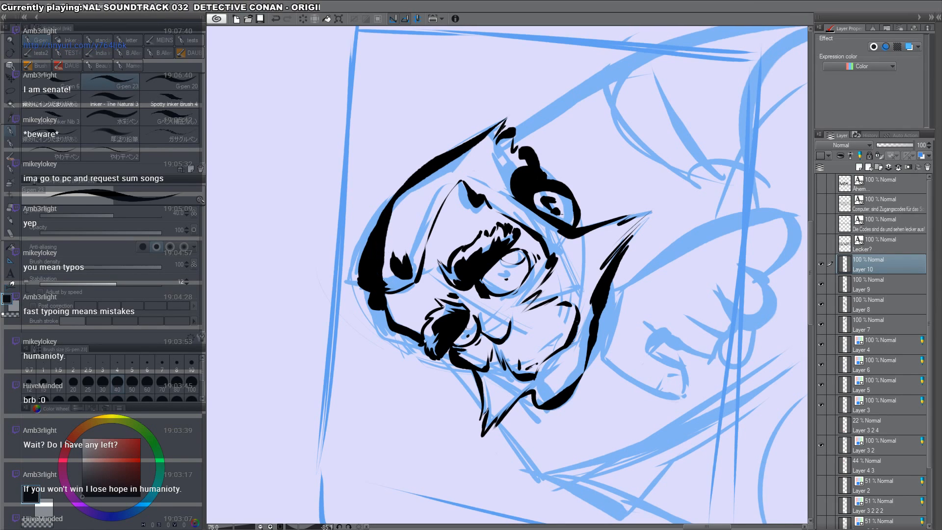
pyautogui.moveTo(401, 194)
pyautogui.mouseDown()
pyautogui.moveTo(384, 278)
pyautogui.moveTo(391, 258)
pyautogui.mouseUp()
pyautogui.moveTo(460, 174)
pyautogui.mouseDown()
pyautogui.moveTo(437, 200)
pyautogui.moveTo(412, 264)
pyautogui.moveTo(400, 263)
pyautogui.mouseUp()
pyautogui.moveTo(437, 186); pyautogui.dragTo(400, 258)
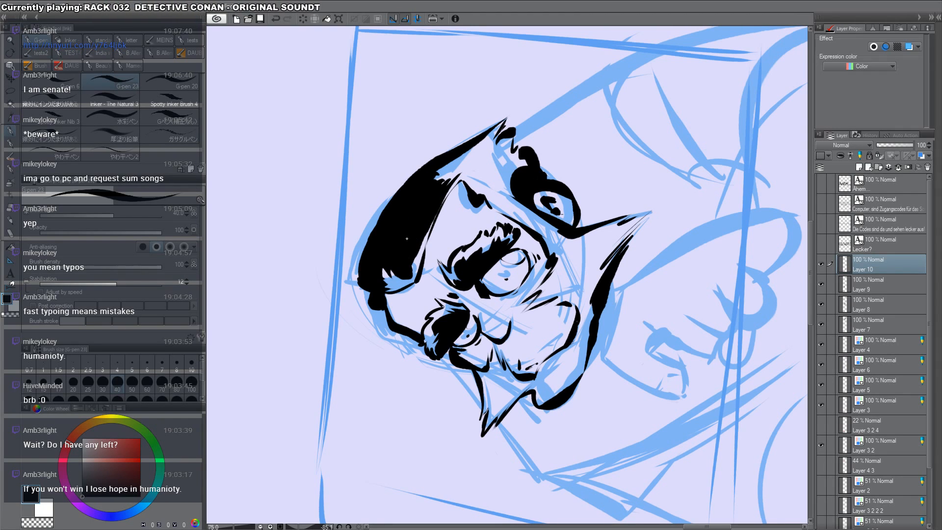
# Step: Close off the hair between temple and ear and fill the back of the head solid black
pyautogui.moveTo(664, 134); pyautogui.dragTo(643, 377)
pyautogui.moveTo(571, 250); pyautogui.dragTo(560, 289)
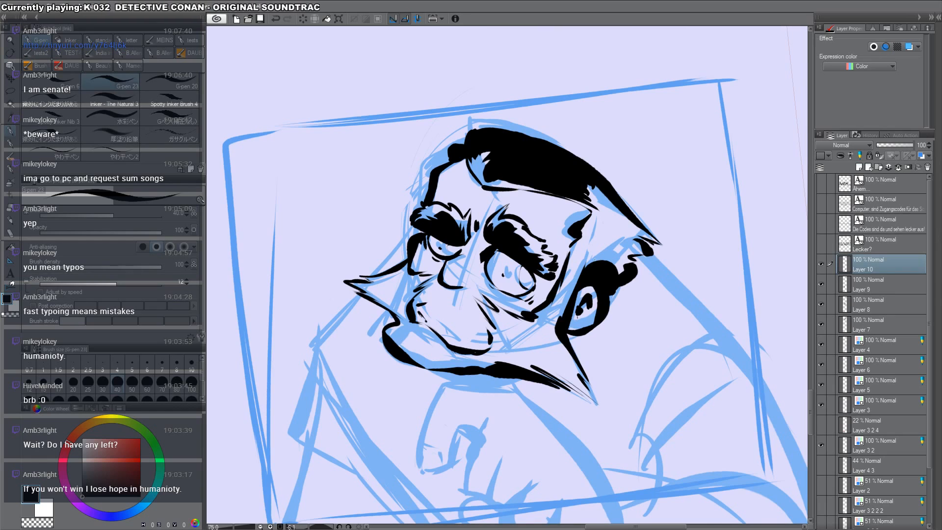
pyautogui.moveTo(589, 194); pyautogui.dragTo(604, 260)
pyautogui.press('g')
pyautogui.click(619, 228)
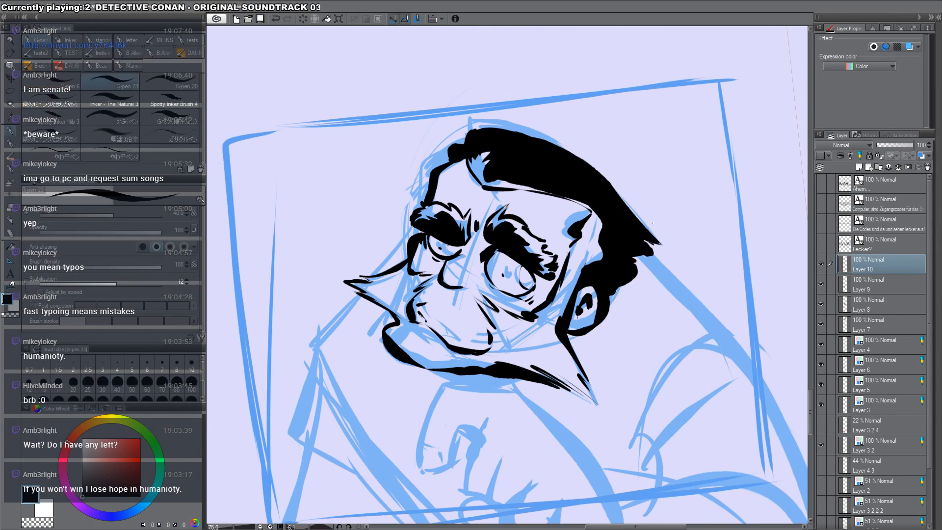
# Step: Fill the large pointed tuft below the ear with dense black hair strokes that fray toward the cheek
pyautogui.moveTo(548, 280); pyautogui.dragTo(525, 313)
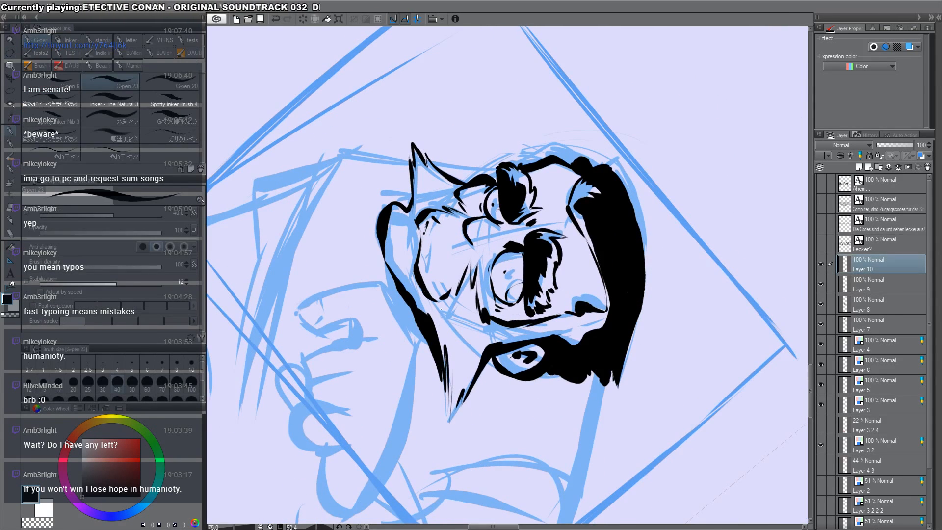
pyautogui.moveTo(440, 310); pyautogui.dragTo(441, 345)
pyautogui.moveTo(441, 312)
pyautogui.mouseDown()
pyautogui.moveTo(444, 350)
pyautogui.moveTo(445, 339)
pyautogui.mouseUp()
pyautogui.moveTo(448, 327); pyautogui.dragTo(452, 363)
pyautogui.moveTo(448, 306)
pyautogui.mouseDown()
pyautogui.moveTo(453, 363)
pyautogui.moveTo(462, 279)
pyautogui.moveTo(453, 400)
pyautogui.mouseUp()
pyautogui.moveTo(453, 366); pyautogui.dragTo(451, 396)
pyautogui.moveTo(450, 349); pyautogui.dragTo(451, 399)
pyautogui.moveTo(456, 292); pyautogui.dragTo(452, 319)
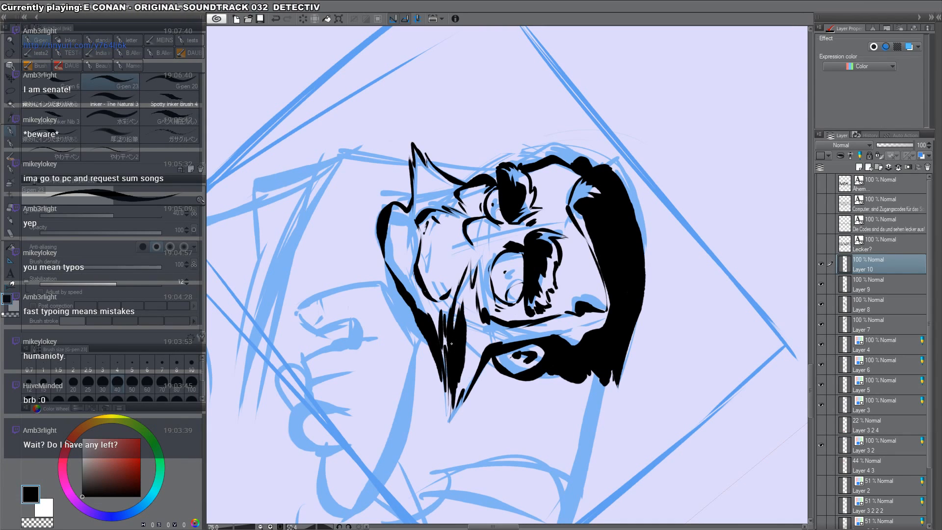
pyautogui.moveTo(464, 273)
pyautogui.mouseDown()
pyautogui.moveTo(456, 330)
pyautogui.moveTo(447, 330)
pyautogui.mouseUp()
pyautogui.moveTo(451, 292); pyautogui.dragTo(443, 336)
pyautogui.moveTo(447, 297); pyautogui.dragTo(461, 386)
pyautogui.moveTo(475, 313)
pyautogui.mouseDown()
pyautogui.moveTo(467, 388)
pyautogui.moveTo(475, 360)
pyautogui.mouseUp()
pyautogui.moveTo(474, 277)
pyautogui.mouseDown()
pyautogui.moveTo(469, 324)
pyautogui.moveTo(469, 300)
pyautogui.mouseUp()
# Step: Fill the chin beard with heavy black strokes along the jawline
pyautogui.moveTo(599, 377); pyautogui.dragTo(499, 53)
pyautogui.moveTo(544, 375)
pyautogui.mouseDown()
pyautogui.moveTo(552, 398)
pyautogui.moveTo(561, 387)
pyautogui.mouseUp()
pyautogui.moveTo(589, 358); pyautogui.dragTo(564, 382)
pyautogui.moveTo(591, 362)
pyautogui.mouseDown()
pyautogui.moveTo(578, 379)
pyautogui.moveTo(558, 374)
pyautogui.mouseUp()
pyautogui.moveTo(576, 343); pyautogui.dragTo(593, 351)
pyautogui.moveTo(595, 301)
pyautogui.mouseDown()
pyautogui.moveTo(585, 342)
pyautogui.moveTo(598, 349)
pyautogui.mouseUp()
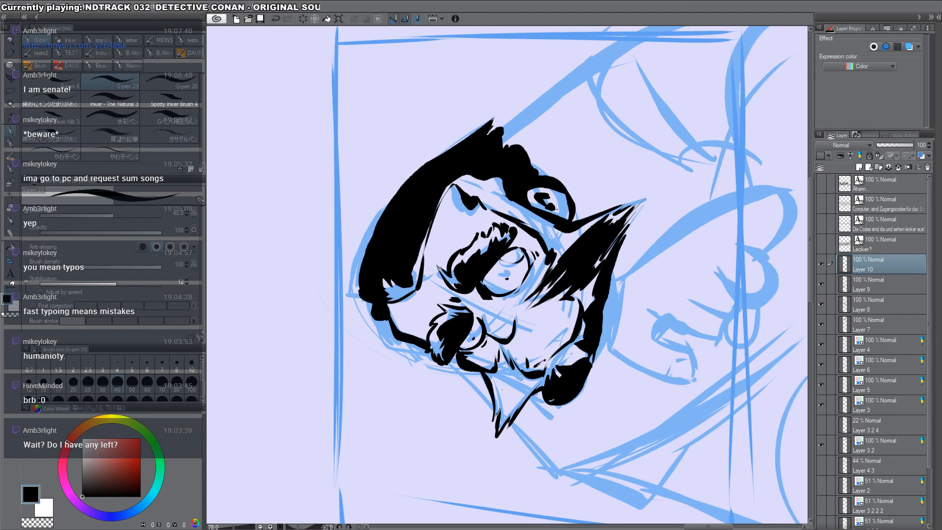
# Step: Fill the small pointed tuft on the far cheek with black strokes and add fine hairs at its base
pyautogui.moveTo(496, 377)
pyautogui.mouseDown()
pyautogui.moveTo(510, 423)
pyautogui.moveTo(513, 412)
pyautogui.mouseUp()
pyautogui.moveTo(504, 422); pyautogui.dragTo(499, 432)
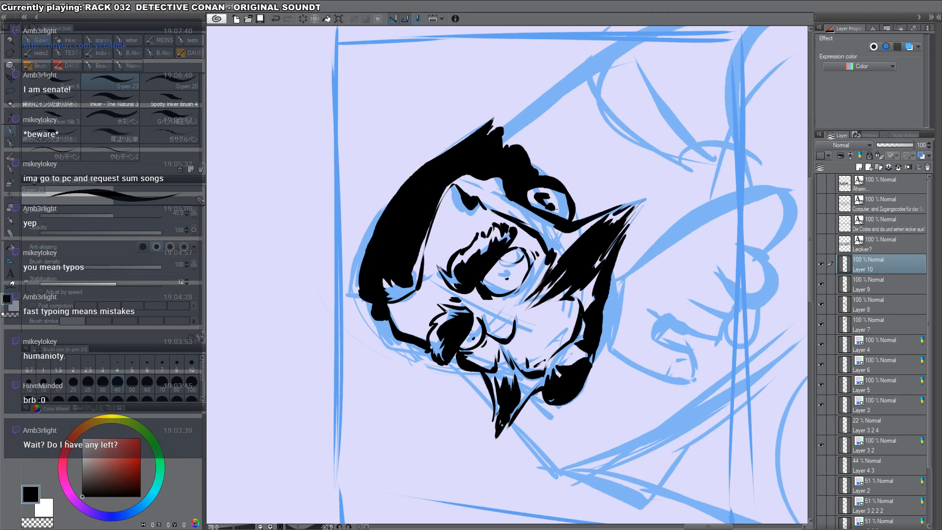
pyautogui.moveTo(503, 355); pyautogui.dragTo(504, 369)
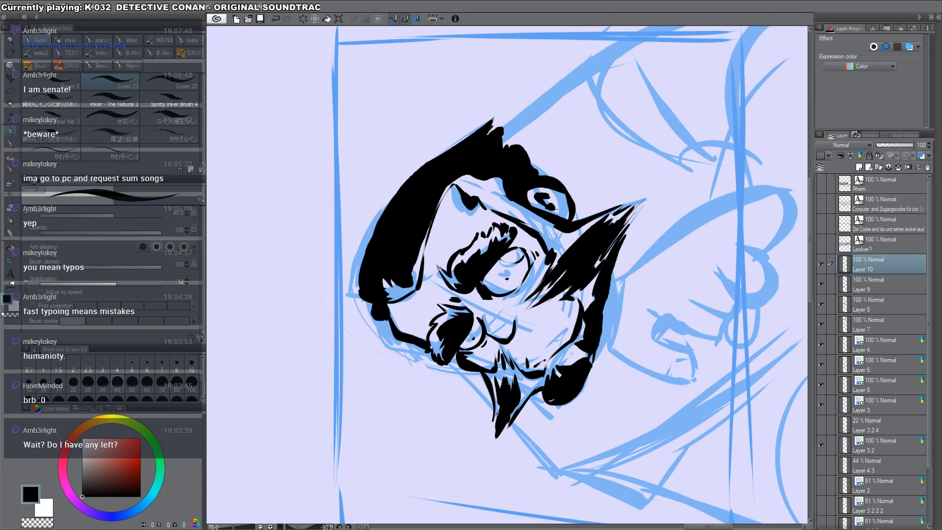
pyautogui.press('r')
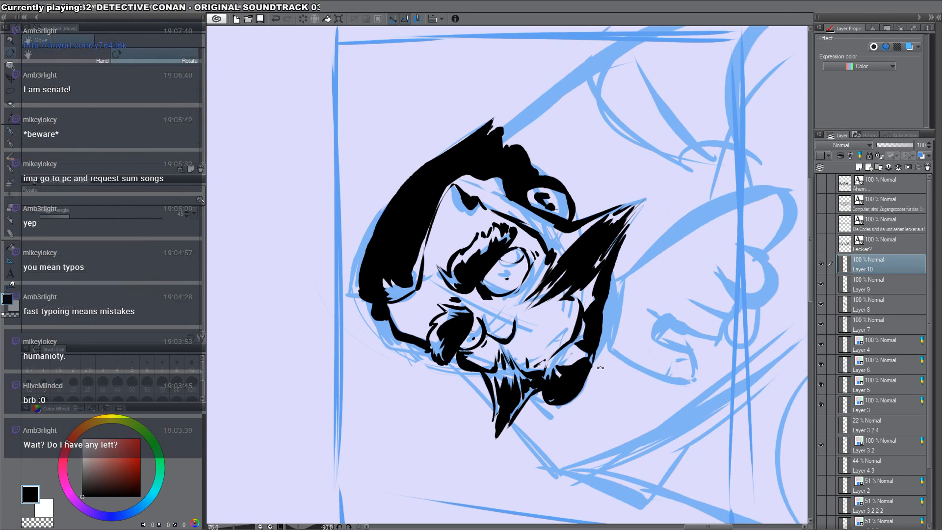
pyautogui.moveTo(599, 367); pyautogui.dragTo(536, 411)
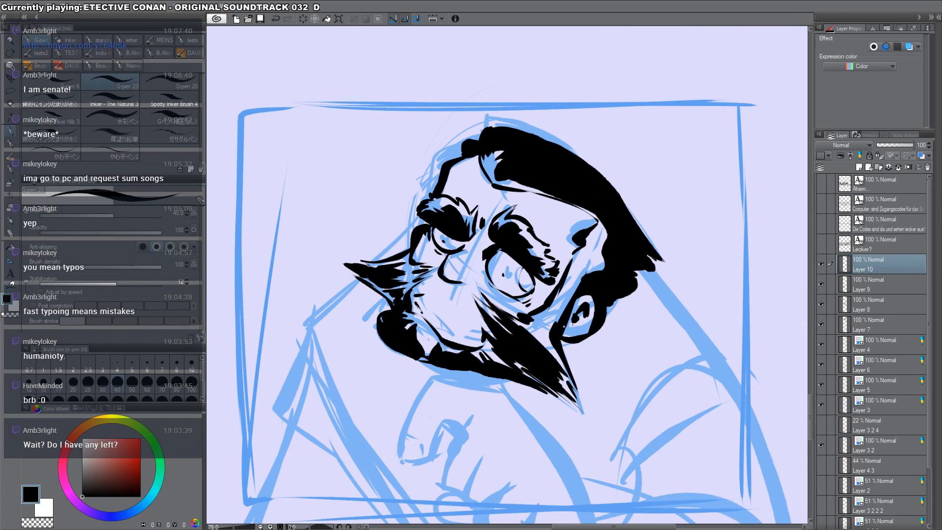
# Step: Thicken the hairline above the forehead and erase a thin highlight into the black hair behind the temple
pyautogui.moveTo(552, 325)
pyautogui.mouseDown()
pyautogui.moveTo(614, 143)
pyautogui.moveTo(581, 226)
pyautogui.moveTo(573, 192)
pyautogui.mouseUp()
pyautogui.hotkey('shift', 'space')
pyautogui.moveTo(662, 207); pyautogui.dragTo(557, 436)
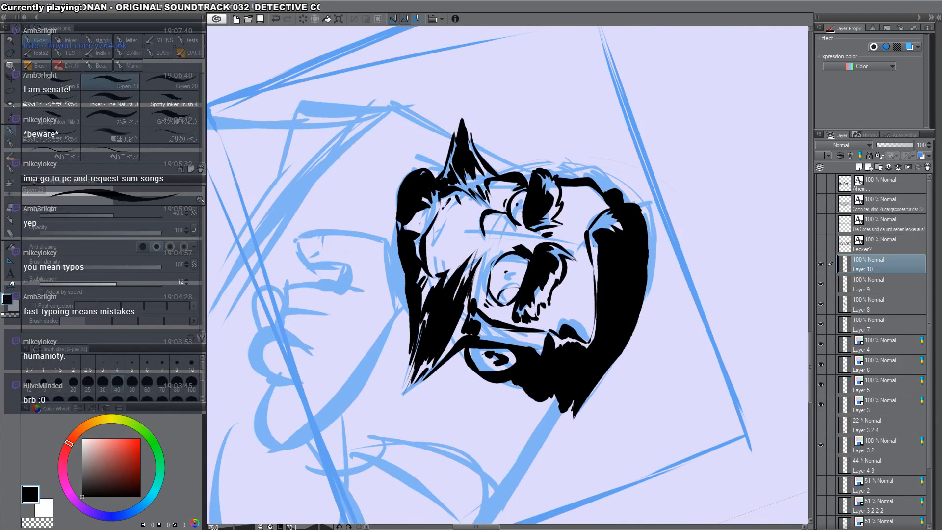
pyautogui.moveTo(592, 235)
pyautogui.mouseDown()
pyautogui.moveTo(595, 308)
pyautogui.moveTo(606, 304)
pyautogui.moveTo(608, 255)
pyautogui.moveTo(605, 279)
pyautogui.mouseUp()
pyautogui.press('c')
pyautogui.press('c')
pyautogui.press('c')
pyautogui.moveTo(585, 355); pyautogui.dragTo(568, 383)
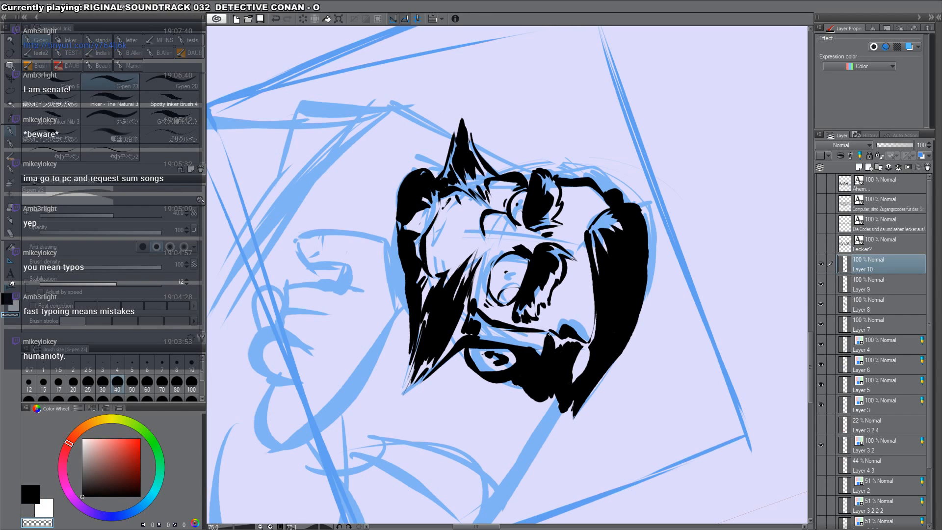
# Step: Refine the black hair around the temple and ear with short strokes and small erased highlights
pyautogui.moveTo(549, 334); pyautogui.dragTo(561, 371)
pyautogui.press('c')
pyautogui.moveTo(647, 317)
pyautogui.mouseDown()
pyautogui.moveTo(640, 214)
pyautogui.moveTo(490, 133)
pyautogui.mouseUp()
pyautogui.moveTo(562, 218); pyautogui.dragTo(576, 279)
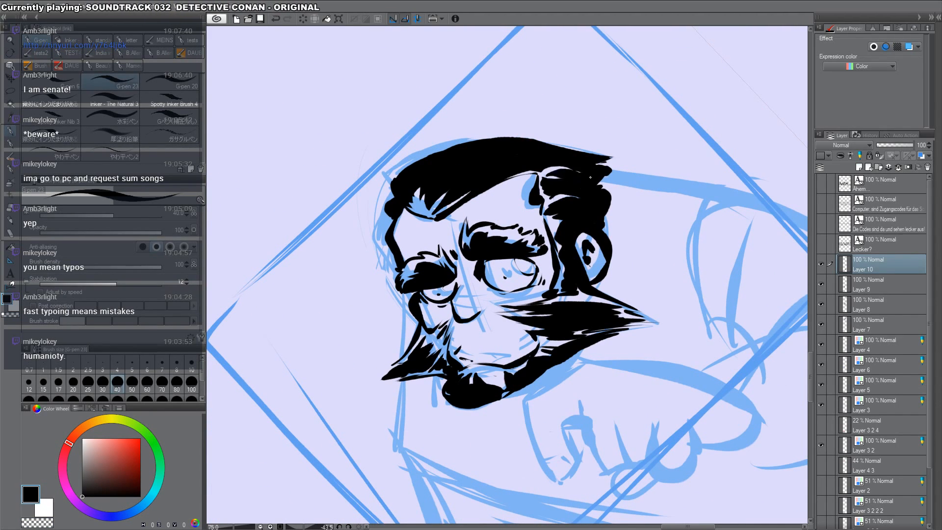
pyautogui.moveTo(610, 167); pyautogui.dragTo(476, 129)
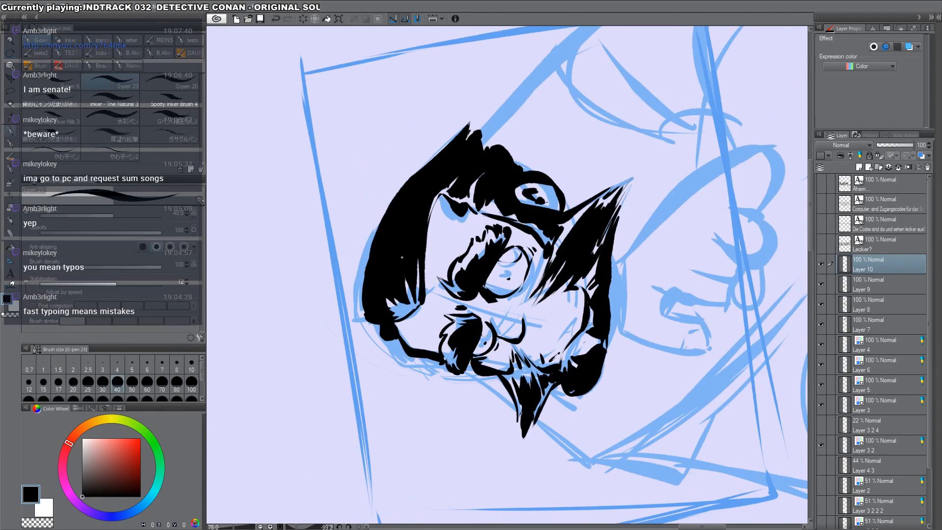
# Step: Erase thin highlight lines along the swept-back black hair and touch up the strands near the hairline in black
pyautogui.press('c')
pyautogui.moveTo(412, 253); pyautogui.dragTo(423, 188)
pyautogui.moveTo(419, 225); pyautogui.dragTo(426, 190)
pyautogui.press('c')
pyautogui.moveTo(389, 273)
pyautogui.mouseDown()
pyautogui.moveTo(413, 303)
pyautogui.moveTo(383, 310)
pyautogui.moveTo(415, 302)
pyautogui.mouseUp()
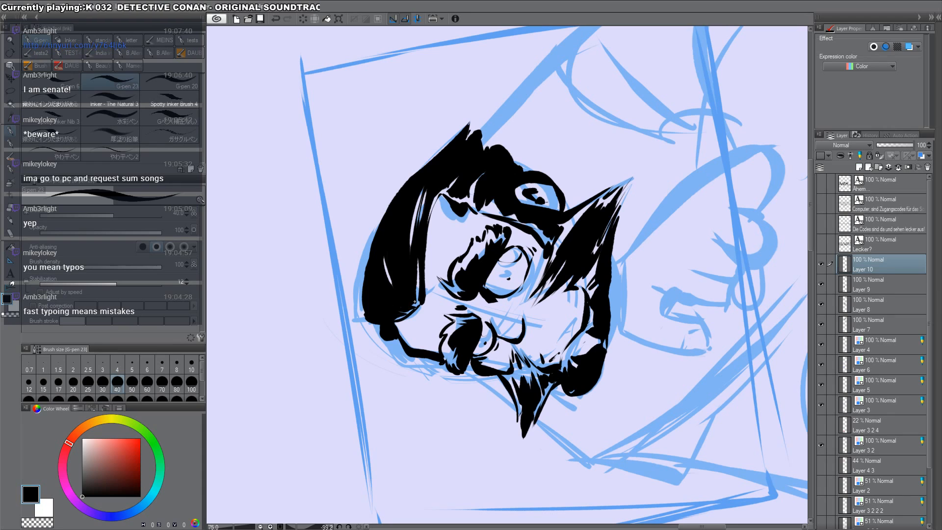
pyautogui.doubleClick(417, 295)
pyautogui.press('c')
pyautogui.moveTo(496, 186)
pyautogui.mouseDown()
pyautogui.moveTo(492, 152)
pyautogui.moveTo(495, 172)
pyautogui.mouseUp()
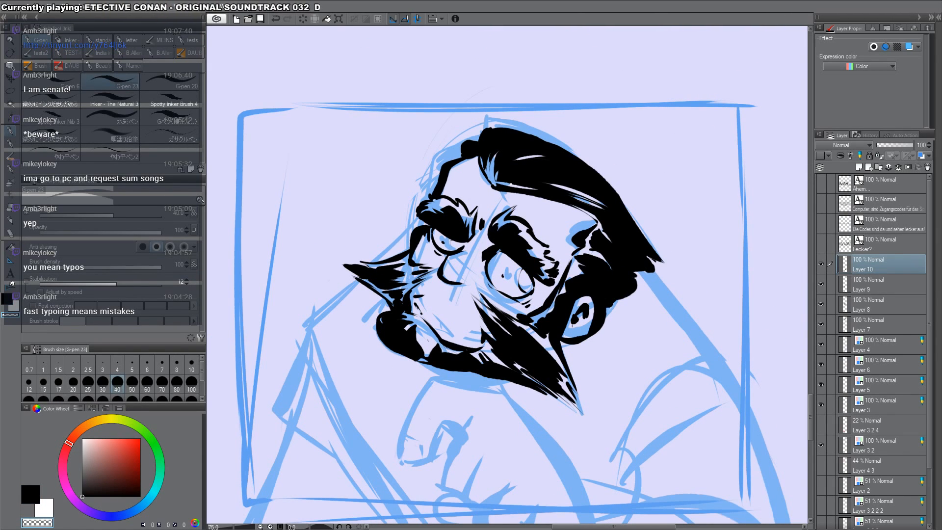
# Step: Ink the back of the hand under the beard and the bent finger nearest the chin
pyautogui.press('c')
pyautogui.hotkey('ctrl', 'space')
pyautogui.keyDown('alt'); pyautogui.click(516, 187); pyautogui.keyUp('alt')
pyautogui.keyDown('alt'); pyautogui.click(517, 186); pyautogui.keyUp('alt')
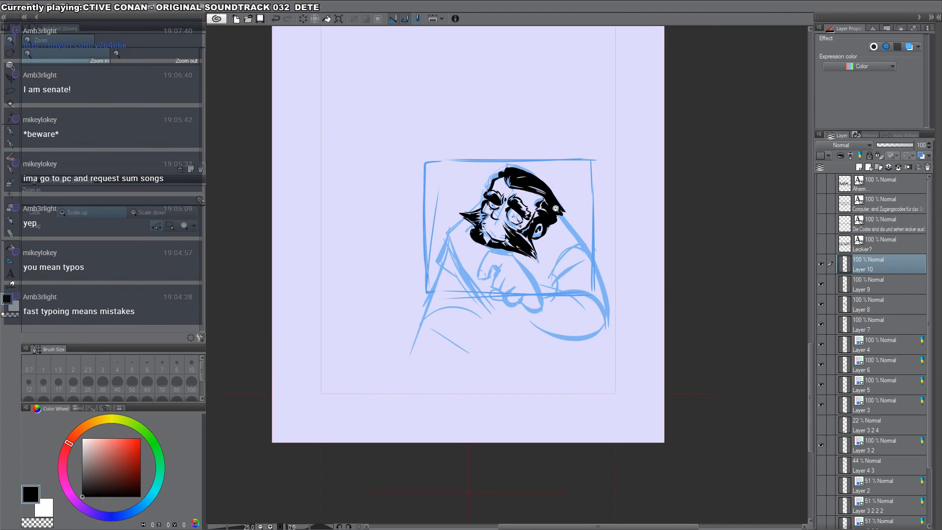
pyautogui.keyDown('ctrl'); pyautogui.click(491, 237); pyautogui.keyUp('ctrl')
pyautogui.keyDown('ctrl'); pyautogui.click(491, 237); pyautogui.keyUp('ctrl')
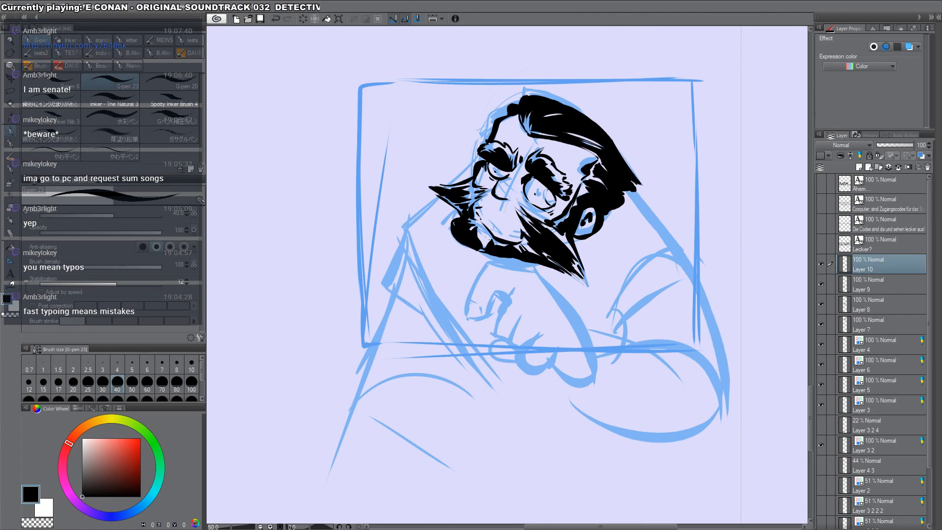
pyautogui.moveTo(487, 264)
pyautogui.mouseDown()
pyautogui.moveTo(537, 270)
pyautogui.moveTo(595, 367)
pyautogui.mouseUp()
pyautogui.hotkey('ctrl', 'z')
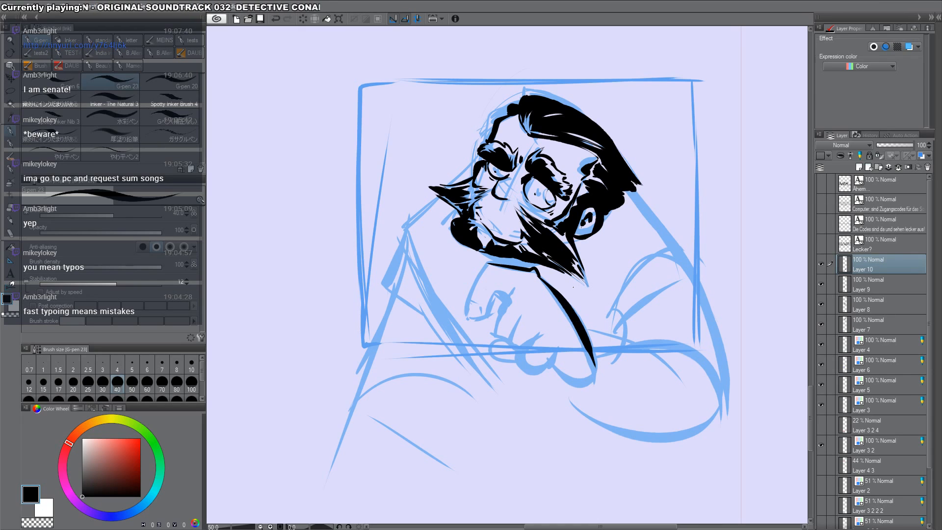
pyautogui.moveTo(487, 265)
pyautogui.mouseDown()
pyautogui.moveTo(463, 321)
pyautogui.moveTo(479, 305)
pyautogui.moveTo(464, 323)
pyautogui.moveTo(489, 316)
pyautogui.moveTo(495, 292)
pyautogui.moveTo(511, 294)
pyautogui.moveTo(492, 331)
pyautogui.mouseUp()
pyautogui.moveTo(510, 293); pyautogui.dragTo(514, 286)
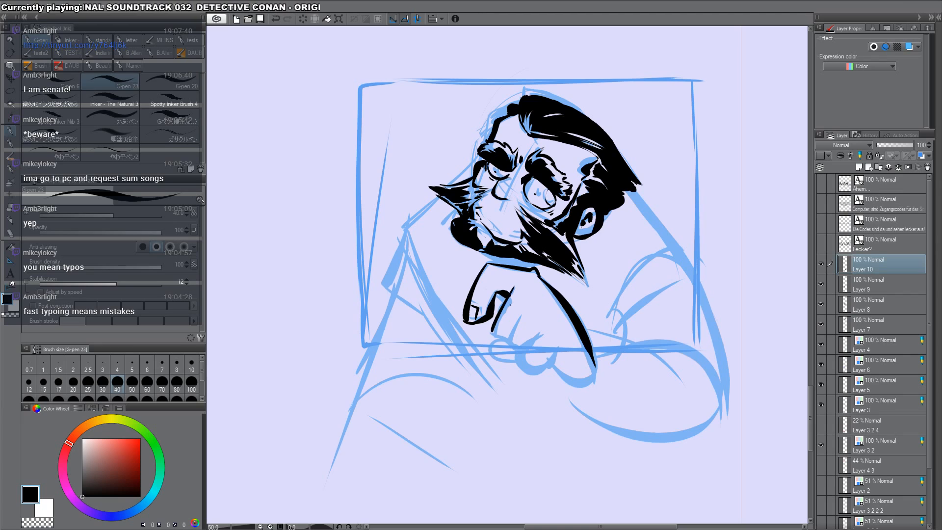
# Step: Ink the remaining folded fingers of the fist with tapered creases and a solid black shadow at the lowest finger
pyautogui.moveTo(492, 332)
pyautogui.mouseDown()
pyautogui.moveTo(521, 352)
pyautogui.moveTo(531, 303)
pyautogui.moveTo(519, 355)
pyautogui.mouseUp()
pyautogui.moveTo(539, 353)
pyautogui.mouseDown()
pyautogui.moveTo(514, 373)
pyautogui.moveTo(538, 370)
pyautogui.mouseUp()
pyautogui.moveTo(512, 339)
pyautogui.mouseDown()
pyautogui.moveTo(510, 367)
pyautogui.moveTo(586, 389)
pyautogui.mouseUp()
pyautogui.moveTo(545, 366)
pyautogui.mouseDown()
pyautogui.moveTo(521, 394)
pyautogui.moveTo(543, 396)
pyautogui.mouseUp()
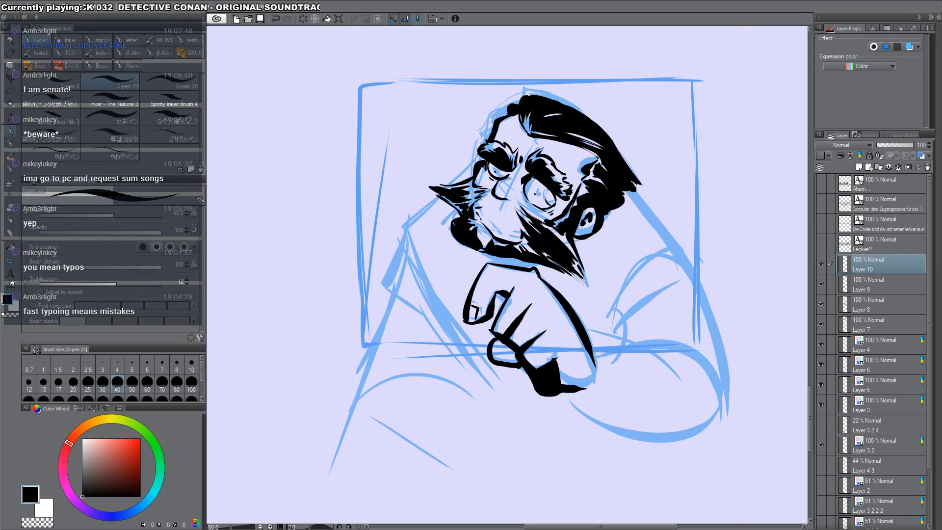
# Step: Close off the wrist with a heavy line and ink a tapering back contour running down from the hair
pyautogui.moveTo(589, 350); pyautogui.dragTo(600, 390)
pyautogui.moveTo(564, 391); pyautogui.dragTo(611, 387)
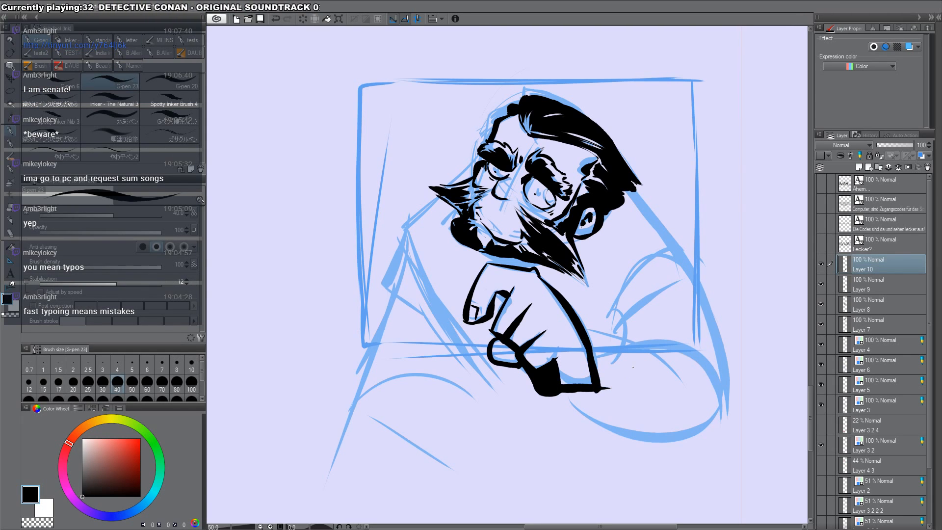
pyautogui.moveTo(625, 191); pyautogui.dragTo(707, 349)
# Step: Erase fine highlights into the black hair above the ear and at the back of the head, touching up strands in black
pyautogui.moveTo(726, 250); pyautogui.dragTo(649, 442)
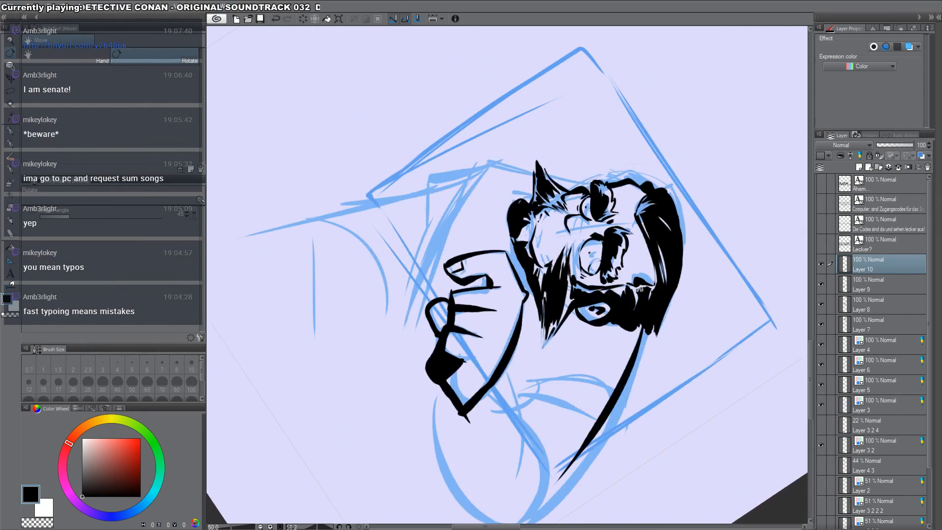
pyautogui.press('c')
pyautogui.moveTo(658, 330)
pyautogui.mouseDown()
pyautogui.moveTo(663, 303)
pyautogui.moveTo(656, 321)
pyautogui.mouseUp()
pyautogui.press('c')
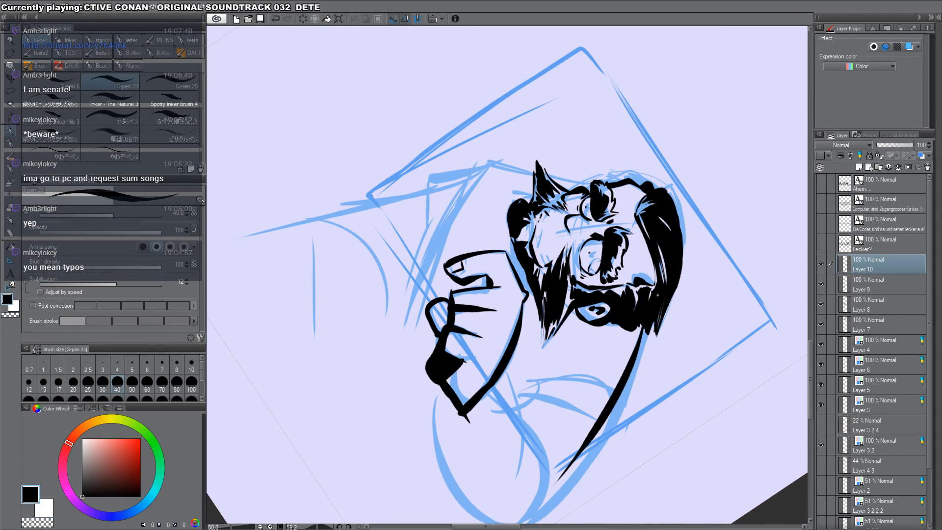
pyautogui.press('c')
pyautogui.moveTo(643, 289)
pyautogui.mouseDown()
pyautogui.moveTo(639, 307)
pyautogui.moveTo(619, 303)
pyautogui.mouseUp()
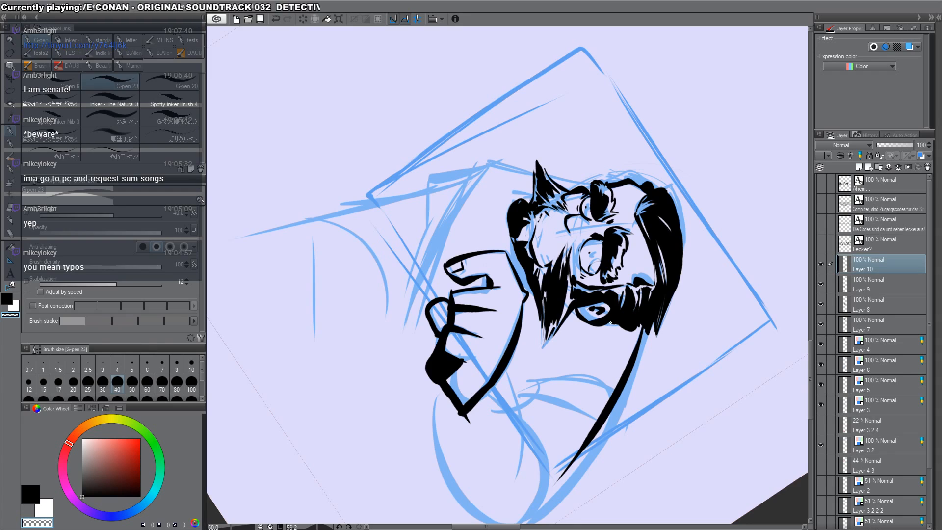
pyautogui.doubleClick(646, 164)
pyautogui.press('c')
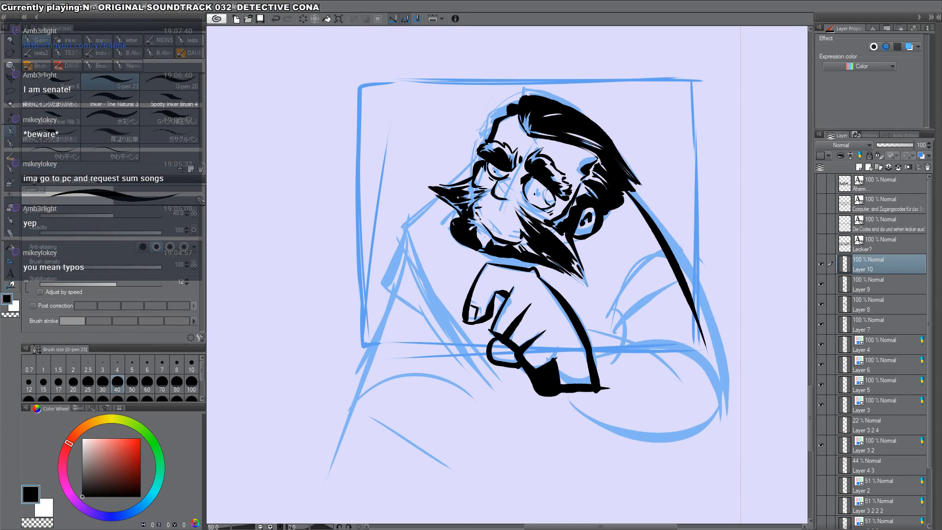
# Step: Ink the far shoulder and arm outline and the long pointed coat lapel with its inner shadow shape
pyautogui.moveTo(461, 198); pyautogui.dragTo(477, 191)
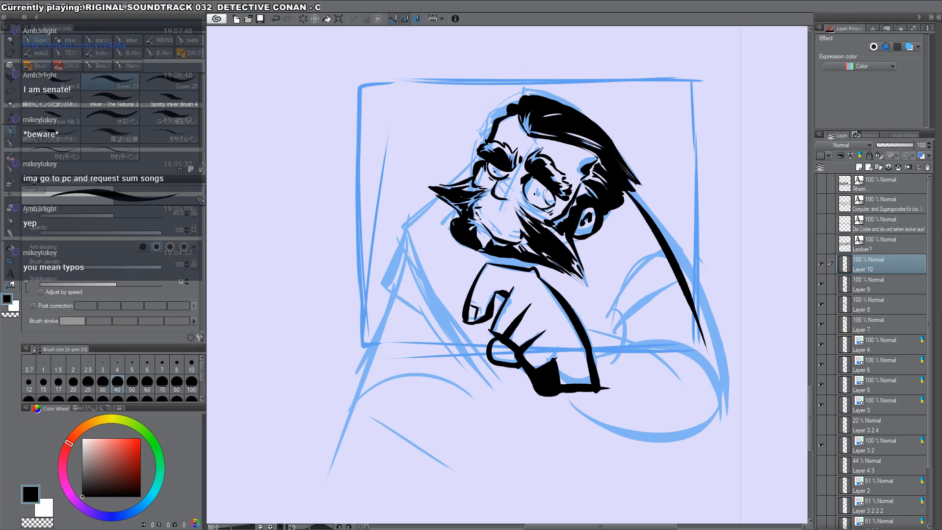
pyautogui.moveTo(401, 232); pyautogui.dragTo(359, 447)
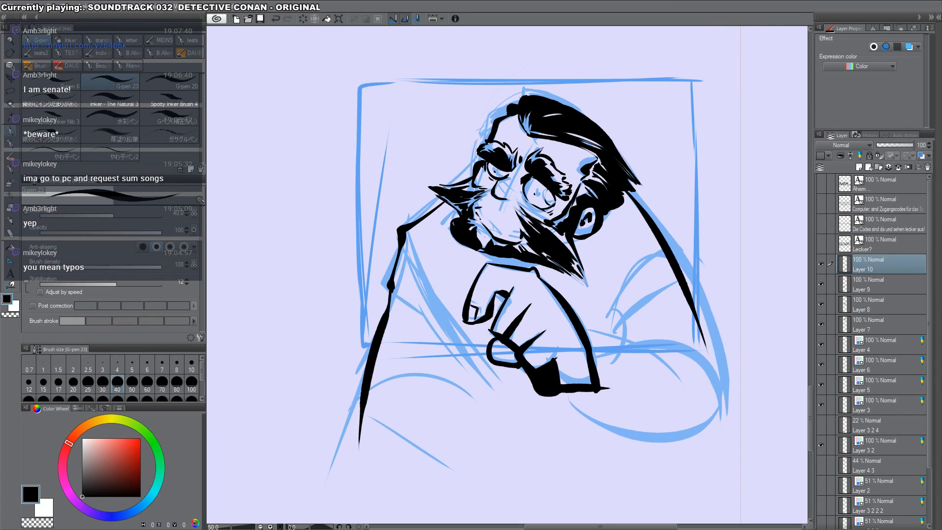
pyautogui.moveTo(411, 249); pyautogui.dragTo(500, 396)
pyautogui.moveTo(393, 286); pyautogui.dragTo(434, 319)
pyautogui.moveTo(407, 265); pyautogui.dragTo(449, 353)
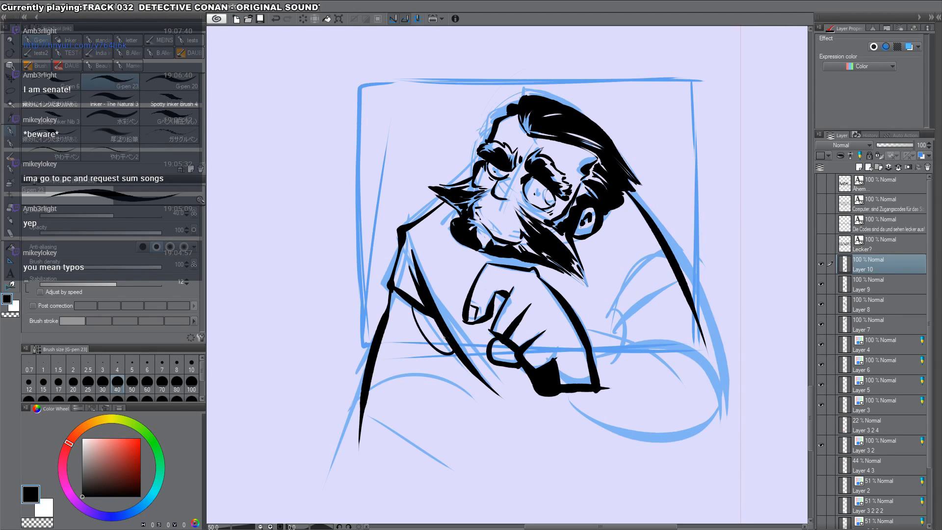
pyautogui.moveTo(356, 389)
pyautogui.mouseDown()
pyautogui.moveTo(615, 416)
pyautogui.moveTo(759, 397)
pyautogui.mouseUp()
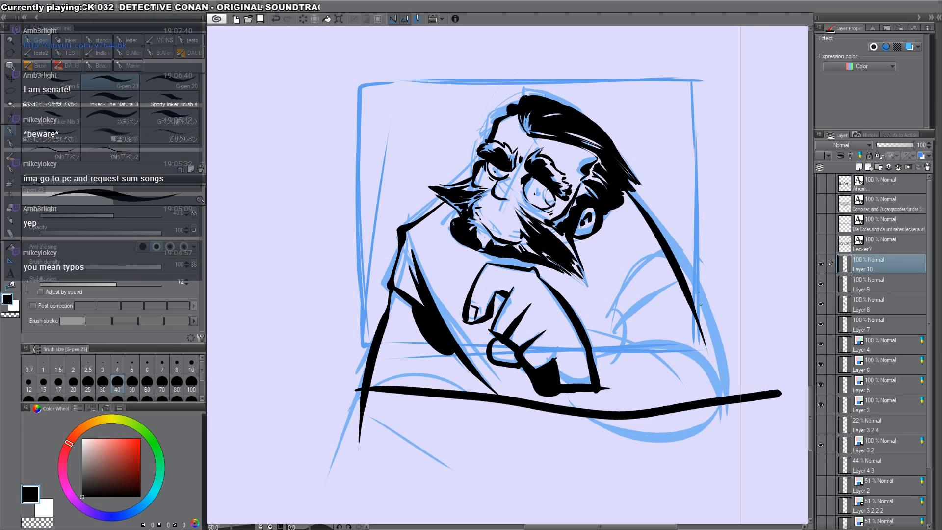
pyautogui.moveTo(696, 292); pyautogui.dragTo(706, 444)
pyautogui.hotkey('ctrl', 'z')
pyautogui.hotkey('ctrl', 'z')
# Step: Extend the back and lapel lines down to a straight base line, and ink the near arm's sleeve folds and forearm
pyautogui.moveTo(694, 313)
pyautogui.mouseDown()
pyautogui.moveTo(713, 418)
pyautogui.moveTo(225, 423)
pyautogui.mouseUp()
pyautogui.moveTo(476, 379); pyautogui.dragTo(501, 428)
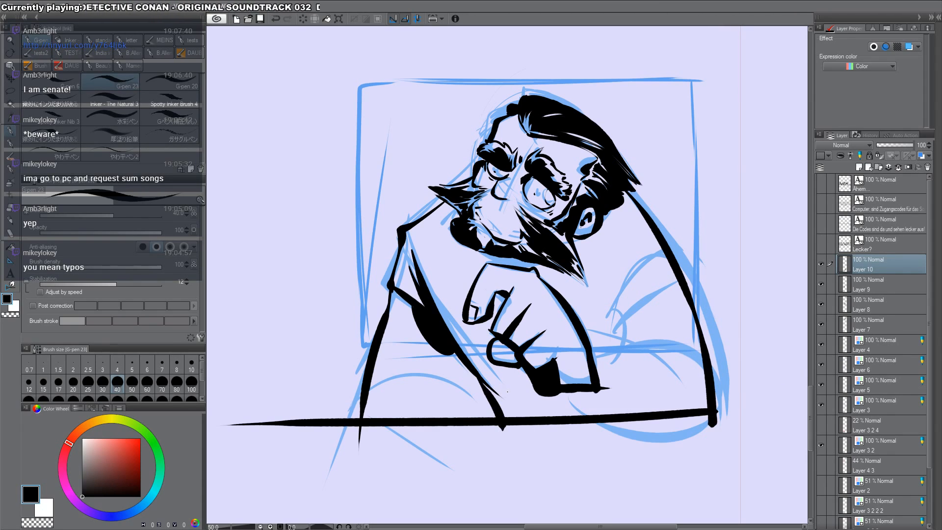
pyautogui.moveTo(624, 259); pyautogui.dragTo(654, 256)
pyautogui.moveTo(605, 295); pyautogui.dragTo(600, 336)
pyautogui.moveTo(609, 338)
pyautogui.mouseDown()
pyautogui.moveTo(677, 282)
pyautogui.moveTo(616, 319)
pyautogui.moveTo(674, 281)
pyautogui.moveTo(606, 342)
pyautogui.moveTo(644, 299)
pyautogui.moveTo(609, 351)
pyautogui.moveTo(679, 367)
pyautogui.mouseUp()
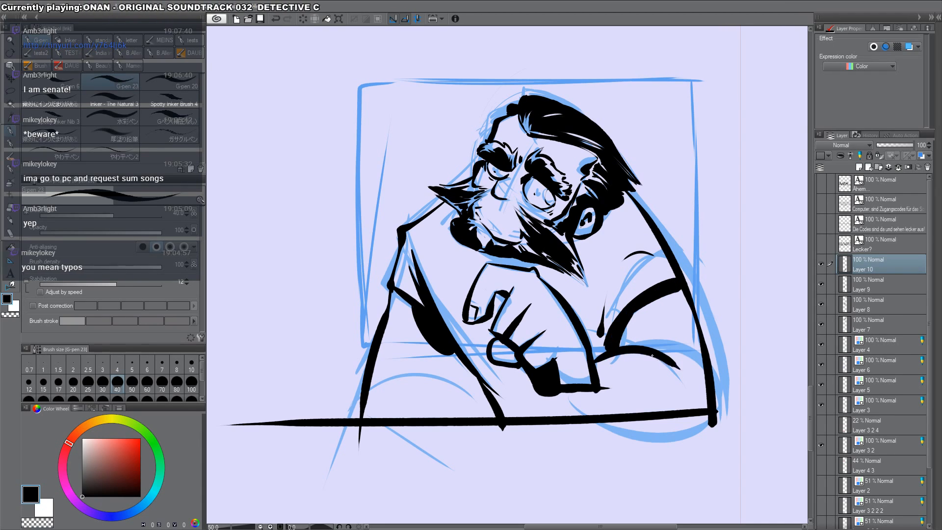
pyautogui.moveTo(634, 313); pyautogui.dragTo(621, 344)
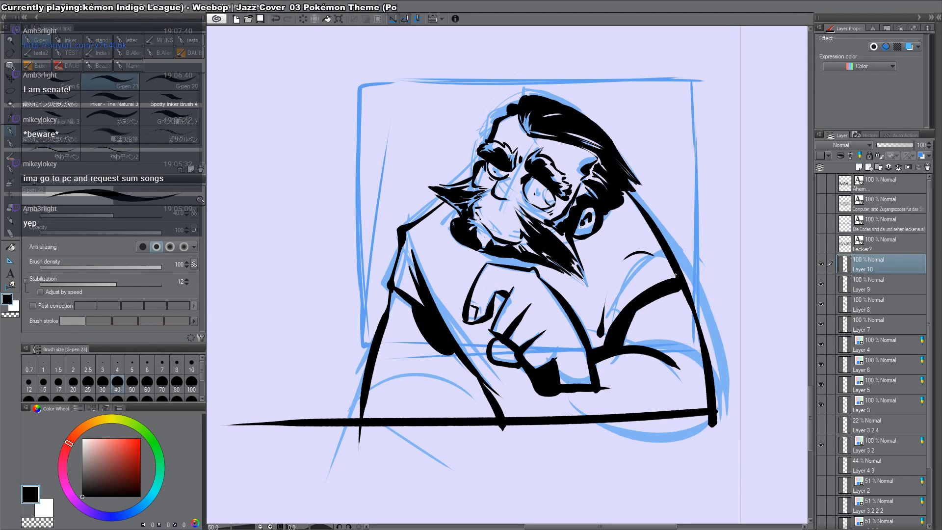
# Step: Erase the overhanging end of the base line beyond the far arm
pyautogui.hotkey('ctrl', 'space')
pyautogui.scroll(-4, 625, 343)
pyautogui.scroll(2, 629, 345)
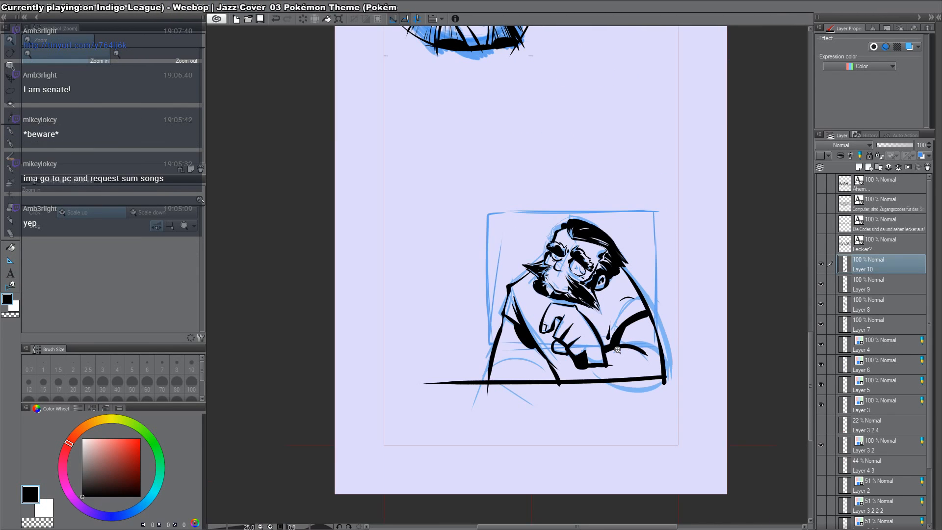
pyautogui.press('e')
pyautogui.moveTo(478, 380); pyautogui.dragTo(426, 384)
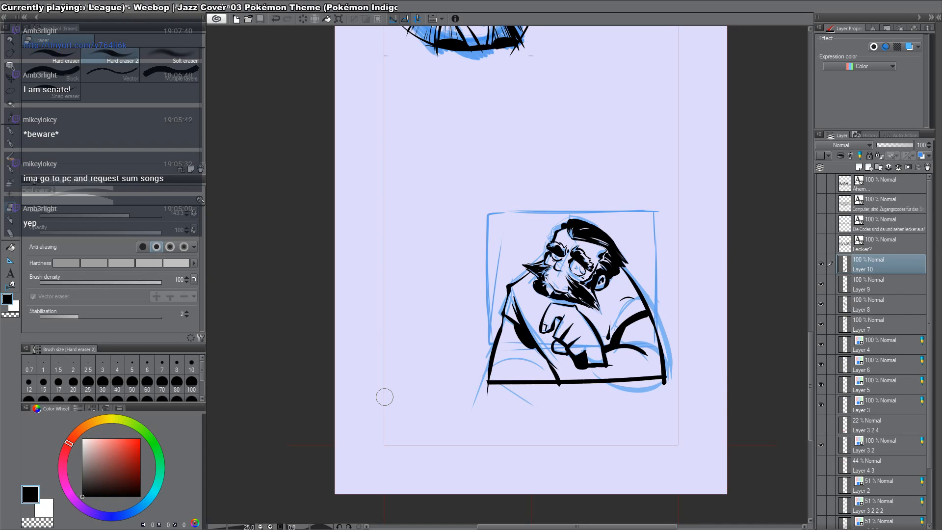
# Step: Close the bearded man's page and add a new layer above Layer 8 2 on the page with the Attollo doorway
pyautogui.hotkey('ctrl', 'w')
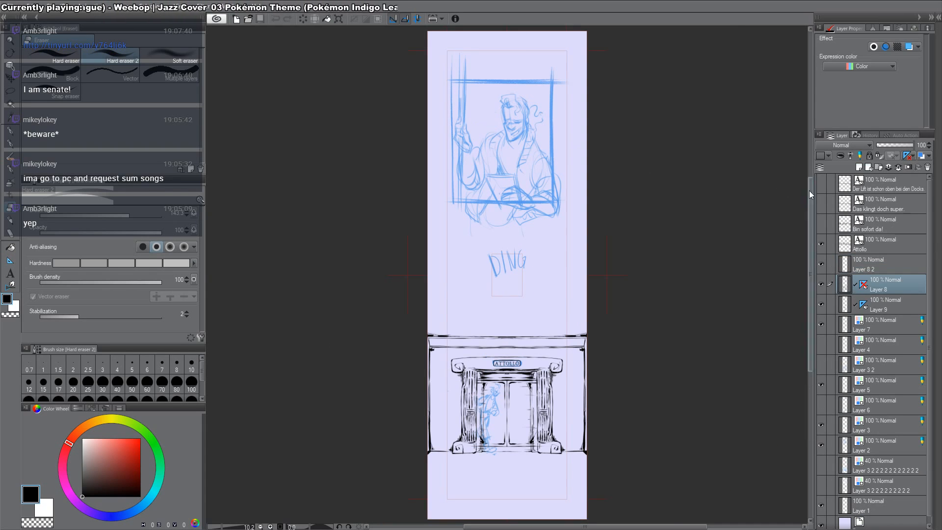
pyautogui.click(889, 262)
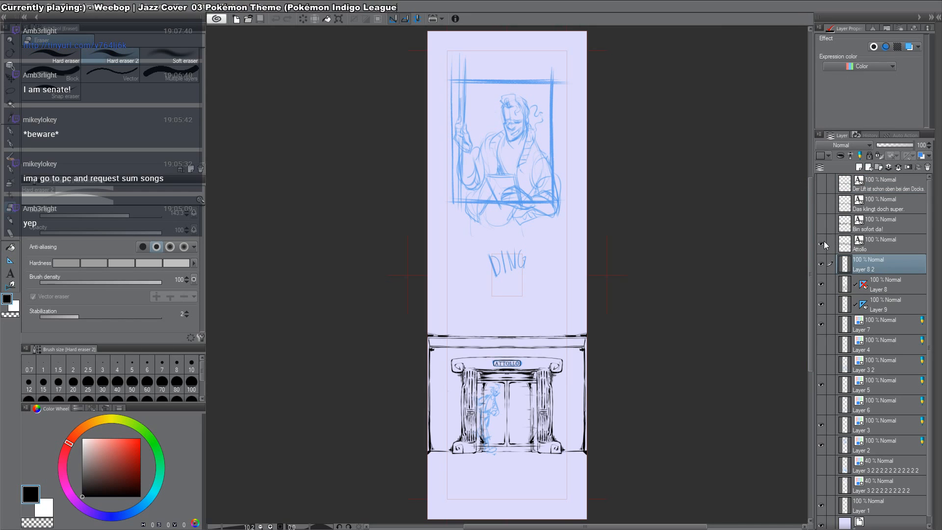
pyautogui.hotkey('ctrl', 'shift', 'n')
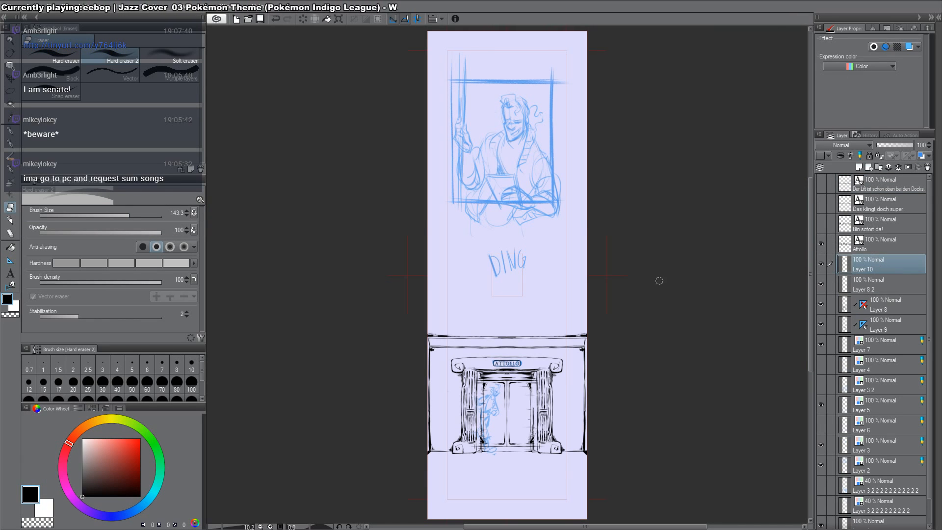
# Step: Choose the G-pen 23 for the smiling man's panel and reduce its brush size to 30
pyautogui.moveTo(480, 92); pyautogui.dragTo(463, 148)
pyautogui.scroll(6, 462, 148)
pyautogui.press('p')
pyautogui.moveTo(589, 241); pyautogui.dragTo(475, 203)
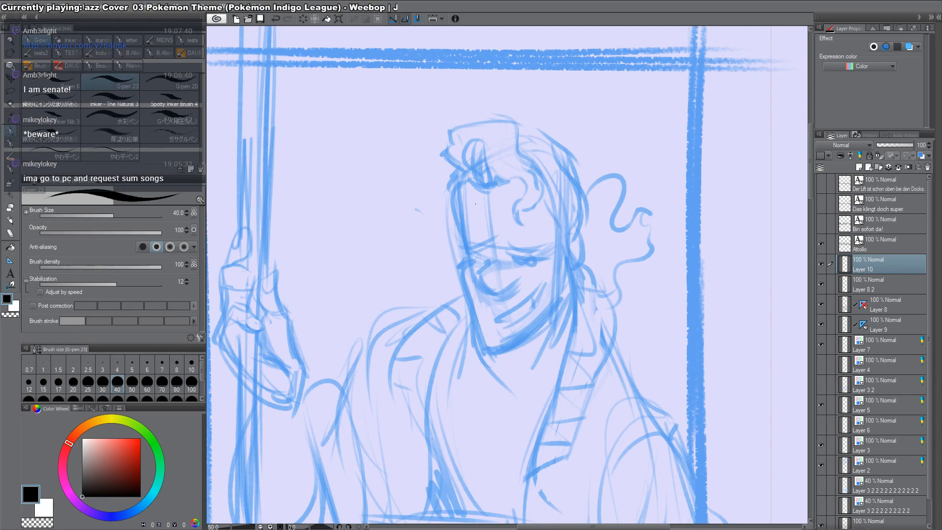
pyautogui.press('[')
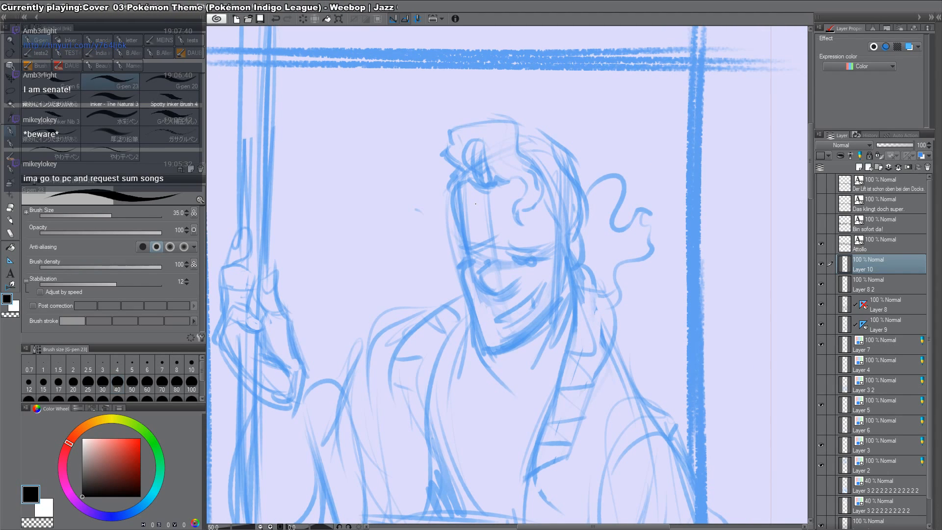
pyautogui.press('[')
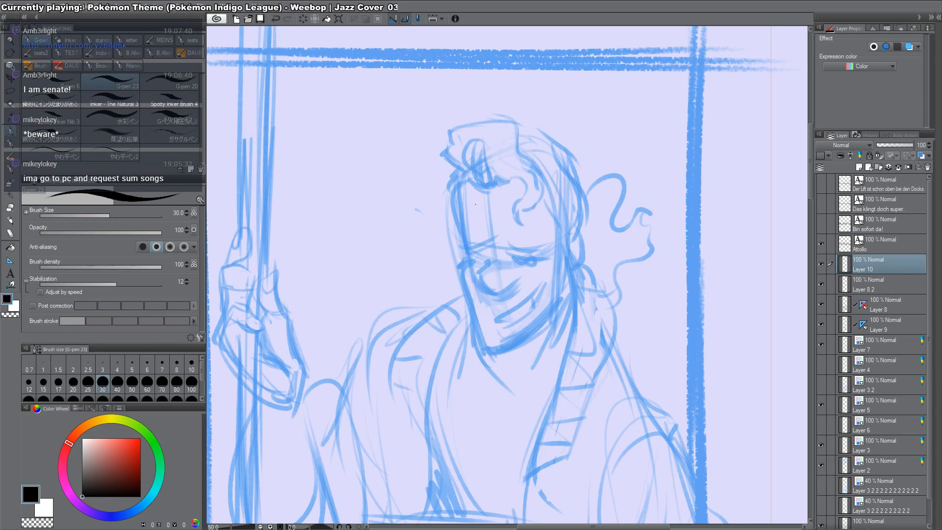
# Step: Check the other open pages, including the inked man with the tablet, for reference and return to the Attollo page
pyautogui.hotkey('ctrl', 'Tab')
pyautogui.hotkey('ctrl', 'Tab')
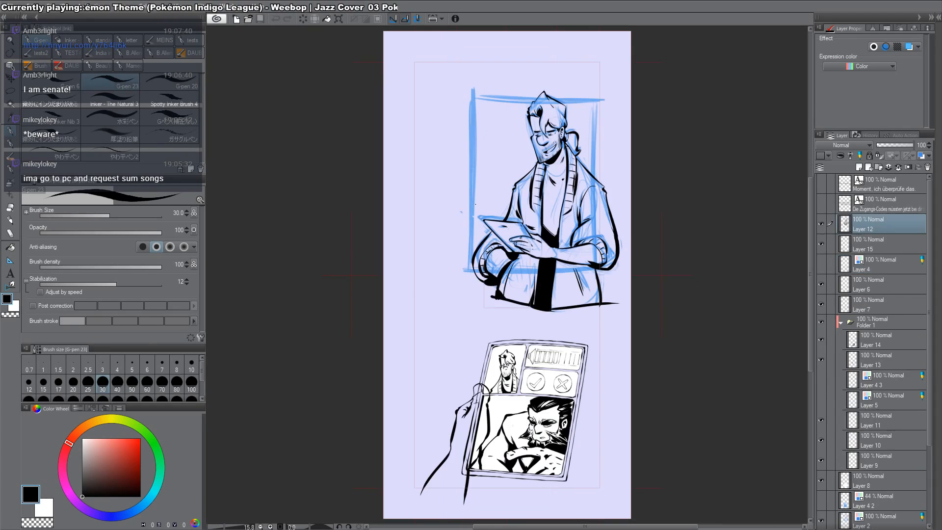
pyautogui.hotkey('ctrl', 'Tab')
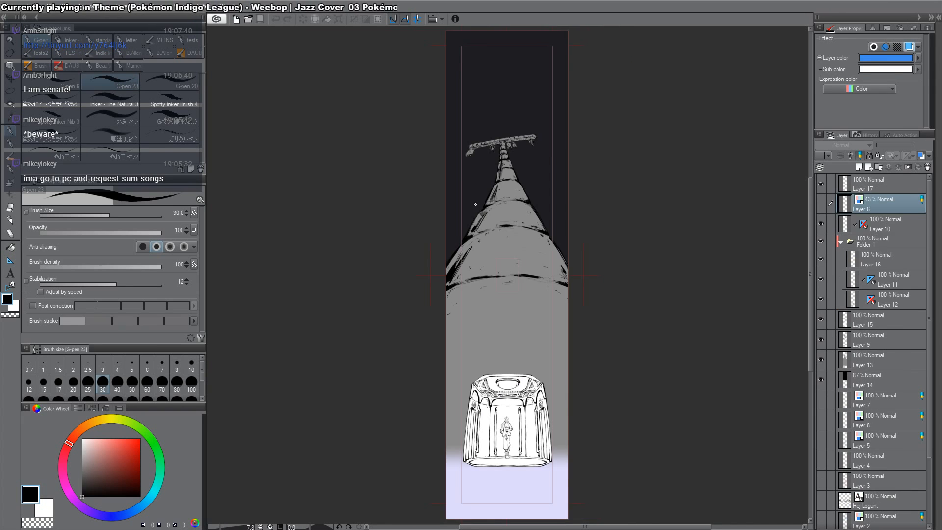
pyautogui.hotkey('ctrl', 'shift', 'Tab')
pyautogui.hotkey('ctrl', 'shift', 'Tab')
pyautogui.hotkey('ctrl', 'shift', 'Tab')
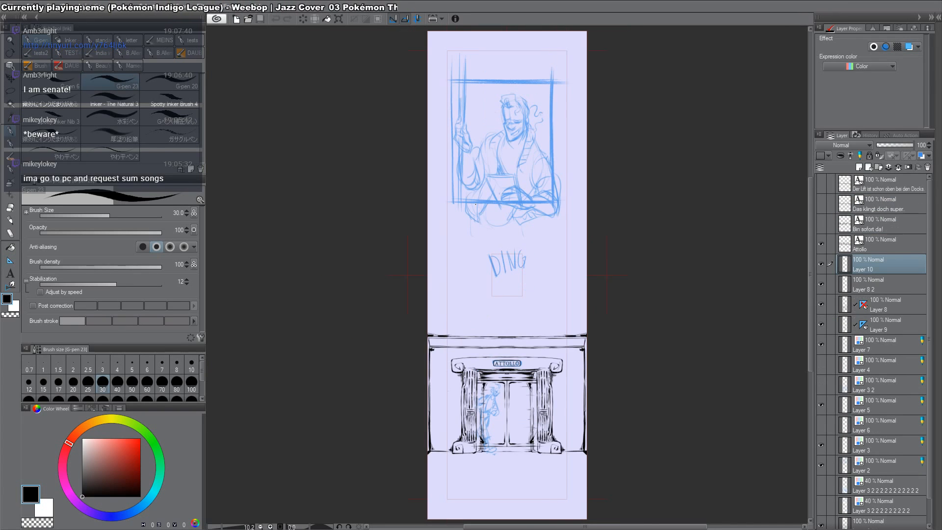
# Step: Ink the smiling man's nose in the upper panel with short, thick black strokes
pyautogui.keyDown('ctrl'); pyautogui.click(516, 121); pyautogui.keyUp('ctrl')
pyautogui.keyDown('ctrl'); pyautogui.click(516, 121); pyautogui.keyUp('ctrl')
pyautogui.keyDown('ctrl'); pyautogui.click(494, 135); pyautogui.keyUp('ctrl')
pyautogui.keyDown('ctrl'); pyautogui.click(494, 136); pyautogui.keyUp('ctrl')
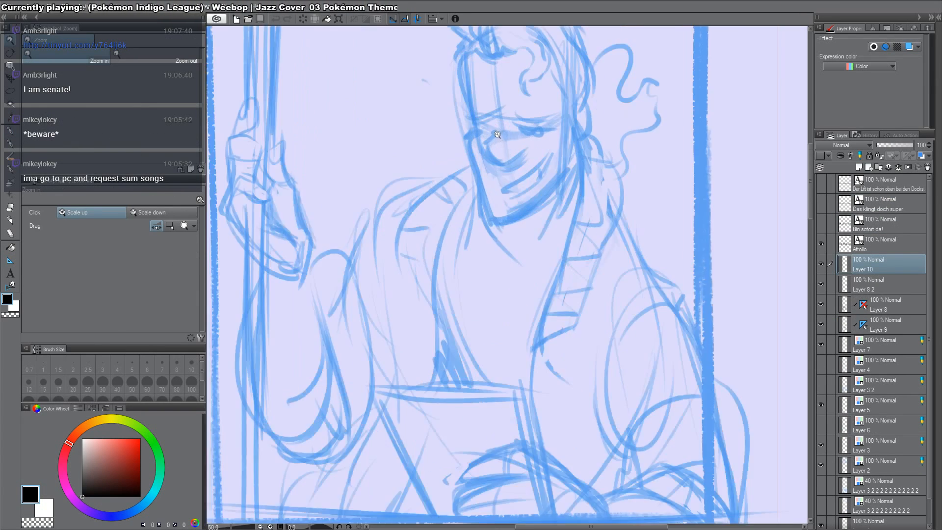
pyautogui.keyDown('ctrl'); pyautogui.click(494, 137); pyautogui.keyUp('ctrl')
pyautogui.keyDown('alt'); pyautogui.click(512, 147); pyautogui.keyUp('alt')
pyautogui.keyDown('alt'); pyautogui.click(512, 148); pyautogui.keyUp('alt')
pyautogui.moveTo(504, 151); pyautogui.dragTo(517, 177)
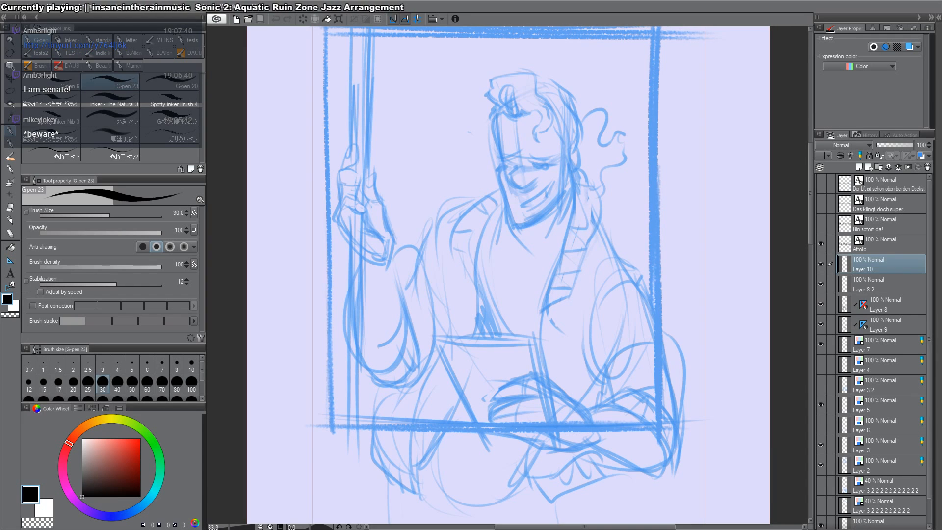
pyautogui.scroll(1, 517, 171)
pyautogui.moveTo(519, 165)
pyautogui.mouseDown()
pyautogui.moveTo(514, 197)
pyautogui.moveTo(545, 185)
pyautogui.mouseUp()
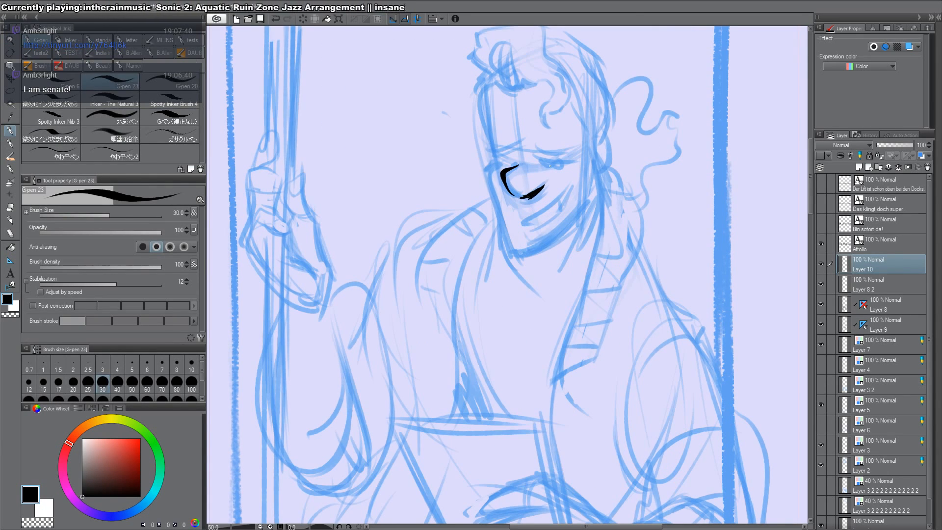
# Step: Ink the smiling man's cheek, chin, jaw and forehead contour in thick black strokes over the blue sketch
pyautogui.moveTo(497, 168)
pyautogui.mouseDown()
pyautogui.moveTo(486, 186)
pyautogui.moveTo(494, 230)
pyautogui.moveTo(511, 253)
pyautogui.moveTo(564, 238)
pyautogui.mouseUp()
pyautogui.hotkey('ctrl', 'z')
pyautogui.moveTo(504, 253)
pyautogui.mouseDown()
pyautogui.moveTo(542, 247)
pyautogui.moveTo(590, 206)
pyautogui.moveTo(599, 180)
pyautogui.mouseUp()
pyautogui.hotkey('ctrl', 'z')
pyautogui.hotkey('ctrl', 'z')
pyautogui.moveTo(506, 253)
pyautogui.mouseDown()
pyautogui.moveTo(576, 220)
pyautogui.moveTo(588, 164)
pyautogui.mouseUp()
pyautogui.moveTo(588, 171); pyautogui.dragTo(583, 212)
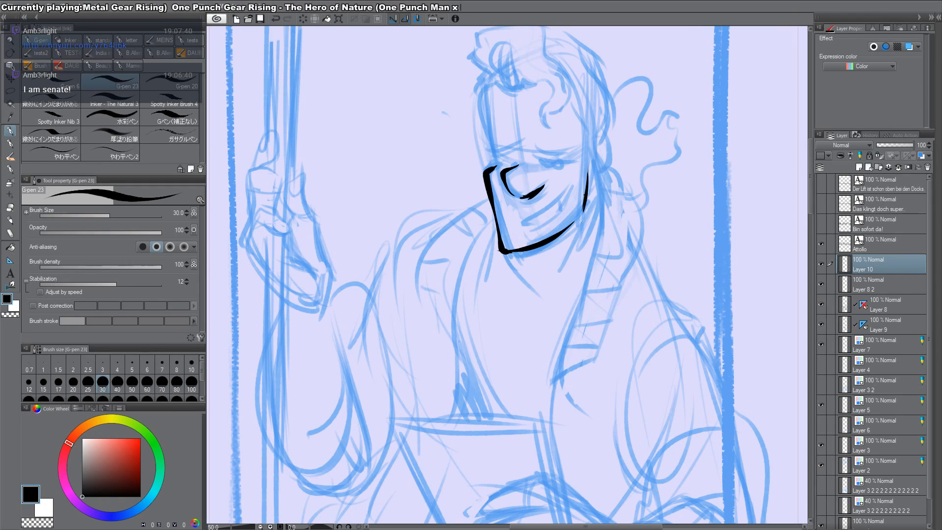
pyautogui.moveTo(587, 180)
pyautogui.mouseDown()
pyautogui.moveTo(581, 212)
pyautogui.moveTo(584, 193)
pyautogui.mouseUp()
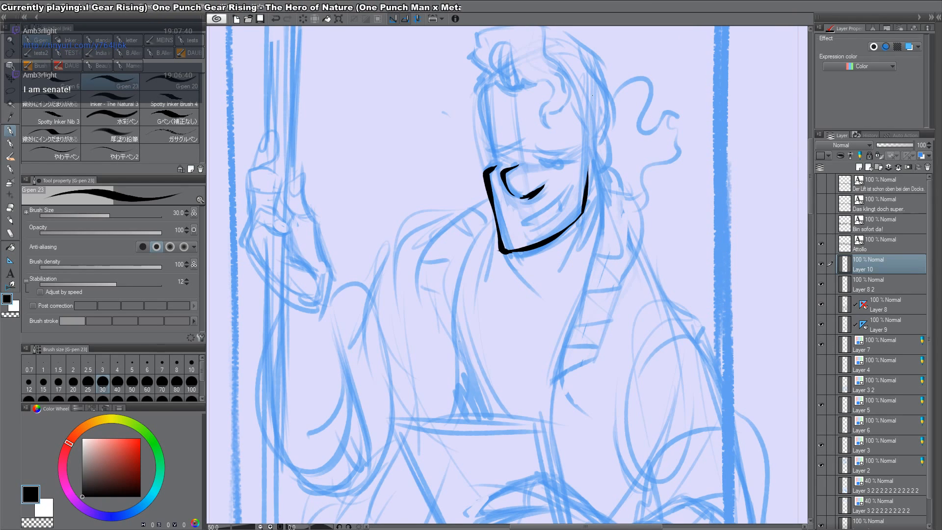
pyautogui.moveTo(497, 167); pyautogui.dragTo(490, 139)
pyautogui.moveTo(488, 86); pyautogui.dragTo(491, 150)
pyautogui.moveTo(696, 179); pyautogui.dragTo(713, 199)
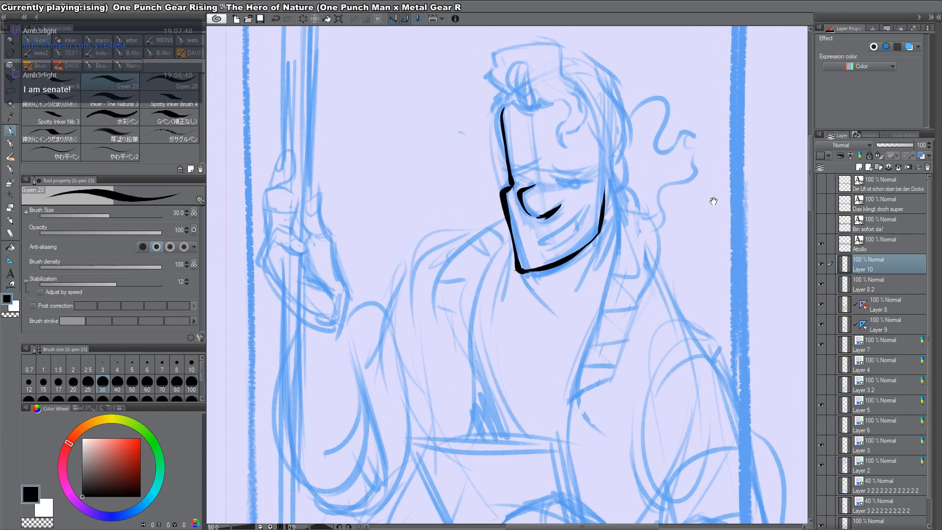
# Step: Ink both eyebrows and the upper eyelids of the smiling man with short tapered black strokes
pyautogui.moveTo(707, 255); pyautogui.dragTo(611, 424)
pyautogui.moveTo(615, 263)
pyautogui.mouseDown()
pyautogui.moveTo(633, 299)
pyautogui.moveTo(628, 290)
pyautogui.moveTo(623, 297)
pyautogui.mouseUp()
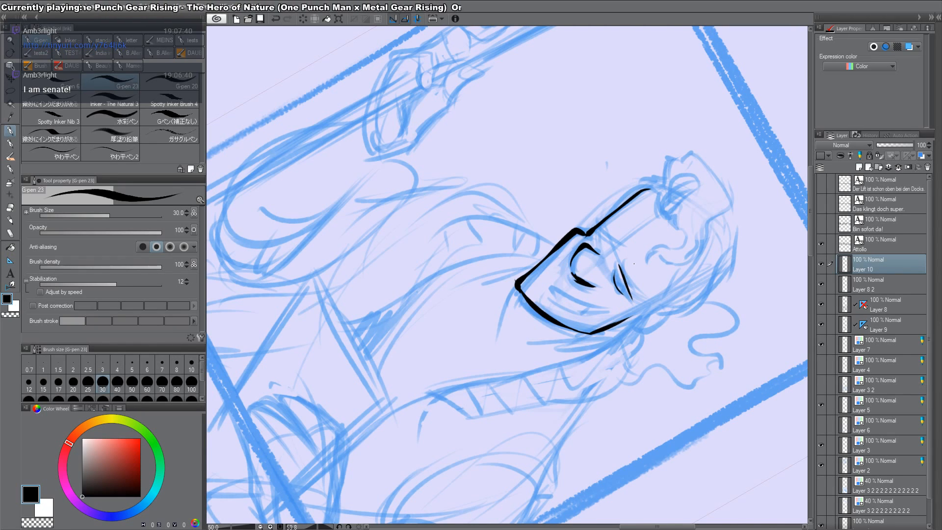
pyautogui.moveTo(628, 225)
pyautogui.mouseDown()
pyautogui.moveTo(527, 157)
pyautogui.moveTo(533, 175)
pyautogui.moveTo(545, 175)
pyautogui.moveTo(519, 190)
pyautogui.mouseUp()
pyautogui.moveTo(653, 178); pyautogui.dragTo(663, 344)
pyautogui.moveTo(622, 261); pyautogui.dragTo(639, 293)
pyautogui.moveTo(605, 224); pyautogui.dragTo(630, 233)
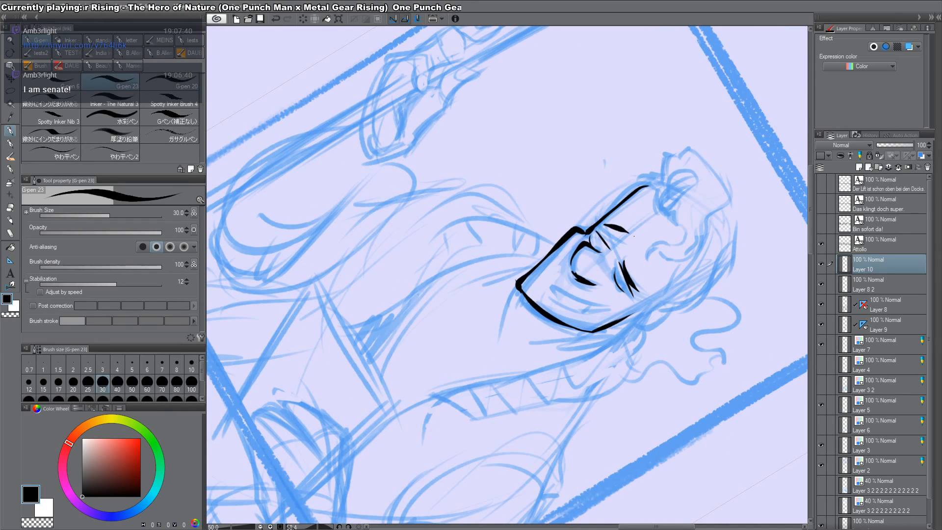
# Step: Add small irises, pupils and lower-lid details beneath both of the smiling man's eyelids
pyautogui.hotkey('shift', 'space')
pyautogui.moveTo(686, 258); pyautogui.dragTo(616, 57)
pyautogui.hotkey('ctrl', 'space')
pyautogui.doubleClick(552, 175)
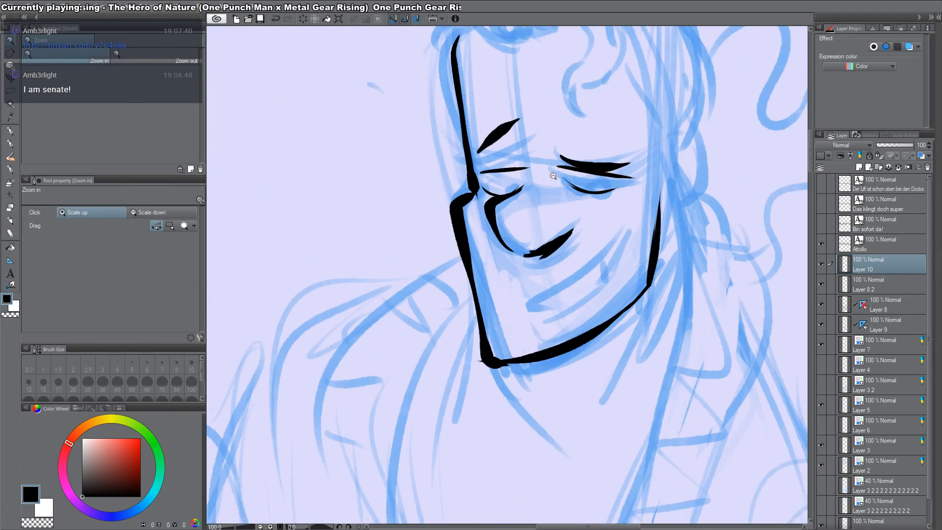
pyautogui.press('space')
pyautogui.moveTo(529, 367); pyautogui.dragTo(644, 524)
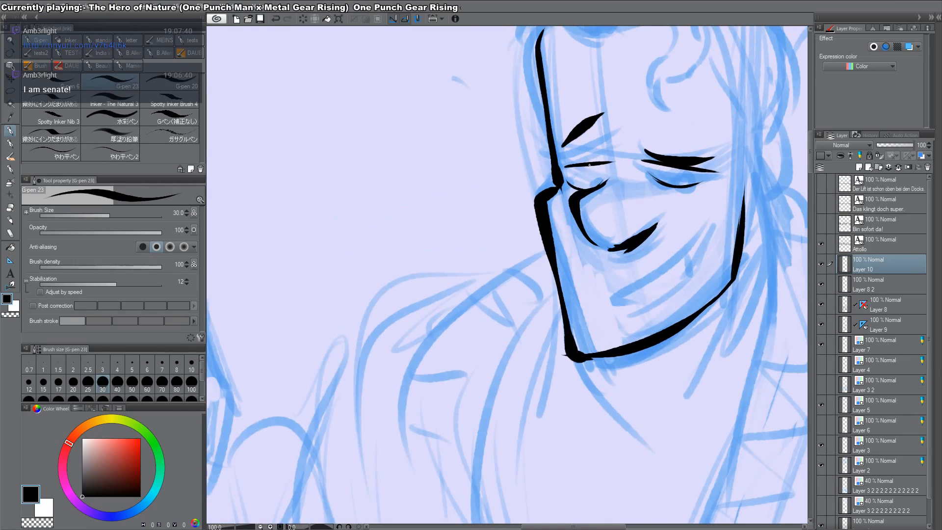
pyautogui.moveTo(588, 178); pyautogui.dragTo(586, 190)
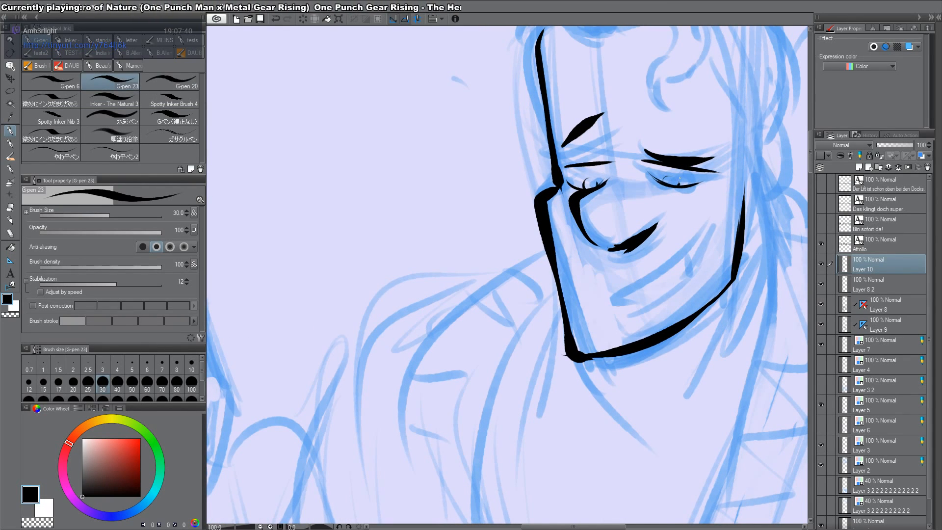
pyautogui.moveTo(679, 178); pyautogui.dragTo(673, 184)
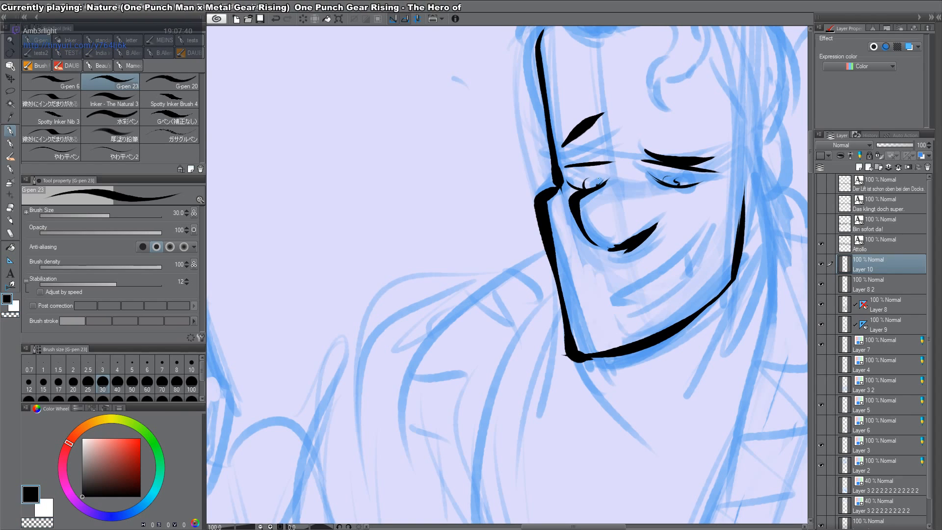
pyautogui.moveTo(600, 181); pyautogui.dragTo(588, 190)
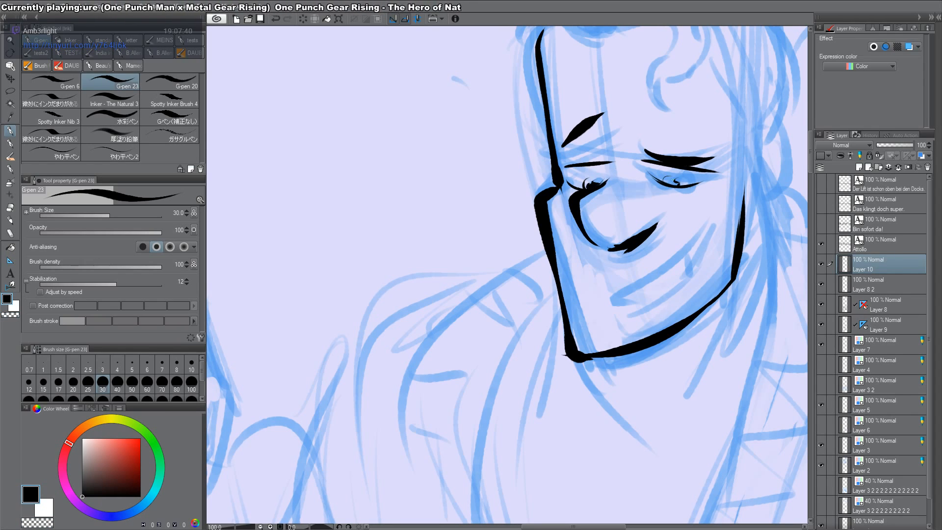
pyautogui.moveTo(671, 179); pyautogui.dragTo(669, 185)
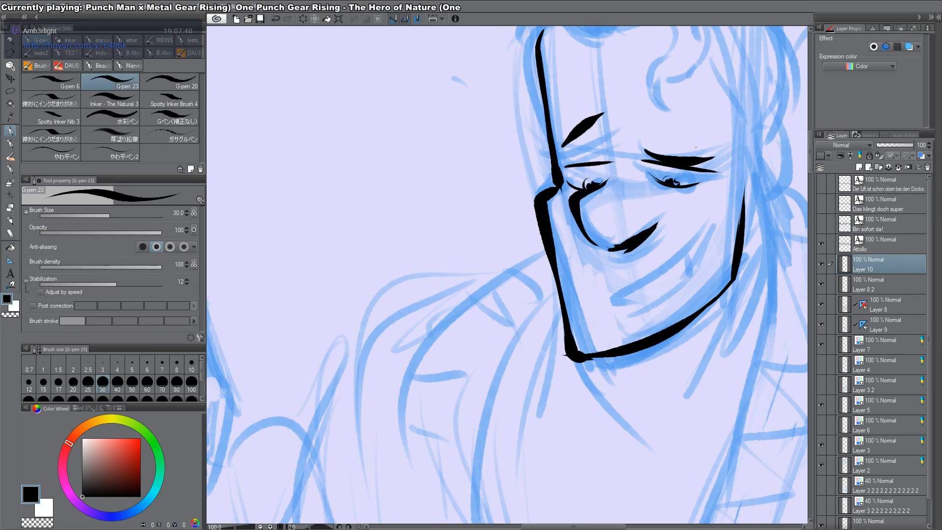
# Step: Try a wide slanted smile from below the nose up to the cheek and erase it with the Hard eraser 2
pyautogui.moveTo(614, 300); pyautogui.dragTo(711, 224)
pyautogui.hotkey('ctrl', 'z')
pyautogui.moveTo(628, 304); pyautogui.dragTo(713, 219)
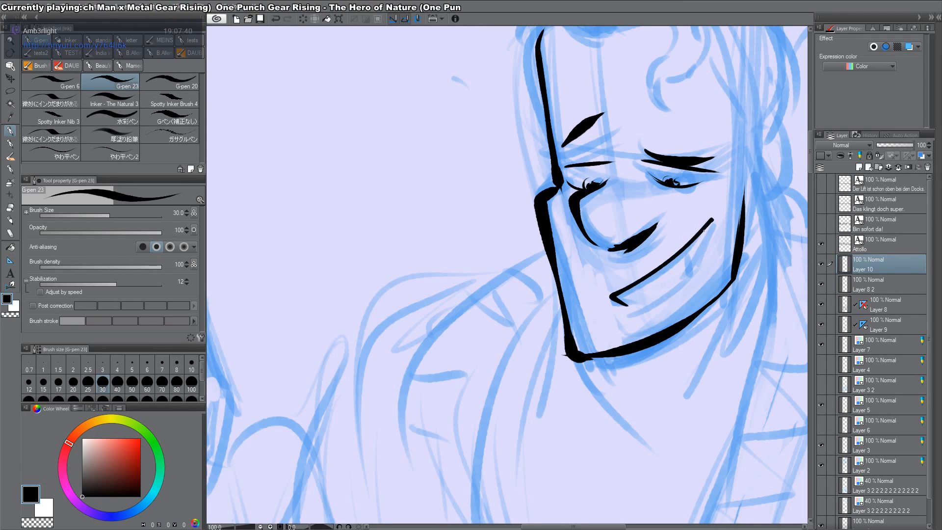
pyautogui.moveTo(628, 309)
pyautogui.mouseDown()
pyautogui.moveTo(685, 270)
pyautogui.moveTo(710, 225)
pyautogui.moveTo(690, 262)
pyautogui.mouseUp()
pyautogui.keyDown('alt'); pyautogui.click(684, 277); pyautogui.keyUp('alt')
pyautogui.keyDown('alt'); pyautogui.click(684, 277); pyautogui.keyUp('alt')
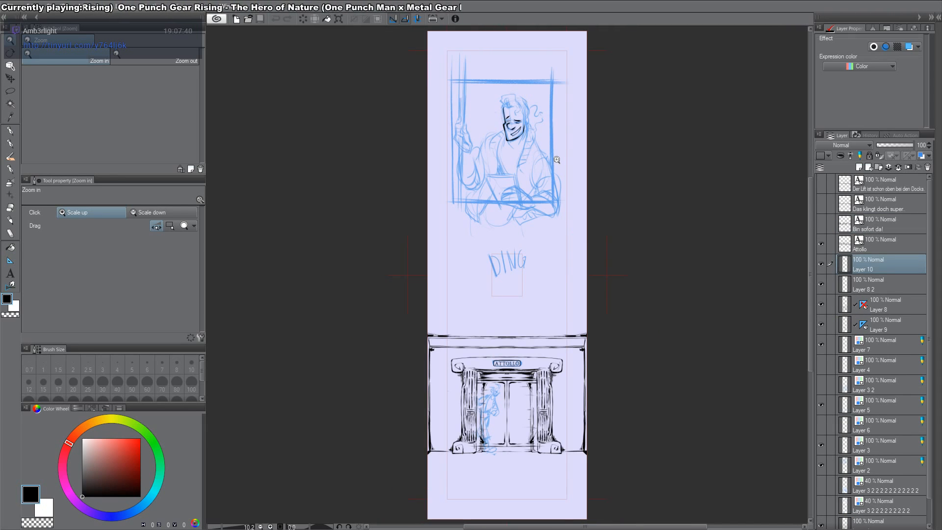
pyautogui.scroll(6, 501, 114)
pyautogui.press('e')
pyautogui.moveTo(516, 148)
pyautogui.mouseDown()
pyautogui.moveTo(545, 126)
pyautogui.moveTo(528, 143)
pyautogui.moveTo(497, 144)
pyautogui.moveTo(562, 99)
pyautogui.mouseUp()
pyautogui.press('[')
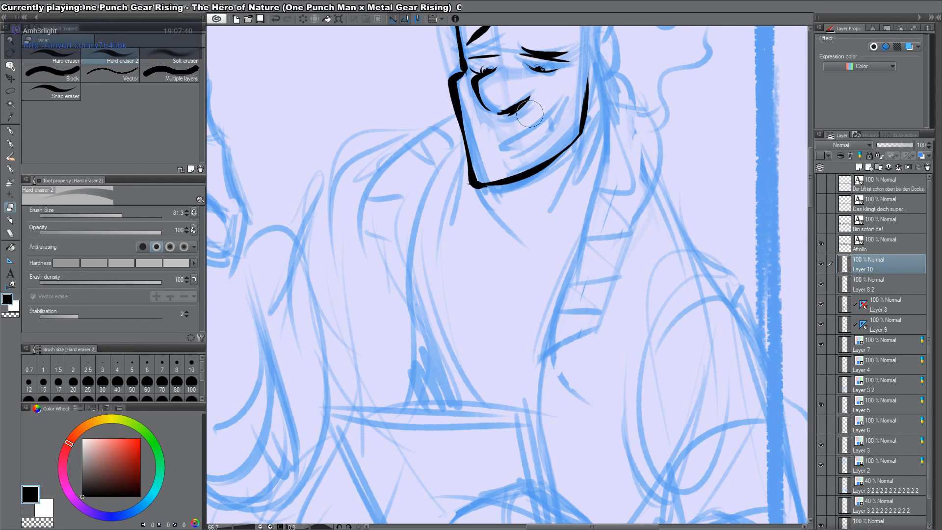
# Step: Try a narrower curved smile high on the cheek and erase it again
pyautogui.press('p')
pyautogui.moveTo(479, 142); pyautogui.dragTo(511, 160)
pyautogui.hotkey('ctrl', 'z')
pyautogui.moveTo(532, 126); pyautogui.dragTo(567, 93)
pyautogui.moveTo(566, 94); pyautogui.dragTo(538, 137)
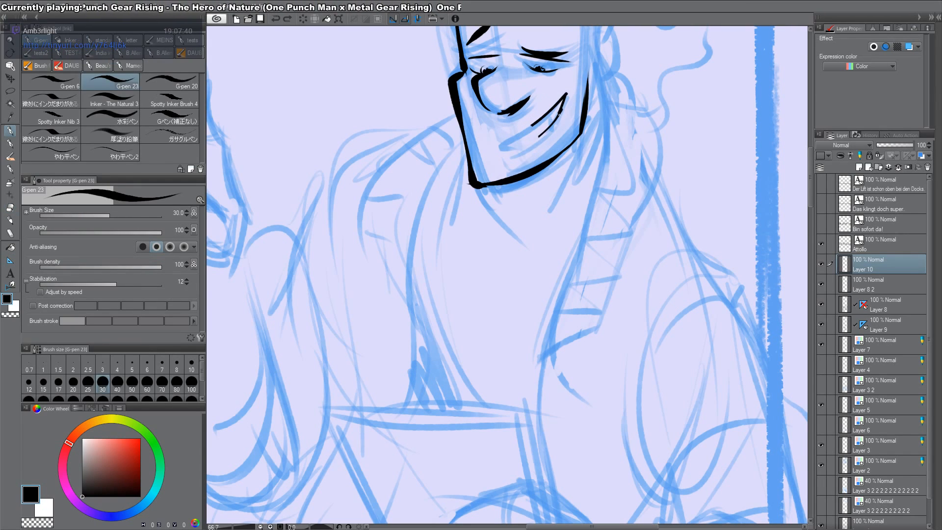
pyautogui.hotkey('ctrl', 'z')
pyautogui.hotkey('ctrl', 'z')
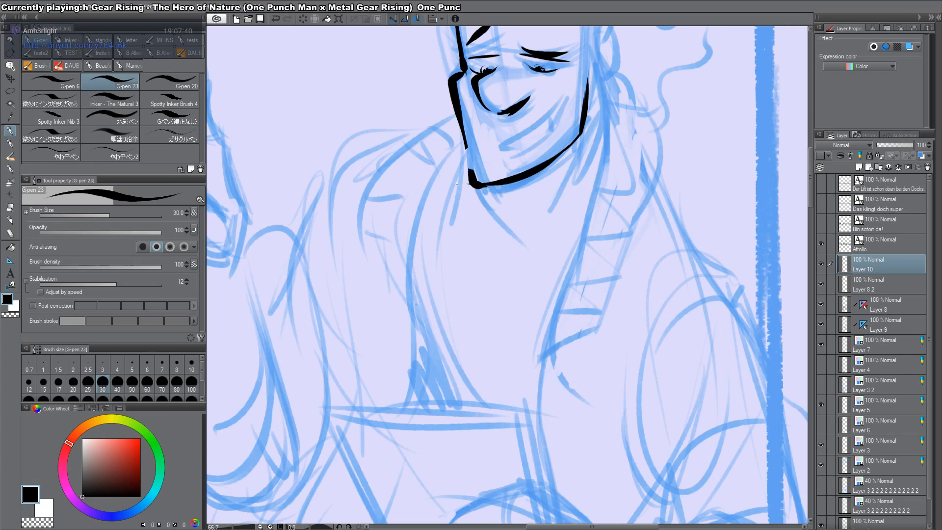
pyautogui.hotkey('ctrl', 'z')
pyautogui.press('e')
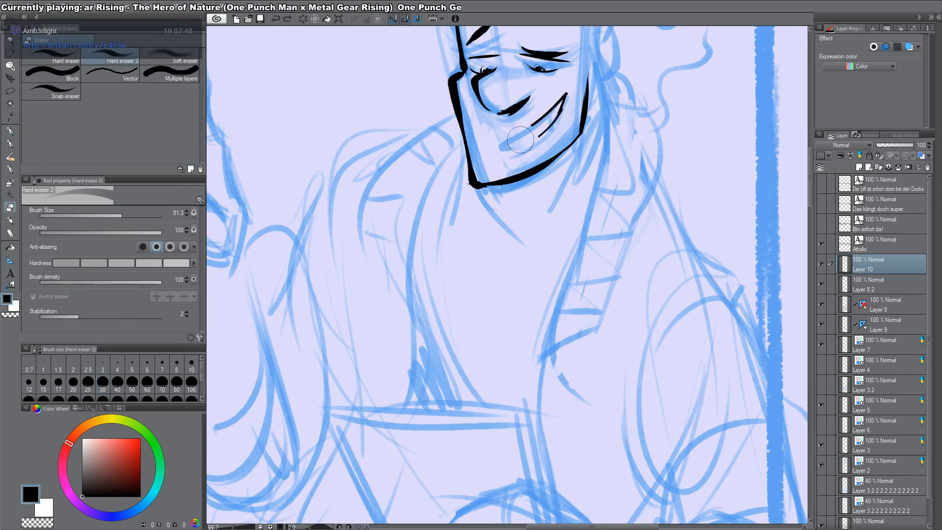
pyautogui.moveTo(521, 140); pyautogui.dragTo(554, 104)
# Step: Try a pointed V-shaped mouth close to the chin and rub it out with transparent colour
pyautogui.press('p')
pyautogui.moveTo(514, 134)
pyautogui.mouseDown()
pyautogui.moveTo(511, 177)
pyautogui.moveTo(483, 189)
pyautogui.moveTo(502, 186)
pyautogui.moveTo(504, 198)
pyautogui.moveTo(533, 178)
pyautogui.moveTo(488, 210)
pyautogui.mouseUp()
pyautogui.hotkey('ctrl', 'z')
pyautogui.hotkey('ctrl', 'z')
pyautogui.hotkey('ctrl', 'z')
pyautogui.hotkey('ctrl', 'z')
pyautogui.press('c')
pyautogui.press('c')
pyautogui.hotkey('ctrl', 'z')
pyautogui.press('c')
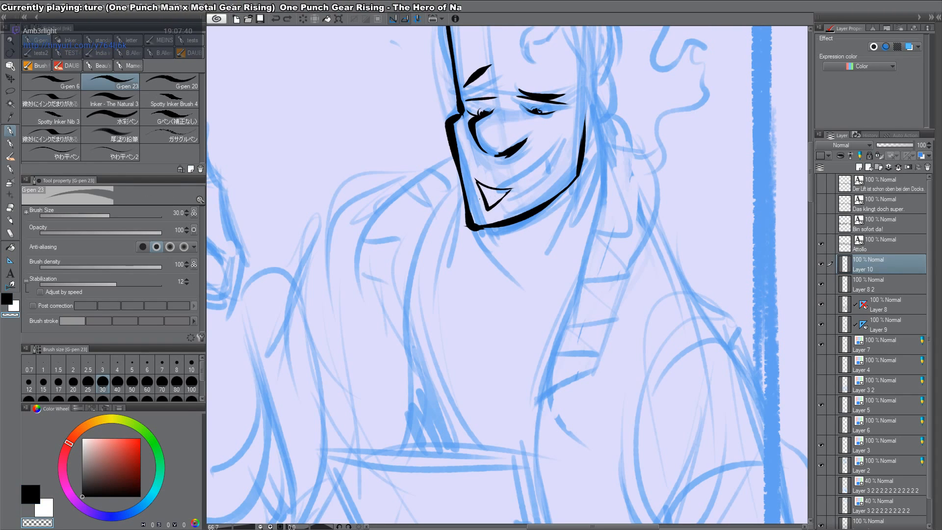
pyautogui.moveTo(474, 173); pyautogui.dragTo(510, 194)
# Step: Ink a slim toothy grin below the nose, with darkened corners and a short lower-lip line
pyautogui.press('c')
pyautogui.moveTo(505, 157); pyautogui.dragTo(530, 245)
pyautogui.moveTo(518, 281)
pyautogui.mouseDown()
pyautogui.moveTo(509, 278)
pyautogui.moveTo(562, 260)
pyautogui.moveTo(559, 270)
pyautogui.mouseUp()
pyautogui.press('c')
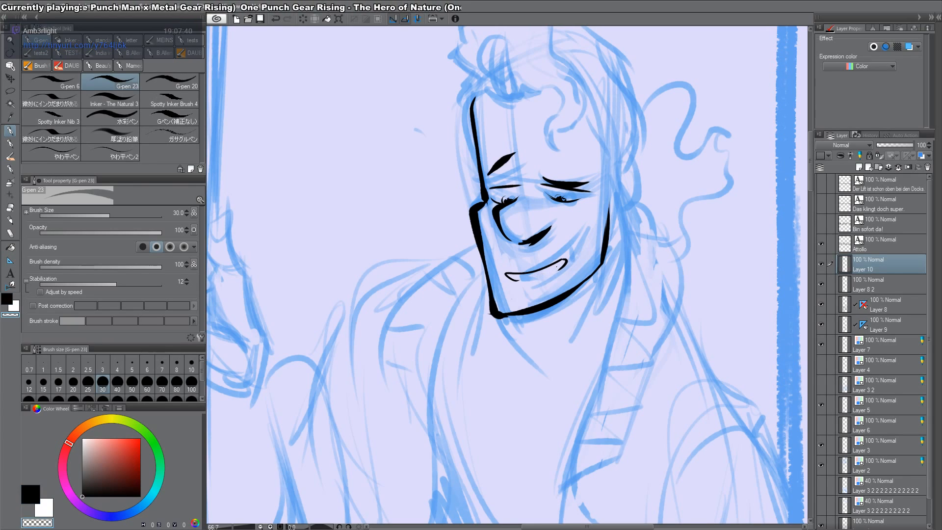
pyautogui.press('c')
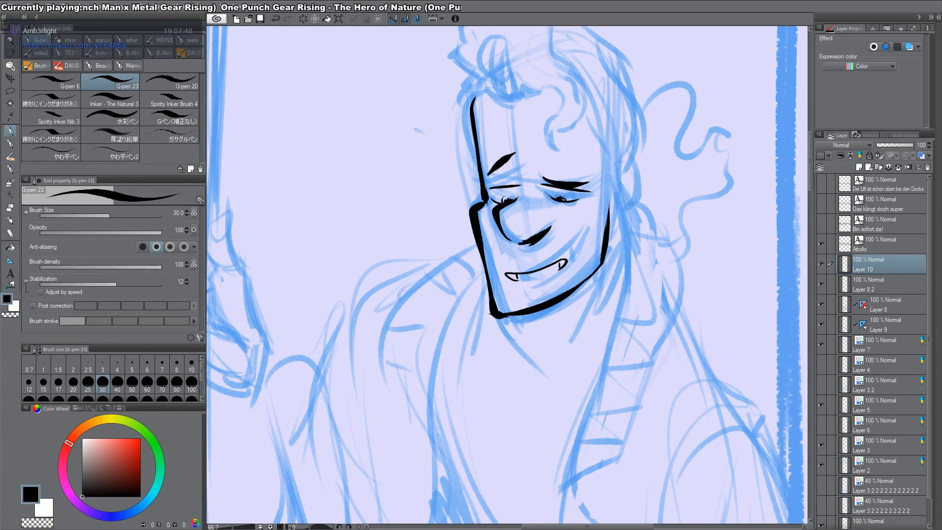
pyautogui.moveTo(670, 240); pyautogui.dragTo(442, 454)
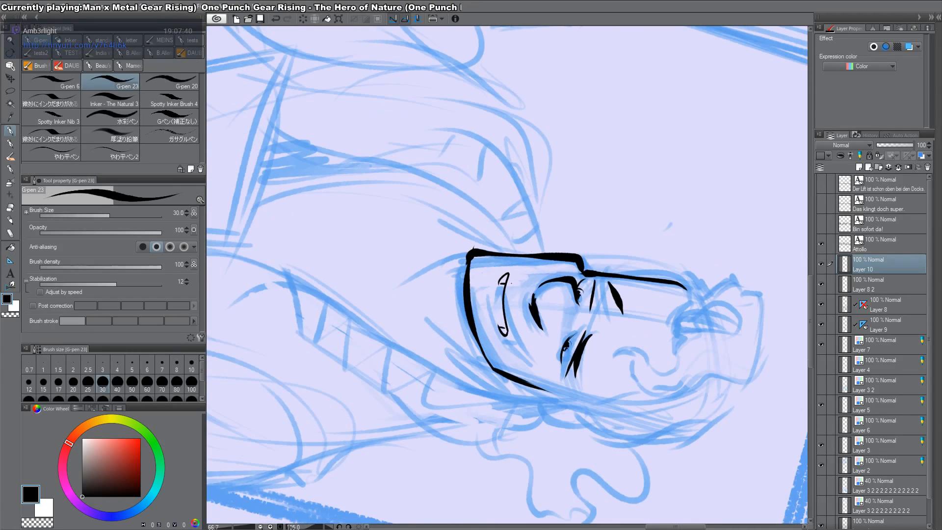
pyautogui.moveTo(508, 270)
pyautogui.mouseDown()
pyautogui.moveTo(494, 301)
pyautogui.moveTo(506, 338)
pyautogui.moveTo(507, 325)
pyautogui.mouseUp()
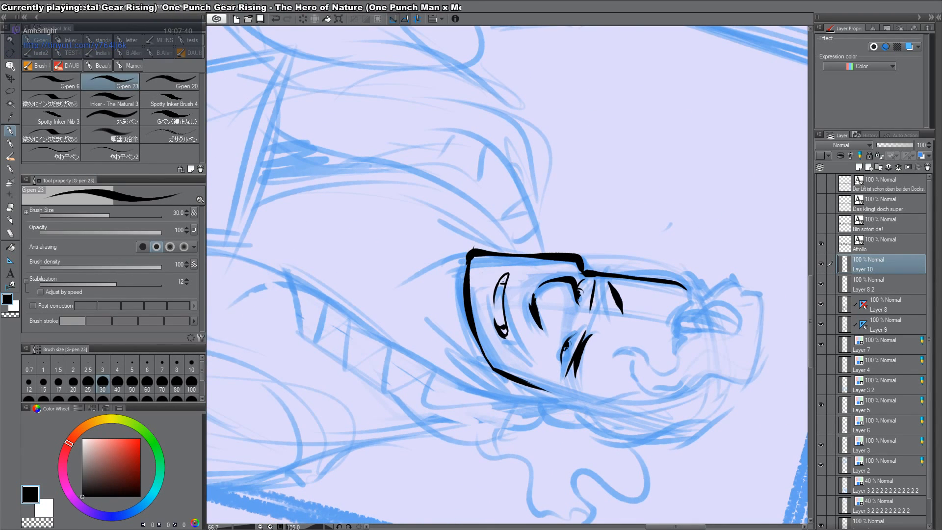
pyautogui.moveTo(697, 260); pyautogui.dragTo(628, 41)
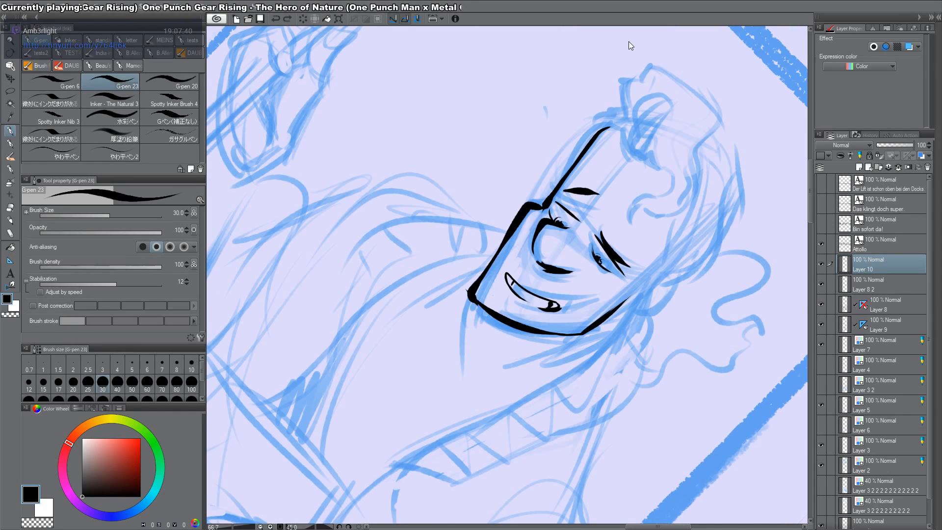
pyautogui.moveTo(583, 363); pyautogui.dragTo(622, 293)
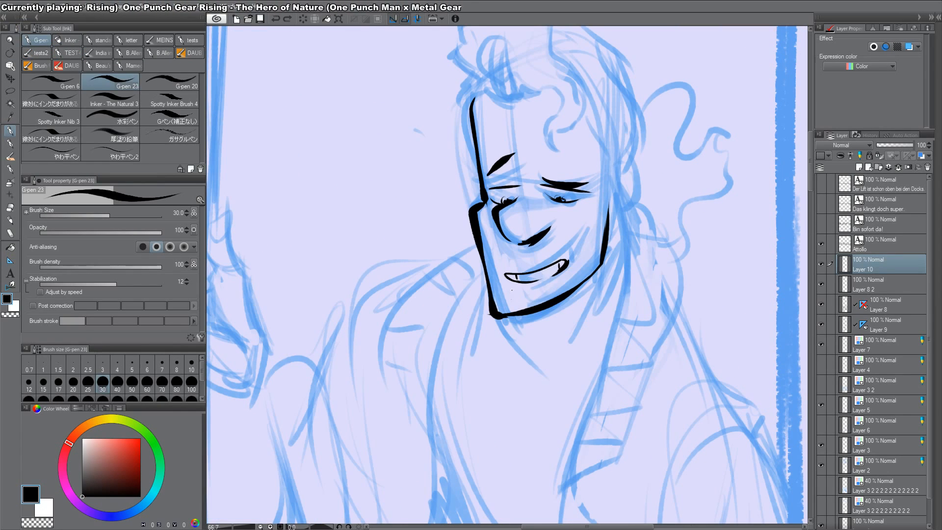
pyautogui.moveTo(615, 250); pyautogui.dragTo(594, 387)
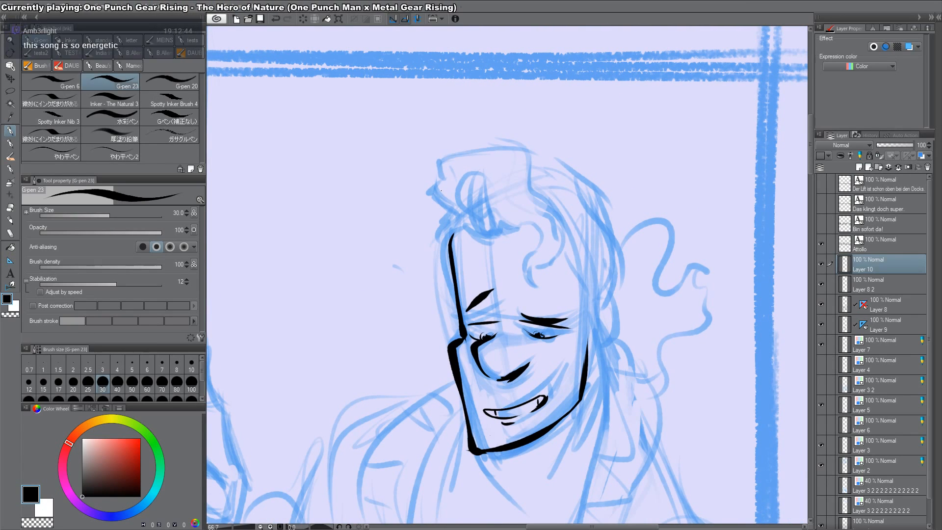
# Step: Ink the front edge of the quiff, its inner curl, the hairline and the wavy lock over the forehead
pyautogui.moveTo(458, 147)
pyautogui.mouseDown()
pyautogui.moveTo(469, 171)
pyautogui.moveTo(449, 205)
pyautogui.moveTo(466, 209)
pyautogui.mouseUp()
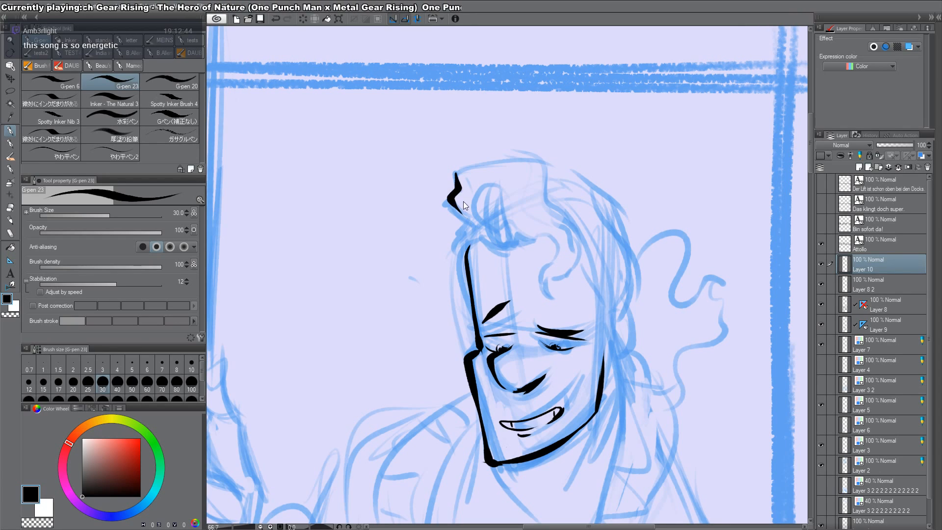
pyautogui.hotkey('ctrl', 'z')
pyautogui.moveTo(454, 174)
pyautogui.mouseDown()
pyautogui.moveTo(451, 198)
pyautogui.moveTo(480, 232)
pyautogui.moveTo(483, 258)
pyautogui.moveTo(505, 256)
pyautogui.mouseUp()
pyautogui.hotkey('ctrl', 'z')
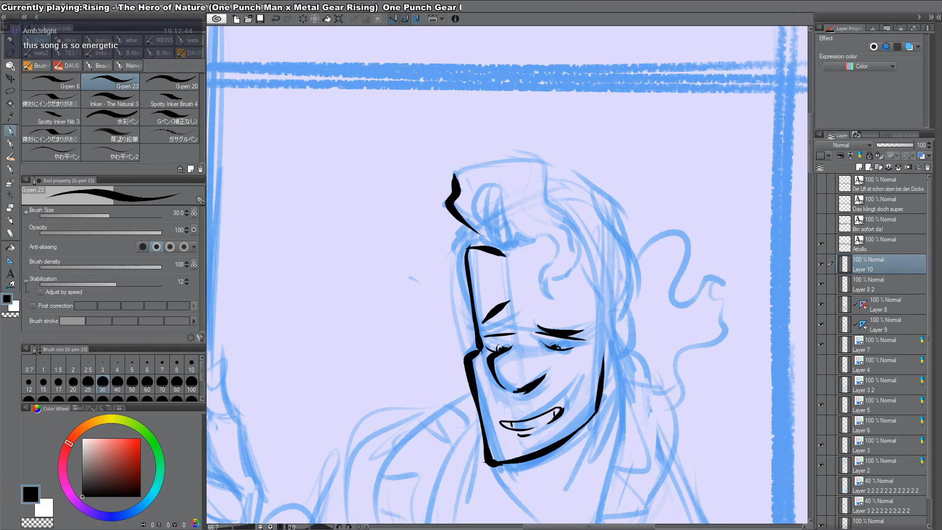
pyautogui.moveTo(485, 223)
pyautogui.mouseDown()
pyautogui.moveTo(516, 245)
pyautogui.moveTo(544, 235)
pyautogui.moveTo(538, 280)
pyautogui.moveTo(566, 301)
pyautogui.mouseUp()
pyautogui.moveTo(555, 294)
pyautogui.mouseDown()
pyautogui.moveTo(568, 291)
pyautogui.moveTo(557, 281)
pyautogui.moveTo(584, 256)
pyautogui.mouseUp()
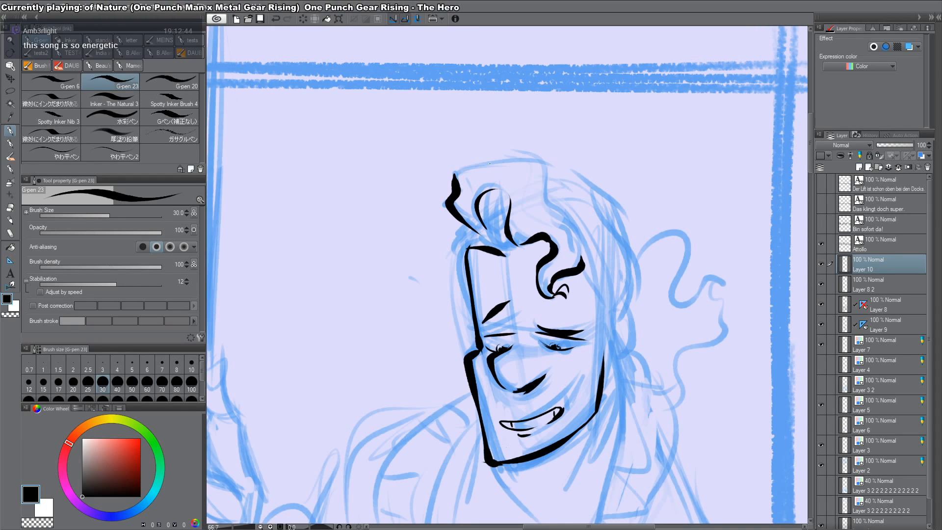
# Step: Ink the top of the quiff and continue its wavy back edge down to the forehead lock
pyautogui.moveTo(455, 172)
pyautogui.mouseDown()
pyautogui.moveTo(540, 160)
pyautogui.moveTo(543, 184)
pyautogui.mouseUp()
pyautogui.hotkey('ctrl', 'z')
pyautogui.moveTo(455, 172); pyautogui.dragTo(541, 177)
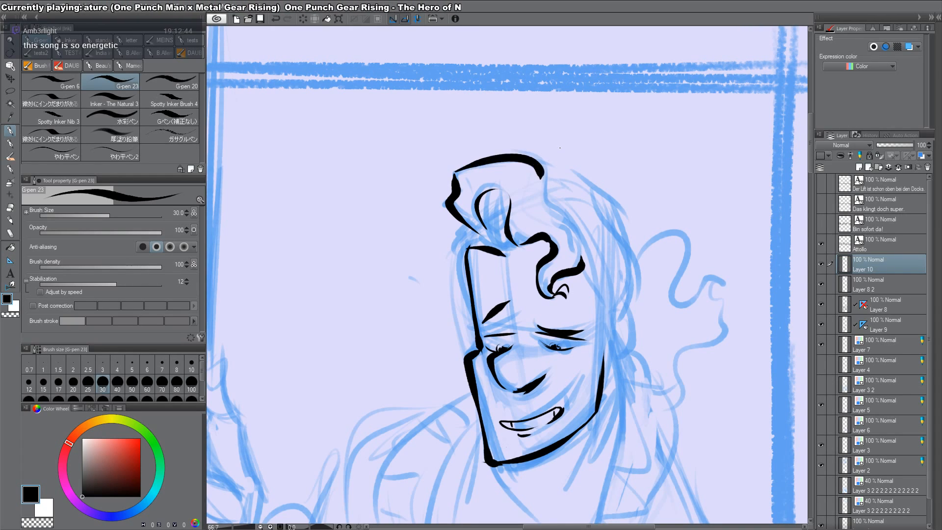
pyautogui.hotkey('ctrl', 'z')
pyautogui.moveTo(453, 171)
pyautogui.mouseDown()
pyautogui.moveTo(567, 152)
pyautogui.moveTo(541, 170)
pyautogui.moveTo(542, 192)
pyautogui.moveTo(579, 145)
pyautogui.moveTo(542, 218)
pyautogui.moveTo(551, 195)
pyautogui.moveTo(579, 269)
pyautogui.mouseUp()
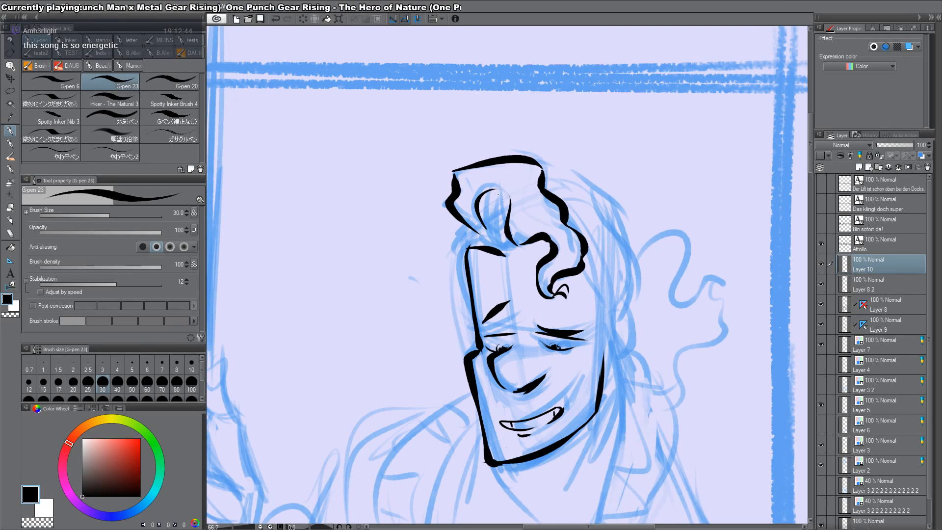
# Step: Shade the quiff's inner curl in black with a trimmed highlight, and thicken the forehead contour
pyautogui.moveTo(498, 195)
pyautogui.mouseDown()
pyautogui.moveTo(493, 237)
pyautogui.moveTo(497, 247)
pyautogui.moveTo(490, 212)
pyautogui.moveTo(501, 207)
pyautogui.moveTo(509, 249)
pyautogui.mouseUp()
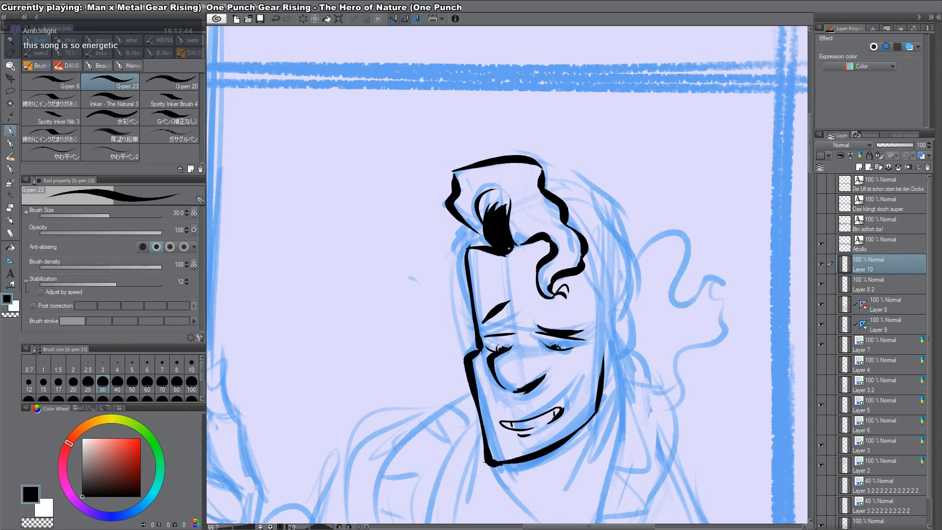
pyautogui.press('c')
pyautogui.moveTo(479, 211)
pyautogui.mouseDown()
pyautogui.moveTo(503, 218)
pyautogui.moveTo(487, 237)
pyautogui.moveTo(498, 201)
pyautogui.moveTo(478, 211)
pyautogui.mouseUp()
pyautogui.press('c')
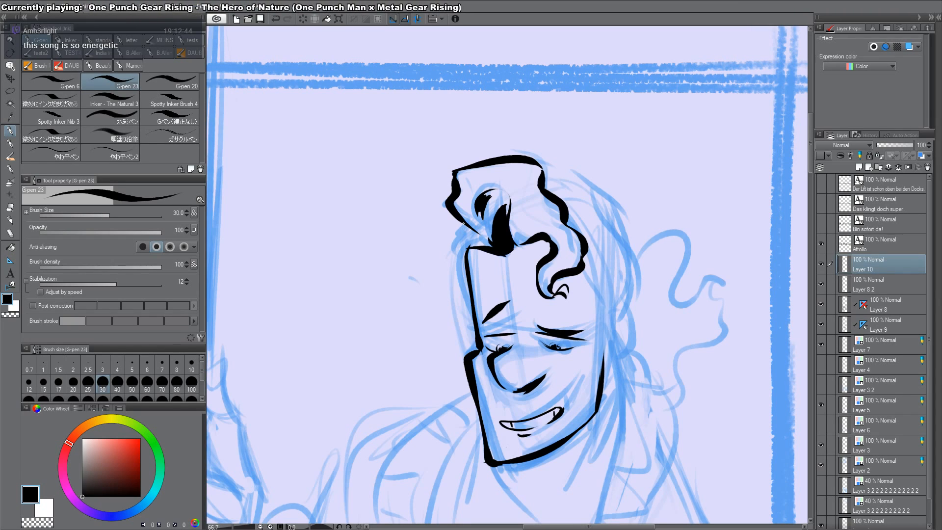
pyautogui.moveTo(462, 224)
pyautogui.mouseDown()
pyautogui.moveTo(470, 247)
pyautogui.moveTo(476, 226)
pyautogui.moveTo(475, 256)
pyautogui.moveTo(466, 262)
pyautogui.moveTo(466, 254)
pyautogui.moveTo(481, 359)
pyautogui.mouseUp()
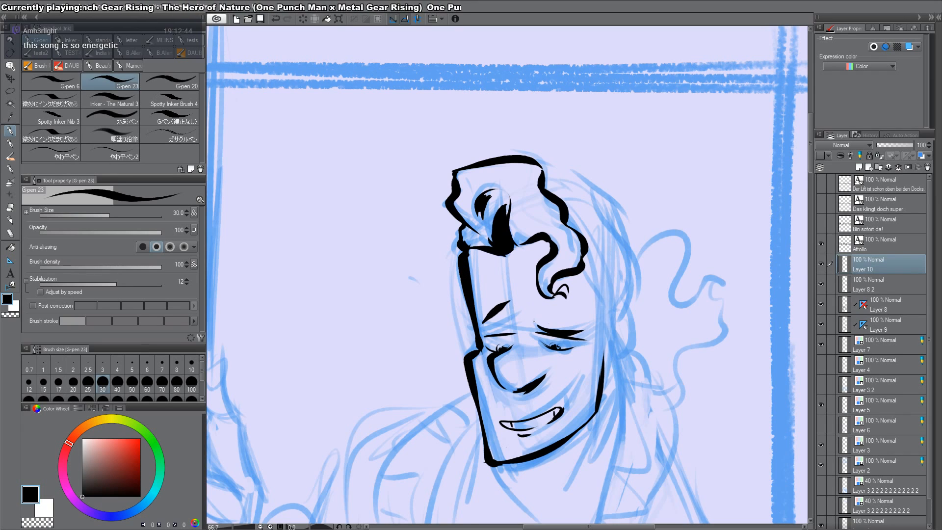
# Step: Try a short frown line between the smiling man's eyebrows
pyautogui.moveTo(526, 311); pyautogui.dragTo(529, 330)
pyautogui.moveTo(528, 312); pyautogui.dragTo(531, 327)
pyautogui.hotkey('ctrl', 'z')
pyautogui.hotkey('ctrl', 'z')
pyautogui.moveTo(527, 313); pyautogui.dragTo(532, 328)
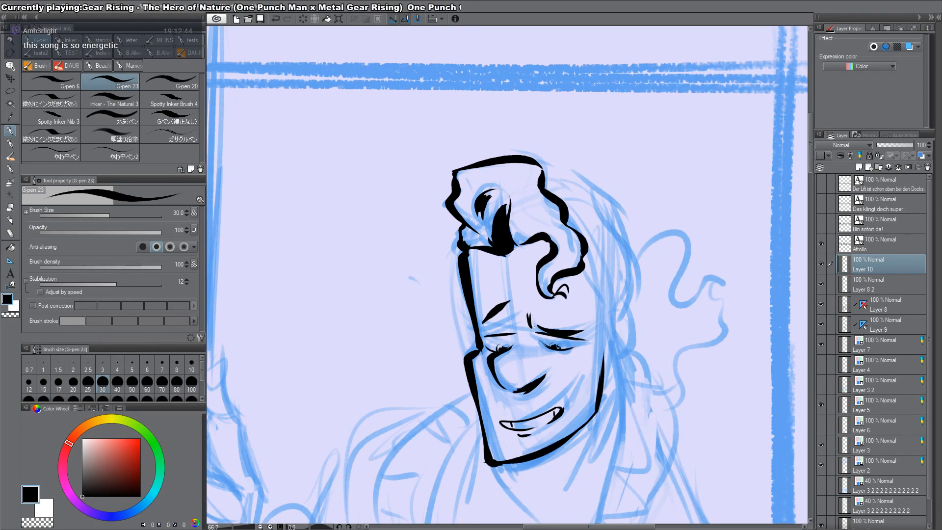
pyautogui.hotkey('ctrl', 'z')
pyautogui.hotkey('ctrl', 'z')
# Step: Erase the eyebrow stroke above the eye nearest the forehead lock using transparent colour
pyautogui.moveTo(684, 316)
pyautogui.mouseDown()
pyautogui.moveTo(529, 455)
pyautogui.moveTo(500, 457)
pyautogui.mouseUp()
pyautogui.press('c')
pyautogui.moveTo(463, 315); pyautogui.dragTo(465, 357)
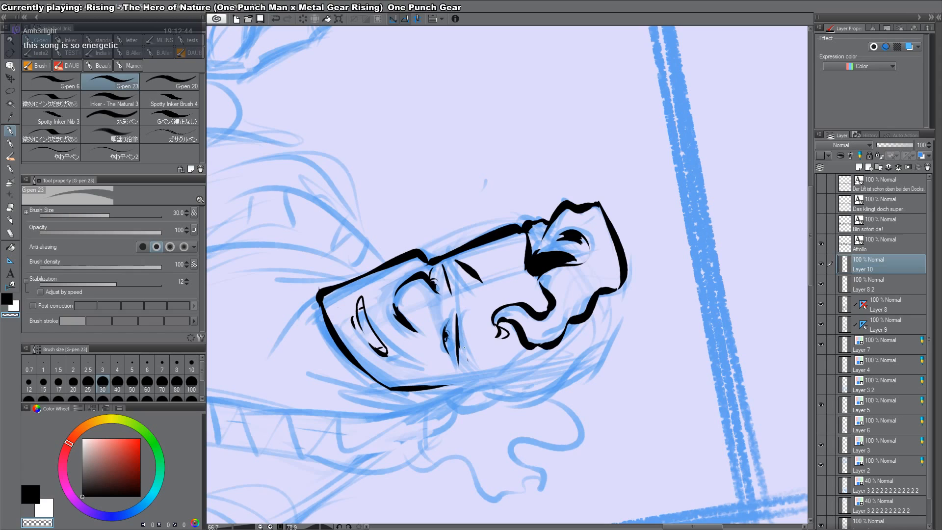
# Step: Ink short black crease strokes at the inner ends of the smiling man's eyebrows
pyautogui.press('c')
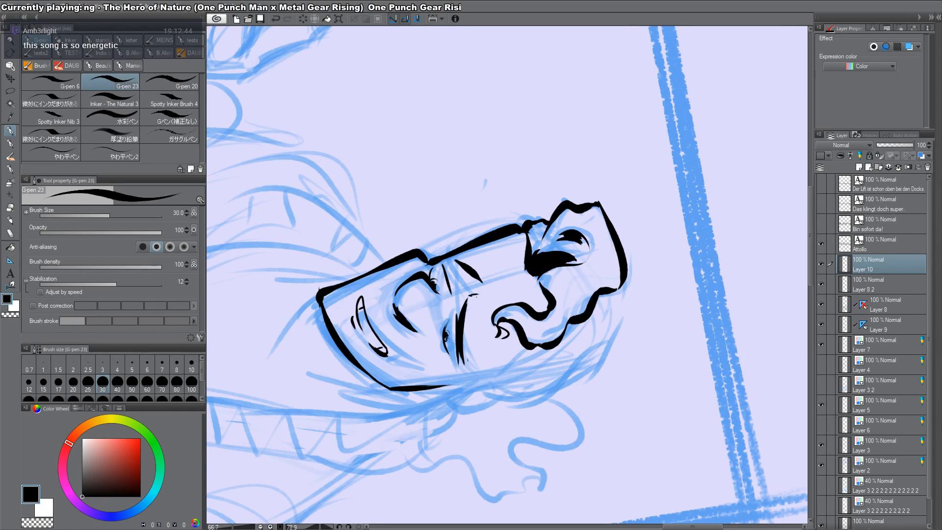
pyautogui.moveTo(476, 296); pyautogui.dragTo(483, 298)
pyautogui.moveTo(482, 283); pyautogui.dragTo(500, 277)
pyautogui.moveTo(564, 390); pyautogui.dragTo(652, 221)
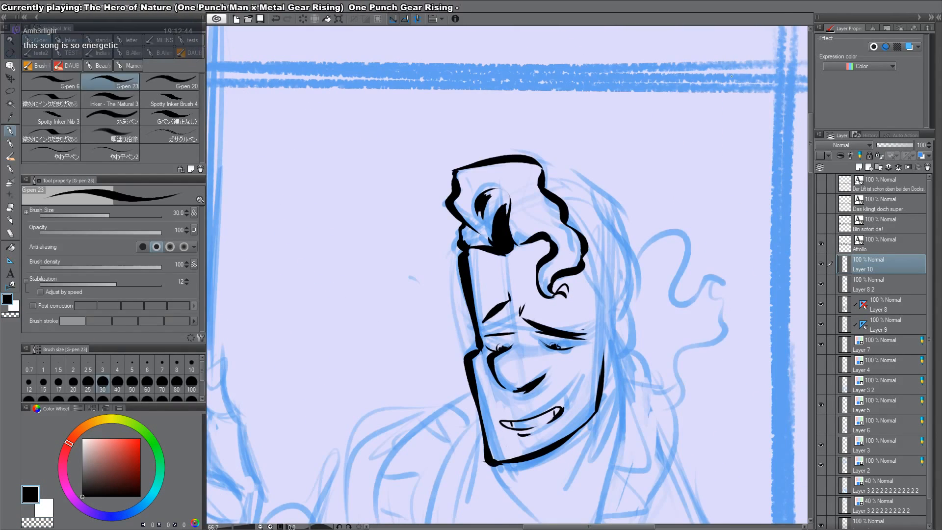
# Step: Select the inked quiff with a rectangular marquee and squash it slightly from the top, keeping its lower edge in place
pyautogui.press('h')
pyautogui.press('h')
pyautogui.press('m')
pyautogui.moveTo(708, 135); pyautogui.dragTo(364, 298)
pyautogui.hotkey('ctrl', 't')
pyautogui.moveTo(536, 135); pyautogui.dragTo(536, 154)
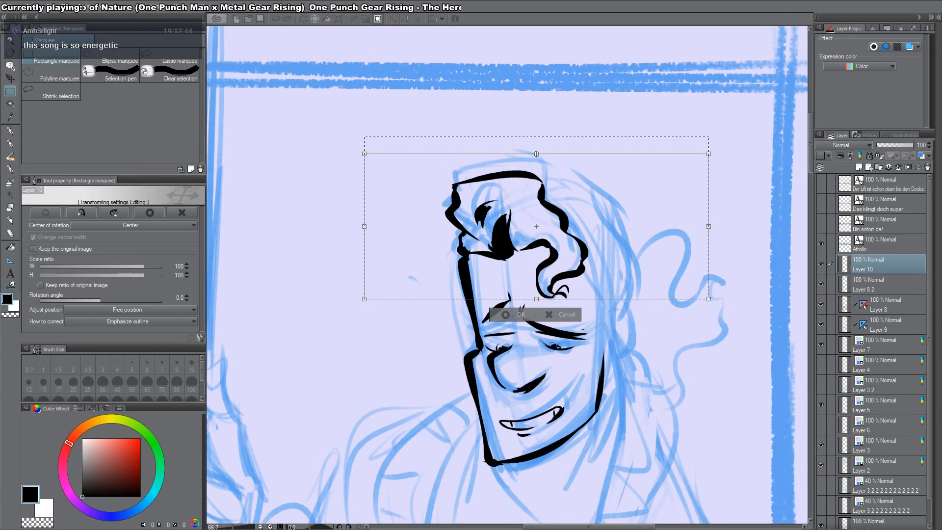
pyautogui.press('Return')
pyautogui.hotkey('ctrl', 'd')
pyautogui.press('p')
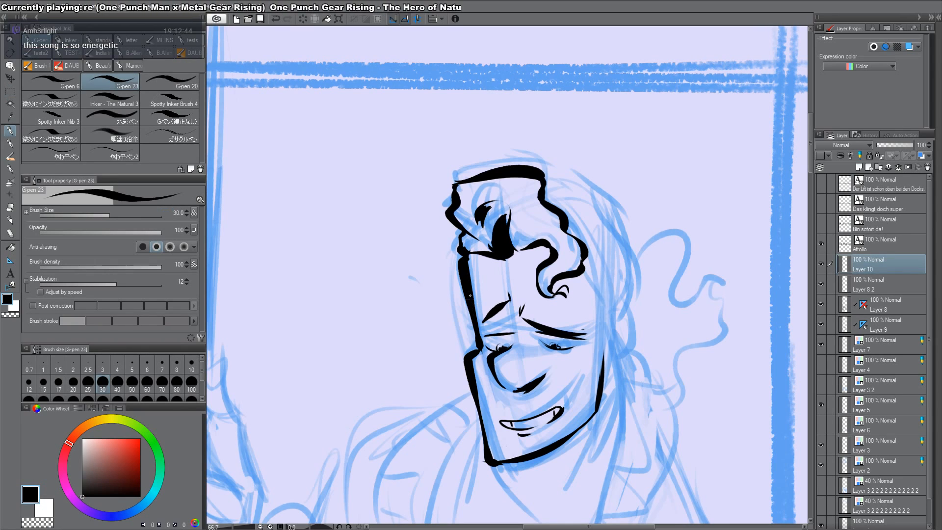
# Step: Ink the hairline from the forehead lock to the temple and outline the ear with its inner fold
pyautogui.moveTo(584, 281); pyautogui.dragTo(565, 279)
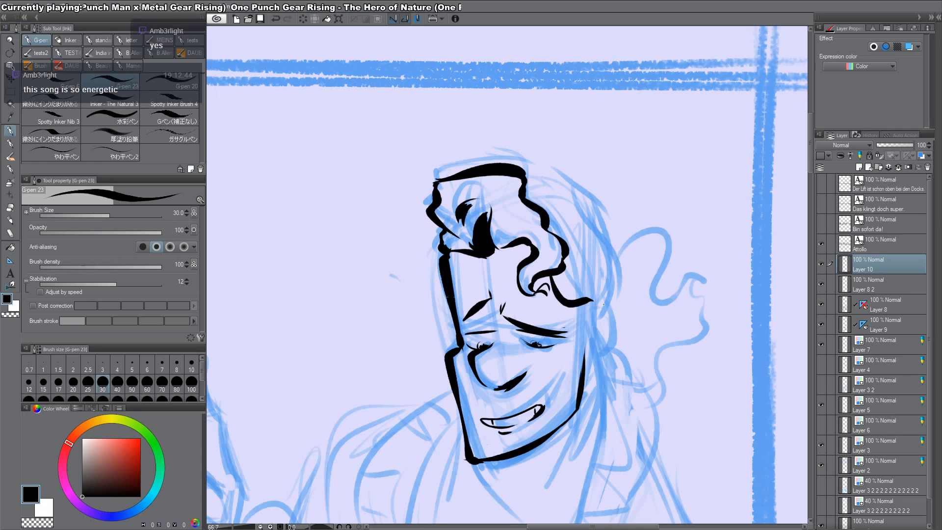
pyautogui.moveTo(552, 290); pyautogui.dragTo(593, 302)
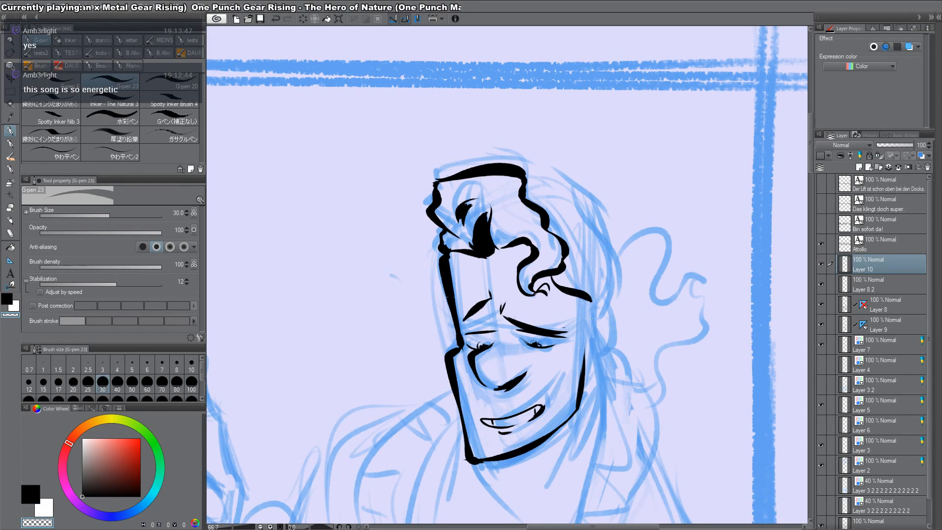
pyautogui.moveTo(588, 321)
pyautogui.mouseDown()
pyautogui.moveTo(593, 312)
pyautogui.moveTo(603, 354)
pyautogui.moveTo(609, 334)
pyautogui.moveTo(591, 336)
pyautogui.mouseUp()
pyautogui.press('c')
pyautogui.press('c')
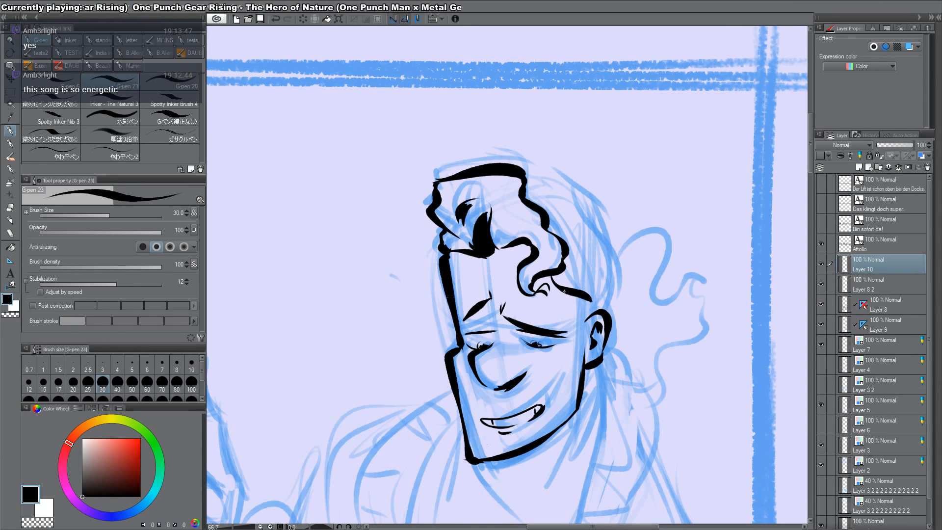
# Step: Rework the end of the temple hairline so that it joins the top of the ear
pyautogui.moveTo(588, 299)
pyautogui.mouseDown()
pyautogui.moveTo(573, 318)
pyautogui.moveTo(590, 296)
pyautogui.moveTo(579, 299)
pyautogui.moveTo(585, 316)
pyautogui.moveTo(591, 306)
pyautogui.mouseUp()
pyautogui.hotkey('ctrl', 'z')
pyautogui.hotkey('ctrl', 'z')
pyautogui.press('c')
pyautogui.press('c')
pyautogui.press('c')
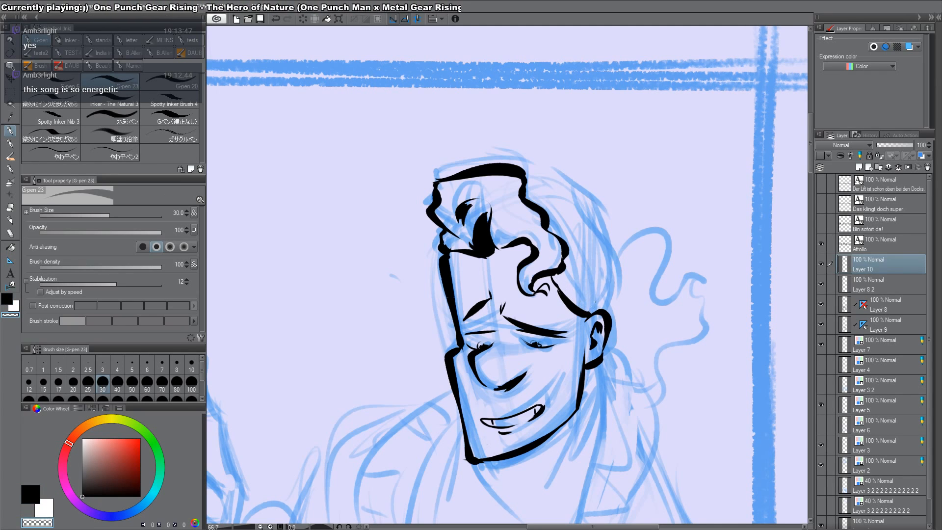
# Step: Ink the rounded back of the hair from the quiff down to the ear, with overlapping curved strands
pyautogui.press('c')
pyautogui.moveTo(570, 208)
pyautogui.mouseDown()
pyautogui.moveTo(627, 270)
pyautogui.moveTo(605, 316)
pyautogui.moveTo(587, 313)
pyautogui.moveTo(597, 309)
pyautogui.mouseUp()
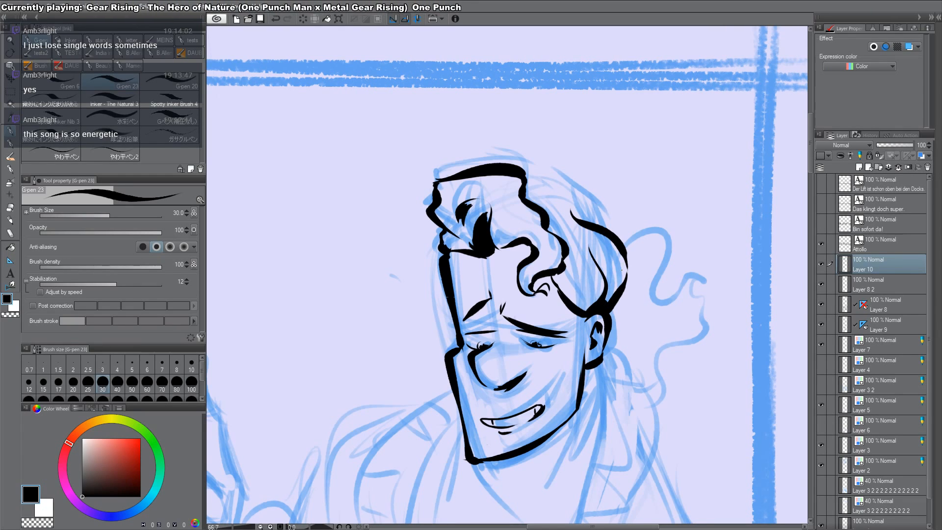
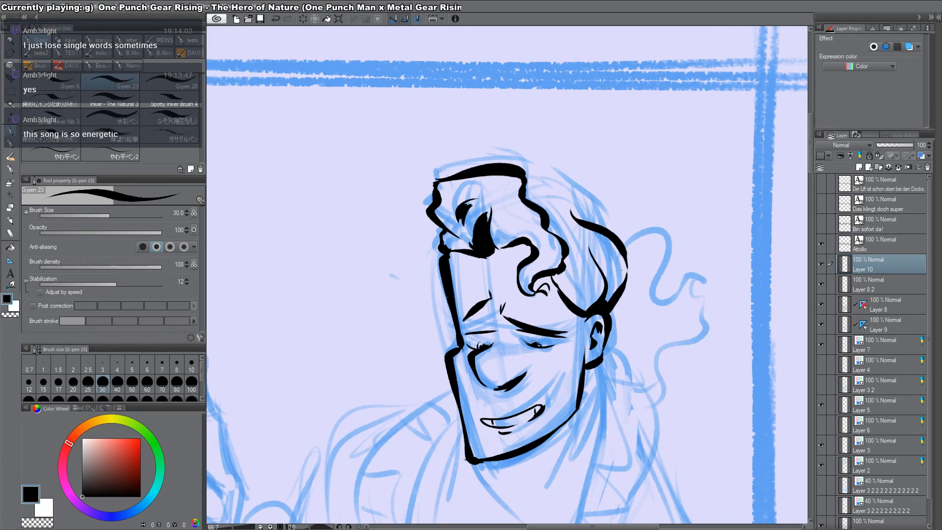
pyautogui.moveTo(527, 173)
pyautogui.mouseDown()
pyautogui.moveTo(610, 227)
pyautogui.moveTo(629, 278)
pyautogui.mouseUp()
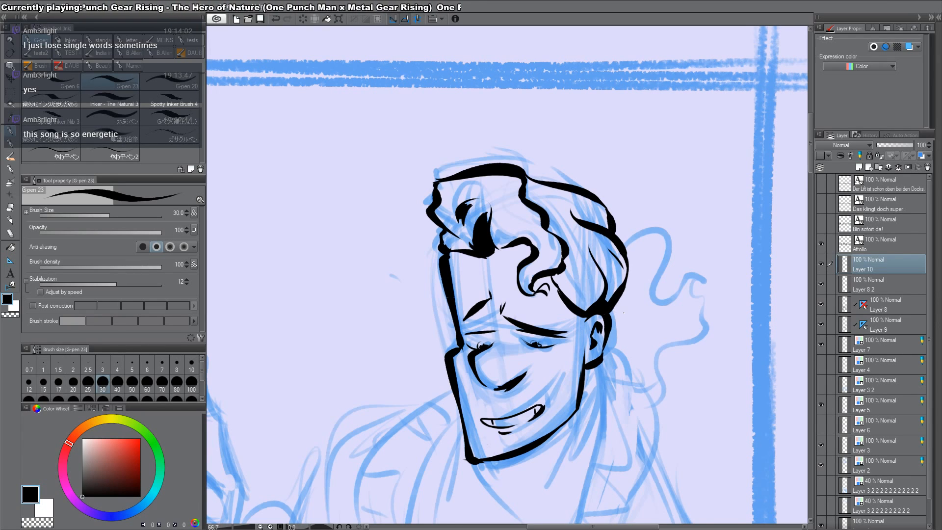
pyautogui.press('h')
pyautogui.press('h')
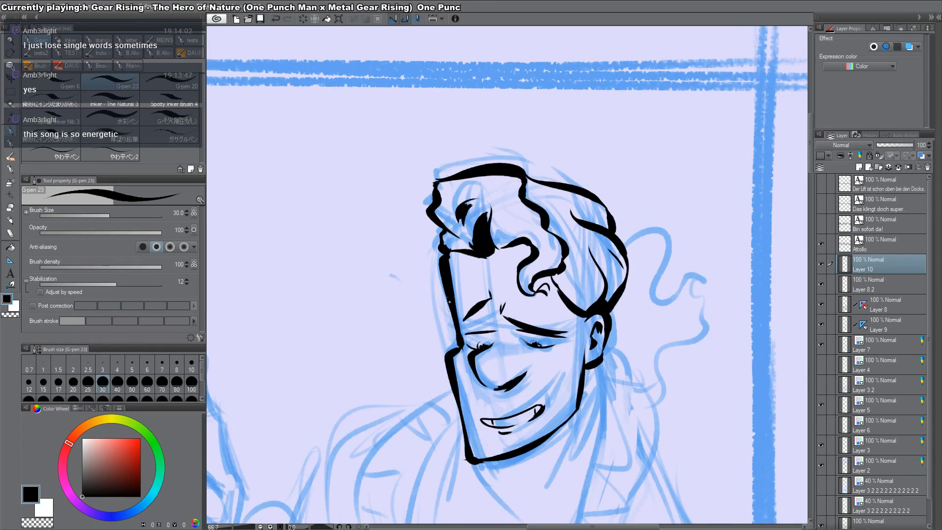
# Step: Thicken the lid line above the man's far eye
pyautogui.moveTo(515, 393); pyautogui.dragTo(513, 279)
pyautogui.press('c')
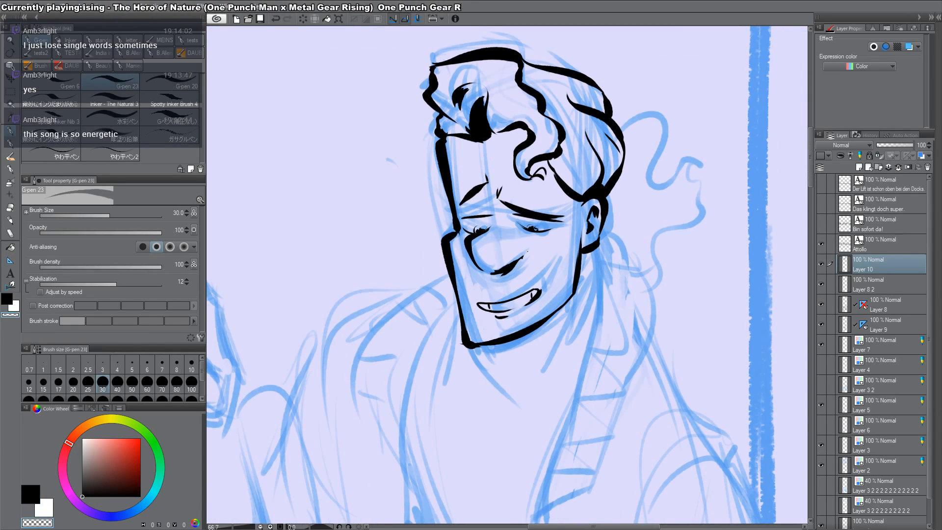
pyautogui.press('c')
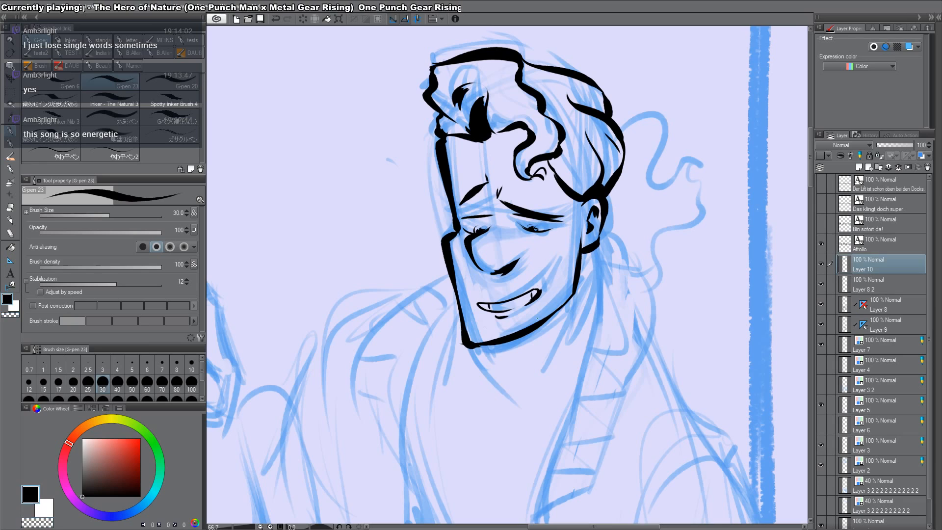
pyautogui.press('h')
pyautogui.press('h')
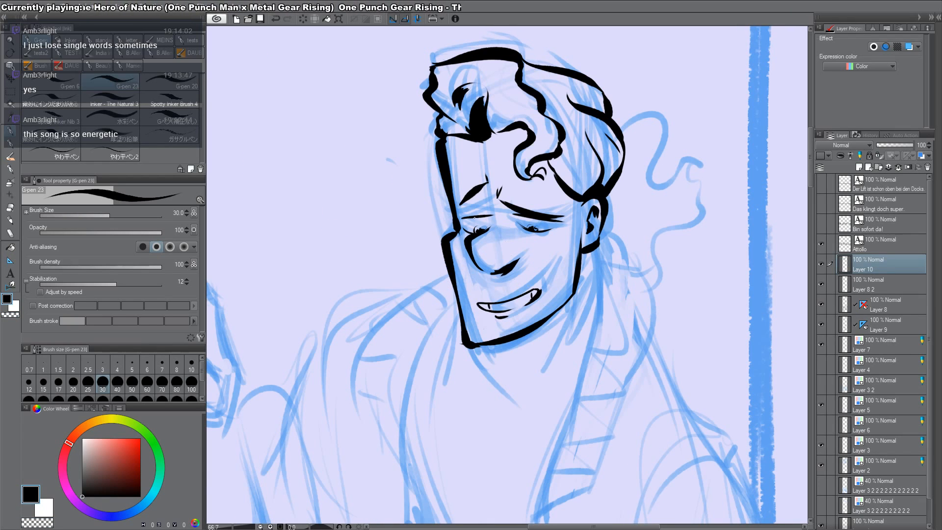
pyautogui.moveTo(462, 217); pyautogui.dragTo(492, 214)
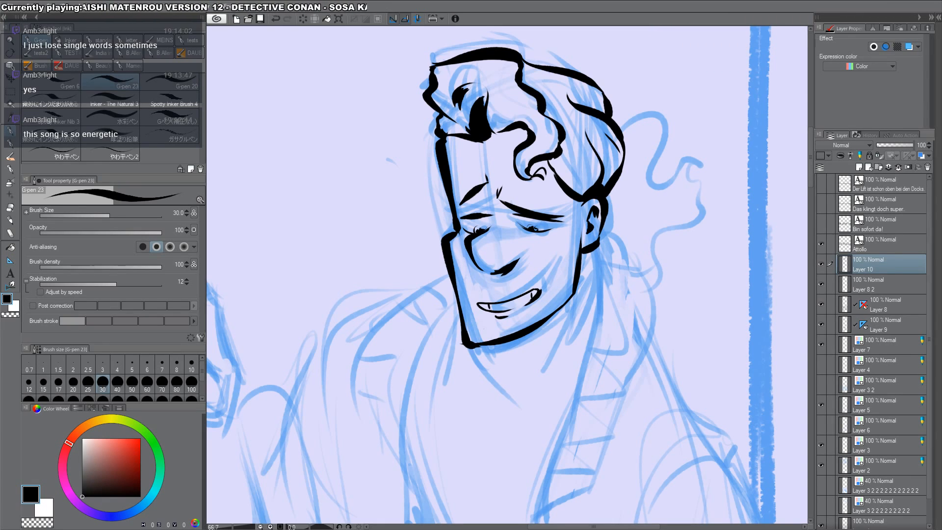
# Step: Ink the neck lines below the ear and chin, and thicken the jaw's underside into a black shadow
pyautogui.moveTo(622, 322); pyautogui.dragTo(594, 273)
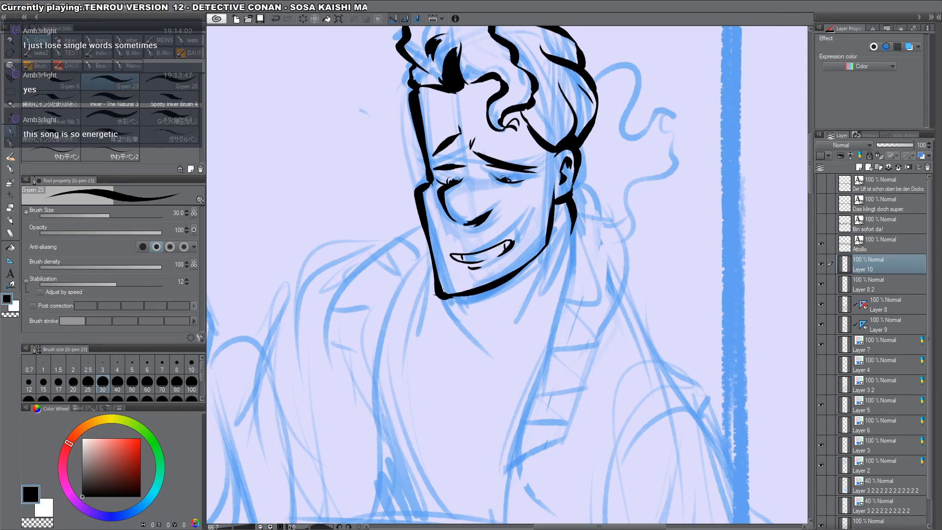
pyautogui.moveTo(452, 299)
pyautogui.mouseDown()
pyautogui.moveTo(454, 310)
pyautogui.moveTo(490, 310)
pyautogui.mouseUp()
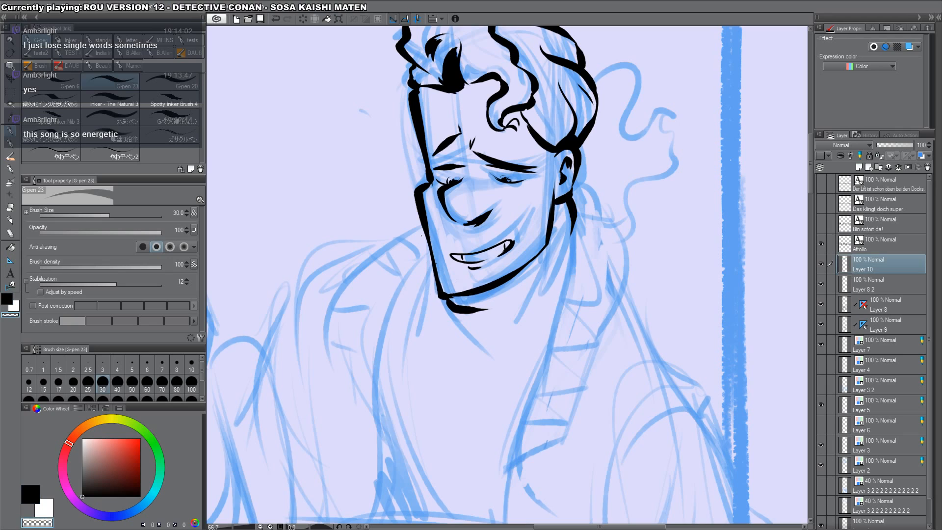
pyautogui.moveTo(432, 271)
pyautogui.mouseDown()
pyautogui.moveTo(457, 293)
pyautogui.moveTo(534, 277)
pyautogui.mouseUp()
pyautogui.moveTo(549, 245)
pyautogui.mouseDown()
pyautogui.moveTo(503, 295)
pyautogui.moveTo(546, 252)
pyautogui.moveTo(525, 282)
pyautogui.mouseUp()
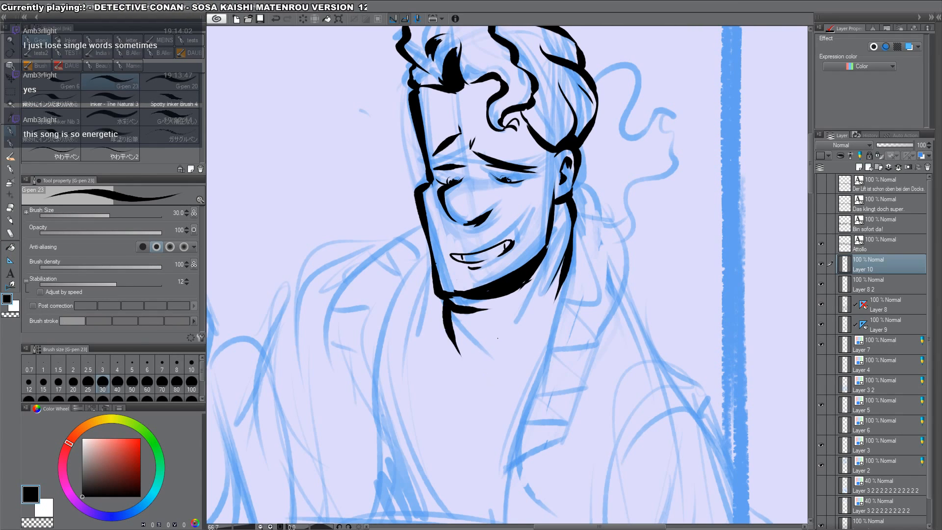
pyautogui.moveTo(458, 313)
pyautogui.mouseDown()
pyautogui.moveTo(481, 353)
pyautogui.moveTo(478, 344)
pyautogui.moveTo(528, 354)
pyautogui.moveTo(522, 364)
pyautogui.mouseUp()
# Step: Ink the coat collar on the ear side, with its long inner edge, lower lapel curve and heavy outer edge
pyautogui.moveTo(580, 192)
pyautogui.mouseDown()
pyautogui.moveTo(565, 251)
pyautogui.moveTo(606, 219)
pyautogui.moveTo(624, 265)
pyautogui.moveTo(637, 182)
pyautogui.mouseUp()
pyautogui.moveTo(576, 169); pyautogui.dragTo(510, 388)
pyautogui.moveTo(522, 340); pyautogui.dragTo(591, 271)
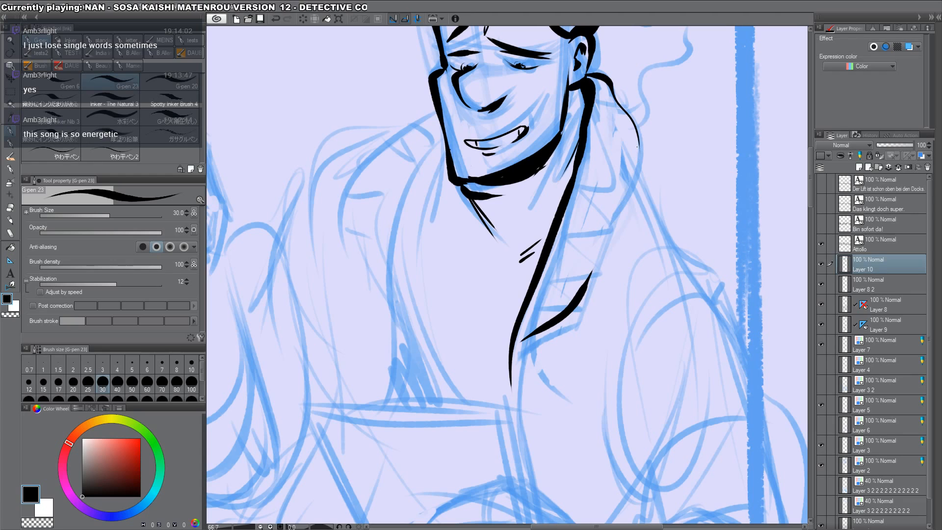
pyautogui.moveTo(636, 127); pyautogui.dragTo(612, 227)
pyautogui.hotkey('ctrl', 'z')
pyautogui.moveTo(636, 128); pyautogui.dragTo(607, 230)
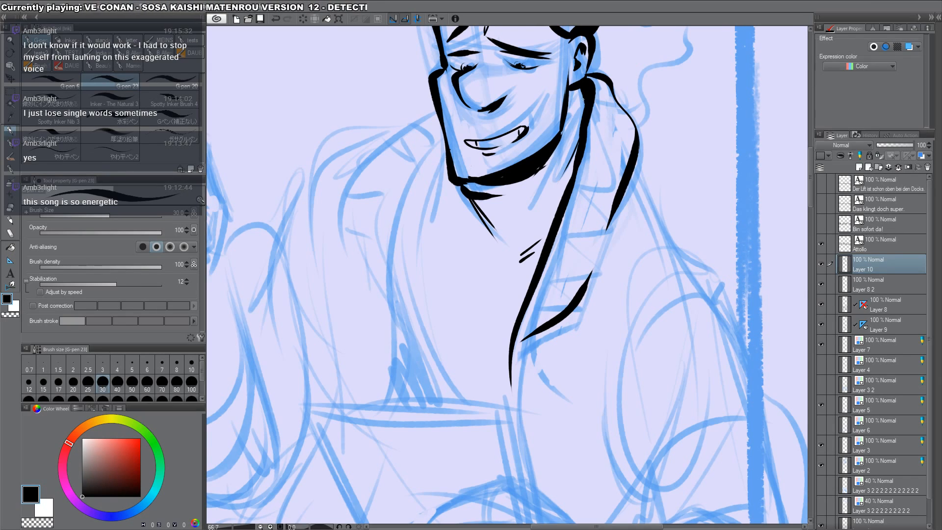
# Step: Ink the inner and outer edges of the opposite coat collar, from beside the jaw down to the chest
pyautogui.moveTo(593, 200); pyautogui.dragTo(596, 282)
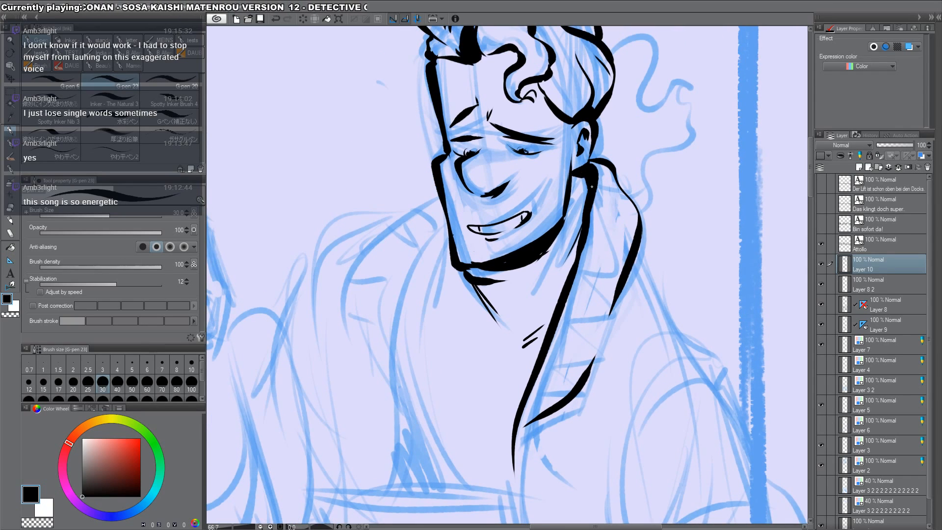
pyautogui.moveTo(601, 153); pyautogui.dragTo(595, 230)
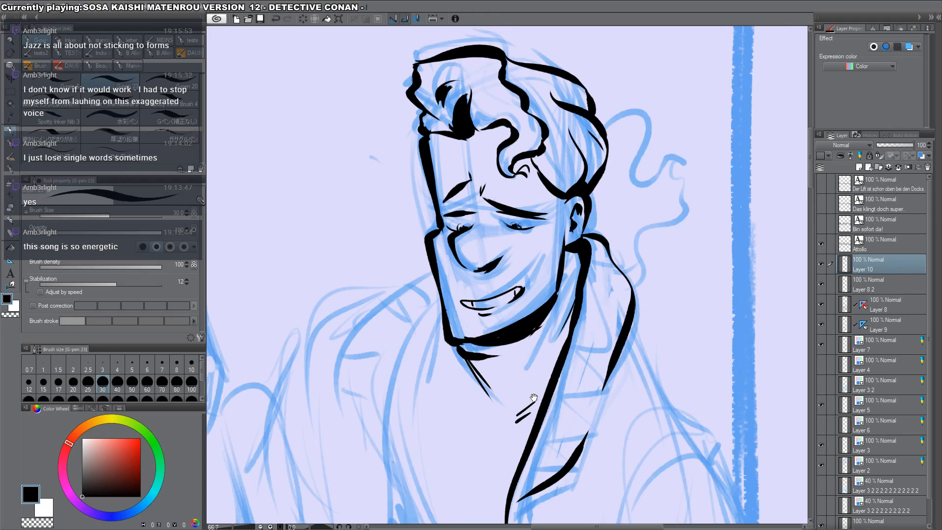
pyautogui.moveTo(533, 397); pyautogui.dragTo(570, 300)
pyautogui.moveTo(475, 201); pyautogui.dragTo(432, 458)
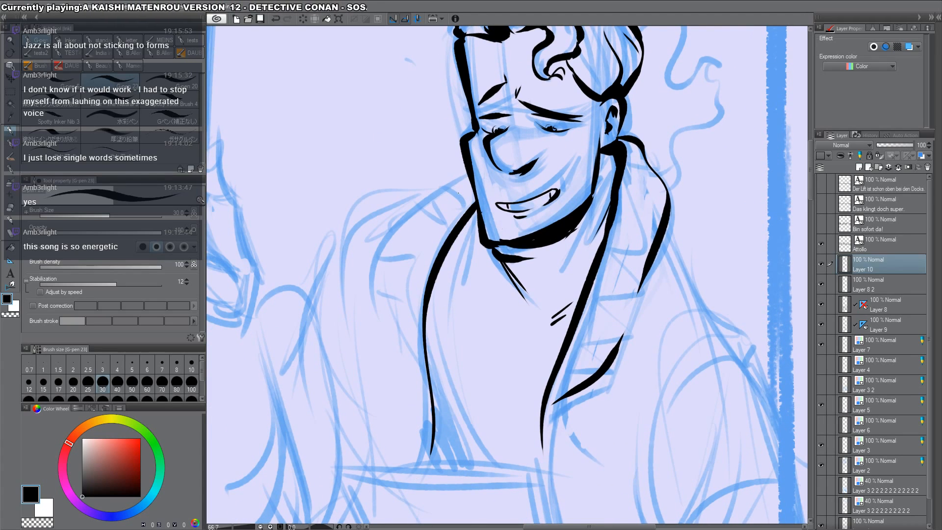
pyautogui.moveTo(467, 170)
pyautogui.mouseDown()
pyautogui.moveTo(429, 206)
pyautogui.moveTo(388, 326)
pyautogui.mouseUp()
# Step: Add short tapered rib lines across both sides of the coat collar
pyautogui.moveTo(396, 337); pyautogui.dragTo(410, 343)
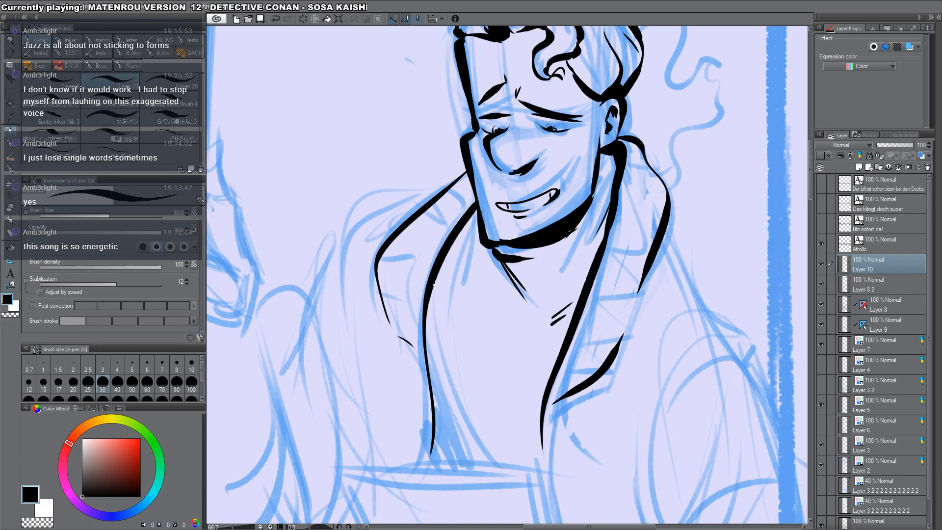
pyautogui.moveTo(397, 338); pyautogui.dragTo(423, 357)
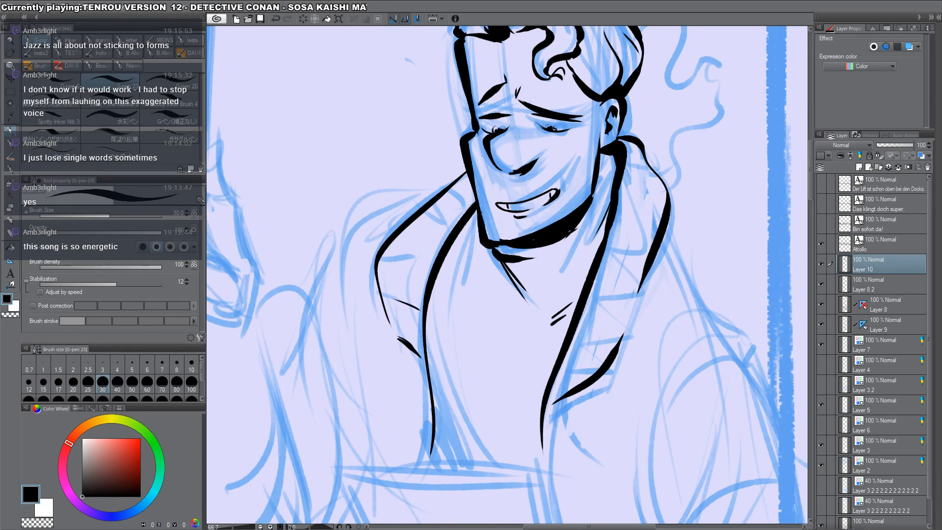
pyautogui.moveTo(391, 271)
pyautogui.mouseDown()
pyautogui.moveTo(443, 235)
pyautogui.moveTo(429, 221)
pyautogui.moveTo(445, 242)
pyautogui.moveTo(453, 200)
pyautogui.moveTo(468, 214)
pyautogui.mouseUp()
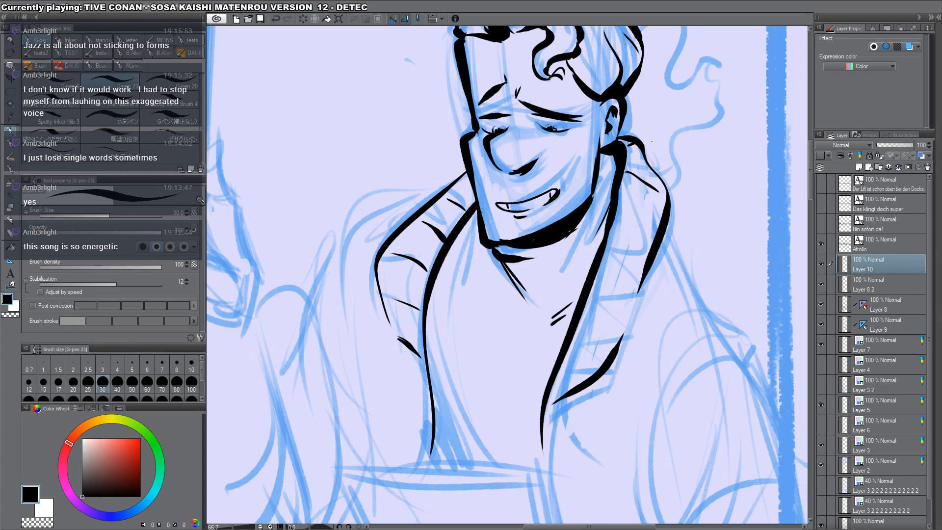
pyautogui.moveTo(602, 269); pyautogui.dragTo(641, 277)
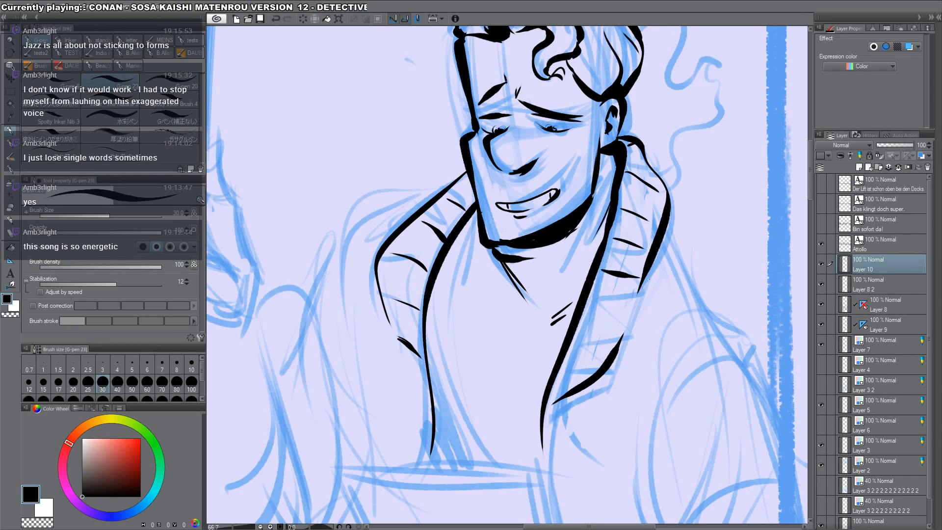
pyautogui.moveTo(590, 304)
pyautogui.mouseDown()
pyautogui.moveTo(623, 315)
pyautogui.moveTo(595, 363)
pyautogui.mouseUp()
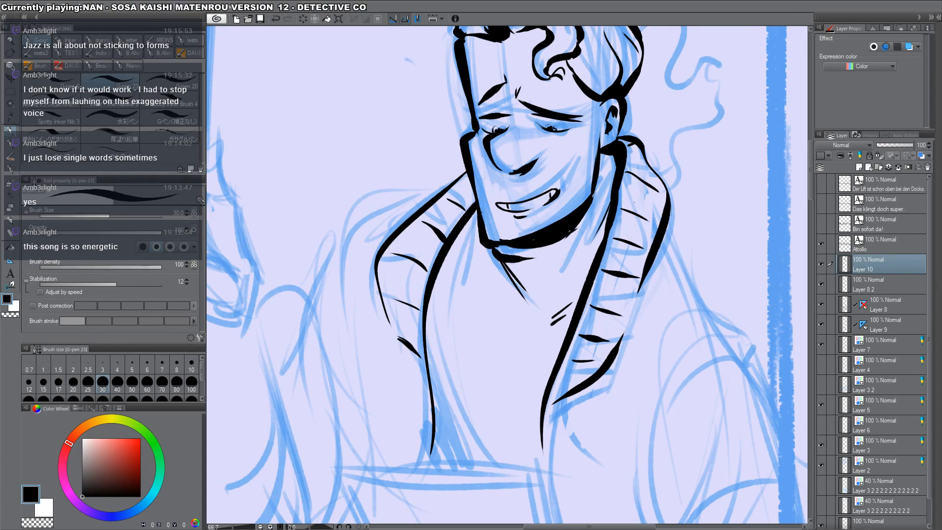
# Step: Ink the far shoulder contour from the collar, and the near shoulder line sloping down to the upper arm
pyautogui.moveTo(661, 242)
pyautogui.mouseDown()
pyautogui.moveTo(641, 302)
pyautogui.moveTo(721, 330)
pyautogui.mouseUp()
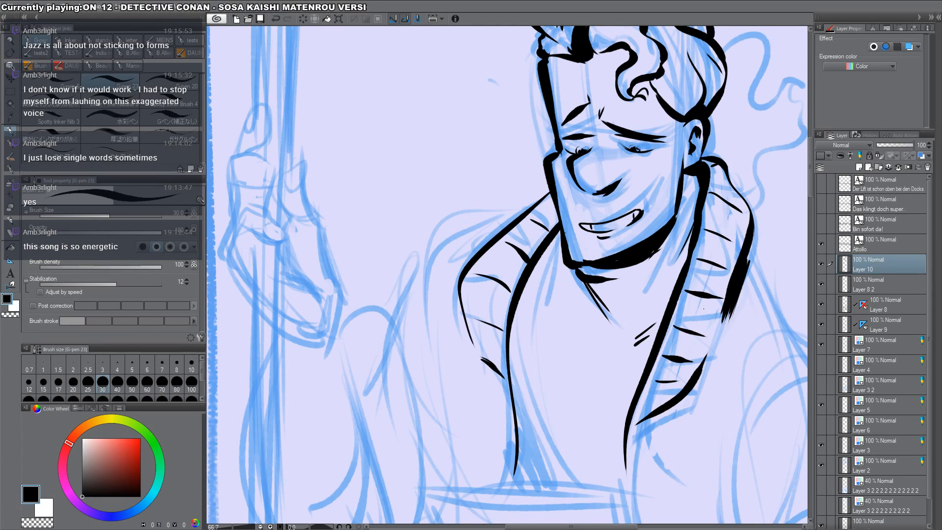
pyautogui.moveTo(545, 195); pyautogui.dragTo(447, 233)
pyautogui.hotkey('ctrl', 'z')
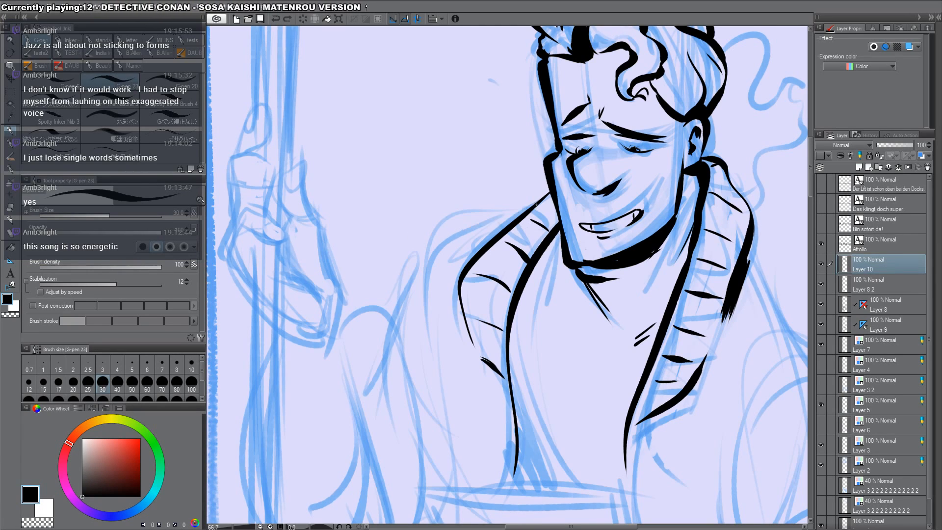
pyautogui.moveTo(542, 201)
pyautogui.mouseDown()
pyautogui.moveTo(423, 243)
pyautogui.moveTo(441, 257)
pyautogui.moveTo(426, 268)
pyautogui.moveTo(442, 271)
pyautogui.moveTo(436, 276)
pyautogui.mouseUp()
pyautogui.hotkey('ctrl', 'space')
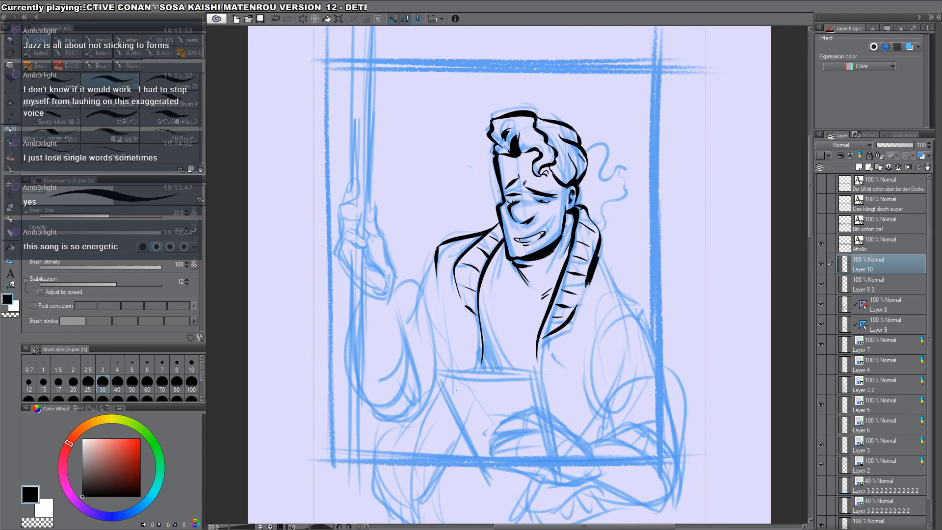
pyautogui.moveTo(600, 242); pyautogui.dragTo(683, 385)
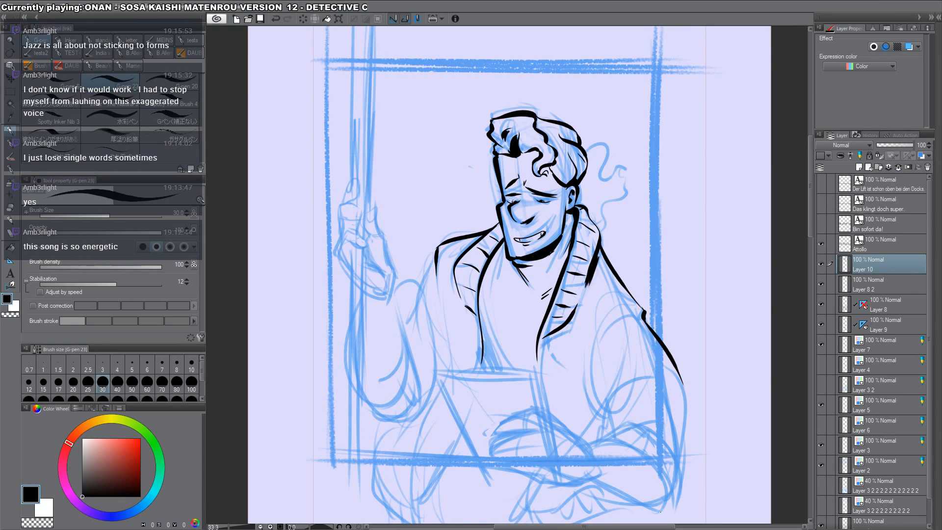
# Step: Set the pen brush size to 50 and ink the small hair tie behind the man's ear
pyautogui.click(133, 385)
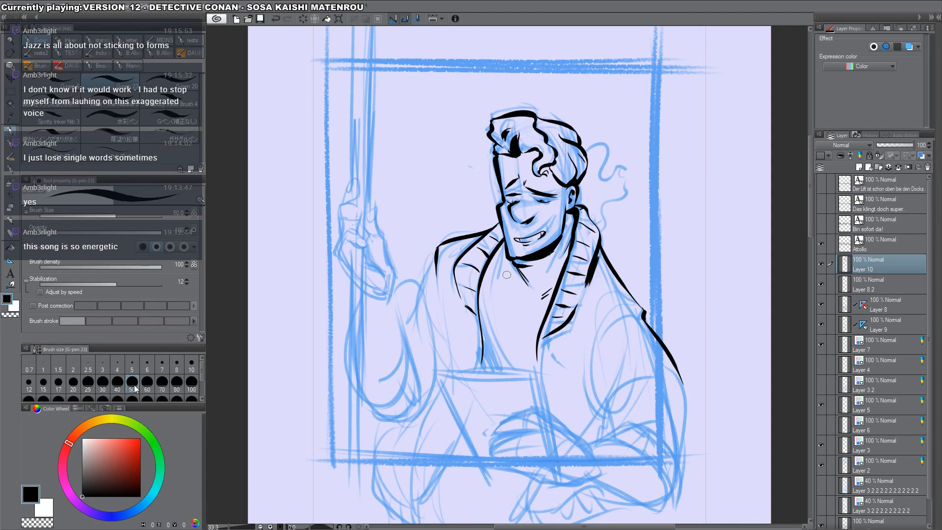
pyautogui.moveTo(563, 290); pyautogui.dragTo(612, 247)
pyautogui.keyDown('ctrl'); pyautogui.click(646, 122); pyautogui.keyUp('ctrl')
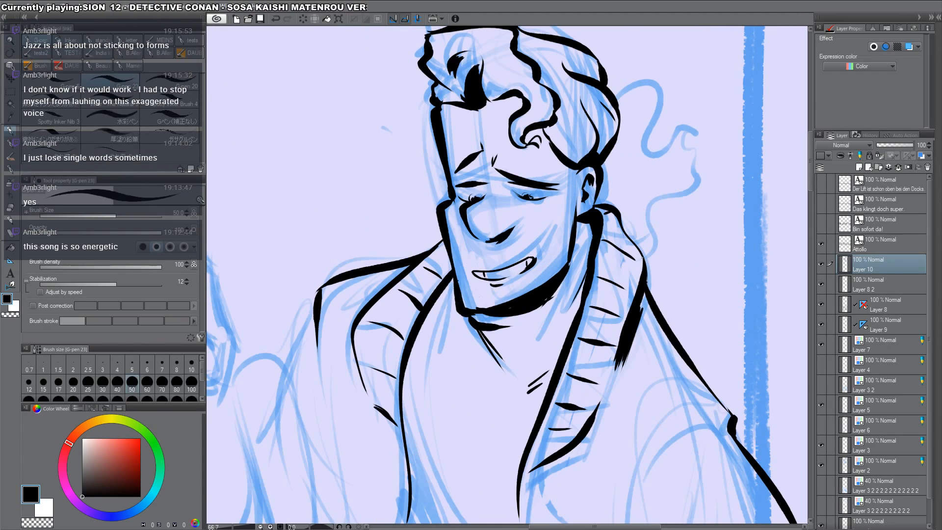
pyautogui.moveTo(602, 175)
pyautogui.mouseDown()
pyautogui.moveTo(613, 208)
pyautogui.moveTo(593, 203)
pyautogui.mouseUp()
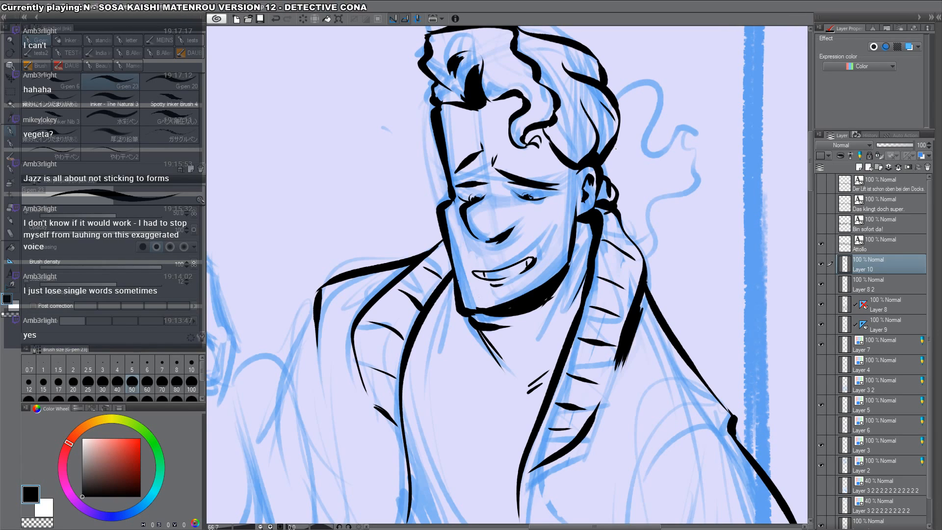
pyautogui.moveTo(592, 235); pyautogui.dragTo(594, 216)
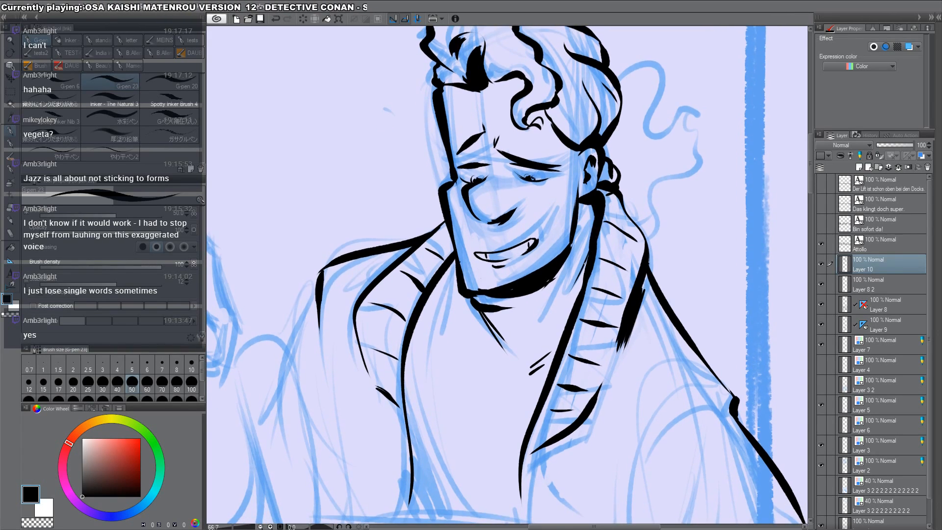
pyautogui.moveTo(588, 256); pyautogui.dragTo(575, 289)
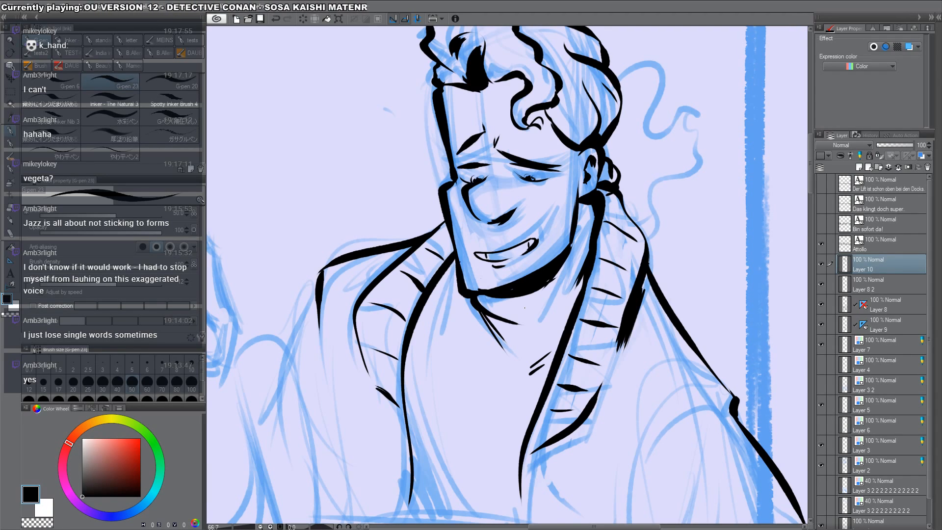
pyautogui.moveTo(524, 307); pyautogui.dragTo(510, 298)
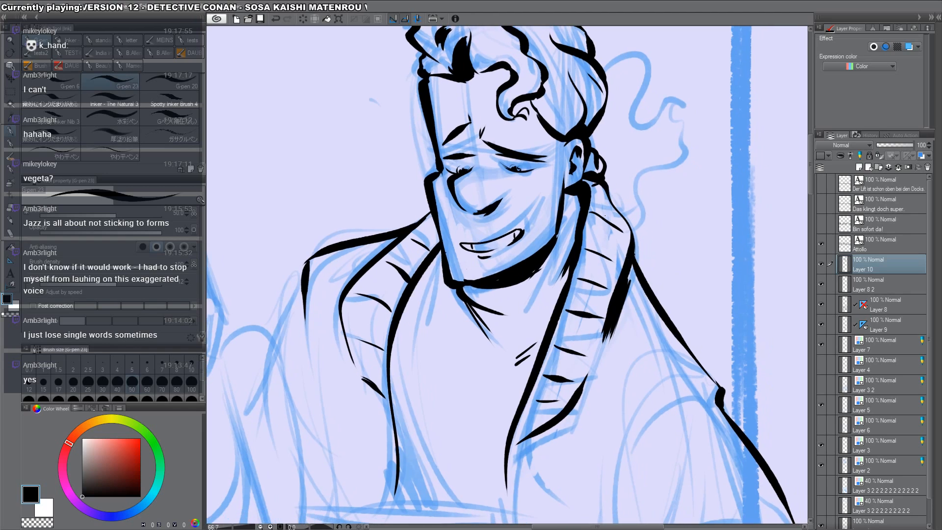
# Step: Ink the wavy ponytail outline from the back of the head down to the collar, with short strand marks and a curled tip
pyautogui.moveTo(606, 184); pyautogui.dragTo(656, 295)
pyautogui.moveTo(590, 122)
pyautogui.mouseDown()
pyautogui.moveTo(564, 227)
pyautogui.moveTo(578, 281)
pyautogui.moveTo(566, 268)
pyautogui.moveTo(579, 285)
pyautogui.mouseUp()
pyautogui.press('c')
pyautogui.press('c')
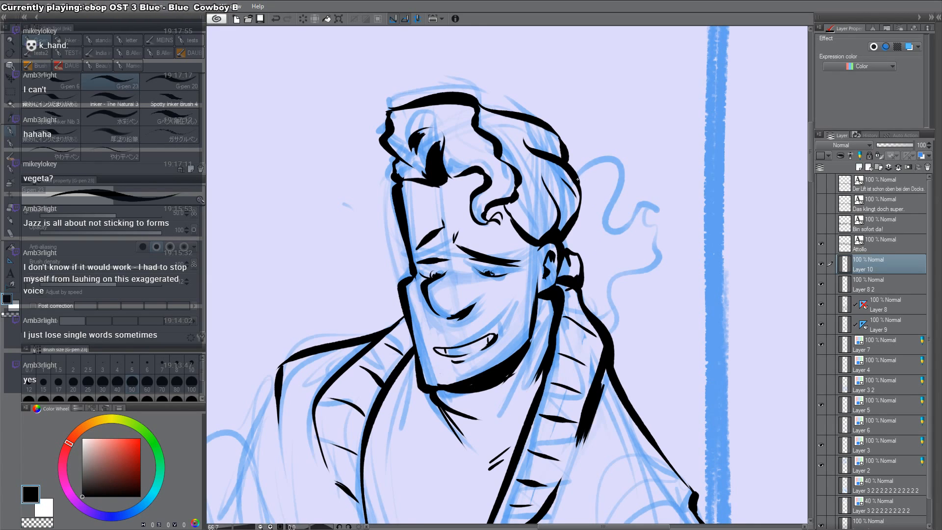
pyautogui.moveTo(578, 173)
pyautogui.mouseDown()
pyautogui.moveTo(618, 230)
pyautogui.moveTo(672, 225)
pyautogui.moveTo(670, 236)
pyautogui.moveTo(658, 220)
pyautogui.moveTo(670, 262)
pyautogui.moveTo(640, 318)
pyautogui.moveTo(613, 334)
pyautogui.mouseUp()
pyautogui.moveTo(579, 249)
pyautogui.mouseDown()
pyautogui.moveTo(606, 238)
pyautogui.moveTo(586, 264)
pyautogui.mouseUp()
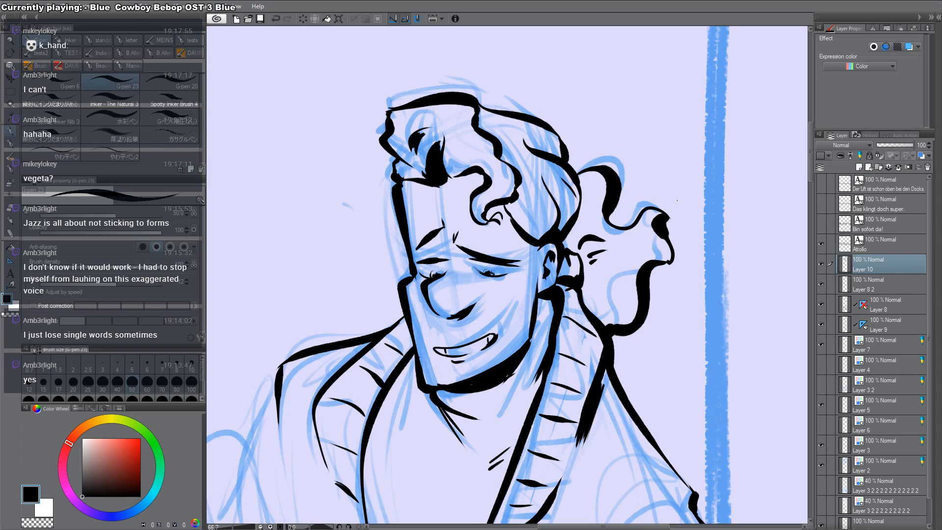
pyautogui.moveTo(679, 208); pyautogui.dragTo(666, 223)
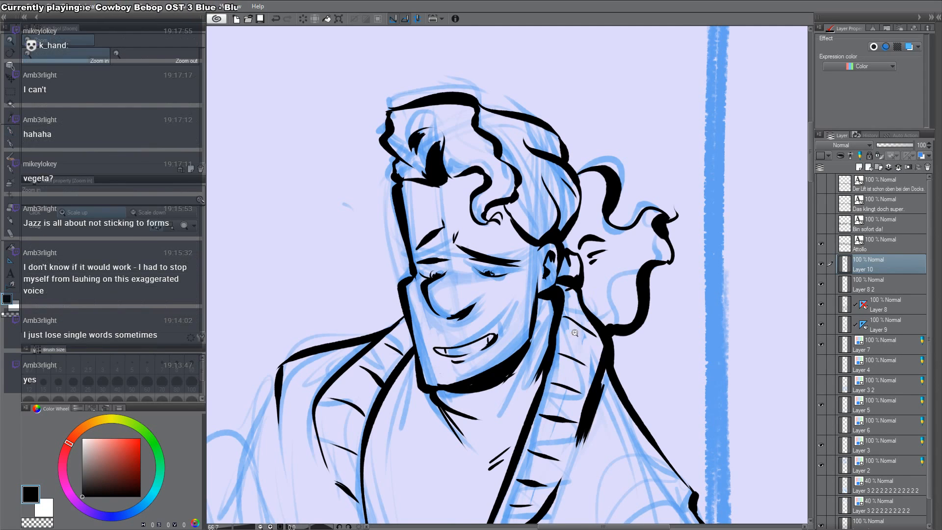
# Step: Ink tapered shadow strokes on the neck below the jaw, beside the inner edge of the far collar
pyautogui.scroll(-3, 574, 337)
pyautogui.moveTo(566, 391); pyautogui.dragTo(570, 250)
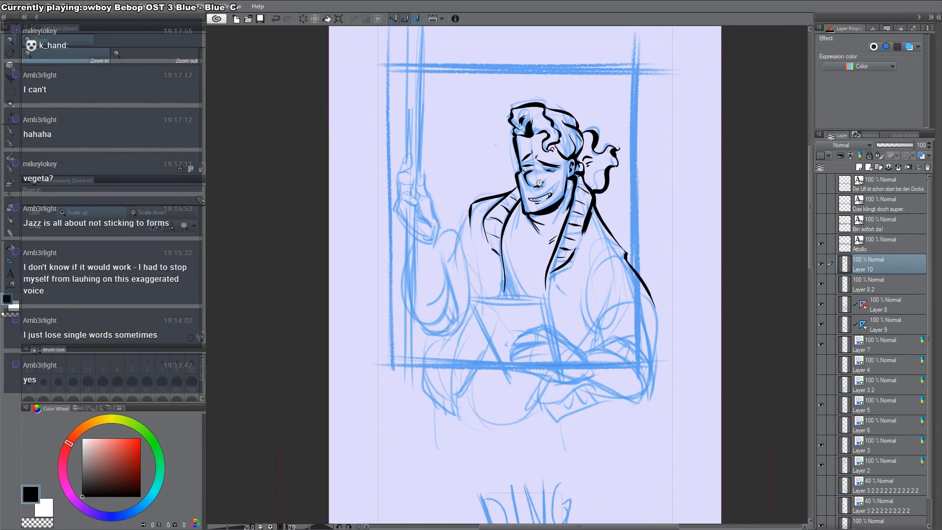
pyautogui.scroll(3, 516, 262)
pyautogui.hotkey('ctrl', 'z')
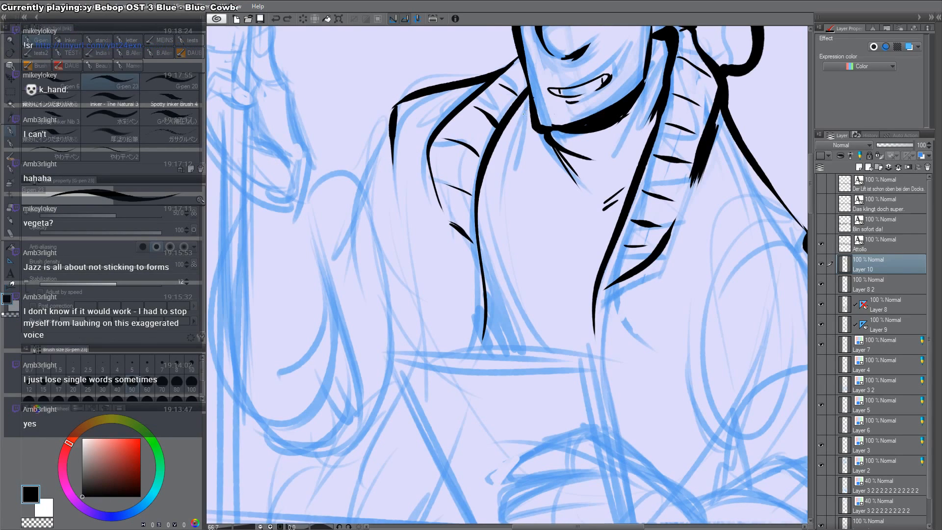
pyautogui.moveTo(523, 117); pyautogui.dragTo(498, 238)
pyautogui.moveTo(514, 165); pyautogui.dragTo(492, 245)
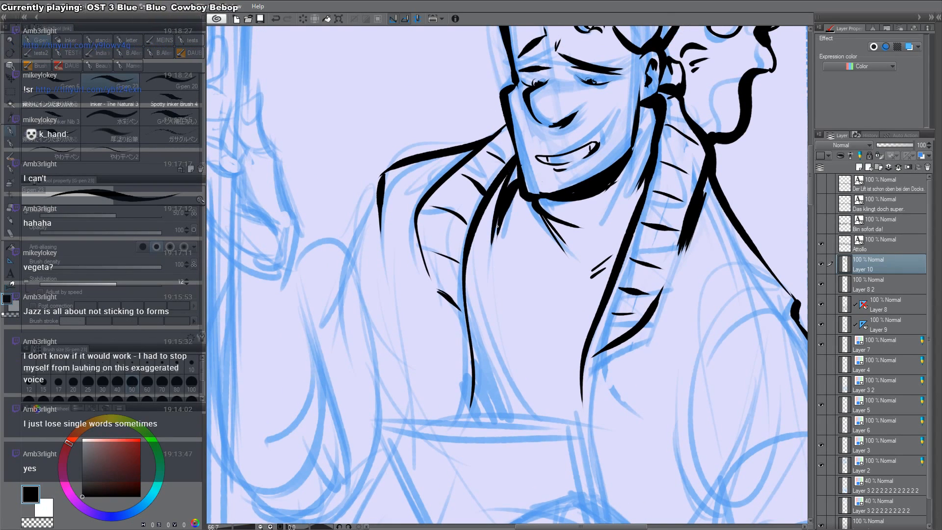
pyautogui.moveTo(509, 186); pyautogui.dragTo(515, 169)
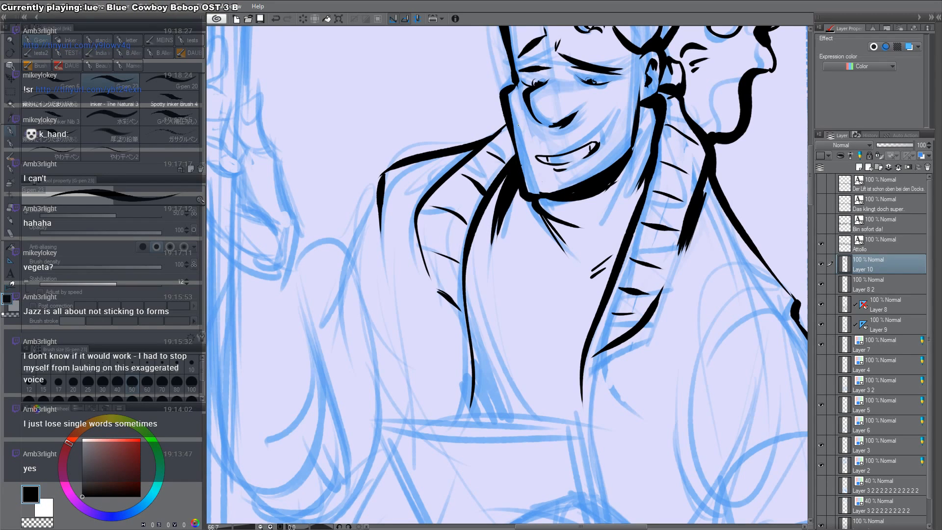
# Step: Thicken the inner edge of the far collar into a broad solid black band running down the chest
pyautogui.moveTo(491, 189); pyautogui.dragTo(488, 341)
pyautogui.moveTo(476, 229); pyautogui.dragTo(481, 356)
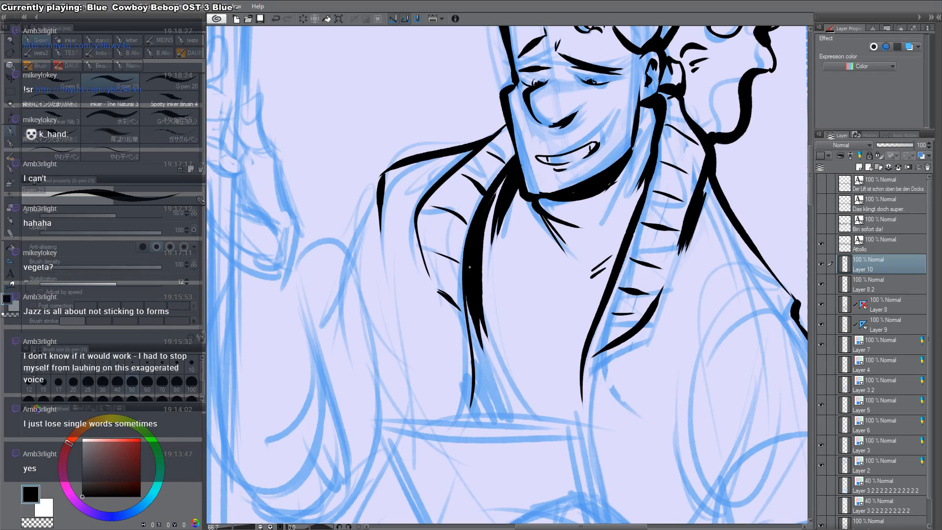
pyautogui.moveTo(471, 309)
pyautogui.mouseDown()
pyautogui.moveTo(489, 396)
pyautogui.moveTo(483, 320)
pyautogui.moveTo(493, 412)
pyautogui.moveTo(477, 404)
pyautogui.mouseUp()
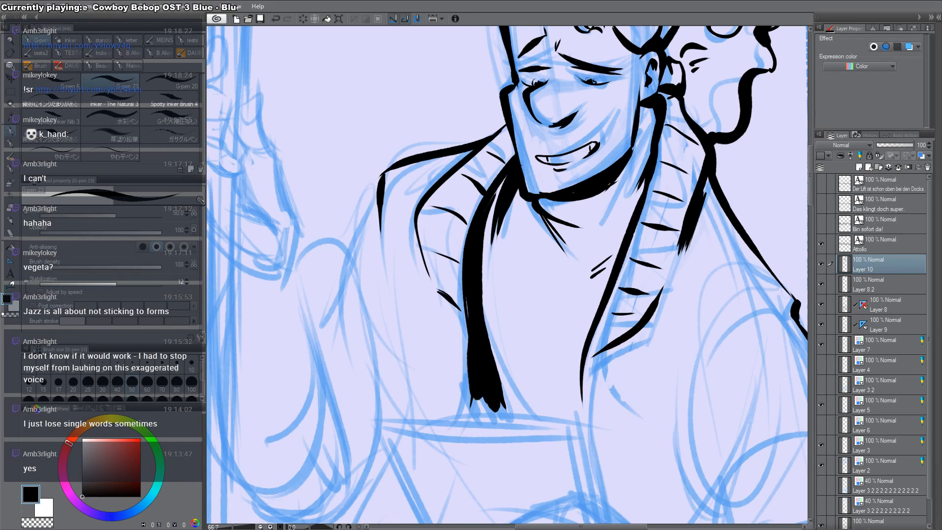
pyautogui.moveTo(475, 343); pyautogui.dragTo(481, 416)
# Step: Handwrite "!SR_" in the empty area beside the man's head and erase it again
pyautogui.moveTo(426, 289); pyautogui.dragTo(529, 388)
pyautogui.moveTo(412, 186); pyautogui.dragTo(413, 192)
pyautogui.moveTo(412, 169); pyautogui.dragTo(436, 185)
pyautogui.moveTo(456, 146)
pyautogui.mouseDown()
pyautogui.moveTo(455, 183)
pyautogui.moveTo(487, 194)
pyautogui.moveTo(526, 181)
pyautogui.mouseUp()
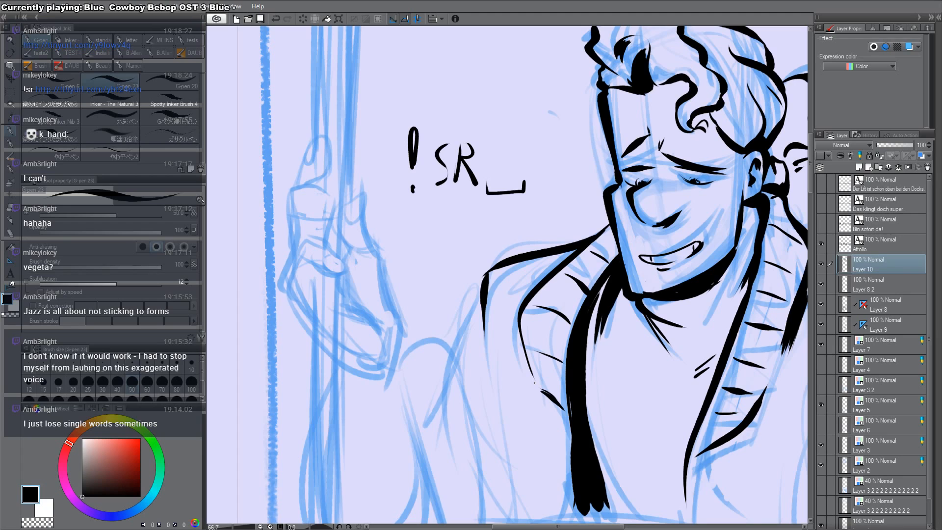
pyautogui.press('e')
pyautogui.moveTo(523, 185)
pyautogui.mouseDown()
pyautogui.moveTo(508, 198)
pyautogui.moveTo(488, 198)
pyautogui.moveTo(458, 125)
pyautogui.moveTo(444, 203)
pyautogui.mouseUp()
pyautogui.moveTo(426, 94); pyautogui.dragTo(414, 211)
pyautogui.press('p')
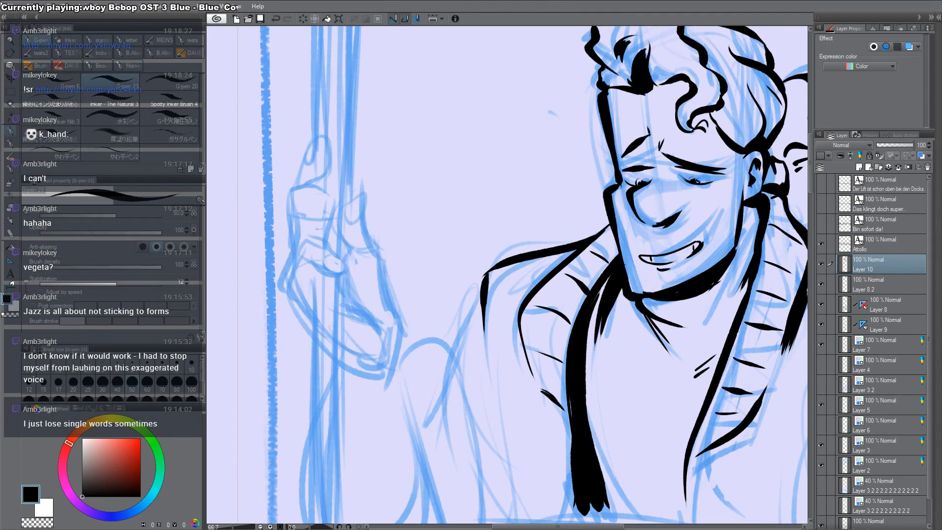
# Step: Ink the curved sleeve fold running inward and down from the near shoulder
pyautogui.moveTo(689, 164); pyautogui.dragTo(505, 194)
pyautogui.hotkey('ctrl', 'space')
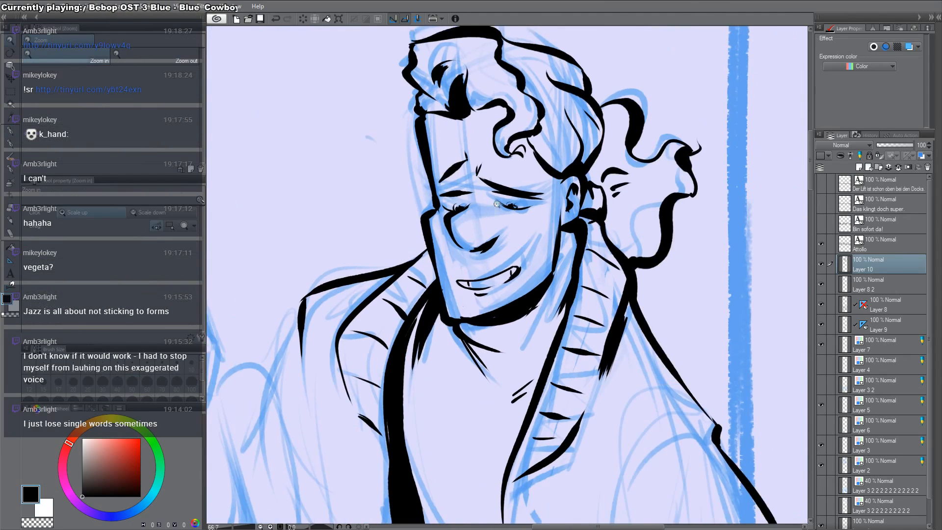
pyautogui.scroll(-2, 505, 194)
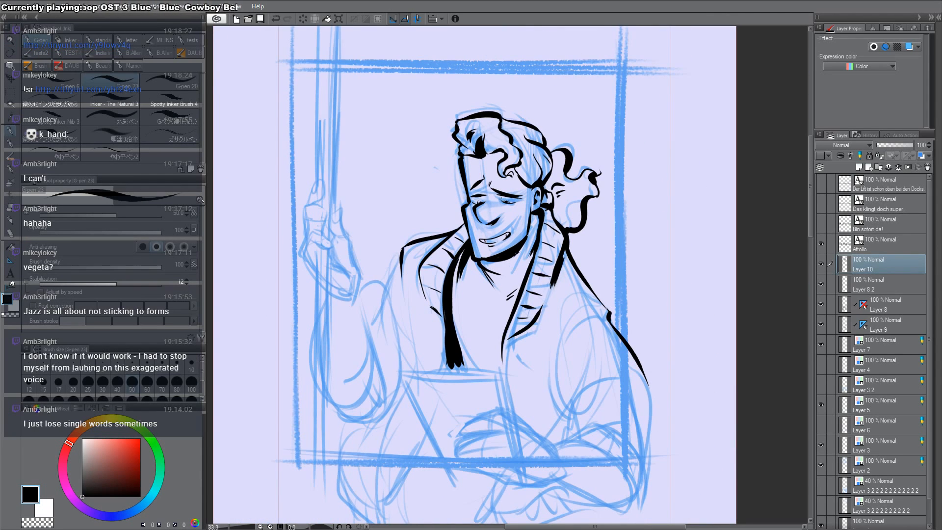
pyautogui.moveTo(600, 344)
pyautogui.mouseDown()
pyautogui.moveTo(560, 249)
pyautogui.moveTo(531, 345)
pyautogui.mouseUp()
pyautogui.moveTo(557, 285); pyautogui.dragTo(538, 324)
pyautogui.hotkey('ctrl', 'z')
pyautogui.hotkey('ctrl', 'space')
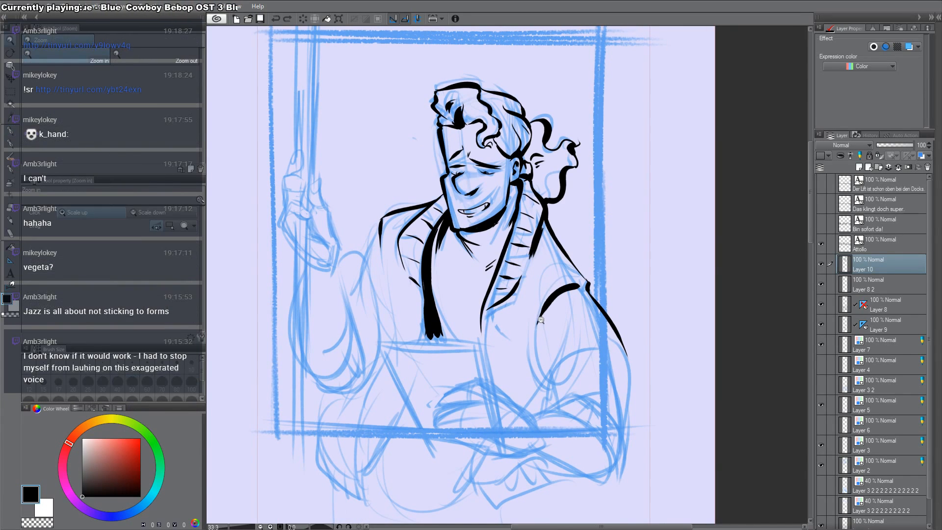
# Step: Ink the resting hand's fingers, with the outer finger contour, the dividing lines and black shadows between them
pyautogui.moveTo(572, 367); pyautogui.dragTo(561, 291)
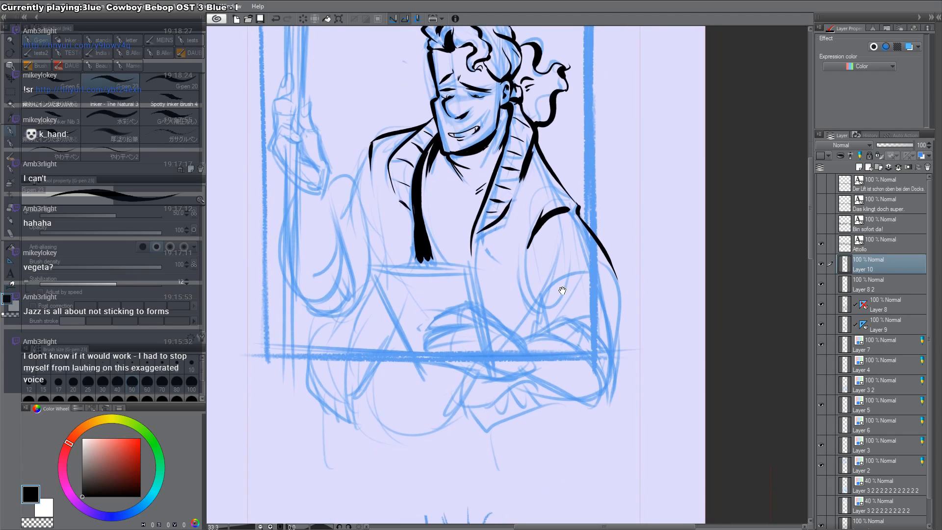
pyautogui.moveTo(667, 303); pyautogui.dragTo(555, 135)
pyautogui.moveTo(550, 297)
pyautogui.mouseDown()
pyautogui.moveTo(536, 349)
pyautogui.moveTo(530, 331)
pyautogui.moveTo(547, 363)
pyautogui.mouseUp()
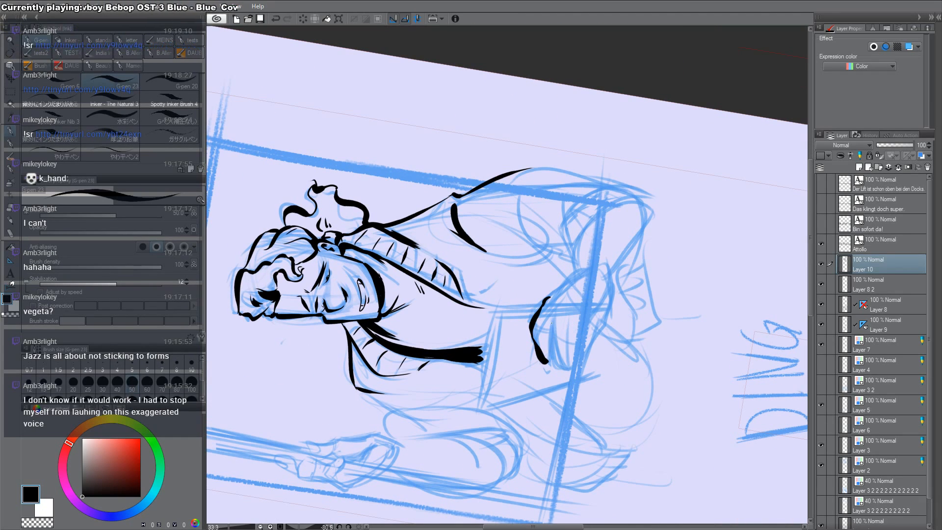
pyautogui.moveTo(551, 320); pyautogui.dragTo(563, 369)
pyautogui.moveTo(568, 333); pyautogui.dragTo(573, 372)
pyautogui.moveTo(581, 328); pyautogui.dragTo(573, 369)
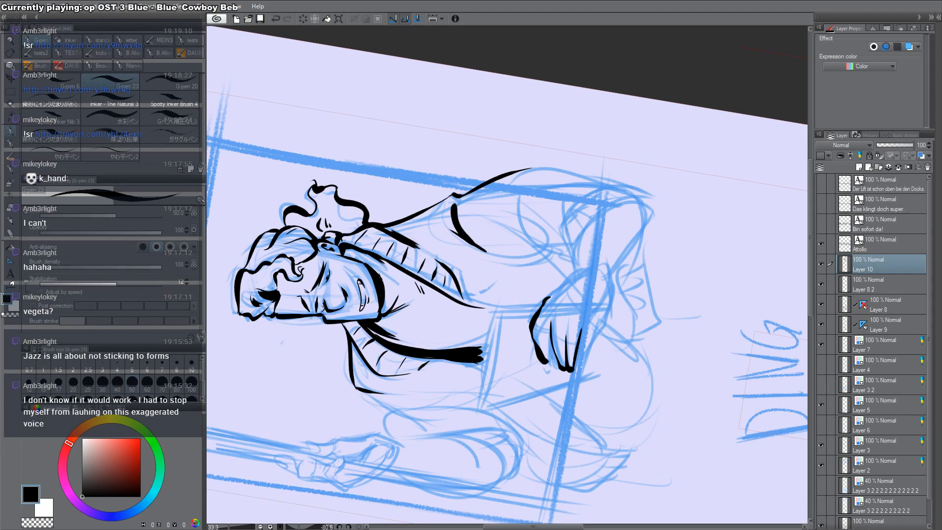
pyautogui.moveTo(558, 363); pyautogui.dragTo(552, 350)
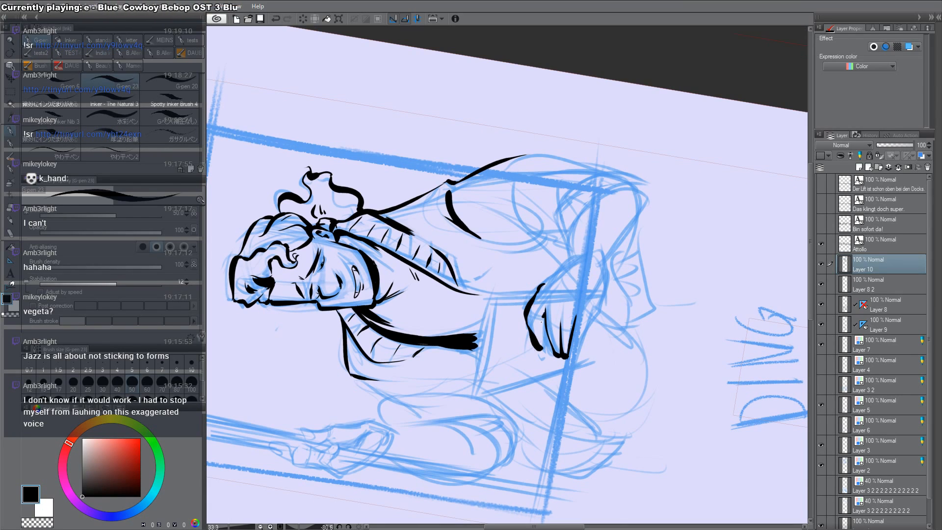
pyautogui.moveTo(539, 318)
pyautogui.mouseDown()
pyautogui.moveTo(543, 349)
pyautogui.moveTo(564, 362)
pyautogui.mouseUp()
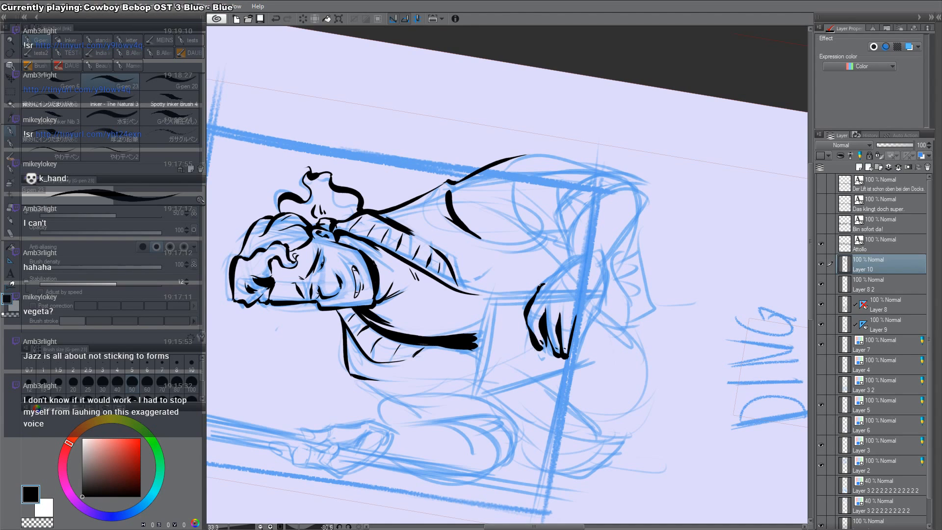
# Step: Ink the back and lower edge of the resting hand to the wrist, and trim the overshooting line end
pyautogui.moveTo(539, 285); pyautogui.dragTo(576, 256)
pyautogui.hotkey('shift', 'space')
pyautogui.doubleClick(564, 267)
pyautogui.hotkey('ctrl', 'z')
pyautogui.moveTo(503, 310); pyautogui.dragTo(540, 347)
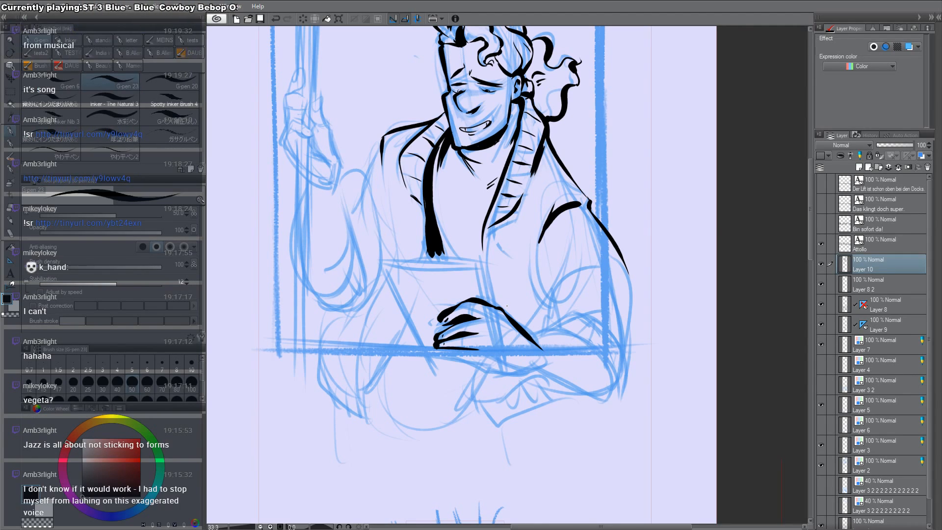
pyautogui.press('space')
pyautogui.hotkey('shift', 'space')
pyautogui.moveTo(637, 372)
pyautogui.mouseDown()
pyautogui.moveTo(558, 351)
pyautogui.moveTo(601, 299)
pyautogui.mouseUp()
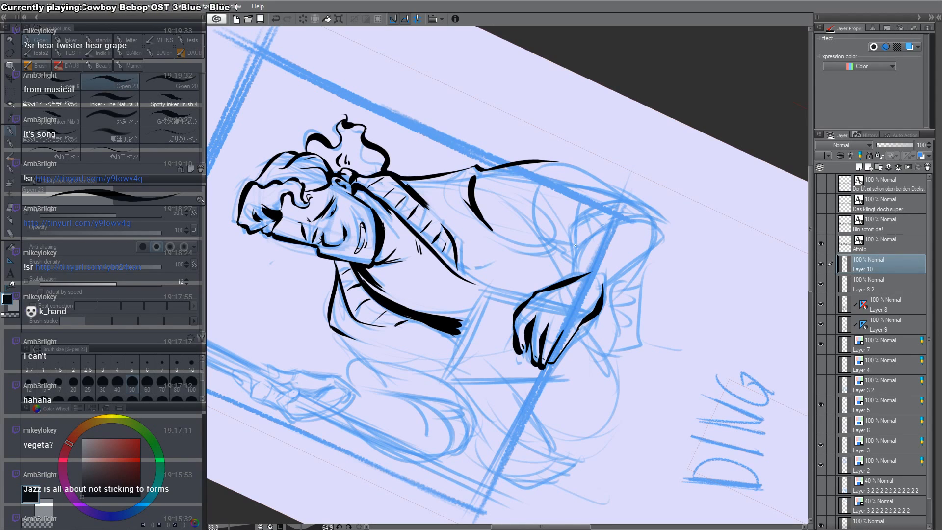
pyautogui.press('c')
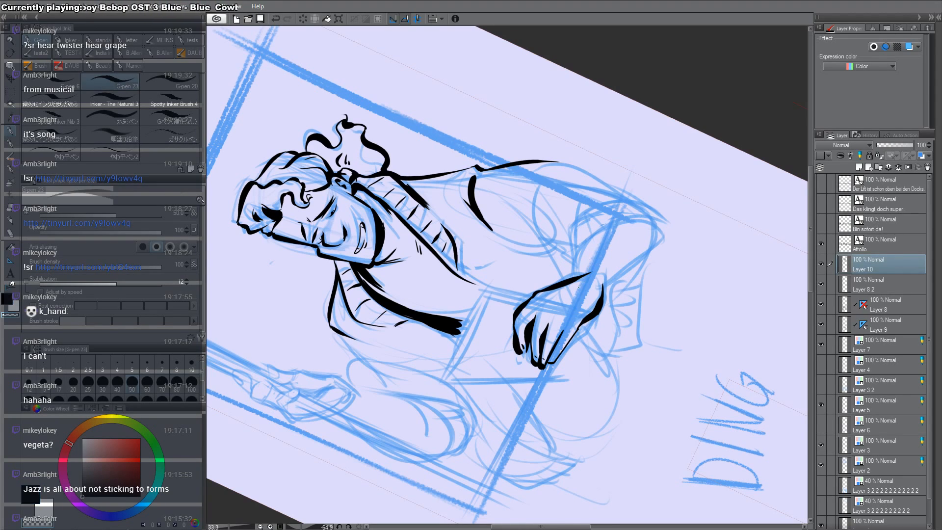
pyautogui.press('c')
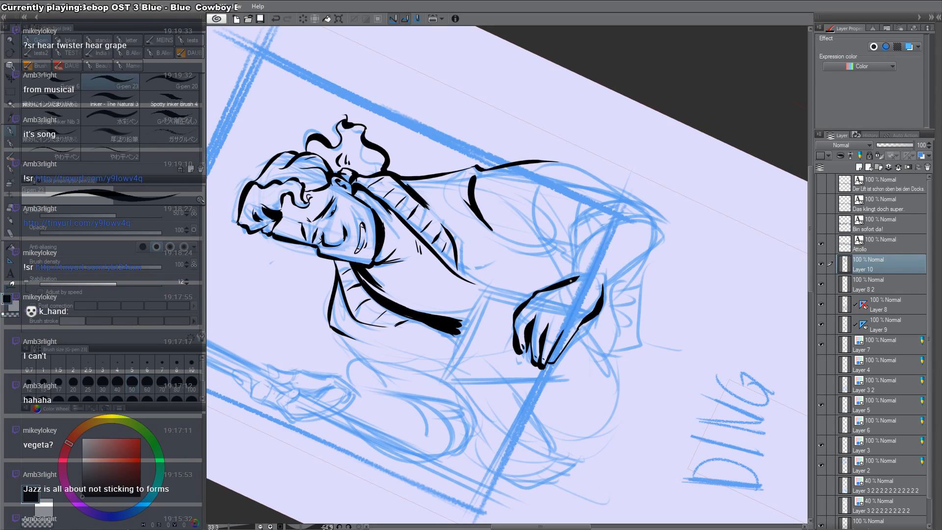
# Step: Ink the upper and lower forearm contours from the wrist toward the elbow, and mark the knuckles on the resting hand
pyautogui.moveTo(574, 276); pyautogui.dragTo(588, 236)
pyautogui.moveTo(600, 291); pyautogui.dragTo(658, 221)
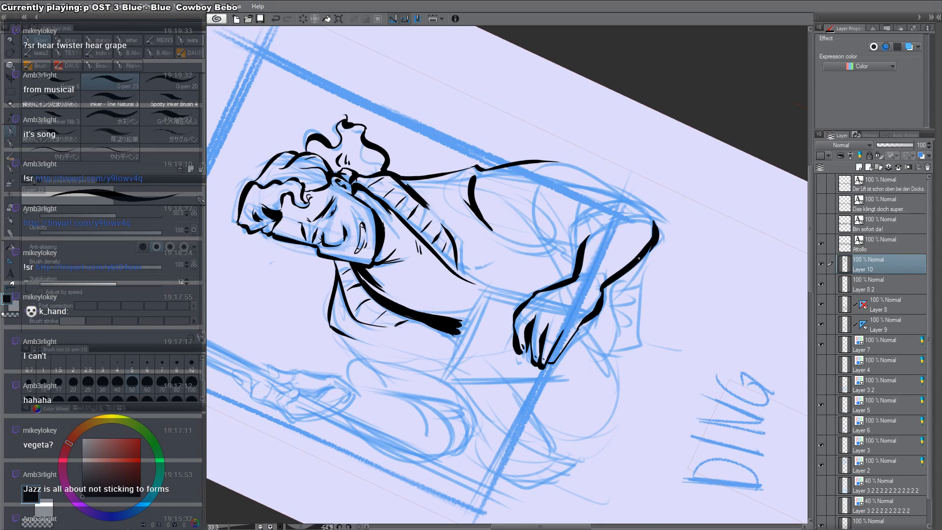
pyautogui.hotkey('shift', 'space')
pyautogui.moveTo(656, 255)
pyautogui.mouseDown()
pyautogui.moveTo(693, 268)
pyautogui.moveTo(634, 479)
pyautogui.mouseUp()
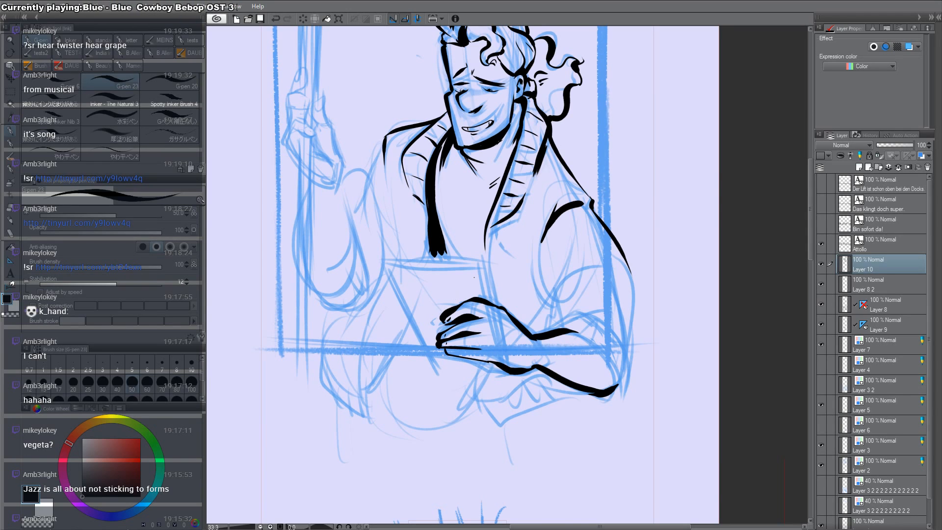
pyautogui.moveTo(493, 320); pyautogui.dragTo(500, 329)
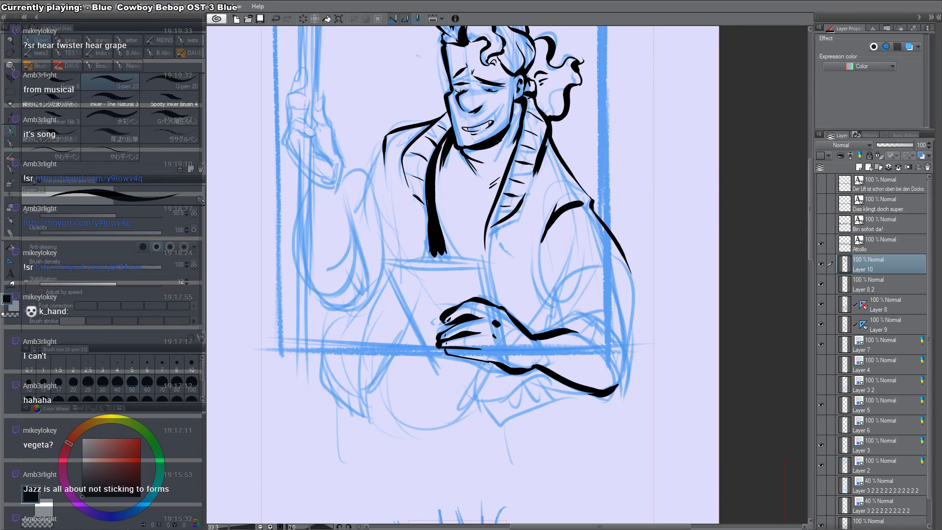
# Step: Ink the straight side edge of the sketched board rising above the resting hand
pyautogui.scroll(2, 499, 335)
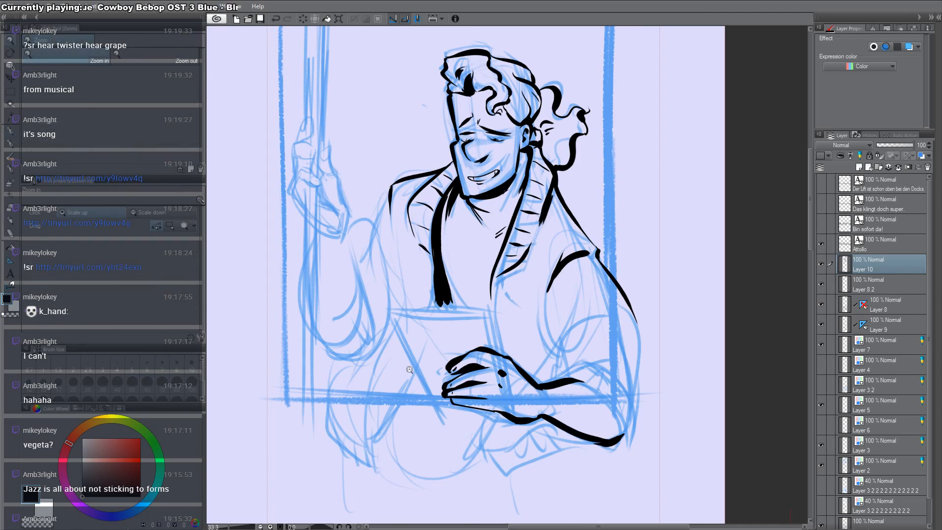
pyautogui.scroll(1, 478, 347)
pyautogui.moveTo(542, 338); pyautogui.dragTo(528, 283)
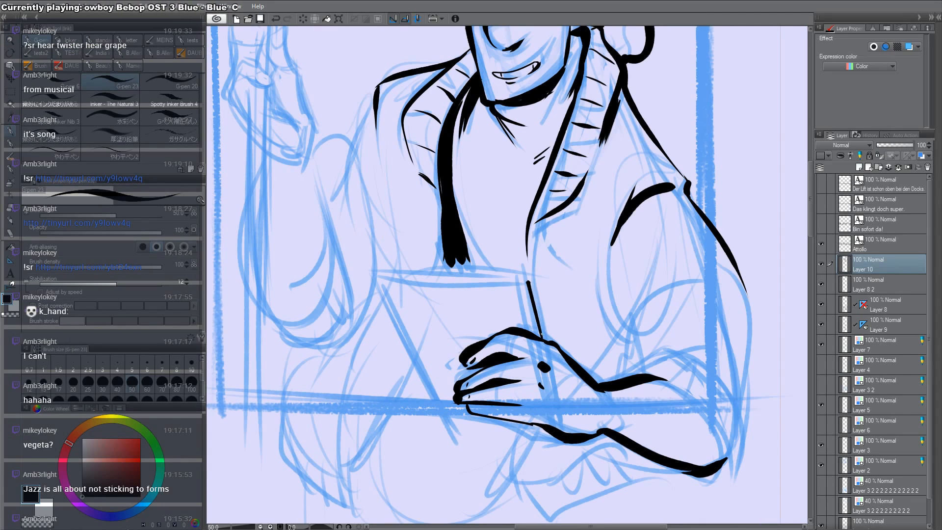
pyautogui.moveTo(543, 337)
pyautogui.mouseDown()
pyautogui.moveTo(528, 283)
pyautogui.moveTo(495, 352)
pyautogui.mouseUp()
pyautogui.press('r')
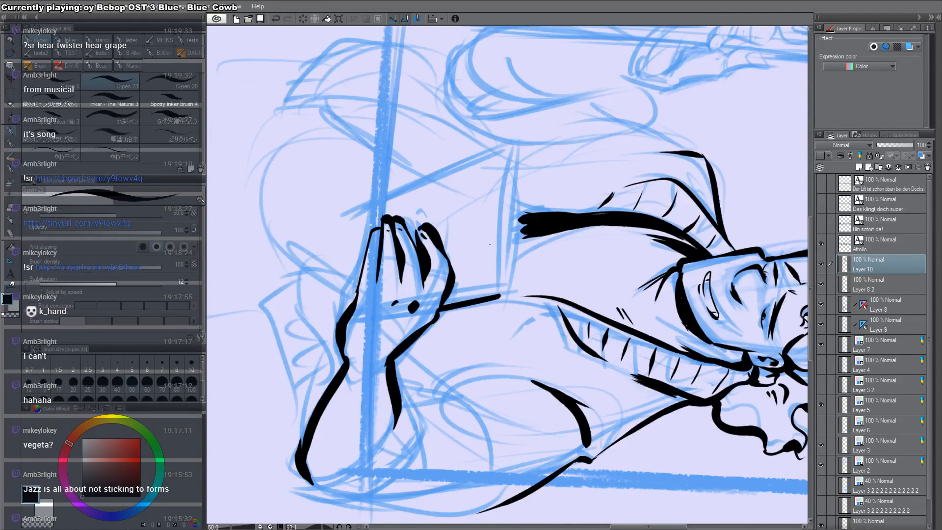
# Step: Ink the outline of the tablet held by the man and add a small black camera mark near its upper edge
pyautogui.moveTo(497, 296)
pyautogui.mouseDown()
pyautogui.moveTo(510, 149)
pyautogui.moveTo(502, 279)
pyautogui.mouseUp()
pyautogui.moveTo(512, 161)
pyautogui.mouseDown()
pyautogui.moveTo(502, 265)
pyautogui.moveTo(403, 299)
pyautogui.mouseUp()
pyautogui.press('r')
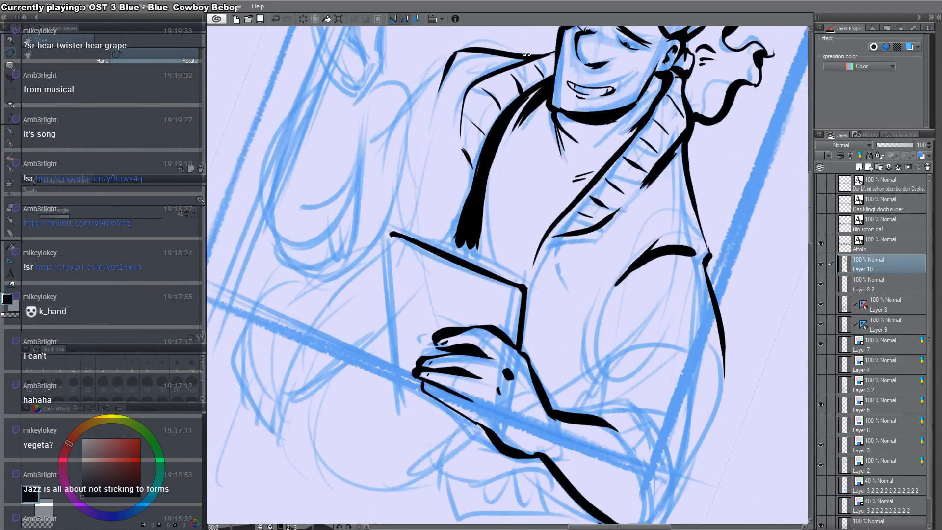
pyautogui.moveTo(391, 235); pyautogui.dragTo(397, 400)
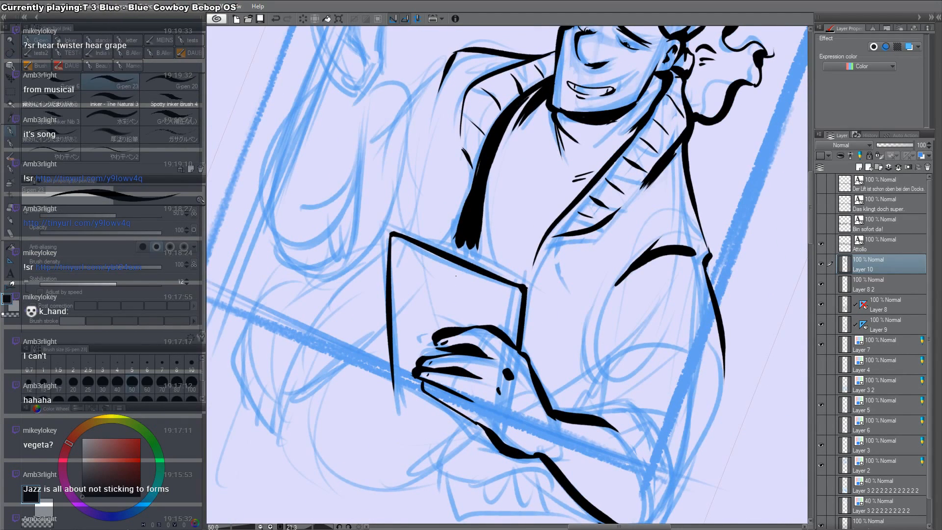
pyautogui.moveTo(444, 278); pyautogui.dragTo(462, 283)
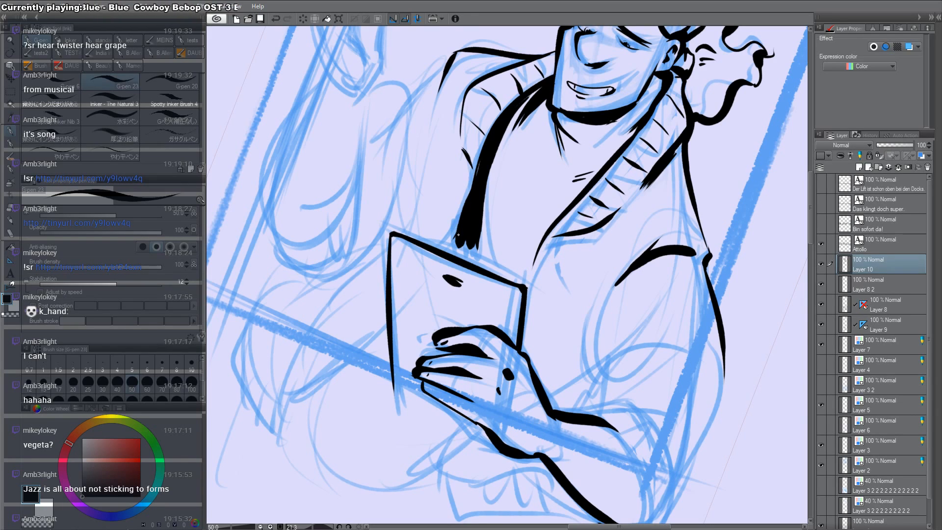
# Step: Extend the black shirt shadow down to the tablet, outline its inner edge and fill the enclosed area black
pyautogui.moveTo(456, 239)
pyautogui.mouseDown()
pyautogui.moveTo(450, 254)
pyautogui.moveTo(474, 262)
pyautogui.mouseUp()
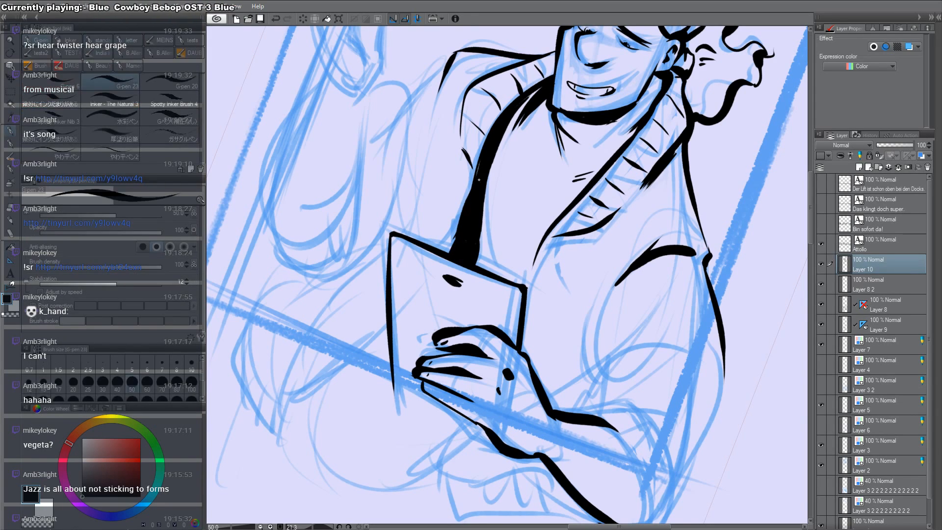
pyautogui.moveTo(486, 187); pyautogui.dragTo(510, 277)
pyautogui.moveTo(482, 225); pyautogui.dragTo(511, 283)
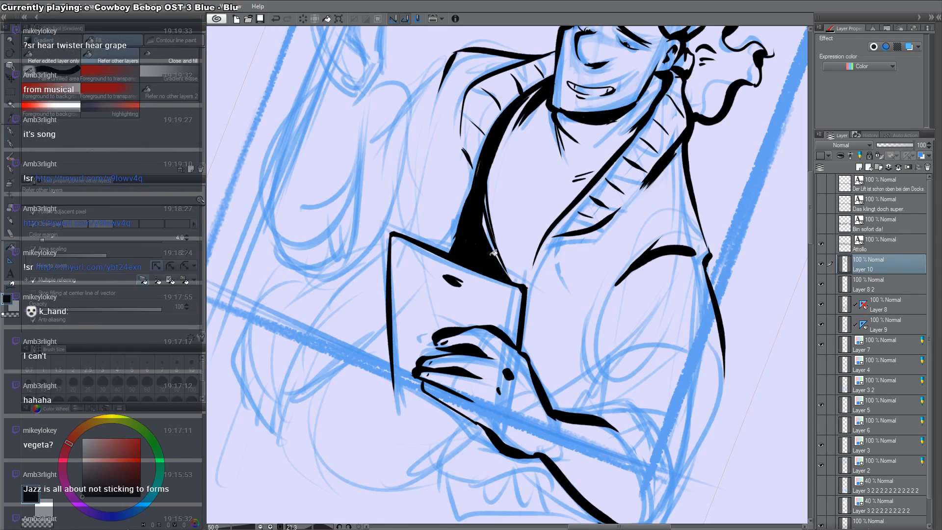
pyautogui.moveTo(490, 251); pyautogui.dragTo(535, 386)
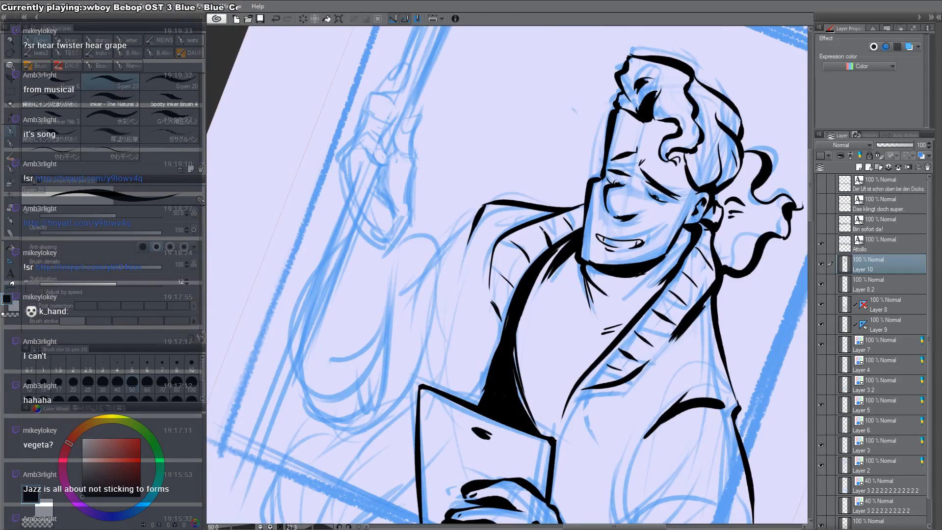
# Step: Add dark hatching strokes to both sides of the ribbed jacket collar
pyautogui.moveTo(618, 245); pyautogui.dragTo(553, 170)
pyautogui.moveTo(472, 253); pyautogui.dragTo(484, 203)
pyautogui.moveTo(499, 240); pyautogui.dragTo(509, 198)
pyautogui.moveTo(503, 247); pyautogui.dragTo(514, 204)
pyautogui.moveTo(643, 197)
pyautogui.mouseDown()
pyautogui.moveTo(655, 140)
pyautogui.moveTo(654, 167)
pyautogui.mouseUp()
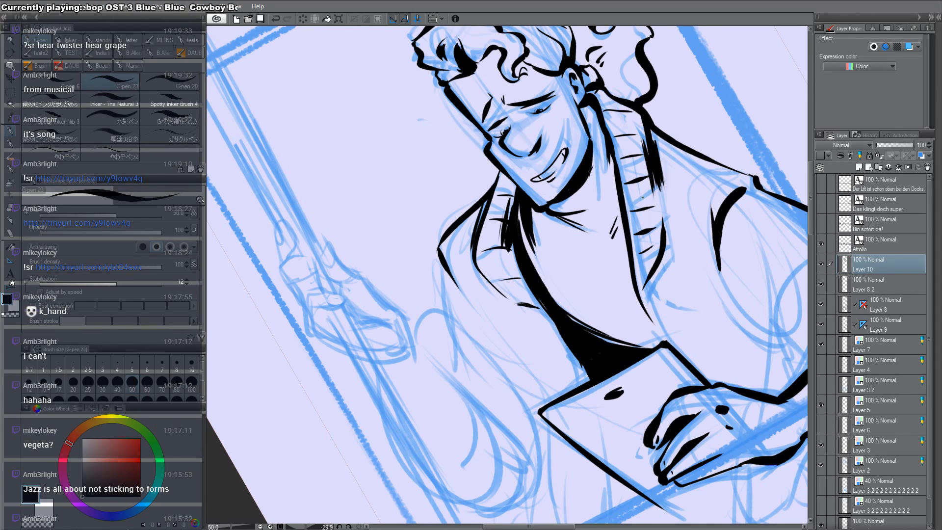
pyautogui.doubleClick(668, 341)
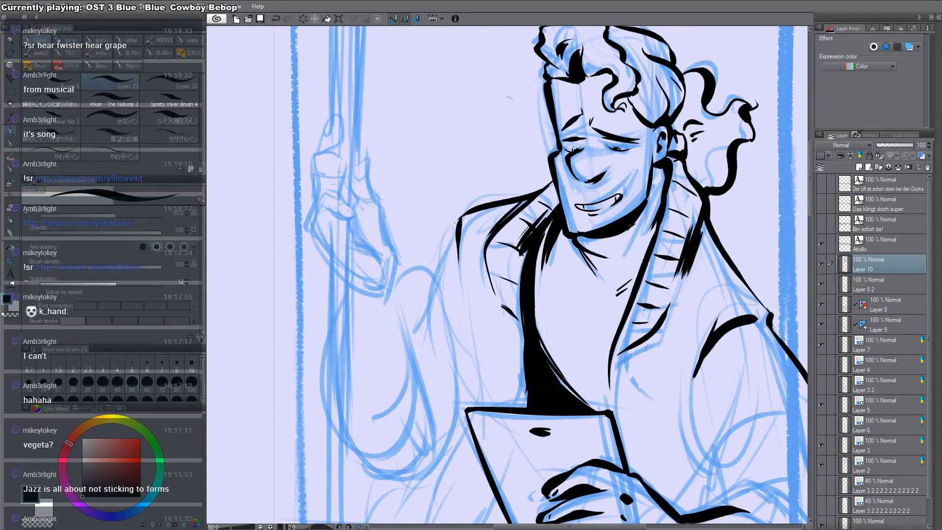
# Step: Ink and clean up the jacket's shoulder contour on the side of the raised arm, ending in a thick fold
pyautogui.moveTo(474, 211)
pyautogui.mouseDown()
pyautogui.moveTo(452, 252)
pyautogui.moveTo(458, 265)
pyautogui.moveTo(444, 271)
pyautogui.mouseUp()
pyautogui.press('c')
pyautogui.press('c')
pyautogui.moveTo(436, 327); pyautogui.dragTo(533, 386)
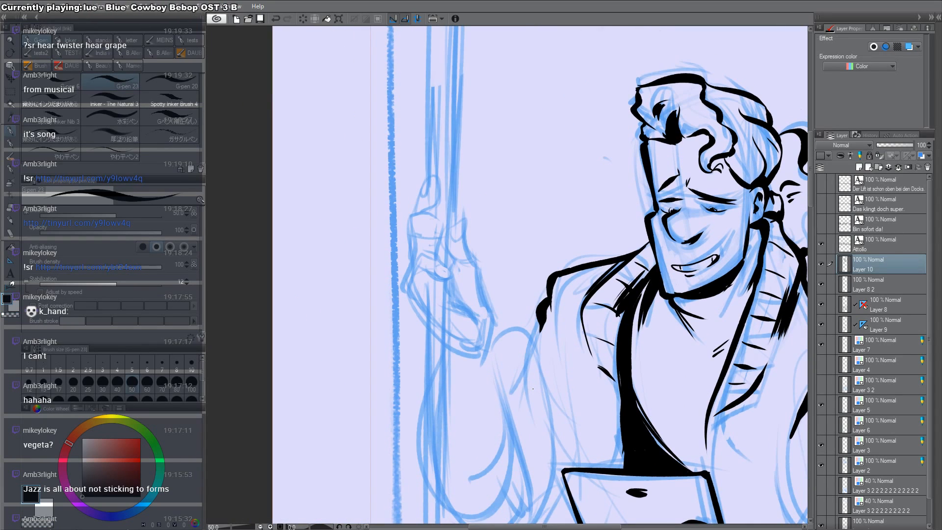
# Step: Ink the pole's two long vertical lines from the gripping hand down past the lower panel border
pyautogui.hotkey('ctrl', 'space')
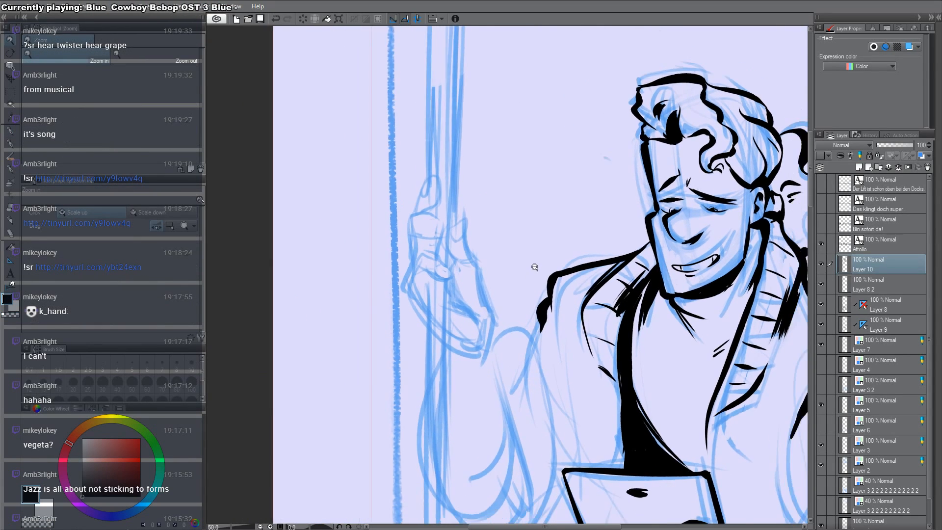
pyautogui.keyDown('alt'); pyautogui.click(534, 267); pyautogui.keyUp('alt')
pyautogui.keyDown('alt'); pyautogui.click(537, 264); pyautogui.keyUp('alt')
pyautogui.keyDown('alt'); pyautogui.click(540, 262); pyautogui.keyUp('alt')
pyautogui.moveTo(535, 339); pyautogui.dragTo(534, 302)
pyautogui.keyDown('ctrl'); pyautogui.click(529, 288); pyautogui.keyUp('ctrl')
pyautogui.keyDown('ctrl'); pyautogui.click(530, 287); pyautogui.keyUp('ctrl')
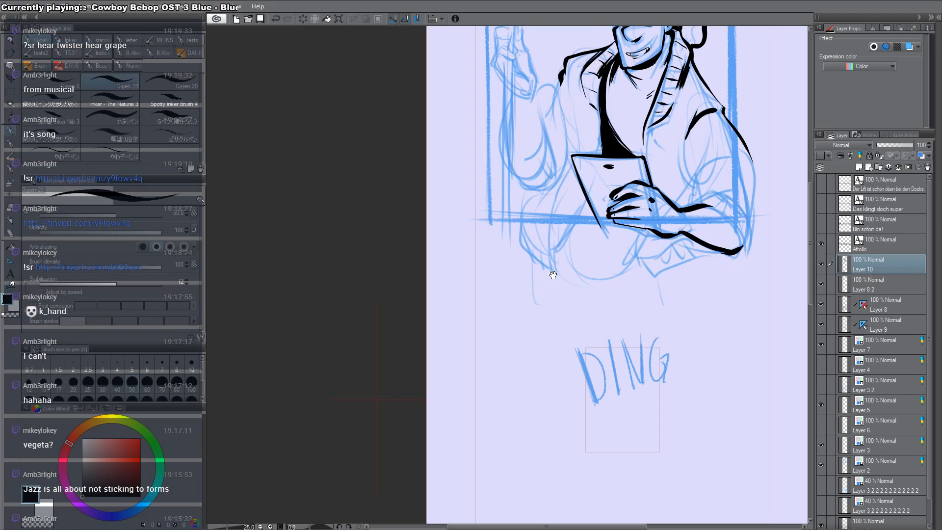
pyautogui.moveTo(553, 272); pyautogui.dragTo(513, 426)
pyautogui.moveTo(473, 224); pyautogui.dragTo(468, 396)
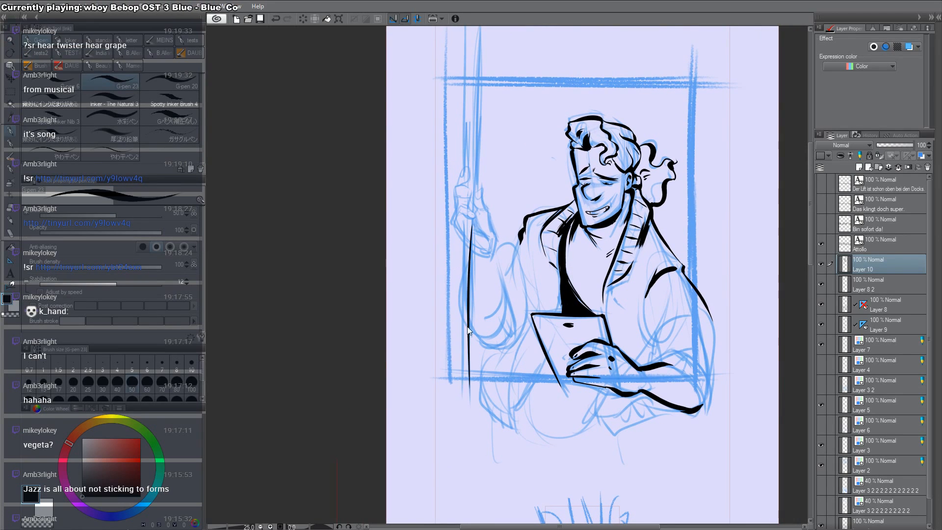
pyautogui.hotkey('ctrl', 'z')
pyautogui.moveTo(465, 214); pyautogui.dragTo(463, 438)
pyautogui.hotkey('ctrl', 'z')
pyautogui.moveTo(463, 217); pyautogui.dragTo(463, 452)
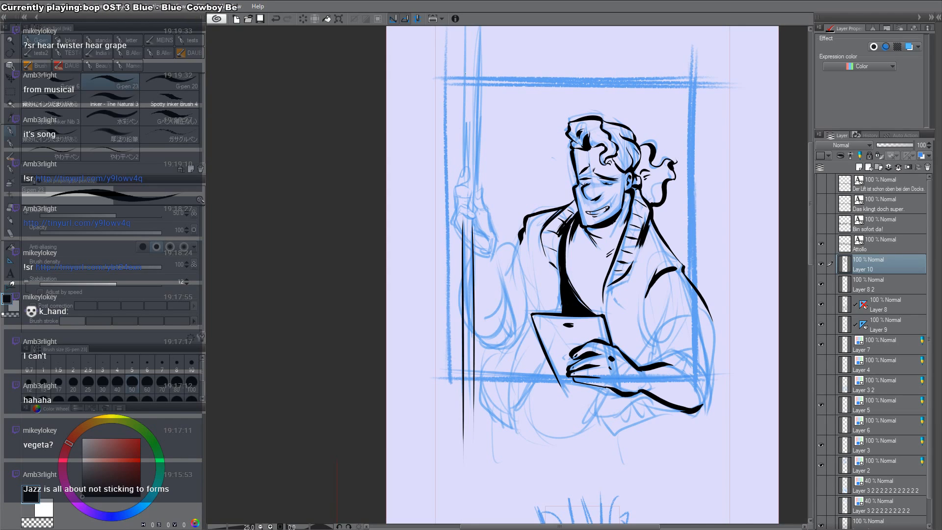
# Step: Ink the pole's upper lines from above the panel border to the hand and clean up the overlap around the grip
pyautogui.moveTo(465, 57); pyautogui.dragTo(471, 240)
pyautogui.moveTo(463, 166); pyautogui.dragTo(464, 242)
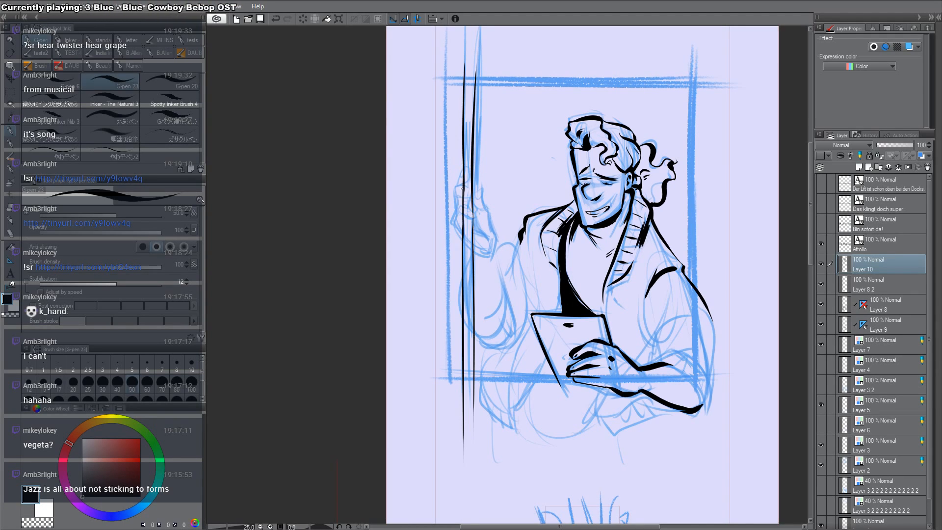
pyautogui.press('c')
pyautogui.moveTo(462, 170); pyautogui.dragTo(462, 229)
pyautogui.press('c')
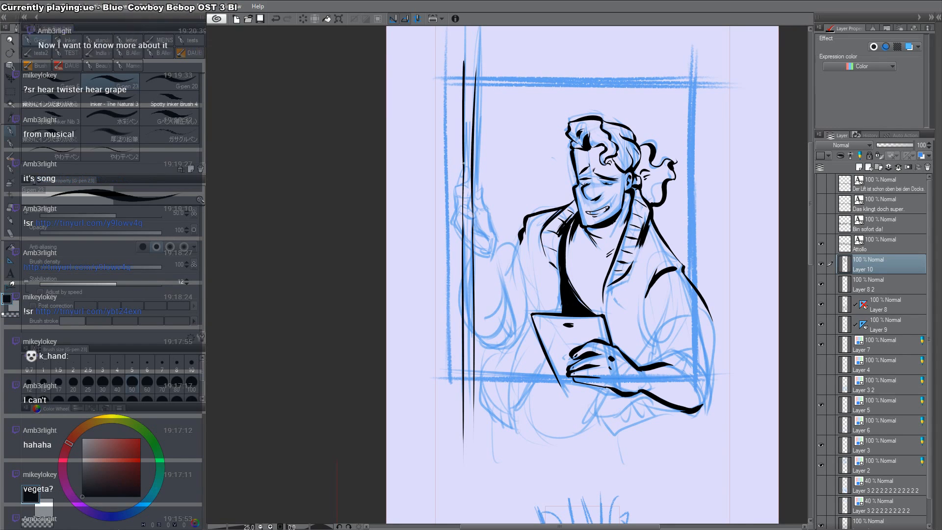
# Step: Thicken and even out the pole's two inked lines along their upper and lower stretches
pyautogui.moveTo(474, 42); pyautogui.dragTo(473, 151)
pyautogui.keyDown('ctrl'); pyautogui.click(478, 88); pyautogui.keyUp('ctrl')
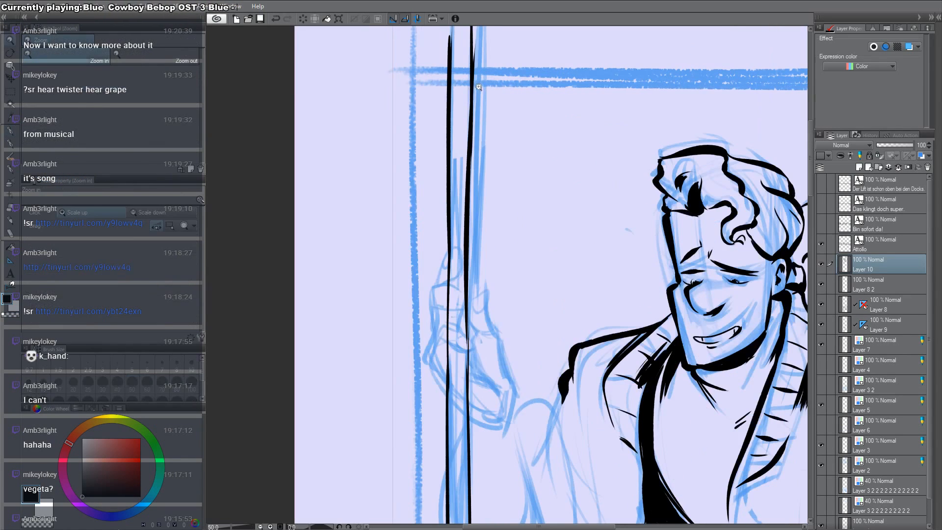
pyautogui.moveTo(476, 68)
pyautogui.mouseDown()
pyautogui.moveTo(476, 139)
pyautogui.moveTo(472, 57)
pyautogui.mouseUp()
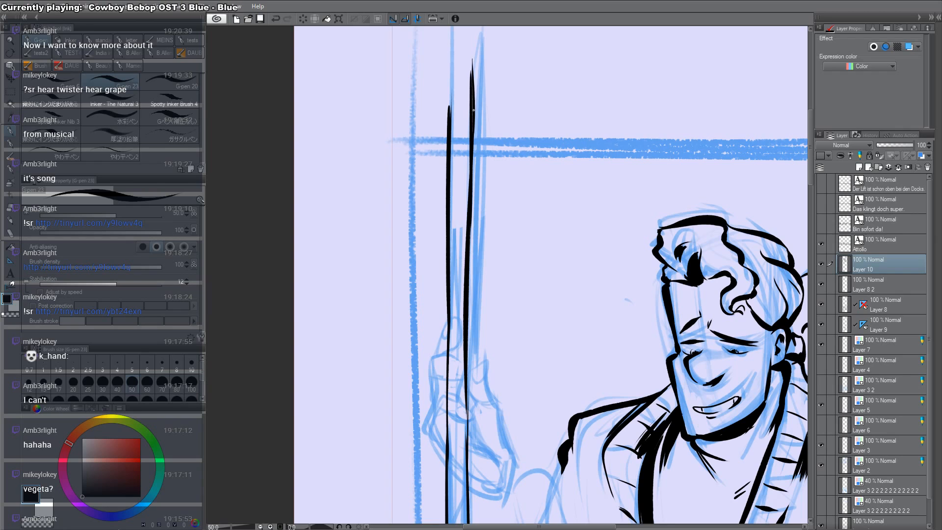
pyautogui.moveTo(472, 118); pyautogui.dragTo(471, 60)
pyautogui.moveTo(449, 137)
pyautogui.mouseDown()
pyautogui.moveTo(450, 53)
pyautogui.moveTo(486, 65)
pyautogui.mouseUp()
pyautogui.moveTo(505, 371); pyautogui.dragTo(530, 8)
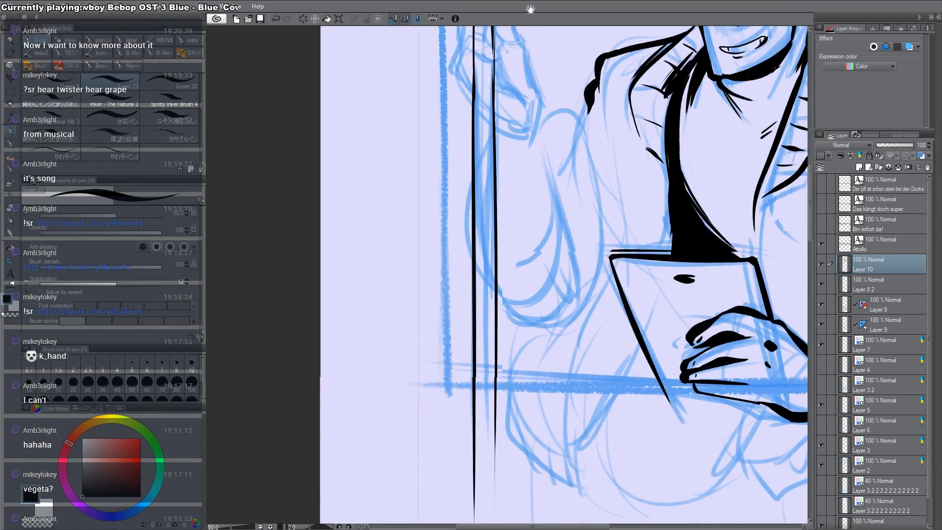
pyautogui.moveTo(490, 432)
pyautogui.mouseDown()
pyautogui.moveTo(486, 312)
pyautogui.moveTo(490, 407)
pyautogui.moveTo(497, 399)
pyautogui.moveTo(469, 402)
pyautogui.mouseUp()
pyautogui.moveTo(452, 153); pyautogui.dragTo(434, 478)
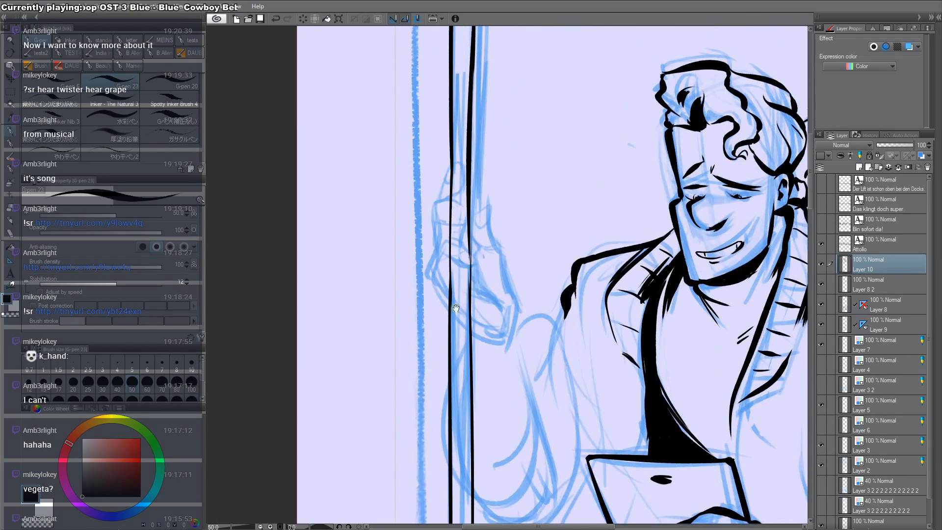
# Step: Erase the inked pole lines where they run across the fingers of the gripping hand
pyautogui.press('c')
pyautogui.moveTo(450, 250)
pyautogui.mouseDown()
pyautogui.moveTo(476, 263)
pyautogui.moveTo(439, 245)
pyautogui.moveTo(468, 258)
pyautogui.moveTo(453, 174)
pyautogui.mouseUp()
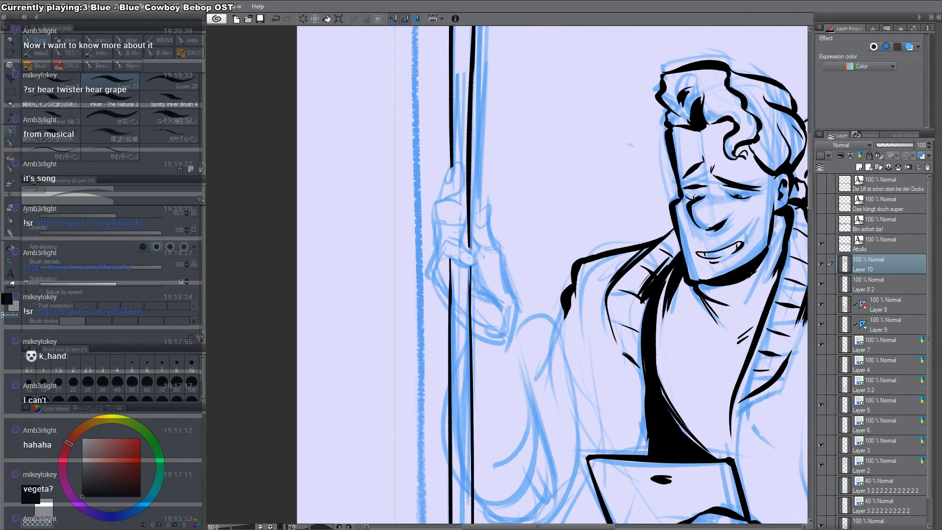
pyautogui.moveTo(470, 244); pyautogui.dragTo(470, 206)
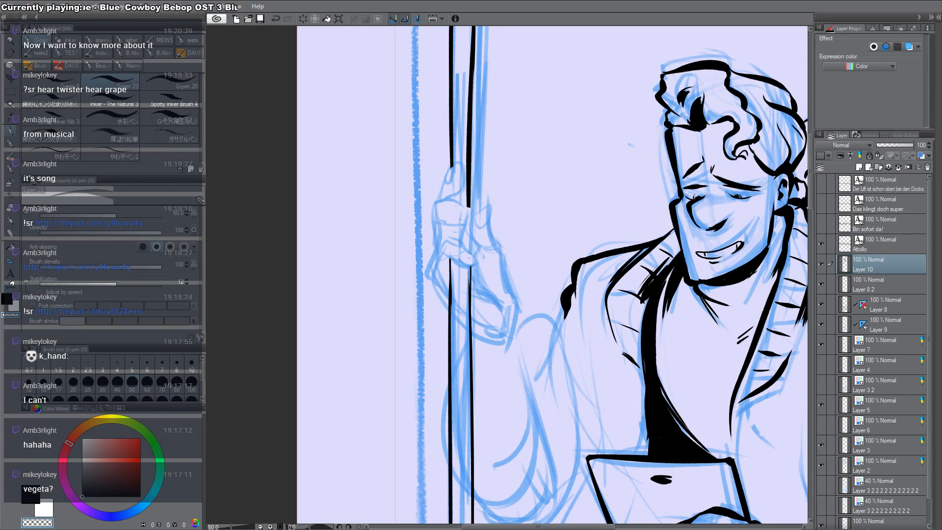
pyautogui.press('c')
# Step: Ink the lowest finger wrapped around the pole and the outer contour of the hand beneath it
pyautogui.keyDown('ctrl'); pyautogui.click(448, 269); pyautogui.keyUp('ctrl')
pyautogui.moveTo(514, 248); pyautogui.dragTo(535, 260)
pyautogui.moveTo(436, 264); pyautogui.dragTo(443, 224)
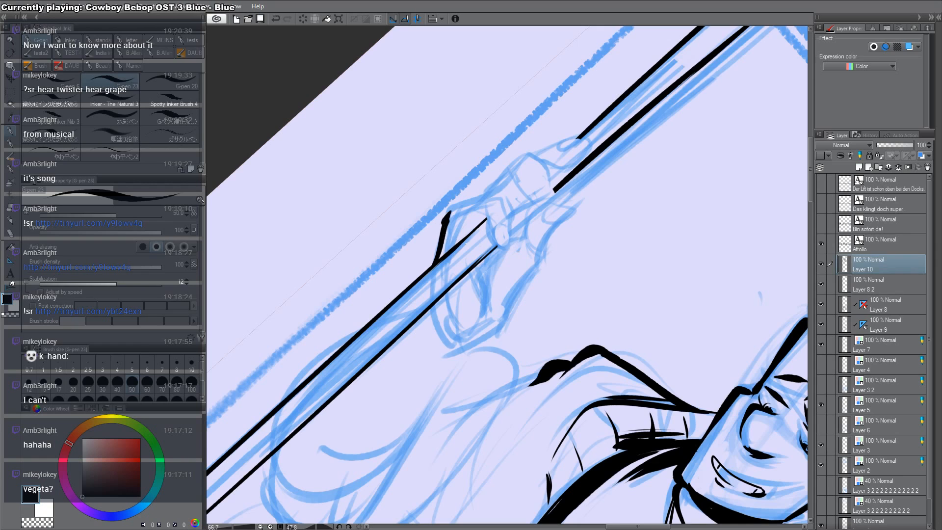
pyautogui.moveTo(616, 226); pyautogui.dragTo(552, 136)
pyautogui.moveTo(423, 271); pyautogui.dragTo(443, 223)
pyautogui.moveTo(654, 174); pyautogui.dragTo(436, 120)
pyautogui.moveTo(445, 330)
pyautogui.mouseDown()
pyautogui.moveTo(472, 289)
pyautogui.moveTo(491, 302)
pyautogui.moveTo(476, 324)
pyautogui.moveTo(481, 301)
pyautogui.moveTo(451, 281)
pyautogui.mouseUp()
pyautogui.press('c')
pyautogui.press('c')
pyautogui.keyDown('shift'); pyautogui.doubleClick(625, 286); pyautogui.keyUp('shift')
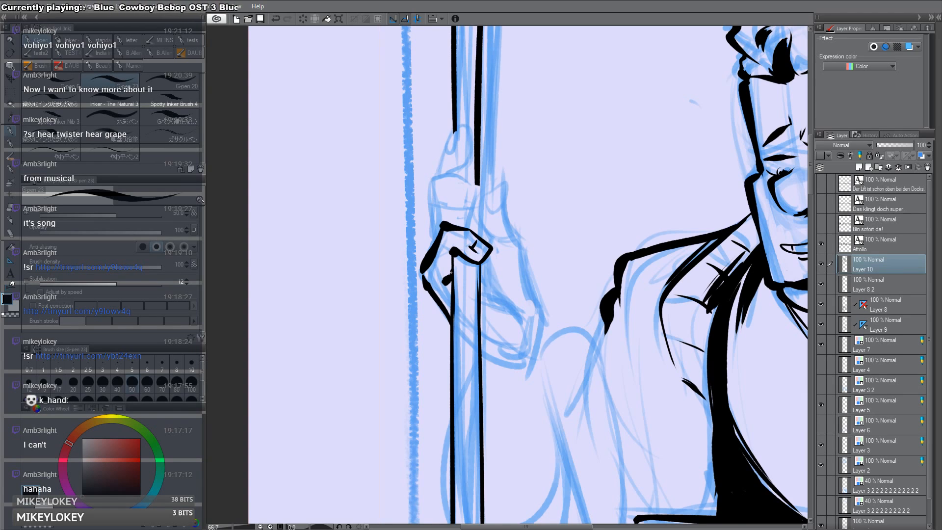
# Step: Ink the middle fingers with their nails and the raised index finger above them on the pole
pyautogui.moveTo(436, 180); pyautogui.dragTo(430, 246)
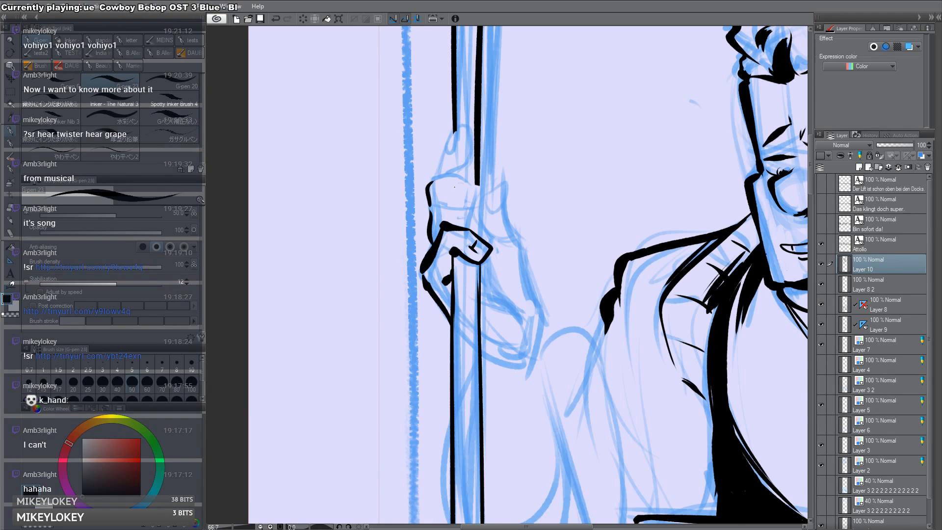
pyautogui.moveTo(435, 181)
pyautogui.mouseDown()
pyautogui.moveTo(473, 201)
pyautogui.moveTo(473, 227)
pyautogui.moveTo(473, 210)
pyautogui.moveTo(459, 203)
pyautogui.moveTo(458, 220)
pyautogui.mouseUp()
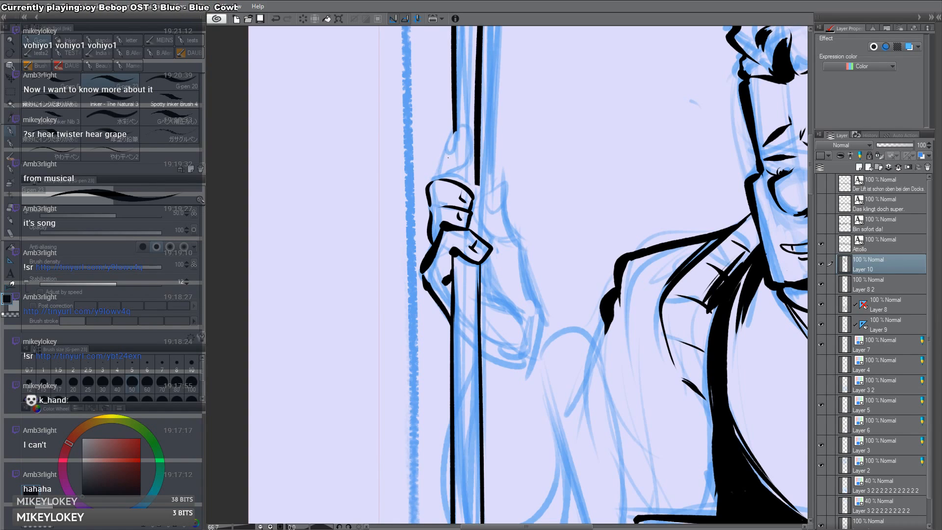
pyautogui.moveTo(432, 180)
pyautogui.mouseDown()
pyautogui.moveTo(464, 123)
pyautogui.moveTo(473, 161)
pyautogui.moveTo(454, 180)
pyautogui.moveTo(458, 134)
pyautogui.moveTo(465, 167)
pyautogui.moveTo(454, 180)
pyautogui.moveTo(477, 232)
pyautogui.mouseUp()
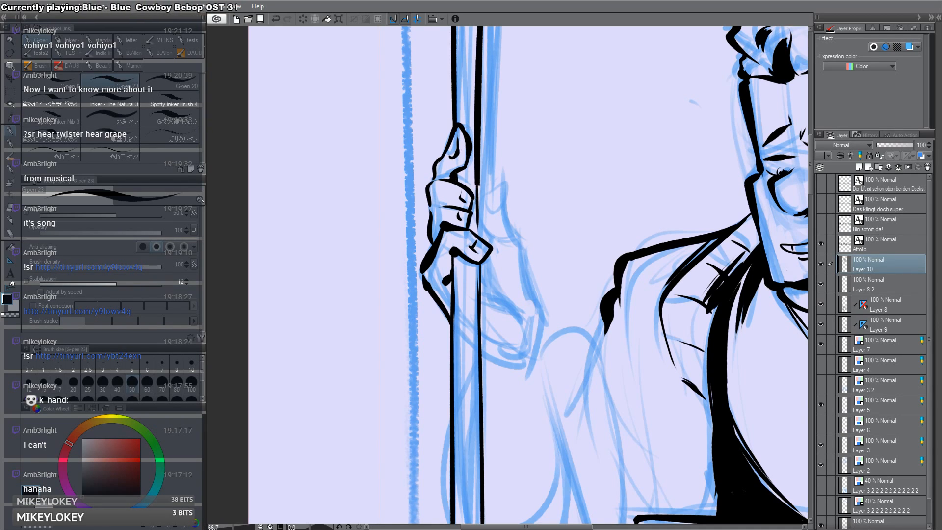
# Step: Ink the thumb beside the pole and the heel of the hand down to the wrist, cleaning up and thickening the contour
pyautogui.moveTo(476, 185)
pyautogui.mouseDown()
pyautogui.moveTo(477, 235)
pyautogui.moveTo(473, 203)
pyautogui.moveTo(481, 228)
pyautogui.moveTo(489, 190)
pyautogui.moveTo(500, 185)
pyautogui.moveTo(484, 212)
pyautogui.moveTo(501, 192)
pyautogui.moveTo(516, 238)
pyautogui.moveTo(507, 247)
pyautogui.moveTo(521, 240)
pyautogui.moveTo(543, 315)
pyautogui.mouseUp()
pyautogui.press('c')
pyautogui.press('c')
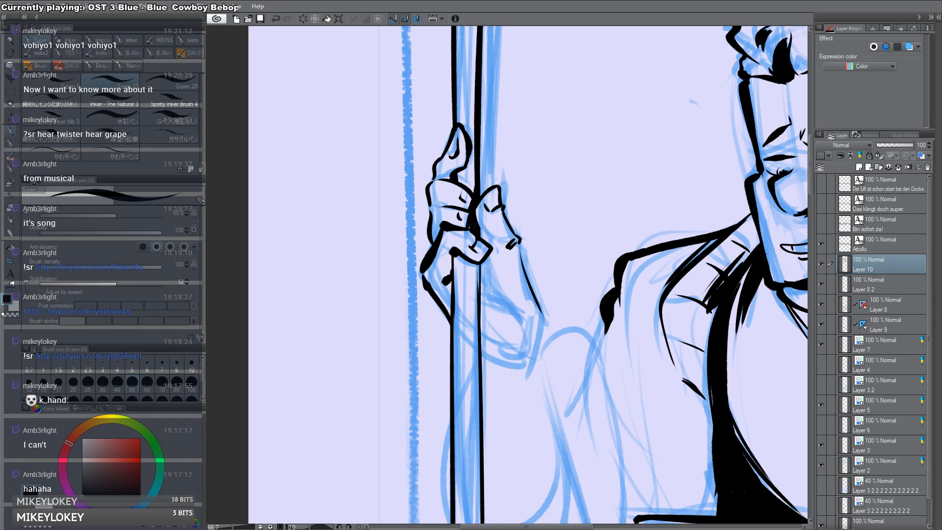
pyautogui.moveTo(519, 241); pyautogui.dragTo(541, 321)
pyautogui.moveTo(479, 227); pyautogui.dragTo(496, 246)
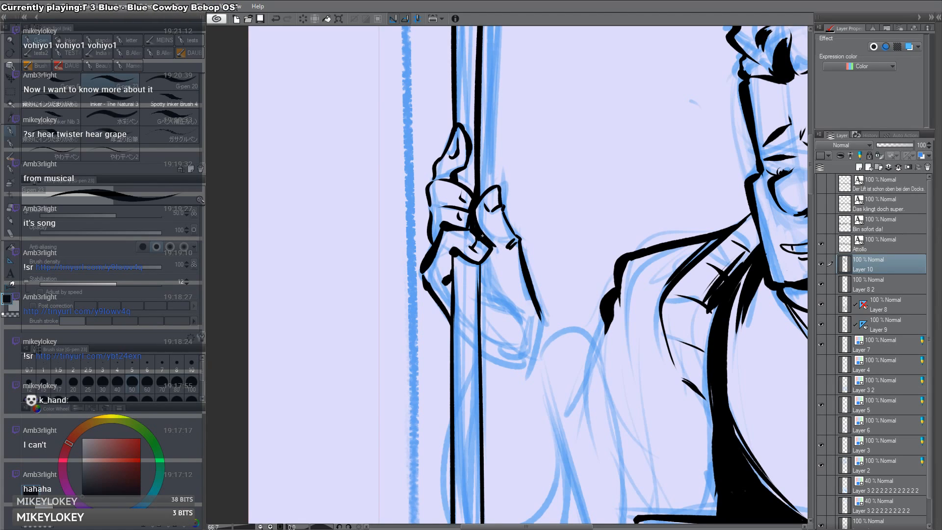
# Step: Add solid black shadows in the palm, around the pole beneath the fingers and along the wrist
pyautogui.moveTo(488, 291)
pyautogui.mouseDown()
pyautogui.moveTo(518, 320)
pyautogui.moveTo(535, 364)
pyautogui.mouseUp()
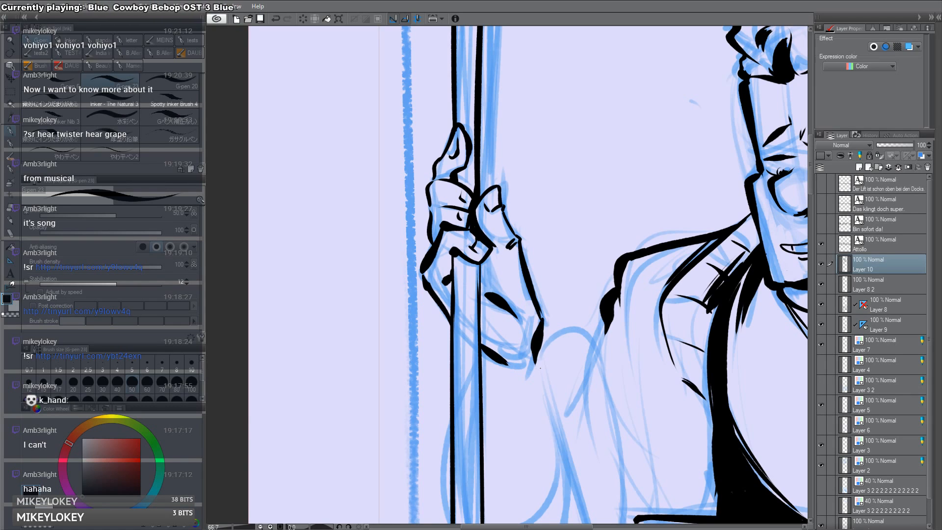
pyautogui.moveTo(548, 301); pyautogui.dragTo(537, 364)
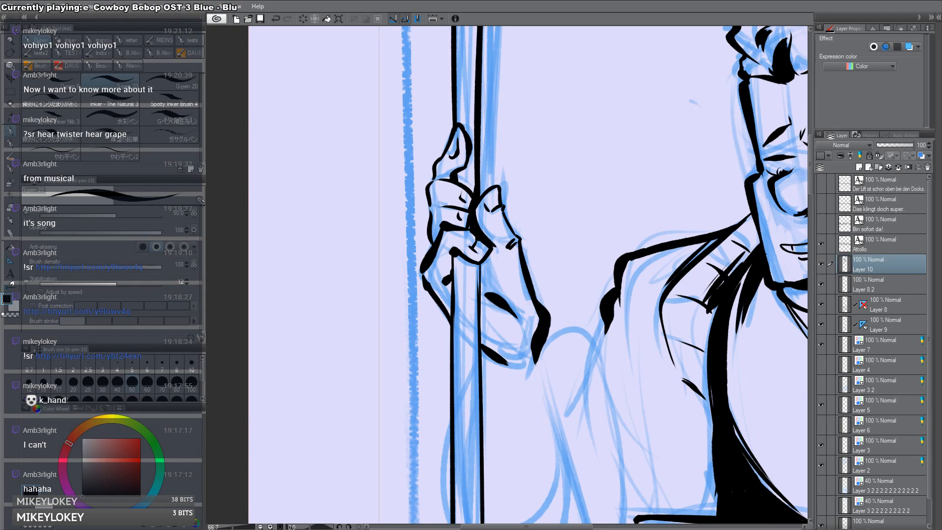
pyautogui.moveTo(490, 259)
pyautogui.mouseDown()
pyautogui.moveTo(496, 290)
pyautogui.moveTo(479, 294)
pyautogui.mouseUp()
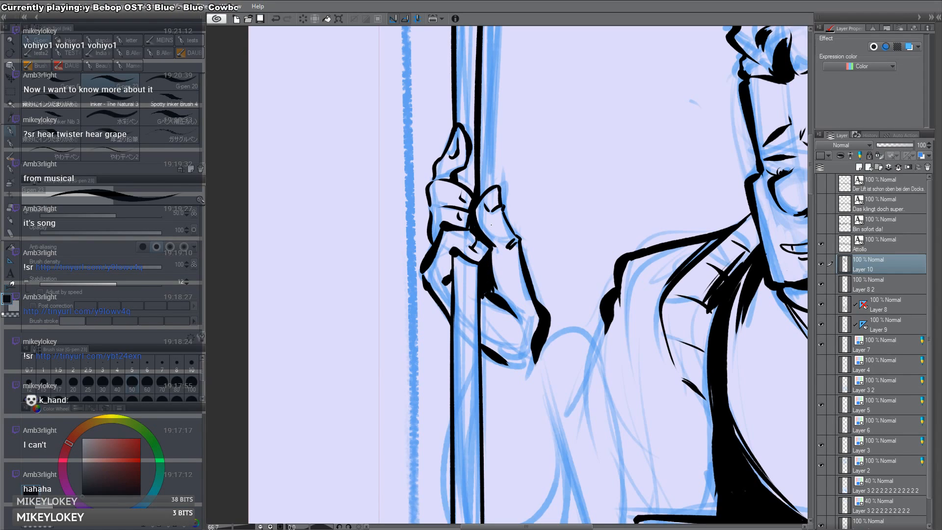
pyautogui.moveTo(462, 257); pyautogui.dragTo(452, 273)
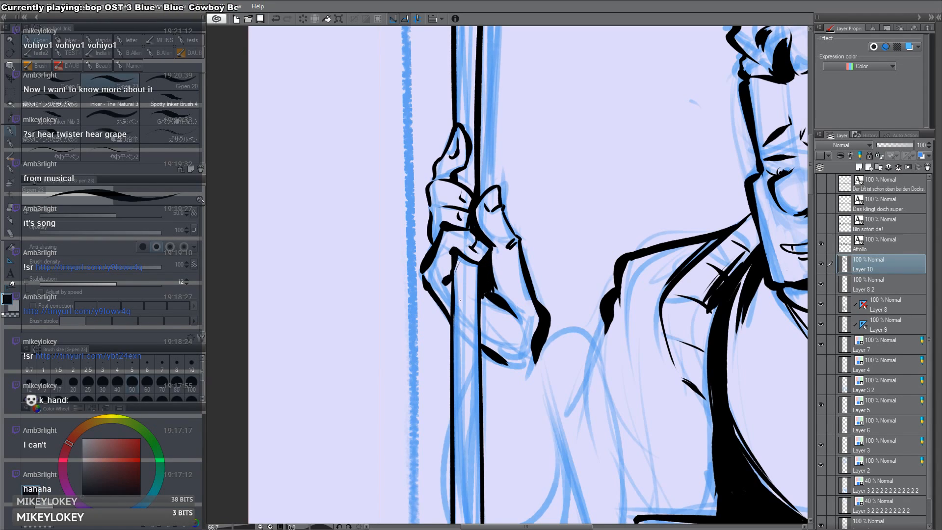
pyautogui.moveTo(481, 307); pyautogui.dragTo(484, 344)
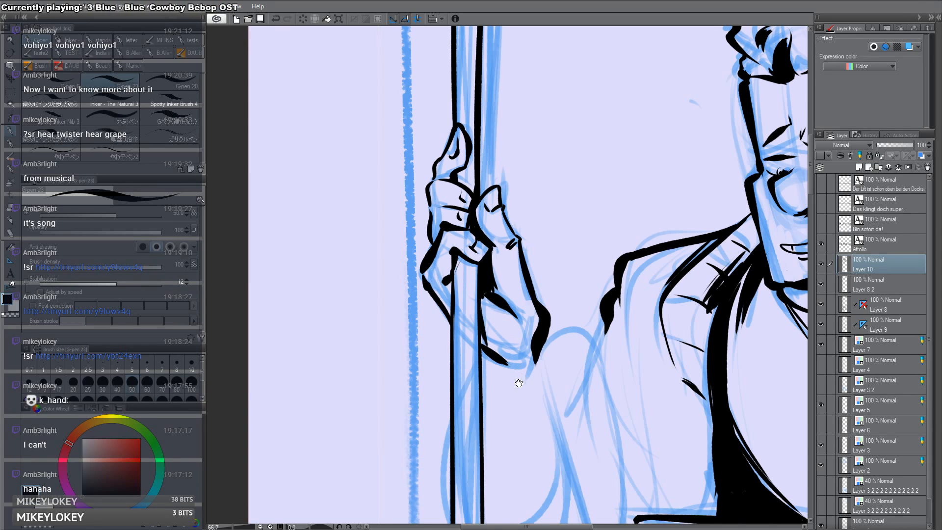
pyautogui.moveTo(523, 392); pyautogui.dragTo(509, 346)
pyautogui.keyDown('alt'); pyautogui.click(514, 363); pyautogui.keyUp('alt')
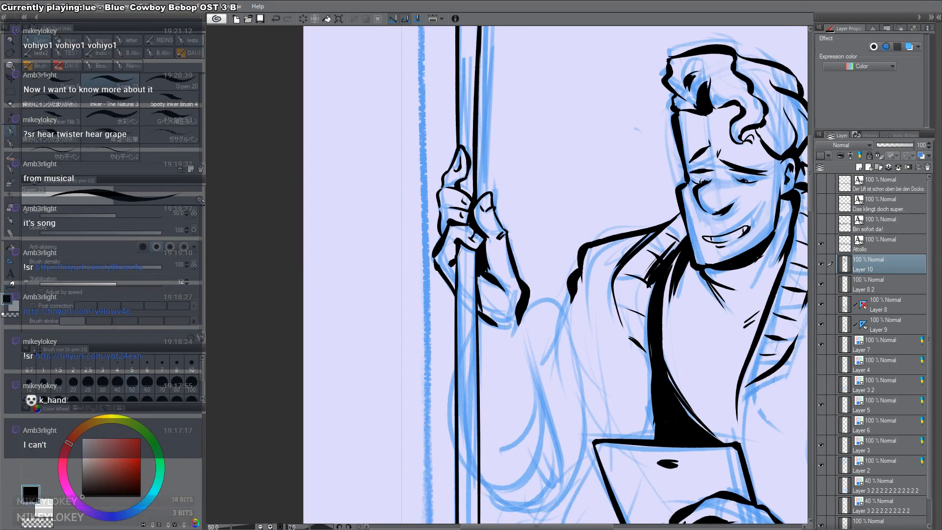
pyautogui.moveTo(480, 302)
pyautogui.mouseDown()
pyautogui.moveTo(483, 329)
pyautogui.moveTo(510, 329)
pyautogui.mouseUp()
pyautogui.moveTo(508, 367)
pyautogui.mouseDown()
pyautogui.moveTo(490, 372)
pyautogui.moveTo(443, 265)
pyautogui.mouseUp()
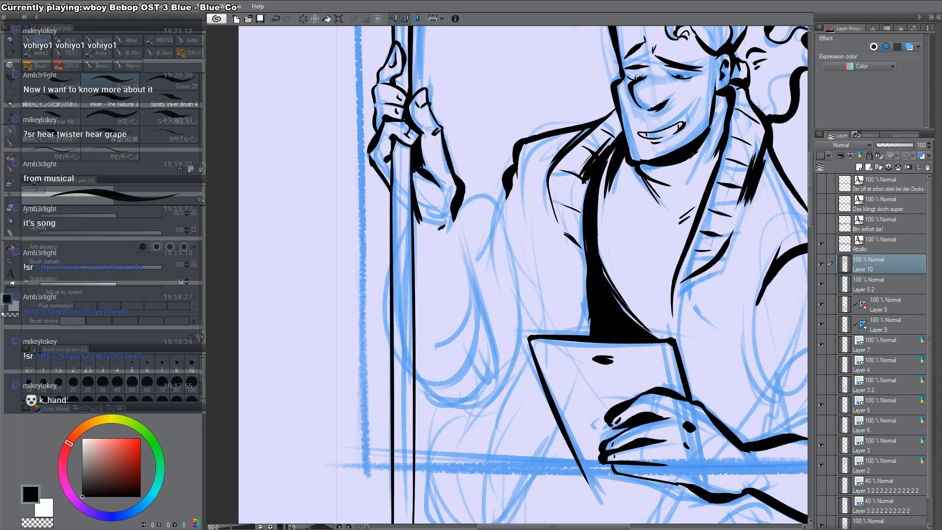
# Step: Ink both sides of the raised forearm below the wrist and curve the line into a thick elbow edge beside the pole
pyautogui.moveTo(387, 274)
pyautogui.mouseDown()
pyautogui.moveTo(385, 336)
pyautogui.moveTo(389, 308)
pyautogui.mouseUp()
pyautogui.moveTo(454, 216); pyautogui.dragTo(480, 327)
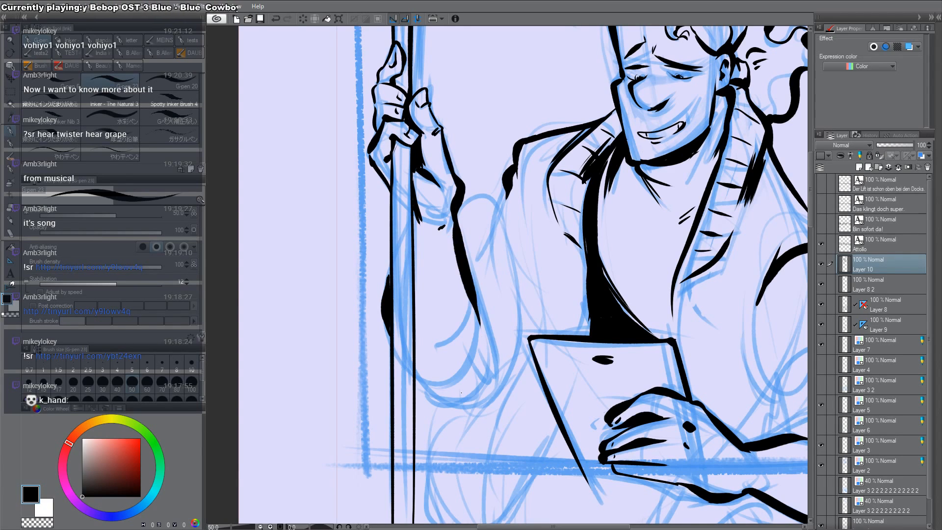
pyautogui.moveTo(462, 375); pyautogui.dragTo(418, 379)
pyautogui.moveTo(488, 315); pyautogui.dragTo(461, 372)
pyautogui.moveTo(483, 307); pyautogui.dragTo(489, 317)
pyautogui.hotkey('ctrl', 'z')
pyautogui.hotkey('ctrl', 'z')
pyautogui.hotkey('ctrl', 'z')
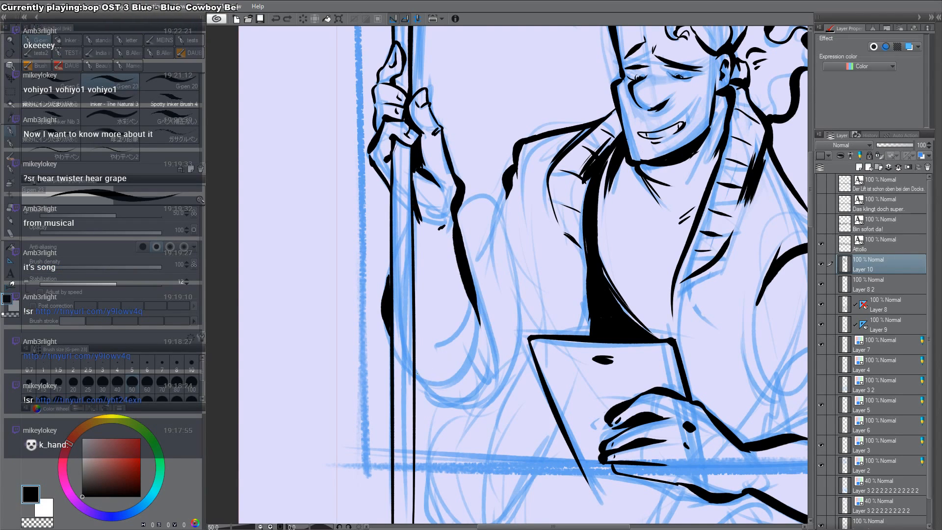
pyautogui.moveTo(416, 373)
pyautogui.mouseDown()
pyautogui.moveTo(480, 337)
pyautogui.moveTo(467, 367)
pyautogui.mouseUp()
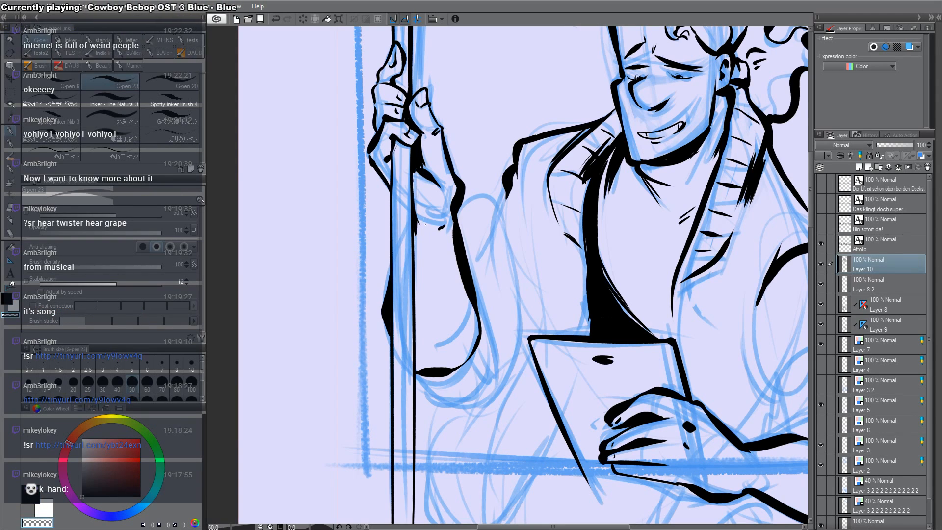
# Step: Ink the outer edge of the sleeve cuff around the raised arm's elbow and add its short ribbing lines
pyautogui.moveTo(403, 166)
pyautogui.mouseDown()
pyautogui.moveTo(430, 214)
pyautogui.moveTo(417, 234)
pyautogui.moveTo(416, 209)
pyautogui.mouseUp()
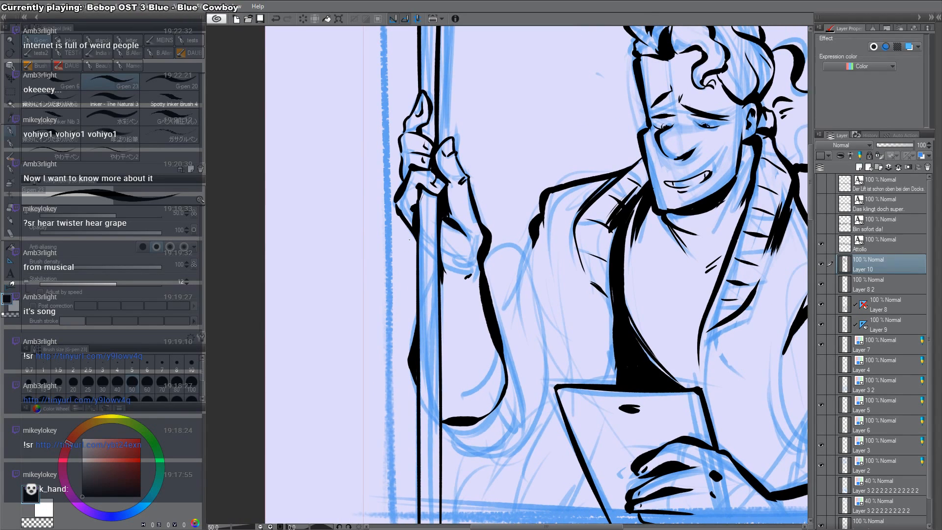
pyautogui.moveTo(381, 336); pyautogui.dragTo(339, 204)
pyautogui.moveTo(466, 264)
pyautogui.mouseDown()
pyautogui.moveTo(435, 299)
pyautogui.moveTo(436, 326)
pyautogui.moveTo(473, 294)
pyautogui.mouseUp()
pyautogui.hotkey('ctrl', 'z')
pyautogui.moveTo(472, 244); pyautogui.dragTo(469, 305)
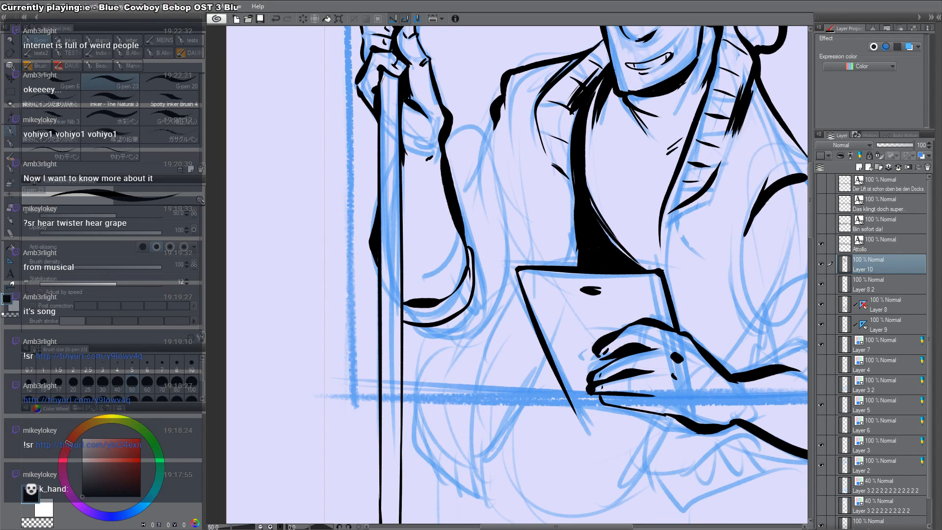
pyautogui.moveTo(412, 313)
pyautogui.mouseDown()
pyautogui.moveTo(402, 321)
pyautogui.moveTo(459, 305)
pyautogui.mouseUp()
pyautogui.moveTo(469, 269); pyautogui.dragTo(469, 281)
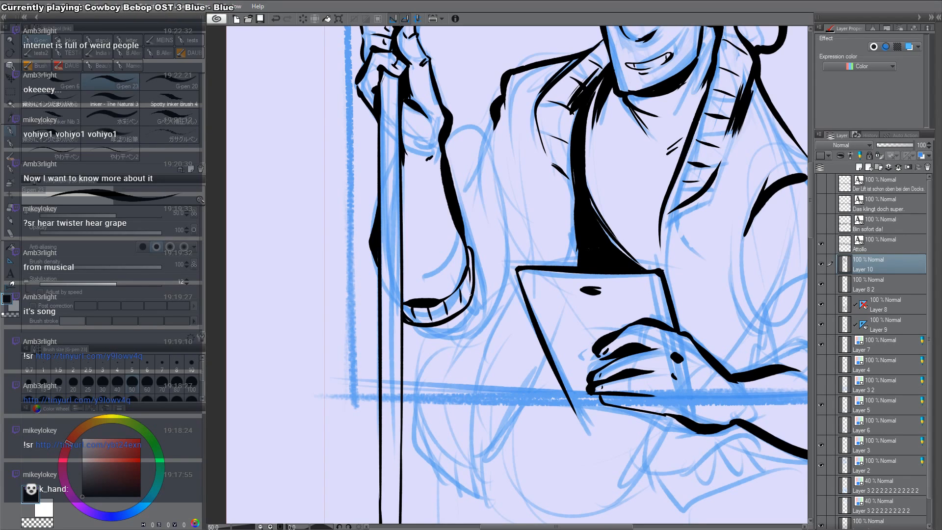
# Step: Ink the thick sleeve contour beneath the elbow cuff and the jacket's side edge running down to the tablet
pyautogui.scroll(3, 427, 358)
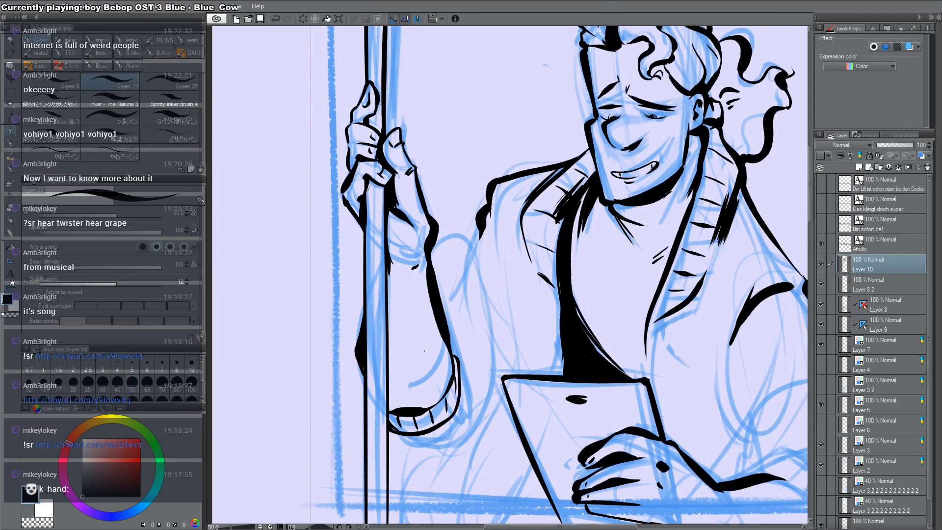
pyautogui.moveTo(393, 444)
pyautogui.mouseDown()
pyautogui.moveTo(445, 451)
pyautogui.moveTo(473, 423)
pyautogui.moveTo(463, 441)
pyautogui.moveTo(477, 426)
pyautogui.moveTo(440, 398)
pyautogui.mouseUp()
pyautogui.hotkey('ctrl', 'z')
pyautogui.moveTo(456, 225); pyautogui.dragTo(474, 331)
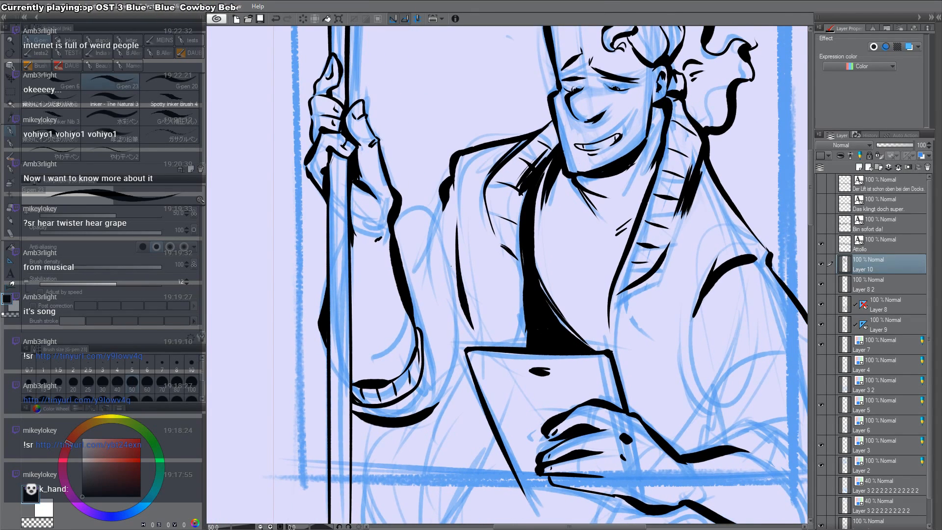
pyautogui.moveTo(452, 267); pyautogui.dragTo(481, 346)
pyautogui.moveTo(452, 410); pyautogui.dragTo(471, 337)
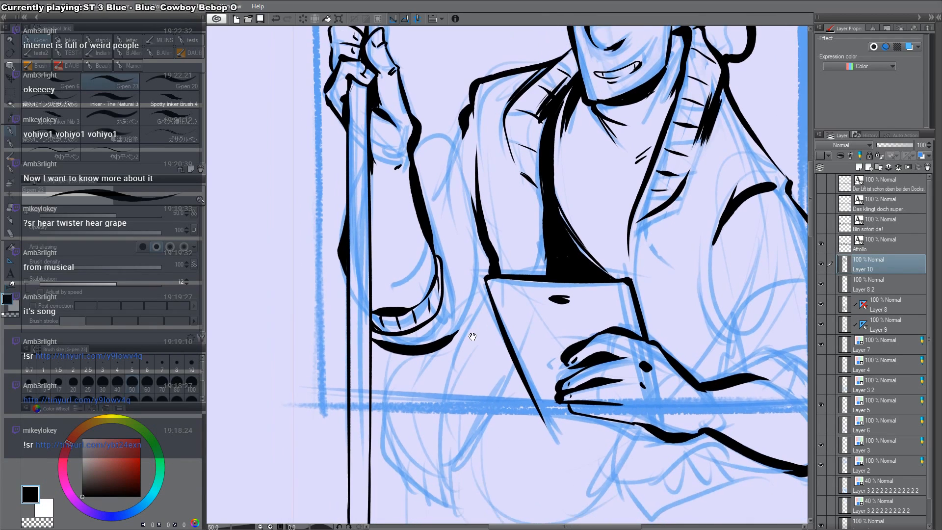
# Step: Extend the lower sleeve line to the tablet, then ink the rounded knee shape beneath it with short crease lines
pyautogui.moveTo(488, 301)
pyautogui.mouseDown()
pyautogui.moveTo(461, 334)
pyautogui.moveTo(399, 371)
pyautogui.mouseUp()
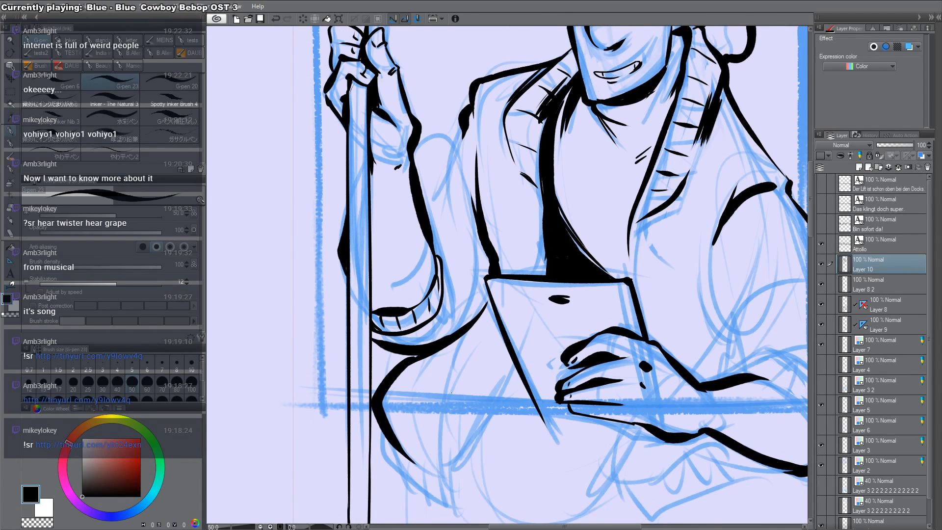
pyautogui.hotkey('ctrl', 'z')
pyautogui.moveTo(417, 356)
pyautogui.mouseDown()
pyautogui.moveTo(385, 431)
pyautogui.moveTo(488, 447)
pyautogui.moveTo(399, 439)
pyautogui.moveTo(418, 453)
pyautogui.mouseUp()
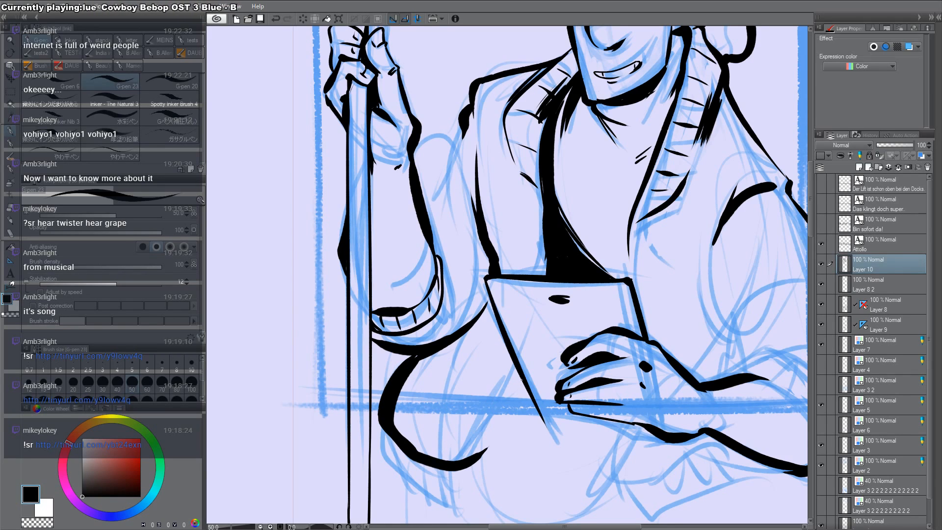
pyautogui.moveTo(521, 379); pyautogui.dragTo(467, 471)
pyautogui.moveTo(409, 391); pyautogui.dragTo(478, 359)
pyautogui.scroll(2, 483, 196)
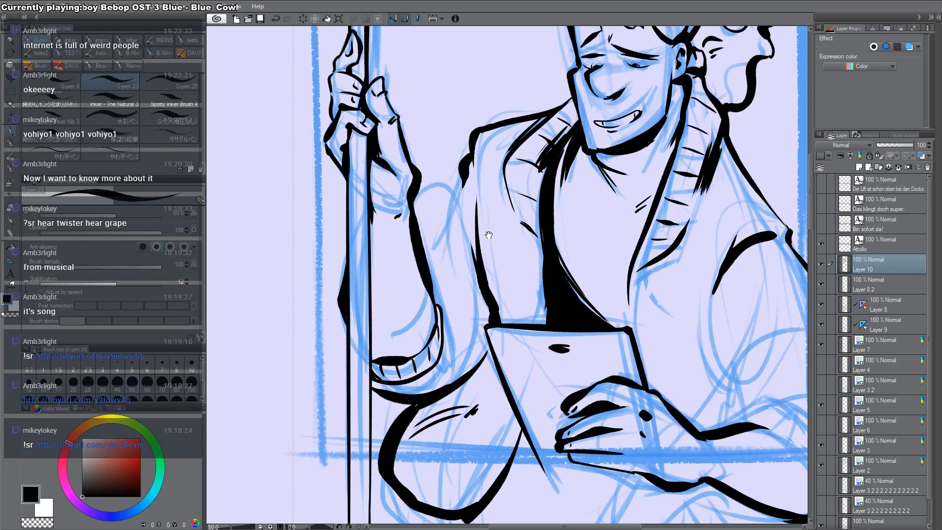
# Step: Ink the upper sleeve curve of the raised arm and connect it to the shoulder and armpit of the jacket
pyautogui.moveTo(415, 212); pyautogui.dragTo(469, 289)
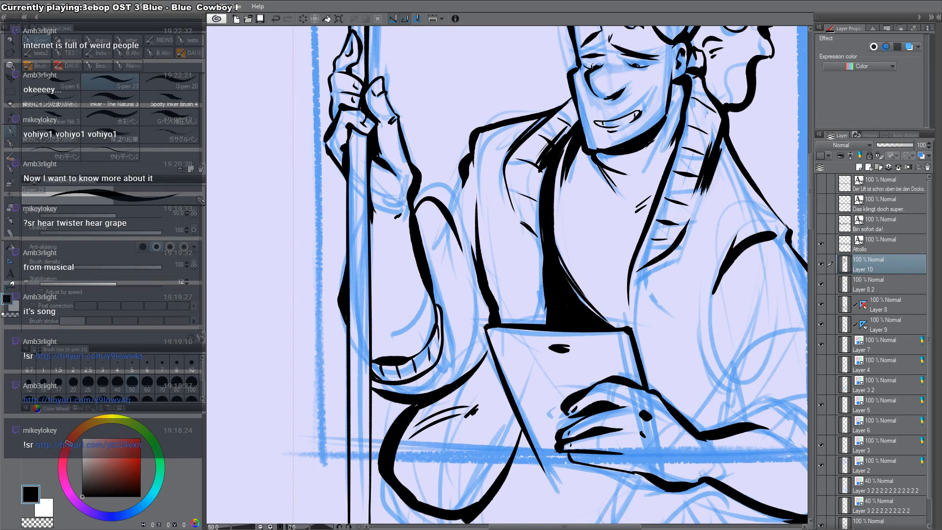
pyautogui.moveTo(447, 207); pyautogui.dragTo(462, 230)
pyautogui.moveTo(463, 180); pyautogui.dragTo(452, 214)
pyautogui.moveTo(464, 183)
pyautogui.mouseDown()
pyautogui.moveTo(474, 156)
pyautogui.moveTo(467, 209)
pyautogui.moveTo(472, 155)
pyautogui.moveTo(460, 188)
pyautogui.mouseUp()
pyautogui.press('c')
pyautogui.press('c')
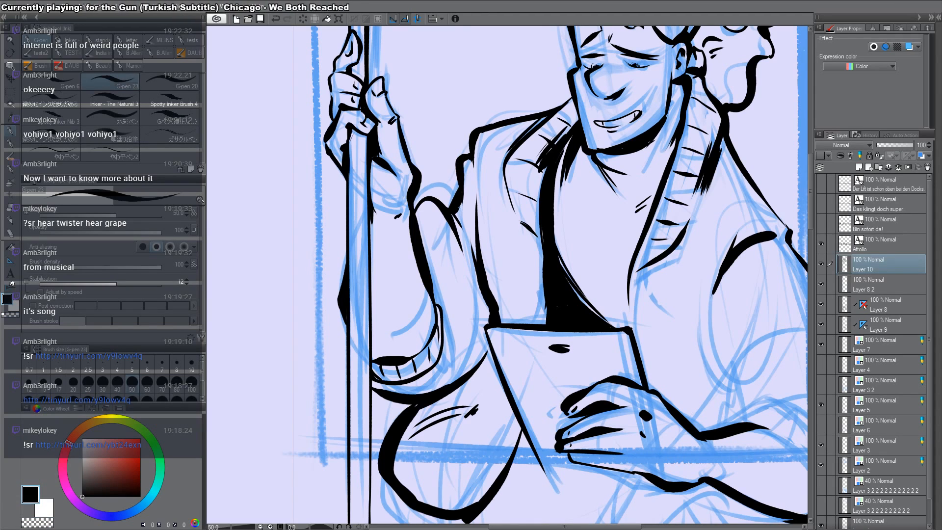
pyautogui.moveTo(475, 259); pyautogui.dragTo(478, 186)
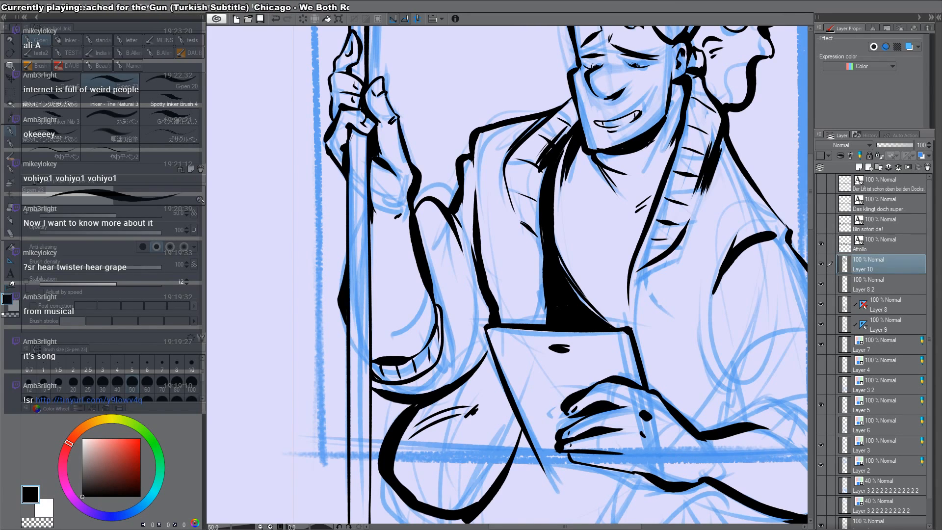
# Step: Strengthen the black marks along the base of the raised hand's wrist and extend the jacket's side line toward the shoulder
pyautogui.moveTo(512, 255); pyautogui.dragTo(578, 413)
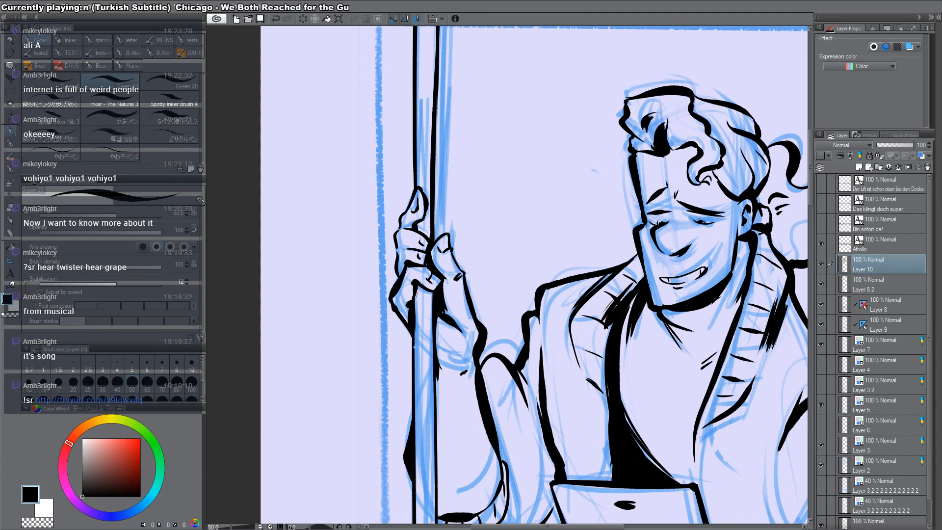
pyautogui.press('c')
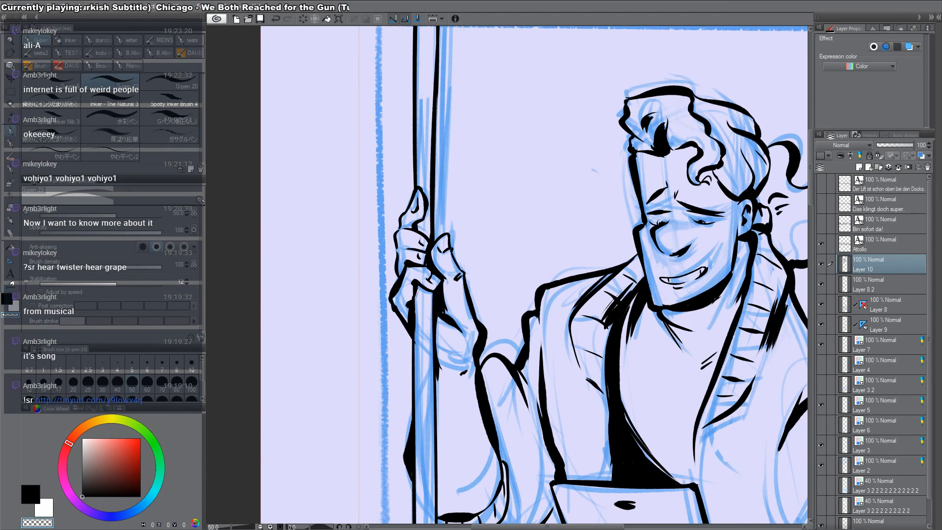
pyautogui.press('c')
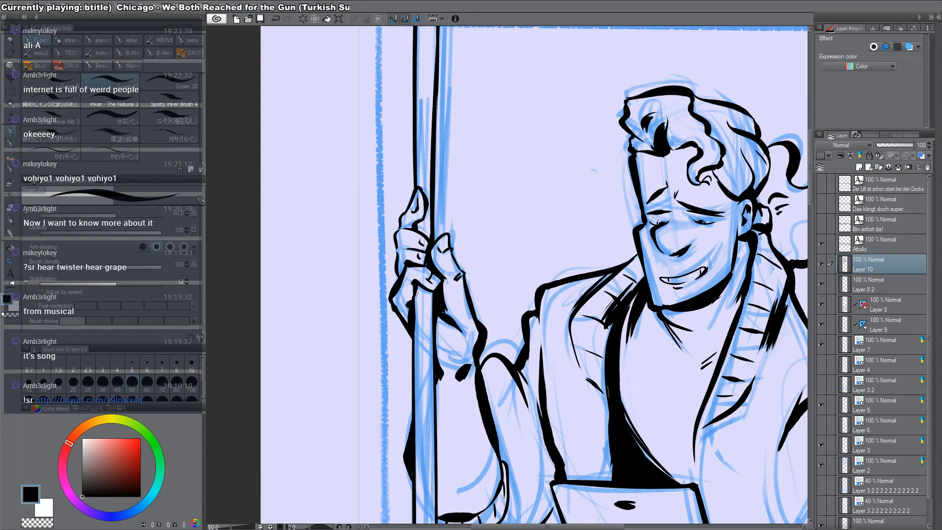
pyautogui.scroll(-1, 466, 365)
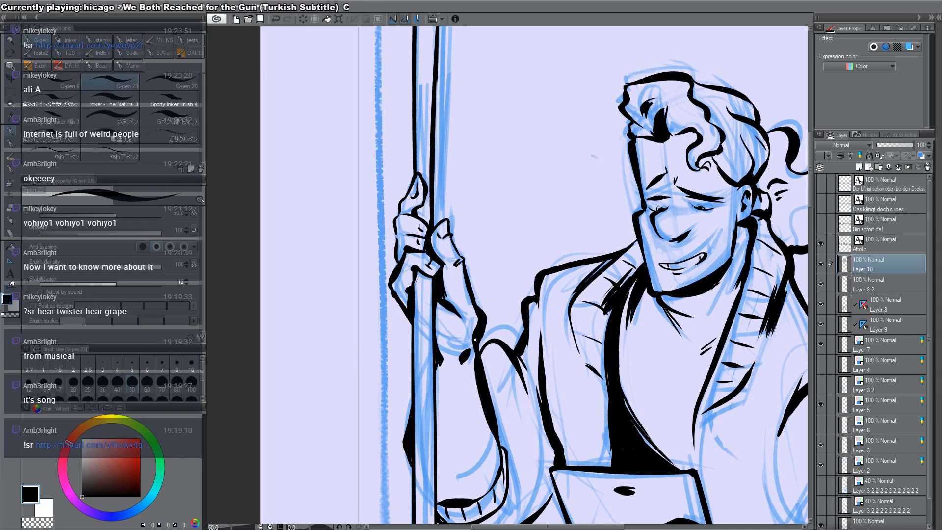
pyautogui.moveTo(683, 381); pyautogui.dragTo(540, 247)
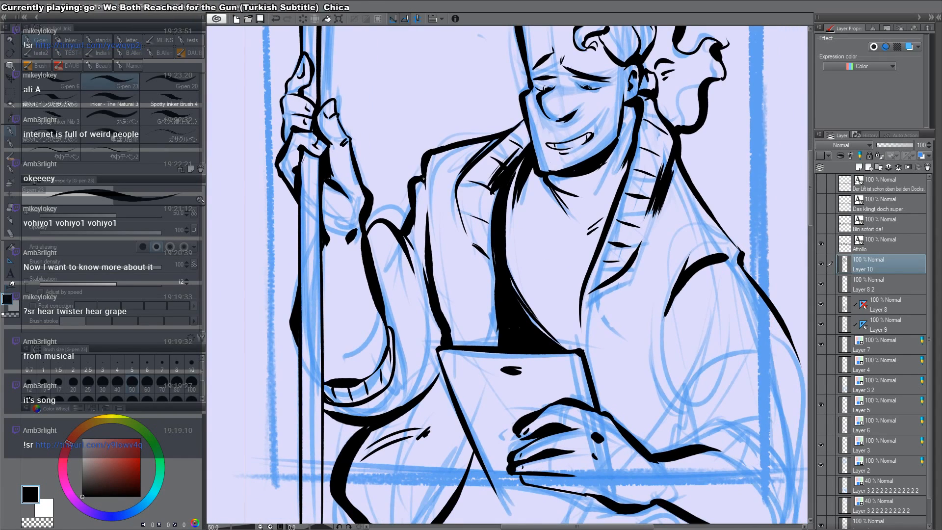
pyautogui.moveTo(422, 178); pyautogui.dragTo(426, 226)
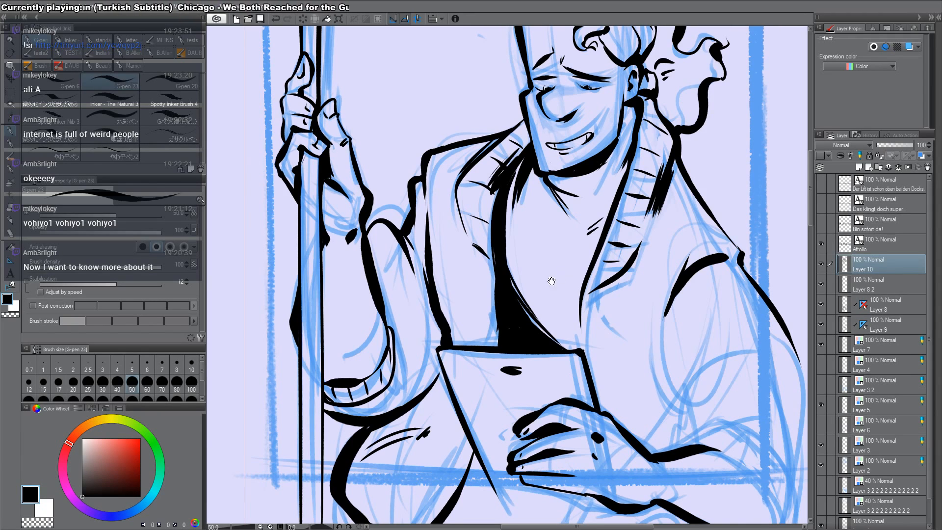
# Step: Examine the inked figure as a whole within the panel
pyautogui.moveTo(533, 265); pyautogui.dragTo(525, 247)
pyautogui.hotkey('ctrl', 'space')
pyautogui.keyDown('alt'); pyautogui.click(483, 219); pyautogui.keyUp('alt')
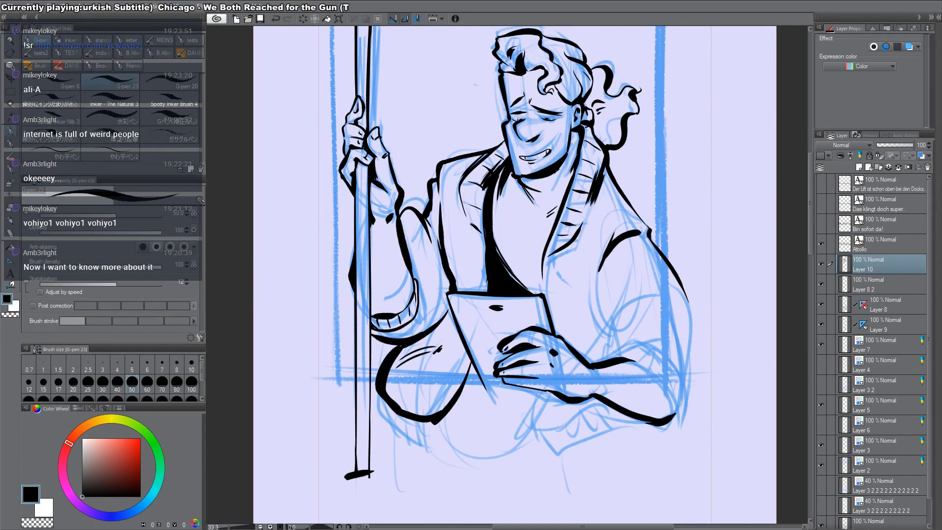
pyautogui.moveTo(490, 244); pyautogui.dragTo(516, 286)
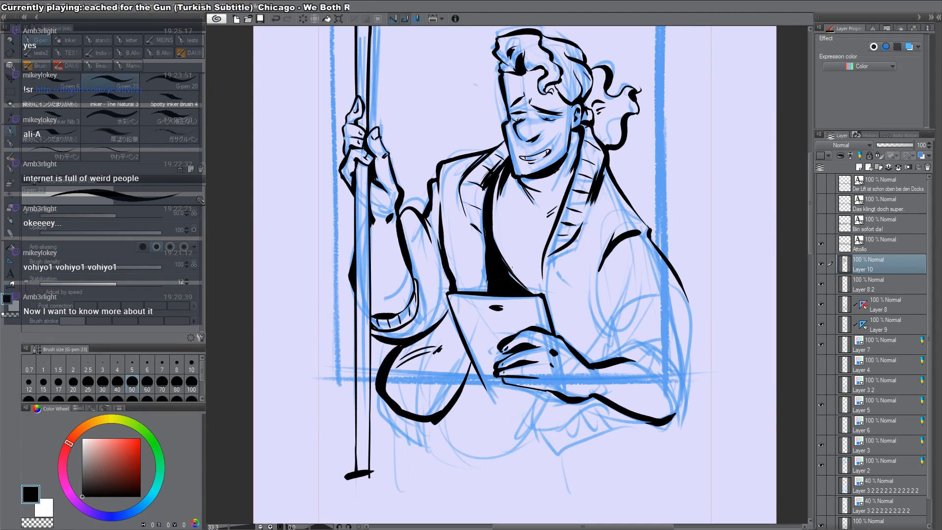
pyautogui.moveTo(522, 262); pyautogui.dragTo(500, 250)
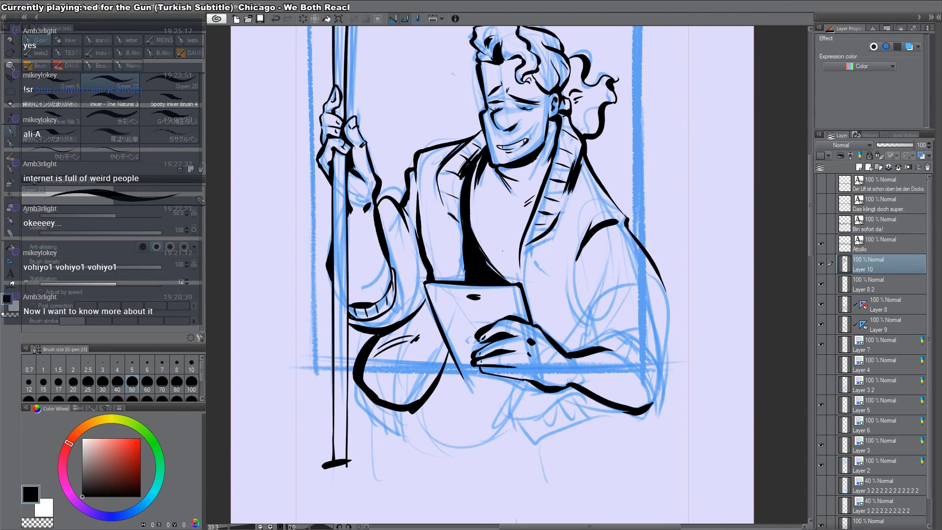
pyautogui.moveTo(522, 140); pyautogui.dragTo(488, 152)
pyautogui.hotkey('ctrl', '-')
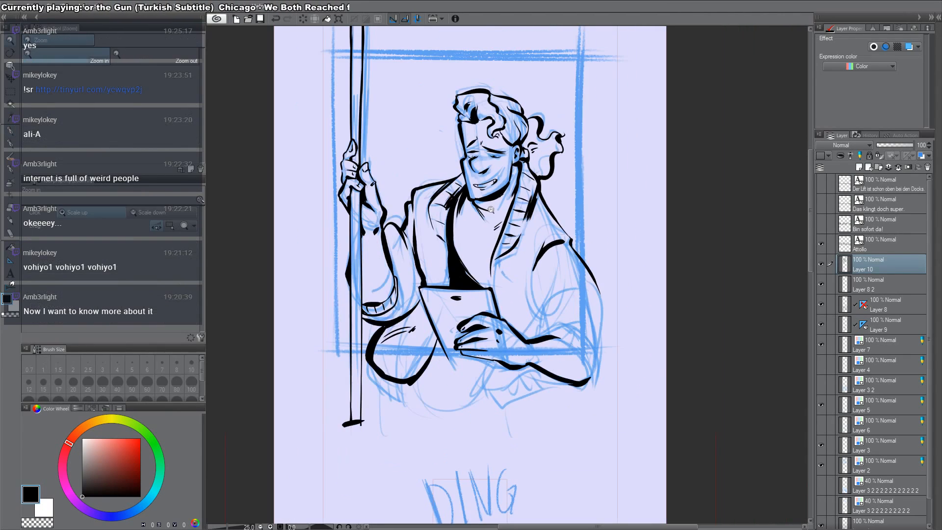
# Step: Extend the open jacket edge down to the tablet and enlarge the solid black shadow at the bottom of the chest
pyautogui.scroll(3, 492, 256)
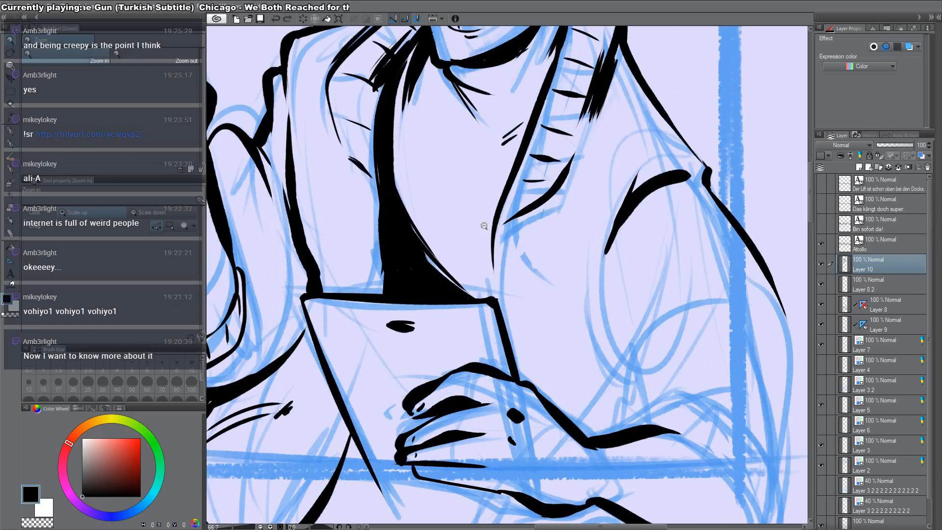
pyautogui.moveTo(489, 298)
pyautogui.mouseDown()
pyautogui.moveTo(492, 251)
pyautogui.moveTo(488, 294)
pyautogui.mouseUp()
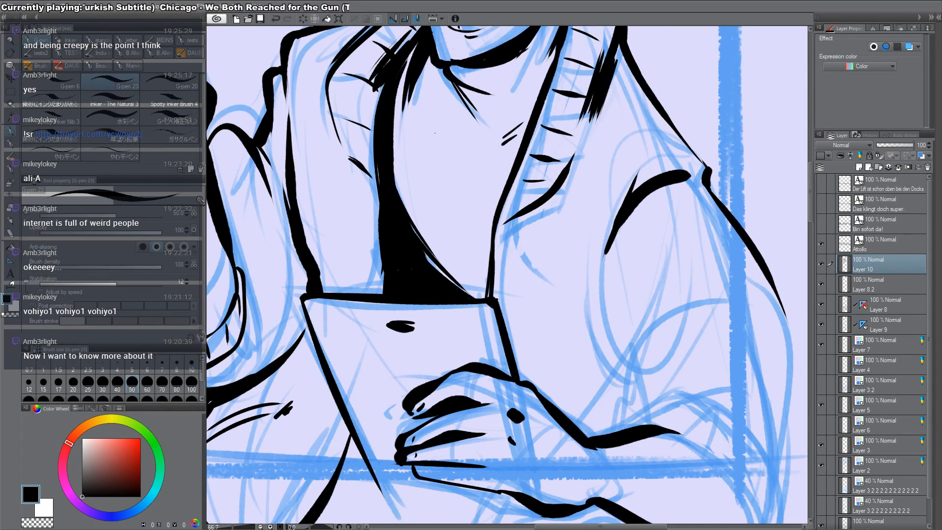
pyautogui.moveTo(407, 226); pyautogui.dragTo(481, 300)
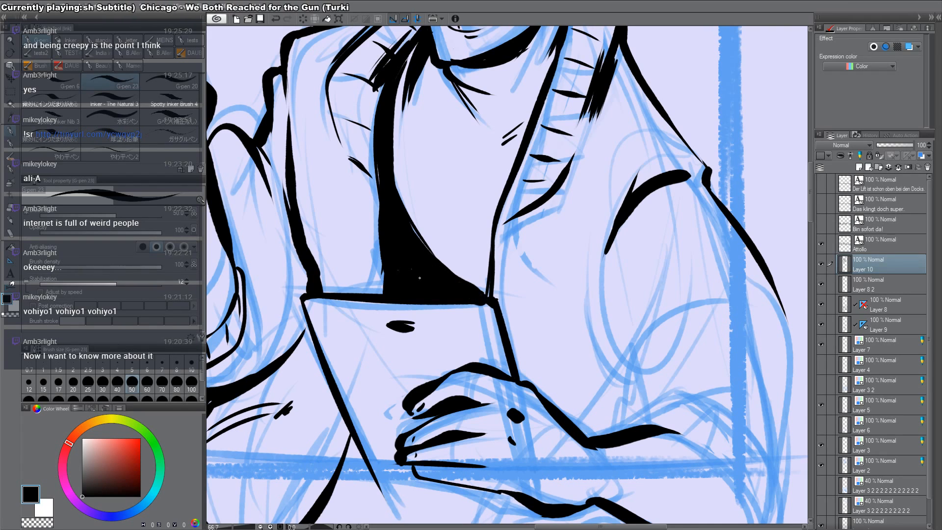
pyautogui.moveTo(489, 252); pyautogui.dragTo(488, 298)
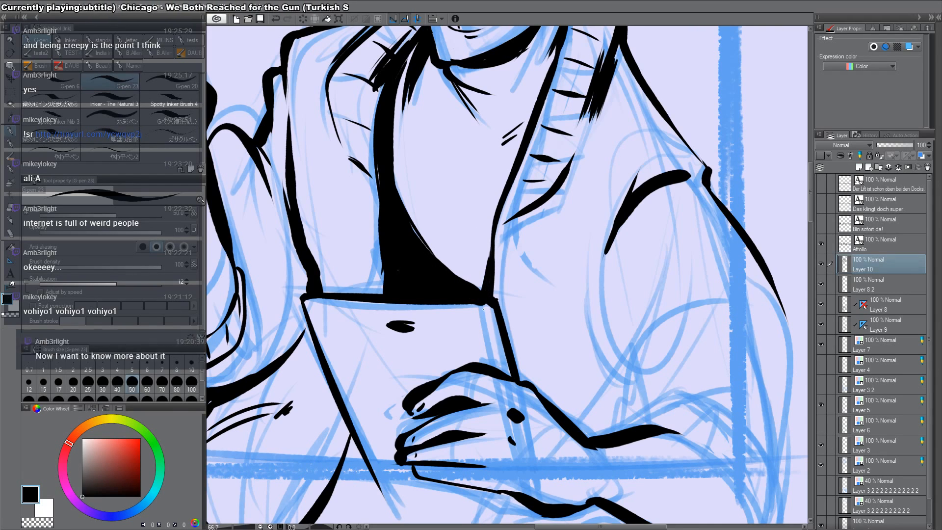
# Step: Ink the tablet's lower outline, close the gap between it and the knee, and fill that gap solid black
pyautogui.moveTo(423, 410); pyautogui.dragTo(403, 309)
pyautogui.moveTo(347, 362)
pyautogui.mouseDown()
pyautogui.moveTo(369, 409)
pyautogui.moveTo(512, 454)
pyautogui.moveTo(518, 405)
pyautogui.mouseUp()
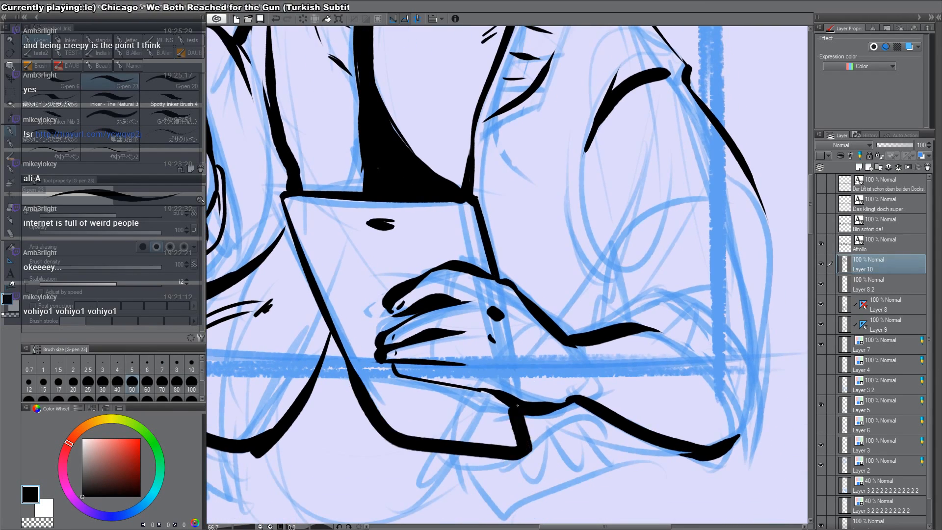
pyautogui.moveTo(380, 435); pyautogui.dragTo(271, 448)
pyautogui.press('g')
pyautogui.click(334, 407)
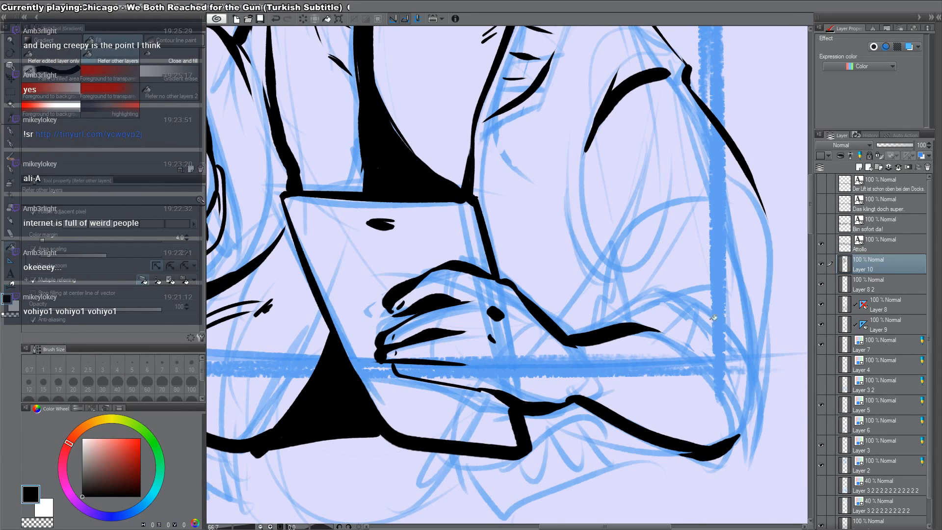
# Step: Ink the sleeve cuff around the tablet-holding forearm and add its short ribbing lines
pyautogui.keyDown('alt'); pyautogui.click(649, 270); pyautogui.keyUp('alt')
pyautogui.moveTo(648, 280); pyautogui.dragTo(620, 300)
pyautogui.press('p')
pyautogui.moveTo(576, 340)
pyautogui.mouseDown()
pyautogui.moveTo(614, 309)
pyautogui.moveTo(683, 354)
pyautogui.moveTo(685, 427)
pyautogui.mouseUp()
pyautogui.moveTo(664, 324); pyautogui.dragTo(688, 415)
pyautogui.moveTo(622, 308)
pyautogui.mouseDown()
pyautogui.moveTo(613, 327)
pyautogui.moveTo(628, 336)
pyautogui.moveTo(647, 344)
pyautogui.mouseUp()
pyautogui.moveTo(686, 288); pyautogui.dragTo(660, 262)
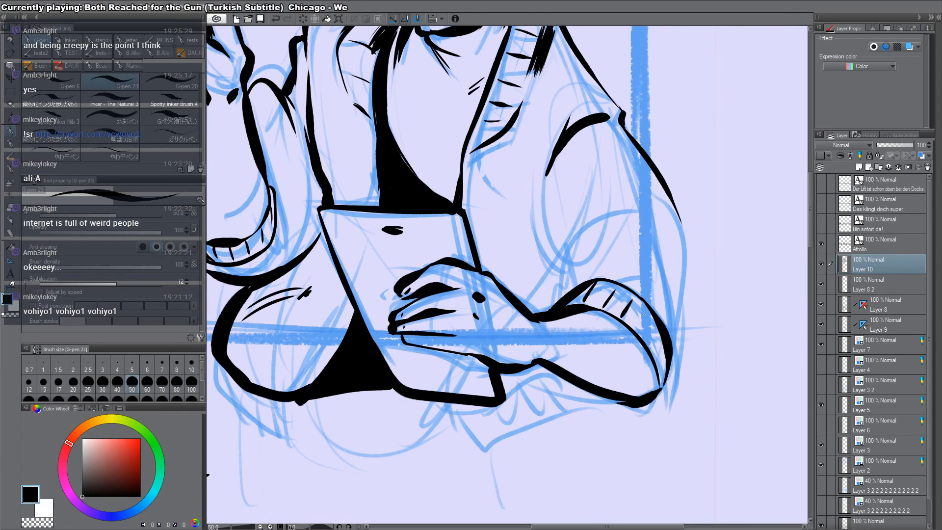
pyautogui.moveTo(650, 314); pyautogui.dragTo(642, 333)
pyautogui.moveTo(659, 337); pyautogui.dragTo(655, 349)
# Step: Ink the inner sleeve fold above the tablet arm's cuff and the bulging outer sleeve contour down to the elbow
pyautogui.moveTo(554, 311)
pyautogui.mouseDown()
pyautogui.moveTo(548, 280)
pyautogui.moveTo(581, 229)
pyautogui.mouseUp()
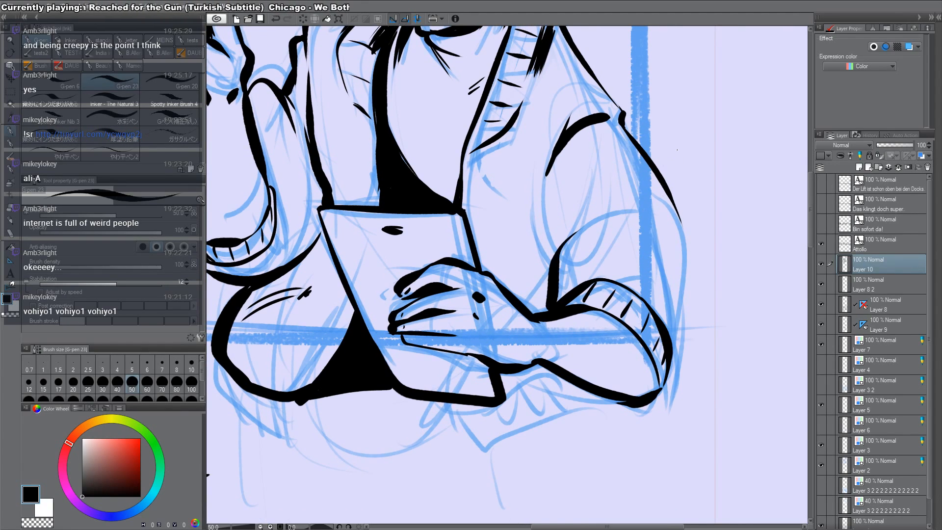
pyautogui.moveTo(669, 197)
pyautogui.mouseDown()
pyautogui.moveTo(672, 338)
pyautogui.moveTo(694, 273)
pyautogui.mouseUp()
pyautogui.hotkey('ctrl', 'z')
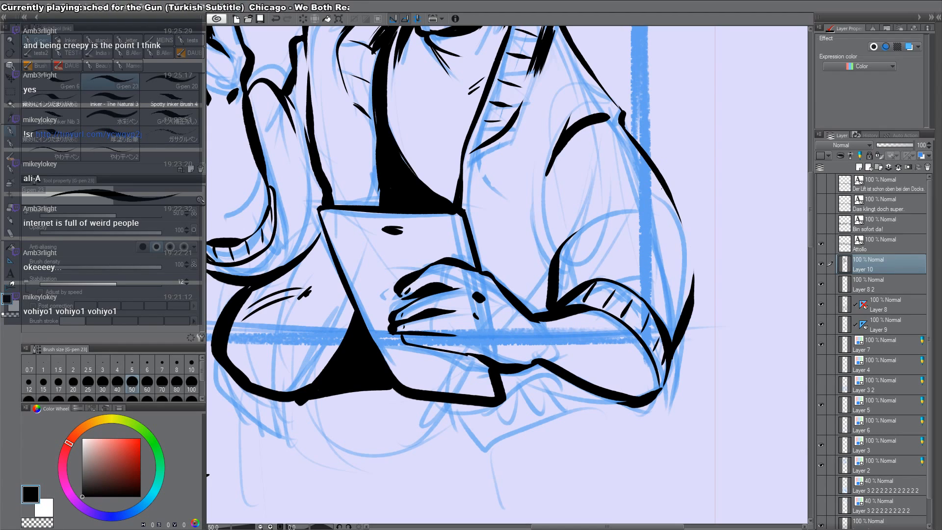
pyautogui.moveTo(668, 195)
pyautogui.mouseDown()
pyautogui.moveTo(701, 238)
pyautogui.moveTo(701, 274)
pyautogui.moveTo(675, 346)
pyautogui.mouseUp()
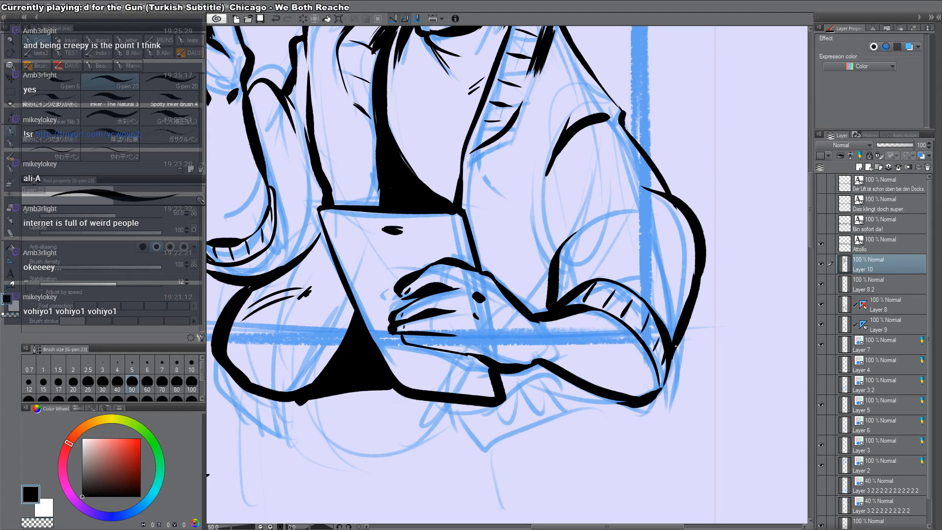
# Step: Ink tapering fold lines in the jacket above the tablet arm's inner elbow and fill the gap behind the wrist solid black
pyautogui.moveTo(616, 207); pyautogui.dragTo(550, 259)
pyautogui.moveTo(535, 194); pyautogui.dragTo(549, 283)
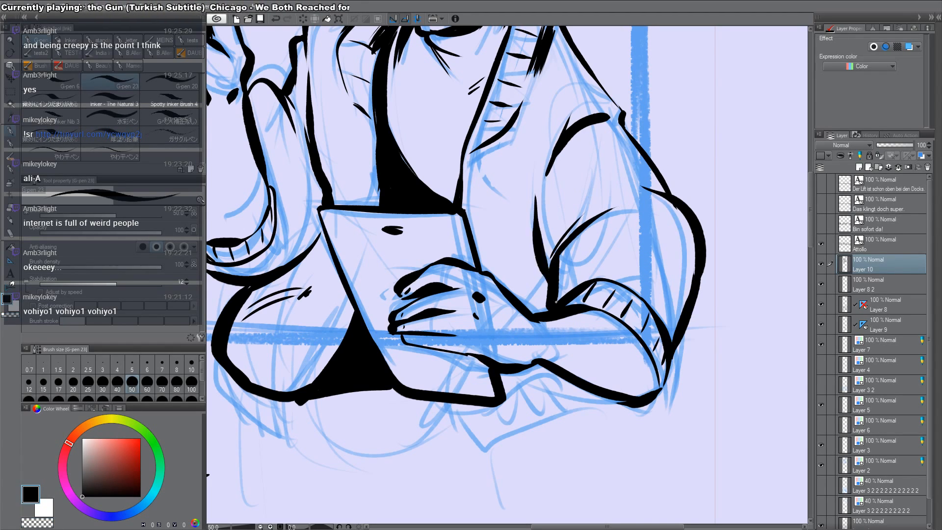
pyautogui.moveTo(532, 233); pyautogui.dragTo(551, 291)
pyautogui.moveTo(523, 187); pyautogui.dragTo(528, 254)
pyautogui.press('g')
pyautogui.click(537, 297)
pyautogui.moveTo(514, 298)
pyautogui.mouseDown()
pyautogui.moveTo(549, 280)
pyautogui.moveTo(496, 276)
pyautogui.moveTo(532, 277)
pyautogui.moveTo(541, 261)
pyautogui.moveTo(528, 296)
pyautogui.moveTo(550, 270)
pyautogui.moveTo(517, 297)
pyautogui.mouseUp()
pyautogui.press('p')
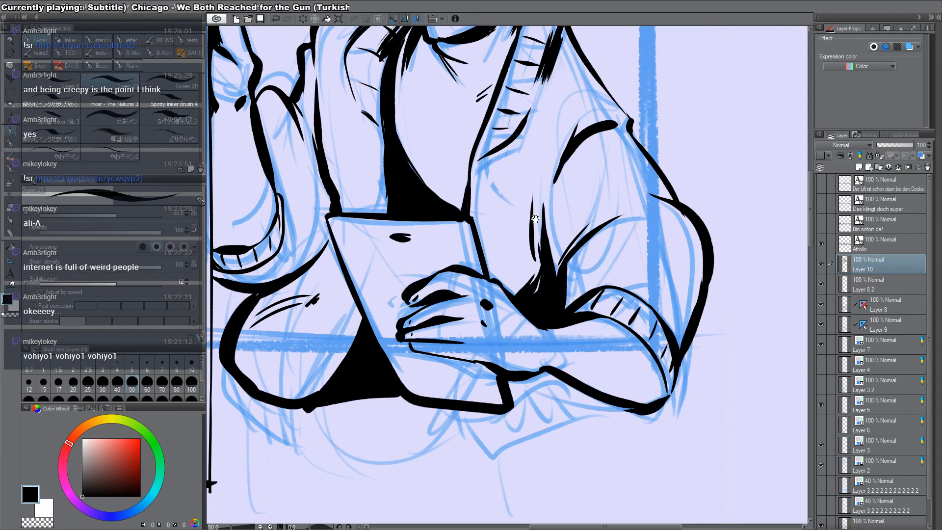
# Step: Review the inked figure as a whole and compare it with the doorway panel below
pyautogui.moveTo(533, 215); pyautogui.dragTo(526, 287)
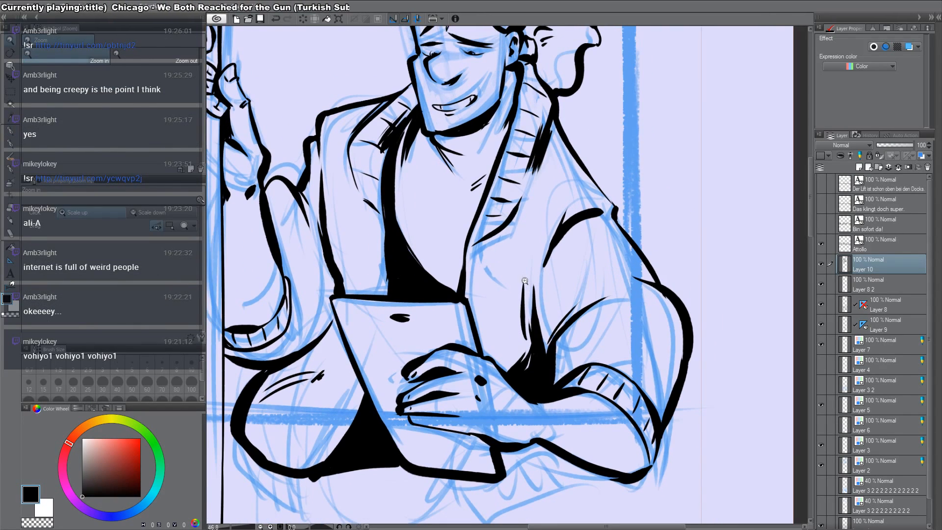
pyautogui.moveTo(538, 176)
pyautogui.mouseDown()
pyautogui.moveTo(529, 239)
pyautogui.moveTo(607, 282)
pyautogui.mouseUp()
pyautogui.hotkey('ctrl', 'z')
pyautogui.moveTo(584, 238); pyautogui.dragTo(616, 282)
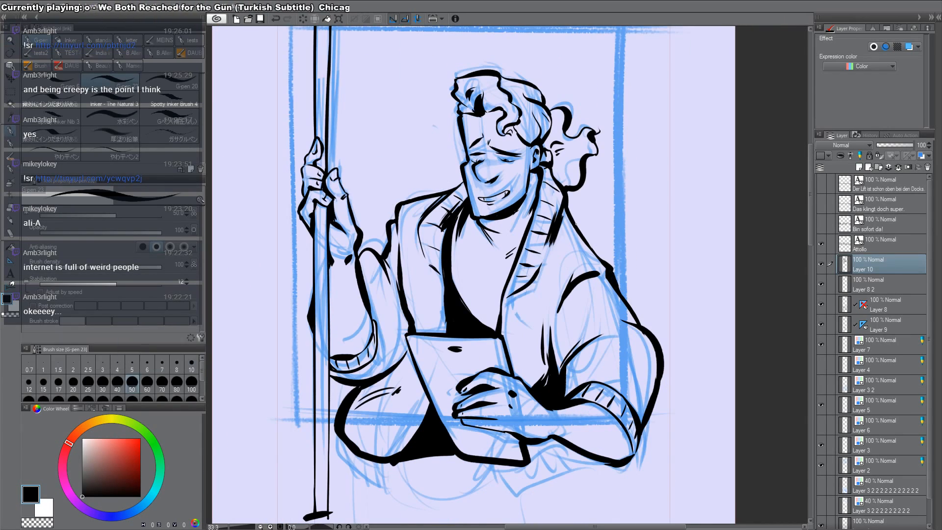
pyautogui.keyDown('ctrl'); pyautogui.keyDown('alt'); pyautogui.click(594, 338); pyautogui.keyUp('alt'); pyautogui.keyUp('ctrl')
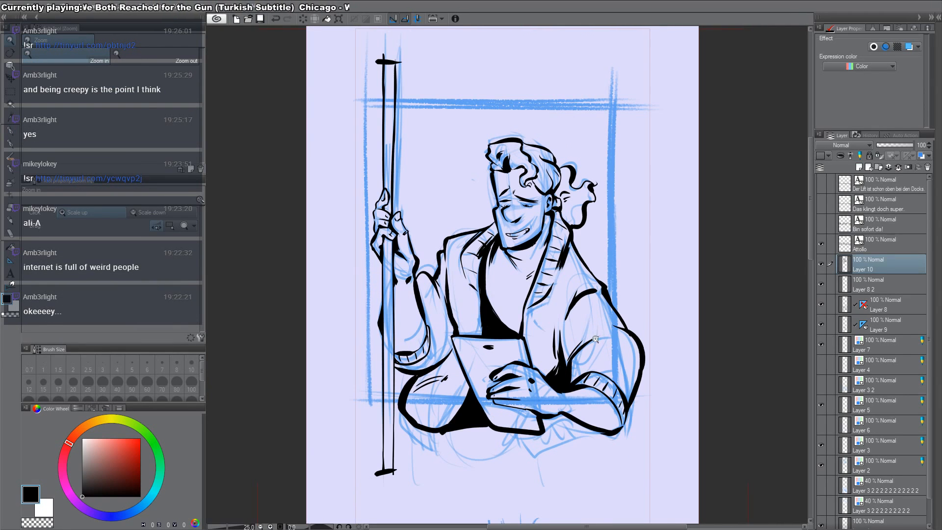
pyautogui.moveTo(593, 360); pyautogui.dragTo(580, 296)
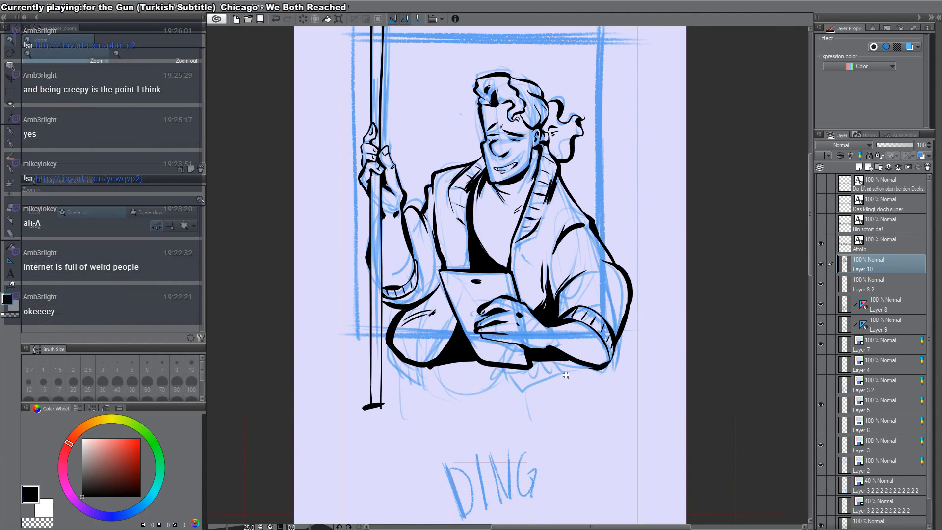
pyautogui.scroll(-2, 567, 369)
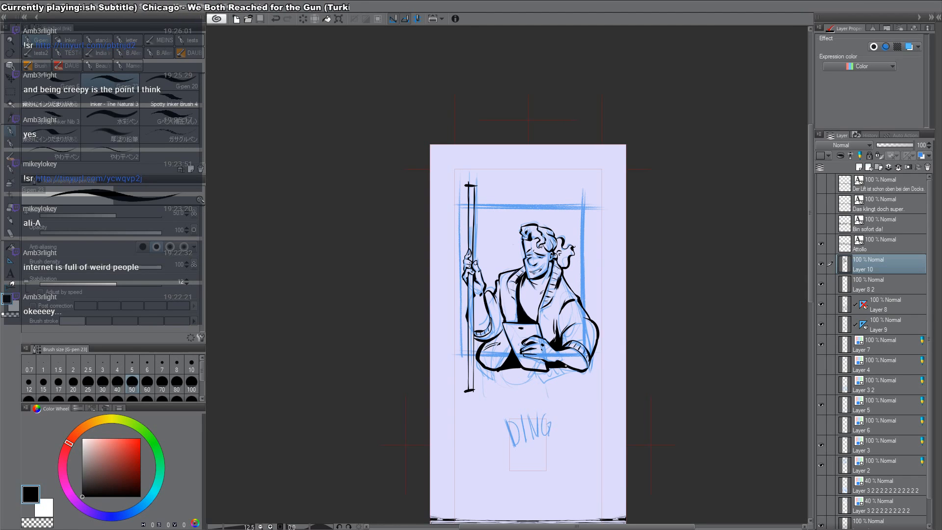
pyautogui.moveTo(565, 367); pyautogui.dragTo(519, 302)
pyautogui.moveTo(551, 424); pyautogui.dragTo(525, 342)
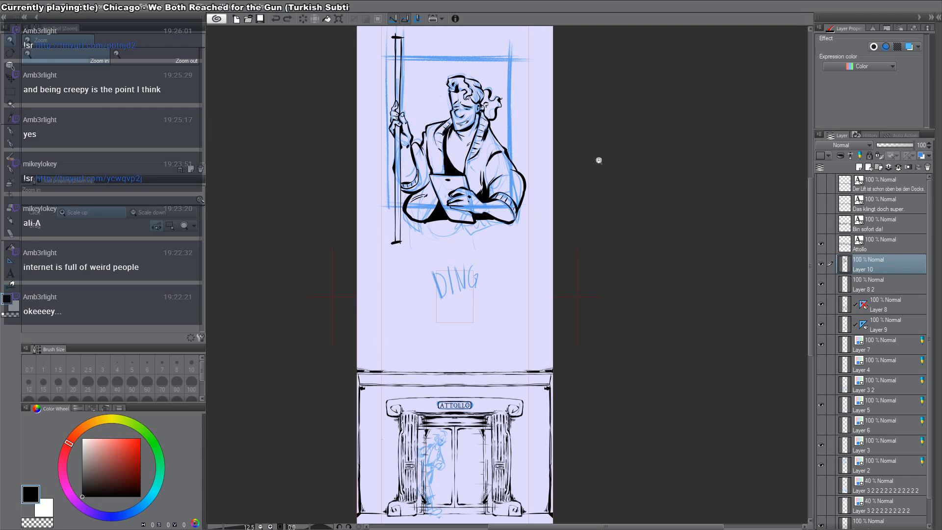
pyautogui.scroll(6, 463, 109)
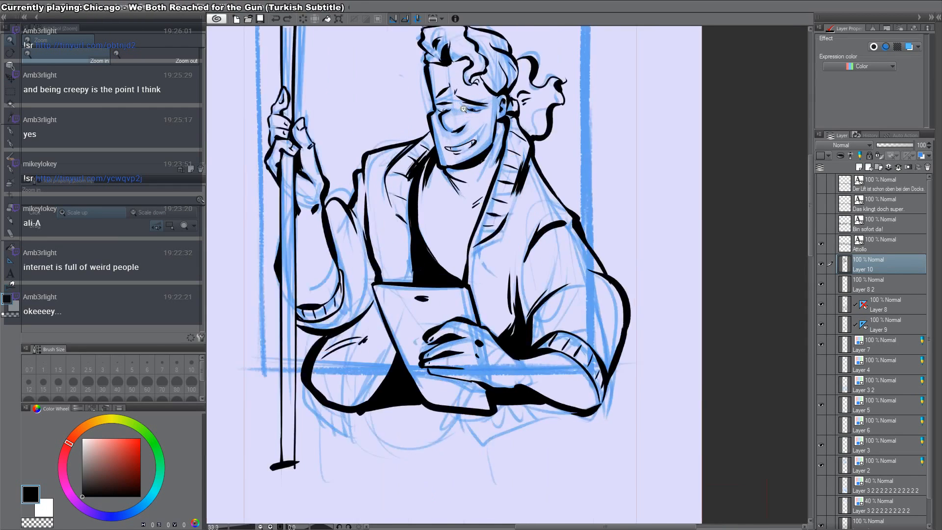
# Step: Ink the first fine vertical stubble lines on the man's upper lip, beside the near corner of the mouth
pyautogui.press('p')
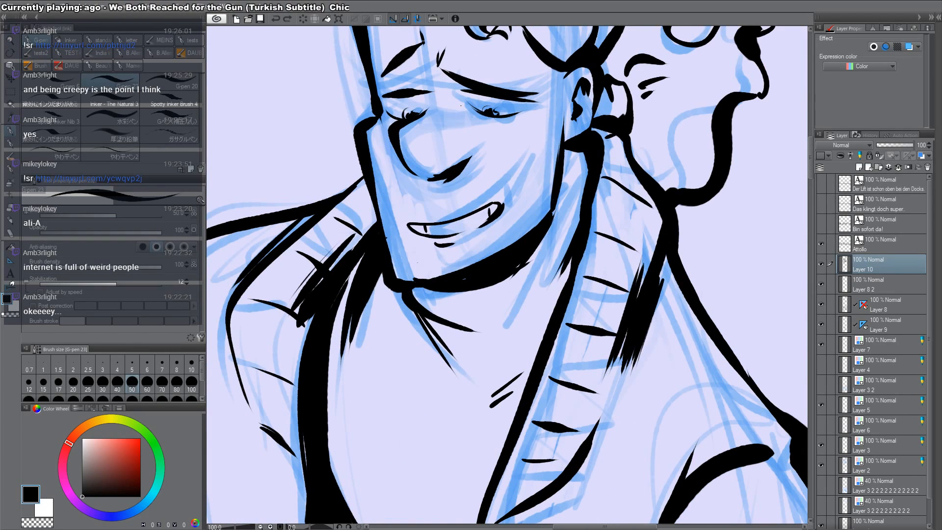
pyautogui.press('c')
pyautogui.moveTo(386, 212)
pyautogui.mouseDown()
pyautogui.moveTo(396, 262)
pyautogui.moveTo(440, 273)
pyautogui.mouseUp()
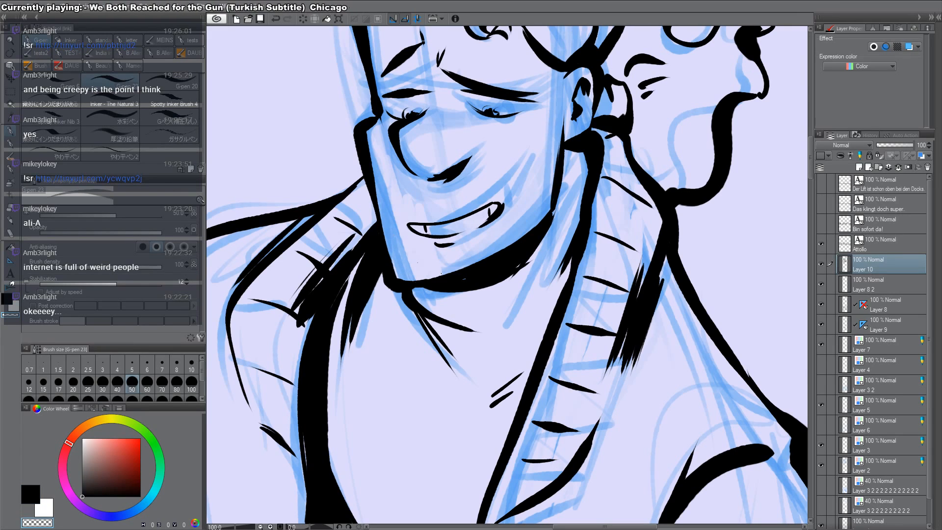
pyautogui.press('c')
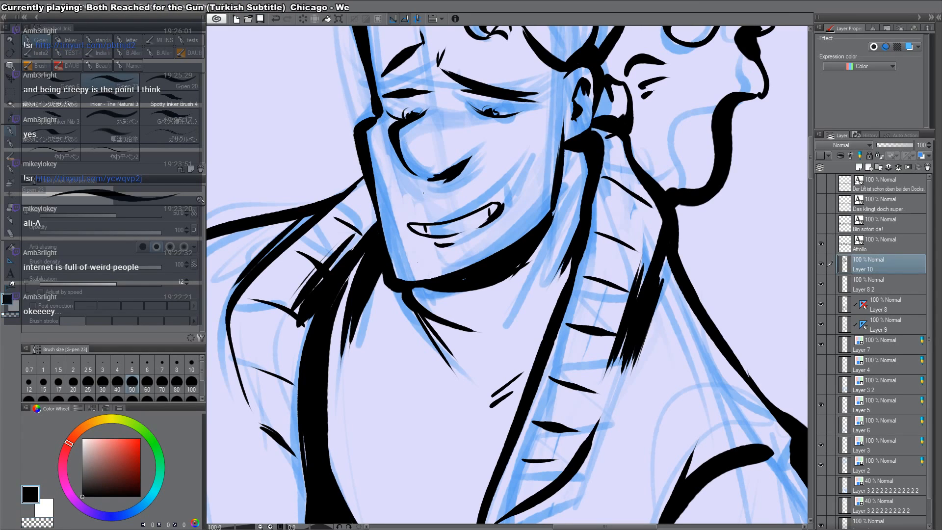
pyautogui.moveTo(424, 191)
pyautogui.mouseDown()
pyautogui.moveTo(425, 211)
pyautogui.moveTo(416, 210)
pyautogui.mouseUp()
pyautogui.moveTo(412, 192); pyautogui.dragTo(411, 212)
pyautogui.press('c')
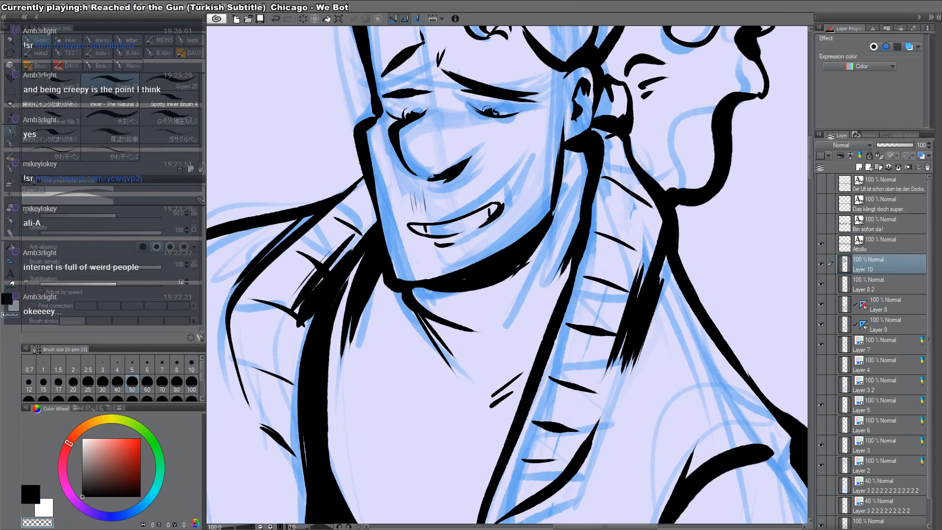
pyautogui.press('c')
# Step: Ink stubble lines along the front edge of the jaw and across the chin
pyautogui.moveTo(429, 177); pyautogui.dragTo(458, 164)
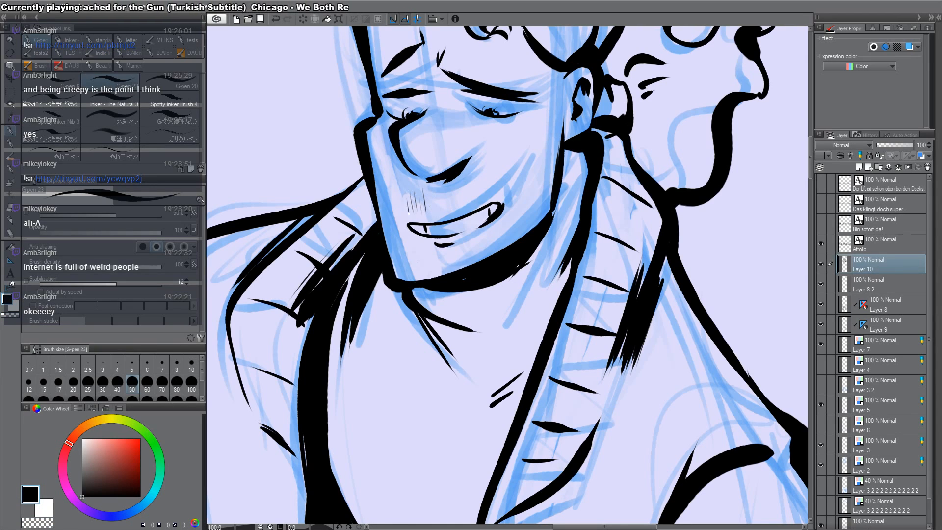
pyautogui.moveTo(404, 193); pyautogui.dragTo(406, 215)
pyautogui.moveTo(399, 195); pyautogui.dragTo(400, 239)
pyautogui.moveTo(390, 203)
pyautogui.mouseDown()
pyautogui.moveTo(404, 282)
pyautogui.moveTo(393, 266)
pyautogui.moveTo(393, 228)
pyautogui.moveTo(402, 257)
pyautogui.moveTo(428, 277)
pyautogui.mouseUp()
pyautogui.moveTo(430, 258); pyautogui.dragTo(434, 277)
pyautogui.moveTo(436, 258); pyautogui.dragTo(443, 274)
pyautogui.moveTo(445, 256); pyautogui.dragTo(448, 273)
pyautogui.moveTo(449, 255); pyautogui.dragTo(453, 271)
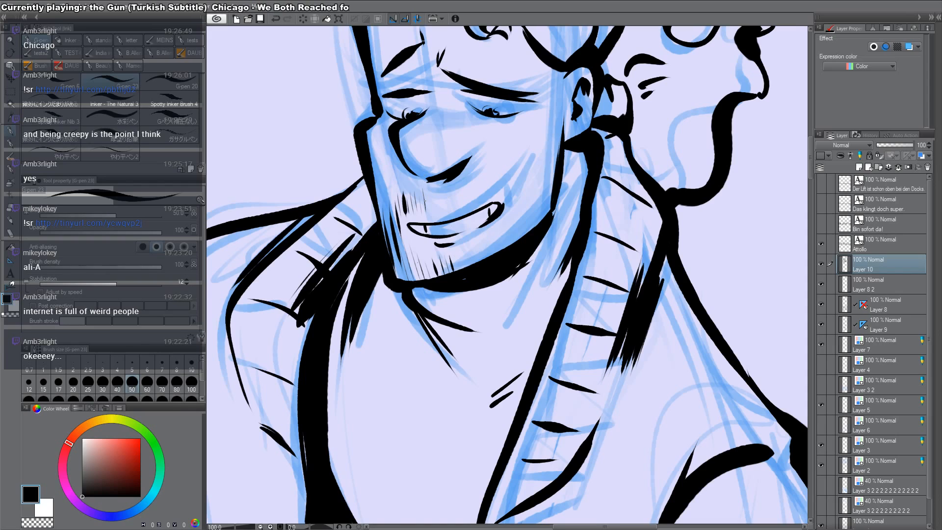
# Step: Ink short moustache strokes beneath the nose and longer stubble strokes past the far corner of the mouth
pyautogui.moveTo(430, 190)
pyautogui.mouseDown()
pyautogui.moveTo(469, 185)
pyautogui.moveTo(452, 150)
pyautogui.moveTo(458, 198)
pyautogui.mouseUp()
pyautogui.moveTo(461, 180)
pyautogui.mouseDown()
pyautogui.moveTo(464, 202)
pyautogui.moveTo(472, 196)
pyautogui.mouseUp()
pyautogui.moveTo(475, 171)
pyautogui.mouseDown()
pyautogui.moveTo(479, 196)
pyautogui.moveTo(486, 190)
pyautogui.mouseUp()
pyautogui.moveTo(492, 166); pyautogui.dragTo(495, 185)
pyautogui.moveTo(501, 165); pyautogui.dragTo(515, 239)
pyautogui.moveTo(514, 171); pyautogui.dragTo(519, 229)
pyautogui.press('c')
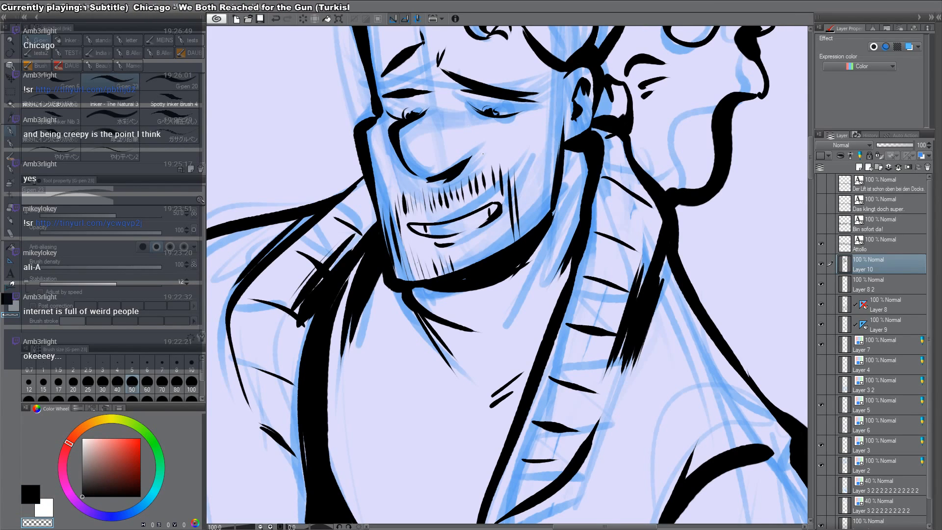
pyautogui.press('c')
pyautogui.moveTo(482, 153); pyautogui.dragTo(497, 147)
# Step: Ink the beard strokes across the far cheek and jaw, and build up the sideburn in front of the ear
pyautogui.moveTo(503, 193); pyautogui.dragTo(542, 226)
pyautogui.moveTo(542, 161); pyautogui.dragTo(551, 220)
pyautogui.moveTo(555, 146)
pyautogui.mouseDown()
pyautogui.moveTo(558, 209)
pyautogui.moveTo(565, 178)
pyautogui.mouseUp()
pyautogui.moveTo(559, 124); pyautogui.dragTo(569, 192)
pyautogui.moveTo(561, 155); pyautogui.dragTo(562, 242)
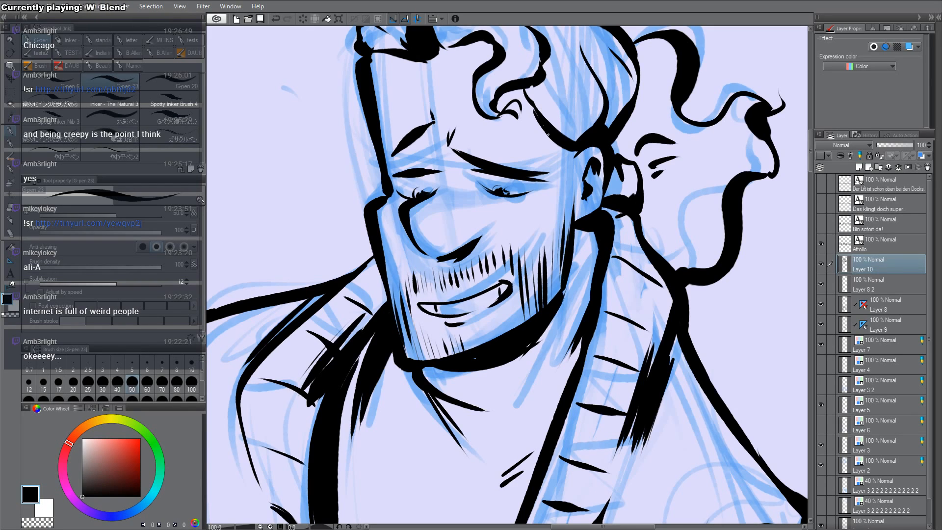
pyautogui.moveTo(563, 175)
pyautogui.mouseDown()
pyautogui.moveTo(579, 147)
pyautogui.moveTo(570, 200)
pyautogui.mouseUp()
pyautogui.moveTo(569, 173); pyautogui.dragTo(566, 197)
pyautogui.moveTo(557, 292)
pyautogui.mouseDown()
pyautogui.moveTo(559, 213)
pyautogui.moveTo(556, 235)
pyautogui.mouseUp()
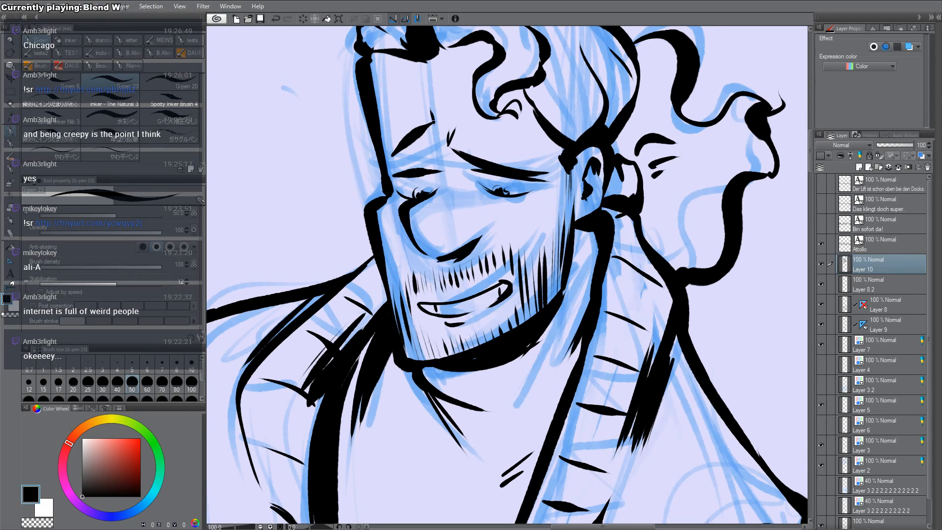
# Step: Add a new layer above Layer 8 2 for inking the figure in the ATTOLLO doorway panel
pyautogui.hotkey('ctrl', 'space')
pyautogui.scroll(-3, 529, 310)
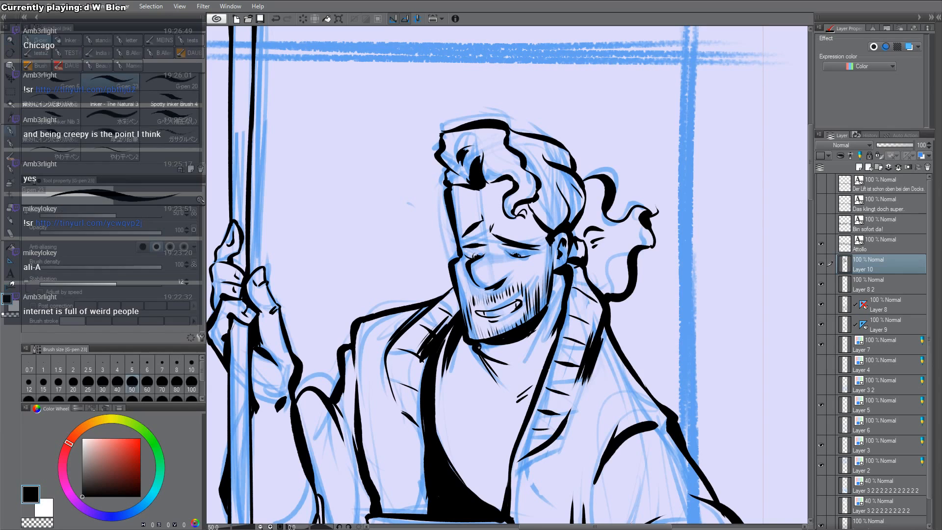
pyautogui.scroll(-2, 485, 230)
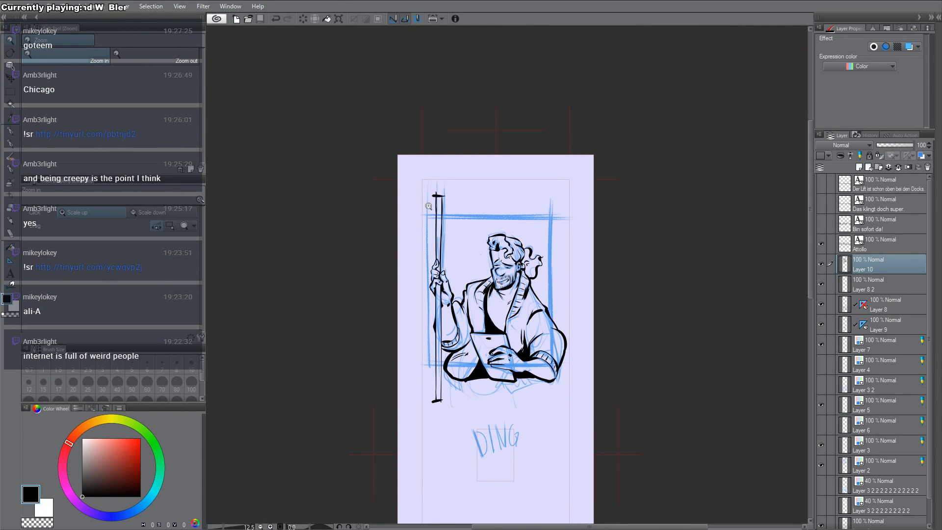
pyautogui.moveTo(490, 217); pyautogui.dragTo(498, 20)
pyautogui.moveTo(505, 393); pyautogui.dragTo(495, 258)
pyautogui.click(485, 288)
pyautogui.click(484, 287)
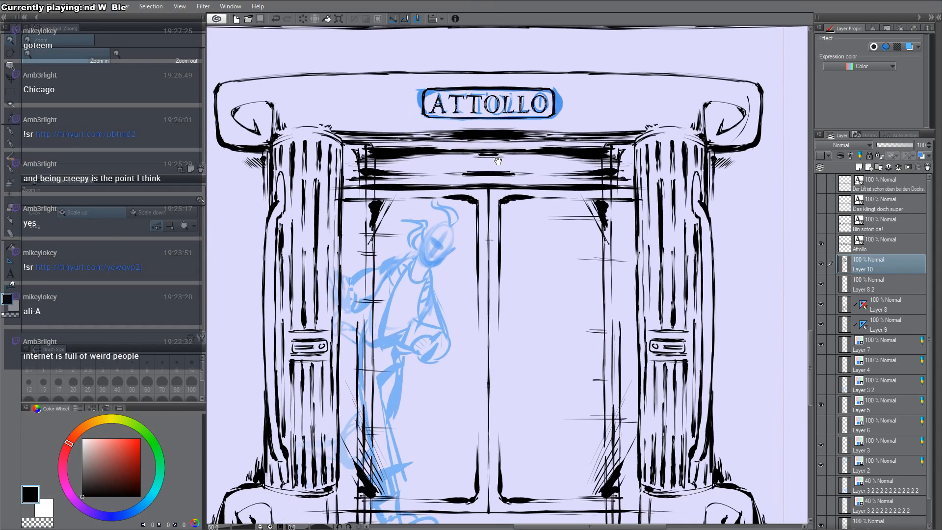
pyautogui.keyDown('ctrl'); pyautogui.keyDown('shift'); pyautogui.click(497, 133); pyautogui.keyUp('shift'); pyautogui.keyUp('ctrl')
pyautogui.scroll(-1, 507, 193)
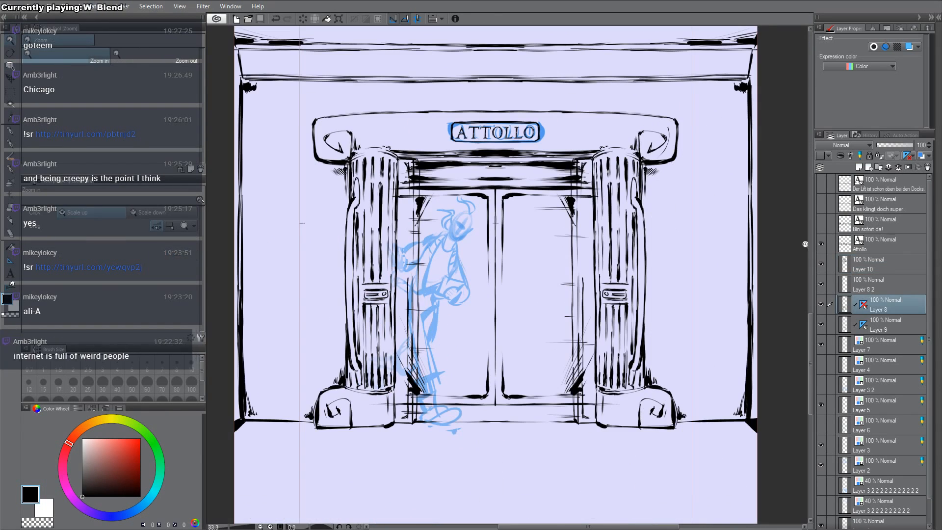
pyautogui.click(869, 284)
pyautogui.hotkey('ctrl', 'shift', 'n')
# Step: Place the figure sketch Layer 5 beneath the new layer, move both between Layer 8 and Layer 9, and make the new layer active
pyautogui.moveTo(425, 327); pyautogui.dragTo(459, 293)
pyautogui.moveTo(880, 425); pyautogui.dragTo(850, 296)
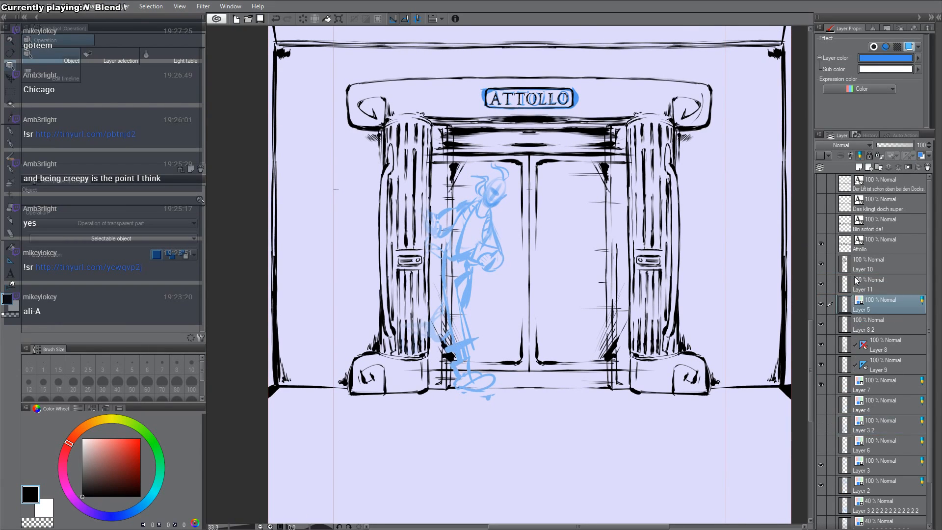
pyautogui.click(855, 280)
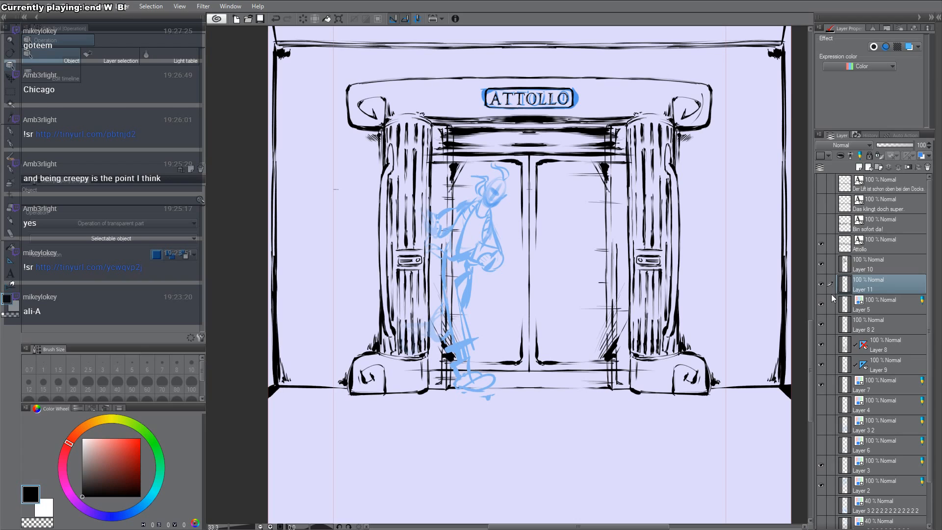
pyautogui.keyDown('ctrl'); pyautogui.click(861, 310); pyautogui.keyUp('ctrl')
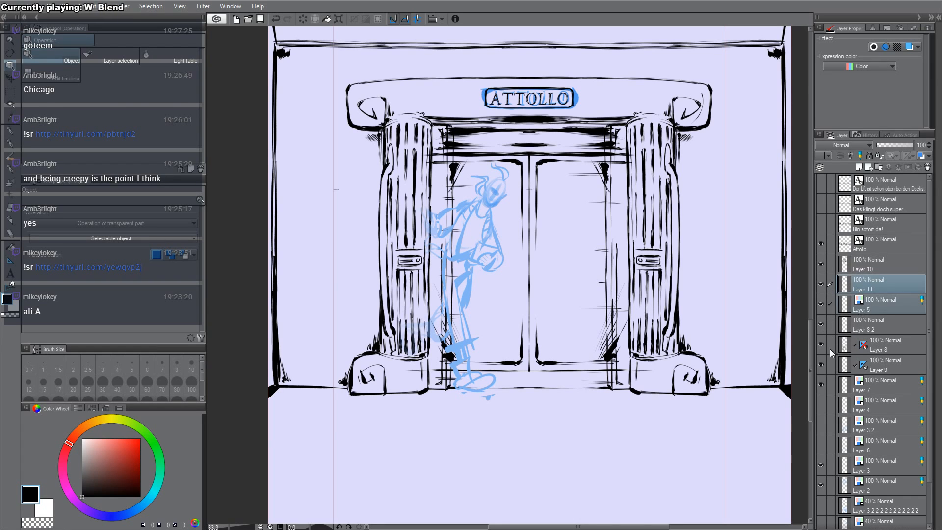
pyautogui.click(820, 345)
pyautogui.click(820, 345)
pyautogui.moveTo(878, 304); pyautogui.dragTo(878, 352)
pyautogui.click(820, 305)
pyautogui.click(820, 305)
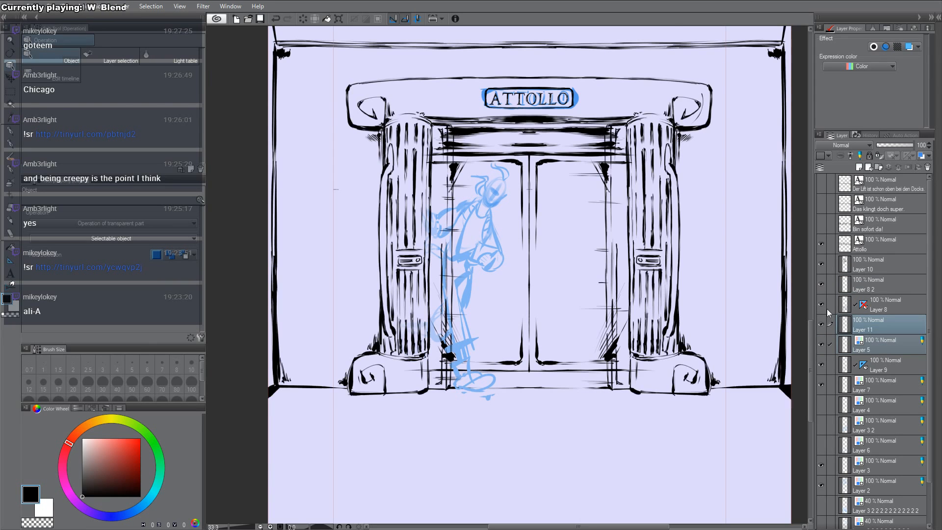
pyautogui.click(869, 327)
# Step: Hide the closed doors on Layer 9 behind the figure sketch and set the G-pen brush size to 25
pyautogui.moveTo(498, 246); pyautogui.dragTo(510, 274)
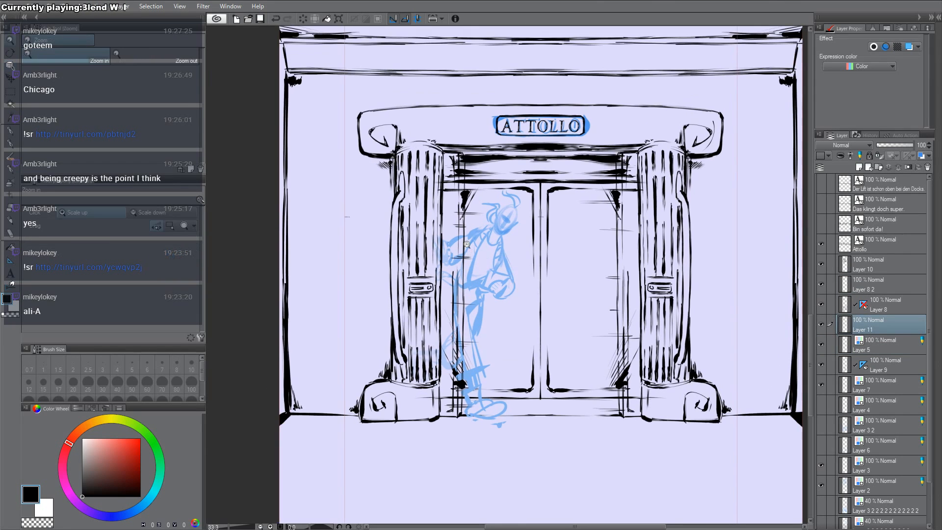
pyautogui.scroll(2, 467, 245)
pyautogui.press('p')
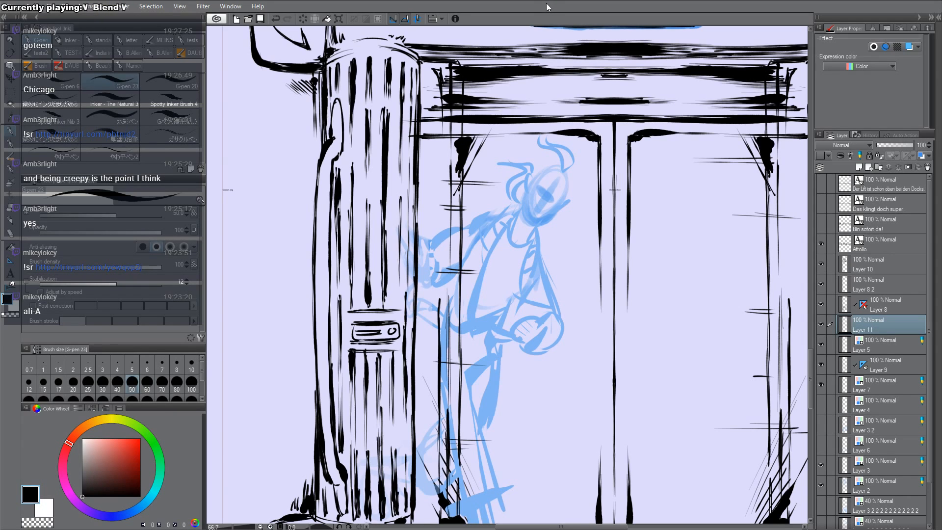
pyautogui.moveTo(626, 342); pyautogui.dragTo(583, 377)
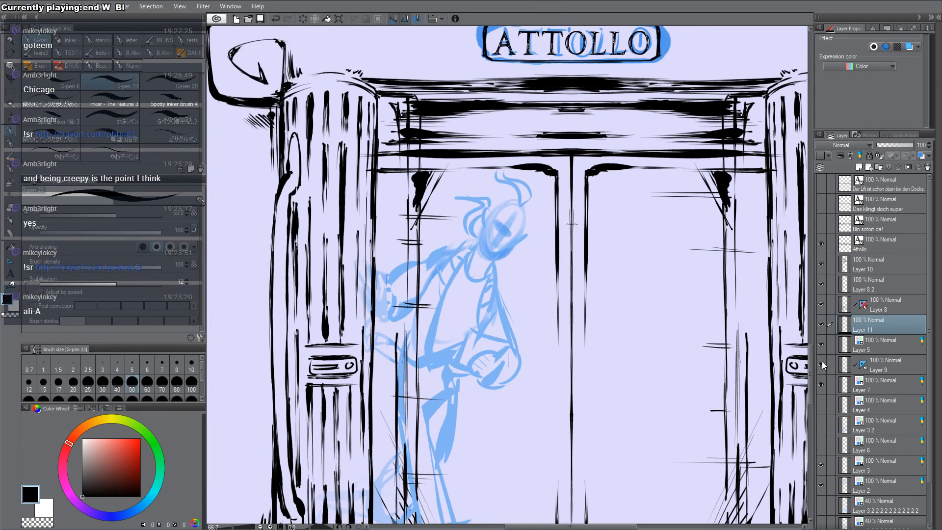
pyautogui.click(822, 345)
pyautogui.click(822, 346)
pyautogui.click(821, 364)
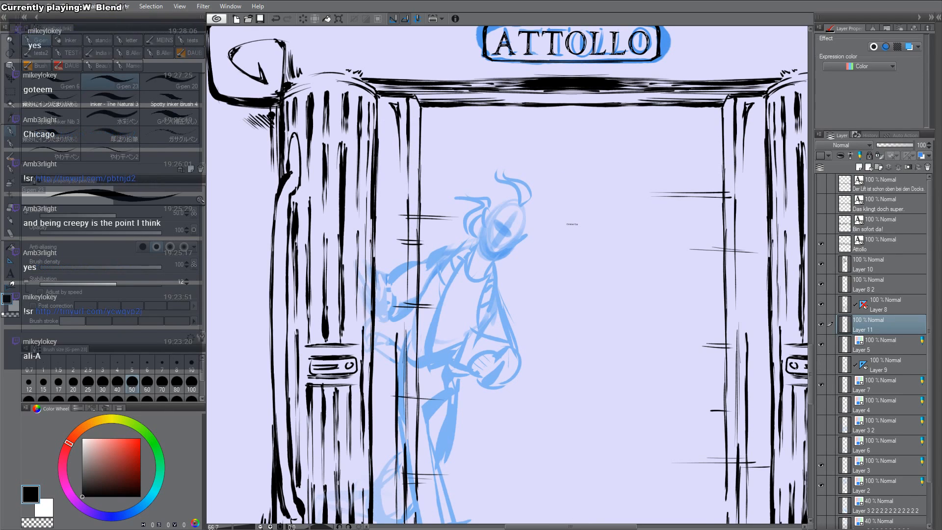
pyautogui.click(87, 383)
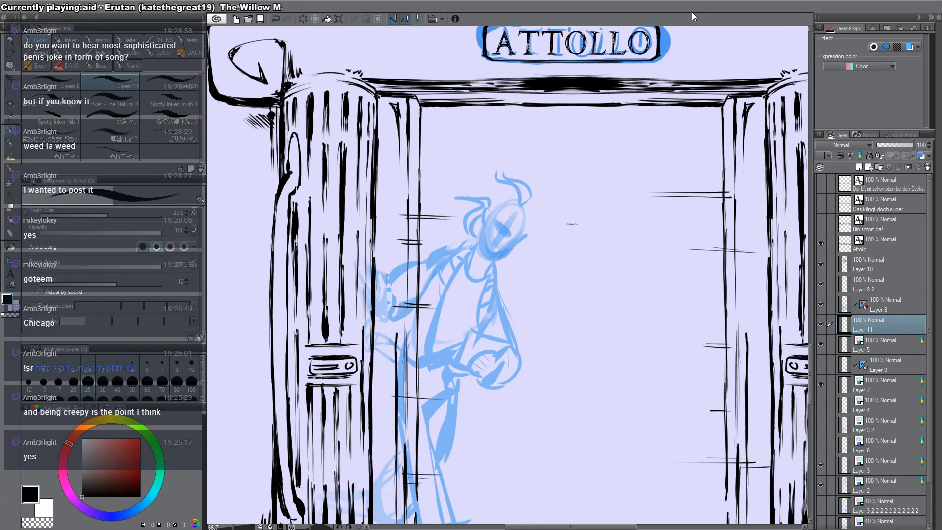
# Step: Examine the sketched figure in the doorway up close and compare it with the inked panel above
pyautogui.moveTo(554, 224); pyautogui.dragTo(602, 177)
pyautogui.click(548, 180)
pyautogui.click(548, 180)
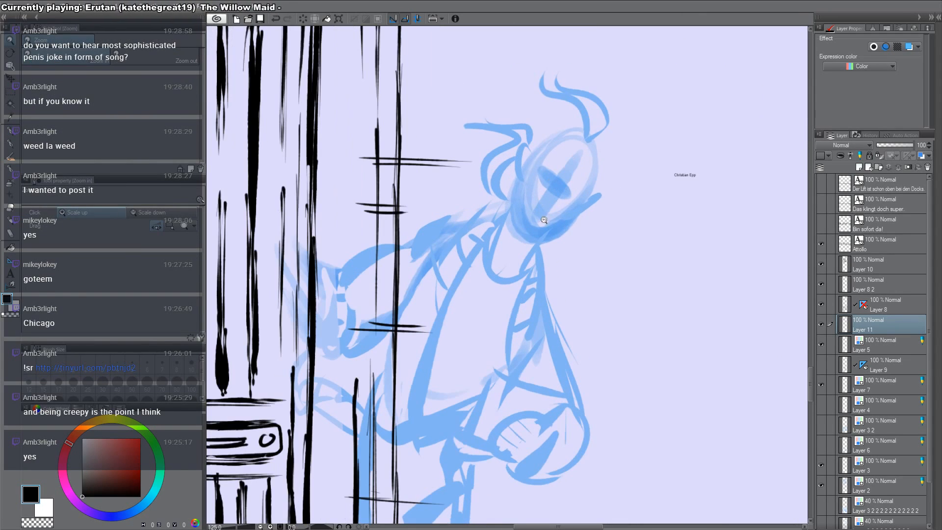
pyautogui.press('r')
pyautogui.moveTo(652, 197); pyautogui.dragTo(671, 239)
pyautogui.doubleClick(690, 246)
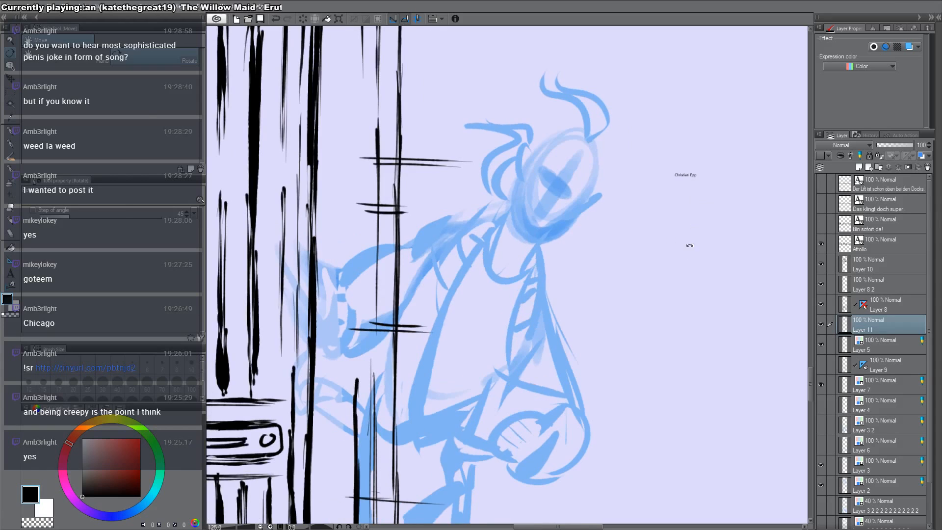
pyautogui.hotkey('ctrl', 'space')
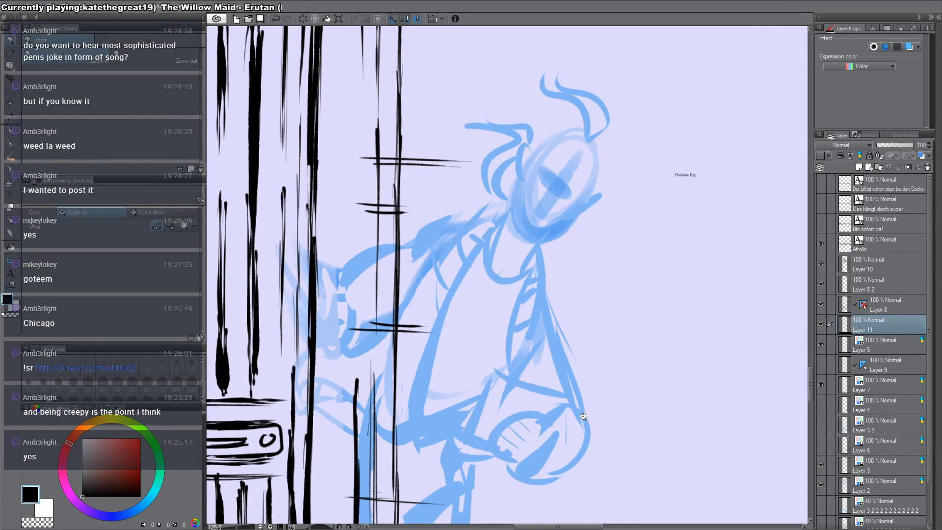
pyautogui.scroll(-8, 583, 417)
pyautogui.moveTo(570, 382); pyautogui.dragTo(569, 388)
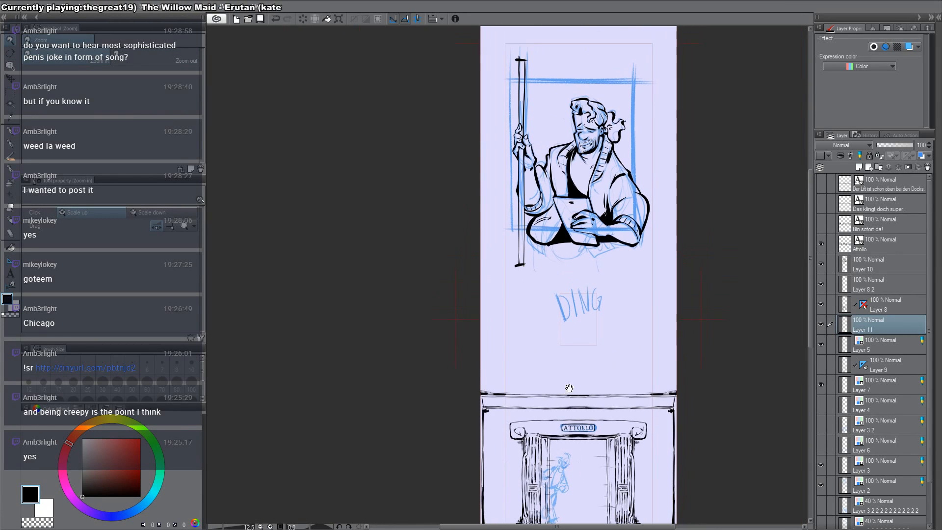
# Step: Ink the nose of the sketched figure in the ATTOLLO doorway with short curved strokes on Layer 11
pyautogui.moveTo(588, 426); pyautogui.dragTo(526, 356)
pyautogui.moveTo(557, 393); pyautogui.dragTo(579, 301)
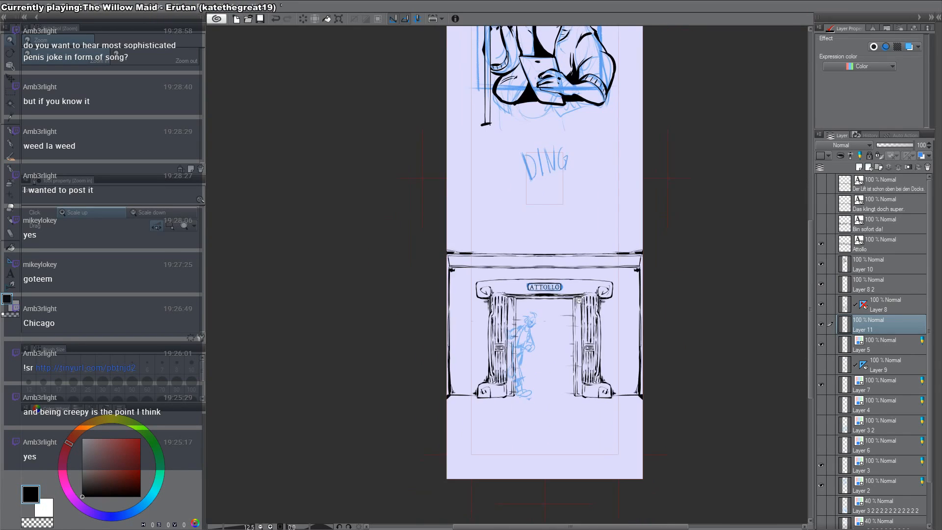
pyautogui.click(580, 304)
pyautogui.click(581, 306)
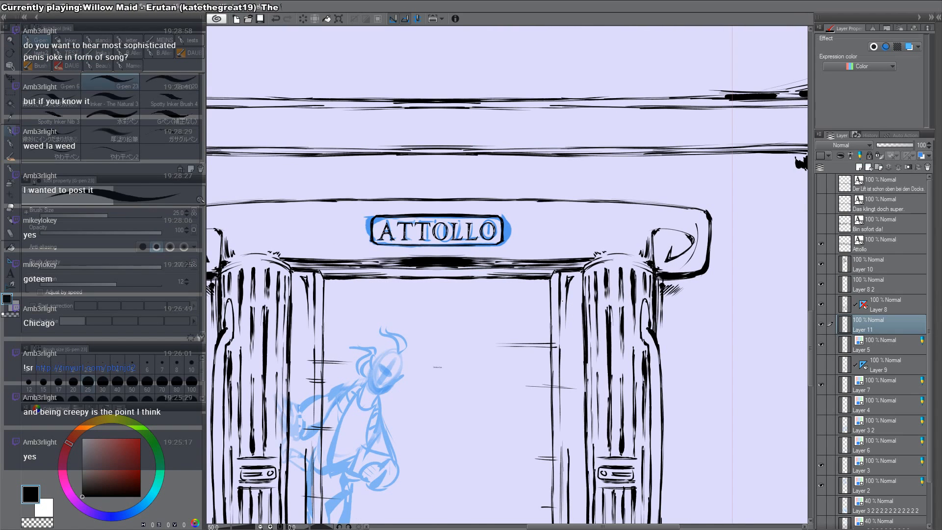
pyautogui.moveTo(577, 381); pyautogui.dragTo(542, 319)
pyautogui.moveTo(478, 363); pyautogui.dragTo(583, 297)
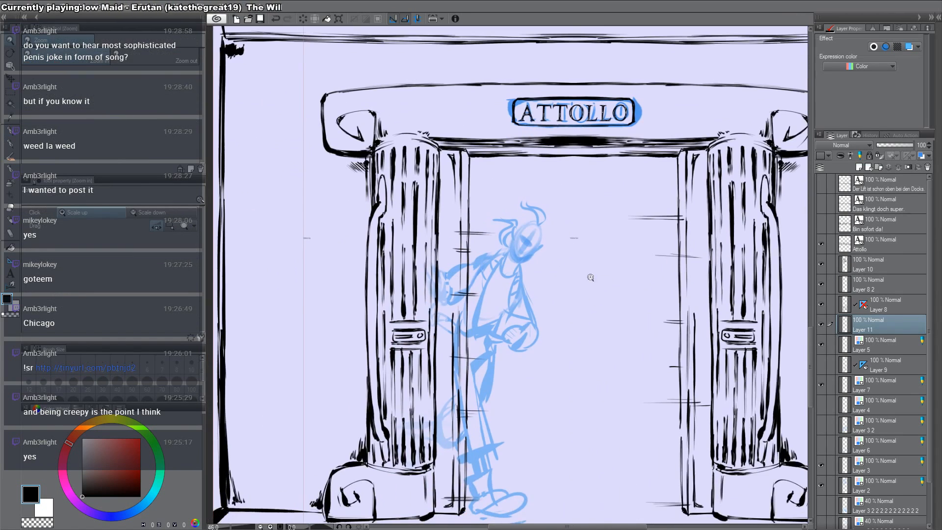
pyautogui.click(500, 268)
pyautogui.click(533, 218)
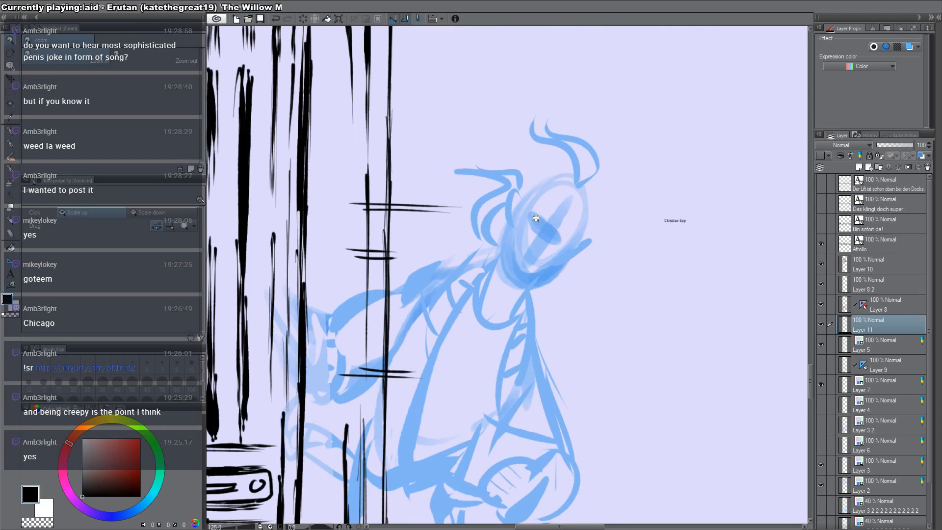
pyautogui.click(545, 228)
pyautogui.moveTo(710, 216); pyautogui.dragTo(636, 146)
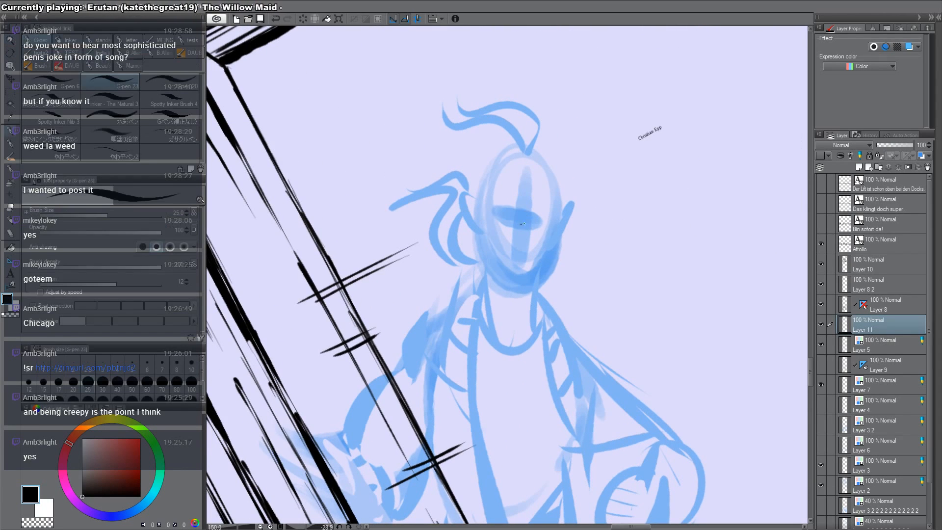
pyautogui.moveTo(521, 224)
pyautogui.mouseDown()
pyautogui.moveTo(537, 239)
pyautogui.moveTo(517, 244)
pyautogui.mouseUp()
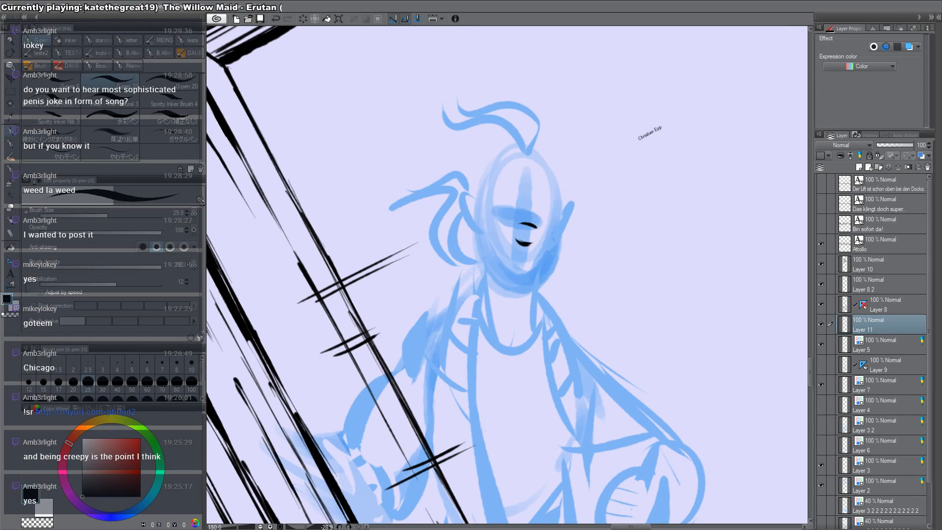
# Step: Ink the doorway figure's face outline with a thick jawline, a pointed chin and a line up the far cheek
pyautogui.moveTo(549, 286); pyautogui.dragTo(552, 254)
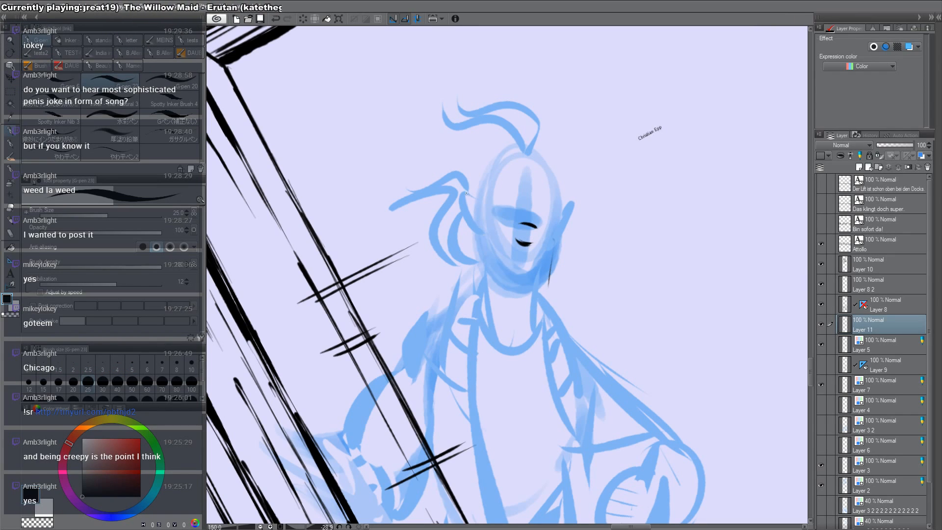
pyautogui.moveTo(484, 242)
pyautogui.mouseDown()
pyautogui.moveTo(482, 261)
pyautogui.moveTo(508, 290)
pyautogui.mouseUp()
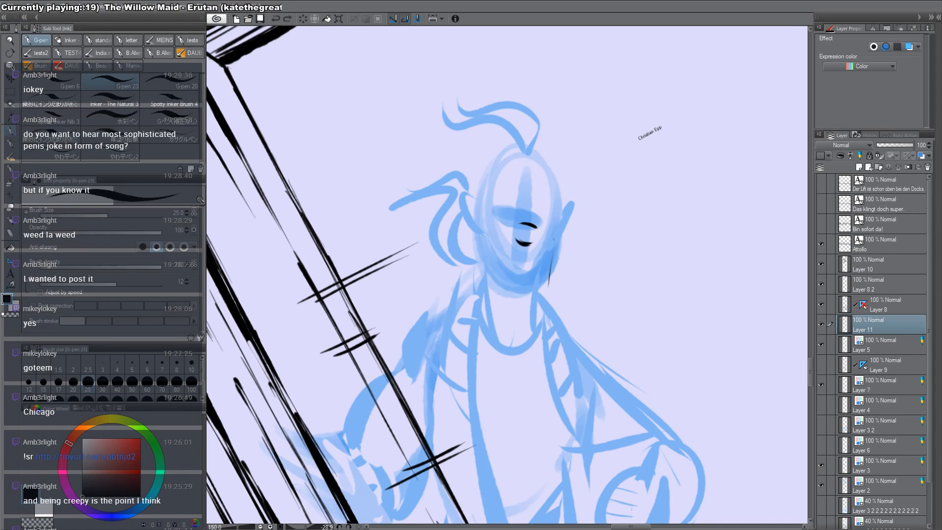
pyautogui.moveTo(484, 236)
pyautogui.mouseDown()
pyautogui.moveTo(486, 269)
pyautogui.moveTo(550, 293)
pyautogui.mouseUp()
pyautogui.hotkey('ctrl', 'z')
pyautogui.hotkey('ctrl', 'z')
pyautogui.moveTo(553, 243); pyautogui.dragTo(548, 294)
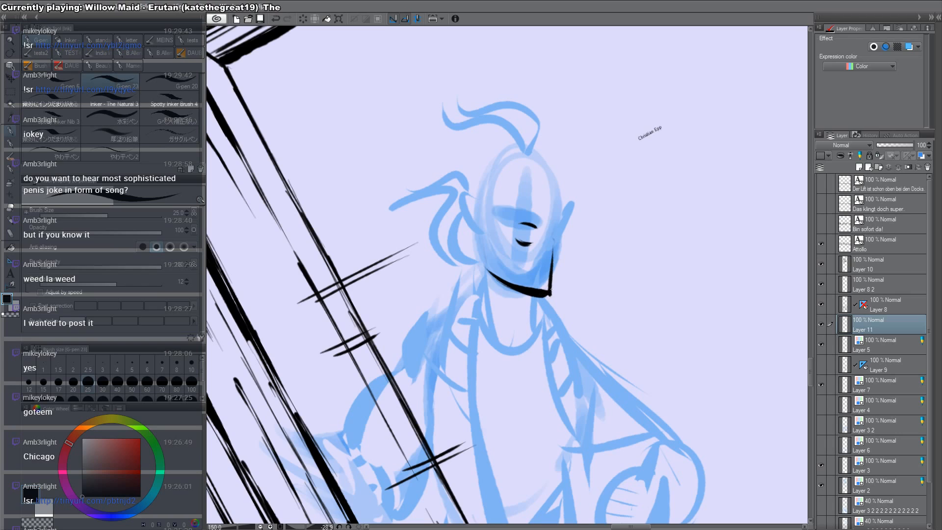
pyautogui.moveTo(543, 236); pyautogui.dragTo(546, 250)
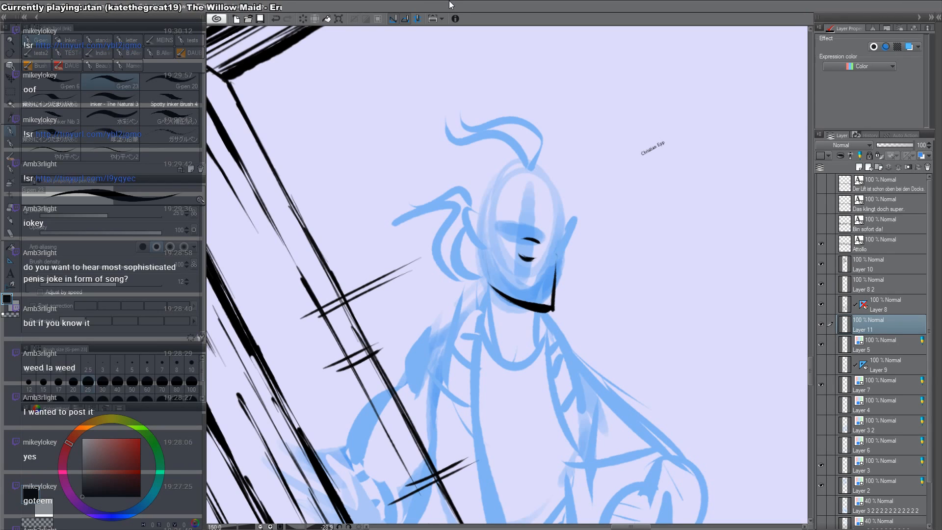
pyautogui.moveTo(552, 247); pyautogui.dragTo(555, 273)
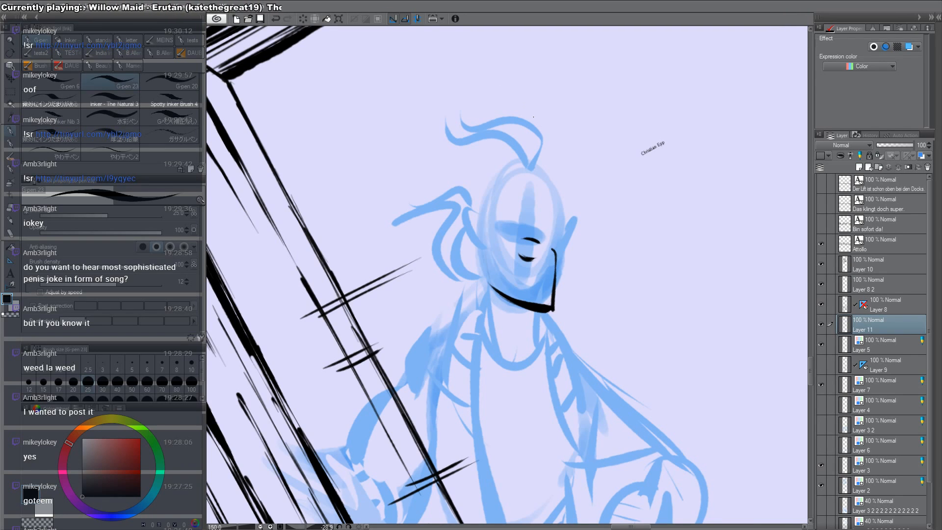
# Step: Ink the figure's mouth, eyelids and arched eyebrows, plus the near side edge of the face
pyautogui.moveTo(687, 203); pyautogui.dragTo(693, 225)
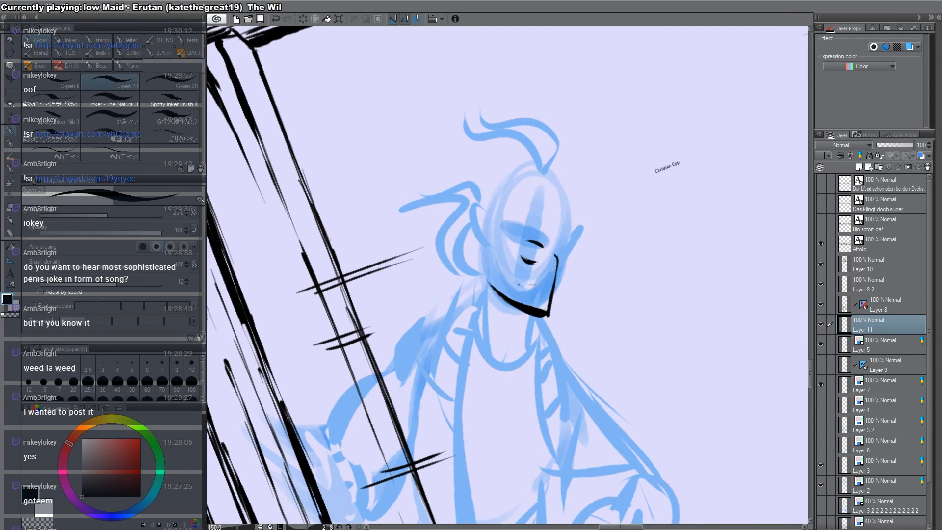
pyautogui.moveTo(511, 285); pyautogui.dragTo(535, 285)
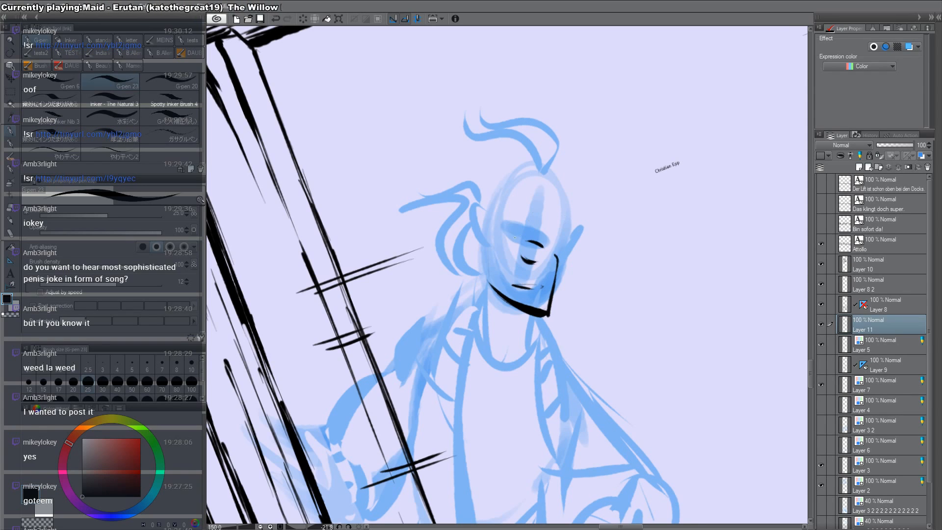
pyautogui.moveTo(501, 230); pyautogui.dragTo(556, 248)
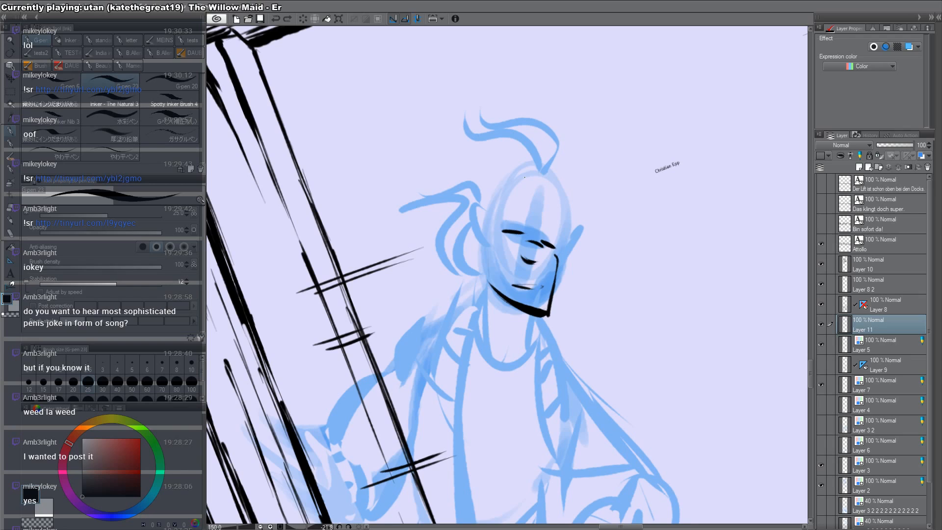
pyautogui.moveTo(509, 204)
pyautogui.mouseDown()
pyautogui.moveTo(521, 198)
pyautogui.moveTo(562, 222)
pyautogui.moveTo(560, 268)
pyautogui.mouseUp()
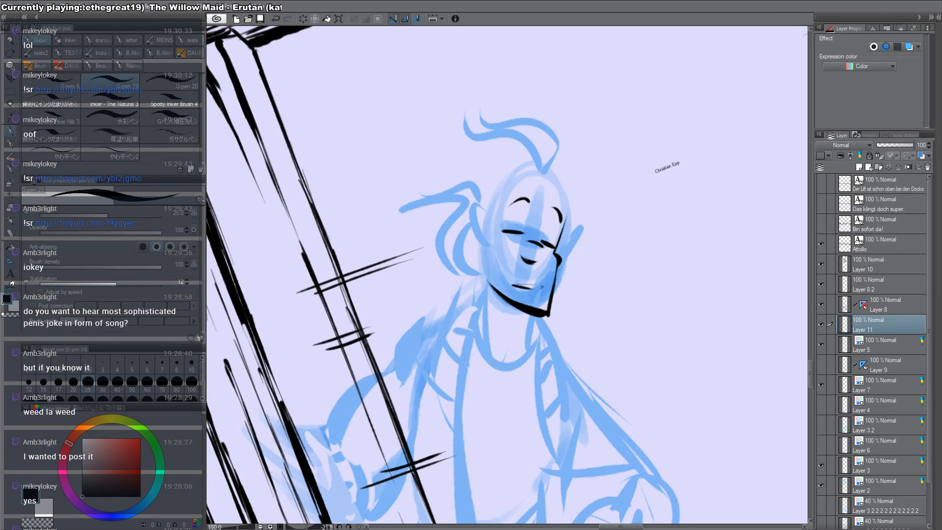
pyautogui.moveTo(491, 247); pyautogui.dragTo(487, 274)
# Step: Ink the pupils and thin lower lids beneath both of the figure's eyelids
pyautogui.hotkey('shift', 'space')
pyautogui.moveTo(665, 248); pyautogui.dragTo(669, 357)
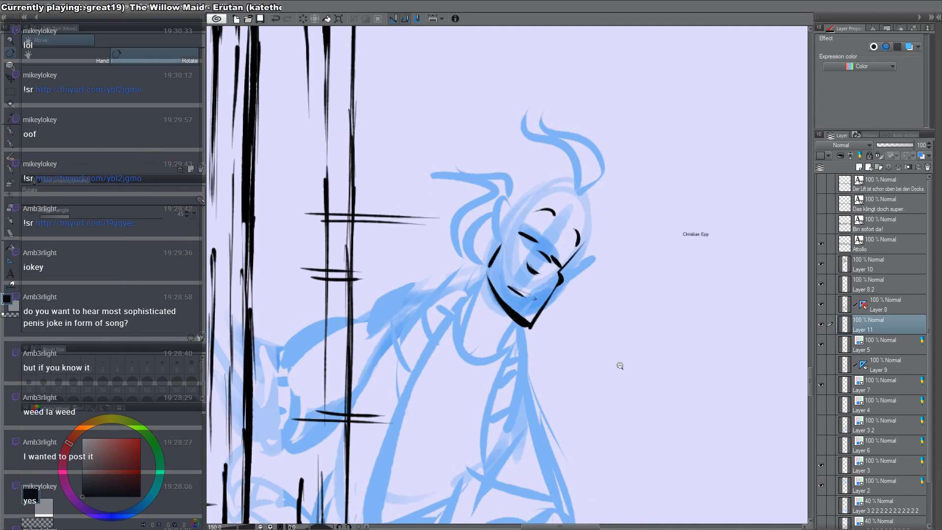
pyautogui.hotkey('alt', 'space')
pyautogui.moveTo(619, 378)
pyautogui.mouseDown()
pyautogui.moveTo(595, 343)
pyautogui.moveTo(604, 314)
pyautogui.moveTo(681, 269)
pyautogui.moveTo(619, 388)
pyautogui.mouseUp()
pyautogui.hotkey('ctrl', 'space')
pyautogui.hotkey('shift', 'space')
pyautogui.hotkey('ctrl', 'space')
pyautogui.moveTo(665, 179); pyautogui.dragTo(665, 266)
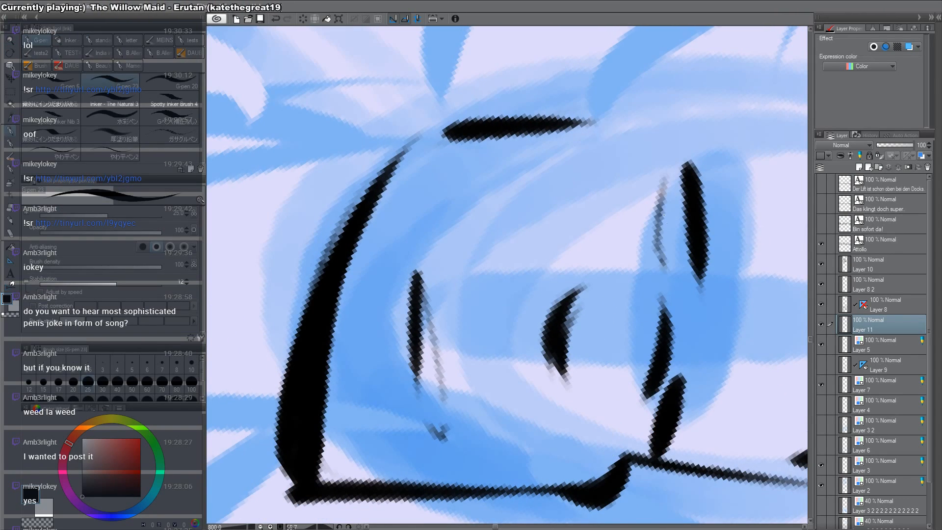
pyautogui.moveTo(667, 218); pyautogui.dragTo(661, 253)
pyautogui.moveTo(639, 445)
pyautogui.mouseDown()
pyautogui.moveTo(642, 401)
pyautogui.moveTo(636, 407)
pyautogui.mouseUp()
# Step: Thin the line across the figure's nose bridge with transparent ink and add a short stroke beside the nose
pyautogui.hotkey('shift', 'space')
pyautogui.doubleClick(637, 408)
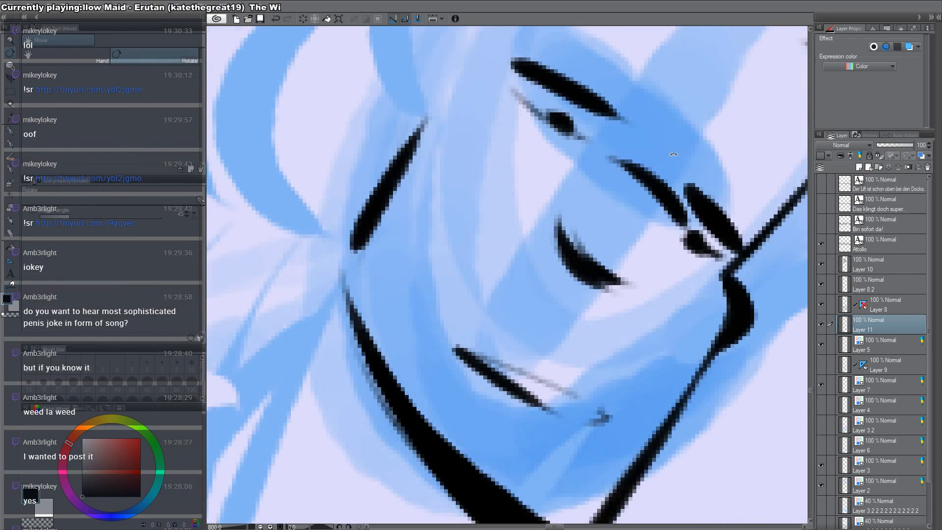
pyautogui.press('c')
pyautogui.moveTo(670, 192)
pyautogui.mouseDown()
pyautogui.moveTo(636, 160)
pyautogui.moveTo(668, 205)
pyautogui.mouseUp()
pyautogui.press('c')
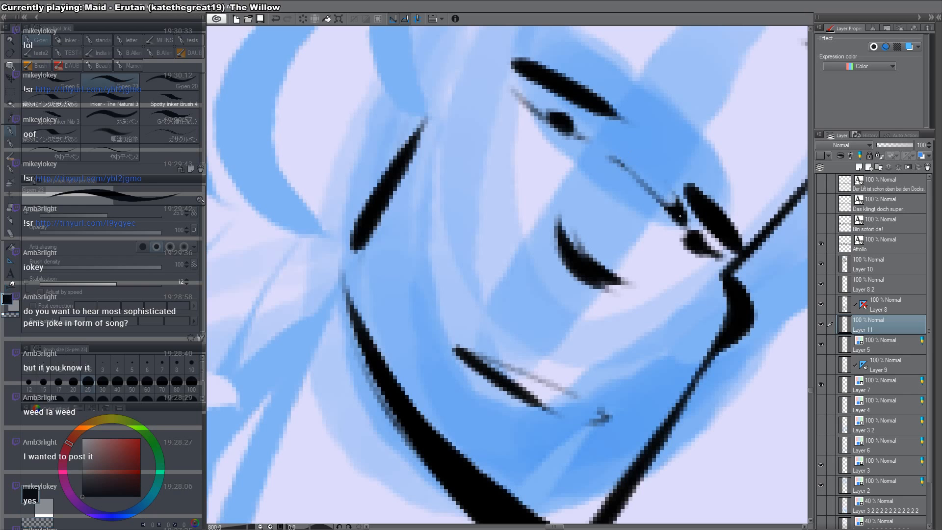
pyautogui.moveTo(673, 258); pyautogui.dragTo(637, 285)
# Step: Erase the outer end of the nose-bridge line, redraw it as slanted strokes, and touch up the mouth
pyautogui.hotkey('shift', 'space')
pyautogui.moveTo(695, 303)
pyautogui.mouseDown()
pyautogui.moveTo(696, 263)
pyautogui.moveTo(660, 163)
pyautogui.mouseUp()
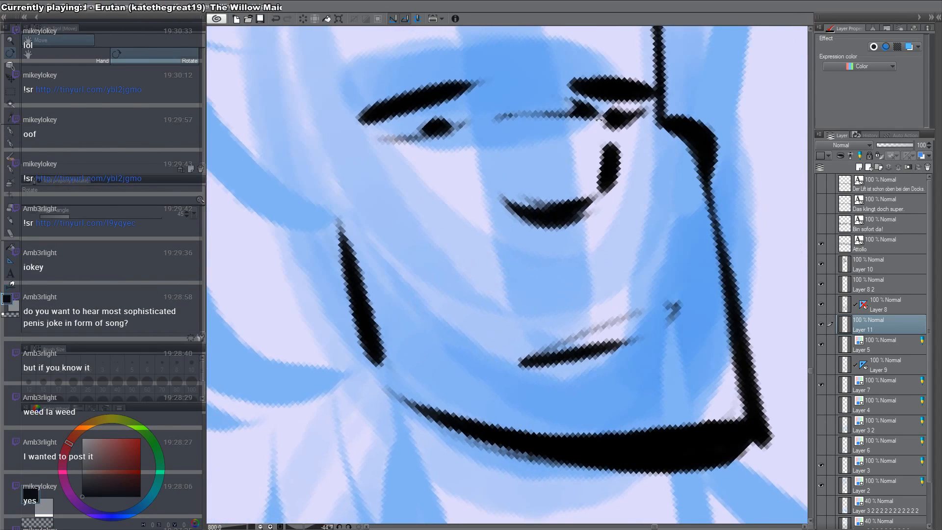
pyautogui.press('c')
pyautogui.moveTo(528, 113); pyautogui.dragTo(502, 120)
pyautogui.press('c')
pyautogui.moveTo(509, 124)
pyautogui.mouseDown()
pyautogui.moveTo(569, 99)
pyautogui.moveTo(580, 105)
pyautogui.mouseUp()
pyautogui.moveTo(504, 134); pyautogui.dragTo(559, 119)
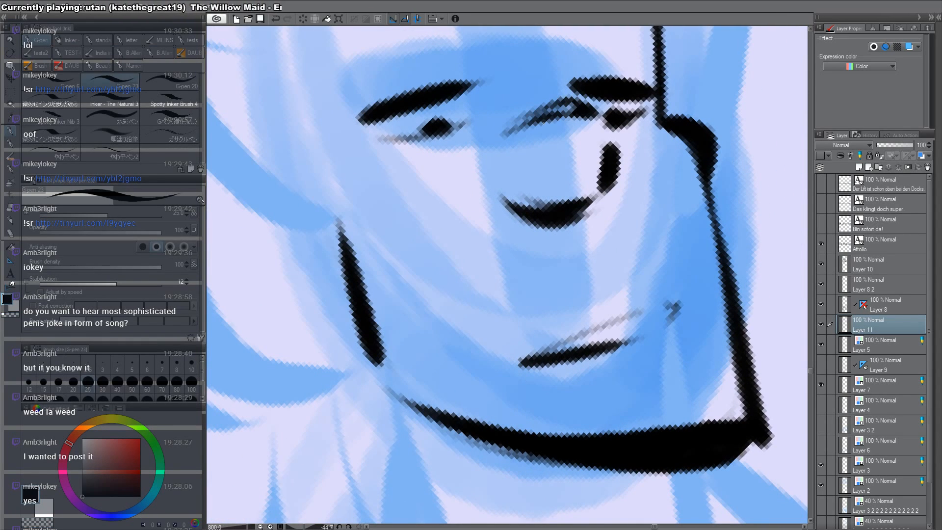
pyautogui.moveTo(594, 329); pyautogui.dragTo(591, 345)
pyautogui.moveTo(635, 317); pyautogui.dragTo(629, 341)
# Step: Ink the figure's ear with its inner detail at the near side of the head
pyautogui.hotkey('ctrl', 'space')
pyautogui.moveTo(663, 310)
pyautogui.mouseDown()
pyautogui.moveTo(656, 333)
pyautogui.moveTo(686, 419)
pyautogui.moveTo(665, 278)
pyautogui.mouseUp()
pyautogui.hotkey('shift', 'space')
pyautogui.doubleClick(685, 419)
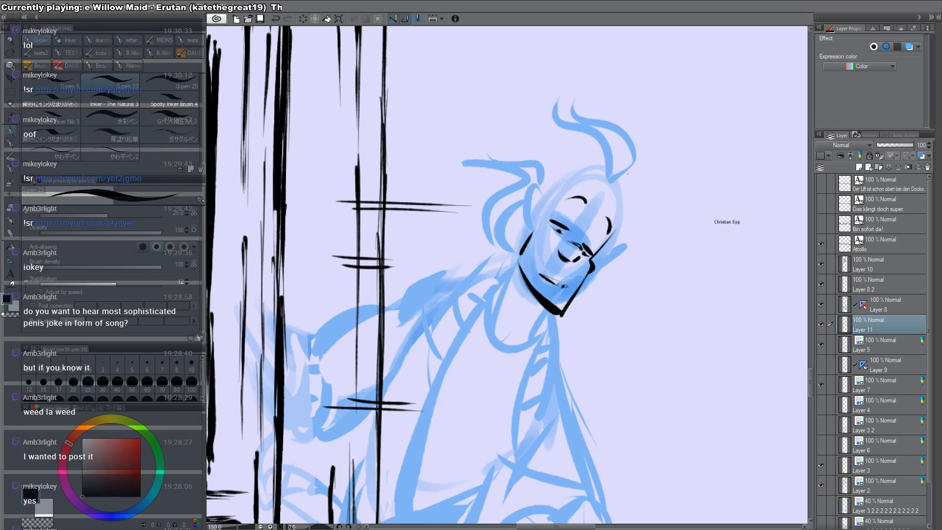
pyautogui.moveTo(543, 216)
pyautogui.mouseDown()
pyautogui.moveTo(536, 205)
pyautogui.moveTo(526, 238)
pyautogui.moveTo(537, 227)
pyautogui.moveTo(523, 241)
pyautogui.moveTo(526, 229)
pyautogui.mouseUp()
pyautogui.hotkey('ctrl', 'z')
pyautogui.hotkey('ctrl', 'z')
pyautogui.scroll(1, 563, 197)
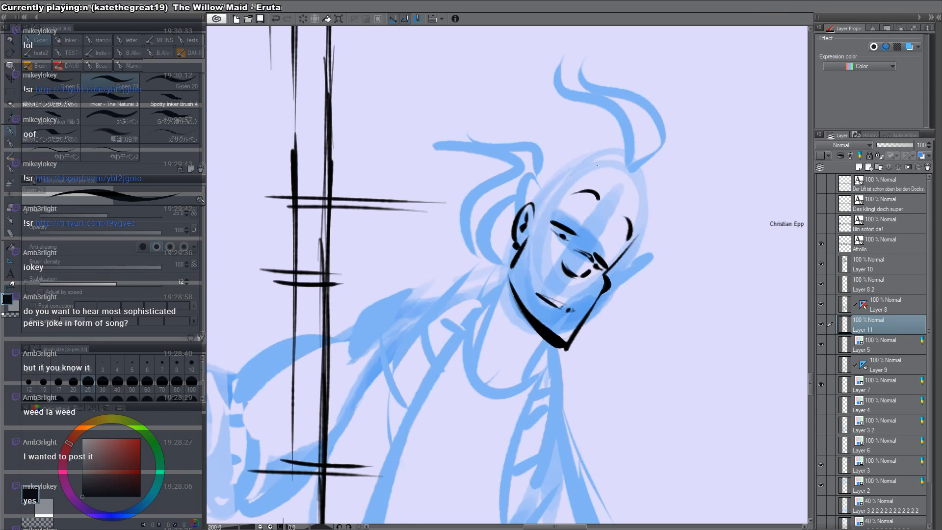
# Step: Ink the sideburn and the angular edge of the hair rising from the ear to the temple
pyautogui.moveTo(573, 167)
pyautogui.mouseDown()
pyautogui.moveTo(538, 185)
pyautogui.moveTo(537, 216)
pyautogui.mouseUp()
pyautogui.moveTo(568, 178)
pyautogui.mouseDown()
pyautogui.moveTo(537, 216)
pyautogui.moveTo(544, 205)
pyautogui.mouseUp()
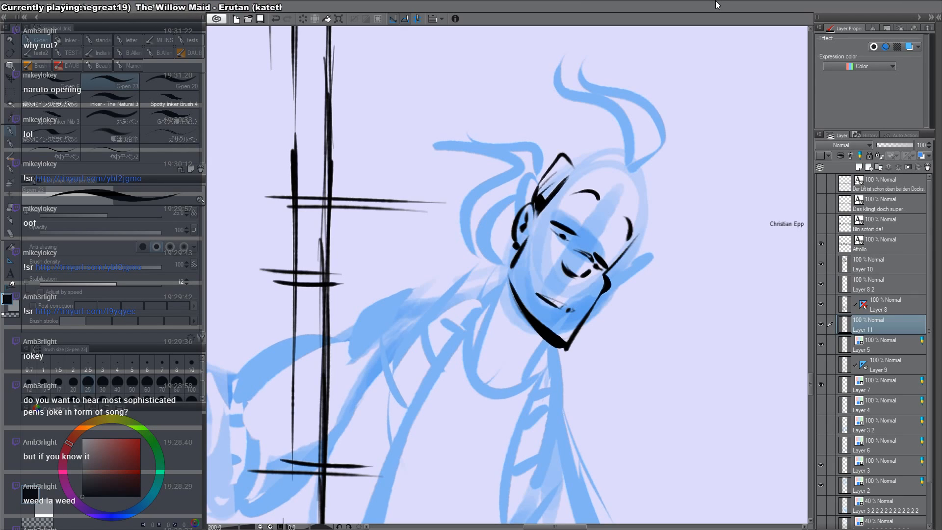
pyautogui.moveTo(579, 229); pyautogui.dragTo(581, 241)
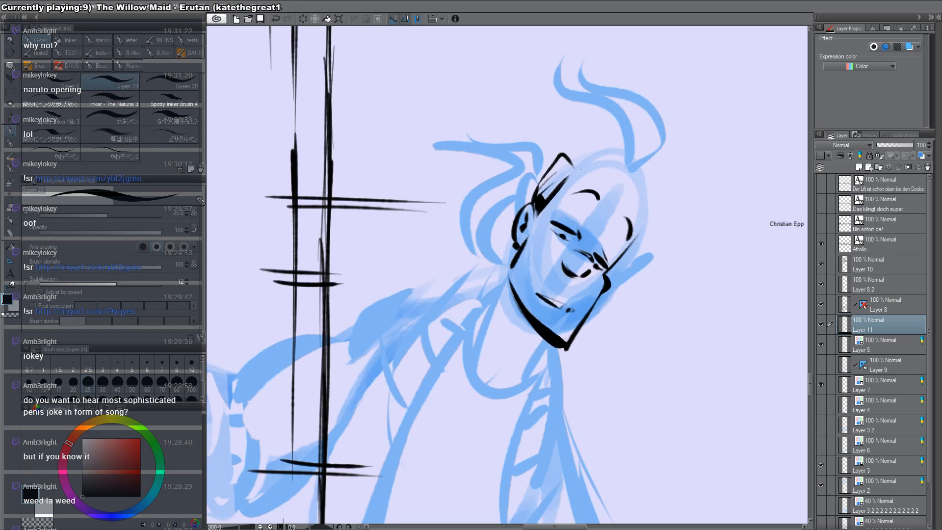
pyautogui.moveTo(576, 170)
pyautogui.mouseDown()
pyautogui.moveTo(607, 179)
pyautogui.moveTo(632, 214)
pyautogui.moveTo(636, 205)
pyautogui.mouseUp()
pyautogui.hotkey('ctrl', 'z')
pyautogui.hotkey('ctrl', 'z')
pyautogui.hotkey('ctrl', 'z')
pyautogui.hotkey('ctrl', 'z')
# Step: Ink the hairline across the forehead and the curling strand of hair rising above it
pyautogui.moveTo(571, 170)
pyautogui.mouseDown()
pyautogui.moveTo(607, 185)
pyautogui.moveTo(639, 225)
pyautogui.moveTo(639, 240)
pyautogui.mouseUp()
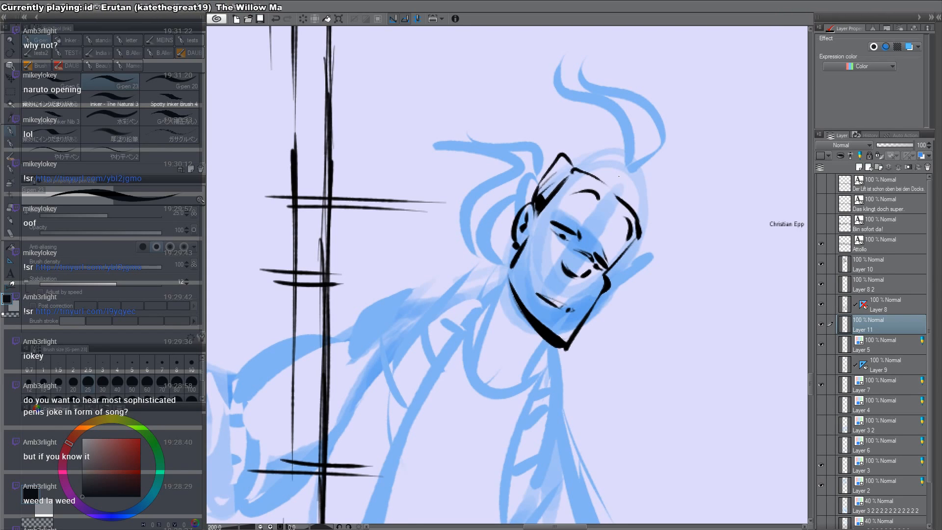
pyautogui.moveTo(617, 172)
pyautogui.mouseDown()
pyautogui.moveTo(576, 129)
pyautogui.moveTo(559, 72)
pyautogui.moveTo(634, 105)
pyautogui.mouseUp()
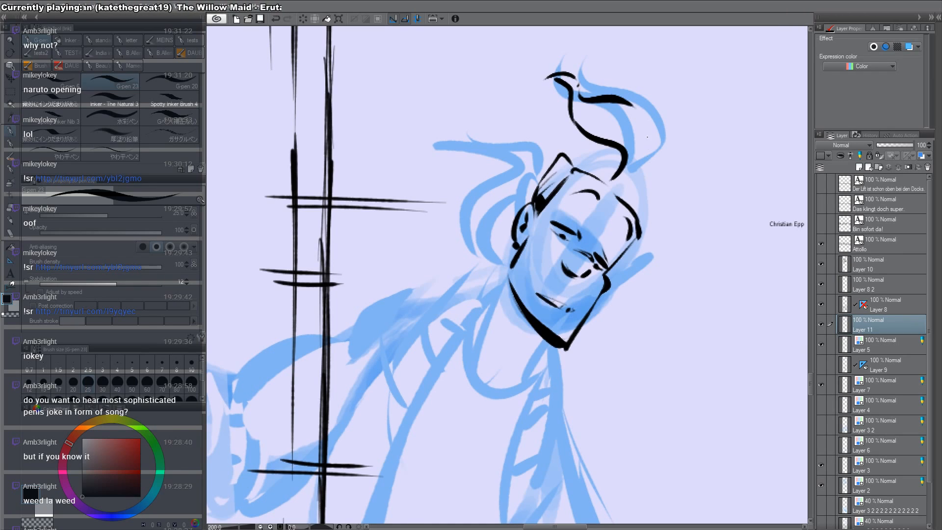
pyautogui.moveTo(648, 156); pyautogui.dragTo(617, 185)
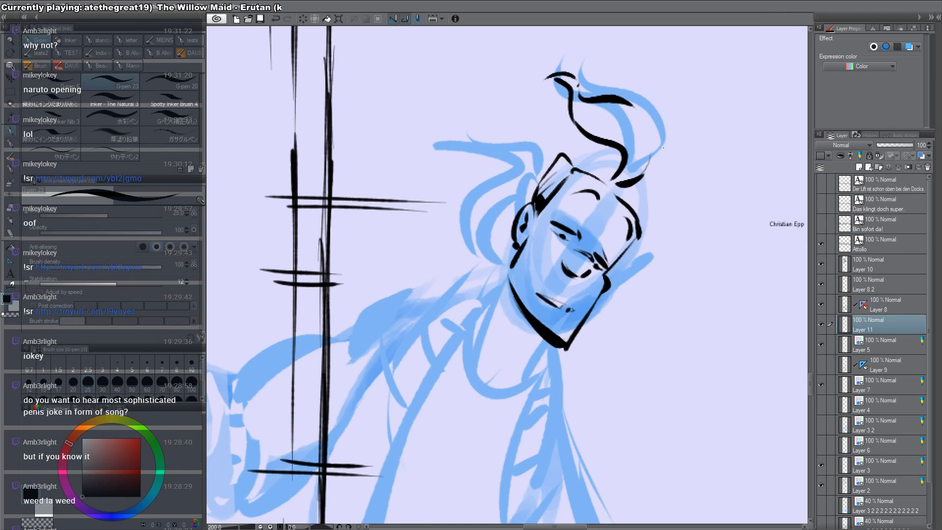
# Step: Erase a gap in the middle of the curling hair strand's inner outline with transparent ink
pyautogui.press('c')
pyautogui.moveTo(574, 123)
pyautogui.mouseDown()
pyautogui.moveTo(615, 145)
pyautogui.moveTo(624, 164)
pyautogui.mouseUp()
pyautogui.press('c')
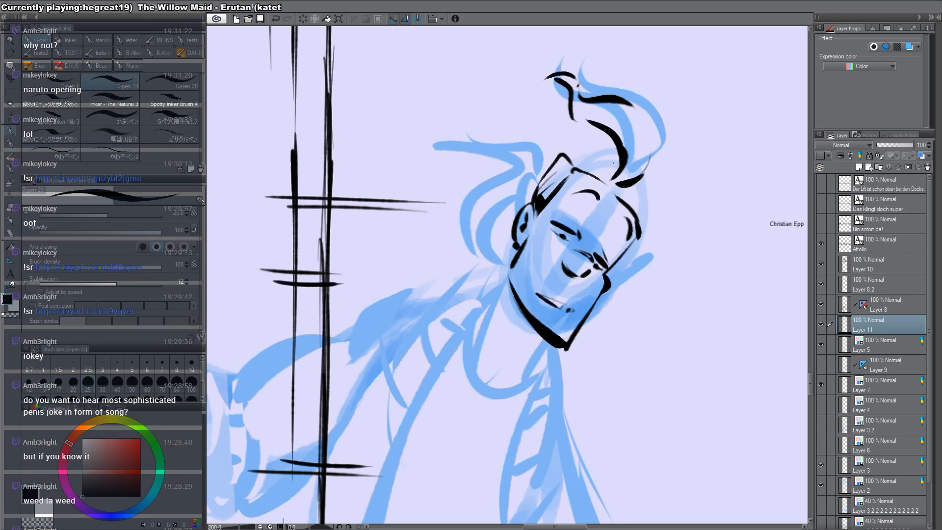
pyautogui.moveTo(606, 133)
pyautogui.mouseDown()
pyautogui.moveTo(616, 144)
pyautogui.moveTo(559, 133)
pyautogui.mouseUp()
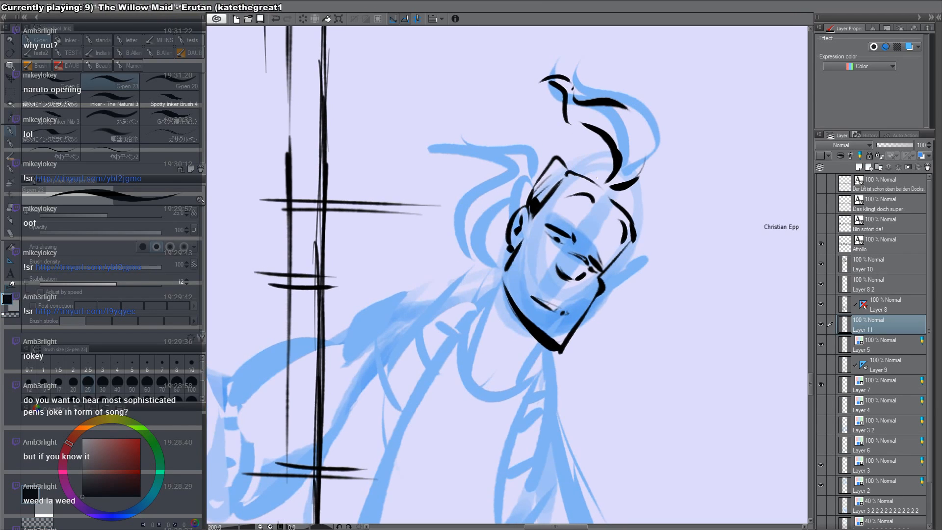
# Step: Examine the inked head against the rest of the doorway panel
pyautogui.scroll(-4, 641, 197)
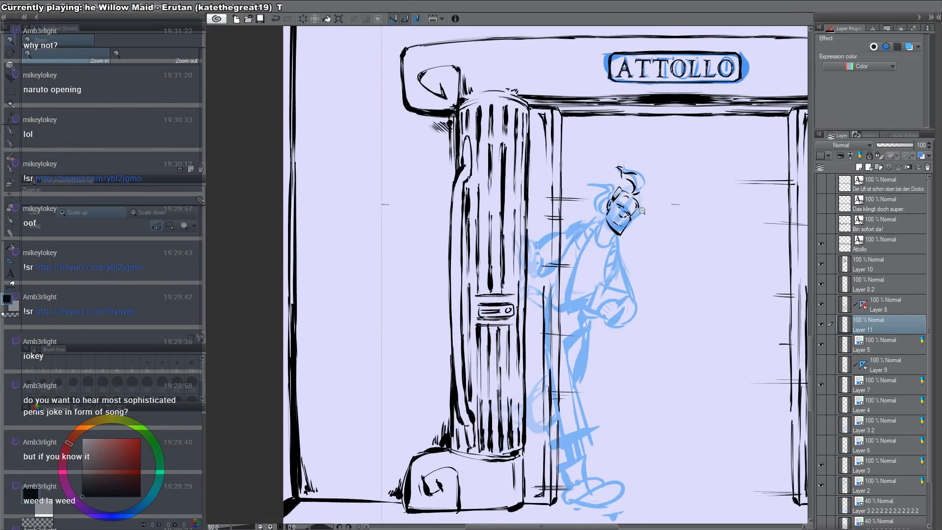
pyautogui.moveTo(607, 362); pyautogui.dragTo(522, 49)
pyautogui.scroll(-2, 561, 237)
pyautogui.moveTo(569, 142); pyautogui.dragTo(538, 329)
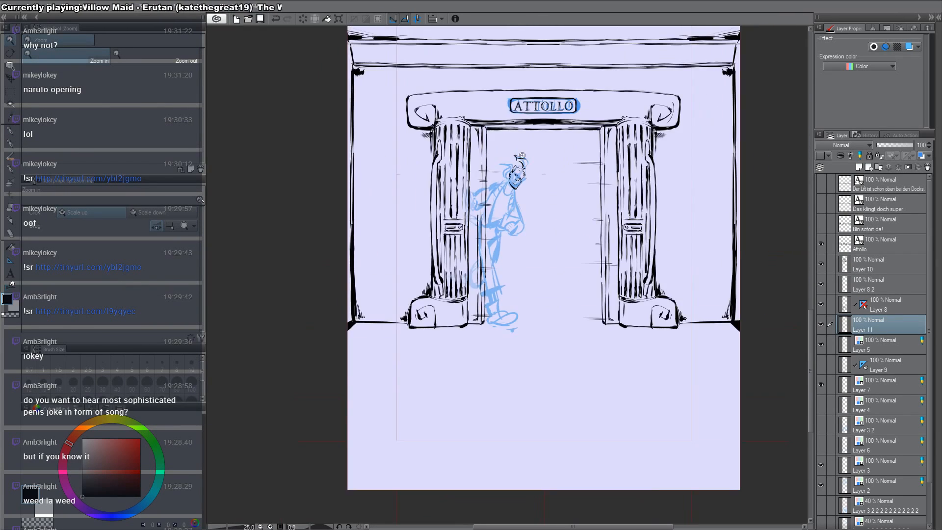
pyautogui.scroll(3, 520, 165)
pyautogui.scroll(1, 518, 172)
pyautogui.press('p')
pyautogui.scroll(2, 520, 164)
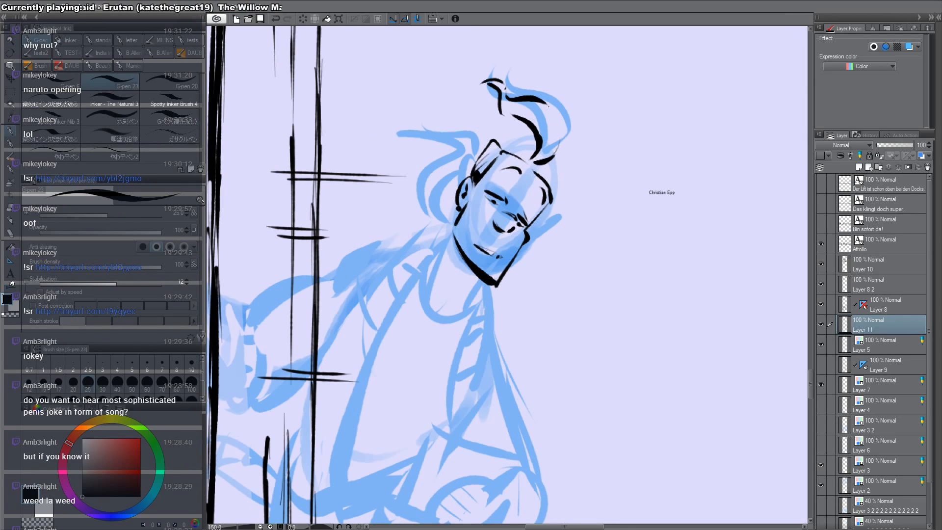
# Step: Ink the bumpy hair curls from the temple across the forehead to the base of the curling strand
pyautogui.moveTo(548, 105)
pyautogui.mouseDown()
pyautogui.moveTo(557, 149)
pyautogui.moveTo(401, 201)
pyautogui.moveTo(382, 234)
pyautogui.moveTo(397, 257)
pyautogui.mouseUp()
pyautogui.press('c')
pyautogui.press('c')
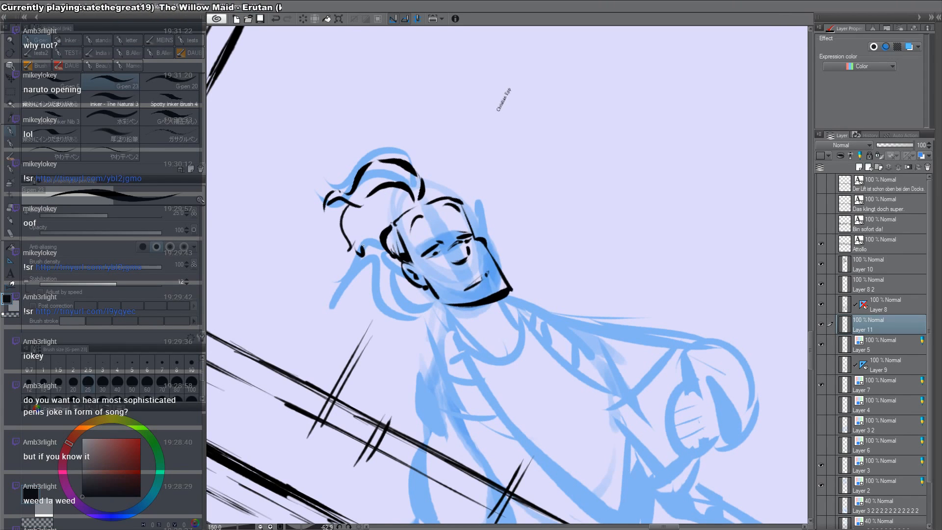
pyautogui.press('r')
pyautogui.moveTo(378, 241); pyautogui.dragTo(553, 450)
pyautogui.press('p')
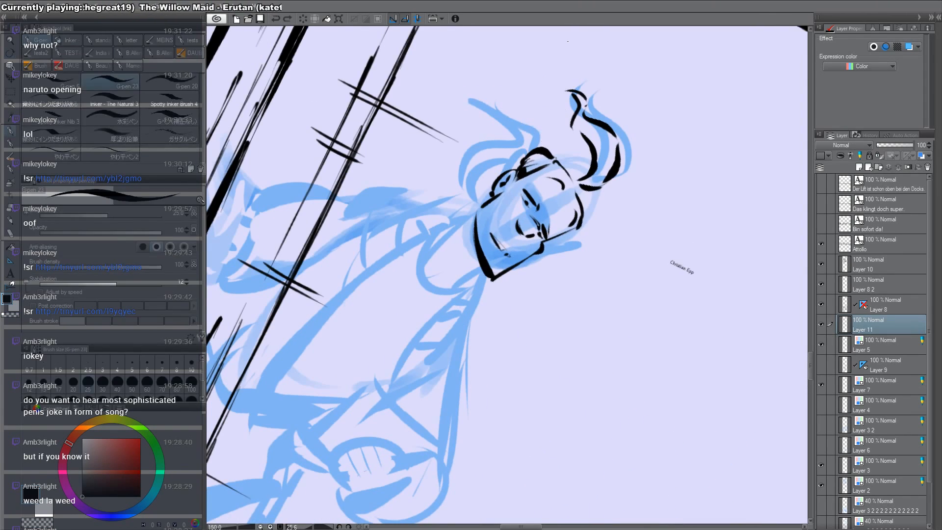
pyautogui.hotkey('ctrl', 'z')
pyautogui.hotkey('ctrl', 'z')
pyautogui.hotkey('ctrl', 'z')
pyautogui.moveTo(548, 155)
pyautogui.mouseDown()
pyautogui.moveTo(563, 141)
pyautogui.moveTo(593, 169)
pyautogui.mouseUp()
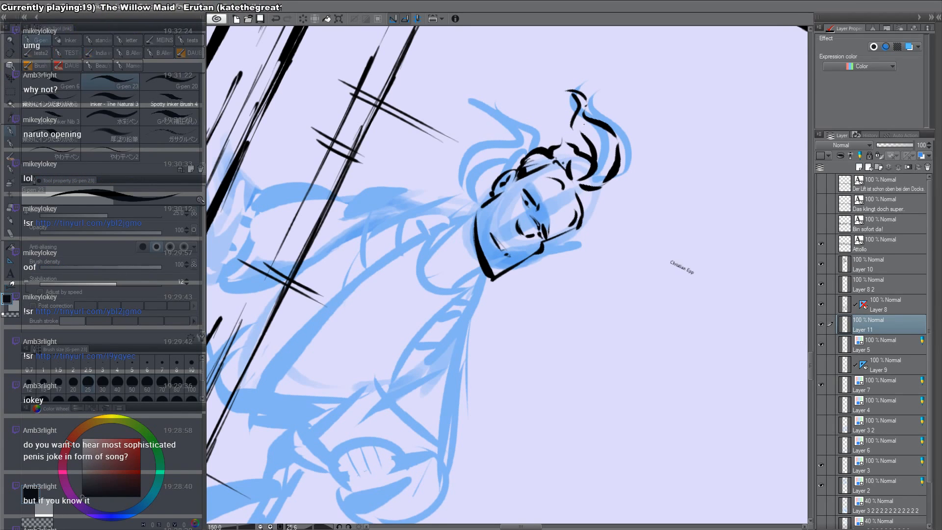
# Step: Ink the hair curls on the far side of the forehead, shaping them with black and transparent ink
pyautogui.moveTo(576, 113); pyautogui.dragTo(487, 128)
pyautogui.press('r')
pyautogui.press('p')
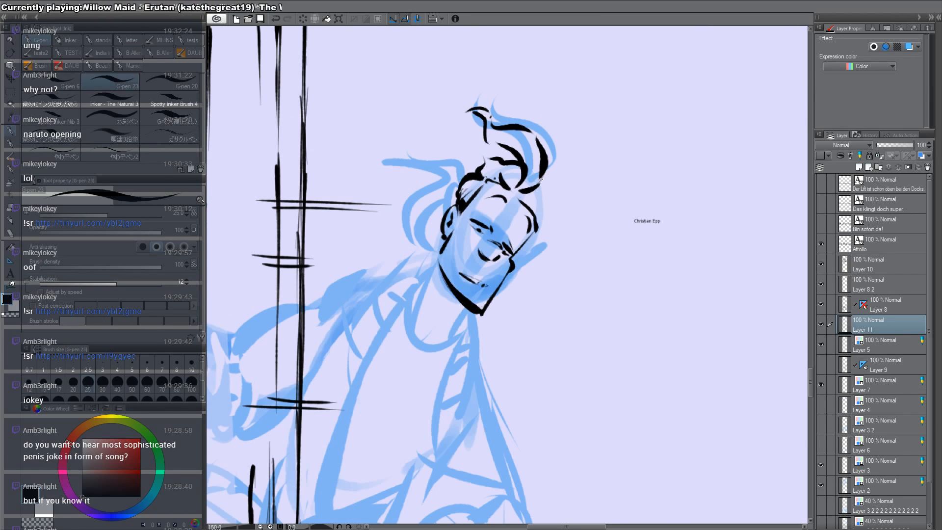
pyautogui.moveTo(539, 175)
pyautogui.mouseDown()
pyautogui.moveTo(541, 217)
pyautogui.moveTo(510, 184)
pyautogui.mouseUp()
pyautogui.moveTo(544, 213); pyautogui.dragTo(539, 227)
pyautogui.press('c')
pyautogui.moveTo(537, 188); pyautogui.dragTo(543, 173)
pyautogui.moveTo(544, 190)
pyautogui.mouseDown()
pyautogui.moveTo(549, 203)
pyautogui.moveTo(524, 193)
pyautogui.mouseUp()
pyautogui.moveTo(538, 204); pyautogui.dragTo(529, 197)
pyautogui.press('c')
pyautogui.moveTo(544, 160)
pyautogui.mouseDown()
pyautogui.moveTo(549, 219)
pyautogui.moveTo(538, 221)
pyautogui.mouseUp()
# Step: Refine the hair edge at the temple above the ear
pyautogui.press('r')
pyautogui.moveTo(698, 269); pyautogui.dragTo(635, 132)
pyautogui.press('c')
pyautogui.moveTo(427, 195)
pyautogui.mouseDown()
pyautogui.moveTo(408, 217)
pyautogui.moveTo(416, 224)
pyautogui.moveTo(429, 212)
pyautogui.moveTo(427, 224)
pyautogui.mouseUp()
pyautogui.press('c')
pyautogui.press('c')
pyautogui.press('c')
pyautogui.press('c')
pyautogui.press('c')
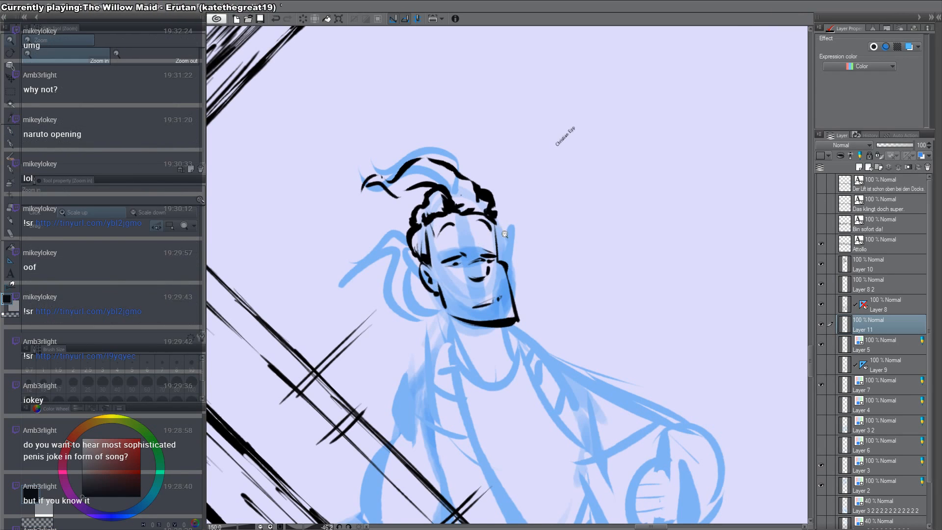
# Step: Reshape the upswept hair strand with black and transparent ink, filling its outer curve in solid black
pyautogui.scroll(-2, 505, 233)
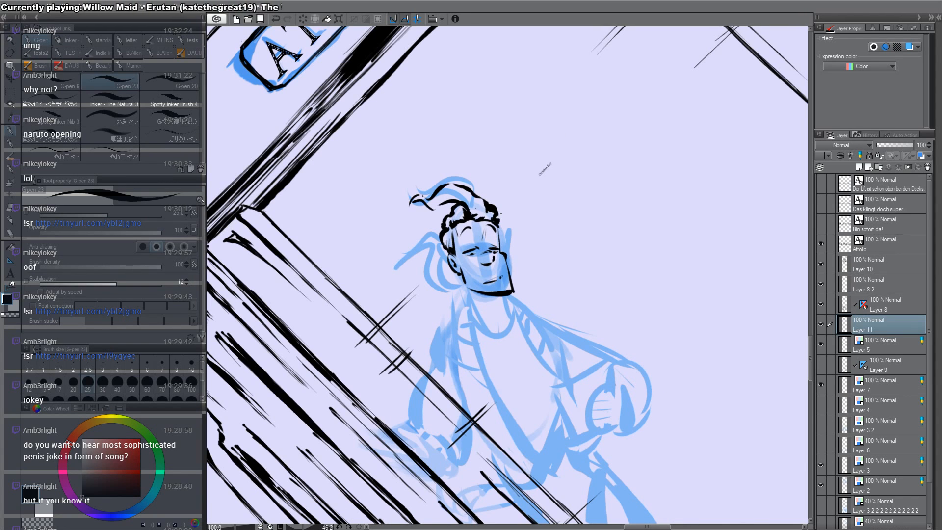
pyautogui.hotkey('shift', 'space')
pyautogui.moveTo(667, 187); pyautogui.dragTo(681, 328)
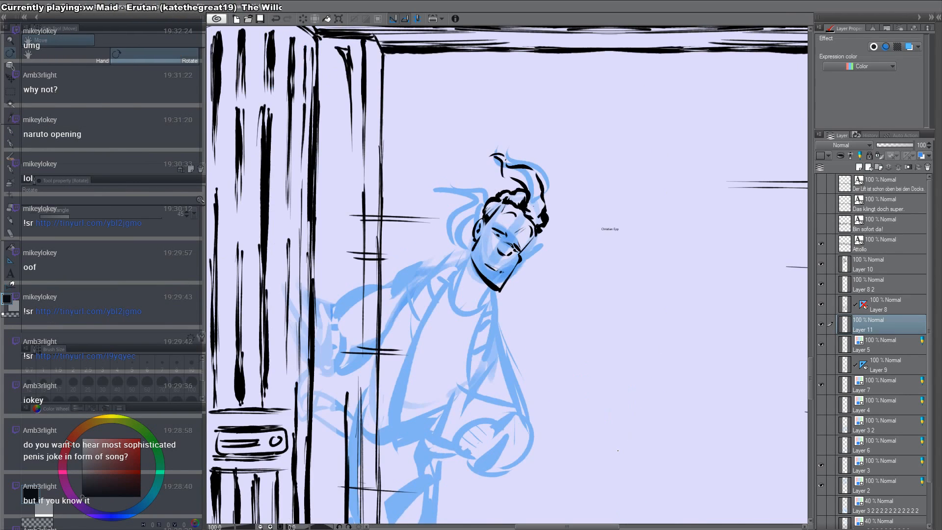
pyautogui.hotkey('shift', 'space')
pyautogui.moveTo(686, 263)
pyautogui.mouseDown()
pyautogui.moveTo(599, 227)
pyautogui.moveTo(595, 277)
pyautogui.moveTo(613, 259)
pyautogui.moveTo(616, 220)
pyautogui.mouseUp()
pyautogui.press('c')
pyautogui.moveTo(592, 278)
pyautogui.mouseDown()
pyautogui.moveTo(588, 285)
pyautogui.moveTo(599, 274)
pyautogui.moveTo(602, 228)
pyautogui.mouseUp()
pyautogui.press('c')
pyautogui.moveTo(604, 251)
pyautogui.mouseDown()
pyautogui.moveTo(592, 282)
pyautogui.moveTo(591, 235)
pyautogui.moveTo(576, 272)
pyautogui.mouseUp()
pyautogui.press('c')
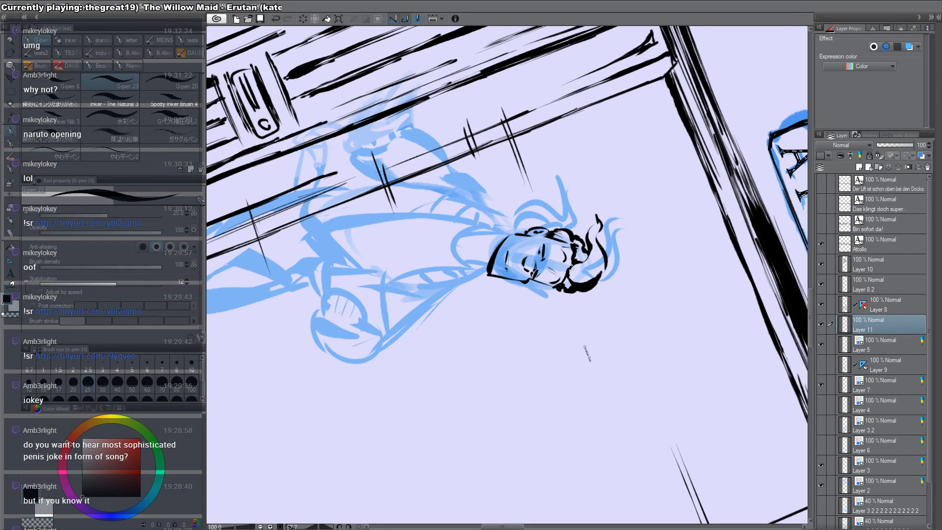
pyautogui.press('c')
pyautogui.moveTo(587, 256); pyautogui.dragTo(577, 267)
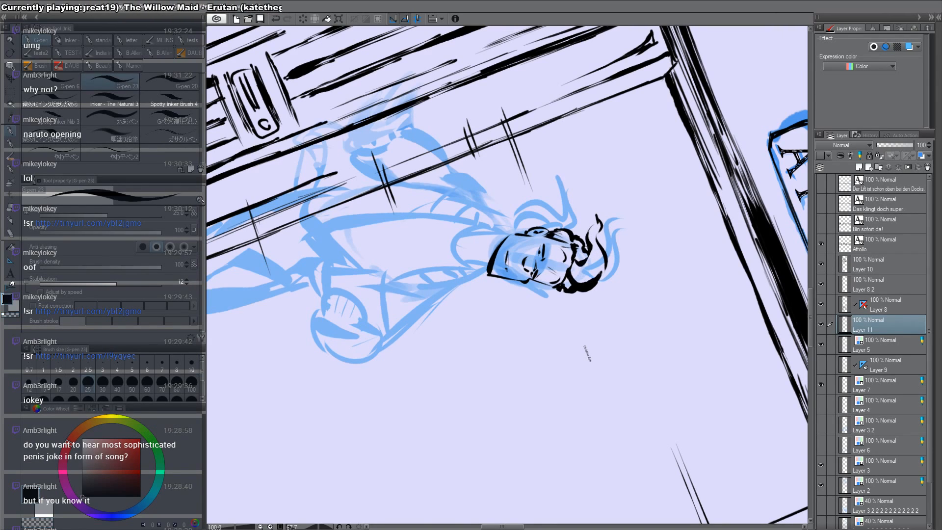
# Step: Ink the solid shadow under the jaw, the neck lines and the small throat mark
pyautogui.moveTo(593, 338)
pyautogui.mouseDown()
pyautogui.moveTo(616, 118)
pyautogui.moveTo(627, 401)
pyautogui.mouseUp()
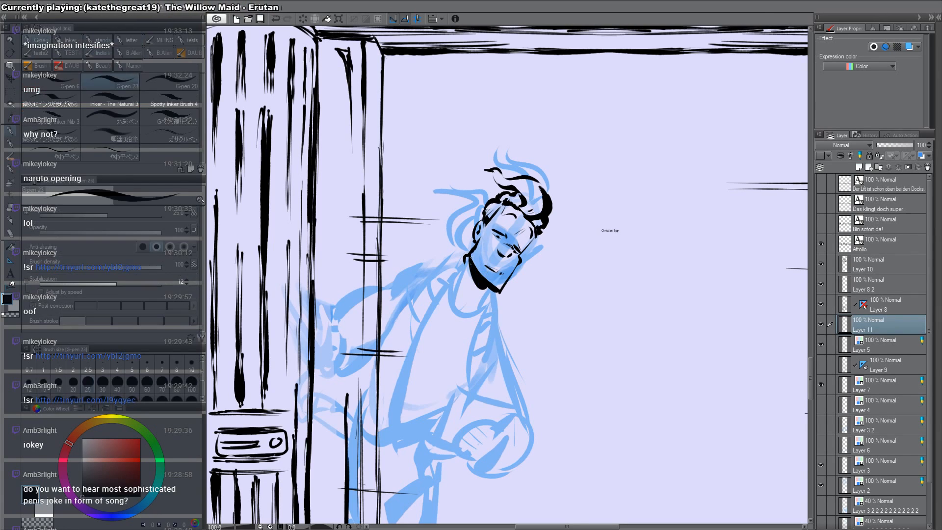
pyautogui.moveTo(462, 264)
pyautogui.mouseDown()
pyautogui.moveTo(454, 287)
pyautogui.moveTo(483, 297)
pyautogui.moveTo(470, 314)
pyautogui.moveTo(468, 301)
pyautogui.mouseUp()
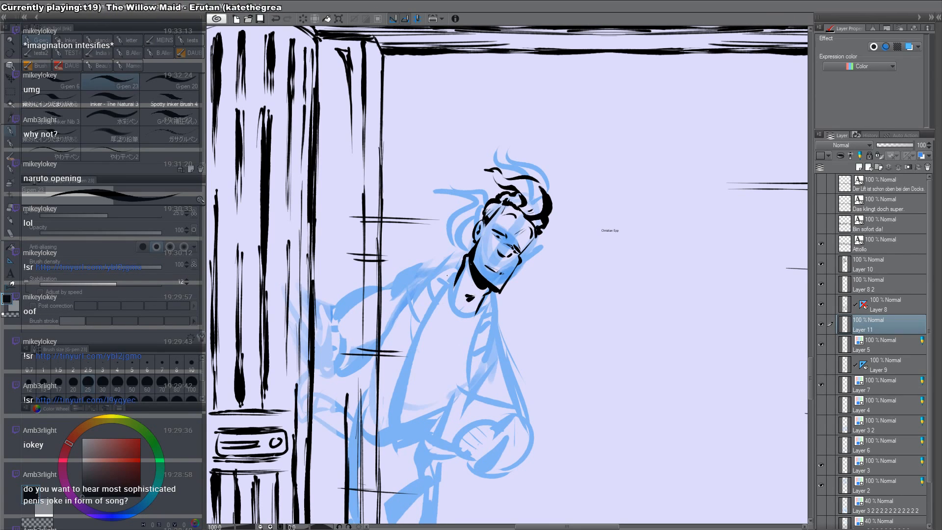
pyautogui.moveTo(537, 369); pyautogui.dragTo(589, 309)
pyautogui.moveTo(591, 217); pyautogui.dragTo(590, 180)
pyautogui.moveTo(492, 219); pyautogui.dragTo(442, 351)
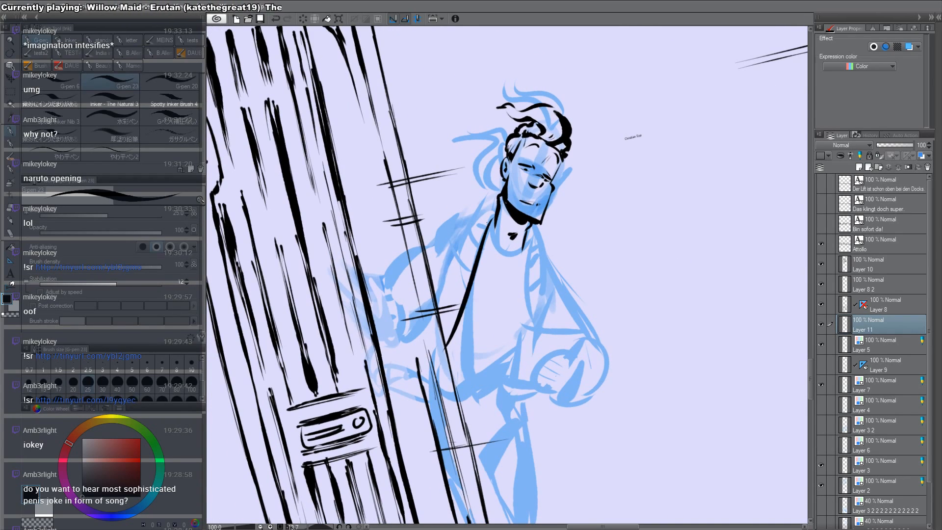
pyautogui.hotkey('ctrl', 'z')
pyautogui.moveTo(492, 211); pyautogui.dragTo(426, 332)
pyautogui.hotkey('ctrl', 'z')
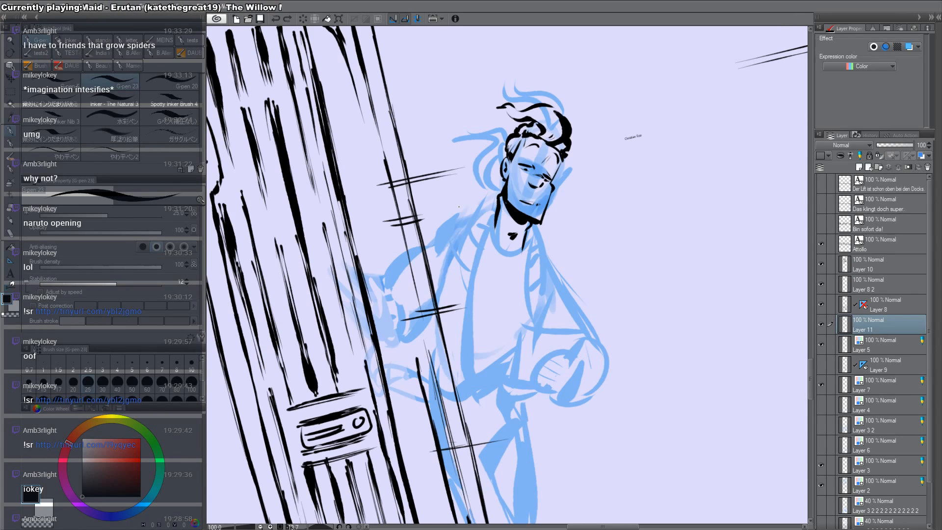
# Step: Ink the jacket's long front edge and the ribbed collar on the side nearest the doorpost
pyautogui.moveTo(462, 239); pyautogui.dragTo(467, 234)
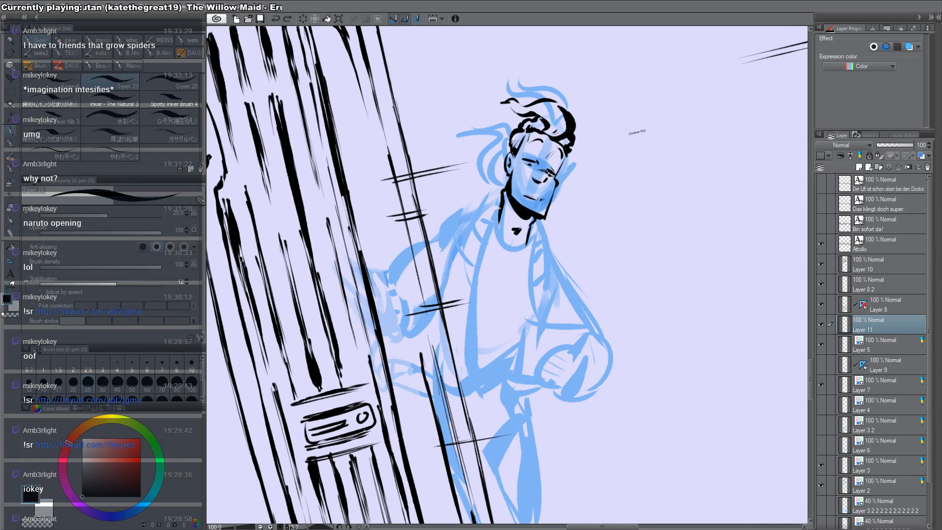
pyautogui.moveTo(499, 208); pyautogui.dragTo(427, 374)
pyautogui.moveTo(500, 197)
pyautogui.mouseDown()
pyautogui.moveTo(459, 243)
pyautogui.moveTo(453, 291)
pyautogui.moveTo(469, 257)
pyautogui.moveTo(473, 267)
pyautogui.moveTo(486, 225)
pyautogui.mouseUp()
pyautogui.hotkey('ctrl', 'z')
pyautogui.hotkey('ctrl', 'z')
pyautogui.hotkey('ctrl', 'z')
pyautogui.hotkey('ctrl', 'y')
pyautogui.hotkey('ctrl', 'y')
pyautogui.press('c')
pyautogui.press('c')
pyautogui.moveTo(487, 206)
pyautogui.mouseDown()
pyautogui.moveTo(492, 213)
pyautogui.moveTo(500, 203)
pyautogui.mouseUp()
# Step: Ink the jacket's opposite front edge as a thick-to-thin curve from the neck down to the waist
pyautogui.moveTo(529, 233)
pyautogui.mouseDown()
pyautogui.moveTo(482, 342)
pyautogui.moveTo(470, 417)
pyautogui.moveTo(483, 411)
pyautogui.mouseUp()
pyautogui.press('c')
pyautogui.press('c')
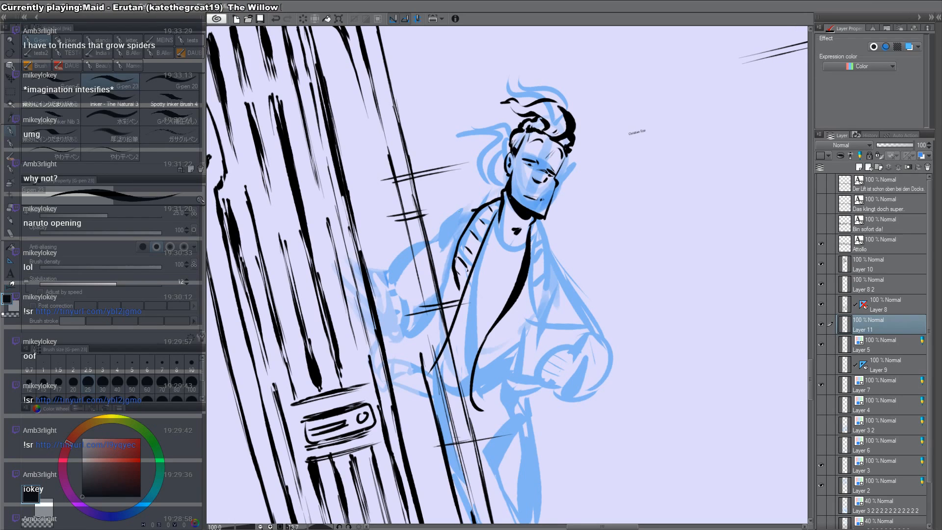
# Step: Ink the shoulder and sleeve beside the doorpost, then black in the jacket's side shadow and the post's edge below it
pyautogui.moveTo(470, 208); pyautogui.dragTo(395, 269)
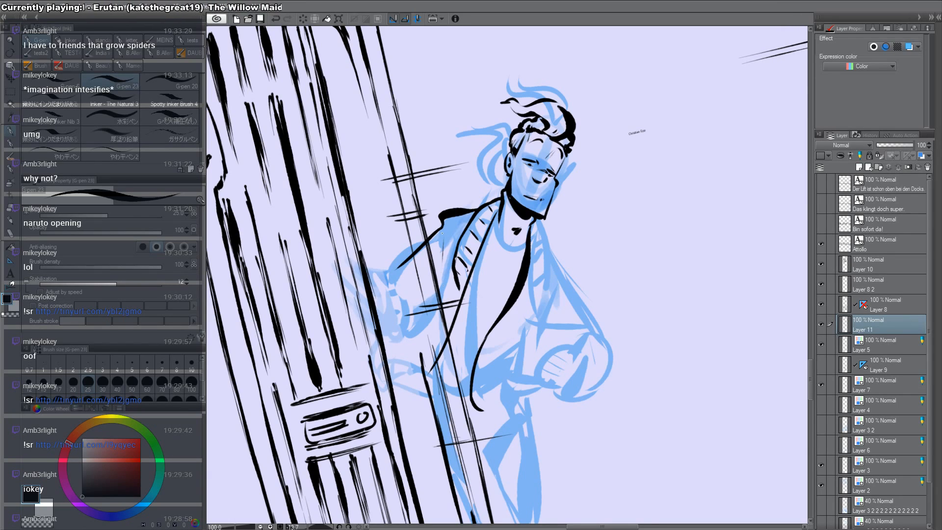
pyautogui.moveTo(445, 247)
pyautogui.mouseDown()
pyautogui.moveTo(442, 308)
pyautogui.moveTo(445, 291)
pyautogui.moveTo(410, 354)
pyautogui.mouseUp()
pyautogui.moveTo(410, 246); pyautogui.dragTo(438, 394)
pyautogui.moveTo(437, 393); pyautogui.dragTo(418, 291)
pyautogui.moveTo(412, 262); pyautogui.dragTo(459, 509)
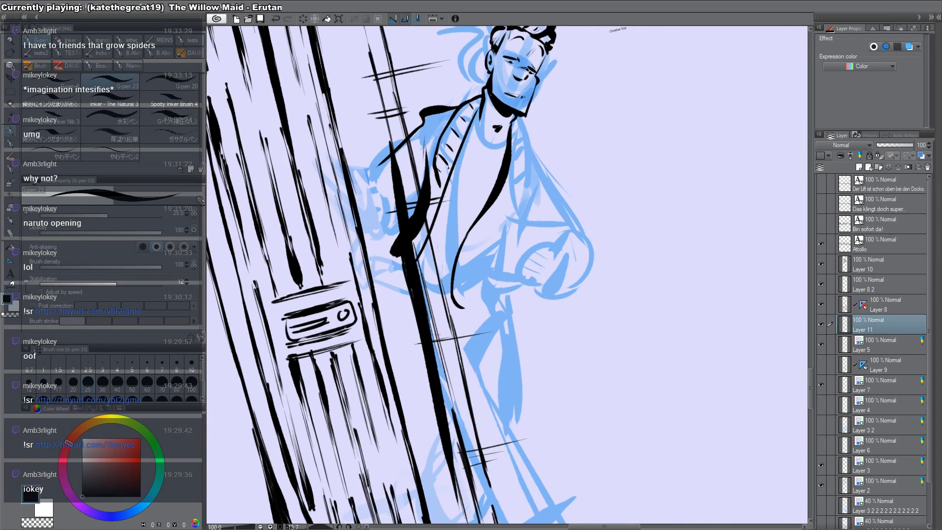
# Step: Ink the jacket's hem at the waist and the far side's collar with its rib marks
pyautogui.moveTo(670, 241); pyautogui.dragTo(636, 387)
pyautogui.moveTo(619, 288); pyautogui.dragTo(647, 200)
pyautogui.moveTo(662, 270); pyautogui.dragTo(645, 160)
pyautogui.moveTo(498, 256); pyautogui.dragTo(570, 420)
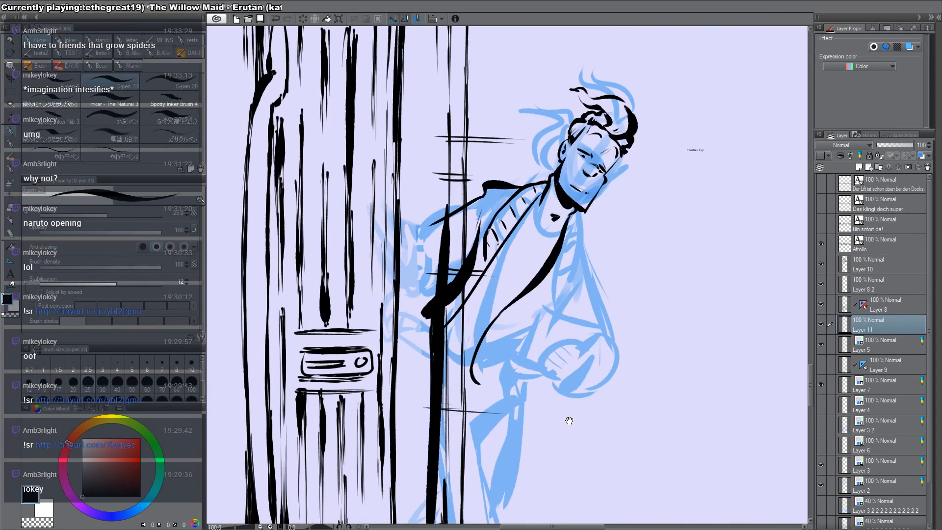
pyautogui.moveTo(472, 378)
pyautogui.mouseDown()
pyautogui.moveTo(488, 395)
pyautogui.moveTo(511, 387)
pyautogui.mouseUp()
pyautogui.moveTo(540, 285); pyautogui.dragTo(572, 260)
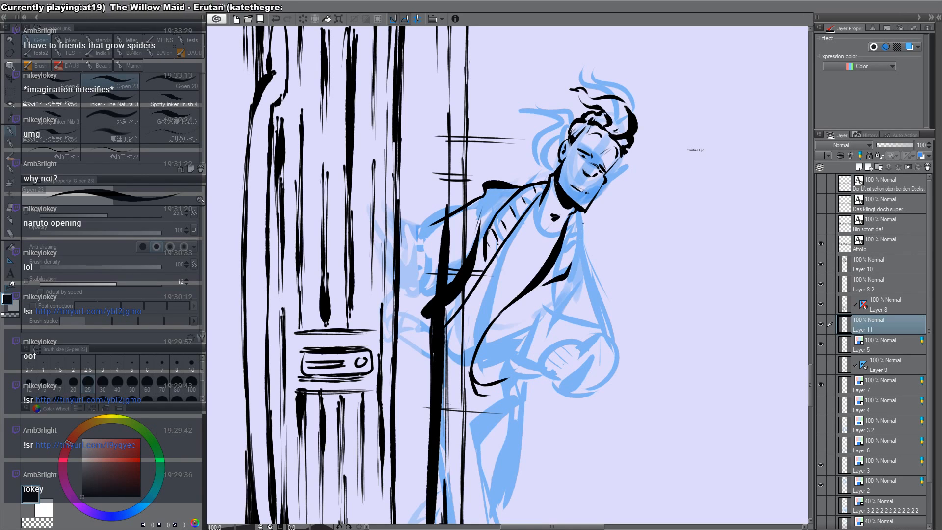
pyautogui.moveTo(581, 214)
pyautogui.mouseDown()
pyautogui.moveTo(570, 270)
pyautogui.moveTo(578, 229)
pyautogui.moveTo(572, 251)
pyautogui.mouseUp()
pyautogui.moveTo(557, 260); pyautogui.dragTo(567, 263)
pyautogui.moveTo(581, 231); pyautogui.dragTo(570, 265)
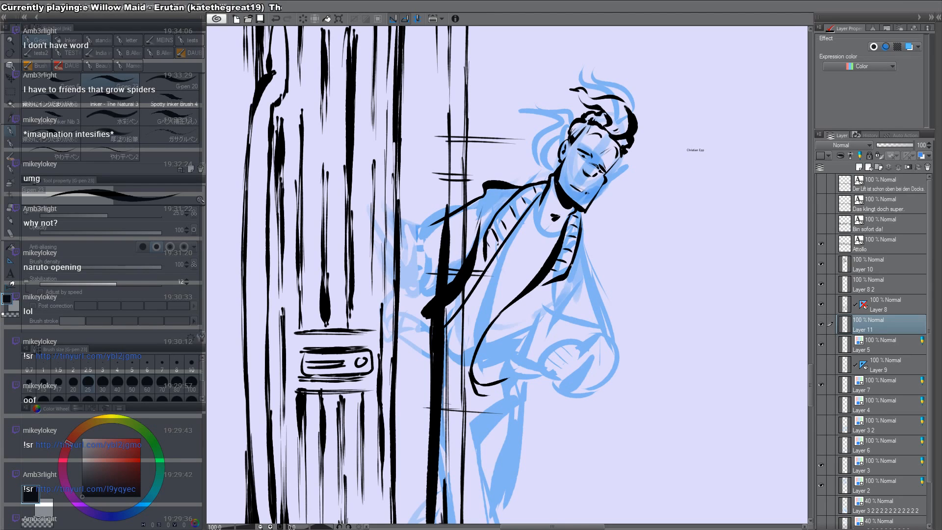
# Step: Ink the far shoulder and the upper outer edge of its sleeve
pyautogui.moveTo(581, 214); pyautogui.dragTo(607, 304)
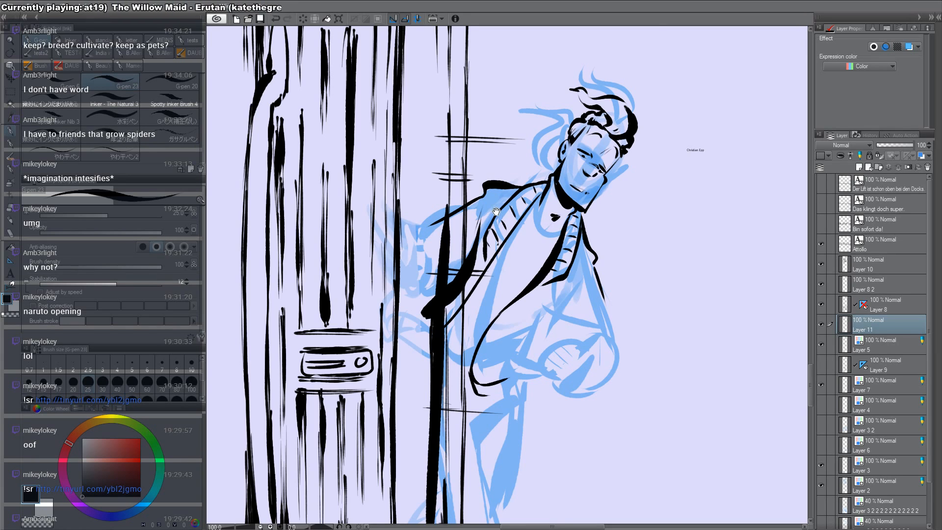
pyautogui.moveTo(500, 120); pyautogui.dragTo(511, 172)
pyautogui.press('c')
pyautogui.press('c')
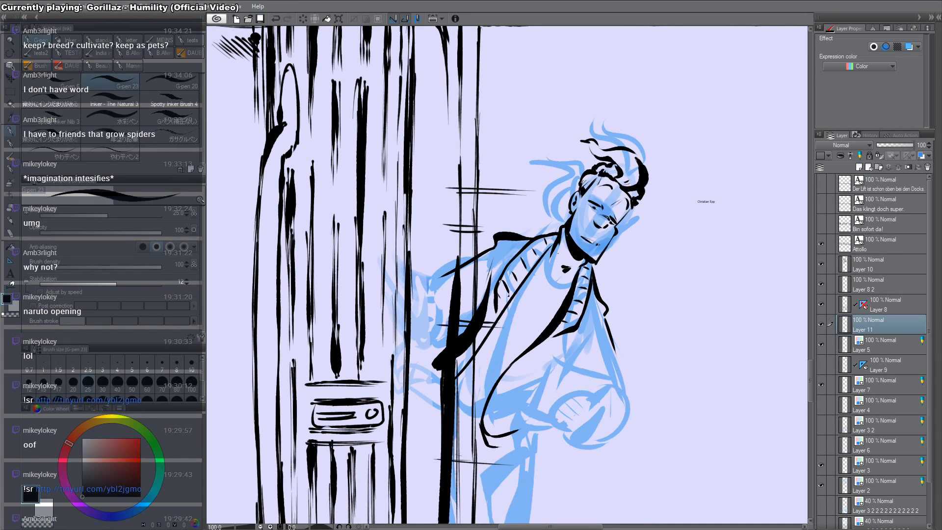
pyautogui.press('c')
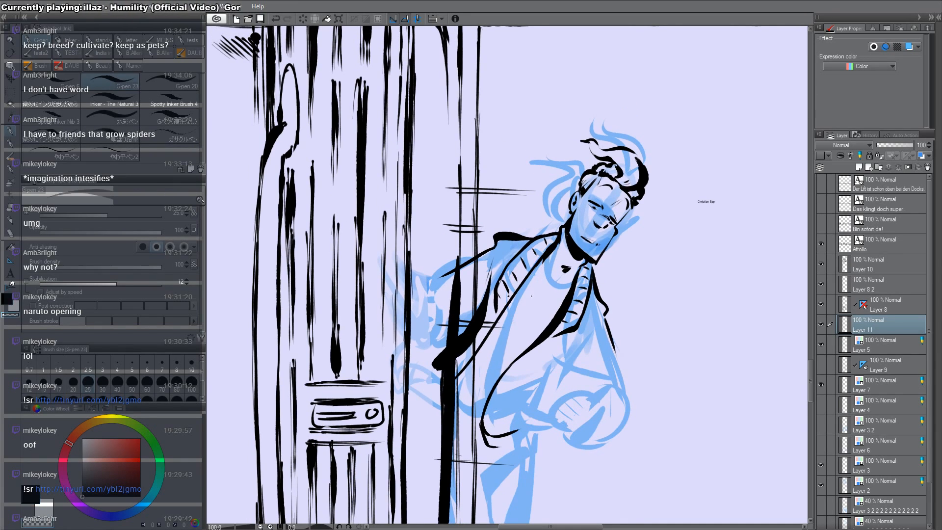
pyautogui.press('c')
pyautogui.moveTo(549, 256); pyautogui.dragTo(514, 296)
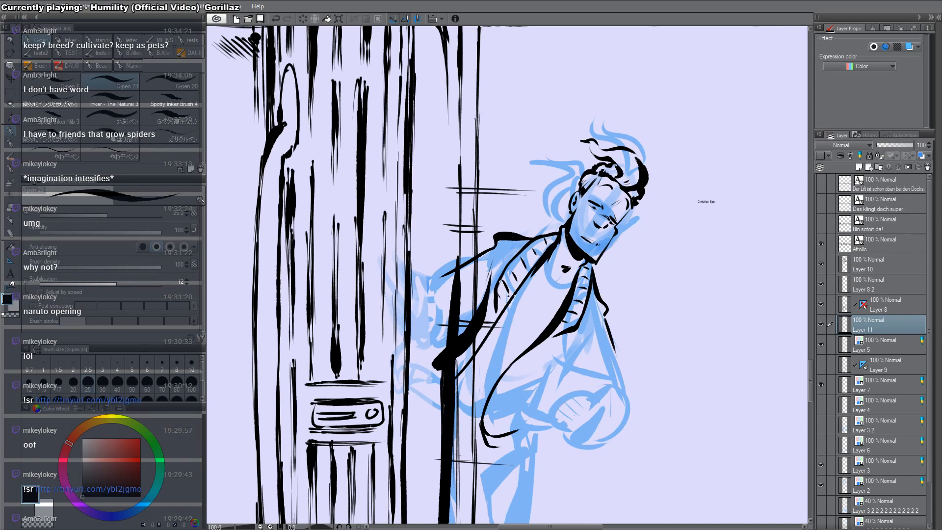
# Step: Ink the thick fold curving inward from the far collar across the chest, and redraw the jacket edge down to the hem
pyautogui.hotkey('shift', 'space')
pyautogui.moveTo(630, 295); pyautogui.dragTo(633, 98)
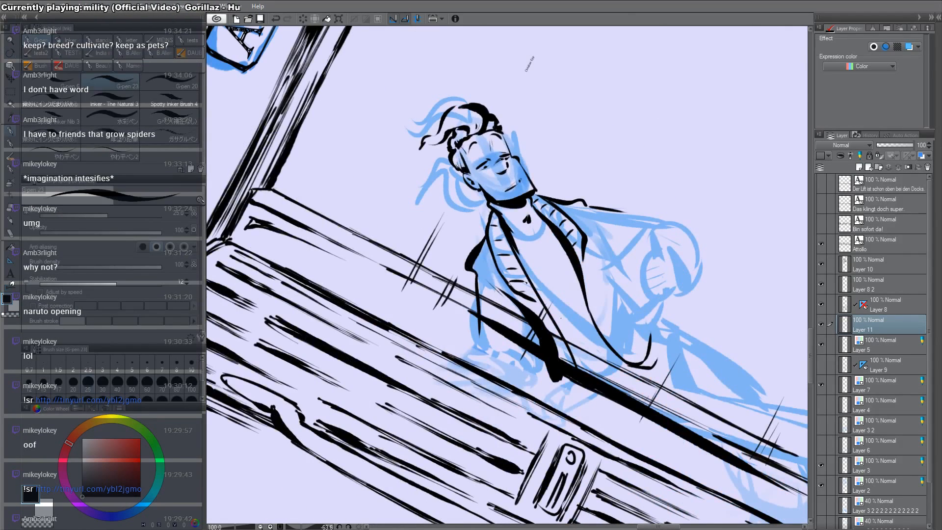
pyautogui.moveTo(580, 278); pyautogui.dragTo(570, 319)
pyautogui.moveTo(584, 295); pyautogui.dragTo(574, 316)
pyautogui.hotkey('shift', 'space')
pyautogui.moveTo(701, 304); pyautogui.dragTo(683, 364)
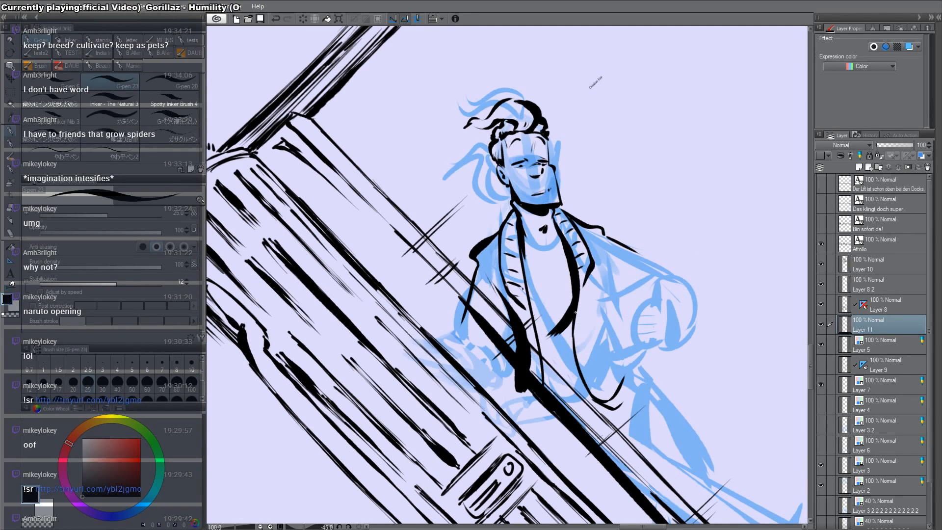
pyautogui.moveTo(575, 312)
pyautogui.mouseDown()
pyautogui.moveTo(597, 406)
pyautogui.moveTo(615, 408)
pyautogui.mouseUp()
pyautogui.press('c')
pyautogui.moveTo(574, 383)
pyautogui.mouseDown()
pyautogui.moveTo(606, 409)
pyautogui.moveTo(594, 362)
pyautogui.mouseUp()
pyautogui.press('c')
# Step: Ink the long edges and upper corner of the angular outline around the far hand
pyautogui.press('space')
pyautogui.hotkey('shift', 'space')
pyautogui.moveTo(682, 351); pyautogui.dragTo(627, 489)
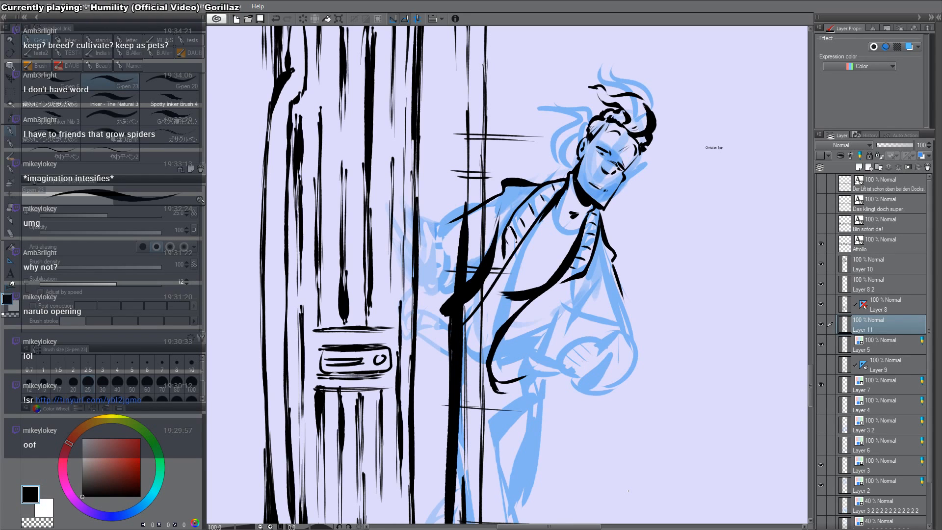
pyautogui.press('space')
pyautogui.moveTo(588, 358); pyautogui.dragTo(559, 339)
pyautogui.hotkey('ctrl', 'space')
pyautogui.click(559, 338)
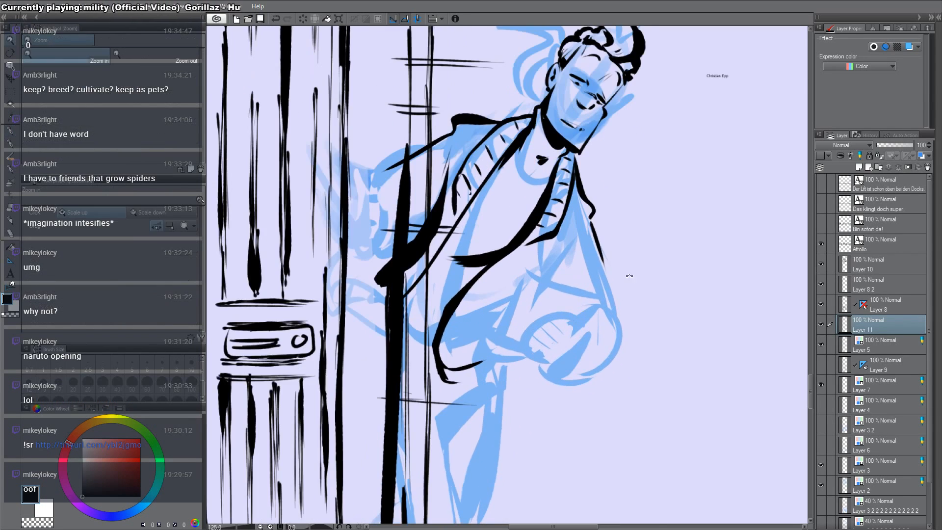
pyautogui.hotkey('shift', 'space')
pyautogui.moveTo(629, 275); pyautogui.dragTo(623, 72)
pyautogui.moveTo(529, 276)
pyautogui.mouseDown()
pyautogui.moveTo(551, 255)
pyautogui.moveTo(591, 239)
pyautogui.moveTo(586, 268)
pyautogui.mouseUp()
pyautogui.moveTo(528, 280); pyautogui.dragTo(565, 340)
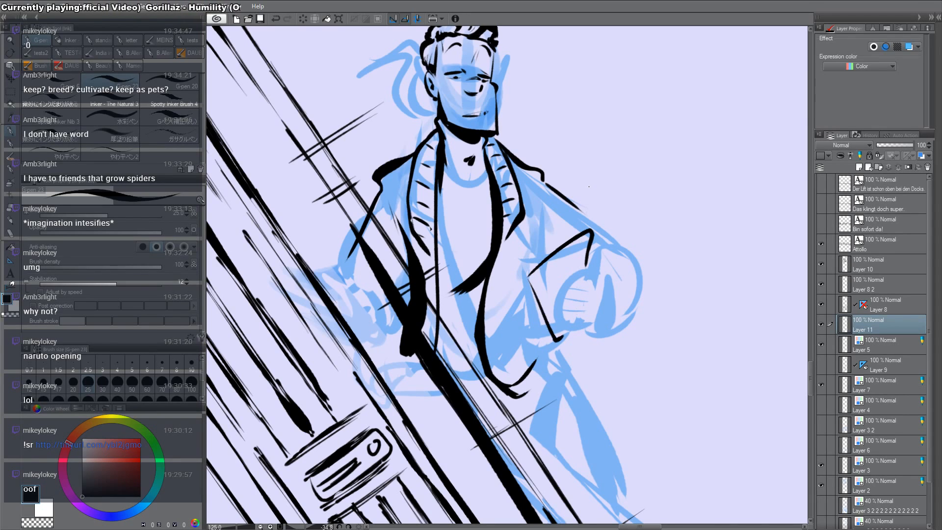
# Step: Ink the fingers and the back of the hand inside the angular outline
pyautogui.hotkey('shift', 'space')
pyautogui.moveTo(785, 280)
pyautogui.mouseDown()
pyautogui.moveTo(652, 122)
pyautogui.moveTo(637, 122)
pyautogui.mouseUp()
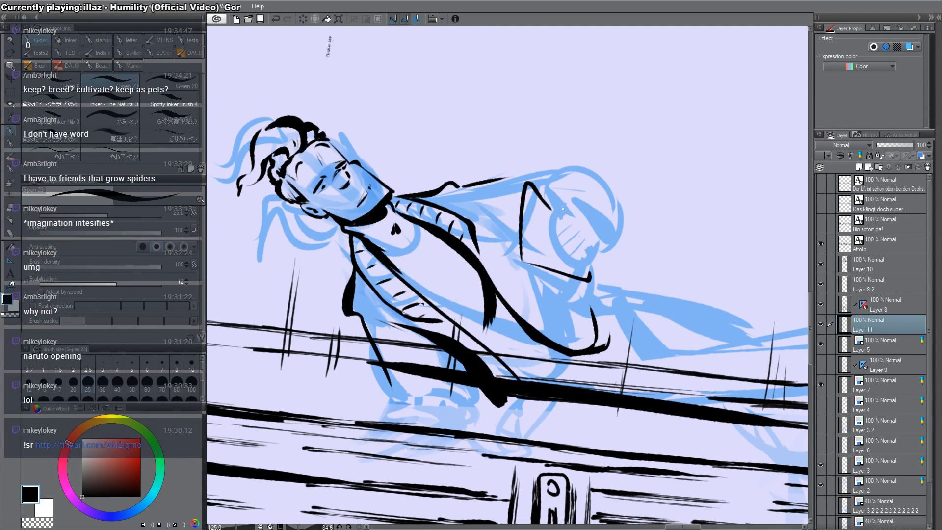
pyautogui.moveTo(574, 214)
pyautogui.mouseDown()
pyautogui.moveTo(555, 251)
pyautogui.moveTo(572, 250)
pyautogui.moveTo(579, 221)
pyautogui.moveTo(565, 250)
pyautogui.moveTo(592, 234)
pyautogui.moveTo(574, 254)
pyautogui.mouseUp()
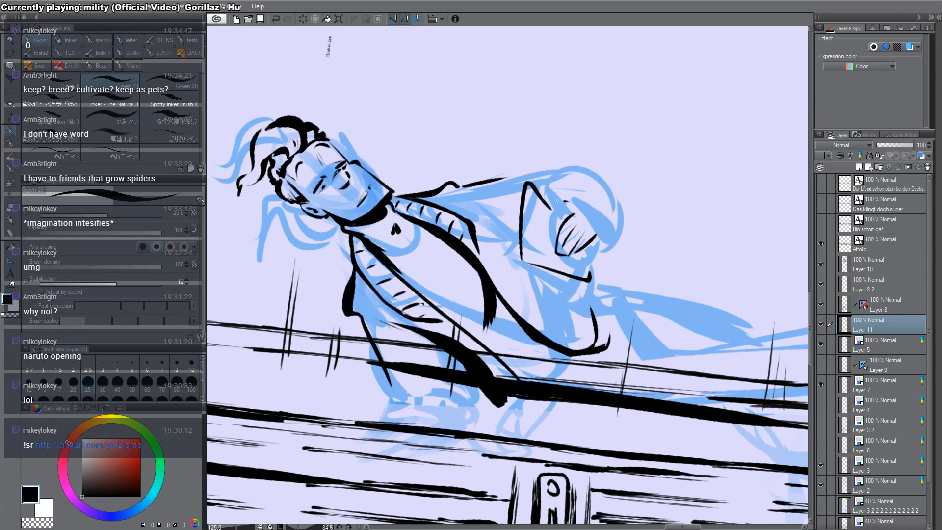
pyautogui.moveTo(557, 200)
pyautogui.mouseDown()
pyautogui.moveTo(553, 240)
pyautogui.moveTo(557, 230)
pyautogui.mouseUp()
# Step: Redraw the side and lower edges of the angular outline around the hand
pyautogui.press('r')
pyautogui.moveTo(645, 189)
pyautogui.mouseDown()
pyautogui.moveTo(578, 384)
pyautogui.moveTo(572, 345)
pyautogui.mouseUp()
pyautogui.press('p')
pyautogui.hotkey('ctrl', 'z')
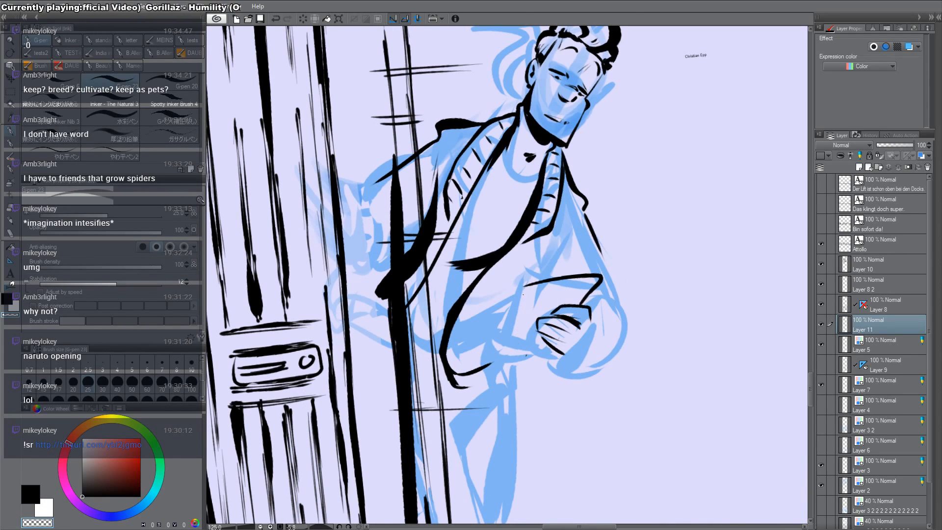
pyautogui.moveTo(523, 284)
pyautogui.mouseDown()
pyautogui.moveTo(509, 350)
pyautogui.moveTo(547, 354)
pyautogui.mouseUp()
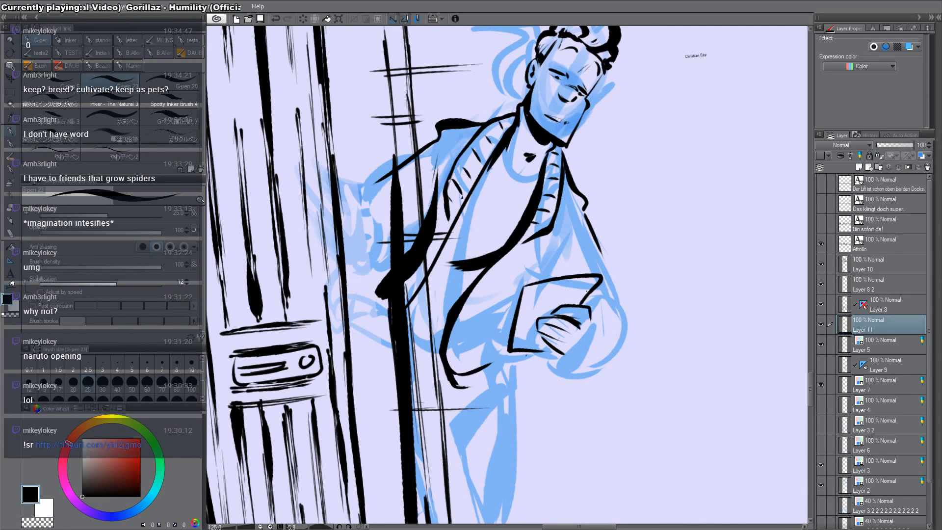
# Step: Trim the outline's upper corner and thin its side edge with transparent ink, and thicken its lower edge in black
pyautogui.press('c')
pyautogui.moveTo(596, 275); pyautogui.dragTo(588, 298)
pyautogui.moveTo(600, 278); pyautogui.dragTo(600, 286)
pyautogui.press('c')
pyautogui.moveTo(520, 352); pyautogui.dragTo(550, 346)
pyautogui.press('c')
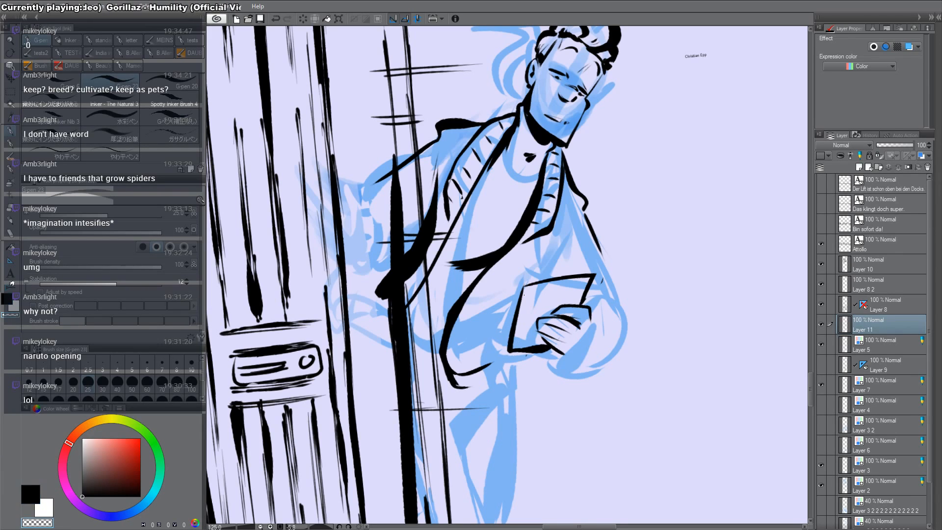
pyautogui.moveTo(521, 293)
pyautogui.mouseDown()
pyautogui.moveTo(510, 351)
pyautogui.moveTo(520, 308)
pyautogui.moveTo(517, 347)
pyautogui.moveTo(549, 349)
pyautogui.mouseUp()
pyautogui.press('c')
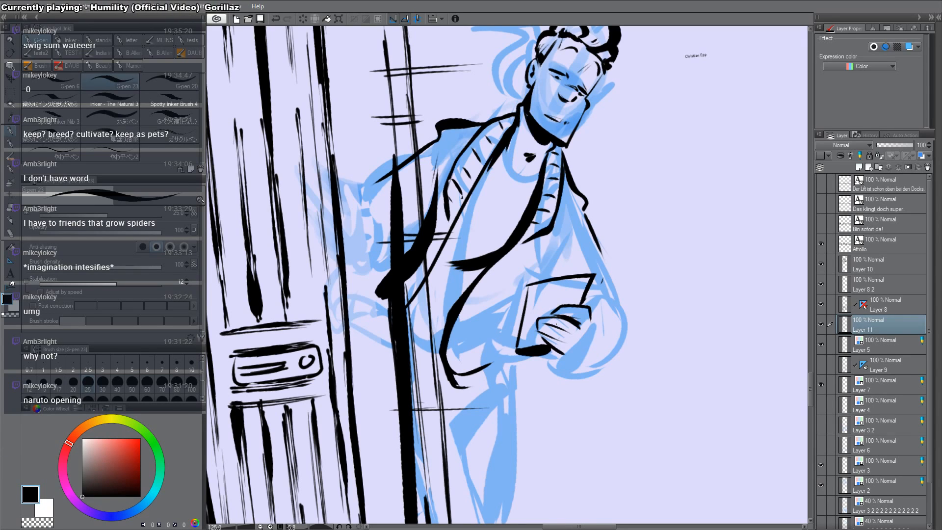
# Step: Ink the ribbed sleeve cuff around the wrist and the thick outer curve of the sleeve beside the hand
pyautogui.moveTo(553, 287)
pyautogui.mouseDown()
pyautogui.moveTo(592, 340)
pyautogui.moveTo(567, 358)
pyautogui.moveTo(576, 362)
pyautogui.mouseUp()
pyautogui.moveTo(592, 312)
pyautogui.mouseDown()
pyautogui.moveTo(611, 304)
pyautogui.moveTo(621, 312)
pyautogui.mouseUp()
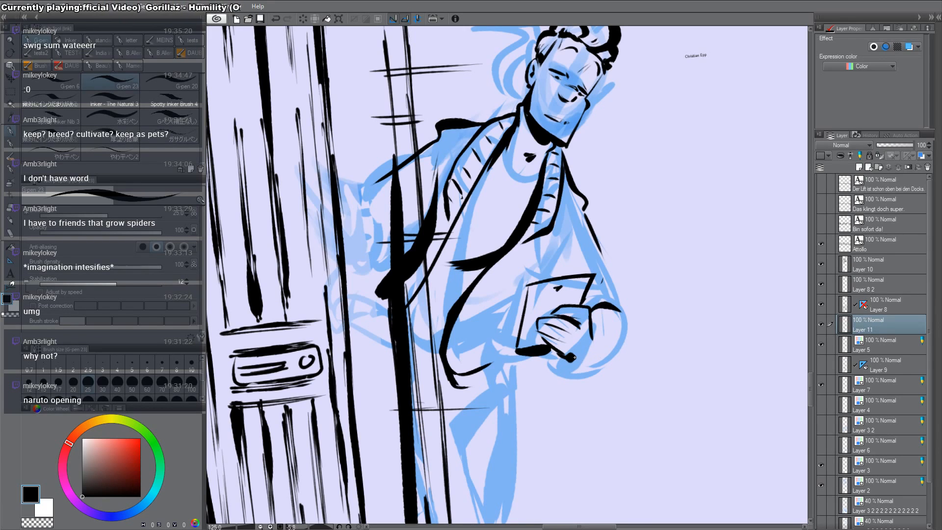
pyautogui.moveTo(573, 359)
pyautogui.mouseDown()
pyautogui.moveTo(638, 330)
pyautogui.moveTo(630, 316)
pyautogui.moveTo(631, 332)
pyautogui.mouseUp()
pyautogui.moveTo(600, 303)
pyautogui.mouseDown()
pyautogui.moveTo(624, 300)
pyautogui.moveTo(636, 344)
pyautogui.moveTo(640, 330)
pyautogui.mouseUp()
pyautogui.press('c')
pyautogui.press('c')
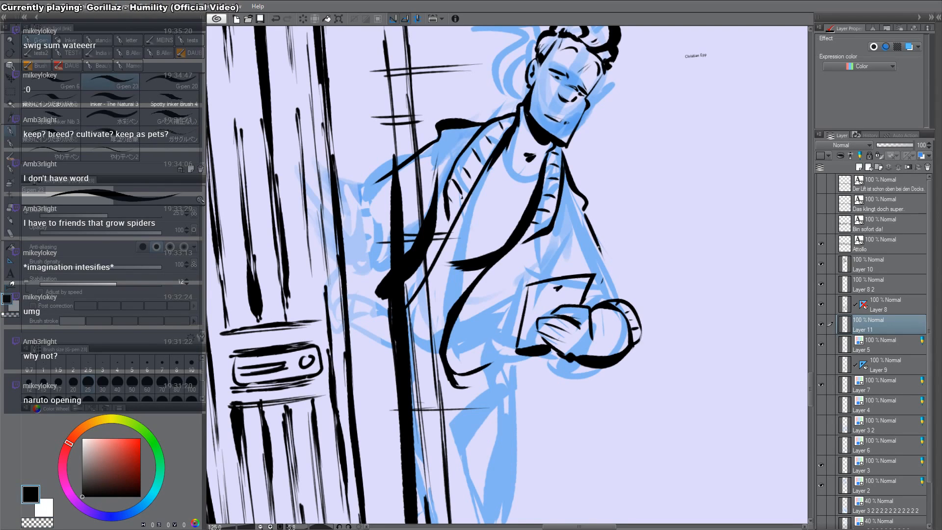
pyautogui.moveTo(598, 247)
pyautogui.mouseDown()
pyautogui.moveTo(646, 338)
pyautogui.moveTo(624, 357)
pyautogui.mouseUp()
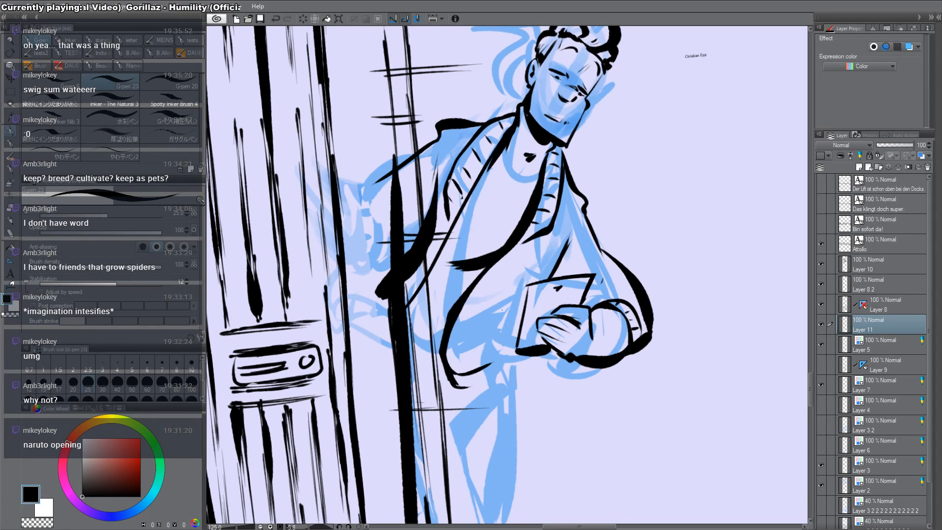
# Step: Ink short fold marks on the jacket front beside the held angular sheet
pyautogui.moveTo(501, 305); pyautogui.dragTo(521, 327)
pyautogui.hotkey('ctrl', 'z')
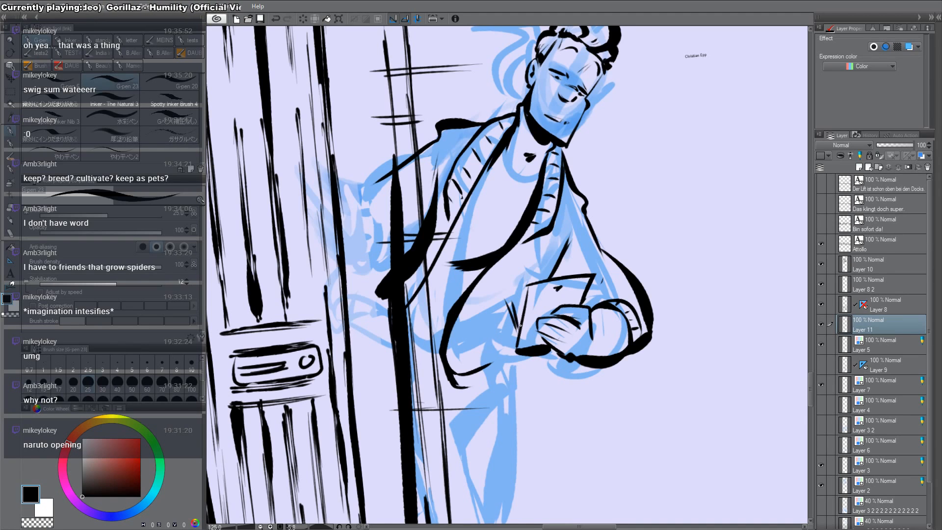
pyautogui.hotkey('shift', 'space')
pyautogui.moveTo(548, 271); pyautogui.dragTo(518, 189)
pyautogui.moveTo(512, 258); pyautogui.dragTo(512, 298)
pyautogui.moveTo(514, 267); pyautogui.dragTo(516, 298)
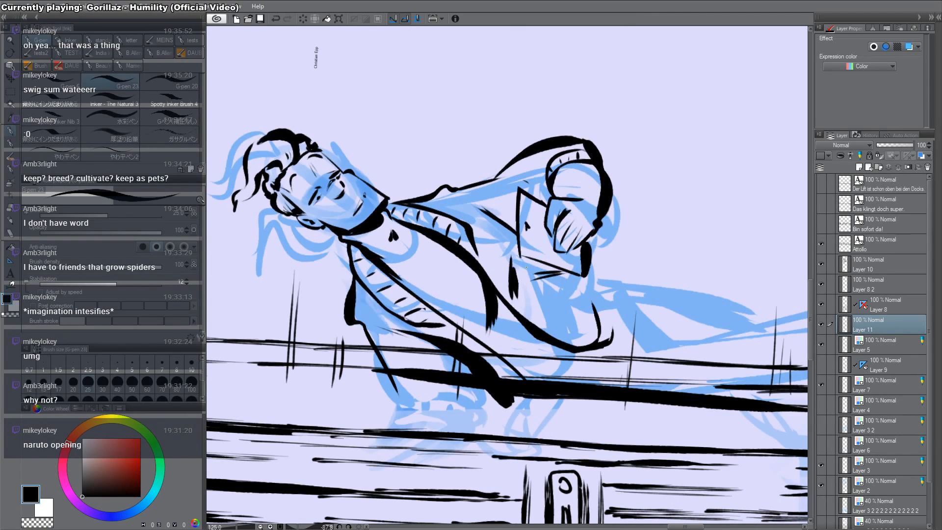
# Step: Close the jacket's lower corner with a second hem line and ribbing, and extend the shirt-side jacket edge
pyautogui.hotkey('shift', 'space')
pyautogui.moveTo(525, 266); pyautogui.dragTo(533, 239)
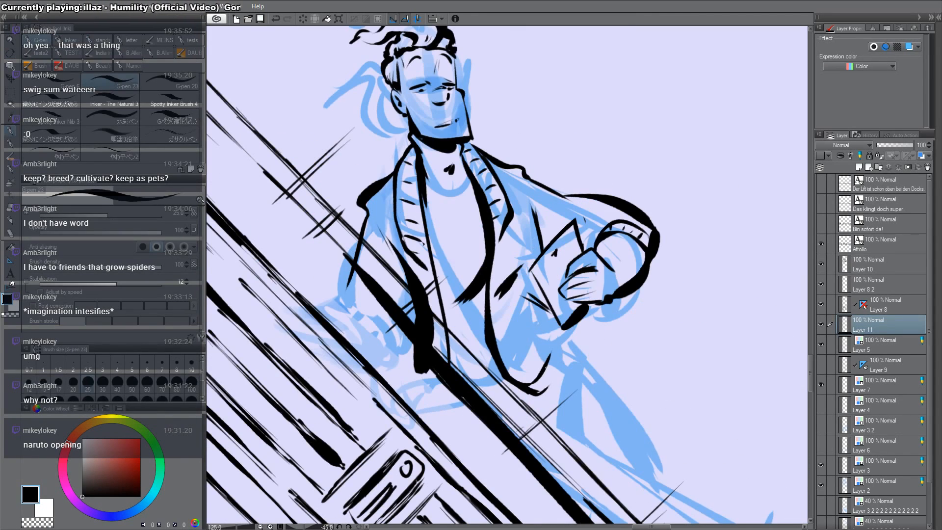
pyautogui.moveTo(558, 332); pyautogui.dragTo(547, 368)
pyautogui.moveTo(560, 332)
pyautogui.mouseDown()
pyautogui.moveTo(543, 393)
pyautogui.moveTo(559, 346)
pyautogui.mouseUp()
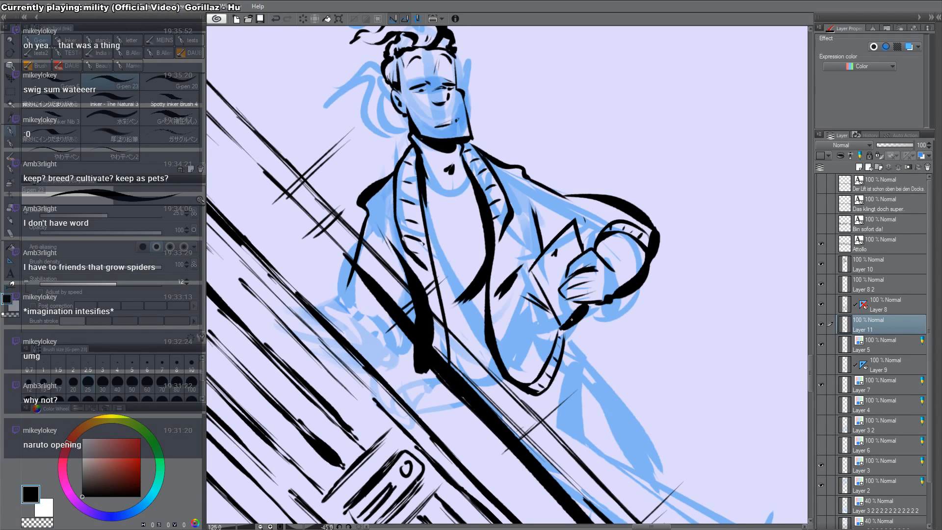
# Step: Ink a solid black, pointed fold shadow on the jacket just above the held sheet
pyautogui.hotkey('shift', 'space')
pyautogui.moveTo(704, 320); pyautogui.dragTo(663, 403)
pyautogui.moveTo(571, 247)
pyautogui.mouseDown()
pyautogui.moveTo(545, 279)
pyautogui.moveTo(564, 255)
pyautogui.moveTo(553, 280)
pyautogui.mouseUp()
pyautogui.press('c')
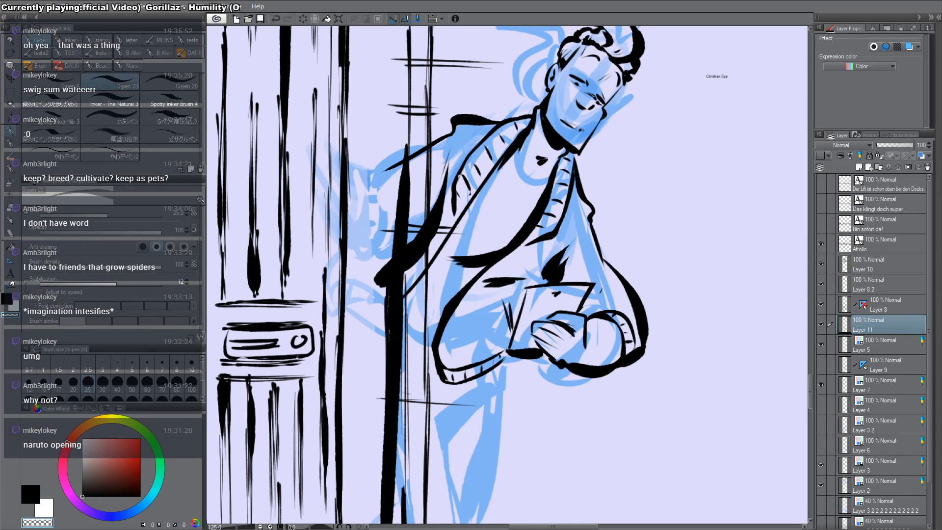
pyautogui.press('c')
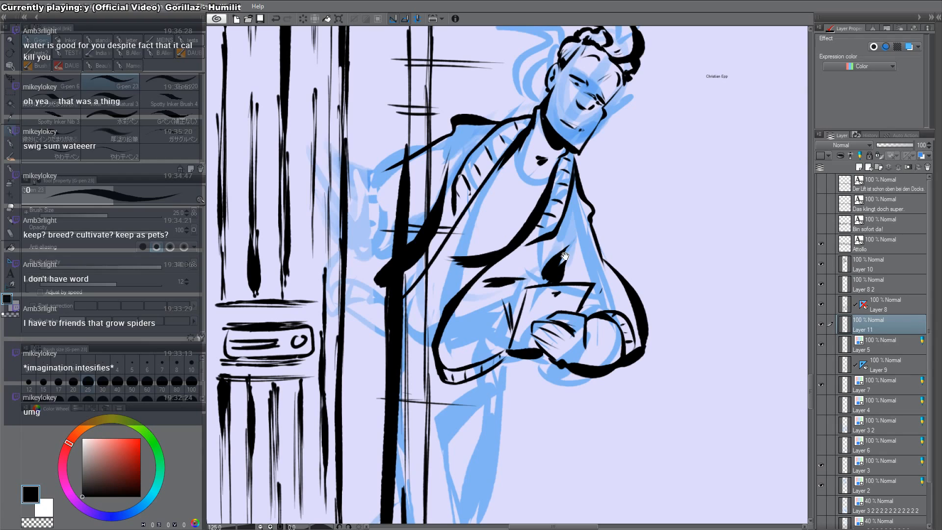
pyautogui.moveTo(565, 255); pyautogui.dragTo(558, 251)
pyautogui.moveTo(585, 212)
pyautogui.mouseDown()
pyautogui.moveTo(552, 257)
pyautogui.moveTo(568, 173)
pyautogui.moveTo(571, 204)
pyautogui.moveTo(584, 203)
pyautogui.moveTo(578, 251)
pyautogui.moveTo(577, 224)
pyautogui.mouseUp()
pyautogui.hotkey('ctrl', 'z')
pyautogui.hotkey('ctrl', 'z')
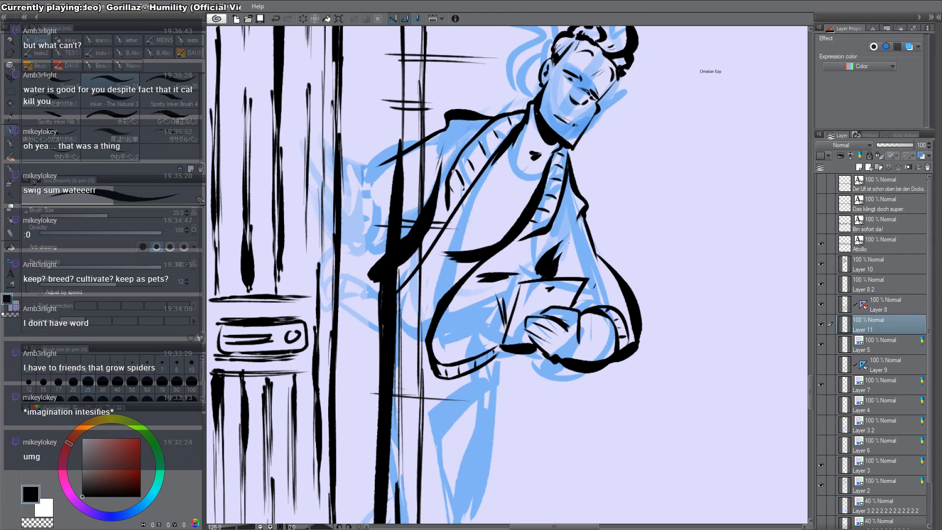
pyautogui.moveTo(532, 277); pyautogui.dragTo(541, 262)
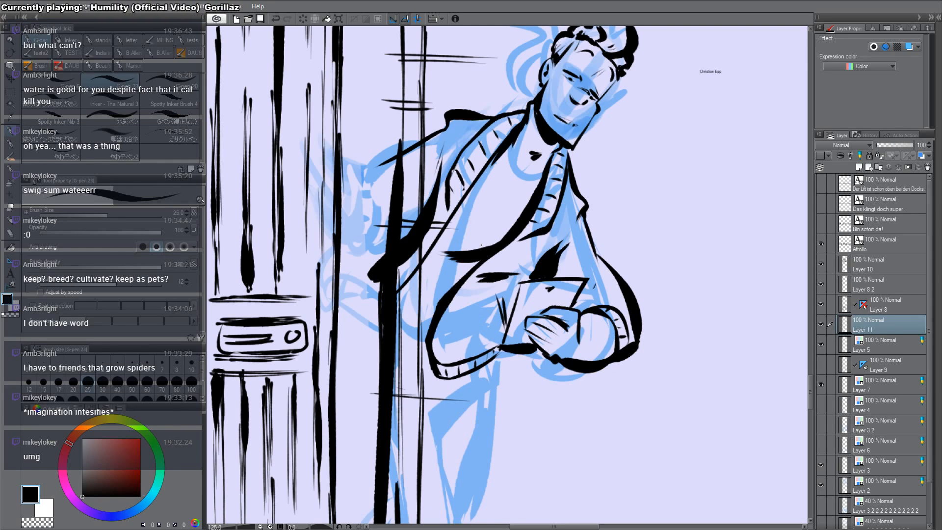
# Step: Ink the dark crease under the jacket's ribbed hem and the thick waist line between the hem and the door frame
pyautogui.moveTo(477, 409); pyautogui.dragTo(482, 349)
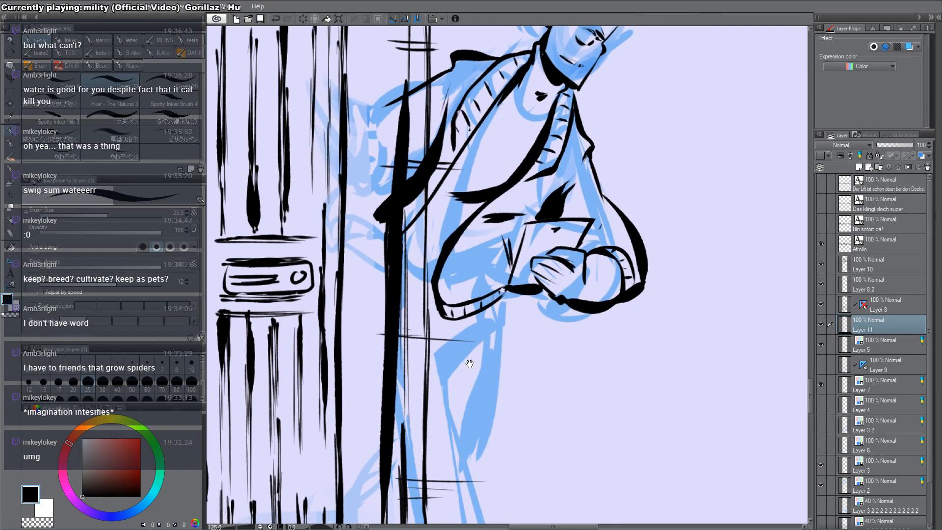
pyautogui.moveTo(481, 314)
pyautogui.mouseDown()
pyautogui.moveTo(428, 370)
pyautogui.moveTo(453, 339)
pyautogui.mouseUp()
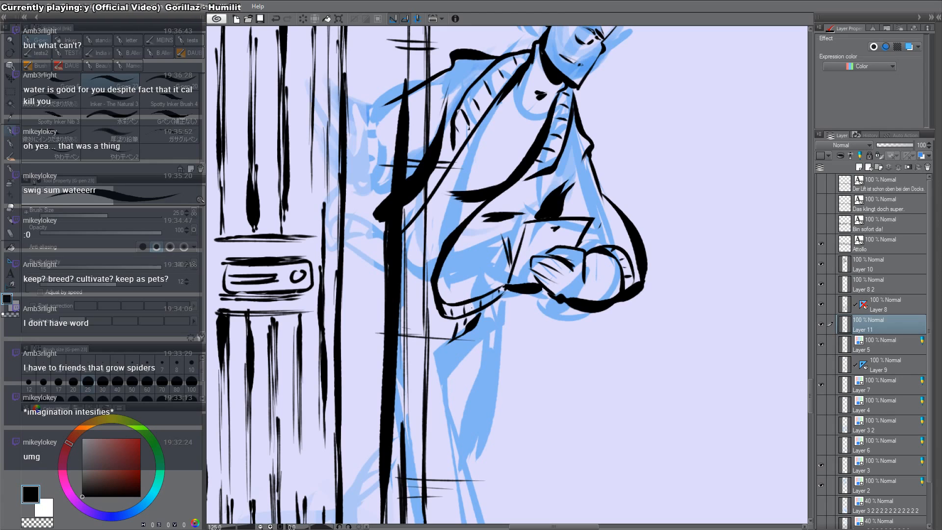
pyautogui.moveTo(436, 305)
pyautogui.mouseDown()
pyautogui.moveTo(415, 308)
pyautogui.moveTo(401, 284)
pyautogui.moveTo(400, 231)
pyautogui.mouseUp()
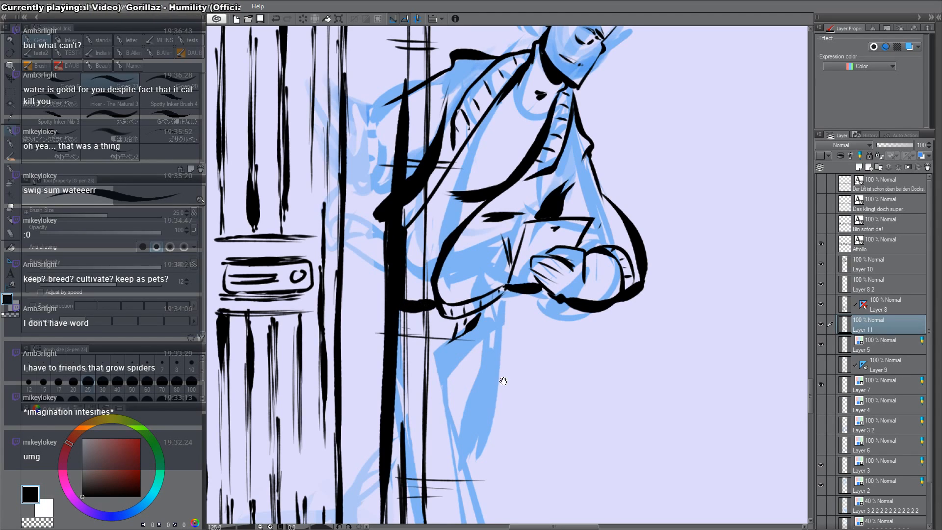
# Step: Ink the upper outer edge of the trouser leg and thicken the door frame's vertical edge beside it
pyautogui.scroll(-3, 444, 248)
pyautogui.moveTo(439, 213)
pyautogui.mouseDown()
pyautogui.moveTo(419, 203)
pyautogui.moveTo(445, 224)
pyautogui.moveTo(463, 326)
pyautogui.mouseUp()
pyautogui.moveTo(395, 207); pyautogui.dragTo(389, 334)
pyautogui.moveTo(382, 414); pyautogui.dragTo(384, 523)
pyautogui.scroll(-5, 396, 286)
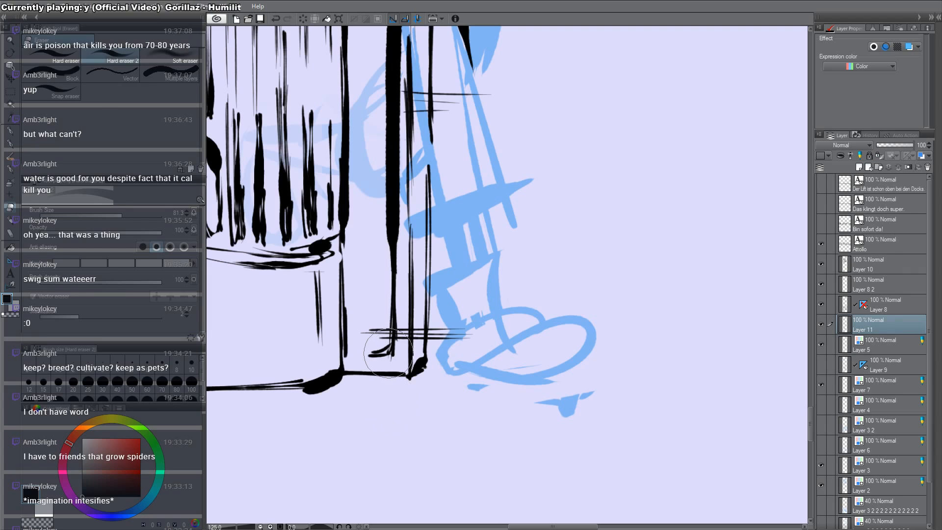
# Step: Continue the trouser leg's outer edge past the knee with a thick tapered stroke
pyautogui.scroll(3, 501, 294)
pyautogui.moveTo(468, 186); pyautogui.dragTo(513, 305)
pyautogui.hotkey('ctrl', 'z')
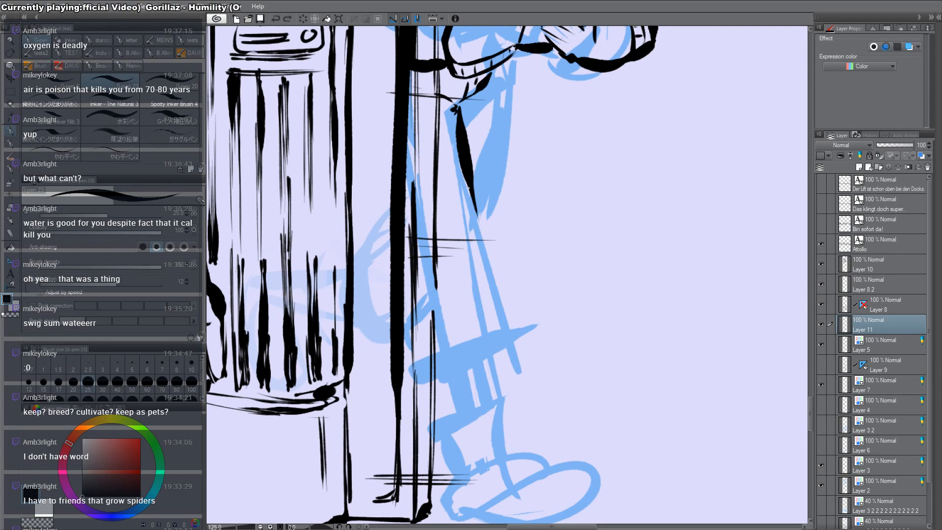
pyautogui.moveTo(473, 198); pyautogui.dragTo(496, 295)
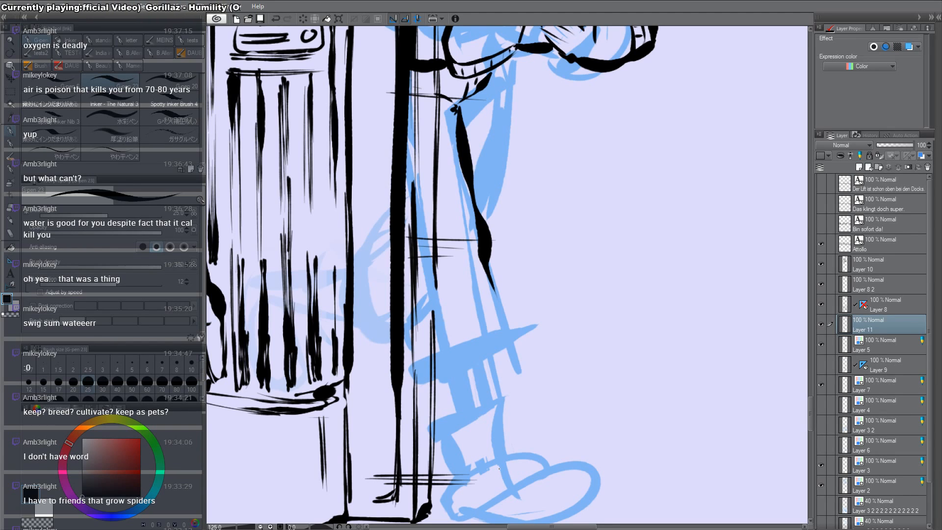
# Step: Ink the lower outer edge of the trouser leg from the knee to the hem, redoing the stroke until it tapers cleanly
pyautogui.moveTo(567, 337); pyautogui.dragTo(571, 304)
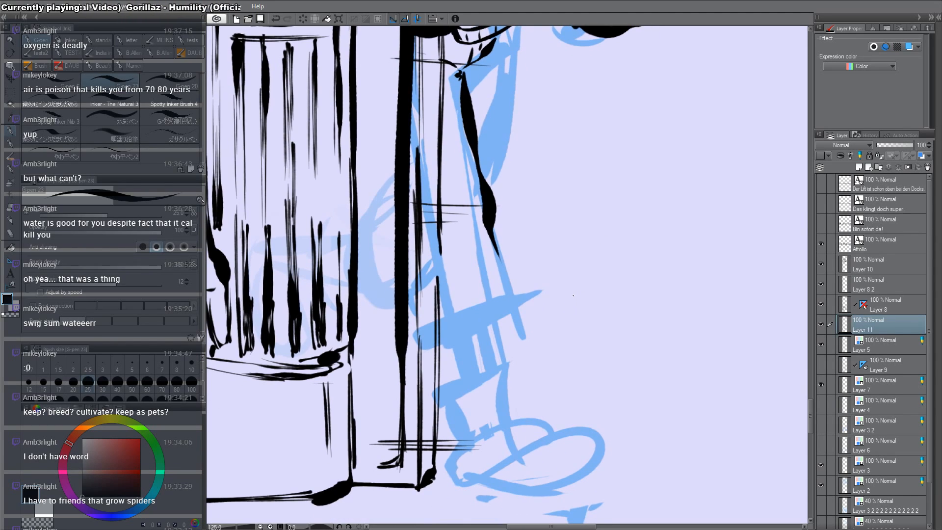
pyautogui.moveTo(571, 444); pyautogui.dragTo(569, 444)
pyautogui.moveTo(488, 239)
pyautogui.mouseDown()
pyautogui.moveTo(517, 328)
pyautogui.moveTo(497, 346)
pyautogui.mouseUp()
pyautogui.hotkey('ctrl', 'z')
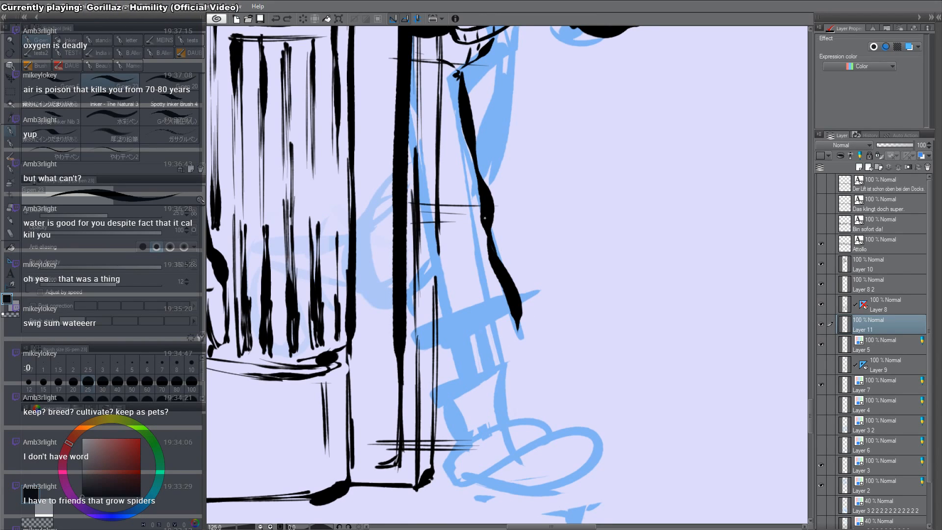
pyautogui.hotkey('ctrl', 'z')
pyautogui.moveTo(490, 225); pyautogui.dragTo(524, 307)
pyautogui.hotkey('ctrl', 'z')
pyautogui.moveTo(480, 188); pyautogui.dragTo(519, 306)
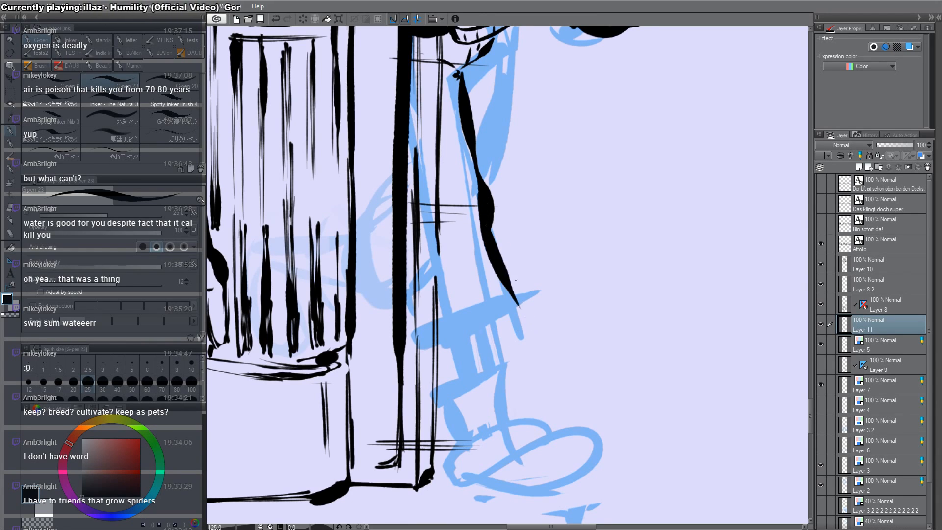
# Step: Ink the trouser hem from the door frame to the outer edge, thicken its underside, and add the ankle lines below
pyautogui.moveTo(407, 325)
pyautogui.mouseDown()
pyautogui.moveTo(459, 339)
pyautogui.moveTo(490, 322)
pyautogui.mouseUp()
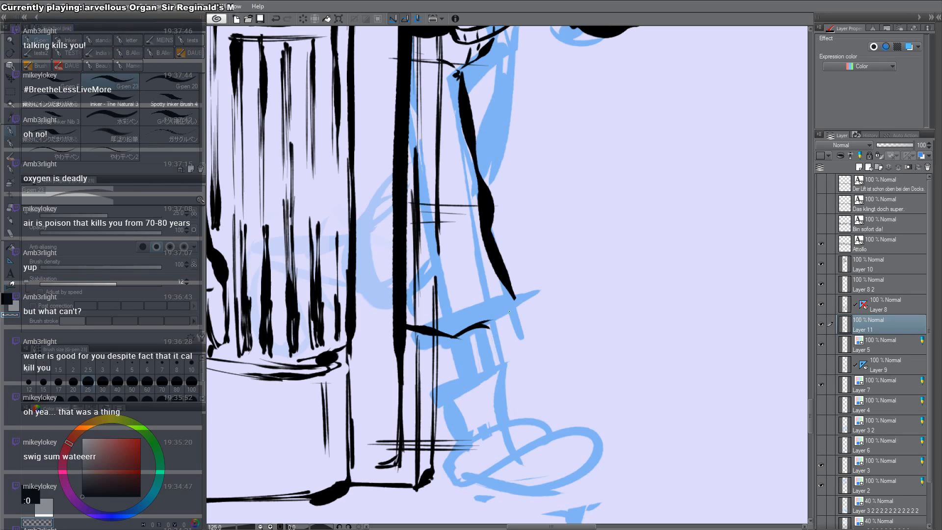
pyautogui.moveTo(515, 301); pyautogui.dragTo(487, 326)
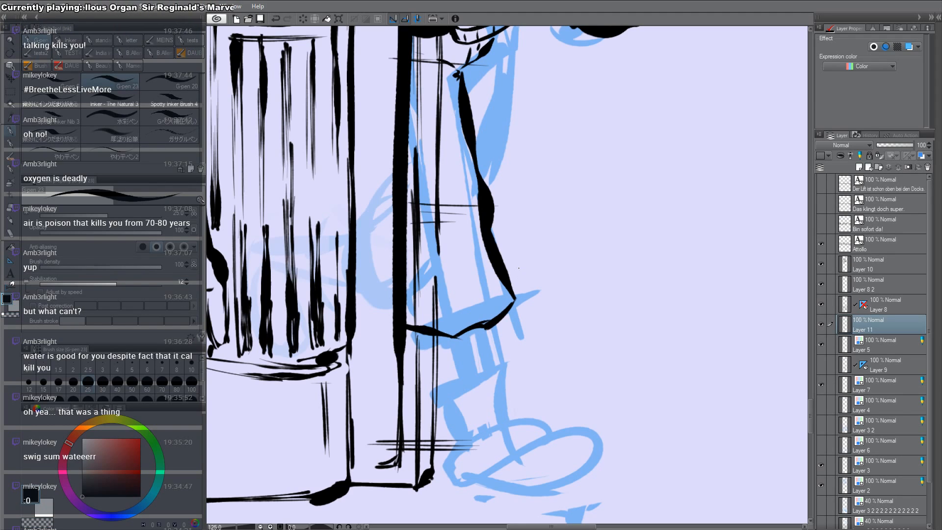
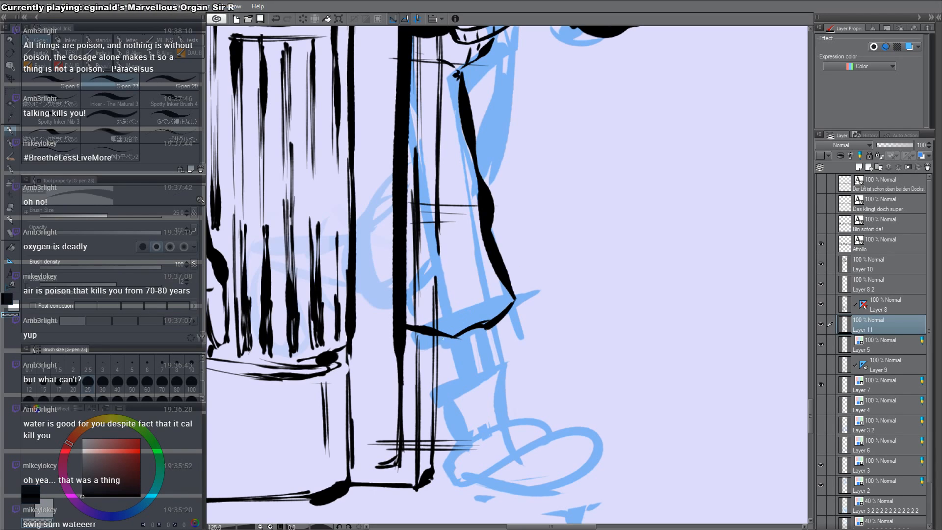
pyautogui.moveTo(436, 334); pyautogui.dragTo(454, 379)
pyautogui.moveTo(484, 328); pyautogui.dragTo(490, 367)
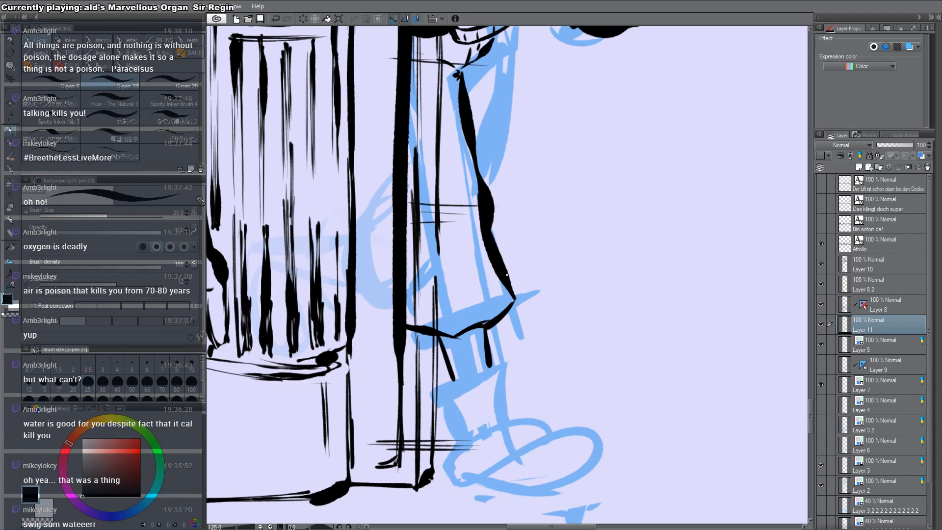
pyautogui.moveTo(439, 335); pyautogui.dragTo(513, 301)
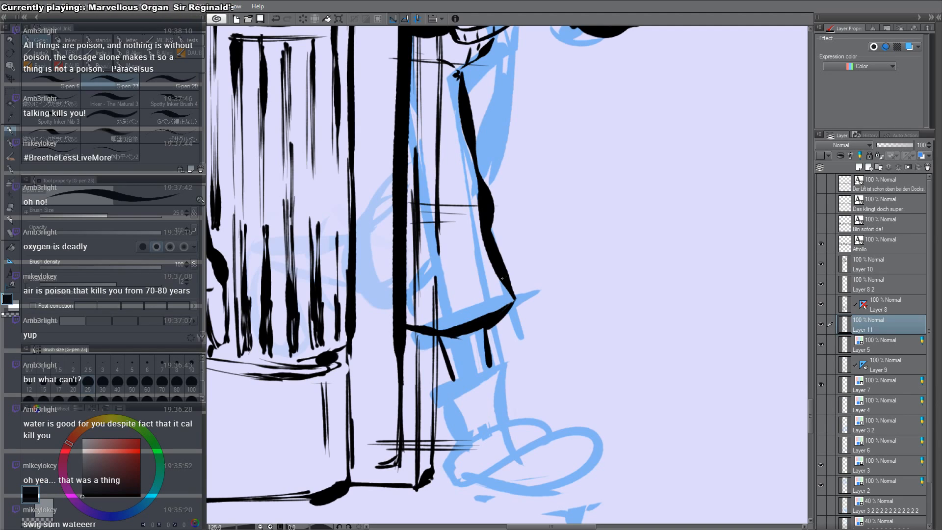
pyautogui.moveTo(442, 339)
pyautogui.mouseDown()
pyautogui.moveTo(470, 336)
pyautogui.moveTo(447, 348)
pyautogui.moveTo(437, 339)
pyautogui.mouseUp()
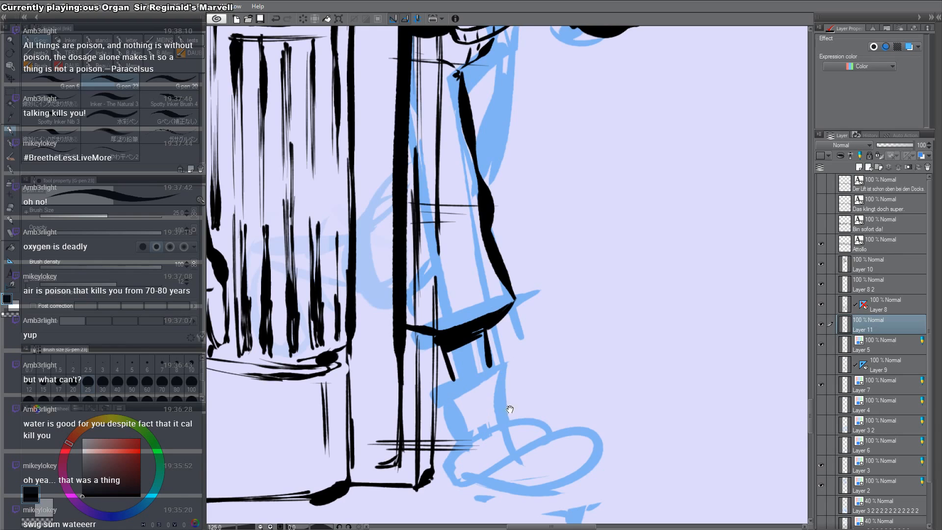
# Step: Ink the boot's collar and pull tab below the ankle and the back edge down to the heel
pyautogui.moveTo(510, 409); pyautogui.dragTo(491, 383)
pyautogui.moveTo(470, 318)
pyautogui.mouseDown()
pyautogui.moveTo(431, 334)
pyautogui.moveTo(456, 323)
pyautogui.moveTo(460, 335)
pyautogui.moveTo(494, 339)
pyautogui.mouseUp()
pyautogui.press('c')
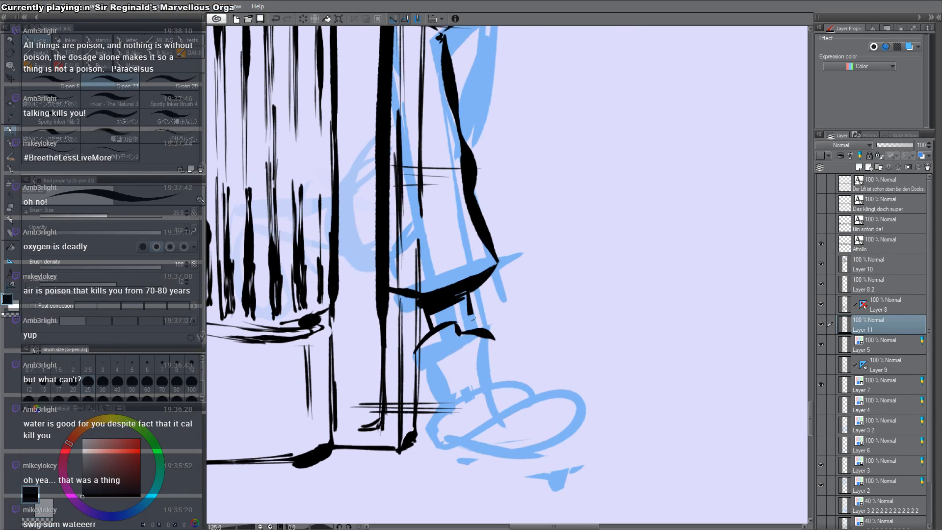
pyautogui.moveTo(468, 297)
pyautogui.mouseDown()
pyautogui.moveTo(473, 328)
pyautogui.moveTo(484, 316)
pyautogui.mouseUp()
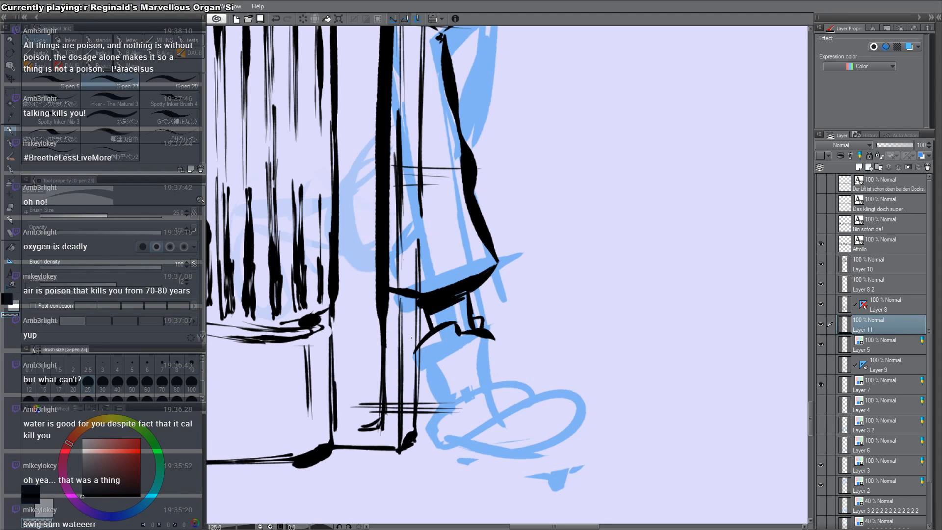
pyautogui.press('c')
pyautogui.moveTo(423, 339)
pyautogui.mouseDown()
pyautogui.moveTo(418, 370)
pyautogui.moveTo(438, 415)
pyautogui.moveTo(431, 429)
pyautogui.moveTo(443, 451)
pyautogui.moveTo(459, 441)
pyautogui.moveTo(464, 449)
pyautogui.mouseUp()
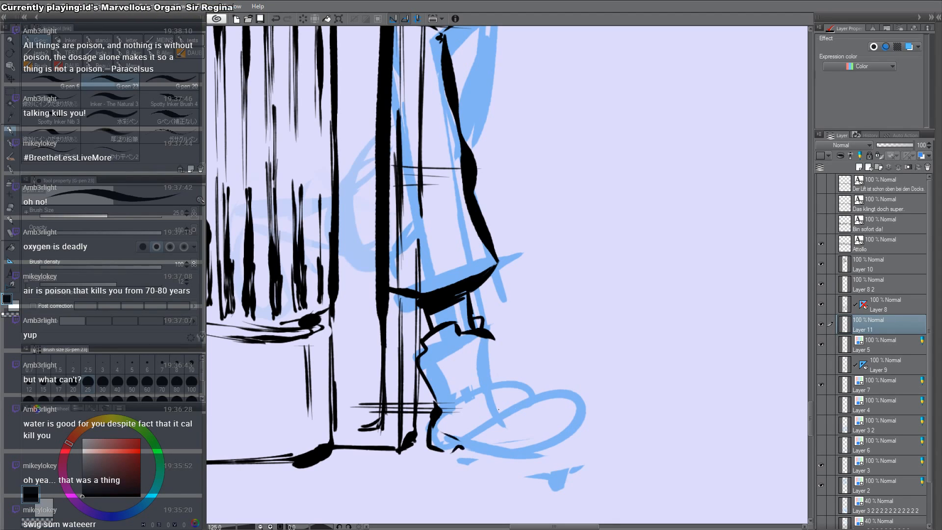
# Step: Ink the rounded outline of the boot's sole from the heel around the toe
pyautogui.moveTo(498, 409)
pyautogui.mouseDown()
pyautogui.moveTo(557, 399)
pyautogui.moveTo(542, 437)
pyautogui.moveTo(622, 353)
pyautogui.mouseUp()
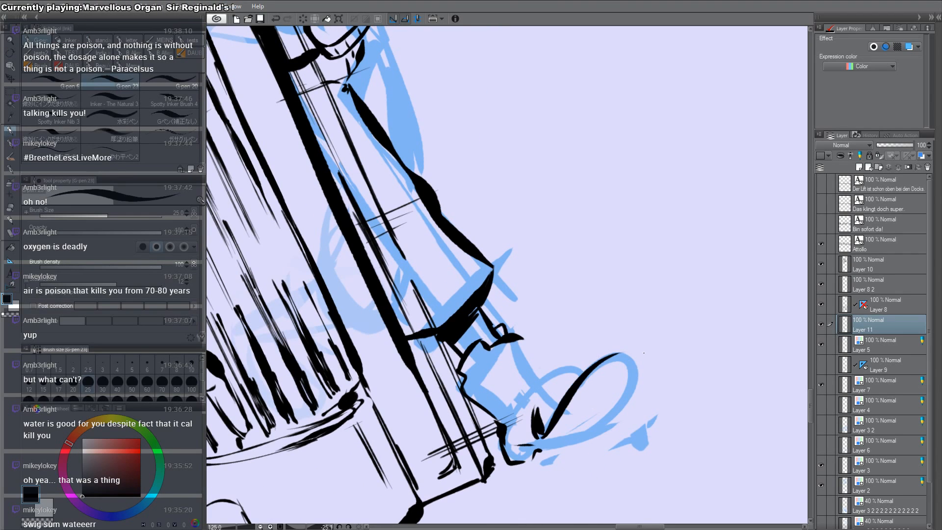
pyautogui.moveTo(540, 450); pyautogui.dragTo(552, 447)
pyautogui.moveTo(564, 422)
pyautogui.mouseDown()
pyautogui.moveTo(632, 360)
pyautogui.moveTo(618, 363)
pyautogui.moveTo(627, 356)
pyautogui.moveTo(634, 389)
pyautogui.moveTo(596, 436)
pyautogui.moveTo(552, 449)
pyautogui.mouseUp()
pyautogui.moveTo(634, 373); pyautogui.dragTo(619, 417)
pyautogui.moveTo(538, 452); pyautogui.dragTo(585, 445)
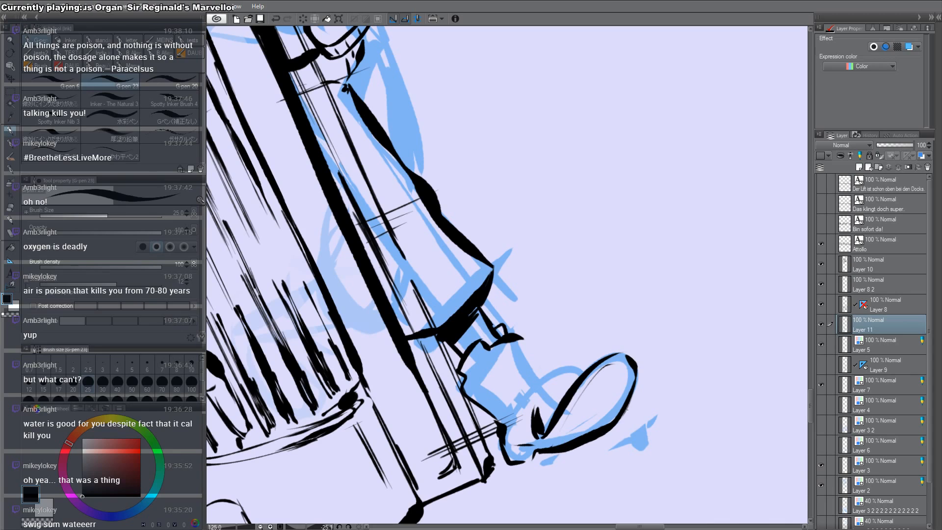
pyautogui.press('c')
pyautogui.moveTo(615, 366); pyautogui.dragTo(578, 401)
pyautogui.press('c')
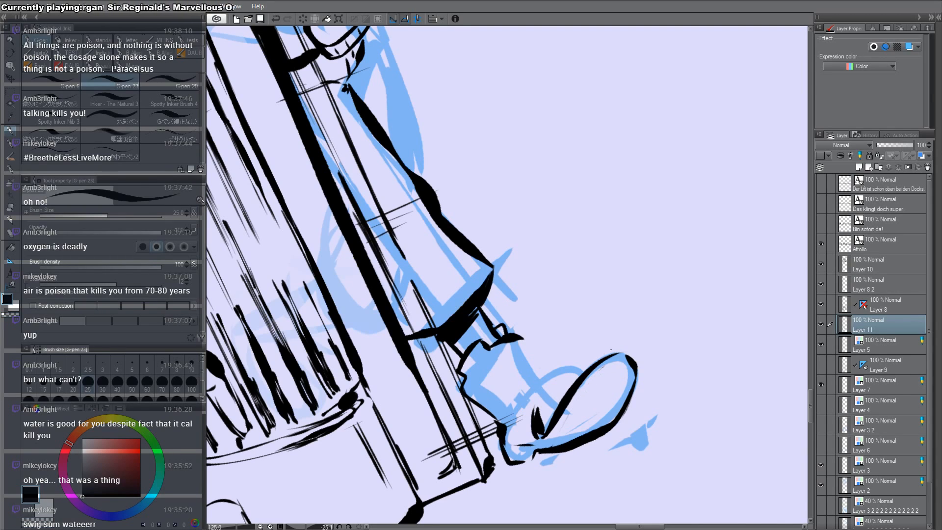
# Step: Ink the boot's toe cap, its tongue and laces, and the creases around the ankle
pyautogui.moveTo(611, 349)
pyautogui.mouseDown()
pyautogui.moveTo(554, 363)
pyautogui.moveTo(542, 407)
pyautogui.mouseUp()
pyautogui.moveTo(548, 368)
pyautogui.mouseDown()
pyautogui.moveTo(527, 387)
pyautogui.moveTo(521, 416)
pyautogui.mouseUp()
pyautogui.moveTo(538, 354)
pyautogui.mouseDown()
pyautogui.moveTo(527, 350)
pyautogui.moveTo(504, 380)
pyautogui.mouseUp()
pyautogui.moveTo(537, 355)
pyautogui.mouseDown()
pyautogui.moveTo(509, 374)
pyautogui.moveTo(543, 371)
pyautogui.mouseUp()
pyautogui.moveTo(505, 377); pyautogui.dragTo(522, 410)
pyautogui.moveTo(539, 360)
pyautogui.mouseDown()
pyautogui.moveTo(516, 385)
pyautogui.moveTo(543, 400)
pyautogui.mouseUp()
pyautogui.moveTo(524, 351)
pyautogui.mouseDown()
pyautogui.moveTo(520, 337)
pyautogui.moveTo(505, 371)
pyautogui.mouseUp()
pyautogui.moveTo(475, 324); pyautogui.dragTo(468, 346)
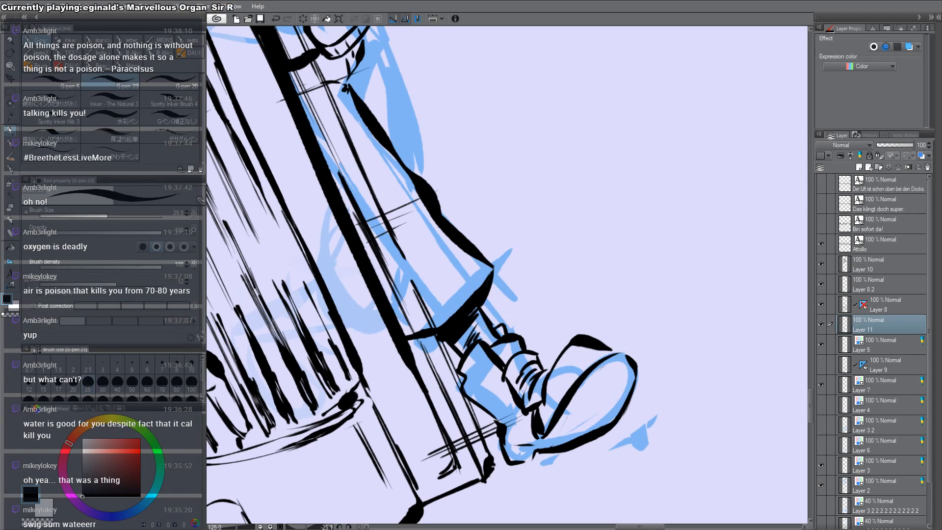
# Step: Add a short inner contour to the boot's toe and thicken the sole's line near the heel
pyautogui.moveTo(624, 371); pyautogui.dragTo(565, 423)
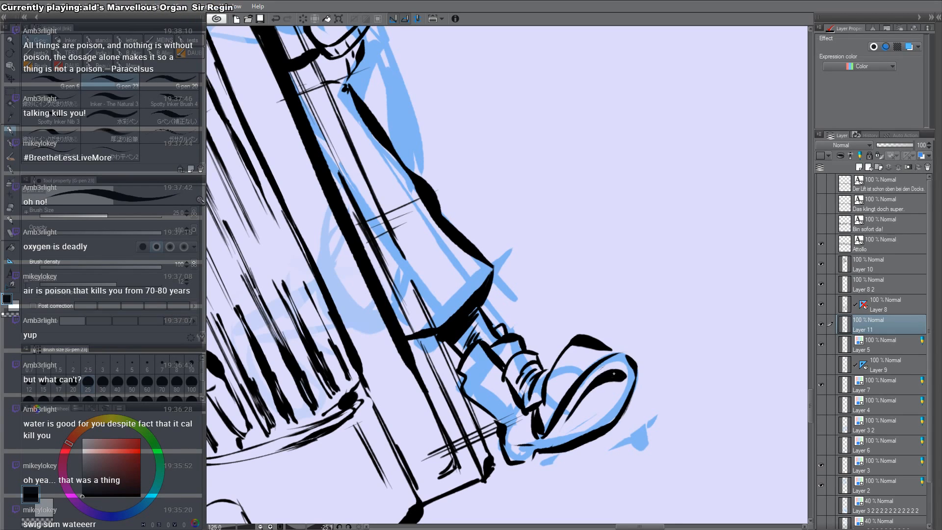
pyautogui.hotkey('ctrl', 'z')
pyautogui.moveTo(623, 366)
pyautogui.mouseDown()
pyautogui.moveTo(605, 374)
pyautogui.moveTo(631, 384)
pyautogui.moveTo(610, 423)
pyautogui.moveTo(622, 421)
pyautogui.mouseUp()
pyautogui.moveTo(433, 447); pyautogui.dragTo(463, 449)
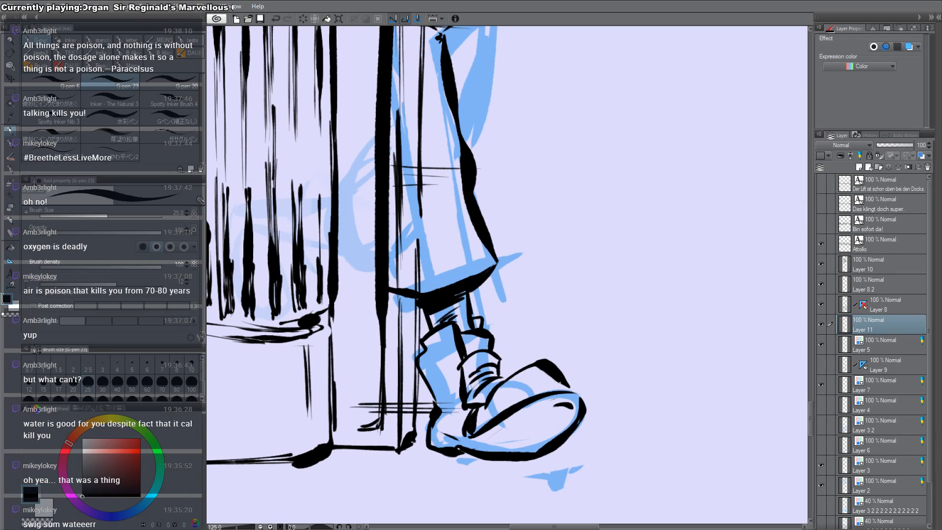
# Step: Ink a small dark fold at the top of the trouser leg, just below the jacket hem
pyautogui.scroll(-3, 540, 323)
pyautogui.moveTo(542, 267); pyautogui.dragTo(544, 357)
pyautogui.scroll(2, 513, 235)
pyautogui.moveTo(514, 228); pyautogui.dragTo(487, 335)
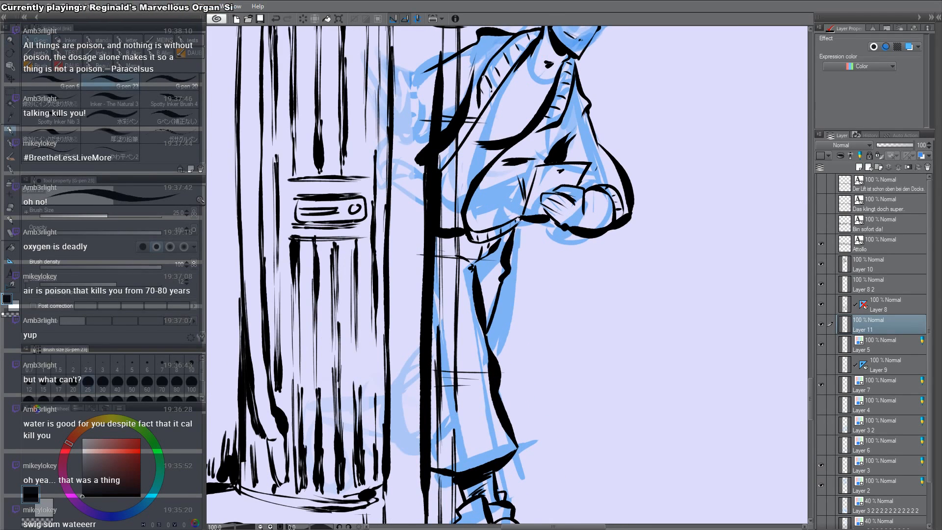
pyautogui.moveTo(489, 256)
pyautogui.mouseDown()
pyautogui.moveTo(474, 271)
pyautogui.moveTo(478, 284)
pyautogui.mouseUp()
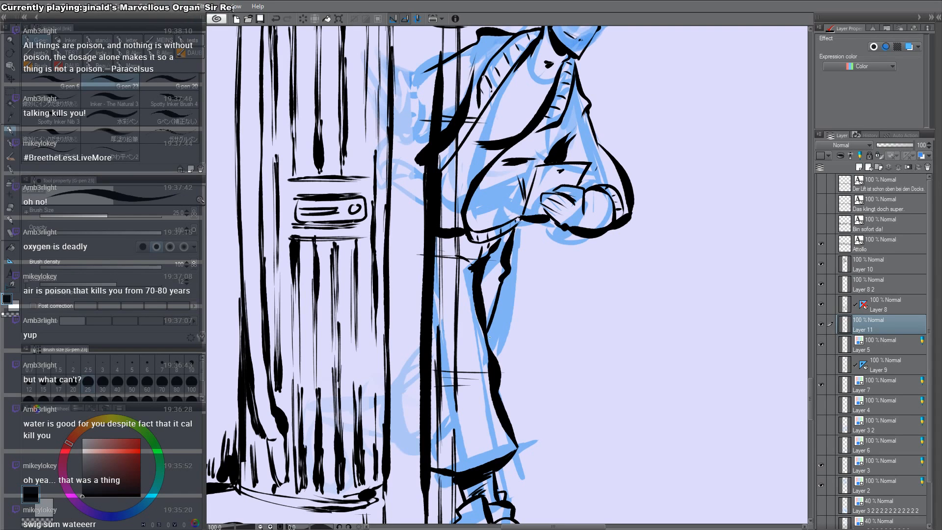
pyautogui.scroll(-3, 489, 326)
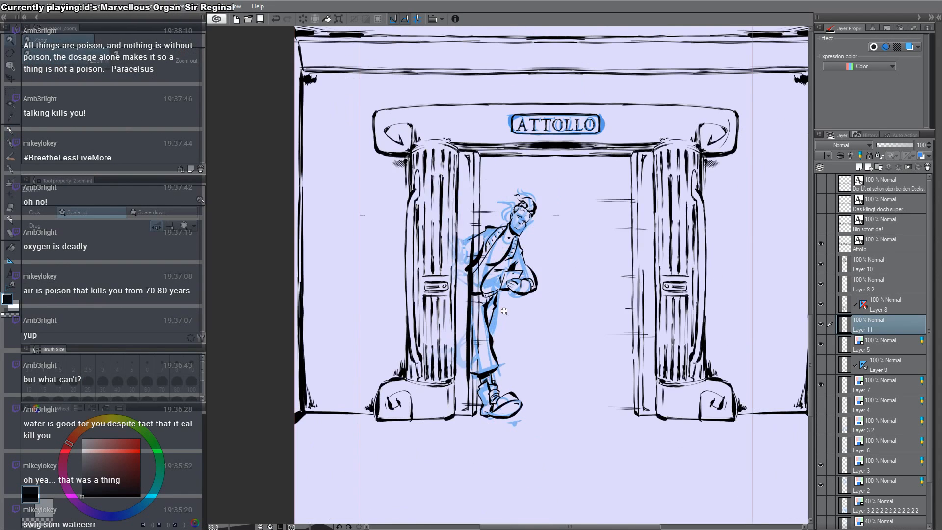
pyautogui.scroll(3, 478, 282)
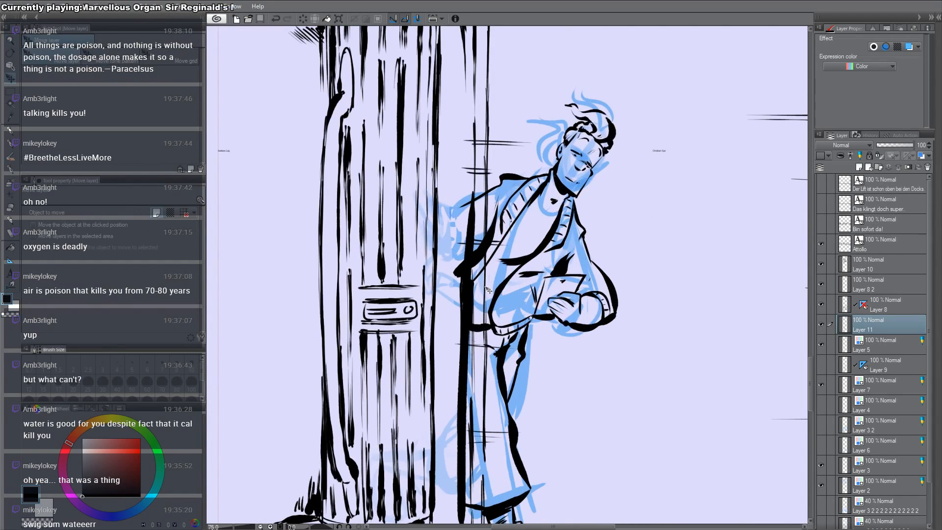
pyautogui.moveTo(492, 295); pyautogui.dragTo(599, 223)
pyautogui.hotkey('ctrl', 'z')
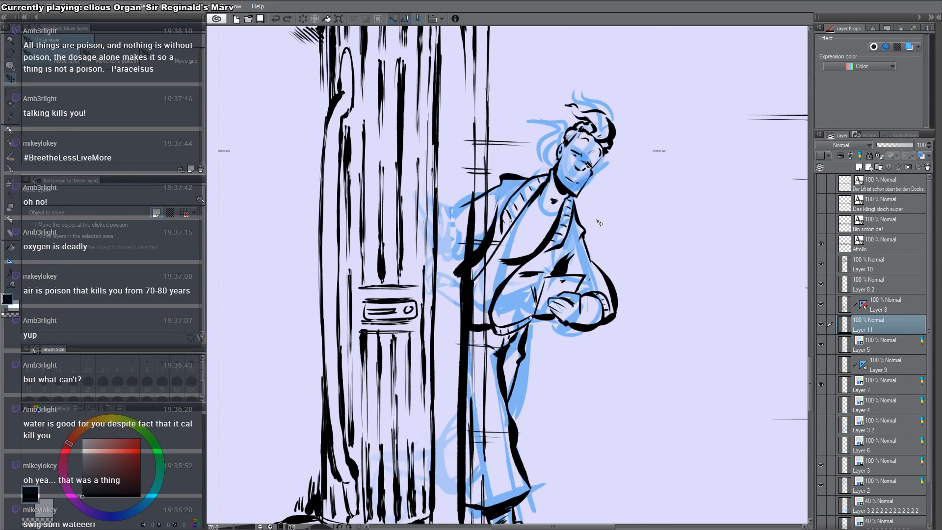
pyautogui.press('p')
pyautogui.moveTo(515, 376); pyautogui.dragTo(512, 314)
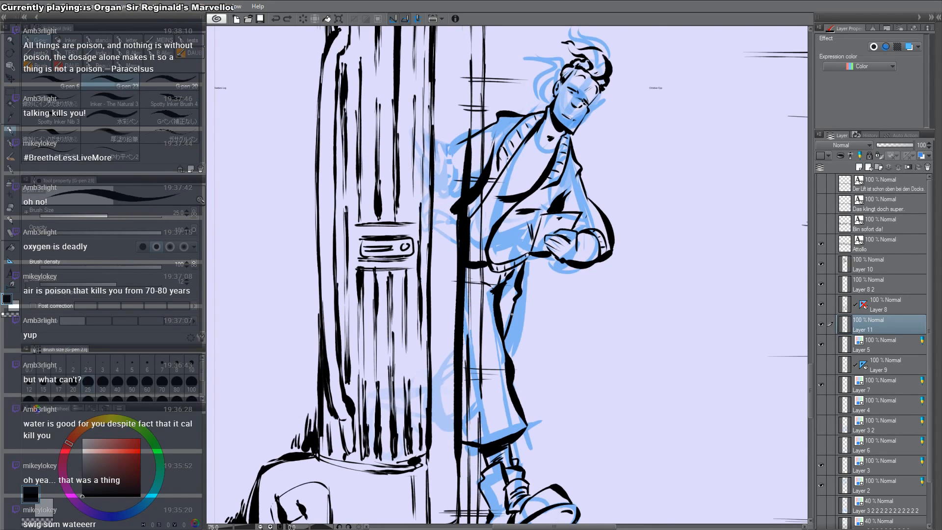
# Step: Touch up the loose curl on the figure's topknot and hatch a short beard along the jaw and chin
pyautogui.scroll(-2, 507, 222)
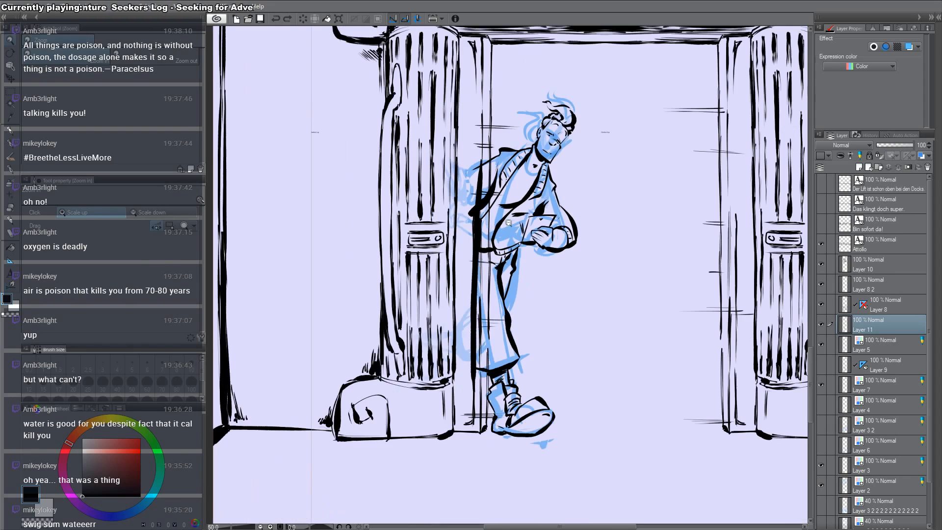
pyautogui.scroll(3, 538, 148)
pyautogui.moveTo(541, 98); pyautogui.dragTo(547, 247)
pyautogui.press('p')
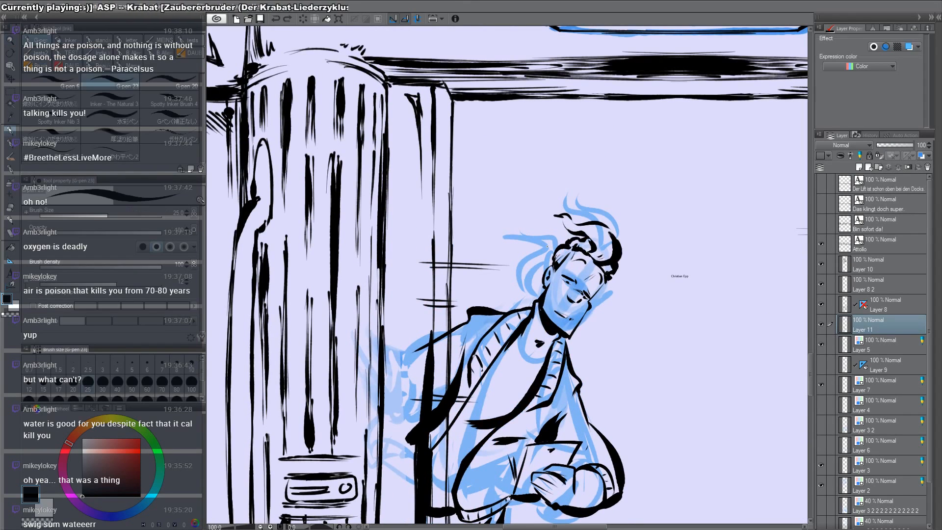
pyautogui.moveTo(561, 216); pyautogui.dragTo(568, 231)
pyautogui.moveTo(544, 309)
pyautogui.mouseDown()
pyautogui.moveTo(551, 285)
pyautogui.moveTo(551, 298)
pyautogui.mouseUp()
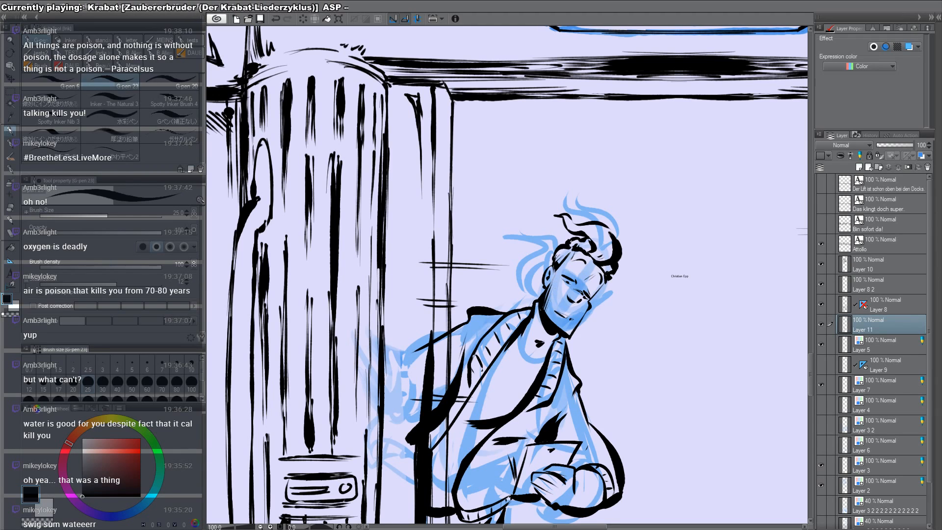
pyautogui.scroll(1, 565, 304)
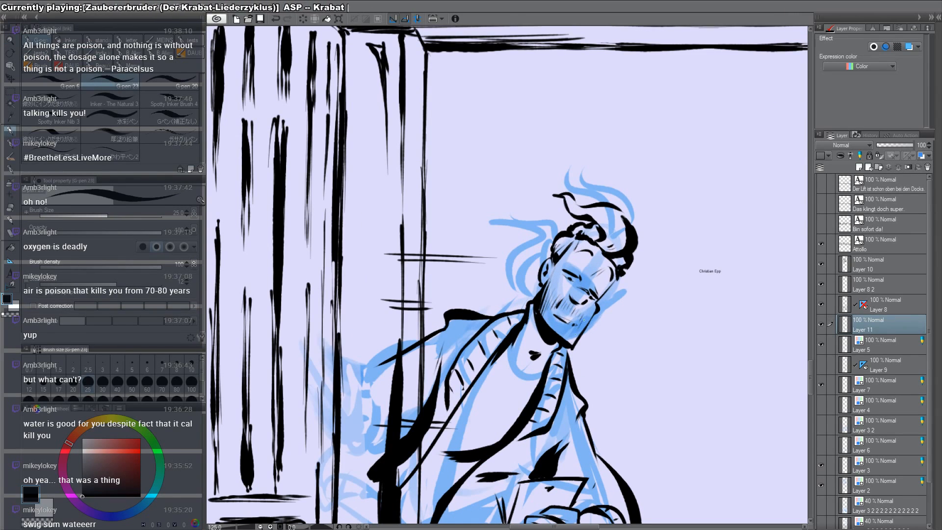
pyautogui.moveTo(584, 324); pyautogui.dragTo(575, 341)
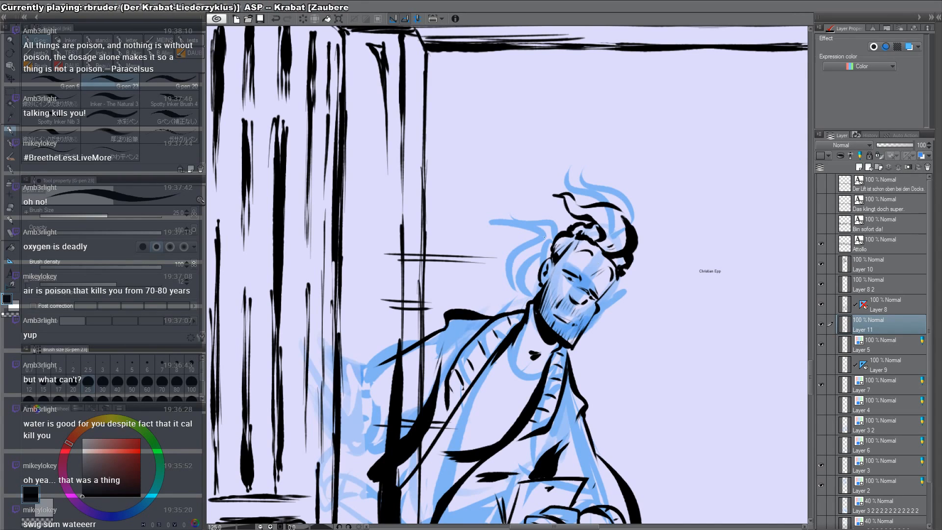
# Step: Ink the wavy strands of hair blowing back behind the figure's head and the dark curls beside the ear
pyautogui.moveTo(516, 298)
pyautogui.mouseDown()
pyautogui.moveTo(500, 275)
pyautogui.moveTo(463, 277)
pyautogui.moveTo(466, 244)
pyautogui.moveTo(455, 259)
pyautogui.moveTo(510, 237)
pyautogui.moveTo(542, 240)
pyautogui.moveTo(548, 259)
pyautogui.moveTo(535, 297)
pyautogui.mouseUp()
pyautogui.moveTo(540, 282); pyautogui.dragTo(538, 291)
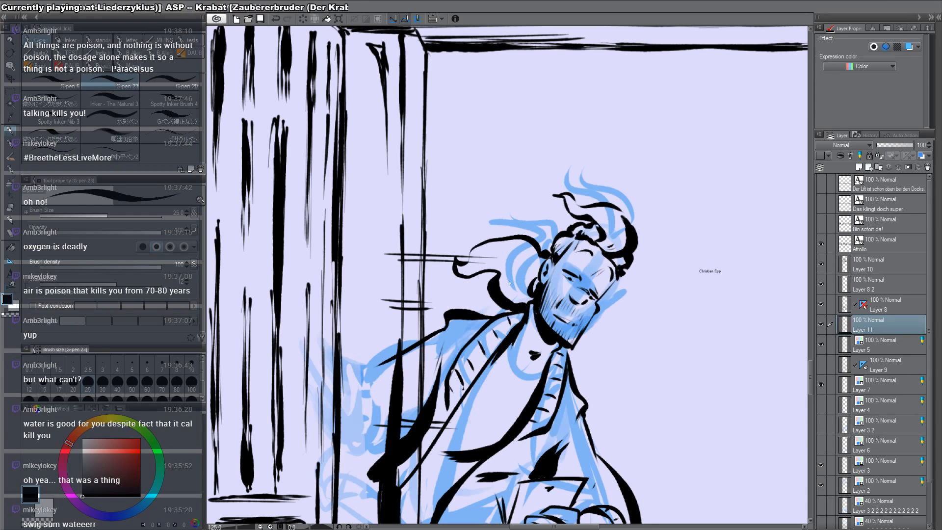
pyautogui.moveTo(485, 266)
pyautogui.mouseDown()
pyautogui.moveTo(522, 268)
pyautogui.moveTo(517, 254)
pyautogui.moveTo(529, 264)
pyautogui.moveTo(524, 293)
pyautogui.mouseUp()
pyautogui.moveTo(527, 289); pyautogui.dragTo(518, 294)
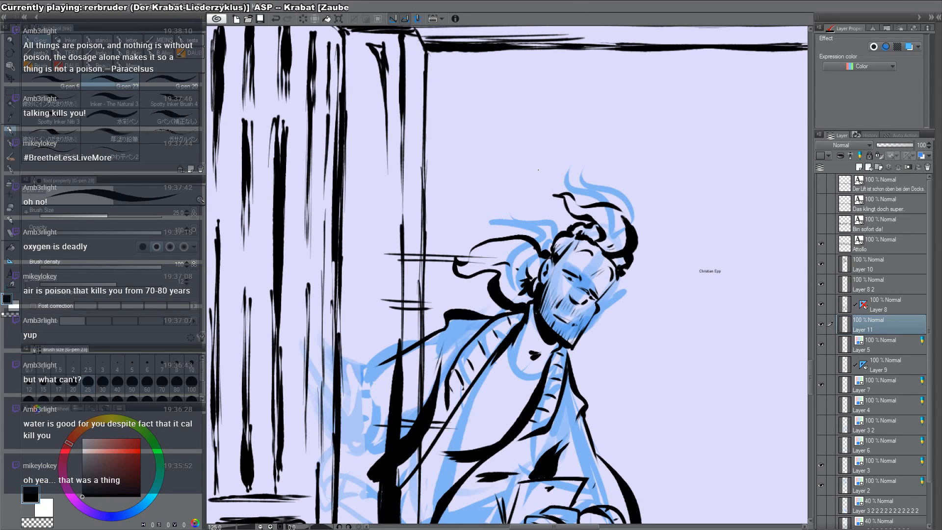
pyautogui.scroll(-2, 599, 312)
pyautogui.moveTo(662, 385); pyautogui.dragTo(561, 248)
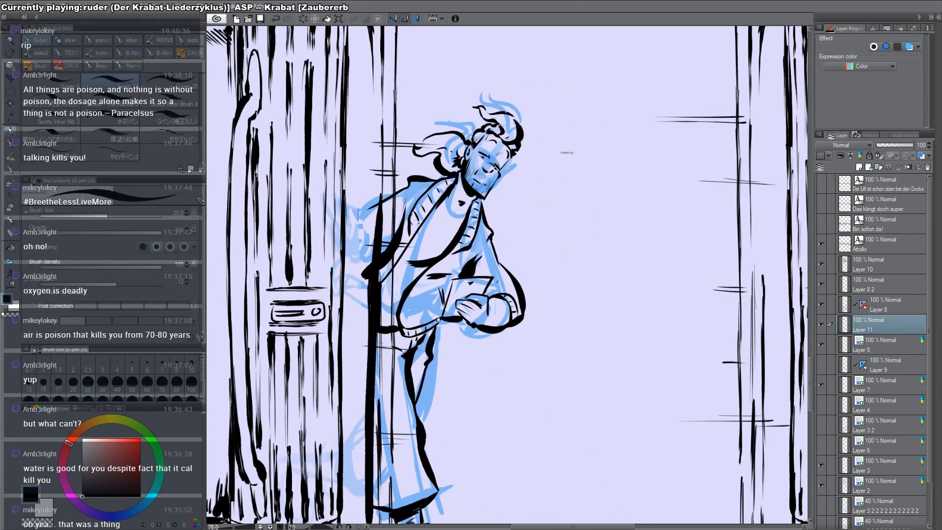
pyautogui.scroll(2, 506, 112)
pyautogui.moveTo(506, 112); pyautogui.dragTo(627, 209)
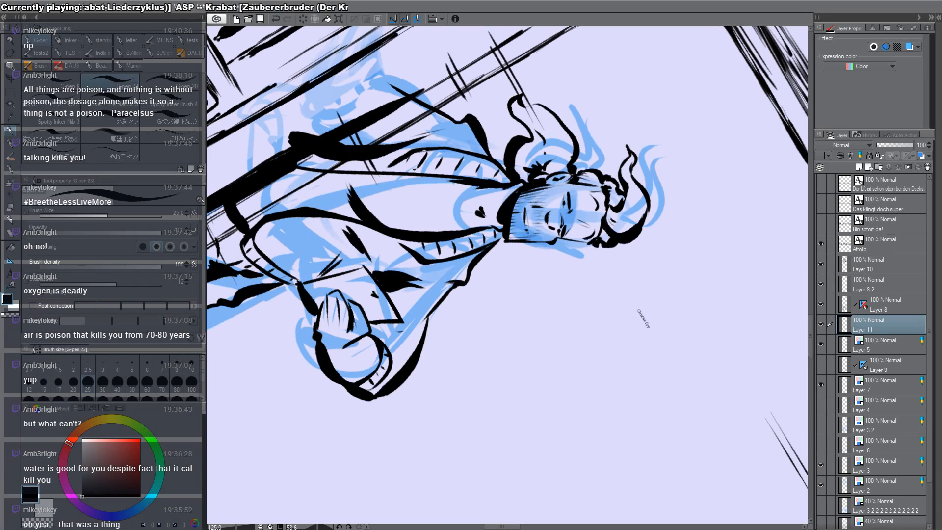
pyautogui.keyDown('ctrl'); pyautogui.keyDown('alt'); pyautogui.click(595, 203); pyautogui.keyUp('alt'); pyautogui.keyUp('ctrl')
pyautogui.keyDown('ctrl'); pyautogui.keyDown('alt'); pyautogui.click(595, 203); pyautogui.keyUp('alt'); pyautogui.keyUp('ctrl')
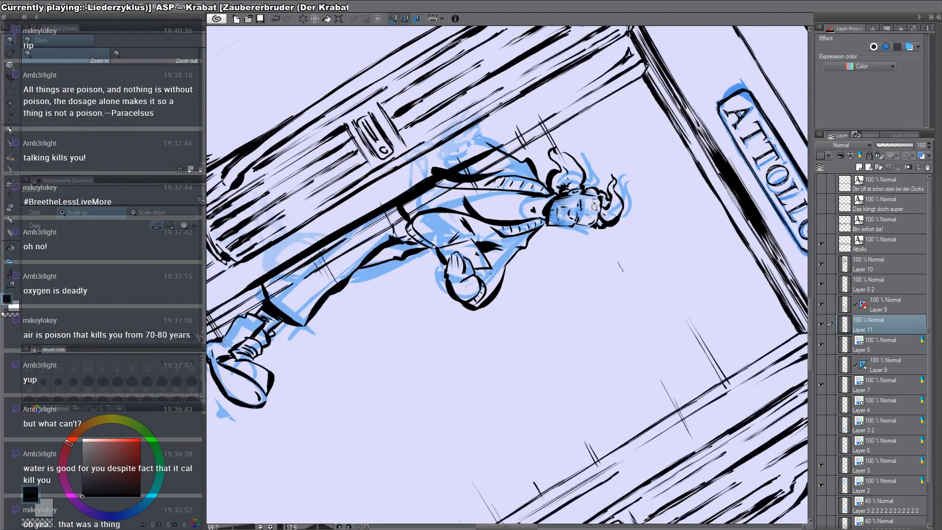
pyautogui.hotkey('ctrl', '@')
pyautogui.press('p')
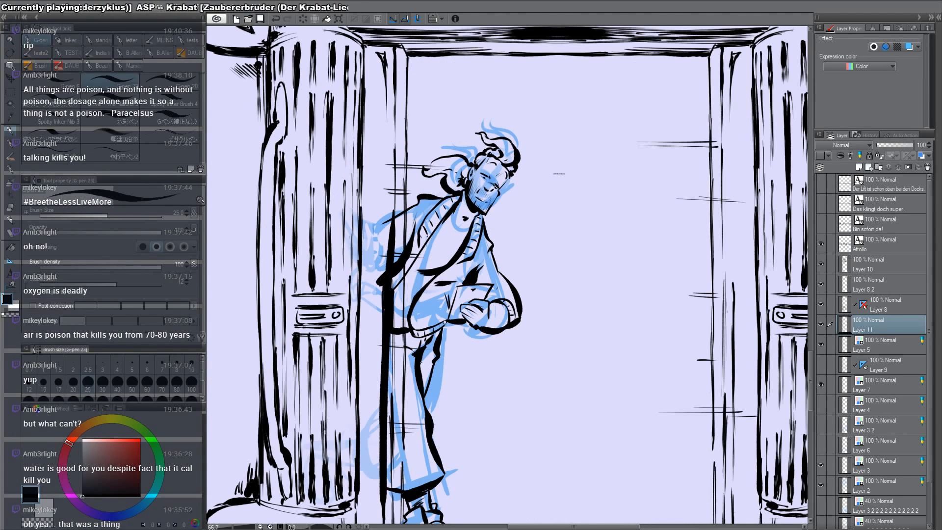
# Step: Erase the excess line between the figure's hand and the sleeve cuff using the transparent color
pyautogui.scroll(3, 446, 337)
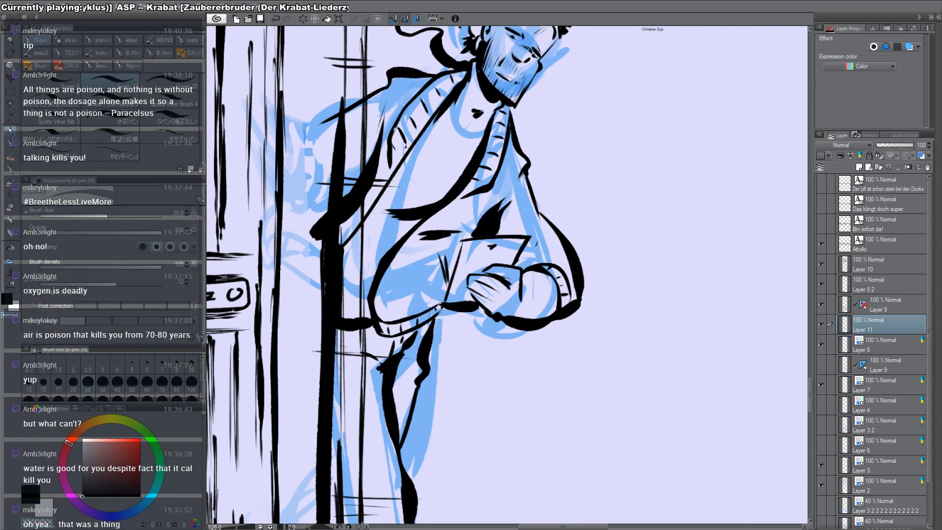
pyautogui.moveTo(521, 284)
pyautogui.mouseDown()
pyautogui.moveTo(519, 305)
pyautogui.moveTo(488, 312)
pyautogui.moveTo(524, 320)
pyautogui.mouseUp()
pyautogui.press('c')
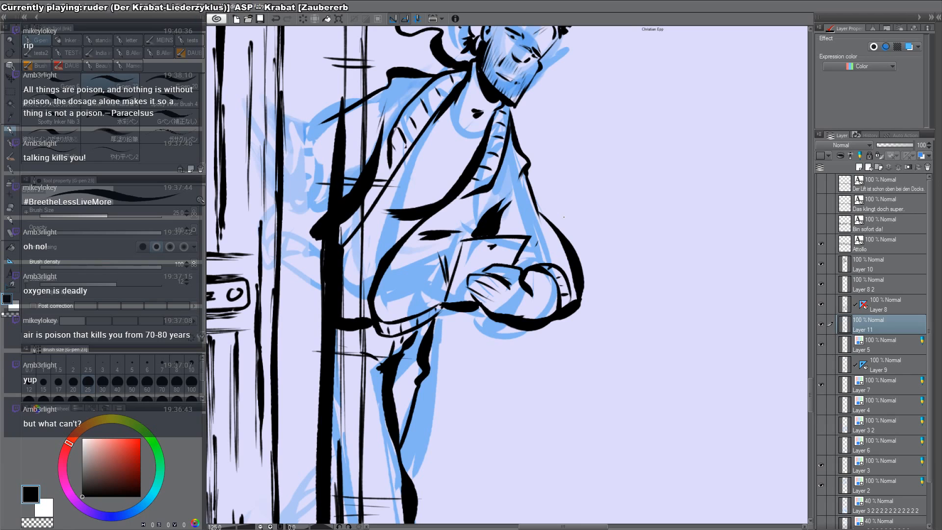
# Step: Add short fold strokes to the sleeve above the hands and a heavier shadow on the shirt front
pyautogui.moveTo(531, 217); pyautogui.dragTo(510, 231)
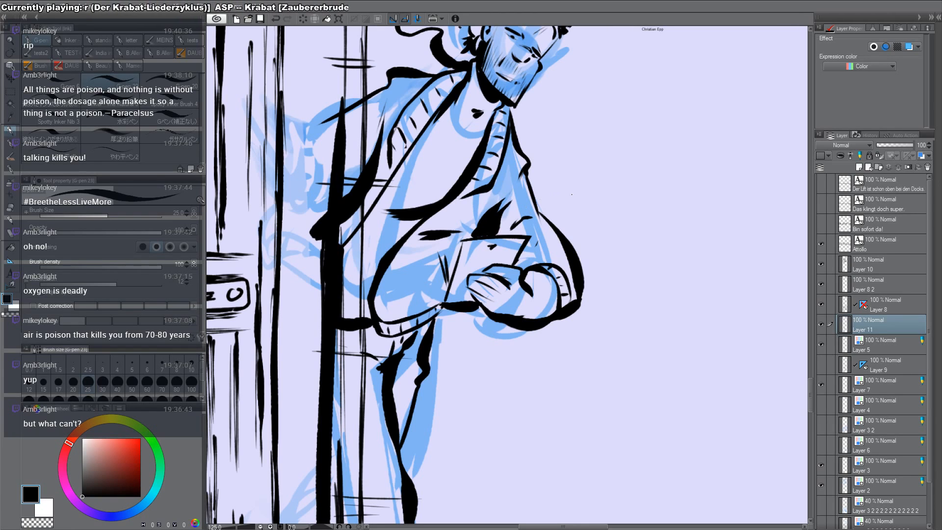
pyautogui.scroll(-2, 493, 235)
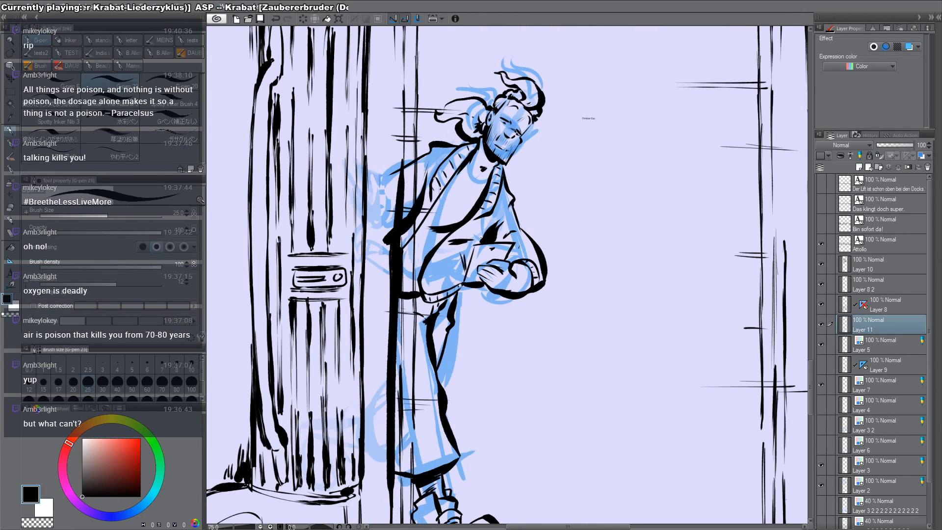
pyautogui.moveTo(485, 233)
pyautogui.mouseDown()
pyautogui.moveTo(461, 281)
pyautogui.moveTo(466, 266)
pyautogui.mouseUp()
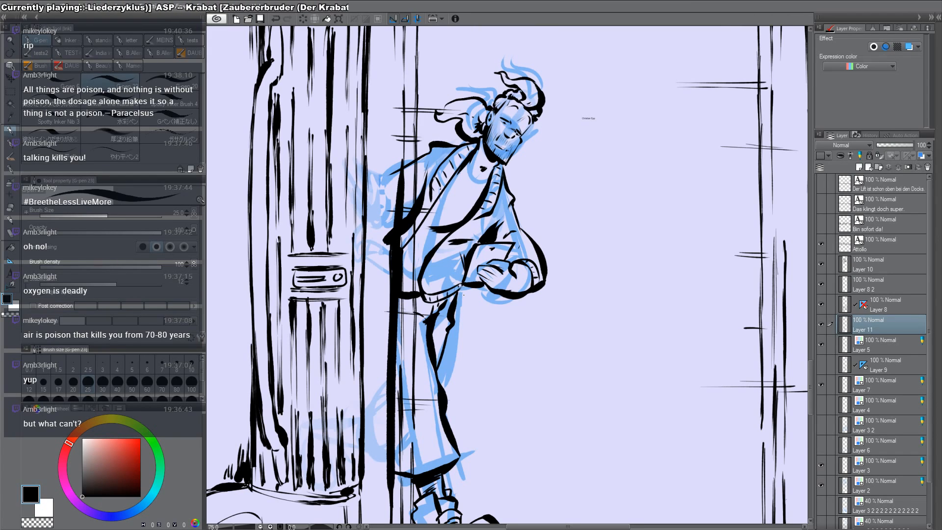
pyautogui.moveTo(434, 230); pyautogui.dragTo(441, 236)
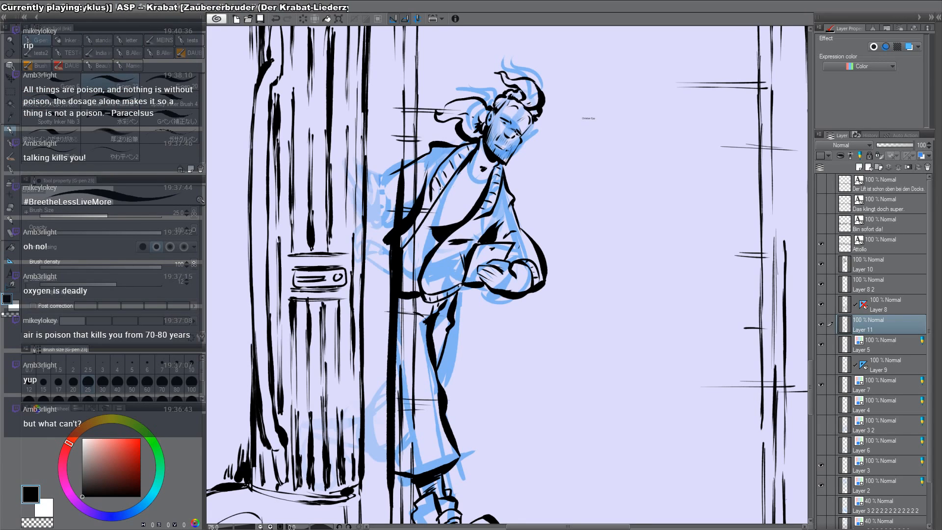
# Step: Fill the inside of the open jacket with solid black along the doorframe and darken the shadows beside the lapel
pyautogui.moveTo(464, 165)
pyautogui.mouseDown()
pyautogui.moveTo(402, 271)
pyautogui.moveTo(444, 189)
pyautogui.moveTo(391, 268)
pyautogui.mouseUp()
pyautogui.moveTo(438, 240)
pyautogui.mouseDown()
pyautogui.moveTo(415, 263)
pyautogui.moveTo(441, 241)
pyautogui.moveTo(410, 285)
pyautogui.moveTo(419, 294)
pyautogui.moveTo(400, 287)
pyautogui.moveTo(402, 264)
pyautogui.moveTo(406, 287)
pyautogui.mouseUp()
pyautogui.moveTo(468, 179); pyautogui.dragTo(480, 191)
pyautogui.hotkey('ctrl', 'space')
pyautogui.moveTo(491, 271); pyautogui.dragTo(464, 272)
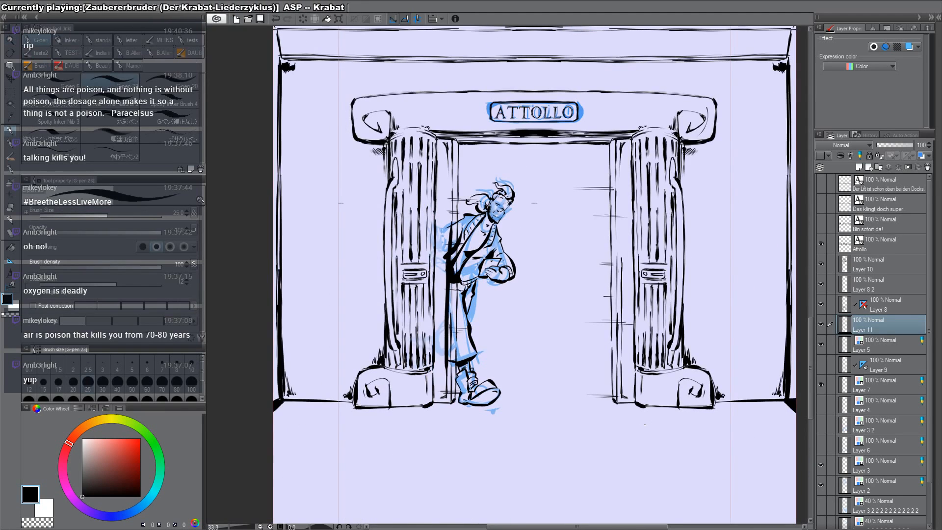
# Step: Select the lower part of the boot with a rectangular marquee and transform it to a flatter height
pyautogui.scroll(2, 480, 432)
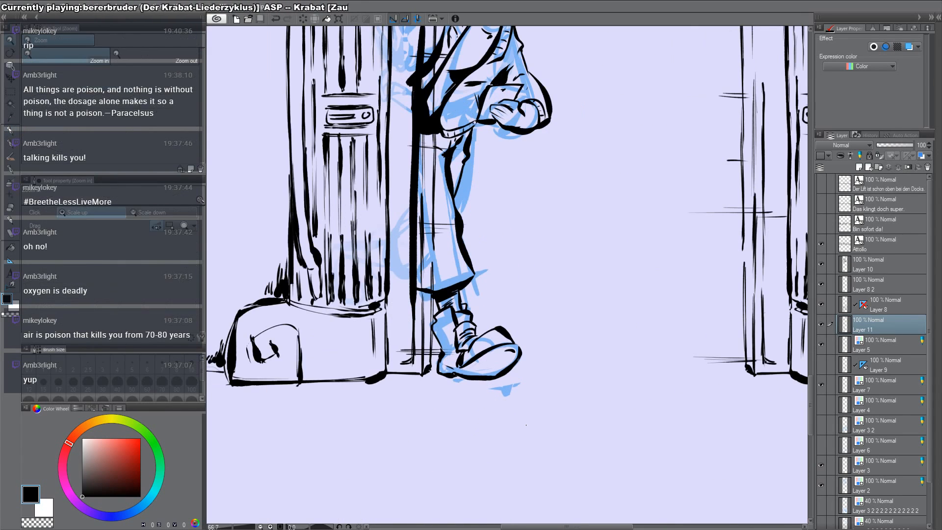
pyautogui.press('m')
pyautogui.moveTo(552, 435); pyautogui.dragTo(402, 334)
pyautogui.hotkey('ctrl', 't')
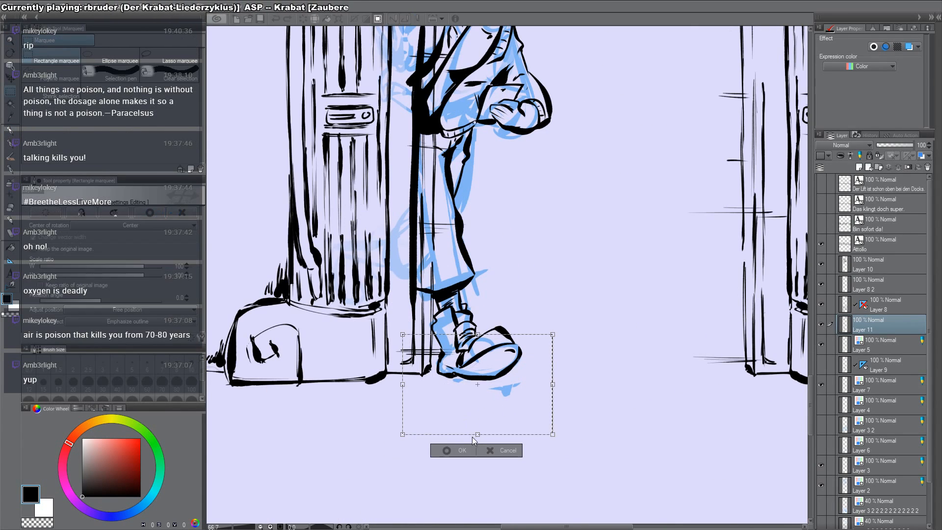
pyautogui.moveTo(477, 435); pyautogui.dragTo(562, 148)
pyautogui.press('Return')
pyautogui.hotkey('ctrl', 'd')
pyautogui.press('p')
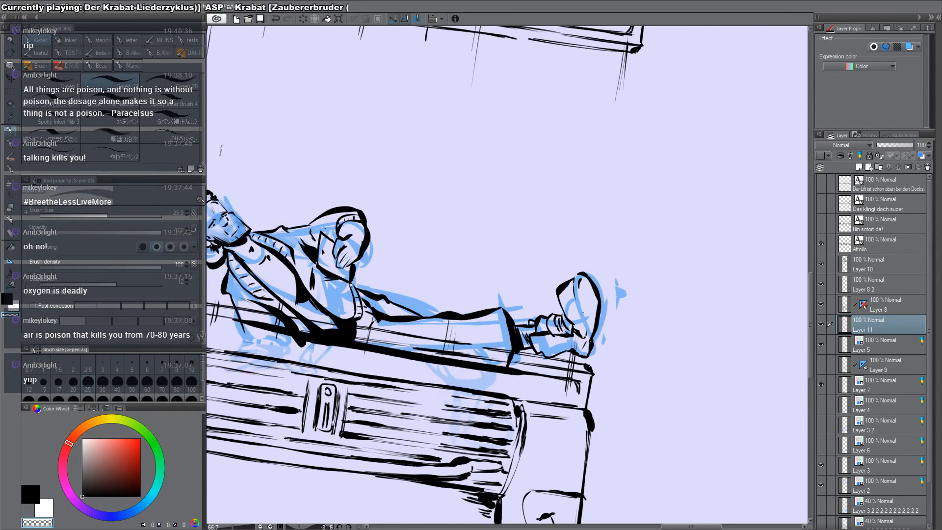
# Step: Touch up the boot's inner line, then select the toe with a rectangular marquee and narrow it to 79% width
pyautogui.moveTo(584, 320); pyautogui.dragTo(586, 335)
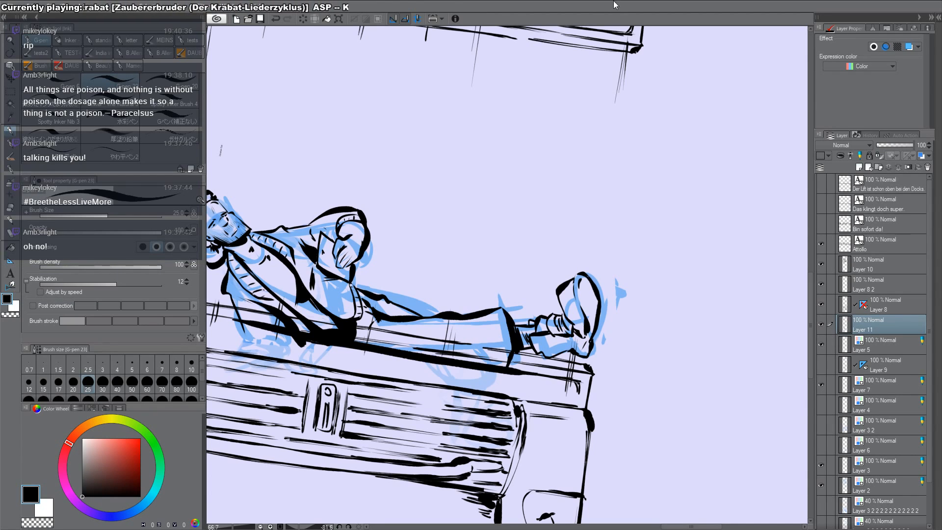
pyautogui.hotkey('ctrl', '@')
pyautogui.press('m')
pyautogui.moveTo(584, 307); pyautogui.dragTo(473, 405)
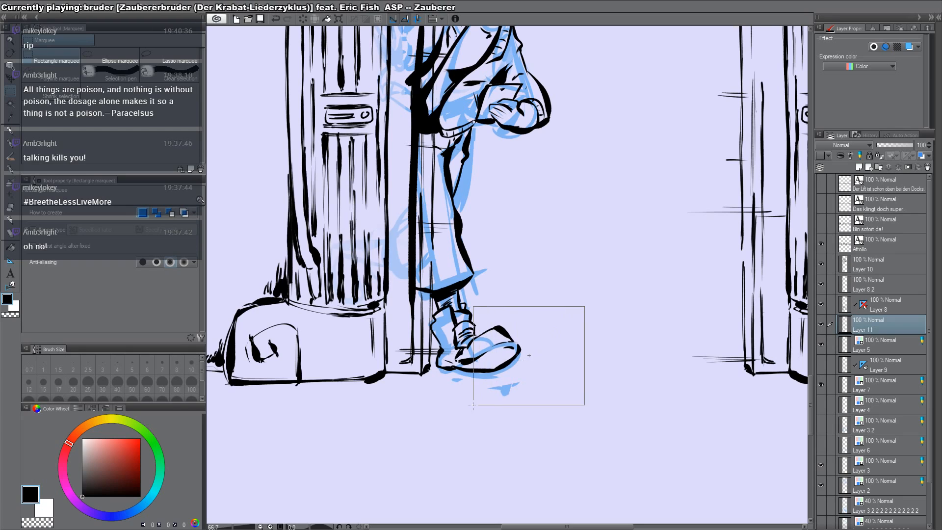
pyautogui.hotkey('ctrl', 't')
pyautogui.moveTo(584, 354); pyautogui.dragTo(561, 355)
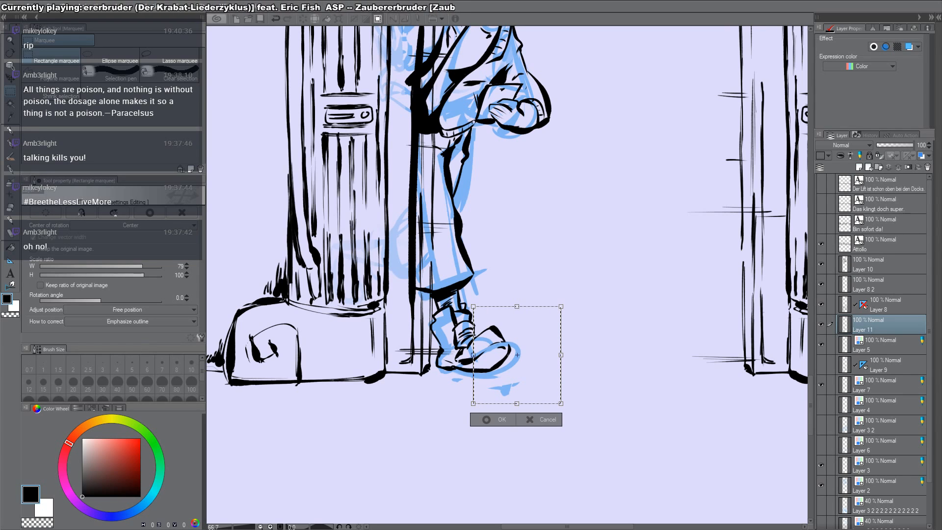
pyautogui.press('Return')
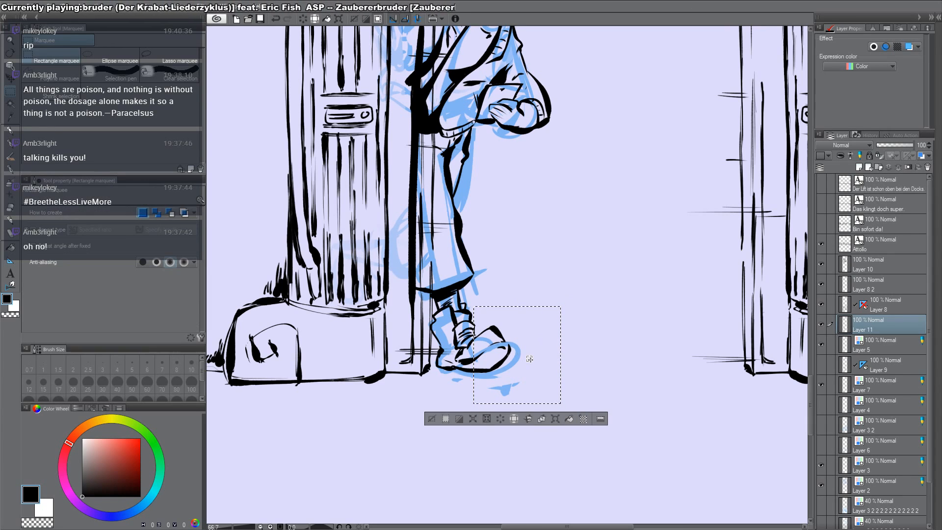
# Step: Clear the selection and examine the reshaped boot up close and the figure's proportions in the whole page
pyautogui.hotkey('ctrl', 'd')
pyautogui.hotkey('ctrl', 'space')
pyautogui.click(474, 369)
pyautogui.click(473, 369)
pyautogui.click(474, 368)
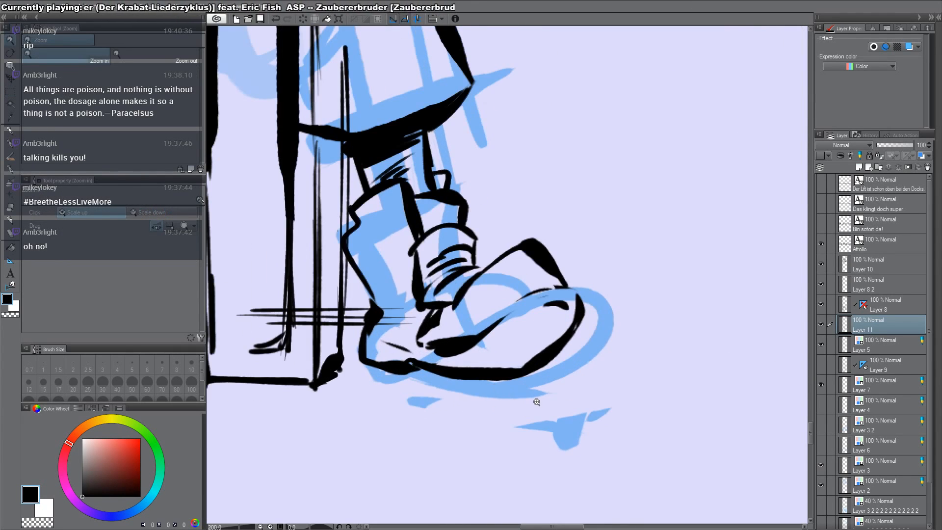
pyautogui.keyDown('alt'); pyautogui.click(514, 381); pyautogui.keyUp('alt')
pyautogui.keyDown('alt'); pyautogui.click(514, 381); pyautogui.keyUp('alt')
pyautogui.keyDown('alt'); pyautogui.click(515, 381); pyautogui.keyUp('alt')
pyautogui.keyDown('alt'); pyautogui.click(514, 387); pyautogui.keyUp('alt')
pyautogui.keyDown('alt'); pyautogui.click(513, 387); pyautogui.keyUp('alt')
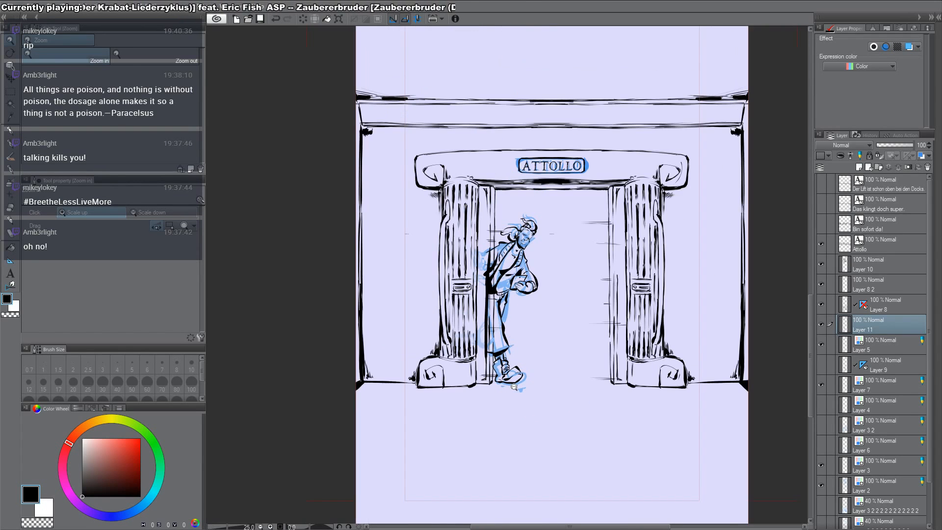
pyautogui.click(527, 327)
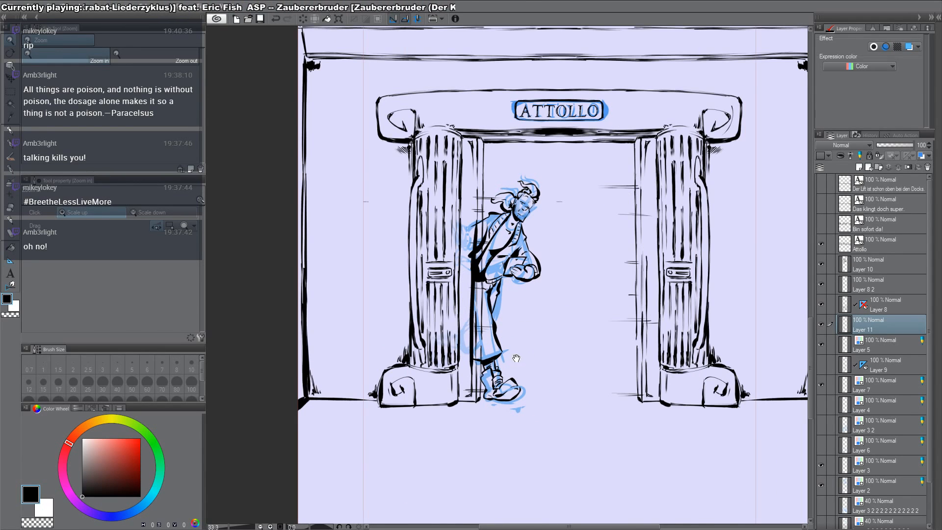
pyautogui.moveTo(516, 358); pyautogui.dragTo(443, 299)
pyautogui.click(400, 220)
pyautogui.keyDown('alt'); pyautogui.click(450, 286); pyautogui.keyUp('alt')
pyautogui.keyDown('alt'); pyautogui.click(449, 287); pyautogui.keyUp('alt')
pyautogui.keyDown('alt'); pyautogui.click(450, 289); pyautogui.keyUp('alt')
pyautogui.keyDown('alt'); pyautogui.click(450, 290); pyautogui.keyUp('alt')
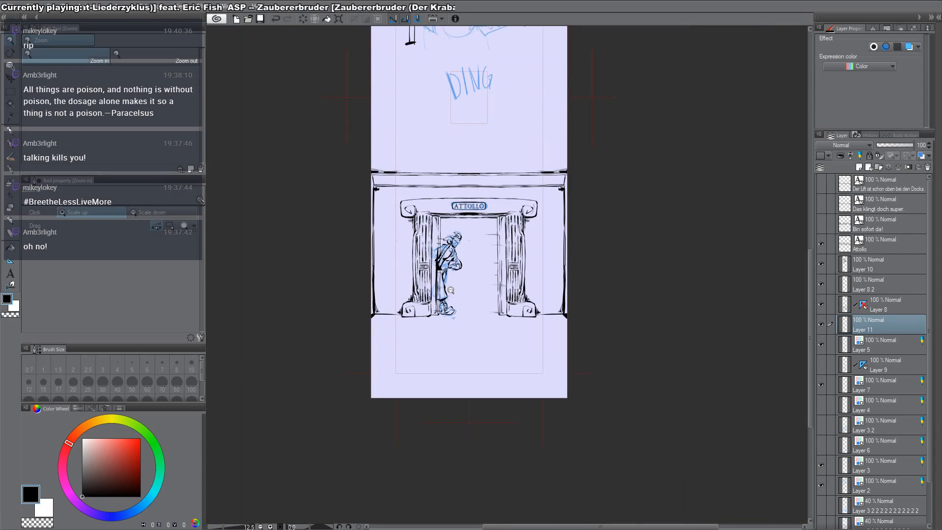
# Step: Switch to the page with the angled ATTOLLO doorway and locate the layers holding the figure sketch and line art
pyautogui.moveTo(443, 229); pyautogui.dragTo(445, 366)
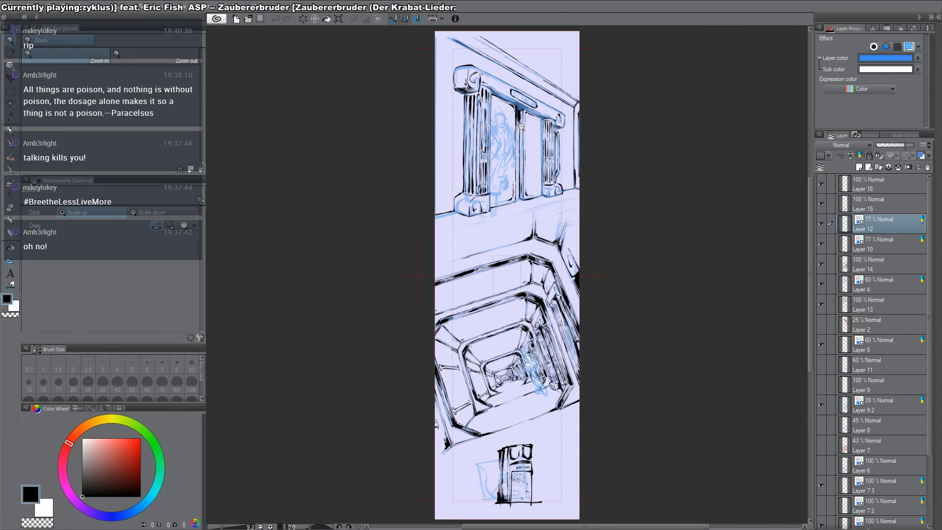
pyautogui.click(521, 126)
pyautogui.moveTo(521, 126); pyautogui.dragTo(510, 283)
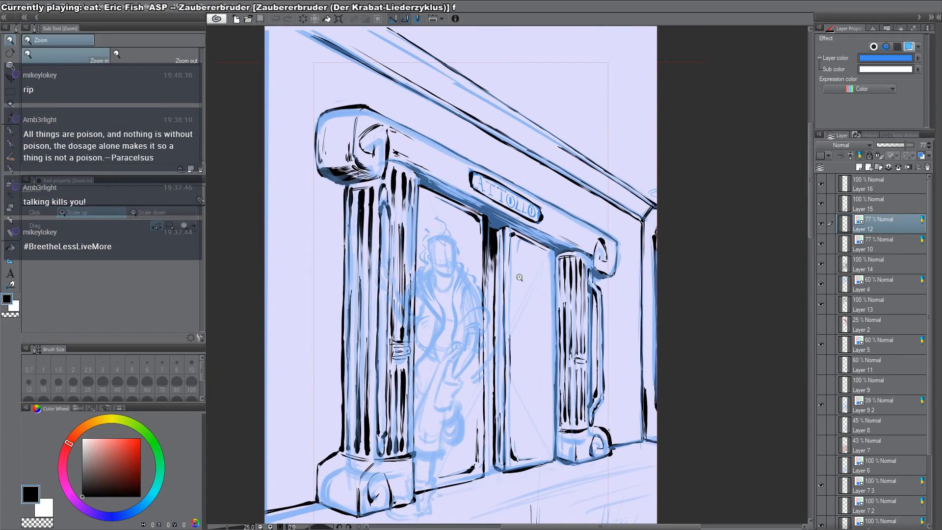
pyautogui.press('o')
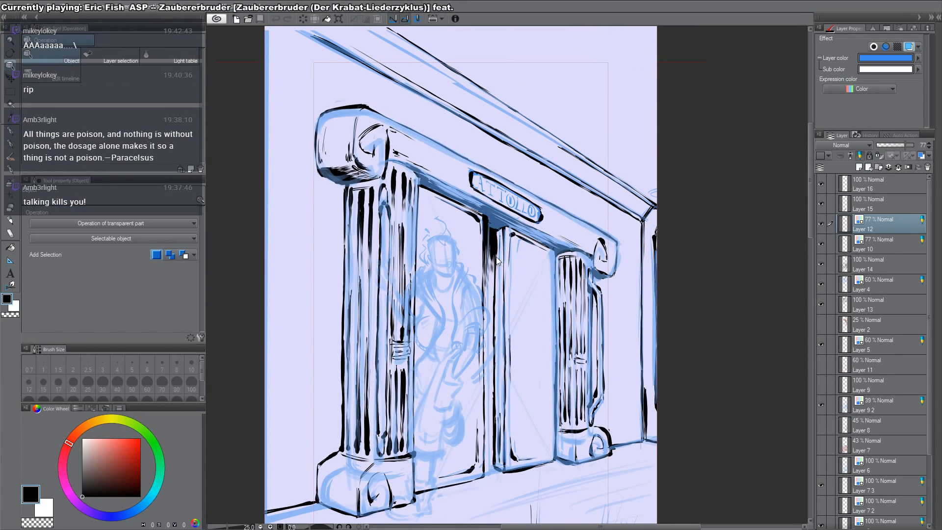
pyautogui.click(460, 275)
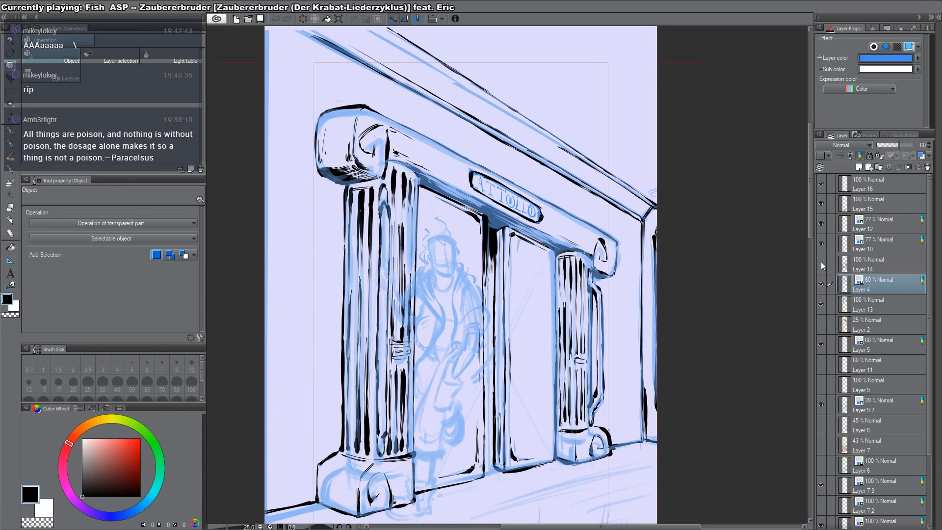
pyautogui.click(871, 265)
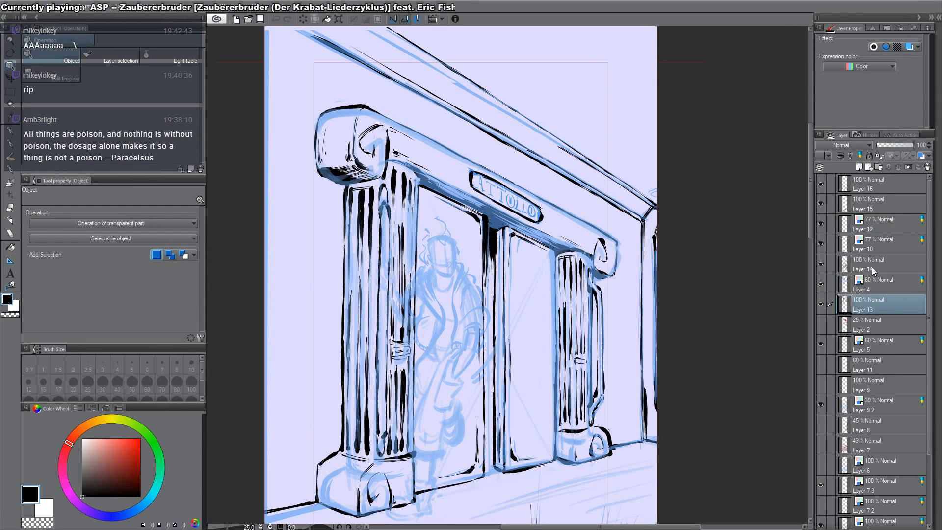
pyautogui.moveTo(517, 433); pyautogui.dragTo(525, 312)
pyautogui.press('Escape')
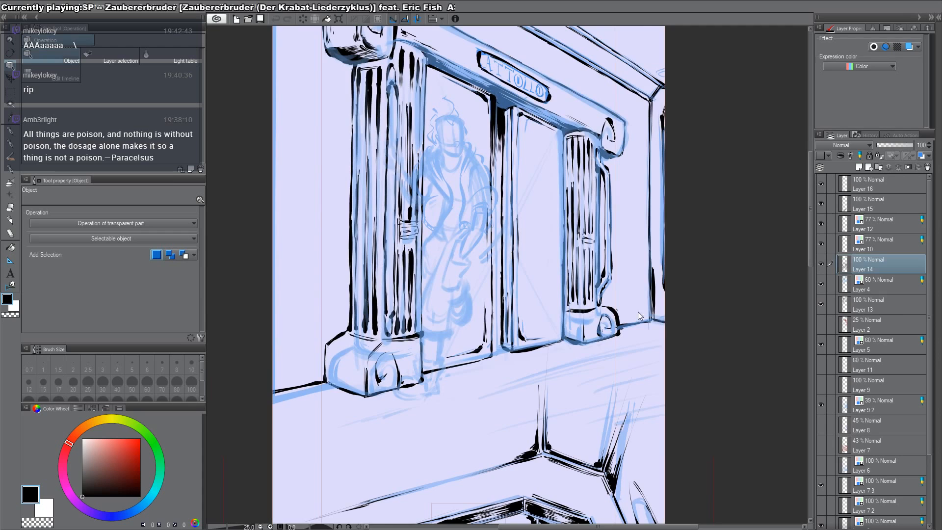
# Step: Raise the figure sketch on Layer 4 to 100% opacity and add a new layer above it for inking with G-pen 23
pyautogui.click(888, 296)
pyautogui.click(888, 288)
pyautogui.moveTo(905, 145); pyautogui.dragTo(930, 142)
pyautogui.click(859, 167)
pyautogui.moveTo(469, 164); pyautogui.dragTo(483, 166)
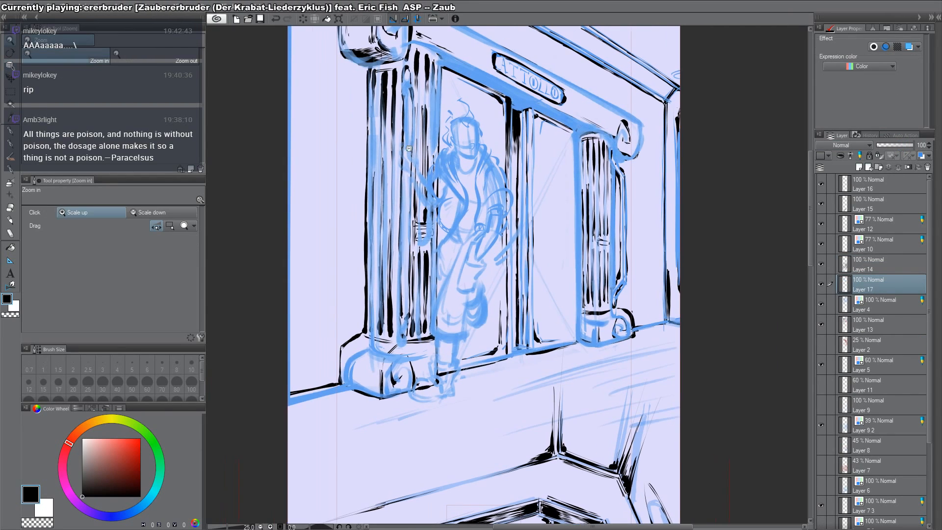
pyautogui.keyDown('ctrl'); pyautogui.click(407, 148); pyautogui.keyUp('ctrl')
pyautogui.keyDown('ctrl'); pyautogui.click(407, 148); pyautogui.keyUp('ctrl')
pyautogui.keyDown('ctrl'); pyautogui.click(407, 147); pyautogui.keyUp('ctrl')
pyautogui.press('p')
# Step: Turn off the layer colour on sketch Layer 4 and fade the line art on Layer 13 to 43% opacity
pyautogui.click(894, 308)
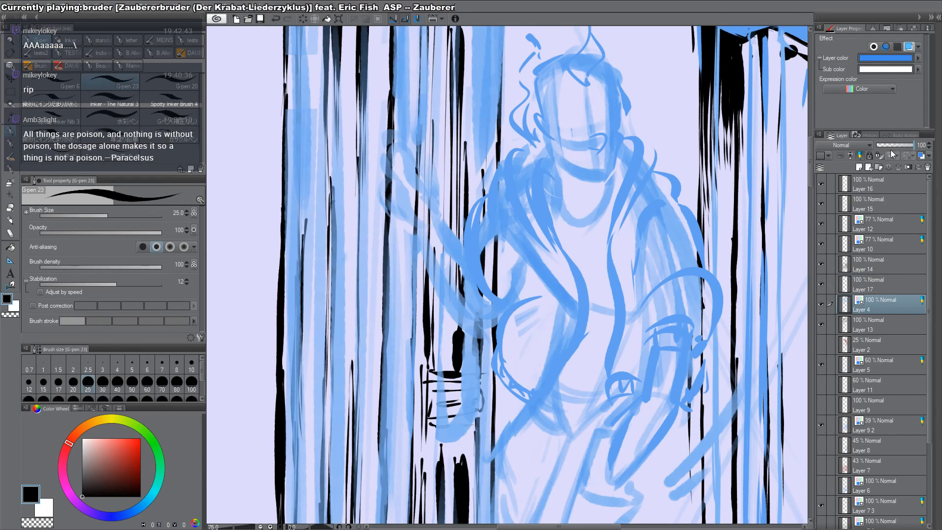
pyautogui.click(909, 47)
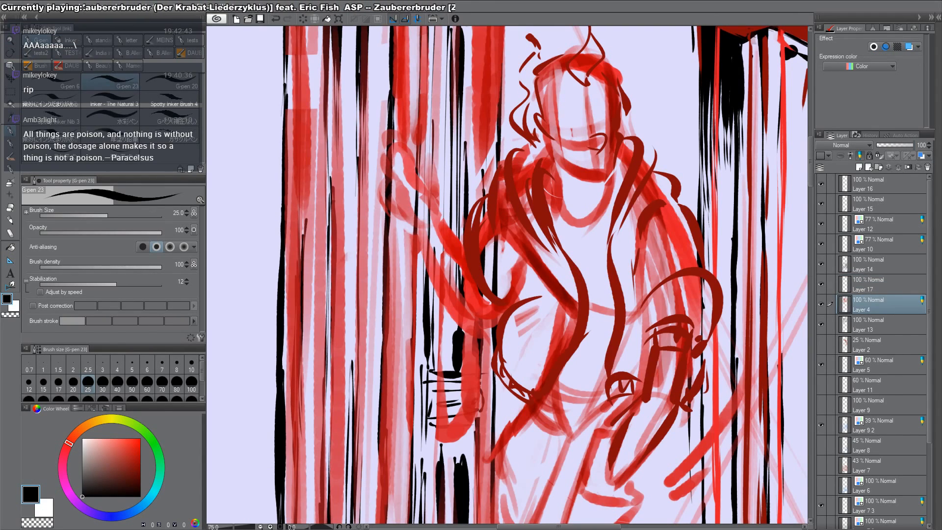
pyautogui.click(878, 325)
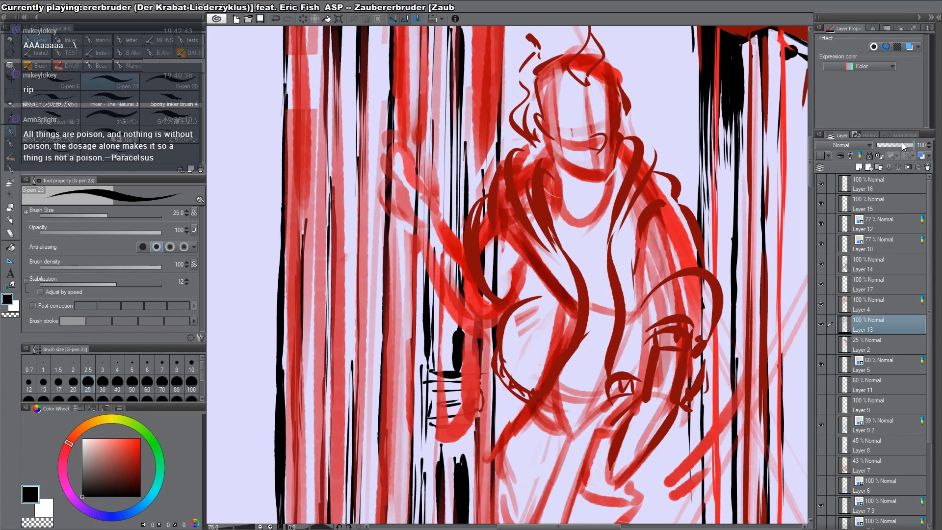
pyautogui.moveTo(904, 146); pyautogui.dragTo(894, 146)
pyautogui.click(878, 284)
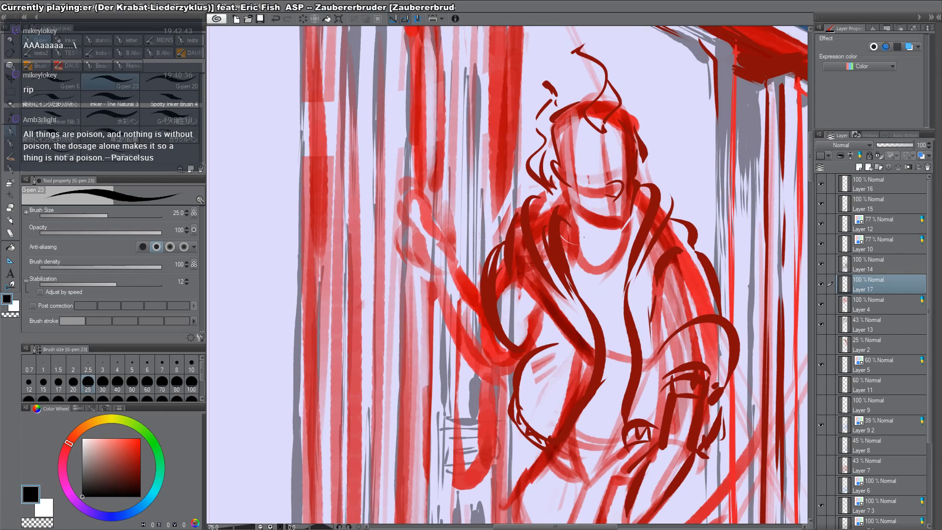
# Step: Restore the blue layer colour on sketch Layer 4, lower its opacity to 65%, and make Layer 17 active
pyautogui.click(882, 296)
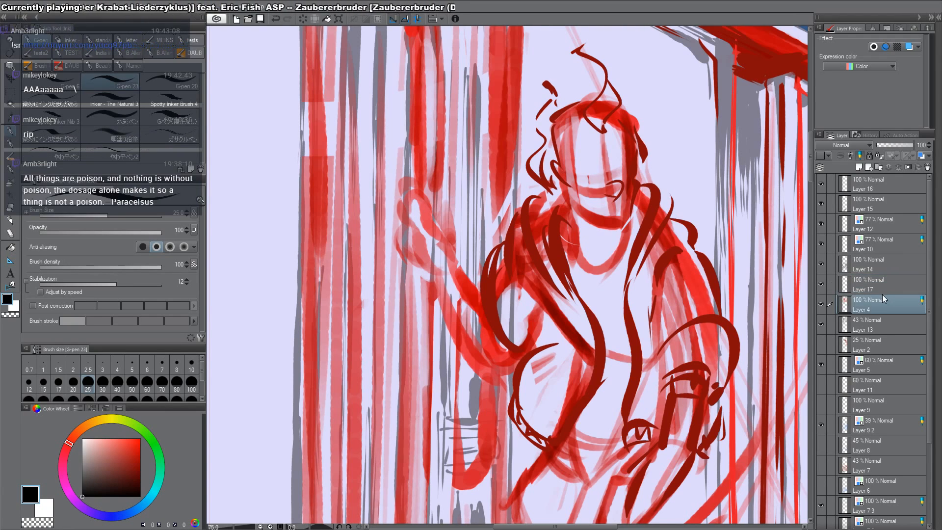
pyautogui.hotkey('ctrl', 'b')
pyautogui.click(884, 285)
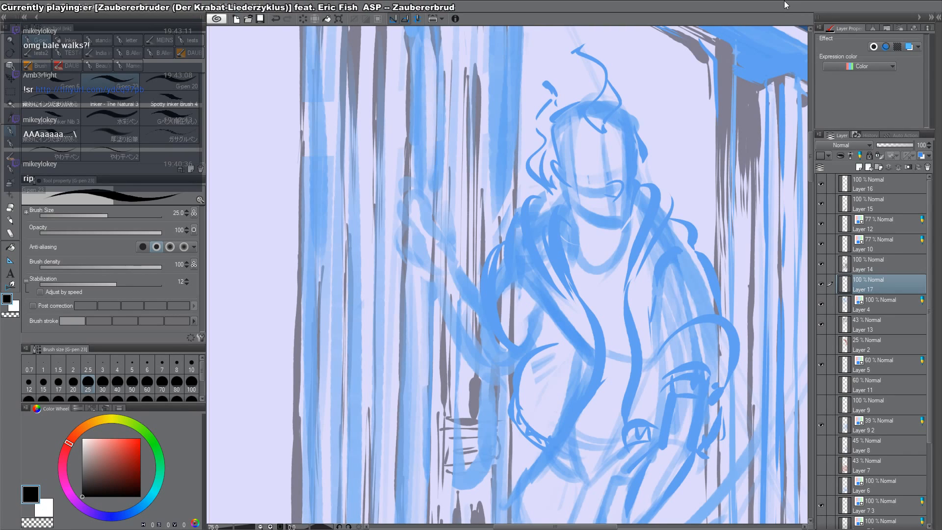
pyautogui.scroll(3, 755, 161)
pyautogui.click(872, 303)
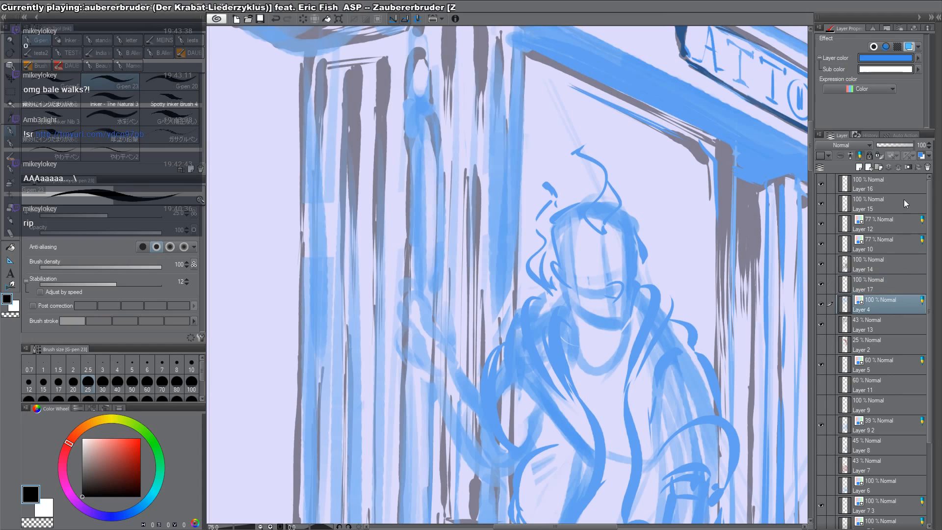
pyautogui.click(906, 146)
pyautogui.moveTo(905, 147); pyautogui.dragTo(900, 145)
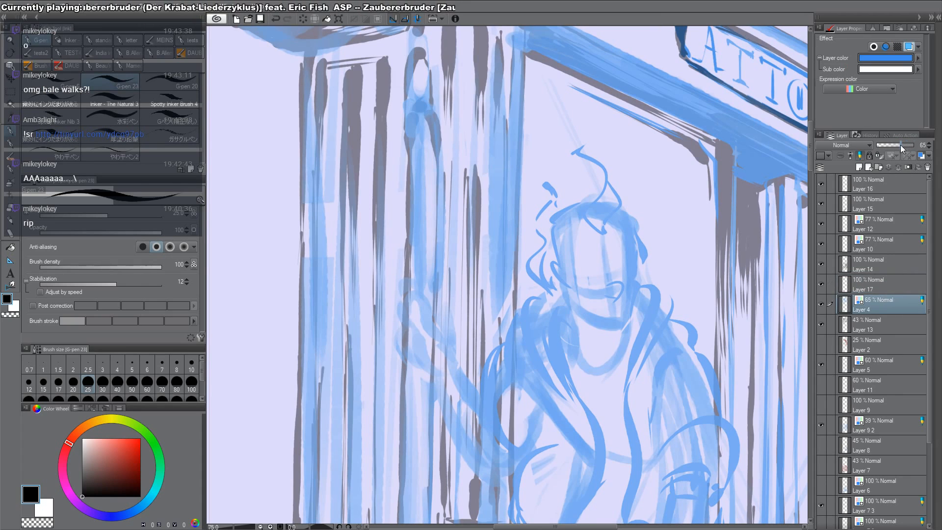
pyautogui.click(881, 277)
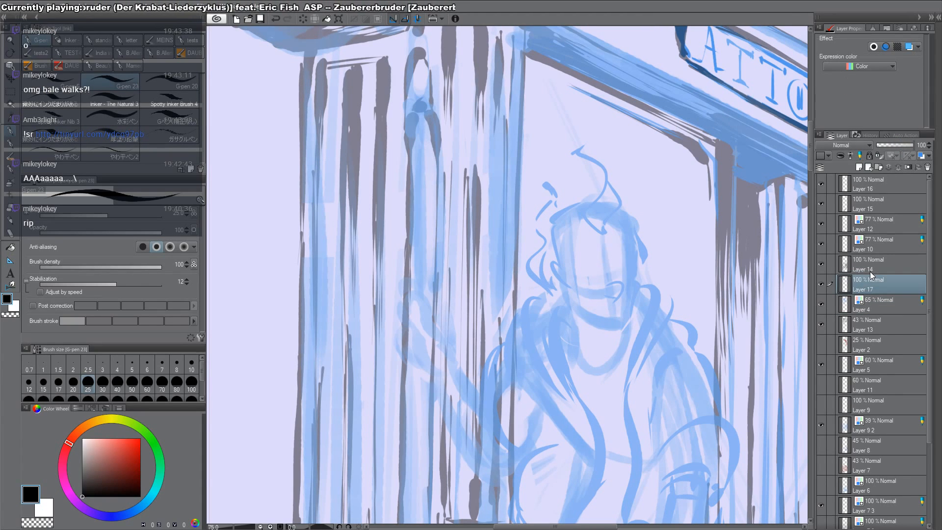
pyautogui.moveTo(471, 357); pyautogui.dragTo(483, 302)
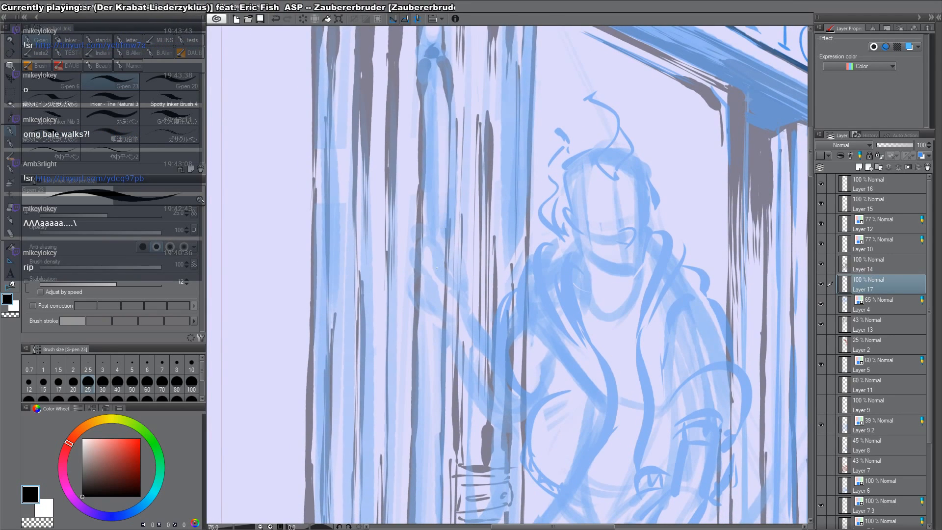
# Step: Ink the thumb and the adjoining palm lines of the raised hand by the column on Layer 17
pyautogui.moveTo(440, 278); pyautogui.dragTo(439, 256)
pyautogui.hotkey('ctrl', 'z')
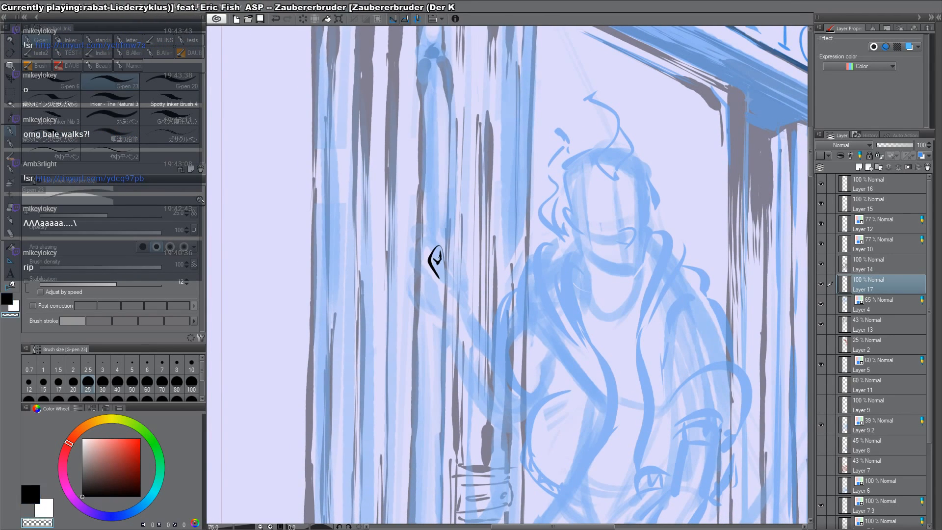
pyautogui.press('c')
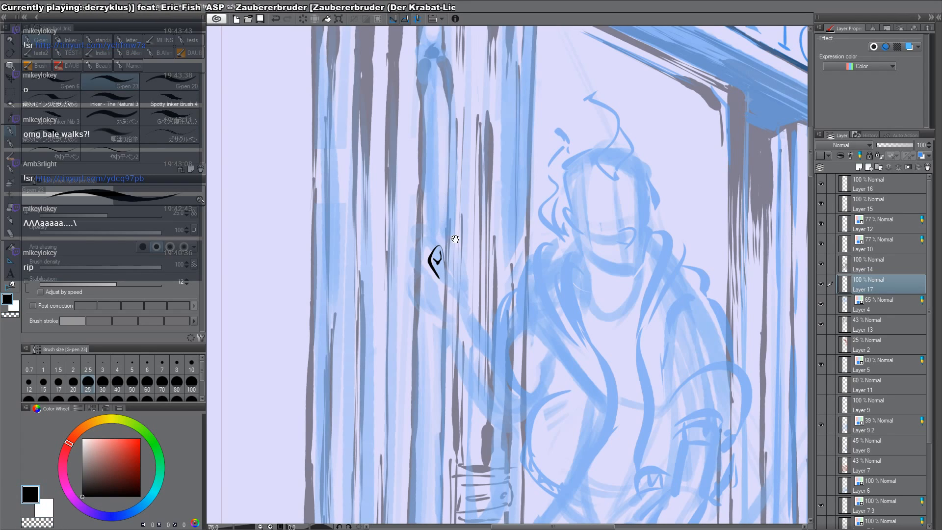
pyautogui.moveTo(443, 262)
pyautogui.mouseDown()
pyautogui.moveTo(458, 284)
pyautogui.moveTo(448, 315)
pyautogui.mouseUp()
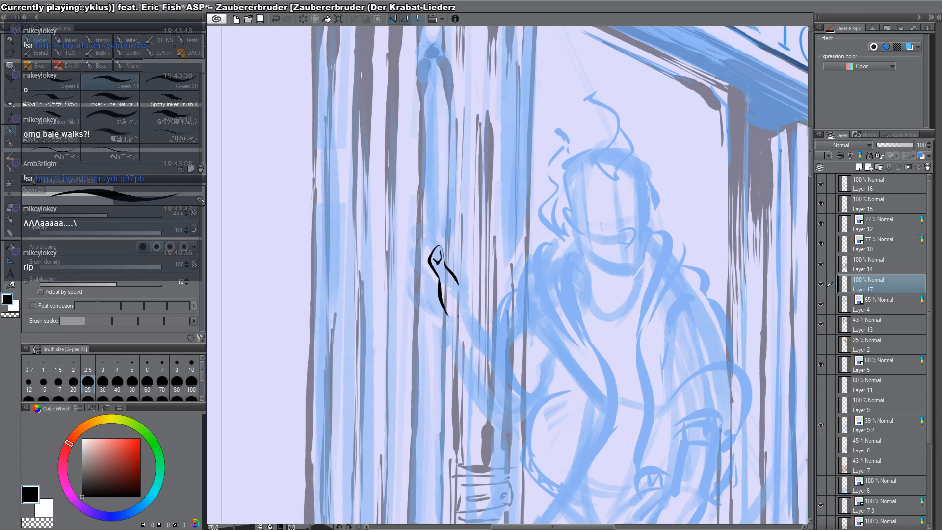
# Step: Ink the curled fingers of the raised hand, stacked beside the thumb, and darken the little finger
pyautogui.moveTo(418, 251); pyautogui.dragTo(410, 283)
pyautogui.moveTo(411, 283); pyautogui.dragTo(423, 282)
pyautogui.moveTo(418, 250)
pyautogui.mouseDown()
pyautogui.moveTo(426, 268)
pyautogui.moveTo(423, 284)
pyautogui.moveTo(411, 285)
pyautogui.moveTo(414, 300)
pyautogui.mouseUp()
pyautogui.press('c')
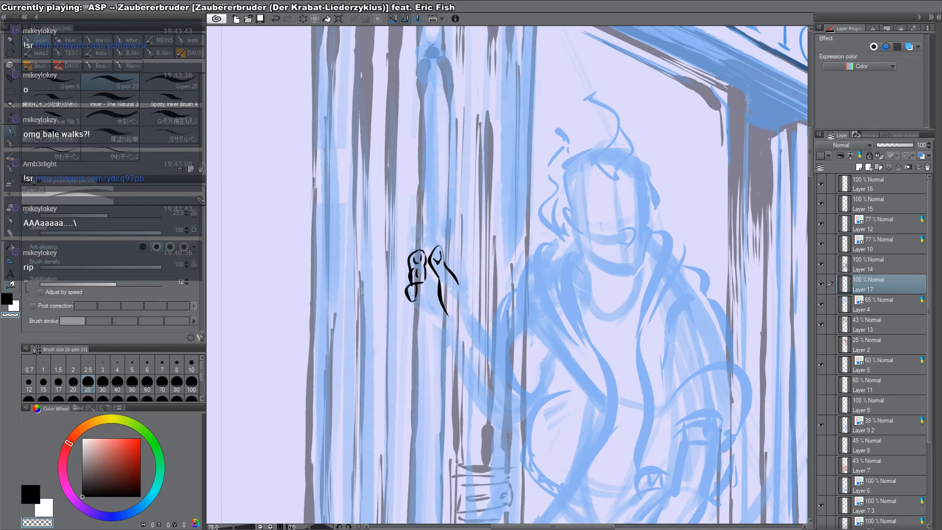
pyautogui.press('c')
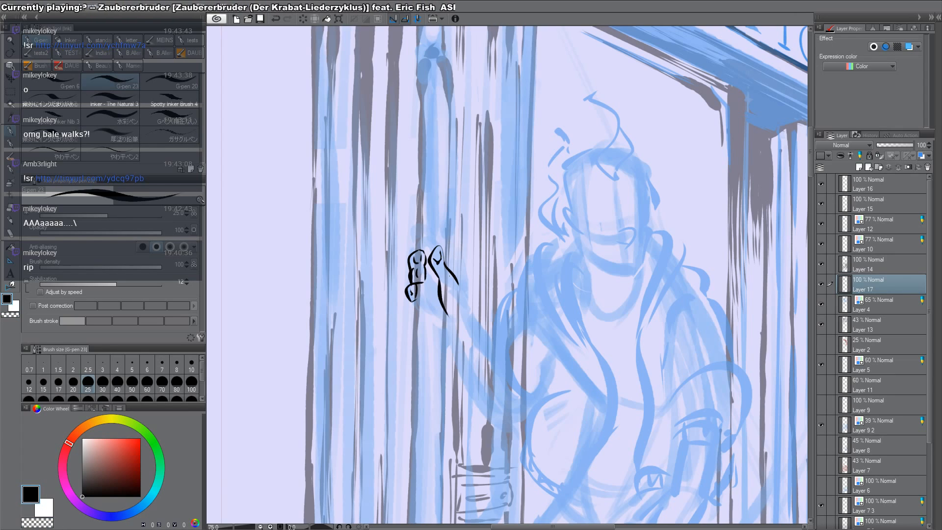
pyautogui.moveTo(412, 300)
pyautogui.mouseDown()
pyautogui.moveTo(417, 288)
pyautogui.moveTo(415, 301)
pyautogui.mouseUp()
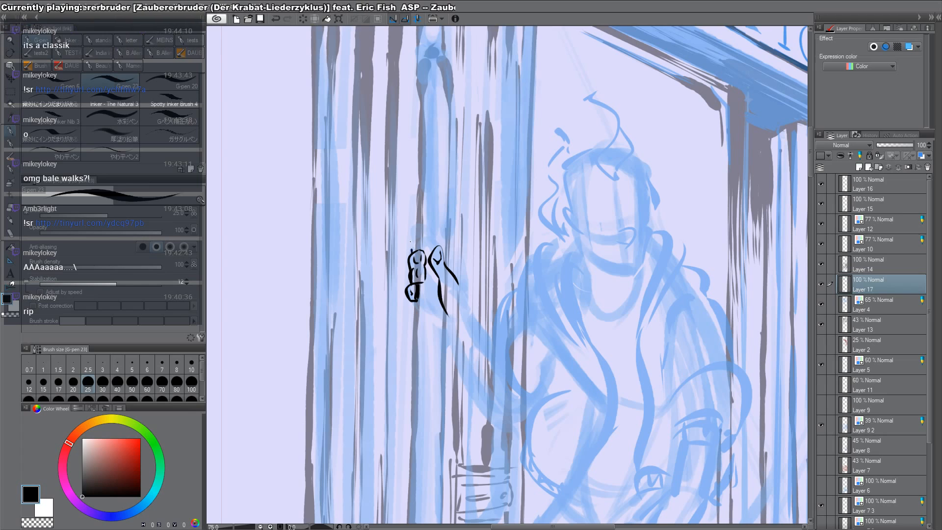
pyautogui.moveTo(411, 251)
pyautogui.mouseDown()
pyautogui.moveTo(419, 244)
pyautogui.moveTo(417, 252)
pyautogui.mouseUp()
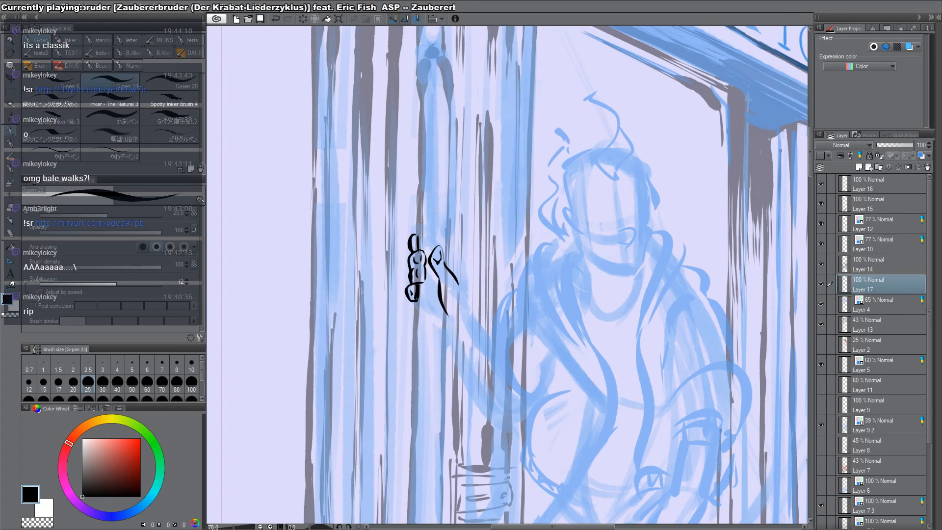
# Step: Ink the wrist and both outlines of the raised forearm down toward the elbow
pyautogui.moveTo(460, 283); pyautogui.dragTo(451, 322)
pyautogui.moveTo(571, 395); pyautogui.dragTo(520, 328)
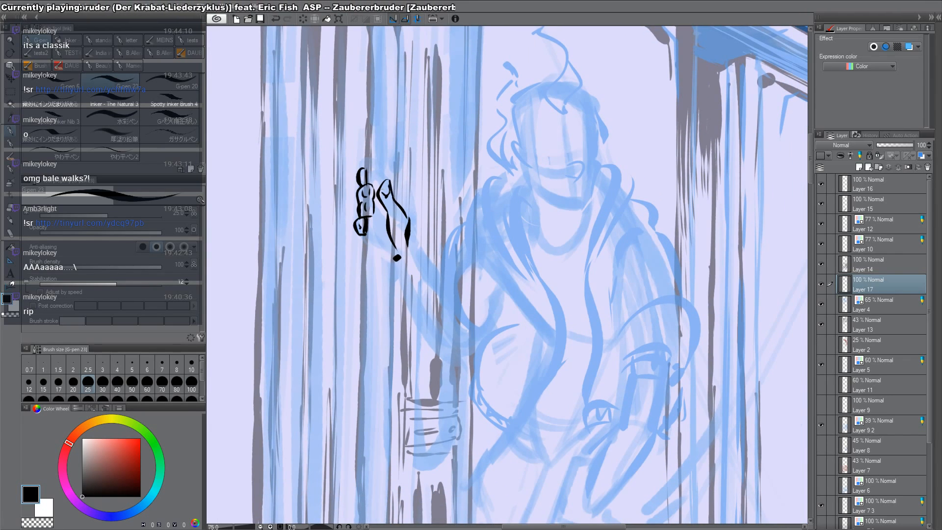
pyautogui.moveTo(394, 194)
pyautogui.mouseDown()
pyautogui.moveTo(415, 227)
pyautogui.moveTo(410, 250)
pyautogui.moveTo(395, 259)
pyautogui.moveTo(414, 326)
pyautogui.mouseUp()
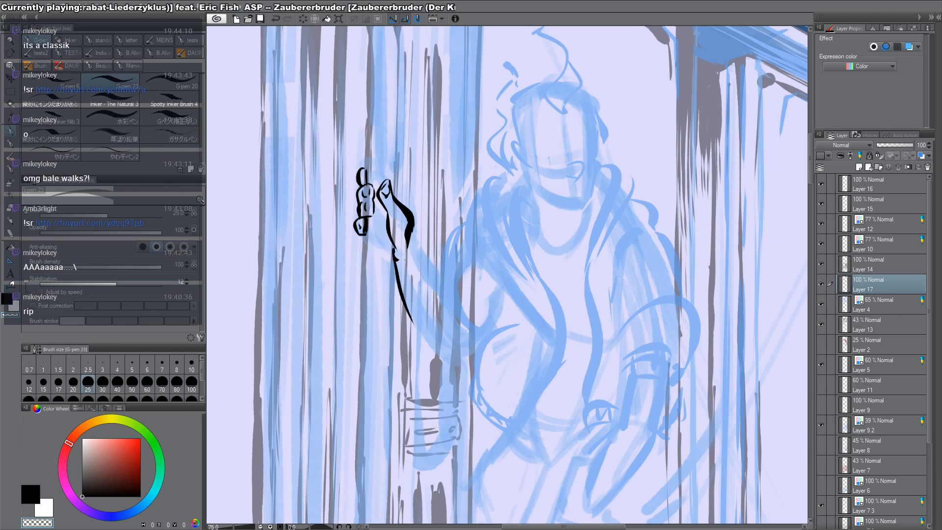
pyautogui.moveTo(409, 235); pyautogui.dragTo(435, 276)
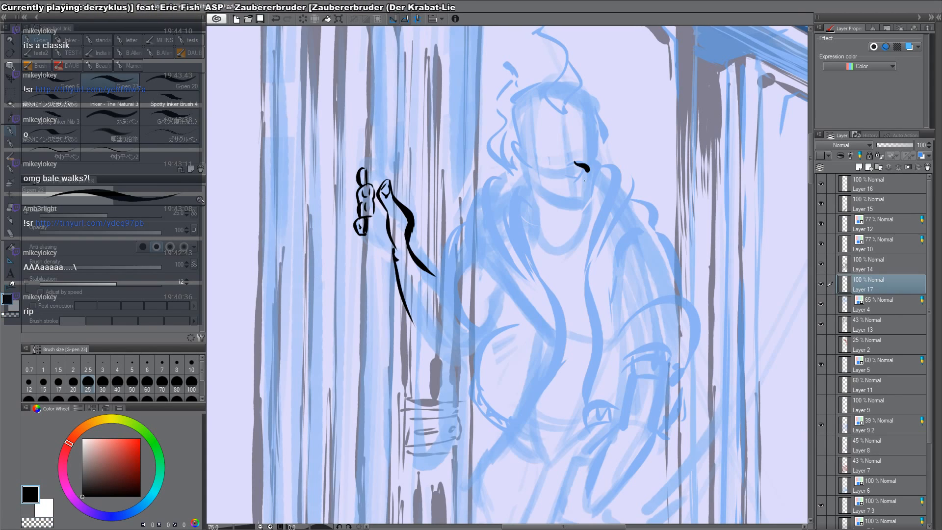
# Step: Ink the figure's eyes and small central facial features, plus the far cheek line, redoing unsatisfactory strokes
pyautogui.moveTo(575, 162)
pyautogui.mouseDown()
pyautogui.moveTo(584, 178)
pyautogui.moveTo(558, 197)
pyautogui.mouseUp()
pyautogui.moveTo(541, 188)
pyautogui.mouseDown()
pyautogui.moveTo(566, 186)
pyautogui.moveTo(556, 197)
pyautogui.moveTo(583, 186)
pyautogui.mouseUp()
pyautogui.hotkey('ctrl', 'z')
pyautogui.hotkey('ctrl', 'z')
pyautogui.hotkey('ctrl', 'z')
pyautogui.hotkey('ctrl', 'z')
pyautogui.moveTo(581, 187)
pyautogui.mouseDown()
pyautogui.moveTo(592, 188)
pyautogui.moveTo(592, 234)
pyautogui.mouseUp()
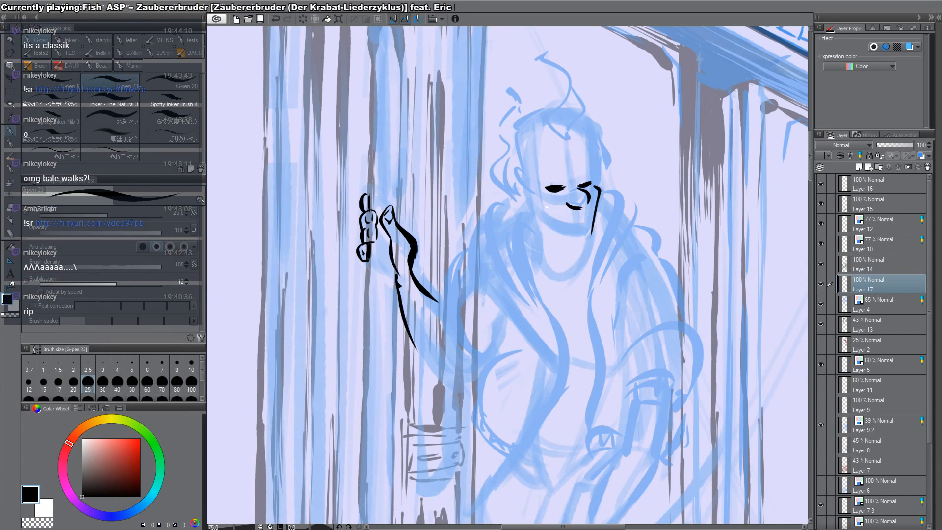
# Step: Ink the curved jawline from the near cheek down to the chin, redrawing it until the curve fits
pyautogui.moveTo(534, 195)
pyautogui.mouseDown()
pyautogui.moveTo(588, 248)
pyautogui.moveTo(559, 234)
pyautogui.moveTo(584, 239)
pyautogui.moveTo(539, 214)
pyautogui.moveTo(586, 237)
pyautogui.mouseUp()
pyautogui.hotkey('ctrl', 'z')
pyautogui.hotkey('ctrl', 'z')
pyautogui.hotkey('ctrl', 'z')
pyautogui.moveTo(532, 193); pyautogui.dragTo(589, 234)
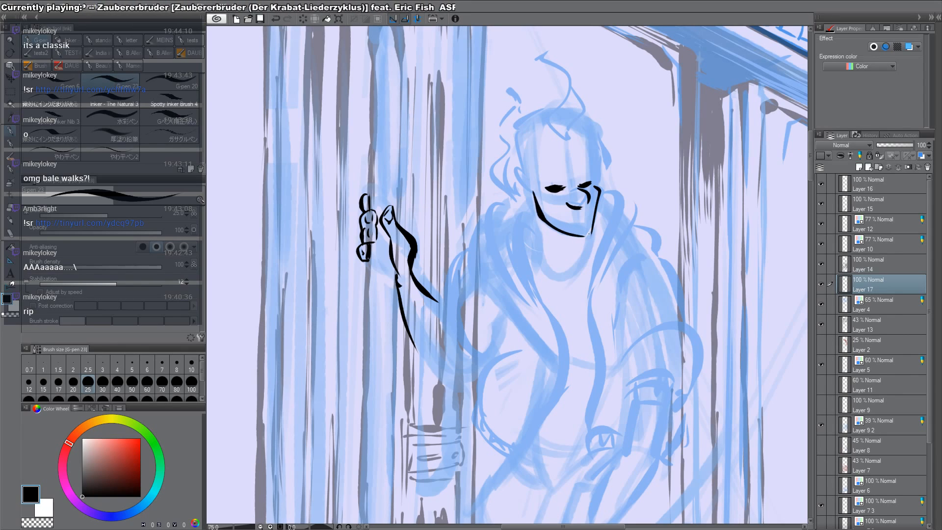
pyautogui.hotkey('ctrl', 'z')
pyautogui.moveTo(534, 193)
pyautogui.mouseDown()
pyautogui.moveTo(566, 236)
pyautogui.moveTo(586, 238)
pyautogui.mouseUp()
pyautogui.hotkey('ctrl', 'z')
pyautogui.moveTo(533, 196)
pyautogui.mouseDown()
pyautogui.moveTo(570, 240)
pyautogui.moveTo(591, 236)
pyautogui.moveTo(597, 201)
pyautogui.moveTo(592, 237)
pyautogui.mouseUp()
# Step: Erase the rough far side of the jaw and redraw it as a clean line joining the chin
pyautogui.press('c')
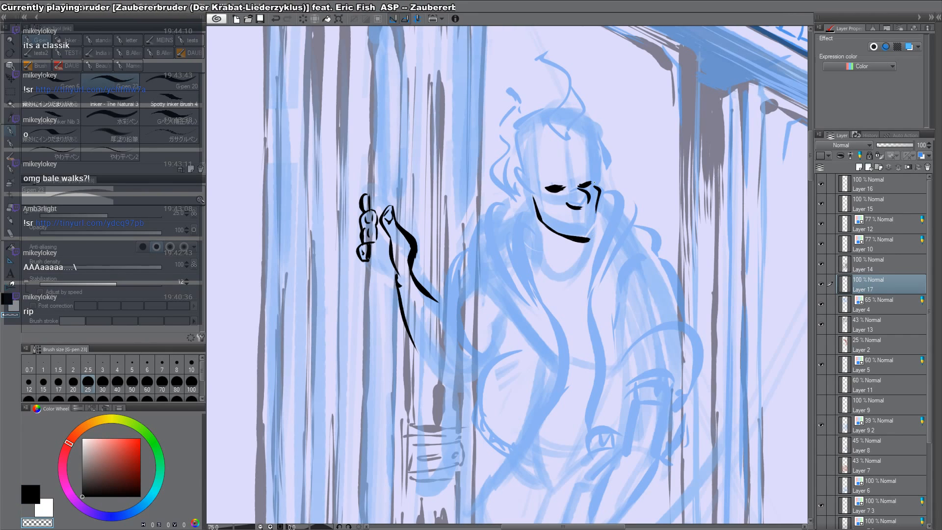
pyautogui.press('c')
pyautogui.moveTo(596, 203); pyautogui.dragTo(595, 234)
pyautogui.moveTo(595, 211); pyautogui.dragTo(594, 235)
pyautogui.press('c')
pyautogui.press('c')
pyautogui.moveTo(595, 203); pyautogui.dragTo(594, 238)
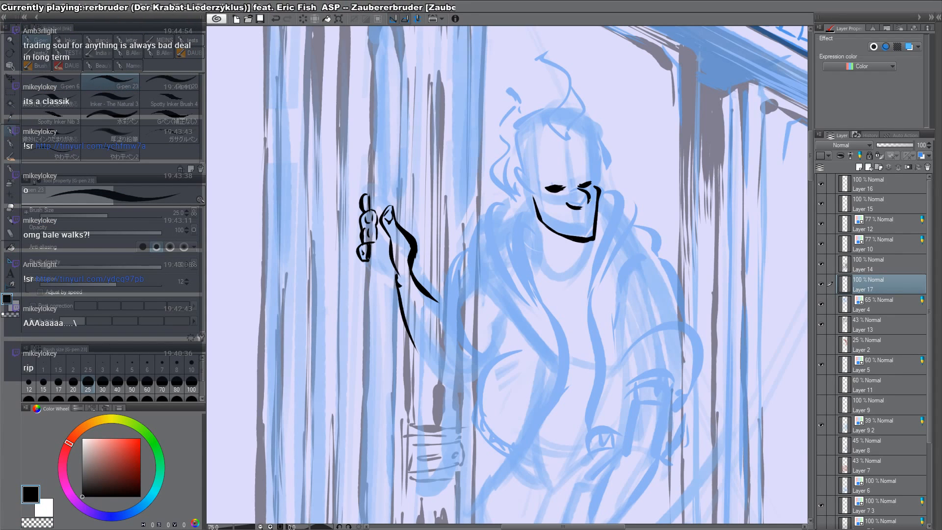
# Step: Thin the figure's near eye into a slim closed-lid line and ink the far side of the forehead above the far eye
pyautogui.moveTo(592, 155); pyautogui.dragTo(539, 202)
pyautogui.keyDown('ctrl'); pyautogui.click(540, 202); pyautogui.keyUp('ctrl')
pyautogui.moveTo(542, 243); pyautogui.dragTo(541, 236)
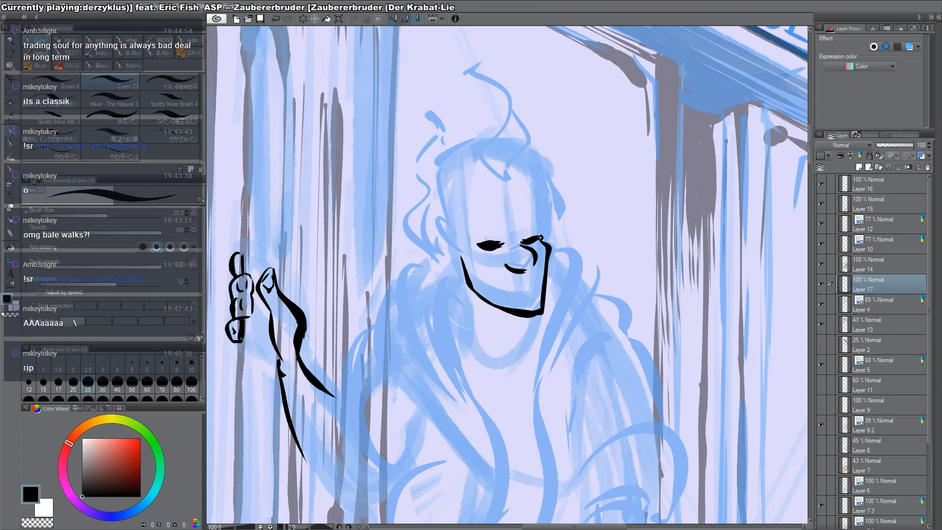
pyautogui.moveTo(550, 219); pyautogui.dragTo(535, 322)
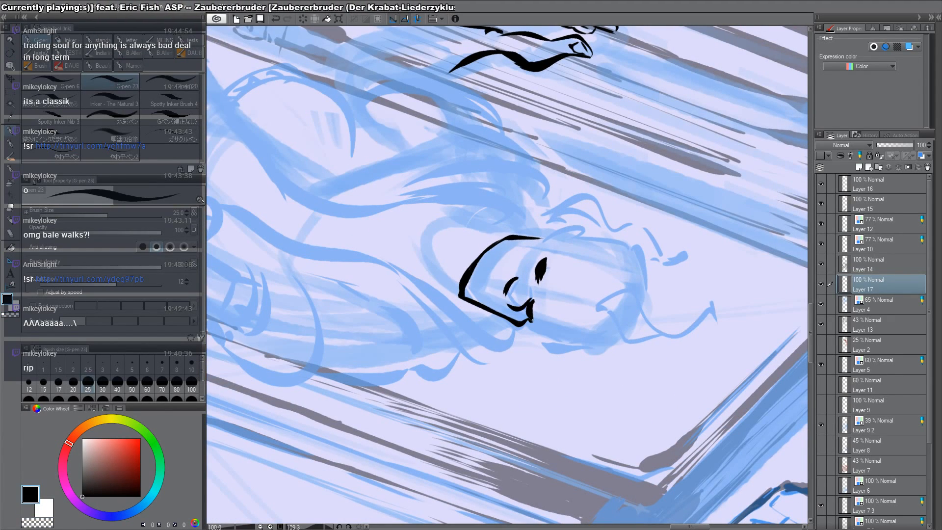
pyautogui.moveTo(638, 299); pyautogui.dragTo(619, 122)
pyautogui.press('c')
pyautogui.moveTo(511, 232)
pyautogui.mouseDown()
pyautogui.moveTo(526, 245)
pyautogui.moveTo(504, 250)
pyautogui.moveTo(543, 235)
pyautogui.mouseUp()
pyautogui.press('c')
pyautogui.press('c')
pyautogui.press('c')
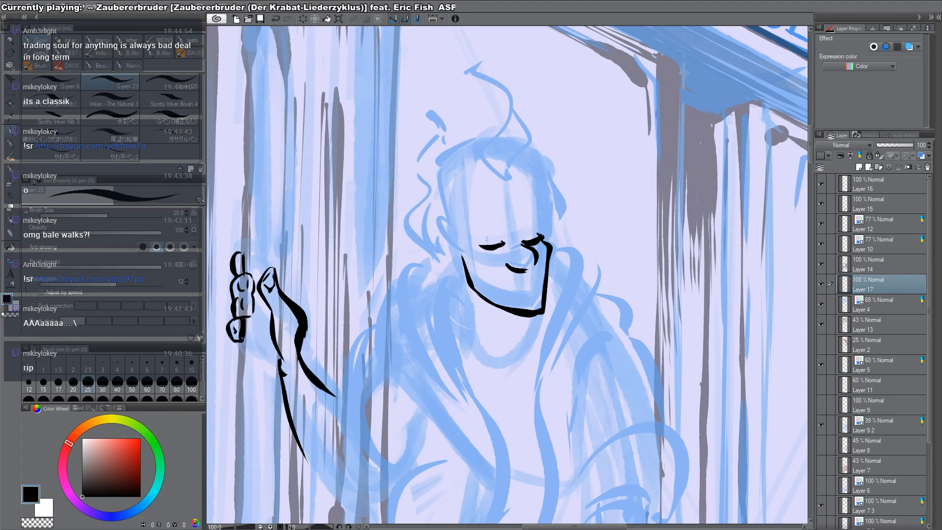
pyautogui.moveTo(542, 229)
pyautogui.mouseDown()
pyautogui.moveTo(540, 196)
pyautogui.moveTo(543, 237)
pyautogui.mouseUp()
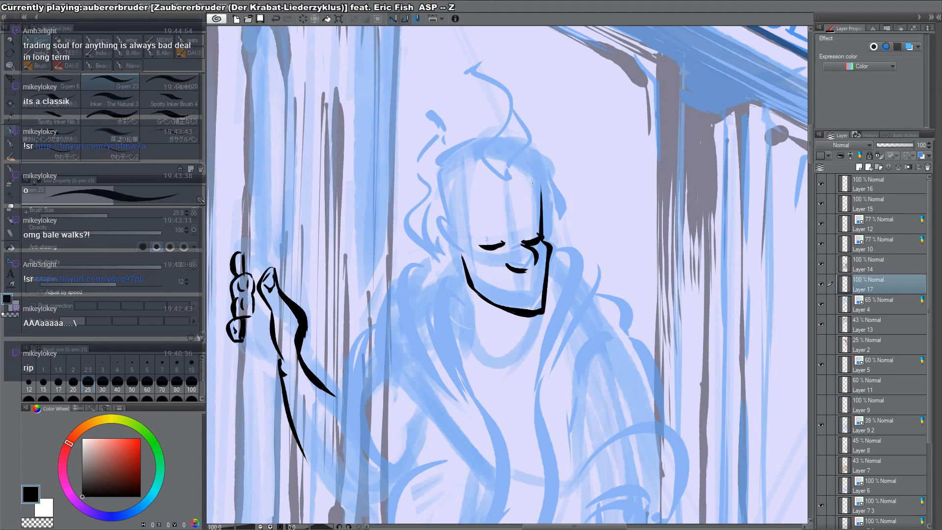
# Step: Ink the short front strands above the forehead and the inner curve of the quiff, redoing strokes that do not fit
pyautogui.moveTo(515, 116); pyautogui.dragTo(536, 167)
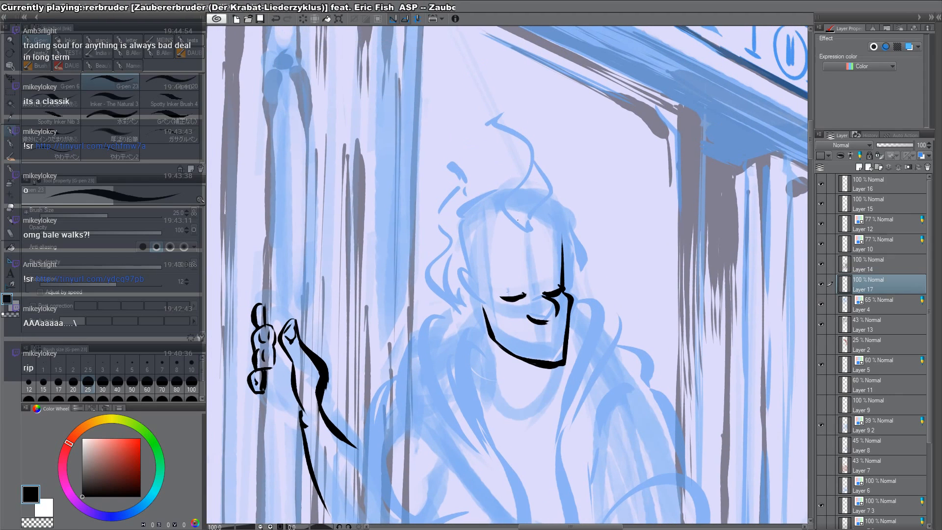
pyautogui.moveTo(502, 200)
pyautogui.mouseDown()
pyautogui.moveTo(528, 230)
pyautogui.moveTo(519, 203)
pyautogui.mouseUp()
pyautogui.moveTo(525, 227); pyautogui.dragTo(521, 207)
pyautogui.hotkey('ctrl', 'z')
pyautogui.hotkey('ctrl', 'z')
pyautogui.moveTo(526, 225); pyautogui.dragTo(528, 209)
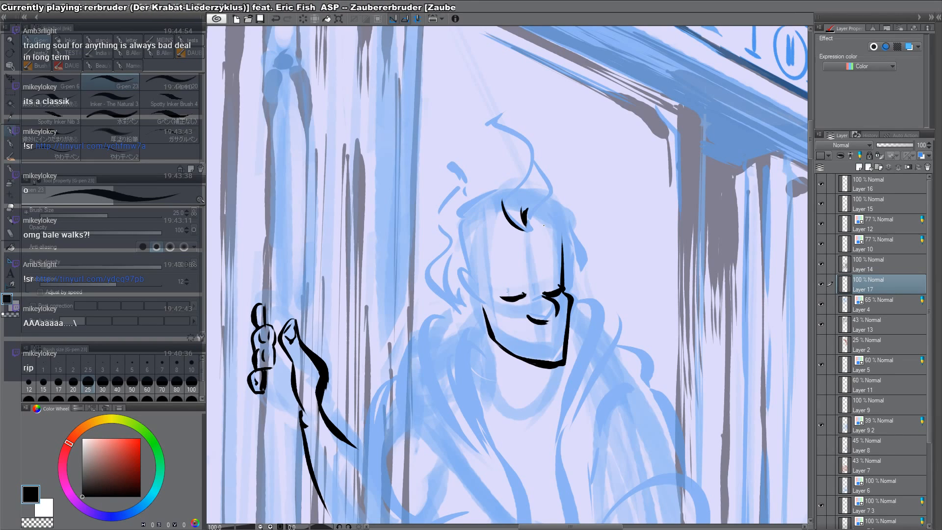
pyautogui.moveTo(508, 193); pyautogui.dragTo(531, 162)
pyautogui.hotkey('ctrl', 'z')
pyautogui.moveTo(505, 192); pyautogui.dragTo(533, 164)
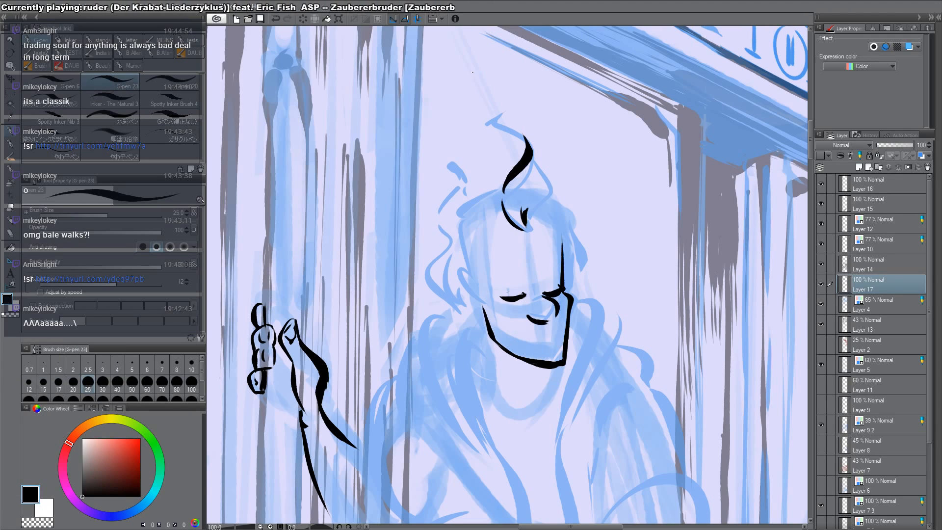
# Step: Ink the outer curve of the quiff up to its pointed tip and clean up the overlapping strokes
pyautogui.moveTo(492, 113); pyautogui.dragTo(545, 159)
pyautogui.press('c')
pyautogui.moveTo(503, 124)
pyautogui.mouseDown()
pyautogui.moveTo(533, 154)
pyautogui.moveTo(527, 160)
pyautogui.mouseUp()
pyautogui.press('c')
pyautogui.moveTo(507, 127)
pyautogui.mouseDown()
pyautogui.moveTo(551, 195)
pyautogui.moveTo(521, 215)
pyautogui.mouseUp()
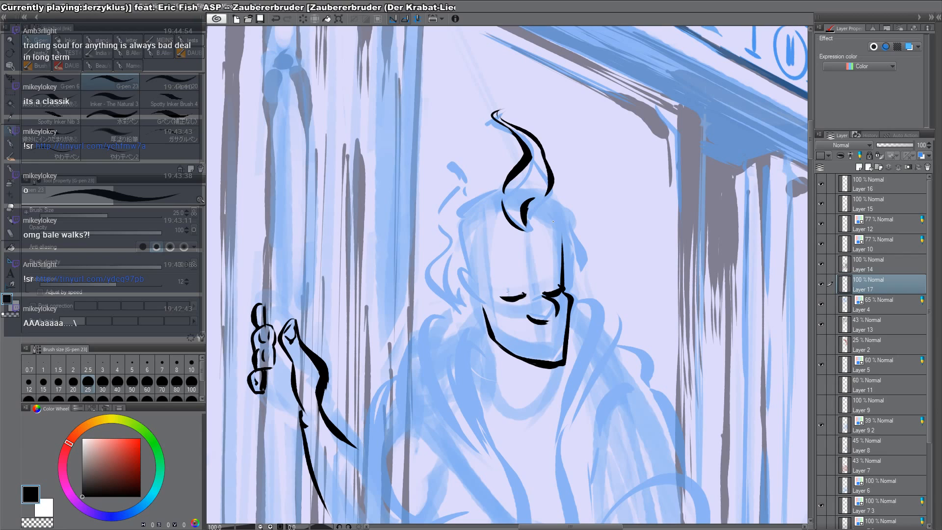
# Step: Ink the far part of the hairline and squash the selected hair and forehead lines vertically to lower the quiff
pyautogui.moveTo(532, 233); pyautogui.dragTo(564, 229)
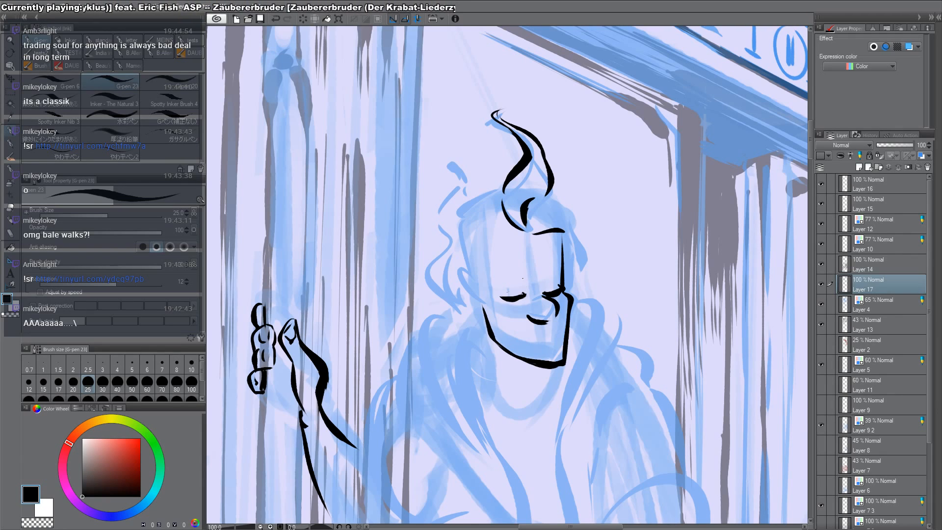
pyautogui.press('m')
pyautogui.moveTo(614, 81); pyautogui.dragTo(430, 273)
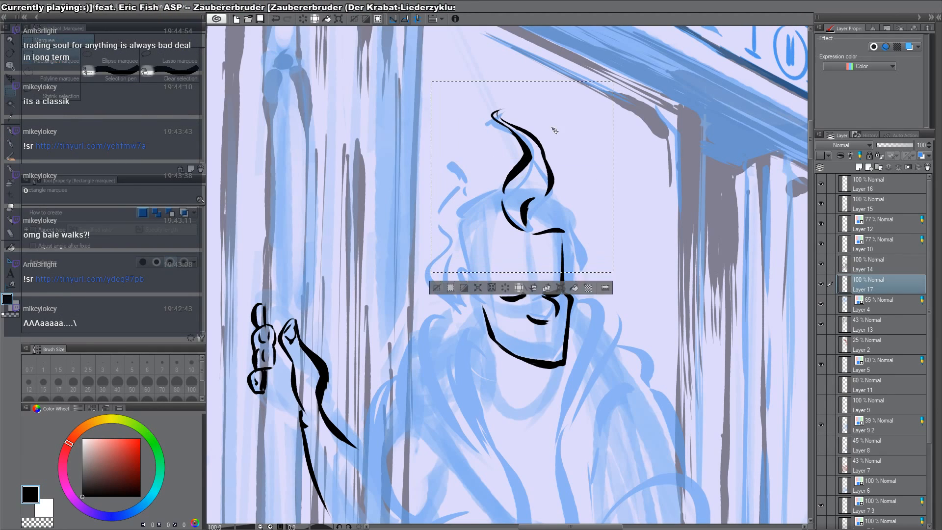
pyautogui.hotkey('ctrl', 't')
pyautogui.moveTo(522, 81); pyautogui.dragTo(522, 101)
pyautogui.press('Return')
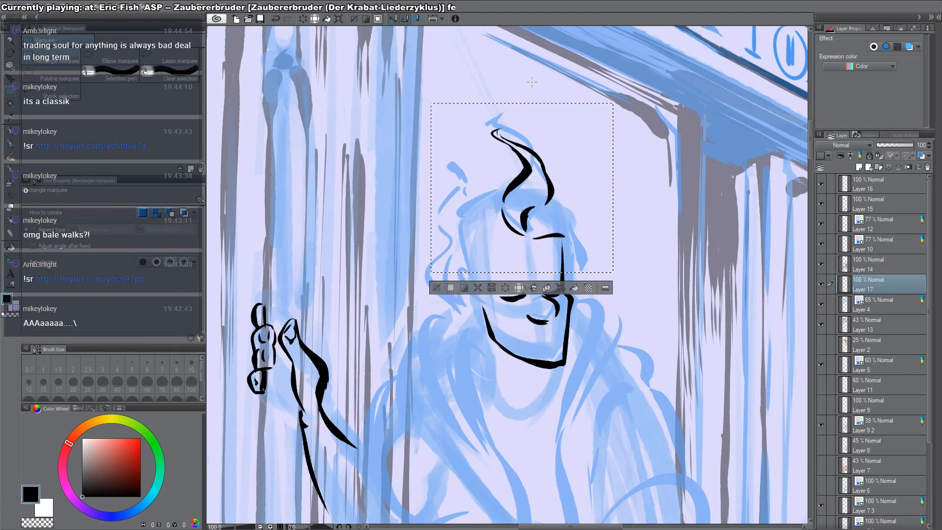
pyautogui.hotkey('ctrl', 'd')
# Step: Ink the near hairline and temple, the ear with its inner details, and the side of the head above it
pyautogui.press('r')
pyautogui.moveTo(660, 227); pyautogui.dragTo(459, 123)
pyautogui.press('p')
pyautogui.moveTo(472, 249); pyautogui.dragTo(474, 290)
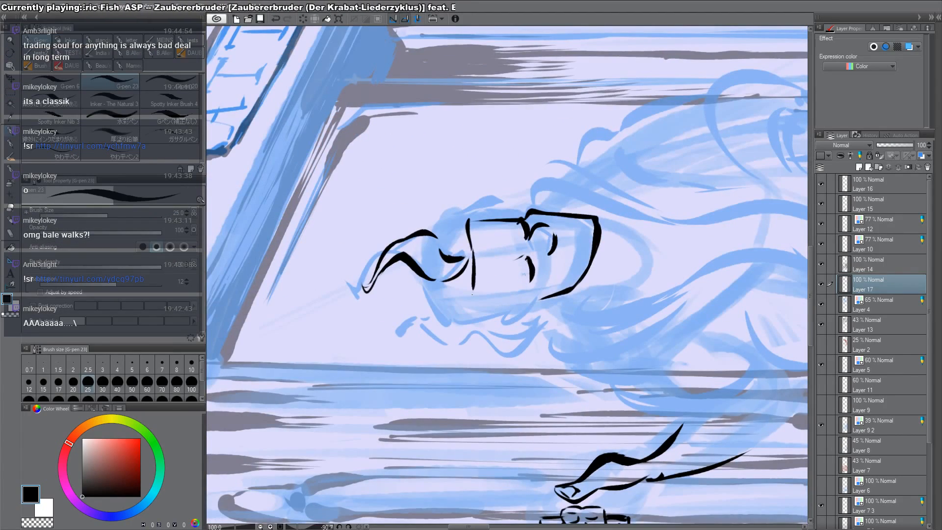
pyautogui.press('r')
pyautogui.moveTo(636, 282); pyautogui.dragTo(497, 392)
pyautogui.press('p')
pyautogui.moveTo(477, 287)
pyautogui.mouseDown()
pyautogui.moveTo(466, 271)
pyautogui.moveTo(472, 316)
pyautogui.moveTo(463, 306)
pyautogui.moveTo(473, 313)
pyautogui.moveTo(470, 284)
pyautogui.mouseUp()
pyautogui.hotkey('ctrl', 'z')
pyautogui.hotkey('ctrl', 'z')
pyautogui.moveTo(494, 239); pyautogui.dragTo(482, 281)
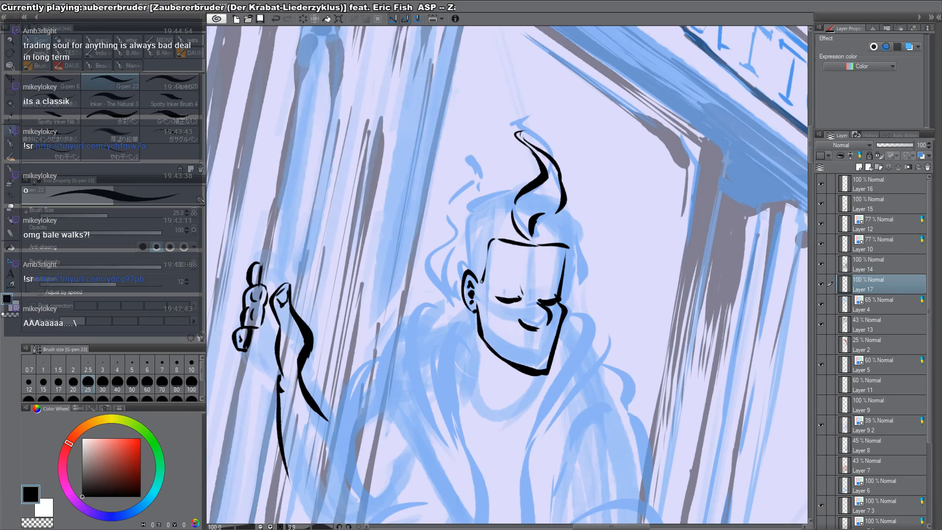
pyautogui.moveTo(469, 226); pyautogui.dragTo(462, 269)
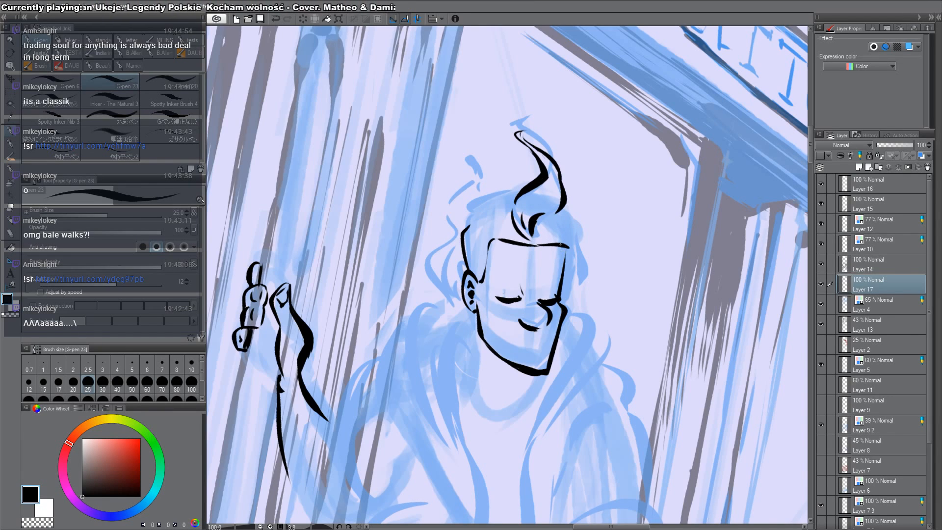
# Step: Erase the middle of the hairline, thin its far end, and add a small strand above the gap
pyautogui.moveTo(560, 244)
pyautogui.mouseDown()
pyautogui.moveTo(496, 147)
pyautogui.moveTo(476, 138)
pyautogui.mouseUp()
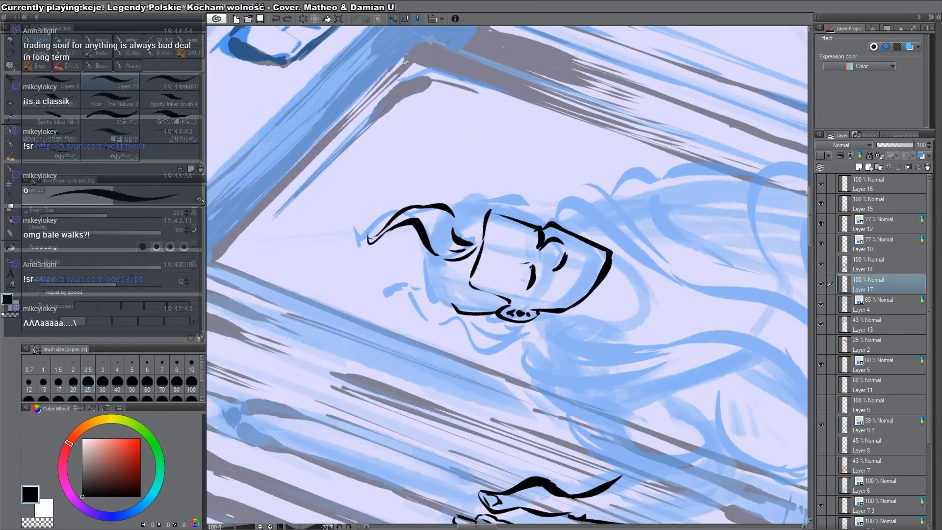
pyautogui.press('c')
pyautogui.moveTo(487, 217)
pyautogui.mouseDown()
pyautogui.moveTo(478, 262)
pyautogui.moveTo(487, 239)
pyautogui.mouseUp()
pyautogui.press('c')
pyautogui.moveTo(483, 253)
pyautogui.mouseDown()
pyautogui.moveTo(469, 286)
pyautogui.moveTo(478, 244)
pyautogui.moveTo(457, 259)
pyautogui.mouseUp()
pyautogui.press('c')
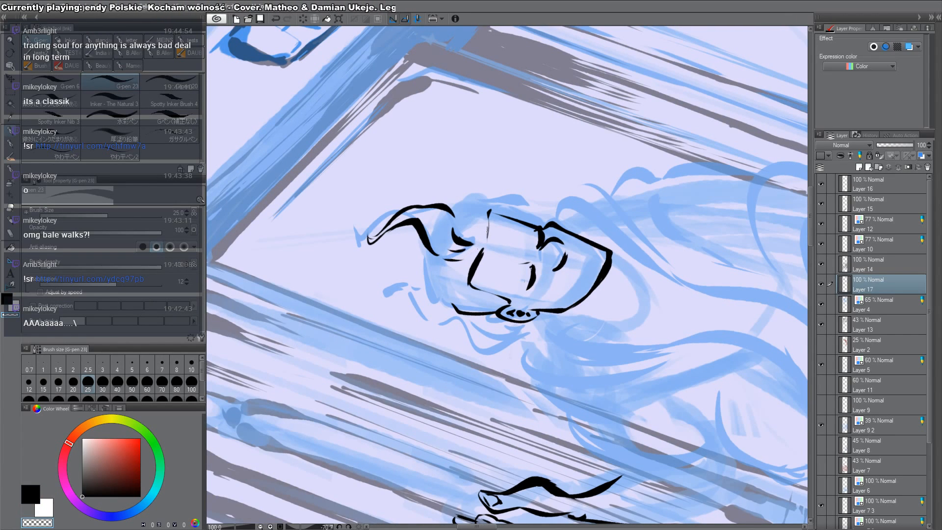
pyautogui.press('c')
# Step: Add spiky strands falling over the middle of the hairline and carve them into tapered points
pyautogui.moveTo(571, 236); pyautogui.dragTo(530, 514)
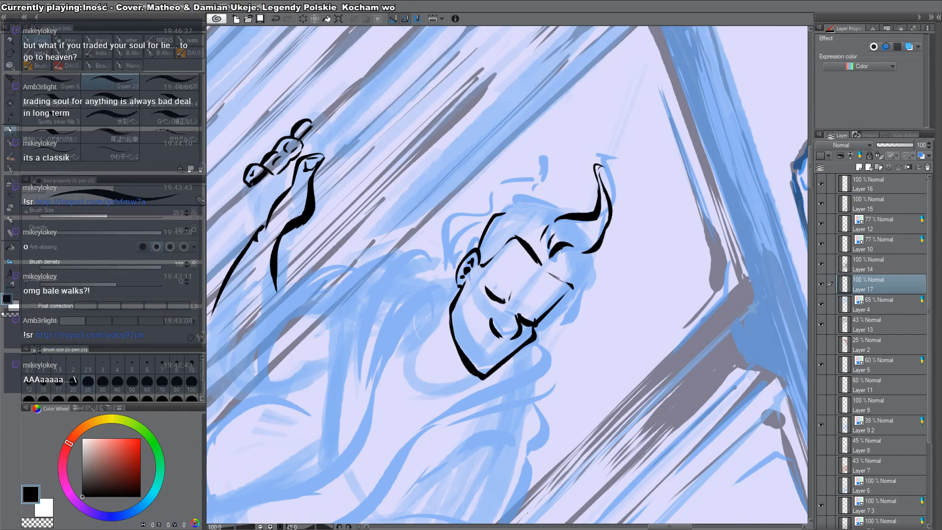
pyautogui.moveTo(543, 229)
pyautogui.mouseDown()
pyautogui.moveTo(541, 262)
pyautogui.moveTo(539, 253)
pyautogui.mouseUp()
pyautogui.moveTo(545, 235); pyautogui.dragTo(537, 257)
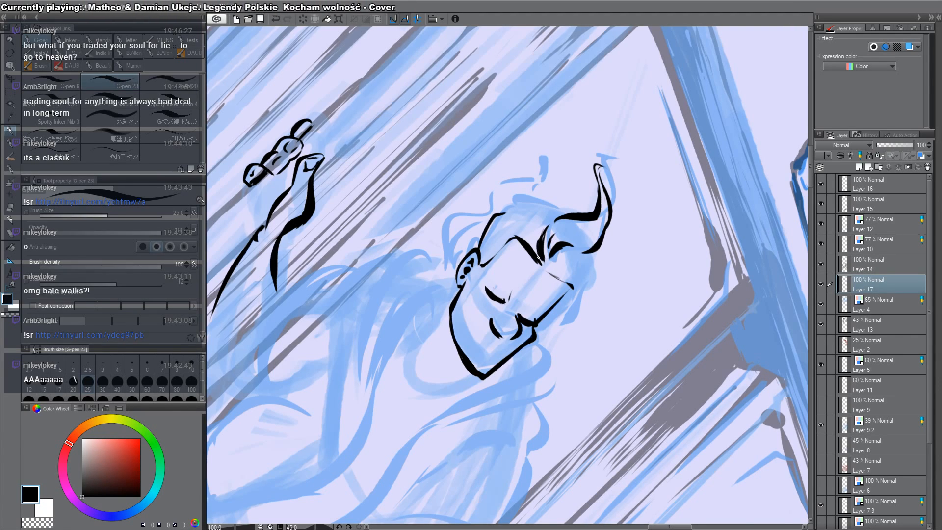
pyautogui.press('-')
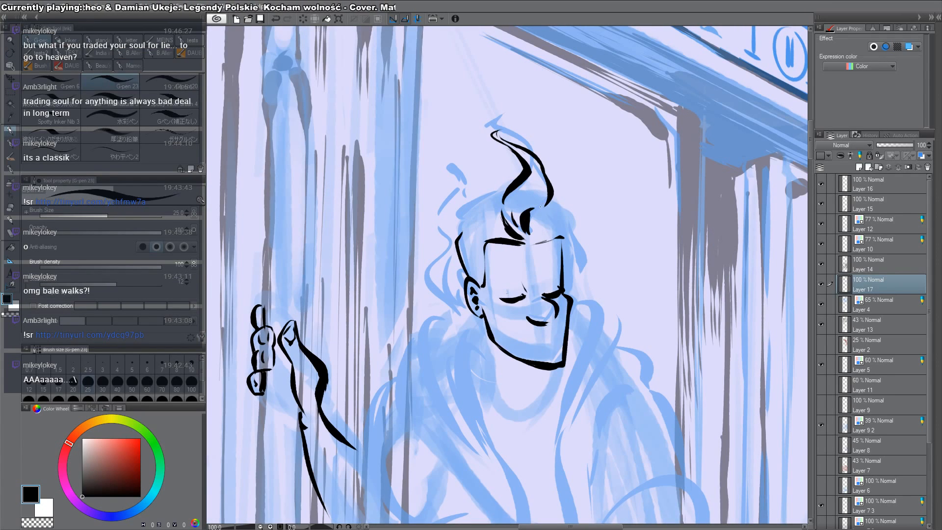
pyautogui.moveTo(526, 219)
pyautogui.mouseDown()
pyautogui.moveTo(531, 239)
pyautogui.moveTo(522, 239)
pyautogui.mouseUp()
pyautogui.press('c')
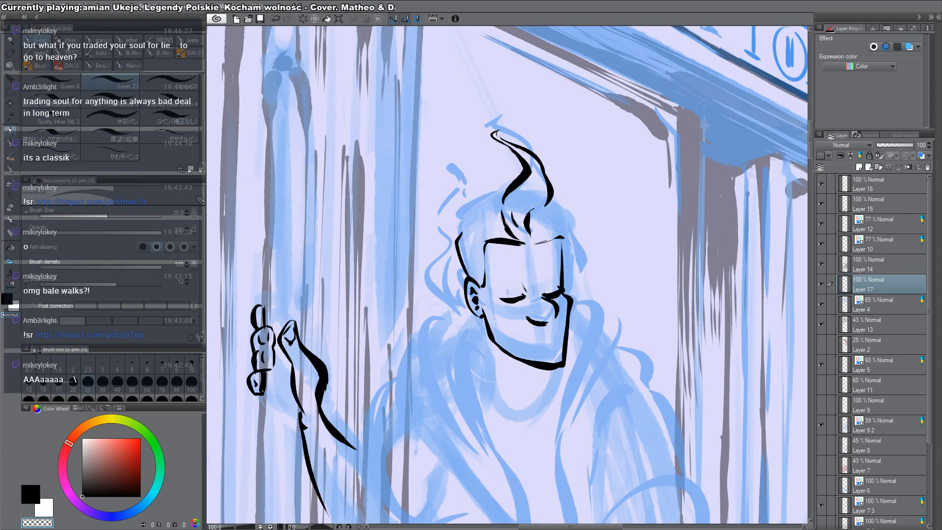
pyautogui.press('c')
pyautogui.moveTo(536, 207); pyautogui.dragTo(531, 237)
pyautogui.press('c')
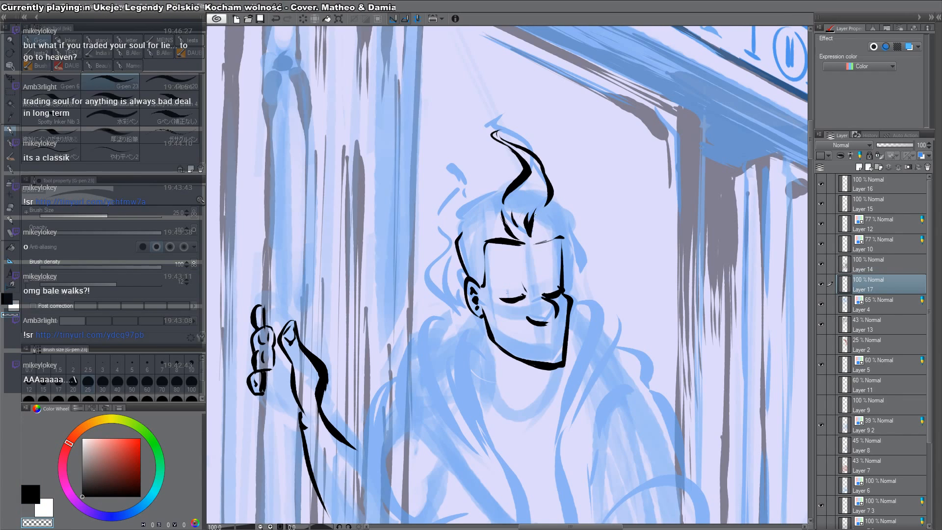
# Step: Add short hair strands inside the base of the quiff and finish its tip with a small curl
pyautogui.press('c')
pyautogui.moveTo(534, 184); pyautogui.dragTo(539, 198)
pyautogui.moveTo(538, 184); pyautogui.dragTo(542, 198)
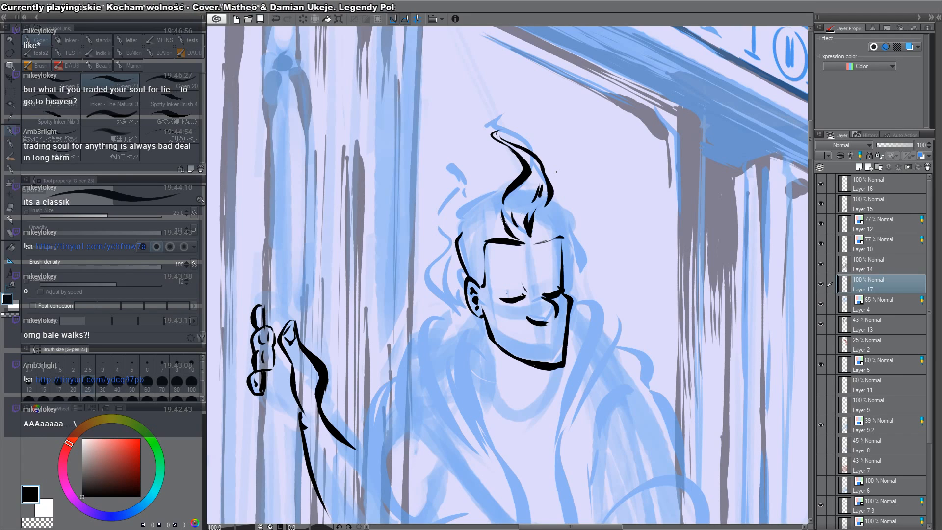
pyautogui.moveTo(501, 129)
pyautogui.mouseDown()
pyautogui.moveTo(502, 121)
pyautogui.moveTo(496, 138)
pyautogui.moveTo(501, 132)
pyautogui.mouseUp()
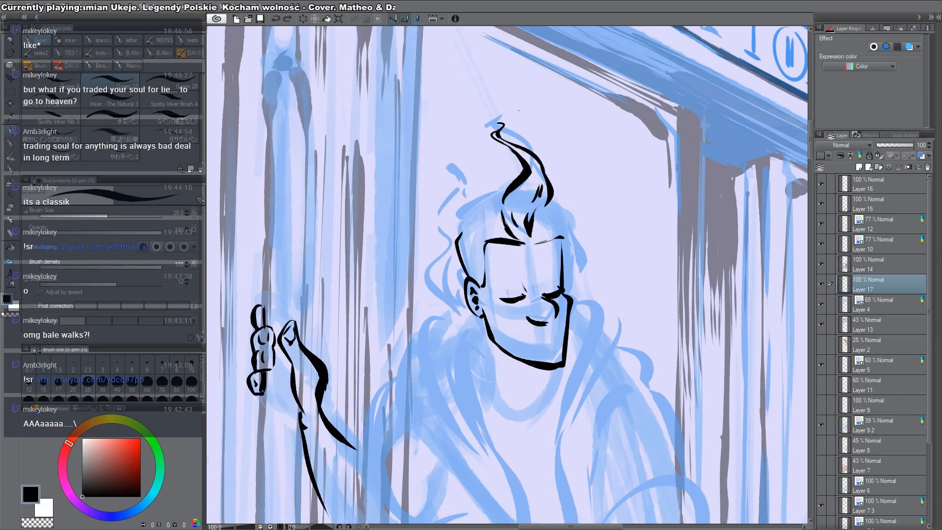
# Step: Check the face in a mirrored view and ink both arched eyebrows on the forehead
pyautogui.moveTo(567, 221); pyautogui.dragTo(560, 211)
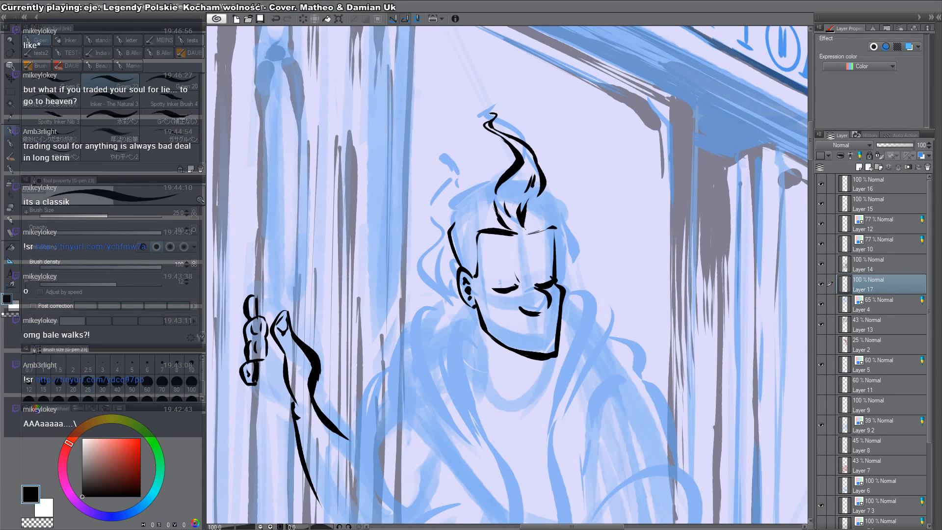
pyautogui.moveTo(528, 225)
pyautogui.mouseDown()
pyautogui.moveTo(509, 198)
pyautogui.moveTo(531, 172)
pyautogui.mouseUp()
pyautogui.press('h')
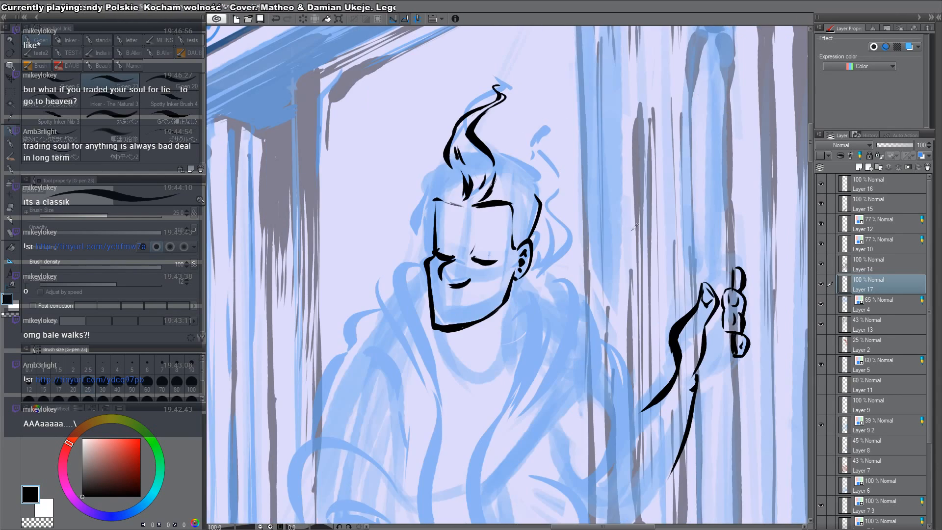
pyautogui.press('h')
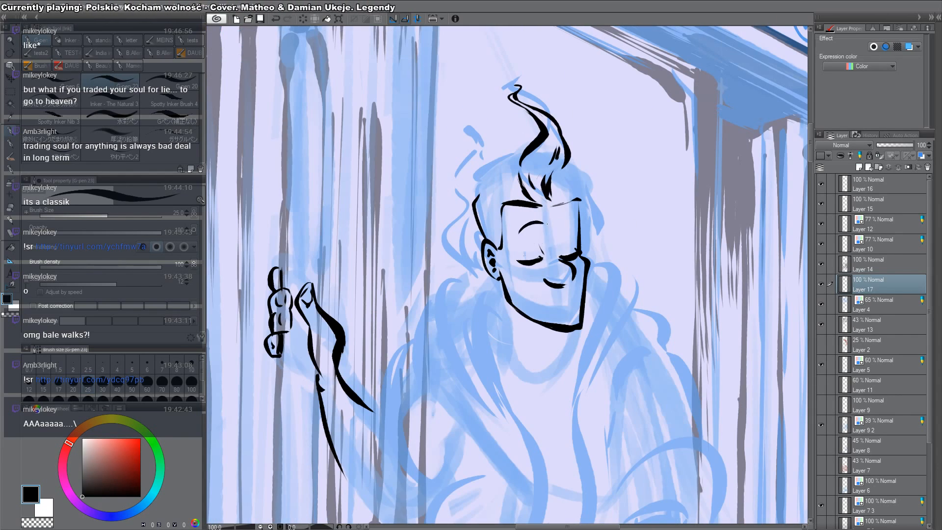
pyautogui.moveTo(544, 297); pyautogui.dragTo(536, 233)
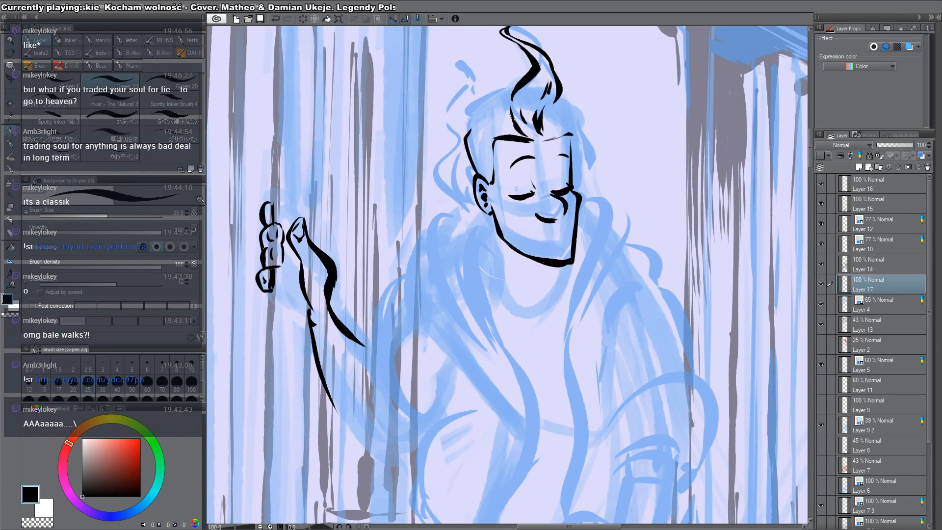
# Step: Slim the near eye's lid line and ink small lower-lid details beneath it
pyautogui.press('c')
pyautogui.scroll(3, 515, 189)
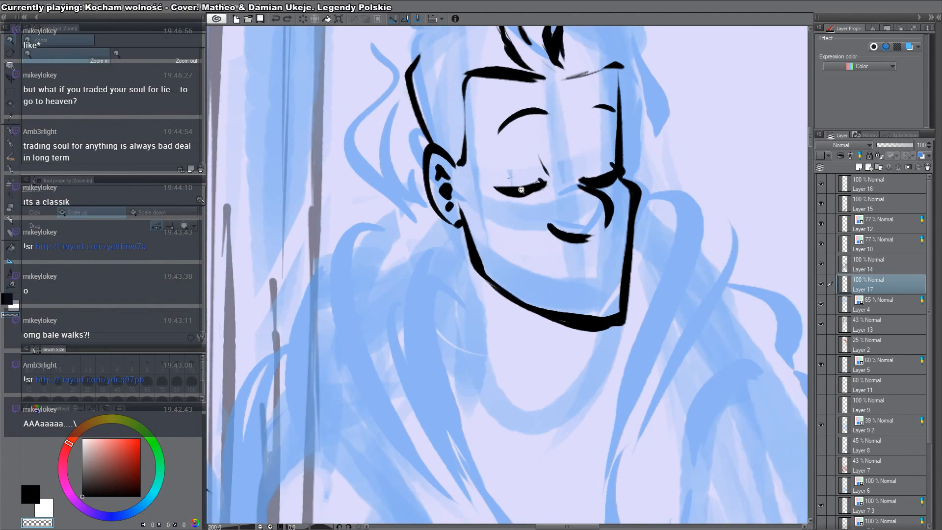
pyautogui.press('c')
pyautogui.moveTo(501, 198)
pyautogui.mouseDown()
pyautogui.moveTo(542, 207)
pyautogui.moveTo(522, 189)
pyautogui.moveTo(537, 179)
pyautogui.mouseUp()
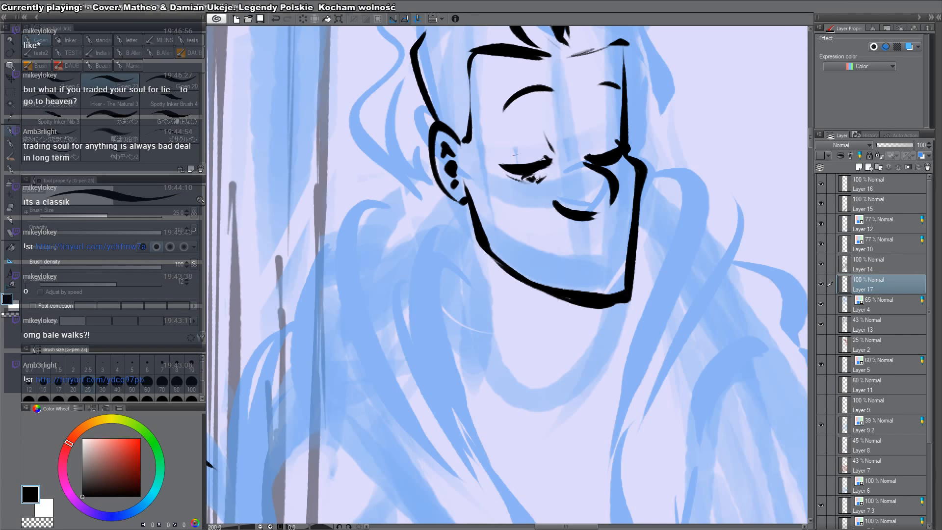
# Step: Rework the far eye and the nose line beside it, erasing and redrawing them with finer strokes
pyautogui.moveTo(621, 164)
pyautogui.mouseDown()
pyautogui.moveTo(610, 169)
pyautogui.moveTo(602, 216)
pyautogui.mouseUp()
pyautogui.press('c')
pyautogui.press('c')
pyautogui.press('c')
pyautogui.press('c')
pyautogui.moveTo(609, 184); pyautogui.dragTo(607, 202)
pyautogui.moveTo(610, 183)
pyautogui.mouseDown()
pyautogui.moveTo(607, 196)
pyautogui.moveTo(613, 164)
pyautogui.moveTo(653, 339)
pyautogui.mouseUp()
pyautogui.press('c')
pyautogui.press('c')
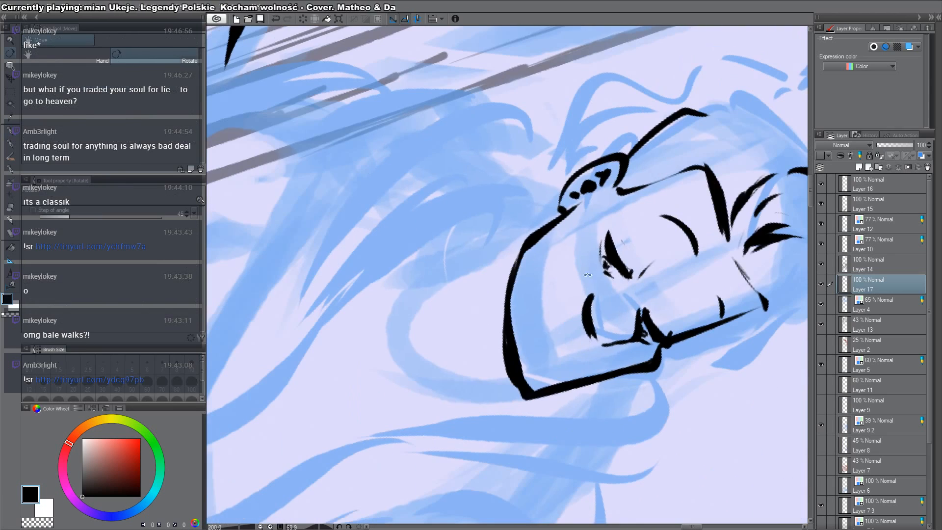
pyautogui.press('c')
pyautogui.press('c')
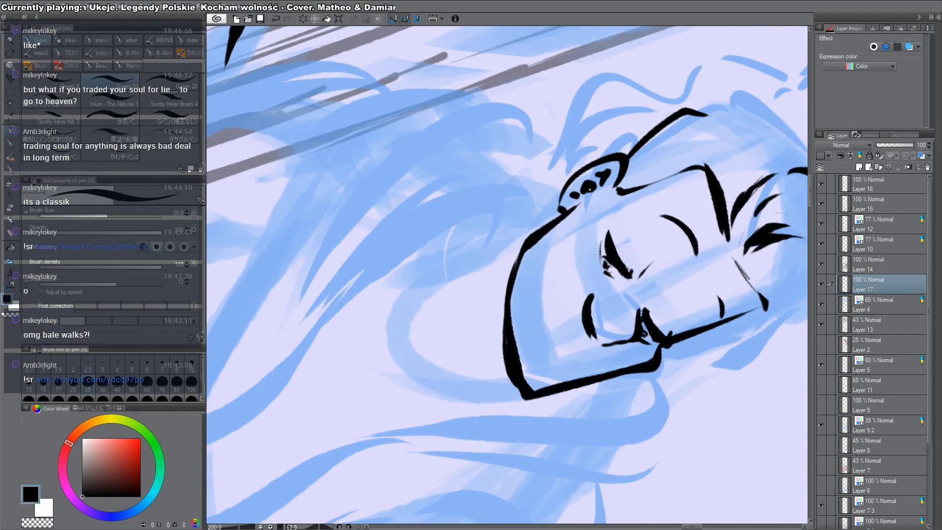
# Step: Refine the near eye by trimming its upper lid line and reworking the small strokes around its lower lid
pyautogui.moveTo(602, 239)
pyautogui.mouseDown()
pyautogui.moveTo(601, 270)
pyautogui.moveTo(606, 217)
pyautogui.moveTo(632, 274)
pyautogui.mouseUp()
pyautogui.hotkey('ctrl', 'z')
pyautogui.press('c')
pyautogui.moveTo(611, 235)
pyautogui.mouseDown()
pyautogui.moveTo(635, 281)
pyautogui.moveTo(670, 47)
pyautogui.moveTo(677, 86)
pyautogui.mouseUp()
pyautogui.press('c')
pyautogui.press('r')
pyautogui.press('r')
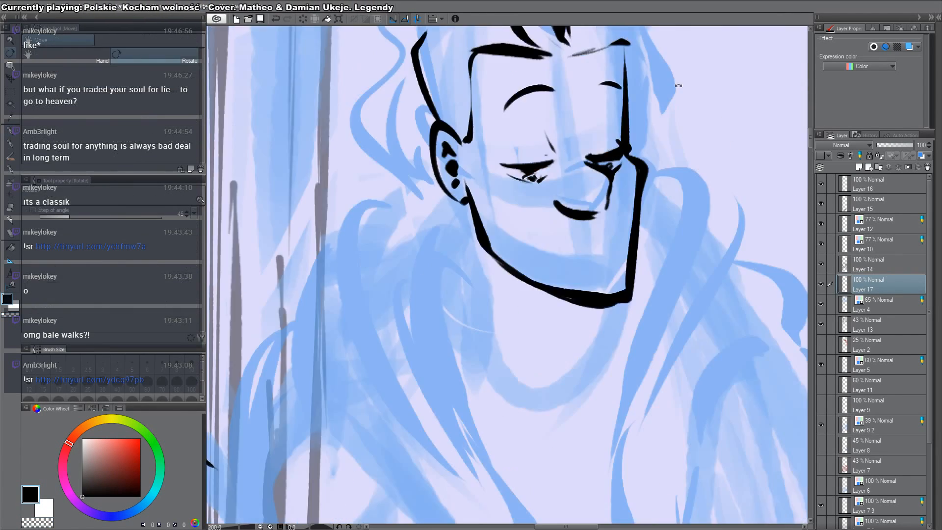
pyautogui.moveTo(550, 180); pyautogui.dragTo(545, 189)
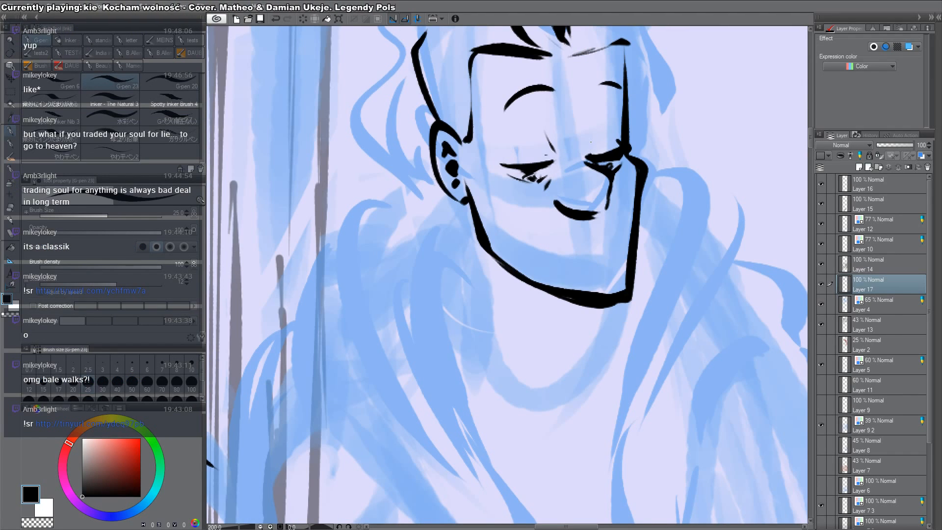
pyautogui.press('space')
pyautogui.moveTo(614, 330); pyautogui.dragTo(590, 303)
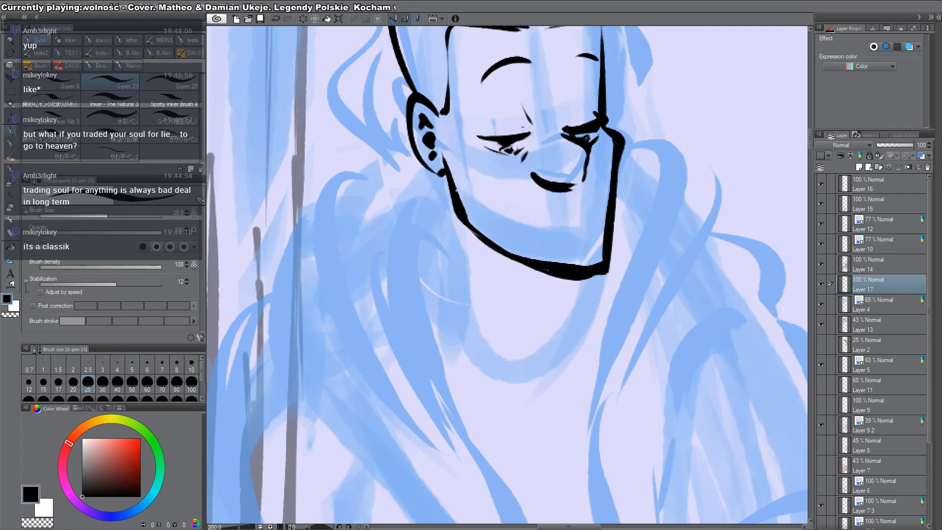
pyautogui.moveTo(501, 188); pyautogui.dragTo(506, 296)
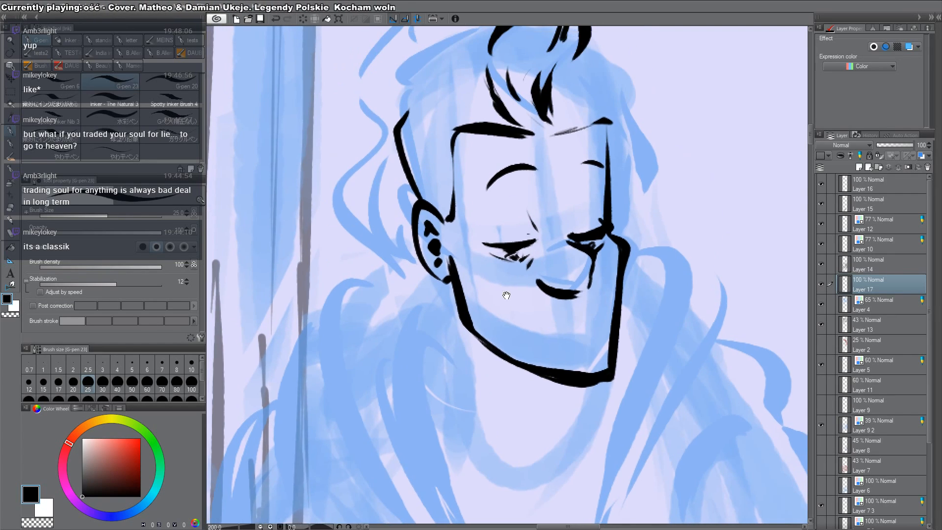
# Step: Ink a small accent mark on the chin and check the face in a mirrored view
pyautogui.moveTo(595, 211)
pyautogui.mouseDown()
pyautogui.moveTo(607, 226)
pyautogui.moveTo(625, 158)
pyautogui.mouseUp()
pyautogui.moveTo(593, 285); pyautogui.dragTo(607, 281)
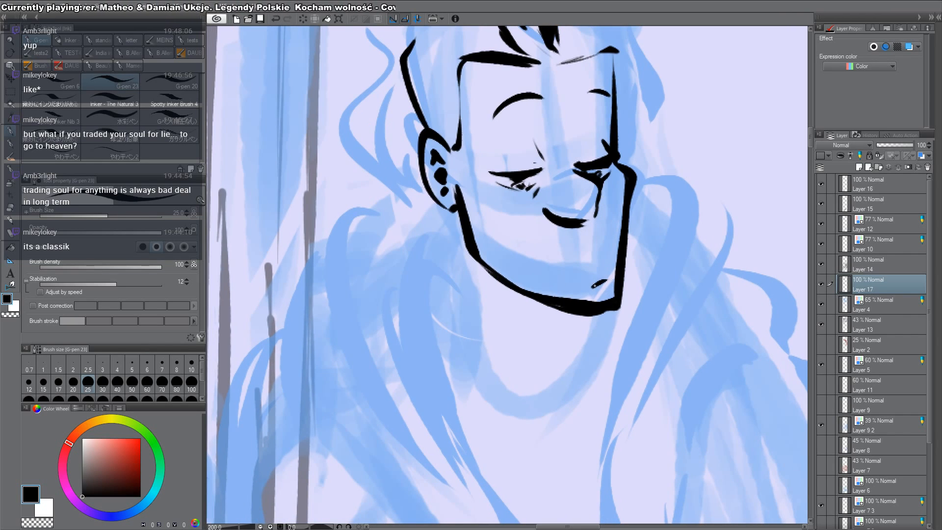
pyautogui.moveTo(568, 354); pyautogui.dragTo(579, 335)
pyautogui.press('h')
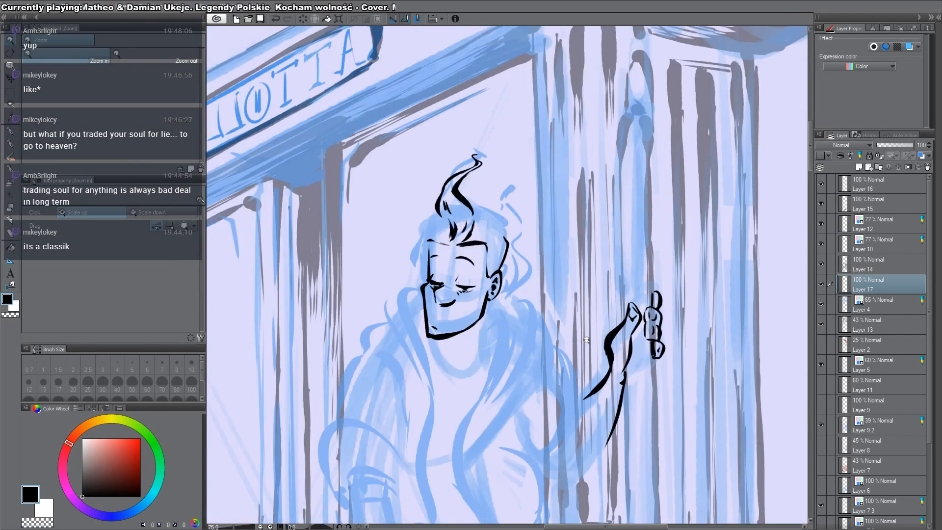
pyautogui.press('h')
pyautogui.click(552, 300)
pyautogui.press('m')
pyautogui.moveTo(567, 284)
pyautogui.mouseDown()
pyautogui.moveTo(544, 304)
pyautogui.moveTo(564, 277)
pyautogui.moveTo(510, 319)
pyautogui.mouseUp()
pyautogui.press('k')
pyautogui.hotkey('ctrl', 'd')
pyautogui.hotkey('shift', 'space')
pyautogui.press('p')
pyautogui.press('c')
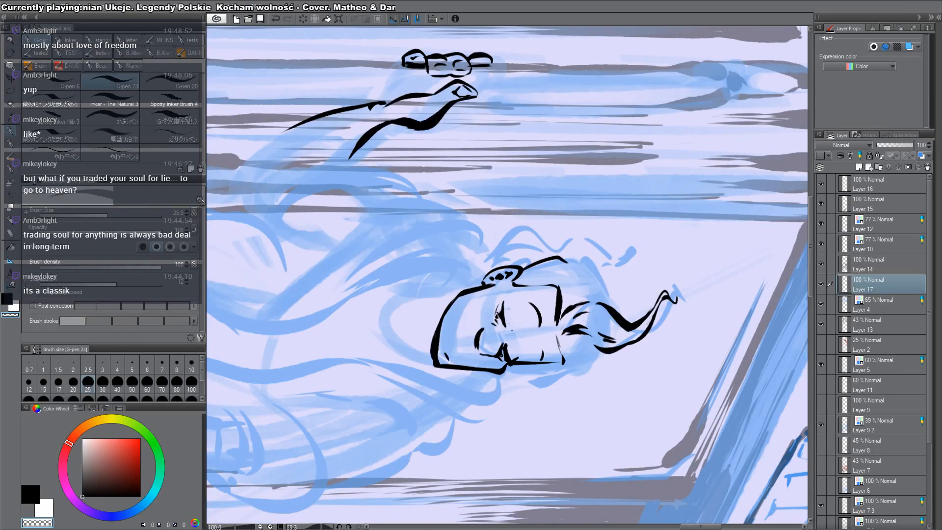
pyautogui.press('c')
pyautogui.hotkey('shift', 'space')
pyautogui.moveTo(648, 379); pyautogui.dragTo(663, 80)
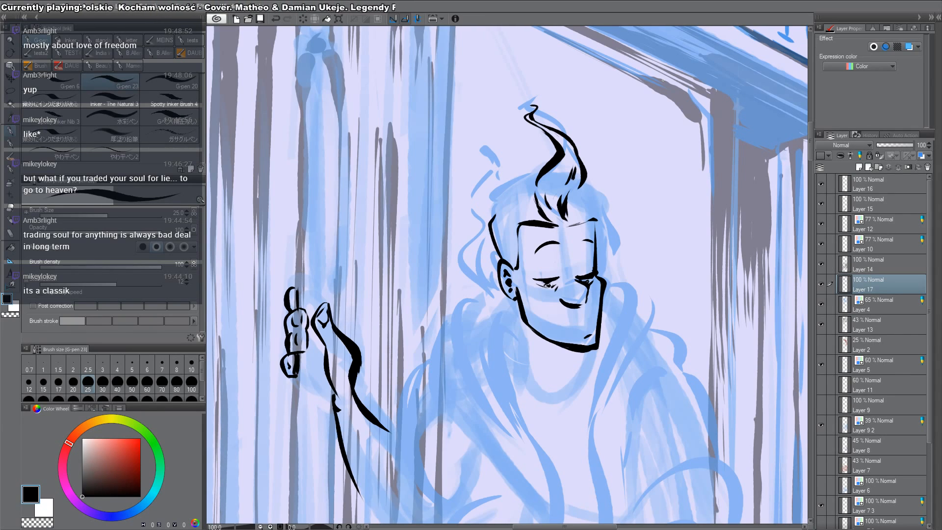
# Step: Ink the dark curled tuft of hair at the far temple, beside the base of the forelock
pyautogui.moveTo(587, 180)
pyautogui.mouseDown()
pyautogui.moveTo(605, 212)
pyautogui.moveTo(574, 215)
pyautogui.moveTo(597, 212)
pyautogui.moveTo(594, 235)
pyautogui.mouseUp()
pyautogui.hotkey('ctrl', 'z')
pyautogui.press('c')
pyautogui.moveTo(590, 184)
pyautogui.mouseDown()
pyautogui.moveTo(602, 212)
pyautogui.moveTo(576, 215)
pyautogui.moveTo(583, 219)
pyautogui.mouseUp()
pyautogui.press('c')
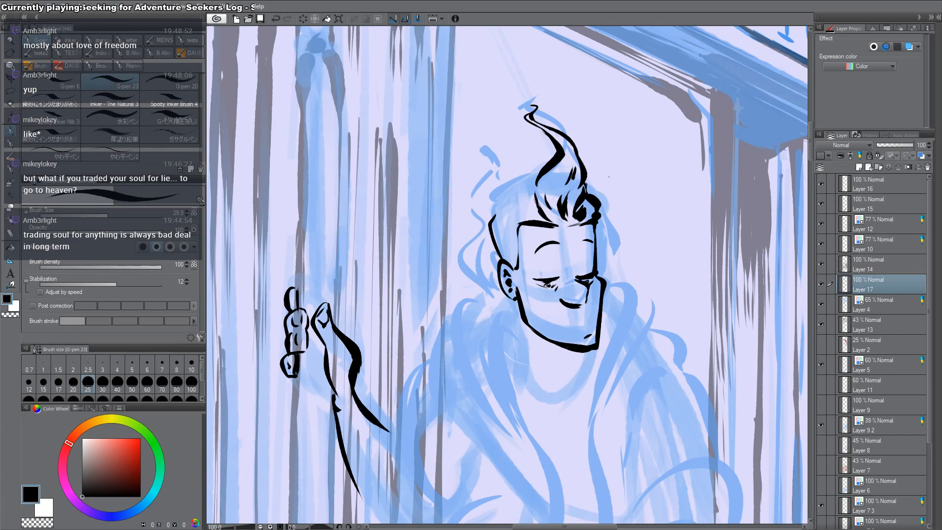
# Step: Ink the hair's wavy outline, inner locks and dark sideburn on the ear side, checking the head in a mirrored view
pyautogui.moveTo(488, 211)
pyautogui.mouseDown()
pyautogui.moveTo(521, 178)
pyautogui.moveTo(511, 190)
pyautogui.moveTo(547, 170)
pyautogui.moveTo(525, 194)
pyautogui.moveTo(524, 220)
pyautogui.mouseUp()
pyautogui.moveTo(539, 201)
pyautogui.mouseDown()
pyautogui.moveTo(529, 218)
pyautogui.moveTo(502, 219)
pyautogui.moveTo(510, 220)
pyautogui.moveTo(516, 261)
pyautogui.moveTo(498, 259)
pyautogui.mouseUp()
pyautogui.moveTo(509, 261); pyautogui.dragTo(521, 269)
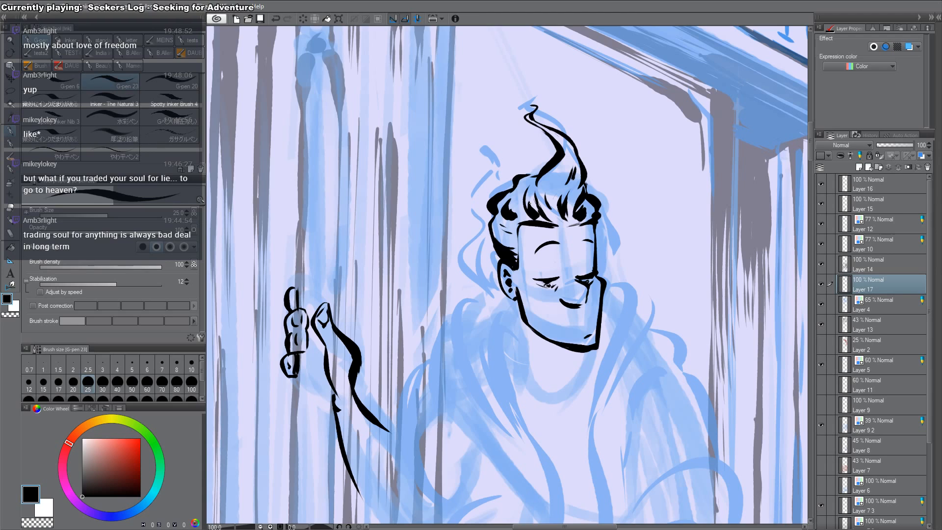
pyautogui.press('h')
pyautogui.press('h')
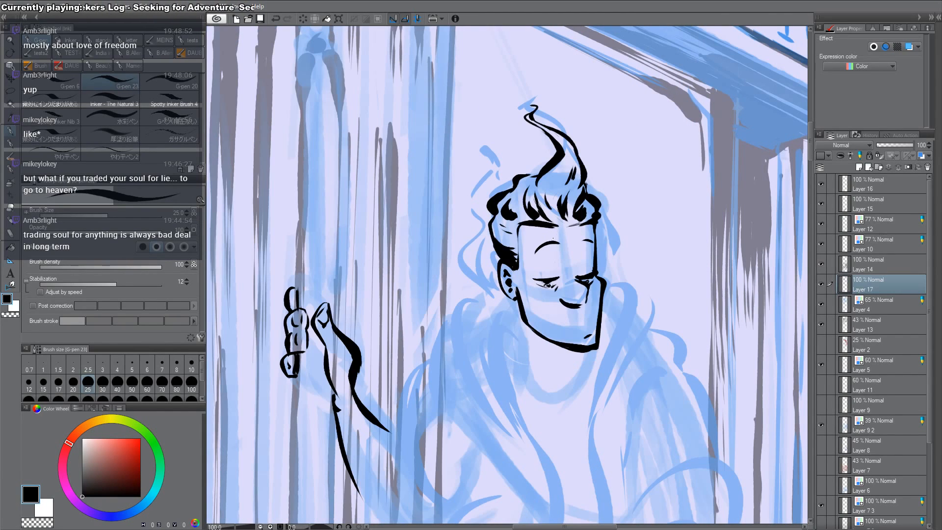
# Step: Hatch short beard strokes along the jaw and ink the neck lines beneath the ear and chin
pyautogui.moveTo(535, 256); pyautogui.dragTo(559, 244)
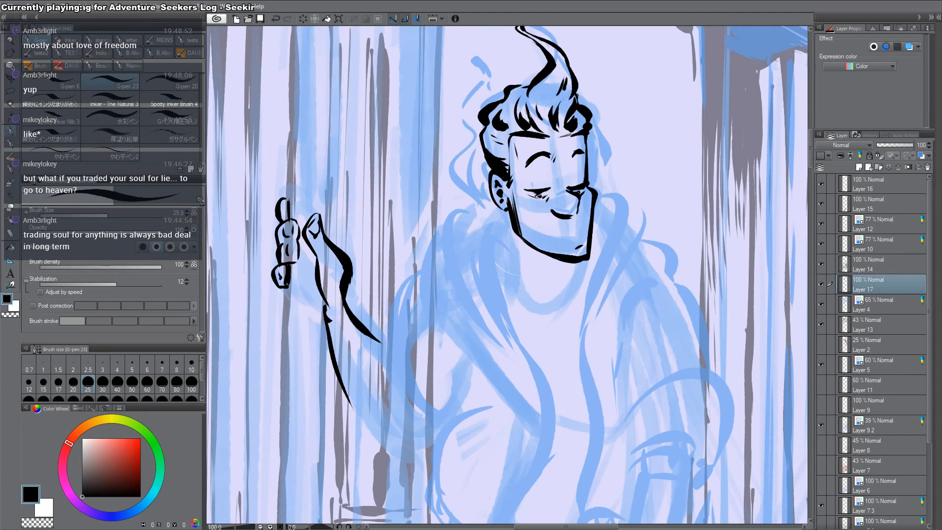
pyautogui.scroll(-1, 532, 239)
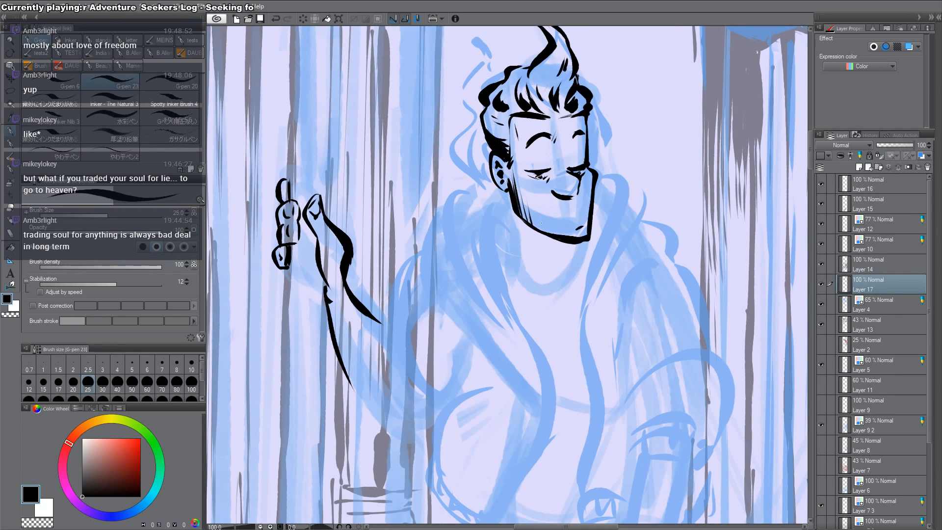
pyautogui.moveTo(539, 214)
pyautogui.mouseDown()
pyautogui.moveTo(582, 202)
pyautogui.moveTo(575, 222)
pyautogui.mouseUp()
pyautogui.moveTo(577, 206); pyautogui.dragTo(583, 222)
pyautogui.moveTo(587, 209); pyautogui.dragTo(590, 218)
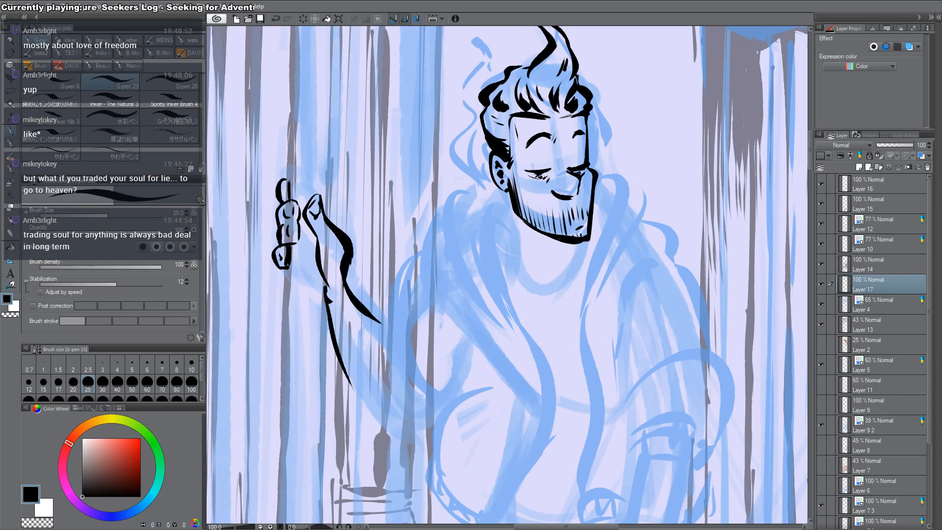
pyautogui.moveTo(508, 193)
pyautogui.mouseDown()
pyautogui.moveTo(519, 228)
pyautogui.moveTo(573, 244)
pyautogui.mouseUp()
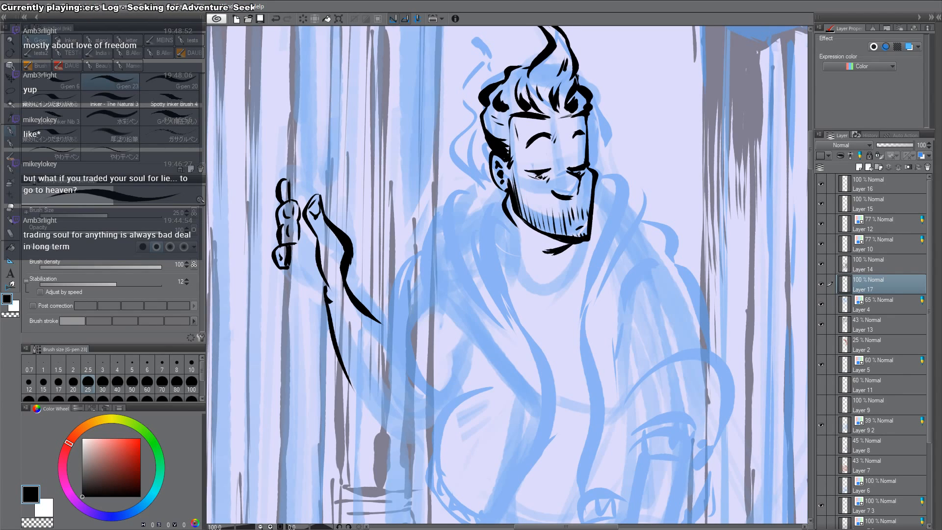
pyautogui.moveTo(510, 219); pyautogui.dragTo(524, 290)
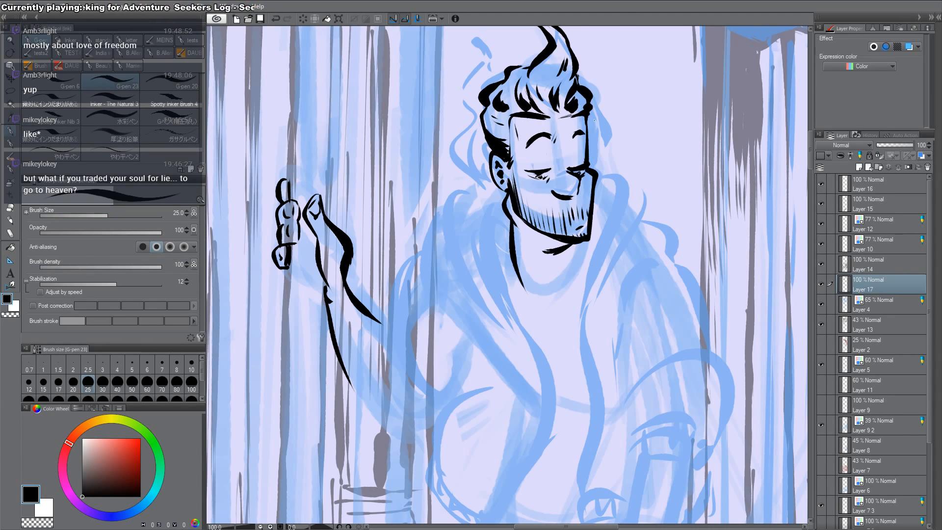
# Step: Erase the inner line of the tall forelock above the head to reshape it
pyautogui.moveTo(594, 120)
pyautogui.mouseDown()
pyautogui.moveTo(575, 143)
pyautogui.moveTo(584, 160)
pyautogui.moveTo(566, 191)
pyautogui.mouseUp()
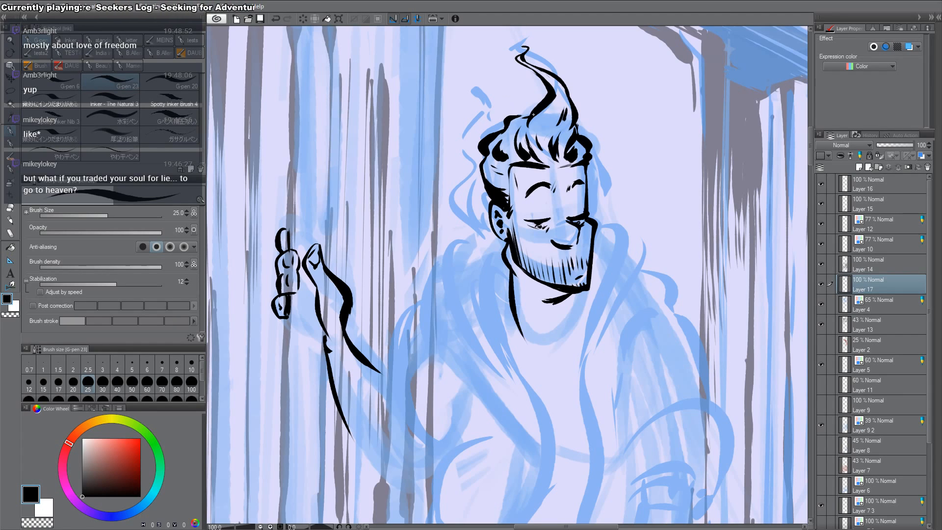
pyautogui.press('c')
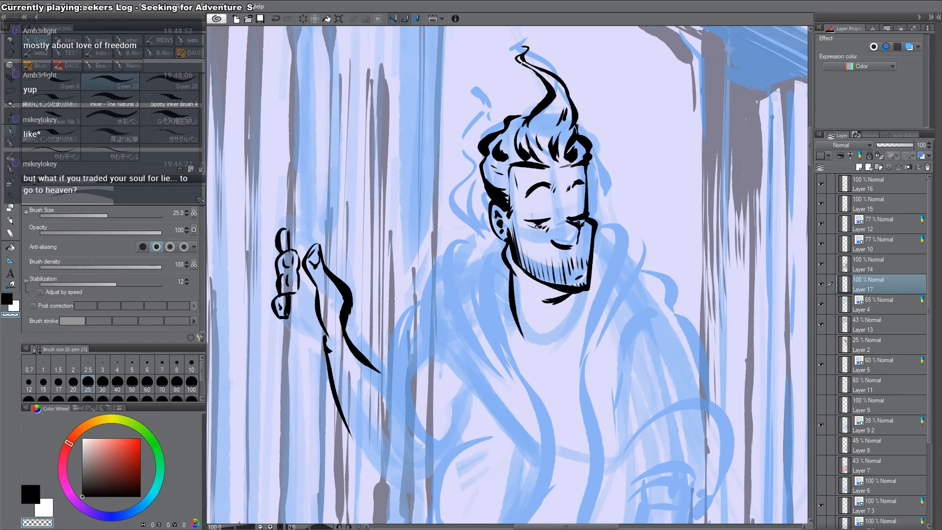
pyautogui.press('c')
pyautogui.press('c')
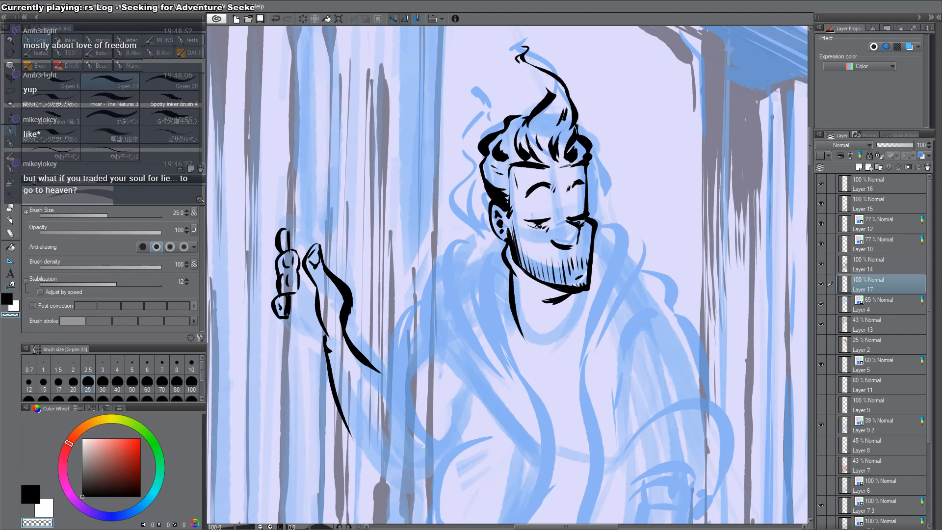
pyautogui.moveTo(559, 82); pyautogui.dragTo(531, 61)
pyautogui.moveTo(548, 109)
pyautogui.mouseDown()
pyautogui.moveTo(550, 90)
pyautogui.moveTo(524, 88)
pyautogui.mouseUp()
pyautogui.press('c')
pyautogui.press('c')
# Step: Redraw the forelock as a curled S-shaped lock with added hair strokes at its base, checking it in a mirrored view
pyautogui.moveTo(524, 55)
pyautogui.mouseDown()
pyautogui.moveTo(530, 80)
pyautogui.moveTo(531, 56)
pyautogui.moveTo(553, 68)
pyautogui.moveTo(524, 53)
pyautogui.moveTo(526, 78)
pyautogui.moveTo(572, 114)
pyautogui.moveTo(529, 84)
pyautogui.moveTo(543, 115)
pyautogui.moveTo(558, 89)
pyautogui.moveTo(532, 79)
pyautogui.moveTo(556, 118)
pyautogui.moveTo(560, 77)
pyautogui.moveTo(540, 77)
pyautogui.moveTo(569, 98)
pyautogui.moveTo(556, 77)
pyautogui.moveTo(575, 130)
pyautogui.mouseUp()
pyautogui.press('c')
pyautogui.press('c')
pyautogui.press('c')
pyautogui.press('c')
pyautogui.press('c')
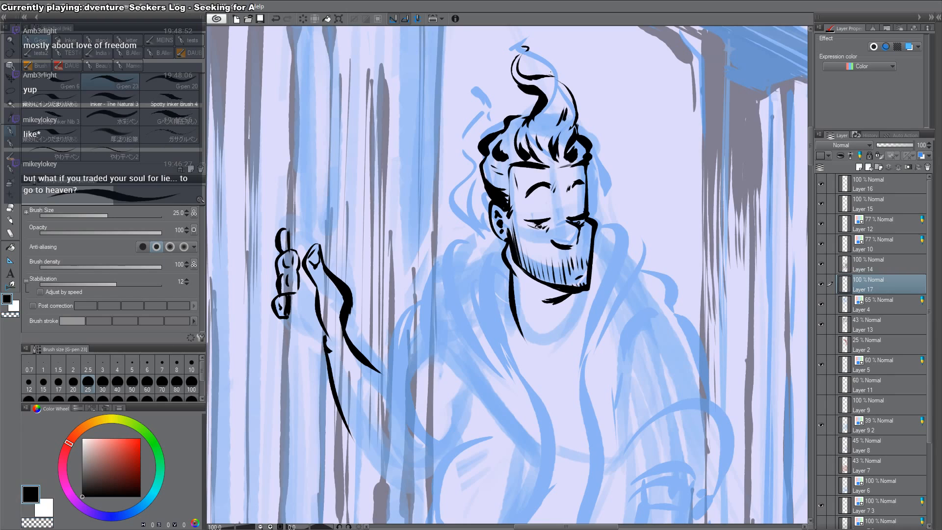
pyautogui.moveTo(550, 72); pyautogui.dragTo(578, 129)
pyautogui.moveTo(547, 73)
pyautogui.mouseDown()
pyautogui.moveTo(569, 87)
pyautogui.moveTo(561, 125)
pyautogui.mouseUp()
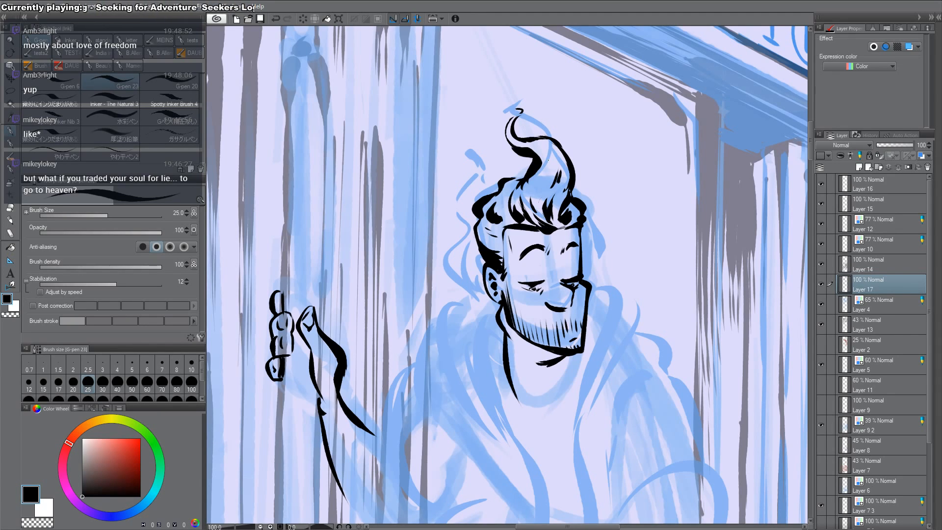
pyautogui.press('h')
pyautogui.press('h')
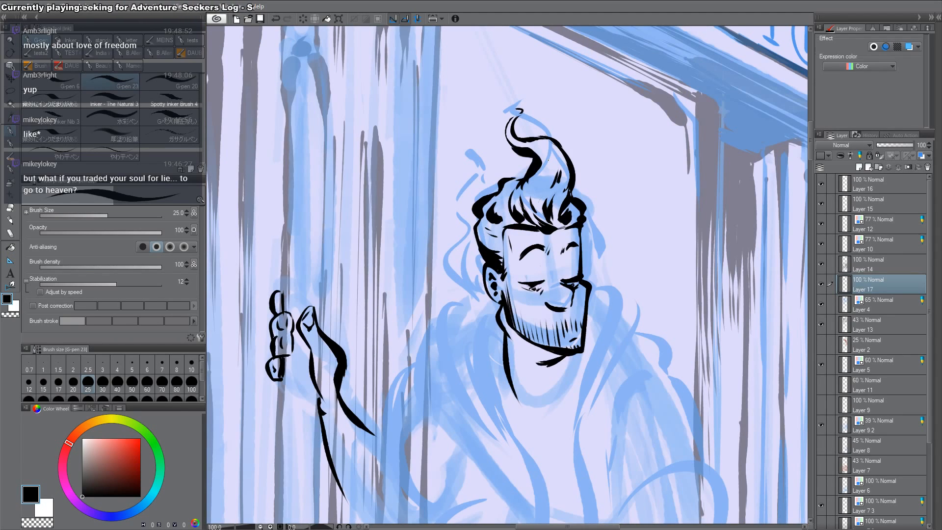
# Step: Erase the whole raised forelock and clear the hair strokes at its base and the far-side tuft
pyautogui.press('e')
pyautogui.moveTo(536, 169)
pyautogui.mouseDown()
pyautogui.moveTo(536, 152)
pyautogui.moveTo(575, 127)
pyautogui.mouseUp()
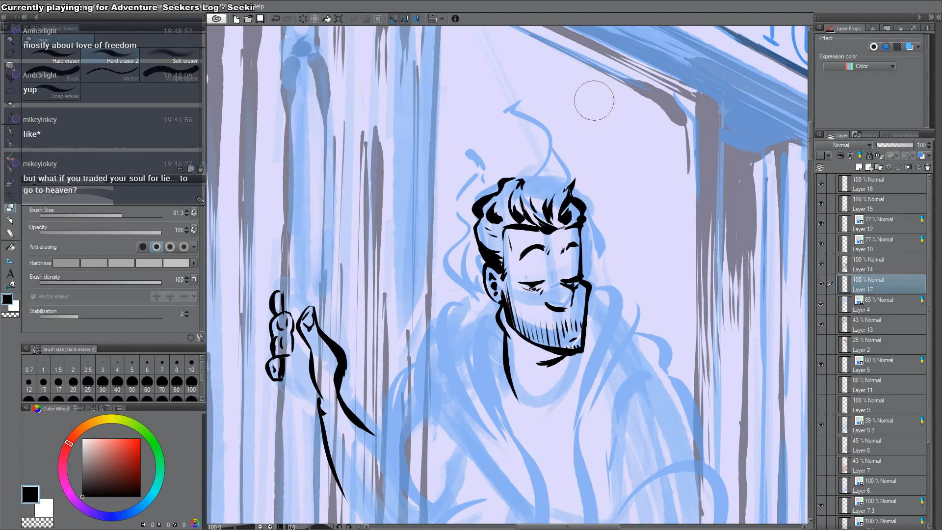
pyautogui.press('p')
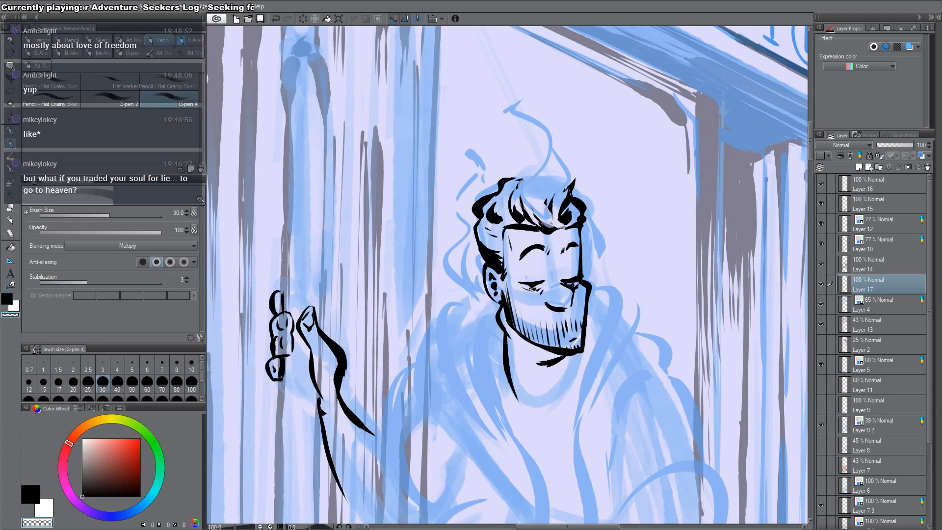
pyautogui.press('p')
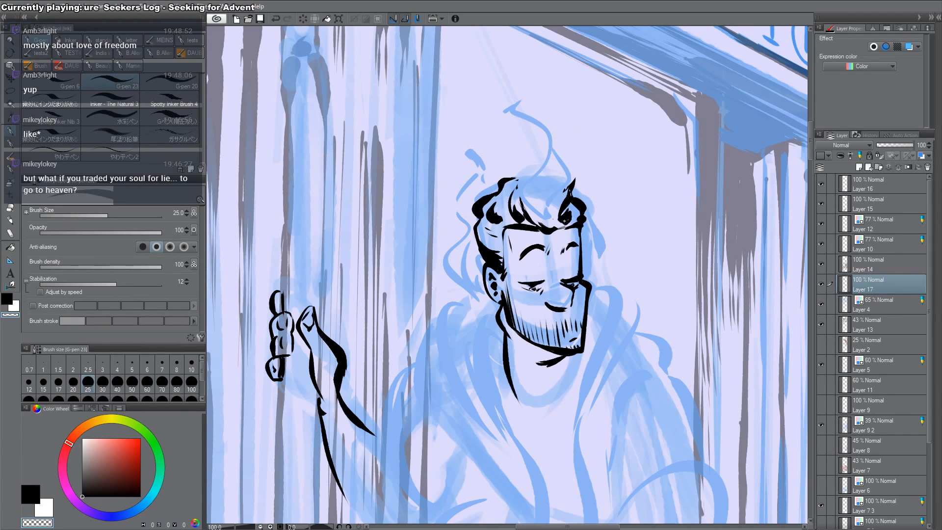
pyautogui.moveTo(564, 221)
pyautogui.mouseDown()
pyautogui.moveTo(577, 201)
pyautogui.moveTo(564, 222)
pyautogui.moveTo(578, 230)
pyautogui.mouseUp()
pyautogui.press('c')
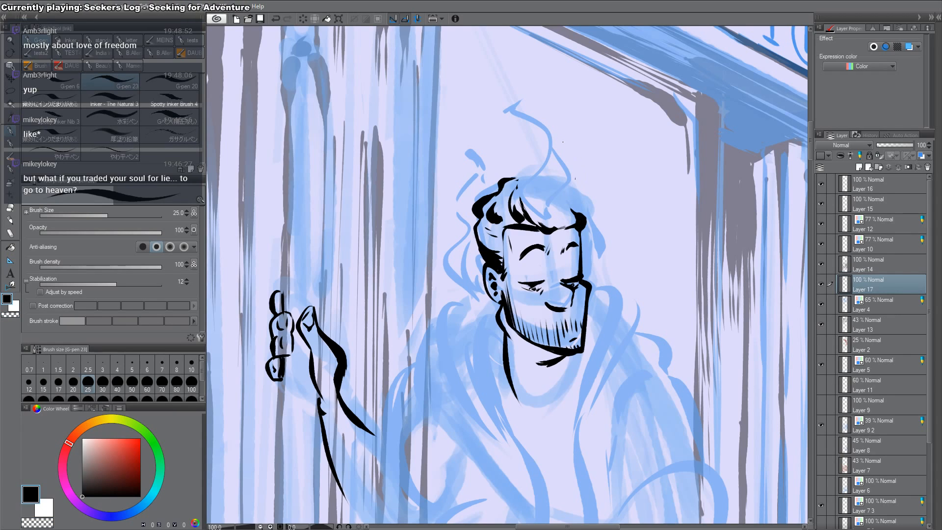
# Step: Try a larger sweeping forelock with a thick curved lock over the forehead and a long arc above the head
pyautogui.moveTo(513, 218); pyautogui.dragTo(553, 172)
pyautogui.moveTo(565, 220); pyautogui.dragTo(583, 196)
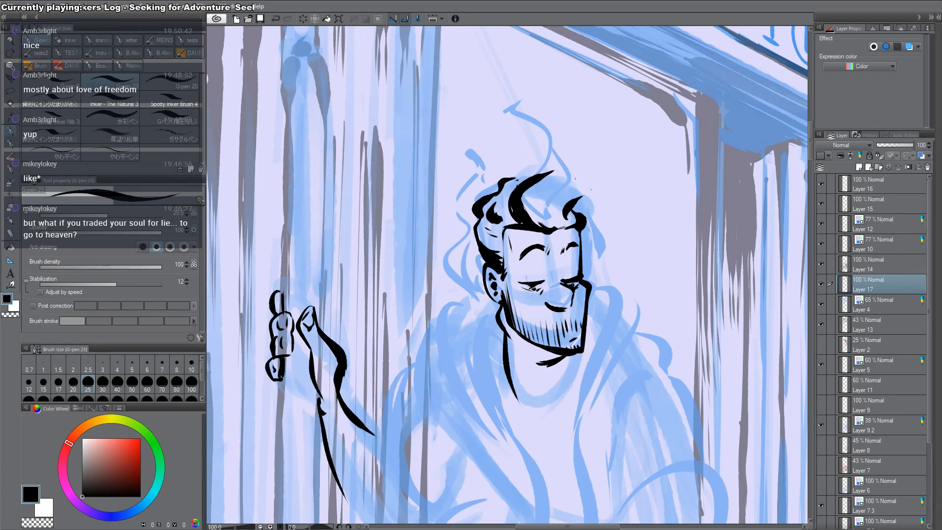
pyautogui.moveTo(519, 104)
pyautogui.mouseDown()
pyautogui.moveTo(503, 120)
pyautogui.moveTo(593, 161)
pyautogui.moveTo(569, 216)
pyautogui.moveTo(550, 227)
pyautogui.moveTo(522, 218)
pyautogui.mouseUp()
pyautogui.press('c')
pyautogui.press('c')
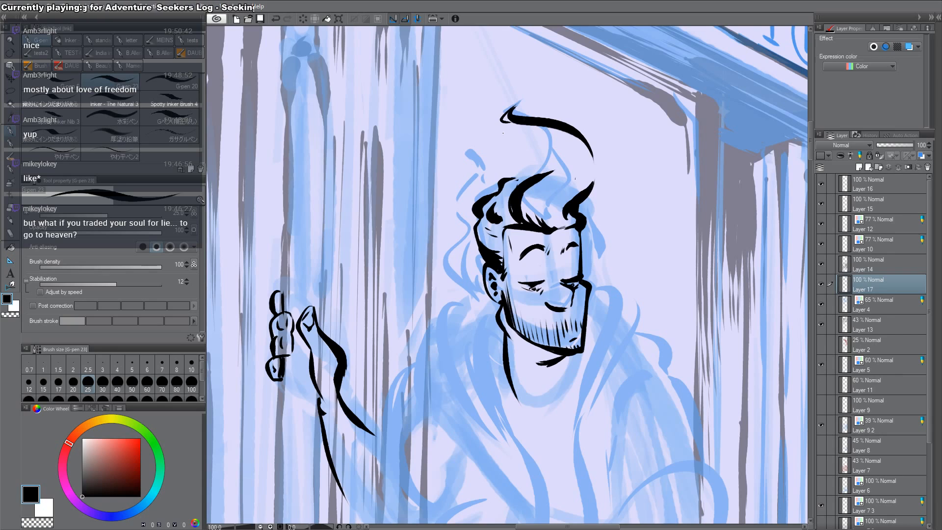
pyautogui.moveTo(524, 130); pyautogui.dragTo(550, 174)
pyautogui.hotkey('ctrl', 'z')
pyautogui.moveTo(542, 139)
pyautogui.mouseDown()
pyautogui.moveTo(549, 173)
pyautogui.moveTo(579, 205)
pyautogui.mouseUp()
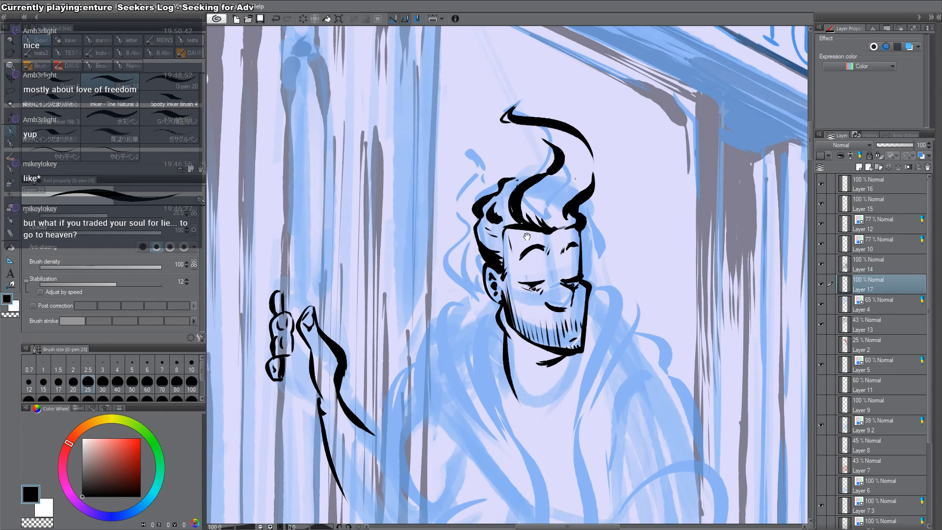
# Step: Review the sweeping forelock within the whole doorway panel and undo its latest strokes
pyautogui.hotkey('alt', 'space')
pyautogui.keyDown('alt'); pyautogui.click(661, 326); pyautogui.keyUp('alt')
pyautogui.keyDown('alt'); pyautogui.click(662, 326); pyautogui.keyUp('alt')
pyautogui.keyDown('alt'); pyautogui.click(662, 326); pyautogui.keyUp('alt')
pyautogui.keyDown('alt'); pyautogui.click(662, 326); pyautogui.keyUp('alt')
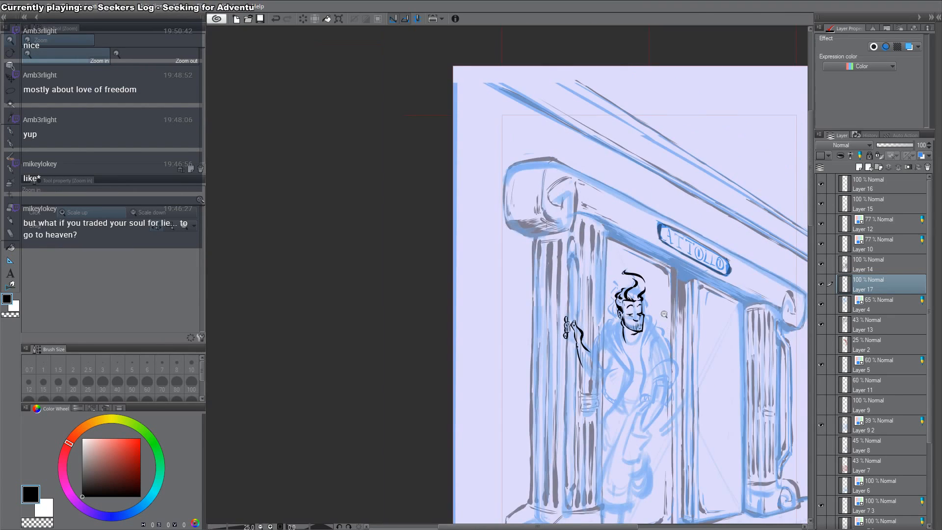
pyautogui.keyDown('ctrl'); pyautogui.click(652, 289); pyautogui.keyUp('ctrl')
pyautogui.keyDown('ctrl'); pyautogui.click(652, 290); pyautogui.keyUp('ctrl')
pyautogui.keyDown('ctrl'); pyautogui.click(652, 290); pyautogui.keyUp('ctrl')
pyautogui.keyDown('ctrl'); pyautogui.click(652, 289); pyautogui.keyUp('ctrl')
pyautogui.hotkey('ctrl', 'z')
pyautogui.hotkey('ctrl', 'z')
pyautogui.hotkey('ctrl', 'z')
pyautogui.hotkey('ctrl', 'z')
pyautogui.hotkey('ctrl', 'z')
pyautogui.hotkey('ctrl', 'z')
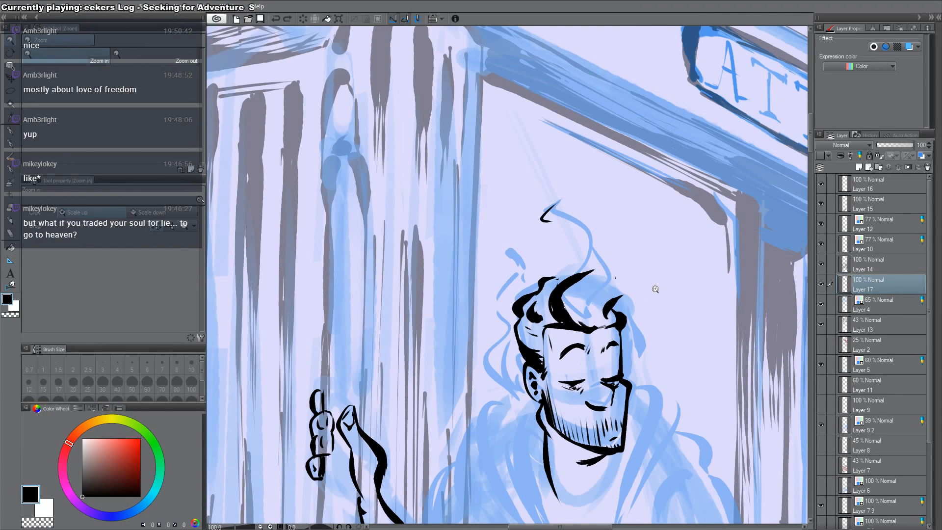
# Step: Redraw the forelock as a narrow, pointed, flame-like lock rising from the hair, cleaning up its base and tip
pyautogui.press('p')
pyautogui.moveTo(572, 234); pyautogui.dragTo(585, 273)
pyautogui.moveTo(575, 216)
pyautogui.mouseDown()
pyautogui.moveTo(584, 210)
pyautogui.moveTo(621, 271)
pyautogui.moveTo(611, 305)
pyautogui.moveTo(580, 219)
pyautogui.mouseUp()
pyautogui.press('c')
pyautogui.press('c')
pyautogui.moveTo(580, 208)
pyautogui.mouseDown()
pyautogui.moveTo(590, 263)
pyautogui.moveTo(572, 227)
pyautogui.moveTo(576, 238)
pyautogui.mouseUp()
pyautogui.press('c')
pyautogui.moveTo(580, 209)
pyautogui.mouseDown()
pyautogui.moveTo(583, 240)
pyautogui.moveTo(569, 241)
pyautogui.moveTo(594, 262)
pyautogui.moveTo(564, 323)
pyautogui.moveTo(587, 272)
pyautogui.moveTo(578, 269)
pyautogui.moveTo(568, 275)
pyautogui.moveTo(627, 293)
pyautogui.moveTo(614, 311)
pyautogui.moveTo(582, 293)
pyautogui.mouseUp()
pyautogui.press('c')
pyautogui.press('c')
pyautogui.press('c')
pyautogui.press('c')
pyautogui.press('c')
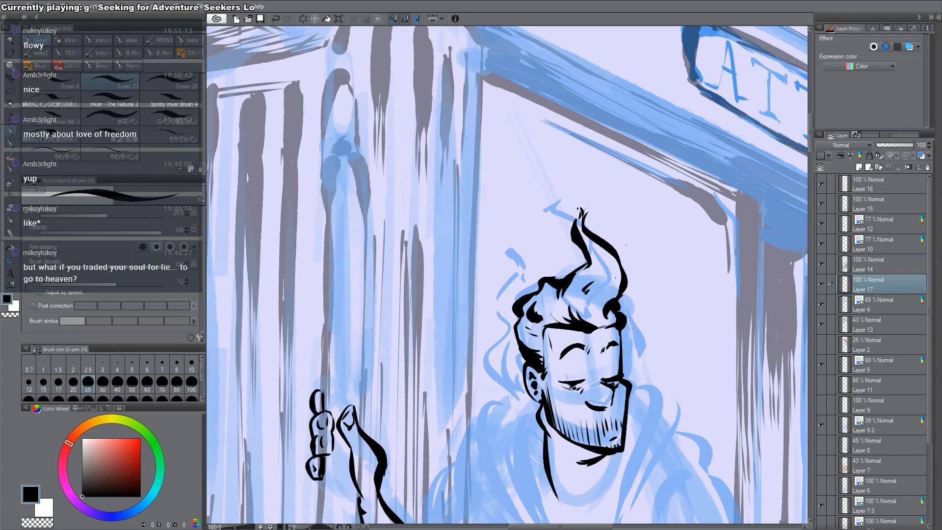
# Step: Examine how the reworked hair reads on the figure within the ATTOLLO doorway panel
pyautogui.moveTo(561, 378); pyautogui.dragTo(553, 259)
pyautogui.hotkey('ctrl', 'space')
pyautogui.moveTo(601, 323); pyautogui.dragTo(593, 325)
pyautogui.keyDown('alt'); pyautogui.click(594, 326); pyautogui.keyUp('alt')
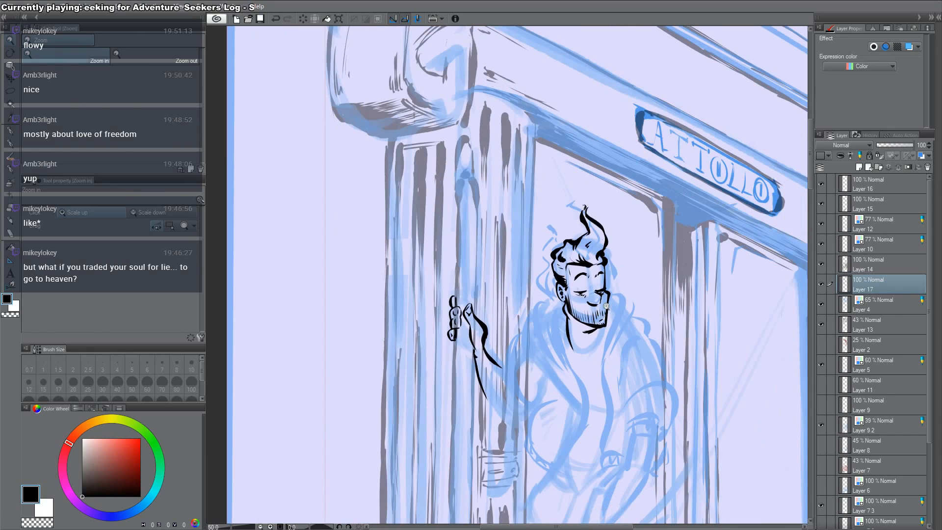
pyautogui.hotkey('ctrl', 'space')
pyautogui.keyDown('ctrl'); pyautogui.click(558, 257); pyautogui.keyUp('ctrl')
pyautogui.keyDown('ctrl'); pyautogui.click(559, 257); pyautogui.keyUp('ctrl')
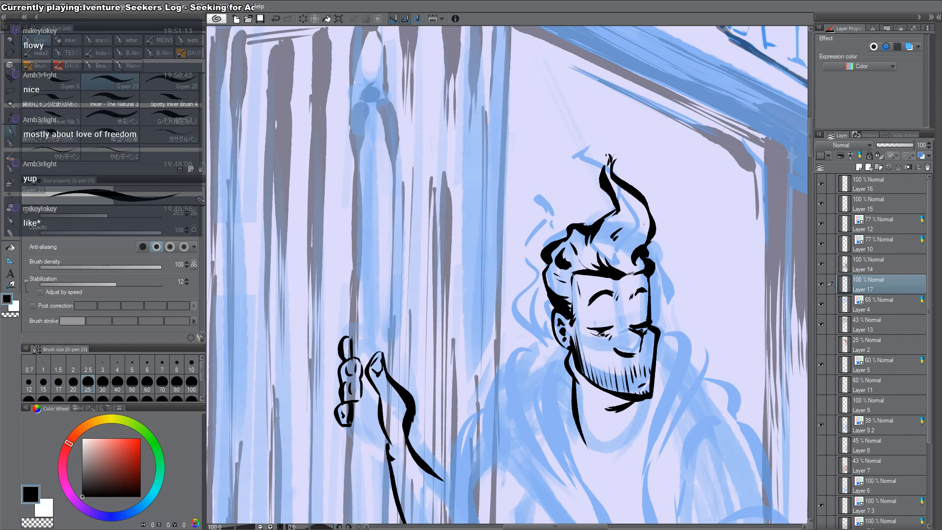
# Step: Try a long curved line beside the back of the head and undo both attempts
pyautogui.moveTo(590, 275); pyautogui.dragTo(597, 164)
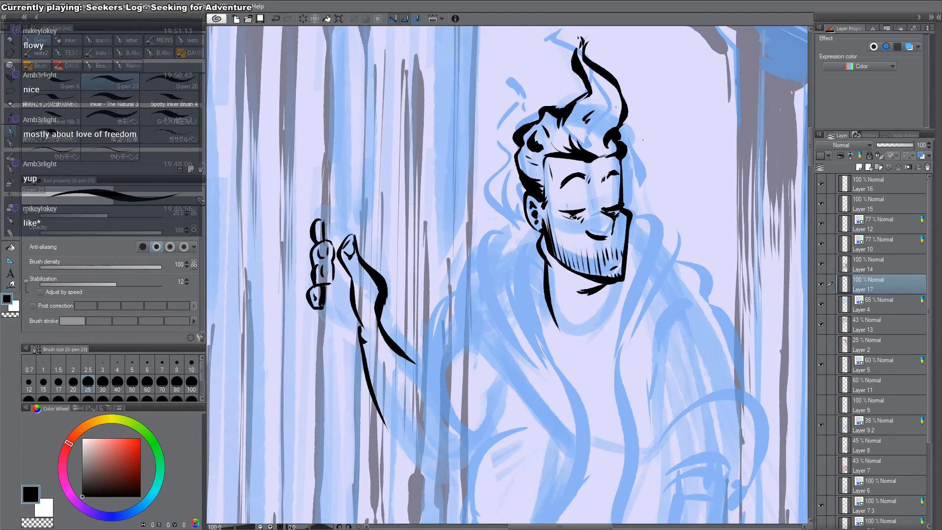
pyautogui.moveTo(506, 69)
pyautogui.mouseDown()
pyautogui.moveTo(470, 131)
pyautogui.moveTo(486, 146)
pyautogui.mouseUp()
pyautogui.hotkey('ctrl', 'z')
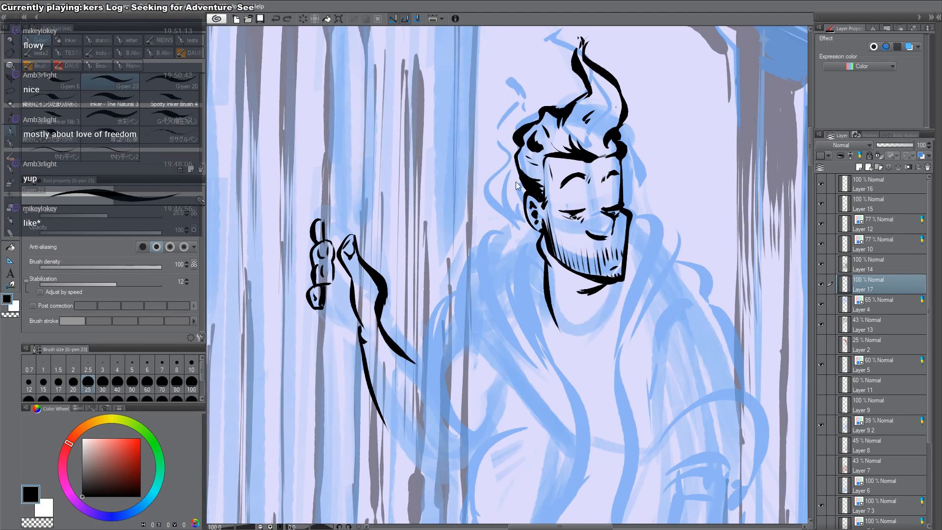
pyautogui.moveTo(494, 214)
pyautogui.mouseDown()
pyautogui.moveTo(497, 94)
pyautogui.moveTo(512, 115)
pyautogui.mouseUp()
pyautogui.hotkey('ctrl', 'z')
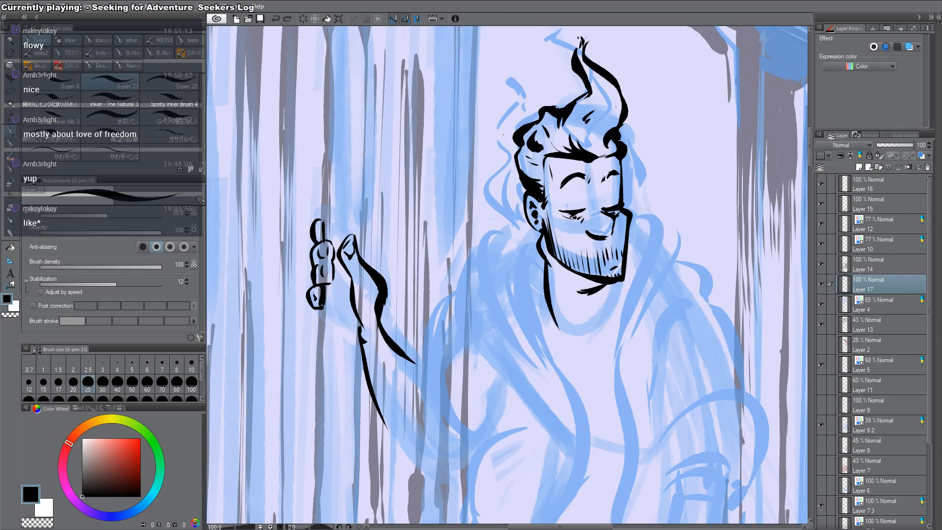
# Step: Ink the collar's curved outer and inner edges on the ear side of the neck, with short rib marks between them
pyautogui.moveTo(525, 213)
pyautogui.mouseDown()
pyautogui.moveTo(489, 278)
pyautogui.moveTo(548, 370)
pyautogui.mouseUp()
pyautogui.hotkey('ctrl', 'z')
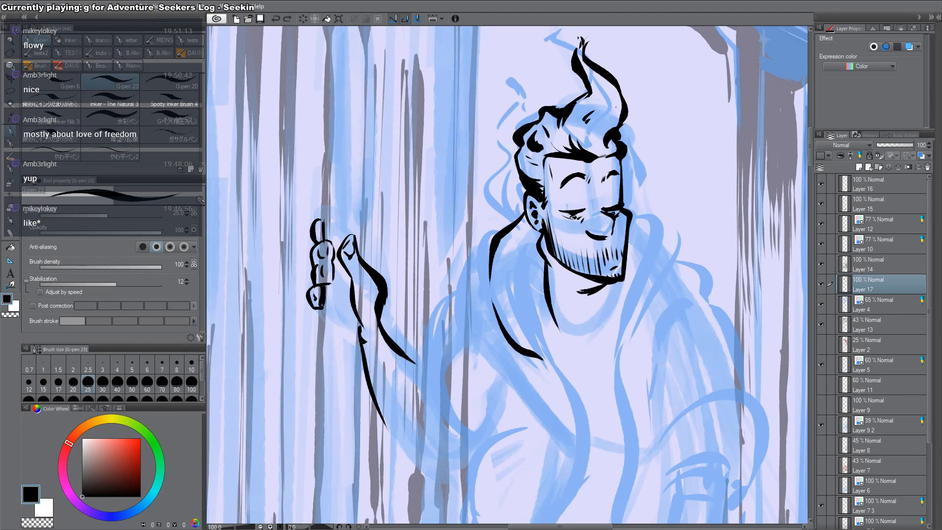
pyautogui.moveTo(531, 226)
pyautogui.mouseDown()
pyautogui.moveTo(539, 352)
pyautogui.moveTo(528, 332)
pyautogui.mouseUp()
pyautogui.moveTo(506, 322)
pyautogui.mouseDown()
pyautogui.moveTo(526, 313)
pyautogui.moveTo(497, 299)
pyautogui.moveTo(511, 273)
pyautogui.mouseUp()
pyautogui.moveTo(496, 256); pyautogui.dragTo(515, 250)
pyautogui.moveTo(503, 238); pyautogui.dragTo(516, 234)
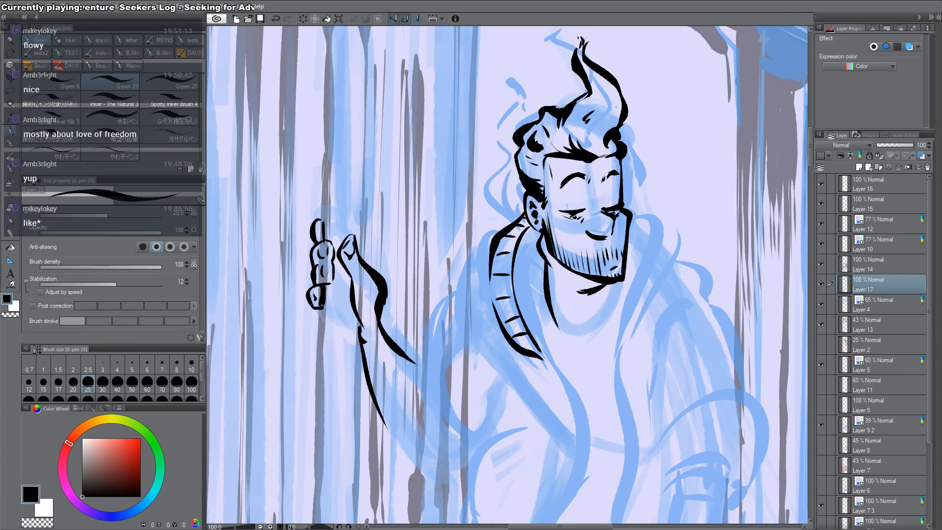
# Step: Ink the far side of the collar with two curved edges running from beside the beard to a pointed, thickened end on the chest
pyautogui.moveTo(633, 214)
pyautogui.mouseDown()
pyautogui.moveTo(671, 273)
pyautogui.moveTo(632, 283)
pyautogui.moveTo(614, 365)
pyautogui.mouseUp()
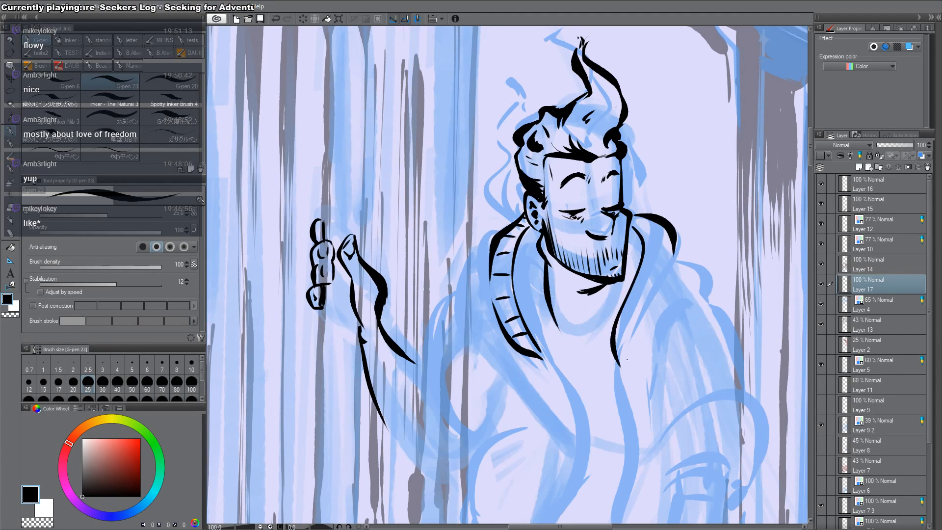
pyautogui.moveTo(649, 323); pyautogui.dragTo(628, 361)
pyautogui.moveTo(659, 280); pyautogui.dragTo(647, 322)
pyautogui.moveTo(672, 255); pyautogui.dragTo(651, 319)
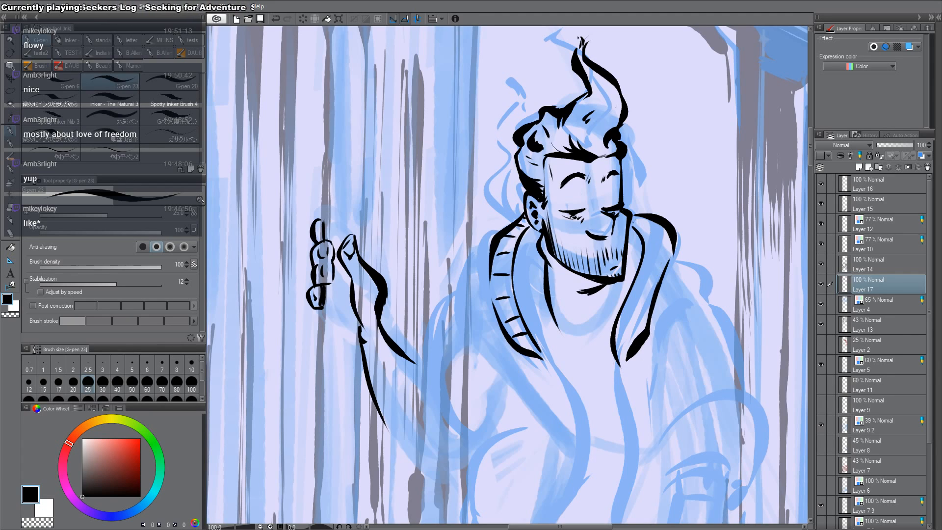
# Step: Add short rib marks along the far collar and fill the gaps between the neck and both collar sides with black
pyautogui.moveTo(646, 227)
pyautogui.mouseDown()
pyautogui.moveTo(630, 217)
pyautogui.moveTo(642, 230)
pyautogui.mouseUp()
pyautogui.moveTo(665, 254)
pyautogui.mouseDown()
pyautogui.moveTo(646, 247)
pyautogui.moveTo(660, 252)
pyautogui.mouseUp()
pyautogui.moveTo(661, 274)
pyautogui.mouseDown()
pyautogui.moveTo(636, 286)
pyautogui.moveTo(621, 308)
pyautogui.mouseUp()
pyautogui.moveTo(634, 326)
pyautogui.mouseDown()
pyautogui.moveTo(620, 321)
pyautogui.moveTo(632, 322)
pyautogui.mouseUp()
pyautogui.moveTo(632, 343); pyautogui.dragTo(617, 336)
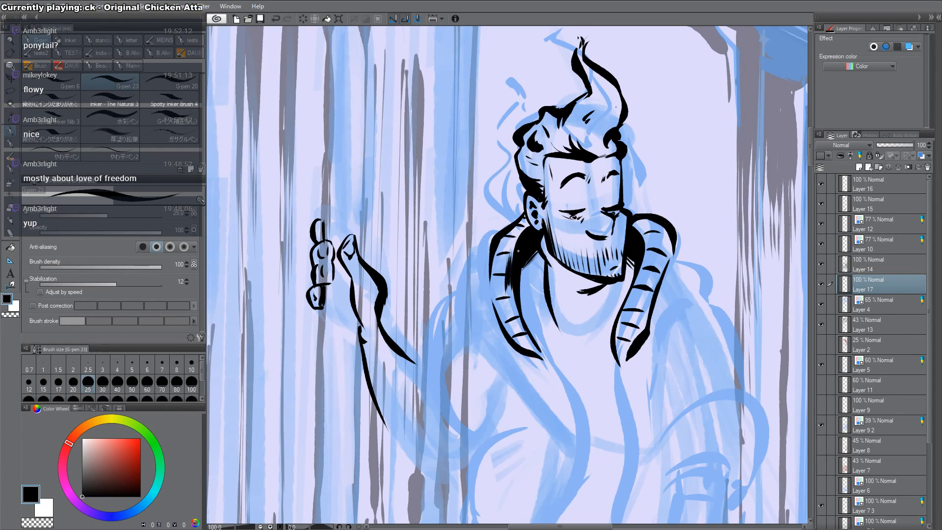
# Step: Hatch shadow strokes onto the far collar's outer edge, near its pointed lower end and around its upper bend
pyautogui.moveTo(641, 314); pyautogui.dragTo(631, 337)
pyautogui.moveTo(644, 308); pyautogui.dragTo(639, 332)
pyautogui.moveTo(648, 311); pyautogui.dragTo(642, 330)
pyautogui.moveTo(666, 237); pyautogui.dragTo(661, 266)
pyautogui.moveTo(670, 248); pyautogui.dragTo(664, 264)
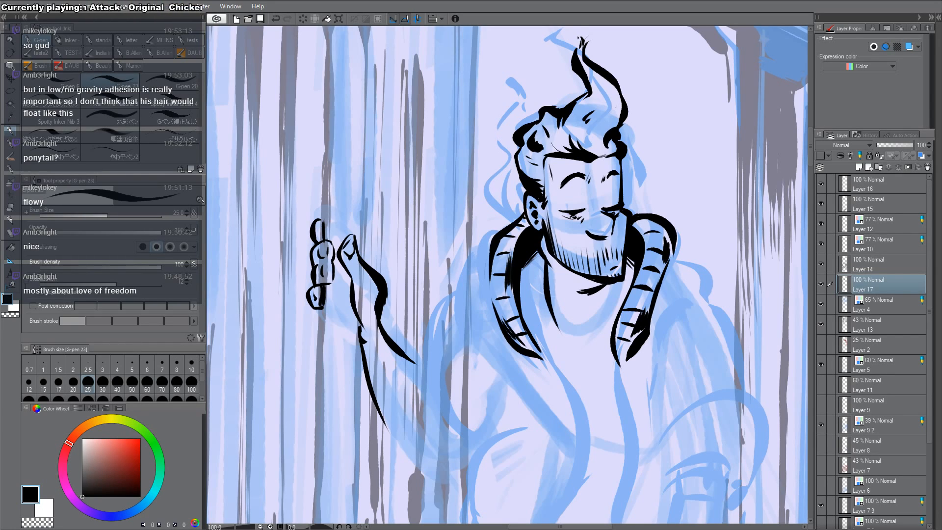
# Step: Try rough outlines for the figure's lowered arm beside the hip and remove them again
pyautogui.keyDown('alt'); pyautogui.click(695, 161); pyautogui.keyUp('alt')
pyautogui.keyDown('alt'); pyautogui.click(694, 160); pyautogui.keyUp('alt')
pyautogui.moveTo(694, 160); pyautogui.dragTo(591, 132)
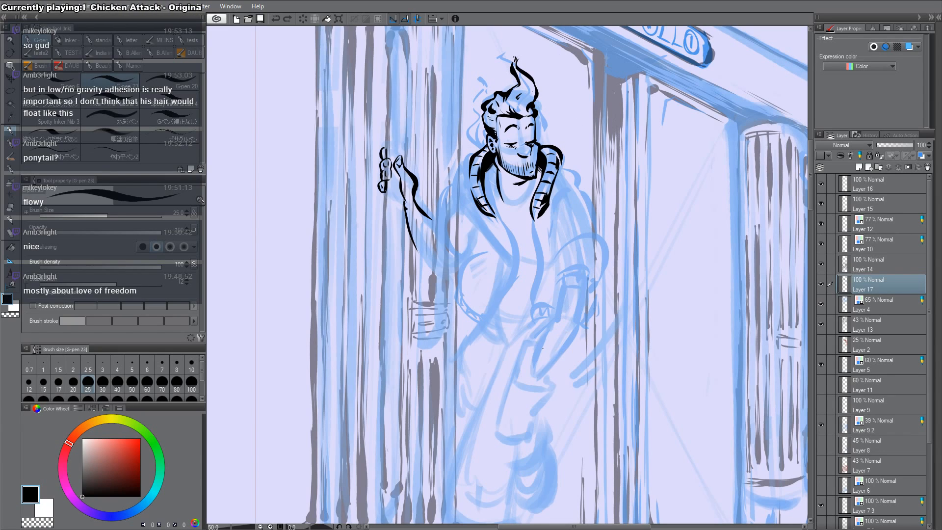
pyautogui.moveTo(556, 320)
pyautogui.mouseDown()
pyautogui.moveTo(525, 383)
pyautogui.moveTo(540, 381)
pyautogui.moveTo(573, 327)
pyautogui.mouseUp()
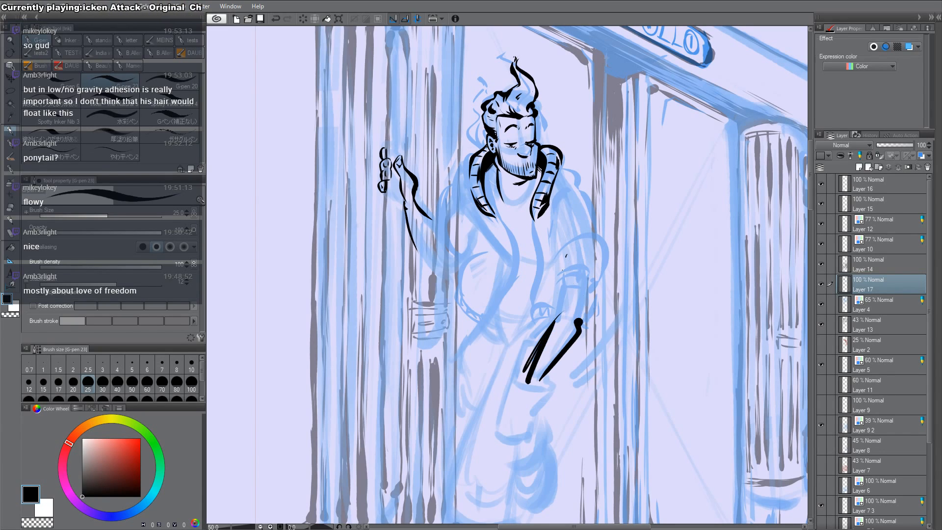
pyautogui.moveTo(566, 257); pyautogui.dragTo(552, 325)
pyautogui.moveTo(586, 272); pyautogui.dragTo(578, 319)
pyautogui.press('Delete')
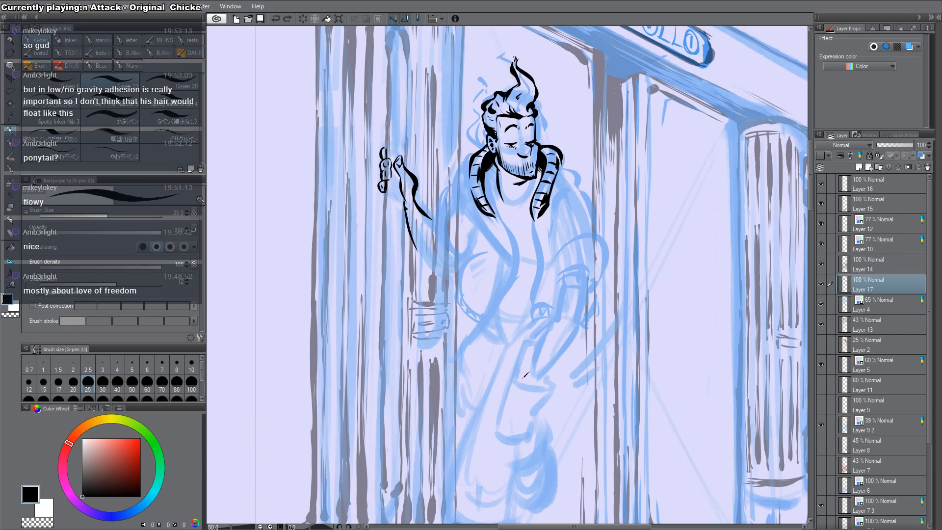
pyautogui.moveTo(524, 376)
pyautogui.mouseDown()
pyautogui.moveTo(546, 382)
pyautogui.moveTo(547, 417)
pyautogui.moveTo(545, 399)
pyautogui.mouseUp()
pyautogui.hotkey('ctrl', 'z')
# Step: Switch to the page with the frontal ATTOLLO doorway and examine the inked figure leaning out beside the pillar
pyautogui.hotkey('ctrl', 'space')
pyautogui.keyDown('alt'); pyautogui.click(550, 411); pyautogui.keyUp('alt')
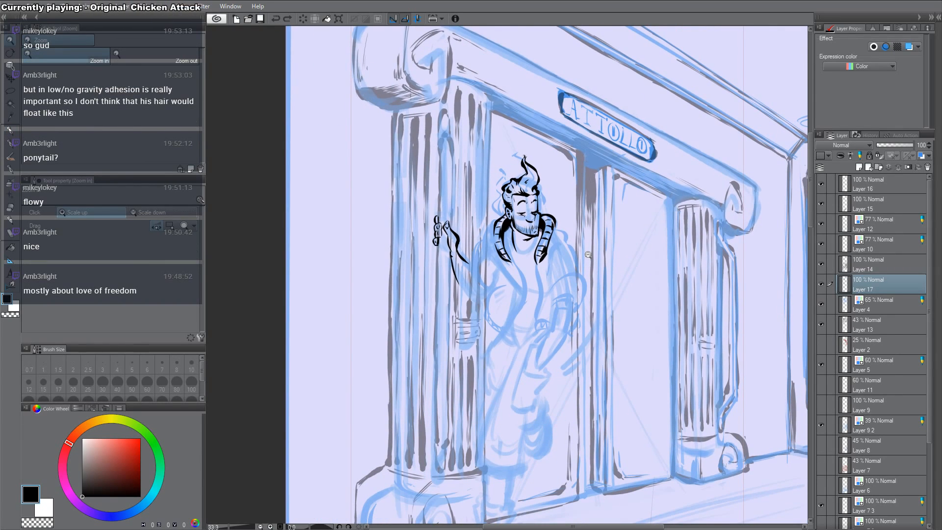
pyautogui.click(561, 235)
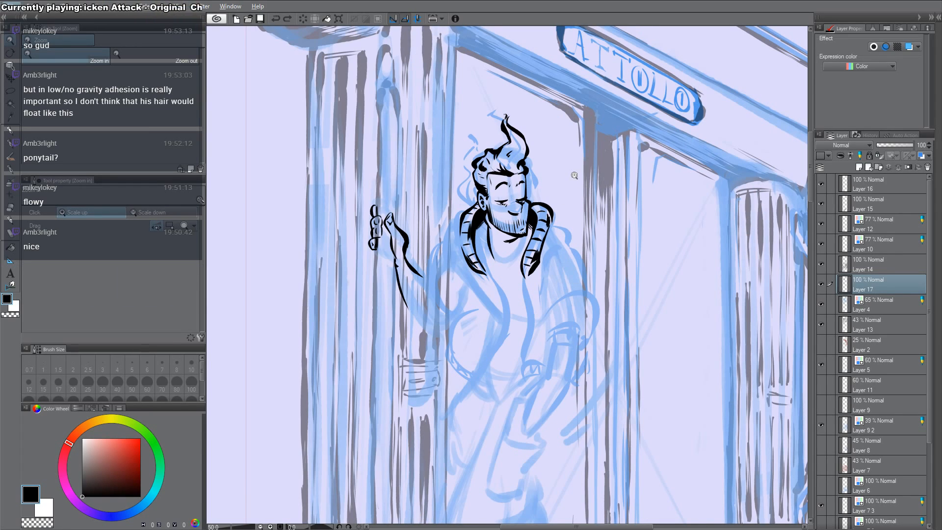
pyautogui.press('pageup')
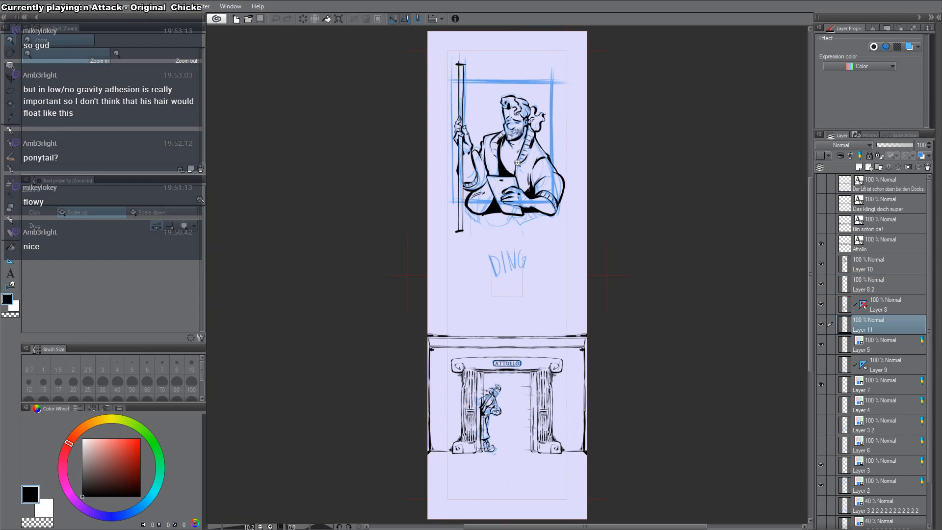
pyautogui.moveTo(497, 393); pyautogui.dragTo(459, 266)
pyautogui.scroll(5, 459, 265)
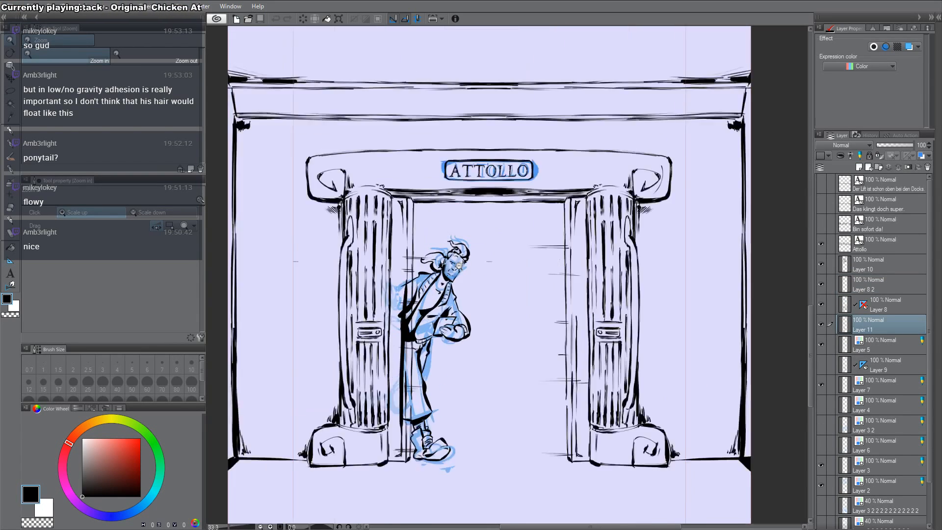
pyautogui.scroll(2, 459, 265)
# Step: Try long arcs over the leaning figure's head inside the frontal doorway and undo them
pyautogui.press('p')
pyautogui.moveTo(391, 196)
pyautogui.mouseDown()
pyautogui.moveTo(578, 228)
pyautogui.moveTo(579, 250)
pyautogui.mouseUp()
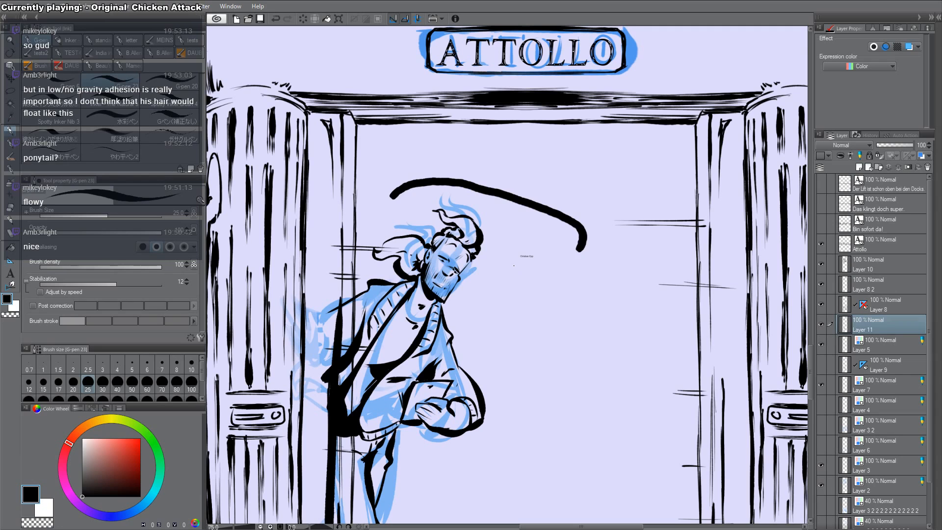
pyautogui.hotkey('ctrl', 'z')
pyautogui.moveTo(362, 185); pyautogui.dragTo(596, 186)
pyautogui.hotkey('ctrl', 'z')
pyautogui.press('/')
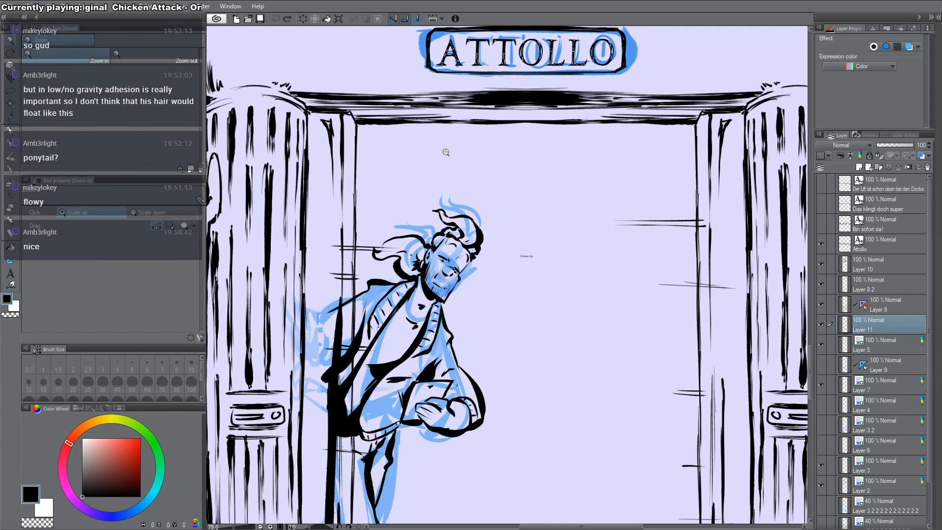
# Step: Try a sloping curve and a dot between the pillar and the open doorway space, then undo the marks
pyautogui.moveTo(351, 163); pyautogui.dragTo(599, 273)
pyautogui.keyDown('alt'); pyautogui.click(557, 240); pyautogui.keyUp('alt')
pyautogui.keyDown('alt'); pyautogui.click(557, 240); pyautogui.keyUp('alt')
pyautogui.keyDown('alt'); pyautogui.click(557, 240); pyautogui.keyUp('alt')
pyautogui.keyDown('alt'); pyautogui.click(556, 241); pyautogui.keyUp('alt')
pyautogui.keyDown('alt'); pyautogui.click(557, 241); pyautogui.keyUp('alt')
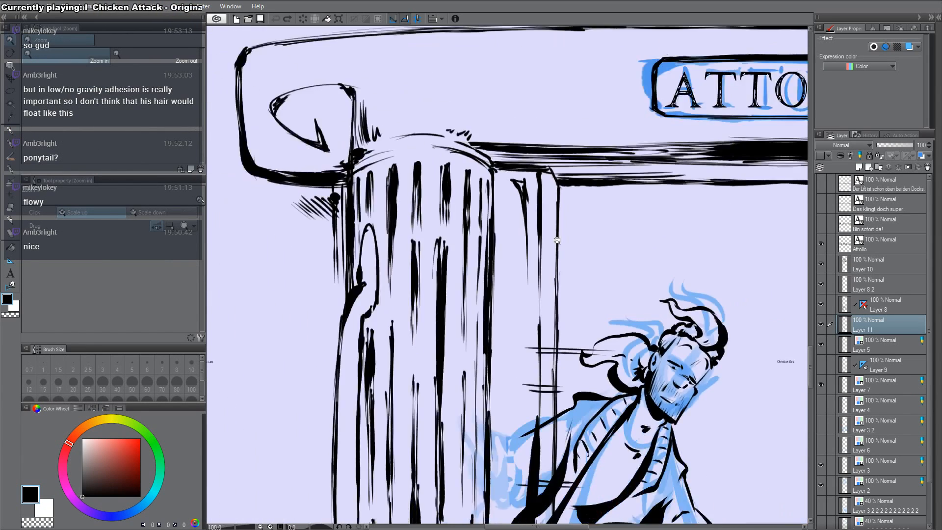
pyautogui.keyDown('alt'); pyautogui.click(557, 241); pyautogui.keyUp('alt')
pyautogui.press('p')
pyautogui.moveTo(554, 233)
pyautogui.mouseDown()
pyautogui.moveTo(697, 267)
pyautogui.moveTo(735, 306)
pyautogui.mouseUp()
pyautogui.click(725, 265)
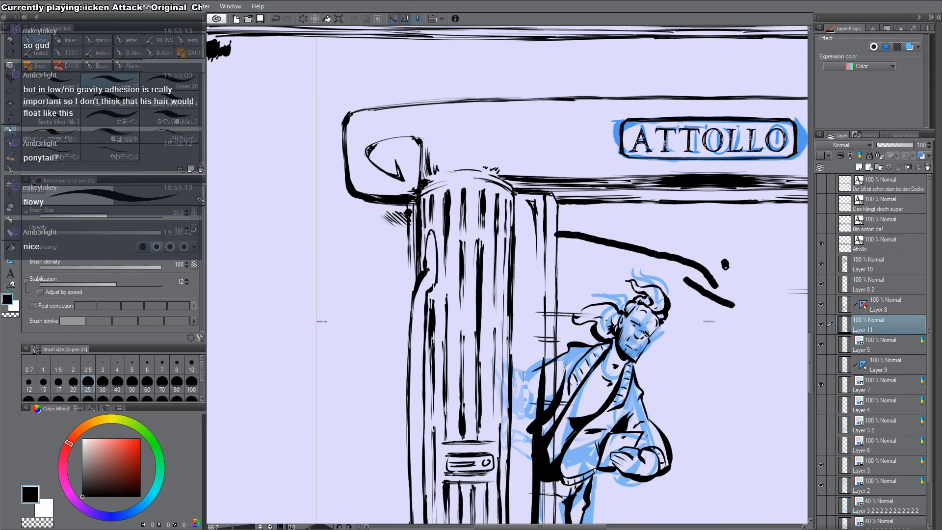
pyautogui.moveTo(725, 267); pyautogui.dragTo(728, 320)
pyautogui.hotkey('ctrl', 'z')
pyautogui.hotkey('ctrl', 'z')
pyautogui.hotkey('ctrl', 'z')
pyautogui.moveTo(682, 372); pyautogui.dragTo(534, 248)
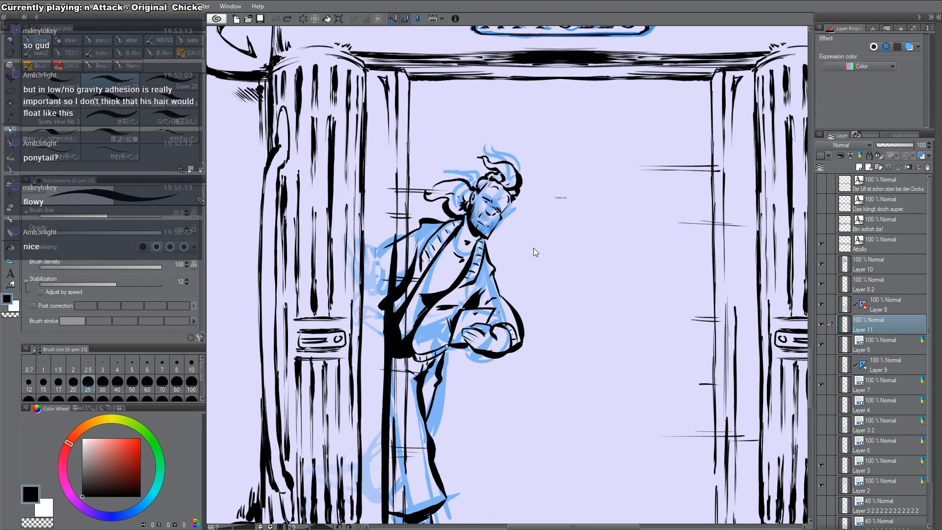
# Step: On the angled-doorway page, ink the jacket's open front edge curving down from the ear-side collar, plus the rounded contour at the figure's side
pyautogui.hotkey('ctrl', 'Tab')
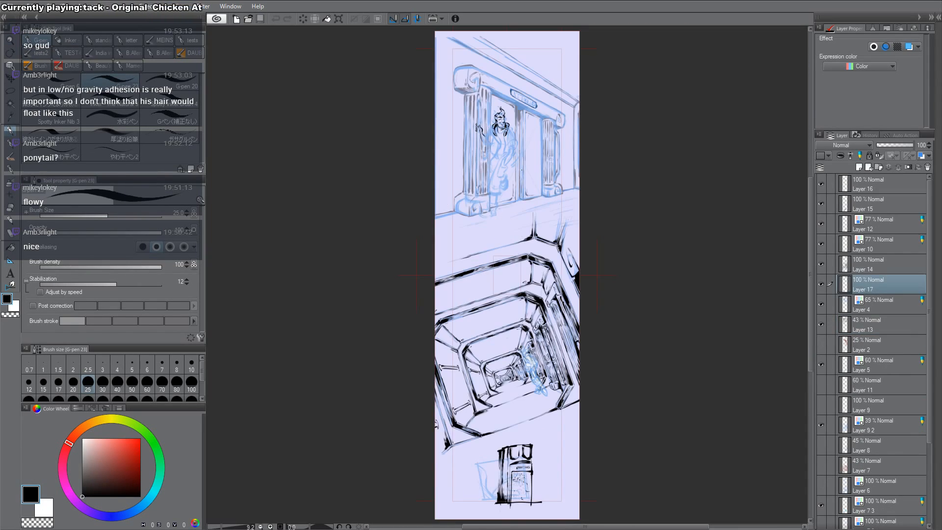
pyautogui.scroll(8, 521, 170)
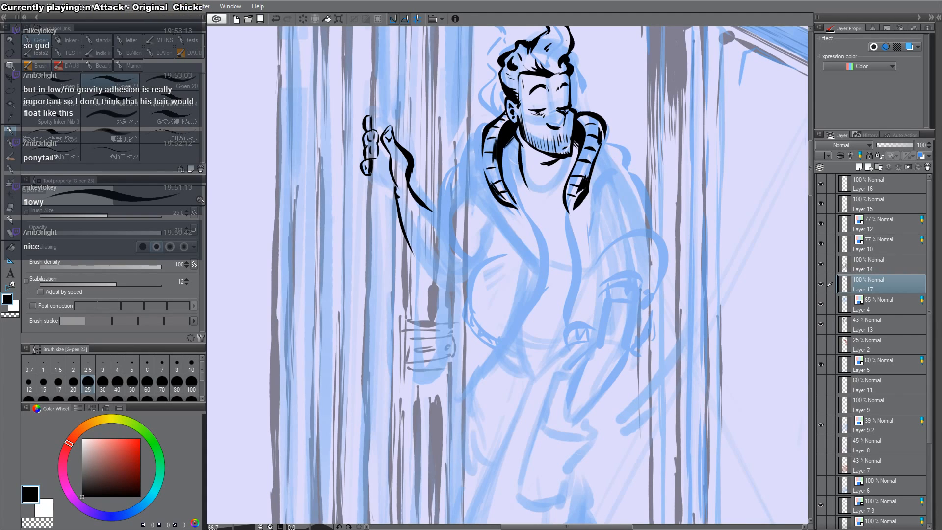
pyautogui.moveTo(513, 198); pyautogui.dragTo(550, 263)
pyautogui.hotkey('ctrl', 'z')
pyautogui.moveTo(510, 189); pyautogui.dragTo(550, 265)
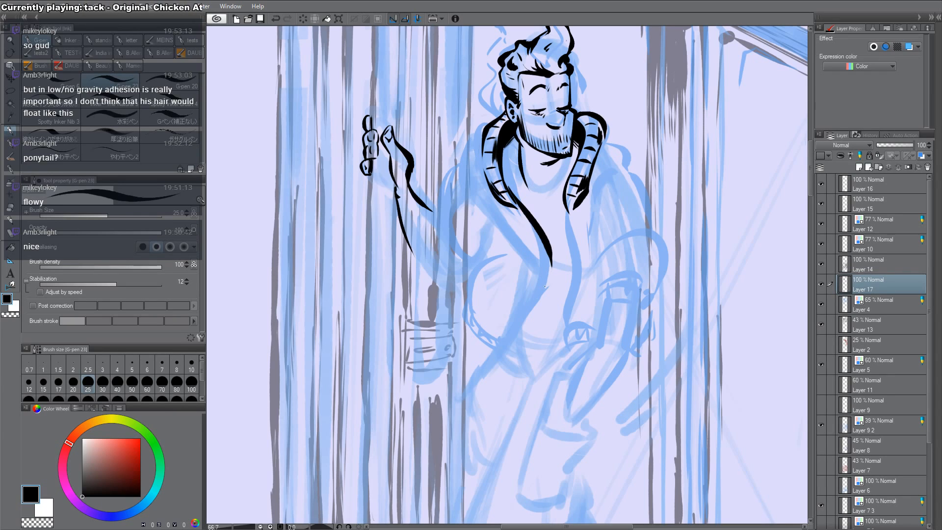
pyautogui.hotkey('ctrl', 'z')
pyautogui.moveTo(511, 191); pyautogui.dragTo(547, 287)
pyautogui.hotkey('ctrl', 'z')
pyautogui.hotkey('ctrl', 'z')
pyautogui.hotkey('ctrl', 'z')
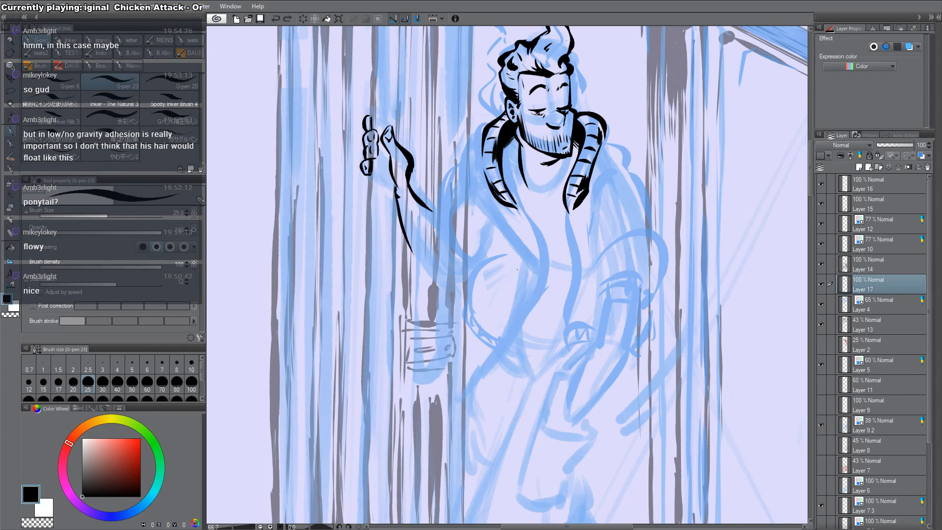
pyautogui.moveTo(510, 189); pyautogui.dragTo(547, 269)
pyautogui.hotkey('ctrl', 'z')
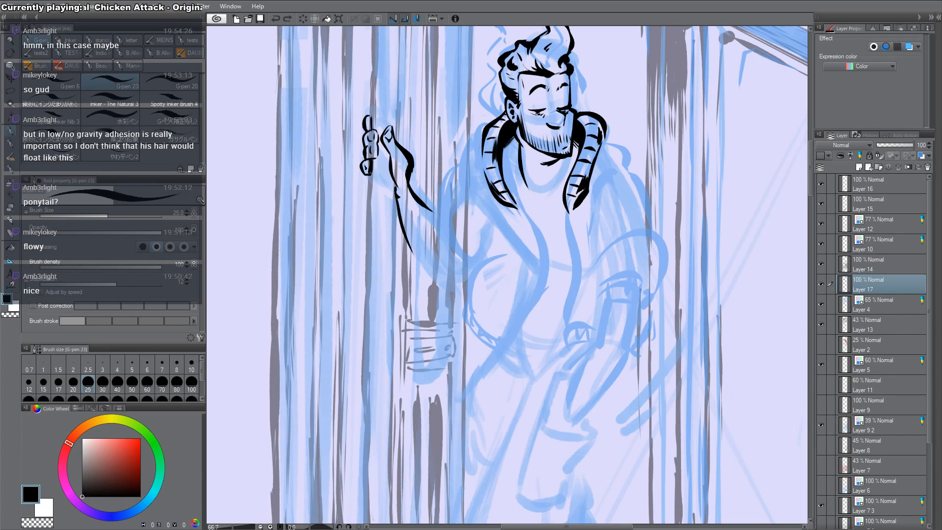
pyautogui.moveTo(513, 198); pyautogui.dragTo(543, 289)
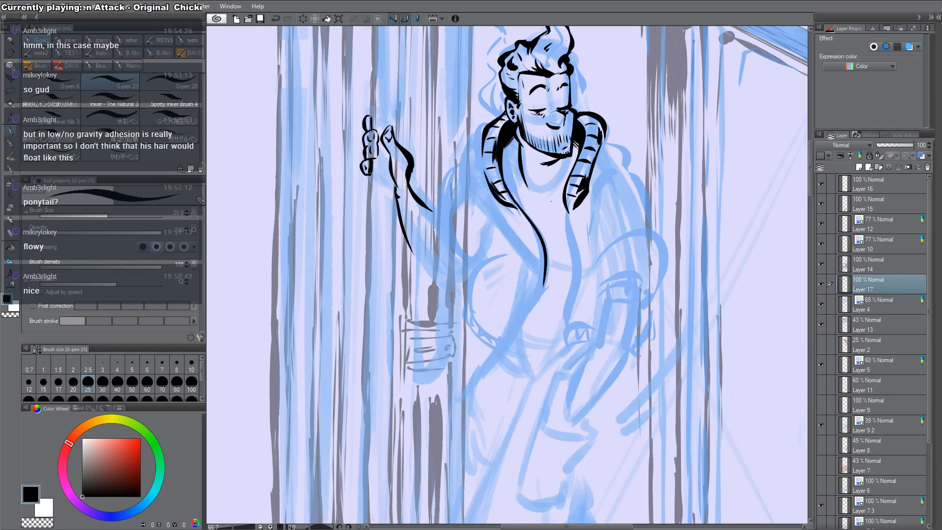
pyautogui.moveTo(473, 278)
pyautogui.mouseDown()
pyautogui.moveTo(508, 260)
pyautogui.moveTo(469, 285)
pyautogui.moveTo(472, 316)
pyautogui.mouseUp()
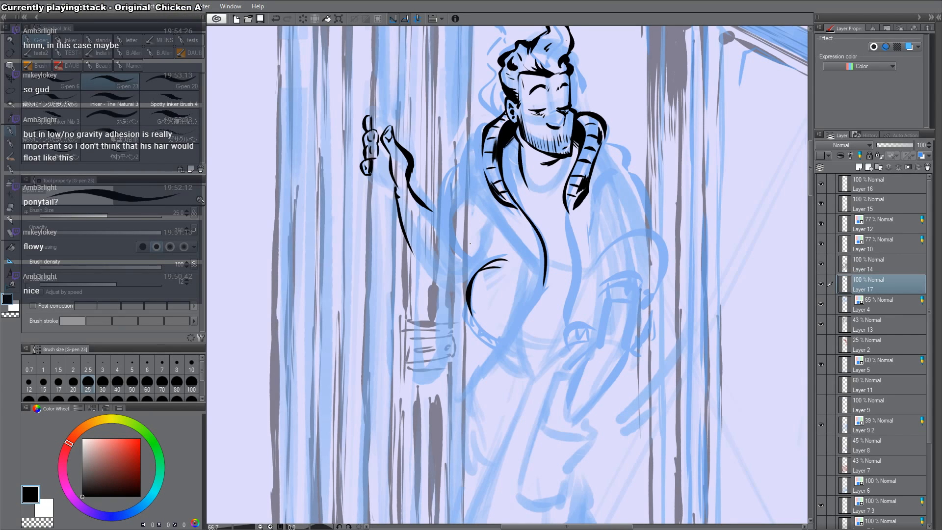
# Step: Sketch a small diagram in the empty doorway: a circle marked with a plus and wavy strands radiating from it
pyautogui.moveTo(734, 259); pyautogui.dragTo(504, 323)
pyautogui.moveTo(518, 246)
pyautogui.mouseDown()
pyautogui.moveTo(545, 226)
pyautogui.moveTo(517, 238)
pyautogui.moveTo(547, 247)
pyautogui.moveTo(538, 255)
pyautogui.moveTo(505, 146)
pyautogui.mouseUp()
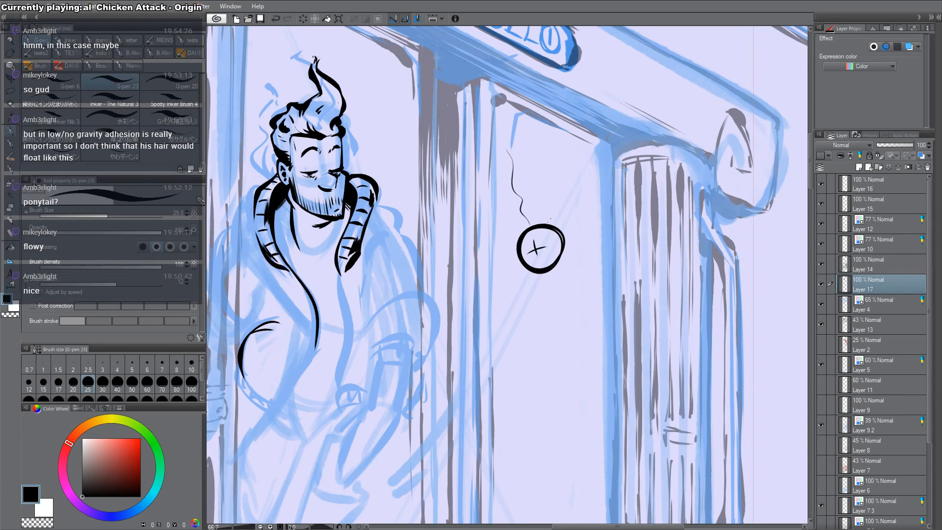
pyautogui.moveTo(553, 219); pyautogui.dragTo(574, 152)
pyautogui.moveTo(564, 239); pyautogui.dragTo(630, 224)
pyautogui.moveTo(513, 243); pyautogui.dragTo(448, 223)
pyautogui.moveTo(515, 269); pyautogui.dragTo(479, 309)
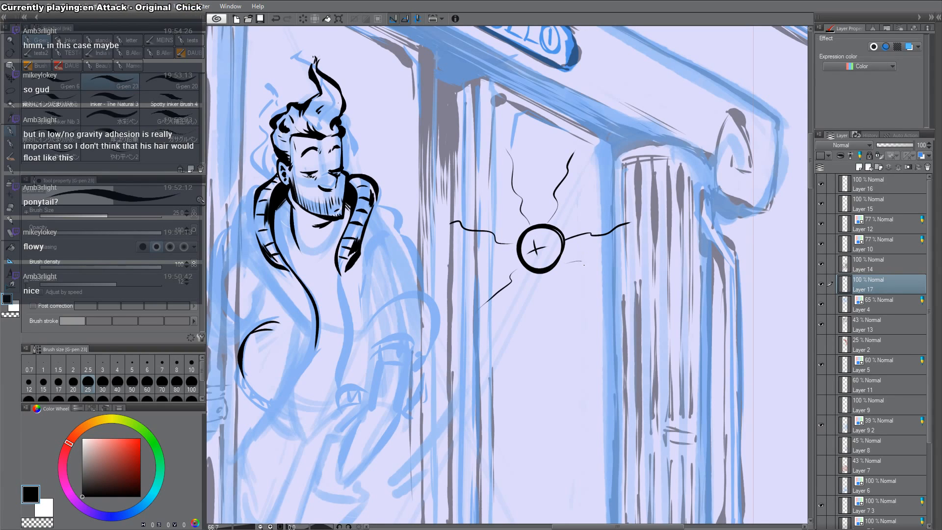
pyautogui.moveTo(583, 264); pyautogui.dragTo(621, 293)
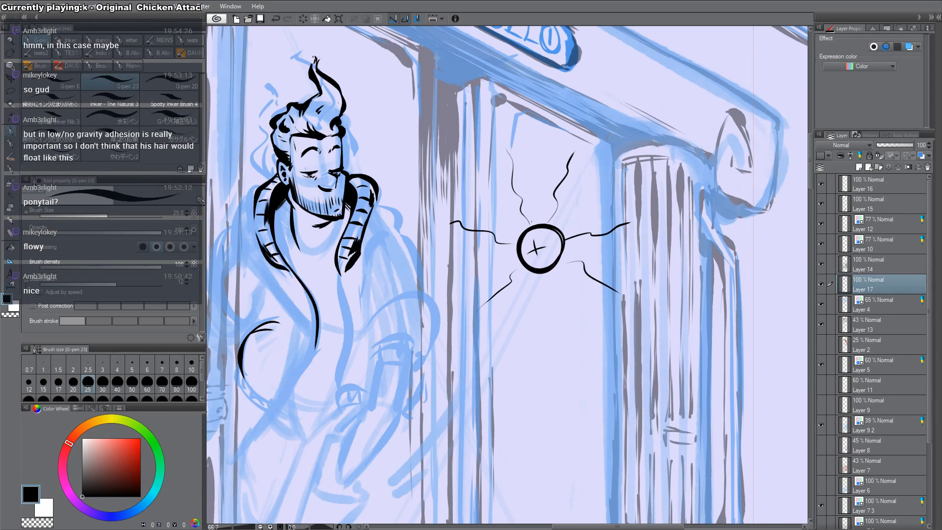
# Step: Add more wavy, spreading strands above and to the figure's side of the diagram's circle
pyautogui.moveTo(528, 224)
pyautogui.mouseDown()
pyautogui.moveTo(518, 121)
pyautogui.moveTo(545, 223)
pyautogui.mouseUp()
pyautogui.moveTo(569, 196)
pyautogui.mouseDown()
pyautogui.moveTo(568, 164)
pyautogui.moveTo(602, 125)
pyautogui.mouseUp()
pyautogui.moveTo(582, 198); pyautogui.dragTo(558, 228)
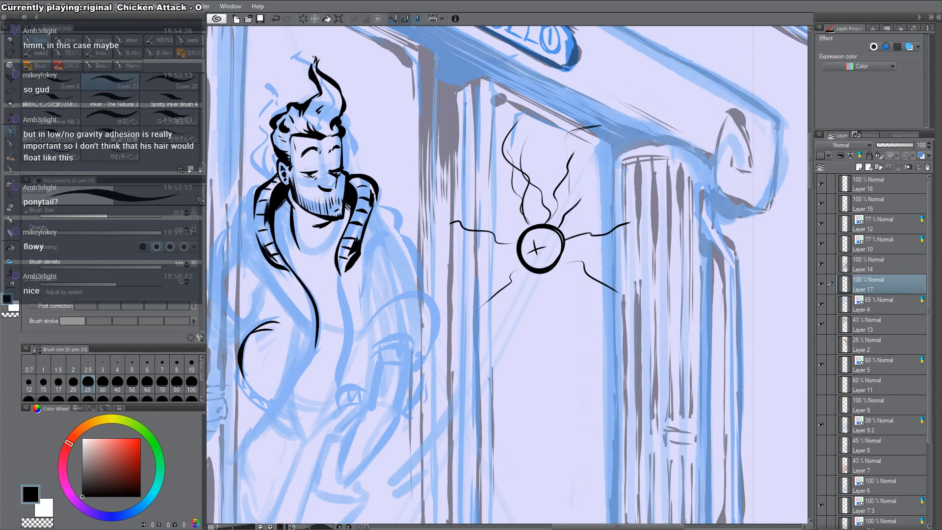
pyautogui.moveTo(499, 234); pyautogui.dragTo(437, 184)
pyautogui.moveTo(441, 199)
pyautogui.mouseDown()
pyautogui.moveTo(502, 245)
pyautogui.moveTo(484, 266)
pyautogui.moveTo(456, 269)
pyautogui.mouseUp()
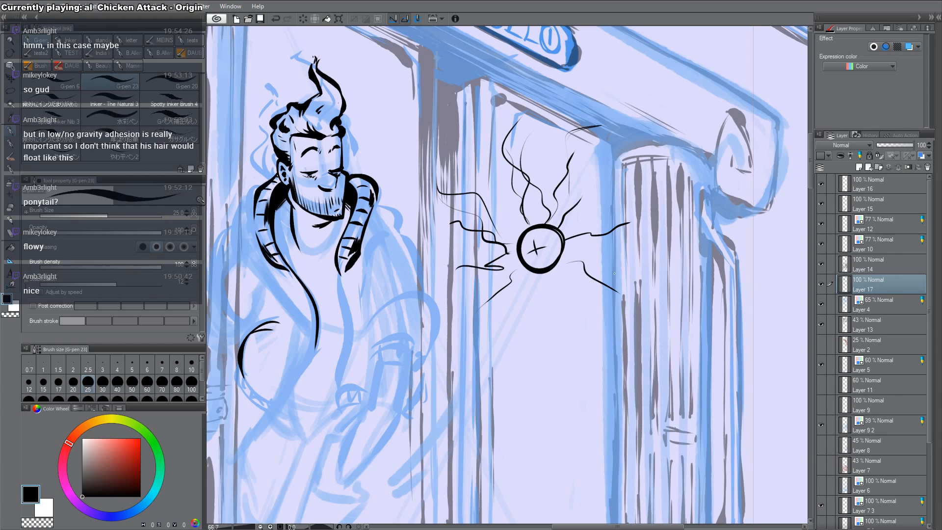
# Step: Draw a bold arrow from the first circle to a second one, with long strands sweeping over and around the second circle
pyautogui.moveTo(569, 248); pyautogui.dragTo(613, 256)
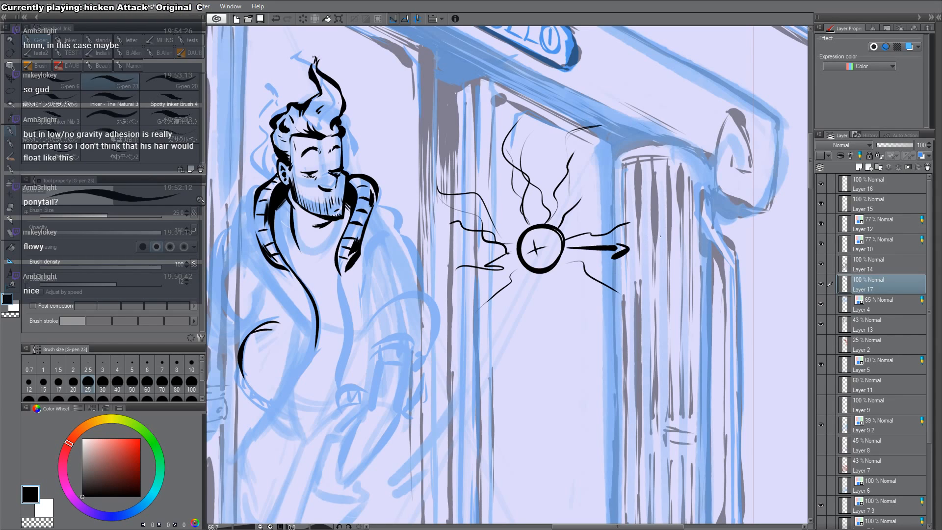
pyautogui.moveTo(661, 230)
pyautogui.mouseDown()
pyautogui.moveTo(676, 229)
pyautogui.moveTo(550, 176)
pyautogui.mouseUp()
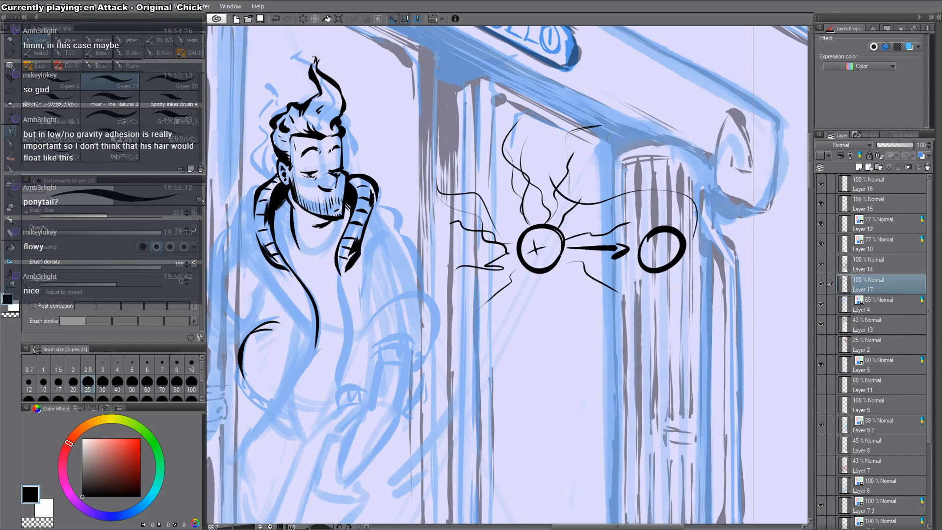
pyautogui.moveTo(567, 221); pyautogui.dragTo(614, 277)
pyautogui.moveTo(646, 177)
pyautogui.mouseDown()
pyautogui.moveTo(715, 207)
pyautogui.moveTo(684, 258)
pyautogui.mouseUp()
pyautogui.moveTo(699, 264); pyautogui.dragTo(677, 273)
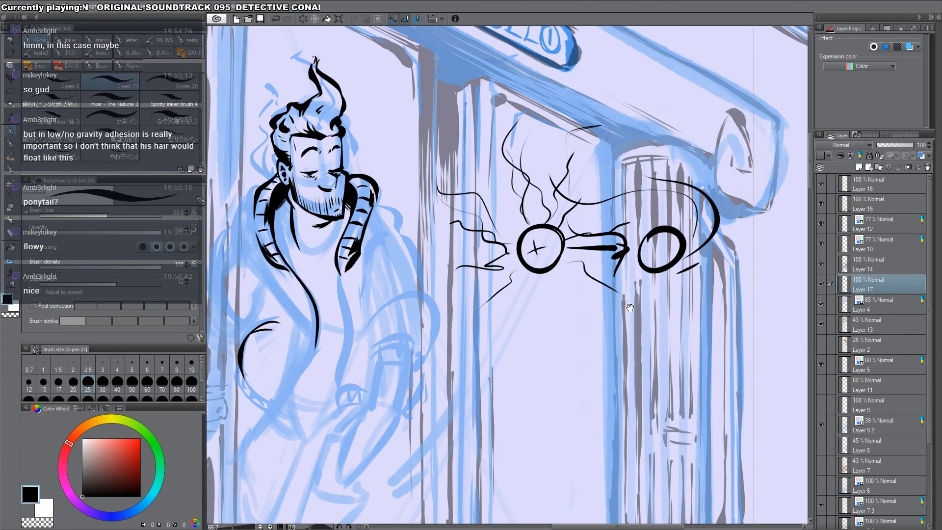
# Step: Draw a third circle beyond the pillar and mark the second circle with a plus
pyautogui.moveTo(630, 307); pyautogui.dragTo(475, 295)
pyautogui.moveTo(633, 216)
pyautogui.mouseDown()
pyautogui.moveTo(616, 259)
pyautogui.moveTo(636, 217)
pyautogui.mouseUp()
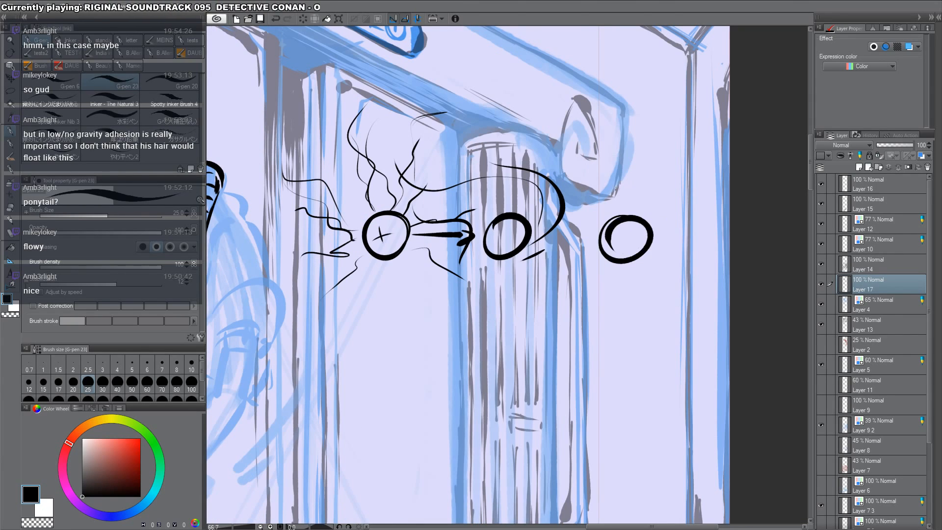
pyautogui.moveTo(505, 223); pyautogui.dragTo(505, 253)
pyautogui.moveTo(496, 240); pyautogui.dragTo(523, 236)
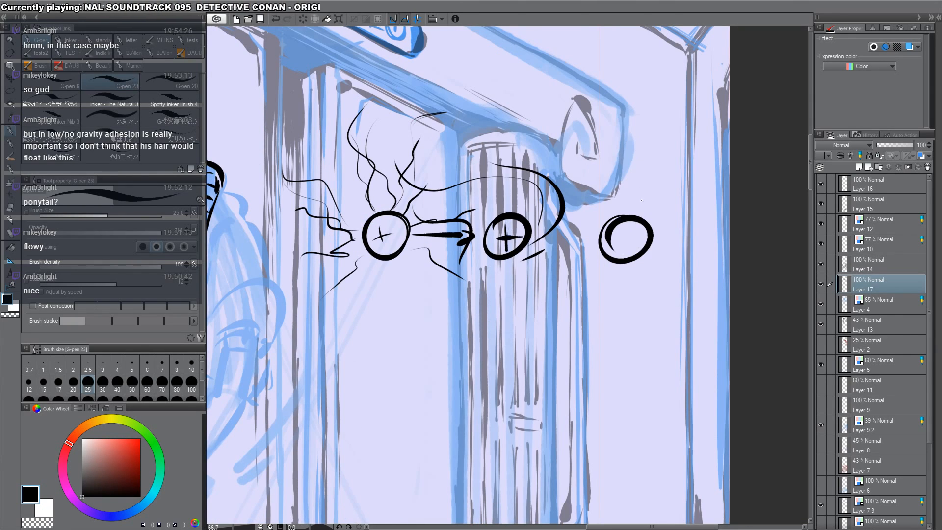
# Step: Add loose wavy strokes around the plain third circle to finish the hair-flow explanation doodle
pyautogui.moveTo(584, 219)
pyautogui.mouseDown()
pyautogui.moveTo(602, 147)
pyautogui.moveTo(652, 198)
pyautogui.mouseUp()
pyautogui.moveTo(682, 148); pyautogui.dragTo(710, 127)
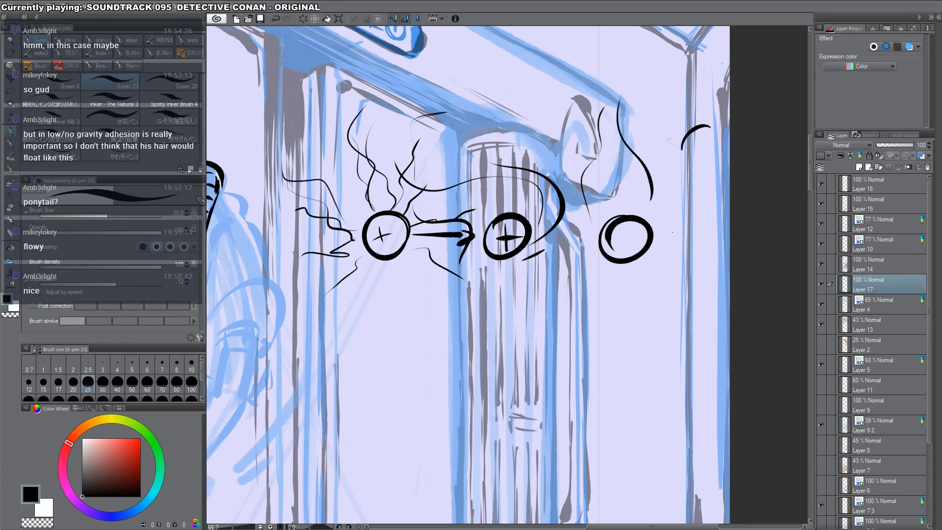
pyautogui.moveTo(663, 243); pyautogui.dragTo(729, 240)
pyautogui.moveTo(661, 269); pyautogui.dragTo(729, 289)
pyautogui.moveTo(523, 300); pyautogui.dragTo(589, 279)
# Step: Delete all the black circle-and-hair doodles over the columns with a rectangular selection, then deselect
pyautogui.press('m')
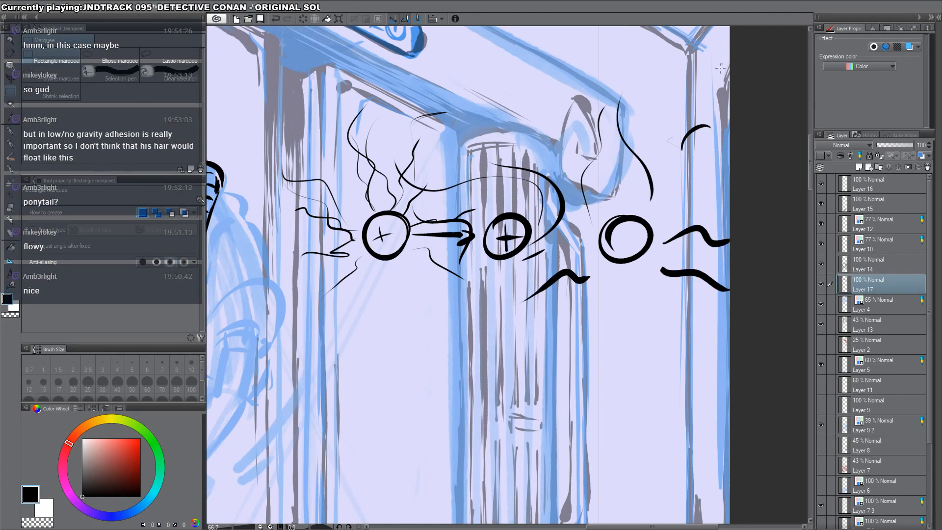
pyautogui.moveTo(758, 51)
pyautogui.mouseDown()
pyautogui.moveTo(260, 336)
pyautogui.moveTo(250, 367)
pyautogui.mouseUp()
pyautogui.press('Delete')
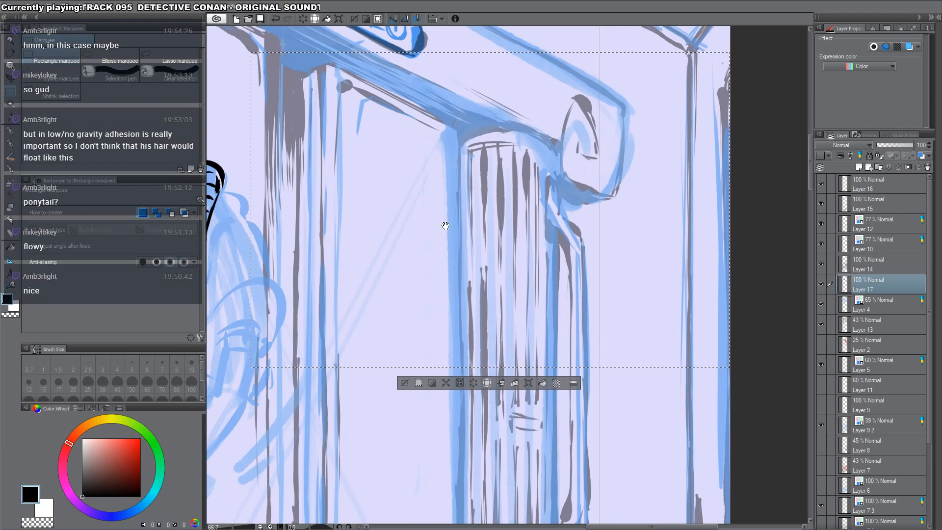
pyautogui.moveTo(445, 226); pyautogui.dragTo(662, 226)
pyautogui.hotkey('ctrl', 'd')
# Step: Refine the man's inked hair with pen strokes at the curled tip, behind the ear and in the tuft
pyautogui.press('p')
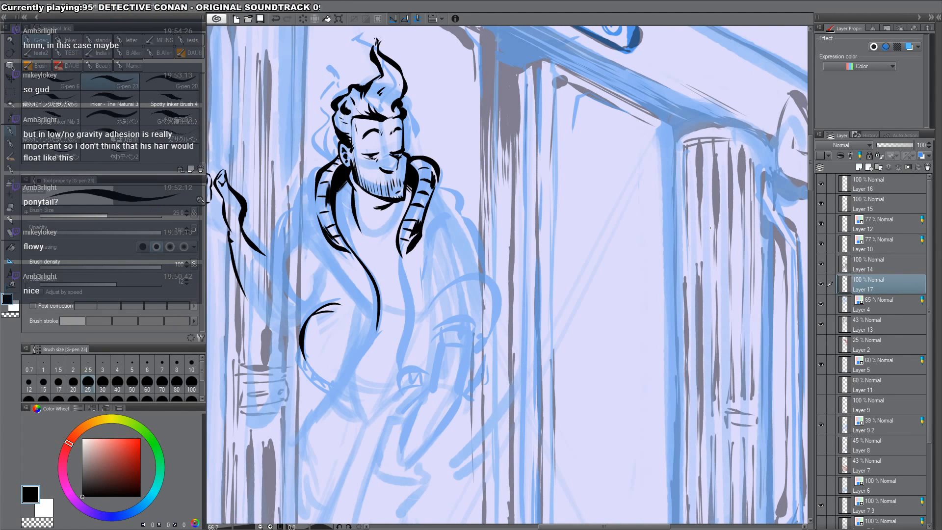
pyautogui.moveTo(535, 211); pyautogui.dragTo(643, 291)
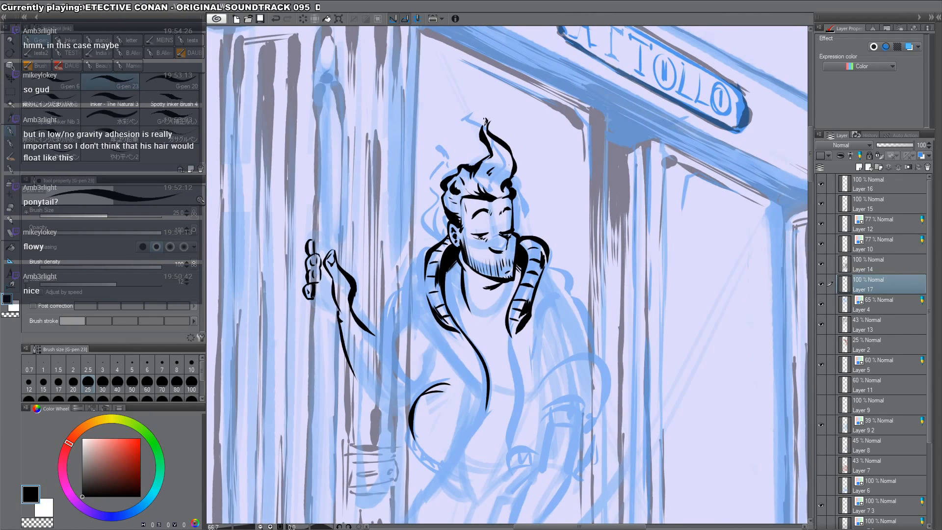
pyautogui.moveTo(485, 121); pyautogui.dragTo(480, 128)
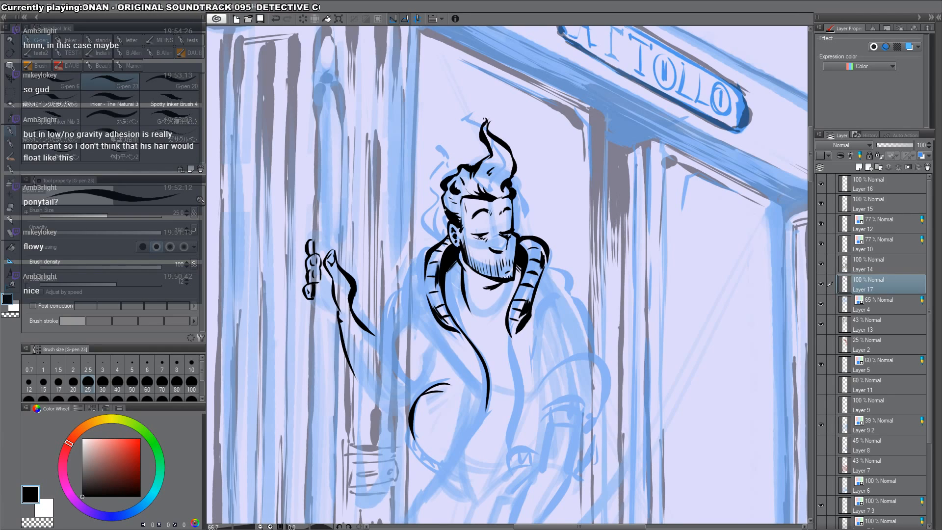
pyautogui.moveTo(443, 215); pyautogui.dragTo(447, 233)
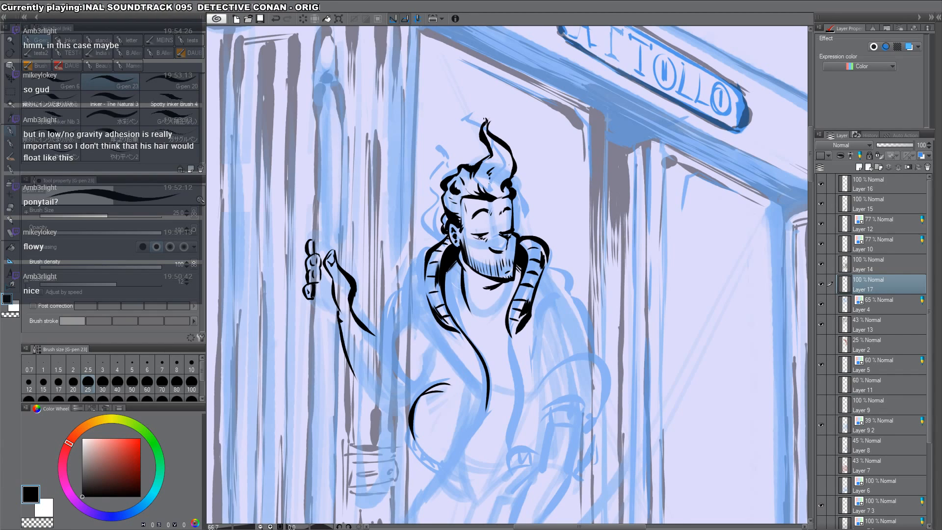
pyautogui.moveTo(488, 179); pyautogui.dragTo(493, 191)
# Step: Ink the jacket's pointed shoulder edge beside the ribbed collar on the raised-arm side
pyautogui.moveTo(546, 275)
pyautogui.mouseDown()
pyautogui.moveTo(540, 183)
pyautogui.moveTo(677, 182)
pyautogui.mouseUp()
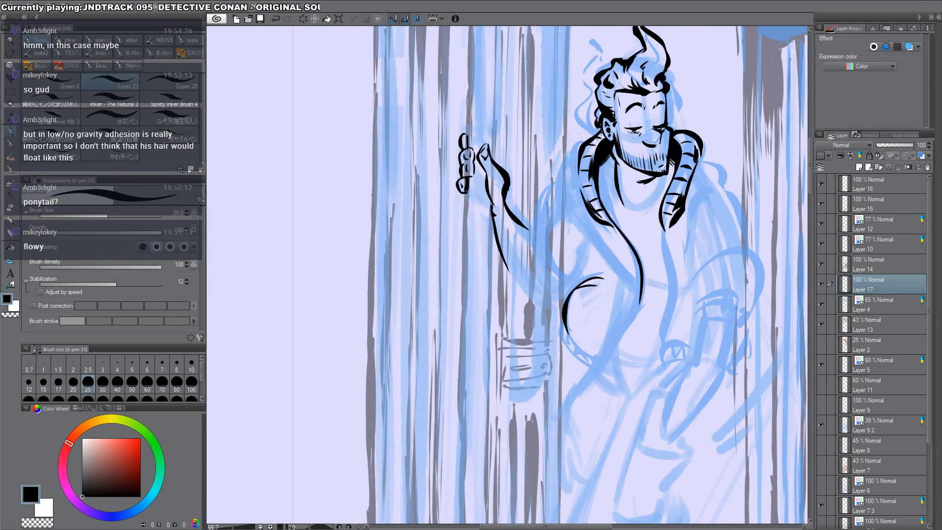
pyautogui.scroll(-2, 661, 187)
pyautogui.moveTo(605, 225); pyautogui.dragTo(473, 309)
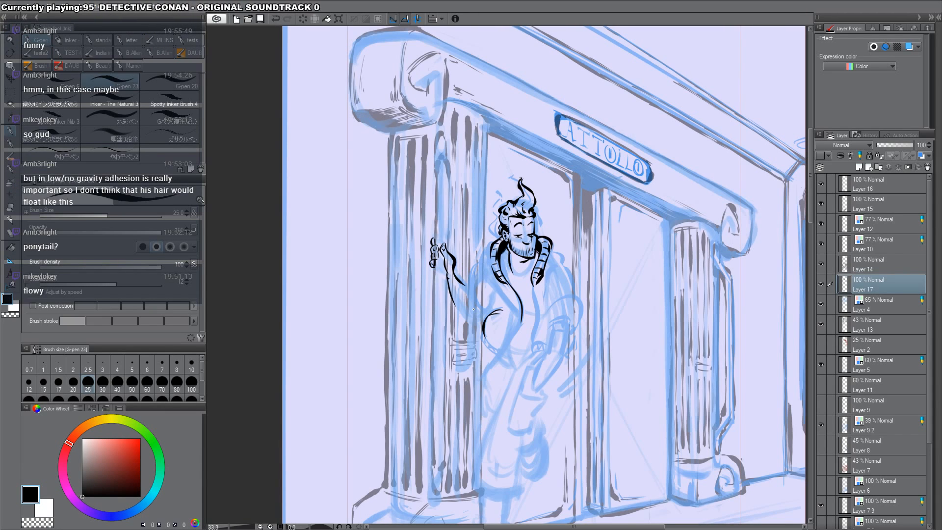
pyautogui.scroll(3, 474, 309)
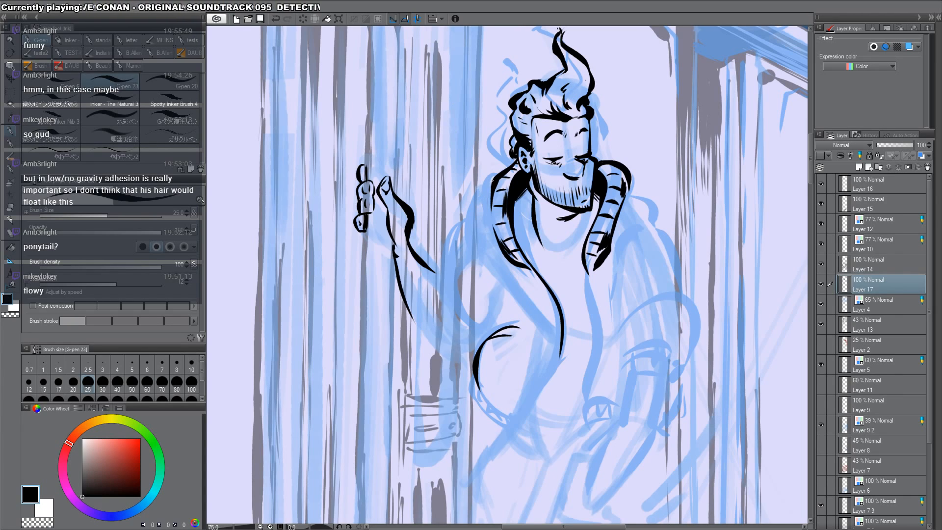
pyautogui.moveTo(492, 180); pyautogui.dragTo(467, 188)
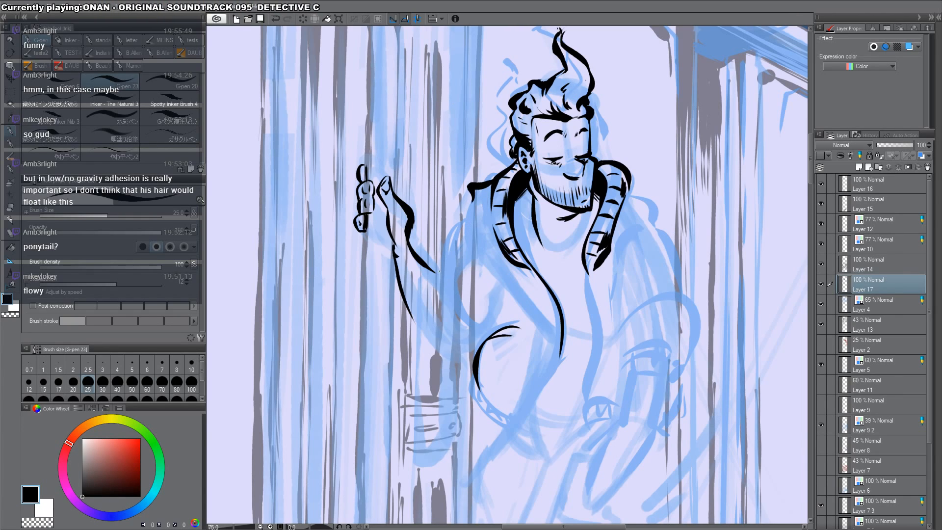
# Step: Complete the raised forearm's outline down to a rounded elbow
pyautogui.moveTo(442, 276)
pyautogui.mouseDown()
pyautogui.moveTo(457, 326)
pyautogui.moveTo(444, 335)
pyautogui.mouseUp()
pyautogui.moveTo(405, 298); pyautogui.dragTo(446, 338)
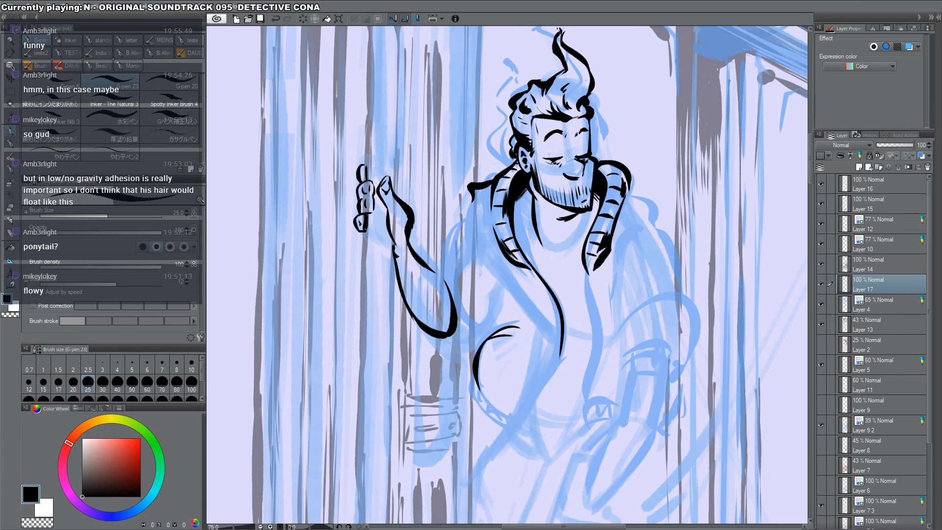
pyautogui.moveTo(424, 260); pyautogui.dragTo(452, 297)
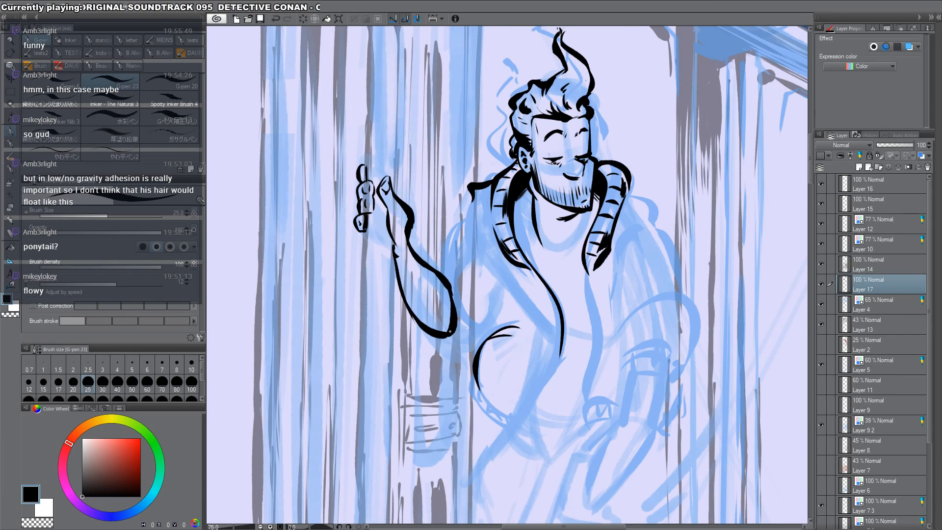
# Step: Ink the rolled sleeve cuff around the raised arm's elbow and clean up the forearm's lower contour
pyautogui.moveTo(439, 337)
pyautogui.mouseDown()
pyautogui.moveTo(464, 345)
pyautogui.moveTo(471, 328)
pyautogui.mouseUp()
pyautogui.moveTo(443, 273); pyautogui.dragTo(469, 328)
pyautogui.press('c')
pyautogui.moveTo(401, 295); pyautogui.dragTo(426, 334)
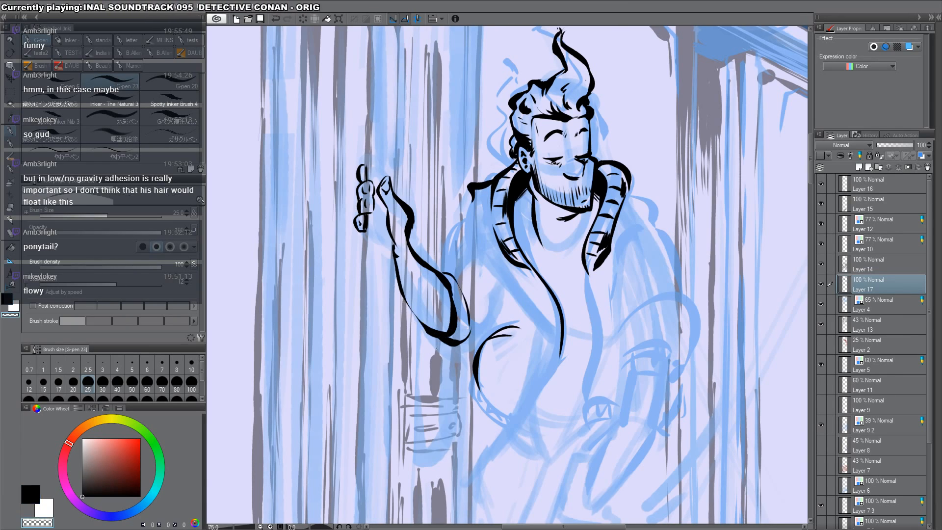
pyautogui.moveTo(396, 276); pyautogui.dragTo(433, 342)
pyautogui.press('c')
pyautogui.moveTo(398, 270)
pyautogui.mouseDown()
pyautogui.moveTo(422, 321)
pyautogui.moveTo(419, 311)
pyautogui.mouseUp()
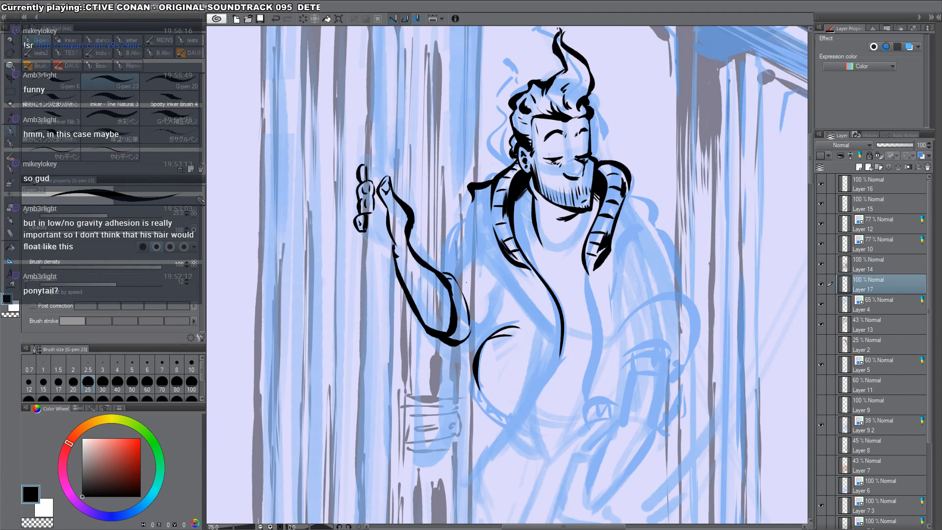
# Step: Add ribbing to the elbow cuff and ink the upper sleeve's curve and the jacket's shoulder contour above it
pyautogui.scroll(-1, 466, 282)
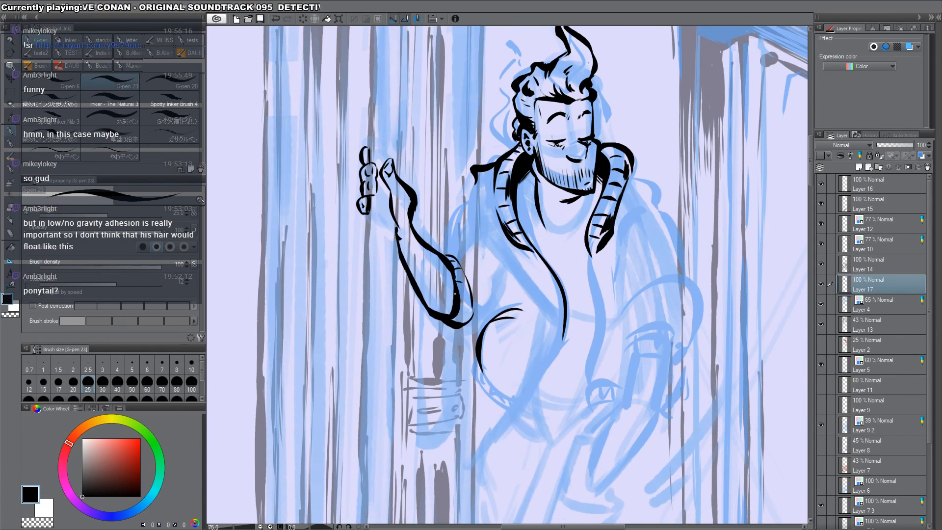
pyautogui.moveTo(459, 302); pyautogui.dragTo(467, 318)
pyautogui.moveTo(443, 253)
pyautogui.mouseDown()
pyautogui.moveTo(477, 220)
pyautogui.moveTo(487, 237)
pyautogui.moveTo(483, 218)
pyautogui.mouseUp()
pyautogui.press('c')
pyautogui.press('c')
pyautogui.moveTo(474, 180)
pyautogui.mouseDown()
pyautogui.moveTo(468, 210)
pyautogui.moveTo(479, 183)
pyautogui.moveTo(485, 211)
pyautogui.moveTo(473, 175)
pyautogui.moveTo(486, 199)
pyautogui.mouseUp()
pyautogui.hotkey('ctrl', 'z')
pyautogui.hotkey('ctrl', 'z')
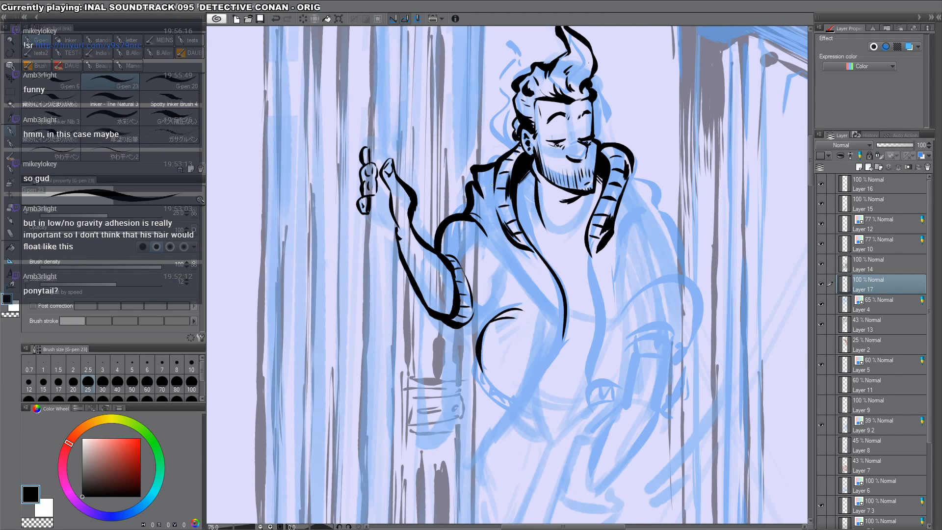
# Step: Ink the jacket's far shoulder line and the raised arm's inner sleeve line down to the armpit
pyautogui.moveTo(678, 341); pyautogui.dragTo(570, 339)
pyautogui.moveTo(524, 169); pyautogui.dragTo(569, 214)
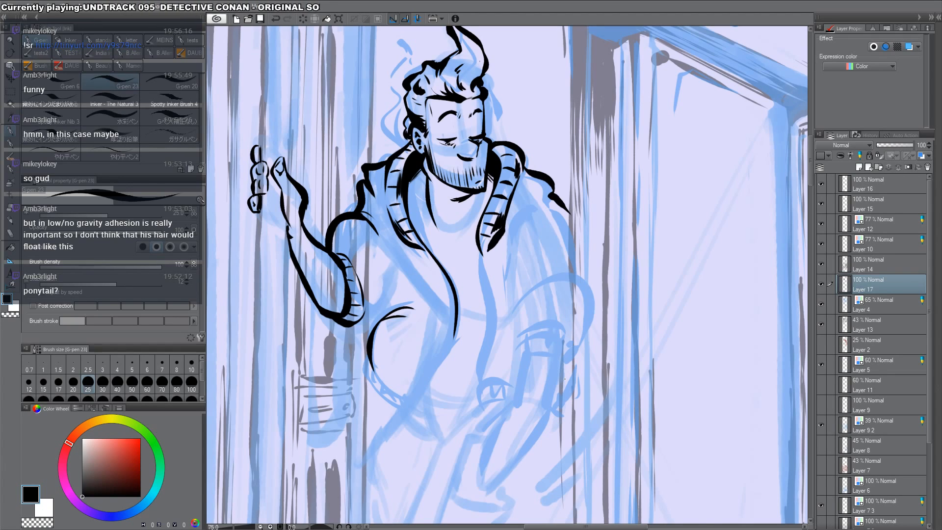
pyautogui.moveTo(383, 232)
pyautogui.mouseDown()
pyautogui.moveTo(406, 302)
pyautogui.moveTo(400, 281)
pyautogui.moveTo(404, 299)
pyautogui.moveTo(412, 289)
pyautogui.moveTo(433, 306)
pyautogui.mouseUp()
pyautogui.moveTo(406, 290)
pyautogui.mouseDown()
pyautogui.moveTo(436, 302)
pyautogui.moveTo(417, 302)
pyautogui.mouseUp()
pyautogui.moveTo(409, 298)
pyautogui.mouseDown()
pyautogui.moveTo(405, 306)
pyautogui.moveTo(401, 294)
pyautogui.moveTo(420, 317)
pyautogui.moveTo(553, 381)
pyautogui.mouseUp()
pyautogui.press('c')
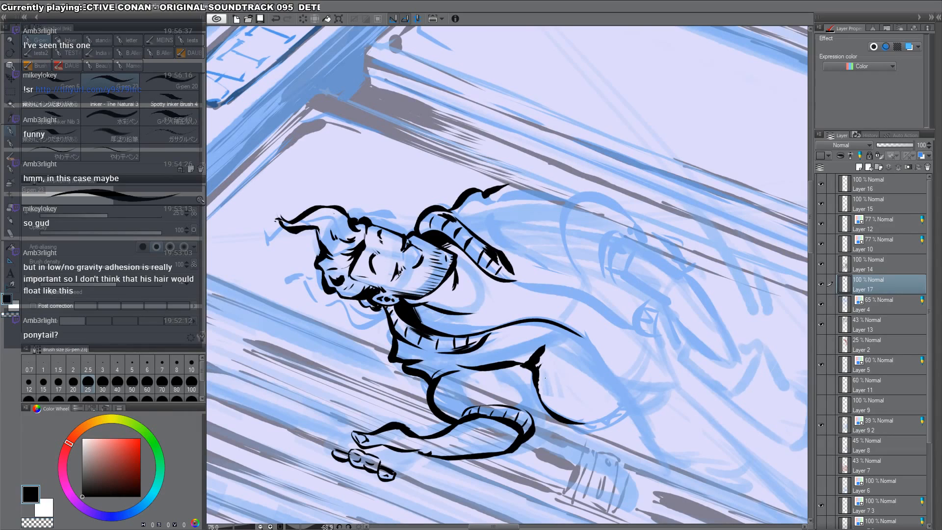
# Step: Build up spiky black folds at the raised arm's armpit and strengthen the sleeve lines around it
pyautogui.moveTo(538, 366); pyautogui.dragTo(544, 405)
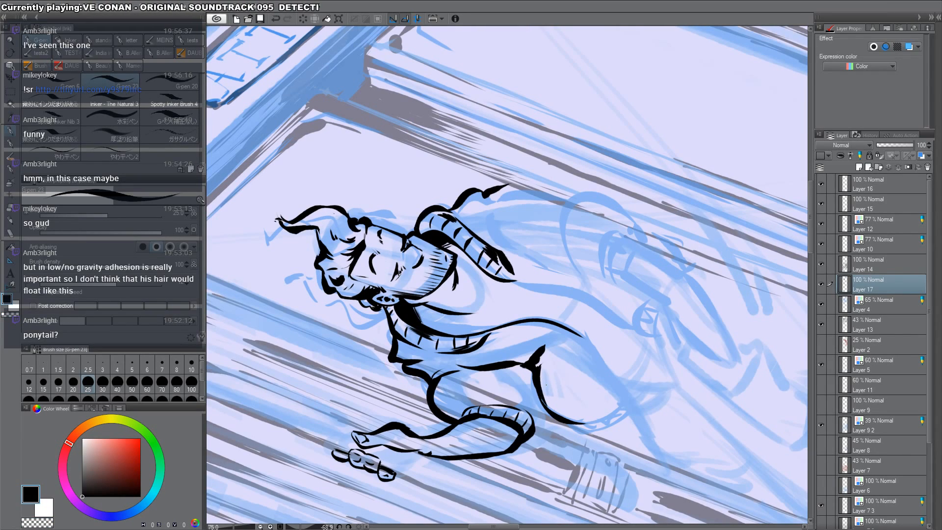
pyautogui.moveTo(548, 356)
pyautogui.mouseDown()
pyautogui.moveTo(539, 366)
pyautogui.moveTo(546, 348)
pyautogui.moveTo(548, 409)
pyautogui.mouseUp()
pyautogui.press('c')
pyautogui.press('c')
pyautogui.press('r')
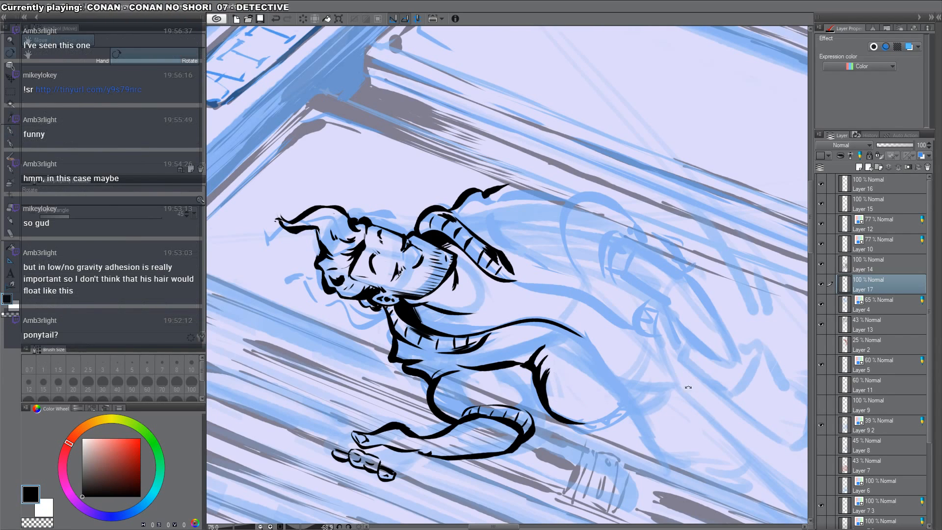
pyautogui.moveTo(689, 387); pyautogui.dragTo(627, 451)
pyautogui.moveTo(471, 424)
pyautogui.mouseDown()
pyautogui.moveTo(487, 392)
pyautogui.moveTo(484, 339)
pyautogui.moveTo(478, 410)
pyautogui.mouseUp()
pyautogui.moveTo(481, 363); pyautogui.dragTo(487, 382)
pyautogui.press('r')
pyautogui.moveTo(658, 417); pyautogui.dragTo(606, 499)
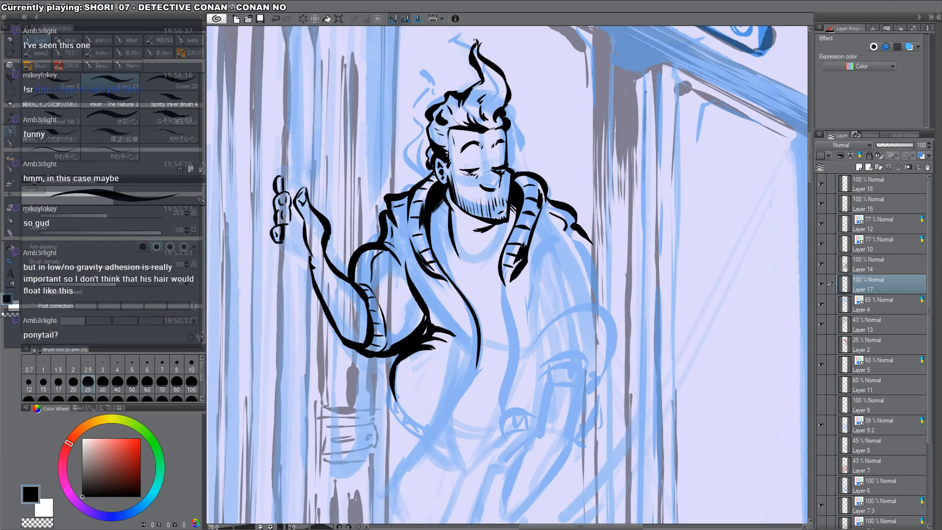
# Step: Ink the fold line on the lowered arm's shoulder and fill a dark shadow inside the collar beside the neck
pyautogui.moveTo(563, 229); pyautogui.dragTo(542, 267)
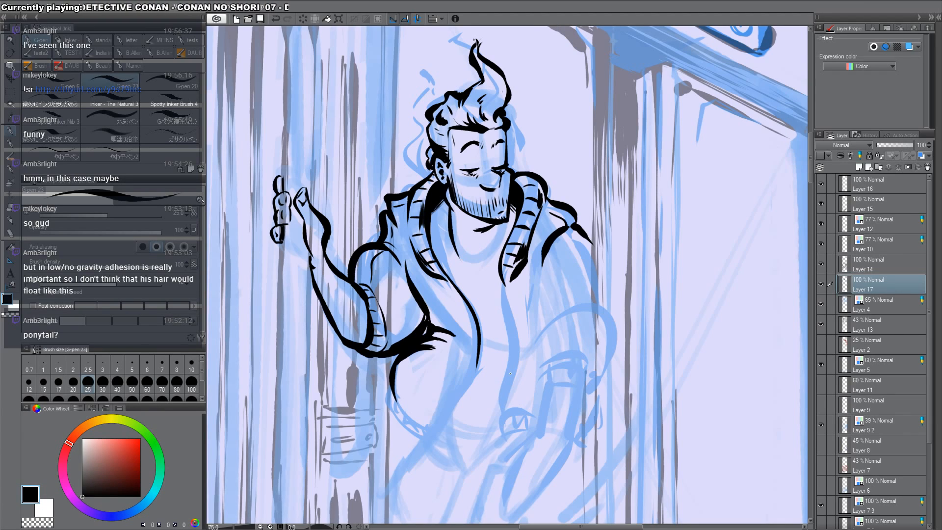
pyautogui.moveTo(556, 334); pyautogui.dragTo(558, 323)
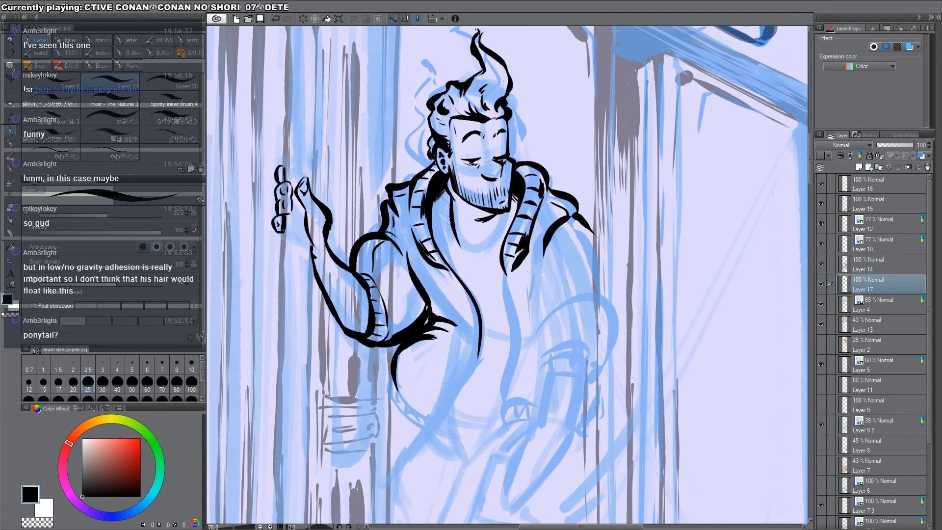
pyautogui.moveTo(450, 196); pyautogui.dragTo(452, 244)
pyautogui.moveTo(449, 207); pyautogui.dragTo(456, 244)
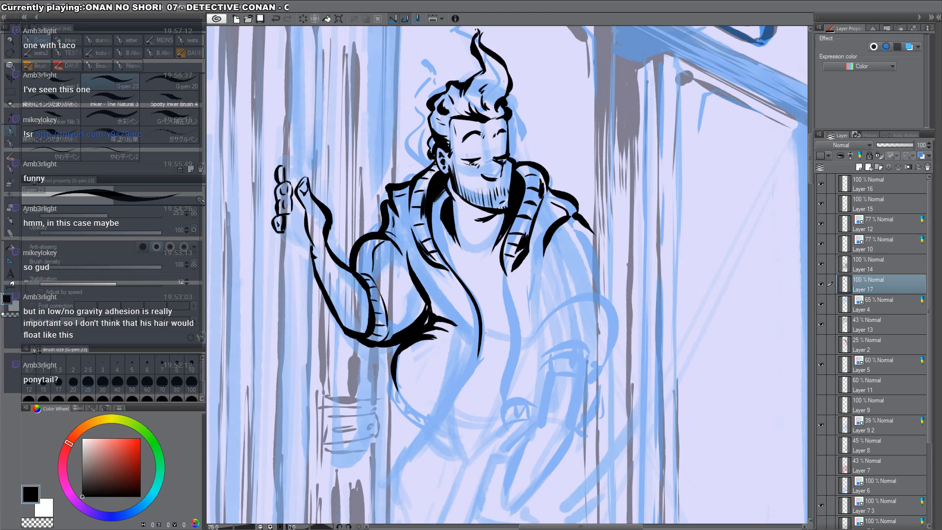
pyautogui.moveTo(604, 275); pyautogui.dragTo(605, 280)
pyautogui.moveTo(613, 378); pyautogui.dragTo(602, 355)
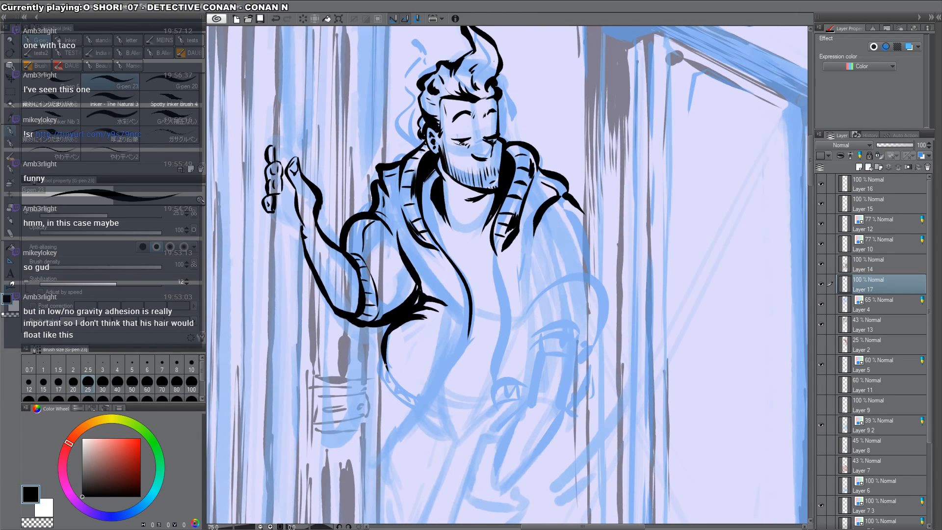
# Step: Ink the lower outline and ribbed hem of the jacket front below the raised arm, extending the armpit folds
pyautogui.moveTo(380, 345)
pyautogui.mouseDown()
pyautogui.moveTo(407, 405)
pyautogui.moveTo(424, 387)
pyautogui.moveTo(428, 395)
pyautogui.moveTo(474, 314)
pyautogui.moveTo(441, 377)
pyautogui.moveTo(470, 313)
pyautogui.mouseUp()
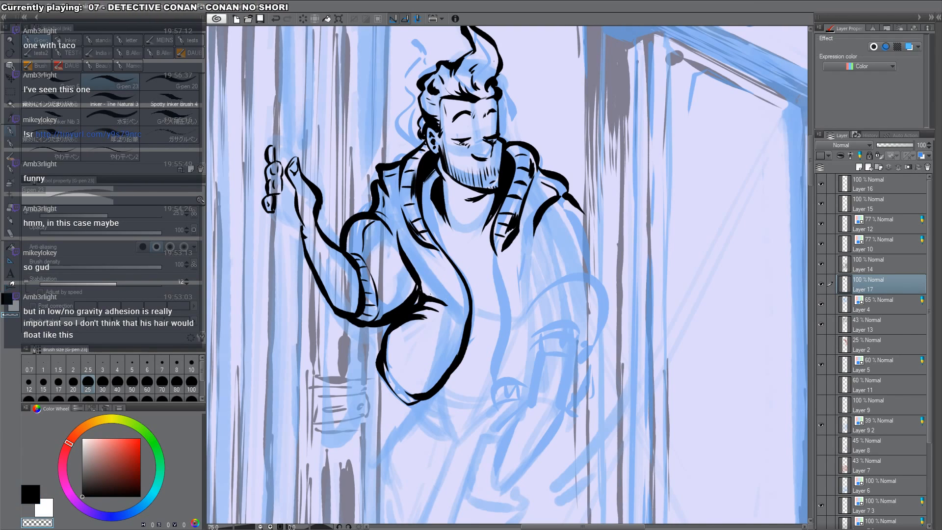
pyautogui.moveTo(423, 288); pyautogui.dragTo(453, 308)
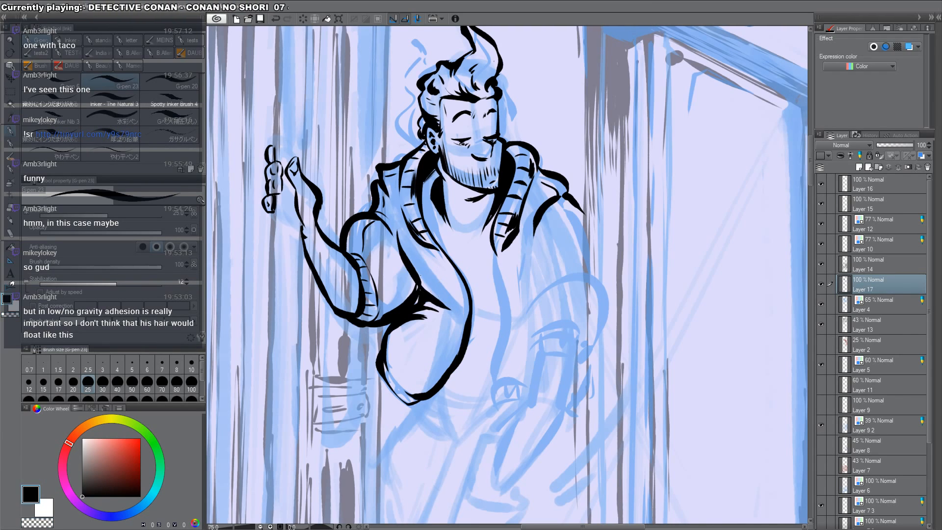
pyautogui.moveTo(420, 276); pyautogui.dragTo(443, 296)
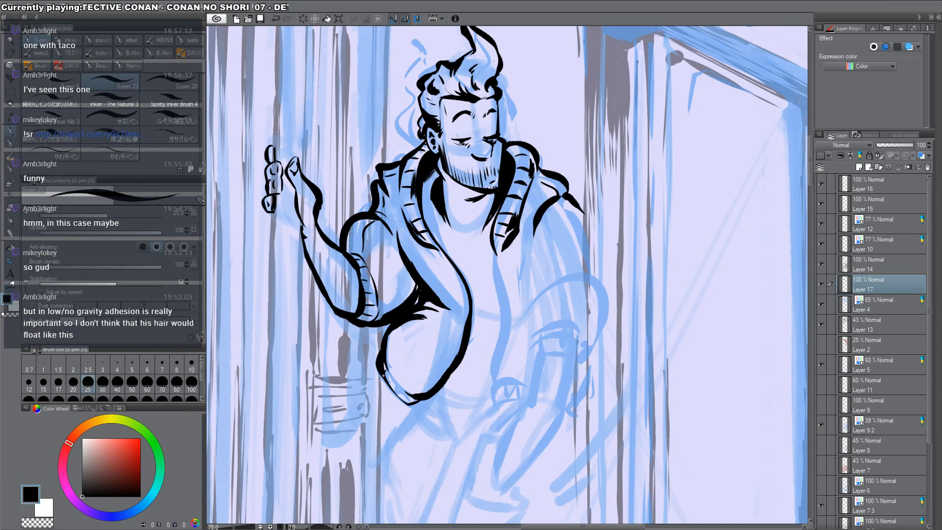
pyautogui.moveTo(391, 378); pyautogui.dragTo(407, 392)
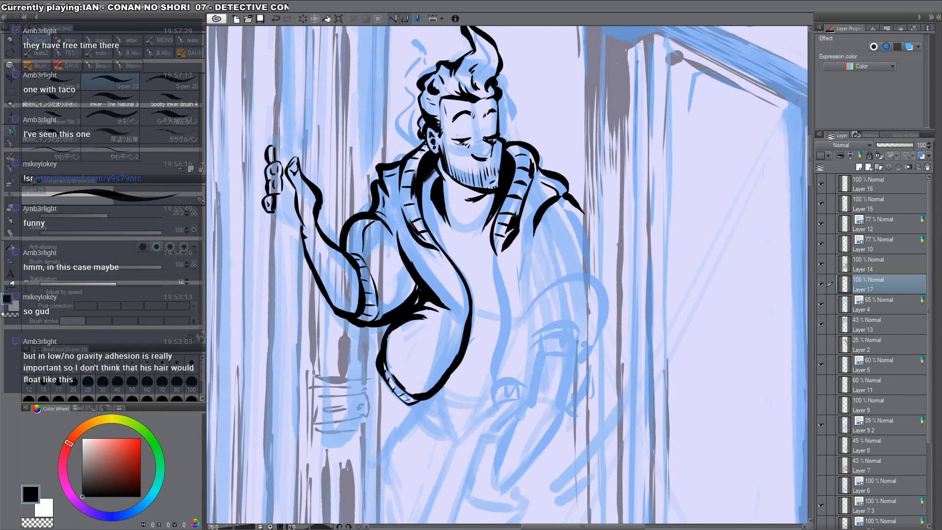
# Step: Ink the opposite jacket front's opening edge down to its hem and the lowered arm's elbow cuff line
pyautogui.moveTo(494, 252)
pyautogui.mouseDown()
pyautogui.moveTo(488, 408)
pyautogui.moveTo(499, 338)
pyautogui.moveTo(489, 389)
pyautogui.moveTo(488, 371)
pyautogui.moveTo(569, 296)
pyautogui.mouseUp()
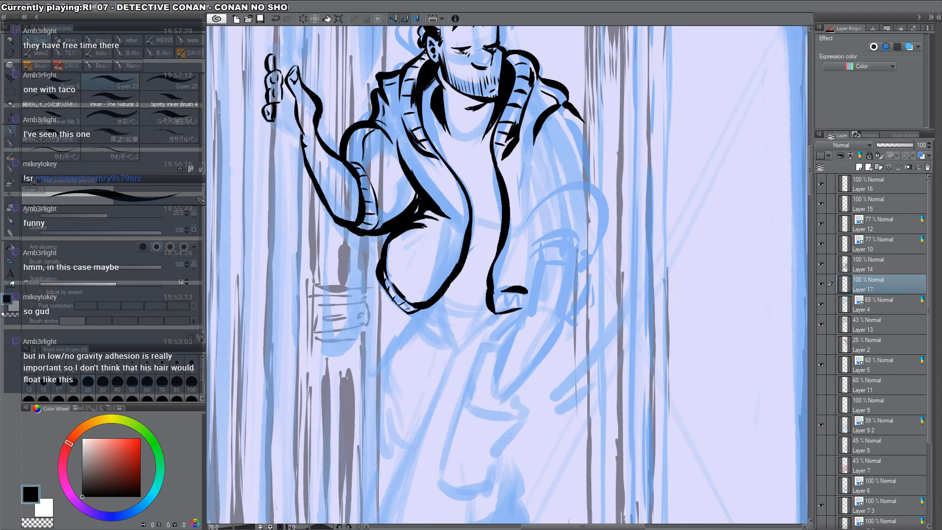
pyautogui.moveTo(551, 229)
pyautogui.mouseDown()
pyautogui.moveTo(549, 261)
pyautogui.moveTo(593, 274)
pyautogui.moveTo(550, 261)
pyautogui.mouseUp()
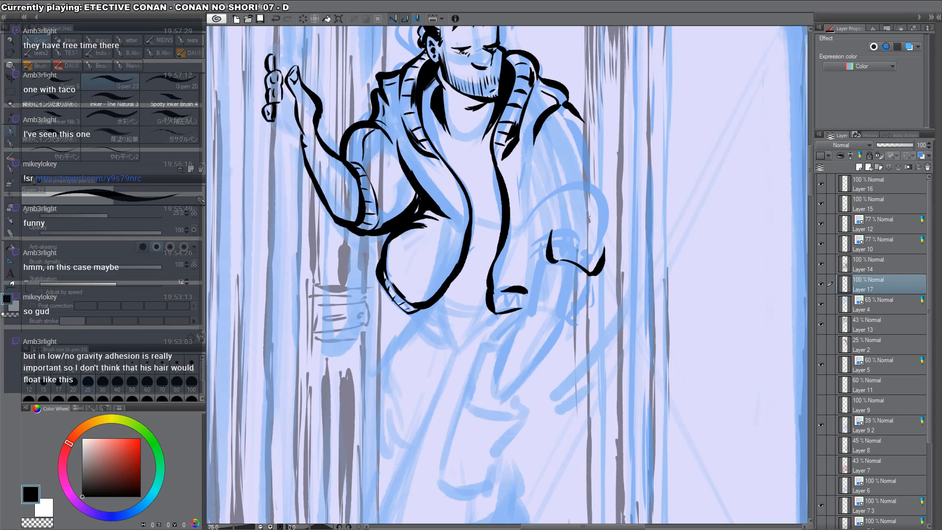
# Step: Doodle a rounded tower beside the man, with a dot on top, slanting arms, splayed legs and a flat base
pyautogui.moveTo(694, 326); pyautogui.dragTo(505, 348)
pyautogui.moveTo(688, 366); pyautogui.dragTo(678, 364)
pyautogui.moveTo(669, 434); pyautogui.dragTo(614, 362)
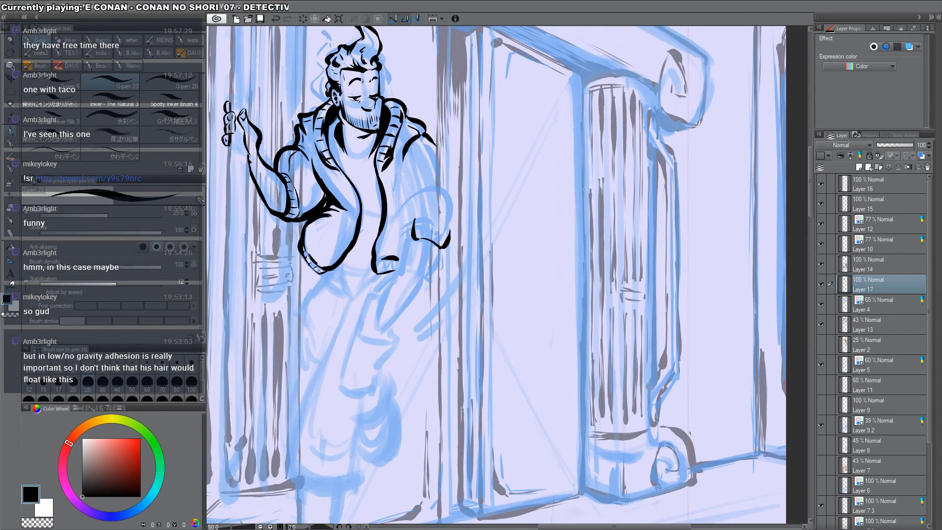
pyautogui.moveTo(566, 204)
pyautogui.mouseDown()
pyautogui.moveTo(584, 193)
pyautogui.moveTo(572, 271)
pyautogui.moveTo(583, 200)
pyautogui.moveTo(591, 279)
pyautogui.mouseUp()
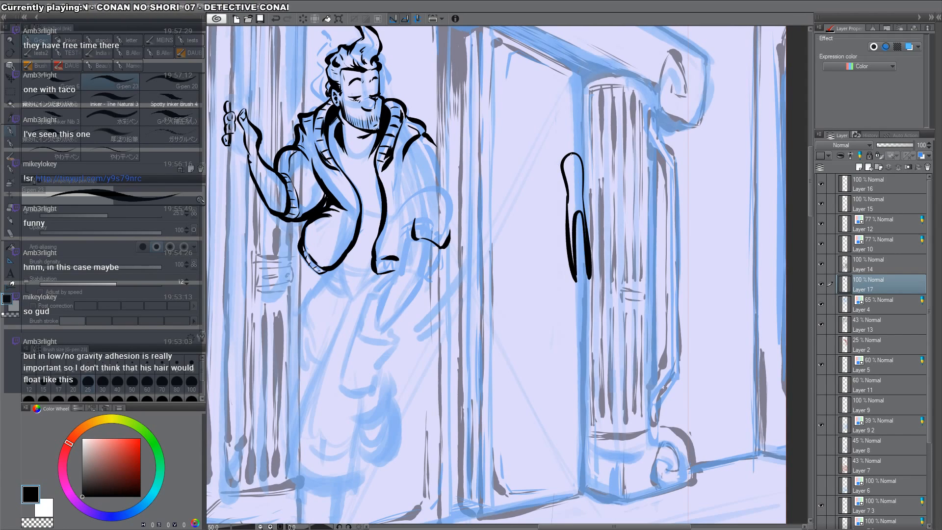
pyautogui.moveTo(562, 160); pyautogui.dragTo(519, 189)
pyautogui.moveTo(579, 160); pyautogui.dragTo(623, 183)
pyautogui.click(570, 144)
pyautogui.moveTo(566, 175)
pyautogui.mouseDown()
pyautogui.moveTo(585, 176)
pyautogui.moveTo(586, 193)
pyautogui.moveTo(528, 302)
pyautogui.mouseUp()
pyautogui.moveTo(564, 197)
pyautogui.mouseDown()
pyautogui.moveTo(538, 296)
pyautogui.moveTo(617, 243)
pyautogui.moveTo(642, 292)
pyautogui.mouseUp()
pyautogui.moveTo(590, 192); pyautogui.dragTo(646, 287)
pyautogui.moveTo(553, 287)
pyautogui.mouseDown()
pyautogui.moveTo(607, 283)
pyautogui.moveTo(624, 304)
pyautogui.mouseUp()
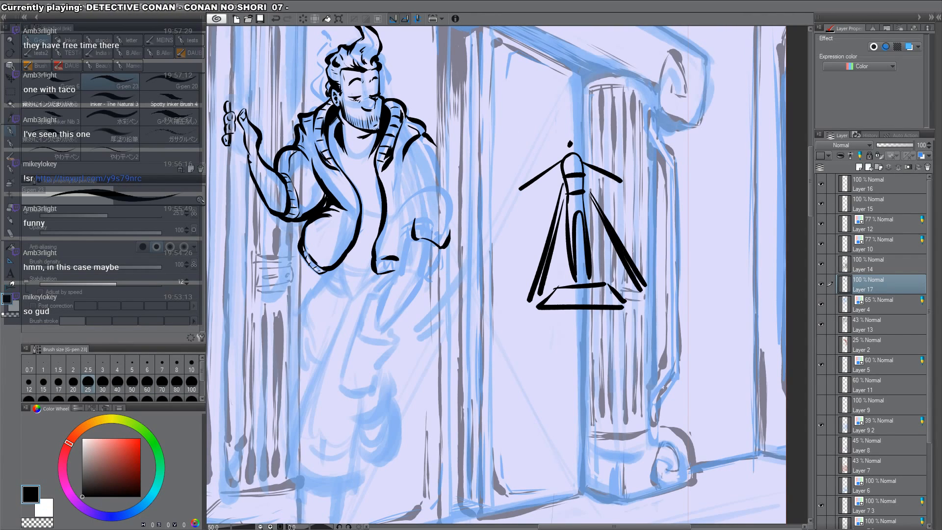
# Step: Add small arrow strokes beneath the tower doodle's slanting arms and thicken its splayed legs
pyautogui.moveTo(606, 198); pyautogui.dragTo(639, 243)
pyautogui.moveTo(625, 212); pyautogui.dragTo(637, 236)
pyautogui.moveTo(535, 208); pyautogui.dragTo(526, 244)
pyautogui.moveTo(549, 192); pyautogui.dragTo(533, 231)
pyautogui.moveTo(565, 184); pyautogui.dragTo(535, 297)
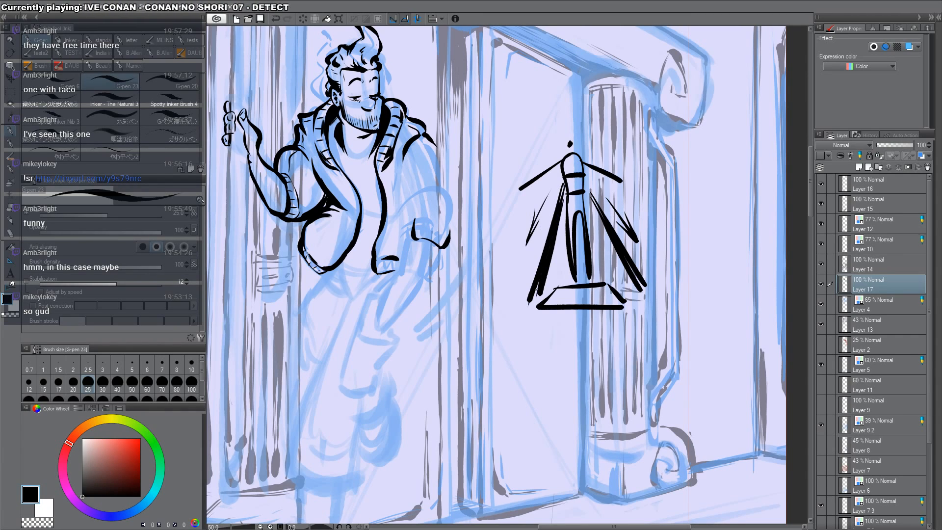
pyautogui.moveTo(586, 186); pyautogui.dragTo(644, 290)
# Step: Delete the whole tower doodle beside the man with a rectangular selection, and clear the selection
pyautogui.press('m')
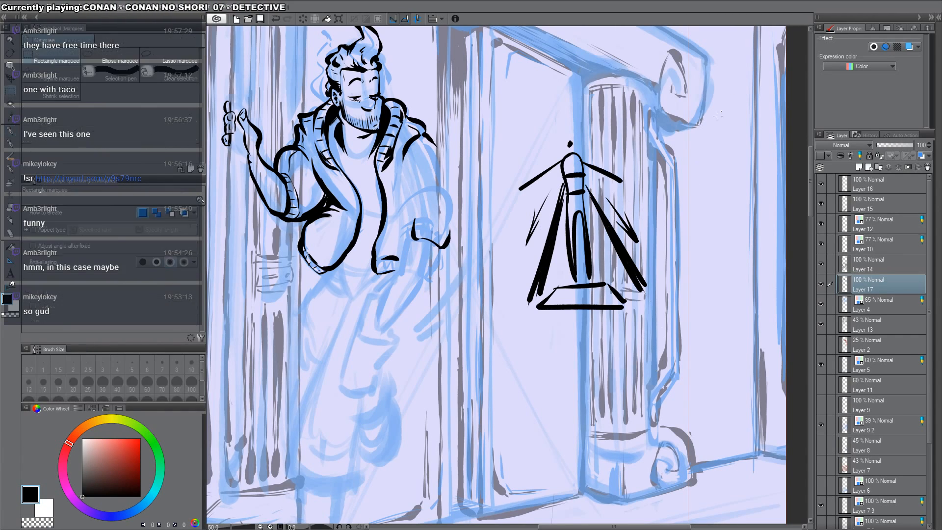
pyautogui.moveTo(731, 93)
pyautogui.mouseDown()
pyautogui.moveTo(499, 402)
pyautogui.moveTo(498, 432)
pyautogui.mouseUp()
pyautogui.press('Delete')
pyautogui.hotkey('ctrl', 'd')
pyautogui.press('p')
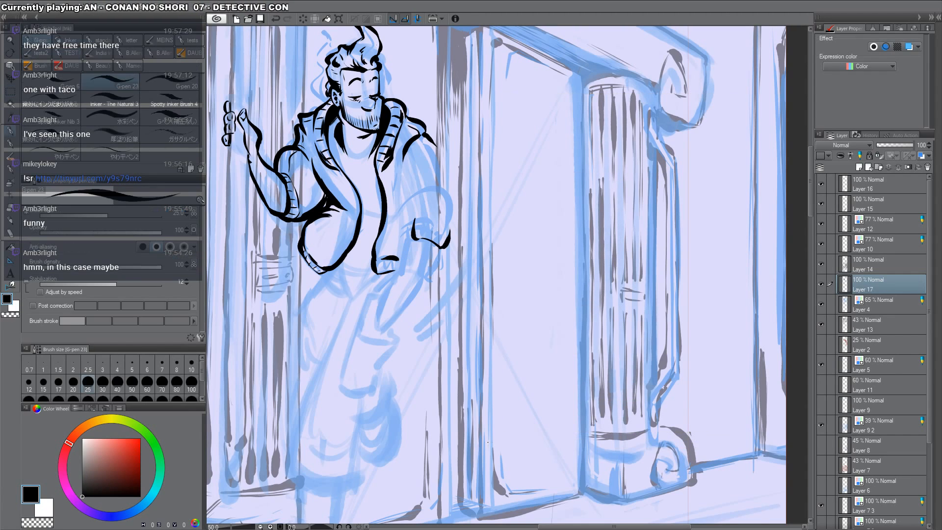
# Step: Ink the closing edge and rib lines of the rolled cuff on the lowered arm
pyautogui.moveTo(492, 233); pyautogui.dragTo(567, 309)
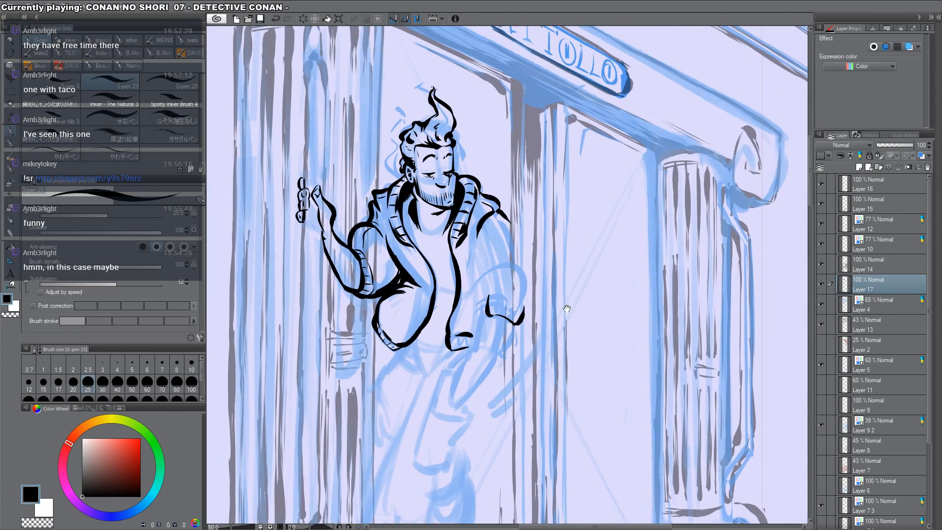
pyautogui.moveTo(490, 295)
pyautogui.mouseDown()
pyautogui.moveTo(527, 304)
pyautogui.moveTo(492, 296)
pyautogui.moveTo(507, 297)
pyautogui.moveTo(505, 316)
pyautogui.mouseUp()
pyautogui.moveTo(513, 301); pyautogui.dragTo(511, 320)
pyautogui.moveTo(516, 308); pyautogui.dragTo(518, 321)
pyautogui.press('c')
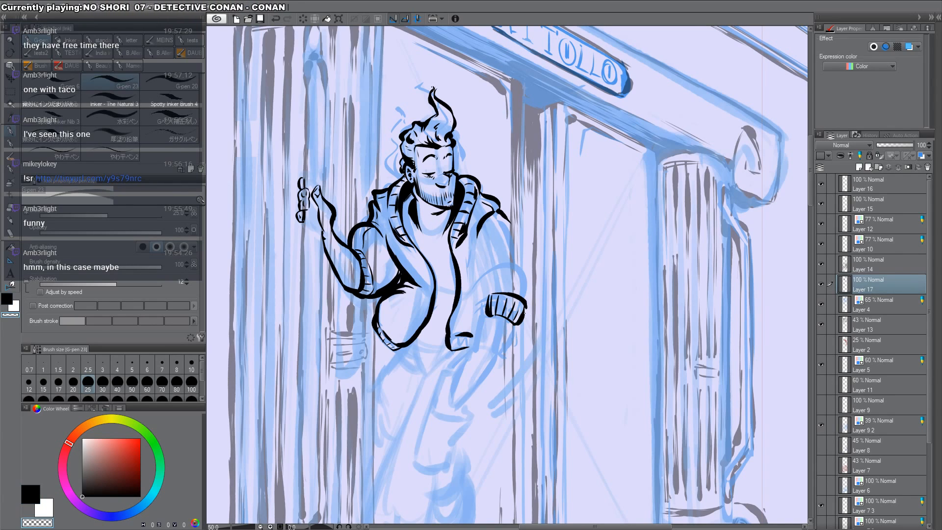
pyautogui.press('c')
# Step: Ink the lowered arm's sleeve from shoulder to cuff, including its inner and outer outlines and the elbow fold
pyautogui.moveTo(475, 269)
pyautogui.mouseDown()
pyautogui.moveTo(527, 286)
pyautogui.moveTo(540, 271)
pyautogui.moveTo(532, 285)
pyautogui.mouseUp()
pyautogui.hotkey('ctrl', 'z')
pyautogui.hotkey('ctrl', 'z')
pyautogui.moveTo(509, 221)
pyautogui.mouseDown()
pyautogui.moveTo(525, 251)
pyautogui.moveTo(503, 247)
pyautogui.moveTo(480, 298)
pyautogui.mouseUp()
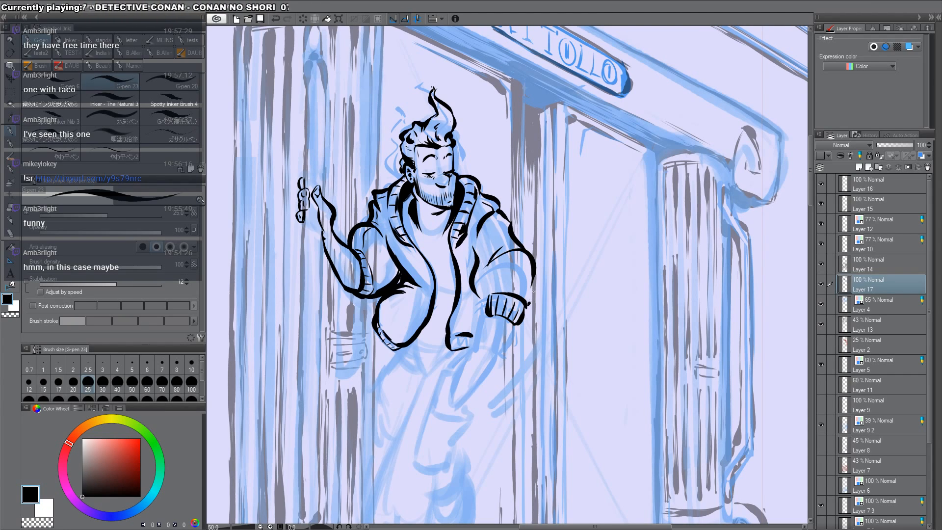
pyautogui.moveTo(535, 280); pyautogui.dragTo(524, 317)
pyautogui.moveTo(475, 292); pyautogui.dragTo(486, 304)
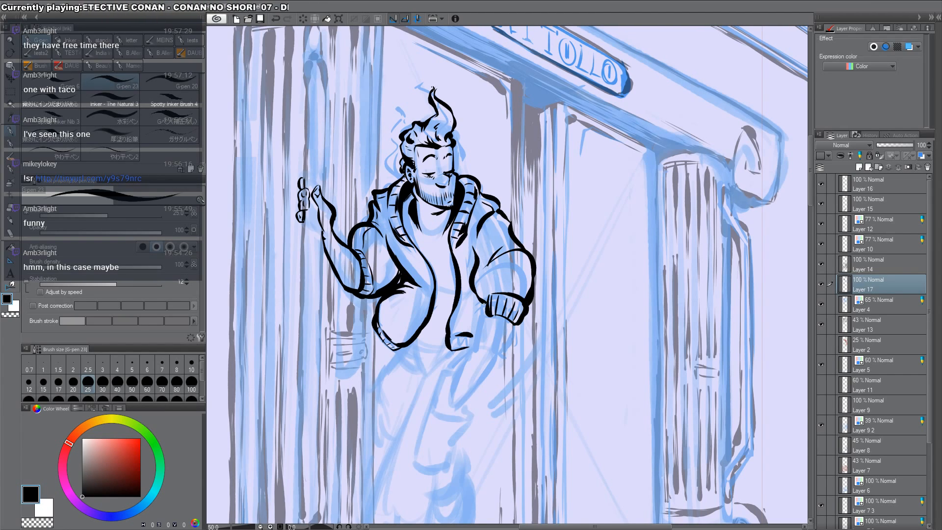
# Step: Ink the lowered arm's bare forearm and the fingers of its hand below the cuff
pyautogui.moveTo(531, 368); pyautogui.dragTo(552, 310)
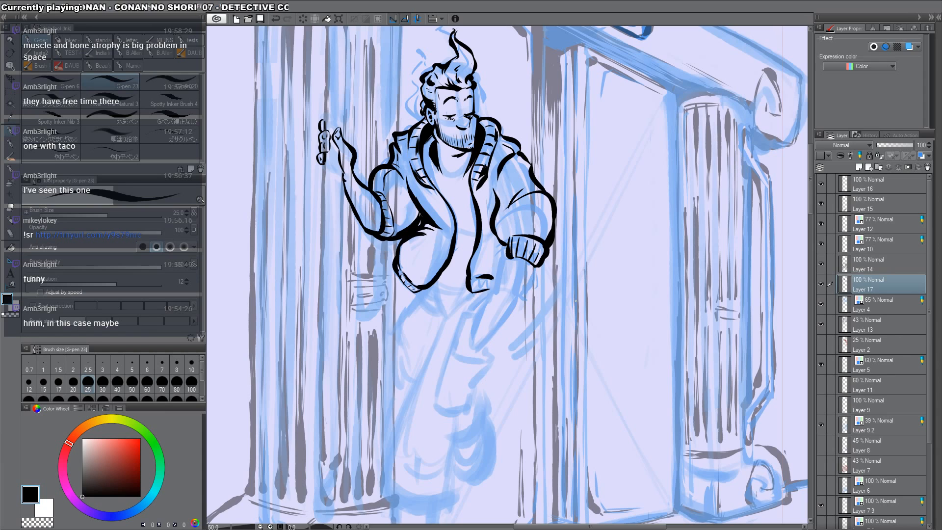
pyautogui.moveTo(575, 301); pyautogui.dragTo(580, 271)
pyautogui.moveTo(503, 258)
pyautogui.mouseDown()
pyautogui.moveTo(504, 311)
pyautogui.moveTo(523, 314)
pyautogui.mouseUp()
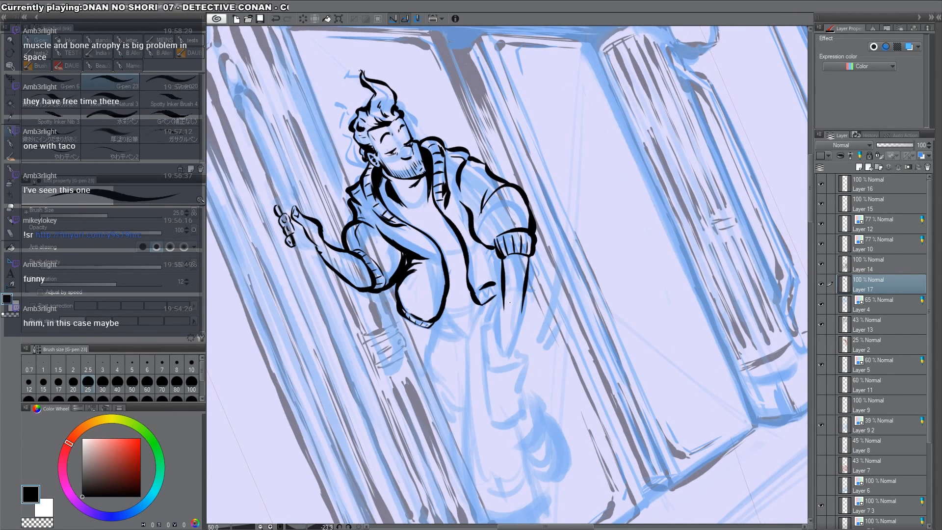
pyautogui.moveTo(503, 303)
pyautogui.mouseDown()
pyautogui.moveTo(490, 321)
pyautogui.moveTo(502, 358)
pyautogui.moveTo(523, 294)
pyautogui.mouseUp()
pyautogui.moveTo(498, 331); pyautogui.dragTo(506, 358)
pyautogui.moveTo(505, 335); pyautogui.dragTo(509, 363)
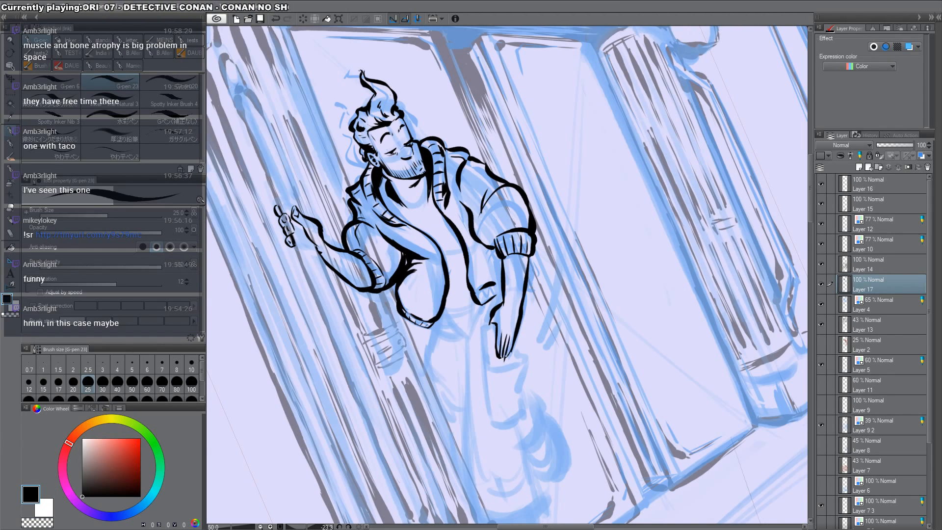
# Step: Ink the shapes around the lowered hand and the large thigh pocket beneath it, and reset the canvas rotation
pyautogui.moveTo(490, 324); pyautogui.dragTo(487, 365)
pyautogui.moveTo(520, 335)
pyautogui.mouseDown()
pyautogui.moveTo(508, 372)
pyautogui.moveTo(529, 356)
pyautogui.moveTo(521, 373)
pyautogui.moveTo(474, 343)
pyautogui.moveTo(489, 412)
pyautogui.moveTo(528, 415)
pyautogui.mouseUp()
pyautogui.moveTo(518, 380)
pyautogui.mouseDown()
pyautogui.moveTo(532, 418)
pyautogui.moveTo(486, 407)
pyautogui.mouseUp()
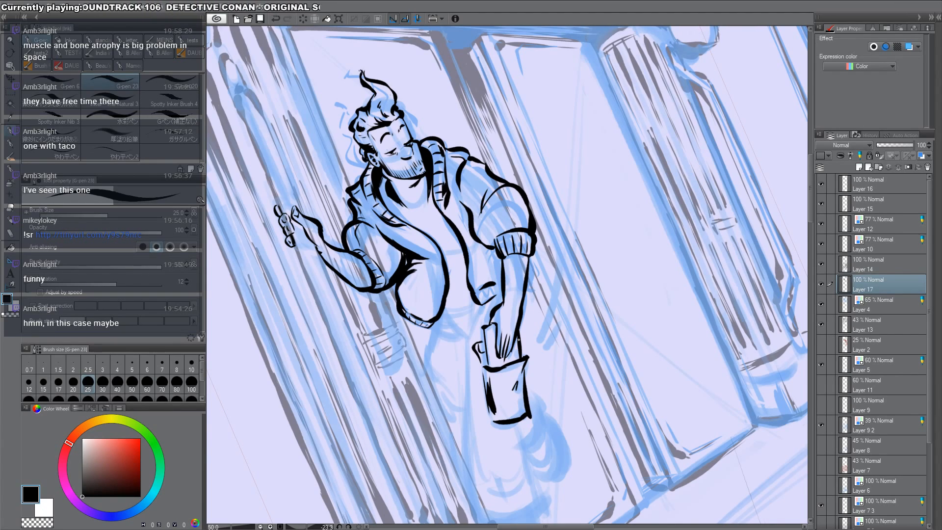
pyautogui.hotkey('shift', 'space')
pyautogui.doubleClick(616, 307)
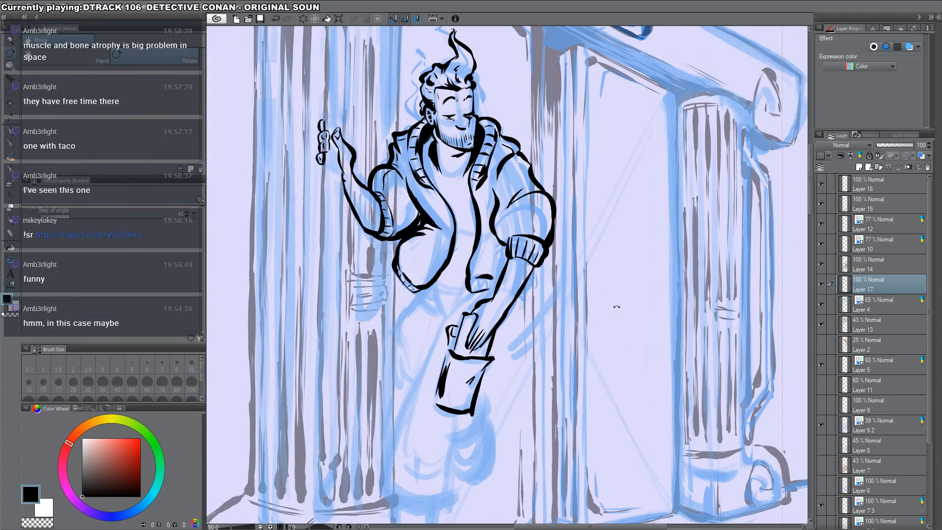
# Step: Ink the shirt's lower edge between the jacket fronts and add black shadows on the shirt and jacket hem
pyautogui.press('c')
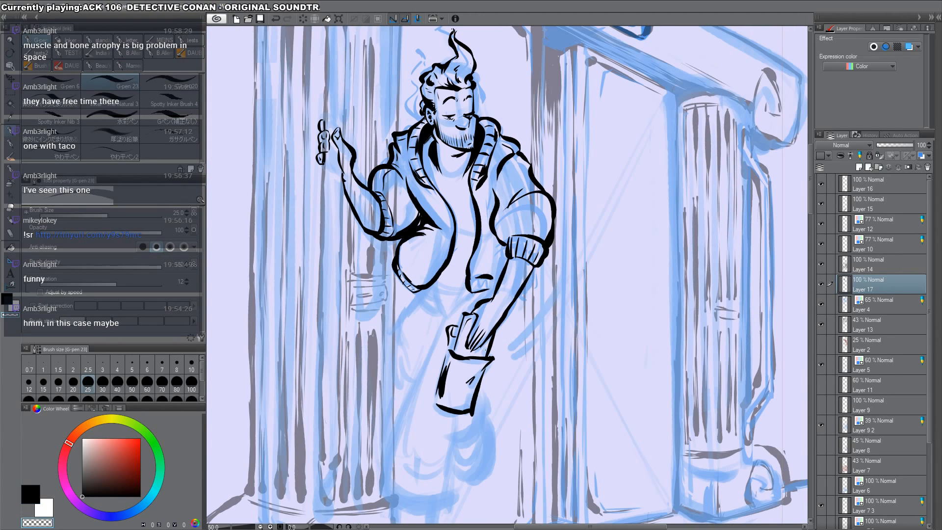
pyautogui.press('c')
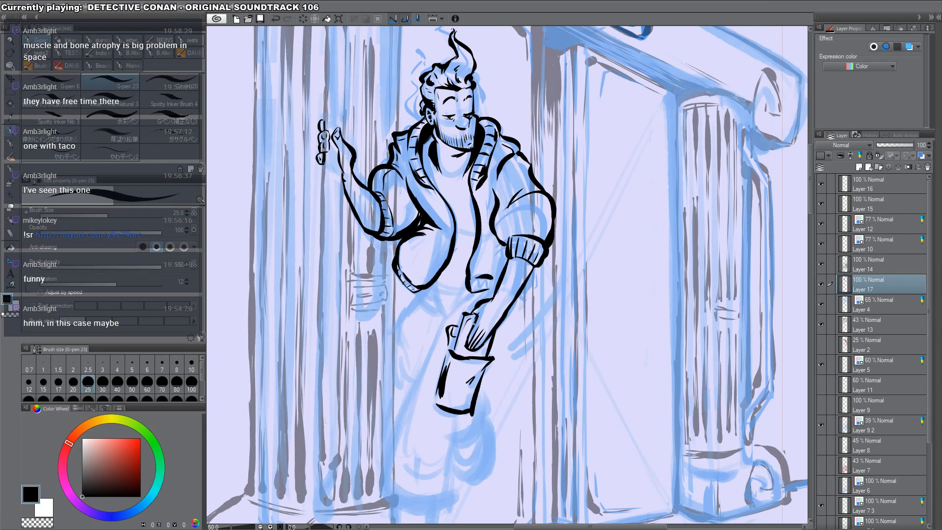
pyautogui.moveTo(432, 293)
pyautogui.mouseDown()
pyautogui.moveTo(497, 274)
pyautogui.moveTo(472, 297)
pyautogui.moveTo(486, 295)
pyautogui.mouseUp()
pyautogui.press('c')
pyautogui.press('c')
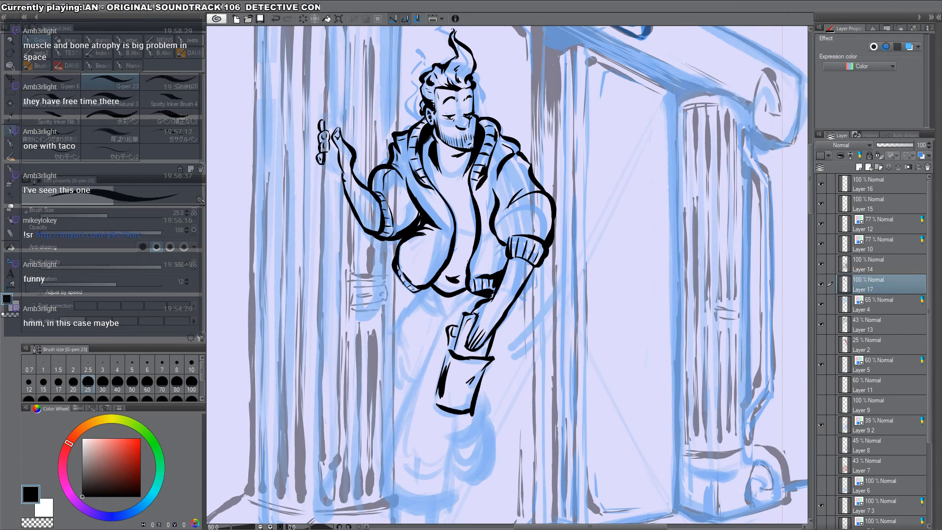
pyautogui.scroll(3, 446, 276)
pyautogui.moveTo(480, 296)
pyautogui.mouseDown()
pyautogui.moveTo(465, 301)
pyautogui.moveTo(486, 276)
pyautogui.moveTo(481, 299)
pyautogui.moveTo(512, 325)
pyautogui.mouseUp()
pyautogui.moveTo(506, 311); pyautogui.dragTo(512, 321)
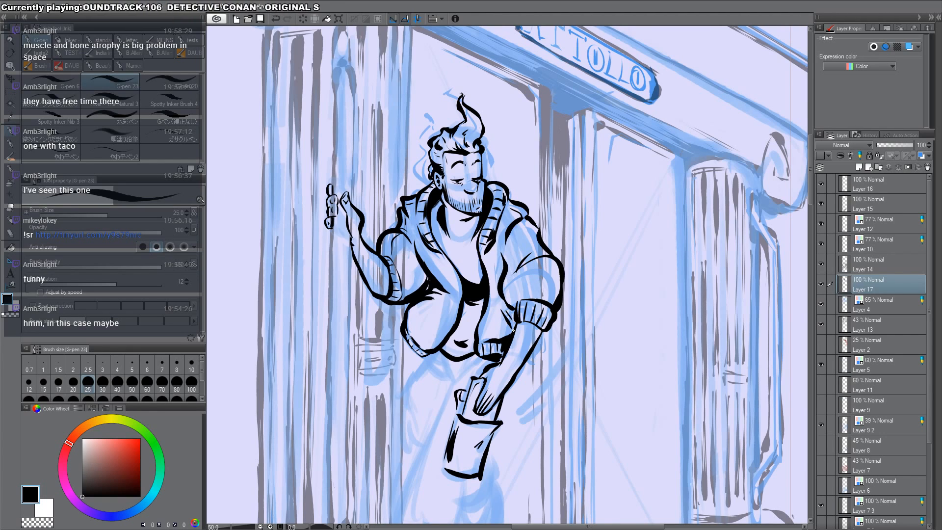
# Step: Ink the trousers' waist creases, the far leg's outer outline and the long front outline of the near leg
pyautogui.moveTo(548, 390)
pyautogui.mouseDown()
pyautogui.moveTo(534, 284)
pyautogui.moveTo(572, 298)
pyautogui.mouseUp()
pyautogui.moveTo(453, 278)
pyautogui.mouseDown()
pyautogui.moveTo(473, 292)
pyautogui.moveTo(474, 284)
pyautogui.moveTo(444, 276)
pyautogui.moveTo(420, 336)
pyautogui.moveTo(434, 410)
pyautogui.mouseUp()
pyautogui.hotkey('ctrl', 'z')
pyautogui.moveTo(423, 296); pyautogui.dragTo(431, 395)
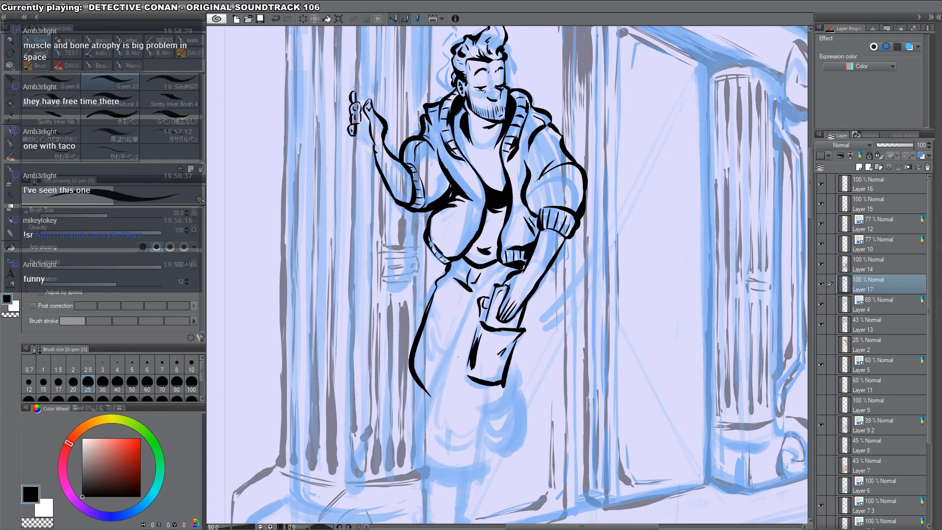
pyautogui.moveTo(462, 332); pyautogui.dragTo(474, 312)
pyautogui.moveTo(486, 271)
pyautogui.mouseDown()
pyautogui.moveTo(508, 259)
pyautogui.moveTo(437, 442)
pyautogui.mouseUp()
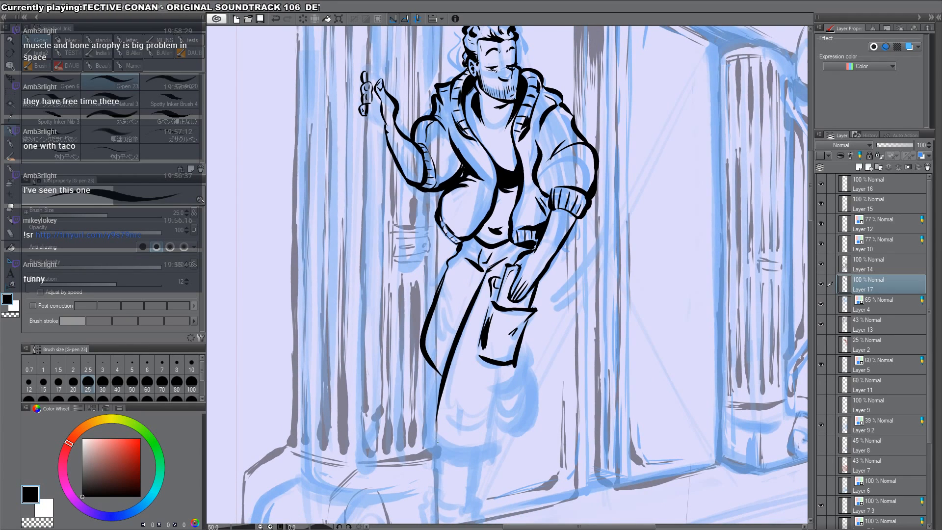
pyautogui.moveTo(449, 268); pyautogui.dragTo(431, 346)
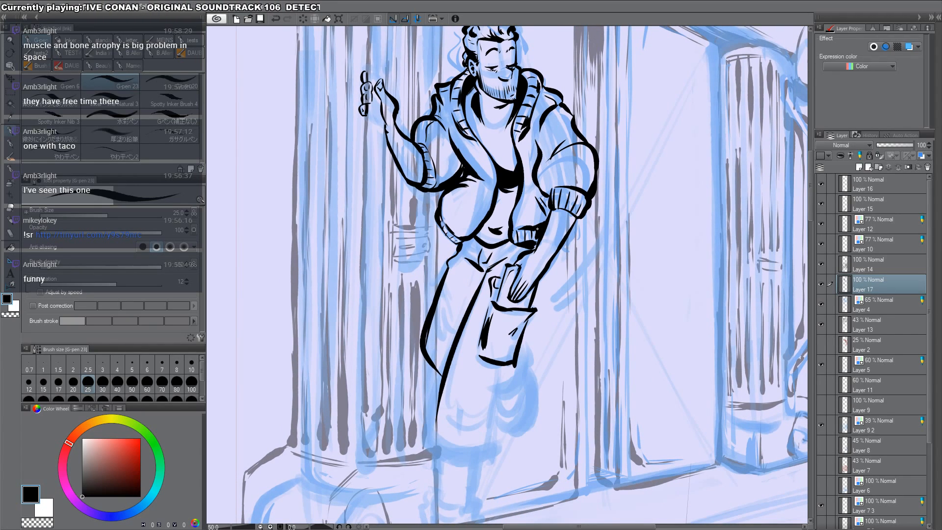
# Step: Strengthen the black shadows at the jacket hem and inside the collar beside the neck
pyautogui.moveTo(537, 229); pyautogui.dragTo(535, 249)
pyautogui.moveTo(510, 246)
pyautogui.mouseDown()
pyautogui.moveTo(526, 329)
pyautogui.moveTo(500, 310)
pyautogui.mouseUp()
pyautogui.moveTo(487, 402); pyautogui.dragTo(487, 399)
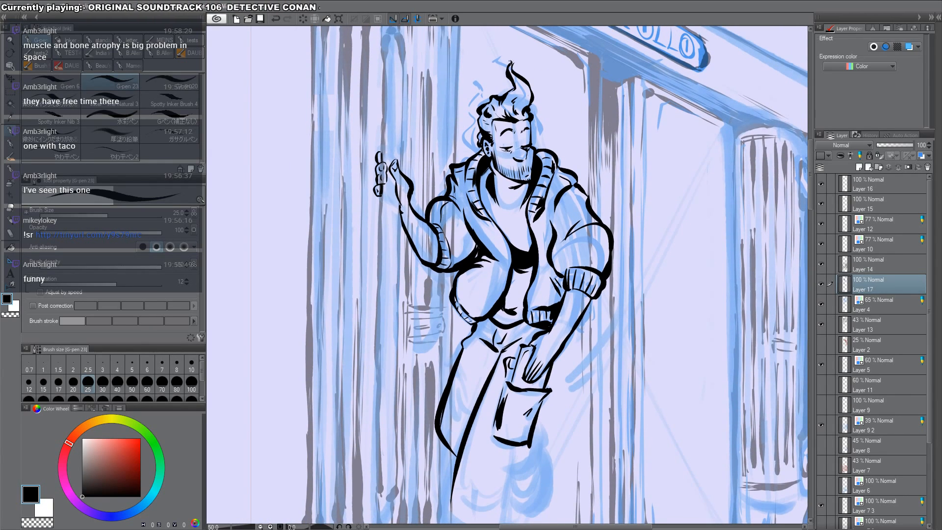
pyautogui.moveTo(483, 177)
pyautogui.mouseDown()
pyautogui.moveTo(486, 202)
pyautogui.moveTo(482, 186)
pyautogui.mouseUp()
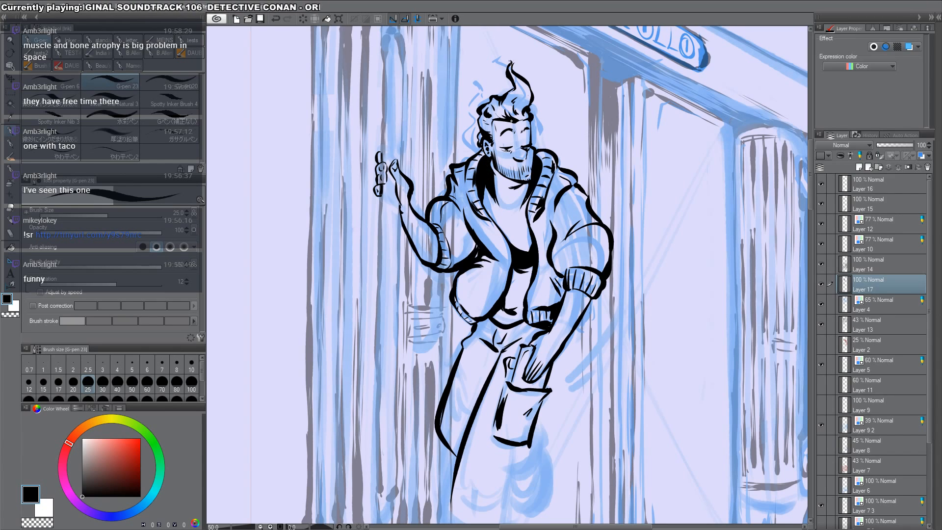
# Step: Ink the near trouser leg's bottom hem with its dark opening and the back outline, trimming stray ink along the edge
pyautogui.moveTo(524, 341); pyautogui.dragTo(518, 295)
pyautogui.moveTo(531, 362)
pyautogui.mouseDown()
pyautogui.moveTo(521, 257)
pyautogui.moveTo(529, 207)
pyautogui.mouseUp()
pyautogui.moveTo(452, 307)
pyautogui.mouseDown()
pyautogui.moveTo(438, 356)
pyautogui.moveTo(489, 373)
pyautogui.moveTo(508, 353)
pyautogui.mouseUp()
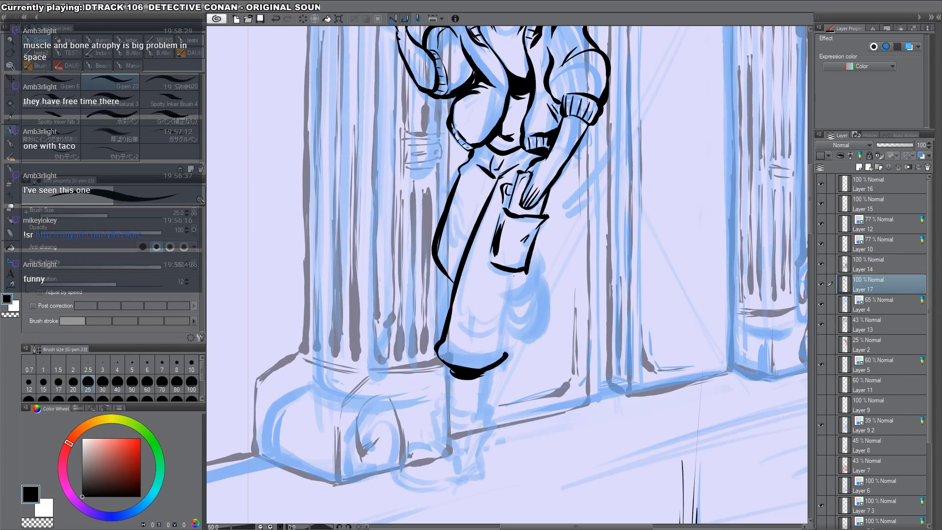
pyautogui.moveTo(514, 273); pyautogui.dragTo(503, 358)
pyautogui.moveTo(523, 270); pyautogui.dragTo(516, 333)
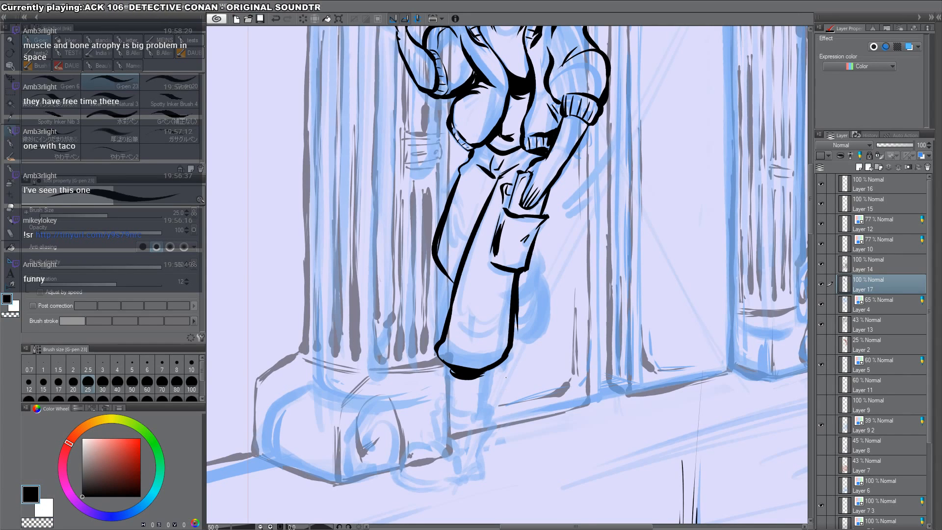
pyautogui.press('c')
pyautogui.moveTo(520, 285); pyautogui.dragTo(508, 384)
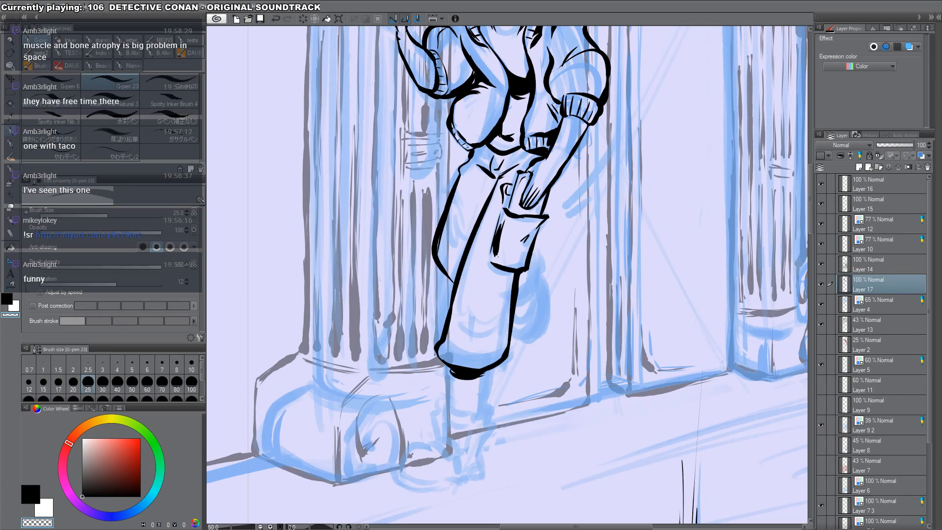
# Step: Ink the ankle below the trouser hem with its sock creases and the flared top of the boot
pyautogui.press('c')
pyautogui.moveTo(450, 369); pyautogui.dragTo(451, 403)
pyautogui.moveTo(489, 371); pyautogui.dragTo(479, 412)
pyautogui.moveTo(454, 381)
pyautogui.mouseDown()
pyautogui.moveTo(485, 385)
pyautogui.moveTo(469, 423)
pyautogui.moveTo(497, 405)
pyautogui.mouseUp()
pyautogui.moveTo(495, 407); pyautogui.dragTo(490, 418)
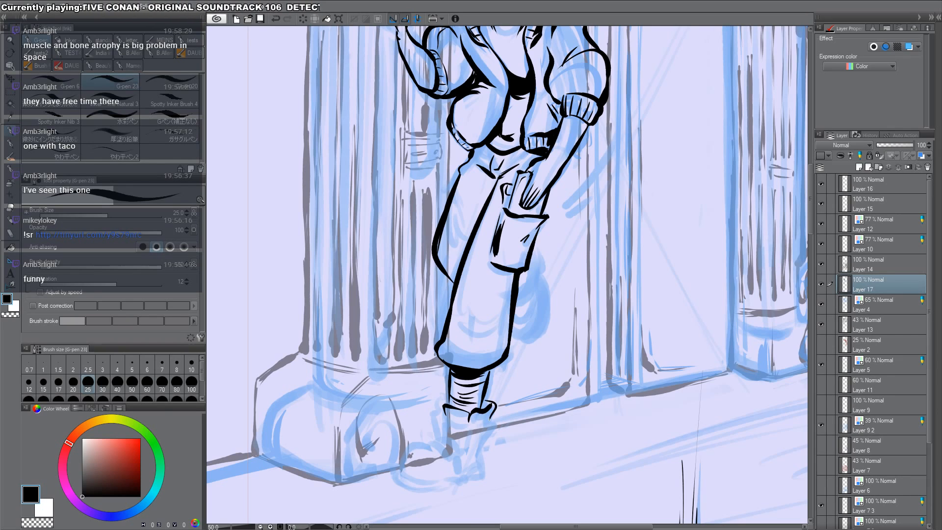
pyautogui.press('c')
pyautogui.press('c')
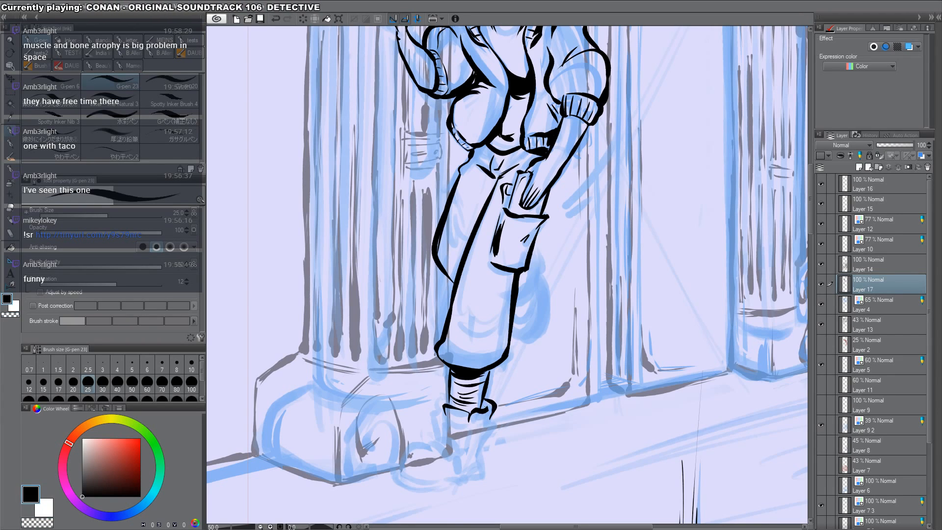
# Step: Ink the standing foot's boot with its tongue folds, rounded toe, heel and sole, and reset the canvas rotation
pyautogui.moveTo(447, 401)
pyautogui.mouseDown()
pyautogui.moveTo(431, 421)
pyautogui.moveTo(441, 432)
pyautogui.moveTo(429, 446)
pyautogui.moveTo(449, 461)
pyautogui.moveTo(462, 456)
pyautogui.mouseUp()
pyautogui.moveTo(469, 415)
pyautogui.mouseDown()
pyautogui.moveTo(444, 426)
pyautogui.moveTo(440, 450)
pyautogui.moveTo(454, 451)
pyautogui.moveTo(462, 423)
pyautogui.moveTo(486, 424)
pyautogui.moveTo(478, 461)
pyautogui.moveTo(464, 473)
pyautogui.mouseUp()
pyautogui.hotkey('shift', 'space')
pyautogui.moveTo(509, 407); pyautogui.dragTo(625, 336)
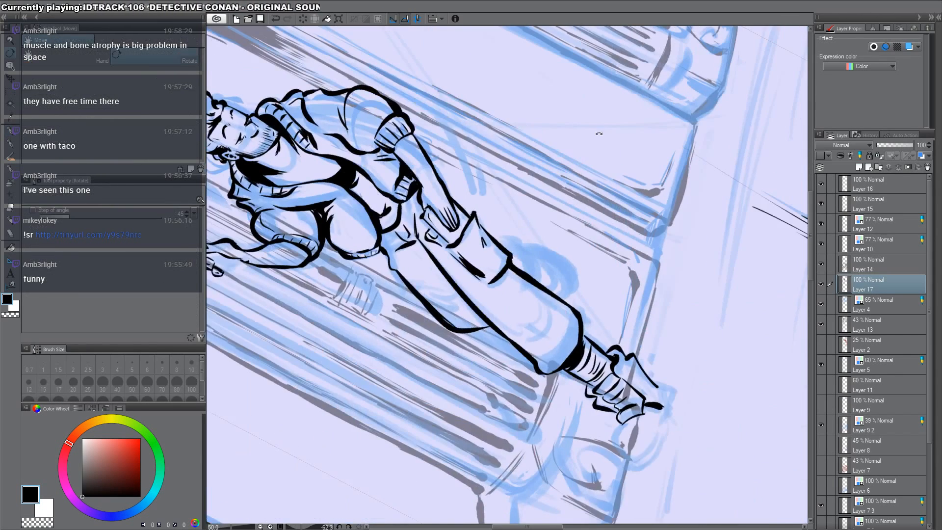
pyautogui.moveTo(622, 425)
pyautogui.mouseDown()
pyautogui.moveTo(614, 444)
pyautogui.moveTo(638, 462)
pyautogui.mouseUp()
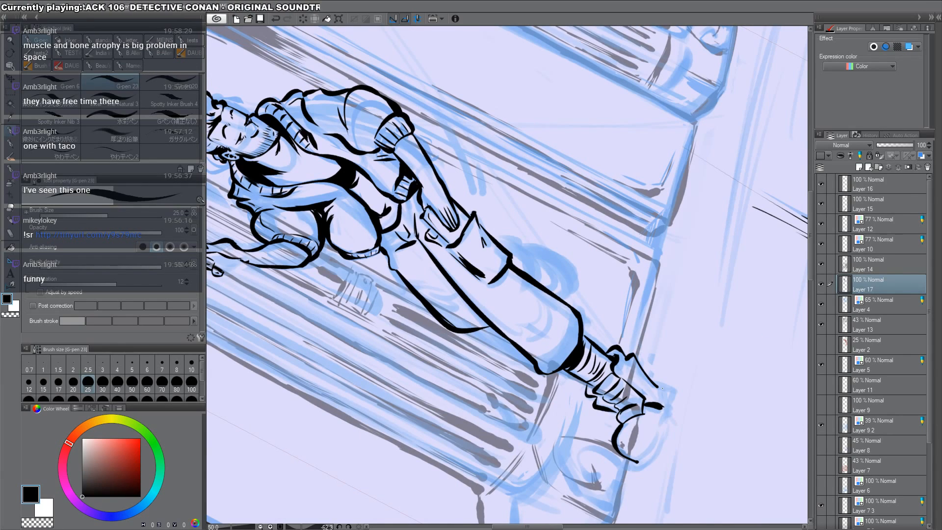
pyautogui.moveTo(662, 388)
pyautogui.mouseDown()
pyautogui.moveTo(665, 430)
pyautogui.moveTo(638, 461)
pyautogui.moveTo(652, 446)
pyautogui.moveTo(646, 465)
pyautogui.moveTo(669, 405)
pyautogui.mouseUp()
pyautogui.hotkey('shift', 'space')
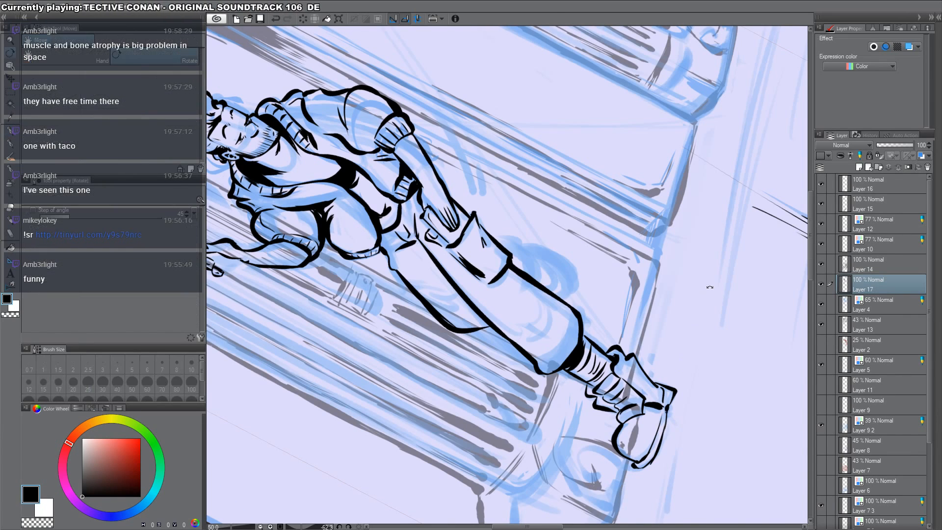
pyautogui.doubleClick(709, 286)
# Step: Ink the raised foot behind the standing leg, with its shoe outline and dark sole details
pyautogui.moveTo(609, 229); pyautogui.dragTo(643, 295)
pyautogui.moveTo(568, 312)
pyautogui.mouseDown()
pyautogui.moveTo(574, 393)
pyautogui.moveTo(547, 387)
pyautogui.moveTo(574, 396)
pyautogui.moveTo(579, 361)
pyautogui.moveTo(569, 339)
pyautogui.moveTo(569, 393)
pyautogui.mouseUp()
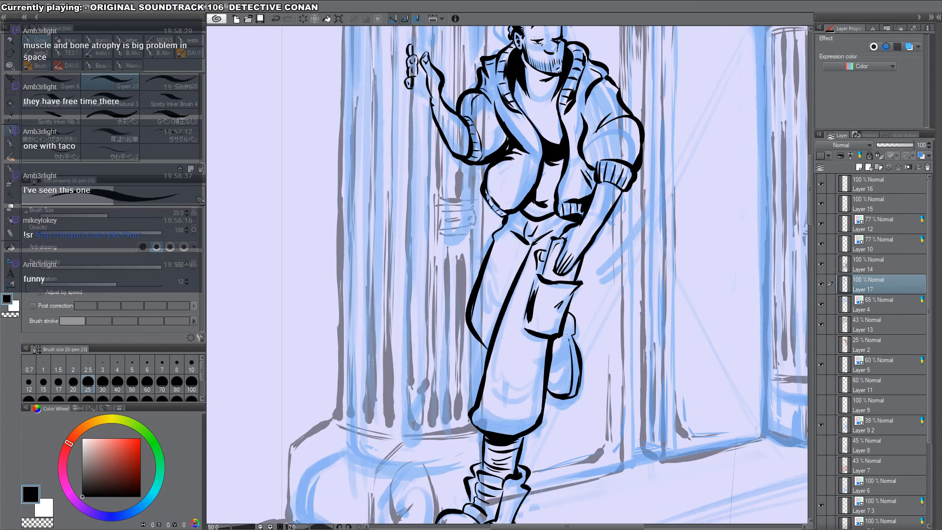
pyautogui.moveTo(566, 324)
pyautogui.mouseDown()
pyautogui.moveTo(571, 369)
pyautogui.moveTo(568, 353)
pyautogui.moveTo(552, 365)
pyautogui.mouseUp()
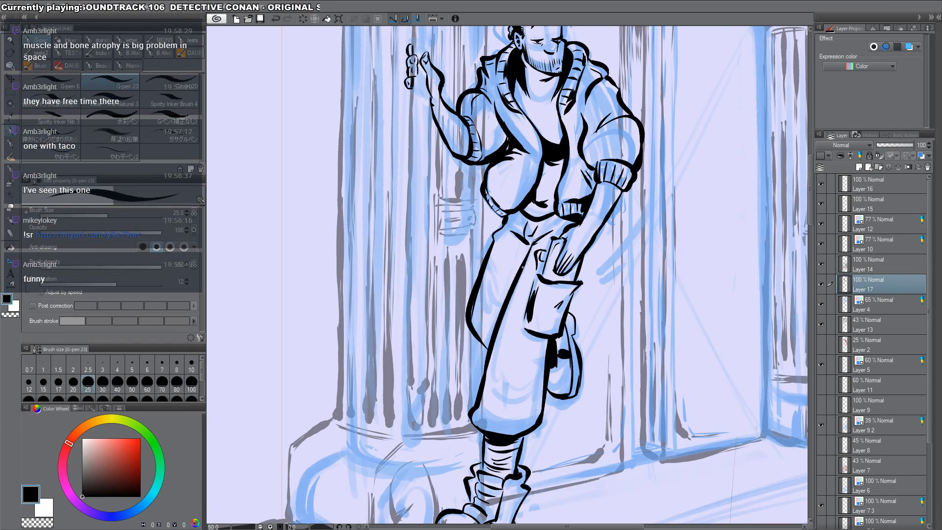
# Step: Make Layer 12 active for work on the large blue figure sketch in the corridor panel below
pyautogui.moveTo(524, 247)
pyautogui.mouseDown()
pyautogui.moveTo(510, 255)
pyautogui.moveTo(536, 246)
pyautogui.moveTo(516, 407)
pyautogui.mouseUp()
pyautogui.hotkey('ctrl', 'space')
pyautogui.moveTo(576, 280); pyautogui.dragTo(569, 280)
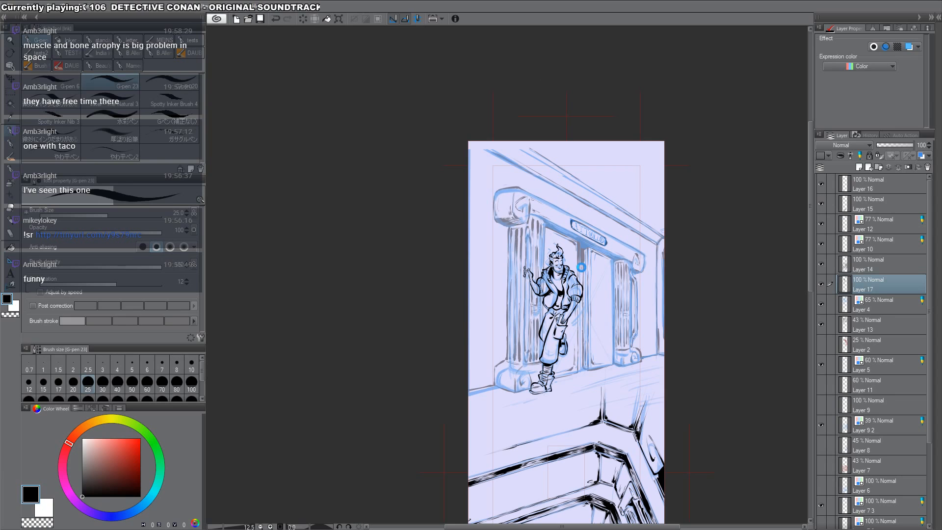
pyautogui.moveTo(641, 167); pyautogui.dragTo(625, 169)
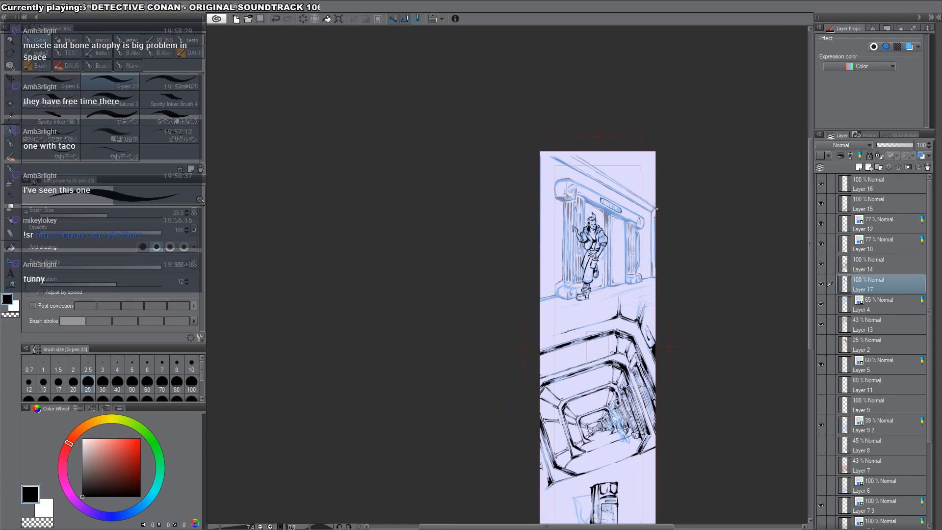
pyautogui.moveTo(627, 361); pyautogui.dragTo(505, 103)
pyautogui.hotkey('ctrl', 'space')
pyautogui.click(523, 173)
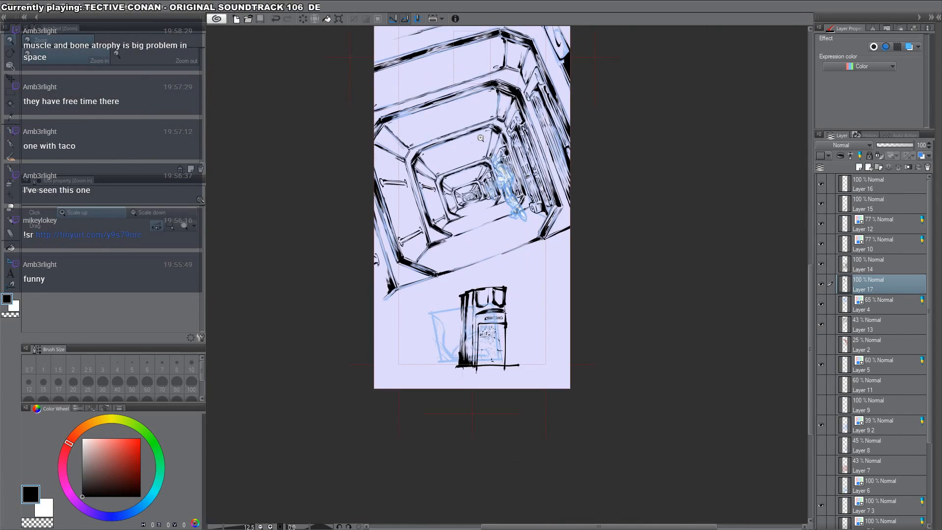
pyautogui.click(493, 161)
pyautogui.click(495, 165)
pyautogui.click(864, 230)
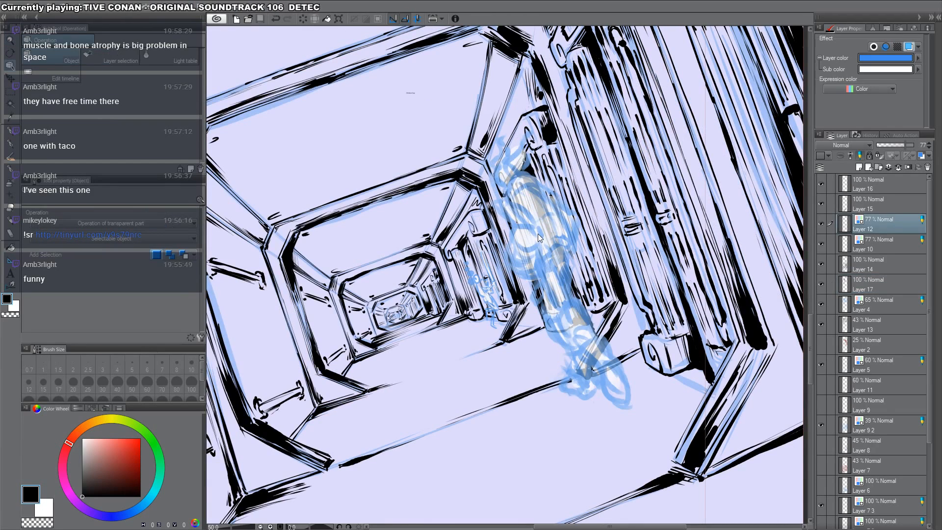
# Step: Add a new layer above Layer 12 for the figure's inks, and lower Layer 14's corridor line art to 29% opacity
pyautogui.hotkey('ctrl', 'shift', 'n')
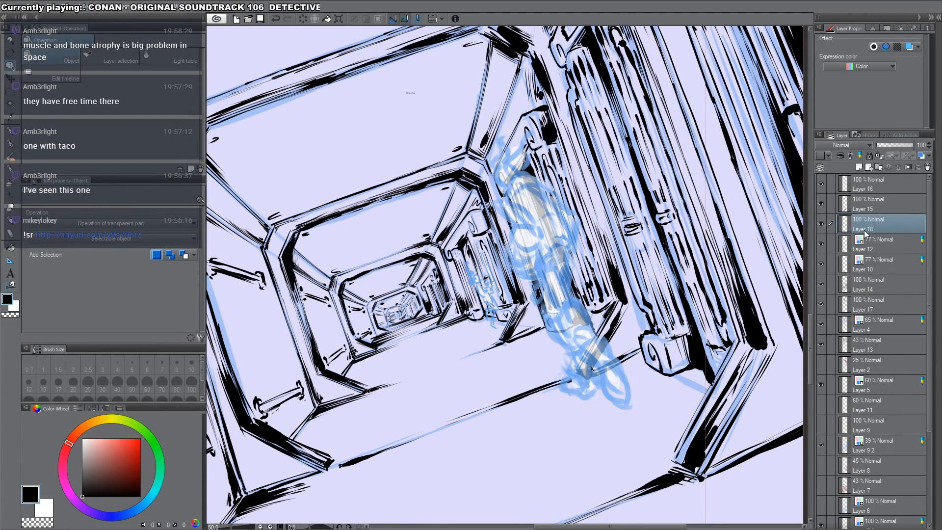
pyautogui.click(619, 284)
pyautogui.click(887, 145)
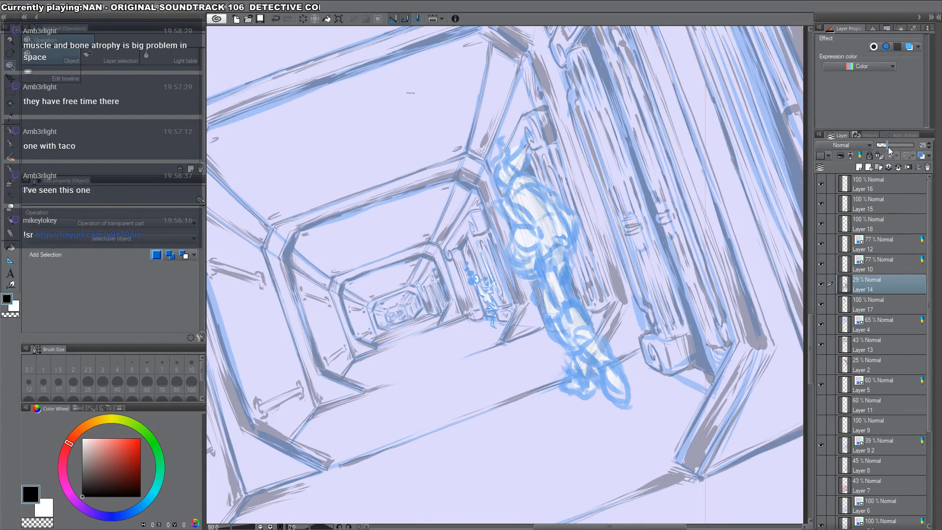
pyautogui.click(872, 224)
# Step: Ink the curved ribbed collar at the top of the large figure's back with the G-pen
pyautogui.press('p')
pyautogui.hotkey('shift', 'space')
pyautogui.moveTo(751, 275); pyautogui.dragTo(721, 371)
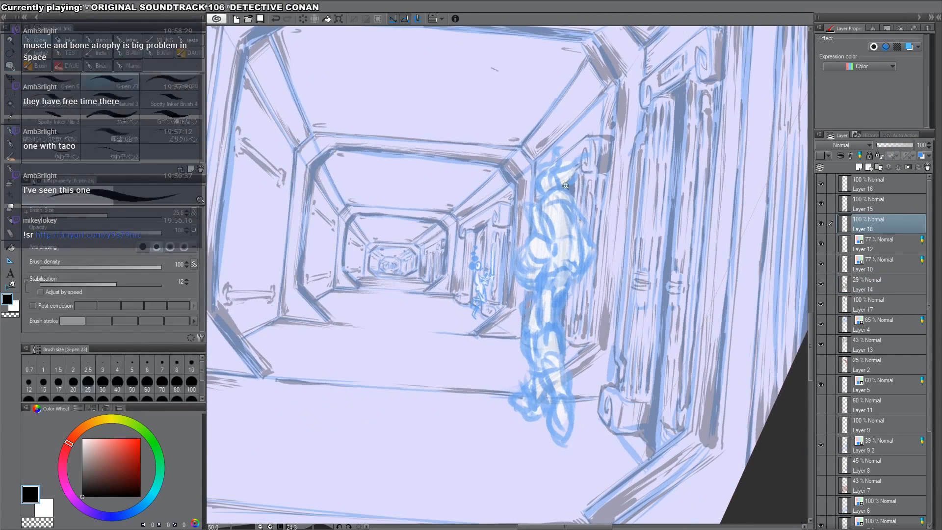
pyautogui.scroll(3, 566, 186)
pyautogui.moveTo(529, 226); pyautogui.dragTo(592, 206)
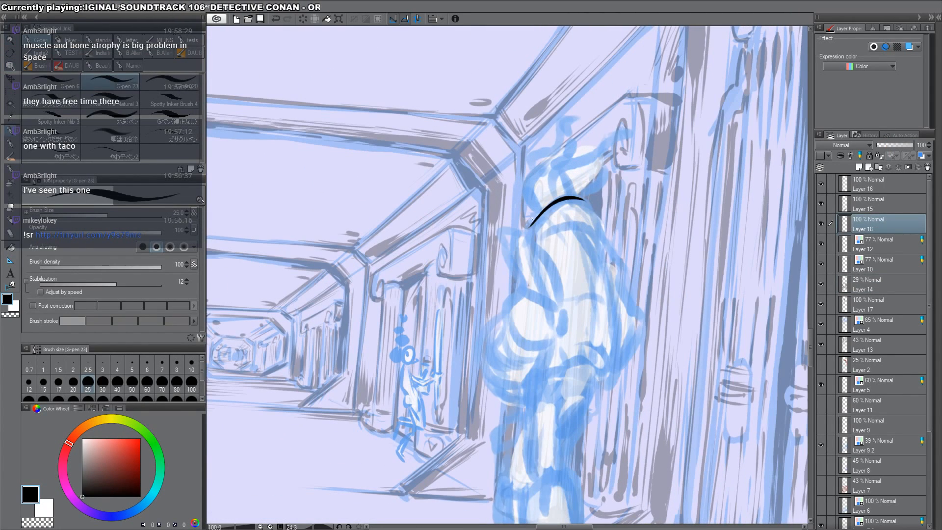
pyautogui.hotkey('ctrl', 'z')
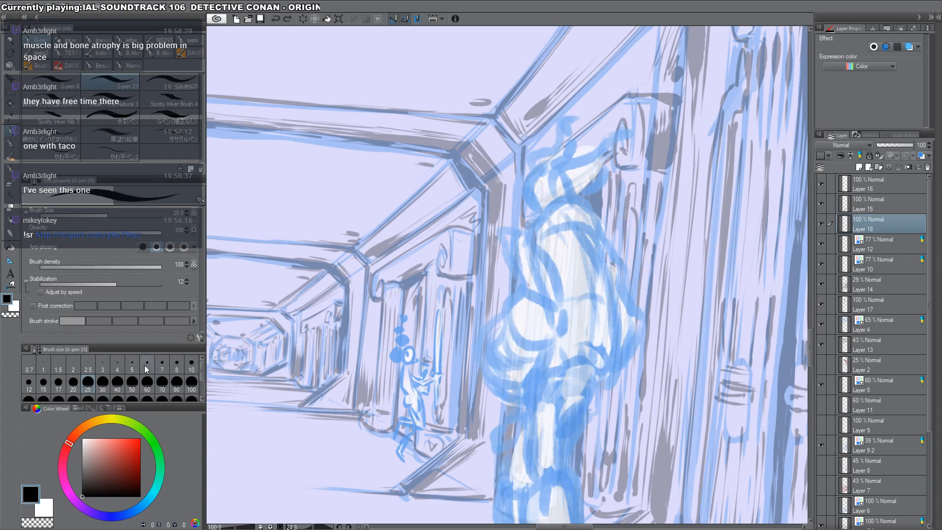
pyautogui.moveTo(529, 223); pyautogui.dragTo(601, 226)
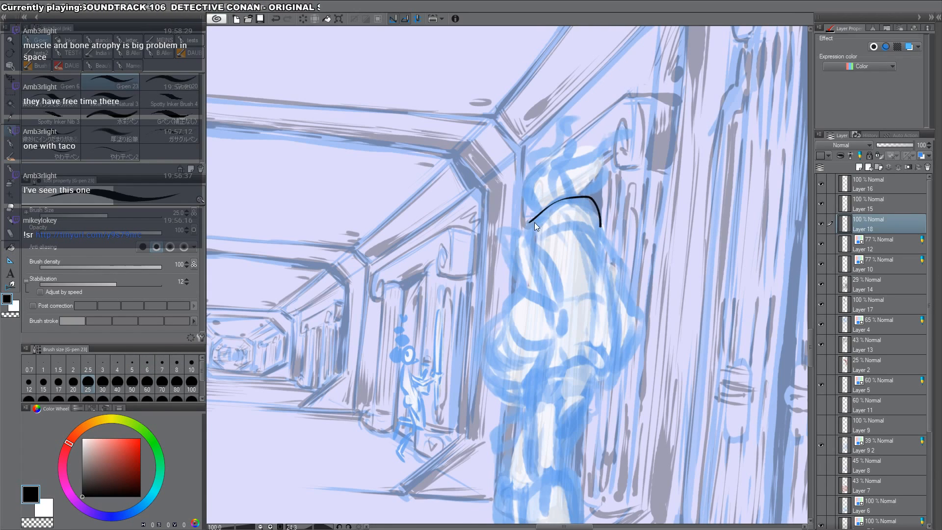
pyautogui.hotkey('ctrl', 'z')
pyautogui.moveTo(532, 223)
pyautogui.mouseDown()
pyautogui.moveTo(564, 200)
pyautogui.moveTo(599, 218)
pyautogui.moveTo(550, 213)
pyautogui.moveTo(597, 213)
pyautogui.mouseUp()
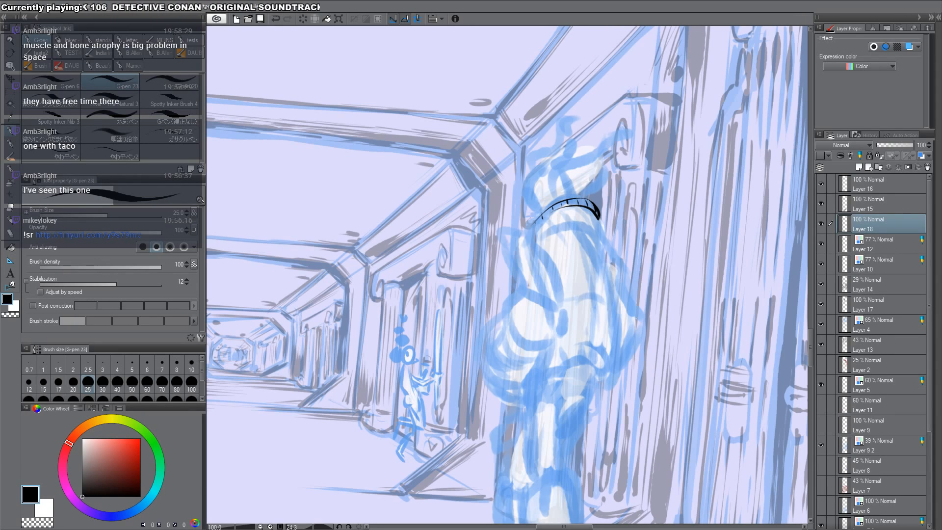
pyautogui.moveTo(660, 346); pyautogui.dragTo(637, 319)
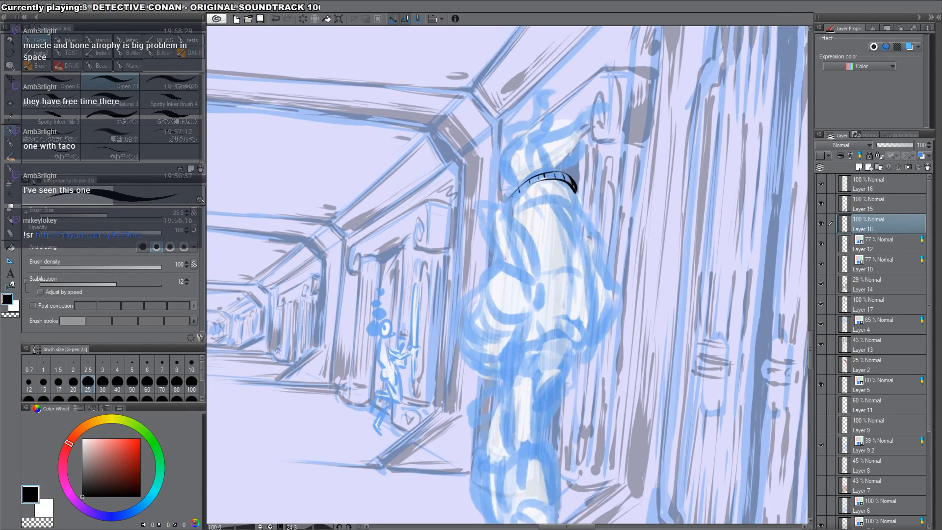
pyautogui.moveTo(536, 166); pyautogui.dragTo(532, 146)
pyautogui.moveTo(539, 136); pyautogui.dragTo(591, 104)
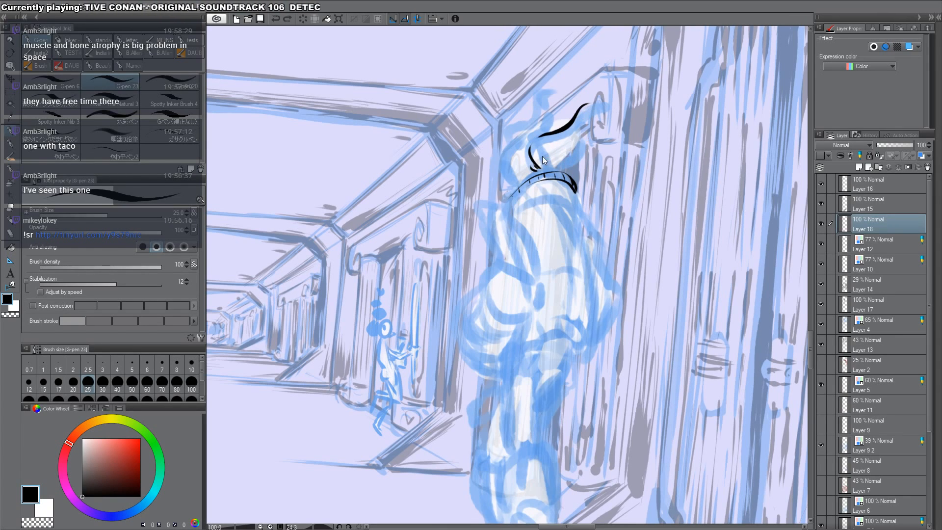
pyautogui.hotkey('ctrl', 'z')
pyautogui.hotkey('ctrl', 'z')
pyautogui.moveTo(538, 165)
pyautogui.mouseDown()
pyautogui.moveTo(547, 129)
pyautogui.moveTo(582, 121)
pyautogui.mouseUp()
pyautogui.hotkey('ctrl', 'z')
pyautogui.hotkey('ctrl', 'z')
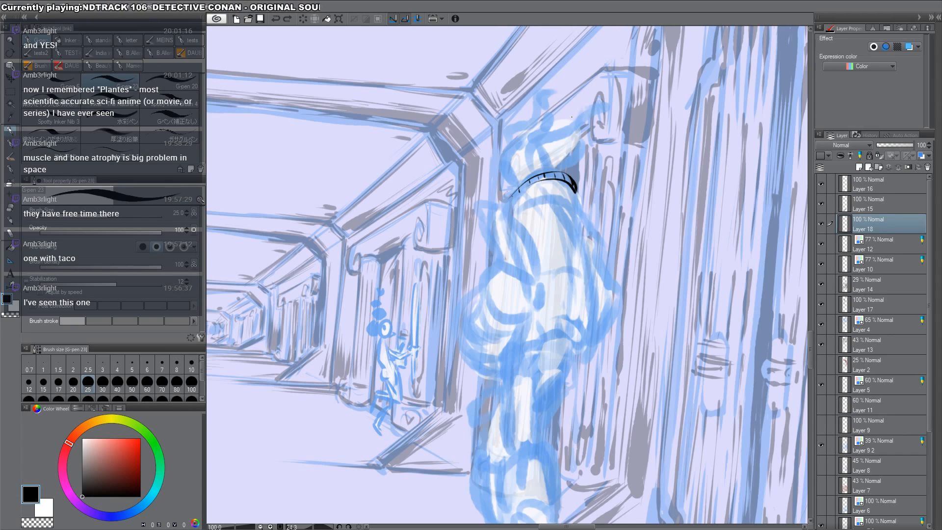
# Step: Ink the figure's tied-back hair above the collar, with its wavy pointed tail and dark accents at the base
pyautogui.moveTo(572, 116)
pyautogui.mouseDown()
pyautogui.moveTo(558, 108)
pyautogui.moveTo(533, 154)
pyautogui.moveTo(592, 122)
pyautogui.moveTo(535, 127)
pyautogui.moveTo(592, 113)
pyautogui.moveTo(587, 127)
pyautogui.mouseUp()
pyautogui.hotkey('ctrl', 'z')
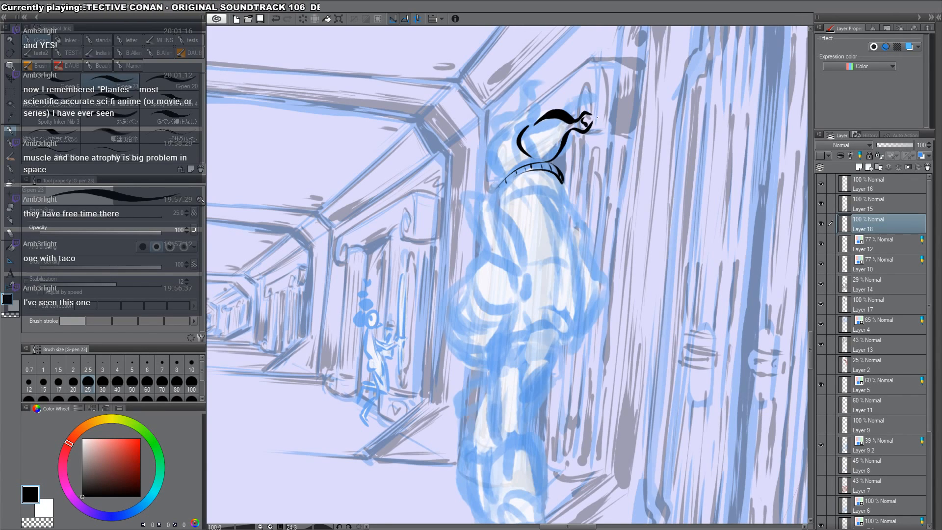
pyautogui.hotkey('ctrl', 'z')
pyautogui.hotkey('ctrl', 'z')
pyautogui.hotkey('ctrl', 'z')
pyautogui.hotkey('ctrl', 'z')
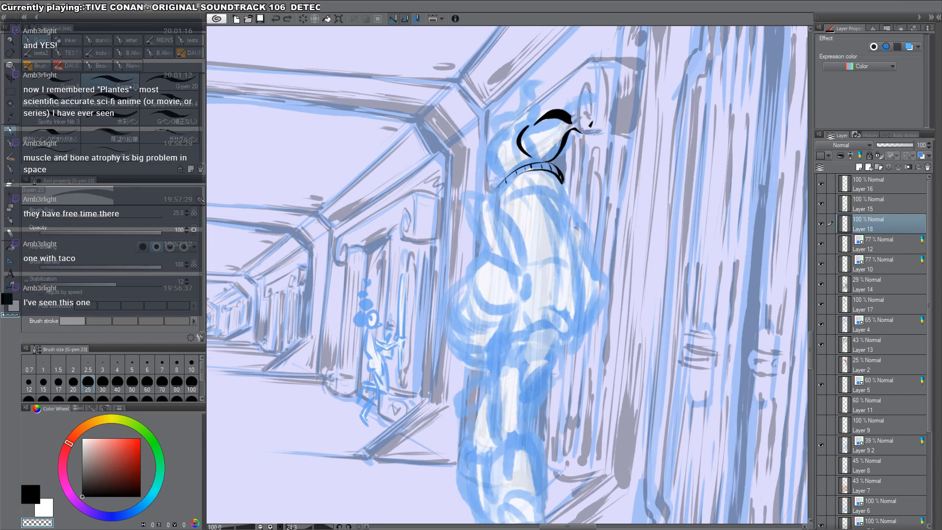
pyautogui.moveTo(570, 121)
pyautogui.mouseDown()
pyautogui.moveTo(588, 131)
pyautogui.moveTo(585, 143)
pyautogui.moveTo(604, 120)
pyautogui.mouseUp()
pyautogui.press('c')
pyautogui.press('c')
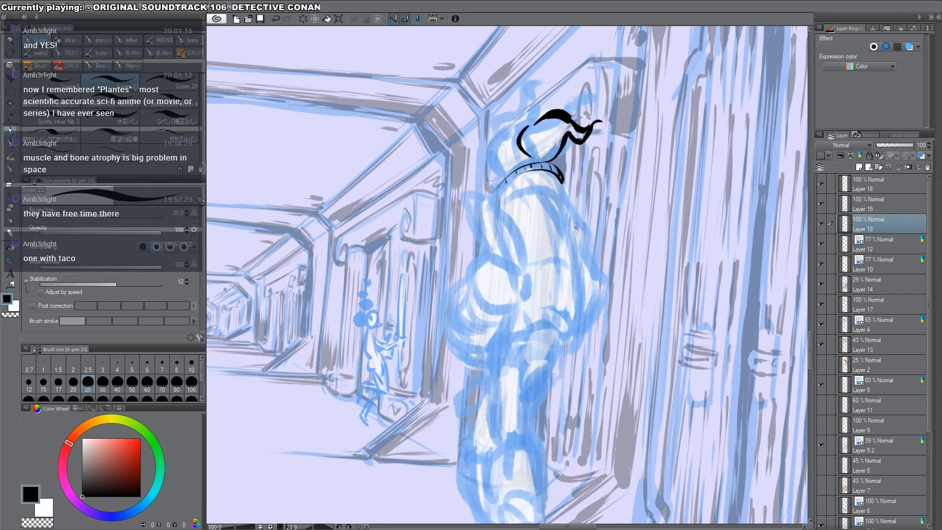
pyautogui.moveTo(537, 156)
pyautogui.mouseDown()
pyautogui.moveTo(558, 141)
pyautogui.moveTo(551, 147)
pyautogui.mouseUp()
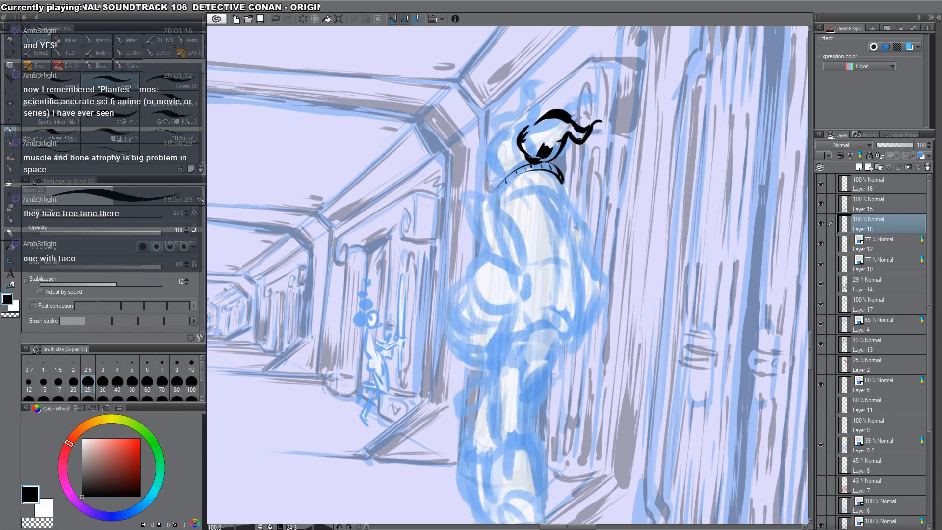
# Step: Ink the figure's small ear beside the tied hair, with its dark inner marks
pyautogui.moveTo(532, 99); pyautogui.dragTo(555, 185)
pyautogui.hotkey('ctrl', '+')
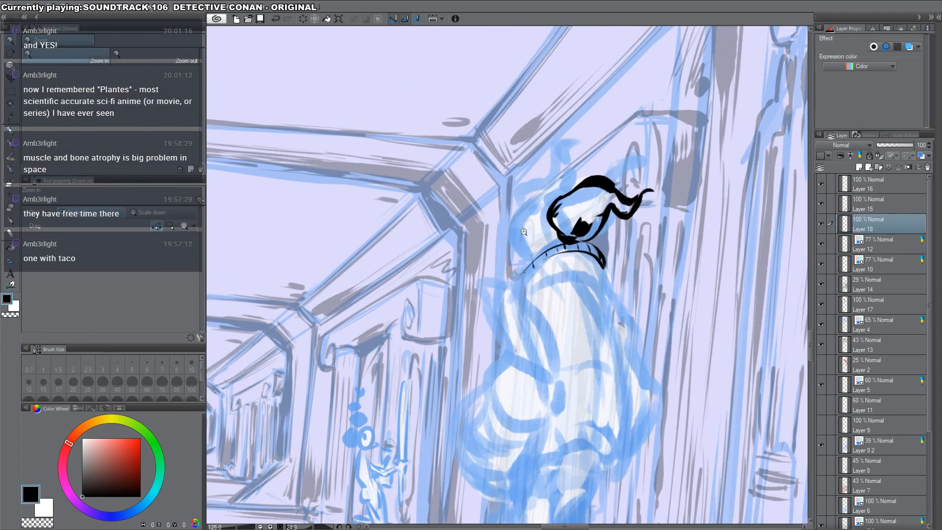
pyautogui.moveTo(515, 237)
pyautogui.mouseDown()
pyautogui.moveTo(527, 250)
pyautogui.moveTo(522, 230)
pyautogui.mouseUp()
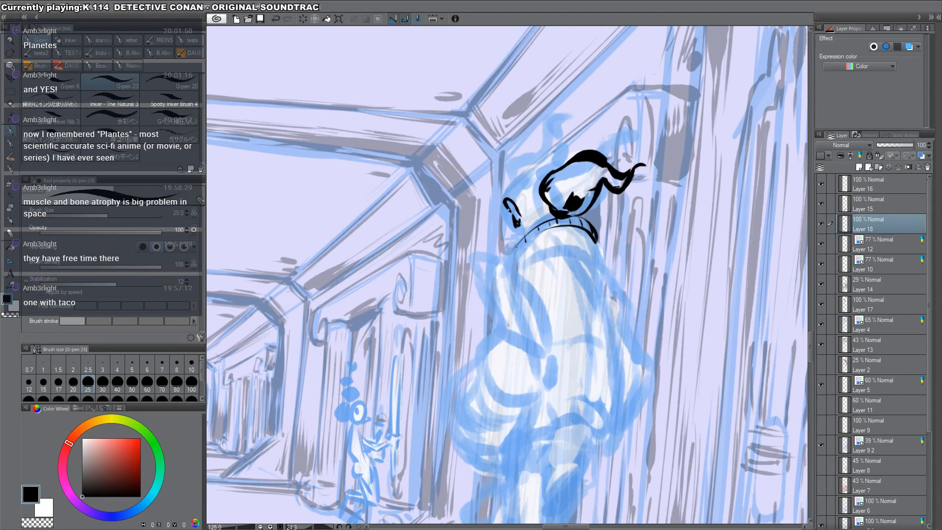
# Step: Ink the jacket's shoulder lines on both sides of the collar, plus the back seam and its short crease
pyautogui.moveTo(535, 229)
pyautogui.mouseDown()
pyautogui.moveTo(477, 276)
pyautogui.moveTo(515, 247)
pyautogui.moveTo(505, 251)
pyautogui.mouseUp()
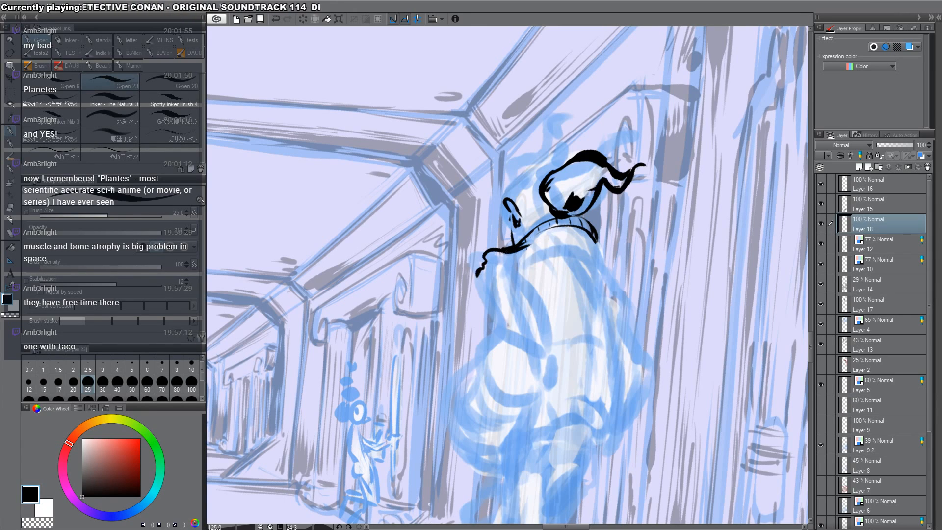
pyautogui.moveTo(593, 239); pyautogui.dragTo(621, 286)
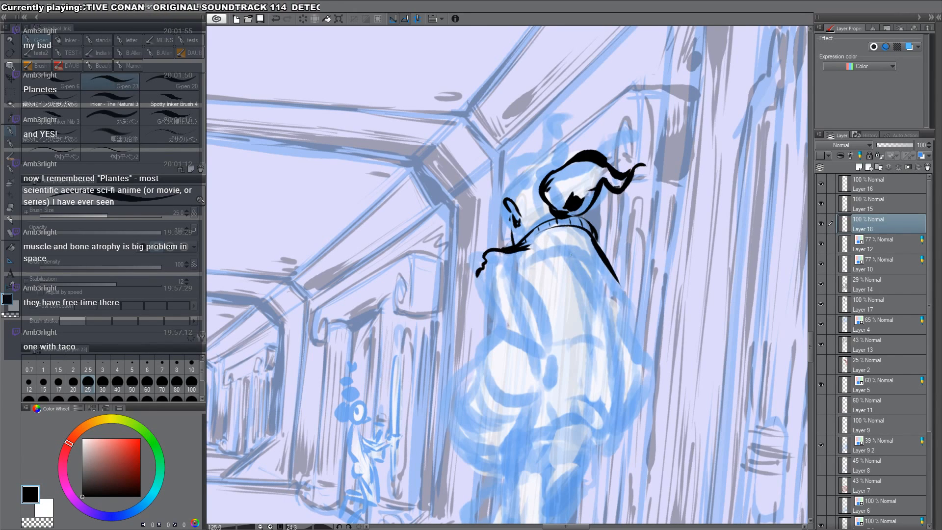
pyautogui.moveTo(575, 237)
pyautogui.mouseDown()
pyautogui.moveTo(587, 320)
pyautogui.moveTo(596, 324)
pyautogui.mouseUp()
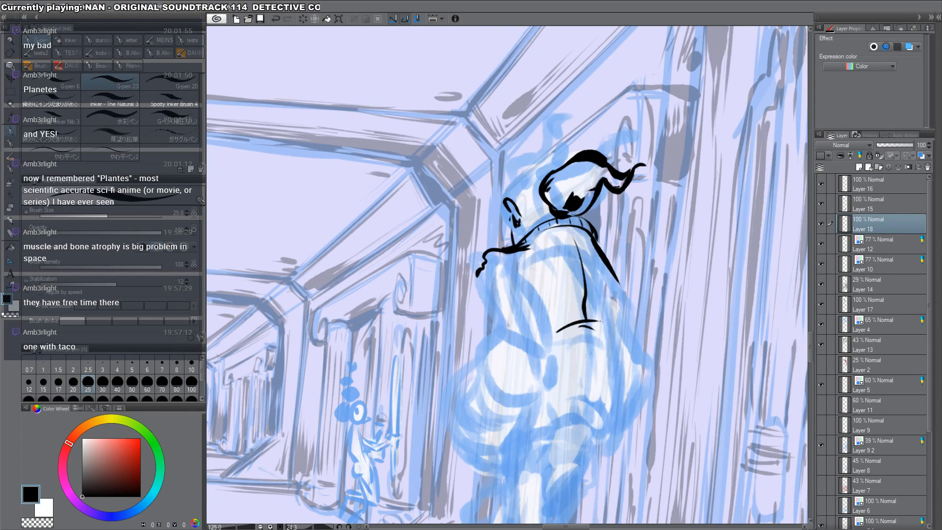
# Step: Ink the near sleeve's folded outer edge and its heavy inner line down to the bent elbow
pyautogui.press('c')
pyautogui.moveTo(485, 261)
pyautogui.mouseDown()
pyautogui.moveTo(477, 277)
pyautogui.moveTo(474, 267)
pyautogui.moveTo(501, 349)
pyautogui.moveTo(484, 337)
pyautogui.moveTo(488, 382)
pyautogui.moveTo(551, 346)
pyautogui.mouseUp()
pyautogui.press('c')
pyautogui.moveTo(523, 274); pyautogui.dragTo(547, 364)
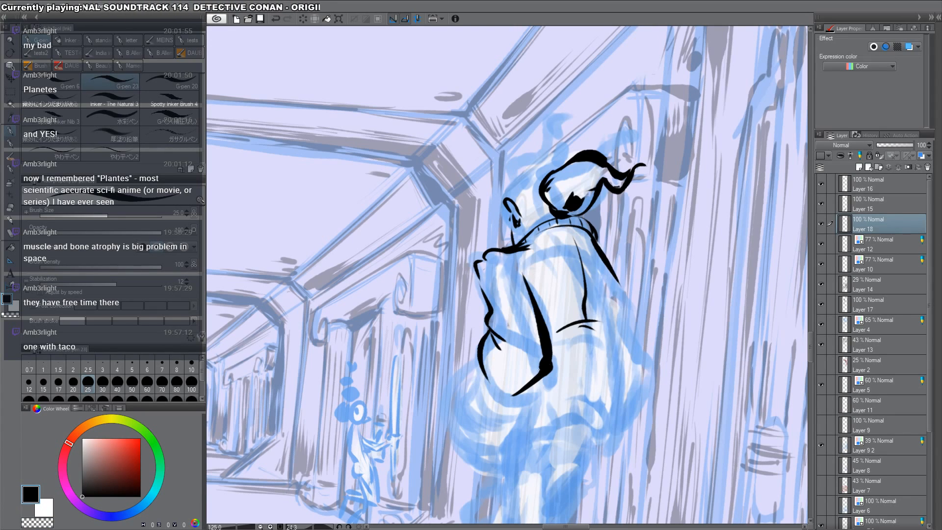
# Step: Ink the jacket's far side down to its bulging lower edge and add the curved upper line of the hem
pyautogui.moveTo(641, 348); pyautogui.dragTo(578, 310)
pyautogui.moveTo(548, 247); pyautogui.dragTo(564, 405)
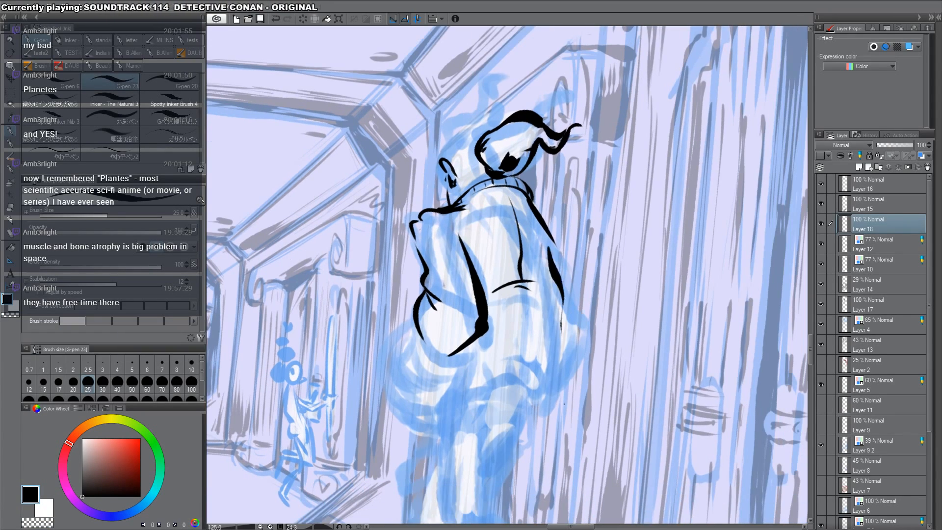
pyautogui.hotkey('ctrl', 'z')
pyautogui.moveTo(548, 257); pyautogui.dragTo(578, 365)
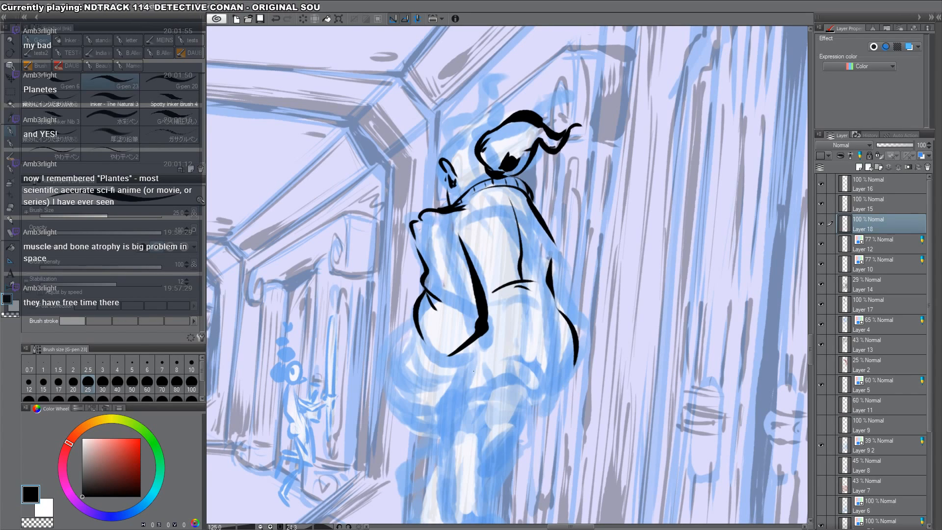
pyautogui.moveTo(452, 379); pyautogui.dragTo(551, 372)
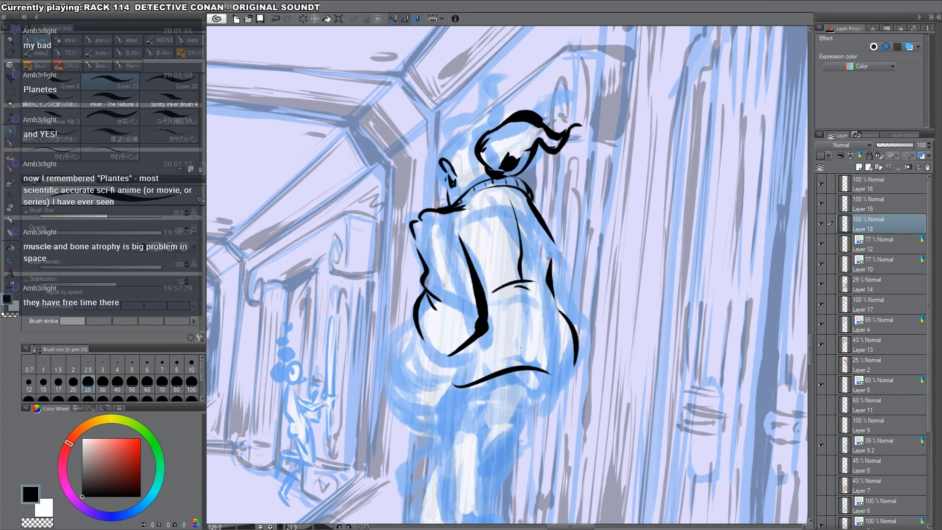
# Step: Ink the near sleeve's ribbed cuff with the curved jacket folds beside it
pyautogui.moveTo(415, 324)
pyautogui.mouseDown()
pyautogui.moveTo(433, 363)
pyautogui.moveTo(453, 351)
pyautogui.mouseUp()
pyautogui.hotkey('ctrl', 'z')
pyautogui.moveTo(419, 316)
pyautogui.mouseDown()
pyautogui.moveTo(452, 350)
pyautogui.moveTo(420, 313)
pyautogui.mouseUp()
pyautogui.moveTo(423, 324); pyautogui.dragTo(429, 382)
pyautogui.moveTo(416, 348); pyautogui.dragTo(432, 372)
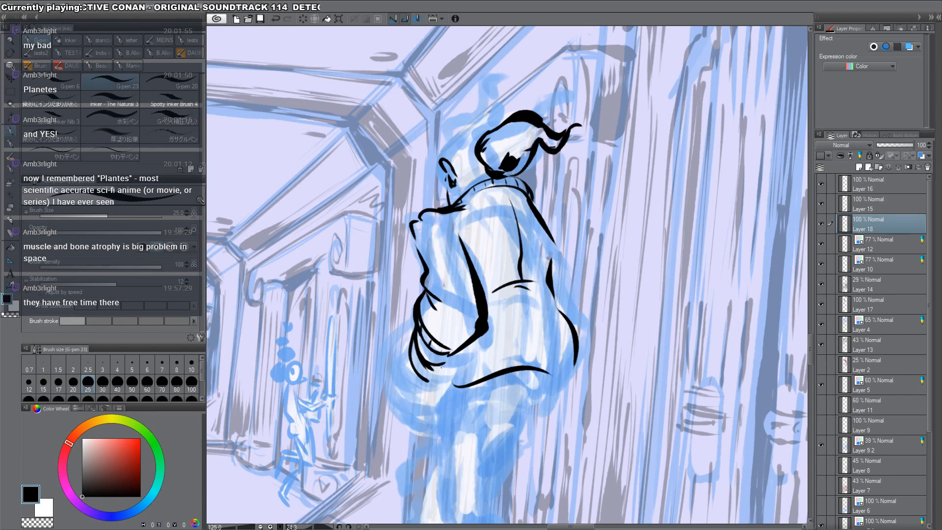
# Step: Ink the jacket's billowing near side and complete the ribbed hem band with its rolled far corner
pyautogui.moveTo(411, 327)
pyautogui.mouseDown()
pyautogui.moveTo(426, 399)
pyautogui.moveTo(549, 399)
pyautogui.moveTo(558, 362)
pyautogui.moveTo(559, 384)
pyautogui.mouseUp()
pyautogui.press('r')
pyautogui.press('c')
pyautogui.press('c')
pyautogui.moveTo(539, 431)
pyautogui.mouseDown()
pyautogui.moveTo(556, 429)
pyautogui.moveTo(558, 415)
pyautogui.mouseUp()
pyautogui.moveTo(548, 427); pyautogui.dragTo(582, 318)
pyautogui.moveTo(556, 417)
pyautogui.mouseDown()
pyautogui.moveTo(566, 350)
pyautogui.moveTo(589, 318)
pyautogui.moveTo(583, 351)
pyautogui.moveTo(544, 393)
pyautogui.mouseUp()
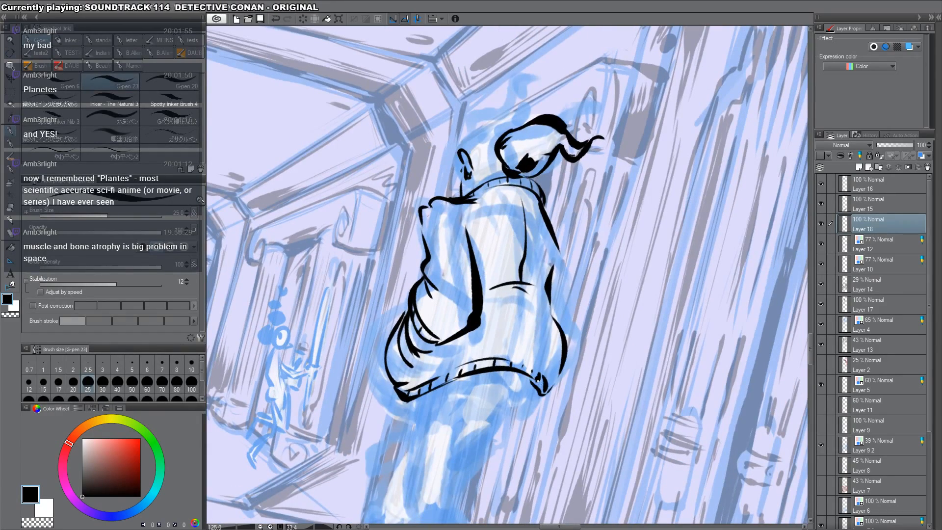
# Step: Fill a black tapered shadow above the jacket hem and ink a short fold on the lower back
pyautogui.moveTo(557, 378); pyautogui.dragTo(584, 144)
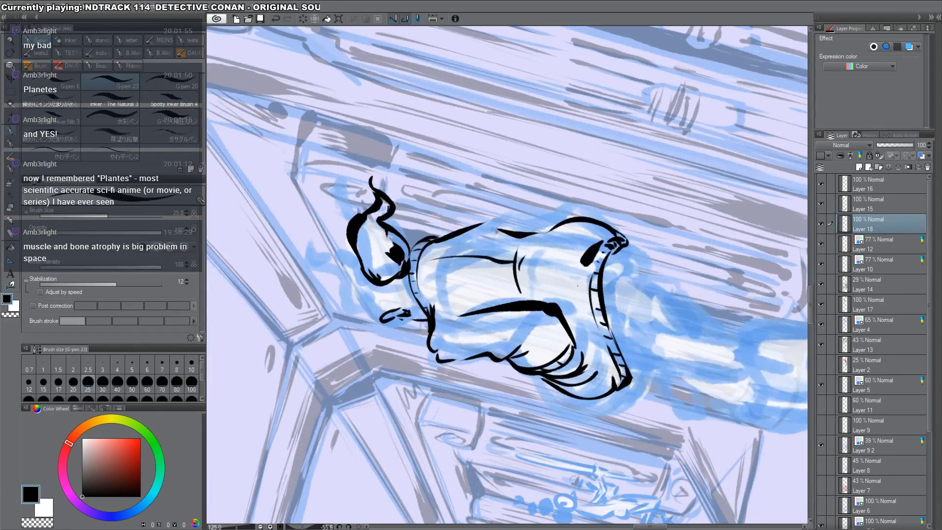
pyautogui.moveTo(595, 248); pyautogui.dragTo(584, 301)
pyautogui.moveTo(541, 260); pyautogui.dragTo(577, 257)
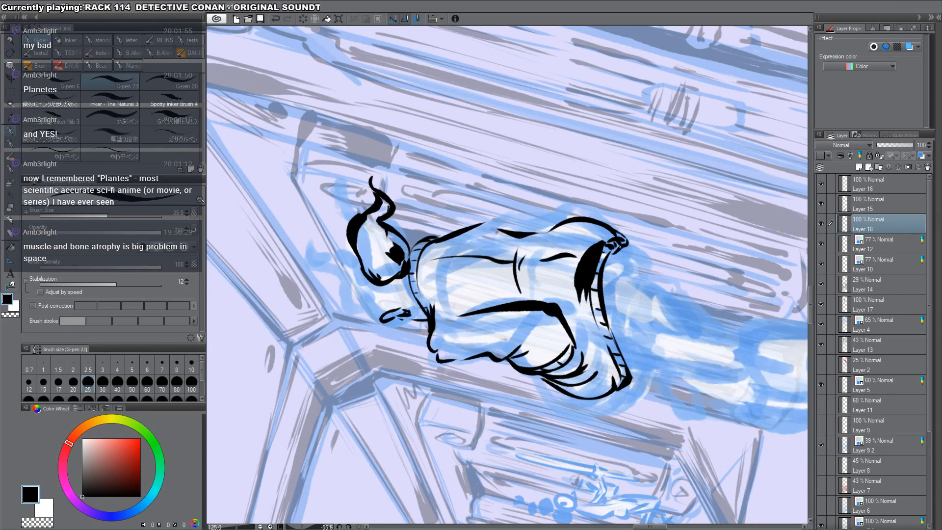
pyautogui.doubleClick(561, 271)
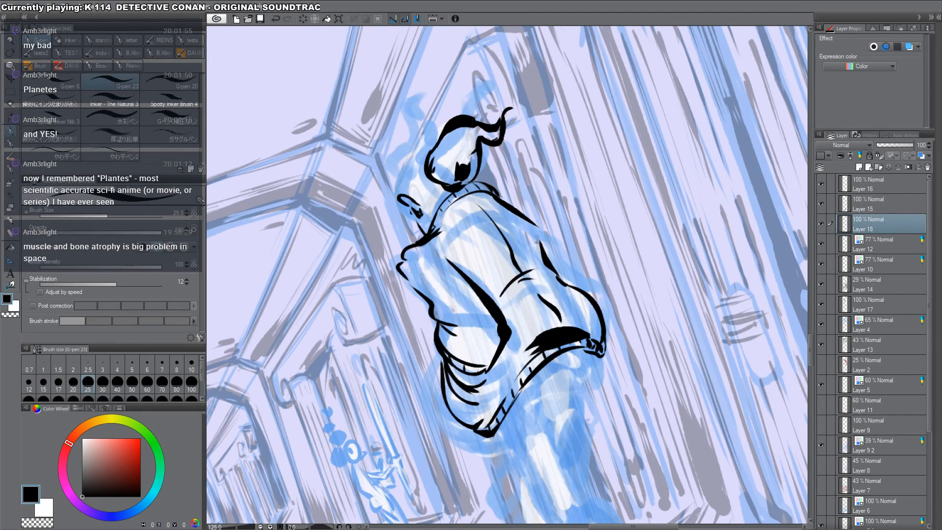
# Step: Ink the far sleeve's outline with elbow creases, running from the shoulder down toward the hem
pyautogui.moveTo(538, 227); pyautogui.dragTo(569, 281)
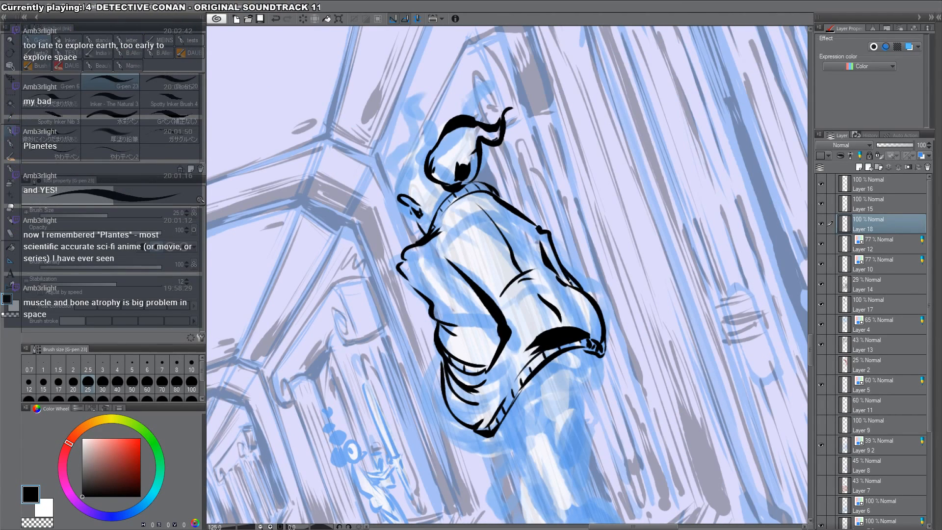
pyautogui.hotkey('ctrl', 'z')
pyautogui.moveTo(539, 228)
pyautogui.mouseDown()
pyautogui.moveTo(596, 290)
pyautogui.moveTo(599, 309)
pyautogui.mouseUp()
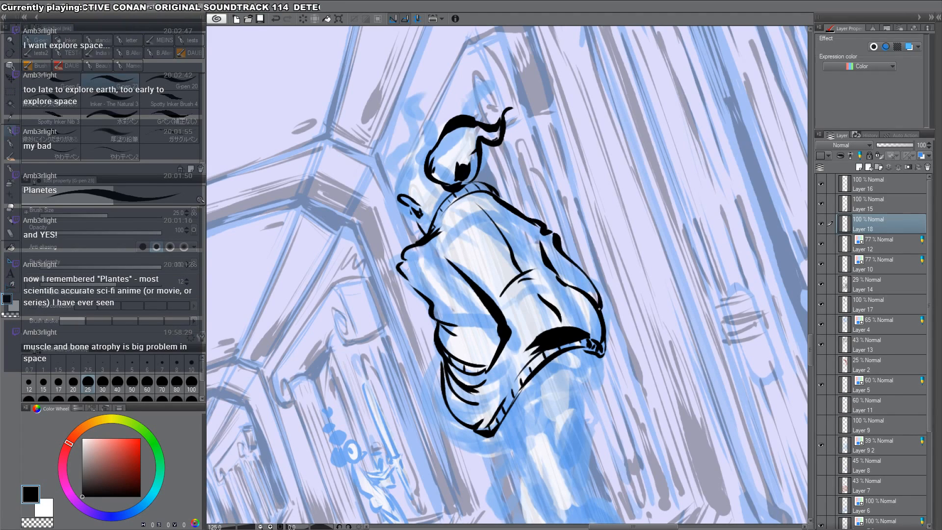
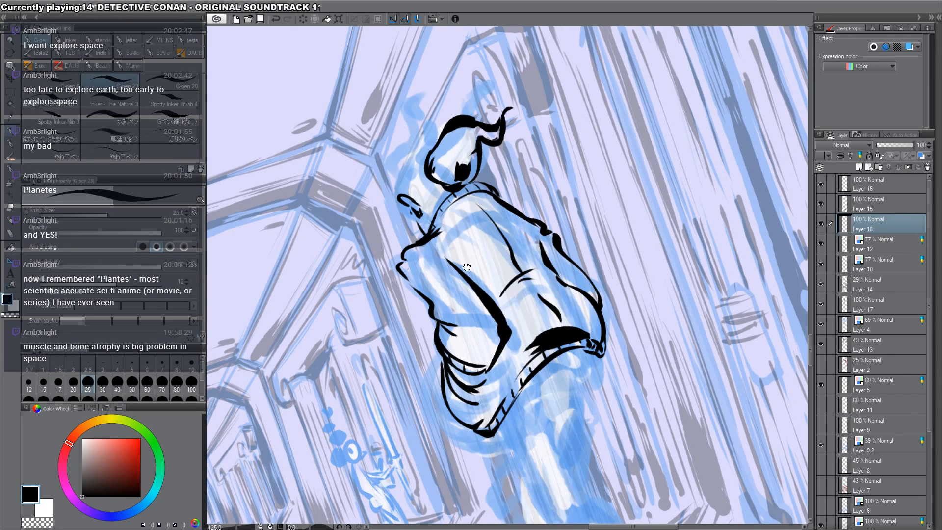
# Step: Fill the neck shadow along the collar in solid black and add dark hair strokes around the ear
pyautogui.moveTo(466, 268); pyautogui.dragTo(530, 280)
pyautogui.moveTo(621, 186); pyautogui.dragTo(672, 295)
pyautogui.moveTo(637, 240); pyautogui.dragTo(660, 151)
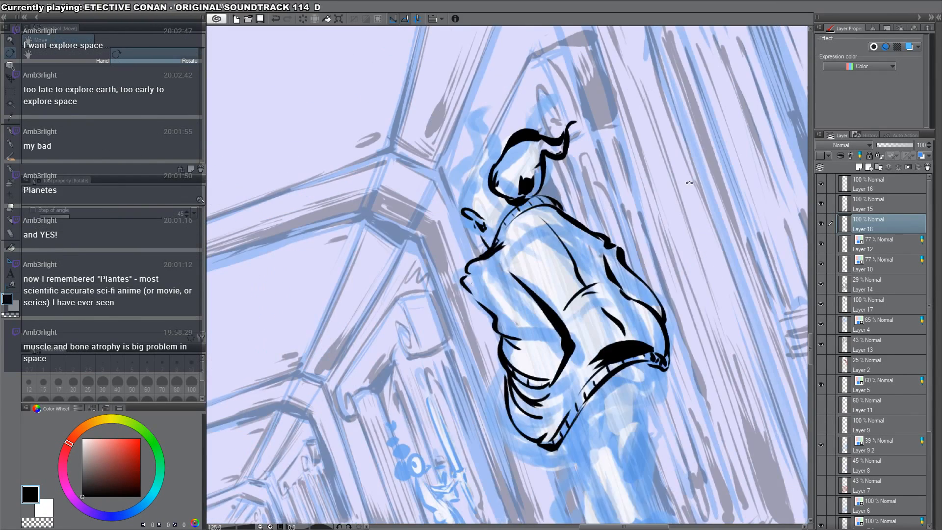
pyautogui.hotkey('ctrl', 'space')
pyautogui.moveTo(518, 219); pyautogui.dragTo(598, 216)
pyautogui.moveTo(425, 159)
pyautogui.mouseDown()
pyautogui.moveTo(494, 237)
pyautogui.moveTo(457, 278)
pyautogui.mouseUp()
pyautogui.moveTo(431, 259)
pyautogui.mouseDown()
pyautogui.moveTo(470, 276)
pyautogui.moveTo(471, 304)
pyautogui.mouseUp()
pyautogui.moveTo(456, 208); pyautogui.dragTo(494, 297)
pyautogui.moveTo(485, 261)
pyautogui.mouseDown()
pyautogui.moveTo(496, 296)
pyautogui.moveTo(523, 295)
pyautogui.moveTo(555, 252)
pyautogui.moveTo(532, 248)
pyautogui.moveTo(564, 251)
pyautogui.moveTo(559, 265)
pyautogui.mouseUp()
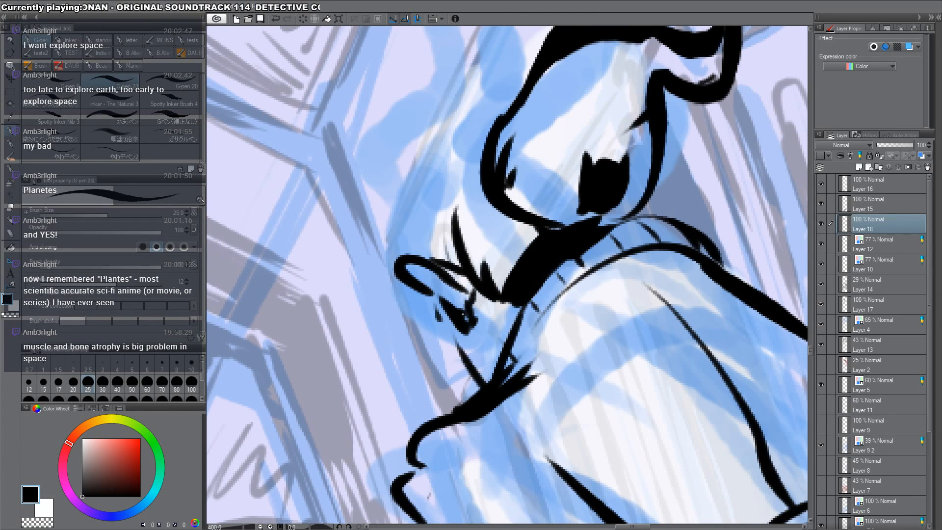
pyautogui.moveTo(493, 290)
pyautogui.mouseDown()
pyautogui.moveTo(479, 356)
pyautogui.moveTo(503, 354)
pyautogui.mouseUp()
pyautogui.moveTo(520, 307)
pyautogui.mouseDown()
pyautogui.moveTo(494, 296)
pyautogui.moveTo(510, 340)
pyautogui.moveTo(507, 302)
pyautogui.moveTo(509, 347)
pyautogui.moveTo(470, 326)
pyautogui.mouseUp()
# Step: Ink short tapered hair strokes along the near edge of the tied hair, above the black neck shadow
pyautogui.moveTo(679, 273); pyautogui.dragTo(677, 326)
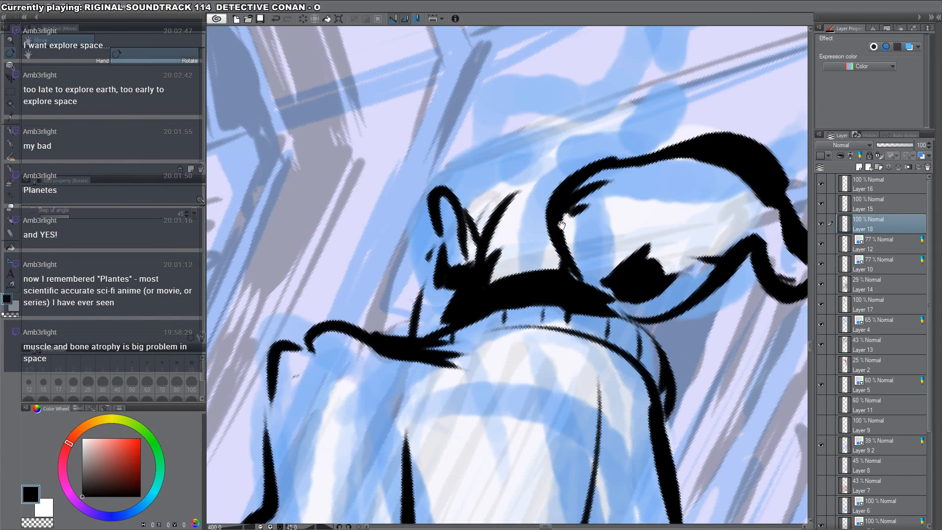
pyautogui.moveTo(562, 225); pyautogui.dragTo(593, 256)
pyautogui.moveTo(540, 287)
pyautogui.mouseDown()
pyautogui.moveTo(576, 281)
pyautogui.moveTo(577, 221)
pyautogui.moveTo(587, 235)
pyautogui.mouseUp()
pyautogui.moveTo(596, 277); pyautogui.dragTo(598, 261)
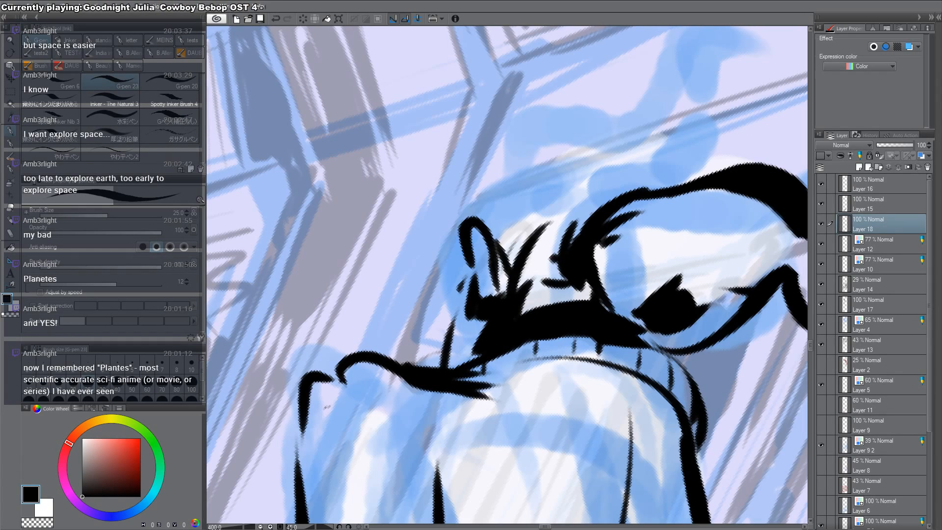
# Step: Ink the side of the face with a thin line running from beneath the ear down to the collar
pyautogui.moveTo(564, 261); pyautogui.dragTo(555, 230)
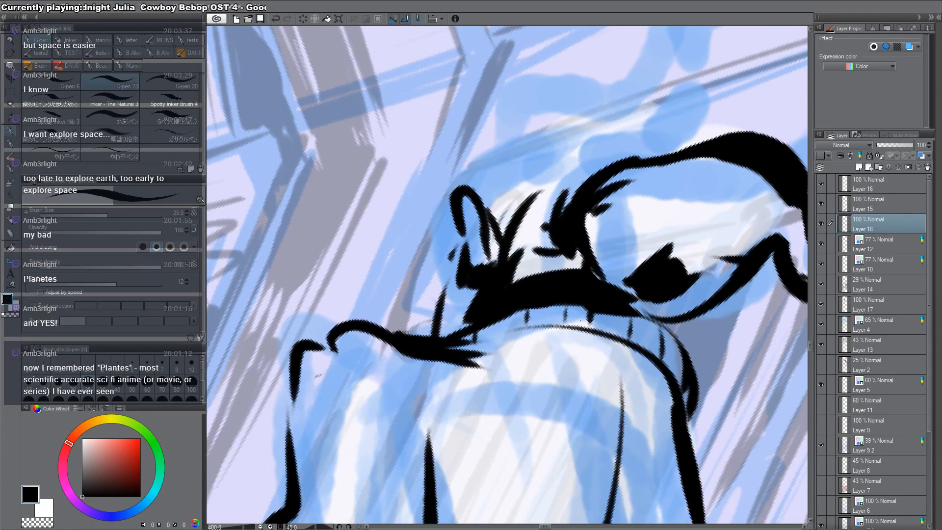
pyautogui.hotkey('shift', 'space')
pyautogui.moveTo(652, 286)
pyautogui.mouseDown()
pyautogui.moveTo(662, 230)
pyautogui.moveTo(666, 295)
pyautogui.mouseUp()
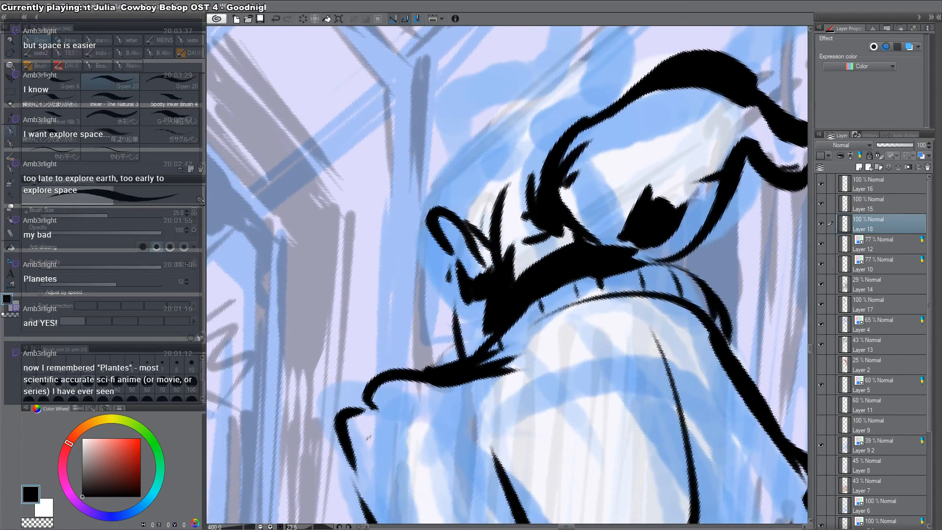
pyautogui.moveTo(455, 269); pyautogui.dragTo(455, 325)
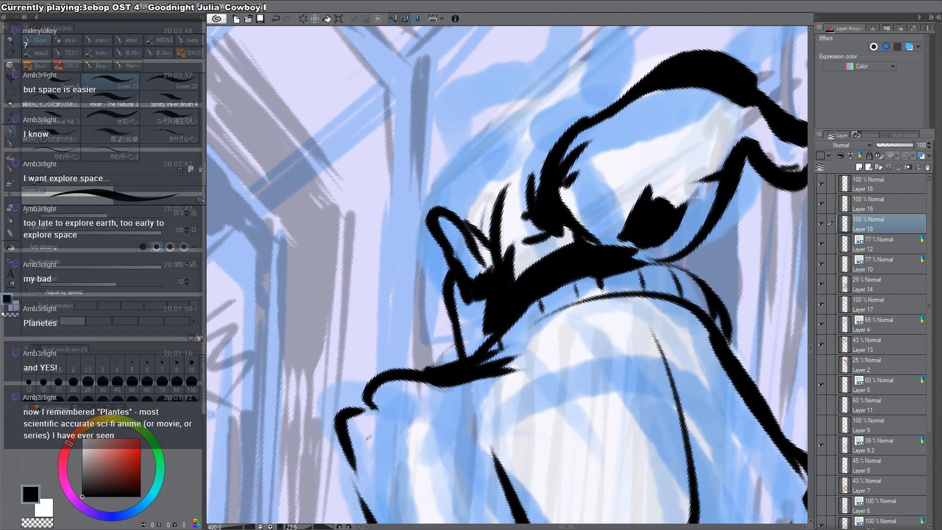
pyautogui.moveTo(562, 241); pyautogui.dragTo(583, 301)
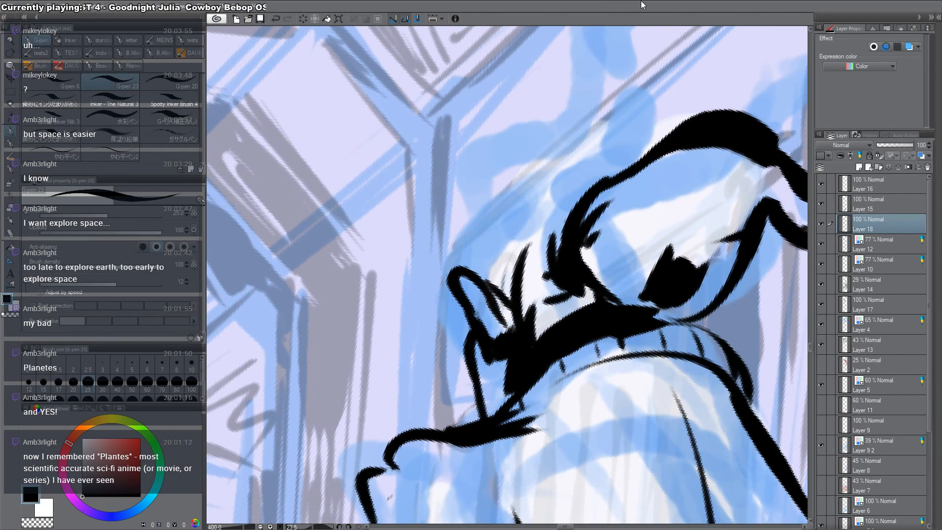
# Step: Ink short tapered hair strokes just above the ear
pyautogui.keyDown('alt'); pyautogui.click(551, 243); pyautogui.keyUp('alt')
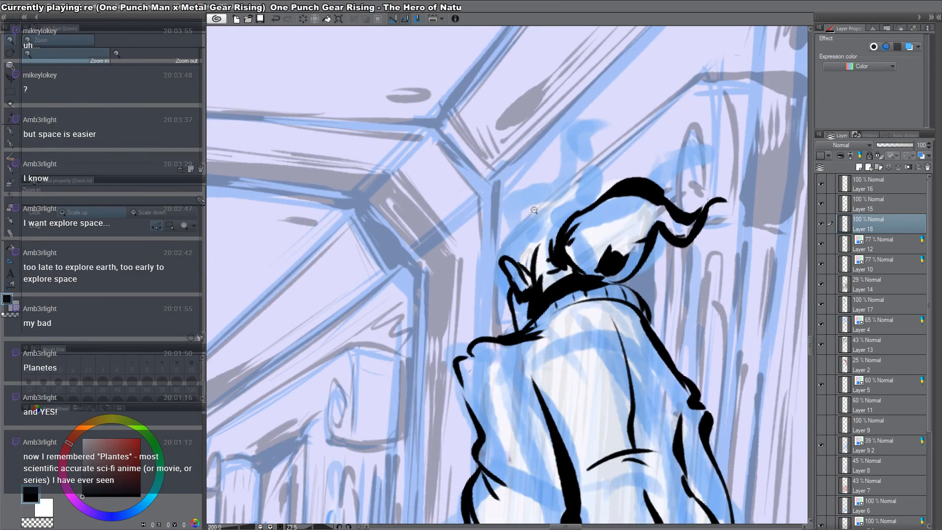
pyautogui.press('p')
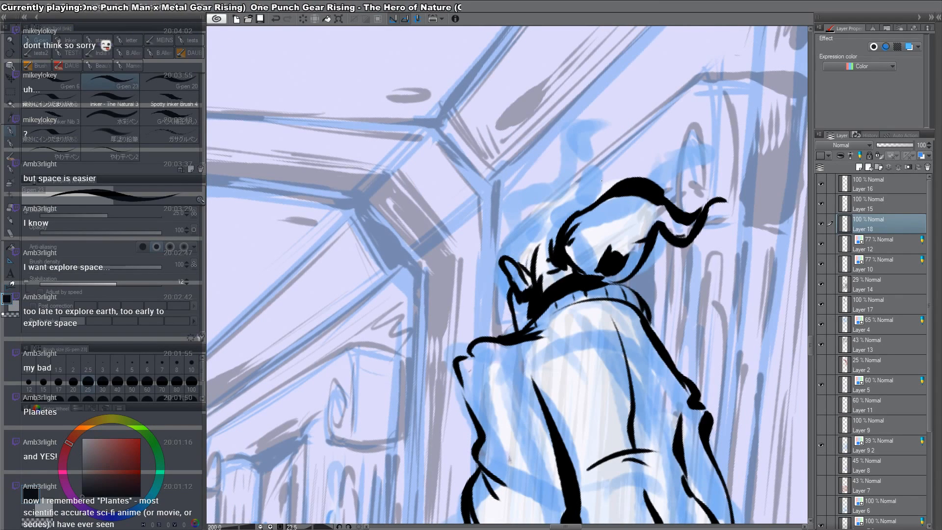
pyautogui.moveTo(513, 254)
pyautogui.mouseDown()
pyautogui.moveTo(509, 237)
pyautogui.moveTo(532, 218)
pyautogui.mouseUp()
pyautogui.moveTo(525, 242); pyautogui.dragTo(519, 261)
pyautogui.moveTo(525, 245)
pyautogui.mouseDown()
pyautogui.moveTo(523, 258)
pyautogui.moveTo(548, 158)
pyautogui.moveTo(615, 115)
pyautogui.mouseUp()
pyautogui.moveTo(614, 116)
pyautogui.mouseDown()
pyautogui.moveTo(591, 169)
pyautogui.moveTo(602, 123)
pyautogui.moveTo(601, 137)
pyautogui.moveTo(584, 130)
pyautogui.moveTo(607, 128)
pyautogui.mouseUp()
pyautogui.press('c')
pyautogui.press('c')
pyautogui.moveTo(593, 135)
pyautogui.mouseDown()
pyautogui.moveTo(597, 162)
pyautogui.moveTo(570, 190)
pyautogui.moveTo(577, 198)
pyautogui.mouseUp()
pyautogui.hotkey('ctrl', 'z')
pyautogui.hotkey('ctrl', 'z')
pyautogui.hotkey('ctrl', 'z')
pyautogui.hotkey('ctrl', 'z')
pyautogui.moveTo(511, 244); pyautogui.dragTo(534, 198)
pyautogui.hotkey('ctrl', 'z')
# Step: Ink a wavy hair lock rising from the forehead, trimming its curled tip and adding its second edge
pyautogui.press('c')
pyautogui.moveTo(537, 151)
pyautogui.mouseDown()
pyautogui.moveTo(558, 166)
pyautogui.moveTo(583, 131)
pyautogui.mouseUp()
pyautogui.press('c')
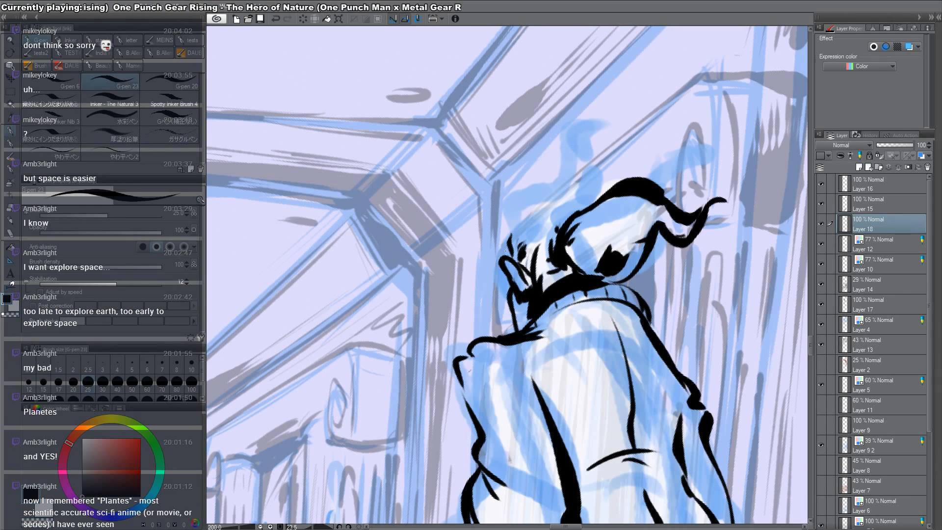
pyautogui.moveTo(512, 248)
pyautogui.mouseDown()
pyautogui.moveTo(499, 208)
pyautogui.moveTo(539, 202)
pyautogui.moveTo(557, 155)
pyautogui.moveTo(588, 131)
pyautogui.mouseUp()
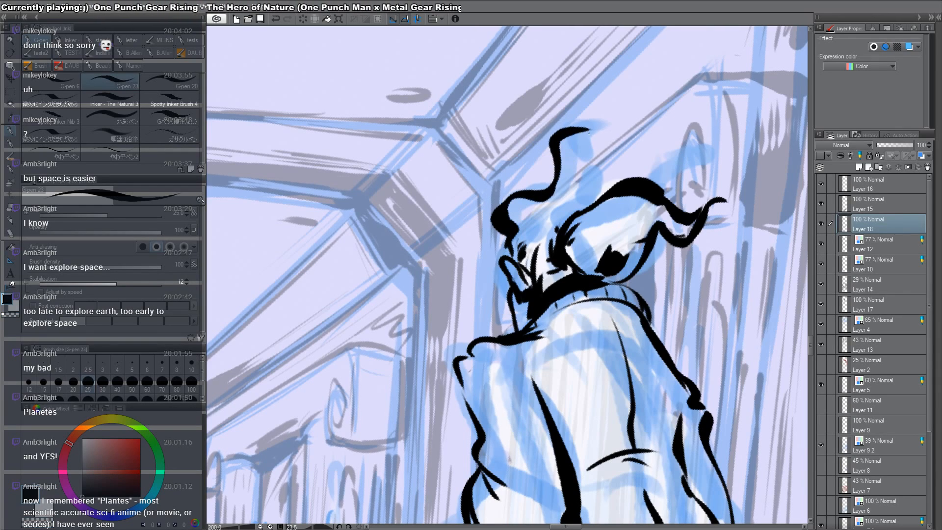
pyautogui.hotkey('ctrl', 'z')
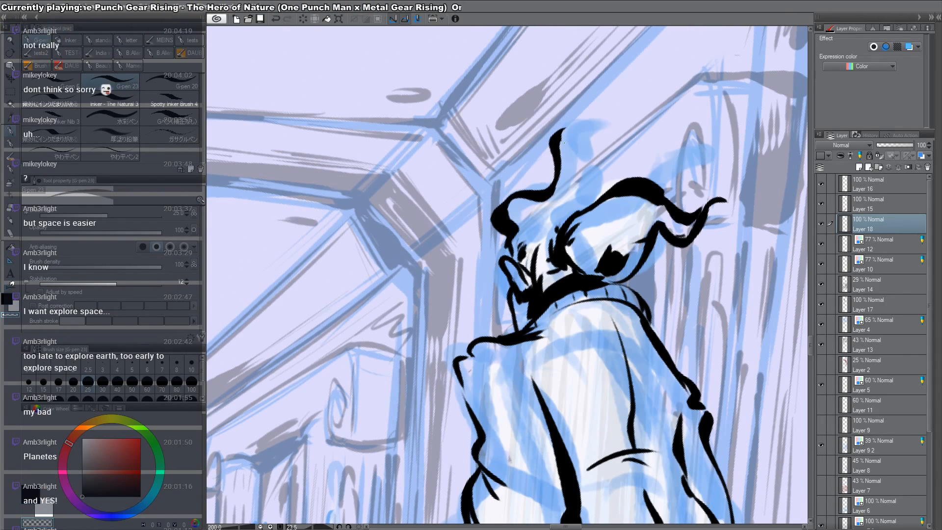
pyautogui.moveTo(566, 142); pyautogui.dragTo(561, 179)
pyautogui.press('c')
pyautogui.moveTo(558, 135)
pyautogui.mouseDown()
pyautogui.moveTo(601, 113)
pyautogui.moveTo(578, 142)
pyautogui.moveTo(584, 197)
pyautogui.moveTo(567, 208)
pyautogui.moveTo(586, 206)
pyautogui.mouseUp()
pyautogui.press('c')
# Step: Ink the jagged front edge of the hair from the forehead down past the ear, trimming the contour
pyautogui.moveTo(500, 202)
pyautogui.mouseDown()
pyautogui.moveTo(494, 232)
pyautogui.moveTo(491, 214)
pyautogui.moveTo(515, 269)
pyautogui.moveTo(506, 273)
pyautogui.moveTo(499, 256)
pyautogui.moveTo(528, 303)
pyautogui.moveTo(514, 333)
pyautogui.mouseUp()
pyautogui.press('c')
pyautogui.press('c')
pyautogui.press('c')
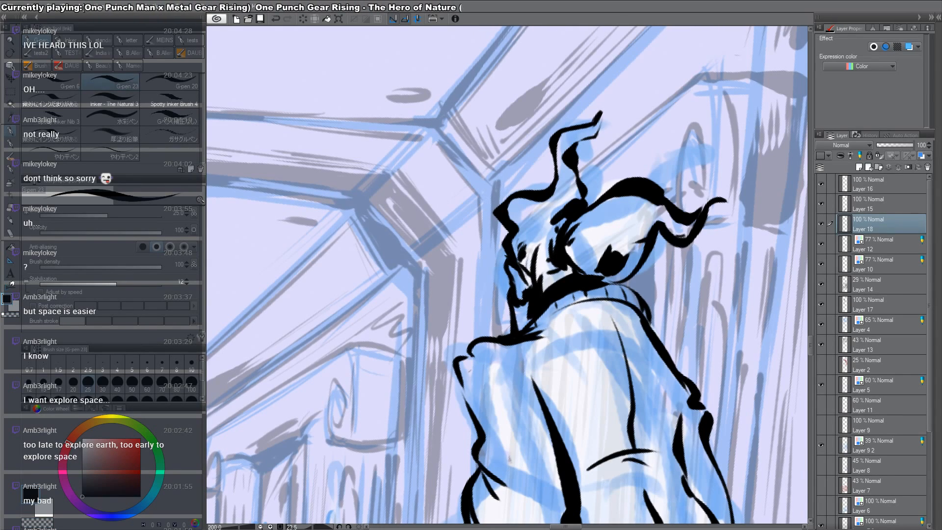
# Step: Fill the hair behind the ear in black, extend the wavy lock's tip and add short strokes at the crown
pyautogui.moveTo(523, 301); pyautogui.dragTo(520, 331)
pyautogui.moveTo(526, 303); pyautogui.dragTo(528, 326)
pyautogui.moveTo(559, 275); pyautogui.dragTo(544, 292)
pyautogui.moveTo(570, 266); pyautogui.dragTo(553, 291)
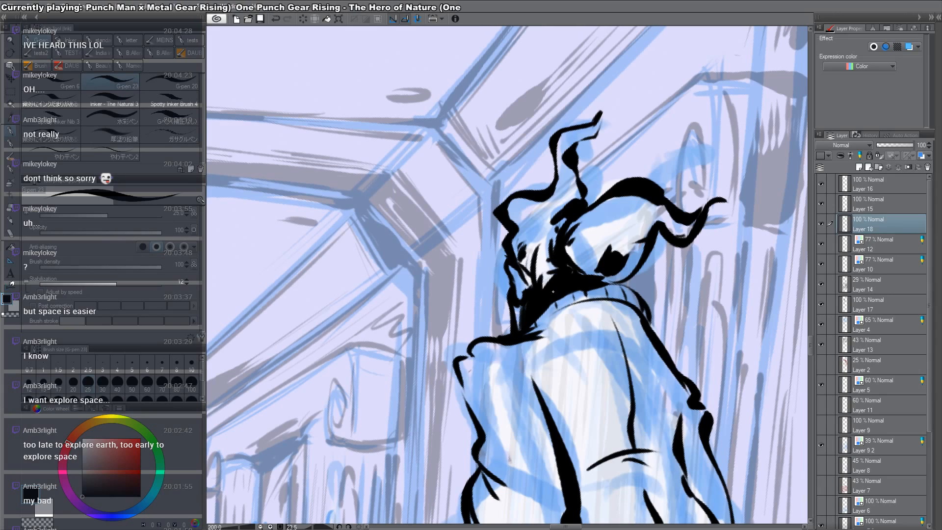
pyautogui.moveTo(567, 219); pyautogui.dragTo(553, 252)
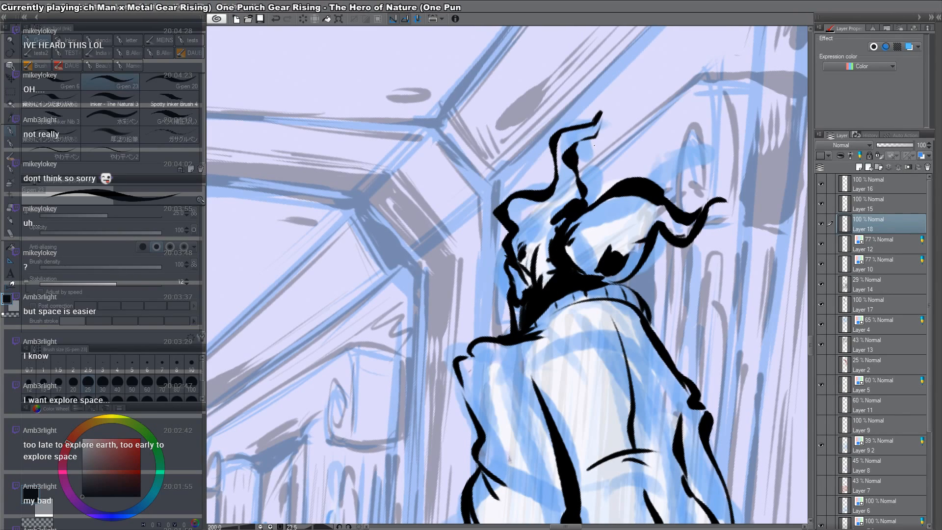
pyautogui.moveTo(596, 138)
pyautogui.mouseDown()
pyautogui.moveTo(610, 97)
pyautogui.moveTo(624, 94)
pyautogui.mouseUp()
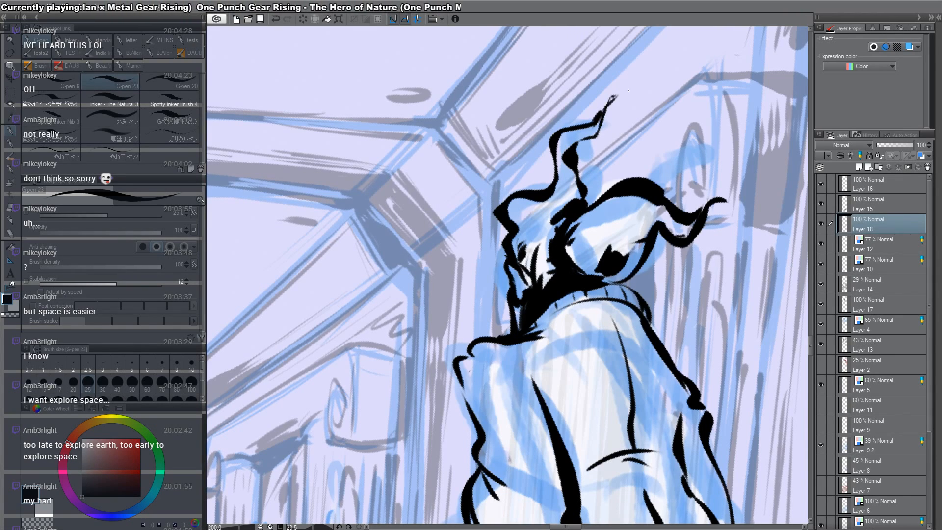
pyautogui.moveTo(586, 199); pyautogui.dragTo(591, 205)
pyautogui.moveTo(538, 218); pyautogui.dragTo(525, 231)
# Step: Select the raised wavy hair lock with a rectangular marquee and move it down closer to the head
pyautogui.hotkey('alt', 'space')
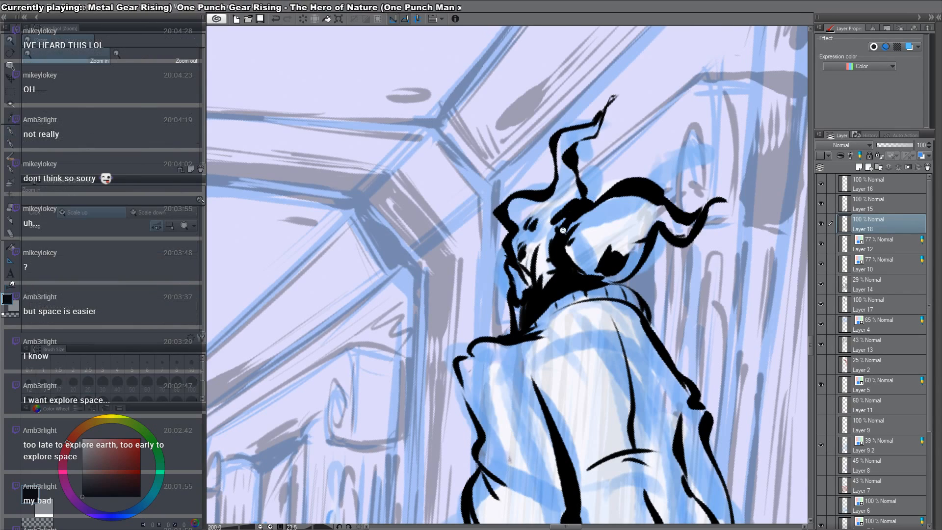
pyautogui.keyDown('alt'); pyautogui.click(563, 254); pyautogui.keyUp('alt')
pyautogui.keyDown('alt'); pyautogui.click(565, 253); pyautogui.keyUp('alt')
pyautogui.keyDown('ctrl'); pyautogui.click(585, 194); pyautogui.keyUp('ctrl')
pyautogui.keyDown('ctrl'); pyautogui.click(584, 195); pyautogui.keyUp('ctrl')
pyautogui.press('m')
pyautogui.moveTo(610, 139); pyautogui.dragTo(512, 226)
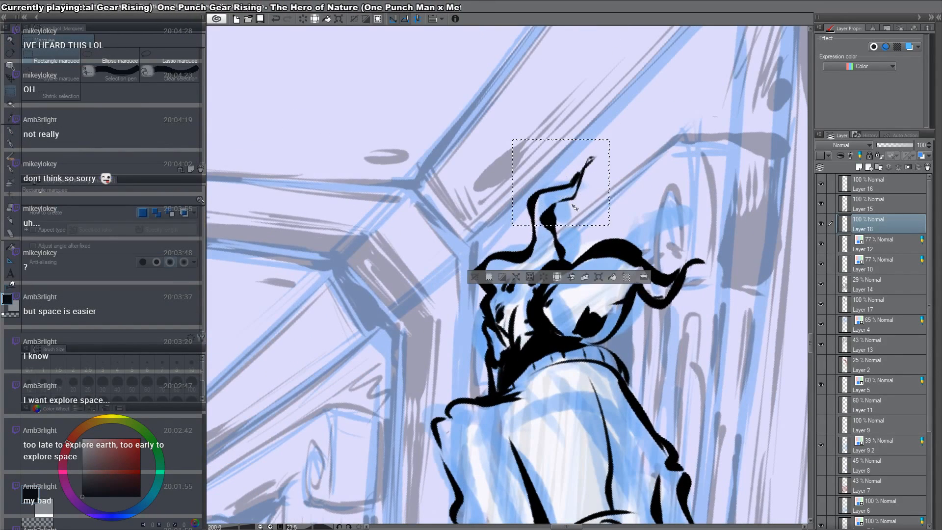
pyautogui.press('k')
pyautogui.moveTo(568, 212)
pyautogui.mouseDown()
pyautogui.moveTo(573, 243)
pyautogui.moveTo(530, 253)
pyautogui.mouseUp()
pyautogui.hotkey('ctrl', 'd')
# Step: Rejoin the moved lock to the head by erasing stray ink, rounding the forelock outline and filling the crown with black strokes
pyautogui.press('p')
pyautogui.press('c')
pyautogui.moveTo(553, 228)
pyautogui.mouseDown()
pyautogui.moveTo(527, 251)
pyautogui.moveTo(559, 221)
pyautogui.moveTo(569, 235)
pyautogui.moveTo(571, 261)
pyautogui.mouseUp()
pyautogui.press('c')
pyautogui.press('c')
pyautogui.moveTo(494, 254); pyautogui.dragTo(473, 281)
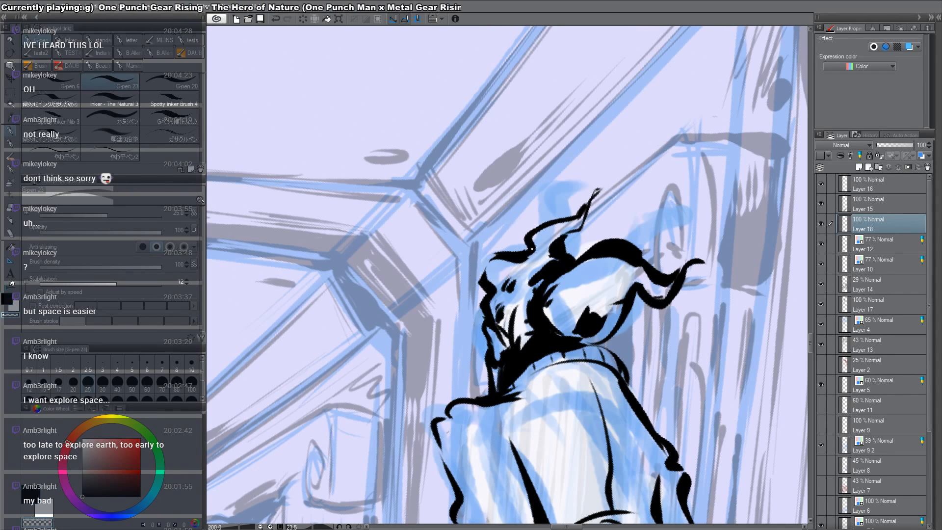
pyautogui.moveTo(534, 250)
pyautogui.mouseDown()
pyautogui.moveTo(501, 260)
pyautogui.moveTo(526, 238)
pyautogui.moveTo(476, 282)
pyautogui.moveTo(491, 258)
pyautogui.moveTo(487, 264)
pyautogui.mouseUp()
pyautogui.press('c')
pyautogui.press('c')
pyautogui.moveTo(478, 264)
pyautogui.mouseDown()
pyautogui.moveTo(474, 284)
pyautogui.moveTo(520, 278)
pyautogui.moveTo(544, 261)
pyautogui.moveTo(535, 288)
pyautogui.moveTo(513, 235)
pyautogui.mouseUp()
pyautogui.press('c')
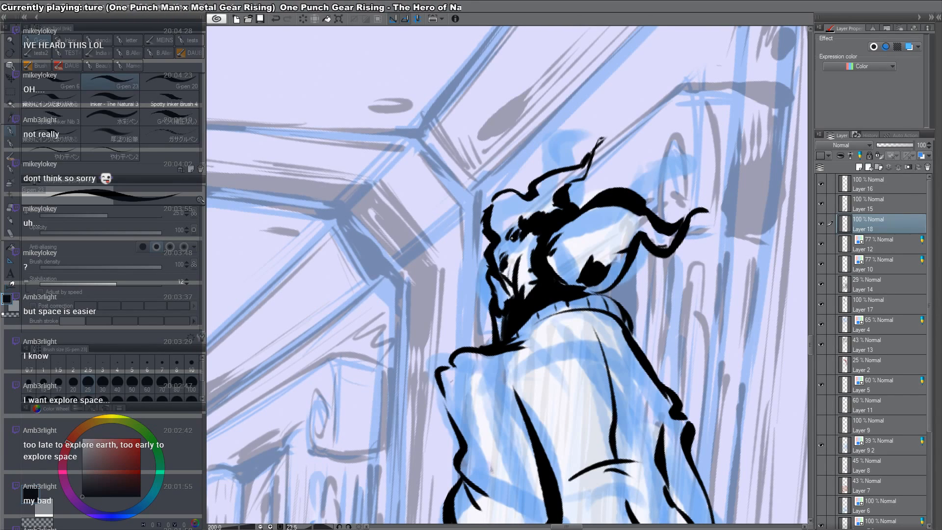
# Step: Touch up the hair strokes above the ear and lengthen the wavy lock's tip with a short tapered stroke
pyautogui.press('h')
pyautogui.press('h')
pyautogui.moveTo(519, 231); pyautogui.dragTo(512, 238)
pyautogui.press('c')
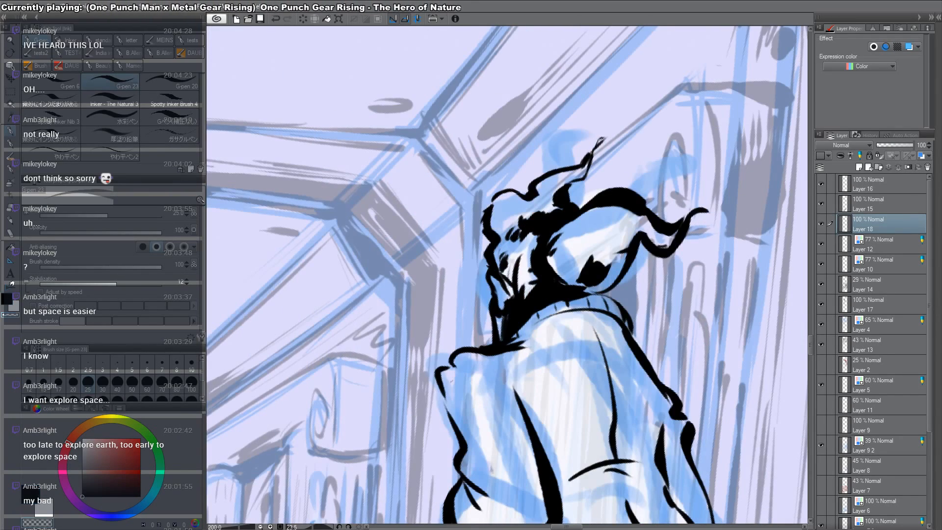
pyautogui.press('c')
pyautogui.moveTo(605, 137)
pyautogui.mouseDown()
pyautogui.moveTo(596, 149)
pyautogui.moveTo(619, 140)
pyautogui.mouseUp()
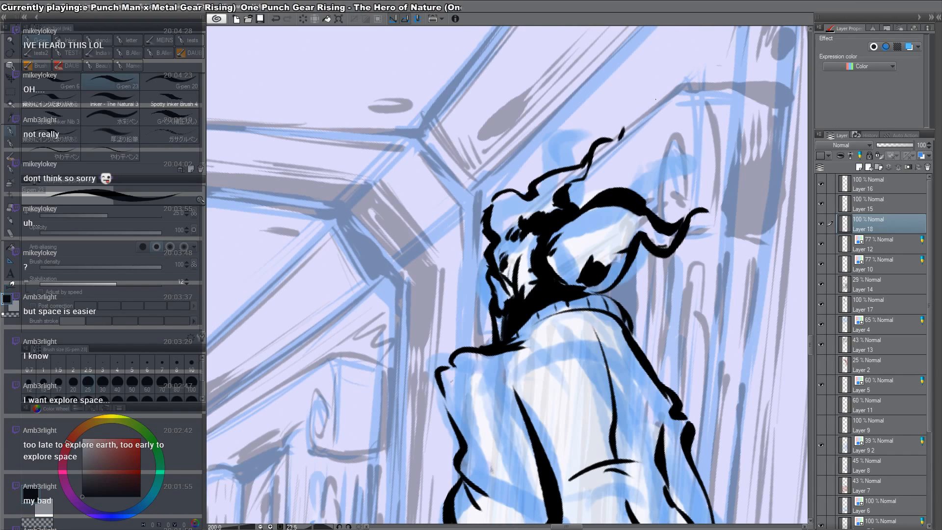
# Step: Fill the lower-back fold as a solid black crescent and add dark creases along the near sleeve
pyautogui.hotkey('ctrl', 'space')
pyautogui.moveTo(595, 181); pyautogui.dragTo(549, 183)
pyautogui.moveTo(601, 201); pyautogui.dragTo(628, 202)
pyautogui.moveTo(571, 219)
pyautogui.mouseDown()
pyautogui.moveTo(574, 228)
pyautogui.moveTo(599, 196)
pyautogui.moveTo(559, 211)
pyautogui.mouseUp()
pyautogui.hotkey('ctrl', 'space')
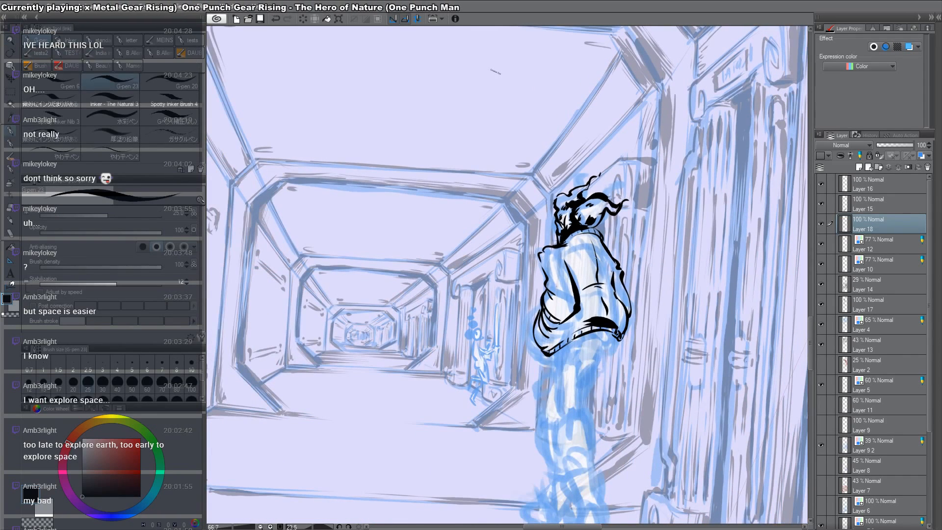
pyautogui.moveTo(583, 286); pyautogui.dragTo(605, 283)
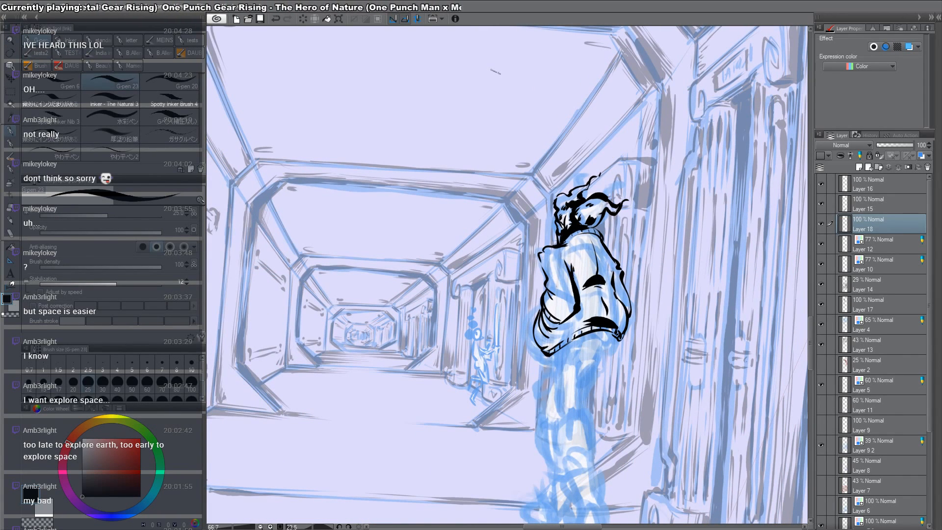
pyautogui.moveTo(541, 252); pyautogui.dragTo(554, 282)
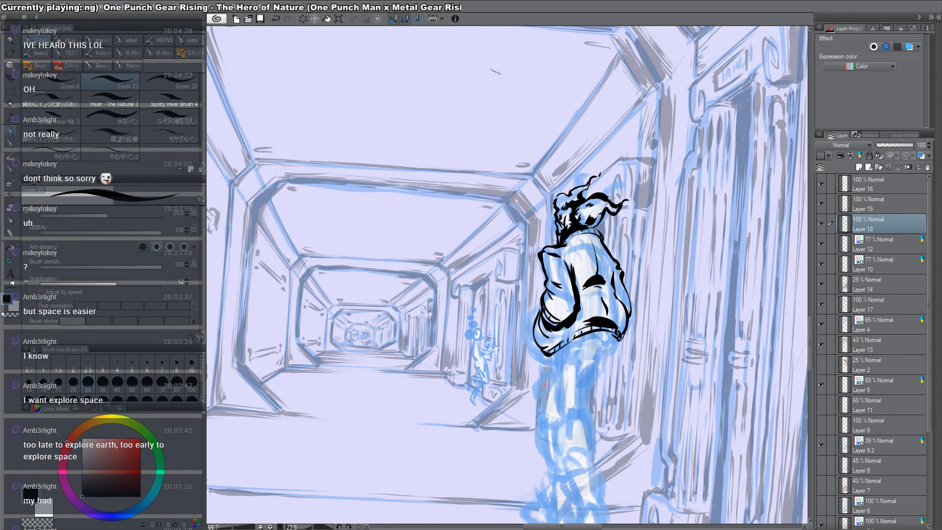
# Step: Ink extra folds and thicker shadow accents along the far sleeve and side of the jacket
pyautogui.moveTo(624, 299); pyautogui.dragTo(630, 317)
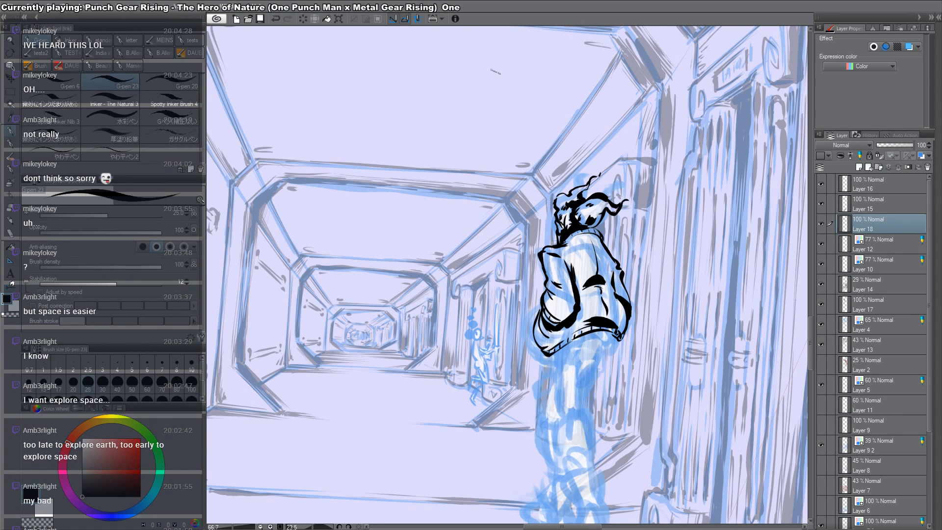
pyautogui.moveTo(617, 294); pyautogui.dragTo(609, 281)
pyautogui.moveTo(612, 251); pyautogui.dragTo(616, 260)
pyautogui.moveTo(566, 227); pyautogui.dragTo(580, 222)
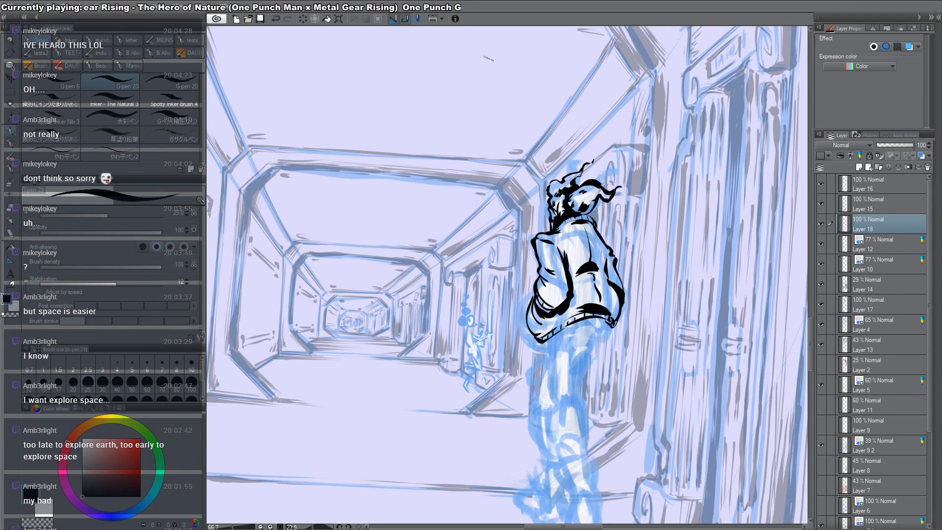
pyautogui.press('h')
pyautogui.press('h')
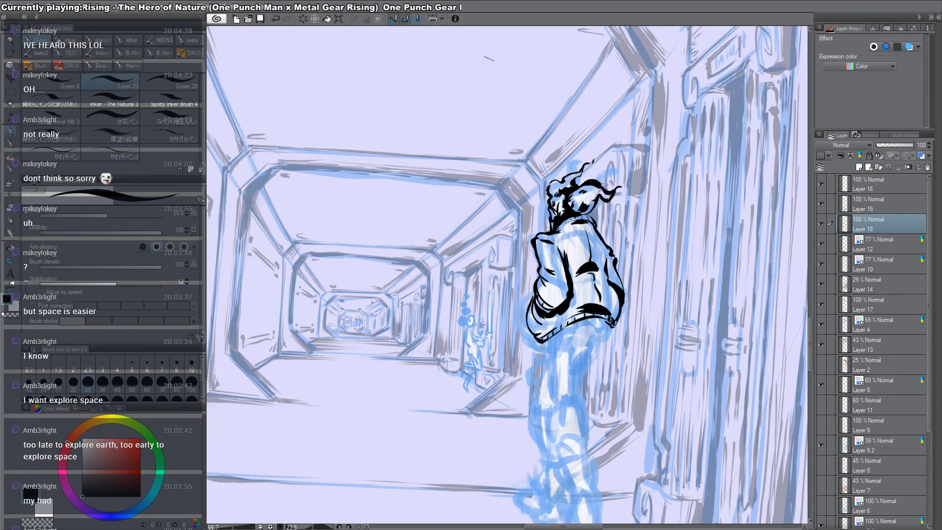
# Step: Ink a thigh pouch with a ragged top flap and thick side edges on the near leg below the jacket
pyautogui.moveTo(568, 346); pyautogui.dragTo(557, 267)
pyautogui.moveTo(556, 267); pyautogui.dragTo(591, 230)
pyautogui.moveTo(553, 346); pyautogui.dragTo(563, 230)
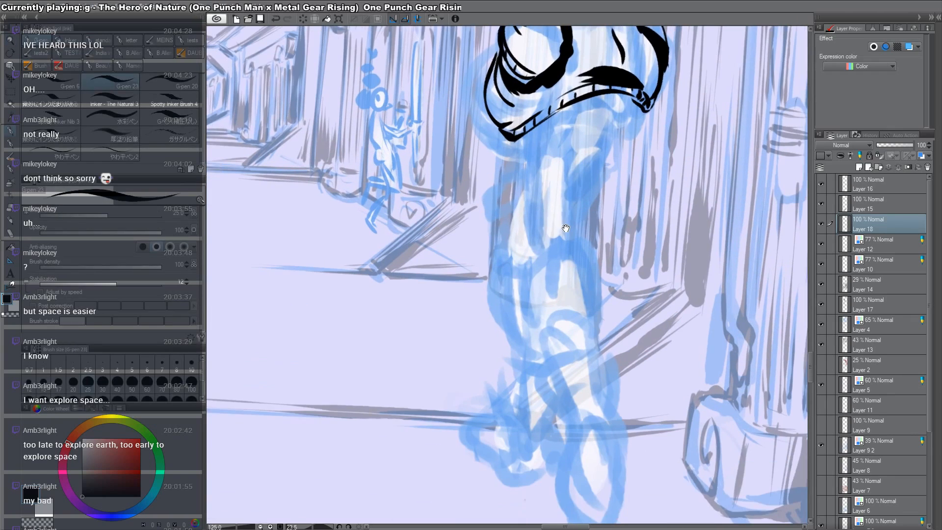
pyautogui.moveTo(524, 176)
pyautogui.mouseDown()
pyautogui.moveTo(508, 183)
pyautogui.moveTo(495, 209)
pyautogui.mouseUp()
pyautogui.hotkey('ctrl', 'z')
pyautogui.moveTo(518, 178)
pyautogui.mouseDown()
pyautogui.moveTo(487, 200)
pyautogui.moveTo(502, 207)
pyautogui.moveTo(522, 200)
pyautogui.moveTo(537, 175)
pyautogui.moveTo(539, 185)
pyautogui.mouseUp()
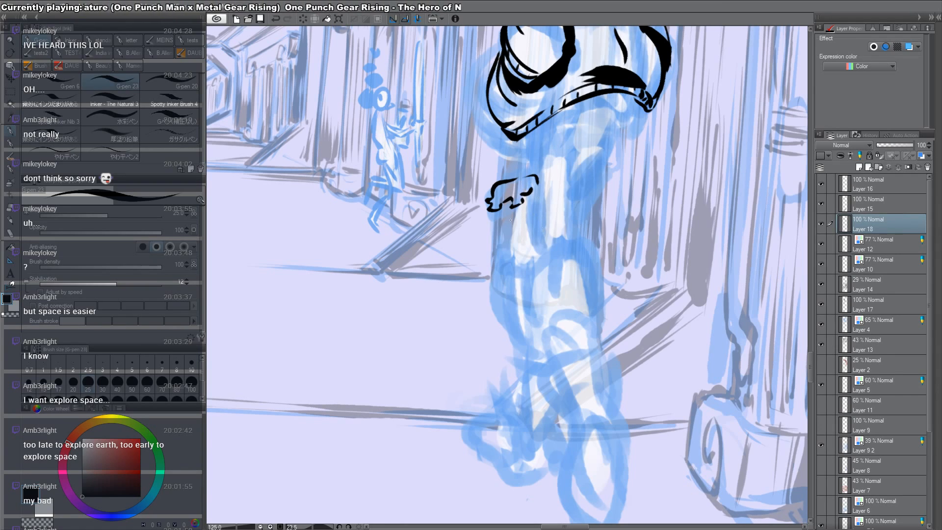
pyautogui.moveTo(496, 215)
pyautogui.mouseDown()
pyautogui.moveTo(515, 267)
pyautogui.moveTo(539, 260)
pyautogui.moveTo(541, 186)
pyautogui.moveTo(545, 252)
pyautogui.mouseUp()
pyautogui.moveTo(534, 201)
pyautogui.mouseDown()
pyautogui.moveTo(540, 248)
pyautogui.moveTo(532, 176)
pyautogui.moveTo(550, 267)
pyautogui.moveTo(463, 398)
pyautogui.mouseUp()
# Step: Select the inked thigh pouch and nudge it into place on the leg
pyautogui.press('m')
pyautogui.press('k')
pyautogui.moveTo(530, 316); pyautogui.dragTo(535, 308)
pyautogui.hotkey('ctrl', 't')
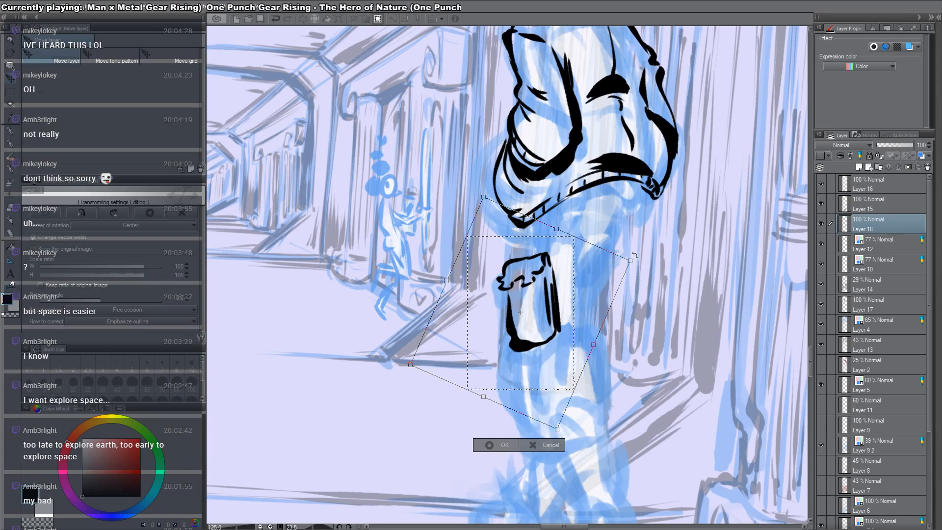
pyautogui.press('Escape')
pyautogui.hotkey('ctrl', 't')
pyautogui.press('Escape')
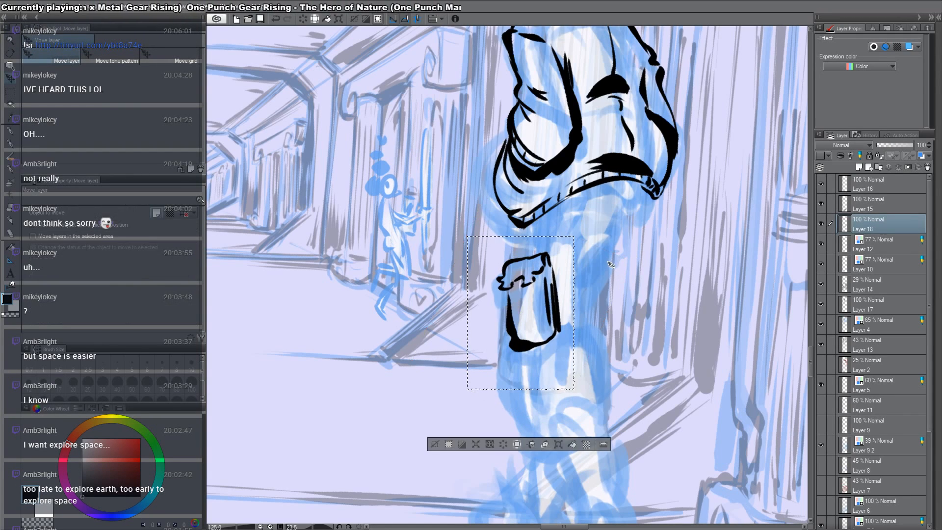
# Step: Rotate the selected thigh pouch slightly clockwise so it follows the leg, and clear the selection
pyautogui.hotkey('ctrl', 't')
pyautogui.moveTo(615, 244); pyautogui.dragTo(634, 252)
pyautogui.press('Return')
pyautogui.hotkey('ctrl', 'd')
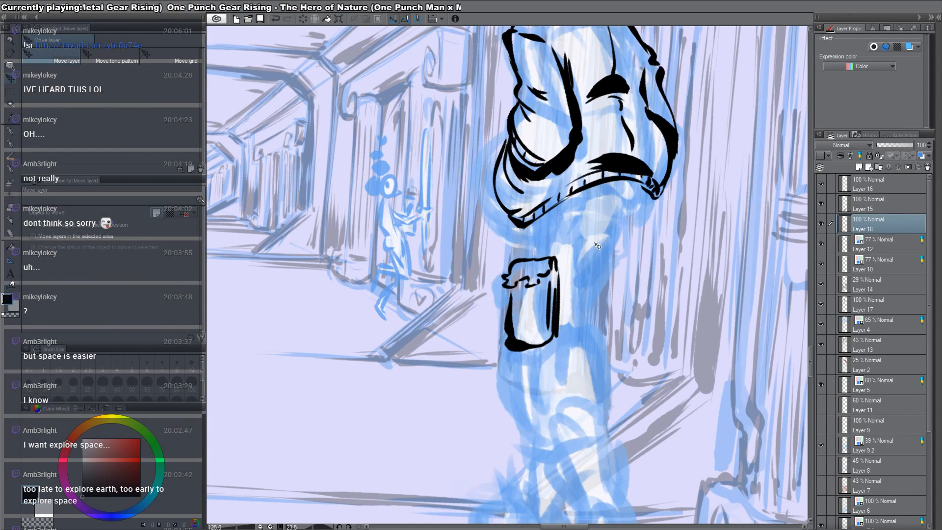
# Step: Ink a crooked line from the jacket hem down to the pouch and add black shadow strokes beneath the hem
pyautogui.press('p')
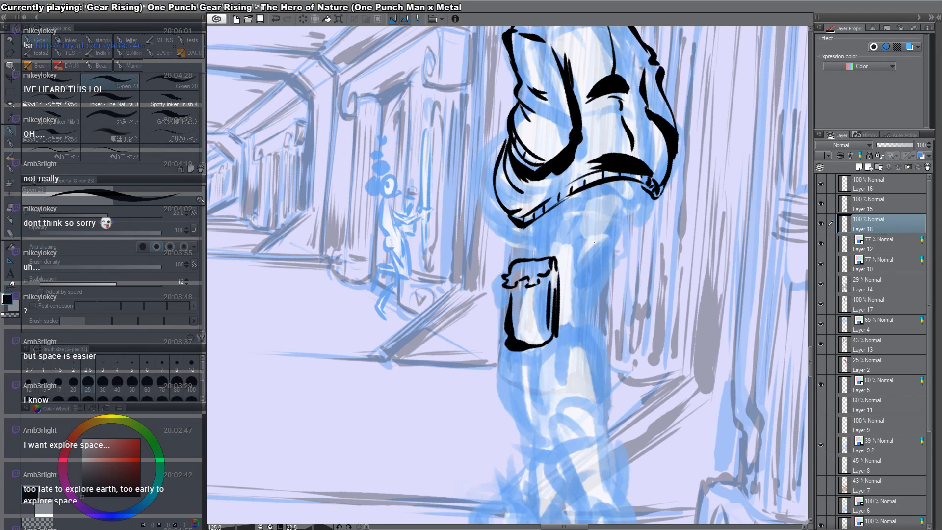
pyautogui.moveTo(537, 221); pyautogui.dragTo(533, 261)
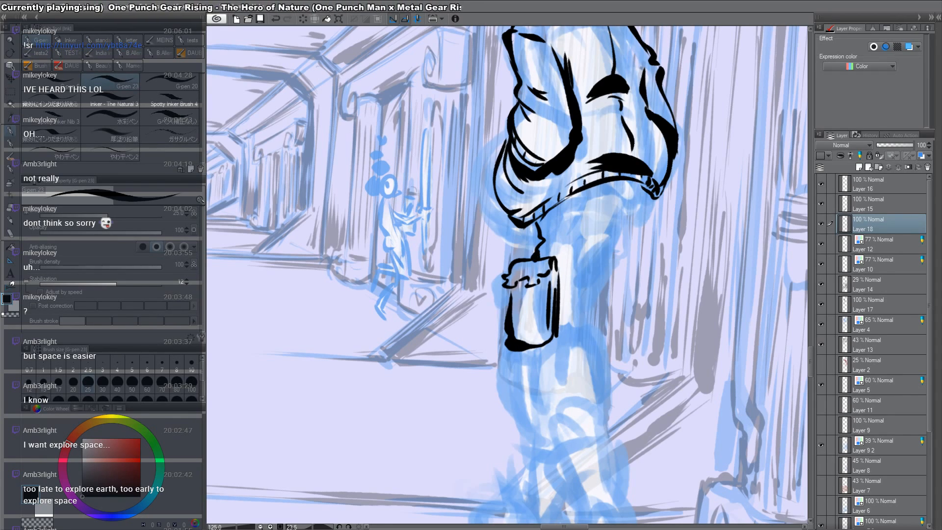
pyautogui.moveTo(541, 211); pyautogui.dragTo(481, 207)
pyautogui.moveTo(524, 127); pyautogui.dragTo(500, 173)
pyautogui.moveTo(521, 126); pyautogui.dragTo(498, 173)
pyautogui.moveTo(520, 122); pyautogui.dragTo(493, 167)
pyautogui.doubleClick(644, 126)
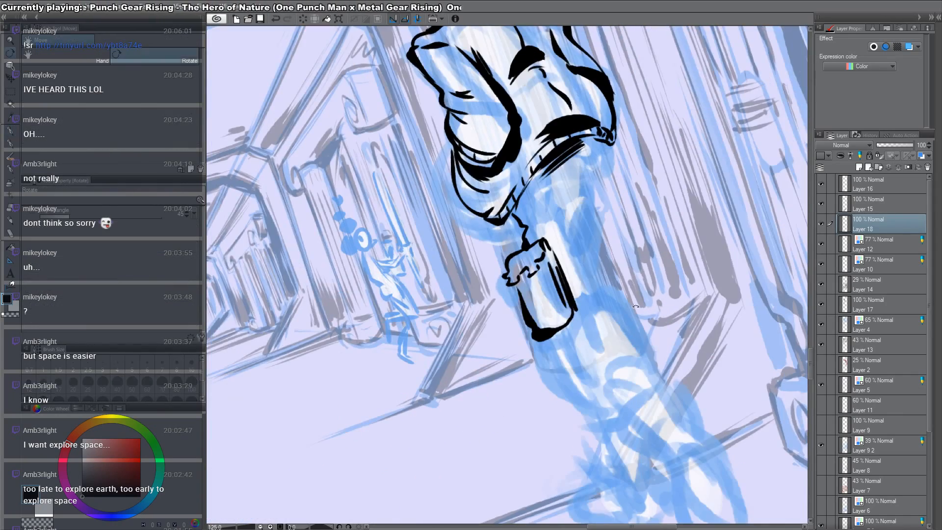
# Step: Ink the hip folds below the jacket hem and the tapered outline of the far thigh
pyautogui.moveTo(644, 126); pyautogui.dragTo(667, 252)
pyautogui.moveTo(592, 244); pyautogui.dragTo(602, 258)
pyautogui.moveTo(599, 239); pyautogui.dragTo(624, 253)
pyautogui.moveTo(647, 202); pyautogui.dragTo(634, 257)
pyautogui.moveTo(593, 312)
pyautogui.mouseDown()
pyautogui.moveTo(596, 225)
pyautogui.moveTo(574, 249)
pyautogui.mouseUp()
pyautogui.moveTo(589, 206)
pyautogui.mouseDown()
pyautogui.moveTo(572, 295)
pyautogui.moveTo(490, 333)
pyautogui.moveTo(511, 390)
pyautogui.mouseUp()
# Step: Ink the contours around the knee, the boot's thick curved cuff and both sides of its shaft
pyautogui.moveTo(577, 294); pyautogui.dragTo(589, 385)
pyautogui.moveTo(536, 405)
pyautogui.mouseDown()
pyautogui.moveTo(524, 297)
pyautogui.moveTo(550, 268)
pyautogui.moveTo(575, 290)
pyautogui.mouseUp()
pyautogui.moveTo(500, 316); pyautogui.dragTo(503, 335)
pyautogui.moveTo(574, 288); pyautogui.dragTo(570, 363)
pyautogui.moveTo(501, 334); pyautogui.dragTo(517, 362)
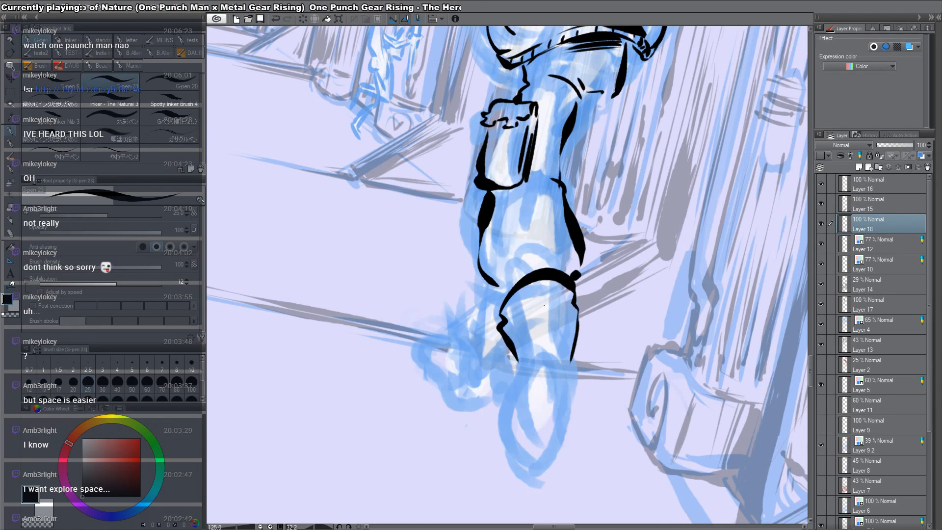
pyautogui.scroll(-3, 544, 305)
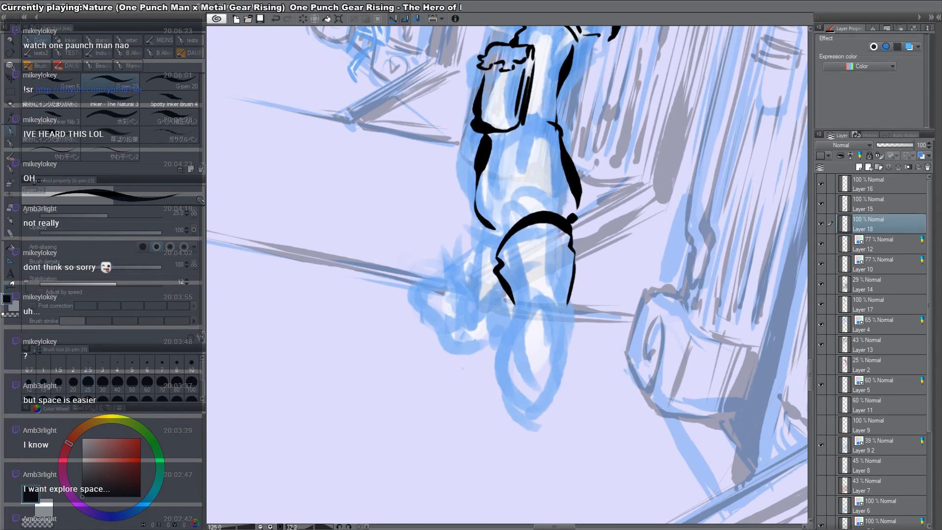
# Step: Ink the foot of the boot with a rounded heel, an oval sole outline and short comb-like shadow strokes
pyautogui.scroll(-3, 529, 314)
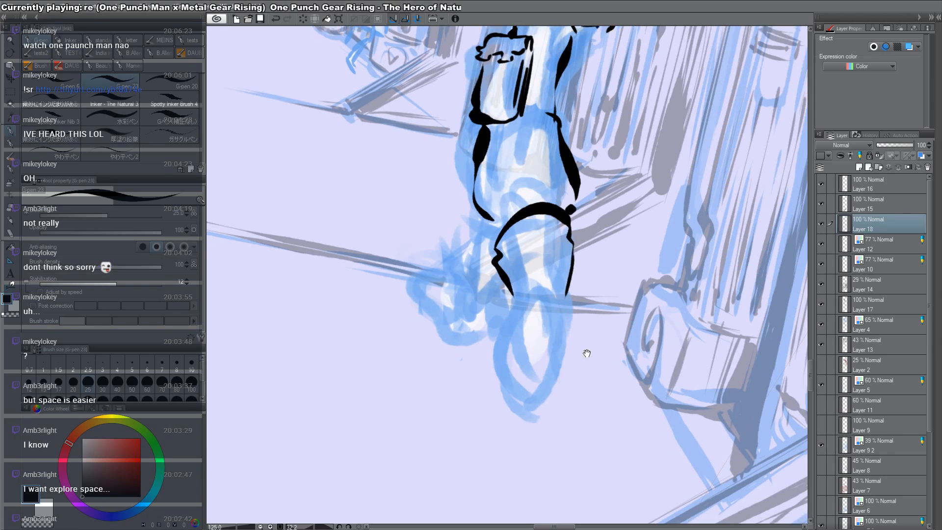
pyautogui.moveTo(511, 296)
pyautogui.mouseDown()
pyautogui.moveTo(549, 321)
pyautogui.moveTo(544, 307)
pyautogui.moveTo(510, 301)
pyautogui.moveTo(509, 359)
pyautogui.mouseUp()
pyautogui.hotkey('ctrl', 'z')
pyautogui.press('c')
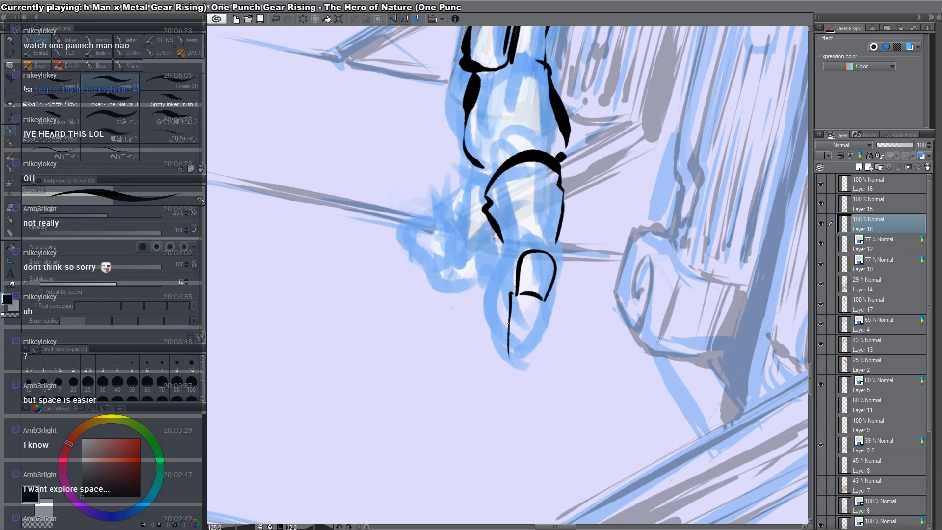
pyautogui.hotkey('ctrl', 'z')
pyautogui.moveTo(514, 294); pyautogui.dragTo(530, 364)
pyautogui.moveTo(545, 309)
pyautogui.mouseDown()
pyautogui.moveTo(529, 362)
pyautogui.moveTo(501, 309)
pyautogui.moveTo(528, 251)
pyautogui.moveTo(499, 290)
pyautogui.moveTo(488, 340)
pyautogui.mouseUp()
pyautogui.hotkey('ctrl', 'z')
pyautogui.moveTo(518, 298); pyautogui.dragTo(521, 326)
pyautogui.moveTo(525, 298); pyautogui.dragTo(528, 326)
pyautogui.moveTo(535, 298); pyautogui.dragTo(537, 325)
pyautogui.moveTo(540, 299)
pyautogui.mouseDown()
pyautogui.moveTo(530, 295)
pyautogui.moveTo(545, 298)
pyautogui.moveTo(505, 343)
pyautogui.moveTo(507, 333)
pyautogui.mouseUp()
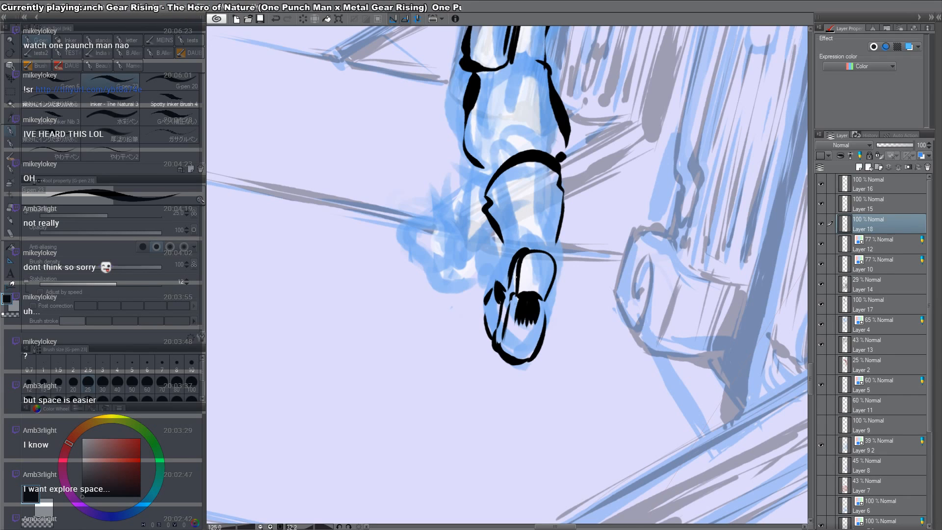
# Step: Thicken the heel's contour, then ink the ankle shadow, both shaft edges and two short creases on the boot
pyautogui.press('c')
pyautogui.moveTo(517, 273); pyautogui.dragTo(517, 293)
pyautogui.moveTo(521, 256)
pyautogui.mouseDown()
pyautogui.moveTo(517, 266)
pyautogui.moveTo(551, 245)
pyautogui.moveTo(556, 272)
pyautogui.mouseUp()
pyautogui.press('c')
pyautogui.moveTo(562, 193)
pyautogui.mouseDown()
pyautogui.moveTo(555, 247)
pyautogui.moveTo(560, 234)
pyautogui.mouseUp()
pyautogui.press('c')
pyautogui.press('c')
pyautogui.moveTo(517, 191); pyautogui.dragTo(540, 183)
pyautogui.moveTo(525, 192); pyautogui.dragTo(539, 190)
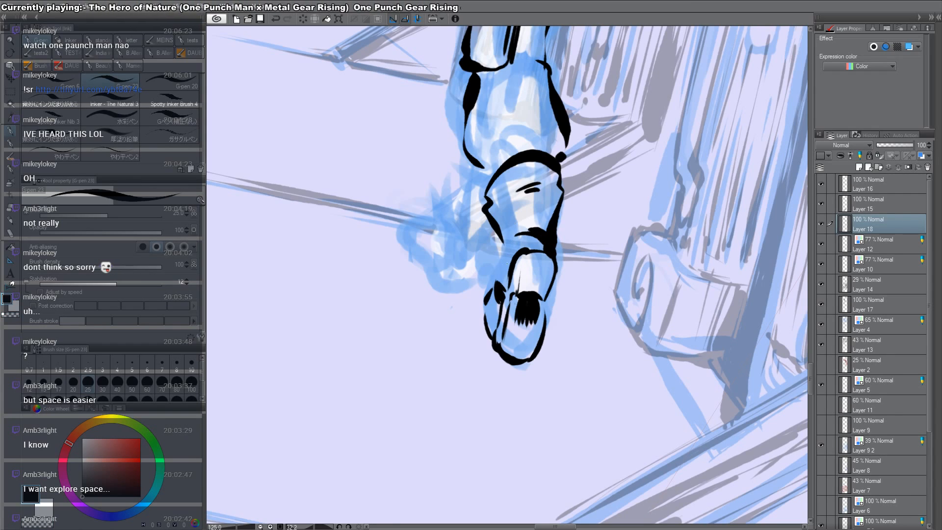
pyautogui.moveTo(499, 239)
pyautogui.mouseDown()
pyautogui.moveTo(499, 286)
pyautogui.moveTo(499, 253)
pyautogui.mouseUp()
pyautogui.press('h')
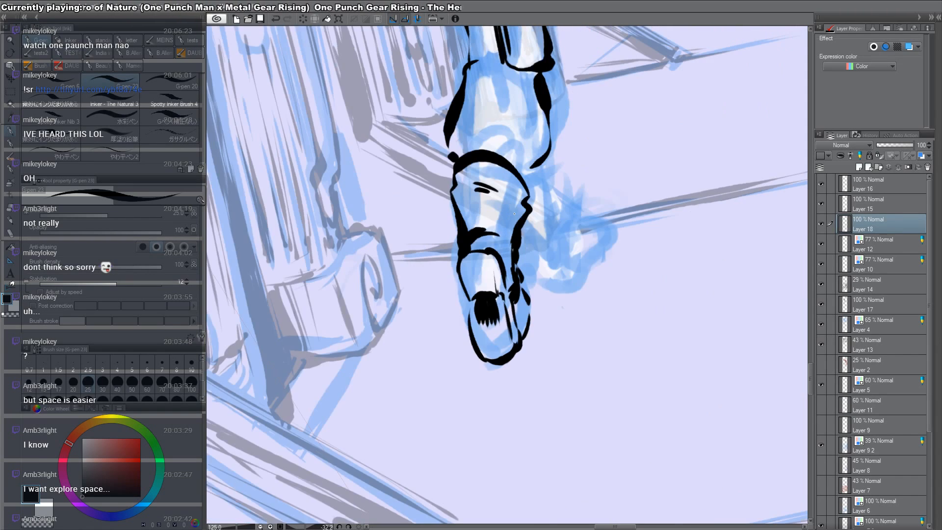
pyautogui.press('h')
# Step: Erase the boot's thick cuff and upper edge and redraw them as a lower, rounded black curve
pyautogui.press('c')
pyautogui.moveTo(559, 179); pyautogui.dragTo(559, 208)
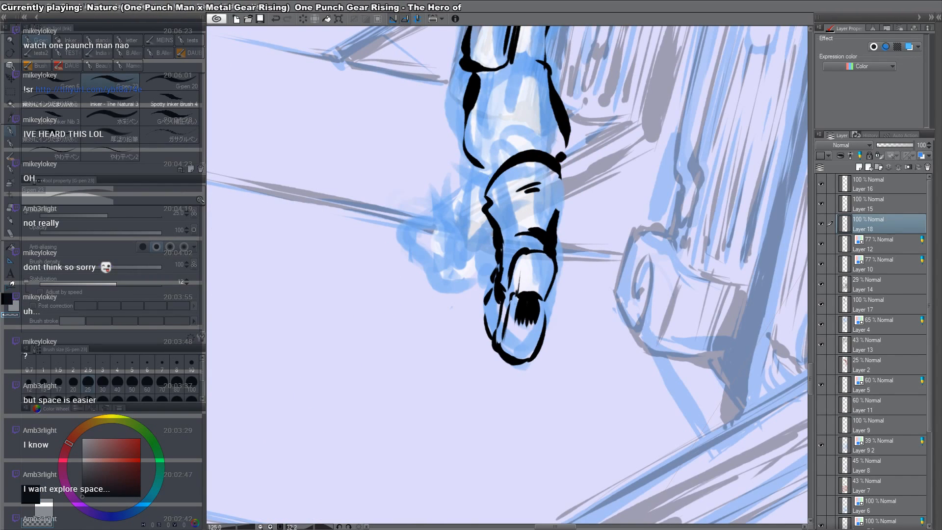
pyautogui.moveTo(514, 165)
pyautogui.mouseDown()
pyautogui.moveTo(550, 187)
pyautogui.moveTo(565, 182)
pyautogui.moveTo(550, 246)
pyautogui.moveTo(565, 187)
pyautogui.moveTo(555, 233)
pyautogui.mouseUp()
pyautogui.press('c')
pyautogui.moveTo(560, 188); pyautogui.dragTo(557, 202)
pyautogui.press('c')
pyautogui.moveTo(516, 174)
pyautogui.mouseDown()
pyautogui.moveTo(487, 177)
pyautogui.moveTo(532, 164)
pyautogui.mouseUp()
pyautogui.press('c')
pyautogui.moveTo(489, 190); pyautogui.dragTo(543, 163)
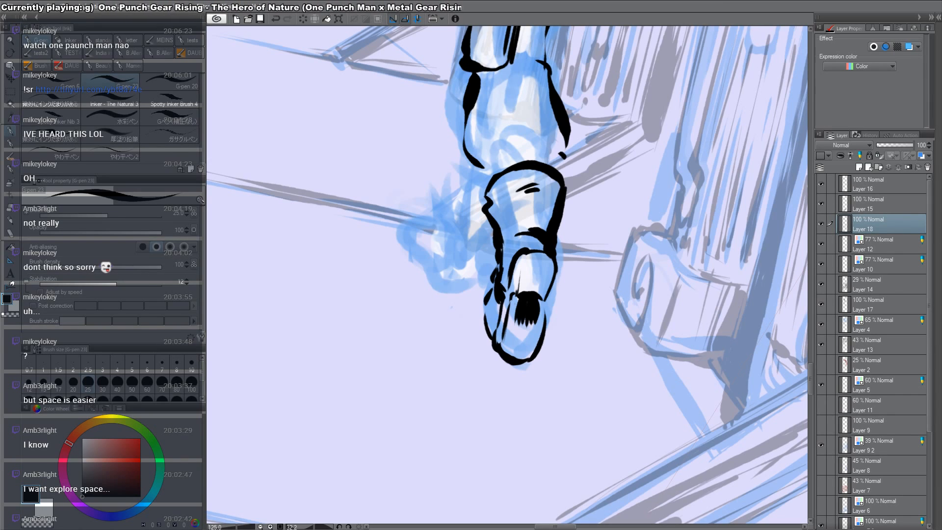
# Step: Ink dark curved folds at the knee above the boot cuff and close the knee's outer contour
pyautogui.moveTo(512, 128); pyautogui.dragTo(538, 196)
pyautogui.moveTo(490, 219)
pyautogui.mouseDown()
pyautogui.moveTo(531, 221)
pyautogui.moveTo(528, 234)
pyautogui.moveTo(537, 207)
pyautogui.moveTo(568, 214)
pyautogui.moveTo(536, 233)
pyautogui.moveTo(559, 219)
pyautogui.moveTo(575, 225)
pyautogui.moveTo(524, 201)
pyautogui.moveTo(567, 202)
pyautogui.moveTo(581, 192)
pyautogui.moveTo(524, 246)
pyautogui.mouseUp()
pyautogui.moveTo(541, 226); pyautogui.dragTo(529, 235)
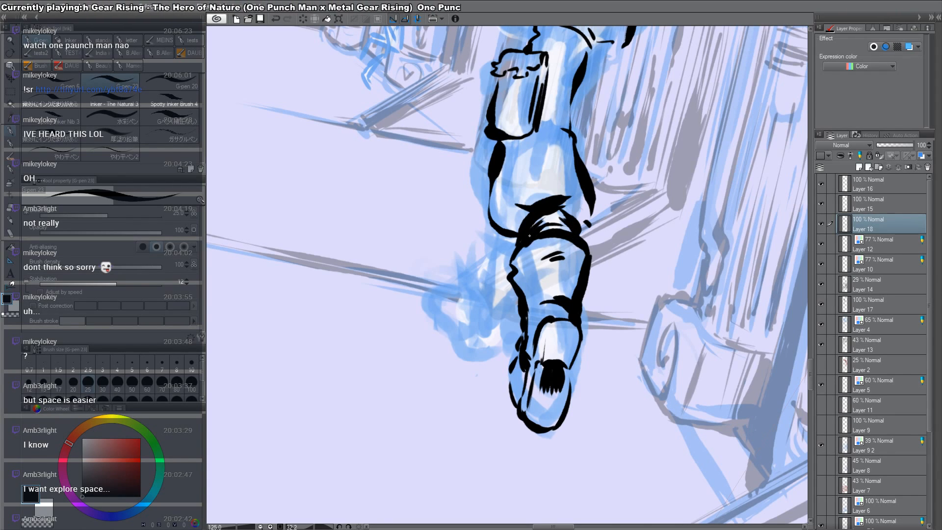
pyautogui.moveTo(589, 221); pyautogui.dragTo(583, 235)
# Step: Ink a black shadow patch on the leg beside the pouch and trim the hip fold under the jacket hem
pyautogui.moveTo(563, 104); pyautogui.dragTo(575, 274)
pyautogui.moveTo(587, 191)
pyautogui.mouseDown()
pyautogui.moveTo(573, 260)
pyautogui.moveTo(589, 261)
pyautogui.moveTo(606, 251)
pyautogui.mouseUp()
pyautogui.press('c')
pyautogui.moveTo(561, 227); pyautogui.dragTo(612, 237)
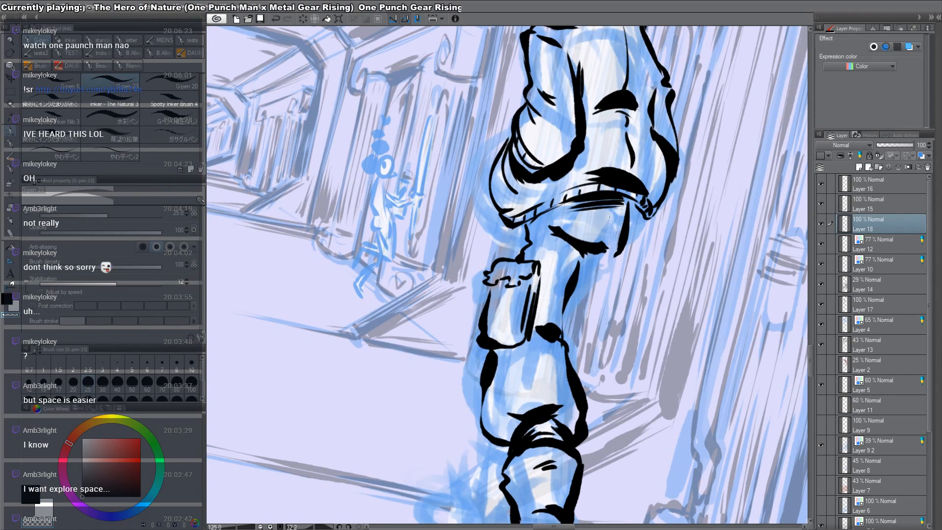
pyautogui.press('c')
# Step: Erase parts of the comb-like shadow on the boot's sole to leave a smaller, cleaner shape
pyautogui.keyDown('alt'); pyautogui.click(591, 333); pyautogui.keyUp('alt')
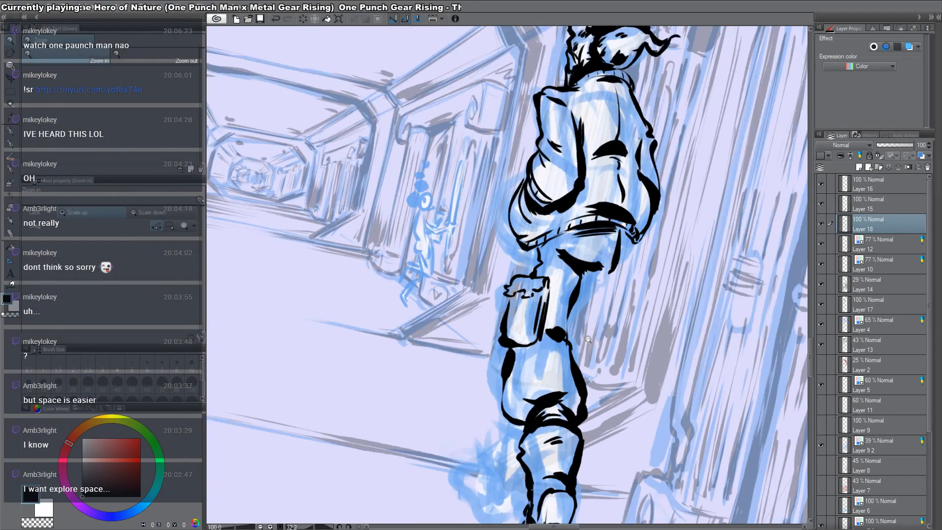
pyautogui.keyDown('alt'); pyautogui.click(591, 333); pyautogui.keyUp('alt')
pyautogui.moveTo(705, 364)
pyautogui.mouseDown()
pyautogui.moveTo(744, 263)
pyautogui.moveTo(670, 213)
pyautogui.moveTo(678, 239)
pyautogui.mouseUp()
pyautogui.press('c')
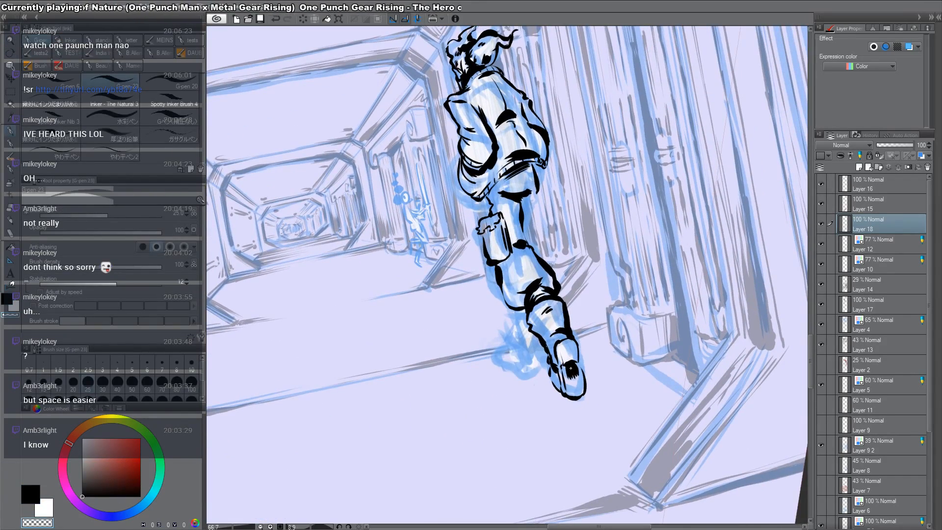
pyautogui.moveTo(571, 368); pyautogui.dragTo(587, 392)
pyautogui.press('c')
pyautogui.press('c')
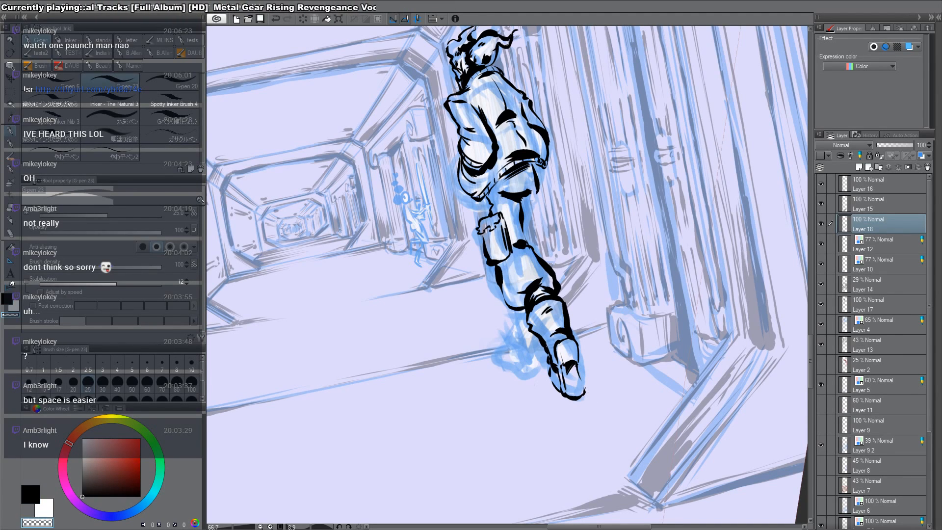
pyautogui.press('c')
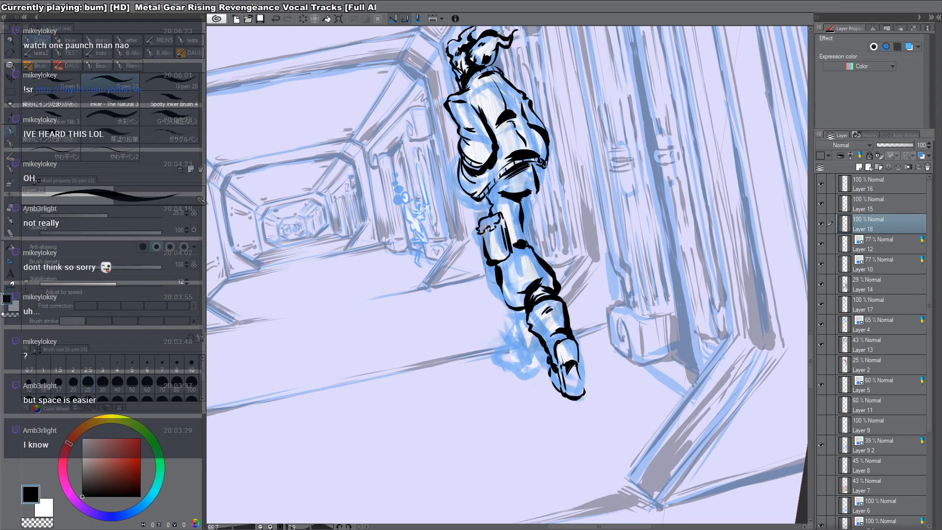
# Step: Ink a heavy black contour down the back of the thigh to the knee and thicken the jacket's lower edge
pyautogui.moveTo(595, 311); pyautogui.dragTo(575, 263)
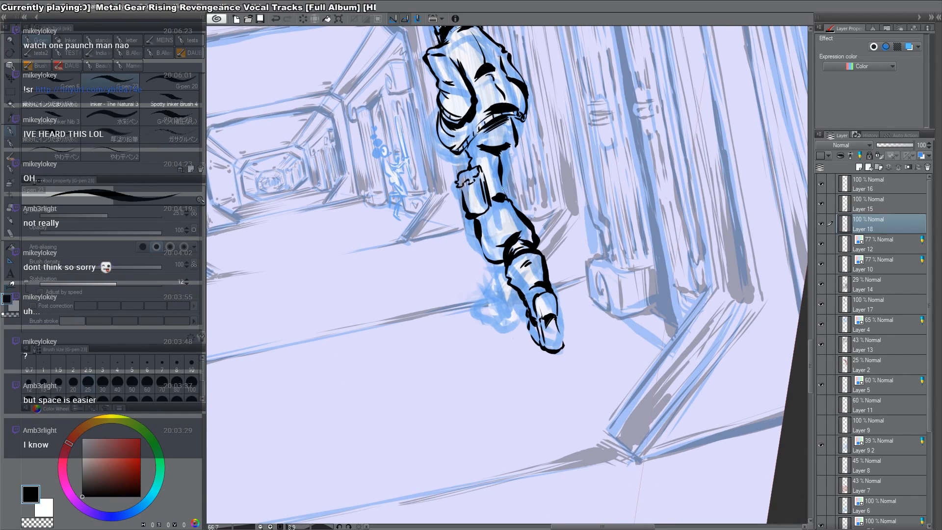
pyautogui.moveTo(496, 191); pyautogui.dragTo(503, 193)
pyautogui.moveTo(515, 147)
pyautogui.mouseDown()
pyautogui.moveTo(516, 216)
pyautogui.moveTo(515, 183)
pyautogui.moveTo(528, 217)
pyautogui.mouseUp()
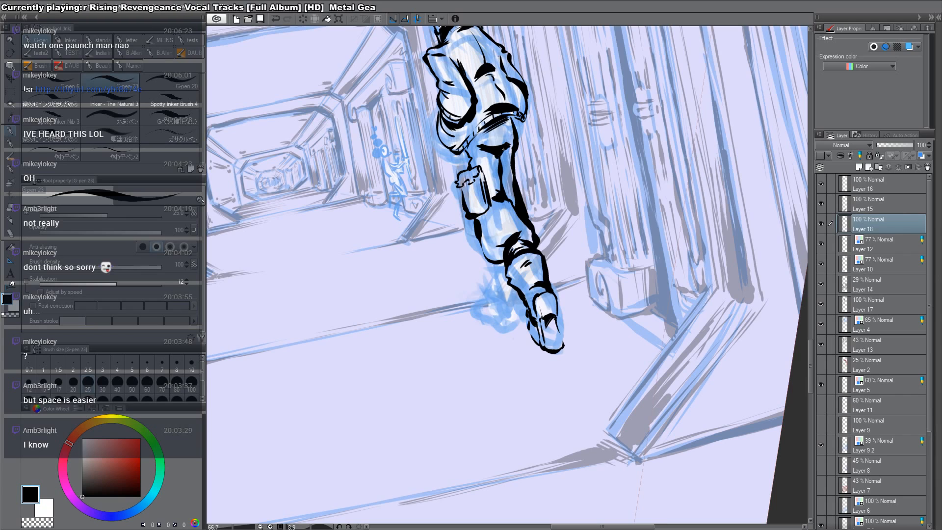
pyautogui.press('c')
pyautogui.press('c')
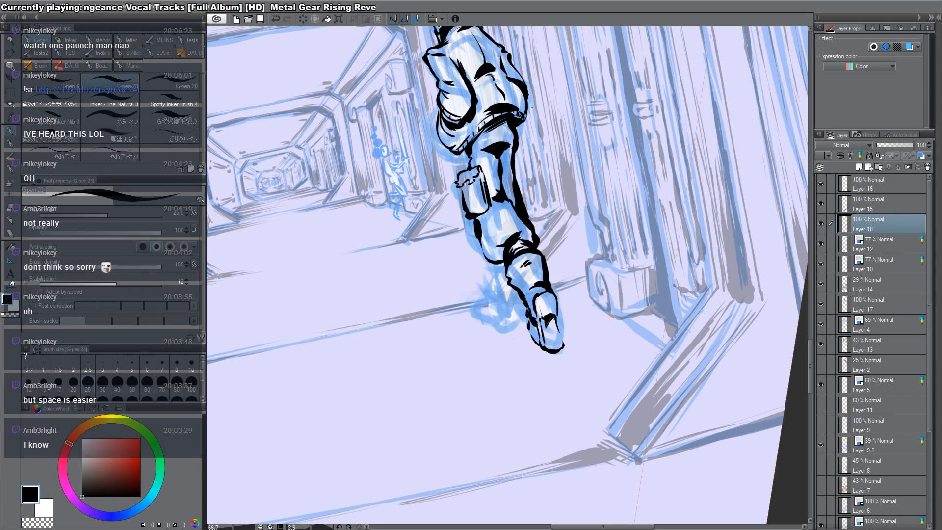
pyautogui.moveTo(515, 133); pyautogui.dragTo(517, 273)
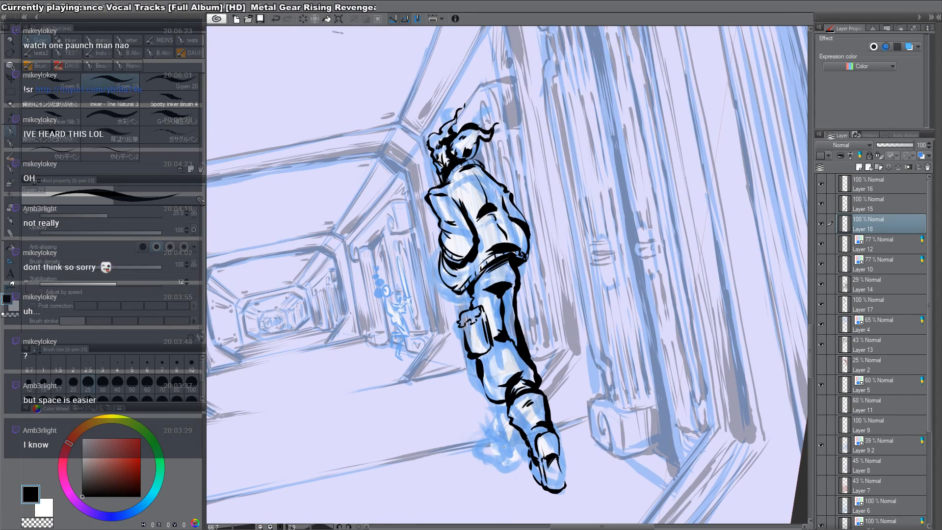
pyautogui.moveTo(558, 347); pyautogui.dragTo(553, 332)
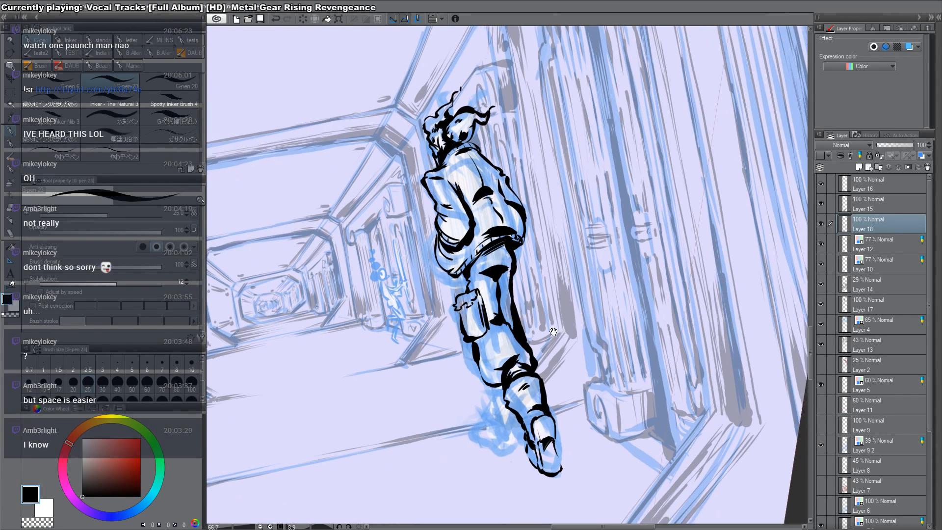
pyautogui.moveTo(438, 233)
pyautogui.mouseDown()
pyautogui.moveTo(447, 272)
pyautogui.moveTo(453, 265)
pyautogui.mouseUp()
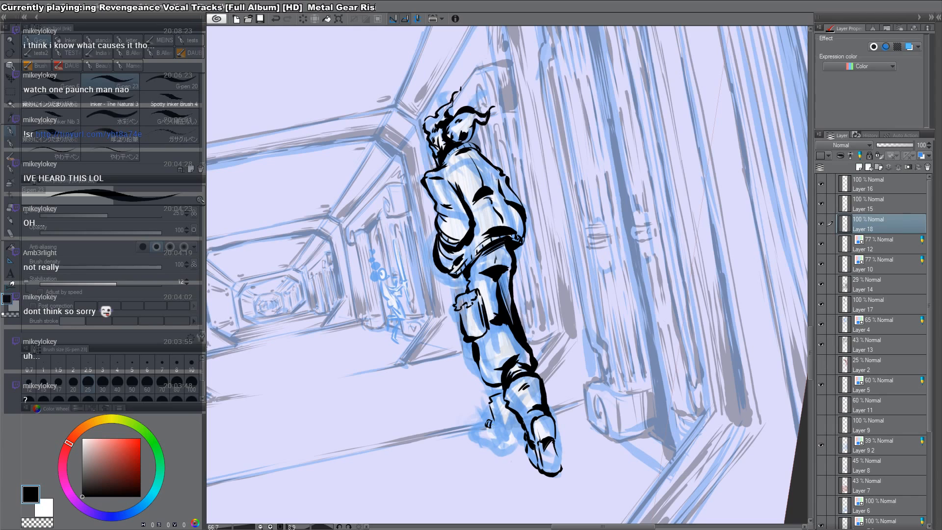
# Step: Ink the shaft and foot of the second boot behind the first, and thicken the contour beneath the knee
pyautogui.moveTo(489, 409); pyautogui.dragTo(493, 424)
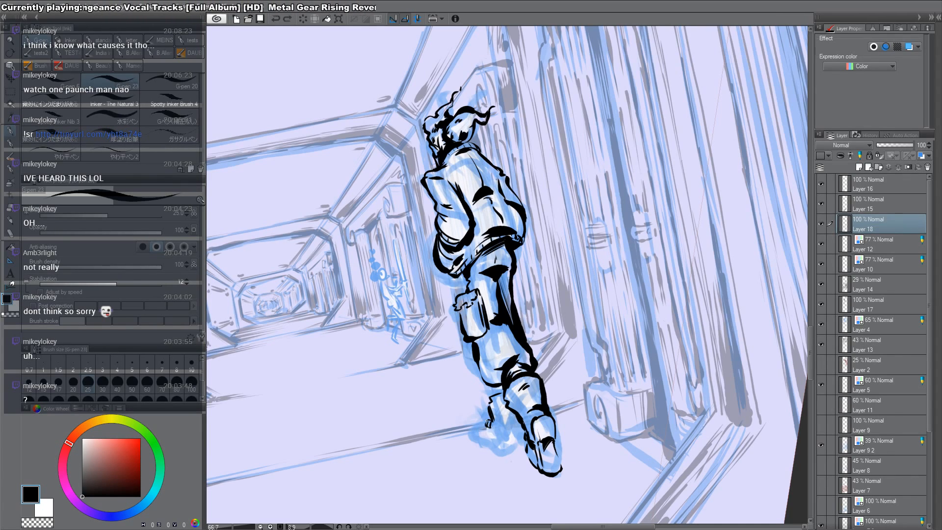
pyautogui.moveTo(488, 418)
pyautogui.mouseDown()
pyautogui.moveTo(477, 434)
pyautogui.moveTo(494, 445)
pyautogui.mouseUp()
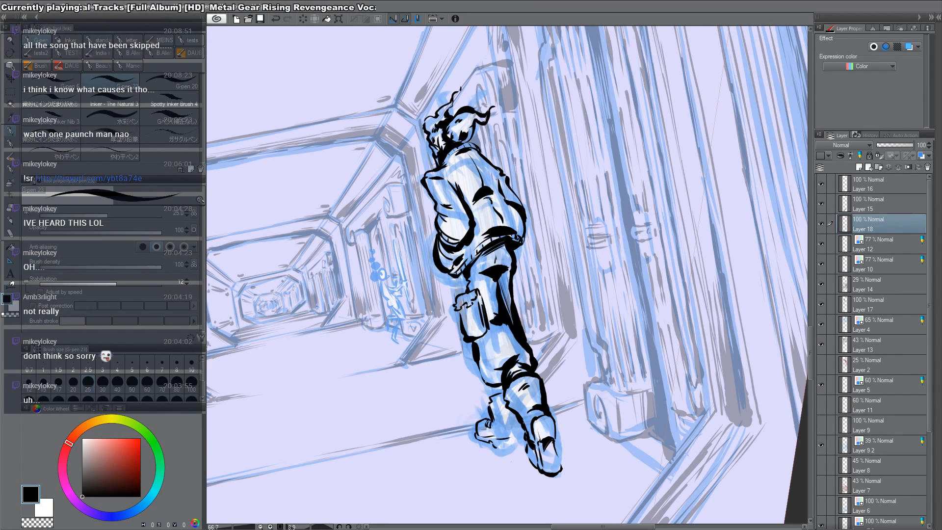
pyautogui.scroll(4, 485, 381)
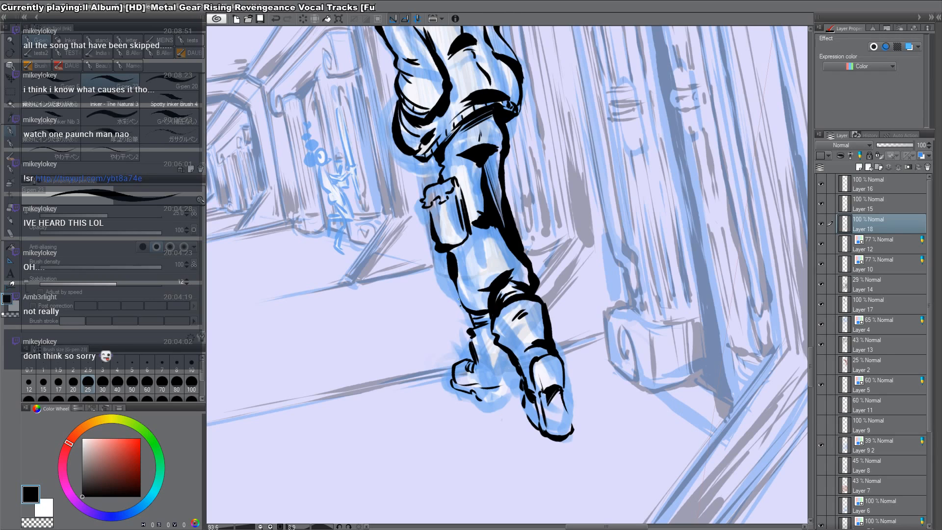
pyautogui.moveTo(459, 298); pyautogui.dragTo(490, 313)
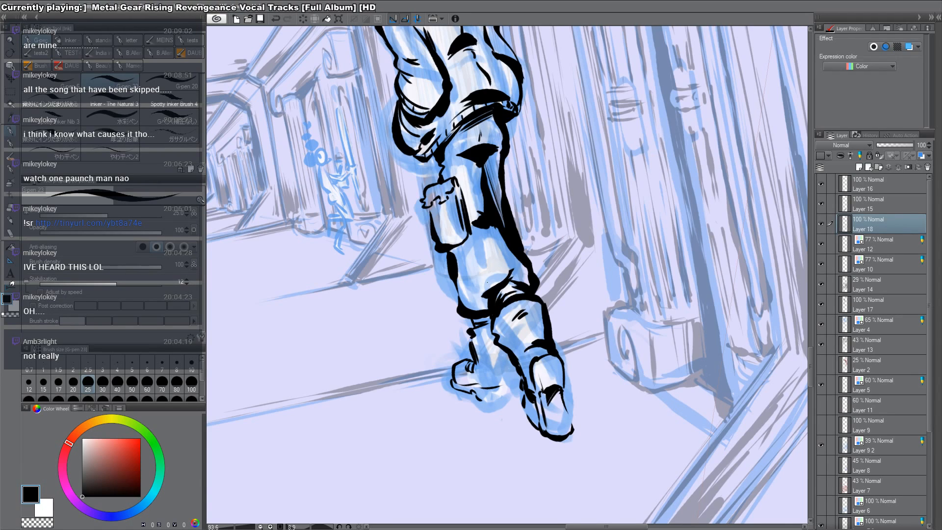
pyautogui.moveTo(487, 282); pyautogui.dragTo(493, 344)
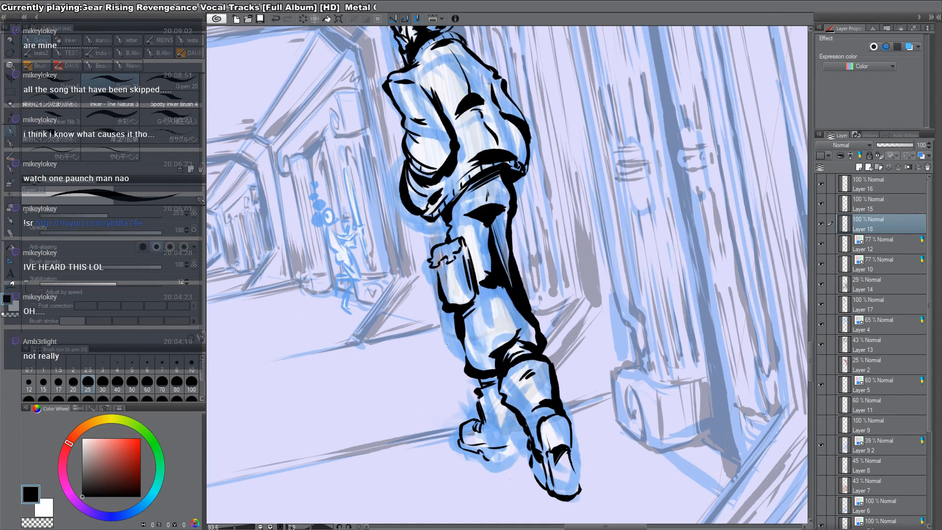
# Step: Add shadow strokes to the rear boot's ankle and sole and thin detail lines to the front boot's sole
pyautogui.moveTo(569, 405)
pyautogui.mouseDown()
pyautogui.moveTo(553, 346)
pyautogui.moveTo(593, 268)
pyautogui.mouseUp()
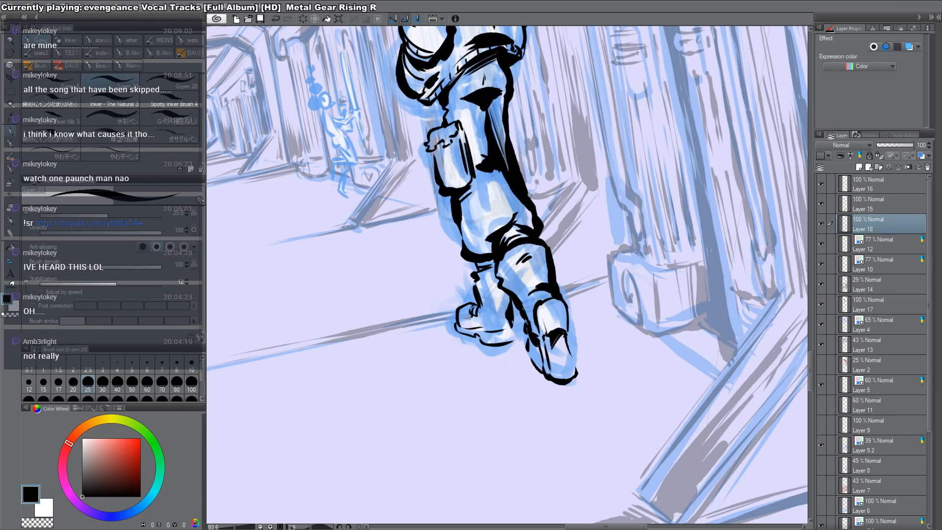
pyautogui.moveTo(517, 338)
pyautogui.mouseDown()
pyautogui.moveTo(511, 325)
pyautogui.moveTo(487, 320)
pyautogui.mouseUp()
pyautogui.hotkey('ctrl', 'z')
pyautogui.moveTo(503, 312)
pyautogui.mouseDown()
pyautogui.moveTo(490, 322)
pyautogui.moveTo(487, 313)
pyautogui.mouseUp()
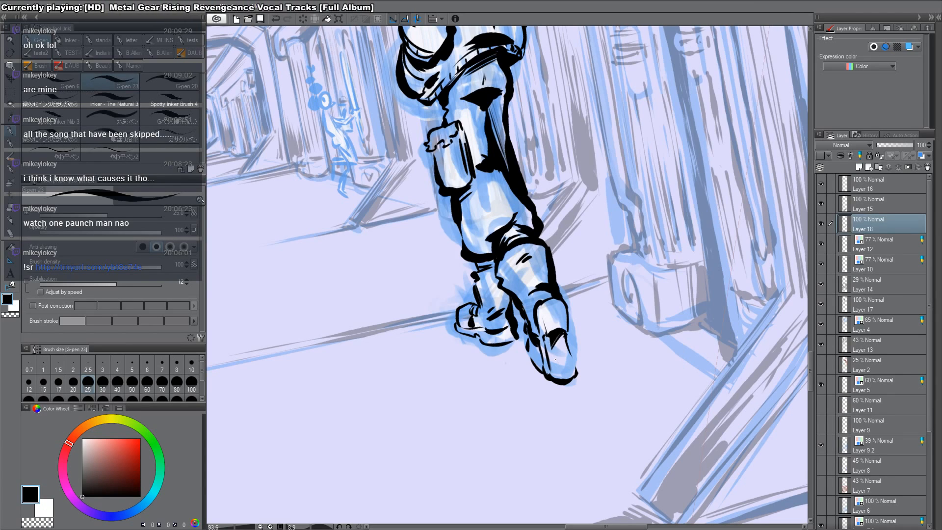
pyautogui.moveTo(546, 338); pyautogui.dragTo(550, 369)
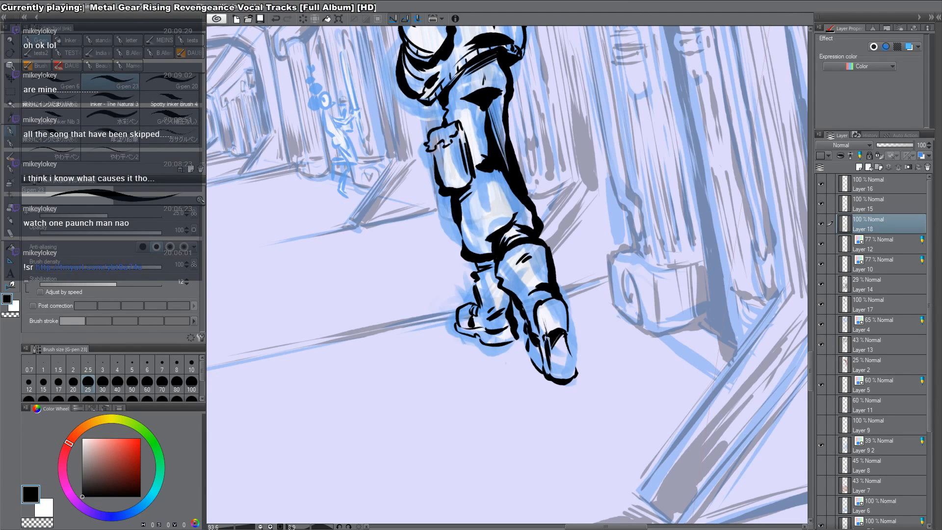
pyautogui.moveTo(543, 314); pyautogui.dragTo(546, 333)
pyautogui.moveTo(544, 312); pyautogui.dragTo(547, 329)
# Step: Lasso the front boot's foot, move it slightly up to shorten the leg, and clear the selection
pyautogui.hotkey('ctrl', 'space')
pyautogui.scroll(-1, 539, 328)
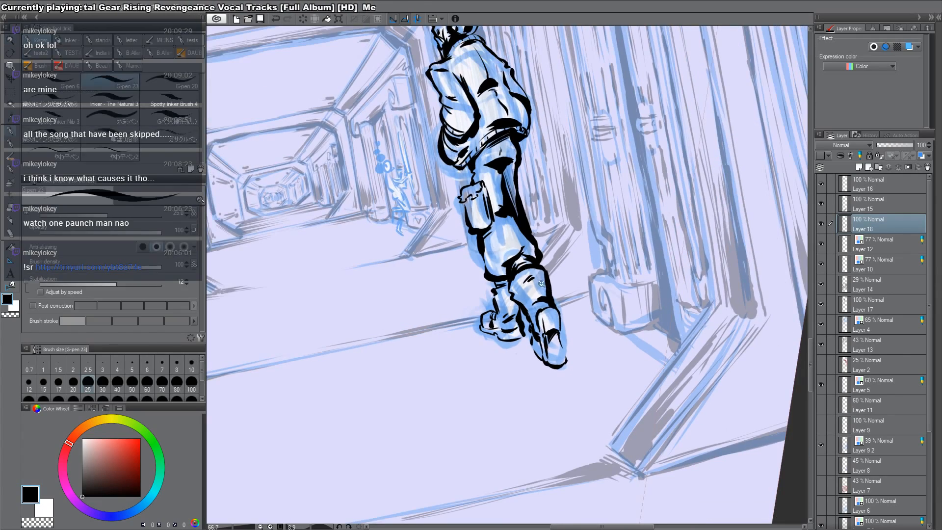
pyautogui.hotkey('ctrl', 'space')
pyautogui.scroll(-3, 565, 333)
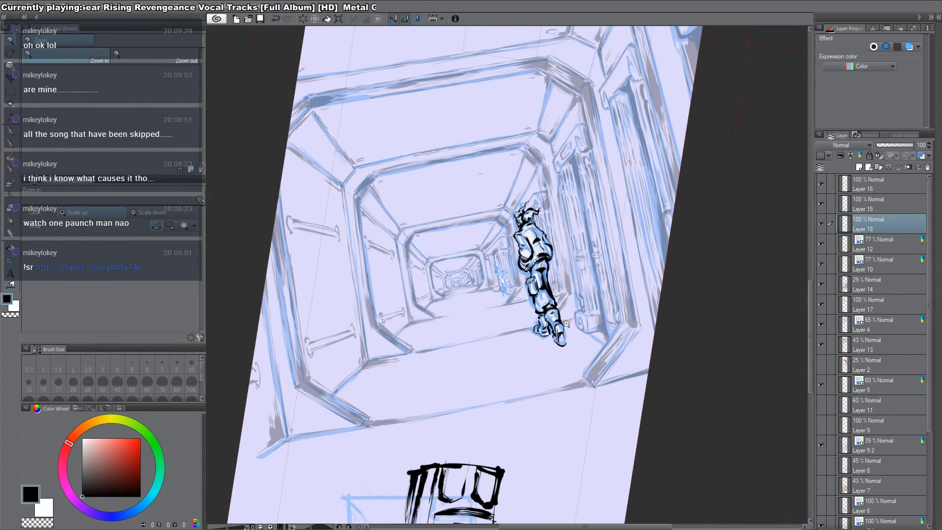
pyautogui.click(565, 329)
pyautogui.click(562, 329)
pyautogui.press('m')
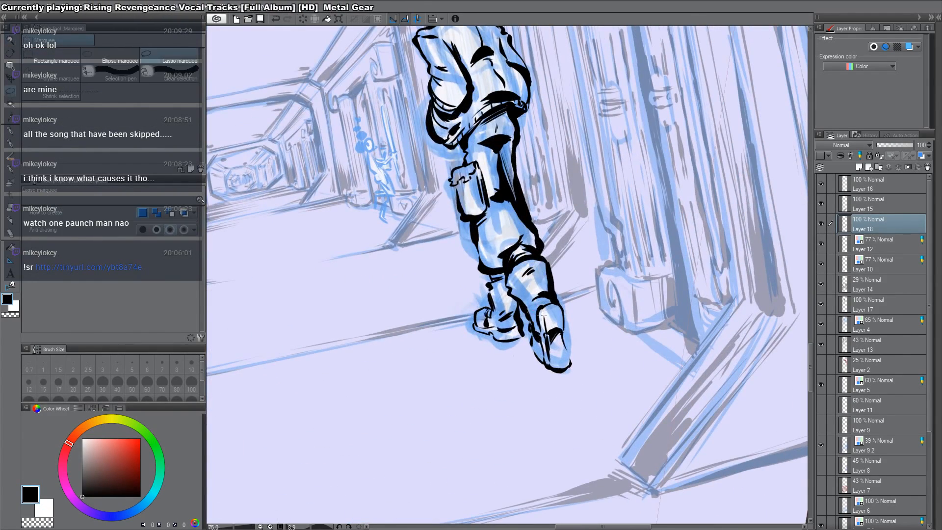
pyautogui.moveTo(525, 323)
pyautogui.mouseDown()
pyautogui.moveTo(586, 303)
pyautogui.moveTo(554, 409)
pyautogui.moveTo(524, 351)
pyautogui.mouseUp()
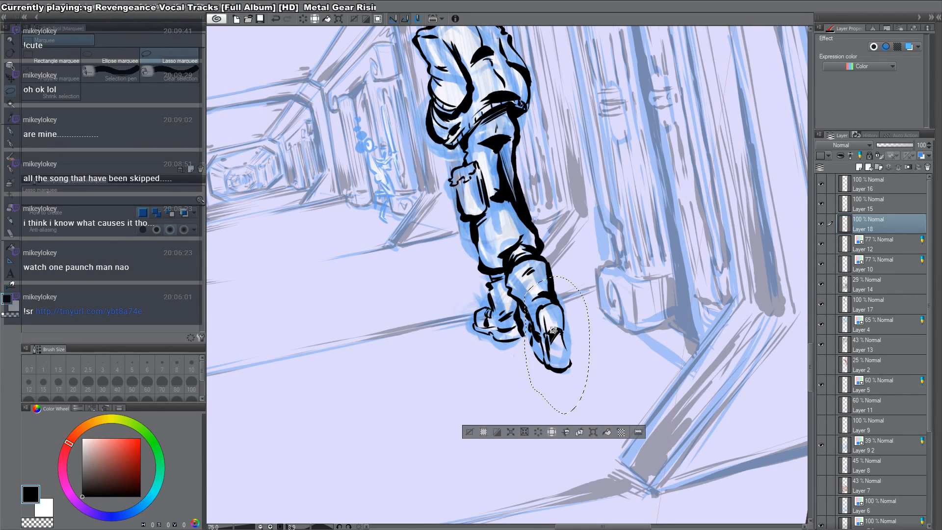
pyautogui.press('k')
pyautogui.moveTo(538, 288); pyautogui.dragTo(537, 277)
pyautogui.hotkey('ctrl', 'd')
# Step: Clean up the moved foot's overlapping lines and re-ink its heel and sole contours
pyautogui.press('p')
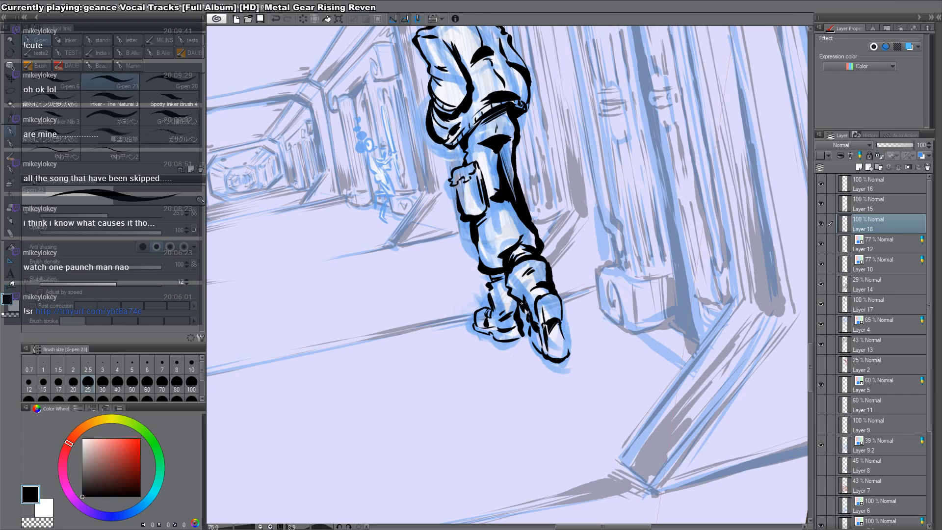
pyautogui.press('c')
pyautogui.press('c')
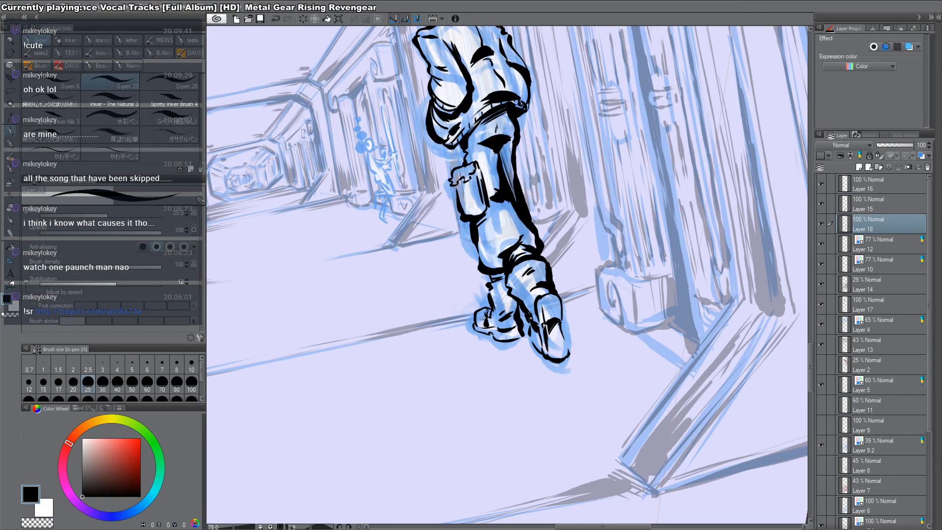
pyautogui.press('c')
pyautogui.press('c')
pyautogui.moveTo(530, 322)
pyautogui.mouseDown()
pyautogui.moveTo(537, 353)
pyautogui.moveTo(563, 360)
pyautogui.moveTo(568, 345)
pyautogui.mouseUp()
pyautogui.press('c')
pyautogui.press('c')
pyautogui.moveTo(560, 301); pyautogui.dragTo(561, 317)
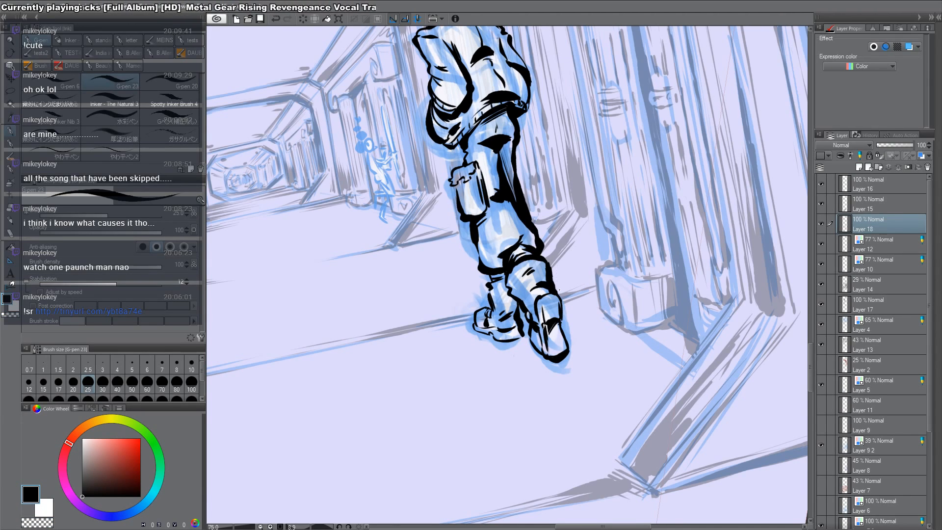
pyautogui.hotkey('ctrl', 'space')
pyautogui.keyDown('ctrl'); pyautogui.keyDown('alt'); pyautogui.click(561, 303); pyautogui.keyUp('alt'); pyautogui.keyUp('ctrl')
pyautogui.keyDown('ctrl'); pyautogui.keyDown('alt'); pyautogui.click(560, 303); pyautogui.keyUp('alt'); pyautogui.keyUp('ctrl')
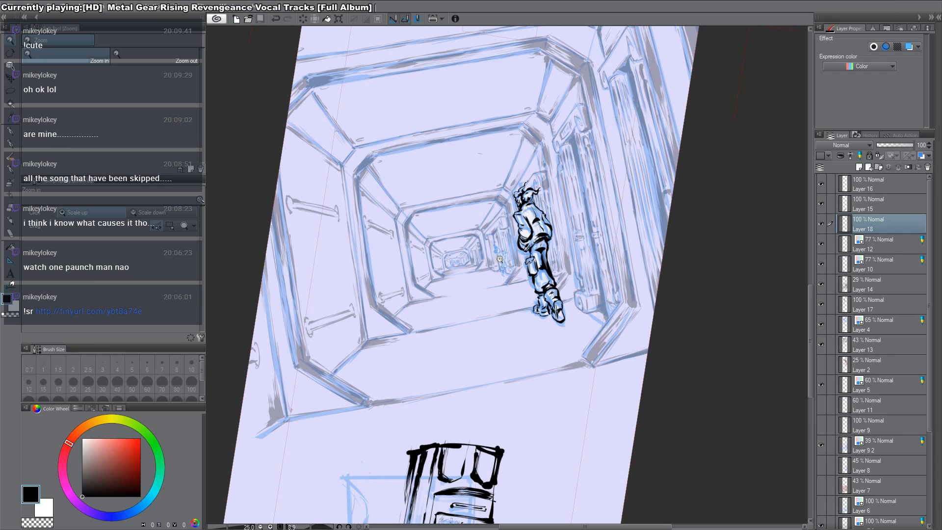
# Step: Hide sketch Layer 12 and add a new empty layer directly above Layer 10
pyautogui.click(820, 242)
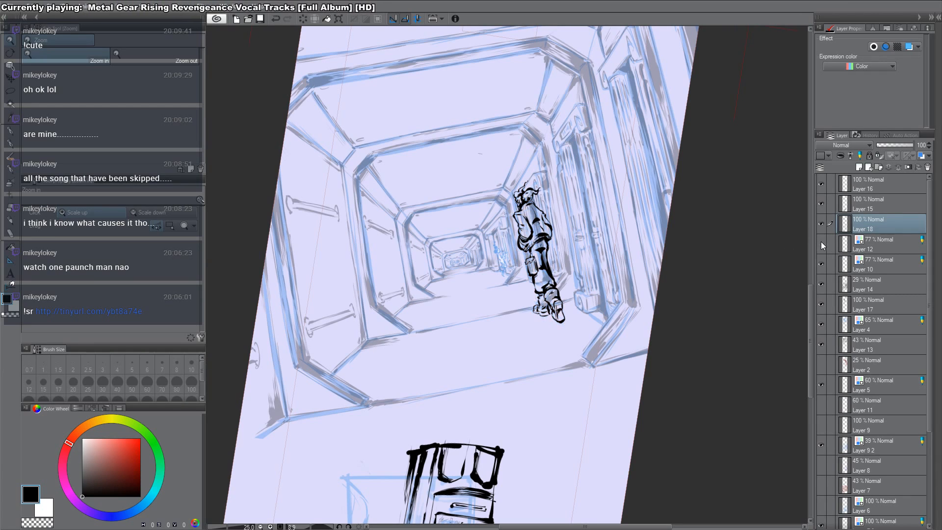
pyautogui.click(862, 260)
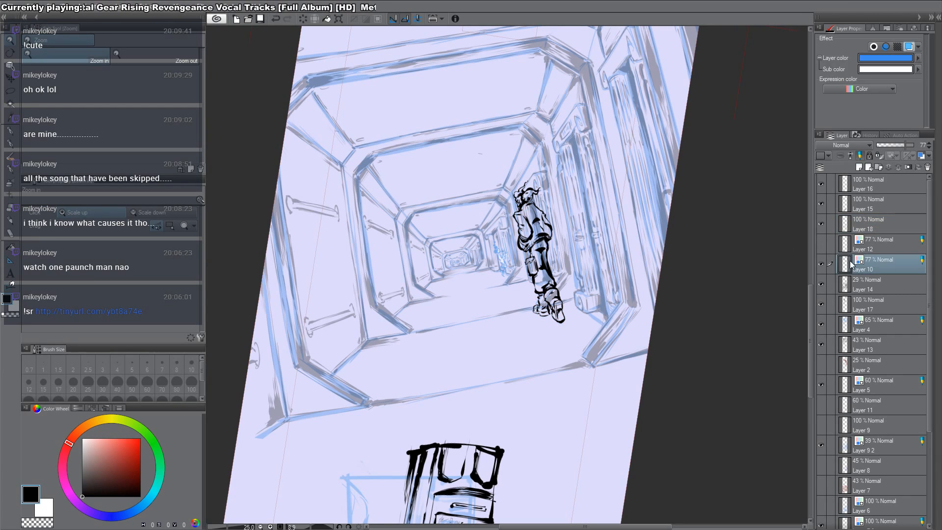
pyautogui.hotkey('ctrl', 'shift', 'n')
# Step: With the G-pen at size 20, ink the first outline strokes of the small distant figure's hand beside the sword
pyautogui.press('p')
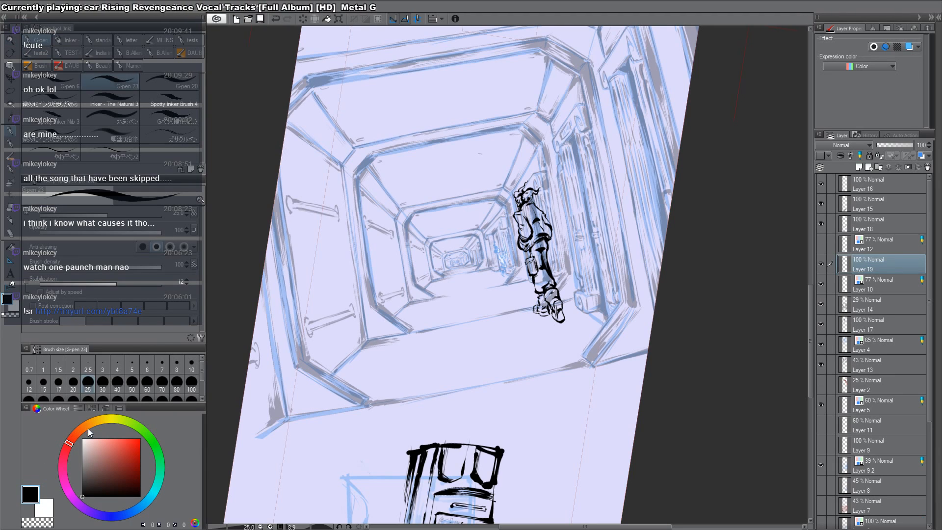
pyautogui.click(71, 388)
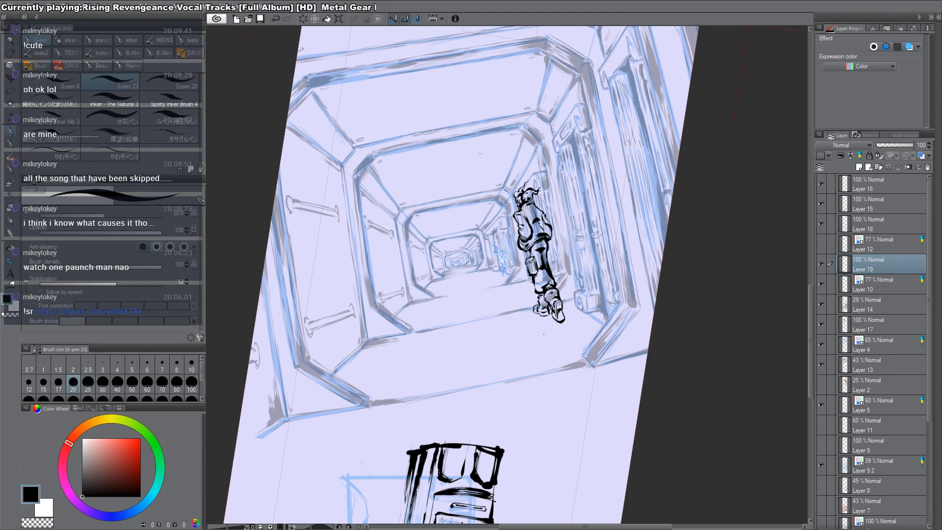
pyautogui.press('/')
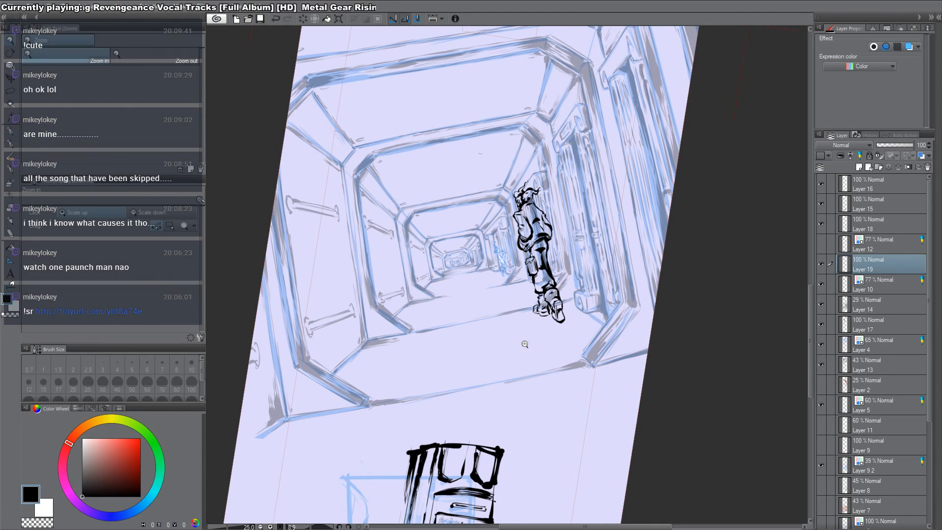
pyautogui.click(524, 345)
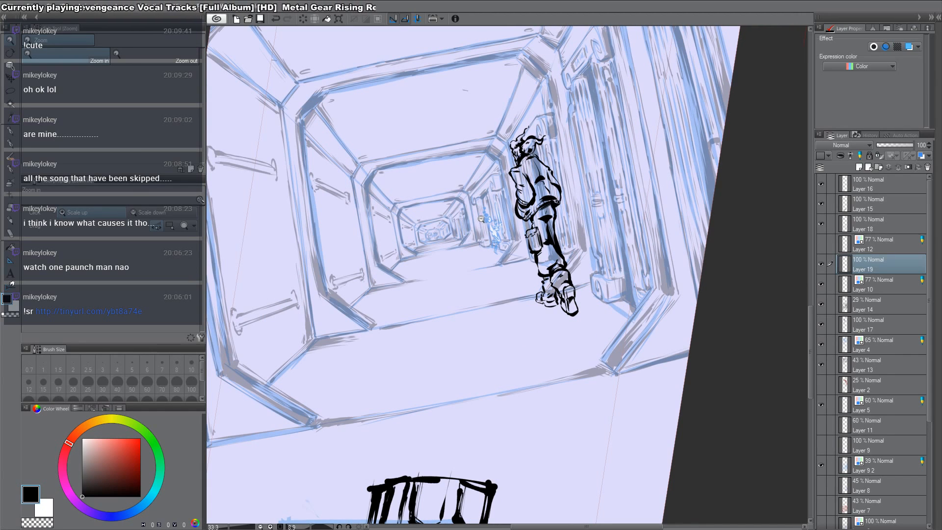
pyautogui.scroll(5, 483, 224)
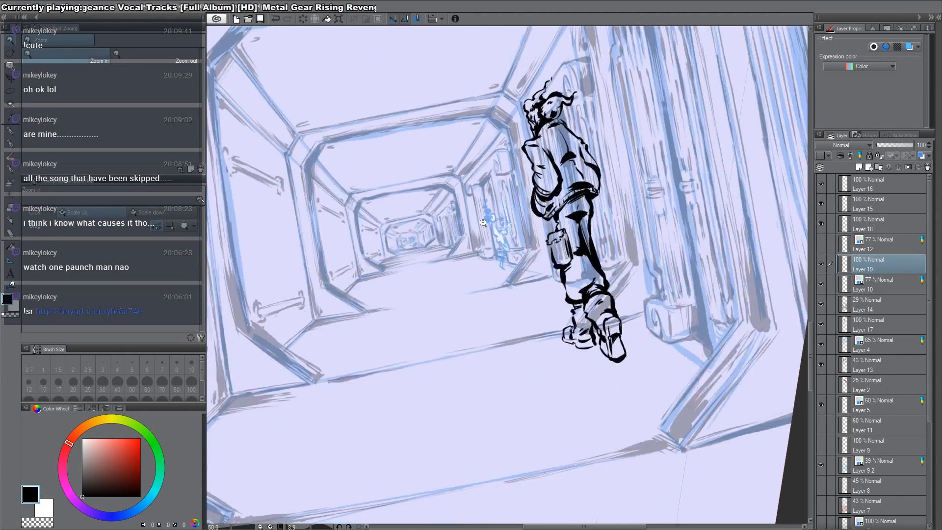
pyautogui.press('p')
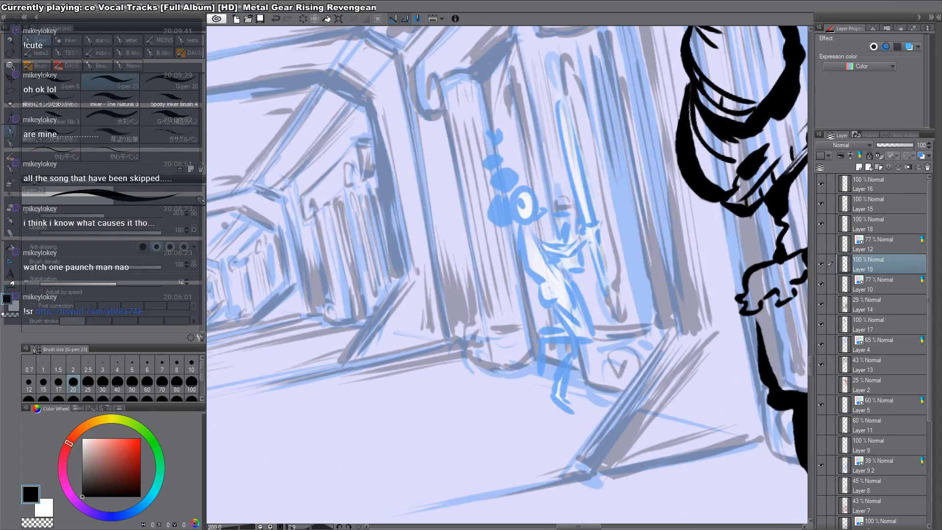
pyautogui.moveTo(652, 290); pyautogui.dragTo(583, 349)
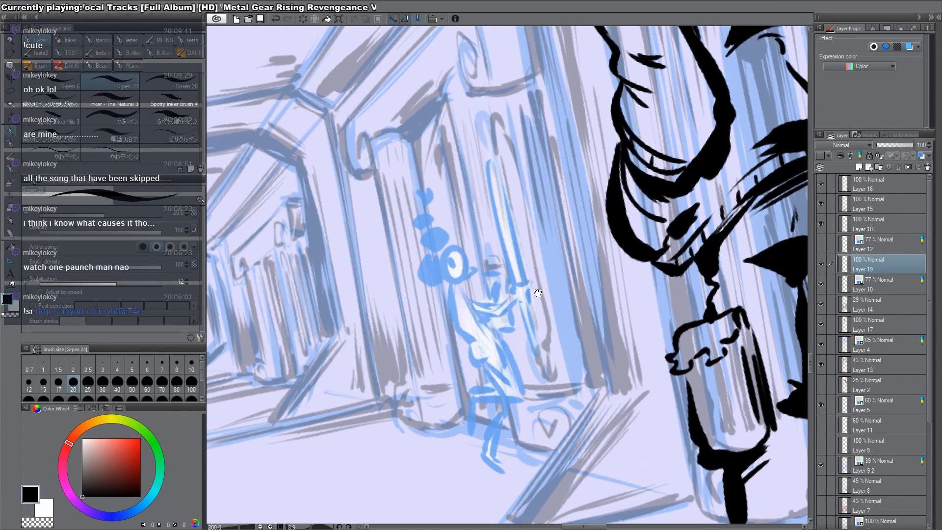
pyautogui.moveTo(512, 284)
pyautogui.mouseDown()
pyautogui.moveTo(532, 281)
pyautogui.moveTo(526, 304)
pyautogui.moveTo(517, 281)
pyautogui.mouseUp()
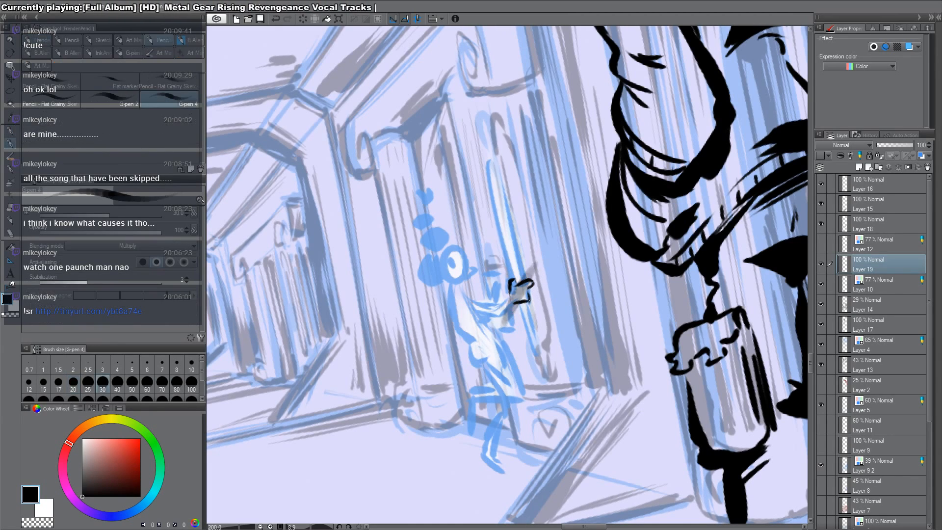
# Step: Shift the inked hand strokes slightly right and complete the hand's thumb and lower palm contours
pyautogui.press('k')
pyautogui.moveTo(535, 296); pyautogui.dragTo(550, 288)
pyautogui.press('p')
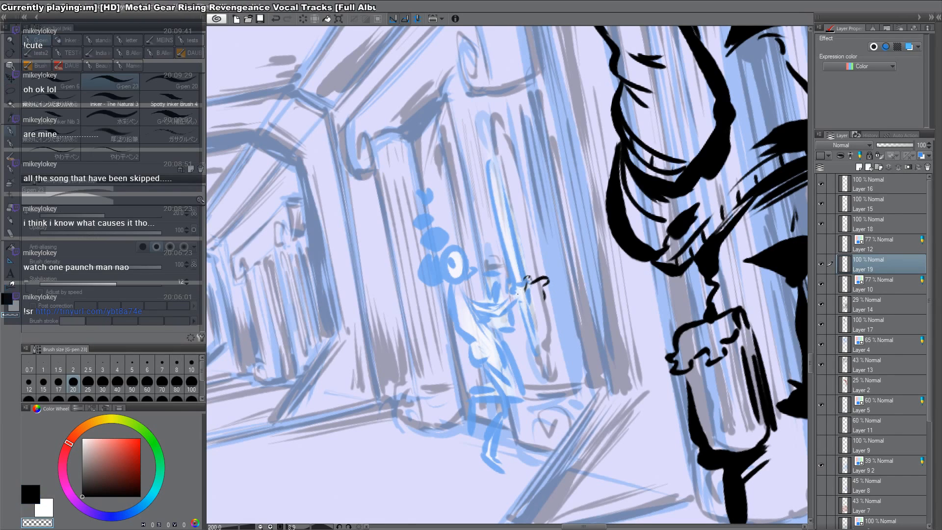
pyautogui.moveTo(522, 273); pyautogui.dragTo(521, 291)
pyautogui.moveTo(526, 285)
pyautogui.mouseDown()
pyautogui.moveTo(535, 282)
pyautogui.moveTo(544, 304)
pyautogui.mouseUp()
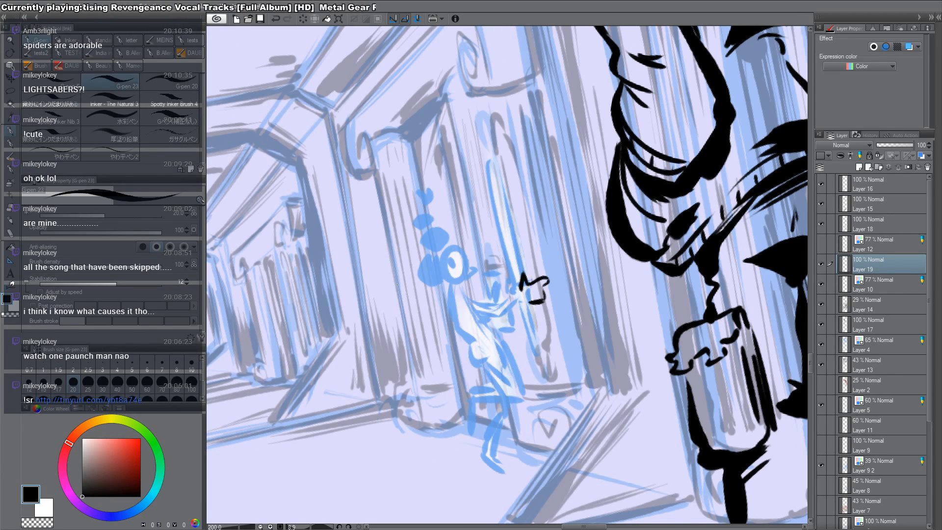
# Step: Ink the small figure's shoulder and the upper and lower contours of the outstretched arm up to the hand
pyautogui.moveTo(533, 289); pyautogui.dragTo(563, 253)
pyautogui.moveTo(519, 302); pyautogui.dragTo(514, 303)
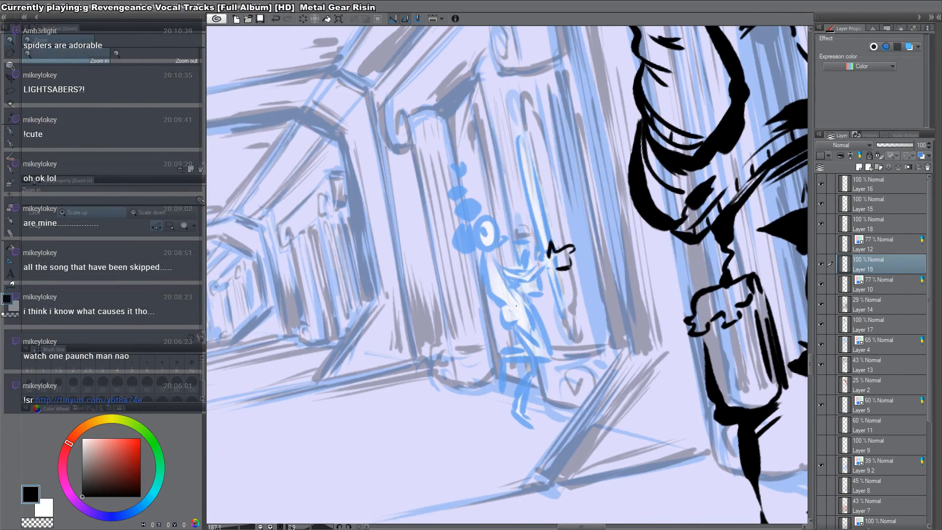
pyautogui.click(524, 290)
pyautogui.click(525, 287)
pyautogui.click(529, 299)
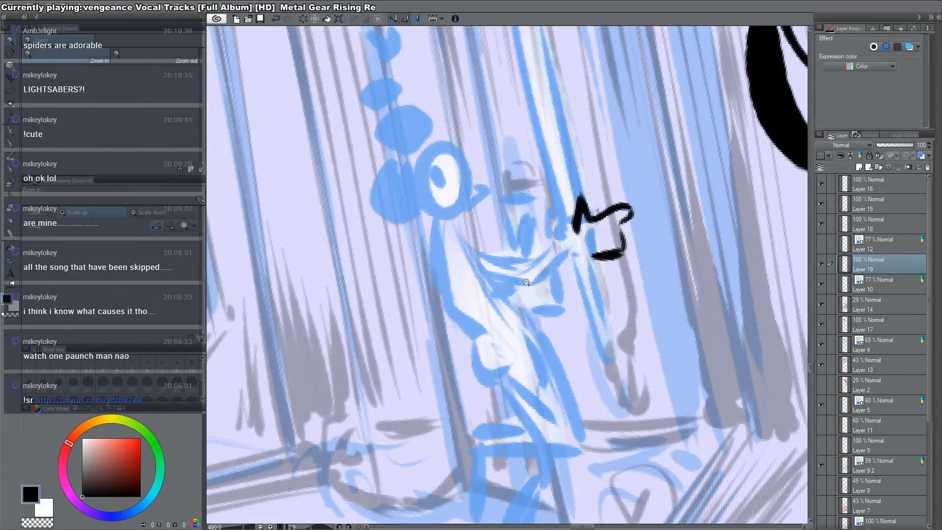
pyautogui.moveTo(458, 243); pyautogui.dragTo(483, 254)
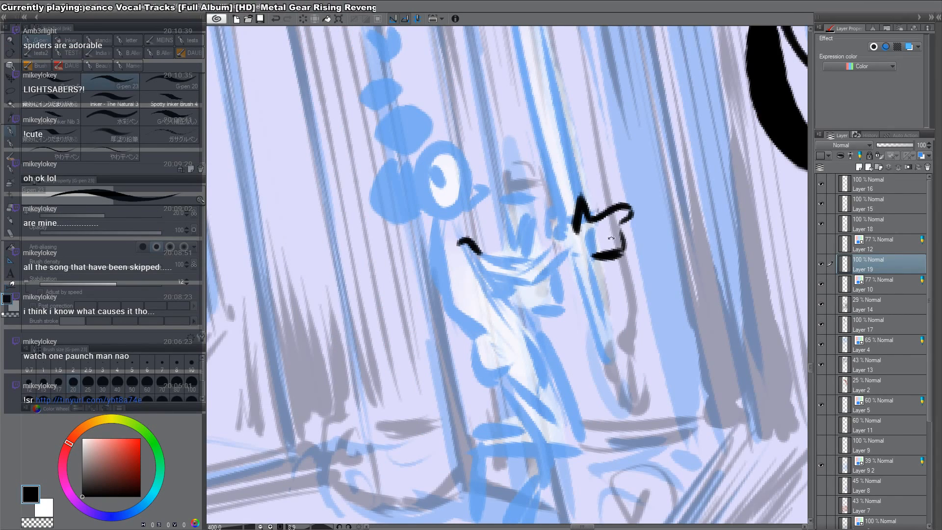
pyautogui.moveTo(611, 239)
pyautogui.mouseDown()
pyautogui.moveTo(552, 174)
pyautogui.moveTo(523, 251)
pyautogui.mouseUp()
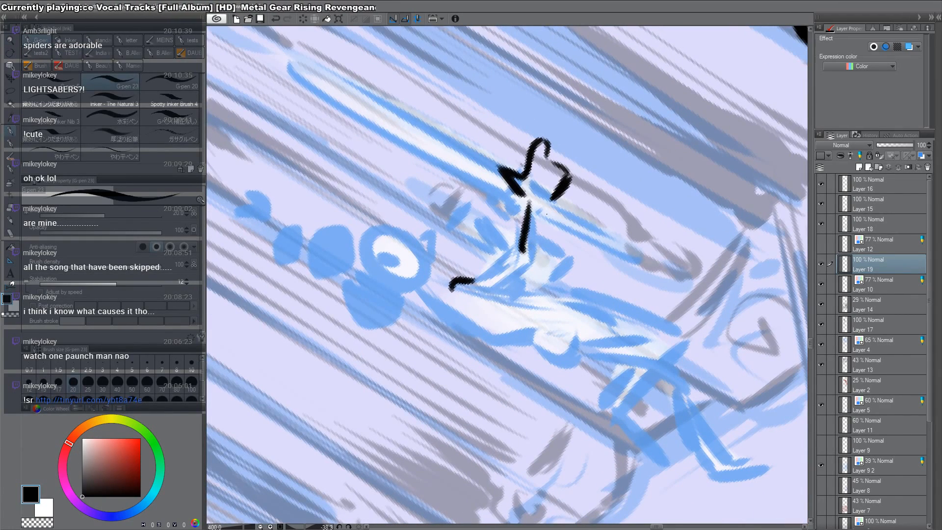
pyautogui.moveTo(549, 202); pyautogui.dragTo(545, 264)
pyautogui.moveTo(469, 281)
pyautogui.mouseDown()
pyautogui.moveTo(516, 251)
pyautogui.moveTo(490, 296)
pyautogui.mouseUp()
pyautogui.moveTo(660, 240); pyautogui.dragTo(539, 432)
# Step: Erase the bulky start of the upper arm line and redraw the shoulder with a thin stroke
pyautogui.press('c')
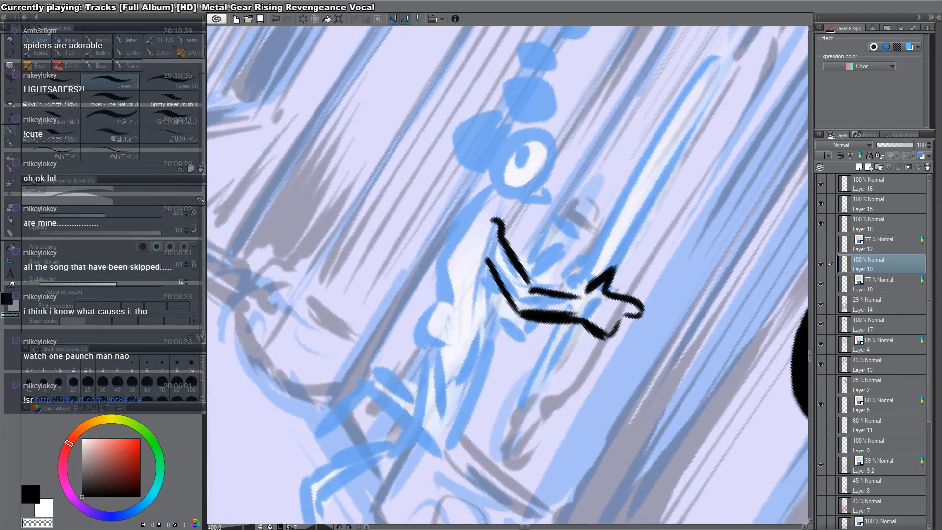
pyautogui.moveTo(497, 228)
pyautogui.mouseDown()
pyautogui.moveTo(495, 219)
pyautogui.moveTo(505, 244)
pyautogui.mouseUp()
pyautogui.press('c')
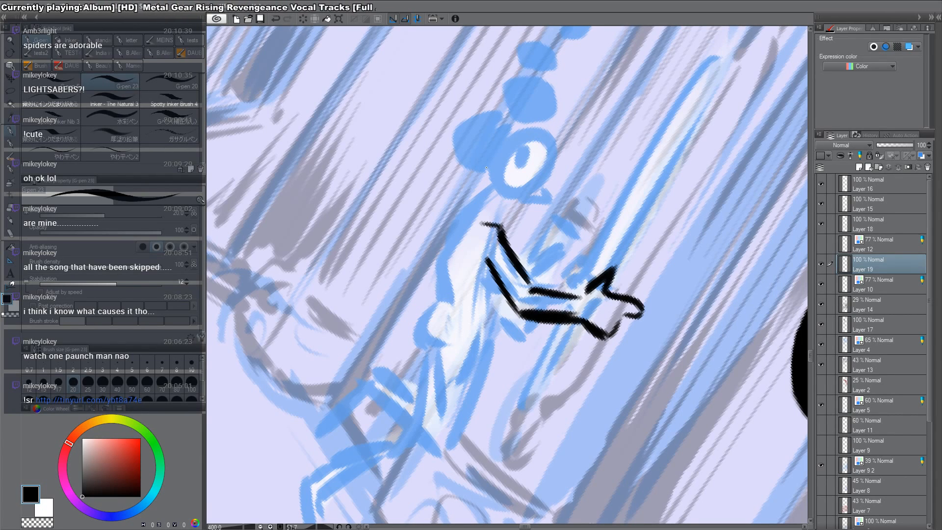
# Step: Ink the small figure's chin and first facial strokes, and the curved line from neck to shoulder
pyautogui.moveTo(486, 167); pyautogui.dragTo(495, 204)
pyautogui.moveTo(667, 192); pyautogui.dragTo(641, 154)
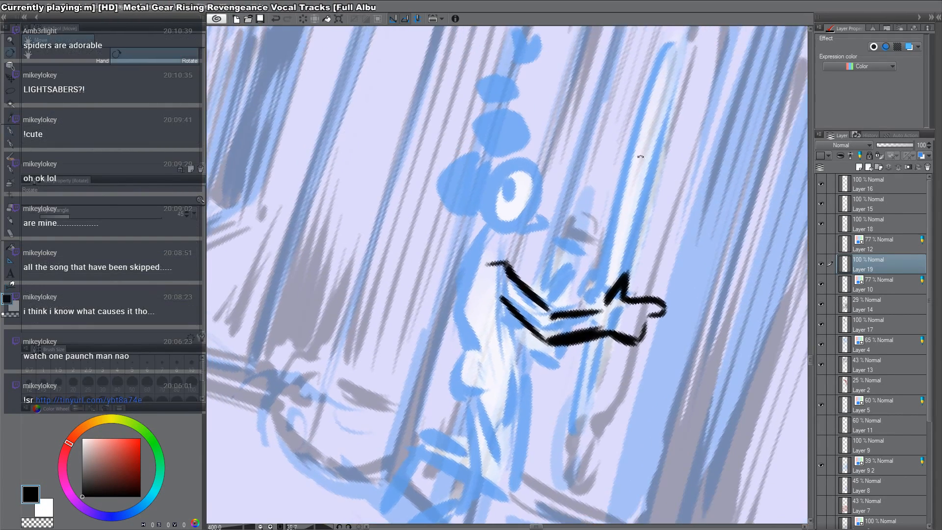
pyautogui.moveTo(495, 245)
pyautogui.mouseDown()
pyautogui.moveTo(532, 244)
pyautogui.moveTo(524, 253)
pyautogui.moveTo(541, 235)
pyautogui.moveTo(525, 228)
pyautogui.moveTo(527, 250)
pyautogui.mouseUp()
pyautogui.hotkey('ctrl', 'z')
pyautogui.moveTo(540, 206)
pyautogui.mouseDown()
pyautogui.moveTo(503, 186)
pyautogui.moveTo(504, 210)
pyautogui.moveTo(493, 208)
pyautogui.moveTo(504, 228)
pyautogui.moveTo(484, 244)
pyautogui.moveTo(486, 227)
pyautogui.moveTo(479, 240)
pyautogui.moveTo(496, 254)
pyautogui.moveTo(516, 219)
pyautogui.moveTo(504, 257)
pyautogui.moveTo(485, 259)
pyautogui.moveTo(517, 226)
pyautogui.moveTo(473, 271)
pyautogui.moveTo(479, 249)
pyautogui.moveTo(498, 308)
pyautogui.mouseUp()
pyautogui.moveTo(478, 278); pyautogui.dragTo(501, 309)
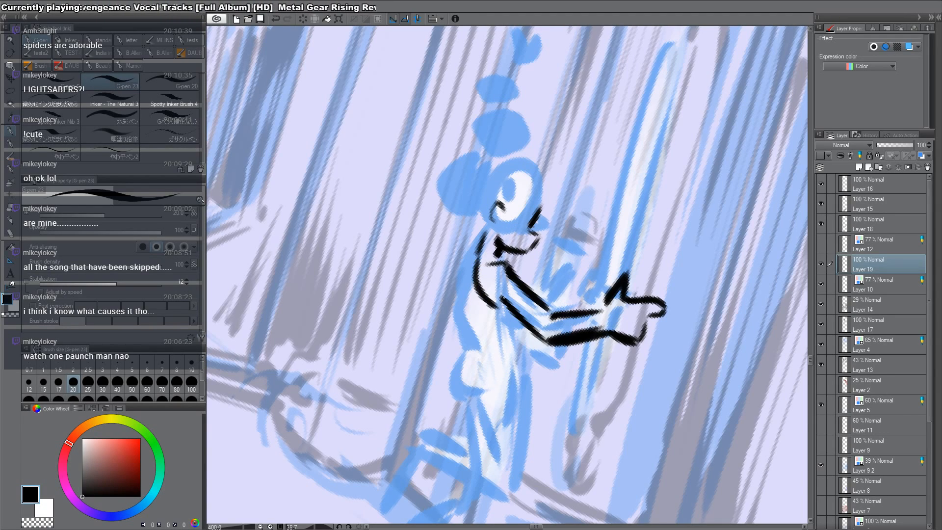
pyautogui.moveTo(478, 277); pyautogui.dragTo(493, 302)
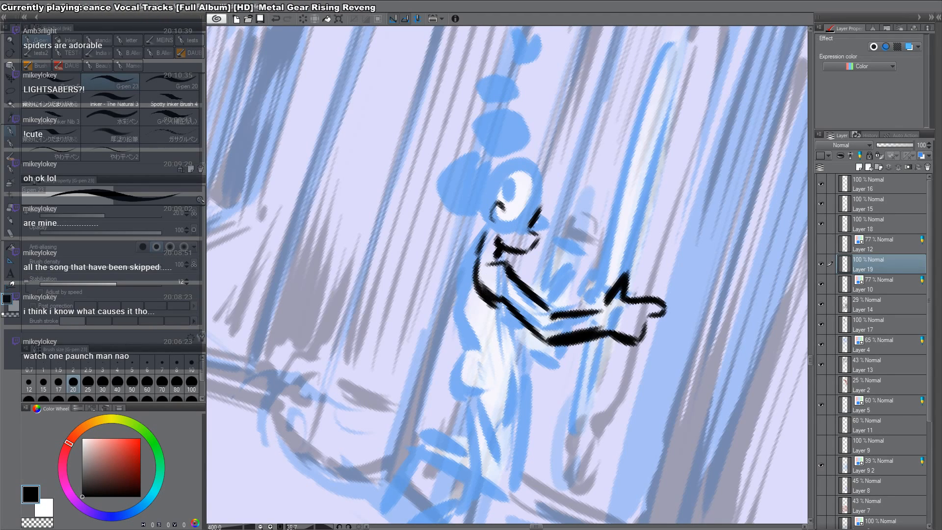
# Step: Ink the small figure's back, chest and lower torso edge down to the waist
pyautogui.moveTo(477, 244)
pyautogui.mouseDown()
pyautogui.moveTo(456, 295)
pyautogui.moveTo(464, 328)
pyautogui.mouseUp()
pyautogui.moveTo(472, 288); pyautogui.dragTo(458, 341)
pyautogui.moveTo(502, 318); pyautogui.dragTo(514, 345)
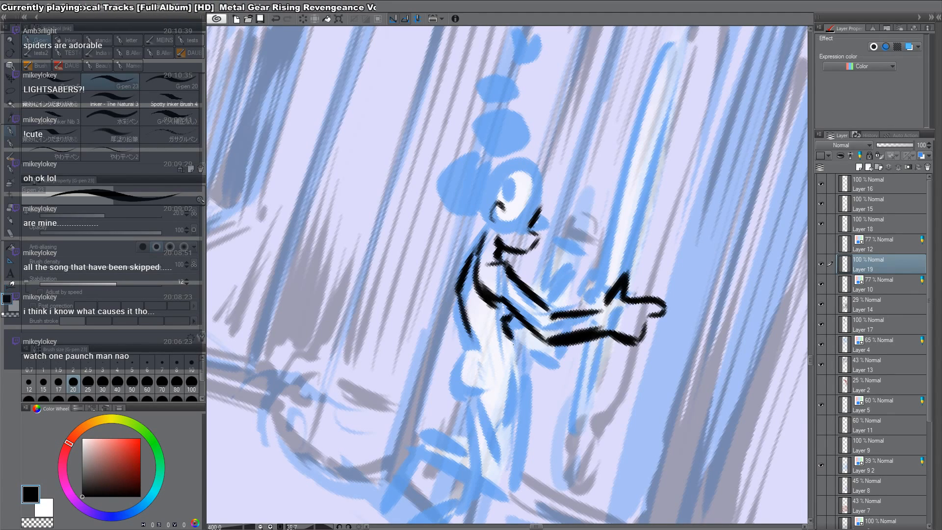
pyautogui.moveTo(462, 330)
pyautogui.mouseDown()
pyautogui.moveTo(474, 343)
pyautogui.moveTo(513, 335)
pyautogui.moveTo(496, 354)
pyautogui.moveTo(511, 346)
pyautogui.mouseUp()
pyautogui.moveTo(468, 341)
pyautogui.mouseDown()
pyautogui.moveTo(474, 352)
pyautogui.moveTo(459, 328)
pyautogui.mouseUp()
# Step: Ink the skirt's hem and flared sides below the waist, and undo the extra waistband stroke
pyautogui.moveTo(441, 359)
pyautogui.mouseDown()
pyautogui.moveTo(519, 377)
pyautogui.moveTo(546, 371)
pyautogui.mouseUp()
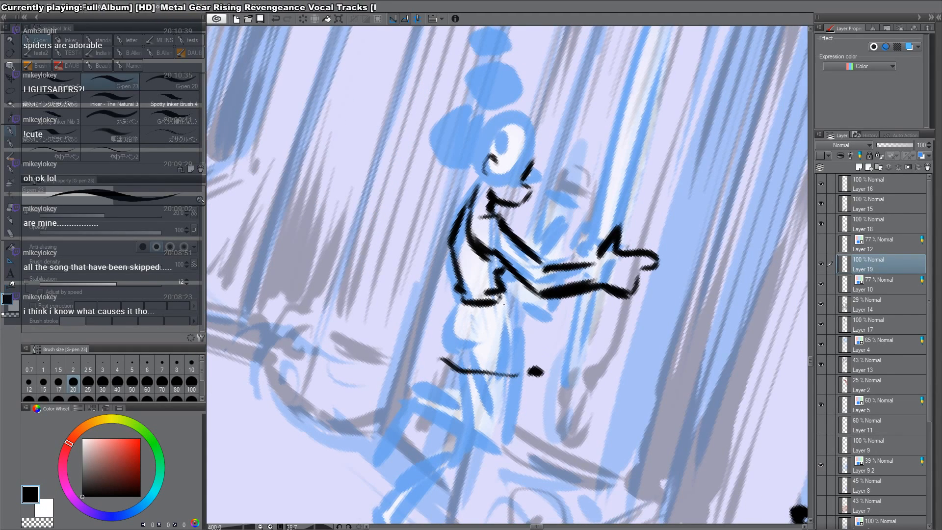
pyautogui.moveTo(503, 305); pyautogui.dragTo(534, 360)
pyautogui.moveTo(453, 317)
pyautogui.mouseDown()
pyautogui.moveTo(433, 353)
pyautogui.moveTo(456, 317)
pyautogui.moveTo(428, 358)
pyautogui.moveTo(449, 368)
pyautogui.mouseUp()
pyautogui.moveTo(458, 300)
pyautogui.mouseDown()
pyautogui.moveTo(438, 342)
pyautogui.moveTo(491, 297)
pyautogui.mouseUp()
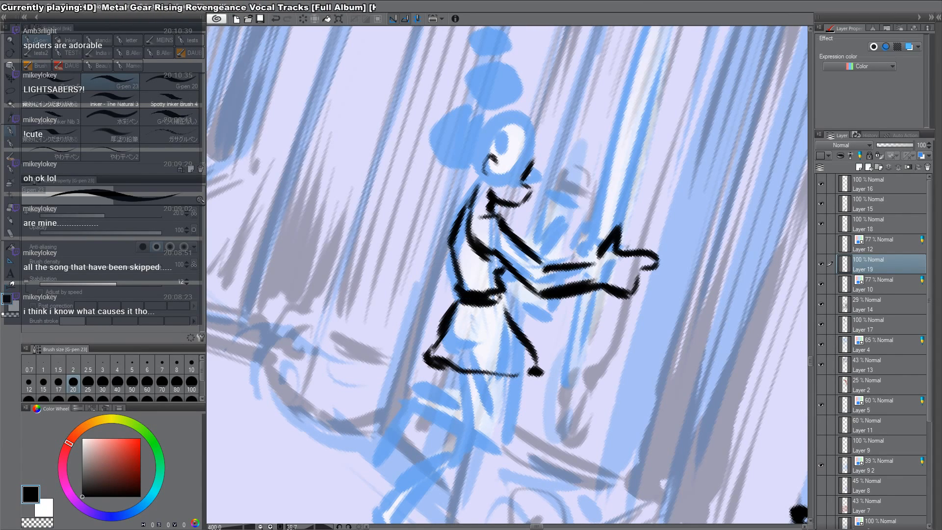
pyautogui.hotkey('ctrl', 'z')
# Step: Ink the small figure's head outline, hairline and facial features, and thicken the chin line
pyautogui.moveTo(673, 118); pyautogui.dragTo(643, 144)
pyautogui.moveTo(469, 232); pyautogui.dragTo(474, 236)
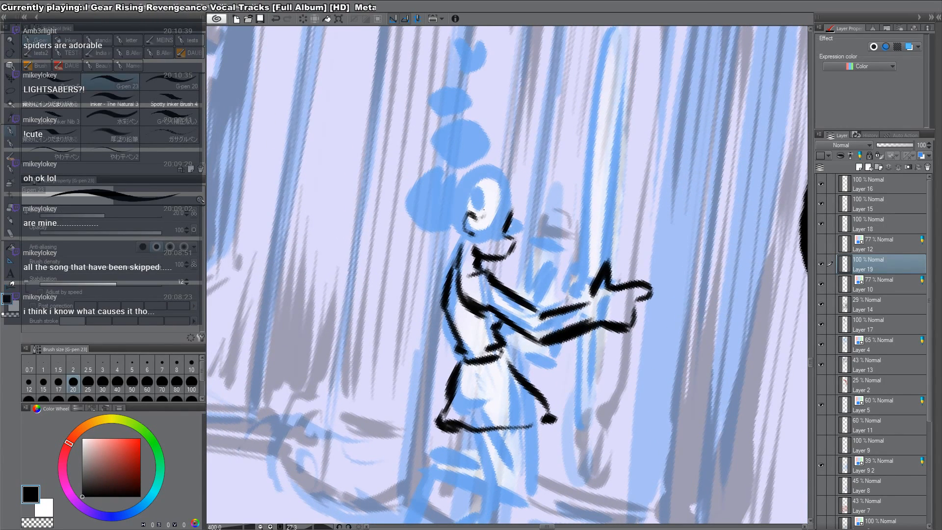
pyautogui.moveTo(487, 197)
pyautogui.mouseDown()
pyautogui.moveTo(506, 203)
pyautogui.moveTo(513, 188)
pyautogui.moveTo(509, 198)
pyautogui.moveTo(462, 186)
pyautogui.moveTo(444, 209)
pyautogui.moveTo(453, 213)
pyautogui.moveTo(513, 183)
pyautogui.moveTo(521, 210)
pyautogui.mouseUp()
pyautogui.moveTo(491, 175)
pyautogui.mouseDown()
pyautogui.moveTo(450, 198)
pyautogui.moveTo(454, 224)
pyautogui.moveTo(456, 210)
pyautogui.moveTo(507, 228)
pyautogui.mouseUp()
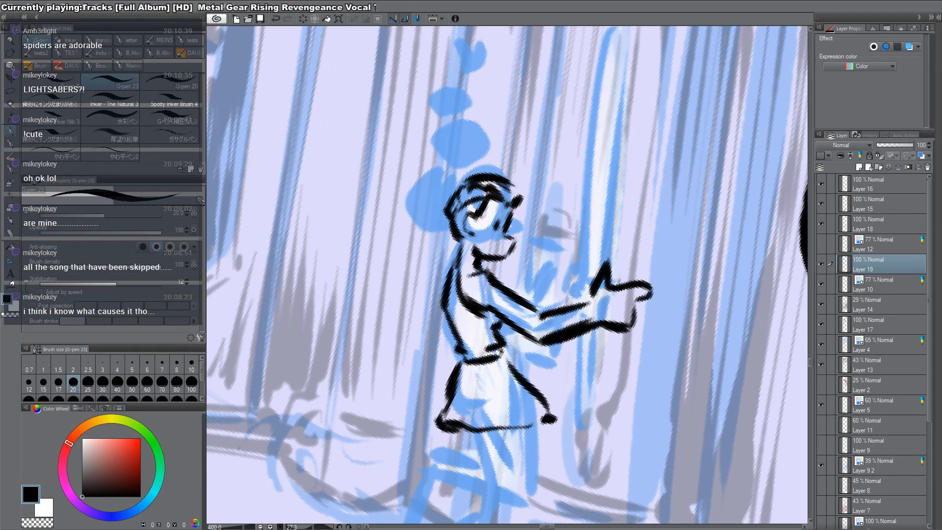
pyautogui.moveTo(509, 249); pyautogui.dragTo(497, 257)
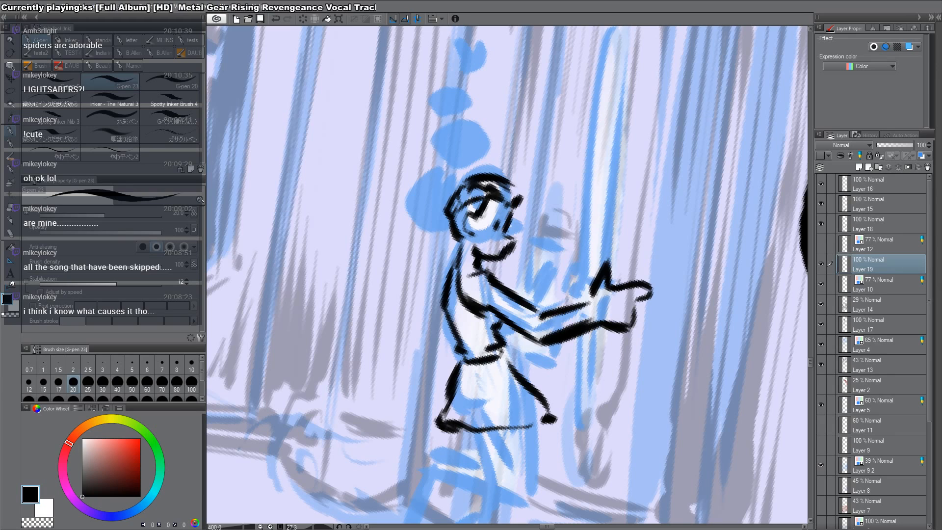
pyautogui.press('m')
pyautogui.moveTo(685, 256); pyautogui.dragTo(511, 359)
pyautogui.hotkey('ctrl', 't')
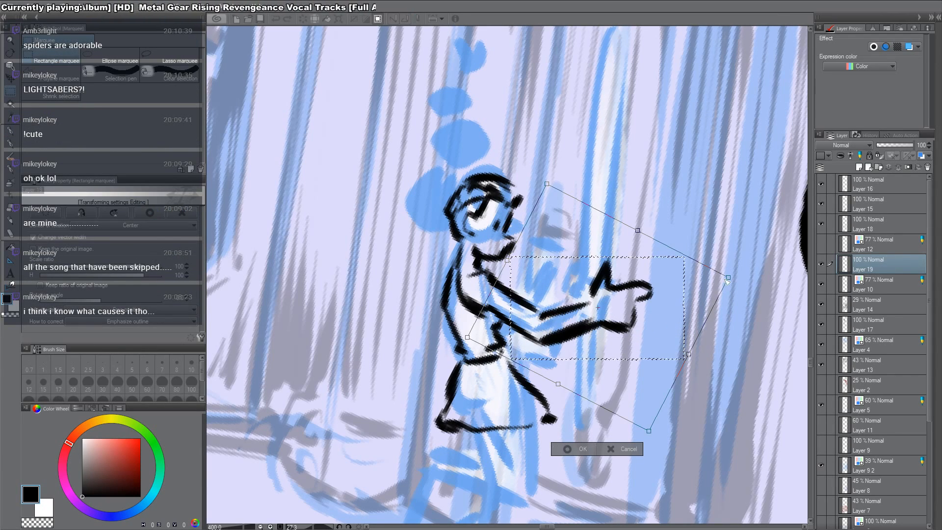
pyautogui.press('Return')
pyautogui.hotkey('ctrl', 'd')
# Step: Select the forearm and hand with an ellipse, distort them to a smaller size, and shift the whole inked figure slightly right
pyautogui.press('r')
pyautogui.doubleClick(736, 258)
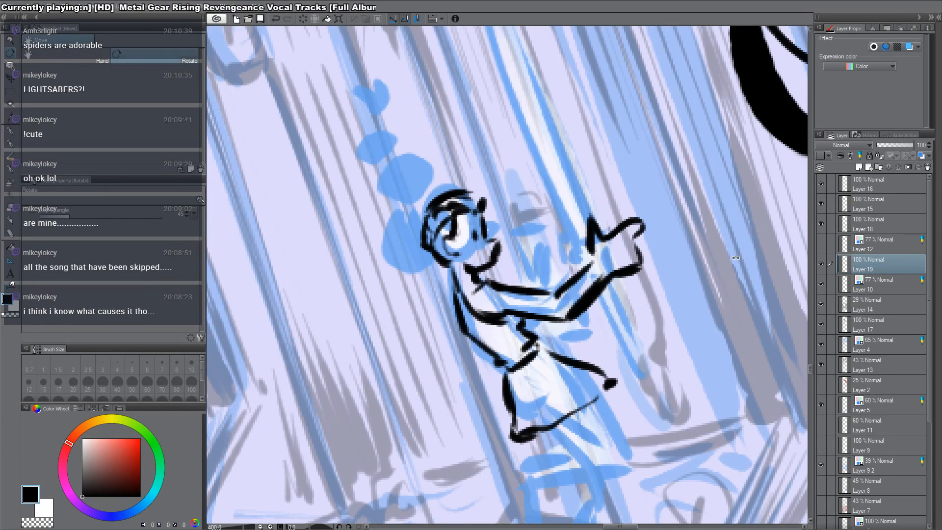
pyautogui.press('m')
pyautogui.moveTo(717, 215); pyautogui.dragTo(531, 349)
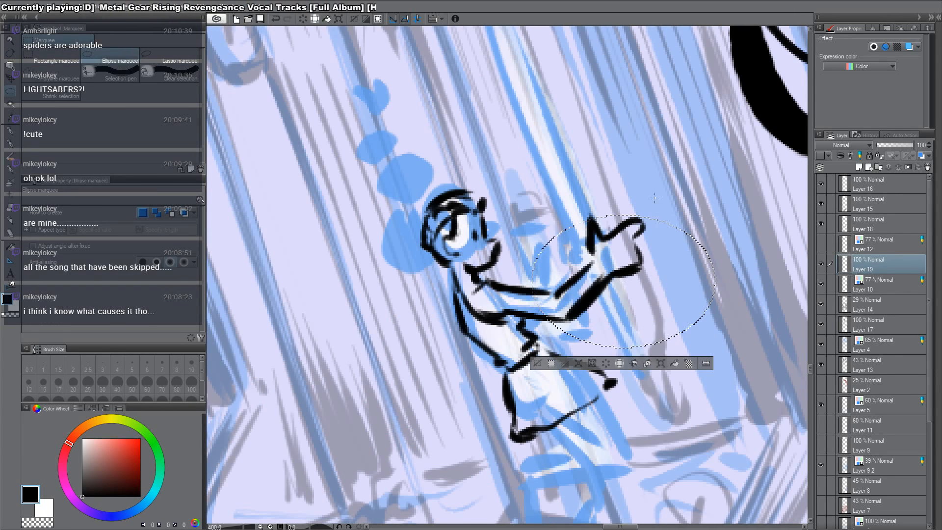
pyautogui.hotkey('ctrl', 't')
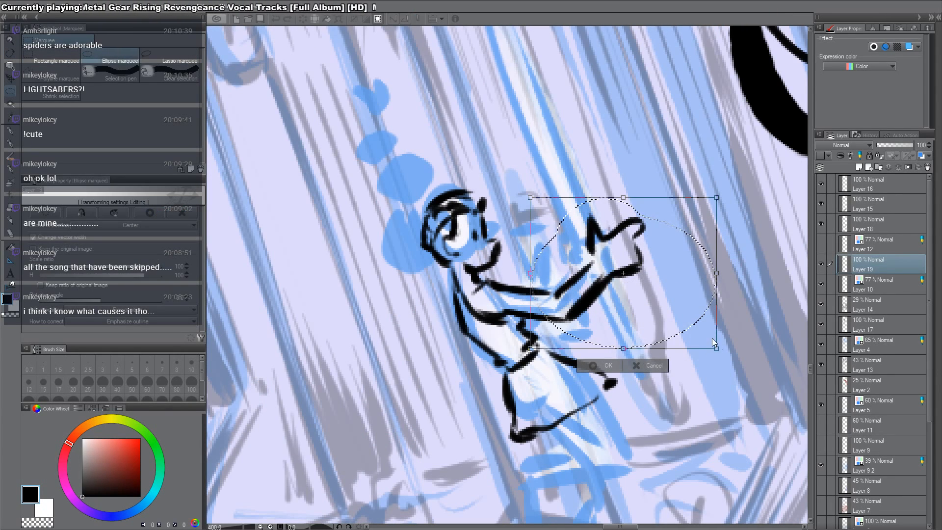
pyautogui.moveTo(715, 347); pyautogui.dragTo(701, 335)
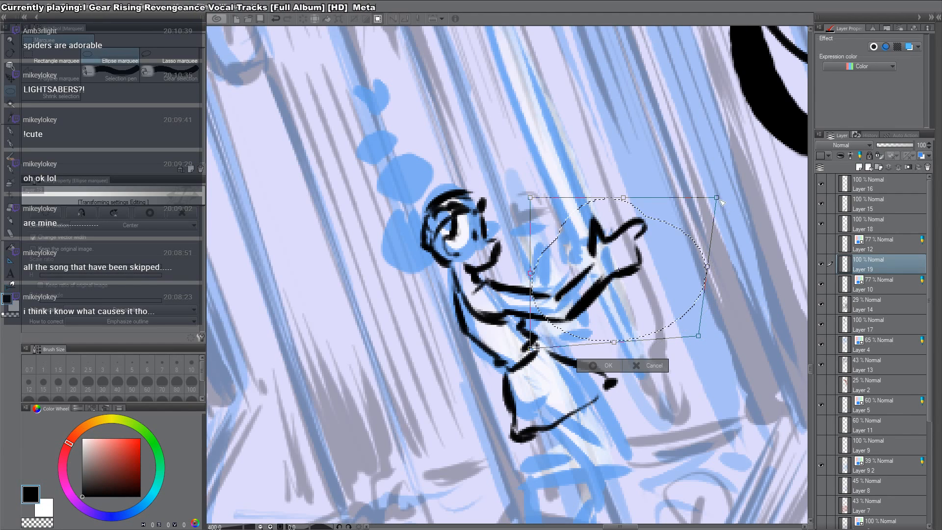
pyautogui.moveTo(717, 198); pyautogui.dragTo(678, 227)
pyautogui.moveTo(636, 253); pyautogui.dragTo(618, 266)
pyautogui.press('Return')
pyautogui.hotkey('ctrl', 'd')
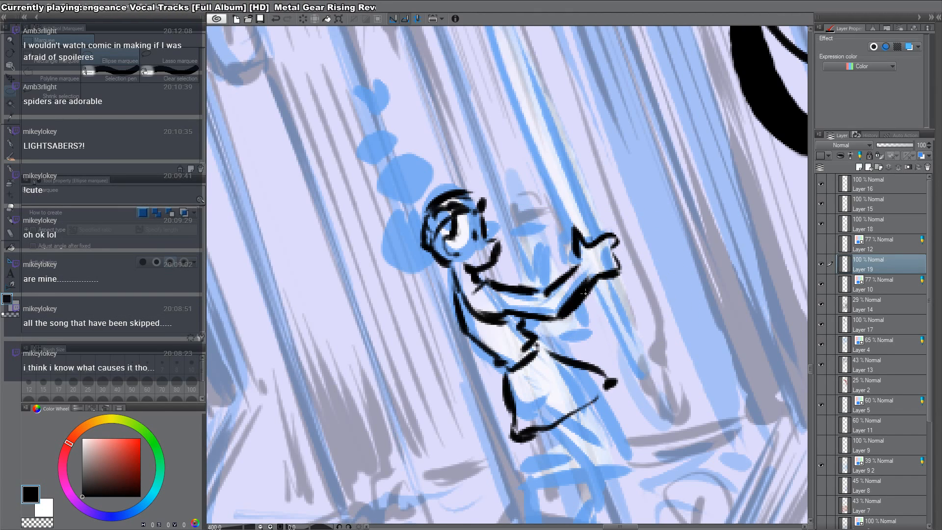
pyautogui.press('k')
pyautogui.moveTo(588, 294); pyautogui.dragTo(610, 290)
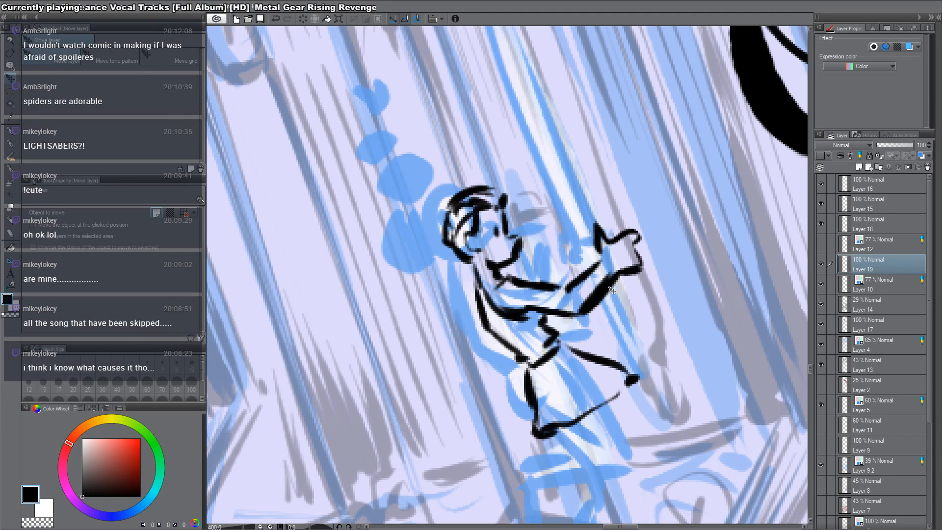
# Step: Select the small figure's head with a rectangular marquee and nudge the inked head slightly with a transform
pyautogui.hotkey('shift', 'space')
pyautogui.moveTo(550, 152); pyautogui.dragTo(622, 197)
pyautogui.press('m')
pyautogui.moveTo(599, 159); pyautogui.dragTo(428, 268)
pyautogui.hotkey('ctrl', 't')
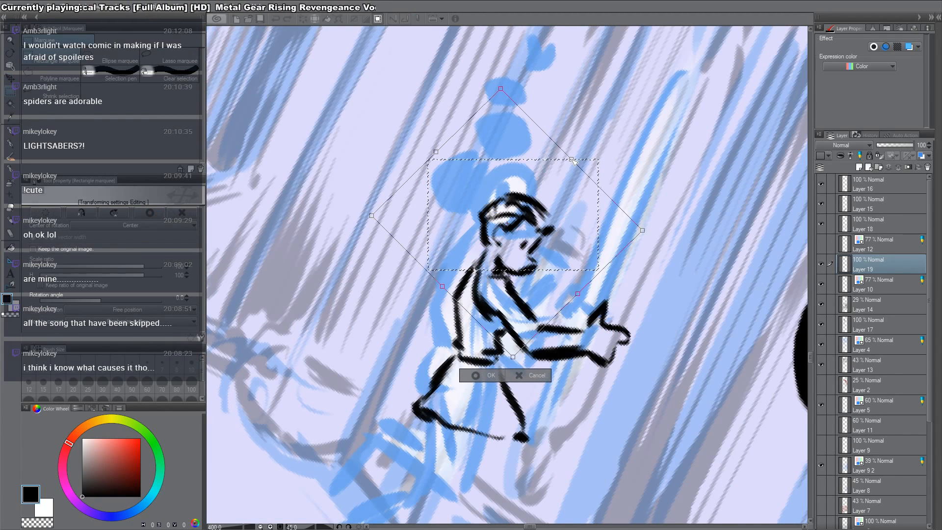
pyautogui.moveTo(572, 160); pyautogui.dragTo(572, 160)
pyautogui.moveTo(556, 223); pyautogui.dragTo(560, 219)
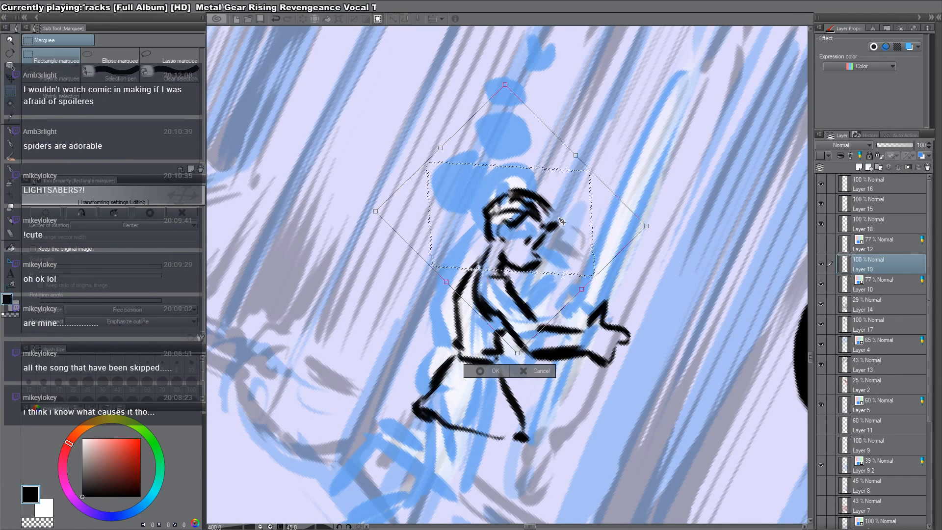
pyautogui.press('Return')
pyautogui.press('p')
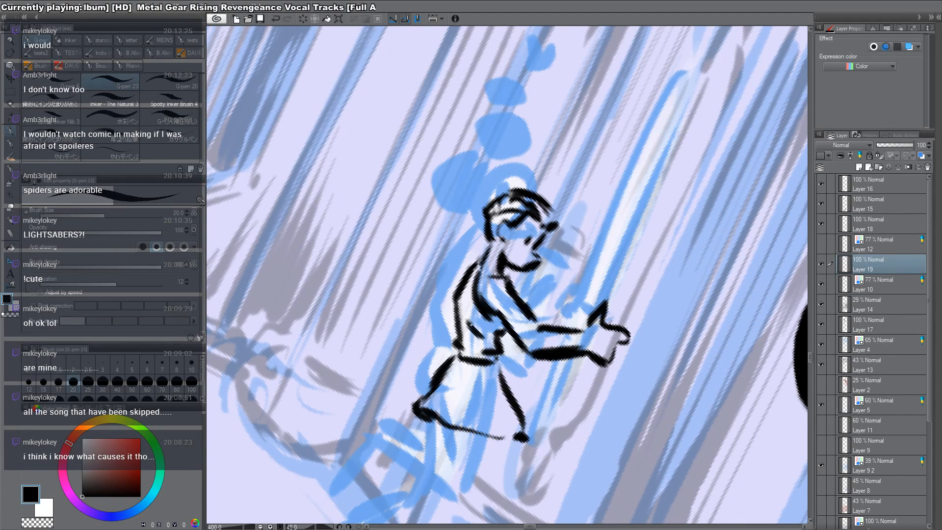
# Step: Clear the outline at the back of the small figure's head and ink the hair gathered behind it with a knot at the nape
pyautogui.press('r')
pyautogui.moveTo(506, 314); pyautogui.dragTo(524, 310)
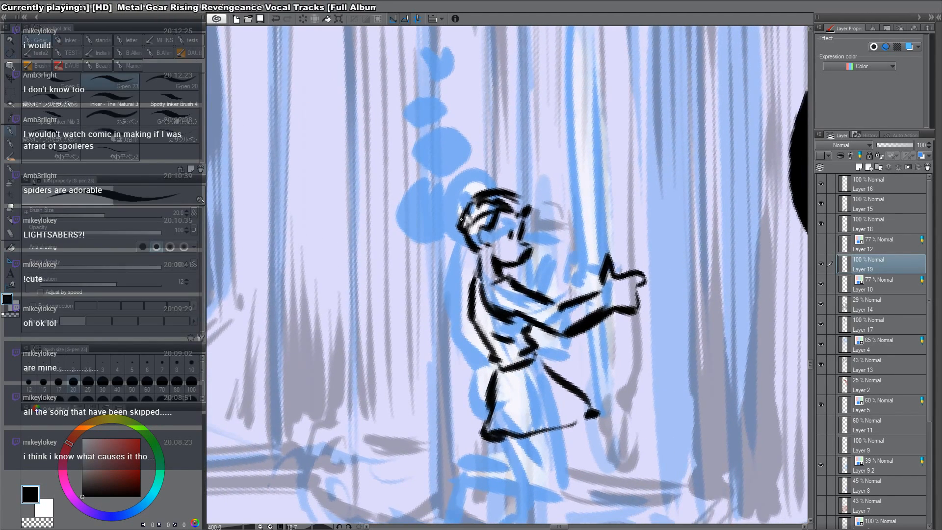
pyautogui.moveTo(455, 210); pyautogui.dragTo(474, 248)
pyautogui.press('c')
pyautogui.press('c')
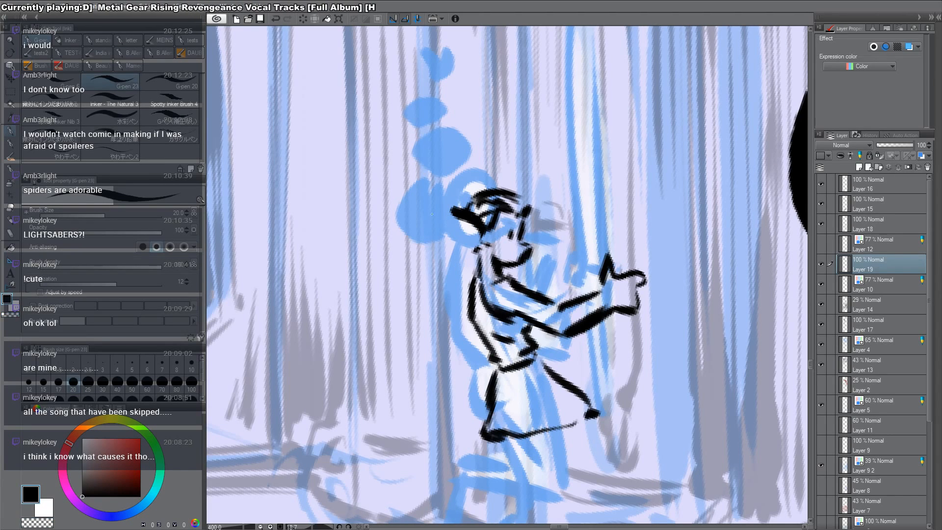
pyautogui.moveTo(434, 218)
pyautogui.mouseDown()
pyautogui.moveTo(461, 255)
pyautogui.moveTo(447, 239)
pyautogui.moveTo(470, 258)
pyautogui.moveTo(480, 249)
pyautogui.mouseUp()
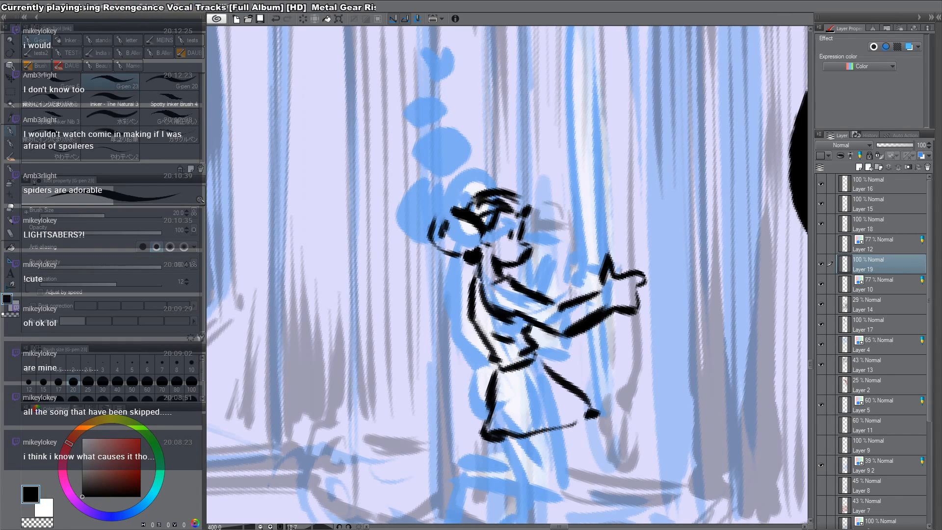
pyautogui.moveTo(425, 187)
pyautogui.mouseDown()
pyautogui.moveTo(460, 209)
pyautogui.moveTo(438, 219)
pyautogui.moveTo(447, 225)
pyautogui.mouseUp()
pyautogui.moveTo(559, 207); pyautogui.dragTo(680, 244)
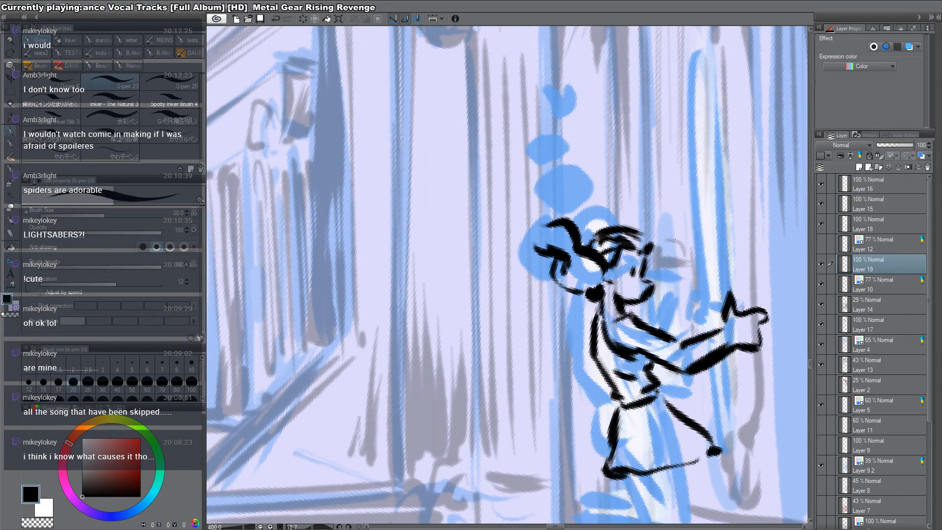
# Step: Ink the rest of the trailing braid out to its rounded black end, touching up its inner lines
pyautogui.moveTo(541, 226)
pyautogui.mouseDown()
pyautogui.moveTo(516, 243)
pyautogui.moveTo(527, 259)
pyautogui.moveTo(514, 247)
pyautogui.moveTo(519, 266)
pyautogui.moveTo(482, 277)
pyautogui.moveTo(487, 294)
pyautogui.moveTo(513, 273)
pyautogui.mouseUp()
pyautogui.press('c')
pyautogui.press('c')
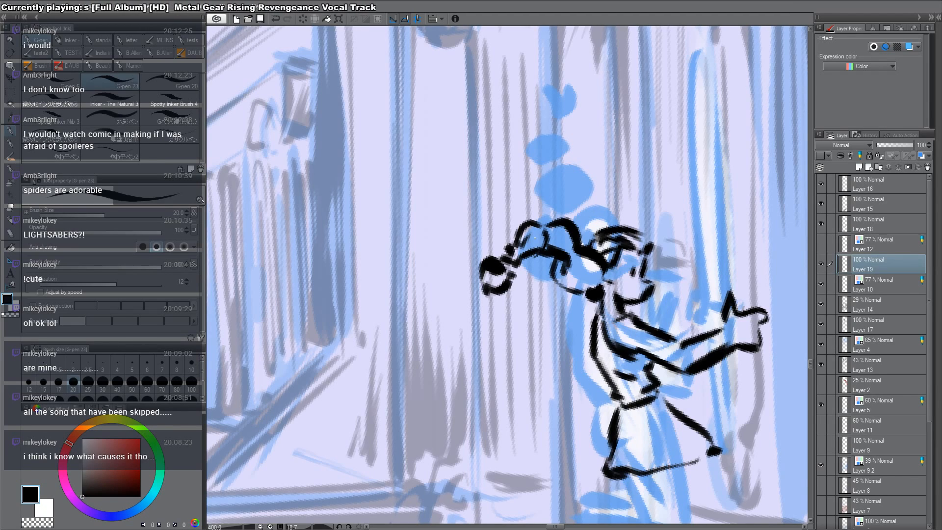
pyautogui.press('c')
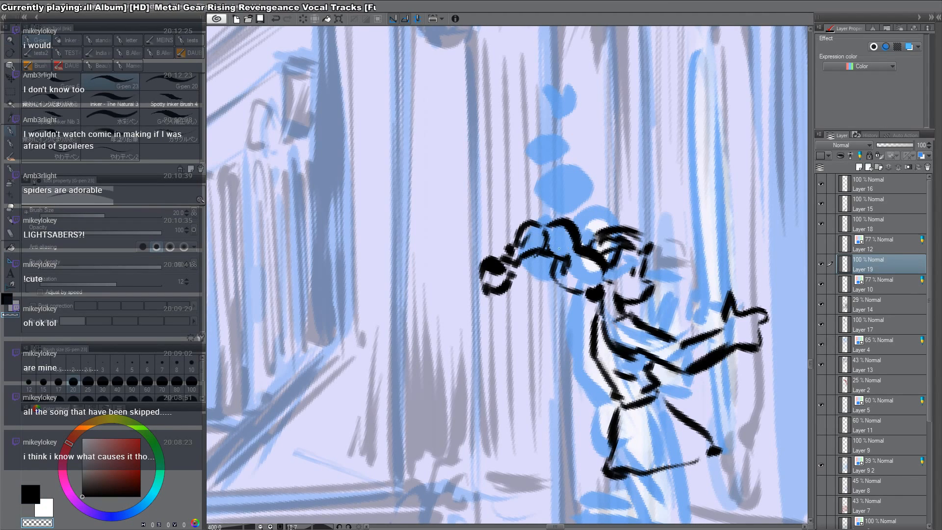
pyautogui.press('c')
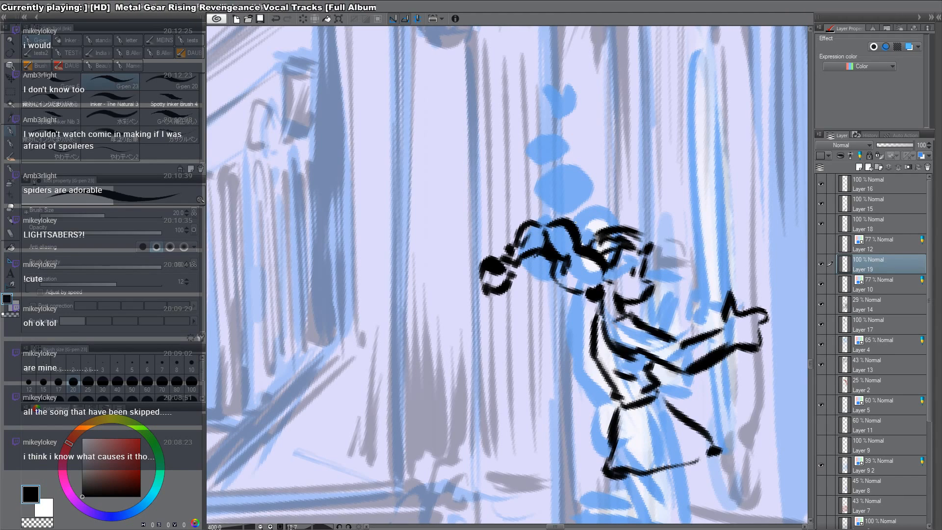
pyautogui.press('h')
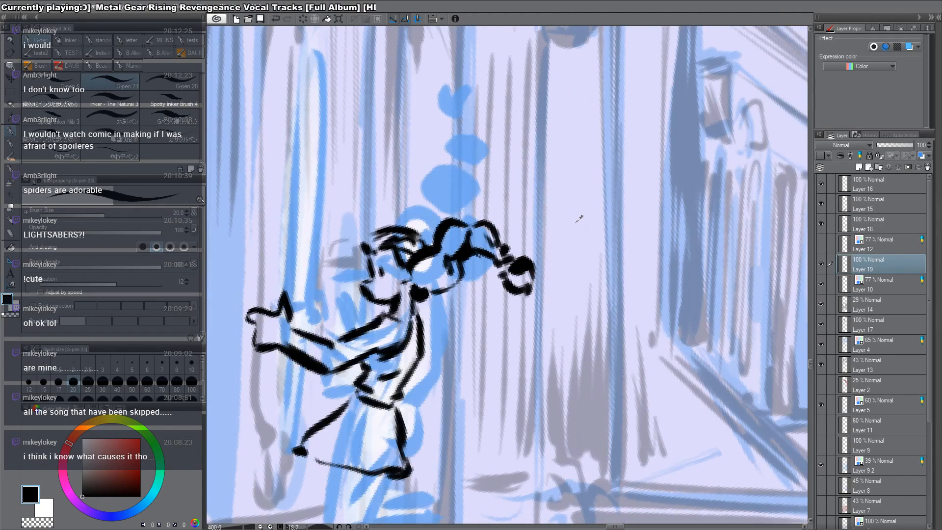
pyautogui.press('h')
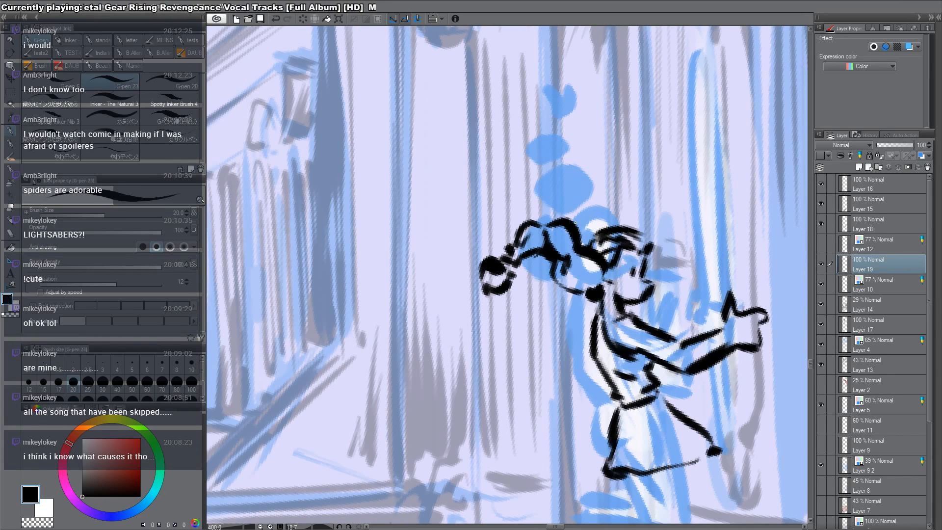
# Step: Ink the small figure's raised thigh and bent knee below the skirt hem
pyautogui.moveTo(686, 337); pyautogui.dragTo(557, 240)
pyautogui.moveTo(605, 307); pyautogui.dragTo(583, 181)
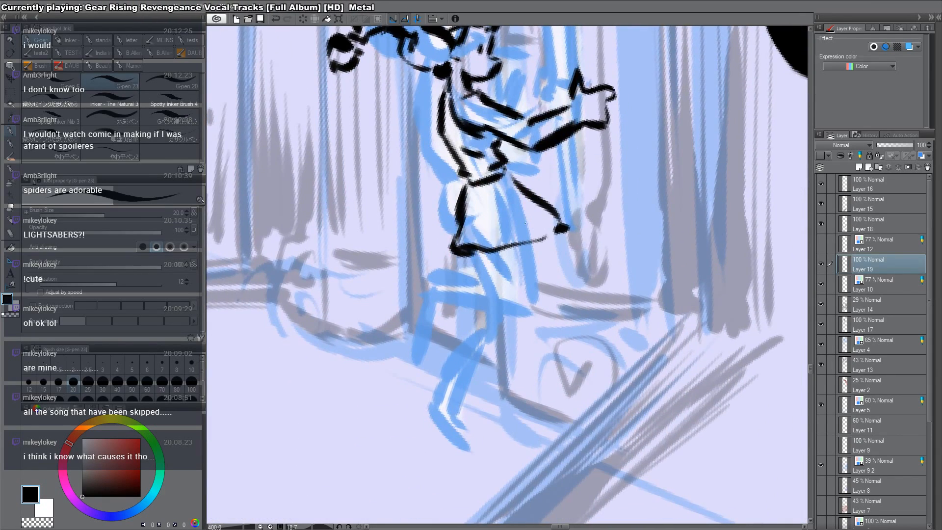
pyautogui.moveTo(481, 227)
pyautogui.mouseDown()
pyautogui.moveTo(542, 290)
pyautogui.moveTo(520, 310)
pyautogui.mouseUp()
pyautogui.moveTo(513, 272)
pyautogui.mouseDown()
pyautogui.moveTo(535, 308)
pyautogui.moveTo(555, 228)
pyautogui.moveTo(530, 323)
pyautogui.mouseUp()
pyautogui.moveTo(539, 251); pyautogui.dragTo(530, 310)
pyautogui.moveTo(509, 272); pyautogui.dragTo(507, 348)
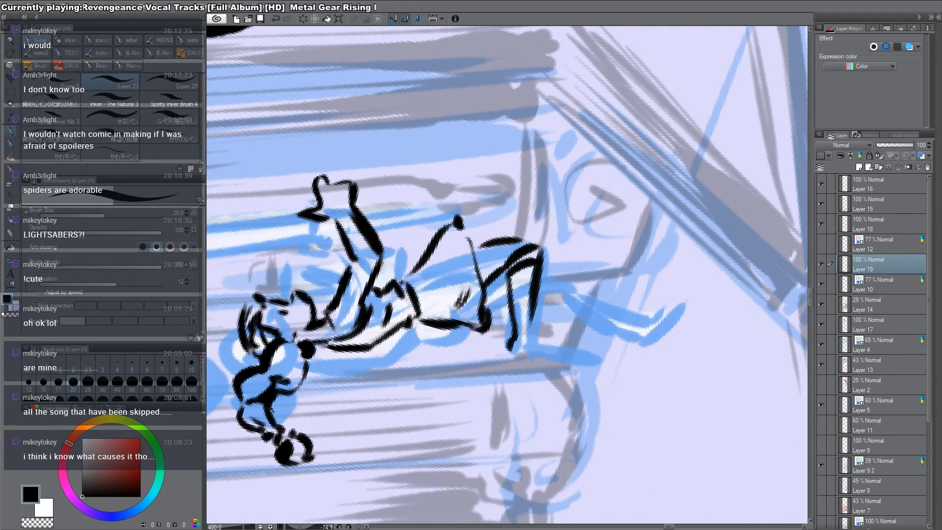
# Step: Ink the raised leg's calf and foot, and add the bands across its thigh
pyautogui.moveTo(586, 334); pyautogui.dragTo(499, 387)
pyautogui.moveTo(445, 324)
pyautogui.mouseDown()
pyautogui.moveTo(461, 344)
pyautogui.moveTo(452, 345)
pyautogui.moveTo(479, 396)
pyautogui.mouseUp()
pyautogui.moveTo(468, 355)
pyautogui.mouseDown()
pyautogui.moveTo(480, 394)
pyautogui.moveTo(480, 387)
pyautogui.mouseUp()
pyautogui.moveTo(477, 328)
pyautogui.mouseDown()
pyautogui.moveTo(485, 394)
pyautogui.moveTo(486, 333)
pyautogui.mouseUp()
pyautogui.moveTo(463, 380); pyautogui.dragTo(481, 395)
pyautogui.moveTo(476, 306)
pyautogui.mouseDown()
pyautogui.moveTo(464, 345)
pyautogui.moveTo(510, 294)
pyautogui.mouseUp()
pyautogui.moveTo(501, 294); pyautogui.dragTo(520, 284)
pyautogui.moveTo(517, 351); pyautogui.dragTo(462, 337)
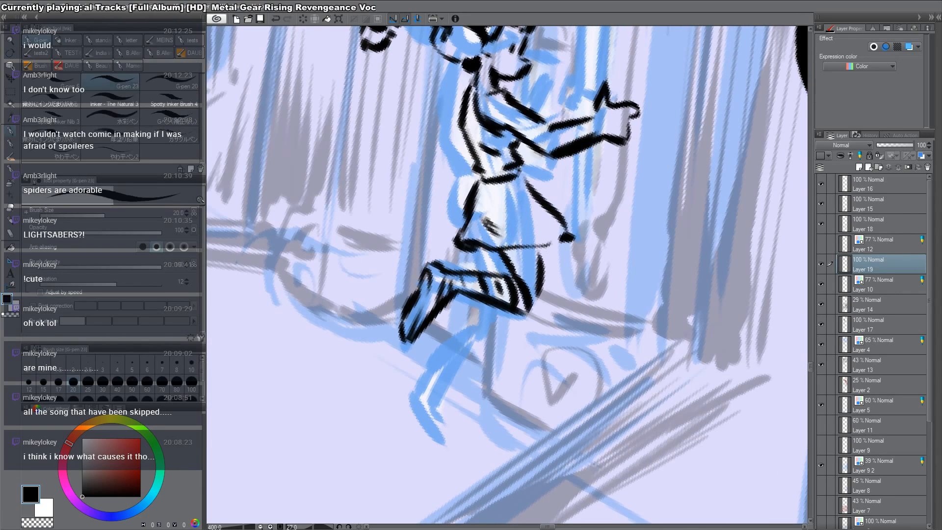
# Step: Ink the small figure's other leg down to its pointed foot, with short wrap lines below the knee
pyautogui.moveTo(483, 249); pyautogui.dragTo(491, 266)
pyautogui.moveTo(486, 303); pyautogui.dragTo(443, 356)
pyautogui.moveTo(434, 393)
pyautogui.mouseDown()
pyautogui.moveTo(511, 315)
pyautogui.moveTo(452, 360)
pyautogui.moveTo(420, 403)
pyautogui.mouseUp()
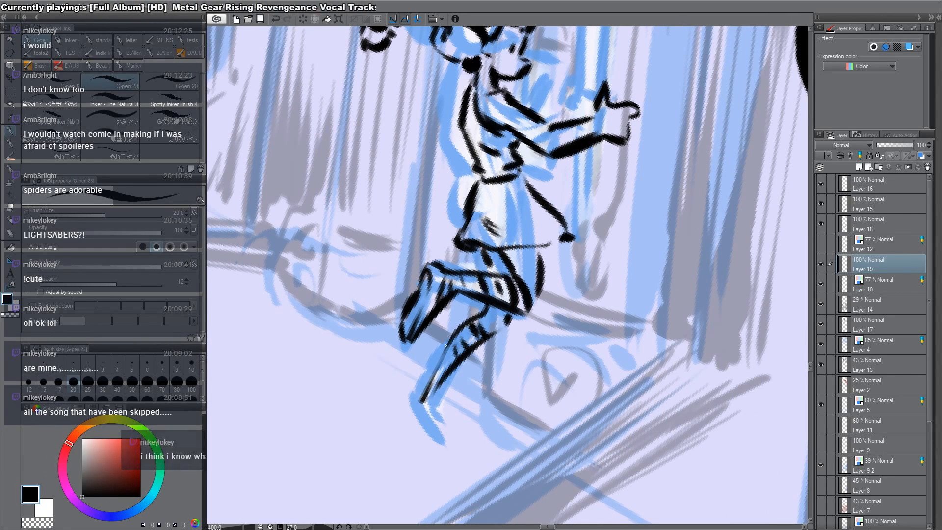
pyautogui.moveTo(449, 340)
pyautogui.mouseDown()
pyautogui.moveTo(428, 391)
pyautogui.moveTo(618, 327)
pyautogui.mouseUp()
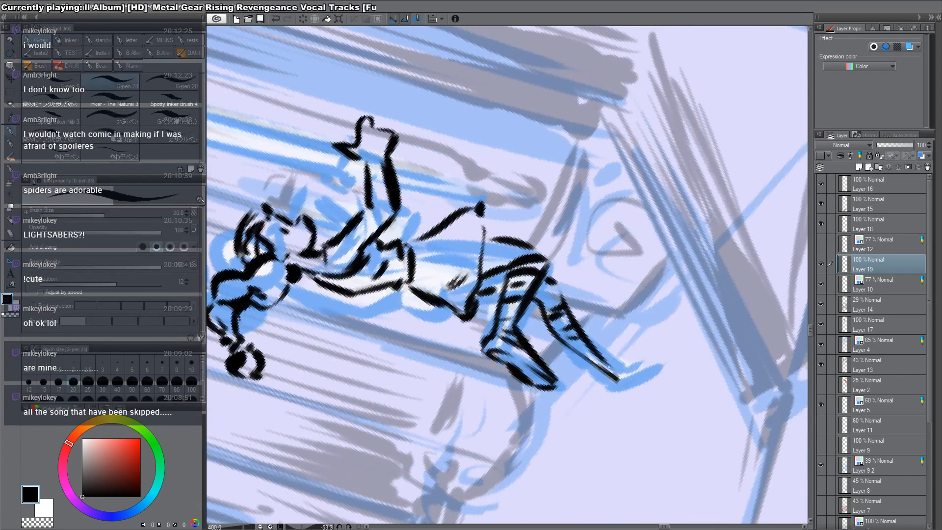
pyautogui.moveTo(610, 365); pyautogui.dragTo(639, 329)
pyautogui.moveTo(650, 326)
pyautogui.mouseDown()
pyautogui.moveTo(625, 381)
pyautogui.moveTo(636, 374)
pyautogui.mouseUp()
pyautogui.moveTo(618, 363)
pyautogui.mouseDown()
pyautogui.moveTo(614, 373)
pyautogui.moveTo(604, 367)
pyautogui.mouseUp()
pyautogui.moveTo(599, 349); pyautogui.dragTo(589, 365)
pyautogui.moveTo(585, 342)
pyautogui.mouseDown()
pyautogui.moveTo(578, 352)
pyautogui.moveTo(651, 326)
pyautogui.moveTo(564, 327)
pyautogui.mouseUp()
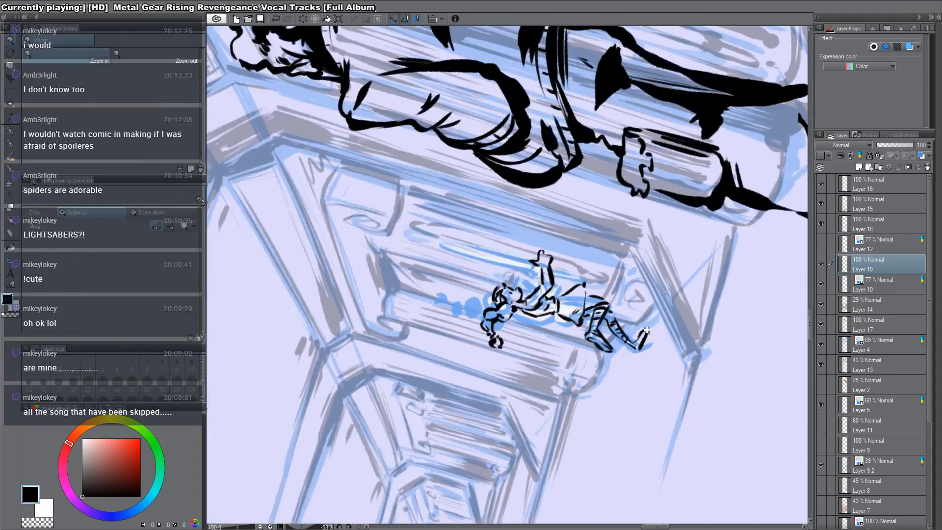
# Step: Thin the heavy line under the small figure's forearm with transparent strokes and clean up its edge
pyautogui.moveTo(660, 236)
pyautogui.mouseDown()
pyautogui.moveTo(660, 402)
pyautogui.moveTo(539, 509)
pyautogui.mouseUp()
pyautogui.click(492, 332)
pyautogui.click(493, 331)
pyautogui.click(493, 331)
pyautogui.click(494, 332)
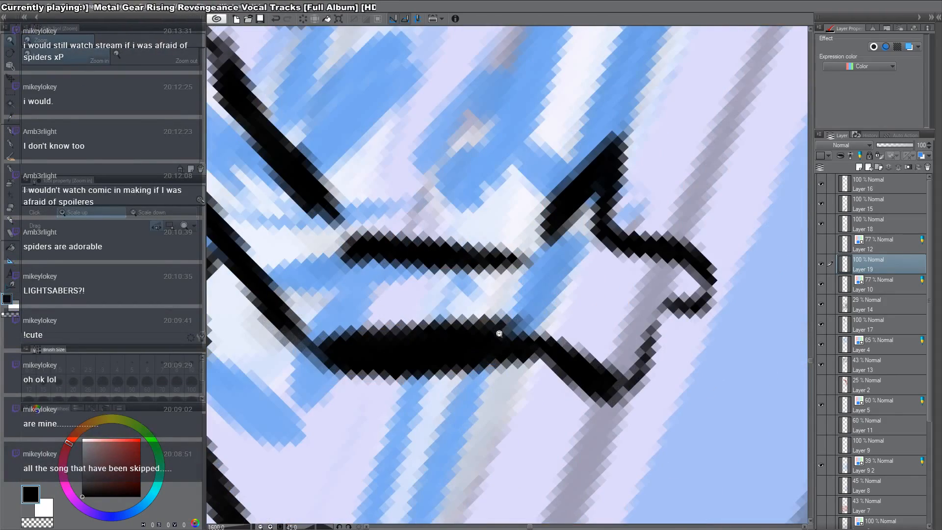
pyautogui.moveTo(562, 376); pyautogui.dragTo(616, 324)
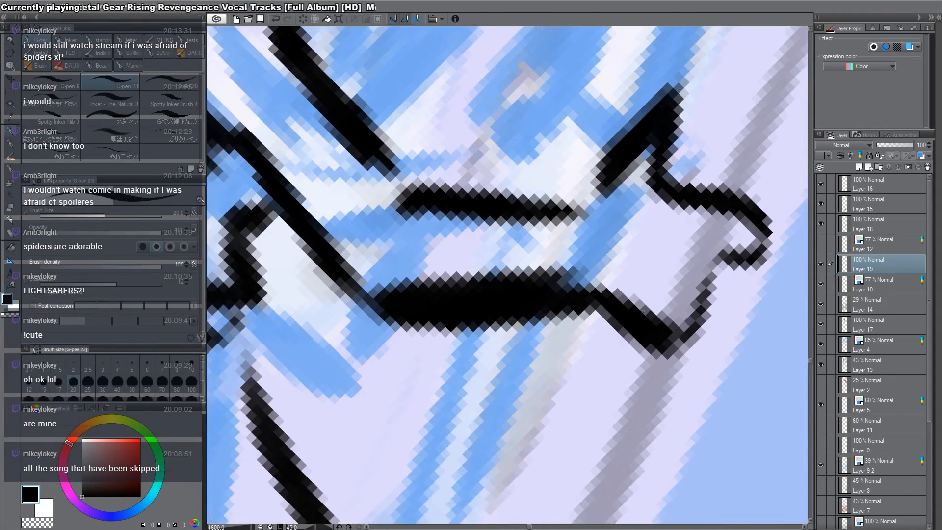
pyautogui.moveTo(702, 307); pyautogui.dragTo(628, 36)
pyautogui.press('c')
pyautogui.moveTo(568, 216); pyautogui.dragTo(538, 400)
pyautogui.moveTo(575, 196)
pyautogui.mouseDown()
pyautogui.moveTo(557, 238)
pyautogui.moveTo(636, 156)
pyautogui.mouseUp()
pyautogui.press('c')
pyautogui.moveTo(549, 212)
pyautogui.mouseDown()
pyautogui.moveTo(617, 141)
pyautogui.moveTo(647, 338)
pyautogui.moveTo(731, 270)
pyautogui.mouseUp()
# Step: Undo the stray stroke on the small figure and add short ink strokes around the shoulder and upper arm
pyautogui.hotkey('ctrl', 'space')
pyautogui.keyDown('alt'); pyautogui.click(613, 214); pyautogui.keyUp('alt')
pyautogui.keyDown('alt'); pyautogui.click(614, 214); pyautogui.keyUp('alt')
pyautogui.keyDown('alt'); pyautogui.click(614, 213); pyautogui.keyUp('alt')
pyautogui.keyDown('alt'); pyautogui.click(615, 213); pyautogui.keyUp('alt')
pyautogui.hotkey('shift', 'space')
pyautogui.hotkey('ctrl', 'space')
pyautogui.click(619, 315)
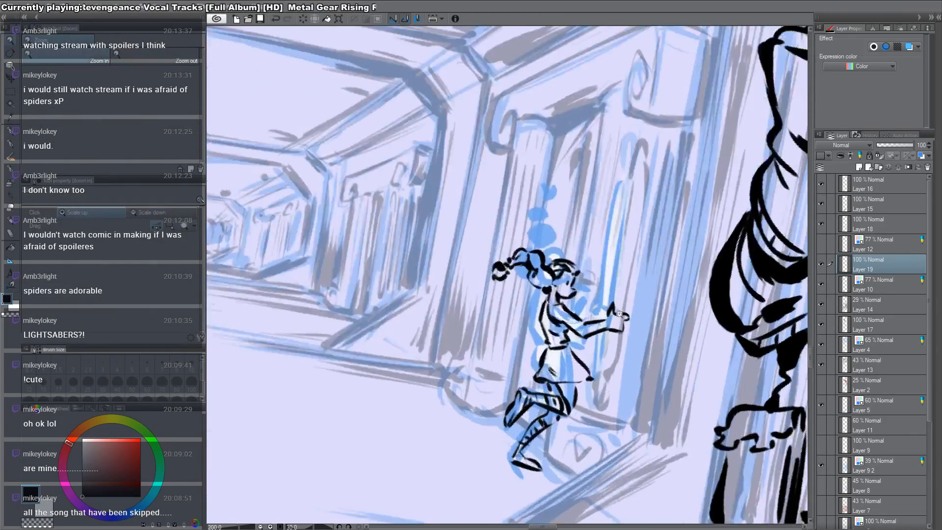
pyautogui.click(619, 314)
pyautogui.click(620, 314)
pyautogui.hotkey('ctrl', 'space')
pyautogui.keyDown('alt'); pyautogui.click(592, 334); pyautogui.keyUp('alt')
pyautogui.keyDown('alt'); pyautogui.click(592, 333); pyautogui.keyUp('alt')
pyautogui.click(554, 327)
pyautogui.click(554, 327)
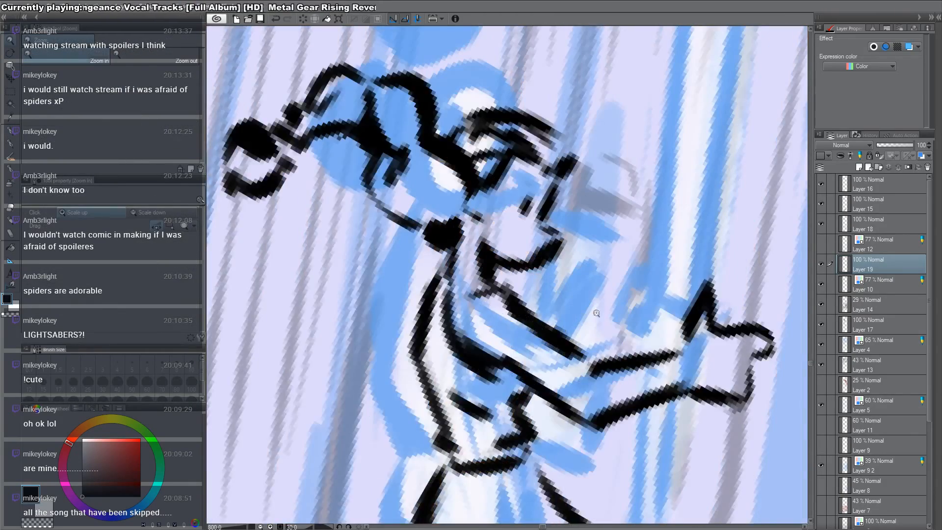
pyautogui.moveTo(554, 327); pyautogui.dragTo(374, 417)
pyautogui.hotkey('ctrl', 'z')
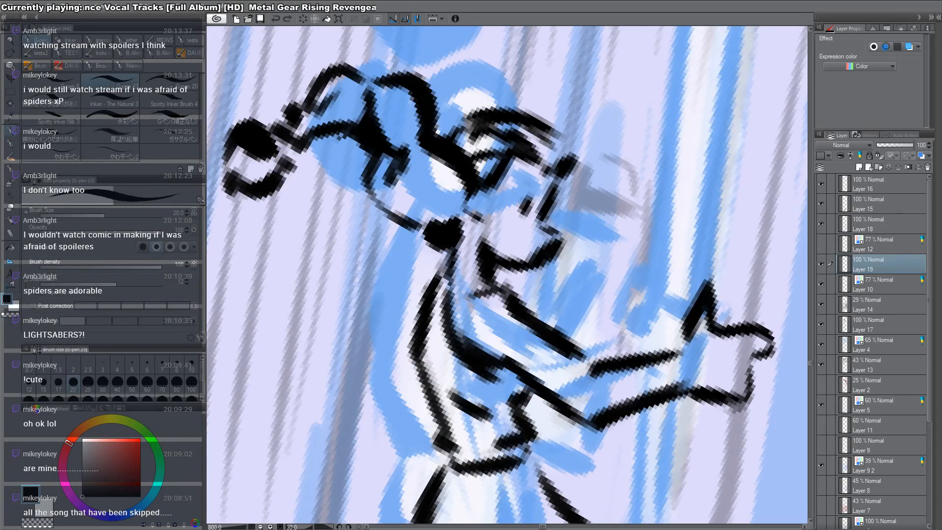
pyautogui.moveTo(540, 312)
pyautogui.mouseDown()
pyautogui.moveTo(587, 254)
pyautogui.moveTo(572, 301)
pyautogui.moveTo(590, 283)
pyautogui.moveTo(565, 338)
pyautogui.mouseUp()
pyautogui.moveTo(522, 409)
pyautogui.mouseDown()
pyautogui.moveTo(558, 415)
pyautogui.moveTo(554, 428)
pyautogui.mouseUp()
pyautogui.moveTo(574, 347); pyautogui.dragTo(603, 332)
# Step: Hide the corridor panel's blue sketch layers, Layer 10 and Layer 9 2
pyautogui.hotkey('ctrl', 'alt', 'space')
pyautogui.keyDown('alt'); pyautogui.click(589, 357); pyautogui.keyUp('alt')
pyautogui.keyDown('alt'); pyautogui.click(590, 353); pyautogui.keyUp('alt')
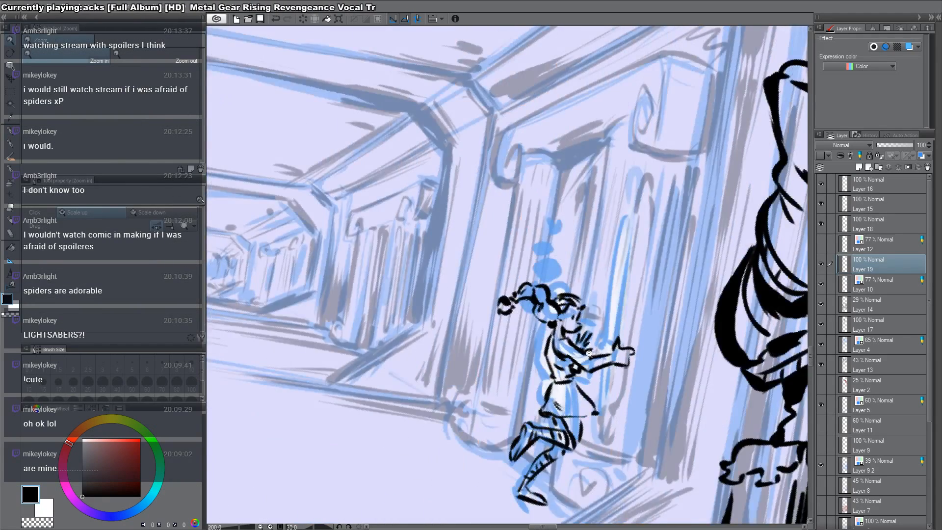
pyautogui.keyDown('alt'); pyautogui.click(590, 352); pyautogui.keyUp('alt')
pyautogui.keyDown('alt'); pyautogui.click(590, 351); pyautogui.keyUp('alt')
pyautogui.keyDown('alt'); pyautogui.click(590, 350); pyautogui.keyUp('alt')
pyautogui.keyDown('alt'); pyautogui.click(591, 348); pyautogui.keyUp('alt')
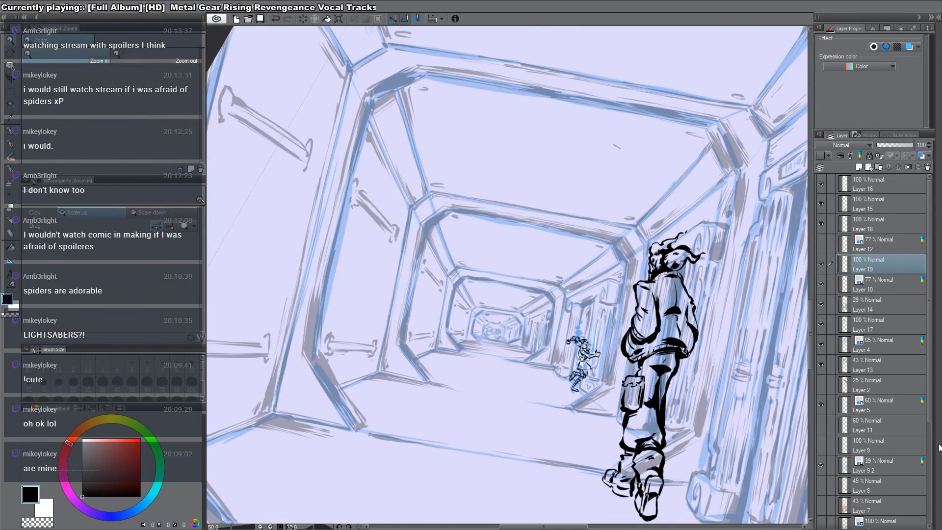
pyautogui.click(821, 285)
pyautogui.moveTo(763, 423); pyautogui.dragTo(744, 320)
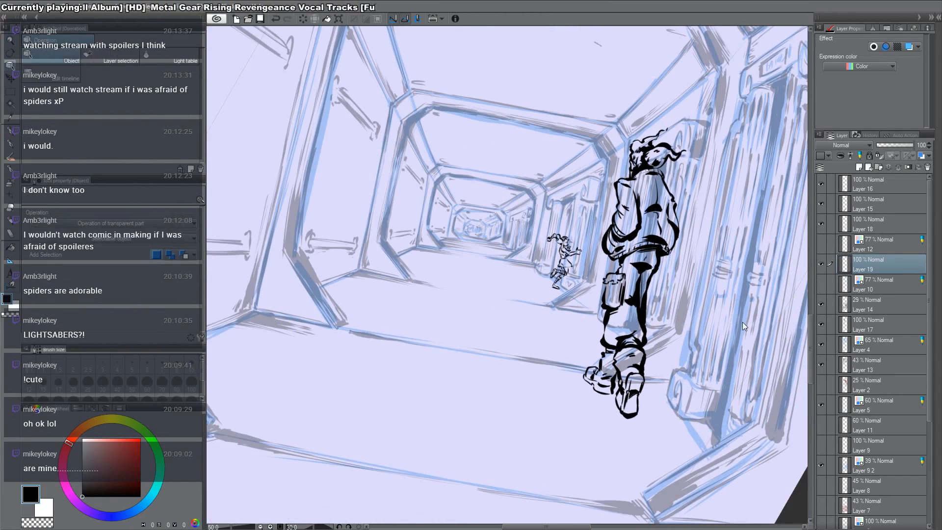
pyautogui.keyDown('ctrl'); pyautogui.click(744, 318); pyautogui.keyUp('ctrl')
pyautogui.click(821, 465)
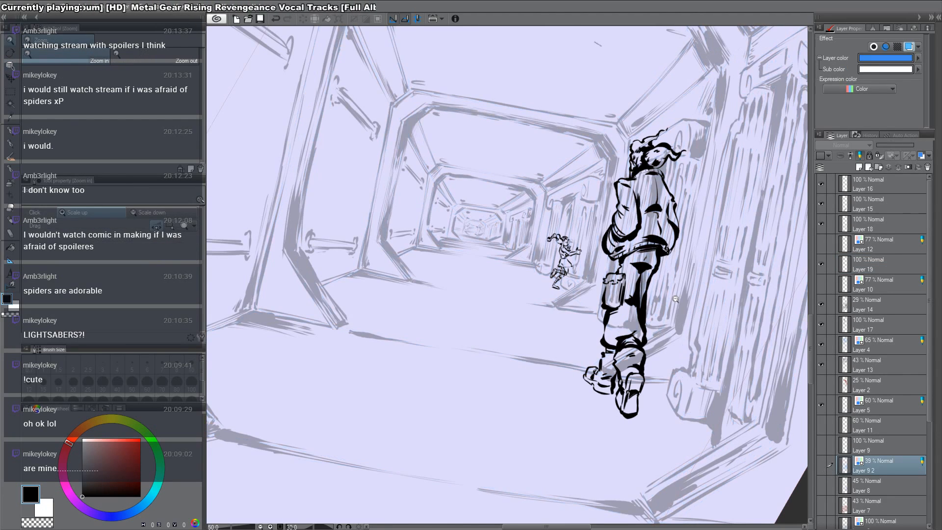
# Step: Select the blue frame sketch on Layer 5 in the page's lowest panel and move that layer up to just below Layer 16
pyautogui.keyDown('alt'); pyautogui.click(676, 299); pyautogui.keyUp('alt')
pyautogui.keyDown('alt'); pyautogui.click(675, 299); pyautogui.keyUp('alt')
pyautogui.hotkey('ctrl', '@')
pyautogui.moveTo(669, 361); pyautogui.dragTo(659, 357)
pyautogui.keyDown('ctrl'); pyautogui.click(570, 359); pyautogui.keyUp('ctrl')
pyautogui.keyDown('ctrl'); pyautogui.click(590, 375); pyautogui.keyUp('ctrl')
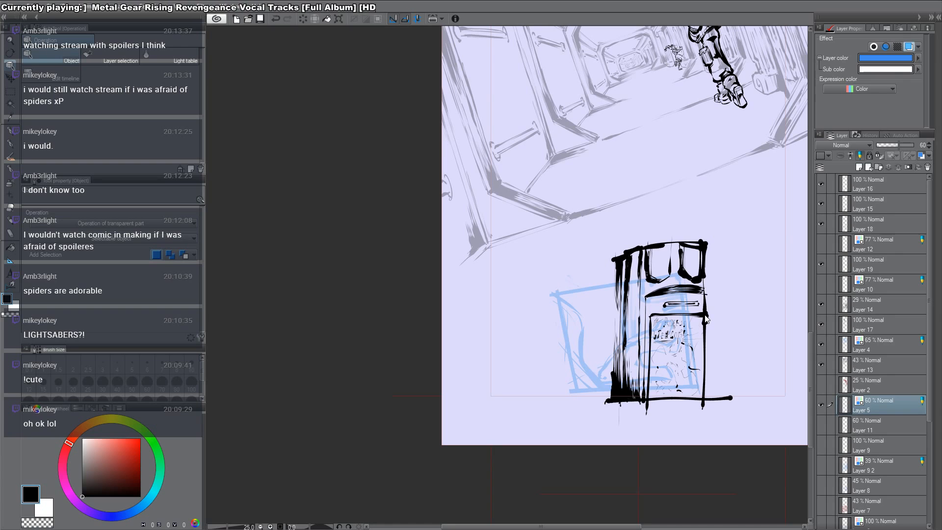
pyautogui.keyDown('ctrl'); pyautogui.click(706, 318); pyautogui.keyUp('ctrl')
pyautogui.moveTo(877, 406); pyautogui.dragTo(879, 194)
# Step: Move Layer 5 above Layer 16 and add a new layer on top of the stack
pyautogui.keyDown('ctrl'); pyautogui.click(705, 271); pyautogui.keyUp('ctrl')
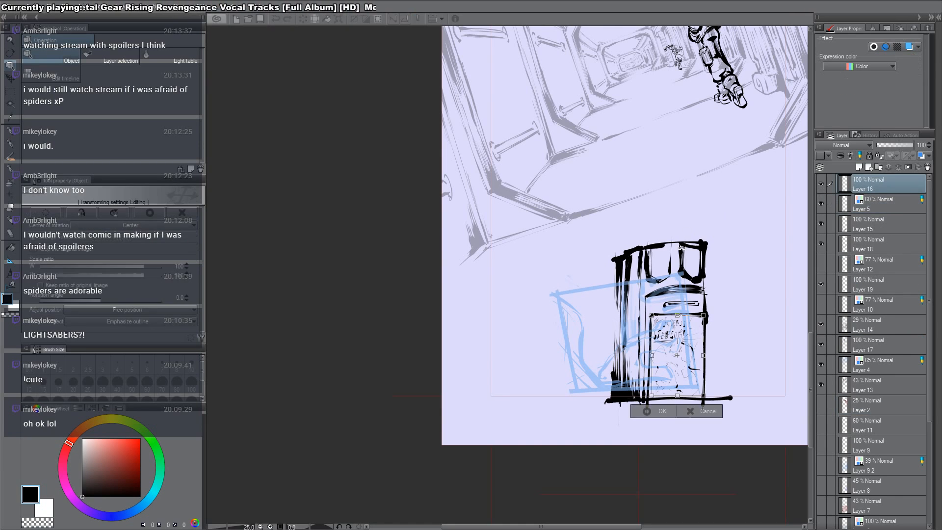
pyautogui.moveTo(705, 271); pyautogui.dragTo(586, 192)
pyautogui.hotkey('ctrl', 'z')
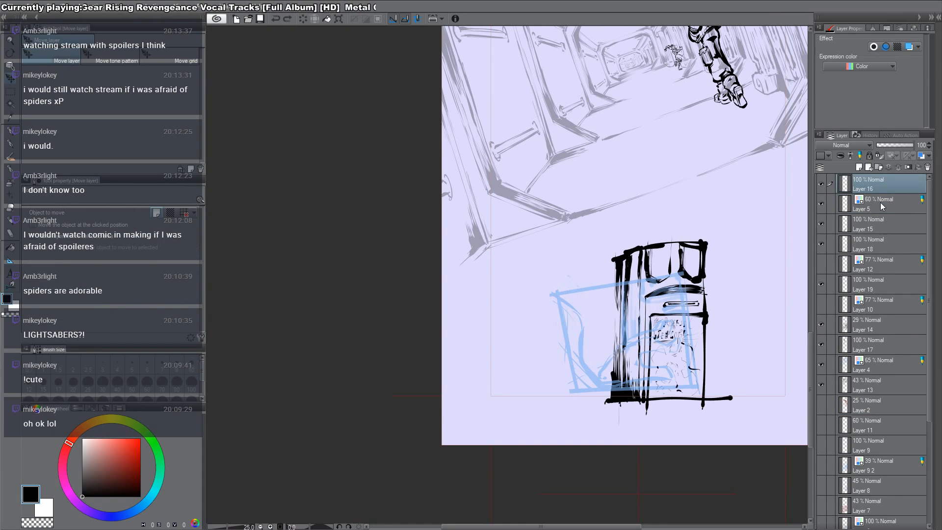
pyautogui.moveTo(881, 203); pyautogui.dragTo(891, 179)
pyautogui.hotkey('ctrl', 'shift', 'n')
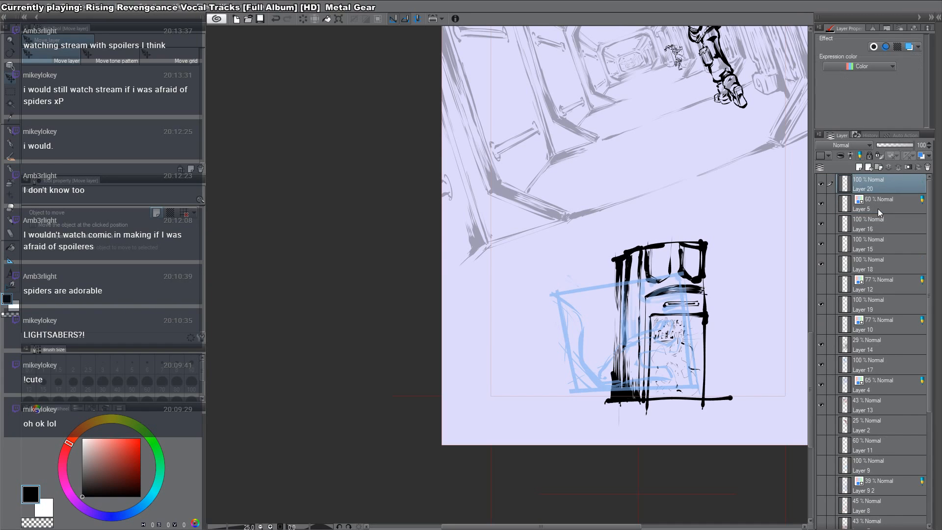
# Step: Lower the opacity of the inked cabinet's layers, Layer 16 and Layer 15, to 22%
pyautogui.click(872, 222)
pyautogui.keyDown('shift'); pyautogui.click(877, 242); pyautogui.keyUp('shift')
pyautogui.click(884, 145)
# Step: On Layer 20, ink the first black strokes of the hand's lower finger over the blue sketch
pyautogui.click(883, 184)
pyautogui.hotkey('ctrl', 'space')
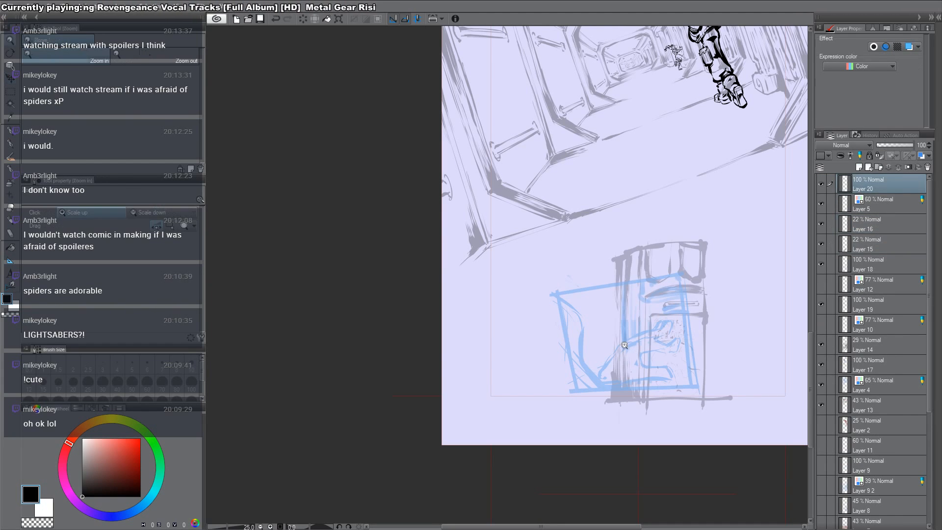
pyautogui.click(623, 342)
pyautogui.click(623, 341)
pyautogui.click(624, 341)
pyautogui.moveTo(666, 384); pyautogui.dragTo(622, 350)
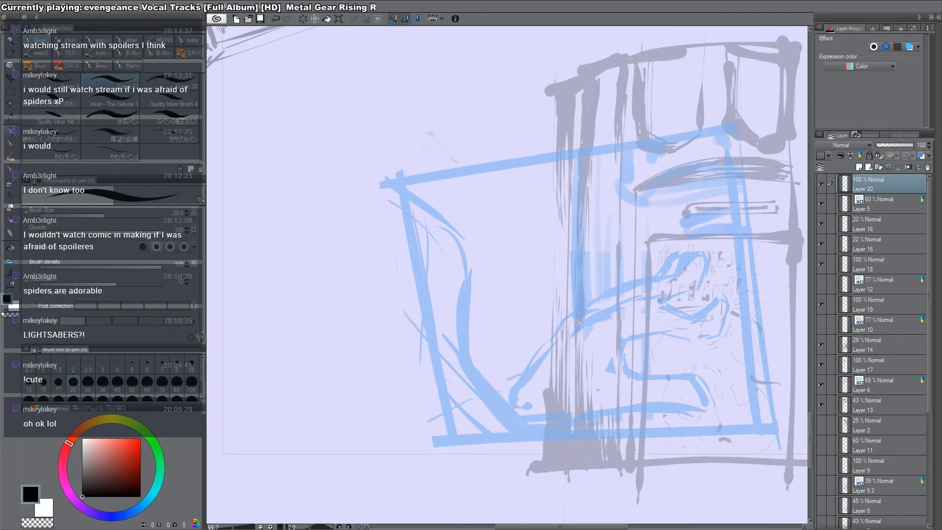
pyautogui.moveTo(693, 329); pyautogui.dragTo(671, 173)
pyautogui.moveTo(625, 192); pyautogui.dragTo(600, 246)
pyautogui.moveTo(622, 204)
pyautogui.mouseDown()
pyautogui.moveTo(658, 193)
pyautogui.moveTo(660, 158)
pyautogui.moveTo(683, 234)
pyautogui.moveTo(679, 304)
pyautogui.moveTo(688, 295)
pyautogui.moveTo(688, 310)
pyautogui.mouseUp()
pyautogui.hotkey('ctrl', 'z')
pyautogui.moveTo(693, 297)
pyautogui.mouseDown()
pyautogui.moveTo(696, 335)
pyautogui.moveTo(680, 200)
pyautogui.mouseUp()
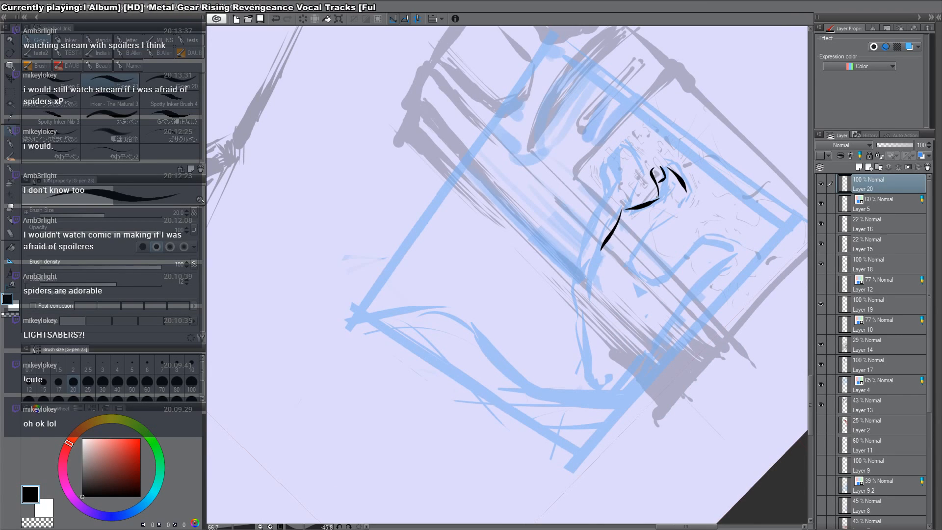
# Step: Undo the lower finger's tip strokes, back to the two lines along its base
pyautogui.hotkey('ctrl', 'z')
pyautogui.hotkey('ctrl', 'z')
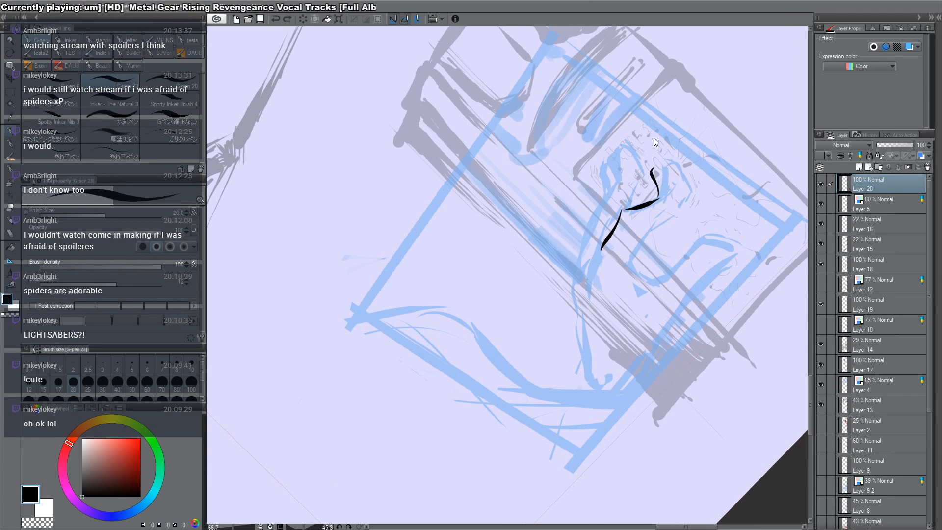
pyautogui.hotkey('ctrl', 'y')
pyautogui.hotkey('ctrl', 'y')
pyautogui.press('c')
pyautogui.moveTo(657, 203); pyautogui.dragTo(630, 208)
pyautogui.moveTo(623, 213)
pyautogui.mouseDown()
pyautogui.moveTo(615, 230)
pyautogui.moveTo(620, 212)
pyautogui.moveTo(627, 226)
pyautogui.moveTo(658, 200)
pyautogui.moveTo(504, 458)
pyautogui.moveTo(437, 449)
pyautogui.moveTo(663, 140)
pyautogui.mouseUp()
pyautogui.press('c')
pyautogui.hotkey('ctrl', 'z')
pyautogui.hotkey('ctrl', 'z')
pyautogui.hotkey('ctrl', 'z')
pyautogui.hotkey('ctrl', 'z')
pyautogui.hotkey('ctrl', 'z')
pyautogui.hotkey('ctrl', 'z')
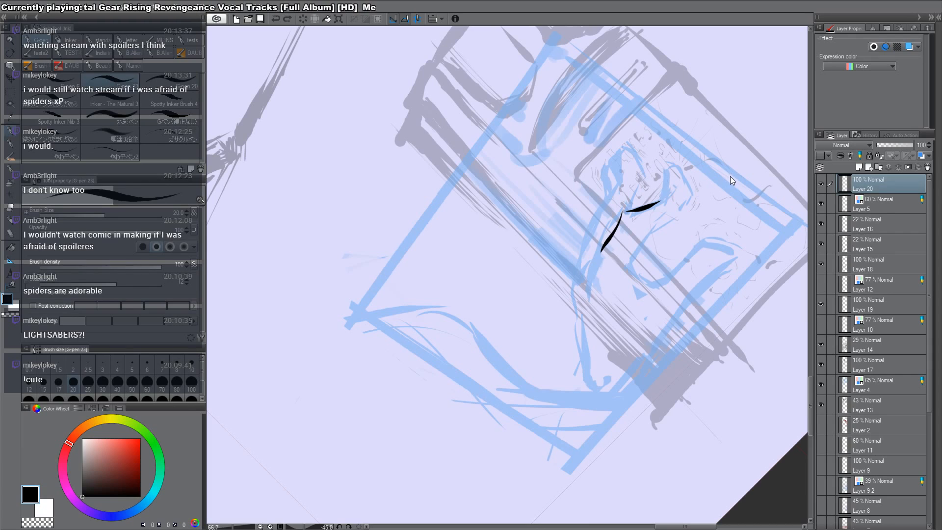
# Step: Ink the lower finger's rounded tip and the thick curve leading from its underside to the thumb
pyautogui.moveTo(655, 202)
pyautogui.mouseDown()
pyautogui.moveTo(662, 180)
pyautogui.moveTo(679, 175)
pyautogui.moveTo(671, 210)
pyautogui.moveTo(640, 240)
pyautogui.moveTo(635, 277)
pyautogui.mouseUp()
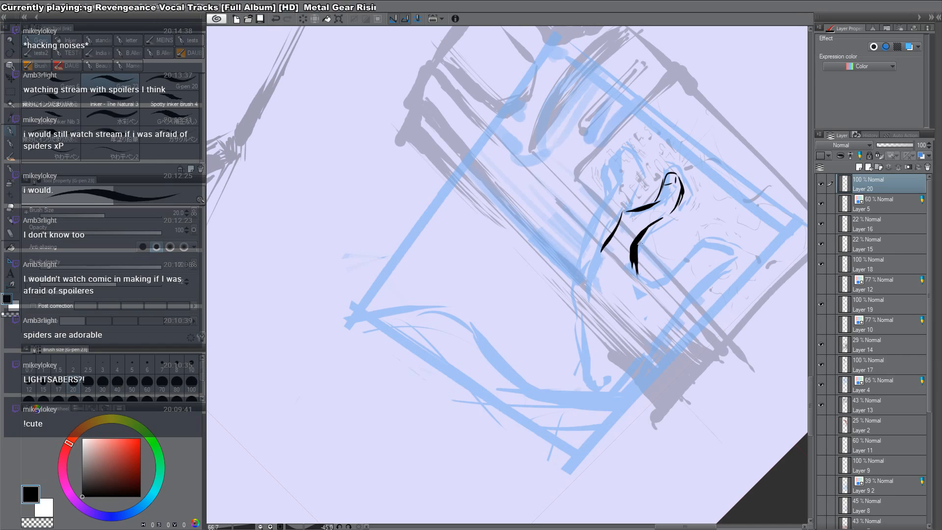
pyautogui.moveTo(646, 231); pyautogui.dragTo(638, 275)
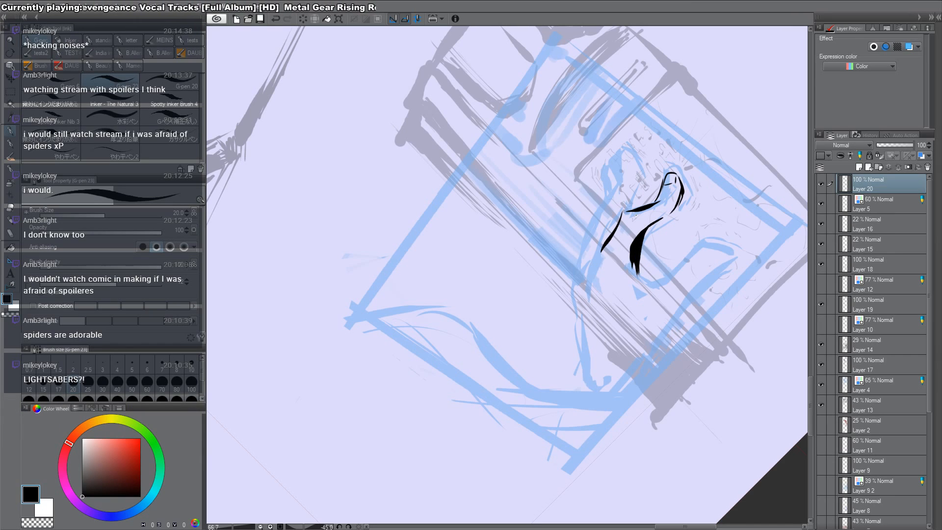
pyautogui.moveTo(655, 329); pyautogui.dragTo(632, 325)
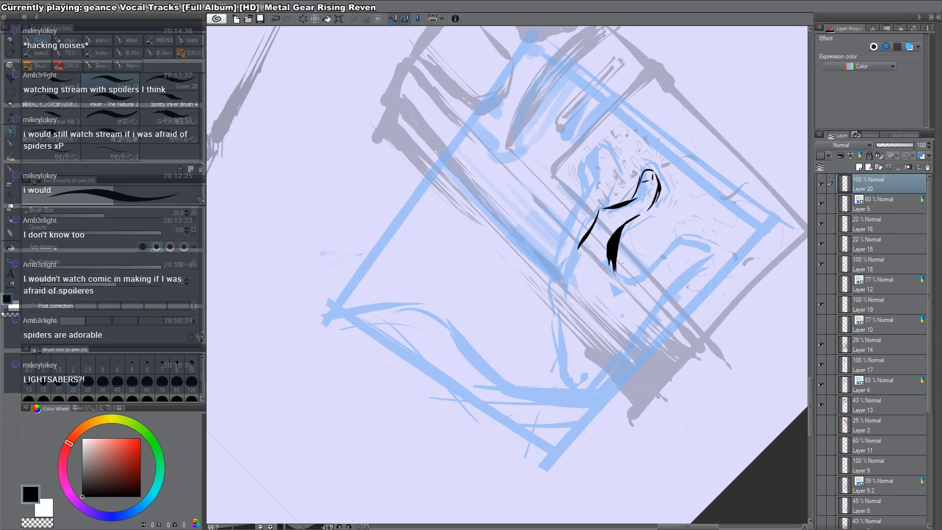
pyautogui.moveTo(610, 274)
pyautogui.mouseDown()
pyautogui.moveTo(640, 281)
pyautogui.moveTo(676, 247)
pyautogui.moveTo(567, 439)
pyautogui.mouseUp()
pyautogui.hotkey('ctrl', 'z')
pyautogui.moveTo(556, 400); pyautogui.dragTo(595, 438)
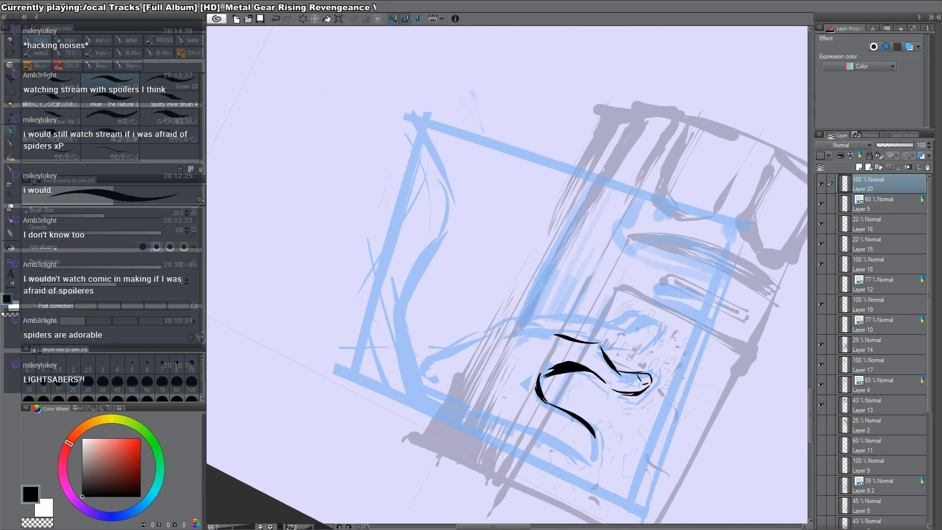
# Step: Ink the thumb's tip, nail and lower edge, and add small accent marks at its joint
pyautogui.moveTo(511, 444)
pyautogui.mouseDown()
pyautogui.moveTo(568, 439)
pyautogui.moveTo(558, 442)
pyautogui.moveTo(570, 440)
pyautogui.moveTo(584, 465)
pyautogui.moveTo(582, 444)
pyautogui.moveTo(592, 448)
pyautogui.mouseUp()
pyautogui.hotkey('ctrl', 'z')
pyautogui.moveTo(580, 465)
pyautogui.mouseDown()
pyautogui.moveTo(599, 463)
pyautogui.moveTo(585, 468)
pyautogui.mouseUp()
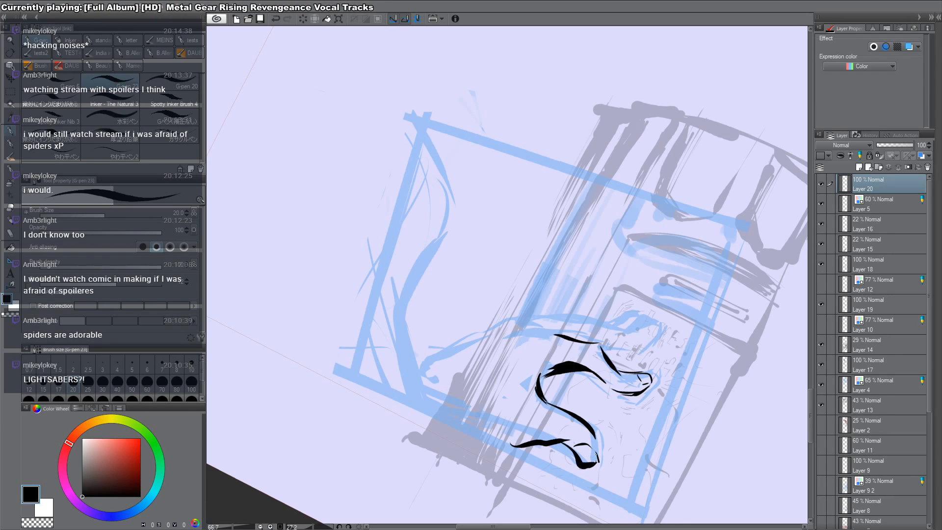
pyautogui.moveTo(595, 434); pyautogui.dragTo(600, 462)
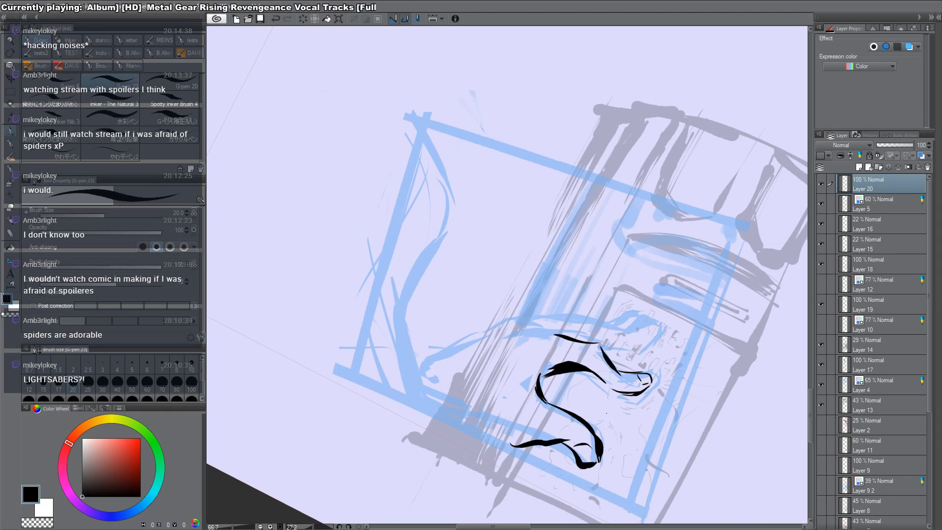
pyautogui.moveTo(607, 413); pyautogui.dragTo(668, 222)
pyautogui.moveTo(671, 274); pyautogui.dragTo(674, 283)
pyautogui.moveTo(673, 273); pyautogui.dragTo(676, 285)
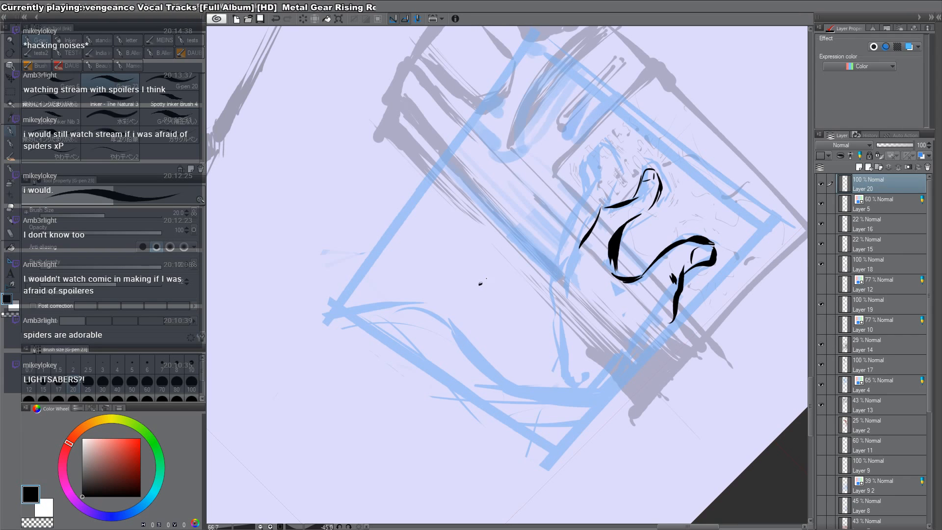
# Step: Doodle a wide-eyed face with two round eyes and curved marks beside the hand
pyautogui.press('^')
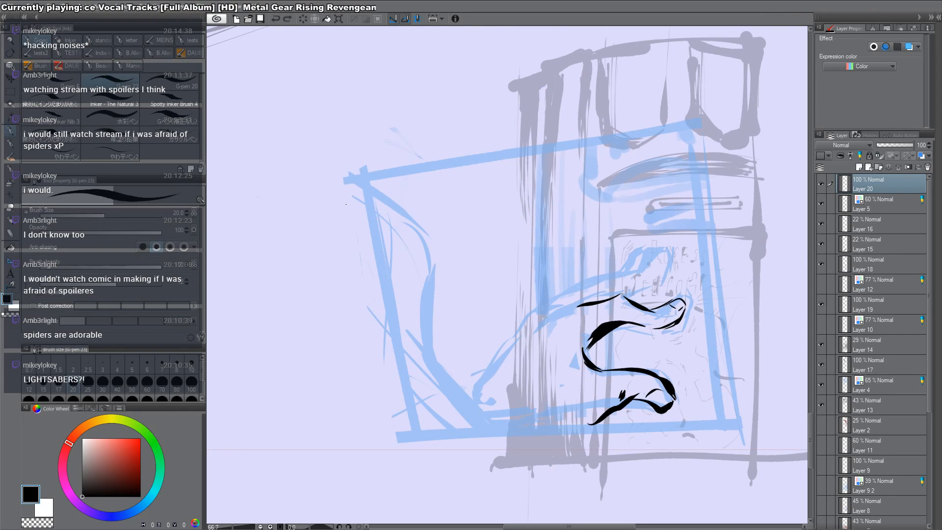
pyautogui.moveTo(356, 185)
pyautogui.mouseDown()
pyautogui.moveTo(376, 203)
pyautogui.moveTo(346, 187)
pyautogui.mouseUp()
pyautogui.moveTo(431, 181)
pyautogui.mouseDown()
pyautogui.moveTo(415, 181)
pyautogui.moveTo(427, 180)
pyautogui.moveTo(456, 218)
pyautogui.mouseUp()
pyautogui.moveTo(357, 192)
pyautogui.mouseDown()
pyautogui.moveTo(344, 204)
pyautogui.moveTo(362, 220)
pyautogui.moveTo(331, 223)
pyautogui.mouseUp()
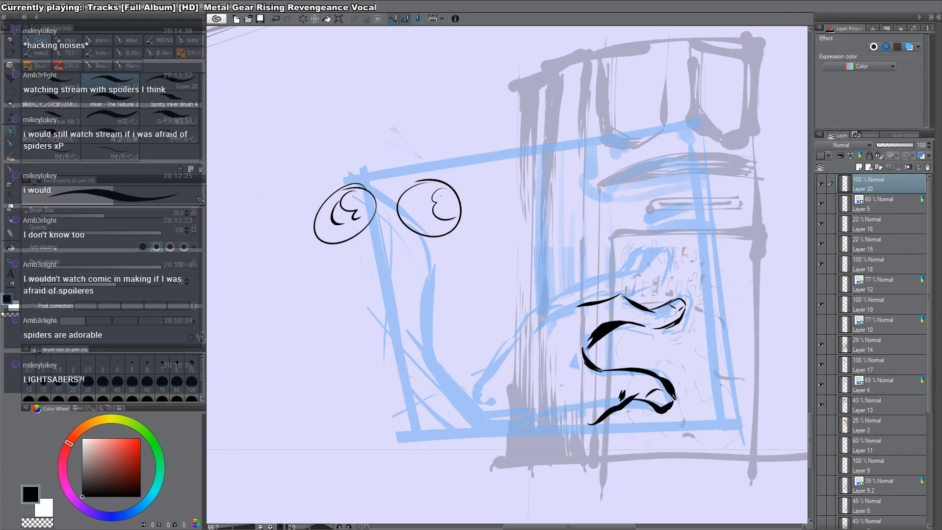
pyautogui.moveTo(438, 191); pyautogui.dragTo(439, 215)
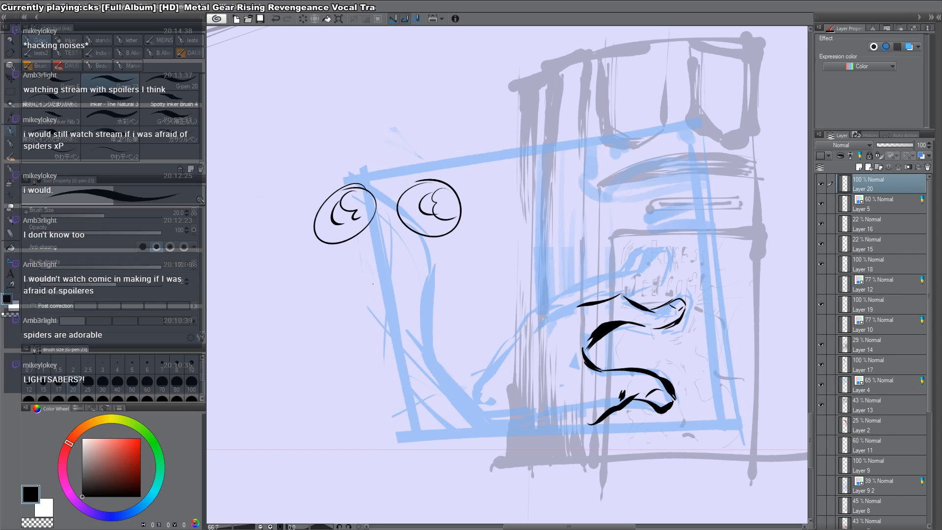
pyautogui.moveTo(361, 256)
pyautogui.mouseDown()
pyautogui.moveTo(363, 290)
pyautogui.moveTo(352, 289)
pyautogui.mouseUp()
pyautogui.moveTo(415, 245)
pyautogui.mouseDown()
pyautogui.moveTo(410, 294)
pyautogui.moveTo(423, 281)
pyautogui.mouseUp()
pyautogui.moveTo(413, 267); pyautogui.dragTo(405, 290)
pyautogui.moveTo(375, 230); pyautogui.dragTo(396, 226)
pyautogui.moveTo(331, 188); pyautogui.dragTo(426, 158)
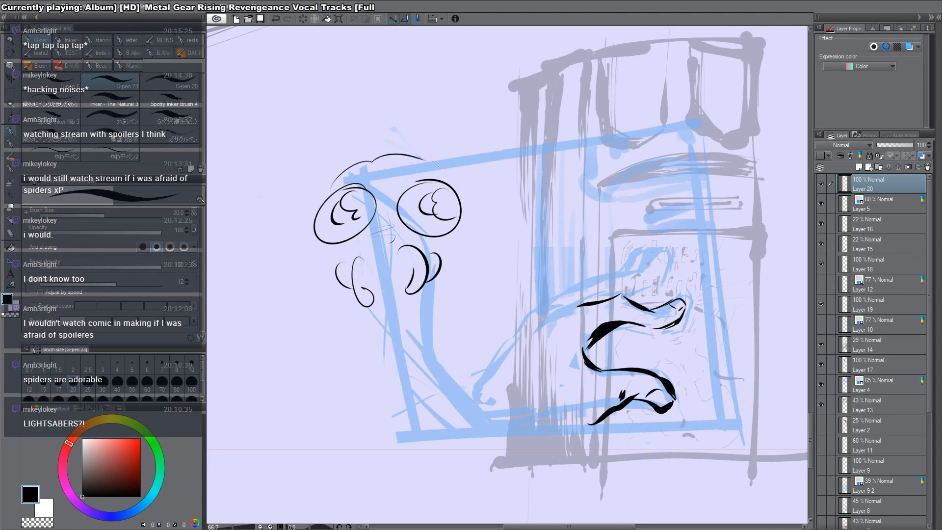
# Step: Delete the doodled face with a rectangular selection, deselect, and return to the inking pen
pyautogui.press('m')
pyautogui.moveTo(279, 123); pyautogui.dragTo(497, 389)
pyautogui.press('Delete')
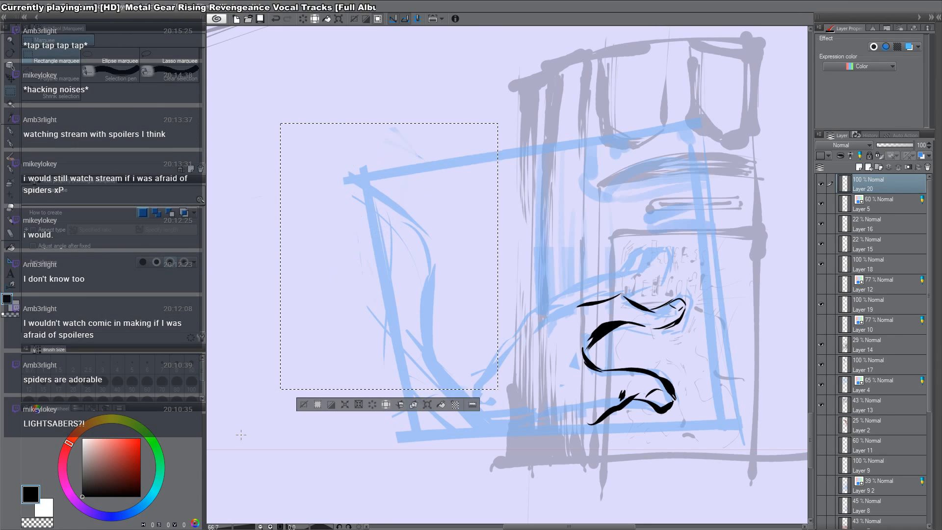
pyautogui.hotkey('ctrl', 'd')
pyautogui.press('p')
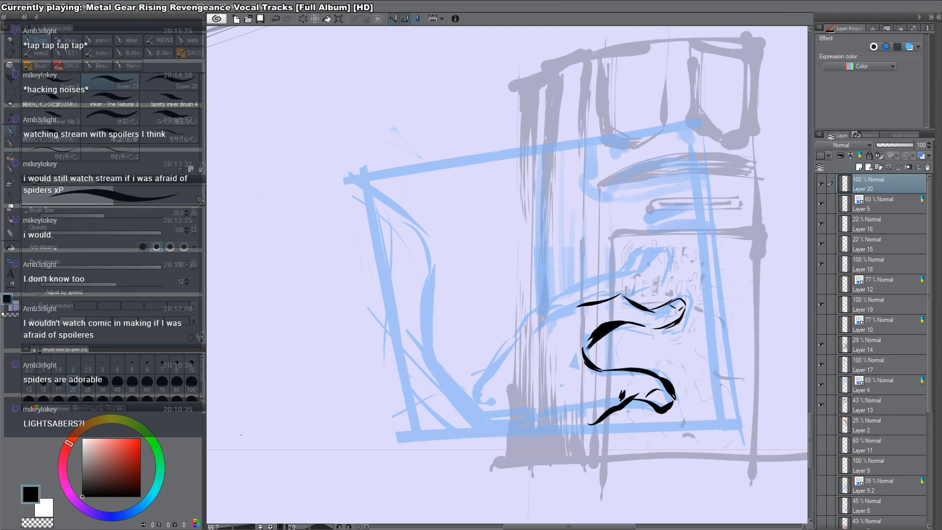
pyautogui.moveTo(593, 260)
pyautogui.mouseDown()
pyautogui.moveTo(577, 276)
pyautogui.moveTo(596, 262)
pyautogui.mouseUp()
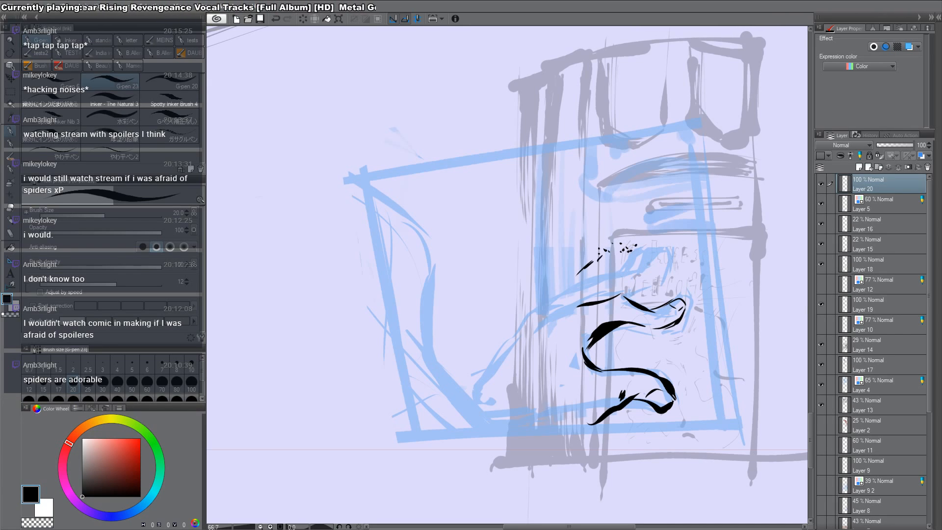
pyautogui.hotkey('ctrl', 'z')
pyautogui.hotkey('ctrl', 'z')
pyautogui.hotkey('ctrl', 'z')
pyautogui.press('space')
pyautogui.hotkey('shift', 'space')
pyautogui.moveTo(634, 245)
pyautogui.mouseDown()
pyautogui.moveTo(622, 213)
pyautogui.moveTo(551, 153)
pyautogui.moveTo(528, 163)
pyautogui.moveTo(538, 122)
pyautogui.moveTo(537, 134)
pyautogui.moveTo(555, 151)
pyautogui.moveTo(544, 188)
pyautogui.moveTo(554, 204)
pyautogui.mouseUp()
pyautogui.press('c')
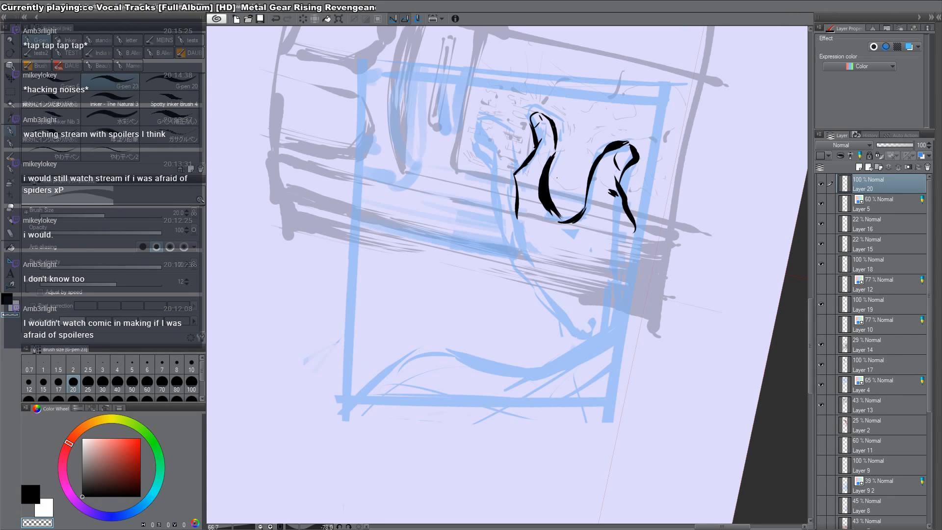
pyautogui.press('c')
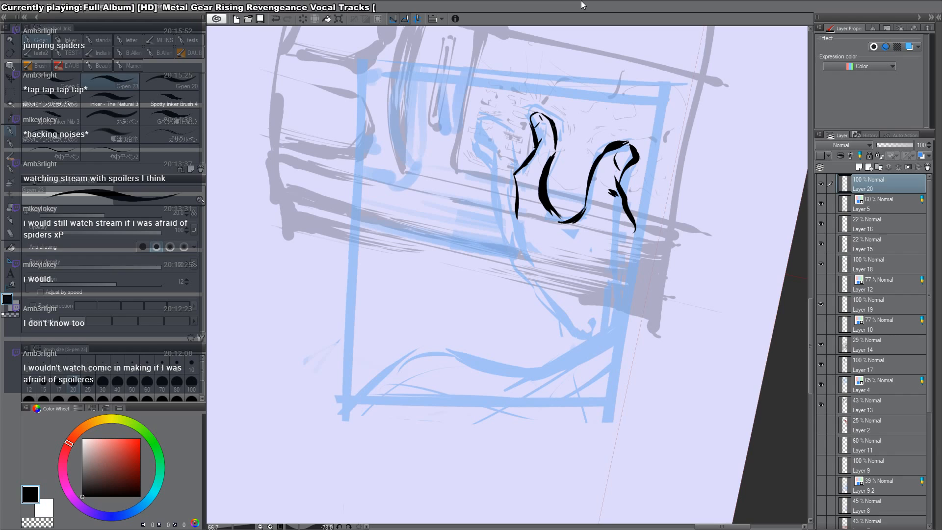
# Step: Thicken the inked curve between the lower finger and the thumb
pyautogui.hotkey('ctrl', '@')
pyautogui.moveTo(580, 310); pyautogui.dragTo(586, 343)
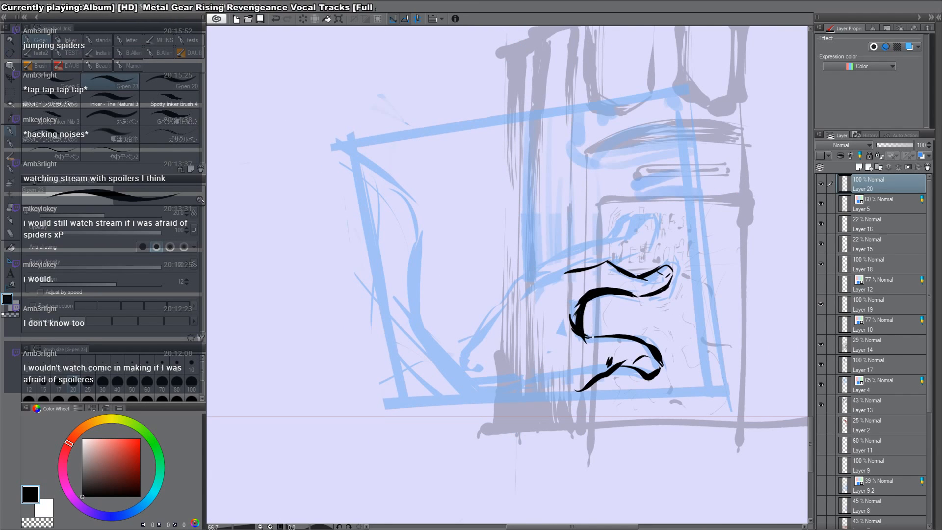
pyautogui.hotkey('ctrl', 'z')
pyautogui.moveTo(592, 302)
pyautogui.mouseDown()
pyautogui.moveTo(583, 337)
pyautogui.moveTo(576, 318)
pyautogui.mouseUp()
pyautogui.press('c')
pyautogui.press('c')
# Step: Ink the upper finger over its blue sketch, with its long outer edge, rounded tip and nail lines
pyautogui.hotkey('shift', 'space')
pyautogui.moveTo(642, 206); pyautogui.dragTo(572, 64)
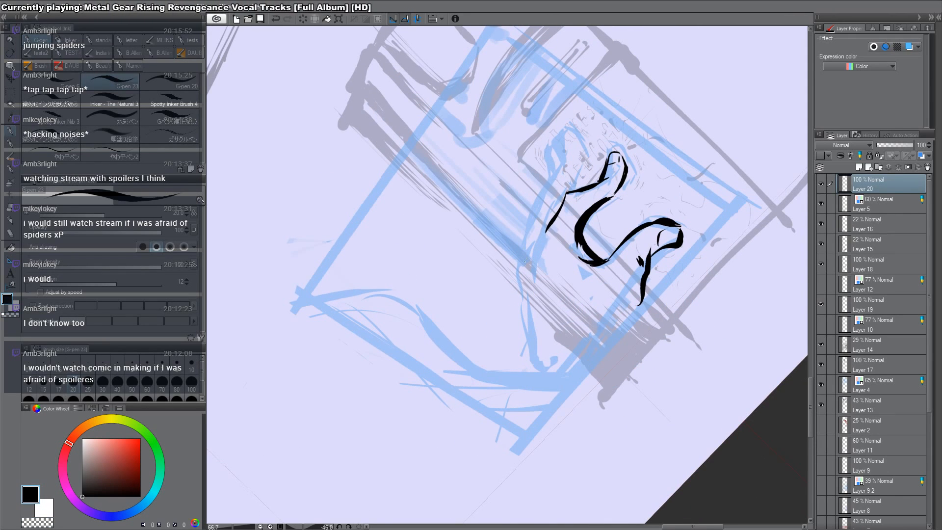
pyautogui.moveTo(522, 270); pyautogui.dragTo(566, 131)
pyautogui.hotkey('ctrl', 'z')
pyautogui.hotkey('ctrl', 'z')
pyautogui.moveTo(561, 174)
pyautogui.mouseDown()
pyautogui.moveTo(563, 137)
pyautogui.moveTo(573, 149)
pyautogui.moveTo(575, 134)
pyautogui.moveTo(583, 150)
pyautogui.moveTo(575, 190)
pyautogui.mouseUp()
pyautogui.moveTo(576, 139)
pyautogui.mouseDown()
pyautogui.moveTo(585, 162)
pyautogui.moveTo(573, 135)
pyautogui.moveTo(575, 146)
pyautogui.mouseUp()
pyautogui.moveTo(560, 146); pyautogui.dragTo(542, 201)
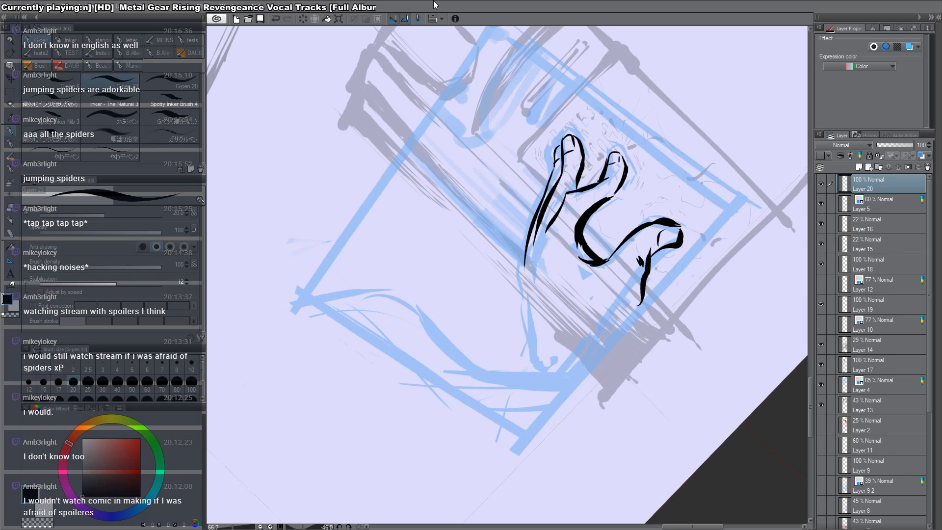
# Step: Ink both sides of the palm down to the wrist, redrawing the thumb-side line closer to the hand
pyautogui.moveTo(526, 265); pyautogui.dragTo(537, 333)
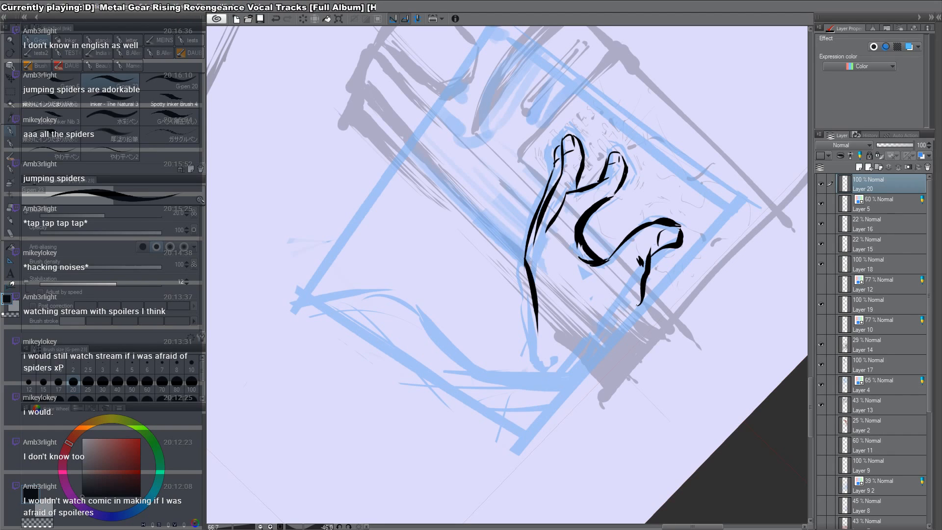
pyautogui.moveTo(643, 295); pyautogui.dragTo(580, 377)
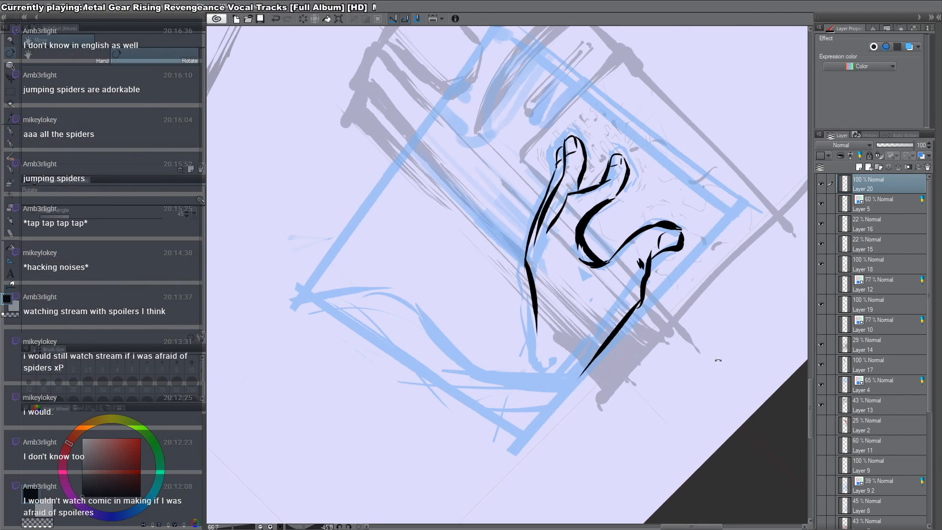
pyautogui.hotkey('ctrl', '@')
pyautogui.moveTo(692, 409)
pyautogui.mouseDown()
pyautogui.moveTo(707, 385)
pyautogui.moveTo(699, 153)
pyautogui.mouseUp()
pyautogui.hotkey('ctrl', 'z')
pyautogui.moveTo(642, 249)
pyautogui.mouseDown()
pyautogui.moveTo(608, 303)
pyautogui.moveTo(604, 324)
pyautogui.mouseUp()
pyautogui.hotkey('ctrl', 'z')
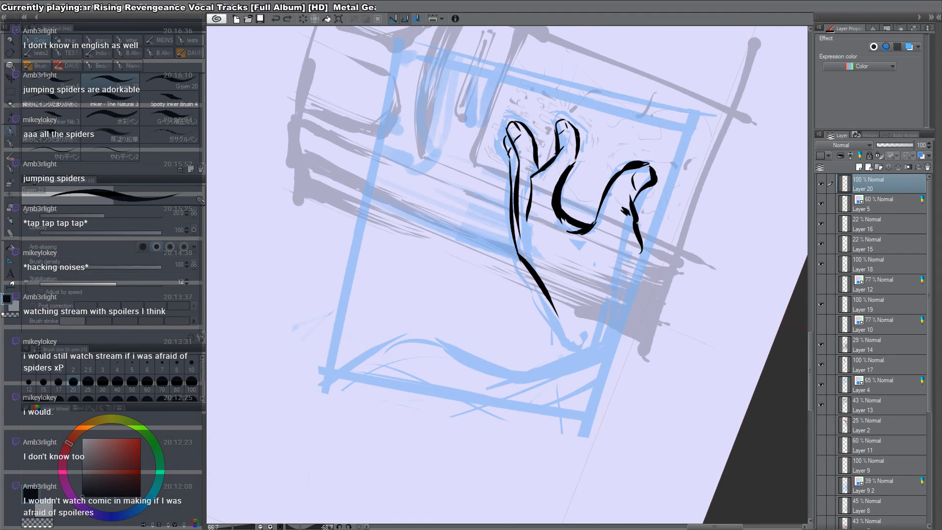
pyautogui.hotkey('ctrl', 'z')
pyautogui.moveTo(630, 203)
pyautogui.mouseDown()
pyautogui.moveTo(632, 251)
pyautogui.moveTo(603, 326)
pyautogui.mouseUp()
pyautogui.moveTo(553, 306); pyautogui.dragTo(555, 374)
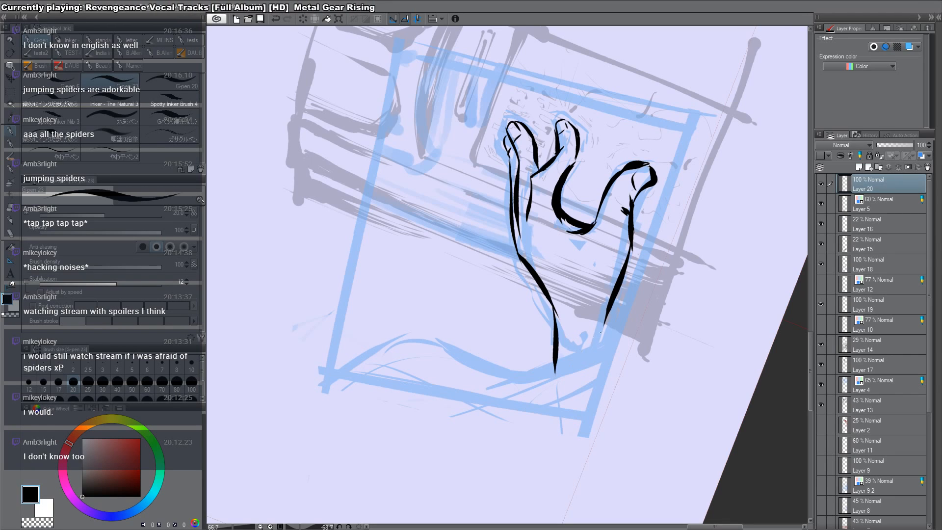
# Step: Extend the thumb-side wrist line, then thicken and trim the lower ends of both wrist lines
pyautogui.moveTo(610, 306); pyautogui.dragTo(613, 350)
pyautogui.press('c')
pyautogui.moveTo(606, 308)
pyautogui.mouseDown()
pyautogui.moveTo(607, 346)
pyautogui.moveTo(621, 358)
pyautogui.mouseUp()
pyautogui.press('c')
pyautogui.press('c')
pyautogui.moveTo(558, 310); pyautogui.dragTo(558, 373)
pyautogui.press('c')
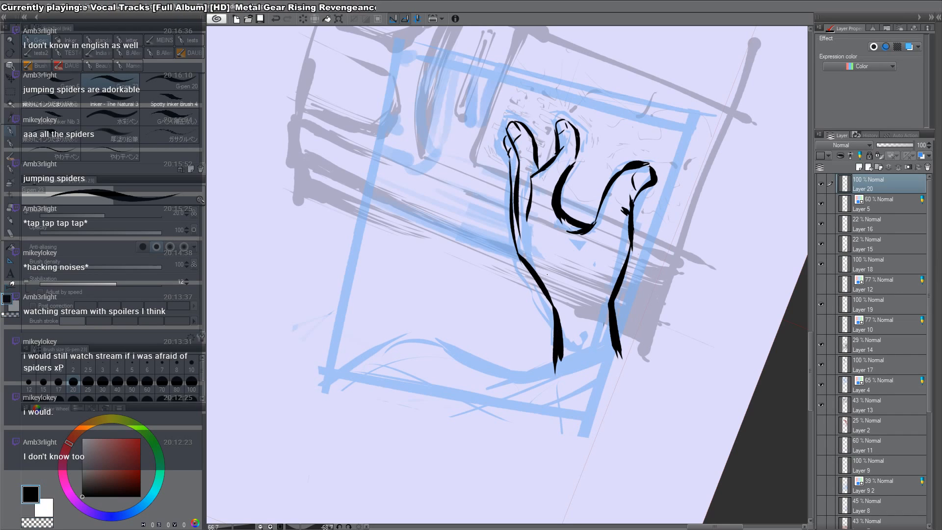
# Step: Add small black accent marks at the finger's base knuckle and on the wrist
pyautogui.moveTo(529, 230); pyautogui.dragTo(538, 241)
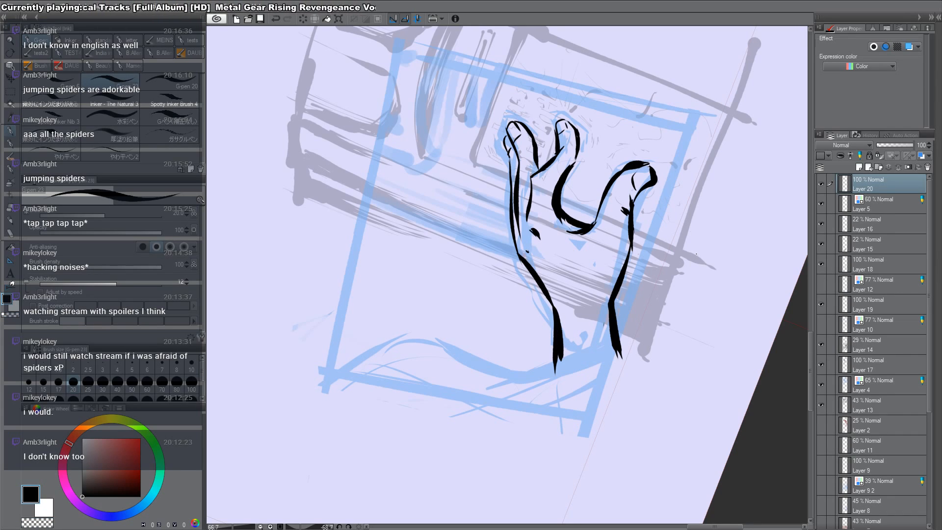
pyautogui.moveTo(631, 243)
pyautogui.mouseDown()
pyautogui.moveTo(611, 298)
pyautogui.moveTo(620, 361)
pyautogui.mouseUp()
pyautogui.hotkey('ctrl', 'z')
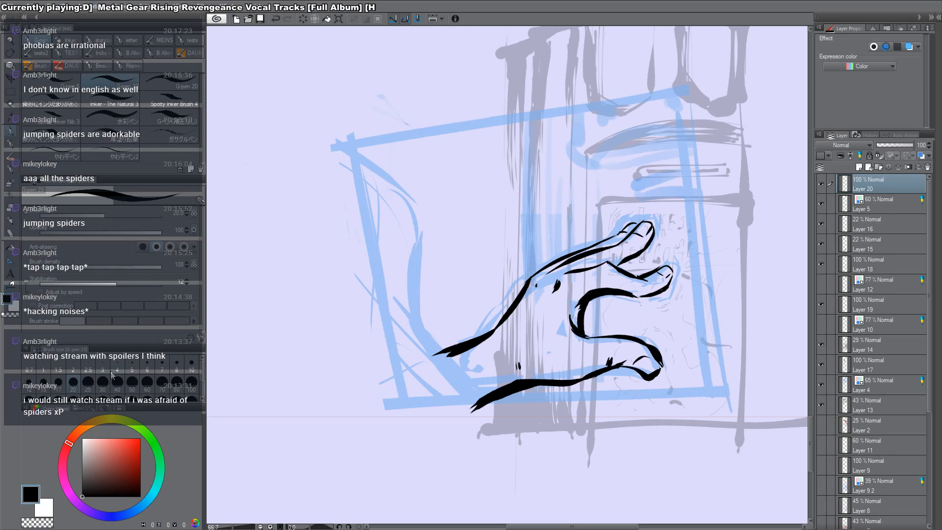
pyautogui.moveTo(686, 345); pyautogui.dragTo(683, 198)
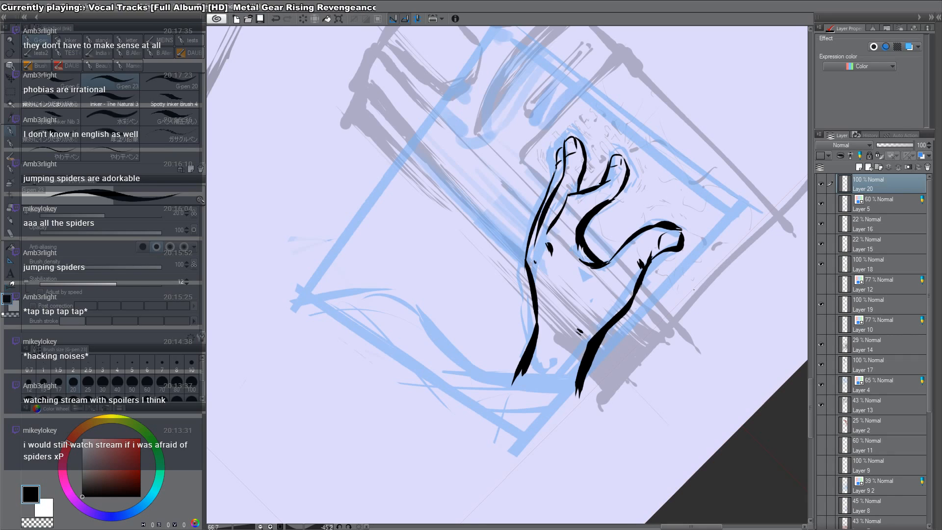
# Step: Ink the upper part of the angled blue contour line behind the wrist
pyautogui.hotkey('ctrl', '@')
pyautogui.moveTo(386, 182)
pyautogui.mouseDown()
pyautogui.moveTo(417, 191)
pyautogui.moveTo(418, 205)
pyautogui.mouseUp()
pyautogui.moveTo(361, 159)
pyautogui.mouseDown()
pyautogui.moveTo(450, 231)
pyautogui.moveTo(424, 211)
pyautogui.moveTo(452, 237)
pyautogui.moveTo(450, 343)
pyautogui.mouseUp()
pyautogui.hotkey('ctrl', 'z')
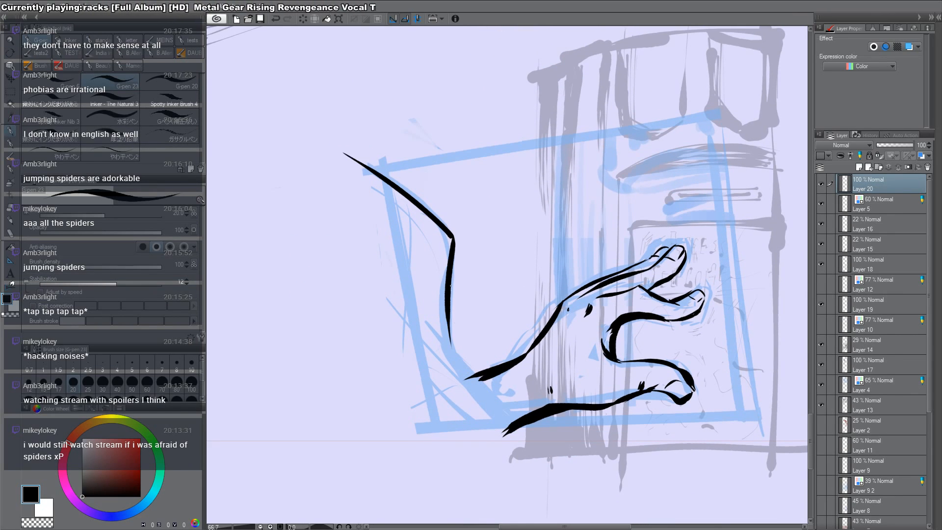
# Step: Trim the ends of the wrist lines and continue the angled contour across the base of the wrist
pyautogui.press('c')
pyautogui.moveTo(465, 376)
pyautogui.mouseDown()
pyautogui.moveTo(513, 429)
pyautogui.moveTo(503, 436)
pyautogui.mouseUp()
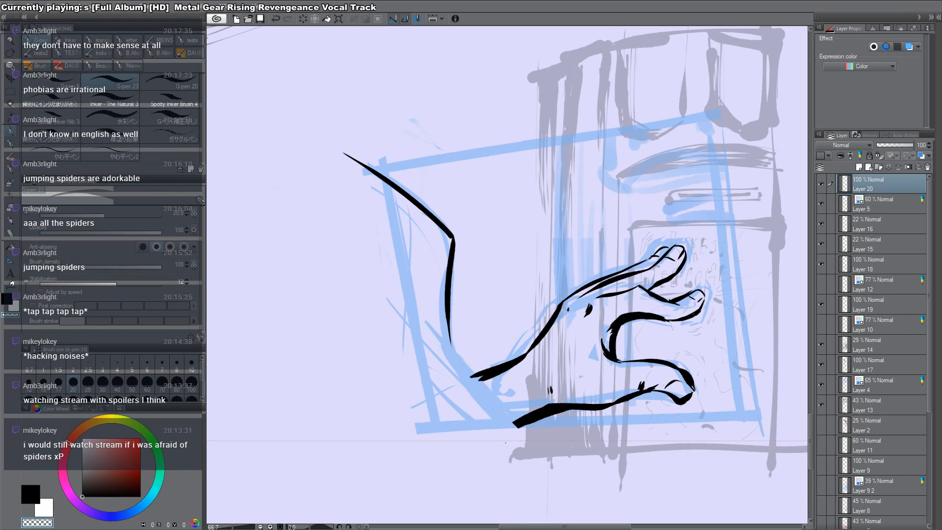
pyautogui.press('c')
pyautogui.moveTo(449, 338); pyautogui.dragTo(547, 445)
pyautogui.press('c')
pyautogui.moveTo(469, 376)
pyautogui.mouseDown()
pyautogui.moveTo(542, 443)
pyautogui.moveTo(485, 381)
pyautogui.moveTo(539, 389)
pyautogui.moveTo(613, 327)
pyautogui.mouseUp()
pyautogui.press('c')
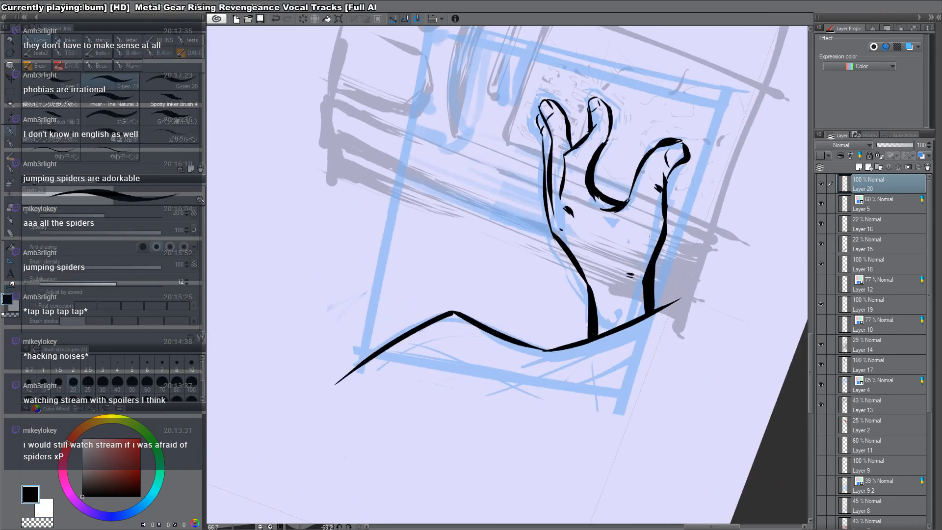
# Step: Ink the long and short outer edges enclosing the area behind the wrist contour, and darken the corner where the long edge meets the contour
pyautogui.press('c')
pyautogui.moveTo(655, 268)
pyautogui.mouseDown()
pyautogui.moveTo(654, 300)
pyautogui.moveTo(713, 279)
pyautogui.moveTo(652, 271)
pyautogui.moveTo(628, 205)
pyautogui.mouseUp()
pyautogui.press('c')
pyautogui.moveTo(676, 164); pyautogui.dragTo(611, 368)
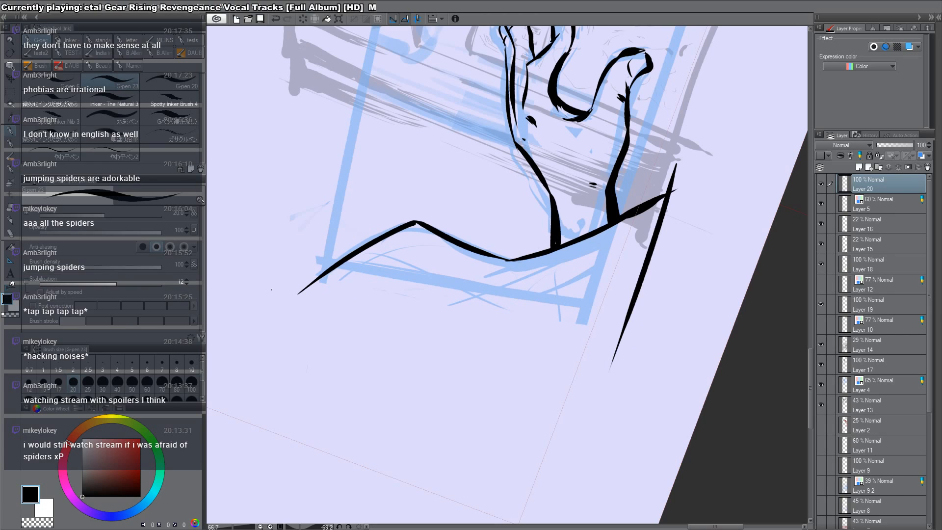
pyautogui.moveTo(271, 290); pyautogui.dragTo(680, 334)
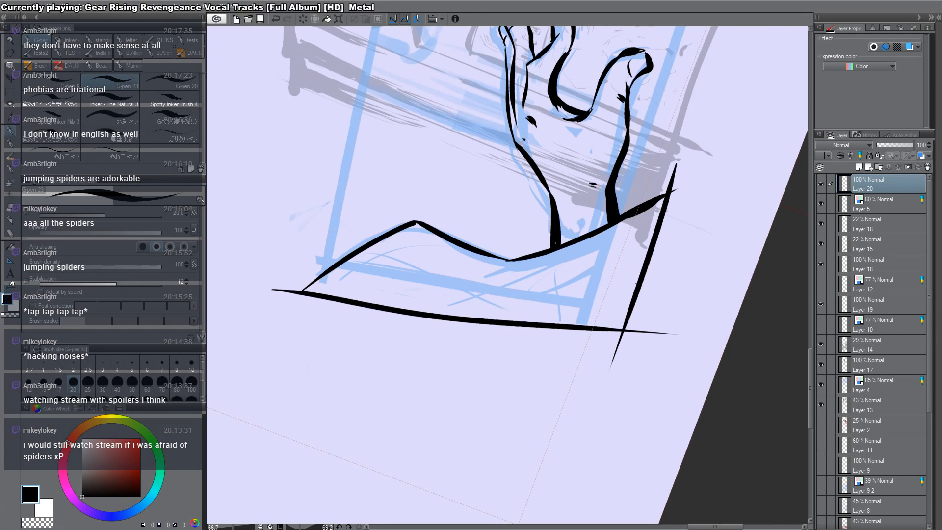
pyautogui.doubleClick(638, 282)
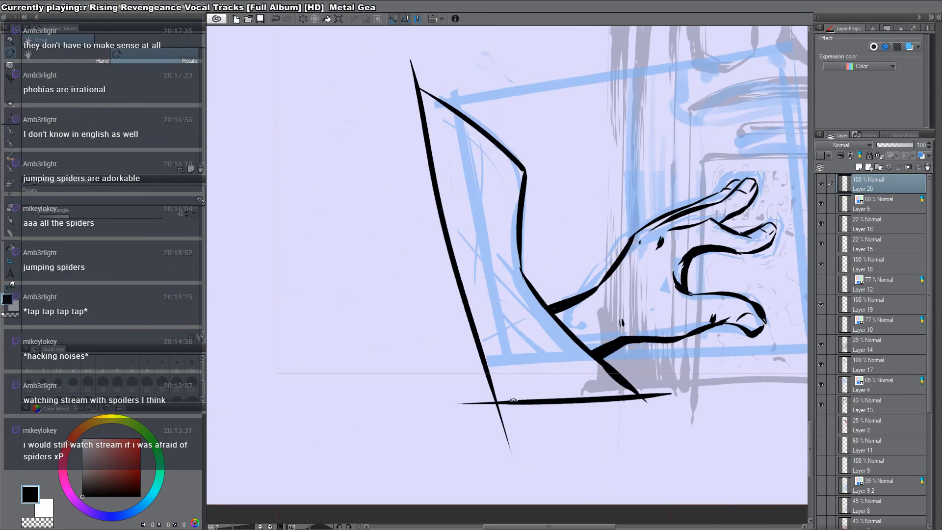
pyautogui.moveTo(421, 89); pyautogui.dragTo(423, 104)
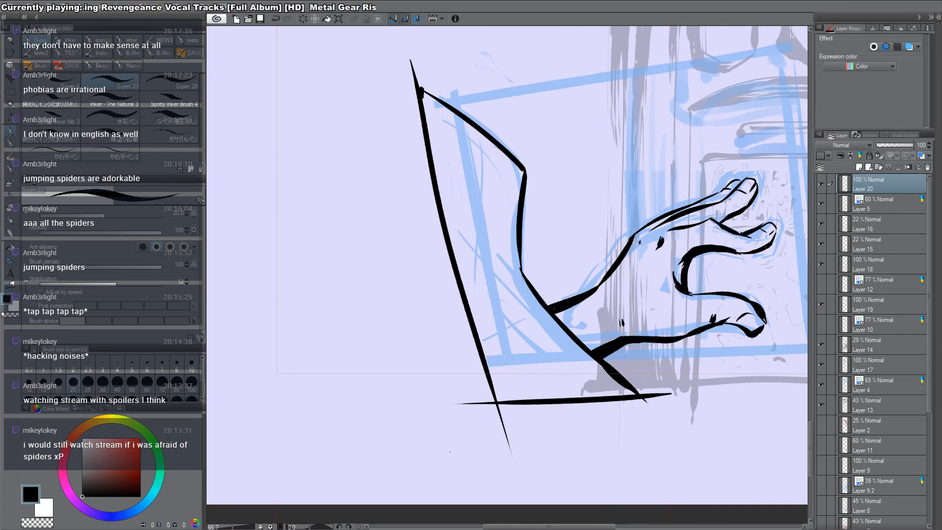
# Step: Thicken the long outer edge toward the corner where it meets the short edge
pyautogui.moveTo(460, 297); pyautogui.dragTo(497, 416)
pyautogui.moveTo(468, 339); pyautogui.dragTo(499, 411)
pyautogui.moveTo(461, 301); pyautogui.dragTo(469, 323)
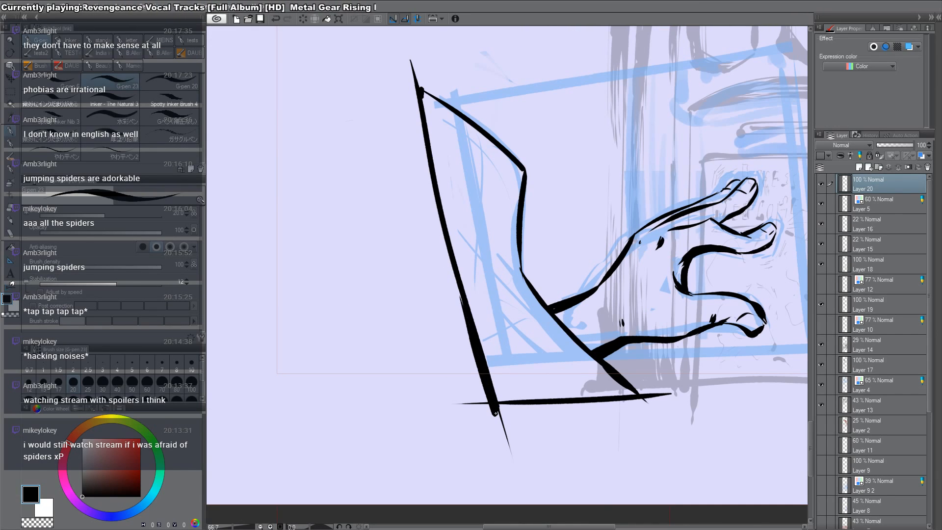
pyautogui.moveTo(451, 280); pyautogui.dragTo(483, 383)
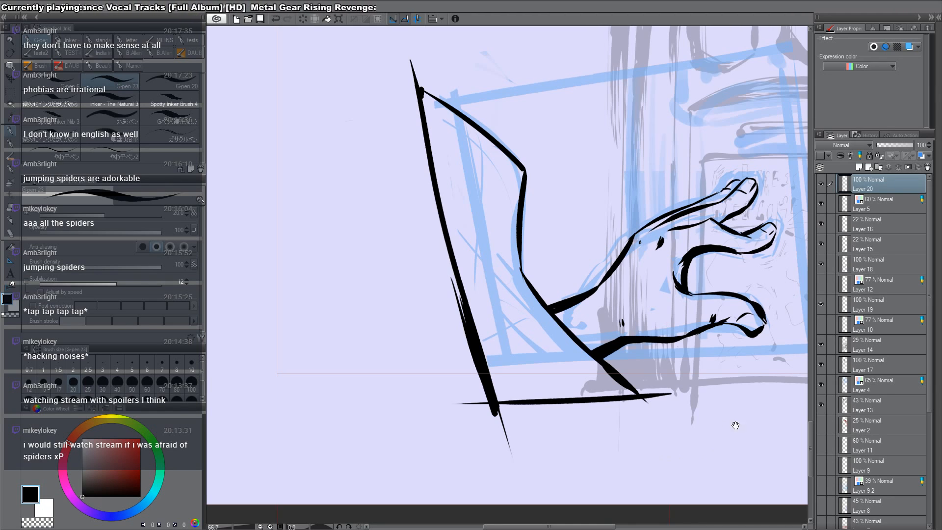
# Step: Select the thumb of the inked hand with a rectangular marquee and scale it slightly narrower
pyautogui.moveTo(736, 426); pyautogui.dragTo(610, 420)
pyautogui.moveTo(755, 341); pyautogui.dragTo(758, 204)
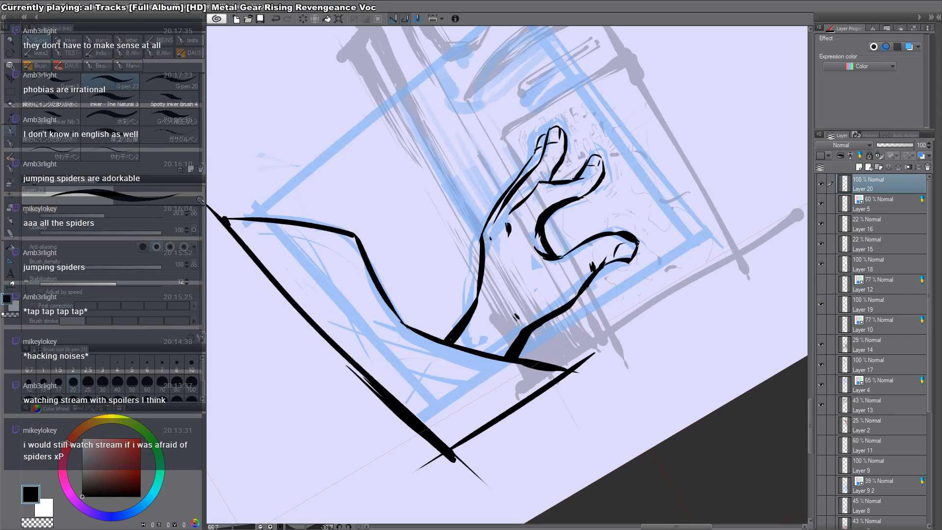
pyautogui.moveTo(637, 243); pyautogui.dragTo(582, 398)
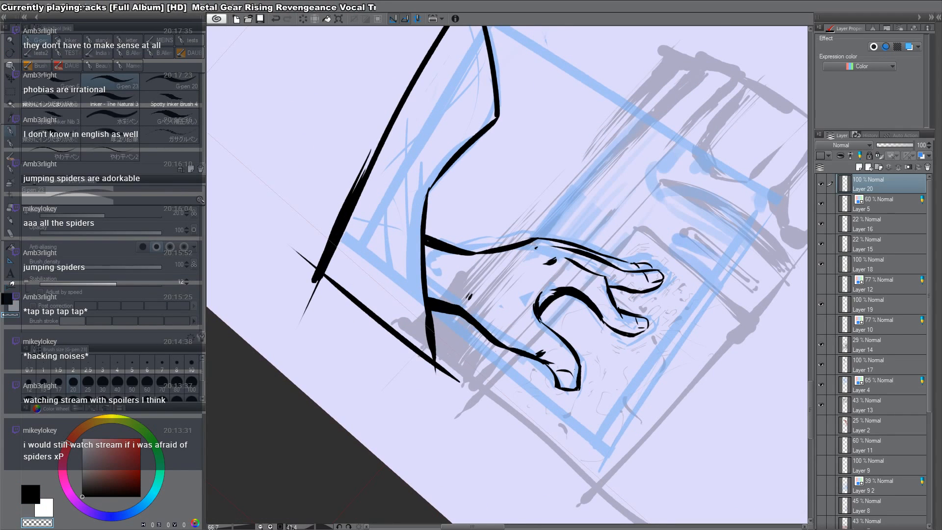
pyautogui.press('c')
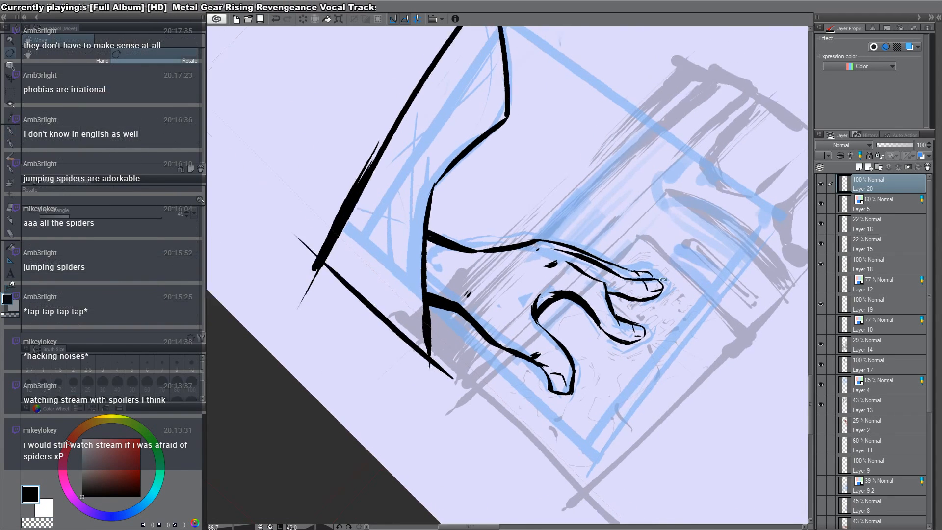
pyautogui.moveTo(590, 334)
pyautogui.mouseDown()
pyautogui.moveTo(597, 242)
pyautogui.moveTo(587, 275)
pyautogui.mouseUp()
pyautogui.press('c')
pyautogui.press('c')
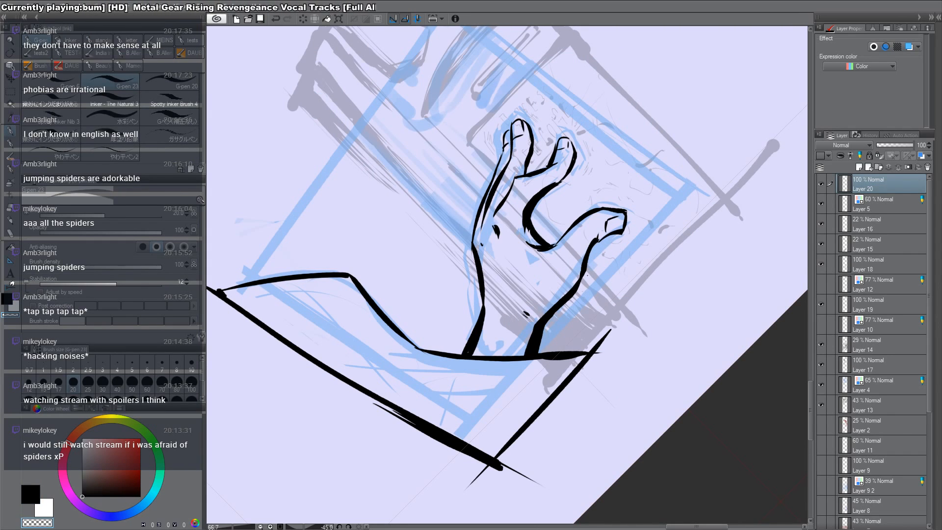
pyautogui.moveTo(694, 180); pyautogui.dragTo(666, 456)
pyautogui.press('m')
pyautogui.moveTo(562, 274); pyautogui.dragTo(648, 365)
pyautogui.hotkey('ctrl', 't')
pyautogui.moveTo(648, 318); pyautogui.dragTo(635, 318)
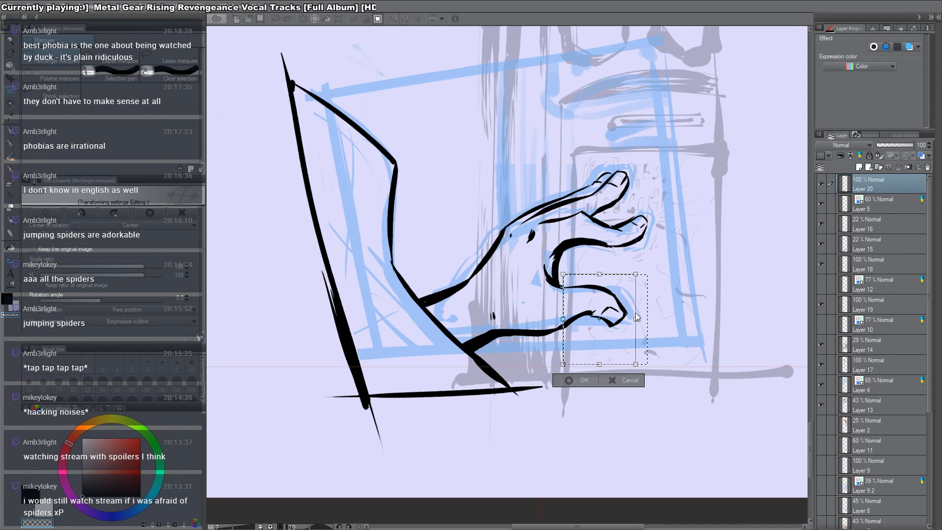
pyautogui.press('Return')
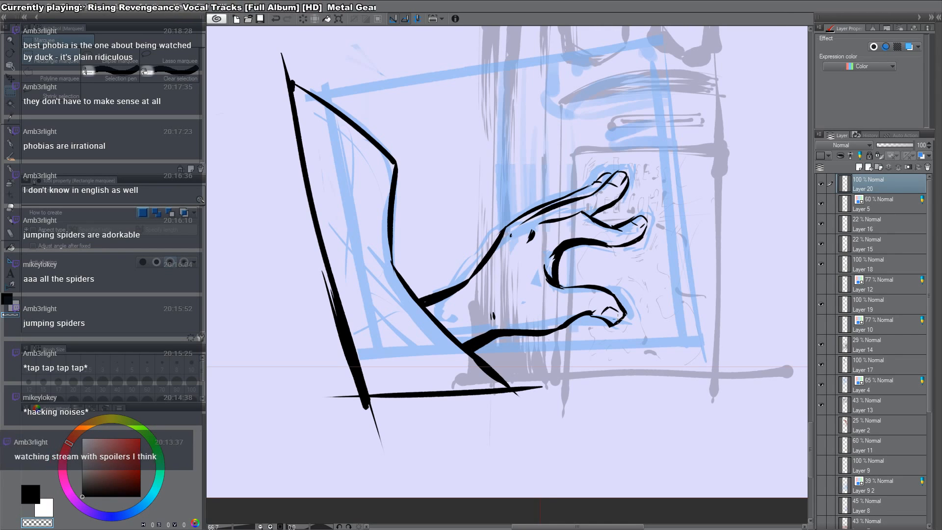
# Step: Clean up the inked curve between the thumb and the neighbouring finger where the resized thumb joins it
pyautogui.moveTo(675, 429); pyautogui.dragTo(589, 65)
pyautogui.press('p')
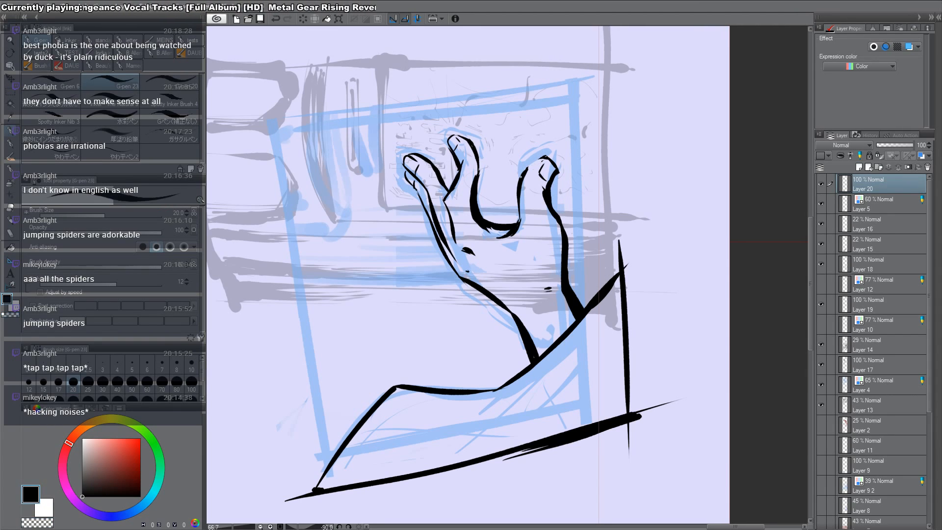
pyautogui.press('c')
pyautogui.moveTo(540, 160)
pyautogui.mouseDown()
pyautogui.moveTo(529, 171)
pyautogui.moveTo(585, 490)
pyautogui.mouseUp()
pyautogui.press('c')
pyautogui.press('c')
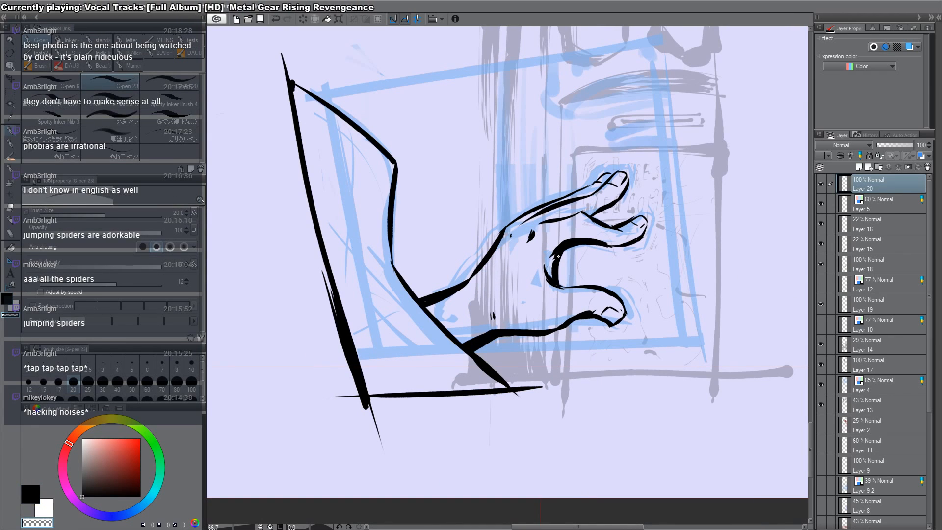
pyautogui.press('c')
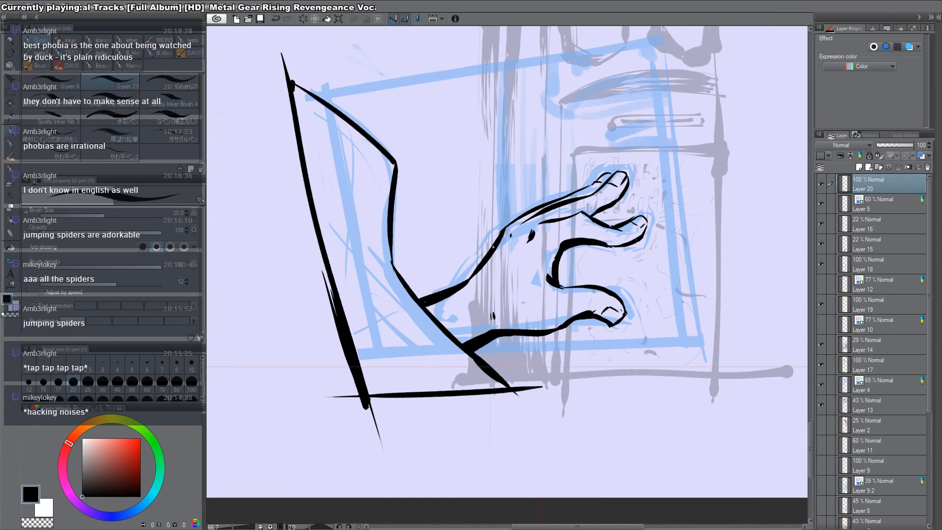
# Step: Replace the curved middle of the finger-side wrist line with a straight segment from the knuckle and trim it thinner
pyautogui.moveTo(500, 233)
pyautogui.mouseDown()
pyautogui.moveTo(480, 289)
pyautogui.moveTo(464, 287)
pyautogui.mouseUp()
pyautogui.press('c')
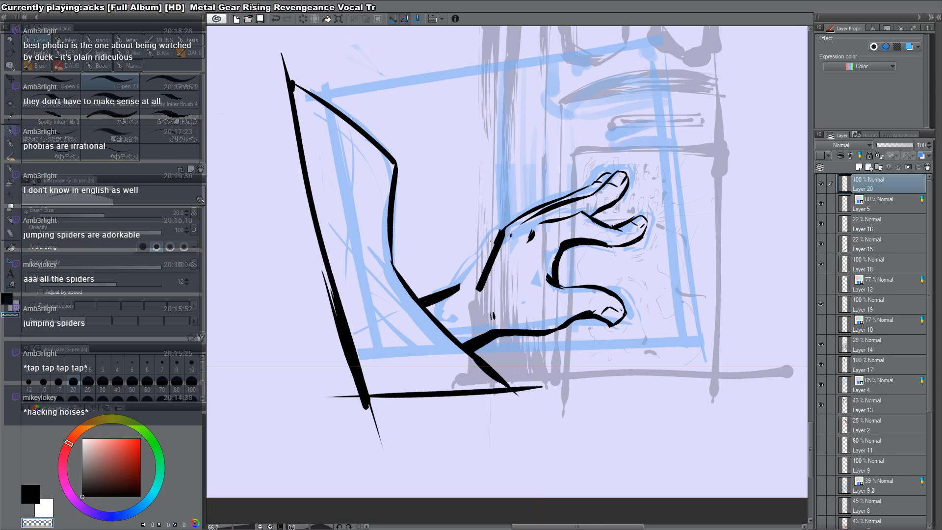
pyautogui.moveTo(505, 232)
pyautogui.mouseDown()
pyautogui.moveTo(480, 293)
pyautogui.moveTo(472, 291)
pyautogui.mouseUp()
pyautogui.press('c')
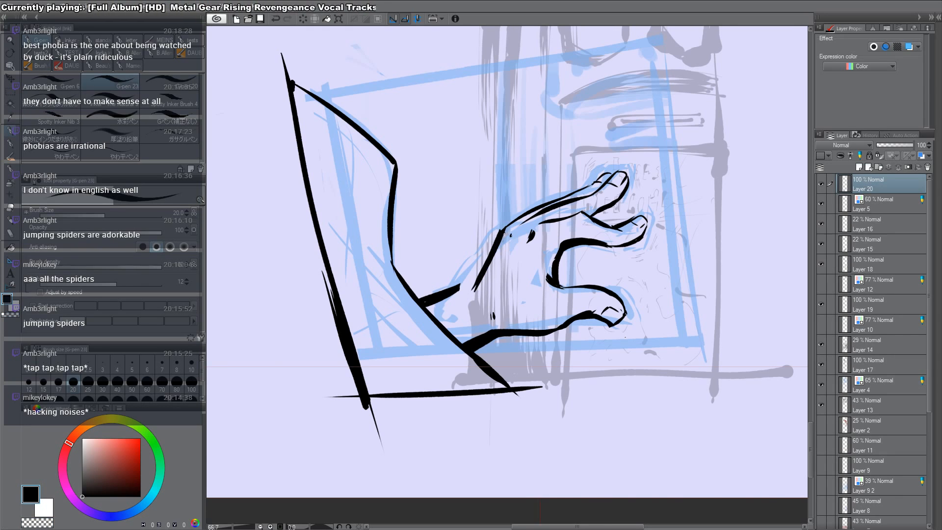
# Step: Join the straight segment to the base of the finger-side wrist line with a sharp bend and trim its edges
pyautogui.moveTo(625, 337); pyautogui.dragTo(611, 185)
pyautogui.press('c')
pyautogui.moveTo(498, 322)
pyautogui.mouseDown()
pyautogui.moveTo(496, 364)
pyautogui.moveTo(501, 354)
pyautogui.mouseUp()
pyautogui.press('c')
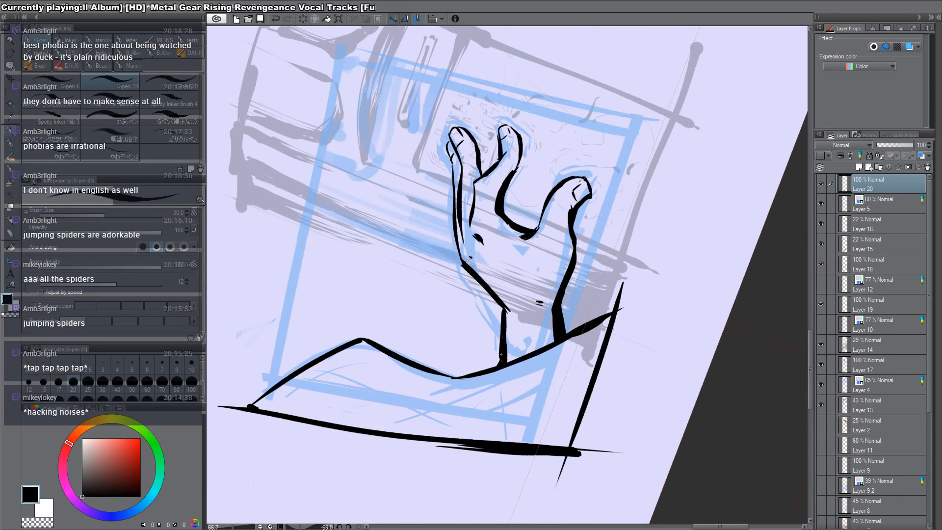
pyautogui.press('c')
pyautogui.moveTo(511, 305); pyautogui.dragTo(501, 355)
pyautogui.press('c')
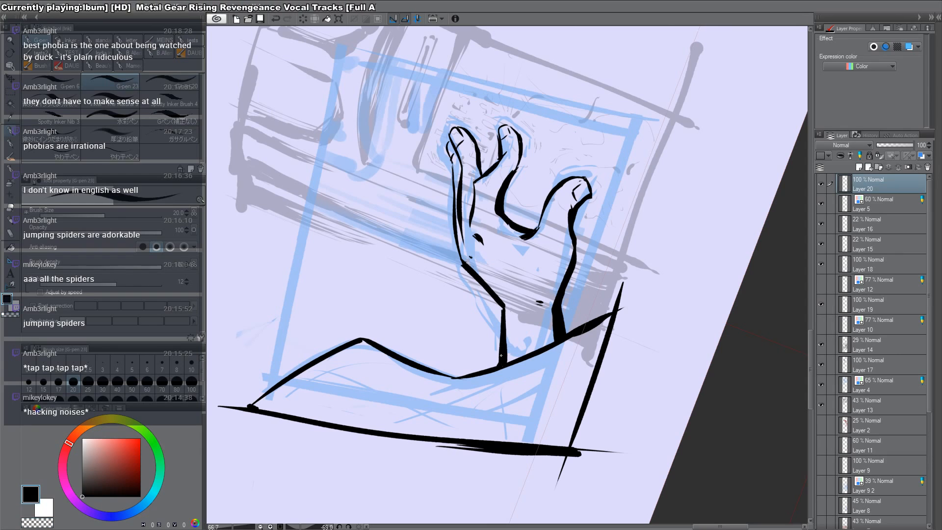
pyautogui.doubleClick(508, 311)
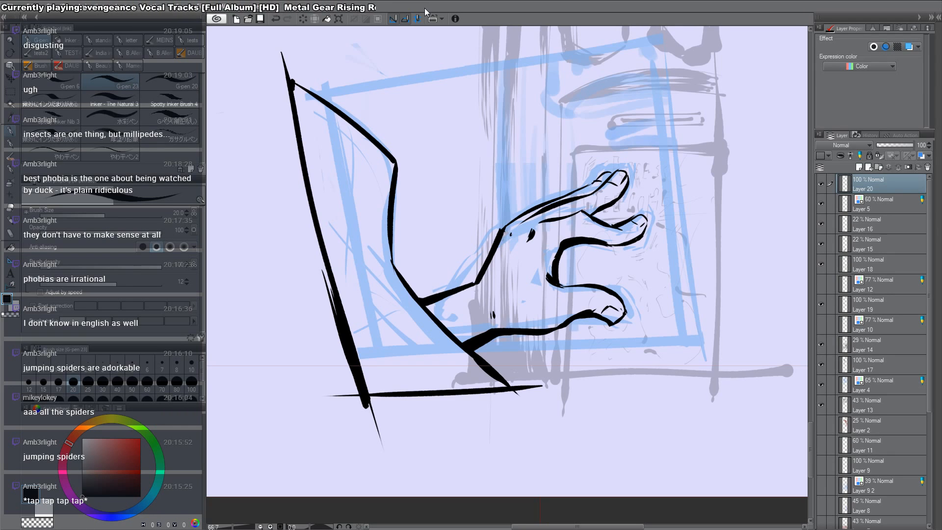
# Step: Add a small black accent mark beside the bend of the finger-side wrist line
pyautogui.press('r')
pyautogui.moveTo(722, 305); pyautogui.dragTo(567, 66)
pyautogui.press('p')
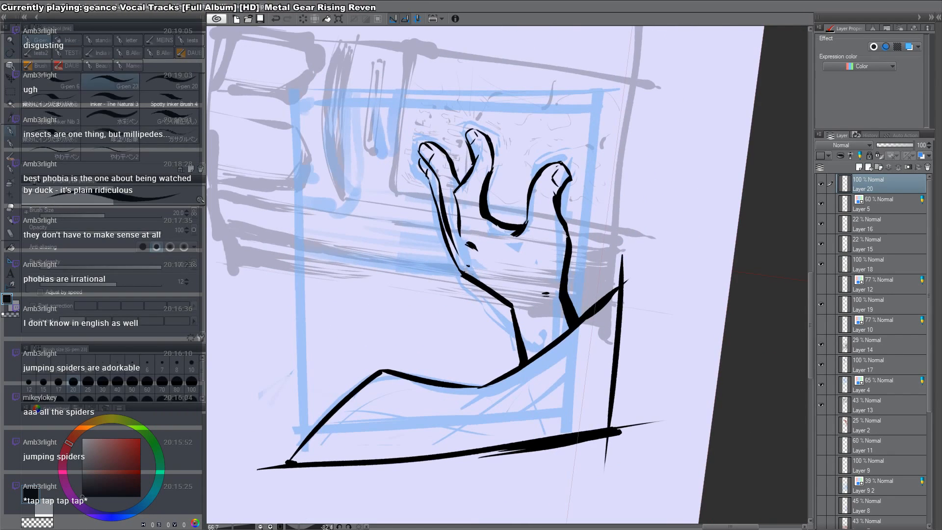
pyautogui.press('r')
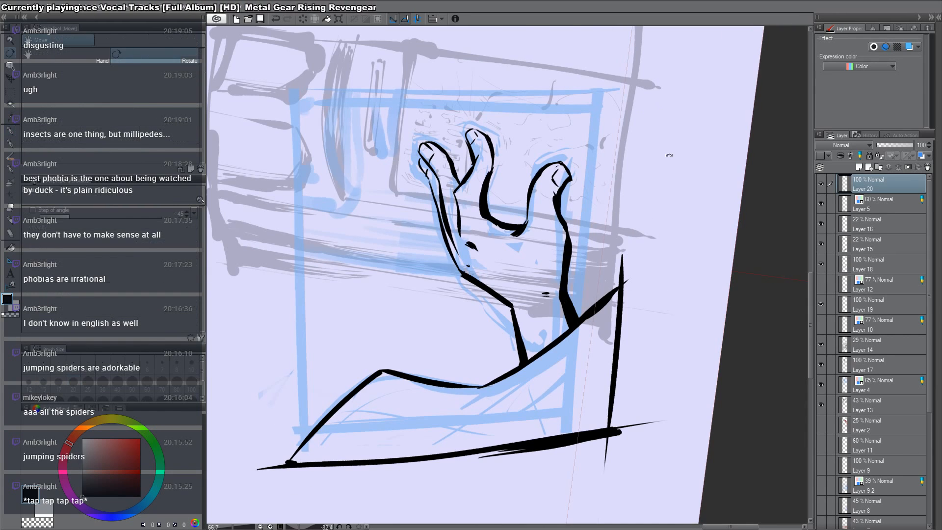
pyautogui.moveTo(565, 243); pyautogui.dragTo(551, 523)
pyautogui.moveTo(482, 265); pyautogui.dragTo(485, 274)
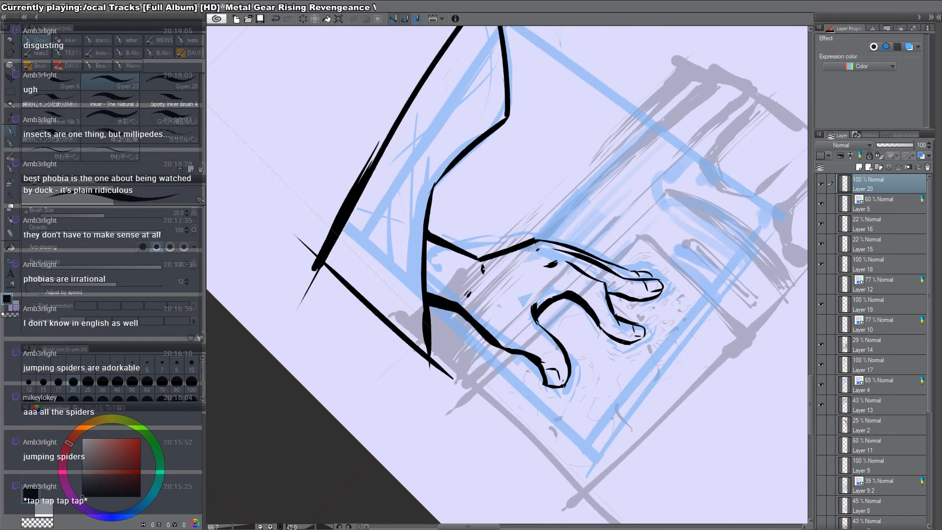
# Step: Ink an extra stroke along the outer edge of the outermost finger, undoing and redrawing it once
pyautogui.press('r')
pyautogui.moveTo(683, 353); pyautogui.dragTo(696, 216)
pyautogui.press('space')
pyautogui.moveTo(703, 263)
pyautogui.mouseDown()
pyautogui.moveTo(629, 316)
pyautogui.moveTo(634, 245)
pyautogui.moveTo(614, 201)
pyautogui.mouseUp()
pyautogui.press('r')
pyautogui.moveTo(483, 230); pyautogui.dragTo(478, 271)
pyautogui.hotkey('ctrl', 'z')
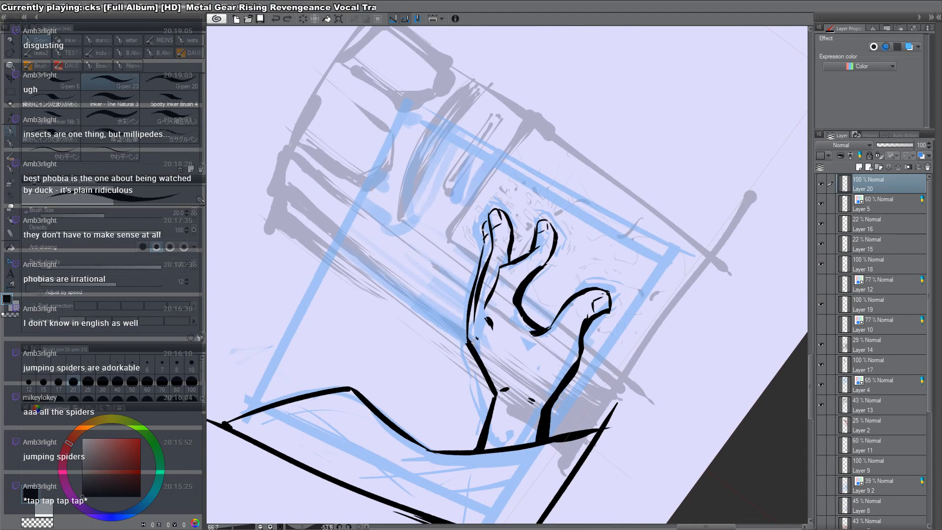
pyautogui.moveTo(484, 230); pyautogui.dragTo(474, 283)
# Step: Examine the inked hand and its surrounding edges in the context of the whole comic page
pyautogui.hotkey('ctrl', 'space')
pyautogui.moveTo(568, 239); pyautogui.dragTo(539, 280)
pyautogui.press('r')
pyautogui.moveTo(579, 290); pyautogui.dragTo(613, 506)
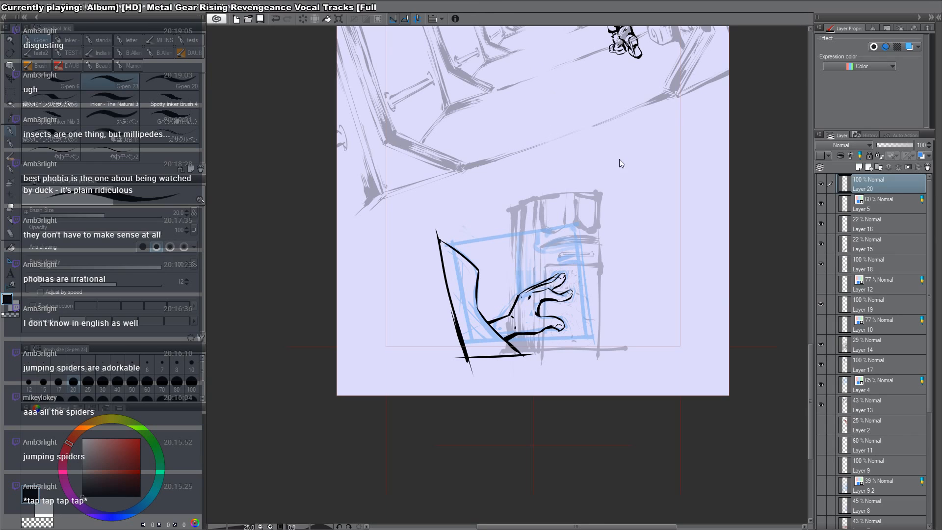
pyautogui.hotkey('ctrl', 'space')
pyautogui.click(562, 300)
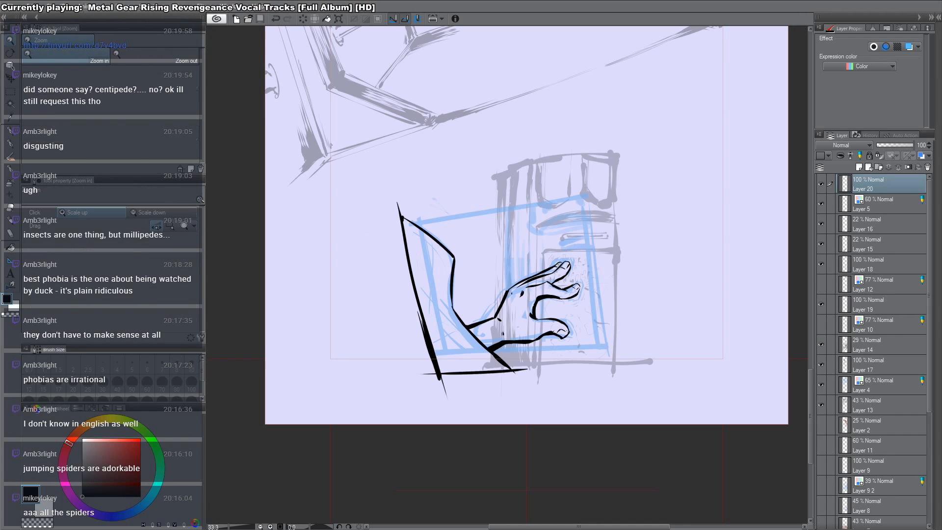
pyautogui.press('p')
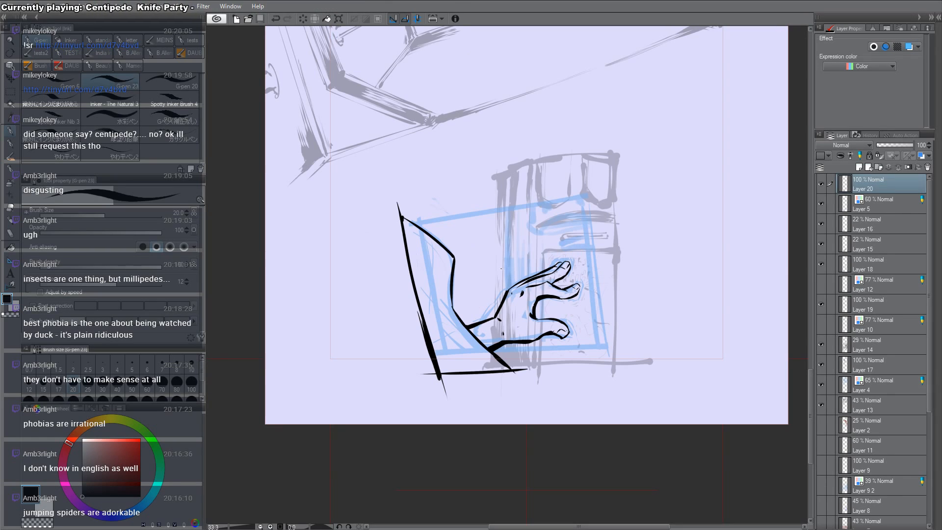
pyautogui.moveTo(491, 253); pyautogui.dragTo(429, 255)
pyautogui.hotkey('alt', 'space')
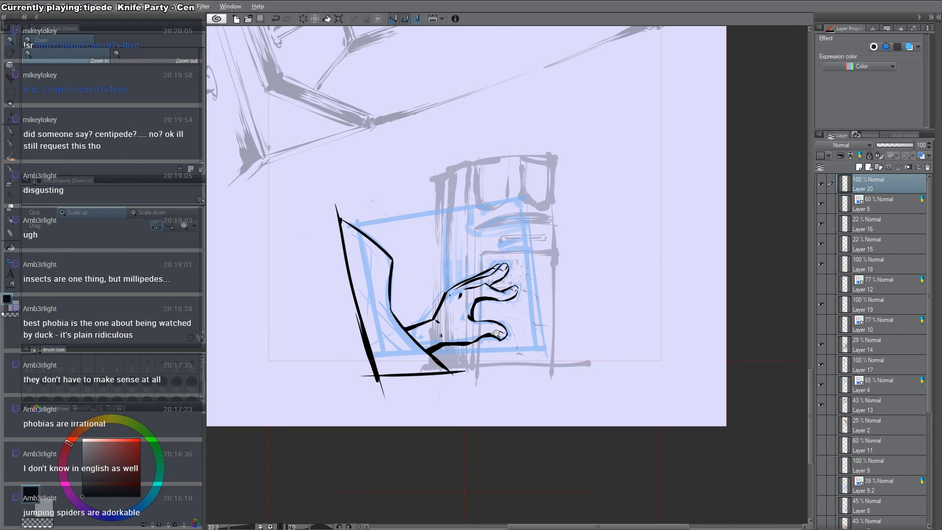
pyautogui.click(496, 333)
pyautogui.moveTo(531, 194); pyautogui.dragTo(509, 395)
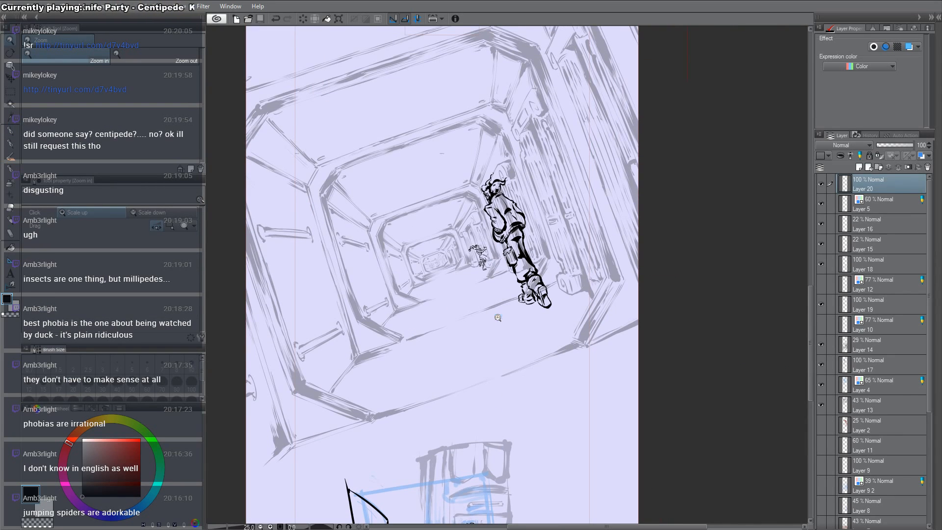
# Step: On the other open comic page, lower Layer 5's opacity to 30% and add a new layer above it
pyautogui.hotkey('ctrl', 'Tab')
pyautogui.moveTo(565, 182); pyautogui.dragTo(555, 213)
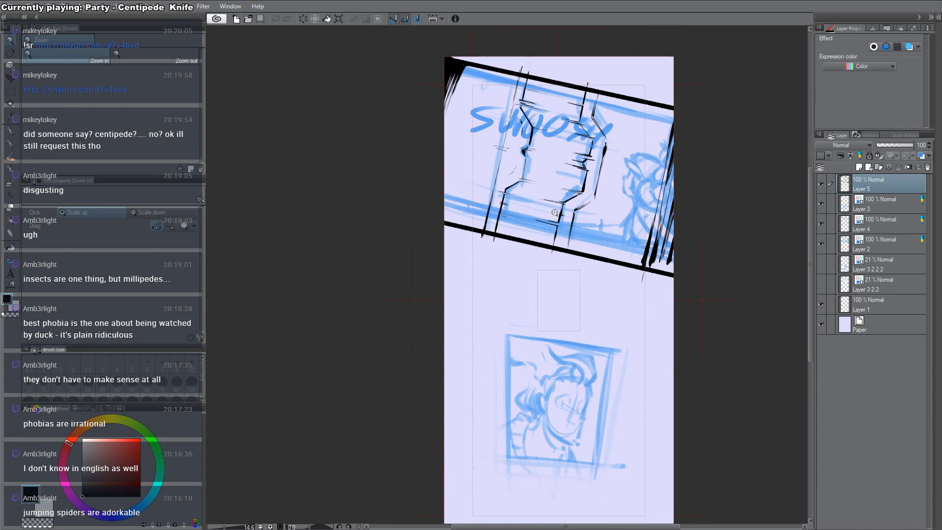
pyautogui.press('o')
pyautogui.click(888, 146)
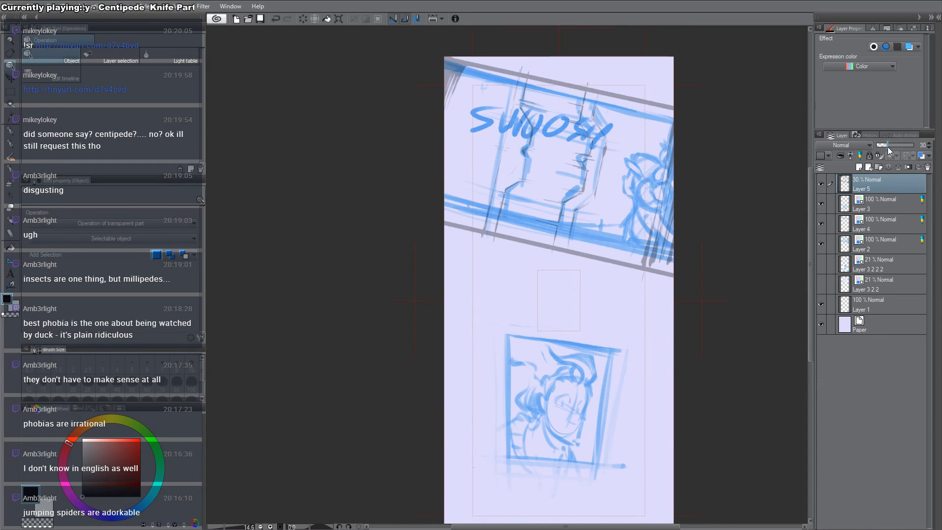
pyautogui.hotkey('ctrl', 'shift', 'n')
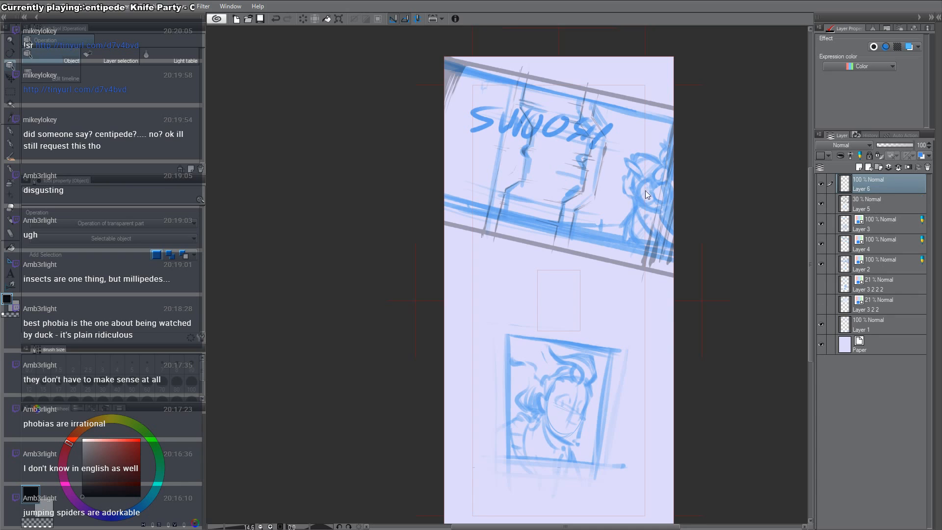
# Step: Set the brush size to 30 and ink a small pointed, closed shape beside the sketched figure's head on Layer 6
pyautogui.scroll(5, 646, 194)
pyautogui.press('p')
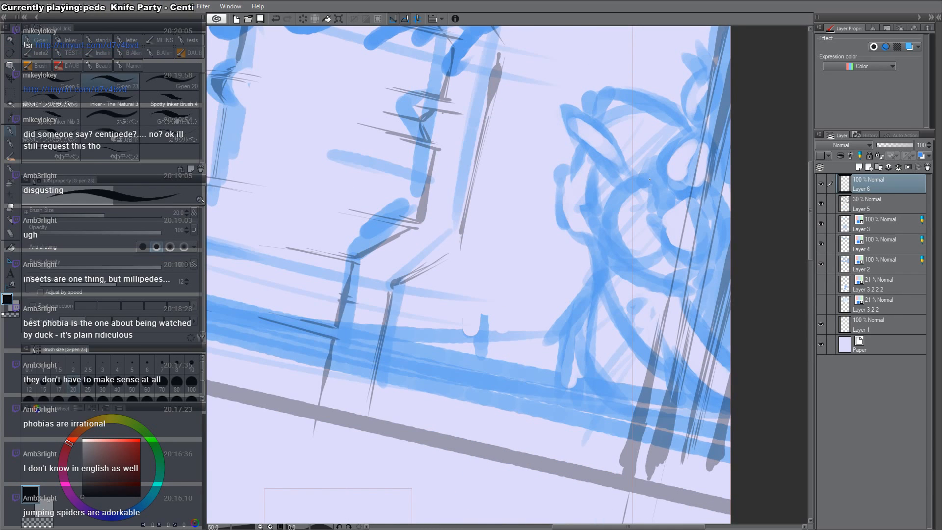
pyautogui.click(99, 386)
pyautogui.moveTo(644, 165); pyautogui.dragTo(593, 277)
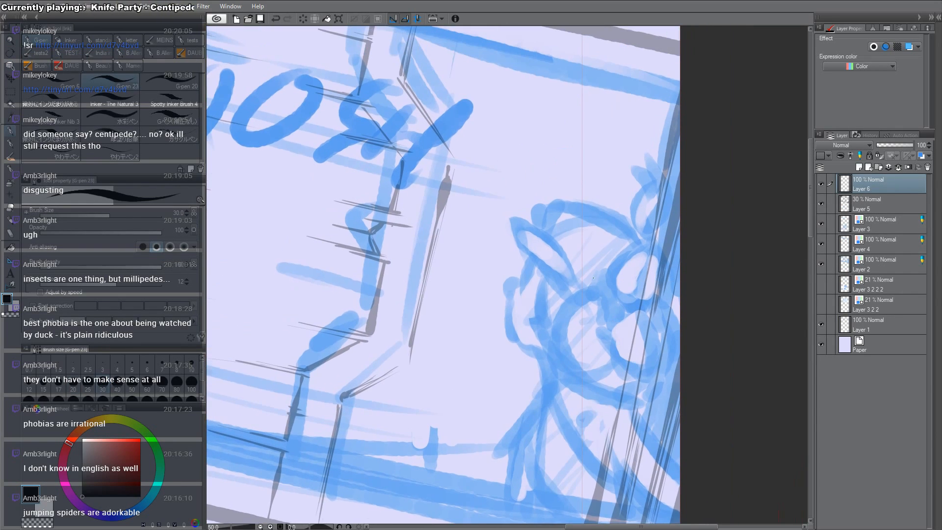
pyautogui.moveTo(541, 300)
pyautogui.mouseDown()
pyautogui.moveTo(544, 277)
pyautogui.moveTo(554, 313)
pyautogui.moveTo(545, 321)
pyautogui.mouseUp()
pyautogui.hotkey('ctrl', 'z')
pyautogui.moveTo(548, 283); pyautogui.dragTo(553, 315)
pyautogui.moveTo(553, 313)
pyautogui.mouseDown()
pyautogui.moveTo(552, 273)
pyautogui.moveTo(540, 283)
pyautogui.moveTo(549, 276)
pyautogui.moveTo(544, 325)
pyautogui.mouseUp()
pyautogui.press('c')
pyautogui.press('c')
pyautogui.press('c')
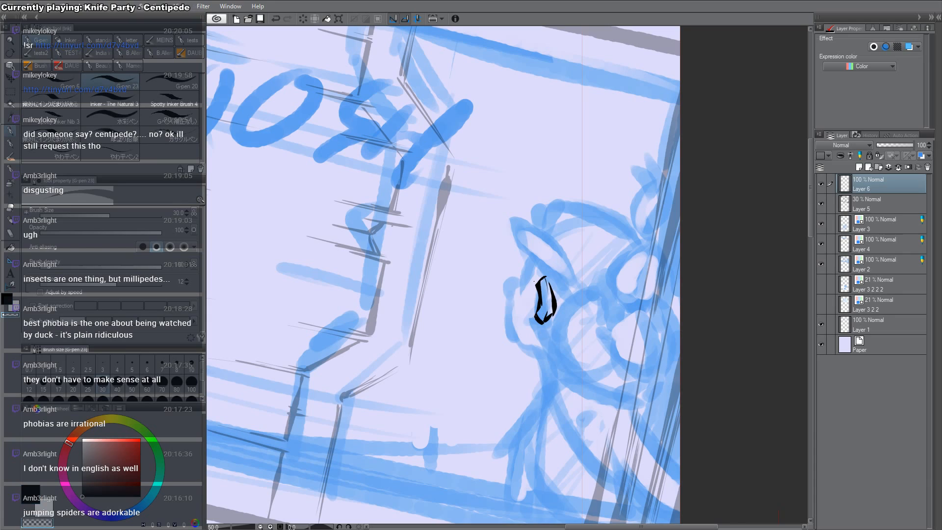
# Step: Ink a bold curved outline around the outer side of the small pointed closed shape, following the blue sketch
pyautogui.press('c')
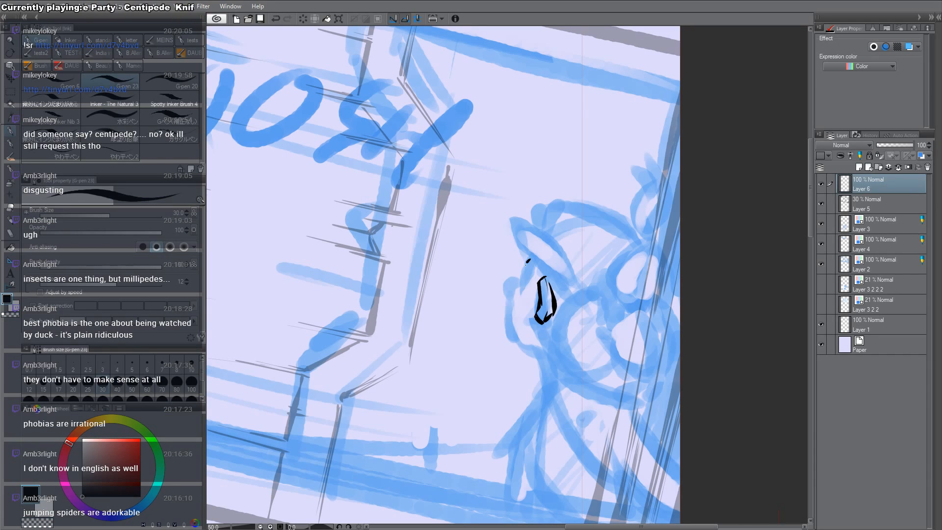
pyautogui.moveTo(528, 261)
pyautogui.mouseDown()
pyautogui.moveTo(522, 298)
pyautogui.moveTo(525, 283)
pyautogui.moveTo(508, 302)
pyautogui.moveTo(520, 344)
pyautogui.mouseUp()
pyautogui.moveTo(509, 311); pyautogui.dragTo(523, 345)
pyautogui.press('c')
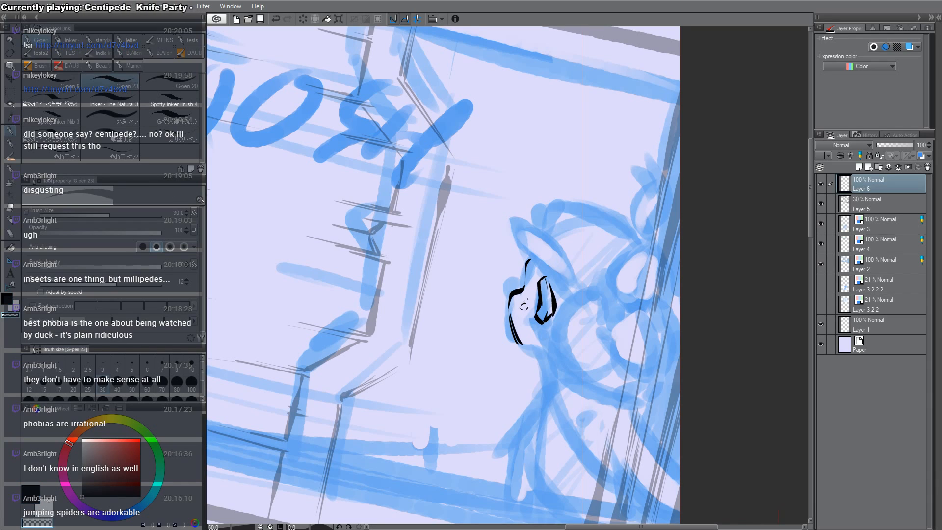
pyautogui.press('c')
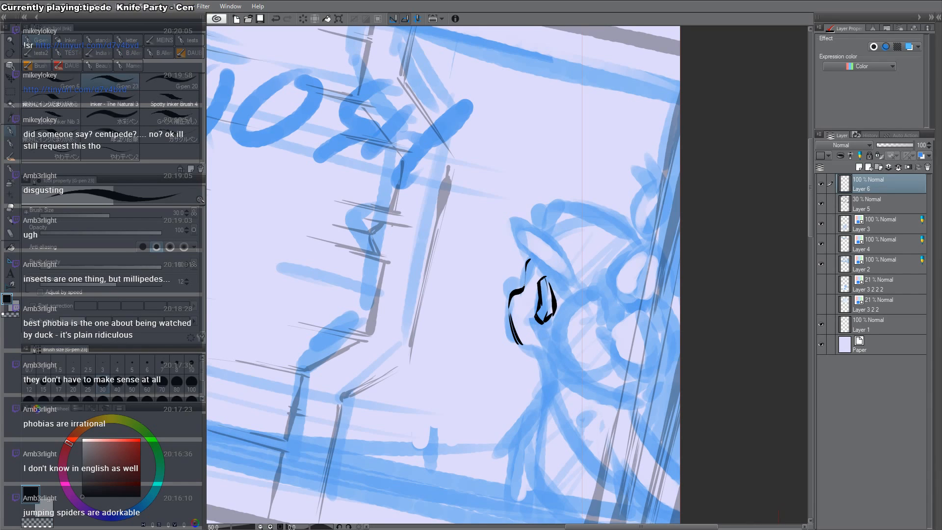
pyautogui.moveTo(526, 262)
pyautogui.mouseDown()
pyautogui.moveTo(520, 303)
pyautogui.moveTo(509, 301)
pyautogui.moveTo(511, 336)
pyautogui.mouseUp()
pyautogui.moveTo(512, 297); pyautogui.dragTo(518, 341)
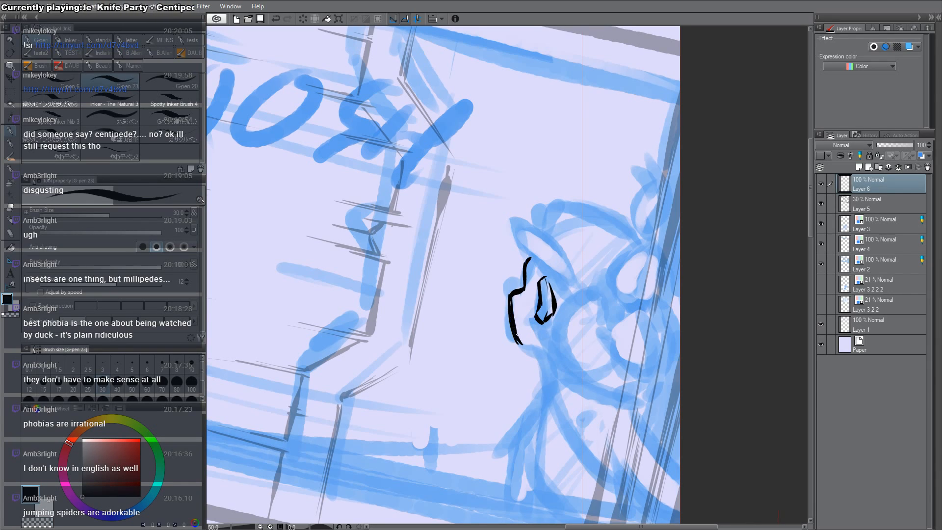
# Step: Redraw the lower part of that curved outline and extend its end inward beneath the small closed shape
pyautogui.hotkey('ctrl', 'z')
pyautogui.hotkey('ctrl', 'y')
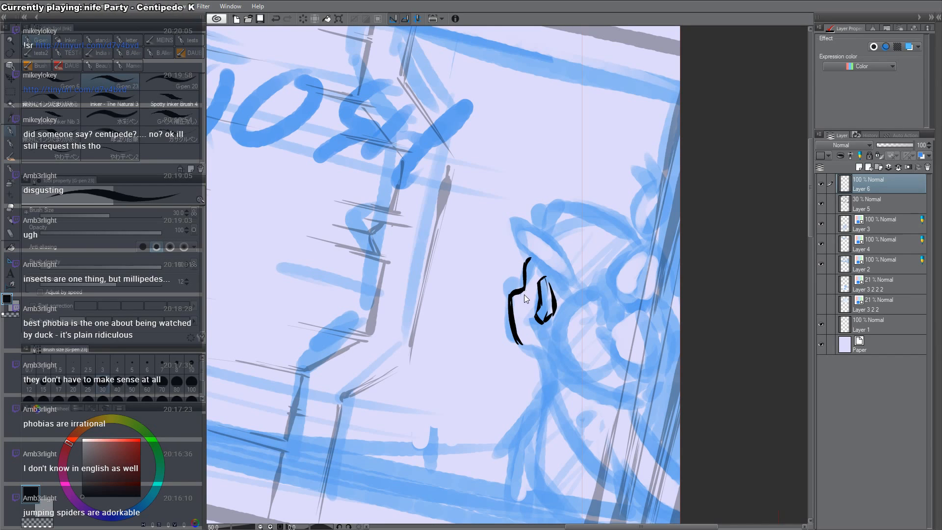
pyautogui.hotkey('ctrl', 'z')
pyautogui.moveTo(510, 300); pyautogui.dragTo(518, 345)
pyautogui.press('c')
pyautogui.press('c')
pyautogui.moveTo(638, 338); pyautogui.dragTo(521, 79)
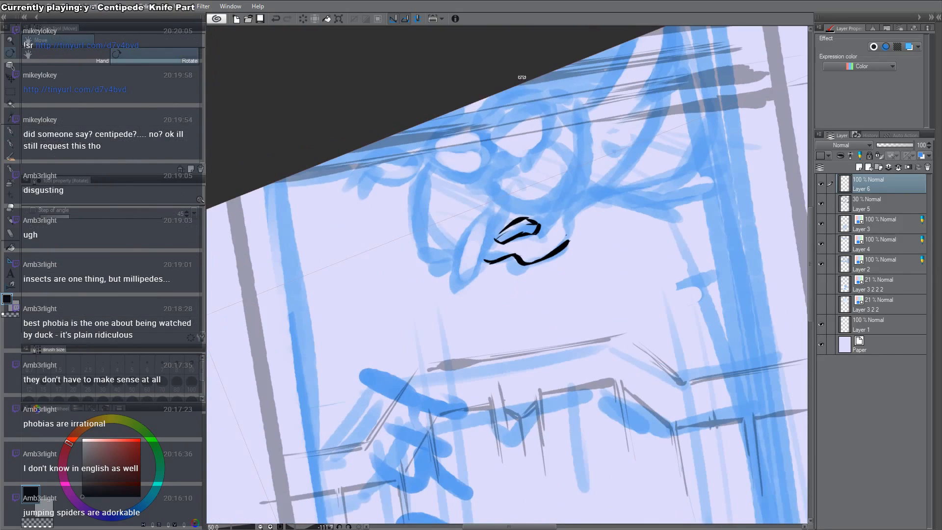
pyautogui.moveTo(562, 212); pyautogui.dragTo(569, 241)
pyautogui.moveTo(582, 128)
pyautogui.mouseDown()
pyautogui.moveTo(721, 299)
pyautogui.moveTo(777, 517)
pyautogui.mouseUp()
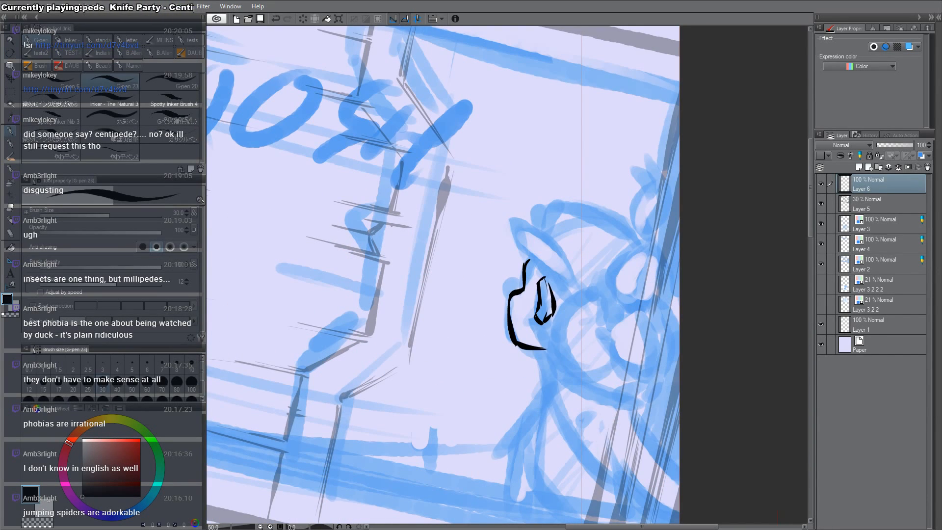
# Step: Lasso the small pointed closed shape, scale it slightly smaller and deselect it
pyautogui.press('m')
pyautogui.moveTo(545, 260); pyautogui.dragTo(542, 262)
pyautogui.hotkey('ctrl', 't')
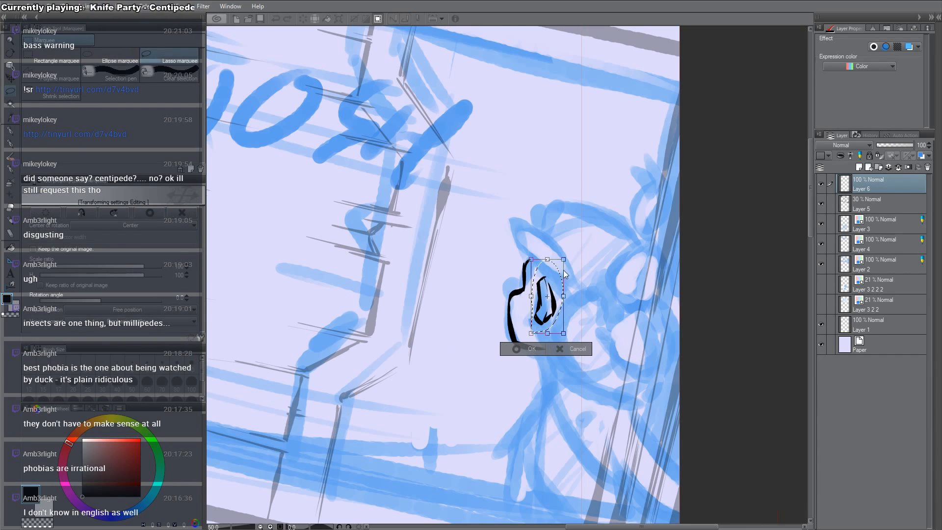
pyautogui.moveTo(563, 333); pyautogui.dragTo(562, 318)
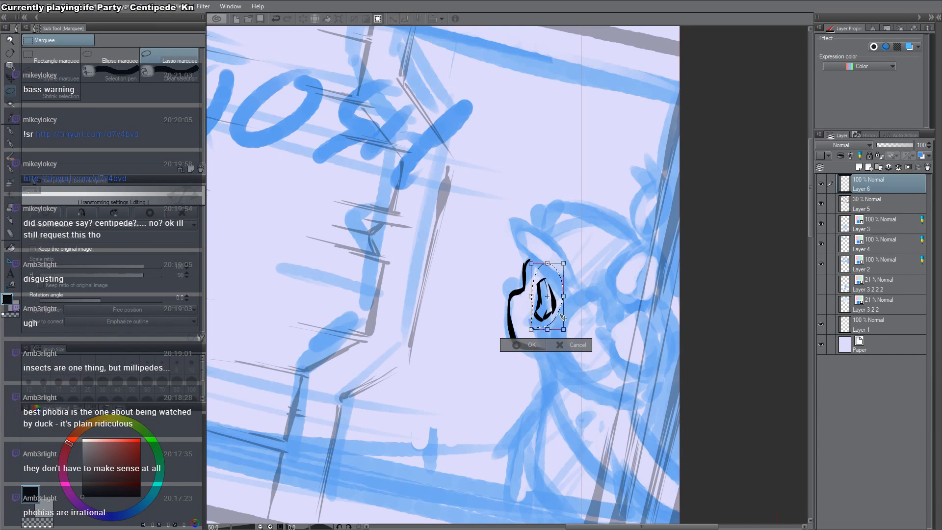
pyautogui.press('Return')
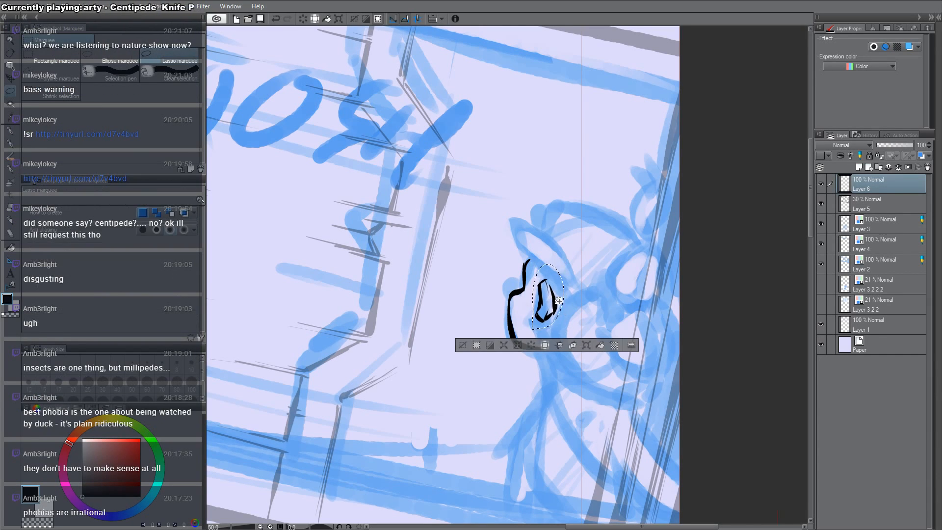
pyautogui.hotkey('ctrl', 'd')
# Step: Ink short curved strokes above the small closed shape, linking the outer outline to the side of the head
pyautogui.press('p')
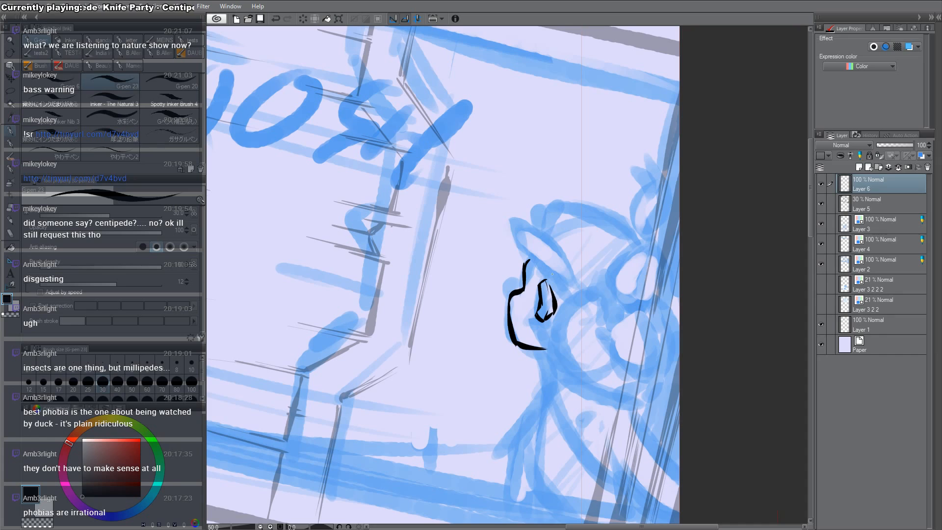
pyautogui.moveTo(552, 274)
pyautogui.mouseDown()
pyautogui.moveTo(543, 251)
pyautogui.moveTo(536, 260)
pyautogui.mouseUp()
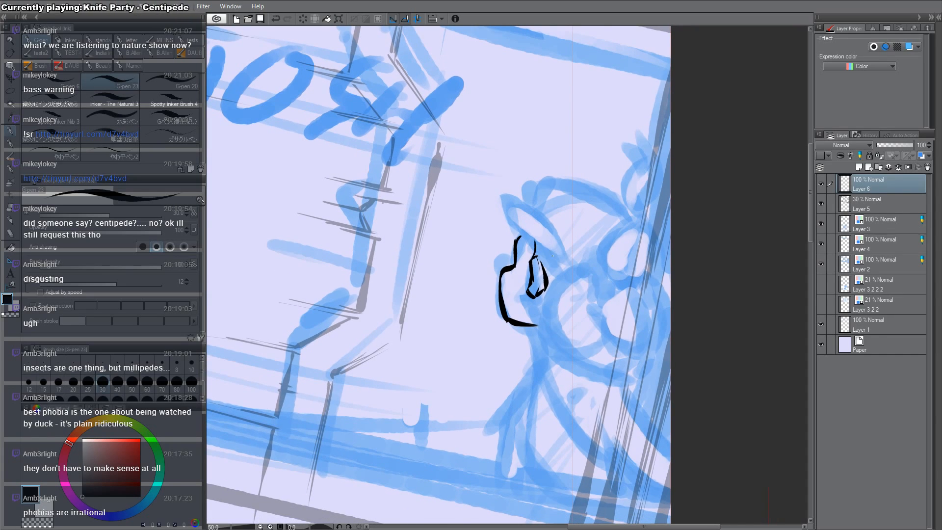
pyautogui.moveTo(521, 213)
pyautogui.mouseDown()
pyautogui.moveTo(523, 227)
pyautogui.moveTo(537, 221)
pyautogui.moveTo(533, 237)
pyautogui.moveTo(562, 240)
pyautogui.moveTo(547, 247)
pyautogui.moveTo(552, 259)
pyautogui.moveTo(573, 260)
pyautogui.mouseUp()
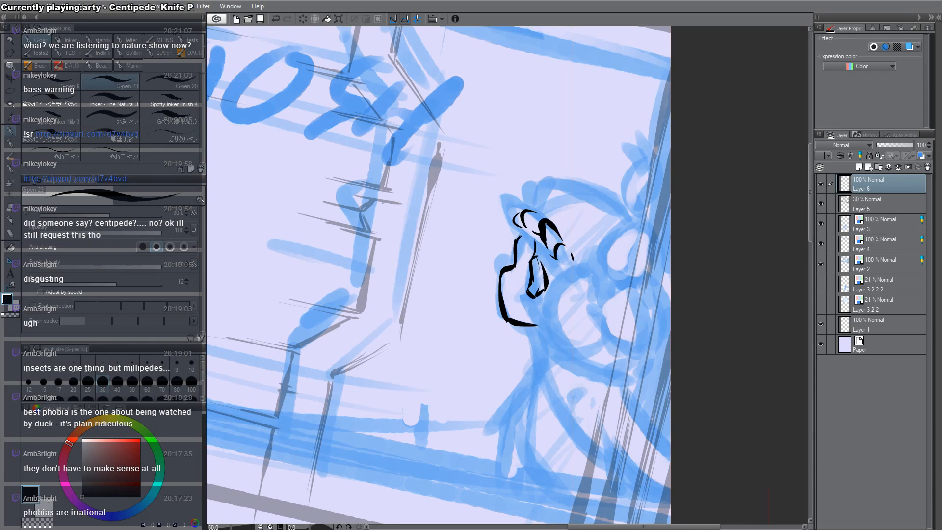
pyautogui.moveTo(517, 241)
pyautogui.mouseDown()
pyautogui.moveTo(530, 229)
pyautogui.moveTo(535, 254)
pyautogui.moveTo(551, 251)
pyautogui.mouseUp()
pyautogui.moveTo(527, 227); pyautogui.dragTo(553, 253)
# Step: Ink the long arc across the top of the figure's head, undoing the first stroke and redrawing it
pyautogui.moveTo(518, 212); pyautogui.dragTo(552, 187)
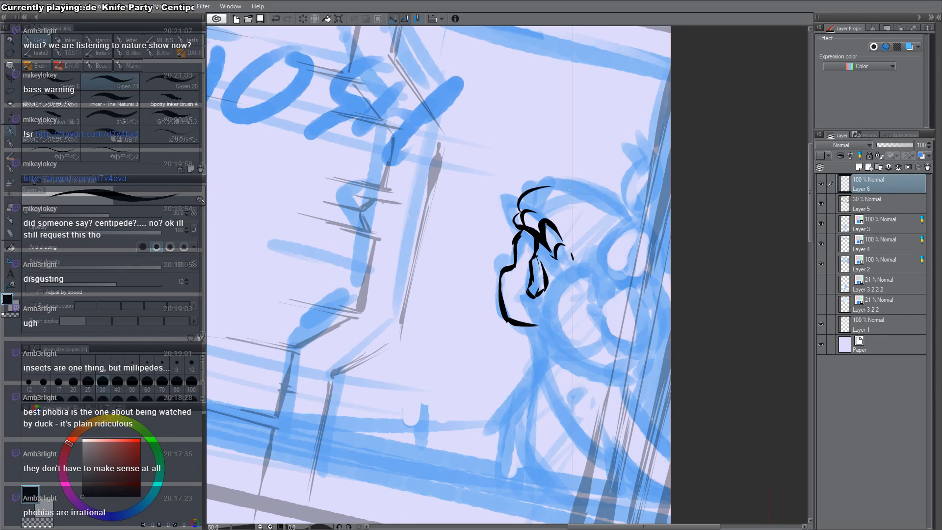
pyautogui.hotkey('ctrl', 'z')
pyautogui.moveTo(682, 315)
pyautogui.mouseDown()
pyautogui.moveTo(509, 106)
pyautogui.moveTo(444, 113)
pyautogui.mouseUp()
pyautogui.moveTo(415, 191)
pyautogui.mouseDown()
pyautogui.moveTo(422, 274)
pyautogui.moveTo(444, 270)
pyautogui.moveTo(437, 277)
pyautogui.moveTo(454, 258)
pyautogui.moveTo(447, 276)
pyautogui.mouseUp()
pyautogui.press('c')
pyautogui.press('c')
pyautogui.moveTo(457, 257); pyautogui.dragTo(451, 273)
pyautogui.doubleClick(559, 489)
# Step: Ink short, dark tapered strokes between the small closed shape and the figure's face
pyautogui.press('p')
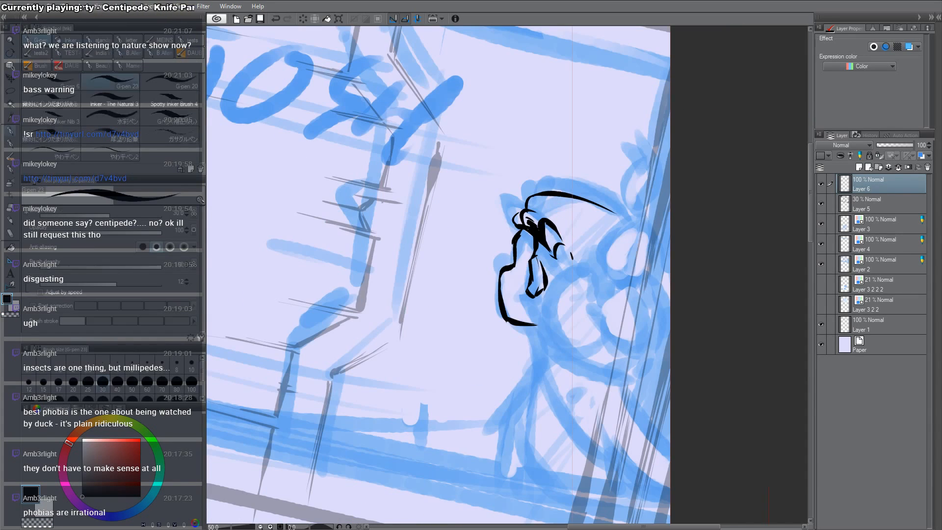
pyautogui.moveTo(555, 237)
pyautogui.mouseDown()
pyautogui.moveTo(549, 251)
pyautogui.moveTo(545, 235)
pyautogui.moveTo(559, 263)
pyautogui.moveTo(545, 271)
pyautogui.mouseUp()
pyautogui.moveTo(559, 259); pyautogui.dragTo(554, 275)
pyautogui.moveTo(567, 263); pyautogui.dragTo(559, 271)
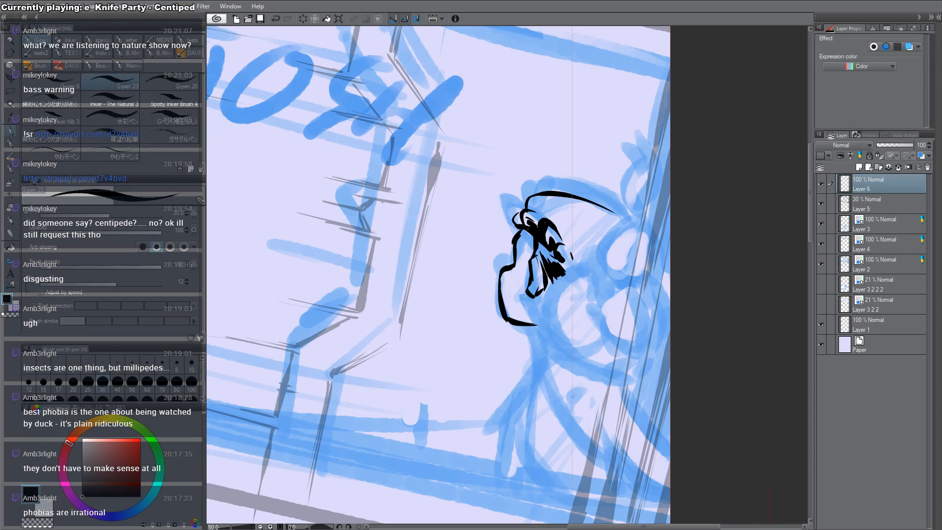
# Step: Ink a thick line down the back of the neck from the lower end of the curved outline
pyautogui.moveTo(528, 325); pyautogui.dragTo(541, 371)
pyautogui.moveTo(536, 327); pyautogui.dragTo(542, 364)
pyautogui.moveTo(528, 326)
pyautogui.mouseDown()
pyautogui.moveTo(537, 330)
pyautogui.moveTo(526, 327)
pyautogui.mouseUp()
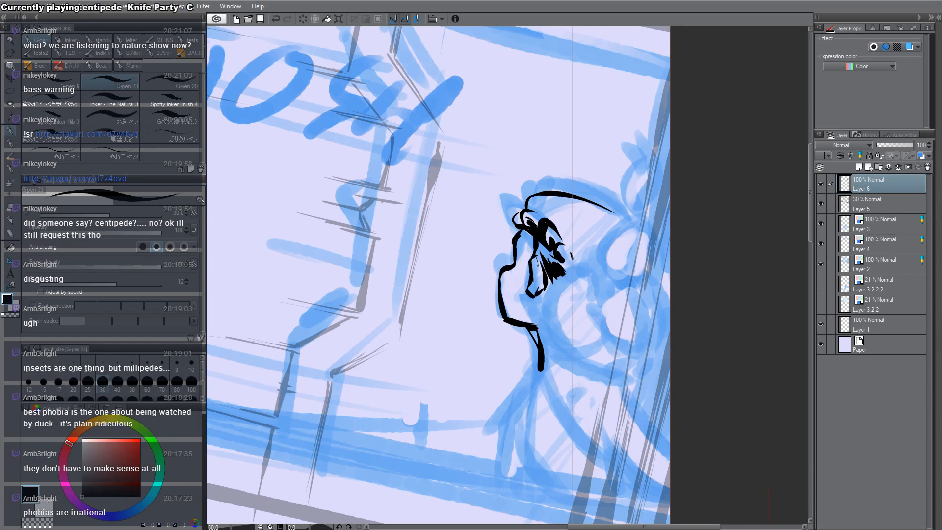
pyautogui.moveTo(535, 259); pyautogui.dragTo(533, 281)
pyautogui.hotkey('ctrl', 'z')
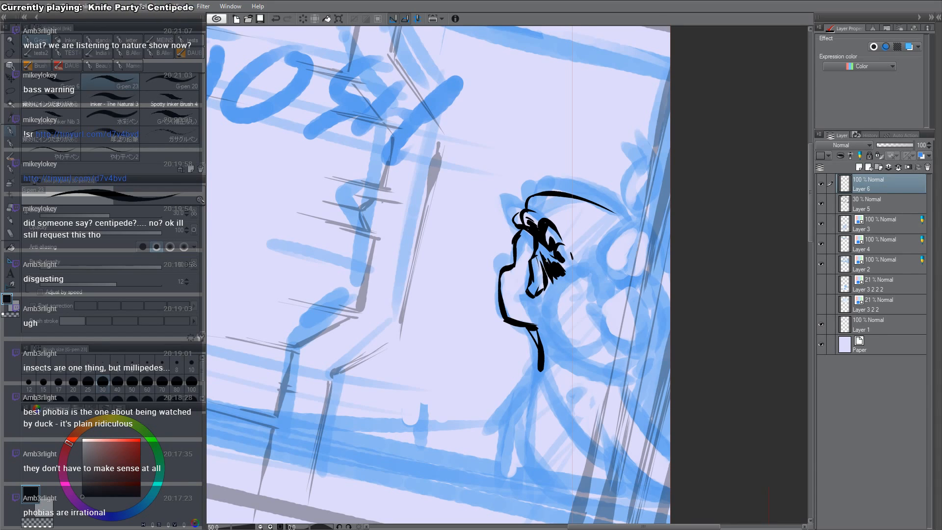
# Step: Ink the large curved outline of the lower face and continue it along the jaw toward the page's edge
pyautogui.moveTo(564, 269)
pyautogui.mouseDown()
pyautogui.moveTo(575, 282)
pyautogui.moveTo(558, 356)
pyautogui.moveTo(586, 362)
pyautogui.mouseUp()
pyautogui.moveTo(547, 334); pyautogui.dragTo(585, 371)
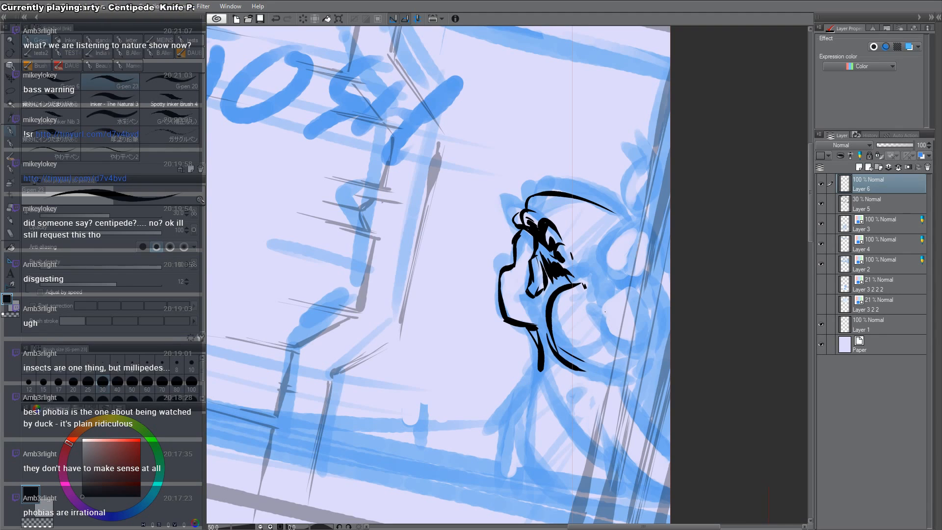
pyautogui.moveTo(596, 308); pyautogui.dragTo(598, 321)
pyautogui.moveTo(581, 371)
pyautogui.mouseDown()
pyautogui.moveTo(620, 333)
pyautogui.moveTo(624, 368)
pyautogui.moveTo(634, 361)
pyautogui.mouseUp()
# Step: Set the brush size to 50 and ink bold curves on the lower face and rounded contours near the page's edge
pyautogui.click(133, 382)
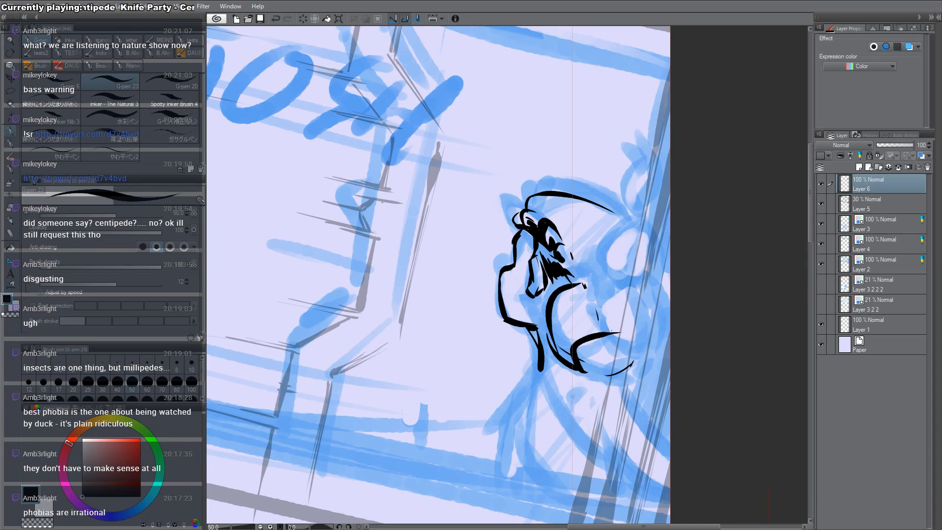
pyautogui.moveTo(611, 327); pyautogui.dragTo(573, 366)
pyautogui.moveTo(634, 359)
pyautogui.mouseDown()
pyautogui.moveTo(606, 376)
pyautogui.moveTo(635, 359)
pyautogui.moveTo(657, 367)
pyautogui.mouseUp()
pyautogui.click(651, 370)
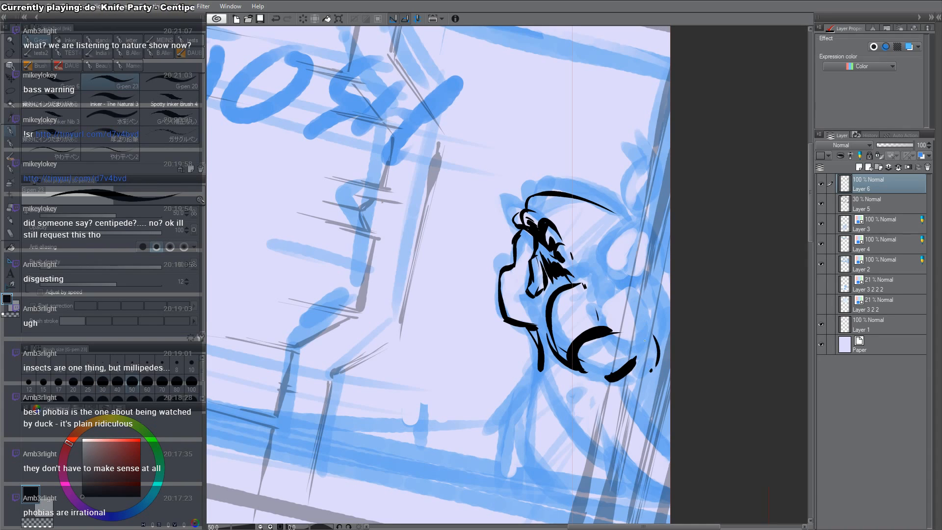
pyautogui.moveTo(608, 322)
pyautogui.mouseDown()
pyautogui.moveTo(623, 338)
pyautogui.moveTo(640, 303)
pyautogui.mouseUp()
pyautogui.moveTo(633, 340)
pyautogui.mouseDown()
pyautogui.moveTo(657, 313)
pyautogui.moveTo(650, 336)
pyautogui.mouseUp()
pyautogui.moveTo(636, 293)
pyautogui.mouseDown()
pyautogui.moveTo(656, 307)
pyautogui.moveTo(646, 285)
pyautogui.moveTo(656, 256)
pyautogui.moveTo(661, 292)
pyautogui.mouseUp()
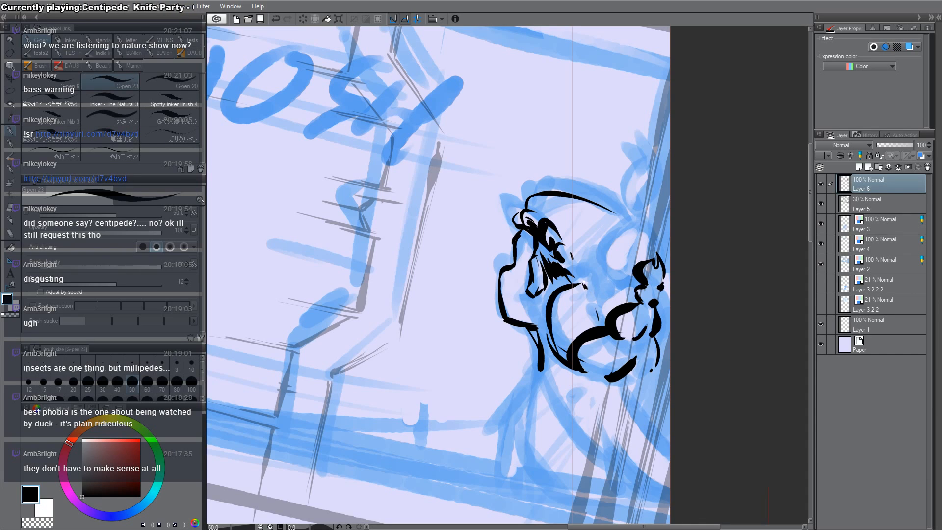
# Step: Ink solid black patches in the middle of the face above the thick curve
pyautogui.moveTo(583, 284)
pyautogui.mouseDown()
pyautogui.moveTo(604, 294)
pyautogui.moveTo(601, 305)
pyautogui.moveTo(612, 289)
pyautogui.mouseUp()
pyautogui.moveTo(607, 294); pyautogui.dragTo(612, 308)
pyautogui.moveTo(606, 297)
pyautogui.mouseDown()
pyautogui.moveTo(627, 305)
pyautogui.moveTo(600, 311)
pyautogui.mouseUp()
pyautogui.moveTo(609, 309); pyautogui.dragTo(601, 322)
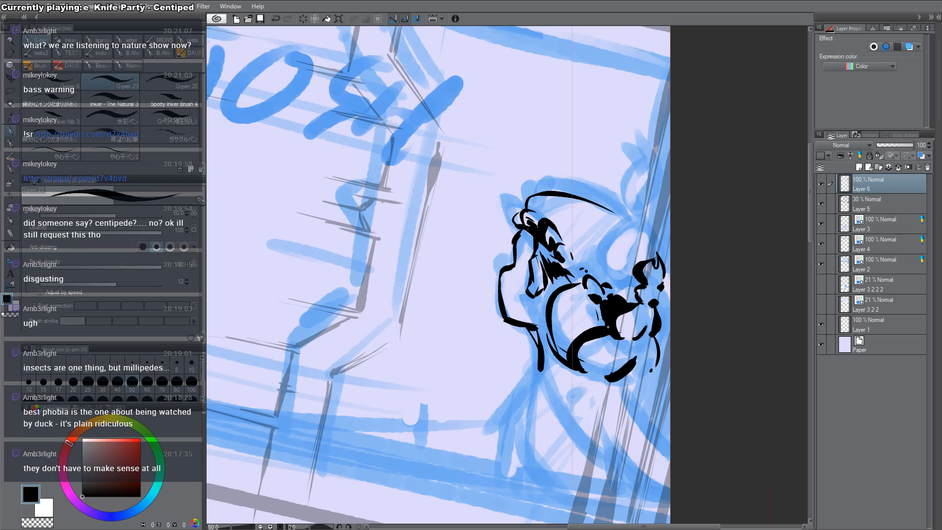
pyautogui.moveTo(608, 286); pyautogui.dragTo(620, 281)
# Step: Ink and reshape the pointed curve over the brow, and fill the area beneath it with solid black
pyautogui.moveTo(638, 232)
pyautogui.mouseDown()
pyautogui.moveTo(621, 271)
pyautogui.moveTo(592, 279)
pyautogui.moveTo(600, 284)
pyautogui.mouseUp()
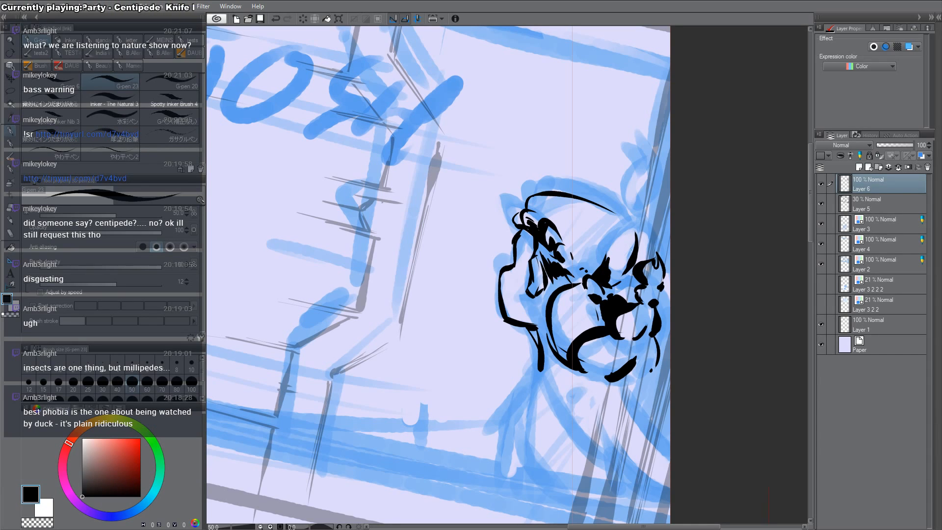
pyautogui.press('c')
pyautogui.moveTo(617, 221)
pyautogui.mouseDown()
pyautogui.moveTo(633, 269)
pyautogui.moveTo(611, 284)
pyautogui.mouseUp()
pyautogui.press('c')
pyautogui.moveTo(628, 275); pyautogui.dragTo(618, 284)
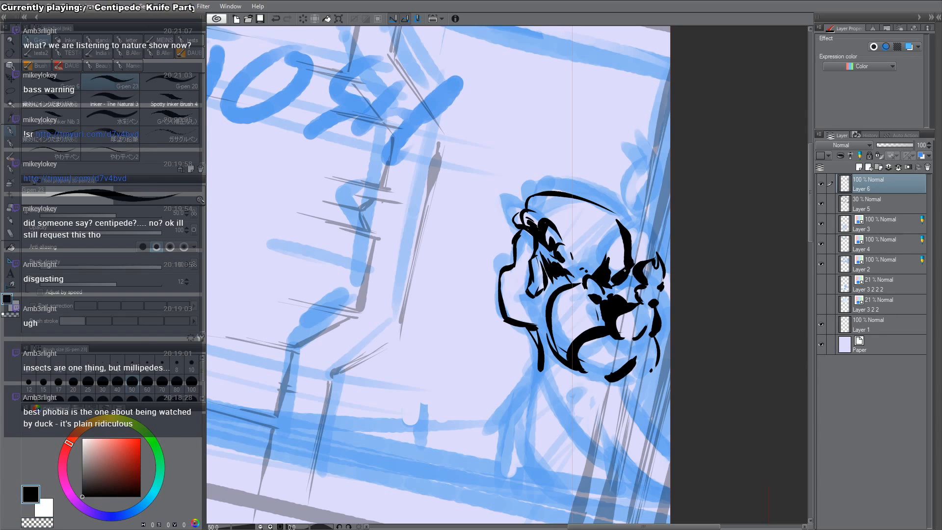
pyautogui.moveTo(638, 246)
pyautogui.mouseDown()
pyautogui.moveTo(619, 290)
pyautogui.moveTo(636, 300)
pyautogui.moveTo(607, 297)
pyautogui.mouseUp()
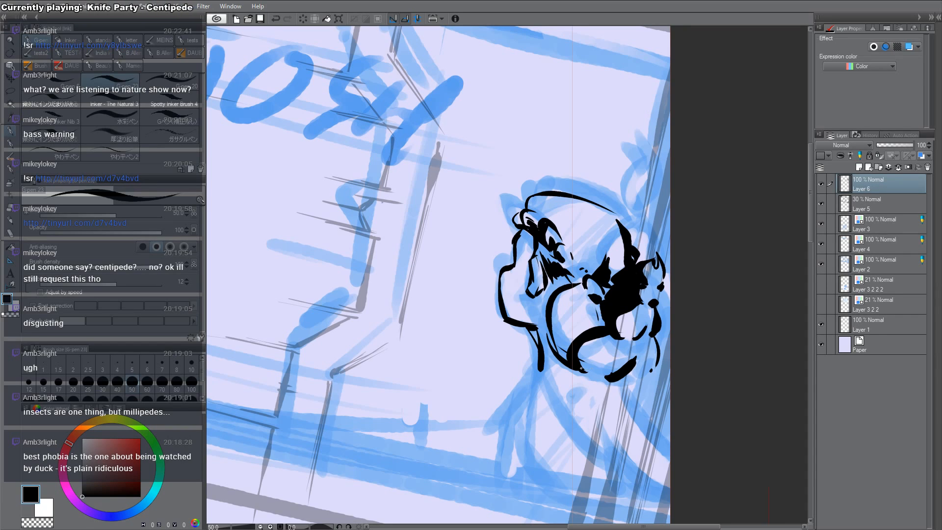
# Step: Thicken the curve of the lower face and jaw, and ink a small curly tuft behind the neck
pyautogui.moveTo(547, 316)
pyautogui.mouseDown()
pyautogui.moveTo(564, 358)
pyautogui.moveTo(612, 382)
pyautogui.moveTo(650, 372)
pyautogui.moveTo(620, 369)
pyautogui.mouseUp()
pyautogui.moveTo(597, 374); pyautogui.dragTo(625, 365)
pyautogui.moveTo(576, 341)
pyautogui.mouseDown()
pyautogui.moveTo(581, 286)
pyautogui.moveTo(529, 321)
pyautogui.moveTo(541, 308)
pyautogui.moveTo(529, 320)
pyautogui.moveTo(522, 300)
pyautogui.mouseUp()
pyautogui.moveTo(522, 300)
pyautogui.mouseDown()
pyautogui.moveTo(528, 290)
pyautogui.moveTo(523, 313)
pyautogui.moveTo(511, 317)
pyautogui.moveTo(530, 321)
pyautogui.moveTo(512, 317)
pyautogui.mouseUp()
pyautogui.hotkey('ctrl', 'z')
pyautogui.hotkey('ctrl', 'z')
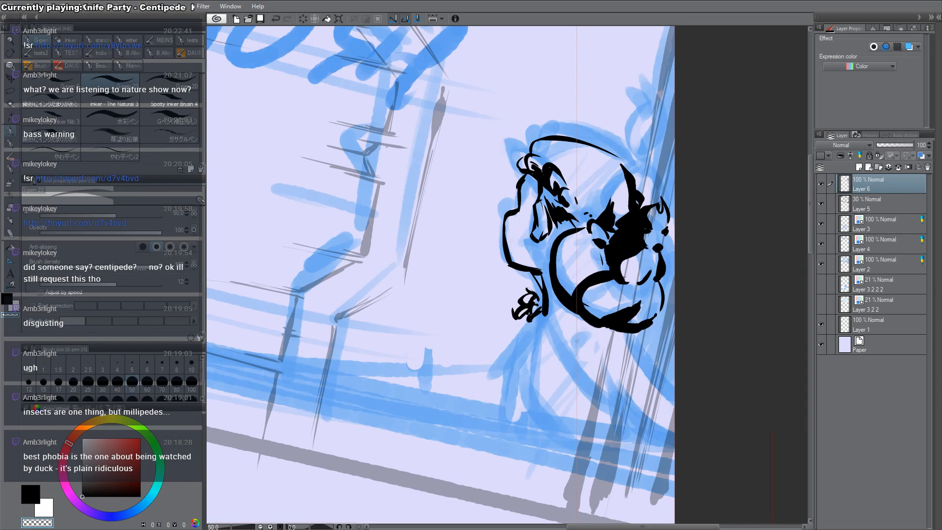
# Step: Ink the curved lines running down from the neck to the bottom of the torso, reworking strokes with undo
pyautogui.press('c')
pyautogui.moveTo(543, 317)
pyautogui.mouseDown()
pyautogui.moveTo(533, 316)
pyautogui.moveTo(545, 437)
pyautogui.moveTo(525, 365)
pyautogui.moveTo(555, 440)
pyautogui.mouseUp()
pyautogui.hotkey('ctrl', 'z')
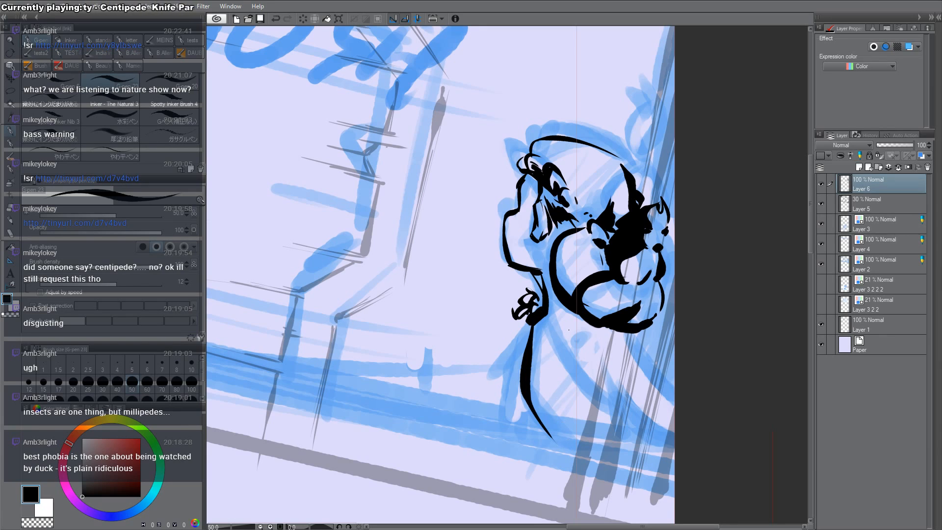
pyautogui.moveTo(547, 319)
pyautogui.mouseDown()
pyautogui.moveTo(625, 411)
pyautogui.moveTo(554, 346)
pyautogui.moveTo(619, 409)
pyautogui.moveTo(542, 360)
pyautogui.moveTo(559, 422)
pyautogui.moveTo(589, 443)
pyautogui.mouseUp()
pyautogui.hotkey('ctrl', 'z')
pyautogui.moveTo(533, 415)
pyautogui.mouseDown()
pyautogui.moveTo(593, 469)
pyautogui.moveTo(581, 459)
pyautogui.moveTo(642, 484)
pyautogui.mouseUp()
# Step: Ink the front of the neck, the thick diagonal chest lines and the closing curve at the torso's bottom
pyautogui.moveTo(620, 334); pyautogui.dragTo(679, 412)
pyautogui.moveTo(596, 370); pyautogui.dragTo(676, 453)
pyautogui.moveTo(605, 389); pyautogui.dragTo(676, 465)
pyautogui.moveTo(625, 420); pyautogui.dragTo(575, 448)
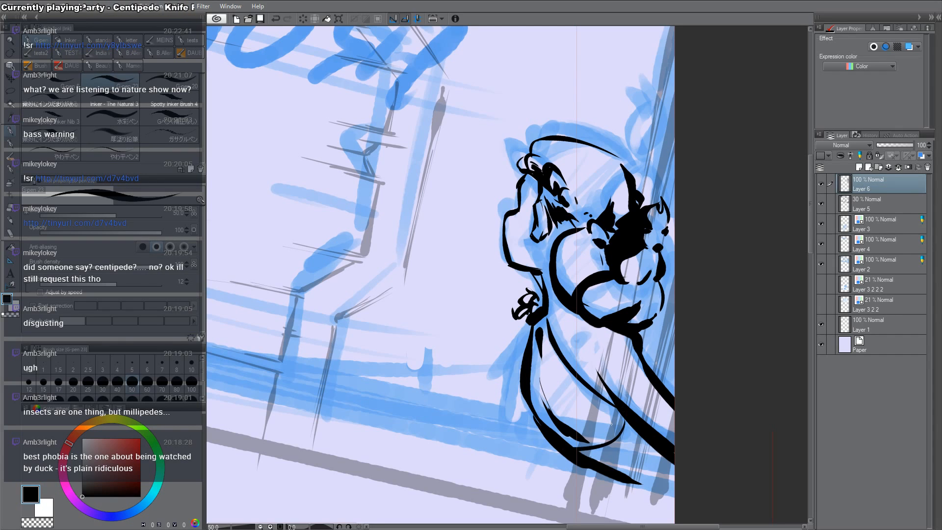
pyautogui.moveTo(610, 478)
pyautogui.mouseDown()
pyautogui.moveTo(667, 486)
pyautogui.moveTo(673, 460)
pyautogui.mouseUp()
# Step: Try to fill the enclosed area at the bottom of the torso with black
pyautogui.press('g')
pyautogui.click(656, 455)
pyautogui.hotkey('ctrl', 'z')
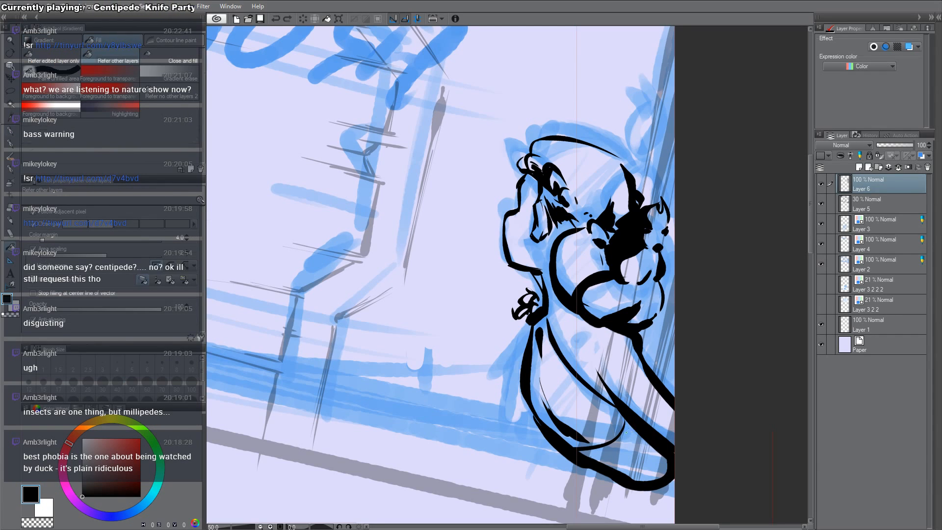
# Step: Ink the outer back contour down to a corner, and black in the lower torso between the diagonal lines
pyautogui.press('p')
pyautogui.moveTo(627, 423)
pyautogui.mouseDown()
pyautogui.moveTo(581, 460)
pyautogui.moveTo(623, 441)
pyautogui.moveTo(589, 457)
pyautogui.moveTo(621, 427)
pyautogui.moveTo(603, 464)
pyautogui.moveTo(633, 428)
pyautogui.moveTo(634, 480)
pyautogui.moveTo(644, 486)
pyautogui.moveTo(647, 436)
pyautogui.moveTo(655, 468)
pyautogui.moveTo(663, 465)
pyautogui.moveTo(659, 448)
pyautogui.moveTo(669, 459)
pyautogui.moveTo(616, 437)
pyautogui.moveTo(522, 300)
pyautogui.moveTo(535, 334)
pyautogui.moveTo(586, 386)
pyautogui.moveTo(572, 396)
pyautogui.moveTo(551, 392)
pyautogui.mouseUp()
pyautogui.press('c')
pyautogui.moveTo(430, 230)
pyautogui.mouseDown()
pyautogui.moveTo(399, 350)
pyautogui.moveTo(735, 414)
pyautogui.mouseUp()
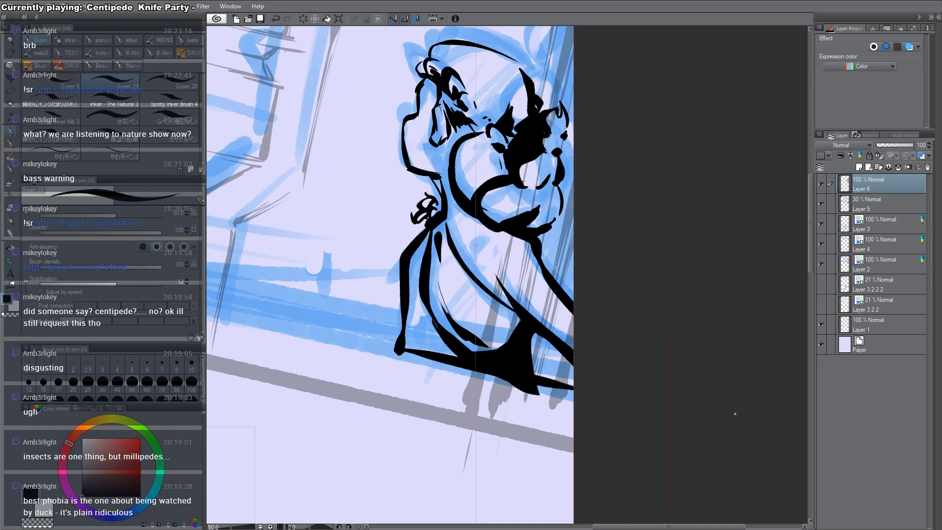
# Step: Erase the line extending from the torso's black area to the page's edge and tidy the nearby diagonal line
pyautogui.press('c')
pyautogui.moveTo(534, 384); pyautogui.dragTo(577, 389)
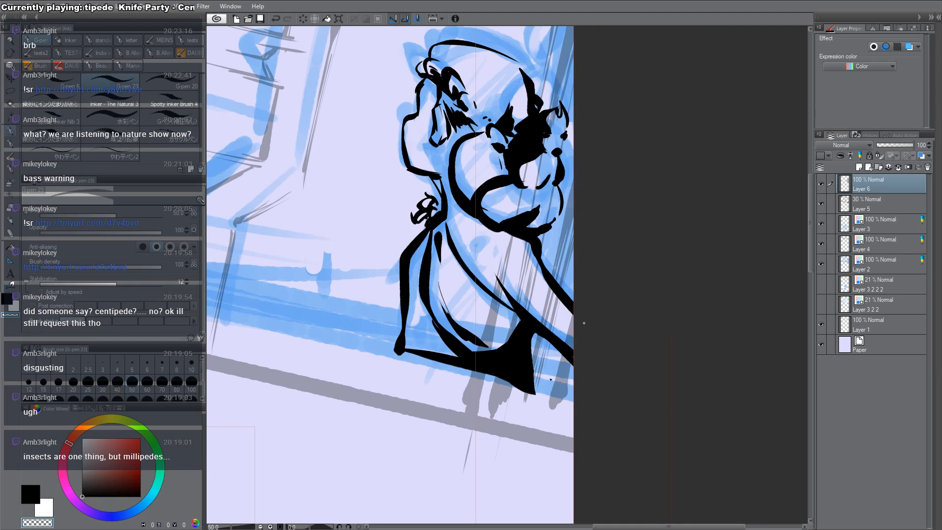
pyautogui.moveTo(536, 268); pyautogui.dragTo(584, 333)
pyautogui.press('c')
# Step: Extend the arc of the head's top down to the pointed brow curve and trim its inner edge
pyautogui.moveTo(518, 145); pyautogui.dragTo(575, 281)
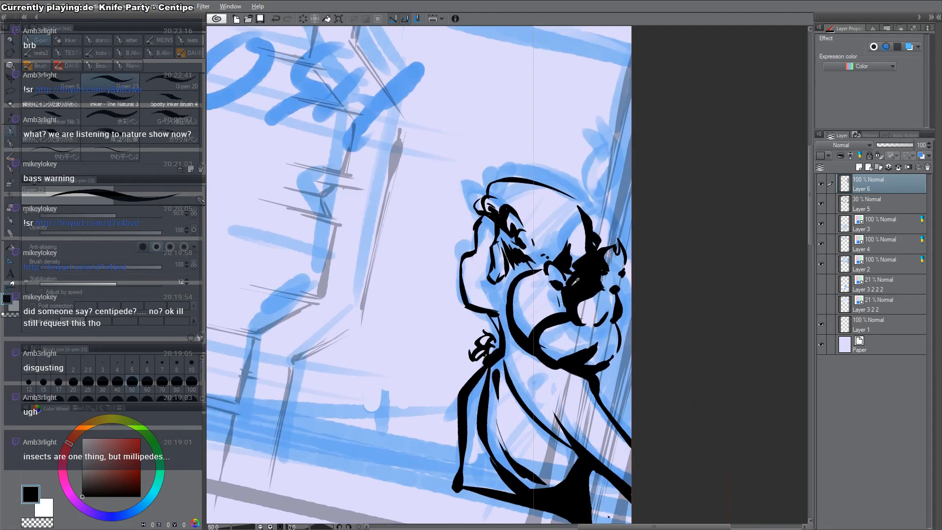
pyautogui.press('h')
pyautogui.press('h')
pyautogui.moveTo(575, 199); pyautogui.dragTo(597, 236)
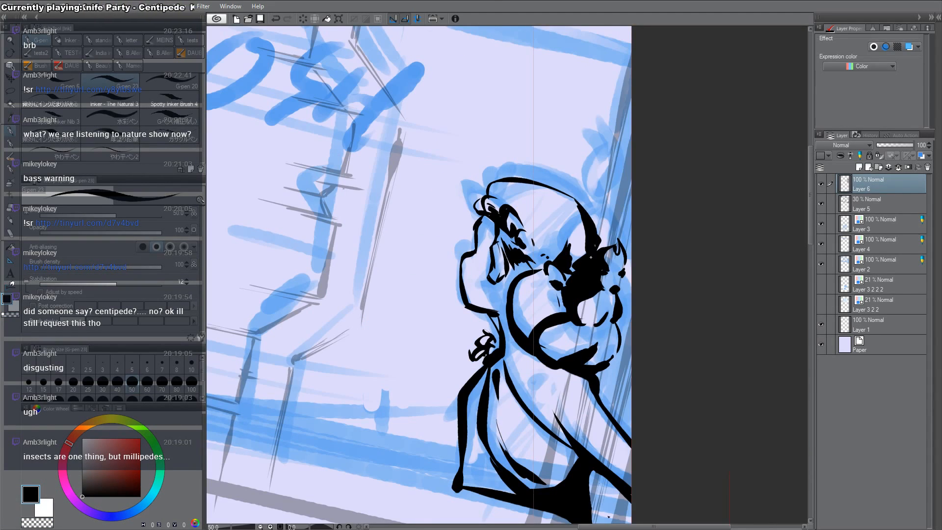
pyautogui.press('c')
pyautogui.moveTo(576, 205); pyautogui.dragTo(587, 251)
pyautogui.press('c')
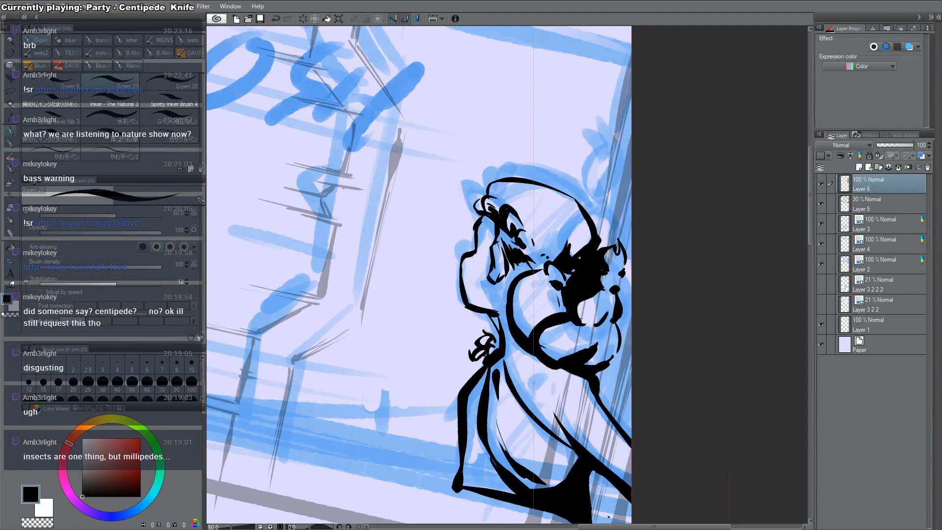
# Step: Add a small black accent inside the lower rounded curve beneath the figure's black hair, and check the page mirrored
pyautogui.moveTo(519, 311)
pyautogui.mouseDown()
pyautogui.moveTo(577, 257)
pyautogui.moveTo(550, 346)
pyautogui.mouseUp()
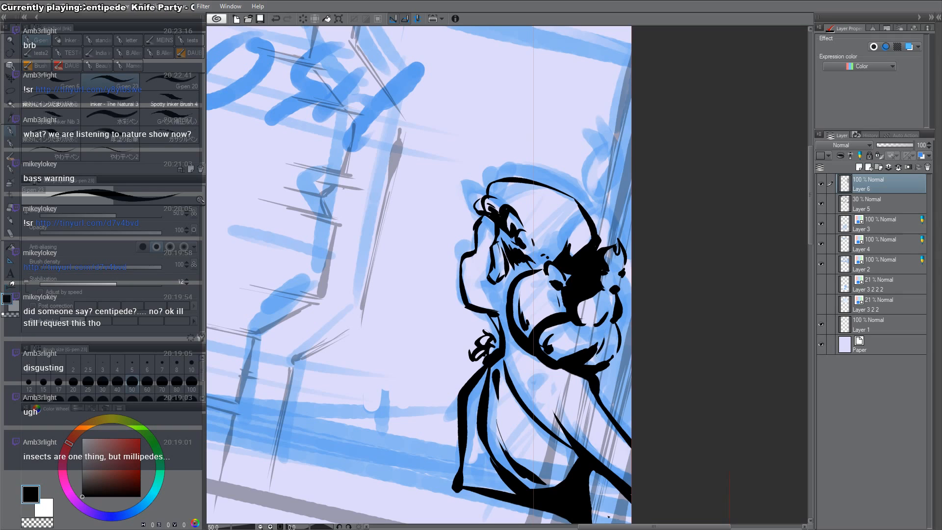
pyautogui.scroll(-4, 595, 312)
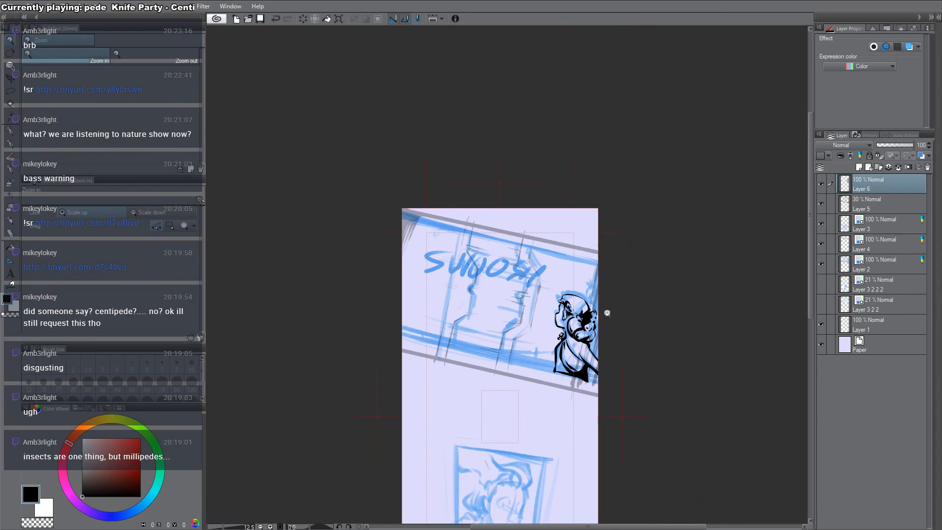
pyautogui.press('h')
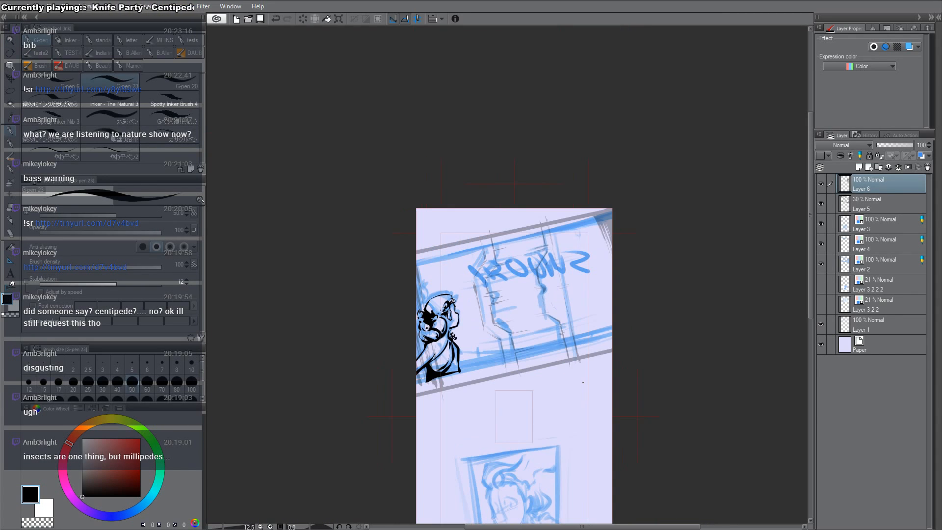
pyautogui.press('h')
pyautogui.hotkey('ctrl', 'space')
pyautogui.moveTo(567, 330)
pyautogui.mouseDown()
pyautogui.moveTo(597, 295)
pyautogui.moveTo(555, 345)
pyautogui.mouseUp()
# Step: Black in the gap between the face and the large round curve, thickening it down to the neck
pyautogui.press('c')
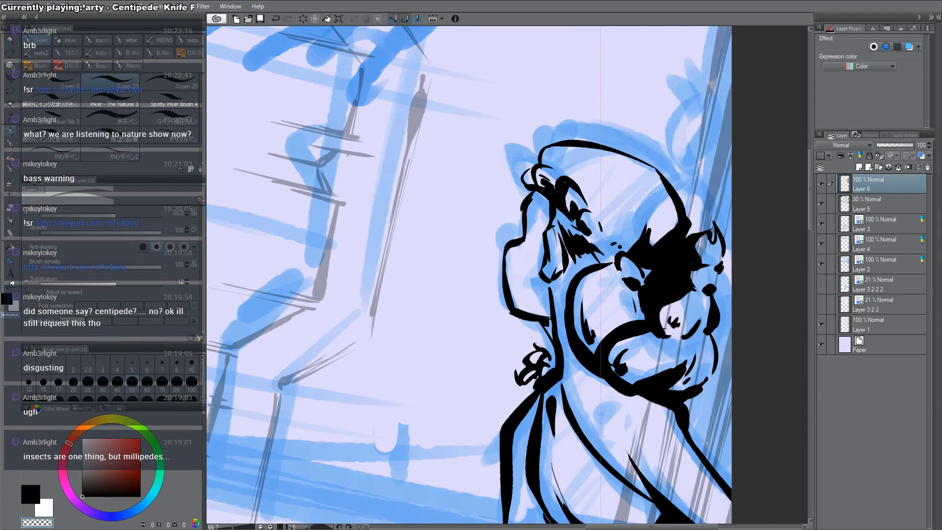
pyautogui.press('c')
pyautogui.moveTo(553, 299); pyautogui.dragTo(560, 345)
pyautogui.press('c')
pyautogui.press('c')
pyautogui.moveTo(560, 277)
pyautogui.mouseDown()
pyautogui.moveTo(571, 297)
pyautogui.moveTo(582, 263)
pyautogui.mouseUp()
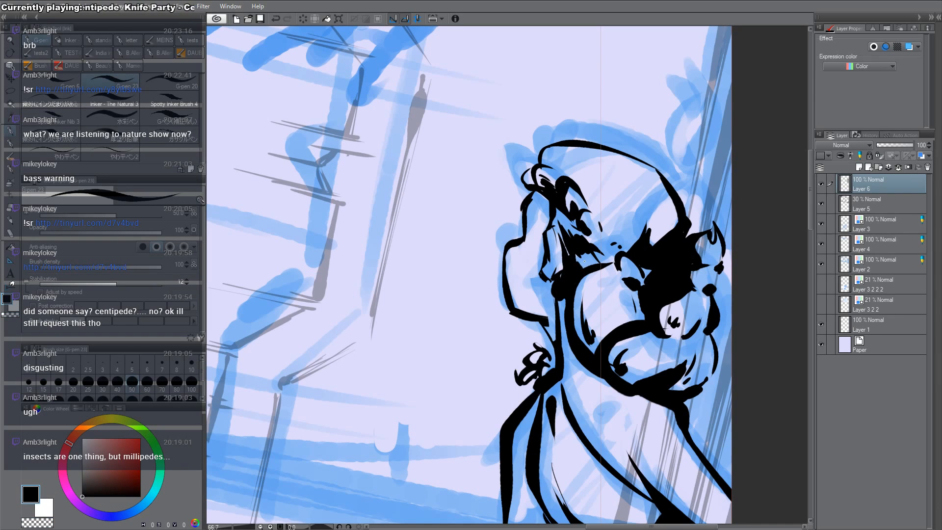
pyautogui.moveTo(562, 300)
pyautogui.mouseDown()
pyautogui.moveTo(565, 342)
pyautogui.moveTo(555, 328)
pyautogui.moveTo(555, 339)
pyautogui.mouseUp()
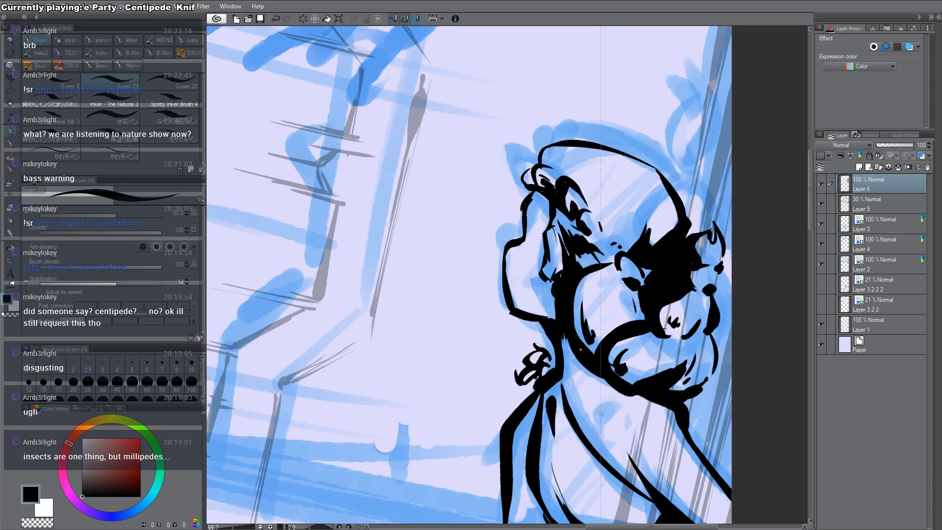
# Step: Erase and redraw the neck line below the jaw, and ink a short angular mark on the shoulder
pyautogui.press('c')
pyautogui.moveTo(504, 245)
pyautogui.mouseDown()
pyautogui.moveTo(514, 317)
pyautogui.moveTo(550, 288)
pyautogui.mouseUp()
pyautogui.press('c')
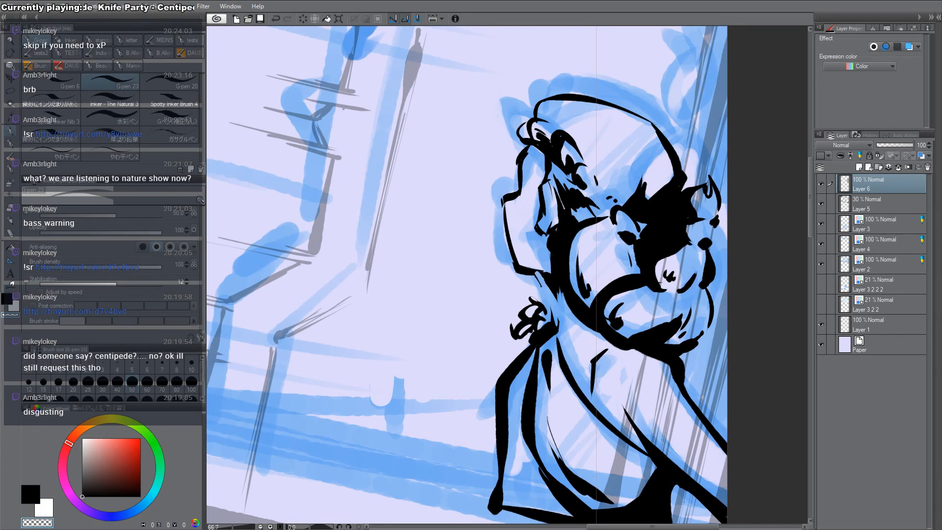
pyautogui.press('c')
pyautogui.moveTo(542, 279); pyautogui.dragTo(558, 331)
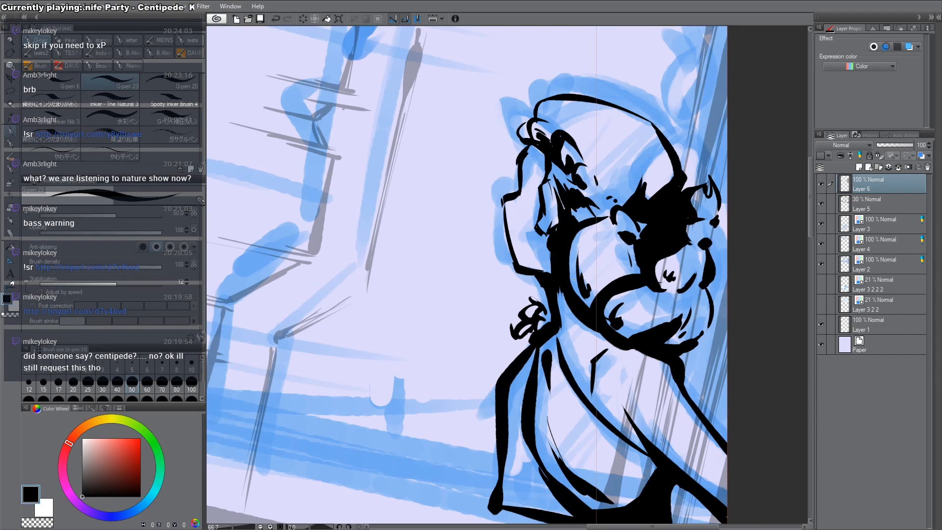
pyautogui.hotkey('alt', 'h')
pyautogui.hotkey('alt', 'h')
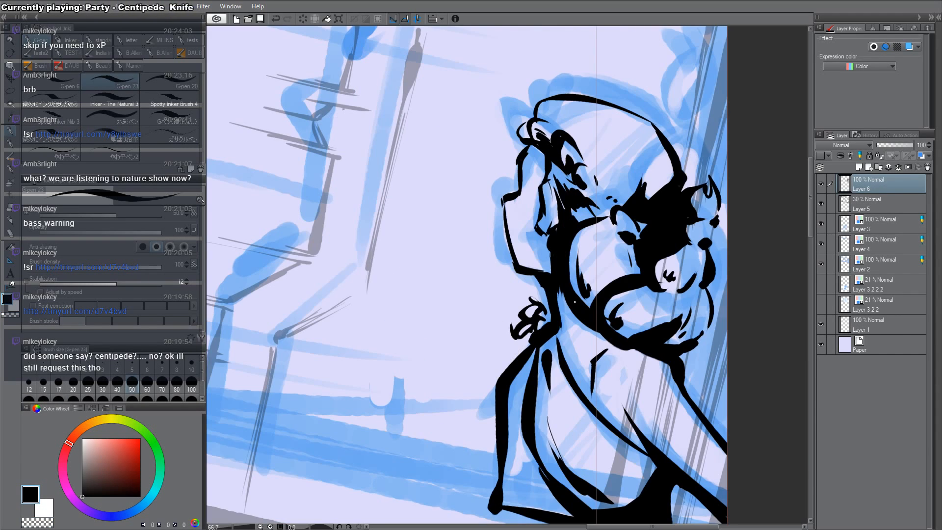
# Step: Redraw the torso's outer contour below the neck tuft and trim it to a sharp bend above the bottom corner
pyautogui.press('c')
pyautogui.moveTo(516, 370)
pyautogui.mouseDown()
pyautogui.moveTo(501, 479)
pyautogui.moveTo(487, 482)
pyautogui.mouseUp()
pyautogui.press('c')
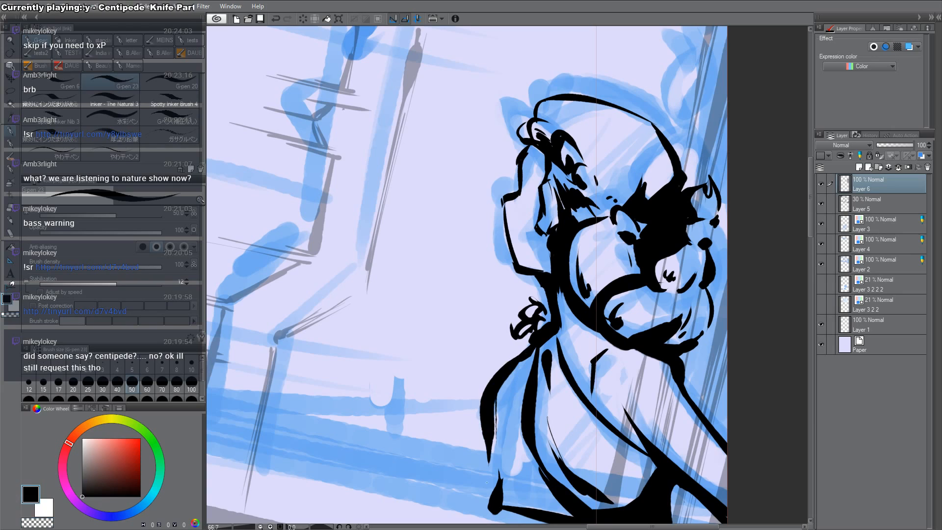
pyautogui.moveTo(491, 399); pyautogui.dragTo(495, 501)
pyautogui.press('c')
pyautogui.moveTo(481, 416); pyautogui.dragTo(483, 497)
pyautogui.moveTo(479, 396); pyautogui.dragTo(485, 483)
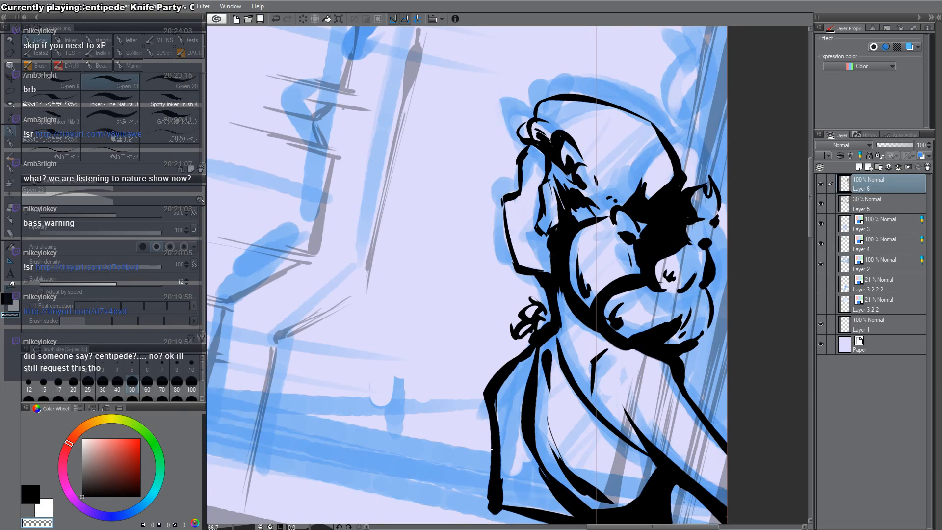
pyautogui.press('c')
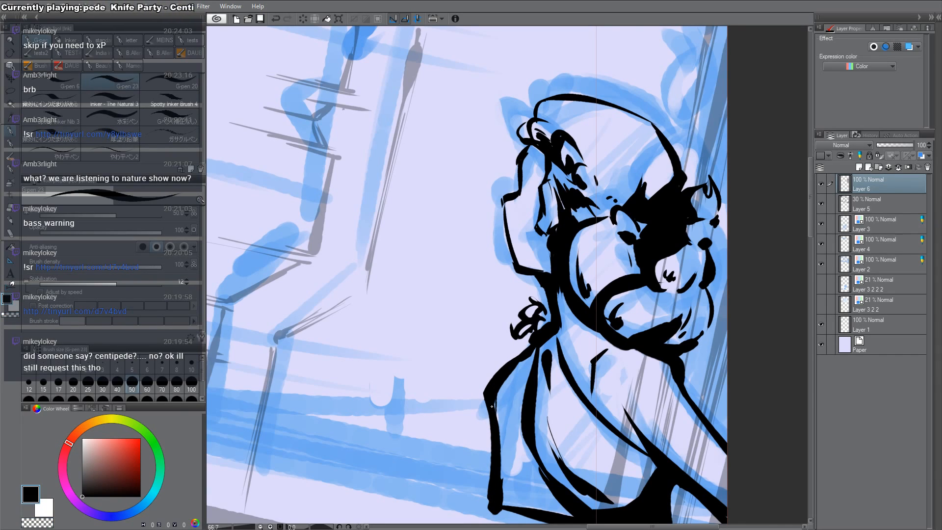
pyautogui.moveTo(493, 407); pyautogui.dragTo(436, 299)
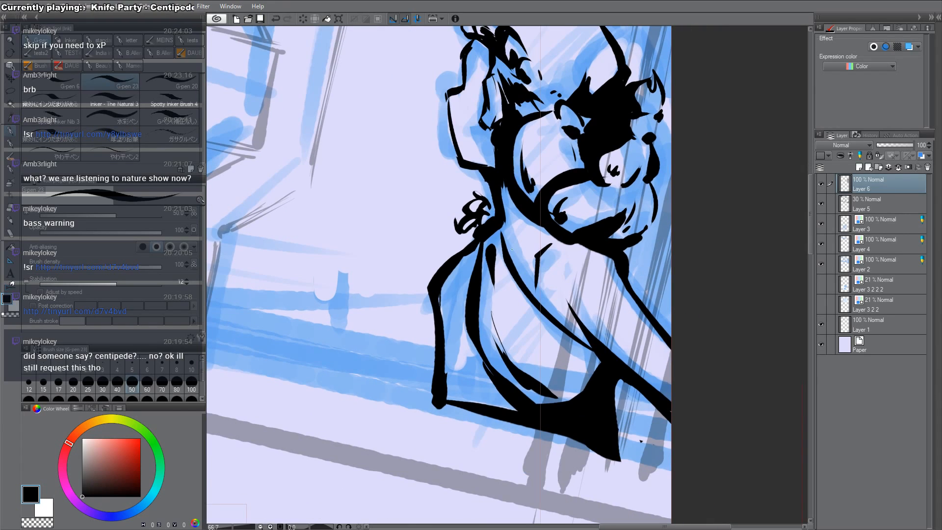
# Step: Ink small fold marks on the neck and refine the thick curve beside them
pyautogui.press('c')
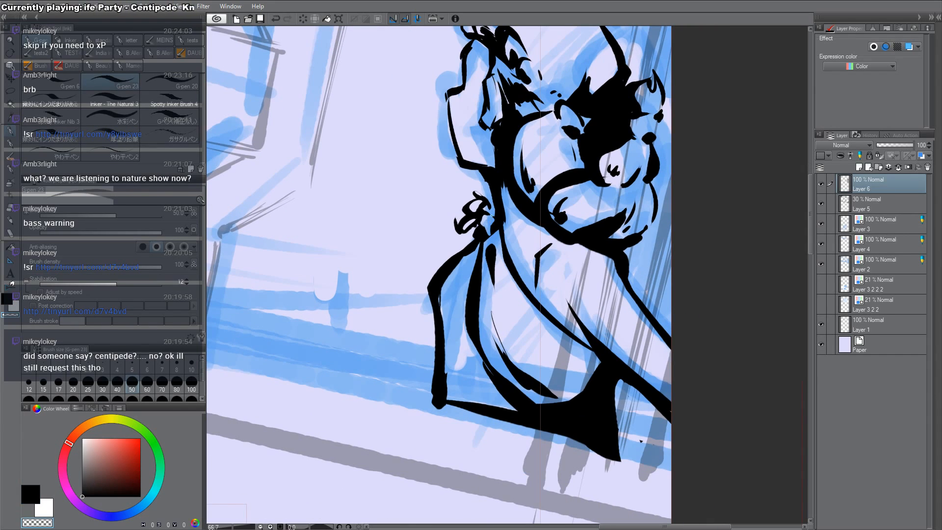
pyautogui.press('c')
pyautogui.press('c')
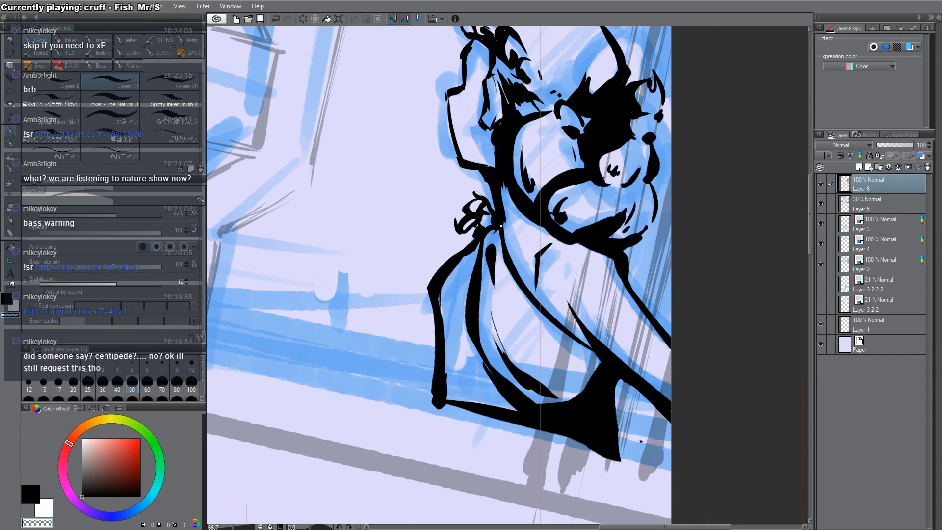
pyautogui.press('c')
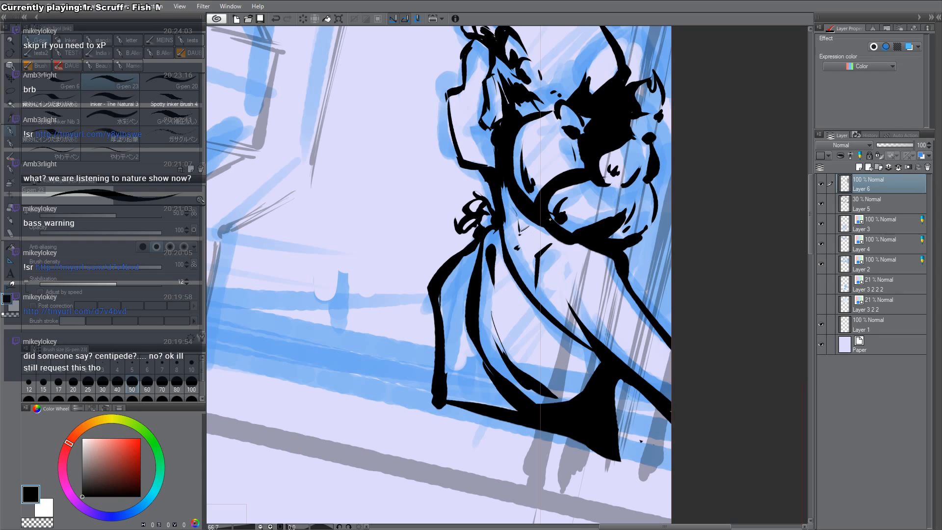
pyautogui.press('c')
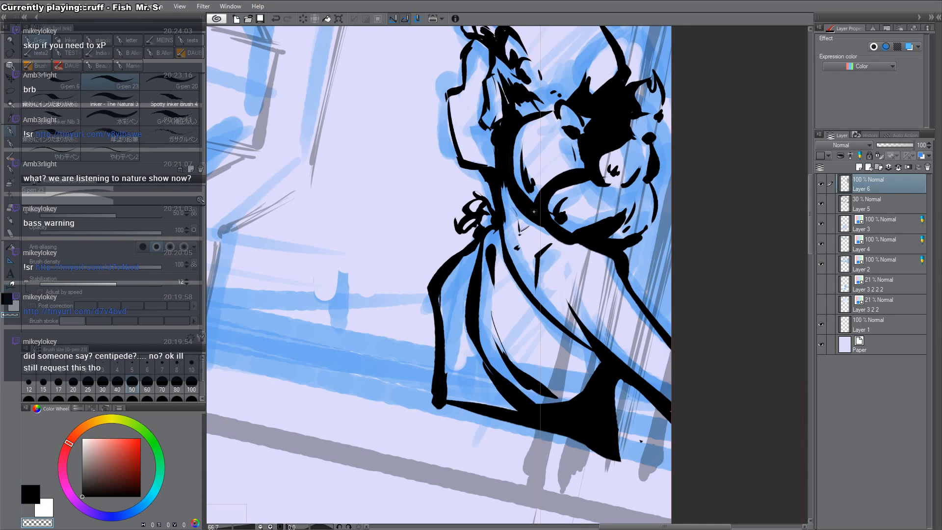
pyautogui.moveTo(521, 198)
pyautogui.mouseDown()
pyautogui.moveTo(514, 139)
pyautogui.moveTo(536, 222)
pyautogui.mouseUp()
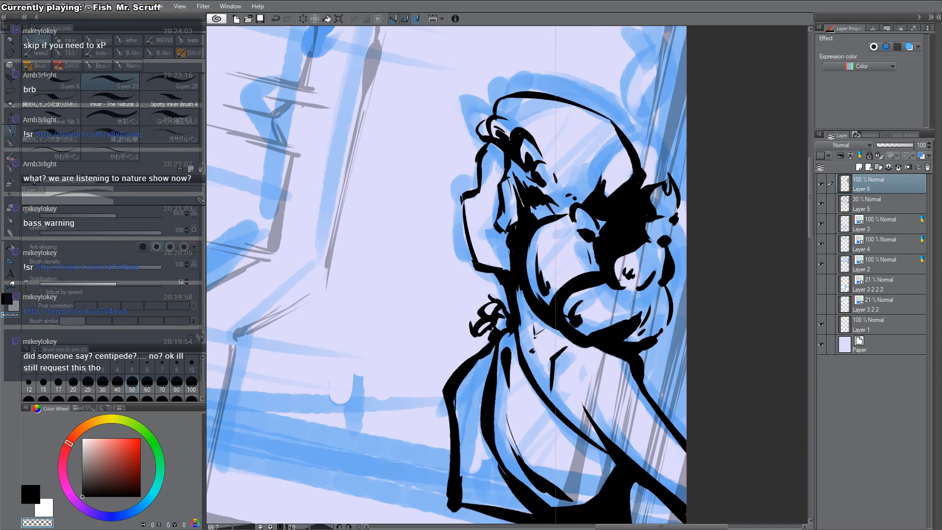
# Step: Touch up the hair curl at the brow and check the figure in mirrored and full-page views
pyautogui.press('c')
pyautogui.moveTo(501, 146); pyautogui.dragTo(479, 153)
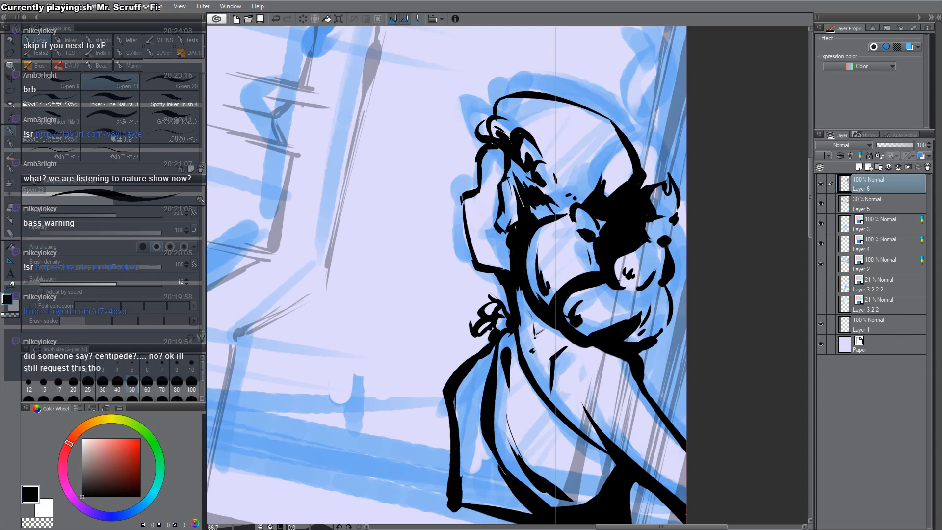
pyautogui.keyDown('ctrl'); pyautogui.keyDown('alt'); pyautogui.click(544, 144); pyautogui.keyUp('alt'); pyautogui.keyUp('ctrl')
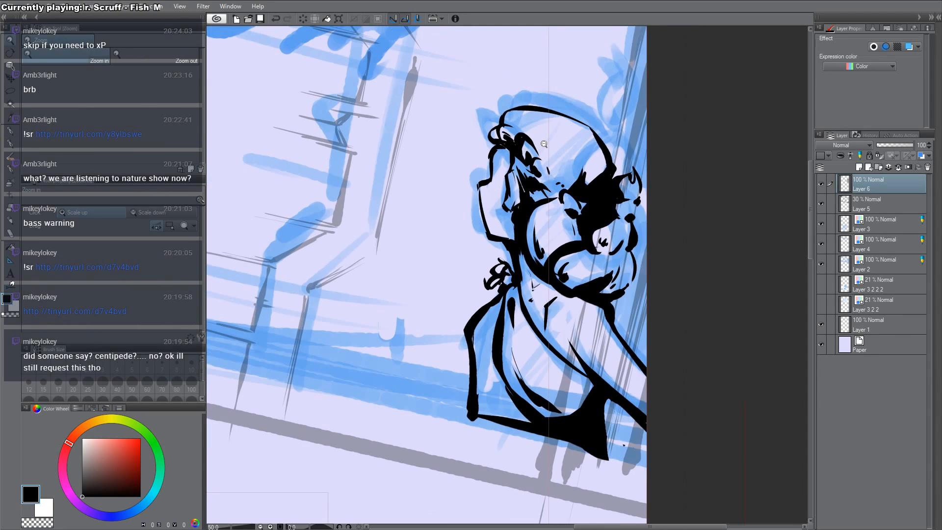
pyautogui.press('h')
pyautogui.press('h')
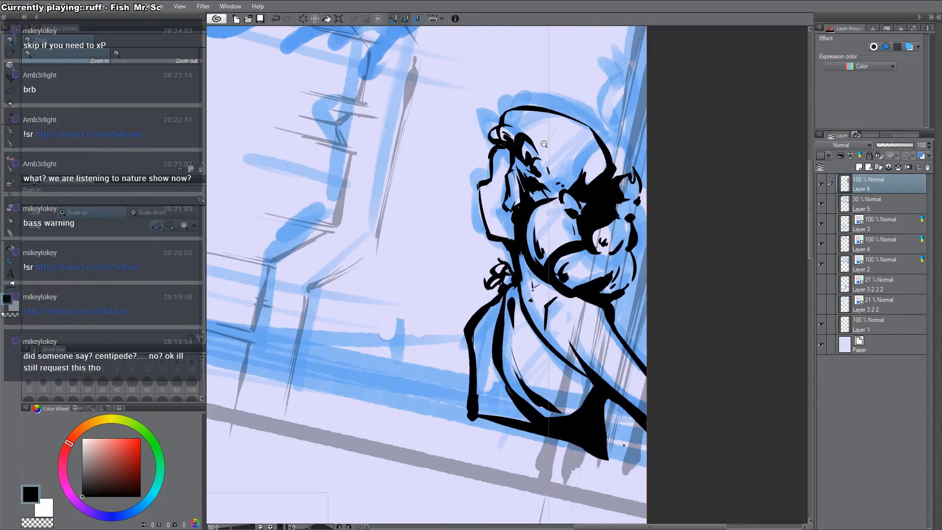
pyautogui.keyDown('ctrl'); pyautogui.keyDown('alt'); pyautogui.click(593, 269); pyautogui.keyUp('alt'); pyautogui.keyUp('ctrl')
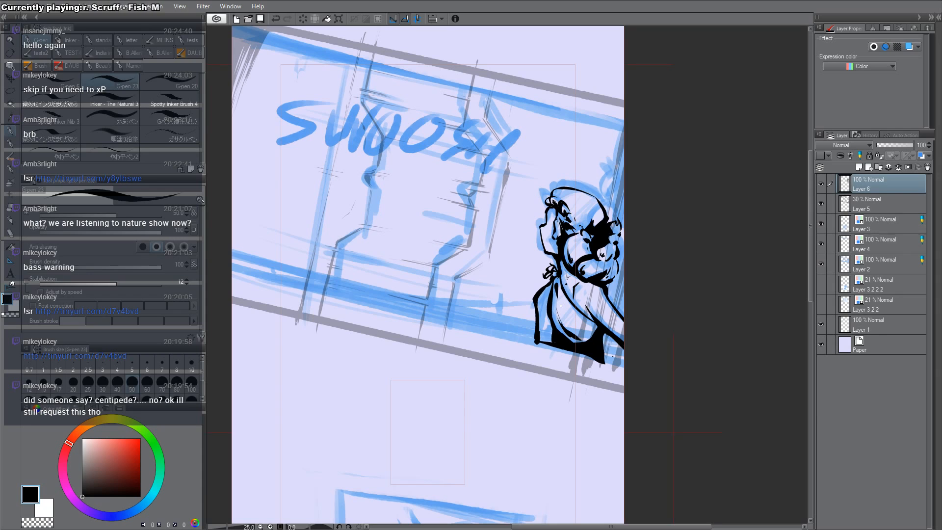
pyautogui.keyDown('ctrl'); pyautogui.keyDown('alt'); pyautogui.click(547, 354); pyautogui.keyUp('alt'); pyautogui.keyUp('ctrl')
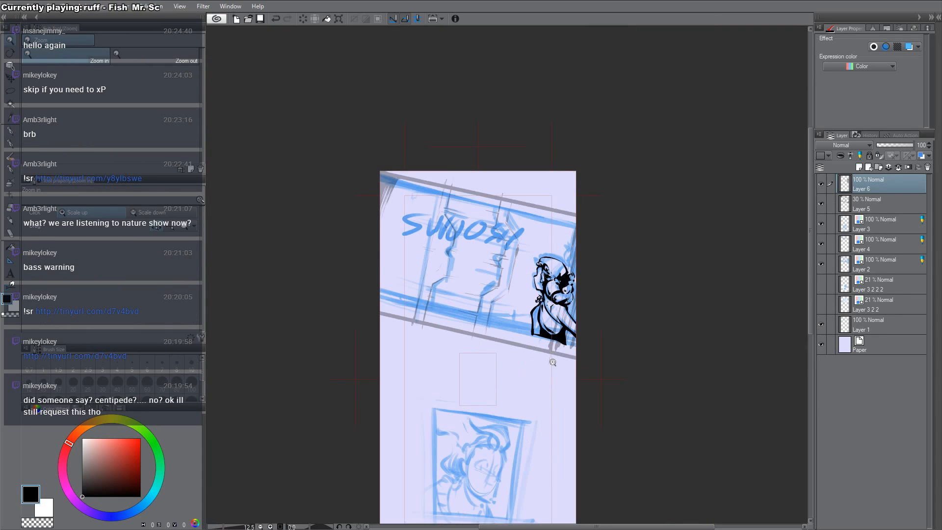
# Step: Add a new layer above Layer 6 for inking the framed portrait sketch in the panel below
pyautogui.moveTo(552, 362); pyautogui.dragTo(573, 275)
pyautogui.hotkey('ctrl', 'shift', 'n')
pyautogui.moveTo(601, 374); pyautogui.dragTo(578, 284)
pyautogui.keyDown('ctrl'); pyautogui.click(463, 303); pyautogui.keyUp('ctrl')
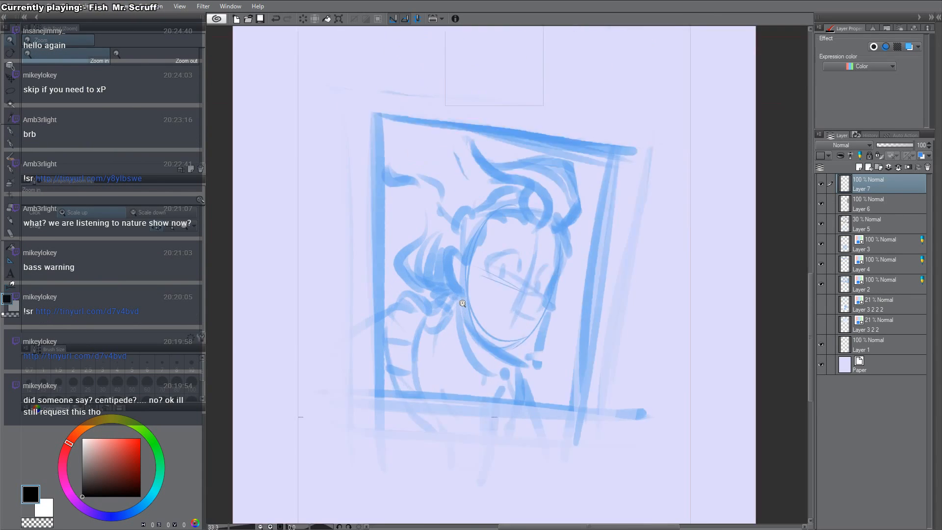
pyautogui.keyDown('ctrl'); pyautogui.click(463, 303); pyautogui.keyUp('ctrl')
pyautogui.moveTo(574, 214); pyautogui.dragTo(561, 201)
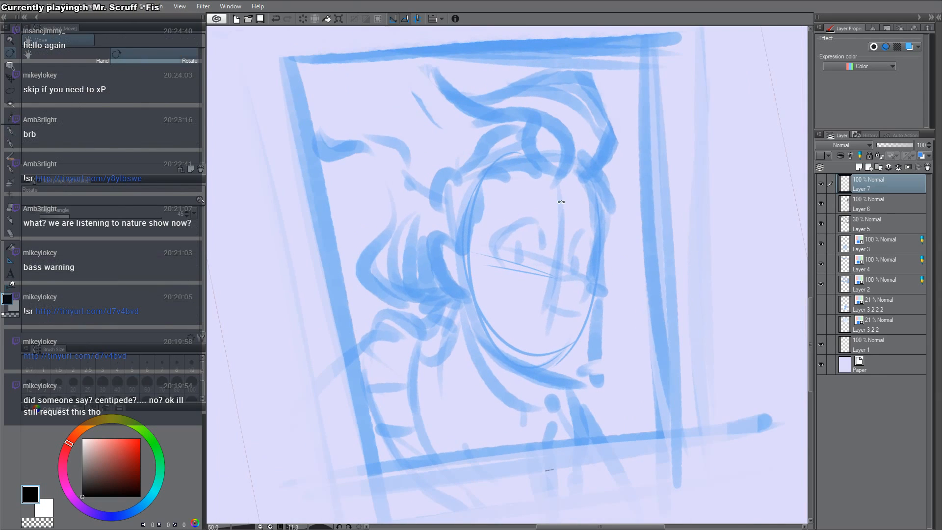
# Step: Ink the upper arc and short lower lid of the portrait's larger eye, undoing the pupil stroke
pyautogui.moveTo(500, 256)
pyautogui.mouseDown()
pyautogui.moveTo(497, 240)
pyautogui.moveTo(544, 241)
pyautogui.moveTo(498, 245)
pyautogui.moveTo(539, 248)
pyautogui.moveTo(515, 265)
pyautogui.mouseUp()
pyautogui.hotkey('ctrl', 'z')
pyautogui.hotkey('ctrl', 'z')
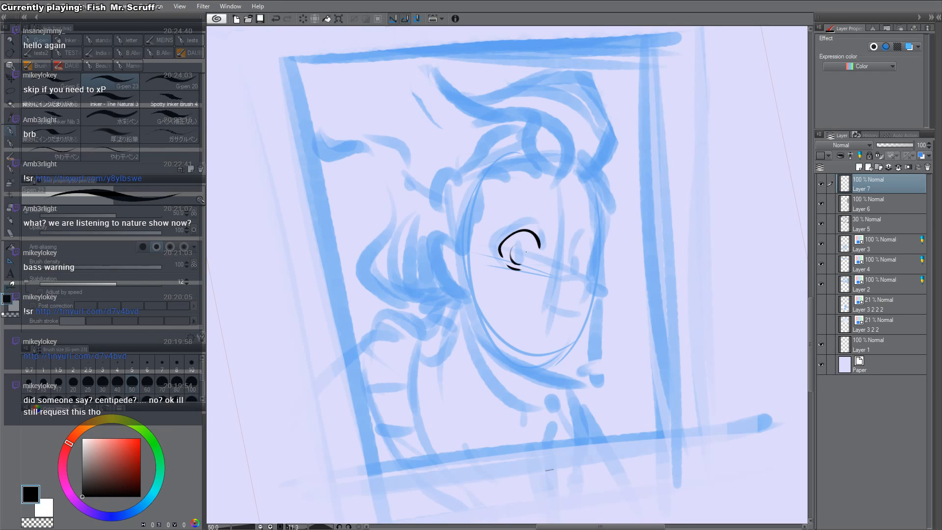
pyautogui.hotkey('ctrl', 'z')
pyautogui.hotkey('ctrl', 'z')
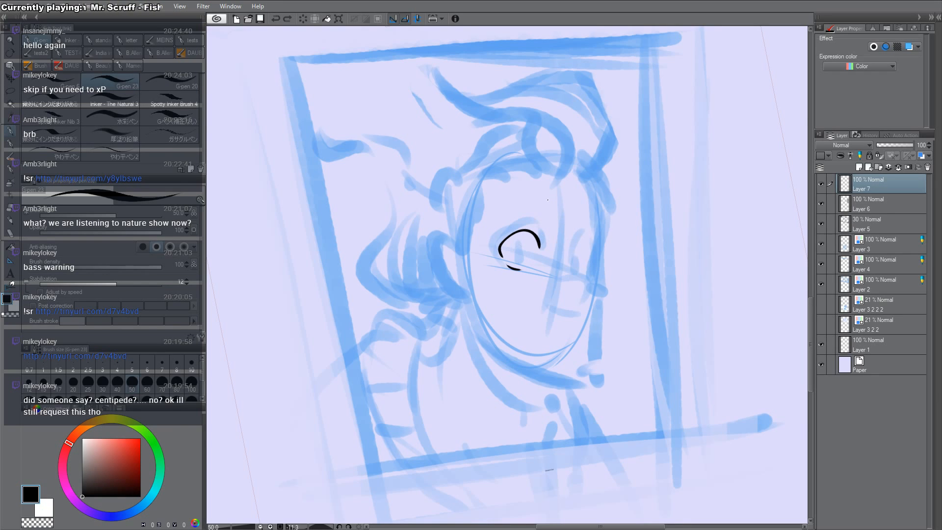
pyautogui.keyDown('ctrl'); pyautogui.click(510, 250); pyautogui.keyUp('ctrl')
pyautogui.press('c')
pyautogui.moveTo(496, 260); pyautogui.dragTo(507, 232)
pyautogui.hotkey('ctrl', 'z')
pyautogui.press('c')
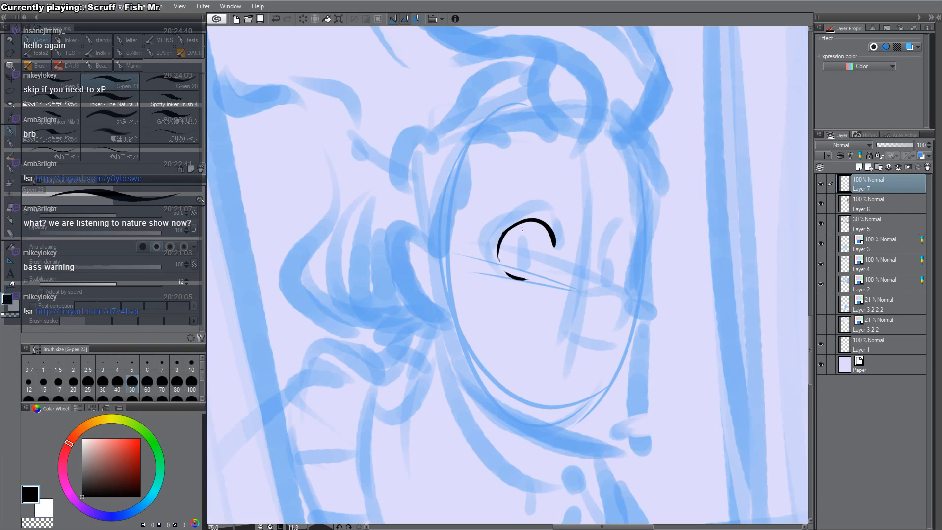
# Step: Ink the portrait's narrower eye, the curved nose tip and a solid black mouth shape with a trimmed edge
pyautogui.moveTo(597, 281)
pyautogui.mouseDown()
pyautogui.moveTo(625, 273)
pyautogui.moveTo(622, 316)
pyautogui.mouseUp()
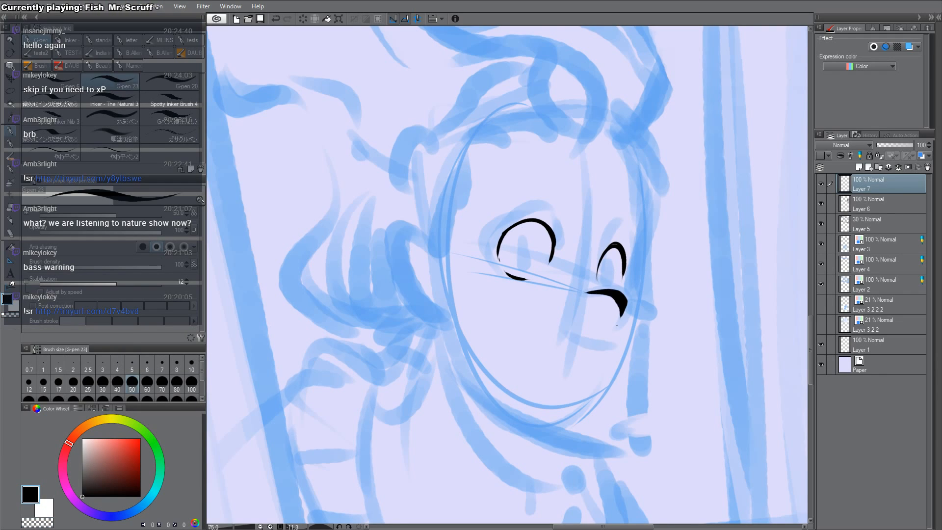
pyautogui.moveTo(569, 329)
pyautogui.mouseDown()
pyautogui.moveTo(586, 339)
pyautogui.moveTo(564, 317)
pyautogui.moveTo(606, 334)
pyautogui.moveTo(624, 300)
pyautogui.moveTo(499, 499)
pyautogui.mouseUp()
pyautogui.press('r')
pyautogui.press('c')
pyautogui.moveTo(484, 342); pyautogui.dragTo(485, 410)
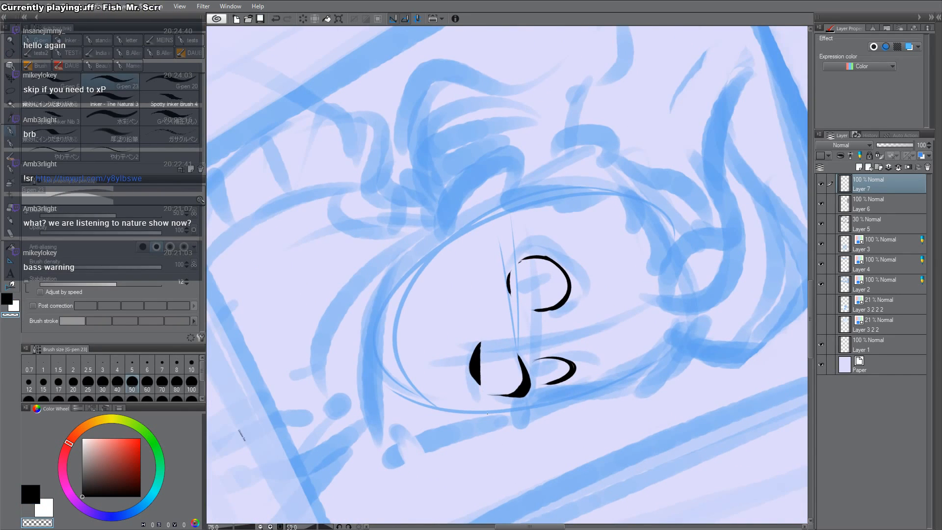
pyautogui.press('c')
# Step: Ink the portrait's far face contour from the forehead past the nose and down to the chin
pyautogui.press('r')
pyautogui.doubleClick(629, 455)
pyautogui.moveTo(623, 323)
pyautogui.mouseDown()
pyautogui.moveTo(607, 443)
pyautogui.moveTo(616, 480)
pyautogui.moveTo(613, 463)
pyautogui.mouseUp()
pyautogui.moveTo(620, 317); pyautogui.dragTo(665, 215)
pyautogui.hotkey('ctrl', 'z')
pyautogui.moveTo(658, 174); pyautogui.dragTo(654, 249)
pyautogui.moveTo(622, 314); pyautogui.dragTo(668, 226)
# Step: Switch to the Art Marker (Dry) brush
pyautogui.press('p')
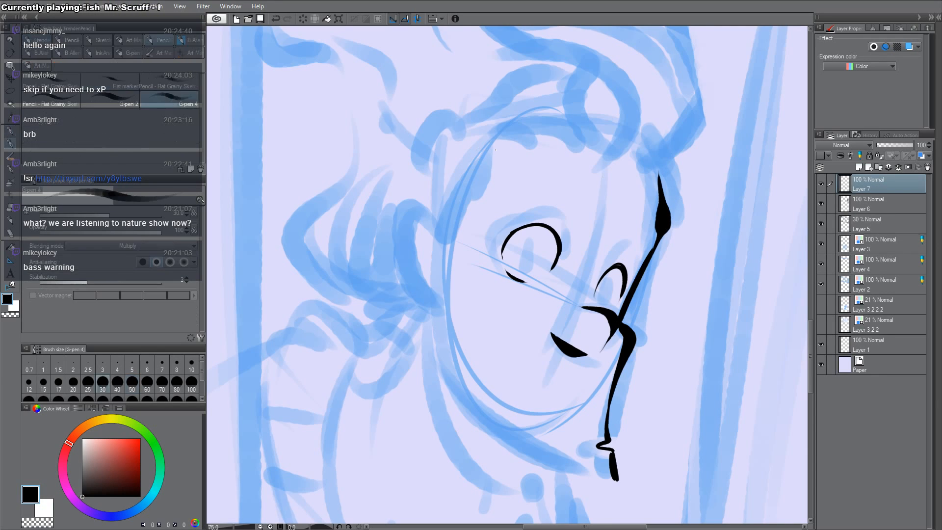
pyautogui.click(140, 54)
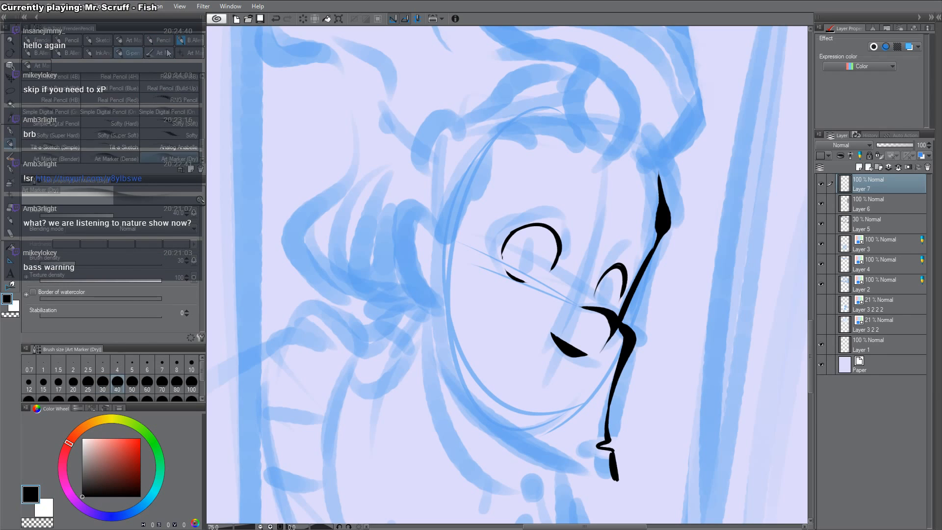
# Step: Look through the pencil brush groups and their brush lists for a suitable drawing brush
pyautogui.click(184, 53)
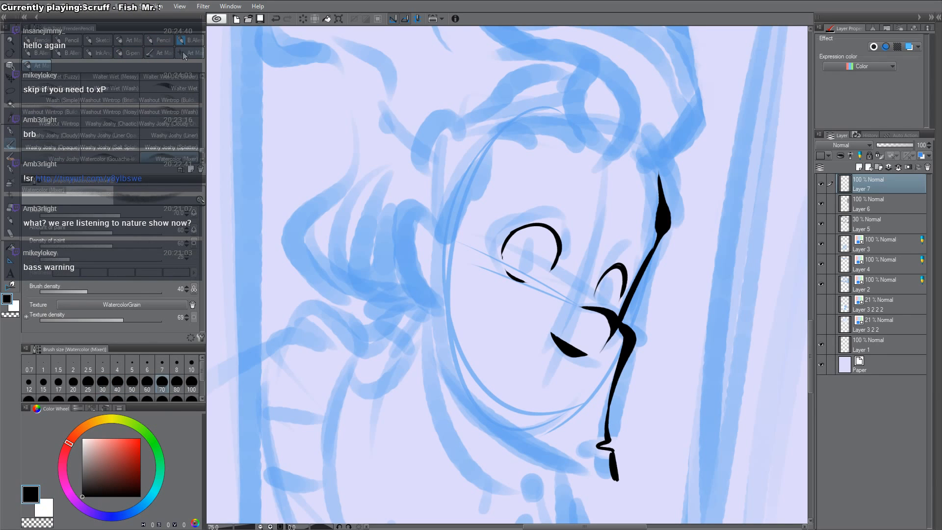
pyautogui.click(163, 53)
pyautogui.click(63, 55)
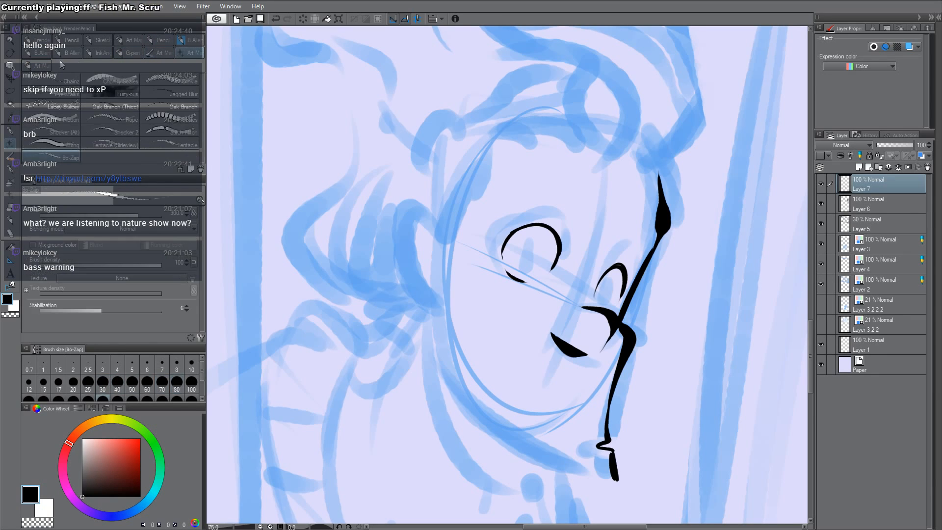
pyautogui.click(39, 64)
pyautogui.click(106, 54)
pyautogui.click(128, 56)
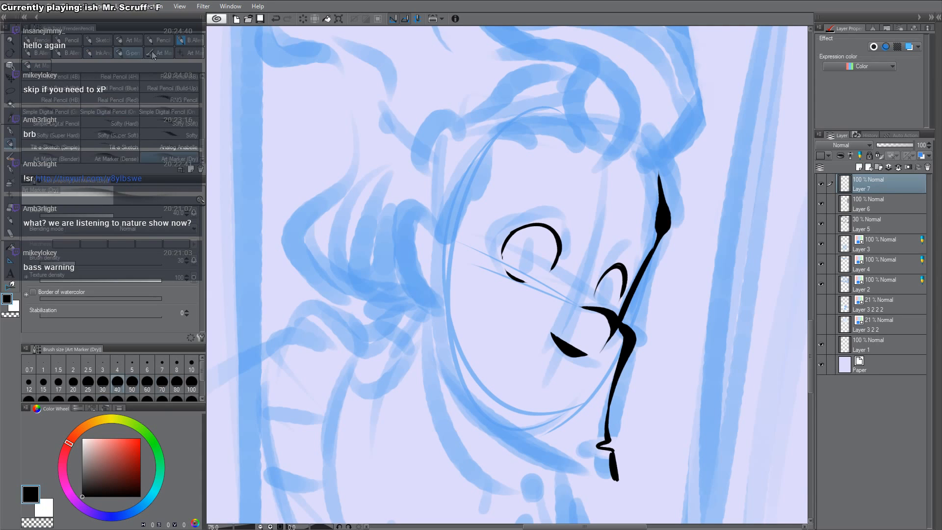
pyautogui.click(157, 54)
pyautogui.click(186, 54)
pyautogui.click(44, 65)
pyautogui.click(157, 55)
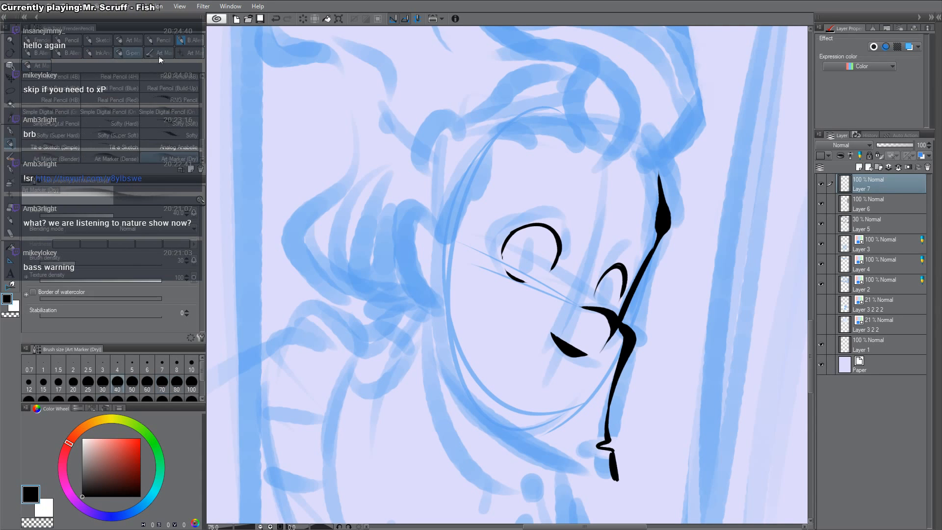
pyautogui.click(189, 55)
pyautogui.click(36, 65)
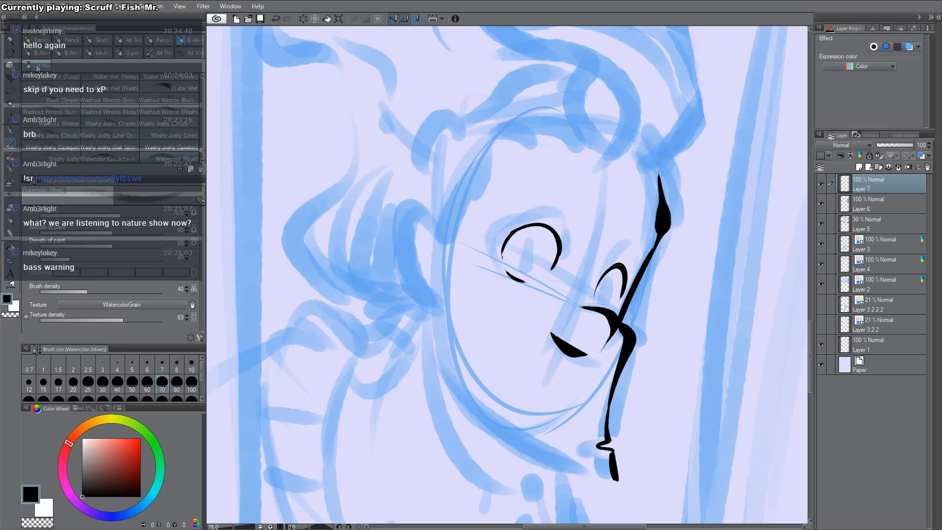
pyautogui.click(157, 53)
pyautogui.click(184, 54)
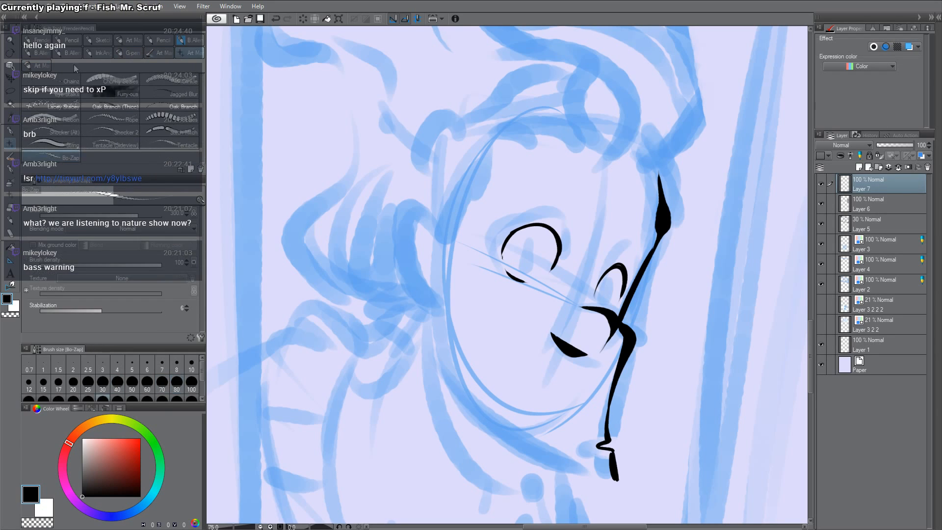
pyautogui.click(34, 64)
pyautogui.click(157, 55)
pyautogui.click(184, 56)
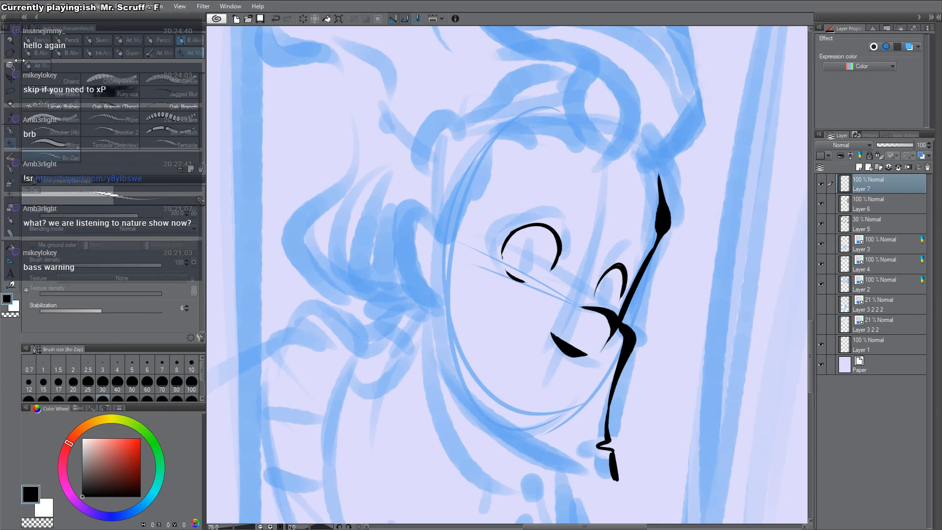
pyautogui.click(37, 66)
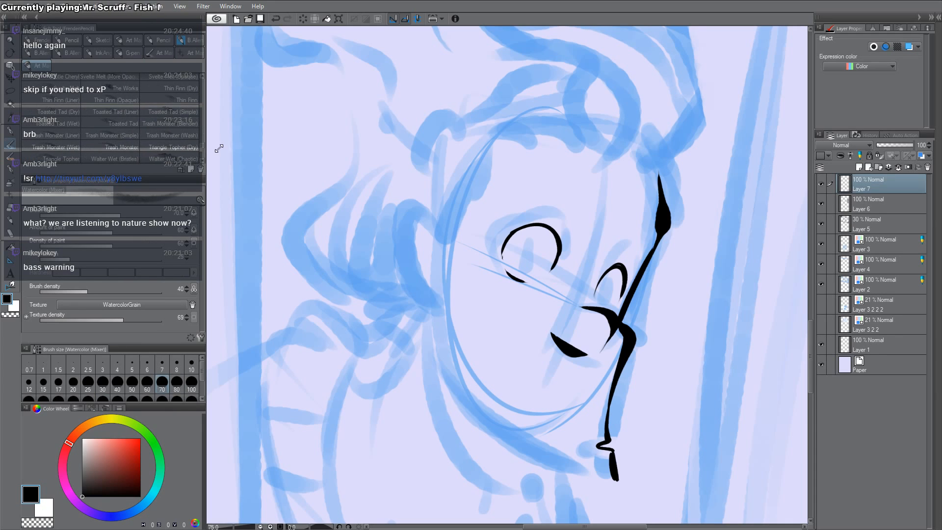
pyautogui.moveTo(202, 148); pyautogui.dragTo(204, 84)
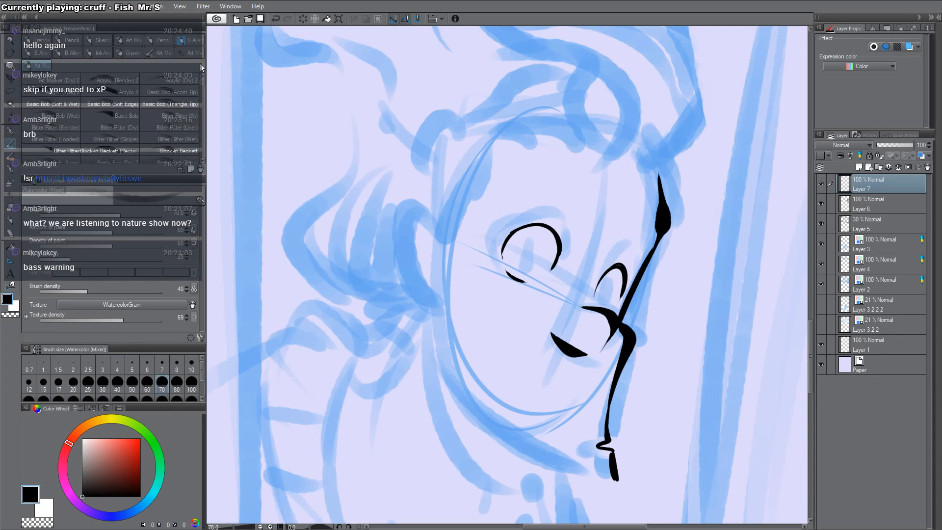
pyautogui.click(188, 53)
pyautogui.click(163, 42)
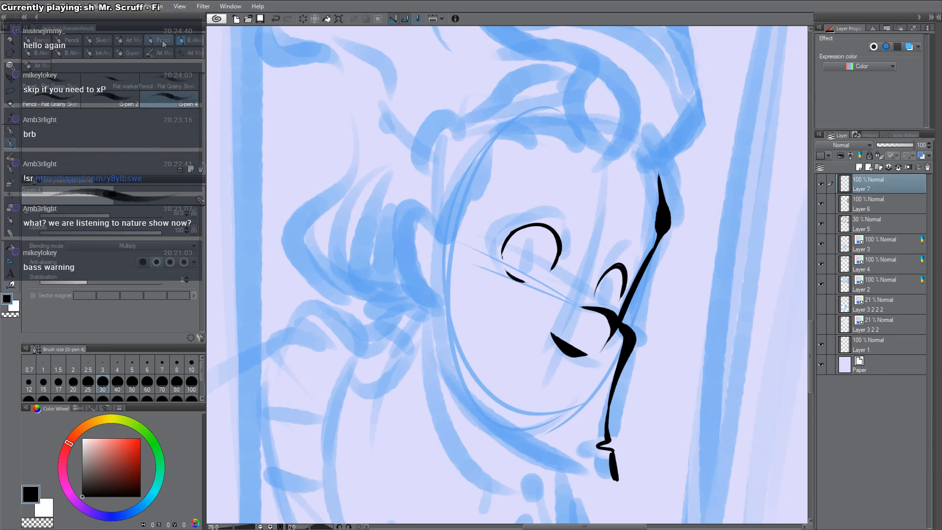
# Step: Ink both of the character's eyebrows in black on Layer 7 with the G-pen 23 brush
pyautogui.press('p')
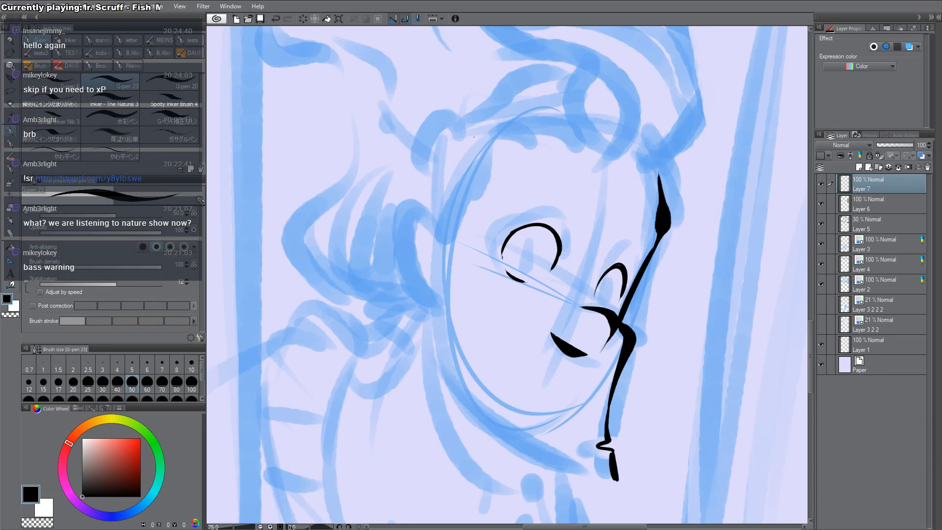
pyautogui.moveTo(514, 187)
pyautogui.mouseDown()
pyautogui.moveTo(530, 176)
pyautogui.moveTo(584, 189)
pyautogui.mouseUp()
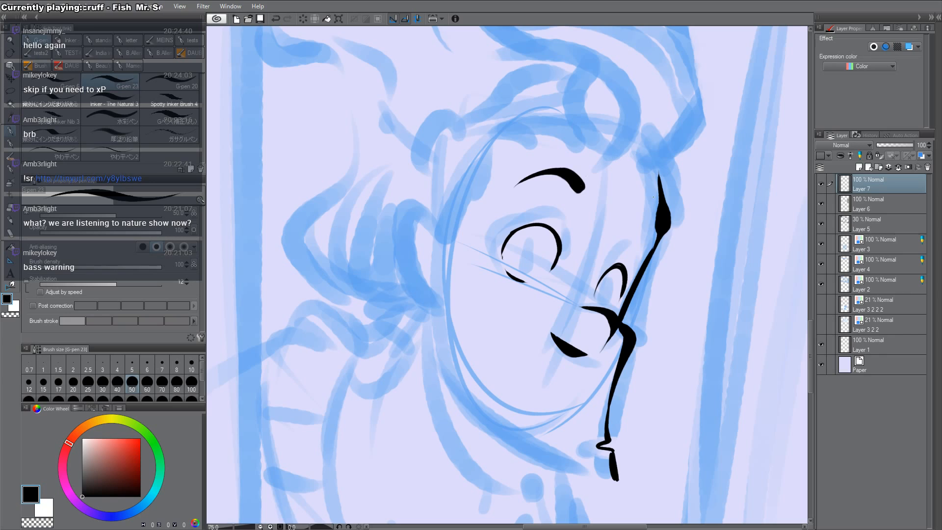
pyautogui.moveTo(622, 223)
pyautogui.mouseDown()
pyautogui.moveTo(642, 215)
pyautogui.moveTo(650, 234)
pyautogui.mouseUp()
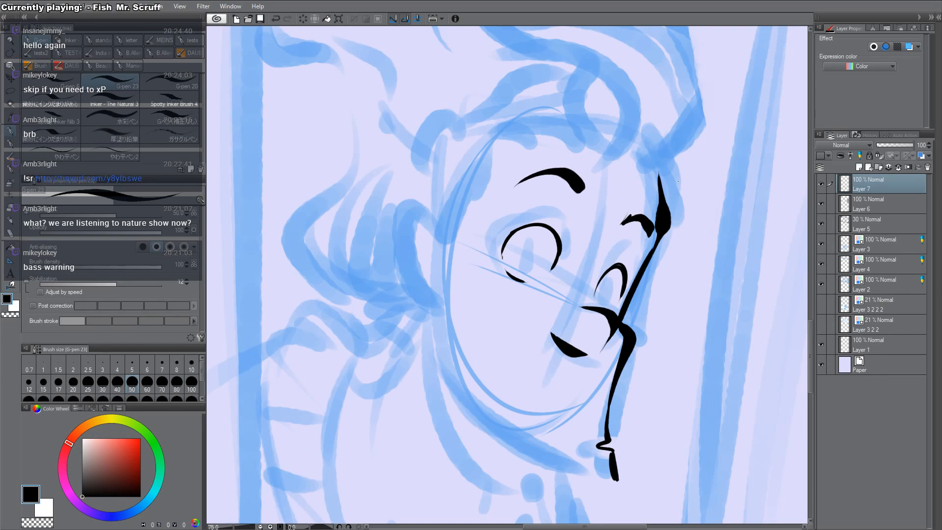
pyautogui.press('c')
pyautogui.press('c')
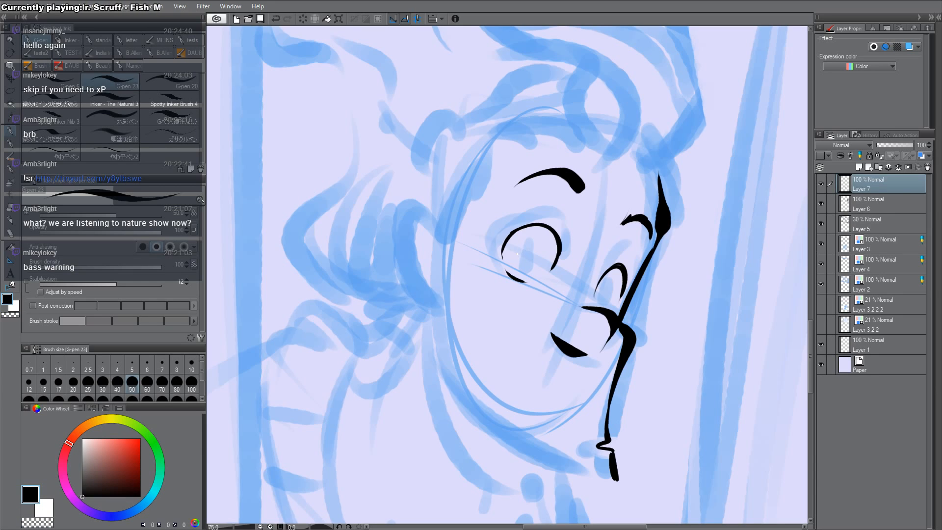
# Step: Ink the irises and pupils in both eyes and add a ragged tip to the nearer eyebrow's inner end
pyautogui.moveTo(519, 243)
pyautogui.mouseDown()
pyautogui.moveTo(519, 267)
pyautogui.moveTo(528, 259)
pyautogui.mouseUp()
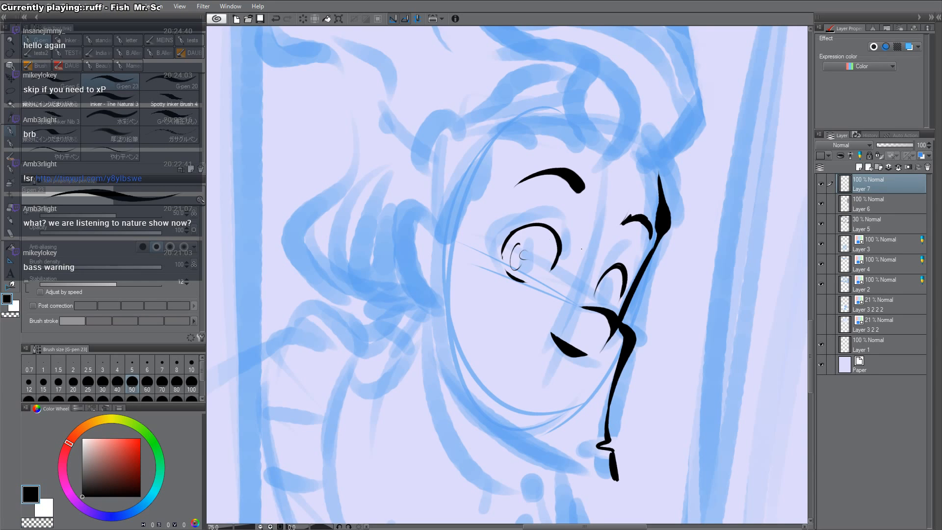
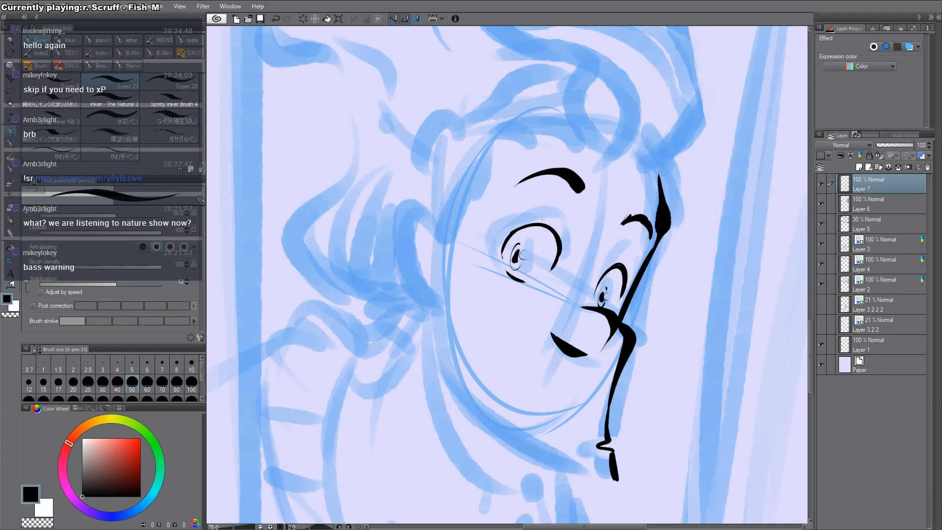
pyautogui.press('h')
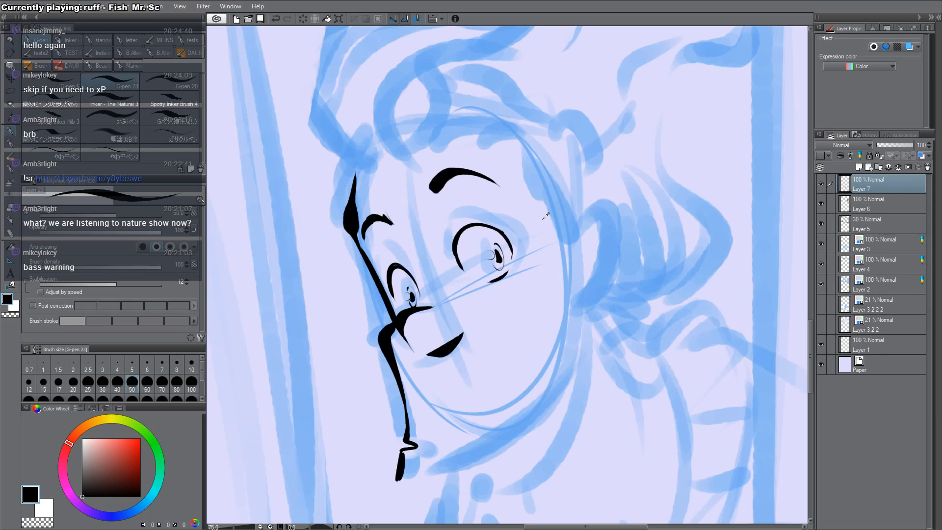
pyautogui.press('h')
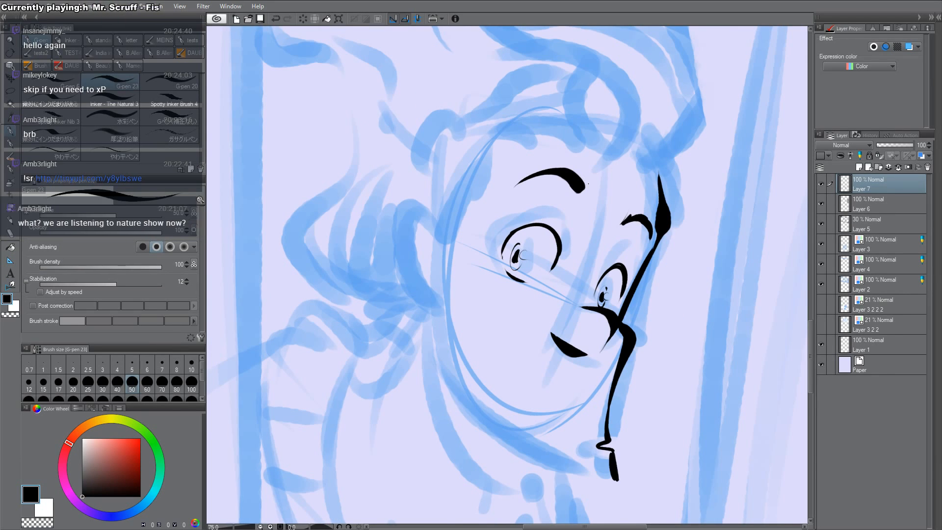
pyautogui.moveTo(580, 196); pyautogui.dragTo(638, 178)
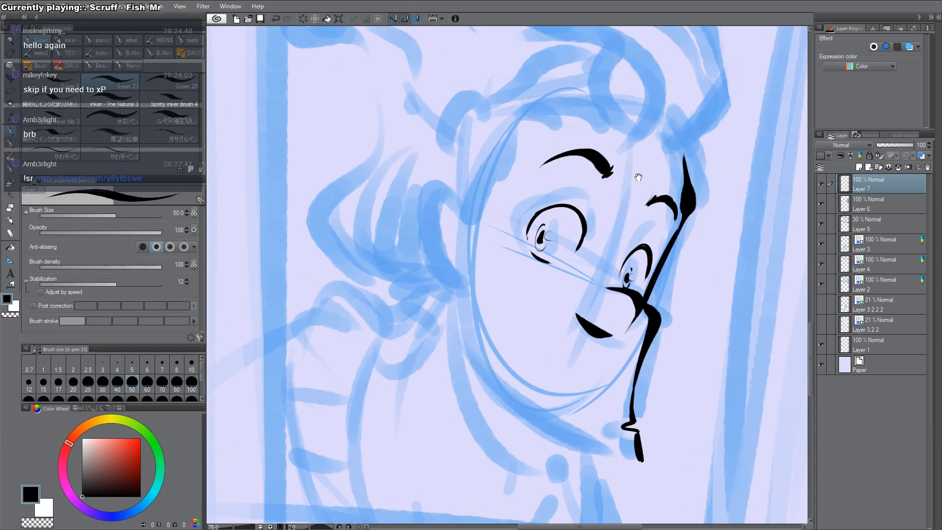
pyautogui.moveTo(474, 214)
pyautogui.mouseDown()
pyautogui.moveTo(434, 237)
pyautogui.moveTo(440, 280)
pyautogui.moveTo(433, 248)
pyautogui.mouseUp()
pyautogui.hotkey('ctrl', 'z')
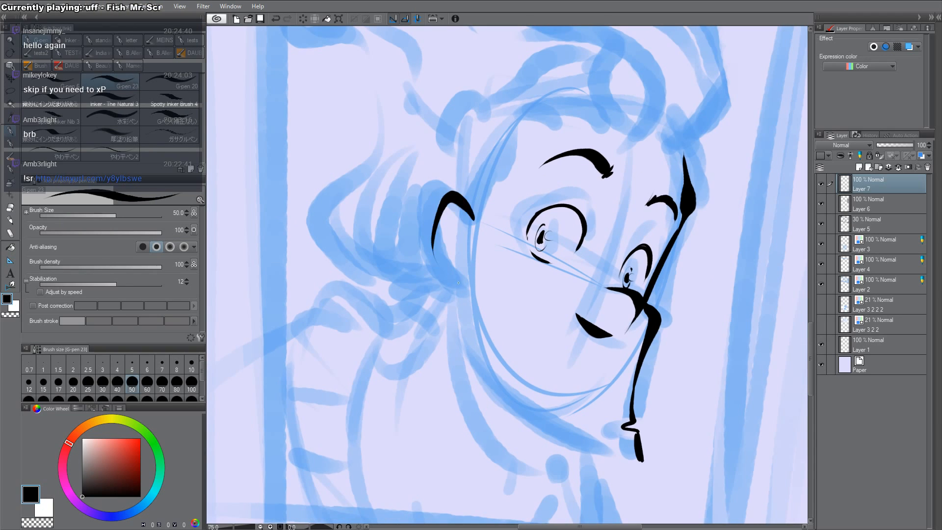
pyautogui.hotkey('ctrl', 'z')
# Step: Ink the ear's outer contour down to a rounded lobe and fill in its inner folds with black shapes
pyautogui.moveTo(474, 216)
pyautogui.mouseDown()
pyautogui.moveTo(434, 234)
pyautogui.moveTo(458, 287)
pyautogui.mouseUp()
pyautogui.moveTo(456, 243); pyautogui.dragTo(458, 255)
pyautogui.moveTo(464, 234); pyautogui.dragTo(449, 216)
pyautogui.moveTo(447, 239)
pyautogui.mouseDown()
pyautogui.moveTo(457, 223)
pyautogui.moveTo(455, 259)
pyautogui.mouseUp()
pyautogui.press('c')
pyautogui.press('c')
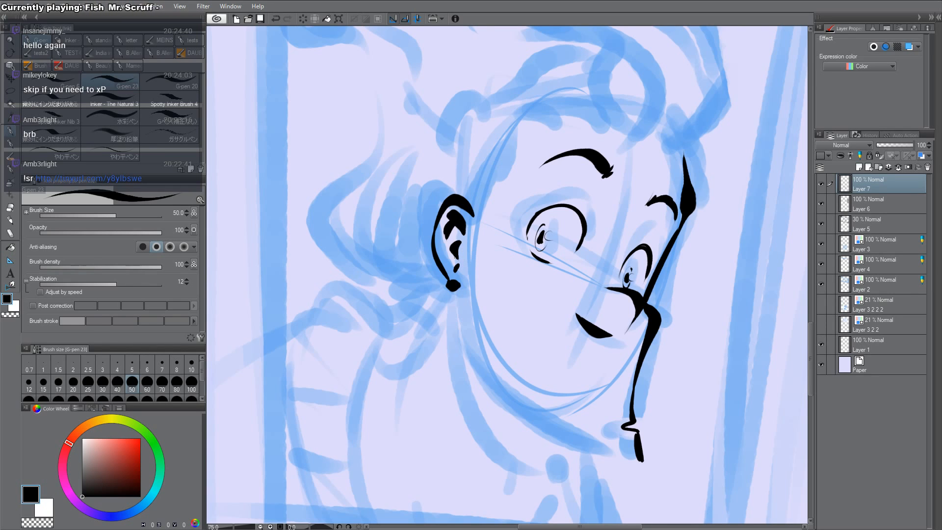
# Step: Ink the jawline from below the ear to the chin, redoing the lower stretch as a heavier tapered stroke
pyautogui.moveTo(463, 322); pyautogui.dragTo(451, 279)
pyautogui.moveTo(456, 222); pyautogui.dragTo(453, 318)
pyautogui.moveTo(453, 238)
pyautogui.mouseDown()
pyautogui.moveTo(464, 334)
pyautogui.moveTo(439, 267)
pyautogui.moveTo(447, 443)
pyautogui.mouseUp()
pyautogui.hotkey('shift', 'space')
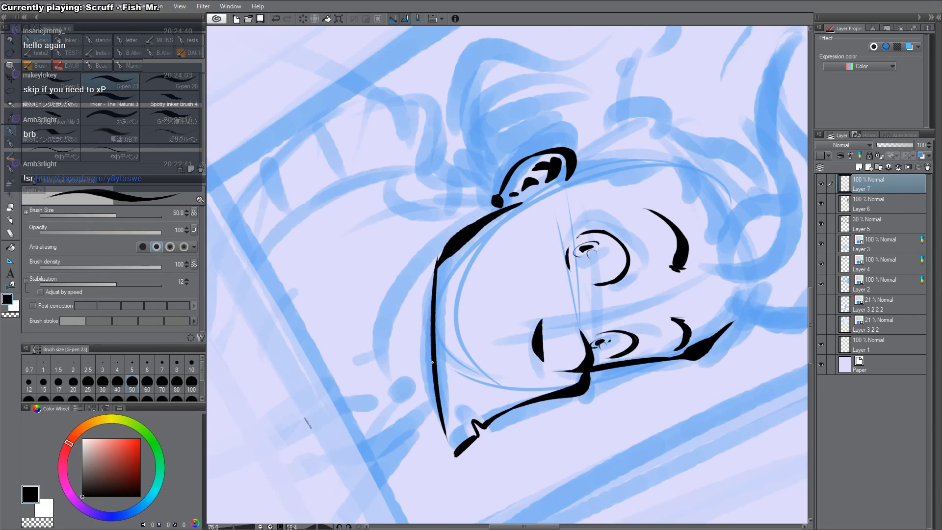
pyautogui.hotkey('ctrl', 'z')
pyautogui.moveTo(432, 269); pyautogui.dragTo(447, 452)
pyautogui.hotkey('ctrl', 'z')
pyautogui.moveTo(430, 280); pyautogui.dragTo(449, 455)
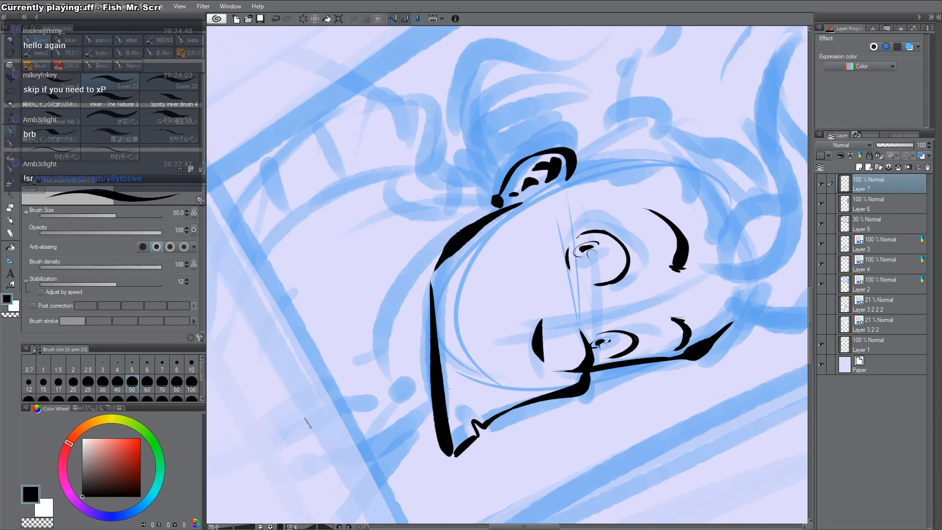
pyautogui.hotkey('shift', 'space')
pyautogui.moveTo(449, 388); pyautogui.dragTo(545, 395)
# Step: Redraw the back of the jaw below the ear as a thick line and clean up its join with the lower jawline
pyautogui.moveTo(463, 225); pyautogui.dragTo(453, 314)
pyautogui.hotkey('ctrl', 'z')
pyautogui.moveTo(454, 242)
pyautogui.mouseDown()
pyautogui.moveTo(460, 333)
pyautogui.moveTo(462, 231)
pyautogui.moveTo(471, 350)
pyautogui.mouseUp()
pyautogui.press('c')
pyautogui.press('c')
pyautogui.moveTo(446, 313)
pyautogui.mouseDown()
pyautogui.moveTo(490, 370)
pyautogui.moveTo(475, 342)
pyautogui.mouseUp()
pyautogui.moveTo(451, 312); pyautogui.dragTo(501, 369)
pyautogui.moveTo(472, 340); pyautogui.dragTo(480, 349)
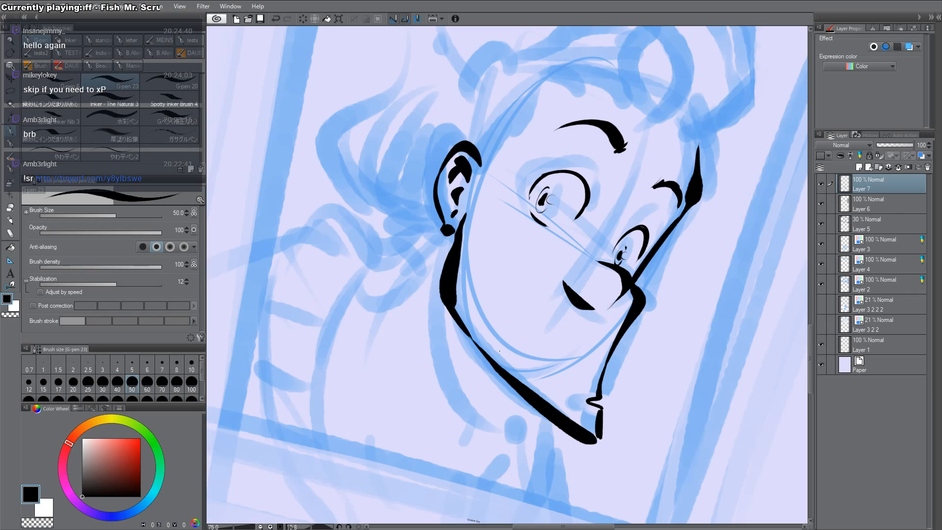
pyautogui.press('h')
pyautogui.press('h')
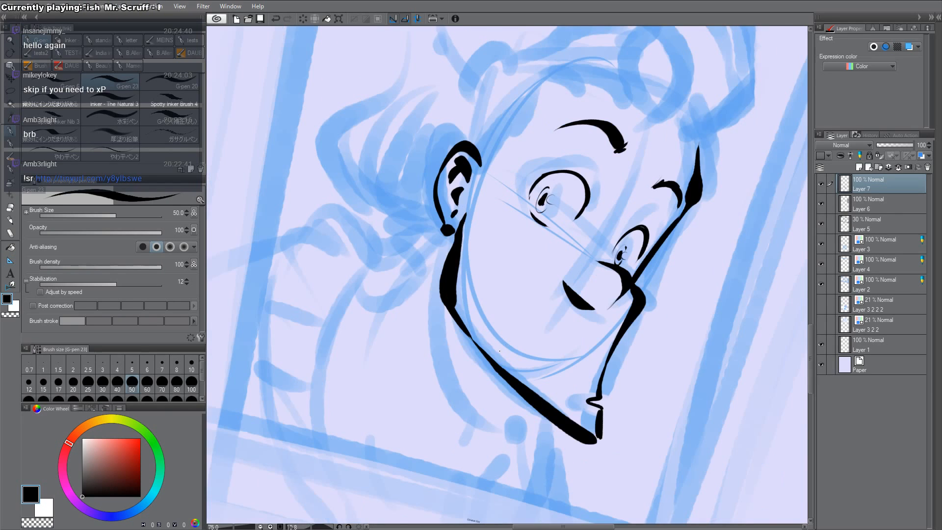
# Step: Add short accent marks beside the upper outlines of both eyes
pyautogui.moveTo(500, 351); pyautogui.dragTo(456, 425)
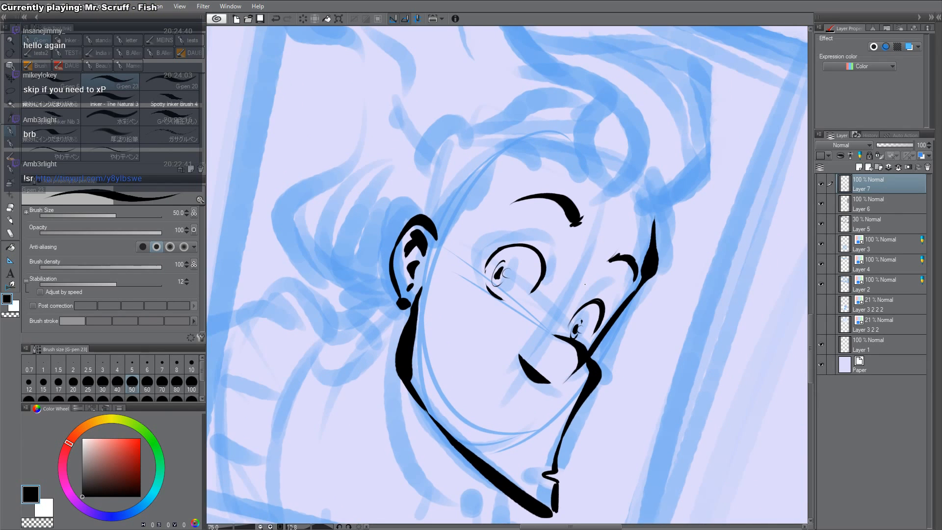
pyautogui.moveTo(548, 253); pyautogui.dragTo(555, 270)
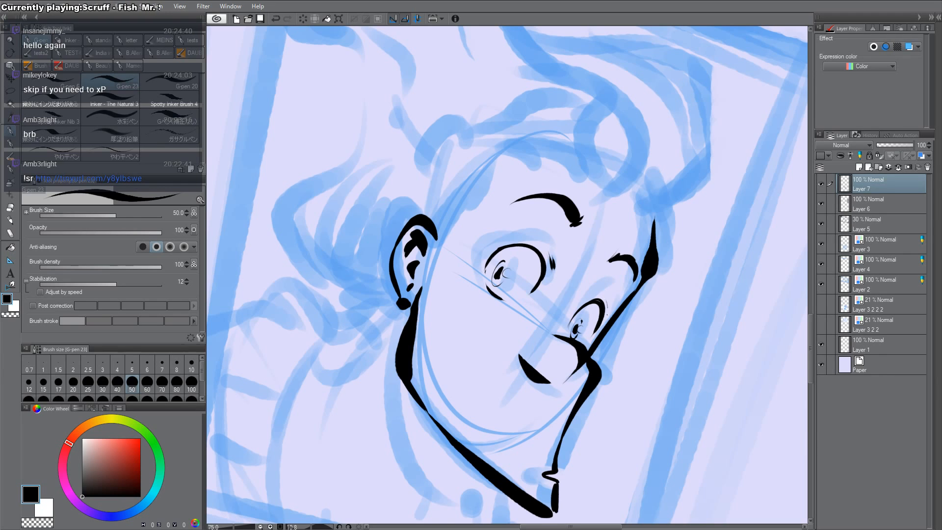
pyautogui.moveTo(610, 307); pyautogui.dragTo(609, 315)
pyautogui.doubleClick(696, 235)
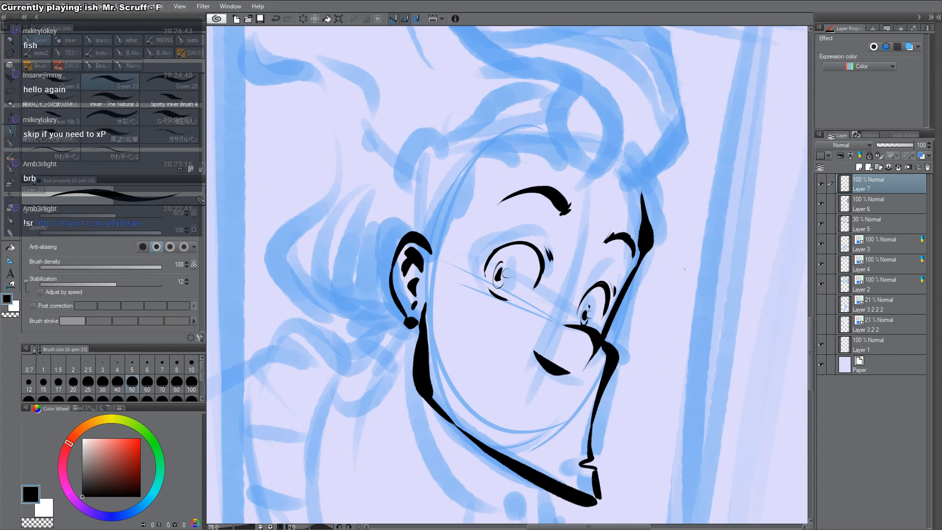
# Step: Ink the hairline from the temple in front of the ear up and across the forehead
pyautogui.moveTo(447, 255); pyautogui.dragTo(497, 129)
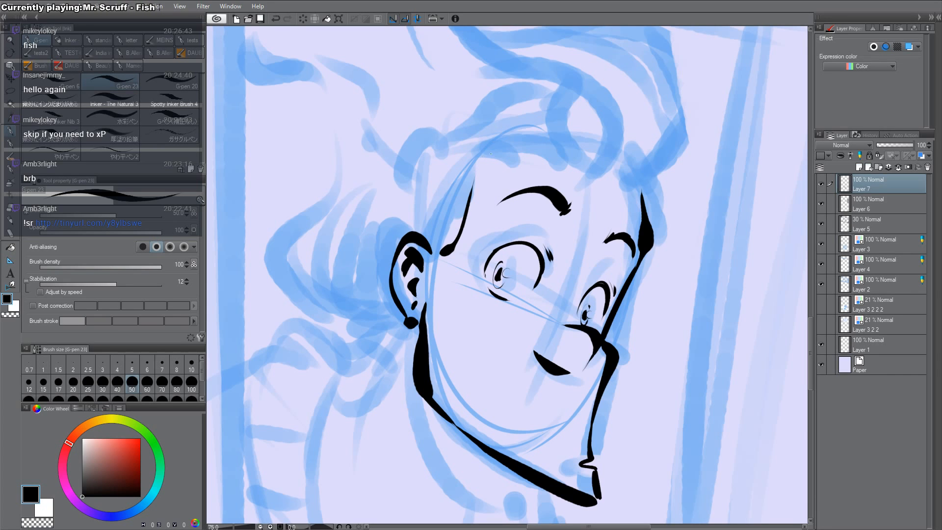
pyautogui.moveTo(495, 223)
pyautogui.mouseDown()
pyautogui.moveTo(626, 277)
pyautogui.moveTo(574, 417)
pyautogui.mouseUp()
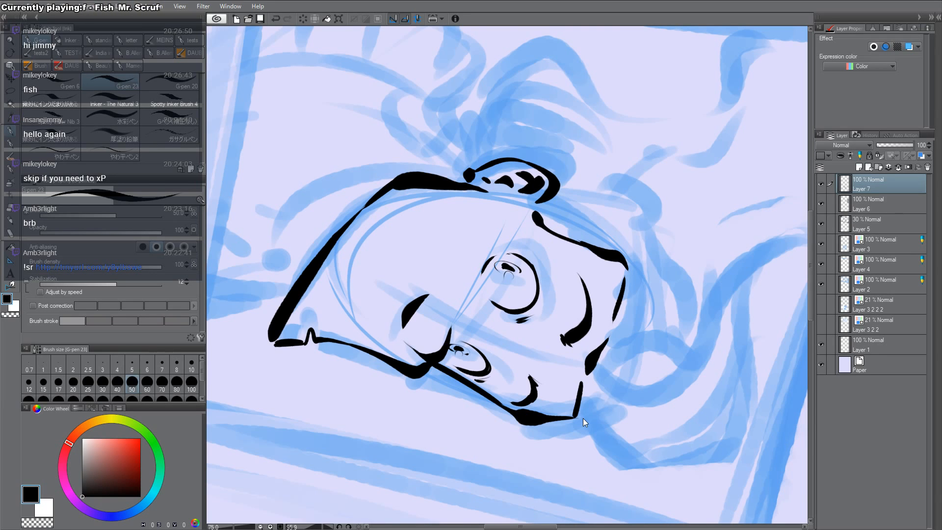
pyautogui.moveTo(583, 418); pyautogui.dragTo(629, 213)
# Step: Ink the quiff's sweeping outer contour, its pointed tip, the heavy inner curl shadow and the join at the forehead
pyautogui.moveTo(448, 93)
pyautogui.mouseDown()
pyautogui.moveTo(501, 138)
pyautogui.moveTo(619, 109)
pyautogui.moveTo(656, 245)
pyautogui.moveTo(597, 269)
pyautogui.mouseUp()
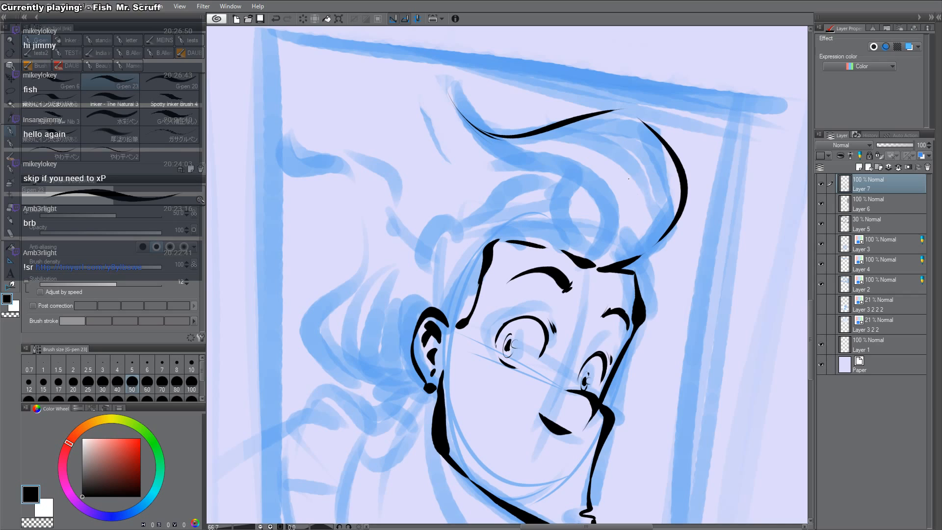
pyautogui.moveTo(428, 97)
pyautogui.mouseDown()
pyautogui.moveTo(443, 91)
pyautogui.moveTo(449, 117)
pyautogui.moveTo(459, 111)
pyautogui.moveTo(539, 165)
pyautogui.moveTo(595, 251)
pyautogui.mouseUp()
pyautogui.moveTo(571, 180)
pyautogui.mouseDown()
pyautogui.moveTo(598, 251)
pyautogui.moveTo(592, 242)
pyautogui.mouseUp()
pyautogui.moveTo(662, 239)
pyautogui.mouseDown()
pyautogui.moveTo(654, 275)
pyautogui.moveTo(638, 283)
pyautogui.moveTo(630, 264)
pyautogui.moveTo(619, 268)
pyautogui.mouseUp()
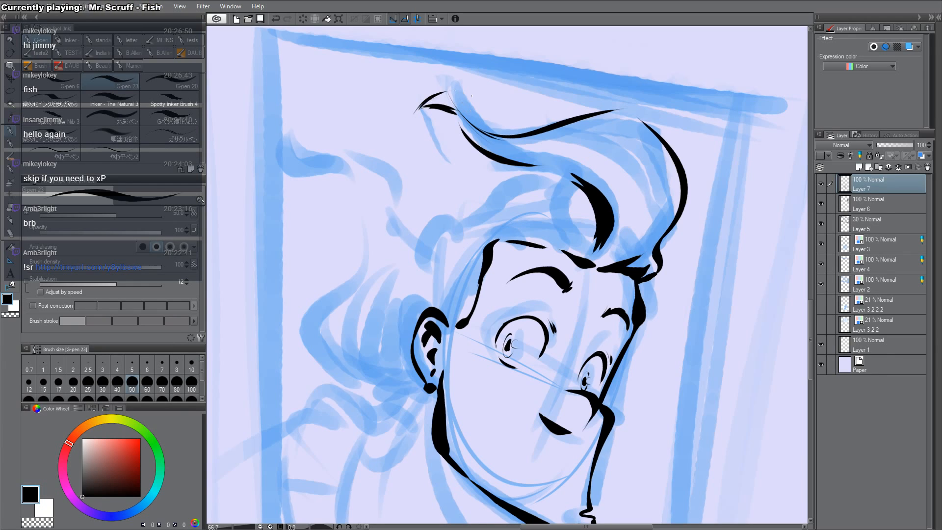
# Step: Add a second thin line along the quiff's upper contour near its pointed tip
pyautogui.moveTo(452, 93)
pyautogui.mouseDown()
pyautogui.moveTo(474, 111)
pyautogui.moveTo(461, 118)
pyautogui.moveTo(501, 137)
pyautogui.mouseUp()
pyautogui.hotkey('ctrl', 'z')
pyautogui.press('r')
pyautogui.moveTo(674, 199)
pyautogui.mouseDown()
pyautogui.moveTo(523, 90)
pyautogui.moveTo(510, 92)
pyautogui.mouseUp()
pyautogui.press('p')
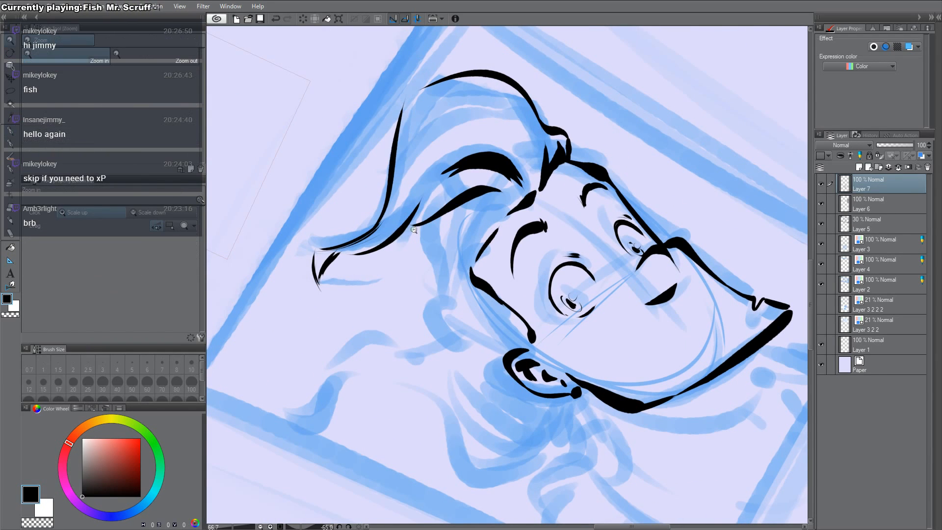
# Step: Ink the underside of the quiff with thick tapered strokes running down to the forehead hairline
pyautogui.press('r')
pyautogui.moveTo(660, 207); pyautogui.dragTo(501, 490)
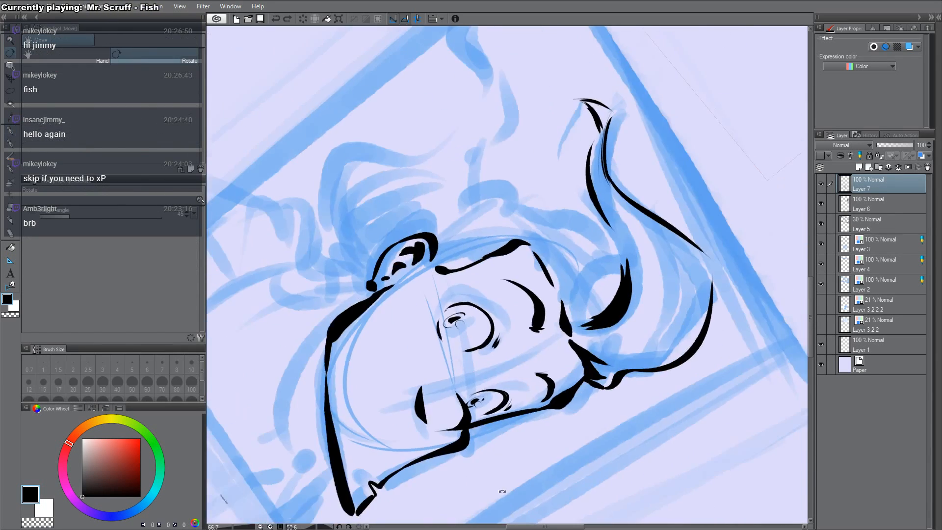
pyautogui.press('p')
pyautogui.moveTo(588, 189); pyautogui.dragTo(599, 271)
pyautogui.moveTo(589, 191); pyautogui.dragTo(598, 290)
pyautogui.moveTo(589, 214)
pyautogui.mouseDown()
pyautogui.moveTo(592, 289)
pyautogui.moveTo(578, 244)
pyautogui.moveTo(586, 261)
pyautogui.mouseUp()
pyautogui.press('r')
pyautogui.press('p')
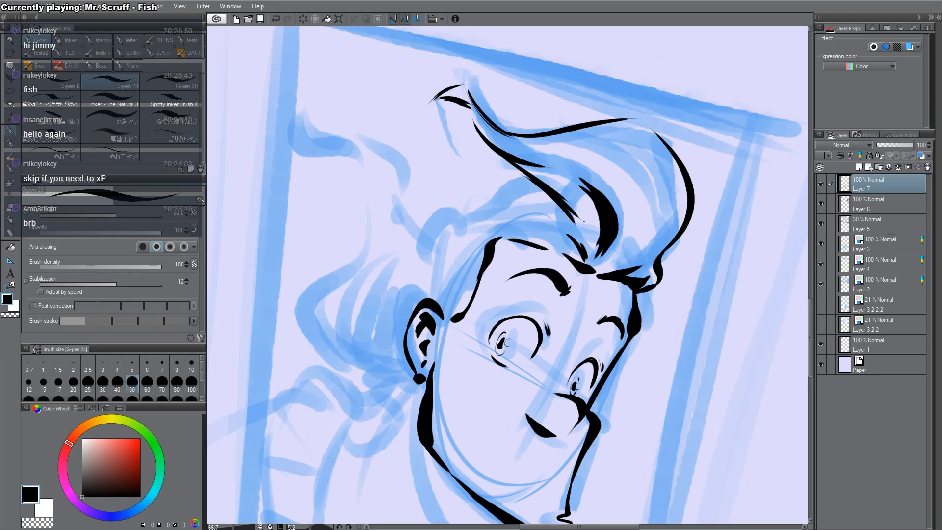
# Step: Ink the wavy side-hair contour from above the ear up to the quiff and add short shadow strokes inside it
pyautogui.moveTo(584, 221); pyautogui.dragTo(617, 218)
pyautogui.moveTo(491, 209)
pyautogui.mouseDown()
pyautogui.moveTo(470, 216)
pyautogui.moveTo(465, 297)
pyautogui.mouseUp()
pyautogui.moveTo(489, 210)
pyautogui.mouseDown()
pyautogui.moveTo(514, 186)
pyautogui.moveTo(577, 190)
pyautogui.mouseUp()
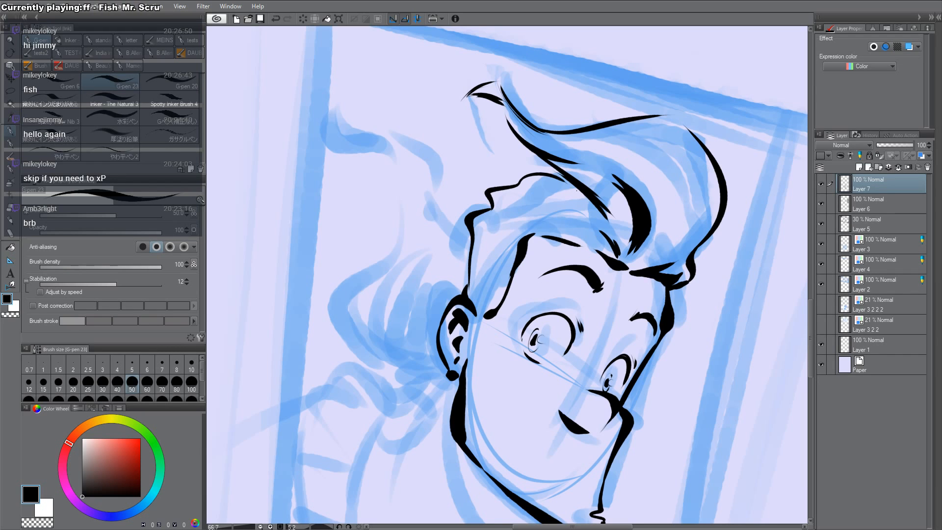
pyautogui.moveTo(508, 201); pyautogui.dragTo(548, 221)
pyautogui.moveTo(548, 196); pyautogui.dragTo(560, 208)
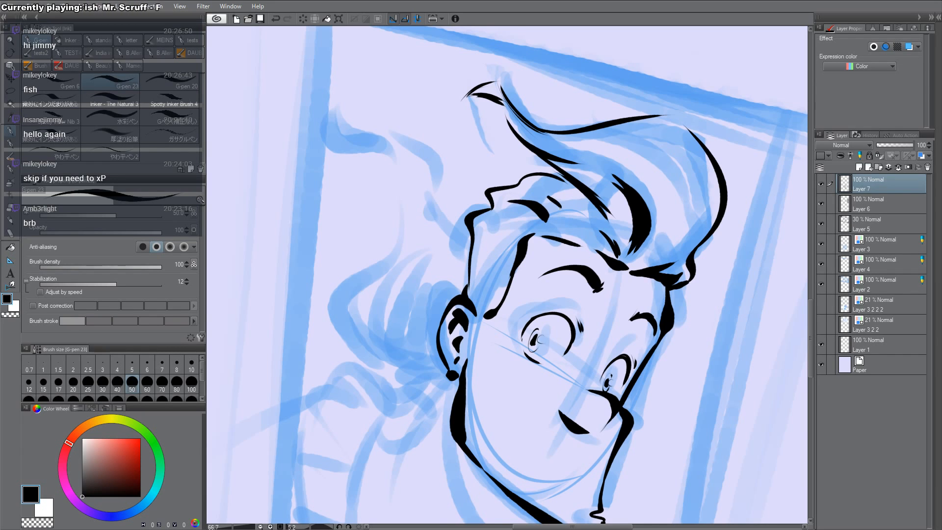
# Step: Rotate the canvas, thicken the quiff's front contour and ink tapered shadows inside the quiff and where it meets the forehead
pyautogui.press('h')
pyautogui.press('h')
pyautogui.hotkey('shift', 'space')
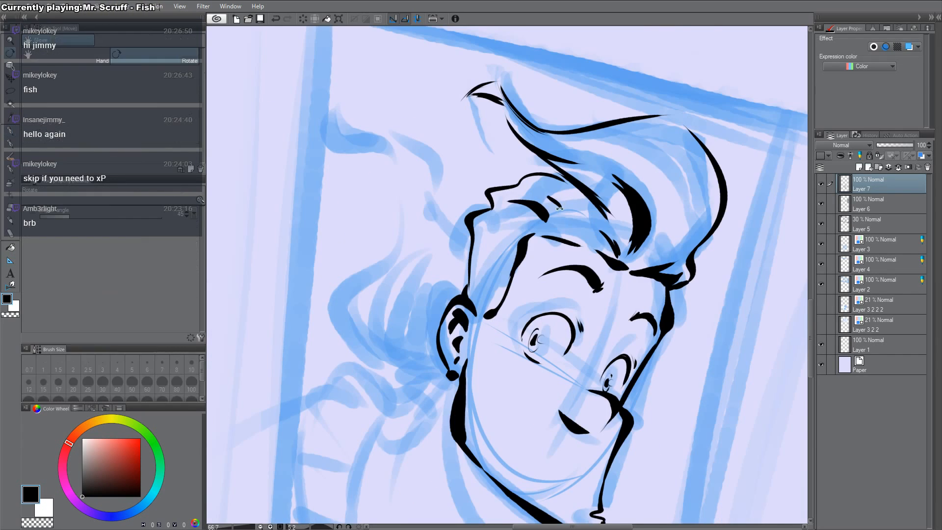
pyautogui.moveTo(707, 284); pyautogui.dragTo(642, 433)
pyautogui.moveTo(719, 262)
pyautogui.mouseDown()
pyautogui.moveTo(724, 338)
pyautogui.moveTo(654, 402)
pyautogui.moveTo(701, 386)
pyautogui.moveTo(730, 354)
pyautogui.mouseUp()
pyautogui.press('c')
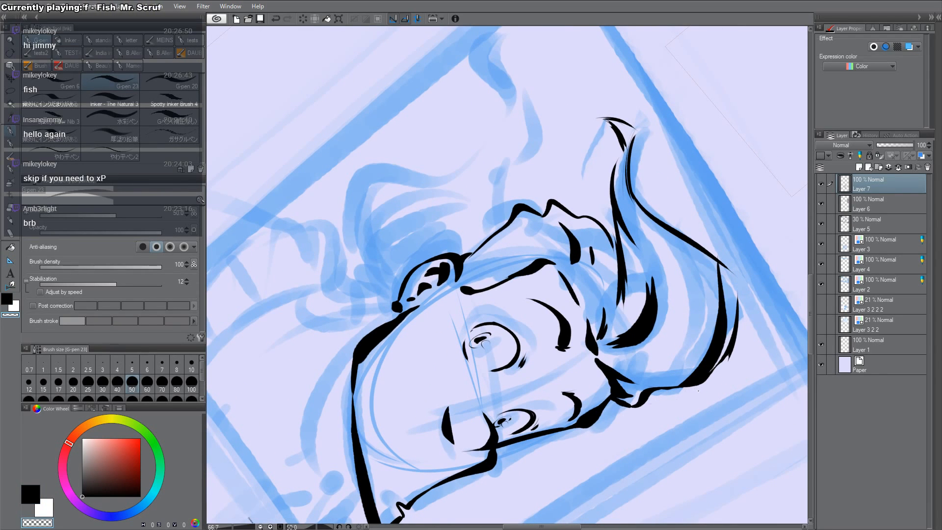
pyautogui.press('c')
pyautogui.moveTo(616, 388); pyautogui.dragTo(681, 377)
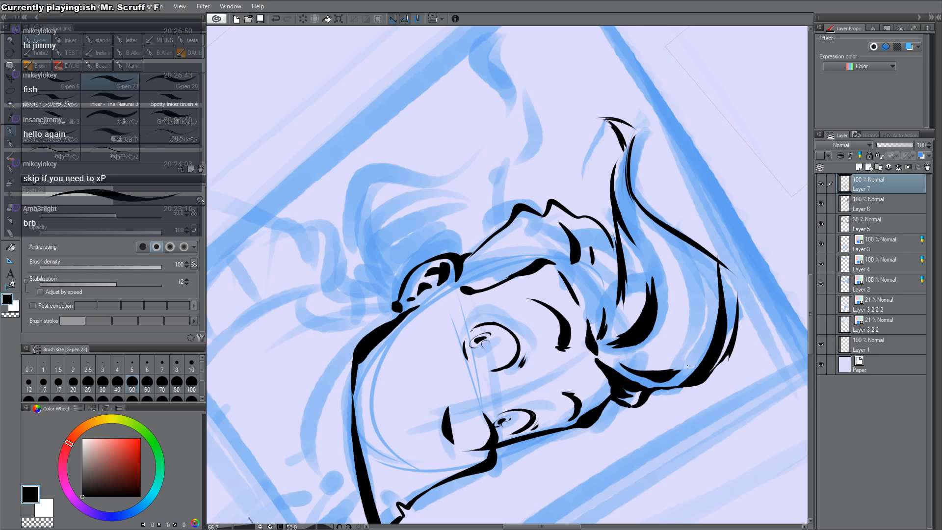
pyautogui.moveTo(701, 317); pyautogui.dragTo(693, 342)
# Step: Trim the quiff's front contour to a clean edge and corner with the transparent colour
pyautogui.press('c')
pyautogui.moveTo(738, 294)
pyautogui.mouseDown()
pyautogui.moveTo(728, 362)
pyautogui.moveTo(718, 366)
pyautogui.mouseUp()
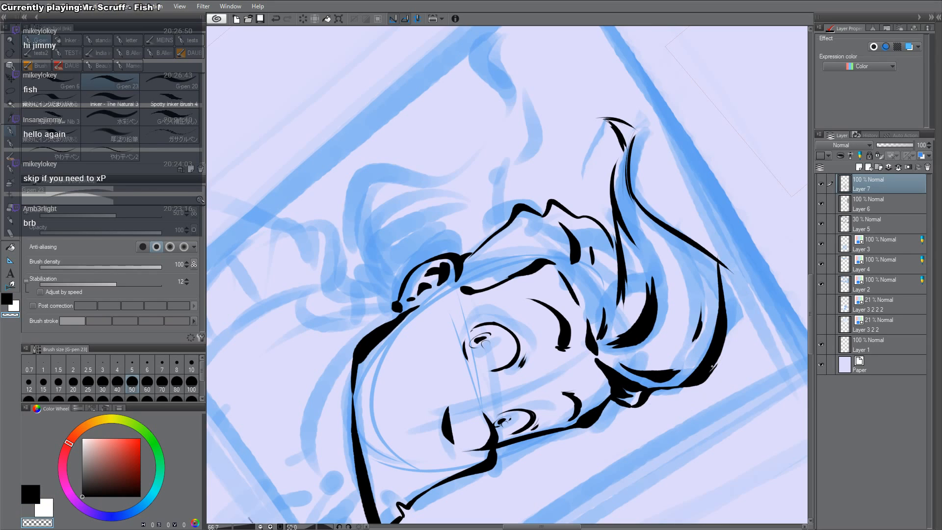
pyautogui.moveTo(725, 262); pyautogui.dragTo(738, 299)
pyautogui.press('c')
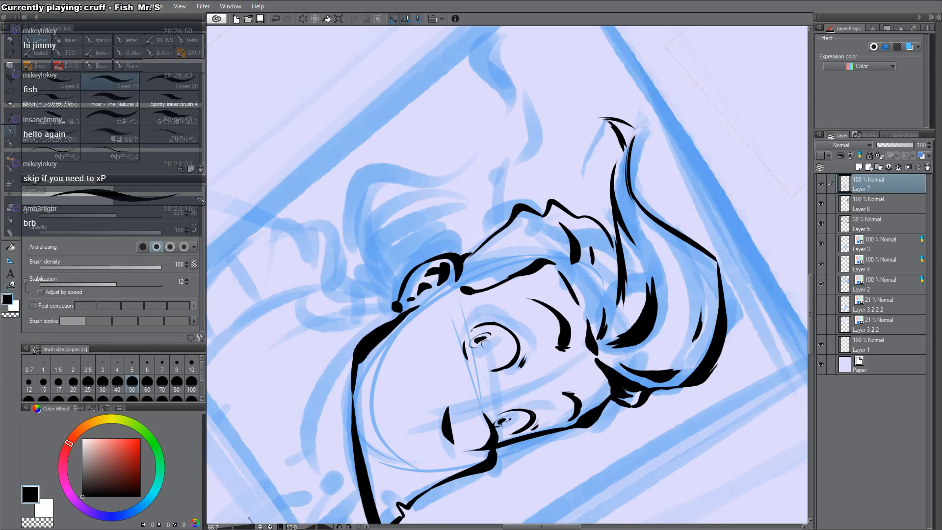
# Step: Thicken the quiff's underside line and ink heavy black tufts along the crest of the side hair
pyautogui.moveTo(619, 150); pyautogui.dragTo(608, 214)
pyautogui.hotkey('shift', 'space')
pyautogui.moveTo(633, 255); pyautogui.dragTo(660, 58)
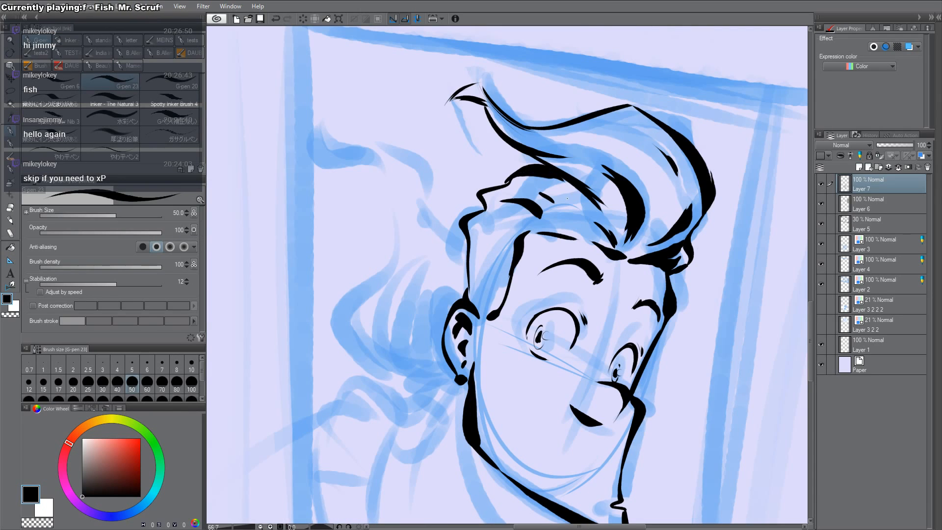
pyautogui.moveTo(510, 179); pyautogui.dragTo(549, 170)
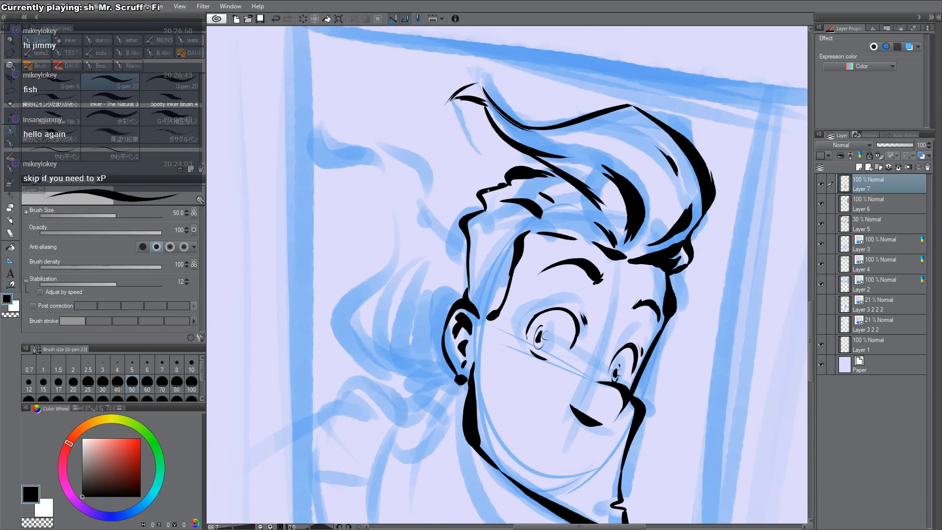
pyautogui.moveTo(498, 185)
pyautogui.mouseDown()
pyautogui.moveTo(494, 210)
pyautogui.moveTo(510, 193)
pyautogui.moveTo(498, 217)
pyautogui.moveTo(488, 216)
pyautogui.moveTo(545, 202)
pyautogui.moveTo(487, 226)
pyautogui.mouseUp()
pyautogui.hotkey('ctrl', 'z')
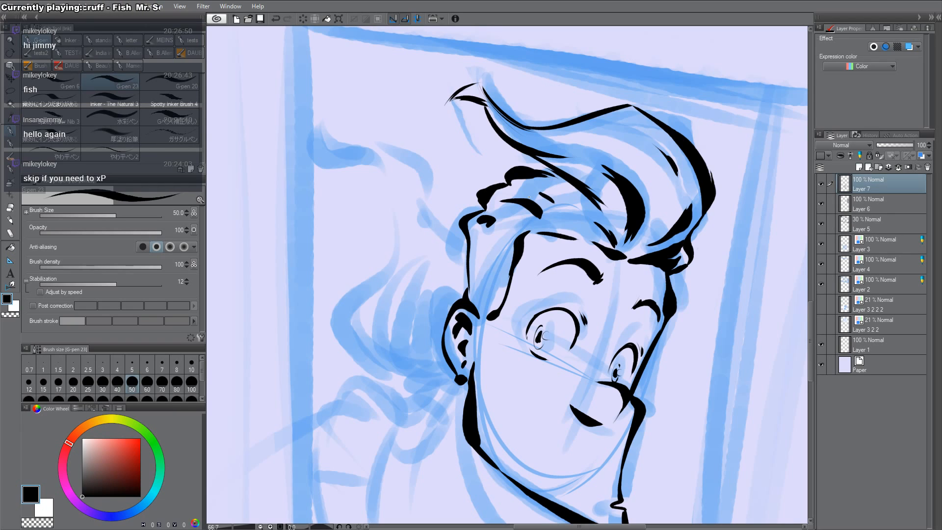
pyautogui.moveTo(485, 184); pyautogui.dragTo(471, 209)
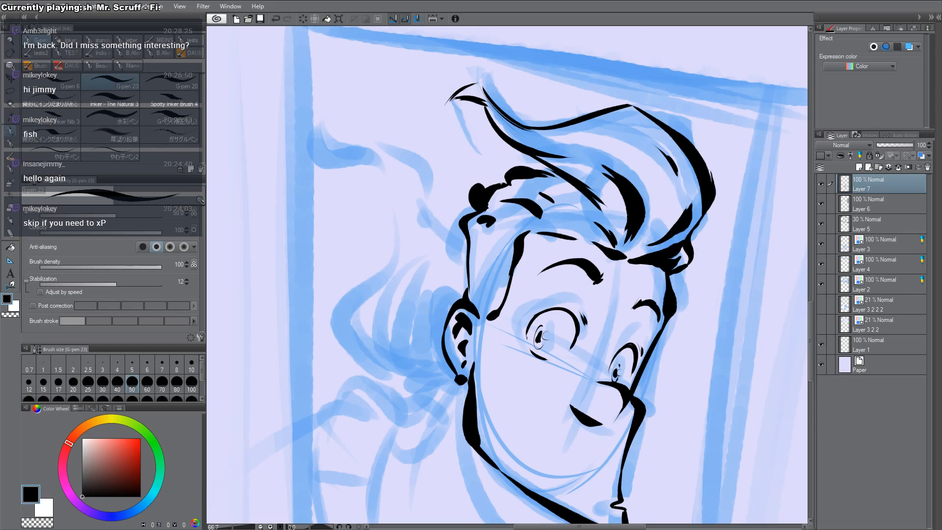
# Step: Ink the back of the neck below the ear and a short curved shadow under the chin
pyautogui.scroll(-3, 653, 278)
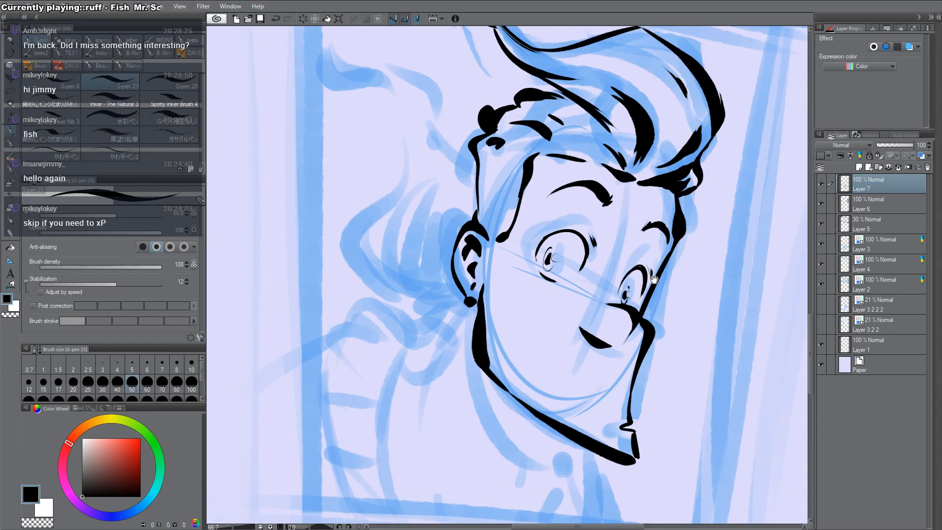
pyautogui.moveTo(646, 396); pyautogui.dragTo(629, 289)
pyautogui.keyDown('alt'); pyautogui.click(623, 283); pyautogui.keyUp('alt')
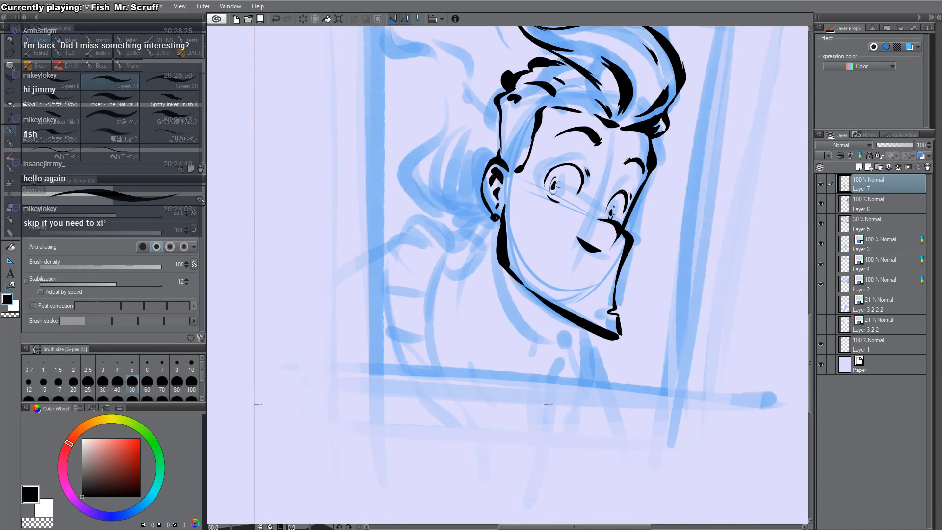
pyautogui.moveTo(497, 219); pyautogui.dragTo(497, 294)
pyautogui.moveTo(547, 334); pyautogui.dragTo(575, 326)
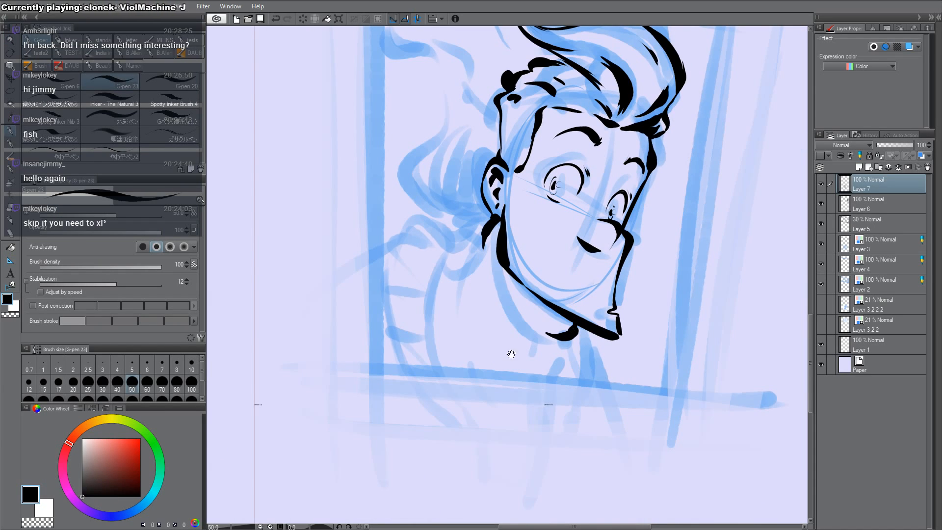
# Step: Ink the inner and outer curved edges of the jacket collar from the back of the neck down the chest
pyautogui.moveTo(509, 354); pyautogui.dragTo(526, 330)
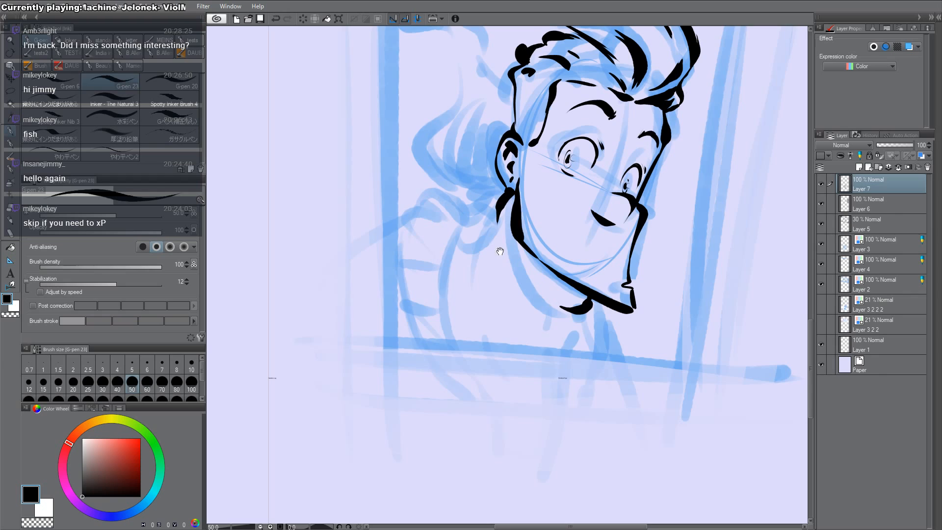
pyautogui.moveTo(499, 250); pyautogui.dragTo(576, 270)
pyautogui.moveTo(571, 223)
pyautogui.mouseDown()
pyautogui.moveTo(552, 231)
pyautogui.moveTo(509, 294)
pyautogui.mouseUp()
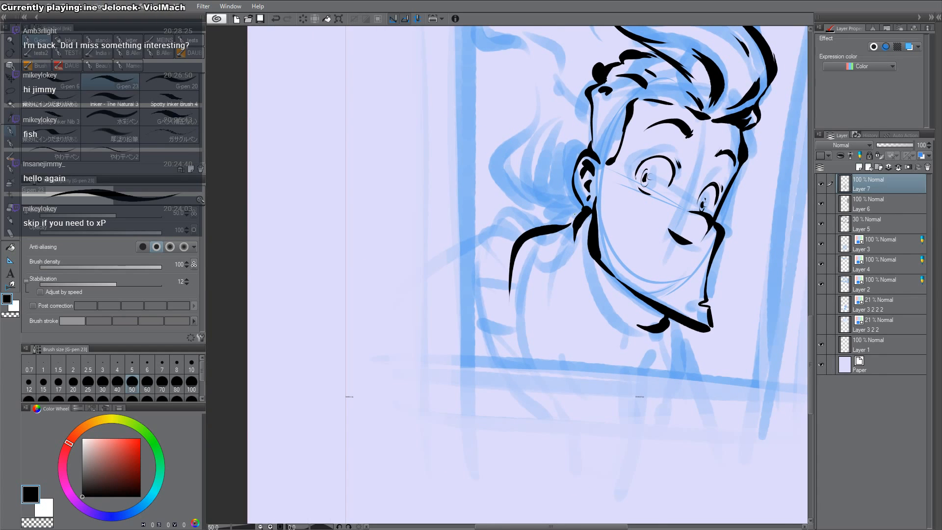
pyautogui.moveTo(575, 214)
pyautogui.mouseDown()
pyautogui.moveTo(462, 285)
pyautogui.moveTo(472, 368)
pyautogui.mouseUp()
pyautogui.moveTo(513, 265); pyautogui.dragTo(529, 392)
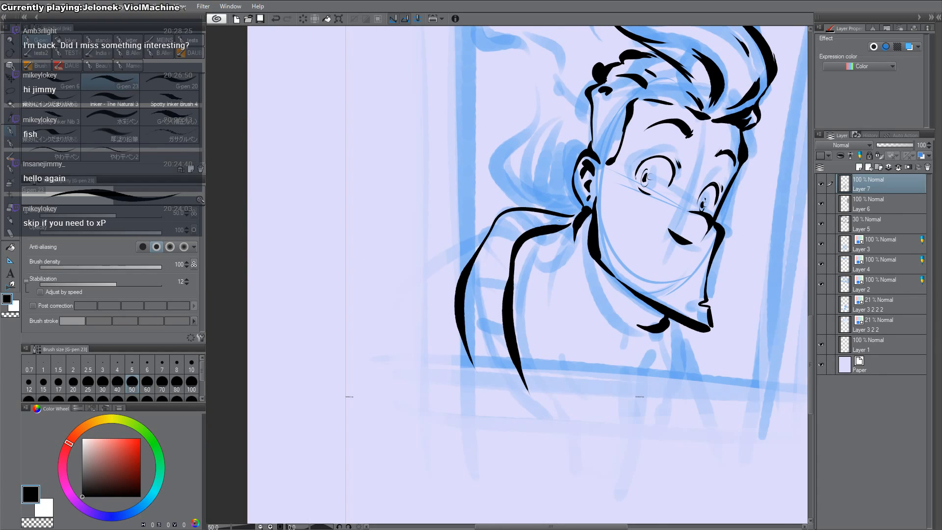
# Step: Ink short curved rib marks at intervals across the collar band from the neck downward
pyautogui.moveTo(570, 216)
pyautogui.mouseDown()
pyautogui.moveTo(575, 224)
pyautogui.moveTo(515, 220)
pyautogui.moveTo(496, 235)
pyautogui.moveTo(485, 265)
pyautogui.moveTo(504, 273)
pyautogui.mouseUp()
pyautogui.moveTo(468, 300); pyautogui.dragTo(496, 307)
pyautogui.moveTo(470, 342); pyautogui.dragTo(503, 347)
pyautogui.moveTo(483, 388); pyautogui.dragTo(514, 394)
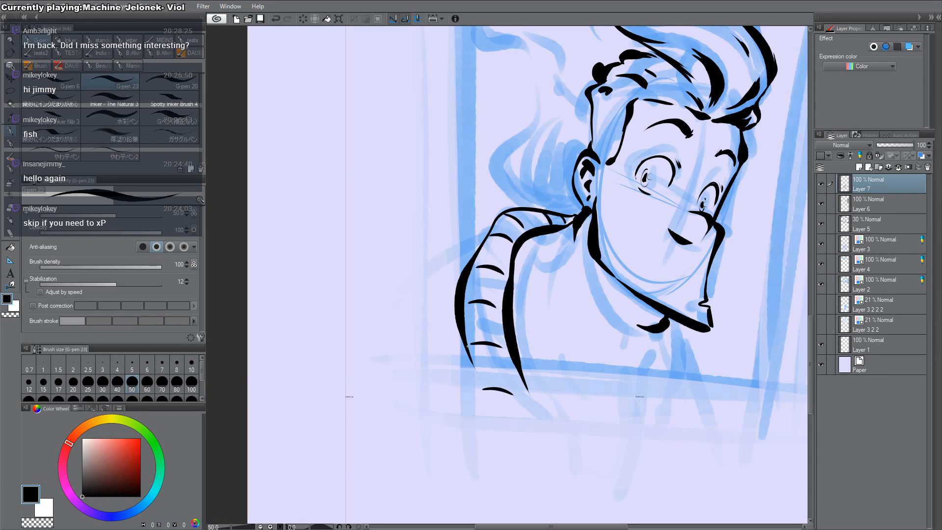
# Step: Extend both collar edges downward to tapered points and ink the sloping shoulder line behind the collar
pyautogui.moveTo(467, 346); pyautogui.dragTo(508, 442)
pyautogui.moveTo(514, 367); pyautogui.dragTo(562, 456)
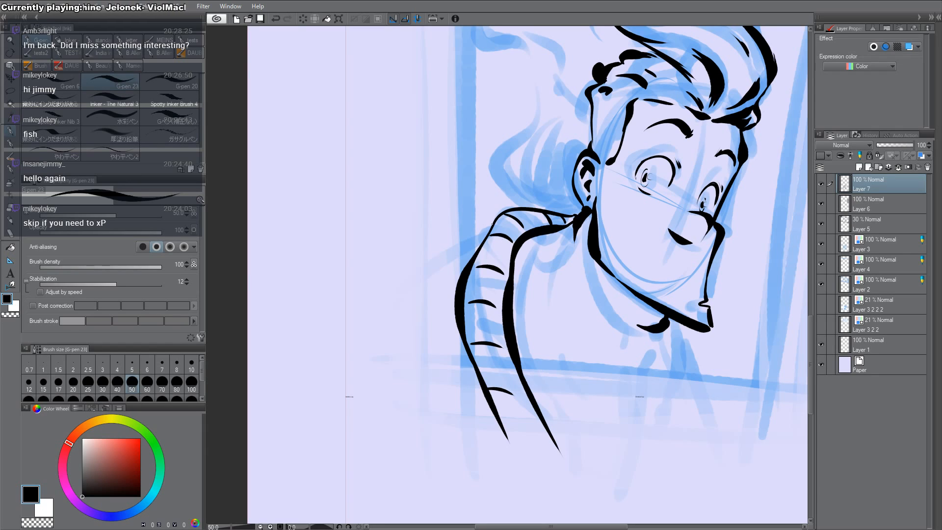
pyautogui.moveTo(492, 224); pyautogui.dragTo(362, 271)
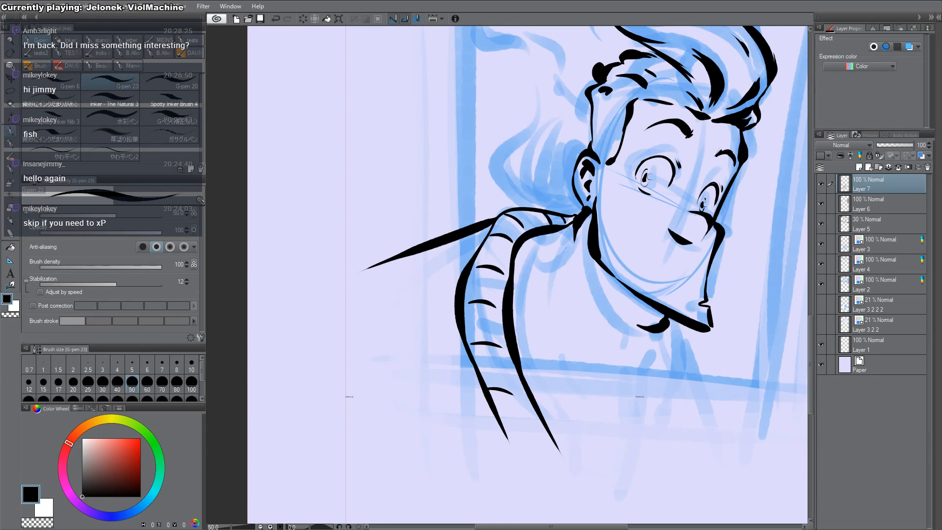
# Step: Fill the area inside the back collar with solid black shadow, ending in ragged tapered strokes toward the chest and neck
pyautogui.moveTo(573, 227)
pyautogui.mouseDown()
pyautogui.moveTo(550, 297)
pyautogui.moveTo(543, 282)
pyautogui.moveTo(531, 292)
pyautogui.mouseUp()
pyautogui.moveTo(550, 255); pyautogui.dragTo(520, 338)
pyautogui.moveTo(526, 273)
pyautogui.mouseDown()
pyautogui.moveTo(518, 340)
pyautogui.moveTo(514, 326)
pyautogui.mouseUp()
pyautogui.moveTo(547, 251)
pyautogui.mouseDown()
pyautogui.moveTo(515, 318)
pyautogui.moveTo(516, 279)
pyautogui.moveTo(542, 252)
pyautogui.mouseUp()
pyautogui.moveTo(571, 225)
pyautogui.mouseDown()
pyautogui.moveTo(514, 281)
pyautogui.moveTo(522, 301)
pyautogui.mouseUp()
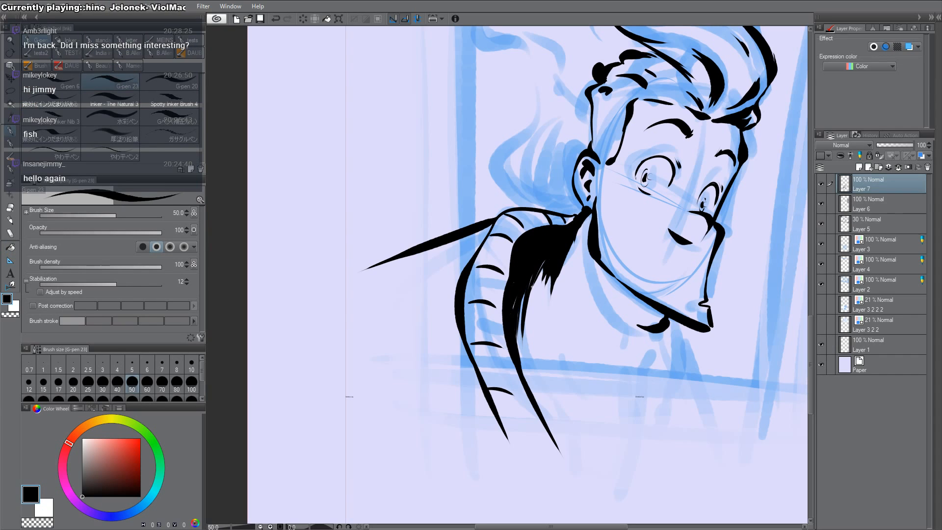
pyautogui.moveTo(541, 270); pyautogui.dragTo(524, 374)
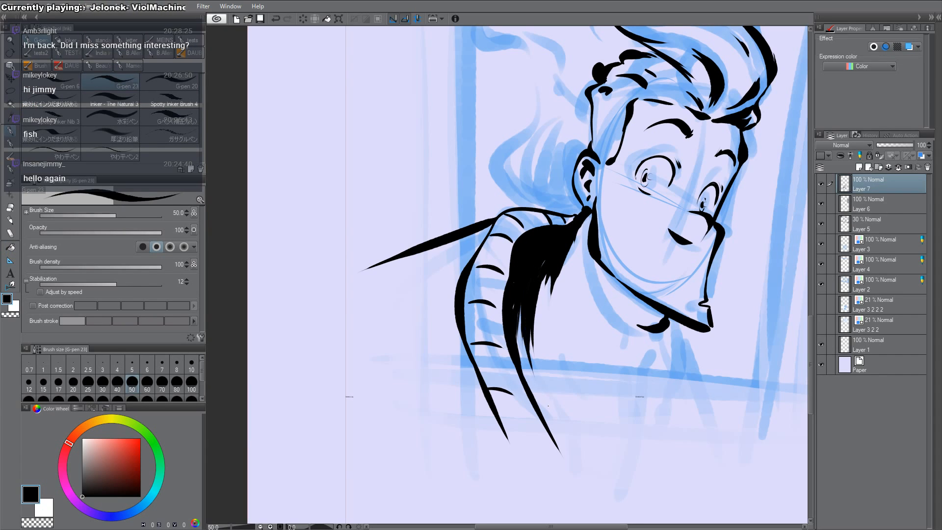
pyautogui.moveTo(538, 306); pyautogui.dragTo(517, 394)
pyautogui.moveTo(524, 355); pyautogui.dragTo(519, 370)
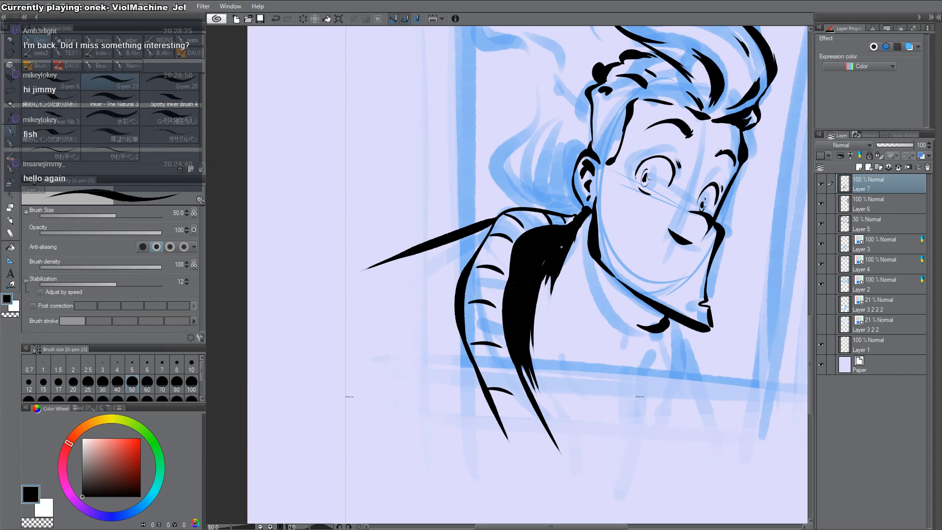
pyautogui.moveTo(573, 240); pyautogui.dragTo(573, 282)
pyautogui.moveTo(575, 252); pyautogui.dragTo(568, 285)
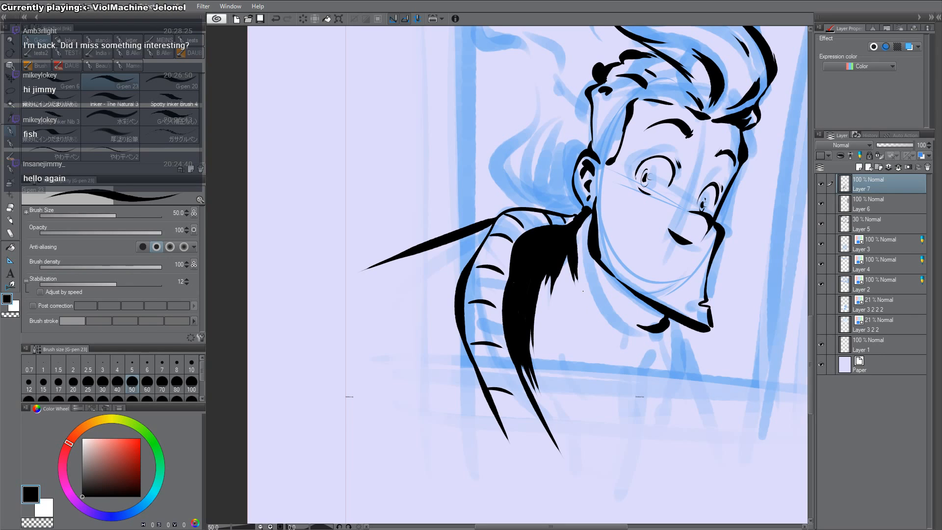
# Step: Ink the ribbed front collar below the chin, with a black shadow patch beside it and the far shoulder line
pyautogui.moveTo(666, 320)
pyautogui.mouseDown()
pyautogui.moveTo(619, 405)
pyautogui.moveTo(659, 381)
pyautogui.moveTo(646, 434)
pyautogui.moveTo(698, 421)
pyautogui.moveTo(683, 331)
pyautogui.moveTo(694, 342)
pyautogui.mouseUp()
pyautogui.moveTo(674, 347)
pyautogui.mouseDown()
pyautogui.moveTo(700, 352)
pyautogui.moveTo(700, 392)
pyautogui.mouseUp()
pyautogui.moveTo(670, 407); pyautogui.dragTo(691, 414)
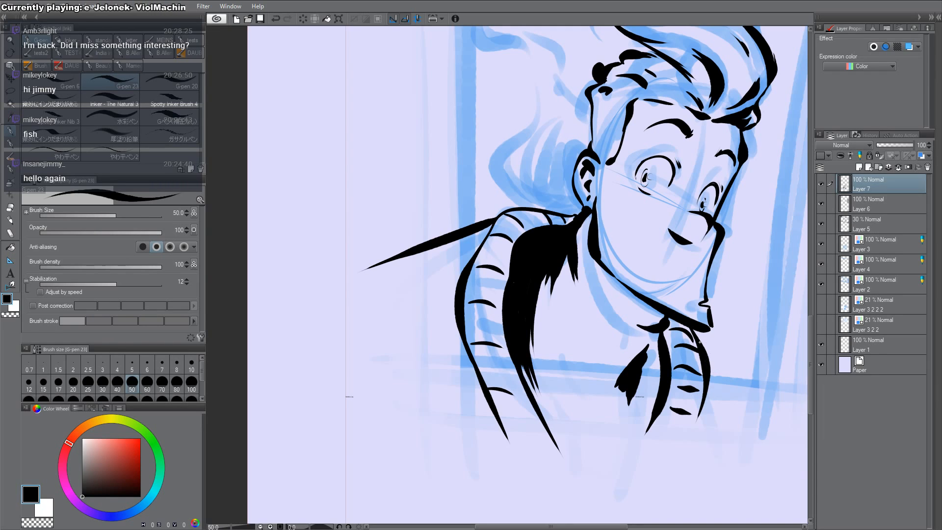
pyautogui.moveTo(699, 342); pyautogui.dragTo(746, 450)
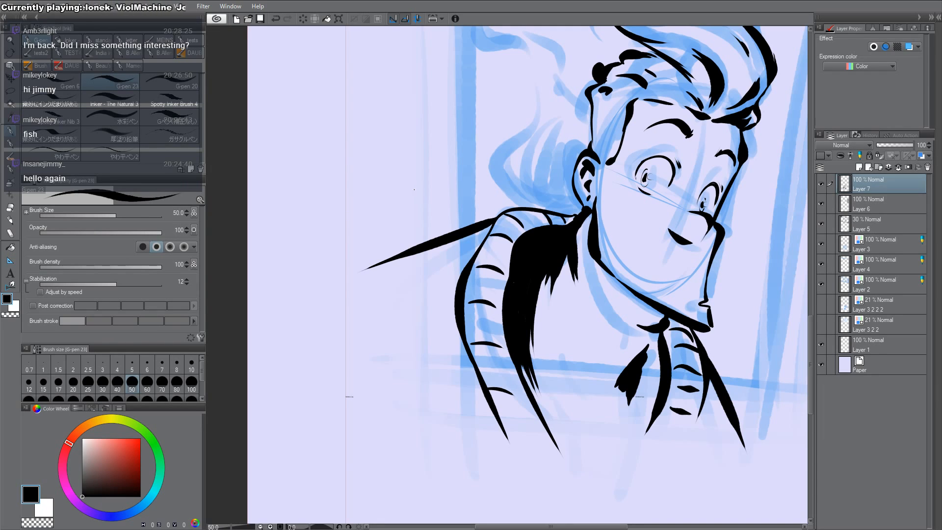
# Step: Ink thin border lines behind the shoulder and below the chest, and extend the front collar edges past the lower border
pyautogui.moveTo(413, 202); pyautogui.dragTo(420, 422)
pyautogui.moveTo(774, 438); pyautogui.dragTo(346, 418)
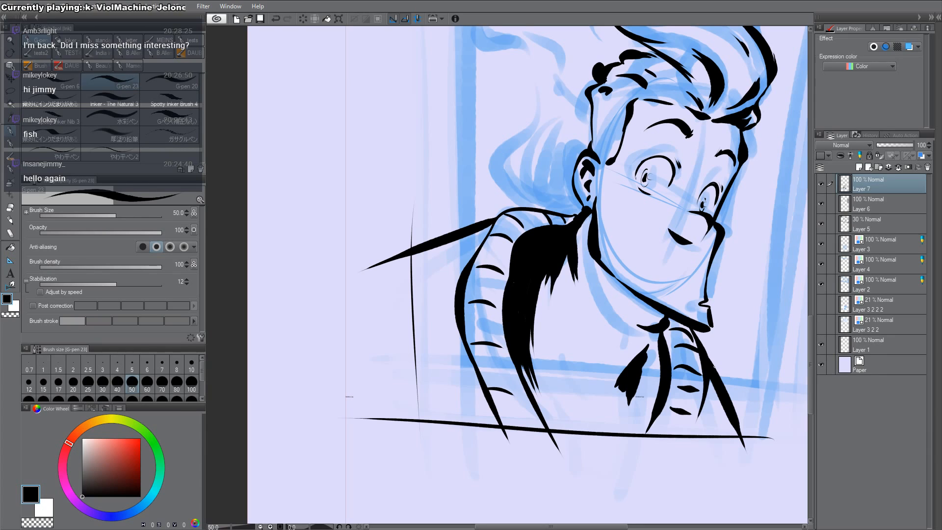
pyautogui.moveTo(712, 377); pyautogui.dragTo(666, 465)
pyautogui.moveTo(658, 415); pyautogui.dragTo(629, 452)
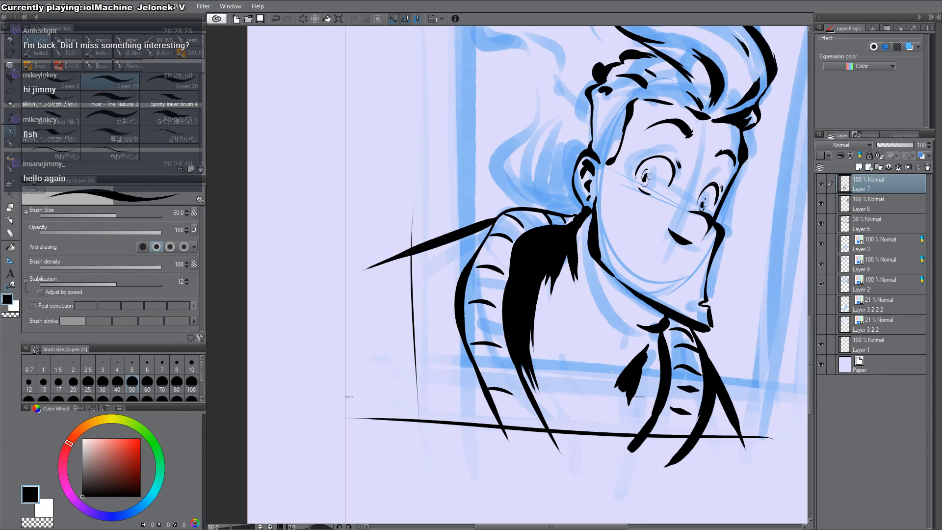
# Step: Ink a short thick shadow stroke at the base of the neck, redoing the first attempt in a smaller size
pyautogui.moveTo(579, 302); pyautogui.dragTo(621, 340)
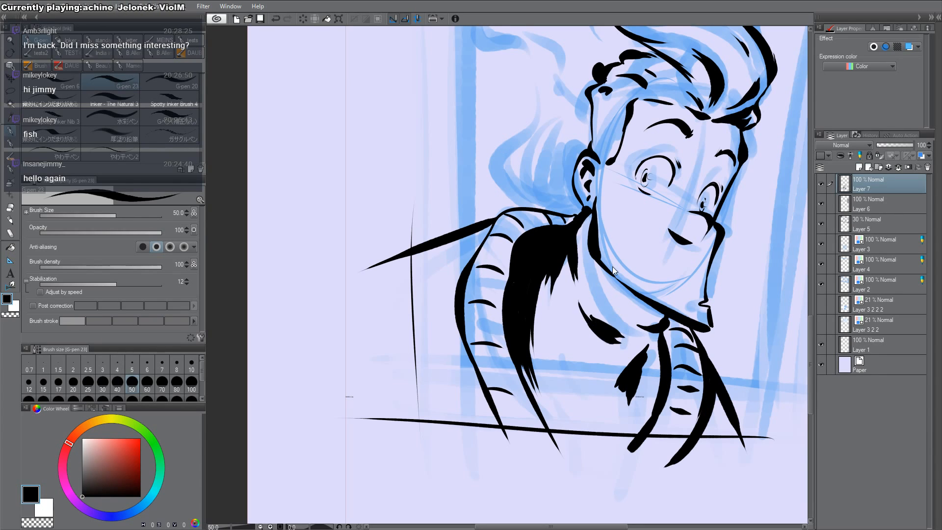
pyautogui.hotkey('ctrl', 'z')
pyautogui.moveTo(583, 303); pyautogui.dragTo(615, 331)
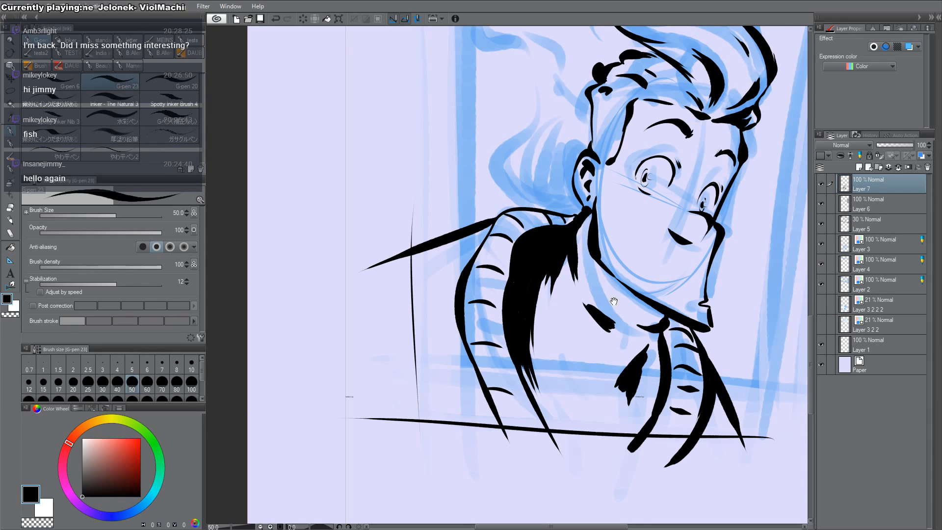
# Step: Hatch the beard with tapered vertical strokes from the sideburn along the jaw to the chin
pyautogui.moveTo(599, 171)
pyautogui.mouseDown()
pyautogui.moveTo(574, 224)
pyautogui.moveTo(588, 194)
pyautogui.moveTo(575, 228)
pyautogui.moveTo(574, 302)
pyautogui.mouseUp()
pyautogui.moveTo(581, 231); pyautogui.dragTo(588, 326)
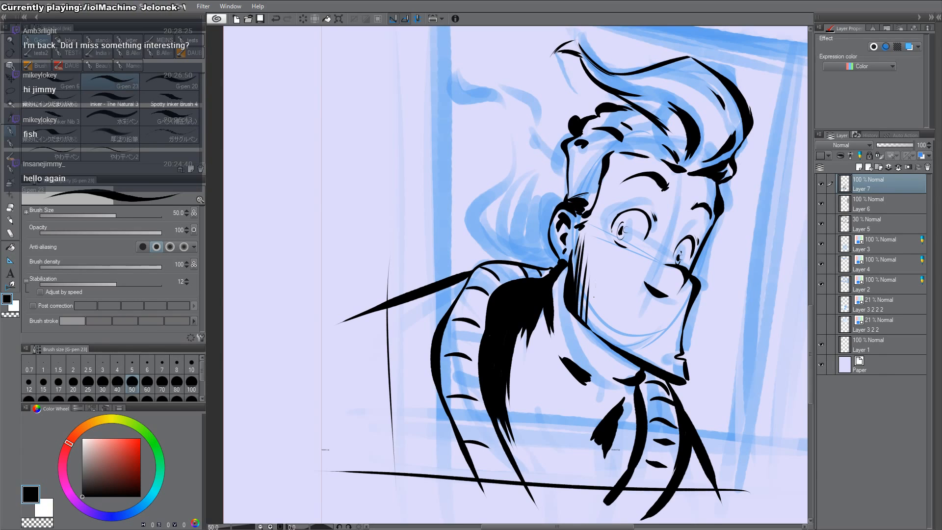
pyautogui.moveTo(595, 287); pyautogui.dragTo(591, 333)
pyautogui.moveTo(601, 285); pyautogui.dragTo(596, 334)
pyautogui.moveTo(603, 296); pyautogui.dragTo(600, 336)
pyautogui.moveTo(610, 308)
pyautogui.mouseDown()
pyautogui.moveTo(608, 341)
pyautogui.moveTo(628, 352)
pyautogui.mouseUp()
pyautogui.moveTo(638, 322); pyautogui.dragTo(643, 359)
pyautogui.moveTo(652, 314)
pyautogui.mouseDown()
pyautogui.moveTo(649, 363)
pyautogui.moveTo(656, 357)
pyautogui.mouseUp()
pyautogui.moveTo(666, 315)
pyautogui.mouseDown()
pyautogui.moveTo(663, 356)
pyautogui.moveTo(670, 350)
pyautogui.mouseUp()
pyautogui.moveTo(676, 336); pyautogui.dragTo(674, 343)
pyautogui.moveTo(677, 377)
pyautogui.mouseDown()
pyautogui.moveTo(680, 365)
pyautogui.moveTo(688, 383)
pyautogui.mouseUp()
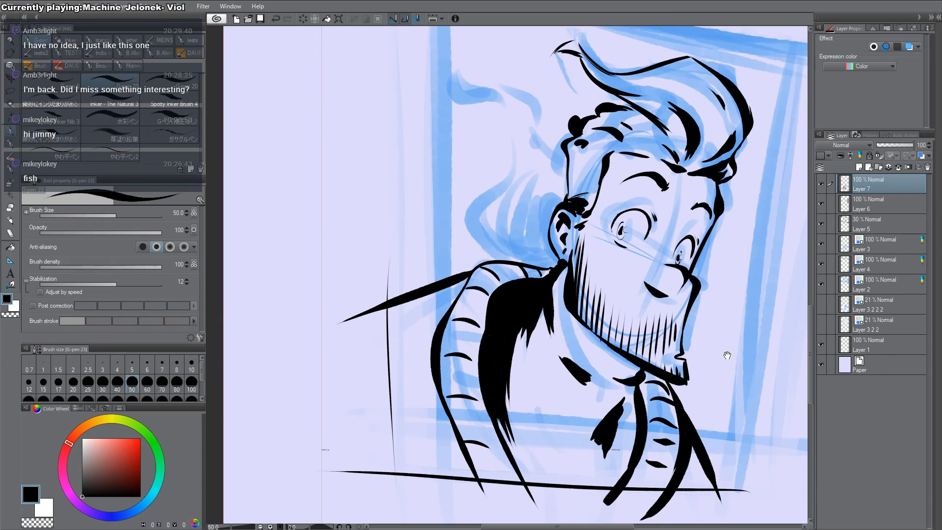
# Step: Ink short strokes along the curled tip of the bearded man's forelock
pyautogui.moveTo(727, 355); pyautogui.dragTo(703, 358)
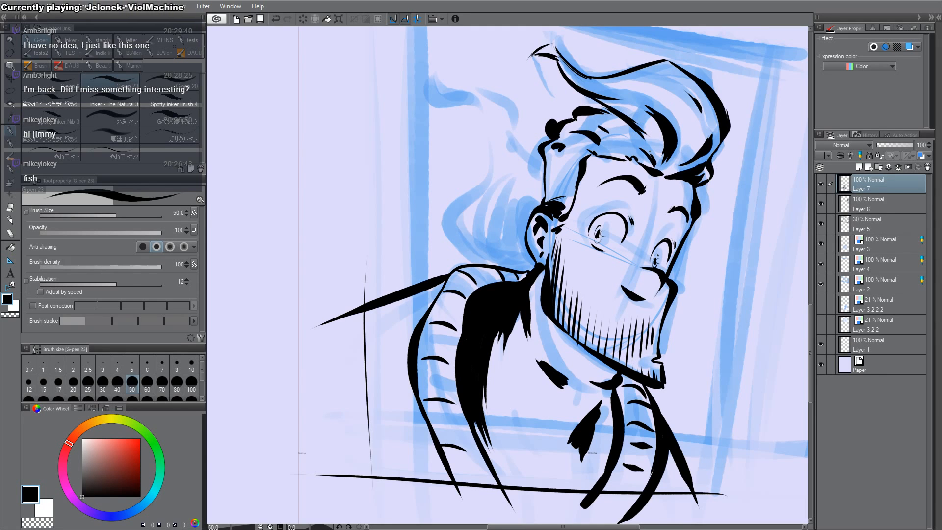
pyautogui.press('h')
pyautogui.press('h')
pyautogui.press('r')
pyautogui.moveTo(601, 96); pyautogui.dragTo(754, 255)
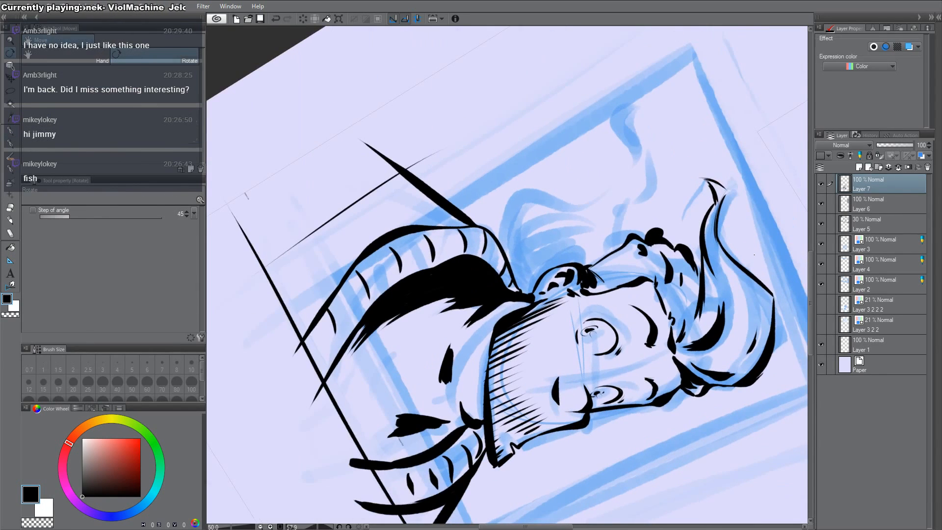
pyautogui.press('p')
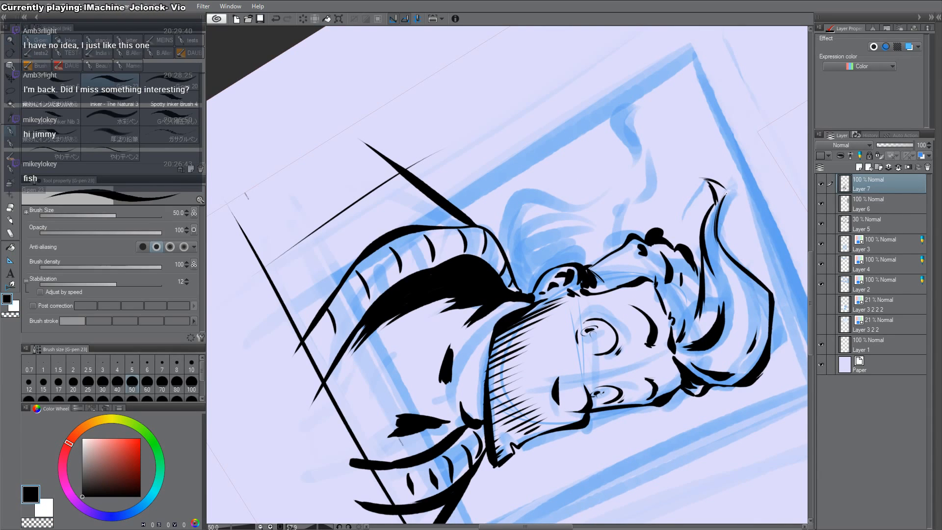
pyautogui.moveTo(726, 194); pyautogui.dragTo(731, 256)
pyautogui.moveTo(717, 211); pyautogui.dragTo(720, 246)
# Step: Examine the inked portrait at a reduced zoom against the rest of the page
pyautogui.hotkey('ctrl', 'space')
pyautogui.keyDown('alt'); pyautogui.click(729, 255); pyautogui.keyUp('alt')
pyautogui.keyDown('alt'); pyautogui.click(728, 254); pyautogui.keyUp('alt')
pyautogui.keyDown('ctrl'); pyautogui.click(724, 233); pyautogui.keyUp('ctrl')
pyautogui.keyDown('ctrl'); pyautogui.click(725, 233); pyautogui.keyUp('ctrl')
pyautogui.keyDown('ctrl'); pyautogui.click(724, 234); pyautogui.keyUp('ctrl')
pyautogui.hotkey('alt', 'space')
pyautogui.keyDown('alt'); pyautogui.click(729, 250); pyautogui.keyUp('alt')
pyautogui.keyDown('alt'); pyautogui.click(730, 250); pyautogui.keyUp('alt')
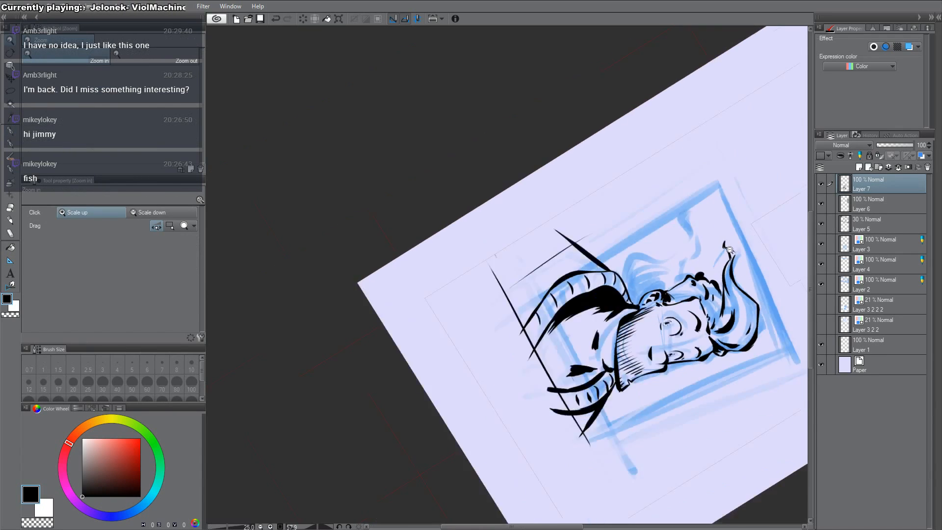
pyautogui.keyDown('alt'); pyautogui.click(730, 249); pyautogui.keyUp('alt')
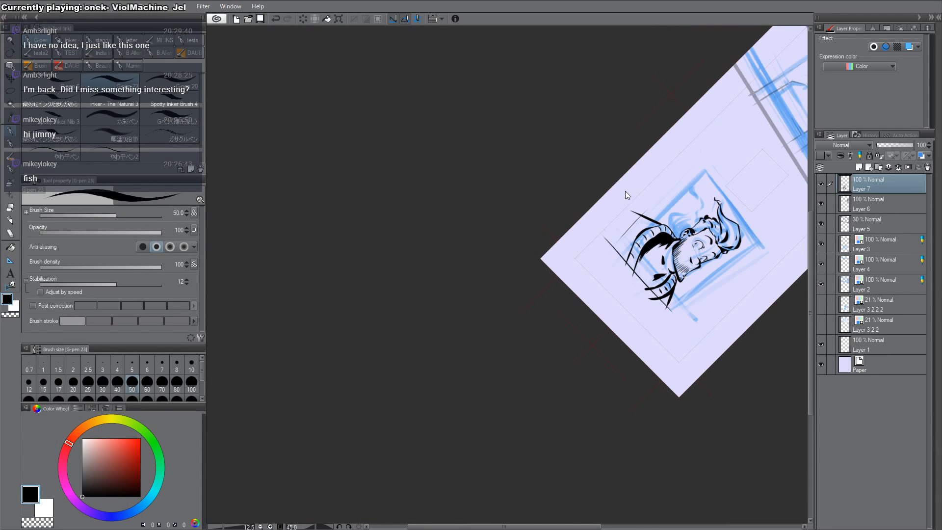
pyautogui.keyDown('ctrl'); pyautogui.click(679, 280); pyautogui.keyUp('ctrl')
pyautogui.keyDown('ctrl'); pyautogui.click(679, 281); pyautogui.keyUp('ctrl')
pyautogui.keyDown('ctrl'); pyautogui.click(677, 282); pyautogui.keyUp('ctrl')
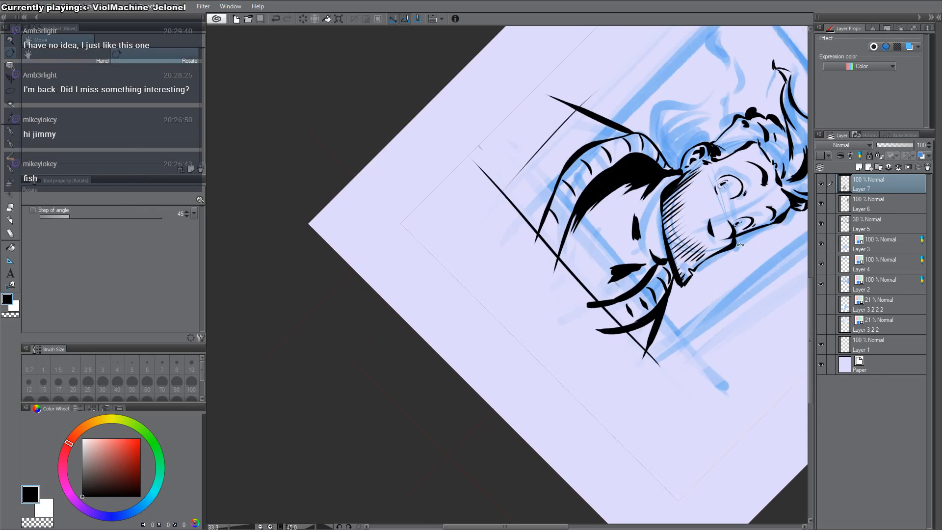
# Step: Ink the contour behind the ear and the wavy outer outline of the windblown hair behind the head, ending in a forked tip
pyautogui.moveTo(677, 281); pyautogui.dragTo(653, 125)
pyautogui.moveTo(652, 125); pyautogui.dragTo(644, 383)
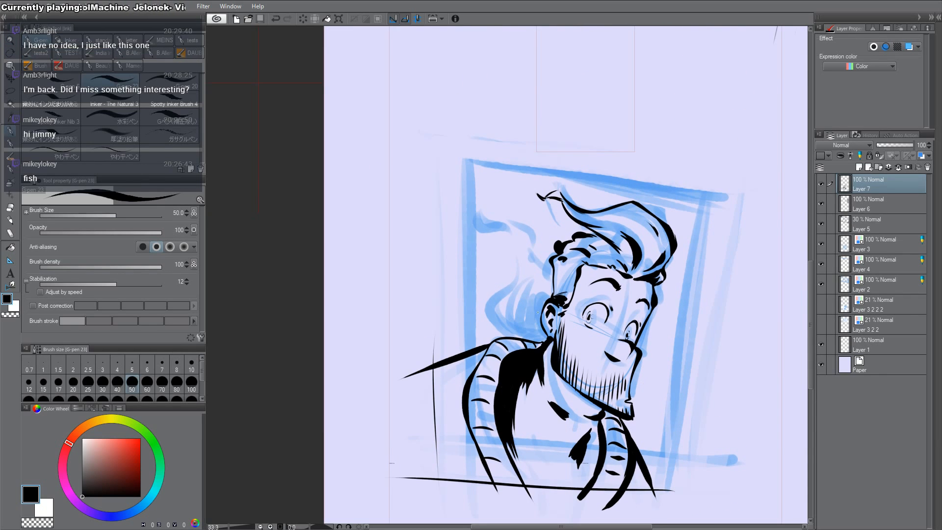
pyautogui.moveTo(539, 312); pyautogui.dragTo(534, 330)
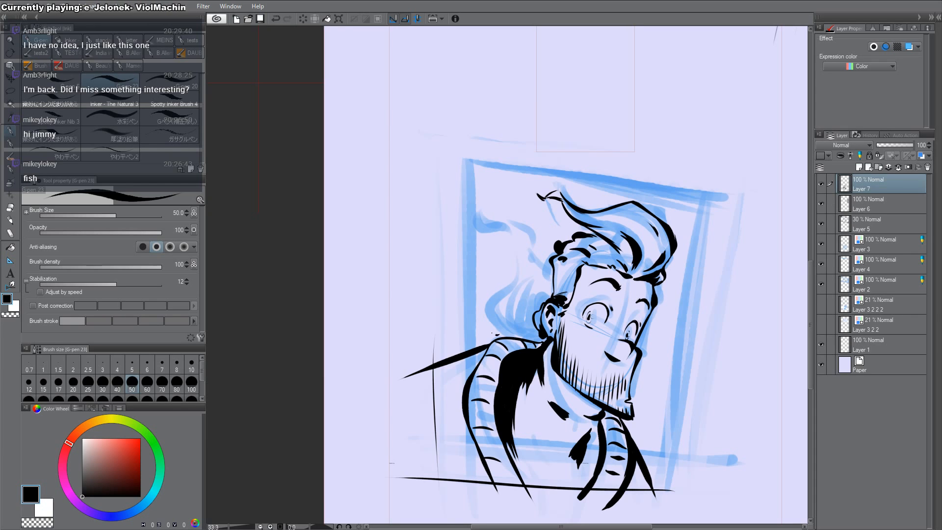
pyautogui.moveTo(492, 334); pyautogui.dragTo(514, 261)
pyautogui.hotkey('ctrl', 'z')
pyautogui.moveTo(702, 378)
pyautogui.mouseDown()
pyautogui.moveTo(704, 175)
pyautogui.moveTo(651, 106)
pyautogui.mouseUp()
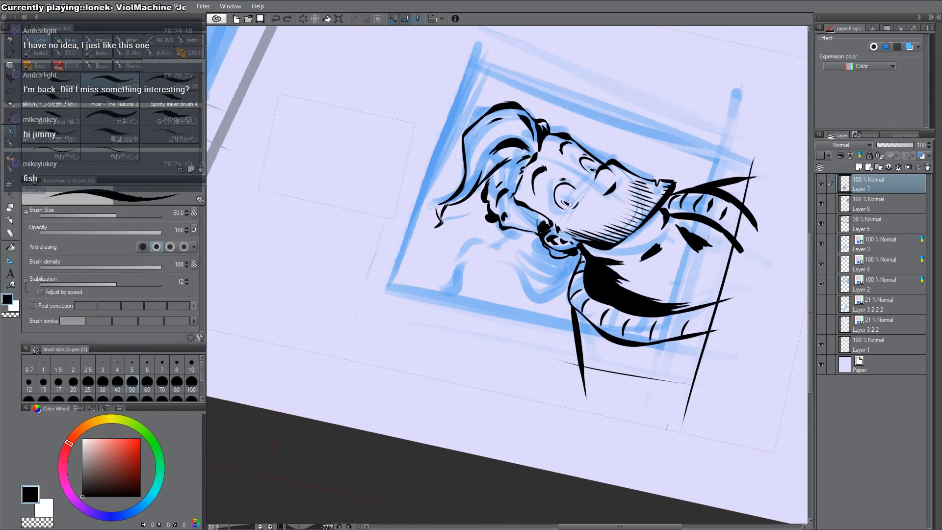
pyautogui.moveTo(499, 228)
pyautogui.mouseDown()
pyautogui.moveTo(476, 246)
pyautogui.moveTo(468, 285)
pyautogui.moveTo(487, 314)
pyautogui.mouseUp()
pyautogui.moveTo(573, 254)
pyautogui.mouseDown()
pyautogui.moveTo(562, 290)
pyautogui.moveTo(507, 293)
pyautogui.moveTo(504, 323)
pyautogui.moveTo(498, 300)
pyautogui.moveTo(509, 307)
pyautogui.moveTo(489, 315)
pyautogui.moveTo(492, 337)
pyautogui.mouseUp()
pyautogui.press('c')
pyautogui.press('c')
pyautogui.moveTo(497, 325); pyautogui.dragTo(494, 332)
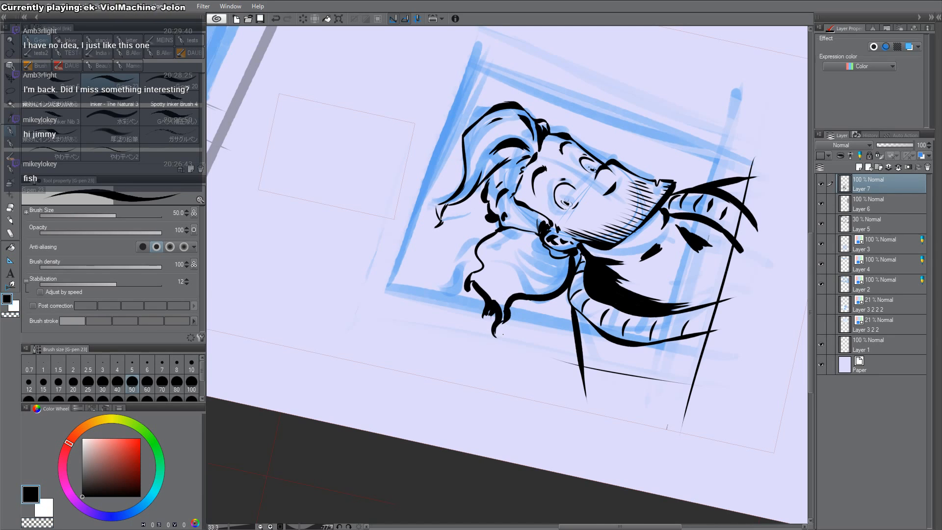
# Step: Ink tapered strand shadows inside the windblown hair near the ear and head, replacing the first attempt
pyautogui.press('r')
pyautogui.doubleClick(503, 334)
pyautogui.moveTo(543, 303)
pyautogui.mouseDown()
pyautogui.moveTo(532, 271)
pyautogui.moveTo(547, 281)
pyautogui.mouseUp()
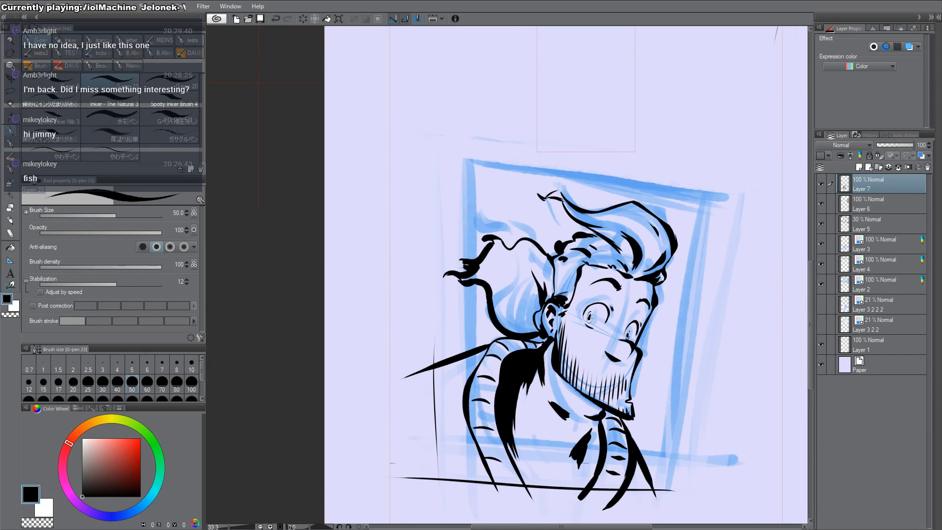
pyautogui.hotkey('ctrl', 'z')
pyautogui.hotkey('ctrl', 'z')
pyautogui.moveTo(532, 323); pyautogui.dragTo(510, 299)
pyautogui.moveTo(532, 321); pyautogui.dragTo(517, 317)
pyautogui.moveTo(524, 258); pyautogui.dragTo(543, 279)
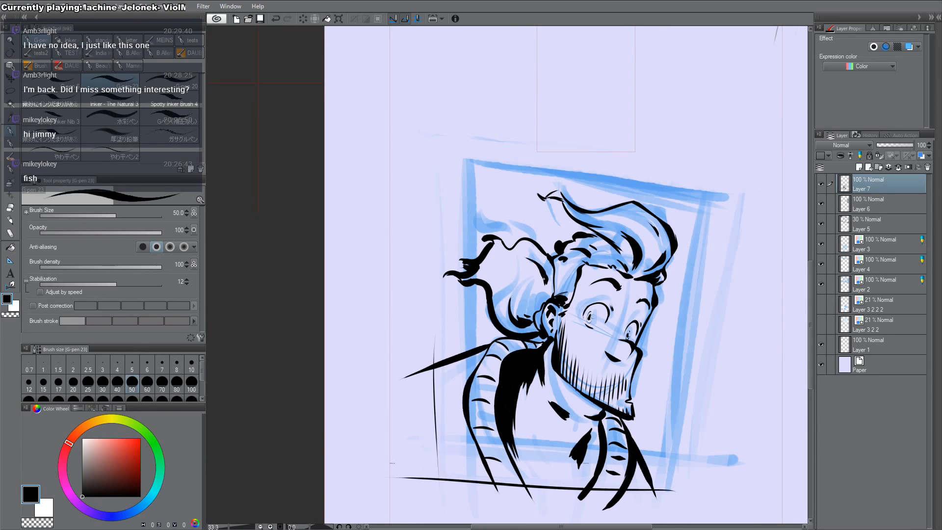
# Step: Ink short strand lines inside the windblown hair and an extra curled lock at its forked tip
pyautogui.moveTo(485, 271); pyautogui.dragTo(499, 273)
pyautogui.moveTo(492, 264)
pyautogui.mouseDown()
pyautogui.moveTo(502, 266)
pyautogui.moveTo(492, 248)
pyautogui.moveTo(466, 270)
pyautogui.moveTo(458, 257)
pyautogui.moveTo(471, 259)
pyautogui.moveTo(473, 234)
pyautogui.mouseUp()
pyautogui.press('c')
pyautogui.press('c')
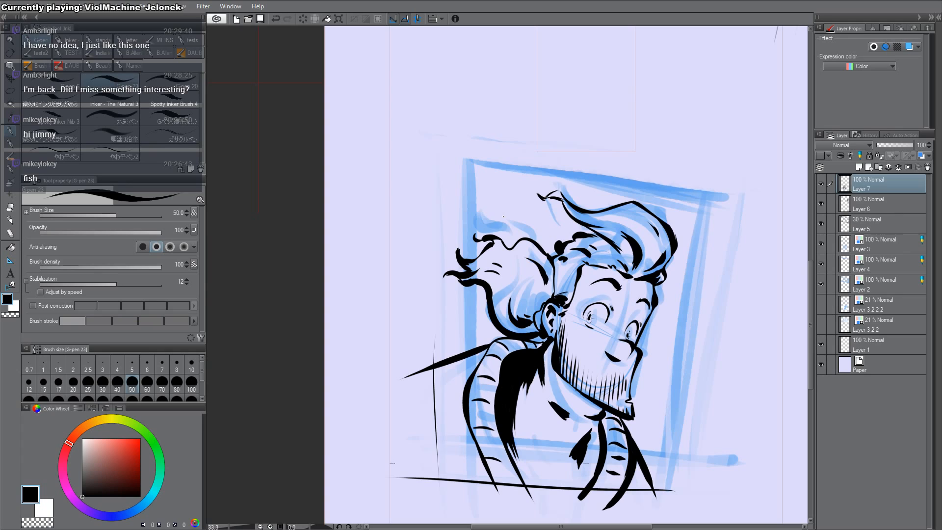
# Step: Add black shadow strokes where the windblown hair meets the head above the ear, and save the drawing
pyautogui.moveTo(540, 284)
pyautogui.mouseDown()
pyautogui.moveTo(530, 323)
pyautogui.moveTo(537, 312)
pyautogui.mouseUp()
pyautogui.moveTo(544, 298); pyautogui.dragTo(543, 307)
pyautogui.moveTo(554, 278)
pyautogui.mouseDown()
pyautogui.moveTo(550, 298)
pyautogui.moveTo(558, 282)
pyautogui.mouseUp()
pyautogui.hotkey('ctrl', 'space')
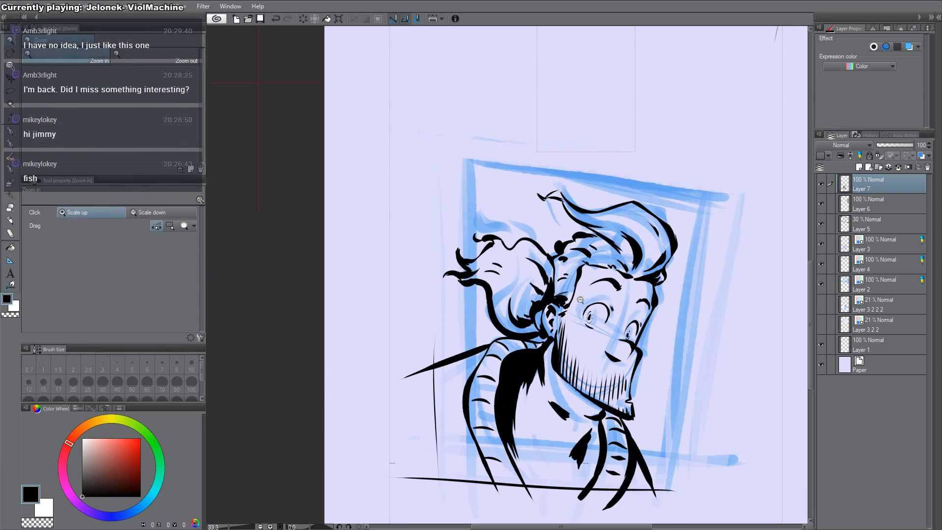
pyautogui.moveTo(572, 315); pyautogui.dragTo(572, 304)
pyautogui.hotkey('ctrl', 's')
pyautogui.press('space')
pyautogui.moveTo(638, 326); pyautogui.dragTo(631, 318)
# Step: Switch to the page with the inked door panel and add a new layer above the door inks
pyautogui.hotkey('ctrl', 'Tab')
pyautogui.press('space')
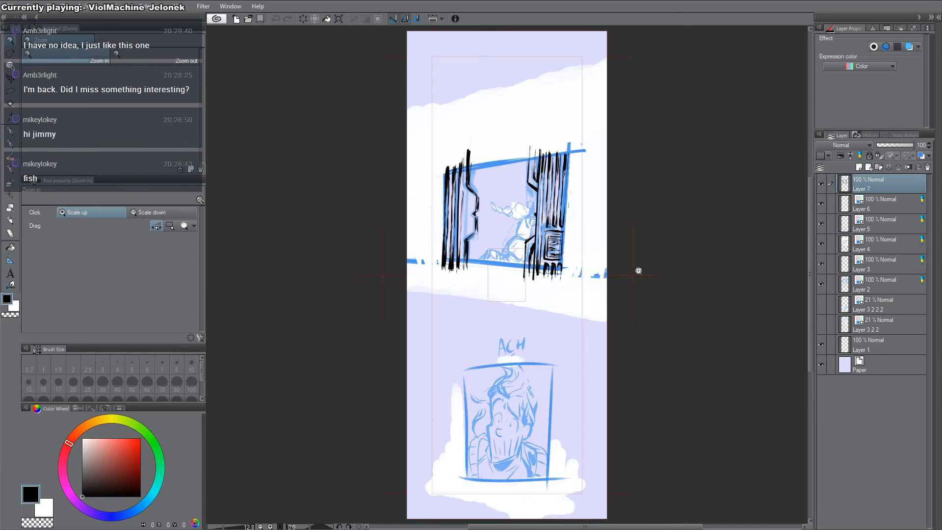
pyautogui.moveTo(751, 232); pyautogui.dragTo(698, 195)
pyautogui.click(822, 183)
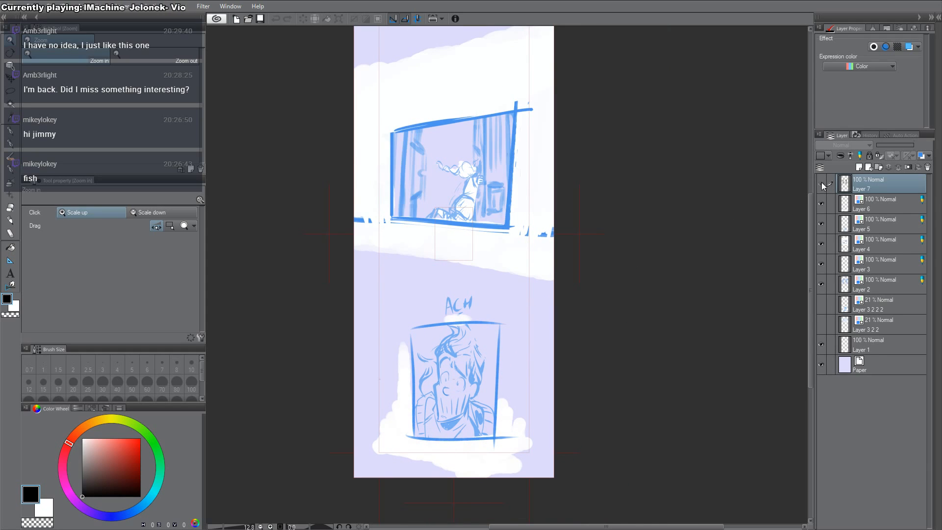
pyautogui.hotkey('ctrl', 'shift', 'n')
pyautogui.scroll(3, 490, 189)
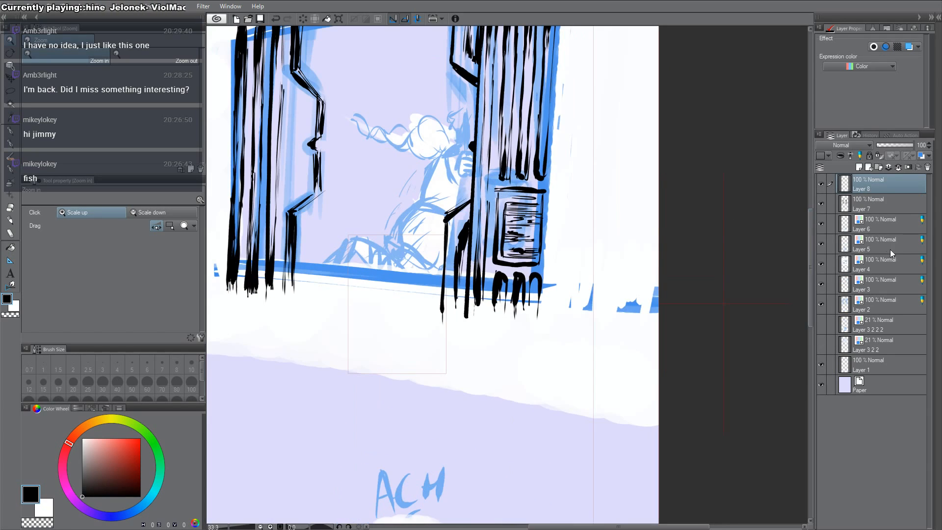
# Step: Set the door ink layer's opacity to 55% and hide the blue rough sketch of the doors on Layer 2
pyautogui.click(869, 204)
pyautogui.click(896, 145)
pyautogui.press('space')
pyautogui.moveTo(727, 157); pyautogui.dragTo(756, 199)
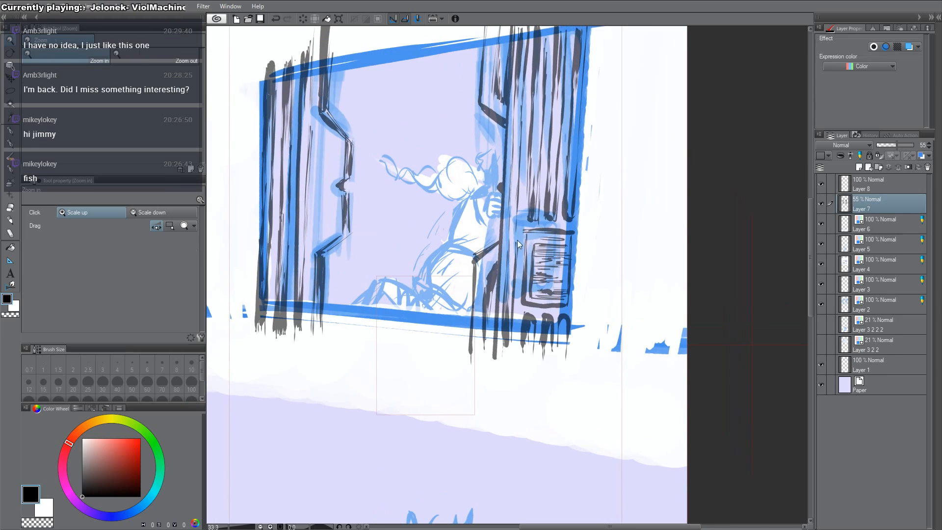
pyautogui.keyDown('ctrl'); pyautogui.click(517, 224); pyautogui.keyUp('ctrl')
pyautogui.click(823, 303)
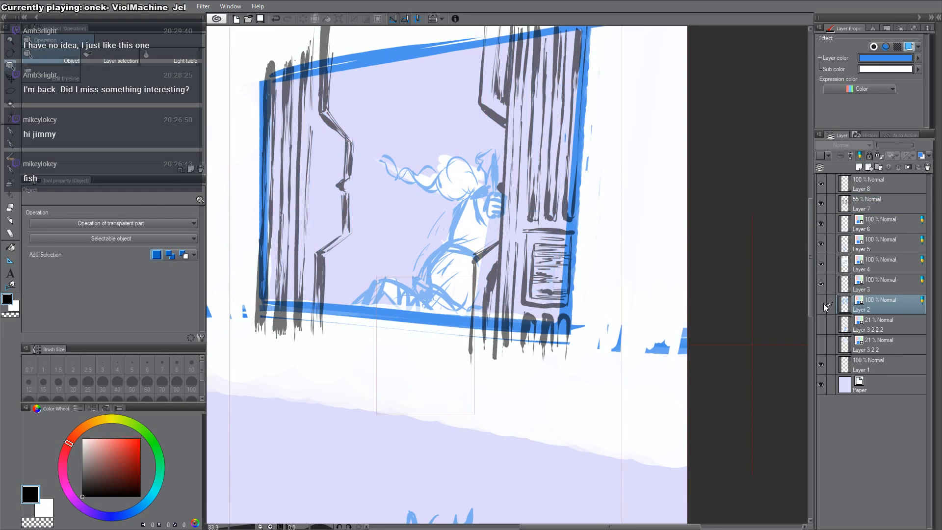
# Step: Move the blue figure sketch on Layer 3 slightly to the right, so the hand overlaps the door edge
pyautogui.click(867, 183)
pyautogui.press('p')
pyautogui.scroll(2, 426, 200)
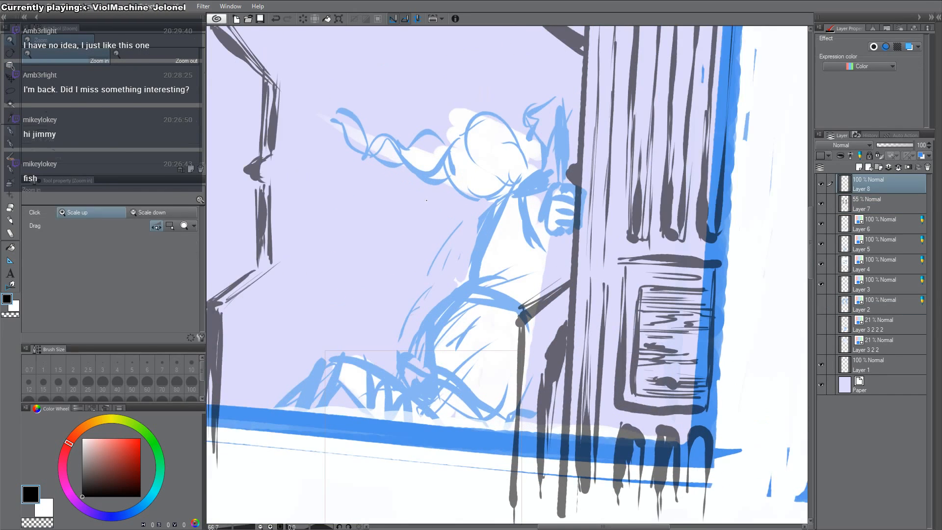
pyautogui.keyDown('ctrl'); pyautogui.keyDown('shift'); pyautogui.click(541, 245); pyautogui.keyUp('shift'); pyautogui.keyUp('ctrl')
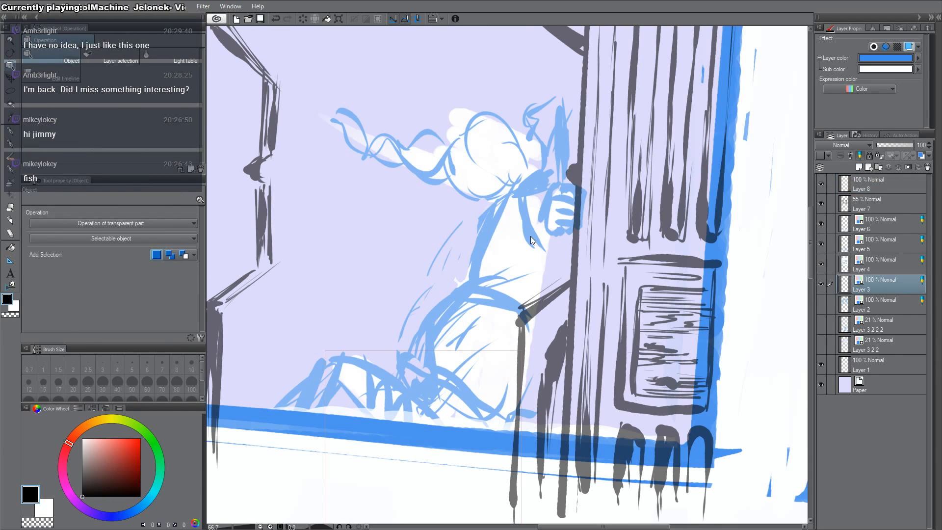
pyautogui.press('k')
pyautogui.moveTo(526, 231); pyautogui.dragTo(544, 226)
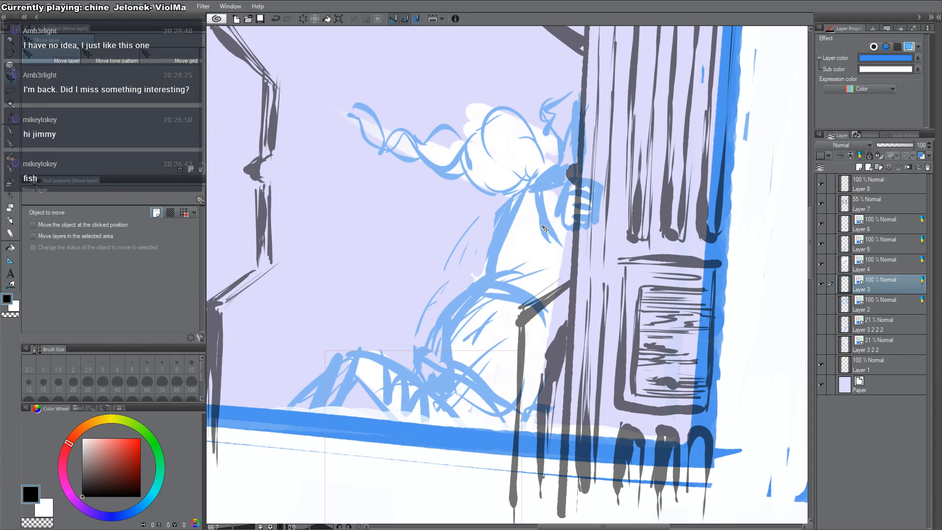
# Step: Ink the figure's hand with curled fingers gripping the door edge on Layer 8
pyautogui.click(873, 178)
pyautogui.press('p')
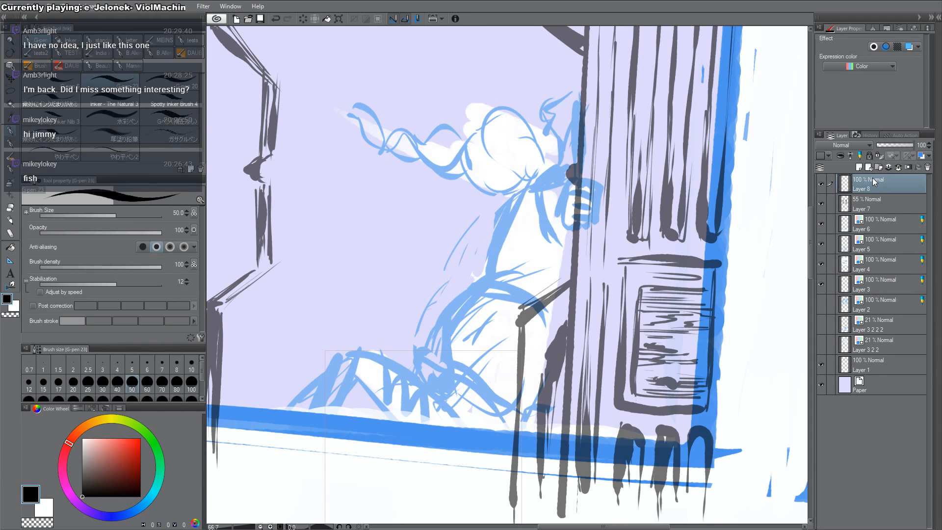
pyautogui.moveTo(569, 193)
pyautogui.mouseDown()
pyautogui.moveTo(573, 181)
pyautogui.moveTo(565, 226)
pyautogui.moveTo(584, 228)
pyautogui.mouseUp()
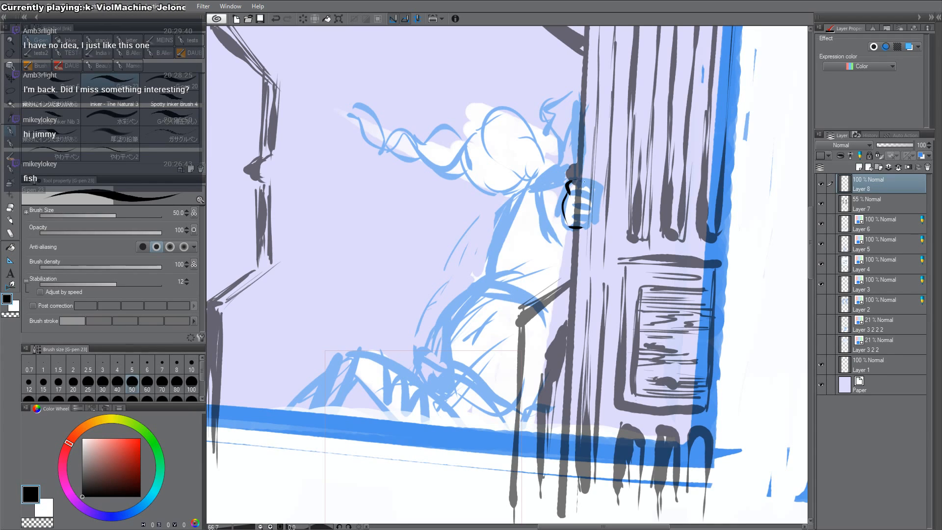
pyautogui.moveTo(584, 182)
pyautogui.mouseDown()
pyautogui.moveTo(590, 210)
pyautogui.moveTo(572, 213)
pyautogui.moveTo(590, 204)
pyautogui.moveTo(588, 213)
pyautogui.moveTo(578, 202)
pyautogui.moveTo(587, 220)
pyautogui.mouseUp()
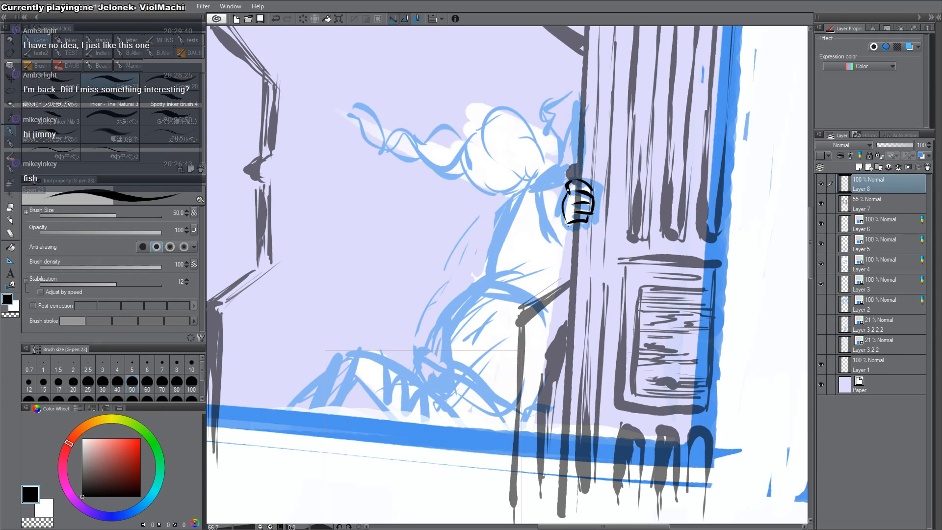
pyautogui.press('c')
pyautogui.moveTo(568, 189)
pyautogui.mouseDown()
pyautogui.moveTo(564, 214)
pyautogui.moveTo(575, 225)
pyautogui.mouseUp()
pyautogui.press('c')
# Step: Ink the loose end, tie and first plait segments of the figure's flying braid, cleaning the strokes with transparent color
pyautogui.moveTo(569, 149); pyautogui.dragTo(574, 186)
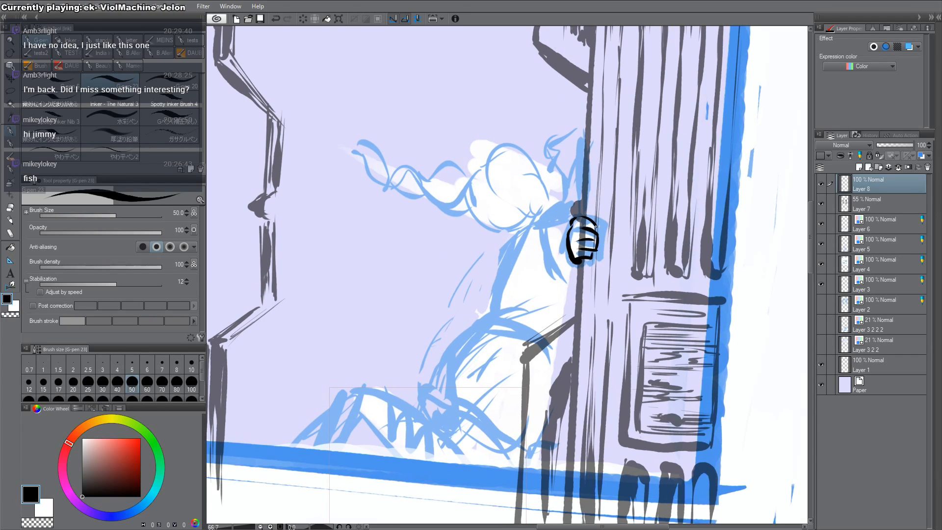
pyautogui.moveTo(533, 163); pyautogui.dragTo(556, 194)
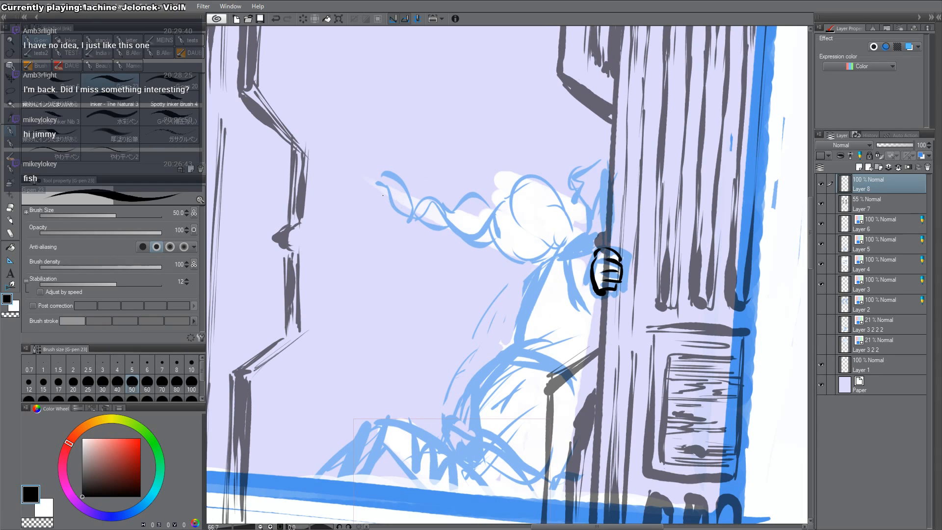
pyautogui.moveTo(386, 198)
pyautogui.mouseDown()
pyautogui.moveTo(395, 188)
pyautogui.moveTo(418, 197)
pyautogui.moveTo(402, 210)
pyautogui.moveTo(418, 197)
pyautogui.moveTo(434, 204)
pyautogui.mouseUp()
pyautogui.moveTo(421, 211)
pyautogui.mouseDown()
pyautogui.moveTo(432, 216)
pyautogui.moveTo(414, 246)
pyautogui.moveTo(454, 248)
pyautogui.moveTo(448, 260)
pyautogui.moveTo(462, 223)
pyautogui.moveTo(455, 256)
pyautogui.moveTo(421, 238)
pyautogui.moveTo(465, 241)
pyautogui.moveTo(445, 217)
pyautogui.mouseUp()
pyautogui.hotkey('shift', 'space')
pyautogui.press('c')
pyautogui.press('c')
pyautogui.press('c')
pyautogui.press('c')
pyautogui.moveTo(444, 265); pyautogui.dragTo(464, 242)
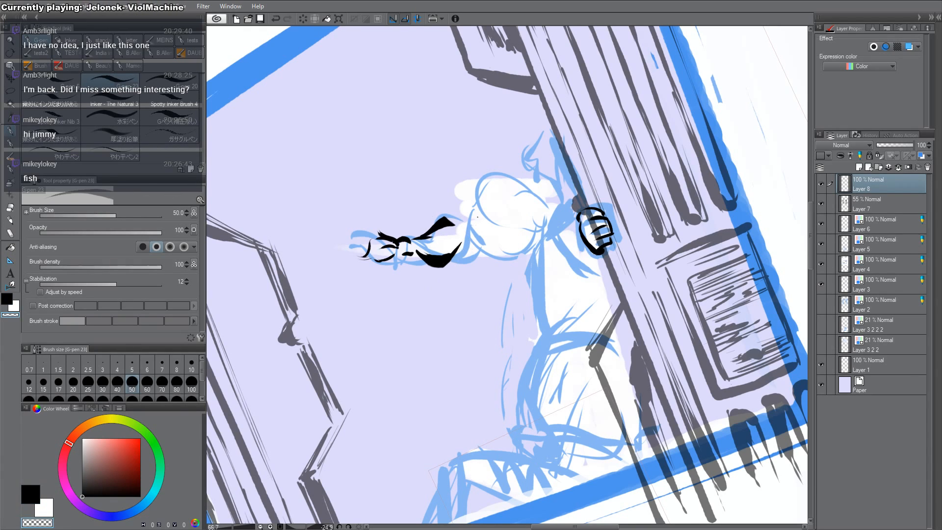
pyautogui.press('c')
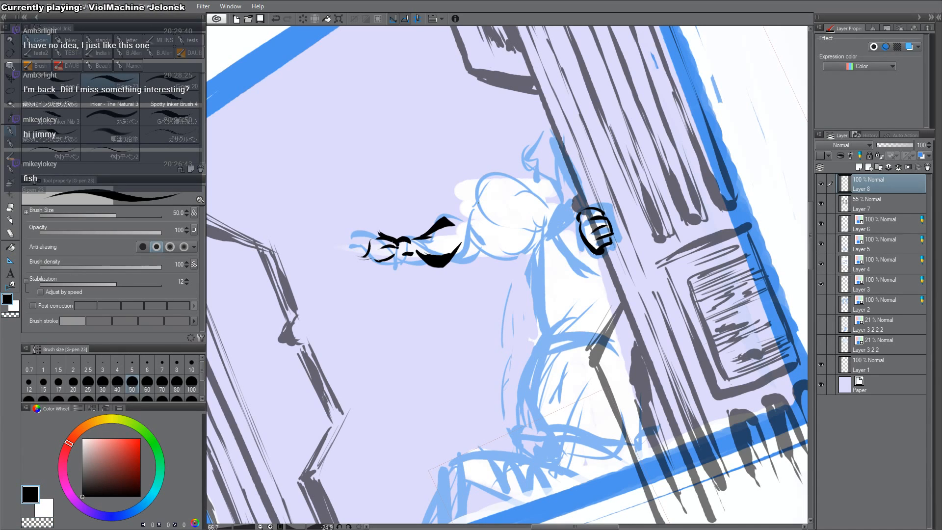
# Step: Ink the thicker braid segments up to the head and the hair's outer contour, redoing the first segment stroke
pyautogui.moveTo(446, 216)
pyautogui.mouseDown()
pyautogui.moveTo(461, 229)
pyautogui.moveTo(489, 201)
pyautogui.mouseUp()
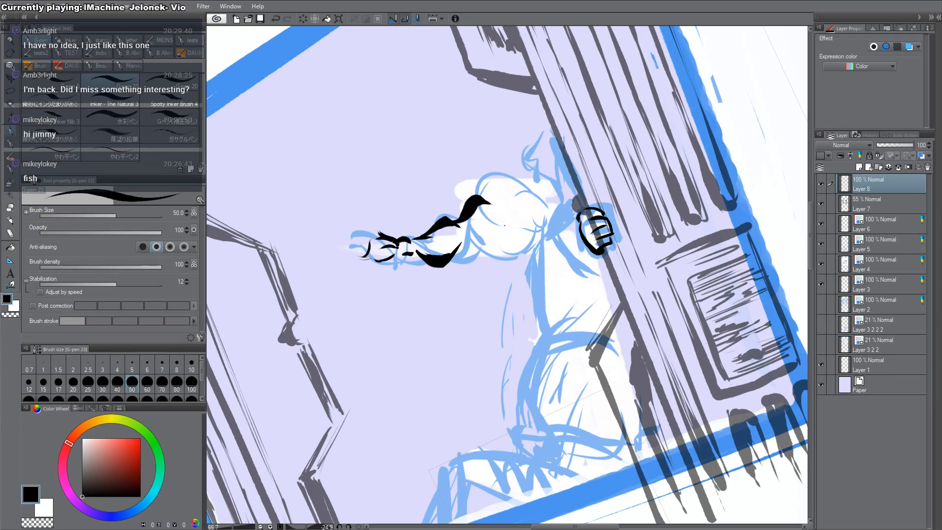
pyautogui.hotkey('ctrl', 'z')
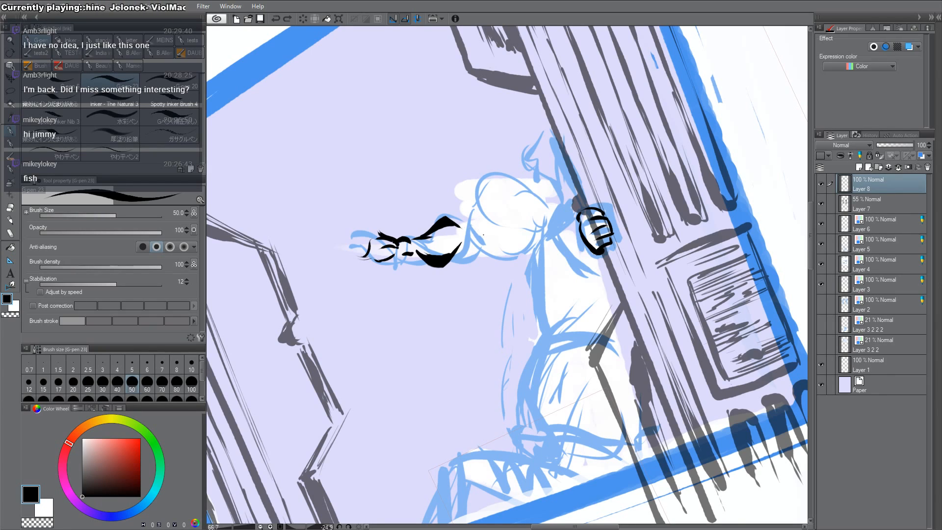
pyautogui.moveTo(457, 224)
pyautogui.mouseDown()
pyautogui.moveTo(487, 213)
pyautogui.moveTo(516, 228)
pyautogui.mouseUp()
pyautogui.moveTo(463, 248)
pyautogui.mouseDown()
pyautogui.moveTo(512, 250)
pyautogui.moveTo(517, 238)
pyautogui.mouseUp()
pyautogui.moveTo(456, 253)
pyautogui.mouseDown()
pyautogui.moveTo(484, 222)
pyautogui.moveTo(506, 215)
pyautogui.moveTo(483, 247)
pyautogui.moveTo(512, 255)
pyautogui.mouseUp()
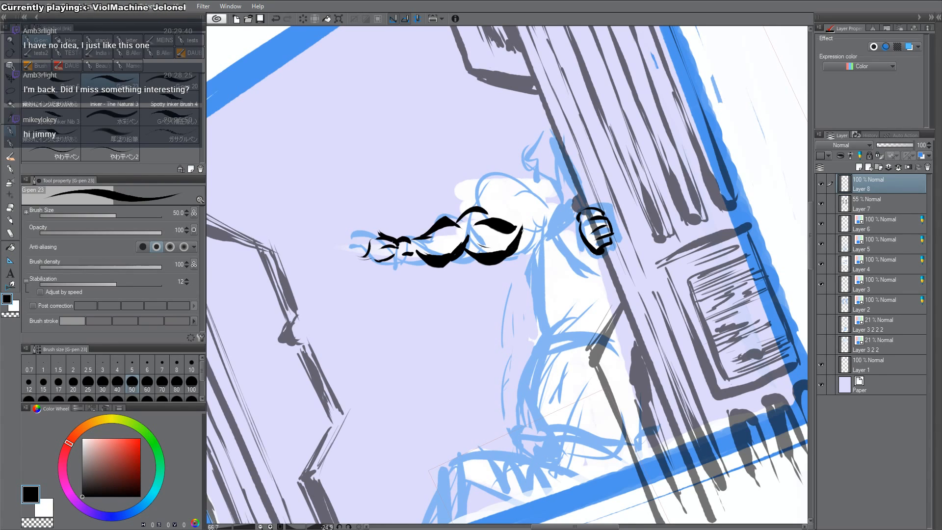
pyautogui.moveTo(489, 214)
pyautogui.mouseDown()
pyautogui.moveTo(535, 175)
pyautogui.moveTo(575, 187)
pyautogui.moveTo(547, 228)
pyautogui.moveTo(519, 245)
pyautogui.moveTo(508, 200)
pyautogui.moveTo(517, 215)
pyautogui.mouseUp()
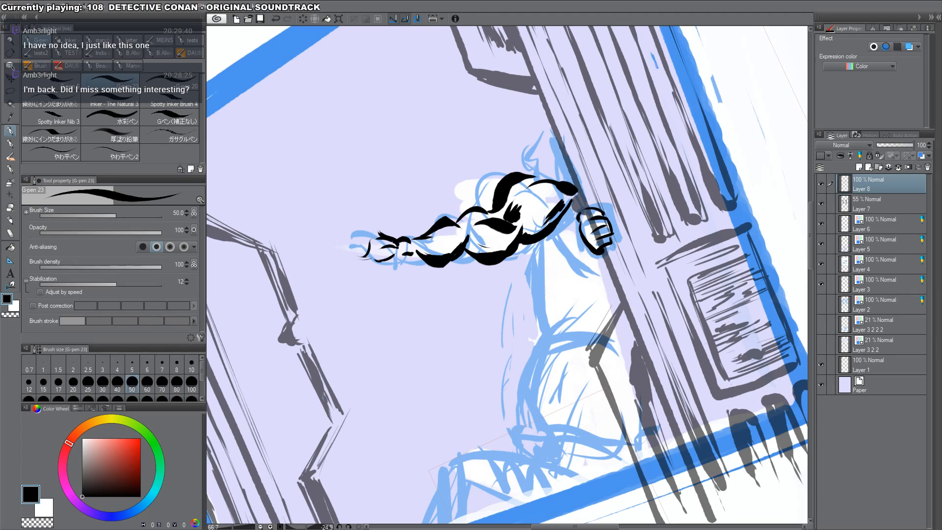
# Step: Ink the pointed hair tuft at the top of the figure's head, above the start of the braid
pyautogui.hotkey('shift', 'space')
pyautogui.doubleClick(574, 182)
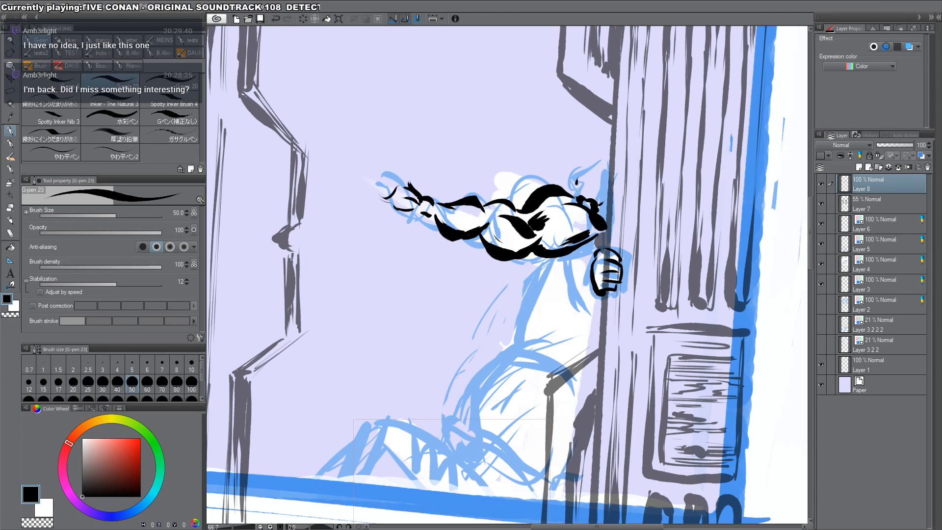
pyautogui.moveTo(577, 190); pyautogui.dragTo(583, 197)
pyautogui.moveTo(576, 173); pyautogui.dragTo(579, 191)
pyautogui.moveTo(601, 159)
pyautogui.mouseDown()
pyautogui.moveTo(580, 173)
pyautogui.moveTo(591, 199)
pyautogui.moveTo(581, 195)
pyautogui.mouseUp()
# Step: Clean up the braid's inner strokes and thin its lower contour with transparent color
pyautogui.press('c')
pyautogui.moveTo(533, 215); pyautogui.dragTo(563, 205)
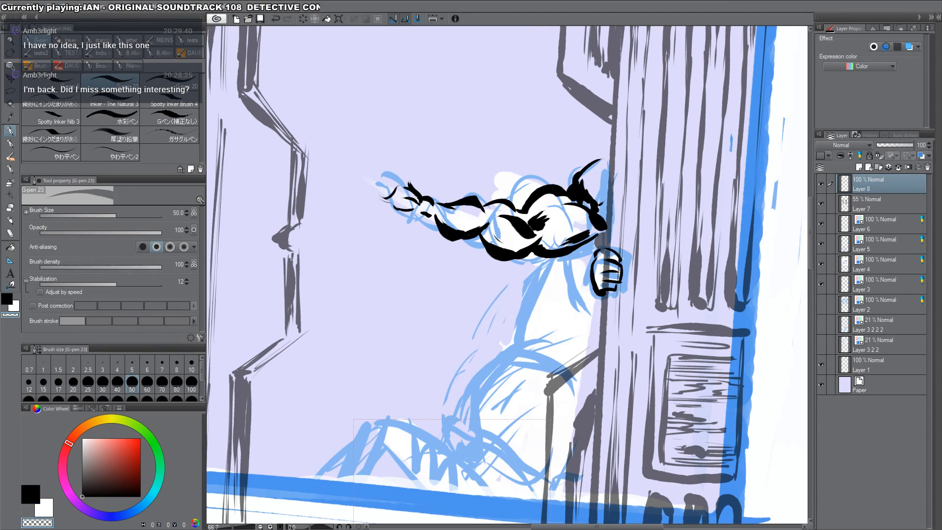
pyautogui.press('c')
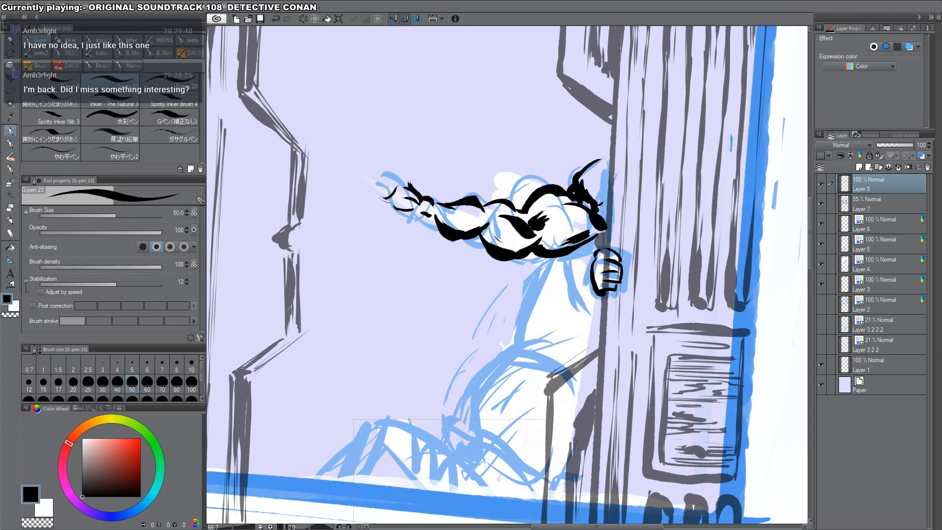
pyautogui.press('c')
pyautogui.moveTo(490, 245)
pyautogui.mouseDown()
pyautogui.moveTo(512, 251)
pyautogui.moveTo(489, 244)
pyautogui.moveTo(502, 260)
pyautogui.moveTo(500, 250)
pyautogui.mouseUp()
pyautogui.press('c')
pyautogui.press('c')
pyautogui.press('c')
pyautogui.press('c')
pyautogui.press('c')
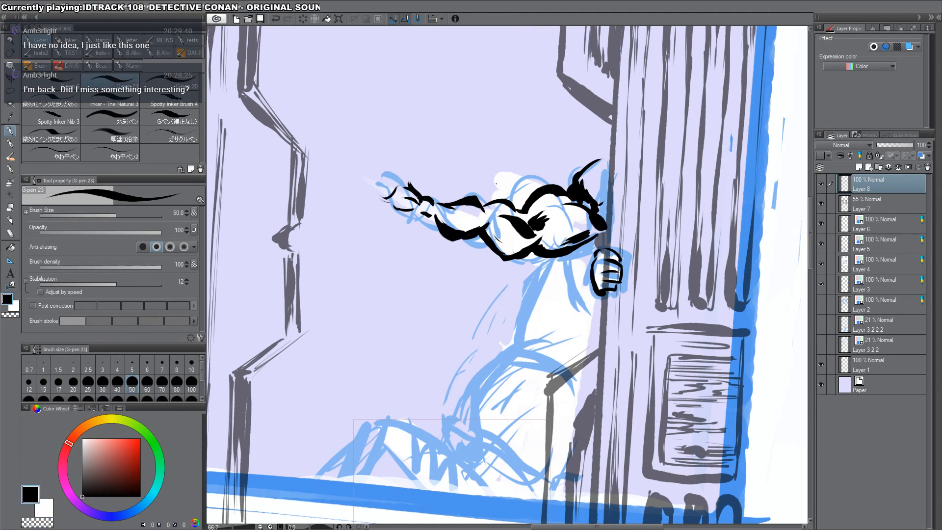
# Step: Ink the contours of the bent forearm running down from the gripping hand to the elbow
pyautogui.hotkey('ctrl', 'space')
pyautogui.moveTo(603, 302); pyautogui.dragTo(490, 314)
pyautogui.click(604, 325)
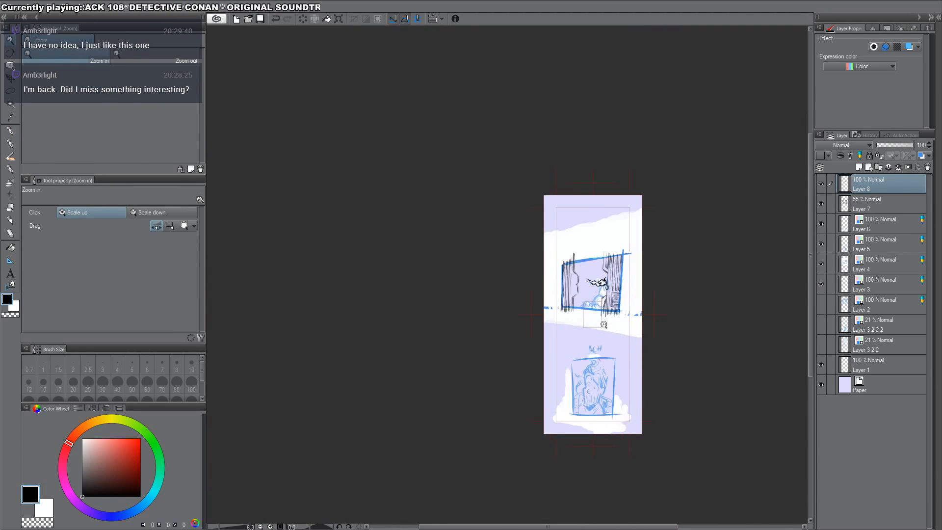
pyautogui.click(603, 324)
pyautogui.click(604, 325)
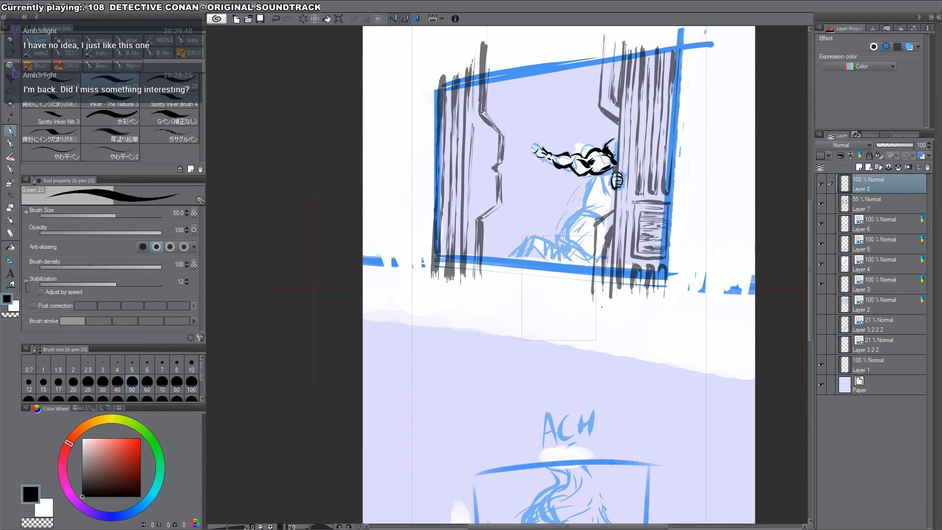
pyautogui.press('space')
pyautogui.moveTo(602, 307); pyautogui.dragTo(611, 353)
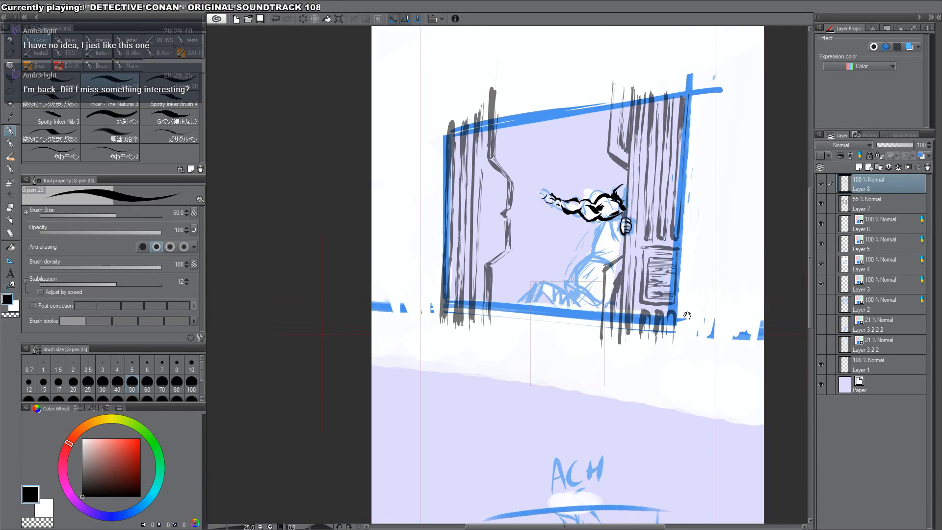
pyautogui.hotkey('ctrl', 'space')
pyautogui.click(618, 248)
pyautogui.click(618, 248)
pyautogui.click(618, 248)
pyautogui.press('space')
pyautogui.moveTo(626, 193); pyautogui.dragTo(611, 323)
pyautogui.moveTo(622, 287); pyautogui.dragTo(614, 294)
pyautogui.hotkey('ctrl', 'z')
pyautogui.hotkey('ctrl', 'z')
pyautogui.moveTo(608, 318); pyautogui.dragTo(617, 336)
pyautogui.moveTo(608, 253); pyautogui.dragTo(616, 335)
pyautogui.moveTo(615, 282); pyautogui.dragTo(608, 313)
pyautogui.moveTo(620, 278); pyautogui.dragTo(619, 336)
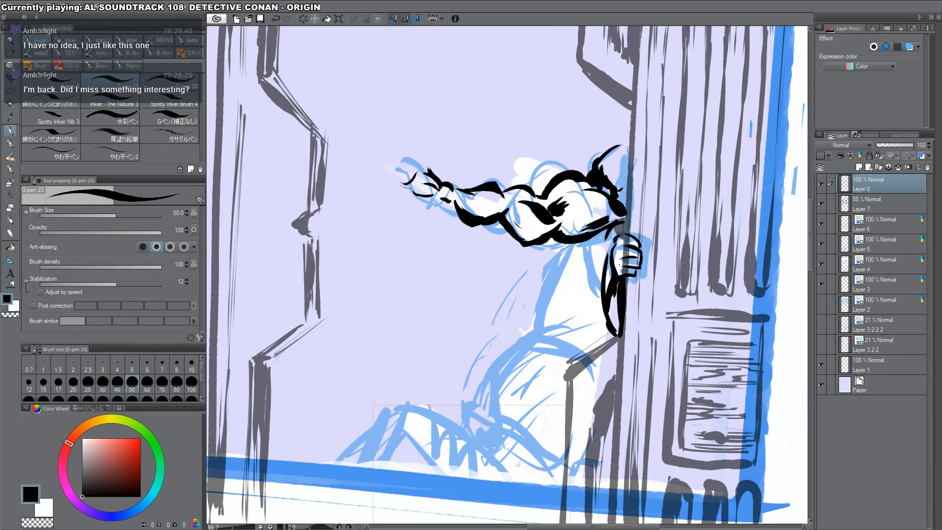
# Step: Copy the lassoed gripping hand onto its own layer, then hide that layer and reselect Layer 8
pyautogui.press('m')
pyautogui.moveTo(617, 275)
pyautogui.mouseDown()
pyautogui.moveTo(612, 283)
pyautogui.moveTo(663, 264)
pyautogui.moveTo(616, 229)
pyautogui.moveTo(609, 245)
pyautogui.mouseUp()
pyautogui.hotkey('ctrl', 'c')
pyautogui.hotkey('ctrl', 'v')
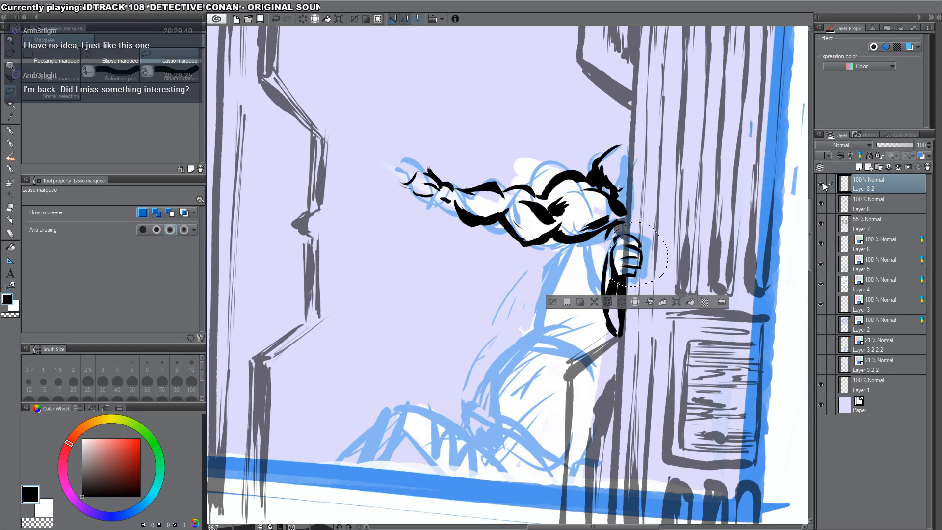
pyautogui.click(822, 184)
pyautogui.click(868, 204)
pyautogui.hotkey('ctrl', 'd')
# Step: Rework the arm as a thick black shape from shoulder to elbow and extend the head's top line toward the door
pyautogui.press('p')
pyautogui.press('c')
pyautogui.moveTo(612, 280); pyautogui.dragTo(622, 337)
pyautogui.press('c')
pyautogui.moveTo(604, 276)
pyautogui.mouseDown()
pyautogui.moveTo(624, 340)
pyautogui.moveTo(604, 322)
pyautogui.moveTo(640, 324)
pyautogui.moveTo(618, 337)
pyautogui.mouseUp()
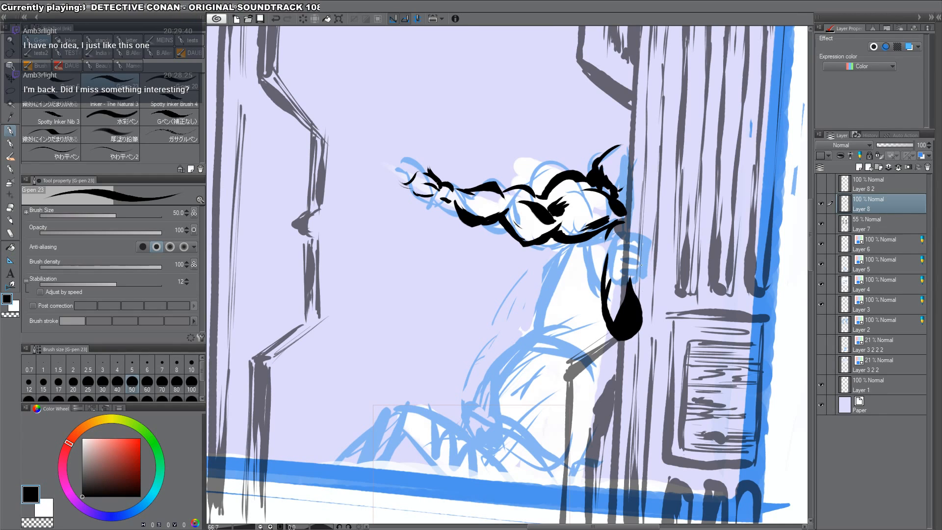
pyautogui.moveTo(616, 223)
pyautogui.mouseDown()
pyautogui.moveTo(638, 270)
pyautogui.moveTo(638, 300)
pyautogui.mouseUp()
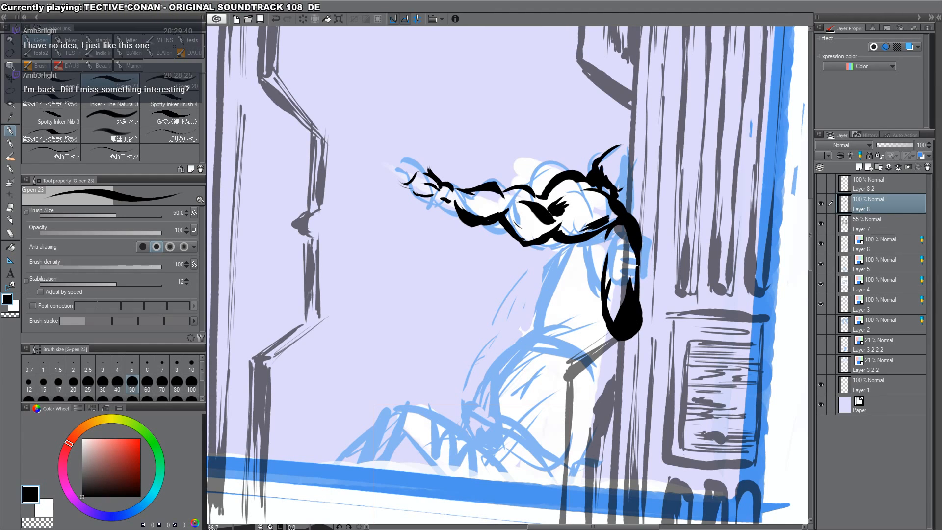
pyautogui.moveTo(638, 243); pyautogui.dragTo(642, 312)
pyautogui.moveTo(612, 151)
pyautogui.mouseDown()
pyautogui.moveTo(658, 141)
pyautogui.moveTo(644, 145)
pyautogui.mouseUp()
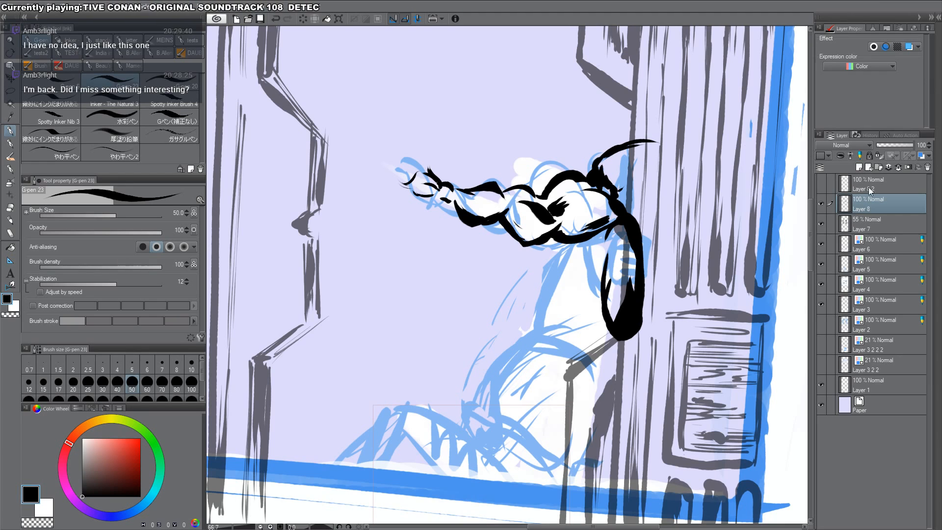
# Step: Move Layer 8 below Layer 7 and ink the figure's heavy black back edge and the shadowed fold beside the arm
pyautogui.click(872, 186)
pyautogui.moveTo(857, 206); pyautogui.dragTo(871, 219)
pyautogui.moveTo(656, 139)
pyautogui.mouseDown()
pyautogui.moveTo(647, 237)
pyautogui.moveTo(629, 291)
pyautogui.mouseUp()
pyautogui.moveTo(586, 240); pyautogui.dragTo(606, 325)
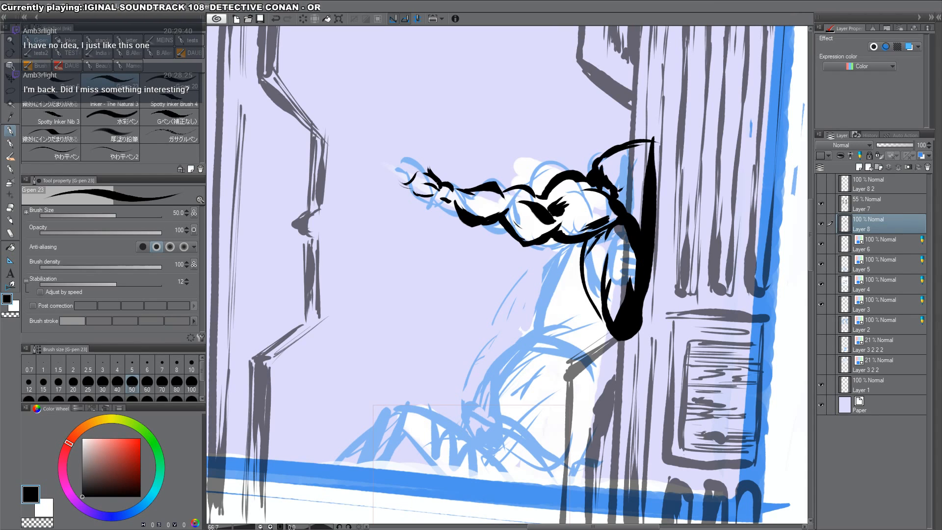
pyautogui.moveTo(595, 292); pyautogui.dragTo(600, 312)
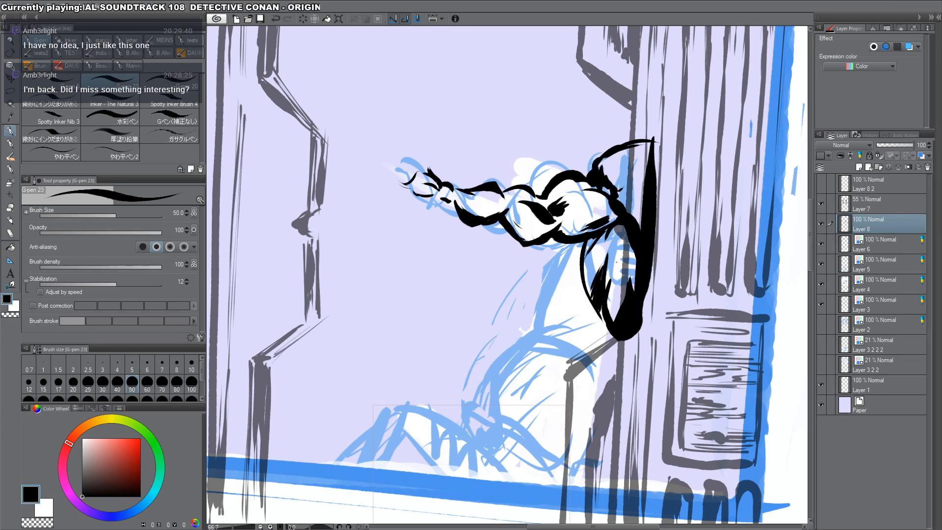
# Step: Ink the front edge of the torso down to the waist and extend the black elbow area to the waistline
pyautogui.moveTo(572, 243)
pyautogui.mouseDown()
pyautogui.moveTo(549, 325)
pyautogui.moveTo(582, 334)
pyautogui.moveTo(597, 354)
pyautogui.moveTo(537, 323)
pyautogui.moveTo(552, 324)
pyautogui.mouseUp()
pyautogui.press('c')
pyautogui.press('c')
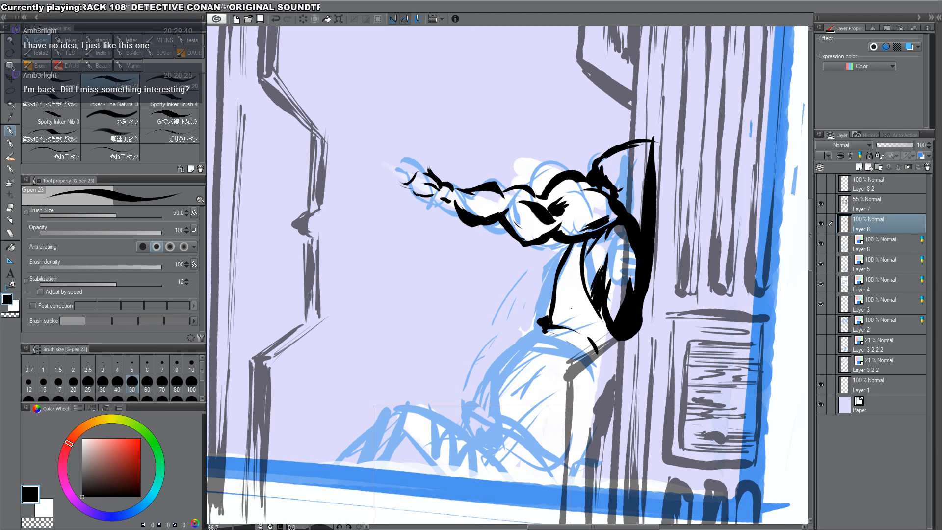
pyautogui.moveTo(607, 333); pyautogui.dragTo(602, 353)
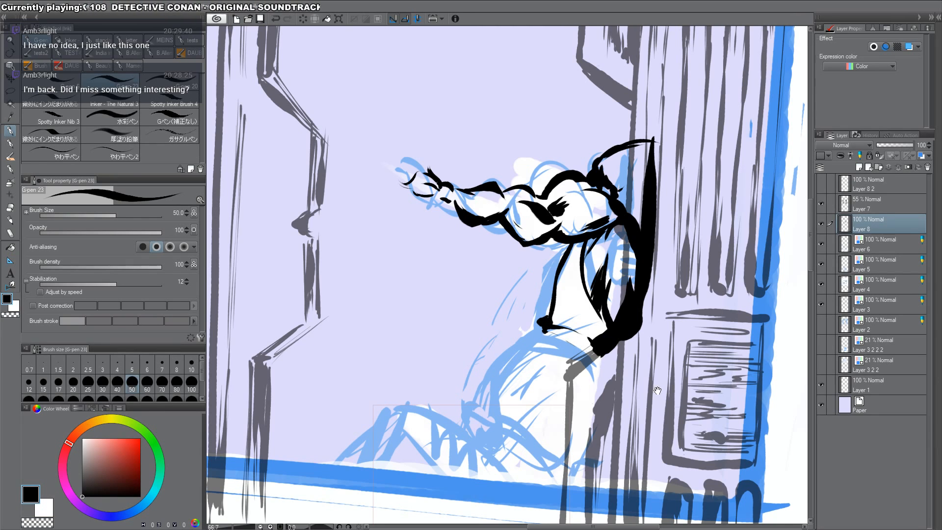
# Step: Ink the long, narrow outline of the trailing foot, with a heavier contour toward the toe
pyautogui.press('space')
pyautogui.moveTo(658, 390); pyautogui.dragTo(691, 286)
pyautogui.hotkey('shift', 'space')
pyautogui.moveTo(433, 308); pyautogui.dragTo(471, 348)
pyautogui.moveTo(473, 393)
pyautogui.mouseDown()
pyautogui.moveTo(459, 365)
pyautogui.moveTo(464, 349)
pyautogui.mouseUp()
pyautogui.moveTo(469, 348); pyautogui.dragTo(481, 376)
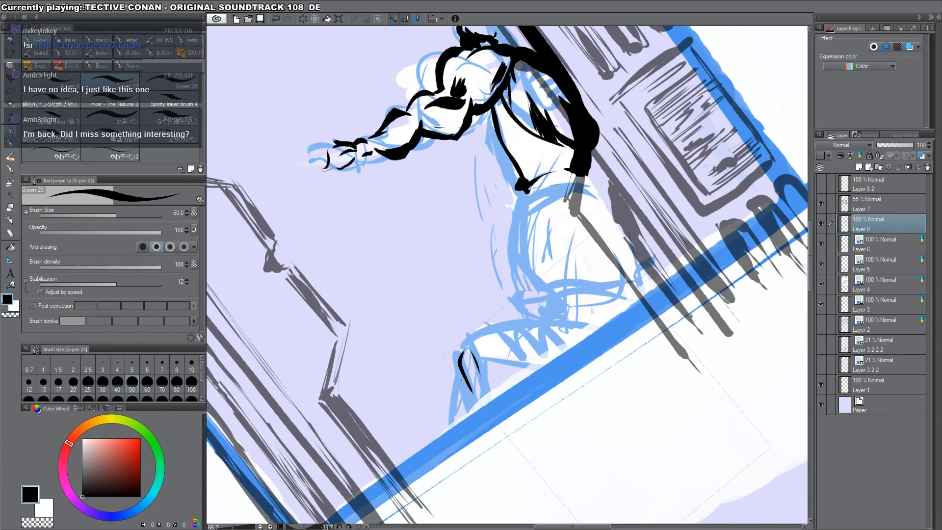
pyautogui.moveTo(459, 356)
pyautogui.mouseDown()
pyautogui.moveTo(469, 349)
pyautogui.moveTo(486, 444)
pyautogui.moveTo(501, 432)
pyautogui.mouseUp()
pyautogui.moveTo(488, 388)
pyautogui.mouseDown()
pyautogui.moveTo(502, 442)
pyautogui.moveTo(498, 379)
pyautogui.moveTo(509, 438)
pyautogui.mouseUp()
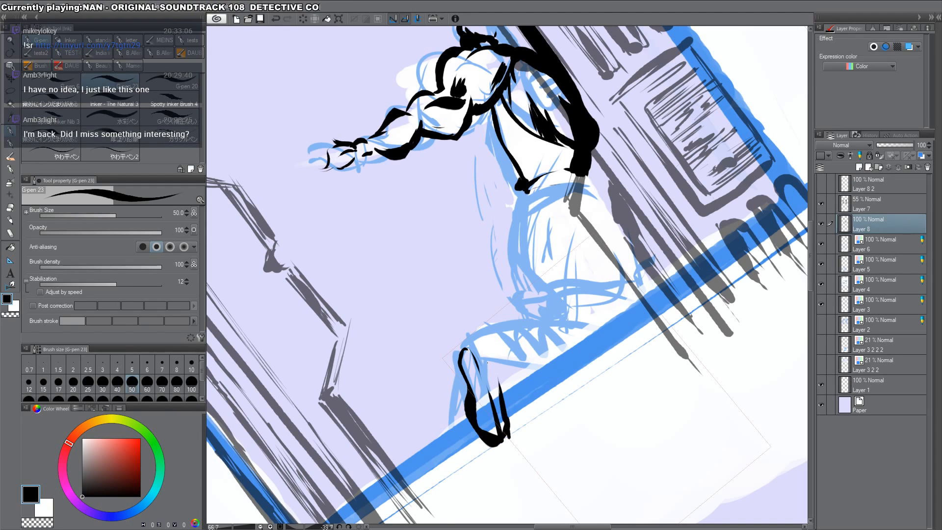
pyautogui.moveTo(466, 346); pyautogui.dragTo(487, 347)
# Step: Close the heel corner of the trailing foot and ink its second edge line down to the toe
pyautogui.press('r')
pyautogui.moveTo(692, 409); pyautogui.dragTo(699, 150)
pyautogui.press('p')
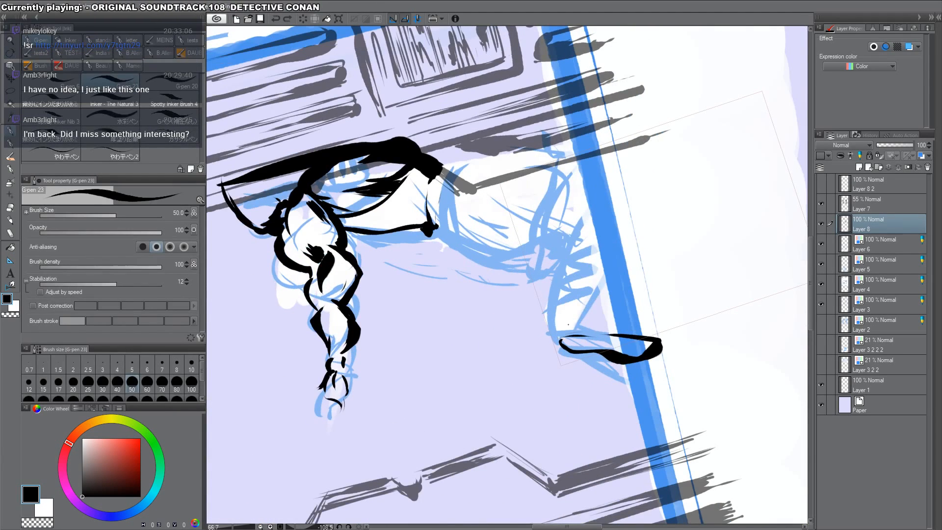
pyautogui.moveTo(569, 317); pyautogui.dragTo(556, 338)
pyautogui.moveTo(594, 314); pyautogui.dragTo(660, 333)
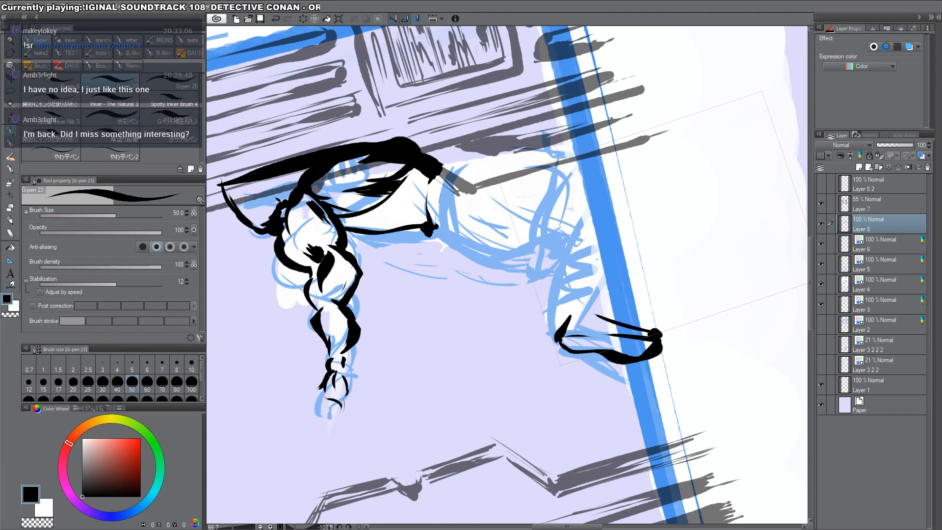
# Step: Ink the front thigh contour, the knee fold and both contours of the trailing lower leg
pyautogui.moveTo(573, 318)
pyautogui.mouseDown()
pyautogui.moveTo(581, 222)
pyautogui.moveTo(612, 215)
pyautogui.moveTo(517, 484)
pyautogui.mouseUp()
pyautogui.press('r')
pyautogui.moveTo(509, 325)
pyautogui.mouseDown()
pyautogui.moveTo(560, 328)
pyautogui.moveTo(607, 365)
pyautogui.mouseUp()
pyautogui.moveTo(578, 225)
pyautogui.mouseDown()
pyautogui.moveTo(503, 297)
pyautogui.moveTo(483, 329)
pyautogui.moveTo(515, 341)
pyautogui.moveTo(552, 382)
pyautogui.mouseUp()
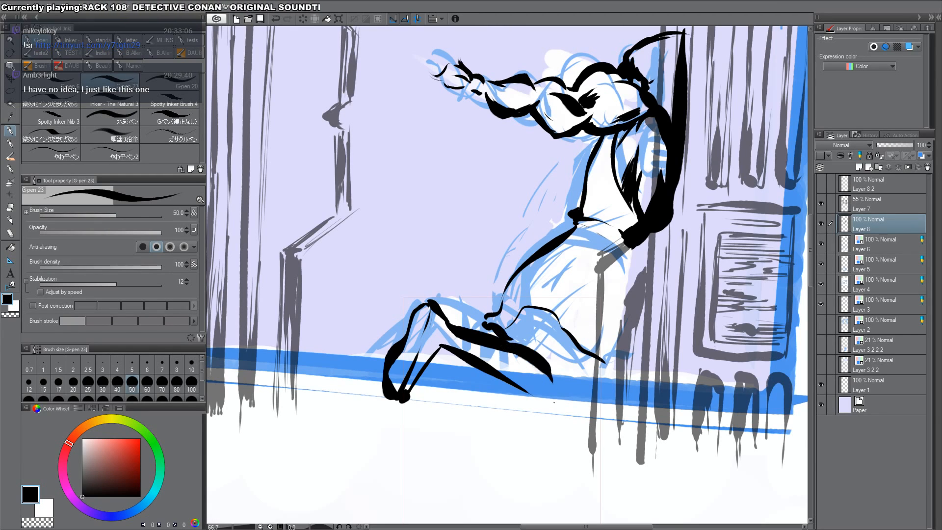
pyautogui.moveTo(538, 351); pyautogui.dragTo(560, 383)
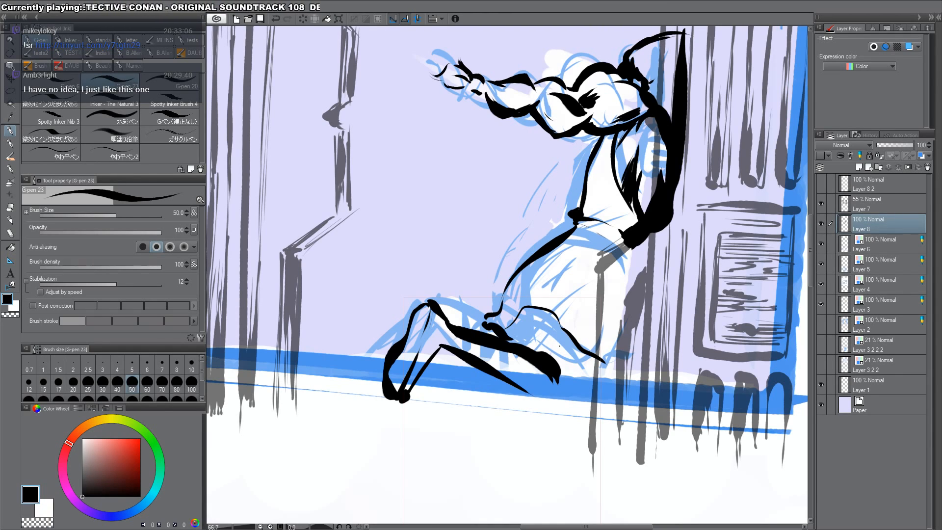
# Step: Thin the lower leg's upper contour with transparent color and thicken the end of its lower contour
pyautogui.hotkey('shift', 'space')
pyautogui.moveTo(559, 346); pyautogui.dragTo(484, 359)
pyautogui.press('c')
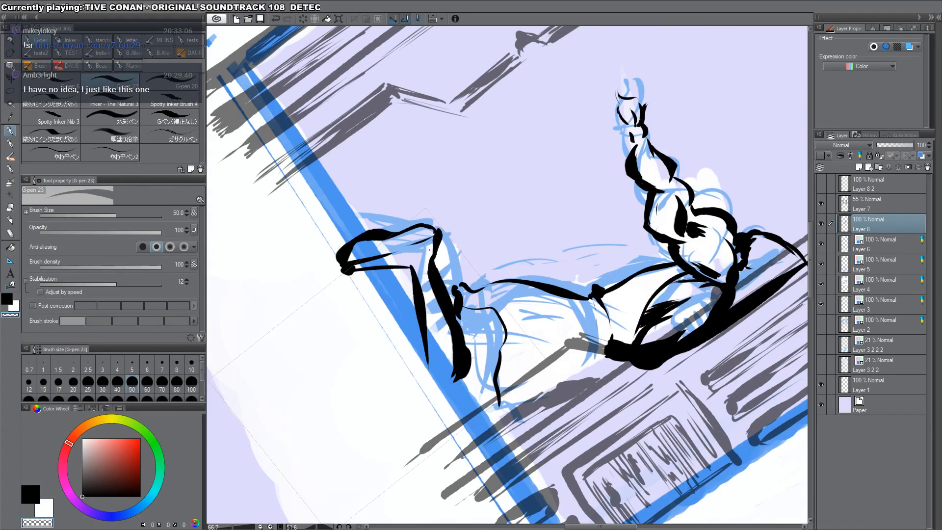
pyautogui.moveTo(429, 269); pyautogui.dragTo(454, 372)
pyautogui.hotkey('ctrl', 'z')
pyautogui.moveTo(428, 262); pyautogui.dragTo(454, 383)
pyautogui.press('c')
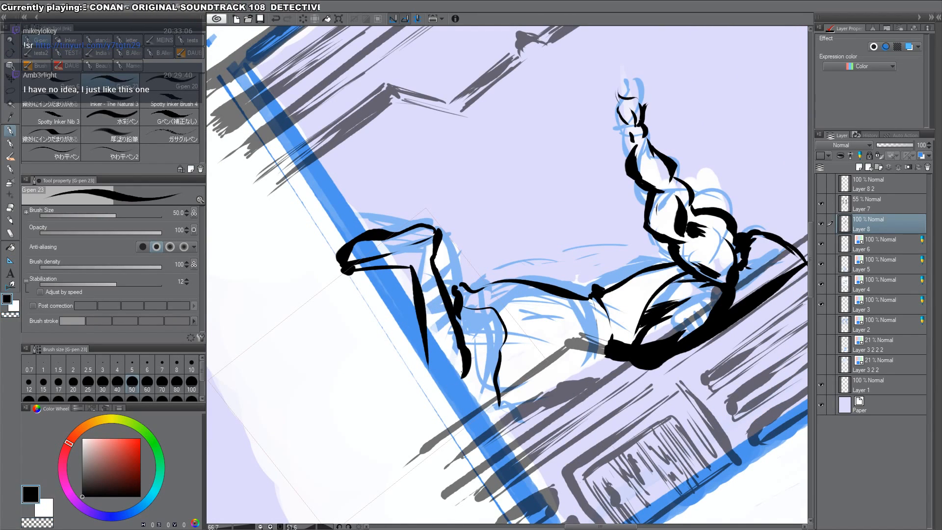
pyautogui.moveTo(461, 347); pyautogui.dragTo(459, 386)
pyautogui.moveTo(423, 327); pyautogui.dragTo(429, 405)
# Step: Ink the angular knee corner closing the lower leg and add a black wedge at the knee fold
pyautogui.hotkey('shift', 'space')
pyautogui.moveTo(432, 407)
pyautogui.mouseDown()
pyautogui.moveTo(617, 380)
pyautogui.moveTo(637, 355)
pyautogui.mouseUp()
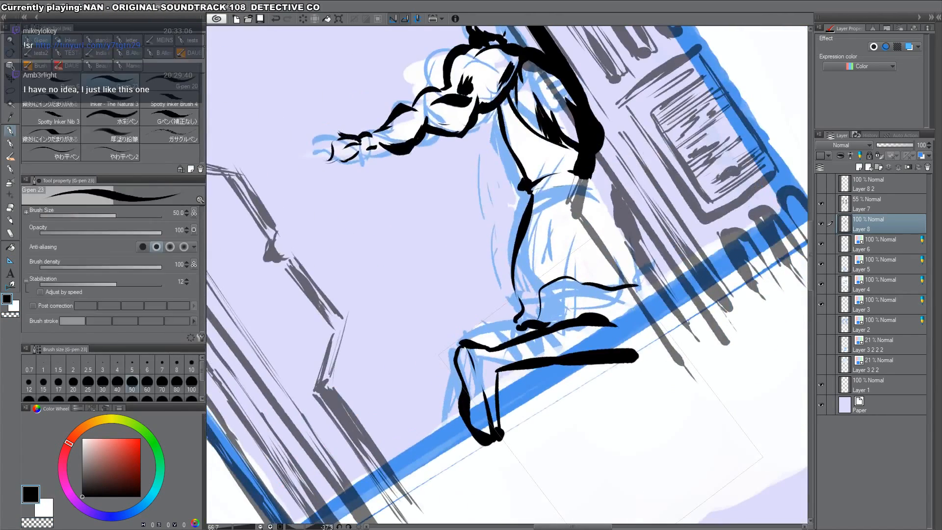
pyautogui.moveTo(632, 296); pyautogui.dragTo(629, 346)
pyautogui.press('c')
pyautogui.moveTo(641, 306); pyautogui.dragTo(632, 388)
pyautogui.press('c')
pyautogui.moveTo(587, 291)
pyautogui.mouseDown()
pyautogui.moveTo(583, 314)
pyautogui.moveTo(598, 314)
pyautogui.moveTo(539, 366)
pyautogui.mouseUp()
# Step: Rework the front thigh contour down to the knee fold, undoing the overly thick stroke and trimming the line
pyautogui.hotkey('shift', 'space')
pyautogui.press('c')
pyautogui.moveTo(479, 314); pyautogui.dragTo(501, 335)
pyautogui.moveTo(481, 313)
pyautogui.mouseDown()
pyautogui.moveTo(504, 329)
pyautogui.moveTo(497, 307)
pyautogui.mouseUp()
pyautogui.hotkey('shift', 'space')
pyautogui.moveTo(569, 304)
pyautogui.mouseDown()
pyautogui.moveTo(576, 270)
pyautogui.moveTo(515, 316)
pyautogui.mouseUp()
pyautogui.press('c')
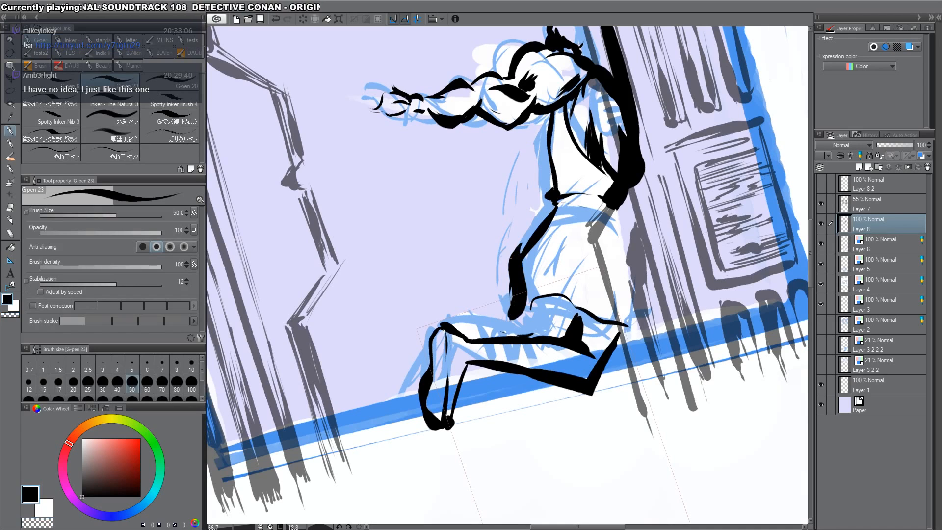
pyautogui.hotkey('ctrl', 'z')
pyautogui.press('c')
pyautogui.moveTo(517, 257)
pyautogui.mouseDown()
pyautogui.moveTo(517, 309)
pyautogui.moveTo(562, 322)
pyautogui.moveTo(551, 328)
pyautogui.moveTo(583, 278)
pyautogui.moveTo(460, 337)
pyautogui.mouseUp()
# Step: Thin both contours of the lower leg with transparent color
pyautogui.press('c')
pyautogui.press('c')
pyautogui.hotkey('shift', 'space')
pyautogui.press('c')
pyautogui.press('c')
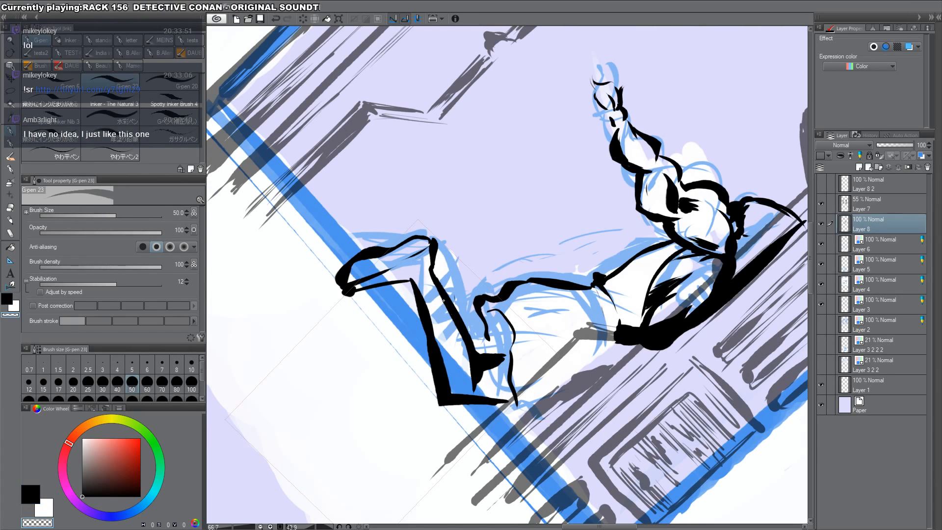
pyautogui.moveTo(453, 297); pyautogui.dragTo(452, 352)
pyautogui.moveTo(433, 321); pyautogui.dragTo(453, 394)
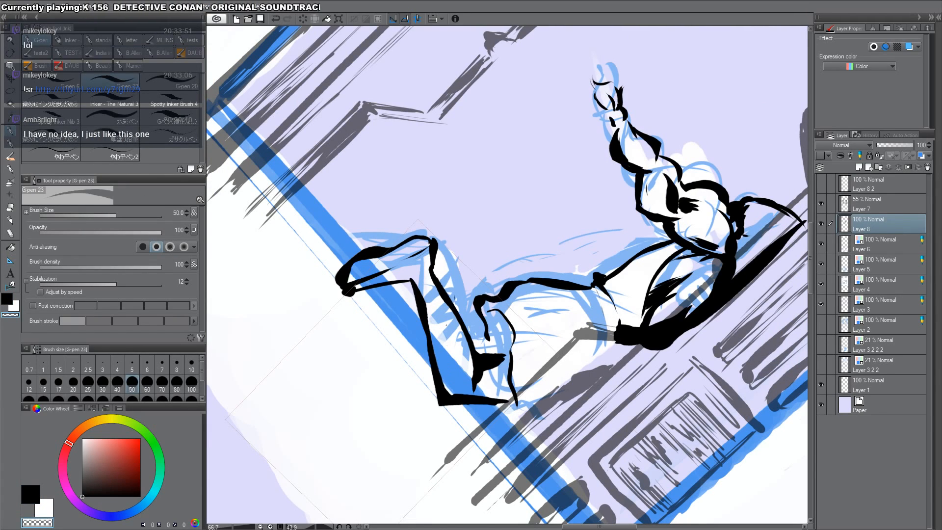
pyautogui.press('c')
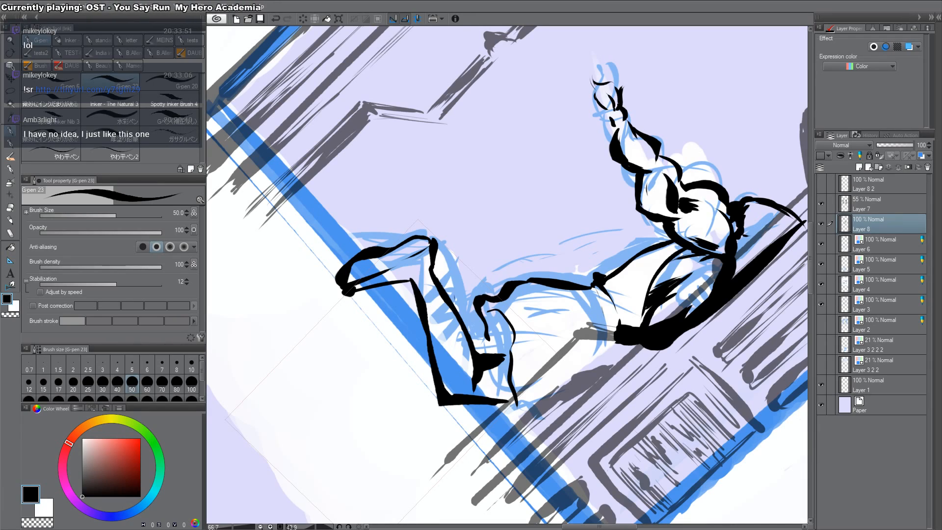
# Step: Ink short hatching strokes along the lower leg and ankle, and reinforce the knee with heavy black
pyautogui.hotkey('shift', 'space')
pyautogui.moveTo(472, 361)
pyautogui.mouseDown()
pyautogui.moveTo(536, 363)
pyautogui.moveTo(520, 393)
pyautogui.moveTo(615, 302)
pyautogui.moveTo(563, 191)
pyautogui.moveTo(567, 233)
pyautogui.moveTo(586, 241)
pyautogui.moveTo(578, 251)
pyautogui.moveTo(599, 270)
pyautogui.moveTo(611, 268)
pyautogui.moveTo(593, 284)
pyautogui.moveTo(613, 269)
pyautogui.mouseUp()
pyautogui.hotkey('shift', 'space')
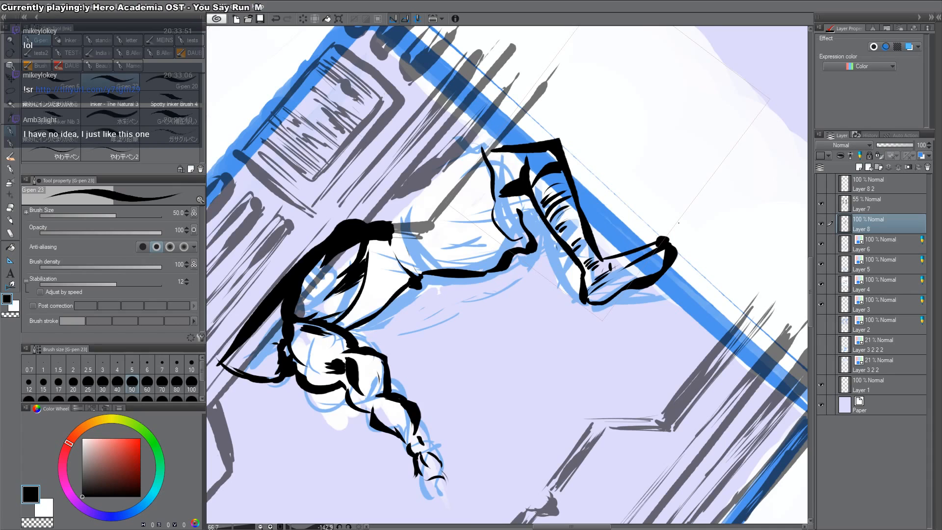
pyautogui.hotkey('shift', 'space')
pyautogui.moveTo(679, 223); pyautogui.dragTo(541, 515)
pyautogui.moveTo(612, 278)
pyautogui.mouseDown()
pyautogui.moveTo(594, 288)
pyautogui.moveTo(611, 271)
pyautogui.moveTo(630, 272)
pyautogui.moveTo(630, 343)
pyautogui.moveTo(531, 412)
pyautogui.mouseUp()
pyautogui.hotkey('shift', 'space')
pyautogui.moveTo(533, 319); pyautogui.dragTo(536, 347)
# Step: Erase the lower front thigh contour with transparent color, leaving a tapered thick stroke below the waist
pyautogui.press('c')
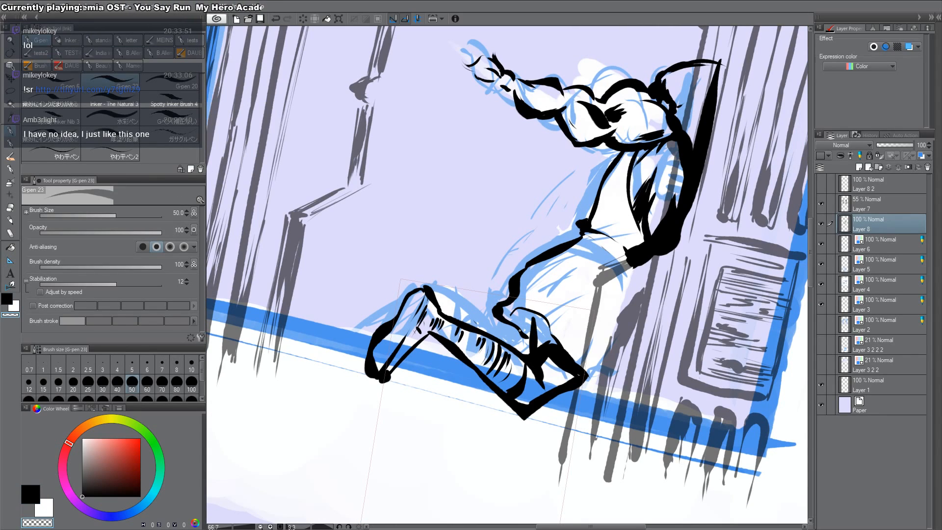
pyautogui.hotkey('shift', 'space')
pyautogui.moveTo(532, 272); pyautogui.dragTo(513, 327)
pyautogui.press('c')
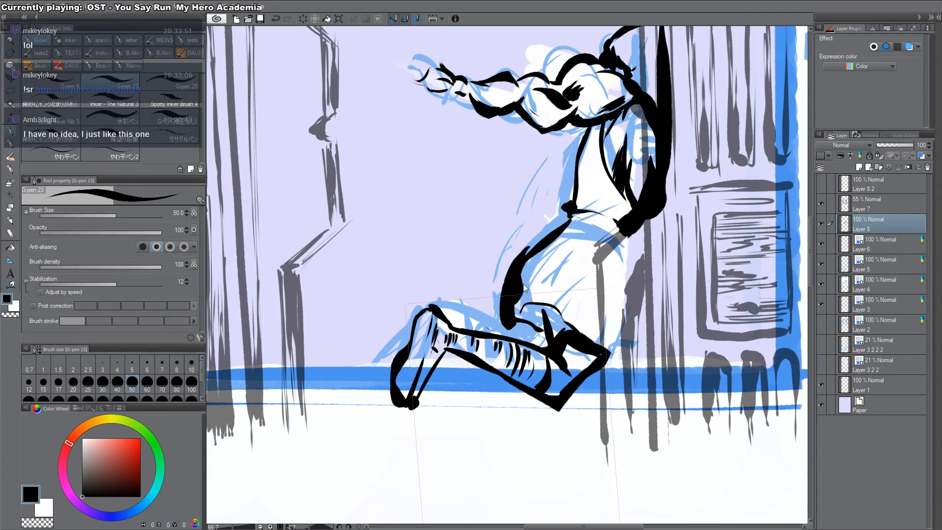
pyautogui.hotkey('ctrl', 'z')
pyautogui.press('c')
pyautogui.moveTo(540, 246)
pyautogui.mouseDown()
pyautogui.moveTo(506, 310)
pyautogui.moveTo(521, 289)
pyautogui.mouseUp()
pyautogui.press('c')
pyautogui.moveTo(568, 226)
pyautogui.mouseDown()
pyautogui.moveTo(524, 305)
pyautogui.moveTo(534, 327)
pyautogui.mouseUp()
pyautogui.press('c')
pyautogui.moveTo(502, 308); pyautogui.dragTo(502, 318)
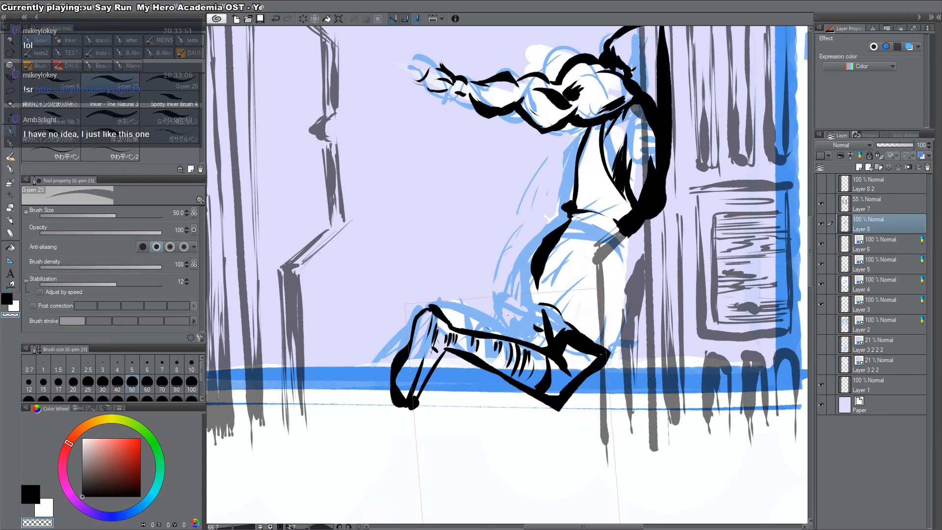
# Step: Ink the front thigh contour down to the knee fold and thicken the lines around the knee
pyautogui.press('c')
pyautogui.moveTo(537, 289)
pyautogui.mouseDown()
pyautogui.moveTo(522, 297)
pyautogui.moveTo(543, 332)
pyautogui.moveTo(544, 313)
pyautogui.mouseUp()
pyautogui.press('c')
pyautogui.press('c')
pyautogui.press('r')
pyautogui.moveTo(574, 254); pyautogui.dragTo(561, 321)
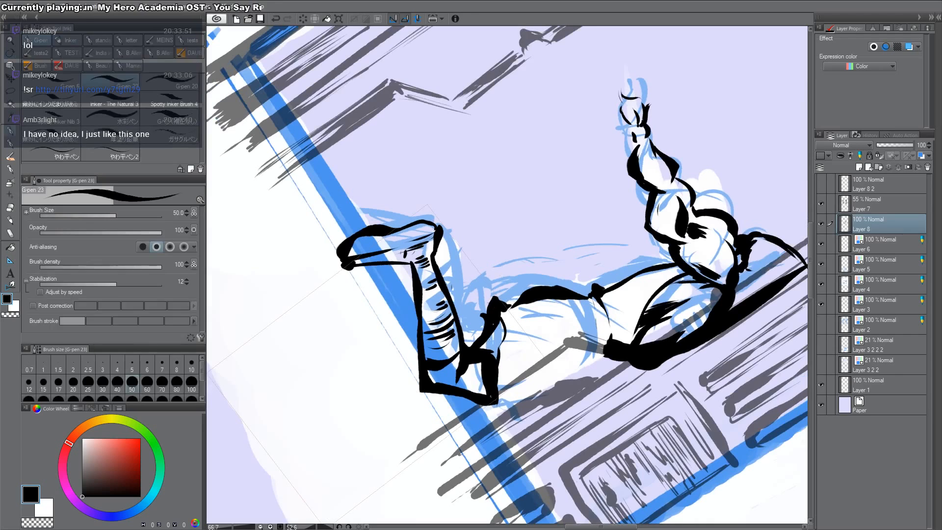
# Step: Fill the enclosed knee fold with black and ink the thick black mass along the back of the leg
pyautogui.press('g')
pyautogui.click(499, 337)
pyautogui.press('p')
pyautogui.moveTo(457, 400)
pyautogui.mouseDown()
pyautogui.moveTo(444, 430)
pyautogui.moveTo(471, 415)
pyautogui.moveTo(440, 452)
pyautogui.mouseUp()
pyautogui.press('r')
pyautogui.moveTo(584, 348)
pyautogui.mouseDown()
pyautogui.moveTo(613, 271)
pyautogui.moveTo(586, 386)
pyautogui.moveTo(628, 275)
pyautogui.moveTo(598, 422)
pyautogui.moveTo(631, 284)
pyautogui.mouseUp()
pyautogui.press('p')
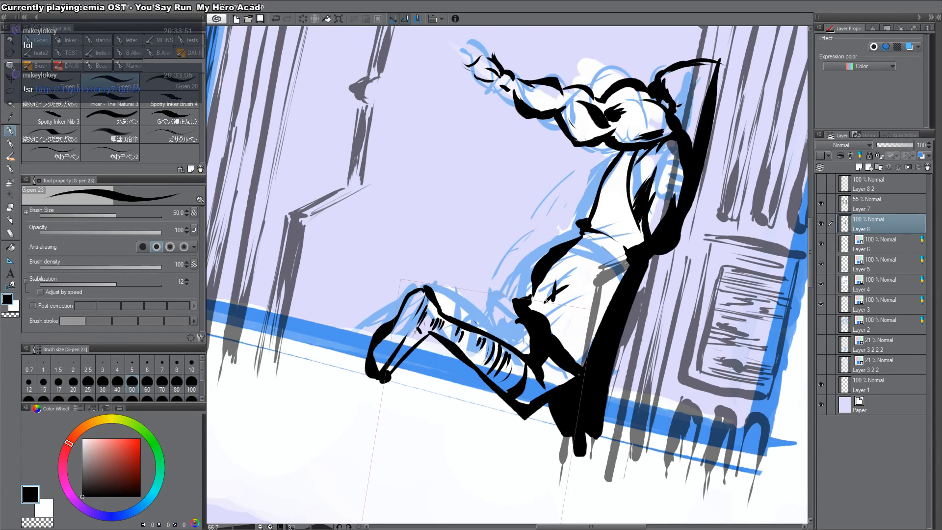
# Step: Trim the thick front thigh contour below the waist with transparent color, clearing the excess ink inside the thigh
pyautogui.press('c')
pyautogui.moveTo(576, 247)
pyautogui.mouseDown()
pyautogui.moveTo(540, 286)
pyautogui.moveTo(539, 267)
pyautogui.moveTo(534, 296)
pyautogui.mouseUp()
pyautogui.press('c')
pyautogui.press('c')
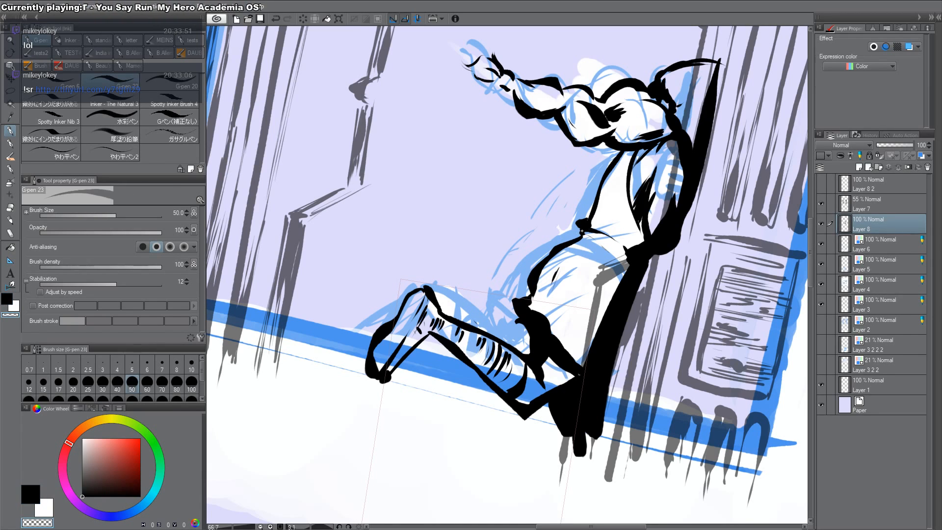
pyautogui.moveTo(575, 239); pyautogui.dragTo(533, 269)
pyautogui.moveTo(577, 238); pyautogui.dragTo(529, 276)
# Step: Re-ink the front thigh contour in black from the waist toward the knee and touch up the front torso line
pyautogui.press('c')
pyautogui.moveTo(583, 238); pyautogui.dragTo(537, 285)
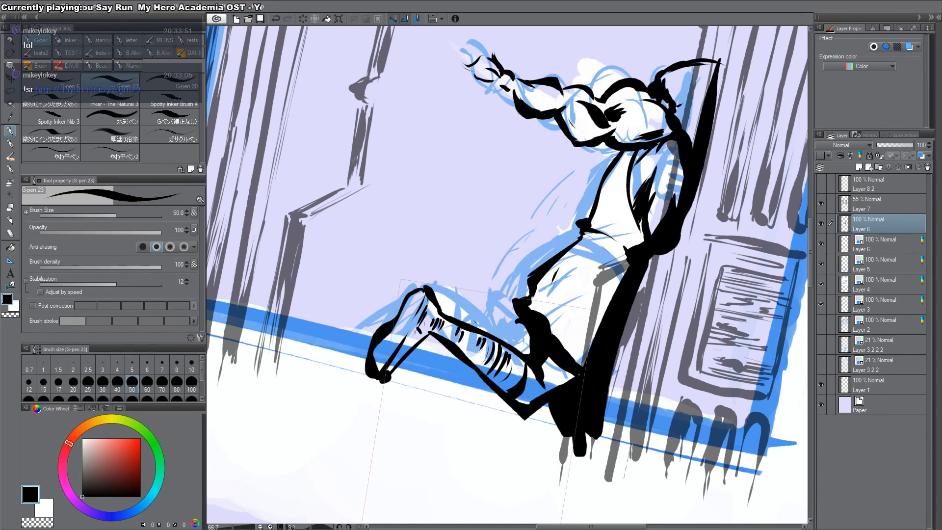
pyautogui.moveTo(583, 239); pyautogui.dragTo(593, 188)
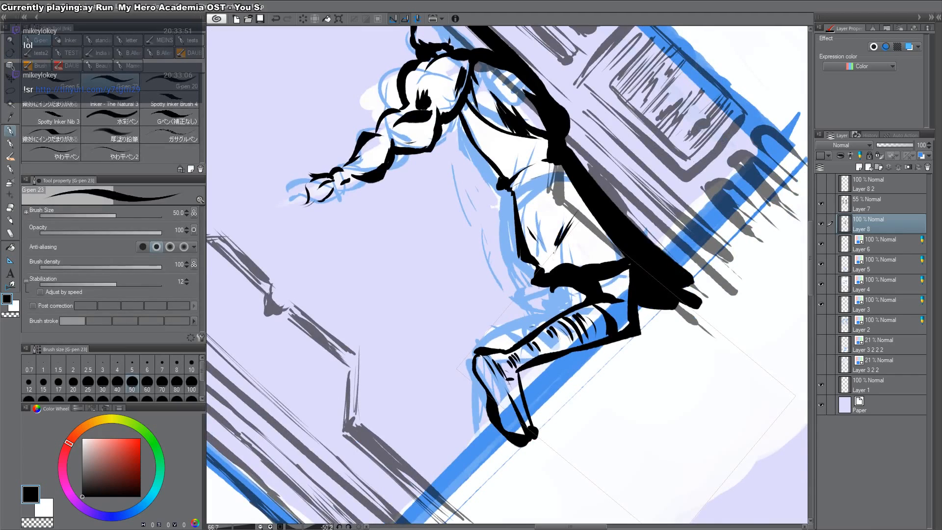
pyautogui.moveTo(671, 143); pyautogui.dragTo(633, 515)
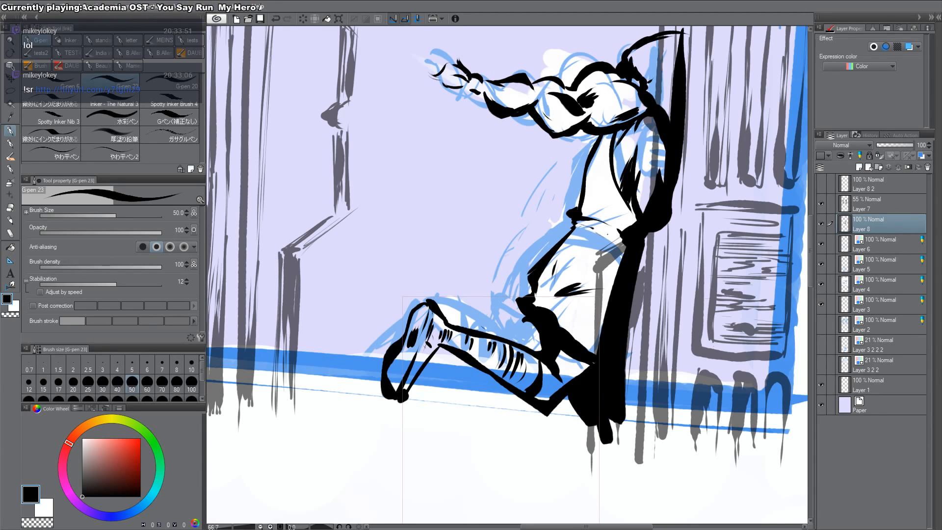
# Step: Retouch the black ink around the braided figure's shoulder and upper arm
pyautogui.scroll(3, 507, 275)
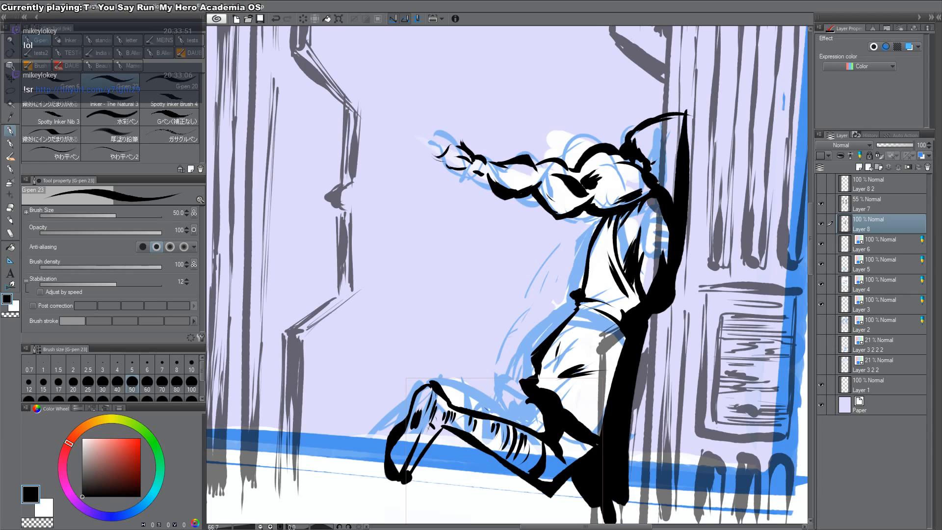
pyautogui.scroll(4, 612, 222)
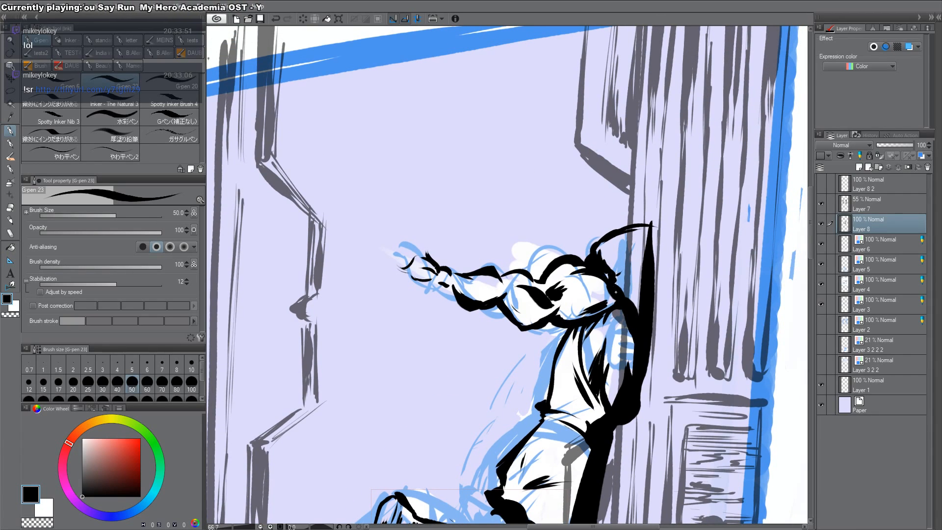
pyautogui.press('c')
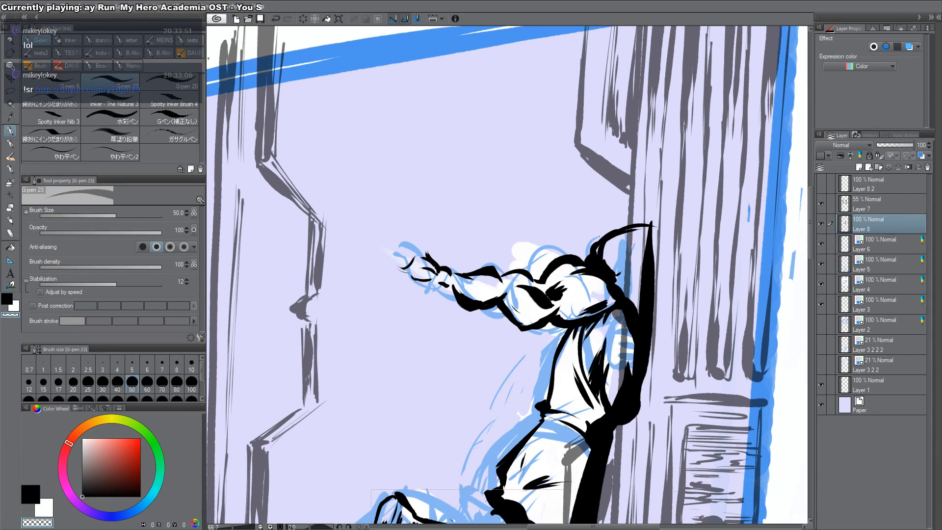
pyautogui.press('c')
pyautogui.moveTo(602, 241)
pyautogui.mouseDown()
pyautogui.moveTo(600, 265)
pyautogui.moveTo(579, 258)
pyautogui.moveTo(612, 268)
pyautogui.moveTo(596, 291)
pyautogui.moveTo(554, 290)
pyautogui.mouseUp()
pyautogui.press('c')
pyautogui.press('c')
# Step: Add a new raster layer at the top of the layer stack and make Layer 8 2 visible
pyautogui.hotkey('ctrl', 'space')
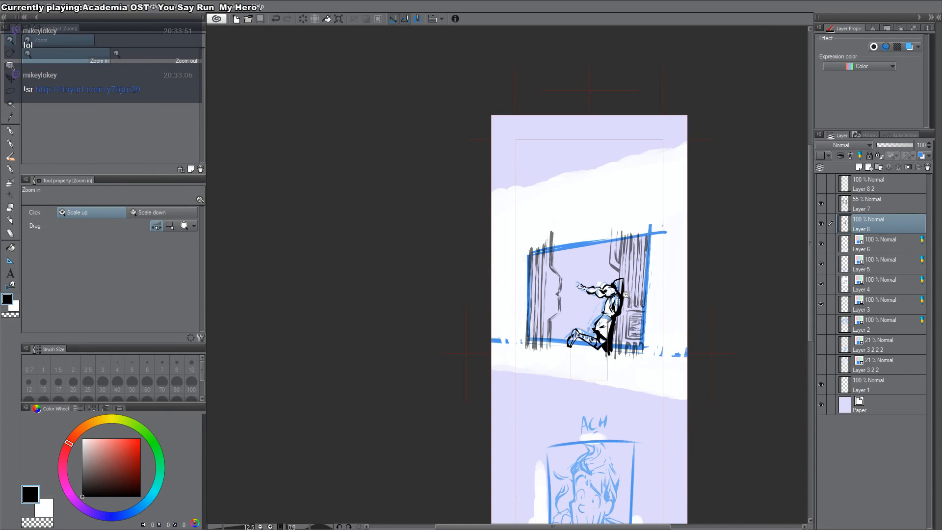
pyautogui.moveTo(638, 424); pyautogui.dragTo(581, 336)
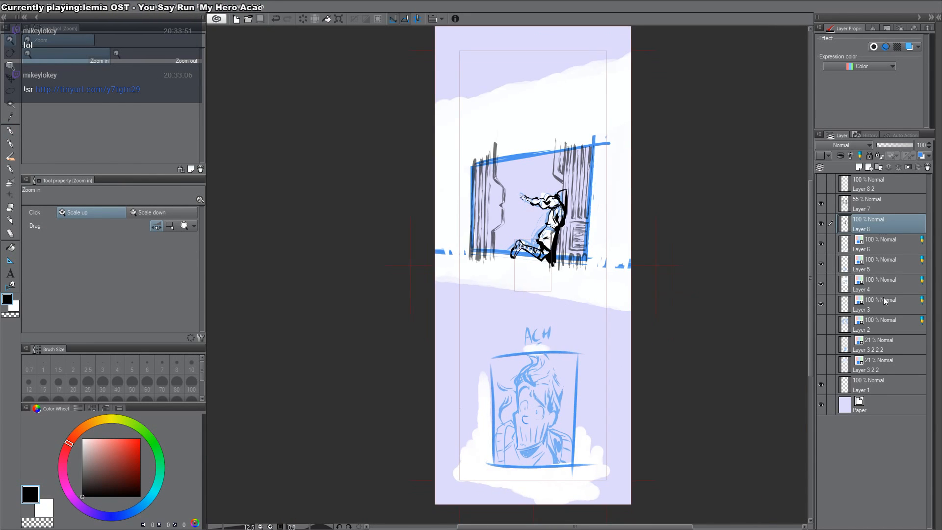
pyautogui.click(859, 188)
pyautogui.hotkey('ctrl', 'shift', 'n')
pyautogui.click(822, 205)
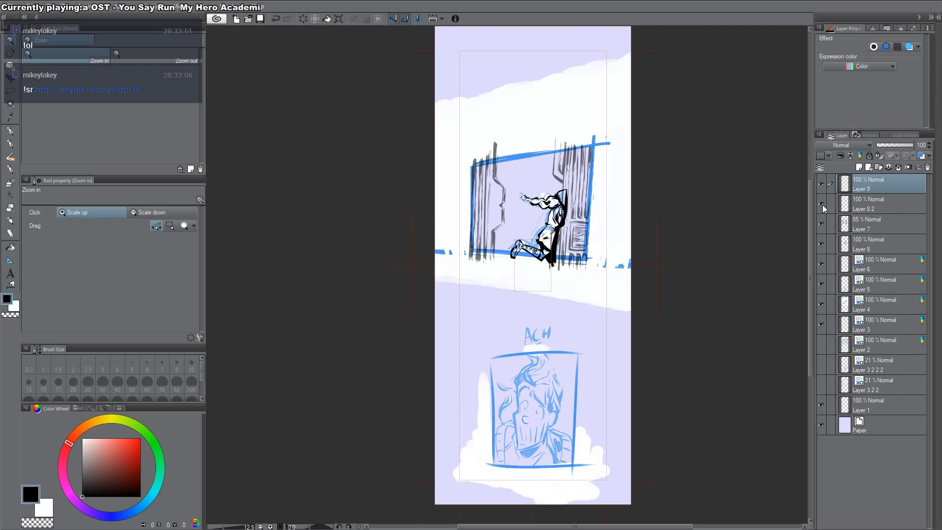
# Step: Ink the upper and front curve of the nose on the portrait in the ACH panel with the 50 px G-pen
pyautogui.moveTo(620, 267); pyautogui.dragTo(624, 245)
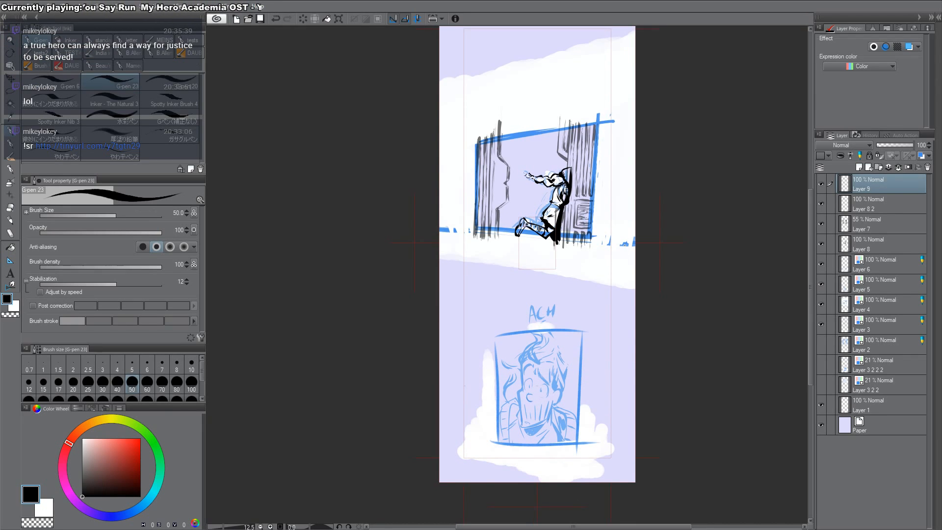
pyautogui.moveTo(449, 213); pyautogui.dragTo(443, 141)
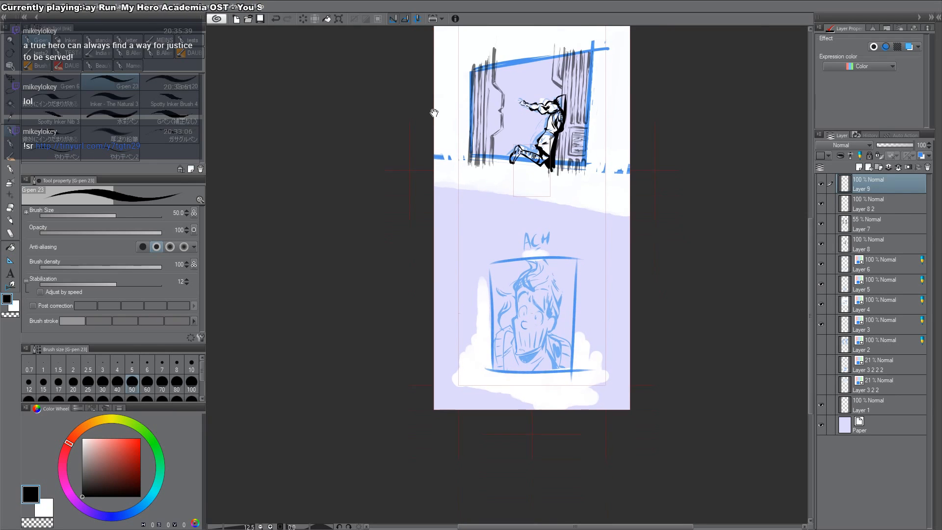
pyautogui.keyDown('ctrl'); pyautogui.click(503, 323); pyautogui.keyUp('ctrl')
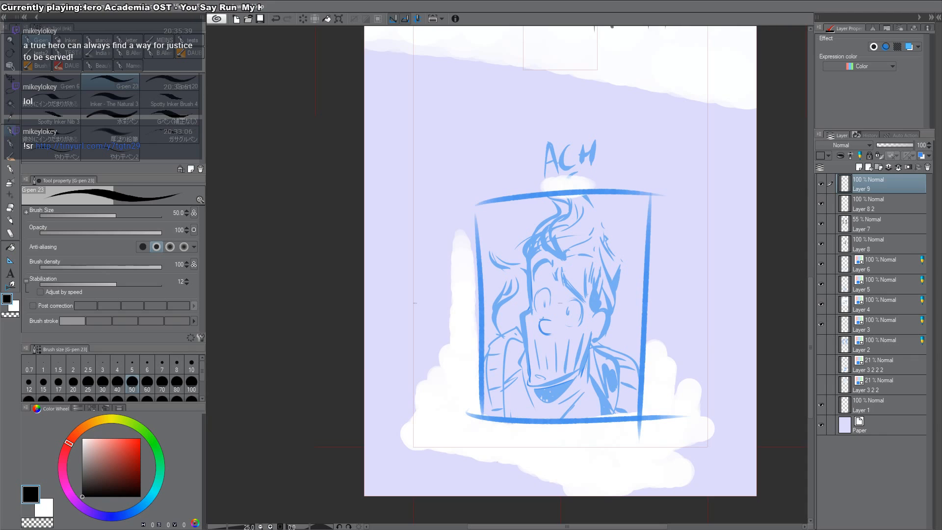
pyautogui.moveTo(633, 238); pyautogui.dragTo(540, 458)
pyautogui.scroll(-4, 560, 239)
pyautogui.press('p')
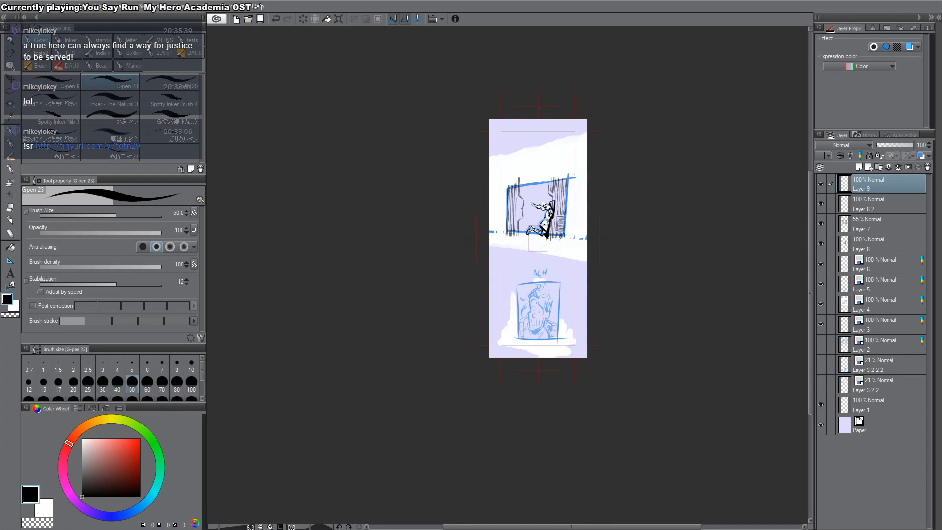
pyautogui.moveTo(597, 322); pyautogui.dragTo(535, 214)
pyautogui.scroll(5, 528, 212)
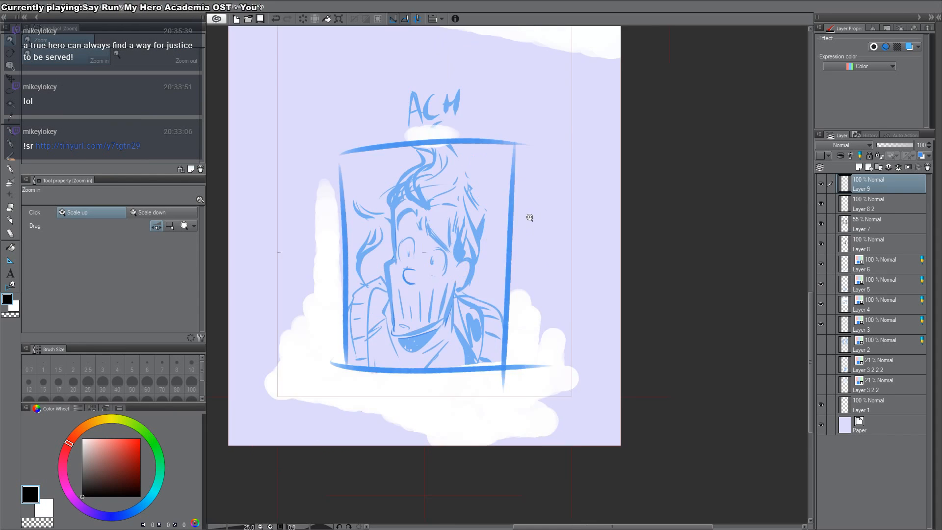
pyautogui.moveTo(461, 269); pyautogui.dragTo(586, 272)
pyautogui.keyDown('ctrl'); pyautogui.click(492, 300); pyautogui.keyUp('ctrl')
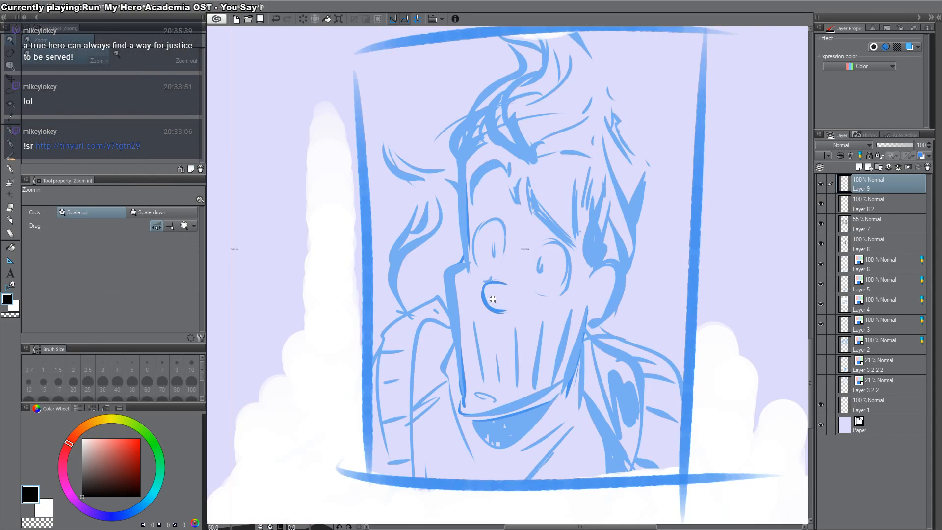
pyautogui.keyDown('ctrl'); pyautogui.click(492, 300); pyautogui.keyUp('ctrl')
pyautogui.moveTo(504, 270); pyautogui.dragTo(487, 319)
pyautogui.hotkey('ctrl', 'z')
pyautogui.moveTo(502, 267); pyautogui.dragTo(488, 322)
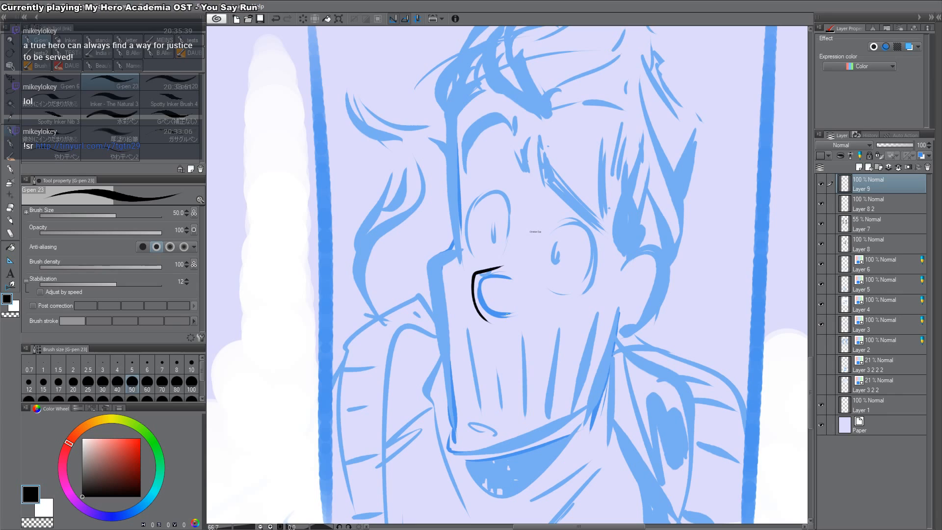
# Step: Ink a thick tapered underside on the portrait's nose and extend the nose's upper edge
pyautogui.moveTo(470, 292)
pyautogui.mouseDown()
pyautogui.moveTo(491, 321)
pyautogui.moveTo(528, 309)
pyautogui.mouseUp()
pyautogui.press('c')
pyautogui.press('c')
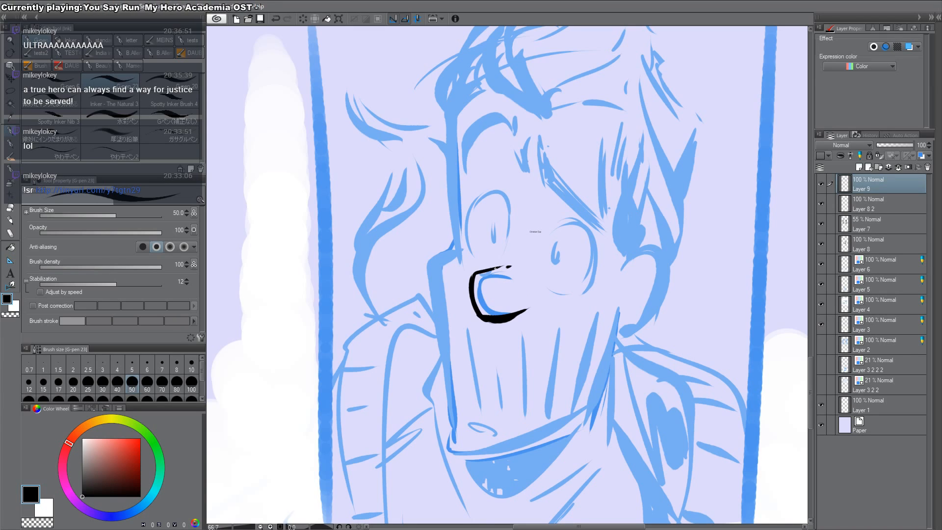
pyautogui.moveTo(509, 267)
pyautogui.mouseDown()
pyautogui.moveTo(470, 284)
pyautogui.moveTo(511, 267)
pyautogui.mouseUp()
pyautogui.hotkey('ctrl', 'z')
pyautogui.press('c')
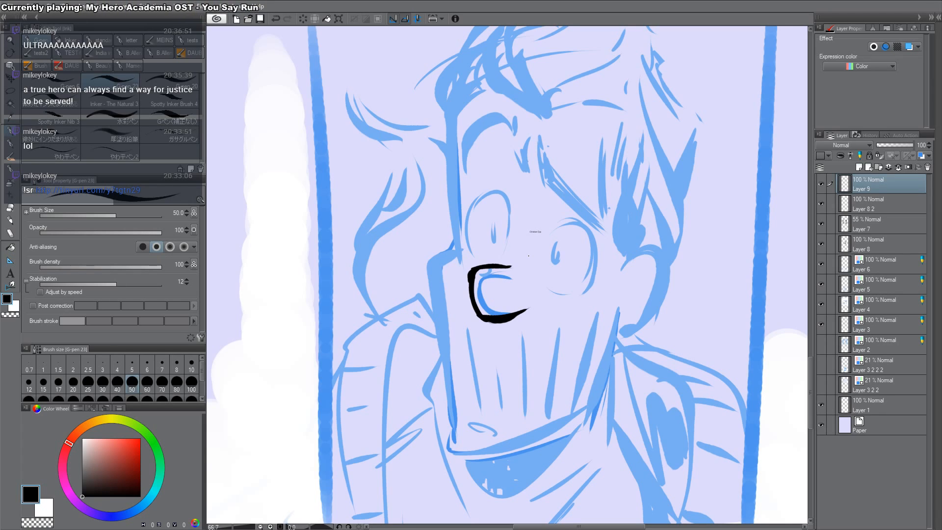
# Step: Select the tiny stray text object between the portrait's eyes and delete its layer
pyautogui.scroll(2, 528, 255)
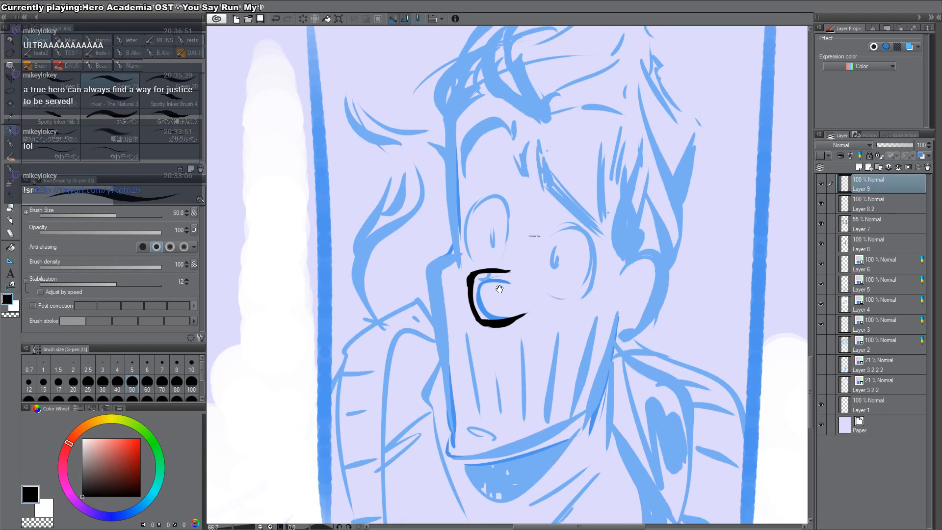
pyautogui.keyDown('ctrl'); pyautogui.click(534, 252); pyautogui.keyUp('ctrl')
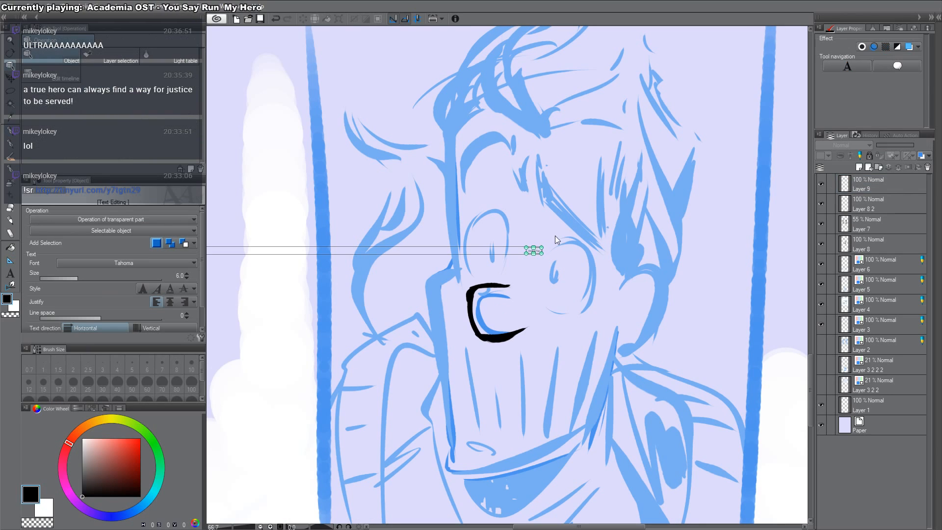
pyautogui.click(927, 167)
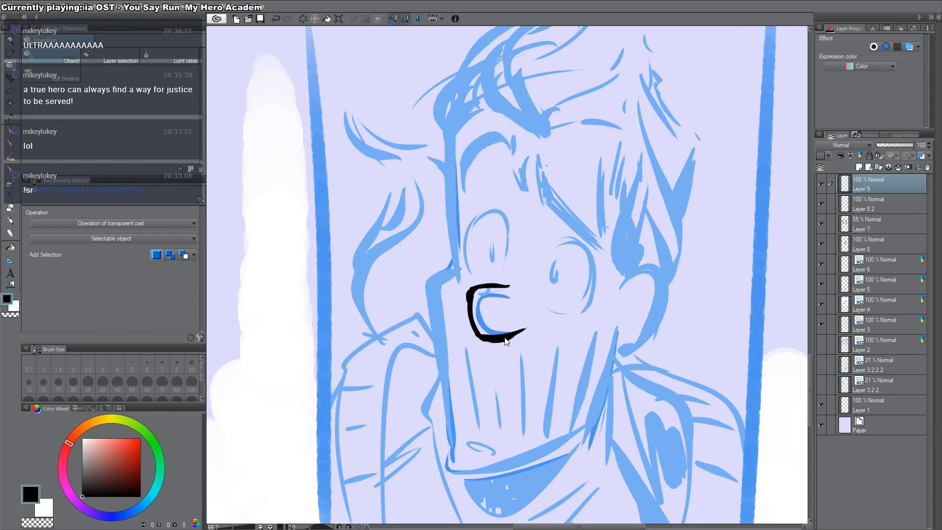
# Step: Ink the narrow arched outline of the eye directly above the portrait's nose with the G-pen
pyautogui.press('p')
pyautogui.moveTo(474, 273)
pyautogui.mouseDown()
pyautogui.moveTo(464, 227)
pyautogui.moveTo(506, 221)
pyautogui.moveTo(506, 261)
pyautogui.mouseUp()
pyautogui.hotkey('ctrl', 'z')
pyautogui.press('c')
pyautogui.press('c')
pyautogui.press('c')
pyautogui.moveTo(469, 219)
pyautogui.mouseDown()
pyautogui.moveTo(475, 275)
pyautogui.moveTo(466, 241)
pyautogui.mouseUp()
pyautogui.press('c')
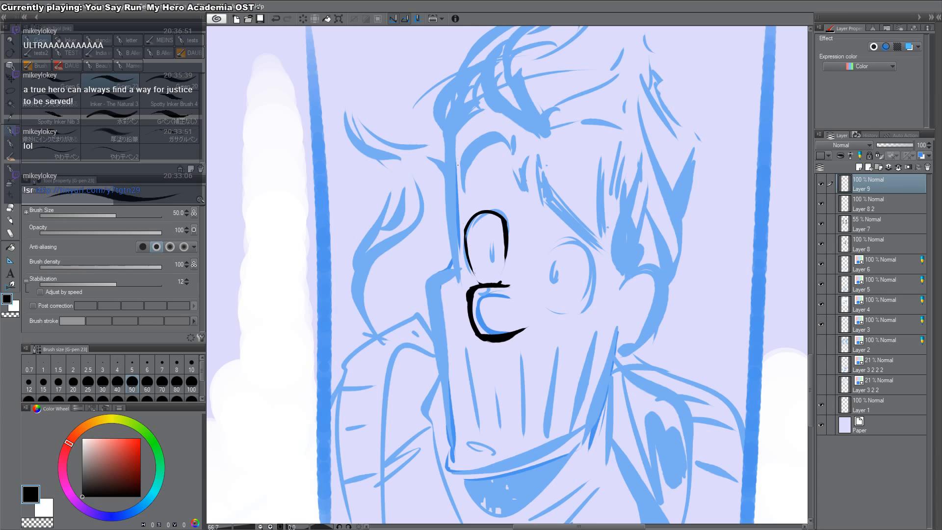
# Step: Ink the face's front profile from the forehead down to the chin, thickening it at the cheek bulge
pyautogui.moveTo(459, 126)
pyautogui.mouseDown()
pyautogui.moveTo(458, 271)
pyautogui.moveTo(431, 341)
pyautogui.mouseUp()
pyautogui.hotkey('ctrl', 'z')
pyautogui.moveTo(455, 271)
pyautogui.mouseDown()
pyautogui.moveTo(437, 429)
pyautogui.moveTo(432, 318)
pyautogui.moveTo(443, 450)
pyautogui.mouseUp()
pyautogui.moveTo(433, 336); pyautogui.dragTo(447, 464)
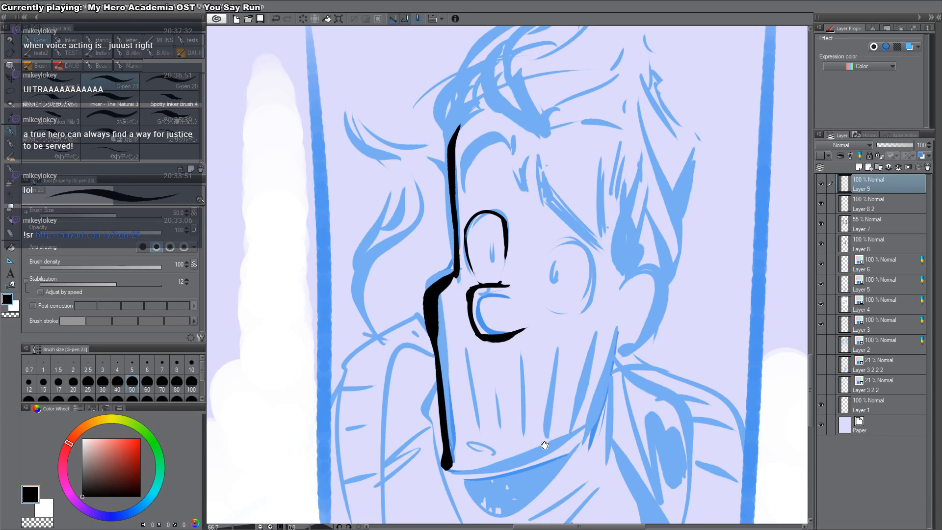
# Step: Ink the lower jaw edge as one tapered stroke running from the chin toward the back of the jaw
pyautogui.moveTo(544, 445); pyautogui.dragTo(560, 317)
pyautogui.moveTo(676, 283); pyautogui.dragTo(664, 236)
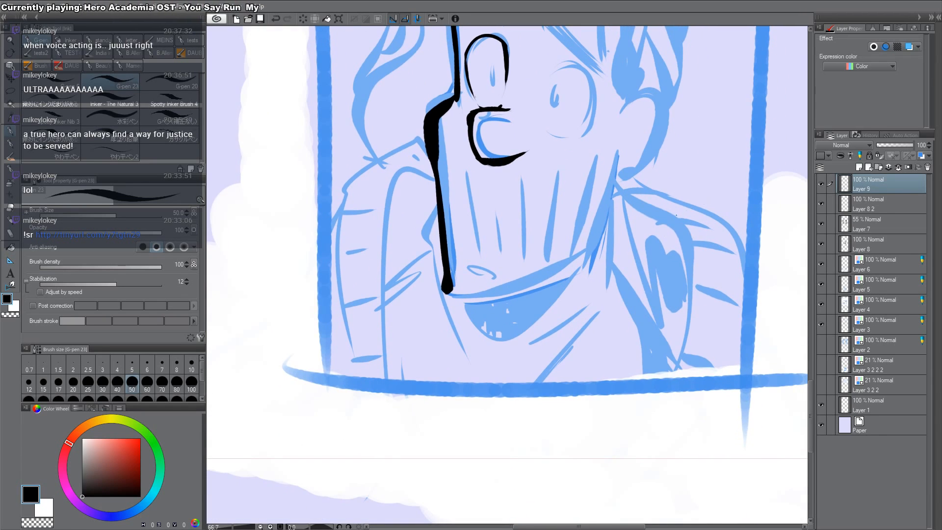
pyautogui.moveTo(723, 174); pyautogui.dragTo(613, 93)
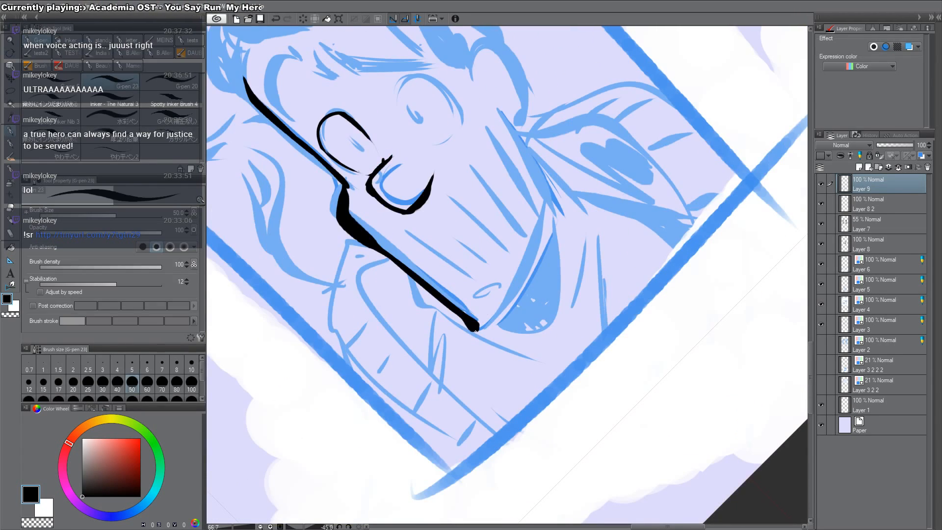
pyautogui.moveTo(476, 330); pyautogui.dragTo(550, 193)
pyautogui.hotkey('ctrl', 'z')
pyautogui.moveTo(507, 298); pyautogui.dragTo(550, 196)
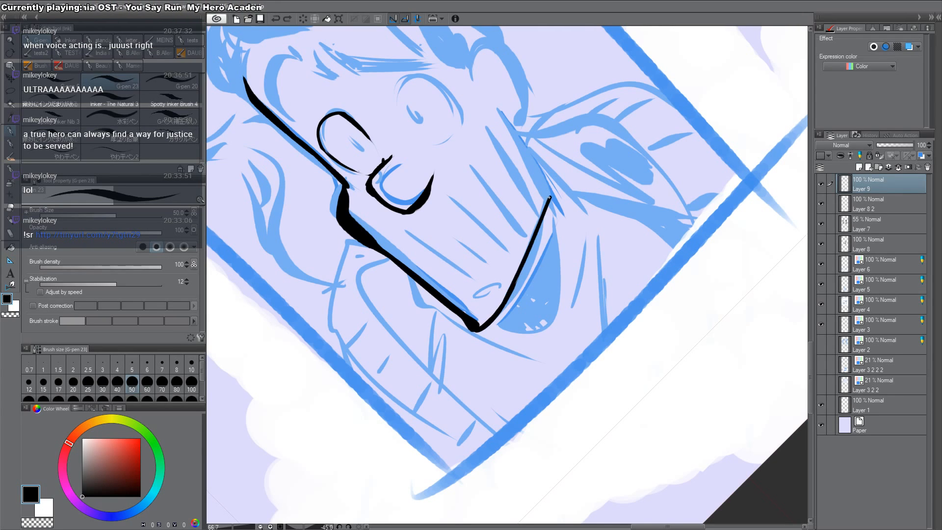
pyautogui.hotkey('ctrl', 'z')
pyautogui.moveTo(508, 298); pyautogui.dragTo(548, 210)
pyautogui.hotkey('ctrl', 'z')
pyautogui.moveTo(497, 318); pyautogui.dragTo(550, 199)
pyautogui.press('^')
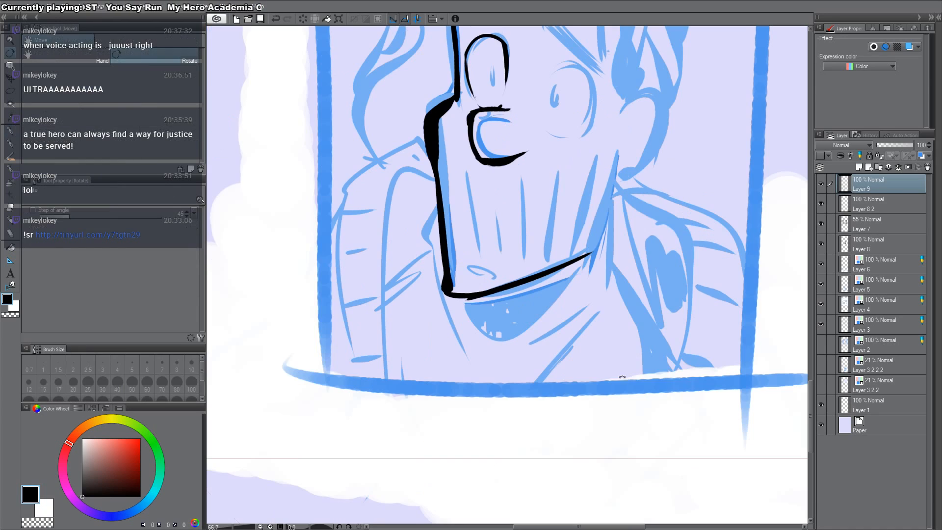
# Step: Ink the rear jaw edge as a thick stroke from just below the ear down to the jaw corner
pyautogui.moveTo(541, 271)
pyautogui.mouseDown()
pyautogui.moveTo(605, 236)
pyautogui.moveTo(585, 254)
pyautogui.moveTo(598, 246)
pyautogui.moveTo(619, 157)
pyautogui.moveTo(595, 245)
pyautogui.mouseUp()
pyautogui.hotkey('ctrl', 'z')
pyautogui.moveTo(615, 161); pyautogui.dragTo(593, 244)
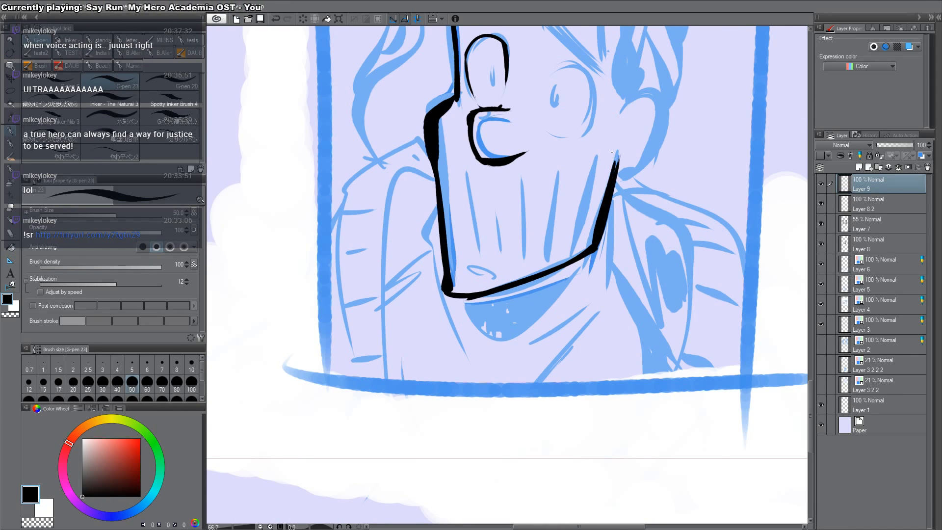
# Step: Ink the portrait's ear with a heavy outer rim and solid black shapes inside it
pyautogui.moveTo(646, 101)
pyautogui.mouseDown()
pyautogui.moveTo(609, 222)
pyautogui.moveTo(601, 213)
pyautogui.moveTo(601, 291)
pyautogui.moveTo(607, 278)
pyautogui.moveTo(588, 280)
pyautogui.mouseUp()
pyautogui.moveTo(604, 247); pyautogui.dragTo(590, 268)
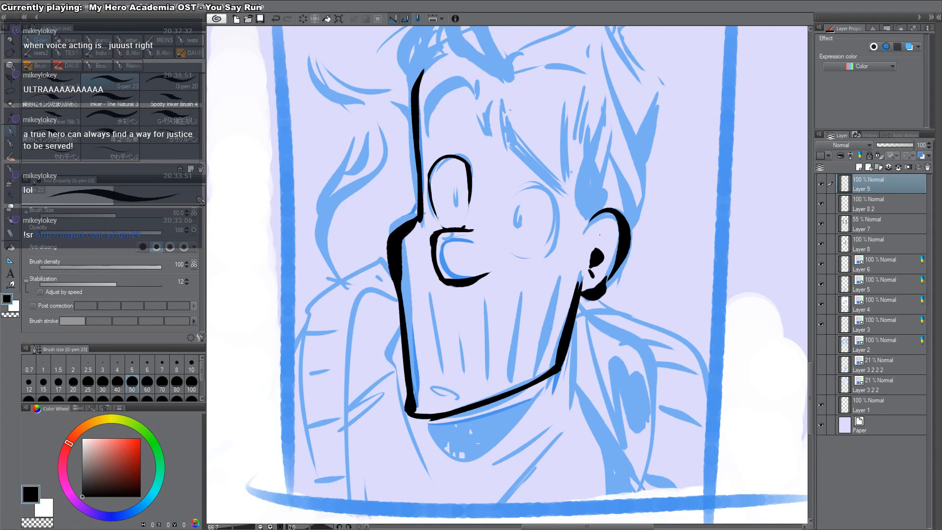
pyautogui.moveTo(613, 219)
pyautogui.mouseDown()
pyautogui.moveTo(593, 245)
pyautogui.moveTo(608, 251)
pyautogui.mouseUp()
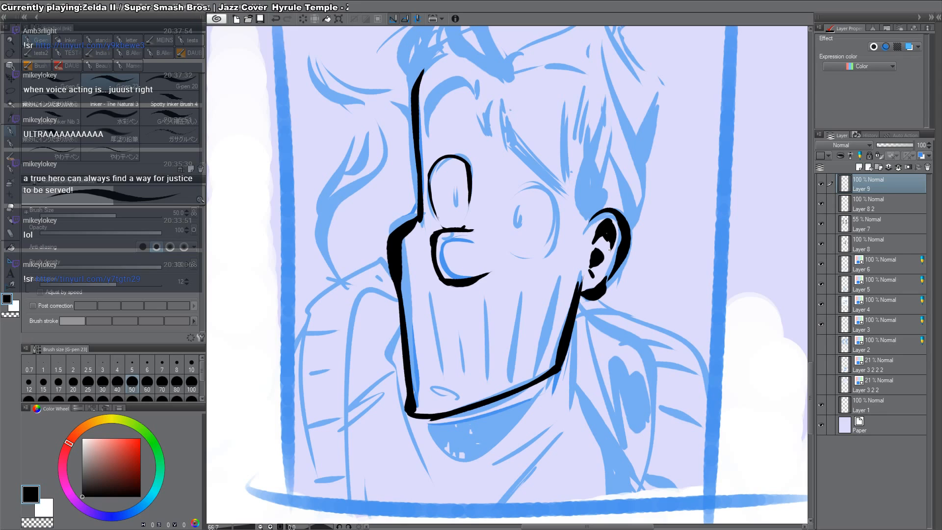
# Step: Ink the heavy outer arc of the larger eye and draw small oval irises in both eyes
pyautogui.moveTo(510, 191)
pyautogui.mouseDown()
pyautogui.moveTo(546, 238)
pyautogui.moveTo(525, 177)
pyautogui.moveTo(543, 252)
pyautogui.mouseUp()
pyautogui.hotkey('ctrl', 'z')
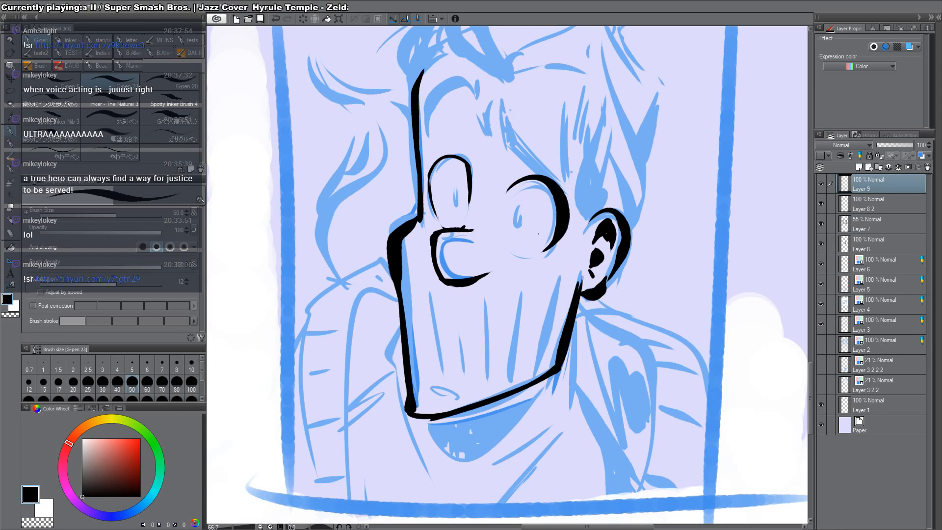
pyautogui.moveTo(513, 203)
pyautogui.mouseDown()
pyautogui.moveTo(512, 230)
pyautogui.moveTo(515, 222)
pyautogui.mouseUp()
pyautogui.moveTo(459, 193); pyautogui.dragTo(458, 212)
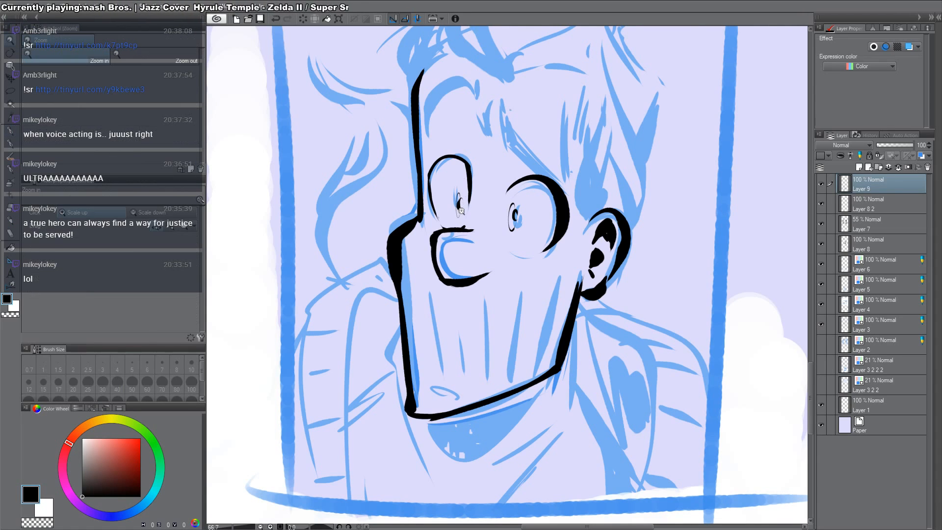
# Step: Refine the small black pupils inside the irises of both eyes
pyautogui.scroll(3, 461, 206)
pyautogui.moveTo(458, 192); pyautogui.dragTo(455, 207)
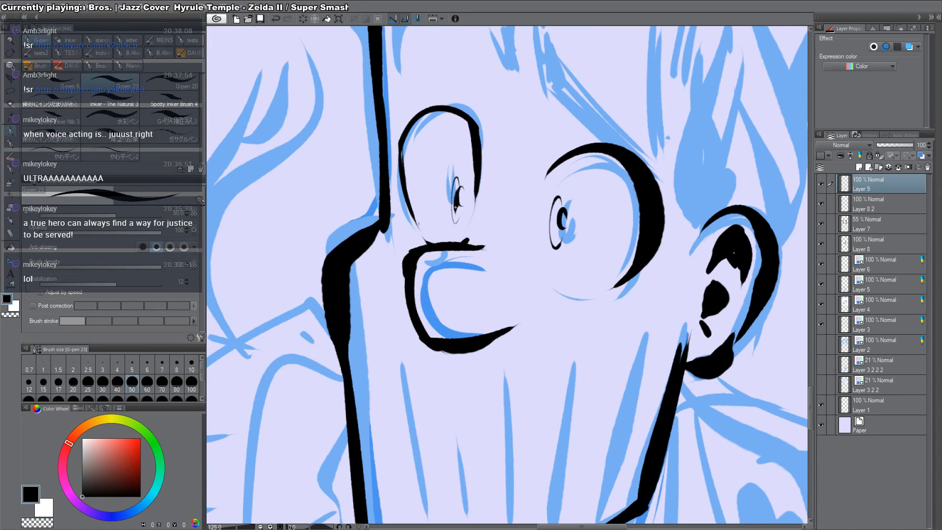
pyautogui.moveTo(555, 211)
pyautogui.mouseDown()
pyautogui.moveTo(554, 234)
pyautogui.moveTo(557, 226)
pyautogui.mouseUp()
pyautogui.hotkey('ctrl', 'z')
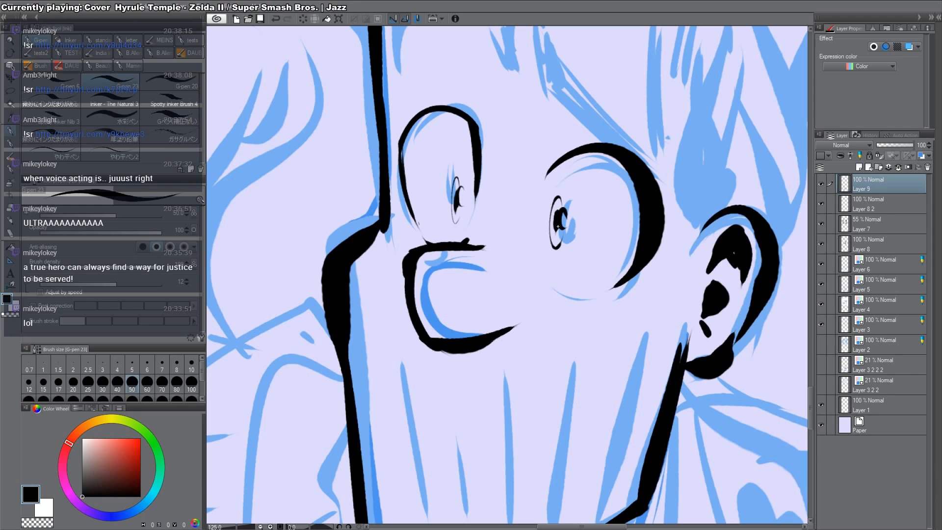
pyautogui.moveTo(594, 324); pyautogui.dragTo(626, 200)
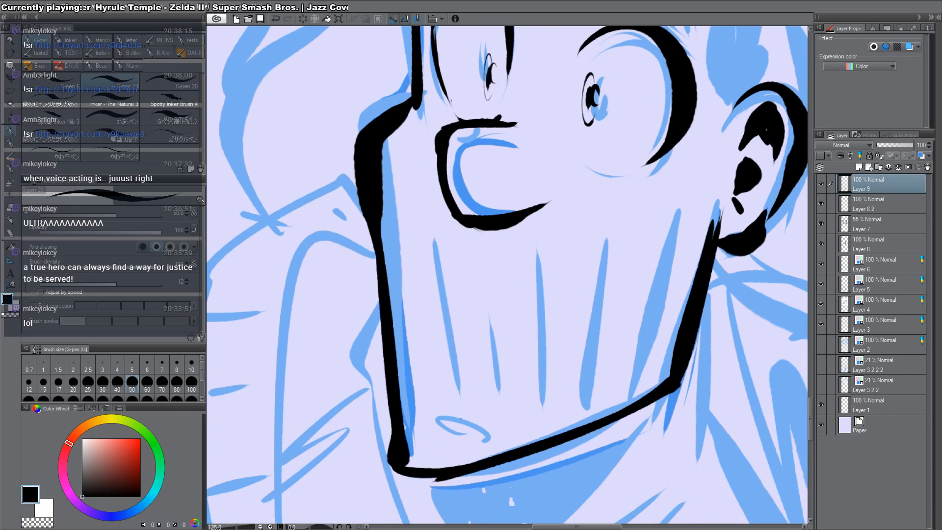
pyautogui.moveTo(470, 439)
pyautogui.mouseDown()
pyautogui.moveTo(511, 415)
pyautogui.moveTo(535, 427)
pyautogui.moveTo(460, 438)
pyautogui.mouseUp()
pyautogui.moveTo(512, 418); pyautogui.dragTo(514, 428)
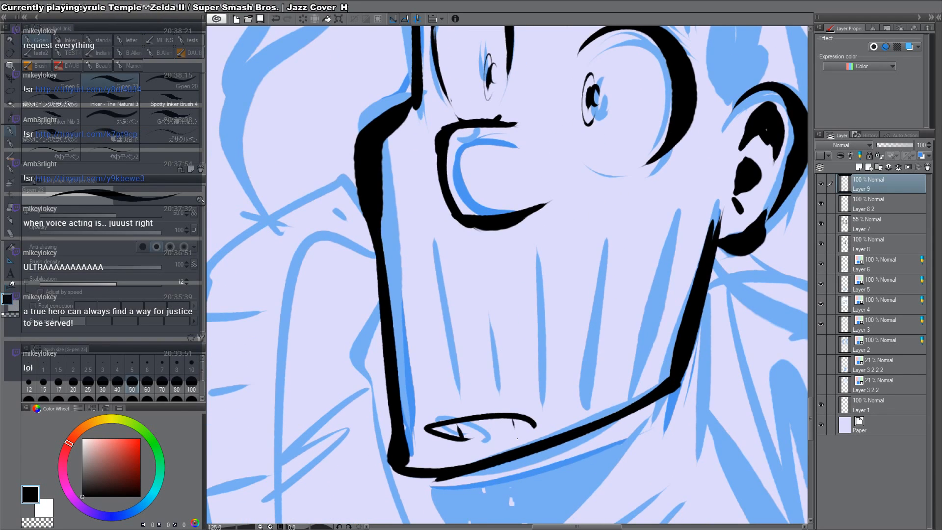
pyautogui.moveTo(742, 346)
pyautogui.mouseDown()
pyautogui.moveTo(752, 273)
pyautogui.moveTo(650, 91)
pyautogui.mouseUp()
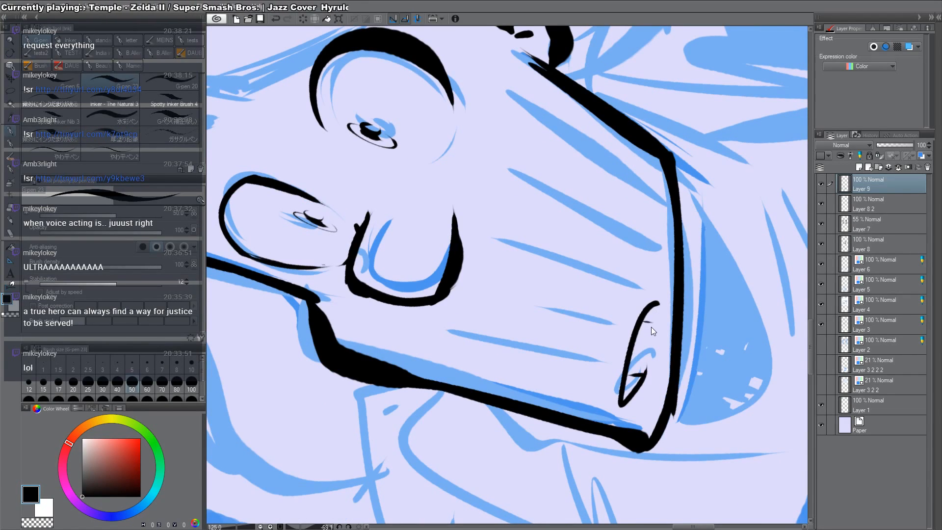
pyautogui.hotkey('ctrl', 'z')
# Step: Ink a small slanted oval mouth just above the chin, with one end filled solid black
pyautogui.moveTo(652, 352); pyautogui.dragTo(638, 390)
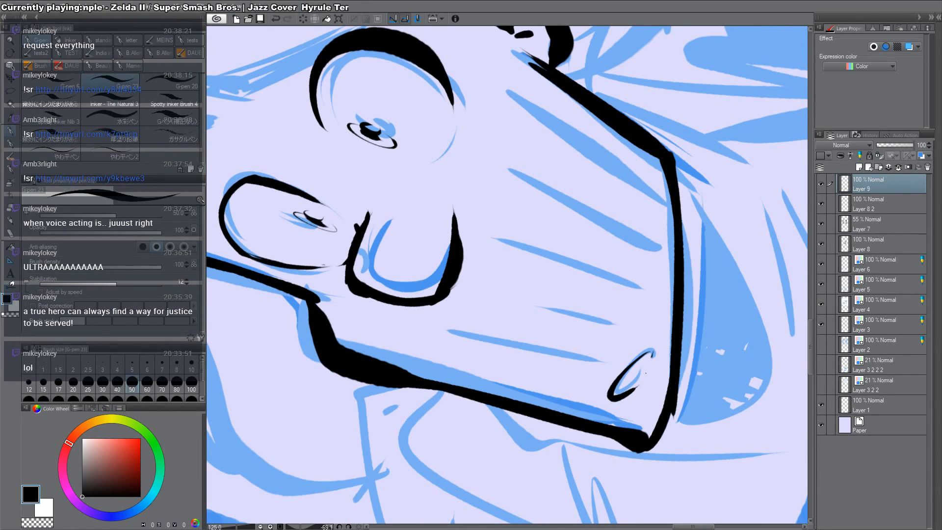
pyautogui.moveTo(653, 352)
pyautogui.mouseDown()
pyautogui.moveTo(643, 383)
pyautogui.moveTo(615, 394)
pyautogui.mouseUp()
pyautogui.hotkey('ctrl', 'space')
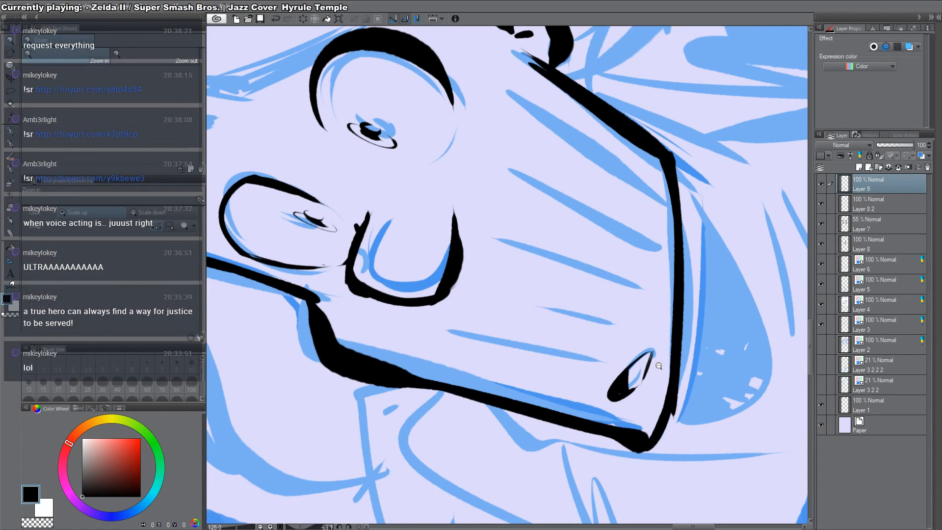
pyautogui.keyDown('ctrl'); pyautogui.keyDown('alt'); pyautogui.click(659, 365); pyautogui.keyUp('alt'); pyautogui.keyUp('ctrl')
pyautogui.keyDown('ctrl'); pyautogui.keyDown('alt'); pyautogui.click(659, 365); pyautogui.keyUp('alt'); pyautogui.keyUp('ctrl')
pyautogui.keyDown('ctrl'); pyautogui.keyDown('alt'); pyautogui.click(658, 366); pyautogui.keyUp('alt'); pyautogui.keyUp('ctrl')
pyautogui.keyDown('shift'); pyautogui.doubleClick(659, 366); pyautogui.keyUp('shift')
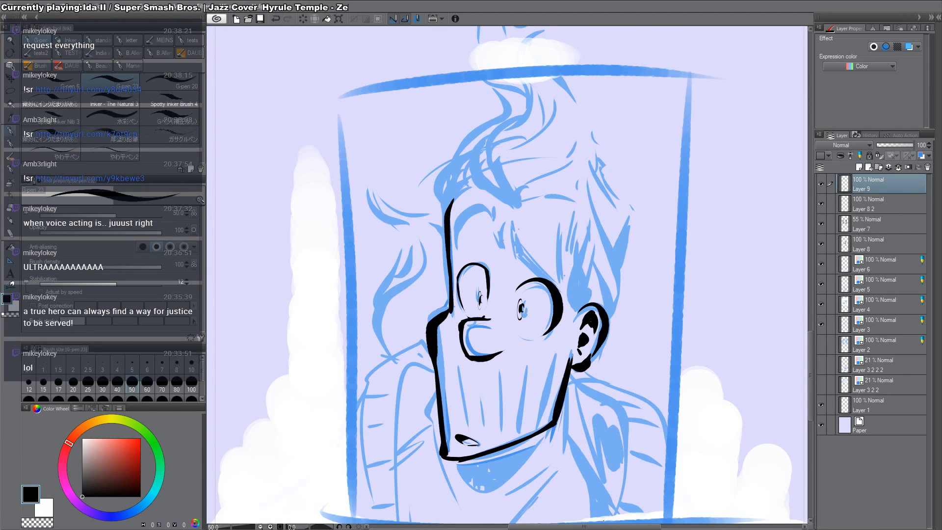
# Step: Thin the larger eye's heavy outer arc by erasing along it, and add a short lower-lid mark
pyautogui.press('c')
pyautogui.moveTo(550, 286); pyautogui.dragTo(543, 338)
pyautogui.hotkey('ctrl', 'z')
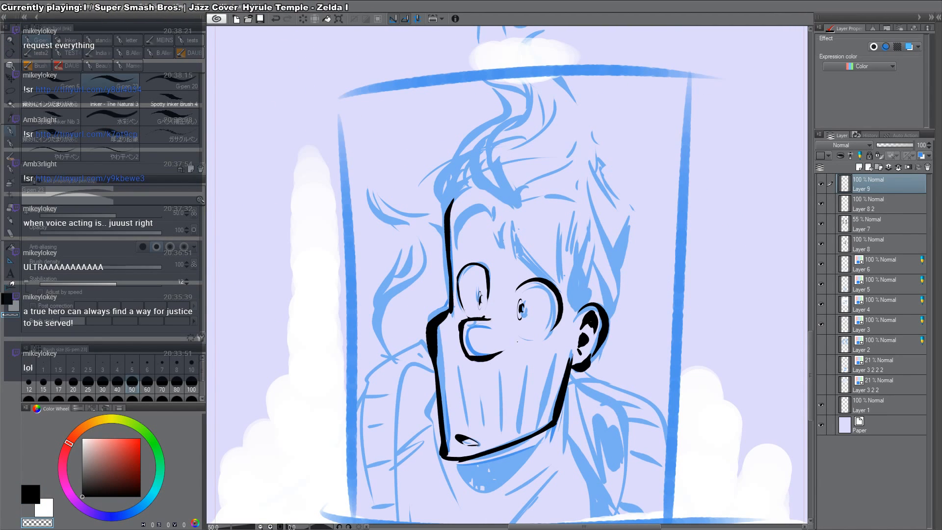
pyautogui.moveTo(560, 303); pyautogui.dragTo(545, 343)
pyautogui.press('c')
pyautogui.moveTo(558, 311); pyautogui.dragTo(549, 332)
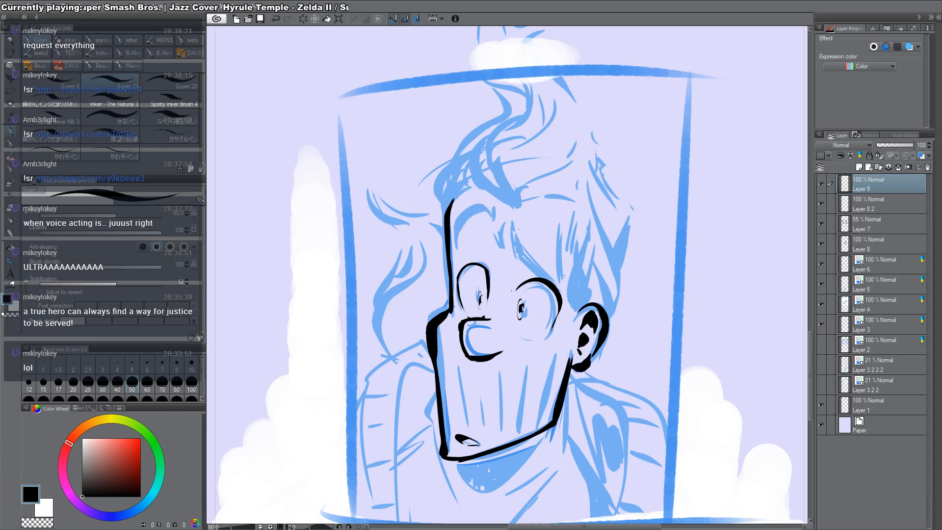
pyautogui.moveTo(516, 290)
pyautogui.mouseDown()
pyautogui.moveTo(513, 306)
pyautogui.moveTo(549, 340)
pyautogui.moveTo(555, 330)
pyautogui.moveTo(528, 338)
pyautogui.mouseUp()
pyautogui.hotkey('ctrl', 'z')
pyautogui.hotkey('ctrl', 'z')
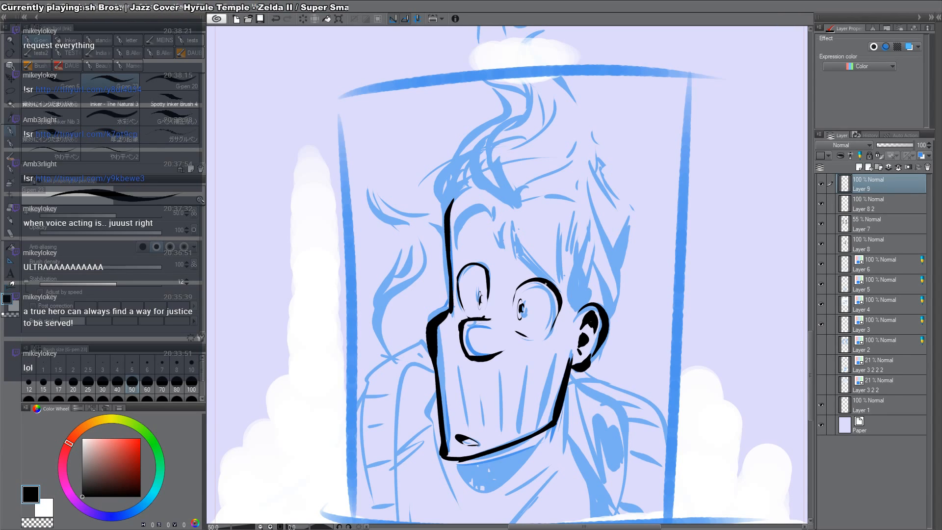
# Step: Thicken the iris and pupil of the smaller eye with solid black
pyautogui.press('h')
pyautogui.press('h')
pyautogui.hotkey('ctrl', 'space')
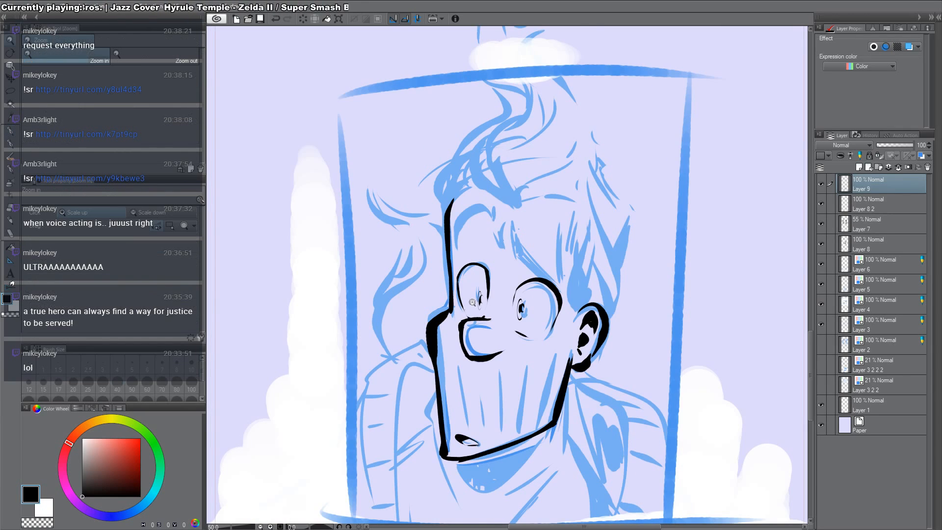
pyautogui.click(475, 305)
pyautogui.click(474, 305)
pyautogui.click(475, 304)
pyautogui.moveTo(477, 282)
pyautogui.mouseDown()
pyautogui.moveTo(475, 314)
pyautogui.moveTo(485, 316)
pyautogui.mouseUp()
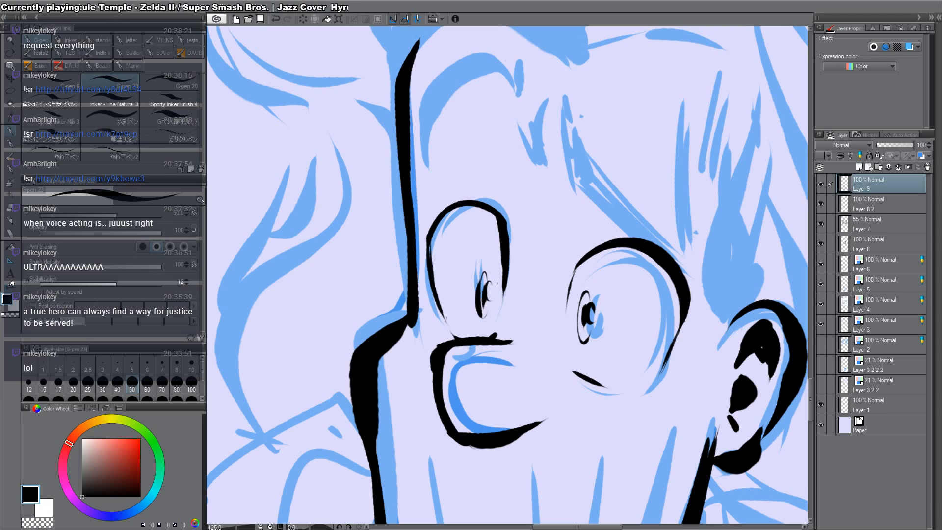
# Step: Ink the arched eyebrow above the smaller eye, tapering from a thin outer tail to a thick, ragged inner end
pyautogui.moveTo(598, 220); pyautogui.dragTo(582, 352)
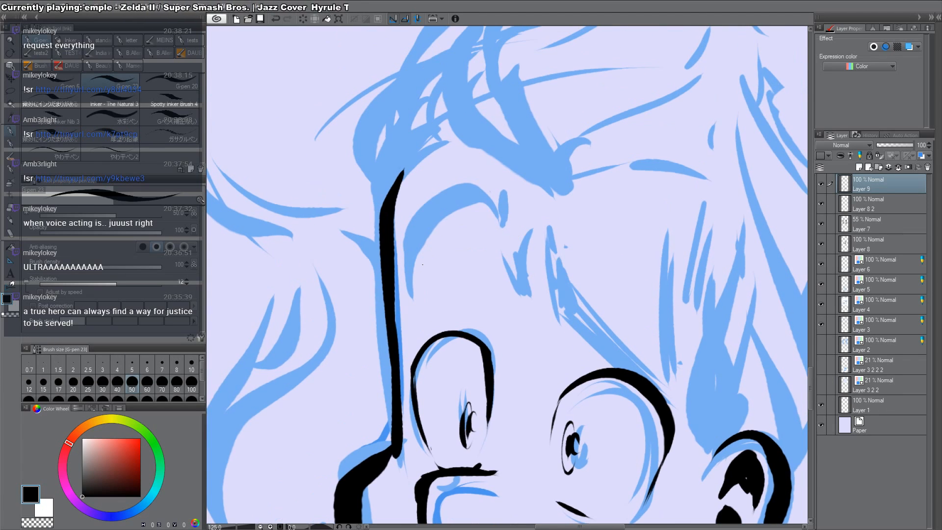
pyautogui.moveTo(412, 284); pyautogui.dragTo(485, 221)
pyautogui.hotkey('ctrl', 'z')
pyautogui.moveTo(416, 286); pyautogui.dragTo(506, 194)
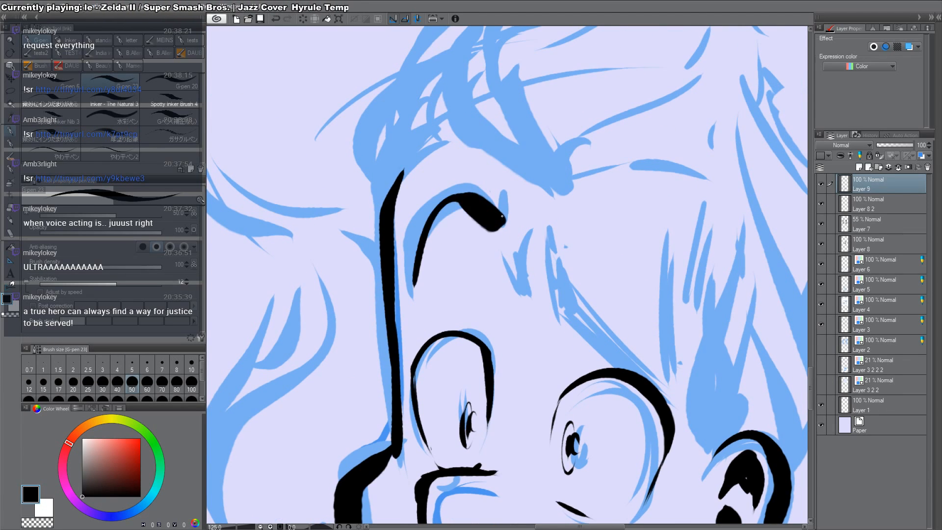
pyautogui.hotkey('ctrl', 'z')
pyautogui.moveTo(415, 277)
pyautogui.mouseDown()
pyautogui.moveTo(510, 206)
pyautogui.moveTo(510, 228)
pyautogui.mouseUp()
pyautogui.press('c')
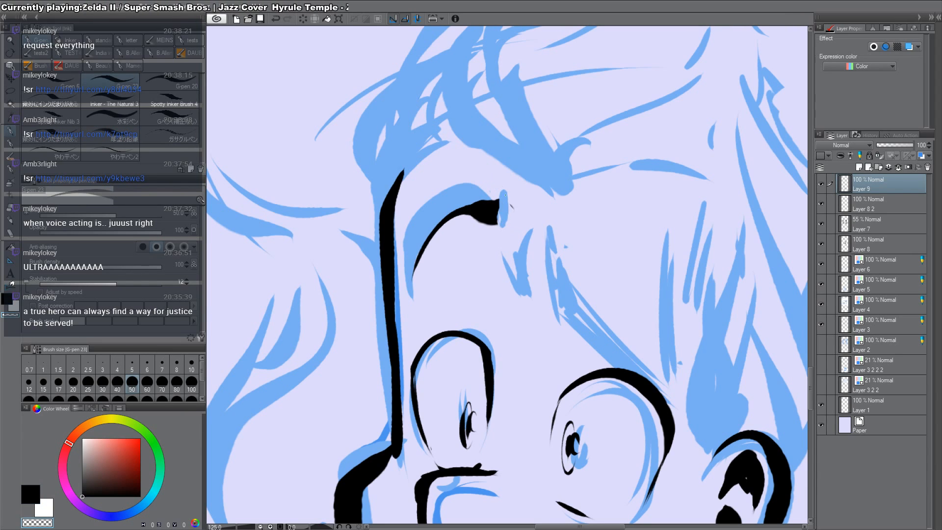
pyautogui.press('c')
pyautogui.moveTo(494, 185); pyautogui.dragTo(505, 227)
# Step: Ink the long slanted eyebrow above the larger eye as one thick tapered stroke
pyautogui.moveTo(673, 308)
pyautogui.mouseDown()
pyautogui.moveTo(595, 213)
pyautogui.moveTo(532, 191)
pyautogui.mouseUp()
pyautogui.moveTo(562, 385); pyautogui.dragTo(533, 199)
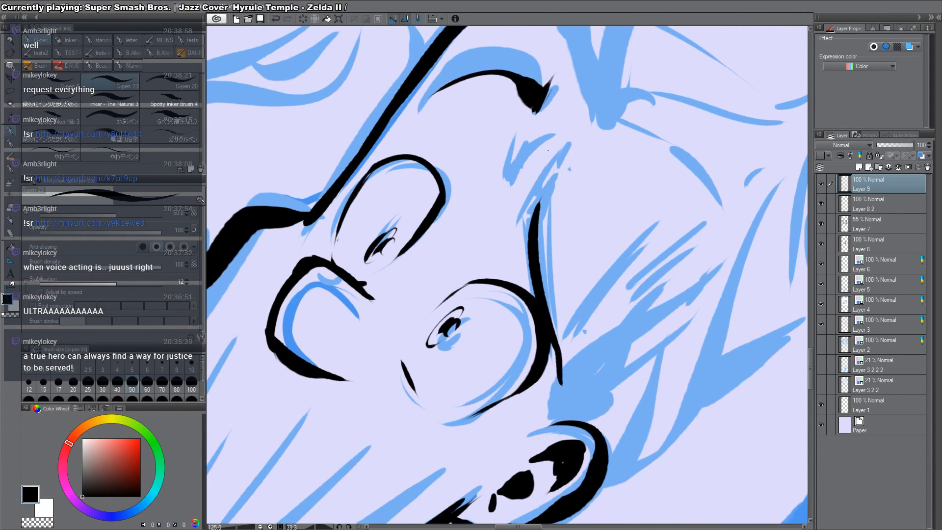
pyautogui.moveTo(548, 151); pyautogui.dragTo(523, 215)
pyautogui.moveTo(550, 155); pyautogui.dragTo(526, 219)
pyautogui.moveTo(544, 178); pyautogui.dragTo(533, 216)
pyautogui.moveTo(687, 371); pyautogui.dragTo(658, 51)
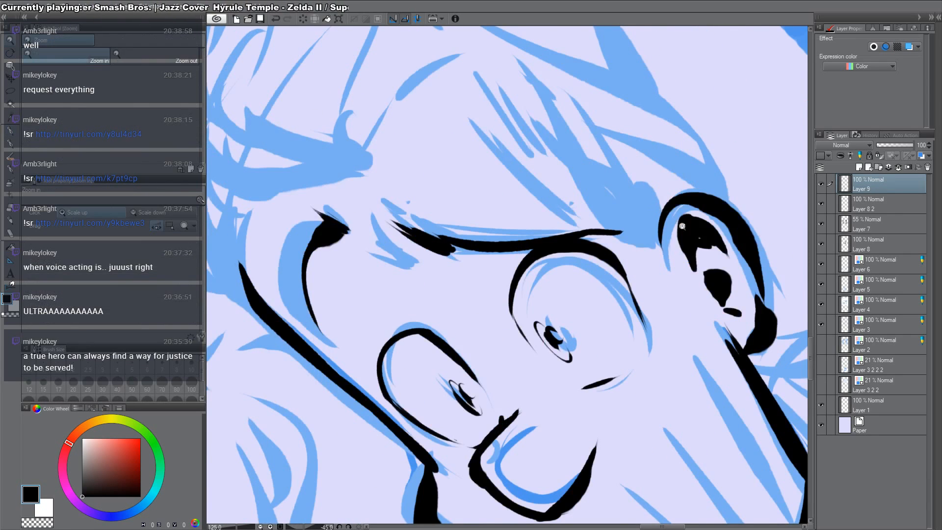
pyautogui.moveTo(682, 226); pyautogui.dragTo(638, 228)
pyautogui.moveTo(596, 196); pyautogui.dragTo(572, 282)
pyautogui.hotkey('ctrl', 'z')
pyautogui.hotkey('ctrl', 'z')
pyautogui.hotkey('ctrl', 'z')
pyautogui.hotkey('ctrl', 'z')
# Step: Refine the larger eye's eyebrow and add short, heavy strokes at its inner end
pyautogui.moveTo(544, 388)
pyautogui.mouseDown()
pyautogui.moveTo(538, 295)
pyautogui.moveTo(550, 391)
pyautogui.mouseUp()
pyautogui.moveTo(549, 268)
pyautogui.mouseDown()
pyautogui.moveTo(532, 296)
pyautogui.moveTo(538, 312)
pyautogui.moveTo(533, 294)
pyautogui.mouseUp()
pyautogui.press('c')
pyautogui.press('c')
pyautogui.moveTo(638, 295); pyautogui.dragTo(598, 196)
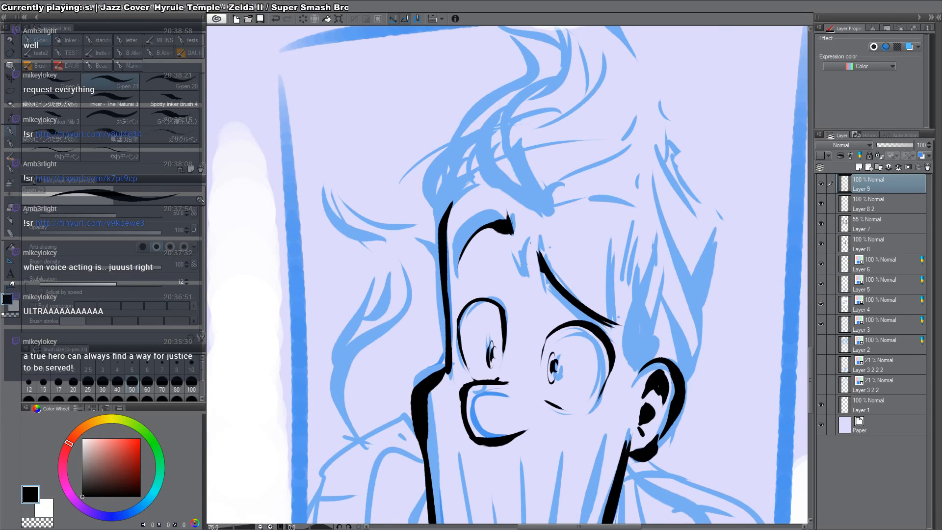
pyautogui.moveTo(531, 239); pyautogui.dragTo(538, 272)
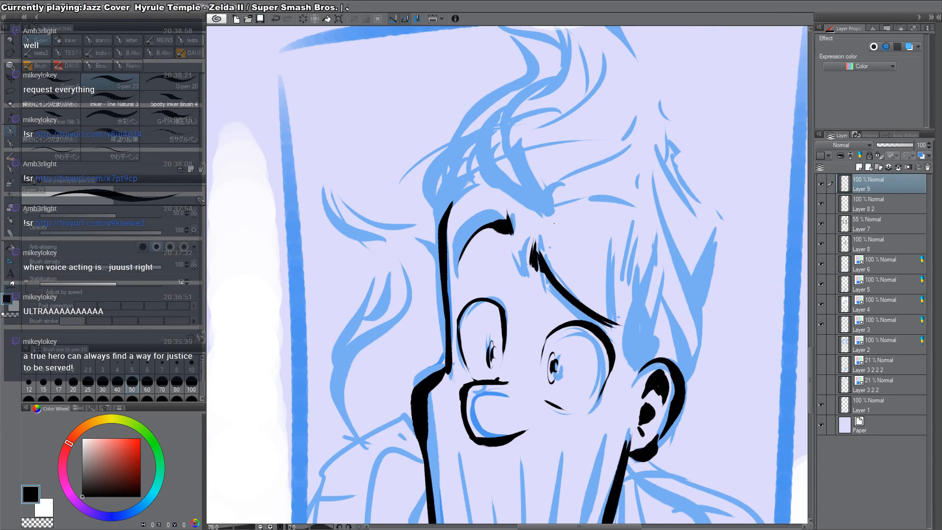
# Step: Ink the hairline across the forehead in two thick curves, with a pointed strand where they meet
pyautogui.moveTo(582, 212); pyautogui.dragTo(573, 232)
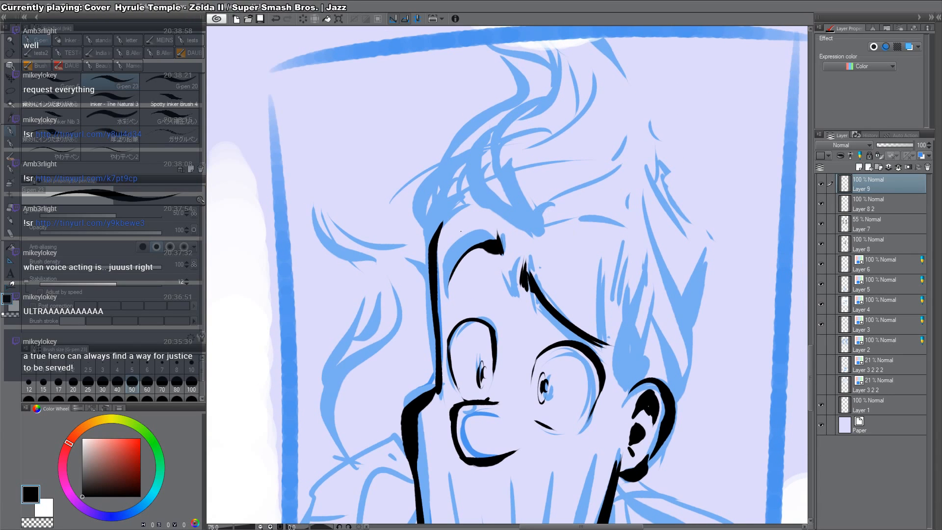
pyautogui.moveTo(454, 219); pyautogui.dragTo(516, 229)
pyautogui.moveTo(489, 172)
pyautogui.mouseDown()
pyautogui.moveTo(518, 226)
pyautogui.moveTo(499, 213)
pyautogui.mouseUp()
pyautogui.moveTo(497, 212)
pyautogui.mouseDown()
pyautogui.moveTo(526, 233)
pyautogui.moveTo(650, 251)
pyautogui.moveTo(628, 159)
pyautogui.mouseUp()
# Step: Ink the temple edge from the hairline corner down to the ear, with a short dark accent beside it
pyautogui.moveTo(617, 196); pyautogui.dragTo(604, 294)
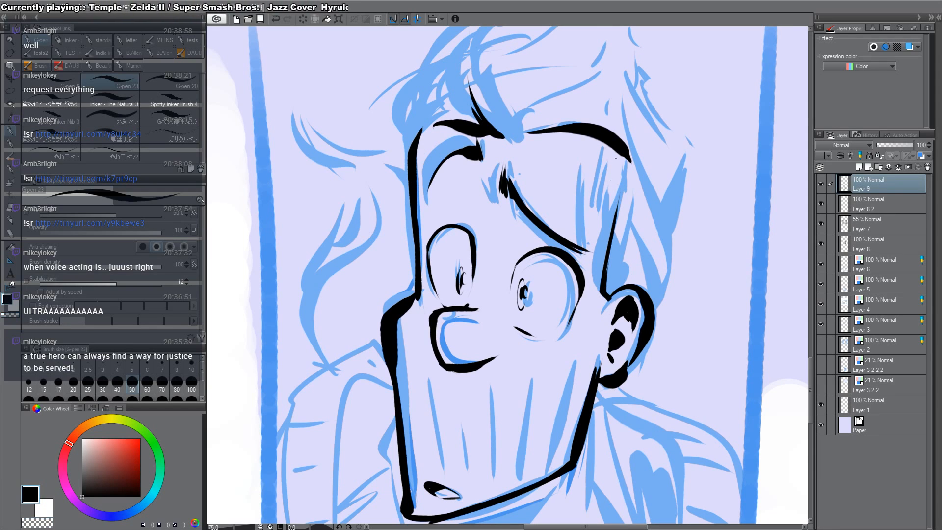
pyautogui.moveTo(620, 180)
pyautogui.mouseDown()
pyautogui.moveTo(617, 155)
pyautogui.moveTo(616, 214)
pyautogui.mouseUp()
pyautogui.press('c')
pyautogui.moveTo(630, 145)
pyautogui.mouseDown()
pyautogui.moveTo(626, 196)
pyautogui.moveTo(595, 231)
pyautogui.mouseUp()
pyautogui.press('c')
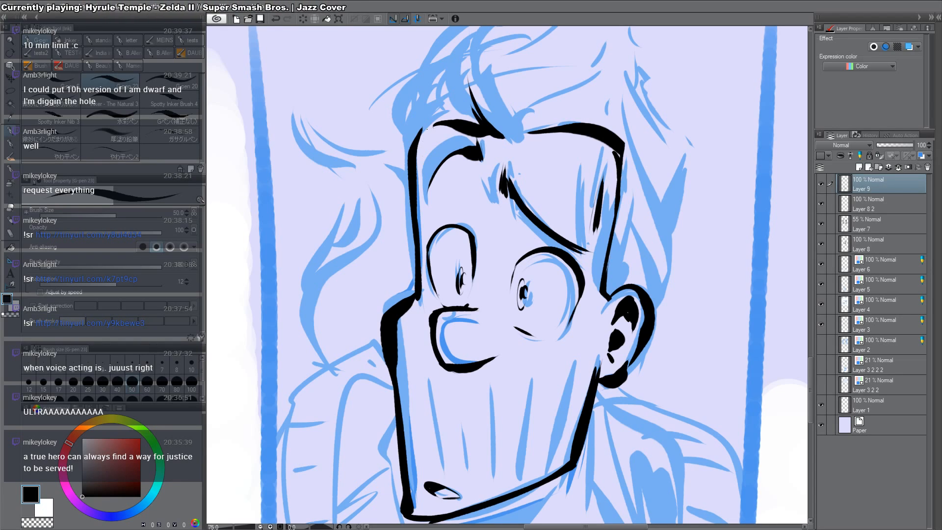
pyautogui.moveTo(424, 131); pyautogui.dragTo(434, 126)
# Step: Ink the quiff's two long, thick S-shaped edges and the dark strokes at its base above the forehead
pyautogui.moveTo(445, 316); pyautogui.dragTo(441, 442)
pyautogui.moveTo(508, 200)
pyautogui.mouseDown()
pyautogui.moveTo(520, 275)
pyautogui.moveTo(510, 219)
pyautogui.moveTo(538, 208)
pyautogui.moveTo(490, 93)
pyautogui.moveTo(543, 131)
pyautogui.moveTo(617, 259)
pyautogui.mouseUp()
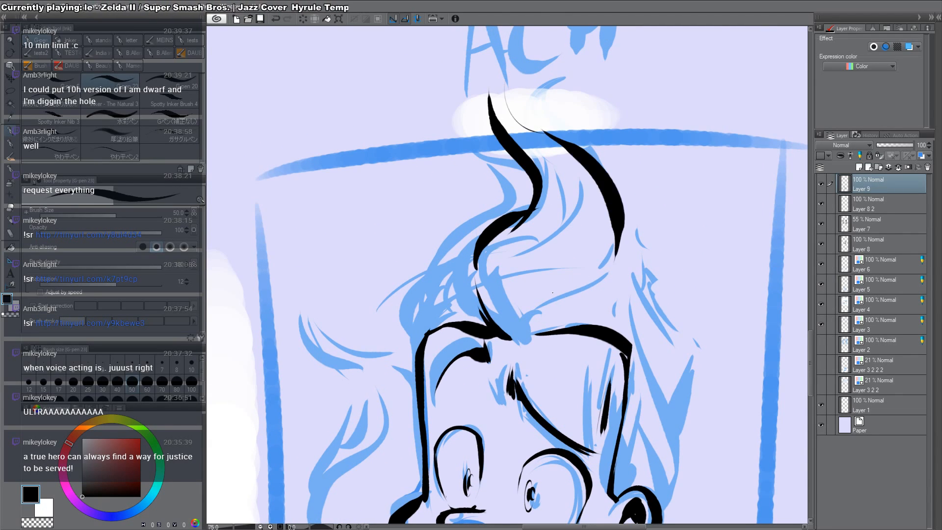
pyautogui.moveTo(566, 285)
pyautogui.mouseDown()
pyautogui.moveTo(515, 328)
pyautogui.moveTo(528, 340)
pyautogui.moveTo(571, 230)
pyautogui.mouseUp()
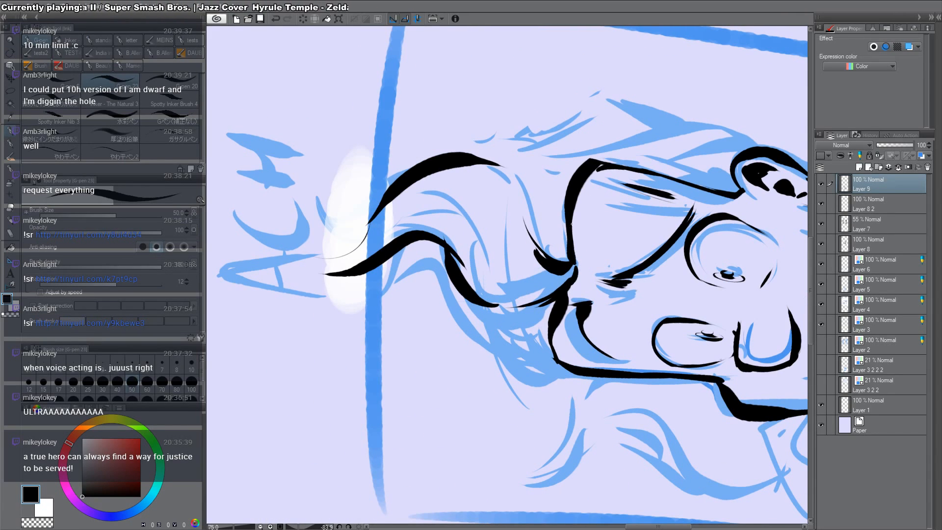
pyautogui.moveTo(529, 212); pyautogui.dragTo(559, 258)
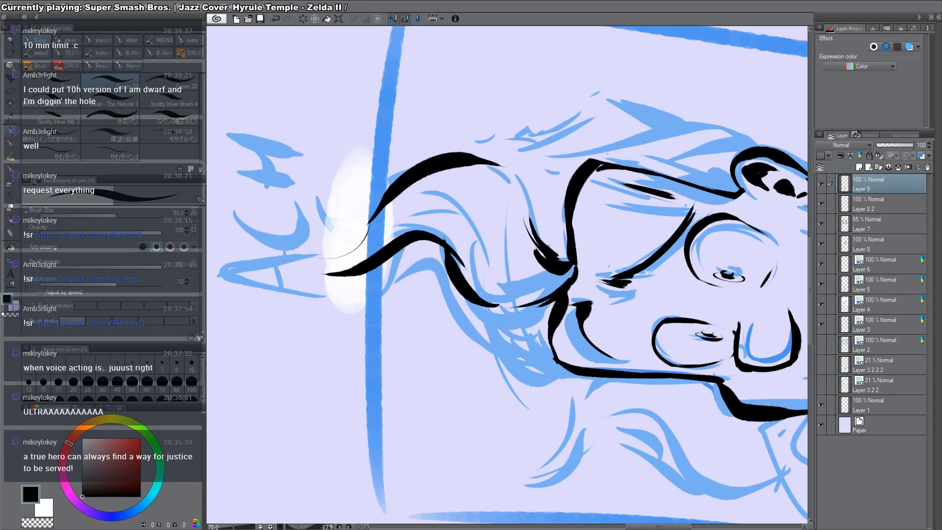
pyautogui.moveTo(607, 154); pyautogui.dragTo(662, 244)
pyautogui.moveTo(575, 207); pyautogui.dragTo(568, 241)
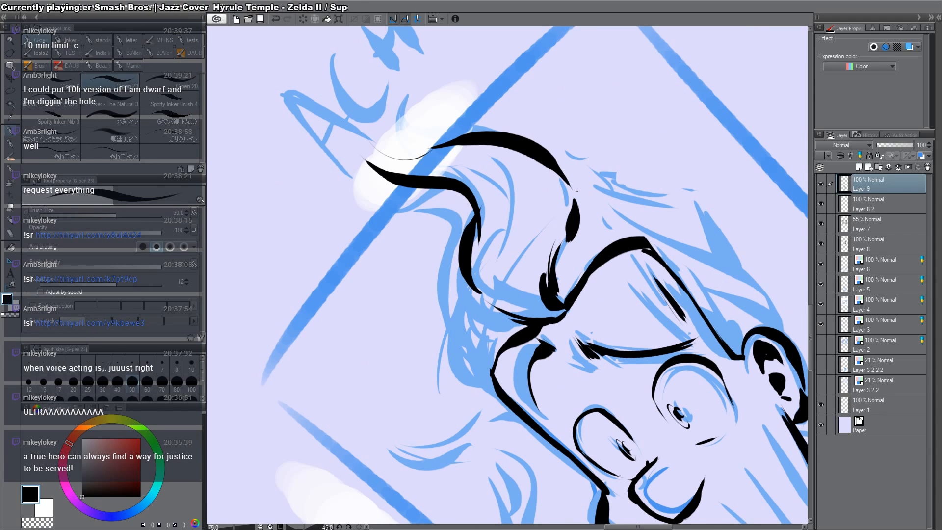
# Step: Add short black accents inside the quiff and join its edges into a curved tip above the panel border
pyautogui.moveTo(495, 242); pyautogui.dragTo(493, 285)
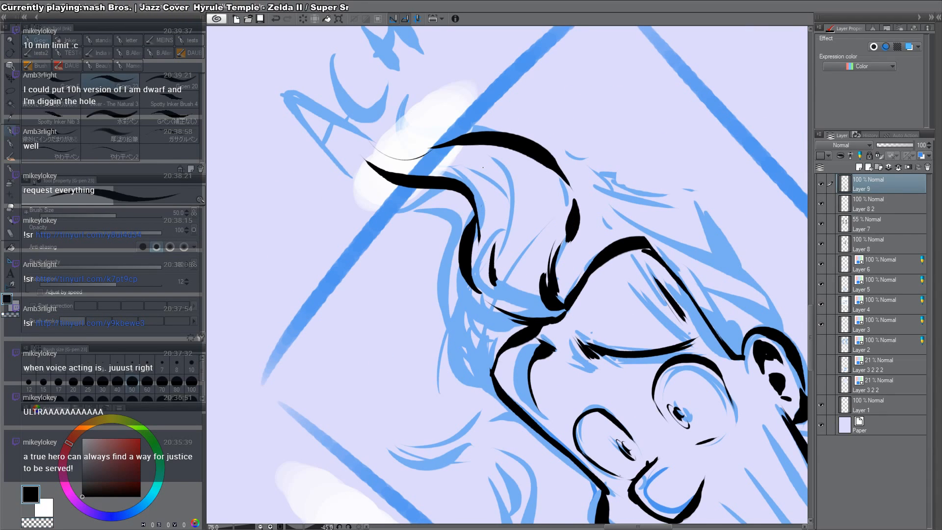
pyautogui.moveTo(474, 168); pyautogui.dragTo(496, 201)
pyautogui.moveTo(485, 173); pyautogui.dragTo(501, 189)
pyautogui.press('^')
pyautogui.moveTo(491, 123)
pyautogui.mouseDown()
pyautogui.moveTo(511, 74)
pyautogui.moveTo(533, 68)
pyautogui.moveTo(524, 125)
pyautogui.mouseUp()
pyautogui.moveTo(510, 82)
pyautogui.mouseDown()
pyautogui.moveTo(517, 114)
pyautogui.moveTo(562, 147)
pyautogui.mouseUp()
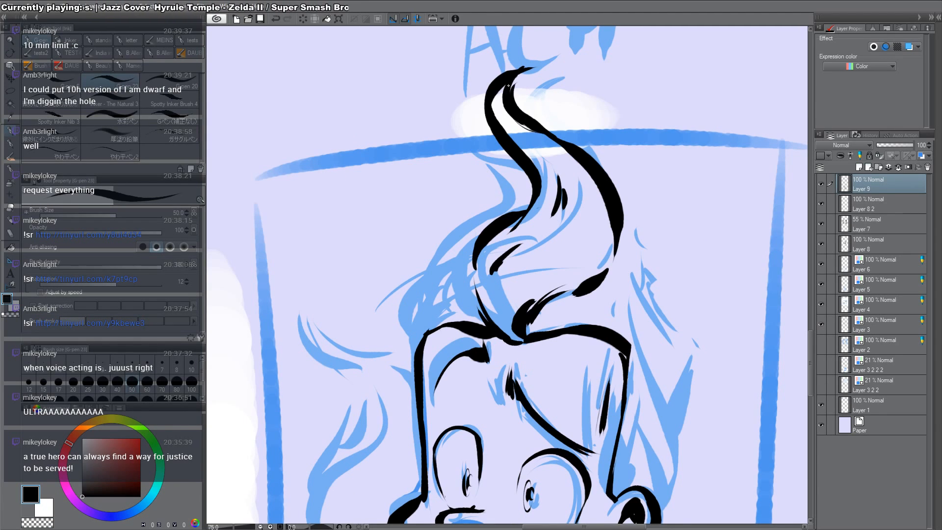
# Step: Clean up the quiff's outer edge where it crosses the panel border
pyautogui.moveTo(509, 85); pyautogui.dragTo(651, 225)
pyautogui.press('c')
pyautogui.press('r')
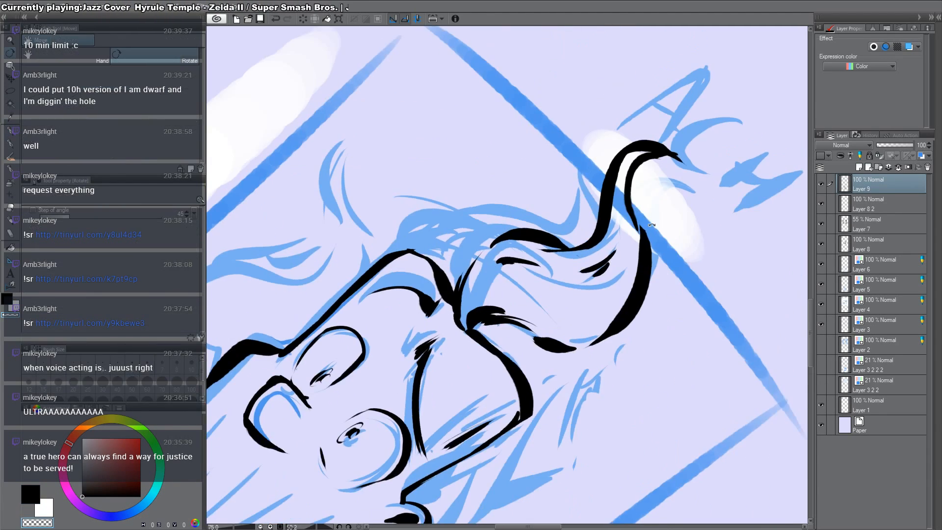
pyautogui.press('p')
pyautogui.press('c')
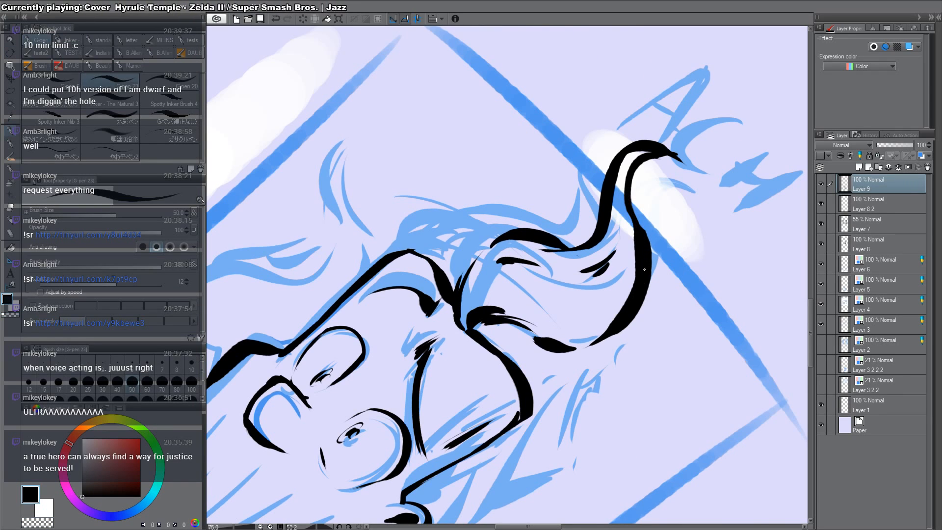
# Step: Add fine hair lines inside the quiff beside the solid shape on its lower outer edge
pyautogui.moveTo(557, 319); pyautogui.dragTo(585, 327)
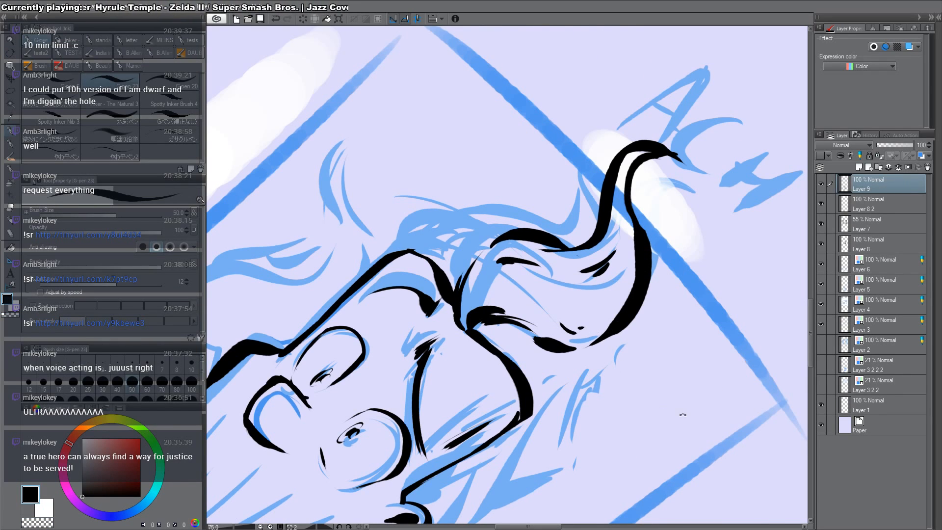
pyautogui.press('r')
pyautogui.doubleClick(683, 414)
pyautogui.hotkey('ctrl', 'z')
pyautogui.press('p')
pyautogui.moveTo(578, 278); pyautogui.dragTo(597, 256)
# Step: Erase the heavy accent in the upper part of the quiff and replace it with thin hair lines
pyautogui.press('c')
pyautogui.moveTo(555, 216); pyautogui.dragTo(560, 185)
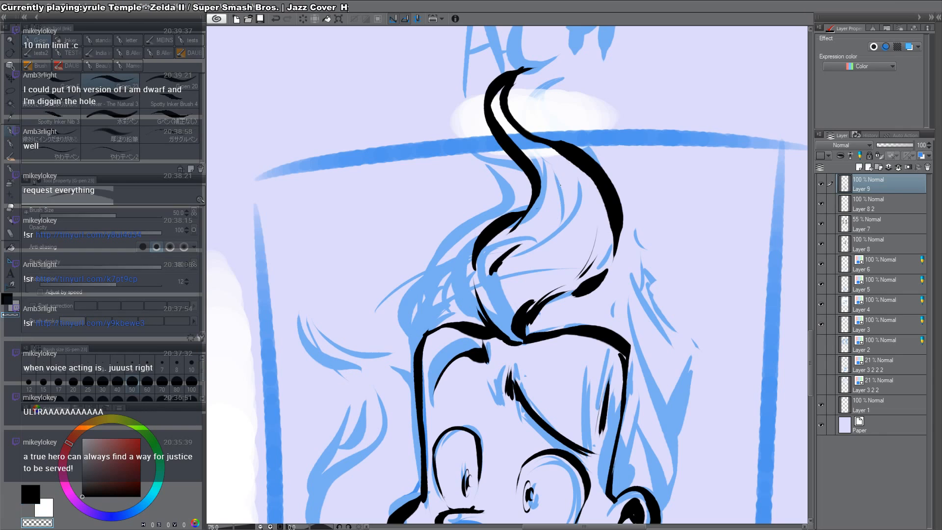
pyautogui.press('c')
pyautogui.moveTo(553, 221); pyautogui.dragTo(561, 176)
pyautogui.moveTo(492, 101); pyautogui.dragTo(534, 165)
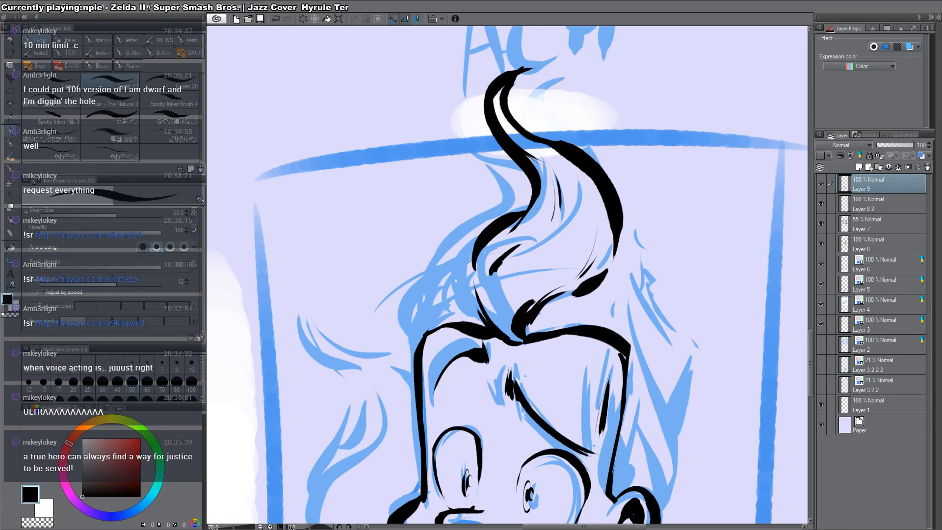
# Step: Ink the front hair lock from the quiff down to the forehead corner, with heavy rounded clumps and inner strands
pyautogui.moveTo(462, 293); pyautogui.dragTo(485, 325)
pyautogui.moveTo(521, 211)
pyautogui.mouseDown()
pyautogui.moveTo(479, 232)
pyautogui.moveTo(465, 304)
pyautogui.moveTo(452, 264)
pyautogui.moveTo(425, 292)
pyautogui.moveTo(433, 317)
pyautogui.moveTo(423, 304)
pyautogui.moveTo(421, 340)
pyautogui.mouseUp()
pyautogui.moveTo(415, 312)
pyautogui.mouseDown()
pyautogui.moveTo(425, 337)
pyautogui.moveTo(414, 338)
pyautogui.mouseUp()
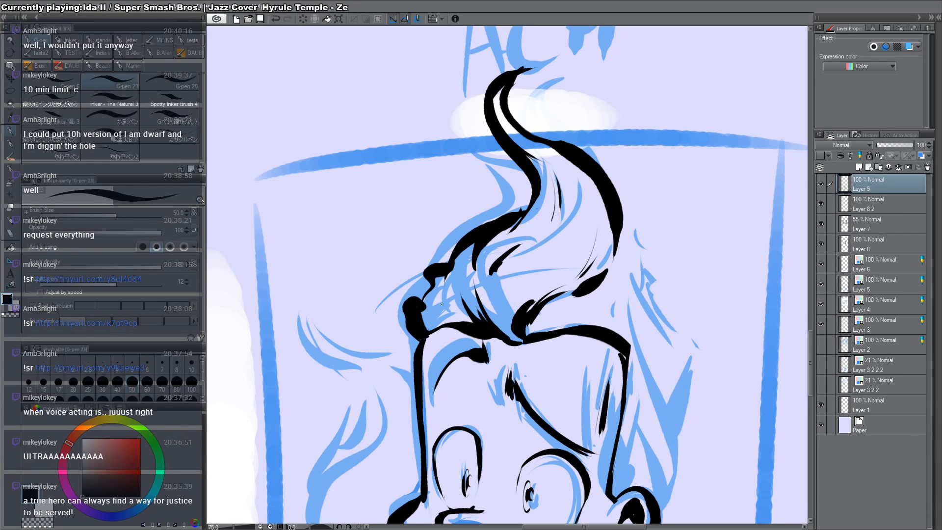
pyautogui.moveTo(451, 301); pyautogui.dragTo(445, 322)
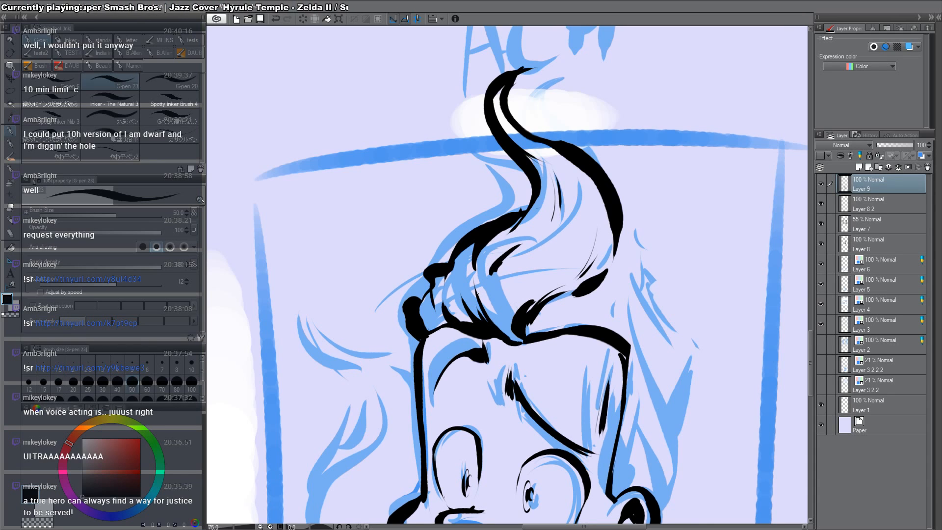
pyautogui.moveTo(478, 293)
pyautogui.keyDown('shift'); pyautogui.mouseDown()
pyautogui.moveTo(490, 304)
pyautogui.moveTo(526, 303)
pyautogui.moveTo(543, 327)
pyautogui.mouseUp(); pyautogui.keyUp('shift')
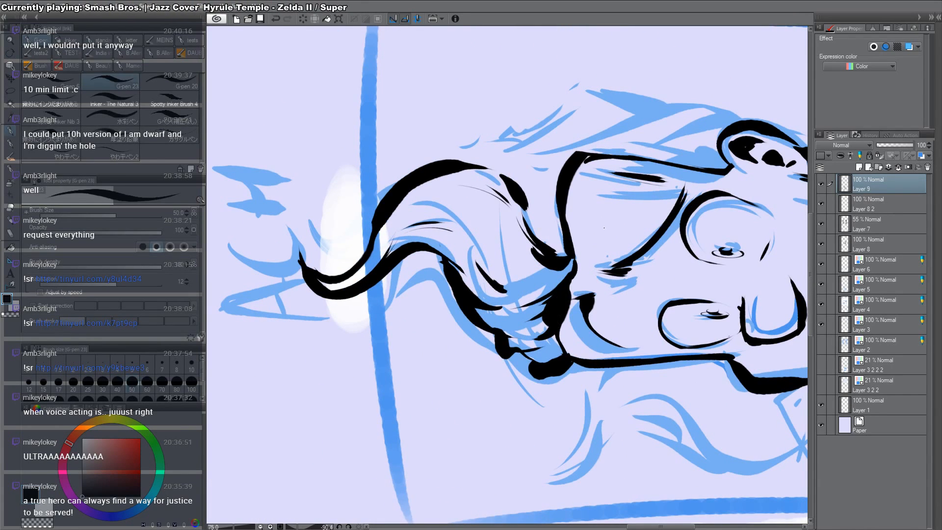
# Step: Erase the ear-side edge of the forehead outline and redraw it as a slanted hairline running down to the ear
pyautogui.keyDown('shift'); pyautogui.doubleClick(604, 228); pyautogui.keyUp('shift')
pyautogui.moveTo(482, 427); pyautogui.dragTo(472, 289)
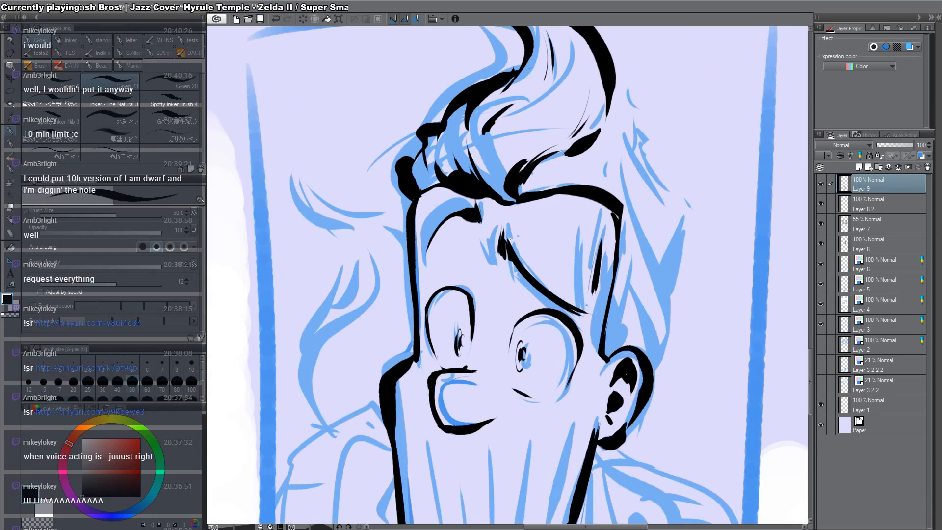
pyautogui.moveTo(476, 397); pyautogui.dragTo(474, 273)
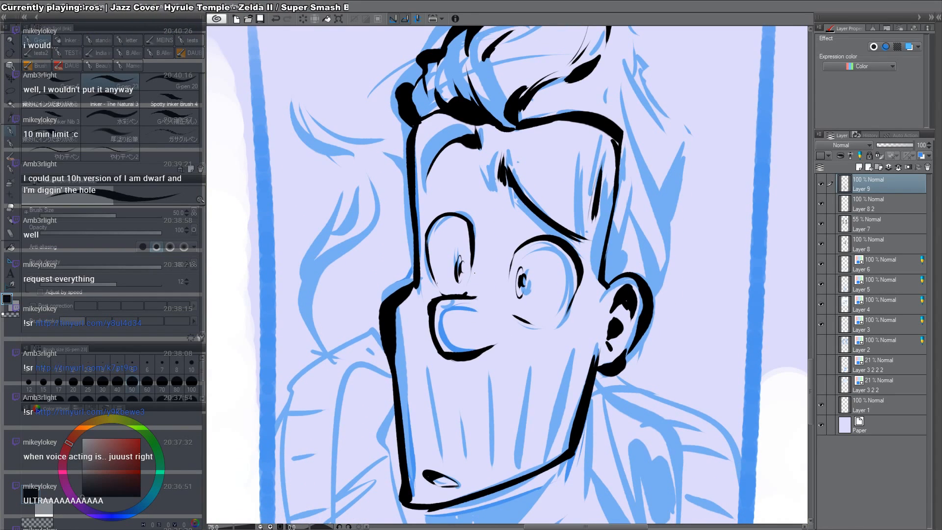
pyautogui.moveTo(694, 189); pyautogui.dragTo(605, 272)
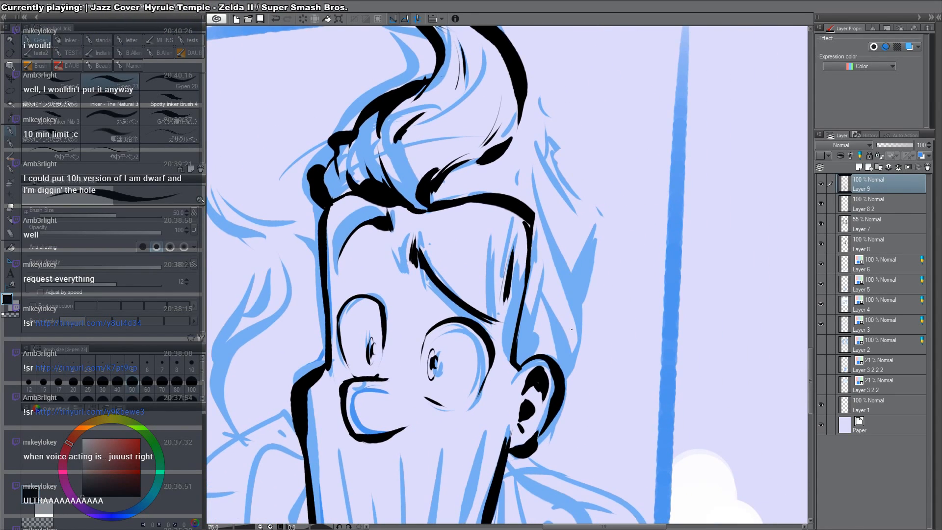
pyautogui.press('c')
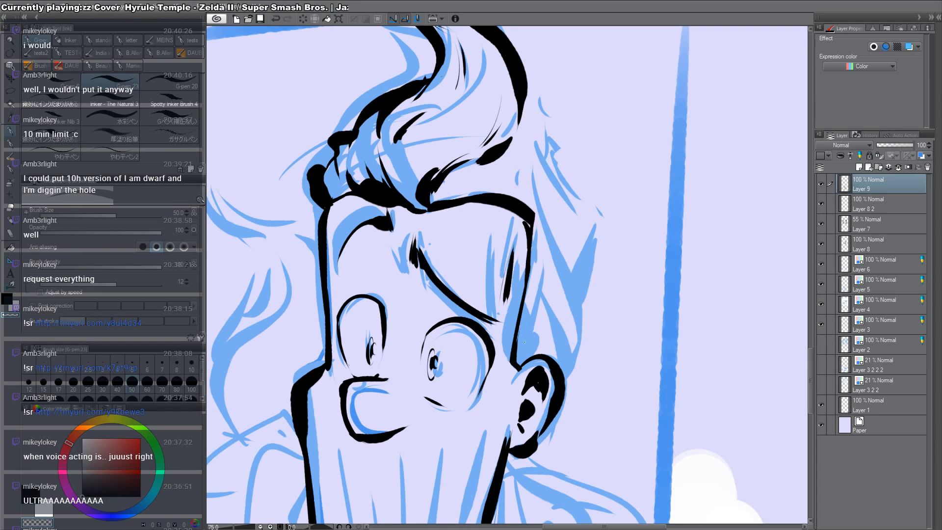
pyautogui.moveTo(490, 195)
pyautogui.mouseDown()
pyautogui.moveTo(504, 202)
pyautogui.moveTo(528, 191)
pyautogui.moveTo(519, 332)
pyautogui.mouseUp()
pyautogui.press('c')
pyautogui.moveTo(505, 296); pyautogui.dragTo(521, 345)
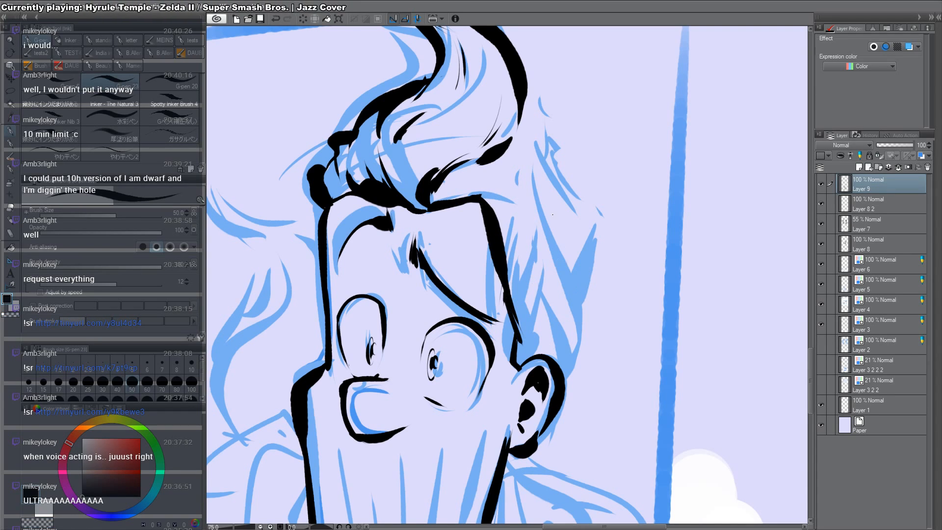
# Step: Ink the back of the hair as a heavy curve ending behind the ear, and thicken the sideburn tip
pyautogui.moveTo(548, 188); pyautogui.dragTo(603, 351)
pyautogui.moveTo(570, 315)
pyautogui.mouseDown()
pyautogui.moveTo(558, 351)
pyautogui.moveTo(597, 349)
pyautogui.moveTo(602, 318)
pyautogui.mouseUp()
pyautogui.moveTo(531, 357); pyautogui.dragTo(572, 369)
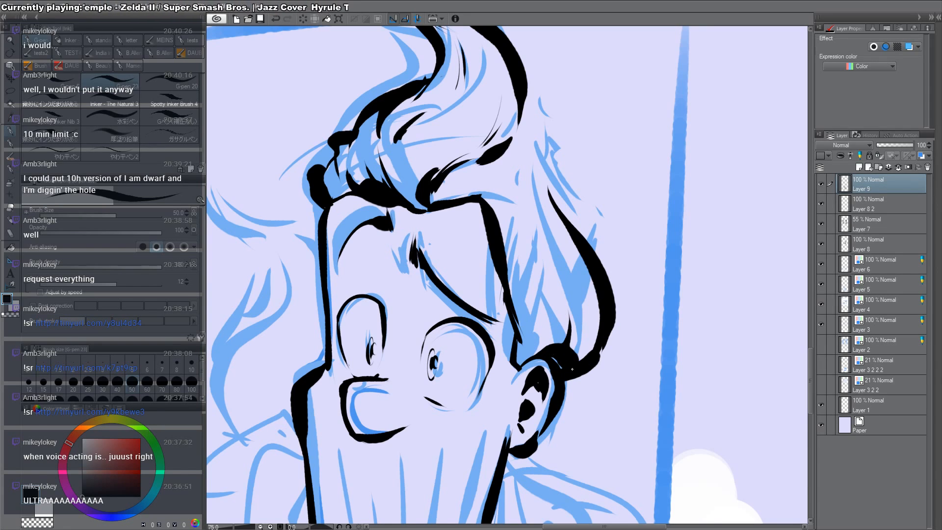
pyautogui.moveTo(512, 314); pyautogui.dragTo(520, 357)
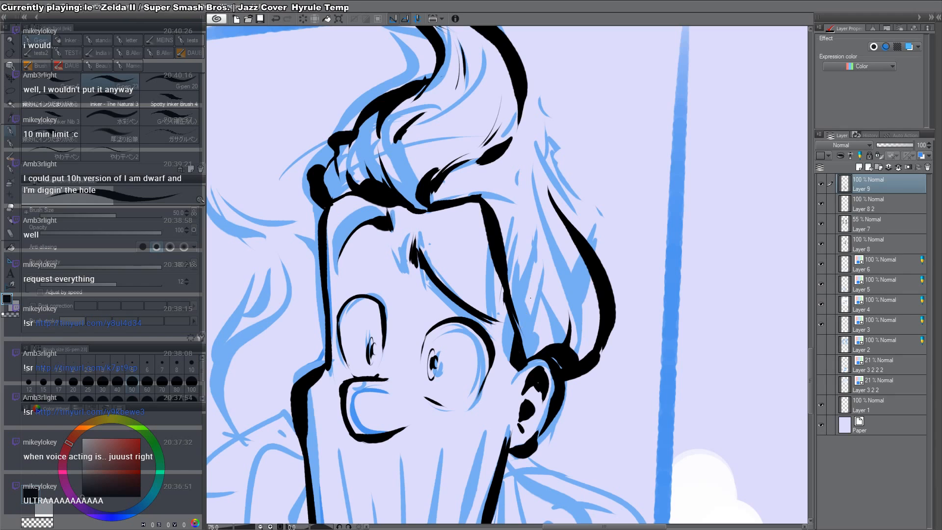
# Step: Connect the back hair outline to the quiff and give its widest point a heavier bulge
pyautogui.moveTo(528, 135); pyautogui.dragTo(545, 200)
pyautogui.moveTo(542, 168)
pyautogui.mouseDown()
pyautogui.moveTo(611, 256)
pyautogui.moveTo(576, 225)
pyautogui.moveTo(624, 297)
pyautogui.moveTo(622, 338)
pyautogui.mouseUp()
pyautogui.hotkey('ctrl', 'z')
pyautogui.moveTo(622, 282)
pyautogui.mouseDown()
pyautogui.moveTo(614, 337)
pyautogui.moveTo(621, 318)
pyautogui.moveTo(586, 325)
pyautogui.mouseUp()
pyautogui.hotkey('ctrl', 'space')
pyautogui.press('c')
pyautogui.moveTo(583, 275); pyautogui.dragTo(609, 306)
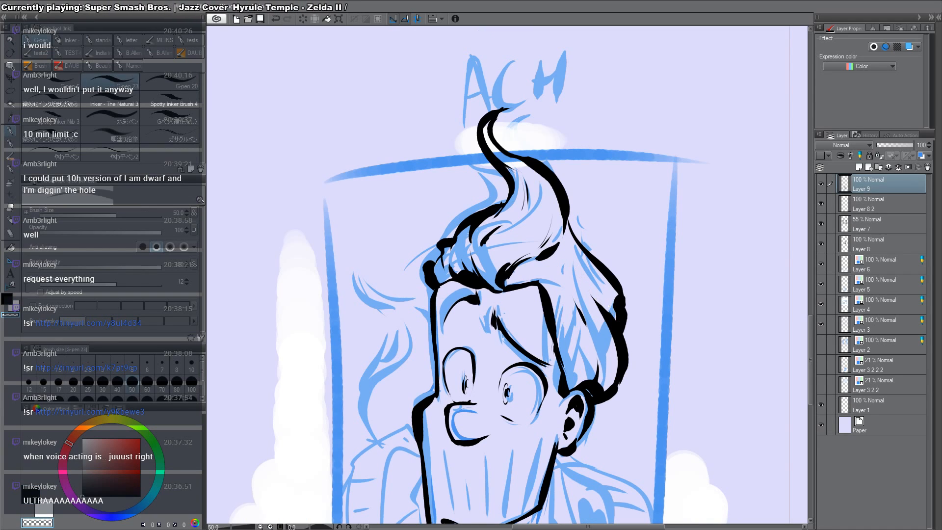
# Step: Trim the back hair outline with transparent strokes and reshape it into a more angular contour down to the ear
pyautogui.press('c')
pyautogui.moveTo(577, 343)
pyautogui.mouseDown()
pyautogui.moveTo(610, 226)
pyautogui.moveTo(637, 279)
pyautogui.moveTo(623, 298)
pyautogui.mouseUp()
pyautogui.press('c')
pyautogui.moveTo(657, 260); pyautogui.dragTo(646, 279)
pyautogui.press('c')
pyautogui.moveTo(658, 234)
pyautogui.mouseDown()
pyautogui.moveTo(625, 293)
pyautogui.moveTo(622, 270)
pyautogui.mouseUp()
pyautogui.press('c')
pyautogui.press('c')
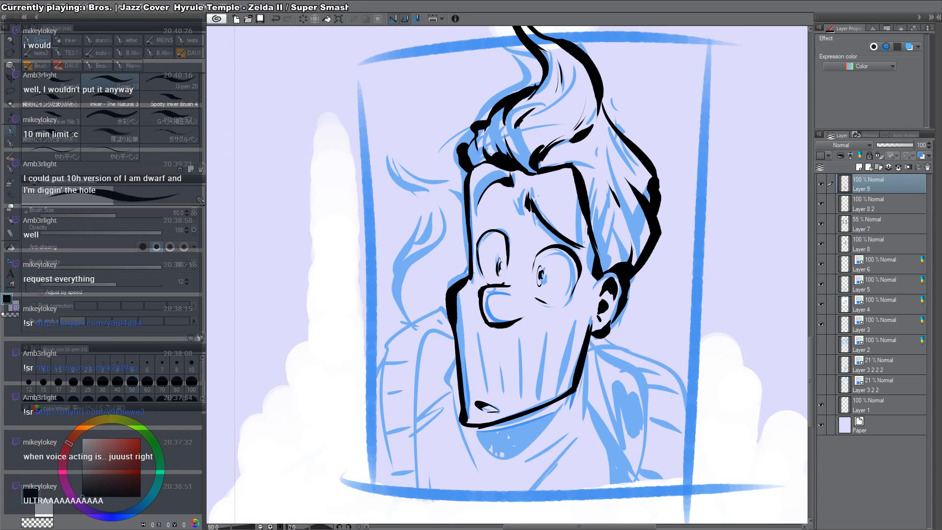
# Step: Rework the upper part of the back hair outline, cutting back the corner and redrawing the line from the quiff
pyautogui.press('h')
pyautogui.press('h')
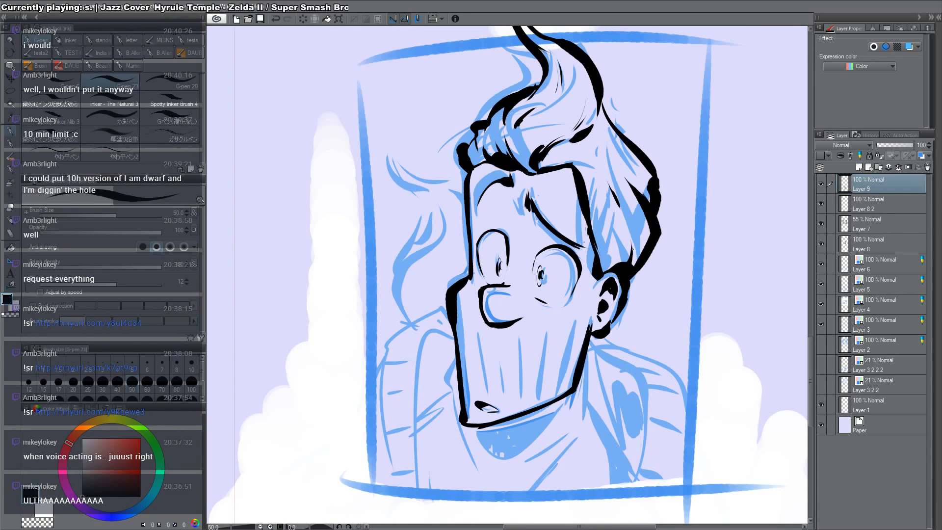
pyautogui.moveTo(655, 179)
pyautogui.mouseDown()
pyautogui.moveTo(599, 102)
pyautogui.moveTo(657, 200)
pyautogui.mouseUp()
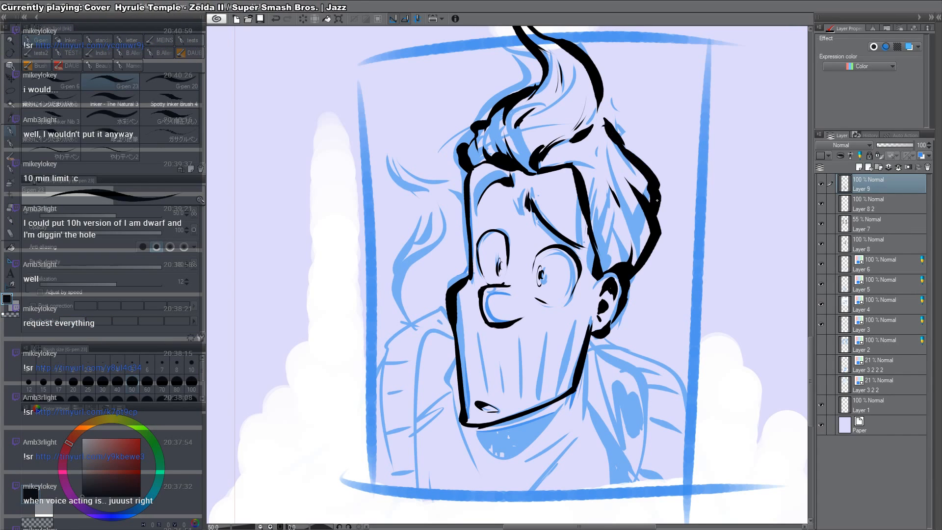
pyautogui.hotkey('ctrl', 'z')
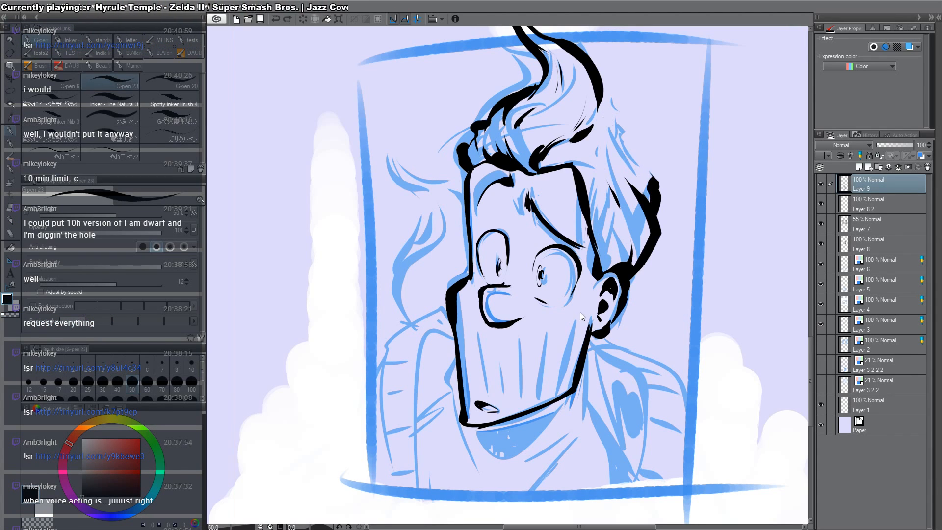
pyautogui.press('c')
pyautogui.moveTo(649, 183); pyautogui.dragTo(659, 199)
pyautogui.press('c')
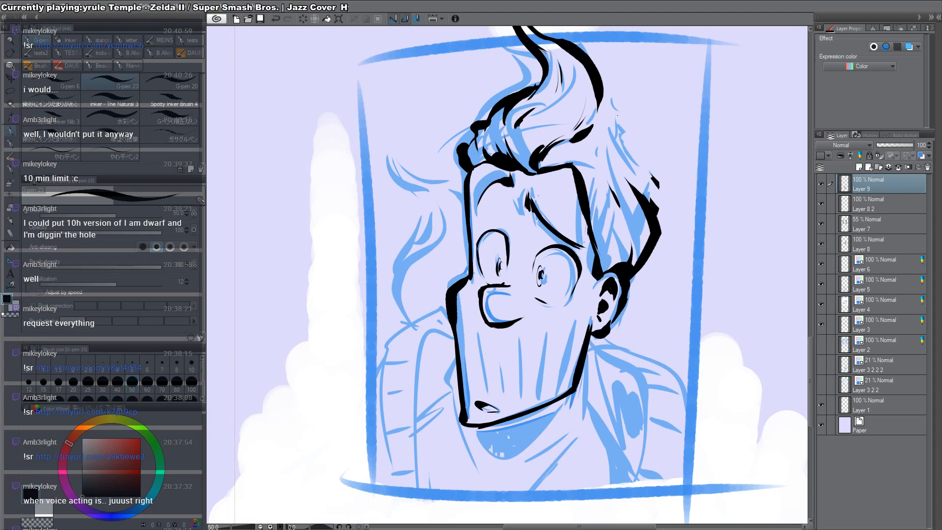
pyautogui.moveTo(603, 106)
pyautogui.mouseDown()
pyautogui.moveTo(655, 184)
pyautogui.moveTo(651, 199)
pyautogui.mouseUp()
pyautogui.press('c')
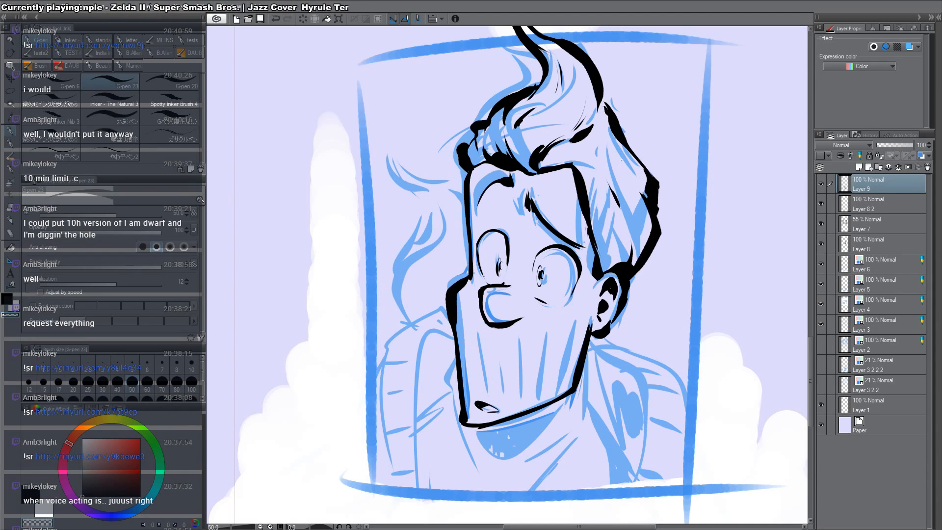
pyautogui.press('c')
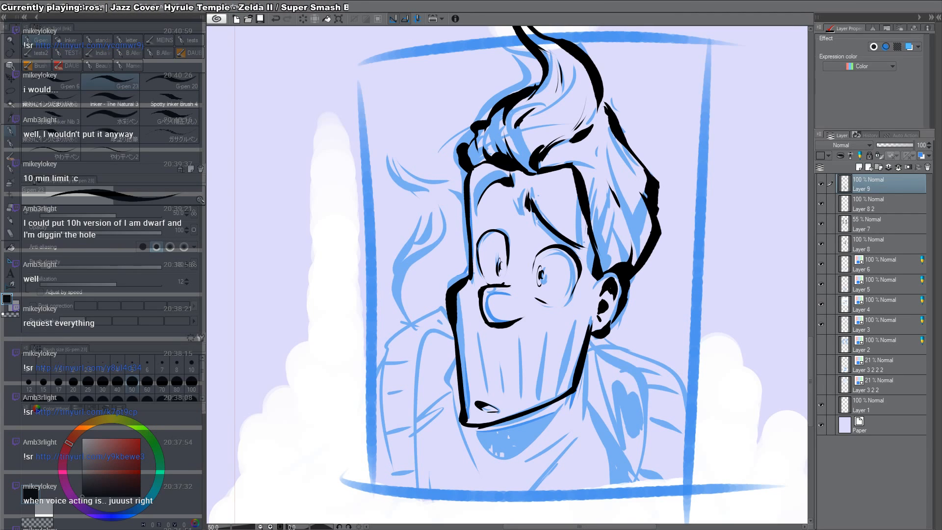
# Step: Round off the forehead corner of the hairline and thicken it down into the sideburn
pyautogui.moveTo(623, 321); pyautogui.dragTo(596, 287)
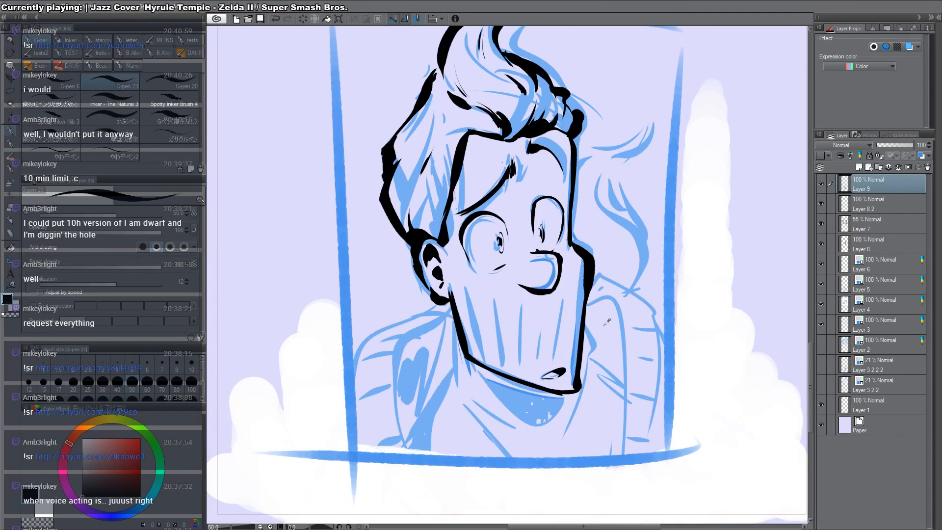
pyautogui.moveTo(537, 159)
pyautogui.mouseDown()
pyautogui.moveTo(537, 212)
pyautogui.moveTo(566, 285)
pyautogui.mouseUp()
pyautogui.press('c')
pyautogui.press('c')
pyautogui.moveTo(546, 195); pyautogui.dragTo(573, 296)
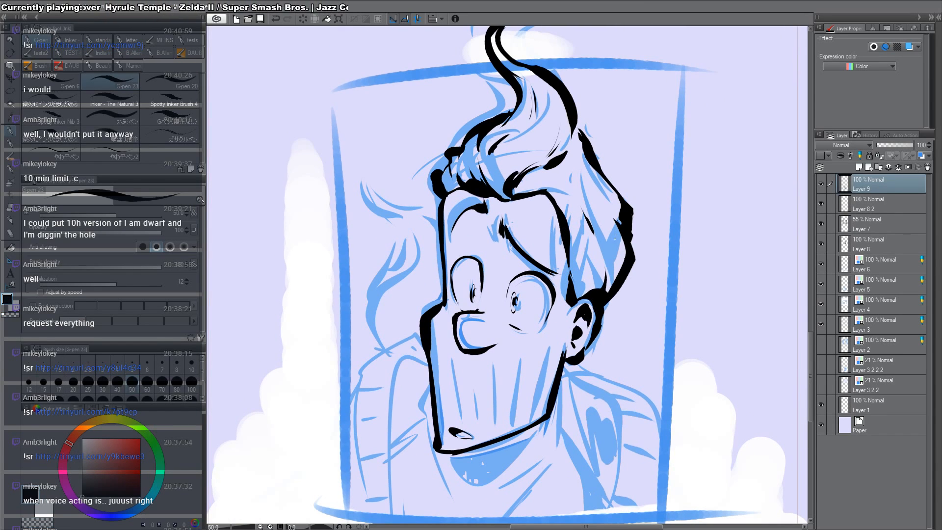
pyautogui.moveTo(570, 248)
pyautogui.mouseDown()
pyautogui.moveTo(581, 280)
pyautogui.moveTo(573, 247)
pyautogui.moveTo(587, 291)
pyautogui.mouseUp()
# Step: Add short inner strands to the side hair beneath the quiff
pyautogui.press('h')
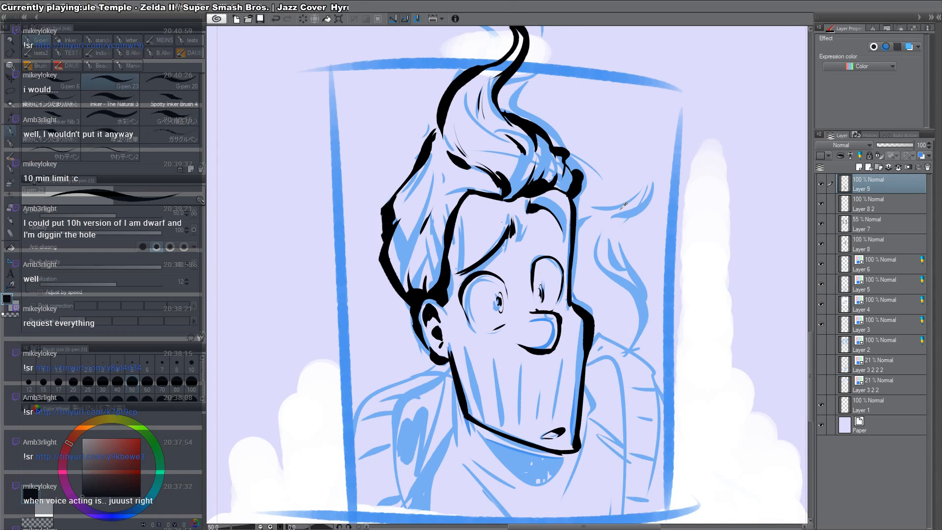
pyautogui.press('h')
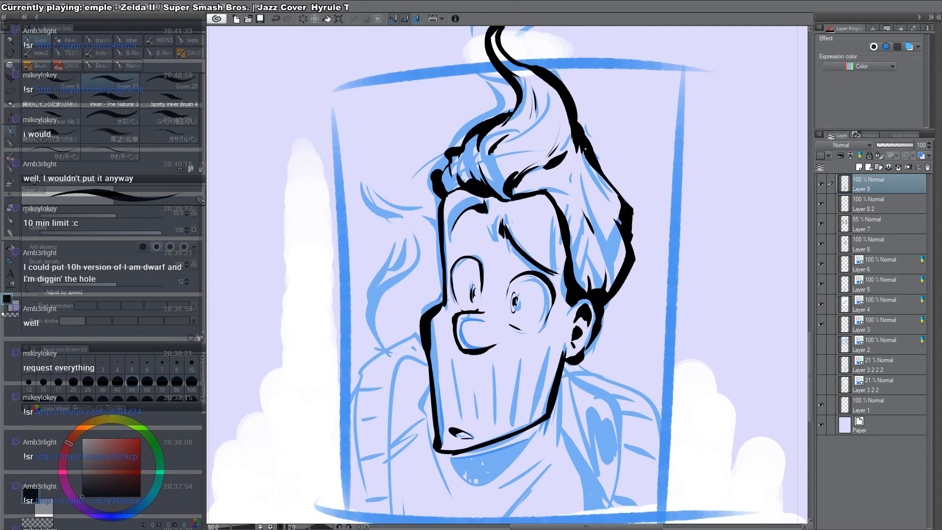
pyautogui.moveTo(573, 174); pyautogui.dragTo(559, 194)
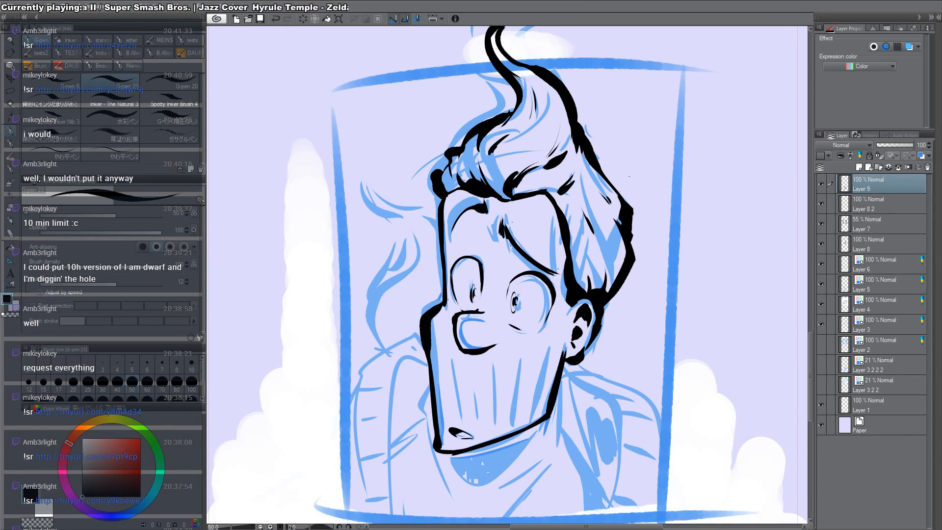
# Step: Ink the small bump beside the far eye and the two long jacket collar lines on the far side of the face
pyautogui.moveTo(608, 265); pyautogui.dragTo(614, 164)
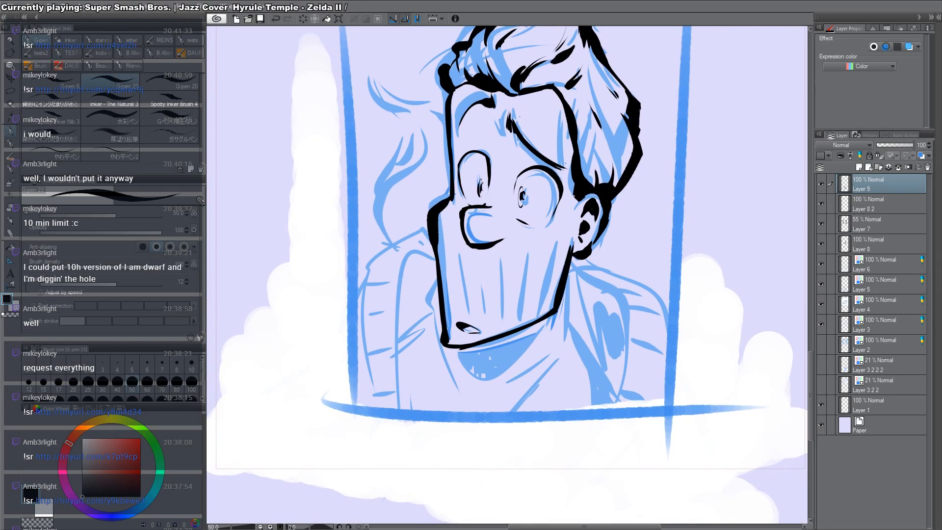
pyautogui.moveTo(440, 215); pyautogui.dragTo(535, 218)
pyautogui.moveTo(543, 186)
pyautogui.mouseDown()
pyautogui.moveTo(527, 211)
pyautogui.moveTo(542, 199)
pyautogui.mouseUp()
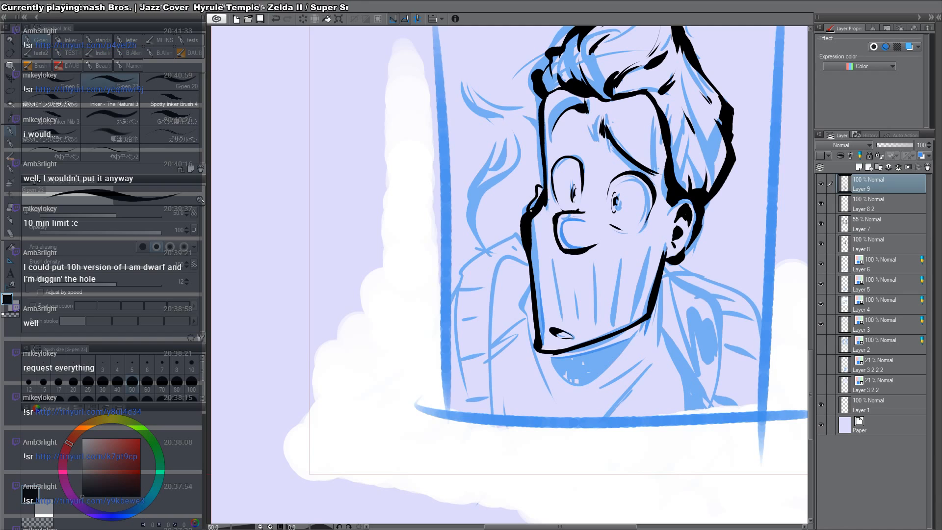
pyautogui.moveTo(527, 249)
pyautogui.mouseDown()
pyautogui.moveTo(466, 269)
pyautogui.moveTo(491, 441)
pyautogui.mouseUp()
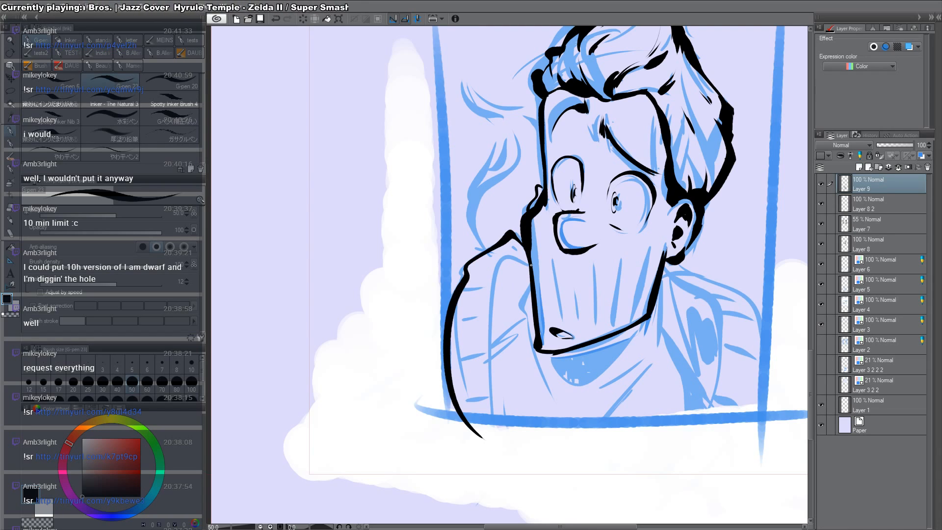
pyautogui.moveTo(530, 262)
pyautogui.mouseDown()
pyautogui.moveTo(489, 402)
pyautogui.moveTo(515, 439)
pyautogui.mouseUp()
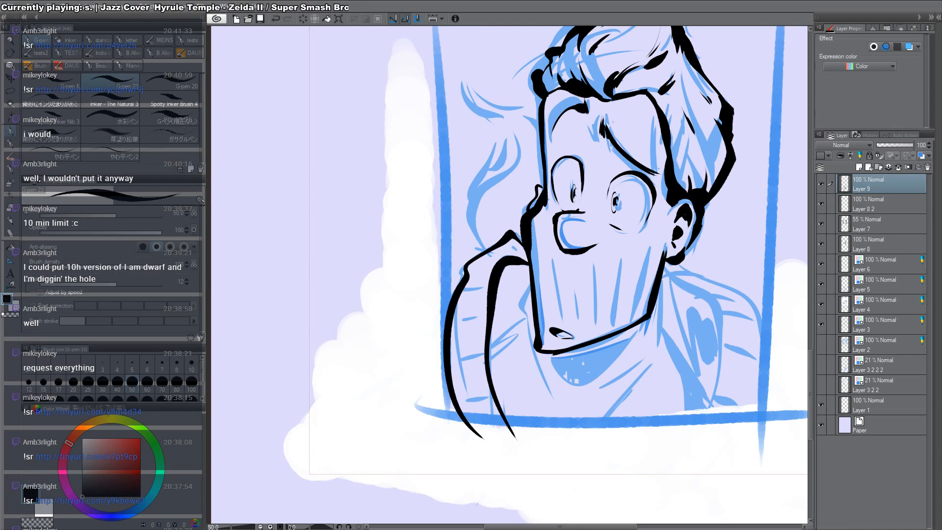
# Step: Ink the two collar lines below the ear and extend the far-side collar lines past the panel's lower border
pyautogui.moveTo(665, 267)
pyautogui.mouseDown()
pyautogui.moveTo(727, 349)
pyautogui.moveTo(689, 522)
pyautogui.moveTo(699, 277)
pyautogui.moveTo(758, 413)
pyautogui.mouseUp()
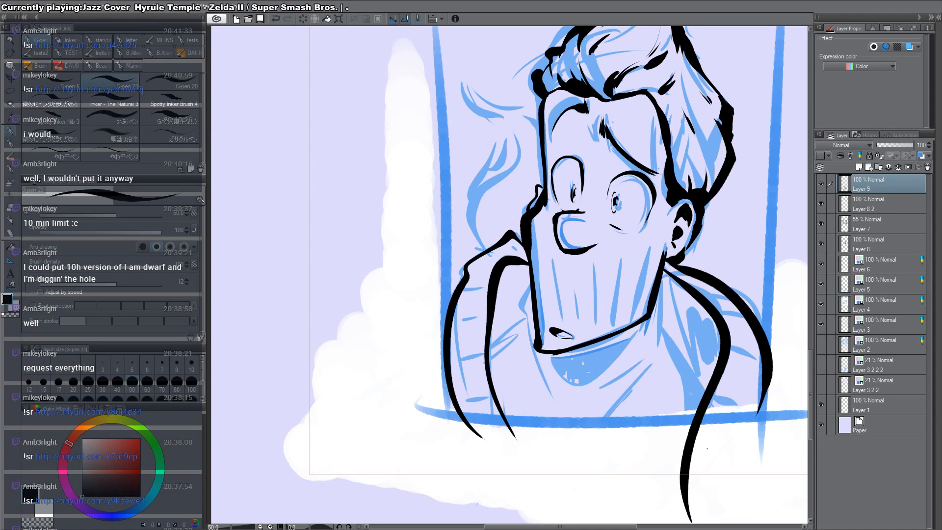
pyautogui.hotkey('ctrl', 'z')
pyautogui.moveTo(674, 266); pyautogui.dragTo(734, 501)
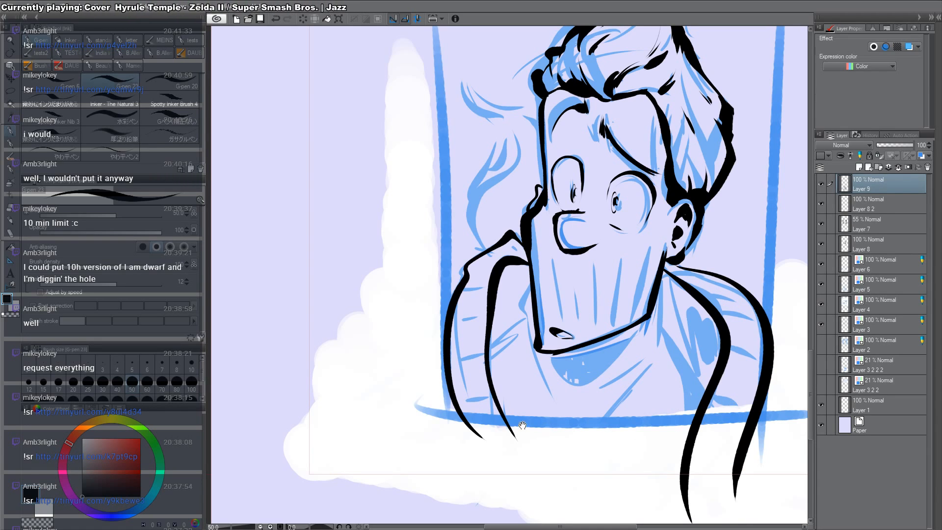
pyautogui.moveTo(492, 397); pyautogui.dragTo(548, 512)
pyautogui.moveTo(463, 408); pyautogui.dragTo(498, 521)
# Step: Ink a long horizontal line below the panel across the collar ends, and add a sloping shoulder line on each side
pyautogui.moveTo(525, 475); pyautogui.dragTo(500, 336)
pyautogui.moveTo(435, 352); pyautogui.dragTo(807, 357)
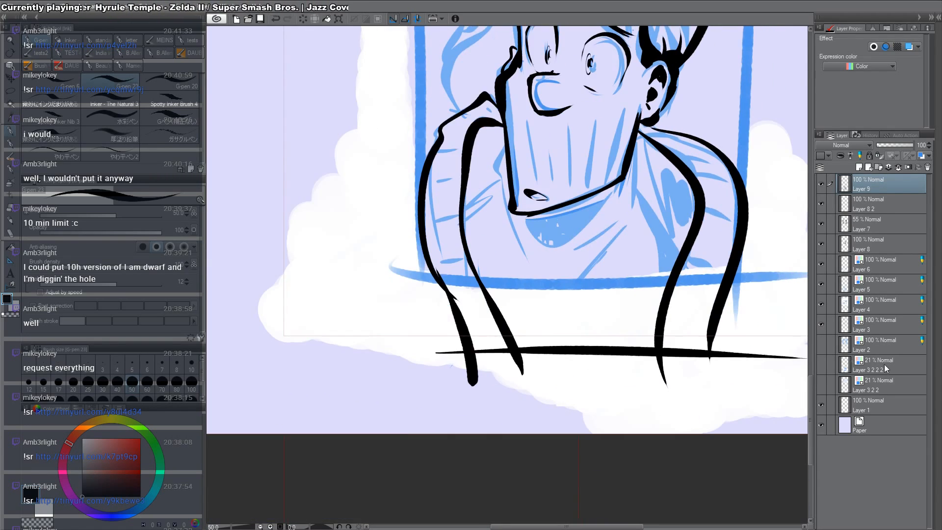
pyautogui.moveTo(440, 138); pyautogui.dragTo(338, 248)
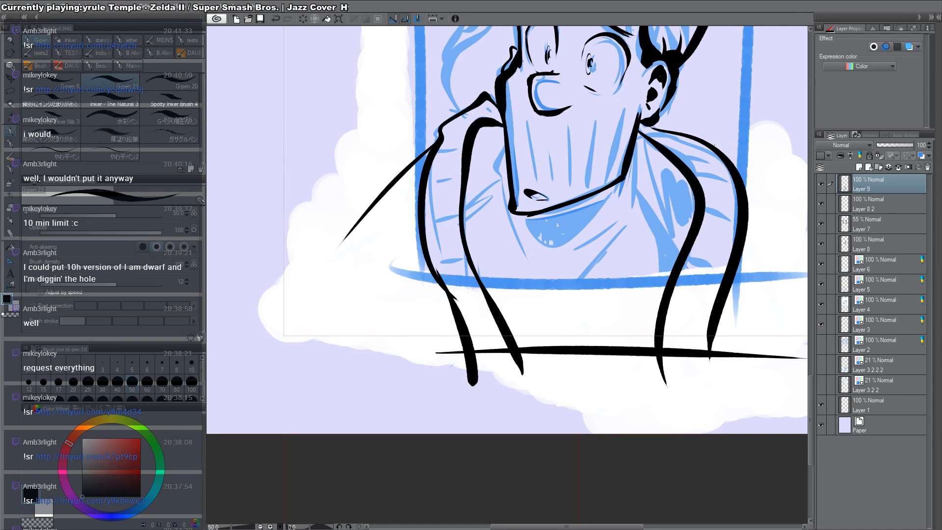
pyautogui.moveTo(731, 164); pyautogui.dragTo(809, 240)
# Step: Ink the neck and inner shirt collar lines from both sides of the jaw down to the chest
pyautogui.moveTo(664, 227); pyautogui.dragTo(661, 285)
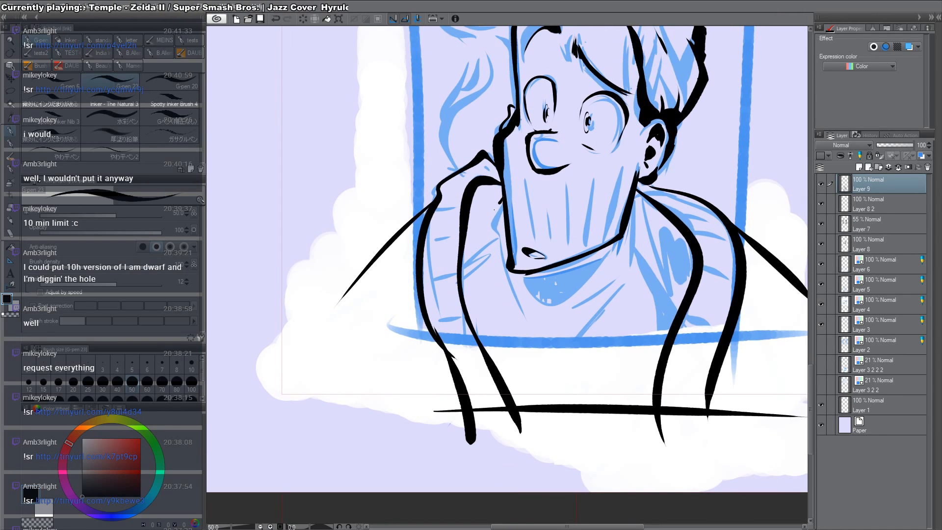
pyautogui.moveTo(501, 202)
pyautogui.mouseDown()
pyautogui.moveTo(493, 248)
pyautogui.moveTo(531, 339)
pyautogui.mouseUp()
pyautogui.moveTo(635, 195)
pyautogui.mouseDown()
pyautogui.moveTo(640, 234)
pyautogui.moveTo(612, 280)
pyautogui.mouseUp()
pyautogui.moveTo(638, 234); pyautogui.dragTo(565, 373)
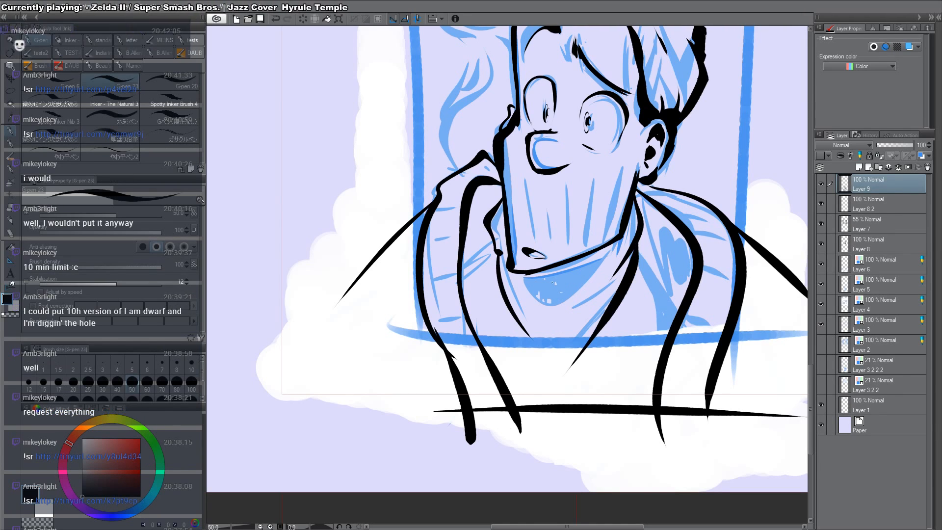
# Step: Outline the shirt neck opening under the chin and fill it with black
pyautogui.moveTo(523, 273)
pyautogui.mouseDown()
pyautogui.moveTo(545, 303)
pyautogui.moveTo(613, 243)
pyautogui.mouseUp()
pyautogui.press('g')
pyautogui.click(586, 272)
pyautogui.press('p')
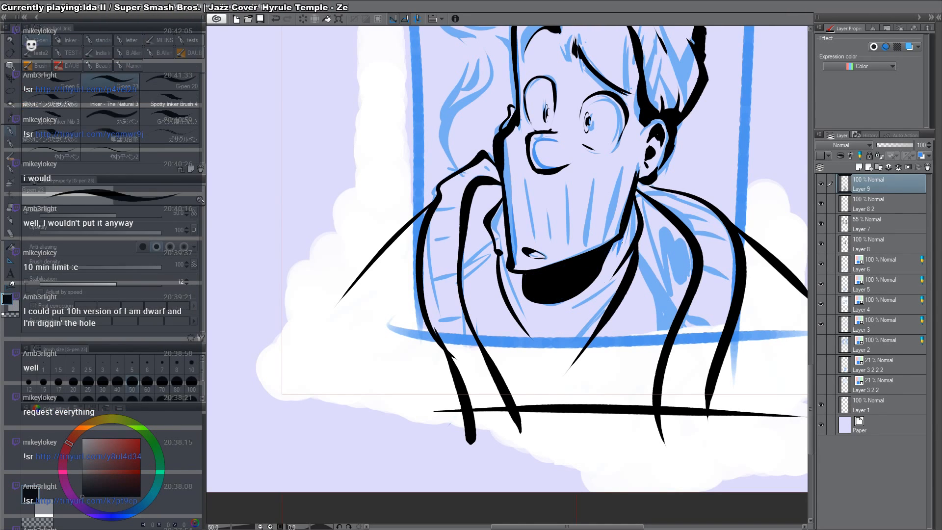
# Step: Add fold marks on the shirt, then close off the far-side collar interior and fill it with black
pyautogui.moveTo(597, 300)
pyautogui.mouseDown()
pyautogui.moveTo(570, 316)
pyautogui.moveTo(585, 324)
pyautogui.mouseUp()
pyautogui.moveTo(498, 256); pyautogui.dragTo(468, 284)
pyautogui.moveTo(496, 257); pyautogui.dragTo(458, 287)
pyautogui.press('g')
pyautogui.click(483, 255)
pyautogui.press('p')
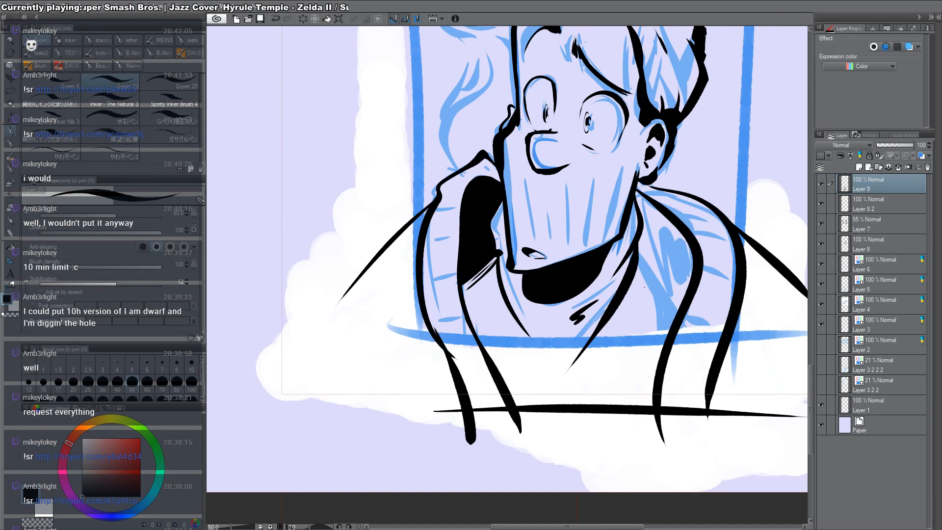
# Step: Close off the collar interior below the ear with slanted strokes and fill it with black
pyautogui.moveTo(637, 261); pyautogui.dragTo(675, 317)
pyautogui.press('g')
pyautogui.click(671, 284)
pyautogui.press('p')
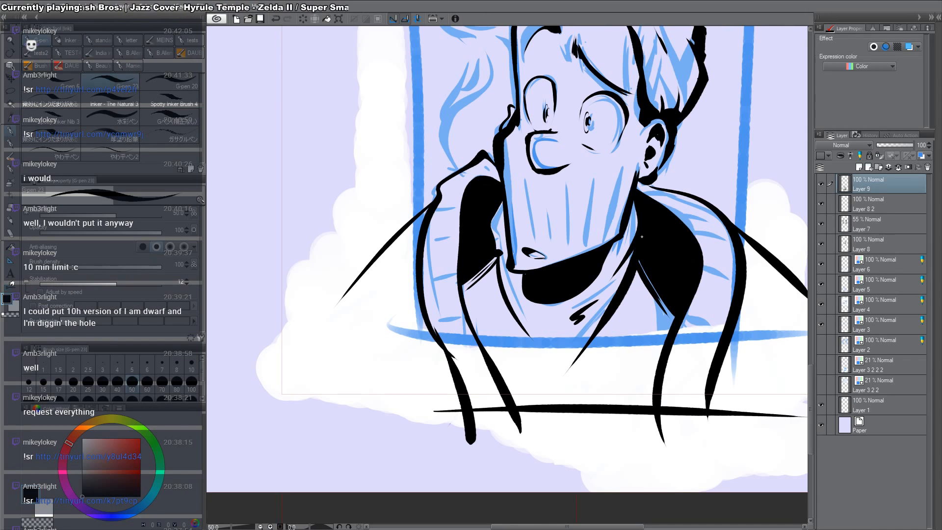
# Step: Thicken the far-side inner collar edge into a solid black wedge tapering from the jaw to the chest
pyautogui.moveTo(702, 377); pyautogui.dragTo(714, 348)
pyautogui.moveTo(510, 245); pyautogui.dragTo(549, 326)
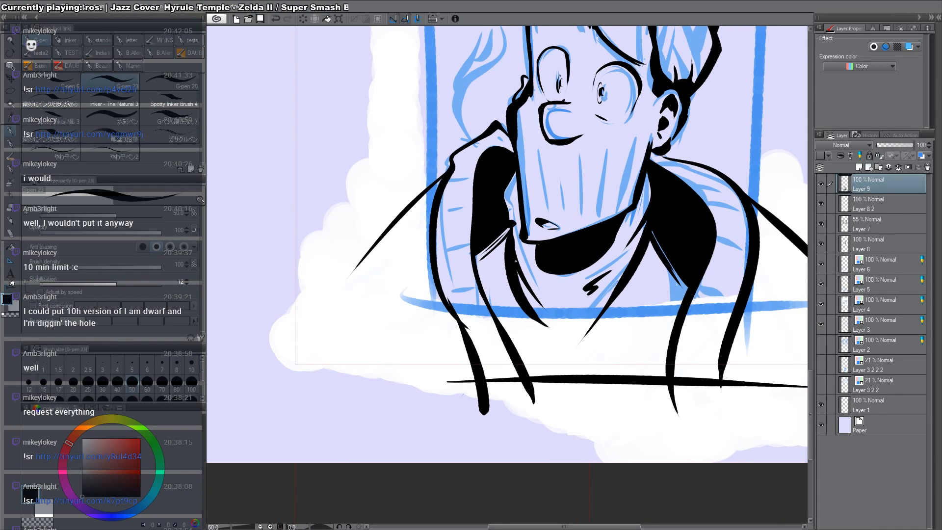
pyautogui.moveTo(519, 271); pyautogui.dragTo(548, 324)
pyautogui.moveTo(556, 200)
pyautogui.mouseDown()
pyautogui.moveTo(556, 288)
pyautogui.moveTo(514, 266)
pyautogui.moveTo(513, 313)
pyautogui.mouseUp()
pyautogui.press('c')
pyautogui.press('c')
pyautogui.moveTo(509, 309); pyautogui.dragTo(517, 314)
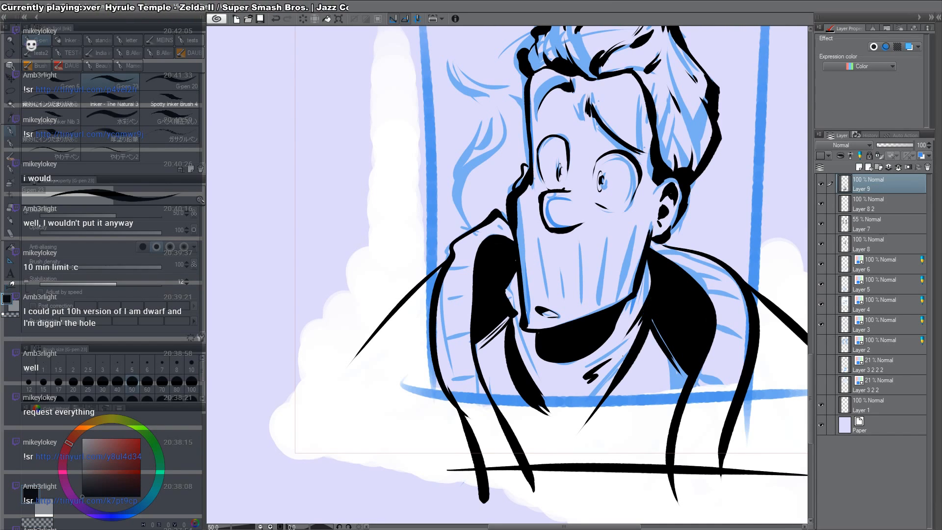
# Step: Hatch the beard across the lower face with vertical tapering strokes, from the mouth side up along the jaw to the ear
pyautogui.moveTo(638, 243); pyautogui.dragTo(619, 368)
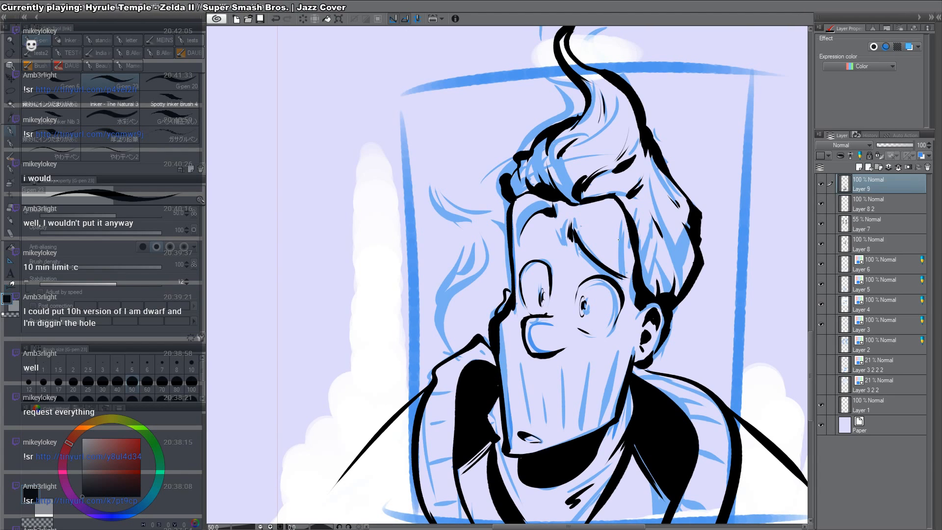
pyautogui.press('h')
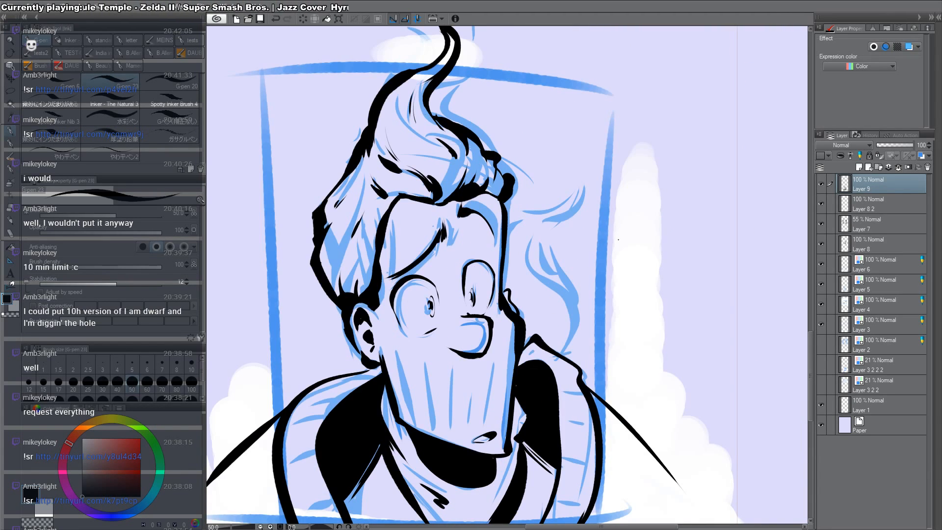
pyautogui.press('h')
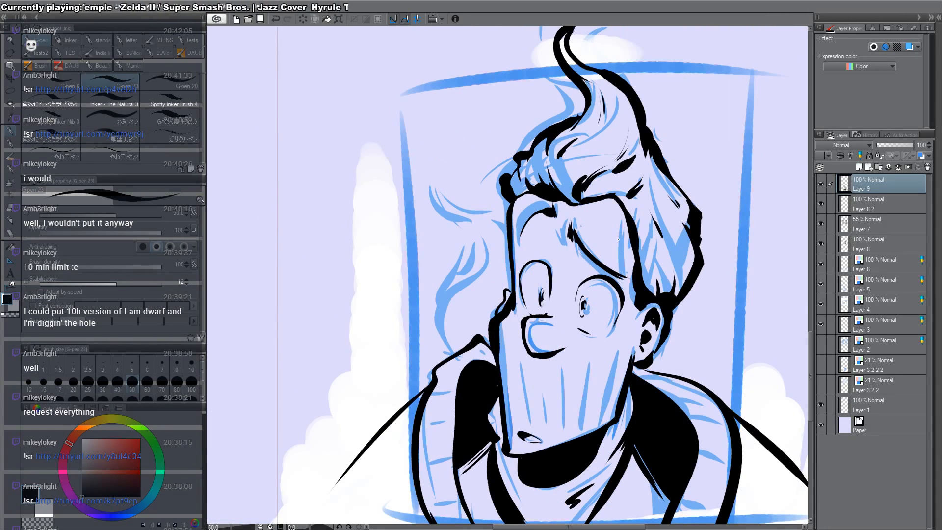
pyautogui.moveTo(677, 276); pyautogui.dragTo(679, 296)
pyautogui.moveTo(573, 291); pyautogui.dragTo(602, 214)
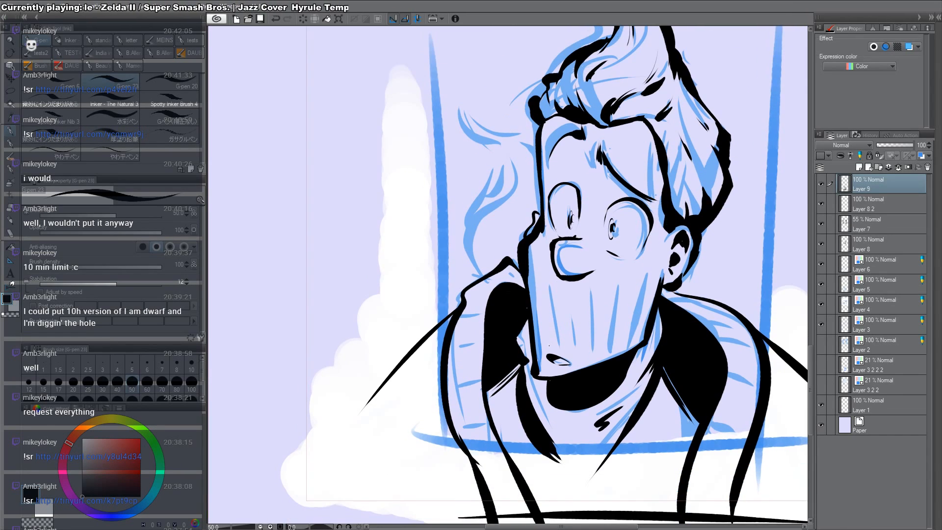
pyautogui.moveTo(537, 334); pyautogui.dragTo(542, 372)
pyautogui.moveTo(543, 316); pyautogui.dragTo(545, 349)
pyautogui.moveTo(554, 301)
pyautogui.mouseDown()
pyautogui.moveTo(559, 346)
pyautogui.moveTo(575, 327)
pyautogui.moveTo(580, 361)
pyautogui.mouseUp()
pyautogui.moveTo(584, 316); pyautogui.dragTo(590, 361)
pyautogui.moveTo(594, 319); pyautogui.dragTo(603, 361)
pyautogui.moveTo(605, 313); pyautogui.dragTo(613, 358)
pyautogui.moveTo(615, 305); pyautogui.dragTo(618, 354)
pyautogui.moveTo(632, 294); pyautogui.dragTo(627, 349)
pyautogui.moveTo(645, 279)
pyautogui.mouseDown()
pyautogui.moveTo(635, 342)
pyautogui.moveTo(646, 309)
pyautogui.mouseUp()
pyautogui.moveTo(653, 280)
pyautogui.mouseDown()
pyautogui.moveTo(643, 326)
pyautogui.moveTo(654, 275)
pyautogui.mouseUp()
pyautogui.moveTo(664, 225); pyautogui.dragTo(635, 336)
pyautogui.moveTo(648, 279); pyautogui.dragTo(640, 321)
pyautogui.moveTo(650, 294); pyautogui.dragTo(644, 328)
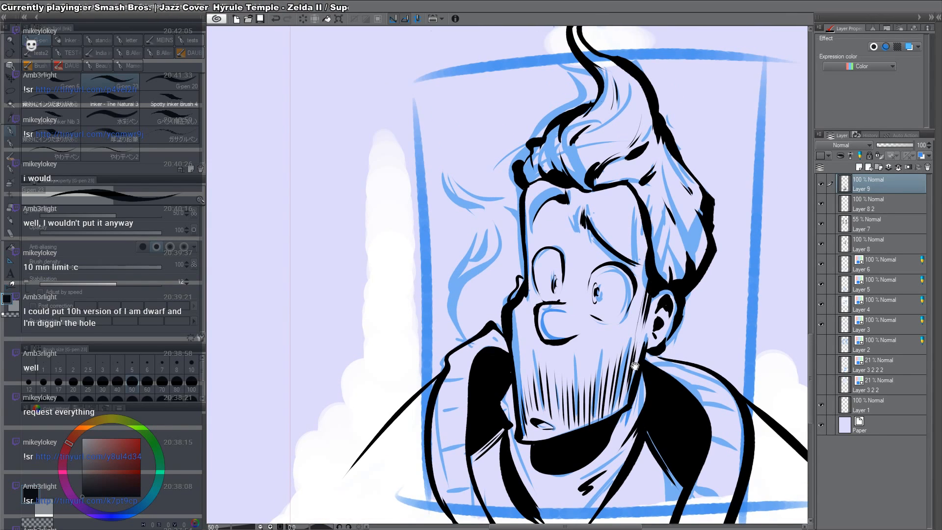
# Step: Ink the wavy shape with a pointed black tip beside the far cheek, blacken its base against the face, and save the file
pyautogui.moveTo(632, 367); pyautogui.dragTo(649, 290)
pyautogui.moveTo(534, 171)
pyautogui.mouseDown()
pyautogui.moveTo(554, 338)
pyautogui.moveTo(587, 259)
pyautogui.mouseUp()
pyautogui.moveTo(544, 361)
pyautogui.mouseDown()
pyautogui.moveTo(515, 290)
pyautogui.moveTo(539, 227)
pyautogui.mouseUp()
pyautogui.moveTo(504, 200)
pyautogui.mouseDown()
pyautogui.moveTo(586, 237)
pyautogui.moveTo(563, 340)
pyautogui.moveTo(574, 352)
pyautogui.mouseUp()
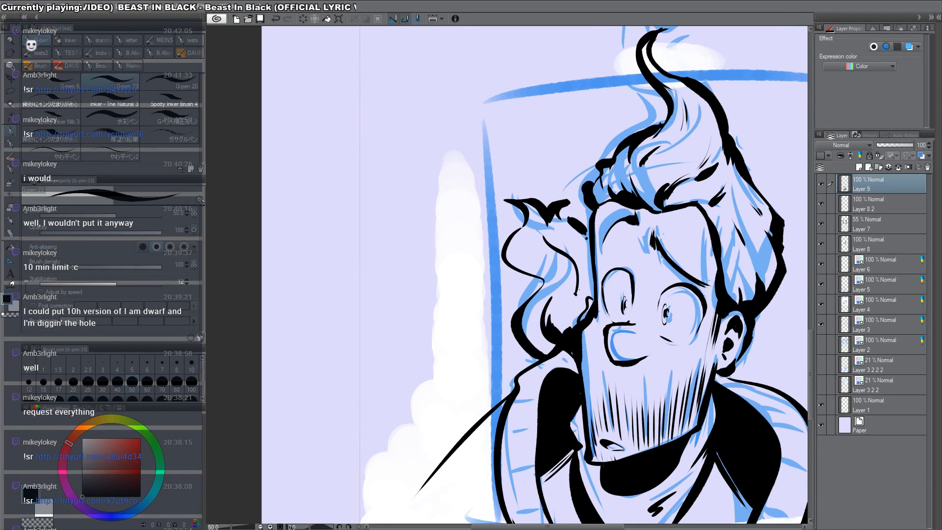
pyautogui.moveTo(584, 294); pyautogui.dragTo(570, 324)
pyautogui.moveTo(588, 299)
pyautogui.mouseDown()
pyautogui.moveTo(578, 322)
pyautogui.moveTo(585, 302)
pyautogui.mouseUp()
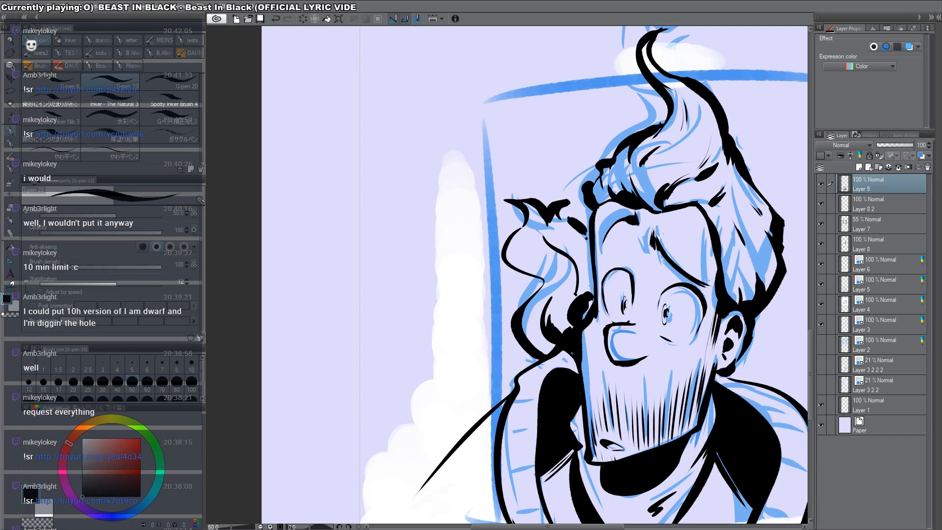
pyautogui.moveTo(589, 270); pyautogui.dragTo(587, 287)
pyautogui.moveTo(591, 285); pyautogui.dragTo(586, 285)
pyautogui.hotkey('alt', 'space')
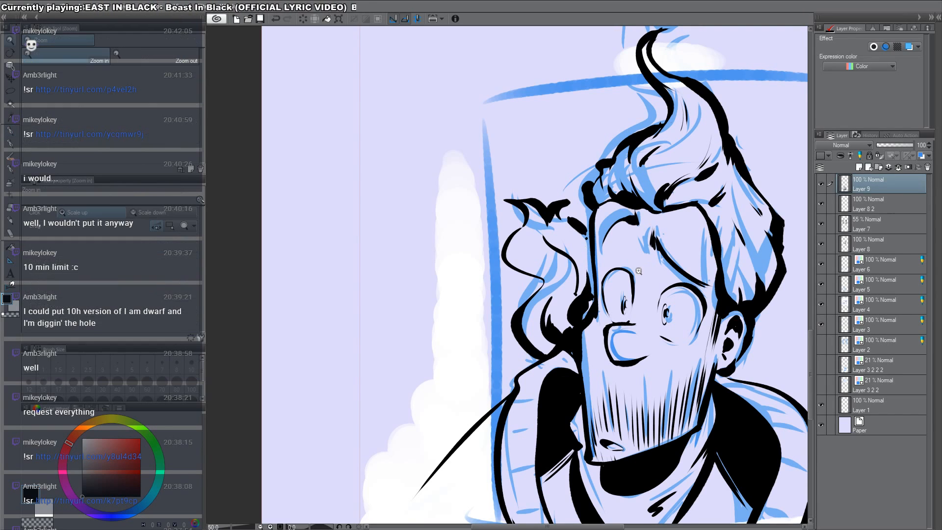
pyautogui.keyDown('alt'); pyautogui.click(629, 264); pyautogui.keyUp('alt')
pyautogui.hotkey('ctrl', 's')
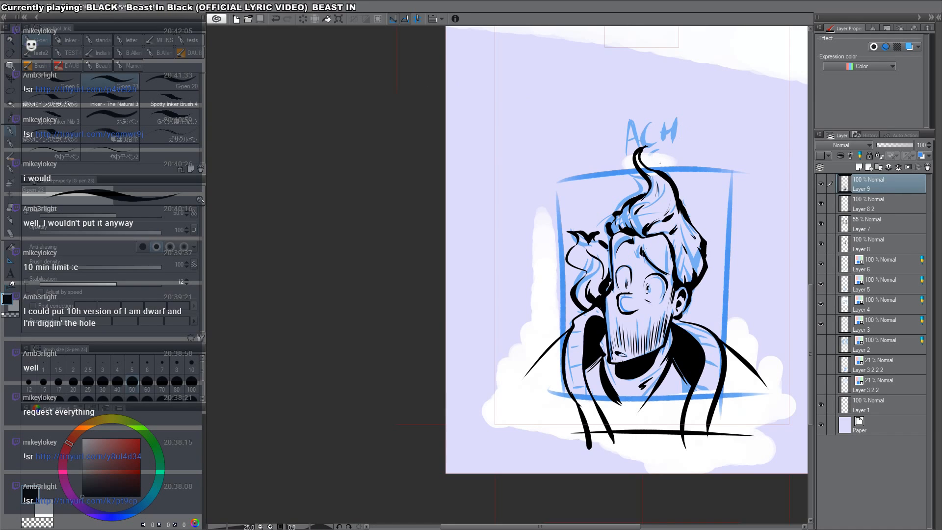
# Step: Draw a vertical line below each shoulder and a thick horizontal baseline under the jacket to close off the bust
pyautogui.moveTo(569, 183); pyautogui.dragTo(569, 183)
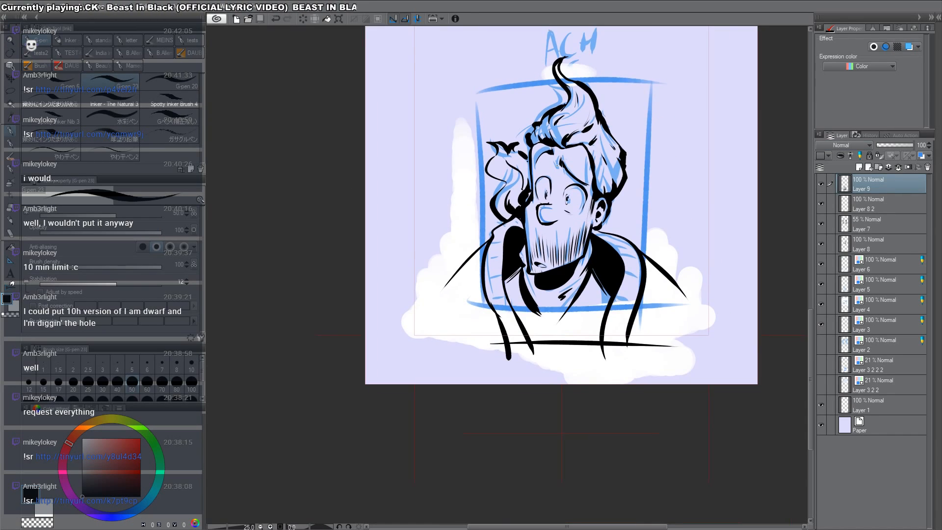
pyautogui.moveTo(449, 245); pyautogui.dragTo(452, 356)
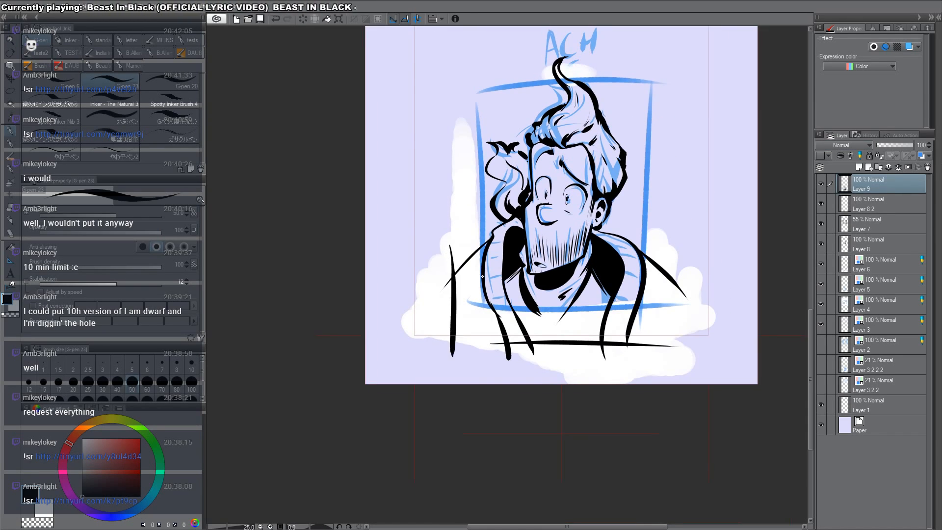
pyautogui.moveTo(678, 259)
pyautogui.mouseDown()
pyautogui.moveTo(680, 349)
pyautogui.moveTo(425, 356)
pyautogui.mouseUp()
pyautogui.hotkey('ctrl', 'z')
pyautogui.moveTo(681, 341); pyautogui.dragTo(423, 347)
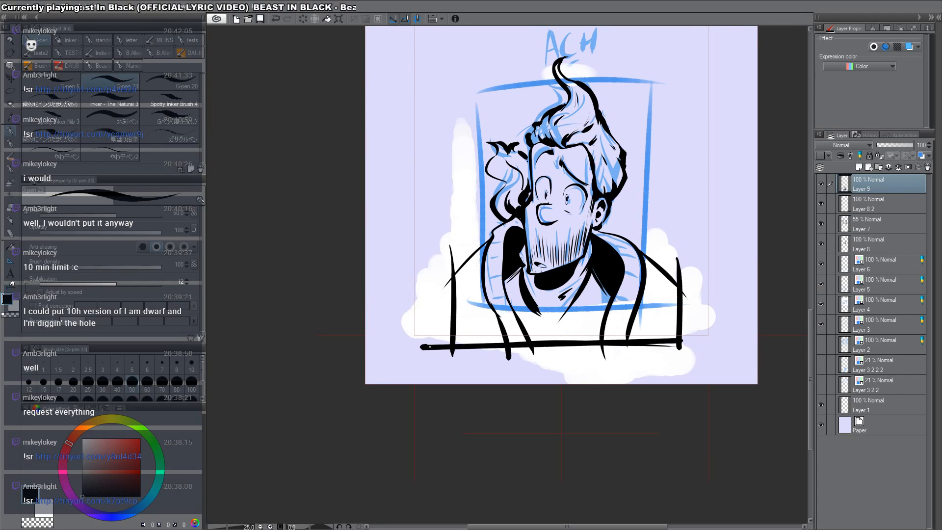
pyautogui.hotkey('ctrl', 'space')
pyautogui.scroll(-4, 628, 240)
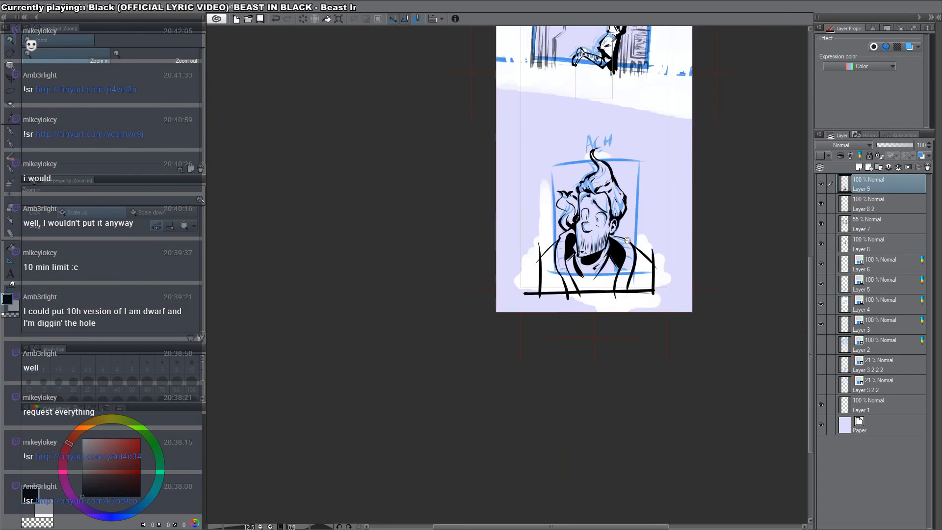
pyautogui.scroll(4, 630, 226)
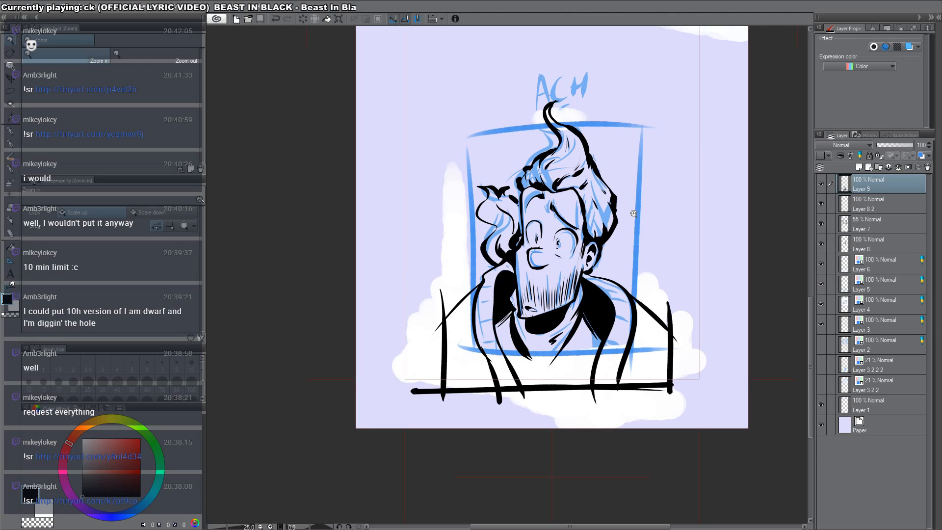
# Step: Switch to the page with the figure behind the pillar, hide Layer 8 4, and add a new layer above Layer 4
pyautogui.hotkey('ctrl', 'Tab')
pyautogui.moveTo(651, 141); pyautogui.dragTo(670, 166)
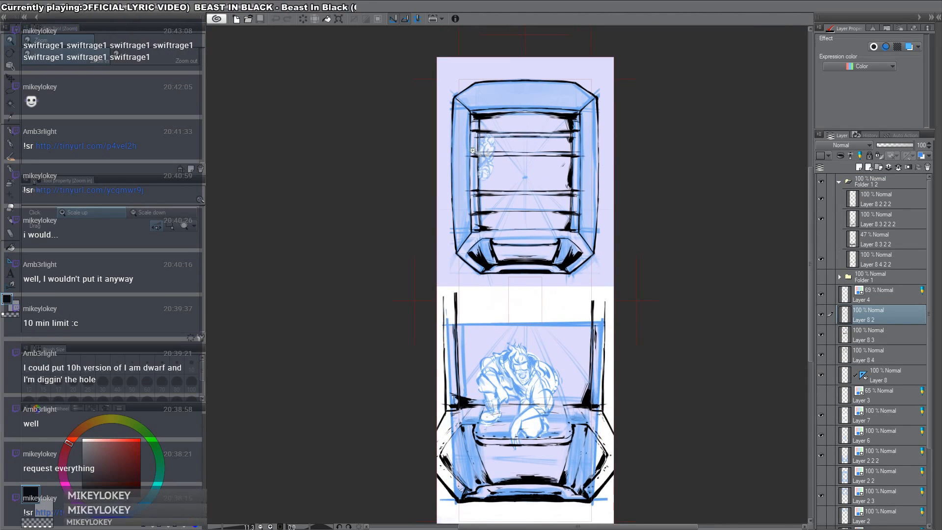
pyautogui.scroll(5, 472, 150)
pyautogui.keyDown('ctrl'); pyautogui.click(553, 66); pyautogui.keyUp('ctrl')
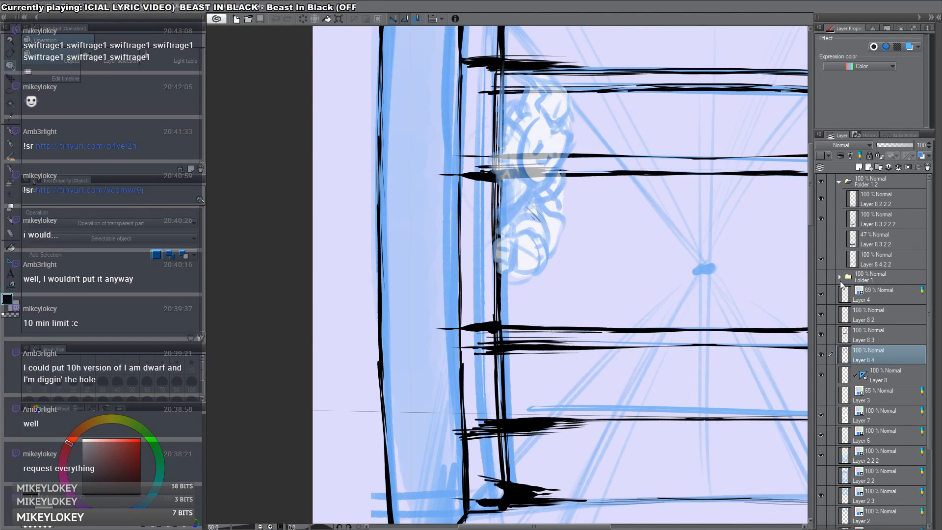
pyautogui.click(820, 355)
pyautogui.keyDown('ctrl'); pyautogui.click(577, 145); pyautogui.keyUp('ctrl')
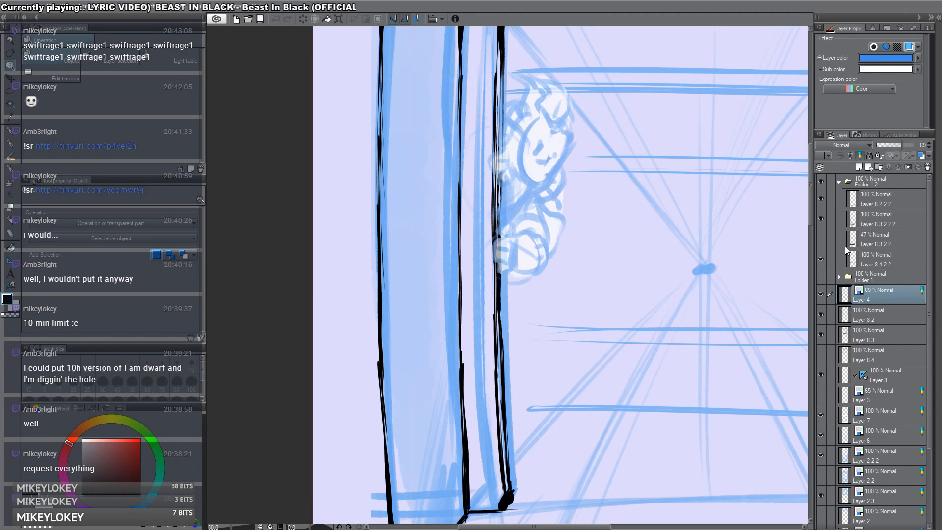
pyautogui.hotkey('ctrl', 'shift', 'n')
pyautogui.press('p')
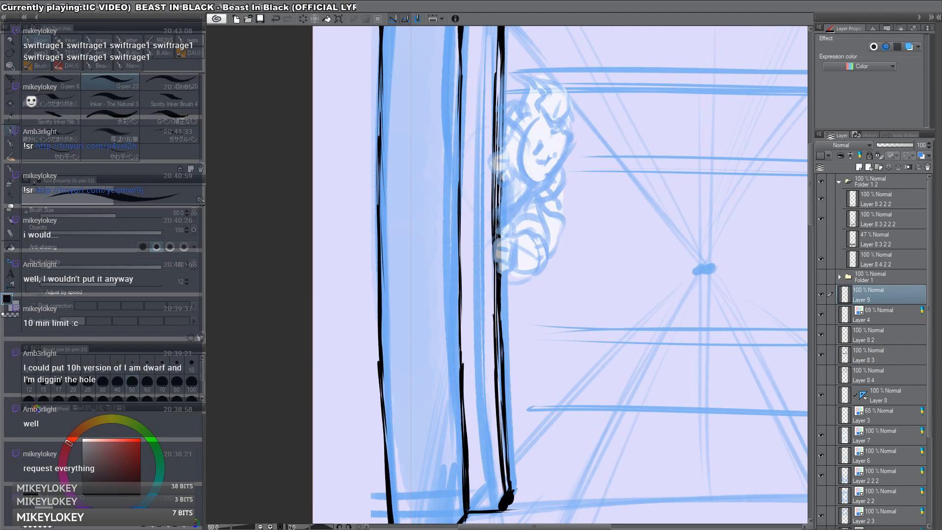
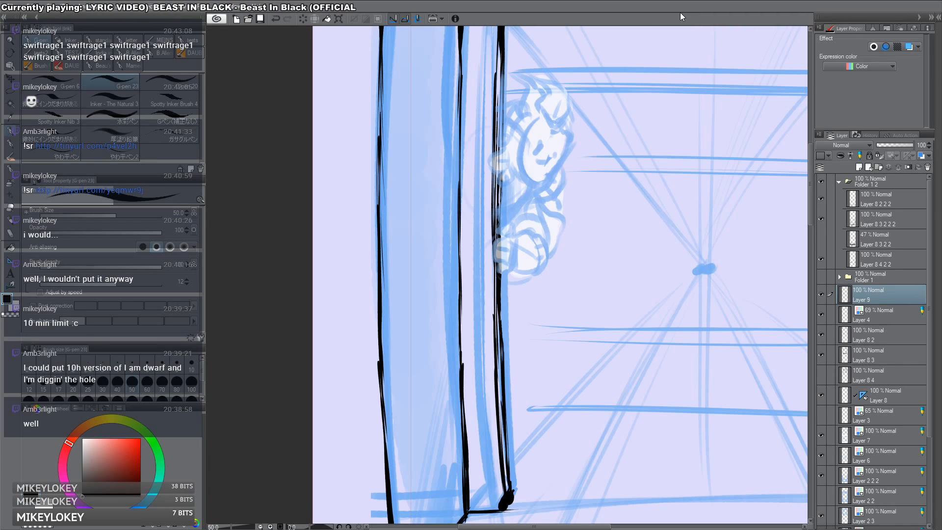
# Step: Raise the opacity of the Layer 4 figure sketch to 100% and reselect the new layer above it
pyautogui.click(864, 318)
pyautogui.moveTo(901, 145); pyautogui.dragTo(935, 143)
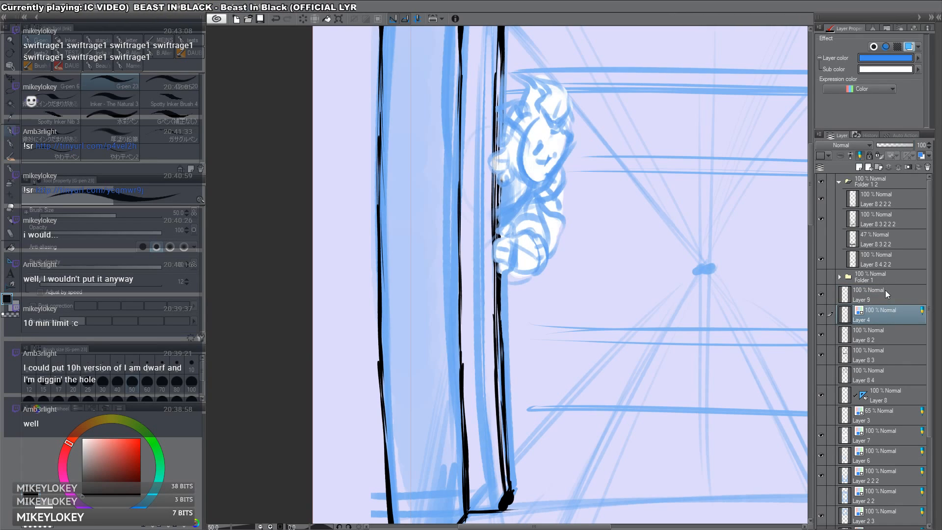
pyautogui.click(869, 295)
# Step: Ink the fingers of the figure's upper hand gripping the pillar edge
pyautogui.press('/')
pyautogui.click(542, 170)
pyautogui.press('r')
pyautogui.moveTo(696, 226); pyautogui.dragTo(519, 66)
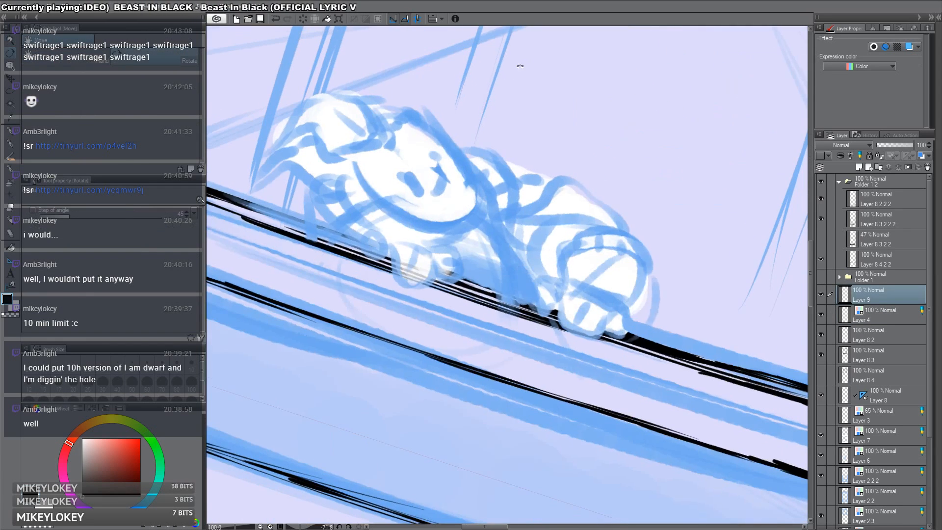
pyautogui.press('p')
pyautogui.moveTo(365, 250)
pyautogui.mouseDown()
pyautogui.moveTo(397, 240)
pyautogui.moveTo(409, 258)
pyautogui.moveTo(388, 252)
pyautogui.moveTo(402, 283)
pyautogui.mouseUp()
pyautogui.moveTo(421, 250)
pyautogui.mouseDown()
pyautogui.moveTo(408, 284)
pyautogui.moveTo(395, 274)
pyautogui.moveTo(409, 278)
pyautogui.mouseUp()
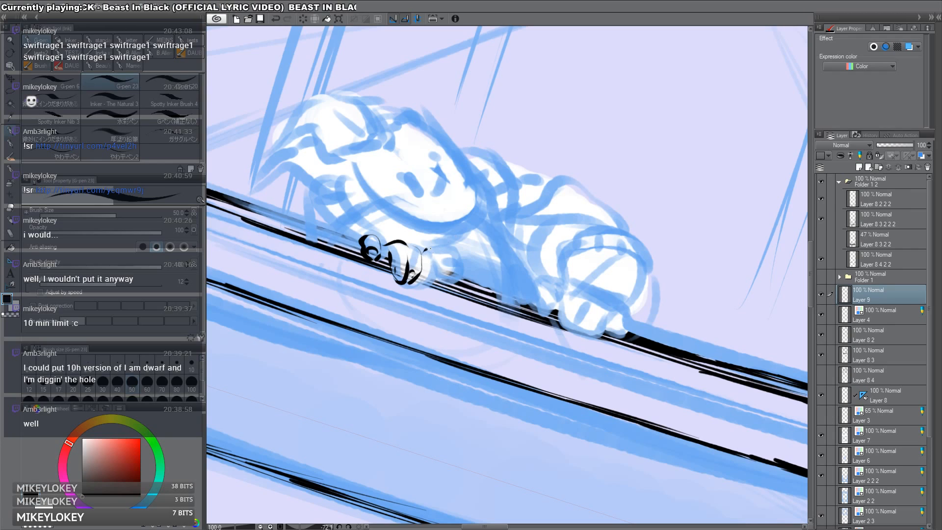
pyautogui.moveTo(442, 248)
pyautogui.mouseDown()
pyautogui.moveTo(427, 258)
pyautogui.moveTo(427, 273)
pyautogui.moveTo(441, 269)
pyautogui.moveTo(415, 278)
pyautogui.mouseUp()
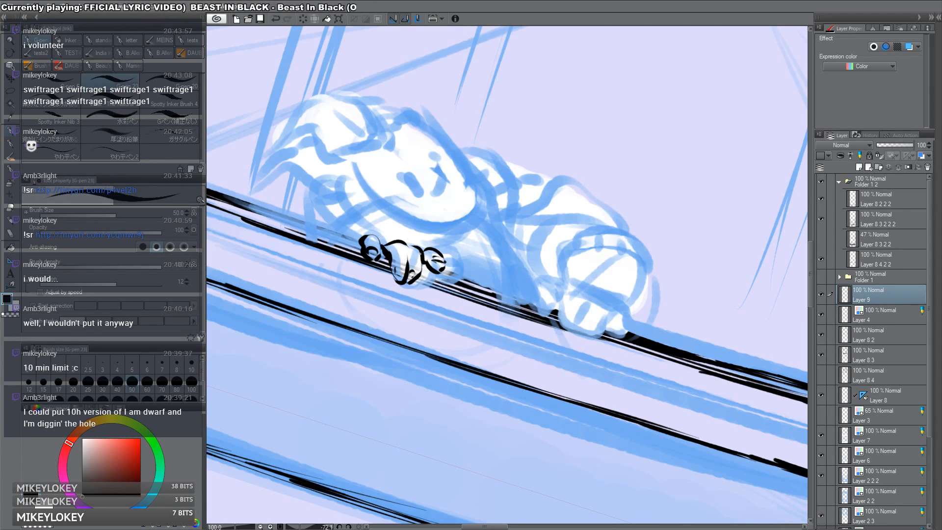
pyautogui.moveTo(407, 244); pyautogui.dragTo(410, 259)
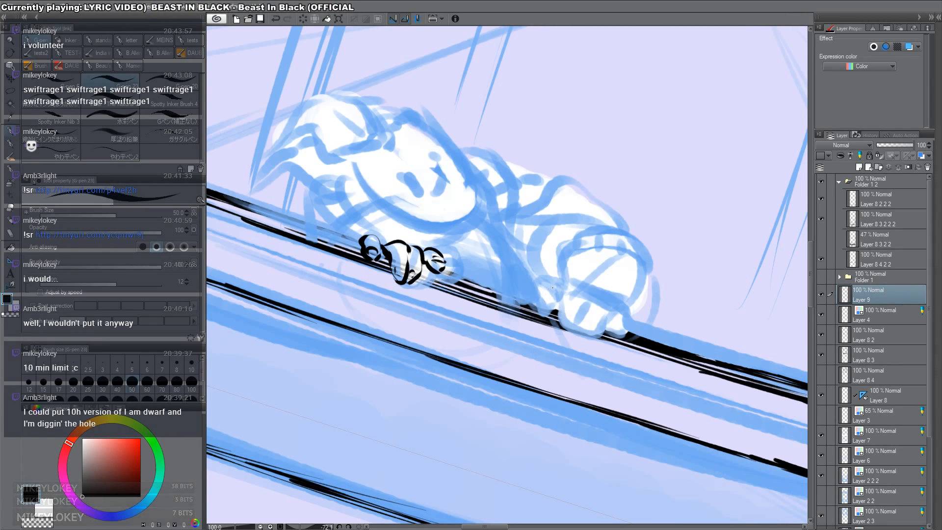
# Step: Ink the figure's lower hand wrapped around the pillar edge, with its thumb, fingers and heavy black lower edge
pyautogui.moveTo(545, 281)
pyautogui.mouseDown()
pyautogui.moveTo(533, 308)
pyautogui.moveTo(549, 308)
pyautogui.mouseUp()
pyautogui.press('c')
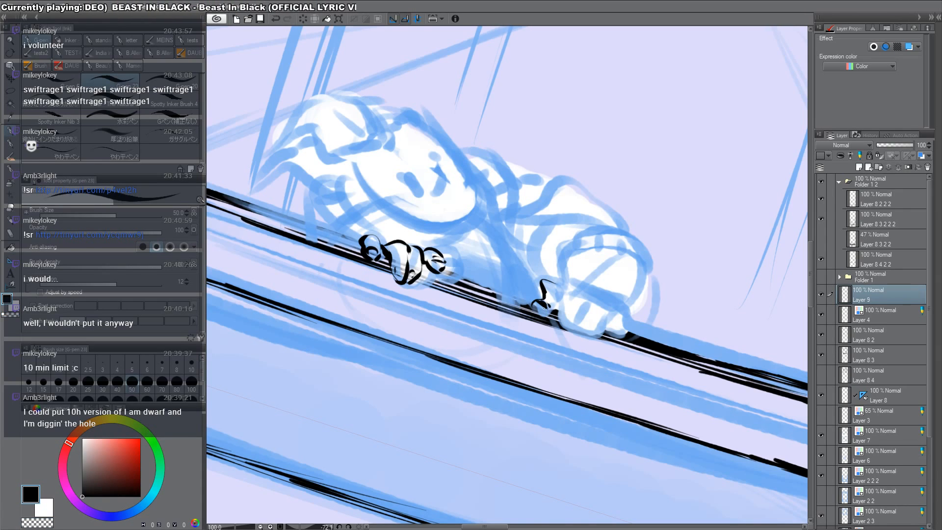
pyautogui.press('c')
pyautogui.press('c')
pyautogui.moveTo(535, 302); pyautogui.dragTo(550, 315)
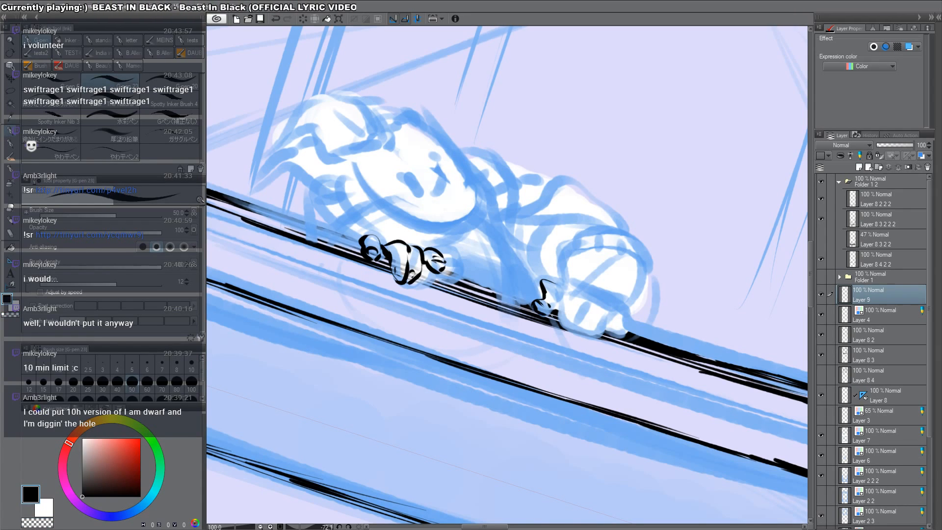
pyautogui.moveTo(610, 302)
pyautogui.mouseDown()
pyautogui.moveTo(563, 306)
pyautogui.moveTo(555, 333)
pyautogui.moveTo(574, 340)
pyautogui.mouseUp()
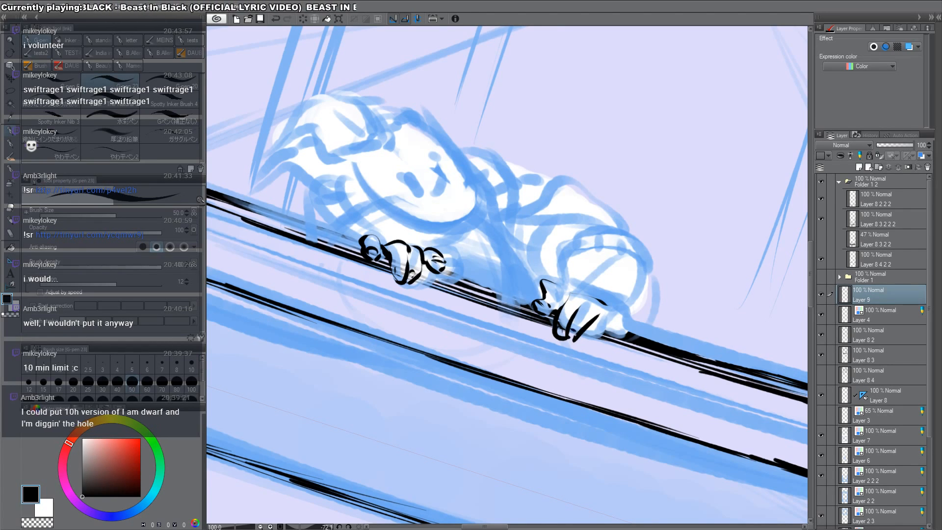
pyautogui.moveTo(619, 306)
pyautogui.mouseDown()
pyautogui.moveTo(587, 338)
pyautogui.moveTo(594, 319)
pyautogui.moveTo(590, 339)
pyautogui.moveTo(599, 324)
pyautogui.moveTo(631, 327)
pyautogui.moveTo(618, 305)
pyautogui.moveTo(635, 339)
pyautogui.moveTo(576, 394)
pyautogui.mouseUp()
pyautogui.press('c')
pyautogui.press('c')
pyautogui.press('c')
pyautogui.press('c')
pyautogui.press('r')
pyautogui.moveTo(521, 308)
pyautogui.mouseDown()
pyautogui.moveTo(531, 335)
pyautogui.moveTo(532, 374)
pyautogui.moveTo(529, 354)
pyautogui.mouseUp()
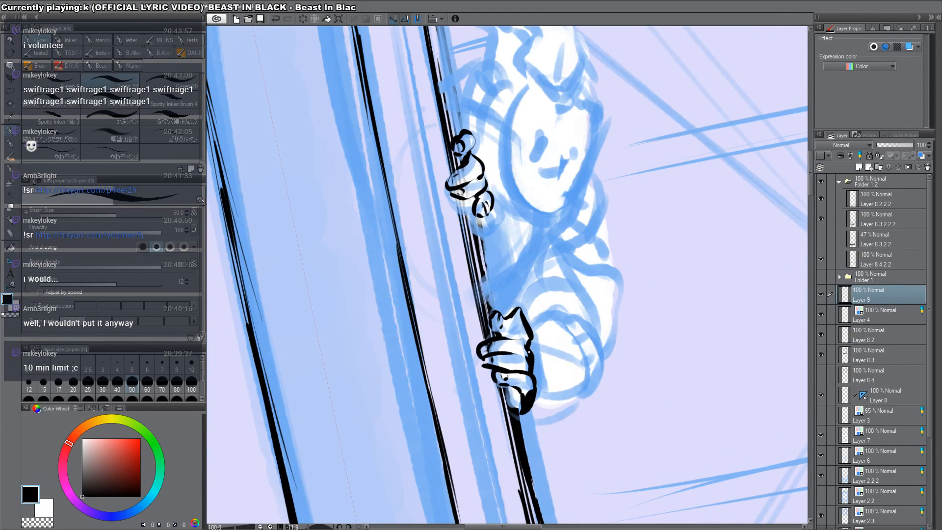
pyautogui.moveTo(583, 368); pyautogui.dragTo(663, 296)
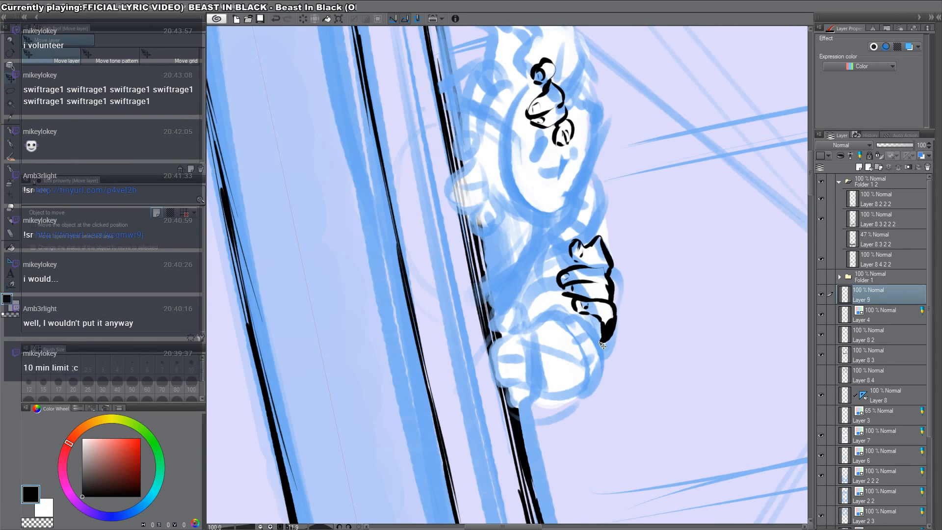
pyautogui.hotkey('ctrl', 'z')
pyautogui.moveTo(485, 358); pyautogui.dragTo(479, 368)
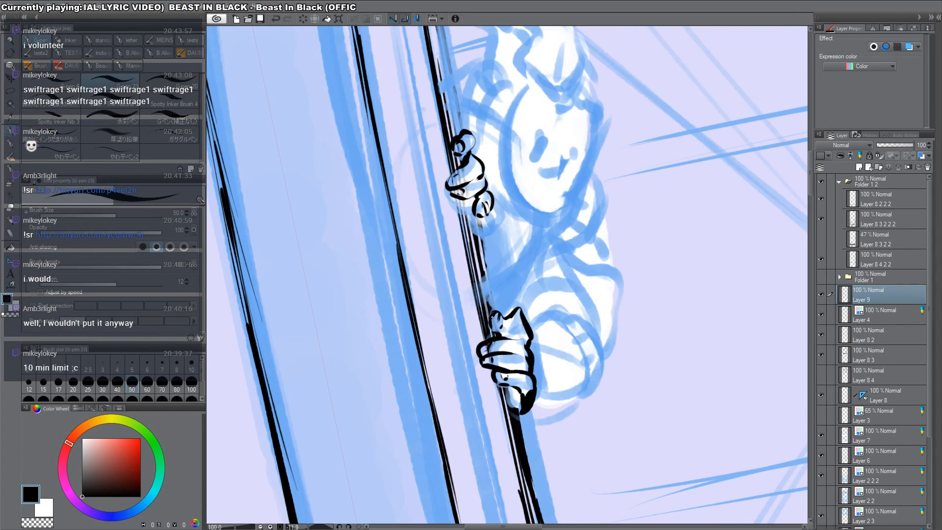
pyautogui.moveTo(551, 353); pyautogui.dragTo(584, 253)
pyautogui.hotkey('ctrl', 'z')
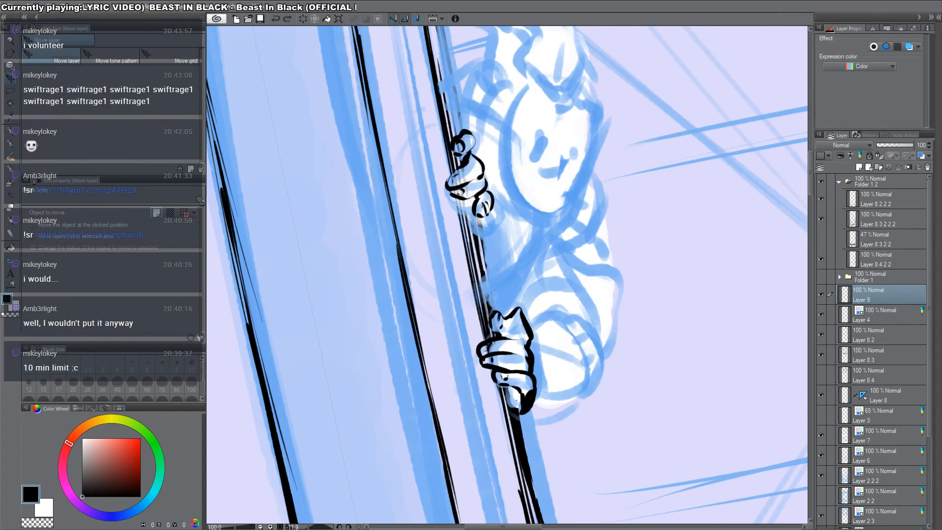
# Step: Reshape the lowest finger of the lower hand, trimming and redrawing its black edge
pyautogui.moveTo(513, 389); pyautogui.dragTo(521, 405)
pyautogui.press('c')
pyautogui.moveTo(535, 379)
pyautogui.mouseDown()
pyautogui.moveTo(529, 413)
pyautogui.moveTo(521, 394)
pyautogui.moveTo(527, 407)
pyautogui.mouseUp()
pyautogui.press('c')
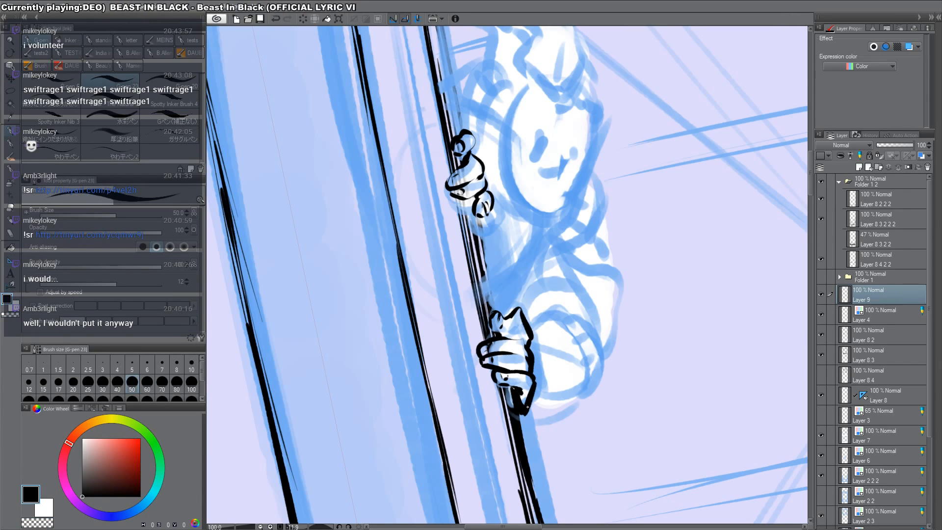
# Step: Add a new layer between the inked hands and the Layer 4 sketch for the figure's body
pyautogui.press('/')
pyautogui.keyDown('alt'); pyautogui.click(513, 365); pyautogui.keyUp('alt')
pyautogui.hotkey('ctrl', '@')
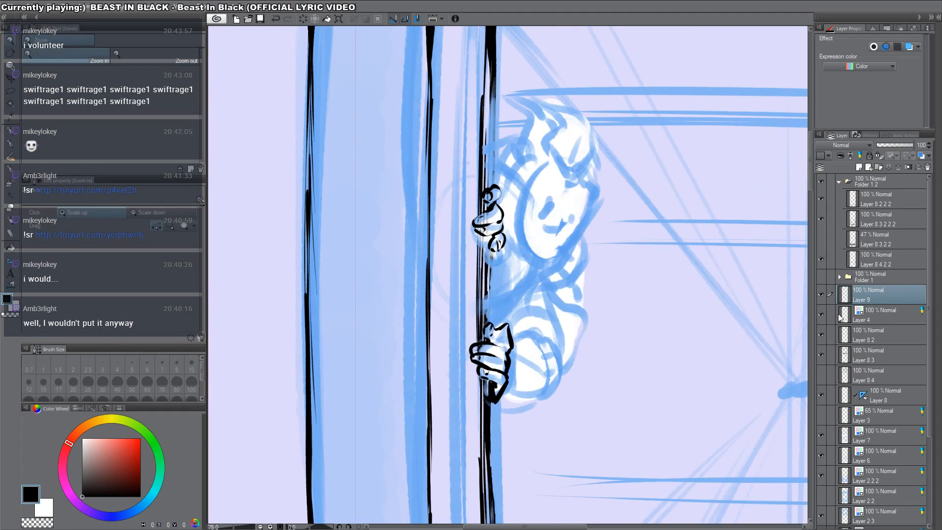
pyautogui.click(881, 311)
pyautogui.hotkey('ctrl', 'shift', 'n')
# Step: Ink the wavy hair tuft and the solid black curl of the quiff above the peeking figure's forehead
pyautogui.moveTo(634, 257); pyautogui.dragTo(627, 314)
pyautogui.moveTo(660, 248)
pyautogui.mouseDown()
pyautogui.moveTo(676, 179)
pyautogui.moveTo(701, 333)
pyautogui.mouseUp()
pyautogui.moveTo(570, 266); pyautogui.dragTo(551, 233)
pyautogui.moveTo(561, 223); pyautogui.dragTo(556, 171)
pyautogui.hotkey('ctrl', 'z')
pyautogui.hotkey('ctrl', 'z')
pyautogui.moveTo(563, 211)
pyautogui.mouseDown()
pyautogui.moveTo(546, 153)
pyautogui.moveTo(580, 212)
pyautogui.moveTo(577, 206)
pyautogui.moveTo(581, 220)
pyautogui.moveTo(568, 226)
pyautogui.moveTo(580, 261)
pyautogui.mouseUp()
pyautogui.hotkey('ctrl', 'z')
pyautogui.press('r')
pyautogui.moveTo(650, 322); pyautogui.dragTo(634, 203)
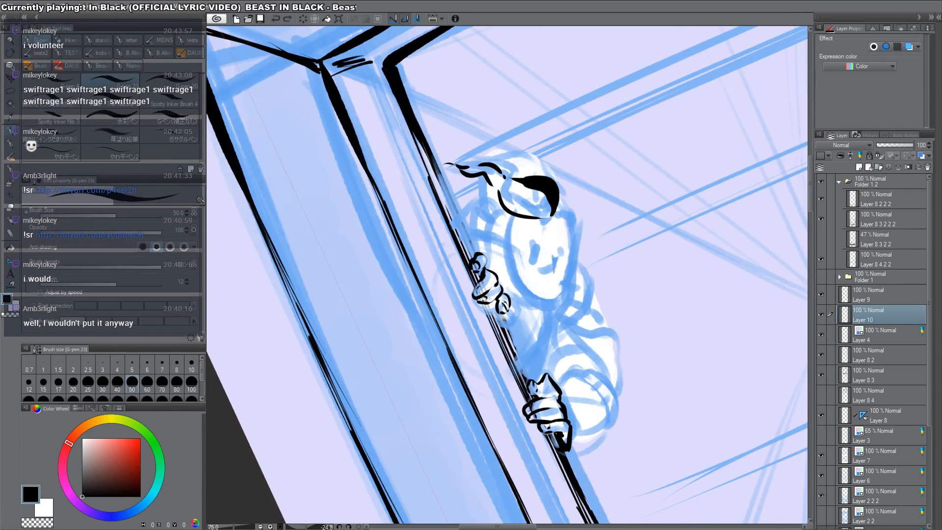
# Step: Ink the figure's face, with its outer contour down to the chin, nose, smiling mouth, eyes and brows
pyautogui.moveTo(530, 202)
pyautogui.mouseDown()
pyautogui.moveTo(558, 195)
pyautogui.moveTo(571, 216)
pyautogui.moveTo(578, 312)
pyautogui.mouseUp()
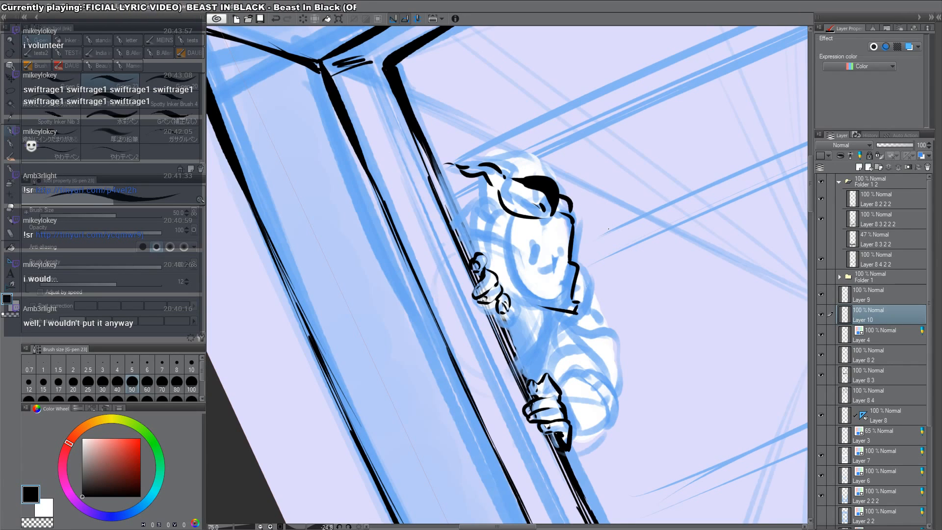
pyautogui.moveTo(554, 266)
pyautogui.mouseDown()
pyautogui.moveTo(568, 276)
pyautogui.moveTo(561, 287)
pyautogui.mouseUp()
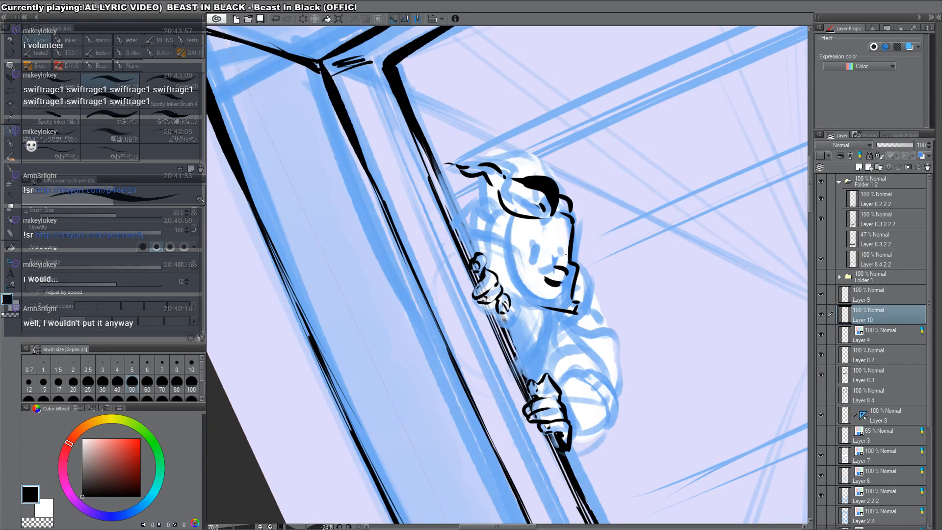
pyautogui.moveTo(523, 263)
pyautogui.mouseDown()
pyautogui.moveTo(540, 241)
pyautogui.moveTo(563, 259)
pyautogui.mouseUp()
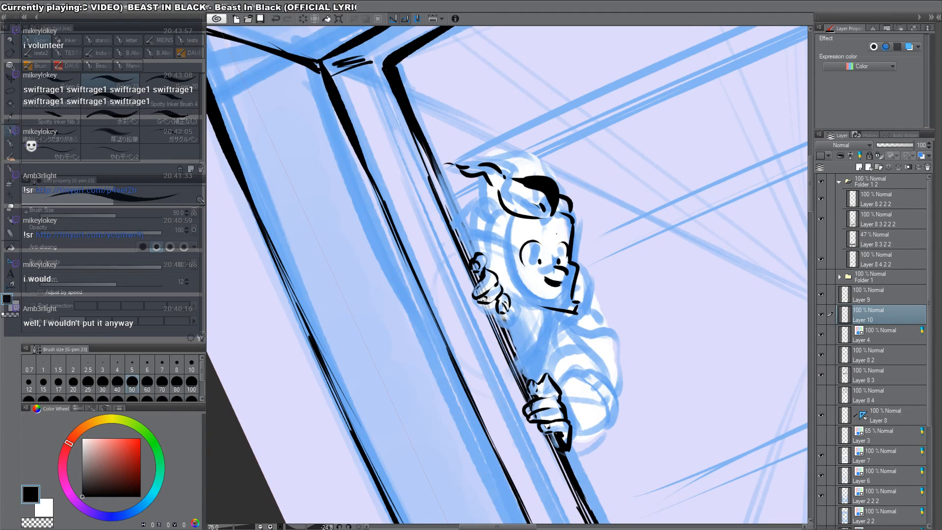
pyautogui.hotkey('shift', 'space')
pyautogui.doubleClick(694, 310)
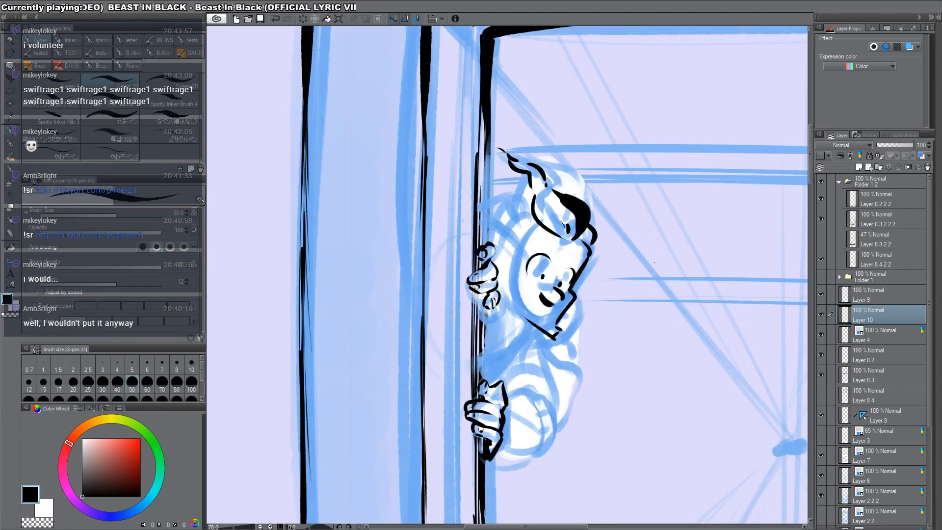
pyautogui.moveTo(533, 244)
pyautogui.mouseDown()
pyautogui.moveTo(581, 262)
pyautogui.moveTo(583, 251)
pyautogui.mouseUp()
pyautogui.press('space')
pyautogui.moveTo(578, 213); pyautogui.dragTo(561, 229)
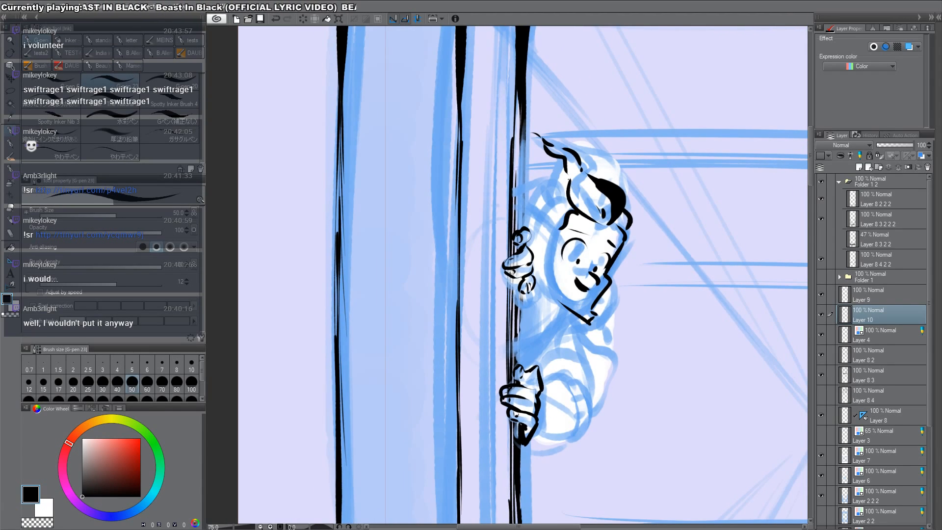
# Step: Ink the side hair, the ear with its black sideburn, and the jawline on the pillar side of the face
pyautogui.moveTo(564, 191); pyautogui.dragTo(544, 202)
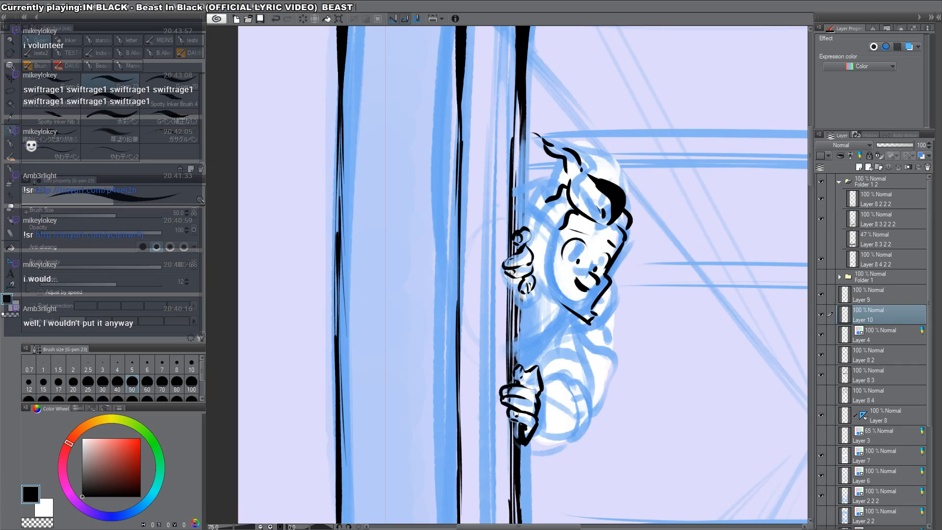
pyautogui.moveTo(551, 249); pyautogui.dragTo(540, 264)
pyautogui.moveTo(562, 227); pyautogui.dragTo(555, 242)
pyautogui.moveTo(547, 200); pyautogui.dragTo(545, 236)
pyautogui.moveTo(548, 224)
pyautogui.mouseDown()
pyautogui.moveTo(544, 233)
pyautogui.moveTo(556, 214)
pyautogui.moveTo(545, 249)
pyautogui.mouseUp()
pyautogui.moveTo(546, 288)
pyautogui.mouseDown()
pyautogui.moveTo(591, 330)
pyautogui.moveTo(547, 287)
pyautogui.moveTo(582, 320)
pyautogui.mouseUp()
pyautogui.moveTo(545, 288); pyautogui.dragTo(562, 305)
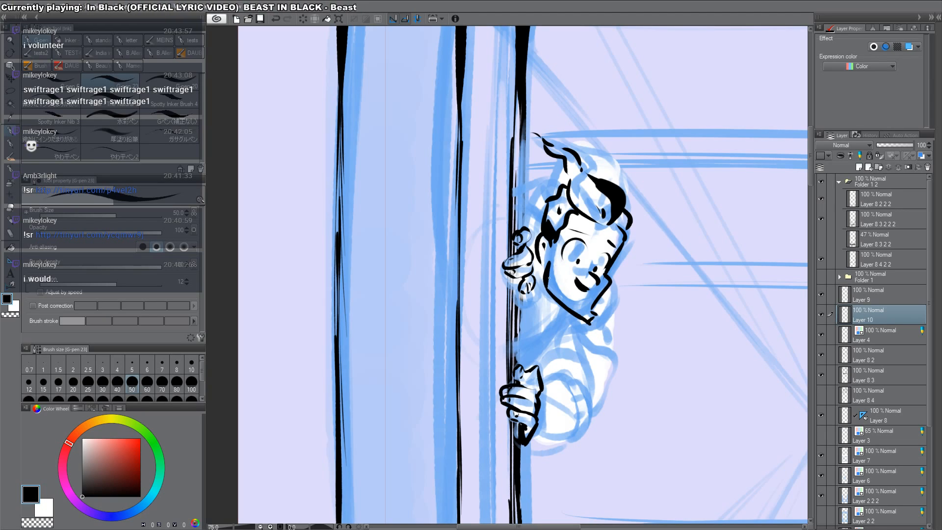
# Step: Hatch the beard with short strokes along the cheek, jaw and chin
pyautogui.moveTo(558, 256); pyautogui.dragTo(553, 295)
pyautogui.moveTo(561, 285); pyautogui.dragTo(557, 299)
pyautogui.moveTo(554, 252)
pyautogui.mouseDown()
pyautogui.moveTo(575, 279)
pyautogui.moveTo(568, 306)
pyautogui.mouseUp()
pyautogui.moveTo(577, 293); pyautogui.dragTo(573, 309)
pyautogui.moveTo(581, 293); pyautogui.dragTo(581, 311)
pyautogui.moveTo(565, 260); pyautogui.dragTo(577, 264)
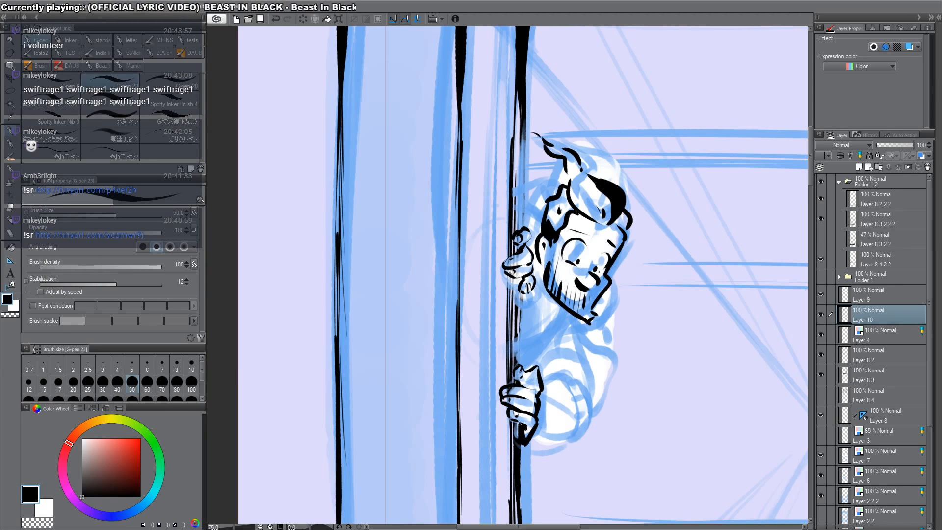
pyautogui.press('h')
pyautogui.press('h')
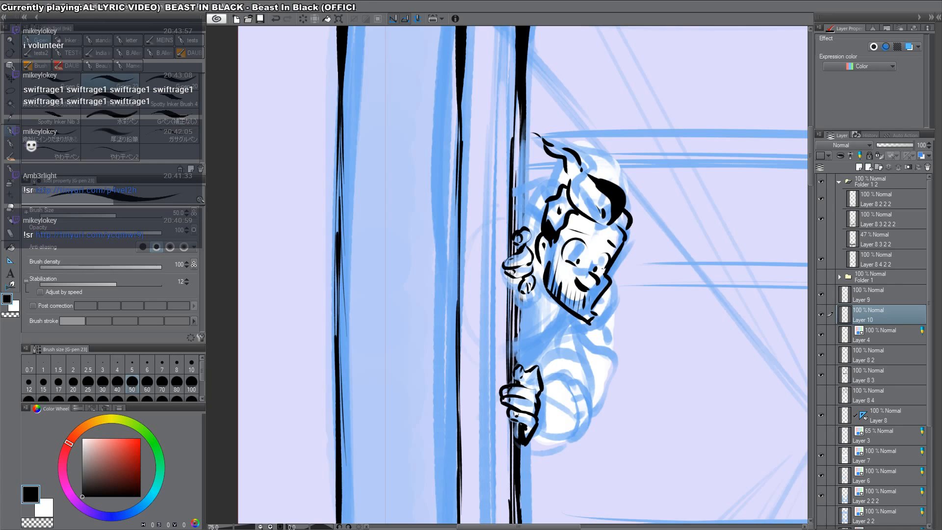
# Step: Set the G-pen size to 30 and trim the beard's inked cheek edge with transparent color
pyautogui.click(104, 385)
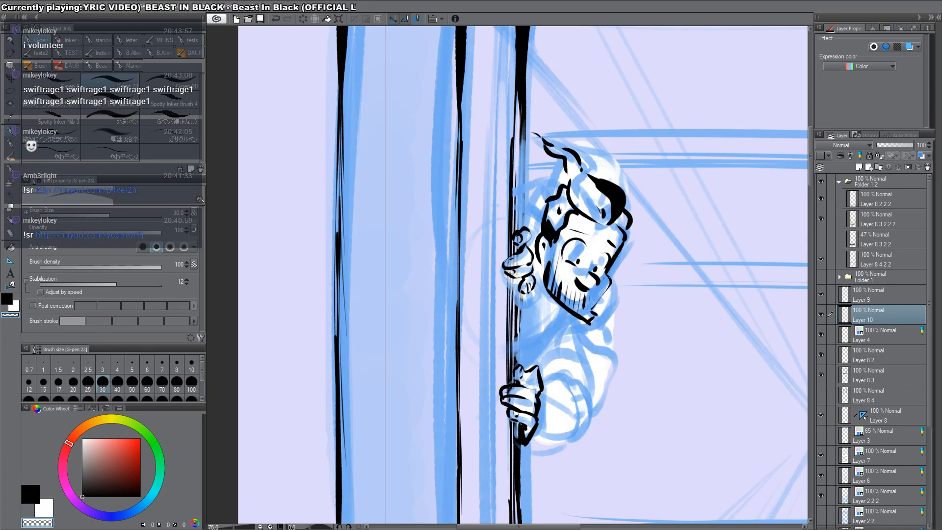
pyautogui.press('c')
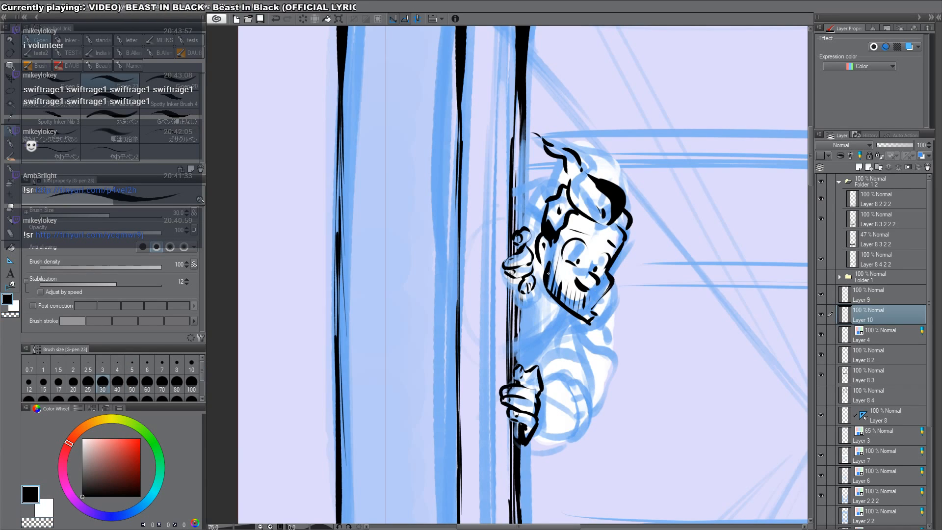
pyautogui.press('c')
pyautogui.moveTo(548, 262)
pyautogui.mouseDown()
pyautogui.moveTo(545, 286)
pyautogui.moveTo(544, 256)
pyautogui.moveTo(545, 291)
pyautogui.moveTo(525, 295)
pyautogui.moveTo(549, 302)
pyautogui.mouseUp()
pyautogui.press('c')
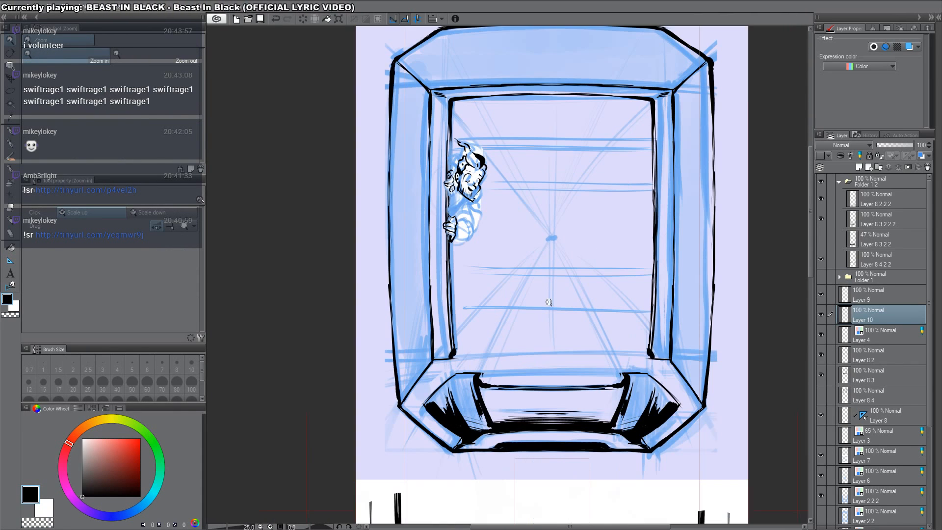
# Step: Ink the ribbed collar around the figure's neck and fill the area beneath the beard with solid black
pyautogui.moveTo(479, 198); pyautogui.dragTo(506, 194)
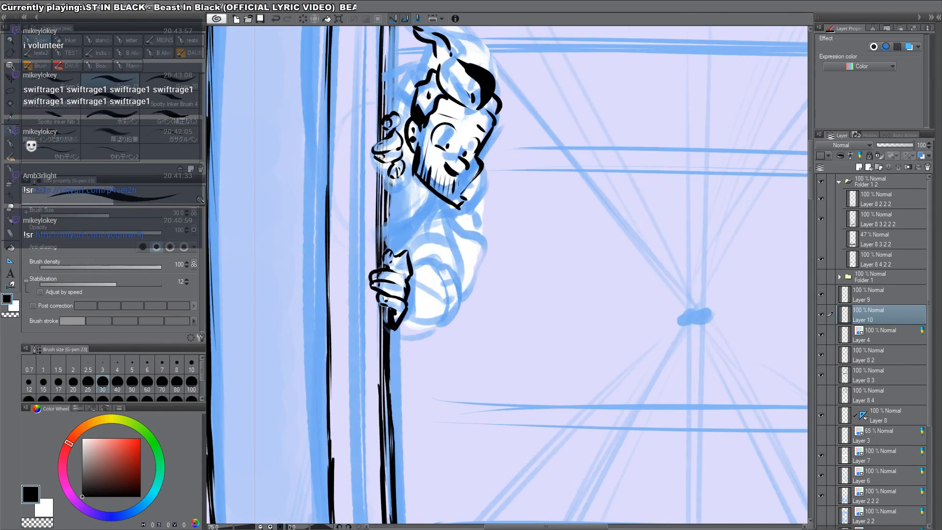
pyautogui.moveTo(485, 147)
pyautogui.mouseDown()
pyautogui.moveTo(474, 207)
pyautogui.moveTo(349, 234)
pyautogui.moveTo(459, 219)
pyautogui.moveTo(492, 187)
pyautogui.moveTo(450, 221)
pyautogui.moveTo(423, 220)
pyautogui.mouseUp()
pyautogui.moveTo(407, 218); pyautogui.dragTo(412, 225)
pyautogui.moveTo(415, 191); pyautogui.dragTo(439, 200)
pyautogui.moveTo(381, 191); pyautogui.dragTo(387, 226)
pyautogui.press('g')
pyautogui.click(400, 209)
pyautogui.press('p')
pyautogui.moveTo(420, 163); pyautogui.dragTo(448, 246)
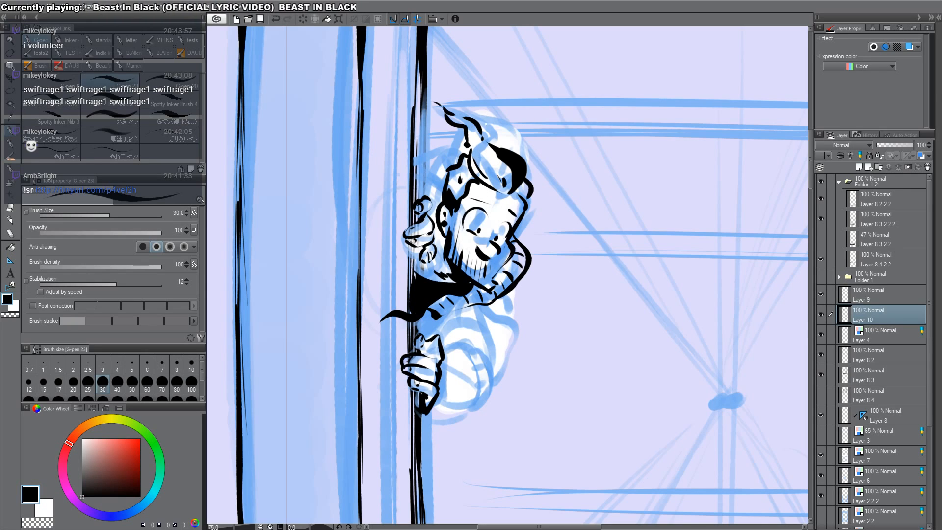
# Step: Thicken the hair tuft's outline and carve a highlight into the black quiff with transparent color
pyautogui.moveTo(479, 134); pyautogui.dragTo(497, 153)
pyautogui.moveTo(474, 119); pyautogui.dragTo(435, 101)
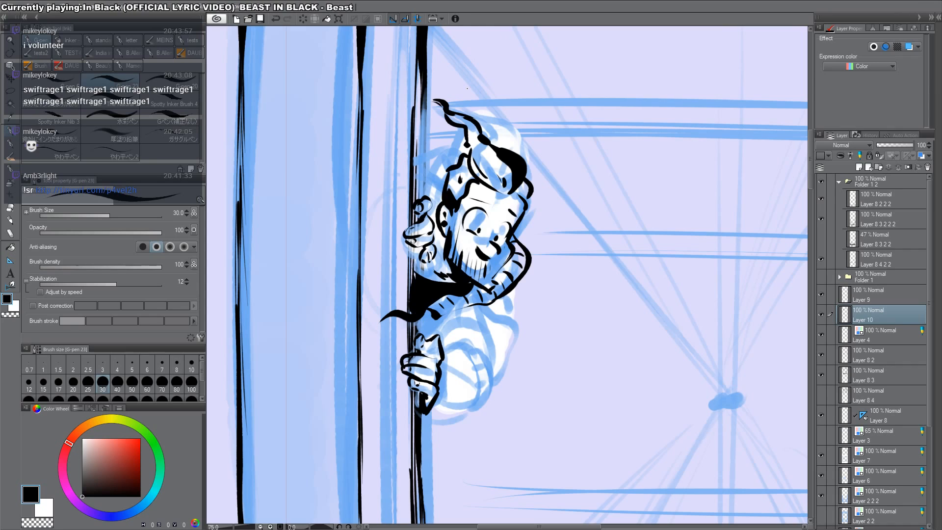
pyautogui.press('c')
pyautogui.moveTo(515, 158)
pyautogui.mouseDown()
pyautogui.moveTo(512, 187)
pyautogui.moveTo(526, 205)
pyautogui.mouseUp()
pyautogui.press('c')
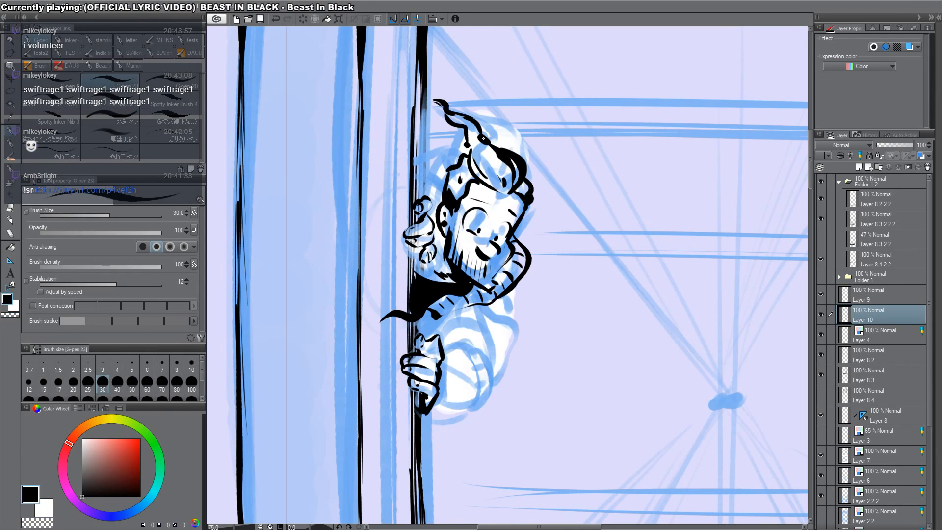
pyautogui.moveTo(415, 138); pyautogui.dragTo(450, 172)
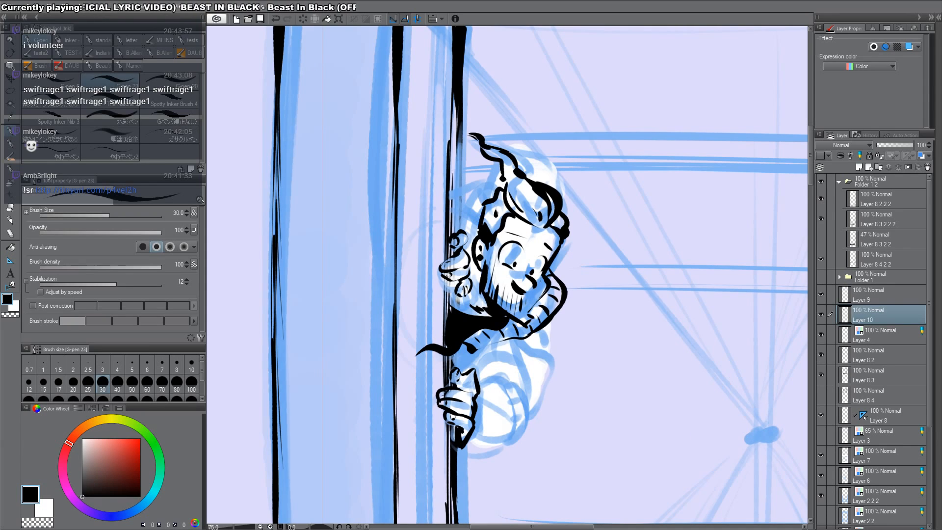
# Step: Ink the curved ribbed sleeve behind the upper hand and fill the shadow beneath it with black
pyautogui.moveTo(477, 230)
pyautogui.mouseDown()
pyautogui.moveTo(426, 241)
pyautogui.moveTo(442, 228)
pyautogui.moveTo(474, 229)
pyautogui.moveTo(434, 252)
pyautogui.moveTo(773, 96)
pyautogui.mouseUp()
pyautogui.press('g')
pyautogui.click(470, 229)
pyautogui.click(460, 228)
pyautogui.press('p')
pyautogui.press('k')
pyautogui.hotkey('ctrl', 'z')
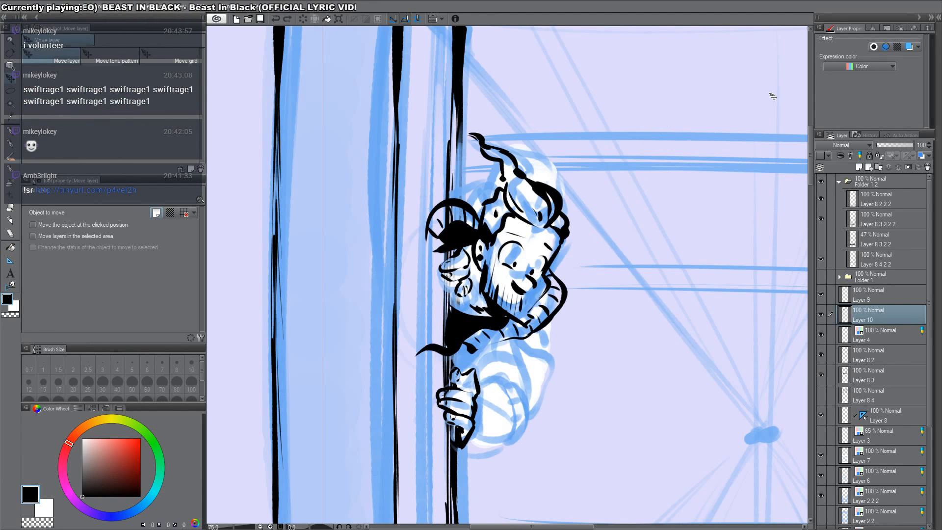
# Step: Ink the round ribbed cuff beside the lower hand, with the sleeve's curve above it
pyautogui.press('p')
pyautogui.scroll(-4, 503, 300)
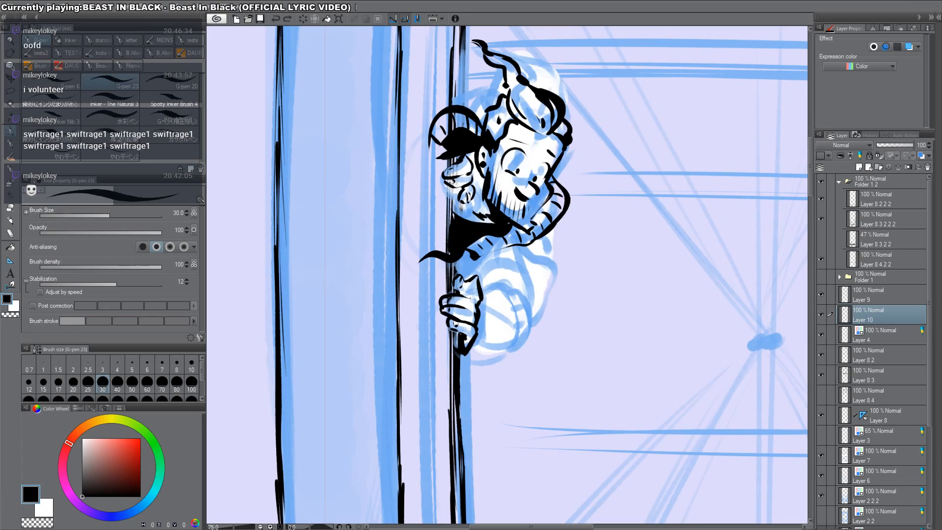
pyautogui.moveTo(461, 303); pyautogui.dragTo(513, 321)
pyautogui.moveTo(471, 353)
pyautogui.mouseDown()
pyautogui.moveTo(511, 335)
pyautogui.moveTo(511, 309)
pyautogui.moveTo(512, 336)
pyautogui.moveTo(495, 353)
pyautogui.mouseUp()
pyautogui.hotkey('ctrl', 'z')
pyautogui.hotkey('ctrl', 'z')
pyautogui.hotkey('ctrl', 'z')
pyautogui.moveTo(491, 287)
pyautogui.mouseDown()
pyautogui.moveTo(510, 353)
pyautogui.moveTo(533, 281)
pyautogui.moveTo(540, 288)
pyautogui.mouseUp()
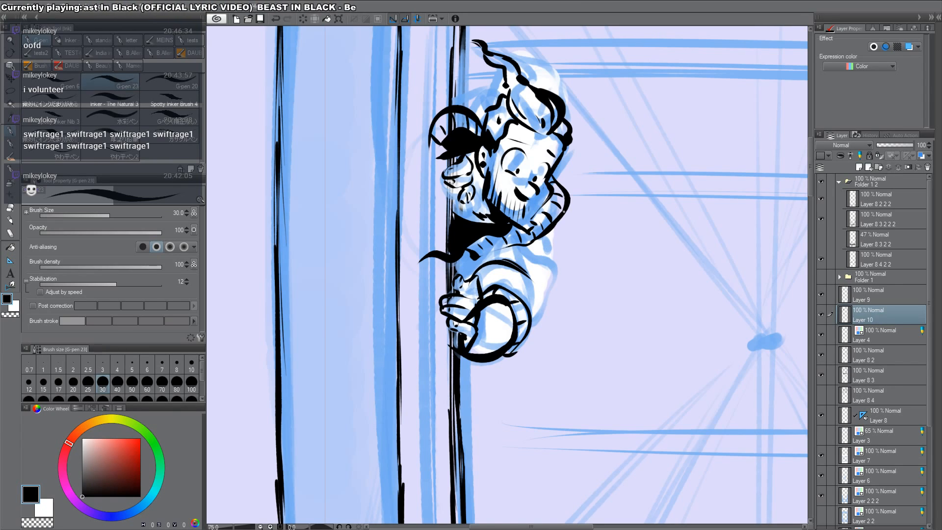
# Step: Ink the figure's back contour and sleeve folds, and fill the gap above the lower hand with black
pyautogui.moveTo(563, 212)
pyautogui.mouseDown()
pyautogui.moveTo(560, 275)
pyautogui.moveTo(510, 354)
pyautogui.mouseUp()
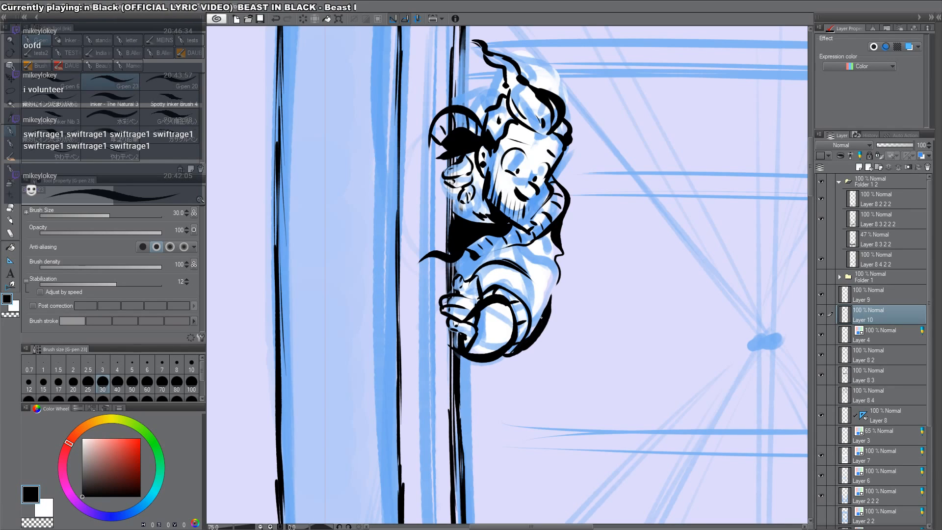
pyautogui.moveTo(476, 276); pyautogui.dragTo(465, 307)
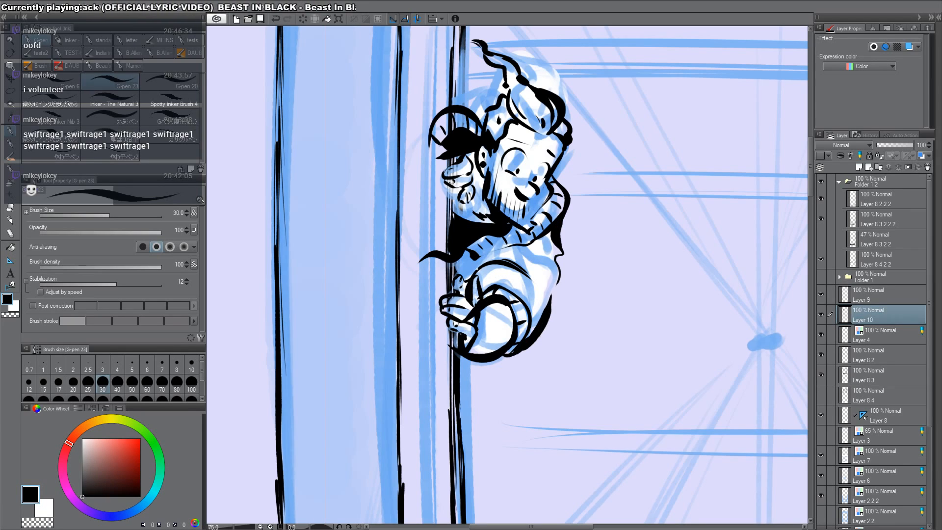
pyautogui.moveTo(474, 253)
pyautogui.mouseDown()
pyautogui.moveTo(460, 290)
pyautogui.moveTo(451, 254)
pyautogui.moveTo(472, 302)
pyautogui.mouseUp()
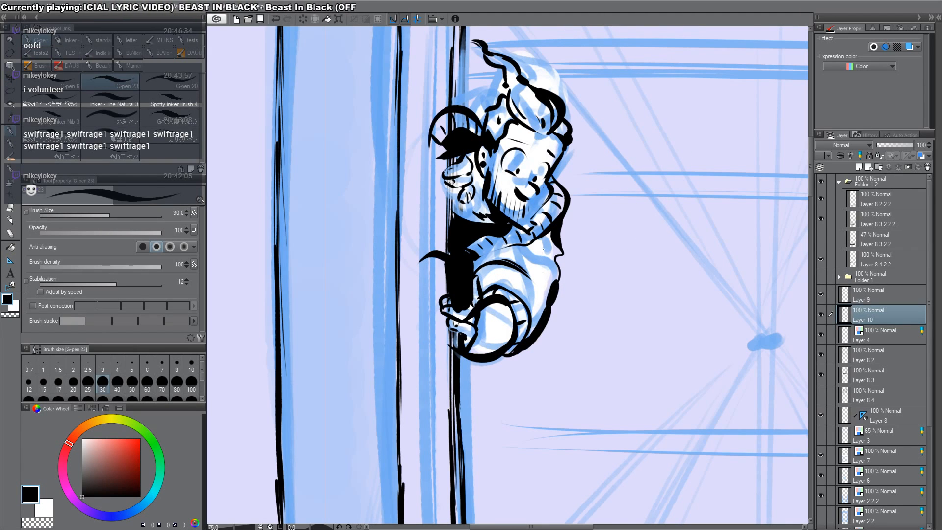
pyautogui.moveTo(505, 262)
pyautogui.mouseDown()
pyautogui.moveTo(555, 256)
pyautogui.moveTo(537, 260)
pyautogui.moveTo(533, 306)
pyautogui.mouseUp()
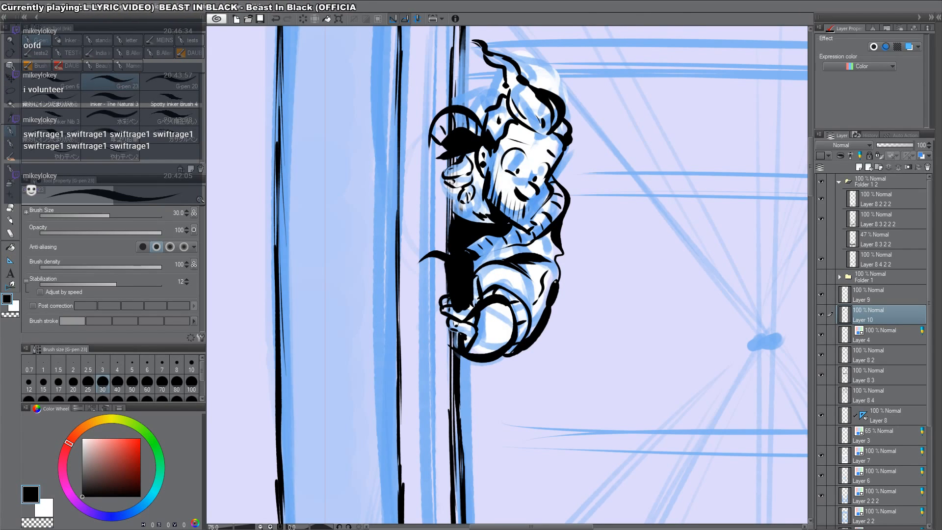
# Step: Ink a curved line from the hair to the pillar and a heavy vertical edge down beside the hands
pyautogui.scroll(3, 556, 282)
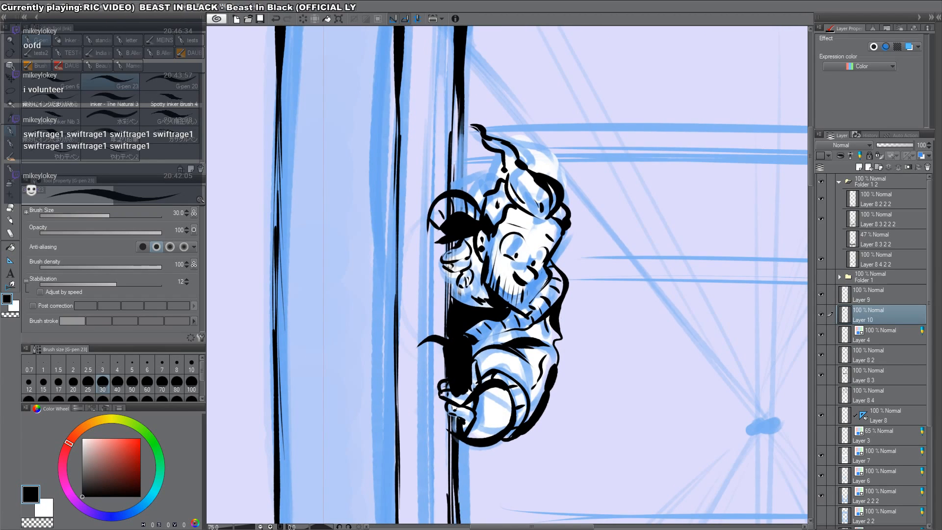
pyautogui.scroll(3, 548, 271)
pyautogui.hscroll(-1, 535, 279)
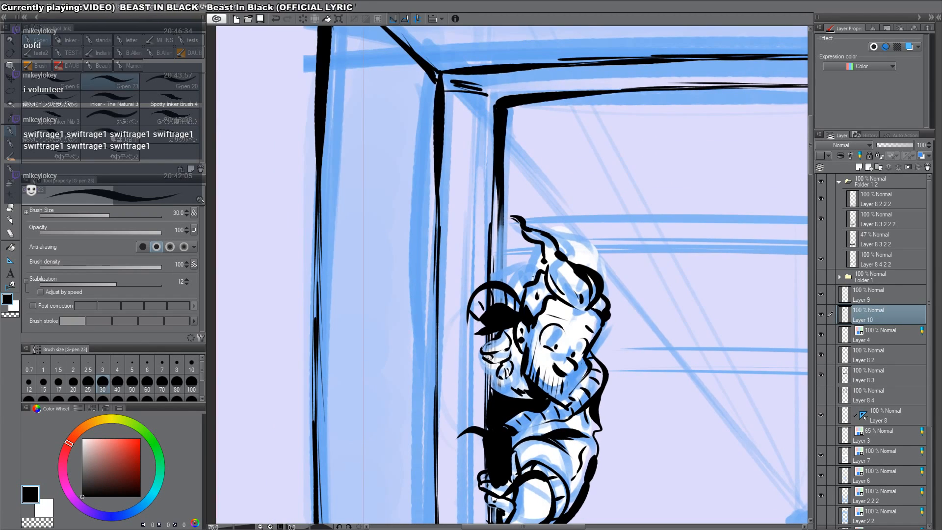
pyautogui.moveTo(534, 268); pyautogui.dragTo(470, 230)
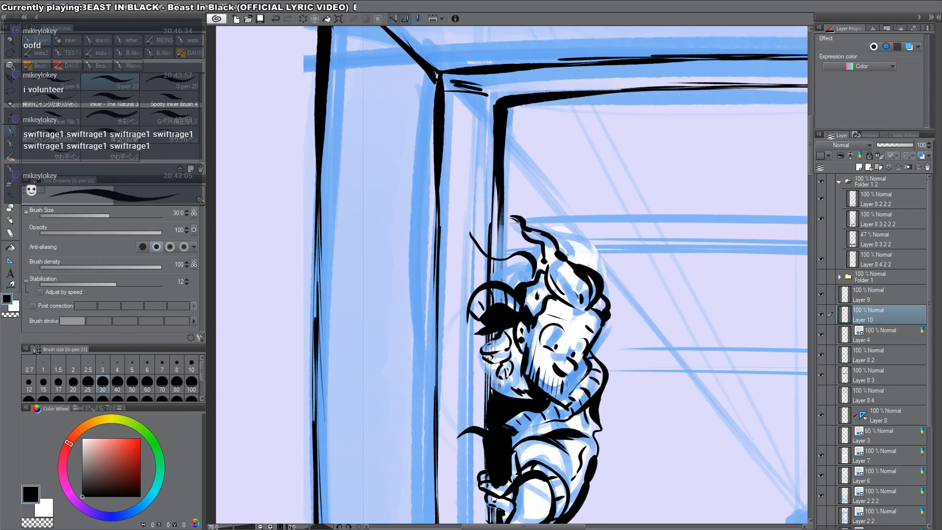
pyautogui.moveTo(474, 226); pyautogui.dragTo(463, 496)
pyautogui.moveTo(507, 444)
pyautogui.mouseDown()
pyautogui.moveTo(513, 273)
pyautogui.moveTo(559, 208)
pyautogui.mouseUp()
pyautogui.hotkey('ctrl', 'z')
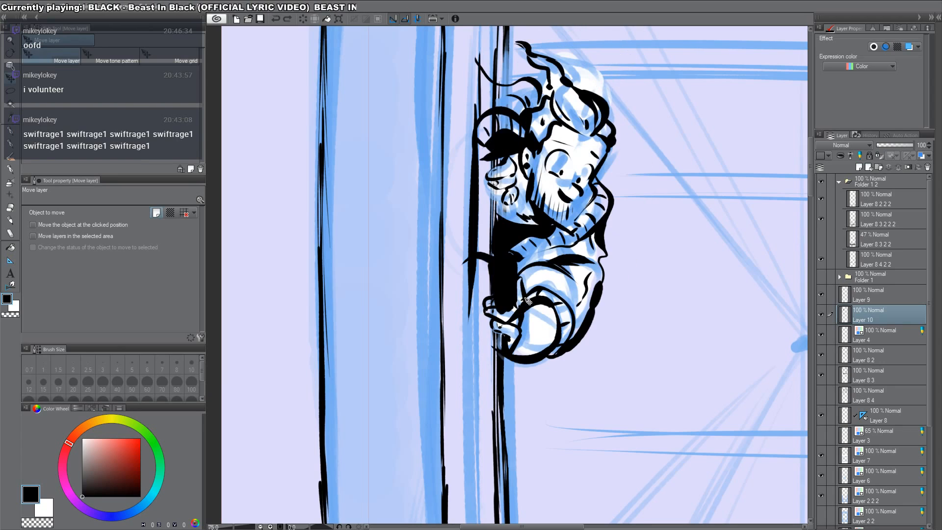
# Step: Fill the areas behind both gripping hands with solid black and thicken the upper part of the vertical edge
pyautogui.moveTo(497, 267)
pyautogui.mouseDown()
pyautogui.moveTo(486, 294)
pyautogui.moveTo(477, 258)
pyautogui.moveTo(474, 322)
pyautogui.mouseUp()
pyautogui.moveTo(538, 130)
pyautogui.mouseDown()
pyautogui.moveTo(530, 274)
pyautogui.moveTo(554, 202)
pyautogui.mouseUp()
pyautogui.hotkey('ctrl', 'z')
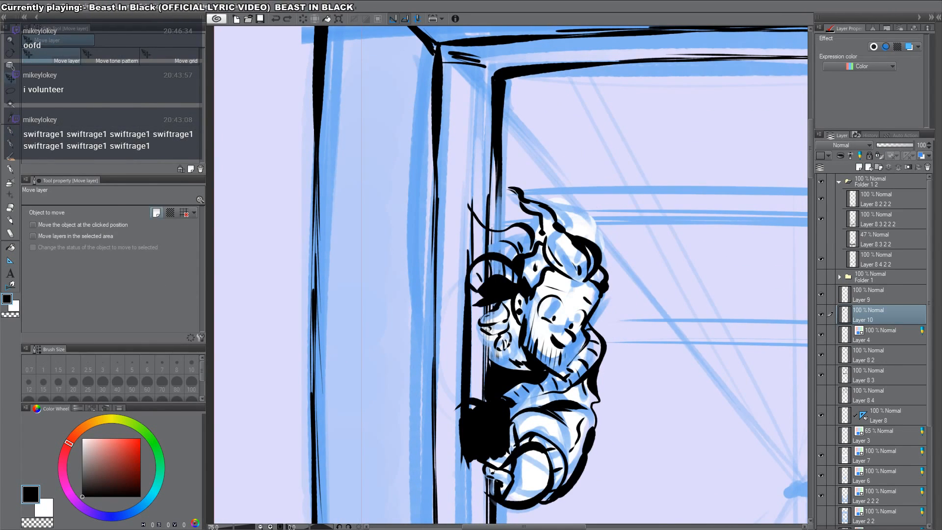
pyautogui.moveTo(508, 309)
pyautogui.mouseDown()
pyautogui.moveTo(489, 333)
pyautogui.moveTo(487, 311)
pyautogui.moveTo(488, 346)
pyautogui.moveTo(505, 304)
pyautogui.mouseUp()
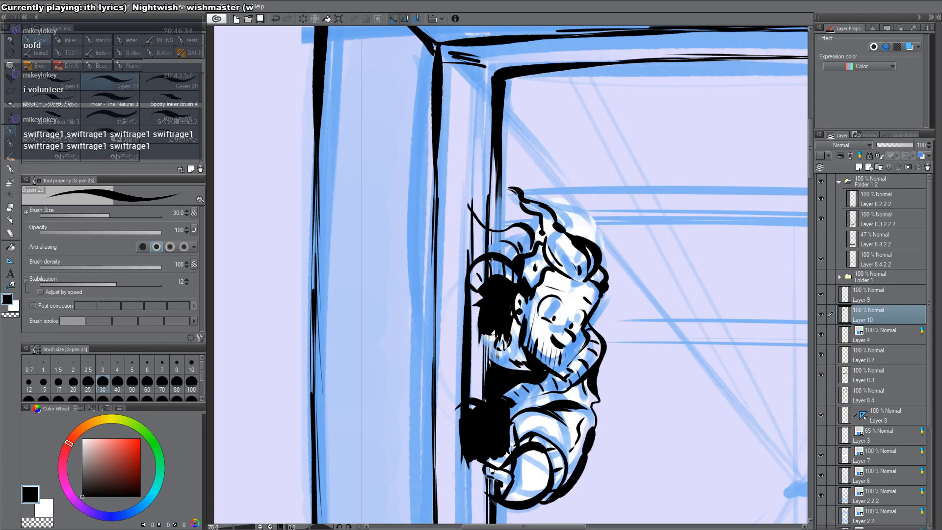
pyautogui.keyDown('ctrl'); pyautogui.moveTo(472, 202); pyautogui.dragTo(469, 289); pyautogui.keyUp('ctrl')
pyautogui.hotkey('ctrl', 'z')
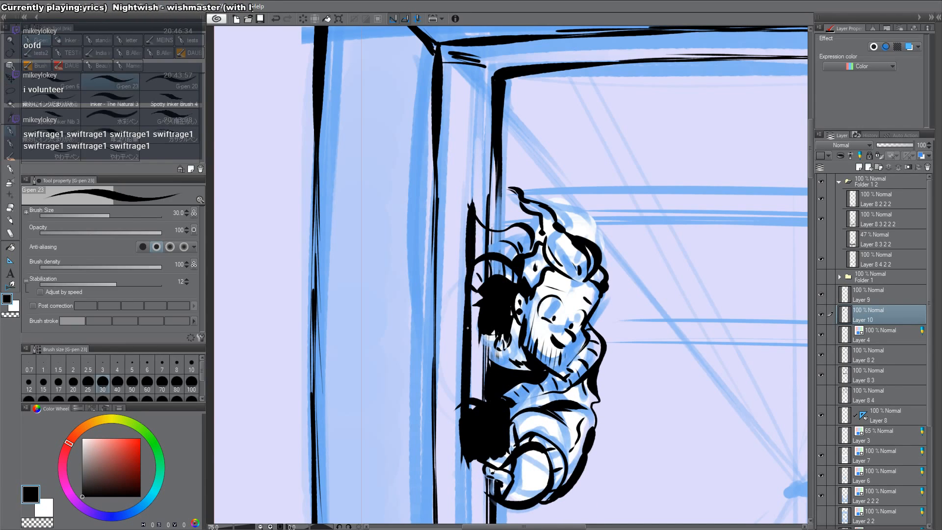
# Step: Isolate Layer 9 with the hand line art and make an Auto select selection from the hands' outer outlines
pyautogui.hotkey('ctrl', 'space')
pyautogui.moveTo(721, 344); pyautogui.dragTo(710, 335)
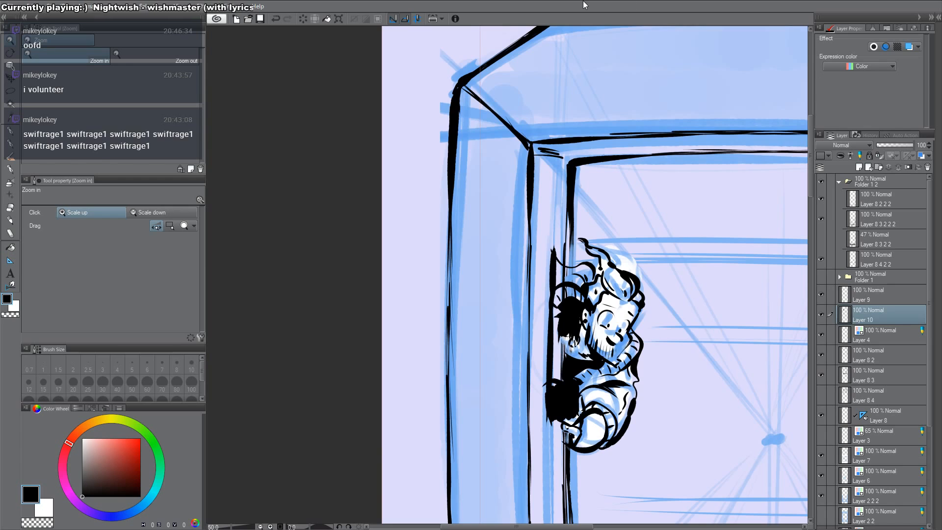
pyautogui.moveTo(221, 140); pyautogui.dragTo(390, 140)
pyautogui.moveTo(771, 344); pyautogui.dragTo(221, 243)
pyautogui.keyDown('alt'); pyautogui.click(392, 296); pyautogui.keyUp('alt')
pyautogui.moveTo(413, 352); pyautogui.dragTo(475, 273)
pyautogui.moveTo(456, 319); pyautogui.dragTo(508, 206)
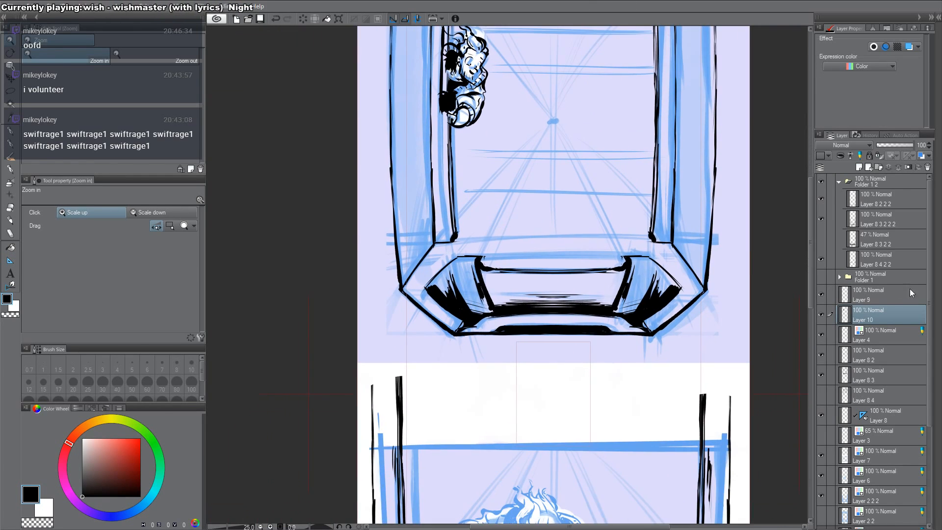
pyautogui.keyDown('alt'); pyautogui.click(822, 294); pyautogui.keyUp('alt')
pyautogui.moveTo(662, 213); pyautogui.dragTo(689, 346)
pyautogui.hotkey('ctrl', 'a')
pyautogui.press('w')
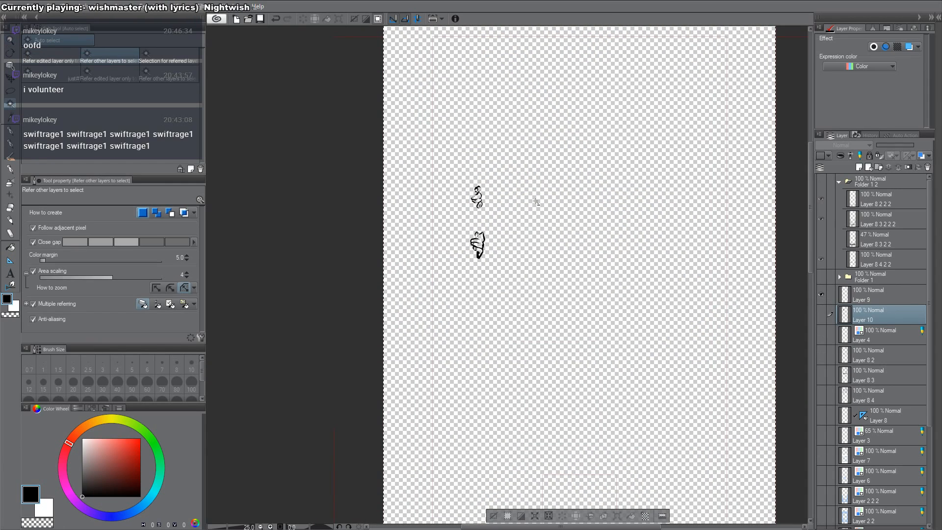
pyautogui.click(536, 201)
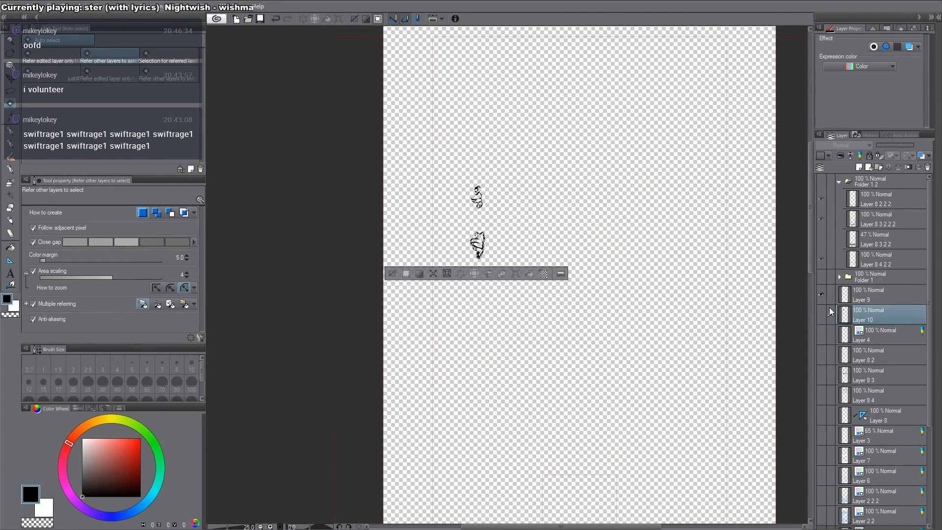
# Step: Show all layers again, fill the hands' silhouettes with white on a new layer beneath Layer 9, and deselect
pyautogui.keyDown('alt'); pyautogui.click(821, 295); pyautogui.keyUp('alt')
pyautogui.hotkey('ctrl', 'shift', 'n')
pyautogui.press('x')
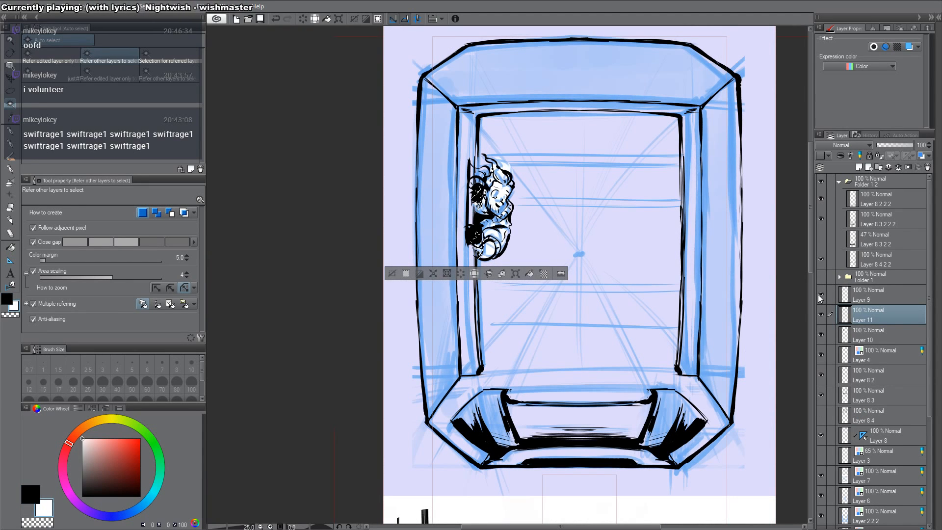
pyautogui.hotkey('ctrl', 'd')
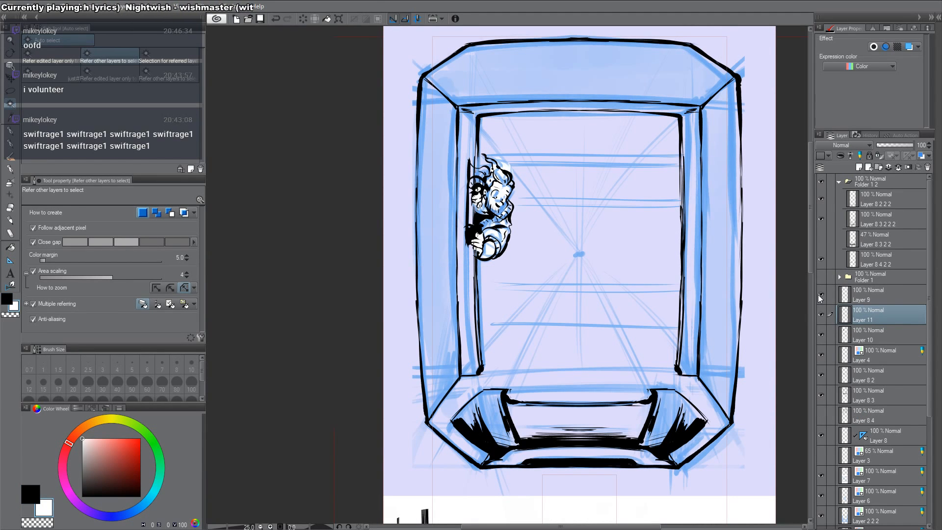
# Step: Isolate Layer 10, add a new layer directly beneath it and auto-select the empty area around the peeking figure
pyautogui.keyDown('alt'); pyautogui.click(821, 335); pyautogui.keyUp('alt')
pyautogui.click(866, 354)
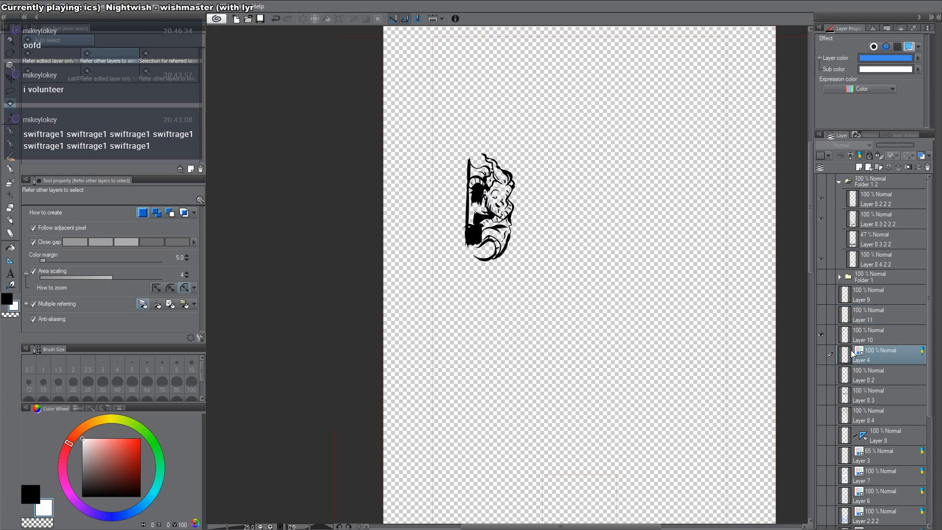
pyautogui.hotkey('ctrl', 'shift', 'n')
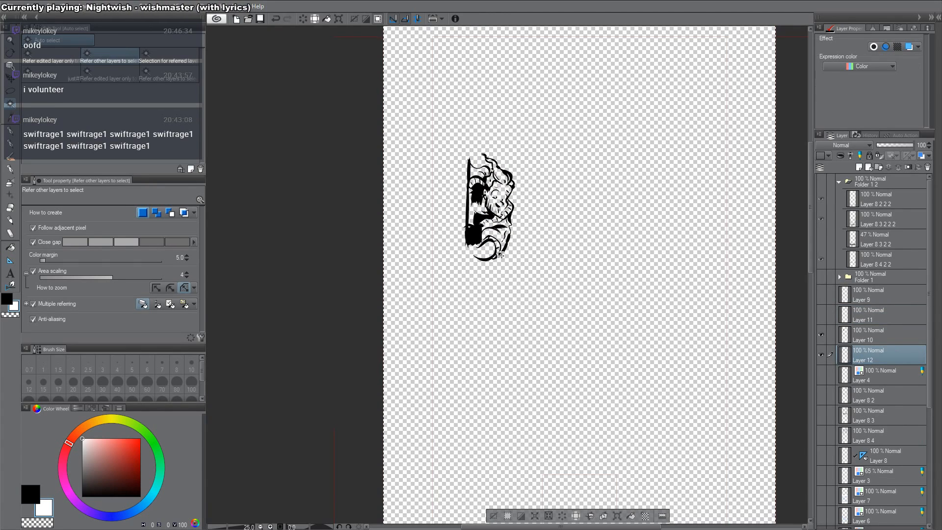
pyautogui.press('p')
pyautogui.scroll(3, 473, 250)
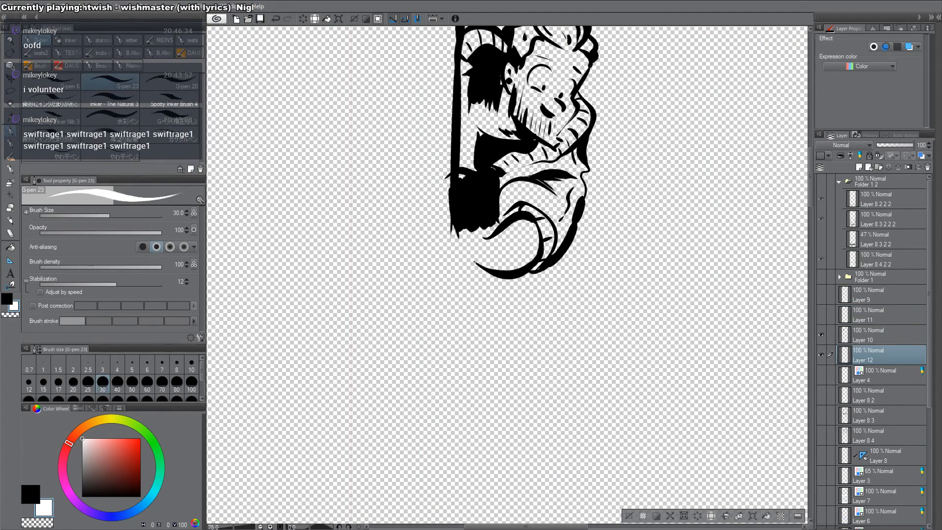
pyautogui.press('g')
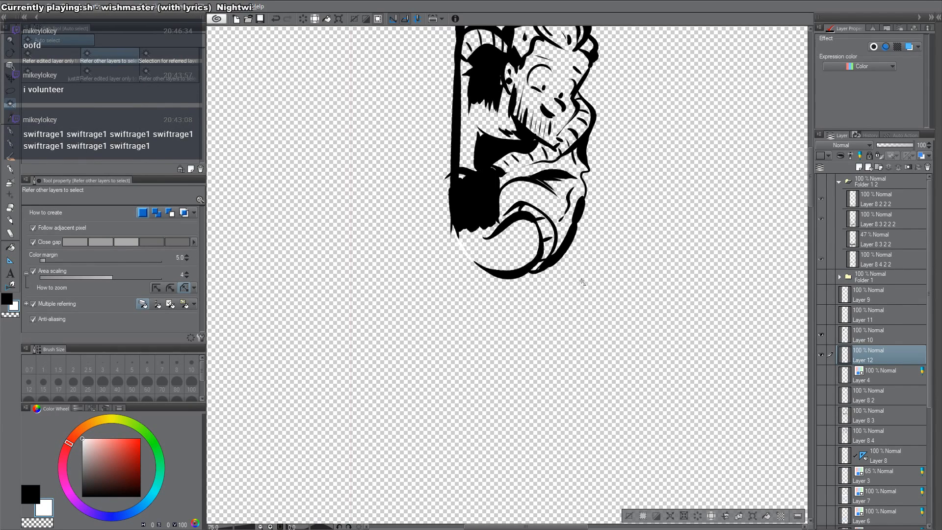
pyautogui.click(581, 281)
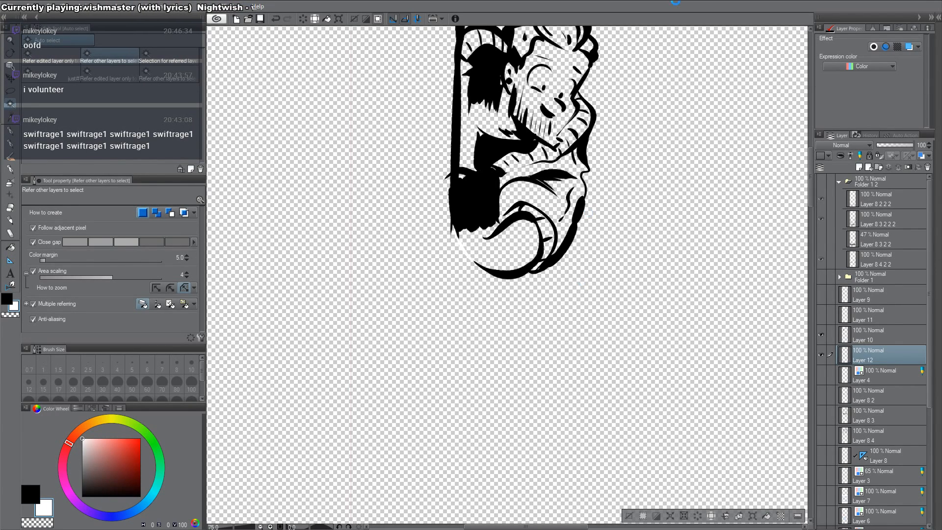
# Step: Invert the selection, fill the figure's silhouette with white, deselect and restore the visibility of all layers
pyautogui.hotkey('ctrl', 'shift', 'i')
pyautogui.hotkey('alt', 'Delete')
pyautogui.hotkey('ctrl', 'd')
pyautogui.hotkey('alt', 'space')
pyautogui.keyDown('alt'); pyautogui.click(577, 235); pyautogui.keyUp('alt')
pyautogui.keyDown('alt'); pyautogui.click(577, 235); pyautogui.keyUp('alt')
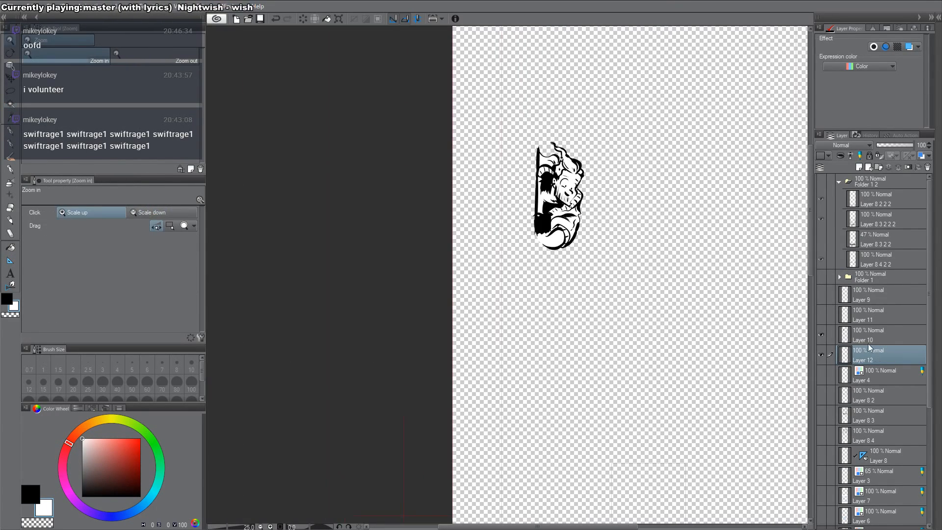
pyautogui.keyDown('alt'); pyautogui.click(822, 334); pyautogui.keyUp('alt')
pyautogui.moveTo(573, 256); pyautogui.dragTo(544, 230)
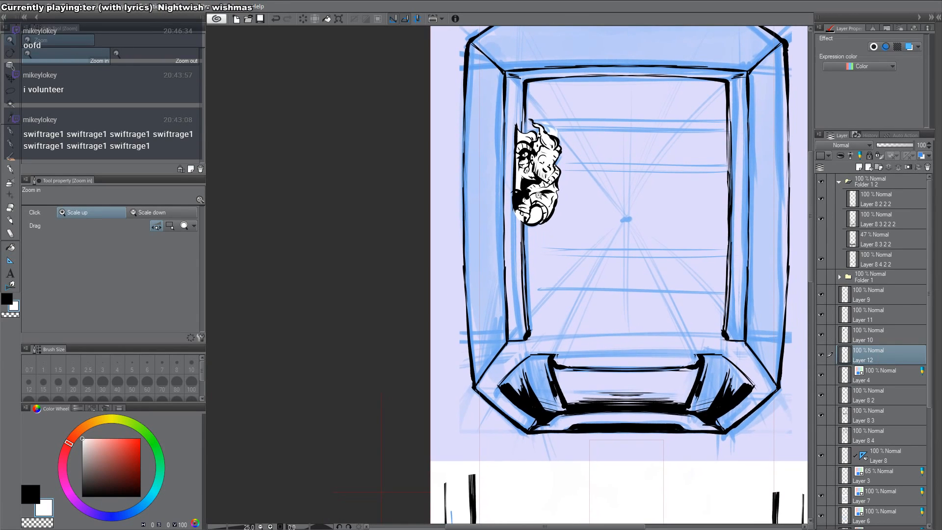
# Step: Hide the blue sketch on Layer 4 and move Layers 10 and 12 together beneath Layer 8 3
pyautogui.click(823, 377)
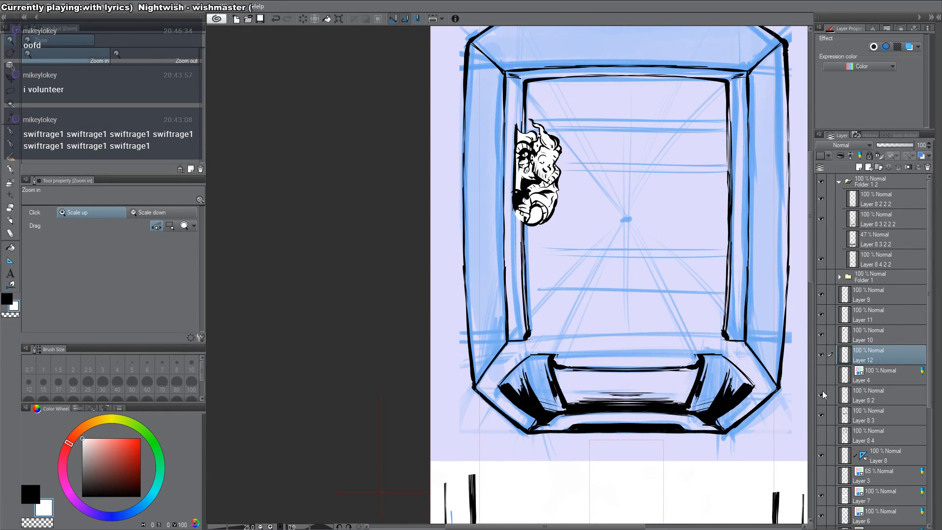
pyautogui.click(822, 391)
pyautogui.click(822, 391)
pyautogui.click(820, 413)
pyautogui.click(820, 413)
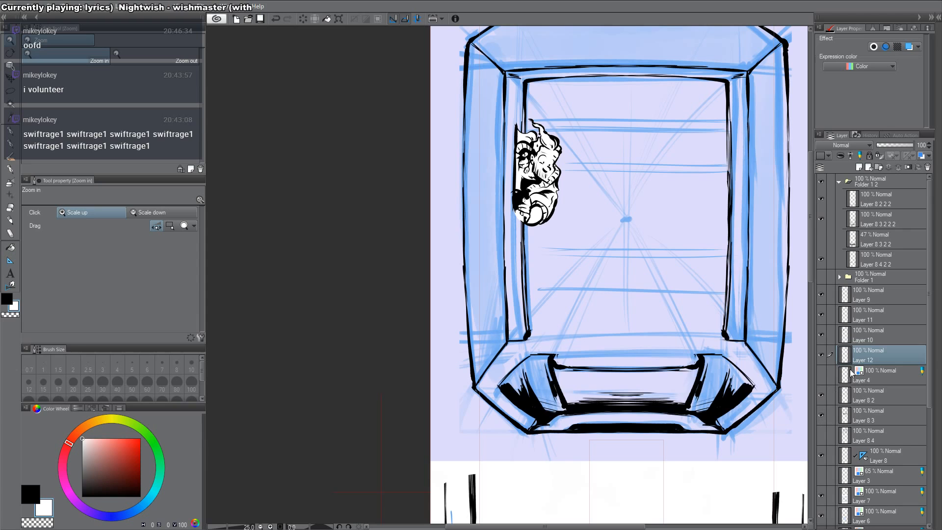
pyautogui.keyDown('shift'); pyautogui.click(881, 340); pyautogui.keyUp('shift')
pyautogui.moveTo(881, 339); pyautogui.dragTo(878, 423)
# Step: Select the inside of the outer frame outline from isolated Layer 8 2, and add a new layer beneath Layer 8 3
pyautogui.click(855, 363)
pyautogui.keyDown('alt'); pyautogui.click(821, 357); pyautogui.keyUp('alt')
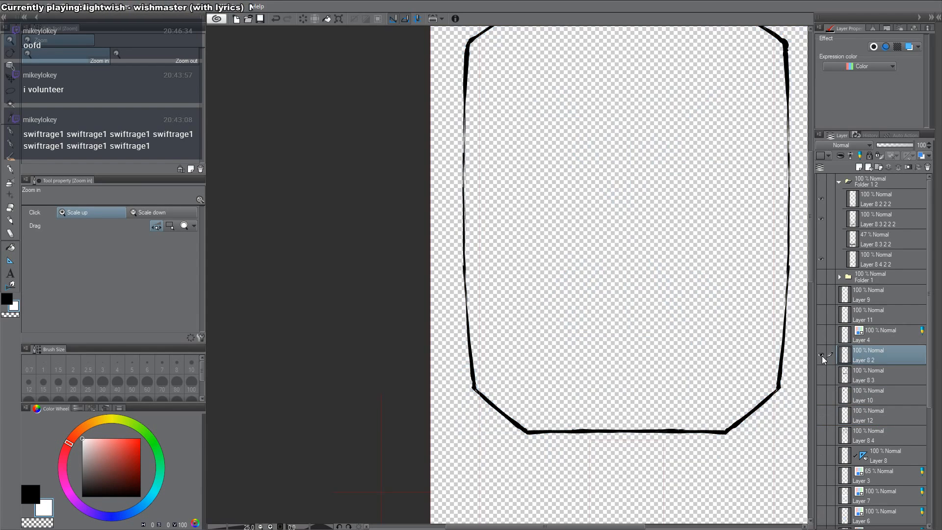
pyautogui.press('w')
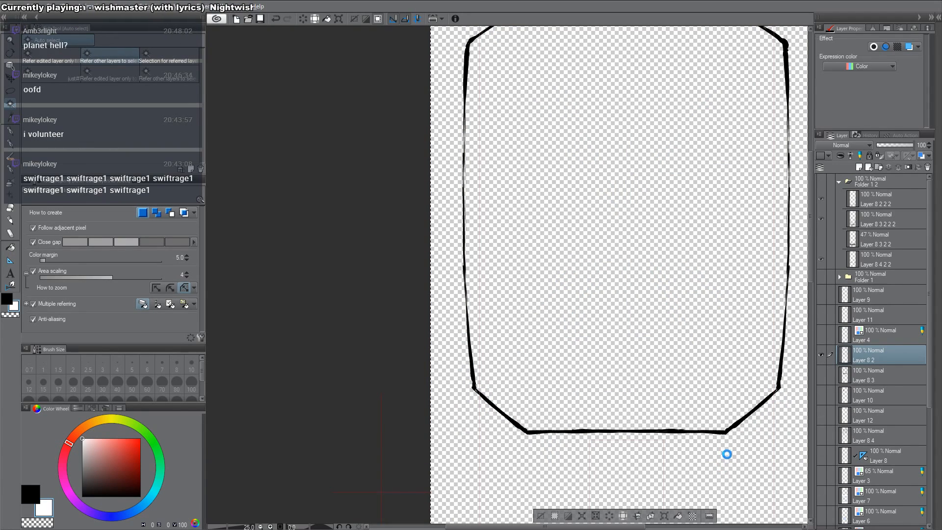
pyautogui.keyDown('alt'); pyautogui.click(820, 356); pyautogui.keyUp('alt')
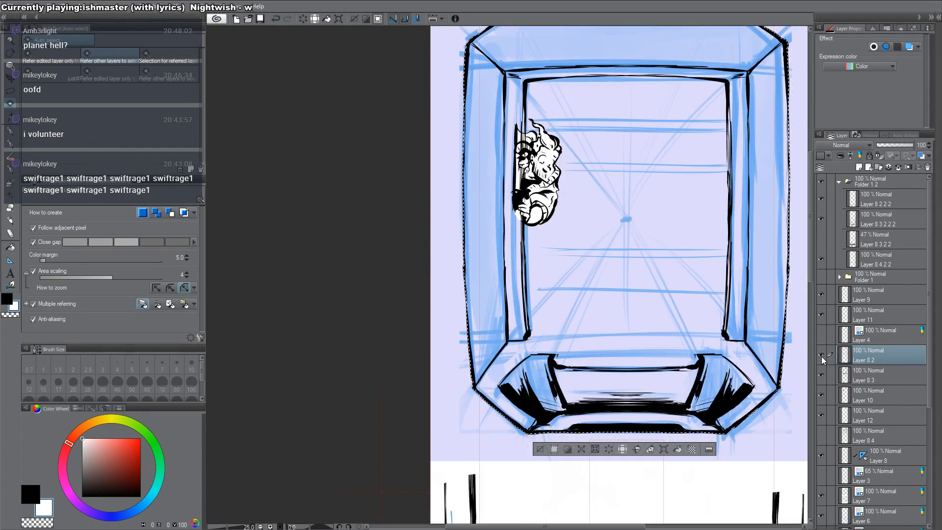
pyautogui.click(847, 392)
pyautogui.hotkey('ctrl', 'shift', 'n')
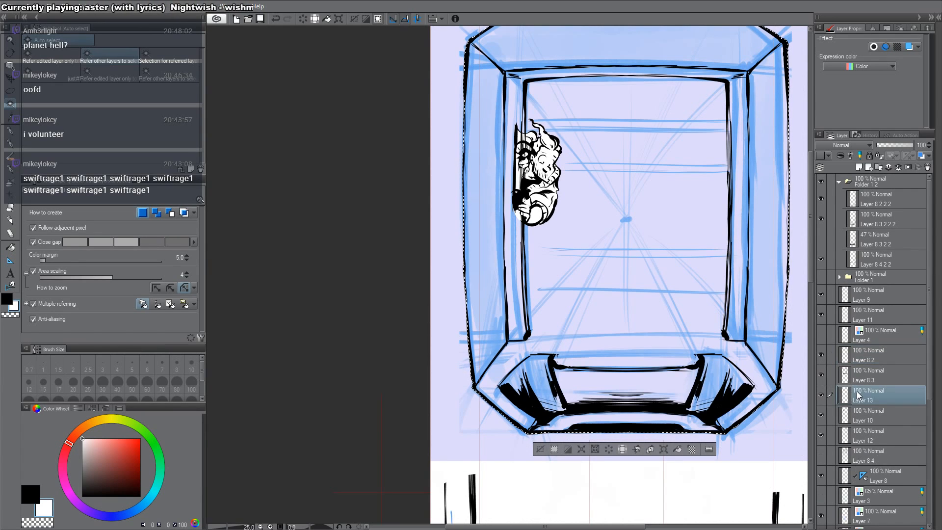
# Step: Try filling everything inside the outer frame outline with white, and undo the fill
pyautogui.hotkey('alt', 'BackSpace')
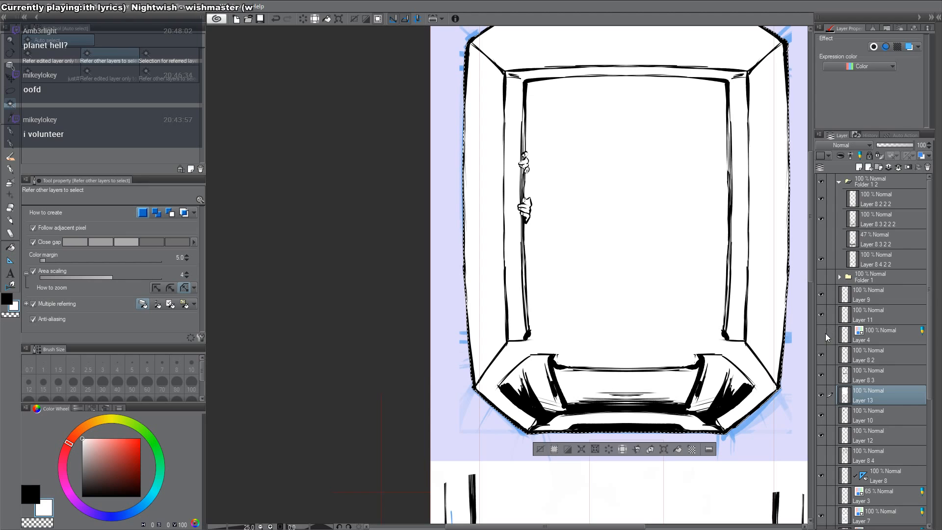
pyautogui.hotkey('ctrl', 'z')
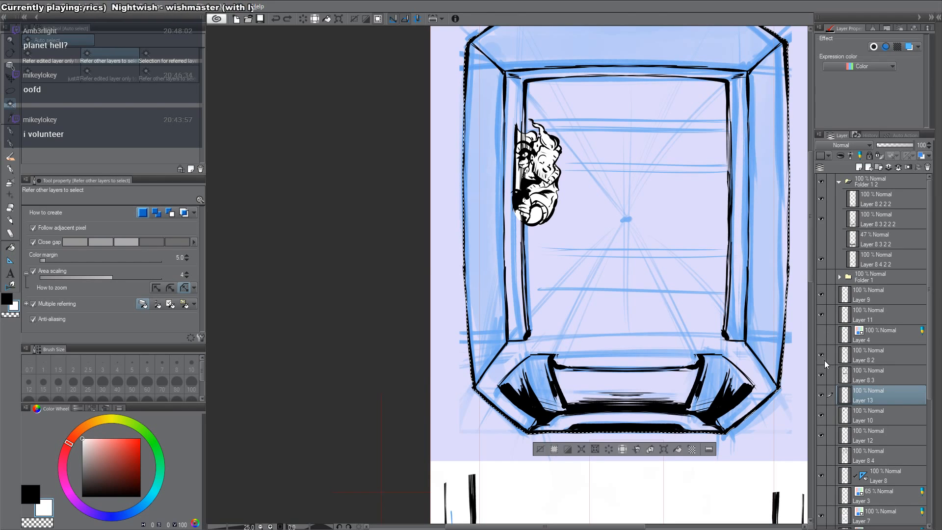
# Step: Subtract the frame's inner opening from the selection, using the line art to bound the area
pyautogui.keyDown('alt'); pyautogui.click(821, 374); pyautogui.keyUp('alt')
pyautogui.keyDown('alt'); pyautogui.click(822, 373); pyautogui.keyUp('alt')
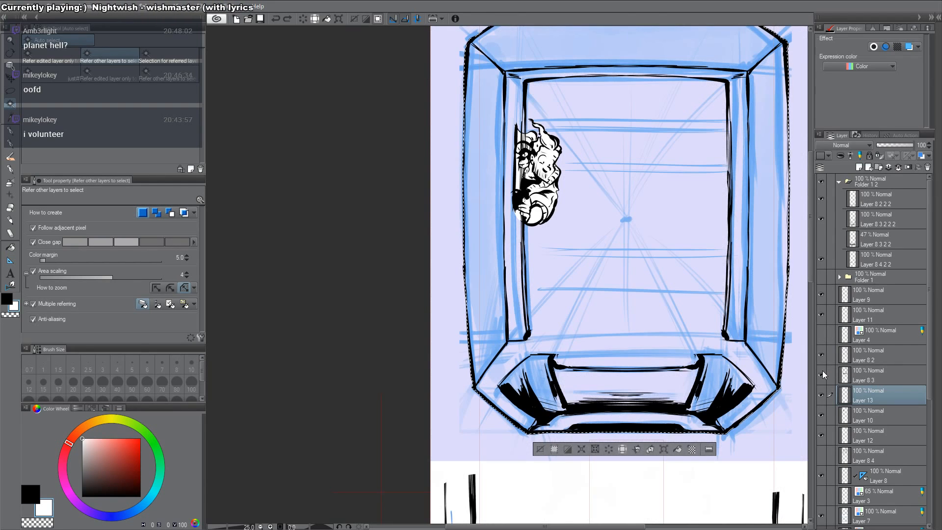
pyautogui.keyDown('alt'); pyautogui.click(610, 268); pyautogui.keyUp('alt')
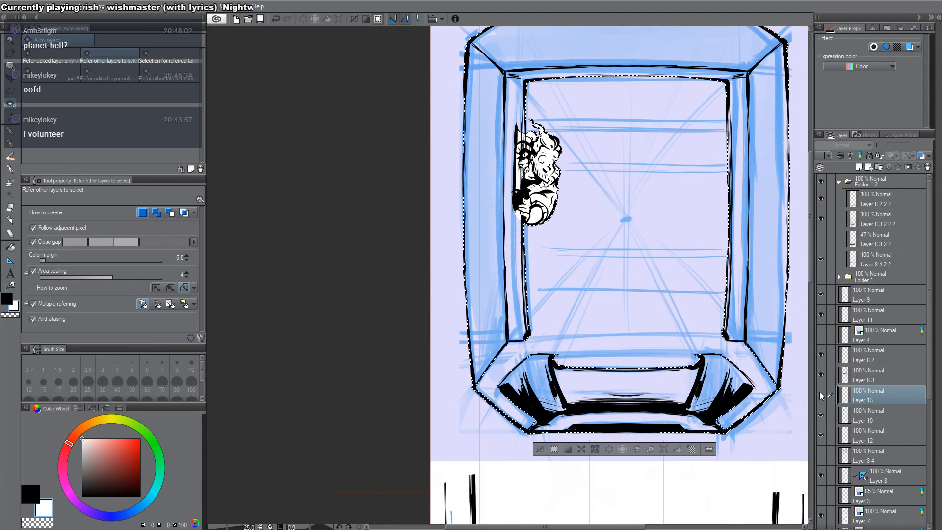
# Step: Try filling the reduced frame selection with white, and undo the fill
pyautogui.hotkey('alt', 'Delete')
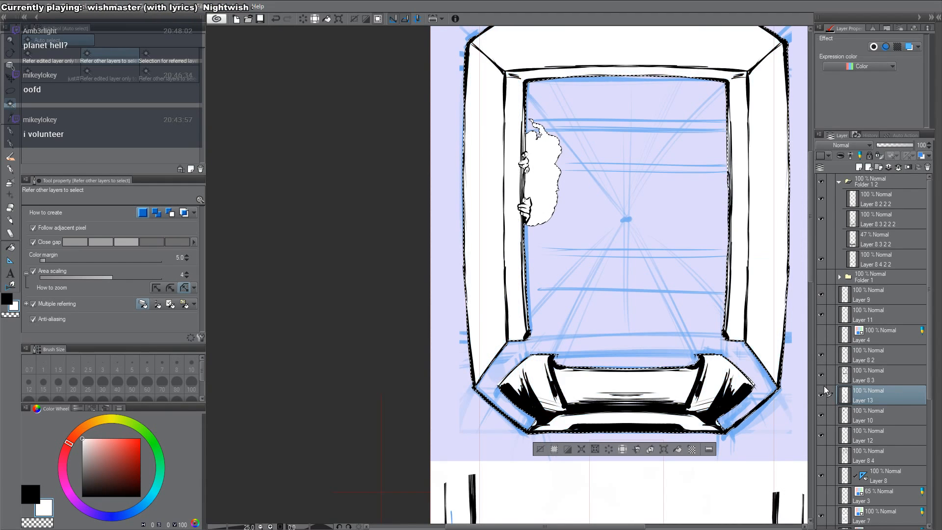
pyautogui.hotkey('ctrl', 'z')
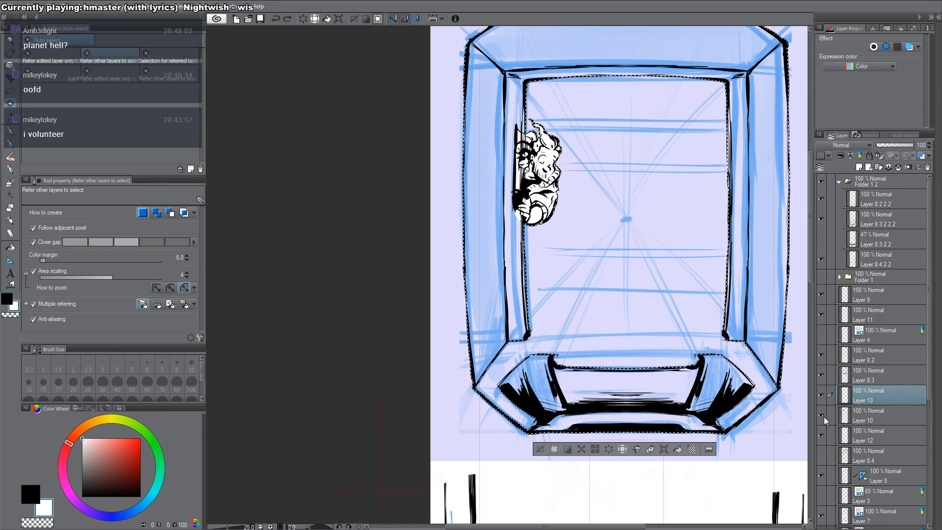
# Step: Remove the peeking figure's area from the selection with the Polyline marquee, and hide Layers 10 and 12
pyautogui.press('m')
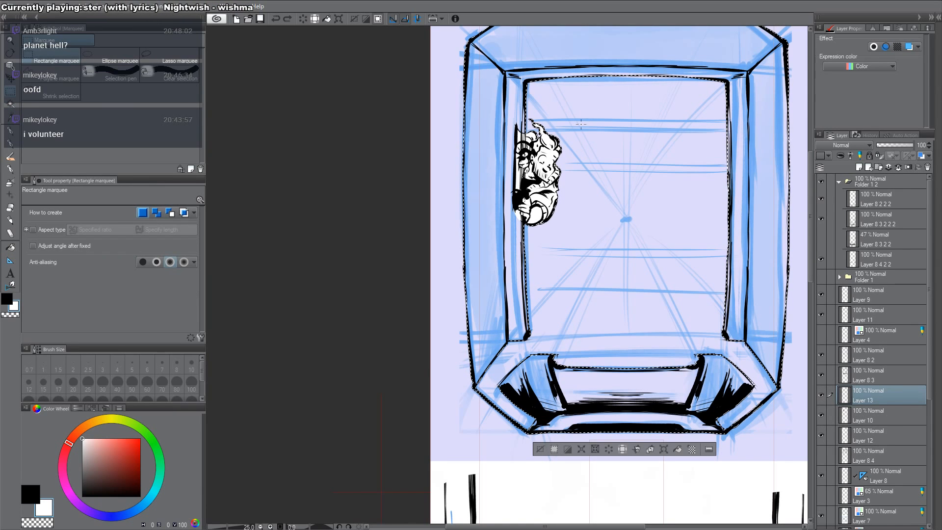
pyautogui.press('m')
pyautogui.press('m')
pyautogui.press('m')
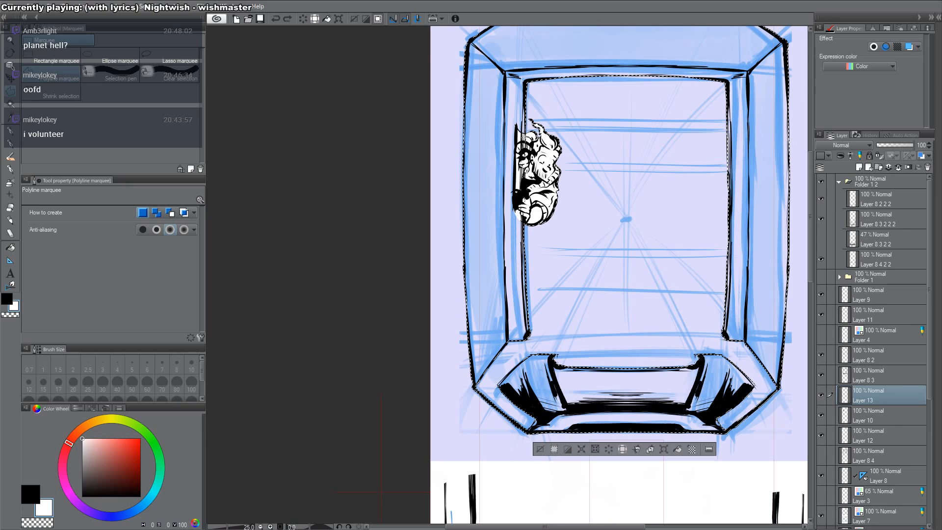
pyautogui.click(524, 224)
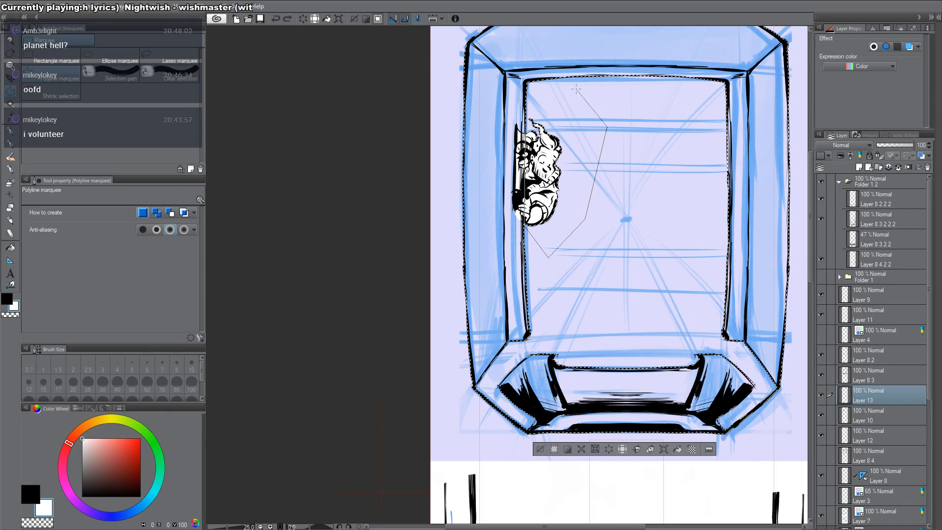
pyautogui.doubleClick(551, 98)
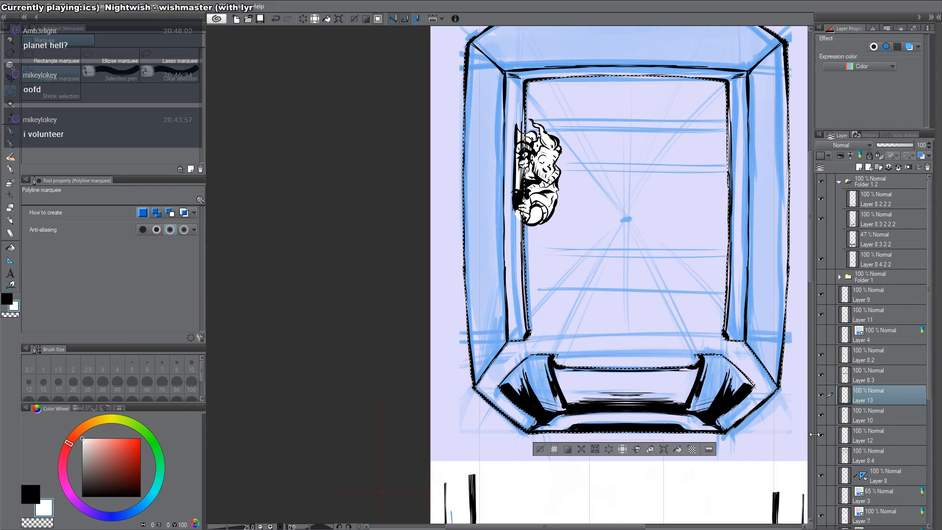
pyautogui.press('Delete')
# Step: Fill the selected frame around the inner opening with white on Layer 13, and deselect
pyautogui.press('w')
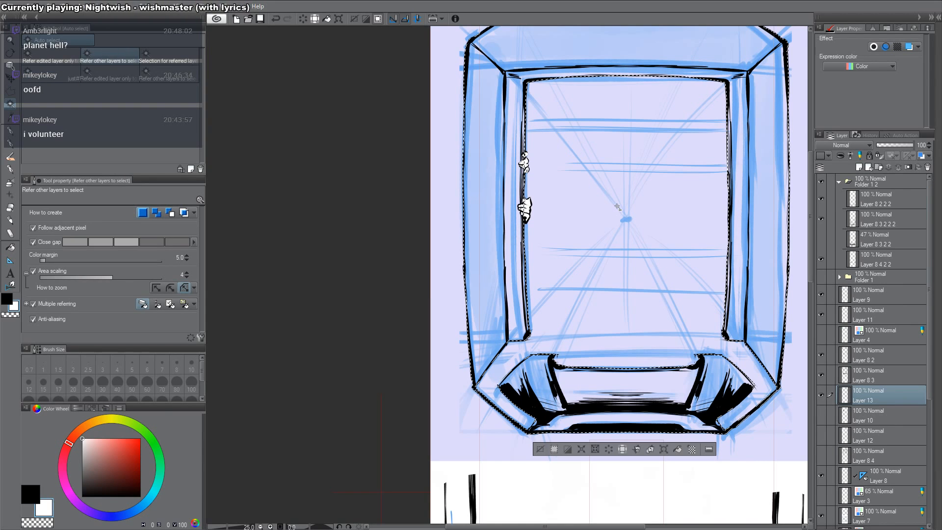
pyautogui.hotkey('alt', 'Delete')
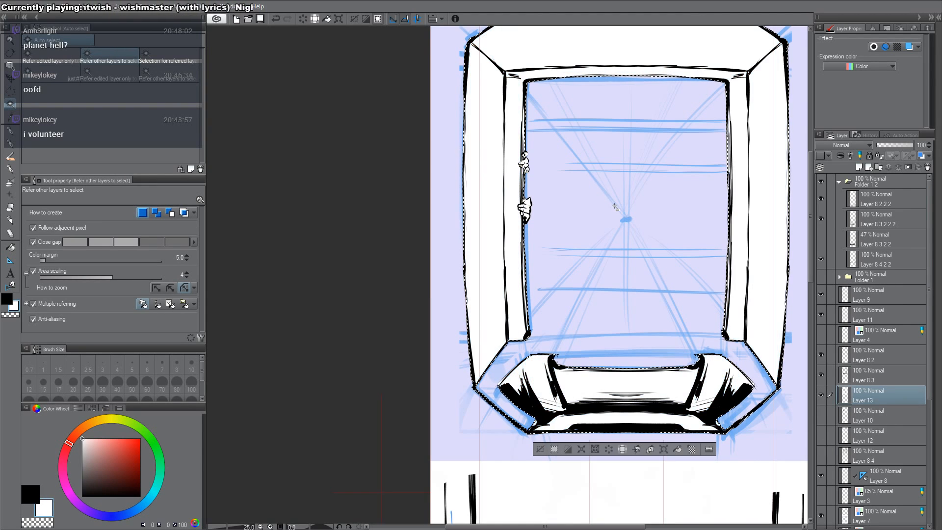
pyautogui.hotkey('ctrl', 'd')
# Step: Examine the white frame fill up close around the gripping hands and across the whole panel
pyautogui.press('p')
pyautogui.scroll(4, 531, 171)
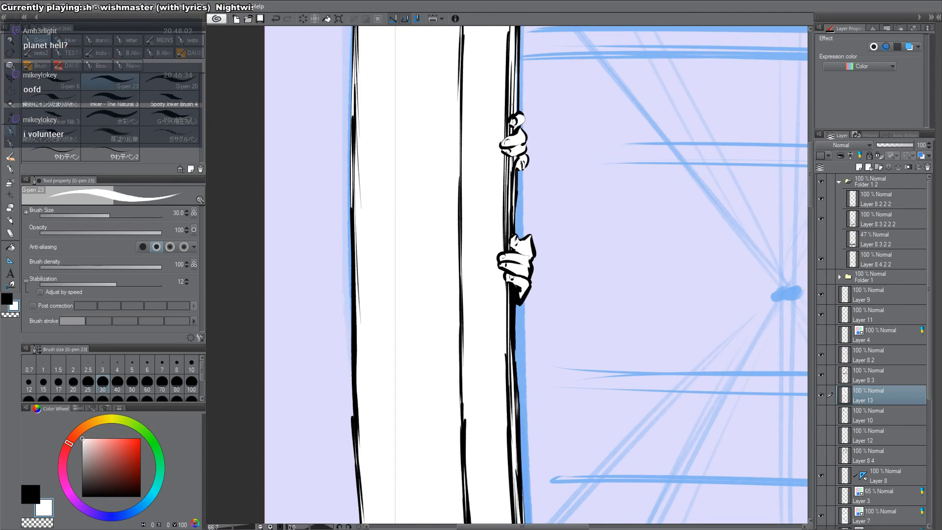
pyautogui.scroll(2, 512, 104)
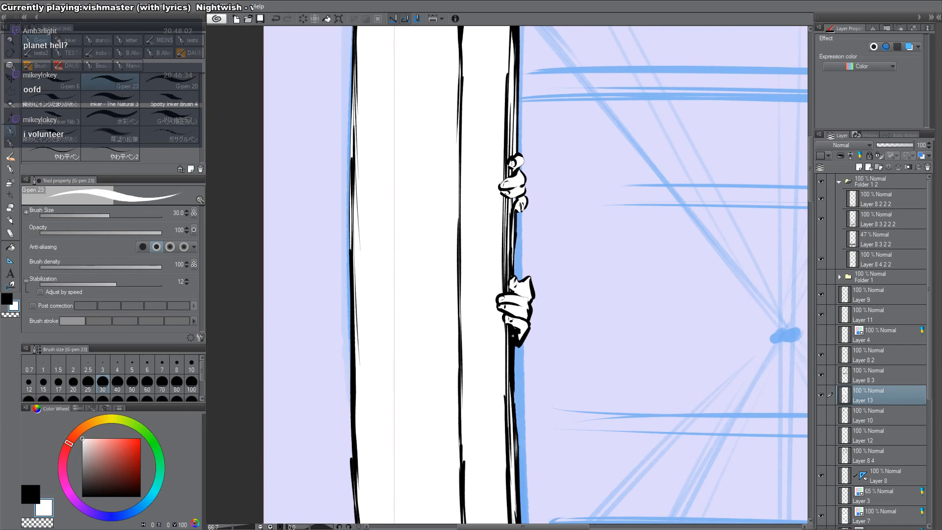
pyautogui.keyDown('alt'); pyautogui.click(516, 381); pyautogui.keyUp('alt')
pyautogui.keyDown('alt'); pyautogui.click(514, 383); pyautogui.keyUp('alt')
pyautogui.keyDown('alt'); pyautogui.click(512, 384); pyautogui.keyUp('alt')
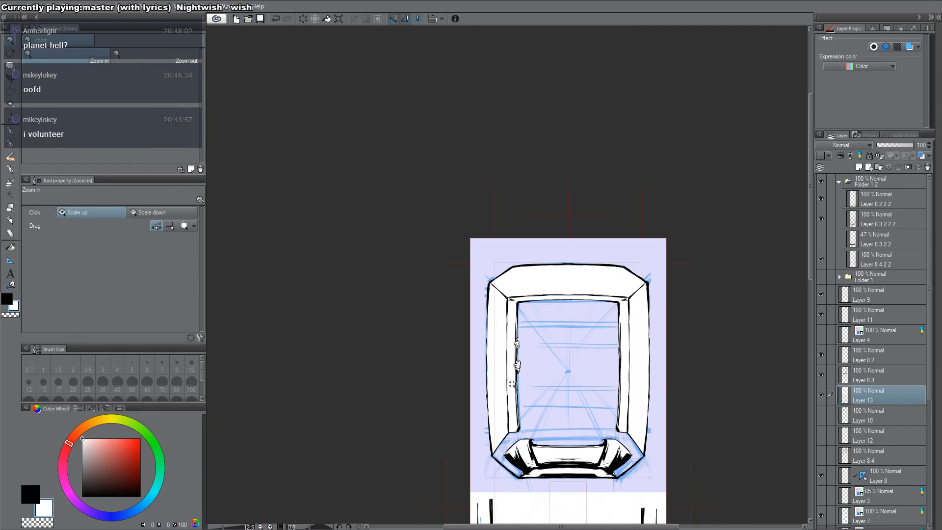
pyautogui.click(512, 384)
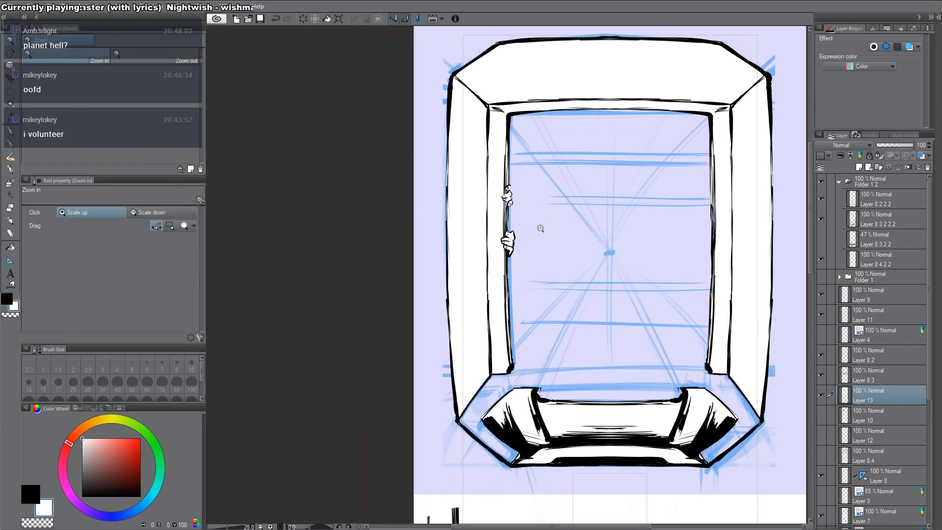
# Step: Make Layer 10, Layer 12 and Layer 8 4 visible again
pyautogui.click(821, 414)
pyautogui.click(821, 432)
pyautogui.click(823, 457)
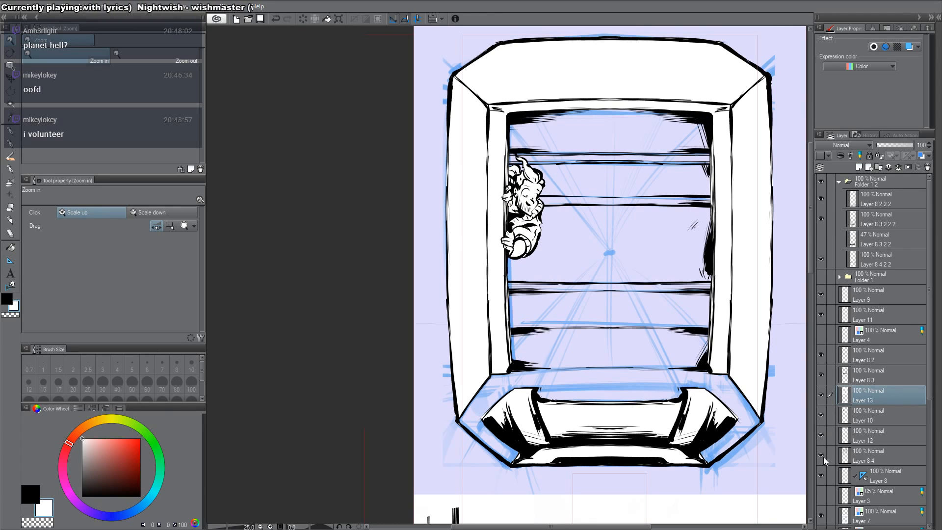
# Step: Add a new raster layer above Layer 8 2 2 2 in Folder 1 2 for inking the crouching figure in the lower panel
pyautogui.moveTo(641, 260); pyautogui.dragTo(638, 184)
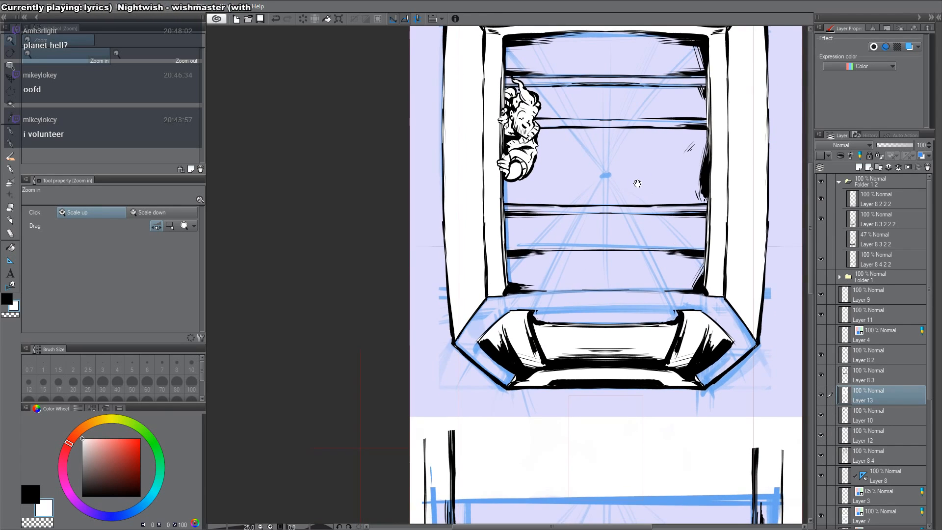
pyautogui.scroll(-2, 653, 324)
pyautogui.moveTo(665, 360); pyautogui.dragTo(621, 190)
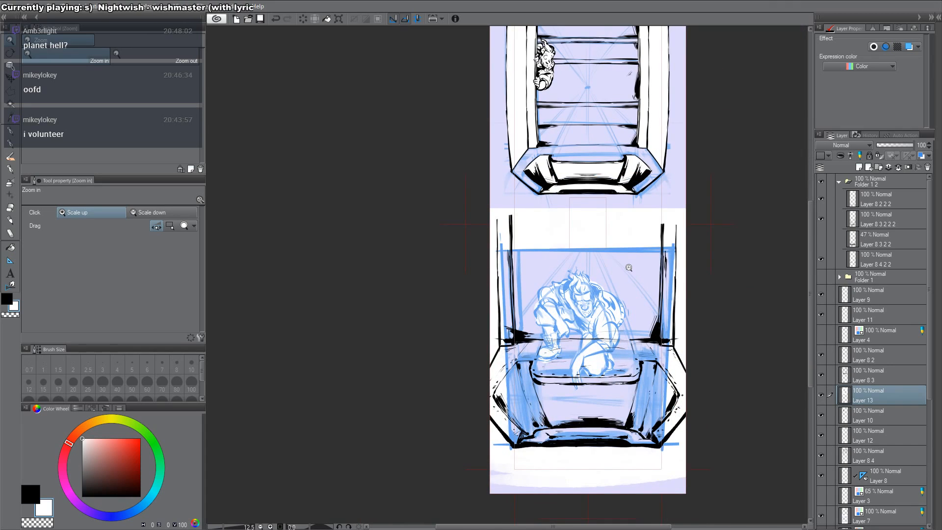
pyautogui.press('o')
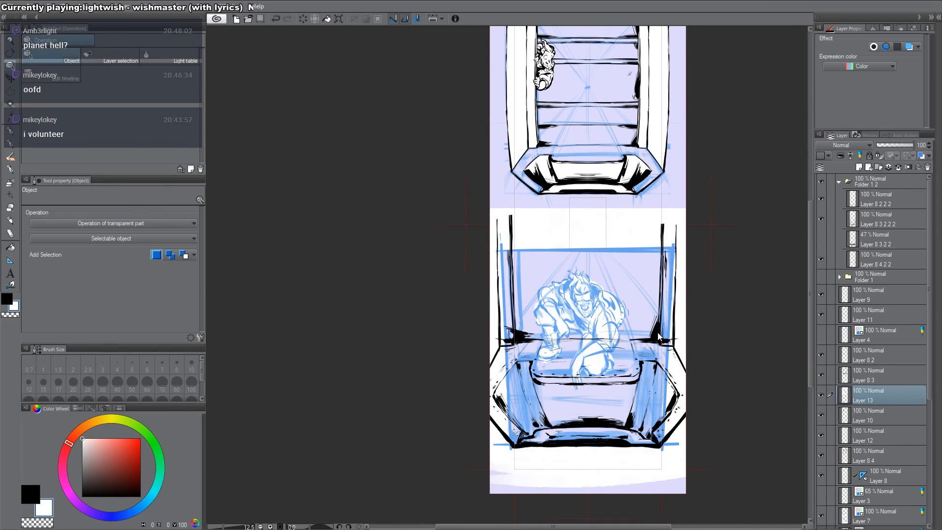
pyautogui.click(623, 320)
pyautogui.click(862, 196)
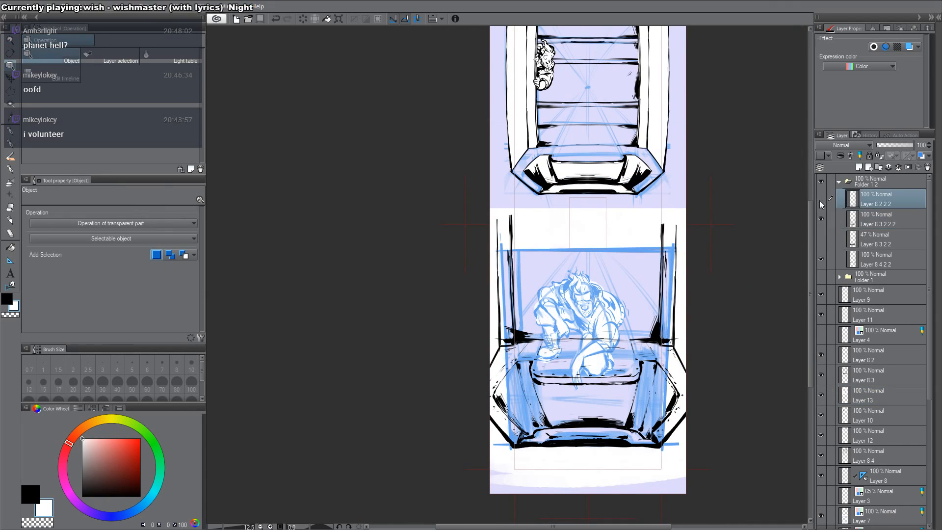
pyautogui.hotkey('ctrl', 'shift', 'n')
# Step: Lower Layers 8 2 2 2, 8 3 2 2 2 and 8 4 2 2 to 51% opacity together, and make Layer 14 active
pyautogui.click(874, 222)
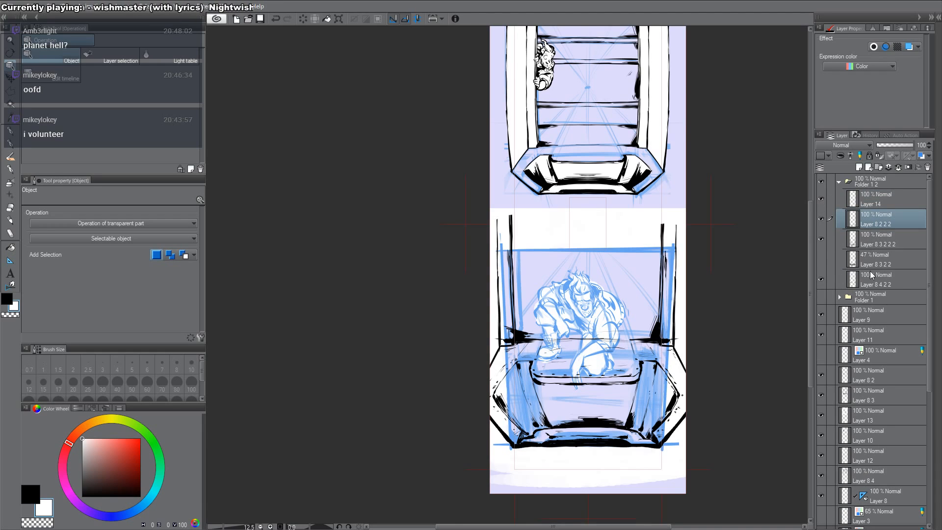
pyautogui.keyDown('shift'); pyautogui.click(872, 276); pyautogui.keyUp('shift')
pyautogui.keyDown('ctrl'); pyautogui.click(878, 258); pyautogui.keyUp('ctrl')
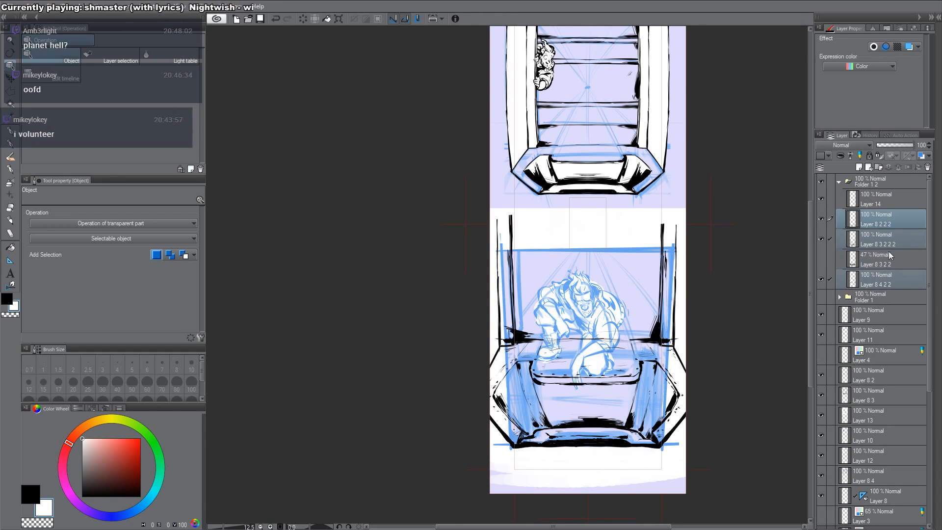
pyautogui.click(896, 146)
pyautogui.click(874, 196)
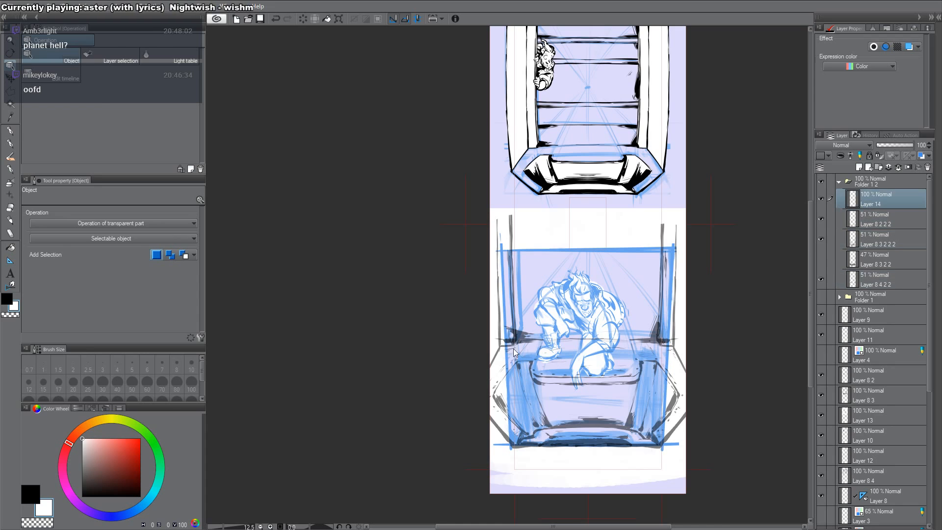
# Step: Ink the crouching figure's rounded nose in black with G-pen 23 at brush size 40
pyautogui.press('p')
pyautogui.press('x')
pyautogui.scroll(4, 611, 302)
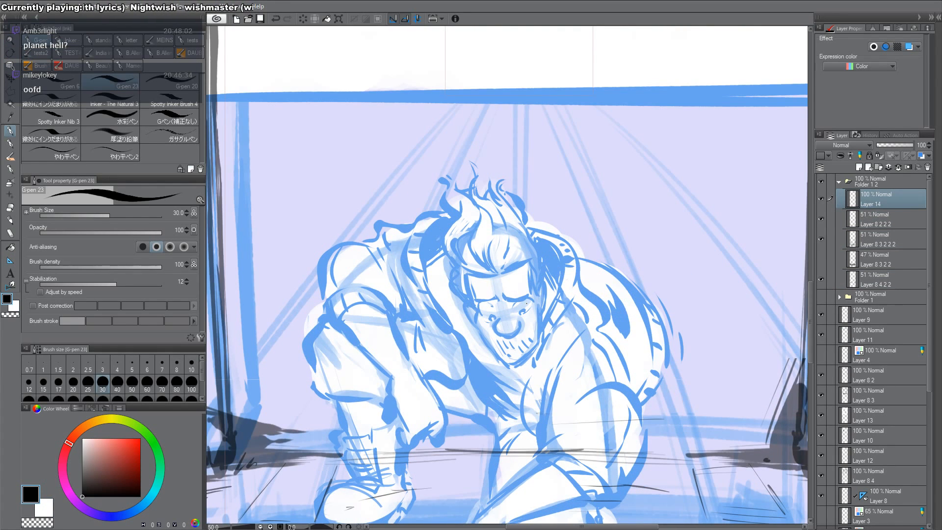
pyautogui.click(117, 382)
pyautogui.moveTo(498, 319)
pyautogui.mouseDown()
pyautogui.moveTo(522, 326)
pyautogui.moveTo(500, 338)
pyautogui.moveTo(520, 329)
pyautogui.mouseUp()
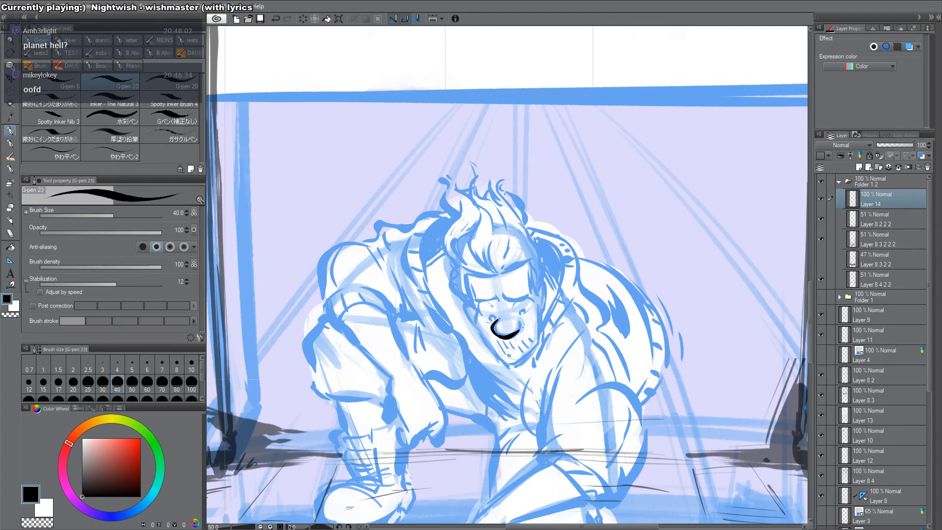
pyautogui.scroll(1, 534, 295)
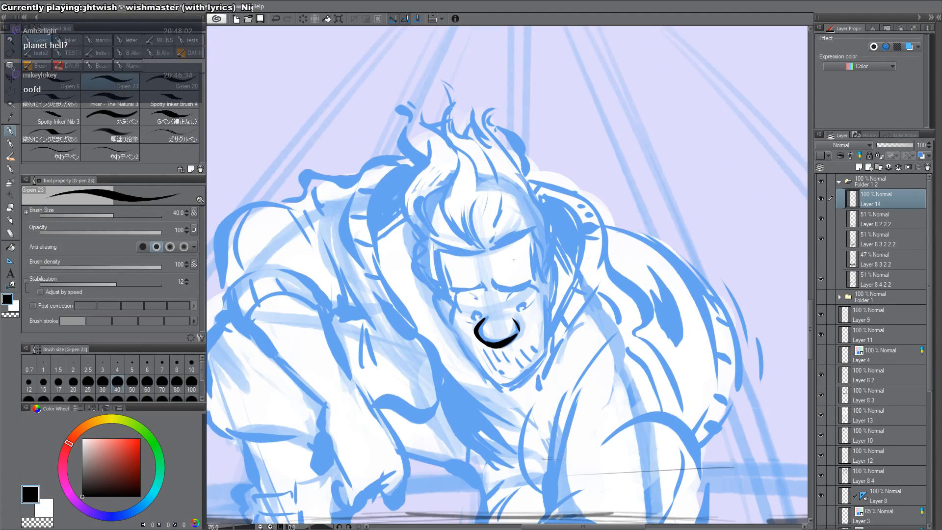
# Step: Ink both eyebrows and the frown marks between them, turning the canvas for the strokes and straightening it again
pyautogui.moveTo(449, 293); pyautogui.dragTo(493, 287)
pyautogui.hotkey('ctrl', 'z')
pyautogui.hotkey('shift', 'space')
pyautogui.moveTo(520, 211)
pyautogui.mouseDown()
pyautogui.moveTo(572, 275)
pyautogui.moveTo(569, 287)
pyautogui.mouseUp()
pyautogui.moveTo(498, 300); pyautogui.dragTo(491, 267)
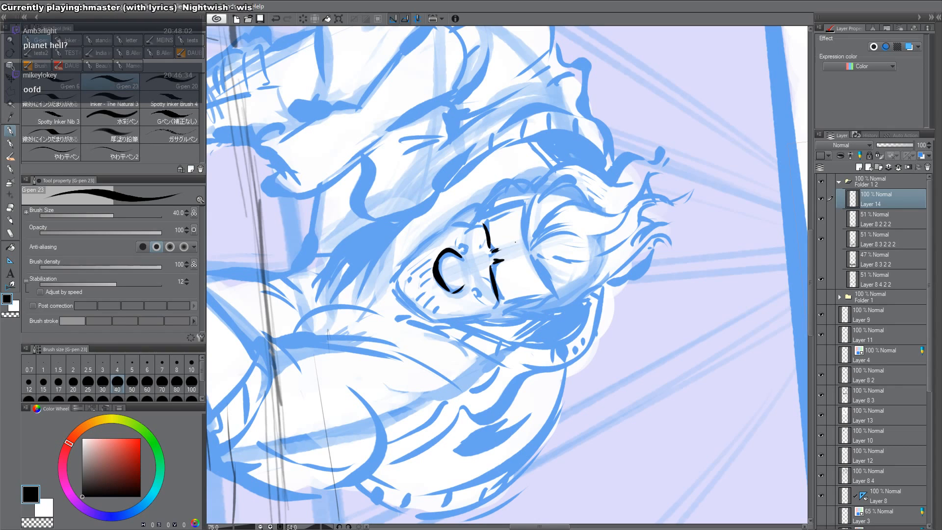
pyautogui.hotkey('shift', 'space')
pyautogui.moveTo(660, 307); pyautogui.dragTo(594, 39)
# Step: Ink the figure's two eyes with their lids and pupils under the eyebrows
pyautogui.moveTo(455, 296); pyautogui.dragTo(475, 320)
pyautogui.hotkey('ctrl', 'z')
pyautogui.press('c')
pyautogui.press('c')
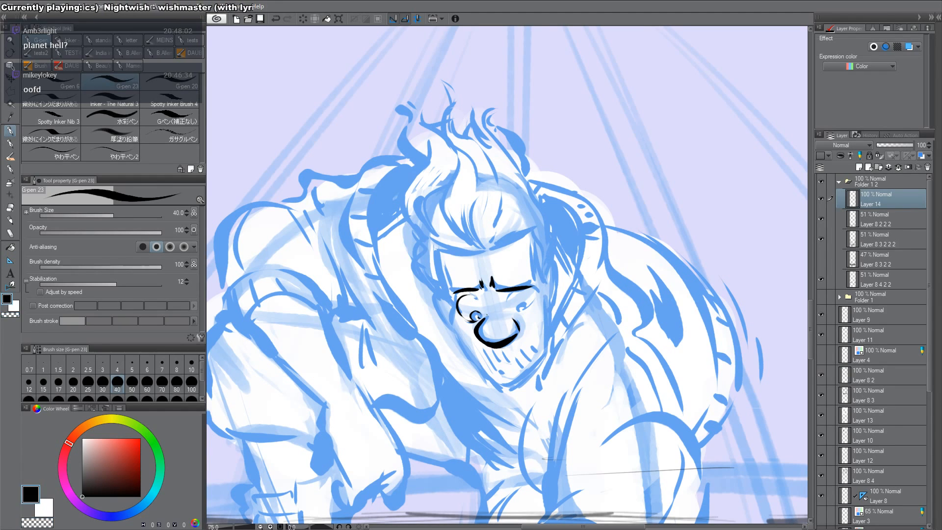
pyautogui.press('c')
pyautogui.press('c')
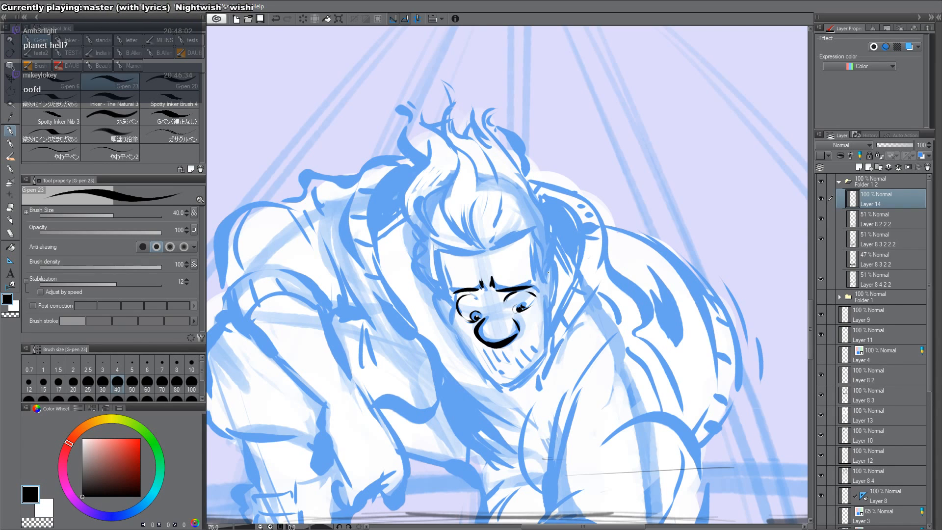
# Step: Ink the jawline from the left cheek down to the pointed chin and up along the other side
pyautogui.press('r')
pyautogui.moveTo(548, 272); pyautogui.dragTo(503, 316)
pyautogui.moveTo(467, 275)
pyautogui.mouseDown()
pyautogui.moveTo(472, 362)
pyautogui.moveTo(495, 394)
pyautogui.mouseUp()
pyautogui.hotkey('ctrl', 'z')
pyautogui.press('r')
pyautogui.doubleClick(570, 80)
pyautogui.moveTo(493, 394); pyautogui.dragTo(545, 365)
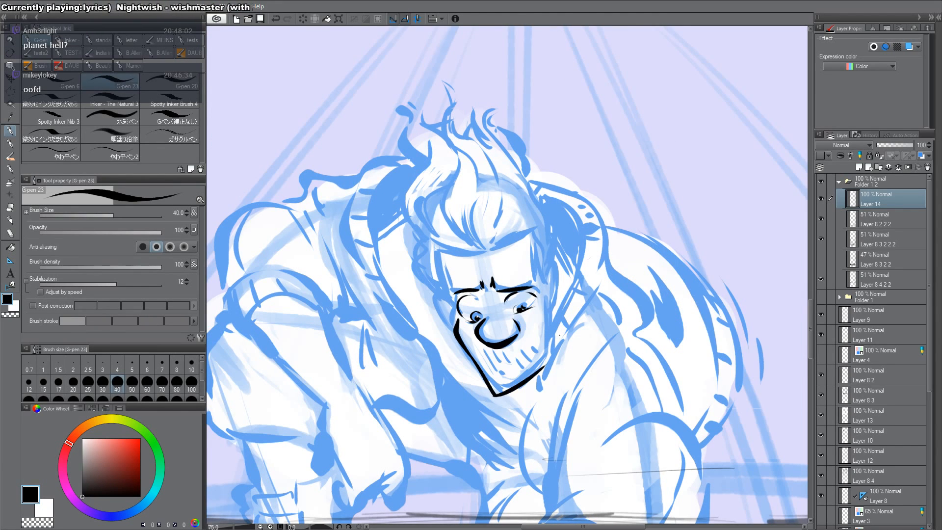
# Step: Close the face contour on the right cheek and hatch beard stubble along the chin and jaw
pyautogui.moveTo(548, 304)
pyautogui.mouseDown()
pyautogui.moveTo(547, 357)
pyautogui.moveTo(550, 306)
pyautogui.moveTo(483, 361)
pyautogui.moveTo(495, 351)
pyautogui.moveTo(494, 375)
pyautogui.mouseUp()
pyautogui.moveTo(497, 352); pyautogui.dragTo(510, 384)
pyautogui.moveTo(512, 359); pyautogui.dragTo(517, 385)
pyautogui.moveTo(518, 355)
pyautogui.mouseDown()
pyautogui.moveTo(522, 377)
pyautogui.moveTo(534, 348)
pyautogui.moveTo(496, 394)
pyautogui.moveTo(532, 373)
pyautogui.mouseUp()
pyautogui.moveTo(531, 336); pyautogui.dragTo(536, 369)
pyautogui.moveTo(536, 324); pyautogui.dragTo(541, 367)
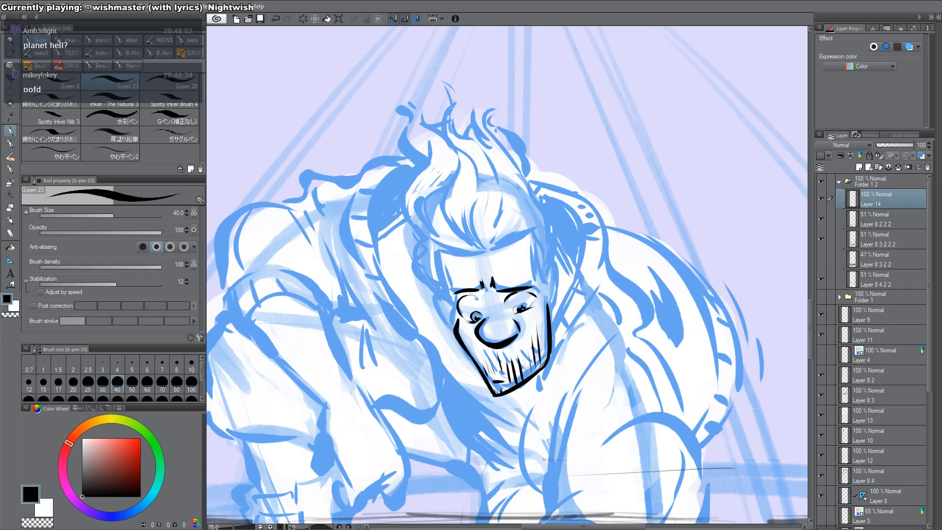
pyautogui.moveTo(543, 306); pyautogui.dragTo(545, 358)
pyautogui.moveTo(544, 308); pyautogui.dragTo(540, 375)
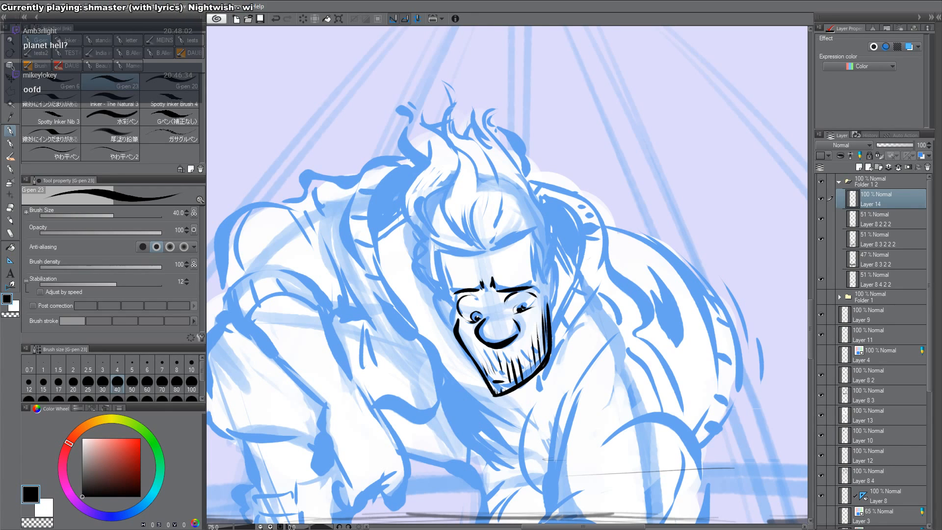
# Step: Ink the outlines of both ears beside the face
pyautogui.scroll(1, 534, 292)
pyautogui.moveTo(547, 269)
pyautogui.mouseDown()
pyautogui.moveTo(563, 300)
pyautogui.moveTo(564, 288)
pyautogui.mouseUp()
pyautogui.moveTo(422, 300); pyautogui.dragTo(426, 334)
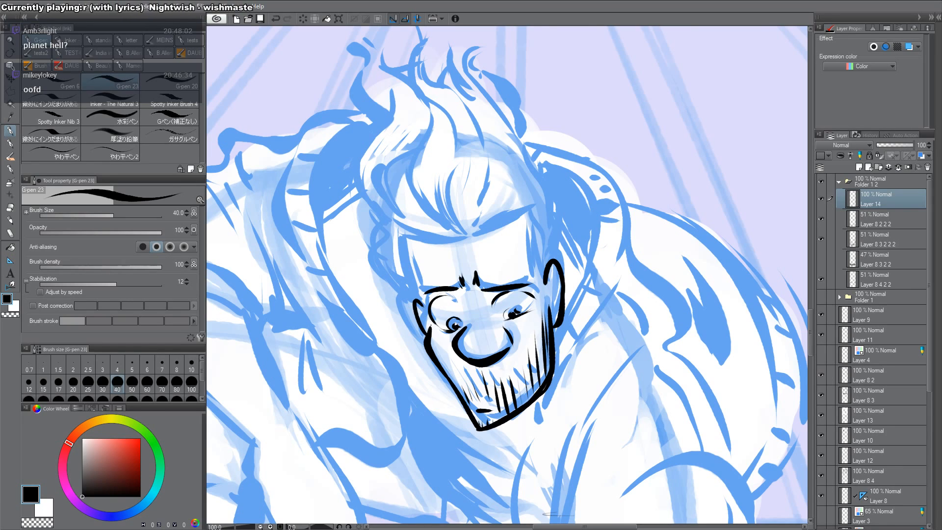
# Step: Undo the outline of the ear on the face's left side, and ink both side edges of the forehead
pyautogui.moveTo(412, 277)
pyautogui.mouseDown()
pyautogui.moveTo(431, 324)
pyautogui.moveTo(409, 269)
pyautogui.mouseUp()
pyautogui.hotkey('ctrl', 'z')
pyautogui.hotkey('ctrl', 'z')
pyautogui.hotkey('ctrl', 'z')
pyautogui.hotkey('ctrl', 'y')
pyautogui.hotkey('ctrl', 'z')
pyautogui.moveTo(409, 235); pyautogui.dragTo(432, 330)
pyautogui.moveTo(532, 269); pyautogui.dragTo(526, 240)
# Step: Ink tapered hair strands rising from the middle of the hairline
pyautogui.moveTo(478, 172); pyautogui.dragTo(527, 253)
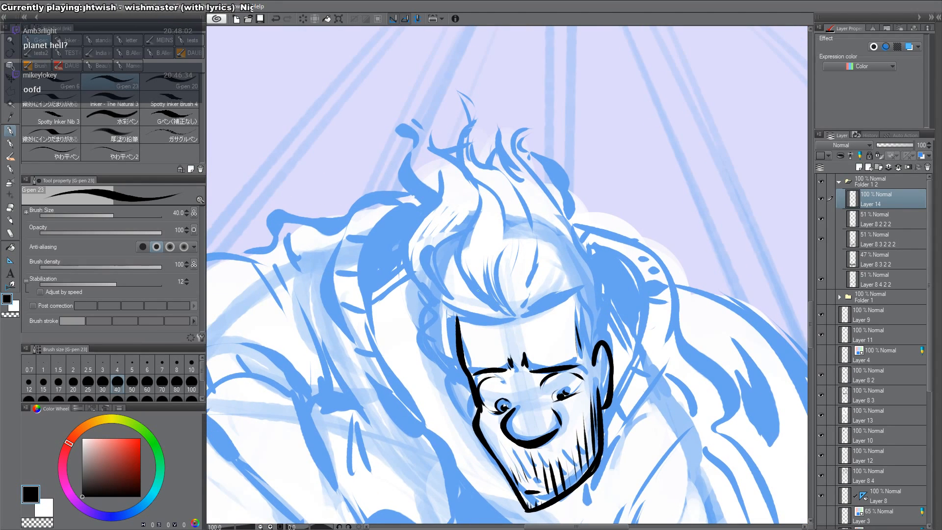
pyautogui.moveTo(464, 277); pyautogui.dragTo(506, 312)
pyautogui.moveTo(501, 242); pyautogui.dragTo(489, 302)
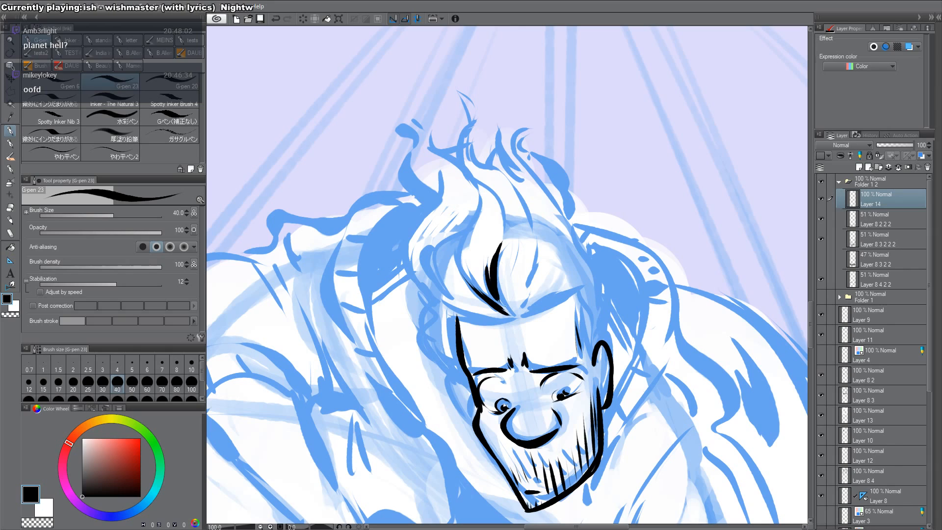
pyautogui.moveTo(535, 278); pyautogui.dragTo(522, 308)
pyautogui.moveTo(539, 245); pyautogui.dragTo(529, 300)
# Step: Ink the tall flame-shaped hair tuft up to its pointed tip, with short strokes inside it
pyautogui.moveTo(456, 275)
pyautogui.mouseDown()
pyautogui.moveTo(473, 203)
pyautogui.moveTo(465, 109)
pyautogui.mouseUp()
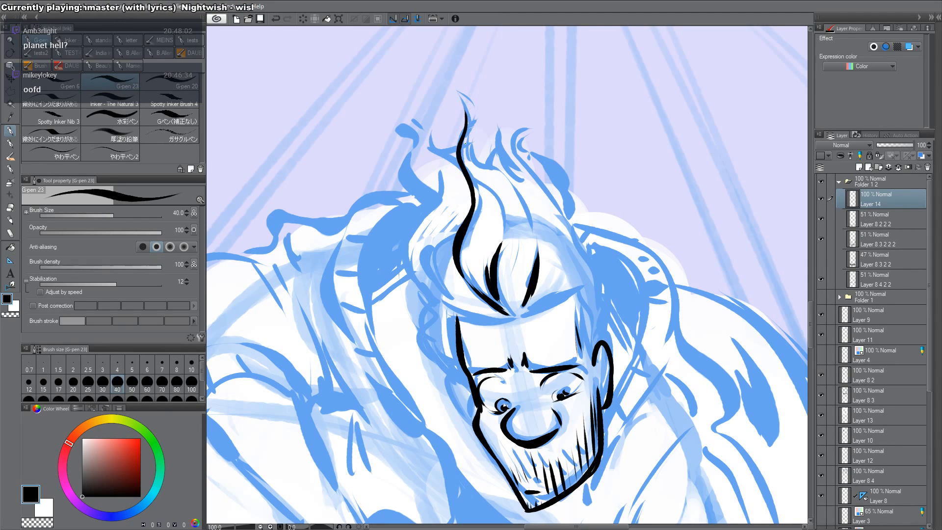
pyautogui.moveTo(465, 143)
pyautogui.mouseDown()
pyautogui.moveTo(472, 101)
pyautogui.moveTo(457, 85)
pyautogui.mouseUp()
pyautogui.hotkey('ctrl', 'z')
pyautogui.hotkey('ctrl', 'z')
pyautogui.moveTo(465, 123)
pyautogui.mouseDown()
pyautogui.moveTo(460, 94)
pyautogui.moveTo(471, 147)
pyautogui.moveTo(533, 208)
pyautogui.moveTo(537, 246)
pyautogui.mouseUp()
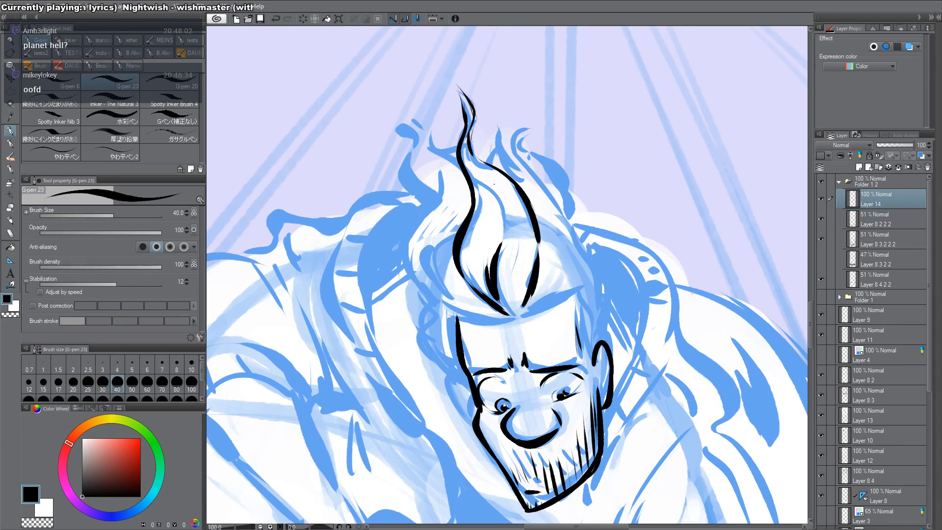
pyautogui.moveTo(500, 193)
pyautogui.mouseDown()
pyautogui.moveTo(510, 228)
pyautogui.moveTo(490, 198)
pyautogui.moveTo(489, 235)
pyautogui.mouseUp()
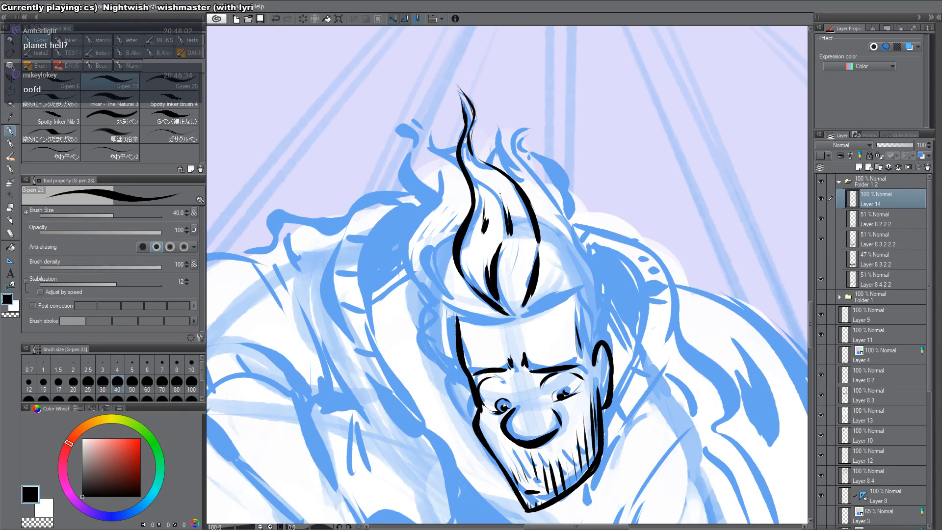
# Step: Ink the hairline across the forehead and the outer hair contour from the tuft down to the right ear
pyautogui.moveTo(512, 291)
pyautogui.mouseDown()
pyautogui.moveTo(519, 314)
pyautogui.moveTo(588, 291)
pyautogui.mouseUp()
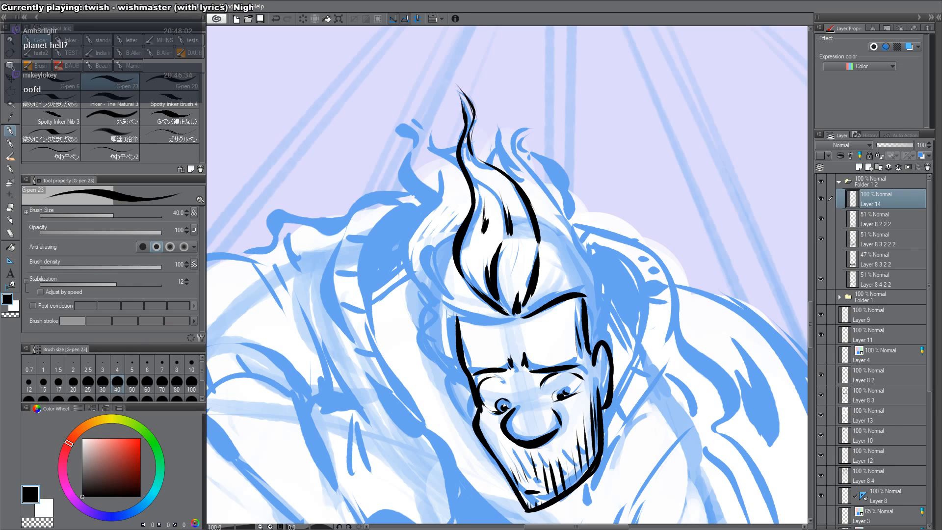
pyautogui.moveTo(457, 318); pyautogui.dragTo(508, 321)
pyautogui.moveTo(569, 259)
pyautogui.mouseDown()
pyautogui.moveTo(617, 304)
pyautogui.moveTo(622, 329)
pyautogui.moveTo(610, 351)
pyautogui.mouseUp()
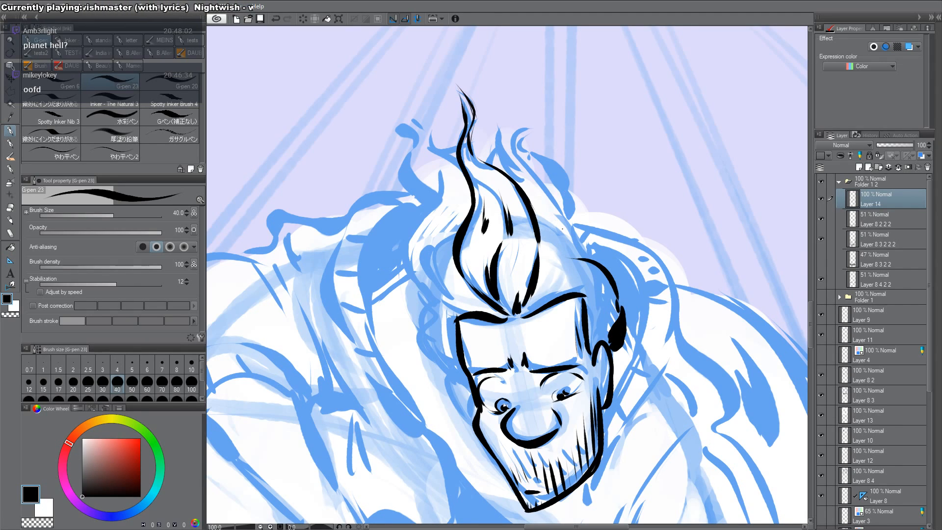
pyautogui.moveTo(545, 222); pyautogui.dragTo(597, 260)
pyautogui.scroll(-2, 611, 185)
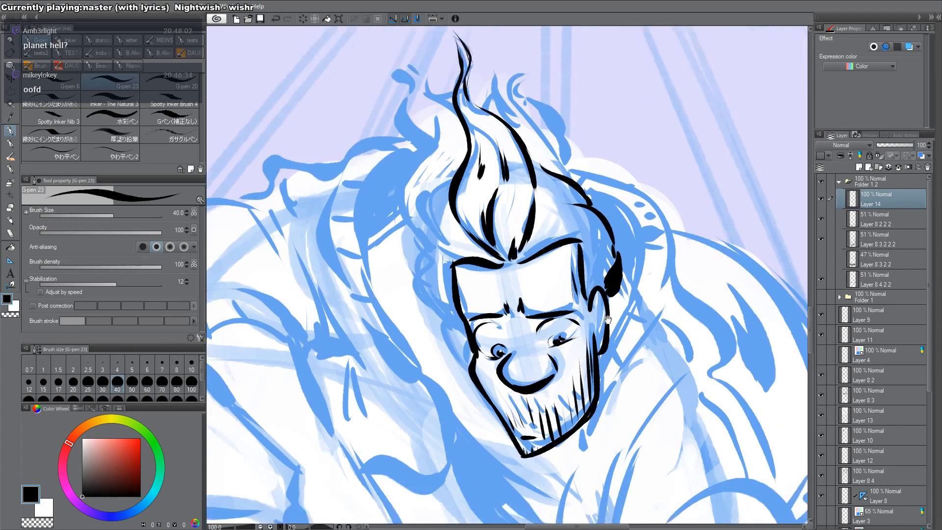
pyautogui.hotkey('ctrl', 'z')
pyautogui.moveTo(608, 157)
pyautogui.mouseDown()
pyautogui.moveTo(662, 256)
pyautogui.moveTo(651, 342)
pyautogui.moveTo(664, 268)
pyautogui.moveTo(656, 330)
pyautogui.moveTo(657, 151)
pyautogui.mouseUp()
pyautogui.press('p')
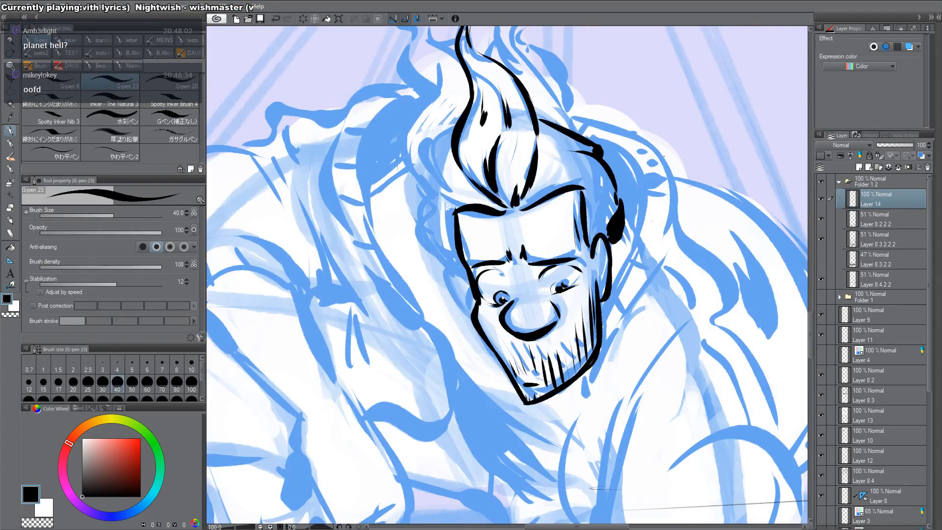
# Step: Thin and reshape the right hair contour by painting with transparent color, and redraw its edge in black
pyautogui.press('c')
pyautogui.moveTo(575, 151)
pyautogui.mouseDown()
pyautogui.moveTo(611, 171)
pyautogui.moveTo(620, 202)
pyautogui.mouseUp()
pyautogui.press('c')
pyautogui.press('c')
pyautogui.press('c')
pyautogui.moveTo(596, 171); pyautogui.dragTo(624, 212)
pyautogui.moveTo(539, 120)
pyautogui.mouseDown()
pyautogui.moveTo(599, 169)
pyautogui.moveTo(592, 153)
pyautogui.moveTo(619, 207)
pyautogui.mouseUp()
pyautogui.press('c')
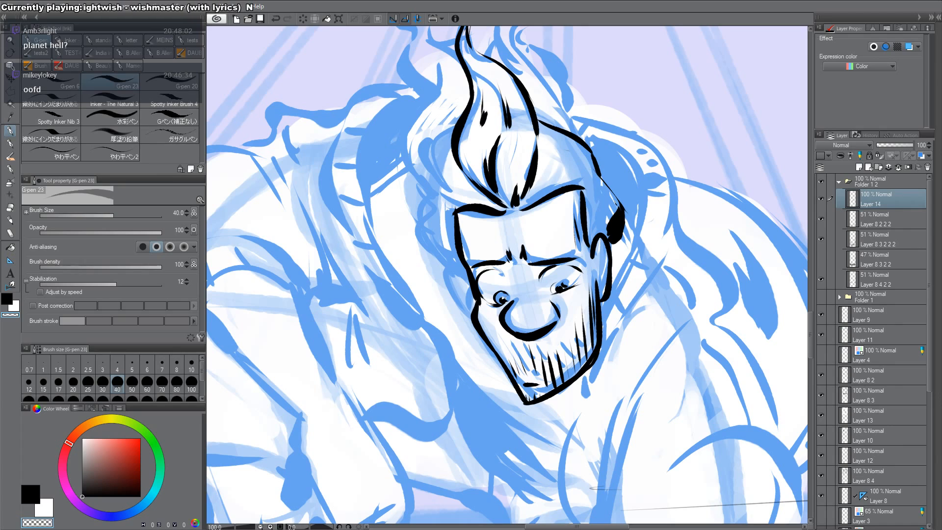
pyautogui.press('c')
pyautogui.moveTo(592, 167); pyautogui.dragTo(615, 202)
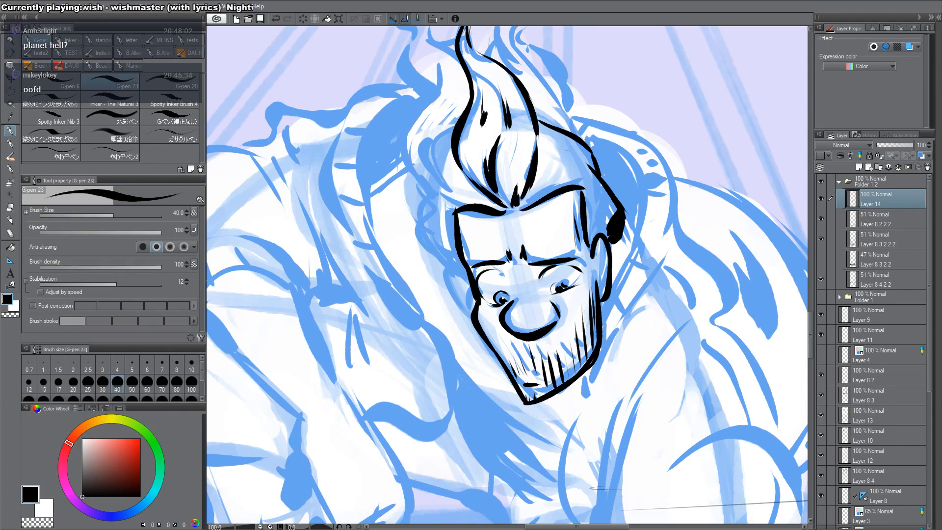
# Step: Ink the hair contour on the left side of the head with dark curls and small strokes beside the hairline
pyautogui.moveTo(495, 175); pyautogui.dragTo(519, 270)
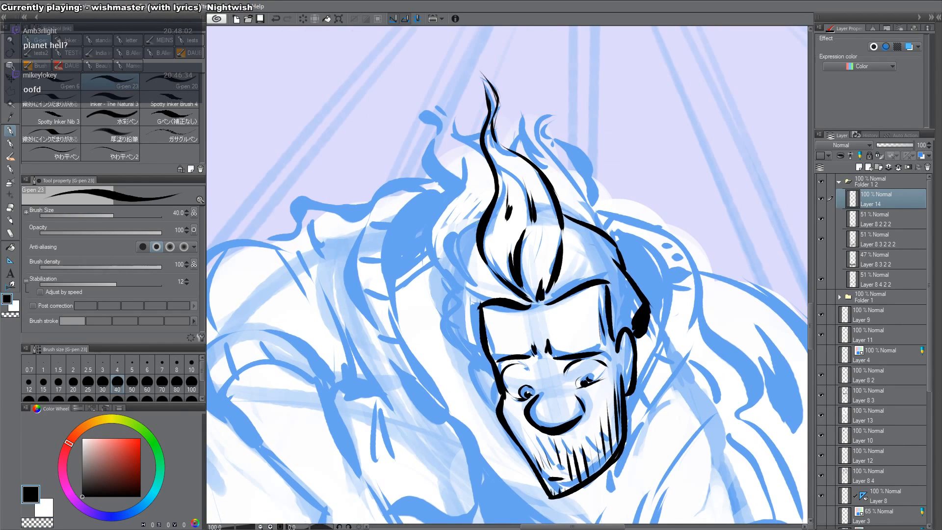
pyautogui.moveTo(480, 224)
pyautogui.mouseDown()
pyautogui.moveTo(459, 245)
pyautogui.moveTo(454, 300)
pyautogui.moveTo(482, 360)
pyautogui.mouseUp()
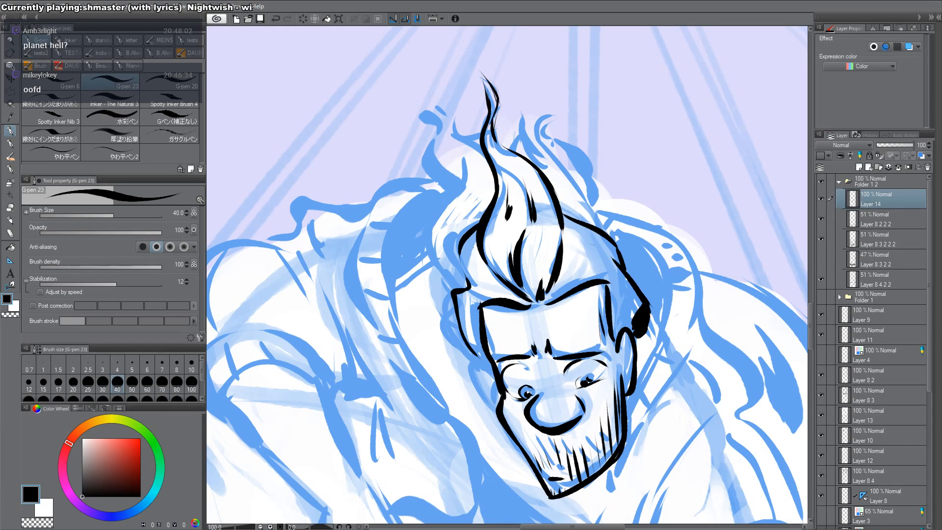
pyautogui.moveTo(486, 253); pyautogui.dragTo(471, 294)
pyautogui.moveTo(481, 291); pyautogui.dragTo(495, 299)
pyautogui.moveTo(476, 229)
pyautogui.mouseDown()
pyautogui.moveTo(464, 282)
pyautogui.moveTo(466, 249)
pyautogui.moveTo(460, 256)
pyautogui.moveTo(471, 292)
pyautogui.moveTo(461, 272)
pyautogui.moveTo(499, 256)
pyautogui.moveTo(476, 304)
pyautogui.mouseUp()
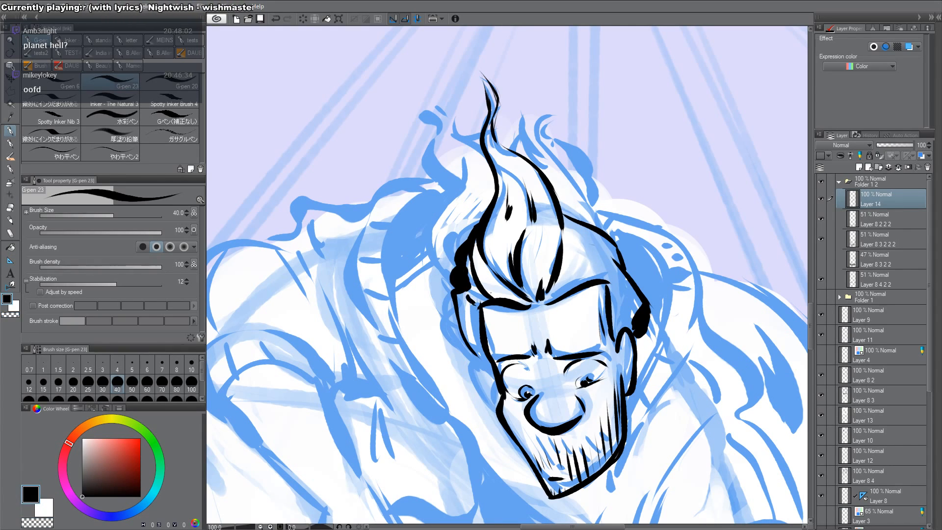
# Step: Ink the left ear and the inner marks of both ears, and darken the left temple and sideburn
pyautogui.moveTo(474, 351)
pyautogui.mouseDown()
pyautogui.moveTo(496, 392)
pyautogui.moveTo(487, 380)
pyautogui.moveTo(494, 346)
pyautogui.moveTo(496, 398)
pyautogui.mouseUp()
pyautogui.hotkey('ctrl', 'z')
pyautogui.hotkey('ctrl', 'z')
pyautogui.hotkey('ctrl', 'z')
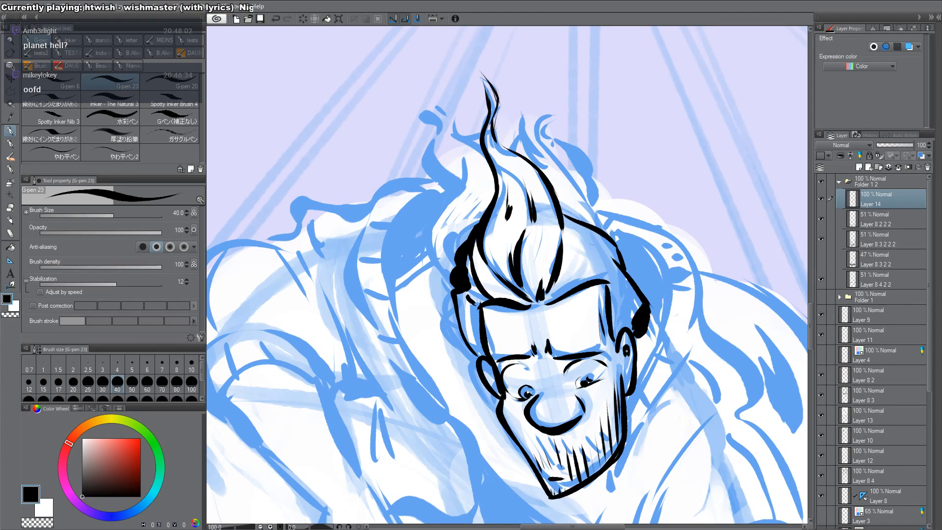
pyautogui.moveTo(625, 356); pyautogui.dragTo(629, 372)
pyautogui.moveTo(485, 364); pyautogui.dragTo(492, 382)
pyautogui.moveTo(485, 308); pyautogui.dragTo(490, 350)
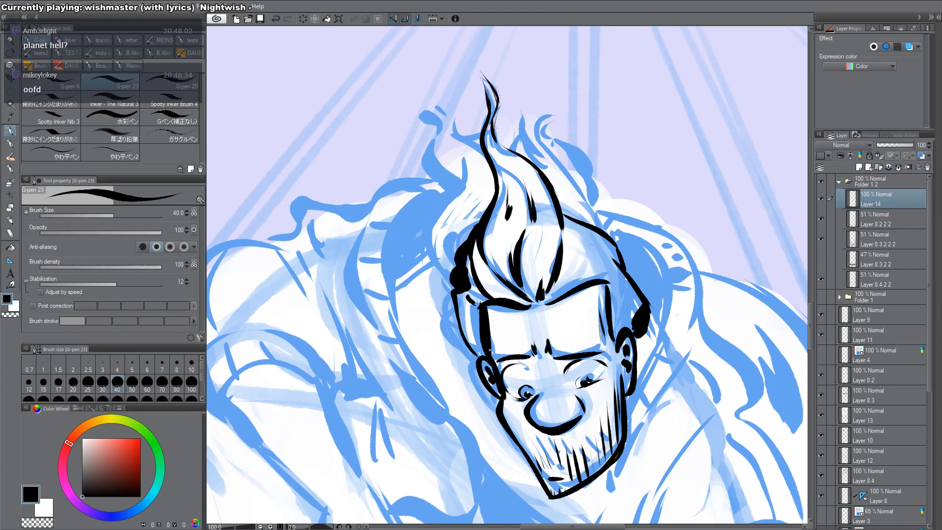
pyautogui.moveTo(457, 293); pyautogui.dragTo(477, 357)
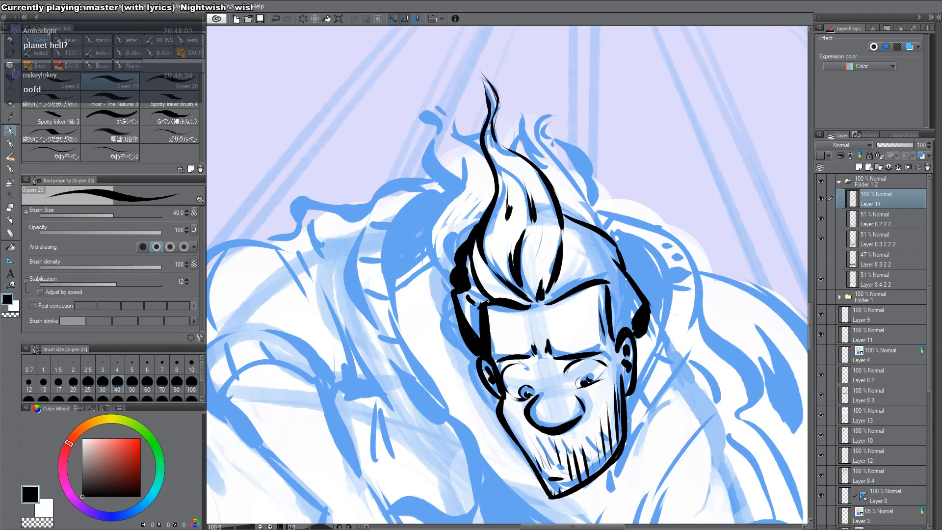
# Step: Blacken the hair roots at the middle of the hairline on the turned canvas, and add dark strands right of the tuft
pyautogui.moveTo(501, 319)
pyautogui.mouseDown()
pyautogui.moveTo(497, 354)
pyautogui.moveTo(436, 267)
pyautogui.mouseUp()
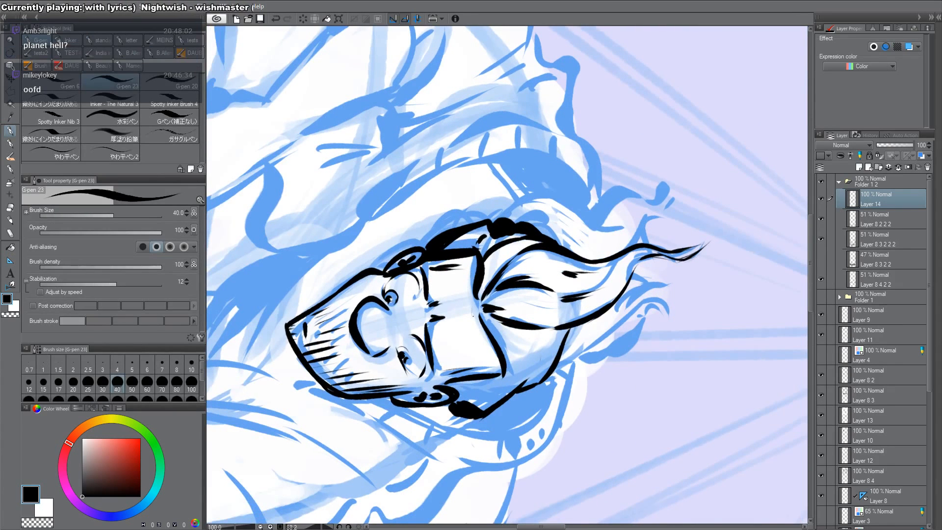
pyautogui.moveTo(475, 321); pyautogui.dragTo(479, 294)
pyautogui.moveTo(498, 263); pyautogui.dragTo(484, 314)
pyautogui.moveTo(499, 328); pyautogui.dragTo(486, 313)
pyautogui.moveTo(608, 309); pyautogui.dragTo(584, 42)
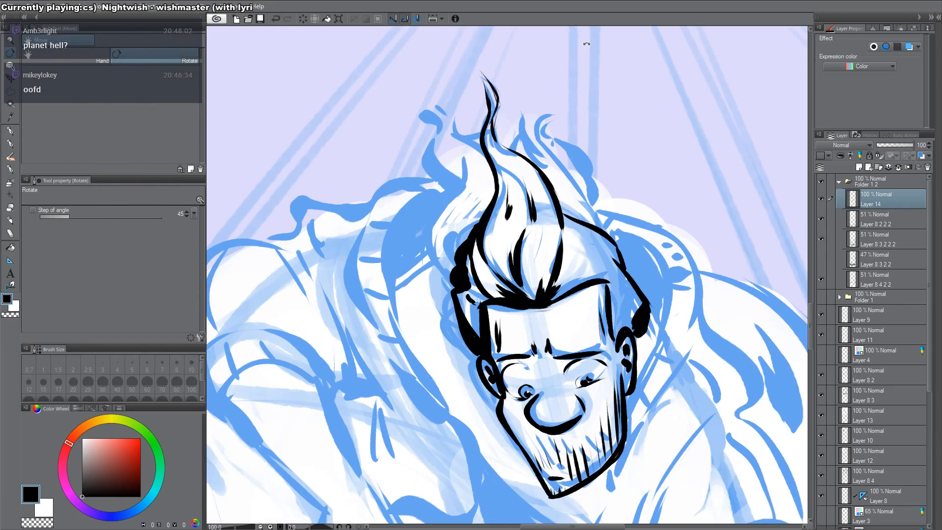
pyautogui.moveTo(580, 241); pyautogui.dragTo(571, 273)
pyautogui.moveTo(584, 257); pyautogui.dragTo(569, 279)
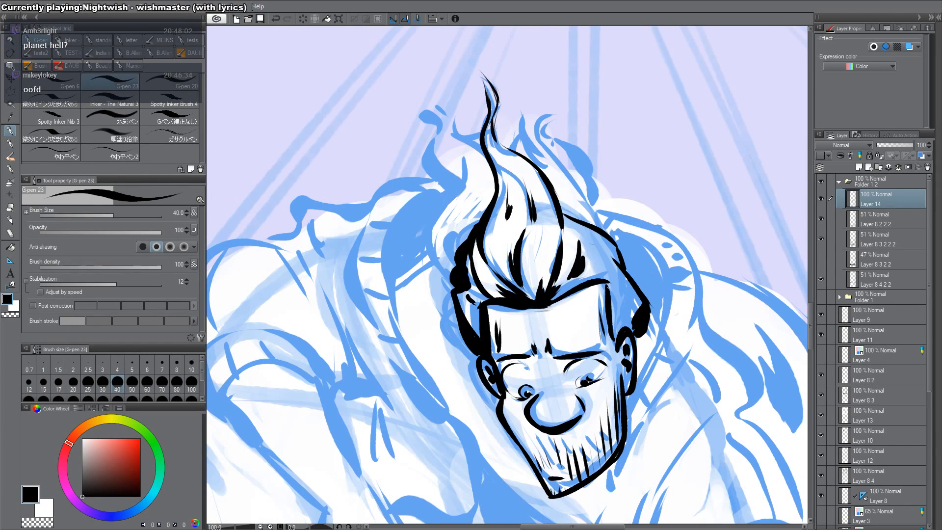
# Step: Ink short hair strokes beside the ear, then the jacket collar's inner edge from the ear past the chin to the chest
pyautogui.moveTo(621, 295); pyautogui.dragTo(613, 317)
pyautogui.moveTo(626, 299); pyautogui.dragTo(619, 313)
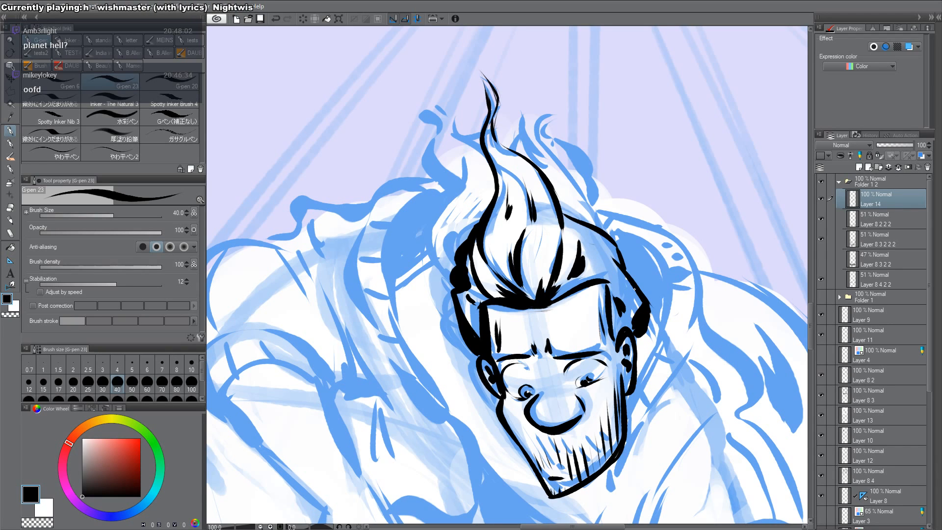
pyautogui.moveTo(655, 400); pyautogui.dragTo(604, 241)
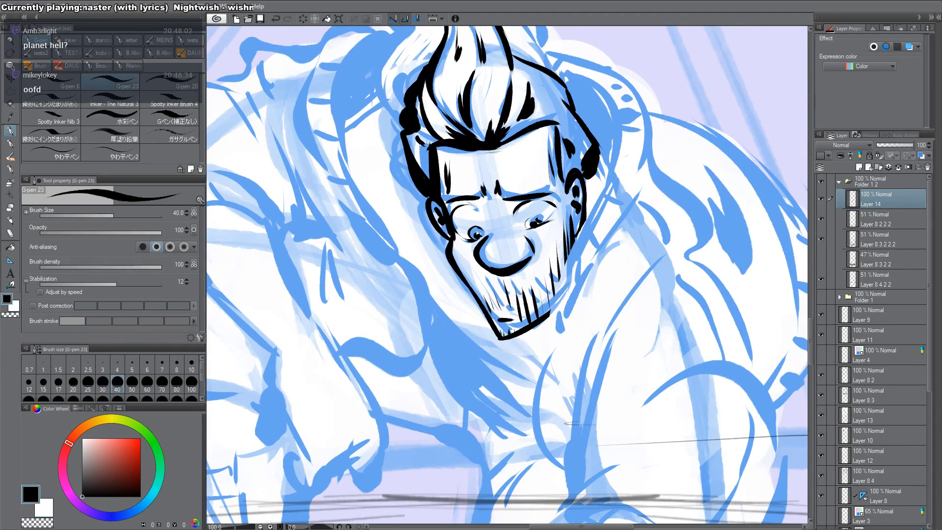
pyautogui.moveTo(597, 162); pyautogui.dragTo(539, 363)
pyautogui.moveTo(557, 304); pyautogui.dragTo(537, 456)
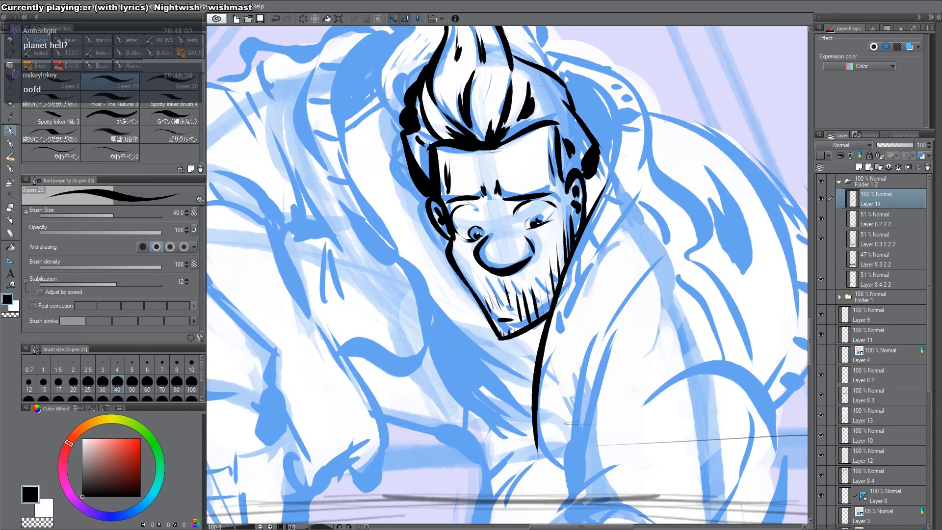
# Step: Ink the collar's inner curve behind the head and fill the area between it and the hair solid black
pyautogui.moveTo(609, 109); pyautogui.dragTo(592, 219)
pyautogui.moveTo(540, 181)
pyautogui.mouseDown()
pyautogui.moveTo(606, 260)
pyautogui.moveTo(556, 337)
pyautogui.mouseUp()
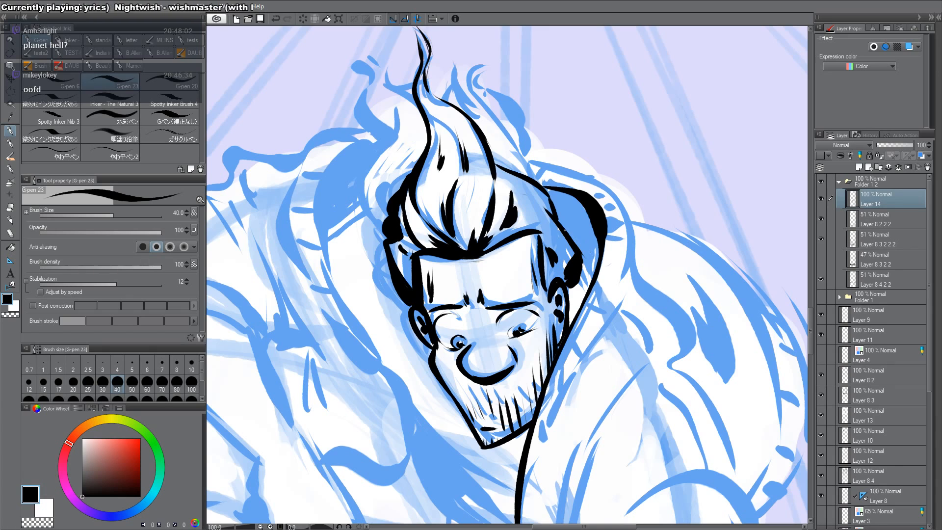
pyautogui.moveTo(564, 230); pyautogui.dragTo(597, 263)
pyautogui.moveTo(549, 192); pyautogui.dragTo(595, 255)
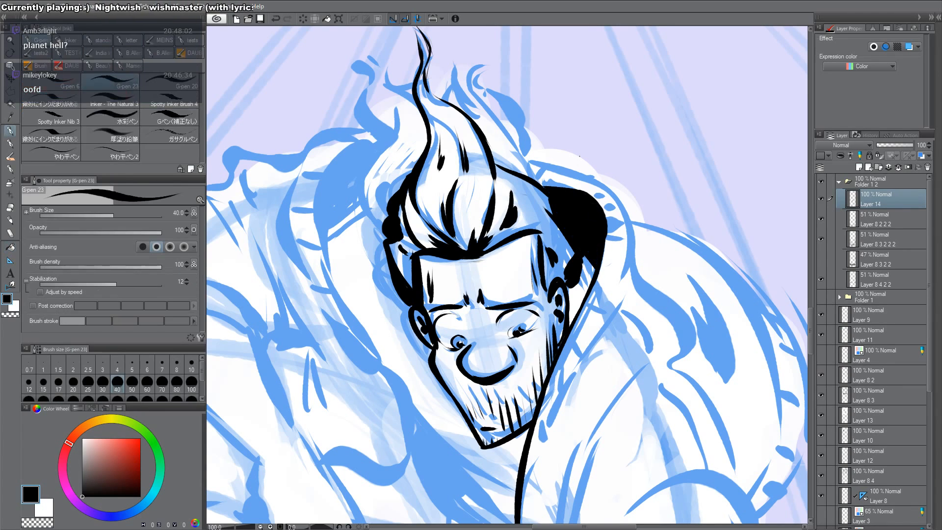
# Step: Ink the outer edge of the right-hand collar from behind the hair down to its pointed lower tip
pyautogui.moveTo(518, 169)
pyautogui.mouseDown()
pyautogui.moveTo(621, 204)
pyautogui.moveTo(632, 326)
pyautogui.mouseUp()
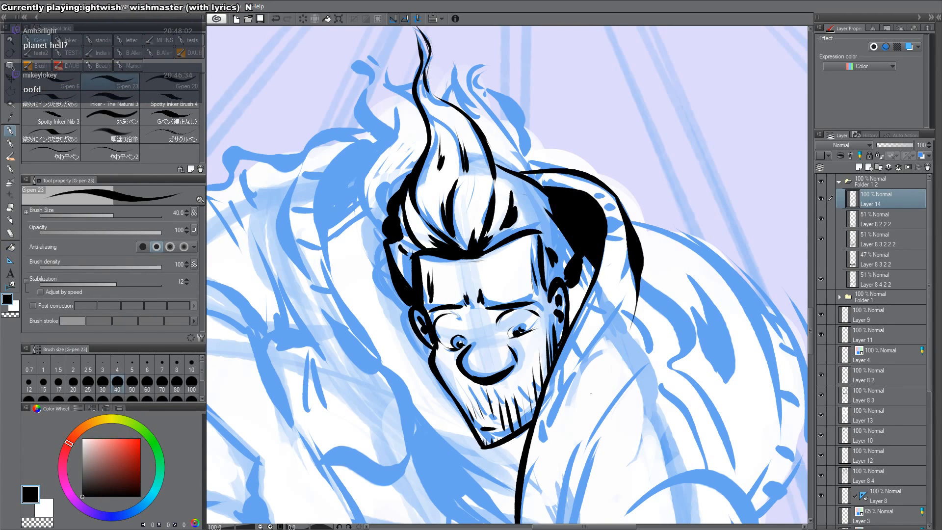
pyautogui.moveTo(573, 403); pyautogui.dragTo(584, 318)
pyautogui.moveTo(535, 396)
pyautogui.mouseDown()
pyautogui.moveTo(641, 227)
pyautogui.moveTo(638, 250)
pyautogui.mouseUp()
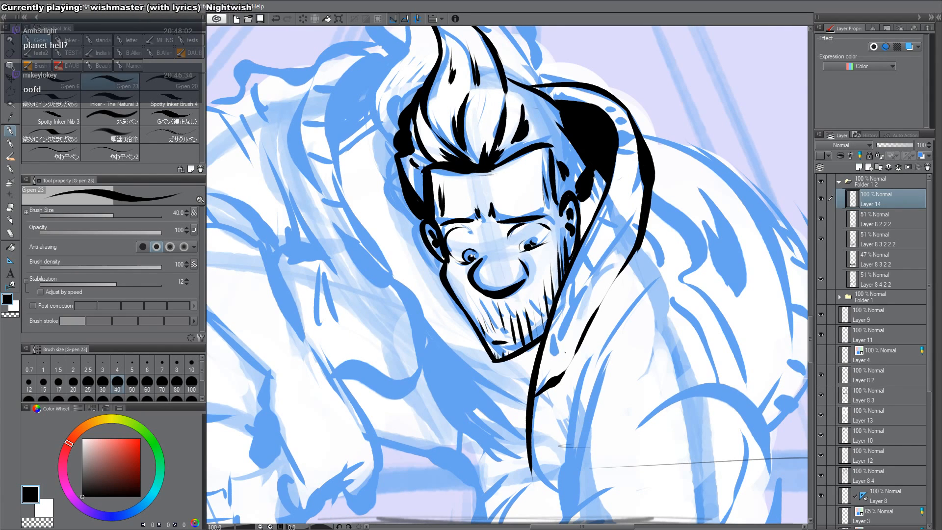
# Step: Ink short ribbing lines across the right-hand collar from its lower tip up around the back of the head
pyautogui.moveTo(540, 364)
pyautogui.mouseDown()
pyautogui.moveTo(565, 370)
pyautogui.moveTo(571, 352)
pyautogui.mouseUp()
pyautogui.moveTo(557, 311); pyautogui.dragTo(579, 327)
pyautogui.moveTo(565, 287); pyautogui.dragTo(593, 308)
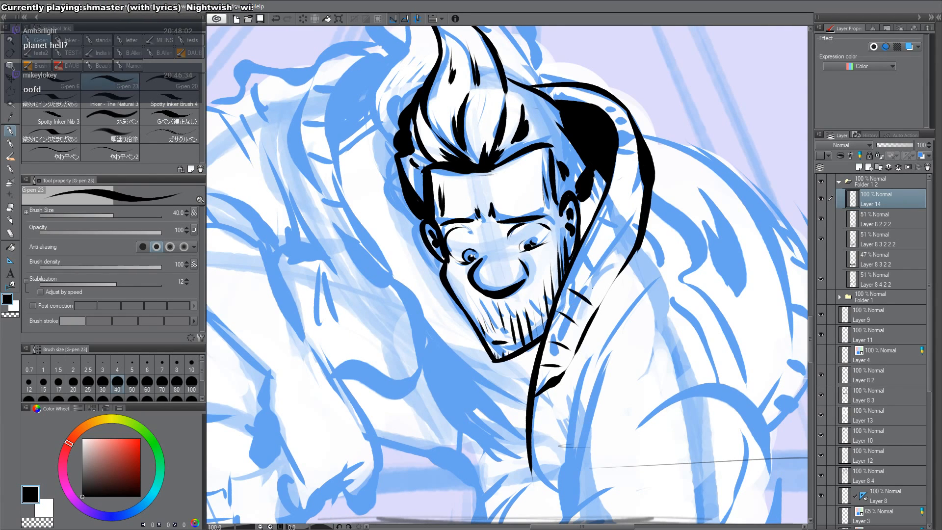
pyautogui.moveTo(584, 267); pyautogui.dragTo(605, 290)
pyautogui.moveTo(594, 243); pyautogui.dragTo(618, 265)
pyautogui.moveTo(605, 212); pyautogui.dragTo(633, 240)
pyautogui.moveTo(618, 185); pyautogui.dragTo(640, 210)
pyautogui.moveTo(615, 127); pyautogui.dragTo(631, 201)
pyautogui.moveTo(577, 162); pyautogui.dragTo(585, 173)
pyautogui.moveTo(593, 166)
pyautogui.mouseDown()
pyautogui.moveTo(641, 194)
pyautogui.moveTo(654, 243)
pyautogui.mouseUp()
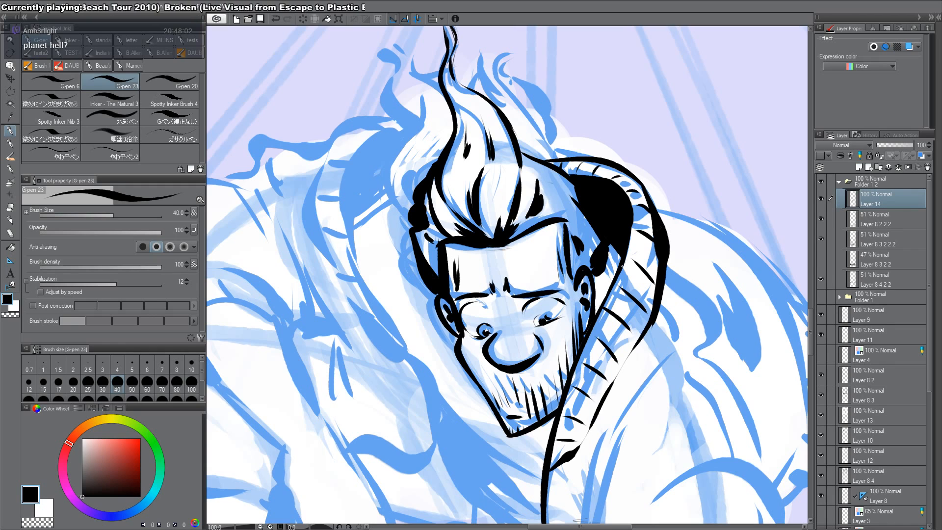
# Step: Thicken the right-hand collar's edges and darken the gap between the ear, beard and collar with black strokes
pyautogui.moveTo(605, 315); pyautogui.dragTo(610, 291)
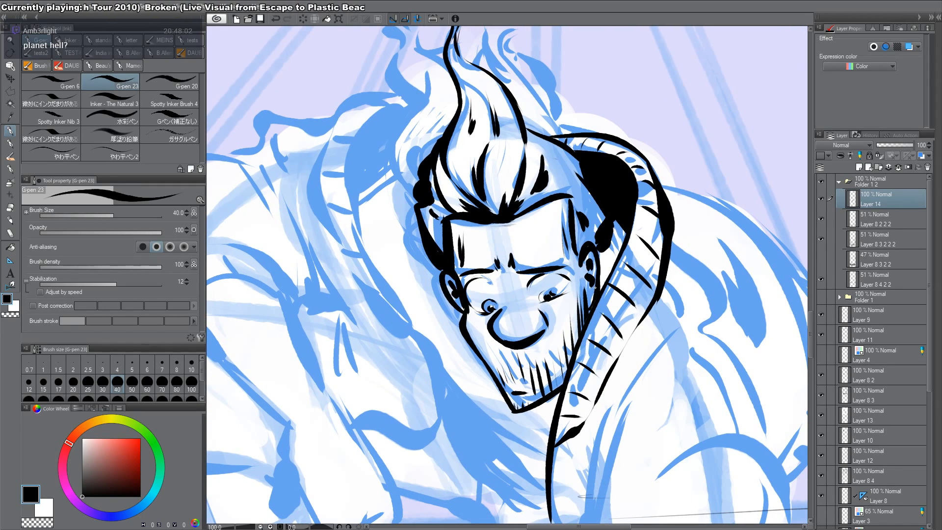
pyautogui.moveTo(598, 334)
pyautogui.mouseDown()
pyautogui.moveTo(595, 300)
pyautogui.moveTo(607, 290)
pyautogui.mouseUp()
pyautogui.moveTo(640, 251); pyautogui.dragTo(622, 329)
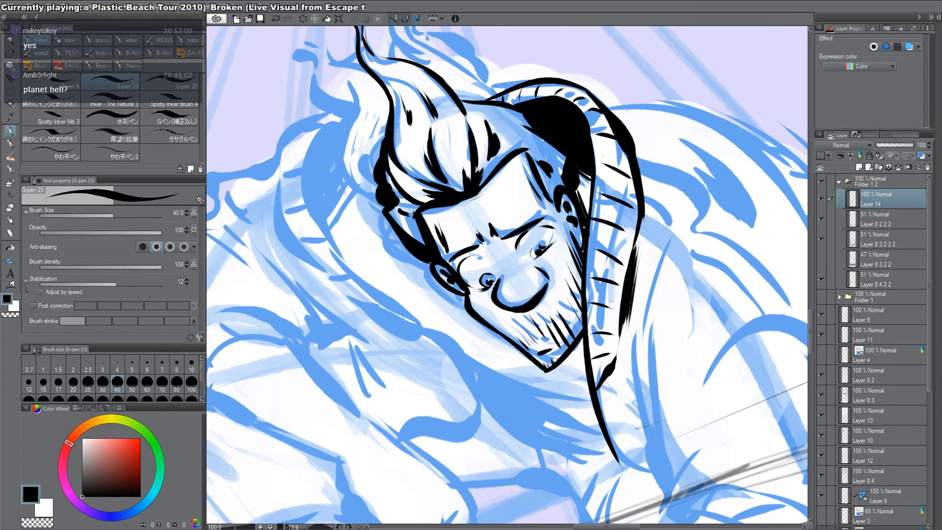
pyautogui.moveTo(589, 182); pyautogui.dragTo(589, 217)
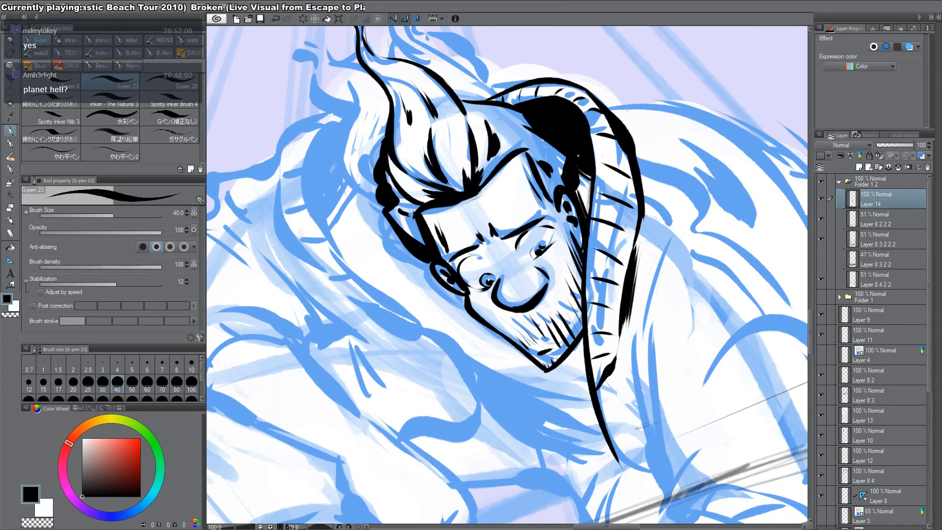
pyautogui.moveTo(580, 175)
pyautogui.mouseDown()
pyautogui.moveTo(587, 214)
pyautogui.moveTo(589, 182)
pyautogui.mouseUp()
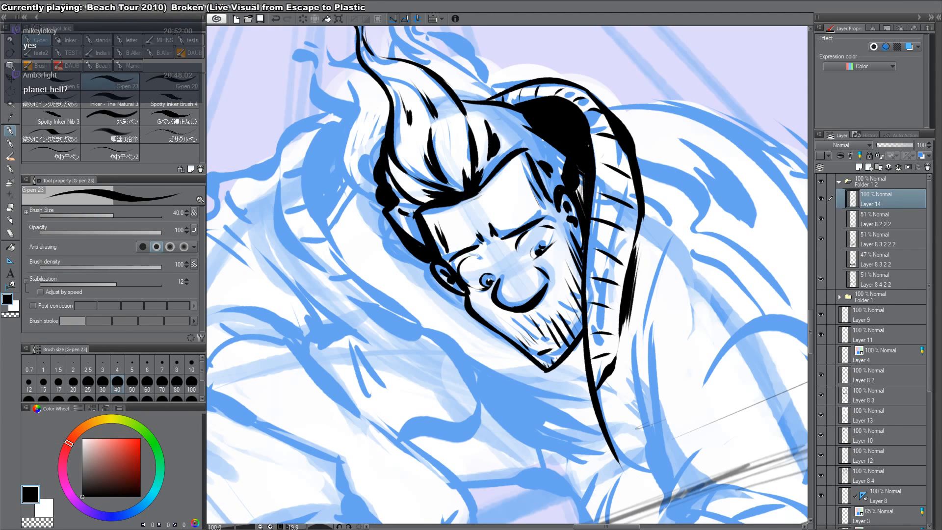
pyautogui.moveTo(621, 236)
pyautogui.mouseDown()
pyautogui.moveTo(613, 281)
pyautogui.moveTo(621, 292)
pyautogui.mouseUp()
pyautogui.moveTo(573, 228)
pyautogui.mouseDown()
pyautogui.moveTo(624, 386)
pyautogui.moveTo(651, 201)
pyautogui.mouseUp()
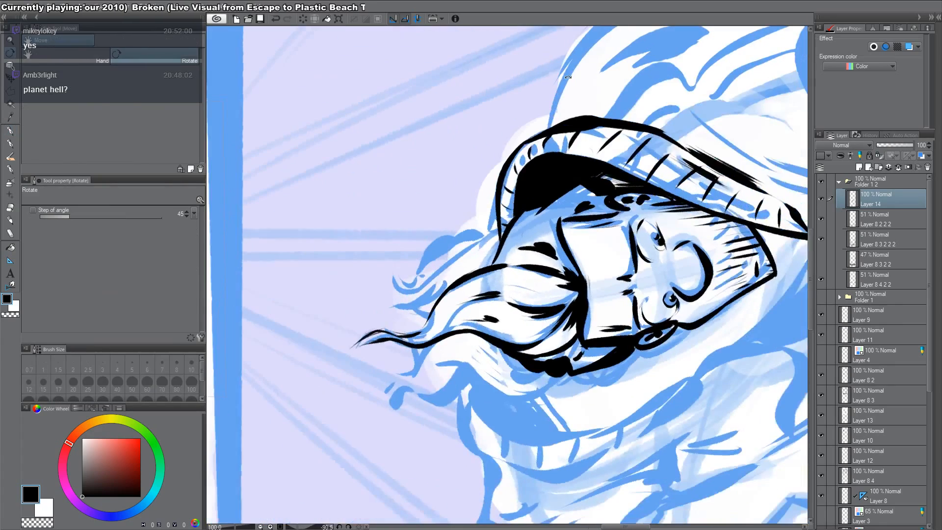
pyautogui.moveTo(514, 212)
pyautogui.mouseDown()
pyautogui.moveTo(513, 173)
pyautogui.moveTo(509, 214)
pyautogui.mouseUp()
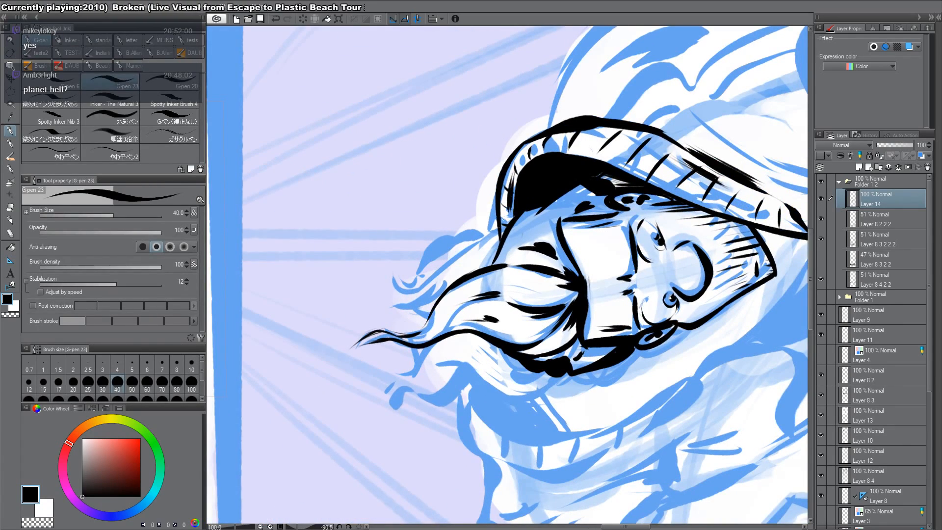
# Step: Ink the upper arc of the left-hand collar from the hair outward and down, redoing the first stroke
pyautogui.keyDown('alt'); pyautogui.click(492, 264); pyautogui.keyUp('alt')
pyautogui.keyDown('alt'); pyautogui.click(492, 264); pyautogui.keyUp('alt')
pyautogui.keyDown('shift'); pyautogui.doubleClick(492, 267); pyautogui.keyUp('shift')
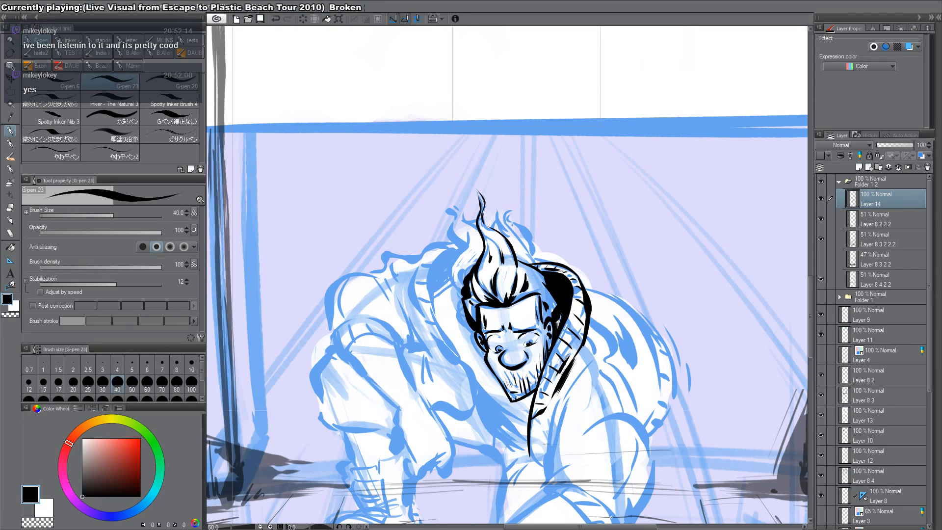
pyautogui.moveTo(476, 257)
pyautogui.mouseDown()
pyautogui.moveTo(436, 269)
pyautogui.moveTo(430, 303)
pyautogui.mouseUp()
pyautogui.hotkey('ctrl', 'z')
pyautogui.moveTo(477, 260)
pyautogui.mouseDown()
pyautogui.moveTo(429, 303)
pyautogui.moveTo(426, 249)
pyautogui.moveTo(411, 301)
pyautogui.mouseUp()
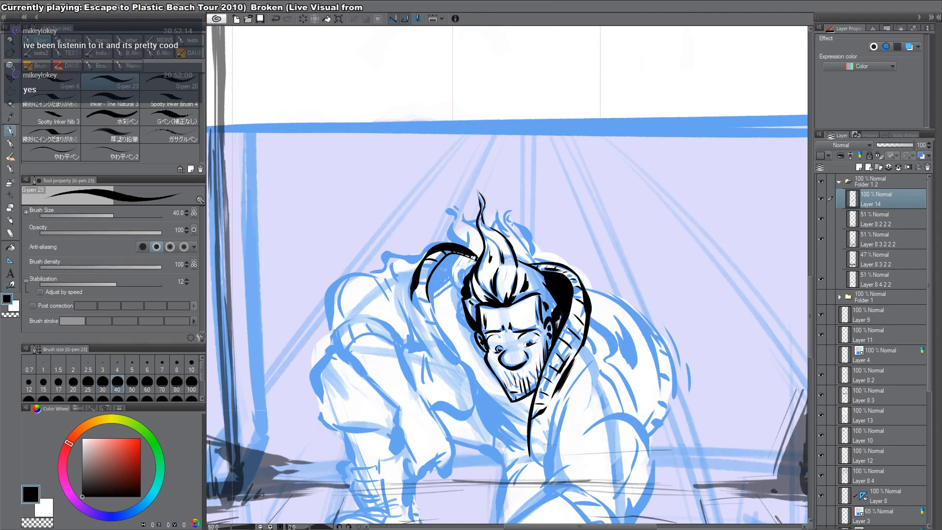
# Step: Ink the left-hand collar's remaining edges and ribbing, and extend the jacket opening in a curve down the chest
pyautogui.moveTo(427, 288)
pyautogui.mouseDown()
pyautogui.moveTo(443, 342)
pyautogui.moveTo(412, 330)
pyautogui.moveTo(454, 353)
pyautogui.moveTo(440, 331)
pyautogui.mouseUp()
pyautogui.moveTo(423, 329)
pyautogui.mouseDown()
pyautogui.moveTo(437, 320)
pyautogui.moveTo(425, 290)
pyautogui.moveTo(440, 256)
pyautogui.mouseUp()
pyautogui.moveTo(428, 271); pyautogui.dragTo(432, 261)
pyautogui.moveTo(426, 304); pyautogui.dragTo(478, 409)
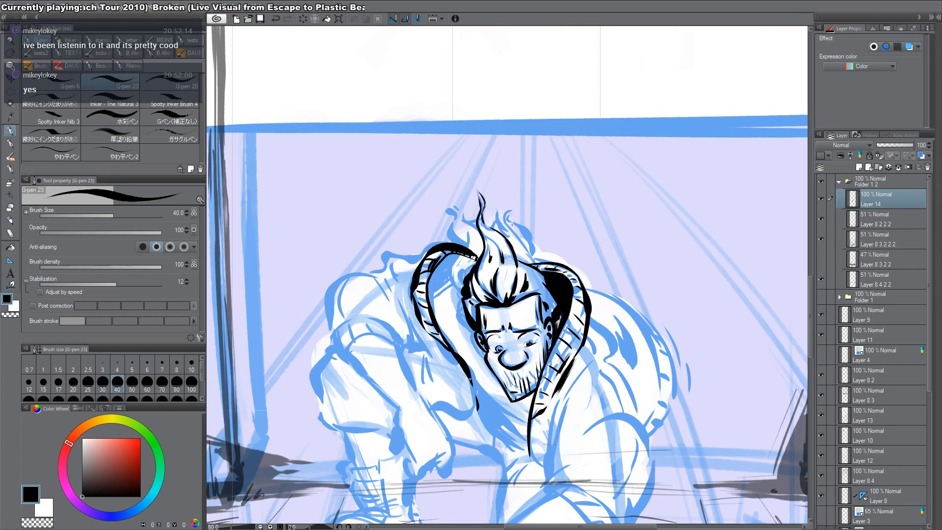
pyautogui.hotkey('ctrl', 'z')
pyautogui.moveTo(450, 344); pyautogui.dragTo(466, 416)
pyautogui.press('space')
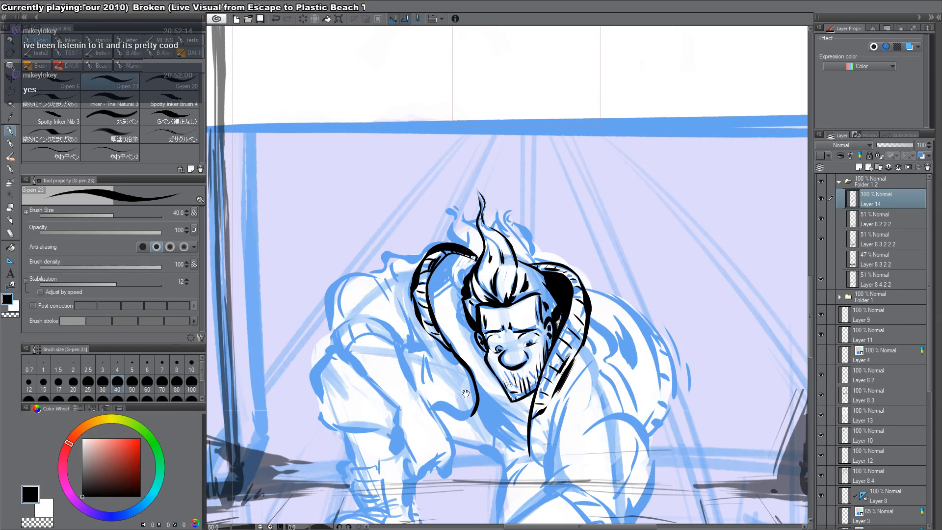
# Step: Fill the shadow inside the left-hand collar with black and ink a jacket fold along its outer side
pyautogui.moveTo(590, 372); pyautogui.dragTo(556, 445)
pyautogui.press('r')
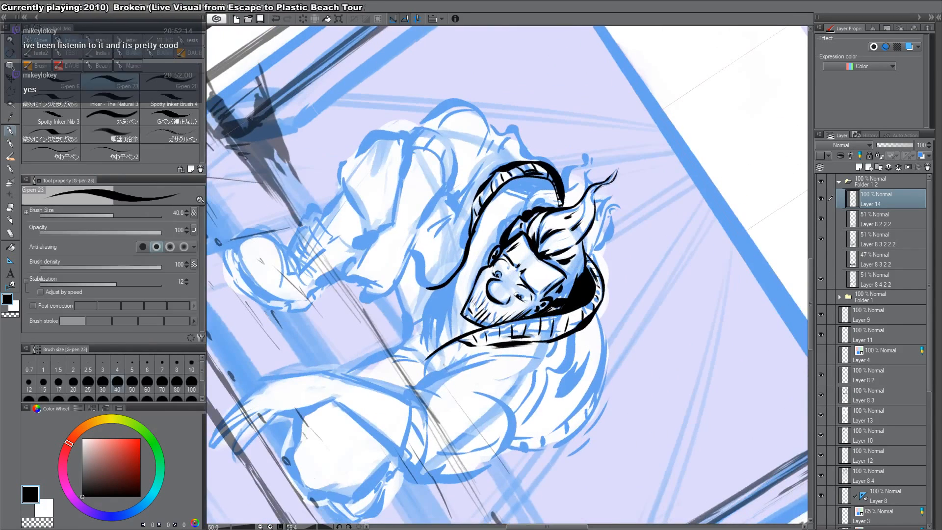
pyautogui.moveTo(534, 206)
pyautogui.mouseDown()
pyautogui.moveTo(526, 177)
pyautogui.moveTo(541, 185)
pyautogui.moveTo(534, 193)
pyautogui.moveTo(460, 190)
pyautogui.moveTo(455, 265)
pyautogui.mouseUp()
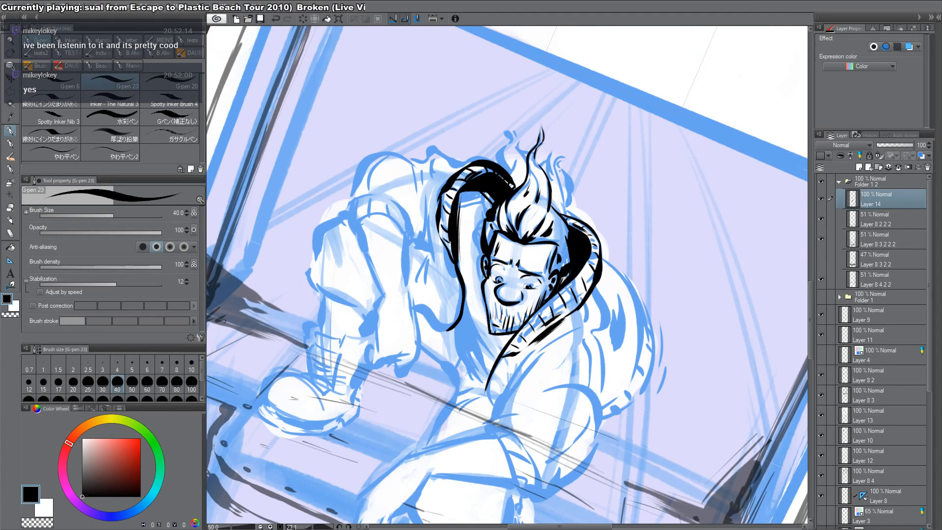
pyautogui.moveTo(428, 223); pyautogui.dragTo(445, 290)
# Step: Ink the ribbed cuff of the left-hand sleeve, with its curved edges and short ribbing lines
pyautogui.moveTo(356, 226)
pyautogui.mouseDown()
pyautogui.moveTo(368, 219)
pyautogui.moveTo(414, 250)
pyautogui.mouseUp()
pyautogui.hotkey('ctrl', 'z')
pyautogui.moveTo(356, 227)
pyautogui.mouseDown()
pyautogui.moveTo(406, 230)
pyautogui.moveTo(409, 239)
pyautogui.moveTo(411, 227)
pyautogui.moveTo(407, 244)
pyautogui.moveTo(387, 219)
pyautogui.moveTo(357, 230)
pyautogui.moveTo(353, 210)
pyautogui.moveTo(377, 198)
pyautogui.moveTo(412, 231)
pyautogui.moveTo(410, 220)
pyautogui.moveTo(359, 219)
pyautogui.mouseUp()
pyautogui.moveTo(369, 203)
pyautogui.mouseDown()
pyautogui.moveTo(368, 216)
pyautogui.moveTo(393, 220)
pyautogui.mouseUp()
pyautogui.moveTo(402, 215); pyautogui.dragTo(403, 228)
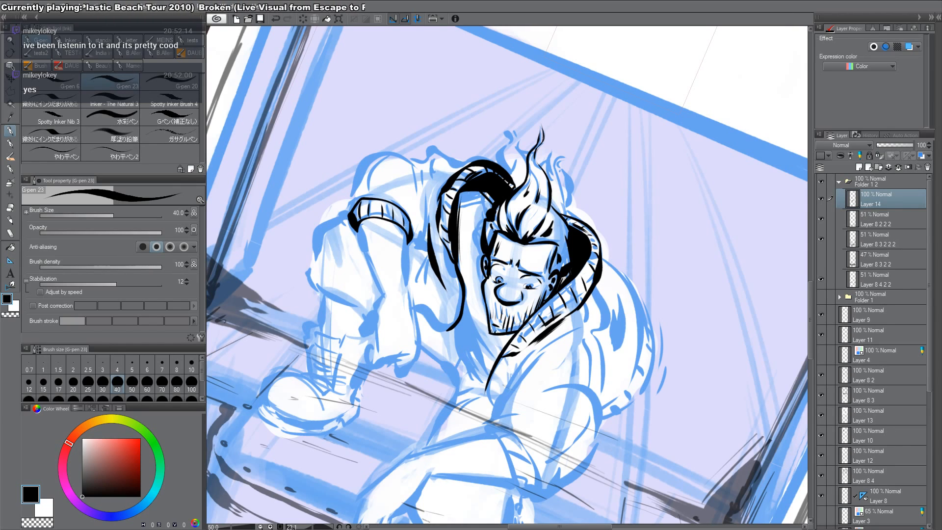
# Step: Ink the left-hand sleeve's outline, the bunched fabric at the shoulder and the small fold lines on the sleeve
pyautogui.hotkey('shift', 'space')
pyautogui.moveTo(675, 173)
pyautogui.mouseDown()
pyautogui.moveTo(568, 113)
pyautogui.moveTo(504, 112)
pyautogui.mouseUp()
pyautogui.moveTo(373, 376)
pyautogui.mouseDown()
pyautogui.moveTo(318, 328)
pyautogui.moveTo(321, 308)
pyautogui.moveTo(341, 353)
pyautogui.moveTo(370, 375)
pyautogui.mouseUp()
pyautogui.hotkey('ctrl', 'z')
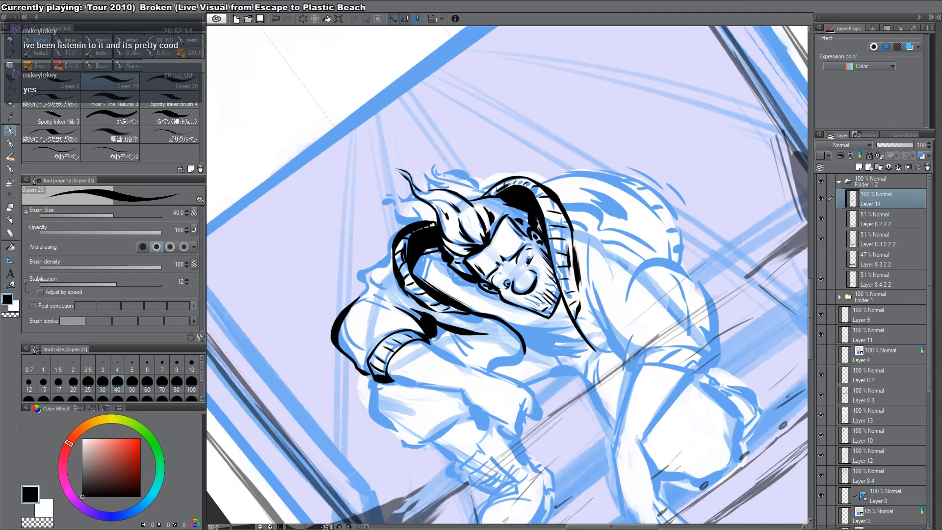
pyautogui.moveTo(361, 298); pyautogui.dragTo(379, 261)
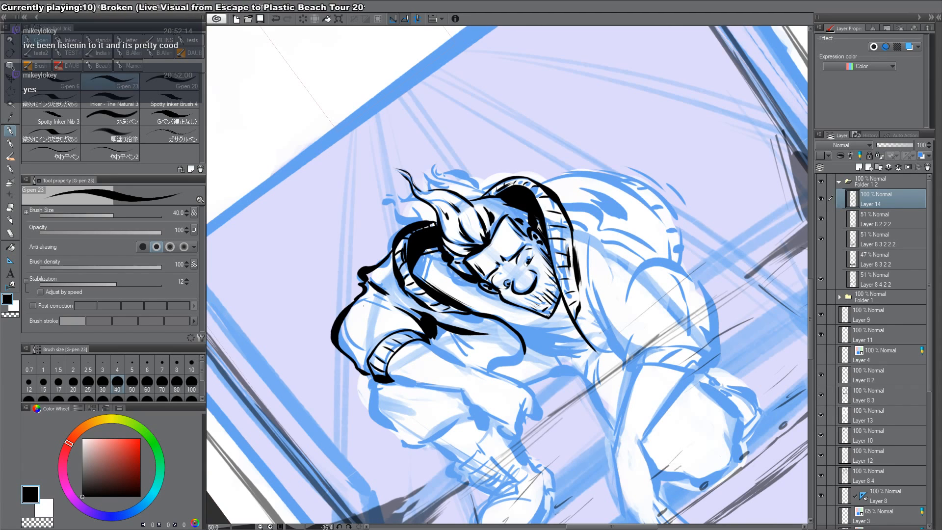
pyautogui.moveTo(352, 313); pyautogui.dragTo(364, 348)
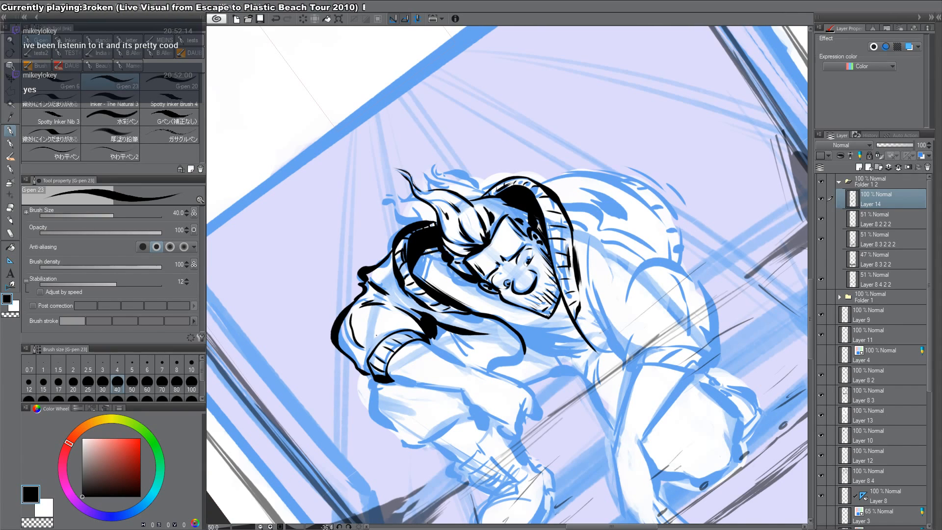
# Step: Ink a tapered line ending in a dot along the jacket's right-hand shoulder, beside the collar
pyautogui.doubleClick(554, 476)
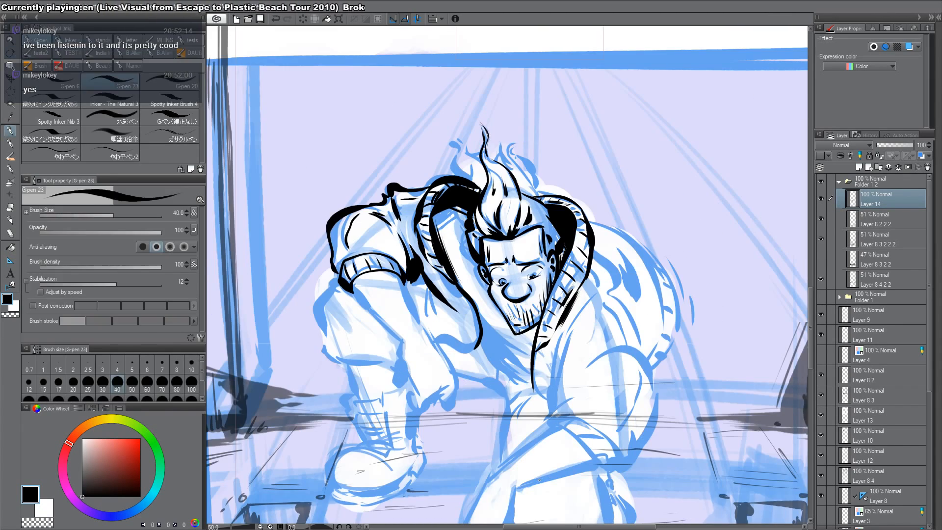
pyautogui.moveTo(645, 304); pyautogui.dragTo(601, 308)
pyautogui.moveTo(554, 240); pyautogui.dragTo(576, 293)
pyautogui.hotkey('ctrl', 'z')
pyautogui.click(575, 297)
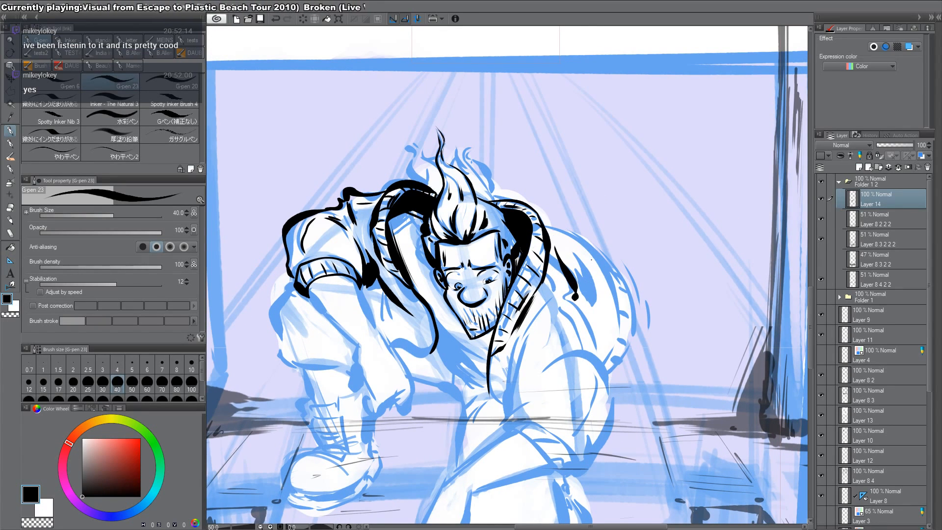
# Step: Set the brush size to 50 and ink the outer contour of the right-hand sleeve down to the cuff
pyautogui.moveTo(610, 366); pyautogui.dragTo(589, 303)
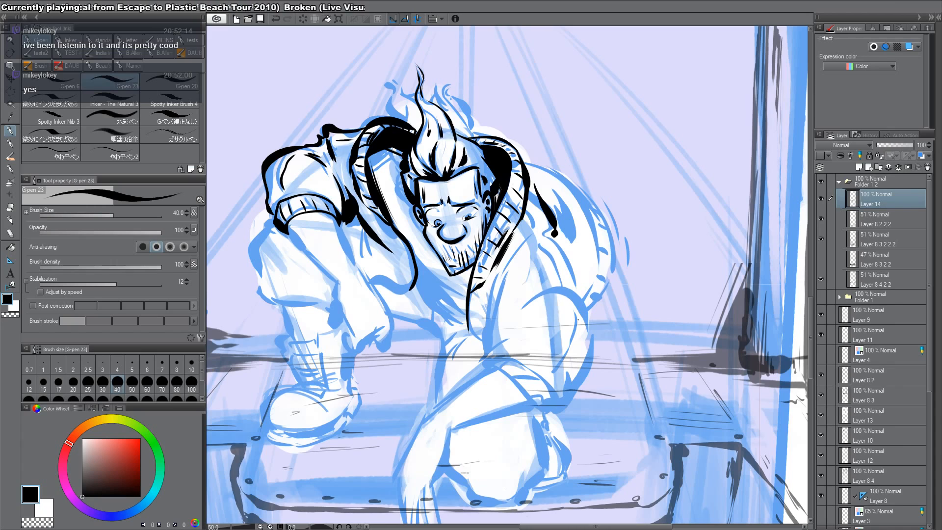
pyautogui.click(132, 382)
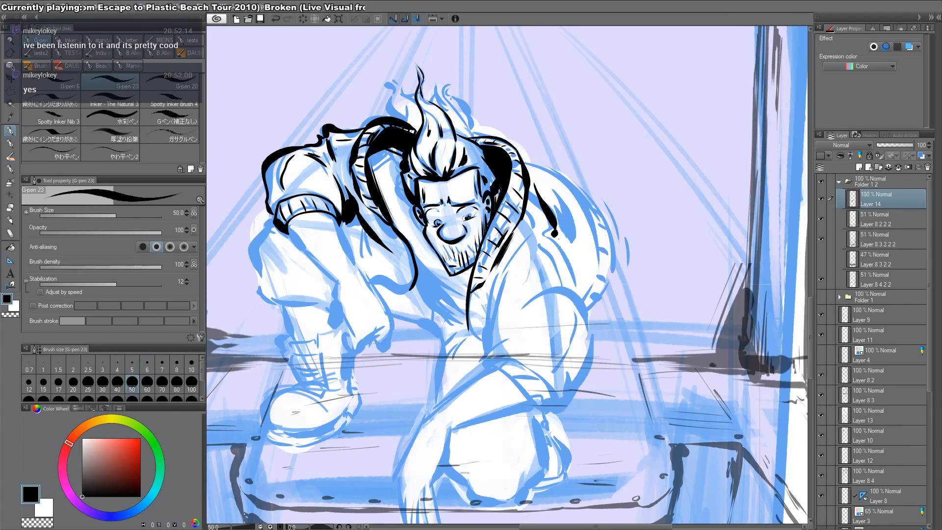
pyautogui.moveTo(559, 239)
pyautogui.mouseDown()
pyautogui.moveTo(585, 308)
pyautogui.moveTo(567, 388)
pyautogui.mouseUp()
pyautogui.hotkey('ctrl', 'z')
pyautogui.moveTo(554, 294)
pyautogui.mouseDown()
pyautogui.moveTo(589, 349)
pyautogui.moveTo(569, 400)
pyautogui.moveTo(591, 374)
pyautogui.moveTo(563, 399)
pyautogui.mouseUp()
# Step: Ink the right-hand sleeve's ribbed cuff and the sleeve's inner contour with its dark fold above the cuff
pyautogui.moveTo(491, 368)
pyautogui.mouseDown()
pyautogui.moveTo(556, 393)
pyautogui.moveTo(541, 405)
pyautogui.moveTo(556, 402)
pyautogui.moveTo(548, 407)
pyautogui.moveTo(495, 363)
pyautogui.moveTo(513, 355)
pyautogui.mouseUp()
pyautogui.moveTo(512, 368)
pyautogui.mouseDown()
pyautogui.moveTo(535, 362)
pyautogui.moveTo(524, 374)
pyautogui.moveTo(546, 384)
pyautogui.mouseUp()
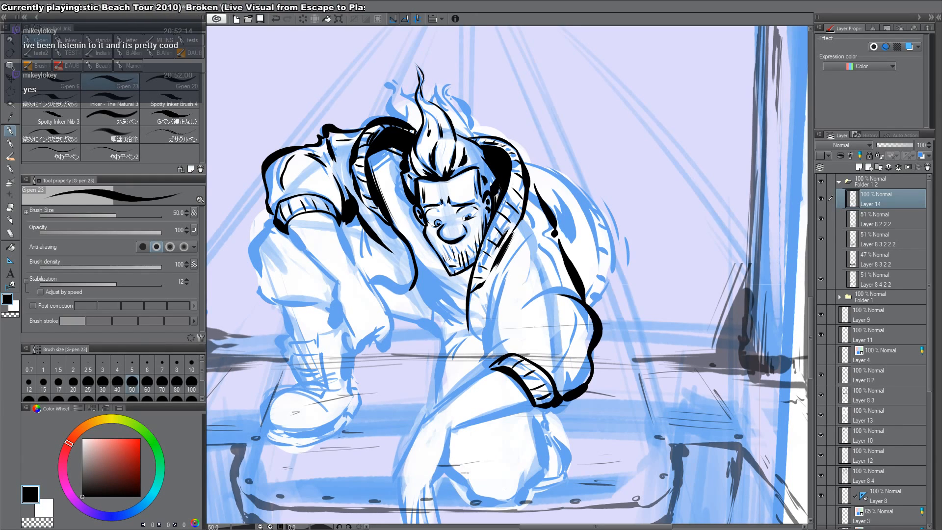
pyautogui.moveTo(486, 337)
pyautogui.mouseDown()
pyautogui.moveTo(515, 371)
pyautogui.moveTo(493, 355)
pyautogui.mouseUp()
pyautogui.moveTo(499, 283); pyautogui.dragTo(483, 342)
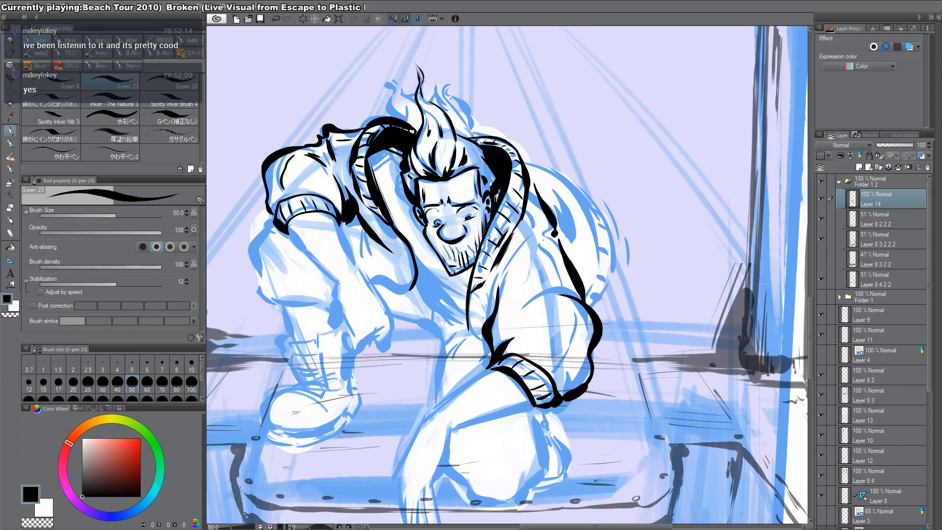
# Step: Ink a heavy black fold on the right-hand shoulder just below the collar
pyautogui.moveTo(540, 237)
pyautogui.mouseDown()
pyautogui.moveTo(501, 279)
pyautogui.moveTo(528, 237)
pyautogui.mouseUp()
pyautogui.press('c')
pyautogui.press('c')
pyautogui.moveTo(502, 272); pyautogui.dragTo(529, 229)
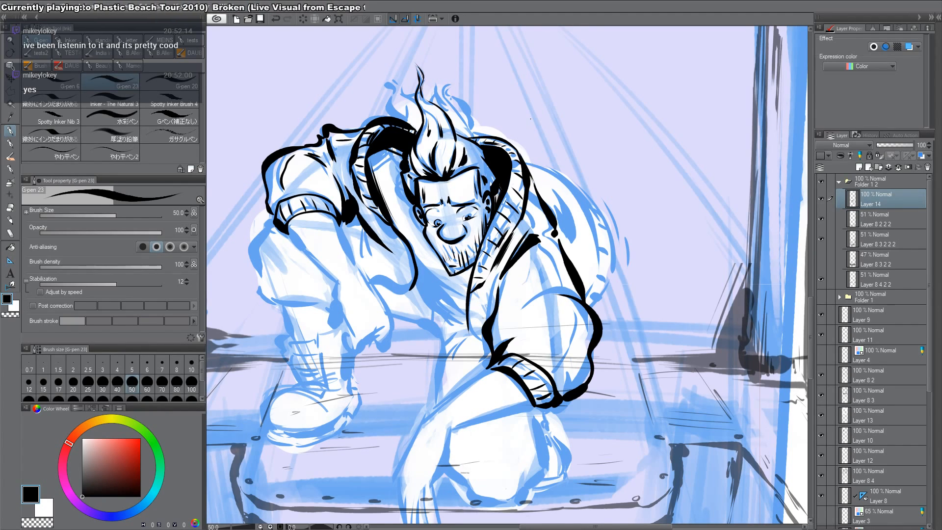
pyautogui.moveTo(530, 118); pyautogui.dragTo(398, 297)
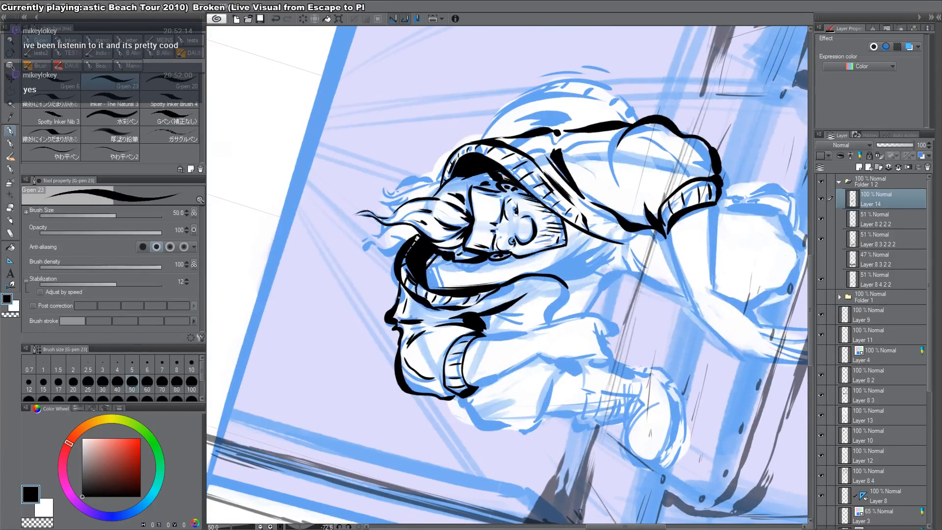
pyautogui.press('c')
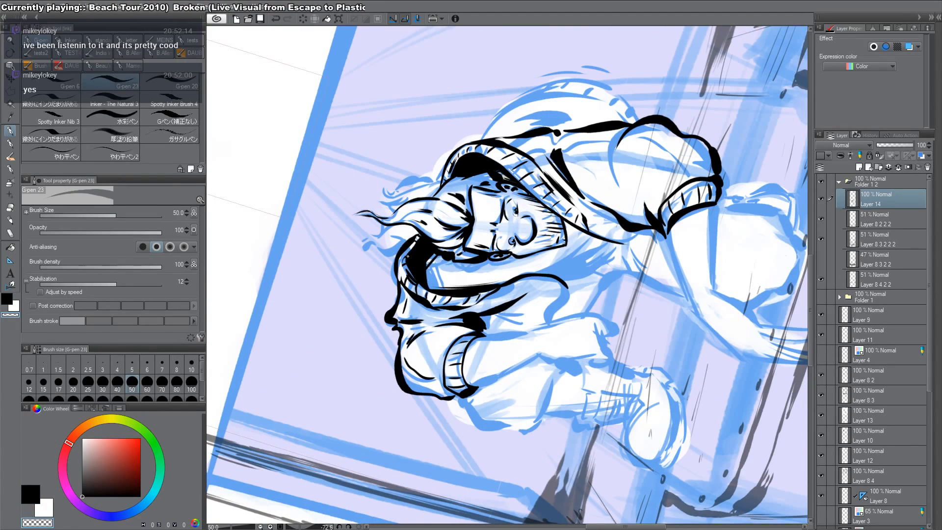
pyautogui.press('c')
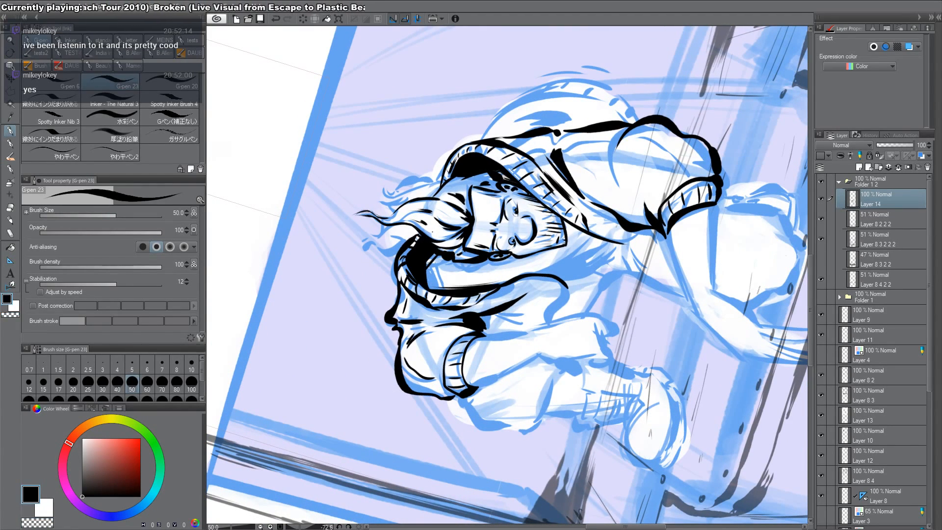
# Step: Fill in the blacks of the jacket's ribbed collar and ink a dark shadow beneath the beard down to the opening
pyautogui.moveTo(401, 261); pyautogui.dragTo(410, 250)
pyautogui.press('r')
pyautogui.doubleClick(619, 479)
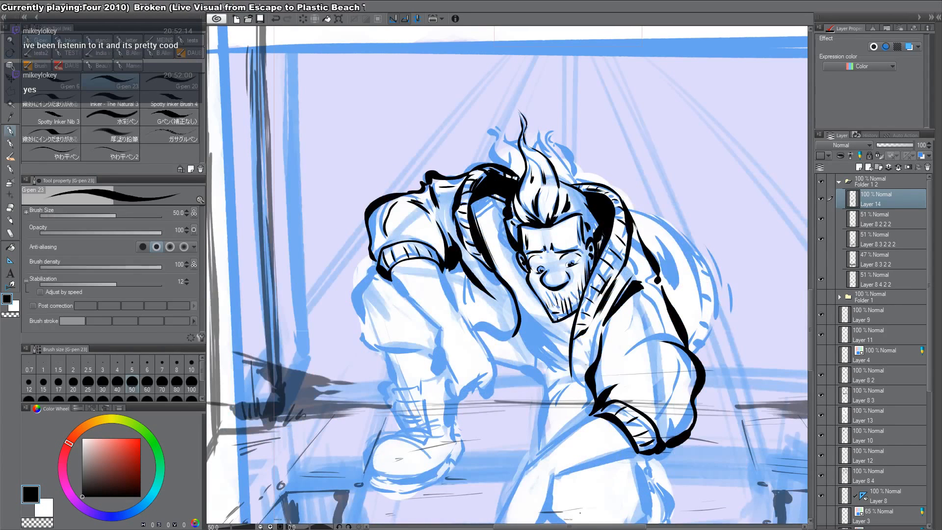
pyautogui.moveTo(506, 201)
pyautogui.mouseDown()
pyautogui.moveTo(493, 192)
pyautogui.moveTo(488, 200)
pyautogui.moveTo(500, 195)
pyautogui.mouseUp()
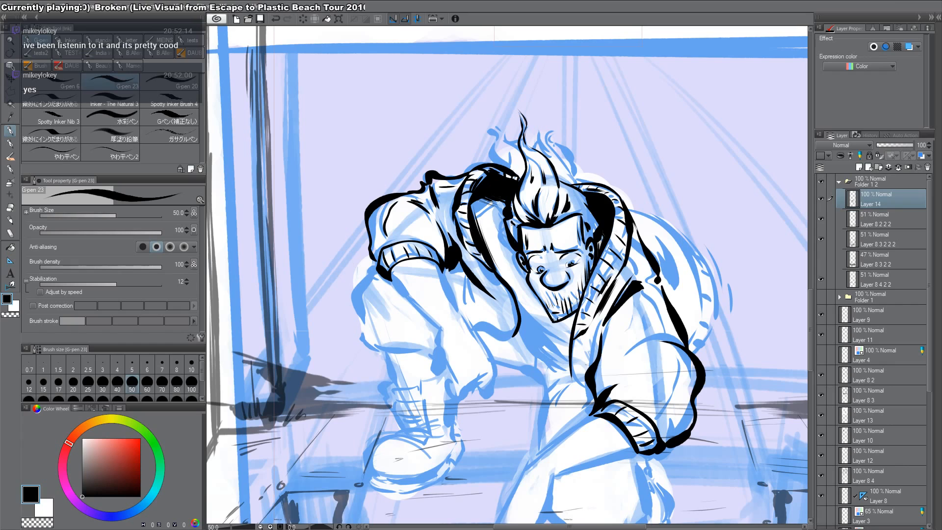
pyautogui.moveTo(514, 278)
pyautogui.mouseDown()
pyautogui.moveTo(512, 247)
pyautogui.moveTo(518, 277)
pyautogui.moveTo(515, 248)
pyautogui.moveTo(529, 277)
pyautogui.moveTo(518, 258)
pyautogui.mouseUp()
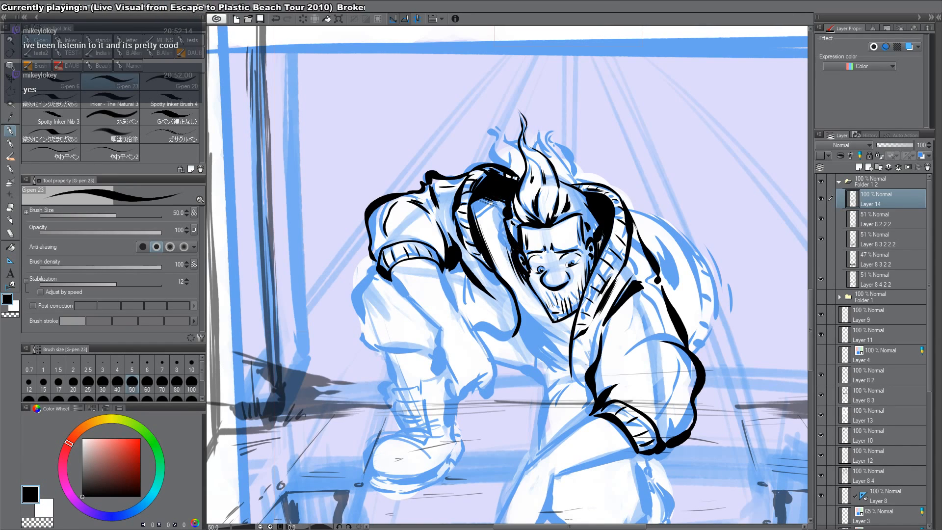
pyautogui.moveTo(556, 333); pyautogui.dragTo(580, 314)
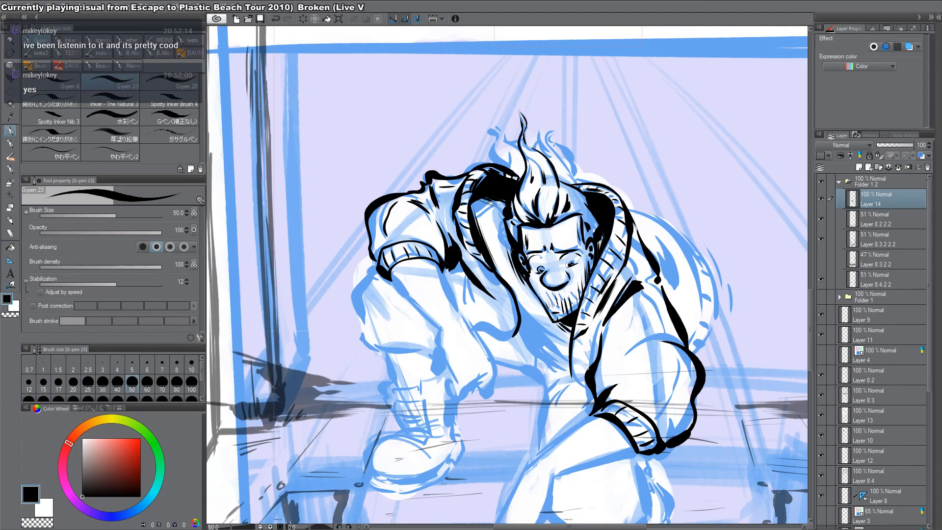
pyautogui.moveTo(590, 367); pyautogui.dragTo(597, 337)
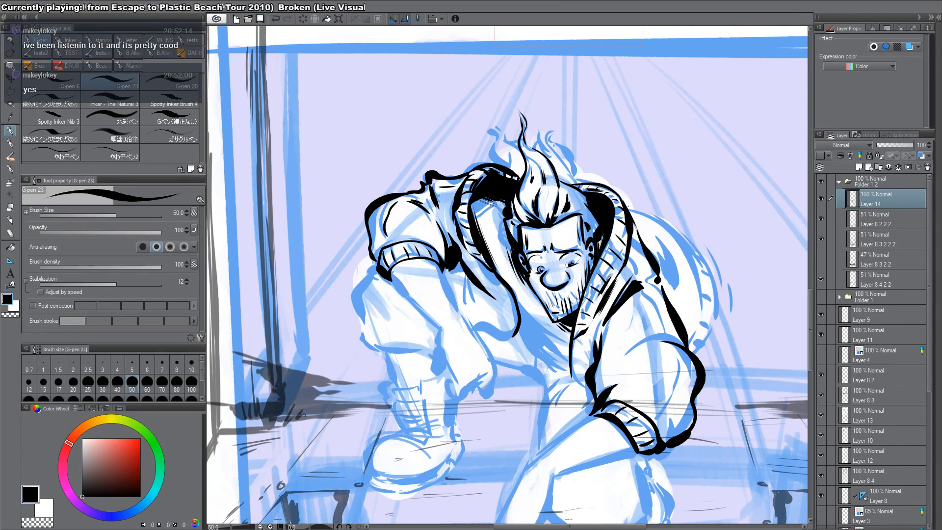
# Step: Ink the jacket's rounded back contour behind the right-hand shoulder, with short seam ticks and a black fold inside it
pyautogui.moveTo(628, 206); pyautogui.dragTo(696, 290)
pyautogui.hotkey('ctrl', 'z')
pyautogui.moveTo(629, 205); pyautogui.dragTo(701, 271)
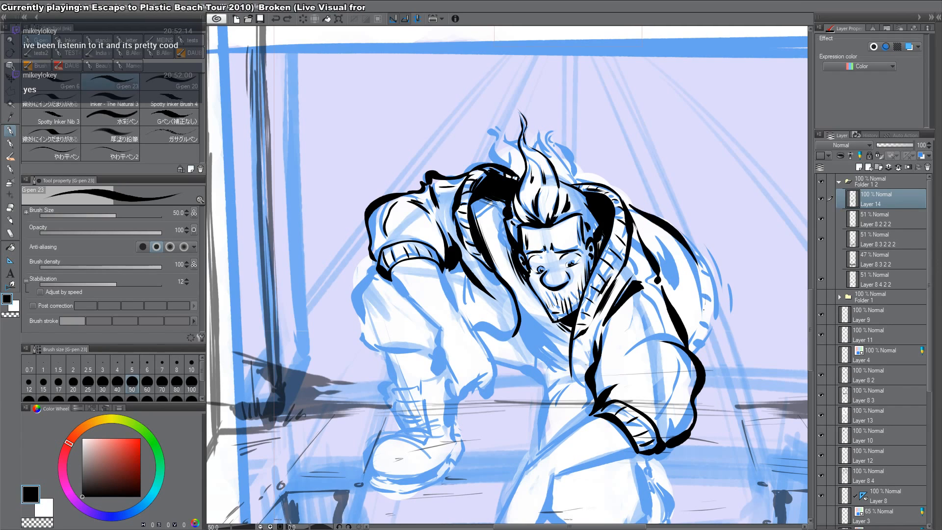
pyautogui.moveTo(705, 305); pyautogui.dragTo(689, 354)
pyautogui.moveTo(679, 231)
pyautogui.mouseDown()
pyautogui.moveTo(713, 306)
pyautogui.moveTo(695, 356)
pyautogui.mouseUp()
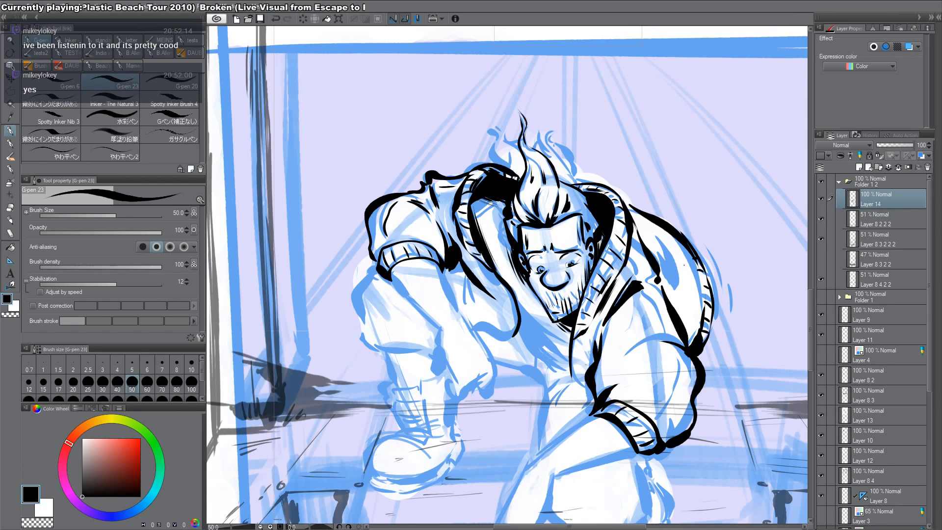
pyautogui.moveTo(640, 231)
pyautogui.mouseDown()
pyautogui.moveTo(668, 259)
pyautogui.moveTo(672, 279)
pyautogui.mouseUp()
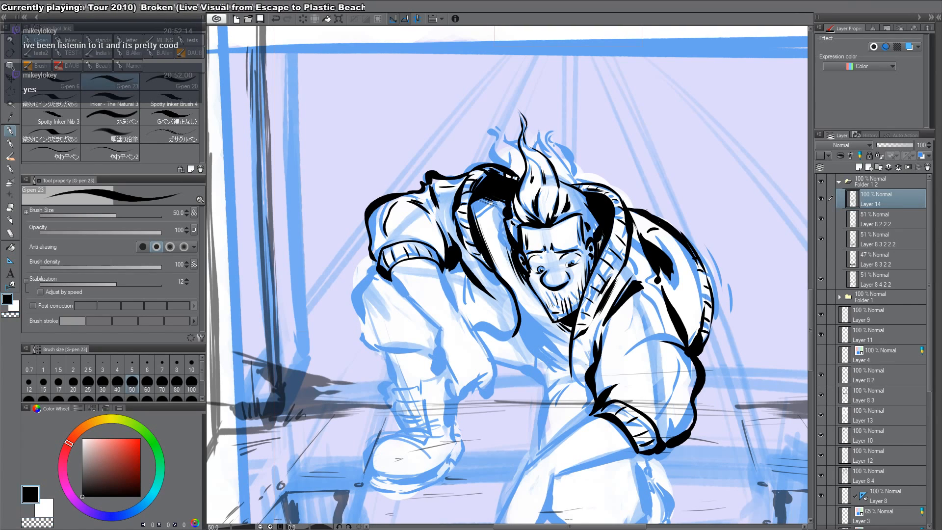
# Step: Ink the jacket's left-hand front panel with its rounded lower edge and black folds beside the forearm
pyautogui.moveTo(593, 316); pyautogui.dragTo(625, 278)
pyautogui.moveTo(504, 286); pyautogui.dragTo(552, 290)
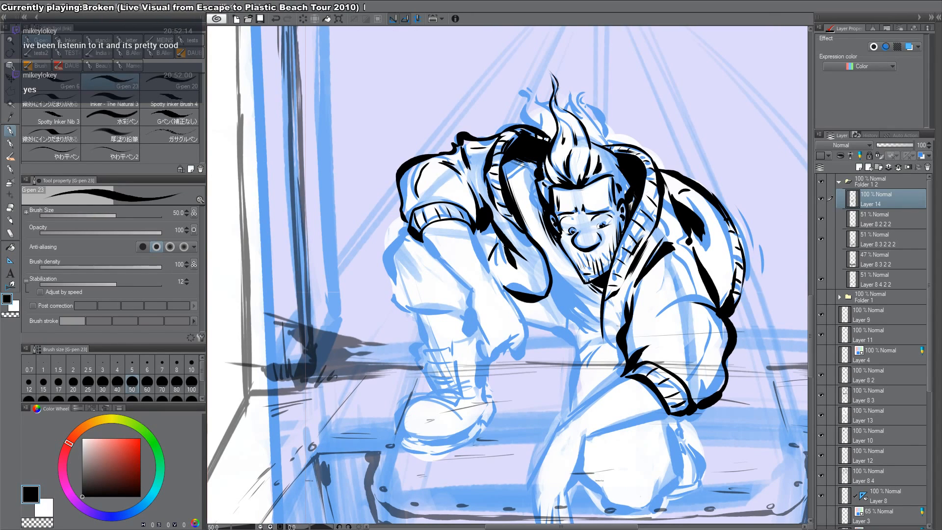
pyautogui.moveTo(483, 239); pyautogui.dragTo(479, 230)
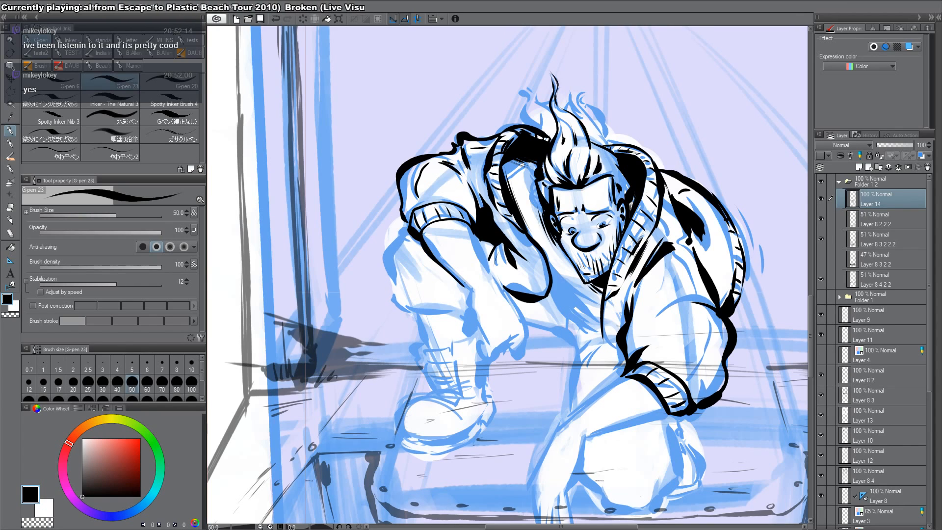
pyautogui.moveTo(468, 224); pyautogui.dragTo(493, 277)
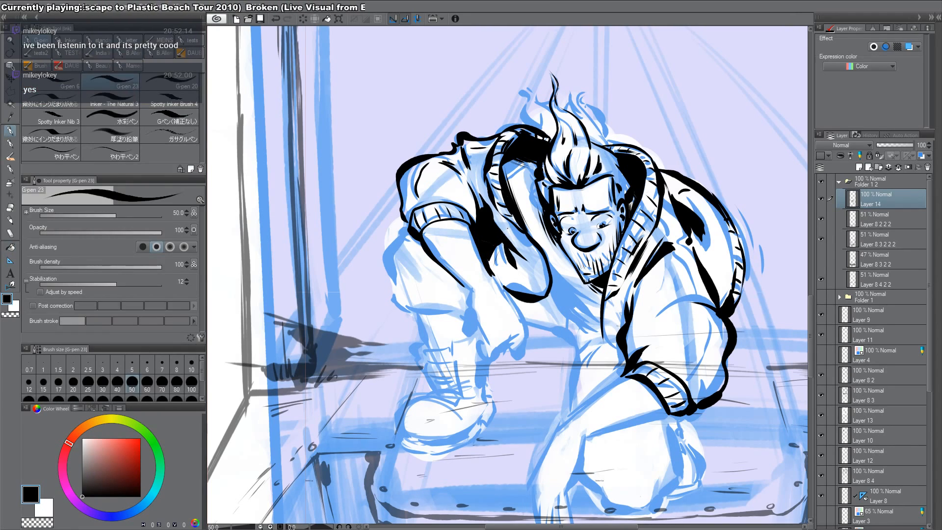
pyautogui.moveTo(501, 255); pyautogui.dragTo(504, 244)
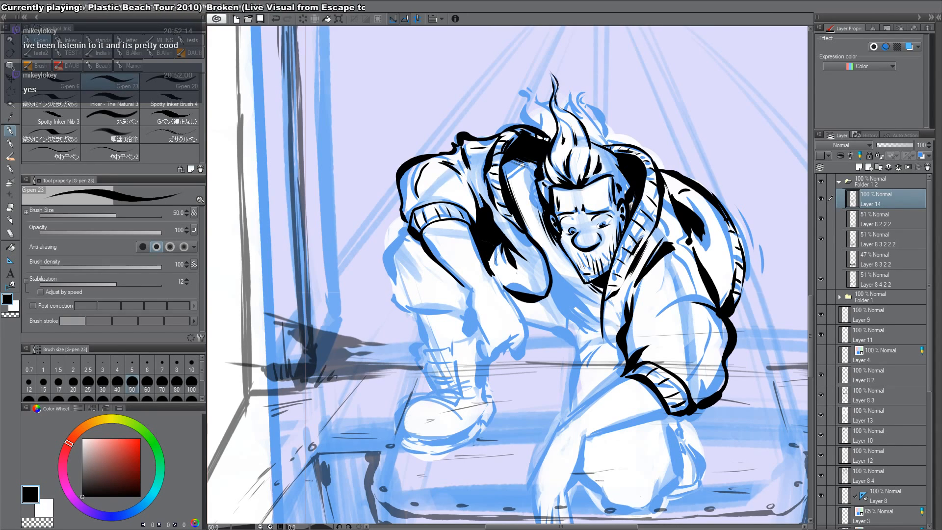
# Step: Ink the left-hand forearm's contours and the hanging fist with its fingers and knuckle marks
pyautogui.moveTo(491, 274); pyautogui.dragTo(527, 330)
pyautogui.hotkey('ctrl', 'z')
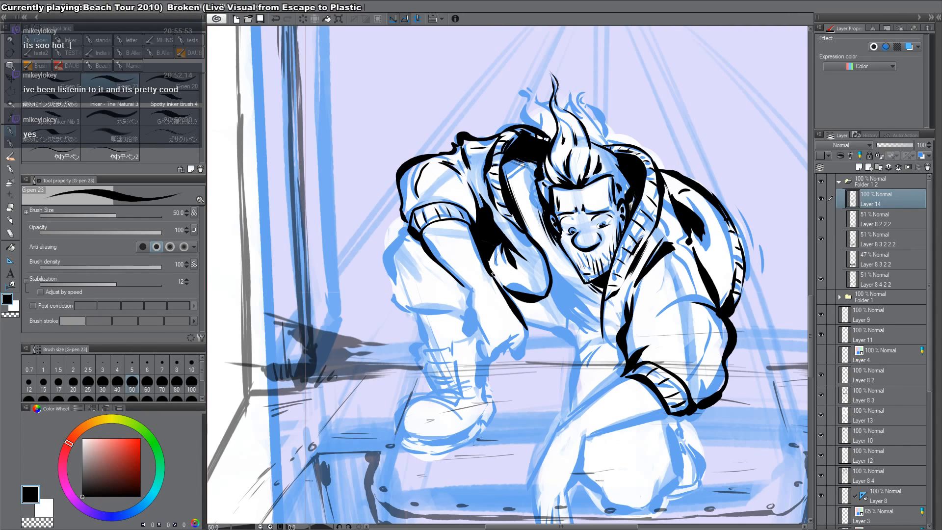
pyautogui.moveTo(464, 286)
pyautogui.mouseDown()
pyautogui.moveTo(487, 357)
pyautogui.moveTo(527, 328)
pyautogui.moveTo(525, 356)
pyautogui.moveTo(490, 358)
pyautogui.moveTo(506, 345)
pyautogui.mouseUp()
pyautogui.press('c')
pyautogui.press('c')
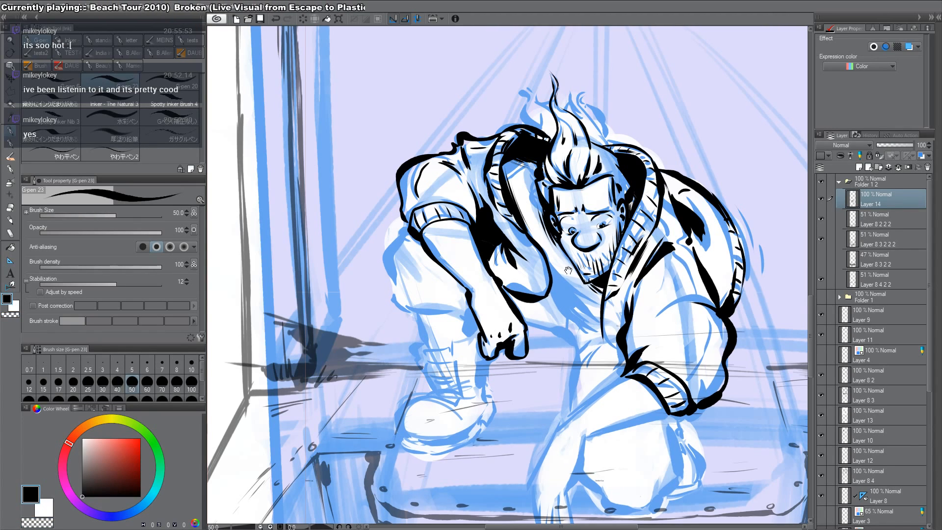
# Step: Ink the left-hand trouser leg's bulging knee contour and the heavy black hem where it gathers above the boot
pyautogui.moveTo(568, 270); pyautogui.dragTo(566, 304)
pyautogui.moveTo(410, 261)
pyautogui.mouseDown()
pyautogui.moveTo(395, 278)
pyautogui.moveTo(391, 339)
pyautogui.moveTo(404, 347)
pyautogui.mouseUp()
pyautogui.press('r')
pyautogui.moveTo(473, 341)
pyautogui.mouseDown()
pyautogui.moveTo(573, 308)
pyautogui.moveTo(575, 362)
pyautogui.mouseUp()
pyautogui.press('p')
pyautogui.moveTo(578, 321)
pyautogui.mouseDown()
pyautogui.moveTo(576, 380)
pyautogui.moveTo(578, 362)
pyautogui.mouseUp()
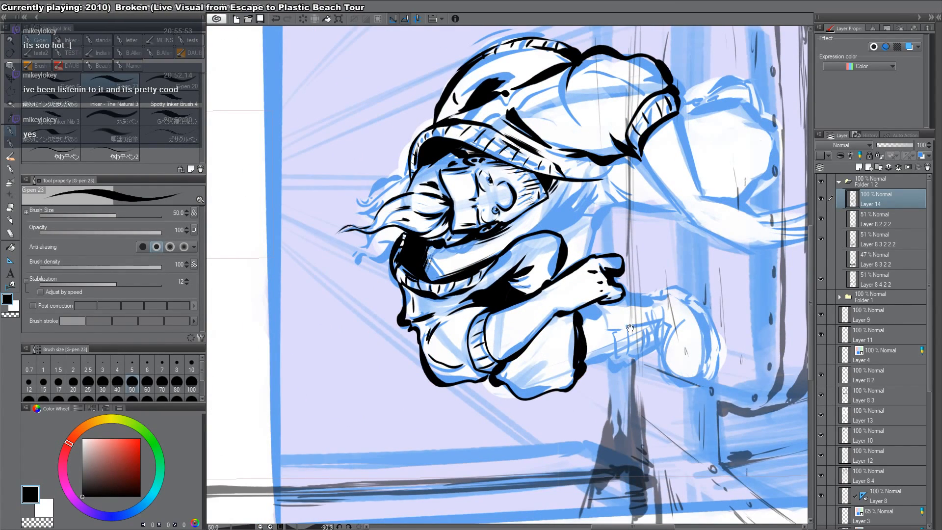
pyautogui.moveTo(629, 329); pyautogui.dragTo(534, 306)
pyautogui.click(359, 527)
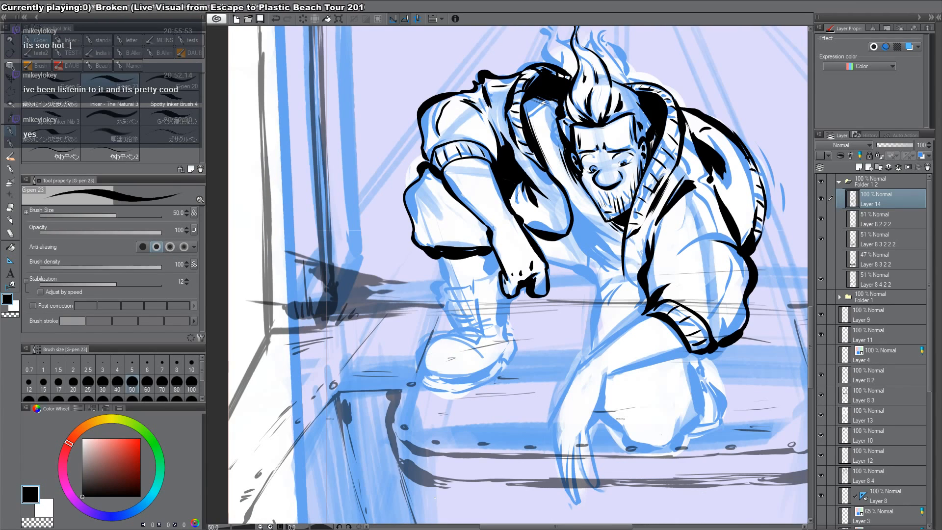
# Step: Ink the left-hand shin and boot shaft, with the jagged lace edge, cuff and black shading under the trouser hem
pyautogui.moveTo(441, 256); pyautogui.dragTo(455, 288)
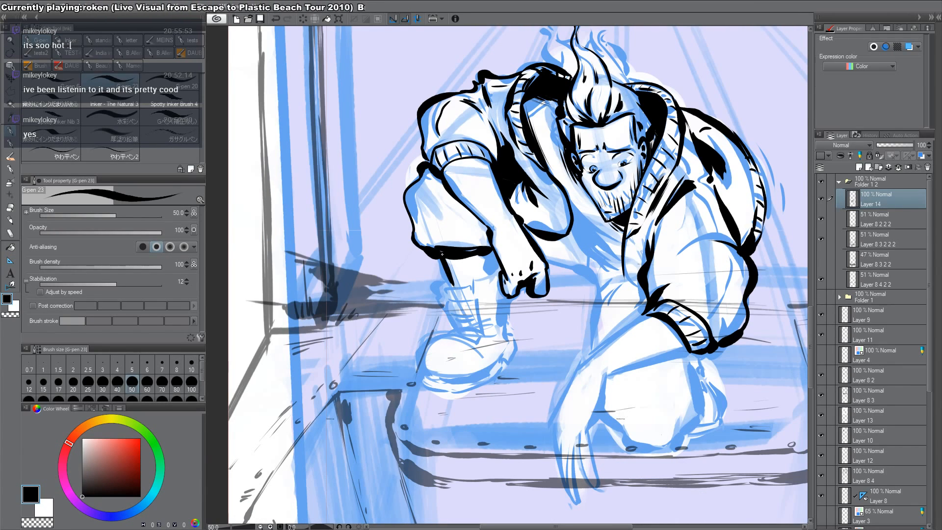
pyautogui.moveTo(489, 252); pyautogui.dragTo(499, 273)
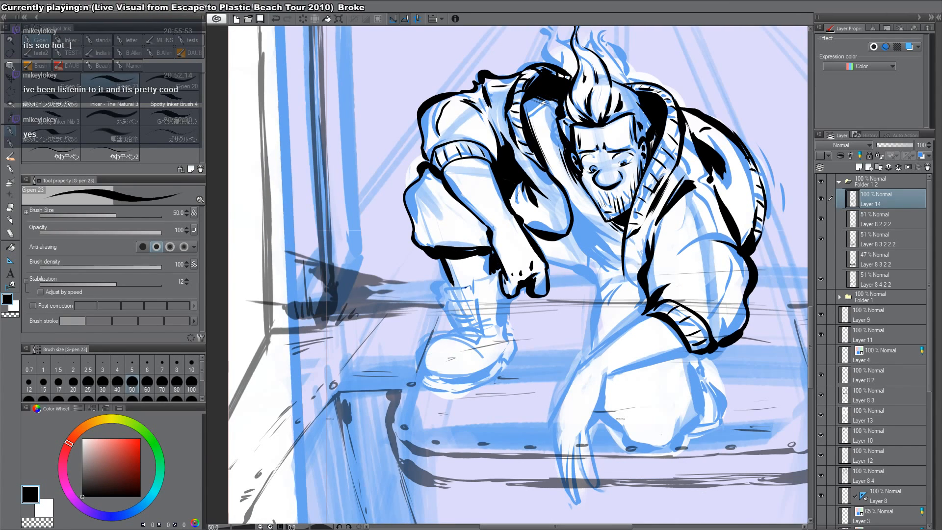
pyautogui.moveTo(442, 289)
pyautogui.mouseDown()
pyautogui.moveTo(460, 295)
pyautogui.moveTo(448, 303)
pyautogui.moveTo(455, 337)
pyautogui.moveTo(441, 340)
pyautogui.moveTo(473, 354)
pyautogui.moveTo(439, 338)
pyautogui.moveTo(466, 330)
pyautogui.moveTo(469, 350)
pyautogui.mouseUp()
pyautogui.moveTo(475, 302); pyautogui.dragTo(485, 330)
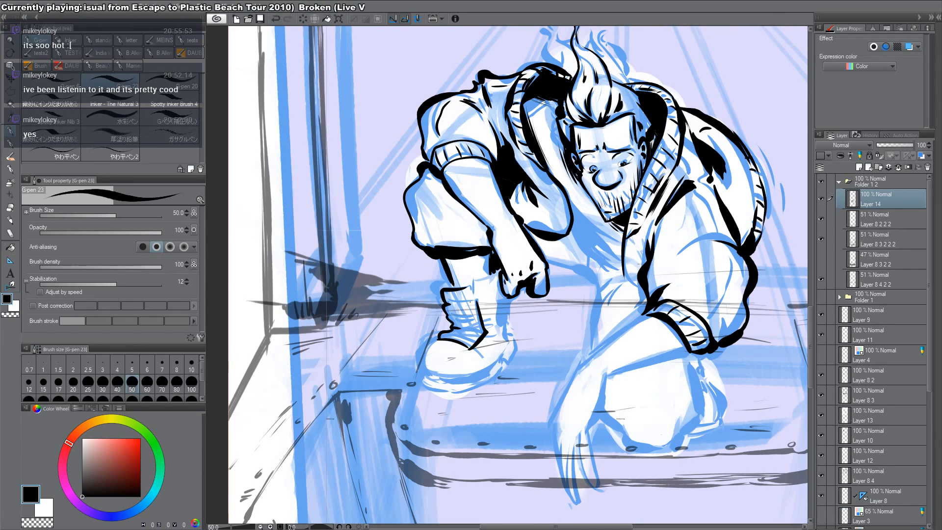
pyautogui.moveTo(444, 303)
pyautogui.mouseDown()
pyautogui.moveTo(476, 300)
pyautogui.moveTo(471, 281)
pyautogui.moveTo(496, 273)
pyautogui.moveTo(437, 297)
pyautogui.moveTo(447, 323)
pyautogui.moveTo(451, 281)
pyautogui.moveTo(485, 267)
pyautogui.mouseUp()
pyautogui.moveTo(456, 269)
pyautogui.mouseDown()
pyautogui.moveTo(487, 267)
pyautogui.moveTo(503, 336)
pyautogui.mouseUp()
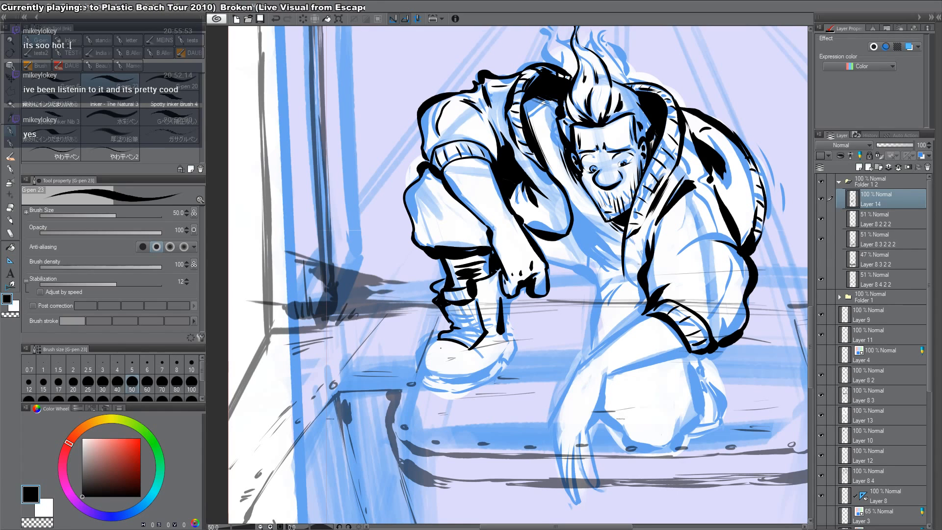
# Step: Ink the left-hand boot's rounded toe, heel and sole, with a black accent between toe cap and heel
pyautogui.moveTo(443, 335)
pyautogui.mouseDown()
pyautogui.moveTo(417, 365)
pyautogui.moveTo(428, 378)
pyautogui.mouseUp()
pyautogui.moveTo(603, 372); pyautogui.dragTo(644, 281)
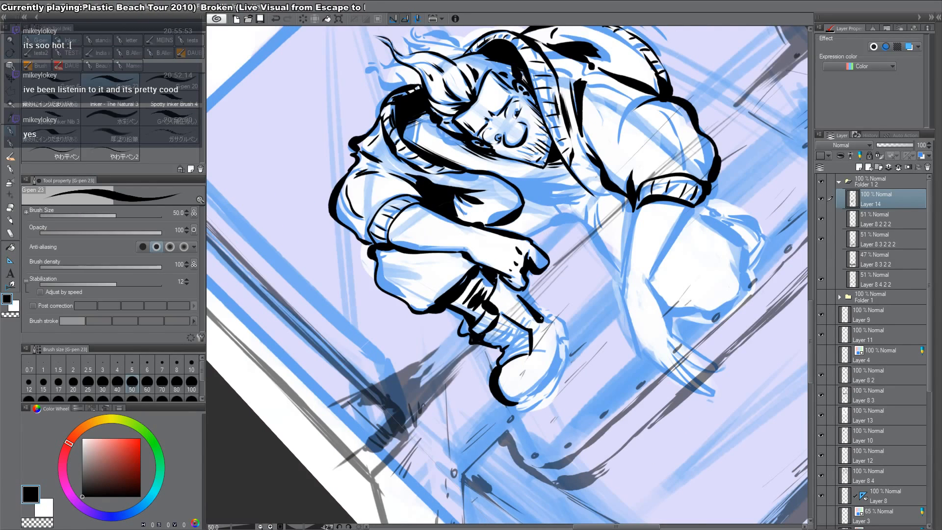
pyautogui.moveTo(542, 324)
pyautogui.mouseDown()
pyautogui.moveTo(555, 318)
pyautogui.moveTo(566, 336)
pyautogui.moveTo(563, 356)
pyautogui.moveTo(515, 405)
pyautogui.moveTo(507, 397)
pyautogui.moveTo(547, 393)
pyautogui.mouseUp()
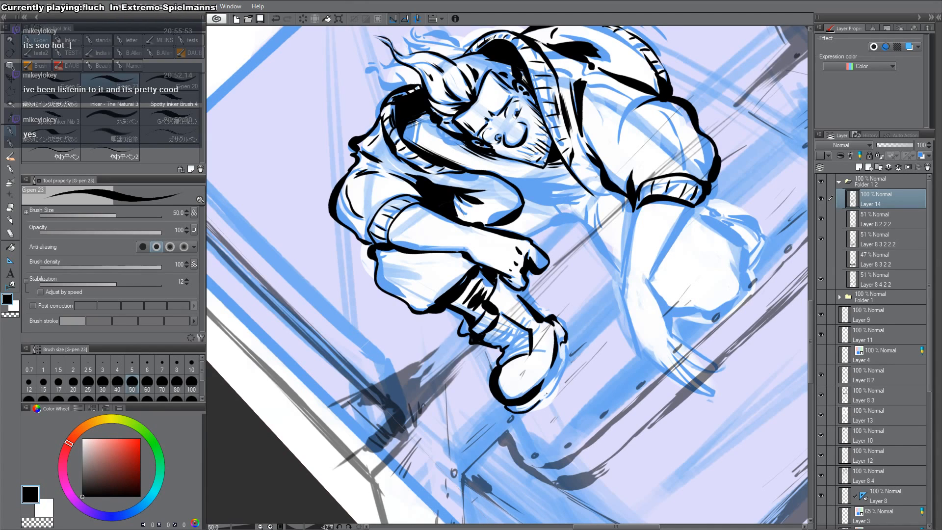
pyautogui.moveTo(562, 343); pyautogui.dragTo(543, 399)
pyautogui.moveTo(562, 369); pyautogui.dragTo(533, 409)
pyautogui.moveTo(552, 344); pyautogui.dragTo(535, 347)
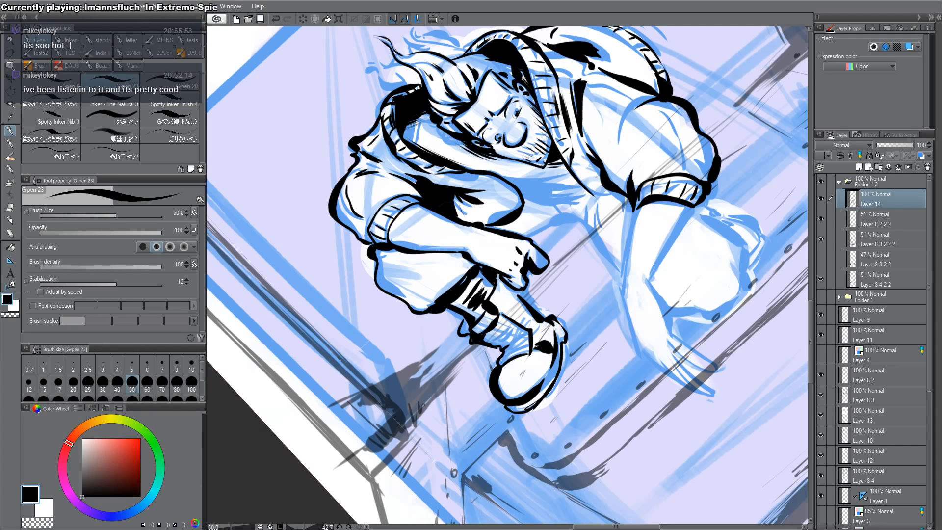
pyautogui.keyDown('shift'); pyautogui.doubleClick(551, 343); pyautogui.keyUp('shift')
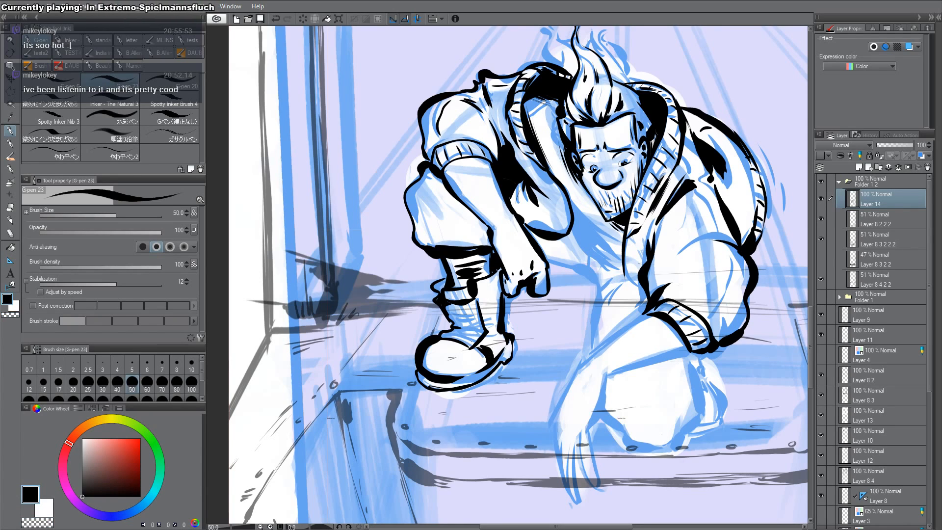
# Step: Refine the left-hand boot's sole and heel by trimming thick lines with transparent colour and re-inking the edges
pyautogui.press('c')
pyautogui.moveTo(431, 373); pyautogui.dragTo(461, 377)
pyautogui.moveTo(421, 382); pyautogui.dragTo(455, 390)
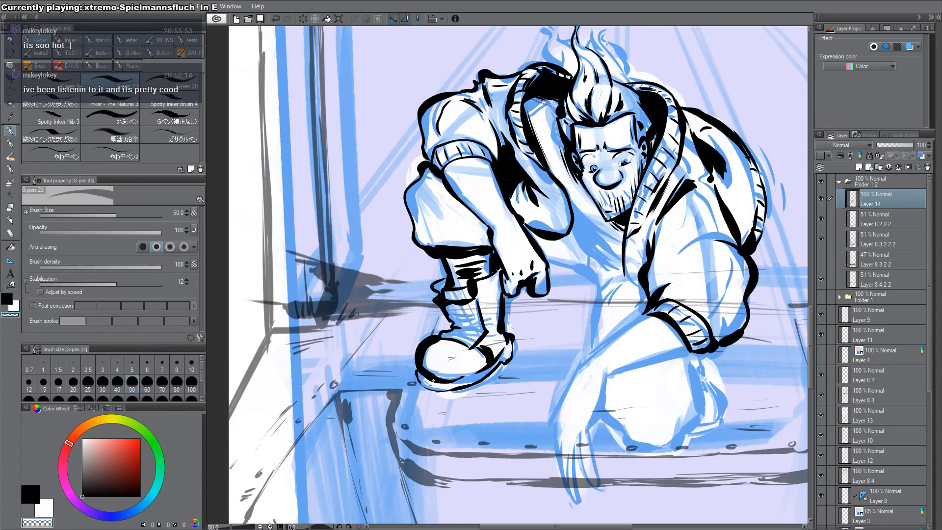
pyautogui.press('c')
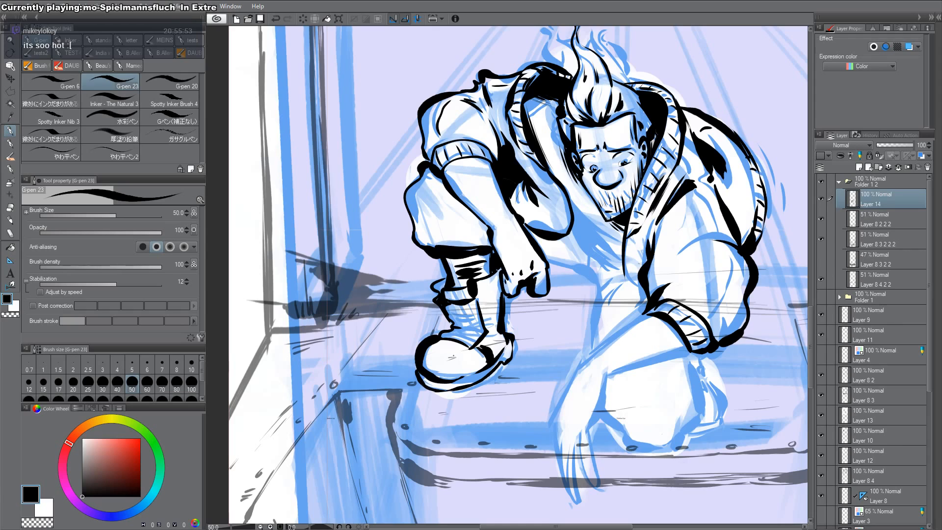
pyautogui.moveTo(712, 363); pyautogui.dragTo(685, 349)
pyautogui.press('c')
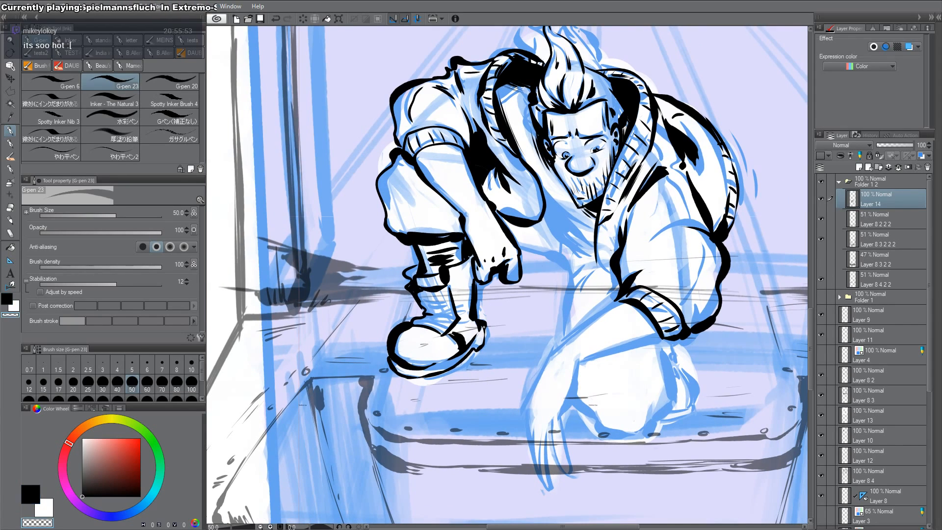
pyautogui.moveTo(483, 326)
pyautogui.mouseDown()
pyautogui.moveTo(480, 351)
pyautogui.moveTo(485, 340)
pyautogui.mouseUp()
pyautogui.press('c')
pyautogui.moveTo(487, 336); pyautogui.dragTo(480, 351)
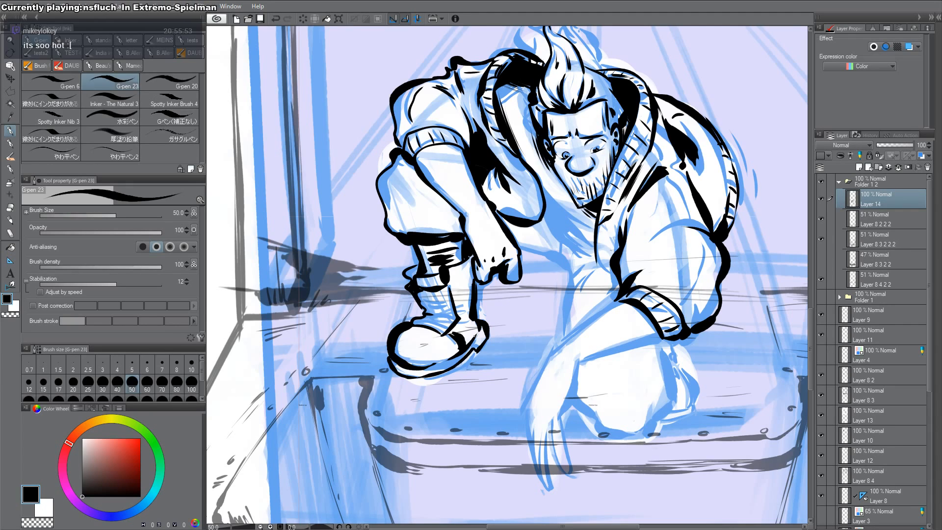
# Step: Ink the right-hand forearm from the cuff to the wrist and the outer edge of its hand
pyautogui.moveTo(674, 301); pyautogui.dragTo(662, 204)
pyautogui.moveTo(612, 236)
pyautogui.mouseDown()
pyautogui.moveTo(588, 314)
pyautogui.moveTo(668, 240)
pyautogui.mouseUp()
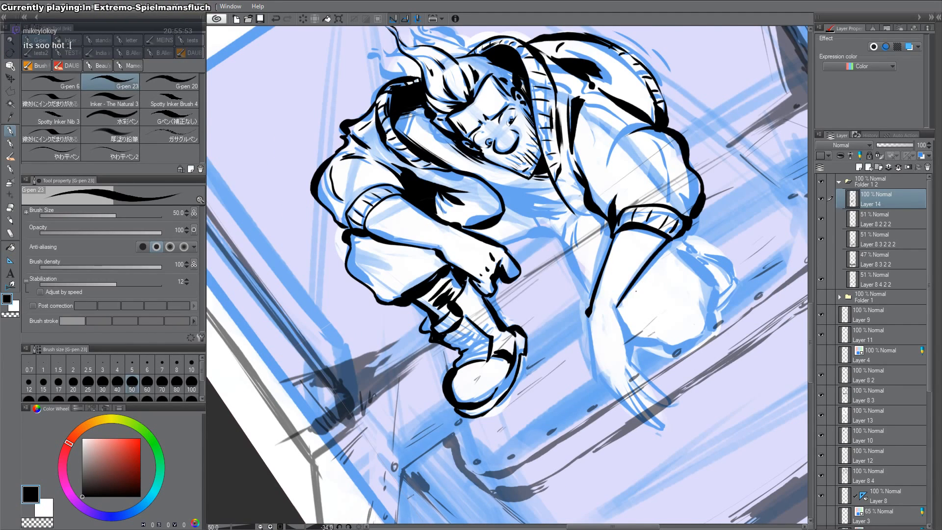
pyautogui.moveTo(613, 303); pyautogui.dragTo(627, 365)
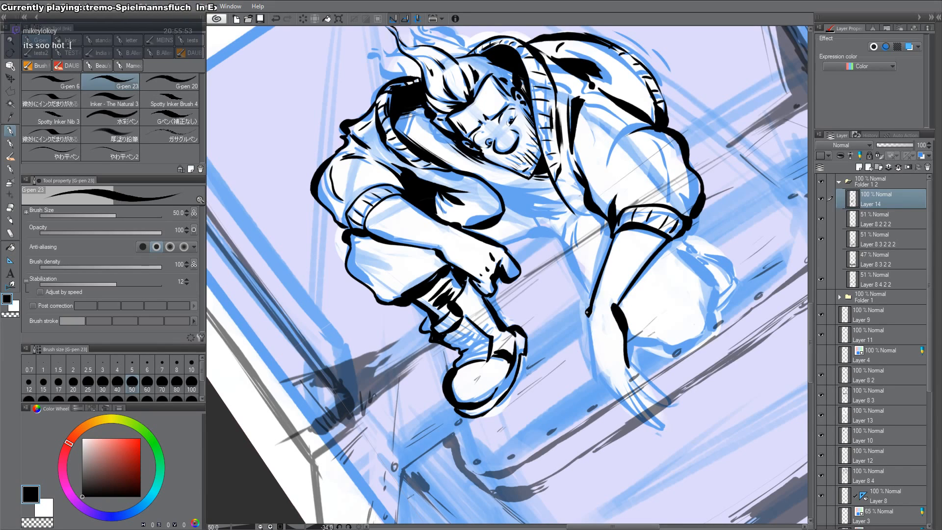
pyautogui.moveTo(587, 312)
pyautogui.mouseDown()
pyautogui.moveTo(683, 427)
pyautogui.moveTo(589, 410)
pyautogui.moveTo(578, 333)
pyautogui.moveTo(548, 400)
pyautogui.mouseUp()
pyautogui.moveTo(546, 348); pyautogui.dragTo(555, 402)
pyautogui.hotkey('ctrl', 'z')
pyautogui.hotkey('ctrl', 'z')
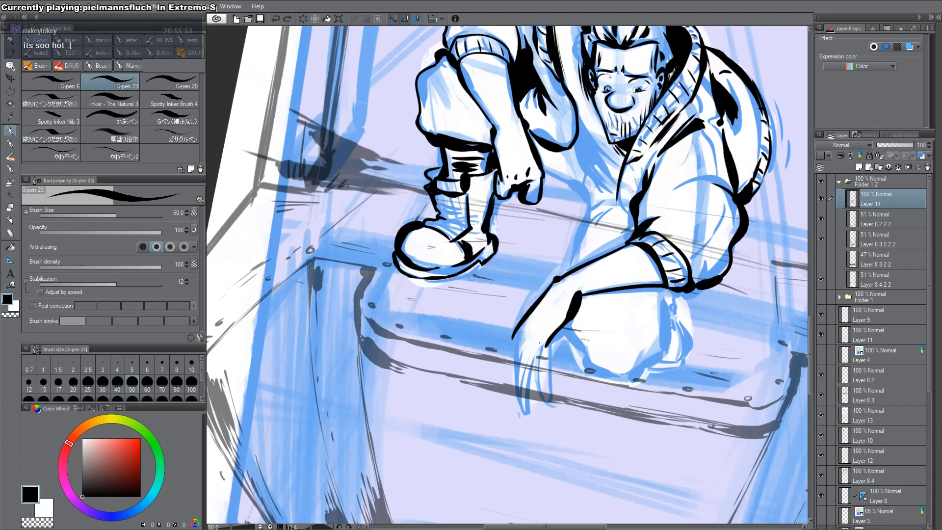
# Step: Ink the outlines of the right-hand hand's downward-reaching fingers and the outer edge of the hand beside them
pyautogui.moveTo(538, 342); pyautogui.dragTo(552, 397)
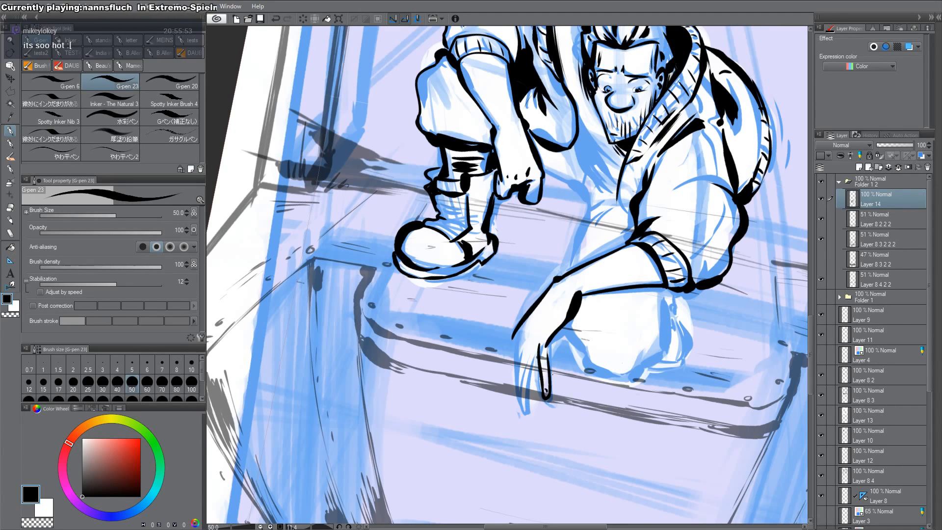
pyautogui.moveTo(518, 342); pyautogui.dragTo(525, 415)
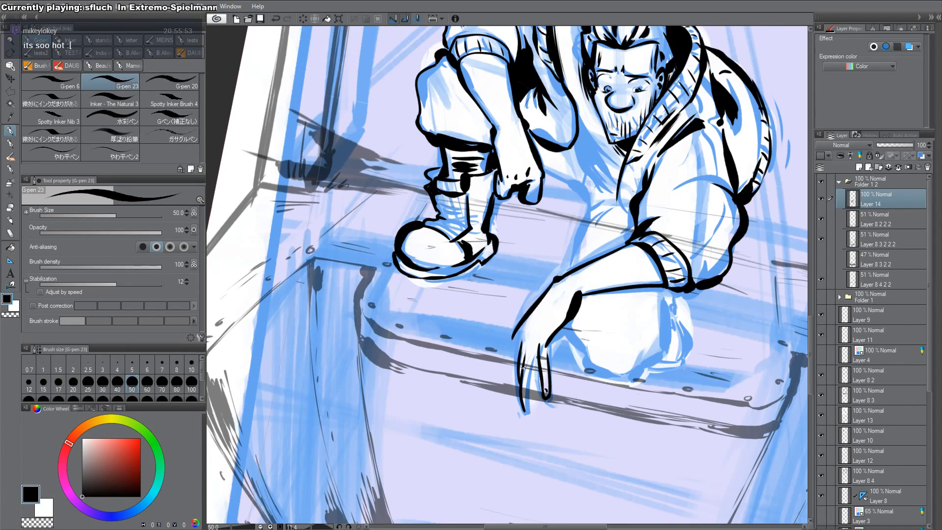
pyautogui.press('c')
pyautogui.moveTo(521, 361); pyautogui.dragTo(523, 390)
pyautogui.press('c')
pyautogui.moveTo(533, 351); pyautogui.dragTo(525, 411)
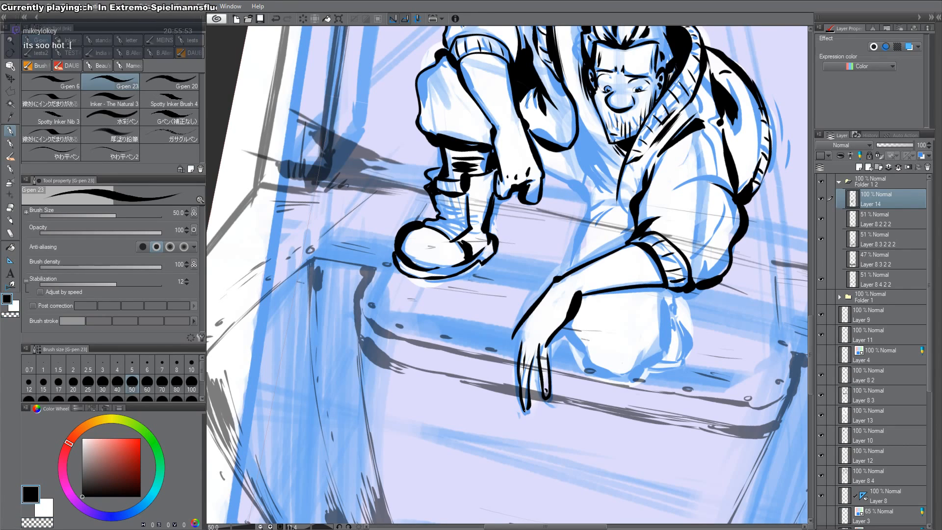
pyautogui.moveTo(513, 338); pyautogui.dragTo(517, 372)
# Step: Refine the right-hand hand by trimming its edges and wrist accent with transparent colour, adding knuckle marks and inking the inner edge
pyautogui.press('c')
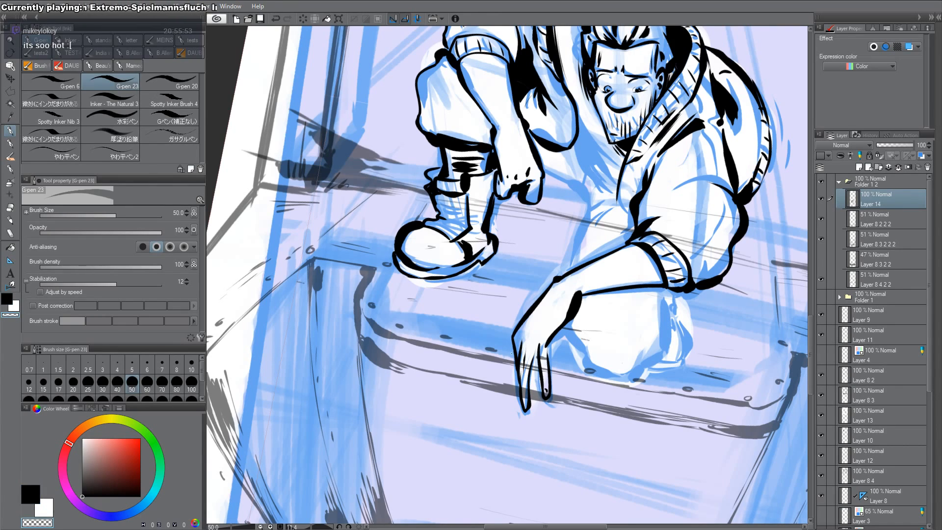
pyautogui.moveTo(519, 322); pyautogui.dragTo(515, 355)
pyautogui.press('c')
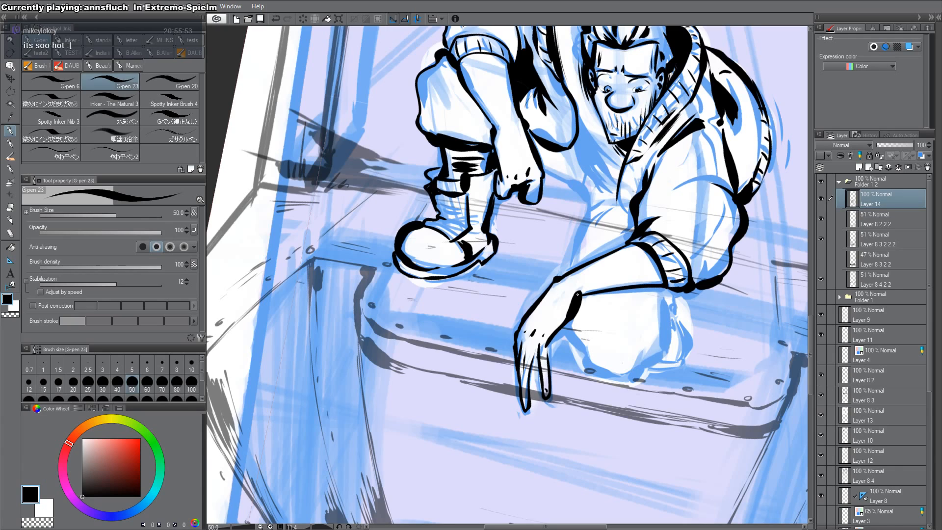
pyautogui.press('c')
pyautogui.moveTo(577, 294)
pyautogui.mouseDown()
pyautogui.moveTo(547, 343)
pyautogui.moveTo(568, 319)
pyautogui.moveTo(547, 357)
pyautogui.moveTo(575, 307)
pyautogui.moveTo(564, 358)
pyautogui.mouseUp()
pyautogui.press('c')
pyautogui.press('c')
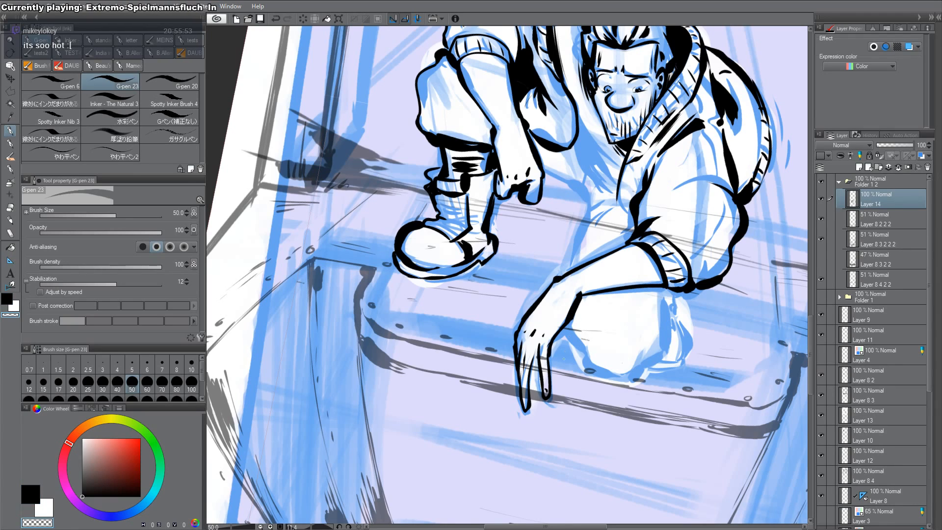
# Step: Ink the kneeling leg's rounded knee beneath the right-hand forearm and the inner thigh line up to the crotch
pyautogui.press('c')
pyautogui.moveTo(563, 324)
pyautogui.mouseDown()
pyautogui.moveTo(580, 362)
pyautogui.moveTo(629, 383)
pyautogui.moveTo(667, 353)
pyautogui.mouseUp()
pyautogui.moveTo(666, 290); pyautogui.dragTo(673, 354)
pyautogui.moveTo(581, 269); pyautogui.dragTo(573, 203)
pyautogui.moveTo(562, 171); pyautogui.dragTo(586, 221)
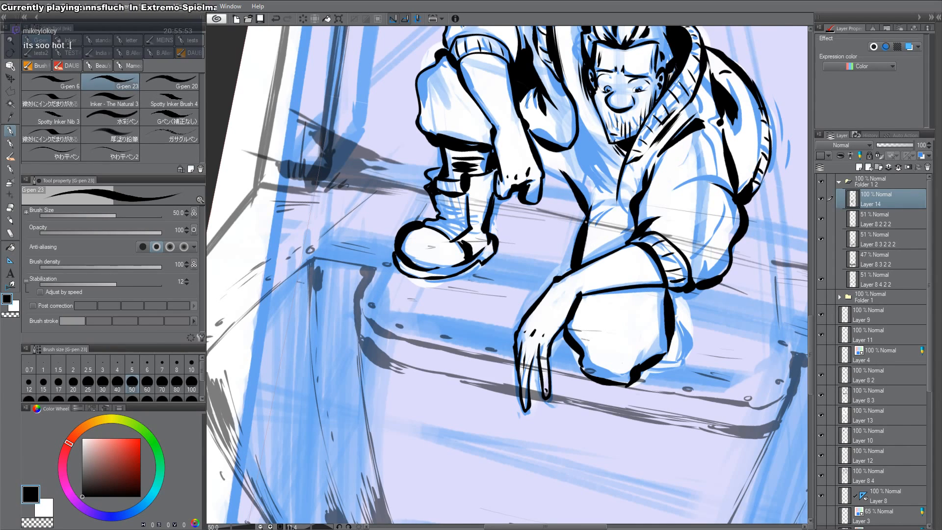
pyautogui.moveTo(544, 169); pyautogui.dragTo(573, 187)
# Step: Ink the shirt hem with black fold accents below the beard and add black shading inside the left-hand side of the collar
pyautogui.moveTo(617, 138); pyautogui.dragTo(611, 274)
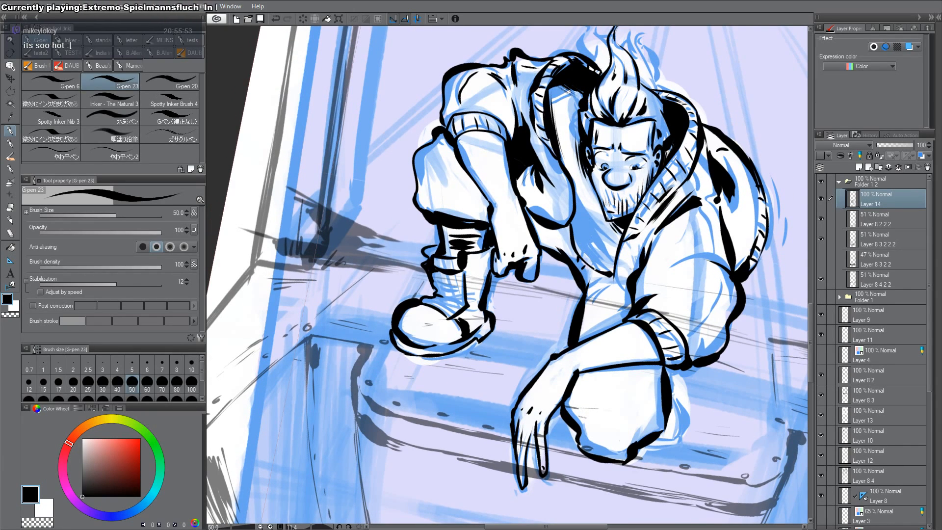
pyautogui.moveTo(572, 245); pyautogui.dragTo(630, 311)
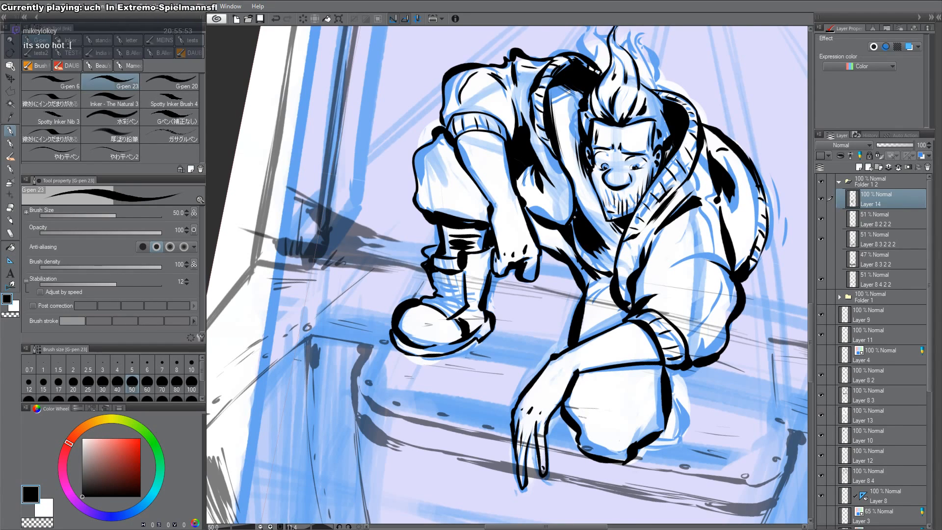
pyautogui.press('r')
pyautogui.moveTo(621, 247); pyautogui.dragTo(542, 182)
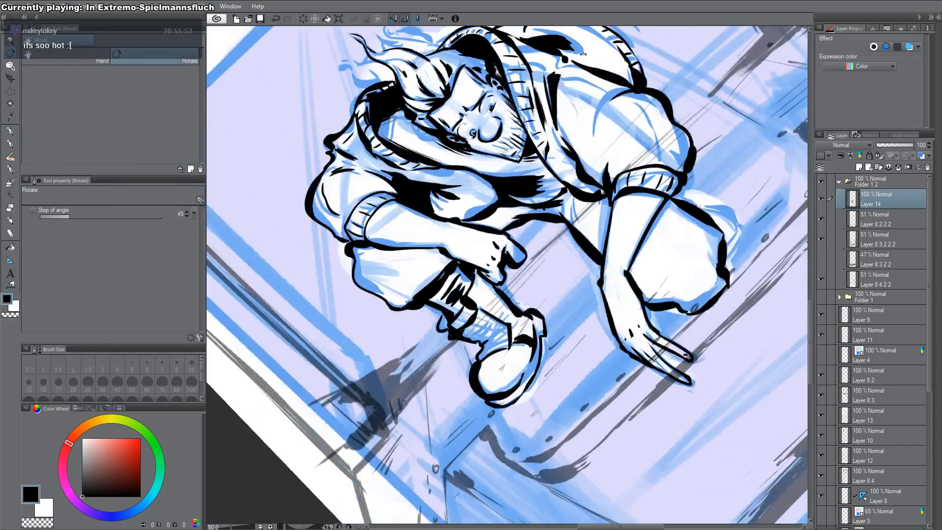
pyautogui.press('r')
pyautogui.doubleClick(528, 165)
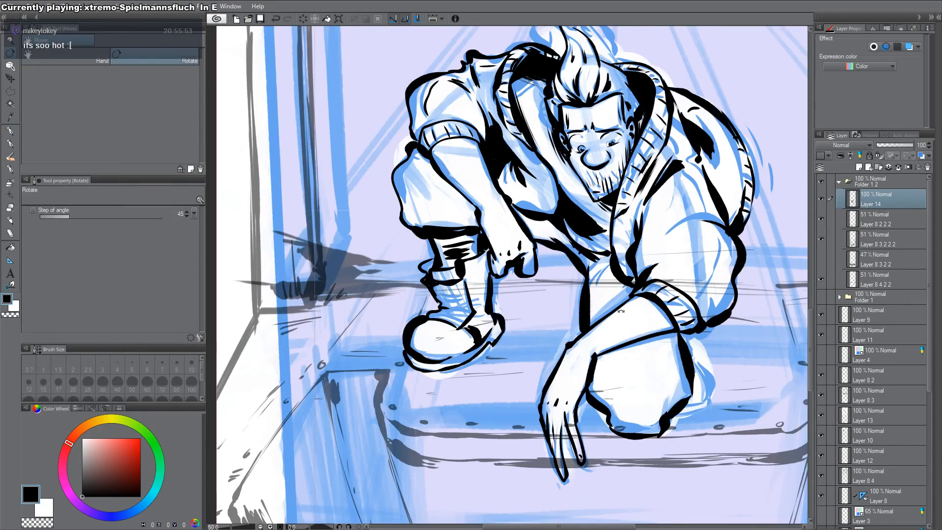
pyautogui.moveTo(532, 81)
pyautogui.mouseDown()
pyautogui.moveTo(521, 124)
pyautogui.moveTo(517, 103)
pyautogui.mouseUp()
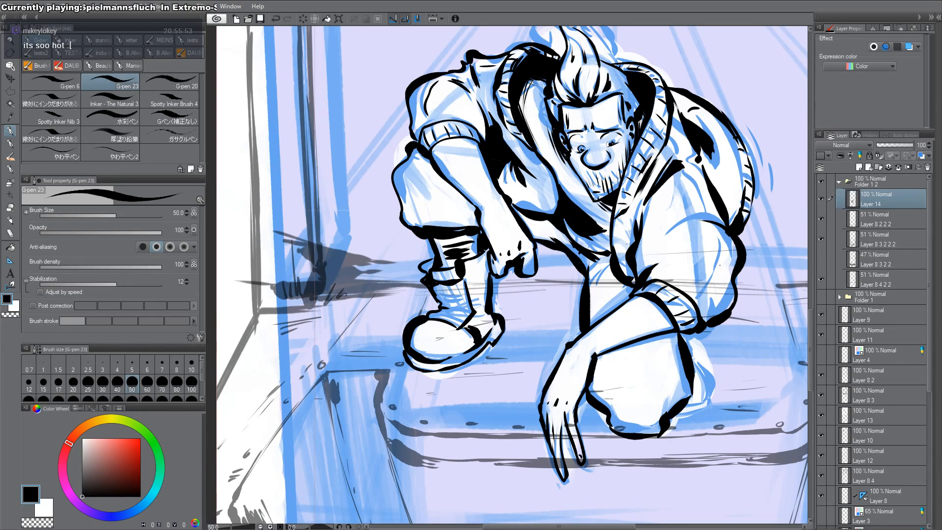
# Step: Ink crease marks on the kneeling leg's knee and outline the foot behind it
pyautogui.press('space')
pyautogui.moveTo(704, 325); pyautogui.dragTo(643, 277)
pyautogui.moveTo(559, 340); pyautogui.dragTo(599, 351)
pyautogui.moveTo(596, 337); pyautogui.dragTo(645, 358)
pyautogui.moveTo(632, 314); pyautogui.dragTo(652, 344)
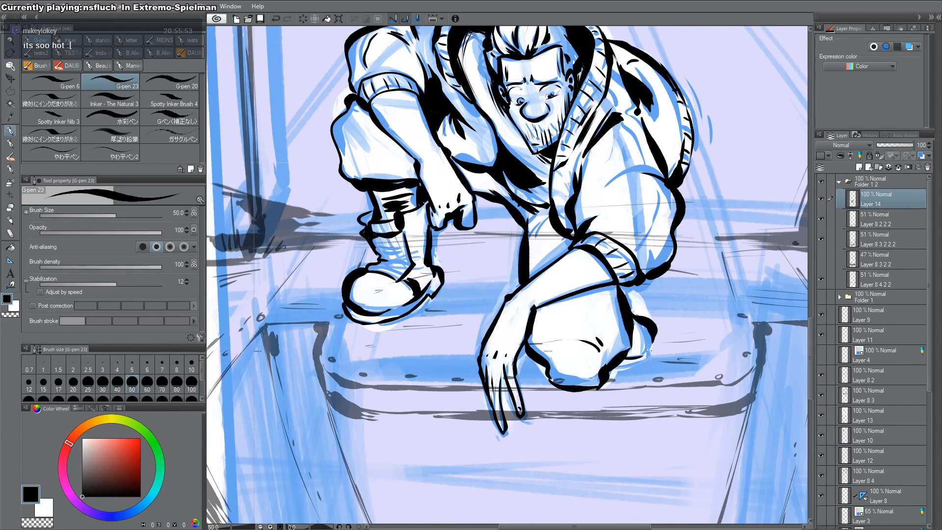
pyautogui.hotkey('ctrl', 'z')
pyautogui.moveTo(633, 313); pyautogui.dragTo(651, 343)
pyautogui.moveTo(647, 352)
pyautogui.mouseDown()
pyautogui.moveTo(651, 338)
pyautogui.moveTo(628, 366)
pyautogui.mouseUp()
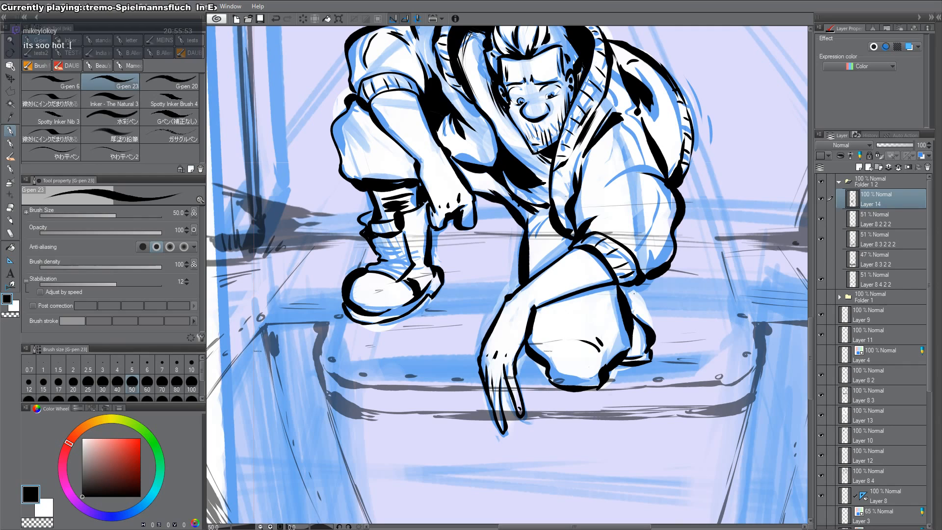
# Step: Add a solid black shadow between the bent knee and the foot behind it
pyautogui.moveTo(631, 287); pyautogui.dragTo(643, 328)
pyautogui.press('g')
pyautogui.press('p')
pyautogui.hotkey('ctrl', 'z')
pyautogui.moveTo(634, 296)
pyautogui.mouseDown()
pyautogui.moveTo(643, 323)
pyautogui.moveTo(614, 365)
pyautogui.moveTo(641, 350)
pyautogui.mouseUp()
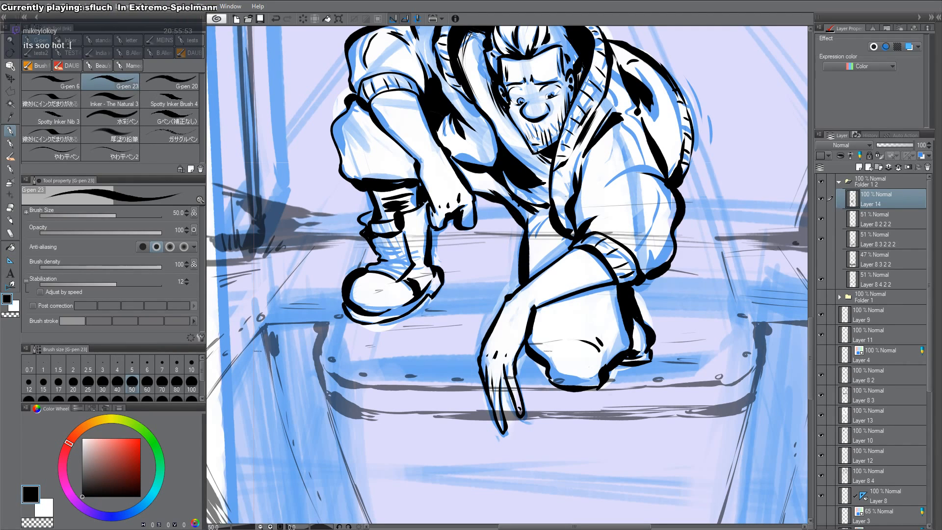
# Step: Ink fold lines and black accents on the right-hand jacket sleeve between the shoulder and the ribbed cuff
pyautogui.keyDown('alt'); pyautogui.click(579, 361); pyautogui.keyUp('alt')
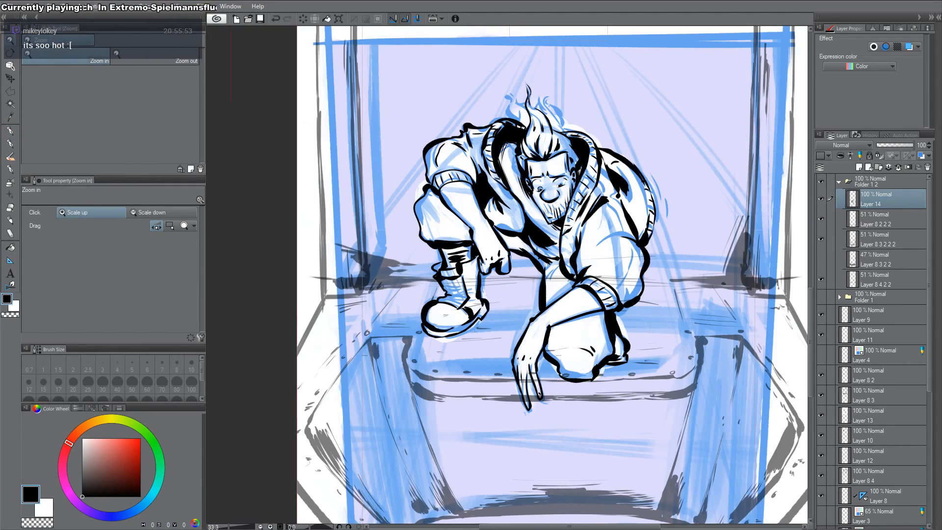
pyautogui.press('c')
pyautogui.press('c')
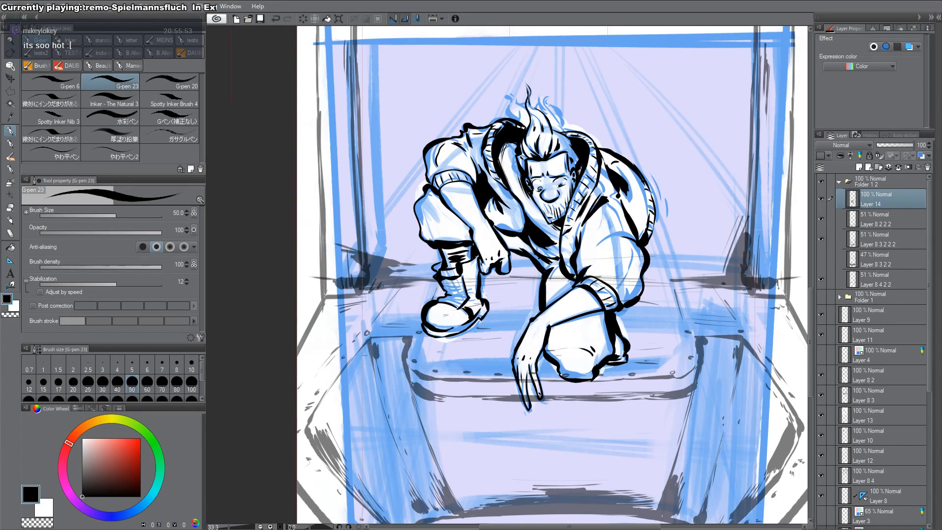
pyautogui.moveTo(559, 277)
pyautogui.mouseDown()
pyautogui.moveTo(577, 284)
pyautogui.moveTo(628, 234)
pyautogui.moveTo(616, 223)
pyautogui.moveTo(619, 283)
pyautogui.mouseUp()
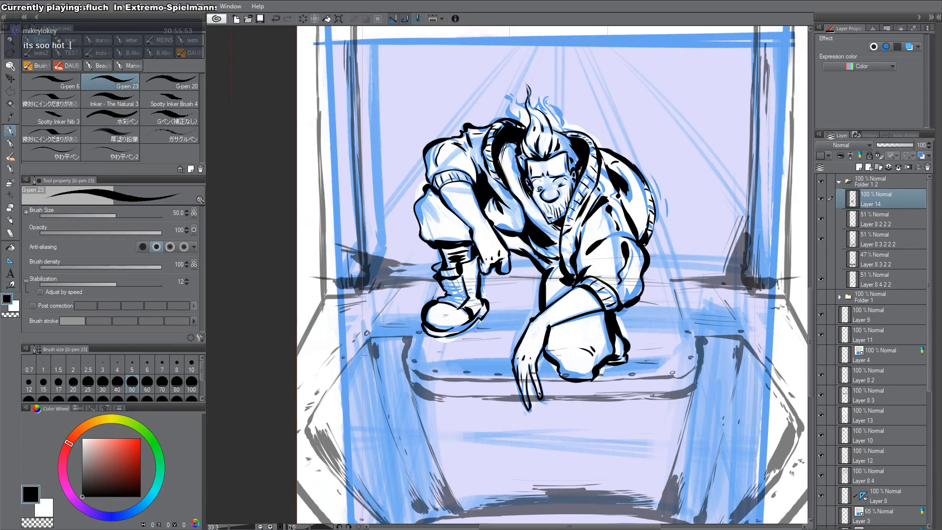
# Step: Hide the lower panel's blue sketch layer, Layer 2 2 2
pyautogui.hotkey('ctrl', 'space')
pyautogui.moveTo(680, 189); pyautogui.dragTo(607, 294)
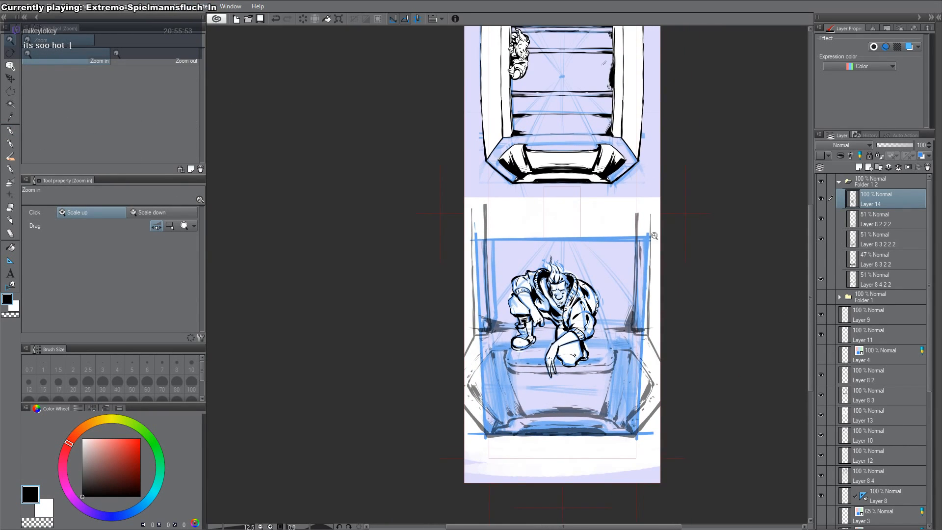
pyautogui.press('o')
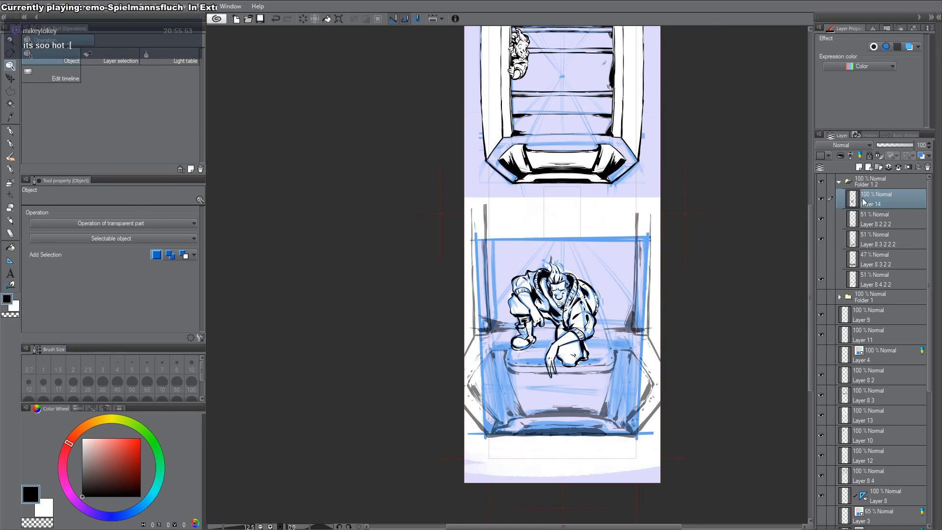
pyautogui.click(881, 216)
pyautogui.click(606, 266)
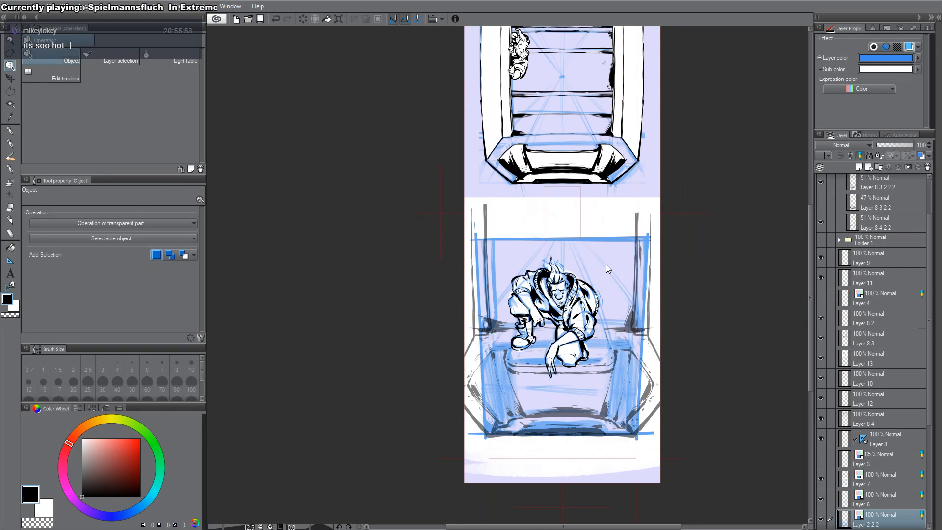
pyautogui.click(820, 519)
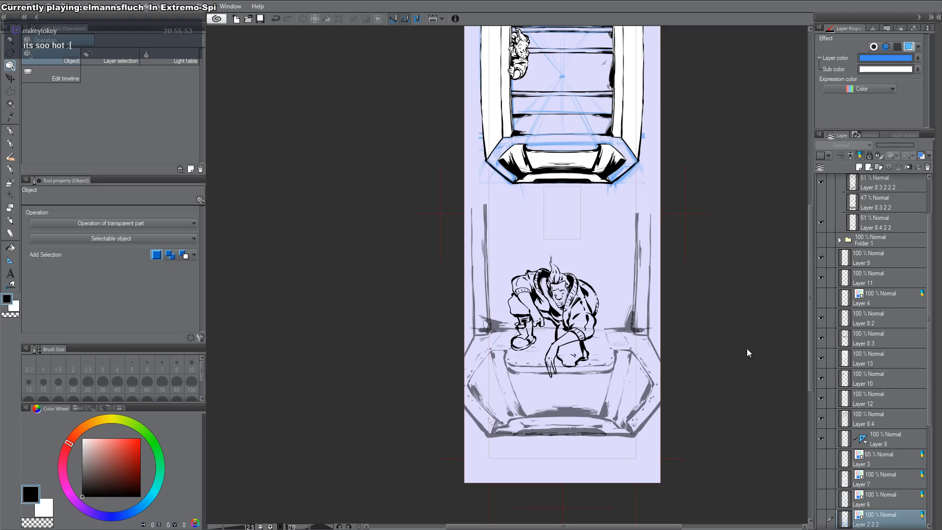
# Step: Hide the upper panel's remaining blue sketch layers, Layer 2 3 and Layer 5
pyautogui.scroll(3, 746, 352)
pyautogui.click(571, 237)
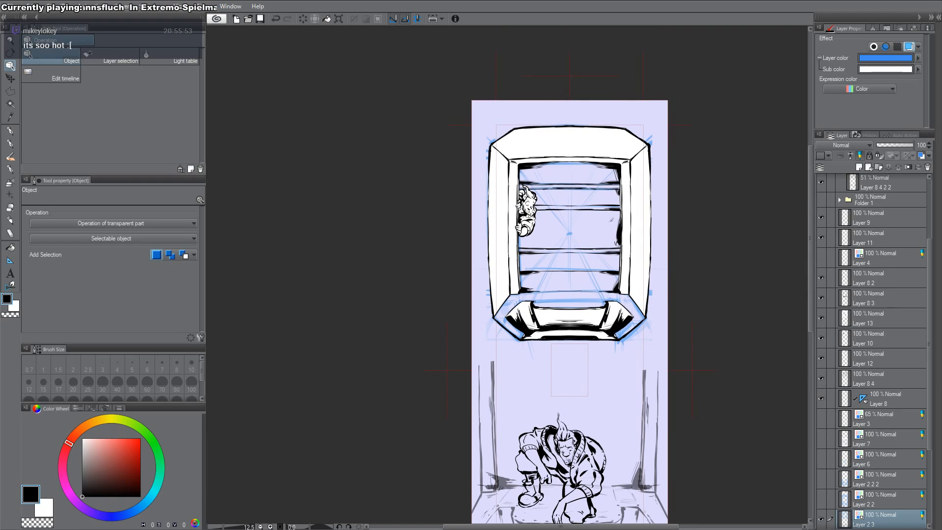
pyautogui.click(820, 519)
pyautogui.scroll(-3, 872, 444)
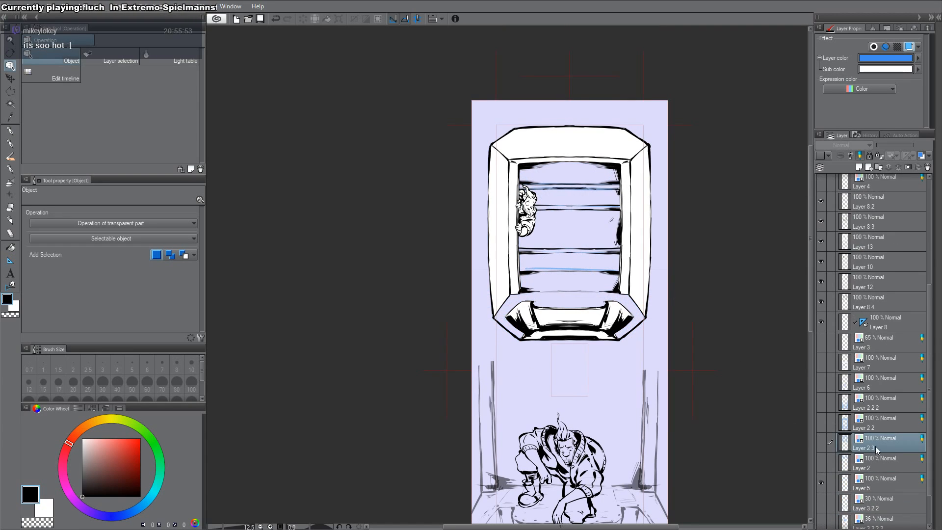
pyautogui.scroll(-2, 824, 446)
pyautogui.click(821, 445)
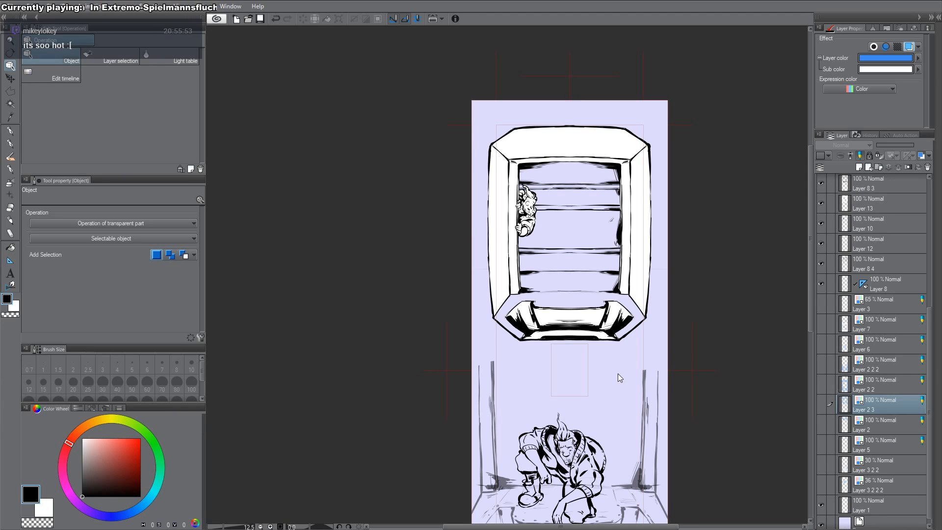
pyautogui.scroll(-3, 586, 397)
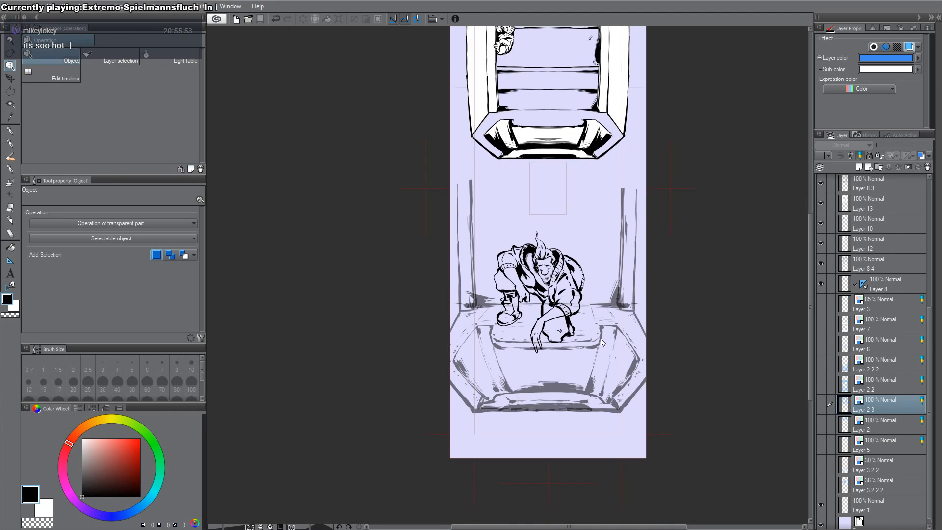
# Step: Set the opacity of the lower panel's background layers 8 2 2 2, 8 3 2 2 2 and 8 4 2 2 to 100%
pyautogui.click(601, 338)
pyautogui.scroll(2, 893, 218)
pyautogui.keyDown('ctrl'); pyautogui.click(882, 222); pyautogui.keyUp('ctrl')
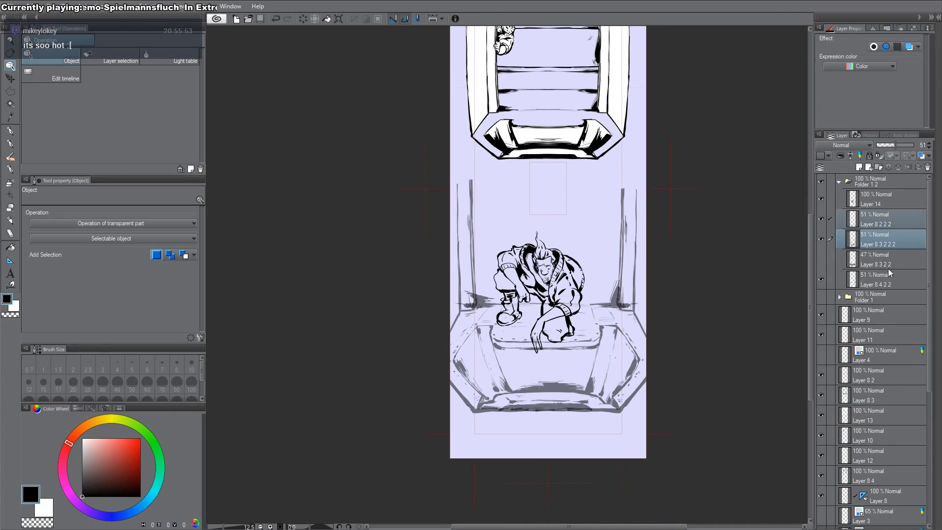
pyautogui.keyDown('ctrl'); pyautogui.click(886, 274); pyautogui.keyUp('ctrl')
pyautogui.click(913, 146)
# Step: Isolate Layer 14, make a selection of the crouching man's silhouette with Auto select, and show the other layers again
pyautogui.click(861, 202)
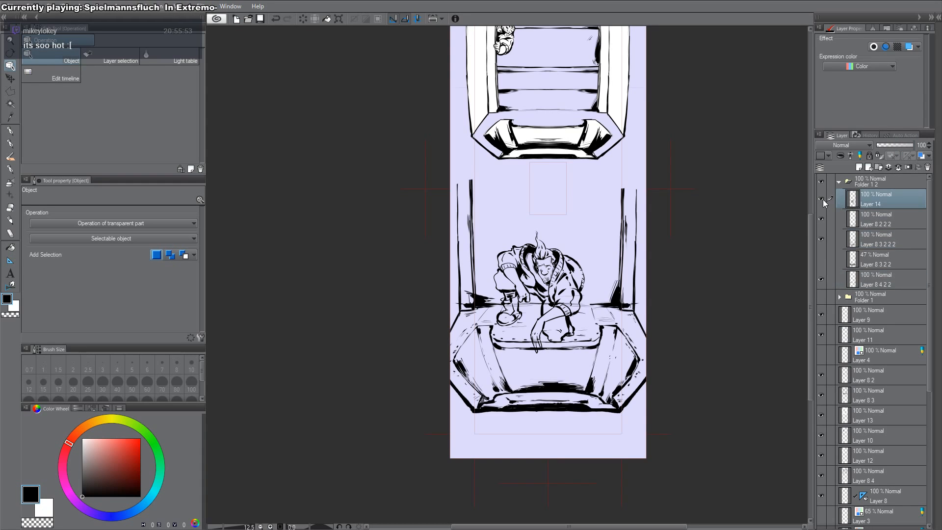
pyautogui.keyDown('alt'); pyautogui.click(822, 199); pyautogui.keyUp('alt')
pyautogui.press('w')
pyautogui.click(560, 225)
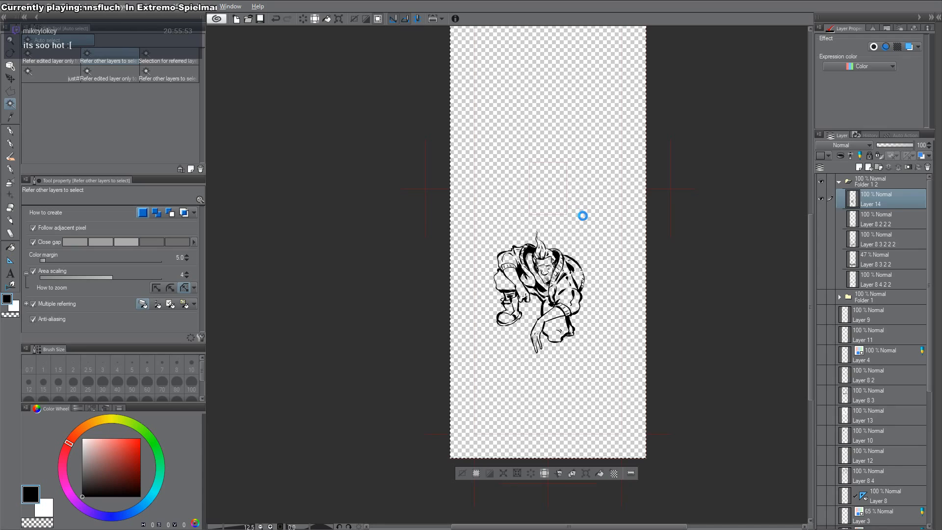
pyautogui.keyDown('alt'); pyautogui.click(823, 201); pyautogui.keyUp('alt')
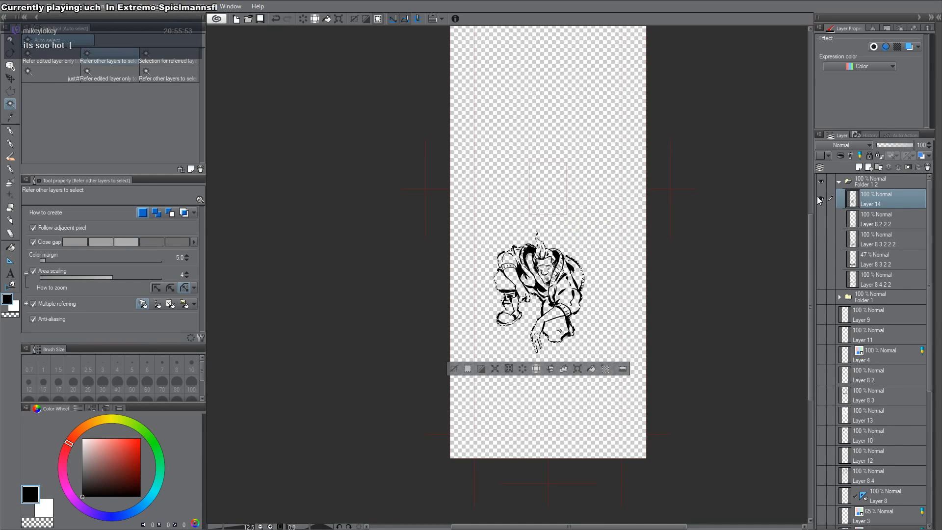
# Step: Create a new layer directly beneath Layer 14, fill the figure's silhouette with white on it, and clear the selection
pyautogui.click(858, 214)
pyautogui.hotkey('ctrl', 'shift', 'n')
pyautogui.press('x')
pyautogui.hotkey('alt', 'Delete')
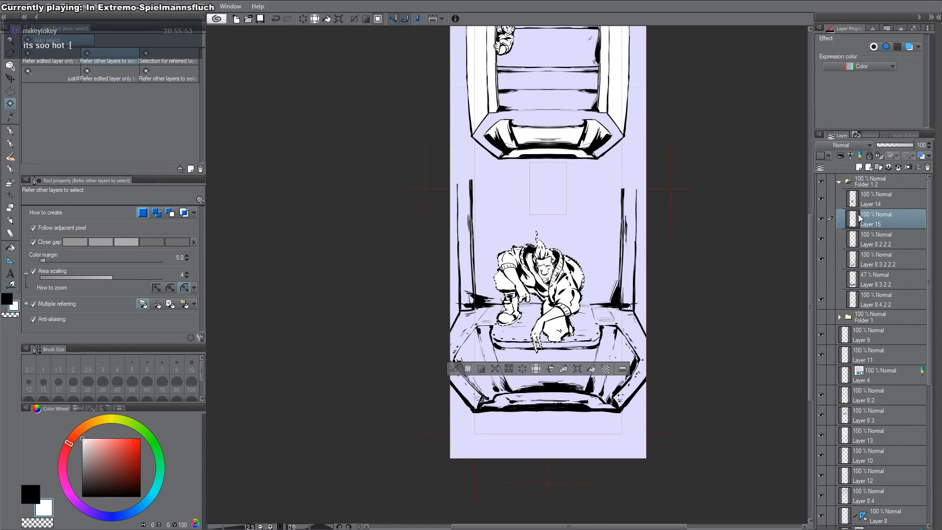
pyautogui.hotkey('ctrl', 'd')
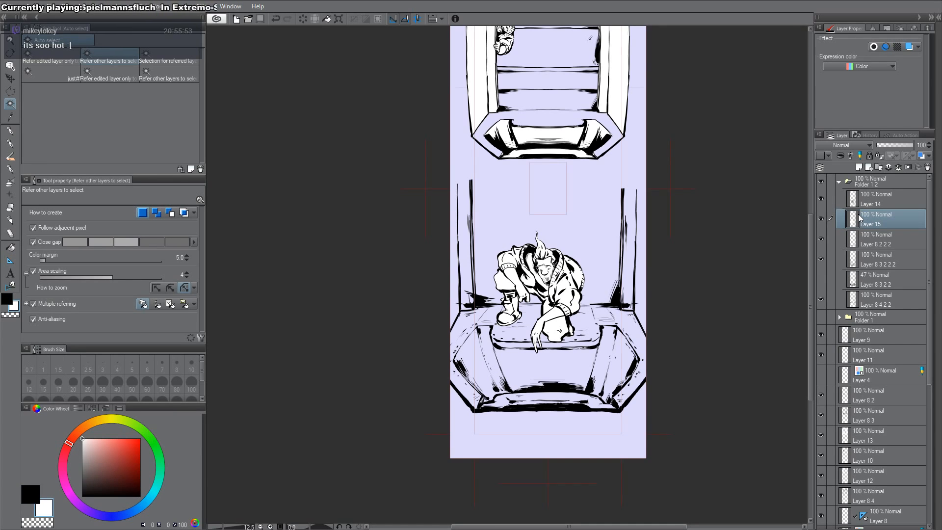
# Step: Switch to the sketched page and set its blue sketch layers 4, 5, 2, 3 and 8 to 73% opacity, leaving out Layer 8 2
pyautogui.hotkey('ctrl', 'Tab')
pyautogui.moveTo(617, 242); pyautogui.dragTo(615, 204)
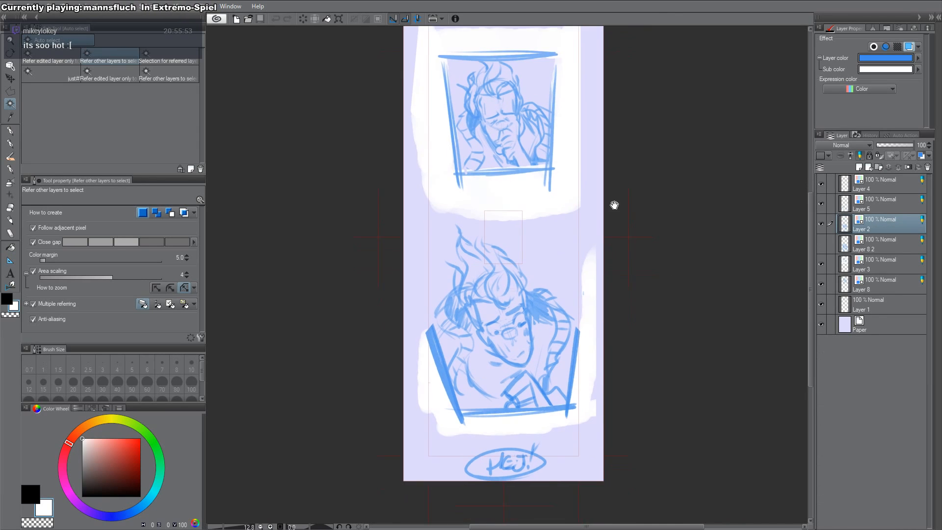
pyautogui.moveTo(756, 100); pyautogui.dragTo(773, 222)
pyautogui.click(903, 190)
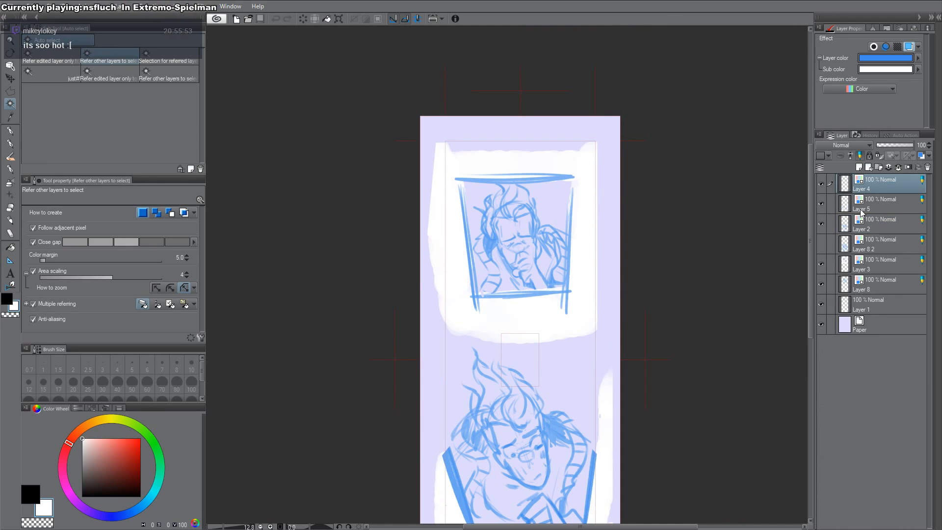
pyautogui.keyDown('shift'); pyautogui.click(885, 278); pyautogui.keyUp('shift')
pyautogui.keyDown('ctrl'); pyautogui.click(887, 248); pyautogui.keyUp('ctrl')
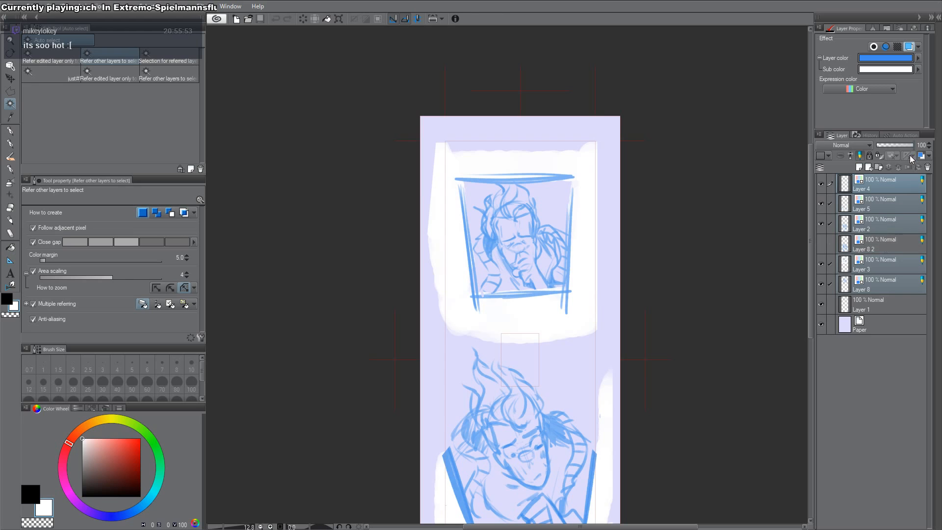
pyautogui.click(895, 146)
pyautogui.click(904, 145)
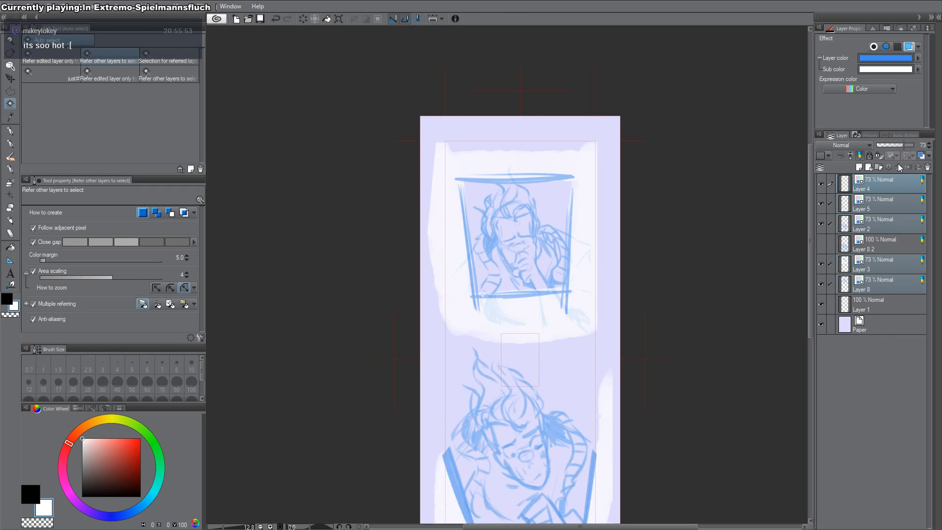
# Step: Create a new layer above Layer 4 and set up the G-pen 23 in black at brush size 60 for inking
pyautogui.click(894, 183)
pyautogui.hotkey('ctrl', 'shift', 'n')
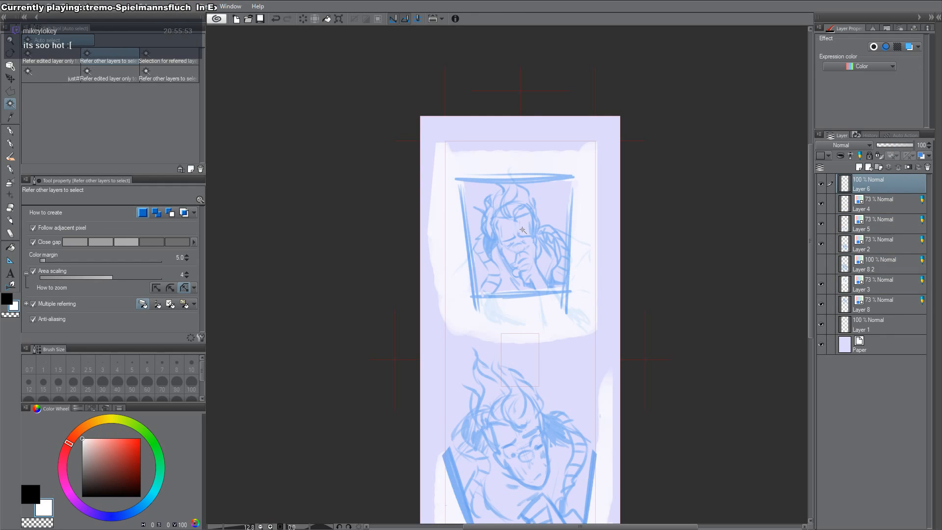
pyautogui.scroll(4, 522, 229)
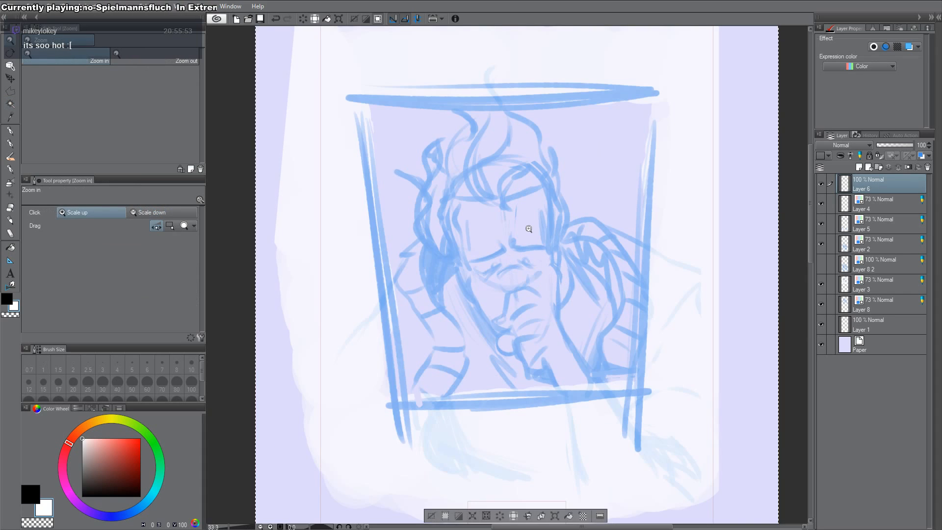
pyautogui.press('p')
pyautogui.press('x')
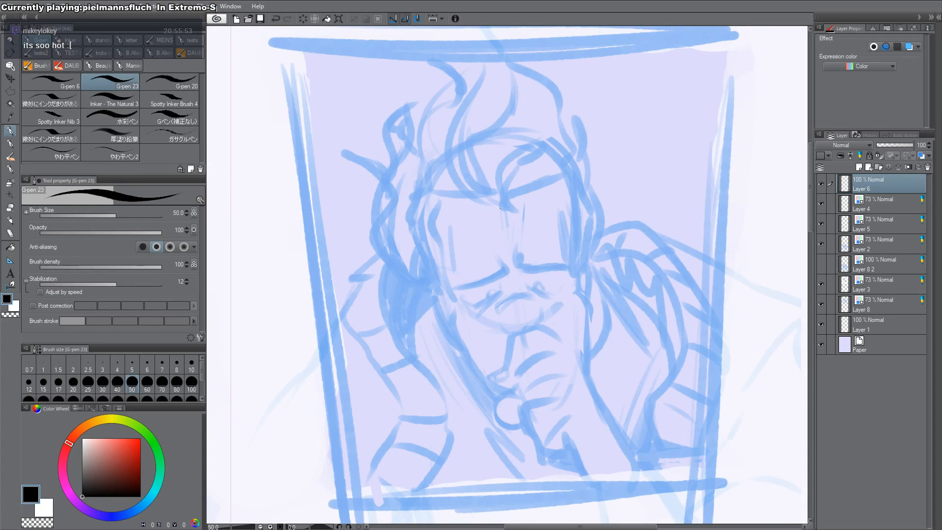
pyautogui.moveTo(490, 313); pyautogui.dragTo(560, 255)
pyautogui.hotkey('ctrl', 'z')
pyautogui.click(147, 382)
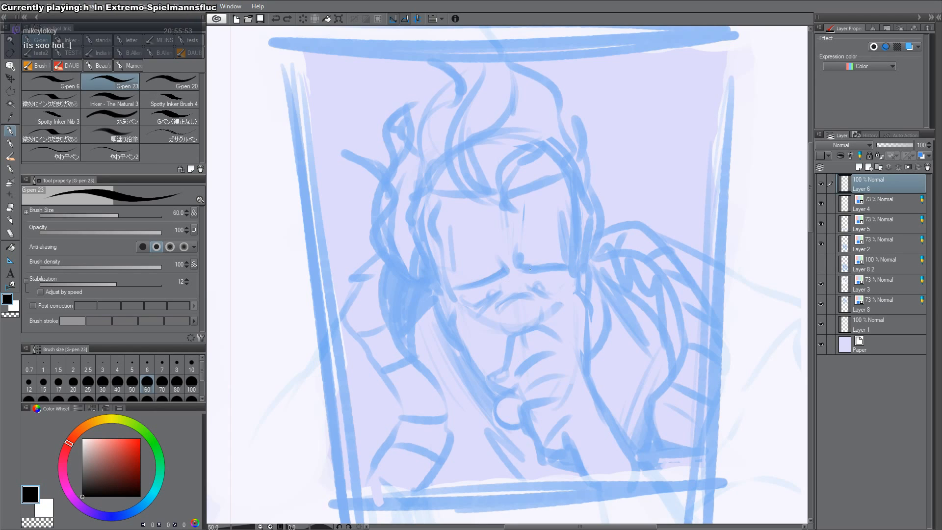
# Step: Ink the fist in front of the man's chin in the upper panel, outlining the thumb, curled fingers, palm edge and wrist
pyautogui.scroll(-3, 545, 267)
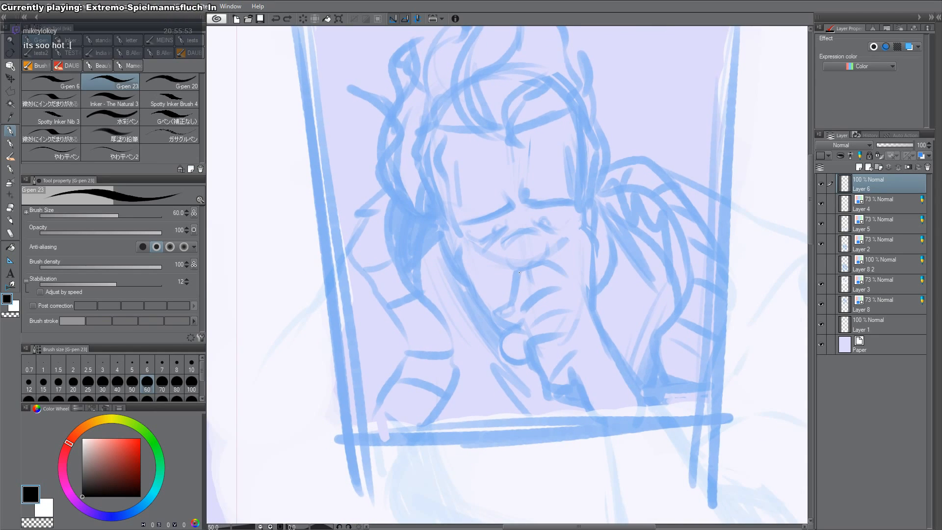
pyautogui.moveTo(518, 272)
pyautogui.mouseDown()
pyautogui.moveTo(523, 289)
pyautogui.moveTo(515, 279)
pyautogui.moveTo(496, 312)
pyautogui.moveTo(513, 328)
pyautogui.mouseUp()
pyautogui.moveTo(549, 292); pyautogui.dragTo(524, 336)
pyautogui.moveTo(564, 308); pyautogui.dragTo(526, 326)
pyautogui.moveTo(562, 288); pyautogui.dragTo(569, 287)
pyautogui.moveTo(517, 271)
pyautogui.mouseDown()
pyautogui.moveTo(580, 258)
pyautogui.moveTo(569, 268)
pyautogui.moveTo(542, 261)
pyautogui.moveTo(585, 292)
pyautogui.moveTo(584, 283)
pyautogui.moveTo(623, 384)
pyautogui.mouseUp()
pyautogui.hotkey('ctrl', 'z')
pyautogui.moveTo(562, 331); pyautogui.dragTo(560, 397)
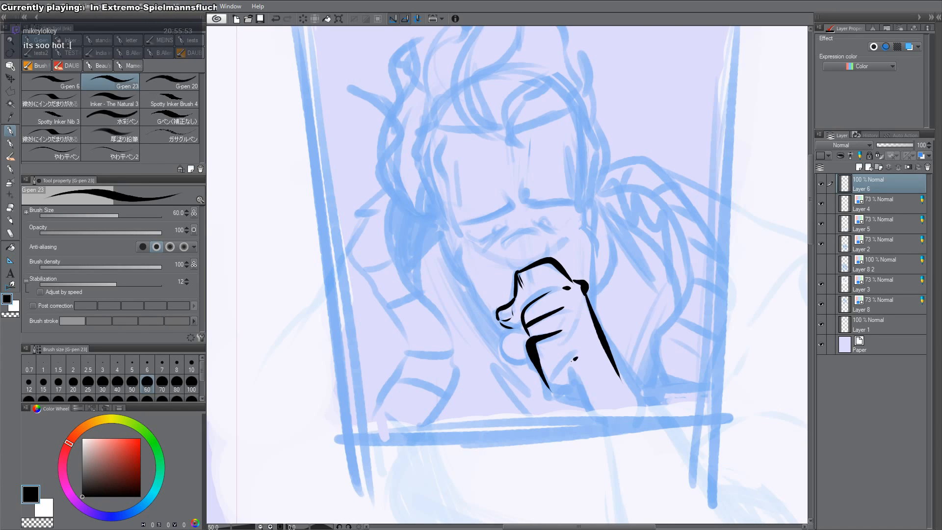
pyautogui.moveTo(572, 361)
pyautogui.mouseDown()
pyautogui.moveTo(548, 362)
pyautogui.moveTo(575, 388)
pyautogui.moveTo(548, 393)
pyautogui.moveTo(577, 381)
pyautogui.moveTo(611, 438)
pyautogui.mouseUp()
pyautogui.press('c')
pyautogui.press('c')
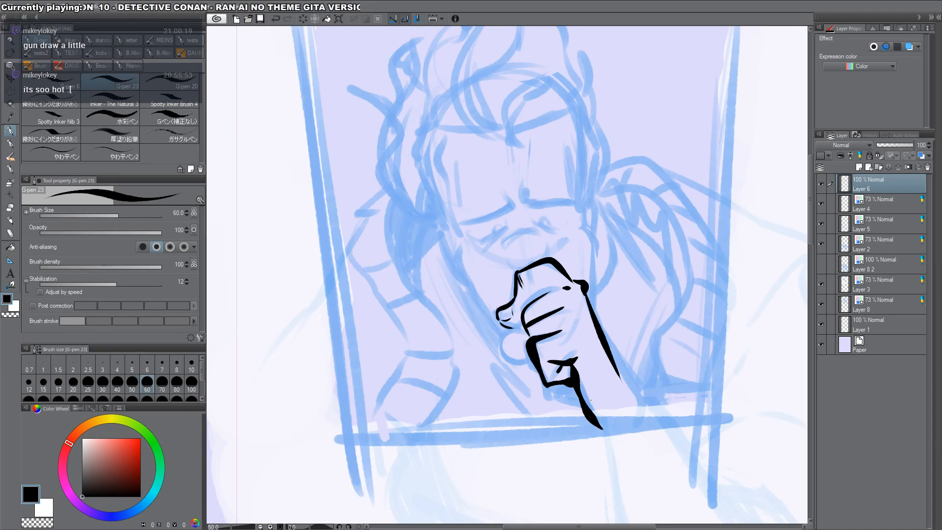
# Step: Ink the rounded fingertip beside the fist, thicken the adjoining finger edge, and add small dots at the ends of the finger creases
pyautogui.moveTo(593, 311); pyautogui.dragTo(563, 244)
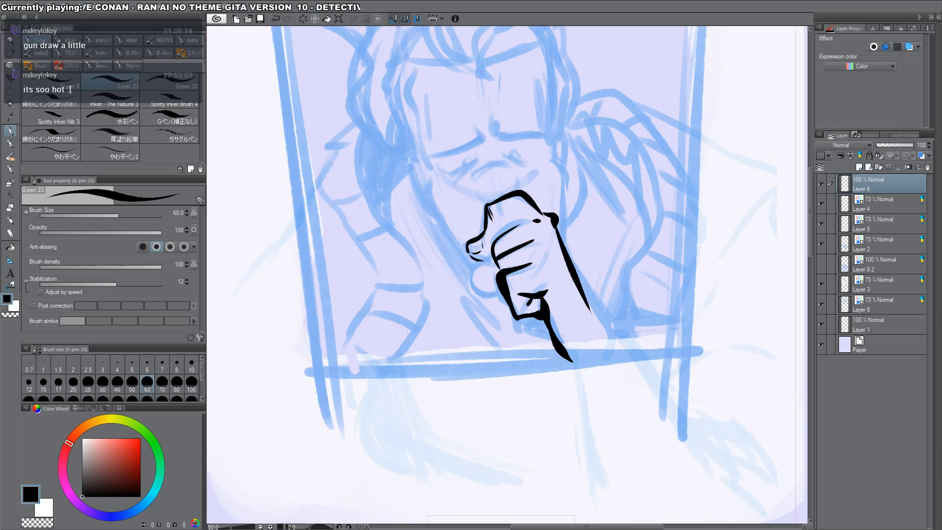
pyautogui.moveTo(473, 258)
pyautogui.mouseDown()
pyautogui.moveTo(499, 253)
pyautogui.moveTo(486, 295)
pyautogui.moveTo(505, 283)
pyautogui.mouseUp()
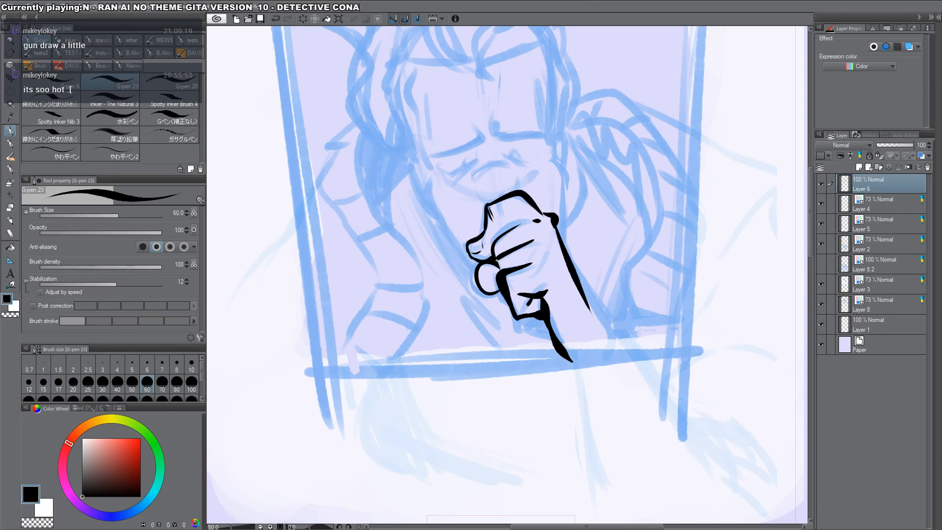
pyautogui.moveTo(493, 246); pyautogui.dragTo(503, 275)
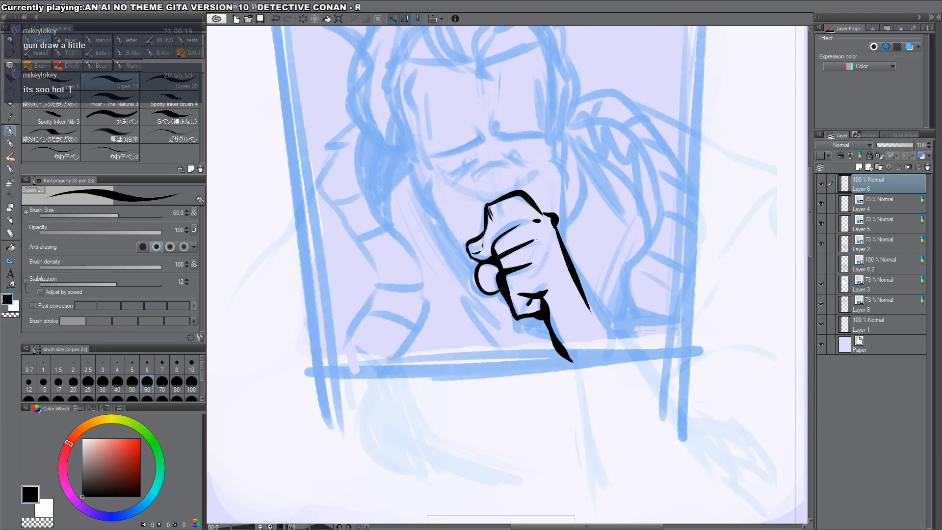
pyautogui.moveTo(540, 237); pyautogui.dragTo(534, 262)
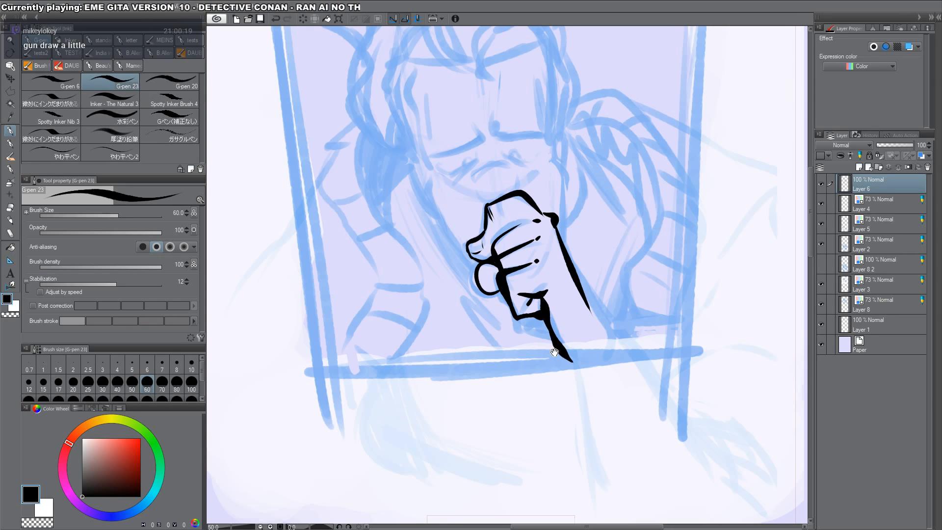
pyautogui.moveTo(554, 352); pyautogui.dragTo(549, 318)
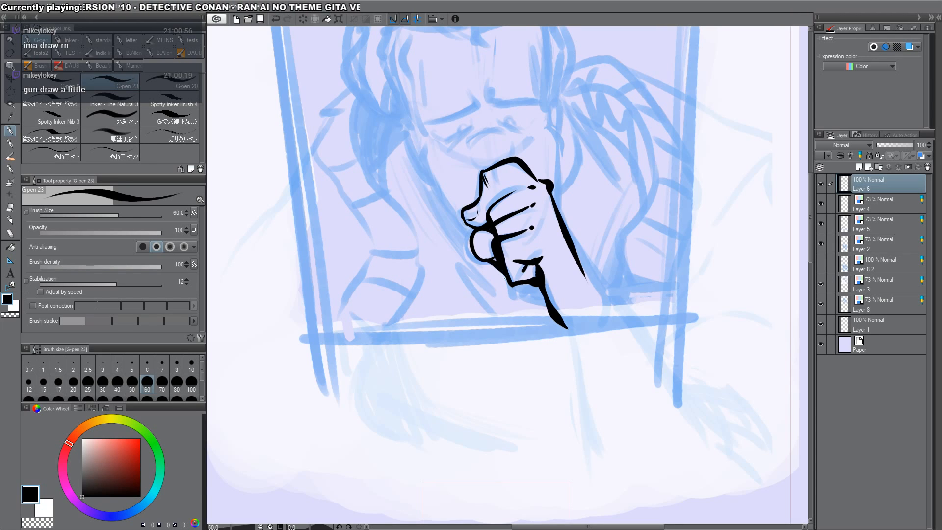
# Step: Outline a shadow along the underside of the fist and wrist and fill it with black
pyautogui.moveTo(499, 268)
pyautogui.mouseDown()
pyautogui.moveTo(528, 304)
pyautogui.moveTo(516, 293)
pyautogui.moveTo(543, 295)
pyautogui.moveTo(538, 288)
pyautogui.moveTo(553, 279)
pyautogui.moveTo(561, 328)
pyautogui.mouseUp()
pyautogui.press('g')
pyautogui.click(534, 293)
pyautogui.press('p')
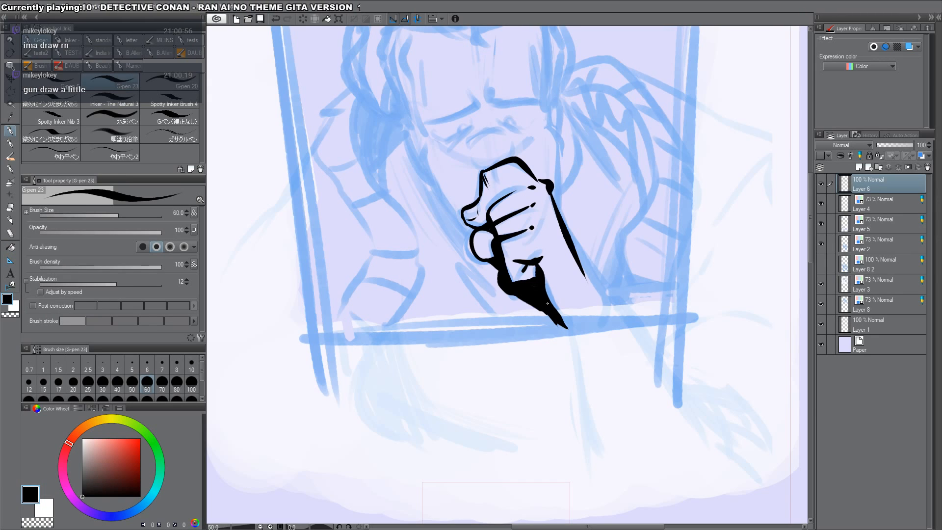
# Step: Extend the forearm's outer edge down to the panel border and trim the wrist shadow into a clean taper with transparent colour
pyautogui.moveTo(564, 230); pyautogui.dragTo(603, 321)
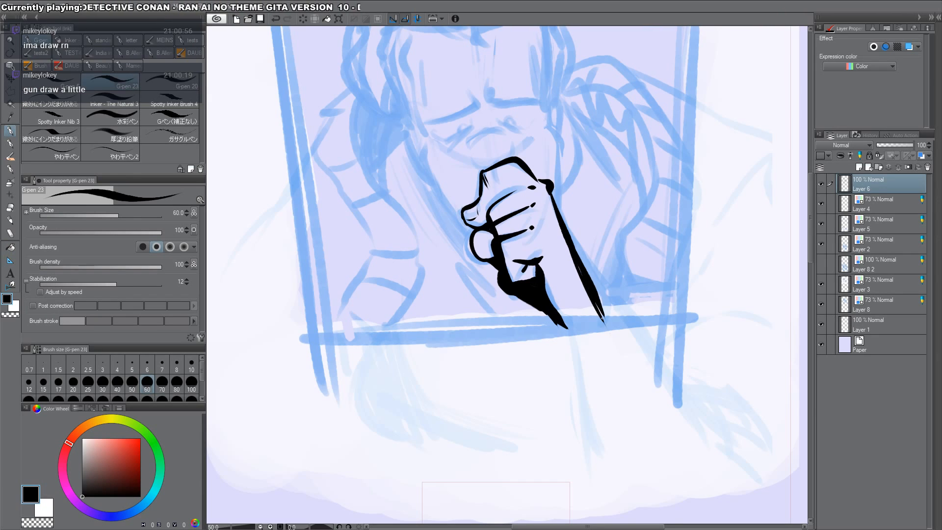
pyautogui.hotkey('ctrl', 'z')
pyautogui.moveTo(569, 249); pyautogui.dragTo(603, 319)
pyautogui.press('c')
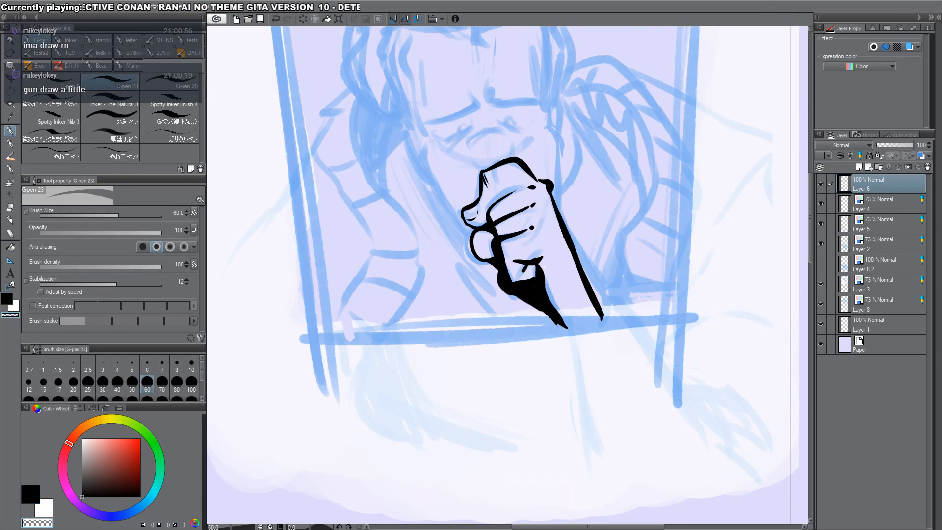
pyautogui.moveTo(545, 274)
pyautogui.mouseDown()
pyautogui.moveTo(567, 326)
pyautogui.moveTo(581, 336)
pyautogui.mouseUp()
pyautogui.press('c')
# Step: Ink the curved nose line and the short mouth lines just above the fist, redoing the last stroke
pyautogui.hotkey('ctrl', 'space')
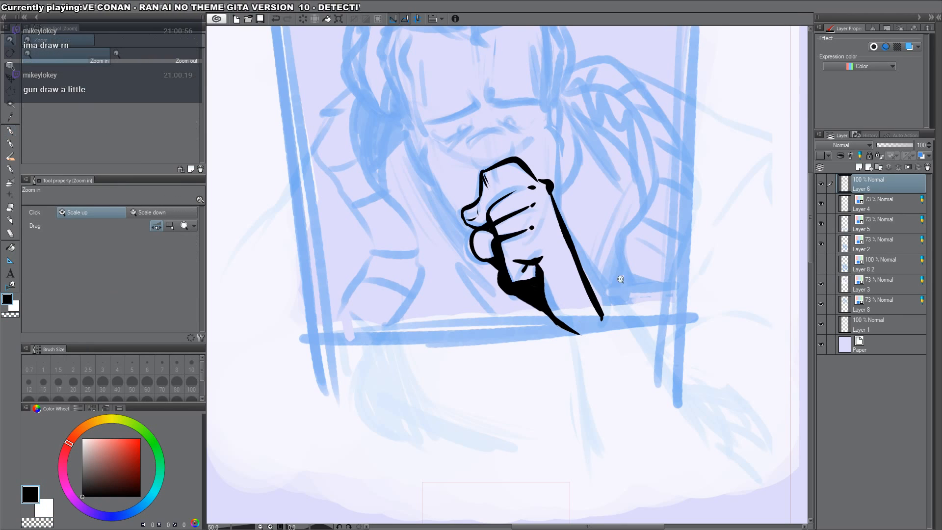
pyautogui.moveTo(633, 280); pyautogui.dragTo(629, 288)
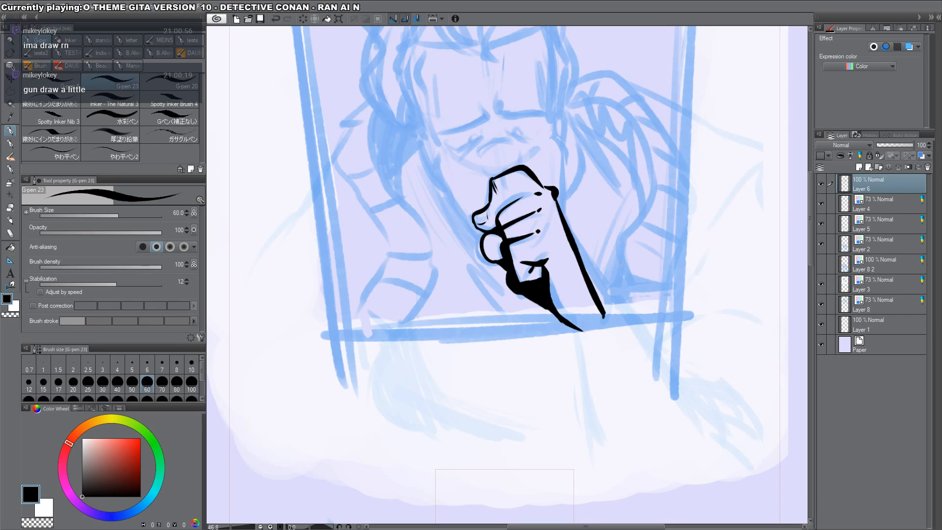
pyautogui.moveTo(541, 171); pyautogui.dragTo(582, 274)
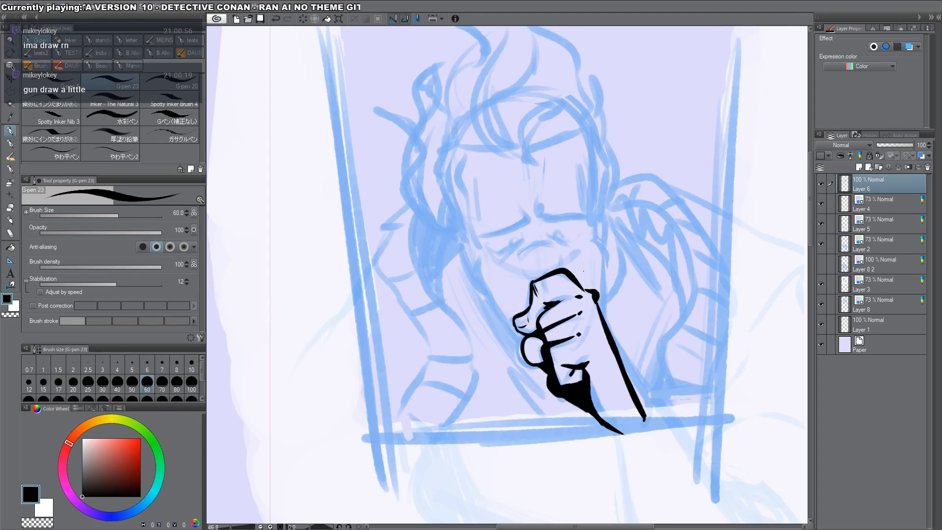
pyautogui.moveTo(620, 203); pyautogui.dragTo(622, 291)
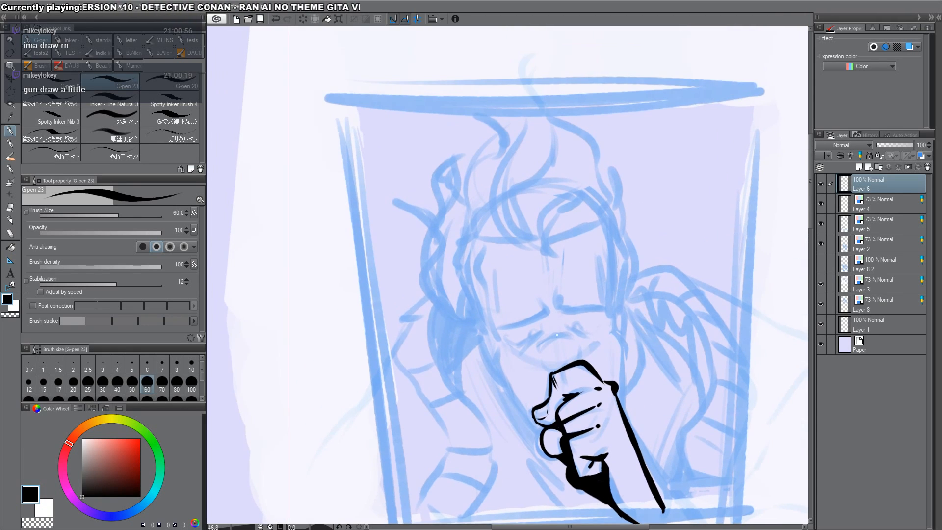
pyautogui.moveTo(540, 347); pyautogui.dragTo(575, 338)
pyautogui.moveTo(555, 371)
pyautogui.mouseDown()
pyautogui.moveTo(579, 322)
pyautogui.moveTo(602, 318)
pyautogui.mouseUp()
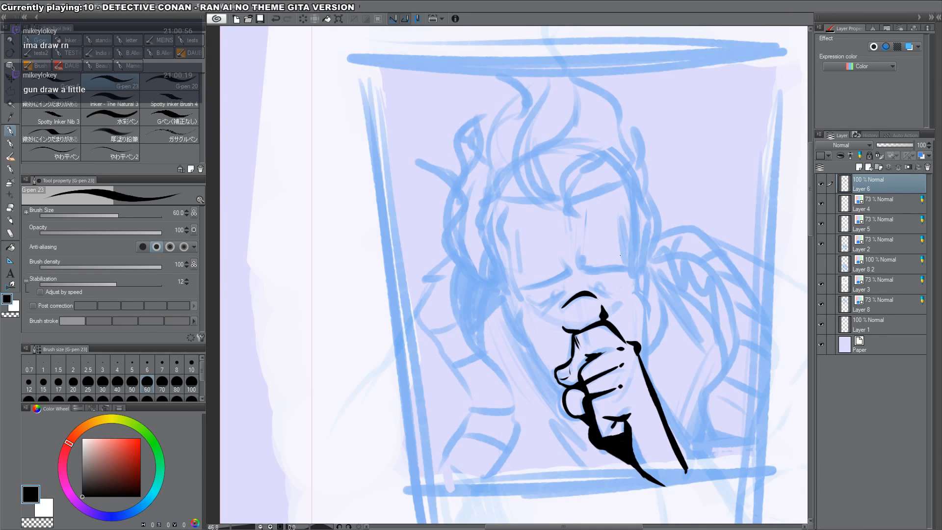
pyautogui.scroll(3, 605, 319)
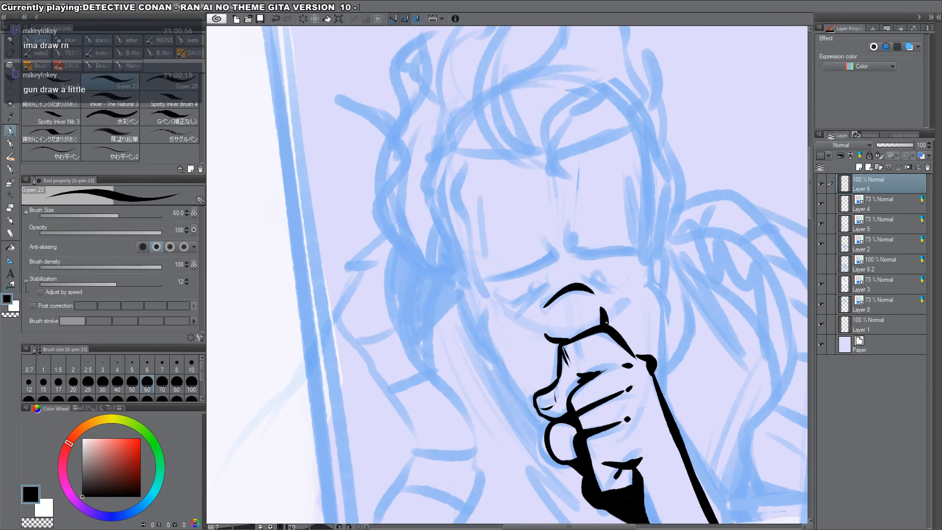
pyautogui.hotkey('ctrl', 'z')
pyautogui.moveTo(606, 324)
pyautogui.mouseDown()
pyautogui.moveTo(605, 307)
pyautogui.moveTo(580, 333)
pyautogui.mouseUp()
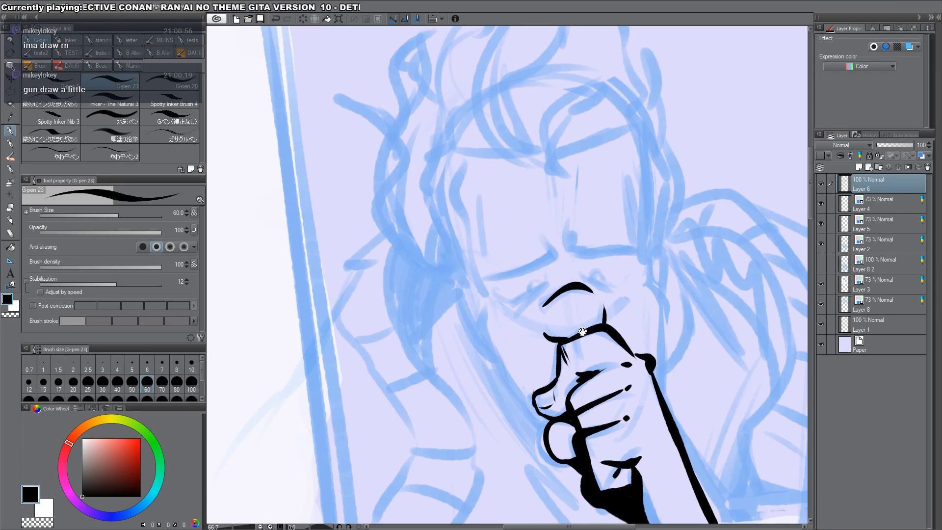
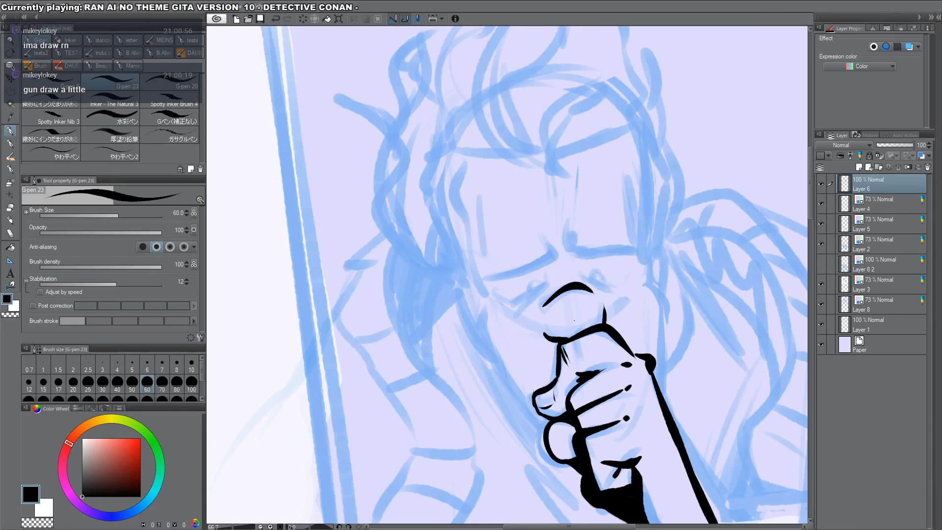
# Step: Ink both lowered eyebrows along the blue sketch and the thin line of the closed eye beneath the thicker brow
pyautogui.moveTo(574, 321); pyautogui.dragTo(584, 225)
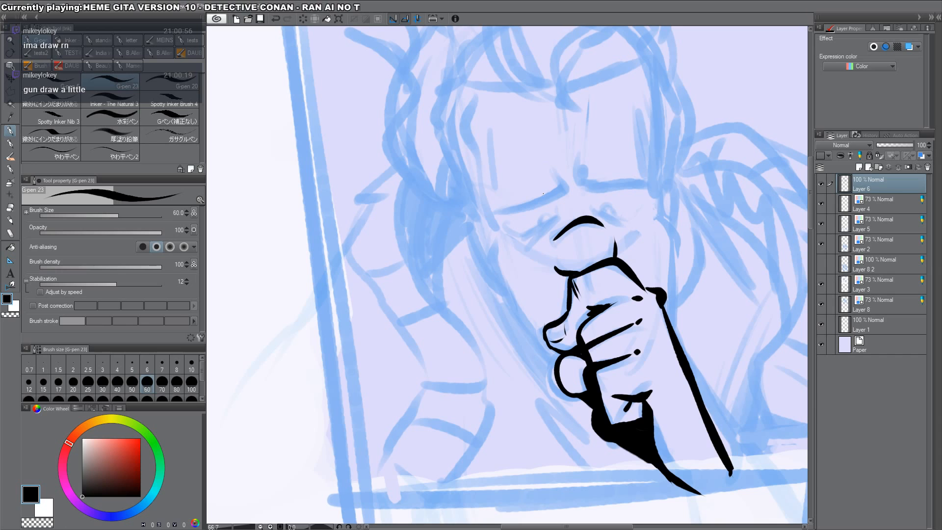
pyautogui.moveTo(489, 216)
pyautogui.mouseDown()
pyautogui.moveTo(575, 191)
pyautogui.moveTo(567, 186)
pyautogui.mouseUp()
pyautogui.hotkey('ctrl', 'z')
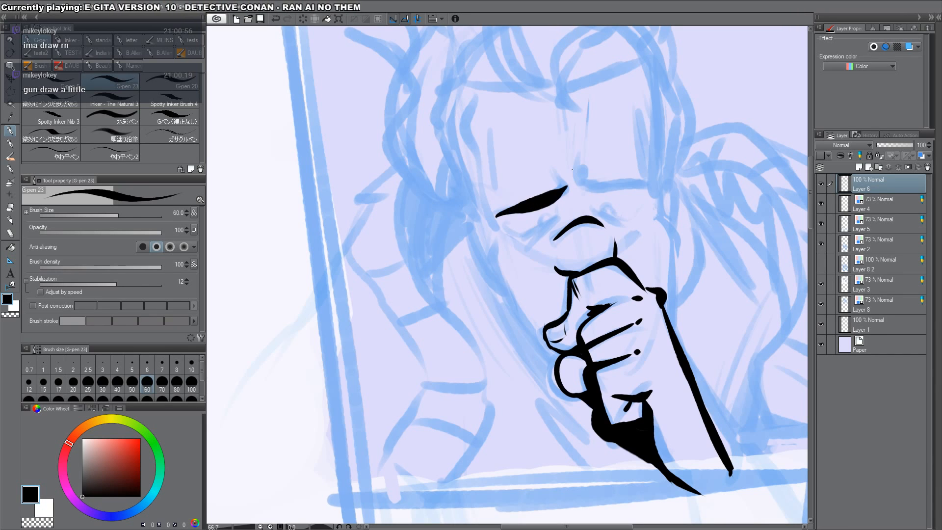
pyautogui.moveTo(582, 155)
pyautogui.mouseDown()
pyautogui.moveTo(640, 316)
pyautogui.moveTo(625, 397)
pyautogui.mouseUp()
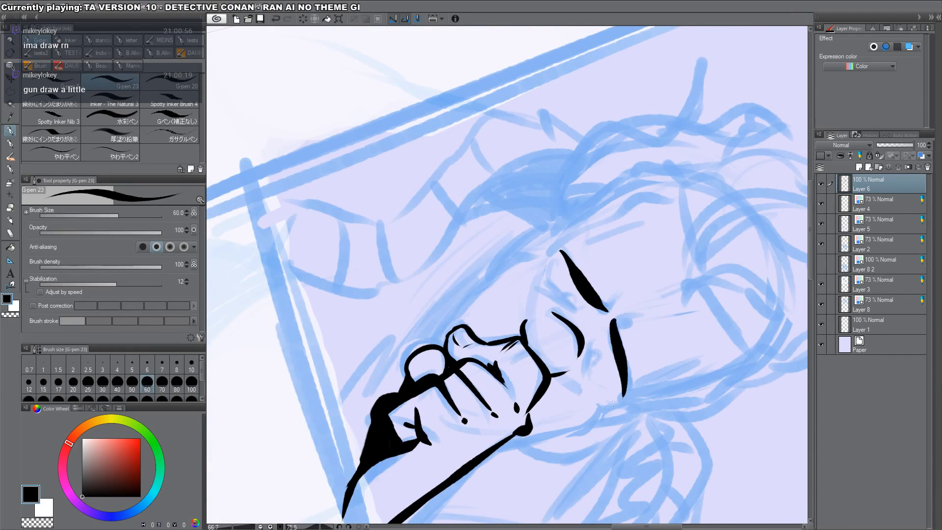
pyautogui.hotkey('ctrl', 'z')
pyautogui.moveTo(615, 321); pyautogui.dragTo(633, 386)
pyautogui.moveTo(657, 226)
pyautogui.mouseDown()
pyautogui.moveTo(652, 136)
pyautogui.moveTo(522, 143)
pyautogui.mouseUp()
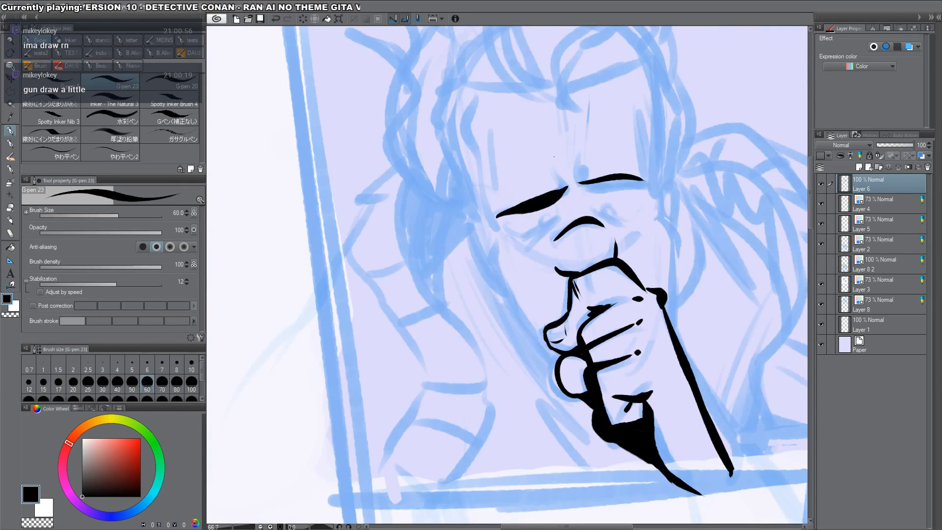
pyautogui.moveTo(511, 234); pyautogui.dragTo(555, 223)
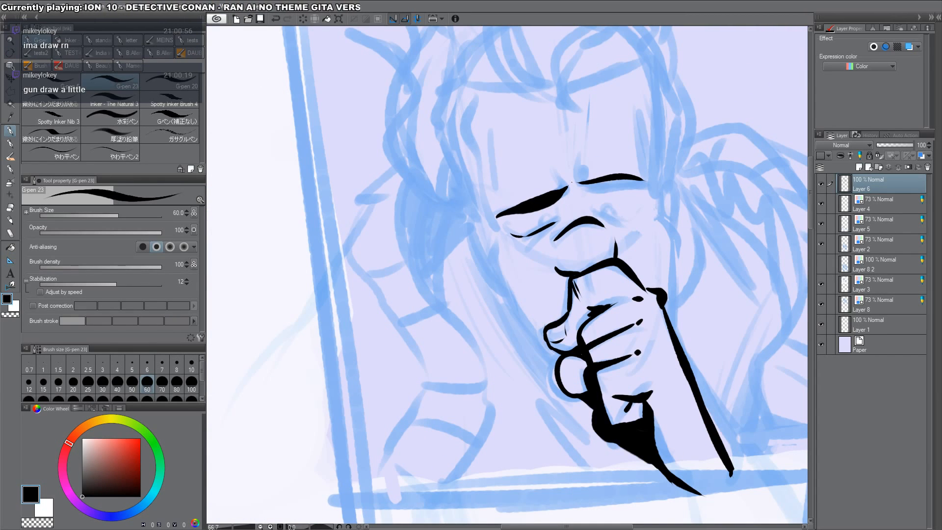
pyautogui.moveTo(559, 157)
pyautogui.mouseDown()
pyautogui.moveTo(569, 189)
pyautogui.moveTo(574, 180)
pyautogui.moveTo(633, 231)
pyautogui.moveTo(568, 270)
pyautogui.mouseUp()
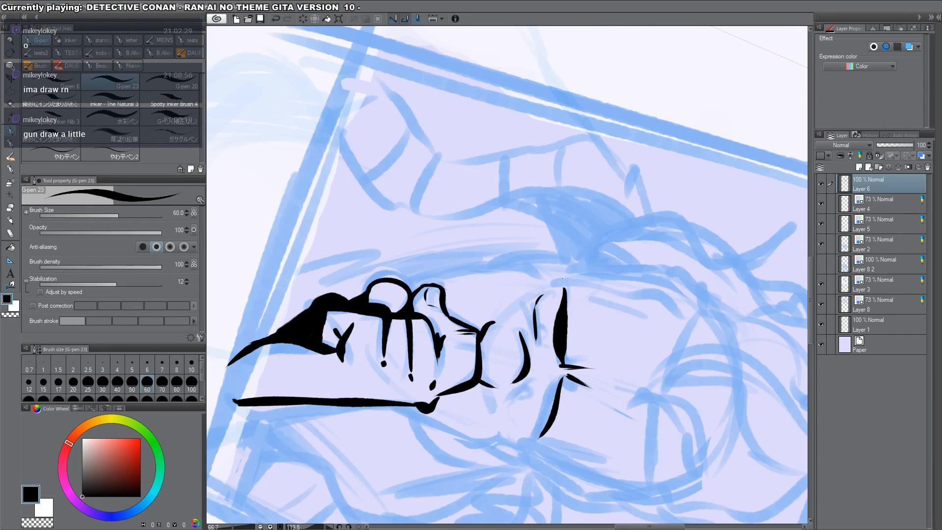
# Step: Thin the thicker eyebrow with transparent colour and rework its inner end by the frown creases
pyautogui.press('c')
pyautogui.moveTo(555, 312)
pyautogui.mouseDown()
pyautogui.moveTo(555, 340)
pyautogui.moveTo(564, 288)
pyautogui.mouseUp()
pyautogui.moveTo(566, 358)
pyautogui.mouseDown()
pyautogui.moveTo(568, 321)
pyautogui.moveTo(565, 367)
pyautogui.moveTo(554, 344)
pyautogui.moveTo(558, 365)
pyautogui.mouseUp()
pyautogui.press('c')
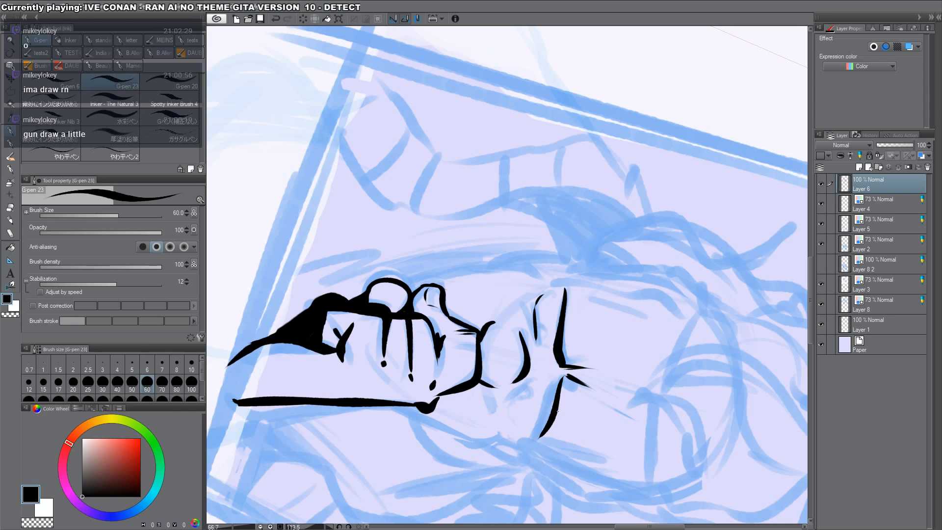
pyautogui.moveTo(640, 361); pyautogui.dragTo(647, 287)
pyautogui.moveTo(573, 297)
pyautogui.mouseDown()
pyautogui.moveTo(559, 312)
pyautogui.moveTo(561, 344)
pyautogui.mouseUp()
pyautogui.moveTo(619, 380); pyautogui.dragTo(616, 20)
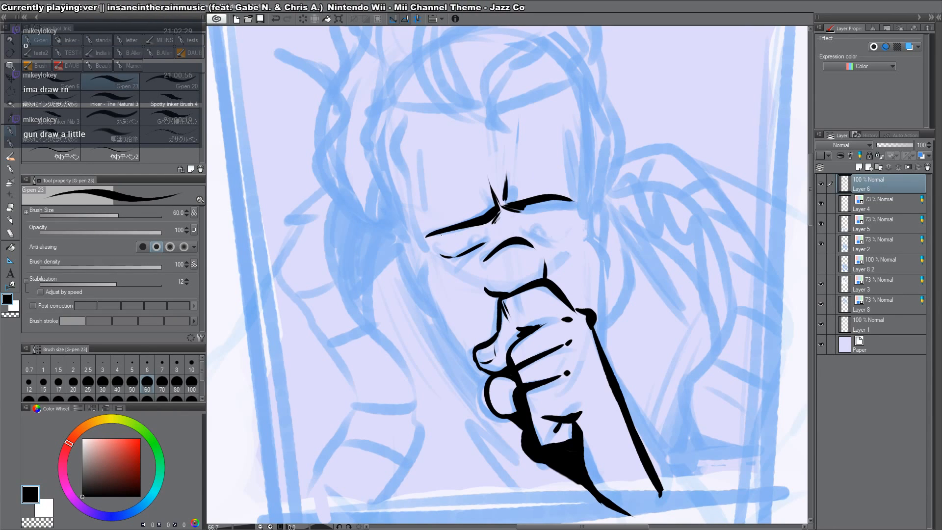
# Step: Ink the open eye line missing under the right-hand eyebrow and a second stroke along that eyebrow's underside, touching up the other brow's outer end
pyautogui.moveTo(435, 241); pyautogui.dragTo(458, 229)
pyautogui.moveTo(655, 231); pyautogui.dragTo(515, 417)
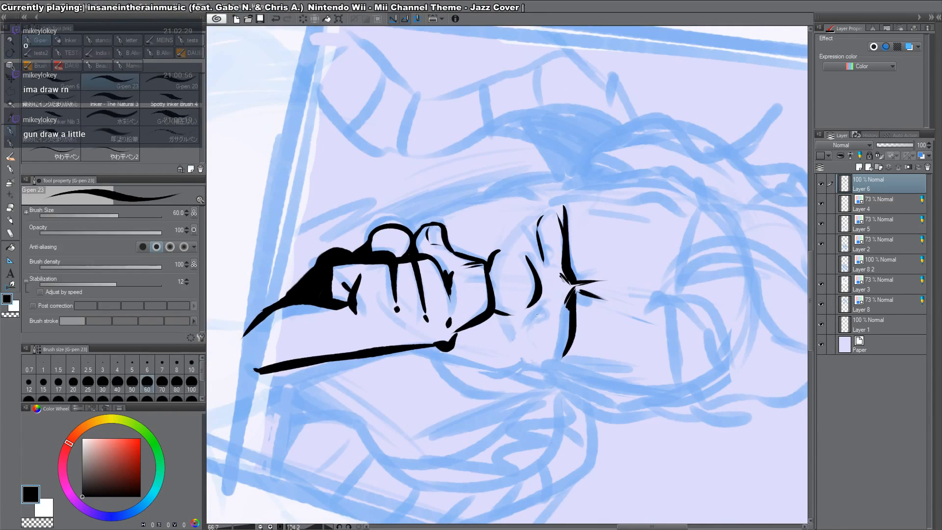
pyautogui.moveTo(542, 303)
pyautogui.mouseDown()
pyautogui.moveTo(526, 331)
pyautogui.moveTo(528, 352)
pyautogui.mouseUp()
pyautogui.moveTo(566, 310); pyautogui.dragTo(554, 355)
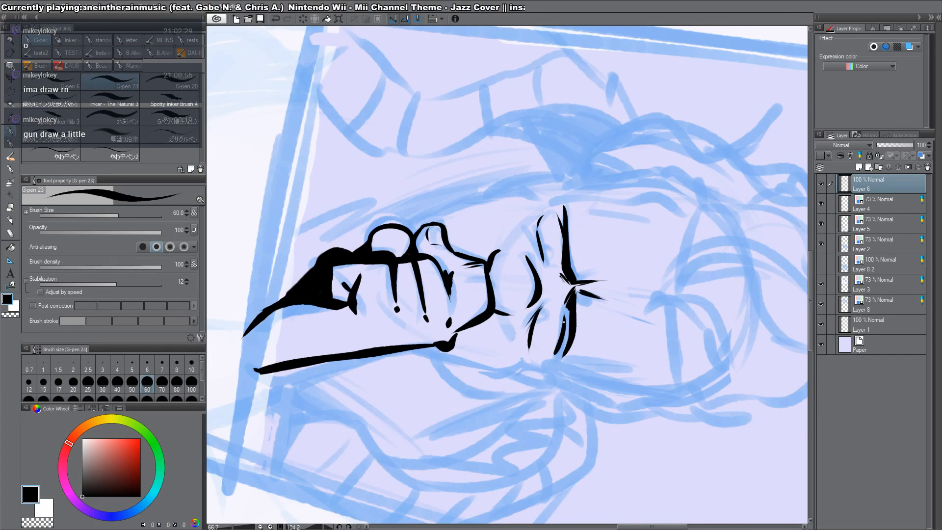
pyautogui.doubleClick(590, 408)
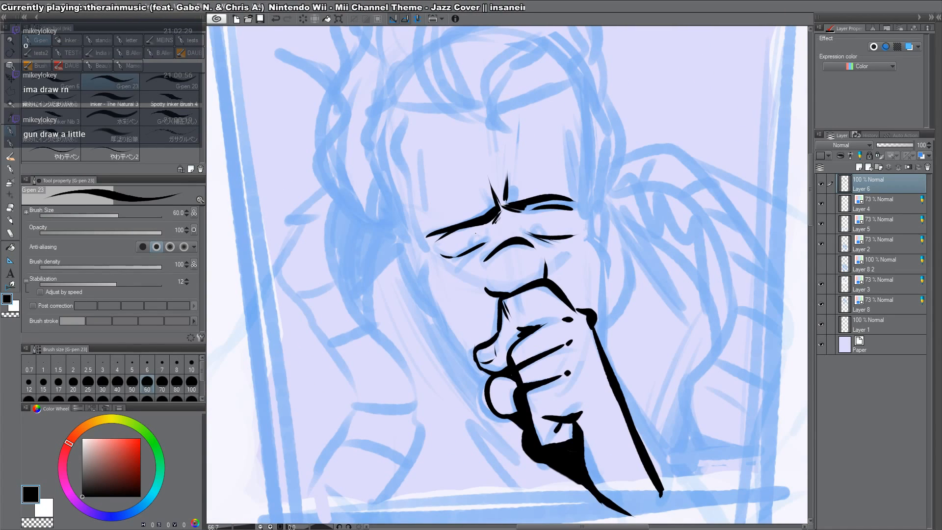
# Step: Ink the round irises and small dark pupils in both eyes, leaving a highlight in each
pyautogui.moveTo(468, 245); pyautogui.dragTo(482, 238)
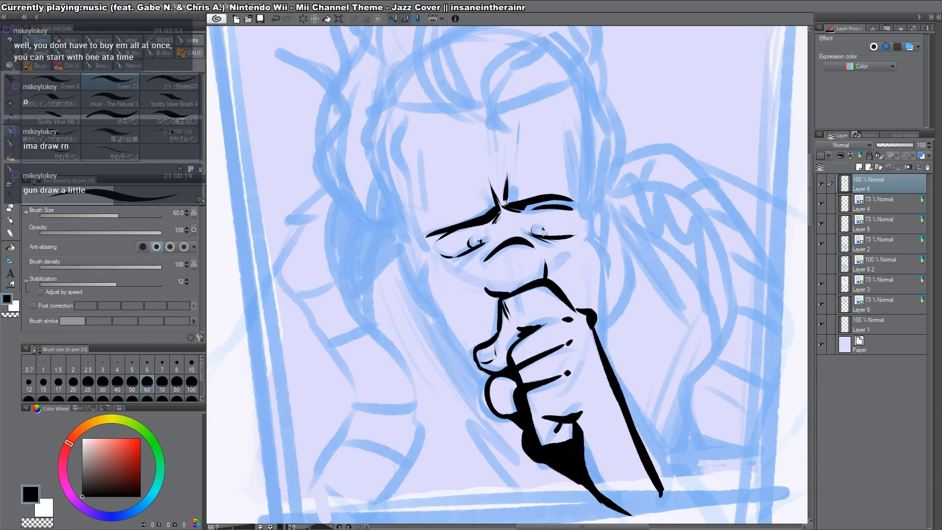
pyautogui.scroll(2, 493, 272)
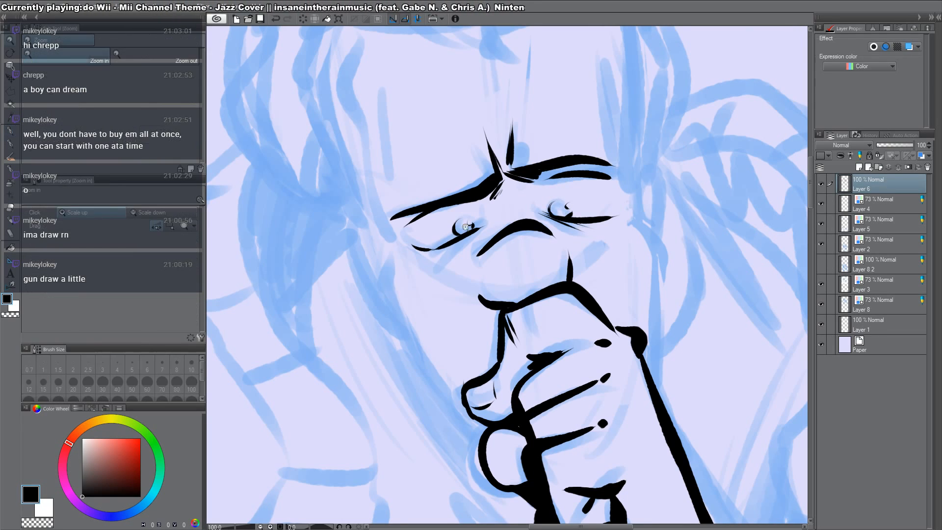
pyautogui.scroll(6, 467, 199)
pyautogui.moveTo(468, 199)
pyautogui.mouseDown()
pyautogui.moveTo(475, 233)
pyautogui.moveTo(450, 214)
pyautogui.moveTo(467, 196)
pyautogui.moveTo(473, 222)
pyautogui.mouseUp()
pyautogui.moveTo(660, 297); pyautogui.dragTo(367, 307)
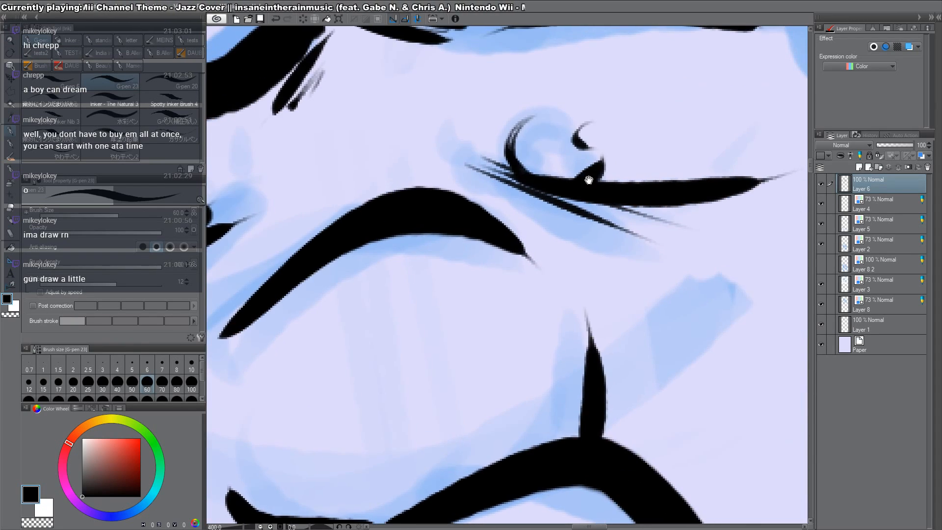
pyautogui.moveTo(566, 176)
pyautogui.mouseDown()
pyautogui.moveTo(541, 143)
pyautogui.moveTo(556, 143)
pyautogui.mouseUp()
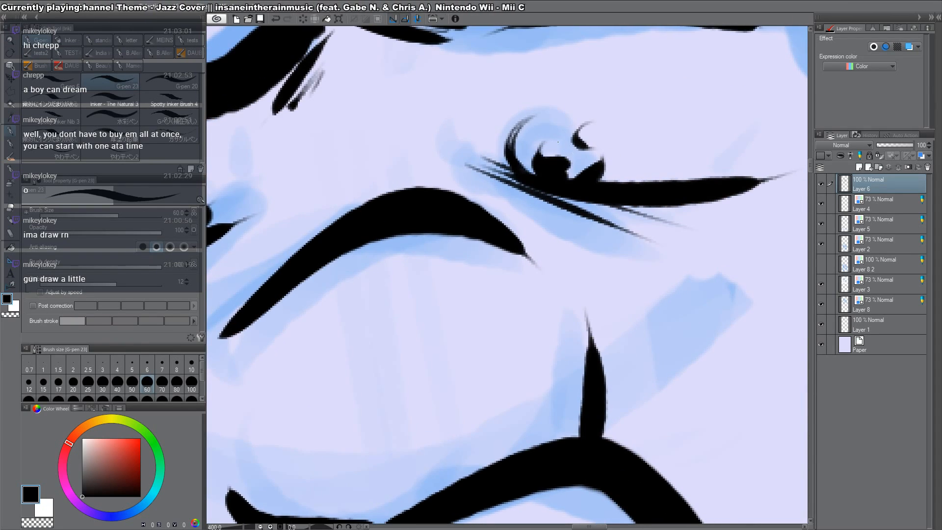
pyautogui.scroll(-4, 558, 142)
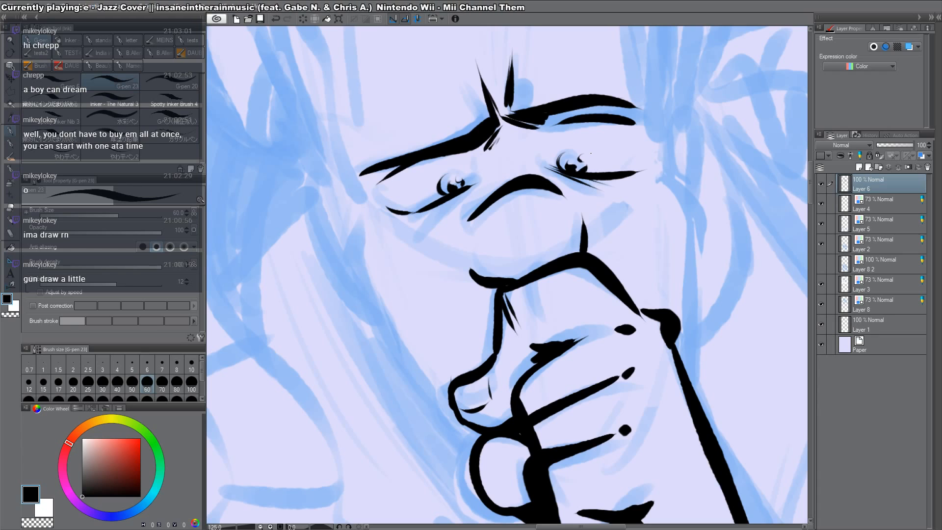
# Step: Thicken the corner where the mouth line meets the thumb and add short hatching between the eyebrows, undoing the surplus hatch strokes
pyautogui.moveTo(471, 283)
pyautogui.mouseDown()
pyautogui.moveTo(493, 308)
pyautogui.moveTo(490, 285)
pyautogui.mouseUp()
pyautogui.moveTo(509, 238); pyautogui.dragTo(527, 316)
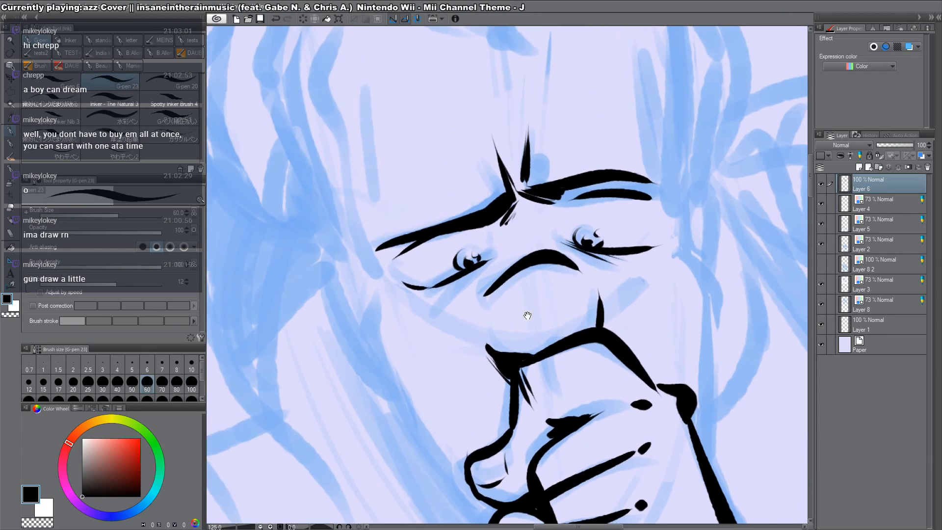
pyautogui.moveTo(525, 201); pyautogui.dragTo(511, 225)
pyautogui.moveTo(531, 217); pyautogui.dragTo(519, 228)
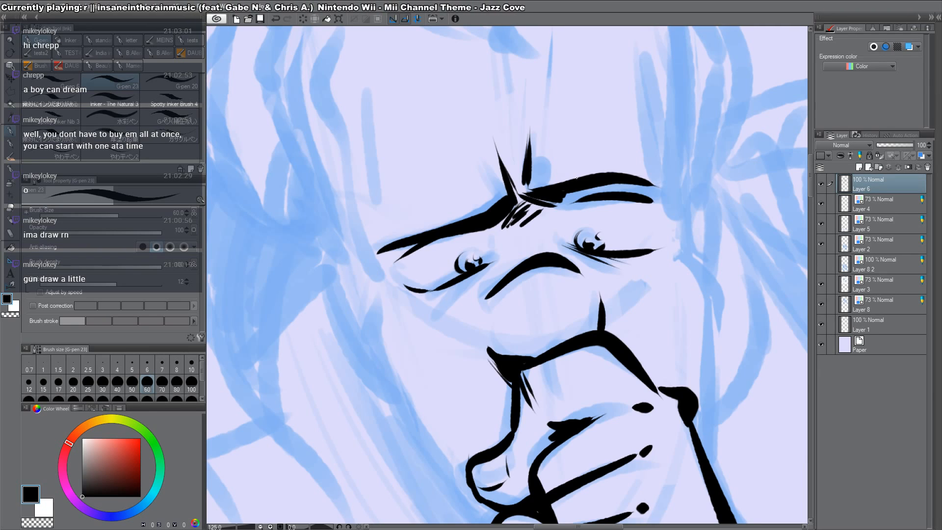
pyautogui.hotkey('ctrl', 'z')
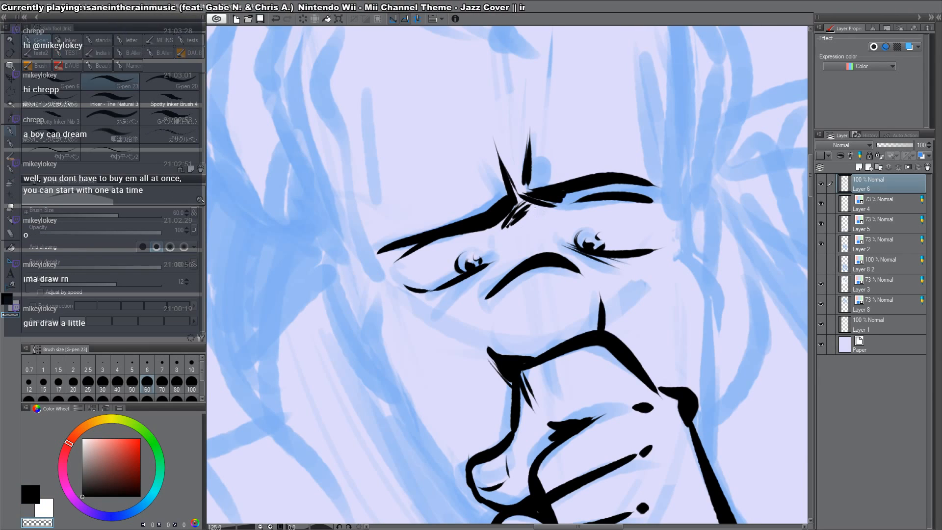
pyautogui.moveTo(543, 209); pyautogui.dragTo(526, 214)
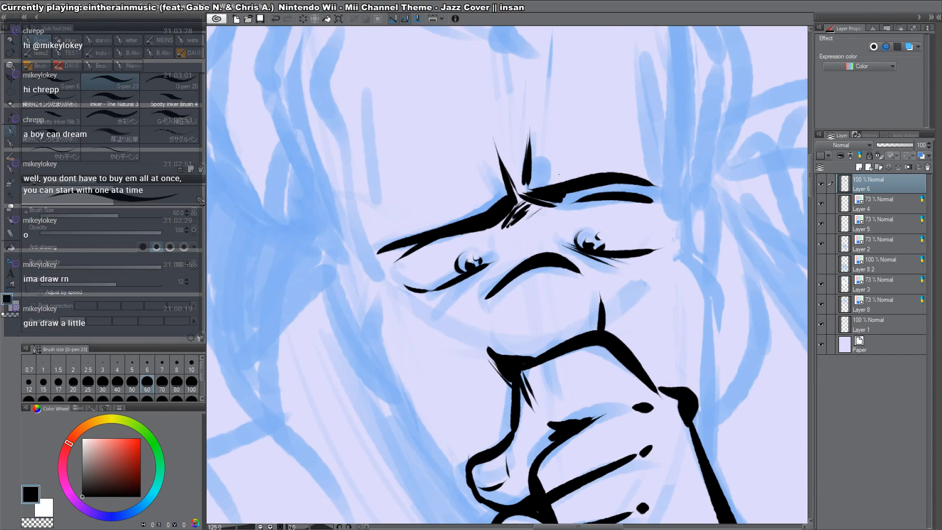
# Step: Ink both cheek and jaw lines down to the fist, thickening the wrist-side junction and adding a short crease below the knuckle line
pyautogui.moveTo(559, 174); pyautogui.dragTo(555, 110)
pyautogui.moveTo(675, 186); pyautogui.dragTo(700, 383)
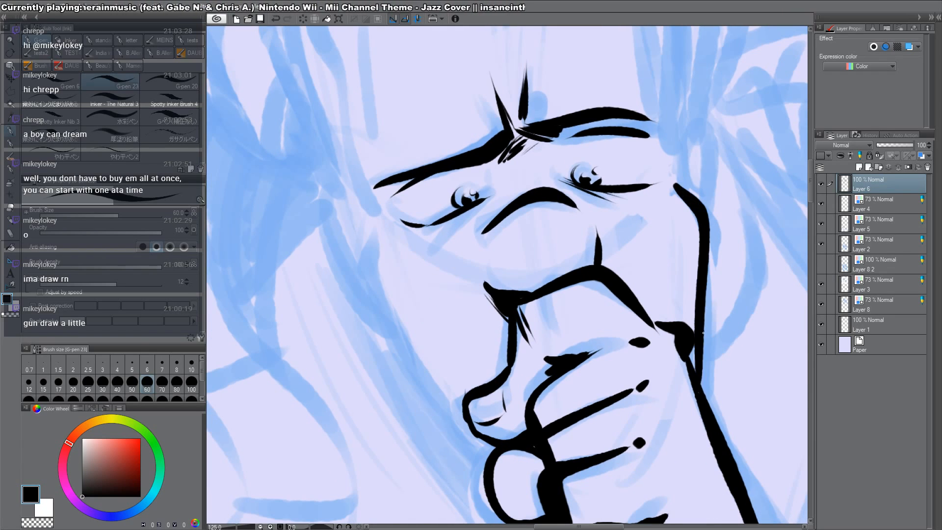
pyautogui.moveTo(705, 296); pyautogui.dragTo(704, 400)
pyautogui.moveTo(689, 347); pyautogui.dragTo(694, 371)
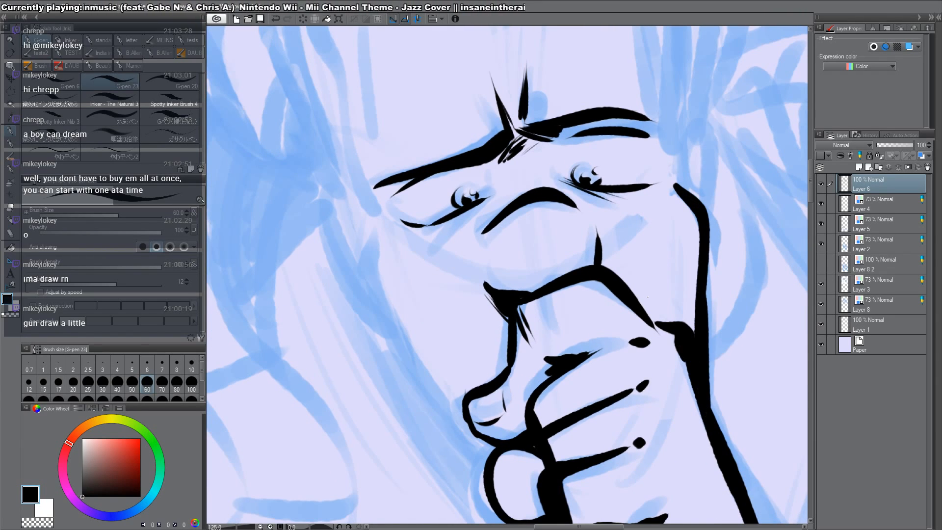
pyautogui.moveTo(664, 321); pyautogui.dragTo(637, 297)
pyautogui.moveTo(580, 331); pyautogui.dragTo(655, 278)
pyautogui.moveTo(674, 227); pyautogui.dragTo(678, 263)
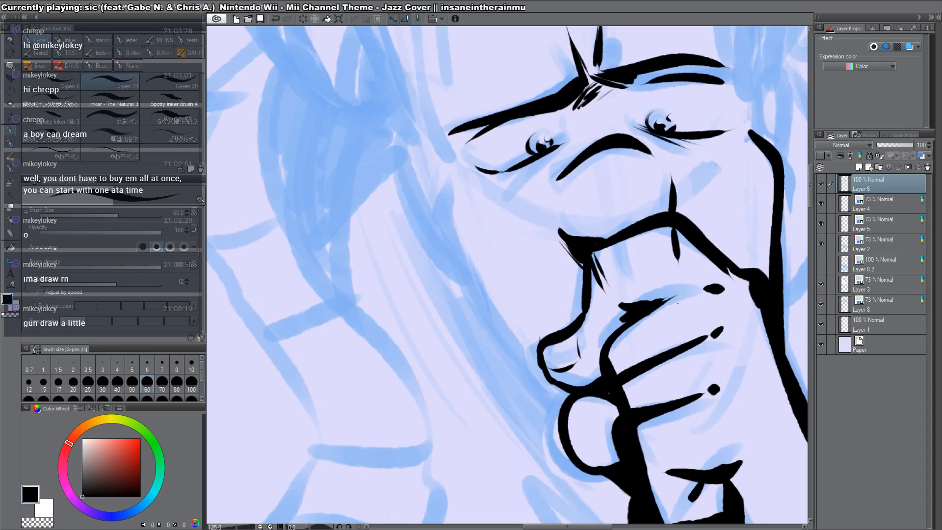
pyautogui.moveTo(459, 184)
pyautogui.mouseDown()
pyautogui.moveTo(478, 277)
pyautogui.moveTo(544, 377)
pyautogui.moveTo(562, 369)
pyautogui.mouseUp()
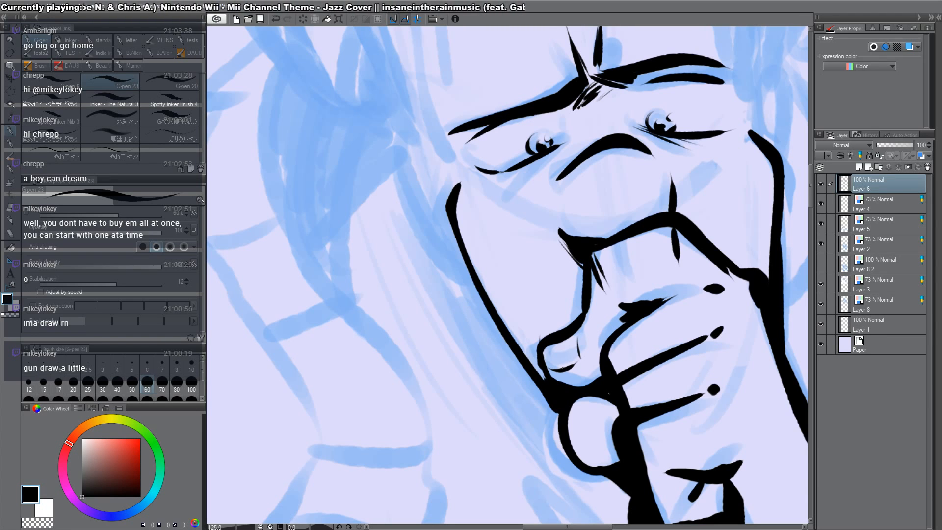
# Step: Ink both ears with dark inner details and a solid shadow behind the right-hand earlobe, redoing one stroke
pyautogui.scroll(-2, 661, 227)
pyautogui.moveTo(662, 227); pyautogui.dragTo(533, 317)
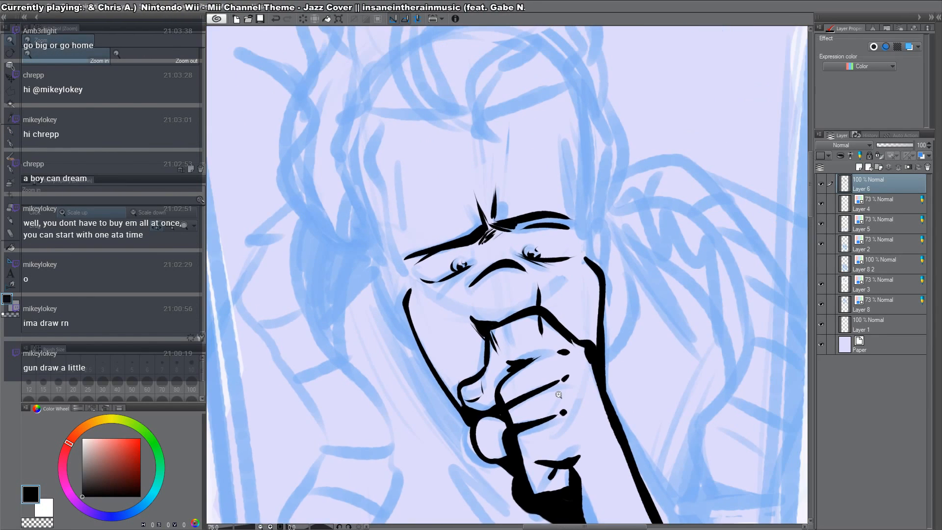
pyautogui.press('c')
pyautogui.press('c')
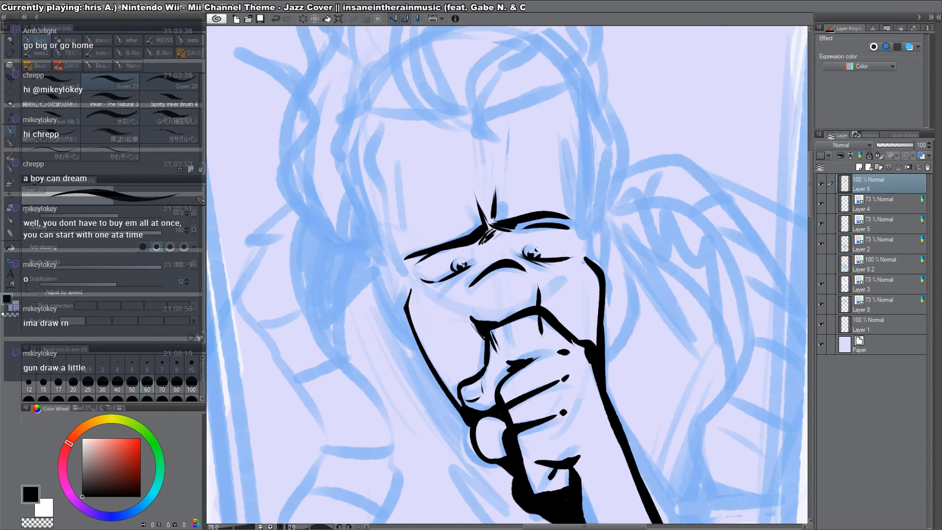
pyautogui.moveTo(586, 235)
pyautogui.mouseDown()
pyautogui.moveTo(603, 226)
pyautogui.moveTo(603, 274)
pyautogui.mouseUp()
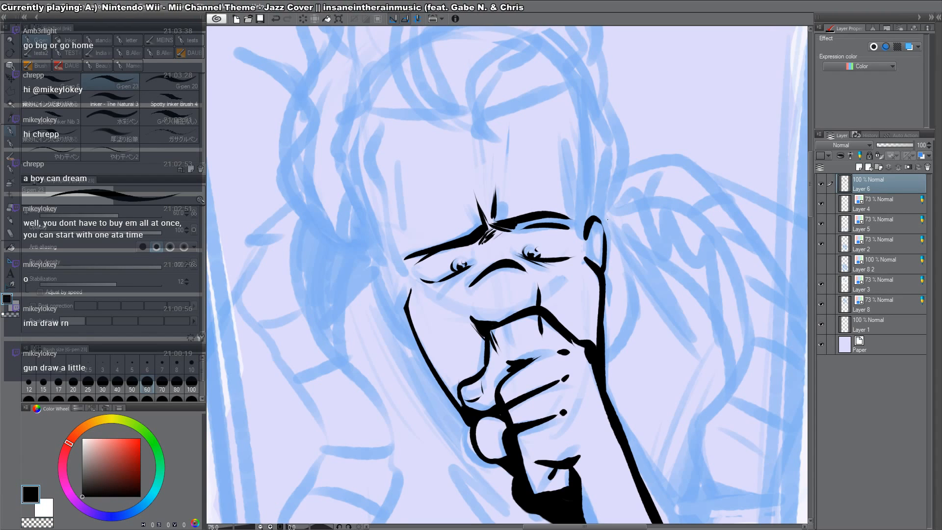
pyautogui.moveTo(402, 271)
pyautogui.mouseDown()
pyautogui.moveTo(385, 291)
pyautogui.moveTo(420, 342)
pyautogui.mouseUp()
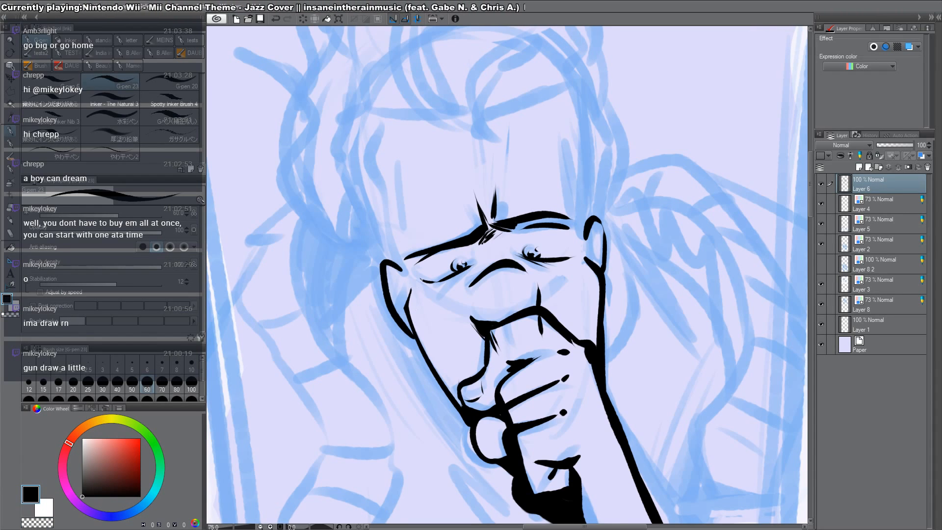
pyautogui.moveTo(604, 232); pyautogui.dragTo(605, 303)
pyautogui.hotkey('ctrl', 'z')
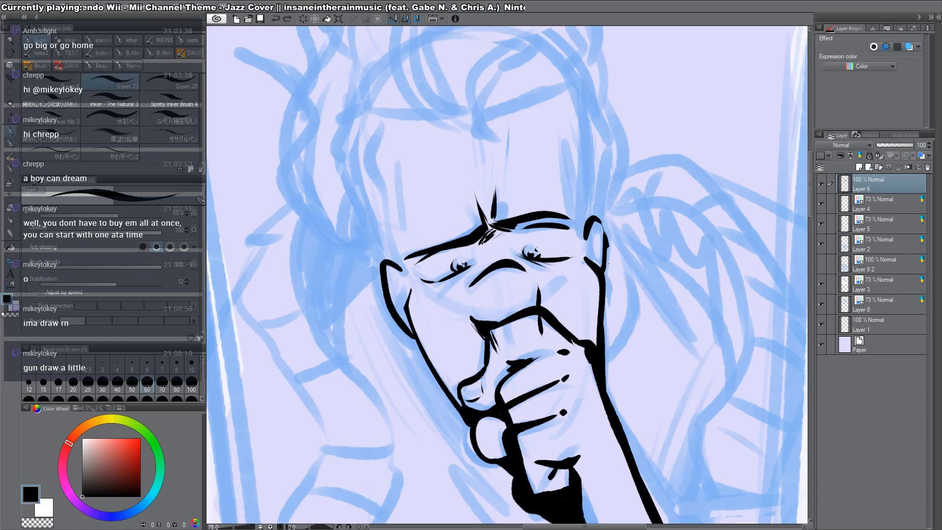
pyautogui.moveTo(603, 233)
pyautogui.mouseDown()
pyautogui.moveTo(605, 306)
pyautogui.moveTo(598, 264)
pyautogui.mouseUp()
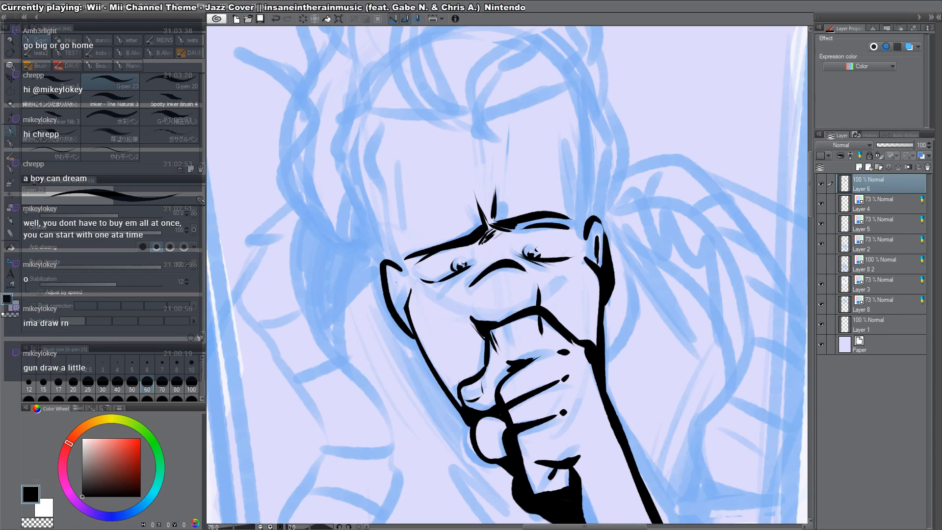
pyautogui.moveTo(396, 283); pyautogui.dragTo(396, 295)
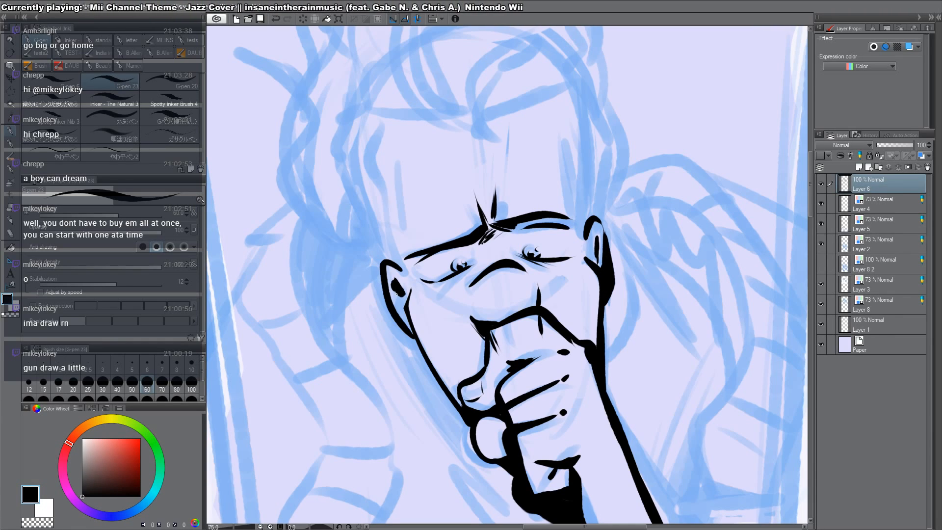
# Step: Ink the tall wavy forelock rising past the panel's upper border with thick tapered contour strokes and short inner strands
pyautogui.moveTo(541, 27); pyautogui.dragTo(581, 236)
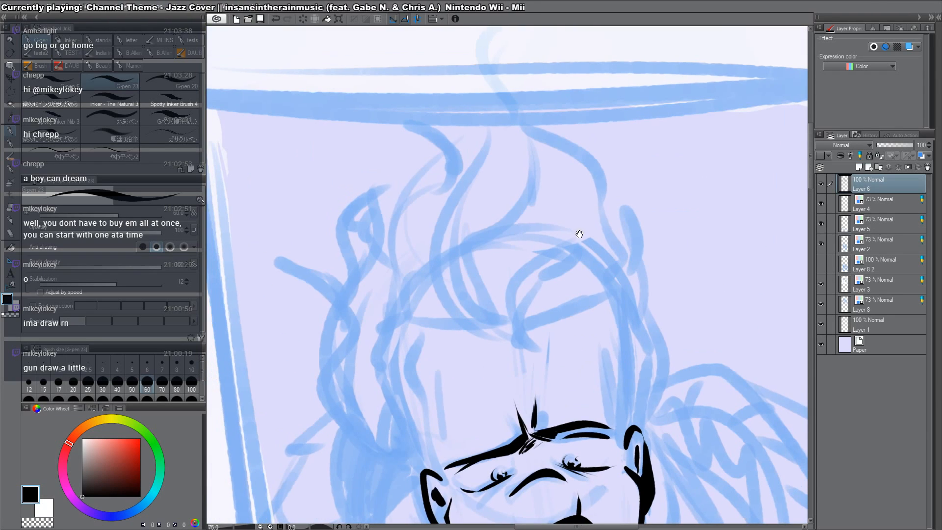
pyautogui.moveTo(506, 342)
pyautogui.mouseDown()
pyautogui.moveTo(472, 148)
pyautogui.moveTo(479, 12)
pyautogui.mouseUp()
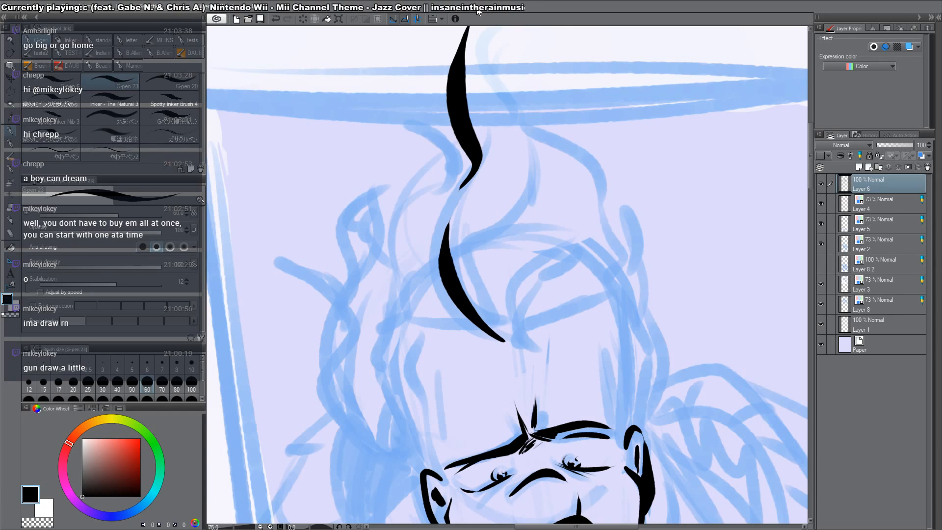
pyautogui.moveTo(481, 236); pyautogui.dragTo(465, 269)
pyautogui.moveTo(539, 154)
pyautogui.mouseDown()
pyautogui.moveTo(515, 207)
pyautogui.moveTo(522, 201)
pyautogui.mouseUp()
pyautogui.moveTo(536, 142)
pyautogui.mouseDown()
pyautogui.moveTo(514, 213)
pyautogui.moveTo(525, 205)
pyautogui.mouseUp()
pyautogui.moveTo(574, 178); pyautogui.dragTo(548, 309)
pyautogui.moveTo(474, 131); pyautogui.dragTo(487, 244)
pyautogui.moveTo(466, 201); pyautogui.dragTo(509, 266)
# Step: Build up the dark strands at the forelock's base with tapered strokes and bring them together at the hairline point
pyautogui.moveTo(516, 351); pyautogui.dragTo(525, 246)
pyautogui.moveTo(503, 276); pyautogui.dragTo(488, 347)
pyautogui.moveTo(496, 306); pyautogui.dragTo(491, 349)
pyautogui.moveTo(497, 312); pyautogui.dragTo(490, 358)
pyautogui.moveTo(511, 296); pyautogui.dragTo(494, 350)
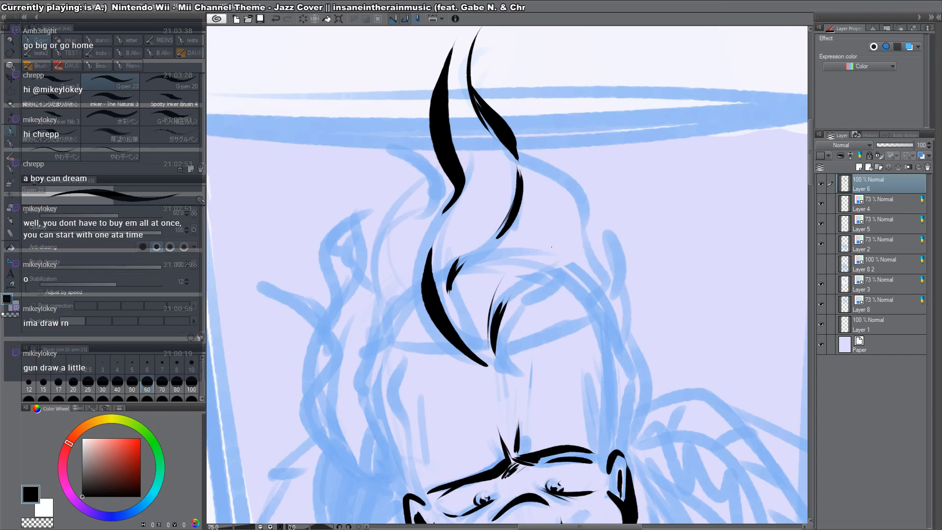
pyautogui.moveTo(519, 138)
pyautogui.mouseDown()
pyautogui.moveTo(580, 206)
pyautogui.moveTo(566, 271)
pyautogui.moveTo(569, 258)
pyautogui.moveTo(519, 301)
pyautogui.moveTo(490, 365)
pyautogui.mouseUp()
pyautogui.moveTo(480, 344); pyautogui.dragTo(494, 364)
# Step: Ink the right-hand hairline and the temple line down to the ear, cleaning up their ends with transparent colour
pyautogui.moveTo(603, 343); pyautogui.dragTo(632, 301)
pyautogui.moveTo(534, 317)
pyautogui.mouseDown()
pyautogui.moveTo(627, 285)
pyautogui.moveTo(638, 427)
pyautogui.moveTo(654, 333)
pyautogui.moveTo(647, 378)
pyautogui.mouseUp()
pyautogui.press('c')
pyautogui.press('c')
pyautogui.moveTo(648, 360); pyautogui.dragTo(651, 376)
pyautogui.press('c')
pyautogui.moveTo(444, 397); pyautogui.dragTo(459, 426)
pyautogui.press('c')
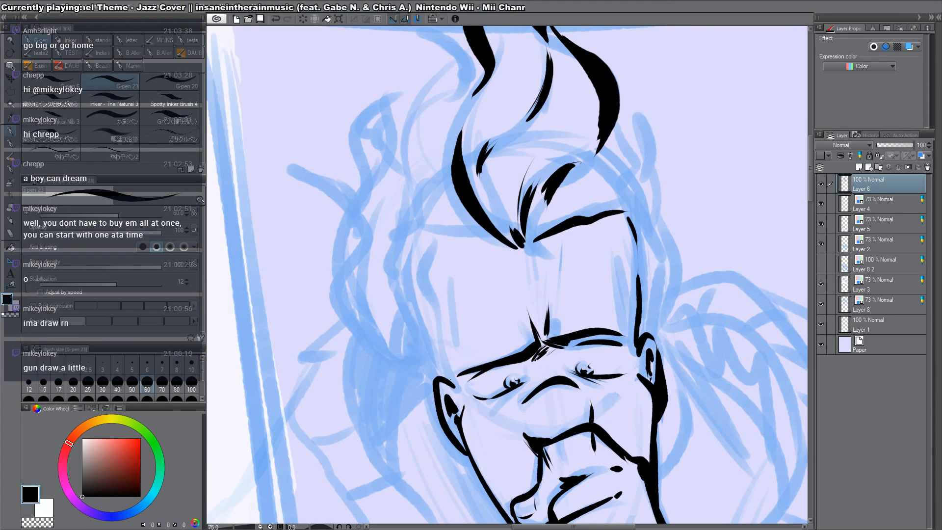
# Step: Ink the left-hand temple line and hairline up to the forelock's base, reshaping the rounded corner into a sharp one
pyautogui.moveTo(454, 388); pyautogui.dragTo(440, 336)
pyautogui.moveTo(433, 238)
pyautogui.mouseDown()
pyautogui.moveTo(426, 279)
pyautogui.moveTo(450, 360)
pyautogui.moveTo(431, 296)
pyautogui.moveTo(460, 232)
pyautogui.moveTo(502, 247)
pyautogui.mouseUp()
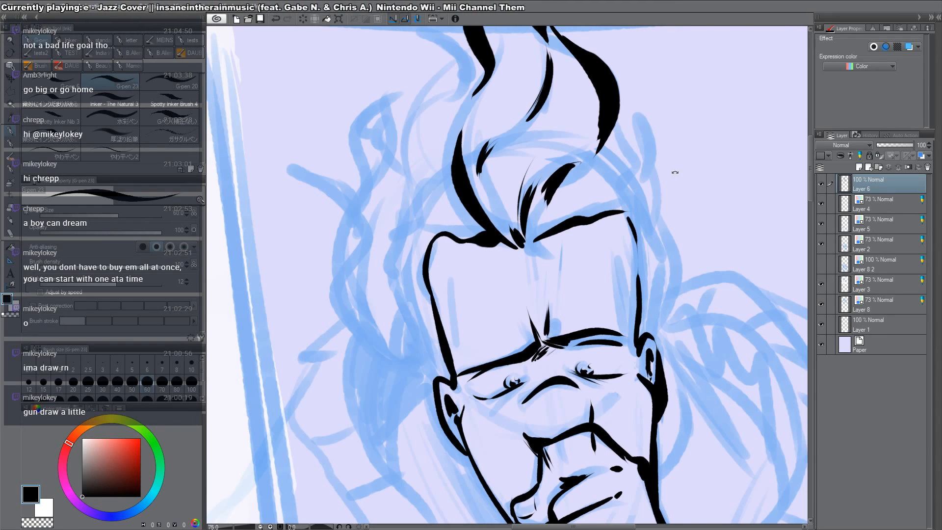
pyautogui.moveTo(675, 172); pyautogui.dragTo(553, 501)
pyautogui.moveTo(525, 197)
pyautogui.mouseDown()
pyautogui.moveTo(531, 238)
pyautogui.moveTo(527, 215)
pyautogui.mouseUp()
pyautogui.press('c')
pyautogui.press('c')
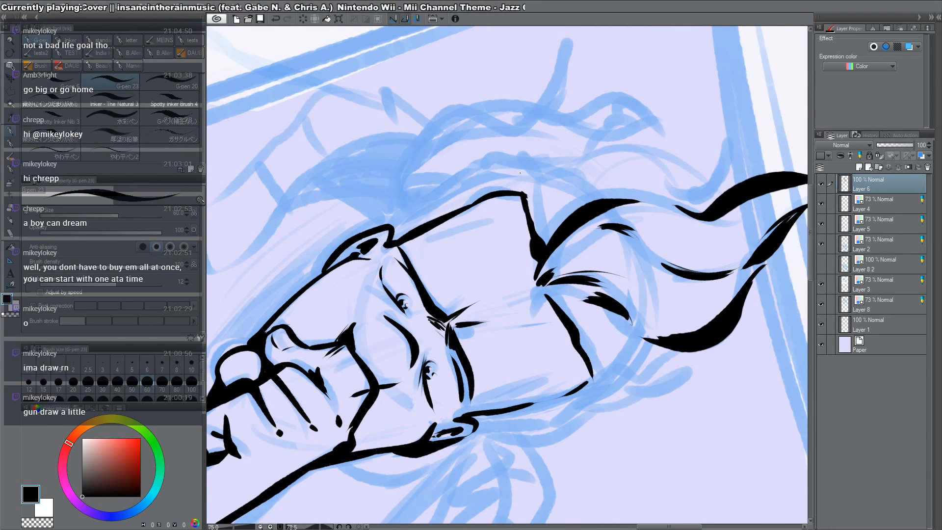
pyautogui.moveTo(653, 388)
pyautogui.mouseDown()
pyautogui.moveTo(679, 294)
pyautogui.moveTo(668, 143)
pyautogui.mouseUp()
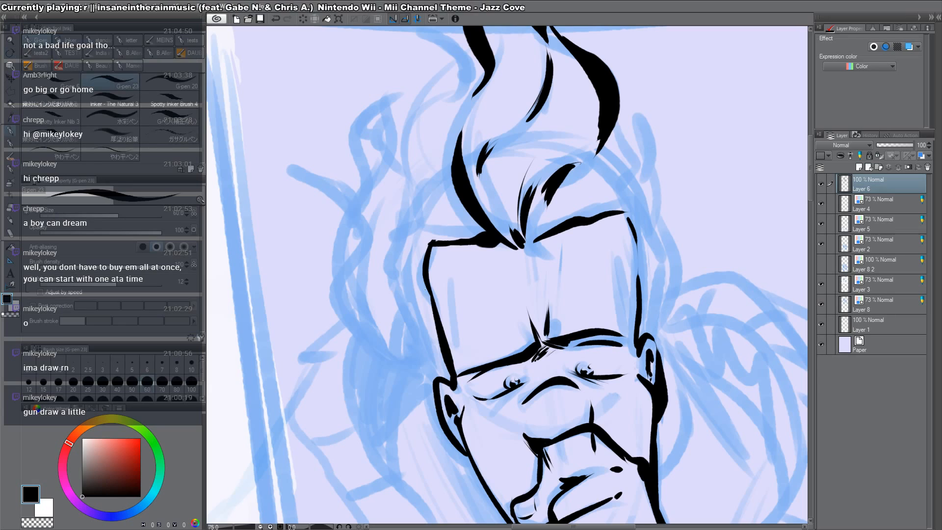
# Step: Ink the wavy outer edge of the hair beside the left-hand temple and fill the sideburn with dark tapered strokes
pyautogui.moveTo(403, 236)
pyautogui.mouseDown()
pyautogui.moveTo(388, 270)
pyautogui.moveTo(424, 361)
pyautogui.moveTo(444, 379)
pyautogui.mouseUp()
pyautogui.moveTo(421, 331)
pyautogui.mouseDown()
pyautogui.moveTo(443, 365)
pyautogui.moveTo(441, 340)
pyautogui.mouseUp()
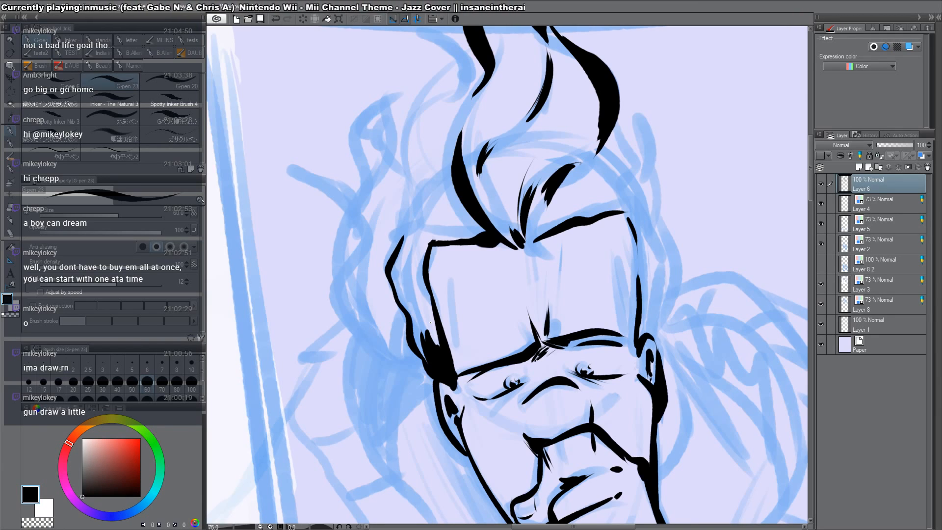
pyautogui.moveTo(430, 323); pyautogui.dragTo(419, 299)
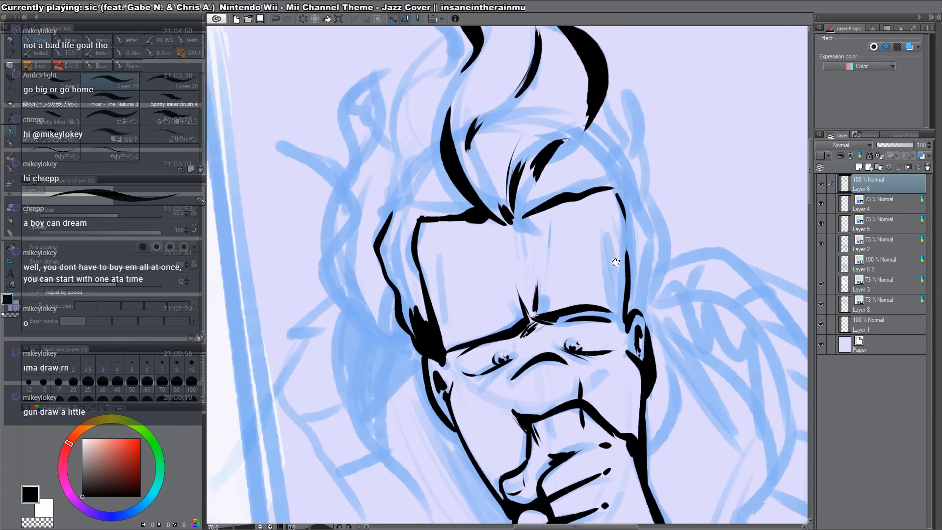
# Step: Rework the right-hand temple line with transparent colour and fresh ink, adding dark sideburn strokes above the ear
pyautogui.moveTo(599, 189); pyautogui.dragTo(619, 272)
pyautogui.press('c')
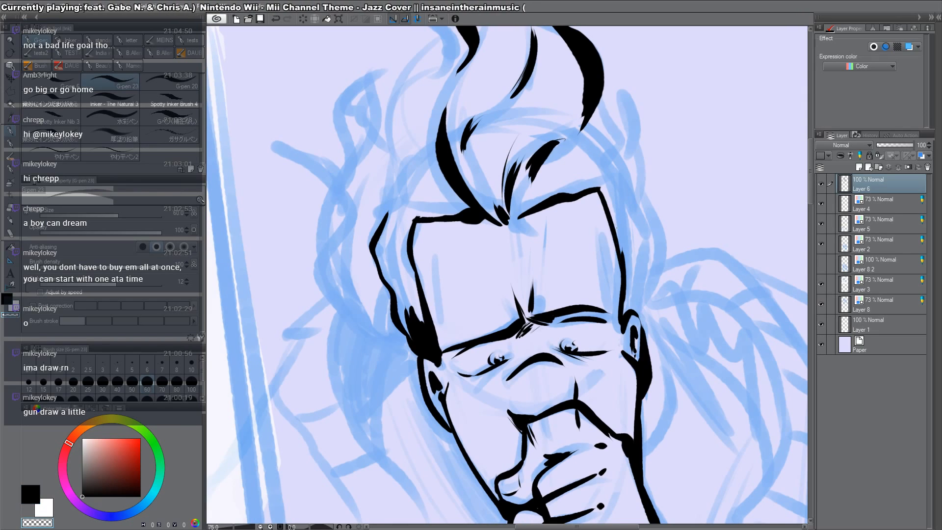
pyautogui.moveTo(622, 235); pyautogui.dragTo(626, 299)
pyautogui.press('c')
pyautogui.moveTo(617, 251); pyautogui.dragTo(619, 324)
pyautogui.moveTo(621, 267); pyautogui.dragTo(628, 312)
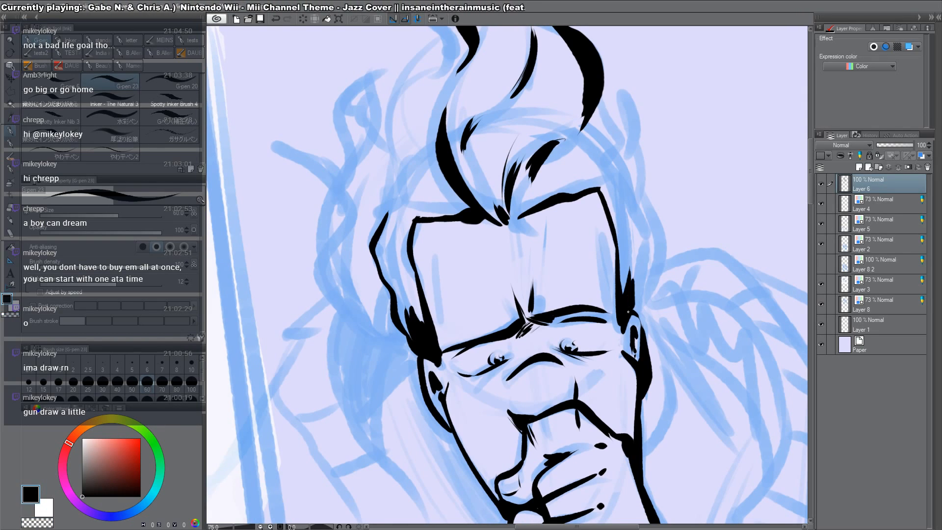
# Step: Ink the thick wavy outer edge of the hair on the right-hand side and fill it solid black above the ear
pyautogui.moveTo(622, 168); pyautogui.dragTo(655, 270)
pyautogui.moveTo(644, 238)
pyautogui.mouseDown()
pyautogui.moveTo(660, 323)
pyautogui.moveTo(646, 329)
pyautogui.moveTo(648, 346)
pyautogui.mouseUp()
pyautogui.moveTo(646, 277)
pyautogui.mouseDown()
pyautogui.moveTo(640, 318)
pyautogui.moveTo(634, 312)
pyautogui.mouseUp()
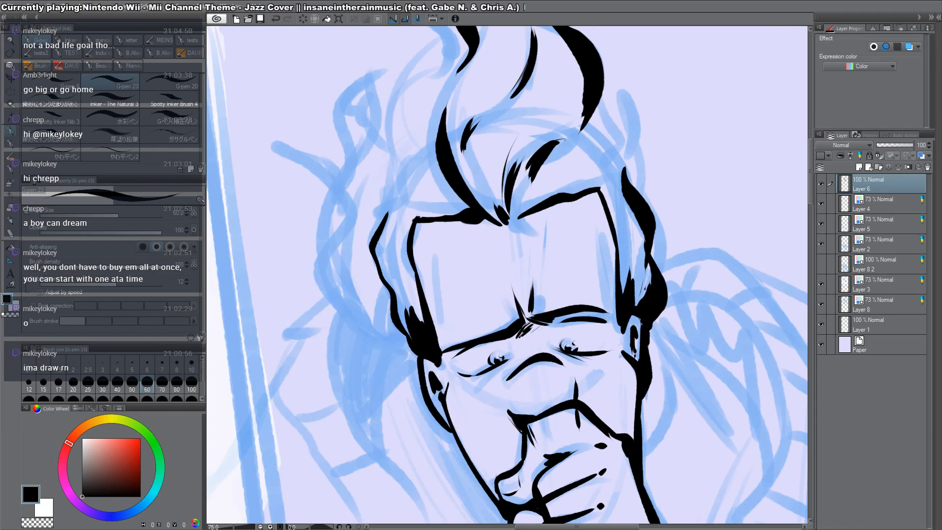
# Step: Ink the wavy outer edge of the left-hand hair up to the forelock, adding small dark strokes inside it and above the hairline
pyautogui.moveTo(533, 207); pyautogui.dragTo(632, 243)
pyautogui.moveTo(491, 268); pyautogui.dragTo(481, 293)
pyautogui.moveTo(491, 277); pyautogui.dragTo(488, 294)
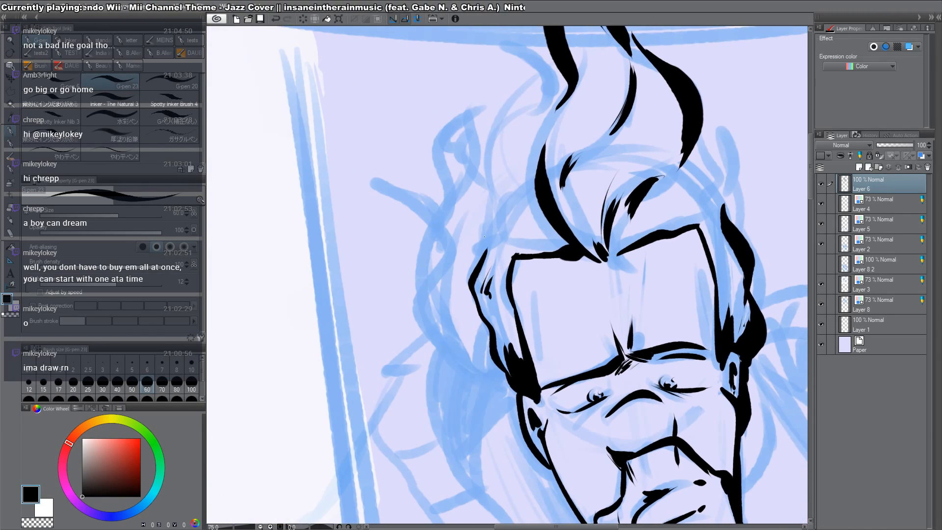
pyautogui.moveTo(485, 233)
pyautogui.mouseDown()
pyautogui.moveTo(474, 257)
pyautogui.moveTo(488, 250)
pyautogui.moveTo(521, 151)
pyautogui.mouseUp()
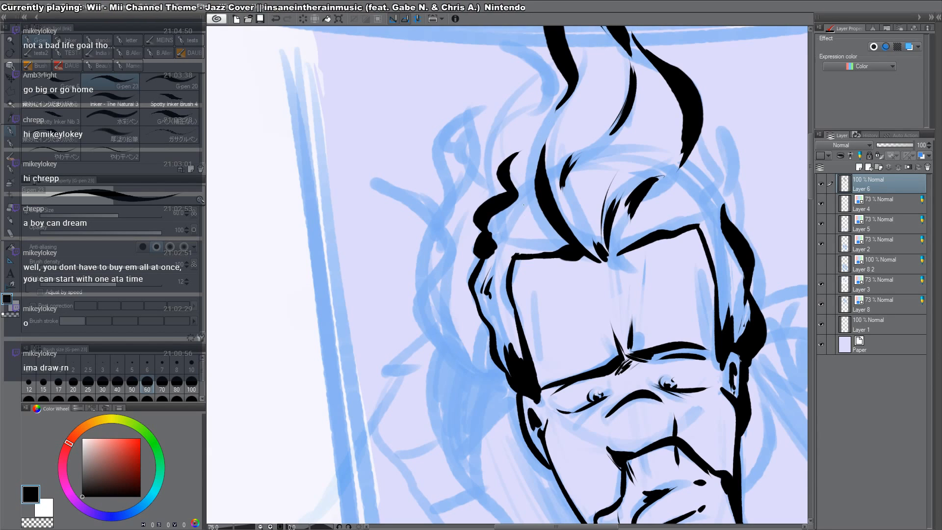
pyautogui.moveTo(521, 213)
pyautogui.mouseDown()
pyautogui.moveTo(550, 243)
pyautogui.moveTo(528, 242)
pyautogui.mouseUp()
pyautogui.moveTo(518, 154); pyautogui.dragTo(545, 137)
pyautogui.moveTo(544, 151); pyautogui.dragTo(566, 97)
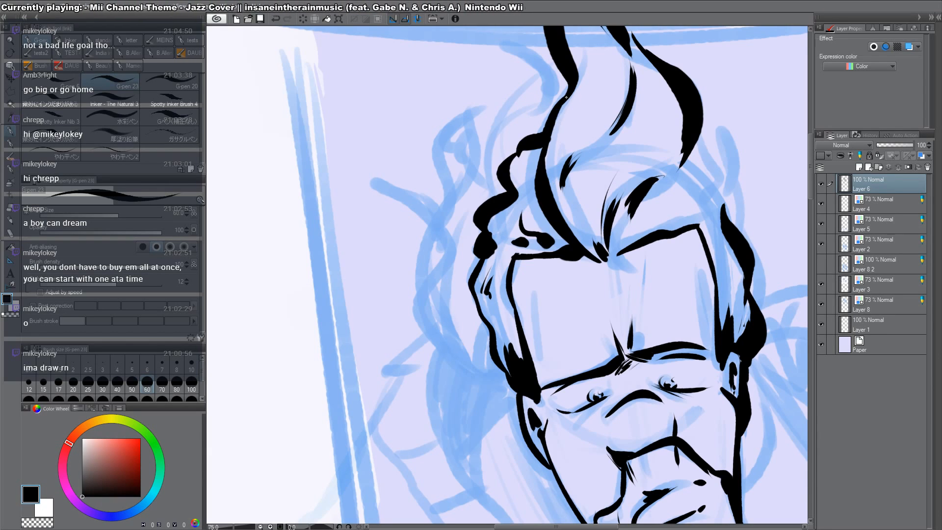
# Step: Carve back the forelock's rounded right-hand edge with transparent colour and re-ink it as a straighter, angular contour
pyautogui.moveTo(699, 197); pyautogui.dragTo(642, 276)
pyautogui.press('c')
pyautogui.moveTo(606, 131)
pyautogui.mouseDown()
pyautogui.moveTo(649, 232)
pyautogui.moveTo(624, 166)
pyautogui.moveTo(643, 186)
pyautogui.moveTo(625, 248)
pyautogui.mouseUp()
pyautogui.press('c')
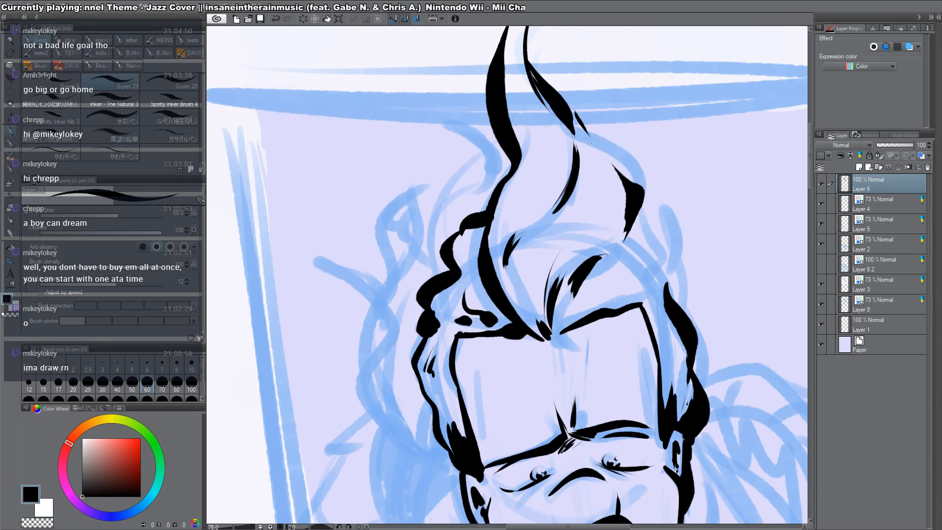
pyautogui.moveTo(573, 110); pyautogui.dragTo(604, 157)
pyautogui.moveTo(633, 185); pyautogui.dragTo(580, 122)
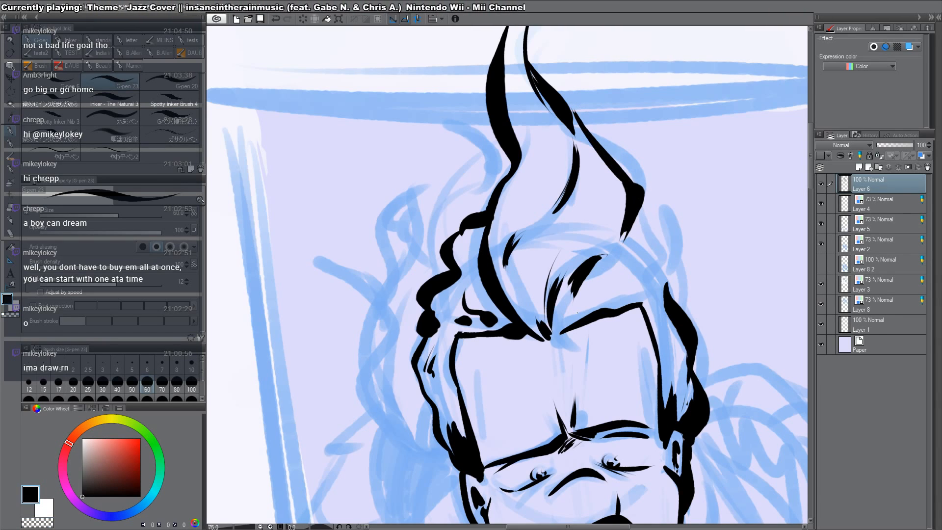
pyautogui.moveTo(755, 278); pyautogui.dragTo(490, 332)
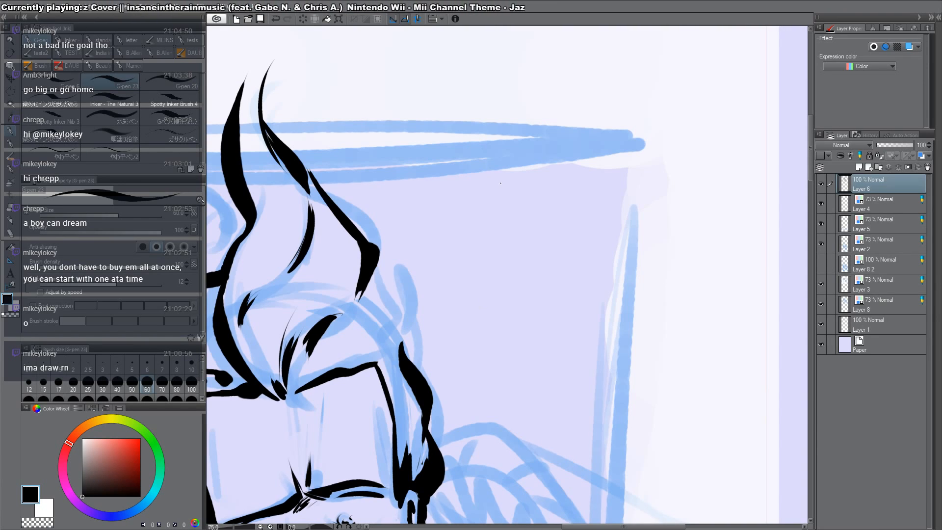
pyautogui.moveTo(490, 119); pyautogui.dragTo(493, 203)
pyautogui.moveTo(492, 116); pyautogui.dragTo(519, 118)
pyautogui.moveTo(524, 126); pyautogui.dragTo(526, 197)
pyautogui.moveTo(531, 116); pyautogui.dragTo(564, 114)
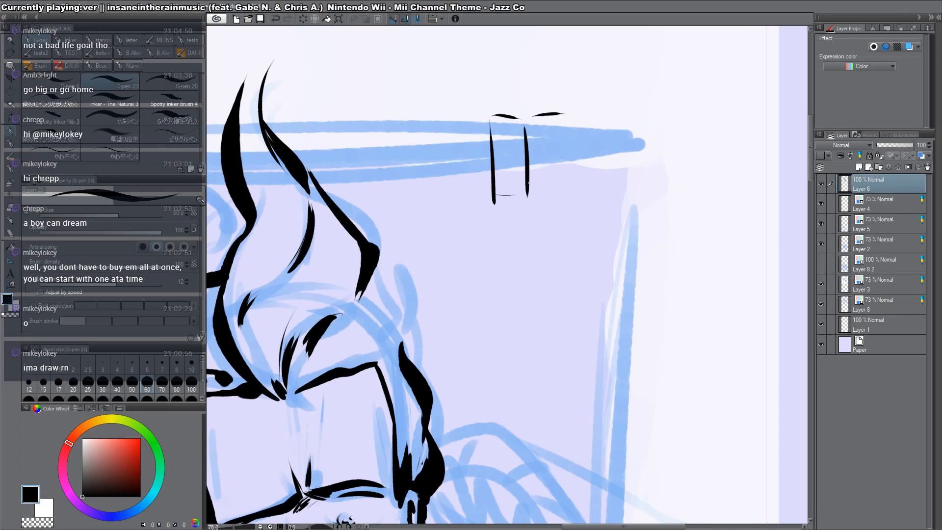
pyautogui.moveTo(522, 198); pyautogui.dragTo(555, 199)
pyautogui.moveTo(569, 119)
pyautogui.mouseDown()
pyautogui.moveTo(572, 194)
pyautogui.moveTo(594, 207)
pyautogui.moveTo(591, 196)
pyautogui.mouseUp()
pyautogui.moveTo(532, 126)
pyautogui.mouseDown()
pyautogui.moveTo(570, 123)
pyautogui.moveTo(561, 133)
pyautogui.mouseUp()
pyautogui.moveTo(532, 146); pyautogui.dragTo(558, 144)
pyautogui.moveTo(539, 147); pyautogui.dragTo(539, 163)
pyautogui.moveTo(548, 127); pyautogui.dragTo(547, 164)
pyautogui.moveTo(557, 126); pyautogui.dragTo(558, 181)
pyautogui.moveTo(549, 164); pyautogui.dragTo(548, 192)
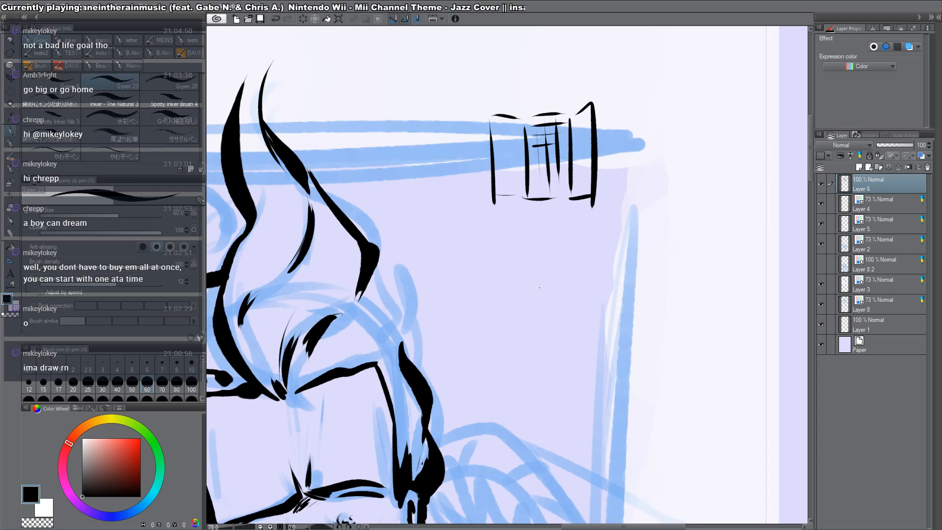
pyautogui.moveTo(590, 102)
pyautogui.mouseDown()
pyautogui.moveTo(585, 172)
pyautogui.moveTo(559, 90)
pyautogui.moveTo(553, 266)
pyautogui.mouseUp()
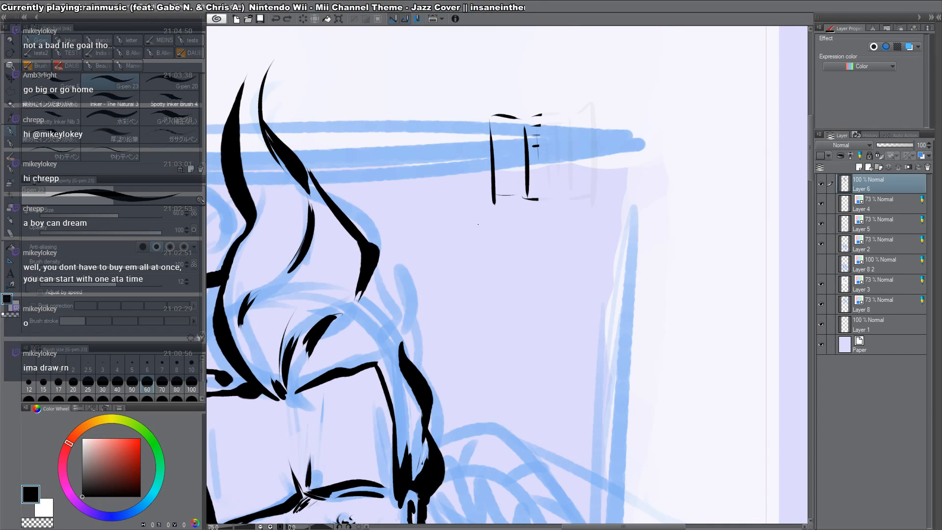
pyautogui.press('m')
pyautogui.moveTo(653, 55)
pyautogui.mouseDown()
pyautogui.moveTo(460, 222)
pyautogui.moveTo(451, 241)
pyautogui.mouseUp()
pyautogui.press('Delete')
pyautogui.hotkey('ctrl', 'd')
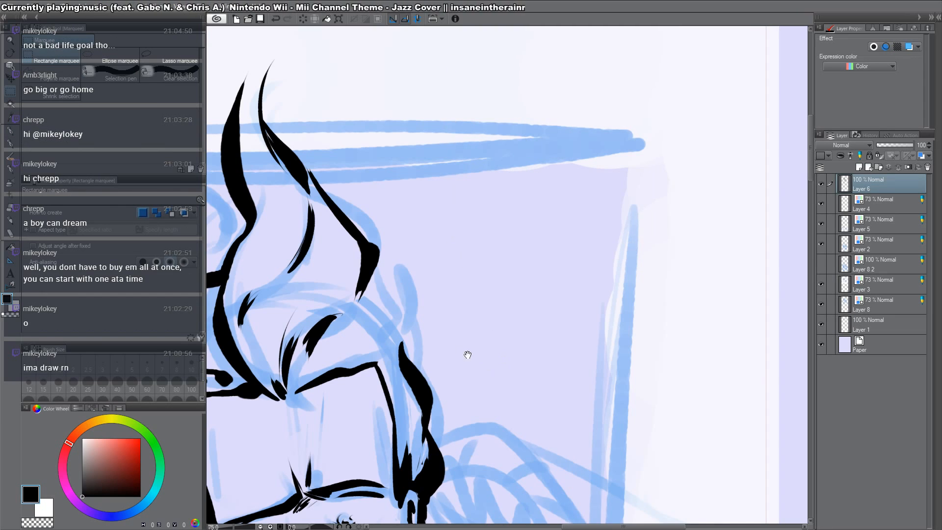
# Step: Add inner contour lines down both sides of the forehead and thicken the left-hand temple line
pyautogui.moveTo(466, 353); pyautogui.dragTo(554, 291)
pyautogui.press('p')
pyautogui.moveTo(375, 334); pyautogui.dragTo(385, 325)
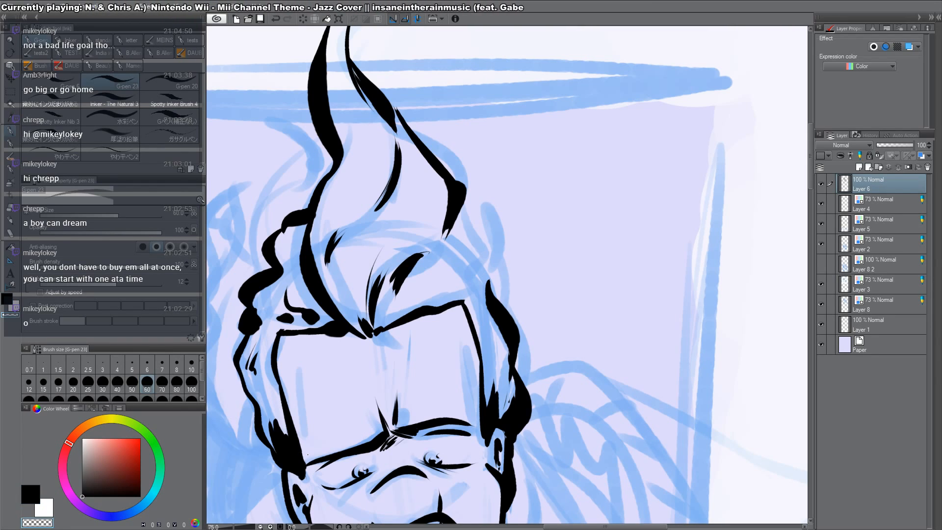
pyautogui.moveTo(309, 456); pyautogui.dragTo(294, 370)
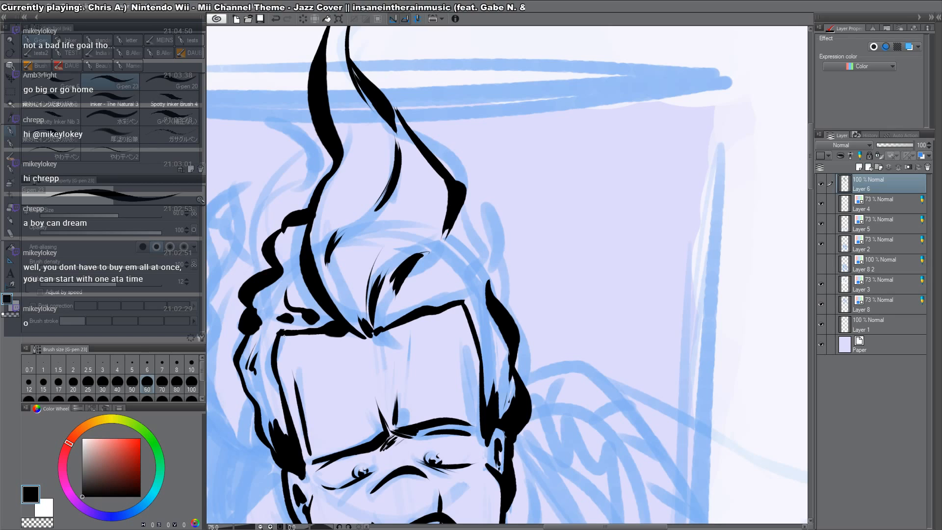
pyautogui.moveTo(285, 335); pyautogui.dragTo(278, 396)
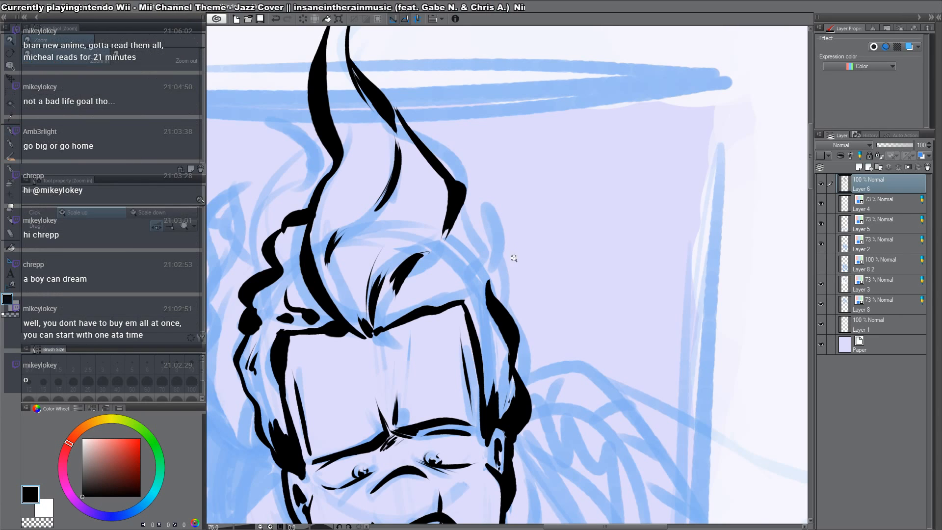
# Step: Reshape the forelock's lower right-hand edge using transparent colour and ink dark curved strokes above the right-hand hairline
pyautogui.scroll(-1, 515, 261)
pyautogui.moveTo(512, 280); pyautogui.dragTo(564, 236)
pyautogui.moveTo(498, 162); pyautogui.dragTo(520, 278)
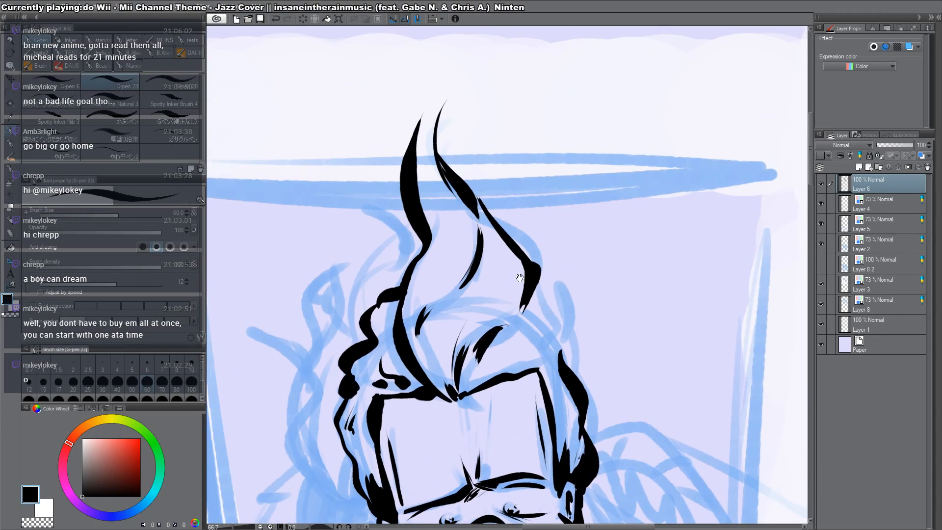
pyautogui.moveTo(518, 318)
pyautogui.mouseDown()
pyautogui.moveTo(539, 264)
pyautogui.moveTo(545, 345)
pyautogui.moveTo(481, 380)
pyautogui.mouseUp()
pyautogui.press('c')
pyautogui.moveTo(498, 363); pyautogui.dragTo(477, 384)
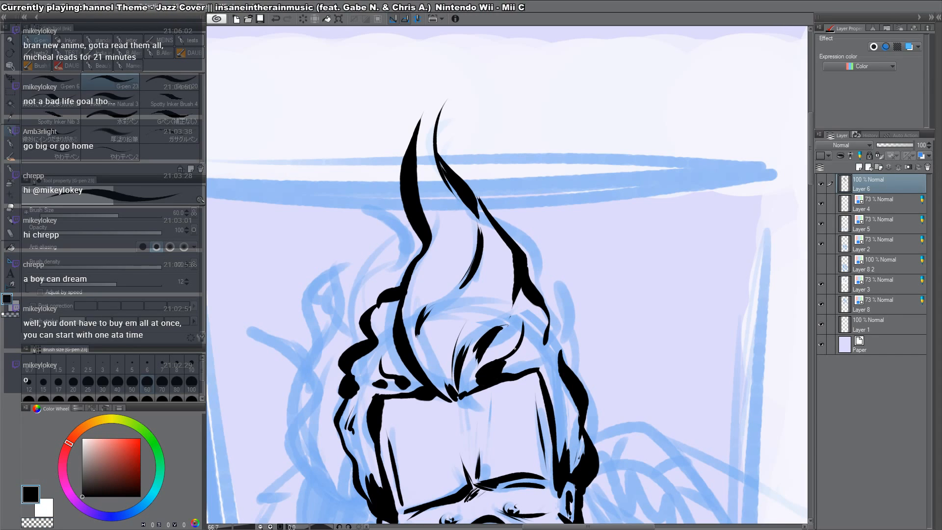
# Step: Join the right-hand hair's outer edge to the forelock with a thick black wave and add small strokes inside the hair
pyautogui.moveTo(533, 358); pyautogui.dragTo(512, 372)
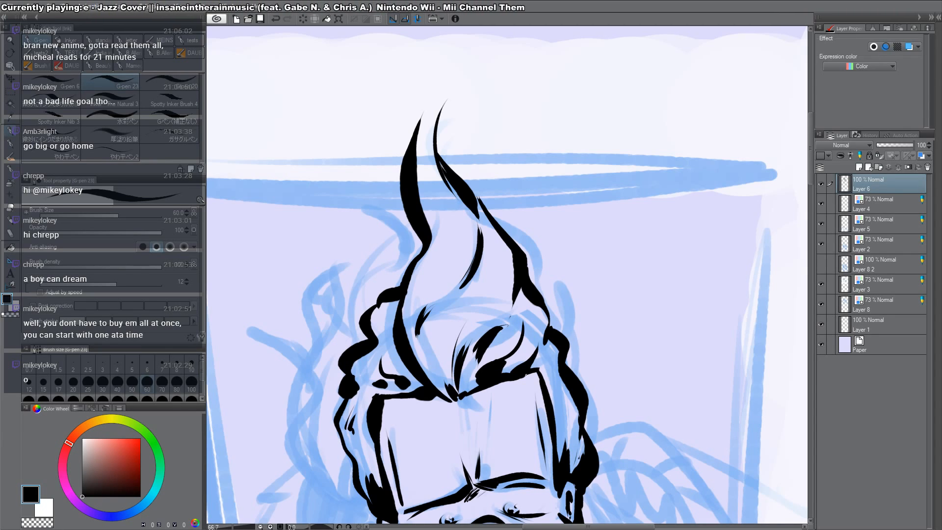
pyautogui.moveTo(549, 320)
pyautogui.mouseDown()
pyautogui.moveTo(587, 413)
pyautogui.moveTo(567, 388)
pyautogui.moveTo(558, 392)
pyautogui.moveTo(563, 430)
pyautogui.mouseUp()
pyautogui.moveTo(544, 357); pyautogui.dragTo(541, 367)
pyautogui.moveTo(548, 359); pyautogui.dragTo(543, 368)
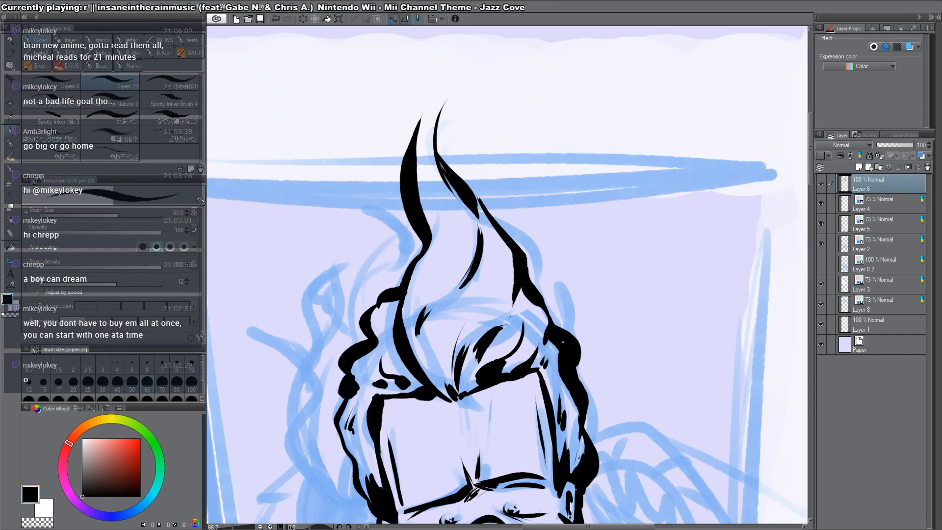
# Step: Close the forelock's tall tip with strokes that meet in a curved point
pyautogui.moveTo(415, 128)
pyautogui.mouseDown()
pyautogui.moveTo(452, 93)
pyautogui.moveTo(484, 93)
pyautogui.moveTo(463, 93)
pyautogui.mouseUp()
pyautogui.moveTo(604, 296); pyautogui.dragTo(757, 213)
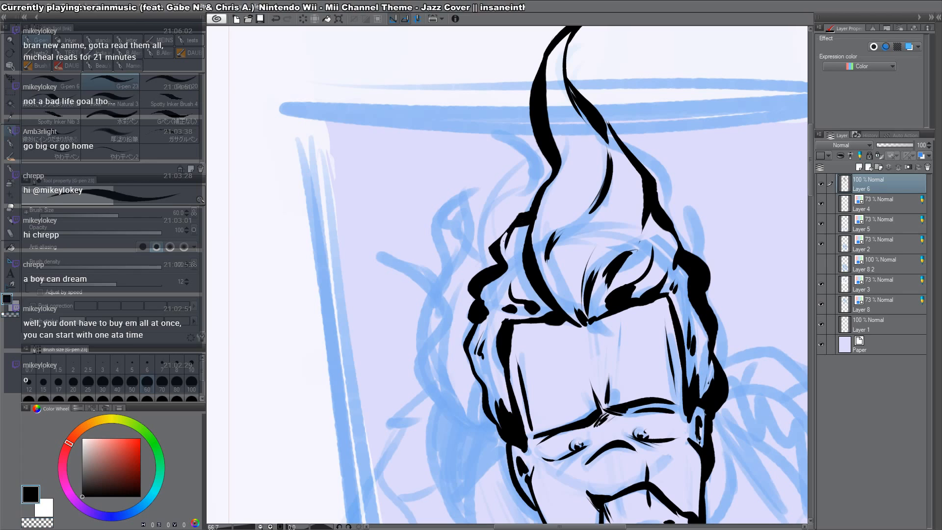
pyautogui.hotkey('ctrl', 'space')
pyautogui.scroll(-3, 547, 238)
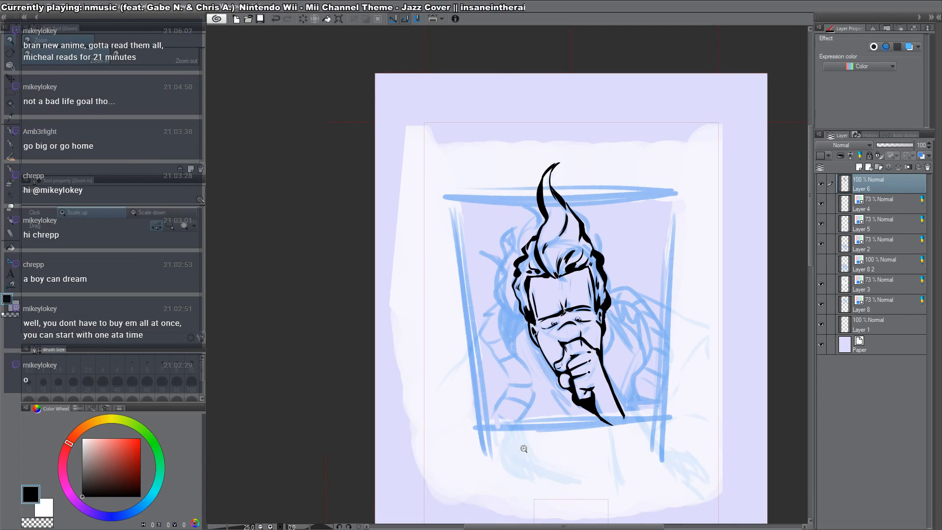
# Step: Erase the forelock's tall tip and upper left-hand edge with transparent colour, re-inking the edge as a curve ending near the panel's top border
pyautogui.scroll(2, 547, 226)
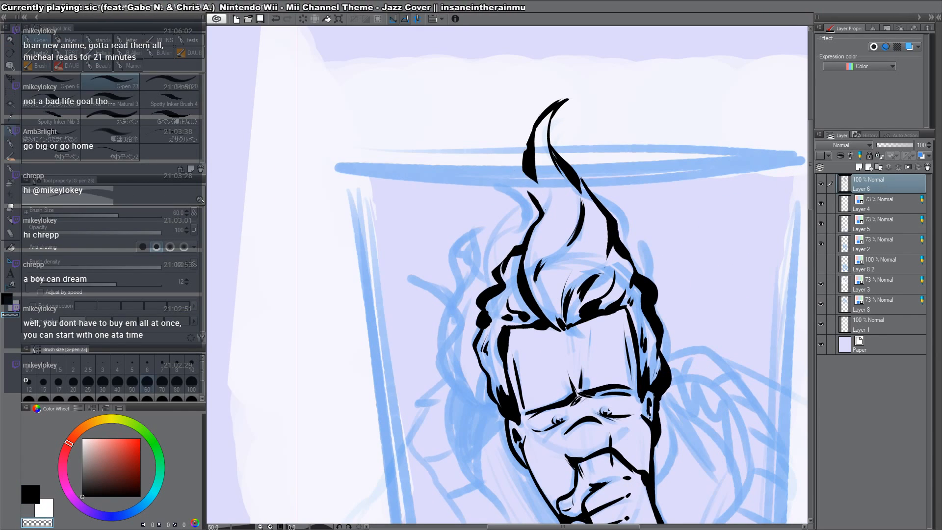
pyautogui.moveTo(544, 210)
pyautogui.mouseDown()
pyautogui.moveTo(530, 135)
pyautogui.moveTo(560, 163)
pyautogui.mouseUp()
pyautogui.press('c')
pyautogui.moveTo(501, 180)
pyautogui.mouseDown()
pyautogui.moveTo(531, 218)
pyautogui.moveTo(529, 236)
pyautogui.mouseUp()
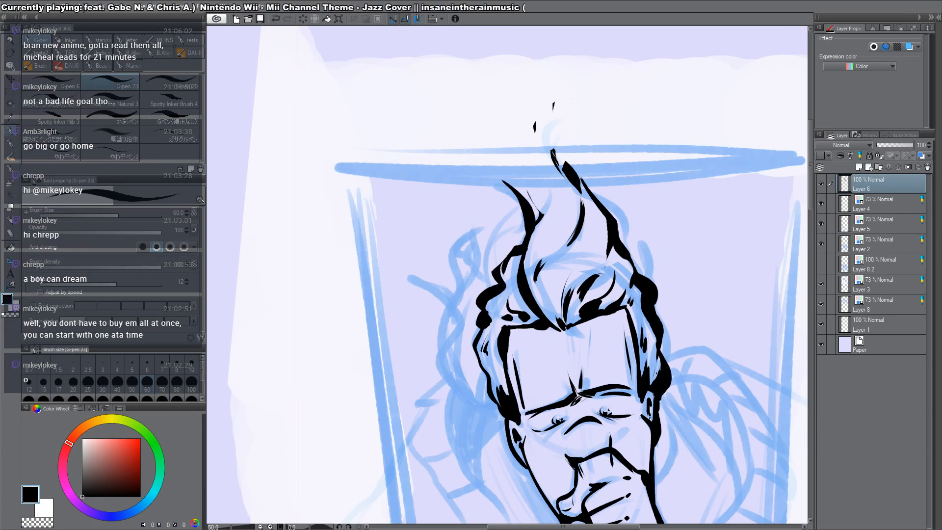
pyautogui.moveTo(548, 202); pyautogui.dragTo(534, 231)
pyautogui.moveTo(546, 205); pyautogui.dragTo(535, 221)
pyautogui.moveTo(517, 149); pyautogui.dragTo(528, 202)
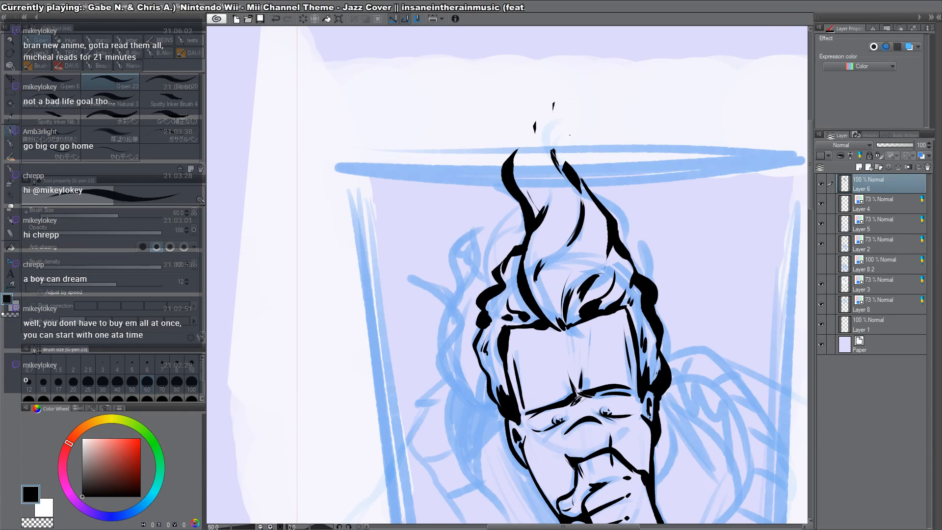
# Step: Erase the forelock's inner strand and trim the dark hair mark with transparent colour, adding tapered strokes beside the forelock's right-hand edge
pyautogui.press('c')
pyautogui.moveTo(582, 192); pyautogui.dragTo(577, 230)
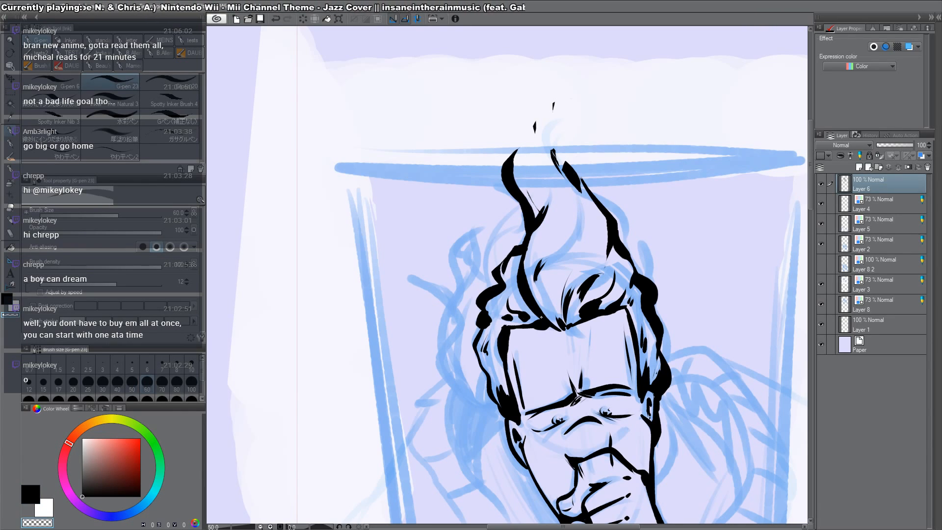
pyautogui.moveTo(596, 276); pyautogui.dragTo(578, 301)
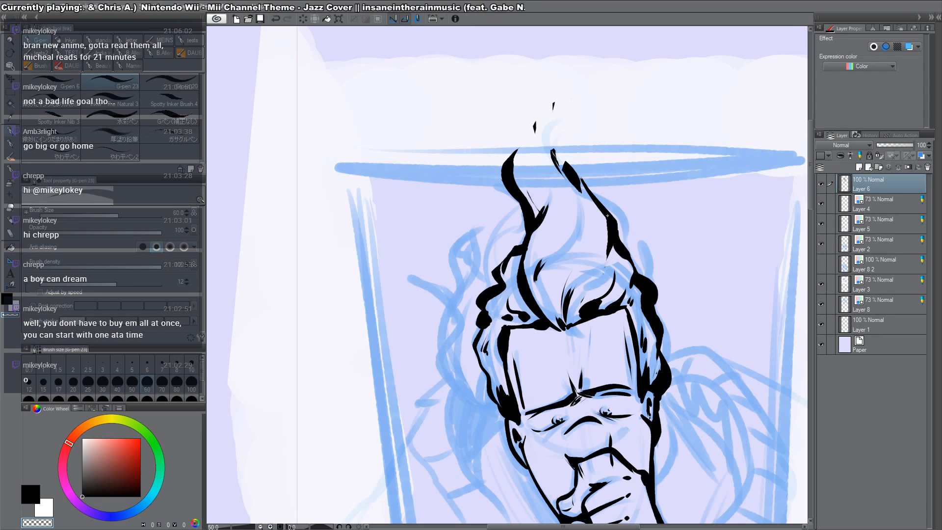
pyautogui.moveTo(608, 216)
pyautogui.mouseDown()
pyautogui.moveTo(606, 264)
pyautogui.moveTo(592, 271)
pyautogui.mouseUp()
pyautogui.press('c')
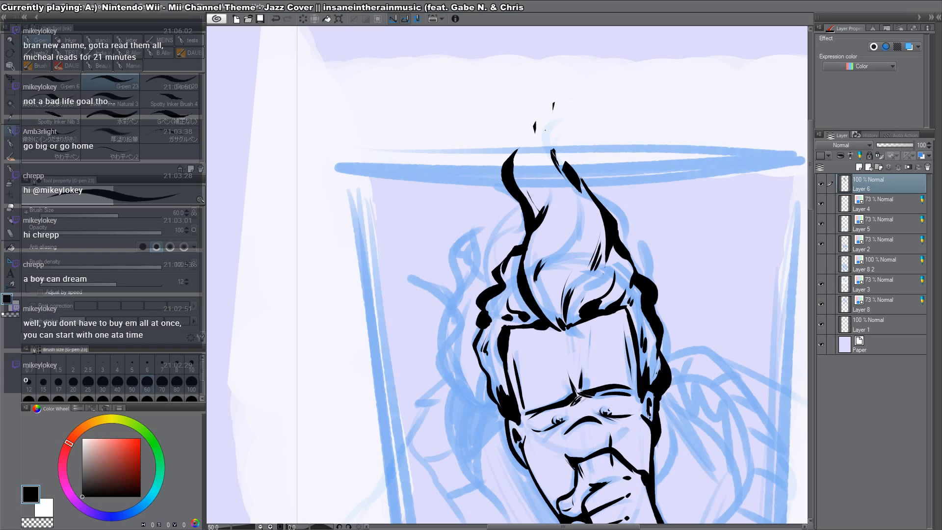
# Step: Cap the forelock with a flat black stroke along the panel's top border and squash the selected hair above the forehead vertically
pyautogui.moveTo(503, 153); pyautogui.dragTo(588, 147)
pyautogui.moveTo(574, 266); pyautogui.dragTo(572, 192)
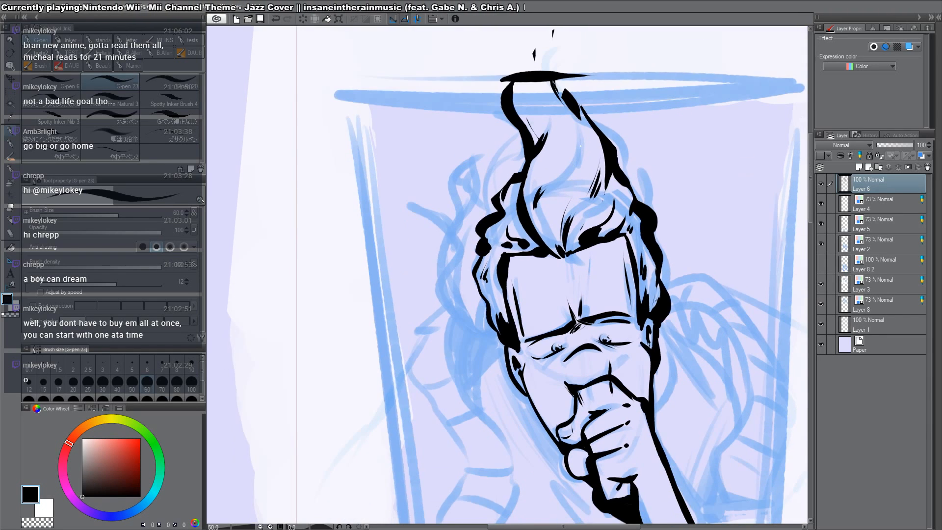
pyautogui.press('m')
pyautogui.moveTo(623, 118); pyautogui.dragTo(601, 201)
pyautogui.moveTo(694, 62); pyautogui.dragTo(390, 342)
pyautogui.hotkey('ctrl', 't')
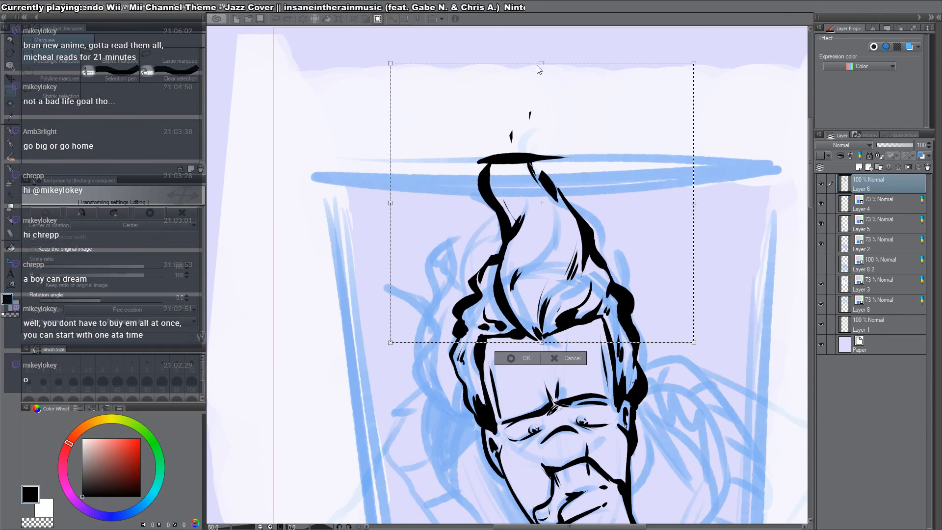
pyautogui.moveTo(542, 63); pyautogui.dragTo(542, 85)
pyautogui.press('Return')
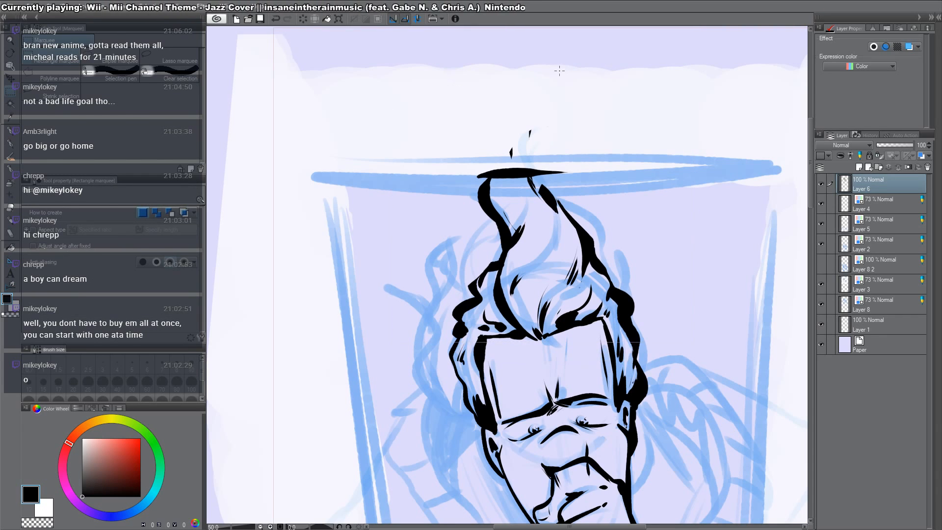
pyautogui.press('p')
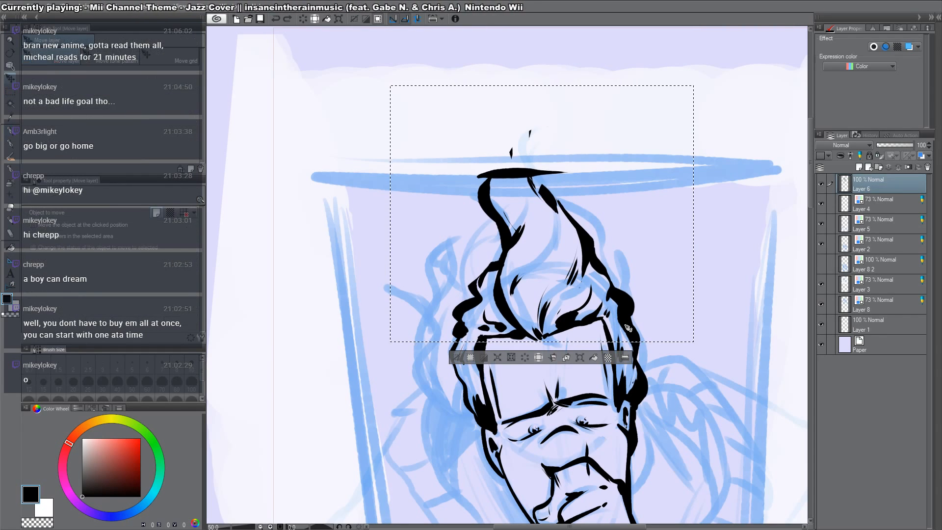
pyautogui.hotkey('ctrl', 'd')
# Step: Ink the inner and outer wavy contours of the left-hand collar from beside the head down past the panel's lower border
pyautogui.moveTo(552, 261); pyautogui.dragTo(568, 92)
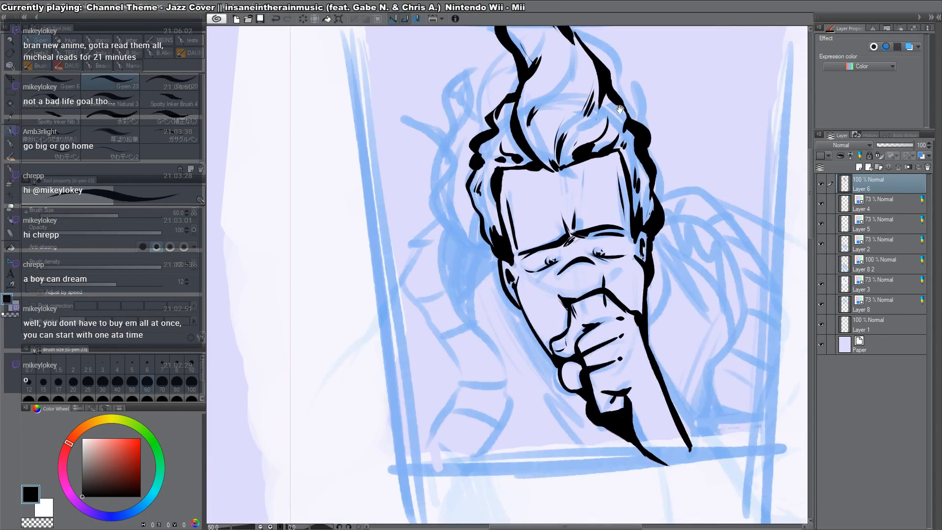
pyautogui.moveTo(452, 222)
pyautogui.mouseDown()
pyautogui.moveTo(501, 351)
pyautogui.moveTo(509, 429)
pyautogui.moveTo(451, 499)
pyautogui.mouseUp()
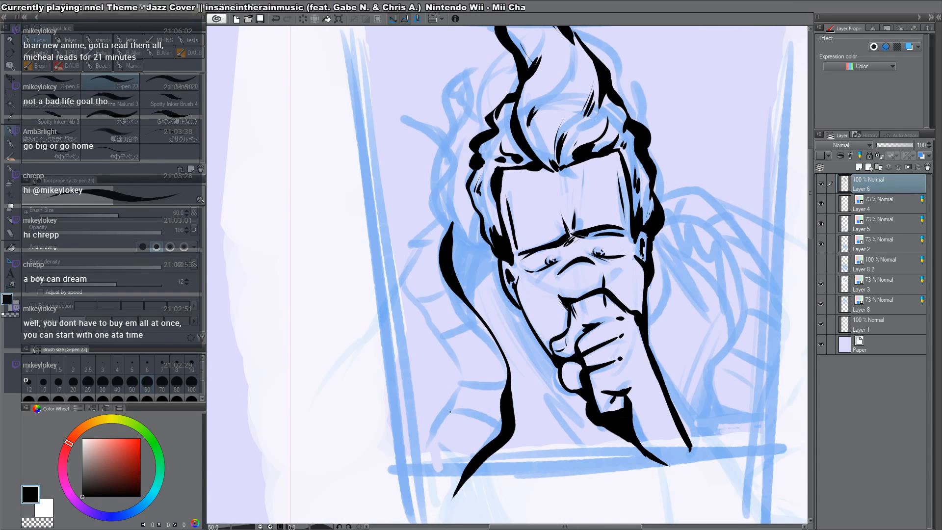
pyautogui.moveTo(437, 415); pyautogui.dragTo(444, 501)
pyautogui.moveTo(432, 432)
pyautogui.mouseDown()
pyautogui.moveTo(454, 371)
pyautogui.moveTo(423, 329)
pyautogui.mouseUp()
pyautogui.moveTo(438, 225)
pyautogui.mouseDown()
pyautogui.moveTo(407, 290)
pyautogui.moveTo(459, 373)
pyautogui.moveTo(416, 327)
pyautogui.moveTo(446, 359)
pyautogui.mouseUp()
pyautogui.hotkey('ctrl', 'z')
# Step: Ink the left-hand shoulder as one long tapered line sloping from the collar out past the panel's side border
pyautogui.moveTo(397, 298); pyautogui.dragTo(335, 378)
pyautogui.moveTo(677, 348); pyautogui.dragTo(629, 345)
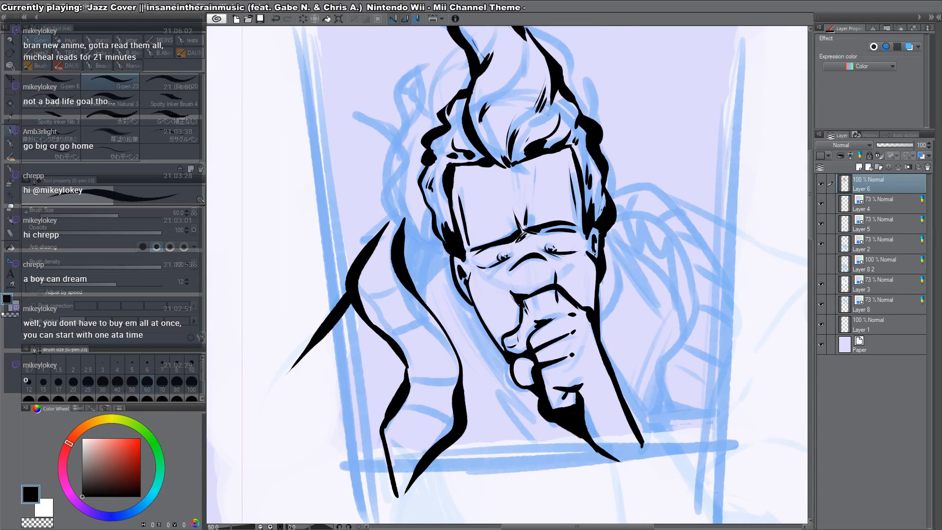
pyautogui.hotkey('ctrl', 'z')
pyautogui.moveTo(348, 286); pyautogui.dragTo(259, 415)
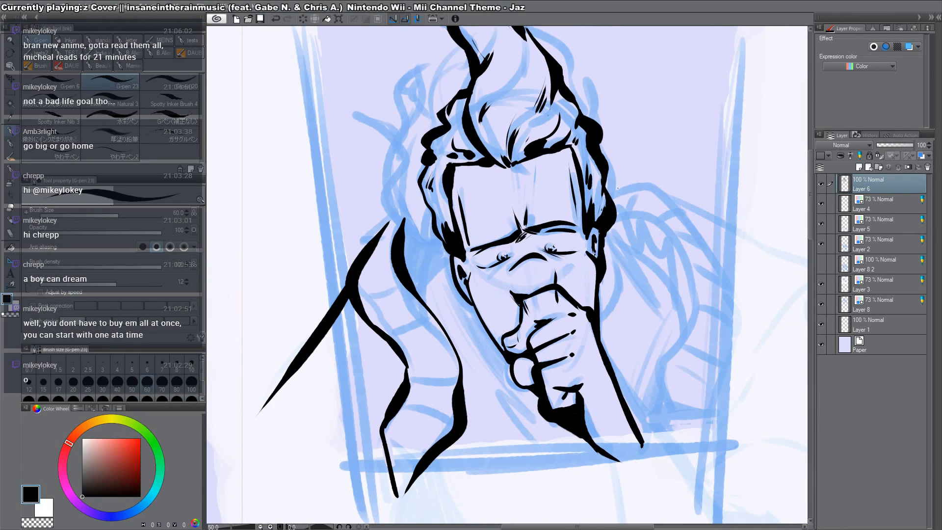
# Step: Ink the right-hand collar's outer and inner curves from the neck to the panel's lower border, adding heavy black strokes at its end
pyautogui.moveTo(611, 190)
pyautogui.mouseDown()
pyautogui.moveTo(667, 192)
pyautogui.moveTo(738, 378)
pyautogui.moveTo(687, 474)
pyautogui.moveTo(654, 395)
pyautogui.moveTo(689, 293)
pyautogui.mouseUp()
pyautogui.moveTo(616, 214)
pyautogui.mouseDown()
pyautogui.moveTo(672, 240)
pyautogui.moveTo(685, 323)
pyautogui.mouseUp()
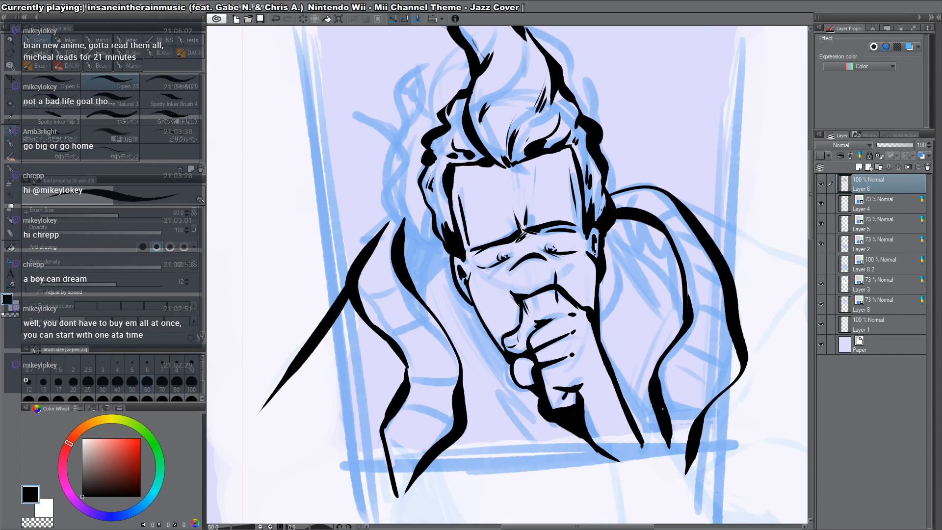
pyautogui.moveTo(688, 400)
pyautogui.mouseDown()
pyautogui.moveTo(680, 459)
pyautogui.moveTo(665, 437)
pyautogui.moveTo(659, 494)
pyautogui.mouseUp()
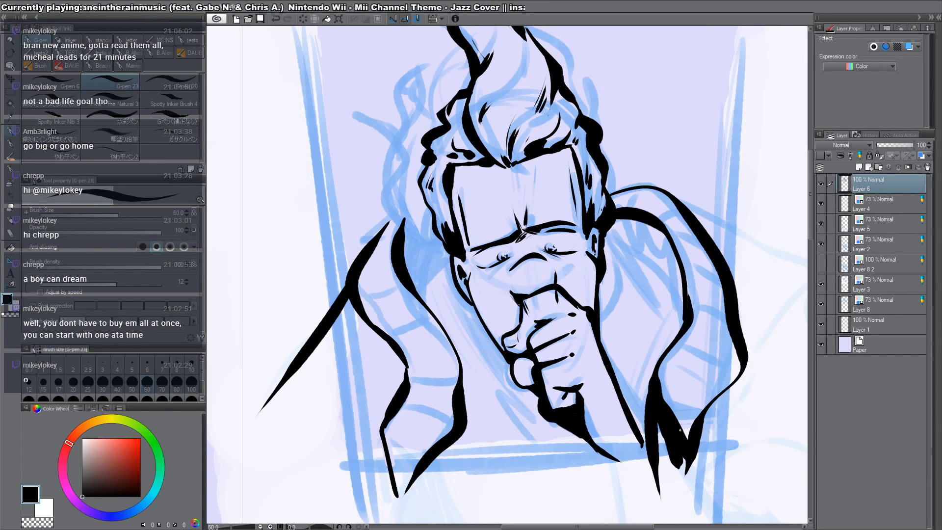
# Step: Undo the heavy black strokes at the right-hand collar's lower end and trim its inner line to a clean taper
pyautogui.moveTo(680, 430); pyautogui.dragTo(683, 420)
pyautogui.hotkey('ctrl', 'z')
pyautogui.hotkey('ctrl', 'z')
pyautogui.hotkey('ctrl', 'z')
pyautogui.press('c')
pyautogui.moveTo(665, 383); pyautogui.dragTo(671, 447)
pyautogui.moveTo(660, 380); pyautogui.dragTo(665, 497)
pyautogui.press('c')
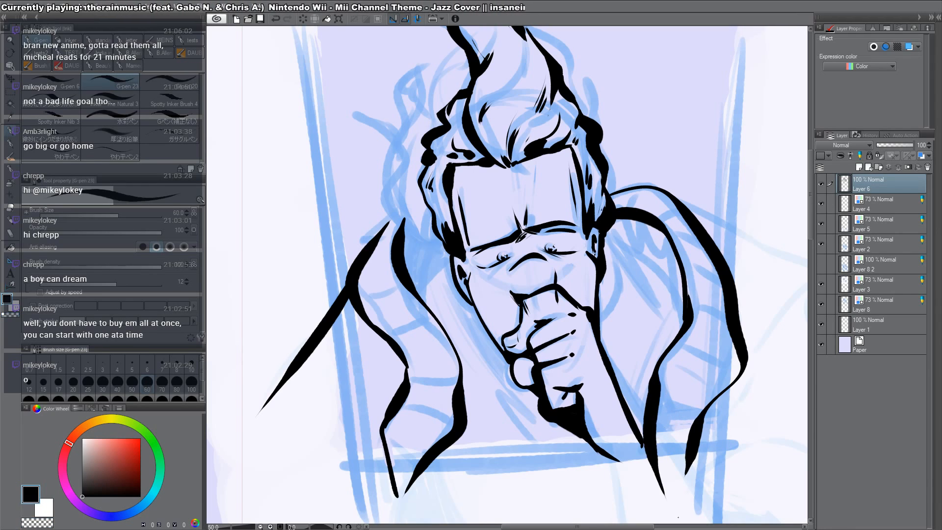
# Step: Close the right-hand collar's lower end with a slanted black stroke and erase the leftover tip below it
pyautogui.moveTo(695, 419); pyautogui.dragTo(655, 447)
pyautogui.moveTo(697, 417)
pyautogui.mouseDown()
pyautogui.moveTo(654, 435)
pyautogui.moveTo(686, 440)
pyautogui.moveTo(684, 485)
pyautogui.mouseUp()
pyautogui.press('c')
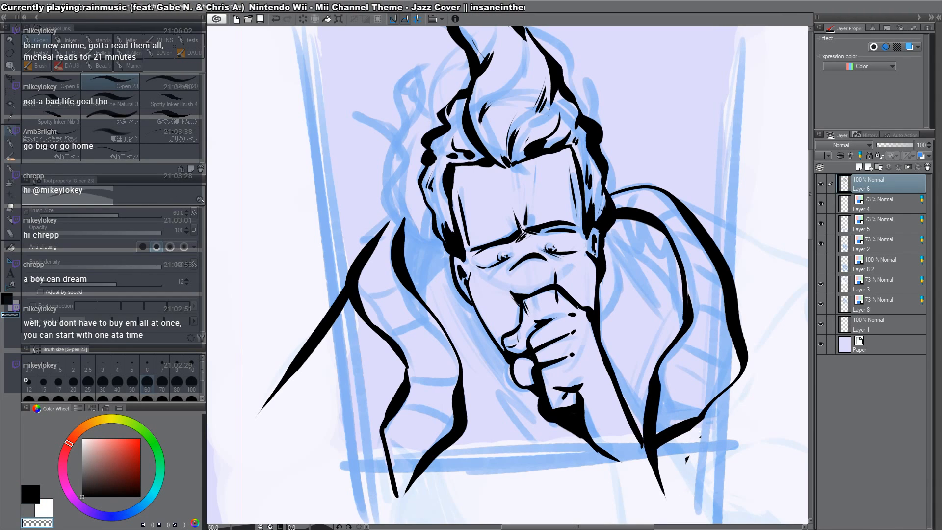
pyautogui.moveTo(700, 434); pyautogui.dragTo(687, 464)
pyautogui.press('c')
# Step: Hatch beside the left-hand side of the neck and fill the gap between neck and right-hand collar with solid black
pyautogui.moveTo(462, 225); pyautogui.dragTo(501, 275)
pyautogui.moveTo(485, 341); pyautogui.dragTo(476, 368)
pyautogui.moveTo(489, 319); pyautogui.dragTo(474, 362)
pyautogui.moveTo(483, 326); pyautogui.dragTo(473, 363)
pyautogui.moveTo(646, 303); pyautogui.dragTo(549, 249)
pyautogui.moveTo(549, 248)
pyautogui.mouseDown()
pyautogui.moveTo(574, 299)
pyautogui.moveTo(563, 336)
pyautogui.mouseUp()
pyautogui.press('p')
pyautogui.moveTo(554, 285); pyautogui.dragTo(579, 360)
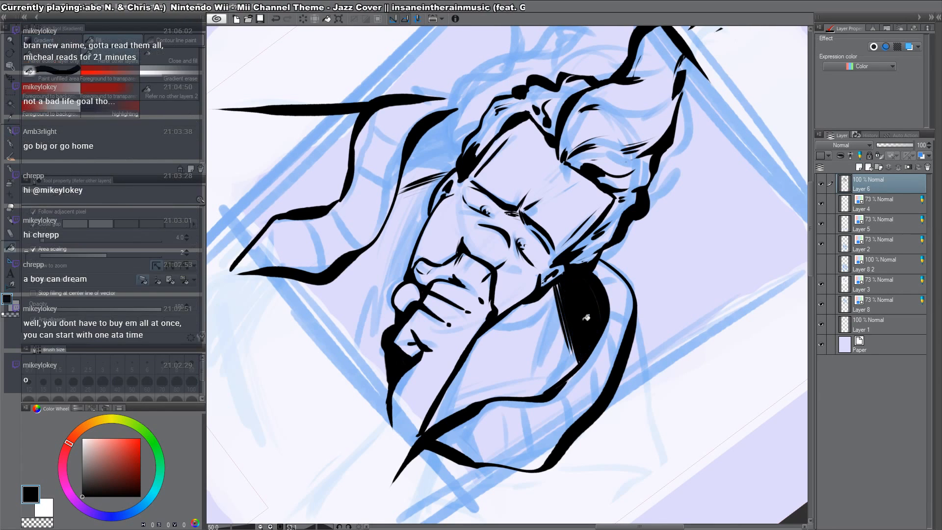
pyautogui.moveTo(583, 314); pyautogui.dragTo(589, 321)
# Step: Close the gap between the hair and the left-hand collar, fill it solid black and reset the canvas rotation
pyautogui.moveTo(463, 100); pyautogui.dragTo(458, 157)
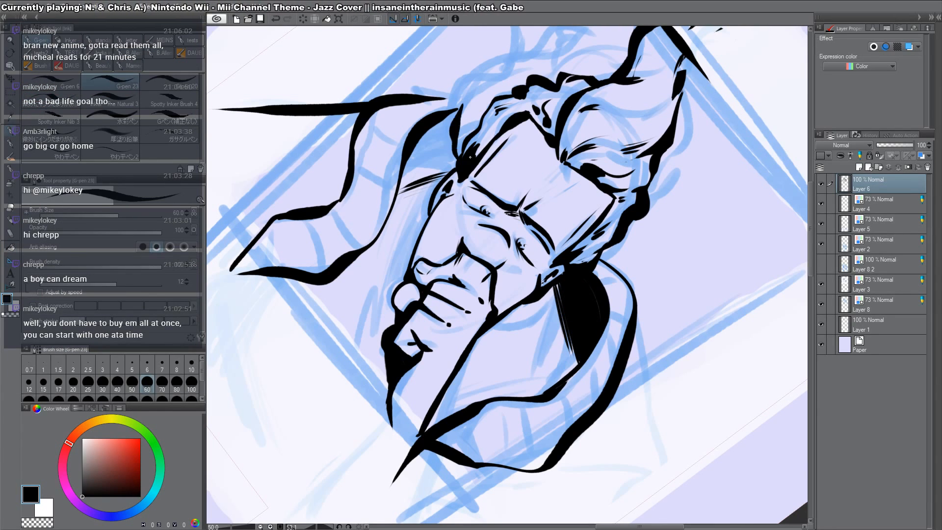
pyautogui.press('g')
pyautogui.click(446, 137)
pyautogui.press('r')
pyautogui.doubleClick(646, 389)
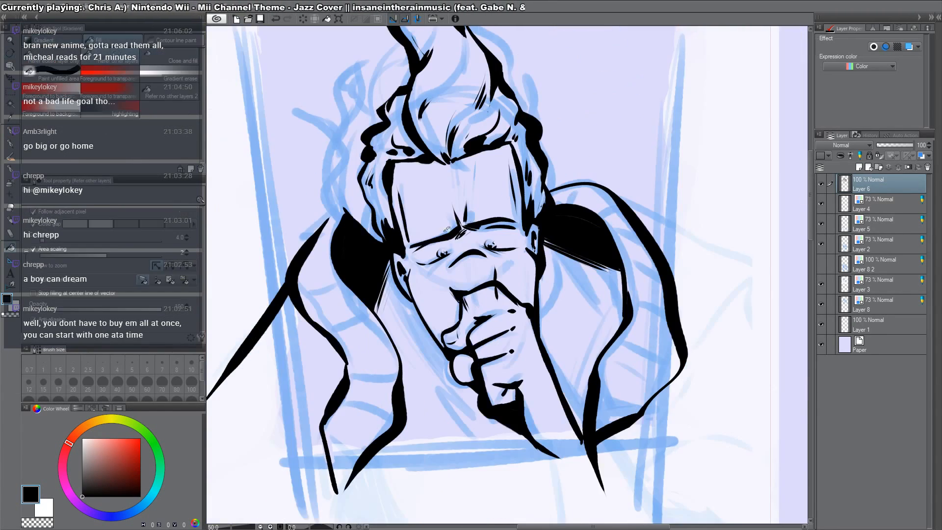
# Step: Ink black shadows along both sides of the neck, around the fist and between the forearm and right-hand collar
pyautogui.press('p')
pyautogui.moveTo(391, 271); pyautogui.dragTo(421, 333)
pyautogui.moveTo(548, 247); pyautogui.dragTo(553, 323)
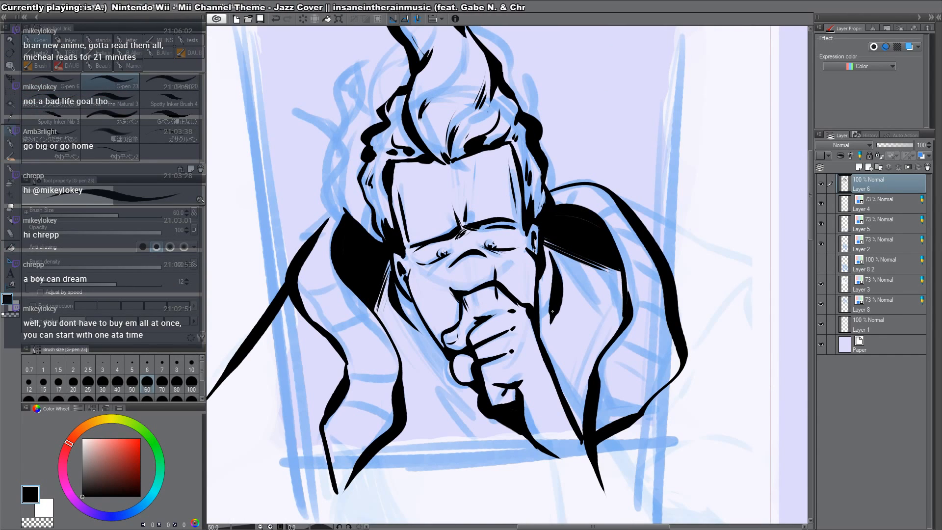
pyautogui.moveTo(428, 333); pyautogui.dragTo(481, 412)
pyautogui.moveTo(543, 314); pyautogui.dragTo(552, 387)
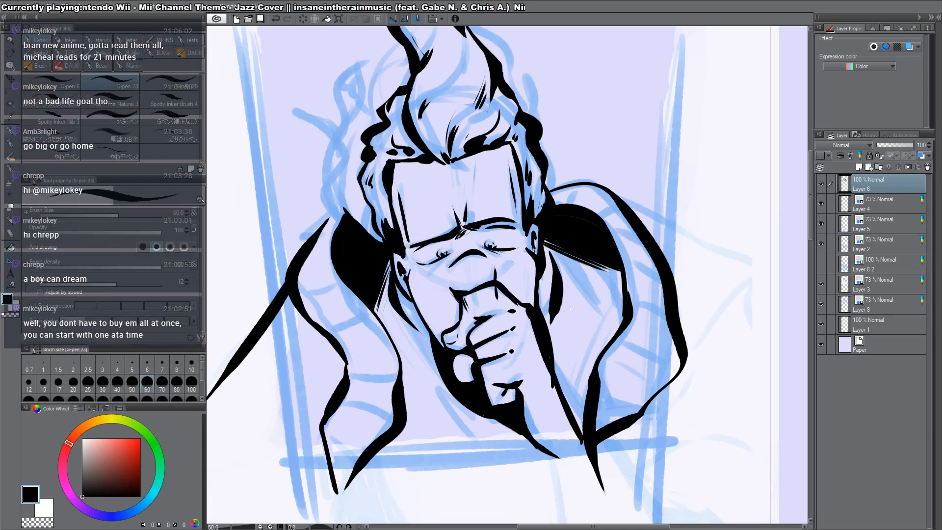
pyautogui.moveTo(616, 286)
pyautogui.mouseDown()
pyautogui.moveTo(586, 363)
pyautogui.moveTo(621, 292)
pyautogui.moveTo(612, 326)
pyautogui.moveTo(622, 316)
pyautogui.moveTo(578, 386)
pyautogui.moveTo(589, 369)
pyautogui.moveTo(566, 403)
pyautogui.mouseUp()
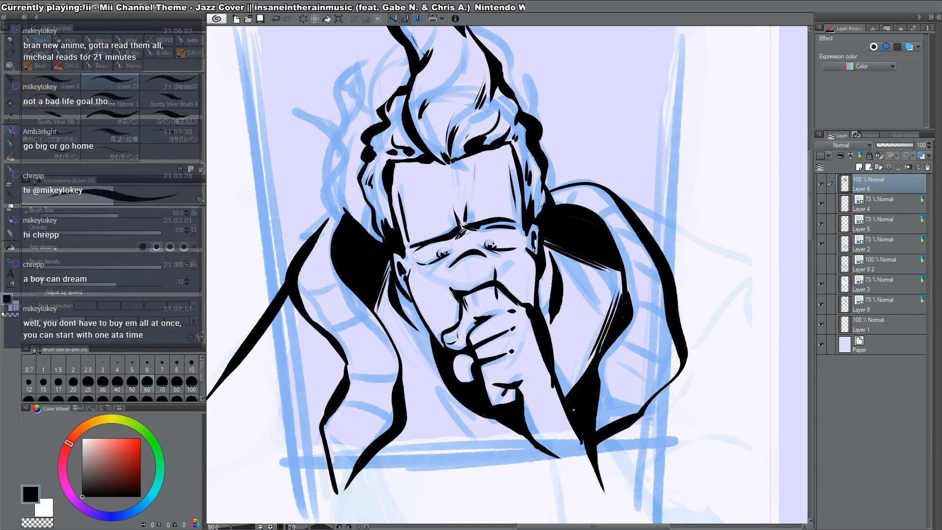
pyautogui.moveTo(585, 366); pyautogui.dragTo(564, 396)
# Step: Hatch the shirt's neckline below the fist, close its lower edge with a thick line and fill the area black
pyautogui.moveTo(404, 387); pyautogui.dragTo(488, 424)
pyautogui.moveTo(404, 406); pyautogui.dragTo(508, 429)
pyautogui.moveTo(371, 452); pyautogui.dragTo(565, 465)
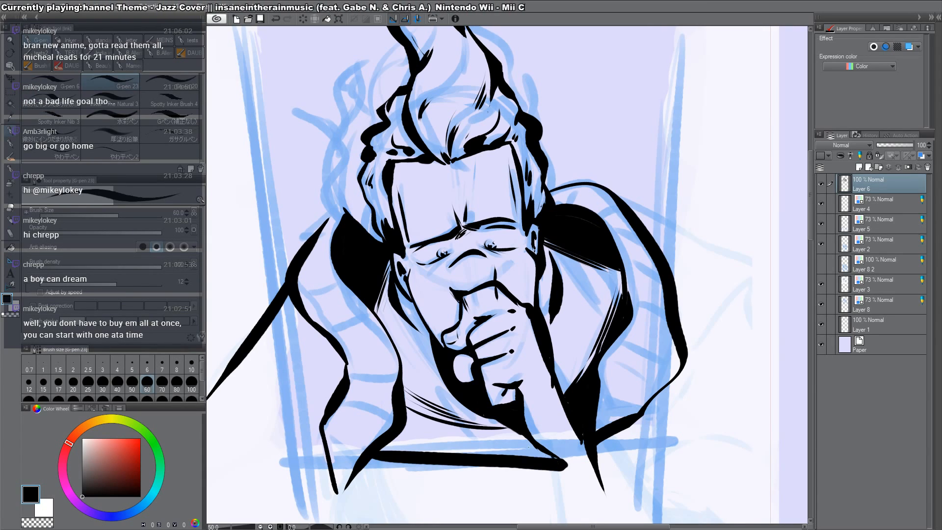
pyautogui.press('g')
pyautogui.click(507, 440)
pyautogui.press('p')
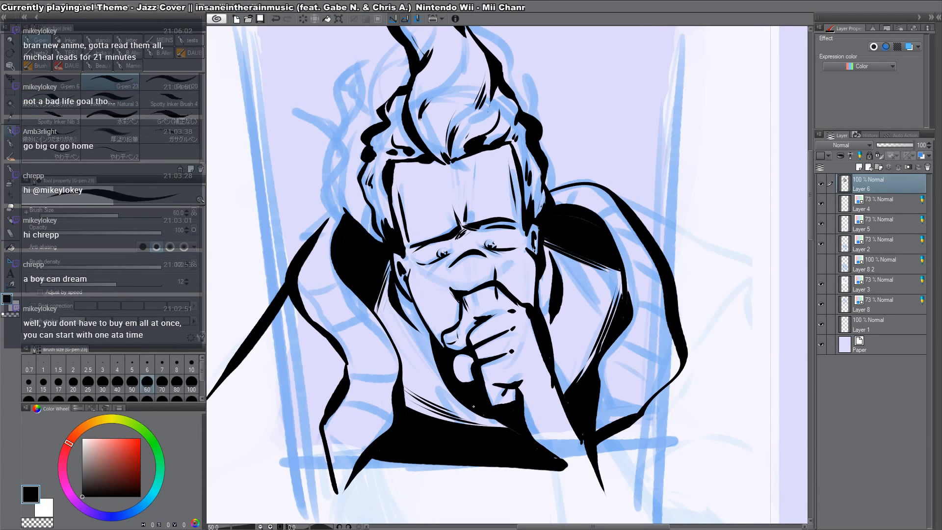
# Step: Ink short tapered rib creases down the length of the left-hand collar
pyautogui.moveTo(474, 406); pyautogui.dragTo(649, 436)
pyautogui.moveTo(516, 253)
pyautogui.mouseDown()
pyautogui.moveTo(478, 286)
pyautogui.moveTo(499, 287)
pyautogui.mouseUp()
pyautogui.moveTo(485, 338); pyautogui.dragTo(512, 319)
pyautogui.moveTo(502, 360); pyautogui.dragTo(546, 345)
pyautogui.moveTo(524, 381); pyautogui.dragTo(561, 377)
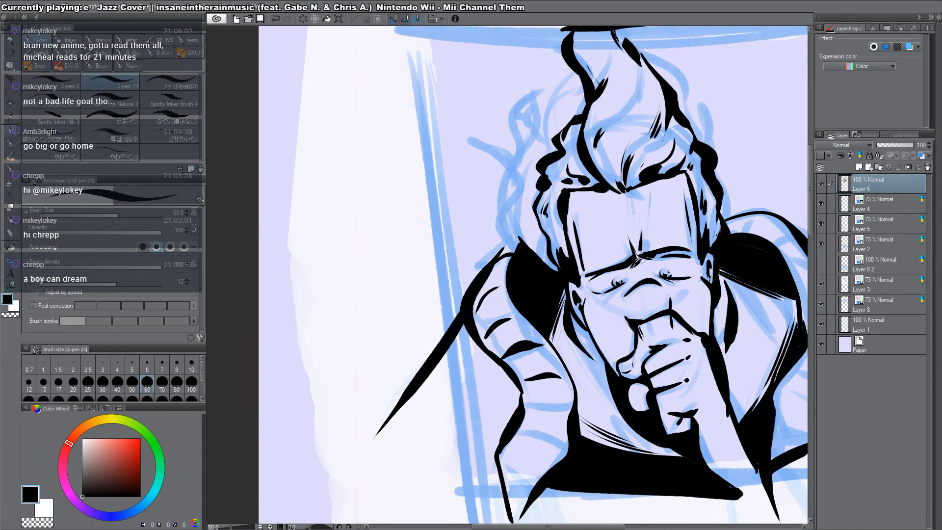
pyautogui.moveTo(529, 411)
pyautogui.mouseDown()
pyautogui.moveTo(561, 418)
pyautogui.moveTo(553, 452)
pyautogui.mouseUp()
pyautogui.moveTo(506, 469); pyautogui.dragTo(534, 487)
# Step: Ink matching short rib creases along the right-hand collar from the neck to its lower end
pyautogui.moveTo(637, 382)
pyautogui.mouseDown()
pyautogui.moveTo(539, 367)
pyautogui.moveTo(478, 373)
pyautogui.mouseUp()
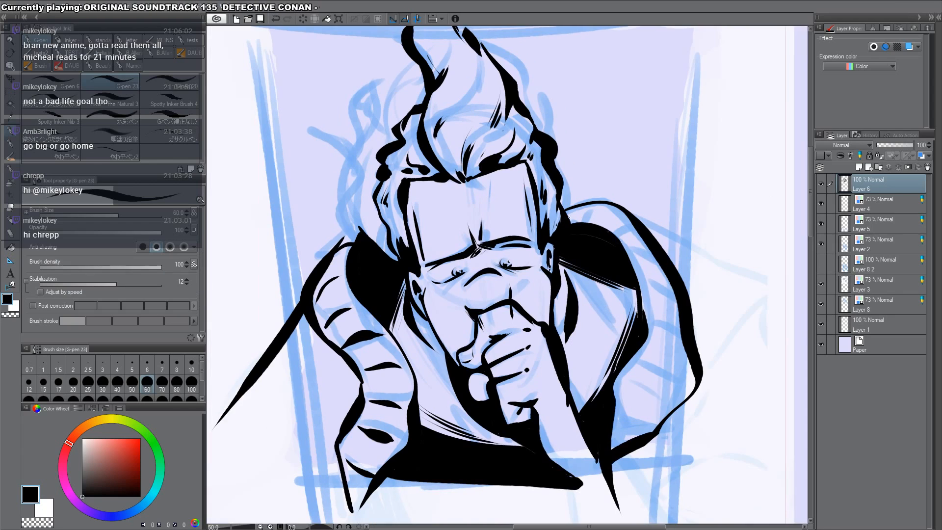
pyautogui.moveTo(569, 210)
pyautogui.mouseDown()
pyautogui.moveTo(643, 248)
pyautogui.moveTo(663, 272)
pyautogui.moveTo(679, 344)
pyautogui.mouseUp()
pyautogui.moveTo(639, 365); pyautogui.dragTo(676, 383)
pyautogui.moveTo(621, 393); pyautogui.dragTo(655, 417)
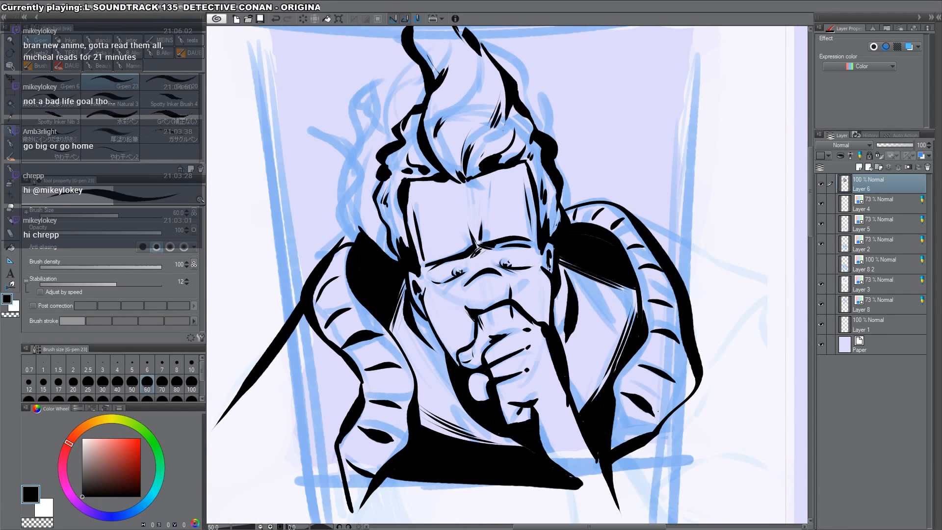
# Step: Add short frown strokes between the eyebrows
pyautogui.moveTo(551, 444); pyautogui.dragTo(608, 362)
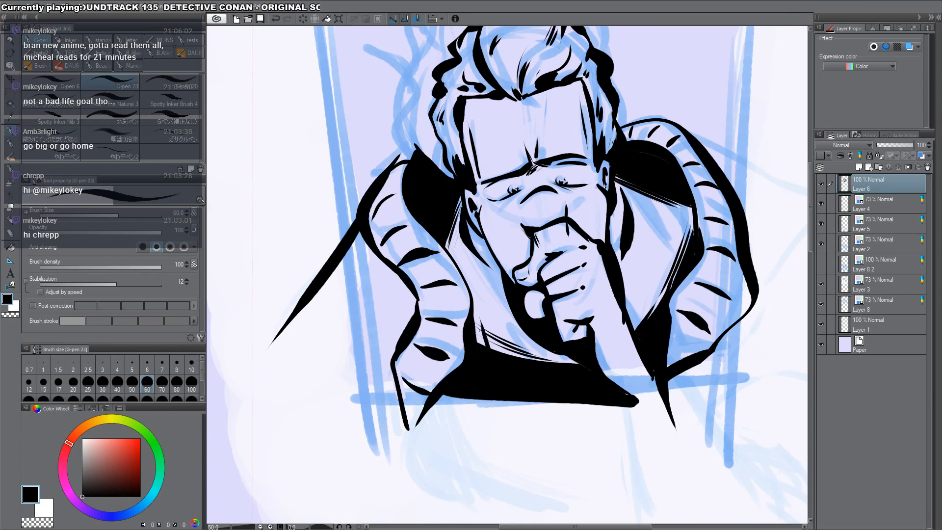
pyautogui.moveTo(468, 225)
pyautogui.mouseDown()
pyautogui.moveTo(494, 265)
pyautogui.moveTo(465, 219)
pyautogui.mouseUp()
pyautogui.moveTo(571, 195); pyautogui.dragTo(605, 327)
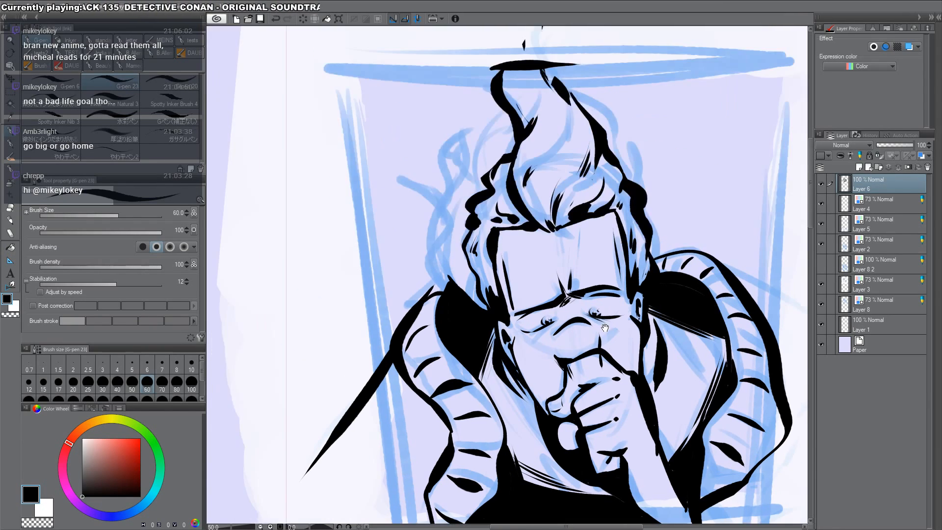
pyautogui.moveTo(565, 257); pyautogui.dragTo(559, 275)
pyautogui.moveTo(570, 261); pyautogui.dragTo(563, 288)
pyautogui.moveTo(570, 274); pyautogui.dragTo(564, 294)
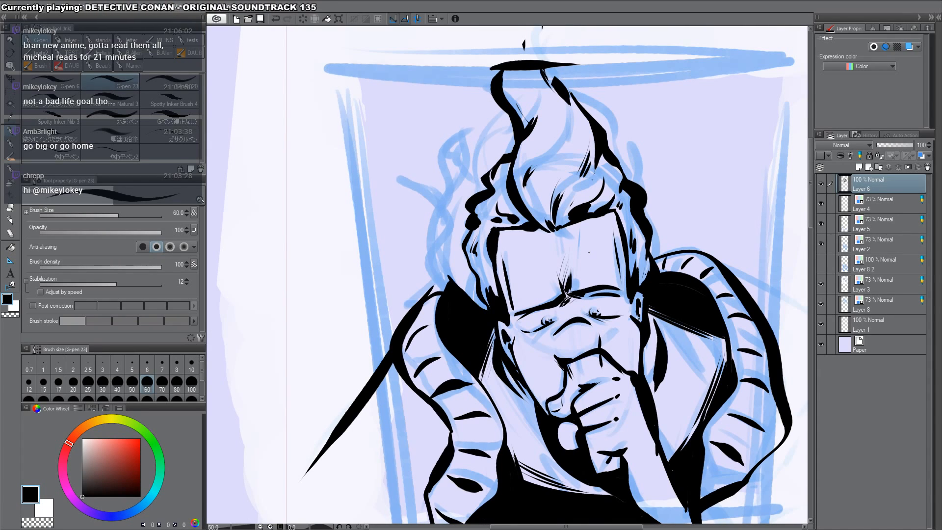
# Step: Hatch the forelock's left-hand strand and thicken the black curl on that side of the hair
pyautogui.moveTo(538, 59)
pyautogui.mouseDown()
pyautogui.moveTo(538, 86)
pyautogui.moveTo(523, 110)
pyautogui.moveTo(529, 128)
pyautogui.mouseUp()
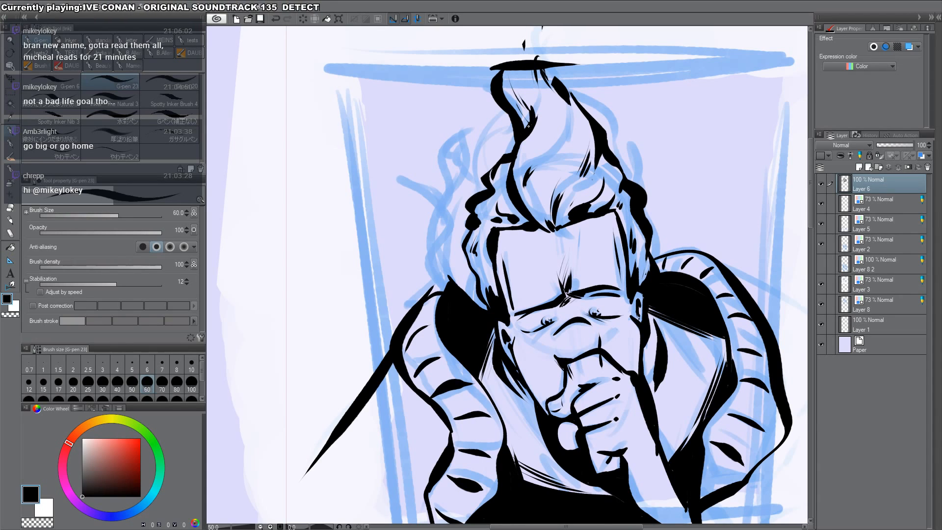
pyautogui.moveTo(499, 159); pyautogui.dragTo(481, 178)
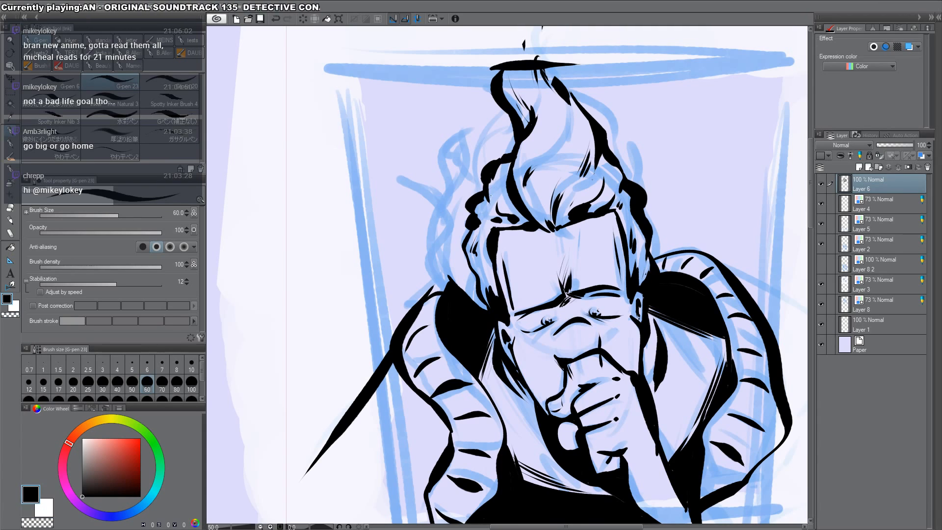
pyautogui.moveTo(490, 195)
pyautogui.mouseDown()
pyautogui.moveTo(492, 179)
pyautogui.moveTo(491, 192)
pyautogui.mouseUp()
pyautogui.moveTo(471, 300)
pyautogui.mouseDown()
pyautogui.moveTo(442, 264)
pyautogui.moveTo(424, 112)
pyautogui.moveTo(511, 140)
pyautogui.mouseUp()
pyautogui.hotkey('ctrl', 'z')
pyautogui.hotkey('ctrl', 'z')
pyautogui.hotkey('ctrl', 'z')
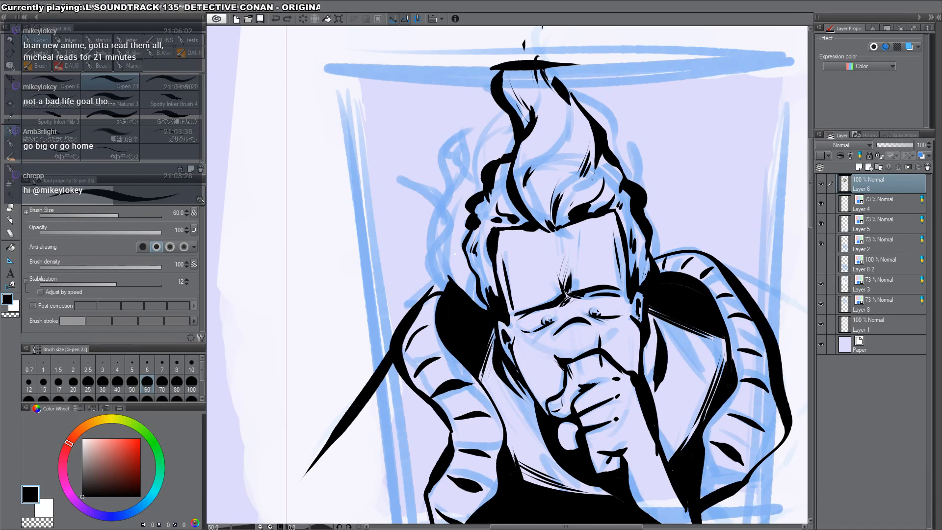
# Step: Ink the outer wavy contour of the left-hand hair from the collar to the forelock and shape its curled tip
pyautogui.moveTo(471, 301)
pyautogui.mouseDown()
pyautogui.moveTo(429, 240)
pyautogui.moveTo(438, 207)
pyautogui.moveTo(471, 129)
pyautogui.moveTo(514, 141)
pyautogui.mouseUp()
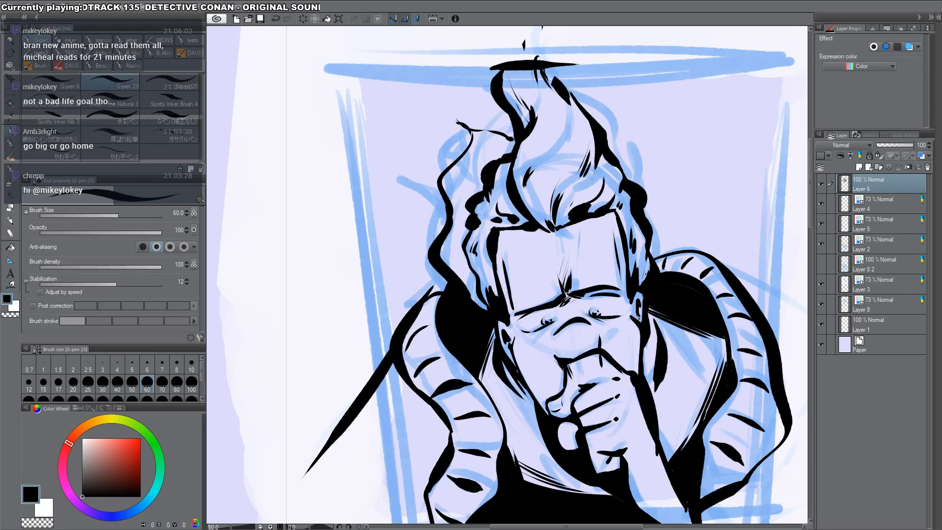
pyautogui.moveTo(469, 268)
pyautogui.mouseDown()
pyautogui.moveTo(473, 302)
pyautogui.moveTo(488, 308)
pyautogui.mouseUp()
pyautogui.hotkey('ctrl', 'z')
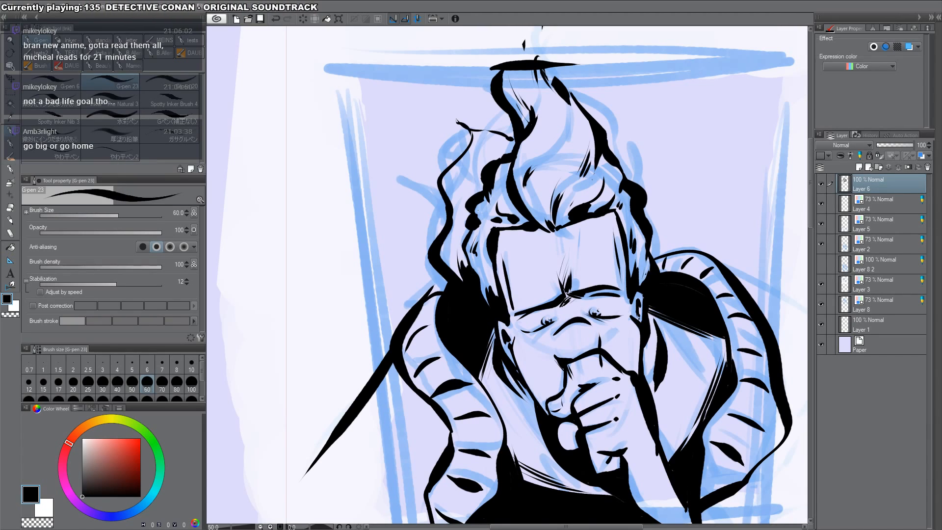
pyautogui.moveTo(468, 109)
pyautogui.mouseDown()
pyautogui.moveTo(472, 155)
pyautogui.moveTo(490, 164)
pyautogui.moveTo(460, 198)
pyautogui.mouseUp()
pyautogui.press('c')
pyautogui.press('c')
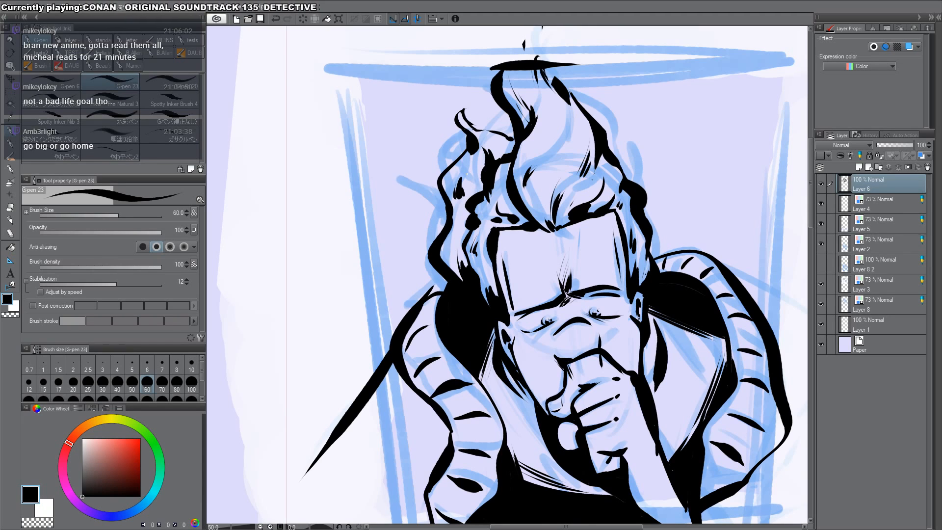
pyautogui.moveTo(462, 97); pyautogui.dragTo(464, 109)
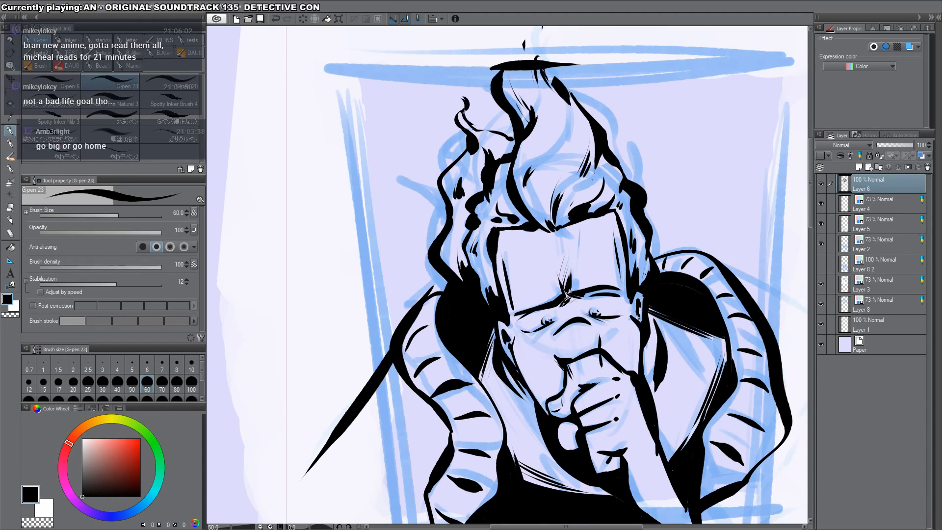
# Step: Ink the right-hand shoulder line and wide straight boundary lines down both sides and across below the figure
pyautogui.moveTo(711, 339); pyautogui.dragTo(675, 284)
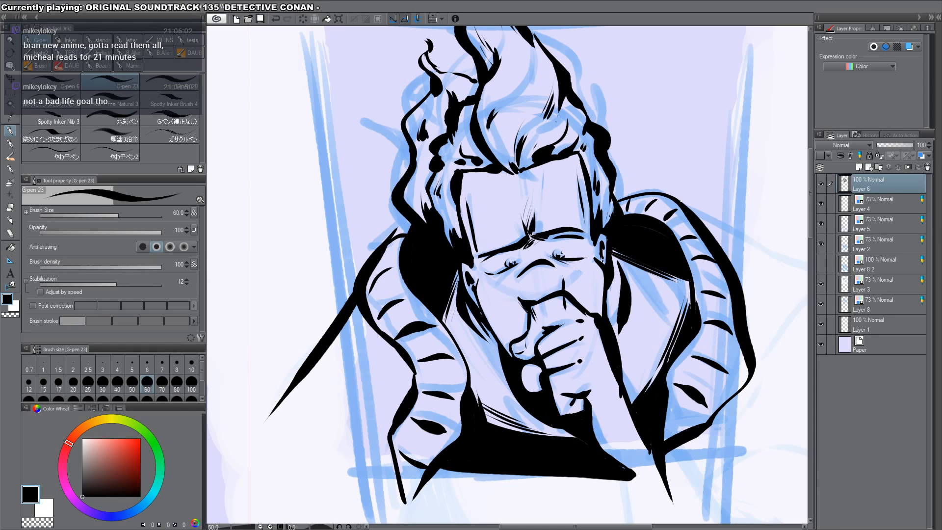
pyautogui.moveTo(681, 201)
pyautogui.mouseDown()
pyautogui.moveTo(806, 286)
pyautogui.moveTo(714, 106)
pyautogui.mouseUp()
pyautogui.moveTo(697, 52)
pyautogui.mouseDown()
pyautogui.moveTo(701, 436)
pyautogui.moveTo(763, 417)
pyautogui.mouseUp()
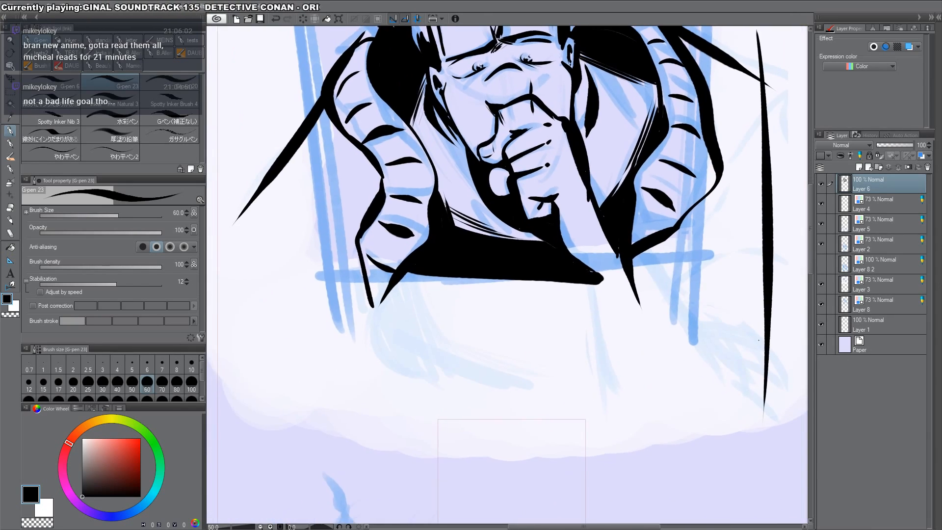
pyautogui.moveTo(771, 351)
pyautogui.mouseDown()
pyautogui.moveTo(563, 338)
pyautogui.moveTo(314, 363)
pyautogui.mouseUp()
pyautogui.moveTo(290, 364)
pyautogui.mouseDown()
pyautogui.moveTo(240, 181)
pyautogui.moveTo(300, 412)
pyautogui.mouseUp()
pyautogui.moveTo(334, 361); pyautogui.dragTo(235, 387)
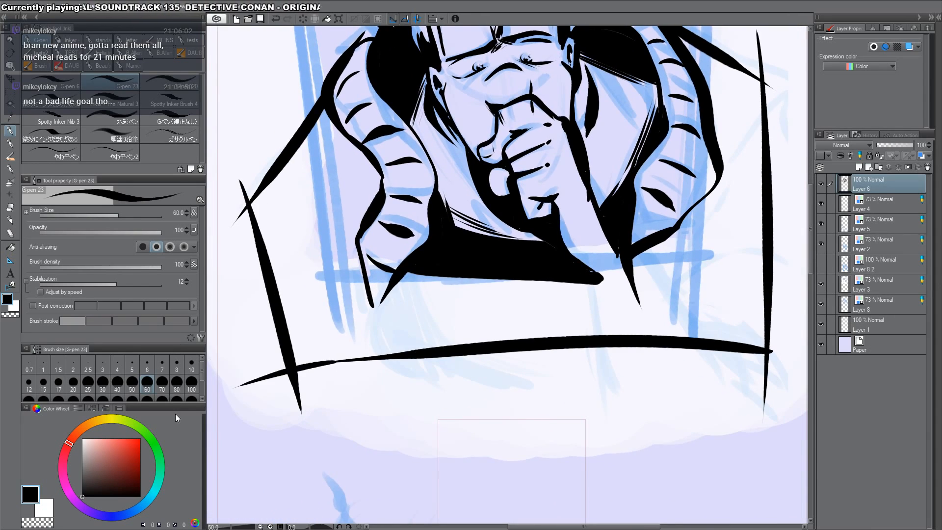
# Step: Extend both edges of the forearm down to the new lower boundary line with thick black strokes
pyautogui.moveTo(598, 282); pyautogui.dragTo(589, 350)
pyautogui.moveTo(629, 269); pyautogui.dragTo(657, 351)
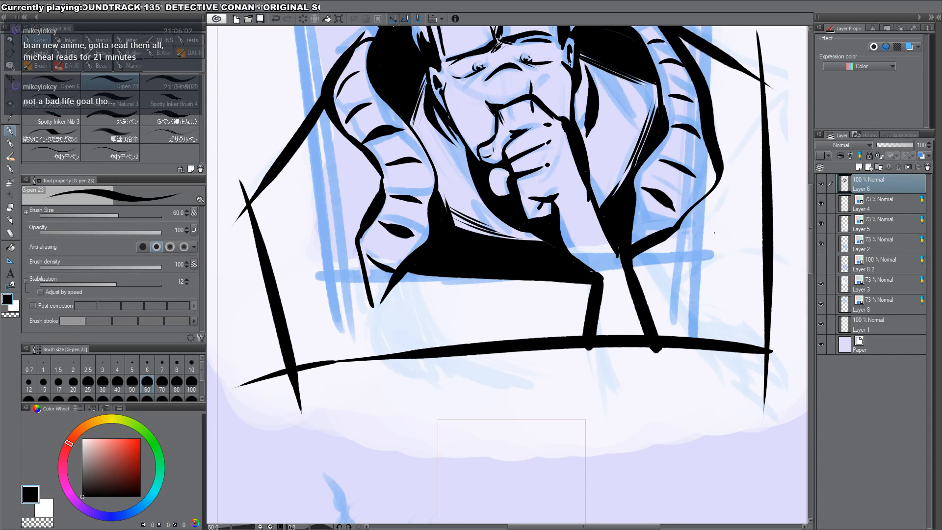
pyautogui.moveTo(708, 225); pyautogui.dragTo(652, 411)
pyautogui.hotkey('ctrl', 'space')
pyautogui.keyDown('alt'); pyautogui.click(673, 339); pyautogui.keyUp('alt')
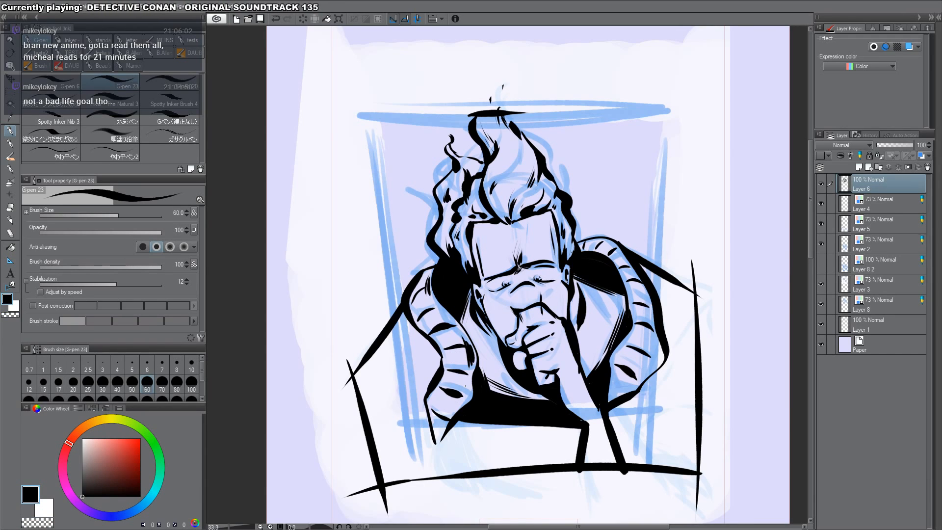
# Step: Thicken the creases near both collars' lower ends and add small strokes at the right-hand collar's upper bend
pyautogui.moveTo(638, 377); pyautogui.dragTo(662, 358)
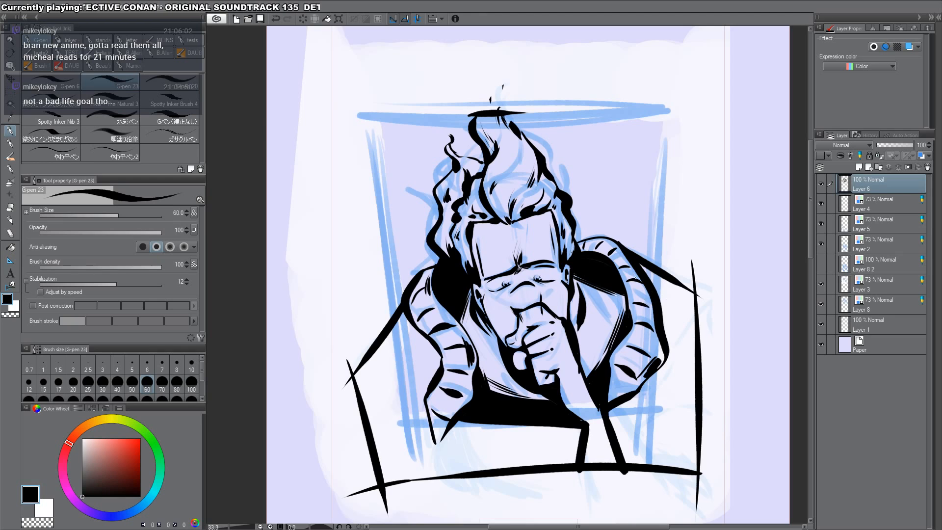
pyautogui.hotkey('shift', 'space')
pyautogui.moveTo(627, 282); pyautogui.dragTo(485, 136)
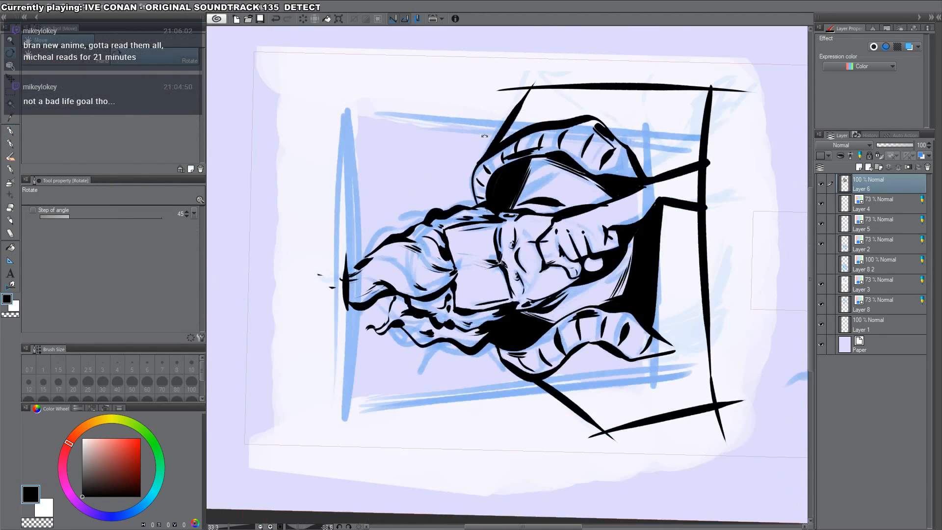
pyautogui.moveTo(486, 178); pyautogui.dragTo(479, 190)
pyautogui.moveTo(487, 184); pyautogui.dragTo(480, 198)
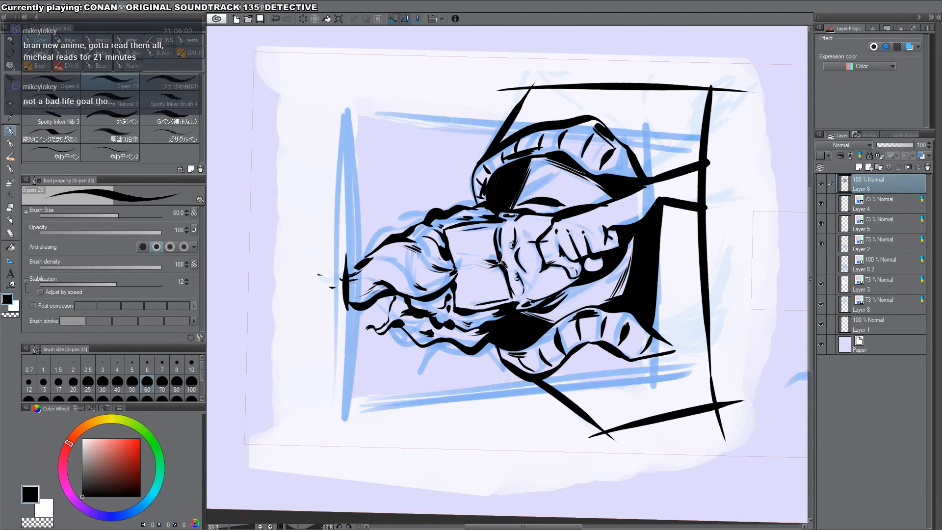
pyautogui.moveTo(624, 321); pyautogui.dragTo(634, 328)
pyautogui.hotkey('shift', 'space')
pyautogui.moveTo(705, 221); pyautogui.dragTo(584, 477)
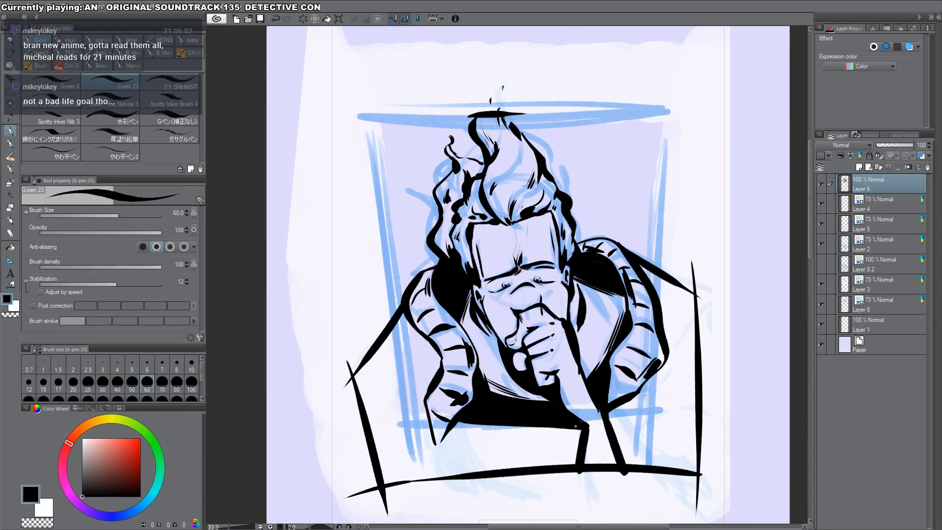
# Step: Erase the forearm's left-hand corner, redraw that edge and extend the shirt's solid black down to the lower boundary line
pyautogui.press('c')
pyautogui.moveTo(574, 415); pyautogui.dragTo(588, 446)
pyautogui.press('c')
pyautogui.moveTo(568, 406); pyautogui.dragTo(580, 470)
pyautogui.moveTo(444, 433)
pyautogui.mouseDown()
pyautogui.moveTo(443, 483)
pyautogui.moveTo(571, 471)
pyautogui.mouseUp()
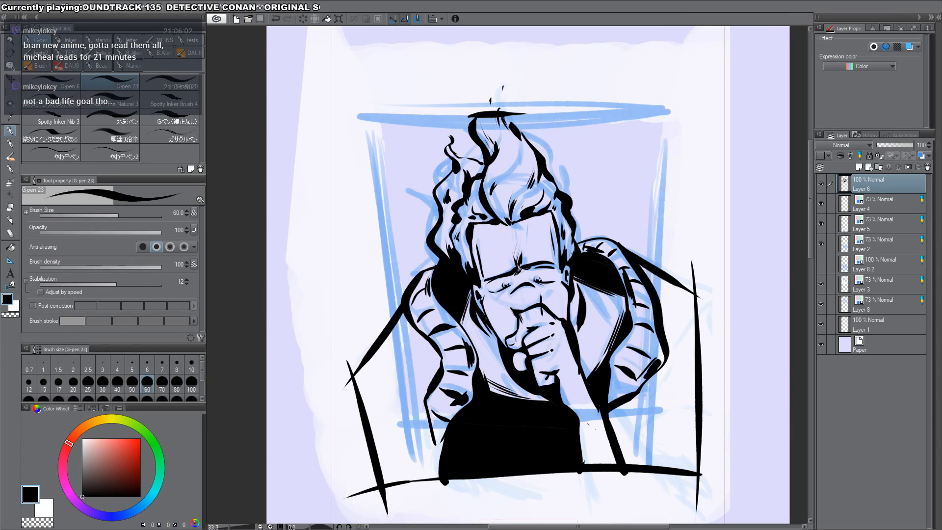
# Step: Add dark tapered strokes to the swept-up hair above the forehead
pyautogui.moveTo(511, 222)
pyautogui.mouseDown()
pyautogui.moveTo(509, 194)
pyautogui.moveTo(515, 222)
pyautogui.moveTo(538, 188)
pyautogui.mouseUp()
pyautogui.press('c')
pyautogui.press('c')
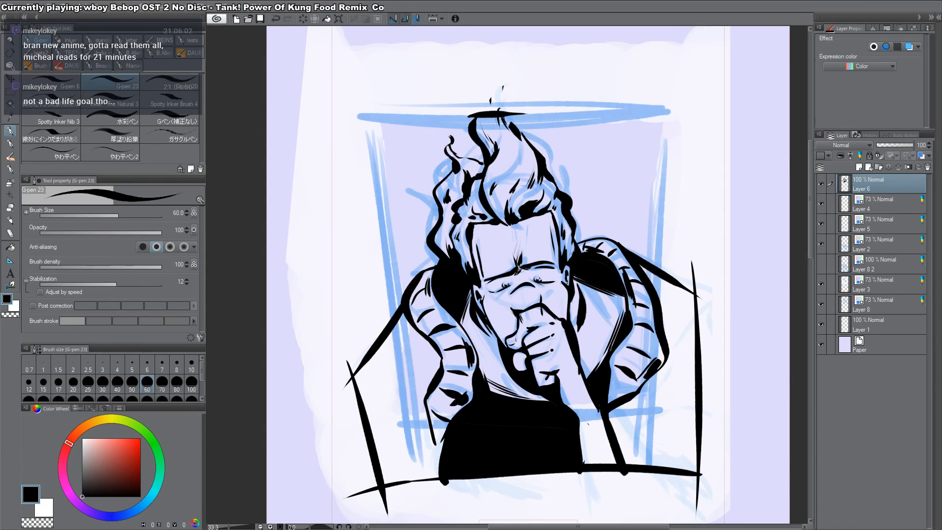
pyautogui.press('c')
pyautogui.moveTo(482, 178)
pyautogui.mouseDown()
pyautogui.moveTo(480, 205)
pyautogui.moveTo(473, 204)
pyautogui.moveTo(492, 219)
pyautogui.mouseUp()
pyautogui.press('c')
pyautogui.hotkey('ctrl', 'z')
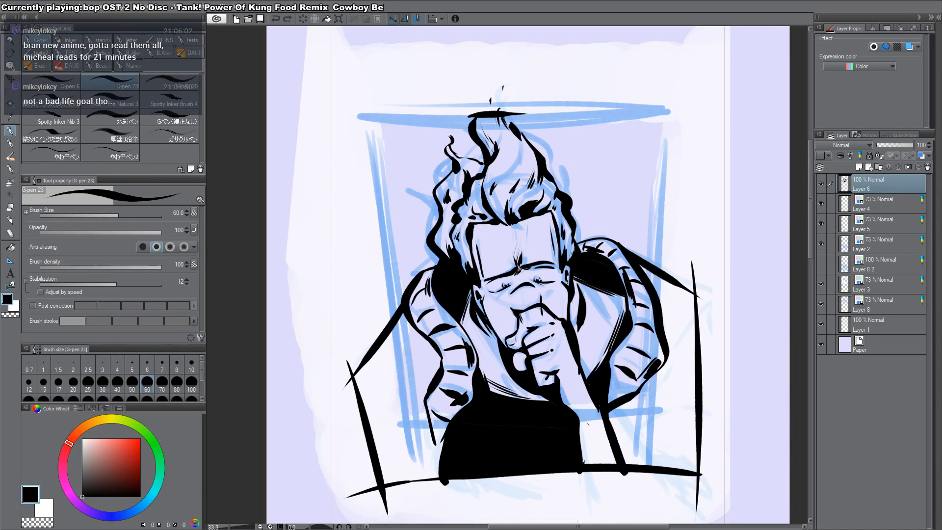
# Step: Add a dark tapered stroke to the hair above the forehead and try erasing along the hair's outer left-hand edge
pyautogui.moveTo(479, 187); pyautogui.dragTo(493, 218)
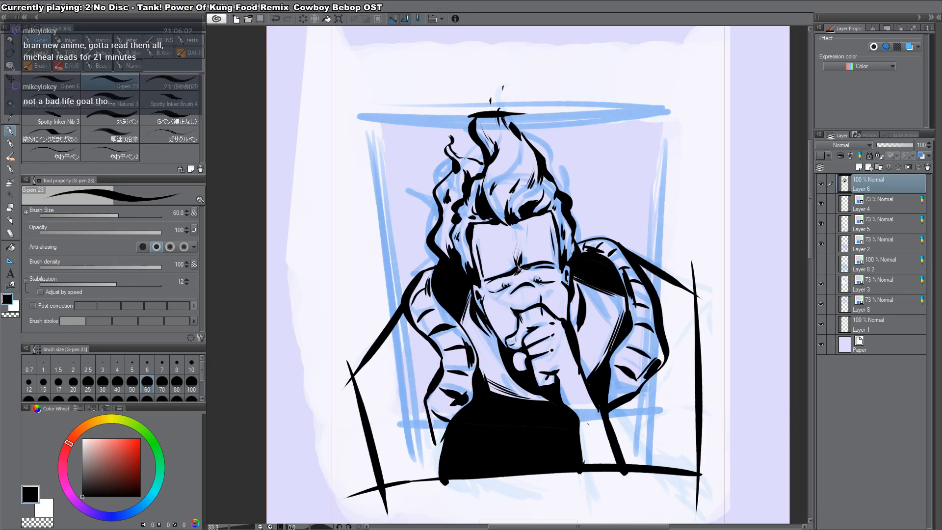
pyautogui.press('c')
pyautogui.moveTo(436, 192); pyautogui.dragTo(445, 254)
pyautogui.press('c')
pyautogui.hotkey('ctrl', 'z')
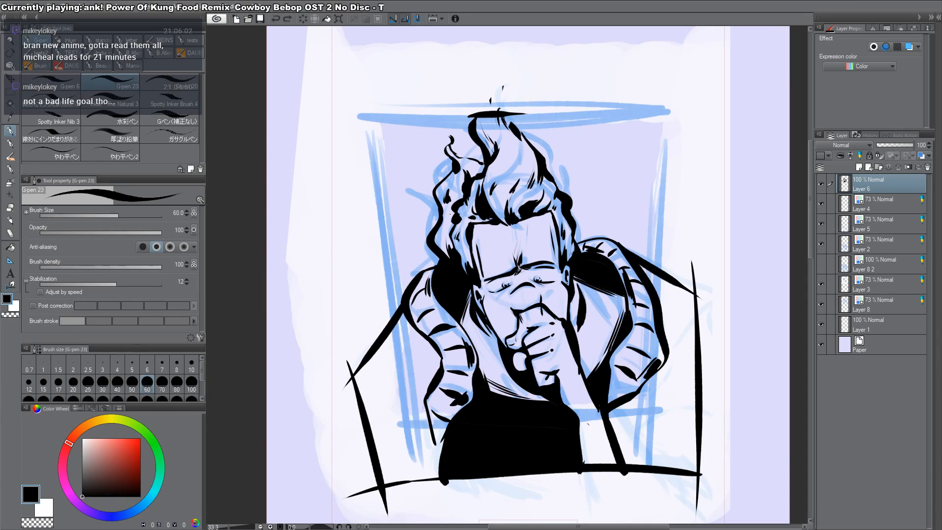
# Step: Erase the excess black along the forearm's left-hand side so the shirt's edge is trimmed beside it
pyautogui.press('c')
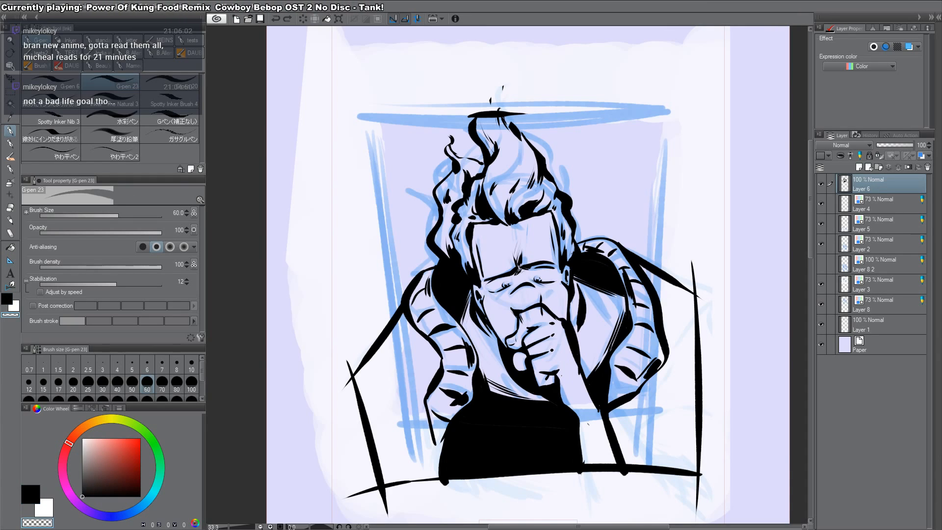
pyautogui.moveTo(560, 378); pyautogui.dragTo(581, 422)
pyautogui.press('c')
pyautogui.moveTo(557, 377)
pyautogui.mouseDown()
pyautogui.moveTo(555, 405)
pyautogui.moveTo(579, 425)
pyautogui.moveTo(579, 401)
pyautogui.moveTo(578, 462)
pyautogui.mouseUp()
pyautogui.press('c')
pyautogui.press('c')
pyautogui.press('h')
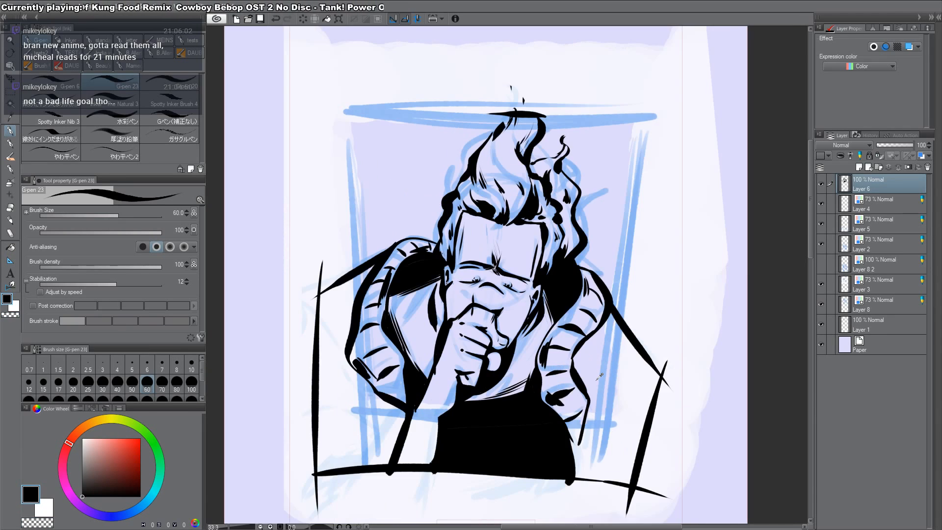
pyautogui.press('h')
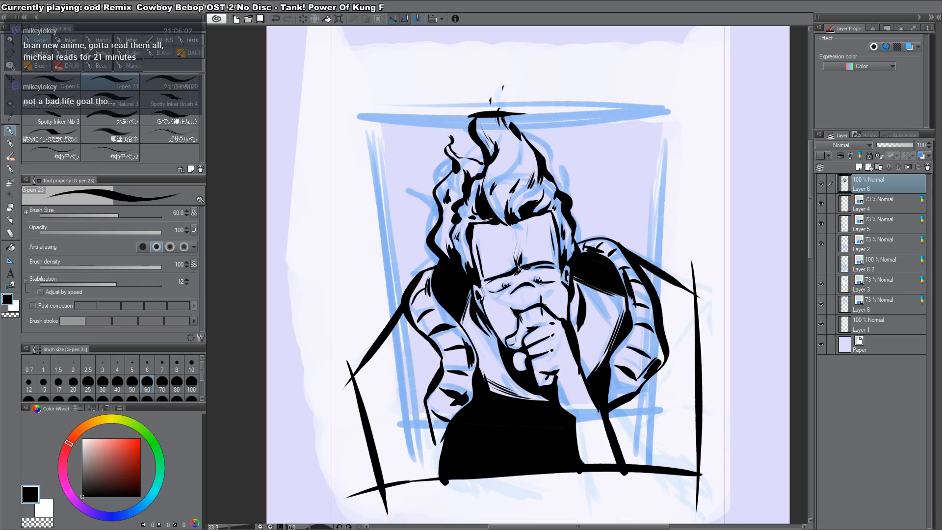
# Step: Hatch fine tapered shading lines along both sides of the man's jaw
pyautogui.moveTo(560, 292); pyautogui.dragTo(564, 320)
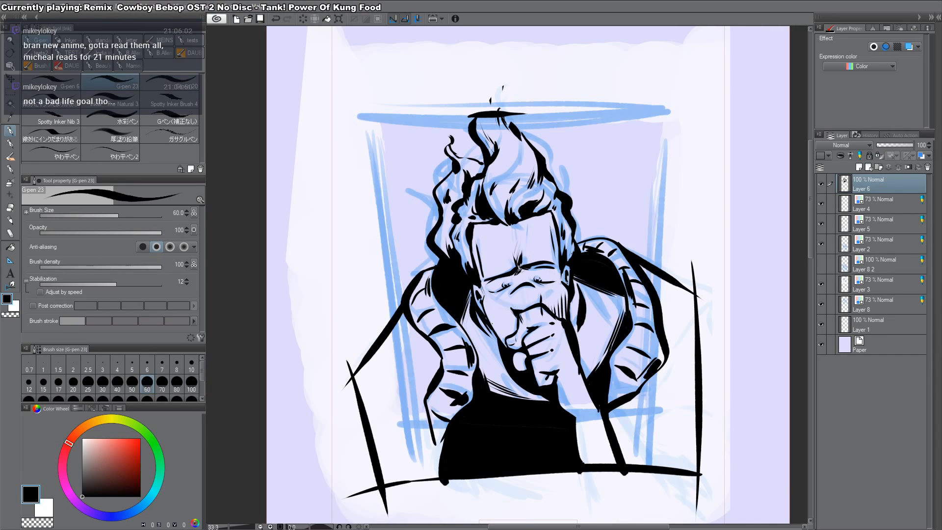
pyautogui.moveTo(489, 308); pyautogui.dragTo(507, 337)
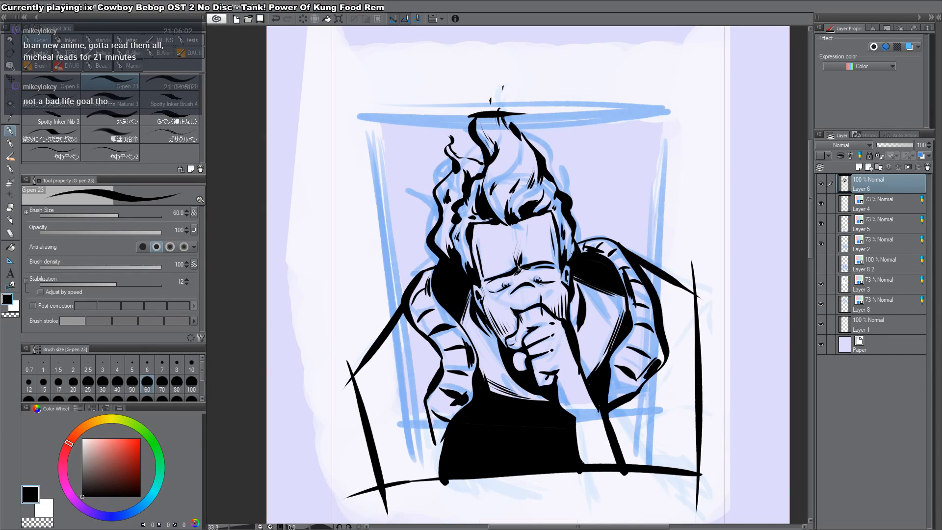
pyautogui.scroll(2, 498, 276)
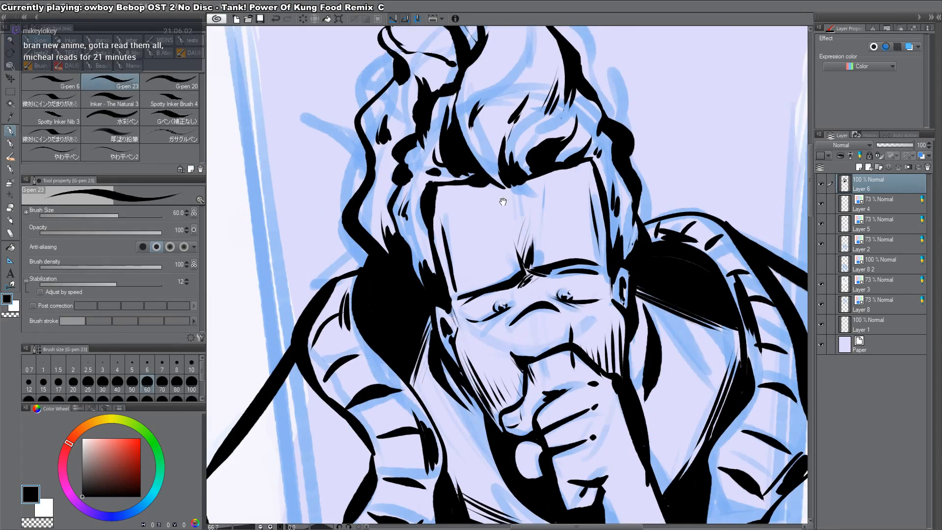
pyautogui.moveTo(503, 202)
pyautogui.mouseDown()
pyautogui.moveTo(561, 180)
pyautogui.moveTo(607, 316)
pyautogui.mouseUp()
pyautogui.press('r')
pyautogui.moveTo(596, 276); pyautogui.dragTo(622, 380)
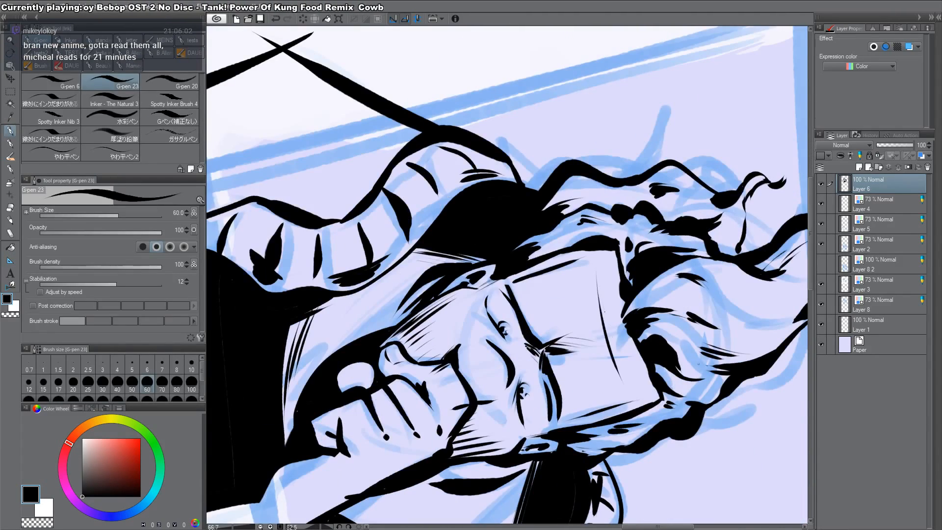
pyautogui.moveTo(604, 311); pyautogui.dragTo(618, 351)
pyautogui.press('r')
pyautogui.doubleClick(618, 350)
pyautogui.hotkey('ctrl', 'z')
pyautogui.hotkey('ctrl', 'z')
# Step: Ink a small curled lock flicking out from the hair's outer left-hand edge
pyautogui.moveTo(535, 103); pyautogui.dragTo(600, 305)
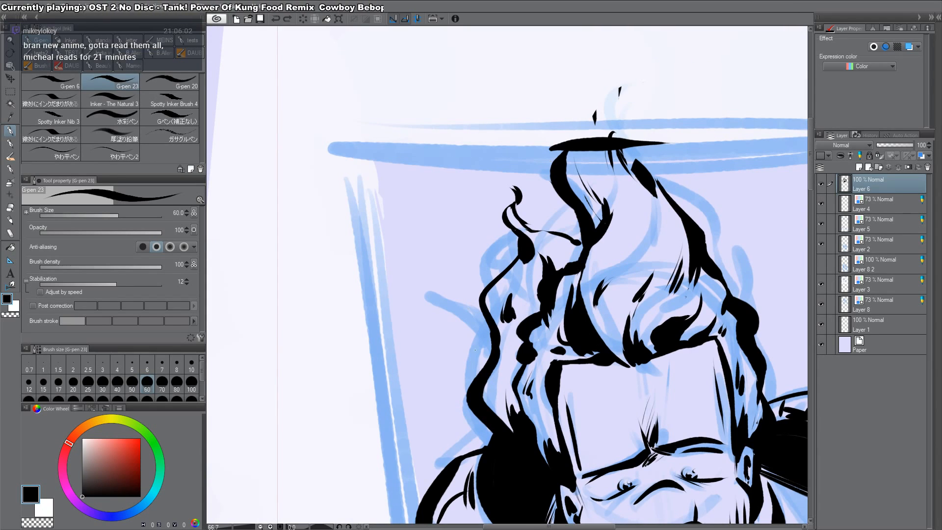
pyautogui.moveTo(483, 373)
pyautogui.mouseDown()
pyautogui.moveTo(477, 344)
pyautogui.moveTo(479, 354)
pyautogui.moveTo(463, 352)
pyautogui.moveTo(481, 393)
pyautogui.moveTo(482, 357)
pyautogui.moveTo(464, 350)
pyautogui.moveTo(493, 364)
pyautogui.mouseUp()
pyautogui.press('c')
pyautogui.press('c')
# Step: Ink a curled lock at the hair's upper right and add tapered strokes inside the swept-up strands
pyautogui.hotkey('ctrl', 'space')
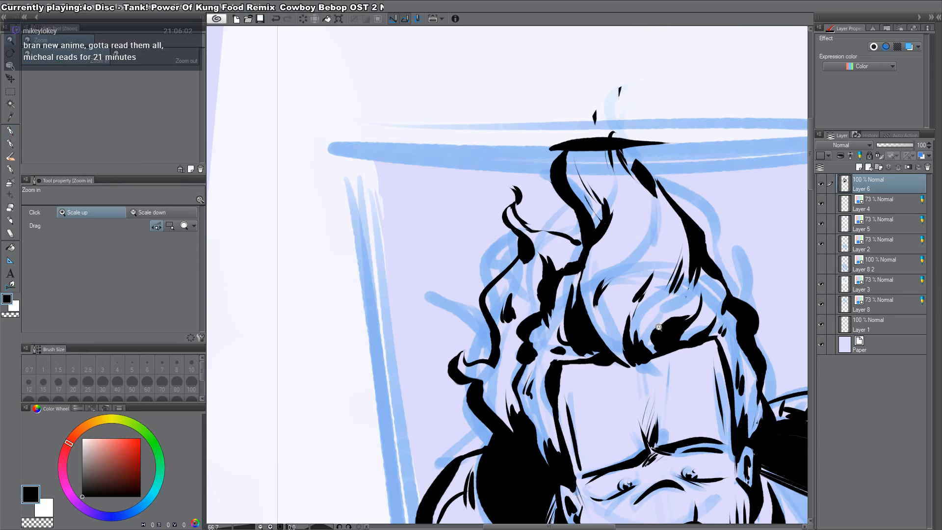
pyautogui.moveTo(672, 327)
pyautogui.mouseDown()
pyautogui.moveTo(638, 275)
pyautogui.moveTo(611, 255)
pyautogui.moveTo(635, 244)
pyautogui.moveTo(633, 227)
pyautogui.mouseUp()
pyautogui.hotkey('ctrl', 'space')
pyautogui.click(618, 253)
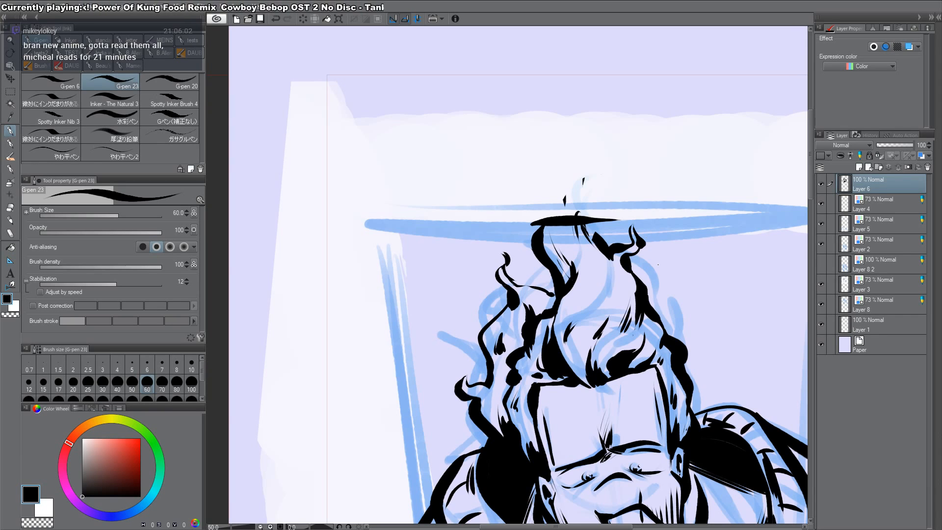
pyautogui.press('space')
pyautogui.moveTo(636, 305)
pyautogui.mouseDown()
pyautogui.moveTo(629, 274)
pyautogui.moveTo(598, 271)
pyautogui.moveTo(592, 300)
pyautogui.mouseUp()
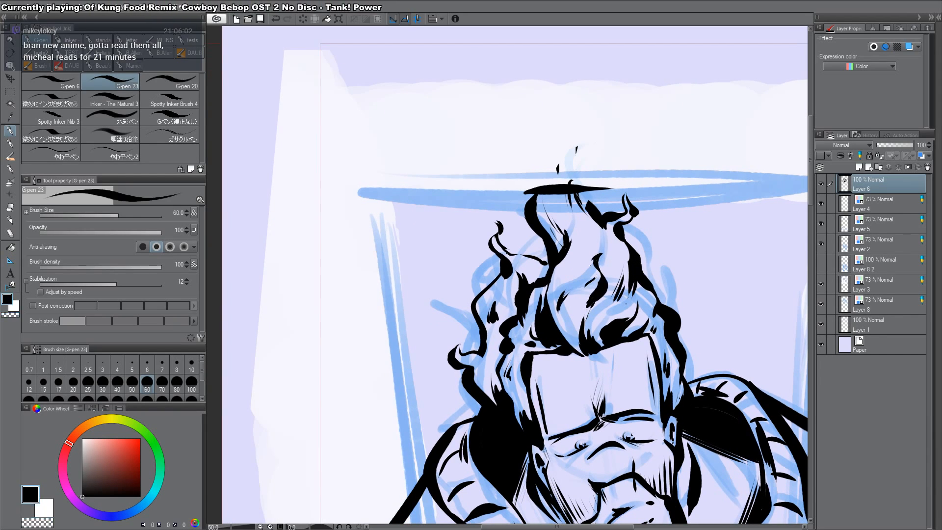
# Step: Create a new layer above Layer 6 for inking the lower panel's sketch
pyautogui.hotkey('ctrl', 'space')
pyautogui.moveTo(610, 343); pyautogui.dragTo(597, 322)
pyautogui.click(596, 314)
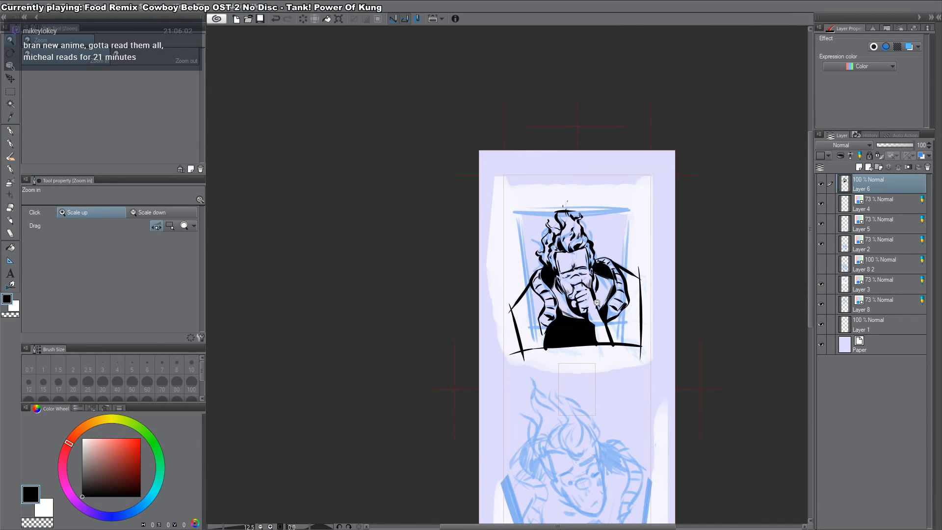
pyautogui.click(593, 304)
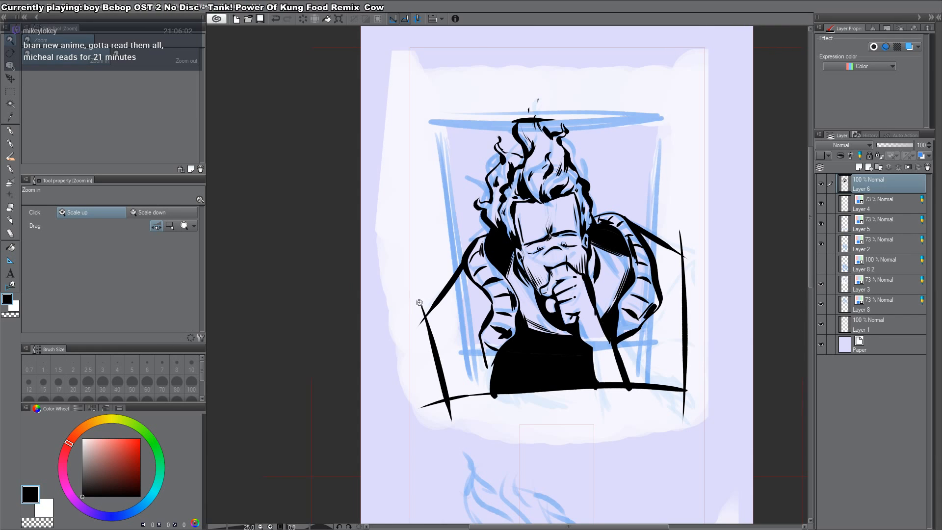
pyautogui.moveTo(428, 315); pyautogui.dragTo(422, 116)
pyautogui.hotkey('ctrl', 'shift', 'n')
pyautogui.moveTo(518, 291)
pyautogui.mouseDown()
pyautogui.moveTo(476, 185)
pyautogui.moveTo(459, 98)
pyautogui.mouseUp()
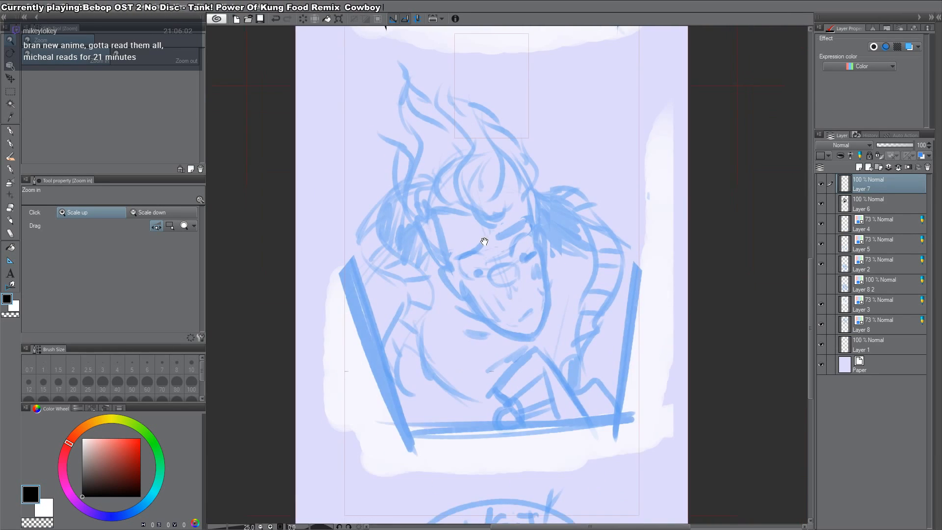
pyautogui.moveTo(505, 262); pyautogui.dragTo(529, 203)
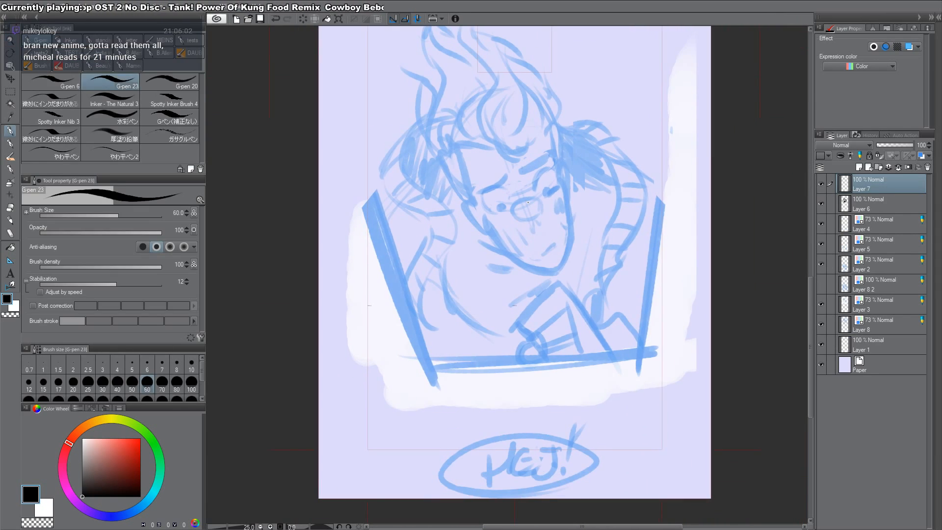
pyautogui.moveTo(546, 243); pyautogui.dragTo(543, 246)
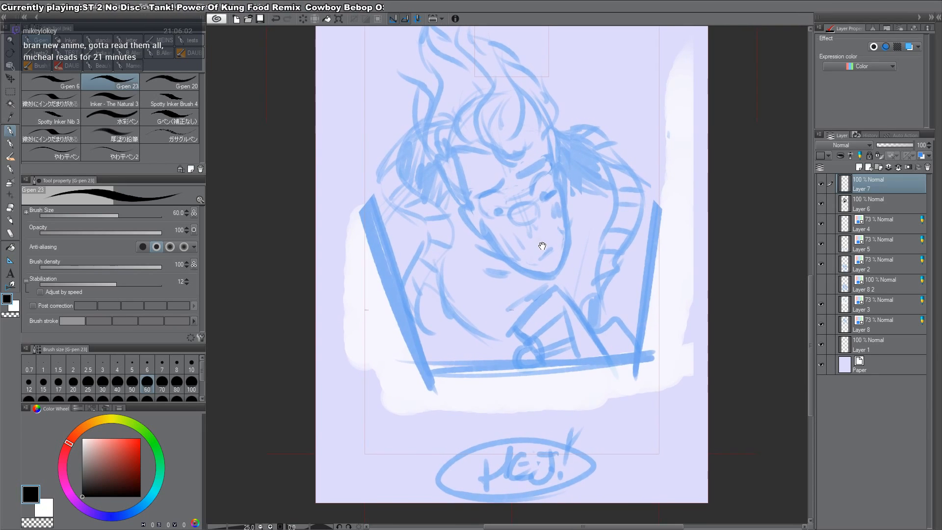
pyautogui.moveTo(525, 167); pyautogui.dragTo(550, 304)
pyautogui.moveTo(543, 343); pyautogui.dragTo(548, 198)
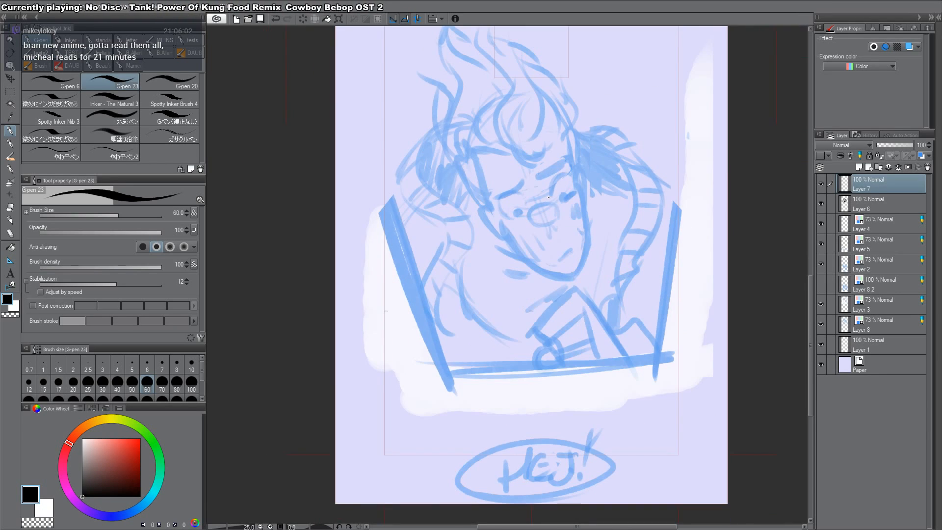
# Step: Set the G-pen brush size to 50 and try inking the angular shape below the lower panel man's chin
pyautogui.click(138, 387)
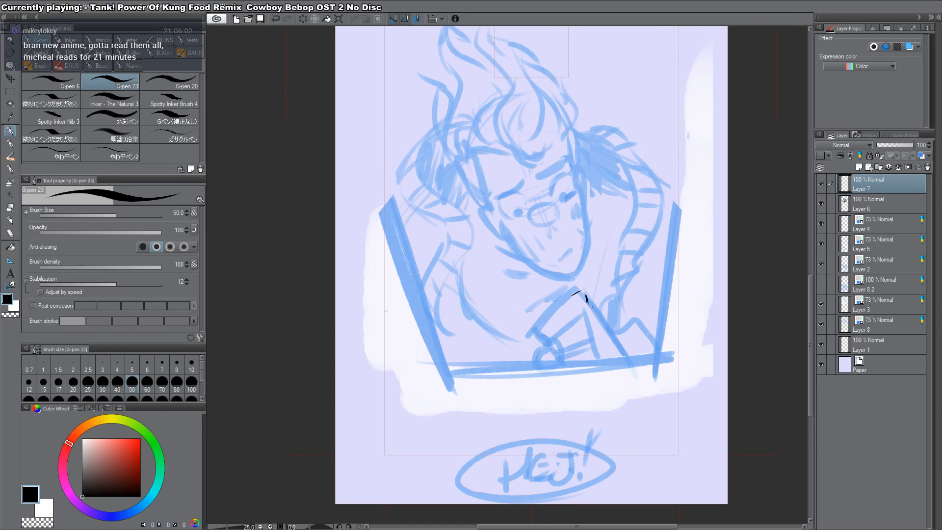
pyautogui.moveTo(592, 307); pyautogui.dragTo(624, 353)
pyautogui.hotkey('ctrl', 'z')
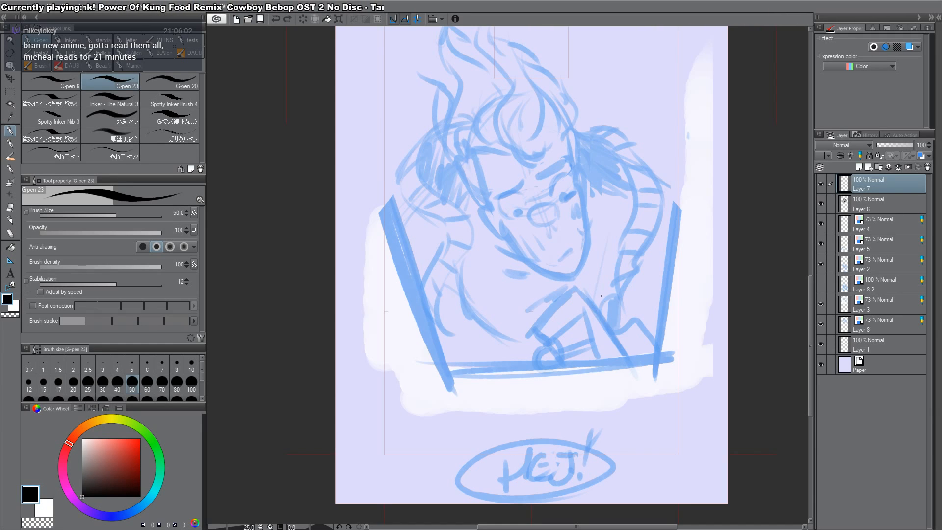
# Step: Try the ACTION FRANK brush on the edges of the angular shape below the man's chin
pyautogui.press('p')
pyautogui.click(168, 53)
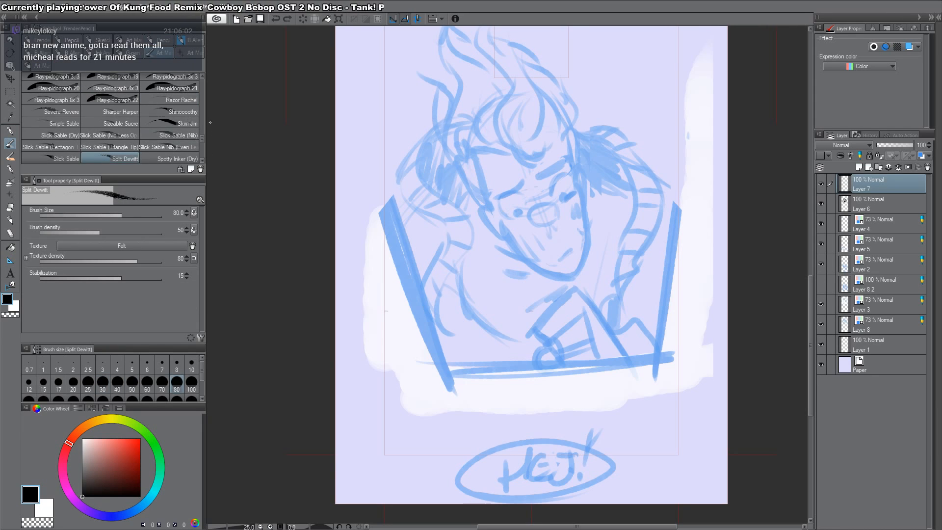
pyautogui.moveTo(200, 140); pyautogui.dragTo(201, 163)
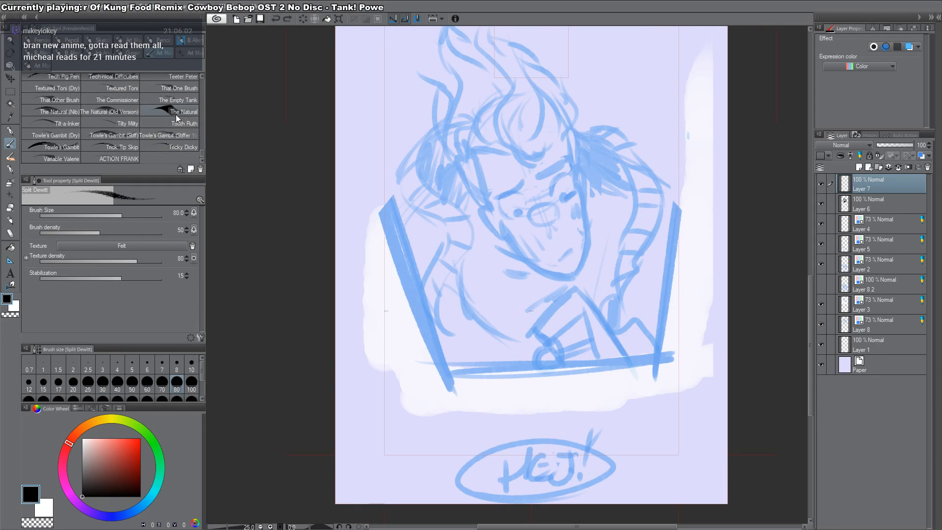
pyautogui.click(135, 155)
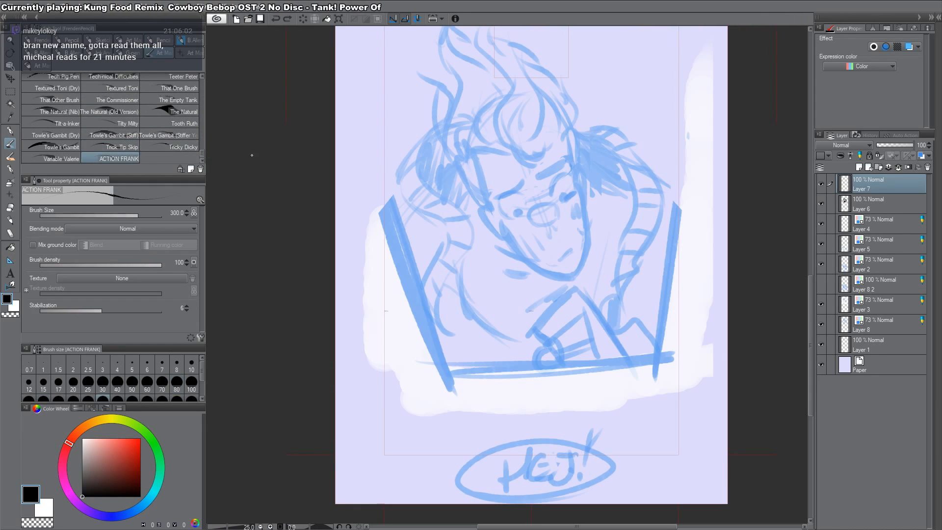
pyautogui.moveTo(436, 181); pyautogui.dragTo(493, 395)
pyautogui.hotkey('ctrl', 'z')
pyautogui.moveTo(577, 289); pyautogui.dragTo(622, 352)
pyautogui.moveTo(572, 289); pyautogui.dragTo(536, 335)
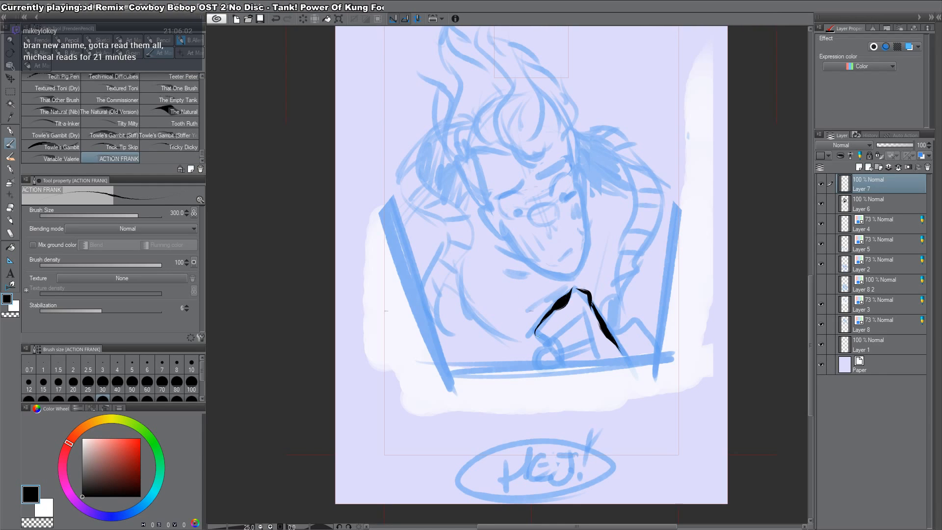
pyautogui.hotkey('ctrl', 'z')
pyautogui.hotkey('ctrl', 'z')
pyautogui.hotkey('ctrl', 'z')
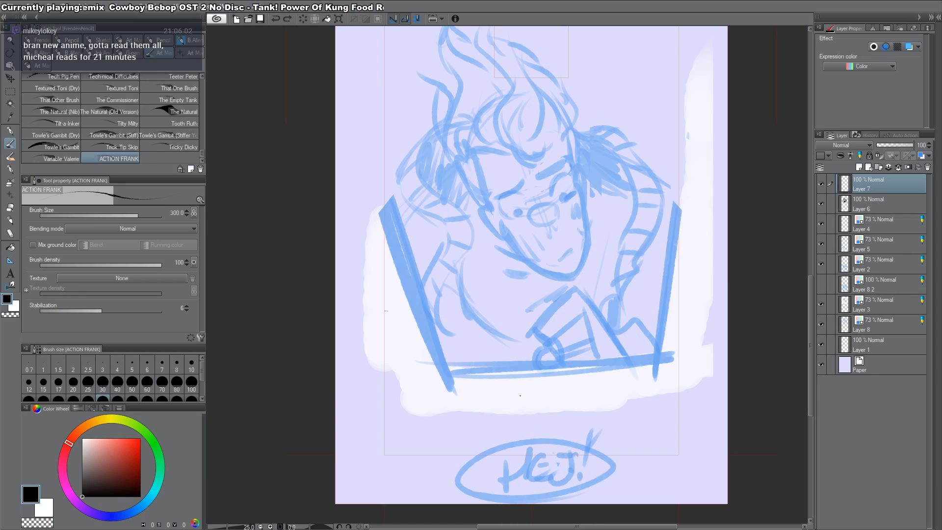
# Step: Try the Teague's Folly brush with a test stroke across the lower panel and undo it
pyautogui.scroll(3, 202, 121)
pyautogui.click(171, 143)
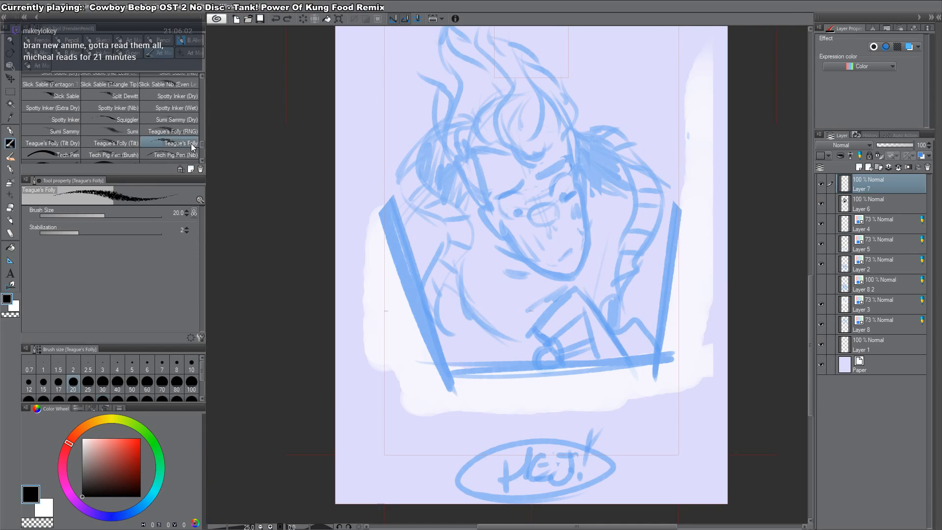
pyautogui.moveTo(432, 278); pyautogui.dragTo(529, 268)
pyautogui.hotkey('ctrl', 'z')
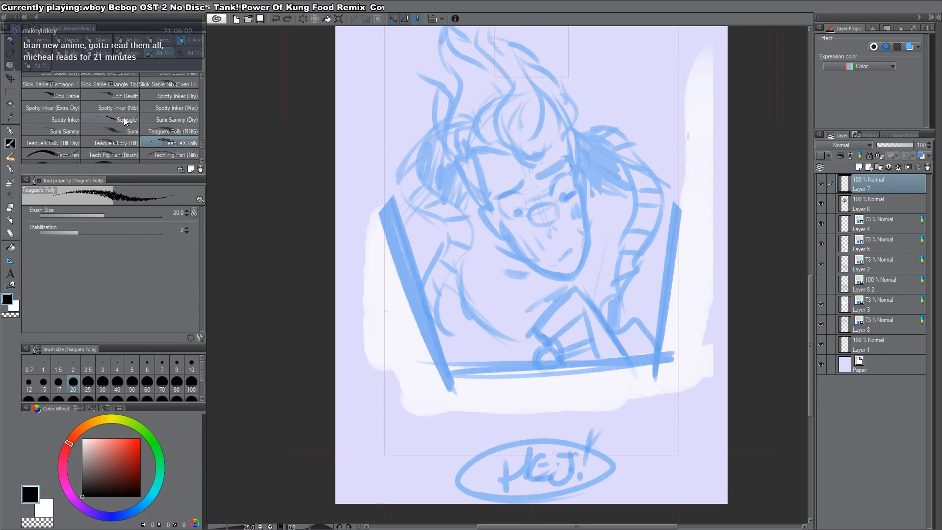
# Step: Select the Squiggler brush and look through the inking brushes for an alternative
pyautogui.click(123, 118)
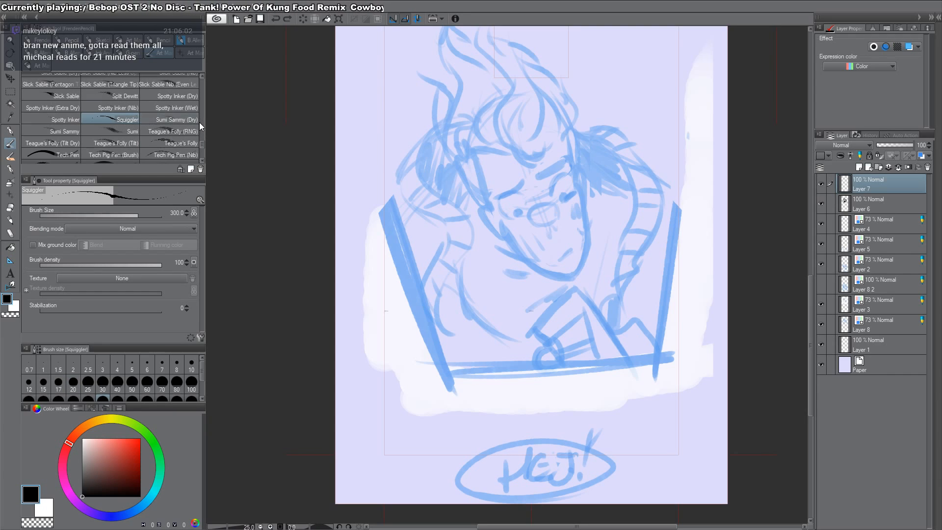
pyautogui.scroll(3, 200, 123)
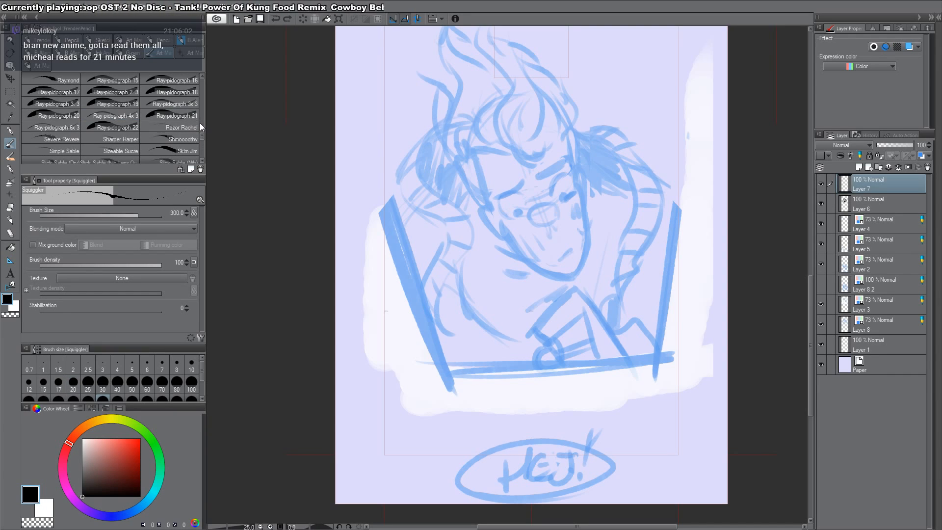
pyautogui.scroll(5, 200, 124)
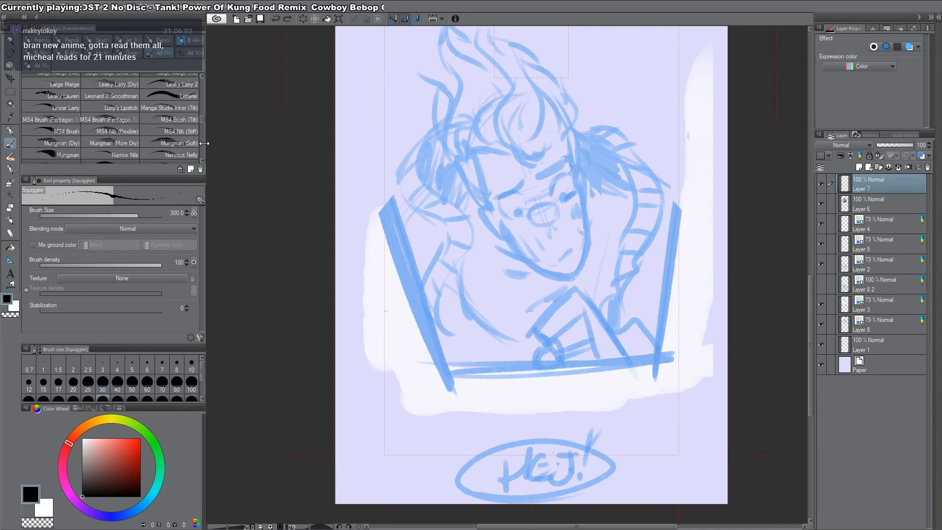
pyautogui.scroll(-7, 202, 147)
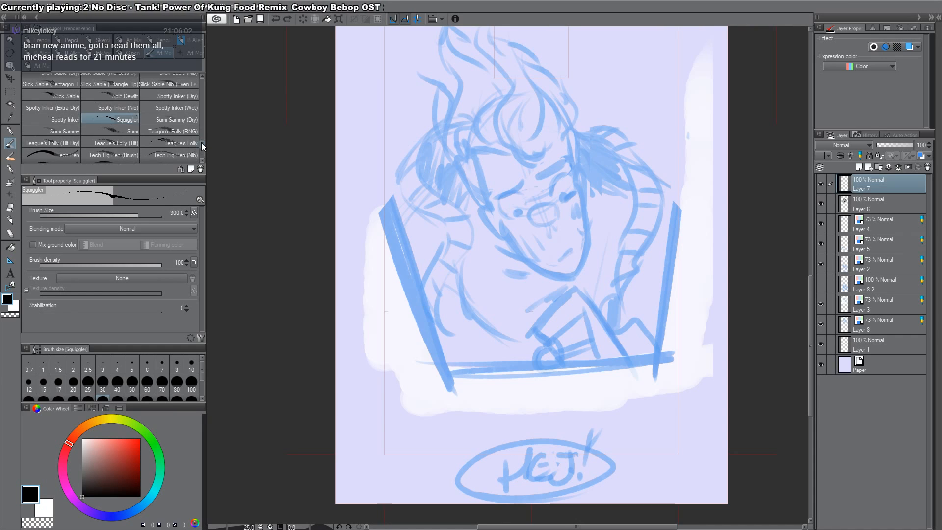
pyautogui.scroll(-6, 201, 145)
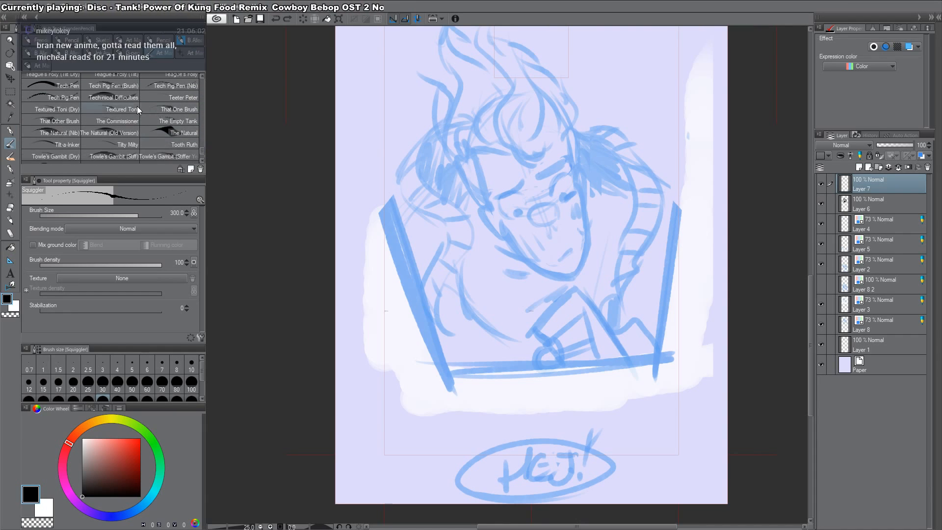
# Step: Try the Textured Toni brush with a zigzag test stroke below the chin, undo it and look for another brush
pyautogui.click(138, 110)
pyautogui.moveTo(530, 281); pyautogui.dragTo(558, 294)
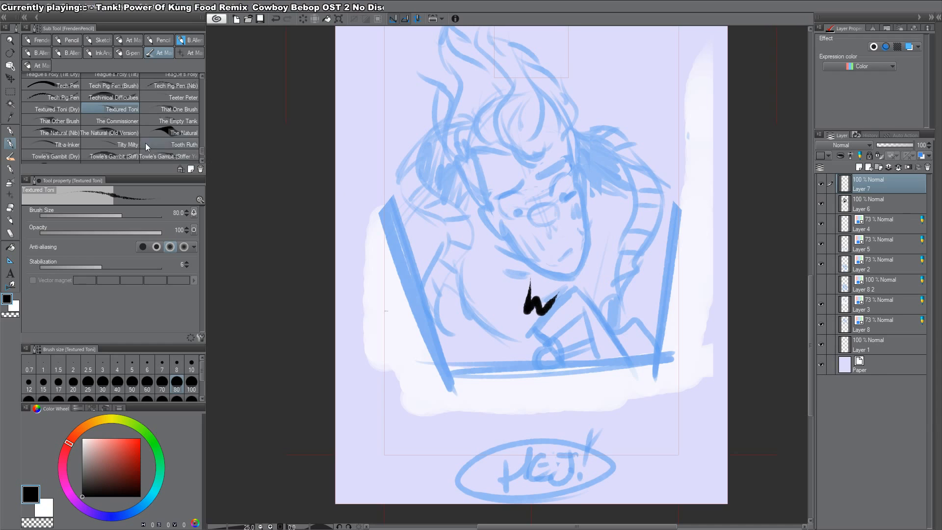
pyautogui.hotkey('ctrl', 'z')
pyautogui.scroll(10, 199, 126)
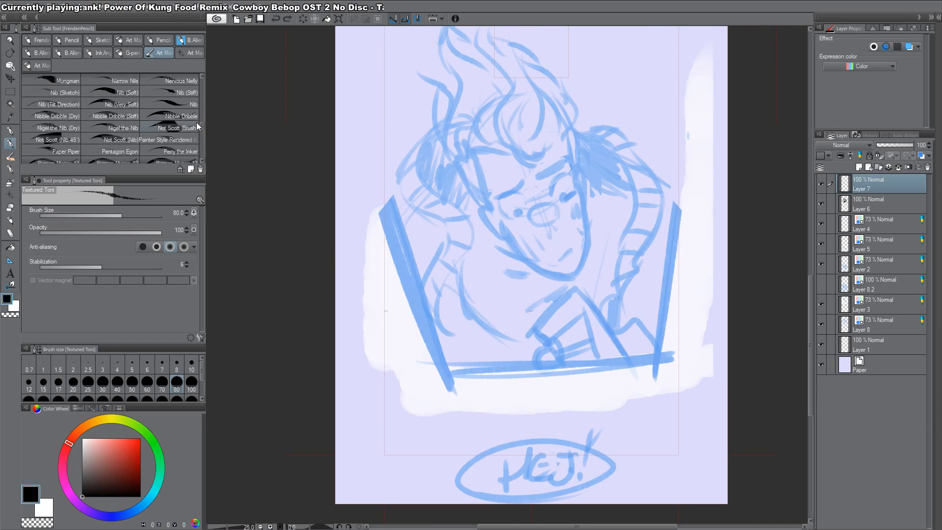
# Step: Try the Halftone Heff and Hairpin Sable (Original Ver) brushes with test strokes across the lower panel and undo them
pyautogui.moveTo(200, 127); pyautogui.dragTo(199, 107)
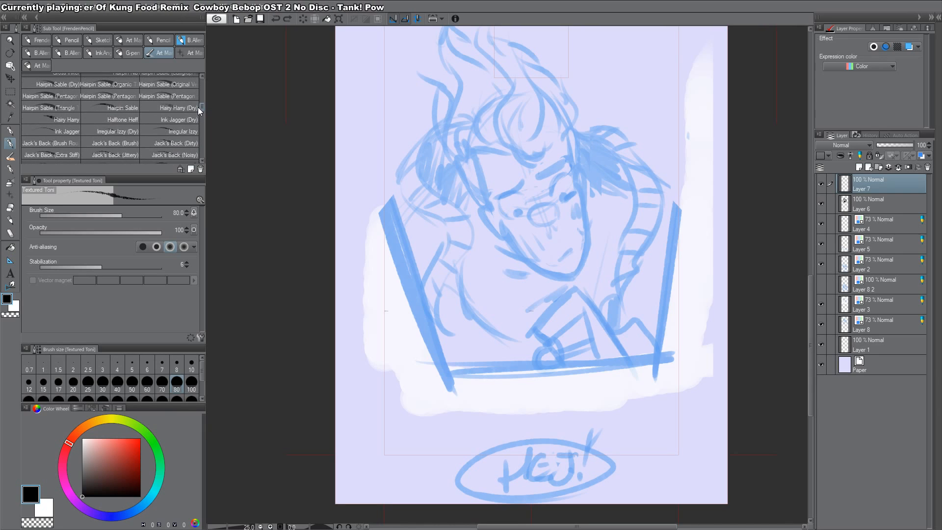
pyautogui.click(134, 118)
pyautogui.moveTo(438, 250)
pyautogui.mouseDown()
pyautogui.moveTo(564, 277)
pyautogui.moveTo(674, 273)
pyautogui.mouseUp()
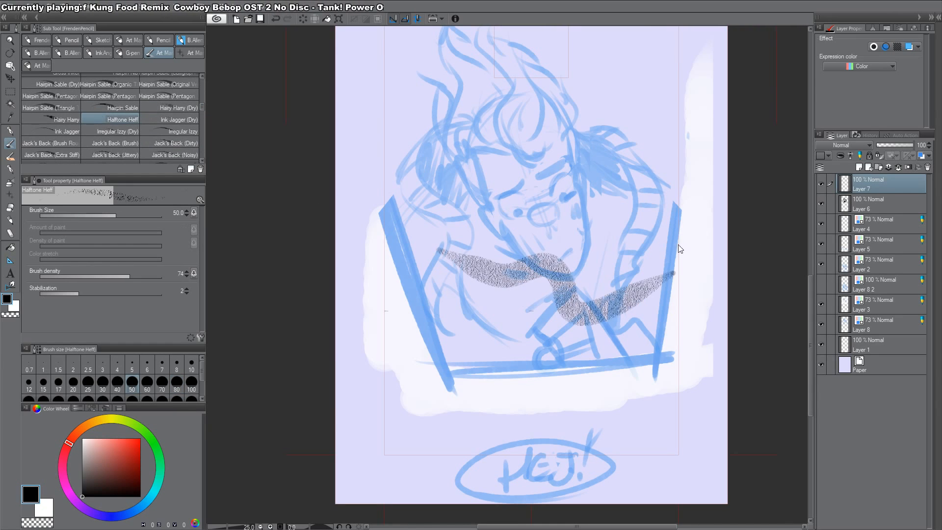
pyautogui.hotkey('ctrl', 'z')
pyautogui.click(167, 84)
pyautogui.moveTo(441, 252); pyautogui.dragTo(569, 275)
pyautogui.hotkey('ctrl', 'z')
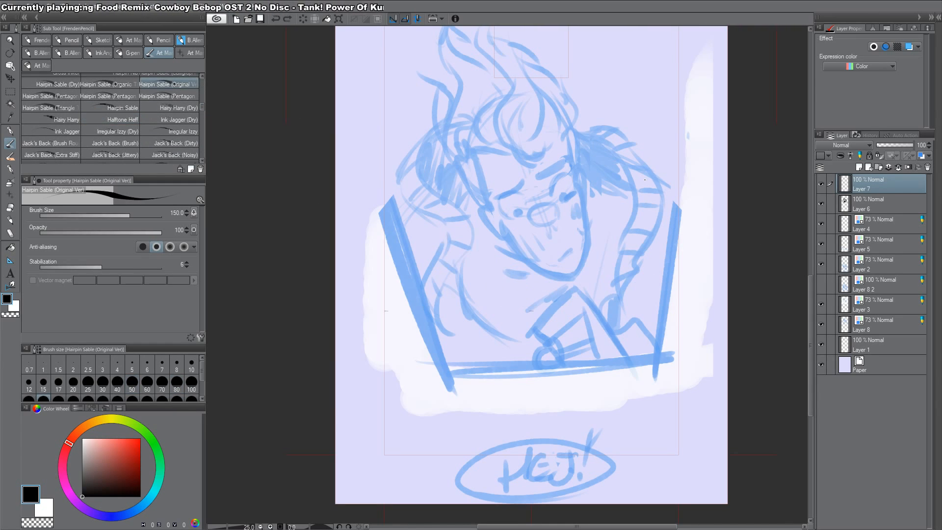
# Step: Try the ガサグルペン pen in the lower panel at its preset size and at about 263, undoing each test stroke
pyautogui.press('p')
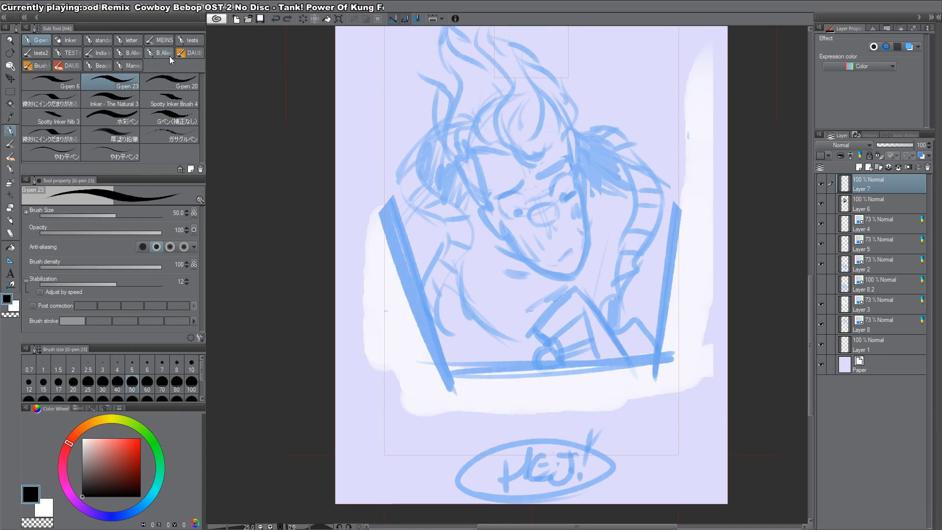
pyautogui.click(178, 135)
pyautogui.moveTo(595, 300)
pyautogui.mouseDown()
pyautogui.moveTo(647, 342)
pyautogui.moveTo(682, 355)
pyautogui.mouseUp()
pyautogui.hotkey('ctrl', 'z')
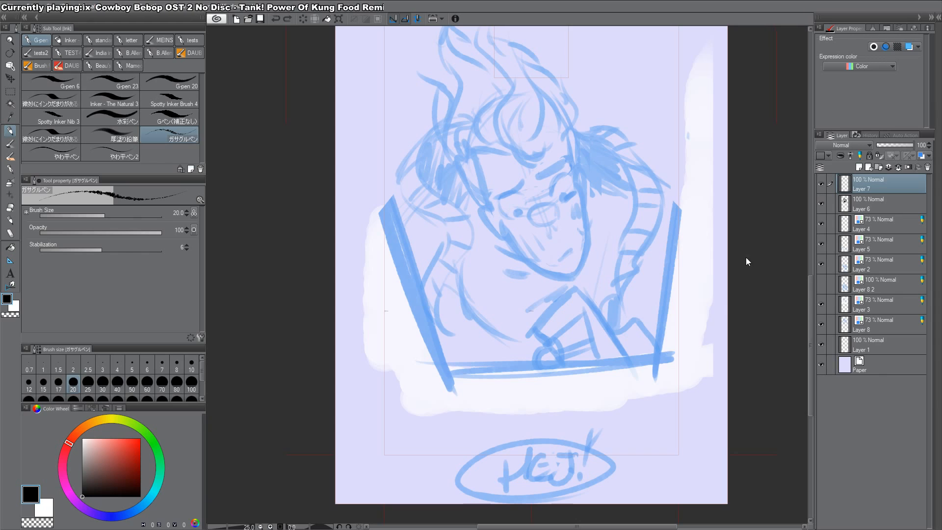
pyautogui.click(137, 215)
pyautogui.moveTo(581, 263); pyautogui.dragTo(569, 345)
pyautogui.hotkey('ctrl', 'z')
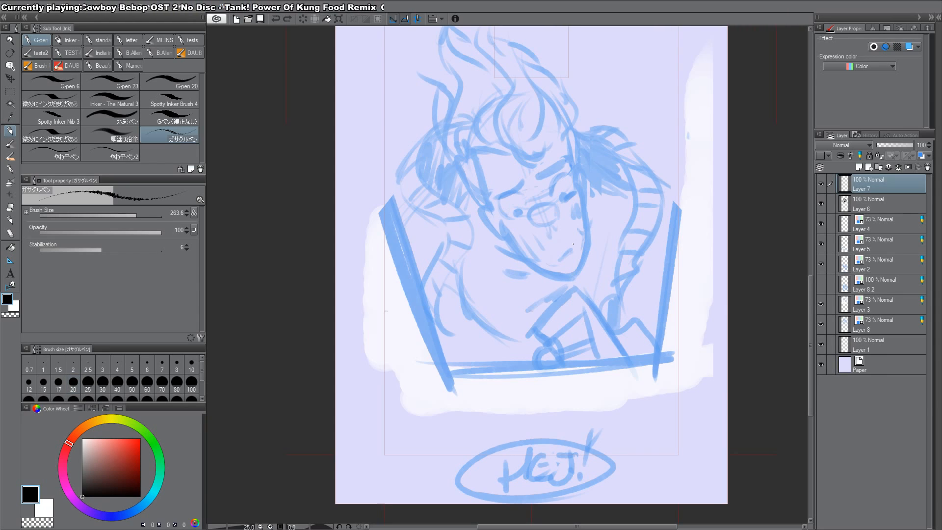
# Step: Select the やわ平ペン2 pen, undo its test strokes around the face, and reduce its brush size to about 47
pyautogui.click(102, 147)
pyautogui.moveTo(459, 221)
pyautogui.mouseDown()
pyautogui.moveTo(441, 294)
pyautogui.moveTo(461, 356)
pyautogui.mouseUp()
pyautogui.hotkey('ctrl', 'z')
pyautogui.moveTo(524, 235); pyautogui.dragTo(540, 274)
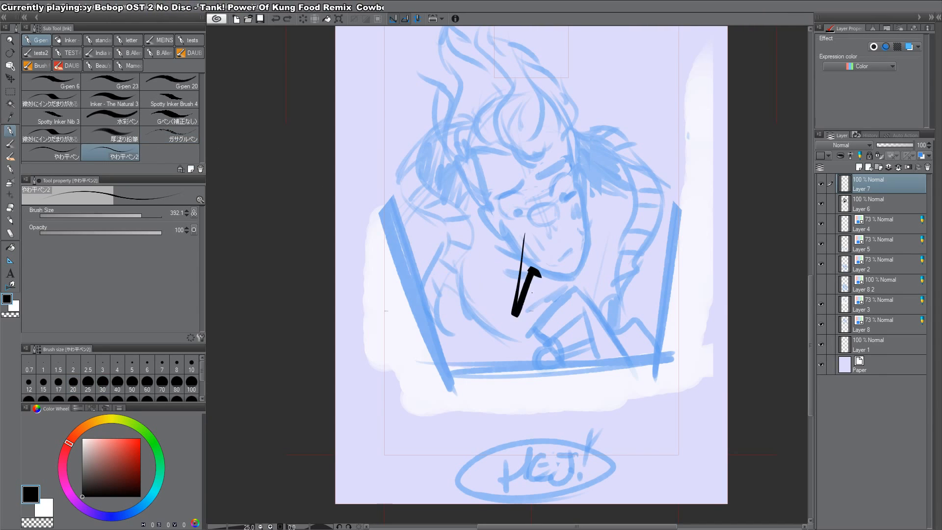
pyautogui.hotkey('ctrl', 'z')
pyautogui.moveTo(578, 171); pyautogui.dragTo(594, 240)
pyautogui.hotkey('ctrl', 'z')
pyautogui.moveTo(579, 184); pyautogui.dragTo(586, 245)
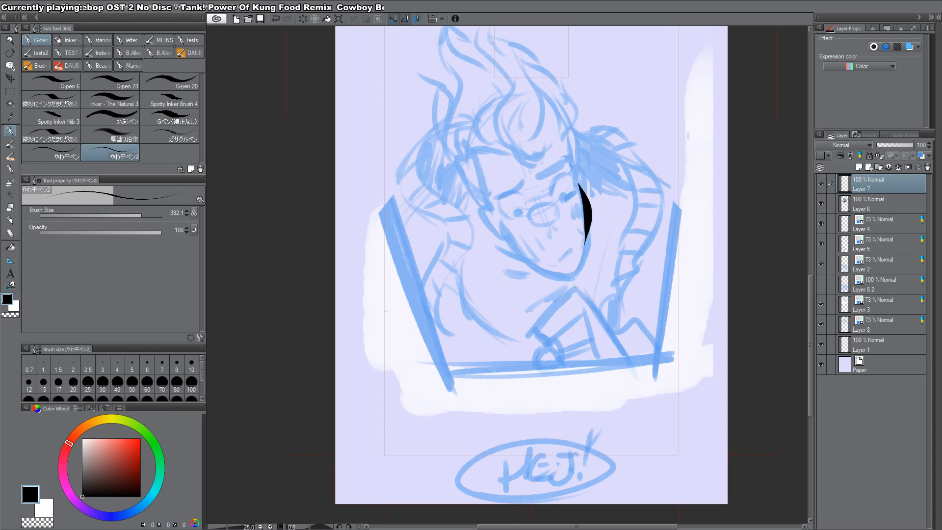
pyautogui.hotkey('ctrl', 'z')
pyautogui.moveTo(579, 184)
pyautogui.mouseDown()
pyautogui.moveTo(587, 243)
pyautogui.moveTo(577, 216)
pyautogui.mouseUp()
pyautogui.hotkey('ctrl', 'z')
pyautogui.hotkey('ctrl', 'z')
pyautogui.press('[')
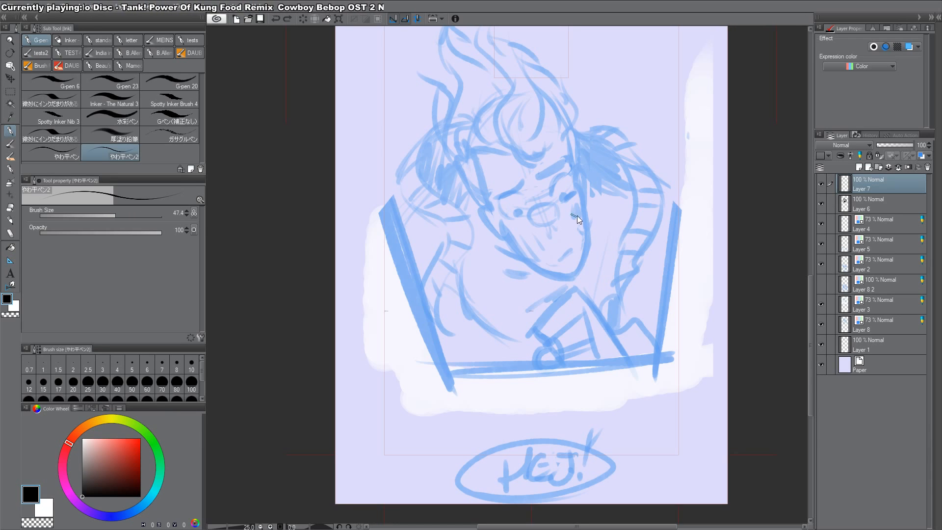
# Step: Ink the outer contour of the hand below the man's chin over the blue sketch
pyautogui.scroll(2, 583, 292)
pyautogui.moveTo(564, 285); pyautogui.dragTo(660, 417)
pyautogui.moveTo(561, 286)
pyautogui.mouseDown()
pyautogui.moveTo(488, 343)
pyautogui.moveTo(505, 399)
pyautogui.mouseUp()
pyautogui.moveTo(679, 306); pyautogui.dragTo(661, 191)
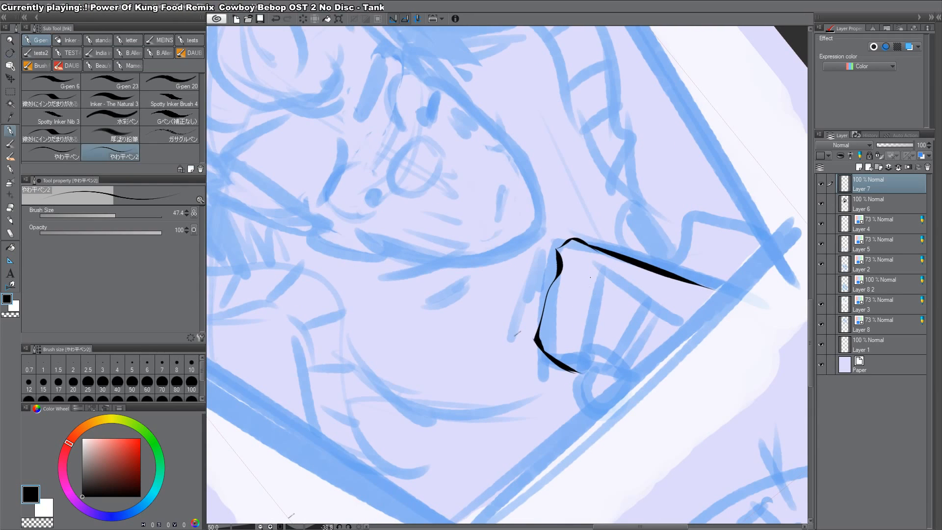
# Step: Ink the lines between the fingers and the lower finger edge of the hand with tapered, thickened strokes
pyautogui.moveTo(583, 350)
pyautogui.mouseDown()
pyautogui.moveTo(591, 275)
pyautogui.moveTo(586, 370)
pyautogui.mouseUp()
pyautogui.moveTo(642, 293); pyautogui.dragTo(615, 376)
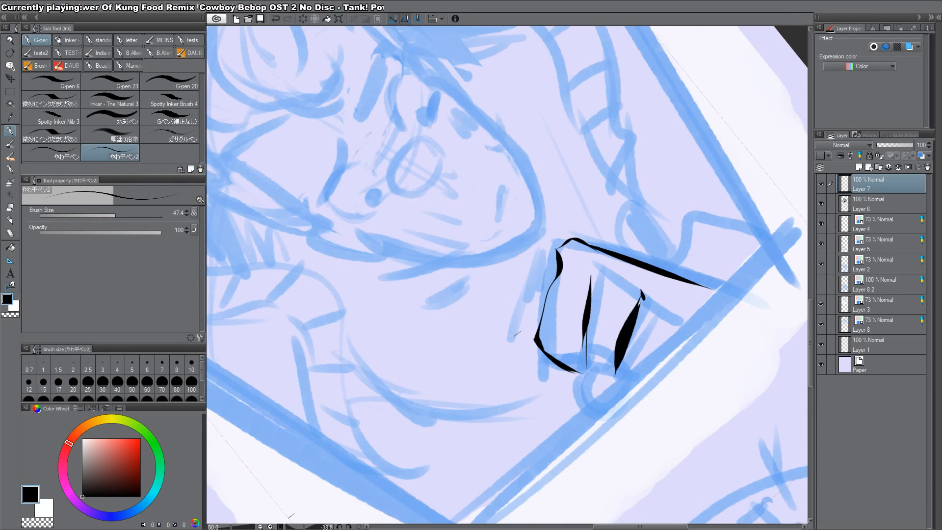
pyautogui.moveTo(685, 326)
pyautogui.mouseDown()
pyautogui.moveTo(631, 381)
pyautogui.moveTo(524, 442)
pyautogui.mouseUp()
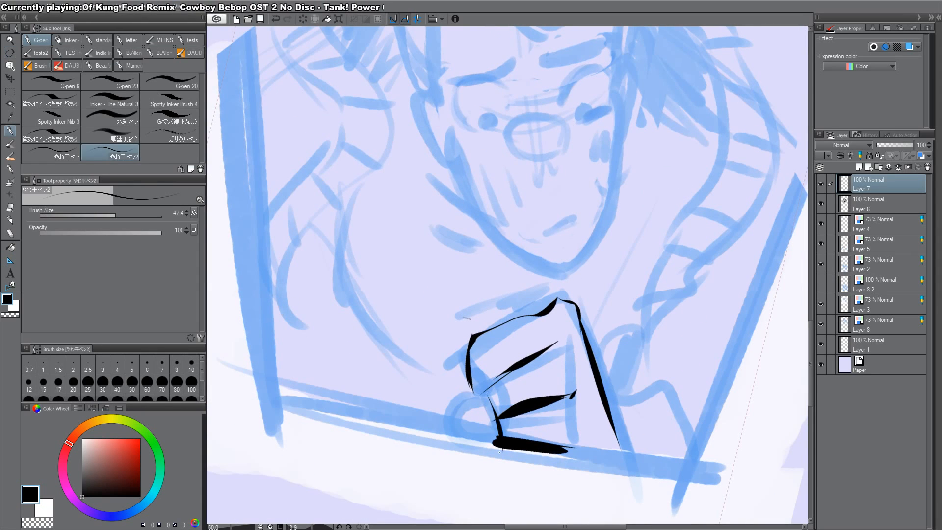
pyautogui.moveTo(490, 396); pyautogui.dragTo(496, 442)
pyautogui.moveTo(578, 370); pyautogui.dragTo(630, 277)
pyautogui.moveTo(576, 314); pyautogui.dragTo(581, 370)
pyautogui.moveTo(583, 312); pyautogui.dragTo(585, 369)
pyautogui.moveTo(587, 332); pyautogui.dragTo(586, 367)
pyautogui.moveTo(583, 272)
pyautogui.mouseDown()
pyautogui.moveTo(588, 285)
pyautogui.moveTo(643, 298)
pyautogui.mouseUp()
pyautogui.doubleClick(640, 467)
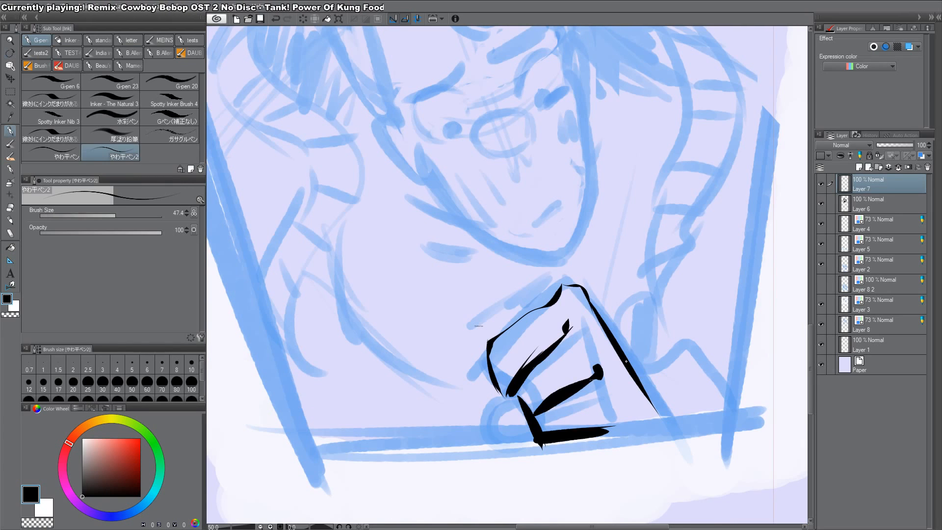
# Step: Ink the rounded thumb and the hand's bottom edge, and strengthen the line where the thumb meets the fingers
pyautogui.moveTo(580, 285)
pyautogui.mouseDown()
pyautogui.moveTo(584, 313)
pyautogui.moveTo(589, 258)
pyautogui.mouseUp()
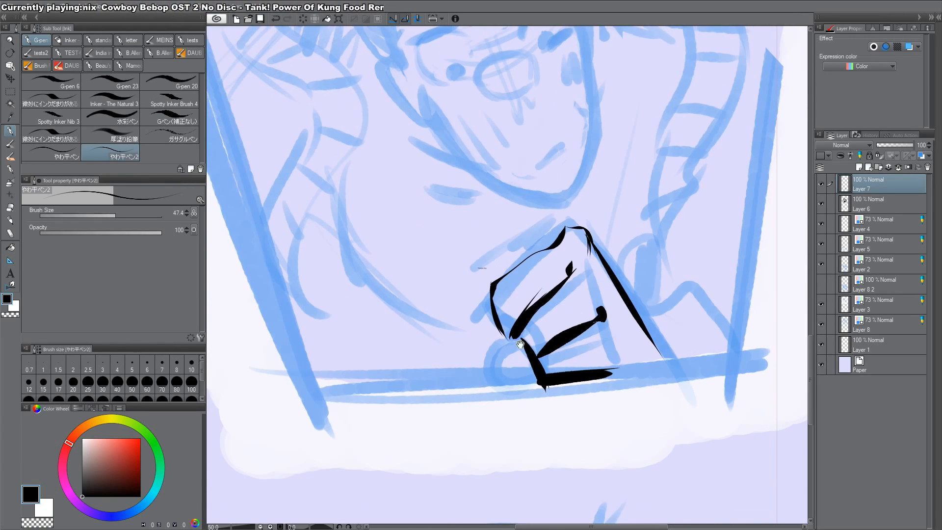
pyautogui.moveTo(526, 357)
pyautogui.mouseDown()
pyautogui.moveTo(490, 351)
pyautogui.moveTo(535, 415)
pyautogui.mouseUp()
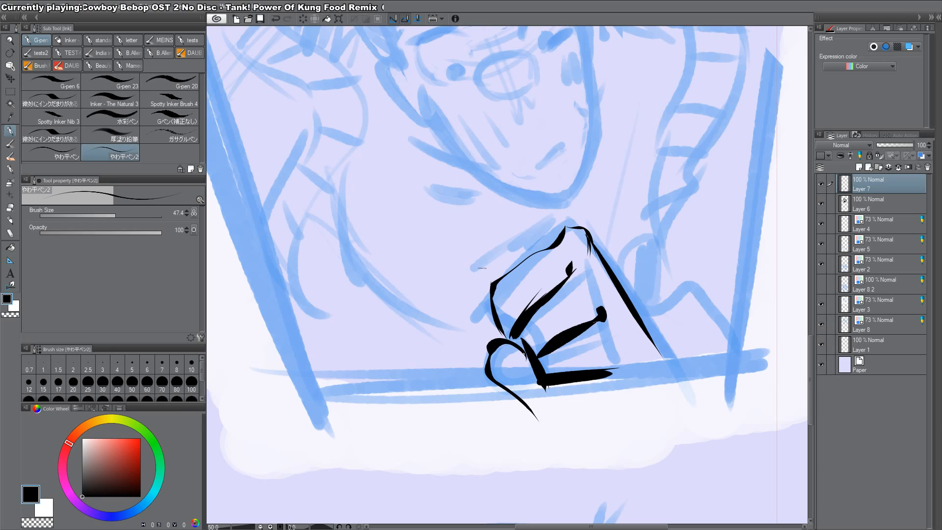
pyautogui.moveTo(524, 354)
pyautogui.mouseDown()
pyautogui.moveTo(547, 411)
pyautogui.moveTo(548, 396)
pyautogui.moveTo(667, 395)
pyautogui.mouseUp()
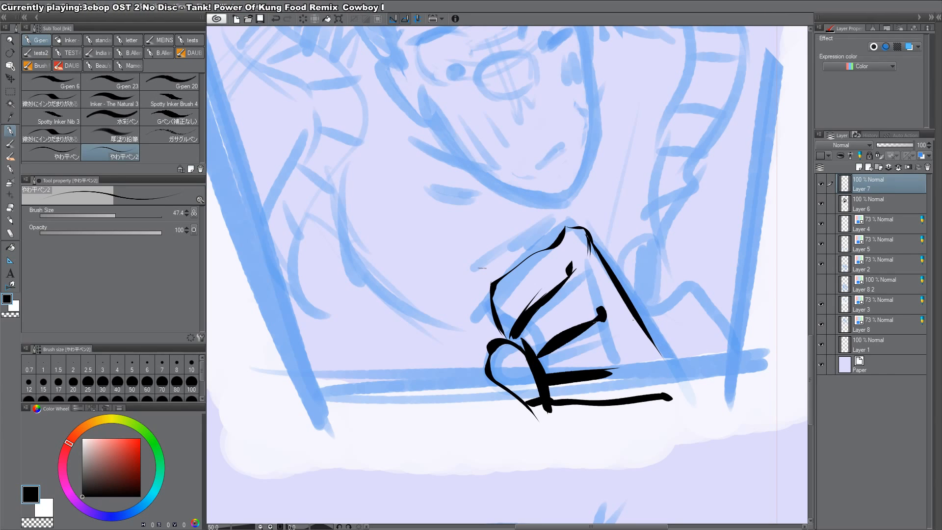
pyautogui.moveTo(495, 314); pyautogui.dragTo(526, 351)
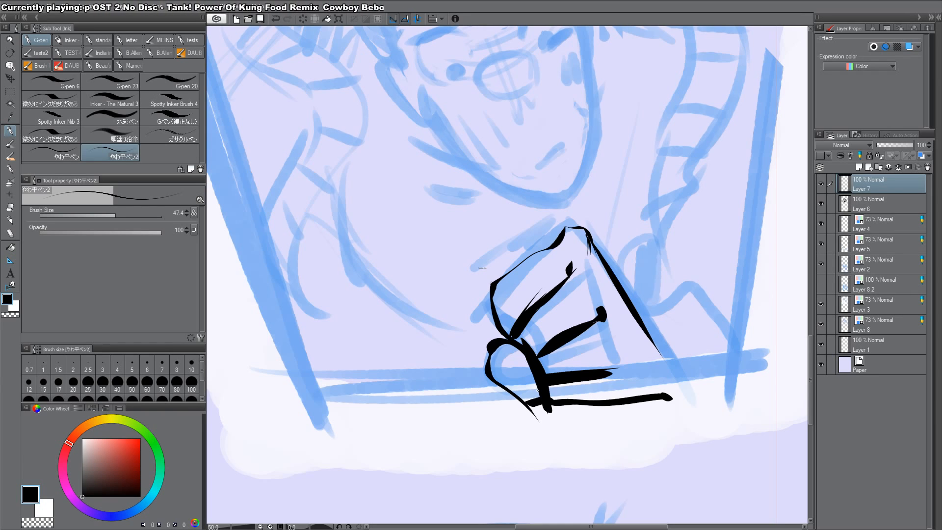
pyautogui.moveTo(605, 240)
pyautogui.mouseDown()
pyautogui.moveTo(590, 385)
pyautogui.moveTo(561, 373)
pyautogui.mouseUp()
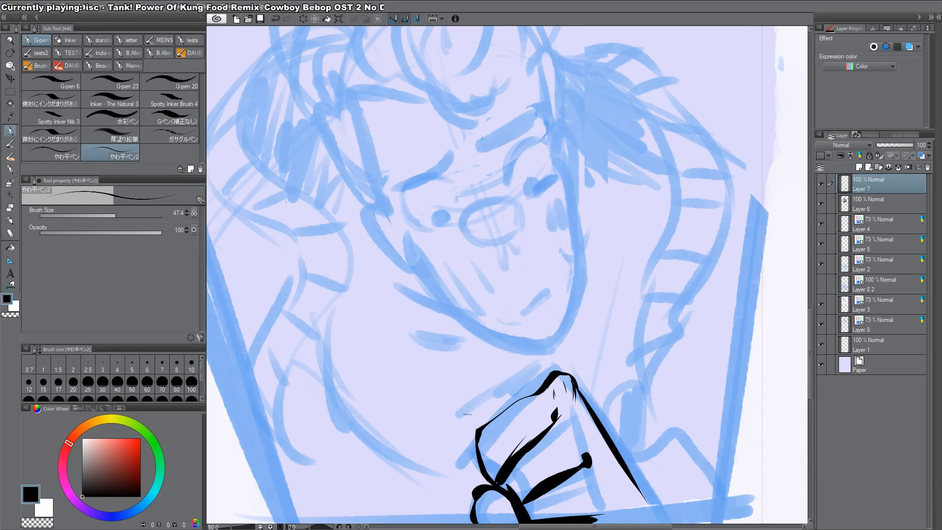
# Step: Try the やわ平ペン2 pen at size 75.2 on the hair and the underside of the nose, undoing the strokes
pyautogui.press(']')
pyautogui.press(']')
pyautogui.moveTo(313, 224)
pyautogui.mouseDown()
pyautogui.moveTo(313, 265)
pyautogui.moveTo(328, 297)
pyautogui.mouseUp()
pyautogui.hotkey('ctrl', 'z')
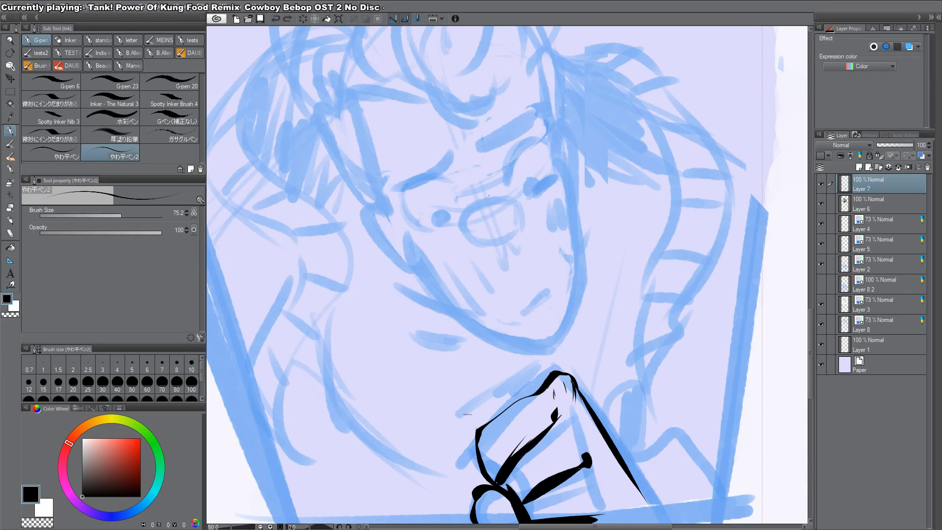
pyautogui.moveTo(471, 229)
pyautogui.mouseDown()
pyautogui.moveTo(470, 250)
pyautogui.moveTo(506, 253)
pyautogui.moveTo(505, 264)
pyautogui.mouseUp()
pyautogui.hotkey('ctrl', 'z')
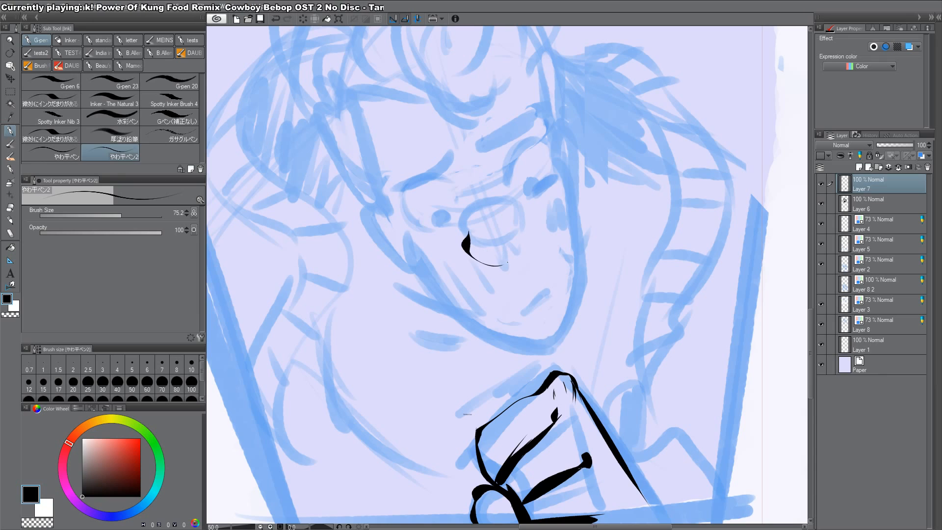
pyautogui.hotkey('ctrl', 'z')
pyautogui.moveTo(467, 230)
pyautogui.mouseDown()
pyautogui.moveTo(466, 254)
pyautogui.moveTo(475, 250)
pyautogui.mouseUp()
pyautogui.hotkey('ctrl', 'z')
pyautogui.hotkey('ctrl', 'z')
pyautogui.hotkey('ctrl', 'z')
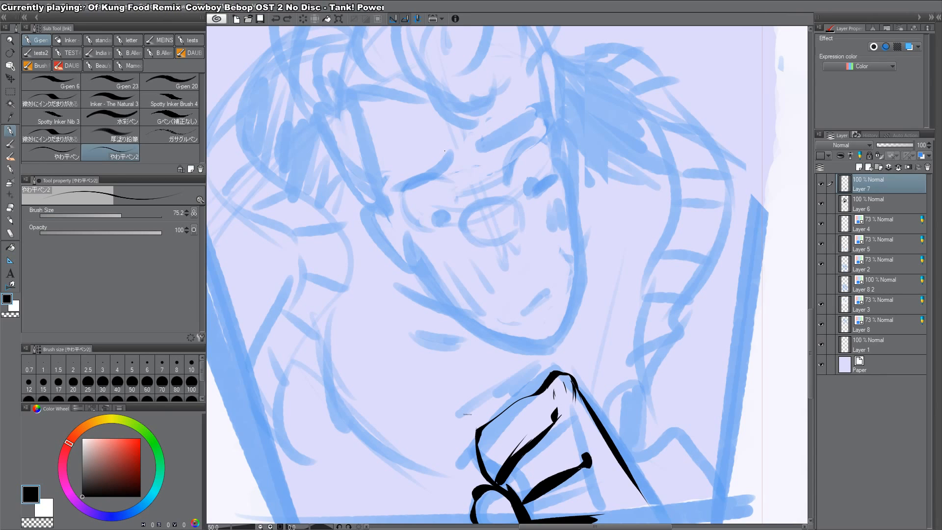
# Step: Ink the man's round nose with the G-pen 23 at size 50, redoing the lower curve and adding the side and upper arcs
pyautogui.click(112, 82)
pyautogui.moveTo(465, 218)
pyautogui.mouseDown()
pyautogui.moveTo(466, 250)
pyautogui.moveTo(508, 254)
pyautogui.moveTo(524, 238)
pyautogui.mouseUp()
pyautogui.moveTo(513, 206); pyautogui.dragTo(524, 237)
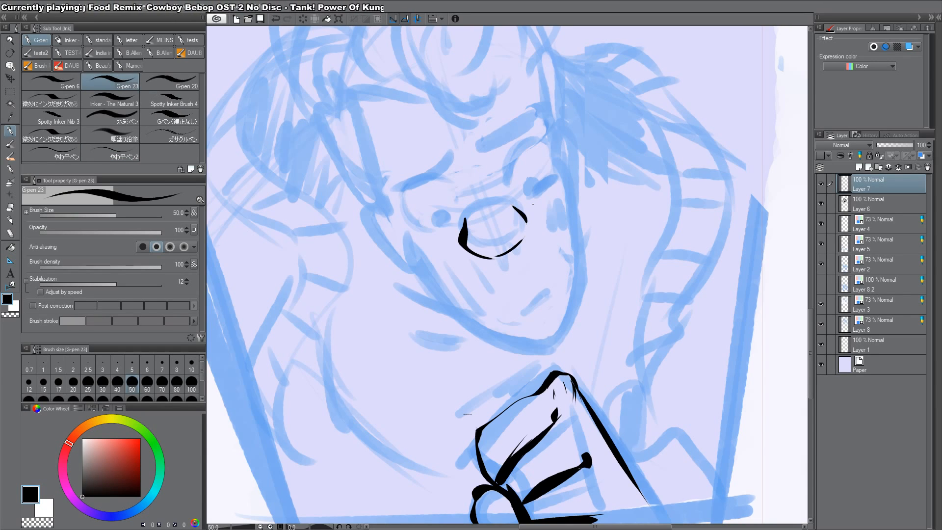
pyautogui.hotkey('ctrl', 'z')
pyautogui.hotkey('ctrl', 'z')
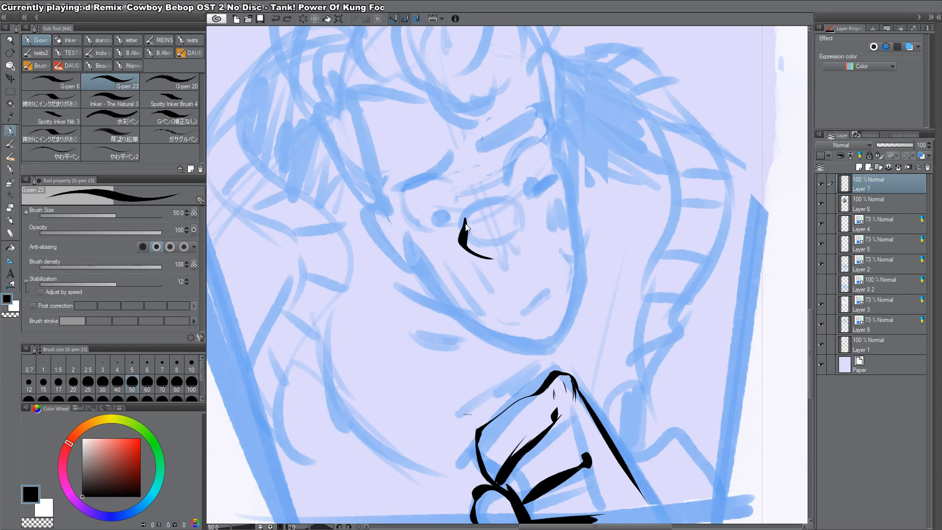
pyautogui.hotkey('ctrl', 'z')
pyautogui.moveTo(464, 226)
pyautogui.mouseDown()
pyautogui.moveTo(472, 258)
pyautogui.moveTo(510, 252)
pyautogui.moveTo(531, 233)
pyautogui.moveTo(521, 247)
pyautogui.mouseUp()
pyautogui.hotkey('ctrl', 'z')
pyautogui.moveTo(465, 226); pyautogui.dragTo(500, 247)
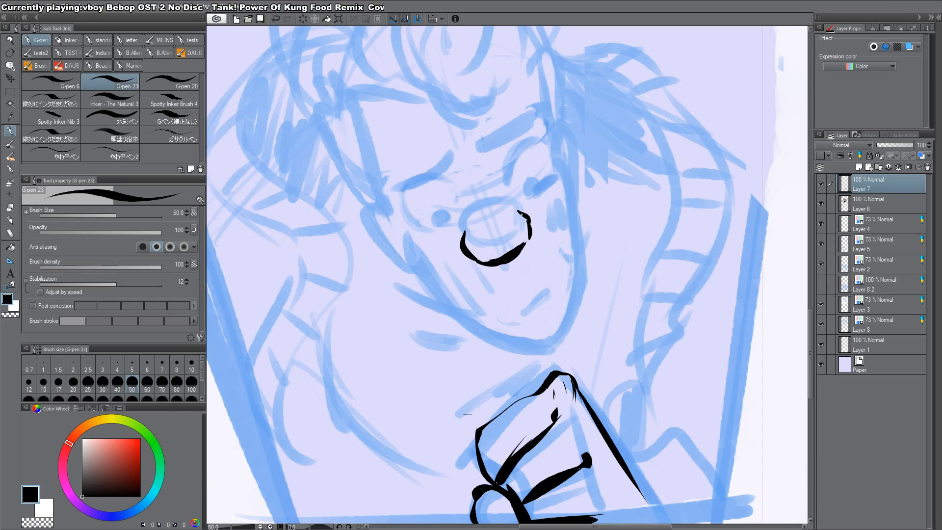
pyautogui.moveTo(521, 214); pyautogui.dragTo(526, 249)
pyautogui.moveTo(475, 223); pyautogui.dragTo(489, 201)
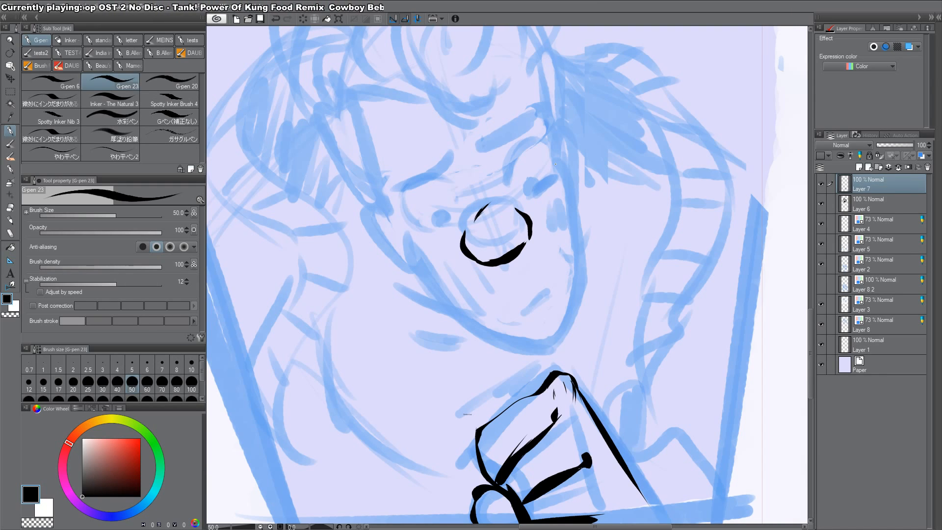
# Step: Ink both sides of the man's jaw down to the chin and the small mouth above it, redoing unsatisfactory strokes
pyautogui.moveTo(557, 162); pyautogui.dragTo(581, 257)
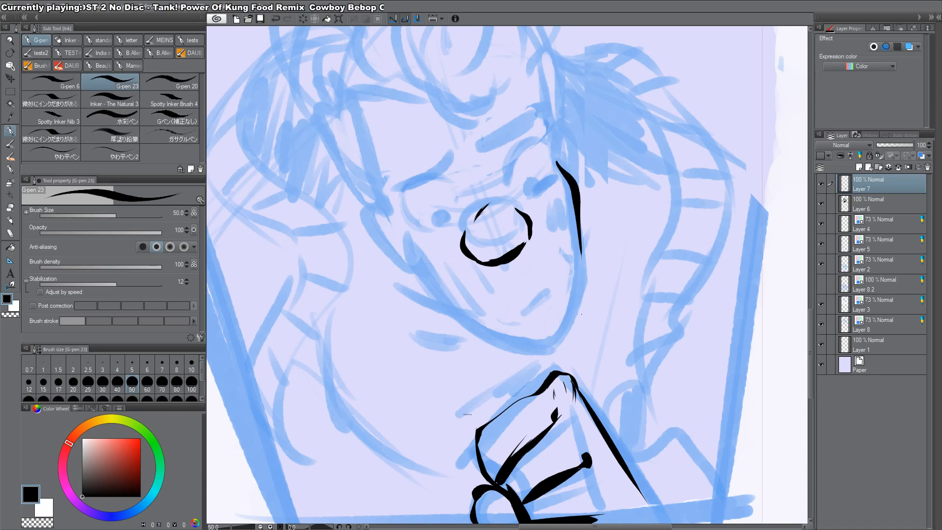
pyautogui.moveTo(407, 235)
pyautogui.mouseDown()
pyautogui.moveTo(418, 264)
pyautogui.moveTo(510, 349)
pyautogui.moveTo(542, 357)
pyautogui.moveTo(594, 349)
pyautogui.mouseUp()
pyautogui.hotkey('ctrl', 'z')
pyautogui.moveTo(491, 343)
pyautogui.mouseDown()
pyautogui.moveTo(525, 353)
pyautogui.moveTo(581, 349)
pyautogui.mouseUp()
pyautogui.moveTo(583, 232); pyautogui.dragTo(586, 345)
pyautogui.moveTo(562, 303)
pyautogui.mouseDown()
pyautogui.moveTo(540, 329)
pyautogui.moveTo(526, 330)
pyautogui.moveTo(557, 312)
pyautogui.moveTo(517, 336)
pyautogui.moveTo(523, 371)
pyautogui.mouseUp()
pyautogui.hotkey('ctrl', 'z')
pyautogui.hotkey('ctrl', 'z')
pyautogui.hotkey('ctrl', 'z')
pyautogui.hotkey('ctrl', 'z')
pyautogui.hotkey('ctrl', 'y')
# Step: Trim the heavy lower line of the nose with transparent strokes and redraw it as a layered, tapered curve
pyautogui.press('r')
pyautogui.moveTo(661, 289); pyautogui.dragTo(629, 319)
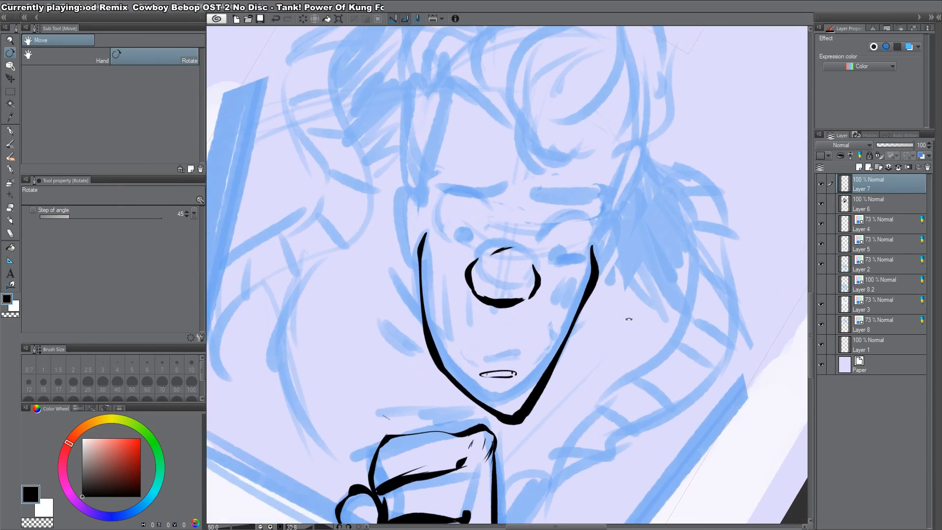
pyautogui.press('r')
pyautogui.moveTo(638, 276); pyautogui.dragTo(539, 395)
pyautogui.press('c')
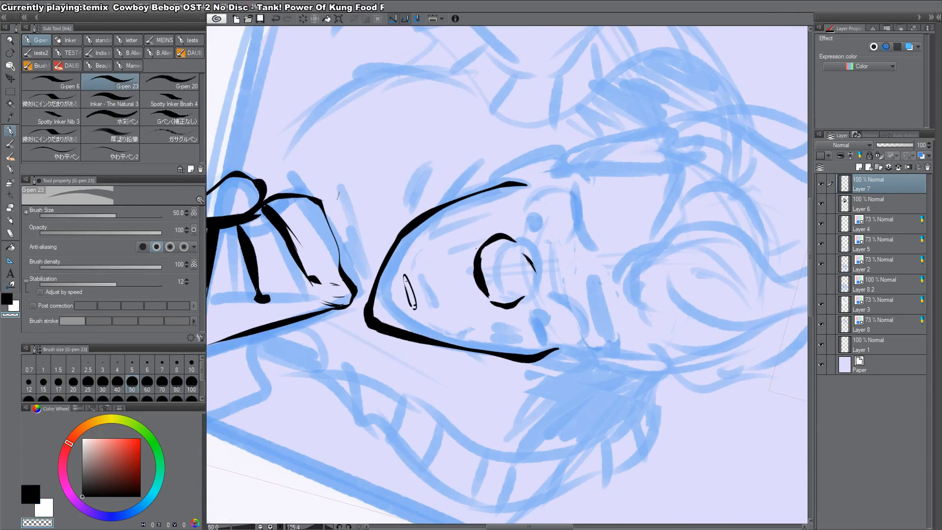
pyautogui.moveTo(474, 253); pyautogui.dragTo(477, 290)
pyautogui.press('c')
pyautogui.press('c')
pyautogui.moveTo(483, 257); pyautogui.dragTo(490, 297)
pyautogui.press('c')
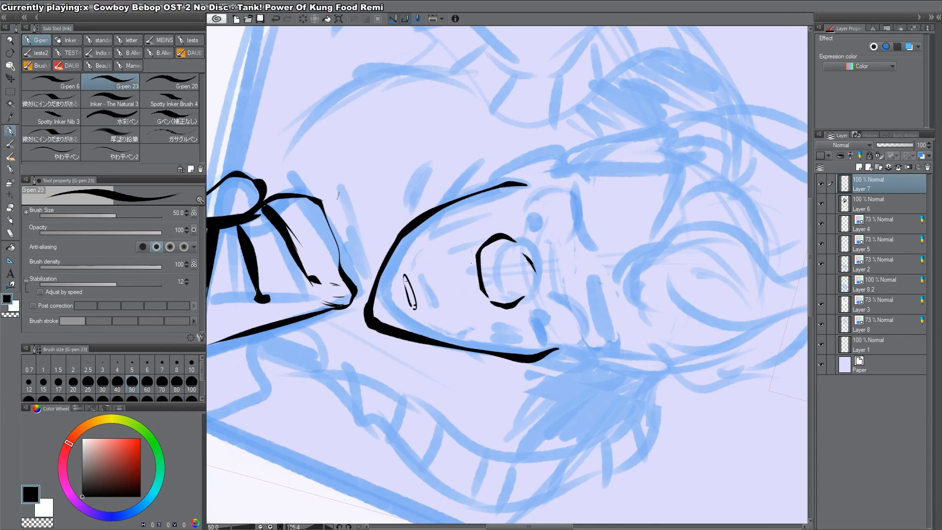
pyautogui.moveTo(474, 254); pyautogui.dragTo(478, 297)
pyautogui.moveTo(475, 250); pyautogui.dragTo(483, 298)
pyautogui.press('r')
pyautogui.doubleClick(579, 48)
pyautogui.press('p')
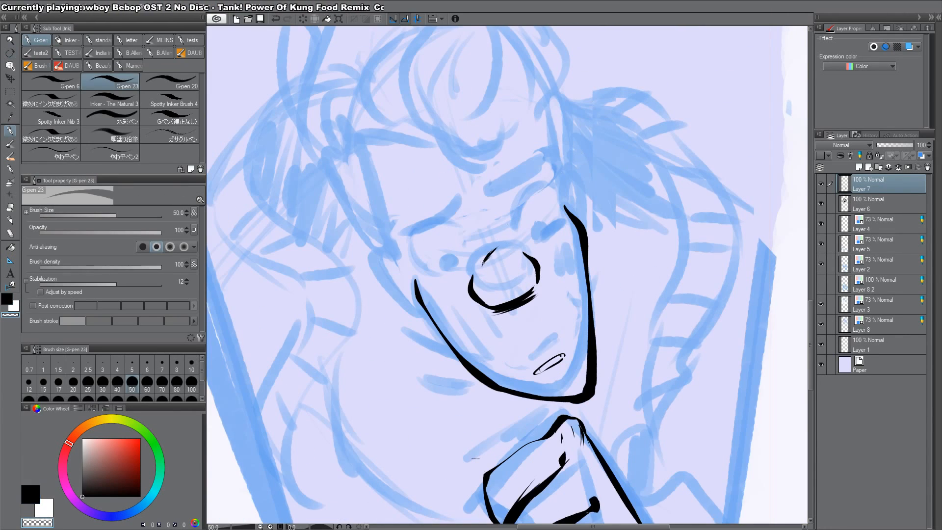
# Step: Complete the upper edge of the nose and ink the round eye with its dark pupil beside it
pyautogui.moveTo(482, 256); pyautogui.dragTo(505, 244)
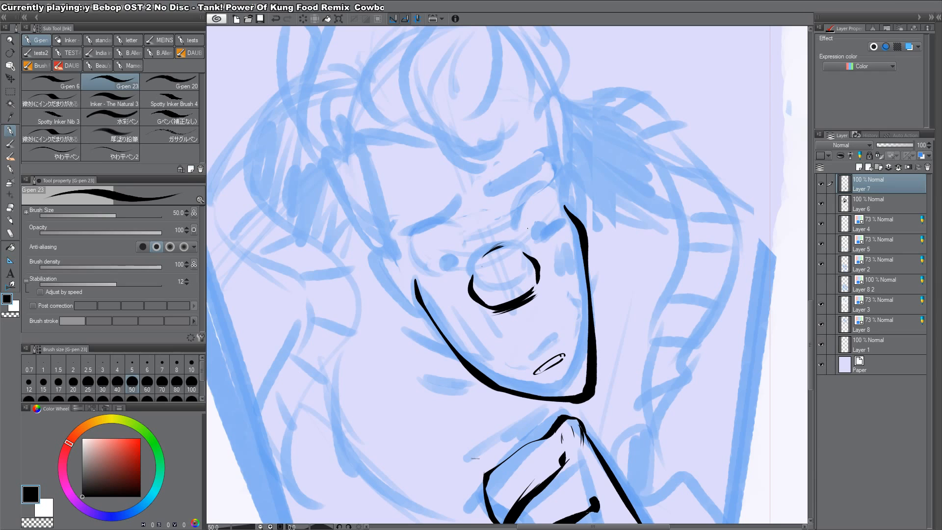
pyautogui.moveTo(434, 278)
pyautogui.mouseDown()
pyautogui.moveTo(455, 277)
pyautogui.moveTo(453, 242)
pyautogui.moveTo(463, 262)
pyautogui.moveTo(447, 261)
pyautogui.moveTo(455, 276)
pyautogui.moveTo(456, 265)
pyautogui.moveTo(451, 274)
pyautogui.mouseUp()
pyautogui.hotkey('ctrl', 'z')
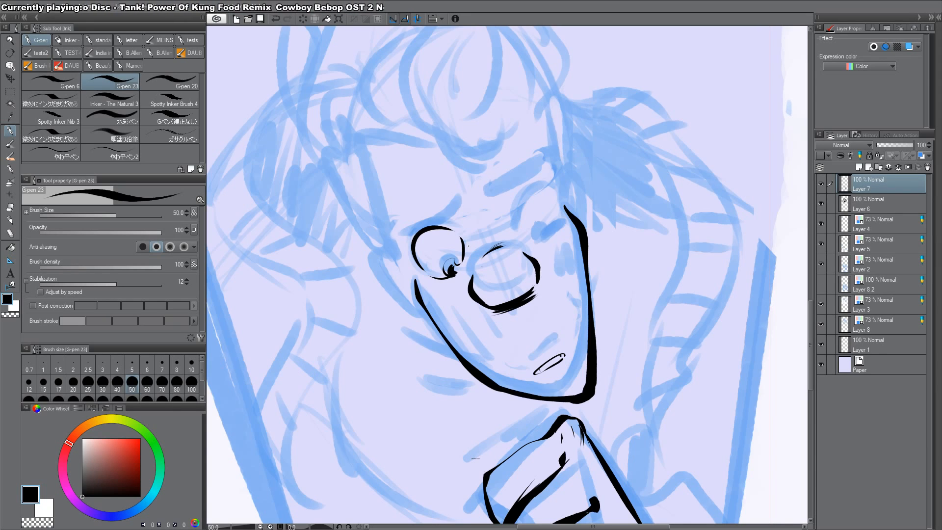
# Step: Try inking the man's other eye near the jawline, check the face in a mirrored view, and undo the eye
pyautogui.moveTo(514, 237); pyautogui.dragTo(552, 206)
pyautogui.hotkey('ctrl', 'z')
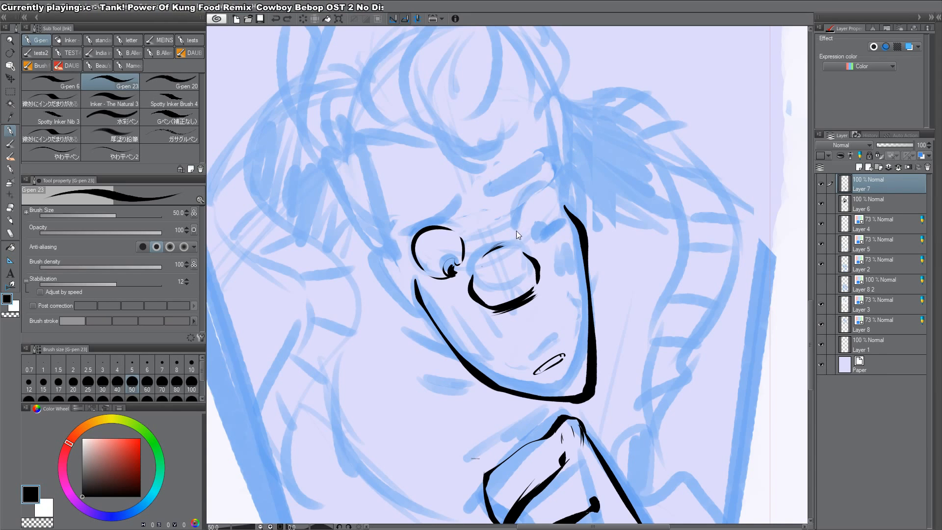
pyautogui.moveTo(514, 237); pyautogui.dragTo(557, 203)
pyautogui.moveTo(542, 241); pyautogui.dragTo(539, 246)
pyautogui.press('h')
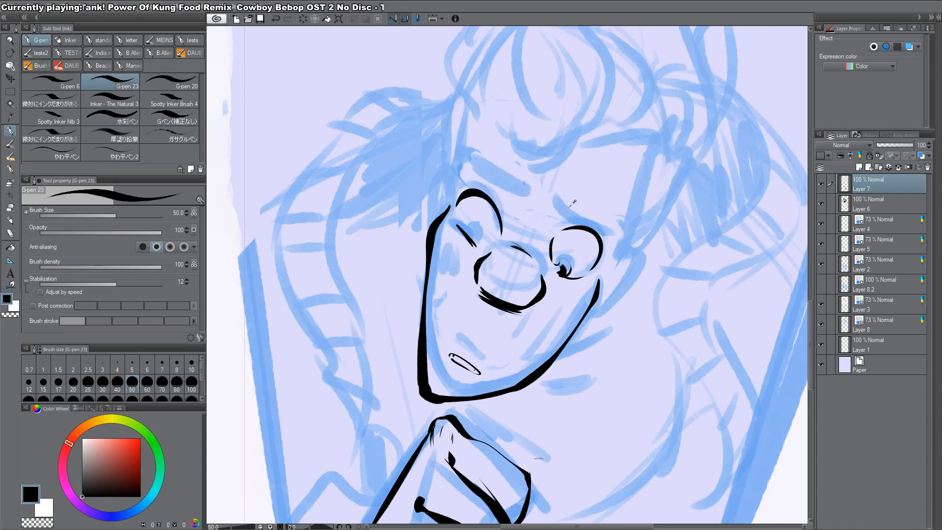
pyautogui.press('h')
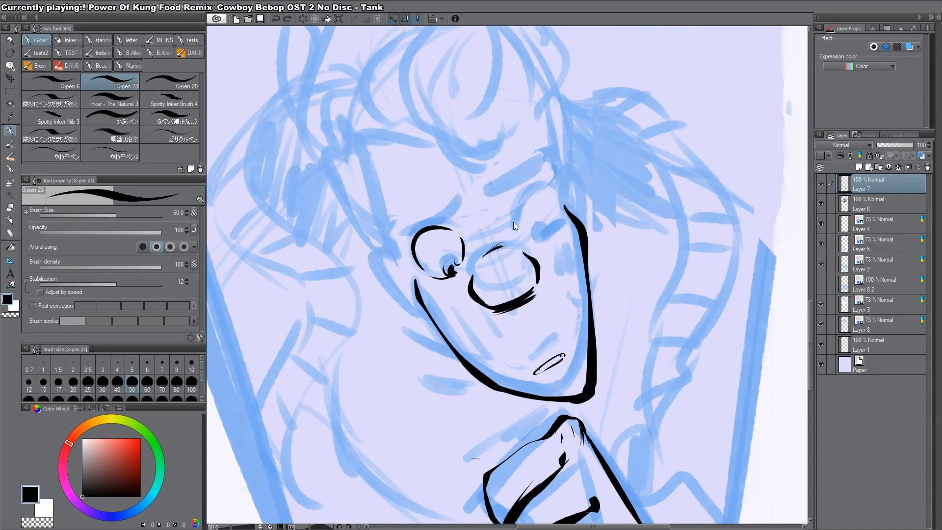
# Step: Ink the man's other eye near the jawline with a heavy upper lid, trimmed lower lid and dark pupil, and check the mirrored view
pyautogui.moveTo(554, 187)
pyautogui.mouseDown()
pyautogui.moveTo(500, 217)
pyautogui.moveTo(549, 184)
pyautogui.moveTo(539, 224)
pyautogui.moveTo(557, 226)
pyautogui.moveTo(548, 233)
pyautogui.moveTo(557, 200)
pyautogui.mouseUp()
pyautogui.moveTo(522, 214); pyautogui.dragTo(554, 201)
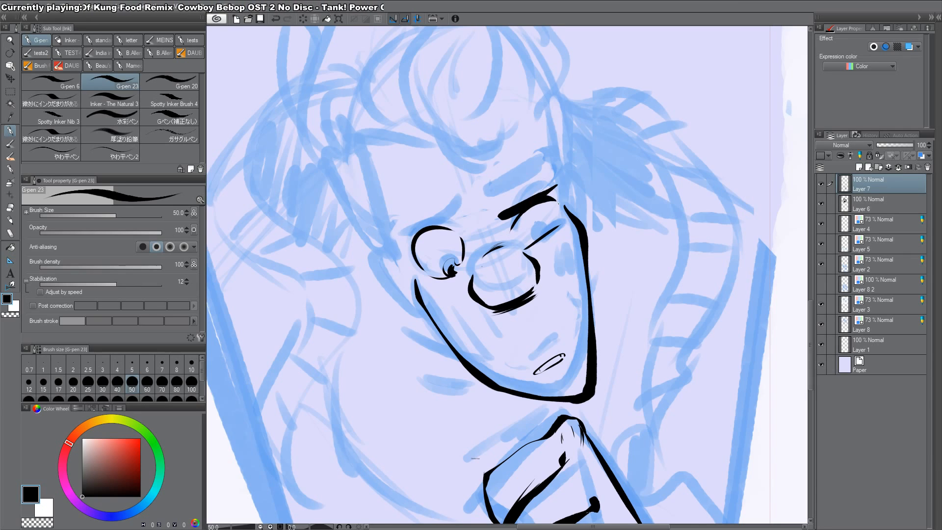
pyautogui.press('c')
pyautogui.moveTo(535, 244); pyautogui.dragTo(525, 249)
pyautogui.press('c')
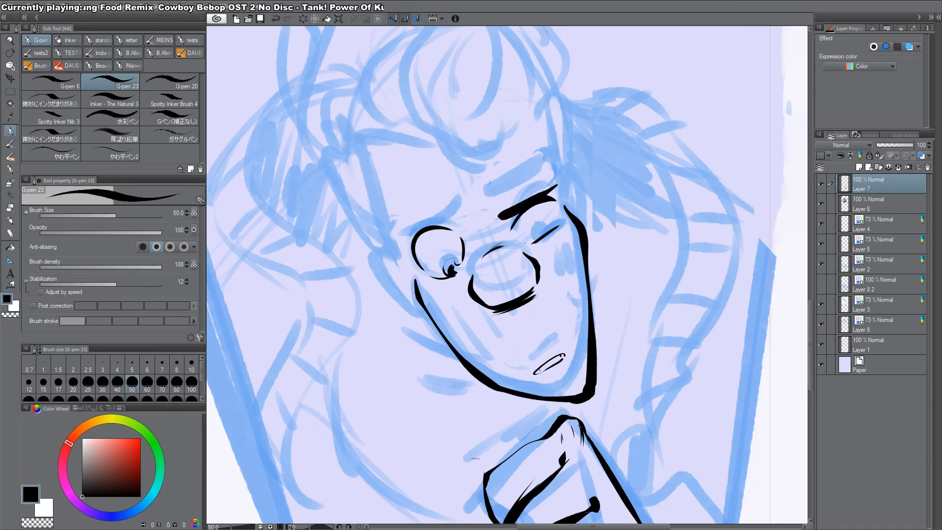
pyautogui.moveTo(547, 198); pyautogui.dragTo(558, 209)
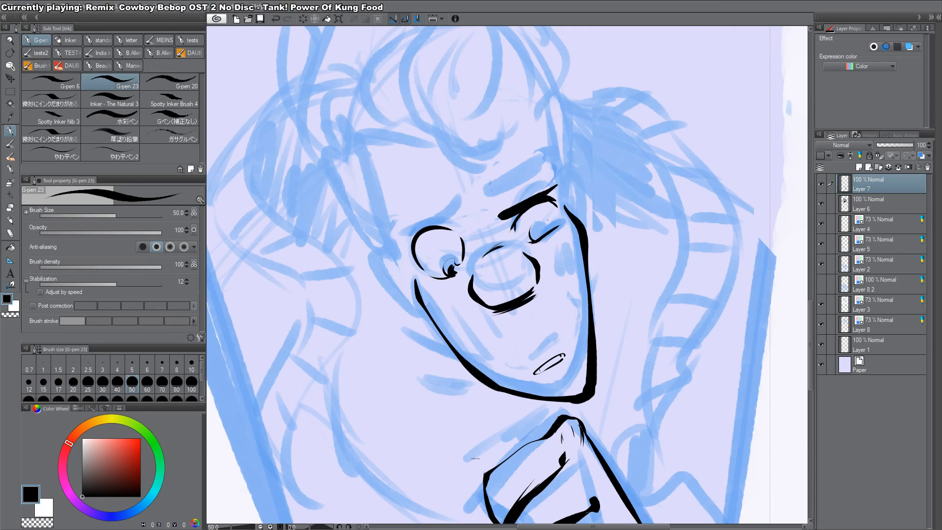
pyautogui.moveTo(549, 221); pyautogui.dragTo(536, 237)
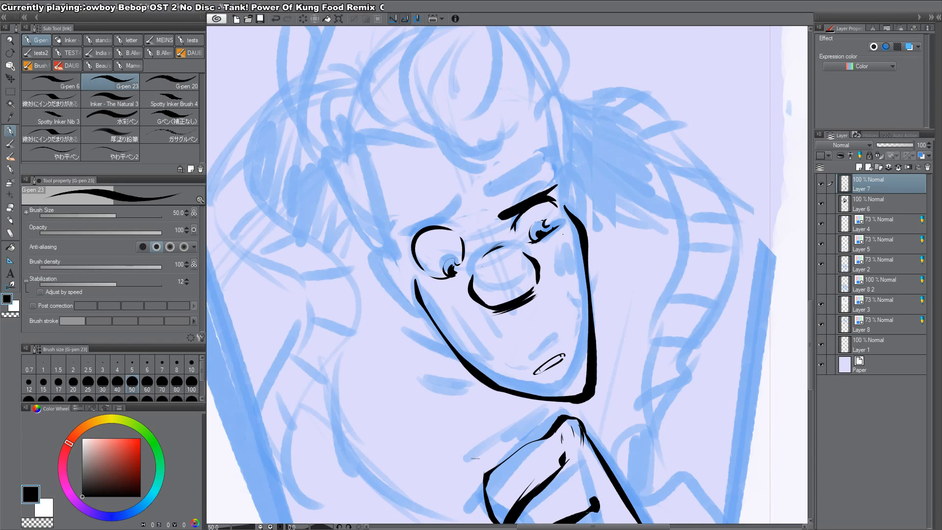
pyautogui.press('h')
pyautogui.press('h')
pyautogui.press('h')
pyautogui.press('h')
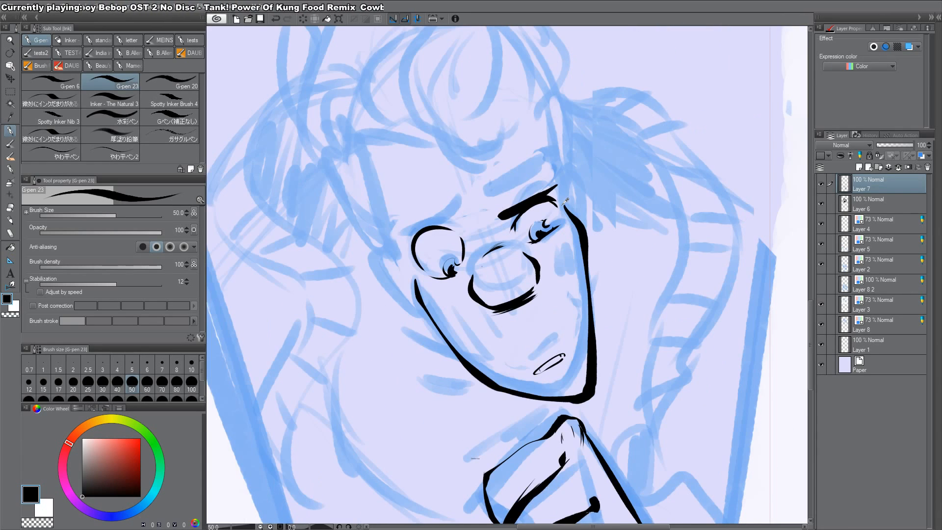
# Step: Select the smaller eye's iris and lower lid, transform them slightly into a better position, and compare with the mirrored view
pyautogui.press('m')
pyautogui.scroll(5, 537, 242)
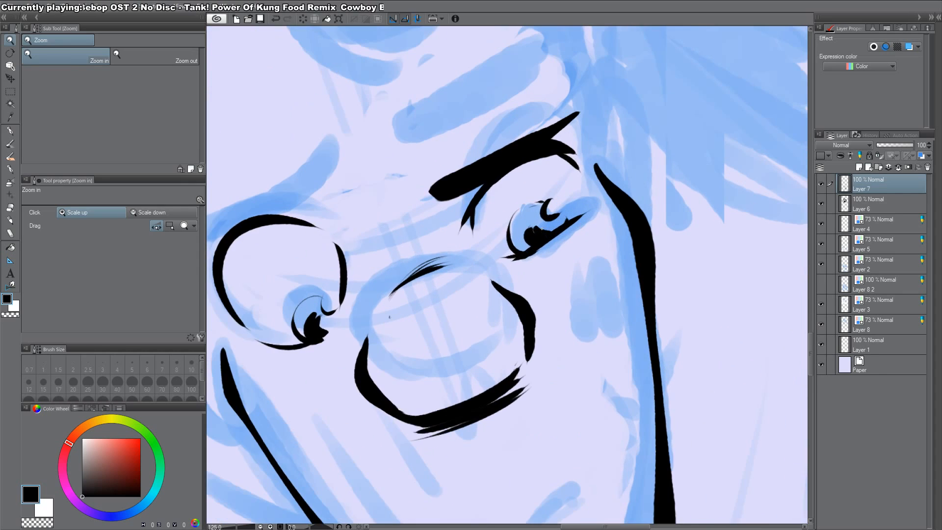
pyautogui.moveTo(512, 199)
pyautogui.mouseDown()
pyautogui.moveTo(502, 262)
pyautogui.moveTo(550, 184)
pyautogui.mouseUp()
pyautogui.press('k')
pyautogui.moveTo(579, 218); pyautogui.dragTo(555, 242)
pyautogui.hotkey('ctrl', 't')
pyautogui.moveTo(540, 245)
pyautogui.mouseDown()
pyautogui.moveTo(588, 211)
pyautogui.moveTo(576, 214)
pyautogui.mouseUp()
pyautogui.press('Return')
pyautogui.hotkey('ctrl', 'd')
pyautogui.press('p')
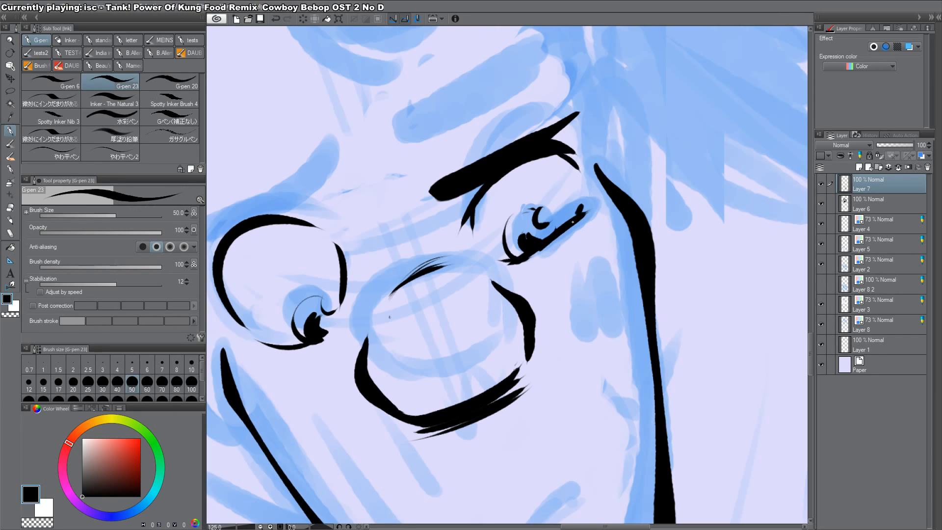
pyautogui.press('h')
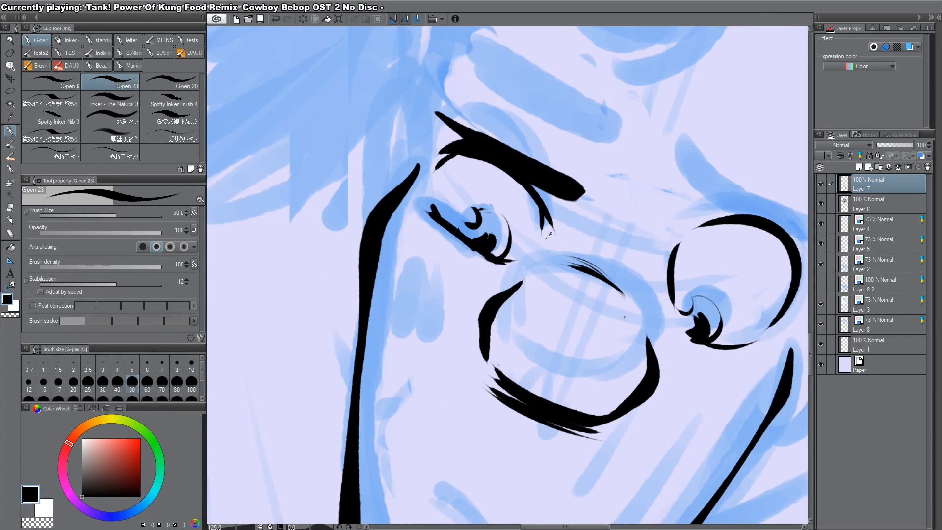
pyautogui.press('h')
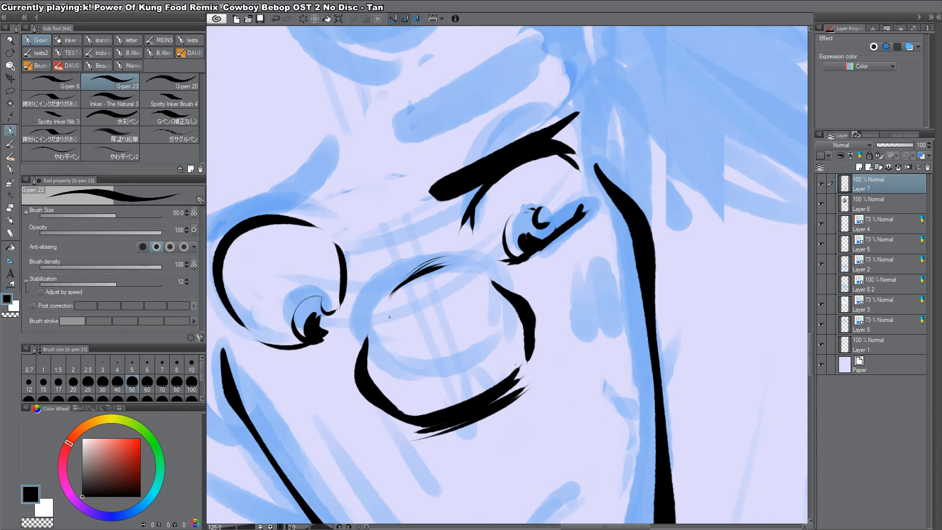
# Step: Ink the worried brow above the round eye and the short crease between the brows, redoing unsatisfactory strokes
pyautogui.press('space')
pyautogui.scroll(-3, 548, 247)
pyautogui.hotkey('shift', 'space')
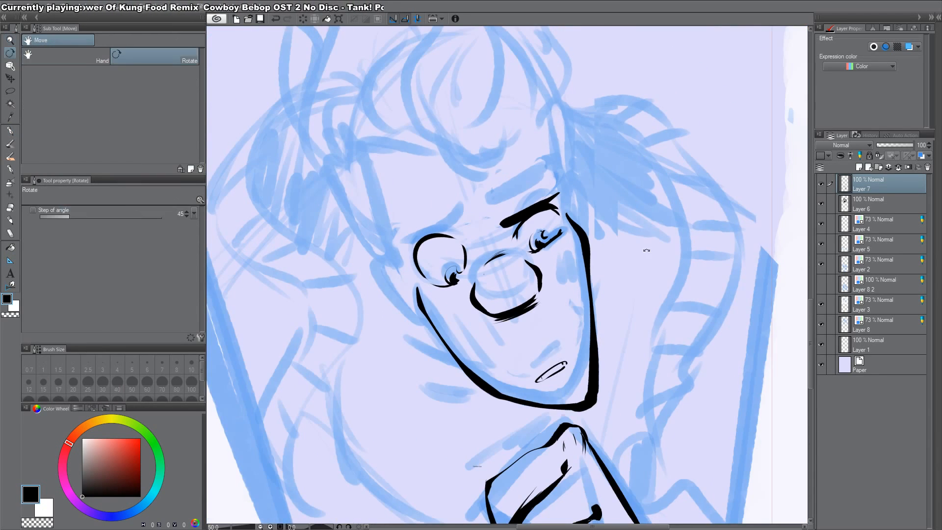
pyautogui.moveTo(647, 251); pyautogui.dragTo(451, 404)
pyautogui.moveTo(584, 200)
pyautogui.mouseDown()
pyautogui.moveTo(574, 268)
pyautogui.moveTo(584, 260)
pyautogui.mouseUp()
pyautogui.hotkey('ctrl', 'z')
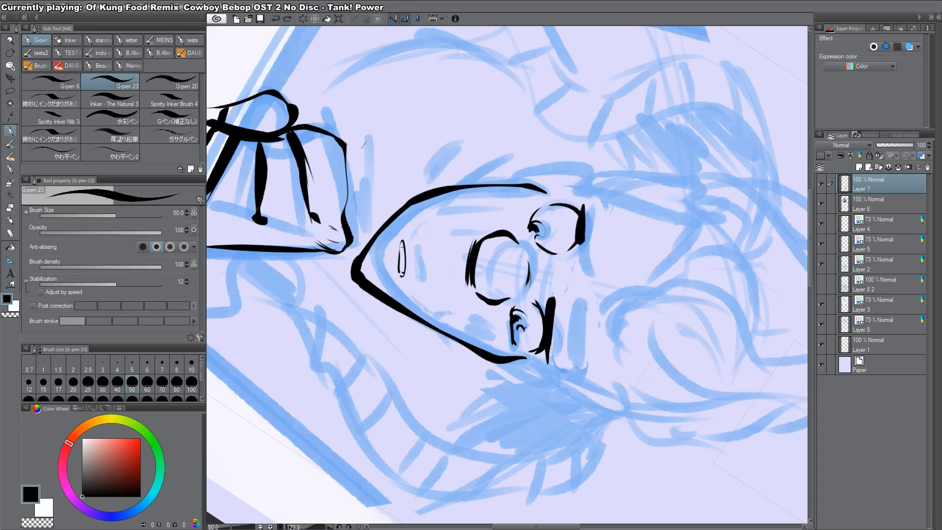
pyautogui.hotkey('ctrl', 'z')
pyautogui.moveTo(582, 205)
pyautogui.mouseDown()
pyautogui.moveTo(584, 276)
pyautogui.moveTo(555, 294)
pyautogui.moveTo(643, 16)
pyautogui.mouseUp()
pyautogui.hotkey('shift', 'space')
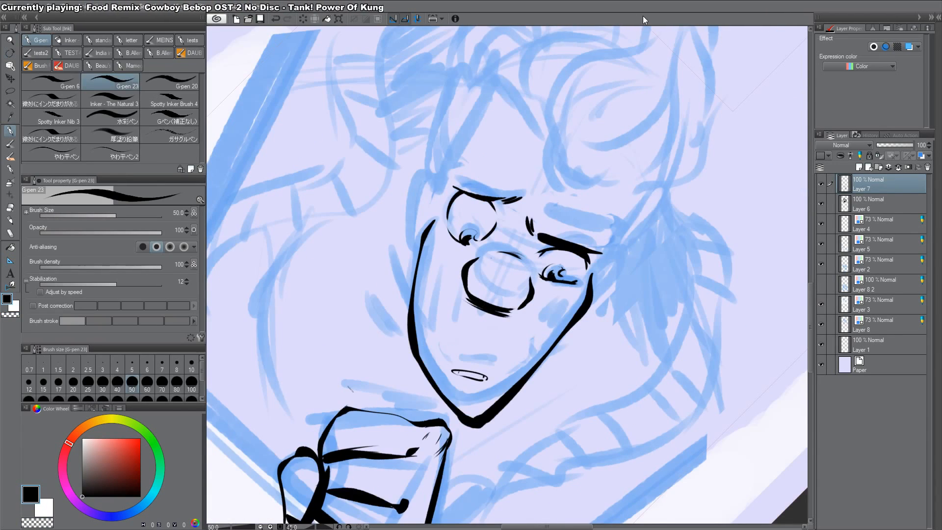
# Step: Trim the jaw line near the chin with transparent strokes and redraw it into a sharper, heavier chin corner
pyautogui.hotkey('shift', 'space')
pyautogui.moveTo(669, 389); pyautogui.dragTo(597, 451)
pyautogui.moveTo(393, 300)
pyautogui.mouseDown()
pyautogui.moveTo(411, 386)
pyautogui.moveTo(388, 302)
pyautogui.moveTo(416, 422)
pyautogui.moveTo(385, 307)
pyautogui.moveTo(421, 434)
pyautogui.mouseUp()
pyautogui.press('c')
pyautogui.moveTo(387, 281); pyautogui.dragTo(394, 337)
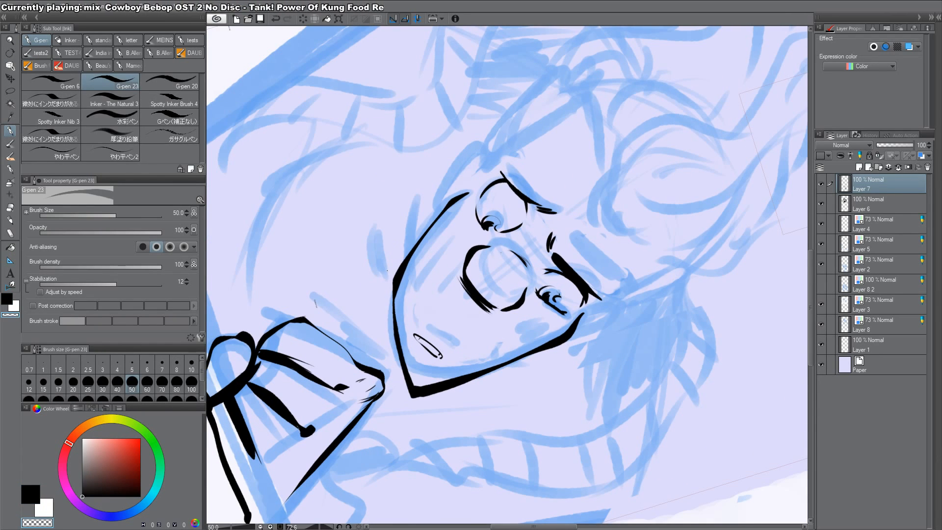
pyautogui.moveTo(393, 304); pyautogui.dragTo(395, 341)
pyautogui.press('c')
pyautogui.moveTo(409, 260); pyautogui.dragTo(402, 376)
pyautogui.moveTo(400, 333); pyautogui.dragTo(408, 391)
pyautogui.hotkey('shift', 'space')
pyautogui.doubleClick(628, 91)
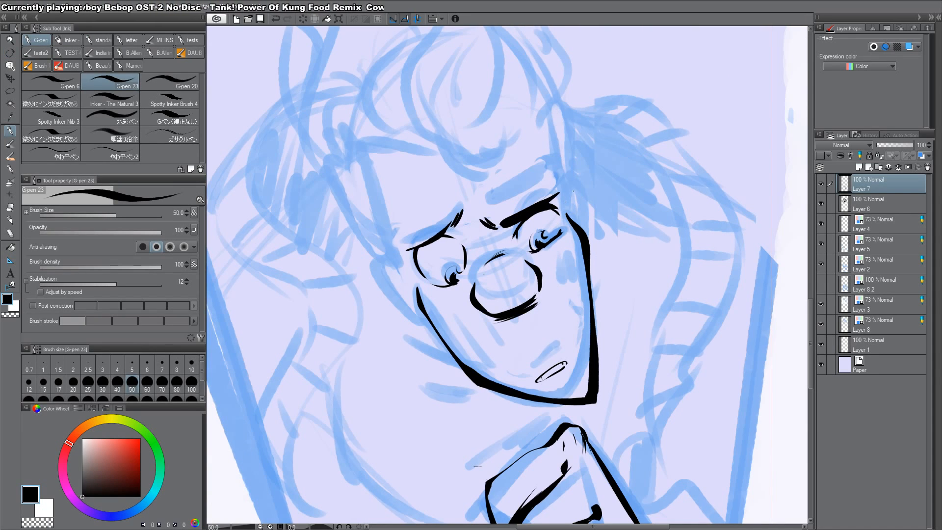
# Step: Ink both ears at the ends of the jaw, with solid black shapes for their inner shadows
pyautogui.moveTo(565, 198)
pyautogui.mouseDown()
pyautogui.moveTo(585, 232)
pyautogui.moveTo(581, 196)
pyautogui.mouseUp()
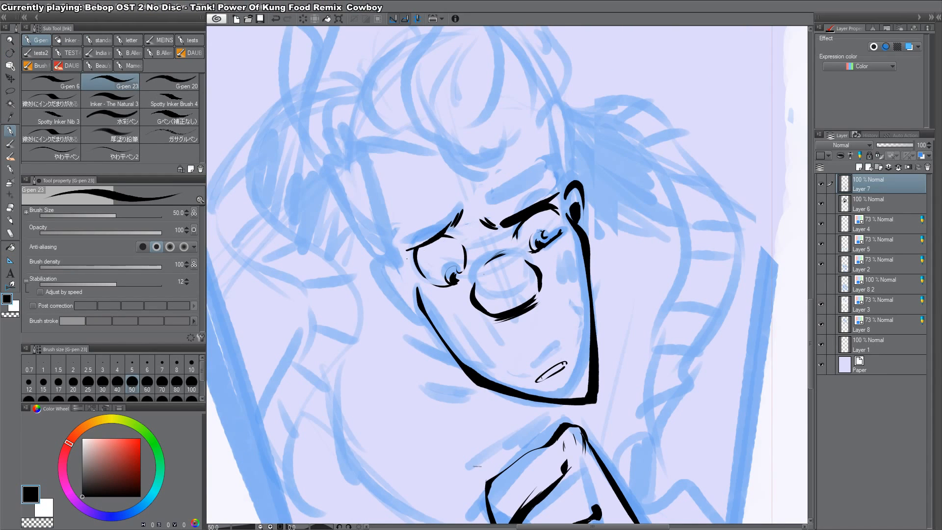
pyautogui.moveTo(398, 256)
pyautogui.mouseDown()
pyautogui.moveTo(388, 287)
pyautogui.moveTo(432, 328)
pyautogui.mouseUp()
pyautogui.moveTo(406, 291)
pyautogui.mouseDown()
pyautogui.moveTo(391, 270)
pyautogui.moveTo(413, 314)
pyautogui.mouseUp()
pyautogui.press('r')
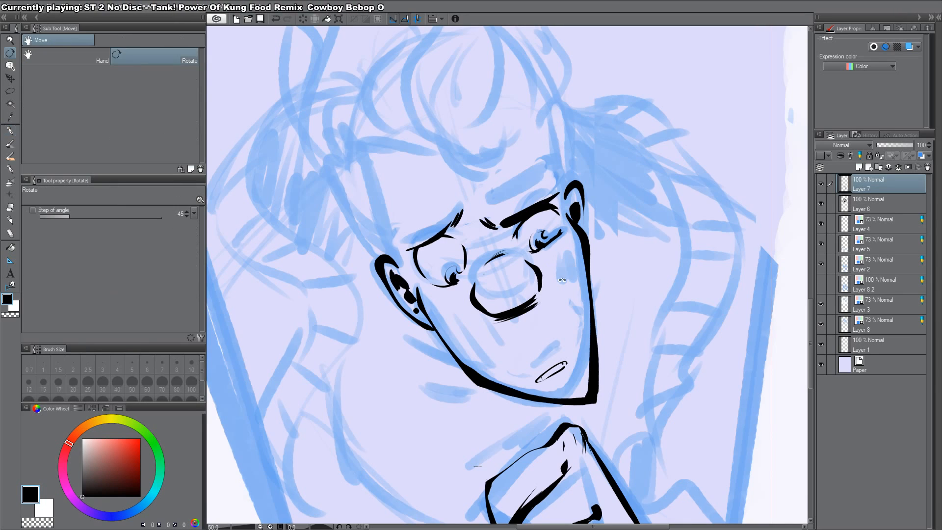
pyautogui.press('p')
pyautogui.moveTo(410, 272); pyautogui.dragTo(397, 266)
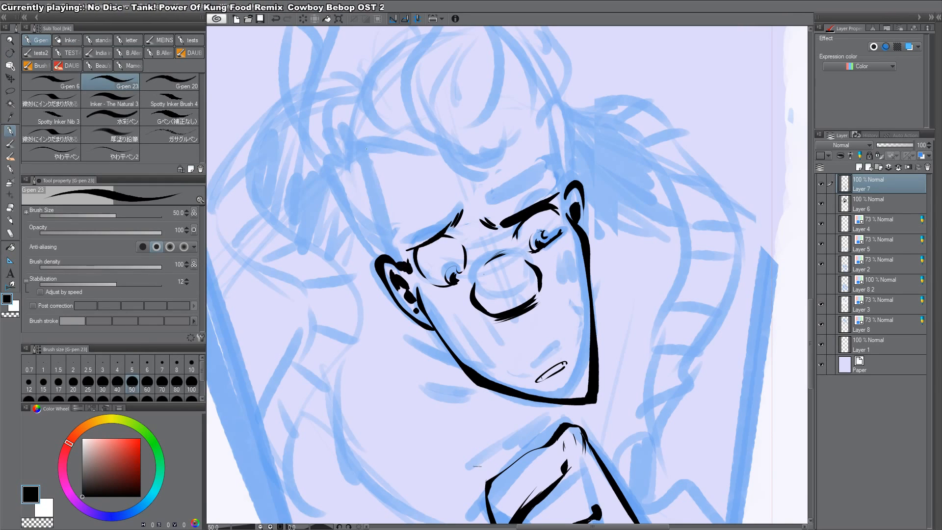
# Step: Ink the lines of both temples from the ears up to the hairline, with a short parallel accent inside each
pyautogui.moveTo(366, 149)
pyautogui.mouseDown()
pyautogui.moveTo(407, 263)
pyautogui.moveTo(393, 231)
pyautogui.mouseUp()
pyautogui.moveTo(390, 194); pyautogui.dragTo(403, 242)
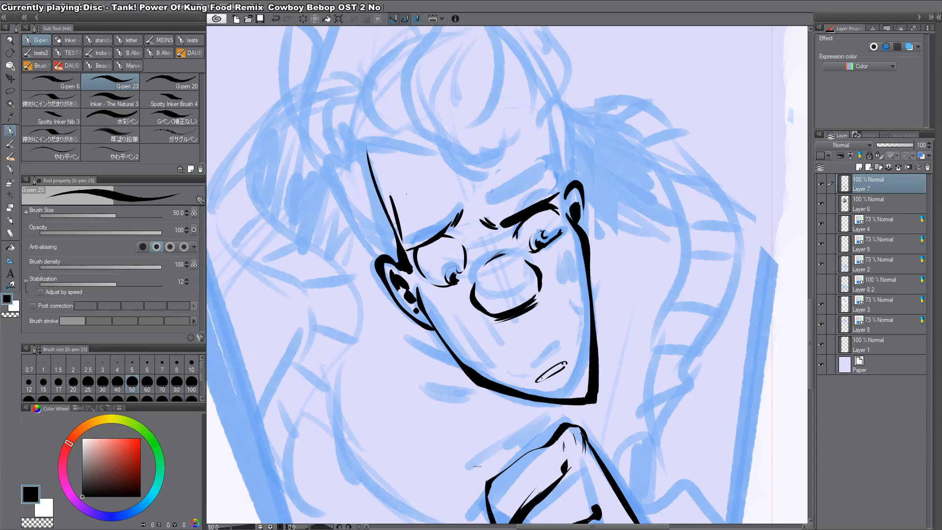
pyautogui.moveTo(545, 191); pyautogui.dragTo(563, 249)
pyautogui.moveTo(561, 214); pyautogui.dragTo(580, 258)
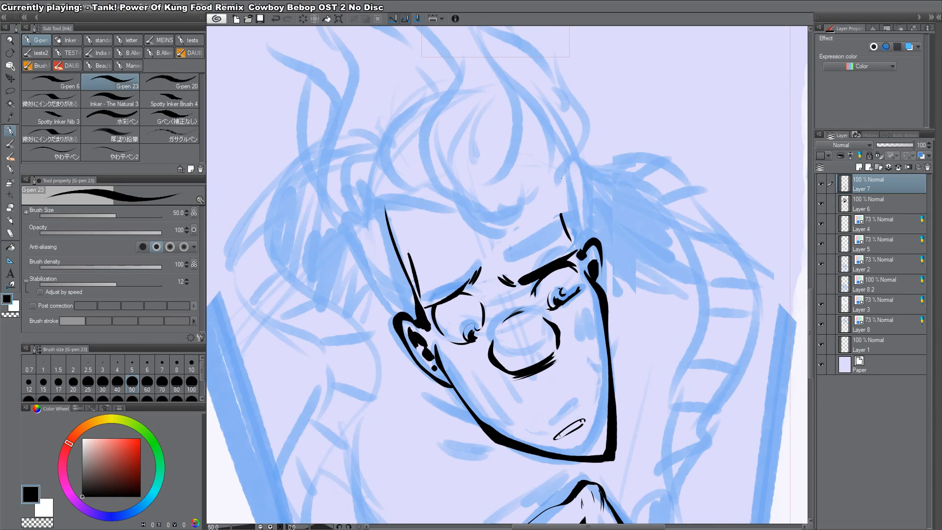
pyautogui.moveTo(563, 183); pyautogui.dragTo(579, 247)
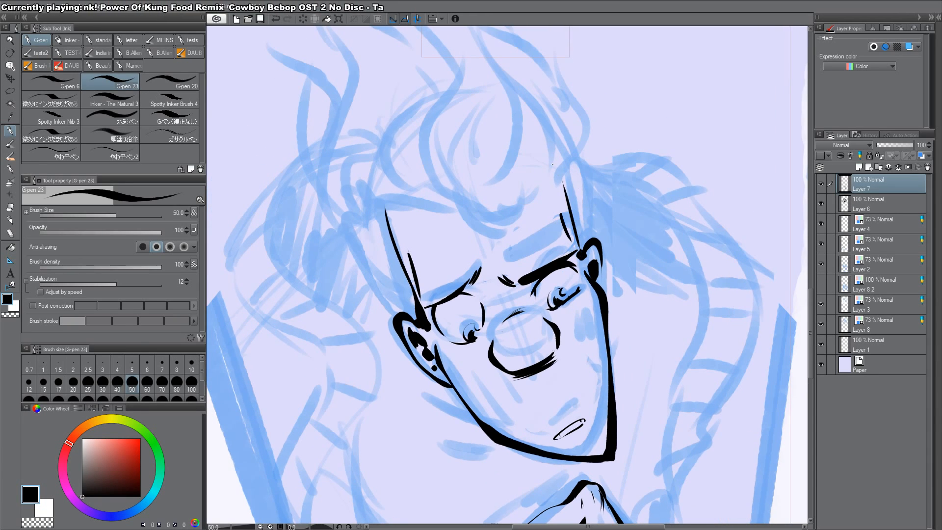
# Step: Clean up the forehead corner with a transparent stroke and ink the hairline across the top of the forehead
pyautogui.press('c')
pyautogui.moveTo(381, 210); pyautogui.dragTo(414, 216)
pyautogui.press('c')
pyautogui.hotkey('shift', 'space')
pyautogui.moveTo(657, 223)
pyautogui.mouseDown()
pyautogui.moveTo(597, 439)
pyautogui.moveTo(571, 444)
pyautogui.mouseUp()
pyautogui.moveTo(559, 173)
pyautogui.mouseDown()
pyautogui.moveTo(573, 282)
pyautogui.moveTo(564, 272)
pyautogui.moveTo(588, 309)
pyautogui.moveTo(572, 327)
pyautogui.moveTo(595, 312)
pyautogui.mouseUp()
pyautogui.hotkey('shift', 'space')
pyautogui.moveTo(692, 258)
pyautogui.mouseDown()
pyautogui.moveTo(649, 115)
pyautogui.moveTo(599, 116)
pyautogui.mouseUp()
pyautogui.hotkey('shift', 'space')
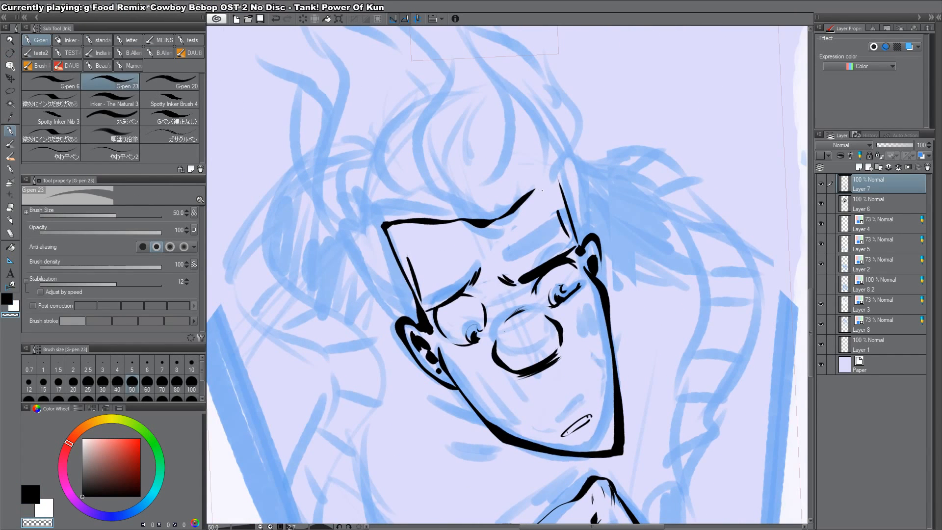
# Step: Trim the end of the hairline and ink the pointed forelock curling down over the forehead
pyautogui.press('c')
pyautogui.moveTo(491, 223)
pyautogui.mouseDown()
pyautogui.moveTo(517, 183)
pyautogui.moveTo(505, 220)
pyautogui.moveTo(532, 191)
pyautogui.moveTo(518, 240)
pyautogui.moveTo(548, 185)
pyautogui.moveTo(547, 158)
pyautogui.moveTo(515, 112)
pyautogui.mouseUp()
pyautogui.hotkey('ctrl', 'z')
pyautogui.press('c')
pyautogui.press('c')
pyautogui.press('c')
pyautogui.click(535, 191)
pyautogui.press('c')
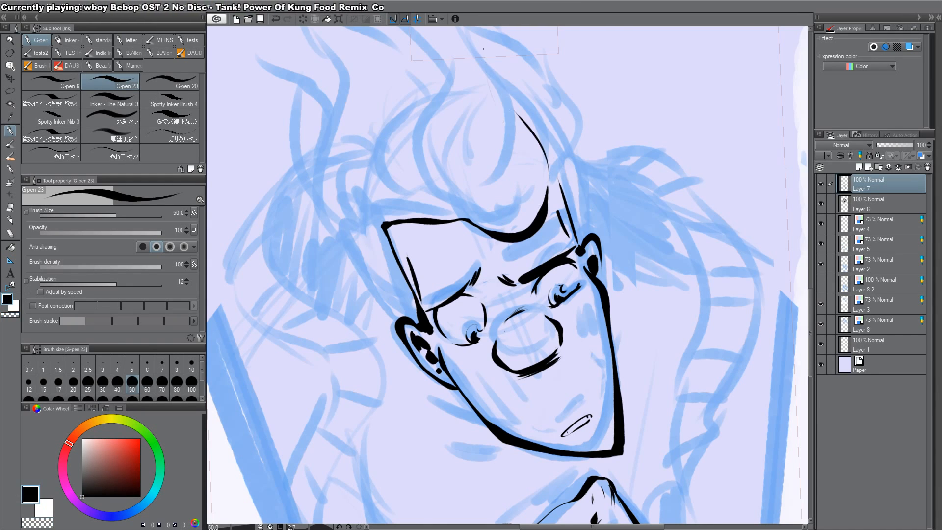
pyautogui.moveTo(484, 51)
pyautogui.mouseDown()
pyautogui.moveTo(506, 103)
pyautogui.moveTo(491, 77)
pyautogui.moveTo(493, 177)
pyautogui.moveTo(470, 211)
pyautogui.mouseUp()
pyautogui.moveTo(484, 175); pyautogui.dragTo(469, 212)
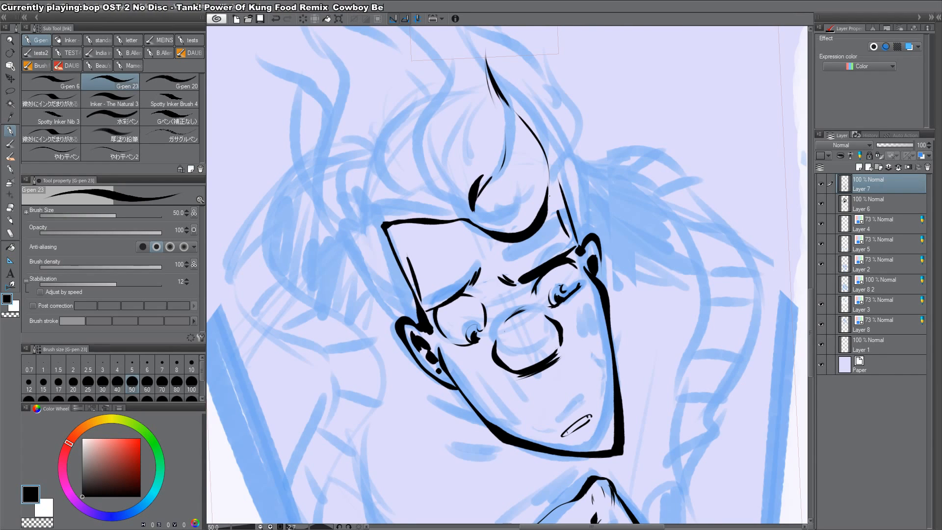
# Step: Ink tapered black sideburns beside both temples, running down into the ears
pyautogui.moveTo(558, 183)
pyautogui.mouseDown()
pyautogui.moveTo(549, 205)
pyautogui.moveTo(577, 239)
pyautogui.mouseUp()
pyautogui.moveTo(568, 157)
pyautogui.mouseDown()
pyautogui.moveTo(590, 211)
pyautogui.moveTo(587, 239)
pyautogui.mouseUp()
pyautogui.moveTo(581, 190); pyautogui.dragTo(582, 245)
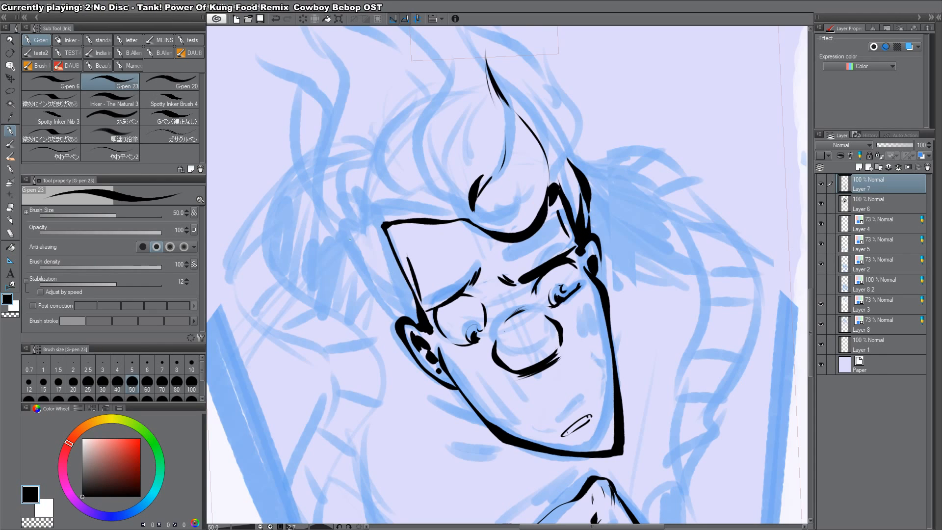
pyautogui.moveTo(351, 239); pyautogui.dragTo(405, 318)
pyautogui.moveTo(378, 282); pyautogui.dragTo(421, 325)
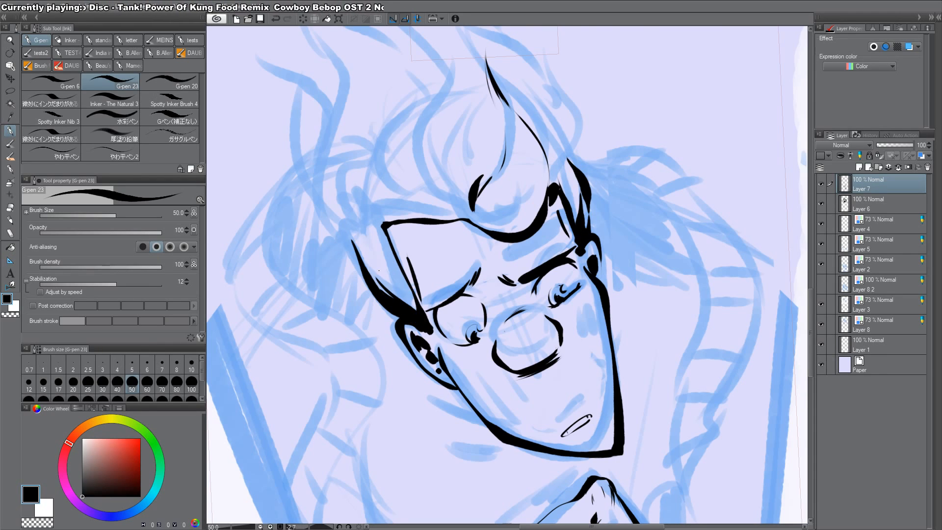
# Step: Erase the nose-side edge of the round eye with a transparent stroke and redraw it in the mirrored view
pyautogui.press('h')
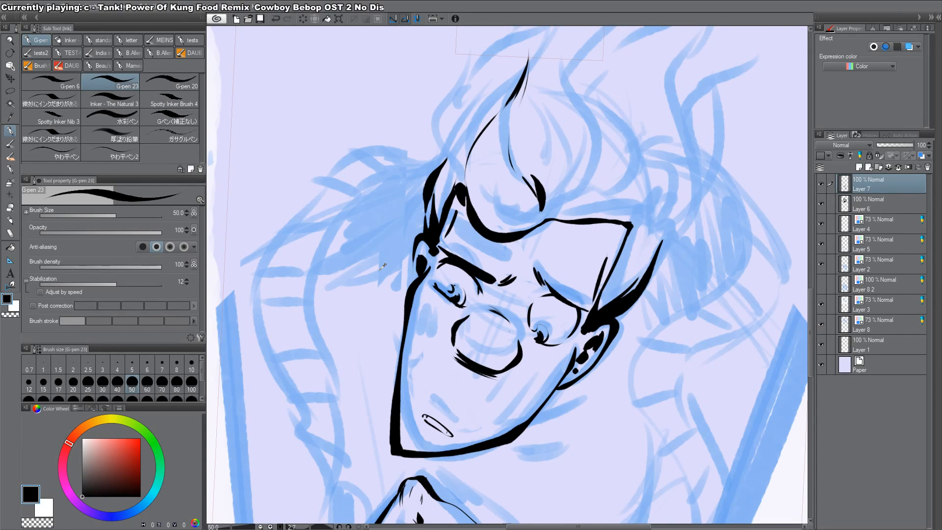
pyautogui.press('c')
pyautogui.moveTo(534, 299); pyautogui.dragTo(535, 339)
pyautogui.press('c')
pyautogui.press('h')
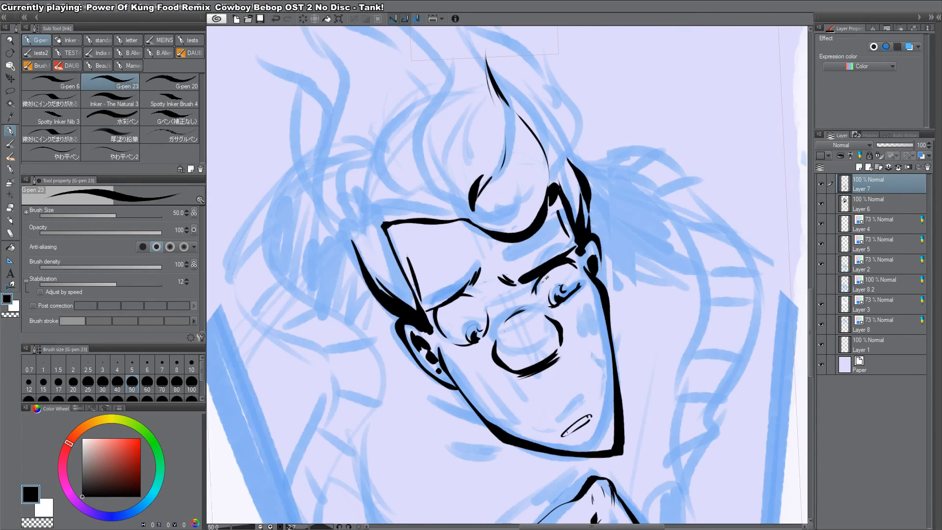
pyautogui.press('h')
pyautogui.moveTo(572, 308); pyautogui.dragTo(574, 330)
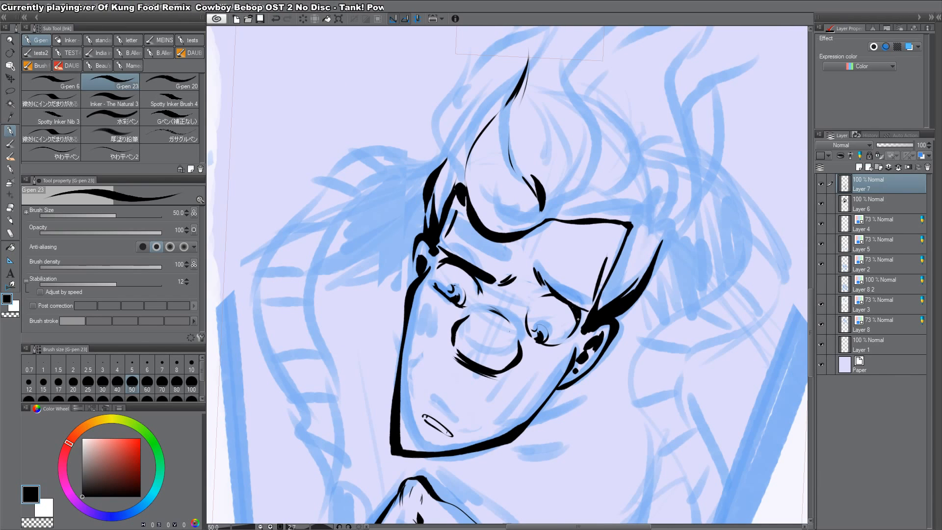
# Step: Touch up the nose's upper edge with a short ink stroke and check the face in both orientations
pyautogui.hotkey('shift', 'space')
pyautogui.moveTo(608, 118)
pyautogui.mouseDown()
pyautogui.moveTo(695, 282)
pyautogui.moveTo(687, 327)
pyautogui.mouseUp()
pyautogui.moveTo(502, 323); pyautogui.dragTo(496, 310)
pyautogui.hotkey('shift', 'space')
pyautogui.moveTo(687, 334); pyautogui.dragTo(609, 112)
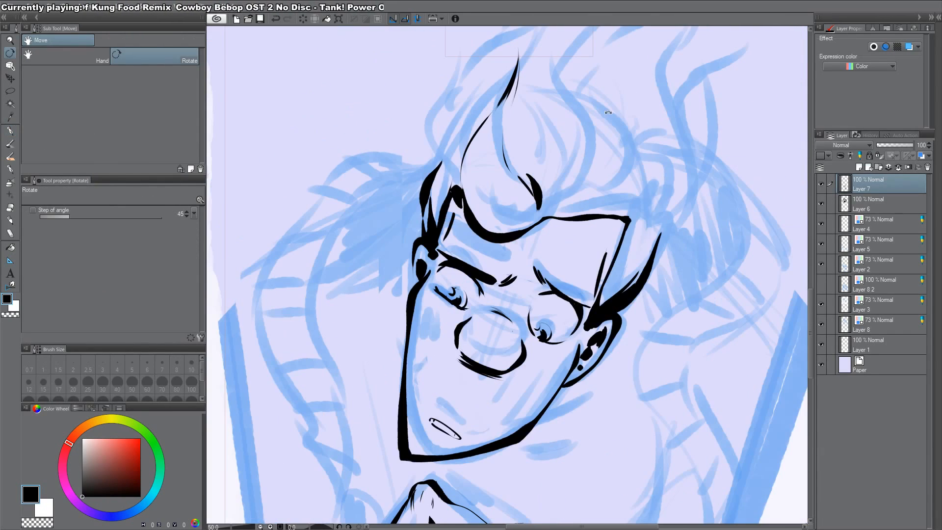
pyautogui.press('h')
pyautogui.press('h')
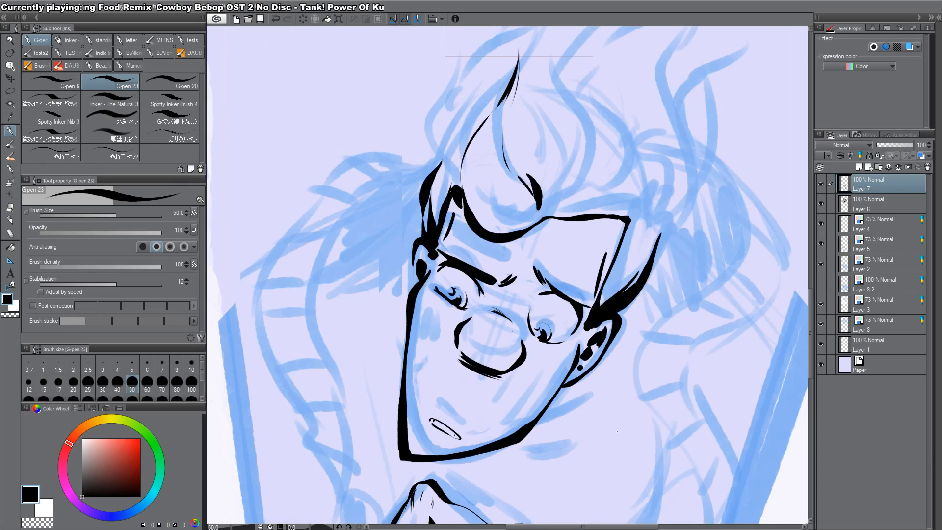
# Step: Refine the jaw line beside the chin and trim the tip of the chin into a blunter point
pyautogui.hotkey('shift', 'space')
pyautogui.moveTo(617, 431); pyautogui.dragTo(365, 444)
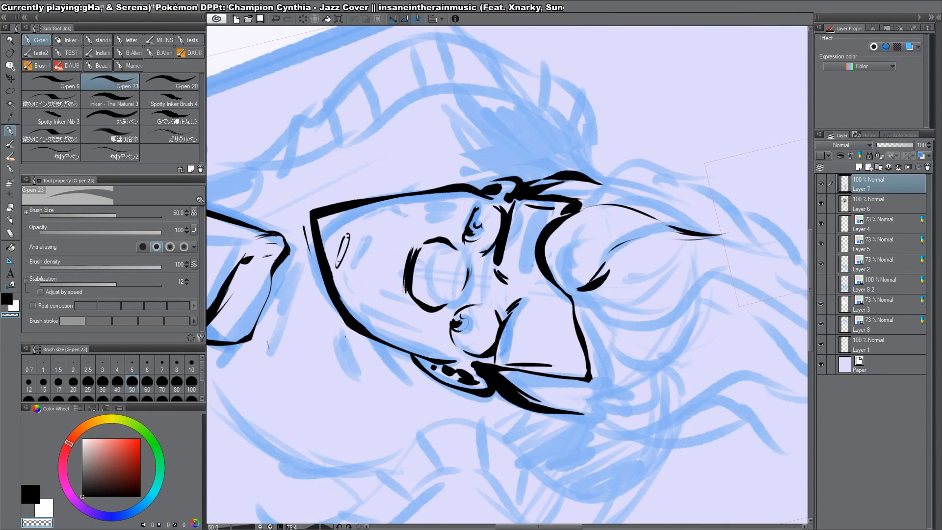
pyautogui.press('c')
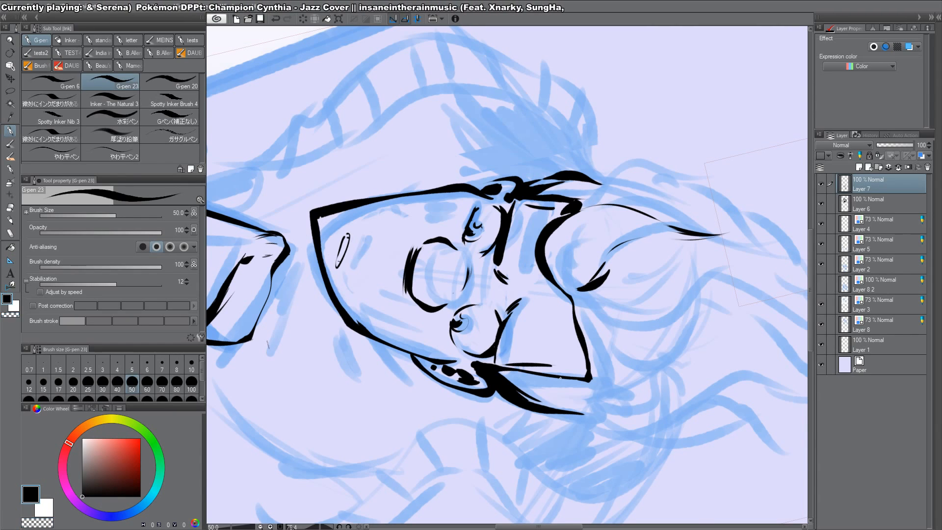
pyautogui.hotkey('shift', 'space')
pyautogui.moveTo(689, 338); pyautogui.dragTo(462, 59)
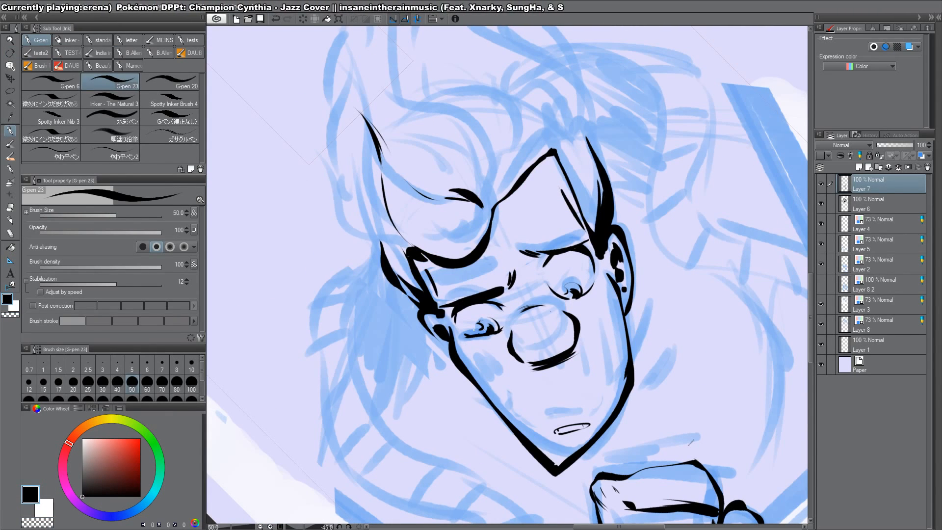
pyautogui.moveTo(527, 437)
pyautogui.mouseDown()
pyautogui.moveTo(561, 464)
pyautogui.moveTo(556, 474)
pyautogui.mouseUp()
pyautogui.press('c')
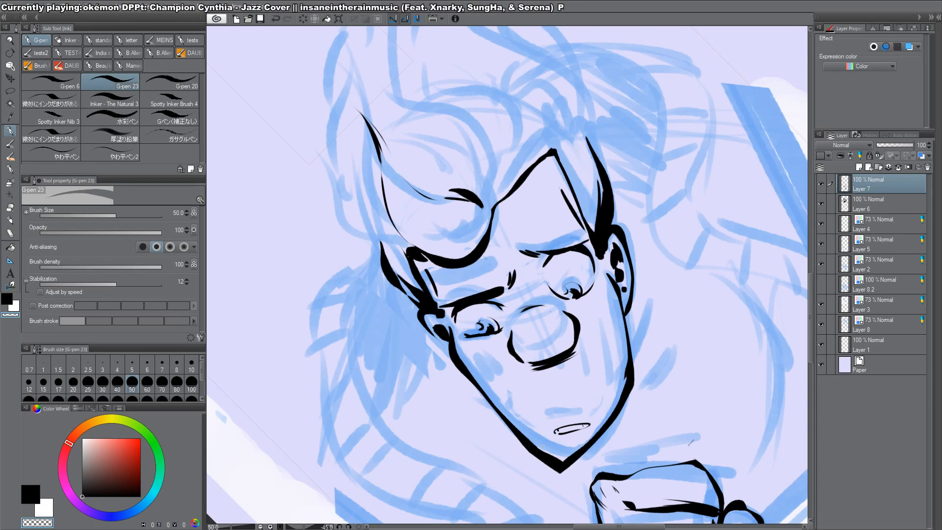
# Step: Try another stroke along the side of the jaw below the ear and undo it
pyautogui.press('c')
pyautogui.moveTo(625, 352); pyautogui.dragTo(624, 383)
pyautogui.hotkey('ctrl', 'z')
pyautogui.press('c')
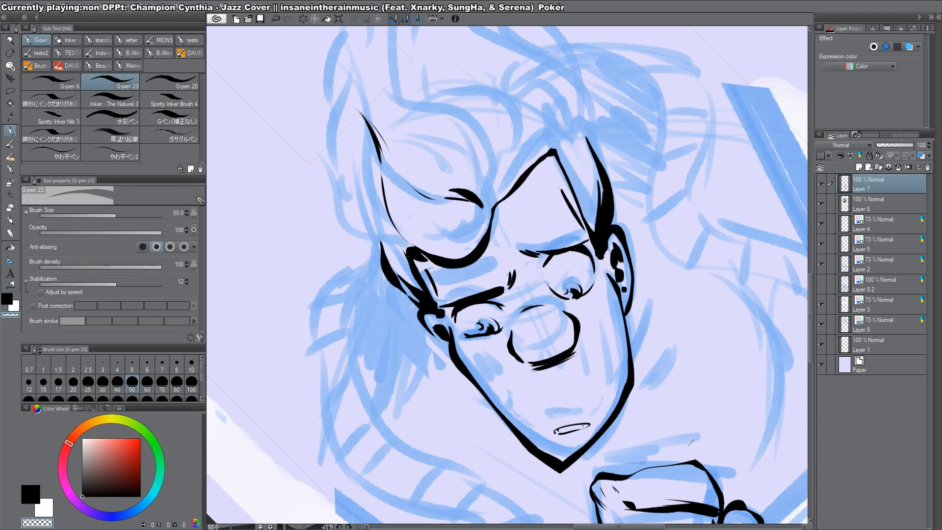
# Step: Thicken the eyebrow above the round eye with black ink in an unmirrored, rotated view
pyautogui.press('c')
pyautogui.hotkey('shift', 'space')
pyautogui.doubleClick(715, 412)
pyautogui.press('h')
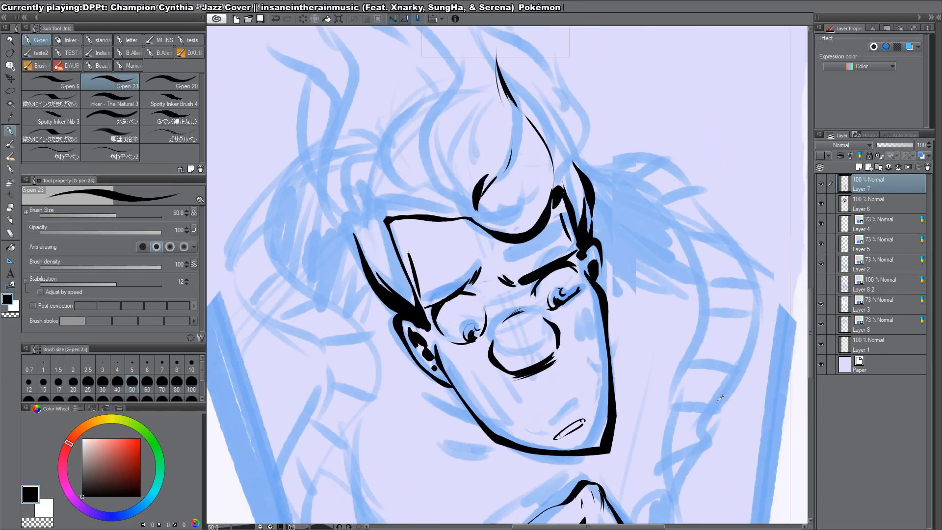
pyautogui.moveTo(715, 402); pyautogui.dragTo(667, 332)
pyautogui.hotkey('shift', 'space')
pyautogui.moveTo(531, 190); pyautogui.dragTo(584, 317)
pyautogui.moveTo(575, 234); pyautogui.dragTo(585, 286)
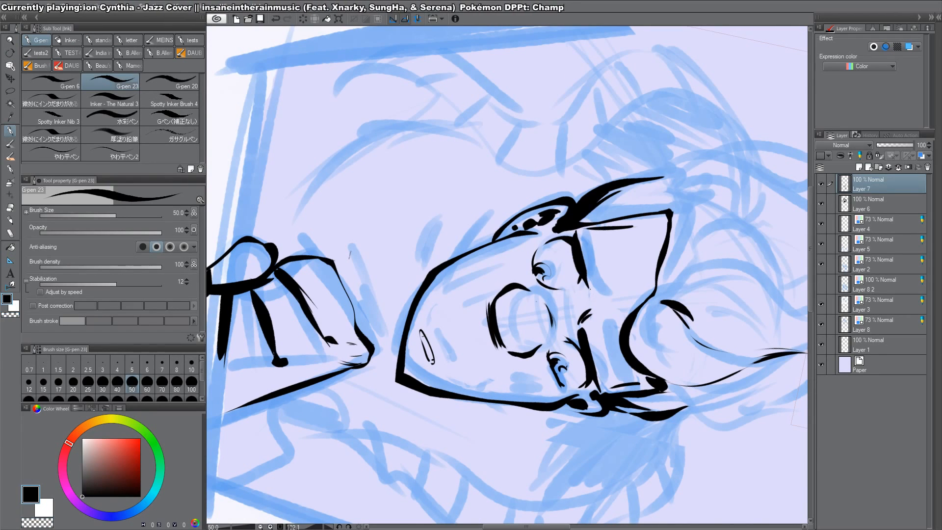
# Step: Reshape the small mouth into a downturned curve, trimming its outline with a transparent stroke
pyautogui.hotkey('shift', 'space')
pyautogui.moveTo(693, 376)
pyautogui.mouseDown()
pyautogui.moveTo(673, 147)
pyautogui.moveTo(549, 63)
pyautogui.mouseUp()
pyautogui.hotkey('shift', 'space')
pyautogui.press('c')
pyautogui.moveTo(599, 345)
pyautogui.mouseDown()
pyautogui.moveTo(569, 358)
pyautogui.moveTo(604, 346)
pyautogui.mouseUp()
pyautogui.press('c')
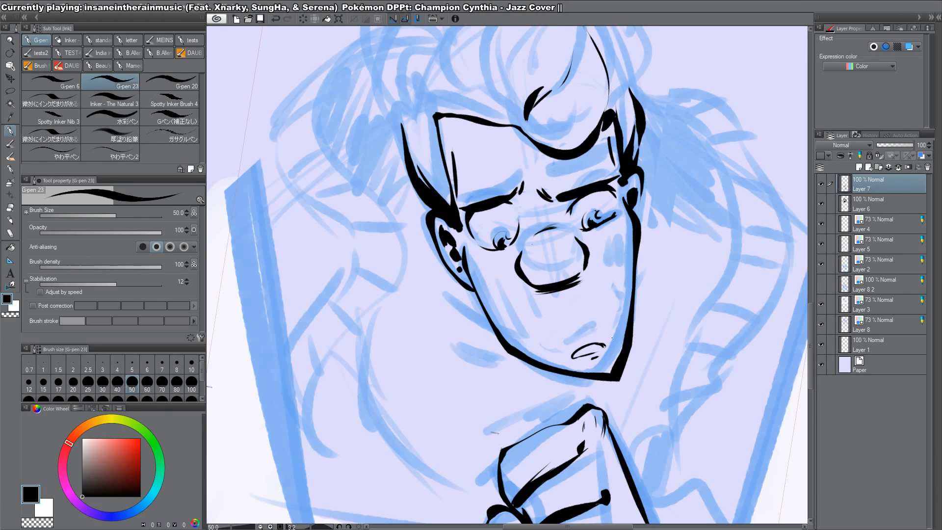
# Step: Check the face mirrored, then trim and ink the inner ends of both eyebrows into sharper, raised points
pyautogui.press('h')
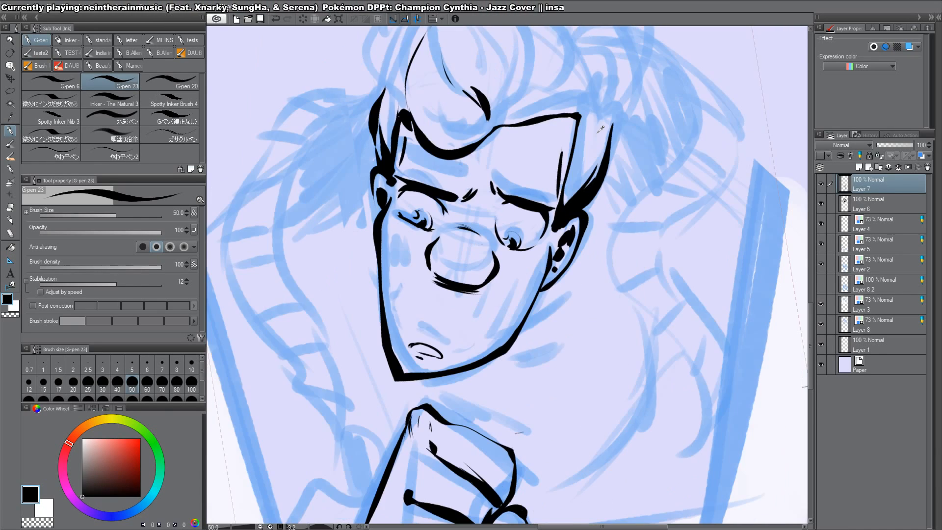
pyautogui.press('h')
pyautogui.press('c')
pyautogui.moveTo(551, 200); pyautogui.dragTo(539, 191)
pyautogui.press('c')
pyautogui.moveTo(552, 186)
pyautogui.mouseDown()
pyautogui.moveTo(558, 204)
pyautogui.moveTo(521, 196)
pyautogui.mouseUp()
pyautogui.moveTo(522, 189); pyautogui.dragTo(515, 198)
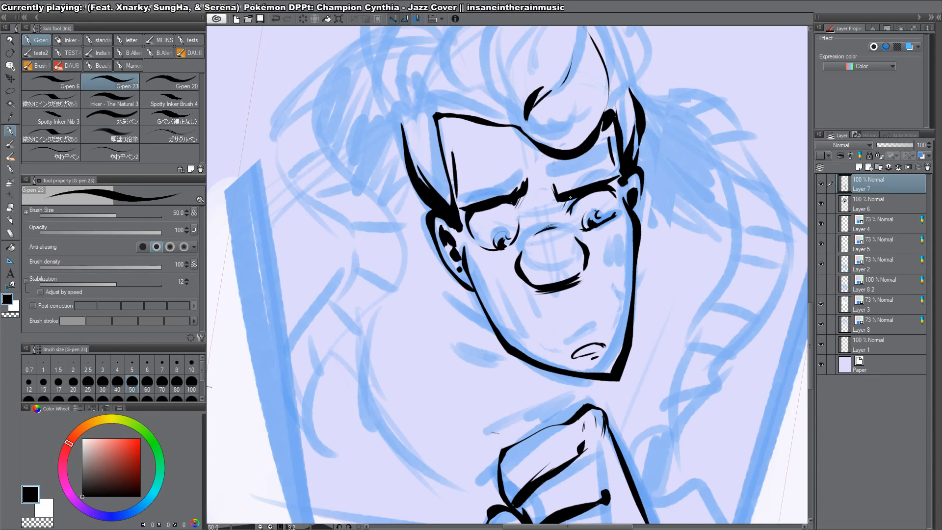
# Step: Thin the hairline above the forehead with a transparent stroke
pyautogui.moveTo(560, 251)
pyautogui.mouseDown()
pyautogui.moveTo(582, 328)
pyautogui.moveTo(471, 358)
pyautogui.mouseUp()
pyautogui.press('c')
pyautogui.moveTo(580, 210); pyautogui.dragTo(584, 271)
pyautogui.press('c')
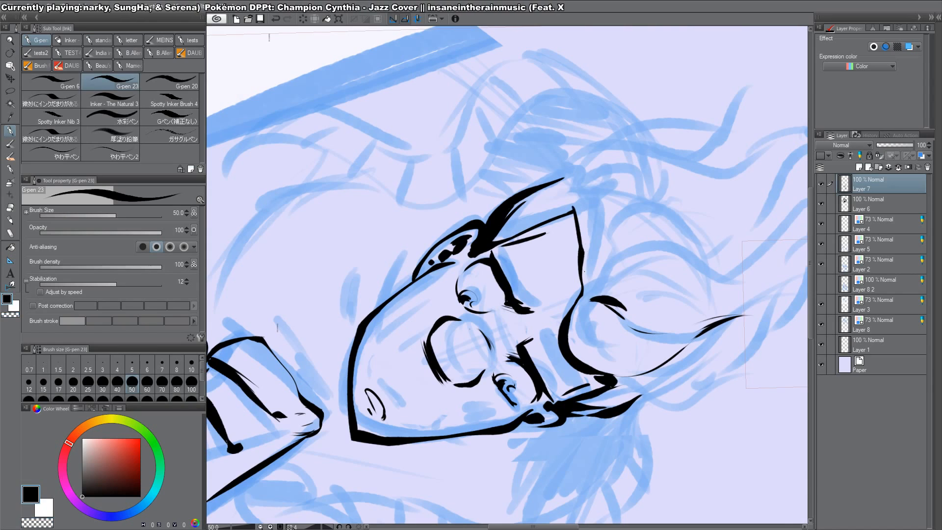
# Step: Ink the tall wavy forelock, the thick curve at its base and the inner strands of the forehead curl
pyautogui.moveTo(639, 226); pyautogui.dragTo(586, 80)
pyautogui.moveTo(571, 219)
pyautogui.mouseDown()
pyautogui.moveTo(574, 169)
pyautogui.moveTo(600, 142)
pyautogui.mouseUp()
pyautogui.moveTo(570, 217)
pyautogui.mouseDown()
pyautogui.moveTo(598, 134)
pyautogui.moveTo(579, 139)
pyautogui.mouseUp()
pyautogui.moveTo(621, 174); pyautogui.dragTo(582, 236)
pyautogui.moveTo(567, 248)
pyautogui.mouseDown()
pyautogui.moveTo(598, 215)
pyautogui.moveTo(619, 212)
pyautogui.moveTo(590, 236)
pyautogui.mouseUp()
pyautogui.moveTo(580, 248); pyautogui.dragTo(594, 232)
pyautogui.moveTo(618, 188)
pyautogui.mouseDown()
pyautogui.moveTo(572, 256)
pyautogui.moveTo(593, 195)
pyautogui.mouseUp()
pyautogui.moveTo(577, 237)
pyautogui.mouseDown()
pyautogui.moveTo(591, 204)
pyautogui.moveTo(591, 224)
pyautogui.moveTo(617, 107)
pyautogui.mouseUp()
pyautogui.moveTo(628, 72)
pyautogui.mouseDown()
pyautogui.moveTo(632, 120)
pyautogui.moveTo(602, 152)
pyautogui.moveTo(648, 294)
pyautogui.moveTo(642, 344)
pyautogui.mouseUp()
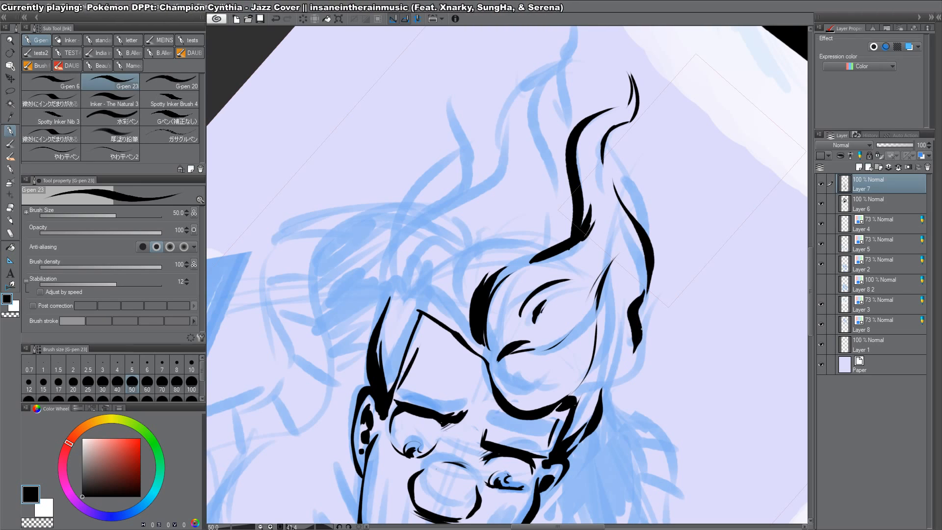
# Step: Ink the outer lock beside the forehead curl, sweeping it down to join the hair at the temple
pyautogui.moveTo(661, 295); pyautogui.dragTo(643, 355)
pyautogui.moveTo(663, 325)
pyautogui.mouseDown()
pyautogui.moveTo(610, 390)
pyautogui.moveTo(580, 398)
pyautogui.moveTo(636, 375)
pyautogui.mouseUp()
pyautogui.hotkey('shift', 'space')
pyautogui.moveTo(662, 282); pyautogui.dragTo(649, 162)
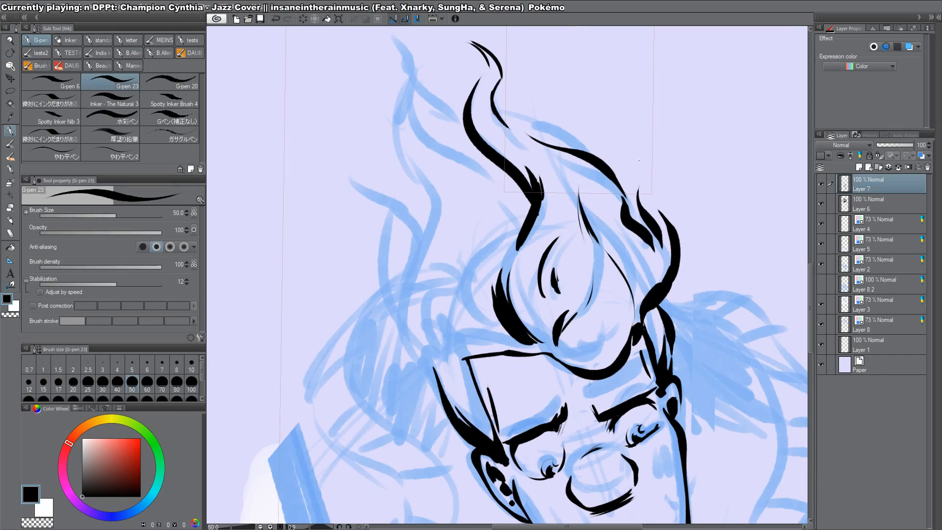
pyautogui.moveTo(640, 308); pyautogui.dragTo(639, 276)
pyautogui.moveTo(635, 326); pyautogui.dragTo(644, 292)
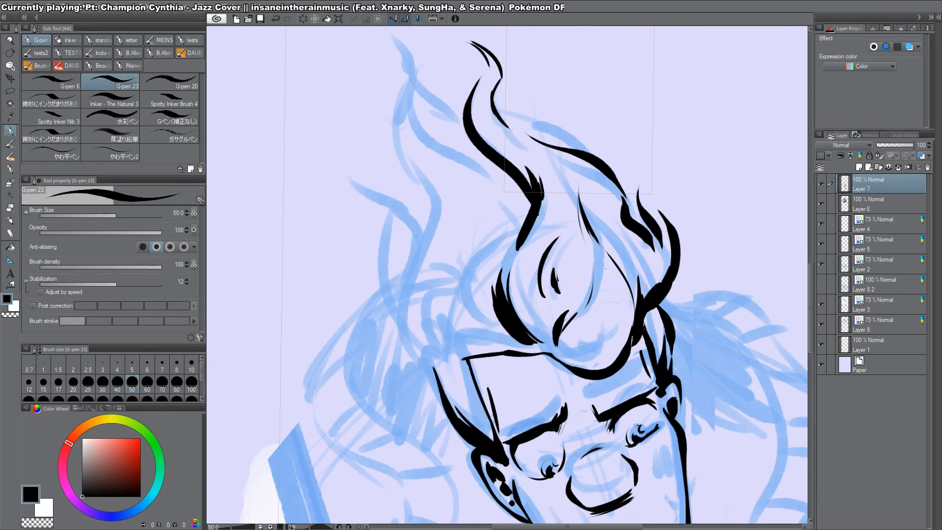
# Step: Thicken the lower and outer edges of the forehead curl and add a tapered shading stroke inside it
pyautogui.moveTo(588, 365); pyautogui.dragTo(612, 344)
pyautogui.moveTo(614, 257); pyautogui.dragTo(633, 327)
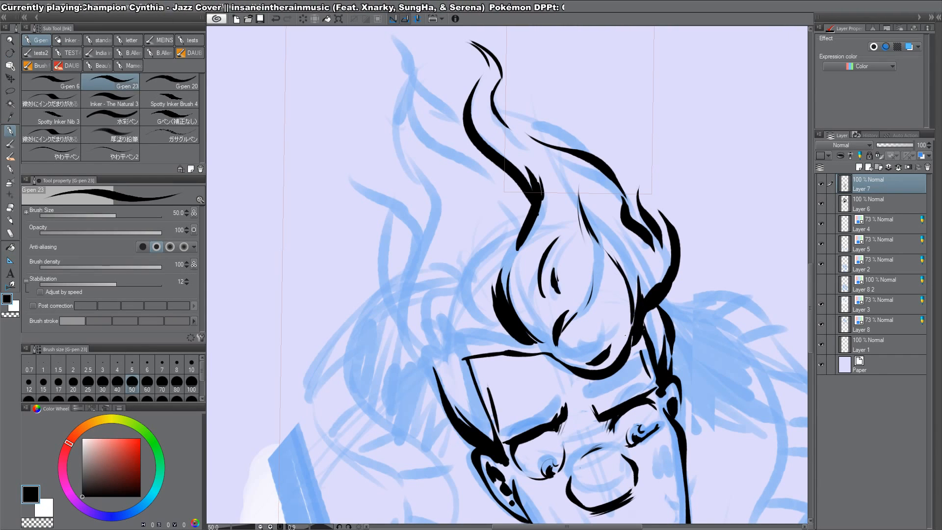
pyautogui.moveTo(621, 271); pyautogui.dragTo(623, 334)
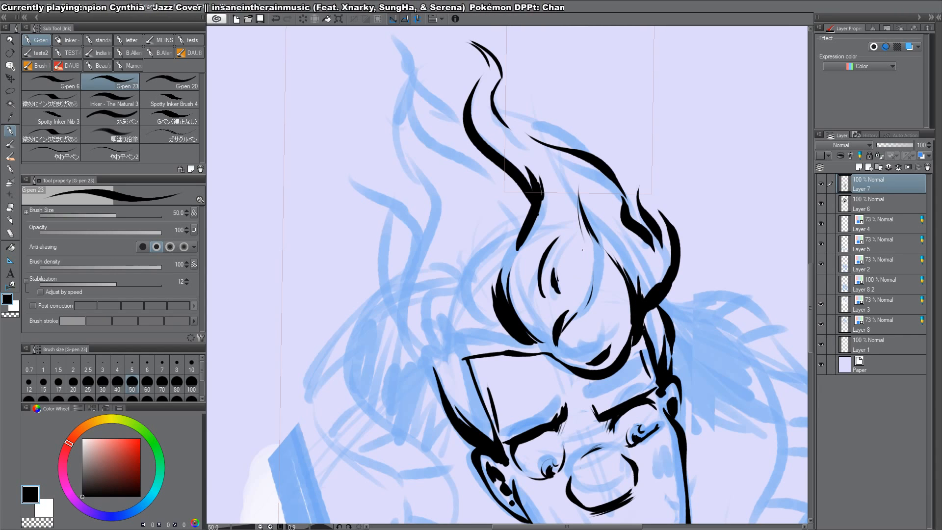
pyautogui.moveTo(592, 267); pyautogui.dragTo(582, 302)
# Step: Close the gap in the tall forelock's outline and ink a small curled wisp beside its tip
pyautogui.press('r')
pyautogui.moveTo(550, 156); pyautogui.dragTo(637, 285)
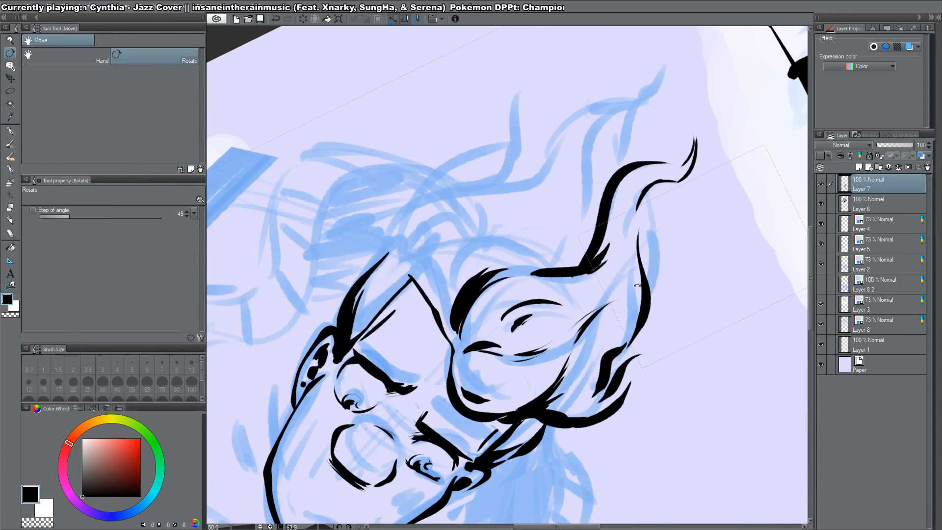
pyautogui.press('p')
pyautogui.moveTo(638, 233)
pyautogui.mouseDown()
pyautogui.moveTo(672, 126)
pyautogui.moveTo(649, 162)
pyautogui.mouseUp()
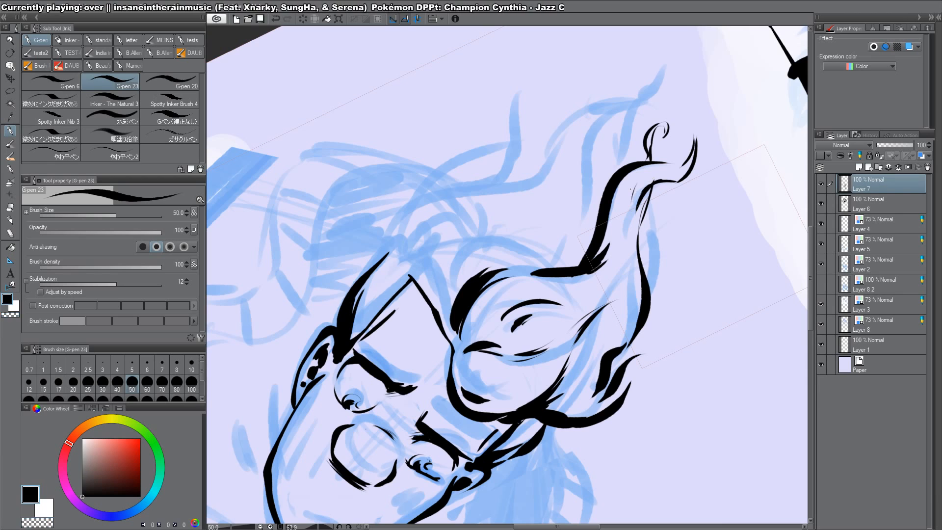
# Step: Cut a highlight into the forelock's thick edge with a transparent stroke and touch up its base in black
pyautogui.press('c')
pyautogui.moveTo(610, 194); pyautogui.dragTo(601, 239)
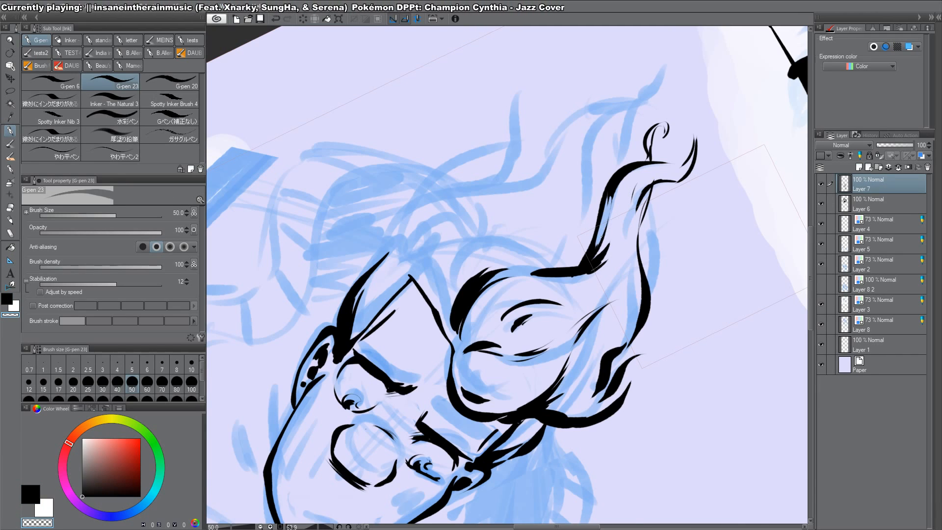
pyautogui.press('r')
pyautogui.doubleClick(669, 177)
pyautogui.press('c')
pyautogui.press('c')
pyautogui.moveTo(541, 203); pyautogui.dragTo(526, 243)
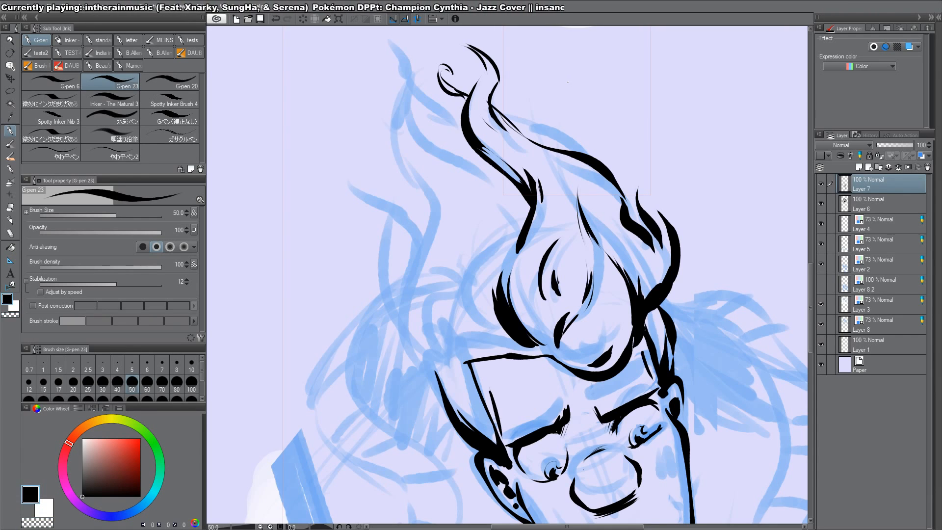
# Step: Erase the curled wisp beside the forelock's tip and replace it with a short pointed lick
pyautogui.moveTo(514, 106); pyautogui.dragTo(569, 191)
pyautogui.press('c')
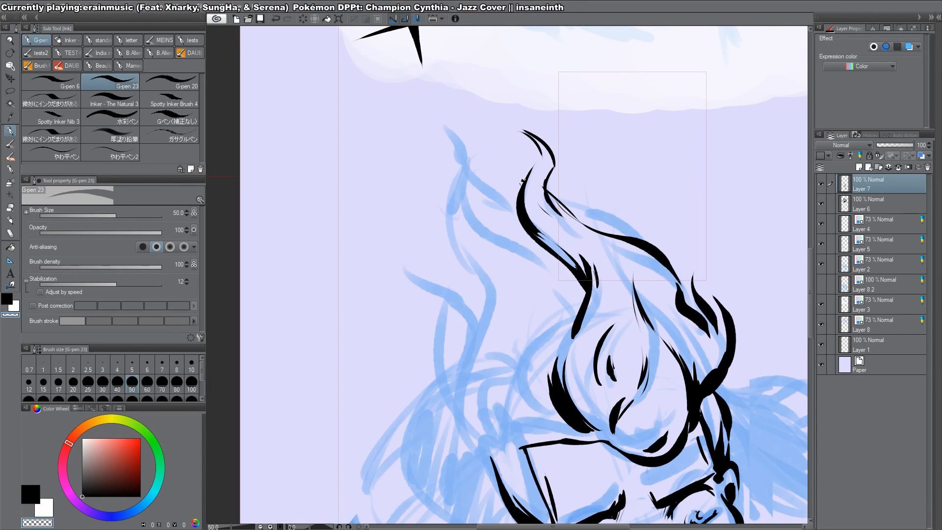
pyautogui.press('c')
pyautogui.moveTo(521, 186)
pyautogui.mouseDown()
pyautogui.moveTo(520, 166)
pyautogui.moveTo(543, 199)
pyautogui.moveTo(598, 231)
pyautogui.moveTo(591, 227)
pyautogui.mouseUp()
pyautogui.press('c')
pyautogui.press('c')
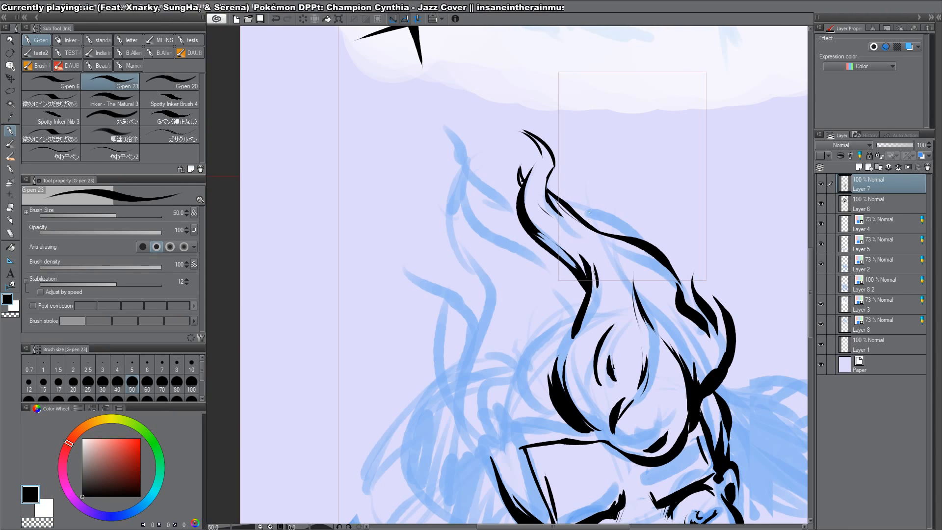
# Step: Ink the wavy outer contour of the hair from above the large ear up to the forelock's base
pyautogui.press('space')
pyautogui.moveTo(706, 330); pyautogui.dragTo(621, 286)
pyautogui.moveTo(591, 239)
pyautogui.mouseDown()
pyautogui.moveTo(611, 265)
pyautogui.moveTo(606, 194)
pyautogui.mouseUp()
pyautogui.press('space')
pyautogui.press('r')
pyautogui.moveTo(694, 204); pyautogui.dragTo(699, 293)
pyautogui.press('p')
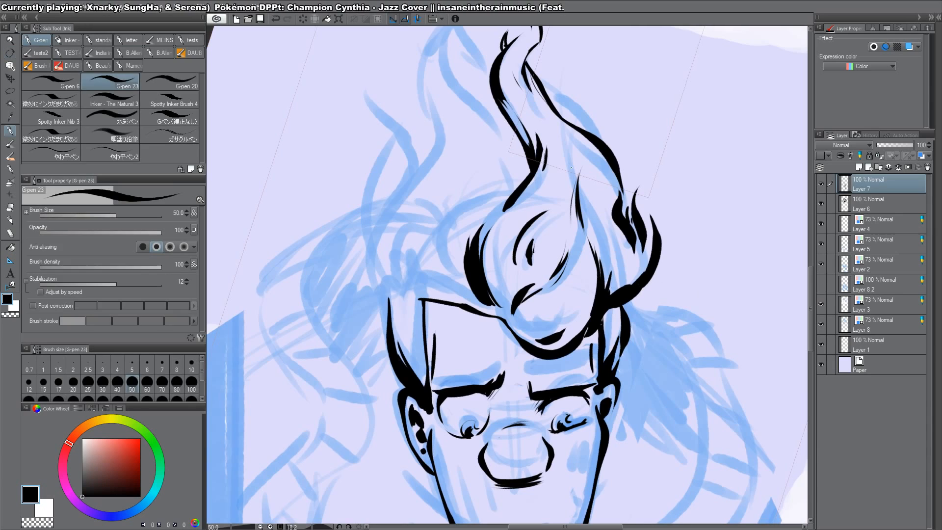
pyautogui.moveTo(398, 275); pyautogui.dragTo(388, 300)
pyautogui.moveTo(405, 238)
pyautogui.mouseDown()
pyautogui.moveTo(394, 272)
pyautogui.moveTo(405, 270)
pyautogui.moveTo(452, 203)
pyautogui.moveTo(525, 179)
pyautogui.mouseUp()
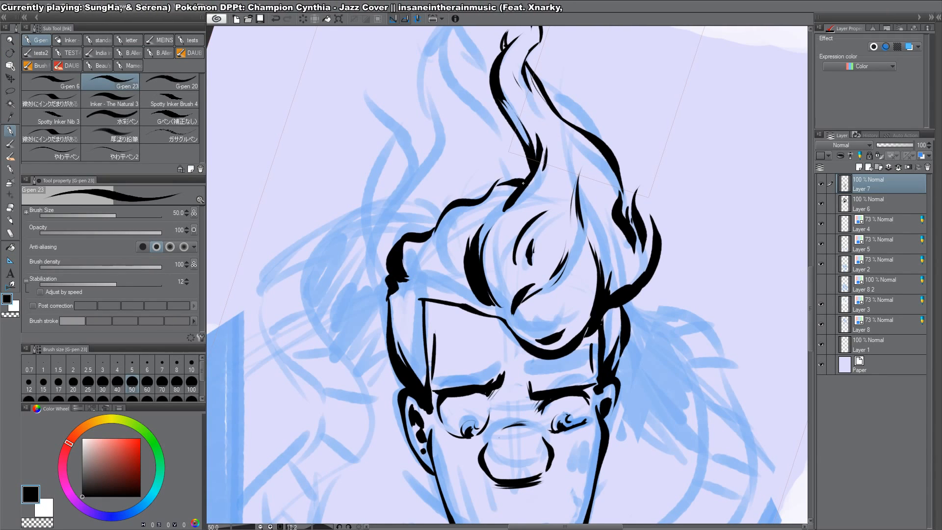
# Step: Add short shading strokes in the swept-back hair and check the whole head mirrored and from a distance
pyautogui.moveTo(447, 240); pyautogui.dragTo(454, 295)
pyautogui.moveTo(642, 342); pyautogui.dragTo(627, 232)
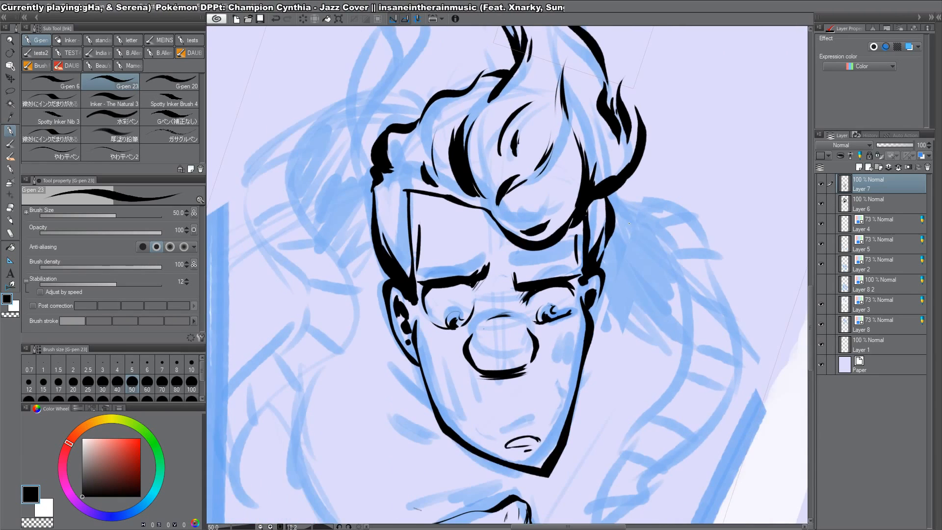
pyautogui.press('h')
pyautogui.press('h')
pyautogui.hotkey('ctrl', 'space')
pyautogui.keyDown('alt'); pyautogui.click(643, 179); pyautogui.keyUp('alt')
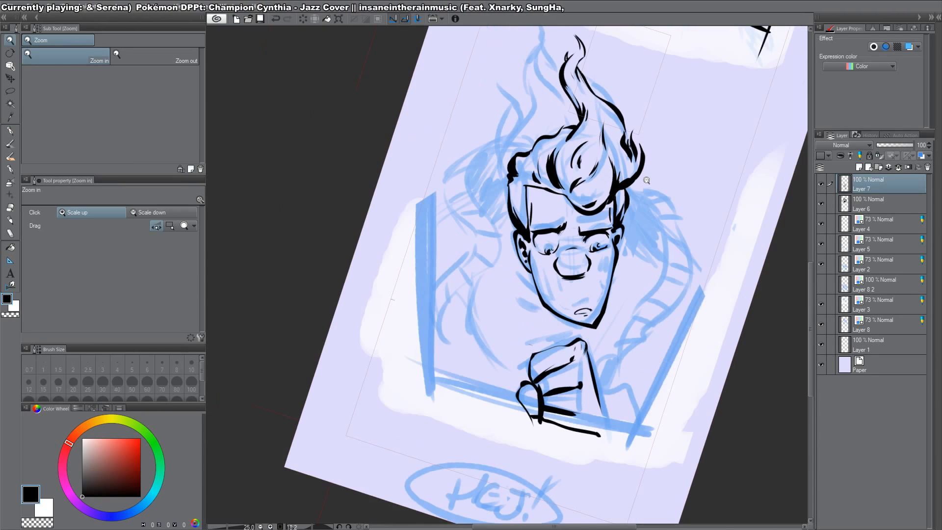
pyautogui.moveTo(628, 115); pyautogui.dragTo(610, 183)
pyautogui.click(640, 170)
pyautogui.press('m')
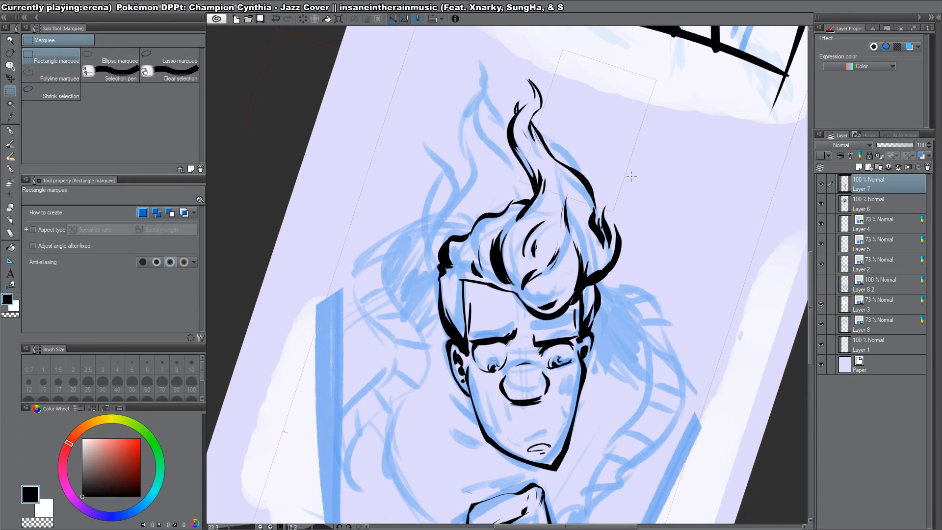
pyautogui.moveTo(690, 233); pyautogui.dragTo(686, 268)
pyautogui.moveTo(745, 88); pyautogui.dragTo(372, 289)
pyautogui.hotkey('ctrl', 'd')
pyautogui.press('r')
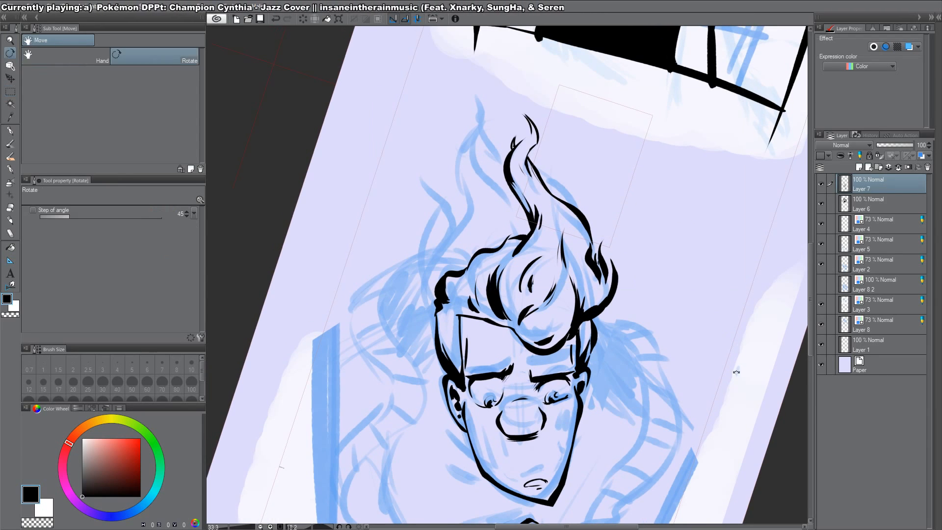
# Step: Select the upper hair with a rectangle marquee in the upright view and squash it vertically to shorten the forelock
pyautogui.doubleClick(736, 372)
pyautogui.press('m')
pyautogui.moveTo(711, 63); pyautogui.dragTo(337, 296)
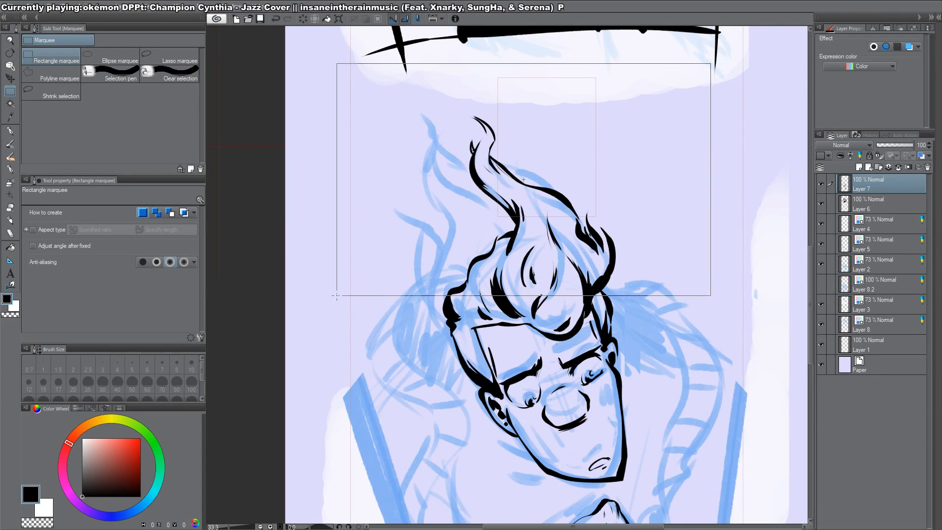
pyautogui.hotkey('ctrl', 't')
pyautogui.moveTo(523, 64); pyautogui.dragTo(529, 130)
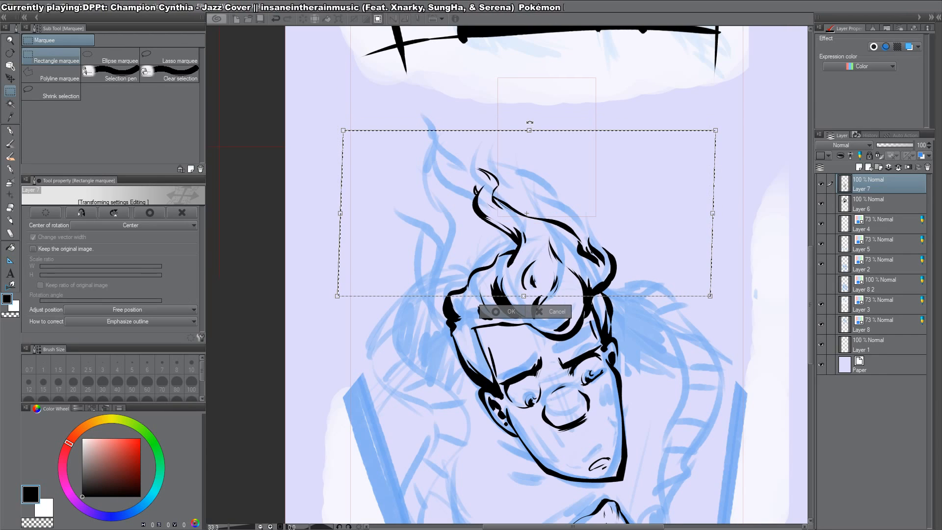
pyautogui.press('Return')
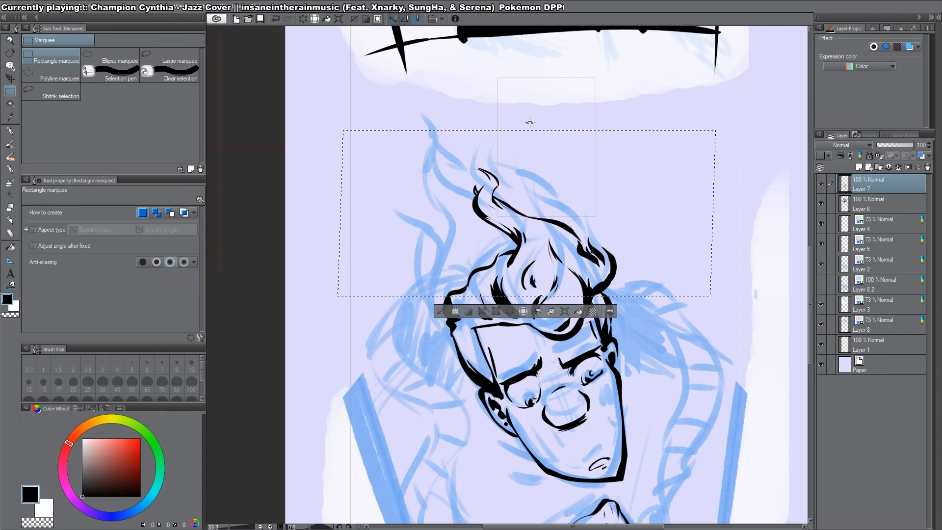
pyautogui.hotkey('ctrl', 'd')
pyautogui.press('p')
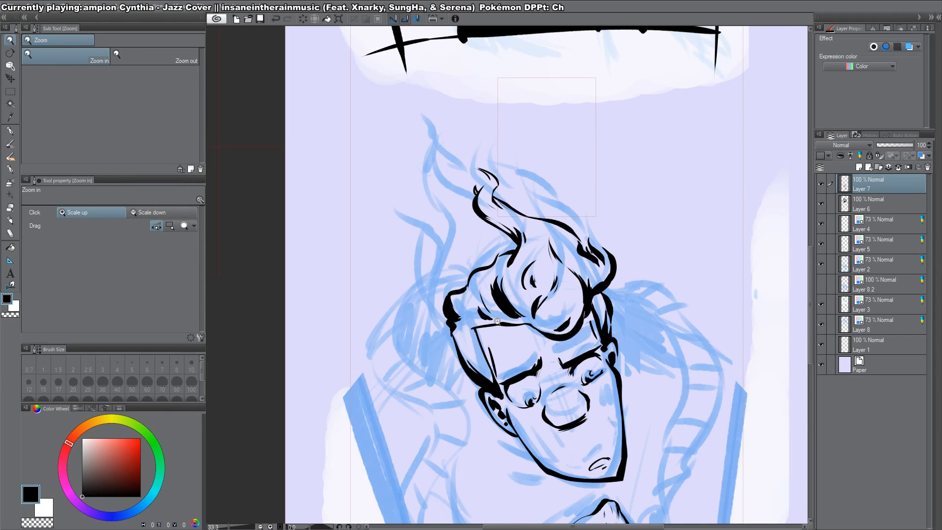
# Step: Redraw the shortened forelock's outer line with thicker black ink and trim its underside with a transparent stroke
pyautogui.scroll(2, 499, 322)
pyautogui.moveTo(470, 234)
pyautogui.mouseDown()
pyautogui.moveTo(526, 375)
pyautogui.moveTo(571, 287)
pyautogui.mouseUp()
pyautogui.moveTo(496, 359)
pyautogui.mouseDown()
pyautogui.moveTo(492, 391)
pyautogui.moveTo(500, 389)
pyautogui.mouseUp()
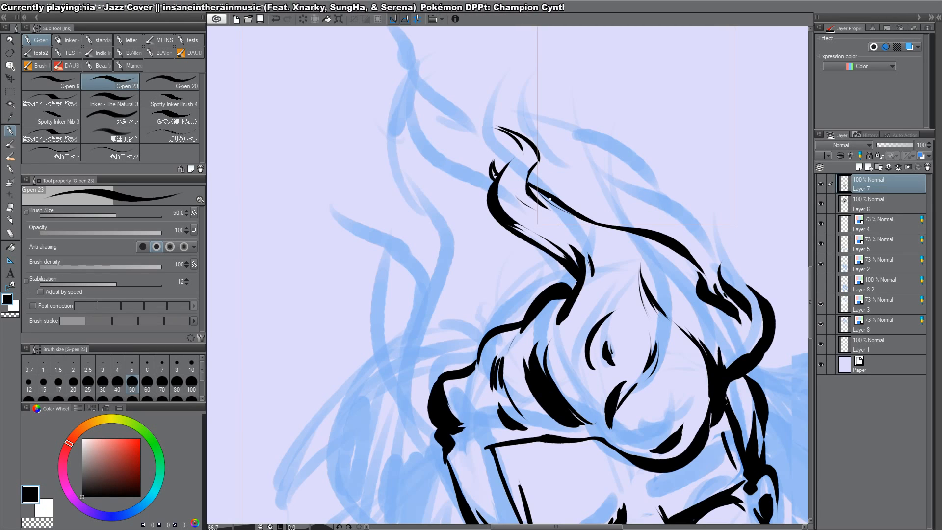
pyautogui.moveTo(533, 184); pyautogui.dragTo(593, 223)
pyautogui.hotkey('ctrl', 'z')
pyautogui.press('c')
pyautogui.press('c')
pyautogui.moveTo(537, 204); pyautogui.dragTo(628, 231)
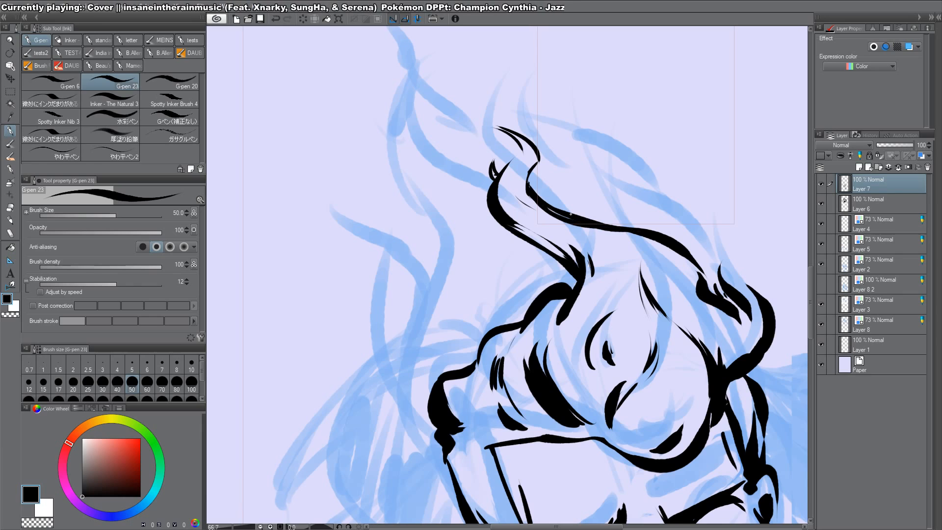
pyautogui.press('c')
pyautogui.moveTo(545, 219)
pyautogui.mouseDown()
pyautogui.moveTo(629, 240)
pyautogui.moveTo(561, 209)
pyautogui.moveTo(607, 225)
pyautogui.mouseUp()
pyautogui.press('c')
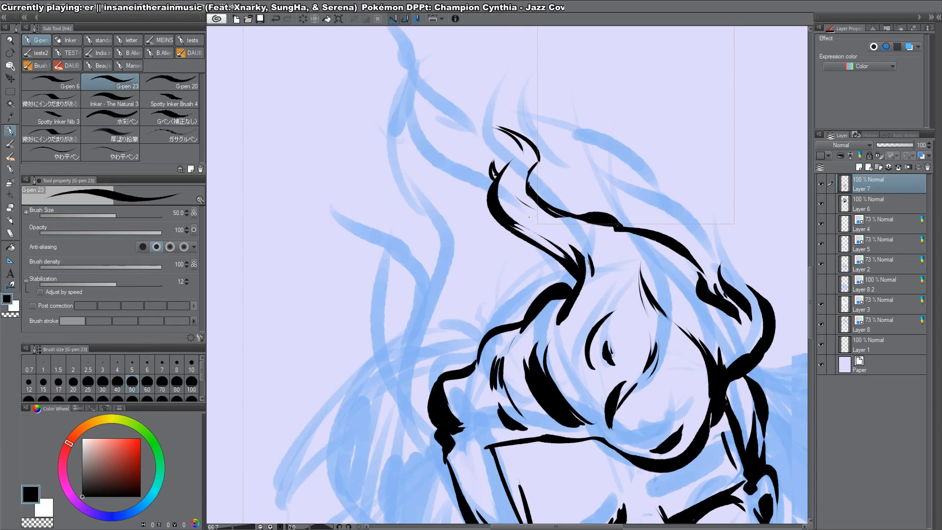
# Step: Thicken the forelock's inner edge, add small shading strokes and ink a hooked tip at its end
pyautogui.moveTo(538, 246); pyautogui.dragTo(576, 281)
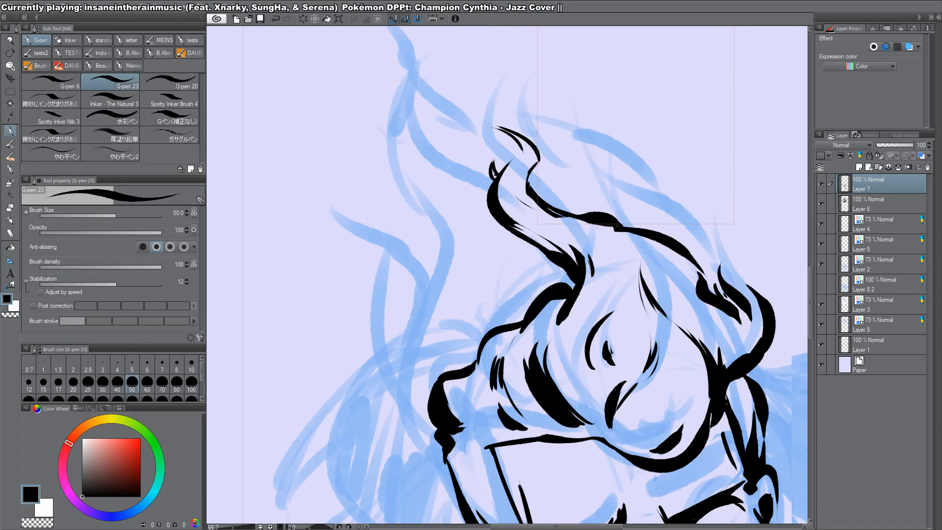
pyautogui.moveTo(564, 230); pyautogui.dragTo(602, 222)
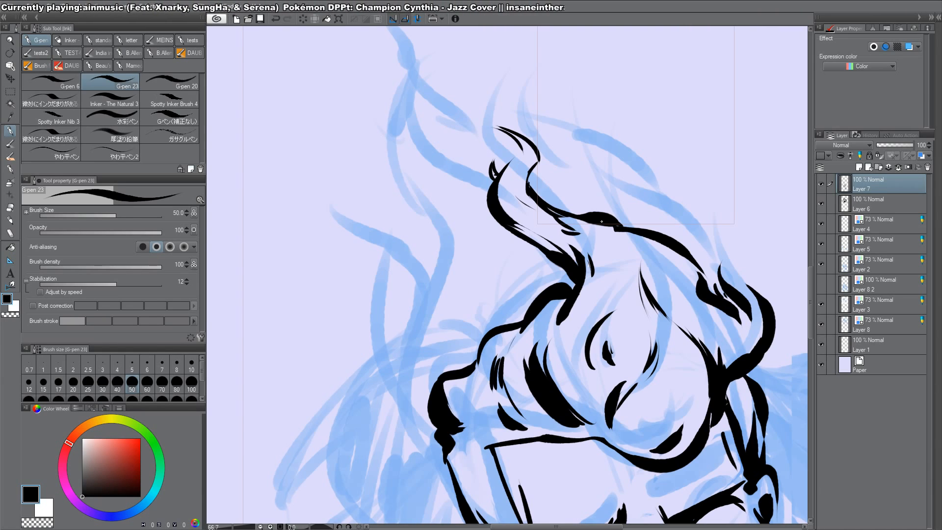
pyautogui.moveTo(492, 112)
pyautogui.mouseDown()
pyautogui.moveTo(518, 133)
pyautogui.moveTo(498, 171)
pyautogui.mouseUp()
pyautogui.moveTo(739, 376); pyautogui.dragTo(647, 317)
pyautogui.moveTo(700, 274); pyautogui.dragTo(700, 384)
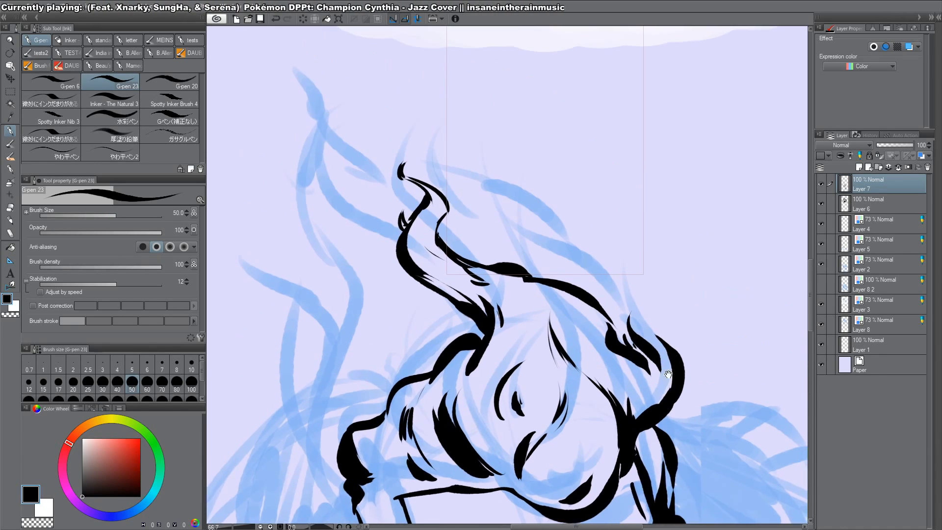
pyautogui.moveTo(621, 308); pyautogui.dragTo(619, 345)
pyautogui.scroll(-3, 660, 346)
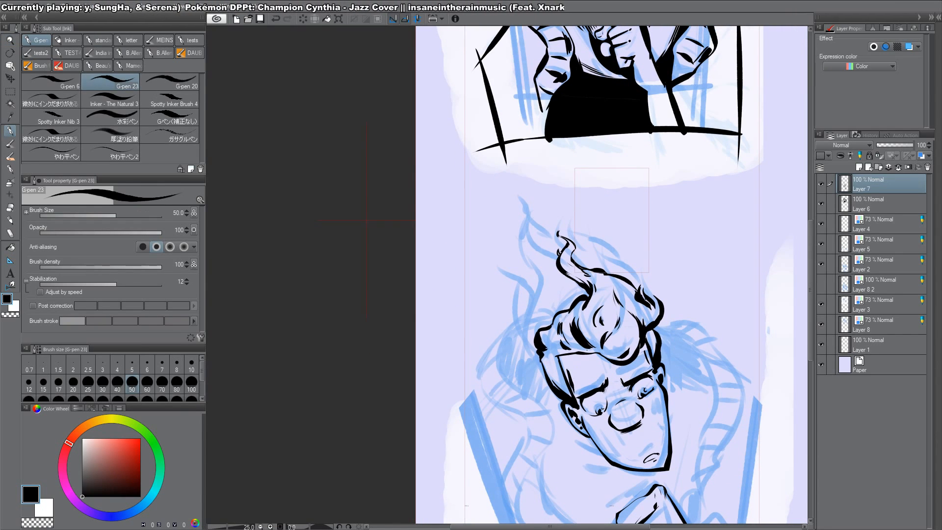
# Step: Ink a short thin crease line on each shoulder beneath the character's head in the lower panel
pyautogui.moveTo(611, 371); pyautogui.dragTo(612, 389)
pyautogui.moveTo(690, 333); pyautogui.dragTo(670, 180)
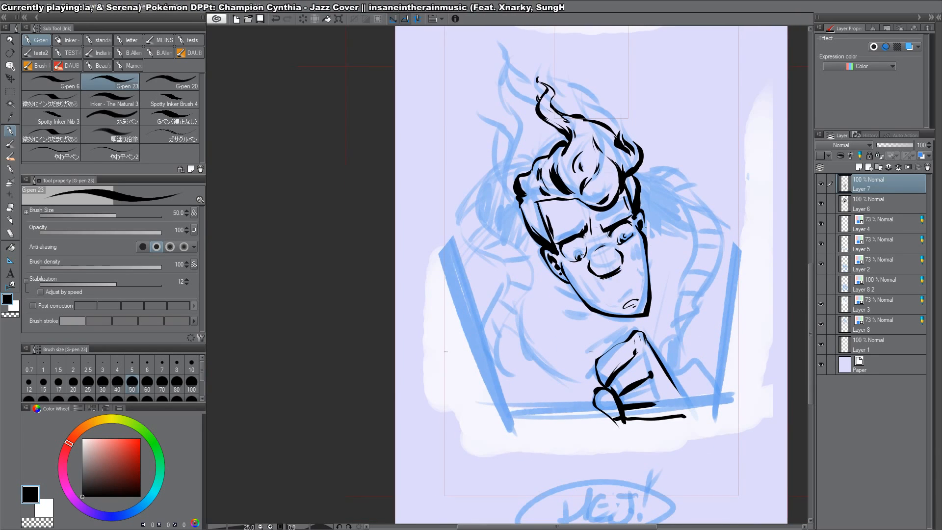
pyautogui.moveTo(636, 164); pyautogui.dragTo(643, 157)
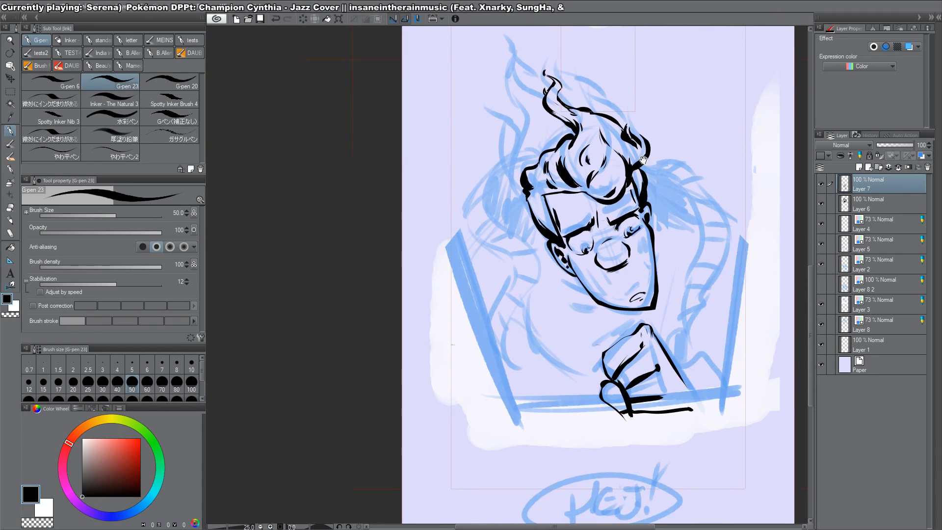
pyautogui.moveTo(532, 300); pyautogui.dragTo(553, 301)
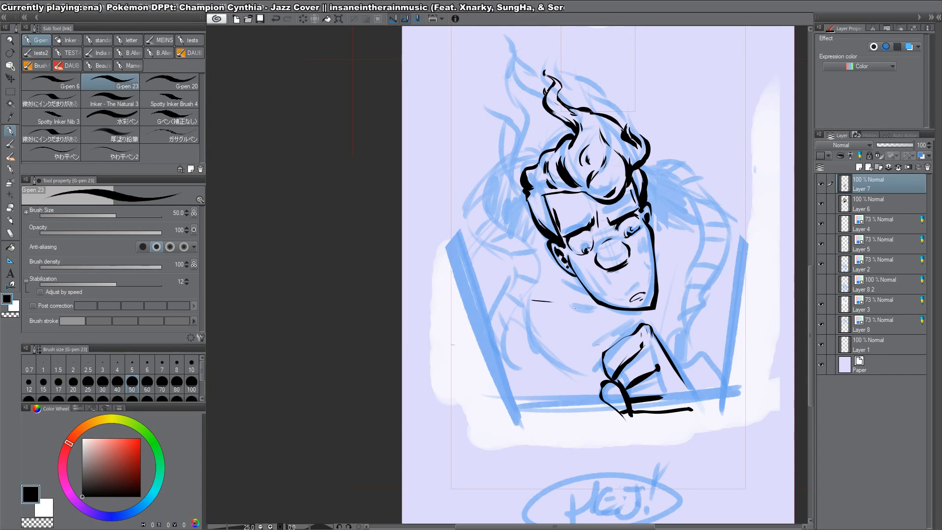
pyautogui.moveTo(681, 282); pyautogui.dragTo(665, 298)
# Step: Ink the neckline beside the character's right-hand ear and the inner curved edge of the left collar strip down past the chest
pyautogui.moveTo(656, 214)
pyautogui.mouseDown()
pyautogui.moveTo(687, 219)
pyautogui.moveTo(654, 242)
pyautogui.mouseUp()
pyautogui.hotkey('shift', 'space')
pyautogui.moveTo(655, 195); pyautogui.dragTo(658, 402)
pyautogui.moveTo(644, 358)
pyautogui.mouseDown()
pyautogui.moveTo(655, 384)
pyautogui.moveTo(549, 290)
pyautogui.moveTo(510, 186)
pyautogui.moveTo(539, 290)
pyautogui.moveTo(503, 323)
pyautogui.moveTo(493, 364)
pyautogui.mouseUp()
pyautogui.hotkey('shift', 'space')
pyautogui.hotkey('shift', 'space')
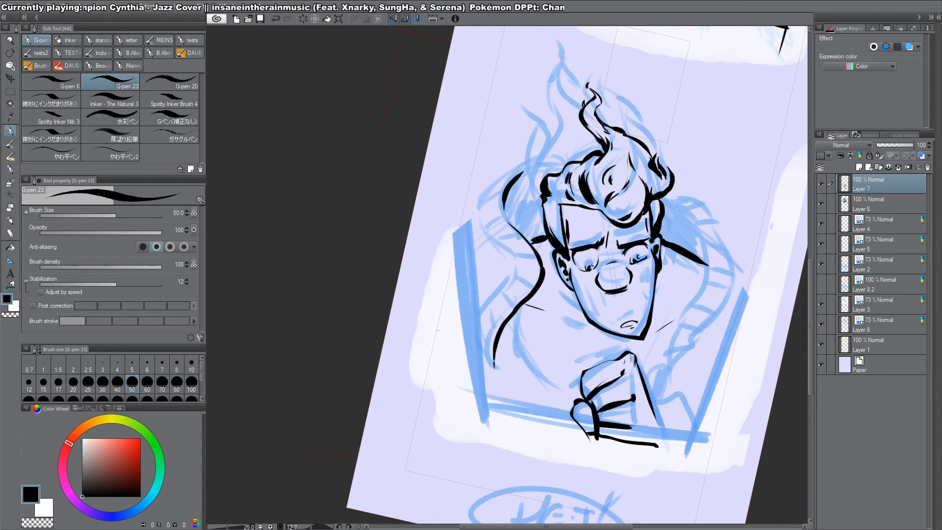
# Step: Ink the outer edge and lower end of the left collar strip, plus the shoulder line sloping away from it
pyautogui.moveTo(470, 331); pyautogui.dragTo(513, 430)
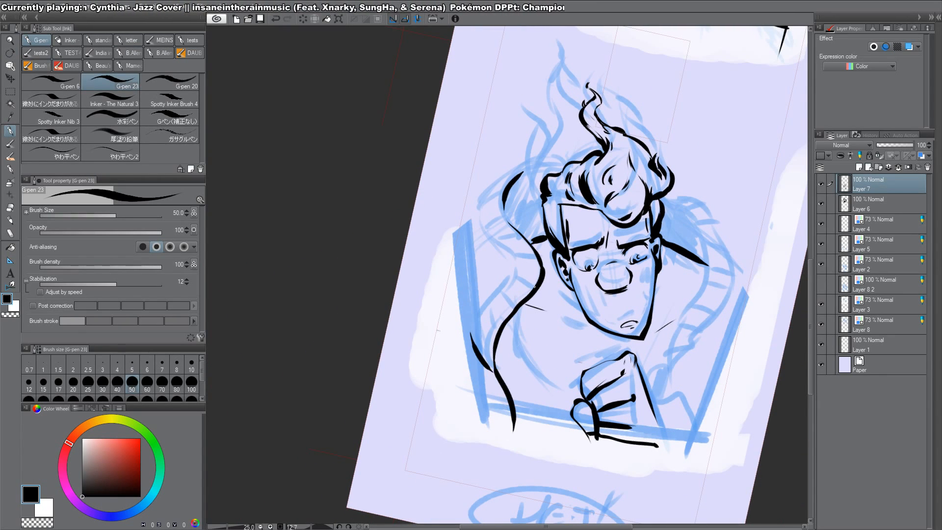
pyautogui.moveTo(474, 324); pyautogui.dragTo(513, 269)
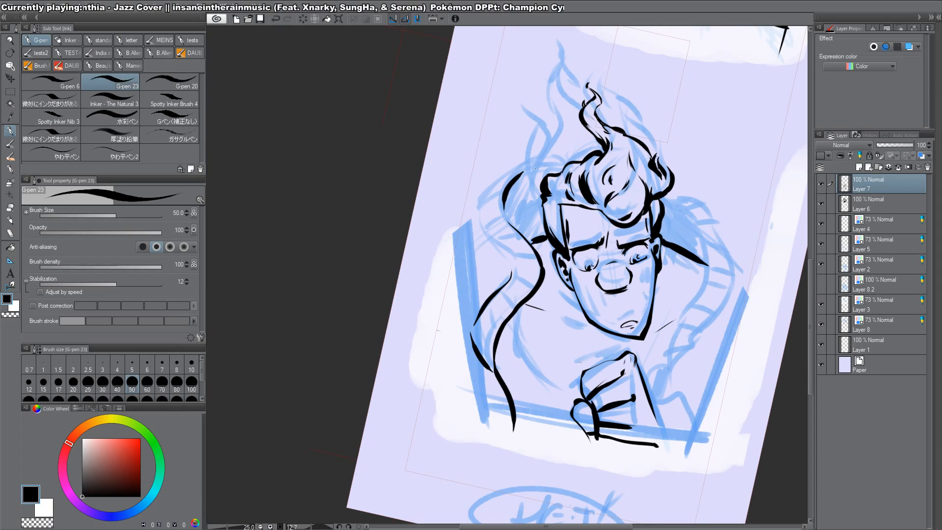
pyautogui.moveTo(527, 164)
pyautogui.mouseDown()
pyautogui.moveTo(489, 188)
pyautogui.moveTo(483, 225)
pyautogui.moveTo(513, 271)
pyautogui.mouseUp()
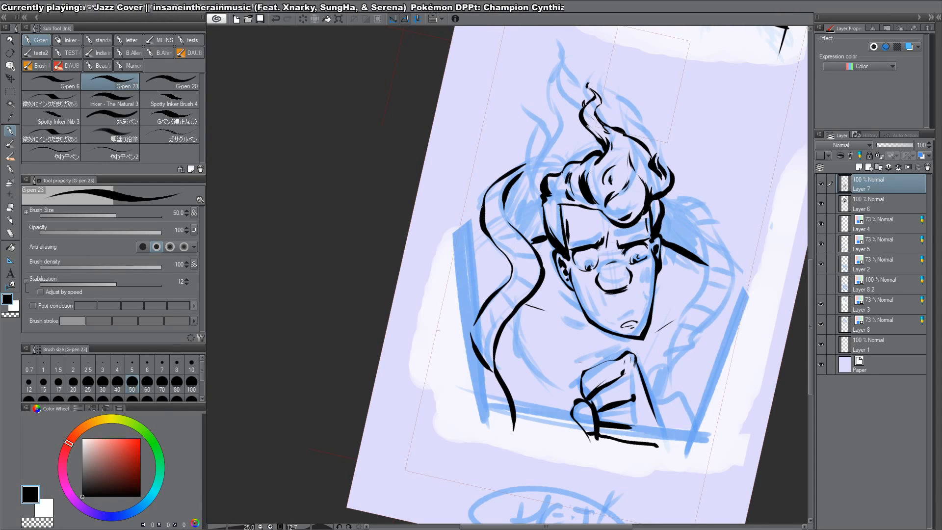
pyautogui.moveTo(482, 201); pyautogui.dragTo(432, 254)
# Step: Ink the inner and outer outlines of the right collar strip following the blue sketch
pyautogui.press('space')
pyautogui.moveTo(719, 209)
pyautogui.mouseDown()
pyautogui.moveTo(706, 227)
pyautogui.moveTo(675, 237)
pyautogui.moveTo(694, 300)
pyautogui.moveTo(655, 392)
pyautogui.mouseUp()
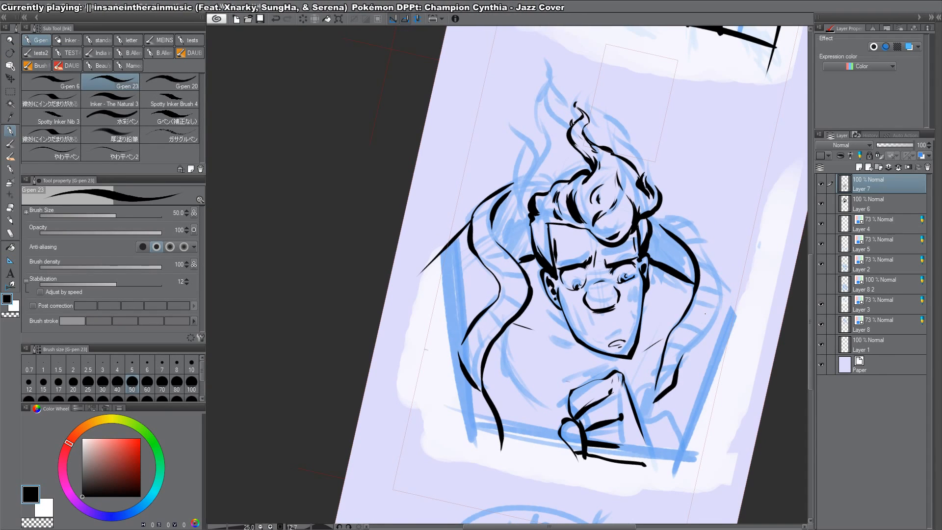
pyautogui.moveTo(653, 221)
pyautogui.mouseDown()
pyautogui.moveTo(687, 231)
pyautogui.moveTo(726, 304)
pyautogui.moveTo(717, 328)
pyautogui.mouseUp()
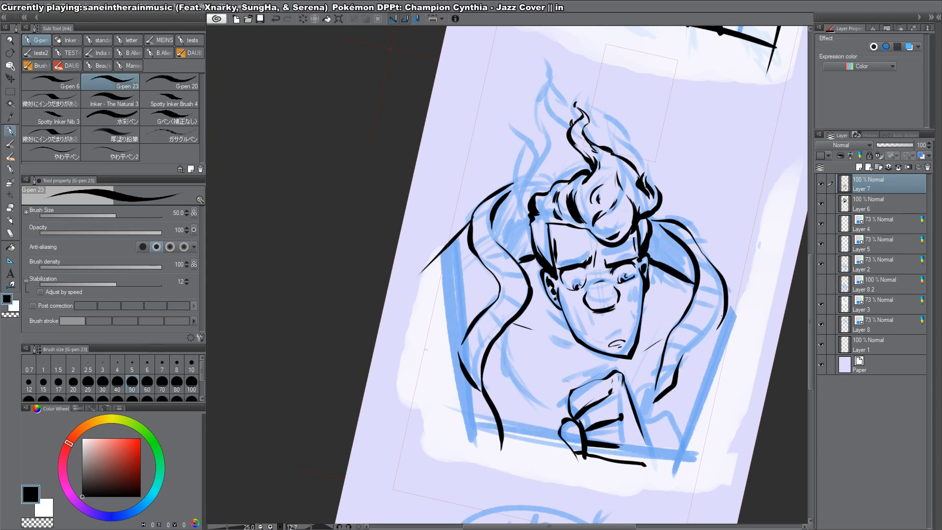
pyautogui.press('c')
pyautogui.moveTo(729, 282)
pyautogui.mouseDown()
pyautogui.moveTo(717, 330)
pyautogui.moveTo(673, 376)
pyautogui.mouseUp()
pyautogui.press('c')
# Step: Ink short cross ribs along the right collar strip from its lower end up to the neck
pyautogui.moveTo(666, 365)
pyautogui.mouseDown()
pyautogui.moveTo(670, 341)
pyautogui.moveTo(687, 339)
pyautogui.moveTo(717, 294)
pyautogui.mouseUp()
pyautogui.moveTo(701, 292); pyautogui.dragTo(720, 284)
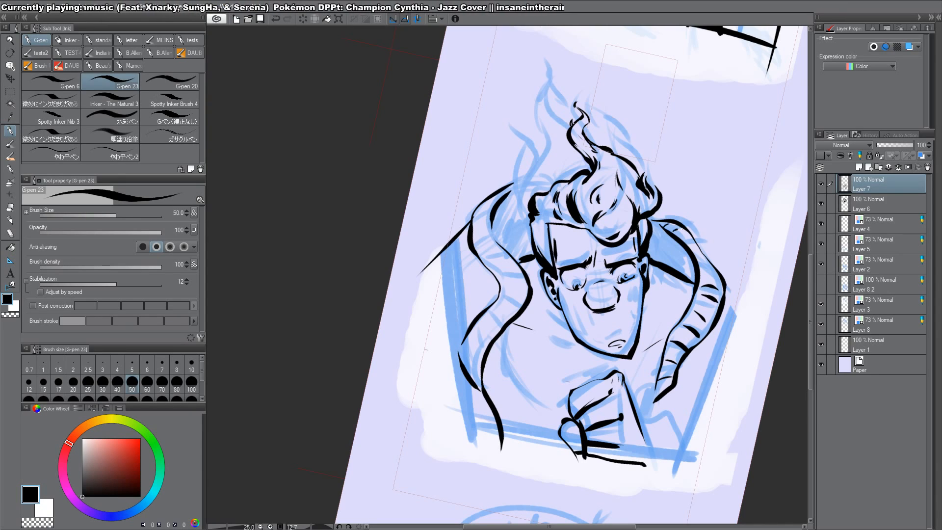
pyautogui.moveTo(681, 242)
pyautogui.mouseDown()
pyautogui.moveTo(692, 238)
pyautogui.moveTo(702, 251)
pyautogui.mouseUp()
pyautogui.moveTo(701, 272); pyautogui.dragTo(716, 264)
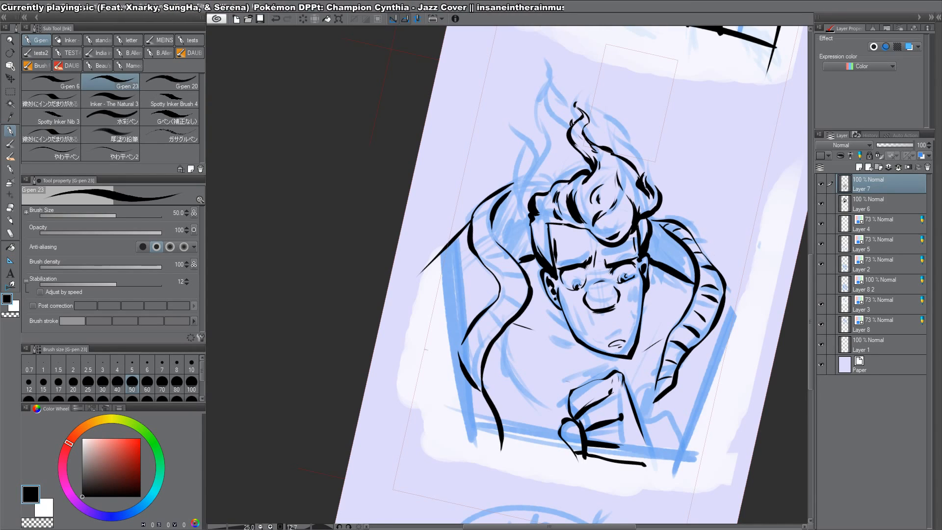
# Step: Ink short cross ribs along the full length of the left collar strip and darken its lower end
pyautogui.moveTo(475, 228); pyautogui.dragTo(490, 217)
pyautogui.moveTo(475, 247)
pyautogui.mouseDown()
pyautogui.moveTo(500, 249)
pyautogui.moveTo(485, 261)
pyautogui.moveTo(518, 266)
pyautogui.mouseUp()
pyautogui.moveTo(503, 298); pyautogui.dragTo(523, 291)
pyautogui.moveTo(491, 319); pyautogui.dragTo(510, 309)
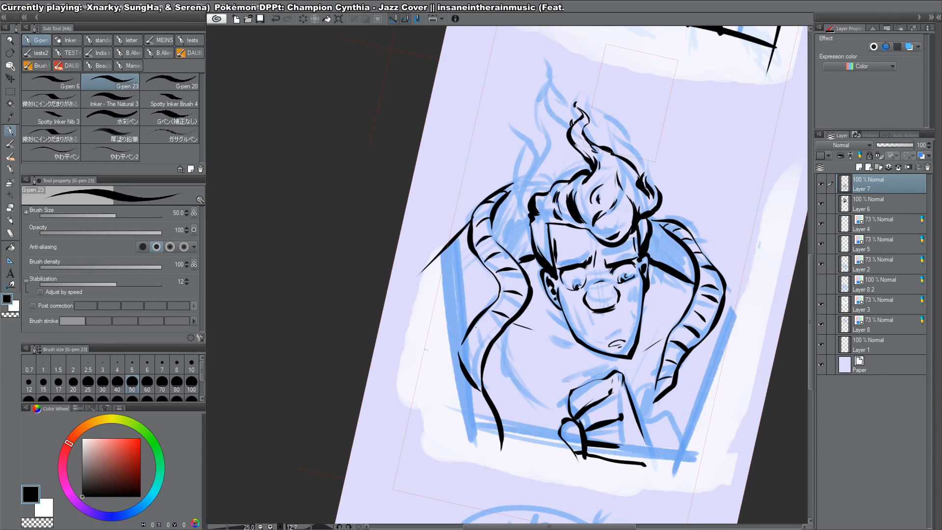
pyautogui.moveTo(477, 336); pyautogui.dragTo(494, 327)
pyautogui.moveTo(470, 352); pyautogui.dragTo(486, 348)
pyautogui.moveTo(463, 373); pyautogui.dragTo(481, 356)
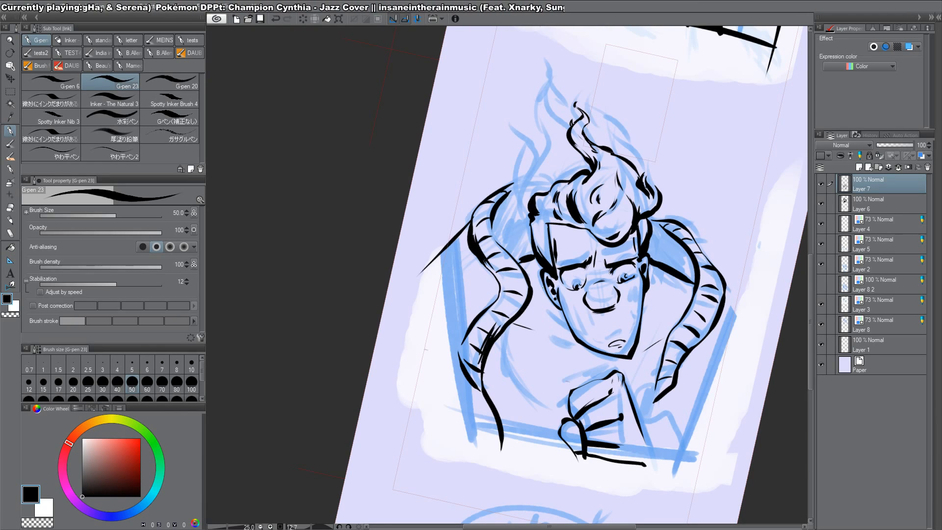
# Step: Add hatching strokes at the lower end of the right collar strip, undoing one misplaced stroke
pyautogui.moveTo(679, 352)
pyautogui.mouseDown()
pyautogui.moveTo(662, 386)
pyautogui.moveTo(665, 367)
pyautogui.mouseUp()
pyautogui.hotkey('ctrl', 'z')
pyautogui.moveTo(713, 315); pyautogui.dragTo(701, 338)
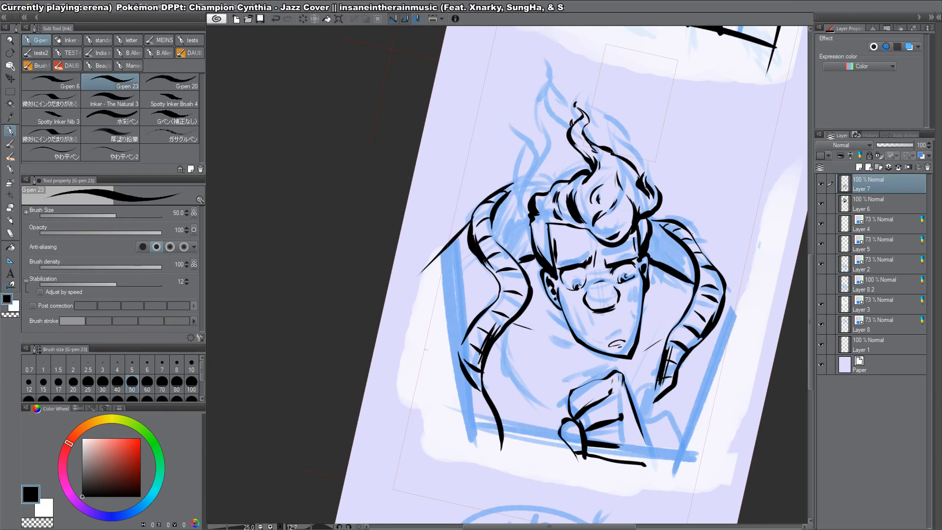
# Step: Close the outline between the head and the right collar strip and fill the enclosed area with black
pyautogui.moveTo(682, 234); pyautogui.dragTo(696, 263)
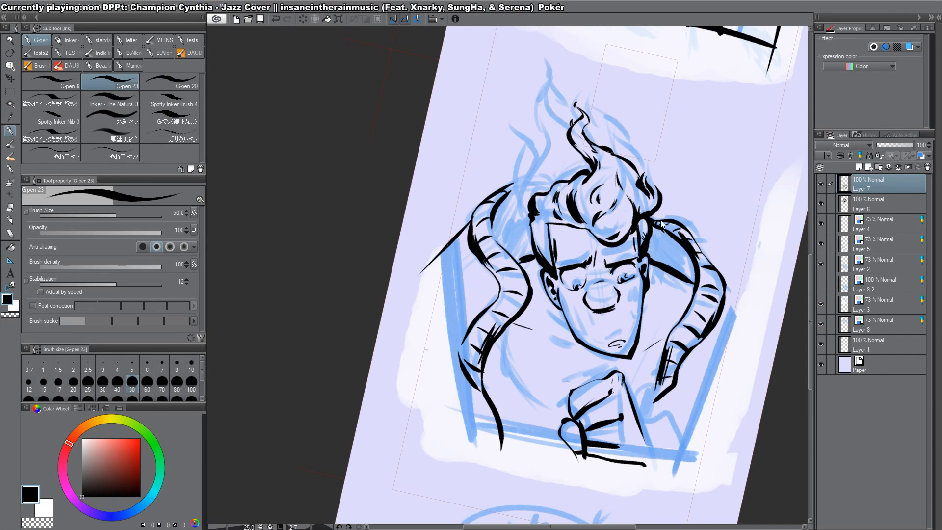
pyautogui.press('g')
pyautogui.click(687, 244)
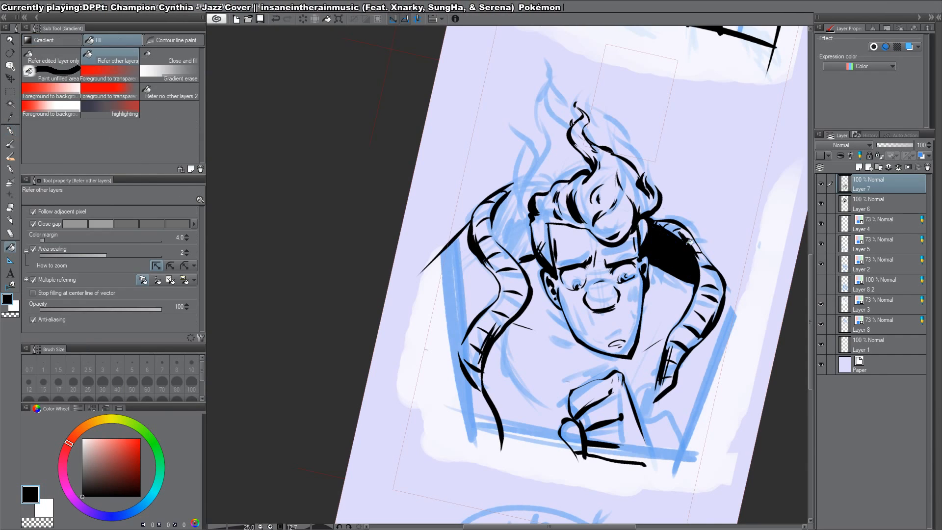
# Step: Ink the left flame tongue and further tongues rising from the hair with the G-pen 23
pyautogui.hotkey('shift', 'space')
pyautogui.moveTo(685, 167)
pyautogui.mouseDown()
pyautogui.moveTo(679, 143)
pyautogui.moveTo(511, 115)
pyautogui.moveTo(642, 176)
pyautogui.moveTo(662, 216)
pyautogui.mouseUp()
pyautogui.hotkey('shift', 'space')
pyautogui.press('p')
pyautogui.moveTo(532, 139); pyautogui.dragTo(543, 242)
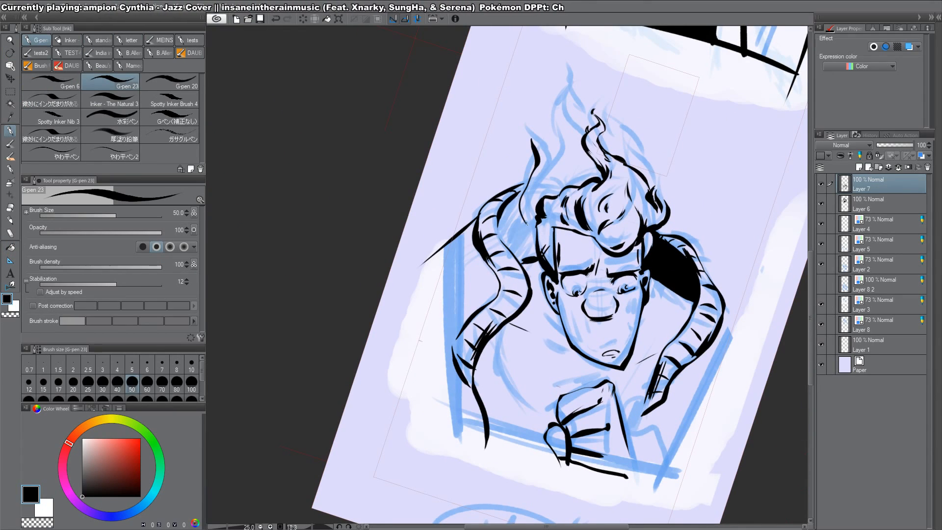
pyautogui.press('space')
pyautogui.moveTo(542, 120)
pyautogui.mouseDown()
pyautogui.moveTo(560, 245)
pyautogui.moveTo(563, 204)
pyautogui.moveTo(580, 200)
pyautogui.moveTo(565, 198)
pyautogui.moveTo(575, 211)
pyautogui.mouseUp()
pyautogui.hotkey('ctrl', 'z')
pyautogui.moveTo(575, 211)
pyautogui.mouseDown()
pyautogui.moveTo(584, 181)
pyautogui.moveTo(602, 214)
pyautogui.moveTo(626, 218)
pyautogui.moveTo(632, 198)
pyautogui.moveTo(653, 254)
pyautogui.moveTo(663, 250)
pyautogui.moveTo(657, 231)
pyautogui.moveTo(654, 257)
pyautogui.mouseUp()
pyautogui.press('c')
pyautogui.press('c')
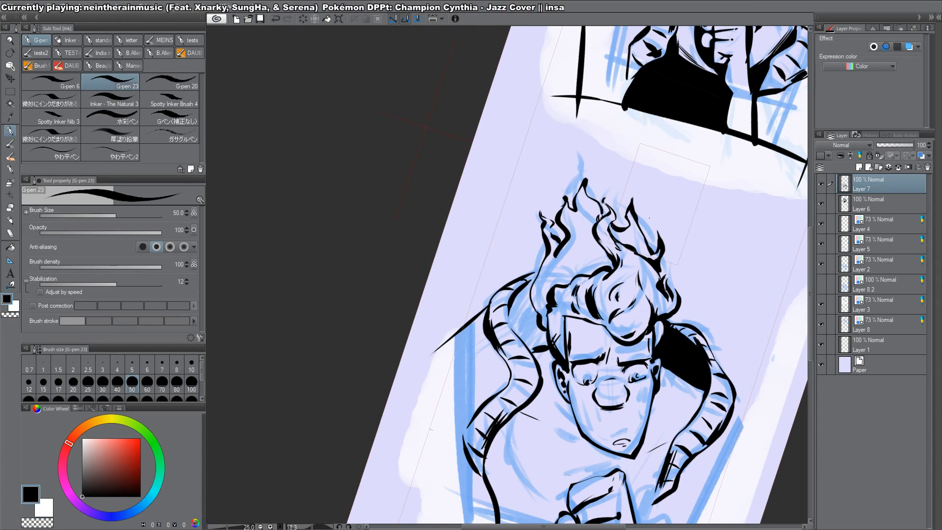
# Step: Undo the central and right flame strokes and re-ink a tall pointed flame between the left and middle tongues
pyautogui.hotkey('ctrl', 'z')
pyautogui.hotkey('ctrl', 'z')
pyautogui.hotkey('ctrl', 'z')
pyautogui.hotkey('ctrl', 'z')
pyautogui.hotkey('ctrl', 'z')
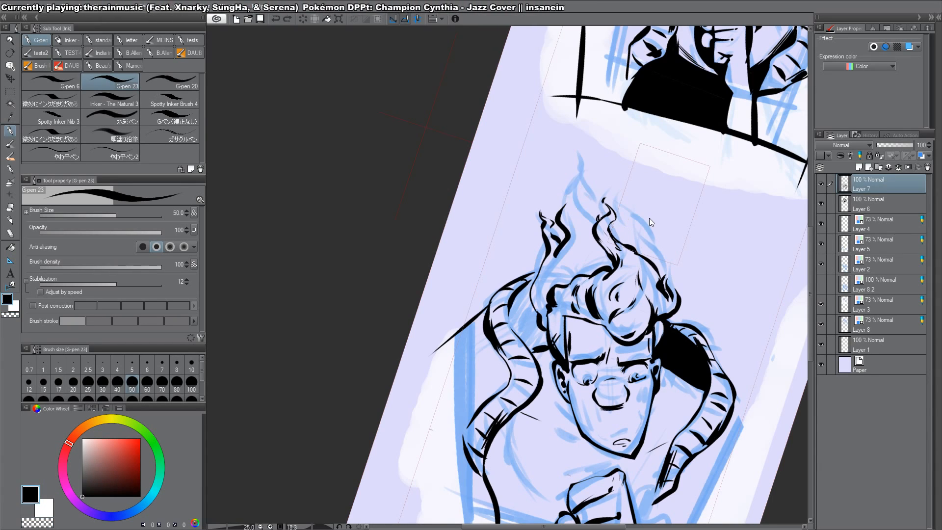
pyautogui.moveTo(564, 243)
pyautogui.mouseDown()
pyautogui.moveTo(561, 212)
pyautogui.moveTo(591, 182)
pyautogui.moveTo(653, 260)
pyautogui.mouseUp()
pyautogui.hotkey('ctrl', 'z')
pyautogui.hotkey('ctrl', 'z')
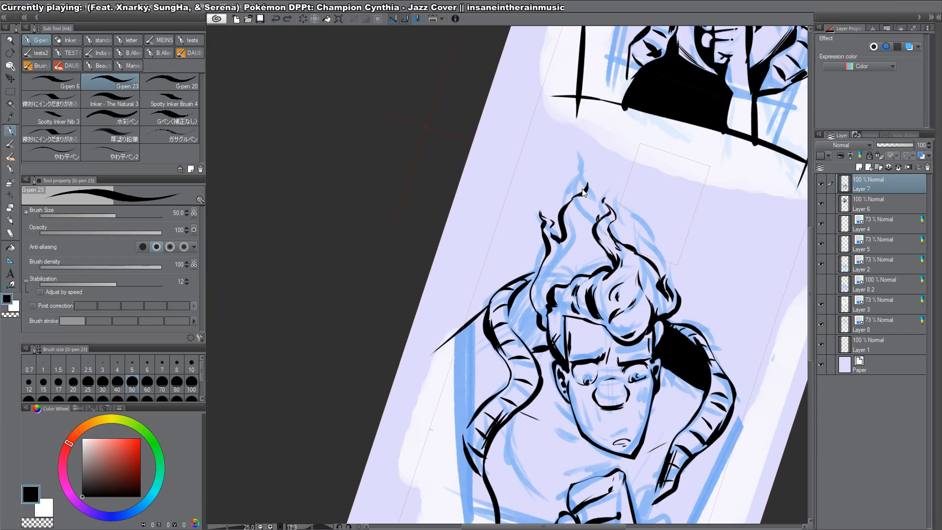
pyautogui.moveTo(586, 188); pyautogui.dragTo(591, 231)
pyautogui.hotkey('ctrl', 'z')
pyautogui.moveTo(587, 187)
pyautogui.mouseDown()
pyautogui.moveTo(597, 226)
pyautogui.moveTo(588, 273)
pyautogui.moveTo(556, 279)
pyautogui.mouseUp()
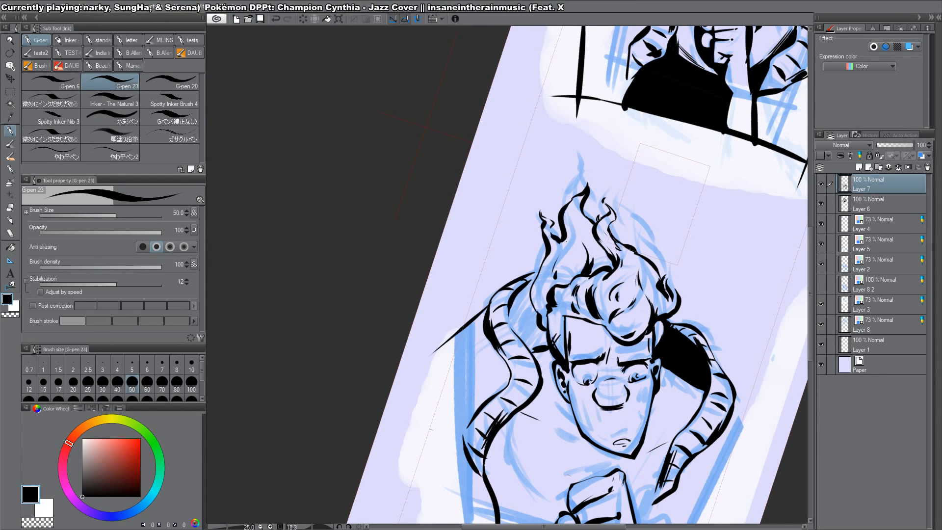
# Step: Ink the wavy back edge of the hair from the left flame down to the ear
pyautogui.moveTo(599, 418); pyautogui.dragTo(592, 404)
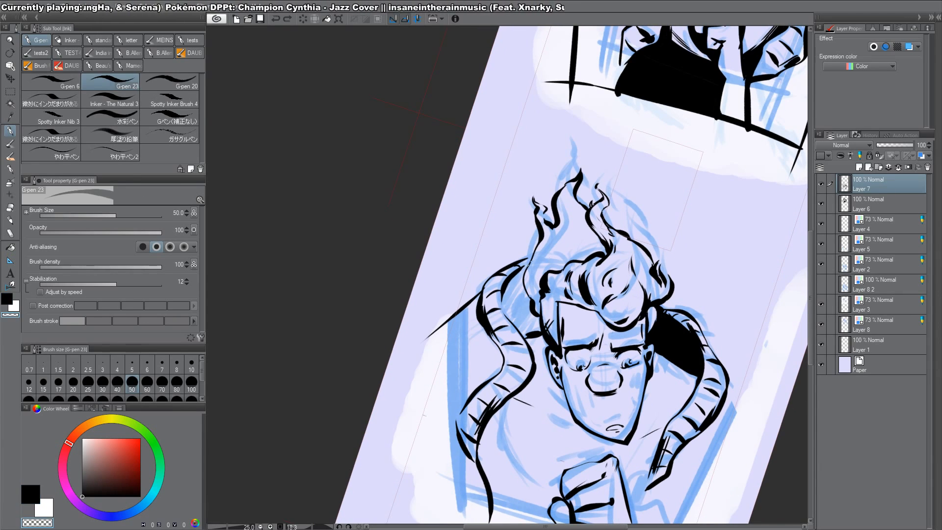
pyautogui.moveTo(533, 256); pyautogui.dragTo(550, 334)
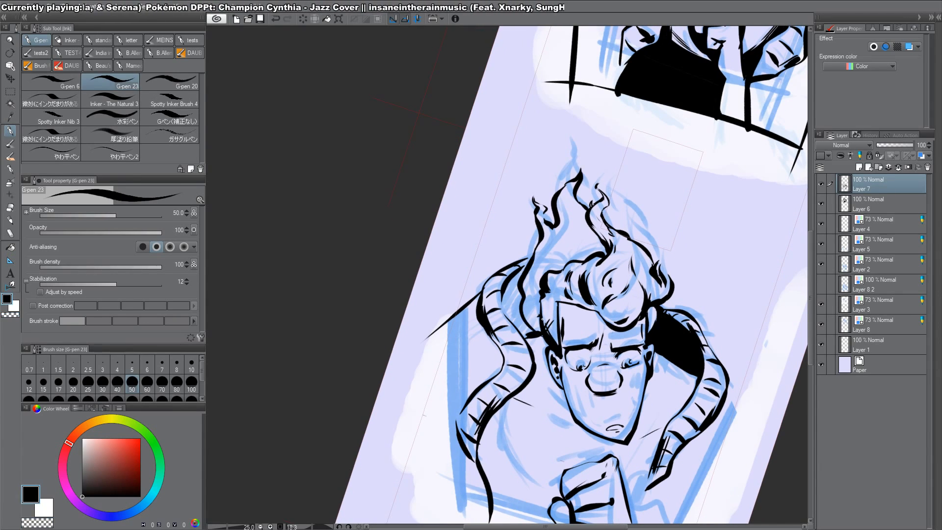
pyautogui.moveTo(541, 294)
pyautogui.mouseDown()
pyautogui.moveTo(535, 331)
pyautogui.moveTo(541, 324)
pyautogui.mouseUp()
# Step: Fill the gap between the back of the hair and the left collar strip with black
pyautogui.press('g')
pyautogui.click(509, 288)
pyautogui.press('p')
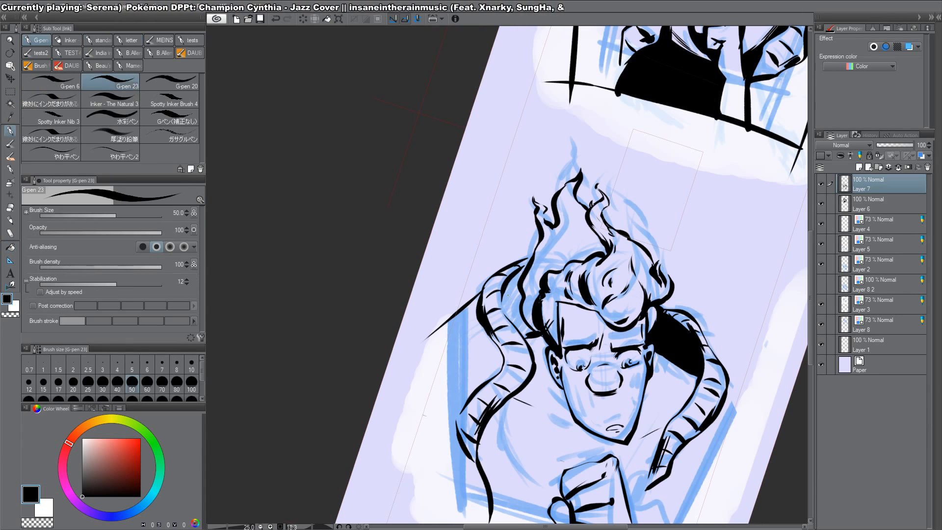
pyautogui.press('g')
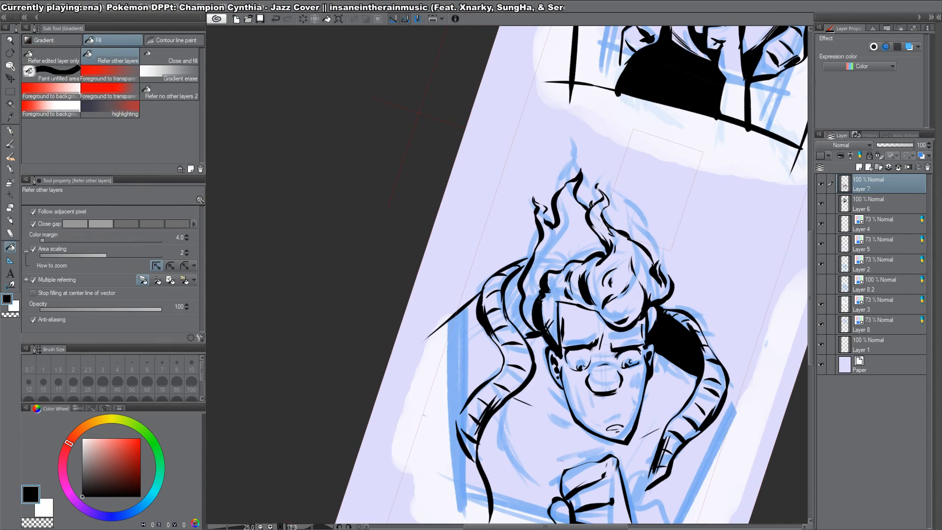
pyautogui.press('p')
pyautogui.press('g')
pyautogui.press('p')
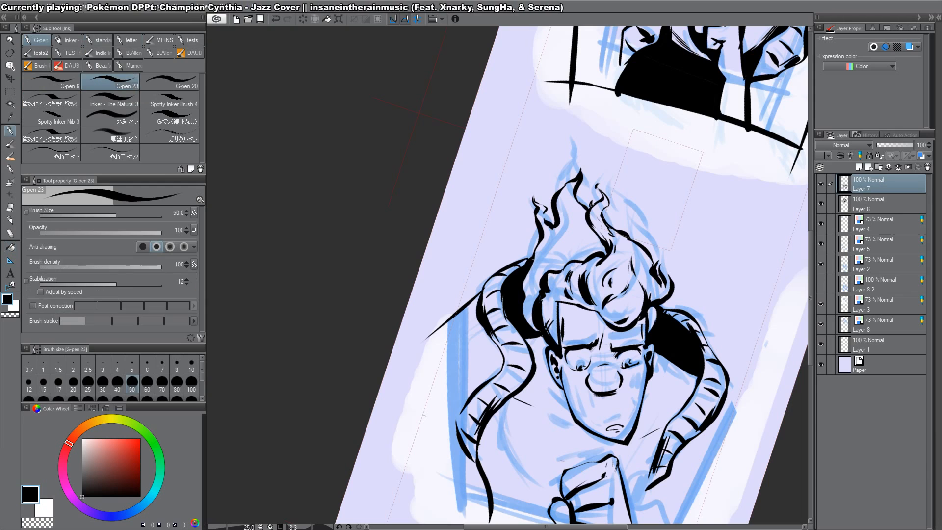
# Step: Ink small licks and black accents inside the flaming hair and extend the tip of the tallest flame
pyautogui.press('h')
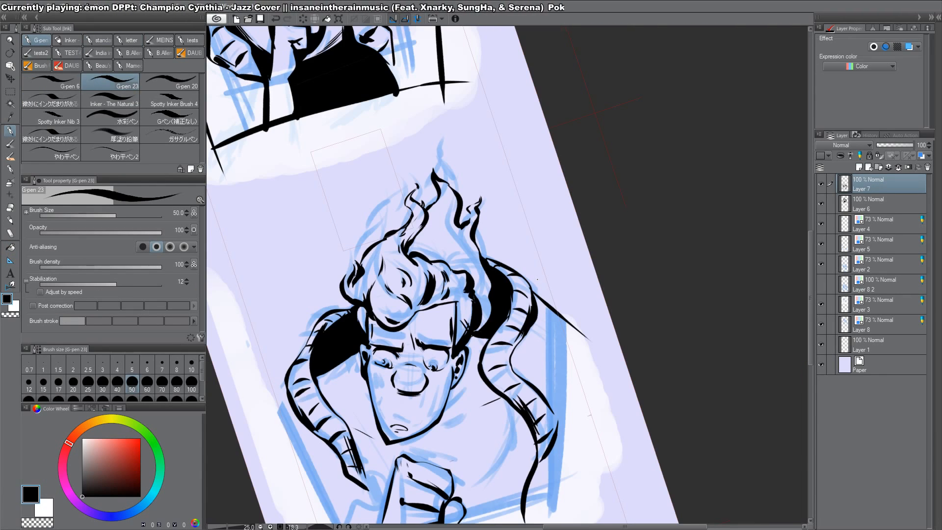
pyautogui.press('h')
pyautogui.moveTo(567, 196); pyautogui.dragTo(572, 230)
pyautogui.moveTo(581, 251); pyautogui.dragTo(587, 232)
pyautogui.moveTo(590, 239); pyautogui.dragTo(585, 258)
pyautogui.moveTo(590, 230)
pyautogui.mouseDown()
pyautogui.moveTo(591, 255)
pyautogui.moveTo(600, 247)
pyautogui.moveTo(549, 261)
pyautogui.moveTo(535, 277)
pyautogui.moveTo(535, 322)
pyautogui.mouseUp()
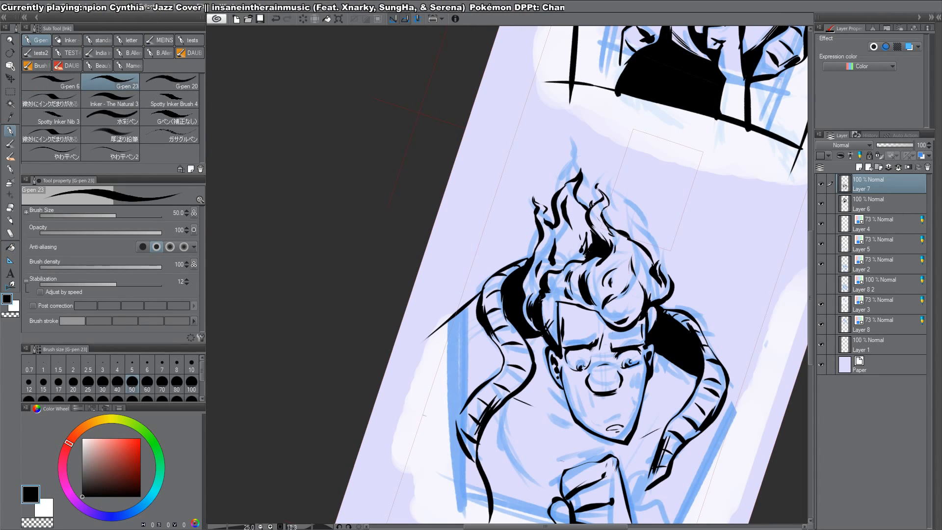
pyautogui.moveTo(573, 240); pyautogui.dragTo(569, 257)
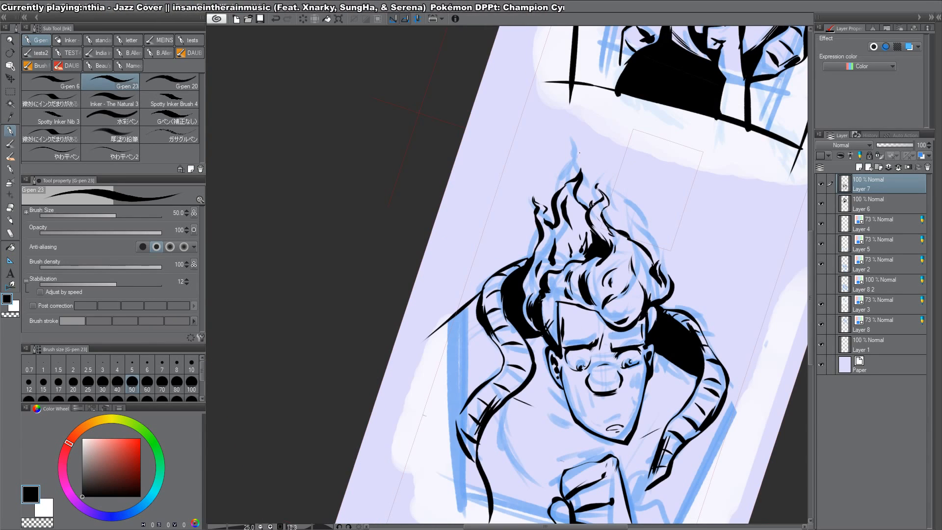
pyautogui.moveTo(574, 154); pyautogui.dragTo(582, 178)
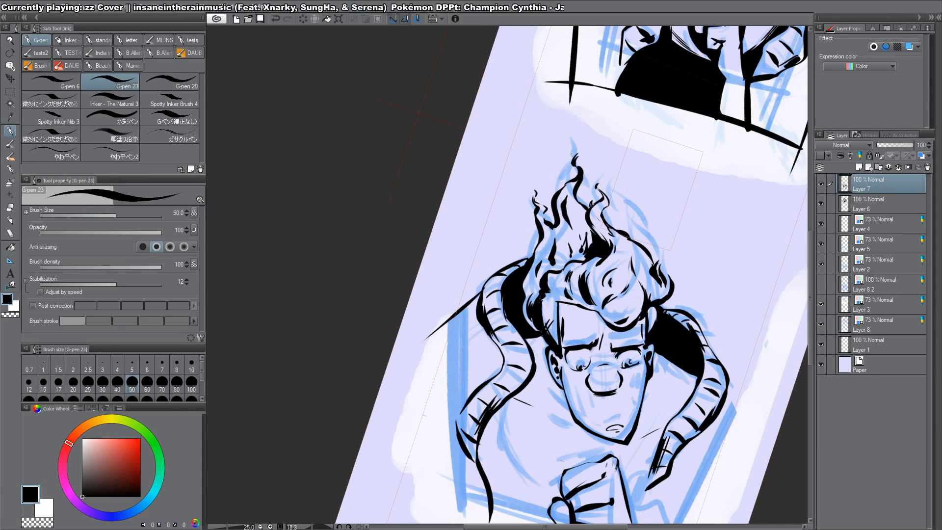
# Step: Ink short strand strokes in the hair below the left flame, down to the edge of the forehead
pyautogui.scroll(-2, 742, 437)
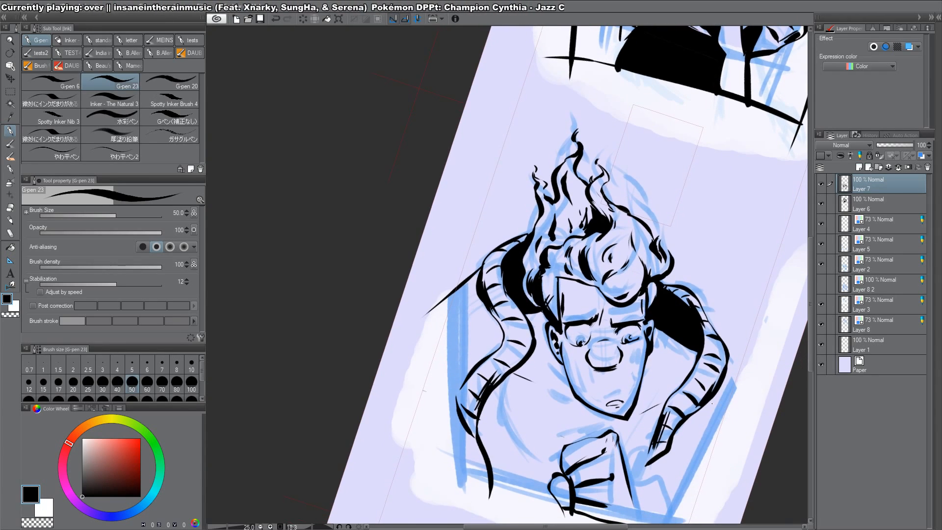
pyautogui.hotkey('shift', 'space')
pyautogui.moveTo(757, 326); pyautogui.dragTo(758, 278)
pyautogui.moveTo(556, 239); pyautogui.dragTo(544, 253)
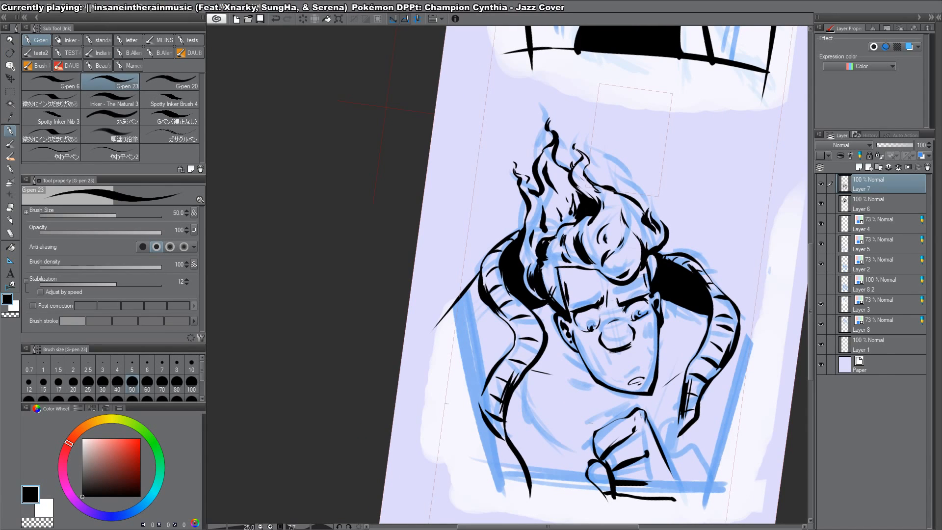
pyautogui.press('c')
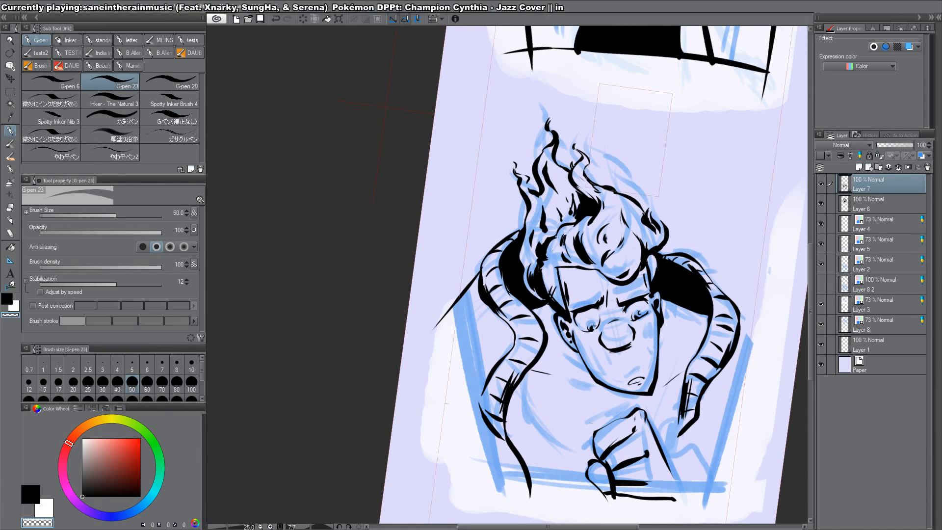
pyautogui.press('c')
pyautogui.moveTo(559, 268); pyautogui.dragTo(564, 293)
# Step: Add hatching strokes to the side hair above the left ear, beside the forehead
pyautogui.hotkey('shift', 'space')
pyautogui.moveTo(748, 284)
pyautogui.mouseDown()
pyautogui.moveTo(660, 461)
pyautogui.moveTo(595, 498)
pyautogui.mouseUp()
pyautogui.moveTo(536, 322); pyautogui.dragTo(543, 340)
pyautogui.hotkey('shift', 'space')
pyautogui.moveTo(694, 262)
pyautogui.mouseDown()
pyautogui.moveTo(690, 314)
pyautogui.moveTo(663, 174)
pyautogui.mouseUp()
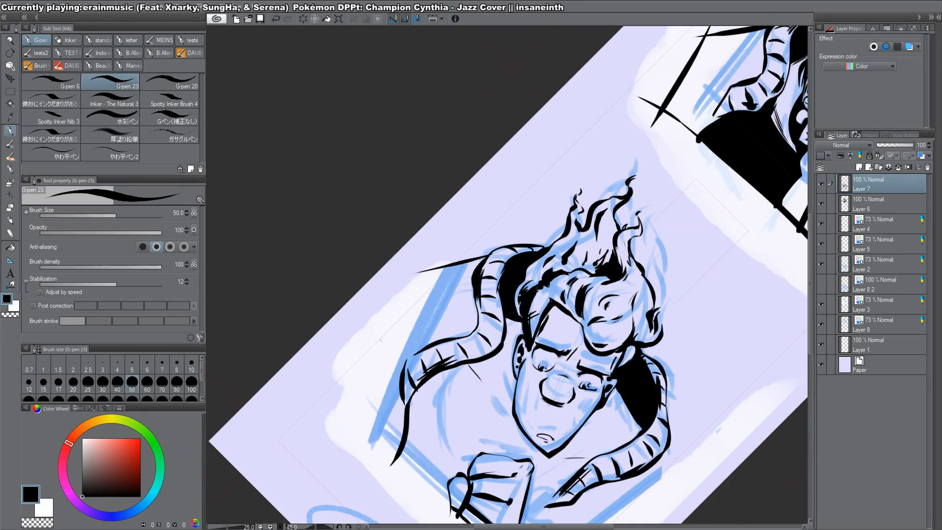
pyautogui.moveTo(529, 305); pyautogui.dragTo(530, 332)
pyautogui.moveTo(536, 298)
pyautogui.mouseDown()
pyautogui.moveTo(533, 331)
pyautogui.moveTo(719, 339)
pyautogui.mouseUp()
pyautogui.hotkey('shift', 'space')
pyautogui.press('p')
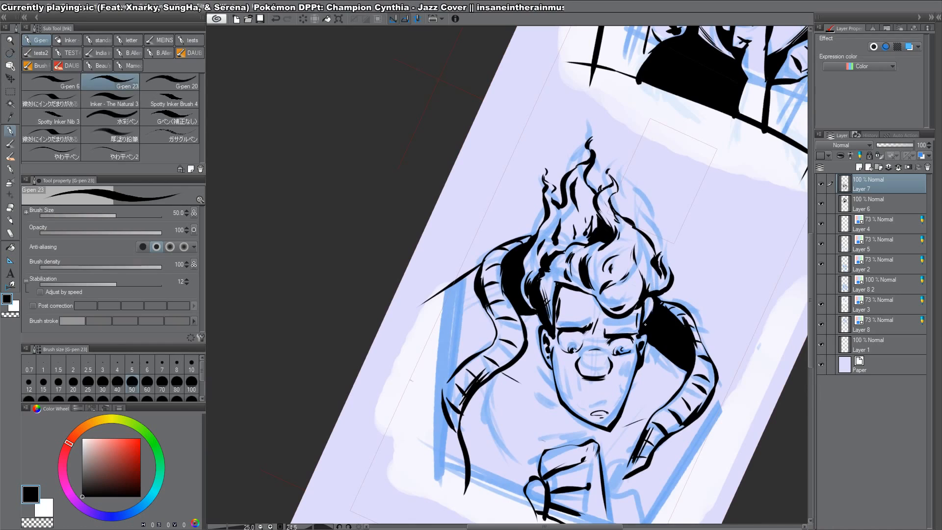
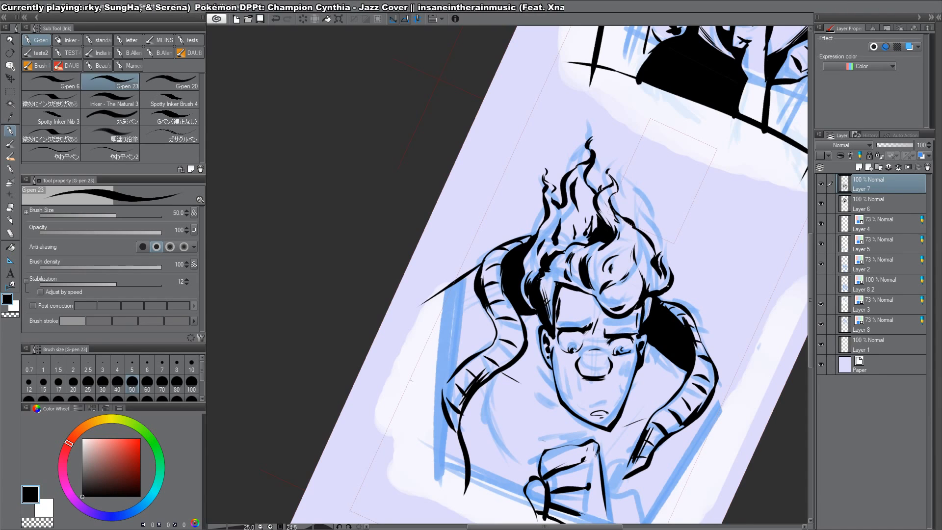
# Step: Fill the sliver between the left ear and the collar with black and ink a stroke beside the right cheek
pyautogui.press('g')
pyautogui.click(534, 323)
pyautogui.press('p')
pyautogui.moveTo(646, 343); pyautogui.dragTo(642, 386)
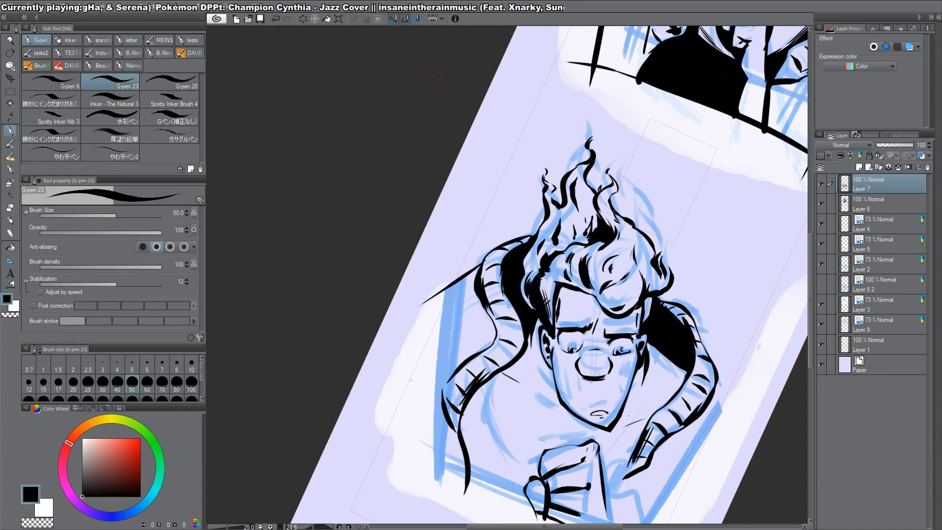
# Step: Ink the lower edge of the black area inside the right collar and fill its remaining gaps with black
pyautogui.press('r')
pyautogui.moveTo(736, 326); pyautogui.dragTo(665, 447)
pyautogui.press('p')
pyautogui.moveTo(591, 457)
pyautogui.mouseDown()
pyautogui.moveTo(576, 419)
pyautogui.moveTo(599, 458)
pyautogui.mouseUp()
pyautogui.press('g')
pyautogui.click(592, 420)
pyautogui.press('p')
pyautogui.hotkey('ctrl', 'z')
pyautogui.moveTo(580, 418); pyautogui.dragTo(591, 445)
pyautogui.press('g')
pyautogui.click(587, 416)
pyautogui.press('p')
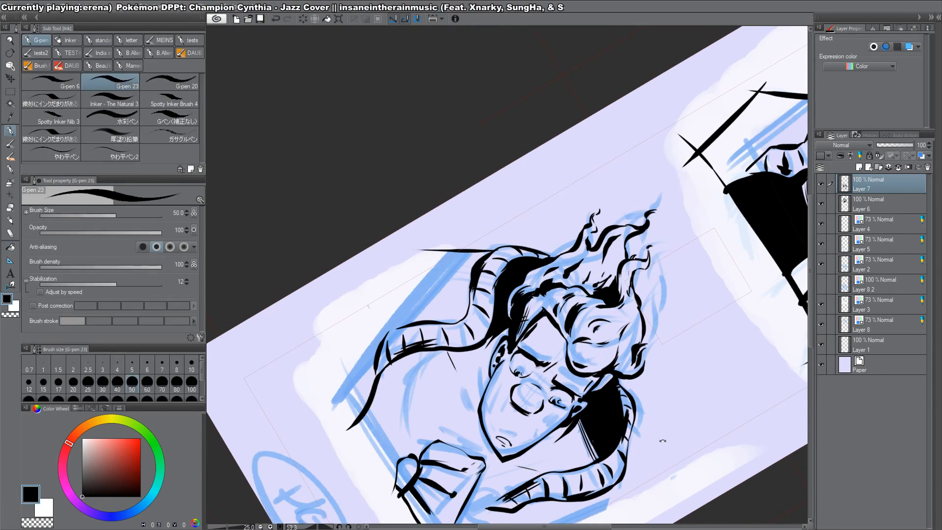
# Step: Ink a tapered shadow stroke on the chest just below the chin
pyautogui.press('r')
pyautogui.moveTo(475, 398); pyautogui.dragTo(601, 362)
pyautogui.press('p')
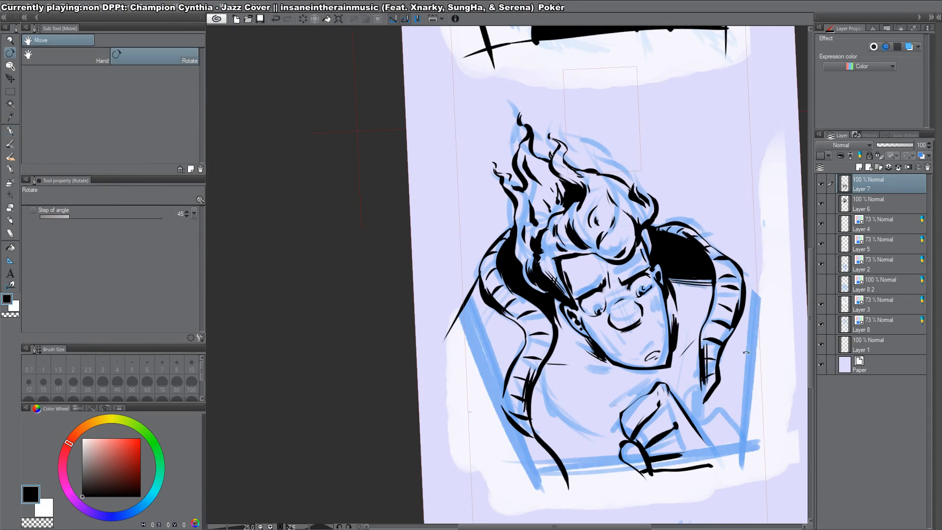
pyautogui.moveTo(691, 267); pyautogui.dragTo(660, 265)
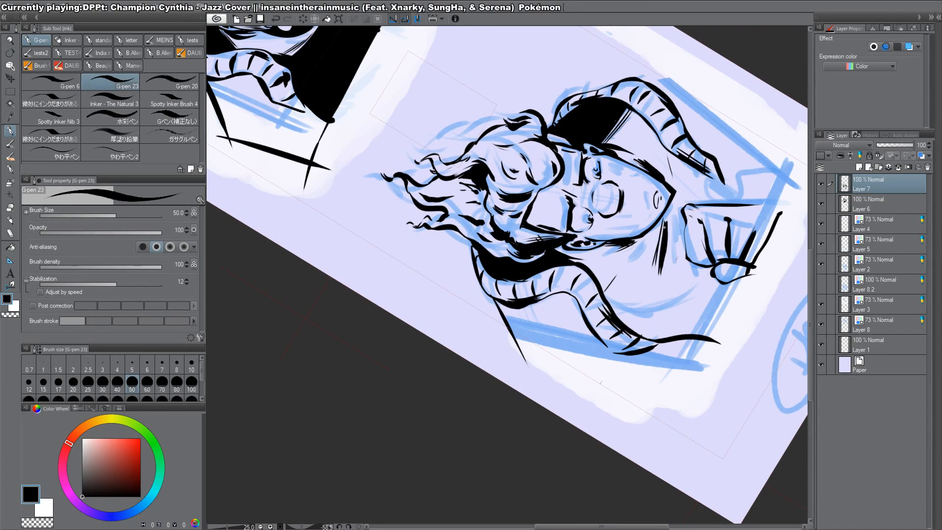
pyautogui.moveTo(683, 263); pyautogui.dragTo(604, 483)
# Step: Hatch a broad shadow down the torso beside the left collar strip and fill it with solid black
pyautogui.moveTo(527, 392); pyautogui.dragTo(565, 458)
pyautogui.moveTo(525, 407); pyautogui.dragTo(582, 487)
pyautogui.moveTo(527, 414); pyautogui.dragTo(584, 499)
pyautogui.moveTo(532, 430); pyautogui.dragTo(575, 501)
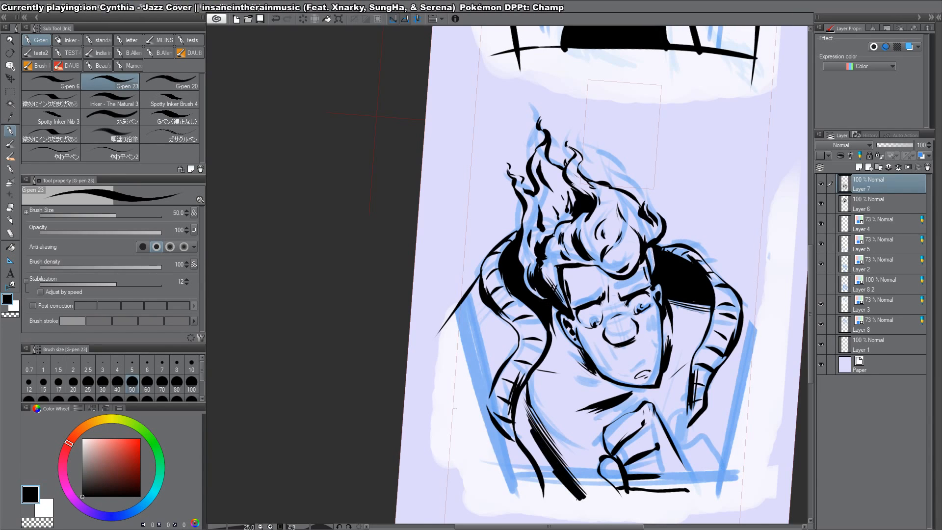
pyautogui.moveTo(549, 466); pyautogui.dragTo(571, 503)
pyautogui.moveTo(544, 476); pyautogui.dragTo(559, 500)
pyautogui.press('g')
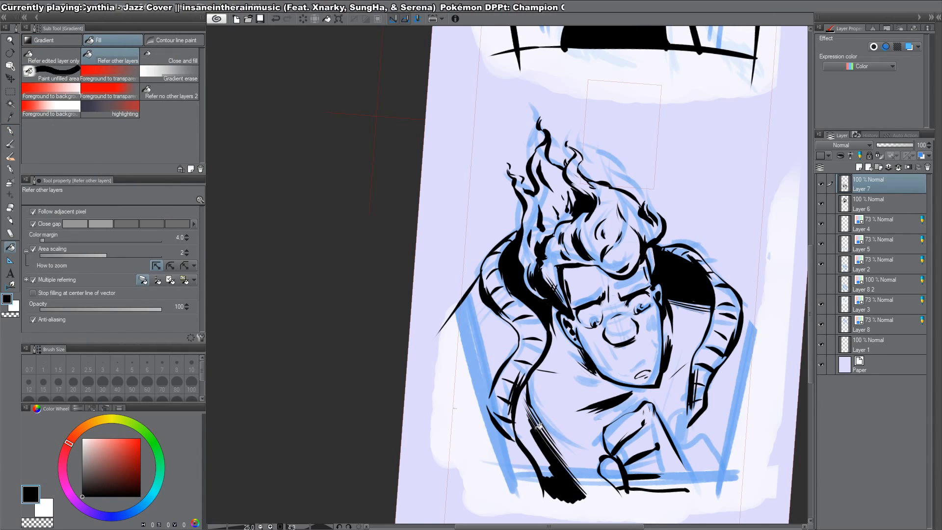
pyautogui.press('p')
pyautogui.press('g')
pyautogui.press('p')
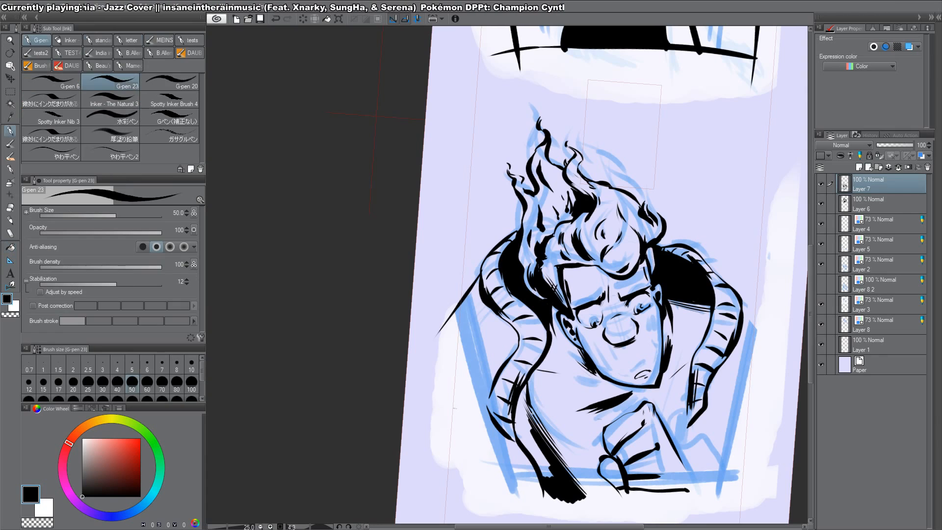
pyautogui.moveTo(525, 392); pyautogui.dragTo(533, 429)
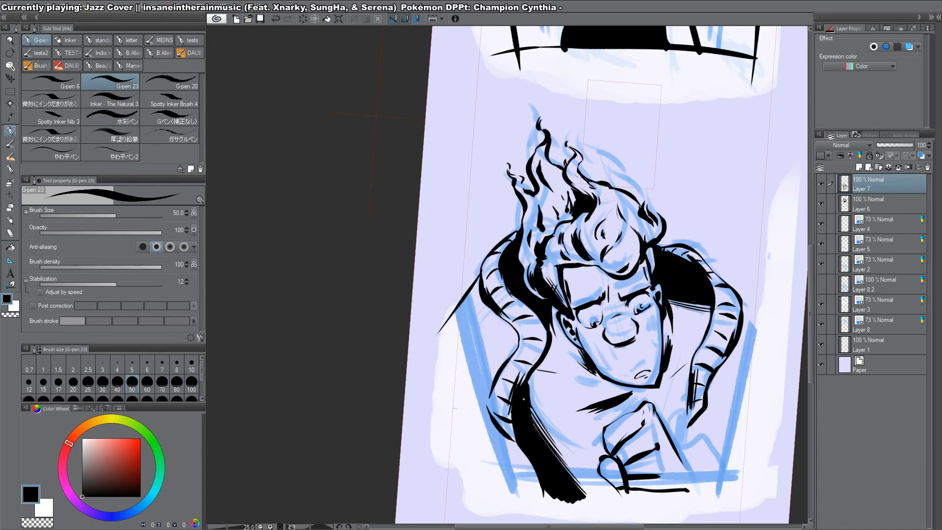
# Step: Hatch a black shadow along the inner side of the right collar strip's lower end and ink the right shoulder line
pyautogui.moveTo(683, 398); pyautogui.dragTo(671, 438)
pyautogui.moveTo(686, 403)
pyautogui.mouseDown()
pyautogui.moveTo(672, 433)
pyautogui.moveTo(676, 449)
pyautogui.mouseUp()
pyautogui.moveTo(689, 415); pyautogui.dragTo(678, 455)
pyautogui.hotkey('ctrl', 'z')
pyautogui.moveTo(688, 383); pyautogui.dragTo(677, 421)
pyautogui.moveTo(687, 393); pyautogui.dragTo(675, 440)
pyautogui.moveTo(687, 399); pyautogui.dragTo(678, 453)
pyautogui.moveTo(687, 410); pyautogui.dragTo(682, 461)
pyautogui.moveTo(689, 412); pyautogui.dragTo(684, 466)
pyautogui.moveTo(691, 426); pyautogui.dragTo(686, 476)
pyautogui.moveTo(743, 306); pyautogui.dragTo(796, 391)
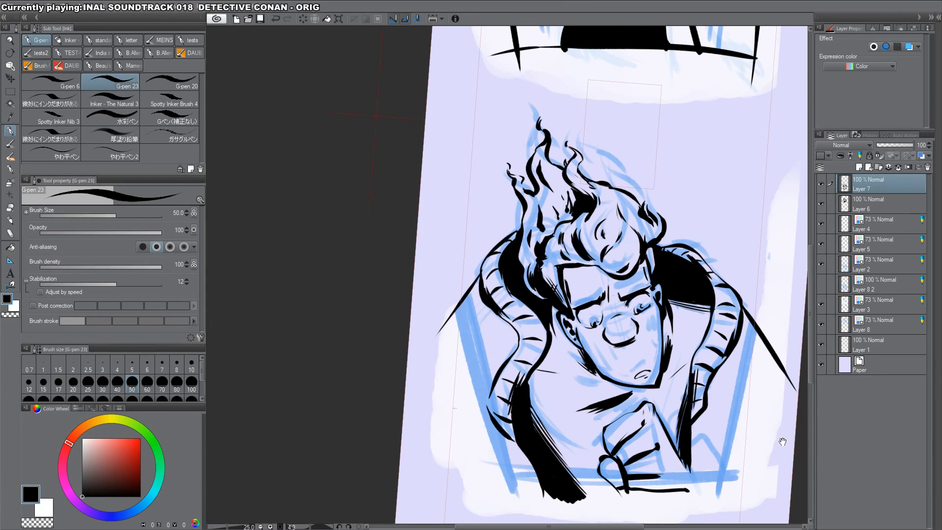
# Step: Create a new layer and draw straight panel-frame lines with brush size 20 along the left, bottom and right of the figure
pyautogui.moveTo(783, 442); pyautogui.dragTo(728, 305)
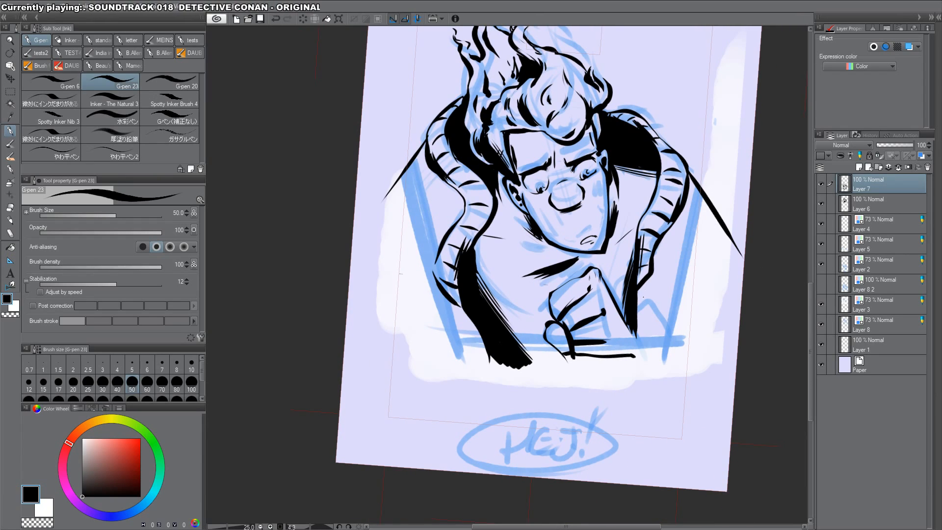
pyautogui.hotkey('ctrl', 'shift', 'n')
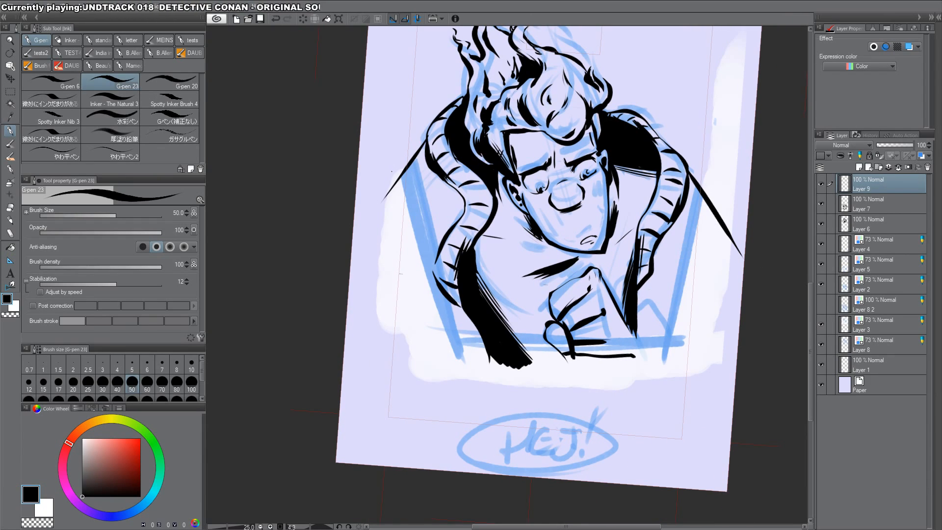
pyautogui.click(75, 381)
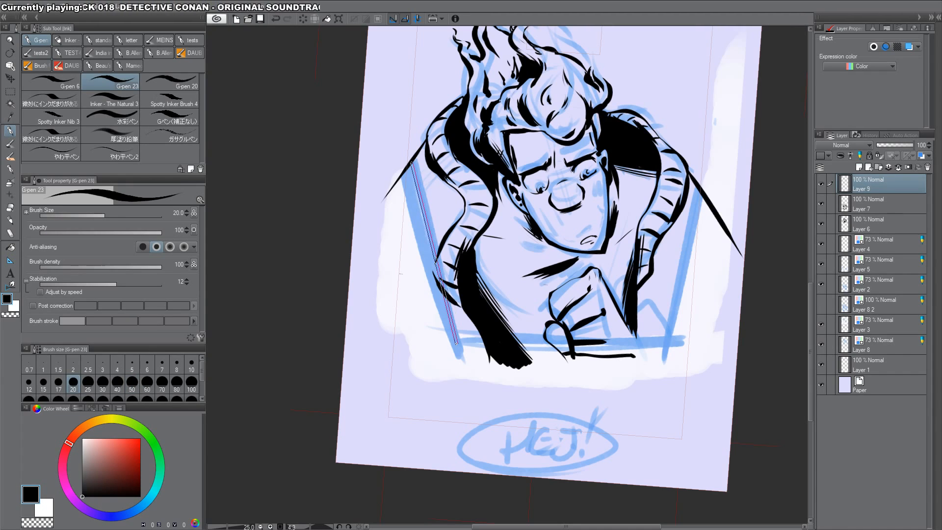
pyautogui.keyDown('shift'); pyautogui.click(456, 342); pyautogui.keyUp('shift')
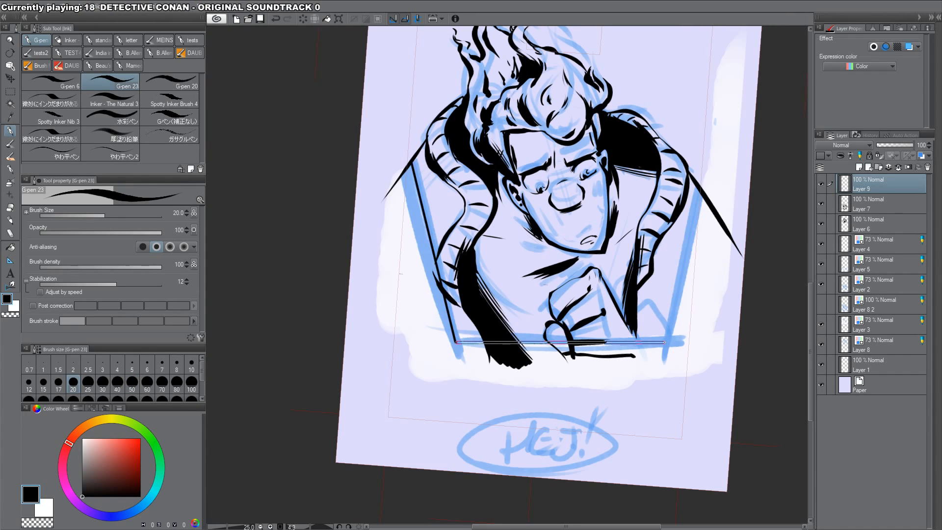
pyautogui.keyDown('shift'); pyautogui.click(668, 339); pyautogui.keyUp('shift')
pyautogui.keyDown('shift'); pyautogui.click(697, 186); pyautogui.keyUp('shift')
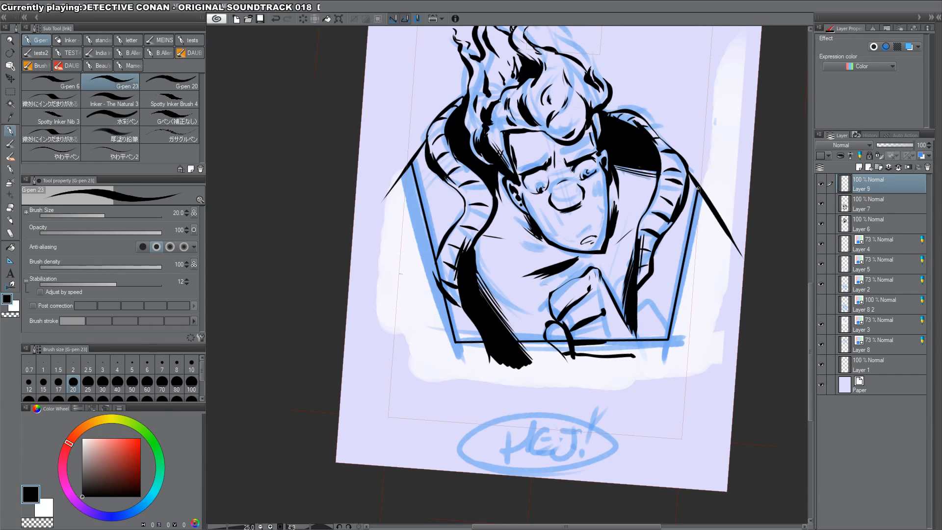
# Step: Duplicate the Layer 7 inks and hide the original layer
pyautogui.click(869, 204)
pyautogui.hotkey('ctrl', 'c')
pyautogui.hotkey('ctrl', 'v')
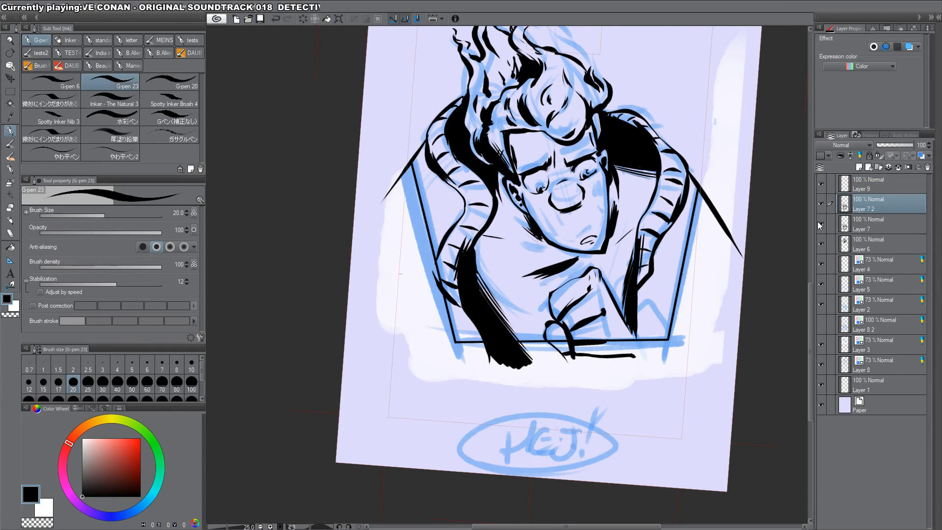
pyautogui.click(820, 224)
# Step: Erase the figure's ink that extends outside the panel frame at the shoulders and below the bottom edge
pyautogui.press('e')
pyautogui.moveTo(715, 197)
pyautogui.mouseDown()
pyautogui.moveTo(701, 220)
pyautogui.moveTo(711, 165)
pyautogui.moveTo(698, 231)
pyautogui.moveTo(713, 202)
pyautogui.moveTo(747, 277)
pyautogui.mouseUp()
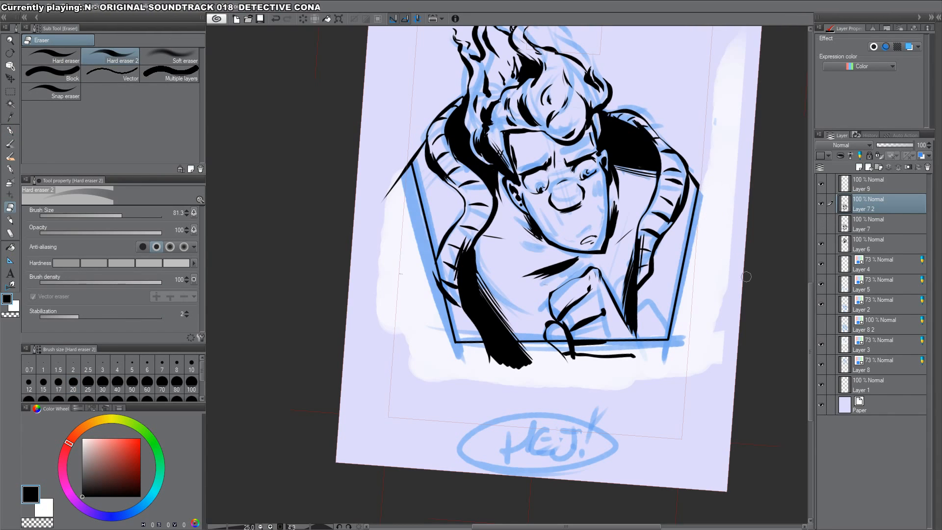
pyautogui.press('r')
pyautogui.moveTo(741, 217); pyautogui.dragTo(551, 437)
pyautogui.press('e')
pyautogui.moveTo(450, 328)
pyautogui.mouseDown()
pyautogui.moveTo(463, 405)
pyautogui.moveTo(448, 331)
pyautogui.moveTo(444, 362)
pyautogui.moveTo(425, 255)
pyautogui.moveTo(426, 314)
pyautogui.mouseUp()
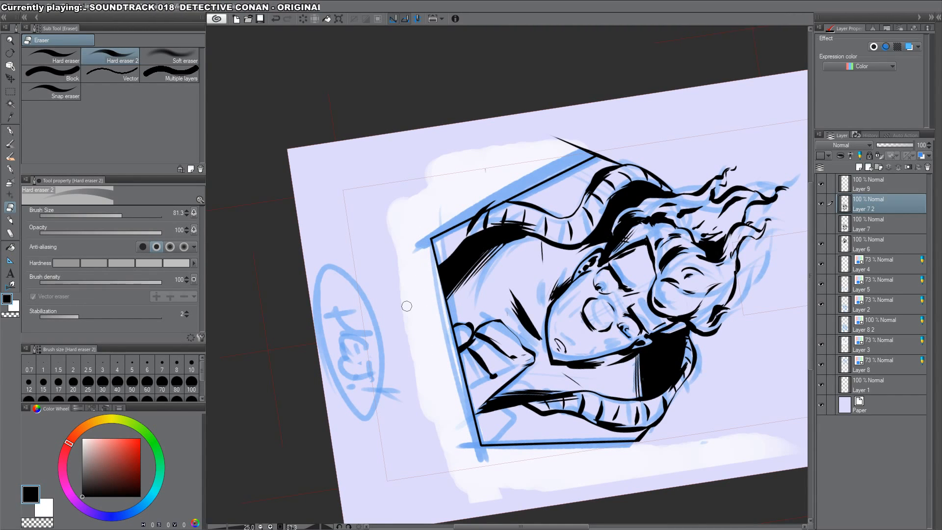
pyautogui.press('r')
pyautogui.doubleClick(407, 301)
pyautogui.press('e')
pyautogui.moveTo(393, 182); pyautogui.dragTo(365, 223)
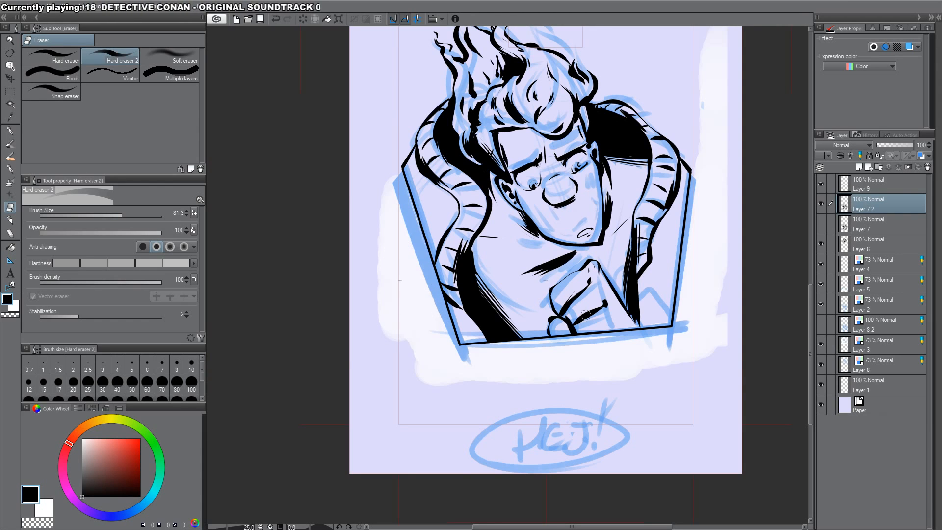
# Step: Ink a hatched black shadow below the right collar strip, reaching into the lower-right corner of the frame
pyautogui.hotkey('ctrl', 't')
pyautogui.press('Escape')
pyautogui.moveTo(597, 240); pyautogui.dragTo(583, 290)
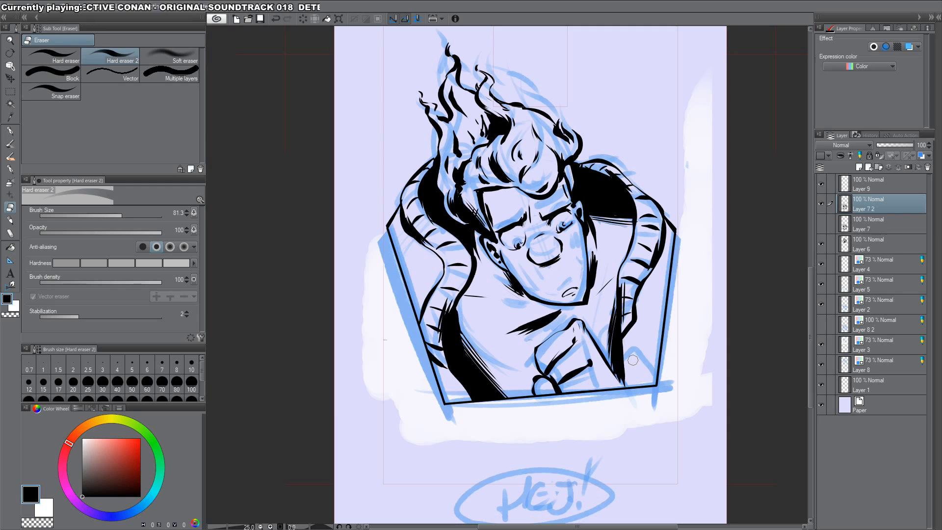
pyautogui.moveTo(614, 359); pyautogui.dragTo(578, 392)
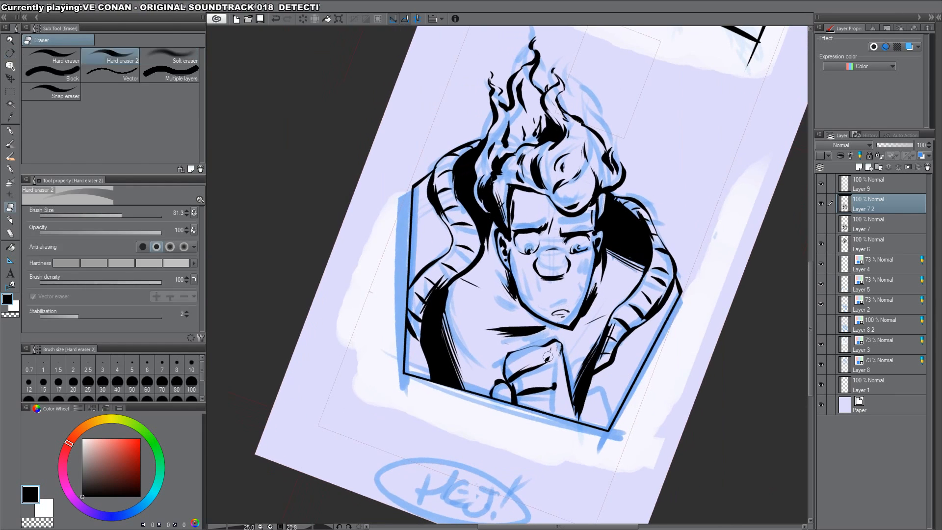
pyautogui.press('p')
pyautogui.moveTo(565, 359)
pyautogui.mouseDown()
pyautogui.moveTo(577, 420)
pyautogui.moveTo(646, 233)
pyautogui.mouseUp()
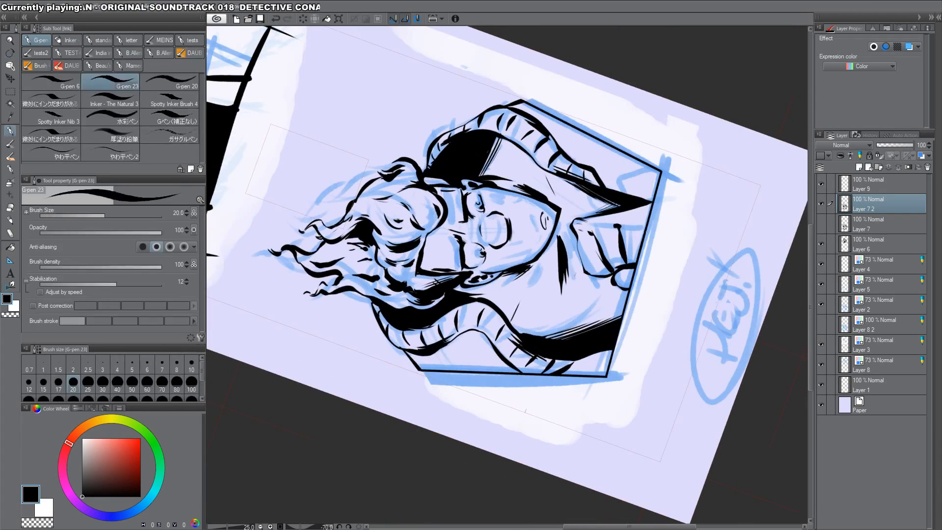
pyautogui.moveTo(661, 171); pyautogui.dragTo(586, 385)
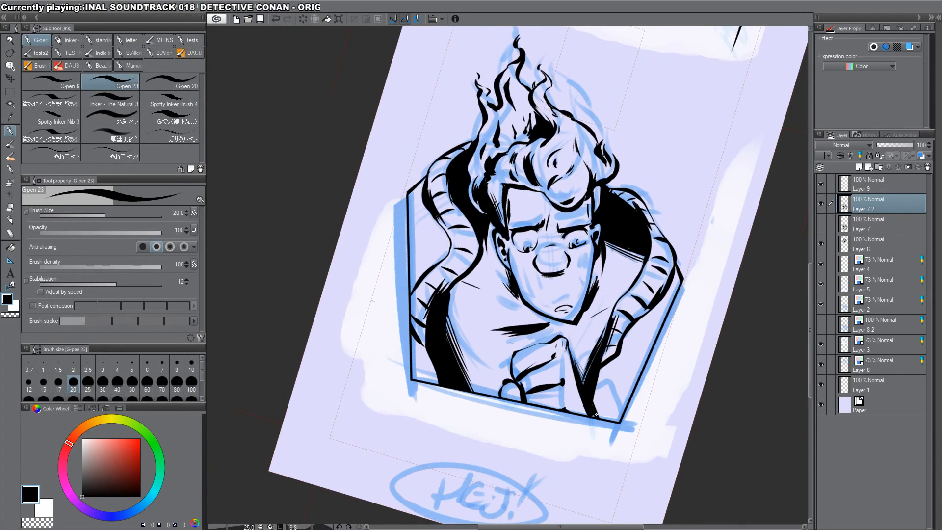
pyautogui.moveTo(619, 408)
pyautogui.mouseDown()
pyautogui.moveTo(604, 369)
pyautogui.moveTo(596, 383)
pyautogui.mouseUp()
pyautogui.moveTo(648, 320); pyautogui.dragTo(621, 349)
pyautogui.moveTo(637, 322); pyautogui.dragTo(623, 342)
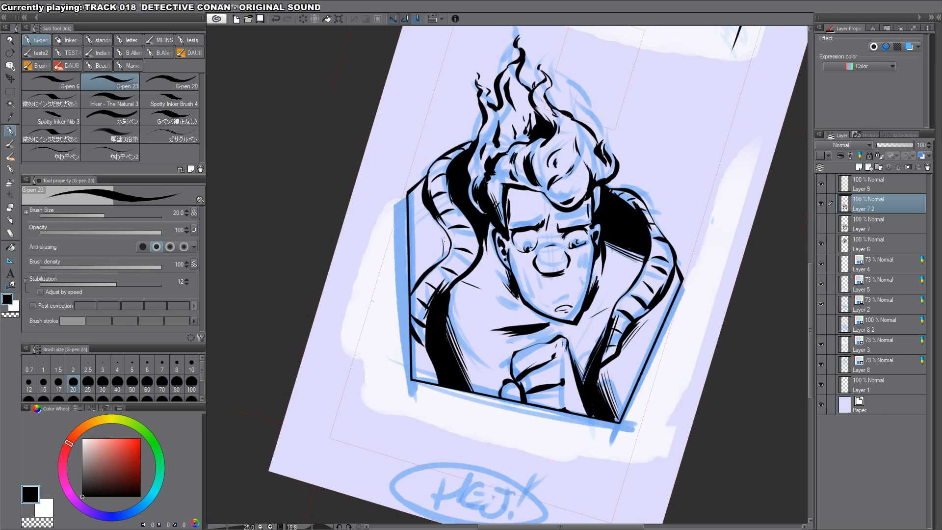
# Step: Add short hatching strokes beside the left collar strip and along the inner edge of the right collar
pyautogui.press('r')
pyautogui.moveTo(711, 316); pyautogui.dragTo(709, 237)
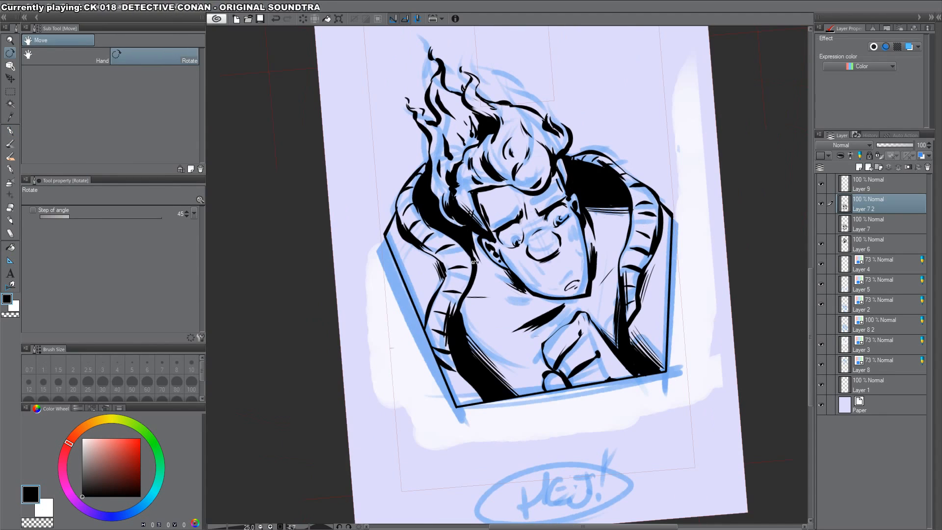
pyautogui.moveTo(469, 257); pyautogui.dragTo(468, 284)
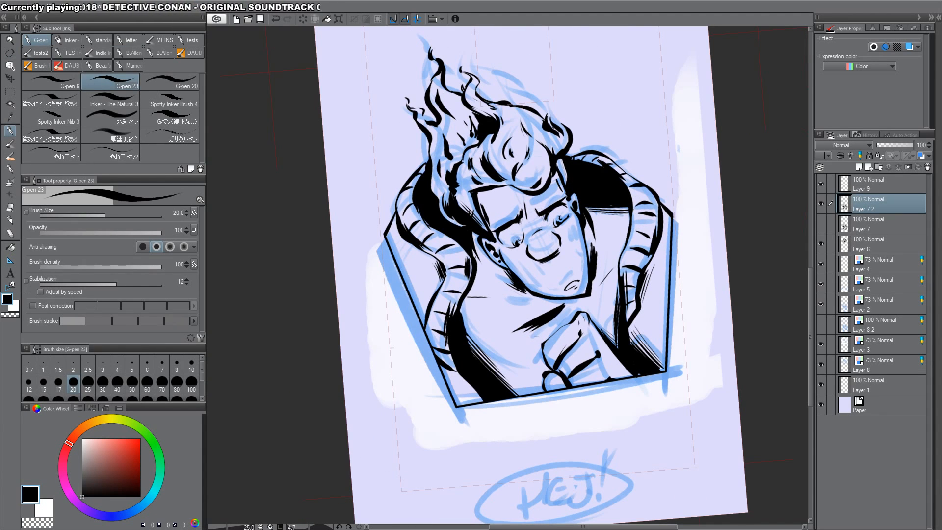
pyautogui.moveTo(637, 191); pyautogui.dragTo(634, 214)
pyautogui.moveTo(637, 194); pyautogui.dragTo(624, 233)
pyautogui.moveTo(661, 160); pyautogui.dragTo(677, 312)
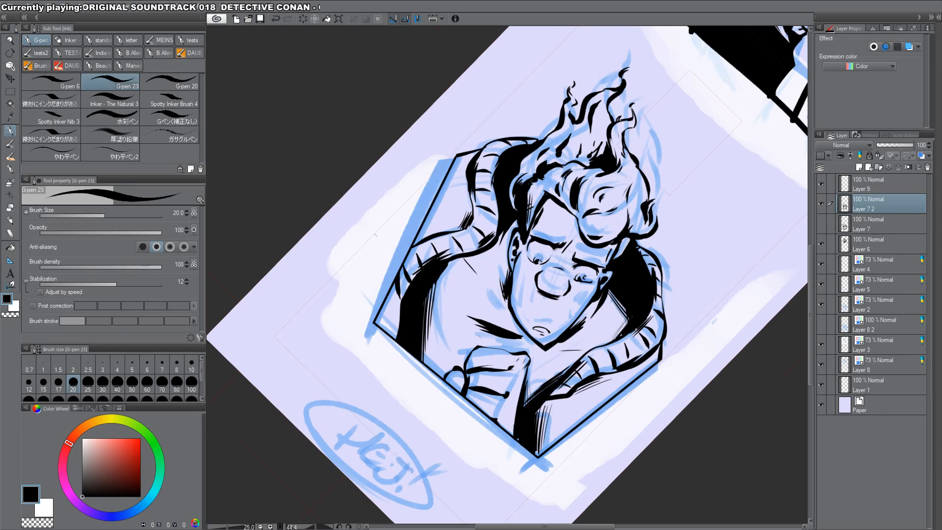
pyautogui.press('g')
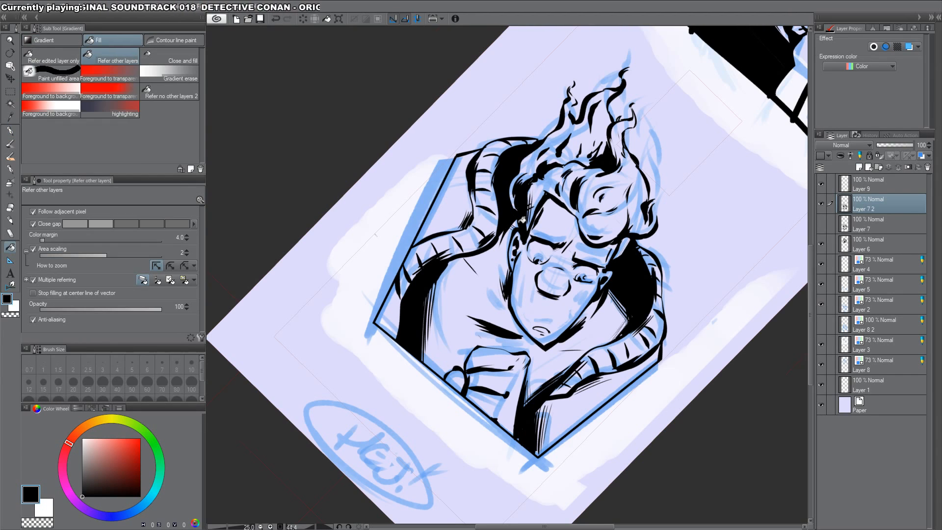
pyautogui.press('p')
pyautogui.press('g')
pyautogui.press('r')
pyautogui.doubleClick(633, 107)
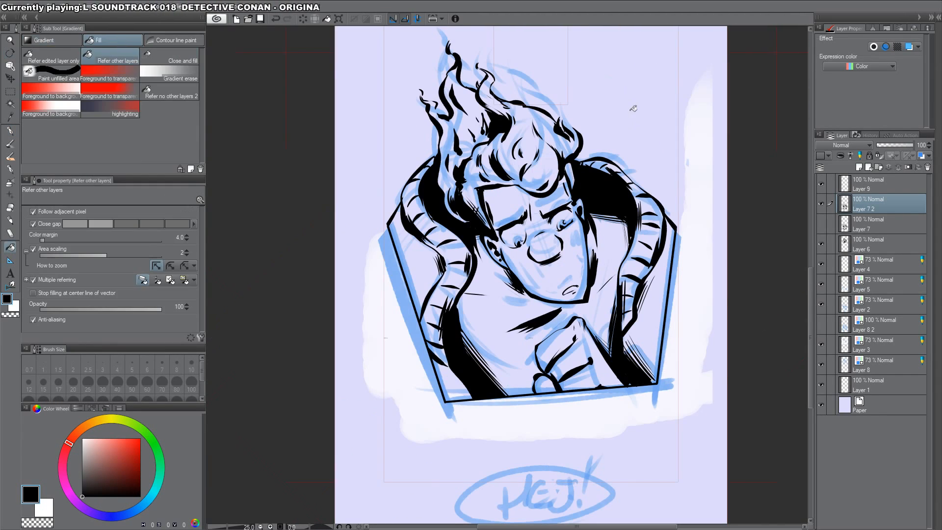
# Step: Extend the left torso shadow along the frame's bottom edge to the fist with hatching and a black fill
pyautogui.press('p')
pyautogui.press('r')
pyautogui.moveTo(725, 286); pyautogui.dragTo(456, 422)
pyautogui.press('p')
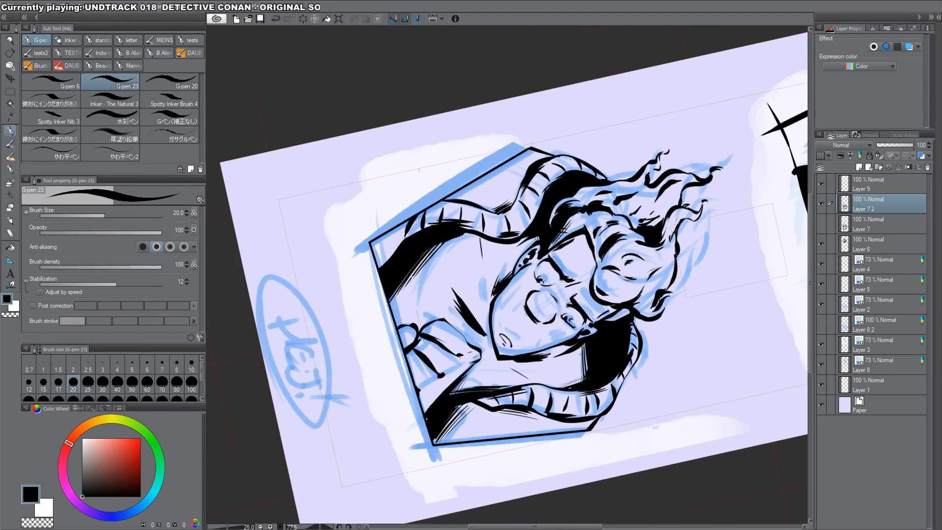
pyautogui.moveTo(416, 310); pyautogui.dragTo(410, 281)
pyautogui.moveTo(418, 327); pyautogui.dragTo(411, 277)
pyautogui.moveTo(416, 323)
pyautogui.mouseDown()
pyautogui.moveTo(407, 281)
pyautogui.moveTo(414, 324)
pyautogui.mouseUp()
pyautogui.press('g')
pyautogui.click(400, 308)
pyautogui.moveTo(406, 283)
pyautogui.mouseDown()
pyautogui.moveTo(392, 303)
pyautogui.moveTo(388, 293)
pyautogui.moveTo(418, 257)
pyautogui.moveTo(399, 302)
pyautogui.moveTo(421, 253)
pyautogui.mouseUp()
pyautogui.press('p')
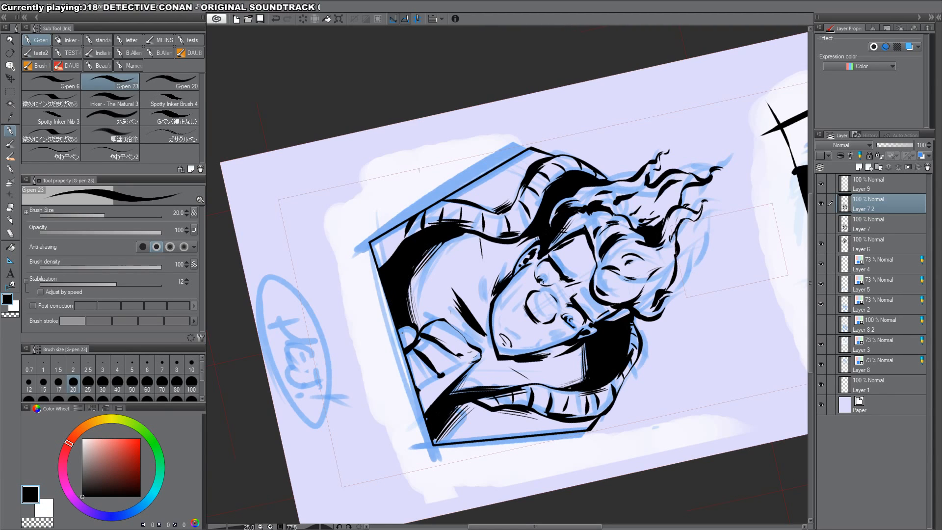
# Step: Fill the frame's lower-left corner beside the collar's end with black and add a stroke to the left collar strip
pyautogui.press('r')
pyautogui.moveTo(471, 395)
pyautogui.mouseDown()
pyautogui.moveTo(619, 339)
pyautogui.moveTo(627, 310)
pyautogui.moveTo(622, 338)
pyautogui.moveTo(672, 355)
pyautogui.mouseUp()
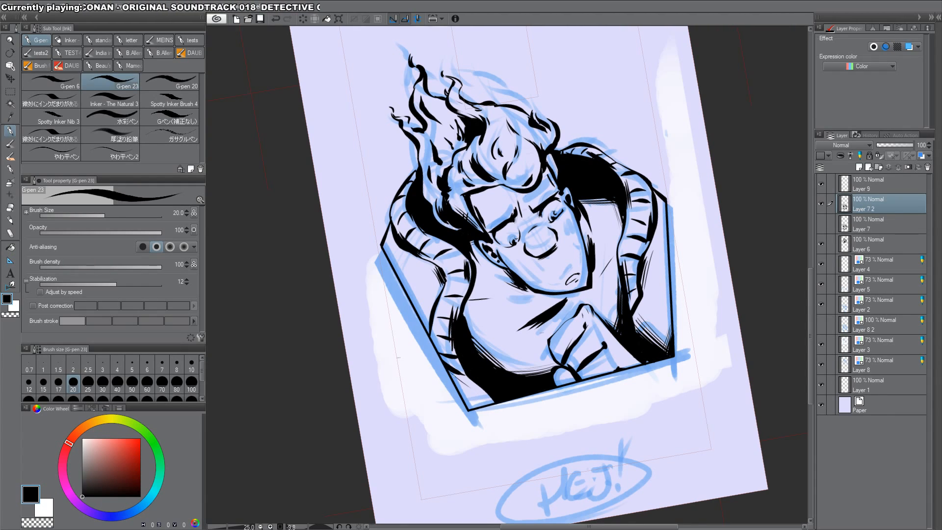
pyautogui.moveTo(456, 376); pyautogui.dragTo(490, 405)
pyautogui.press('g')
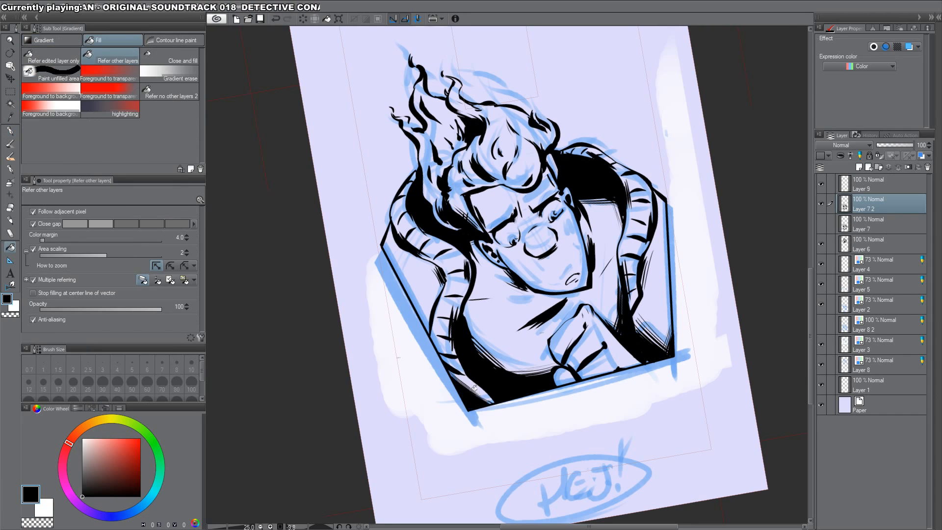
pyautogui.click(468, 399)
pyautogui.press('p')
pyautogui.moveTo(456, 308); pyautogui.dragTo(453, 349)
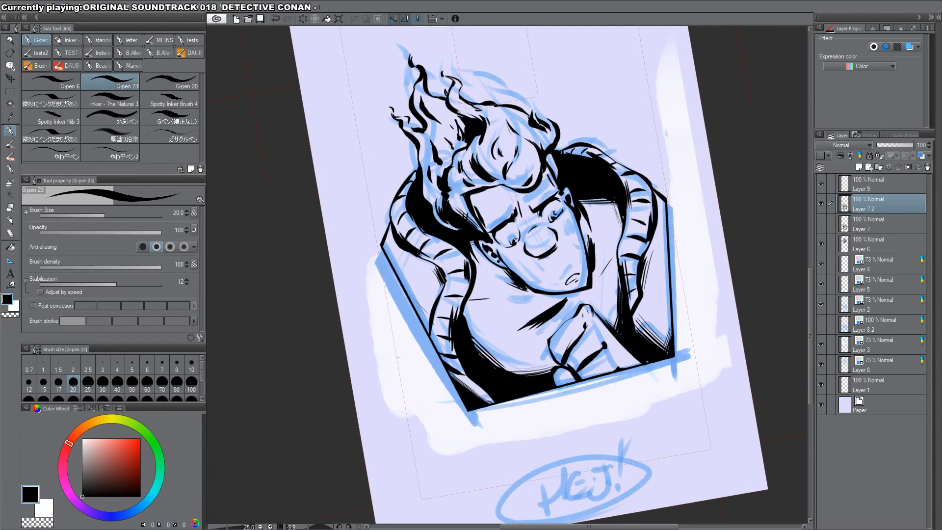
pyautogui.moveTo(399, 243); pyautogui.dragTo(433, 298)
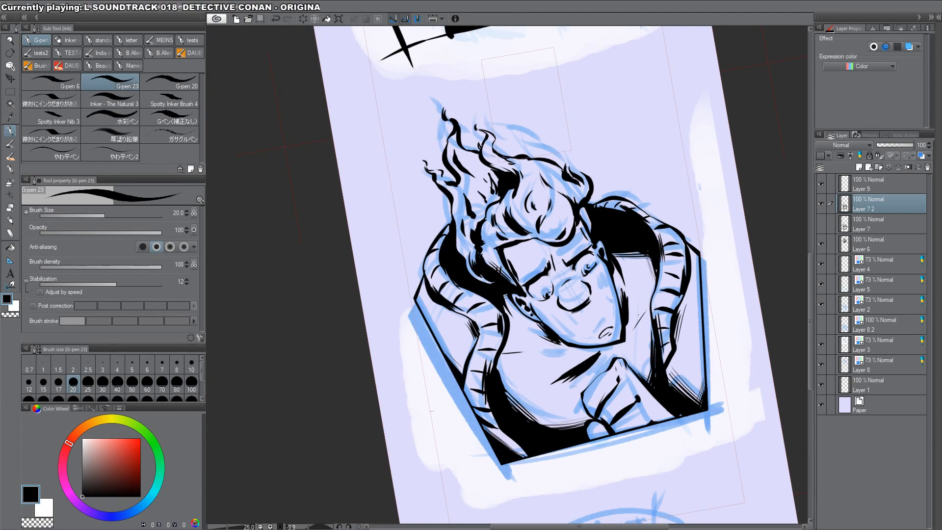
# Step: Hatch the lower character's cheeks, jaw and chin with short vertical beard strokes running up to the right side of the face
pyautogui.moveTo(638, 315); pyautogui.dragTo(618, 355)
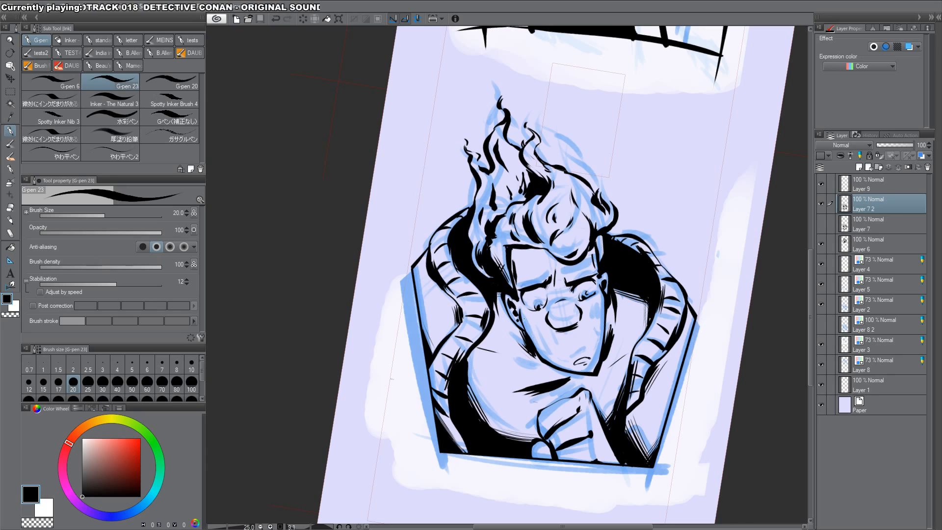
pyautogui.moveTo(526, 323); pyautogui.dragTo(556, 368)
pyautogui.moveTo(568, 343)
pyautogui.mouseDown()
pyautogui.moveTo(559, 366)
pyautogui.moveTo(585, 353)
pyautogui.mouseUp()
pyautogui.moveTo(585, 333); pyautogui.dragTo(596, 357)
pyautogui.moveTo(597, 320)
pyautogui.mouseDown()
pyautogui.moveTo(599, 360)
pyautogui.moveTo(602, 344)
pyautogui.mouseUp()
pyautogui.moveTo(602, 304); pyautogui.dragTo(604, 325)
pyautogui.moveTo(598, 277); pyautogui.dragTo(601, 290)
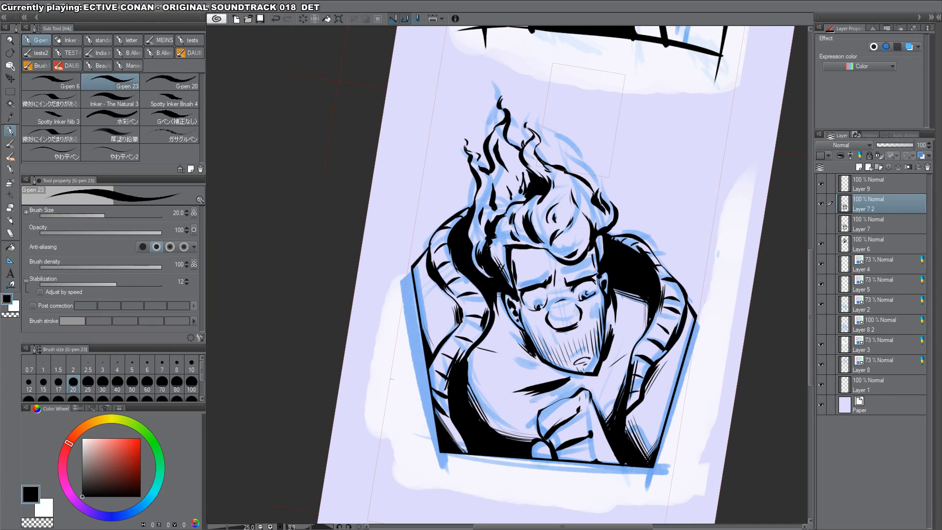
# Step: Draw a rectangular frame border in a new folder over the upper panel's character, with the page turned upright
pyautogui.hotkey('ctrl', 'space')
pyautogui.keyDown('alt'); pyautogui.click(600, 345); pyautogui.keyUp('alt')
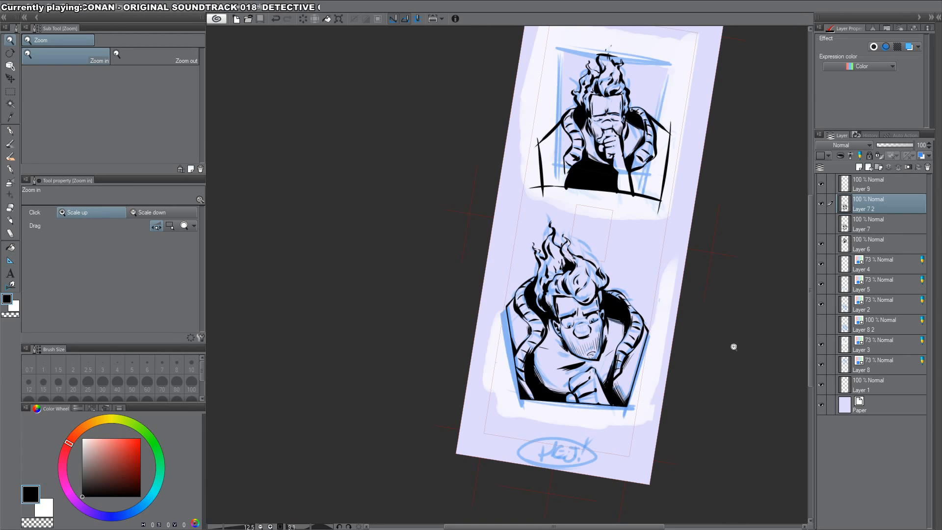
pyautogui.moveTo(693, 70); pyautogui.dragTo(635, 216)
pyautogui.keyDown('shift'); pyautogui.doubleClick(631, 218); pyautogui.keyUp('shift')
pyautogui.keyDown('ctrl'); pyautogui.click(583, 228); pyautogui.keyUp('ctrl')
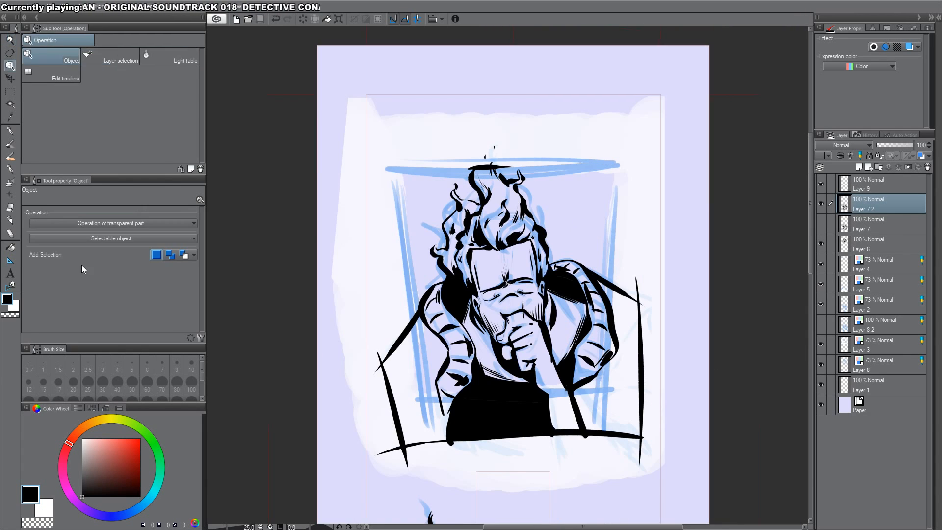
pyautogui.click(10, 260)
pyautogui.click(78, 40)
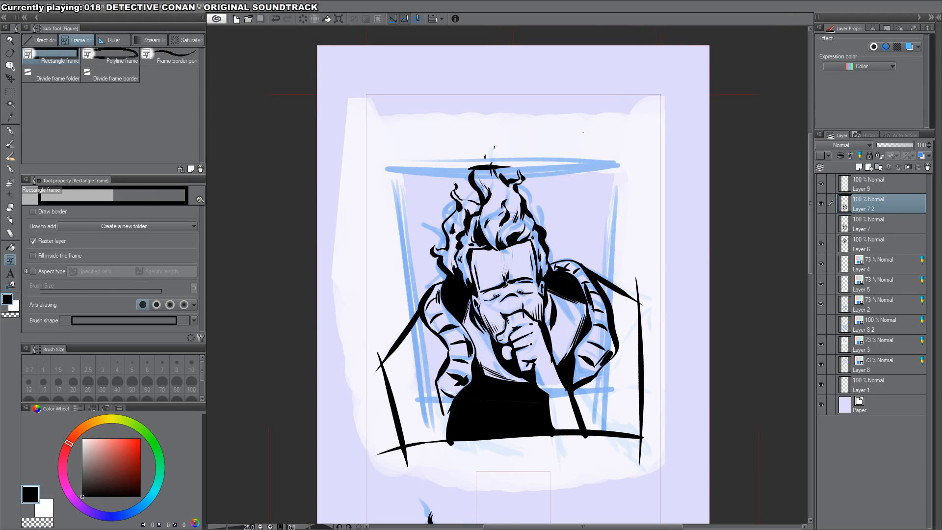
pyautogui.scroll(-1, 585, 145)
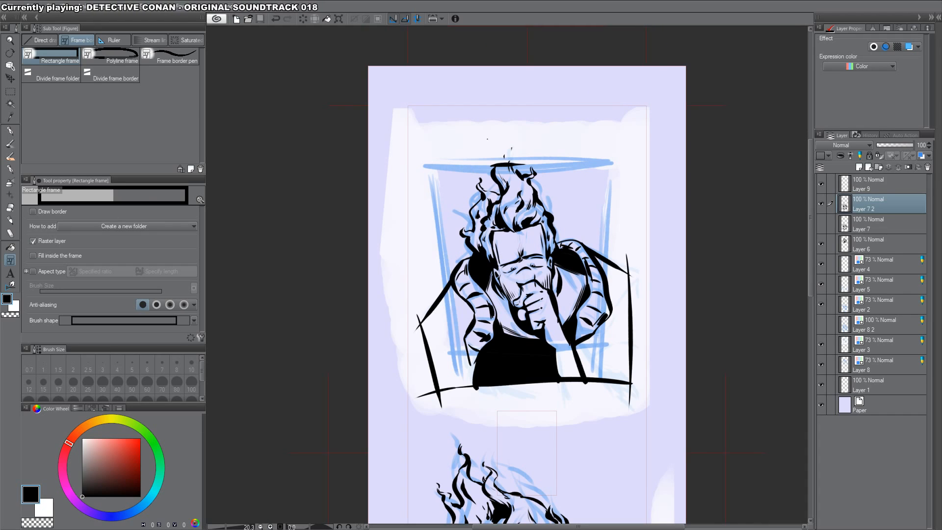
pyautogui.moveTo(449, 150); pyautogui.dragTo(651, 337)
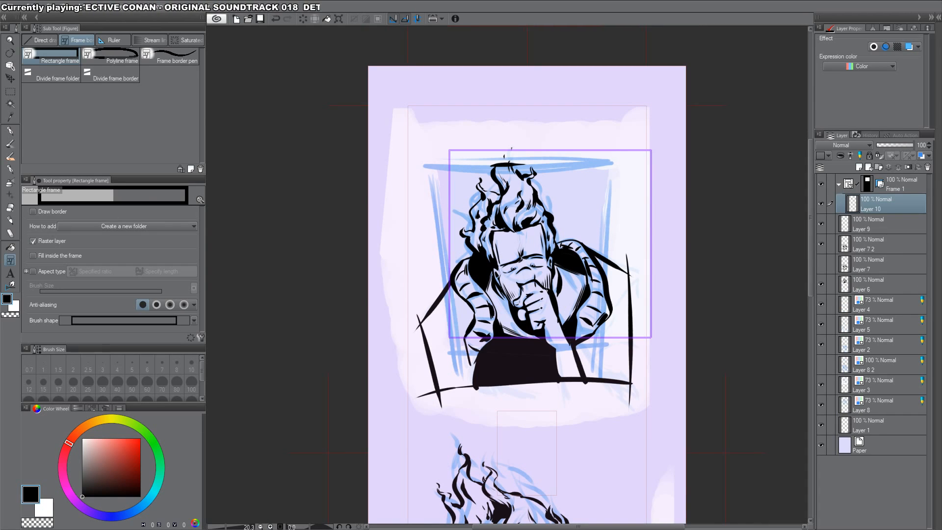
# Step: Reshape the upper panel's frame border into a tapered quadrilateral that follows the blue sketched frame
pyautogui.press('o')
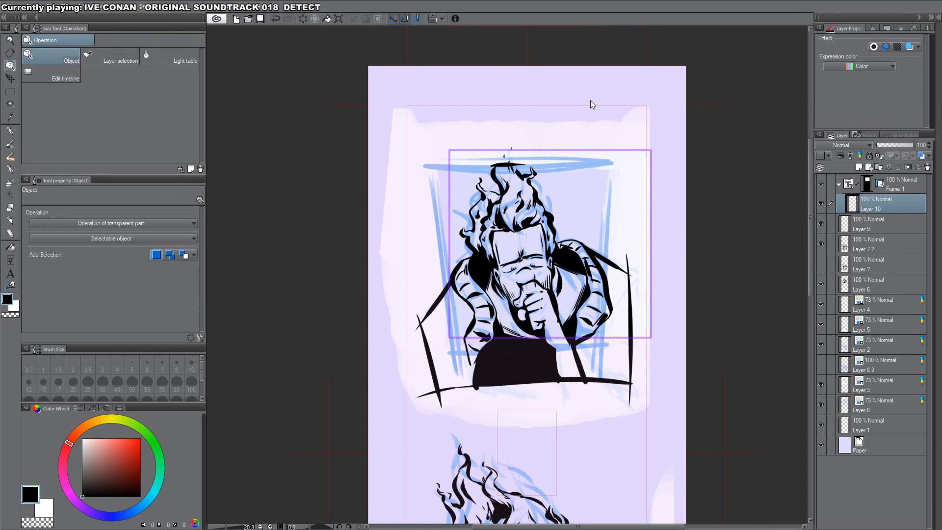
pyautogui.click(540, 149)
pyautogui.moveTo(545, 151); pyautogui.dragTo(543, 171)
pyautogui.moveTo(449, 171); pyautogui.dragTo(434, 174)
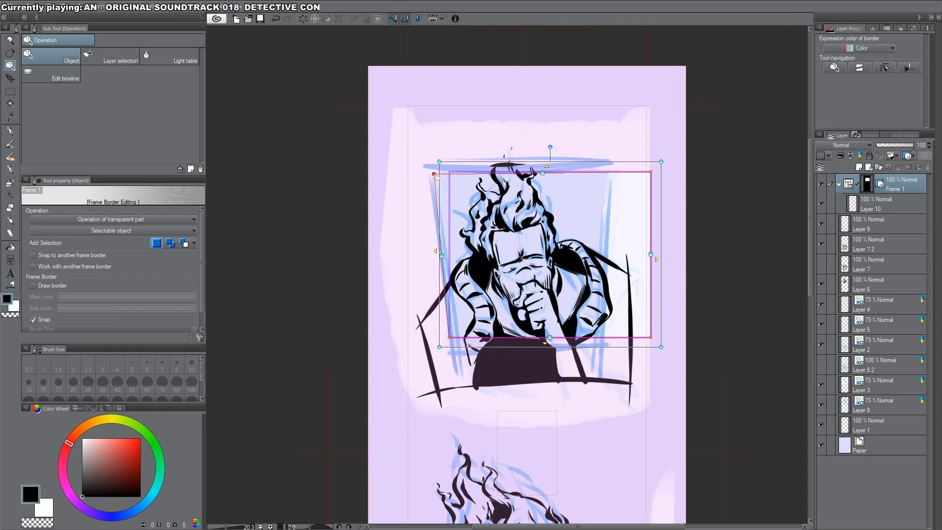
pyautogui.moveTo(650, 173); pyautogui.dragTo(600, 177)
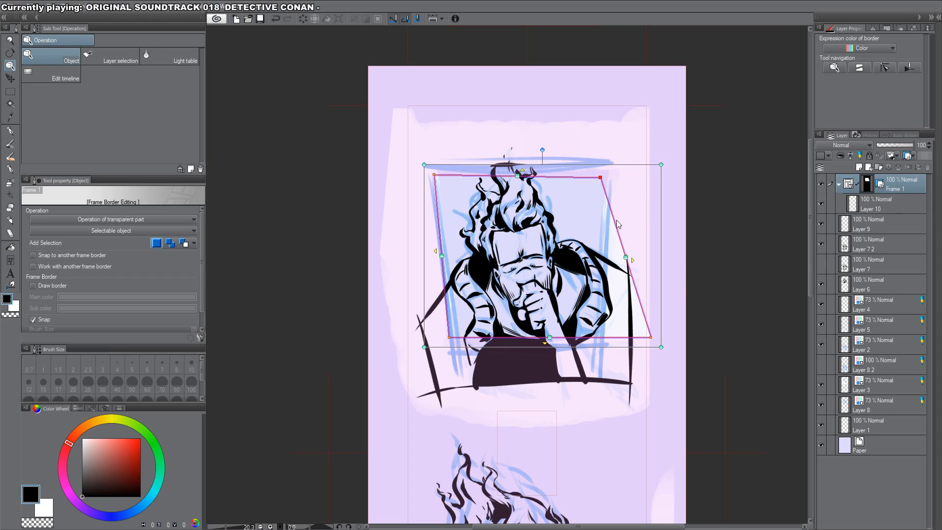
pyautogui.moveTo(653, 338); pyautogui.dragTo(596, 343)
pyautogui.moveTo(450, 337); pyautogui.dragTo(456, 349)
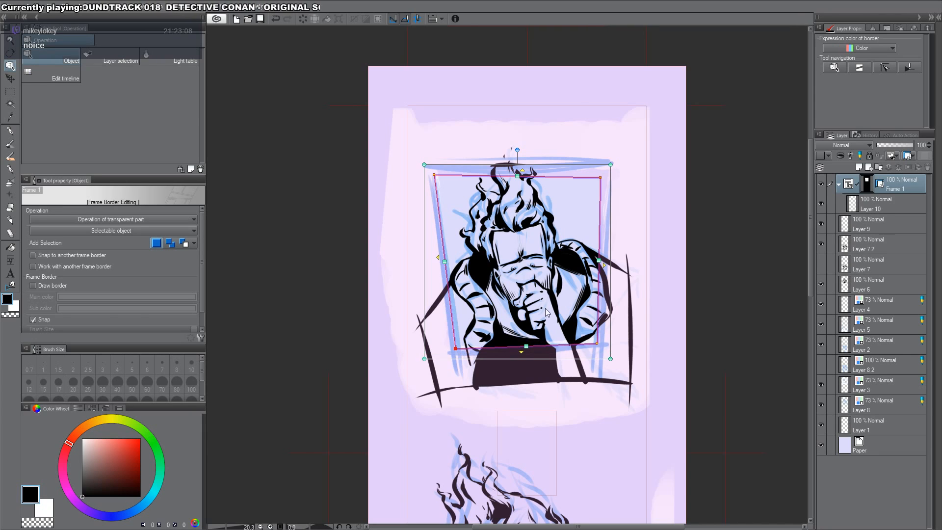
# Step: Move the upper character's ink on Layer 6 into the Frame 1 folder so the border crops it
pyautogui.click(572, 263)
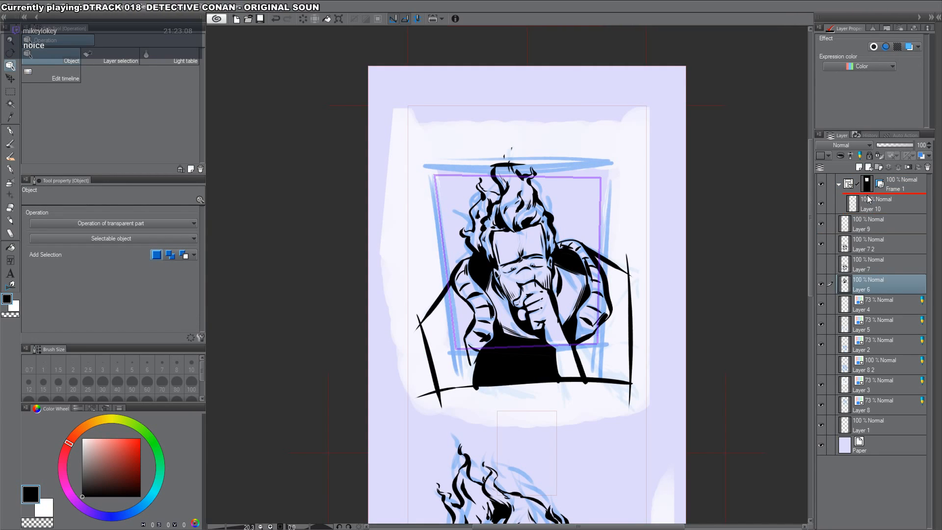
pyautogui.moveTo(867, 195); pyautogui.dragTo(866, 196)
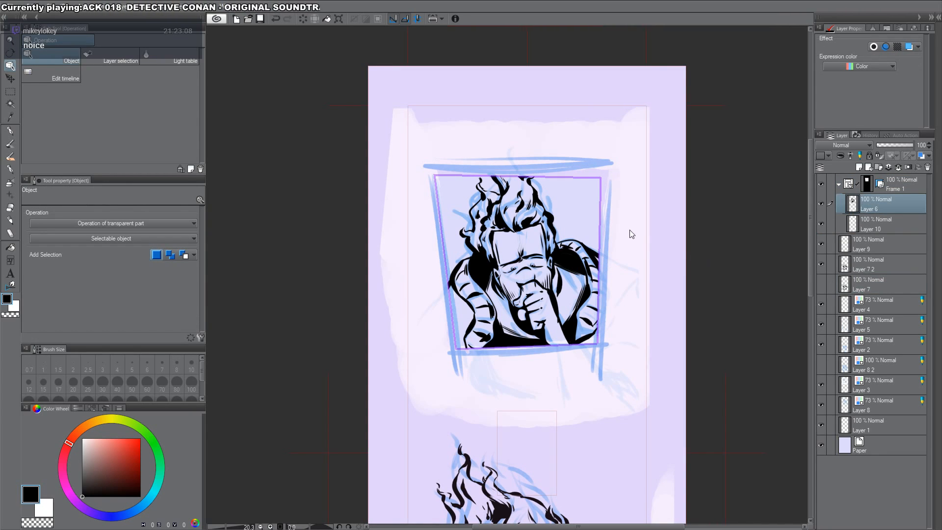
pyautogui.moveTo(624, 304); pyautogui.dragTo(616, 252)
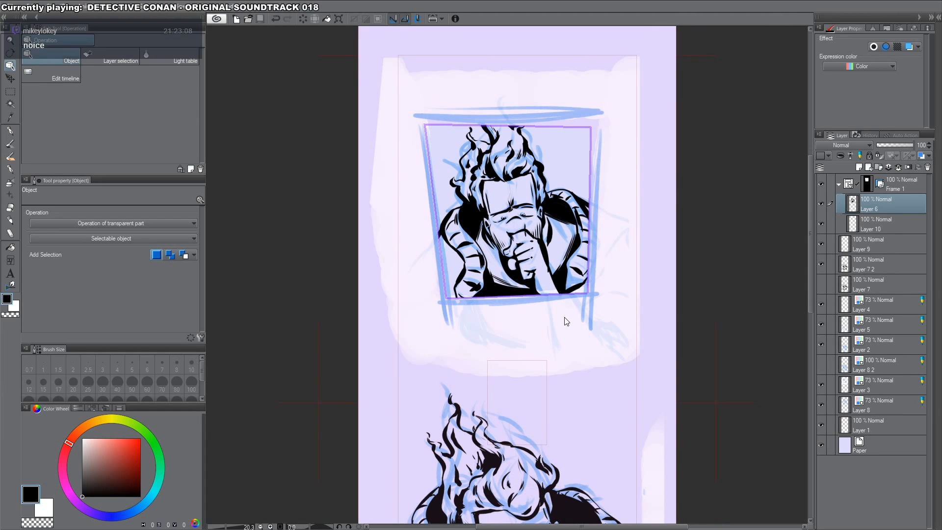
# Step: Hide the page's blue sketch and white backing layers, including Layers 4, 5, 2, 3 and 8
pyautogui.moveTo(464, 423); pyautogui.dragTo(454, 118)
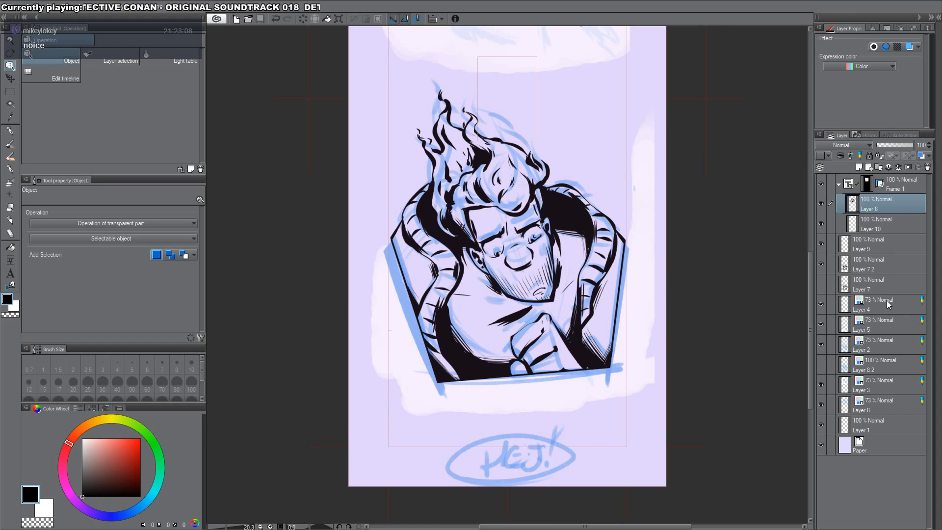
pyautogui.moveTo(736, 224)
pyautogui.mouseDown()
pyautogui.moveTo(778, 332)
pyautogui.moveTo(821, 304)
pyautogui.mouseUp()
pyautogui.moveTo(803, 419); pyautogui.dragTo(779, 281)
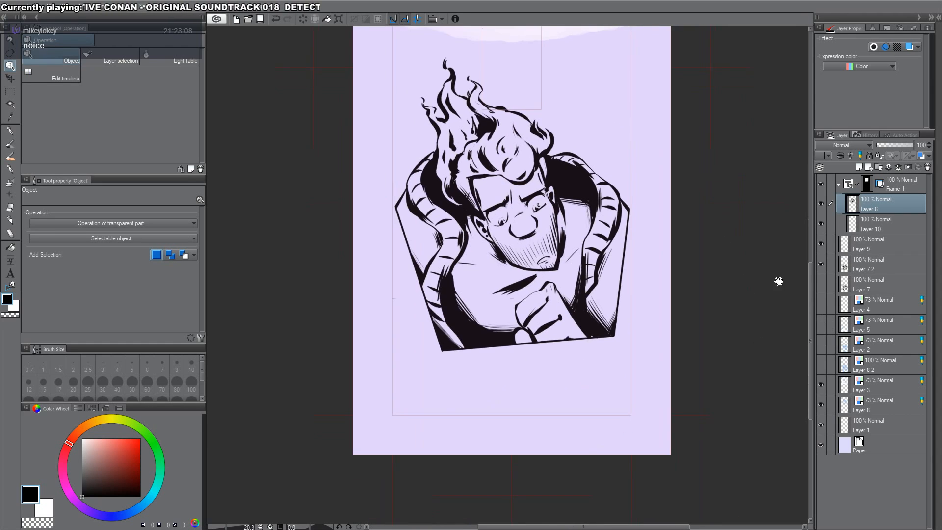
pyautogui.click(821, 383)
pyautogui.moveTo(689, 146); pyautogui.dragTo(688, 444)
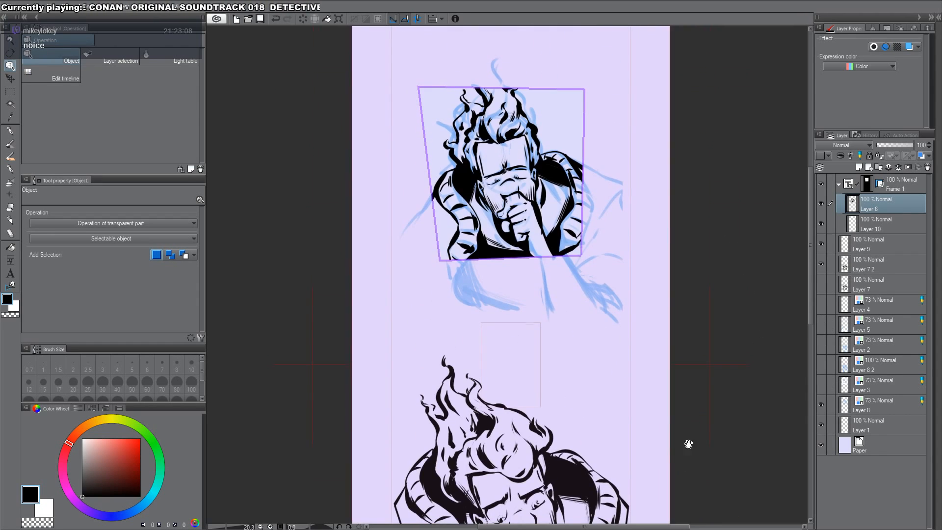
pyautogui.click(818, 404)
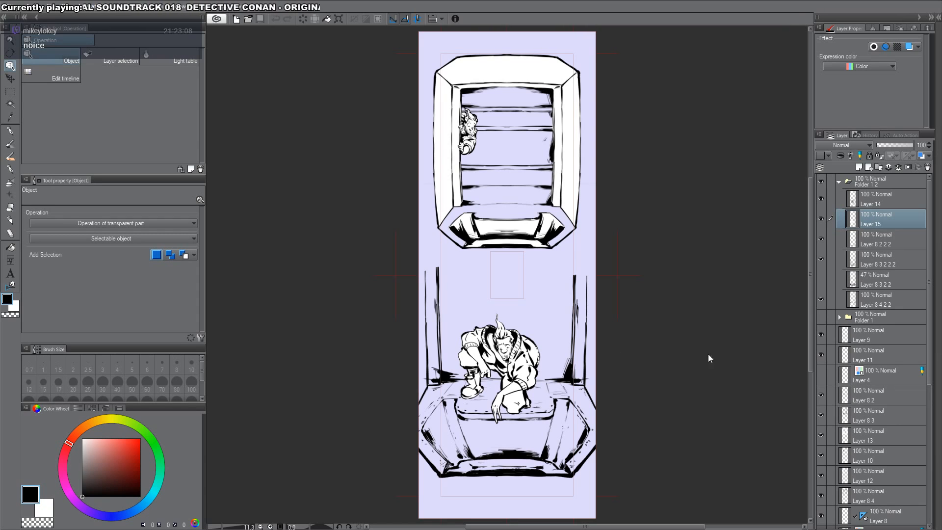
# Step: On the page with the crouching man, check the sketch on Layer 4 and show Layer 7 with the blue panel border
pyautogui.click(821, 376)
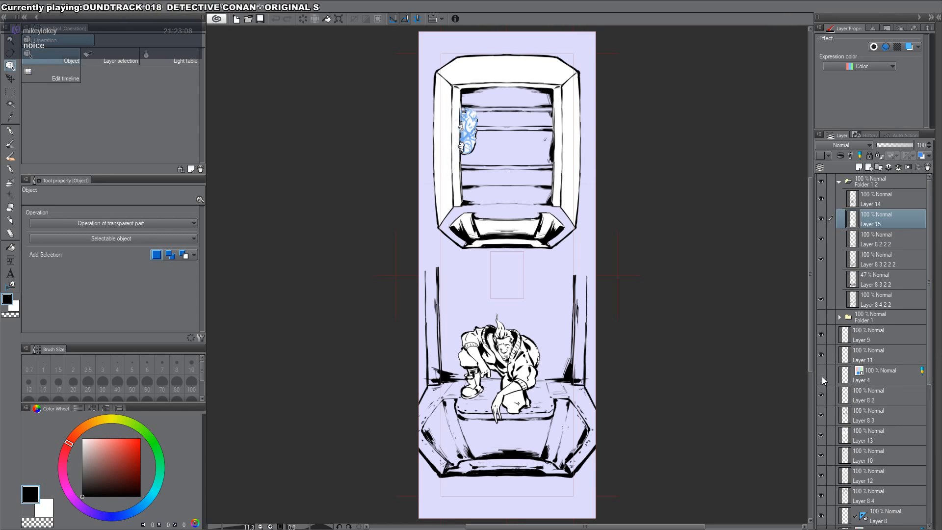
pyautogui.click(823, 376)
pyautogui.scroll(-3, 543, 364)
pyautogui.scroll(-3, 832, 463)
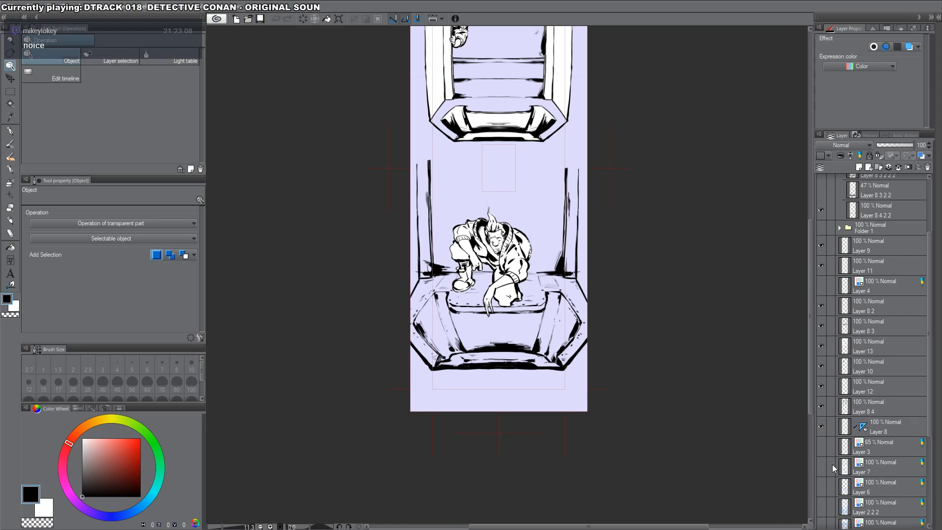
pyautogui.click(822, 467)
pyautogui.click(822, 466)
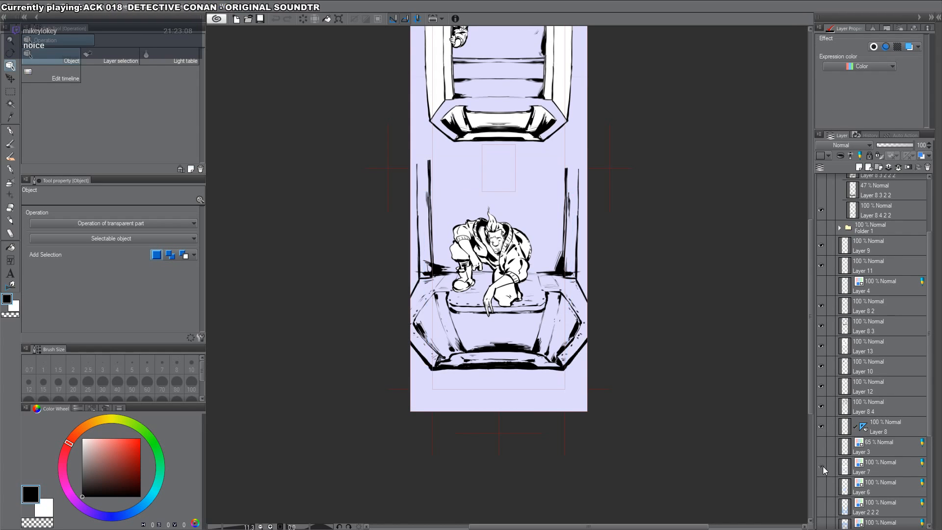
pyautogui.click(823, 466)
# Step: Draw a rectangular frame border around the crouching man's panel and adjust its sides to the blue sketched border
pyautogui.press('u')
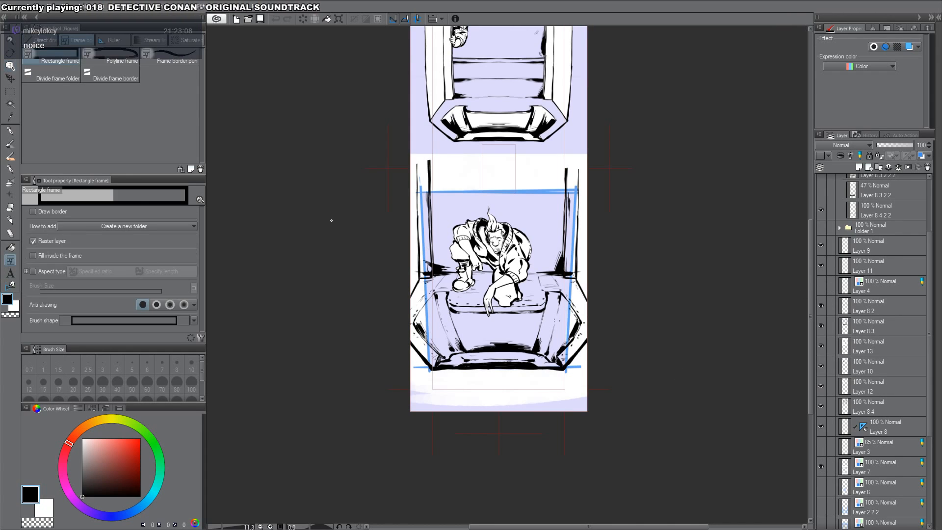
pyautogui.moveTo(422, 190); pyautogui.dragTo(566, 369)
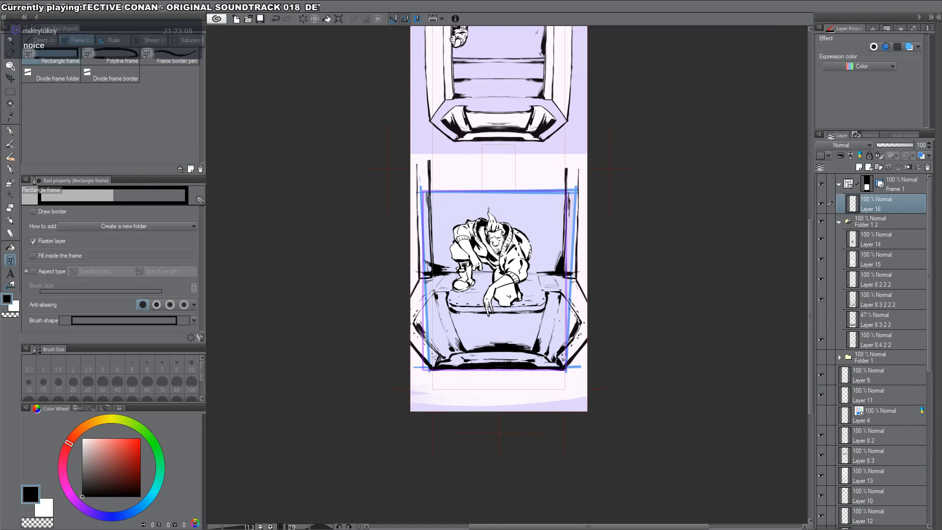
pyautogui.press('o')
pyautogui.moveTo(577, 283); pyautogui.dragTo(572, 282)
pyautogui.moveTo(498, 192)
pyautogui.mouseDown()
pyautogui.moveTo(498, 176)
pyautogui.moveTo(498, 192)
pyautogui.mouseUp()
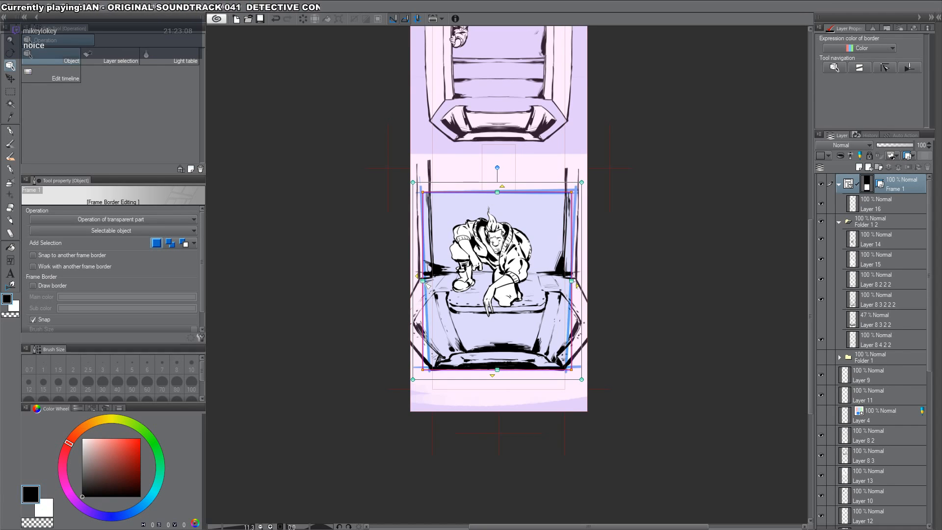
pyautogui.moveTo(424, 281); pyautogui.dragTo(422, 284)
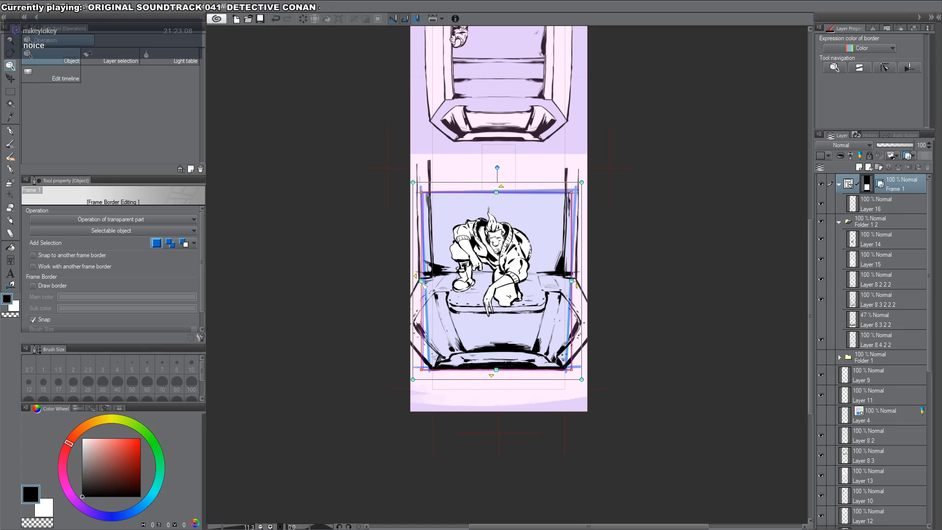
# Step: Move Folder 1 2 with the crouching man's ink into the Frame 1 folder and hide the Layer 7 sketch
pyautogui.click(853, 303)
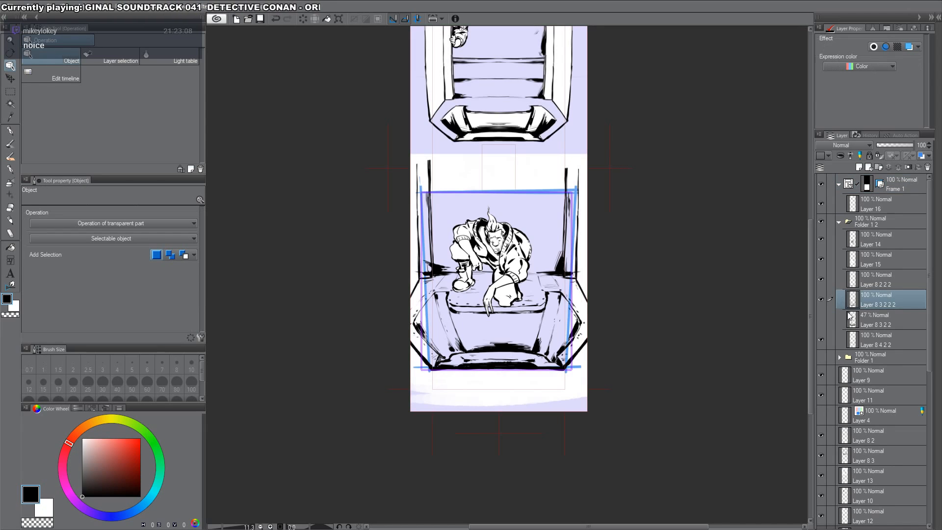
pyautogui.moveTo(871, 225); pyautogui.dragTo(878, 203)
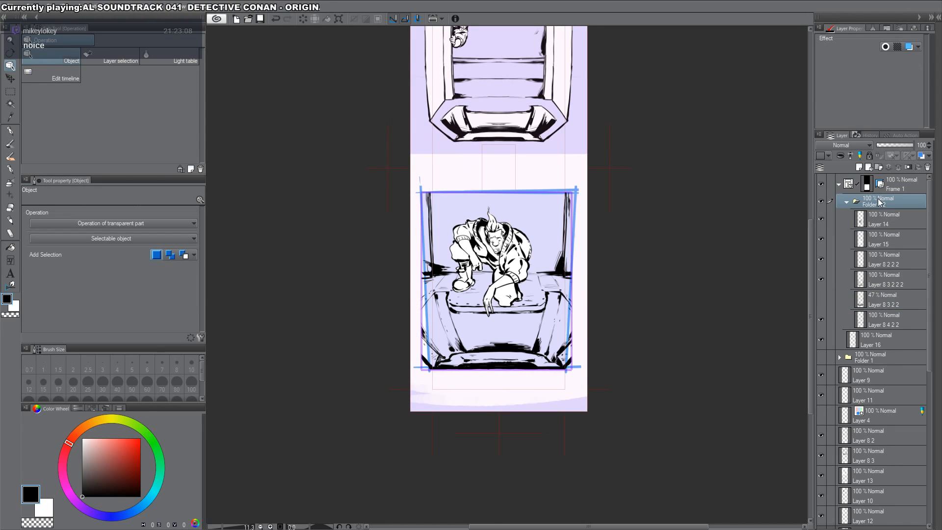
pyautogui.click(577, 188)
pyautogui.click(821, 519)
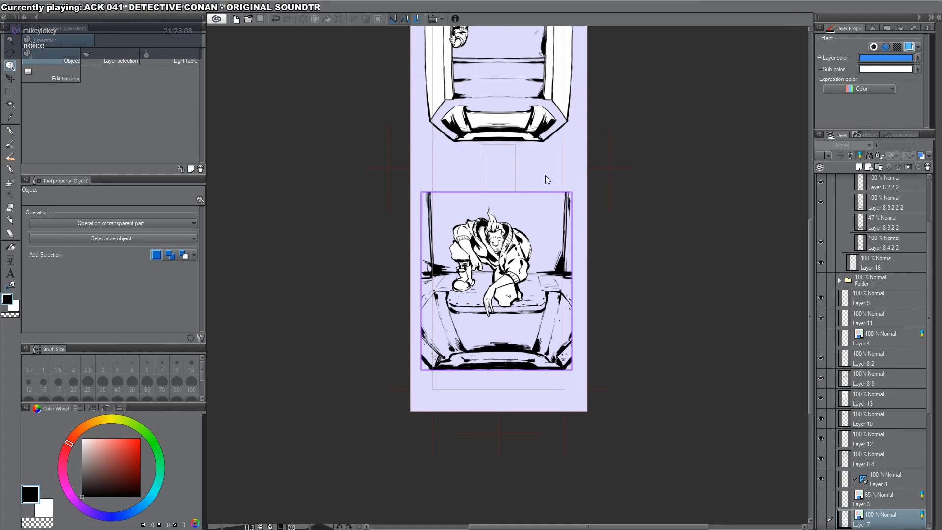
pyautogui.moveTo(513, 131); pyautogui.dragTo(557, 270)
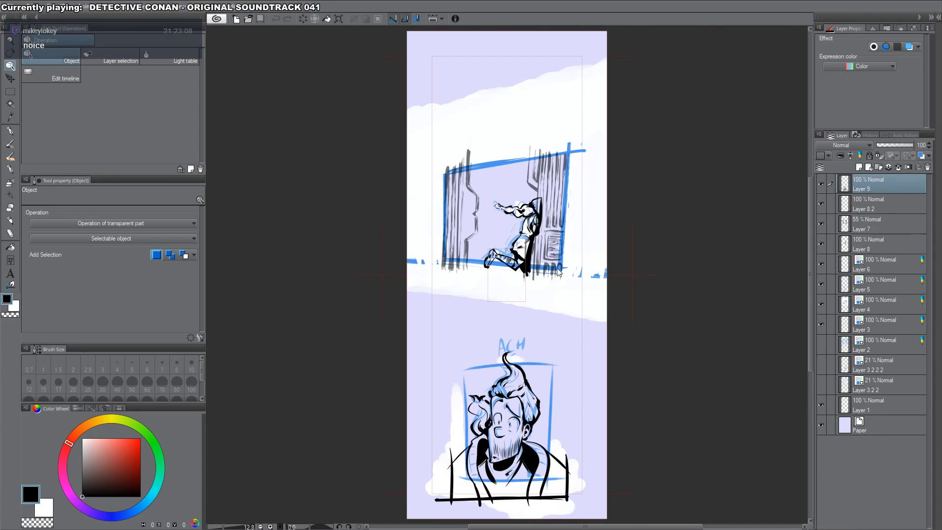
# Step: On the page with the ACH lettering, draw a rectangular frame border around the bearded man's portrait
pyautogui.moveTo(522, 299); pyautogui.dragTo(401, 262)
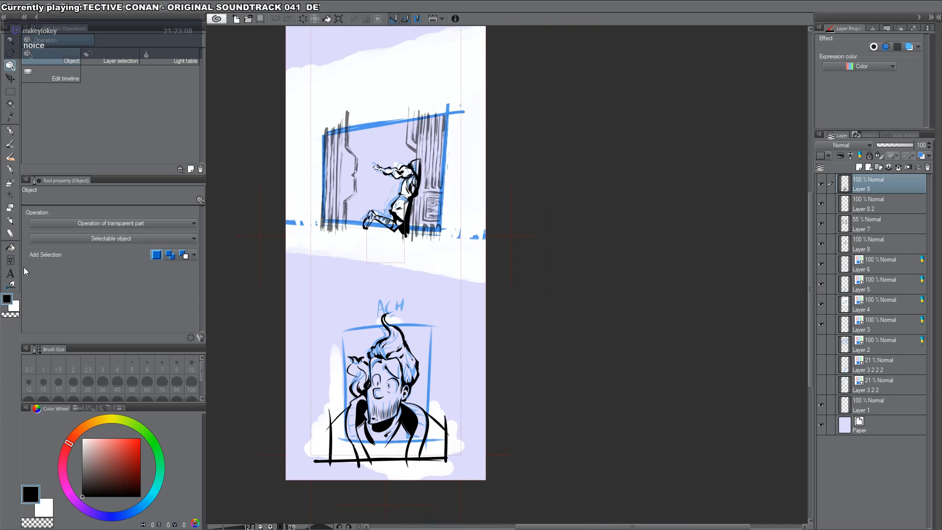
pyautogui.click(10, 260)
pyautogui.moveTo(389, 329); pyautogui.dragTo(556, 399)
# Step: Raise the portrait frame's upper edge above the hair tip and move the ink on Layer 9 into the frame folder
pyautogui.press('o')
pyautogui.click(470, 320)
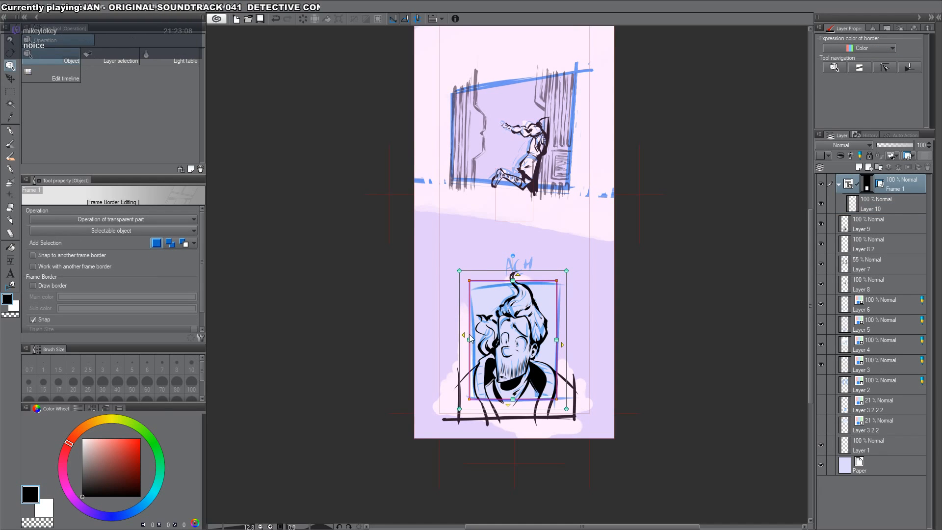
pyautogui.moveTo(515, 282); pyautogui.dragTo(516, 265)
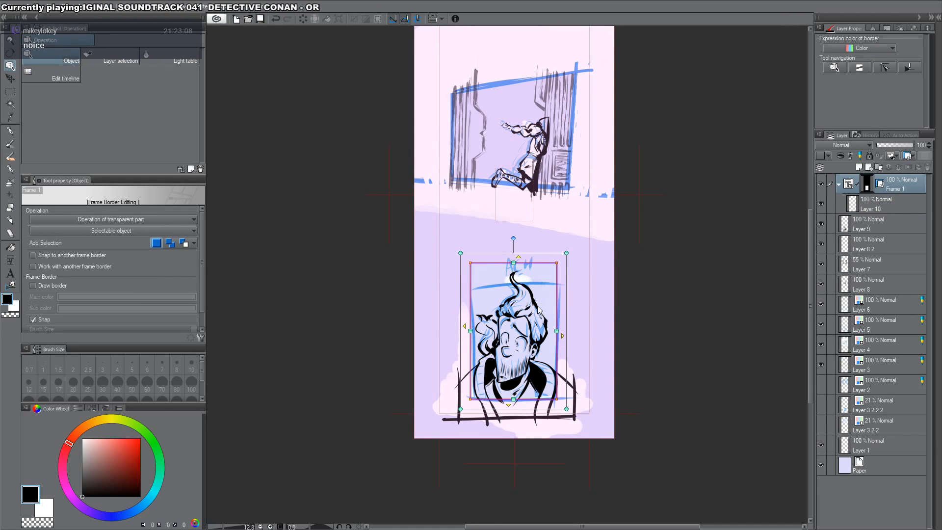
pyautogui.click(830, 230)
pyautogui.moveTo(878, 202); pyautogui.dragTo(878, 203)
# Step: Ink short curved rib strokes on the right collar of the bearded man's jacket with the G-pen
pyautogui.press('p')
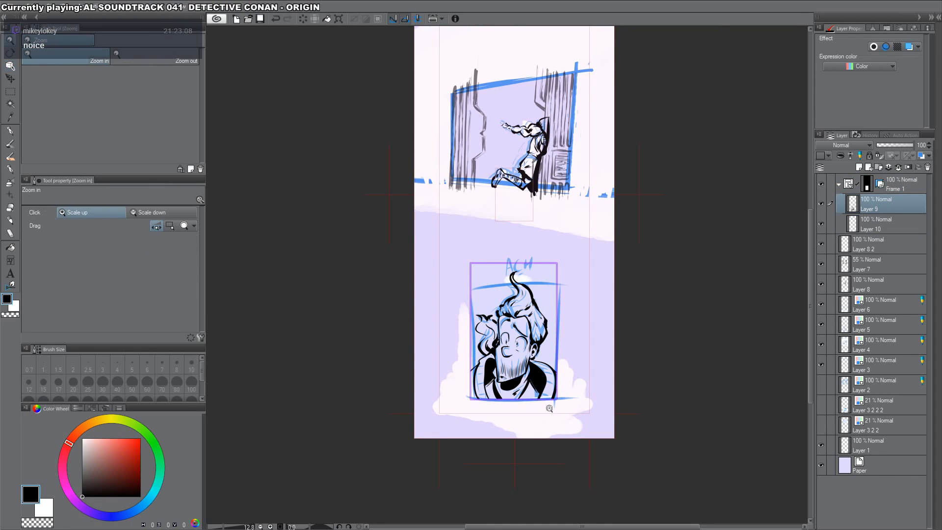
pyautogui.scroll(5, 553, 405)
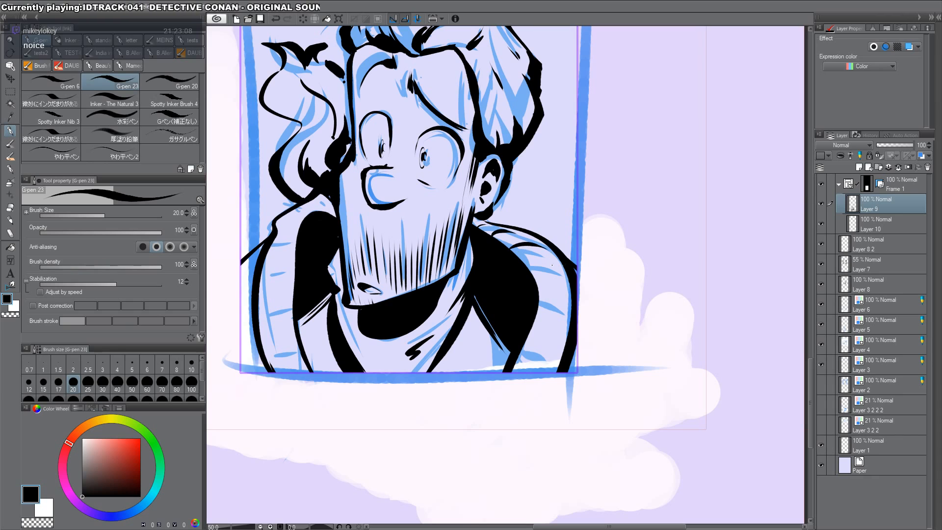
pyautogui.moveTo(535, 325)
pyautogui.mouseDown()
pyautogui.moveTo(565, 336)
pyautogui.moveTo(561, 359)
pyautogui.mouseUp()
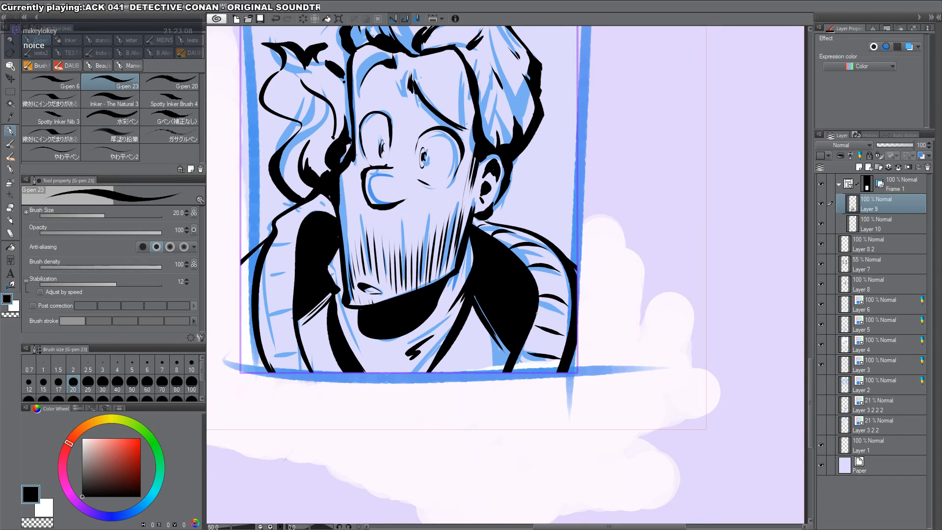
# Step: Save the comic page with the framed portrait of the bearded man
pyautogui.moveTo(350, 229); pyautogui.dragTo(500, 240)
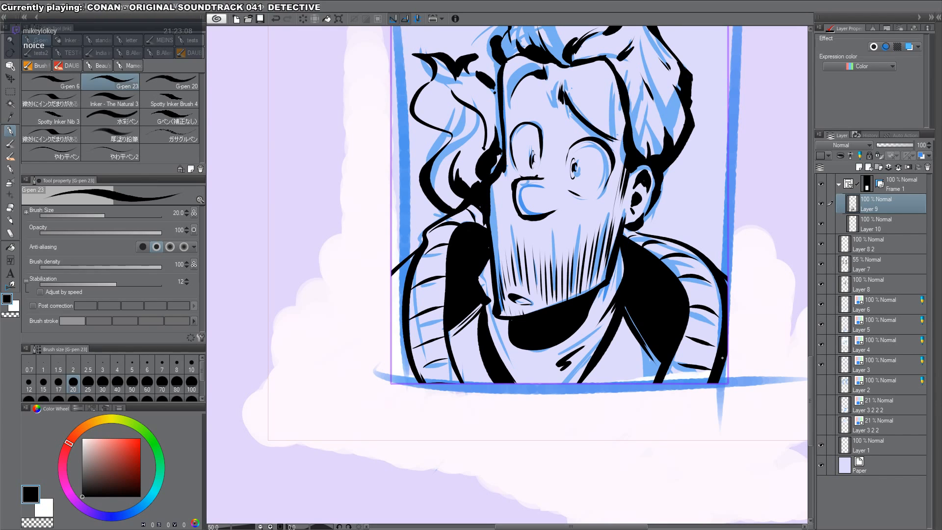
pyautogui.hotkey('ctrl', 'space')
pyautogui.moveTo(738, 371); pyautogui.dragTo(644, 368)
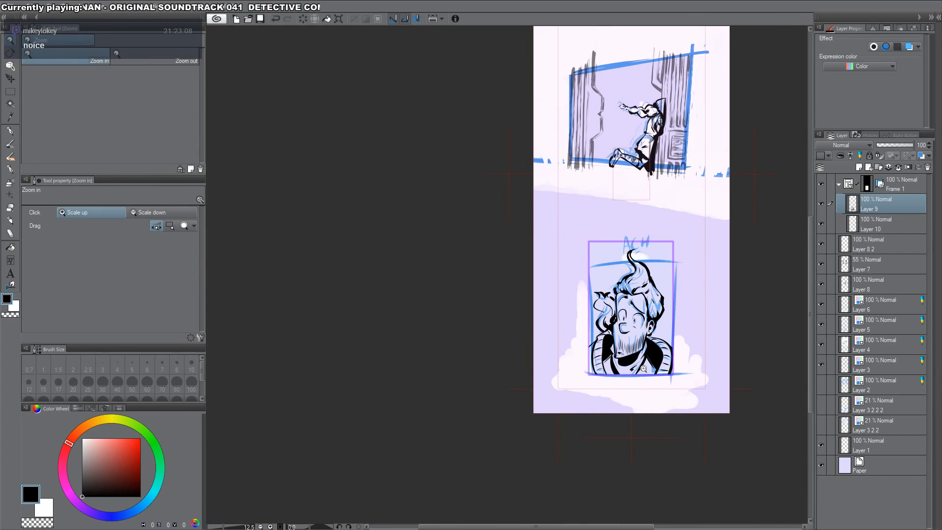
pyautogui.moveTo(622, 230); pyautogui.dragTo(465, 343)
pyautogui.hotkey('ctrl', 's')
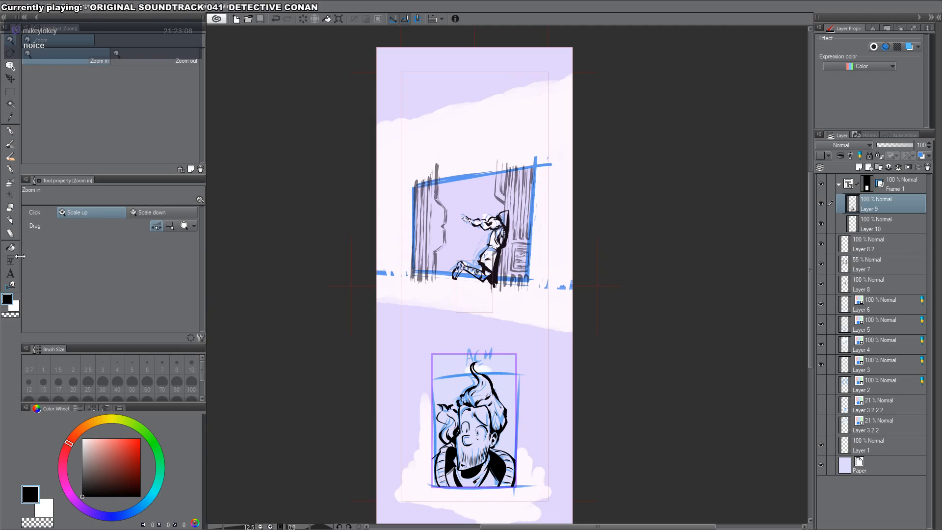
# Step: Draw a rectangular frame border around the panel with the man leaning against the doorway and select that frame
pyautogui.click(11, 260)
pyautogui.moveTo(391, 170)
pyautogui.mouseDown()
pyautogui.moveTo(536, 286)
pyautogui.moveTo(526, 278)
pyautogui.mouseUp()
pyautogui.press('o')
pyautogui.click(533, 214)
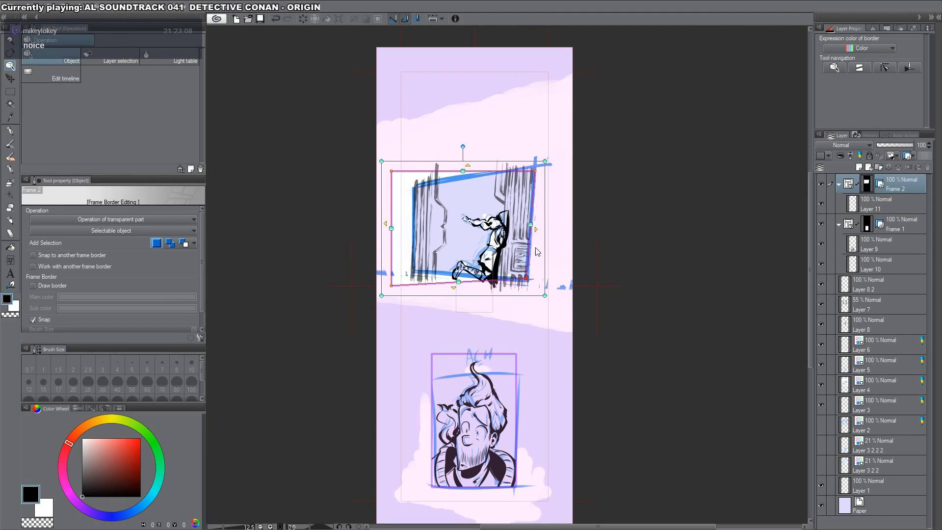
# Step: Reposition the doorway frame's corners to follow the slanted outline of the blue panel sketch
pyautogui.moveTo(535, 171); pyautogui.dragTo(534, 168)
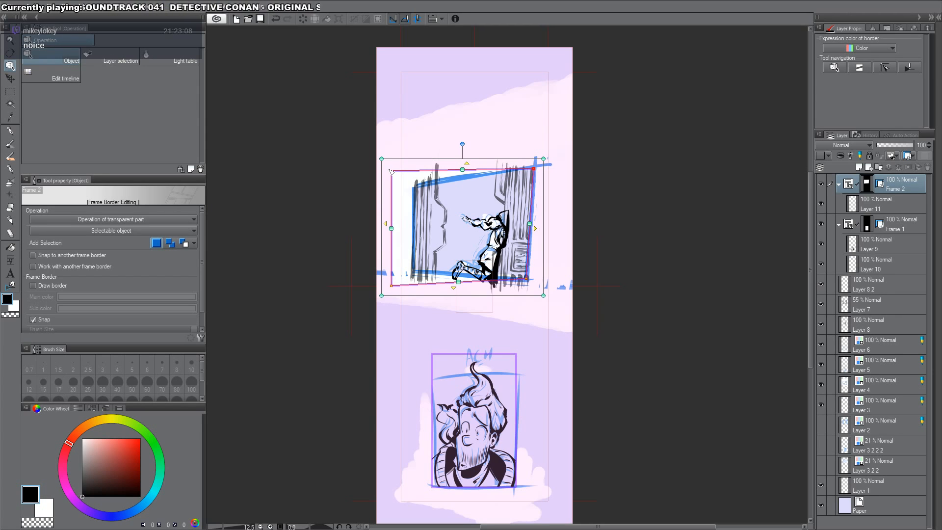
pyautogui.moveTo(391, 171); pyautogui.dragTo(418, 189)
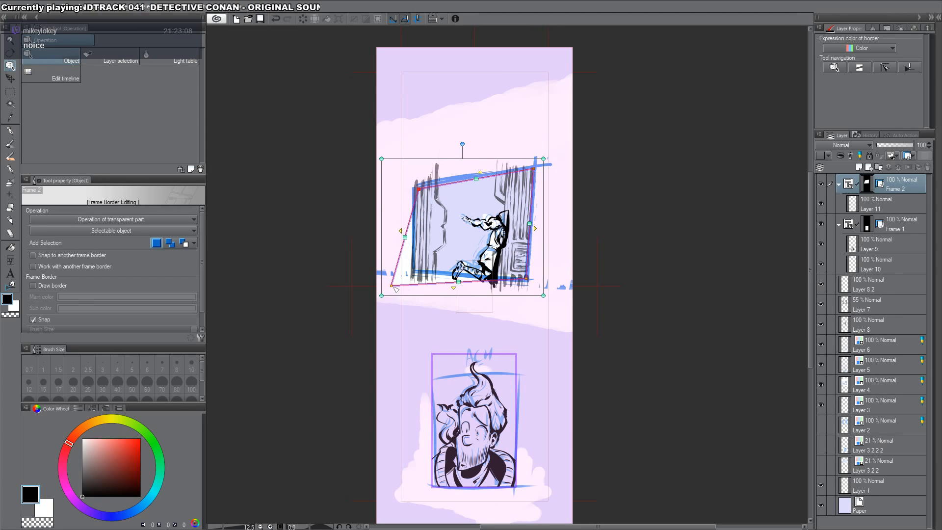
pyautogui.moveTo(394, 287); pyautogui.dragTo(571, 290)
# Step: Move Layer 7 and Layer 8 with the door and figure ink into the Frame 2 folder
pyautogui.hotkey('ctrl', 'space')
pyautogui.moveTo(355, 271); pyautogui.dragTo(352, 281)
pyautogui.press('space')
pyautogui.moveTo(668, 243); pyautogui.dragTo(629, 261)
pyautogui.keyDown('ctrl'); pyautogui.keyDown('shift'); pyautogui.click(629, 261); pyautogui.keyUp('shift'); pyautogui.keyUp('ctrl')
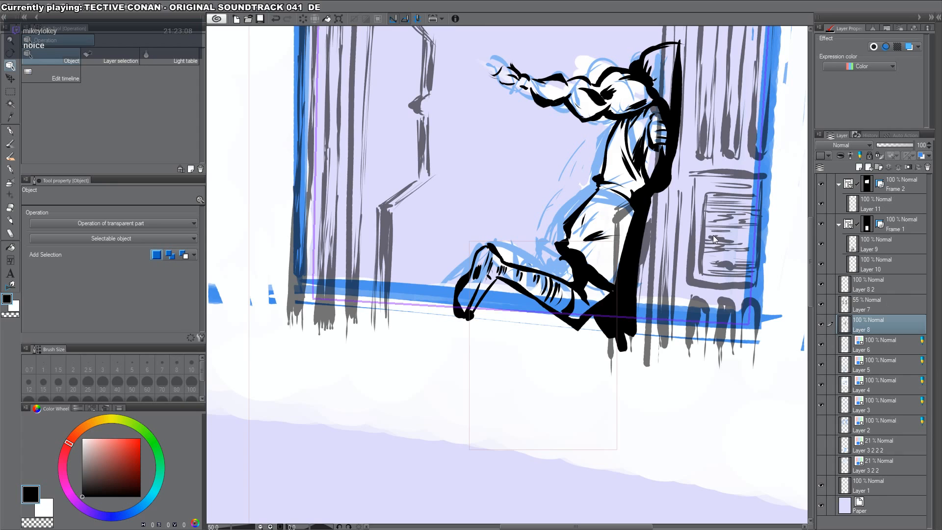
pyautogui.keyDown('ctrl'); pyautogui.keyDown('shift'); pyautogui.click(701, 241); pyautogui.keyUp('shift'); pyautogui.keyUp('ctrl')
pyautogui.keyDown('ctrl'); pyautogui.click(871, 319); pyautogui.keyUp('ctrl')
pyautogui.moveTo(871, 319); pyautogui.dragTo(875, 193)
# Step: Hide the Layer 4 panel sketch and set the door ink on Layer 7 to 100% opacity
pyautogui.keyDown('ctrl'); pyautogui.keyDown('shift'); pyautogui.click(788, 354); pyautogui.keyUp('shift'); pyautogui.keyUp('ctrl')
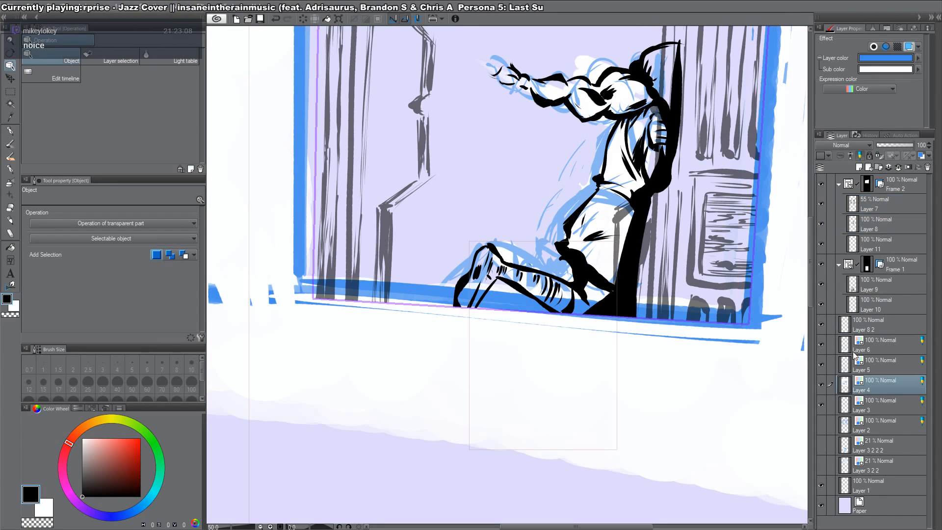
pyautogui.click(822, 386)
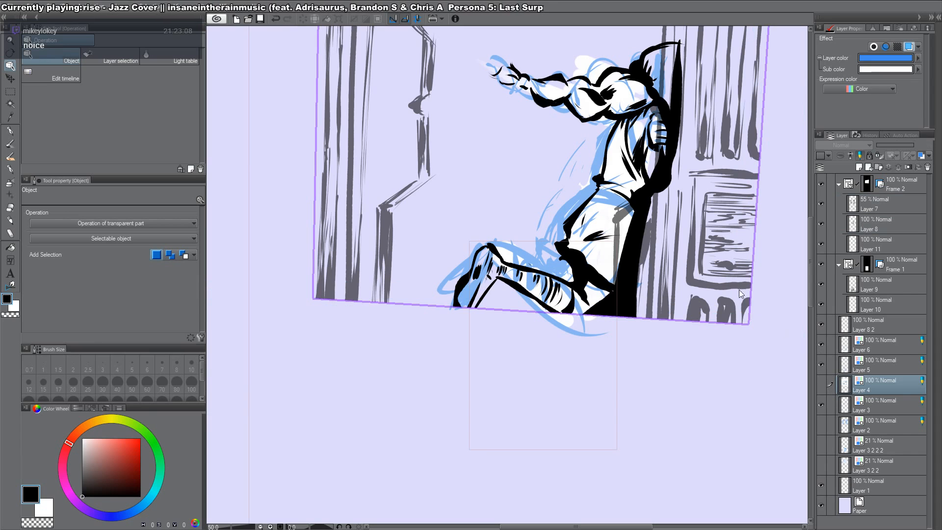
pyautogui.keyDown('ctrl'); pyautogui.keyDown('shift'); pyautogui.click(654, 255); pyautogui.keyUp('shift'); pyautogui.keyUp('ctrl')
pyautogui.moveTo(900, 144); pyautogui.dragTo(916, 144)
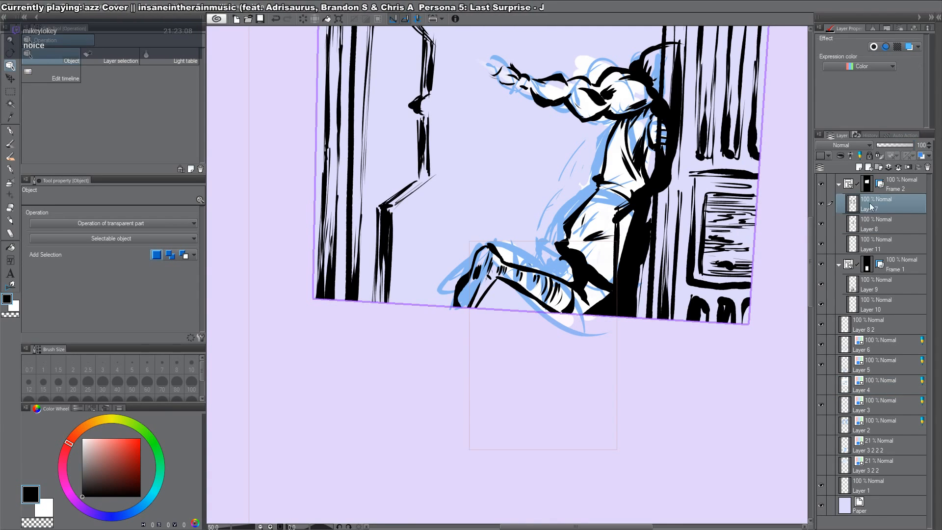
# Step: Isolate individual layers to identify their contents and move Layer 8 2 above Layer 7 in the Frame 2 folder
pyautogui.keyDown('alt'); pyautogui.click(821, 223); pyautogui.keyUp('alt')
pyautogui.keyDown('alt'); pyautogui.click(820, 222); pyautogui.keyUp('alt')
pyautogui.keyDown('alt'); pyautogui.click(823, 239); pyautogui.keyUp('alt')
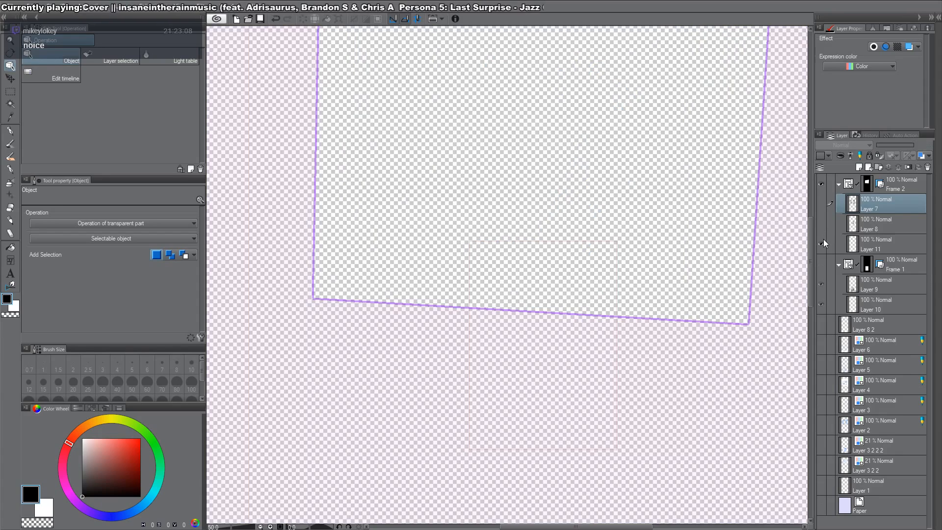
pyautogui.keyDown('alt'); pyautogui.click(823, 239); pyautogui.keyUp('alt')
pyautogui.keyDown('alt'); pyautogui.click(822, 206); pyautogui.keyUp('alt')
pyautogui.keyDown('alt'); pyautogui.click(823, 206); pyautogui.keyUp('alt')
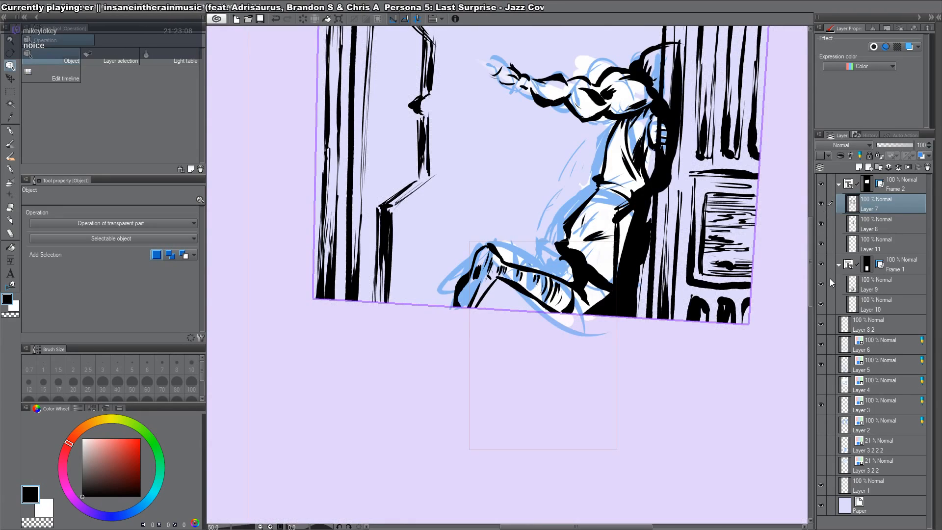
pyautogui.keyDown('alt'); pyautogui.click(821, 325); pyautogui.keyUp('alt')
pyautogui.keyDown('alt'); pyautogui.click(820, 324); pyautogui.keyUp('alt')
pyautogui.click(897, 327)
pyautogui.moveTo(875, 201); pyautogui.dragTo(875, 202)
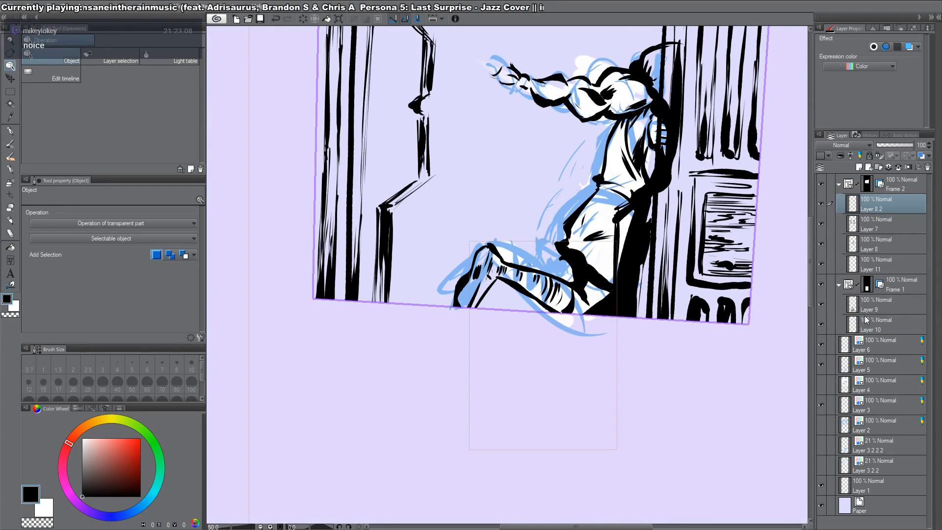
# Step: Select the shape of the hand inked on Layer 8 2 and fill it with white on a new layer beneath
pyautogui.keyDown('alt'); pyautogui.click(821, 203); pyautogui.keyUp('alt')
pyautogui.press('w')
pyautogui.click(702, 148)
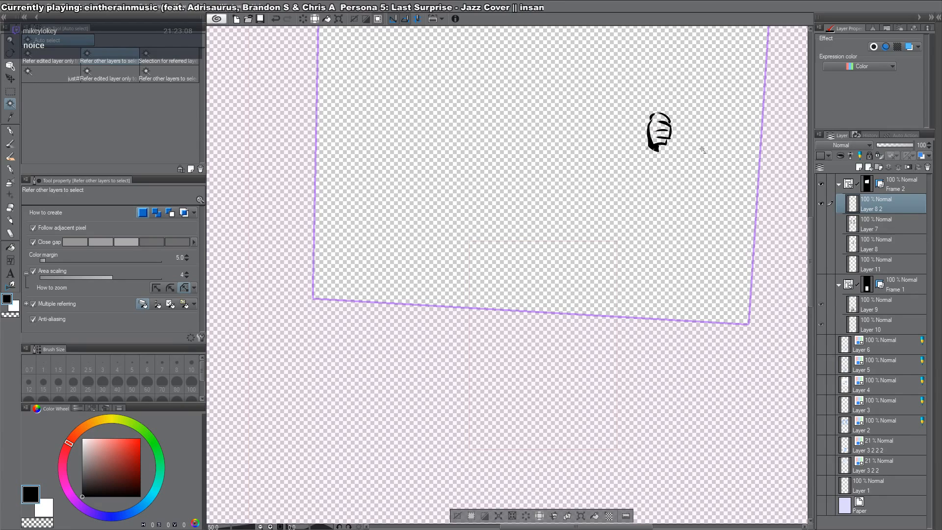
pyautogui.hotkey('ctrl', 'shift', 'i')
pyautogui.keyDown('alt'); pyautogui.click(824, 202); pyautogui.keyUp('alt')
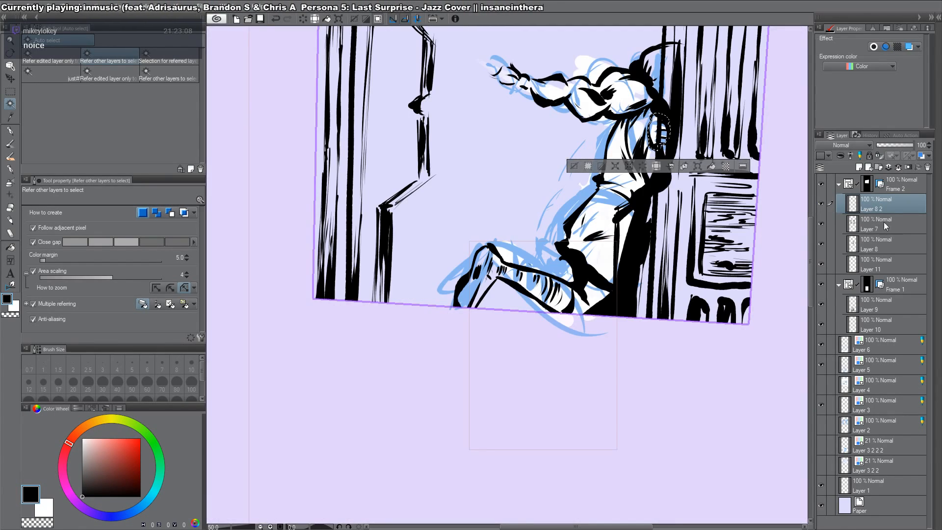
pyautogui.click(884, 222)
pyautogui.hotkey('ctrl', 'shift', 'n')
pyautogui.hotkey('alt', 'BackSpace')
pyautogui.hotkey('ctrl', 'd')
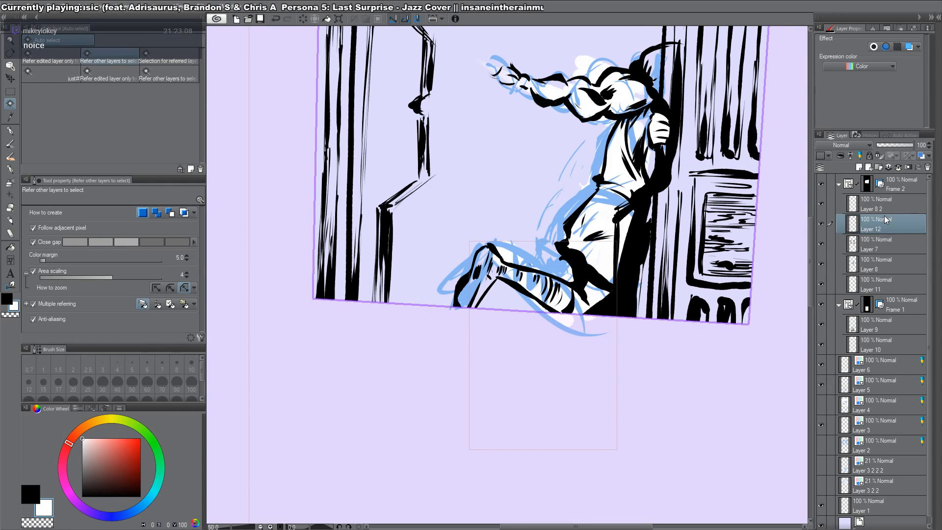
# Step: Isolate the door ink on Layer 7 and add a new layer directly below it
pyautogui.click(863, 245)
pyautogui.keyDown('alt'); pyautogui.click(820, 244); pyautogui.keyUp('alt')
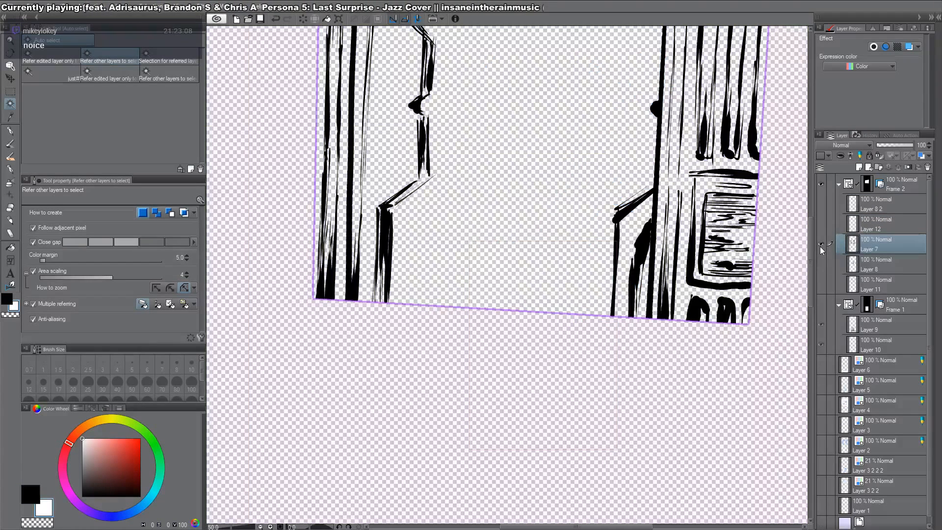
pyautogui.press('p')
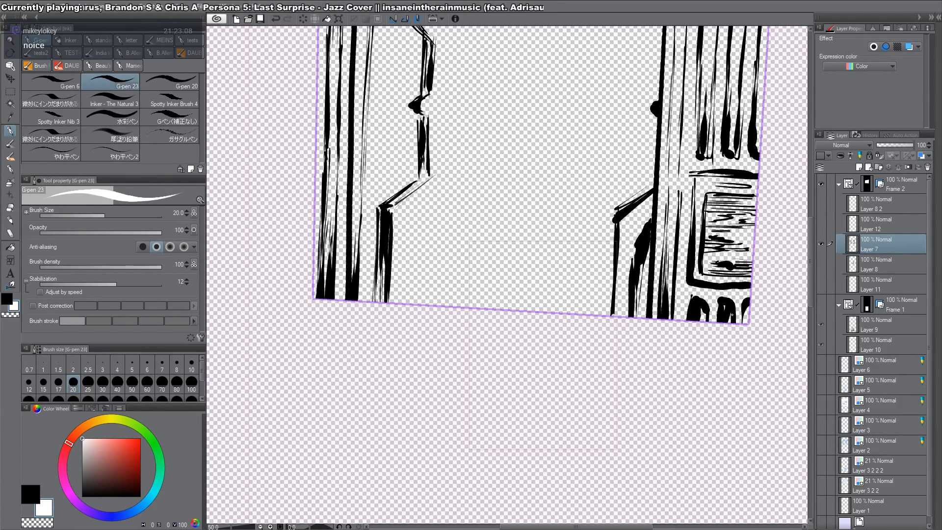
pyautogui.hotkey('ctrl', 'shift', 'n')
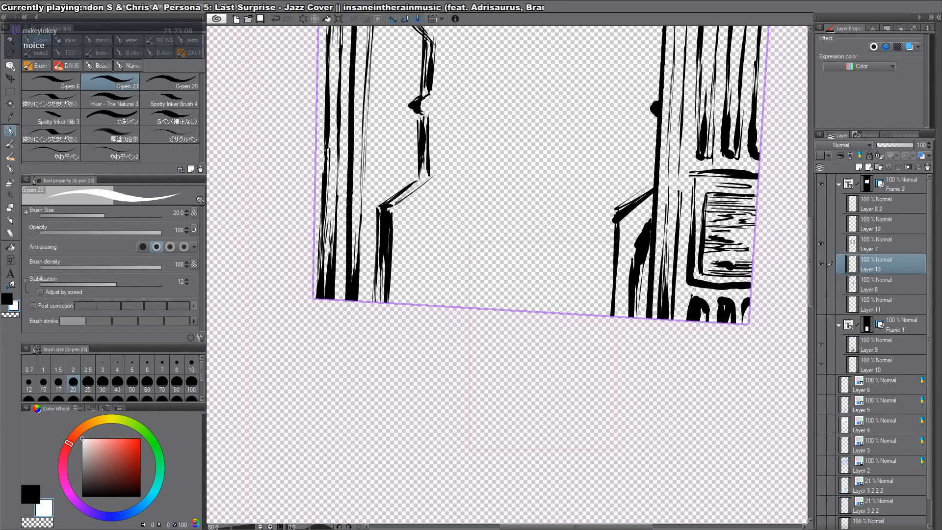
# Step: Draw straight white G-pen lines along the doorway frame's upper and left edges to close off the door shapes
pyautogui.moveTo(746, 197); pyautogui.dragTo(702, 445)
pyautogui.keyDown('shift'); pyautogui.click(733, 120); pyautogui.keyUp('shift')
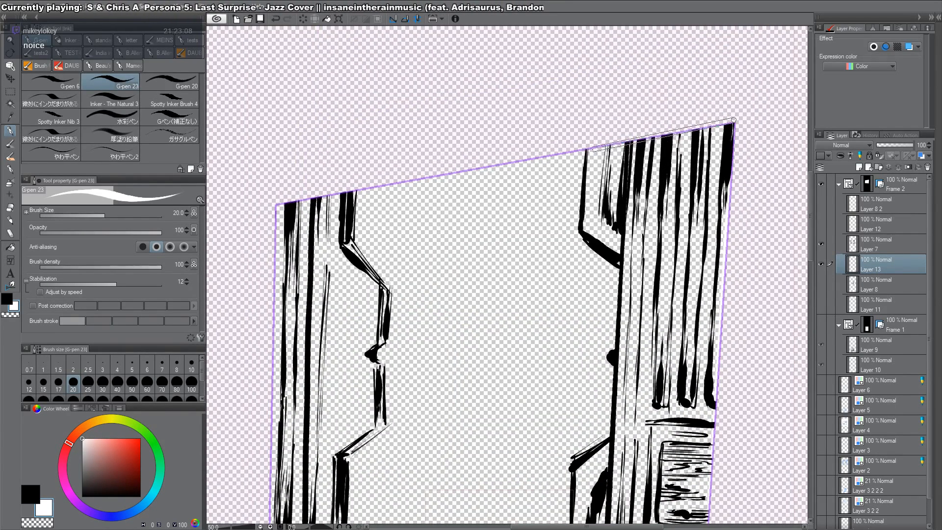
pyautogui.keyDown('shift'); pyautogui.click(587, 150); pyautogui.keyUp('shift')
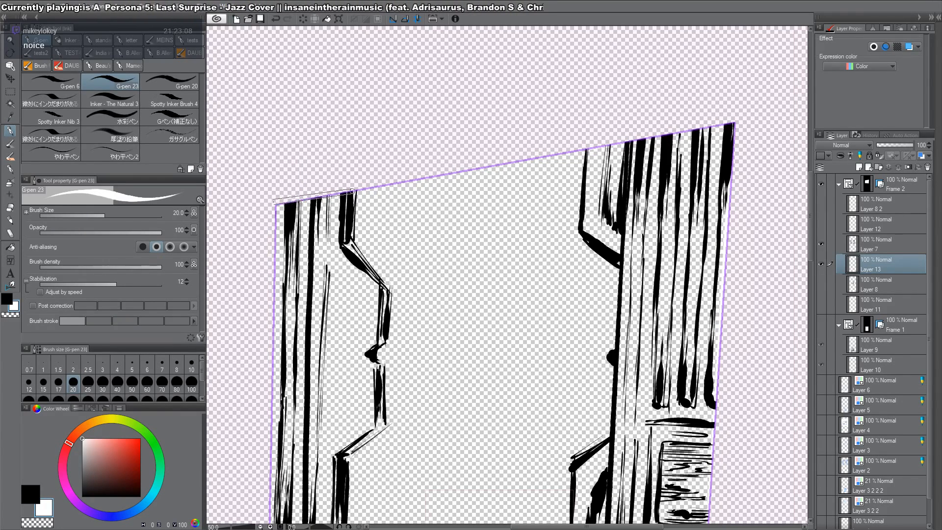
pyautogui.keyDown('shift'); pyautogui.click(275, 205); pyautogui.keyUp('shift')
pyautogui.moveTo(299, 471)
pyautogui.mouseDown()
pyautogui.moveTo(348, 204)
pyautogui.moveTo(342, 184)
pyautogui.mouseUp()
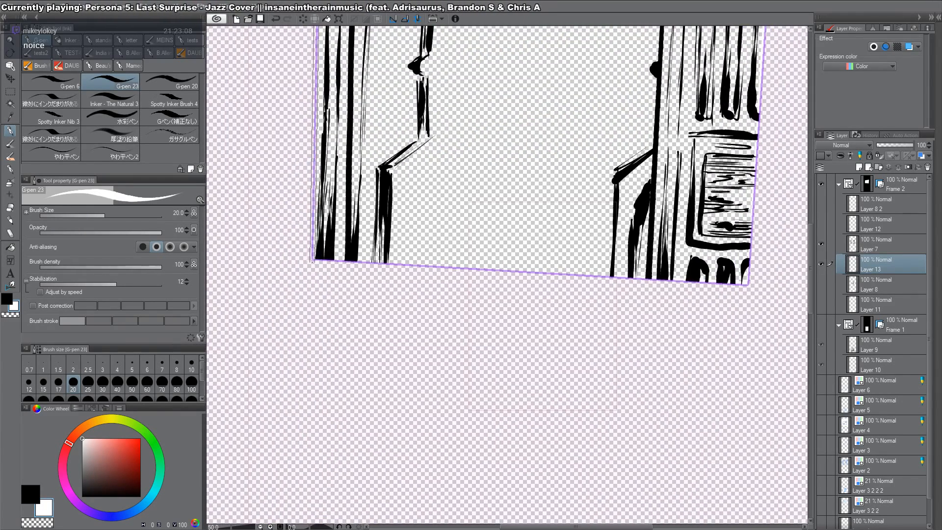
pyautogui.keyDown('shift'); pyautogui.click(315, 257); pyautogui.keyUp('shift')
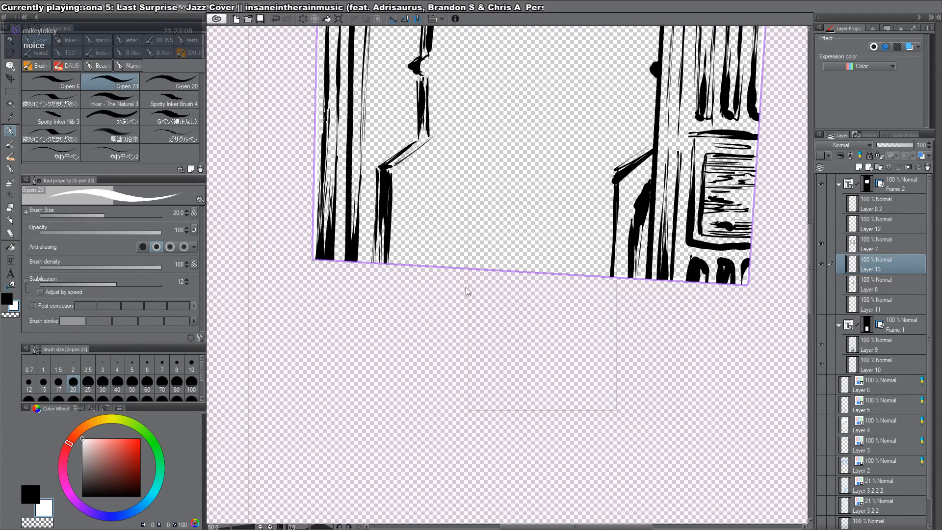
# Step: Select the area outside the doors, invert the selection and fill the door shapes with white on Layer 13
pyautogui.press('w')
pyautogui.click(508, 302)
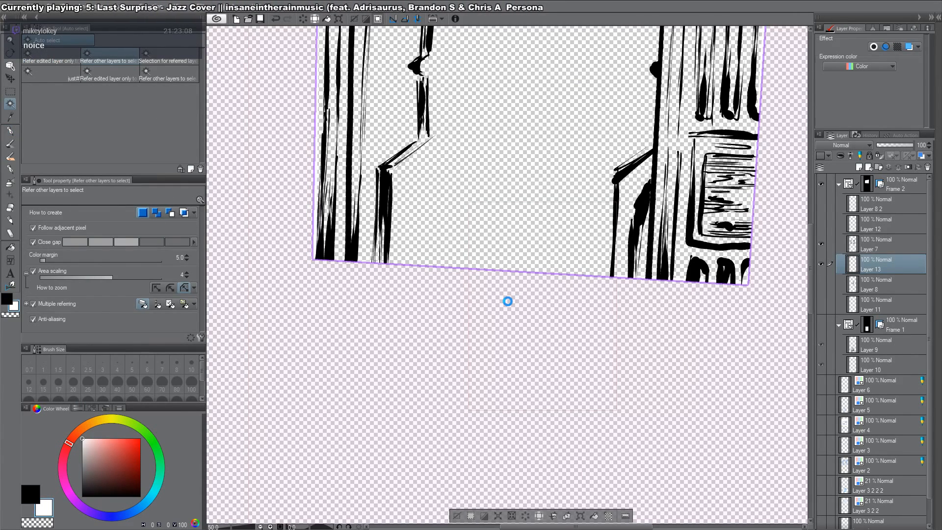
pyautogui.hotkey('ctrl', 'shift', 'i')
pyautogui.hotkey('alt', 'Delete')
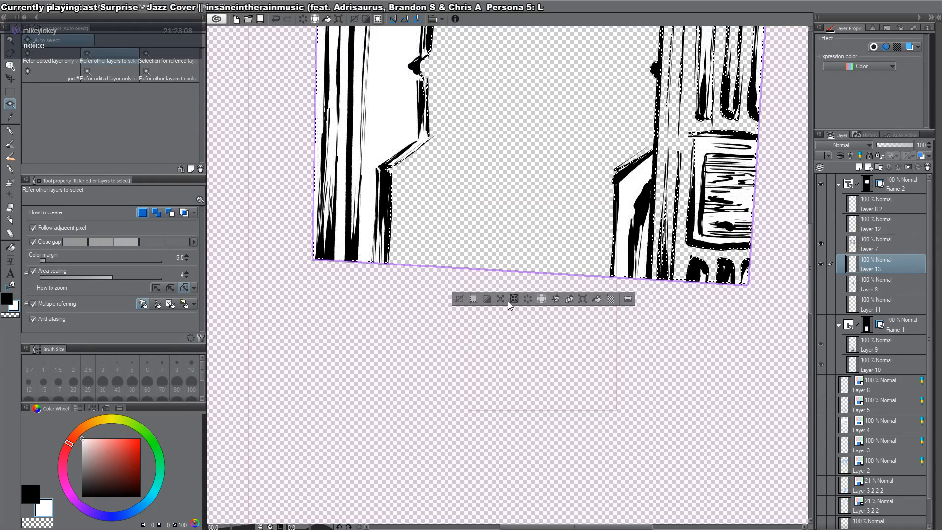
pyautogui.hotkey('ctrl', 'd')
# Step: Touch up the white fill around the notch in the left door's edge with the G-pen
pyautogui.moveTo(432, 77)
pyautogui.mouseDown()
pyautogui.moveTo(476, 215)
pyautogui.moveTo(515, 215)
pyautogui.mouseUp()
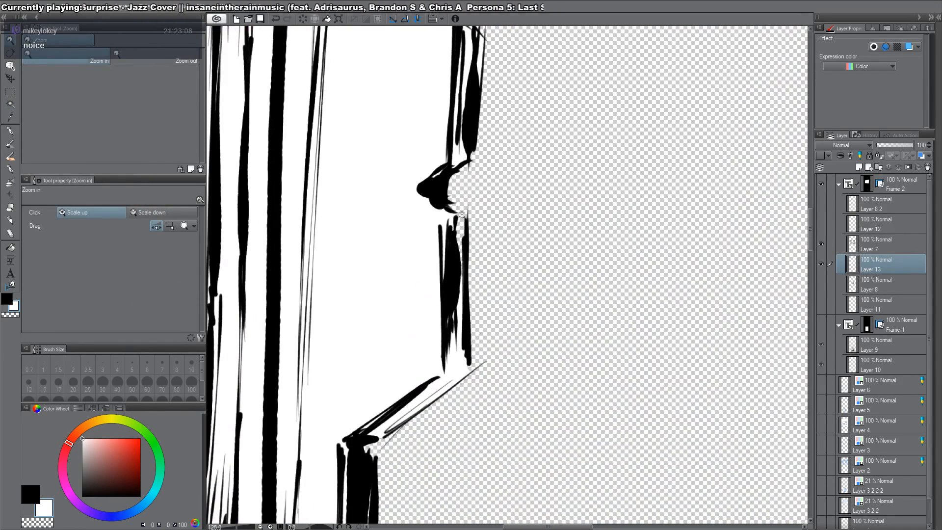
pyautogui.press('p')
pyautogui.moveTo(450, 204)
pyautogui.mouseDown()
pyautogui.moveTo(463, 214)
pyautogui.moveTo(460, 248)
pyautogui.mouseUp()
pyautogui.moveTo(492, 126); pyautogui.dragTo(499, 435)
# Step: Fill the transparent area around the right door's inset panel with white on Layer 13
pyautogui.hotkey('ctrl', 'space')
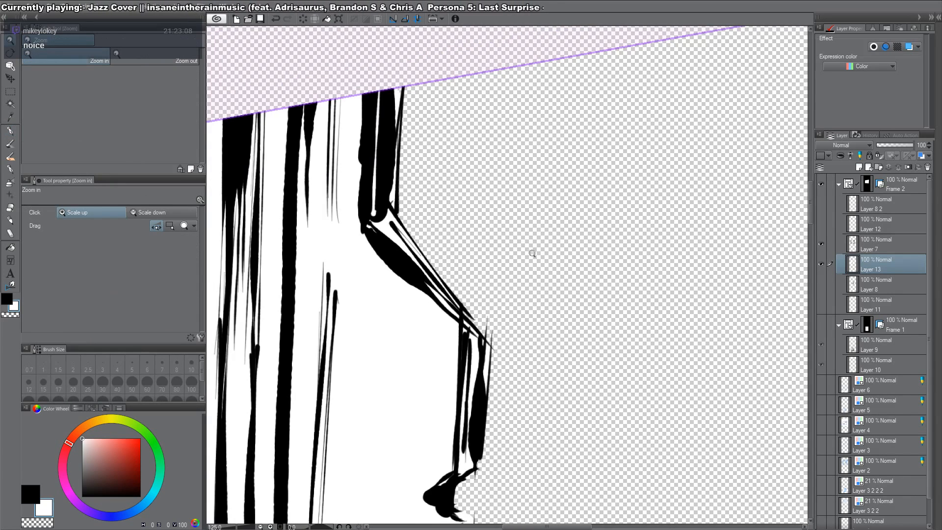
pyautogui.moveTo(532, 252); pyautogui.dragTo(481, 256)
pyautogui.moveTo(599, 279); pyautogui.dragTo(373, 230)
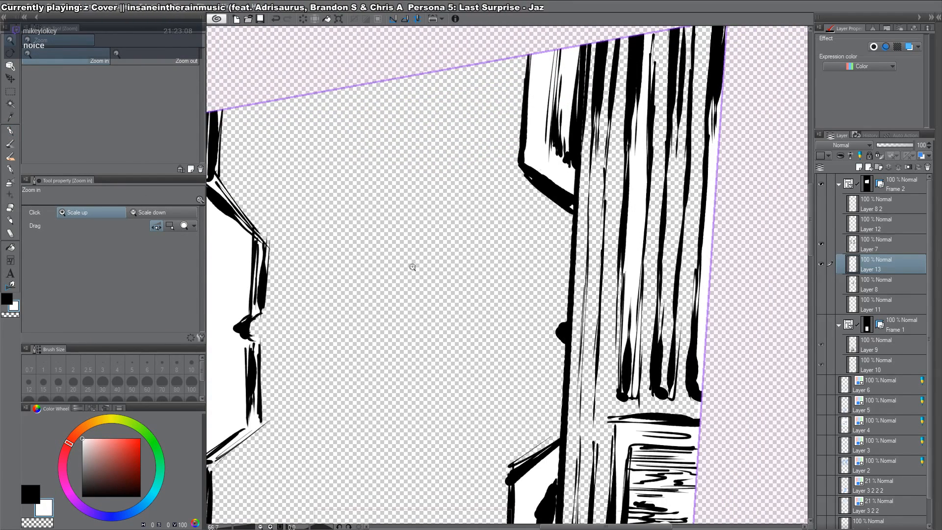
pyautogui.moveTo(627, 168); pyautogui.dragTo(627, 268)
pyautogui.moveTo(617, 142); pyautogui.dragTo(711, 125)
pyautogui.moveTo(670, 344); pyautogui.dragTo(657, 117)
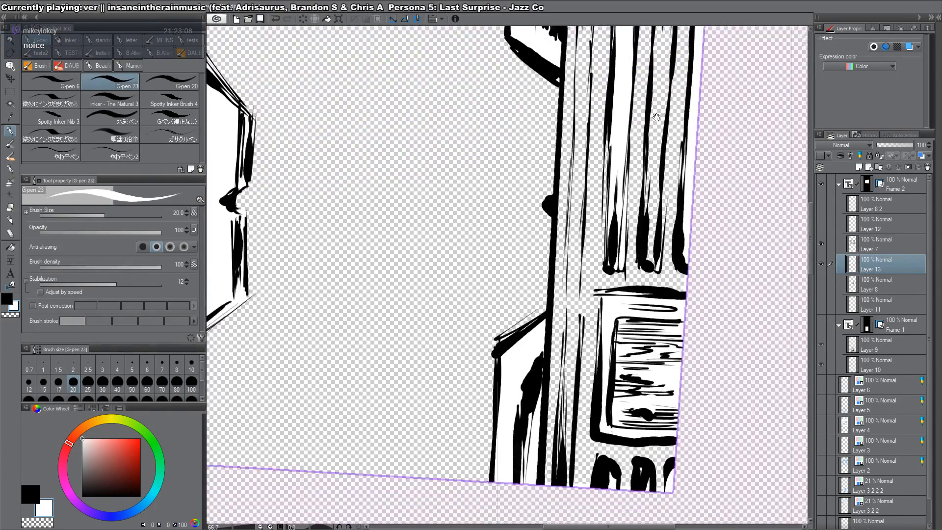
pyautogui.moveTo(665, 366); pyautogui.dragTo(663, 297)
pyautogui.press('g')
pyautogui.click(586, 350)
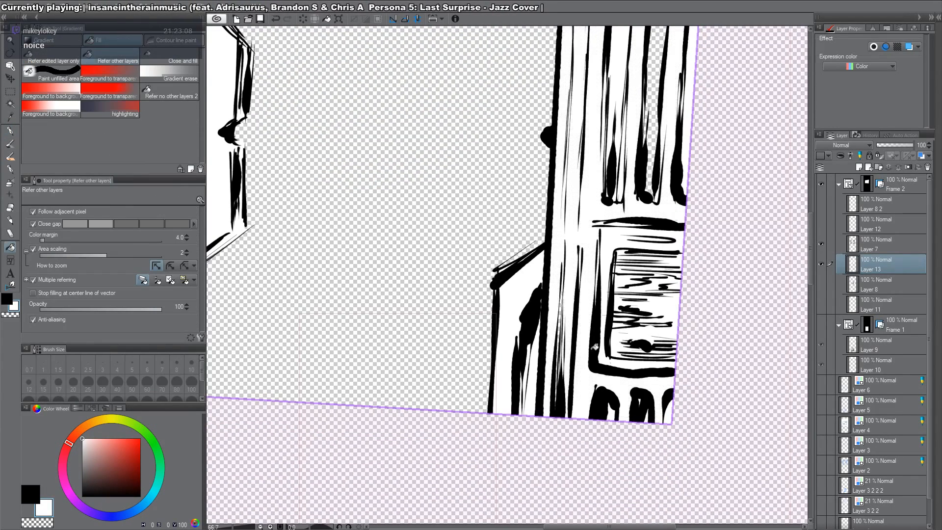
# Step: Fill the remaining gaps in the right door with white using rectangular selections, and show all layers again
pyautogui.press('m')
pyautogui.moveTo(644, 258); pyautogui.dragTo(538, 438)
pyautogui.moveTo(570, 473); pyautogui.dragTo(579, 473)
pyautogui.moveTo(681, 73); pyautogui.dragTo(628, 329)
pyautogui.moveTo(550, 404); pyautogui.dragTo(742, 11)
pyautogui.hotkey('alt', 'Delete')
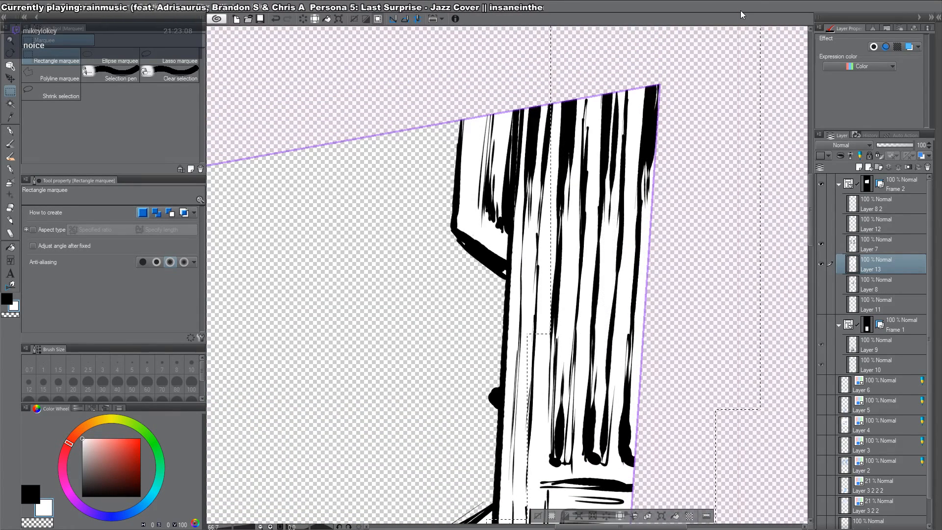
pyautogui.hotkey('ctrl', 'd')
pyautogui.hotkey('ctrl', 'space')
pyautogui.scroll(-3, 684, 122)
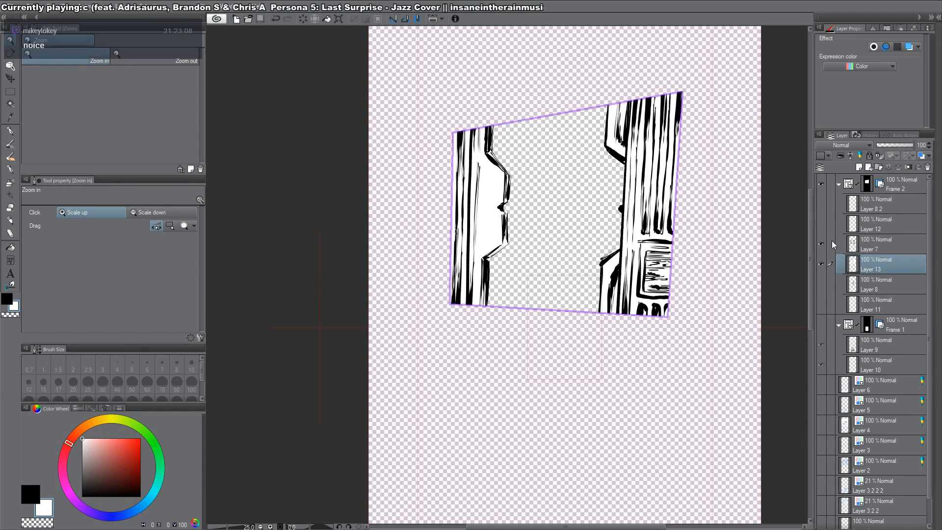
pyautogui.keyDown('alt'); pyautogui.click(821, 243); pyautogui.keyUp('alt')
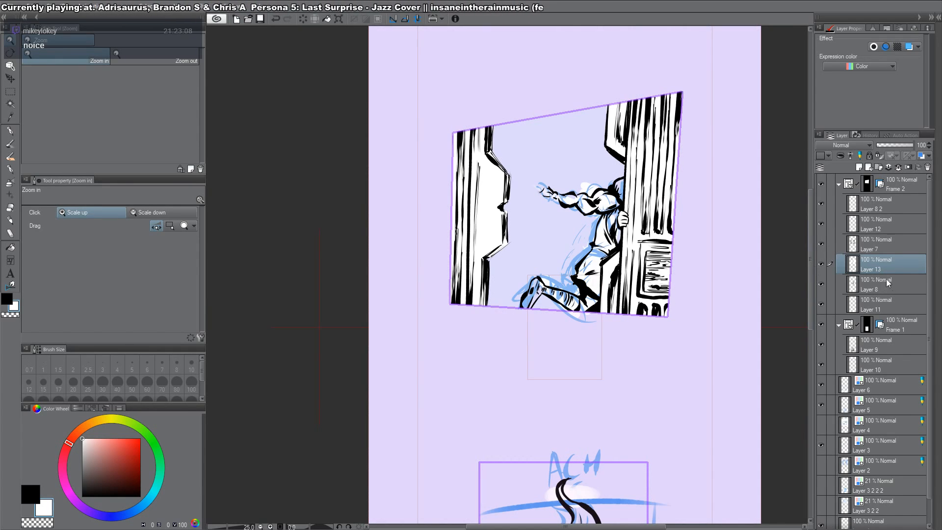
# Step: Hide the blue sketch layers below the frame folders on the page with the ACH lettering
pyautogui.moveTo(586, 270); pyautogui.dragTo(610, 114)
pyautogui.press('o')
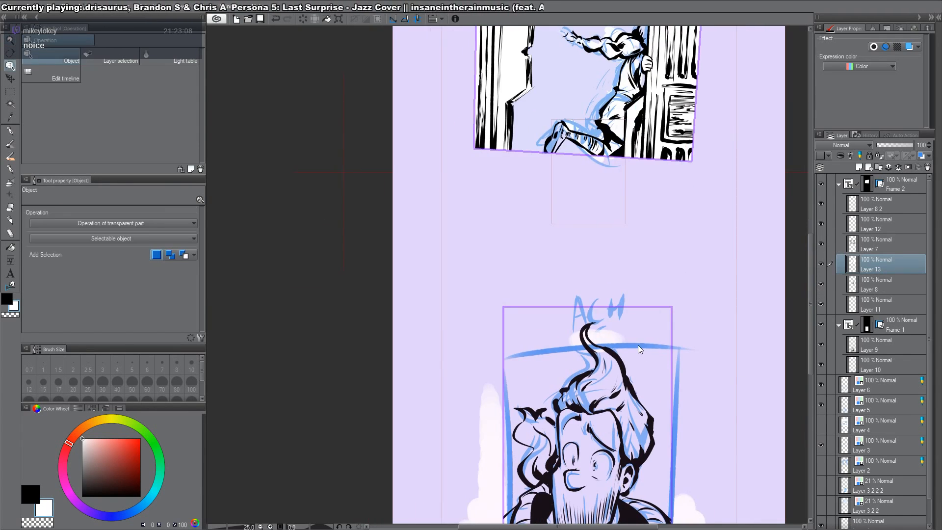
pyautogui.click(638, 348)
pyautogui.moveTo(821, 392); pyautogui.dragTo(831, 465)
pyautogui.scroll(-2, 704, 231)
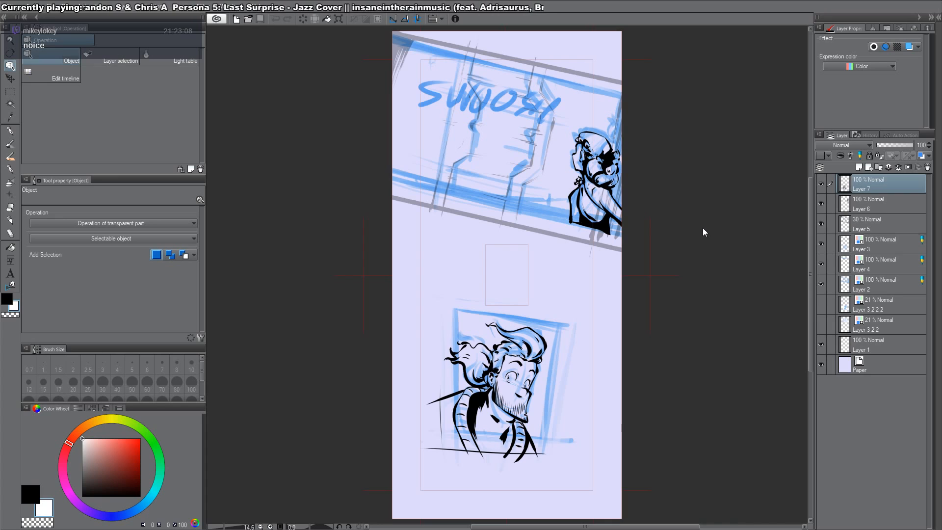
# Step: Create a rectangle frame around the SWOOSH panel and move its corners to match the slanted sketched borders
pyautogui.moveTo(546, 198); pyautogui.dragTo(506, 267)
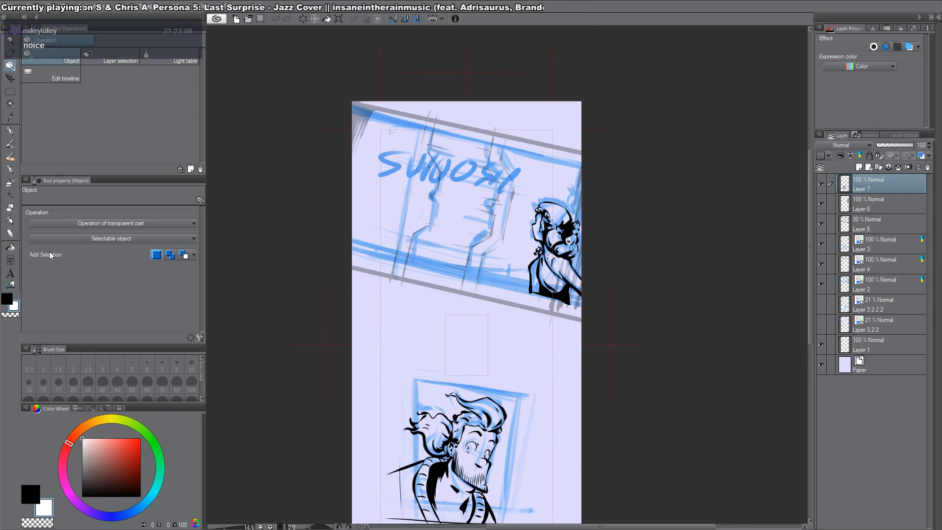
pyautogui.click(9, 260)
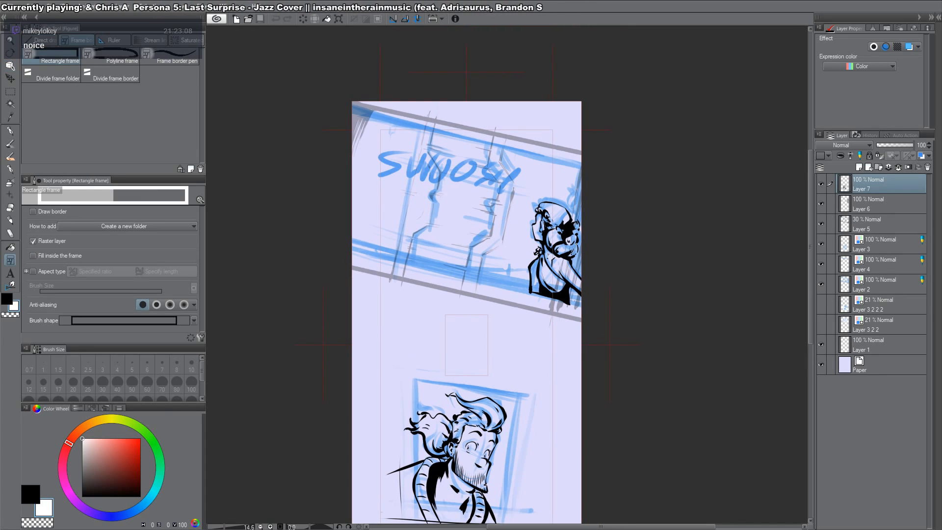
pyautogui.moveTo(605, 340); pyautogui.dragTo(347, 109)
pyautogui.press('o')
pyautogui.click(343, 165)
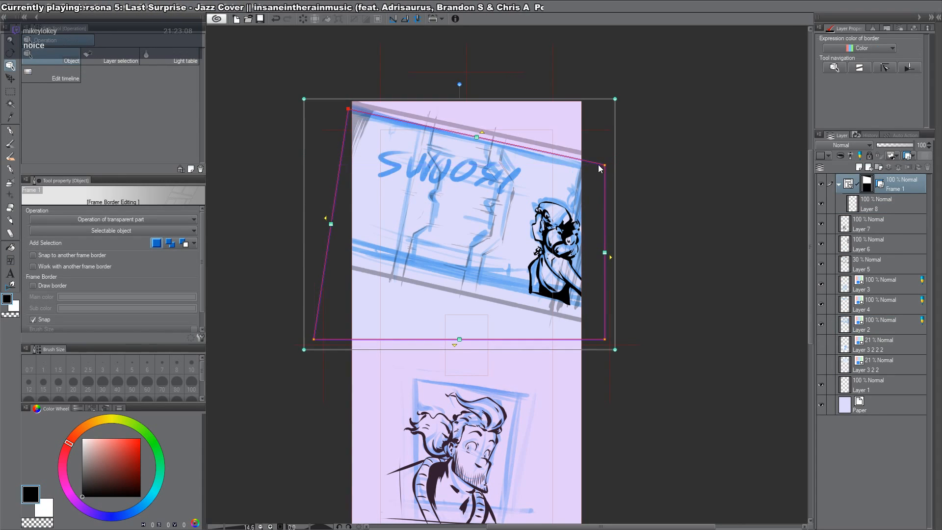
pyautogui.moveTo(603, 166); pyautogui.dragTo(589, 169)
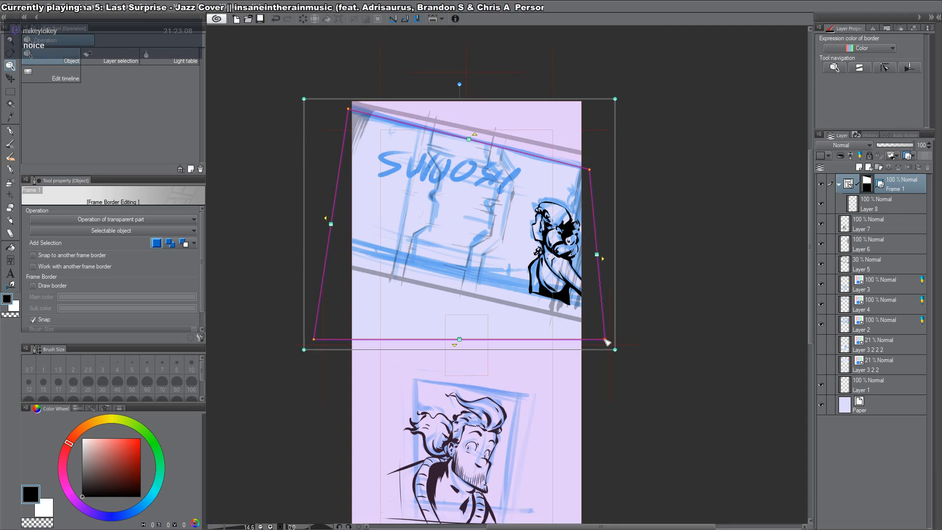
pyautogui.moveTo(605, 340); pyautogui.dragTo(584, 299)
pyautogui.moveTo(317, 341); pyautogui.dragTo(347, 244)
# Step: Move Layer 6 and Layer 5 into the Frame 1 folder and set Layer 5's opacity to 100%
pyautogui.click(882, 251)
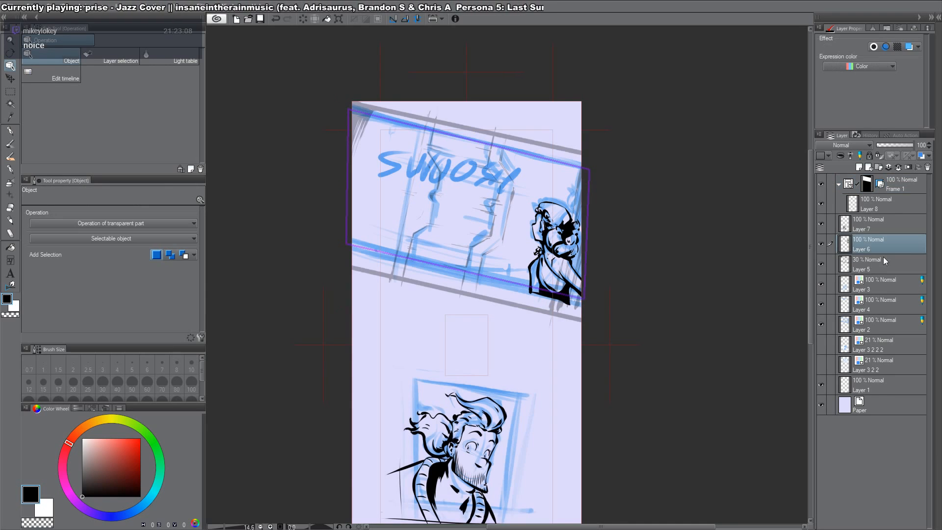
pyautogui.keyDown('ctrl'); pyautogui.click(864, 264); pyautogui.keyUp('ctrl')
pyautogui.moveTo(864, 265); pyautogui.dragTo(882, 193)
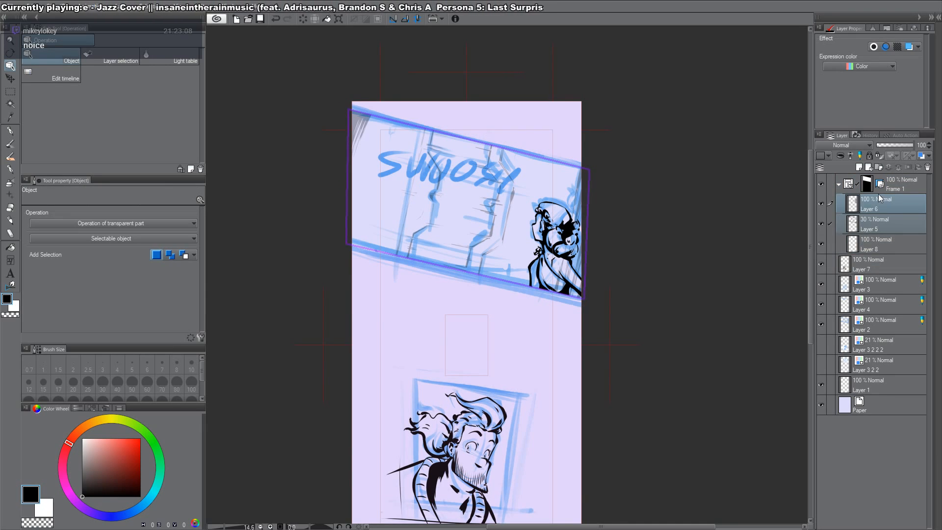
pyautogui.click(890, 224)
pyautogui.click(912, 145)
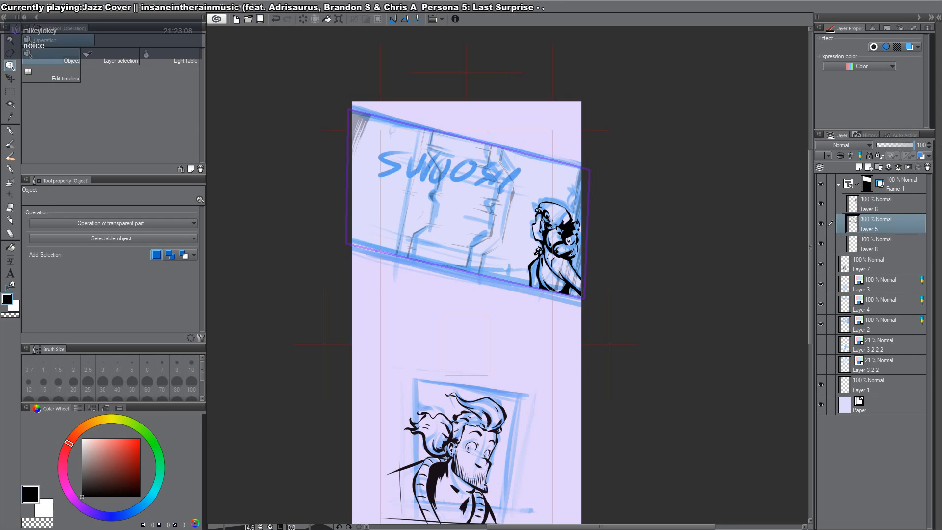
# Step: Add a layer beneath Layer 6 and close the figure's open lower edge along the frame with white G-pen strokes
pyautogui.click(874, 207)
pyautogui.click(864, 223)
pyautogui.hotkey('ctrl', 'shift', 'n')
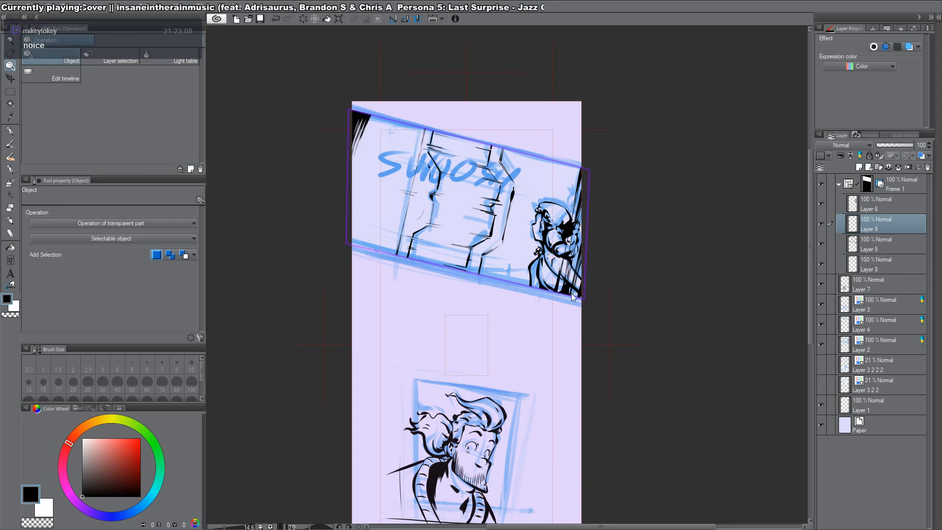
pyautogui.hotkey('ctrl', 'space')
pyautogui.doubleClick(554, 282)
pyautogui.click(554, 282)
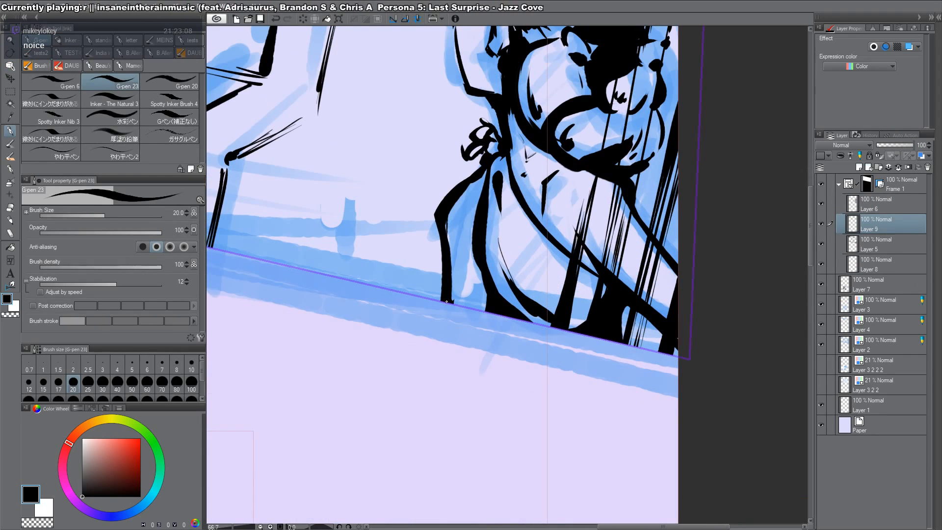
pyautogui.press('x')
pyautogui.click(447, 301)
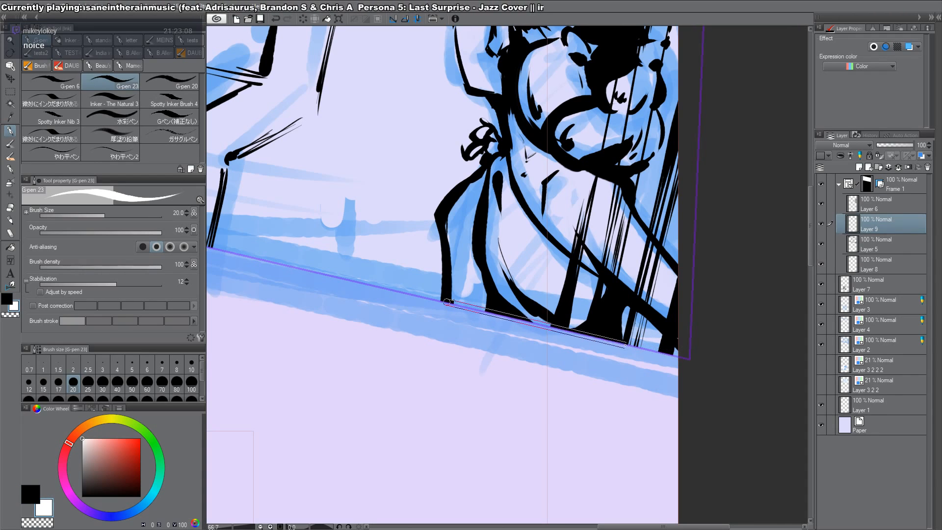
pyautogui.keyDown('shift'); pyautogui.click(614, 339); pyautogui.keyUp('shift')
pyautogui.moveTo(673, 330)
pyautogui.mouseDown()
pyautogui.moveTo(682, 279)
pyautogui.moveTo(680, 308)
pyautogui.mouseUp()
# Step: Marquee the inked figure on Layer 6 and transform it from its upper edge, shortening and skewing it slightly
pyautogui.keyDown('alt'); pyautogui.click(821, 204); pyautogui.keyUp('alt')
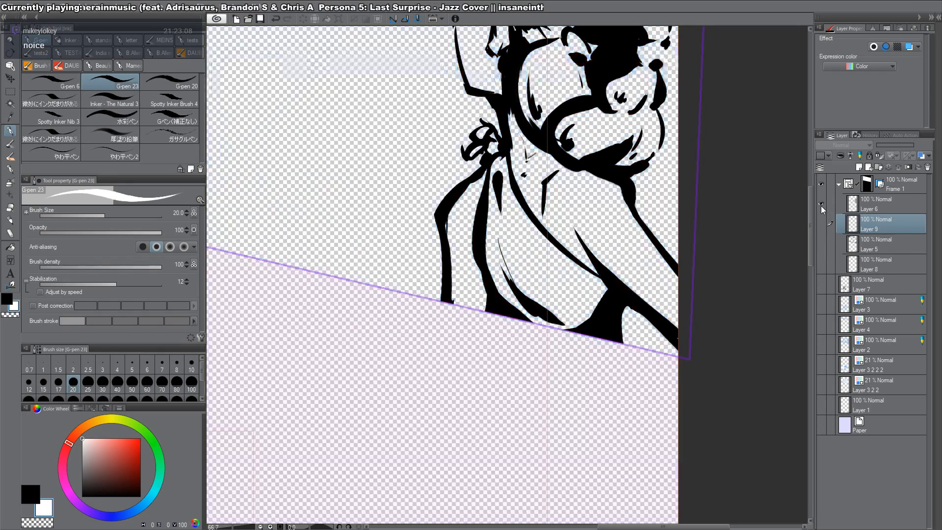
pyautogui.scroll(-4, 713, 301)
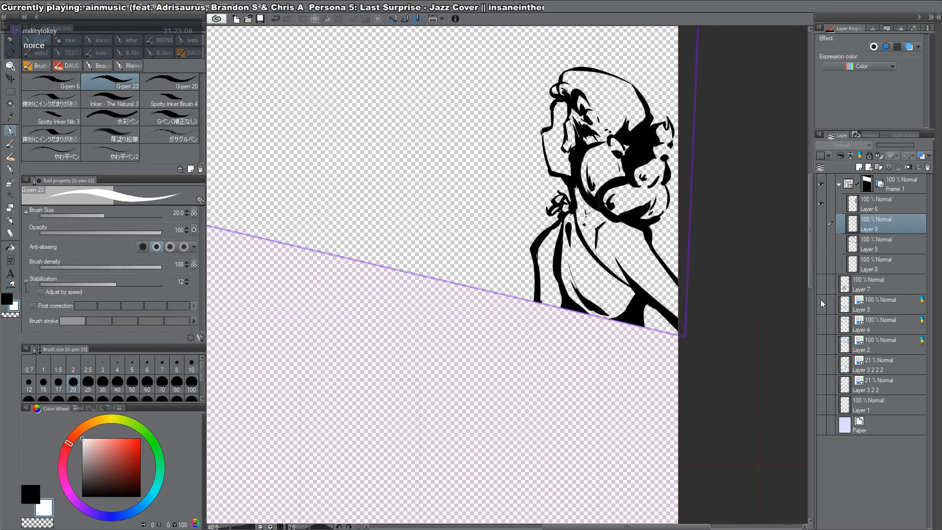
pyautogui.keyDown('alt'); pyautogui.click(821, 204); pyautogui.keyUp('alt')
pyautogui.press('m')
pyautogui.moveTo(744, 48); pyautogui.dragTo(369, 352)
pyautogui.click(873, 206)
pyautogui.hotkey('ctrl', 't')
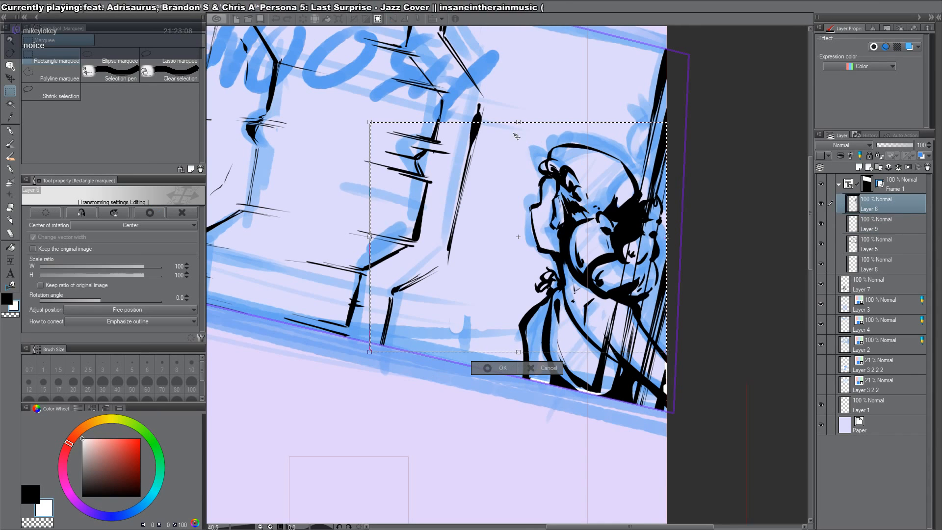
pyautogui.moveTo(518, 122); pyautogui.dragTo(525, 143)
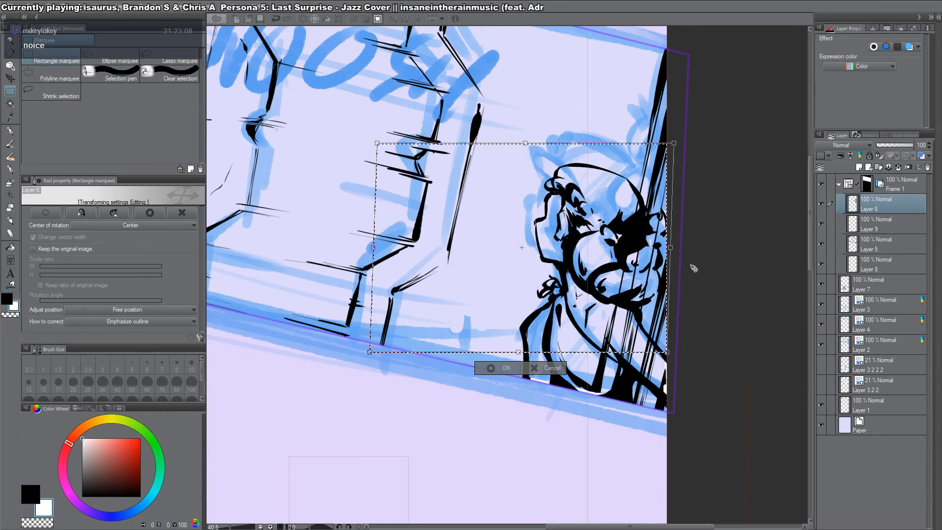
pyautogui.press('Return')
pyautogui.hotkey('ctrl', 'd')
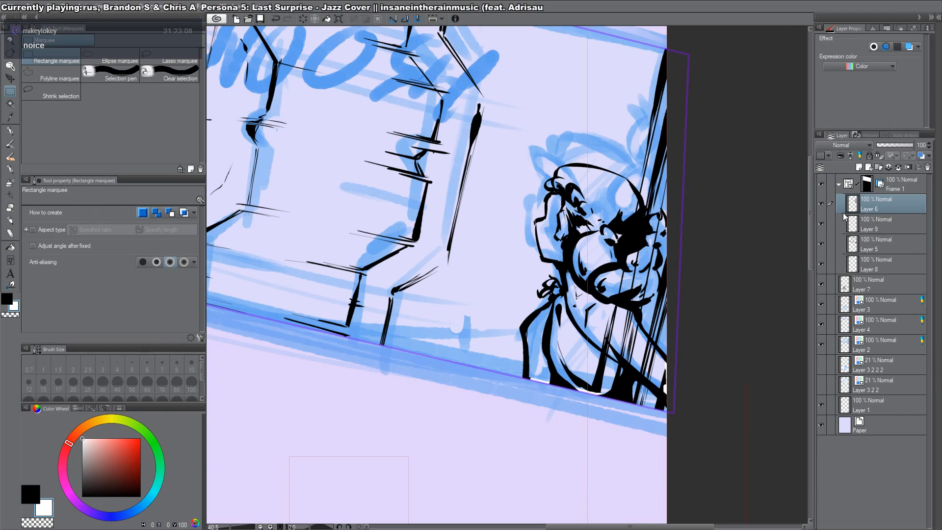
# Step: Hide Layer 5 and isolate the figure's silhouette by subtracting the background from an ellipse selection with Auto select
pyautogui.click(821, 242)
pyautogui.press('m')
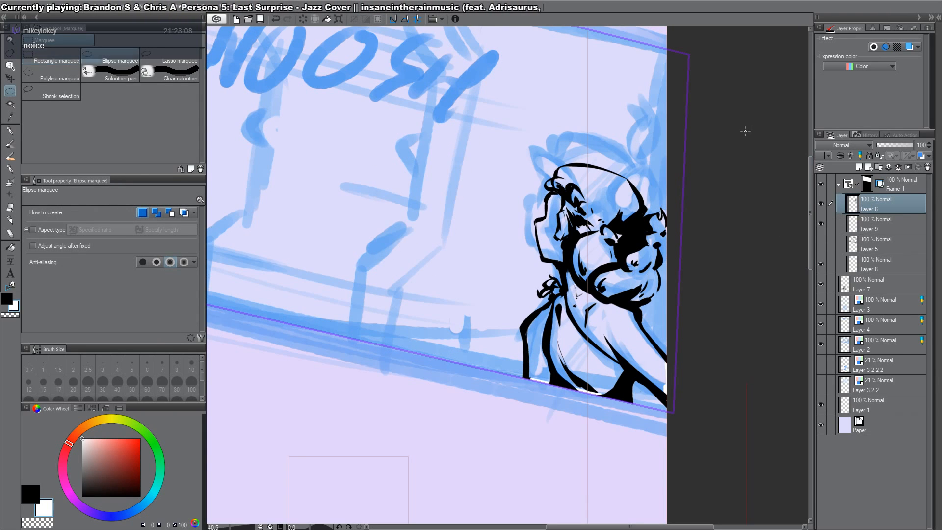
pyautogui.moveTo(742, 126); pyautogui.dragTo(434, 484)
pyautogui.press('w')
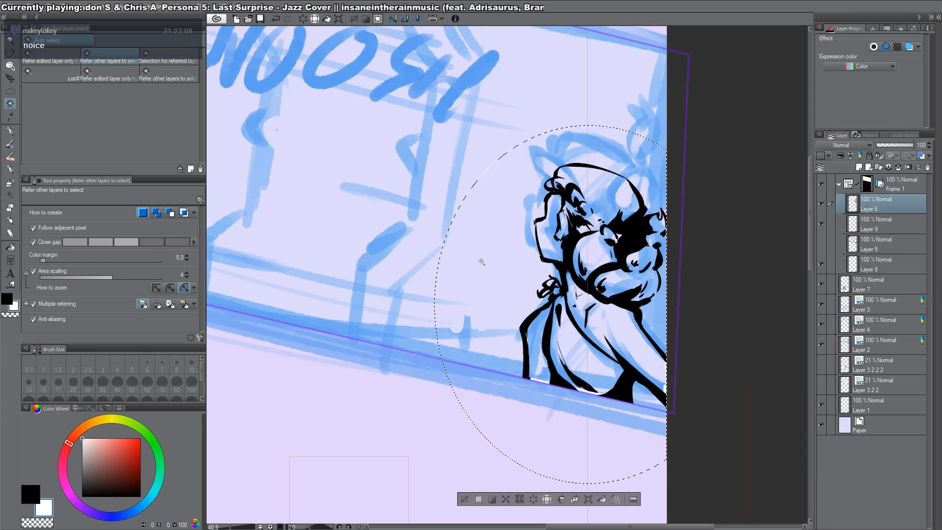
pyautogui.keyDown('alt'); pyautogui.click(481, 260); pyautogui.keyUp('alt')
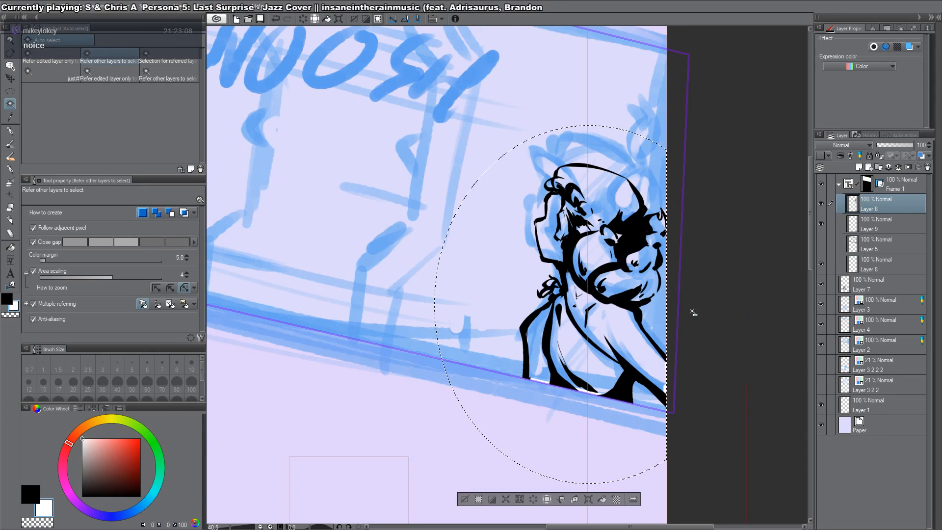
# Step: Fill the figure's silhouette with white on Layer 9, excluding the gap beside the arm, and show Layer 5 again
pyautogui.click(870, 228)
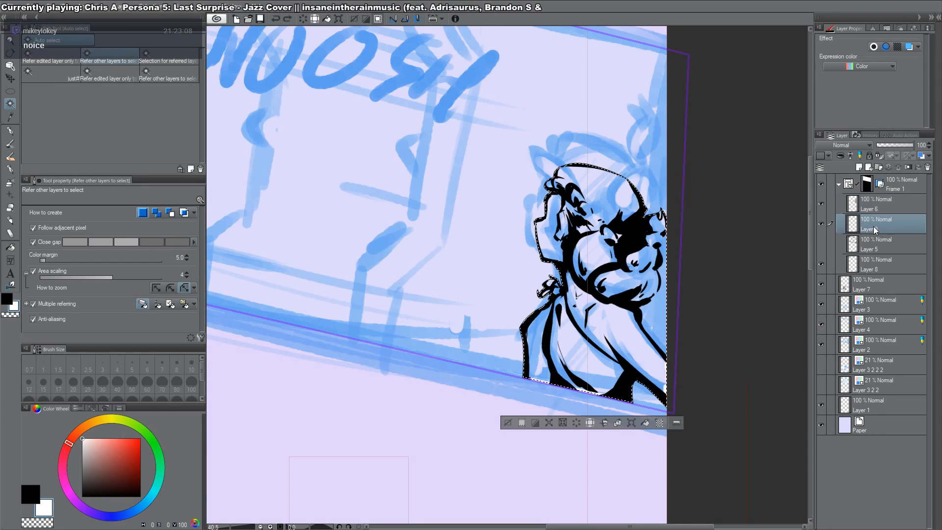
pyautogui.press('p')
pyautogui.press('w')
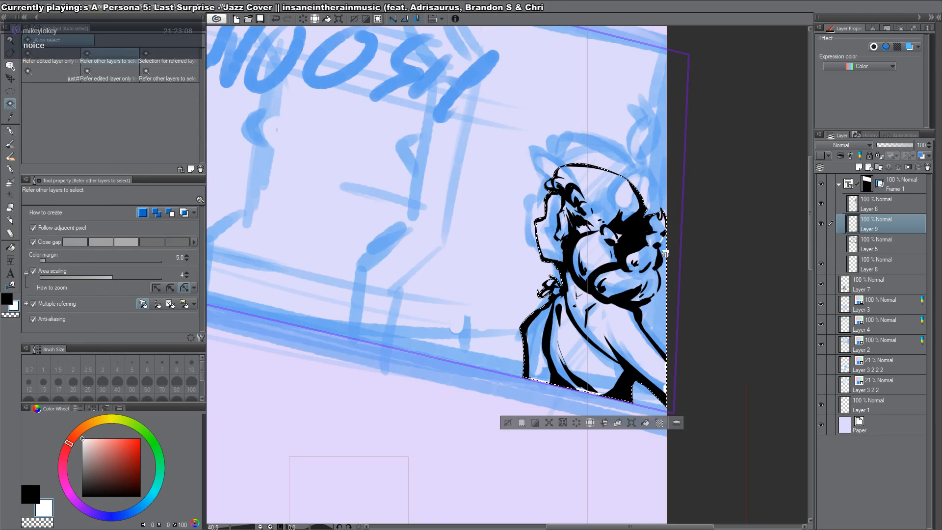
pyautogui.press('p')
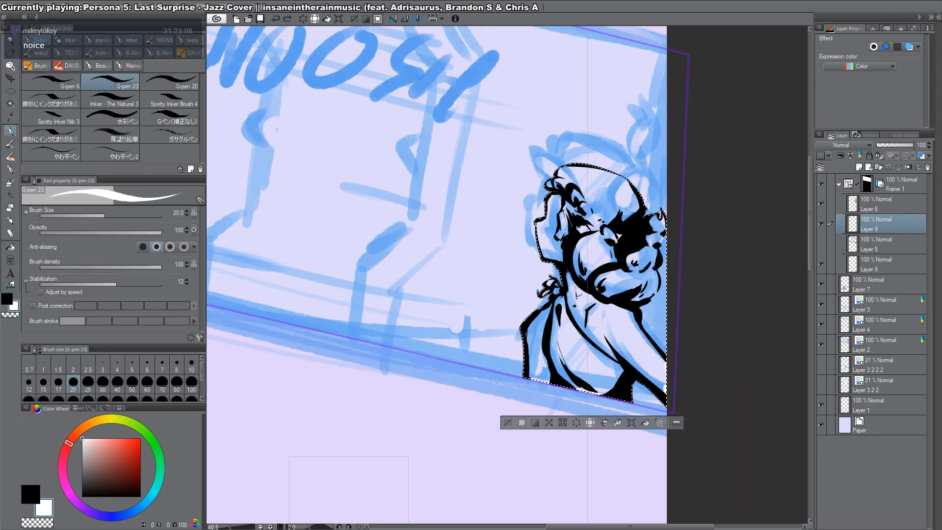
pyautogui.press('w')
pyautogui.keyDown('alt'); pyautogui.click(658, 297); pyautogui.keyUp('alt')
pyautogui.hotkey('alt', 'Delete')
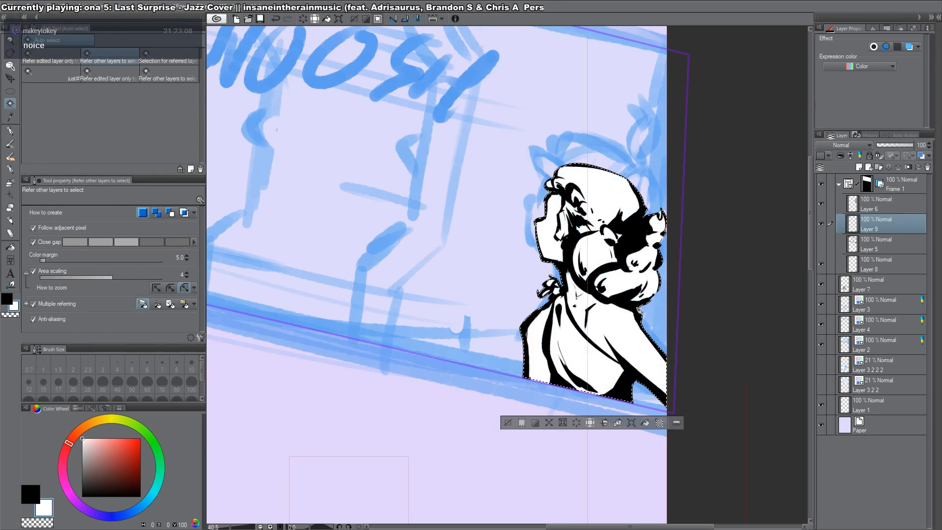
pyautogui.hotkey('ctrl', 'd')
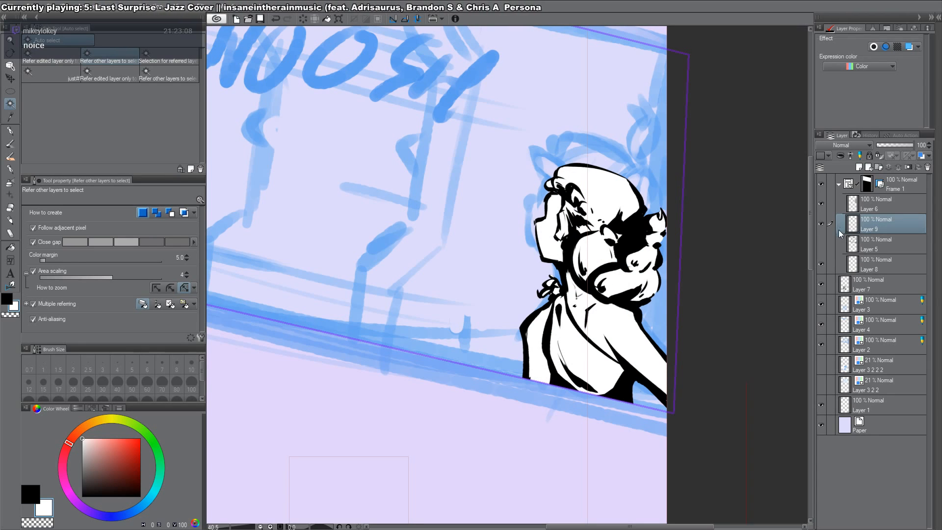
pyautogui.click(826, 244)
pyautogui.click(822, 243)
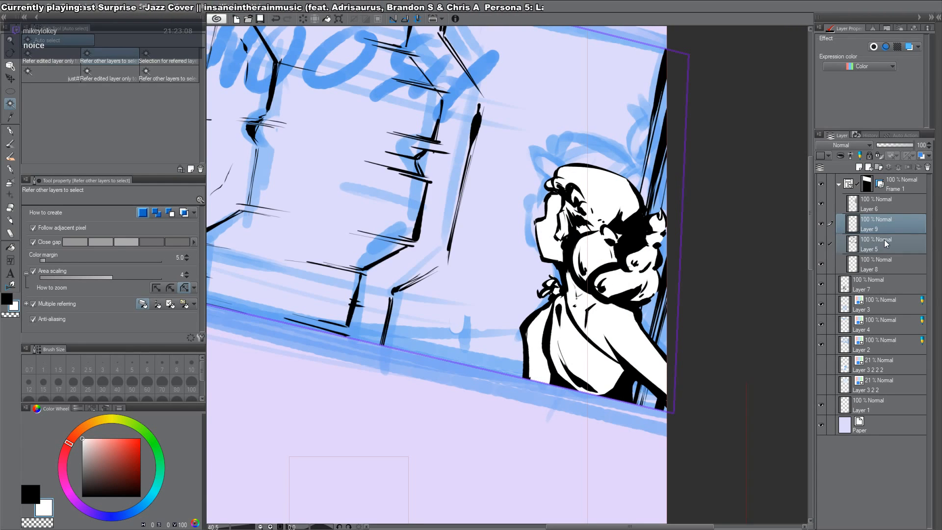
pyautogui.click(885, 242)
# Step: Create a rectangle frame around the bearded man's portrait panel and fit its corners to the slanted sketched border
pyautogui.keyDown('alt'); pyautogui.click(653, 220); pyautogui.keyUp('alt')
pyautogui.keyDown('alt'); pyautogui.click(653, 221); pyautogui.keyUp('alt')
pyautogui.keyDown('alt'); pyautogui.click(653, 220); pyautogui.keyUp('alt')
pyautogui.keyDown('alt'); pyautogui.click(653, 221); pyautogui.keyUp('alt')
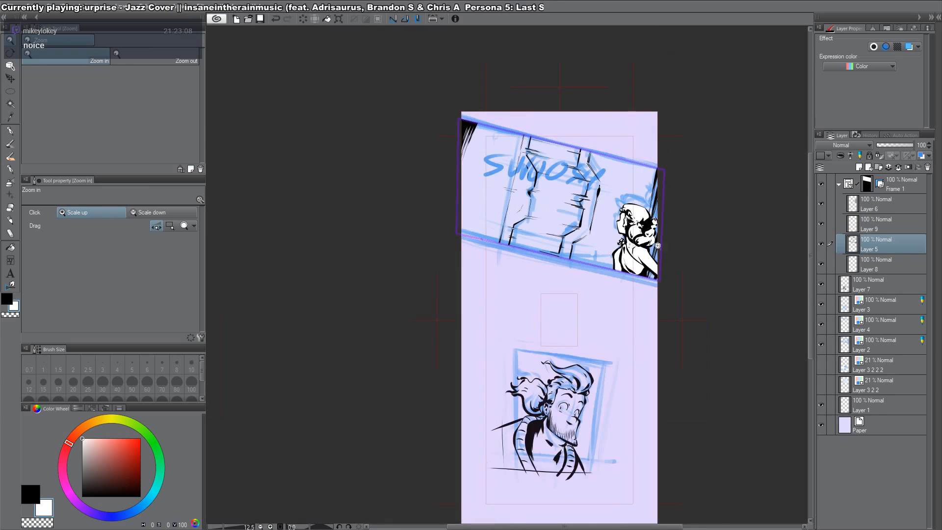
pyautogui.moveTo(588, 402); pyautogui.dragTo(555, 315)
pyautogui.click(10, 260)
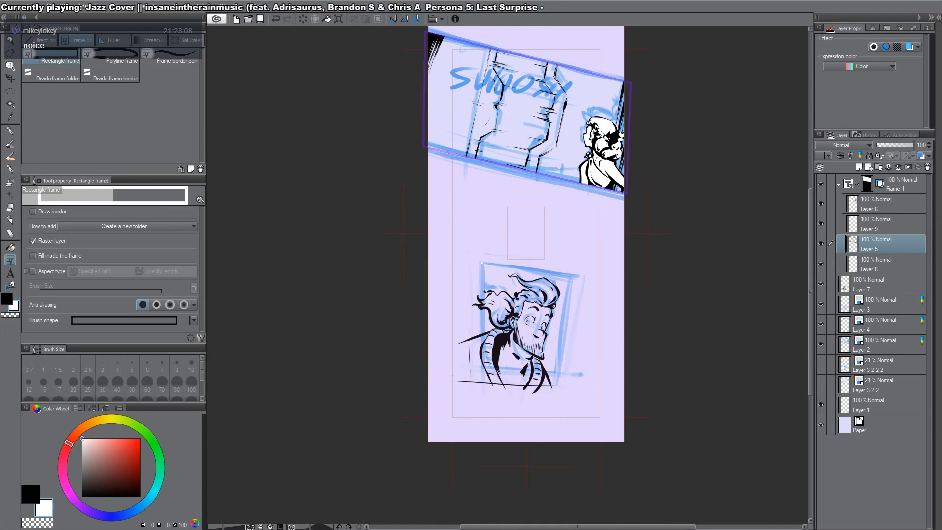
pyautogui.moveTo(482, 263)
pyautogui.mouseDown()
pyautogui.moveTo(548, 378)
pyautogui.moveTo(564, 367)
pyautogui.moveTo(545, 409)
pyautogui.mouseUp()
pyautogui.keyDown('ctrl'); pyautogui.click(565, 352); pyautogui.keyUp('ctrl')
pyautogui.keyDown('ctrl'); pyautogui.click(566, 352); pyautogui.keyUp('ctrl')
pyautogui.keyDown('ctrl'); pyautogui.click(566, 353); pyautogui.keyUp('ctrl')
pyautogui.press('o')
pyautogui.click(558, 311)
pyautogui.moveTo(556, 113); pyautogui.dragTo(584, 147)
# Step: Move Layer 7 above the Frame 1 folder and select the silhouette of the portrait's inked characters
pyautogui.keyDown('ctrl'); pyautogui.keyDown('shift'); pyautogui.click(548, 196); pyautogui.keyUp('shift'); pyautogui.keyUp('ctrl')
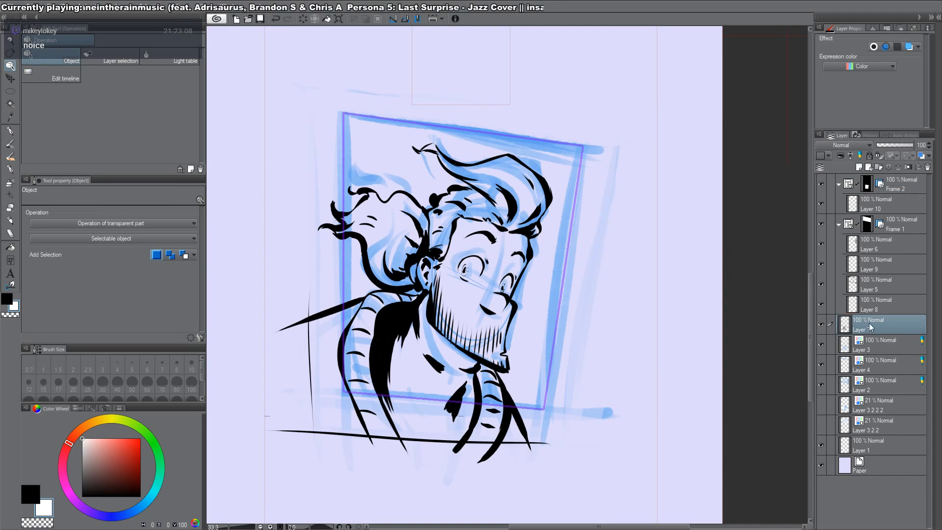
pyautogui.moveTo(865, 240); pyautogui.dragTo(864, 216)
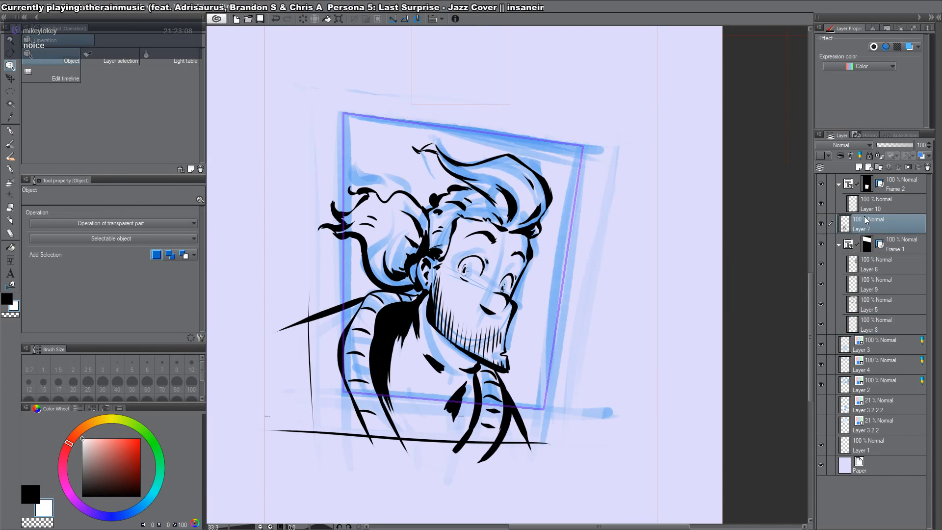
pyautogui.press('m')
pyautogui.moveTo(629, 73); pyautogui.dragTo(196, 489)
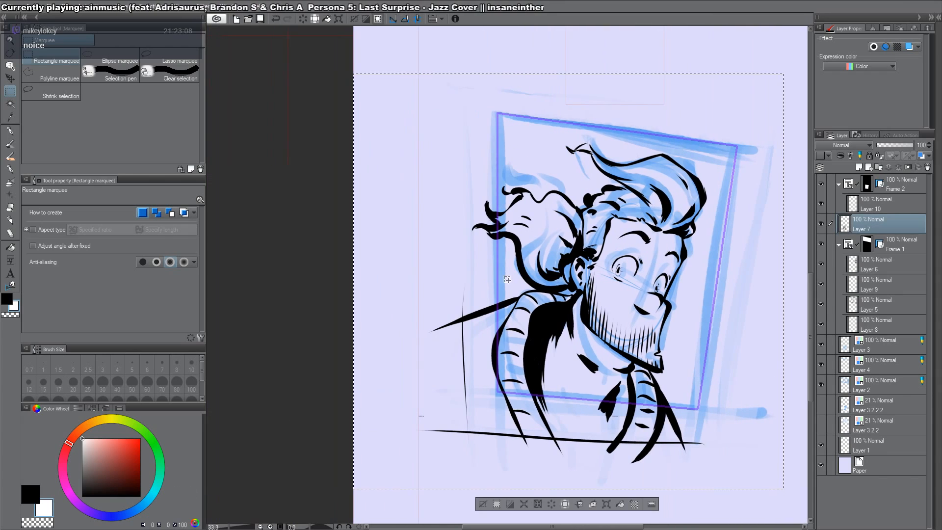
pyautogui.press('w')
pyautogui.click(461, 247)
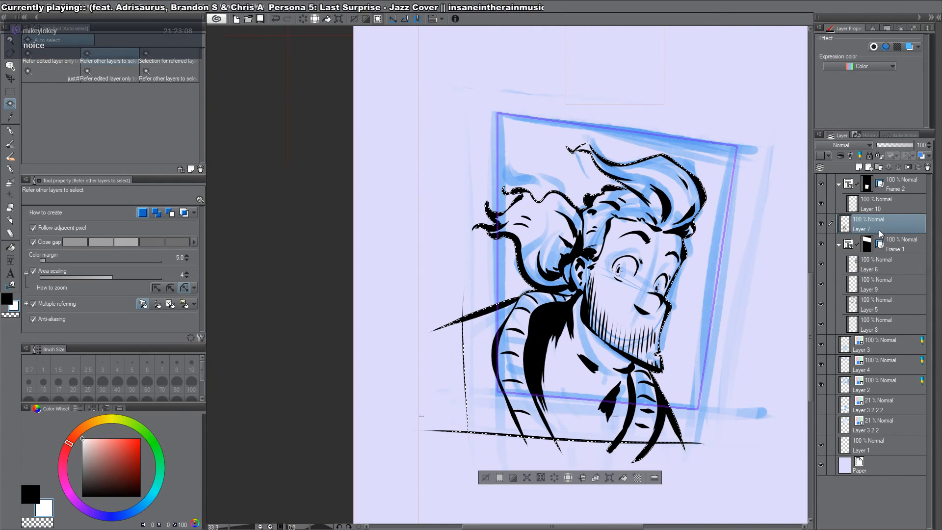
# Step: Move Layer 7 into the Frame 2 folder and fill the selected silhouette with white on a new layer beneath it
pyautogui.moveTo(870, 209); pyautogui.dragTo(871, 200)
pyautogui.click(887, 218)
pyautogui.hotkey('ctrl', 'shift', 'n')
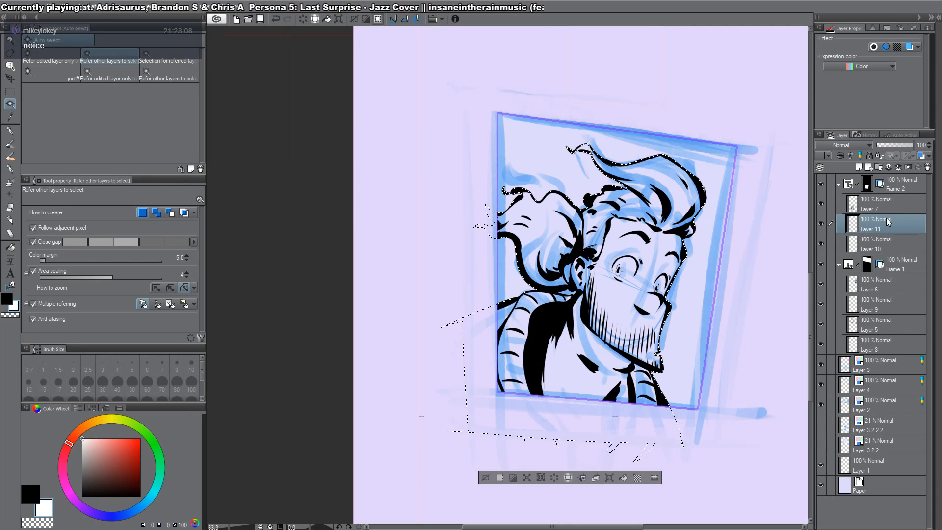
pyautogui.hotkey('alt', 'Delete')
pyautogui.hotkey('ctrl', 'd')
# Step: Hide the blue sketch Layers 3, 4 and 2 below the frame folders
pyautogui.press('/')
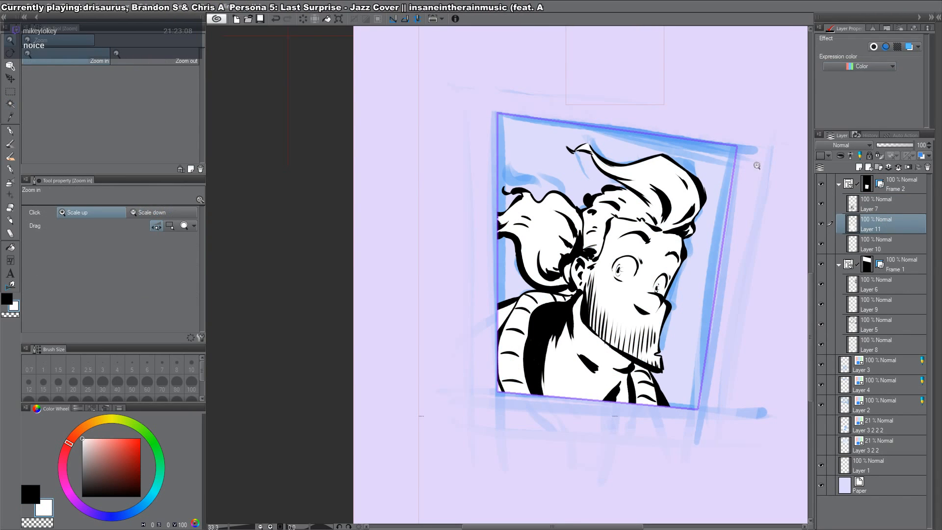
pyautogui.keyDown('alt'); pyautogui.click(672, 207); pyautogui.keyUp('alt')
pyautogui.moveTo(820, 364); pyautogui.dragTo(817, 452)
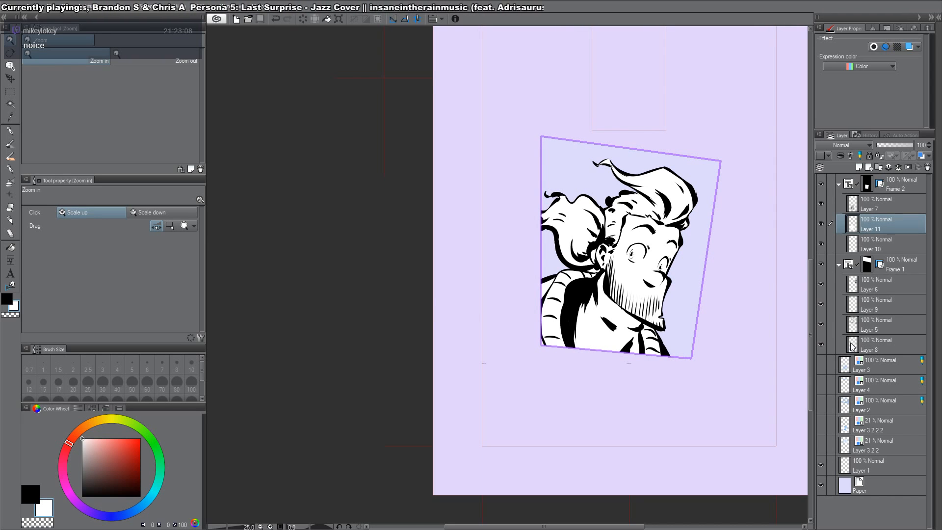
# Step: Switch to the building entrance page and hide the blue sketch on Layer 4
pyautogui.hotkey('ctrl', 'Tab')
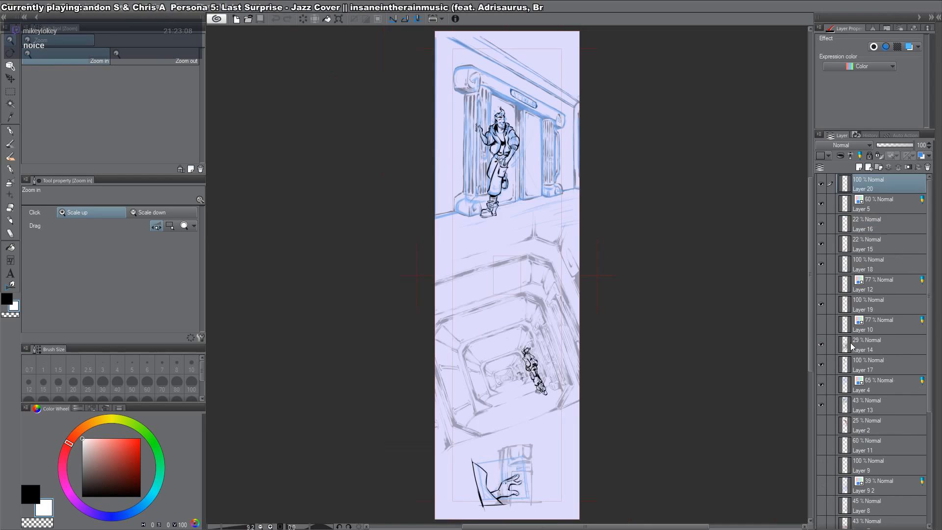
pyautogui.scroll(5, 559, 129)
pyautogui.moveTo(559, 128); pyautogui.dragTo(602, 288)
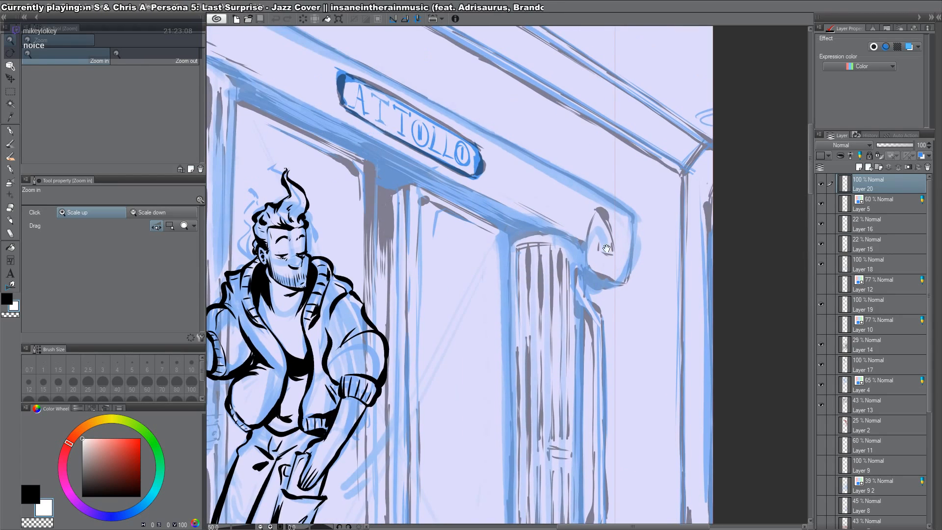
pyautogui.press('o')
pyautogui.keyDown('ctrl'); pyautogui.keyDown('shift'); pyautogui.click(603, 197); pyautogui.keyUp('shift'); pyautogui.keyUp('ctrl')
pyautogui.click(822, 385)
# Step: Hide the blue ATTOLLO sign sketch on Layer 7 3 and make the building's ink on Layer 13 the active layer
pyautogui.hotkey('ctrl', 'space')
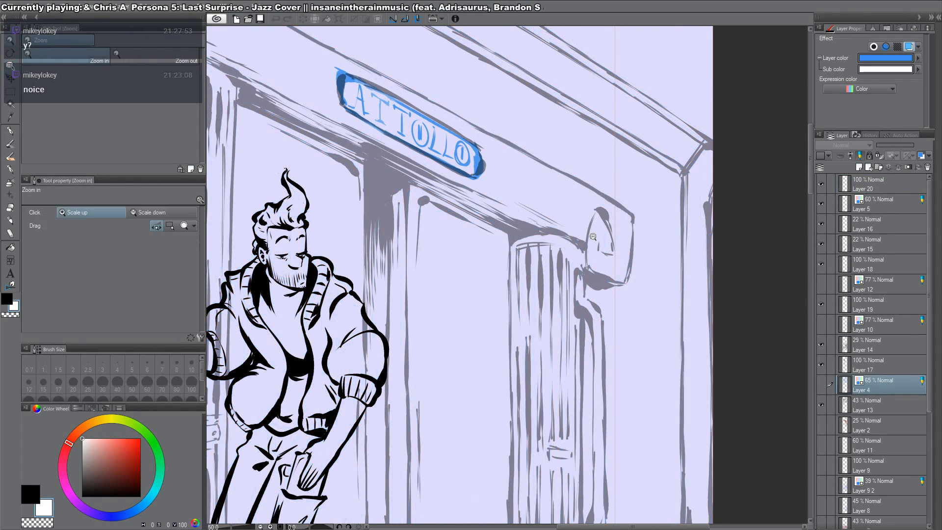
pyautogui.moveTo(592, 235); pyautogui.dragTo(557, 207)
pyautogui.click(467, 127)
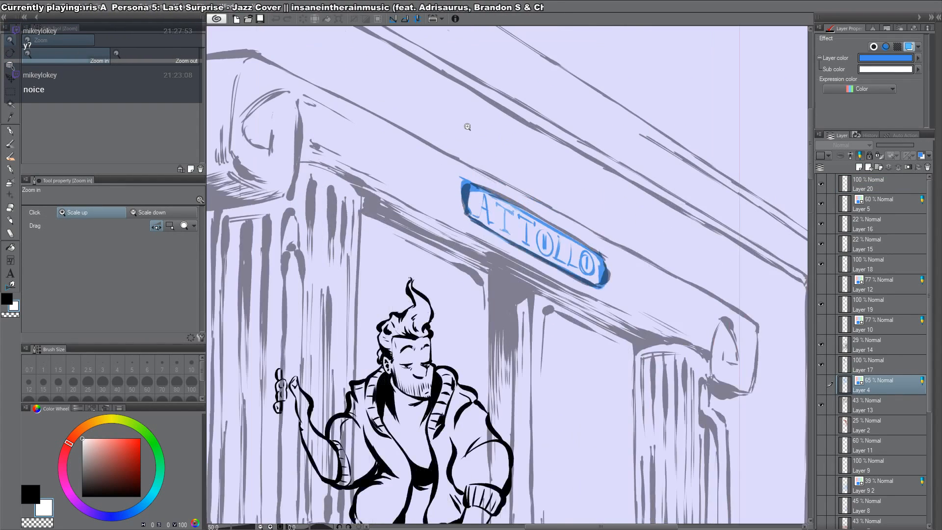
pyautogui.moveTo(468, 127); pyautogui.dragTo(484, 165)
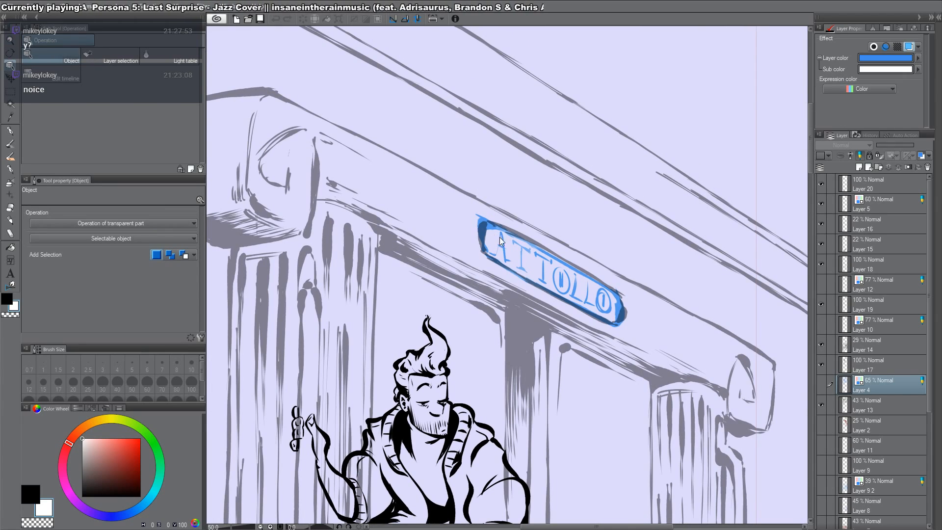
pyautogui.click(491, 226)
pyautogui.click(821, 519)
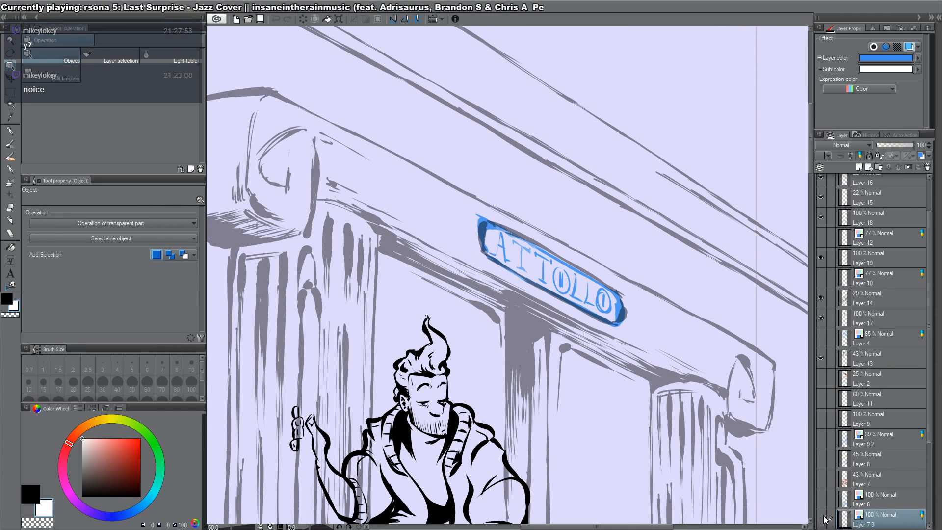
pyautogui.click(623, 312)
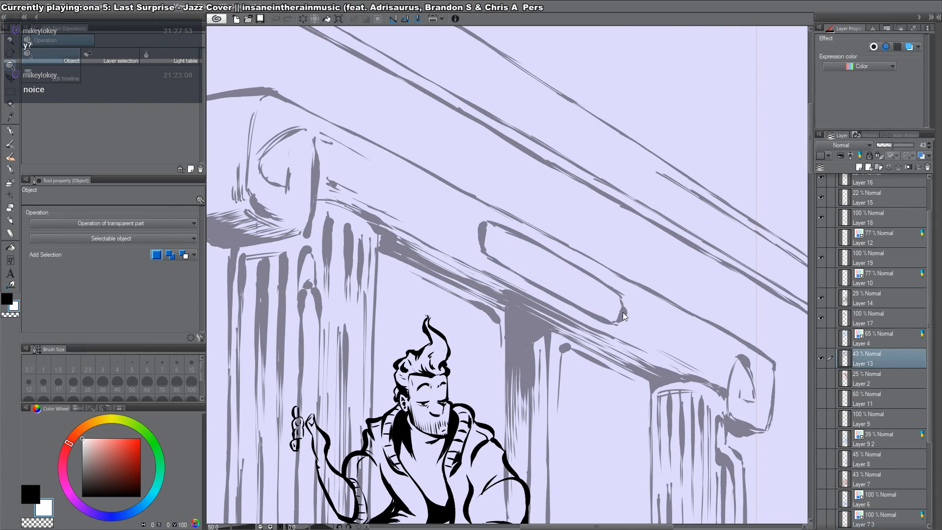
pyautogui.click(822, 357)
pyautogui.click(823, 358)
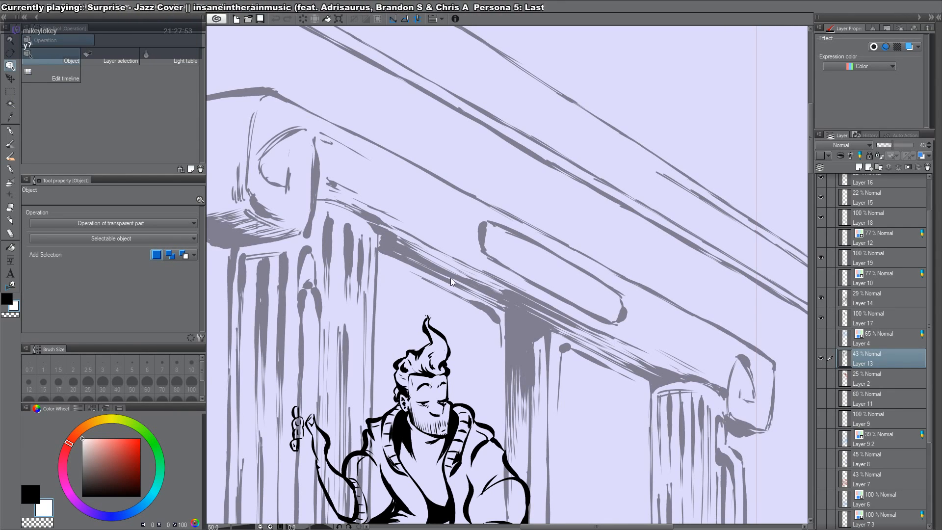
# Step: Add the text "ATTOLLO" in the SPQR font at size 110 near the empty sign plaque
pyautogui.press('t')
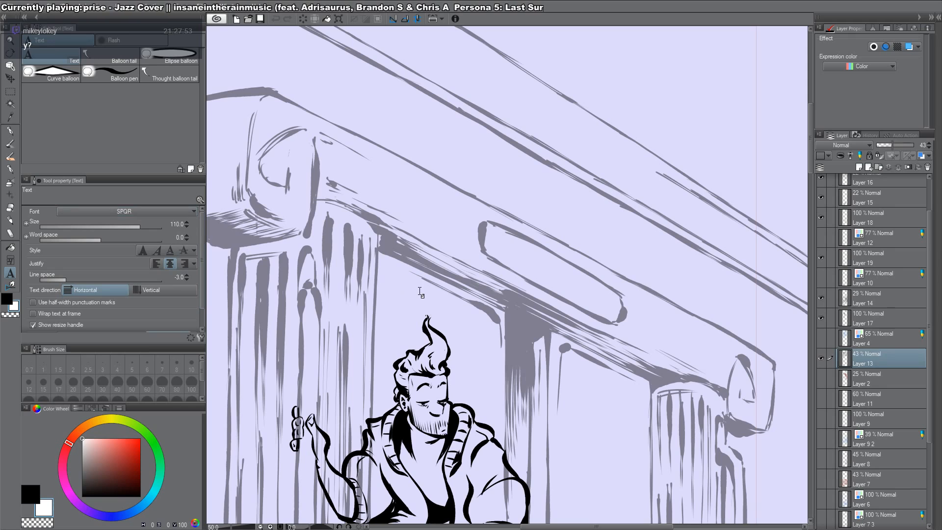
pyautogui.click(501, 266)
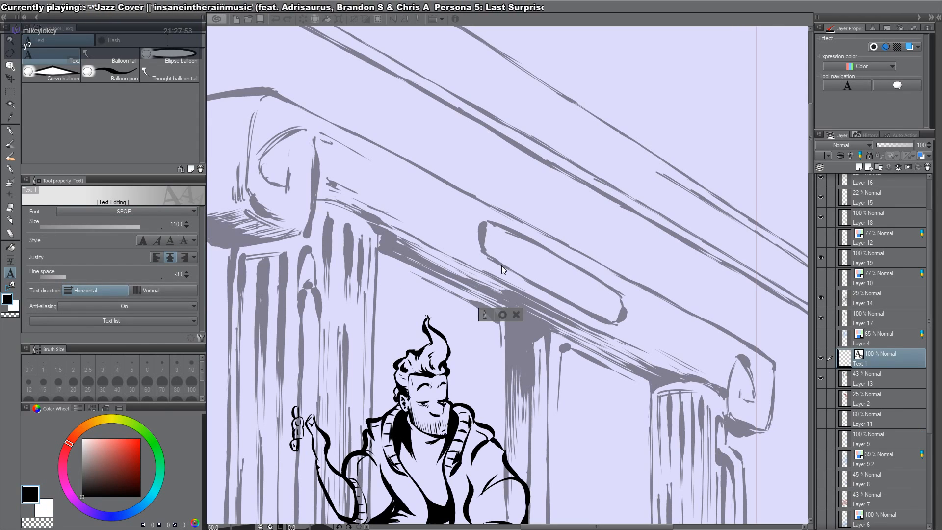
pyautogui.write('ATTLO')
pyautogui.press('BackSpace')
pyautogui.press('BackSpace')
pyautogui.write('O')
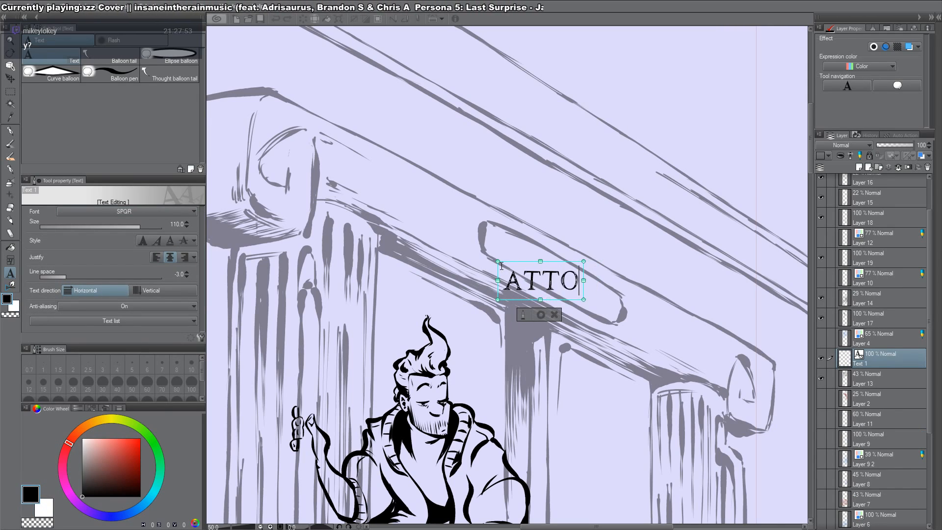
pyautogui.press('BackSpace')
pyautogui.write('OLLO')
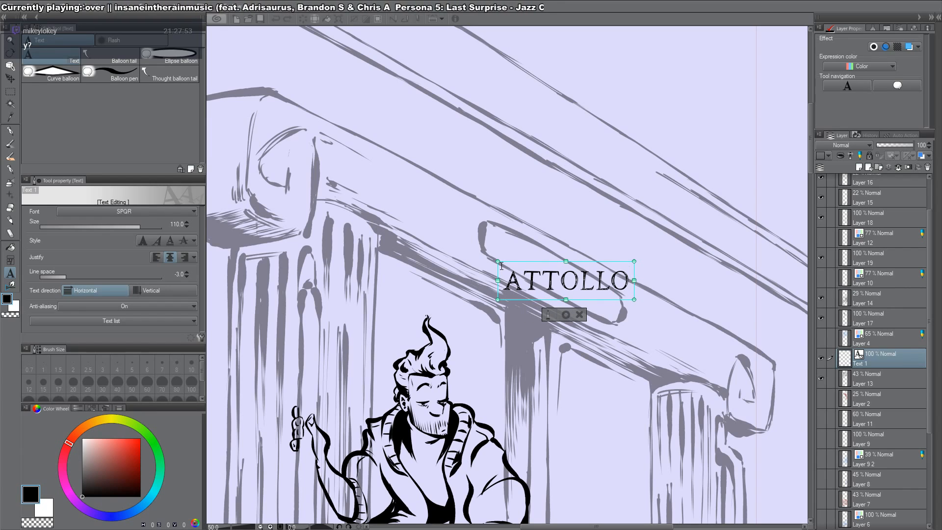
# Step: Move the ATTOLLO text onto the plaque and rasterize its layer
pyautogui.press('ctrl')
pyautogui.moveTo(583, 284); pyautogui.dragTo(571, 247)
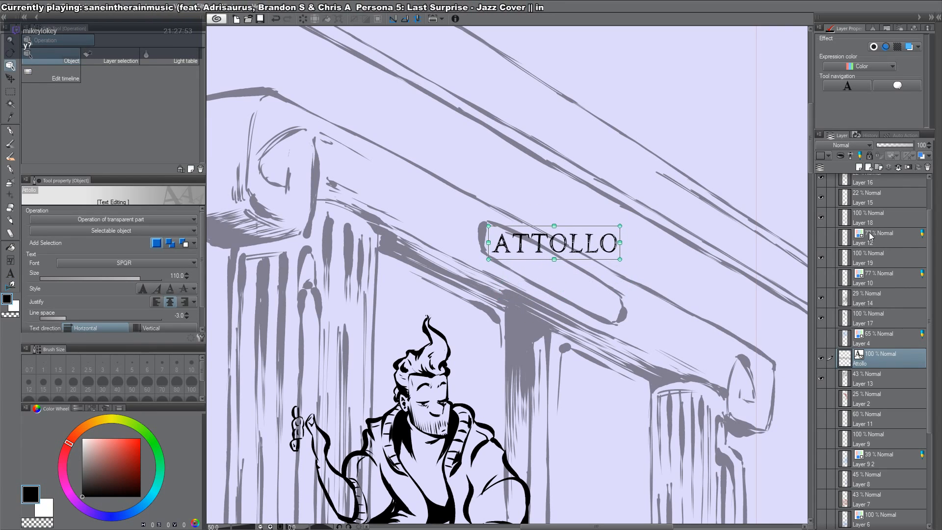
pyautogui.click(587, 276)
# Step: Transform the ATTOLLO lettering so its slant and height follow the plaque's perspective
pyautogui.click(613, 254)
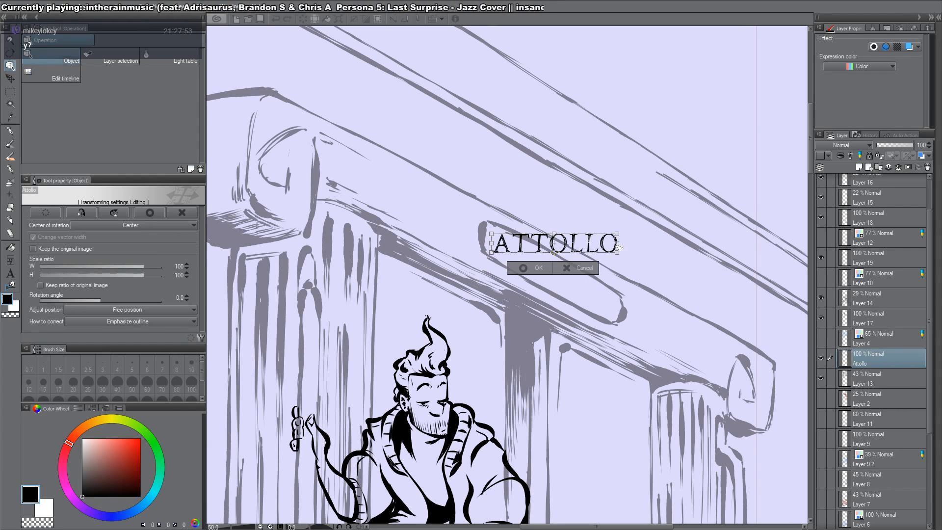
pyautogui.moveTo(614, 253); pyautogui.dragTo(613, 311)
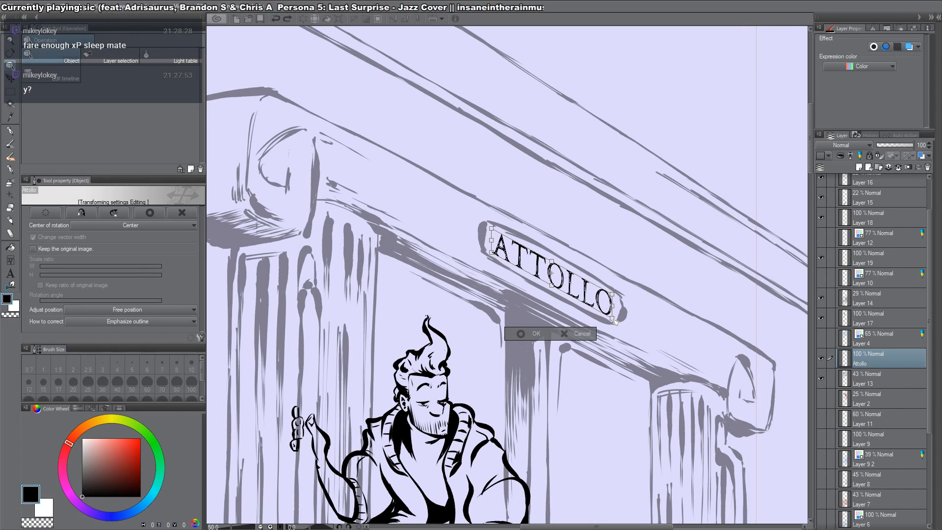
pyautogui.scroll(3, 618, 313)
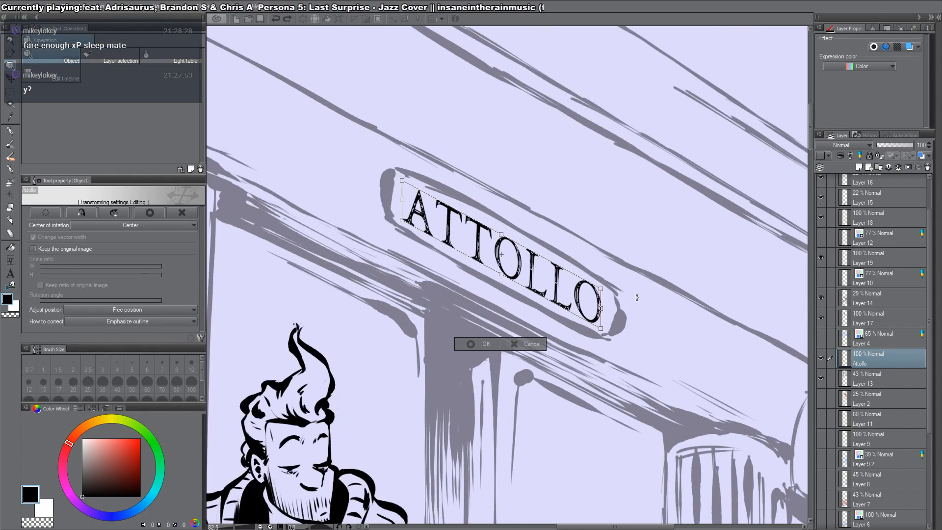
pyautogui.moveTo(606, 292); pyautogui.dragTo(609, 295)
pyautogui.moveTo(599, 335); pyautogui.dragTo(605, 330)
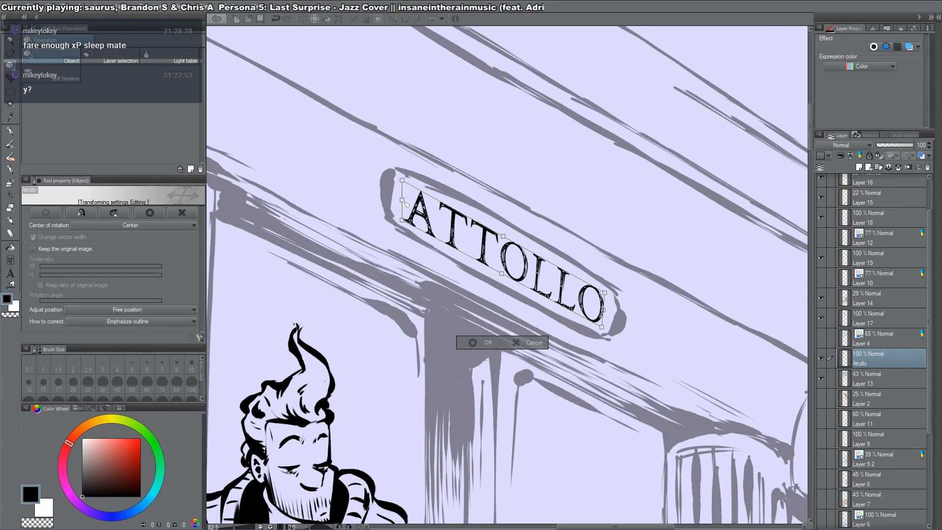
pyautogui.moveTo(405, 203); pyautogui.dragTo(404, 200)
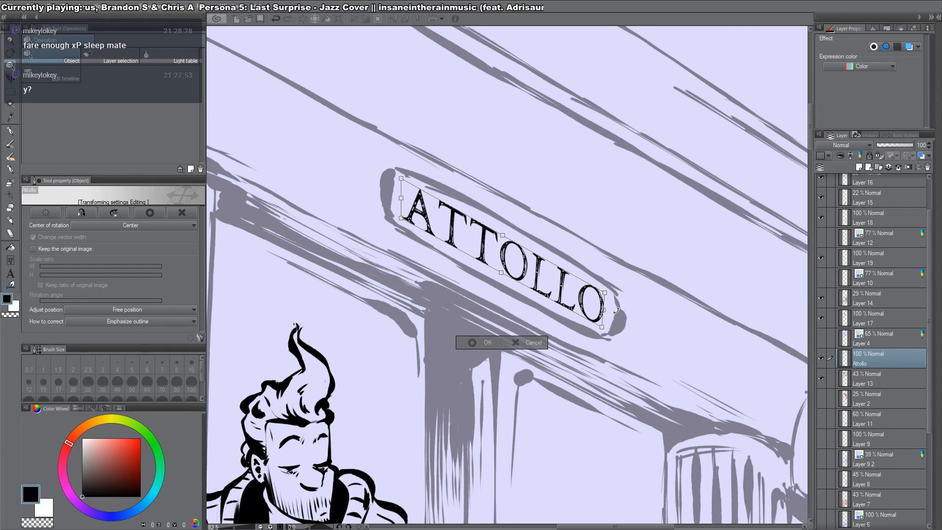
pyautogui.press('Return')
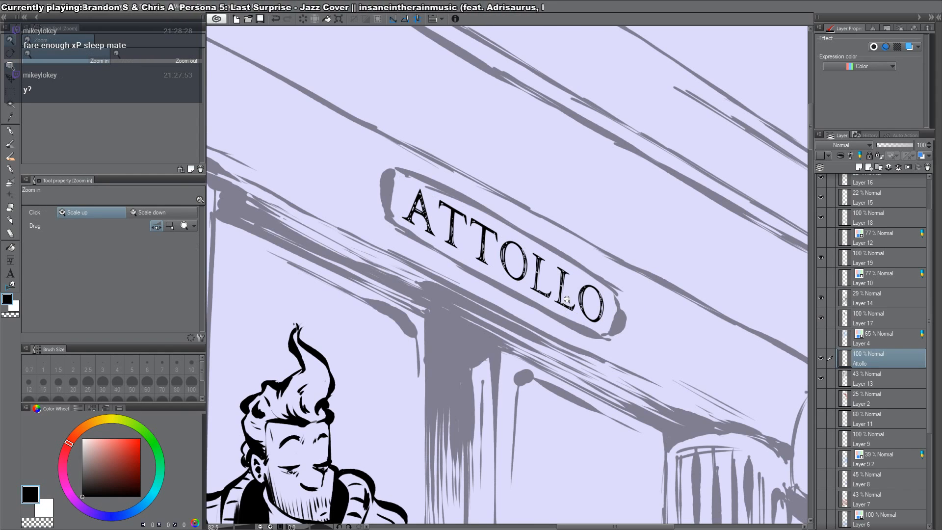
# Step: Check the fitted ATTOLLO lettering against the whole building entrance
pyautogui.keyDown('alt'); pyautogui.click(566, 299); pyautogui.keyUp('alt')
pyautogui.keyDown('alt'); pyautogui.click(567, 299); pyautogui.keyUp('alt')
pyautogui.keyDown('alt'); pyautogui.click(567, 300); pyautogui.keyUp('alt')
pyautogui.click(553, 278)
pyautogui.keyDown('alt'); pyautogui.click(565, 313); pyautogui.keyUp('alt')
pyautogui.keyDown('alt'); pyautogui.click(566, 313); pyautogui.keyUp('alt')
pyautogui.moveTo(569, 346); pyautogui.dragTo(554, 214)
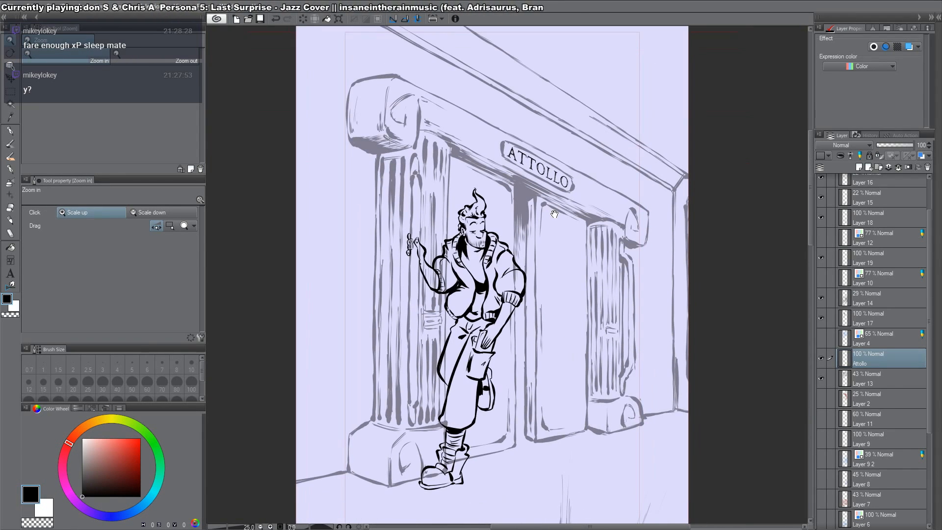
pyautogui.hotkey('ctrl', 't')
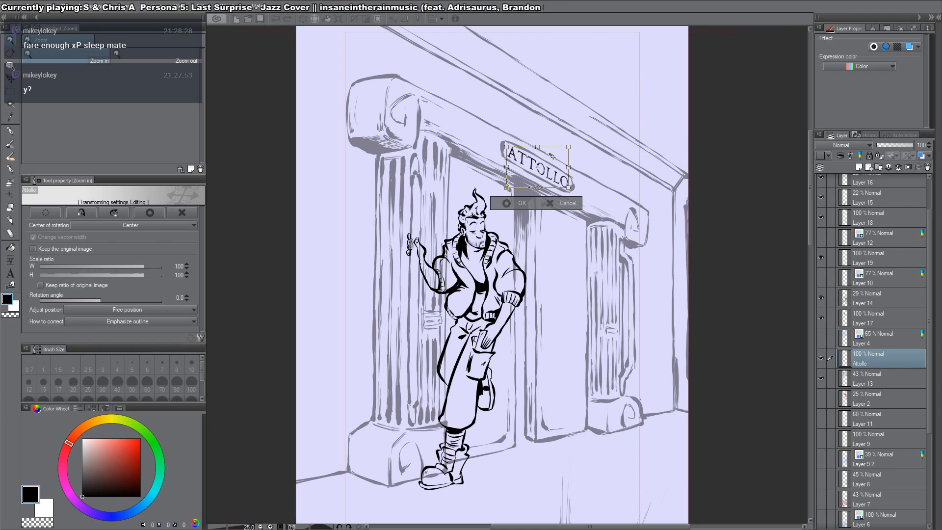
pyautogui.press('Return')
# Step: Isolate the leaning man's ink on Layer 17, select his silhouette and show the other layers again
pyautogui.press('o')
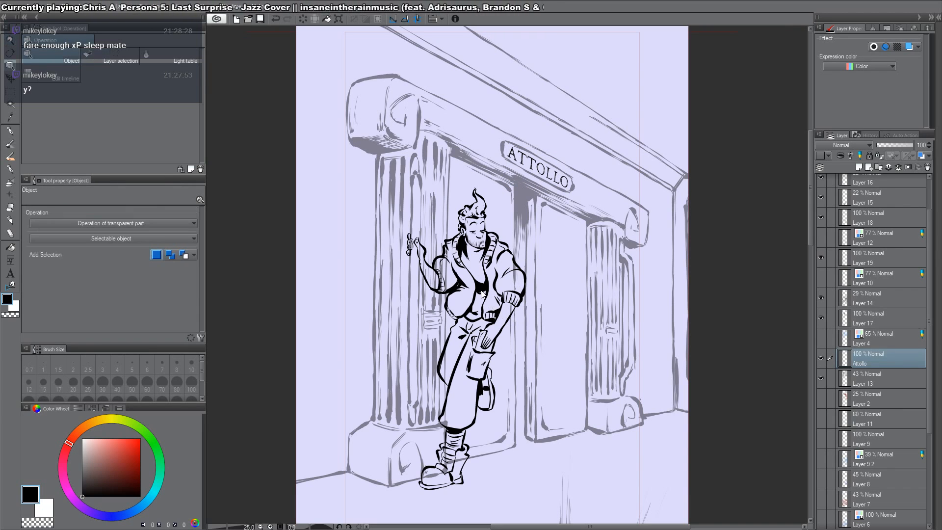
pyautogui.click(481, 293)
pyautogui.keyDown('alt'); pyautogui.click(821, 318); pyautogui.keyUp('alt')
pyautogui.press('w')
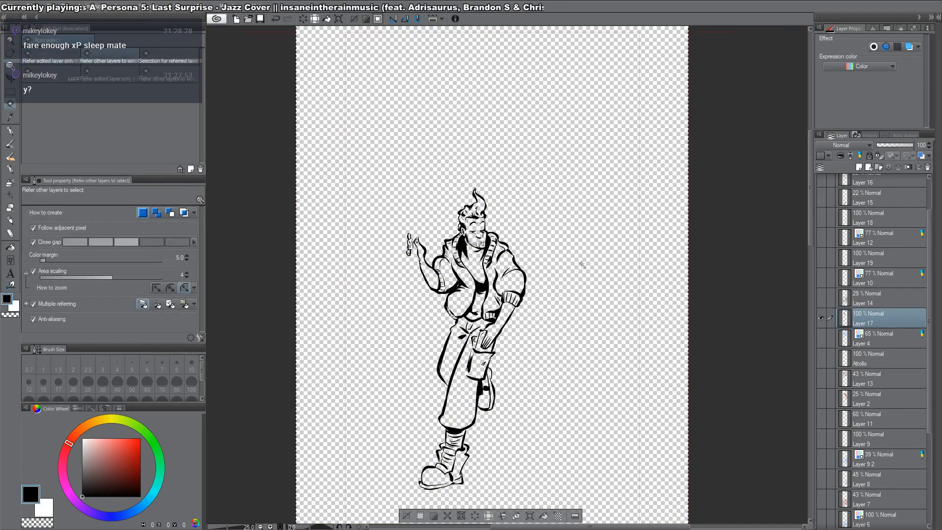
pyautogui.click(581, 264)
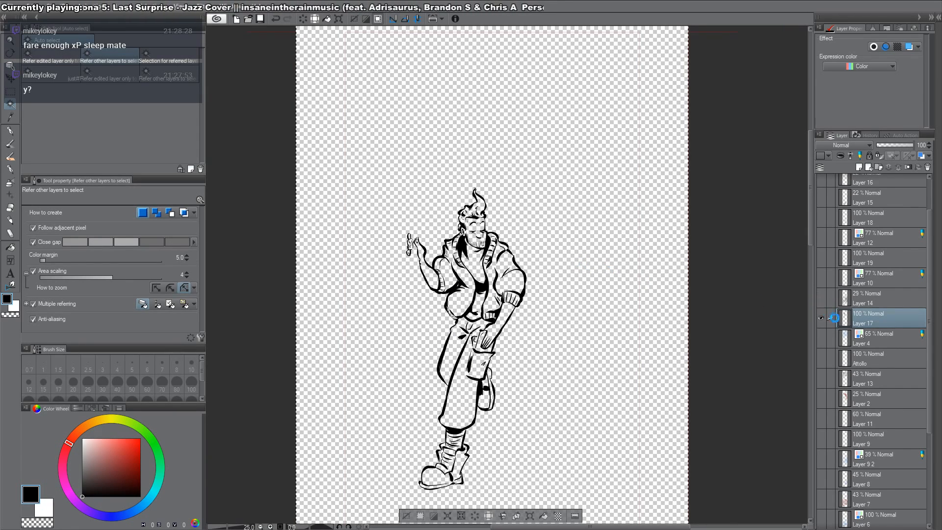
pyautogui.keyDown('alt'); pyautogui.click(821, 318); pyautogui.keyUp('alt')
# Step: Fill the man's silhouette with white on a new layer directly beneath Layer 17 and clear the selection
pyautogui.click(876, 336)
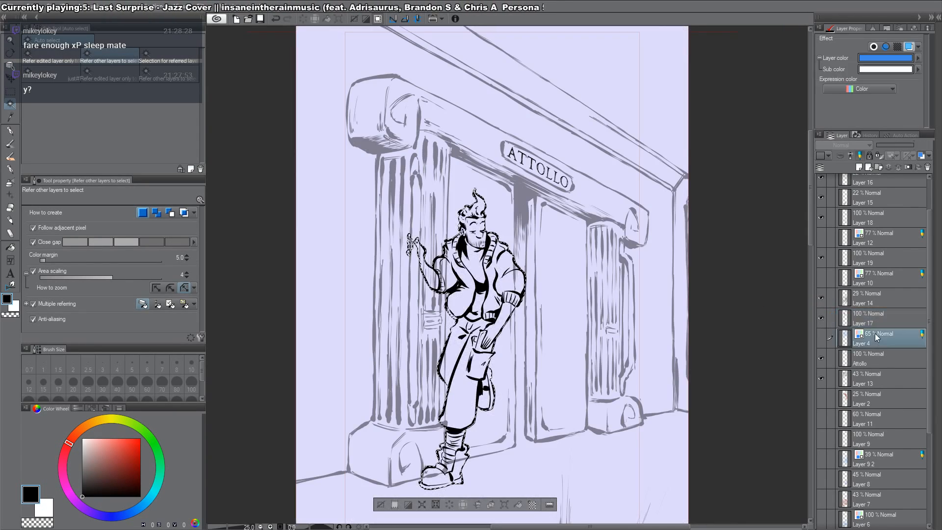
pyautogui.hotkey('ctrl', 'shift', 'n')
pyautogui.press('x')
pyautogui.hotkey('alt', 'Delete')
pyautogui.hotkey('ctrl', 'd')
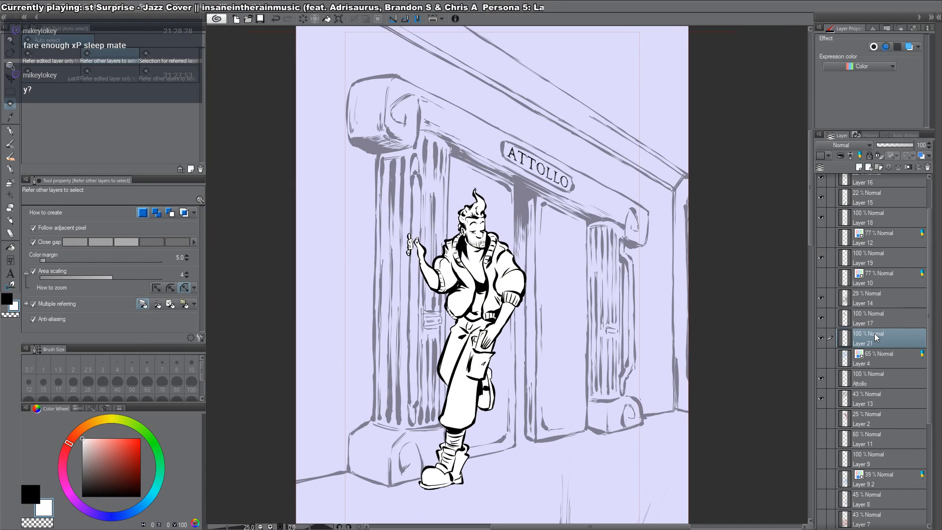
# Step: Check what the Attollo layer and Layers 21, 17 and 14 contain by toggling their visibility
pyautogui.scroll(-1, 718, 314)
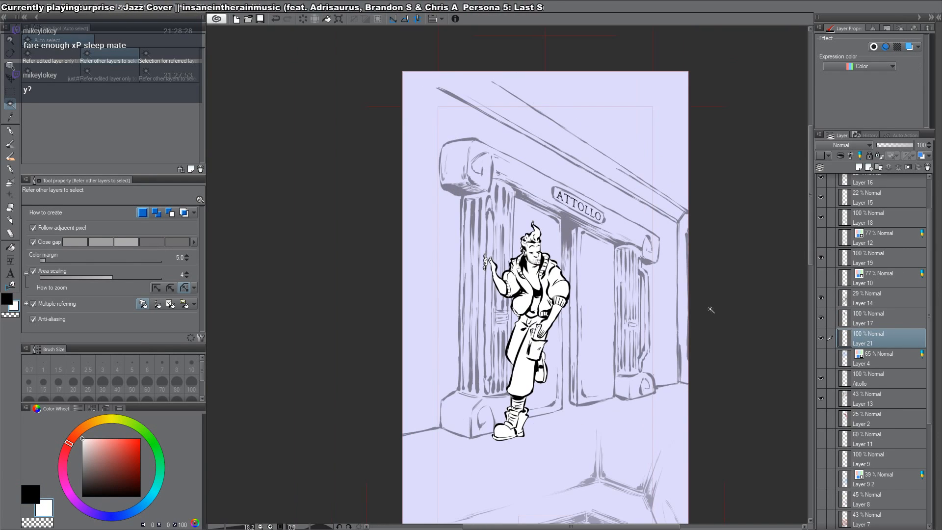
pyautogui.press('o')
pyautogui.click(882, 397)
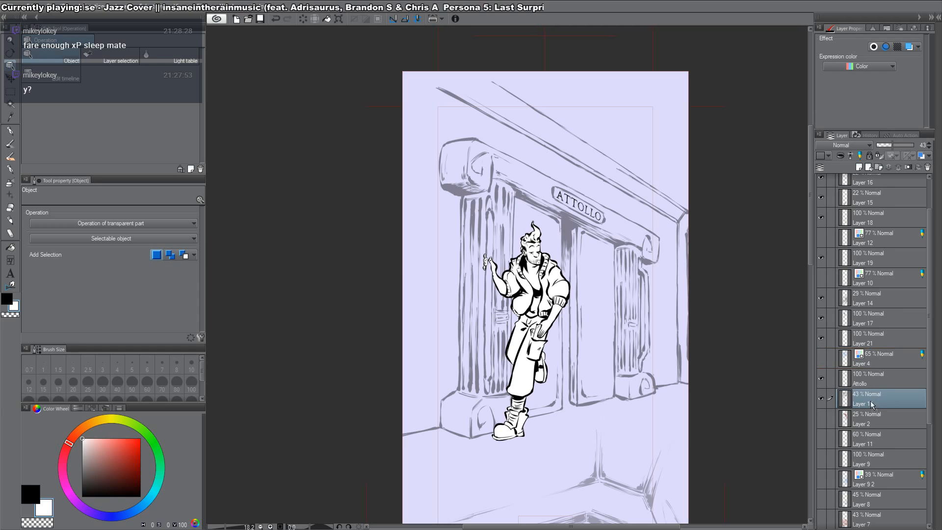
pyautogui.click(823, 378)
pyautogui.click(822, 377)
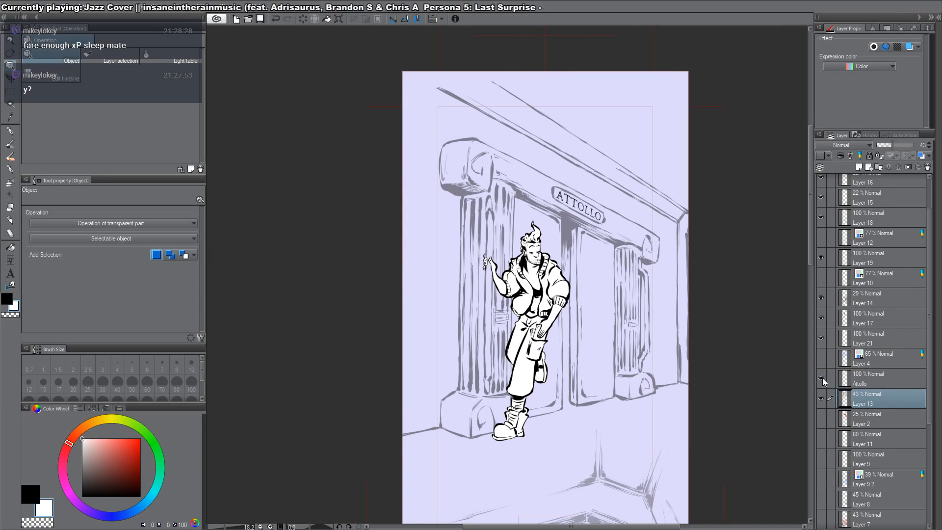
pyautogui.click(822, 332)
pyautogui.click(822, 332)
pyautogui.click(822, 320)
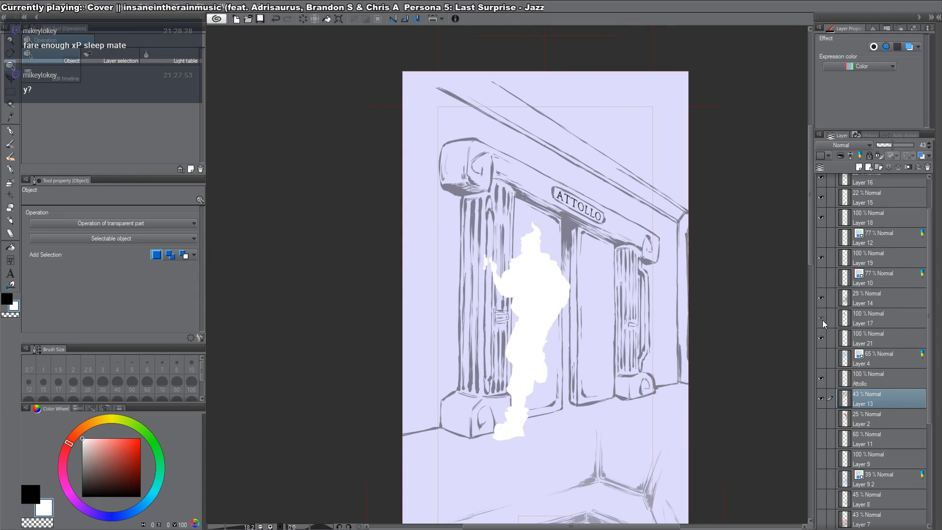
pyautogui.click(822, 320)
pyautogui.click(825, 300)
pyautogui.click(824, 300)
# Step: Move the Attollo layer and Layer 13 together above Layer 4, directly beneath Layer 21
pyautogui.keyDown('ctrl'); pyautogui.click(866, 378); pyautogui.keyUp('ctrl')
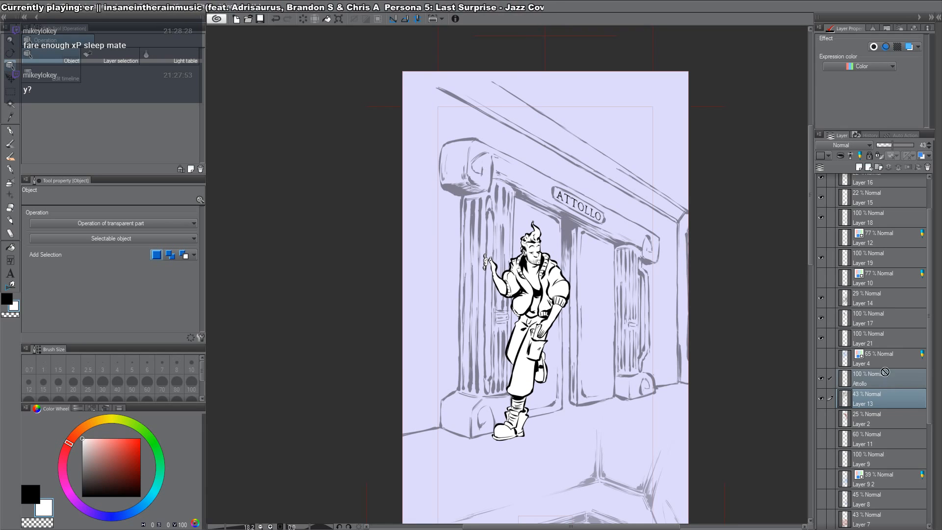
pyautogui.moveTo(866, 378); pyautogui.dragTo(873, 354)
pyautogui.click(874, 355)
pyautogui.click(874, 369)
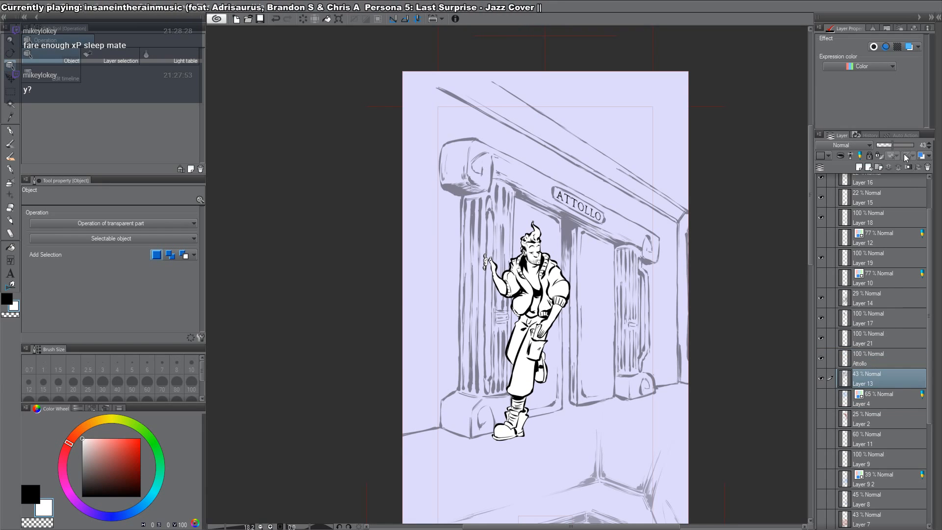
# Step: Set the opacity of the building's ink on Layer 13 and the corridor's ink on Layer 14 to 100%
pyautogui.moveTo(904, 146); pyautogui.dragTo(941, 145)
pyautogui.scroll(-10, 751, 257)
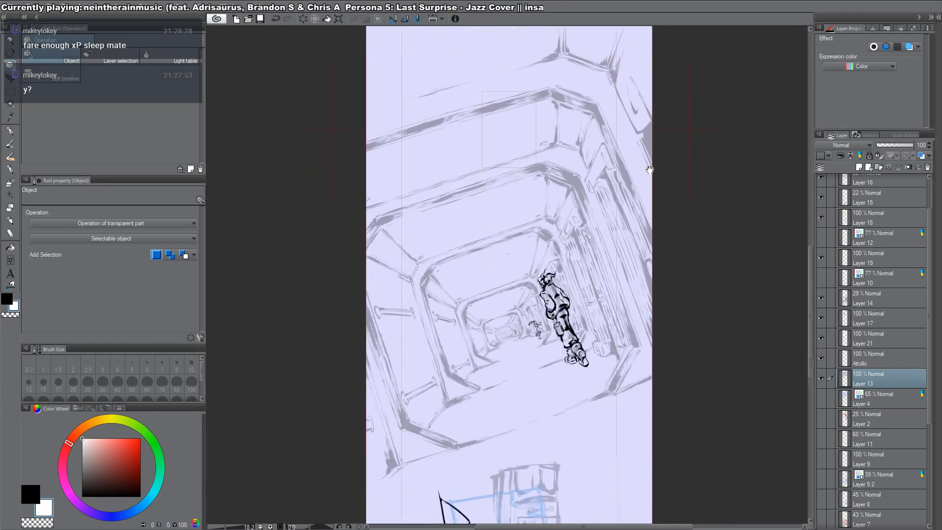
pyautogui.click(840, 301)
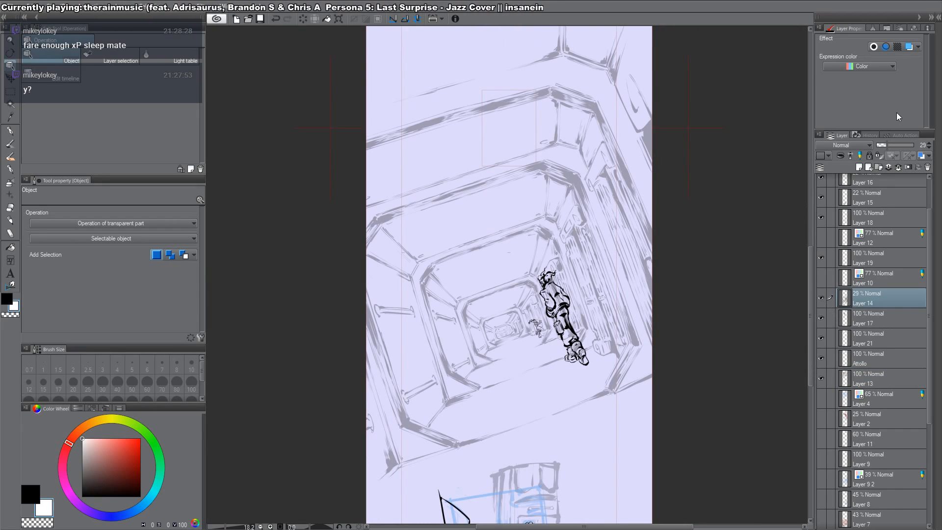
pyautogui.moveTo(892, 145); pyautogui.dragTo(922, 146)
pyautogui.moveTo(565, 313); pyautogui.dragTo(552, 284)
pyautogui.keyDown('ctrl'); pyautogui.click(552, 284); pyautogui.keyUp('ctrl')
pyautogui.keyDown('ctrl'); pyautogui.click(551, 283); pyautogui.keyUp('ctrl')
pyautogui.keyDown('ctrl'); pyautogui.click(552, 284); pyautogui.keyUp('ctrl')
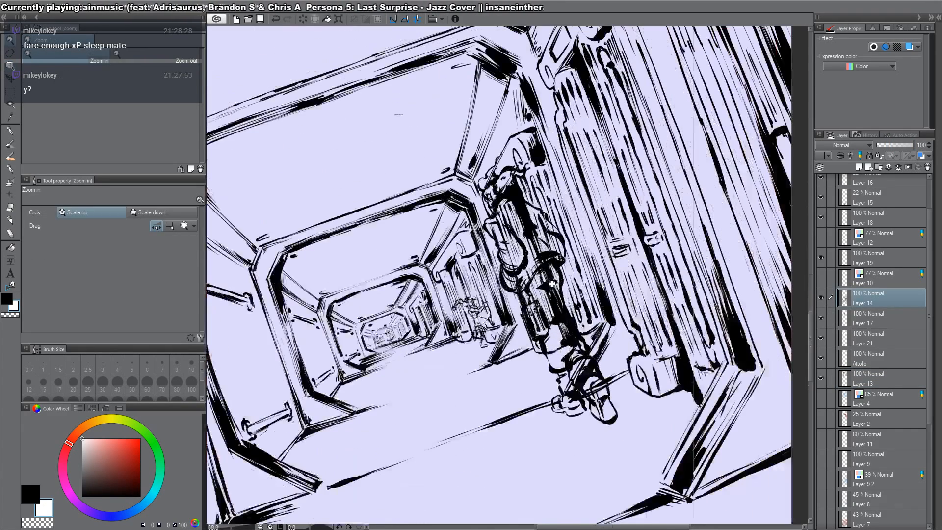
# Step: Fill the silhouette of Layer 18's walking figure with white on a new layer directly beneath it, clear the selection and restore the other layers
pyautogui.keyDown('ctrl'); pyautogui.click(548, 288); pyautogui.keyUp('ctrl')
pyautogui.keyDown('alt'); pyautogui.click(821, 219); pyautogui.keyUp('alt')
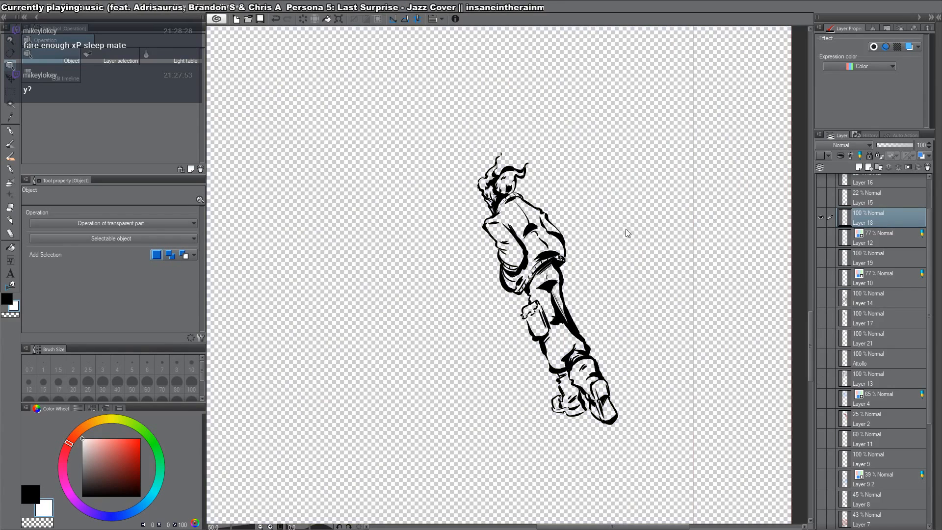
pyautogui.press('w')
pyautogui.click(619, 296)
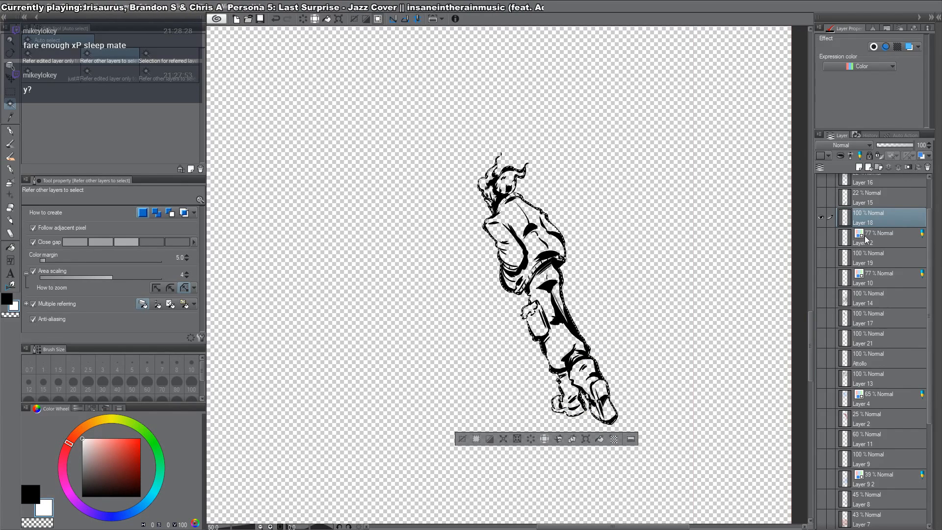
pyautogui.hotkey('ctrl', 'shift', 'n')
pyautogui.hotkey('alt', 'Delete')
pyautogui.hotkey('ctrl', 'd')
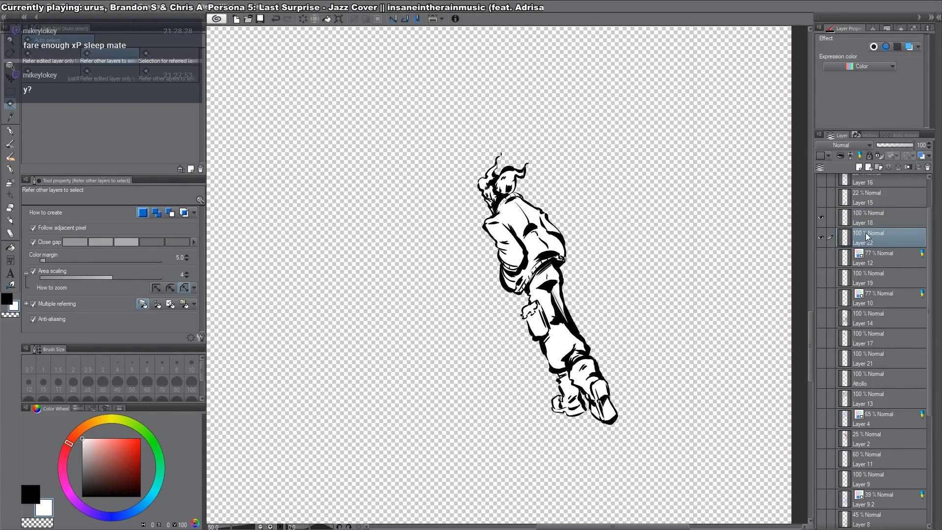
pyautogui.keyDown('alt'); pyautogui.click(821, 218); pyautogui.keyUp('alt')
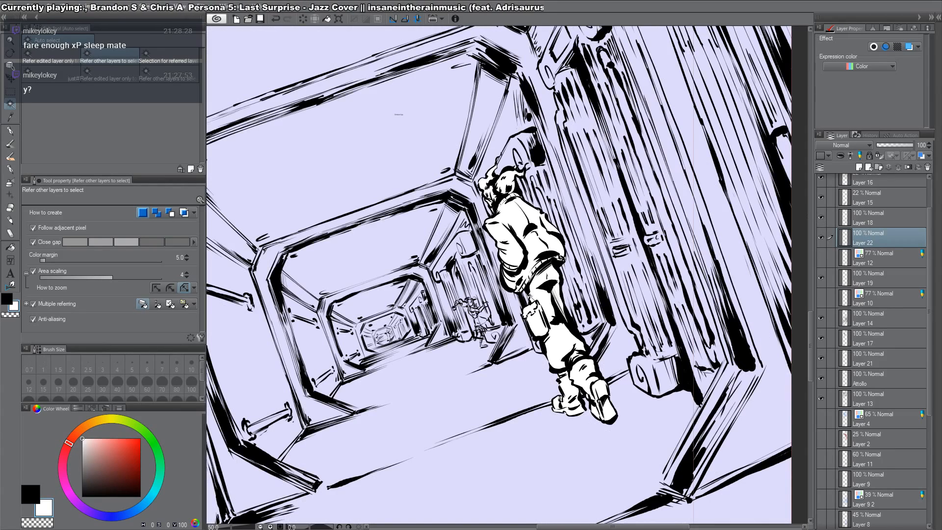
# Step: Fill the small running girl's silhouette from Layer 19 with white on a new layer directly beneath it and clear the selection
pyautogui.hotkey('ctrl', 'space')
pyautogui.keyDown('ctrl'); pyautogui.click(478, 313); pyautogui.keyUp('ctrl')
pyautogui.keyDown('ctrl'); pyautogui.click(478, 313); pyautogui.keyUp('ctrl')
pyautogui.keyDown('ctrl'); pyautogui.click(477, 314); pyautogui.keyUp('ctrl')
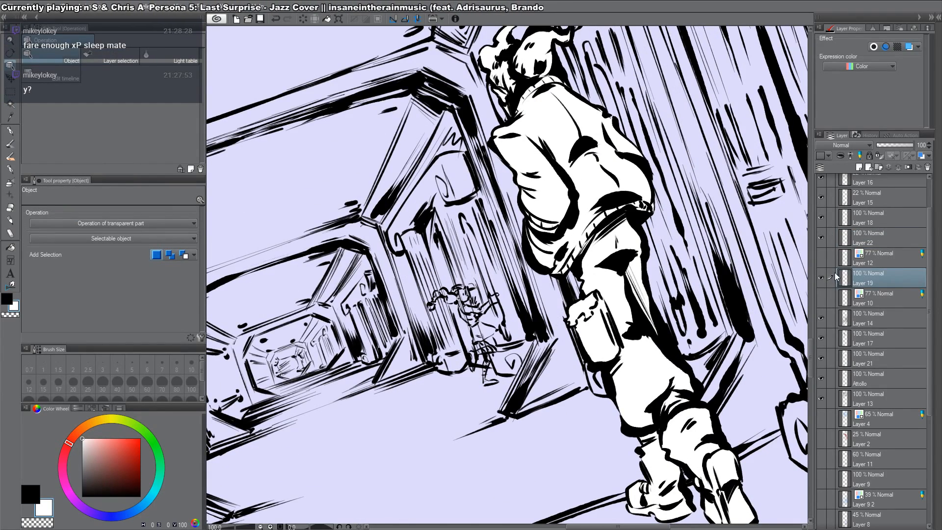
pyautogui.keyDown('alt'); pyautogui.click(820, 279); pyautogui.keyUp('alt')
pyautogui.press('w')
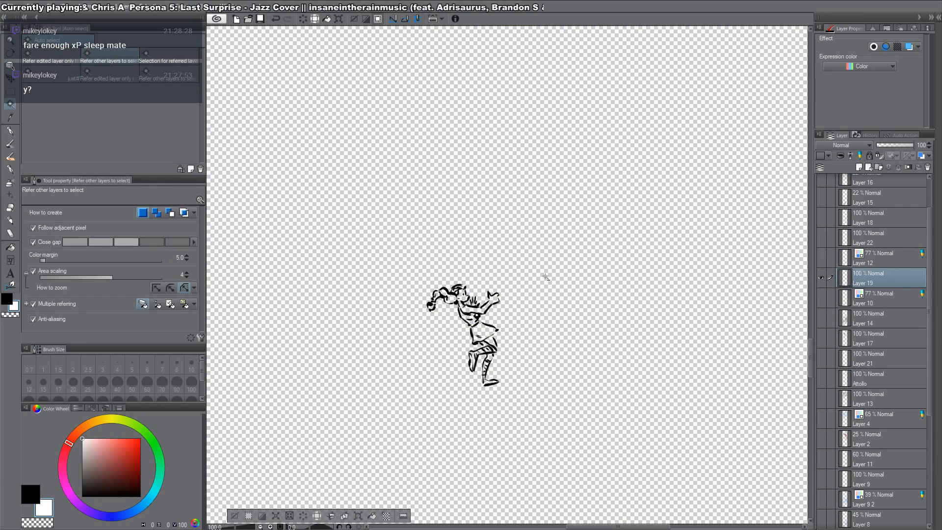
pyautogui.click(545, 276)
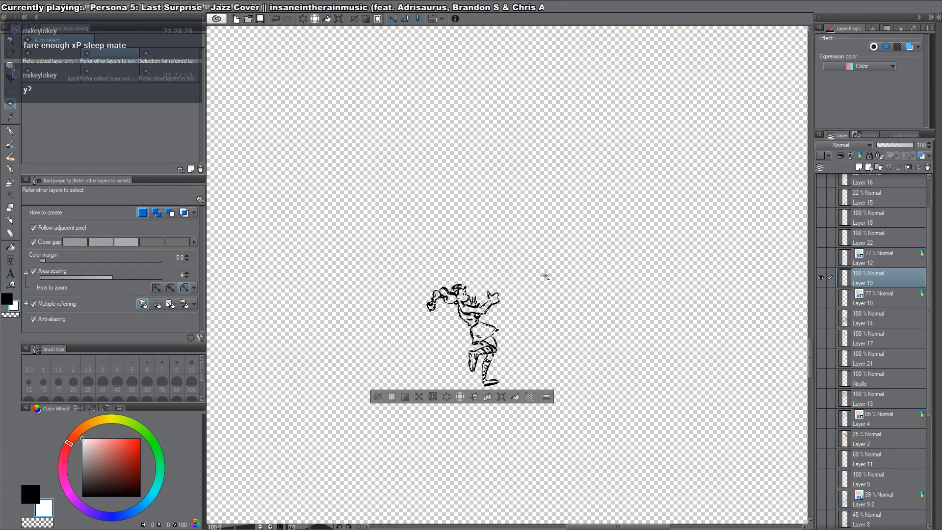
pyautogui.keyDown('alt'); pyautogui.click(821, 278); pyautogui.keyUp('alt')
pyautogui.click(891, 294)
pyautogui.hotkey('ctrl', 'shift', 'n')
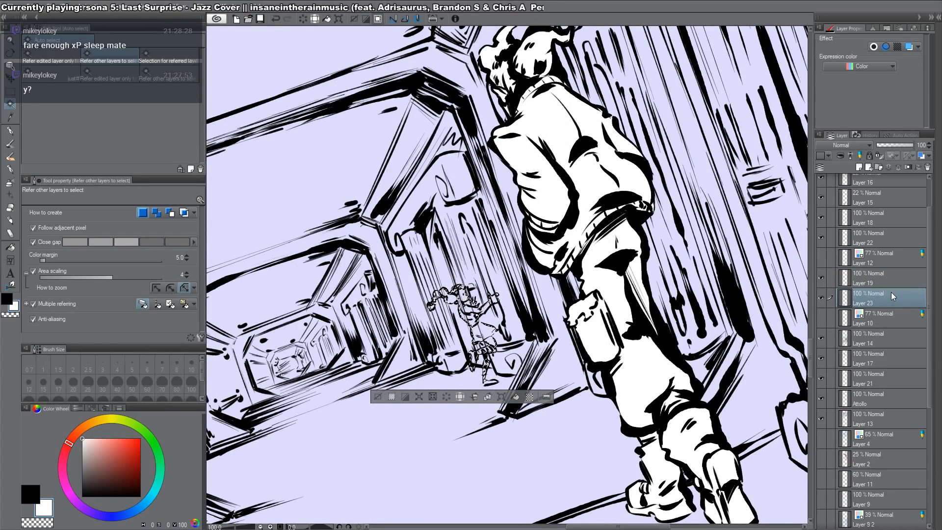
pyautogui.hotkey('alt', 'Delete')
pyautogui.hotkey('ctrl', 'd')
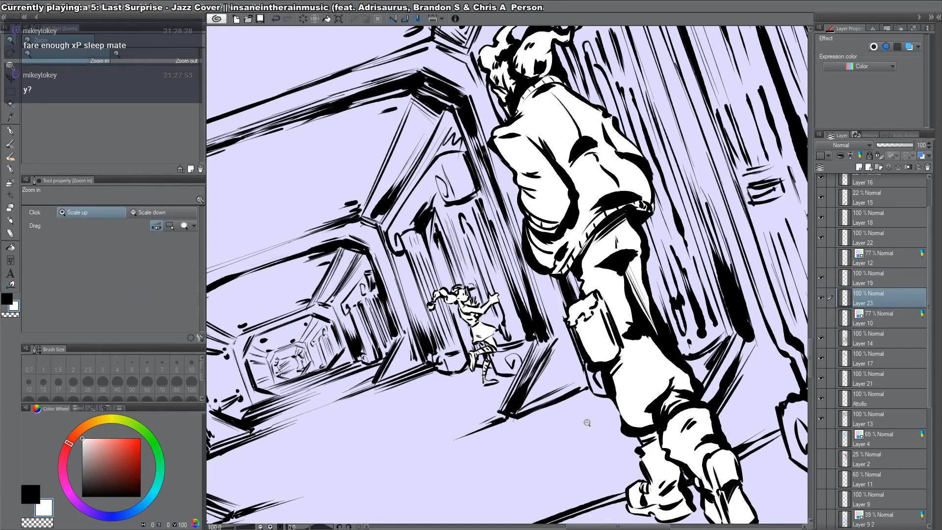
# Step: Check Layers 14, 19 and 10 by toggling their visibility, and move the corridor's Layer 14 above Layer 10, directly beneath Layer 23
pyautogui.scroll(3, 589, 420)
pyautogui.press('p')
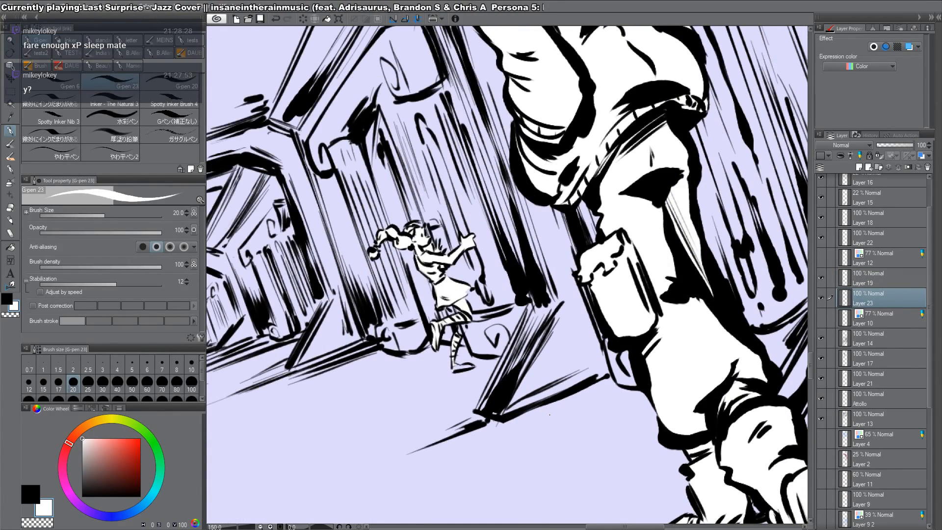
pyautogui.click(822, 339)
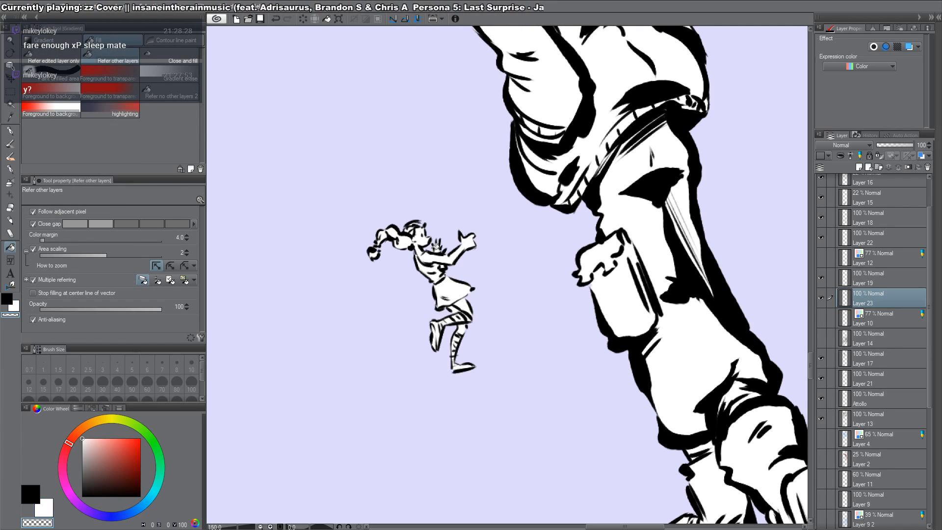
pyautogui.keyDown('ctrl'); pyautogui.keyDown('alt'); pyautogui.click(558, 325); pyautogui.keyUp('alt'); pyautogui.keyUp('ctrl')
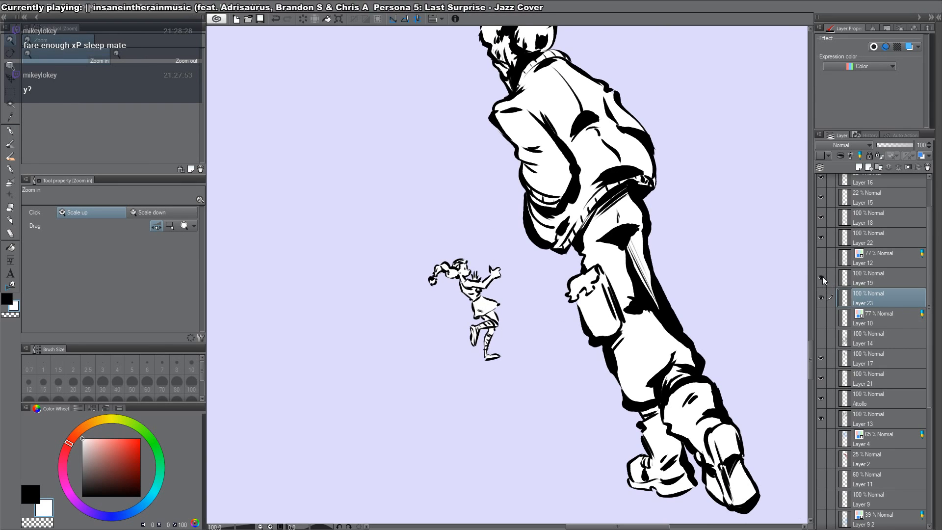
pyautogui.click(820, 278)
pyautogui.click(821, 278)
pyautogui.click(822, 324)
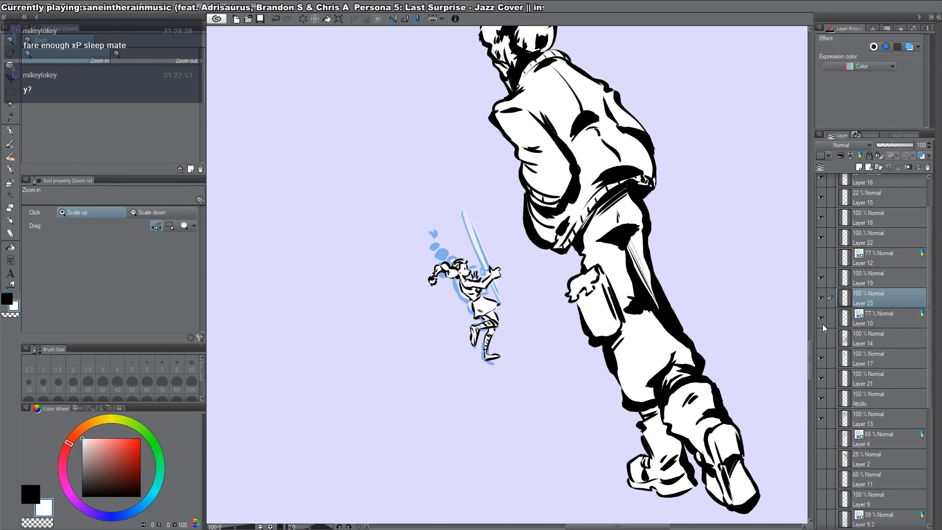
pyautogui.click(822, 324)
pyautogui.click(823, 336)
pyautogui.moveTo(856, 338); pyautogui.dragTo(853, 310)
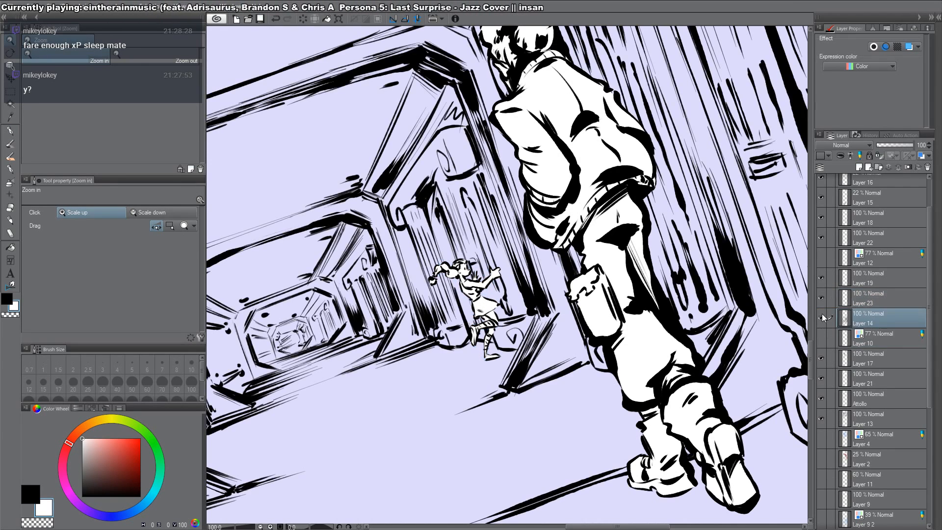
# Step: Create a rectangular frame border over the hand drawing near the page's lower edge, above Layer 20
pyautogui.keyDown('ctrl'); pyautogui.keyDown('alt'); pyautogui.click(498, 279); pyautogui.keyUp('alt'); pyautogui.keyUp('ctrl')
pyautogui.keyDown('ctrl'); pyautogui.keyDown('alt'); pyautogui.click(498, 278); pyautogui.keyUp('alt'); pyautogui.keyUp('ctrl')
pyautogui.keyDown('ctrl'); pyautogui.keyDown('alt'); pyautogui.click(498, 278); pyautogui.keyUp('alt'); pyautogui.keyUp('ctrl')
pyautogui.keyDown('ctrl'); pyautogui.keyDown('alt'); pyautogui.click(499, 278); pyautogui.keyUp('alt'); pyautogui.keyUp('ctrl')
pyautogui.keyDown('ctrl'); pyautogui.click(484, 372); pyautogui.keyUp('ctrl')
pyautogui.keyDown('ctrl'); pyautogui.click(483, 373); pyautogui.keyUp('ctrl')
pyautogui.keyDown('ctrl'); pyautogui.click(483, 371); pyautogui.keyUp('ctrl')
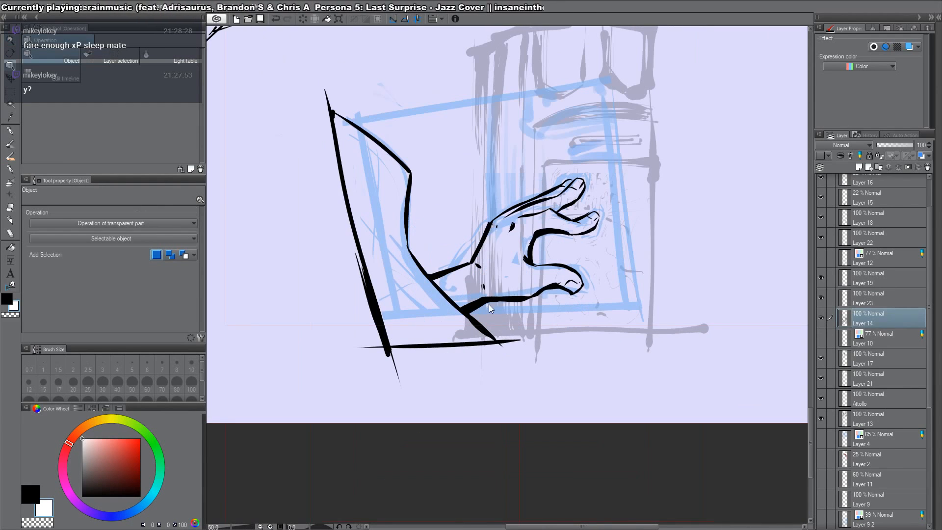
pyautogui.click(493, 301)
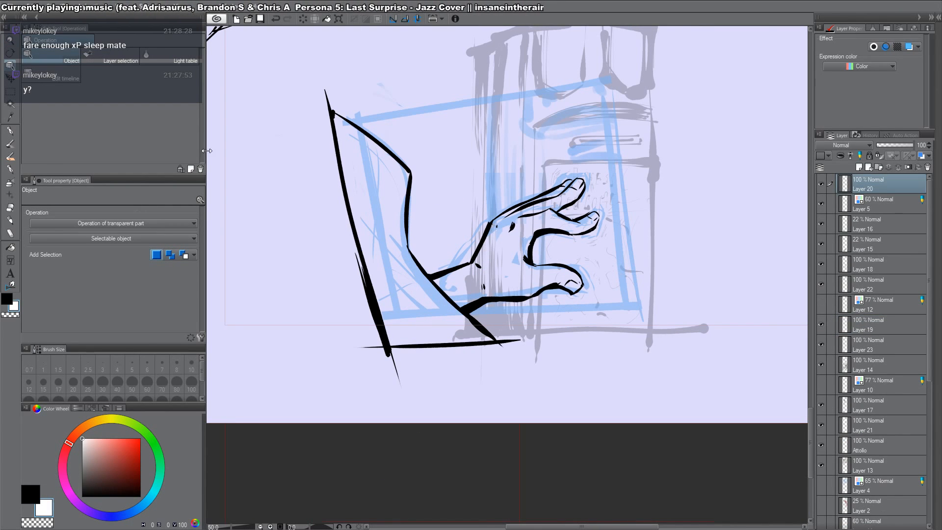
pyautogui.click(11, 260)
pyautogui.moveTo(361, 122); pyautogui.dragTo(376, 141)
pyautogui.moveTo(375, 141); pyautogui.dragTo(559, 245)
pyautogui.press('o')
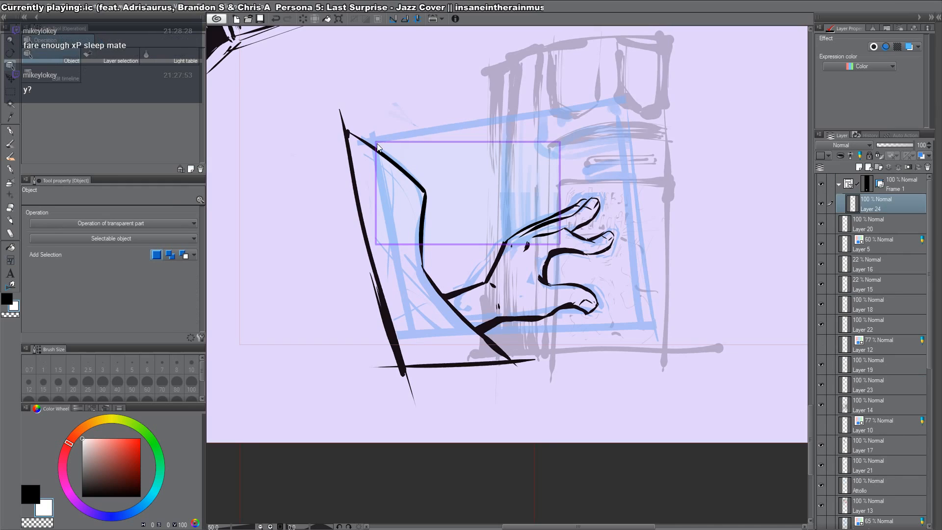
# Step: Reshape the new frame by moving its four corners to follow the blue sketched panel outline around the hand
pyautogui.click(377, 143)
pyautogui.moveTo(376, 143); pyautogui.dragTo(381, 140)
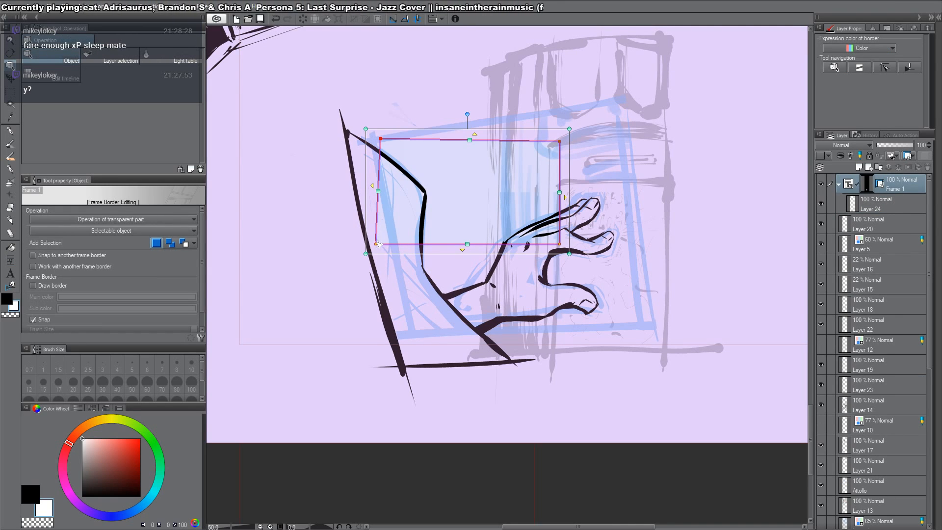
pyautogui.moveTo(378, 244); pyautogui.dragTo(417, 328)
pyautogui.moveTo(559, 244); pyautogui.dragTo(636, 319)
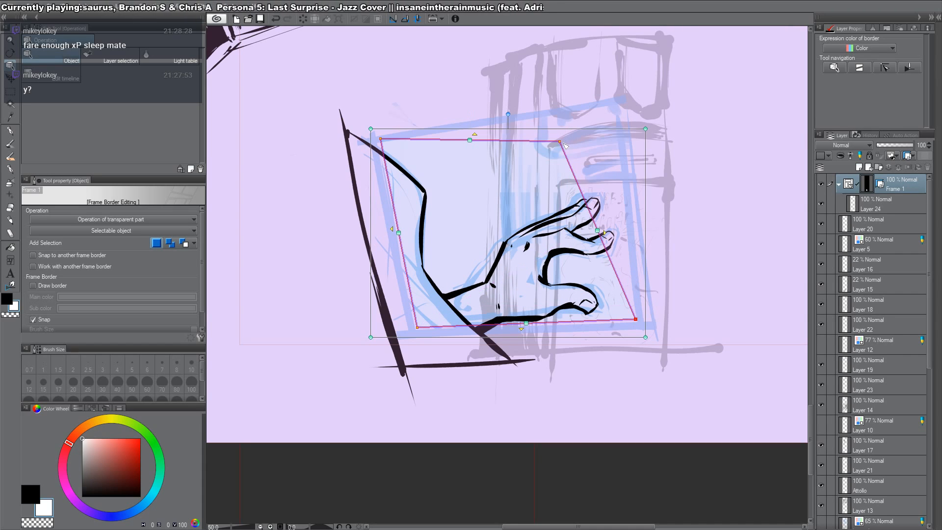
pyautogui.moveTo(564, 143); pyautogui.dragTo(616, 105)
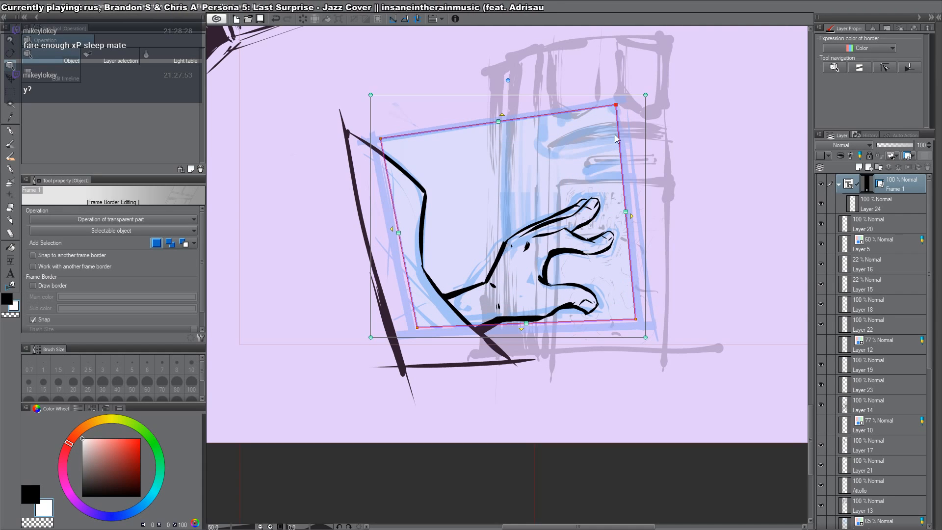
# Step: Hide Layer 5's blue sketch and move Layers 20, 16 and 15 into the Frame 1 folder
pyautogui.click(595, 222)
pyautogui.click(820, 244)
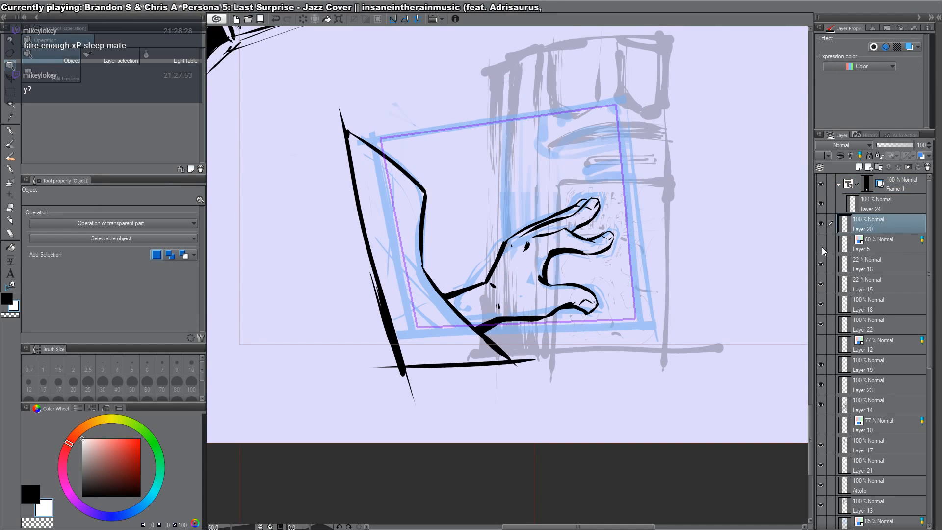
pyautogui.keyDown('ctrl'); pyautogui.click(876, 266); pyautogui.keyUp('ctrl')
pyautogui.keyDown('ctrl'); pyautogui.click(853, 288); pyautogui.keyUp('ctrl')
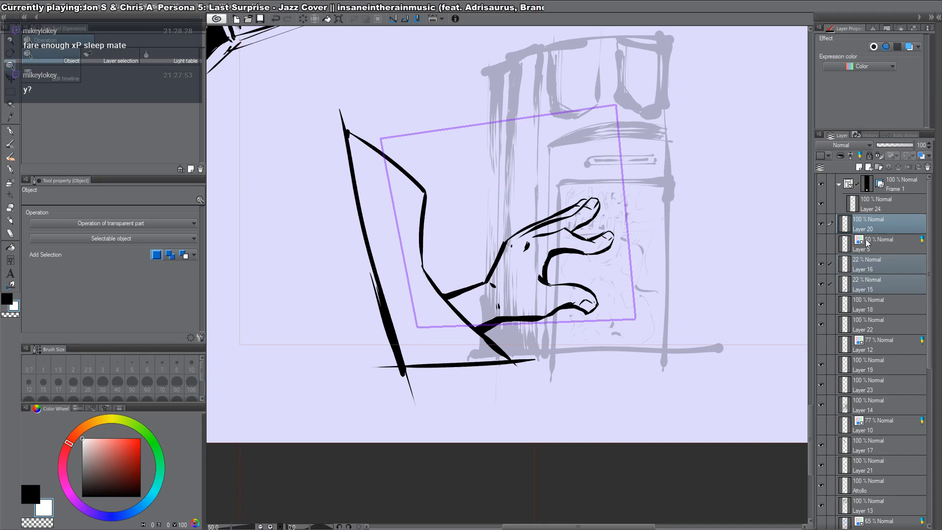
pyautogui.moveTo(876, 219); pyautogui.dragTo(882, 204)
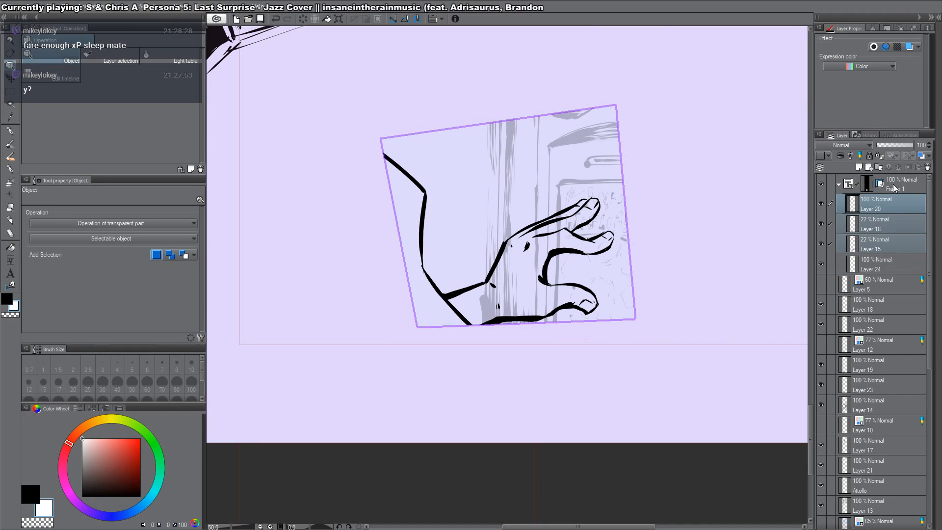
# Step: Set the opacity of the background ink on Layers 16 and 15 to 100%
pyautogui.click(887, 232)
pyautogui.keyDown('ctrl'); pyautogui.click(889, 247); pyautogui.keyUp('ctrl')
pyautogui.moveTo(892, 145); pyautogui.dragTo(939, 139)
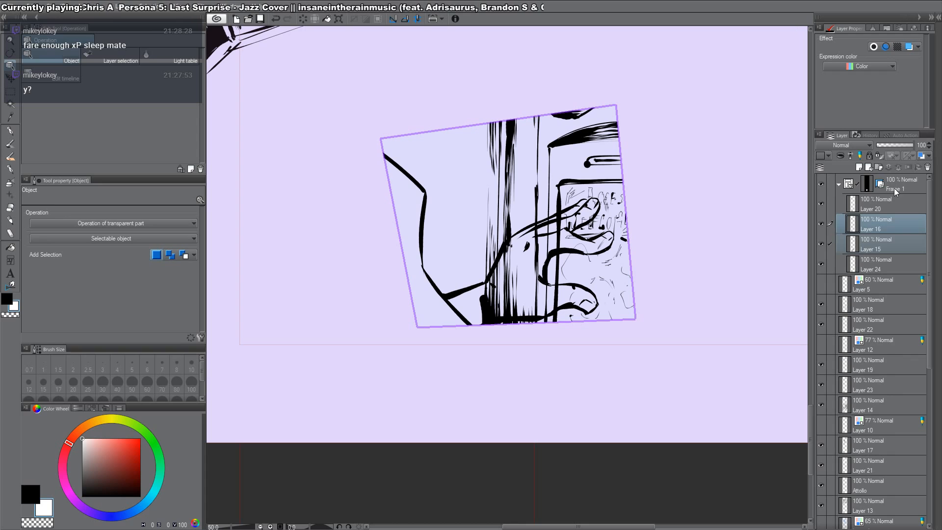
# Step: Hide Layers 16 and 15 and close the arm's open outline with straight white lines along the frame edges on a new layer beneath Layer 20
pyautogui.moveTo(823, 220); pyautogui.dragTo(822, 240)
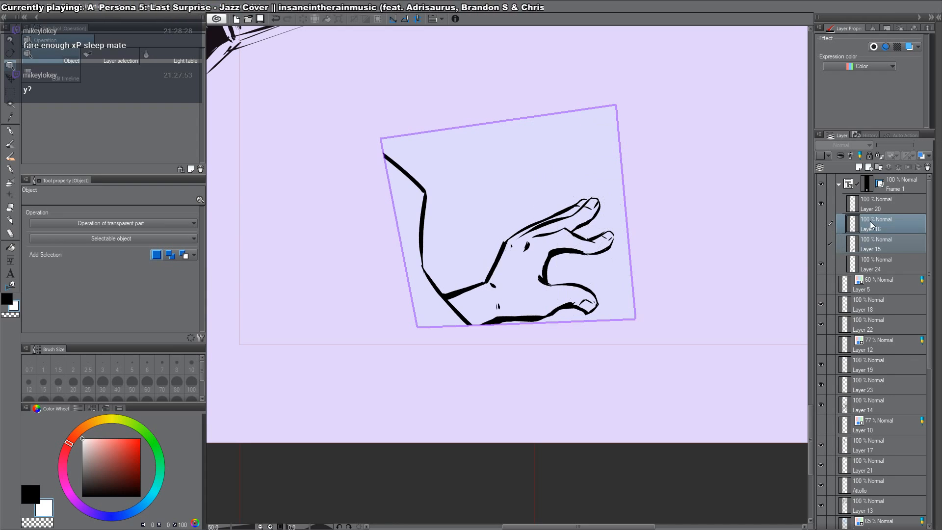
pyautogui.click(869, 223)
pyautogui.hotkey('ctrl', 'shift', 'n')
pyautogui.press('p')
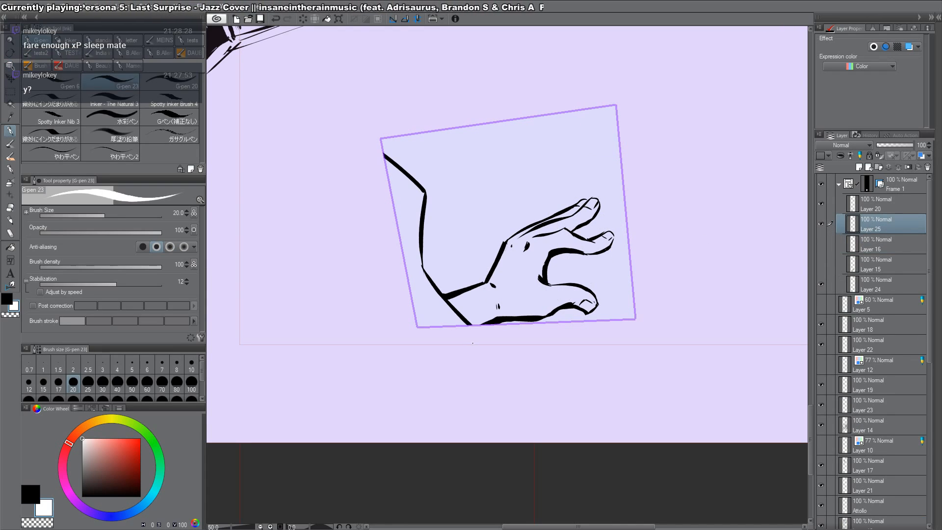
pyautogui.click(489, 323)
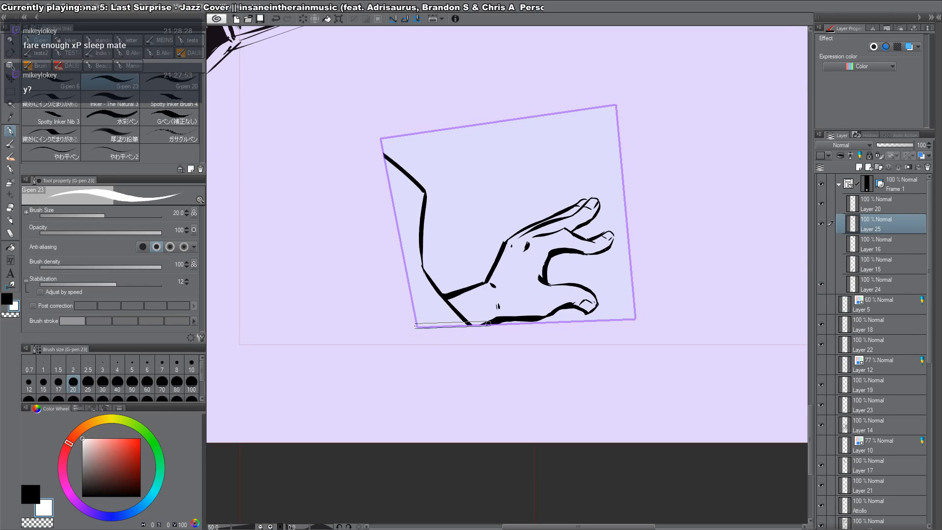
pyautogui.keyDown('shift'); pyautogui.click(417, 327); pyautogui.keyUp('shift')
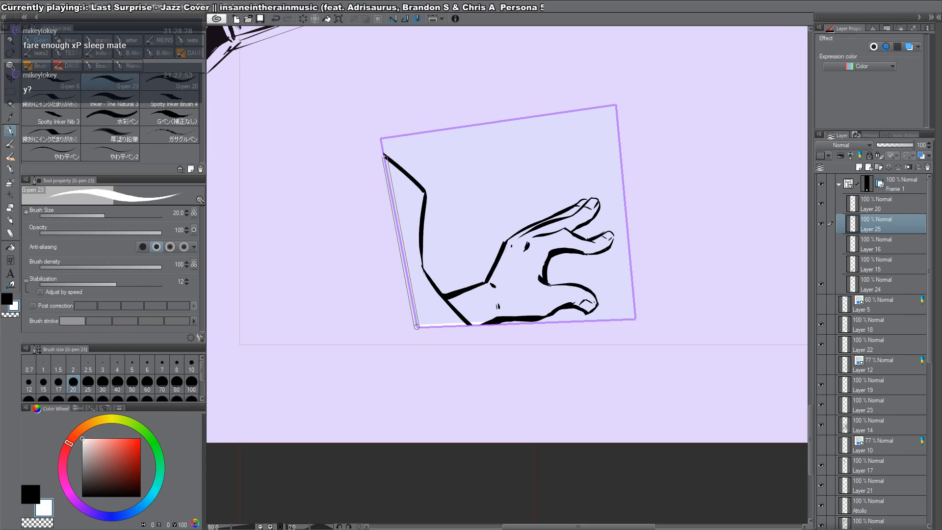
pyautogui.keyDown('shift'); pyautogui.click(383, 155); pyautogui.keyUp('shift')
# Step: Select the arm and hand silhouette by excluding the surrounding area, fill it with white and clear the selection
pyautogui.press('m')
pyautogui.moveTo(668, 136); pyautogui.dragTo(265, 397)
pyautogui.press('w')
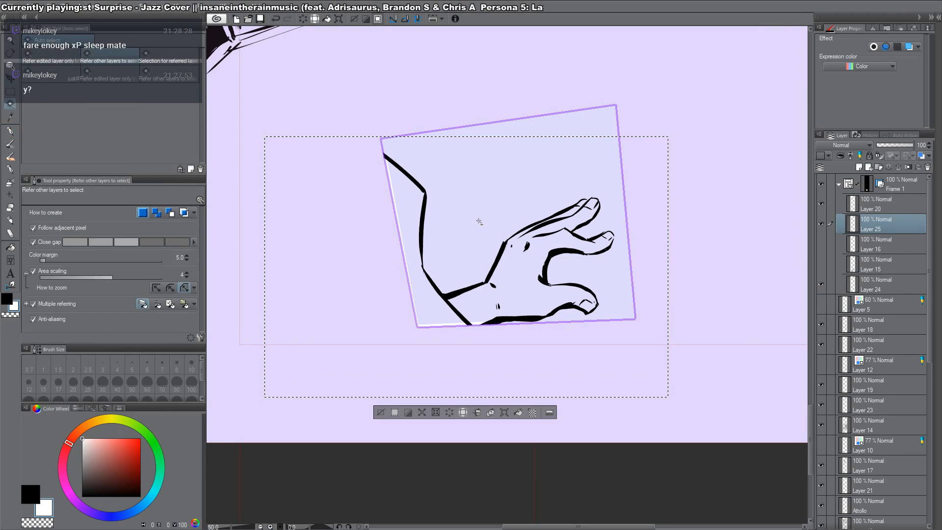
pyautogui.keyDown('alt'); pyautogui.click(716, 299); pyautogui.keyUp('alt')
pyautogui.hotkey('alt', 'Delete')
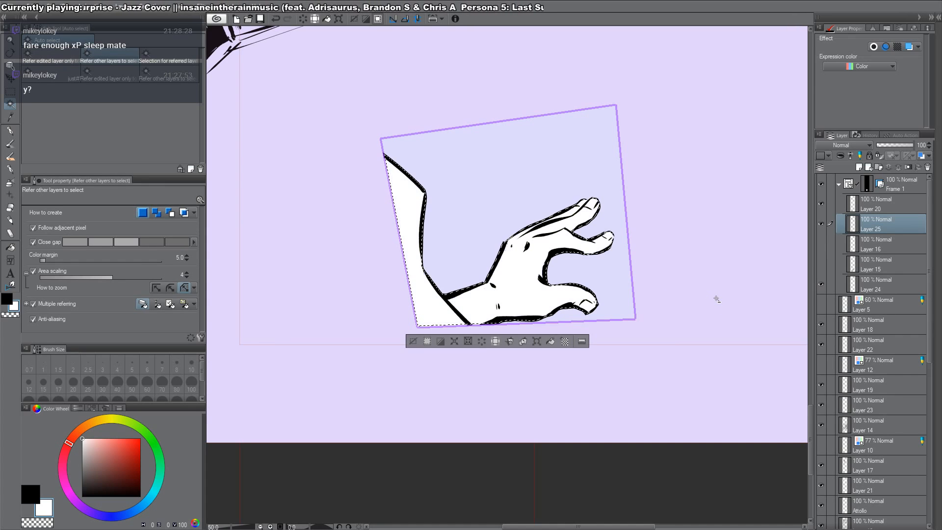
pyautogui.hotkey('ctrl', 'd')
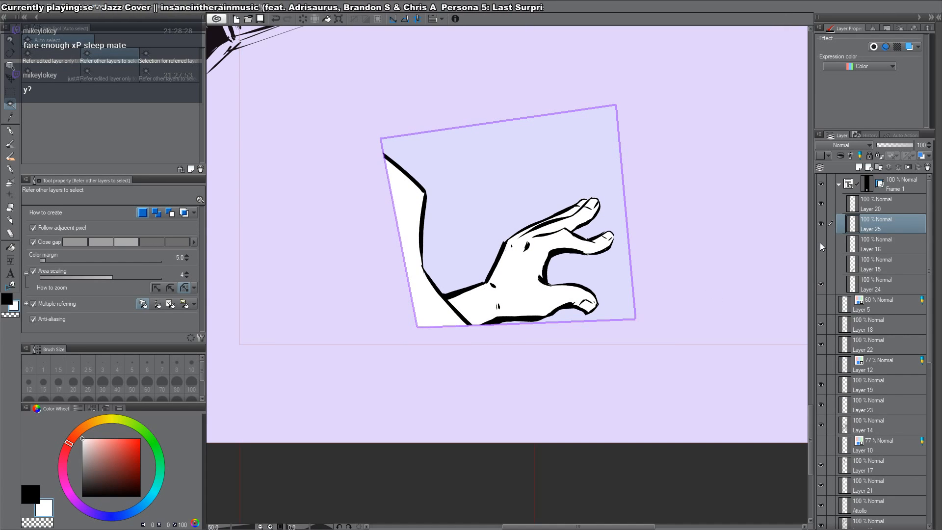
# Step: Show Layers 16 and 15 again, and check Layer 5's blue sketch on its own before restoring the other layers
pyautogui.moveTo(818, 248); pyautogui.dragTo(821, 269)
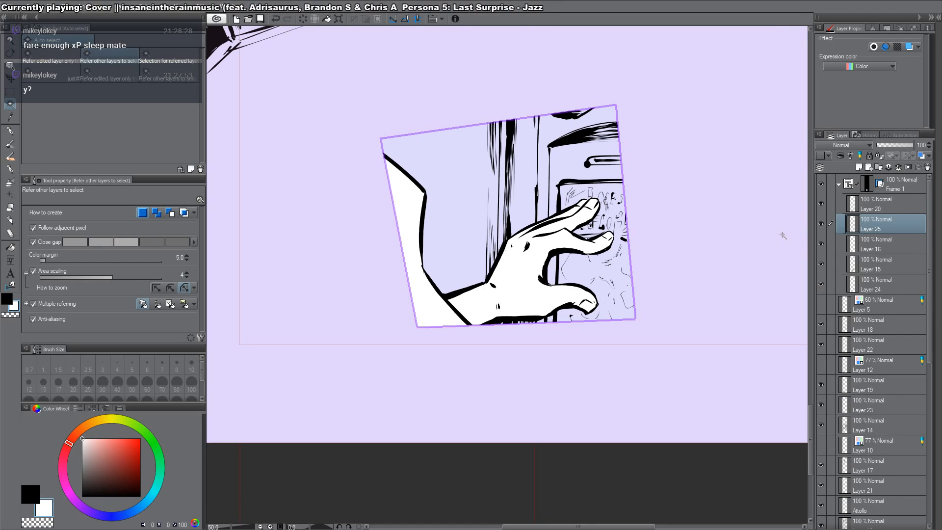
pyautogui.keyDown('alt'); pyautogui.click(820, 303); pyautogui.keyUp('alt')
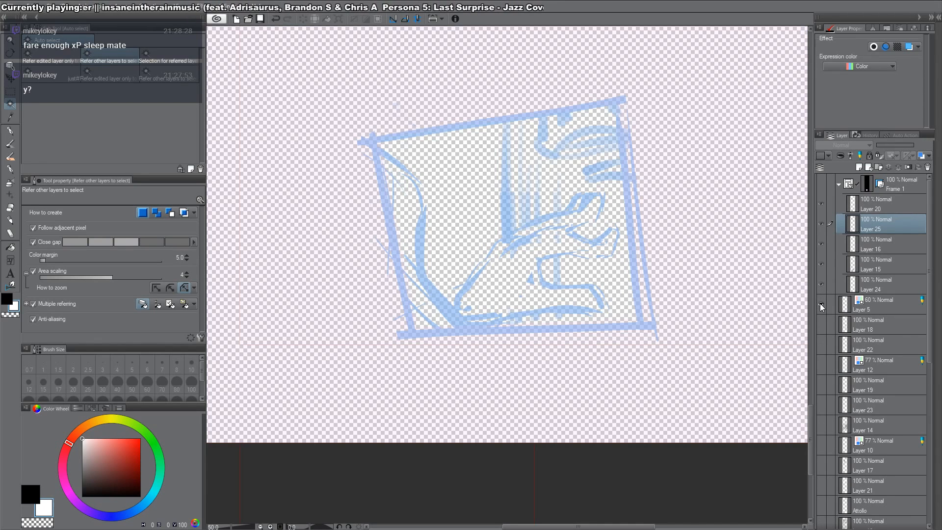
pyautogui.keyDown('alt'); pyautogui.click(820, 303); pyautogui.keyUp('alt')
pyautogui.scroll(-3, 654, 242)
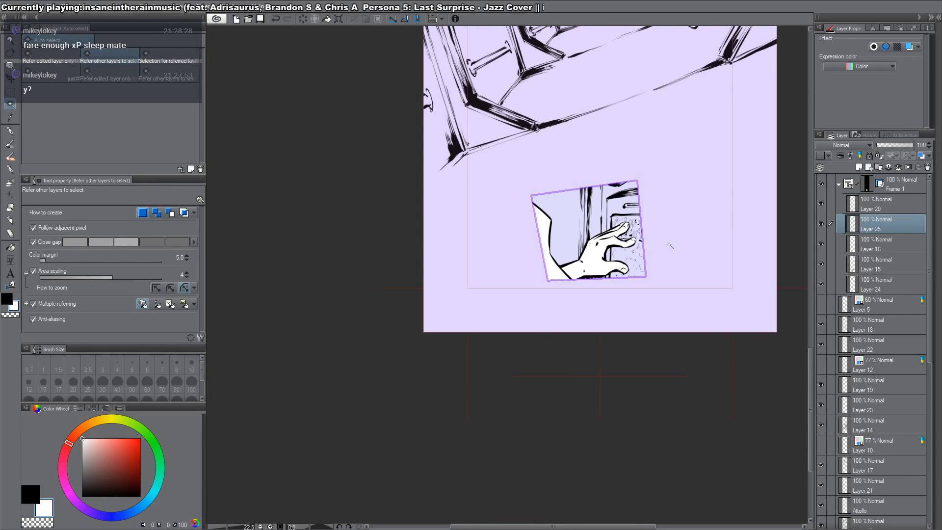
pyautogui.moveTo(650, 148); pyautogui.dragTo(638, 253)
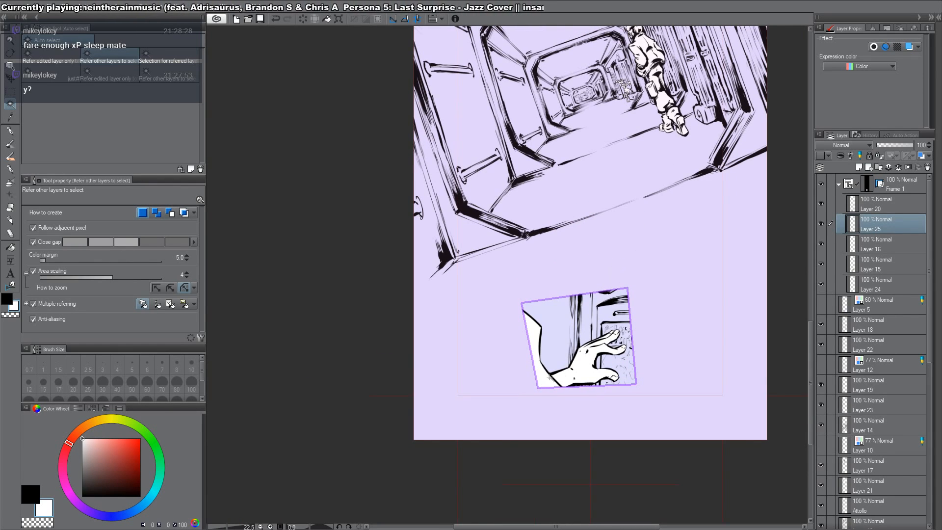
# Step: Tighten the hand panel's frame on its left side and fine-tune its upper, lower and right edges around the artwork
pyautogui.press('o')
pyautogui.click(532, 365)
pyautogui.moveTo(530, 348); pyautogui.dragTo(535, 348)
pyautogui.moveTo(591, 387); pyautogui.dragTo(590, 386)
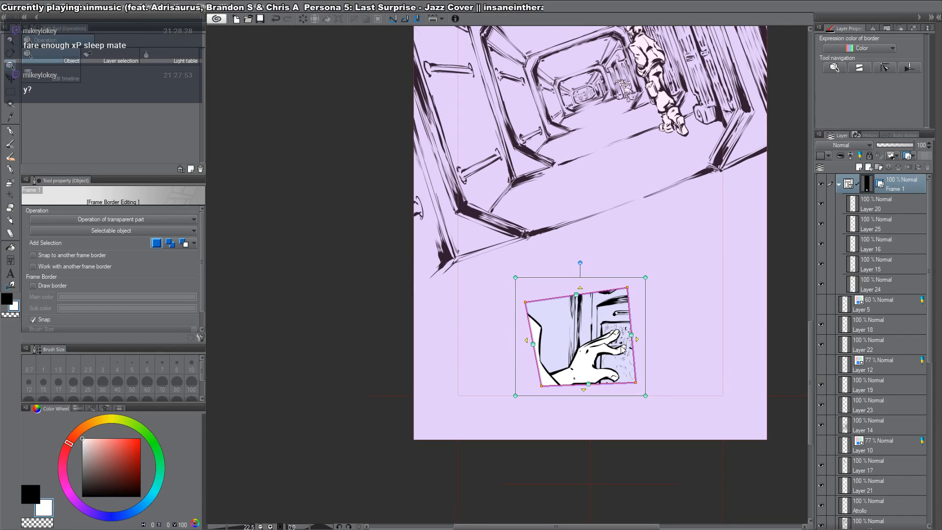
pyautogui.moveTo(578, 297); pyautogui.dragTo(578, 298)
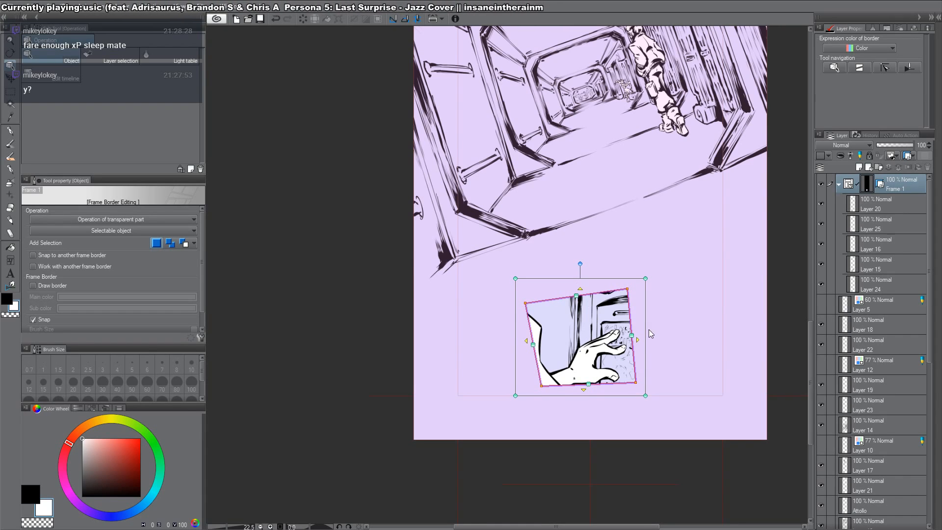
pyautogui.moveTo(633, 339)
pyautogui.mouseDown()
pyautogui.moveTo(687, 338)
pyautogui.moveTo(617, 337)
pyautogui.moveTo(639, 338)
pyautogui.mouseUp()
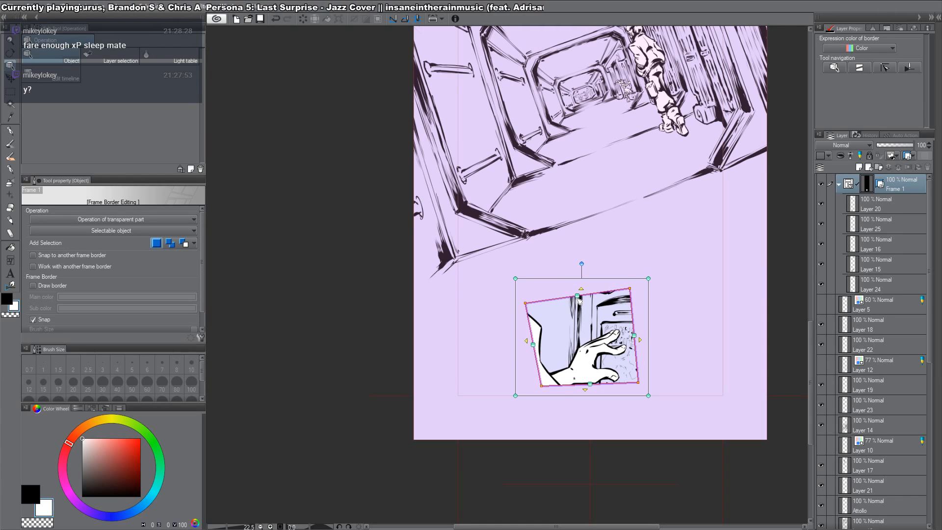
pyautogui.moveTo(577, 296)
pyautogui.mouseDown()
pyautogui.moveTo(580, 310)
pyautogui.moveTo(578, 293)
pyautogui.mouseUp()
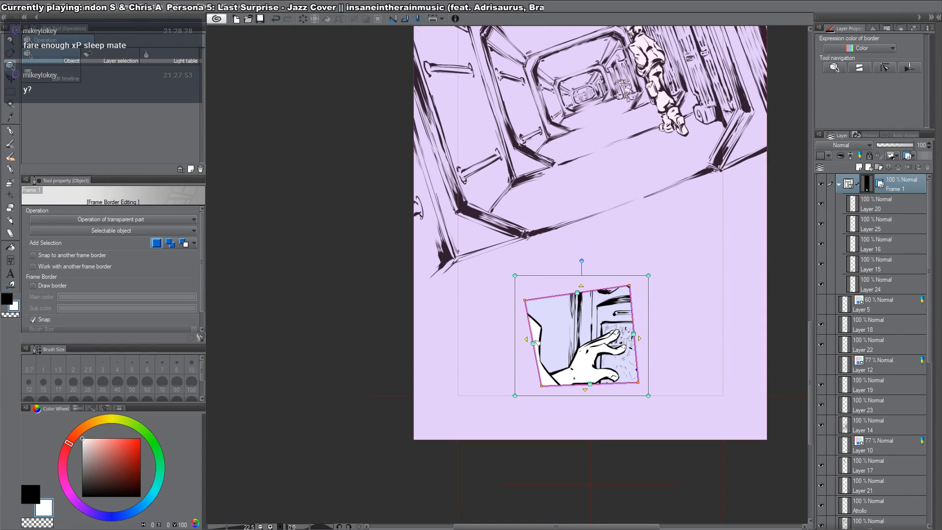
pyautogui.moveTo(538, 343); pyautogui.dragTo(539, 342)
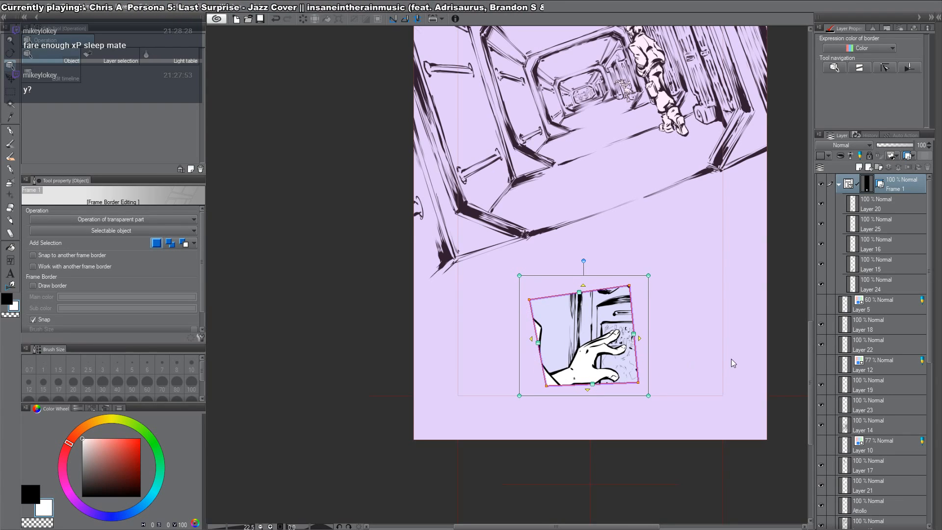
# Step: Switch to the other open comic page and draw a rectangular frame over the blue panel outline around the man with the tablet
pyautogui.press('space')
pyautogui.moveTo(728, 225); pyautogui.dragTo(729, 235)
pyautogui.moveTo(711, 140); pyautogui.dragTo(599, 507)
pyautogui.moveTo(563, 173); pyautogui.dragTo(622, 483)
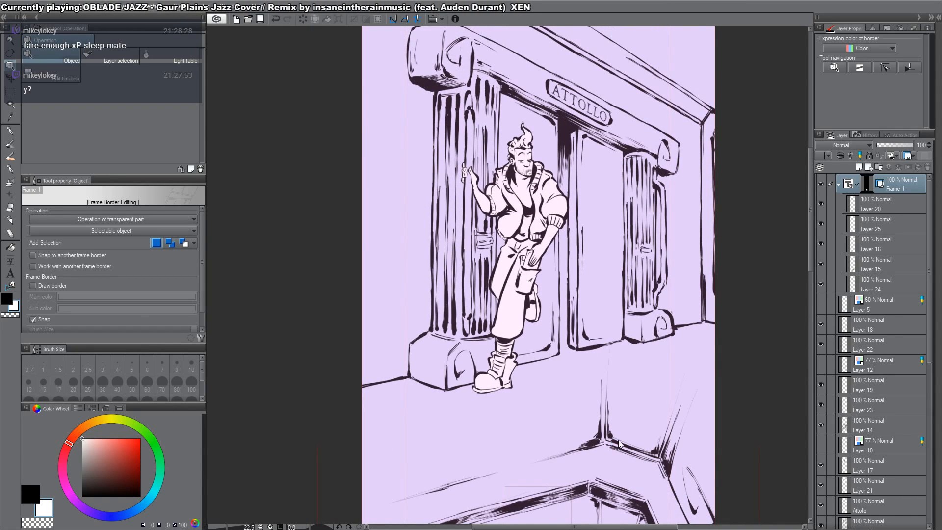
pyautogui.hotkey('ctrl', 'Tab')
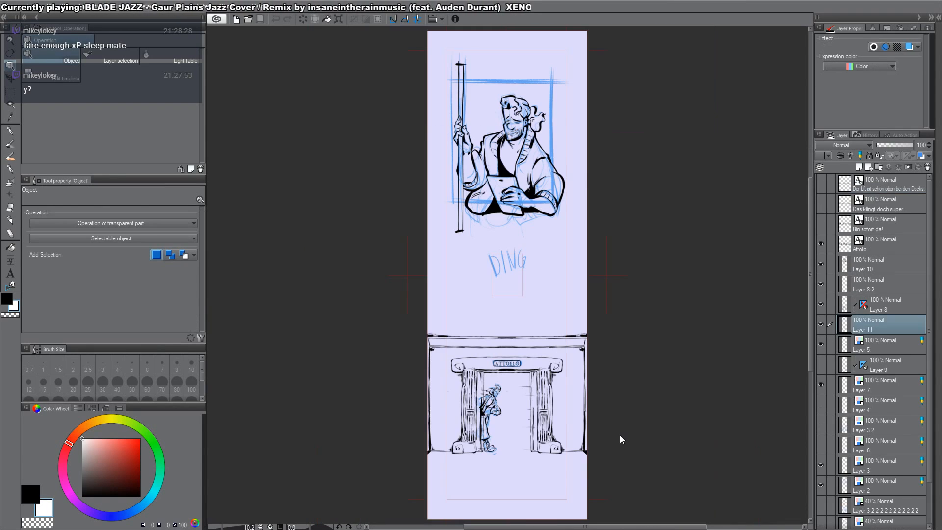
pyautogui.click(11, 260)
pyautogui.moveTo(540, 200); pyautogui.dragTo(526, 293)
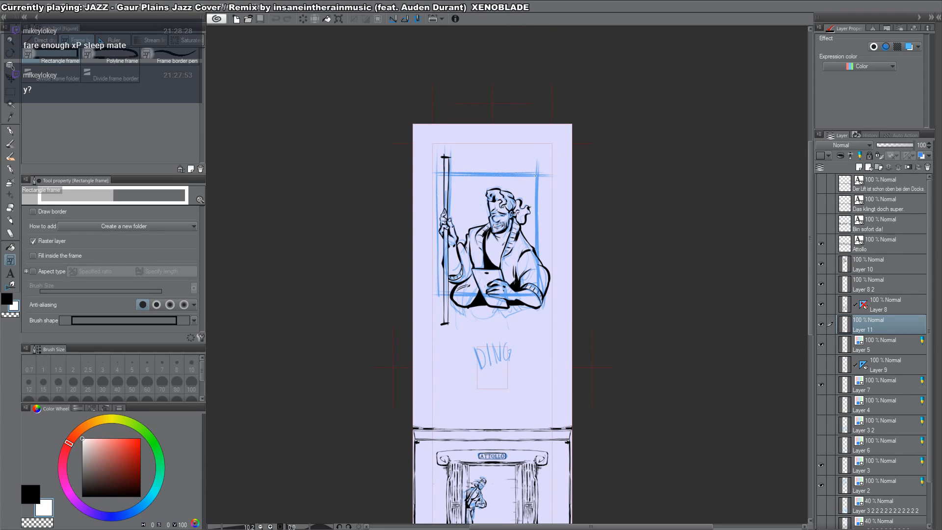
pyautogui.moveTo(536, 175); pyautogui.dragTo(436, 297)
# Step: Move Layer 10 into the Frame 1 folder above Layer 12 and collapse the folder
pyautogui.press('o')
pyautogui.click(859, 304)
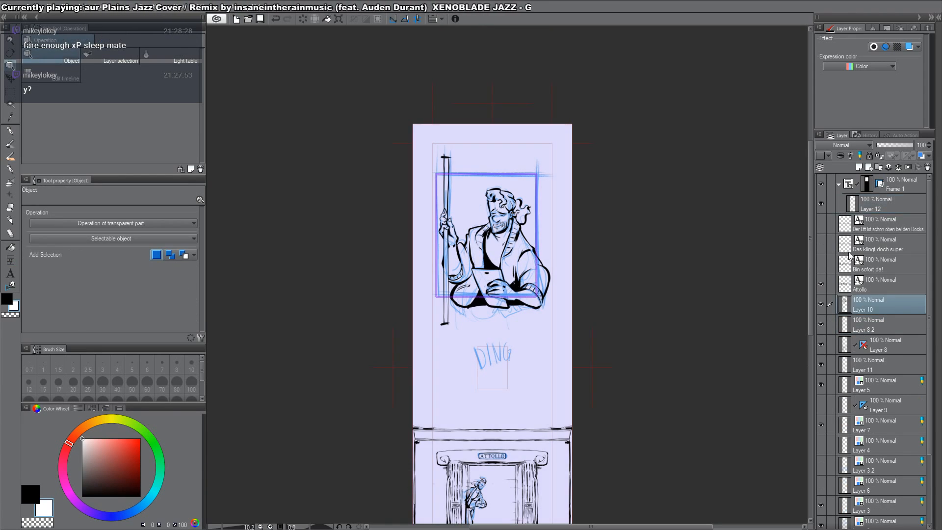
pyautogui.moveTo(887, 199); pyautogui.dragTo(887, 198)
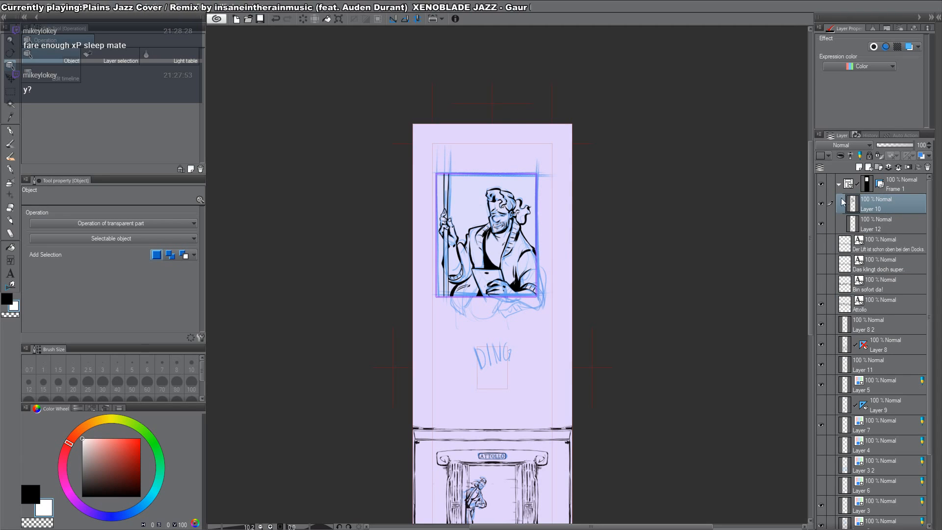
pyautogui.moveTo(640, 398); pyautogui.dragTo(652, 166)
pyautogui.moveTo(737, 233); pyautogui.dragTo(725, 342)
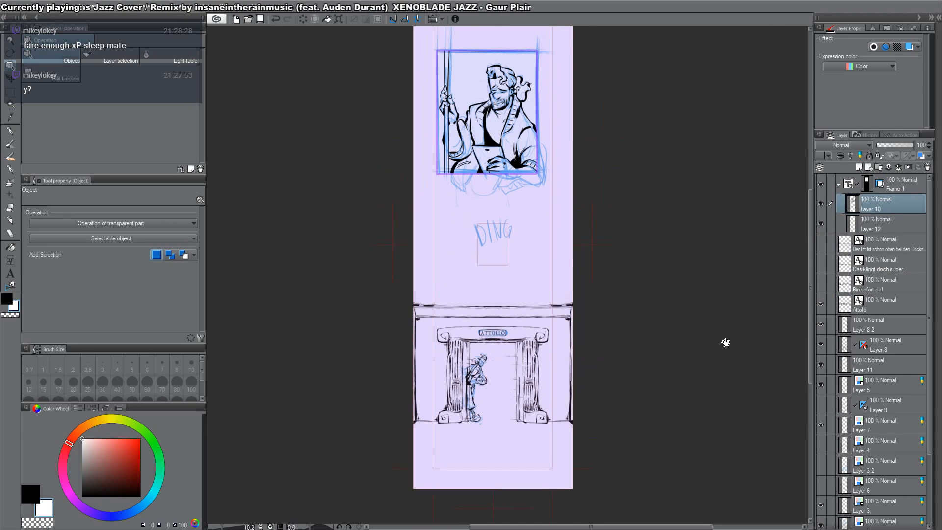
pyautogui.click(838, 184)
# Step: On a new layer above Frame 1, letter the D of the sketched DING in black with the Letterer (Gritty) 2 brush at size 46.2
pyautogui.click(908, 184)
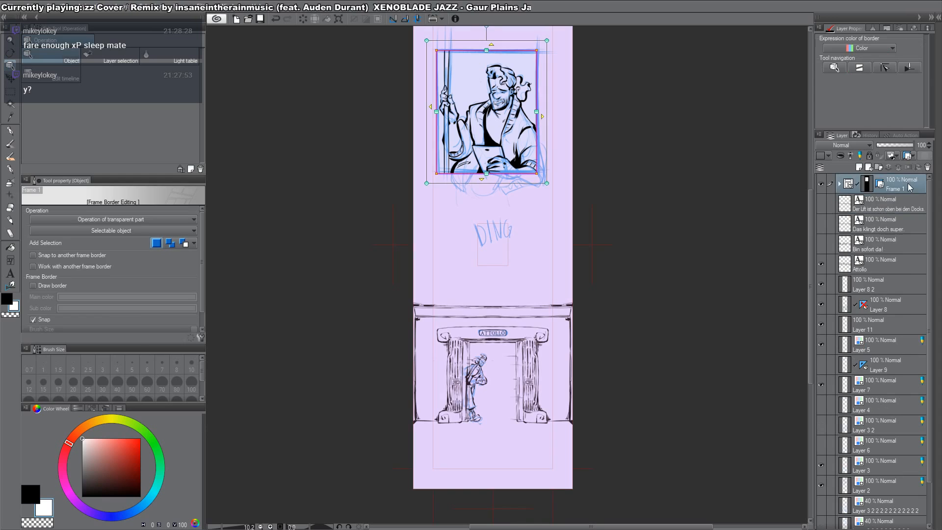
pyautogui.hotkey('ctrl', 'shift', 'n')
pyautogui.press('p')
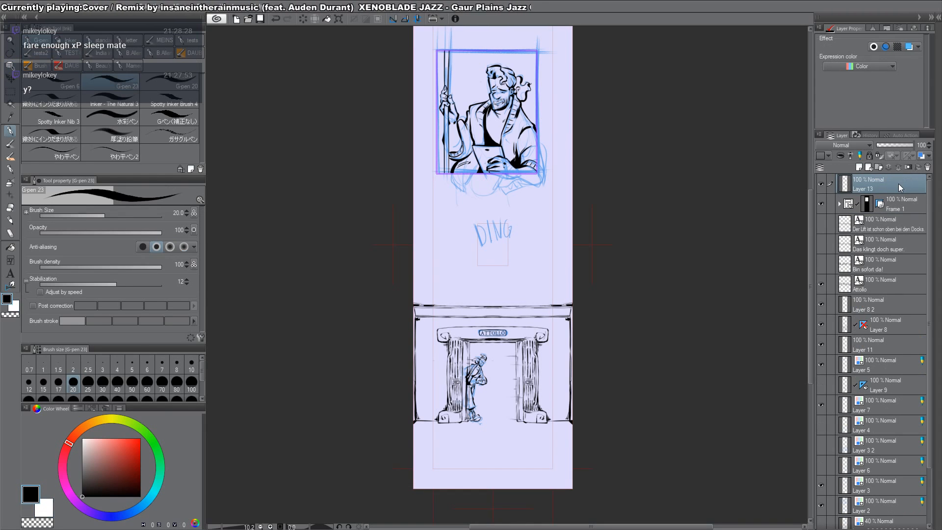
pyautogui.click(127, 41)
pyautogui.scroll(6, 458, 275)
pyautogui.moveTo(499, 109); pyautogui.dragTo(521, 167)
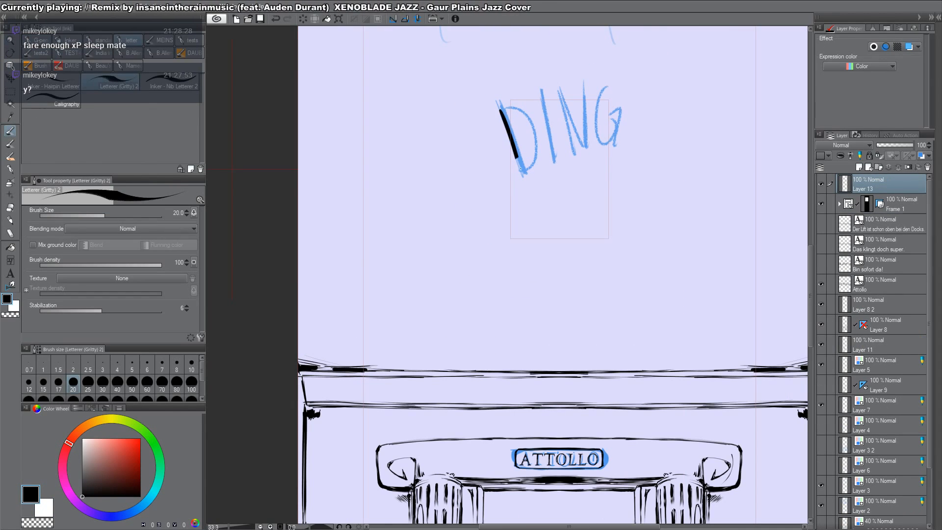
pyautogui.hotkey('ctrl', 'z')
pyautogui.moveTo(514, 126); pyautogui.dragTo(513, 148)
pyautogui.moveTo(502, 112); pyautogui.dragTo(524, 167)
pyautogui.hotkey('ctrl', 'z')
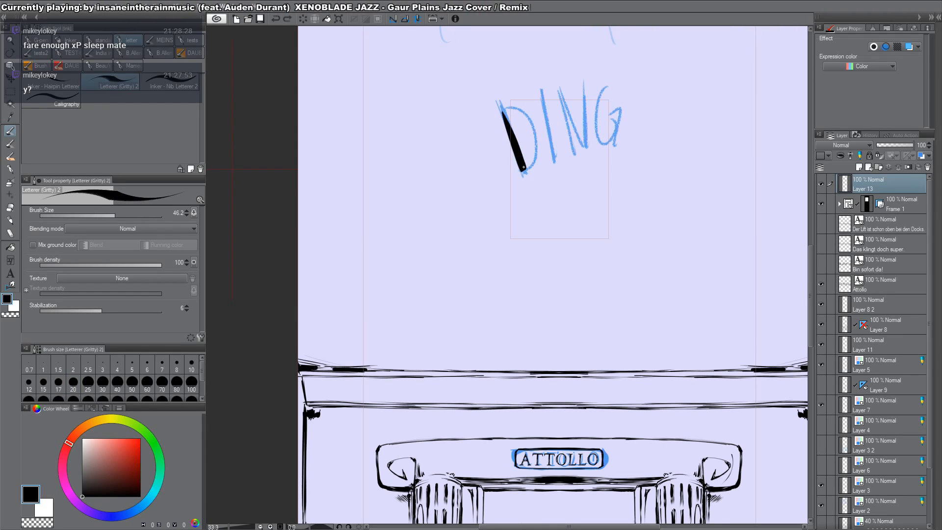
pyautogui.moveTo(506, 108); pyautogui.dragTo(527, 169)
pyautogui.hotkey('ctrl', 'z')
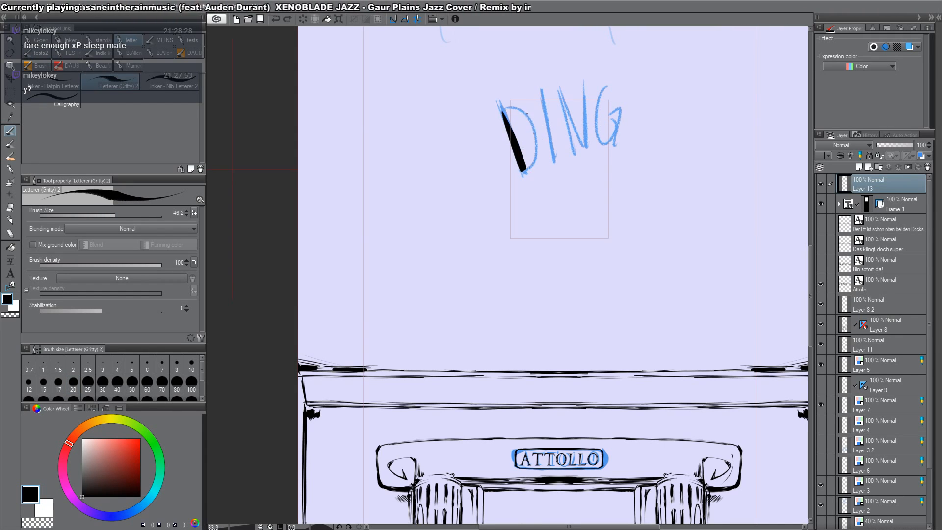
pyautogui.moveTo(506, 108); pyautogui.dragTo(527, 170)
pyautogui.hotkey('ctrl', 'z')
pyautogui.moveTo(506, 108); pyautogui.dragTo(527, 171)
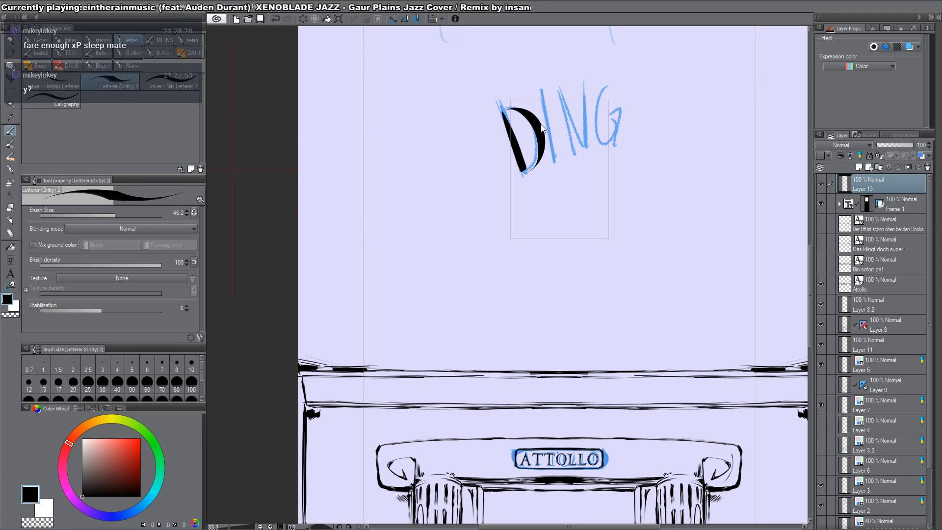
pyautogui.hotkey('ctrl', 'z')
pyautogui.moveTo(507, 108)
pyautogui.mouseDown()
pyautogui.moveTo(541, 146)
pyautogui.moveTo(527, 170)
pyautogui.mouseUp()
# Step: Letter the I, N and G of DING in black over the blue sketch, redoing the I once
pyautogui.moveTo(556, 93); pyautogui.dragTo(553, 152)
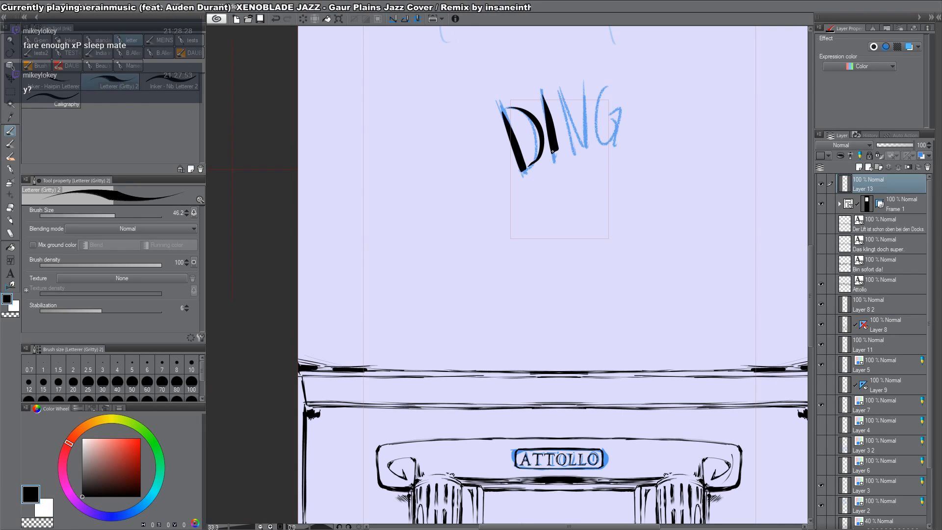
pyautogui.hotkey('ctrl', 'z')
pyautogui.moveTo(544, 97); pyautogui.dragTo(556, 154)
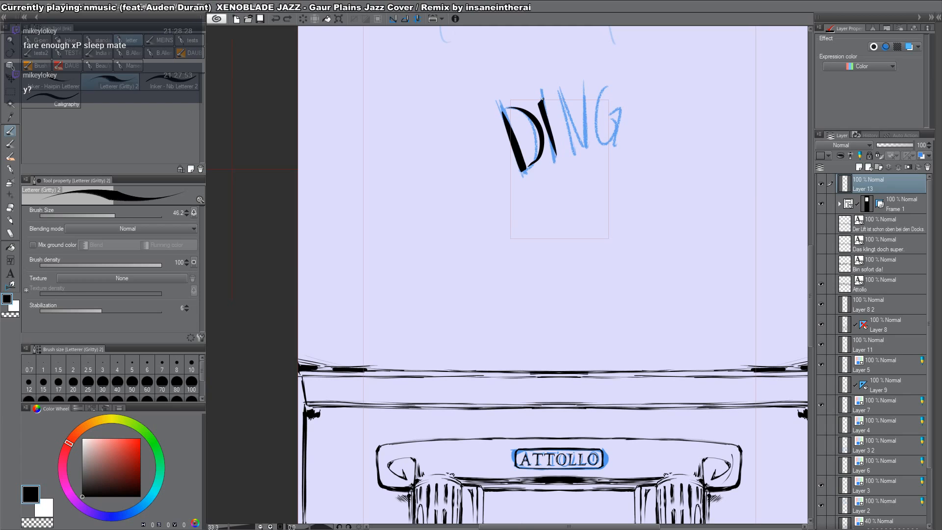
pyautogui.moveTo(561, 96); pyautogui.dragTo(570, 148)
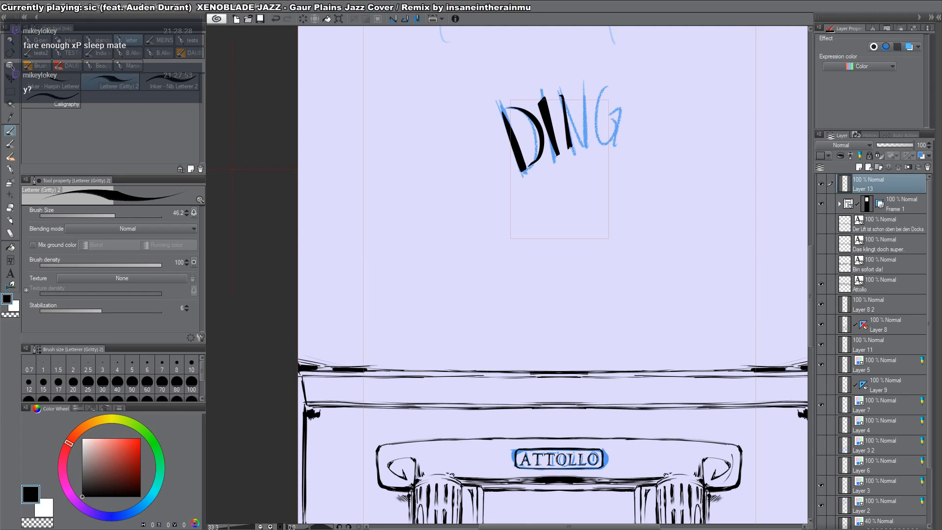
pyautogui.moveTo(565, 97); pyautogui.dragTo(588, 139)
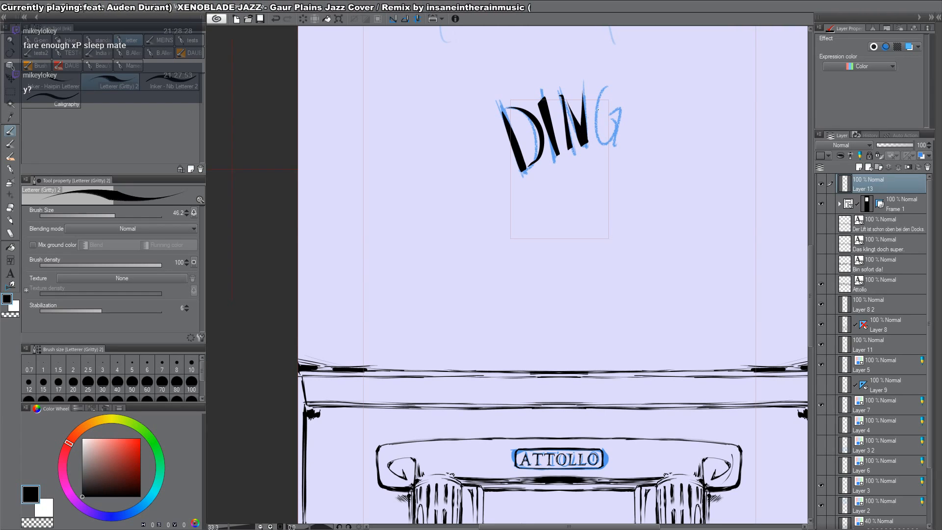
pyautogui.moveTo(609, 92)
pyautogui.mouseDown()
pyautogui.moveTo(606, 142)
pyautogui.moveTo(619, 127)
pyautogui.moveTo(611, 118)
pyautogui.moveTo(619, 142)
pyautogui.mouseUp()
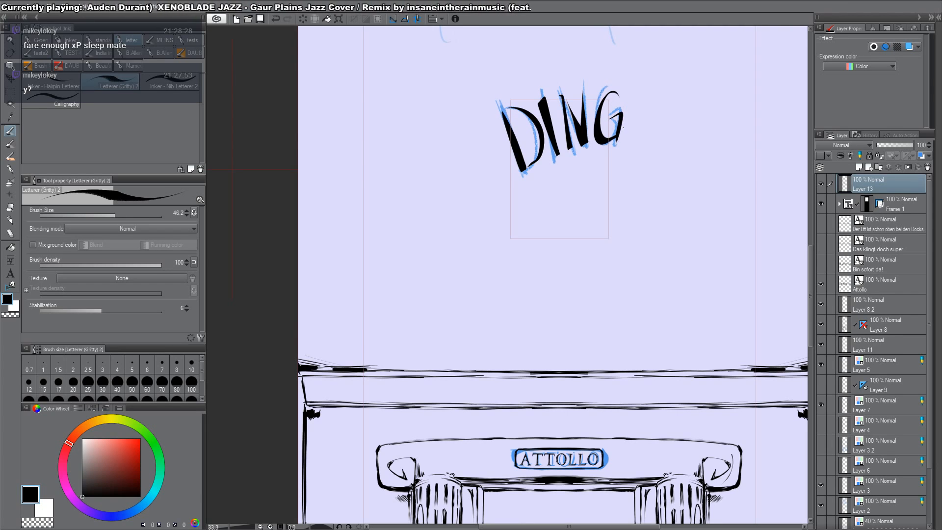
pyautogui.moveTo(493, 121); pyautogui.dragTo(490, 169)
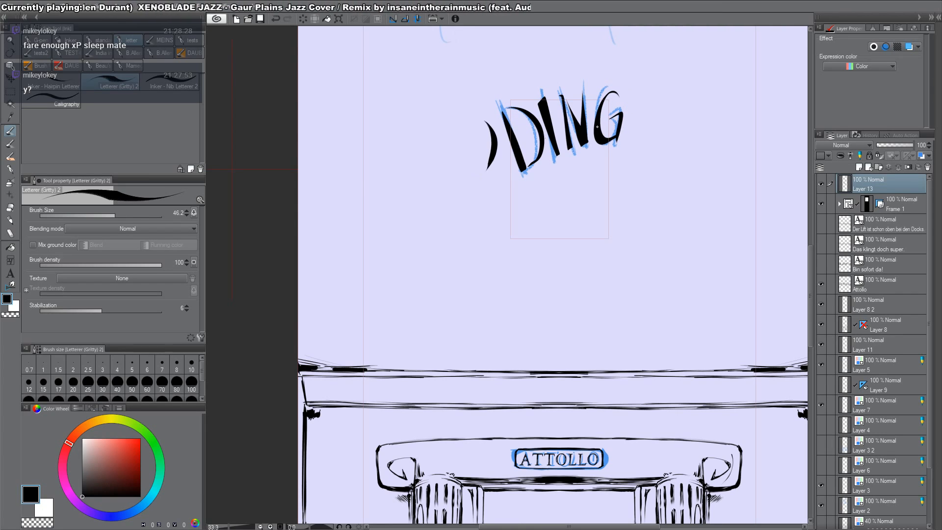
pyautogui.moveTo(637, 89); pyautogui.dragTo(641, 130)
pyautogui.hotkey('ctrl', 'z')
pyautogui.hotkey('ctrl', 'z')
pyautogui.moveTo(468, 86); pyautogui.dragTo(461, 132)
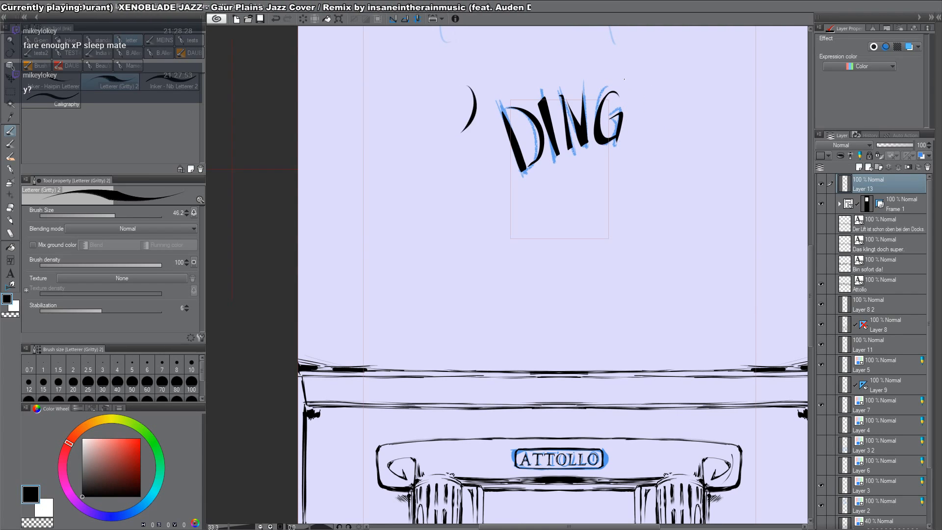
pyautogui.moveTo(628, 74); pyautogui.dragTo(656, 91)
pyautogui.moveTo(523, 197); pyautogui.dragTo(607, 165)
pyautogui.hotkey('ctrl', 'z')
pyautogui.hotkey('ctrl', 'z')
pyautogui.hotkey('ctrl', 'z')
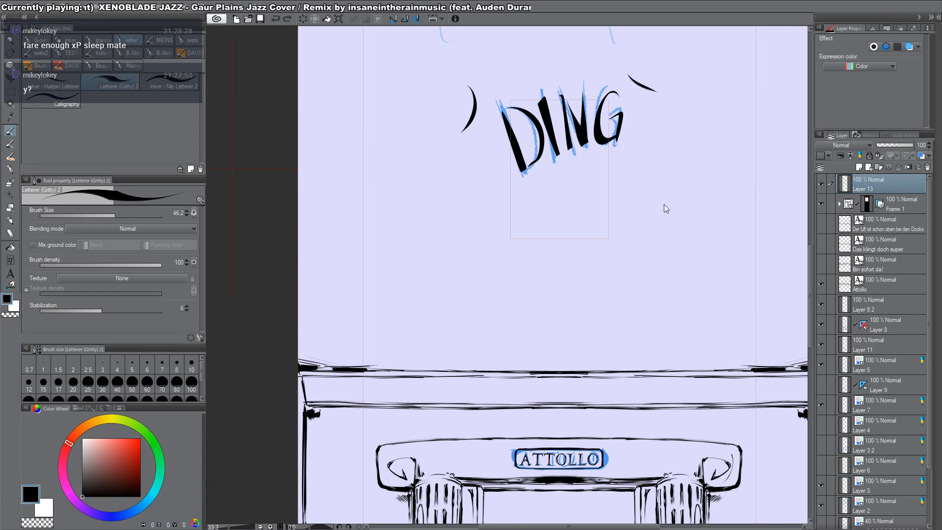
# Step: Hide the blue sketches on Layers 7, 5, 3 and 2
pyautogui.hotkey('ctrl', 'space')
pyautogui.moveTo(655, 140)
pyautogui.mouseDown()
pyautogui.moveTo(599, 112)
pyautogui.moveTo(618, 137)
pyautogui.mouseUp()
pyautogui.click(623, 128)
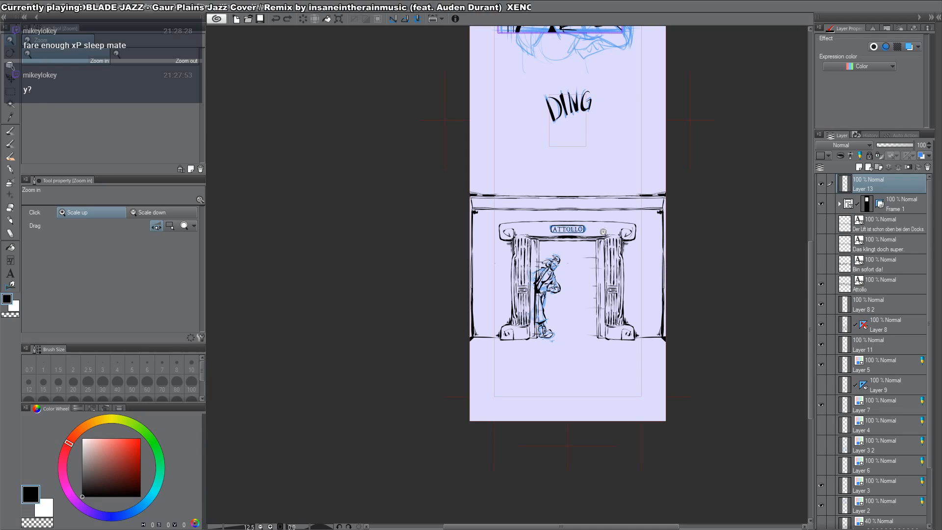
pyautogui.click(823, 404)
pyautogui.click(823, 366)
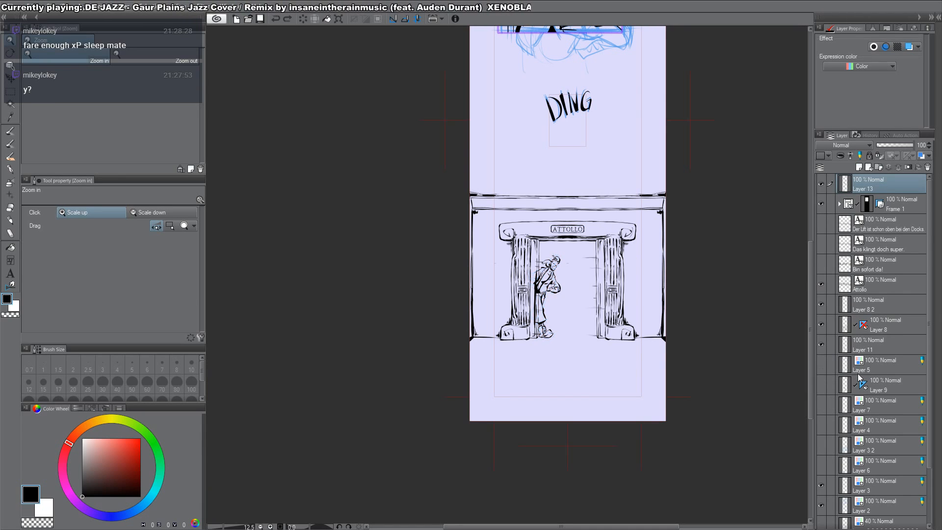
pyautogui.scroll(-3, 857, 373)
pyautogui.moveTo(824, 418); pyautogui.dragTo(828, 448)
# Step: Isolate Layer 8 and select the building's walls and pillars by excluding the outside area and the doorway opening
pyautogui.scroll(5, 563, 286)
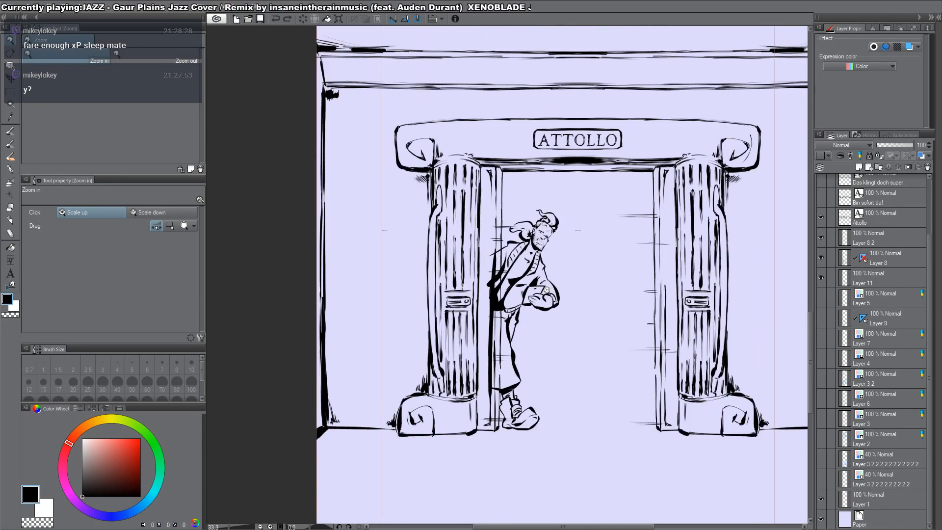
pyautogui.press('o')
pyautogui.scroll(-1, 446, 230)
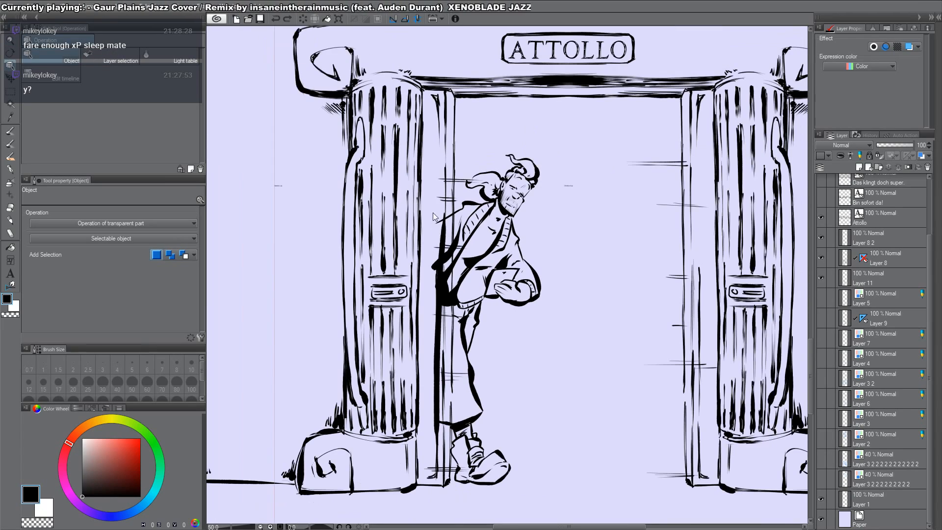
pyautogui.click(886, 260)
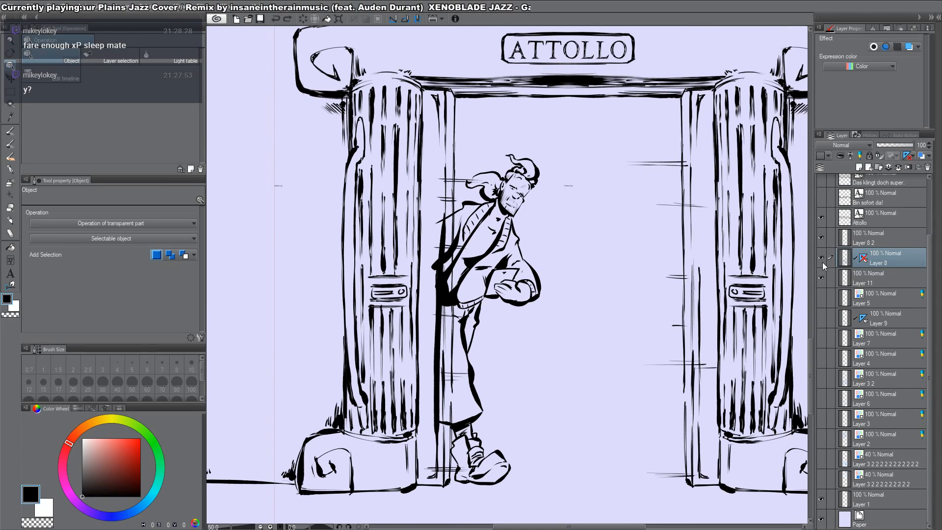
pyautogui.keyDown('alt'); pyautogui.click(821, 258); pyautogui.keyUp('alt')
pyautogui.scroll(-1, 630, 249)
pyautogui.scroll(-1, 631, 249)
pyautogui.press('w')
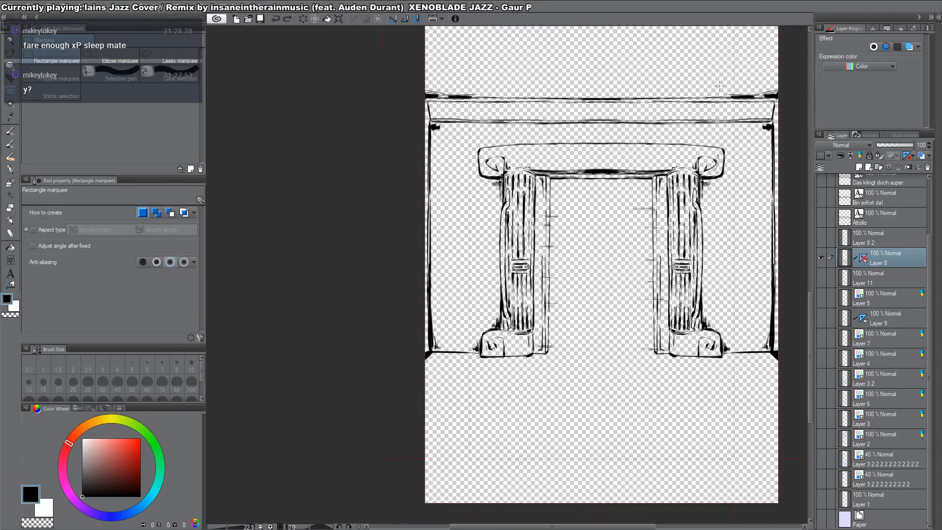
pyautogui.click(691, 65)
pyautogui.click(623, 326)
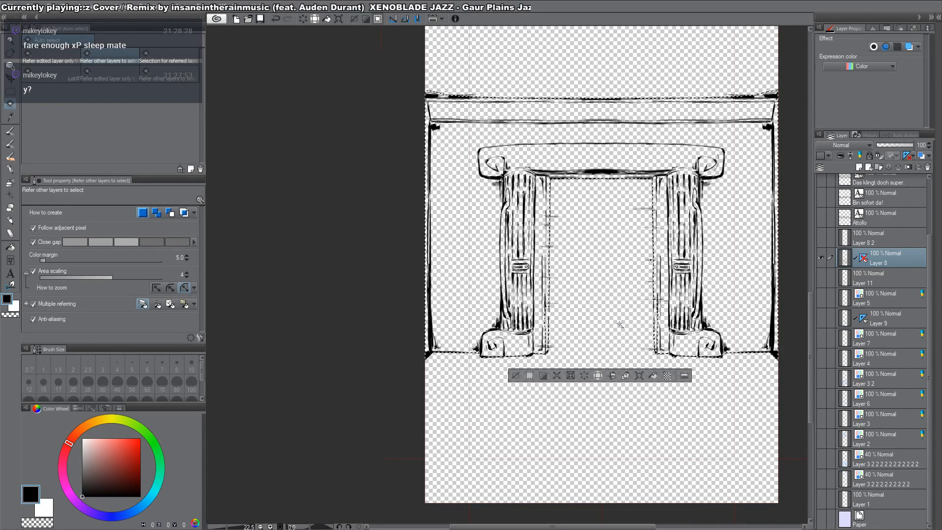
# Step: Show the other layers again, fill the building selection with white on a new layer above Layer 11 and clear the selection
pyautogui.keyDown('alt'); pyautogui.click(821, 257); pyautogui.keyUp('alt')
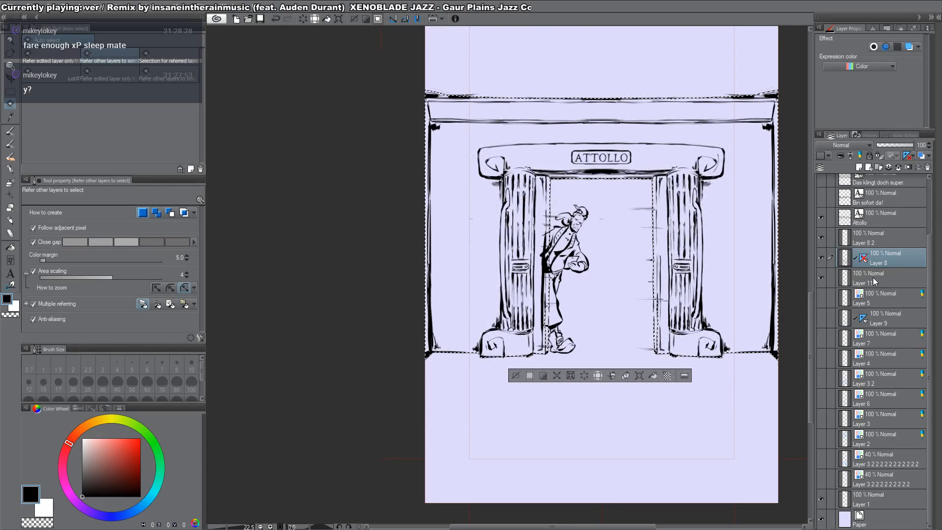
pyautogui.click(869, 279)
pyautogui.hotkey('ctrl', 'shift', 'n')
pyautogui.press('x')
pyautogui.hotkey('alt', 'BackSpace')
pyautogui.hotkey('ctrl', 'd')
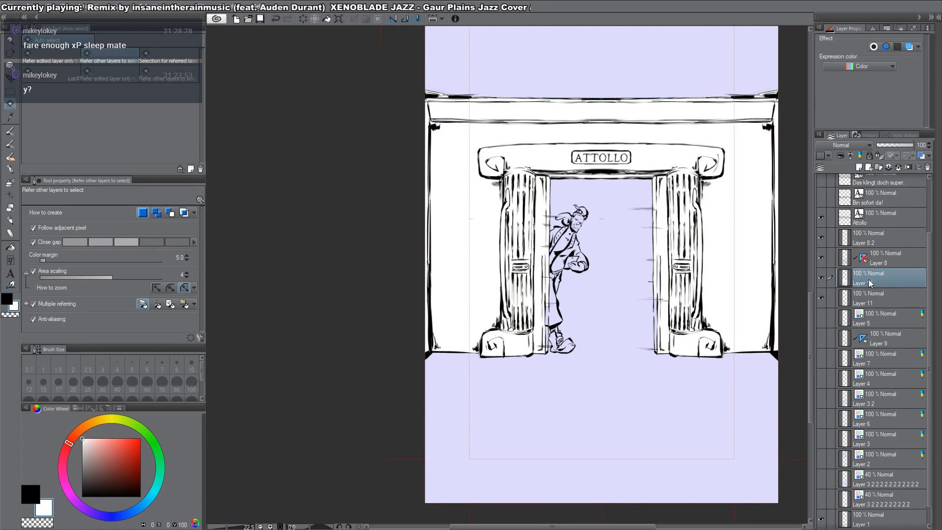
pyautogui.keyDown('ctrl'); pyautogui.click(573, 246); pyautogui.keyUp('ctrl')
pyautogui.keyDown('ctrl'); pyautogui.click(573, 246); pyautogui.keyUp('ctrl')
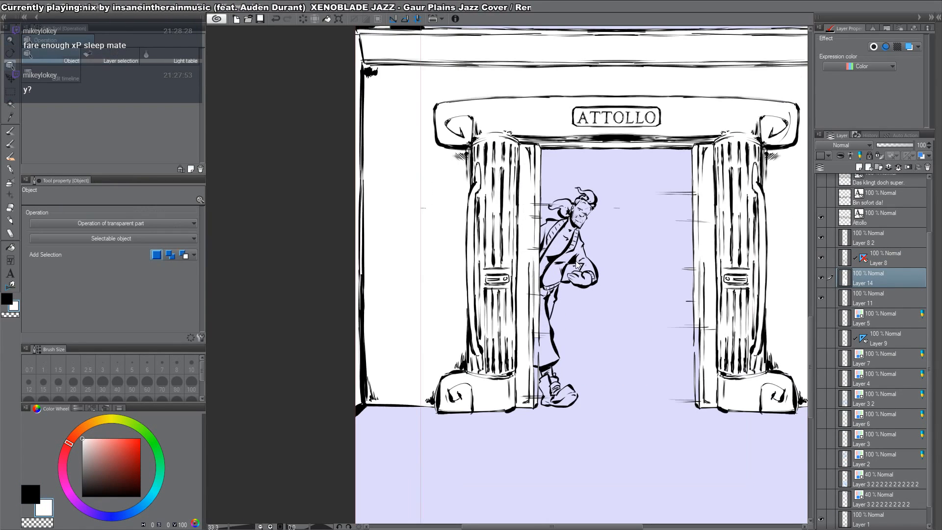
# Step: Select the walking figure's silhouette from isolated Layer 11 and fill it with white on a new layer directly beneath it
pyautogui.click(883, 296)
pyautogui.keyDown('alt'); pyautogui.click(820, 297); pyautogui.keyUp('alt')
pyautogui.press('w')
pyautogui.click(667, 278)
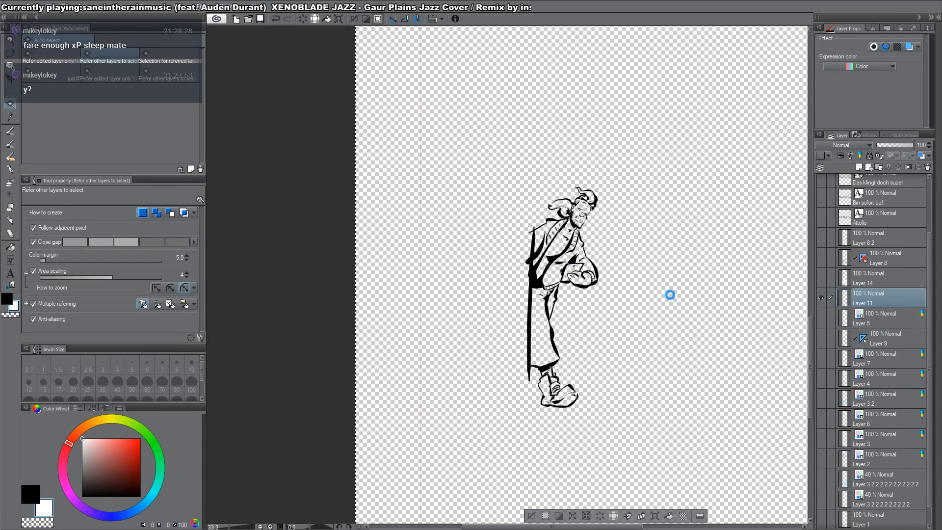
pyautogui.keyDown('alt'); pyautogui.click(822, 298); pyautogui.keyUp('alt')
pyautogui.click(863, 314)
pyautogui.hotkey('ctrl', 'shift', 'n')
pyautogui.hotkey('ctrl', 'd')
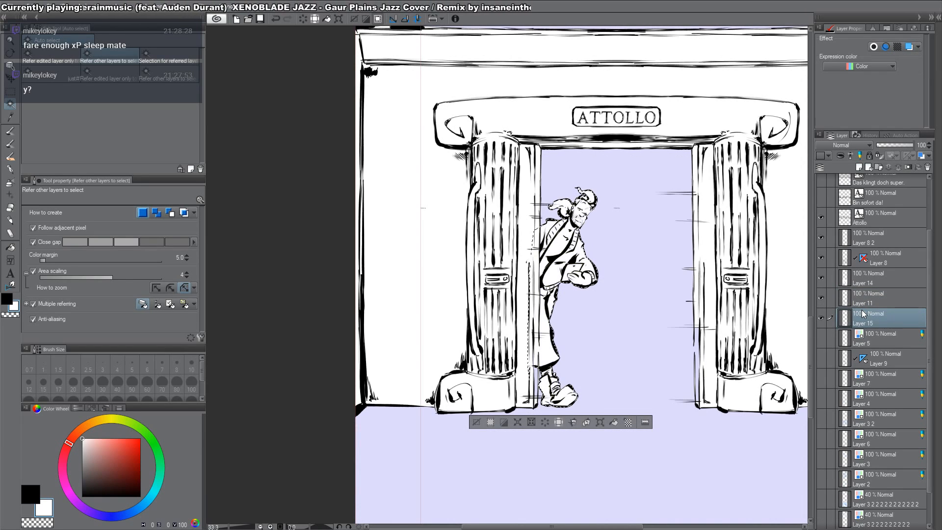
# Step: Show Layer 9 with the door drawing and move it directly below Layer 15
pyautogui.click(821, 359)
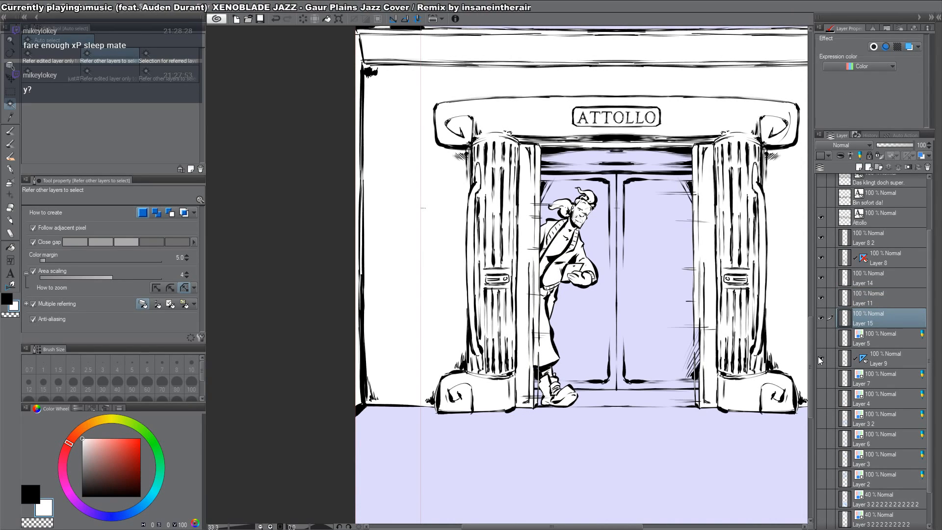
pyautogui.moveTo(886, 360); pyautogui.dragTo(872, 337)
pyautogui.keyDown('alt'); pyautogui.click(820, 337); pyautogui.keyUp('alt')
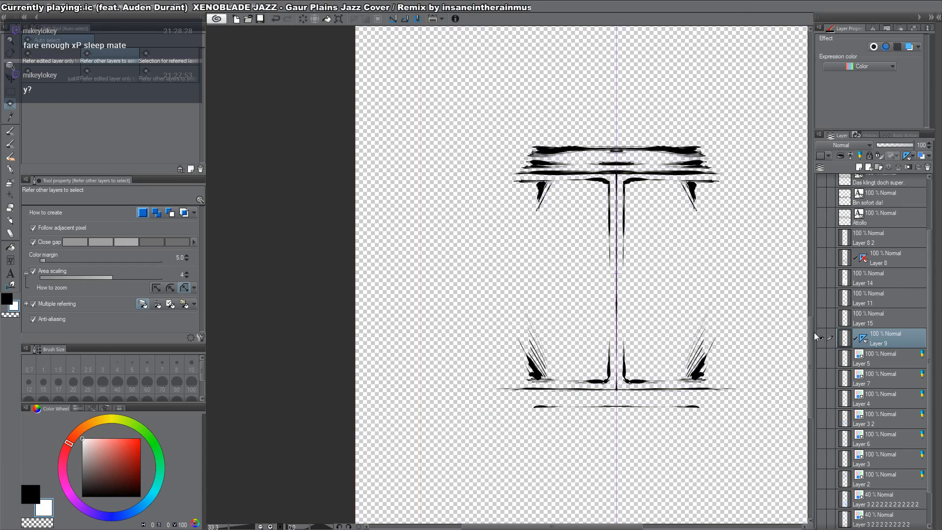
pyautogui.click(734, 299)
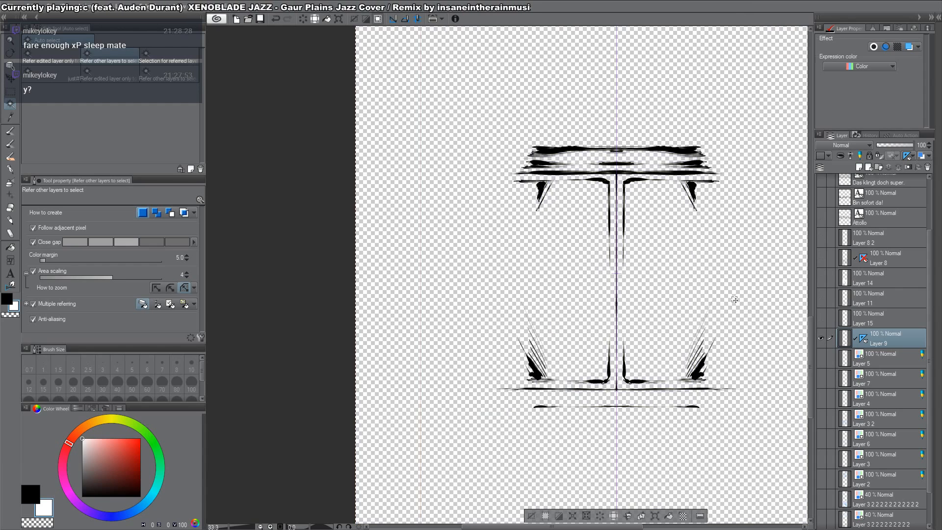
pyautogui.keyDown('alt'); pyautogui.click(821, 338); pyautogui.keyUp('alt')
pyautogui.moveTo(632, 358); pyautogui.dragTo(556, 425)
pyautogui.hotkey('ctrl', 'space')
pyautogui.moveTo(586, 315); pyautogui.dragTo(592, 309)
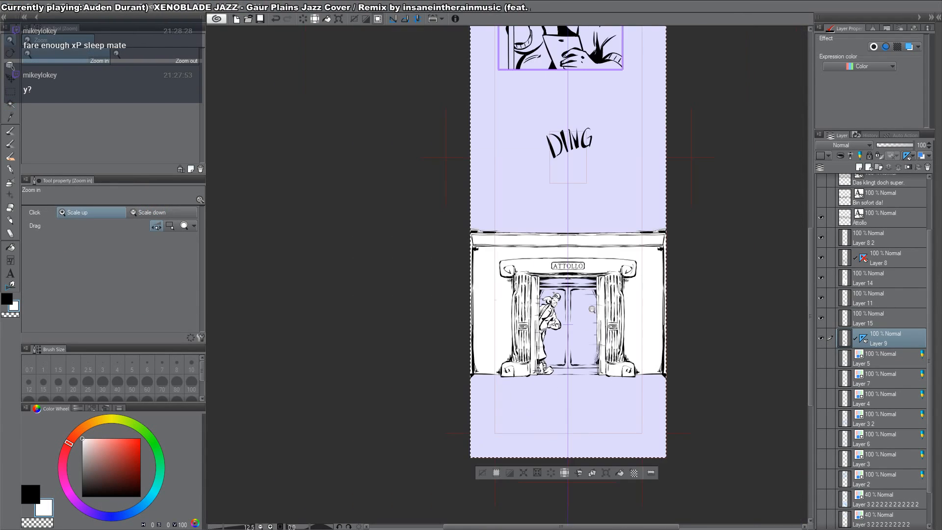
pyautogui.hotkey('ctrl', 'd')
pyautogui.moveTo(605, 118); pyautogui.dragTo(612, 288)
pyautogui.press('o')
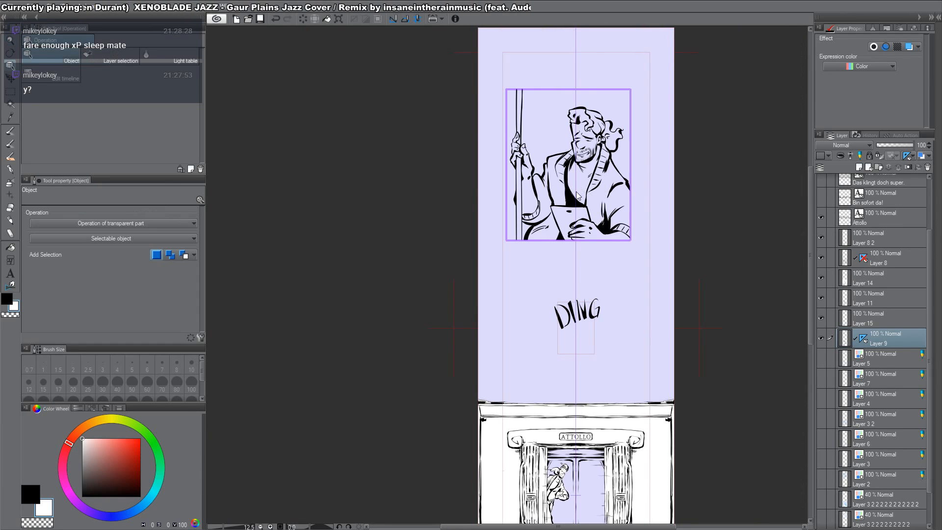
pyautogui.click(577, 201)
pyautogui.moveTo(664, 161); pyautogui.dragTo(664, 219)
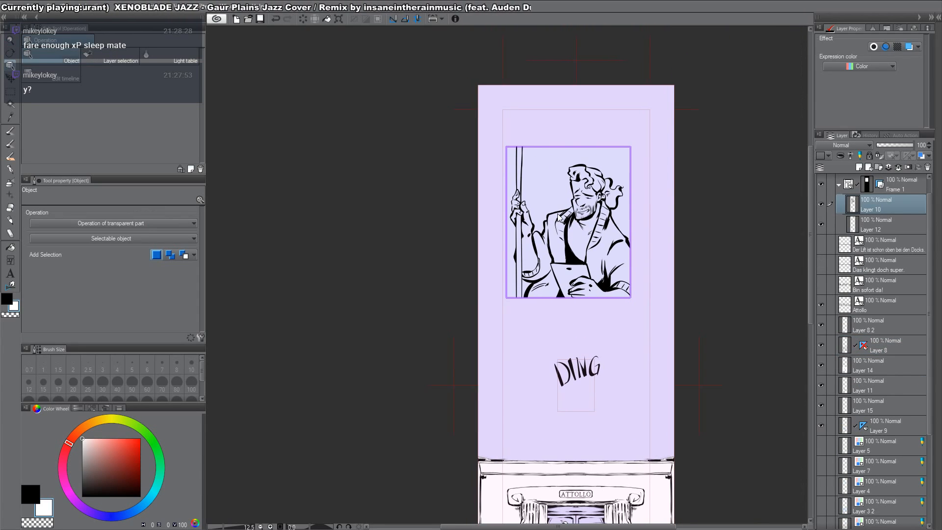
# Step: Switch to the page with the fox-eared girl and create a rectangular frame folder along the lowest bearded man's sketched panel
pyautogui.hotkey('ctrl', 'Tab')
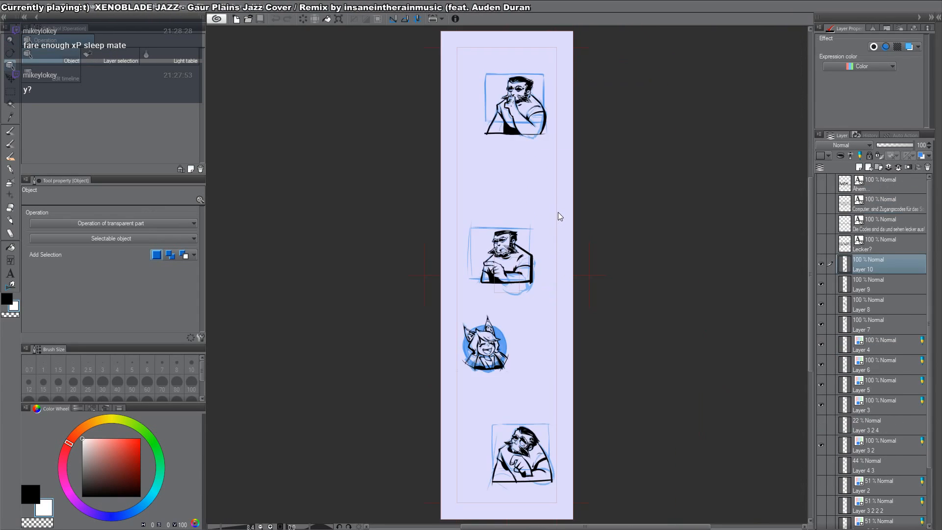
pyautogui.hotkey('ctrl', 'space')
pyautogui.moveTo(495, 365); pyautogui.dragTo(442, 216)
pyautogui.scroll(1, 442, 216)
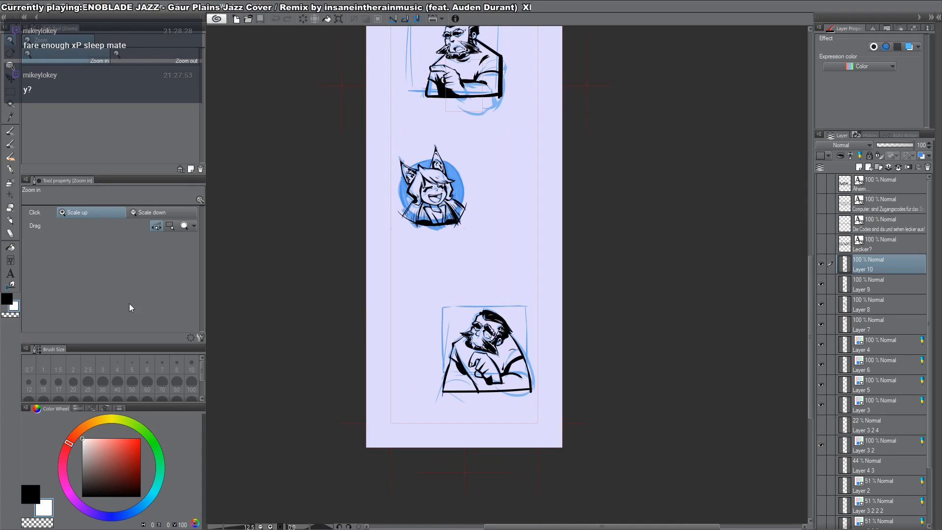
pyautogui.click(11, 261)
pyautogui.scroll(1, 564, 330)
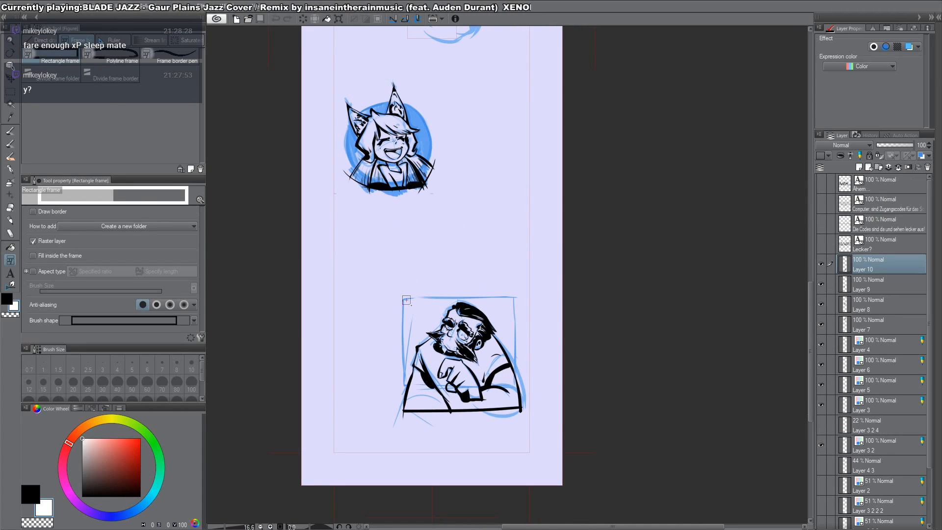
pyautogui.moveTo(403, 297); pyautogui.dragTo(516, 387)
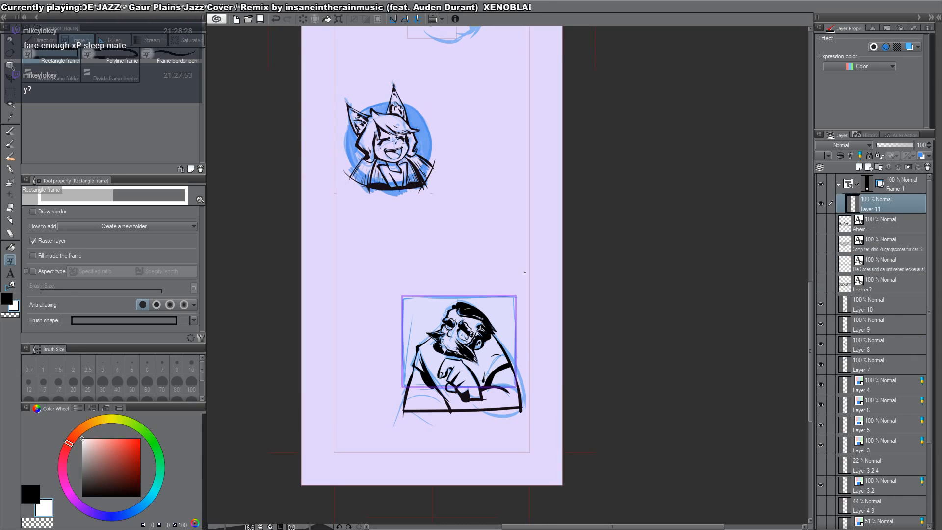
# Step: Collapse the Frame 1 folder and duplicate it twice in the layer stack
pyautogui.click(838, 185)
pyautogui.click(910, 189)
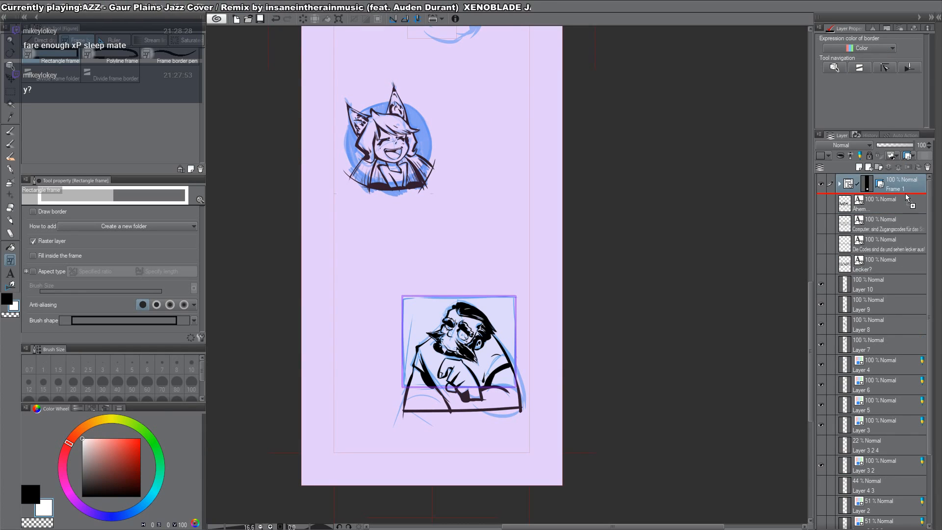
pyautogui.moveTo(905, 194); pyautogui.dragTo(902, 220)
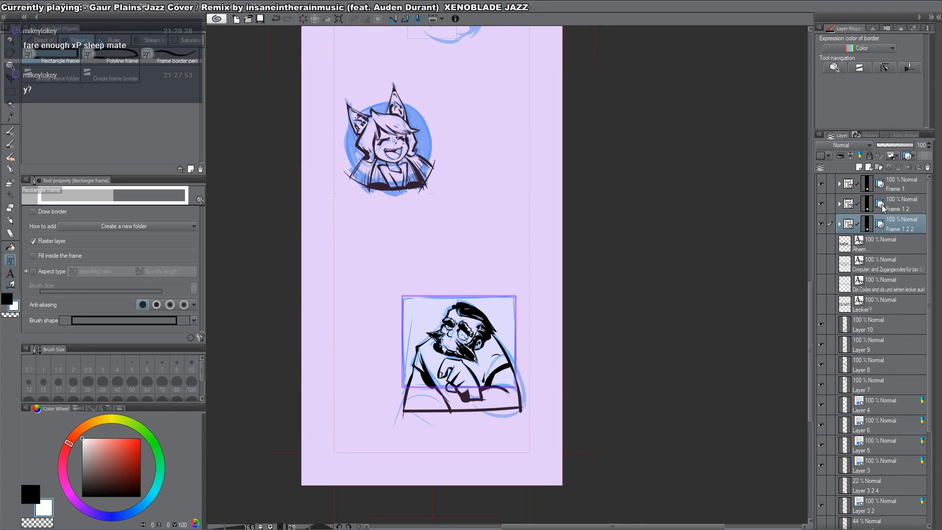
# Step: Move Frame 1 2 onto the middle bearded man's sketched panel and Frame 1 2 2 onto the uppermost one
pyautogui.click(883, 206)
pyautogui.press('k')
pyautogui.moveTo(534, 299); pyautogui.dragTo(556, 149)
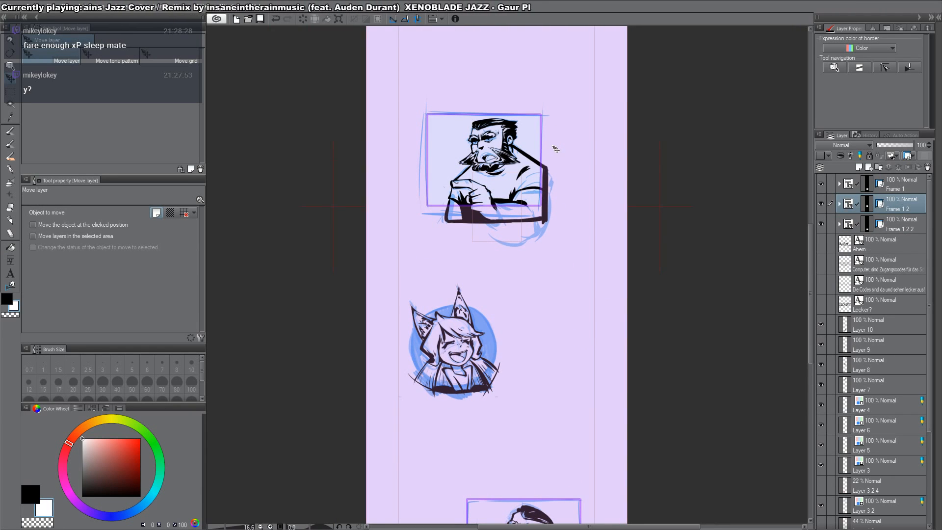
pyautogui.click(911, 227)
pyautogui.moveTo(643, 170); pyautogui.dragTo(590, 57)
pyautogui.moveTo(591, 89); pyautogui.dragTo(602, 357)
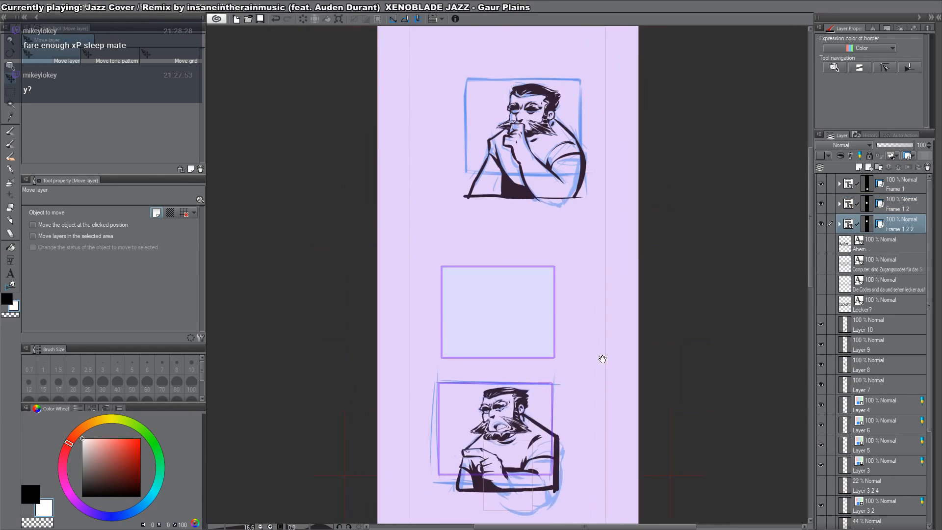
pyautogui.moveTo(518, 310); pyautogui.dragTo(543, 122)
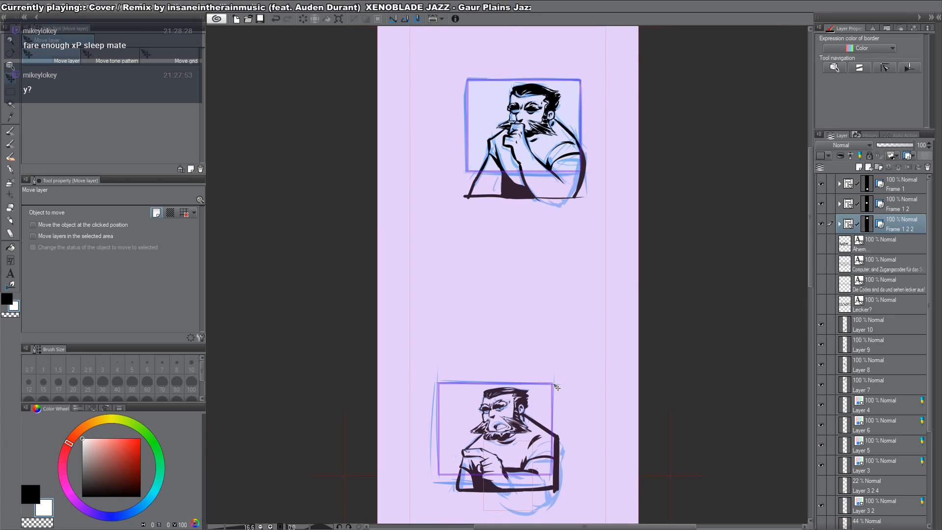
# Step: Put Layer 8 with the middle bearded man into the Frame 1 2 folder
pyautogui.moveTo(532, 391); pyautogui.dragTo(551, 186)
pyautogui.press('o')
pyautogui.click(886, 364)
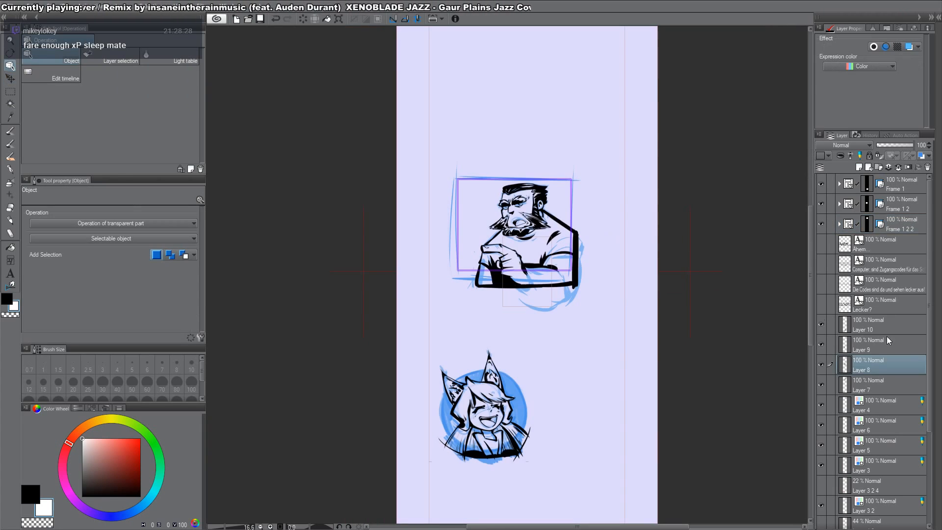
pyautogui.moveTo(873, 369); pyautogui.dragTo(896, 245)
pyautogui.moveTo(898, 206); pyautogui.dragTo(898, 206)
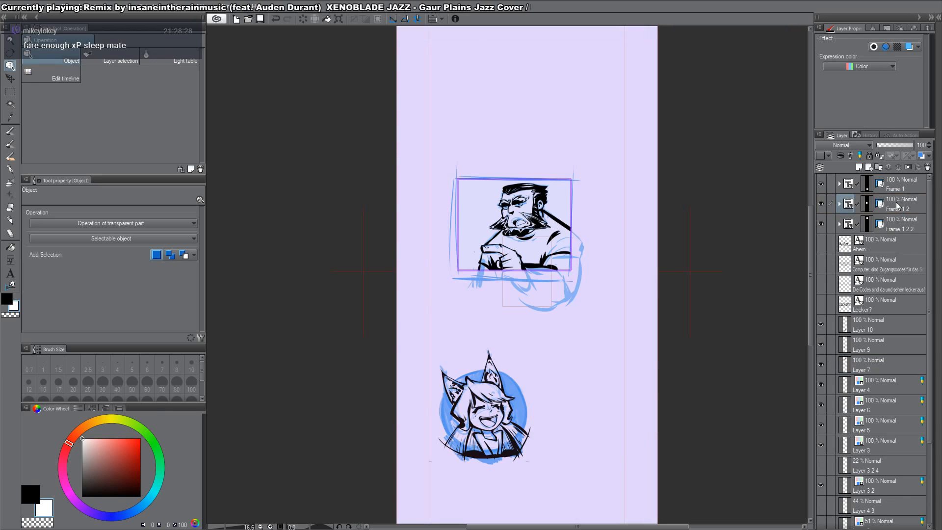
# Step: Put Layer 10 with the lowest man into Frame 1 and Layer 7 with the uppermost man into Frame 1 2 2
pyautogui.moveTo(591, 337); pyautogui.dragTo(578, 101)
pyautogui.click(867, 320)
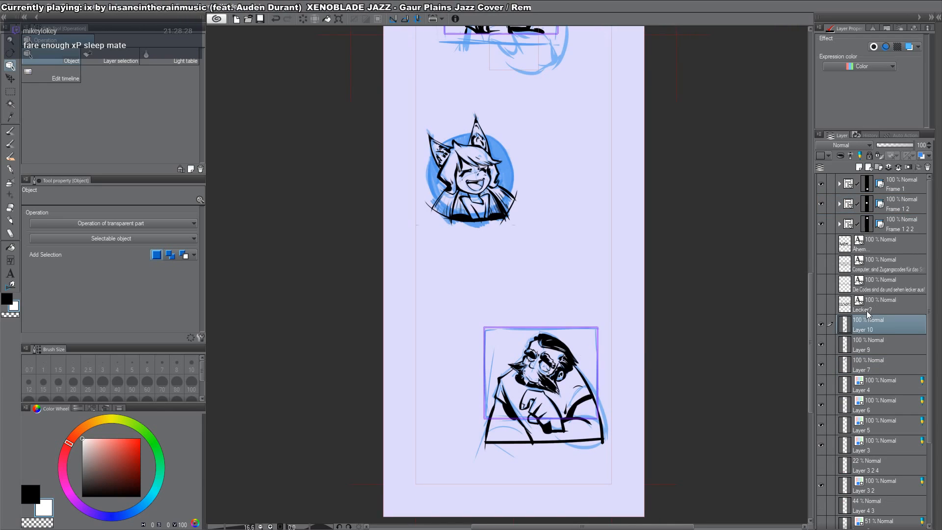
pyautogui.moveTo(889, 178); pyautogui.dragTo(891, 187)
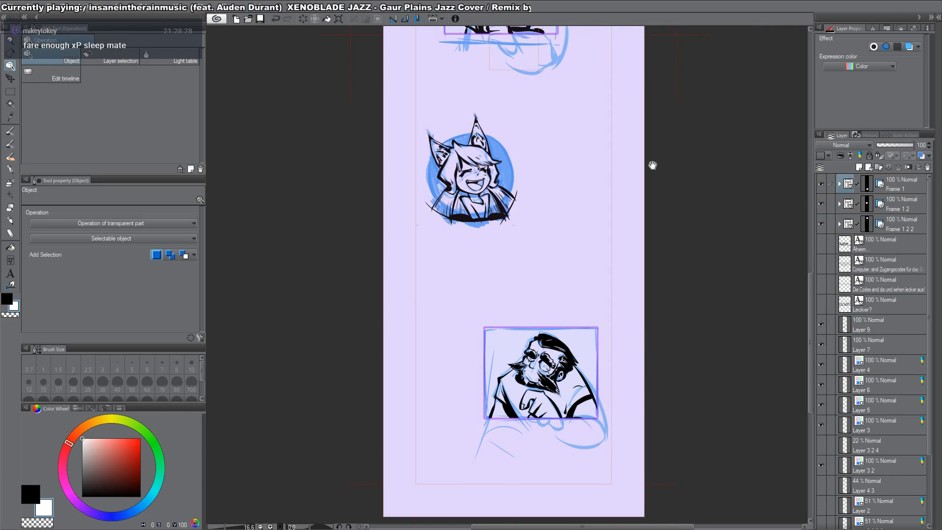
pyautogui.scroll(10, 652, 167)
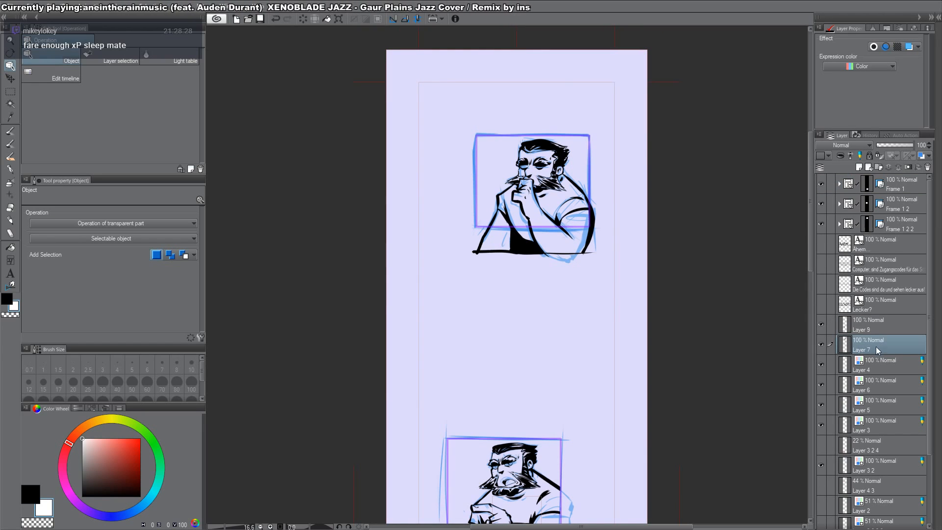
pyautogui.moveTo(893, 238)
pyautogui.mouseDown()
pyautogui.moveTo(895, 194)
pyautogui.moveTo(894, 222)
pyautogui.mouseUp()
# Step: Select Layer 9 with the fox-eared girl and choose the Figure ruler for an ellipse
pyautogui.moveTo(590, 351); pyautogui.dragTo(560, 42)
pyautogui.moveTo(503, 321); pyautogui.dragTo(519, 269)
pyautogui.keyDown('ctrl'); pyautogui.click(454, 316); pyautogui.keyUp('ctrl')
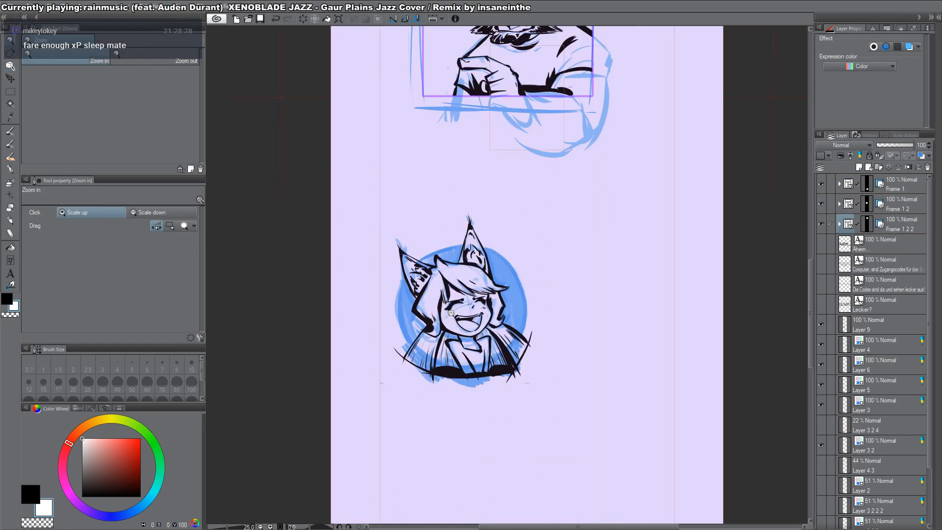
pyautogui.scroll(3, 451, 312)
pyautogui.moveTo(513, 337); pyautogui.dragTo(527, 277)
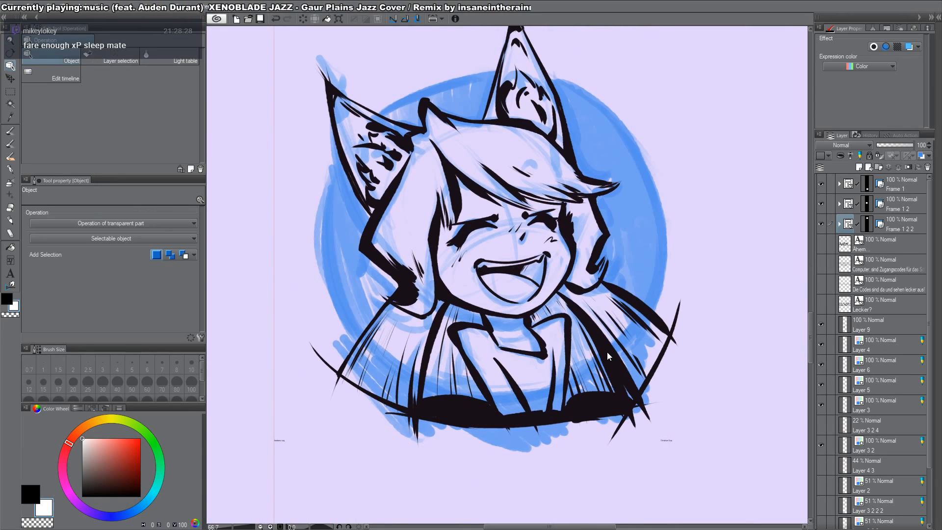
pyautogui.click(918, 325)
pyautogui.click(823, 324)
pyautogui.click(823, 324)
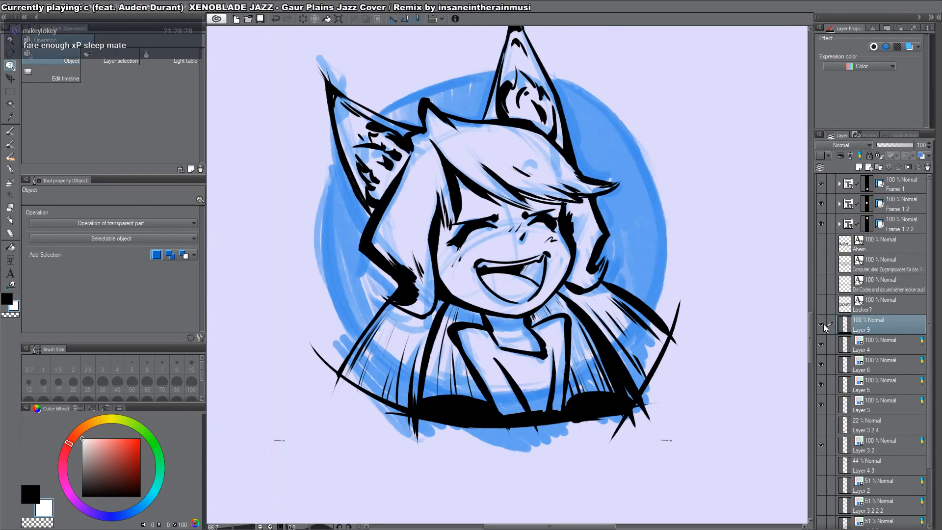
pyautogui.click(14, 262)
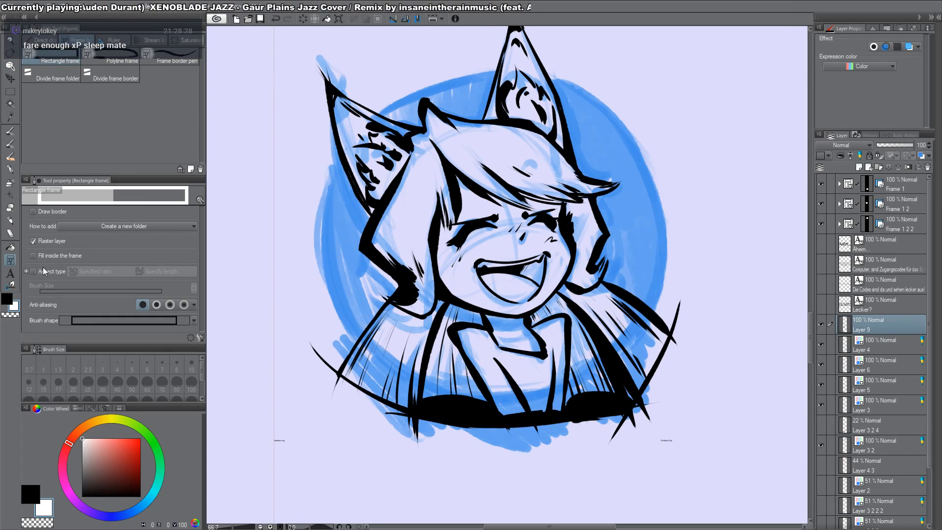
pyautogui.click(110, 42)
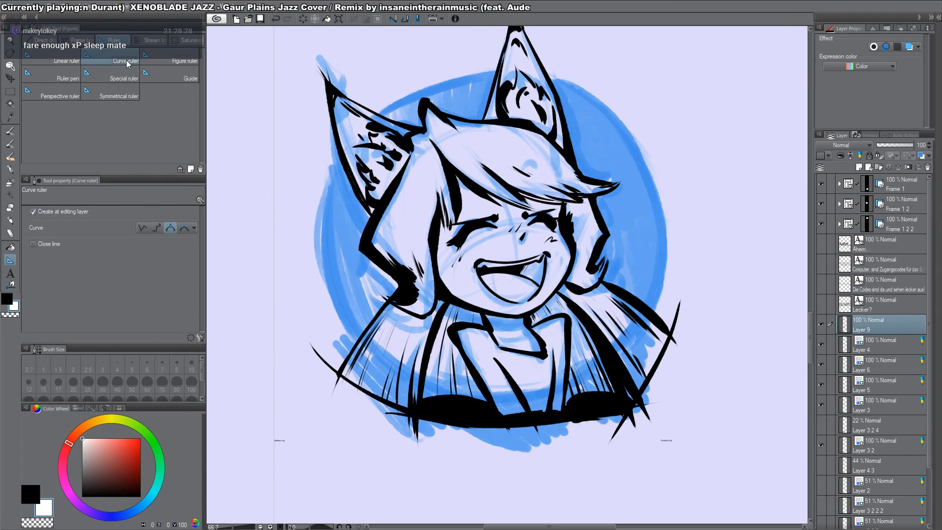
pyautogui.click(156, 59)
pyautogui.scroll(-2, 388, 200)
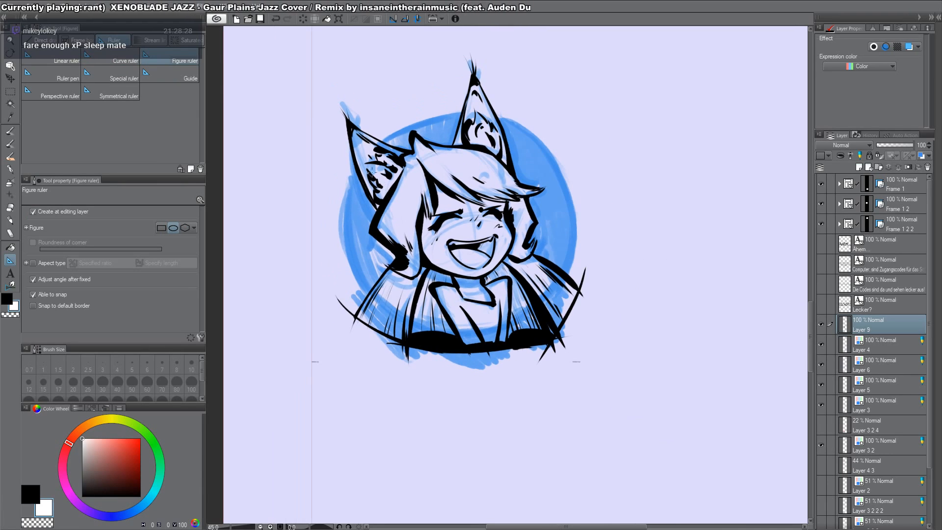
pyautogui.moveTo(350, 143)
pyautogui.mouseDown()
pyautogui.moveTo(506, 353)
pyautogui.moveTo(557, 365)
pyautogui.moveTo(573, 345)
pyautogui.moveTo(405, 173)
pyautogui.moveTo(353, 98)
pyautogui.moveTo(269, 82)
pyautogui.mouseUp()
pyautogui.click(576, 324)
pyautogui.hotkey('ctrl', 'z')
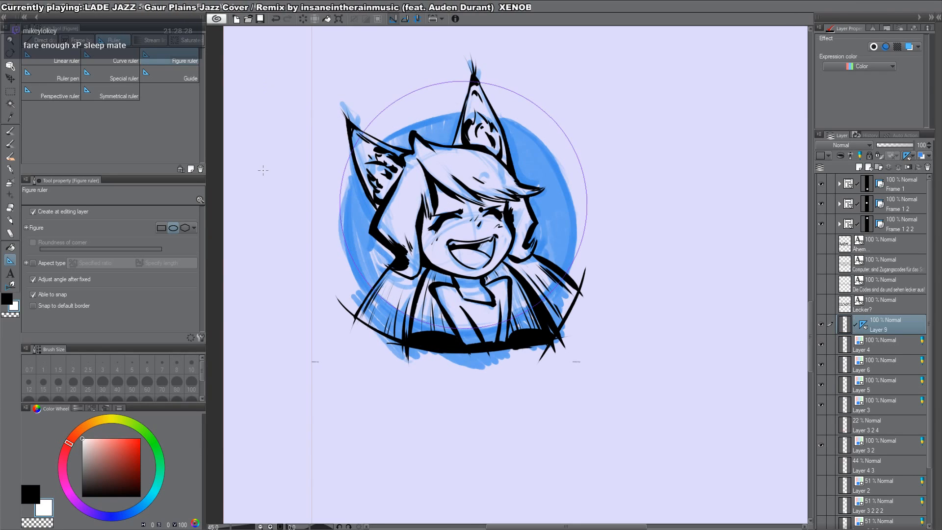
pyautogui.moveTo(391, 169); pyautogui.dragTo(431, 216)
pyautogui.hotkey('ctrl', 'z')
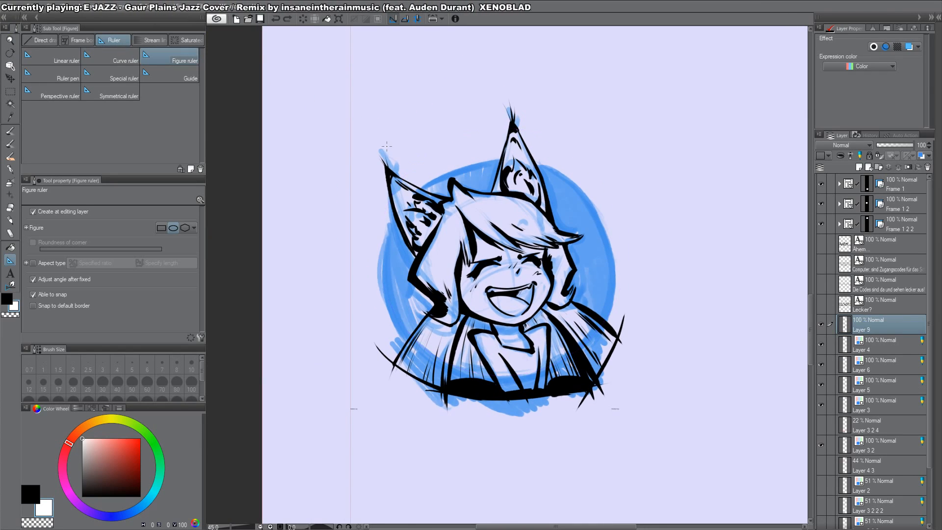
# Step: Place a circular figure ruler on Layer 9 over the blue circle behind the girl and check it with the layer isolated
pyautogui.moveTo(387, 161); pyautogui.dragTo(635, 389)
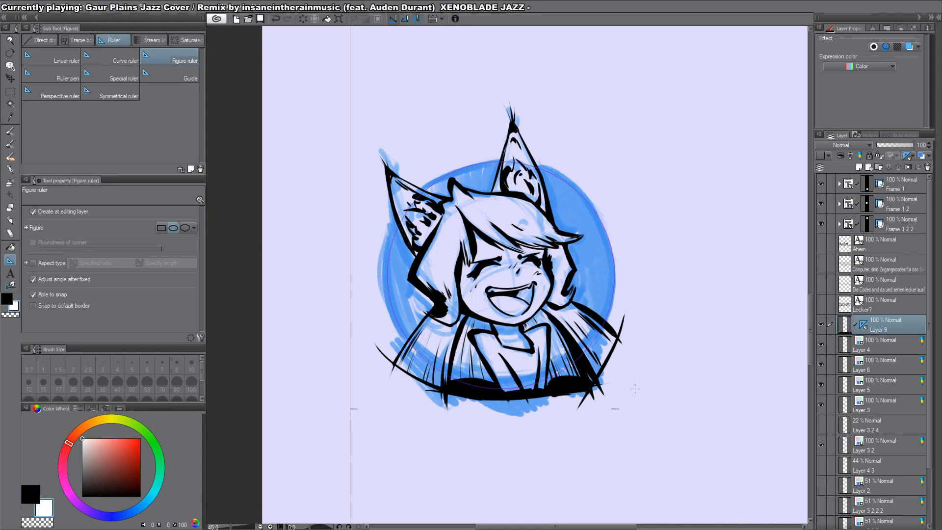
pyautogui.press('p')
pyautogui.keyDown('alt'); pyautogui.click(822, 324); pyautogui.keyUp('alt')
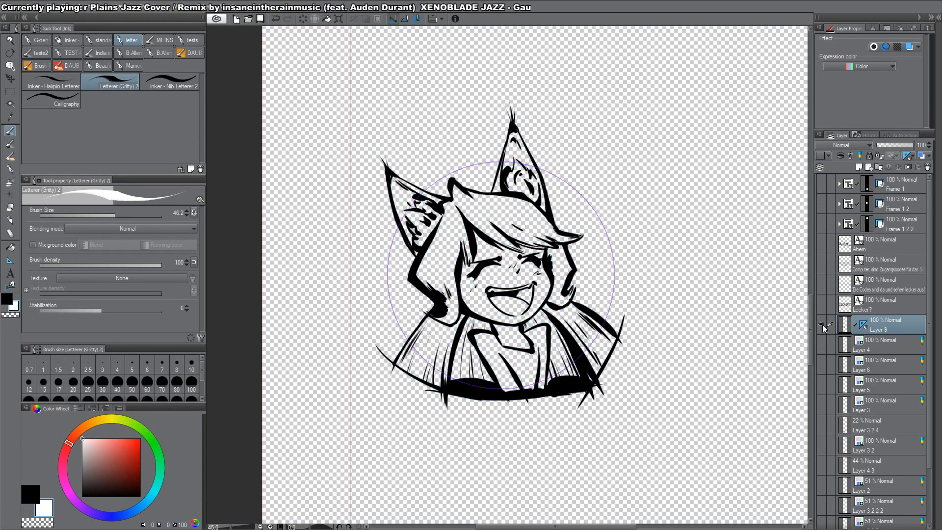
pyautogui.keyDown('alt'); pyautogui.click(822, 325); pyautogui.keyUp('alt')
# Step: Cut the girl's line art from Layer 9 and paste it onto its own layer above the ruler
pyautogui.hotkey('ctrl', 'a')
pyautogui.hotkey('ctrl', 'x')
pyautogui.hotkey('ctrl', 'v')
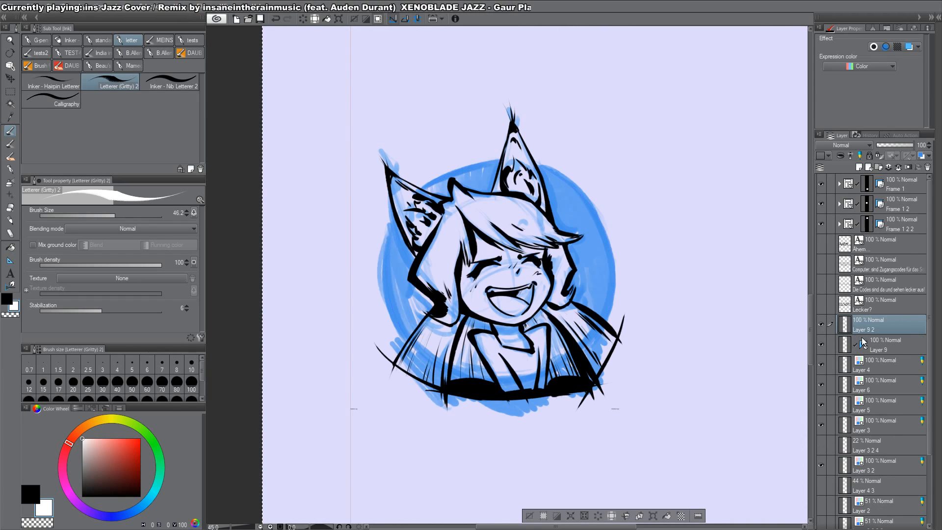
# Step: Ink the circle outline on Layer 9 along the figure ruler with the black G-pen 23 at size 20
pyautogui.click(912, 347)
pyautogui.hotkey('ctrl', 'd')
pyautogui.press('x')
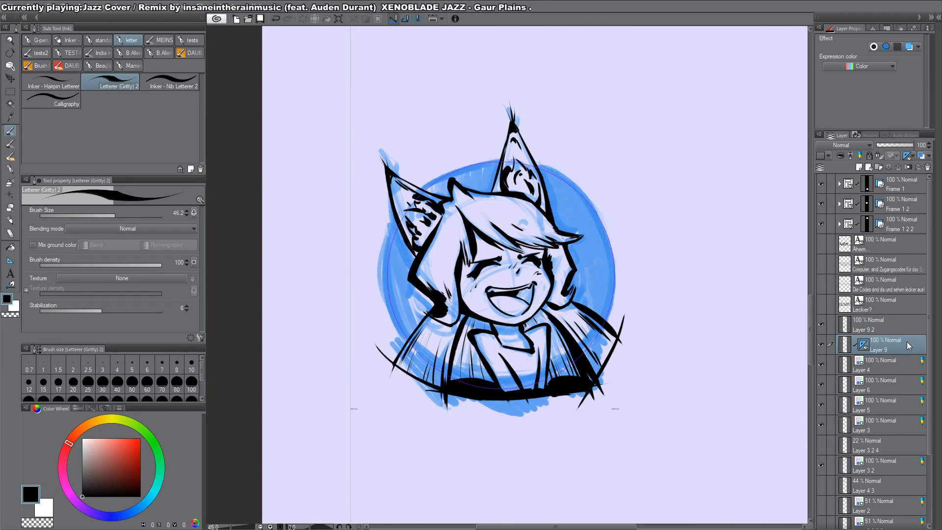
pyautogui.click(41, 41)
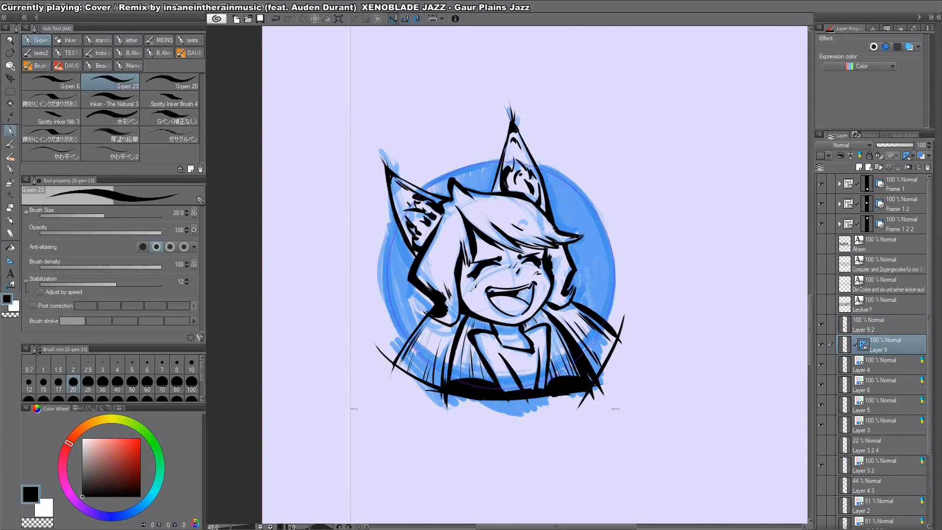
pyautogui.hotkey('ctrl', 'z')
pyautogui.moveTo(414, 201)
pyautogui.mouseDown()
pyautogui.moveTo(455, 378)
pyautogui.moveTo(479, 163)
pyautogui.moveTo(408, 210)
pyautogui.mouseUp()
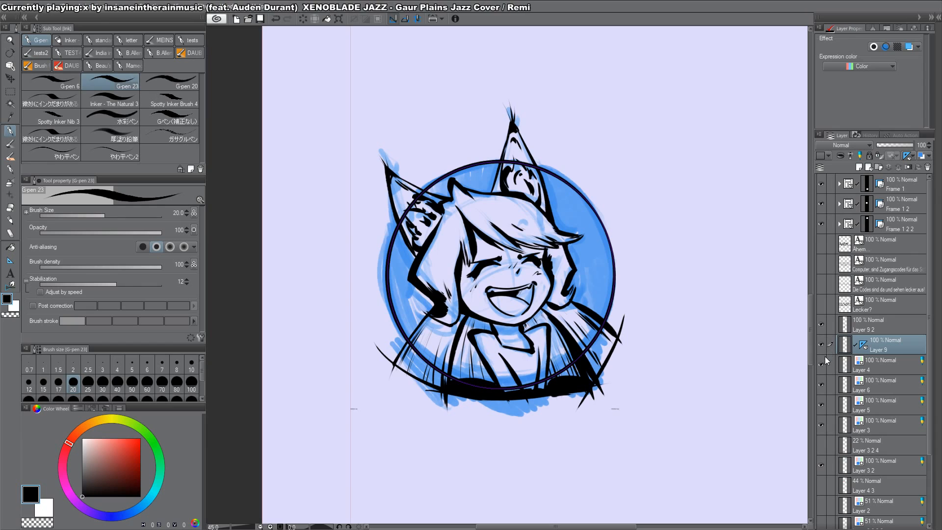
# Step: Isolate Layer 9 to auto-select the circle's interior and fill it with white on a new layer directly beneath
pyautogui.press('/')
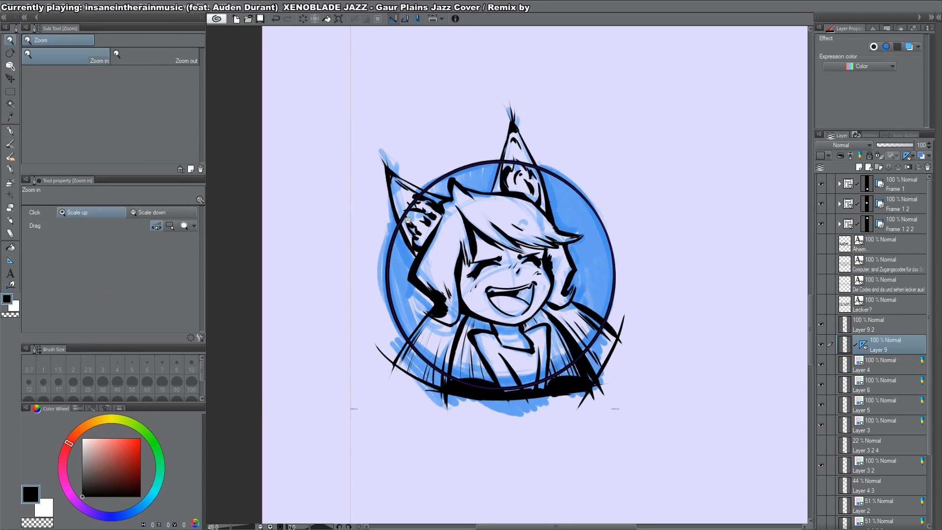
pyautogui.doubleClick(408, 220)
pyautogui.keyDown('alt'); pyautogui.click(821, 344); pyautogui.keyUp('alt')
pyautogui.press('w')
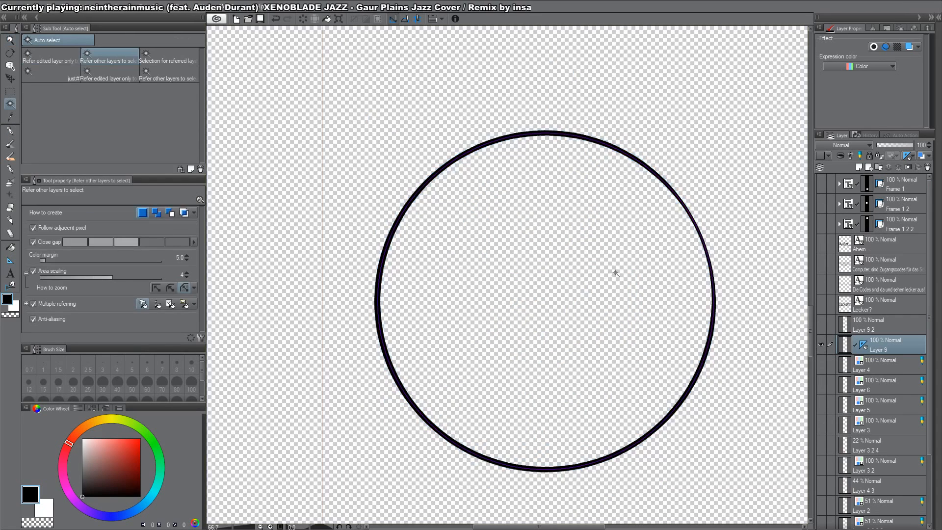
pyautogui.click(609, 272)
pyautogui.keyDown('alt'); pyautogui.click(821, 345); pyautogui.keyUp('alt')
pyautogui.click(894, 359)
pyautogui.hotkey('ctrl', 'shift', 'n')
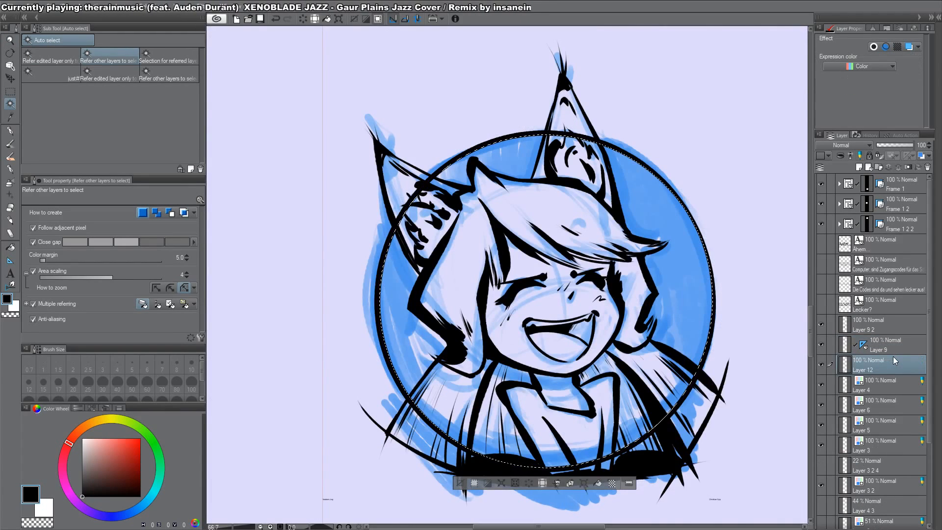
pyautogui.press('x')
pyautogui.hotkey('alt', 'BackSpace')
pyautogui.hotkey('ctrl', 'd')
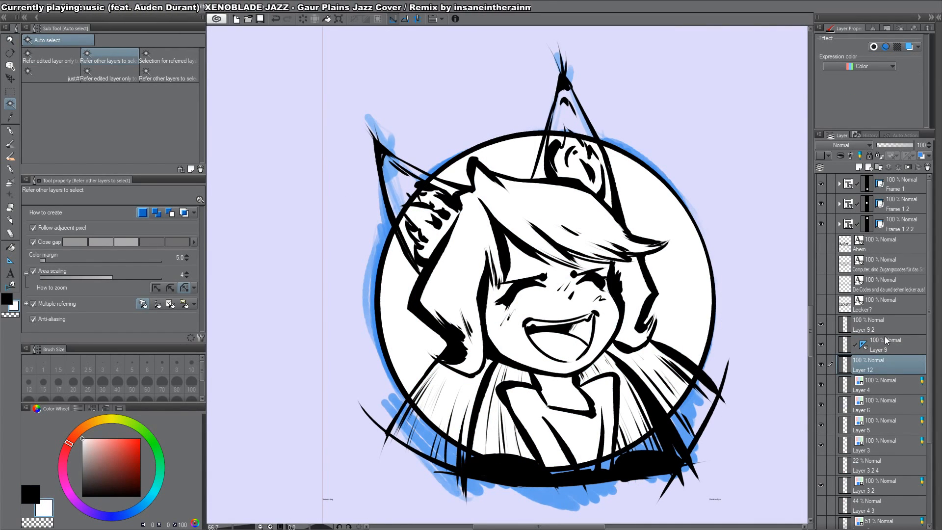
# Step: Add a mask to Layer 9 2 and erase the coat lines that extend past the circle's lower edge
pyautogui.moveTo(615, 328); pyautogui.dragTo(603, 256)
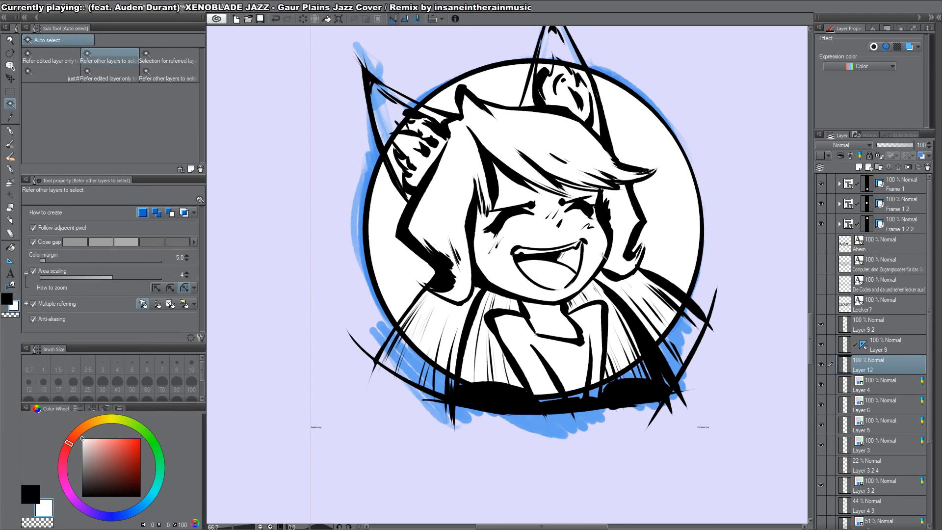
pyautogui.click(873, 326)
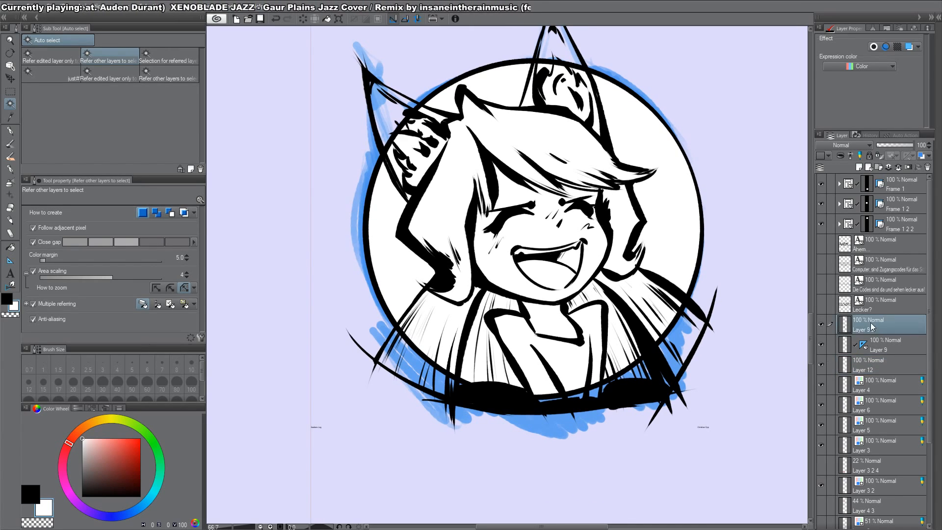
pyautogui.click(908, 169)
pyautogui.press('p')
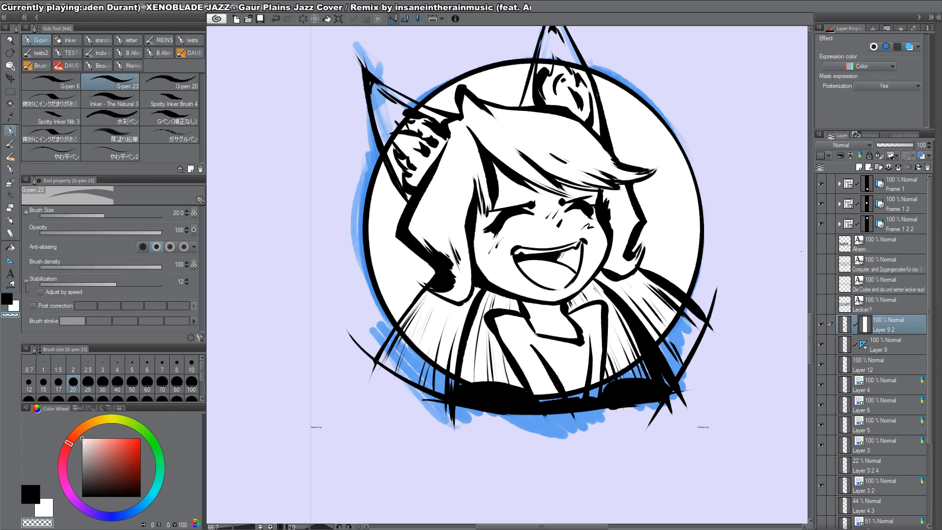
pyautogui.keyDown('ctrl'); pyautogui.click(847, 367); pyautogui.keyUp('ctrl')
pyautogui.hotkey('ctrl', 'shift', 'i')
pyautogui.press('e')
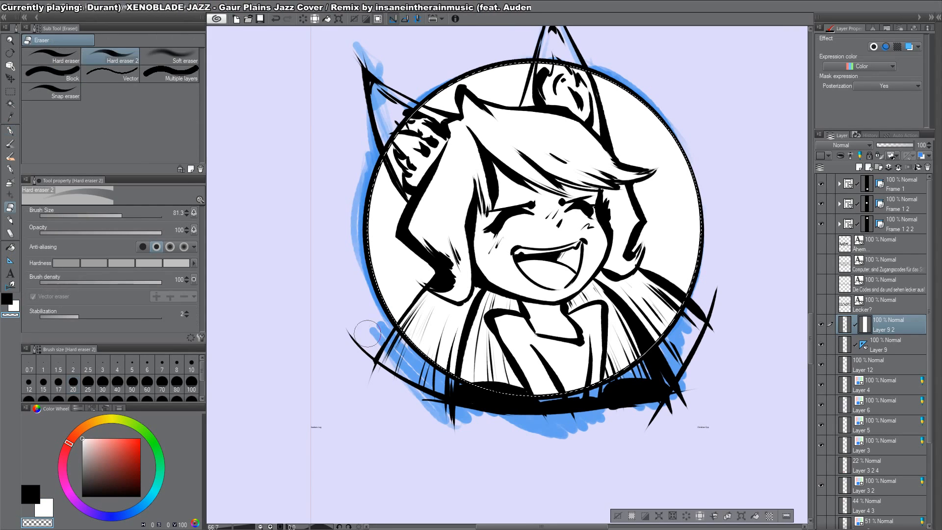
pyautogui.moveTo(338, 307)
pyautogui.mouseDown()
pyautogui.moveTo(431, 388)
pyautogui.moveTo(535, 422)
pyautogui.moveTo(645, 421)
pyautogui.moveTo(700, 397)
pyautogui.moveTo(717, 347)
pyautogui.moveTo(692, 391)
pyautogui.moveTo(677, 382)
pyautogui.mouseUp()
pyautogui.hotkey('ctrl', 'd')
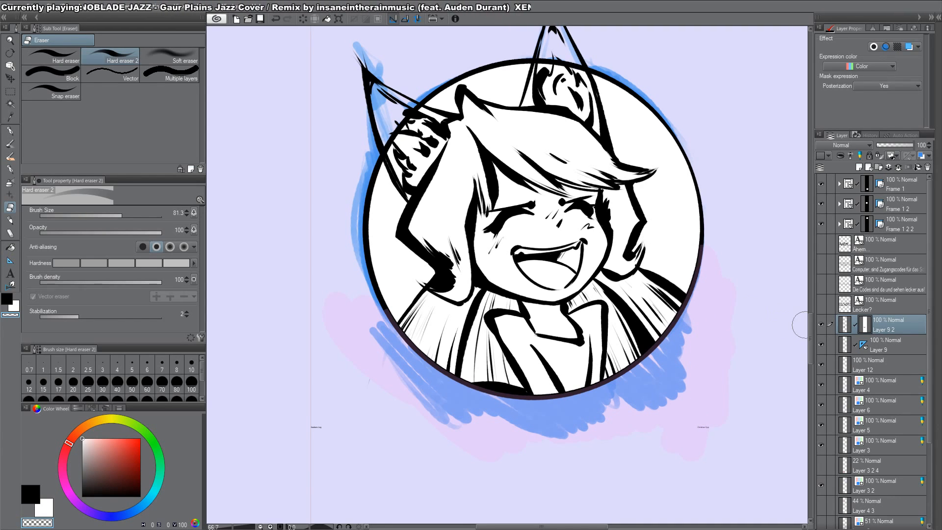
# Step: Isolate Layer 9 2 and close the girl's open lower coat edge with white G-pen strokes on a new layer beneath it
pyautogui.keyDown('alt'); pyautogui.click(819, 326); pyautogui.keyUp('alt')
pyautogui.click(900, 341)
pyautogui.hotkey('ctrl', 'shift', 'n')
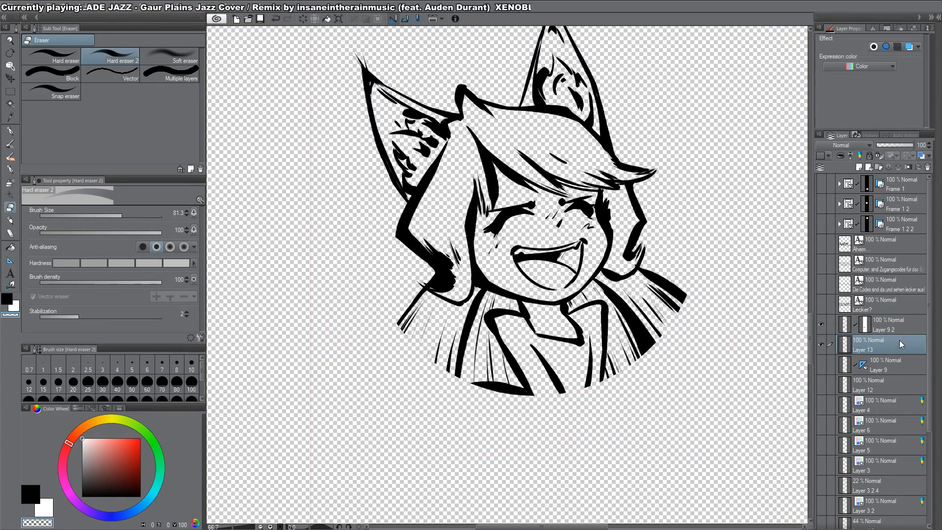
pyautogui.press('p')
pyautogui.press('c')
pyautogui.moveTo(398, 323); pyautogui.dragTo(465, 375)
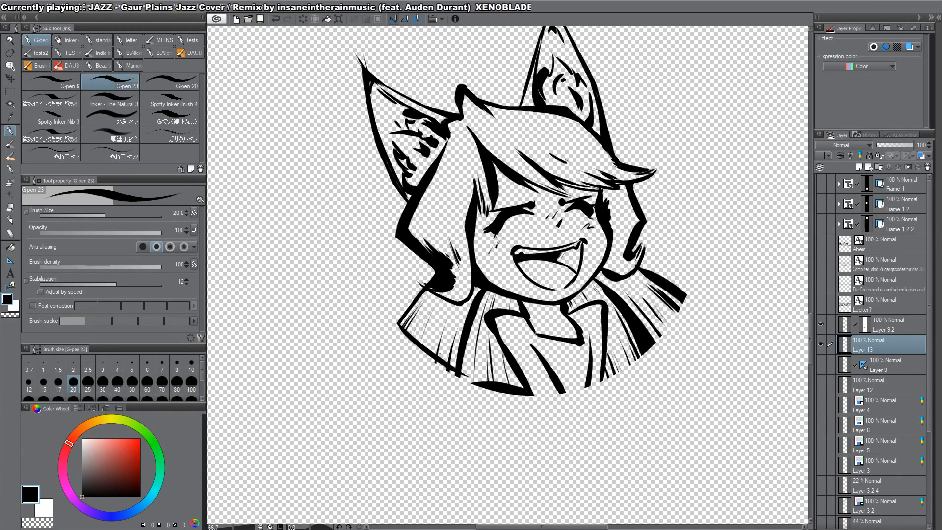
pyautogui.hotkey('ctrl', 'z')
pyautogui.press('x')
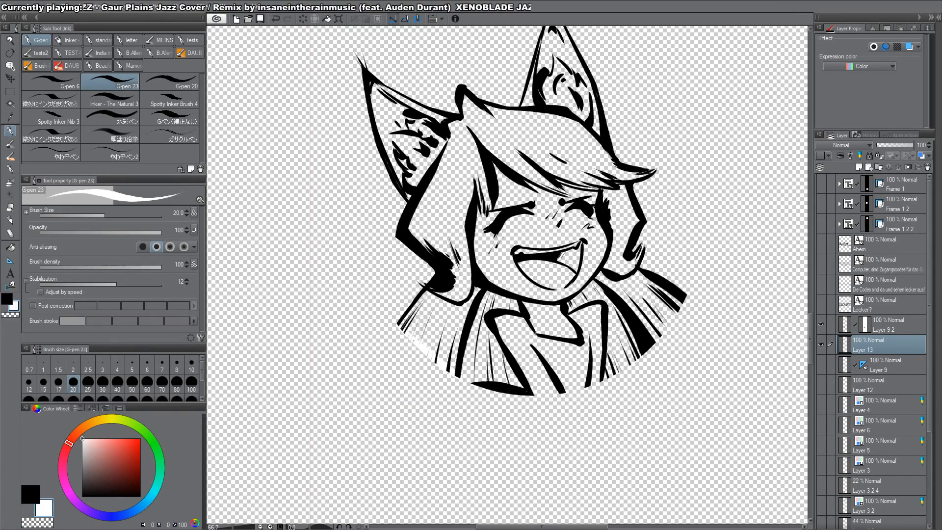
pyautogui.moveTo(571, 382); pyautogui.dragTo(532, 395)
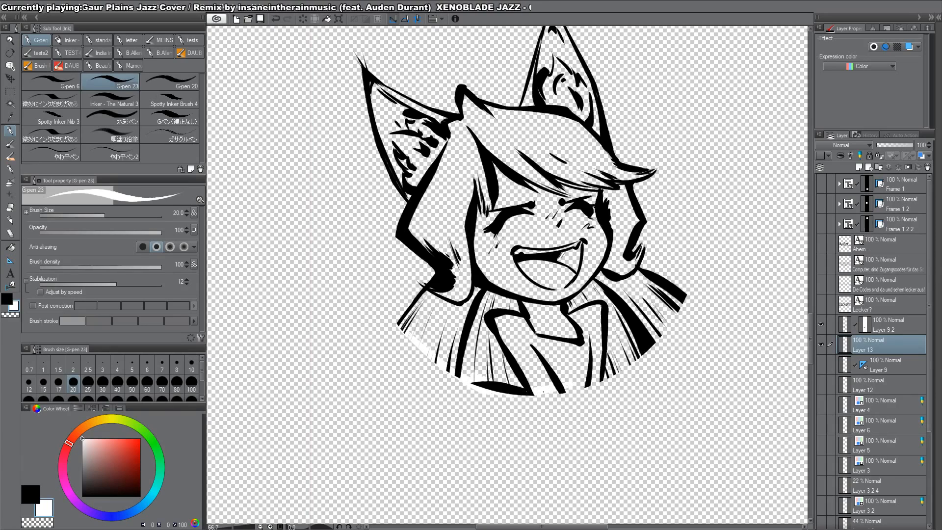
pyautogui.moveTo(635, 354); pyautogui.dragTo(588, 386)
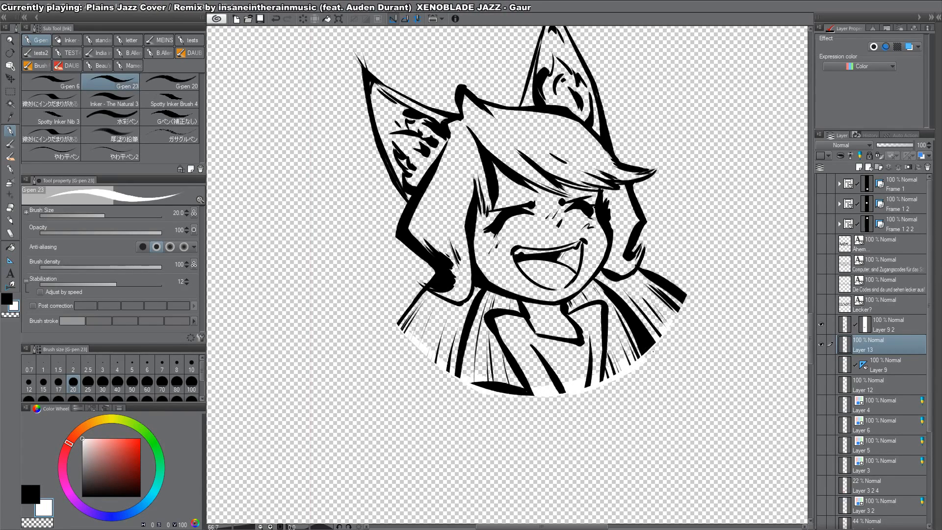
pyautogui.moveTo(652, 352); pyautogui.dragTo(683, 296)
# Step: Auto-select the area around the girl to fill her silhouette with white on Layer 13, and show all layers again
pyautogui.press('w')
pyautogui.click(737, 221)
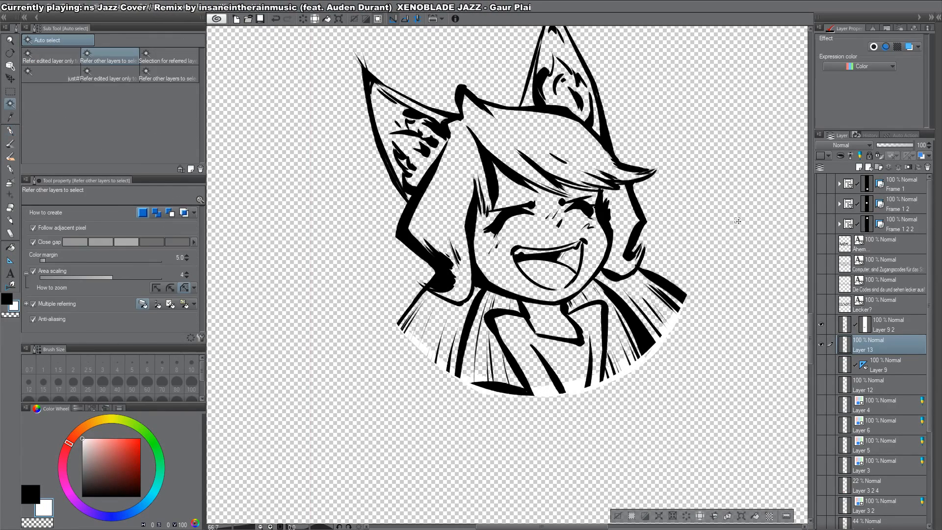
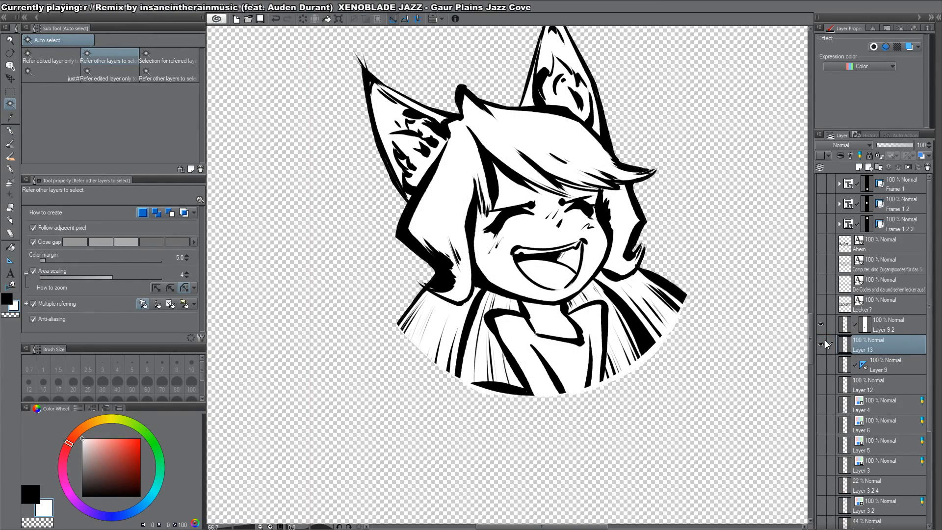
pyautogui.keyDown('alt'); pyautogui.click(822, 346); pyautogui.keyUp('alt')
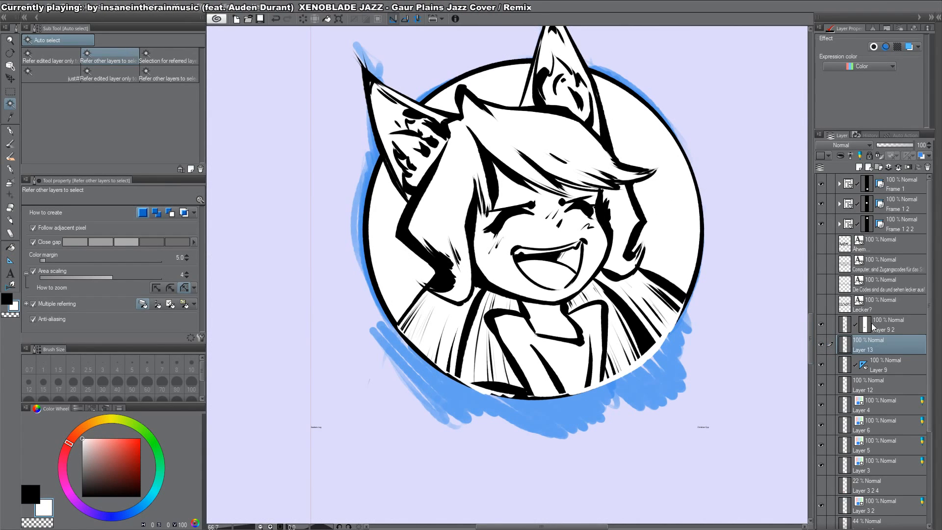
# Step: Copy the Layer 9 2 mask to Layer 13 and move Layer 9 with the circle above Layer 9 2
pyautogui.moveTo(866, 326); pyautogui.dragTo(888, 375)
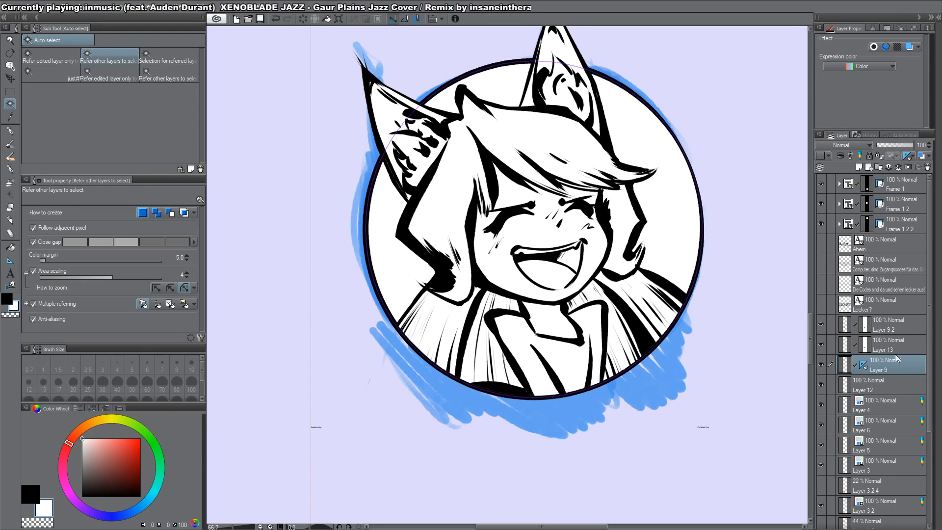
pyautogui.moveTo(889, 313); pyautogui.dragTo(889, 314)
# Step: Erase the parts of the circle line on Layer 9 that cross the girl's ears
pyautogui.moveTo(435, 120)
pyautogui.mouseDown()
pyautogui.moveTo(540, 256)
pyautogui.moveTo(521, 250)
pyautogui.moveTo(497, 279)
pyautogui.mouseUp()
pyautogui.press('e')
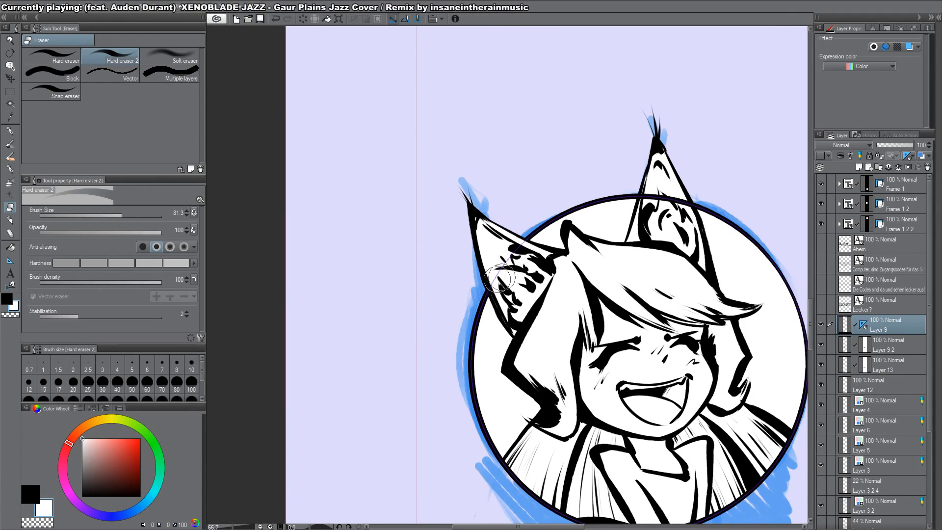
pyautogui.moveTo(658, 193)
pyautogui.mouseDown()
pyautogui.moveTo(644, 195)
pyautogui.moveTo(689, 203)
pyautogui.mouseUp()
pyautogui.keyDown('ctrl'); pyautogui.click(846, 343); pyautogui.keyUp('ctrl')
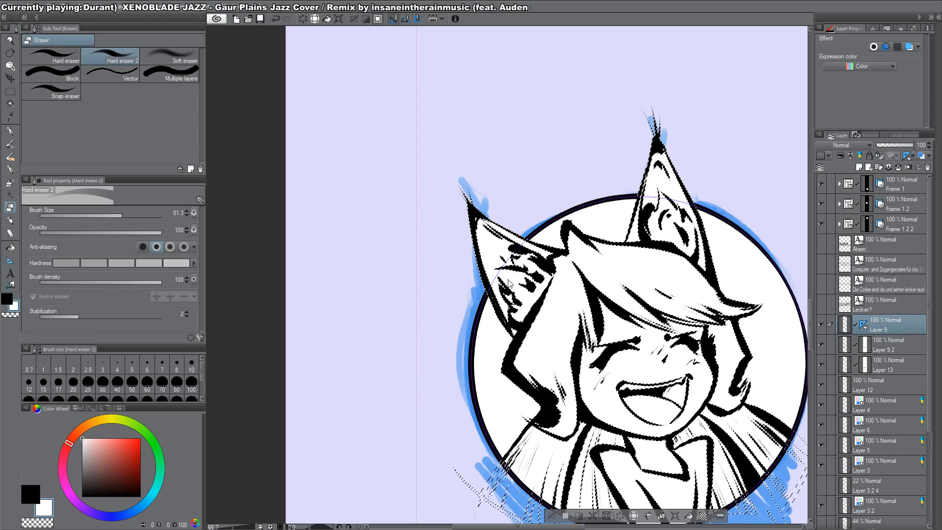
pyautogui.hotkey('ctrl', 'd')
# Step: Hide the blue sketch layers below Layer 12 so only the inked art shows across the page
pyautogui.hotkey('alt', 'space')
pyautogui.keyDown('alt'); pyautogui.doubleClick(629, 368); pyautogui.keyUp('alt')
pyautogui.keyDown('alt'); pyautogui.tripleClick(629, 368); pyautogui.keyUp('alt')
pyautogui.moveTo(629, 369); pyautogui.dragTo(528, 297)
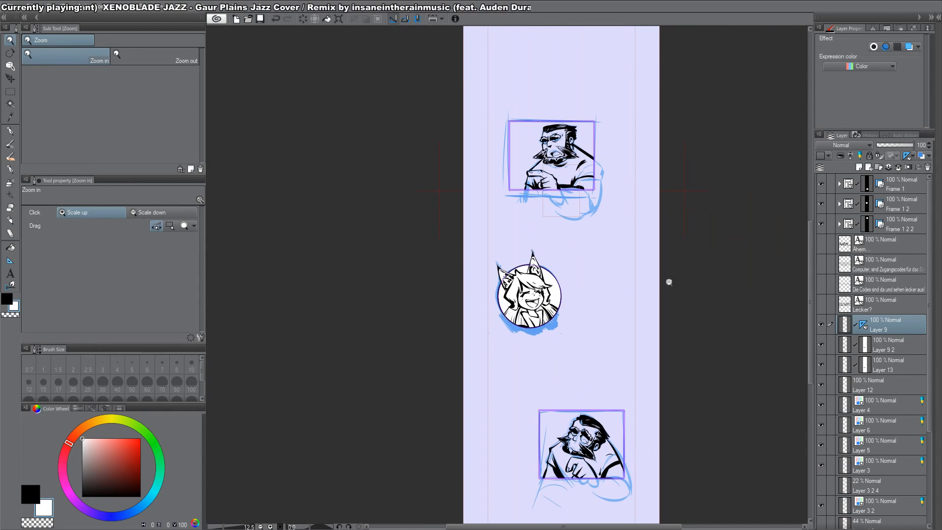
pyautogui.scroll(-2, 832, 353)
pyautogui.moveTo(822, 353); pyautogui.dragTo(802, 470)
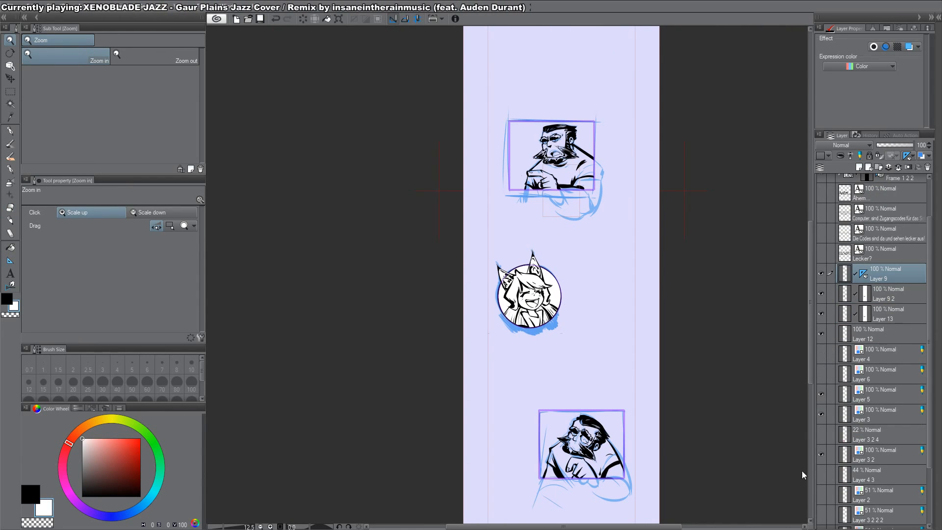
pyautogui.click(810, 466)
pyautogui.moveTo(649, 185); pyautogui.dragTo(638, 478)
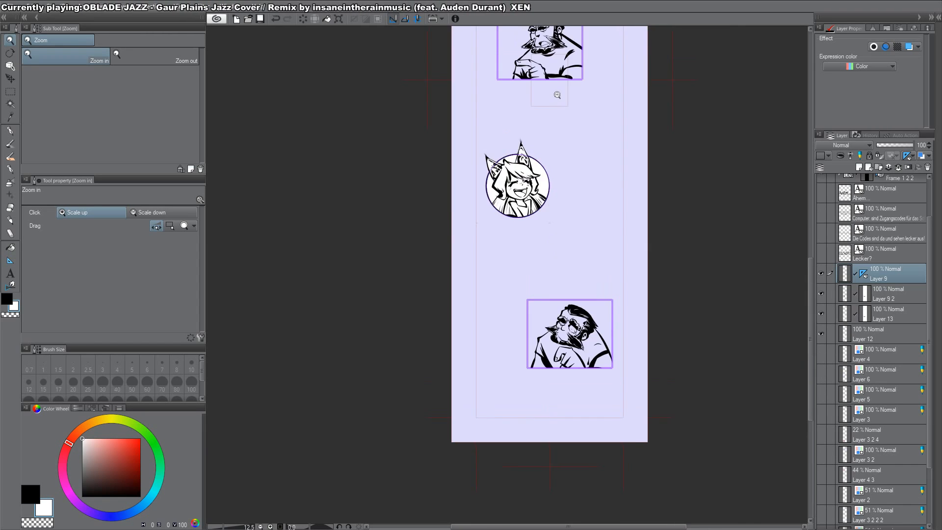
# Step: Select Layer 8 with the middle man and marquee his eye area, leaving out the hairline and the nose tip
pyautogui.scroll(2, 558, 95)
pyautogui.moveTo(558, 95); pyautogui.dragTo(564, 316)
pyautogui.scroll(3, 544, 170)
pyautogui.doubleClick(541, 228)
pyautogui.keyDown('ctrl'); pyautogui.keyDown('shift'); pyautogui.click(564, 199); pyautogui.keyUp('shift'); pyautogui.keyUp('ctrl')
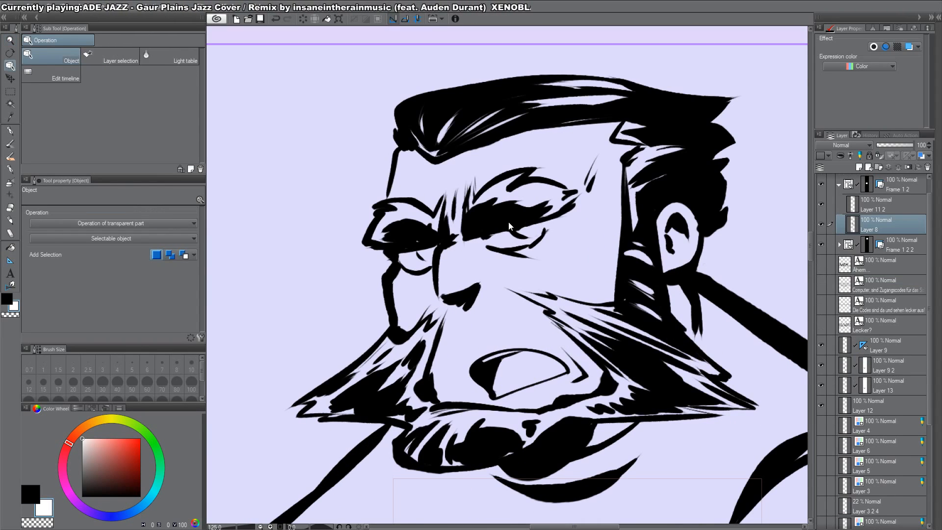
pyautogui.moveTo(609, 148); pyautogui.dragTo(347, 289)
pyautogui.moveTo(367, 118); pyautogui.dragTo(468, 176)
pyautogui.moveTo(491, 271); pyautogui.dragTo(425, 307)
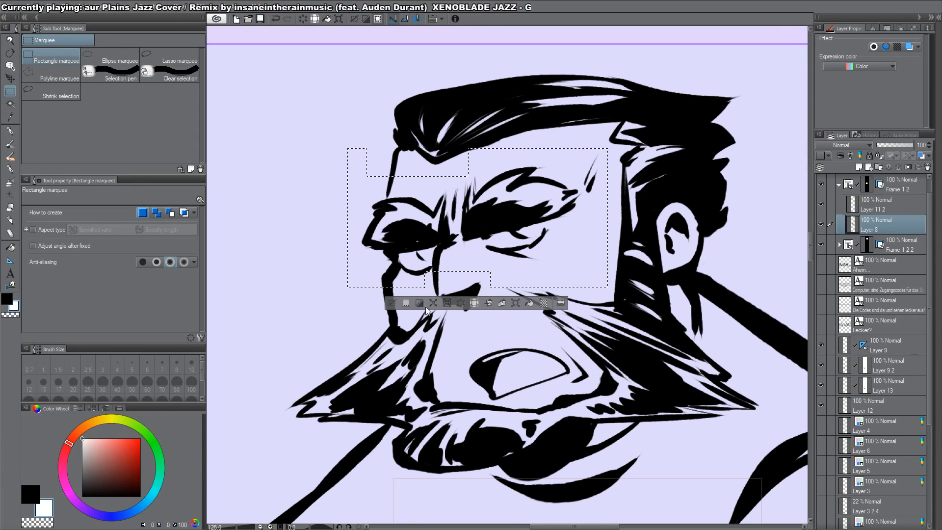
# Step: Transform the selected eye area by slanting it down towards the ear and widening it slightly, and clear the selection
pyautogui.hotkey('ctrl', 't')
pyautogui.moveTo(608, 218); pyautogui.dragTo(616, 229)
pyautogui.moveTo(347, 218); pyautogui.dragTo(348, 214)
pyautogui.moveTo(615, 229); pyautogui.dragTo(618, 228)
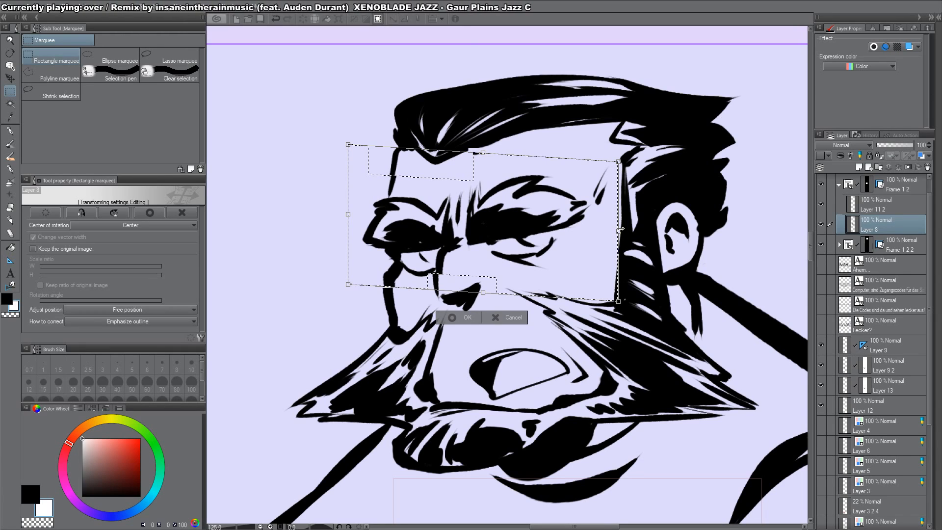
pyautogui.press('Return')
pyautogui.hotkey('ctrl', 'd')
# Step: Reconnect the man's broken nose, forehead and cheek lines with the black G-pen on Layer 8
pyautogui.press('p')
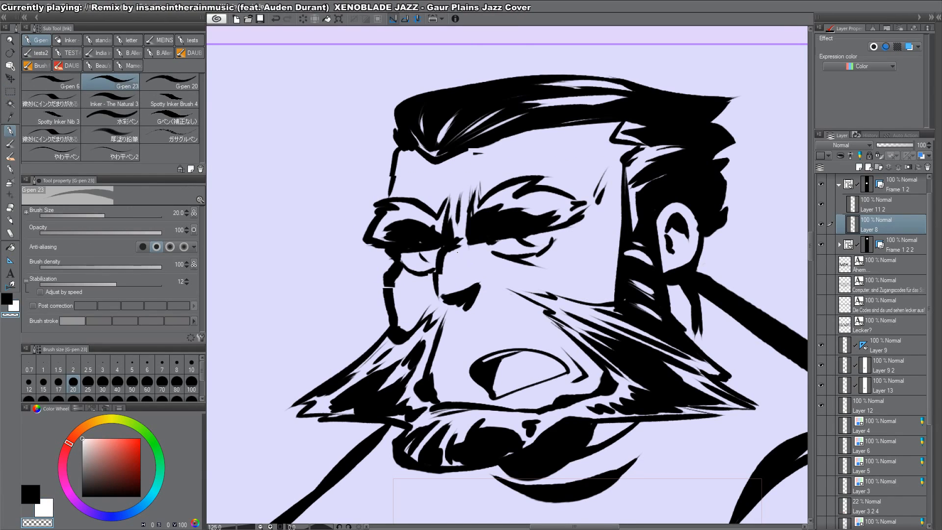
pyautogui.press('x')
pyautogui.press('x')
pyautogui.press('x')
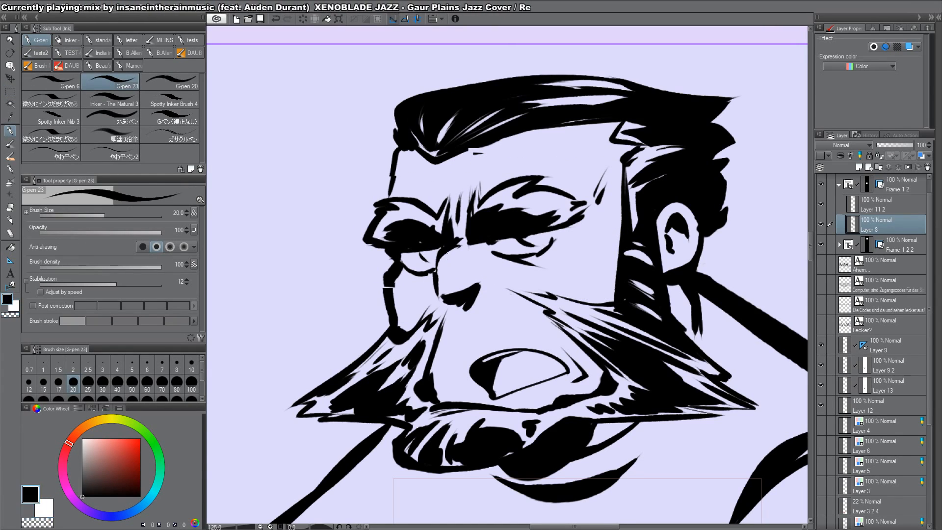
pyautogui.moveTo(447, 253); pyautogui.dragTo(437, 289)
pyautogui.moveTo(394, 267); pyautogui.dragTo(391, 309)
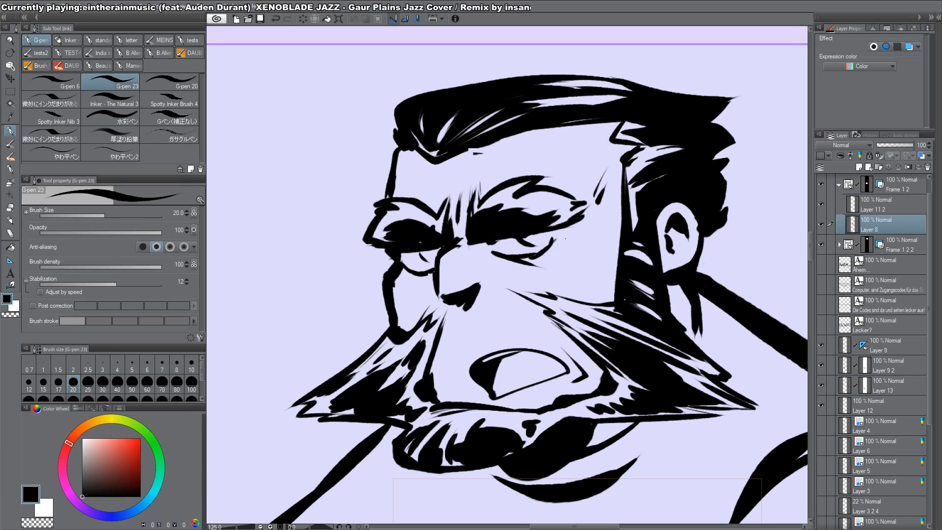
# Step: Switch to the page with the ponytailed man and place an elliptical figure ruler on Layer 12 over his framed sketch
pyautogui.hotkey('ctrl', 'space')
pyautogui.moveTo(580, 247); pyautogui.dragTo(552, 246)
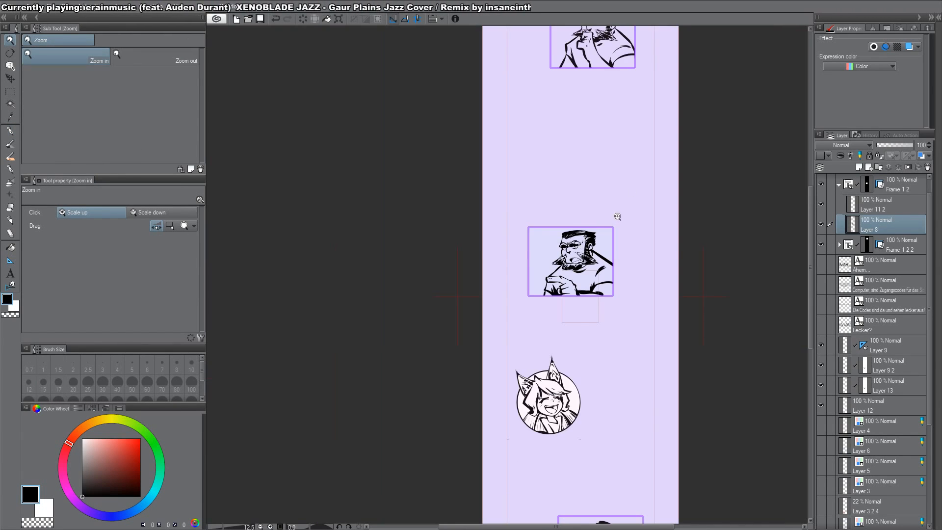
pyautogui.moveTo(630, 162); pyautogui.dragTo(498, 404)
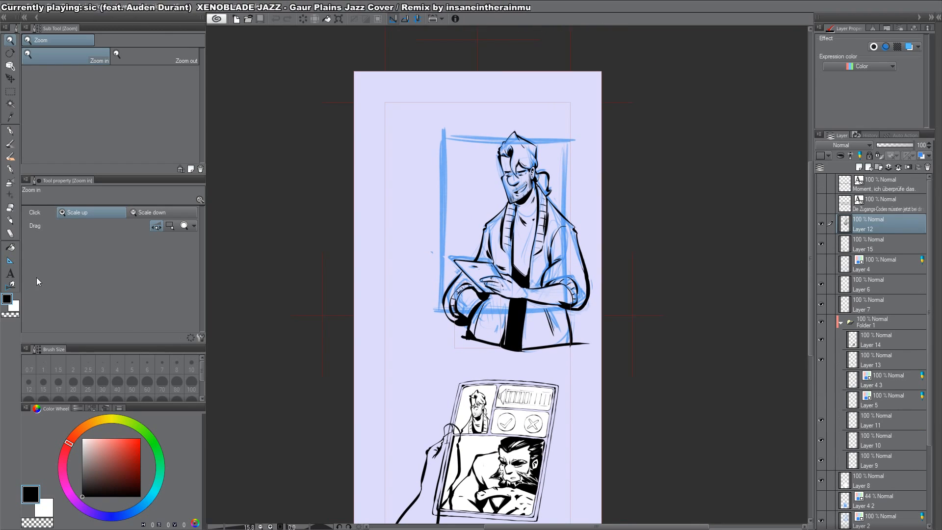
pyautogui.click(11, 261)
pyautogui.moveTo(440, 134); pyautogui.dragTo(564, 312)
pyautogui.click(225, 29)
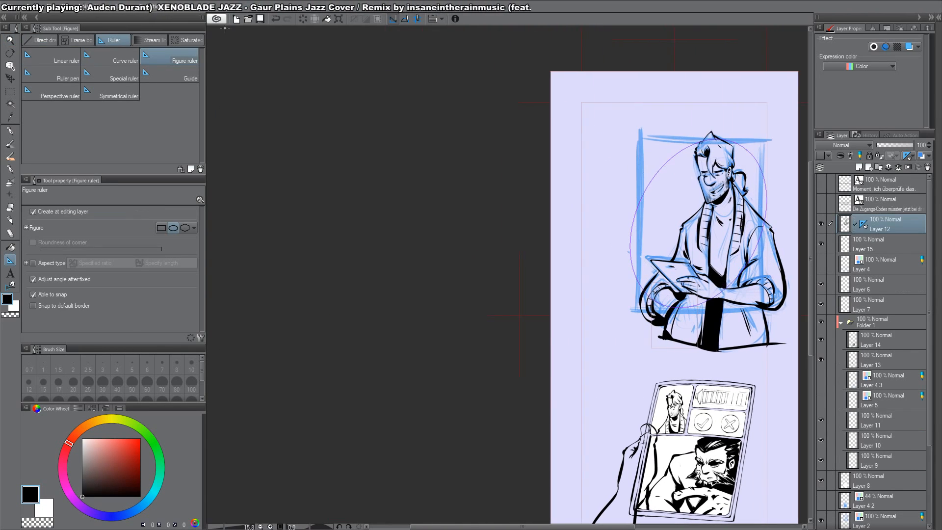
# Step: Undo the elliptical ruler and create a borderless rectangle frame along the blue sketched box around the ponytailed man
pyautogui.hotkey('ctrl', 'z')
pyautogui.click(78, 40)
pyautogui.moveTo(589, 222); pyautogui.dragTo(408, 188)
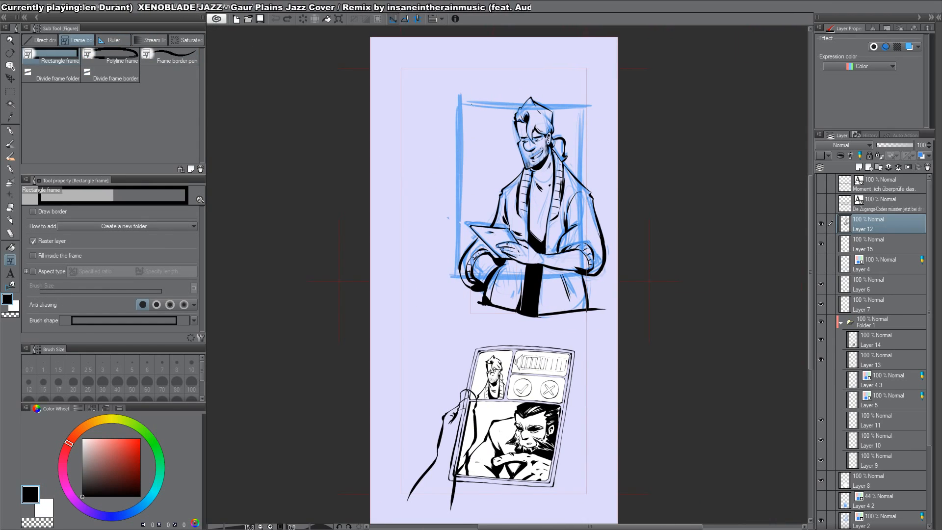
pyautogui.moveTo(457, 101); pyautogui.dragTo(582, 276)
# Step: Move the ponytailed man's Layer 12 into the Frame 1 folder, above the empty Layer 16
pyautogui.press('o')
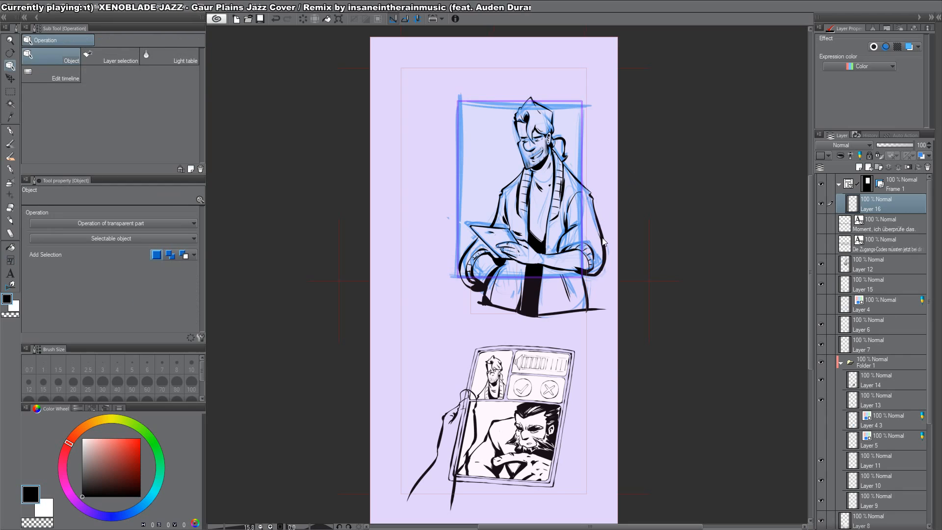
pyautogui.click(876, 265)
pyautogui.moveTo(876, 265); pyautogui.dragTo(879, 195)
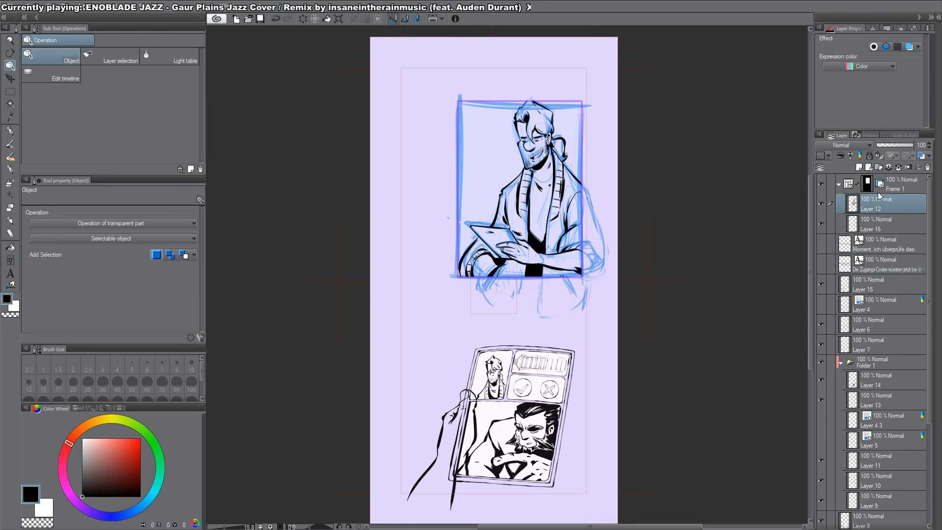
# Step: Fine-tune the ponytailed man's frame by lowering its upper edge, shifting both sides slightly outward from the ponytail and raising its lower edge
pyautogui.click(533, 103)
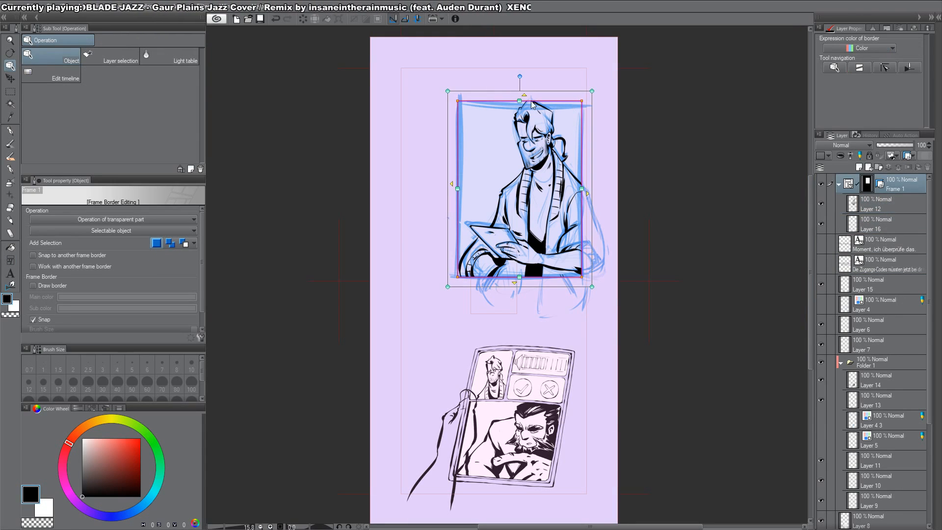
pyautogui.moveTo(533, 103); pyautogui.dragTo(532, 110)
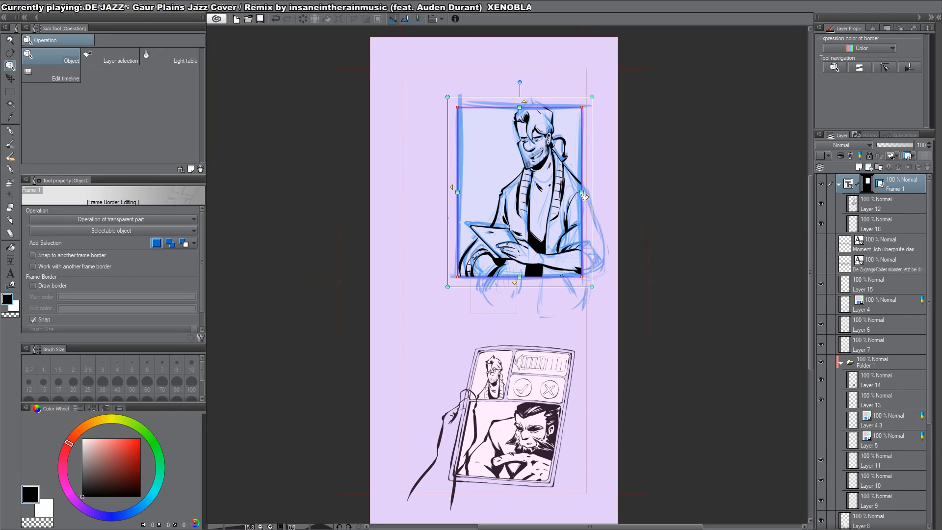
pyautogui.moveTo(582, 194); pyautogui.dragTo(581, 194)
pyautogui.moveTo(457, 189); pyautogui.dragTo(455, 189)
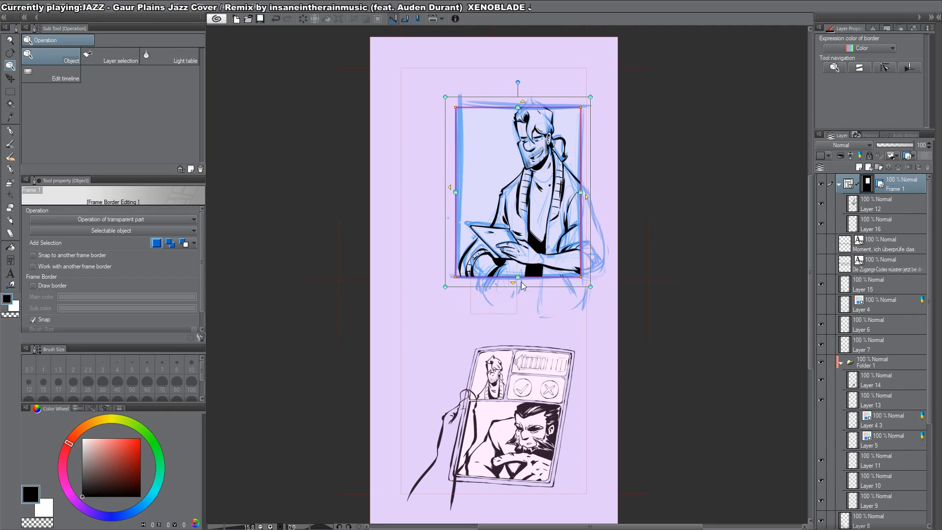
pyautogui.moveTo(522, 286); pyautogui.dragTo(522, 283)
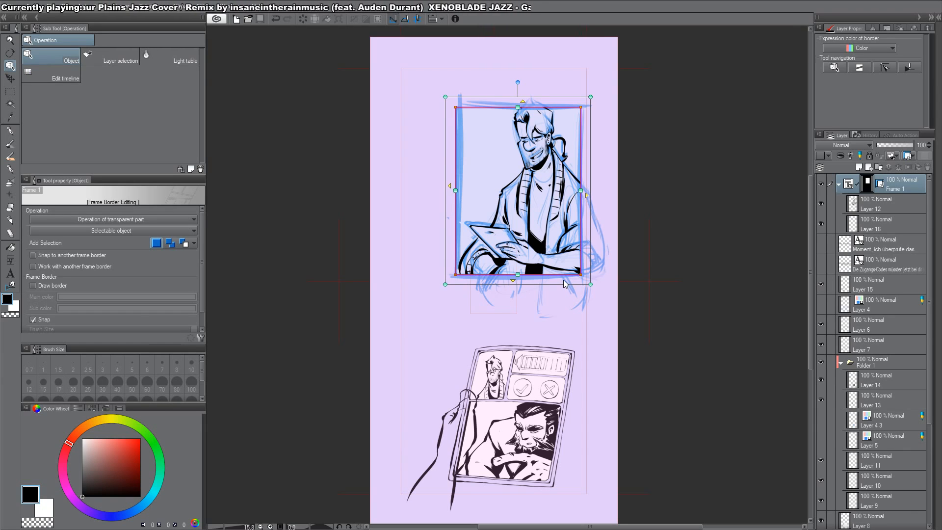
# Step: Switch to the page with the tower and select the walking man's line-art layer, Layer 17
pyautogui.hotkey('ctrl', 'Tab')
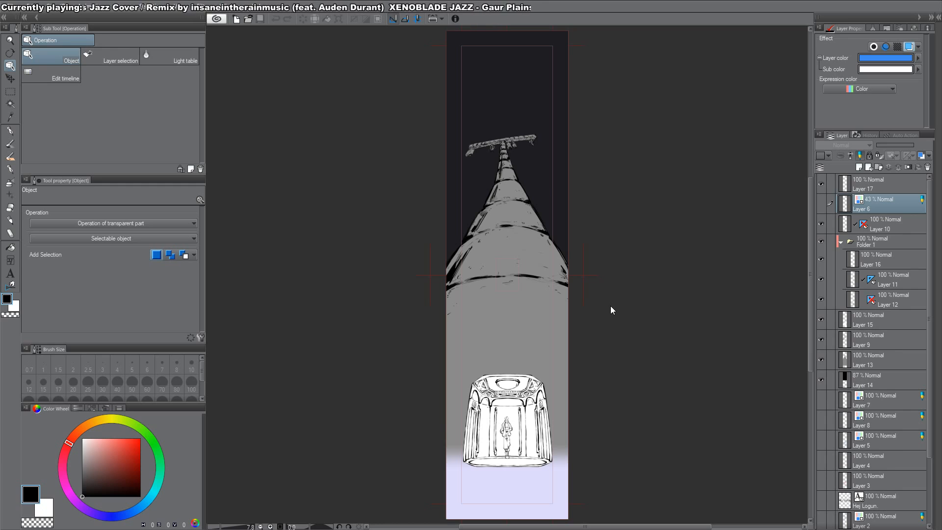
pyautogui.moveTo(452, 424); pyautogui.dragTo(505, 311)
pyautogui.hotkey('ctrl', 'space')
pyautogui.keyDown('ctrl'); pyautogui.click(578, 363); pyautogui.keyUp('ctrl')
pyautogui.keyDown('ctrl'); pyautogui.click(578, 362); pyautogui.keyUp('ctrl')
pyautogui.keyDown('ctrl'); pyautogui.click(570, 259); pyautogui.keyUp('ctrl')
pyautogui.moveTo(462, 118); pyautogui.dragTo(498, 190)
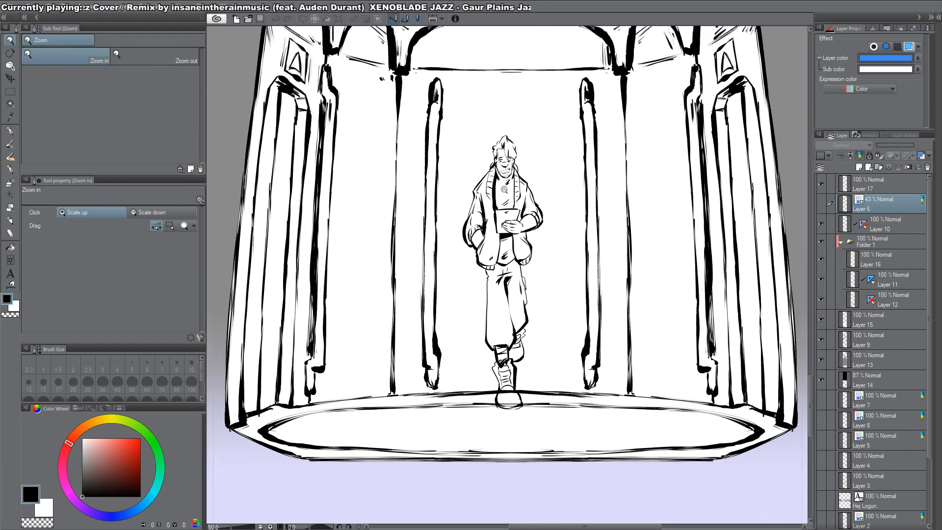
pyautogui.keyDown('ctrl'); pyautogui.click(498, 190); pyautogui.keyUp('ctrl')
pyautogui.keyDown('ctrl'); pyautogui.click(498, 190); pyautogui.keyUp('ctrl')
pyautogui.keyDown('ctrl'); pyautogui.click(484, 211); pyautogui.keyUp('ctrl')
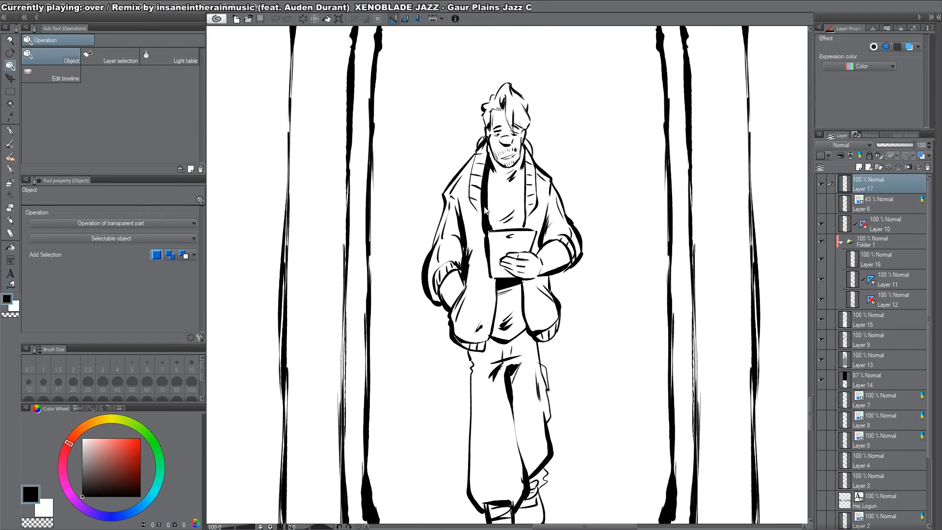
# Step: Show only Layer 17 and auto-select from the empty area outside the walking man's outline
pyautogui.keyDown('alt'); pyautogui.click(820, 184); pyautogui.keyUp('alt')
pyautogui.press('w')
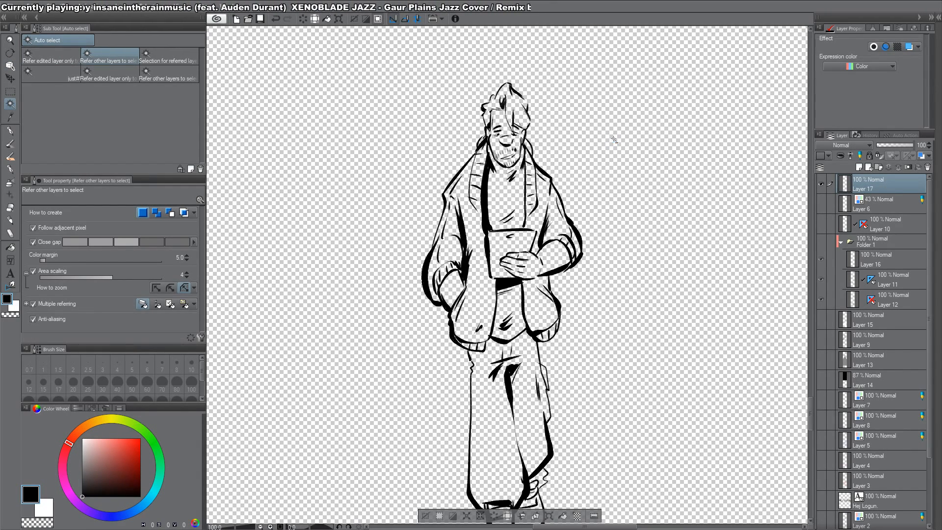
pyautogui.click(613, 139)
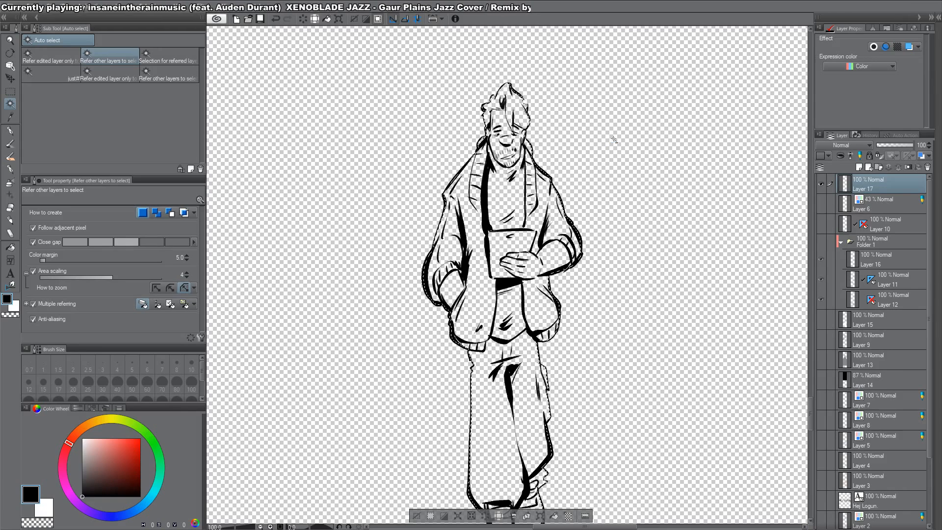
# Step: Fill the walking man's silhouette with white on a new layer directly beneath Layer 17, and clear the selection
pyautogui.click(900, 210)
pyautogui.hotkey('ctrl', 'shift', 'n')
pyautogui.press('x')
pyautogui.hotkey('alt', 'BackSpace')
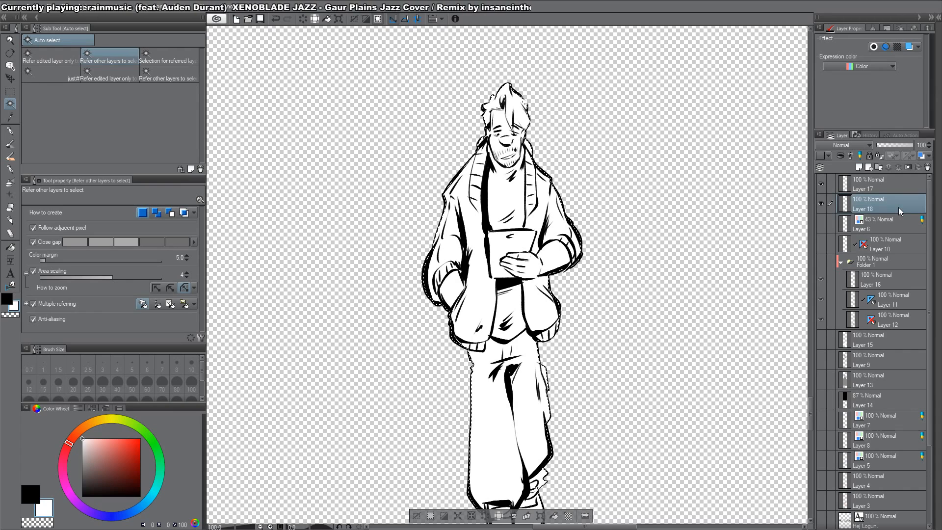
pyautogui.hotkey('ctrl', 'd')
pyautogui.press('p')
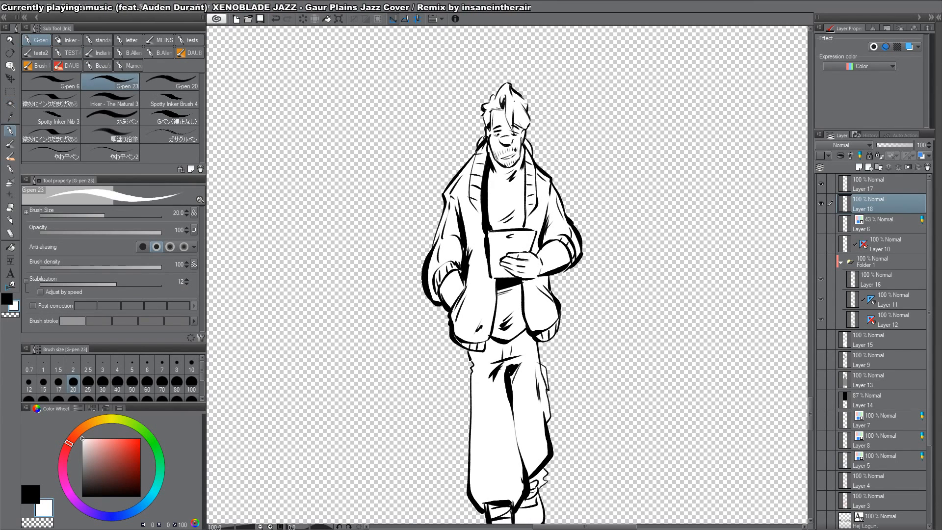
# Step: Check the white fill around the man's legs and boots and show the other layers again
pyautogui.scroll(-5, 505, 63)
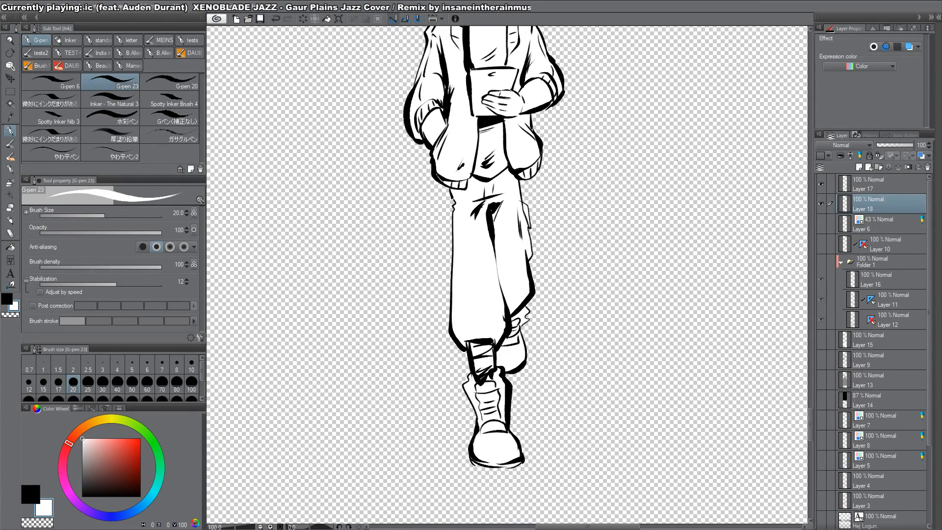
pyautogui.keyDown('alt'); pyautogui.click(821, 186); pyautogui.keyUp('alt')
pyautogui.press('/')
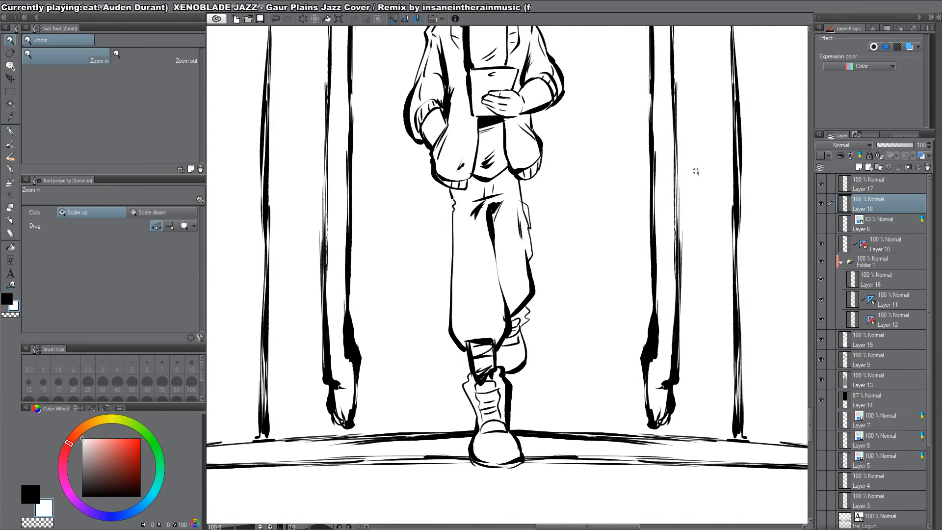
# Step: Review the whole tower page from the antenna at its tip down to the platform where the man stands
pyautogui.keyDown('alt'); pyautogui.click(684, 162); pyautogui.keyUp('alt')
pyautogui.keyDown('alt'); pyautogui.click(684, 163); pyautogui.keyUp('alt')
pyautogui.keyDown('alt'); pyautogui.click(685, 163); pyautogui.keyUp('alt')
pyautogui.keyDown('alt'); pyautogui.click(684, 163); pyautogui.keyUp('alt')
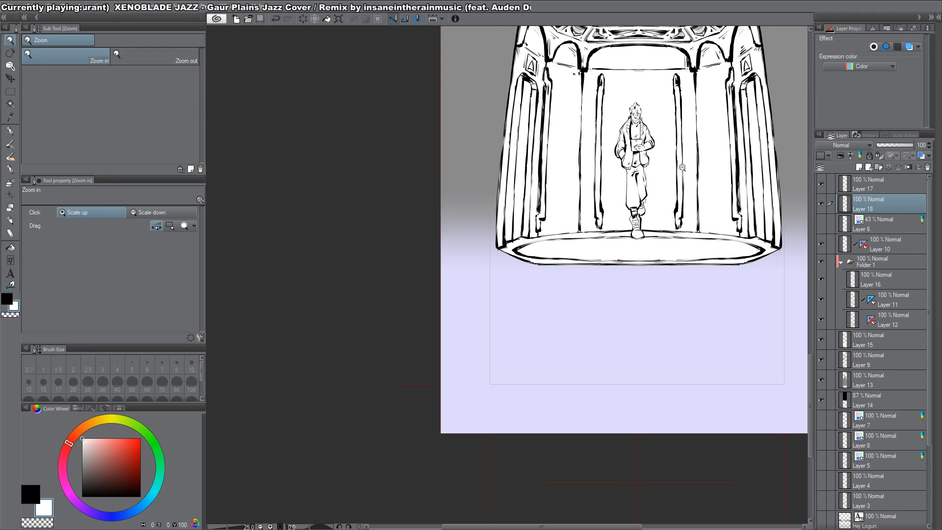
pyautogui.moveTo(640, 92); pyautogui.dragTo(485, 312)
pyautogui.scroll(-4, 485, 312)
pyautogui.moveTo(509, 141); pyautogui.dragTo(517, 315)
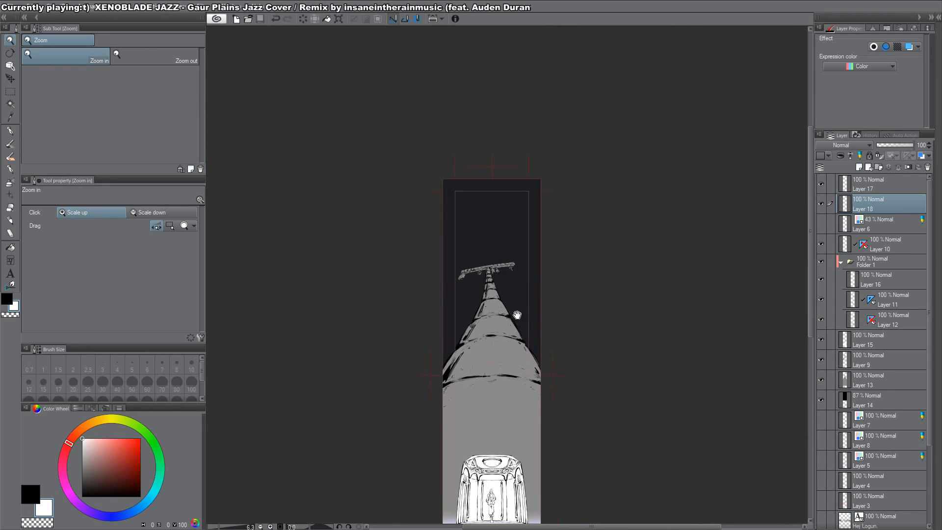
pyautogui.scroll(5, 495, 244)
pyautogui.moveTo(417, 446); pyautogui.dragTo(421, 253)
pyautogui.moveTo(482, 386); pyautogui.dragTo(483, 10)
pyautogui.moveTo(501, 500); pyautogui.dragTo(508, 4)
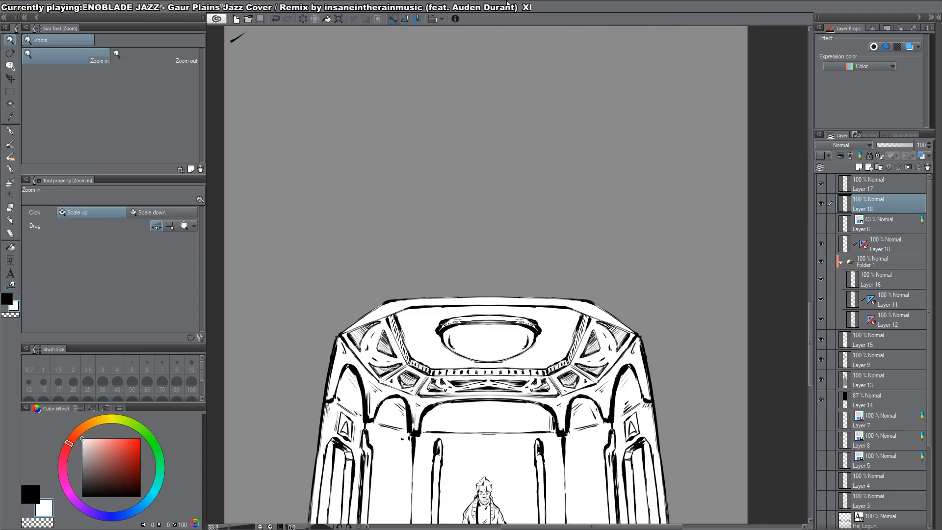
pyautogui.moveTo(555, 491); pyautogui.dragTo(529, 44)
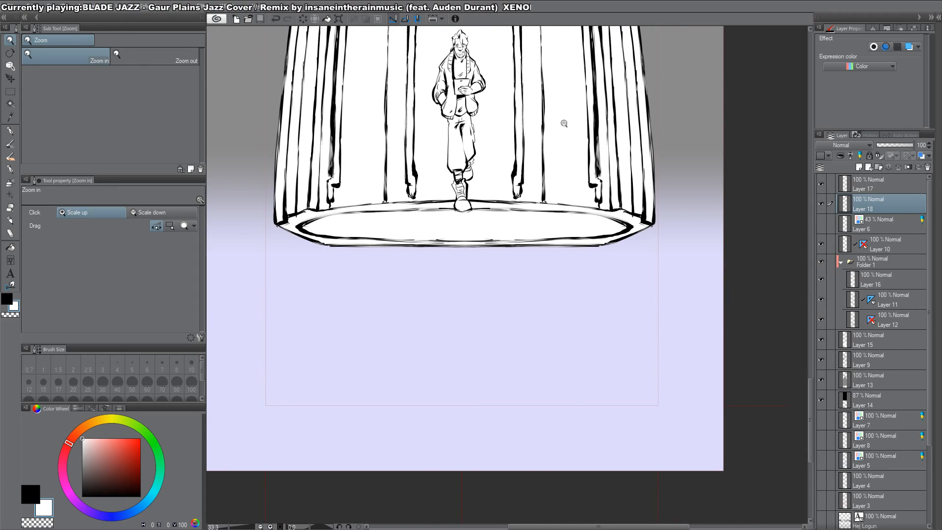
# Step: Return to the page with the ponytailed man, collapse Folder 1 and hide the blue sketch
pyautogui.hotkey('ctrl', 'Tab')
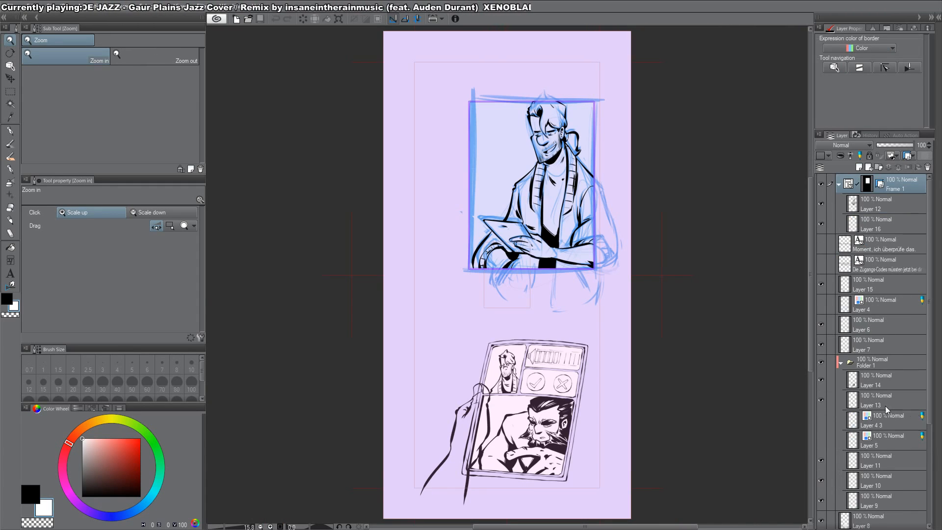
pyautogui.scroll(-2, 885, 410)
pyautogui.click(841, 337)
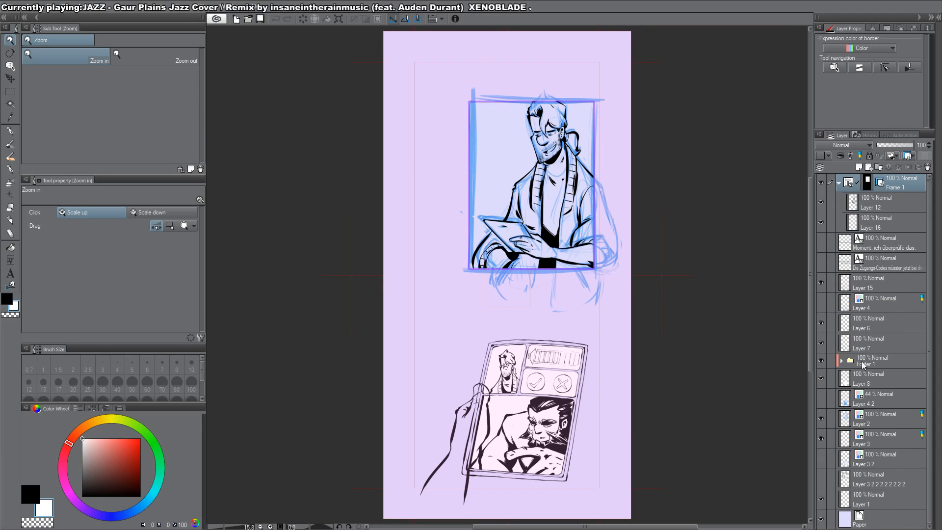
pyautogui.click(821, 439)
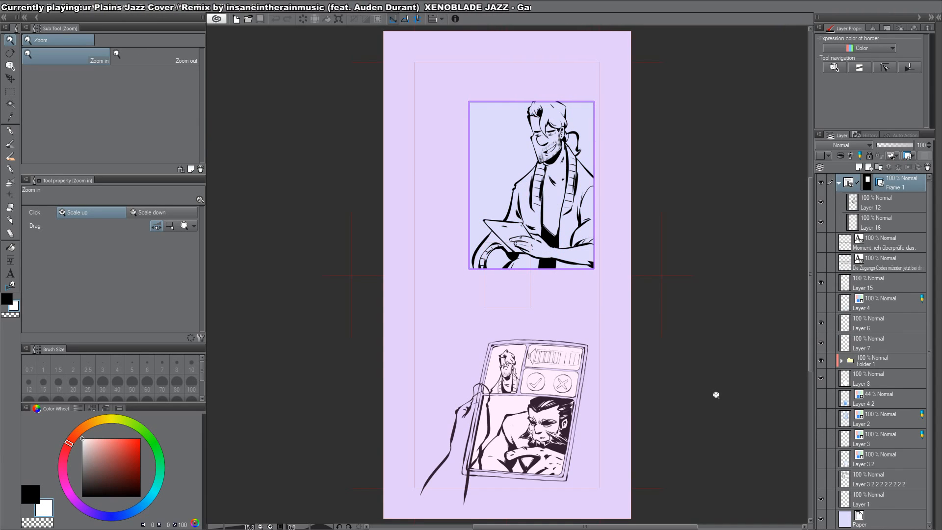
# Step: Look through the remaining open comic pages to examine their inked figures, white fills and frames
pyautogui.hotkey('ctrl', 'Tab')
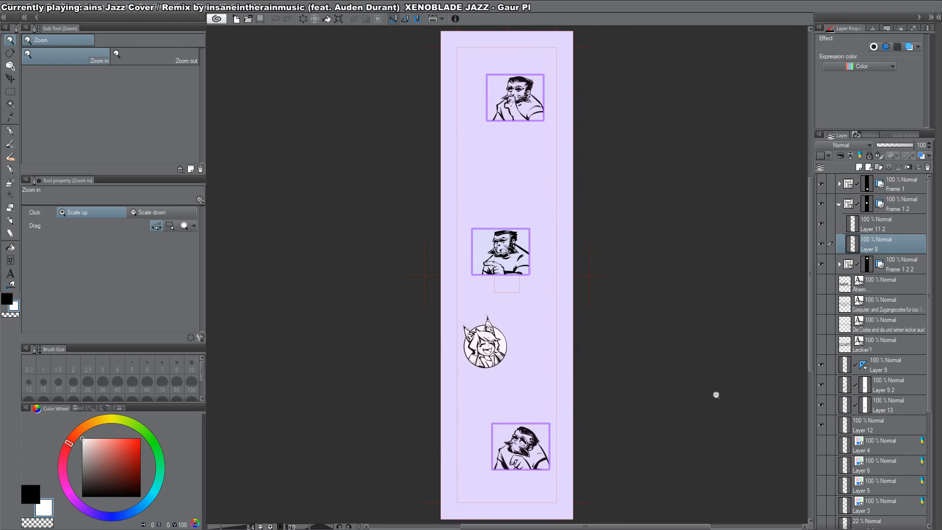
pyautogui.hotkey('ctrl', 'Tab')
pyautogui.hotkey('ctrl', 'Tab')
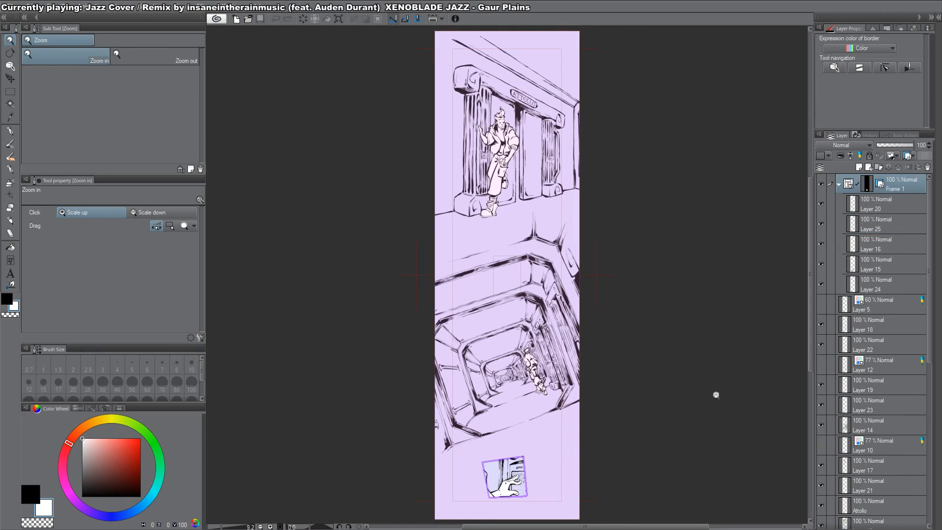
pyautogui.hotkey('ctrl', 'Tab')
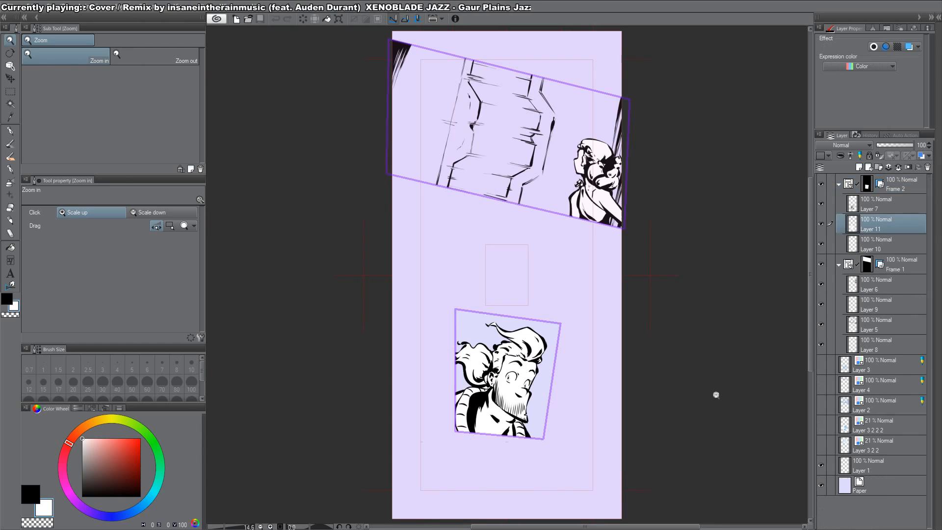
pyautogui.hotkey('ctrl', 'Tab')
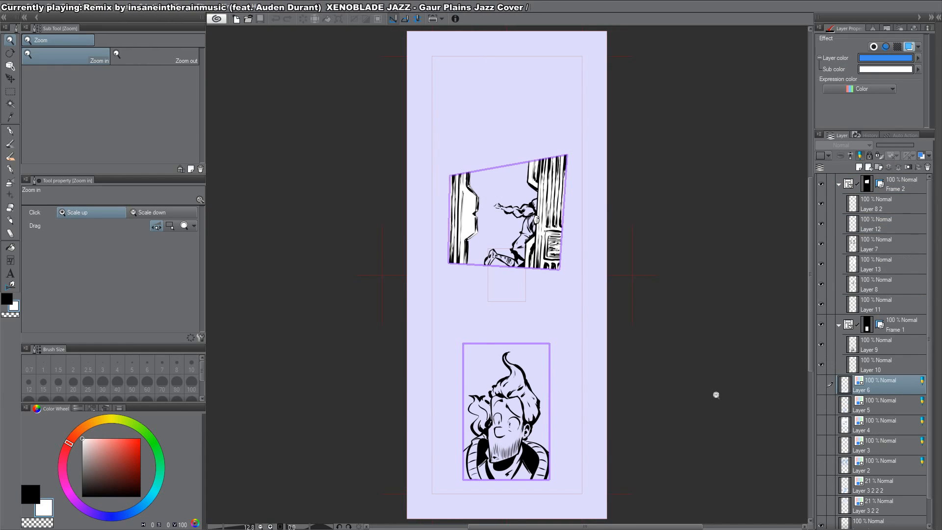
pyautogui.hotkey('ctrl', 'Tab')
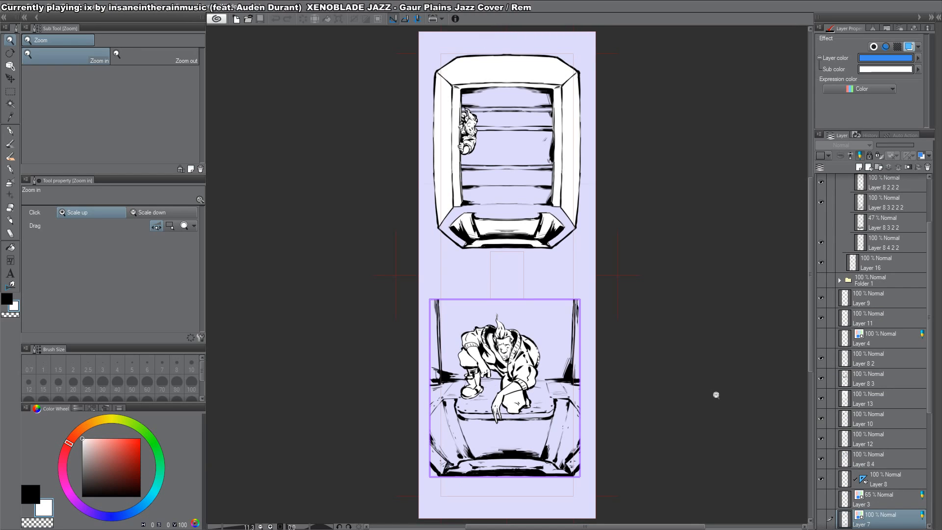
pyautogui.hotkey('ctrl', 'Tab')
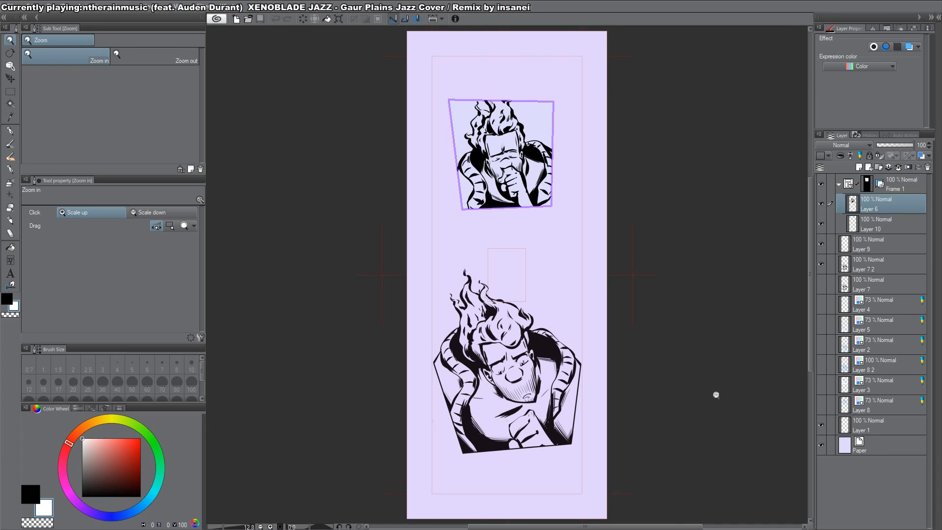
pyautogui.hotkey('ctrl', 'Tab')
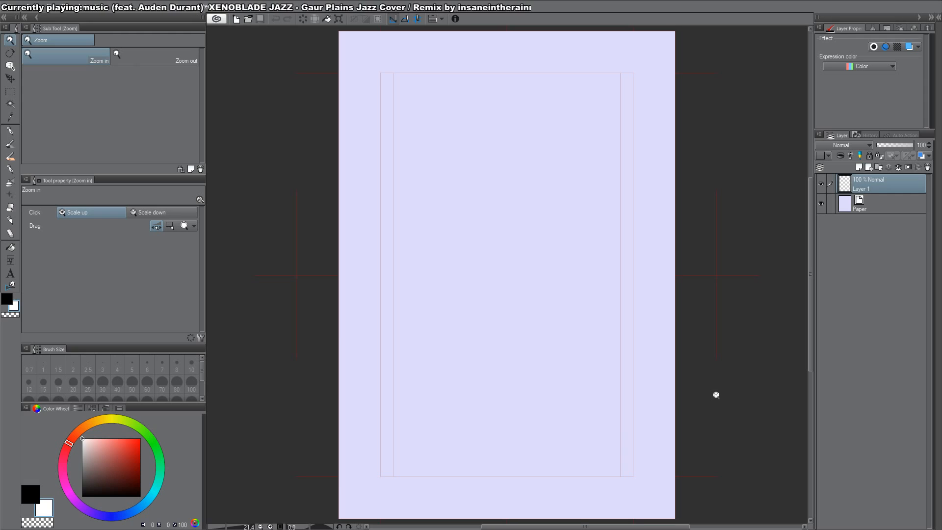
pyautogui.hotkey('ctrl', 'Tab')
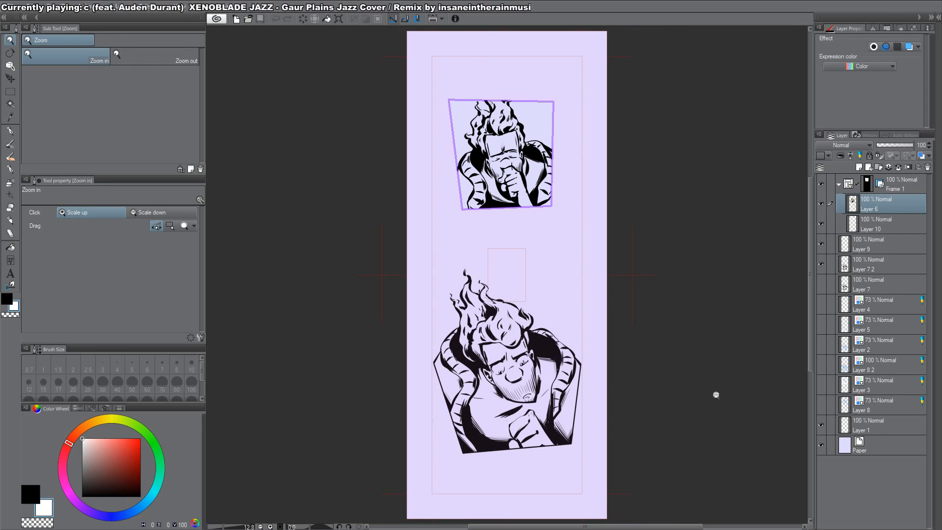